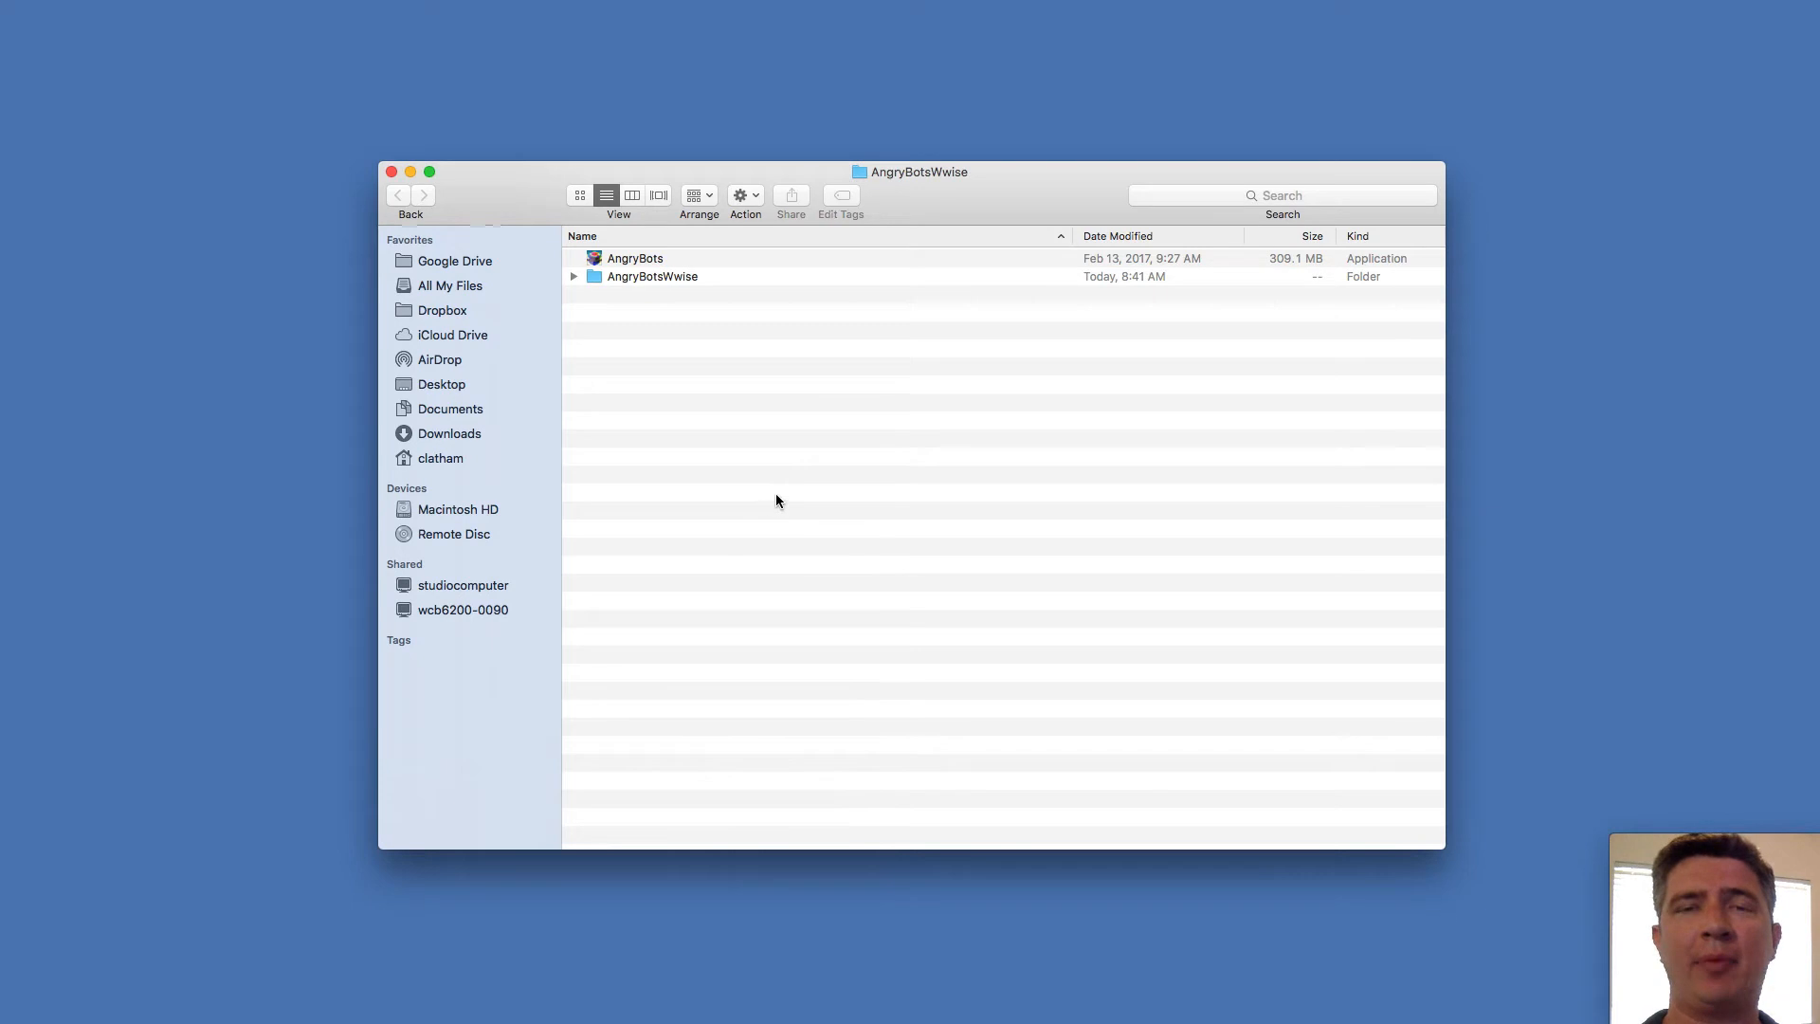
Move the AngryBots_Assets folder into the top-level AngryBotsWwise folder
drag(997, 192, 959, 188)
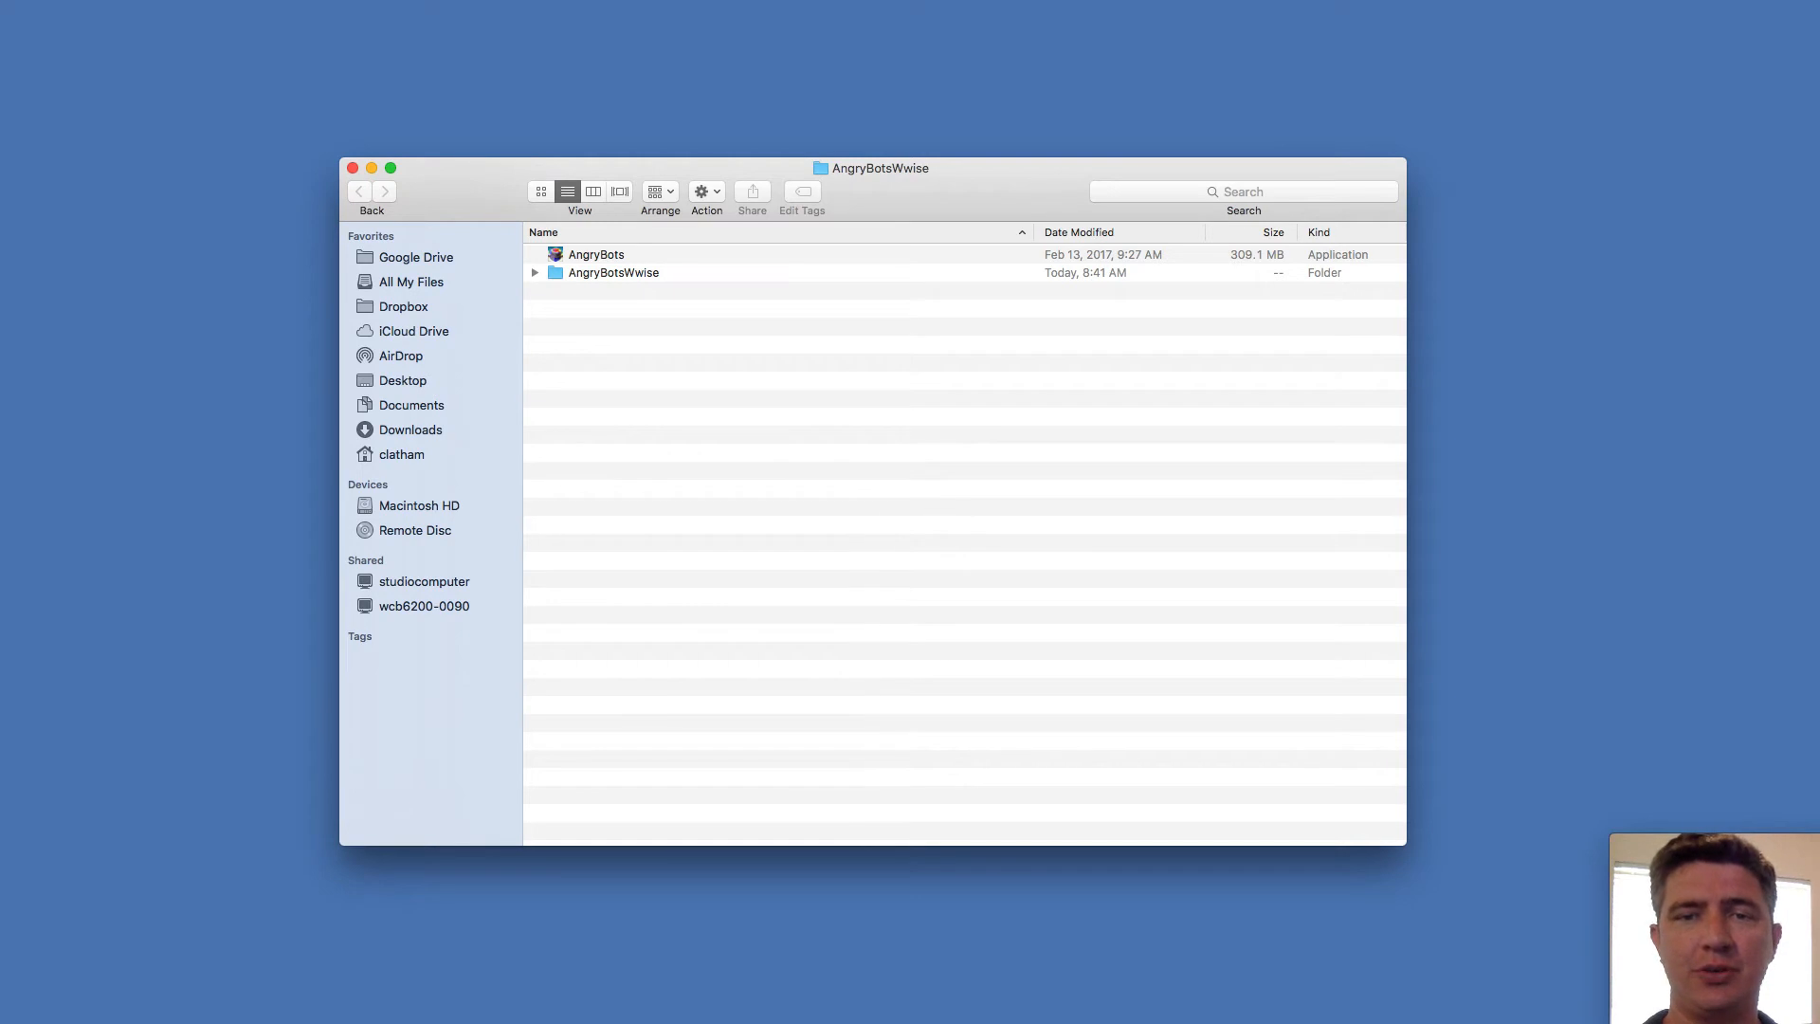
key(super+Tab)
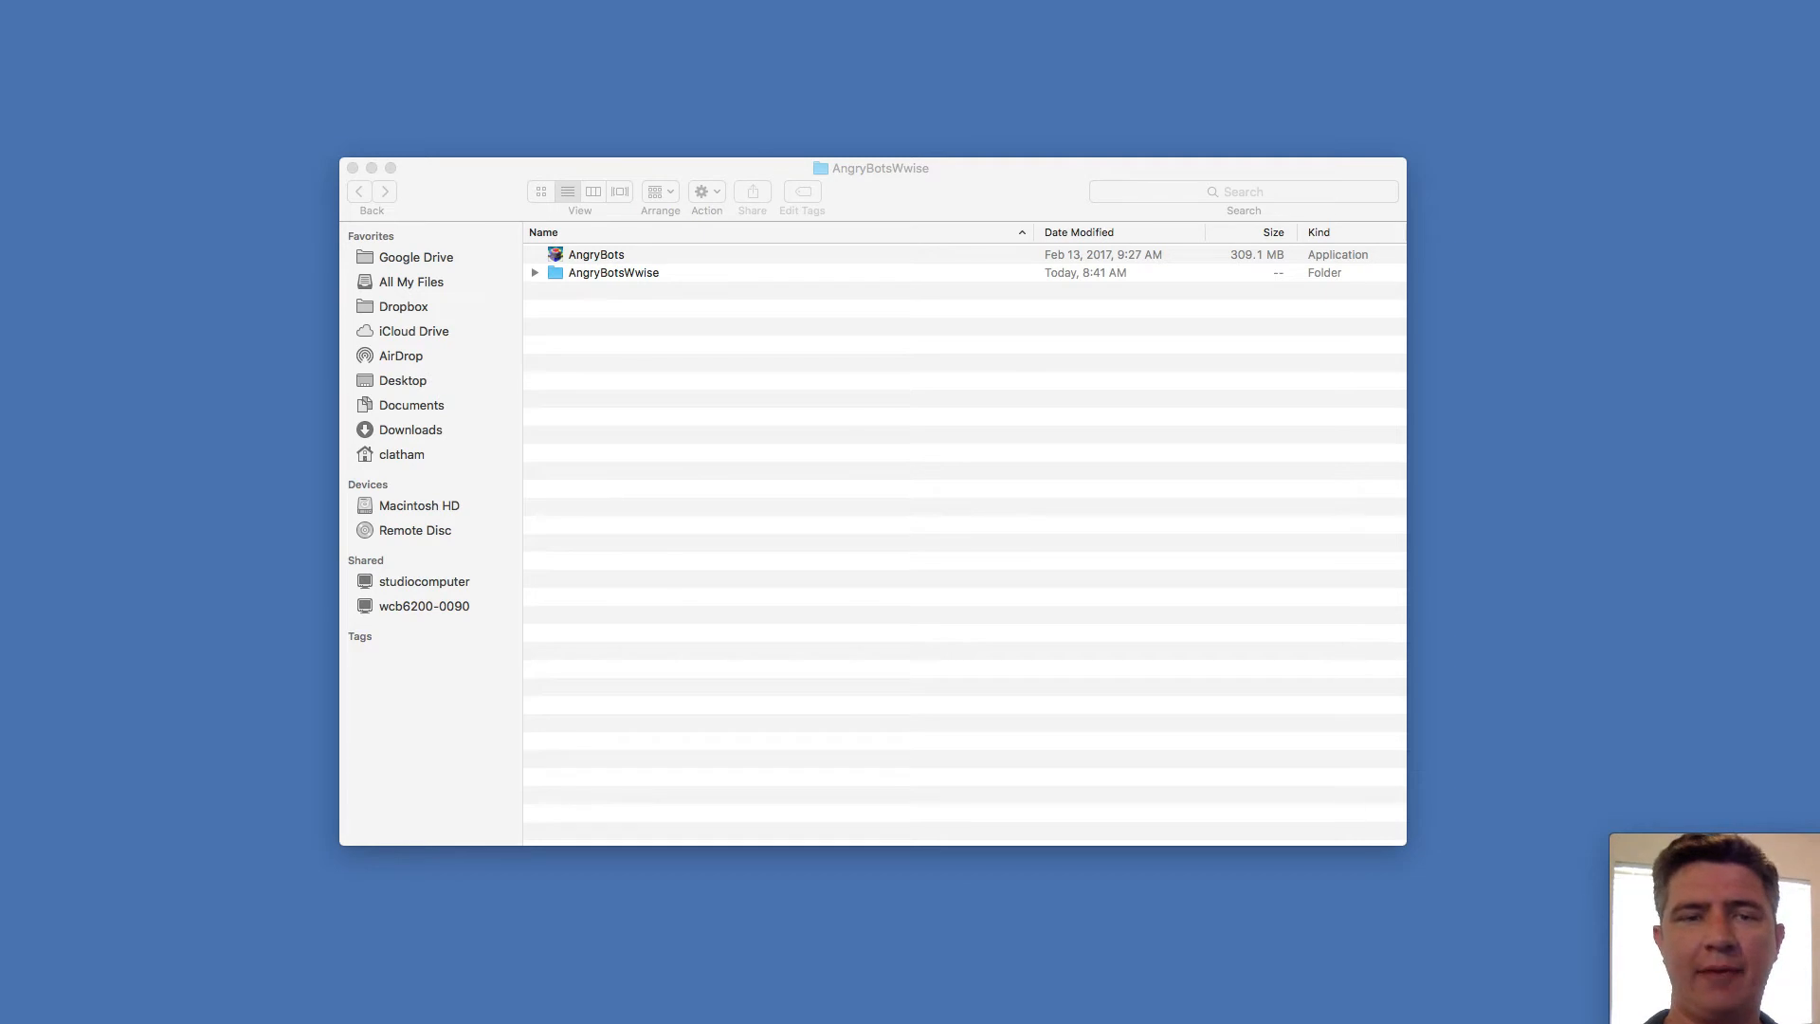
drag(388, 515, 716, 417)
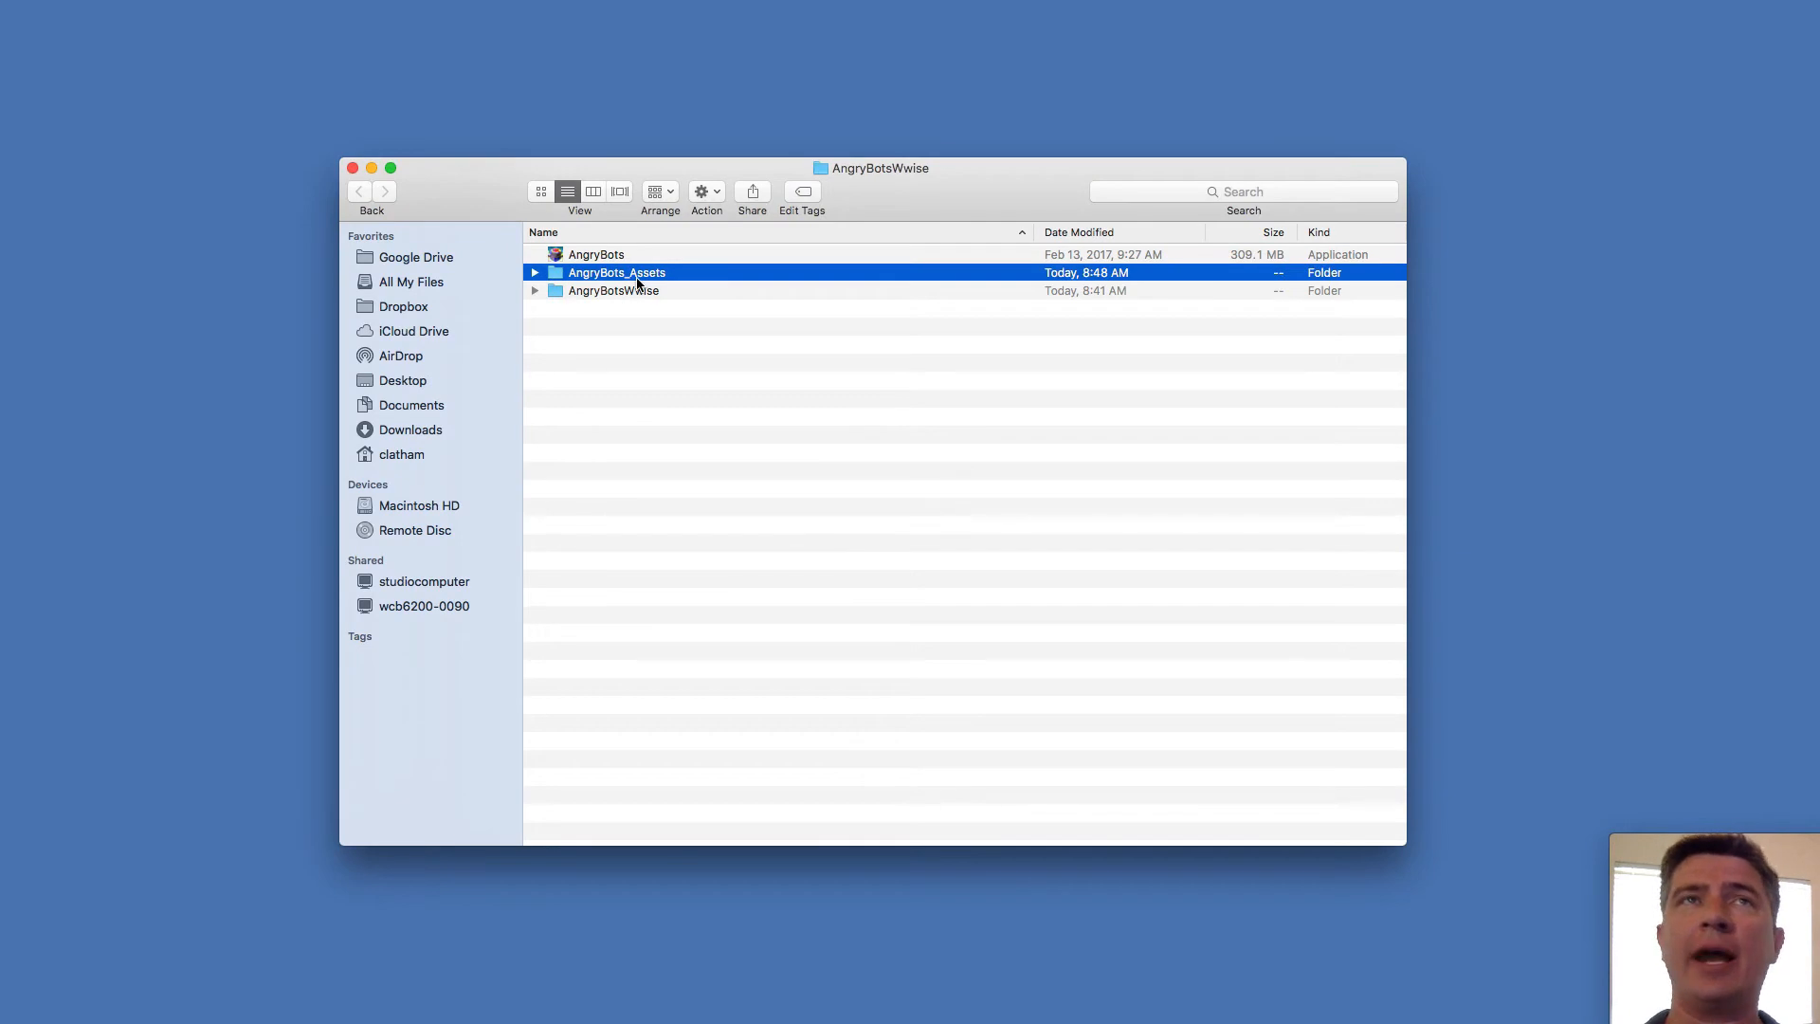
Expand the AngryBots_Assets folder and examine the audio files in its Music subfolder
click(535, 272)
click(559, 310)
click(556, 309)
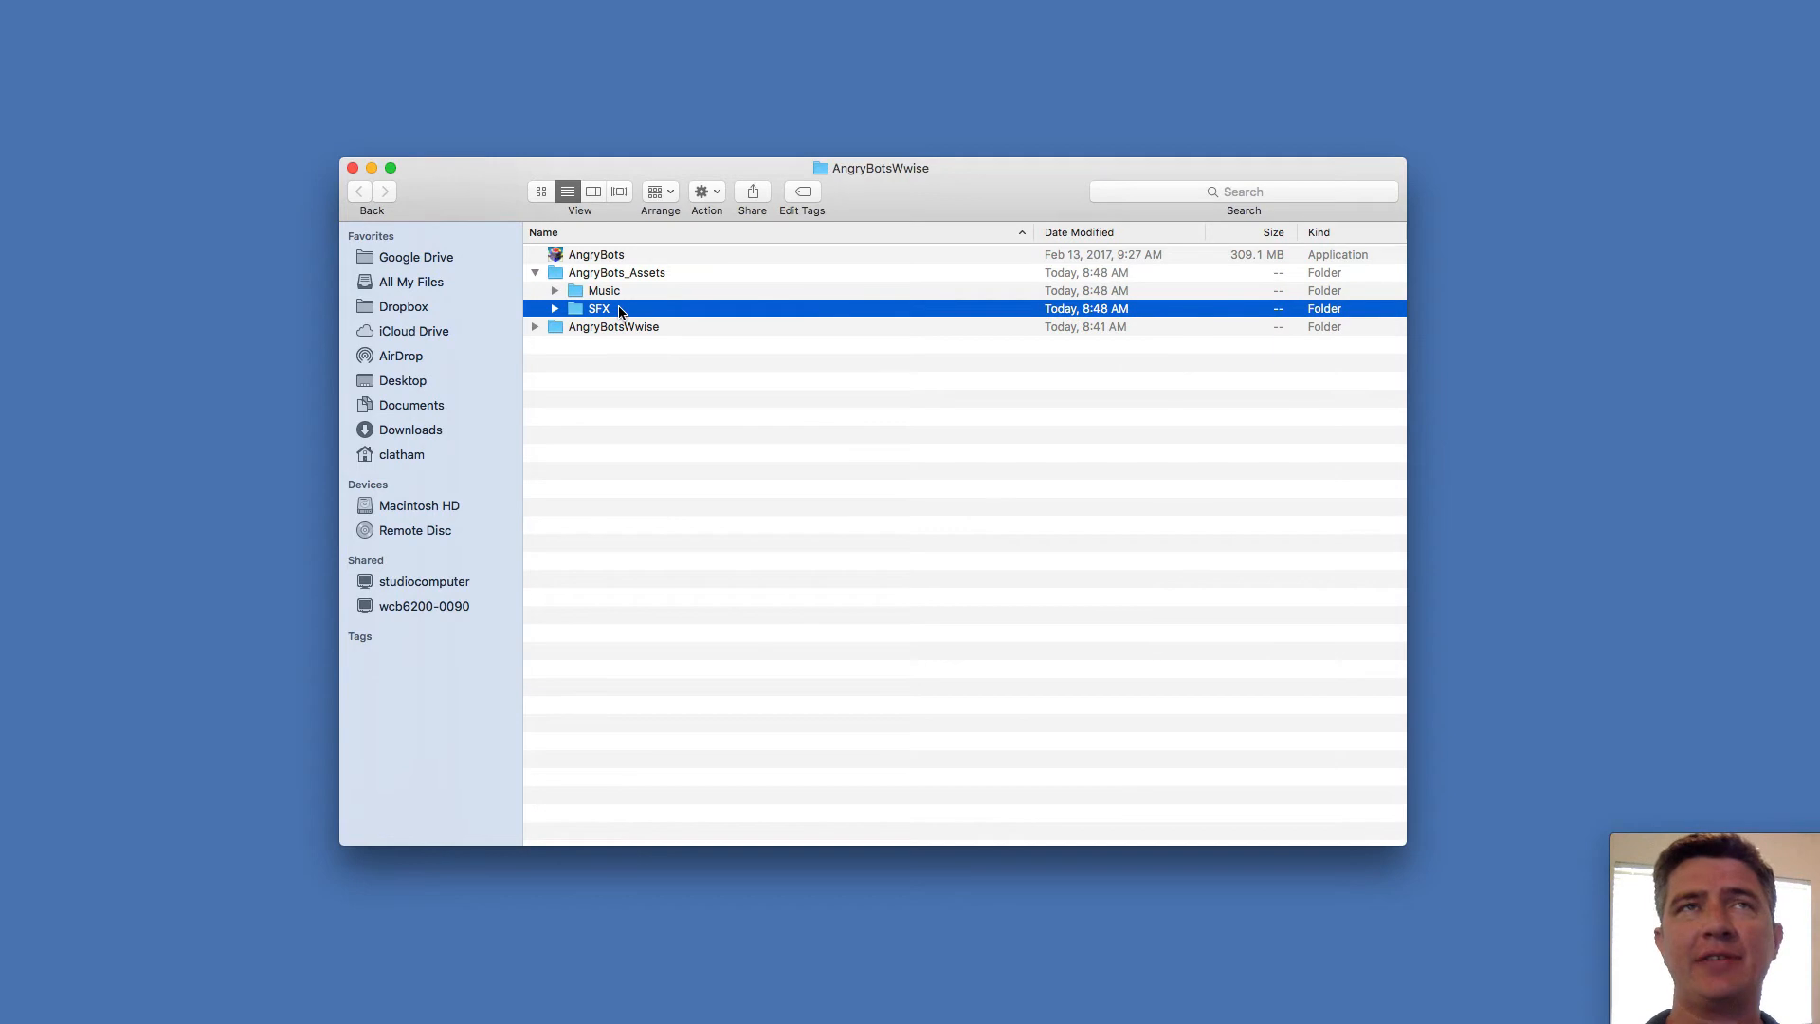
click(555, 290)
click(594, 291)
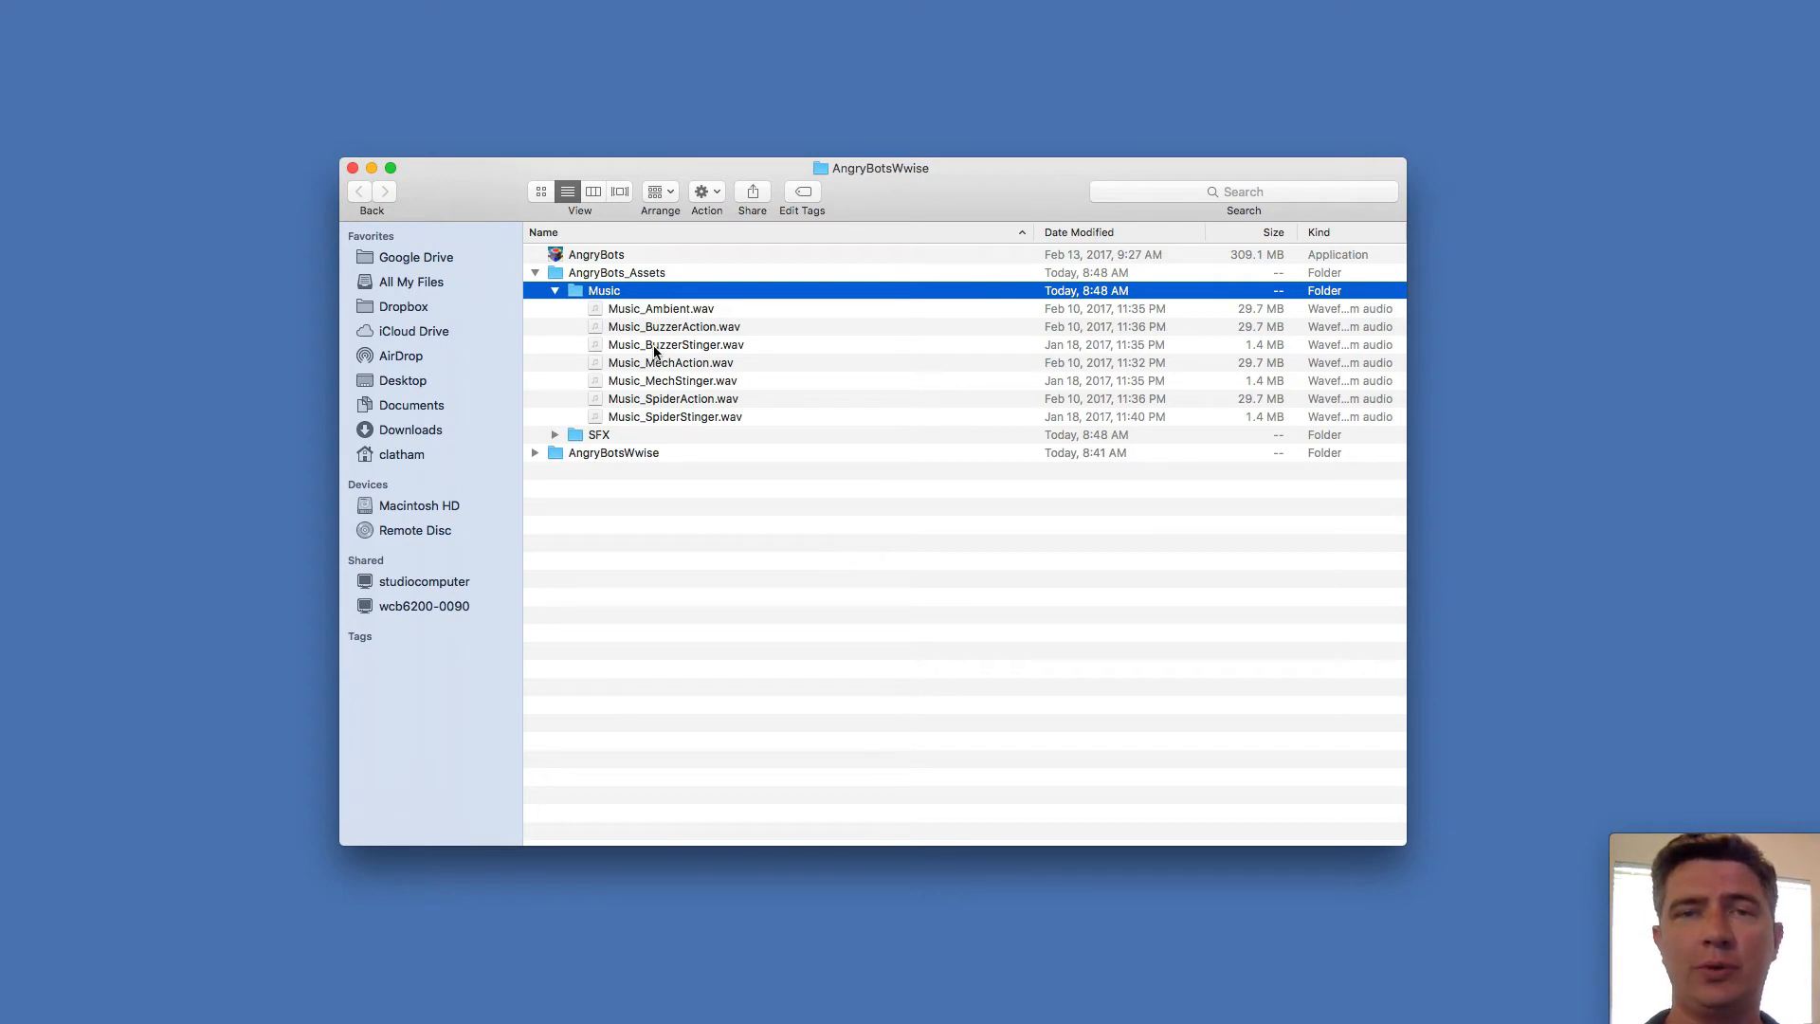
Examine the sound effect files in the SFX subfolder, enlarging the window to list more of them
click(554, 292)
click(556, 309)
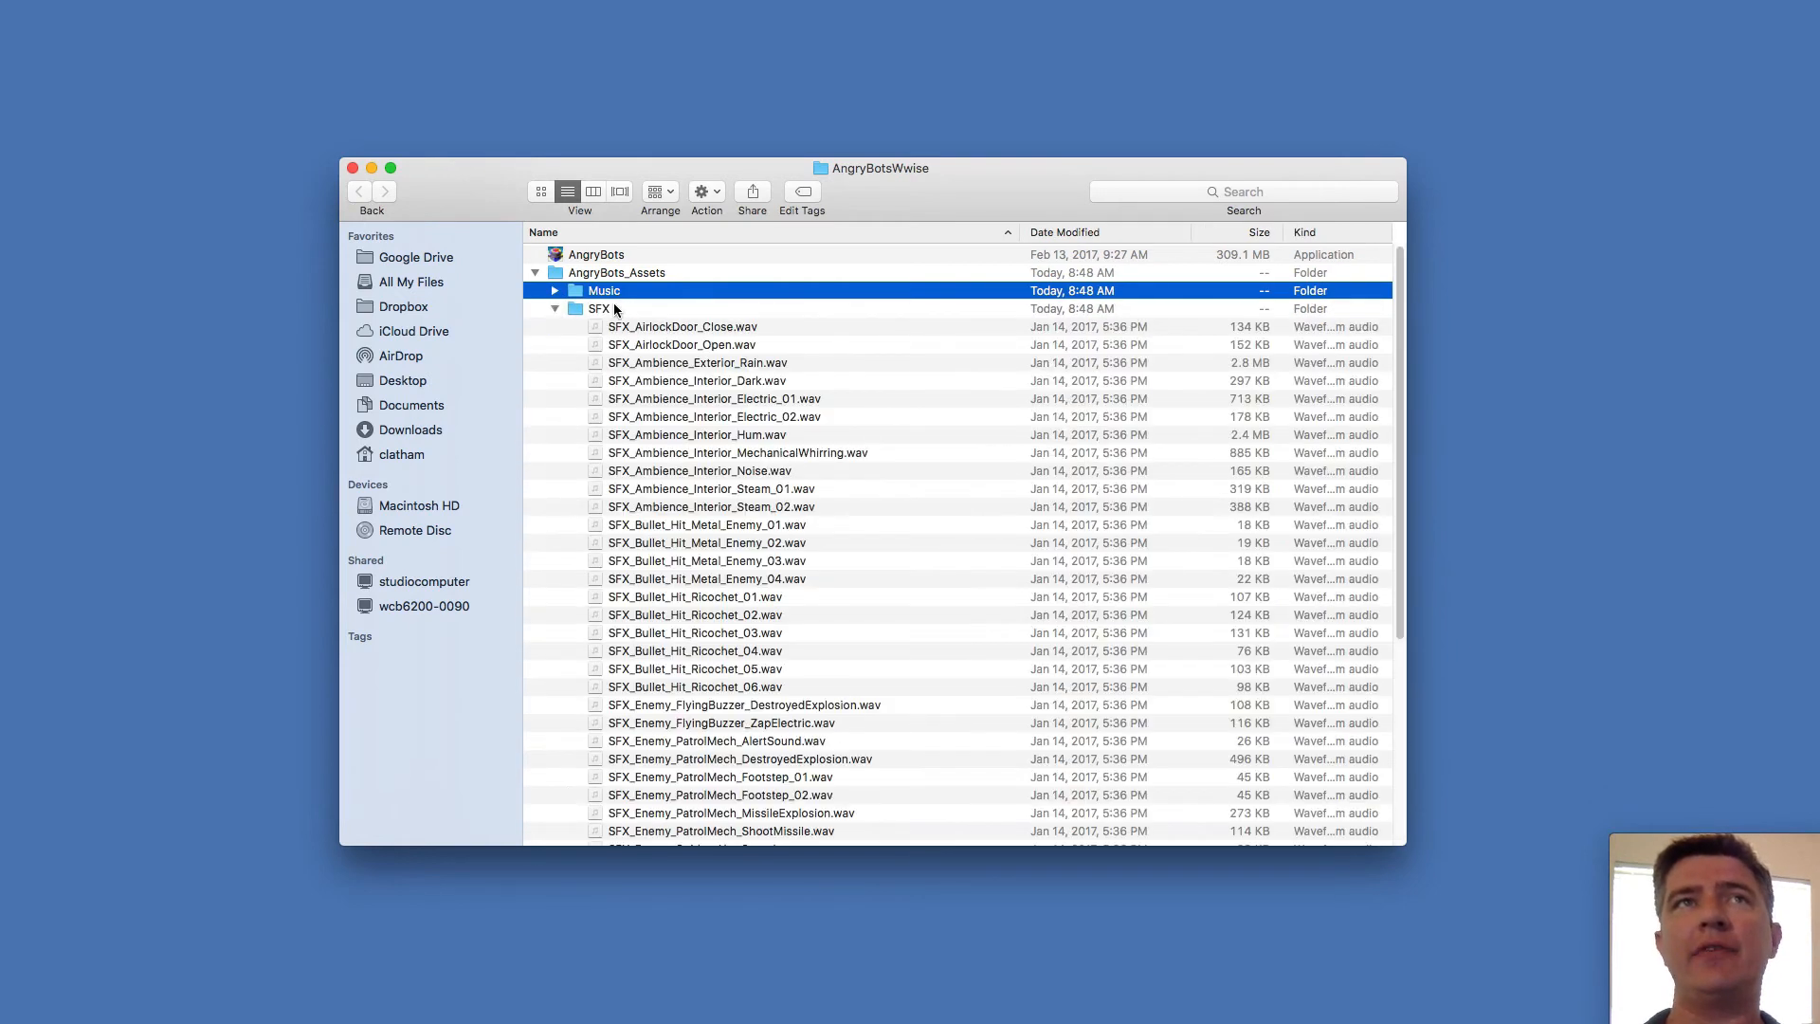
click(611, 309)
scroll(697, 336, down, 10)
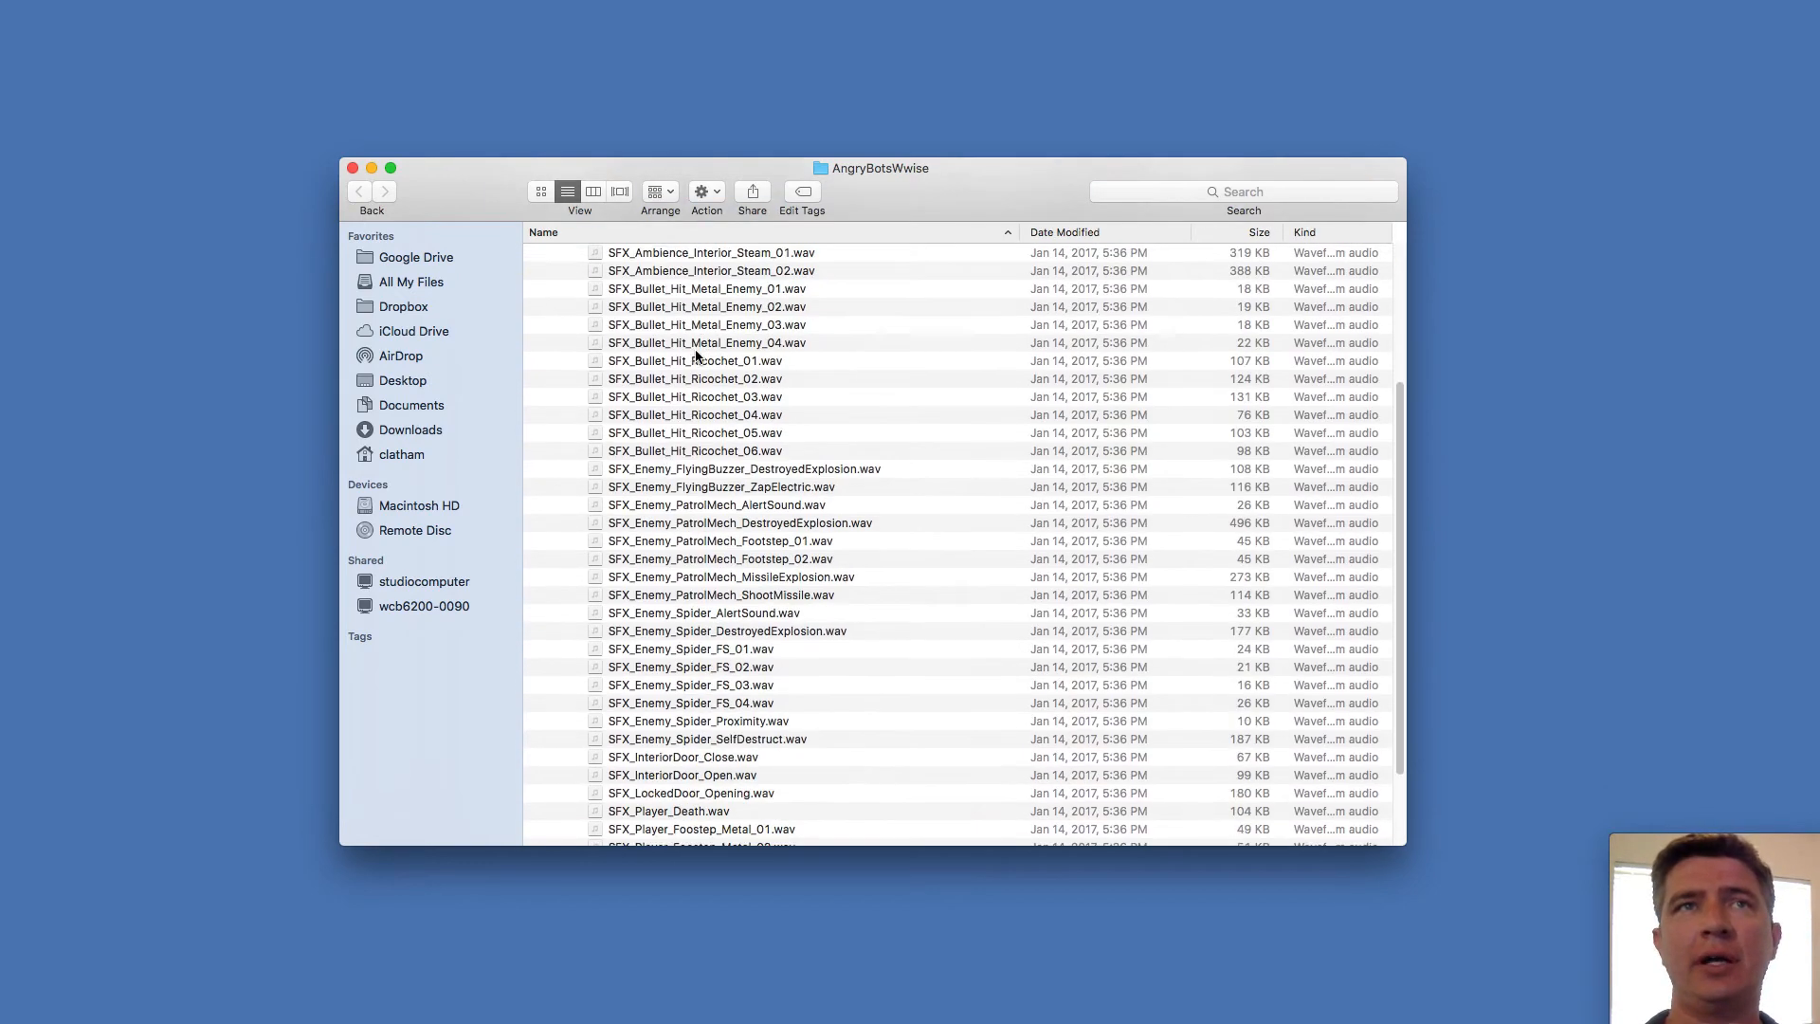
scroll(696, 411, up, 10)
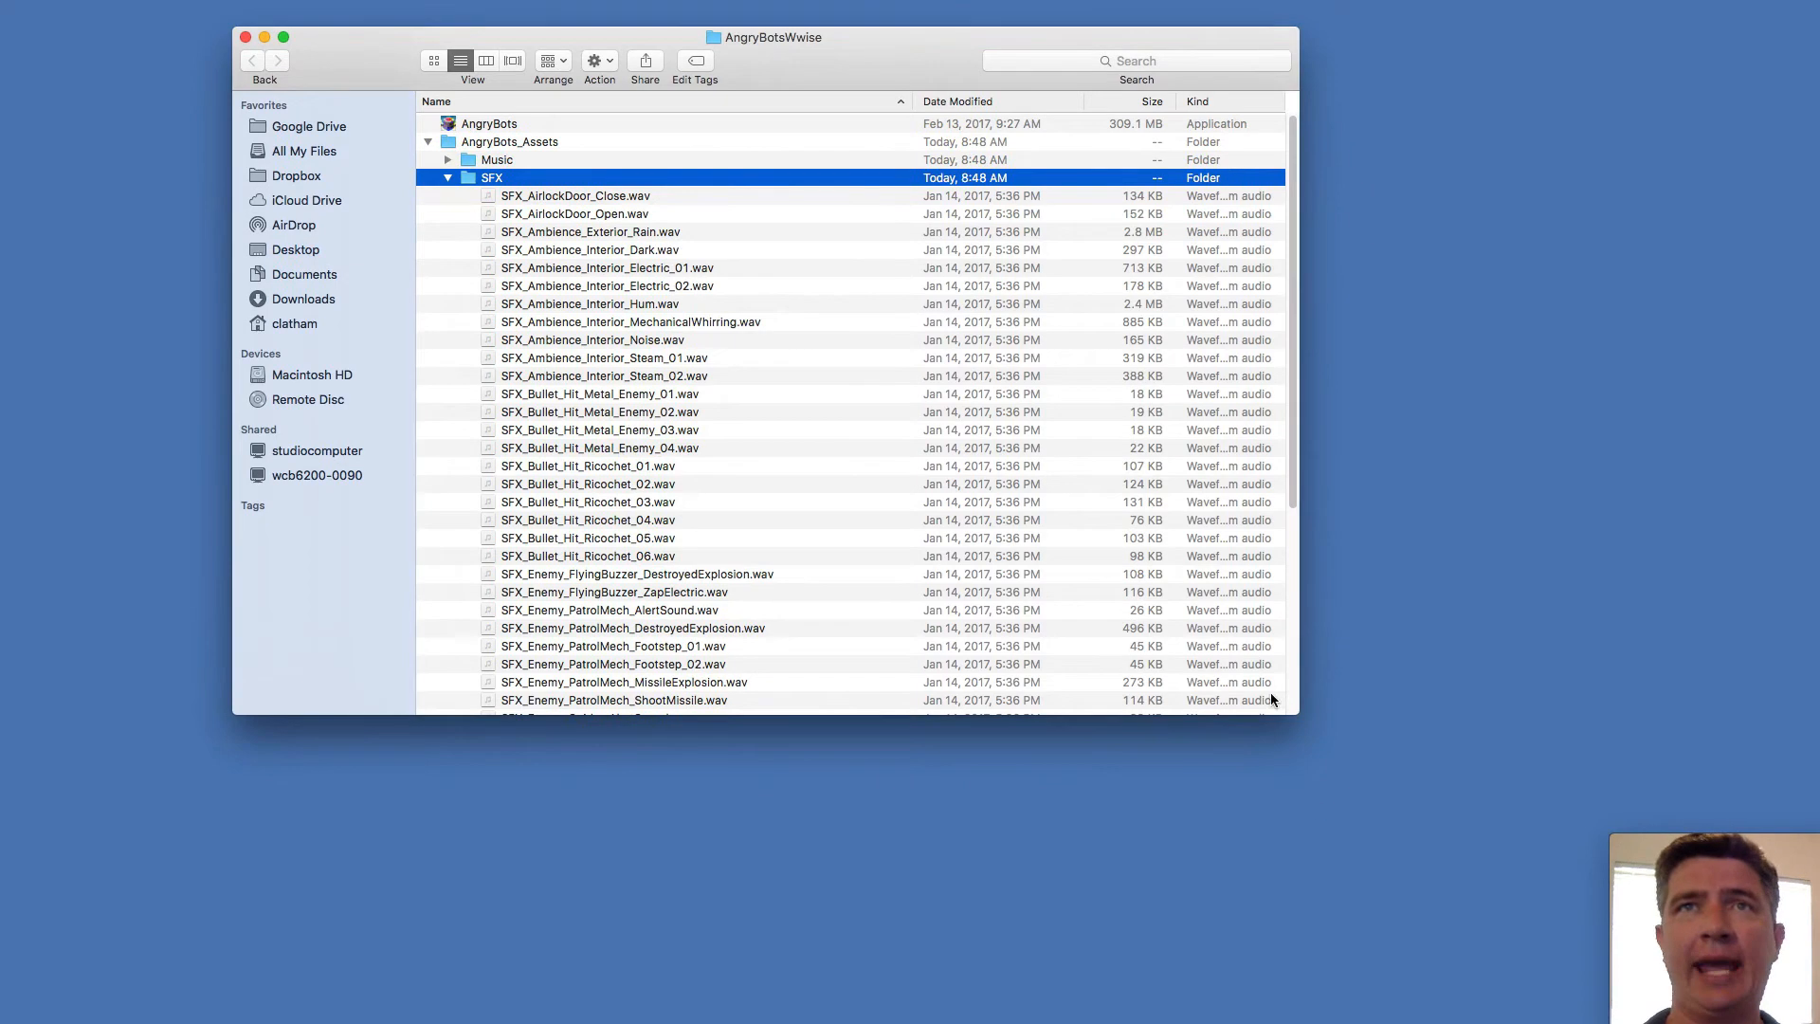
drag(1297, 713, 1327, 984)
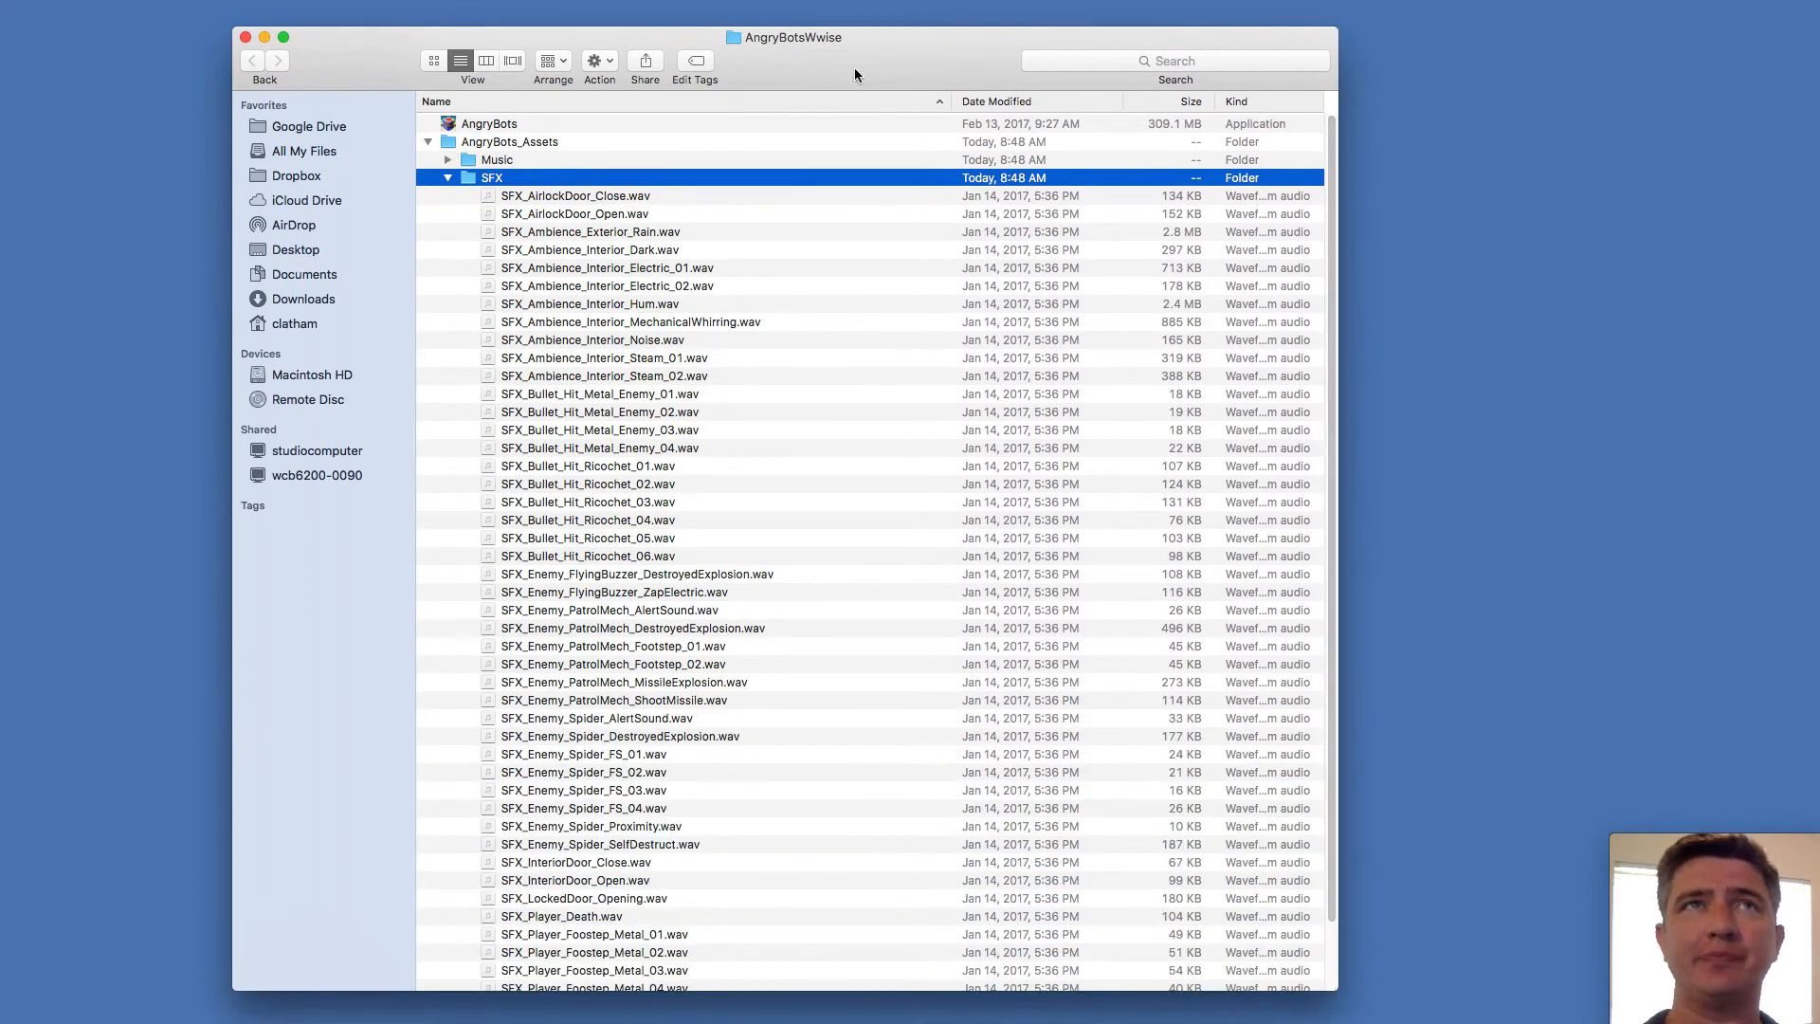
drag(872, 60, 879, 50)
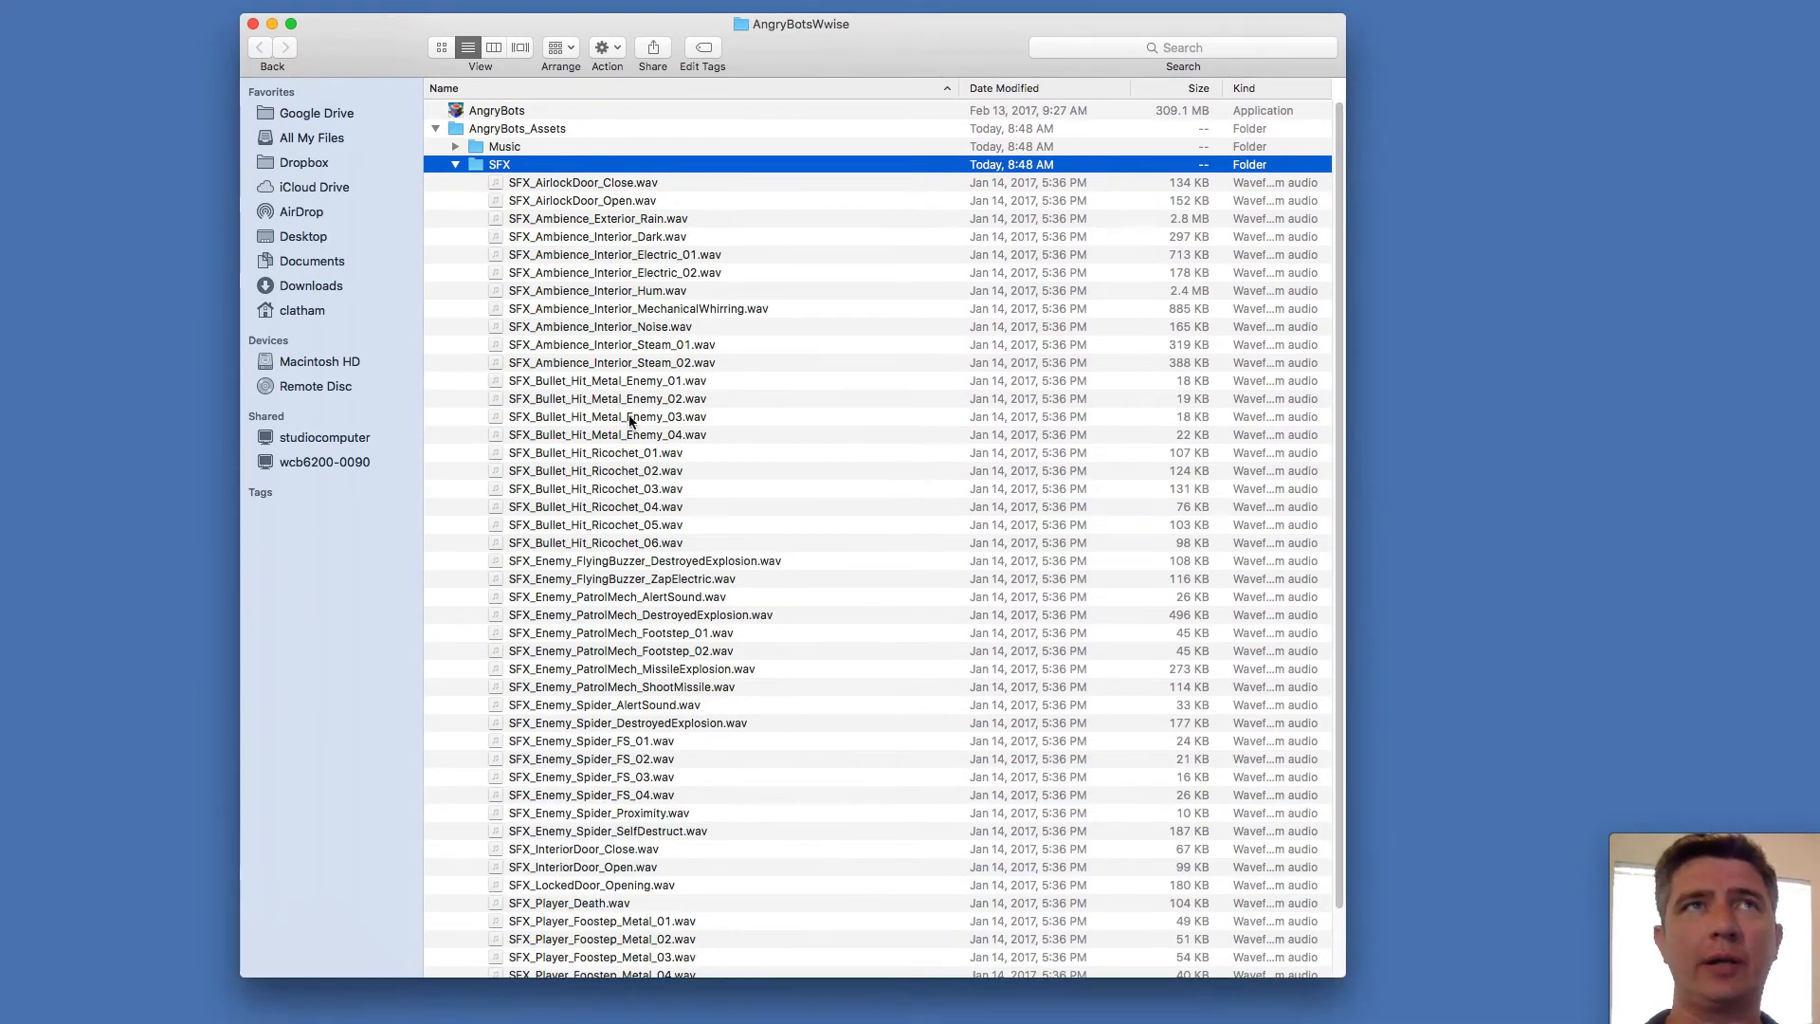
click(455, 164)
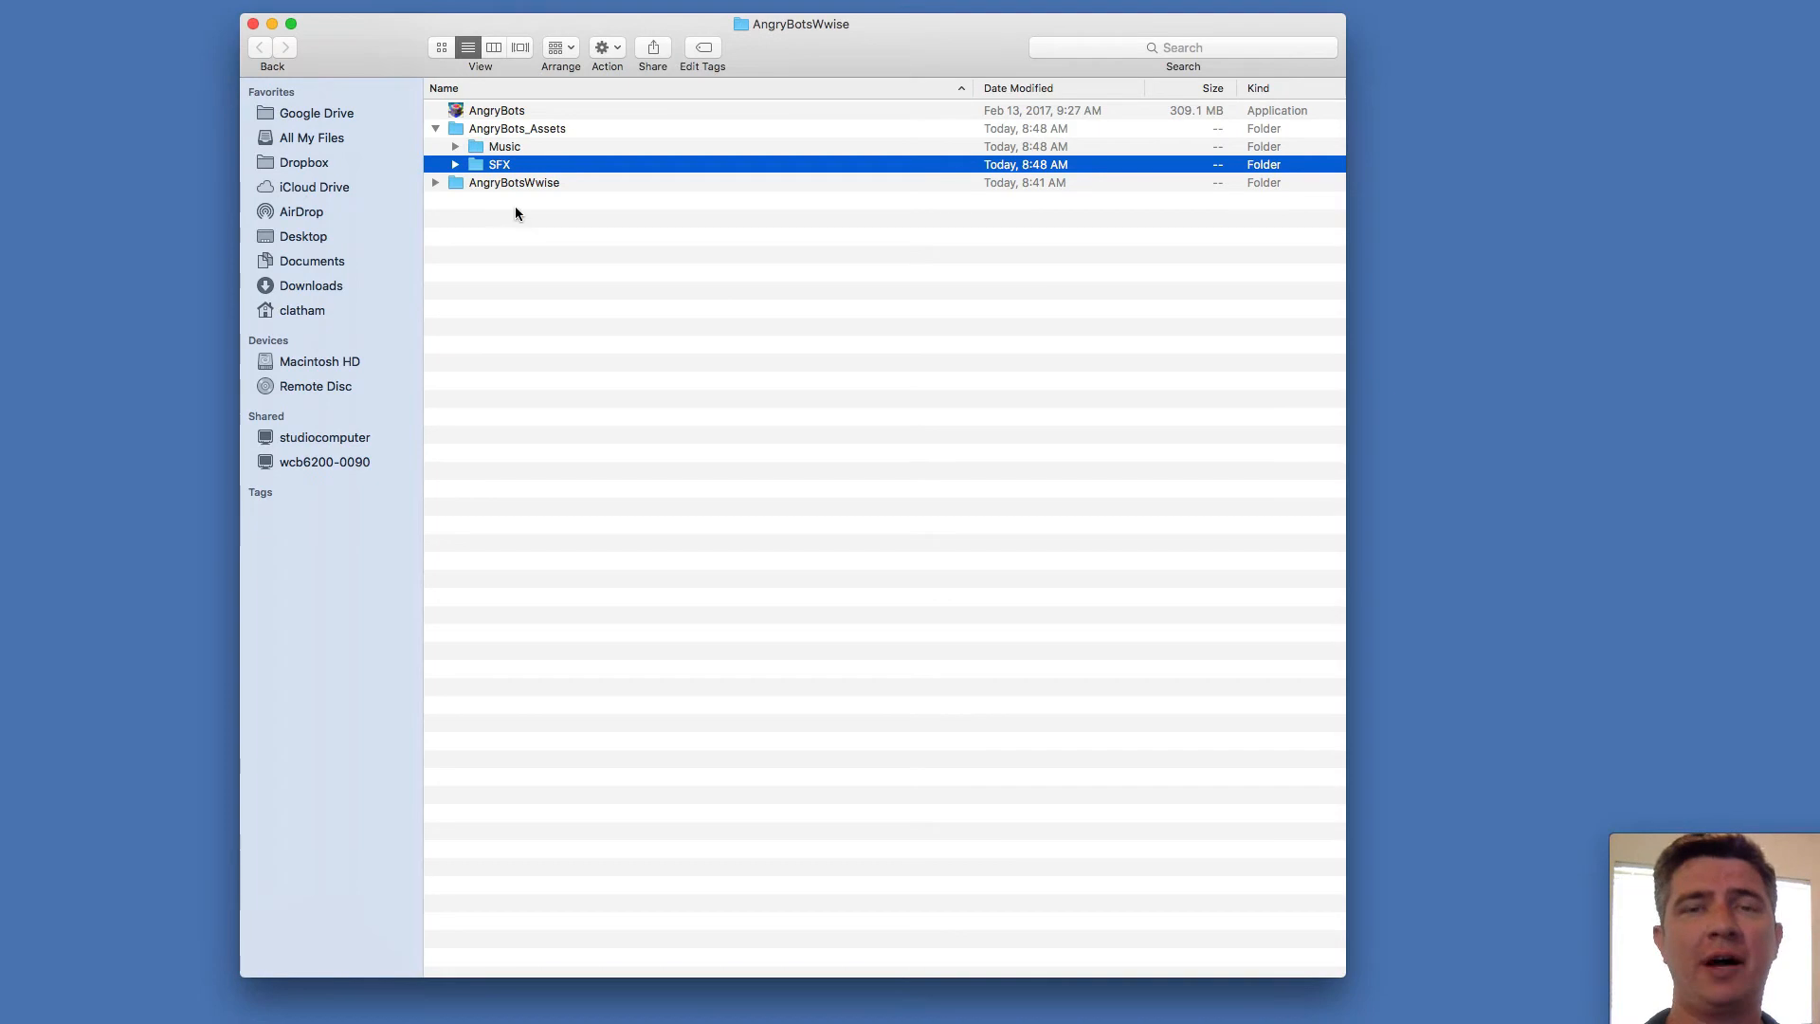
Shrink the folder window, collapse AngryBots_Assets, and add AngryBots_WwiseAssetList.pdf to the AngryBotsWwise folder
drag(1347, 972, 1397, 682)
drag(878, 26, 877, 190)
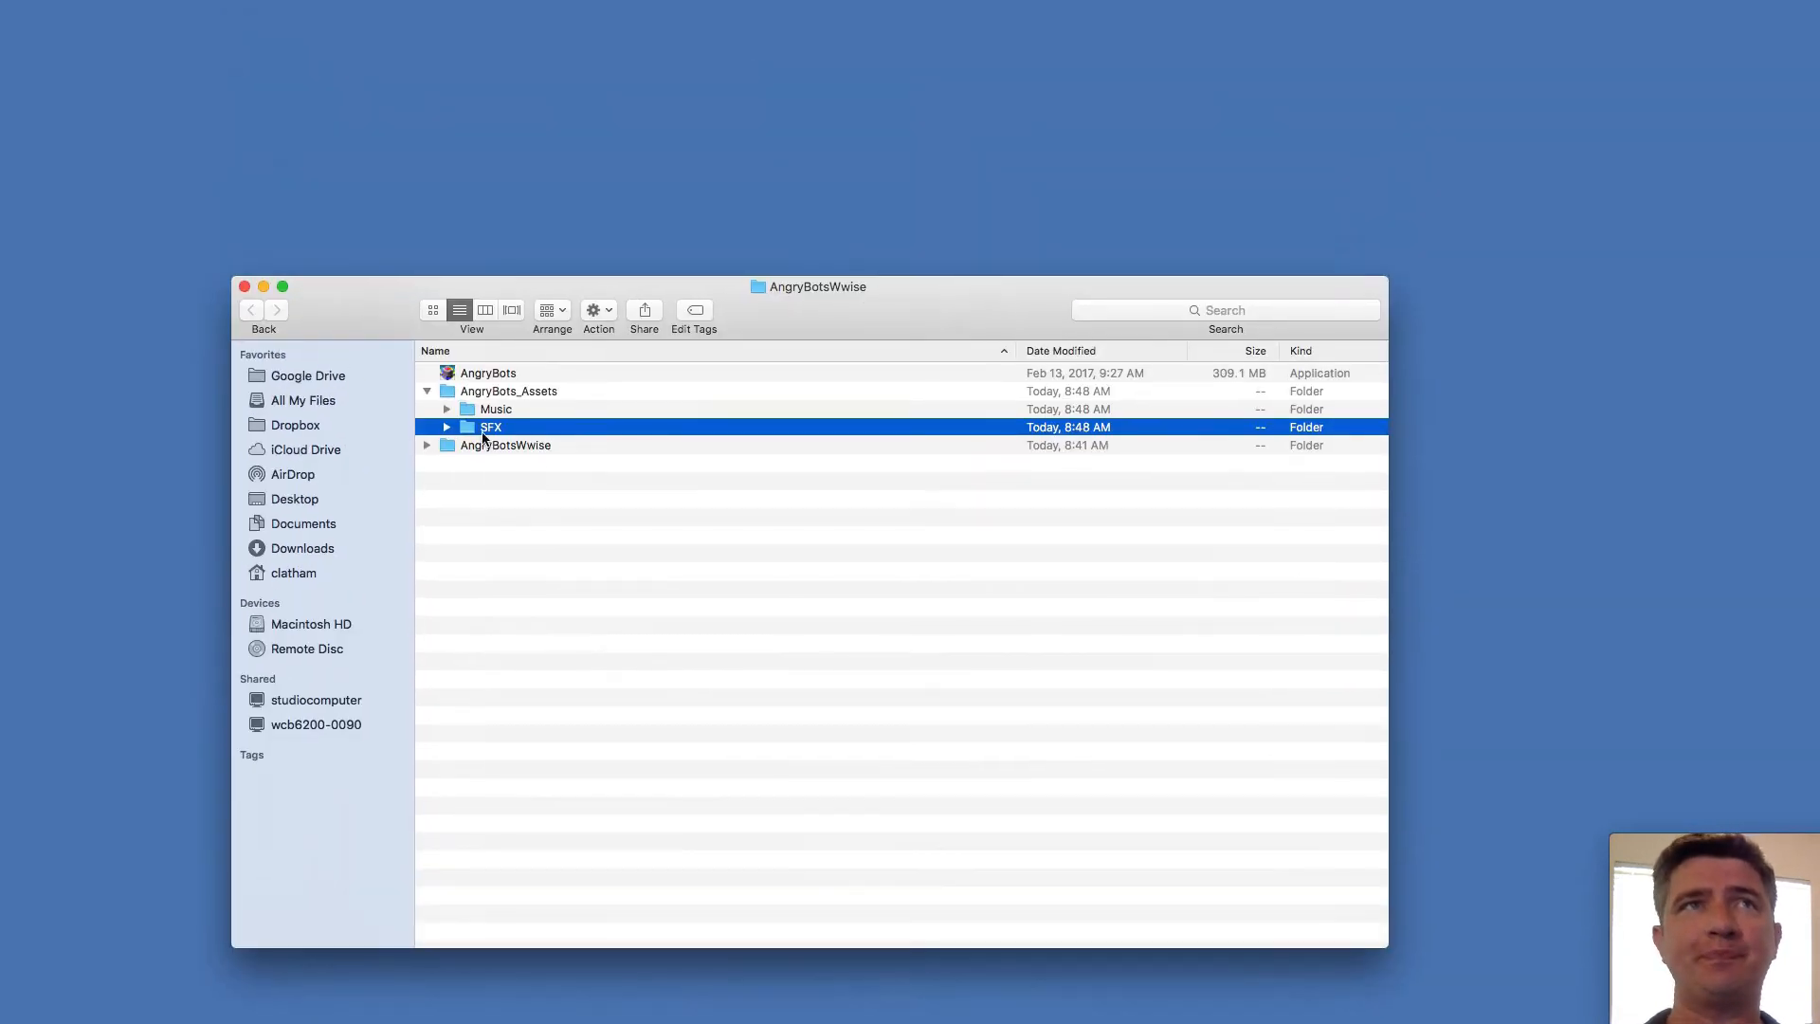
click(434, 292)
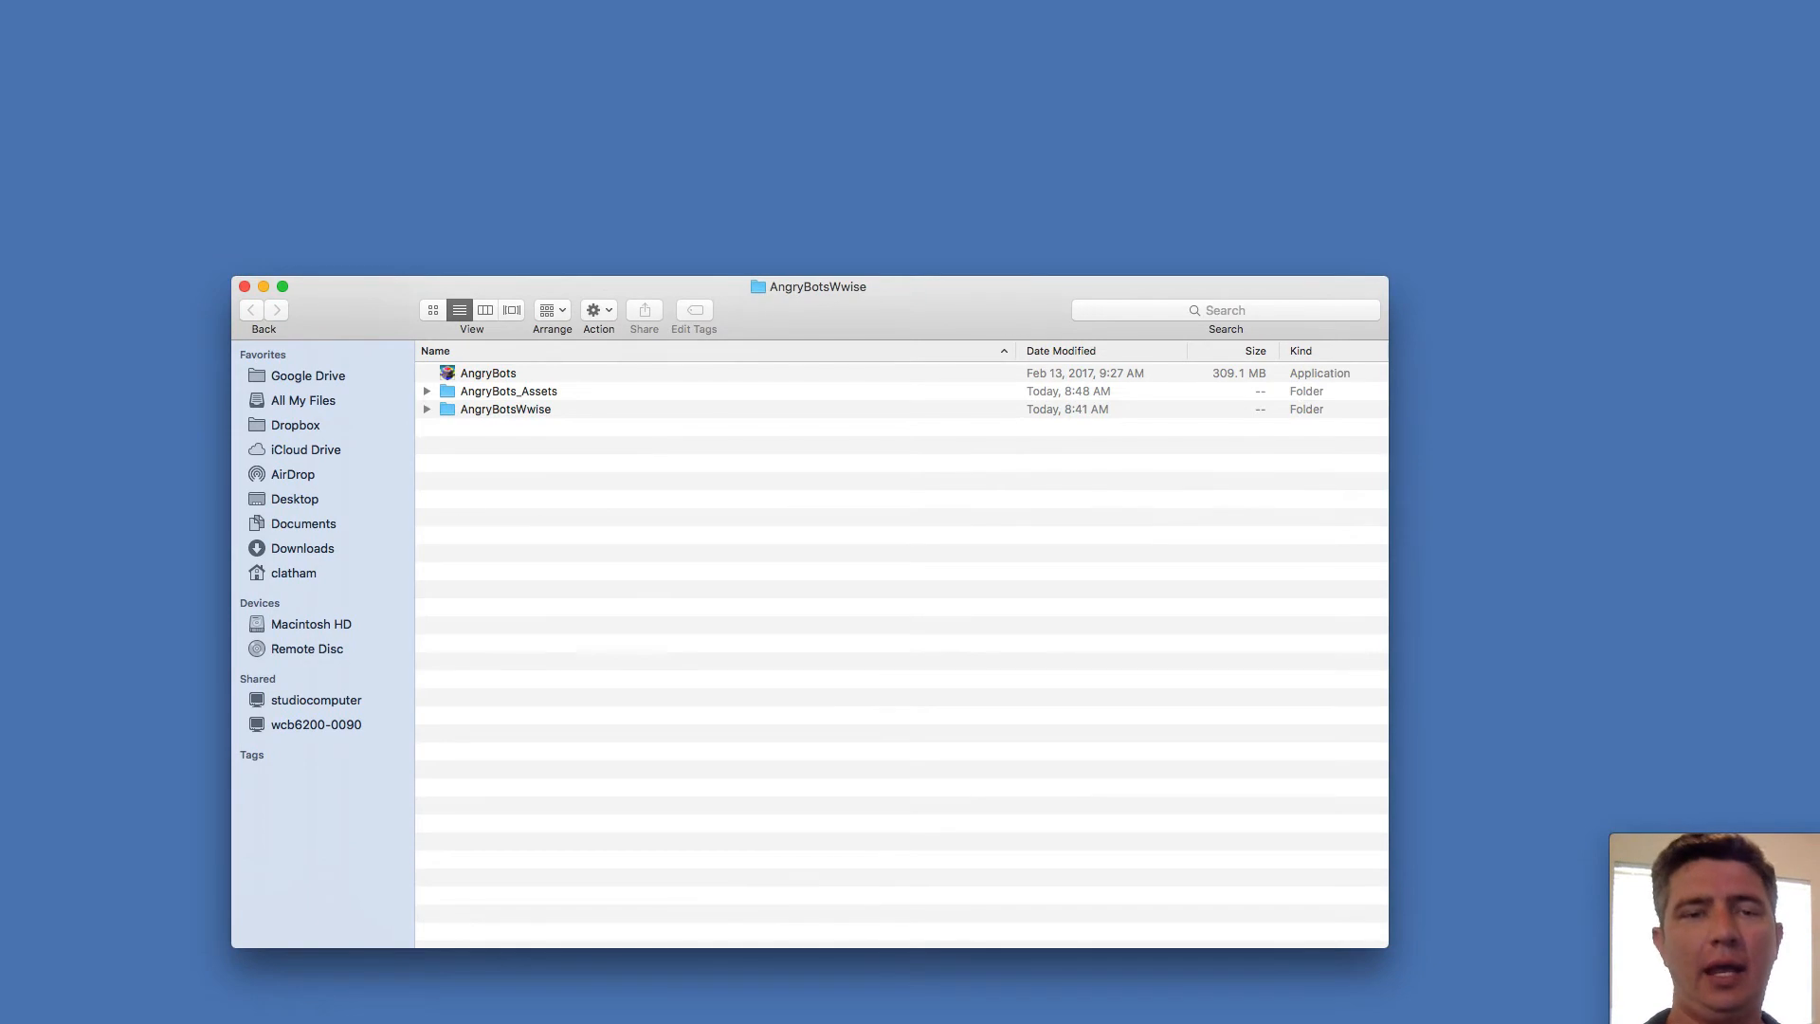
drag(183, 393, 544, 496)
click(614, 447)
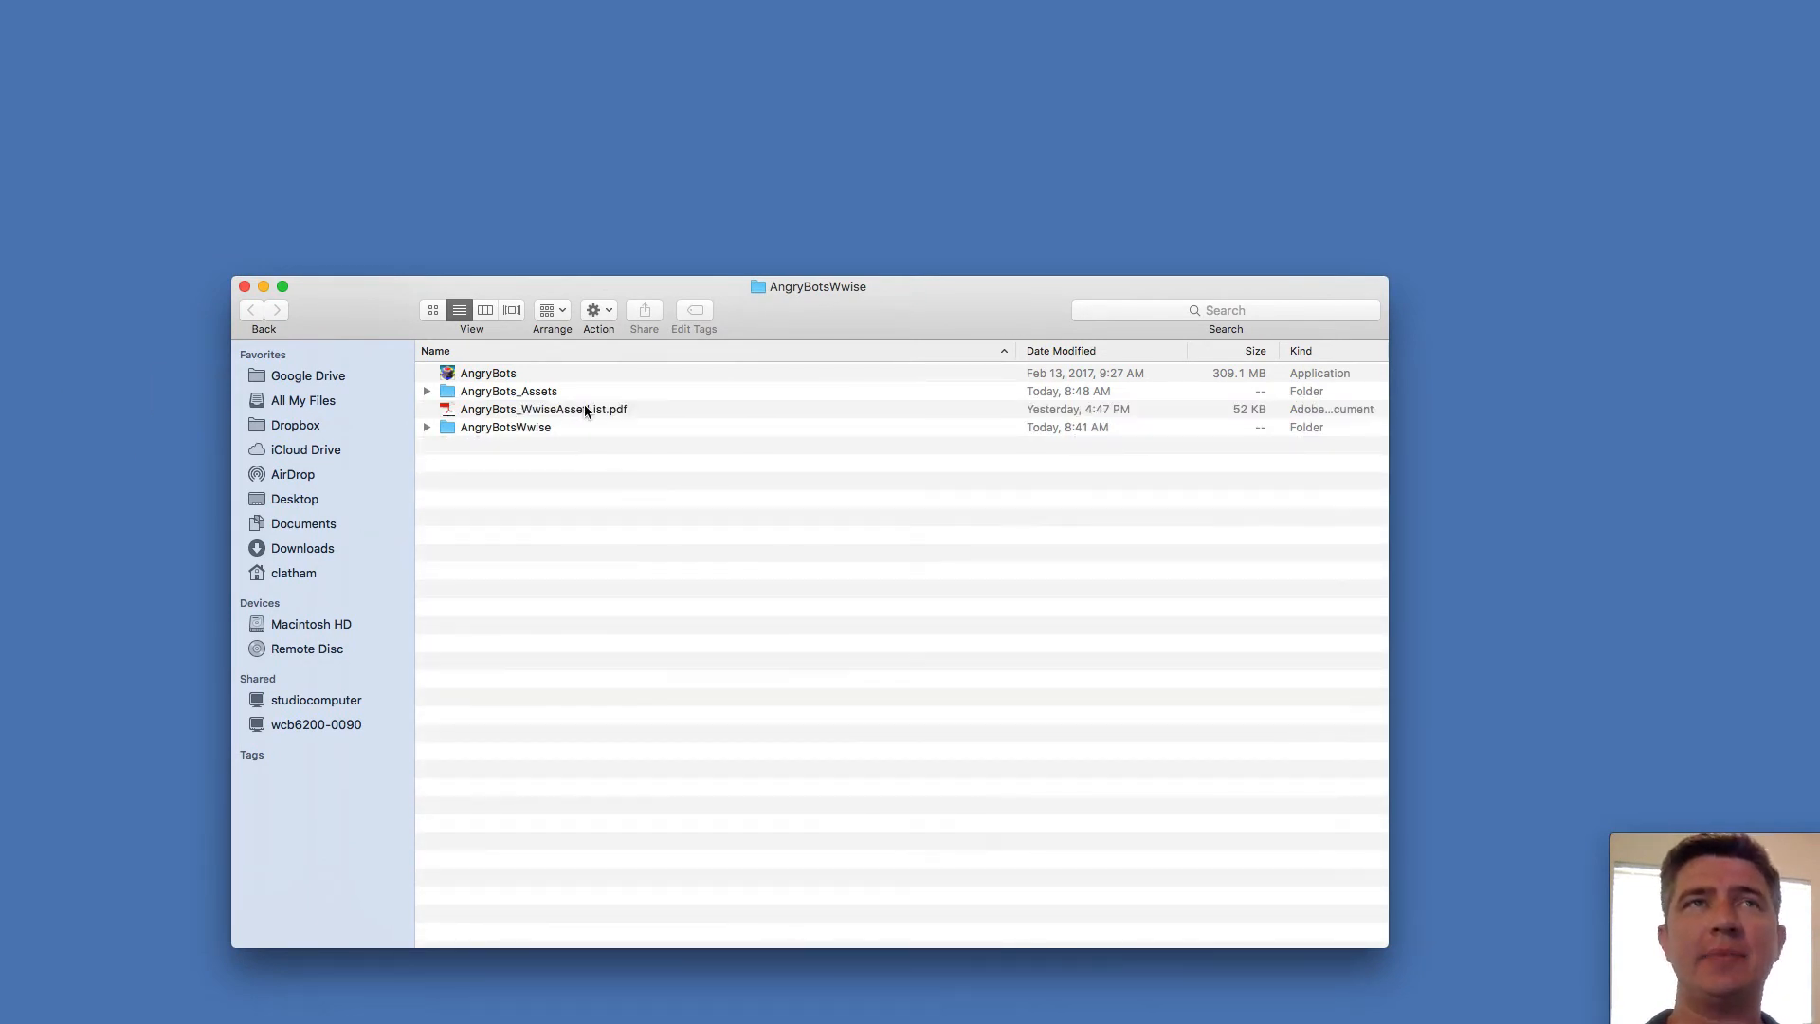
Open AngryBots_WwiseAssetList.pdf and review the file names, events, categories, attenuation and looping settings on all three pages
double_click(584, 410)
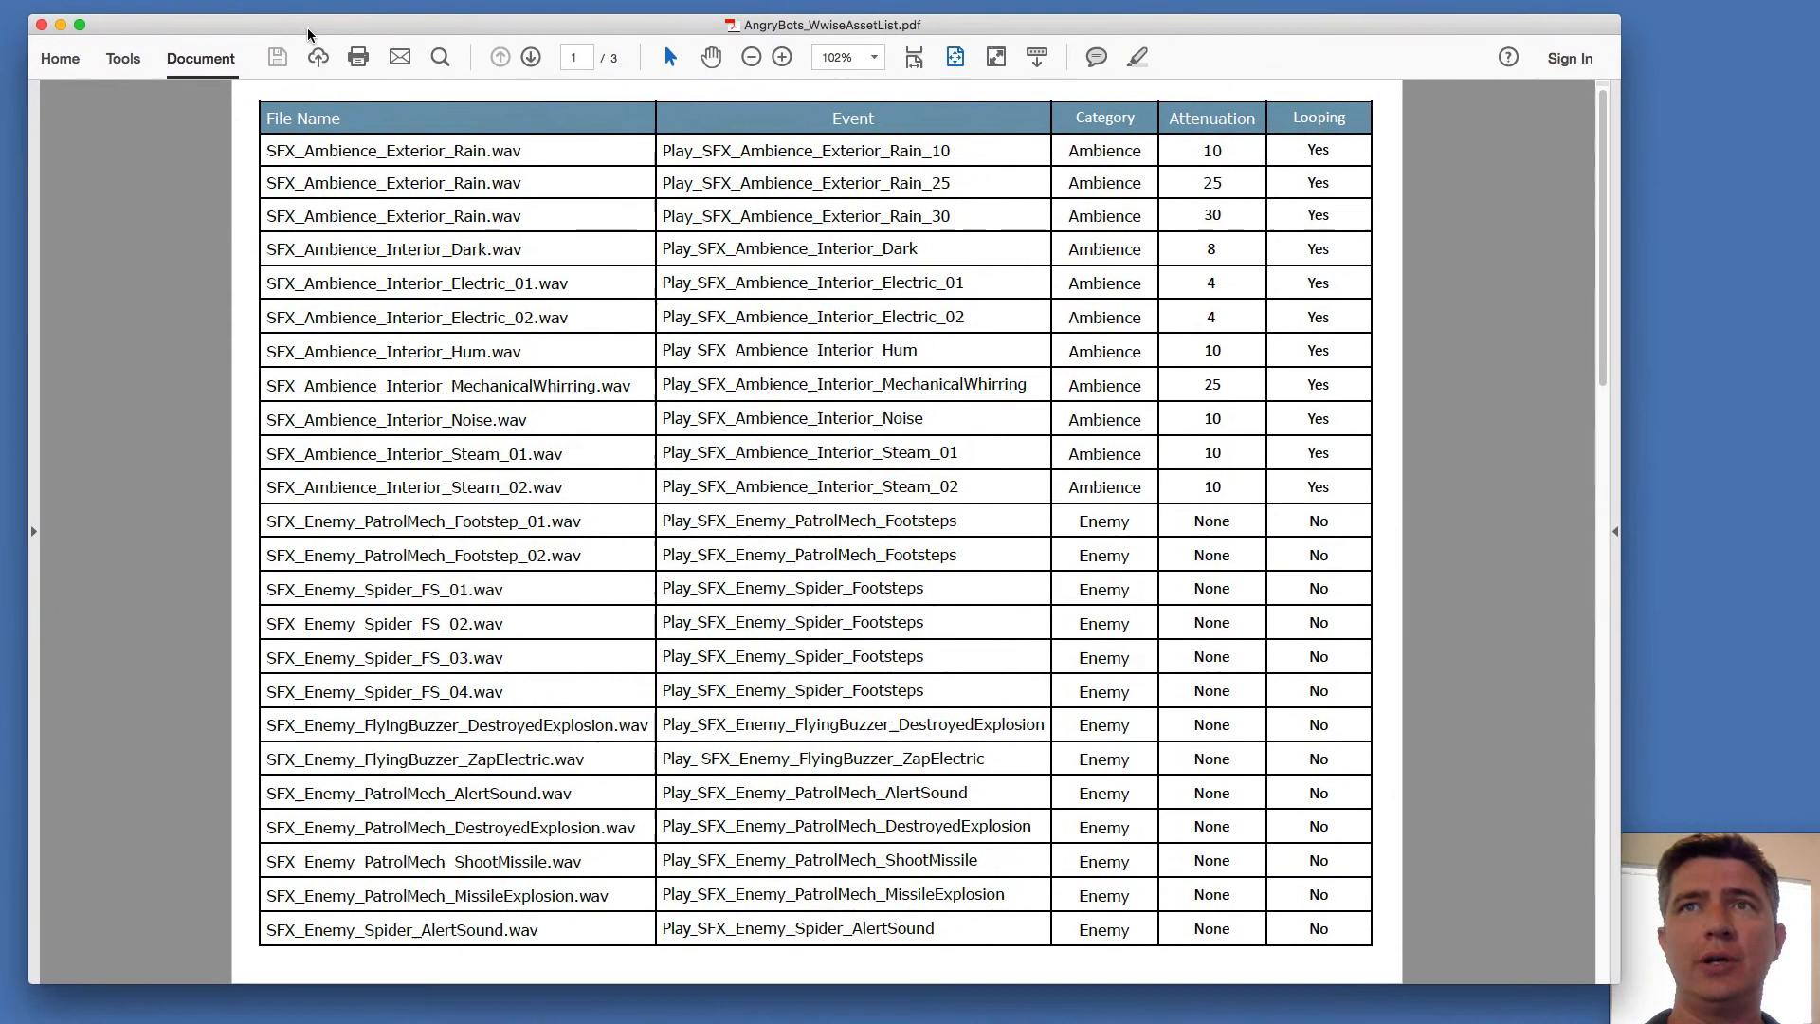
drag(308, 35, 279, 27)
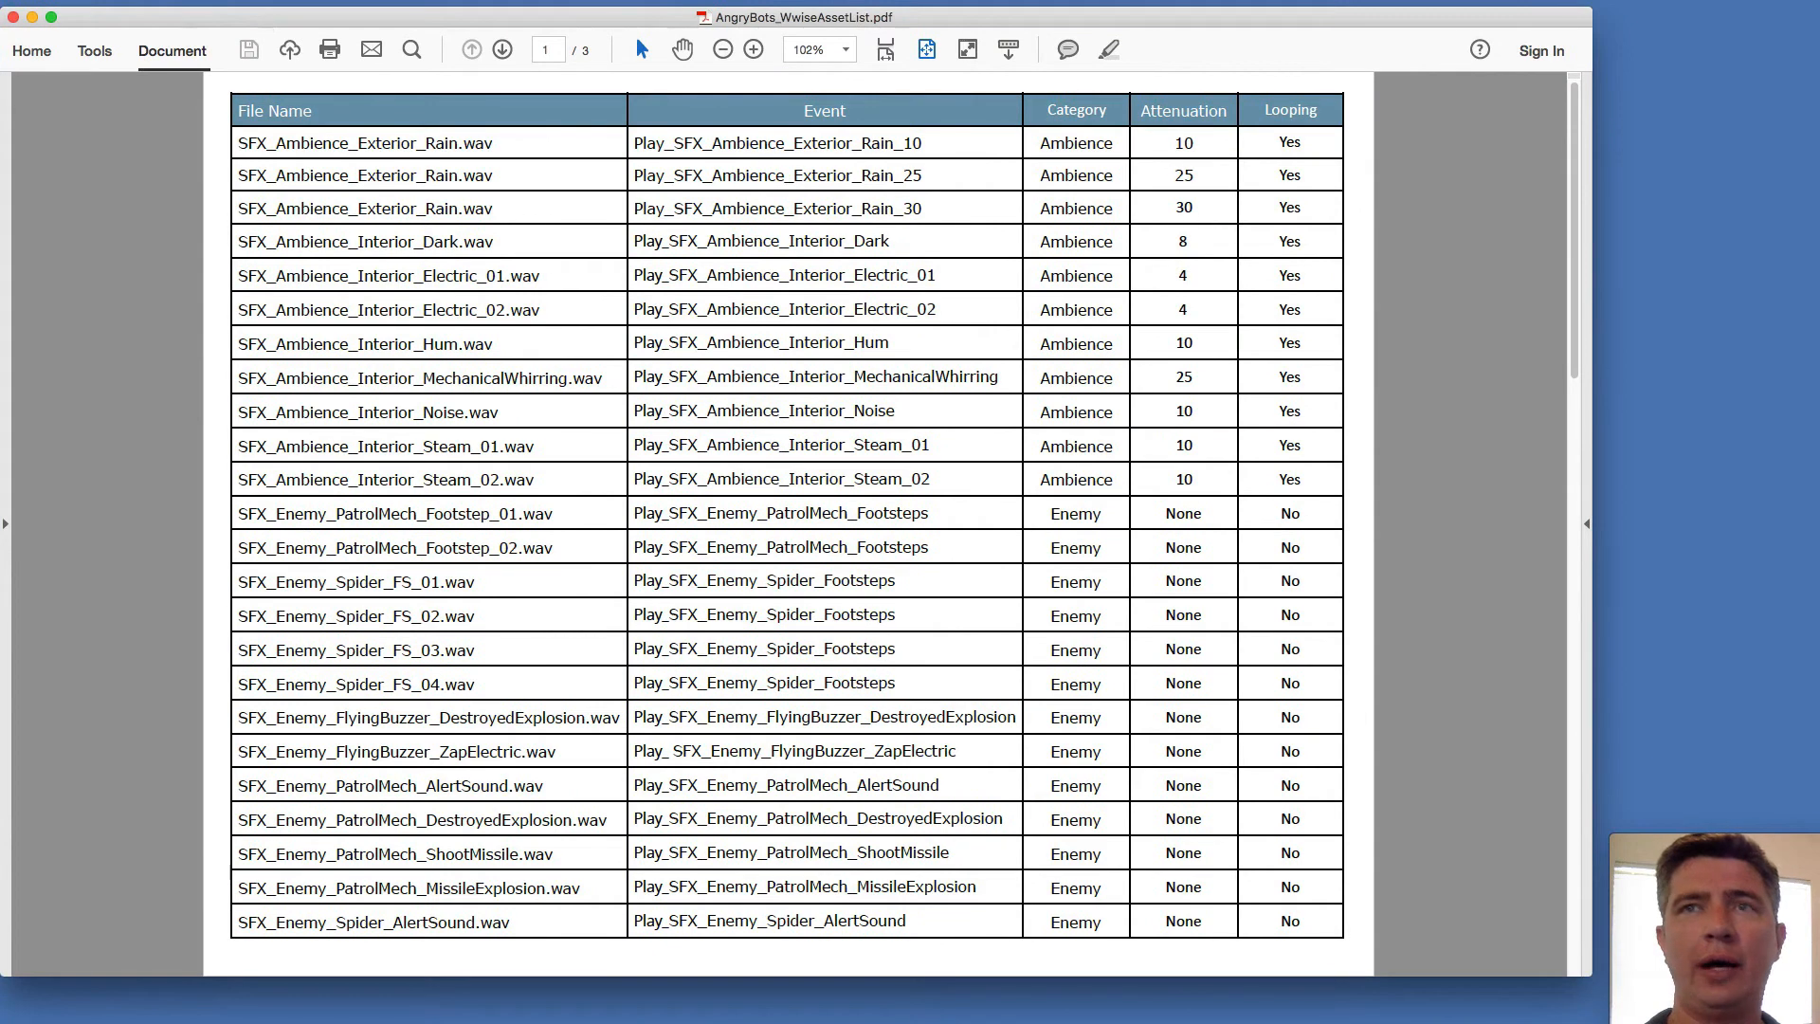
click(1673, 882)
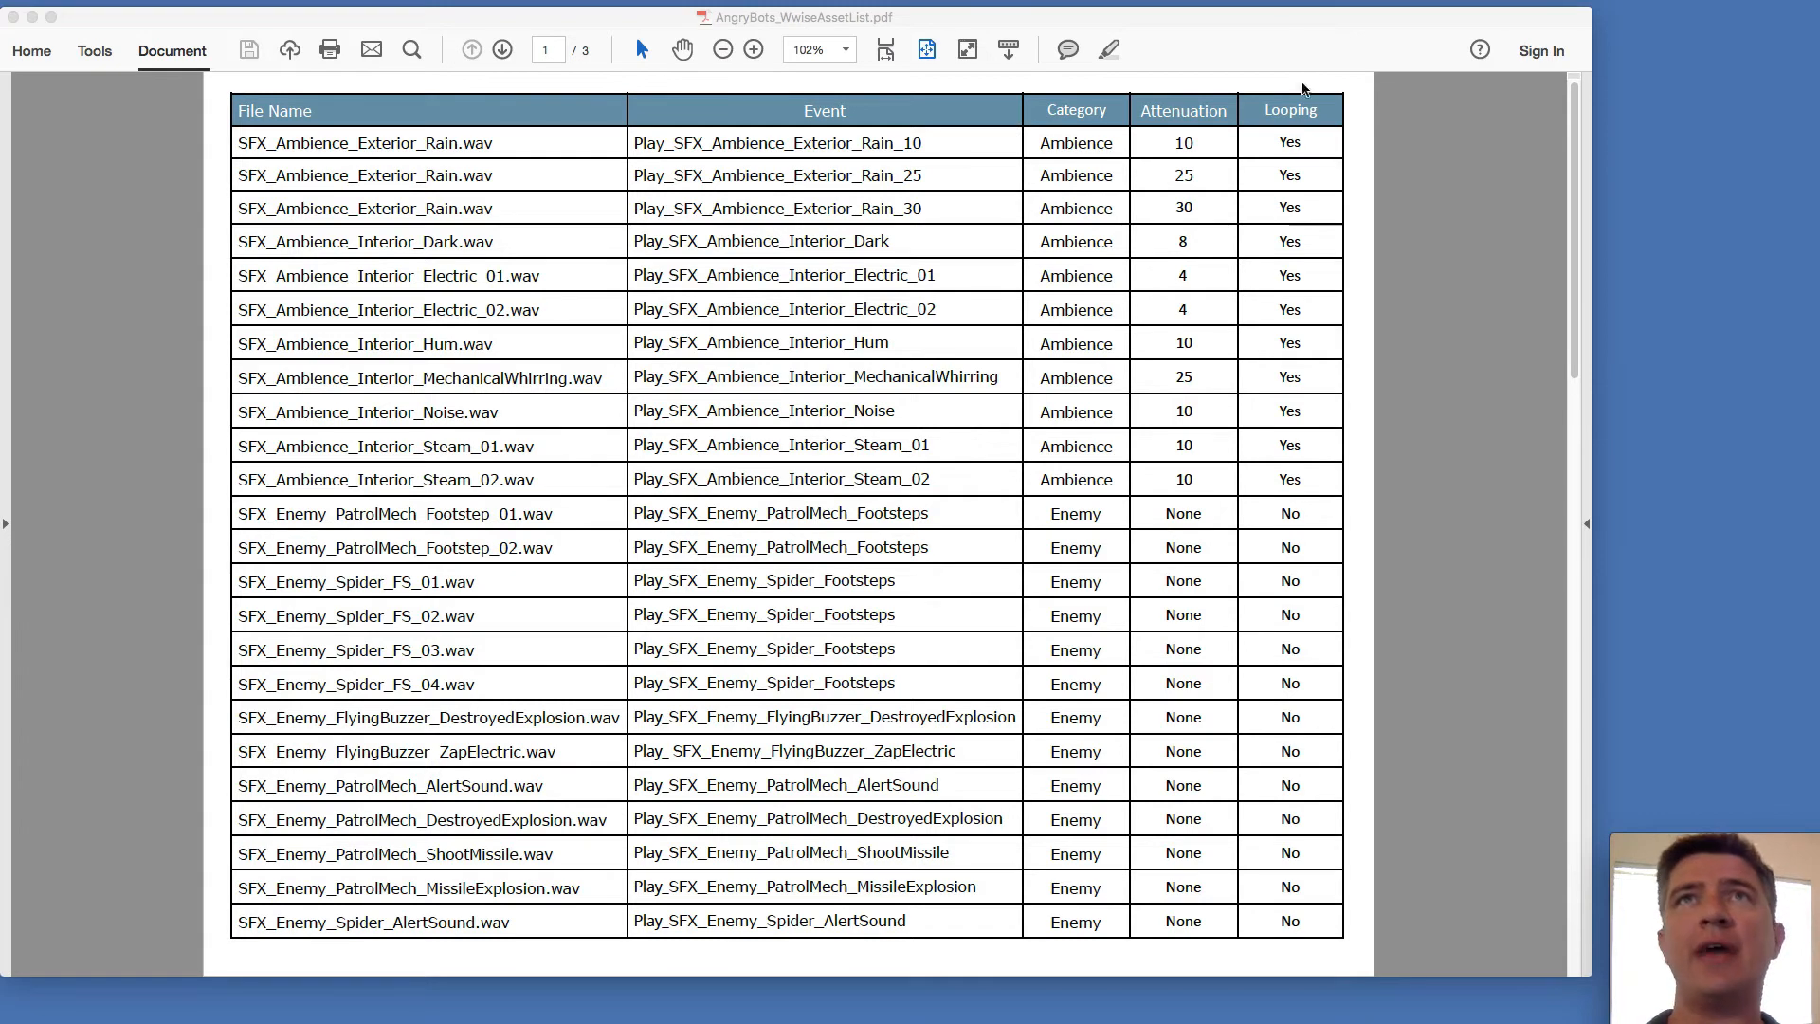
drag(1276, 17, 1335, 28)
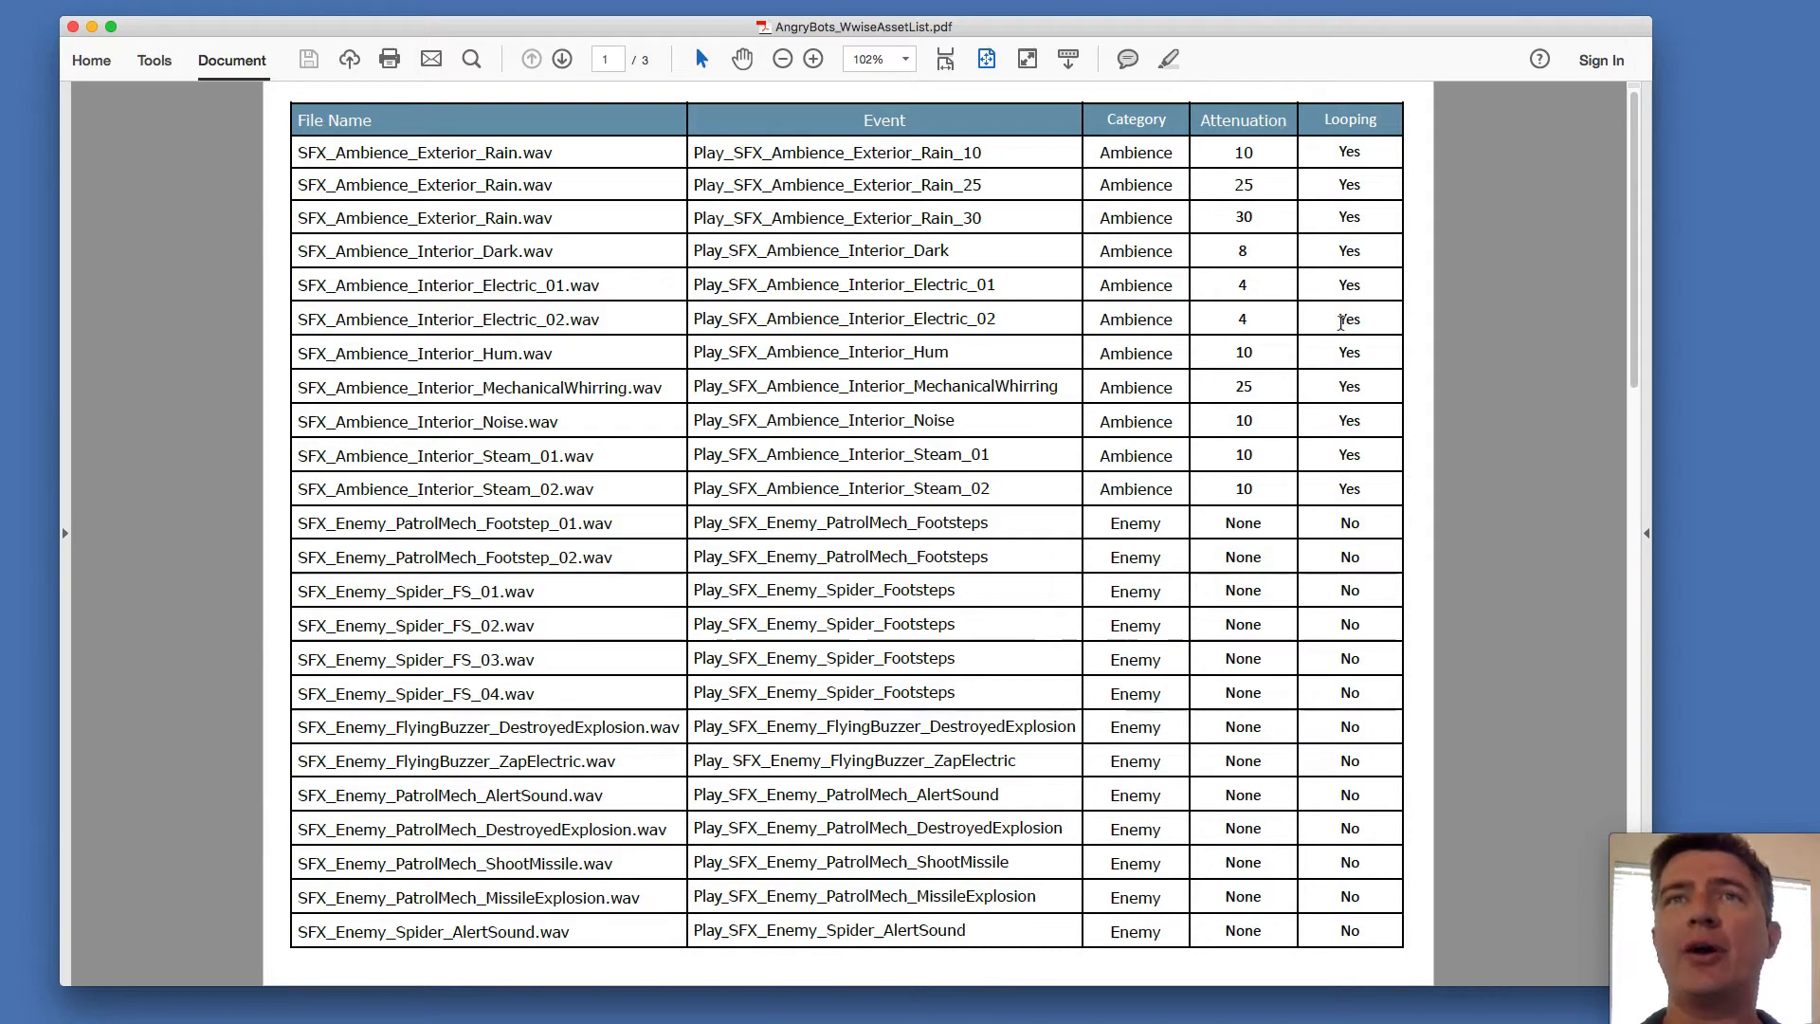
scroll(1364, 567, down, 3)
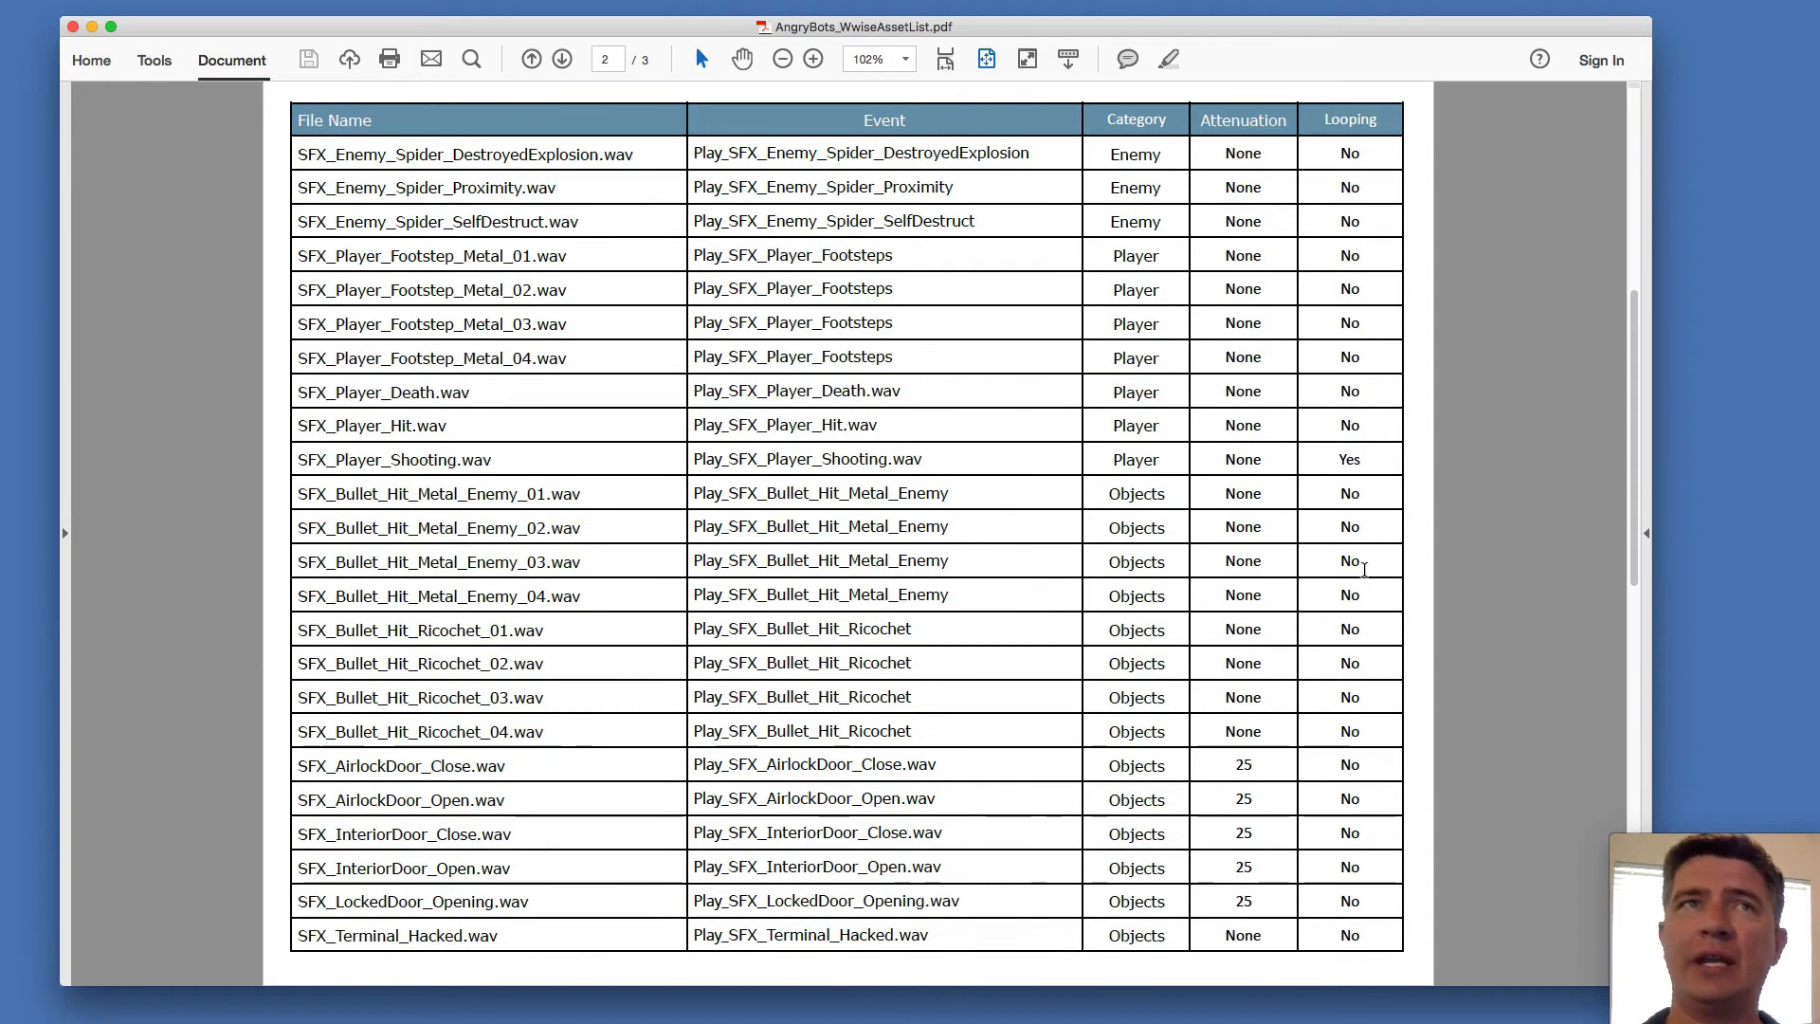
scroll(834, 553, down, 3)
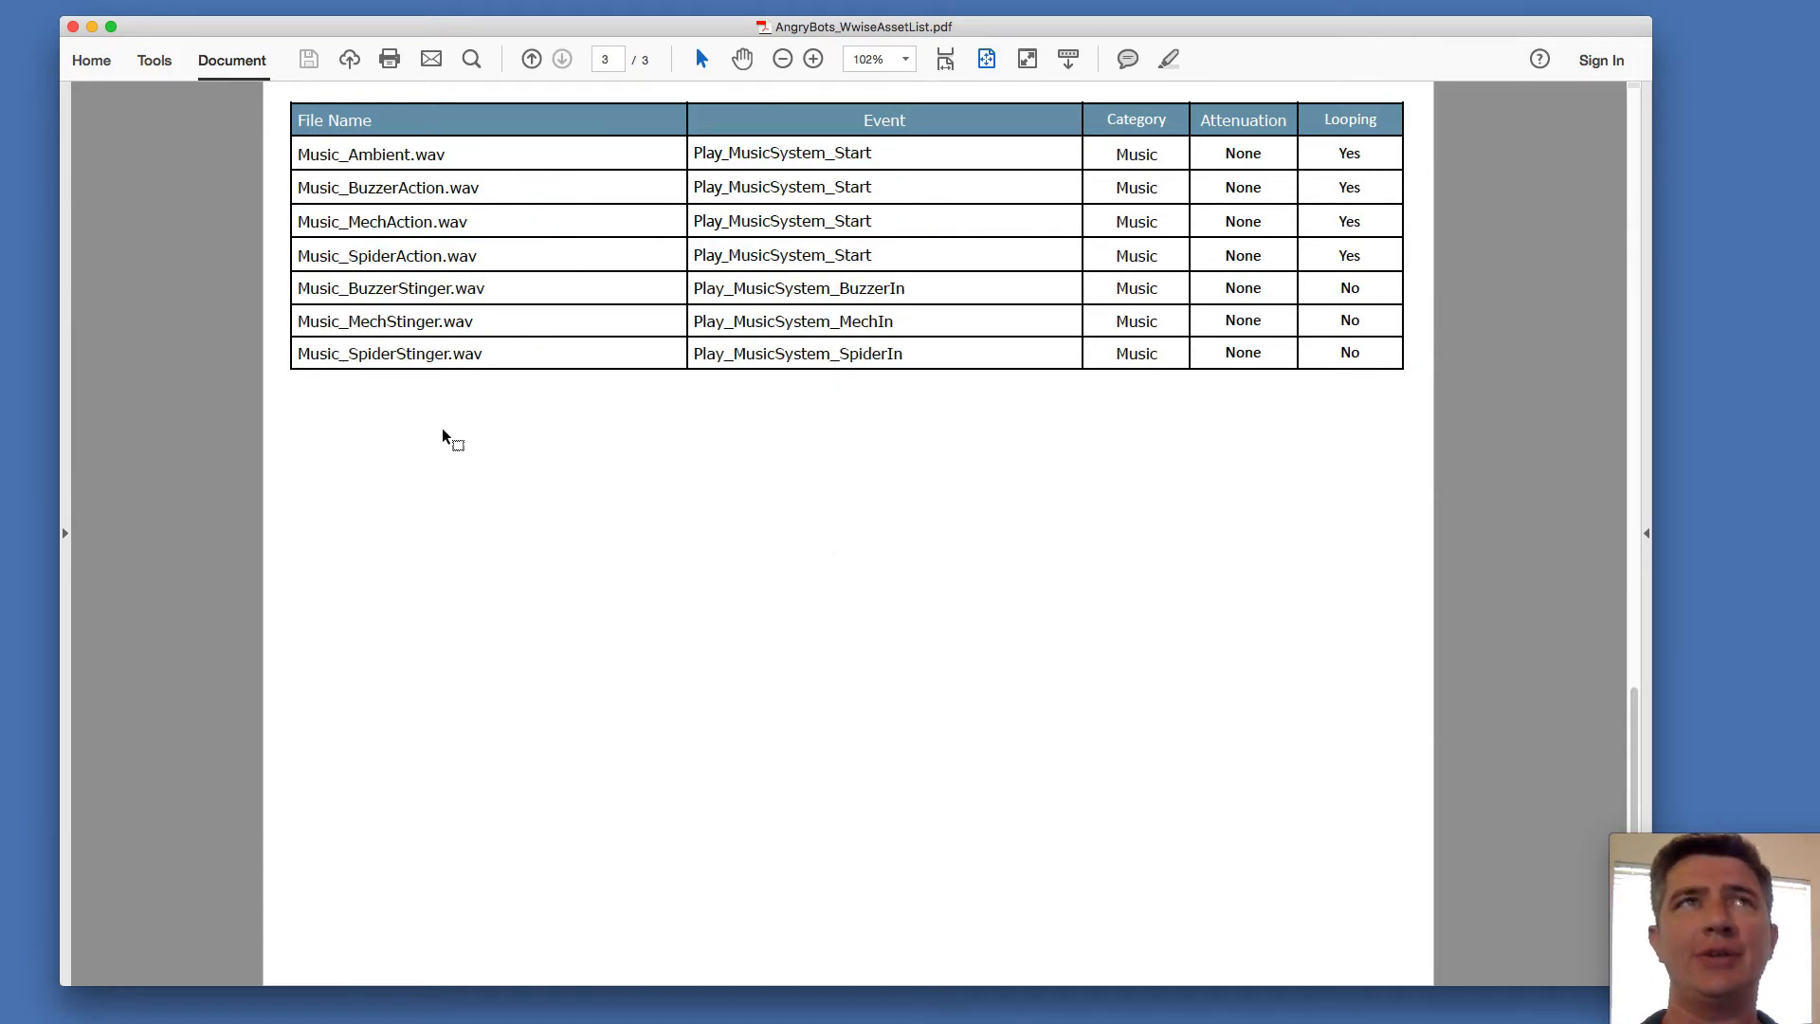
Minimise the asset list PDF and switch to the Project Launcher in Wwise
click(92, 25)
drag(917, 324, 923, 224)
click(783, 452)
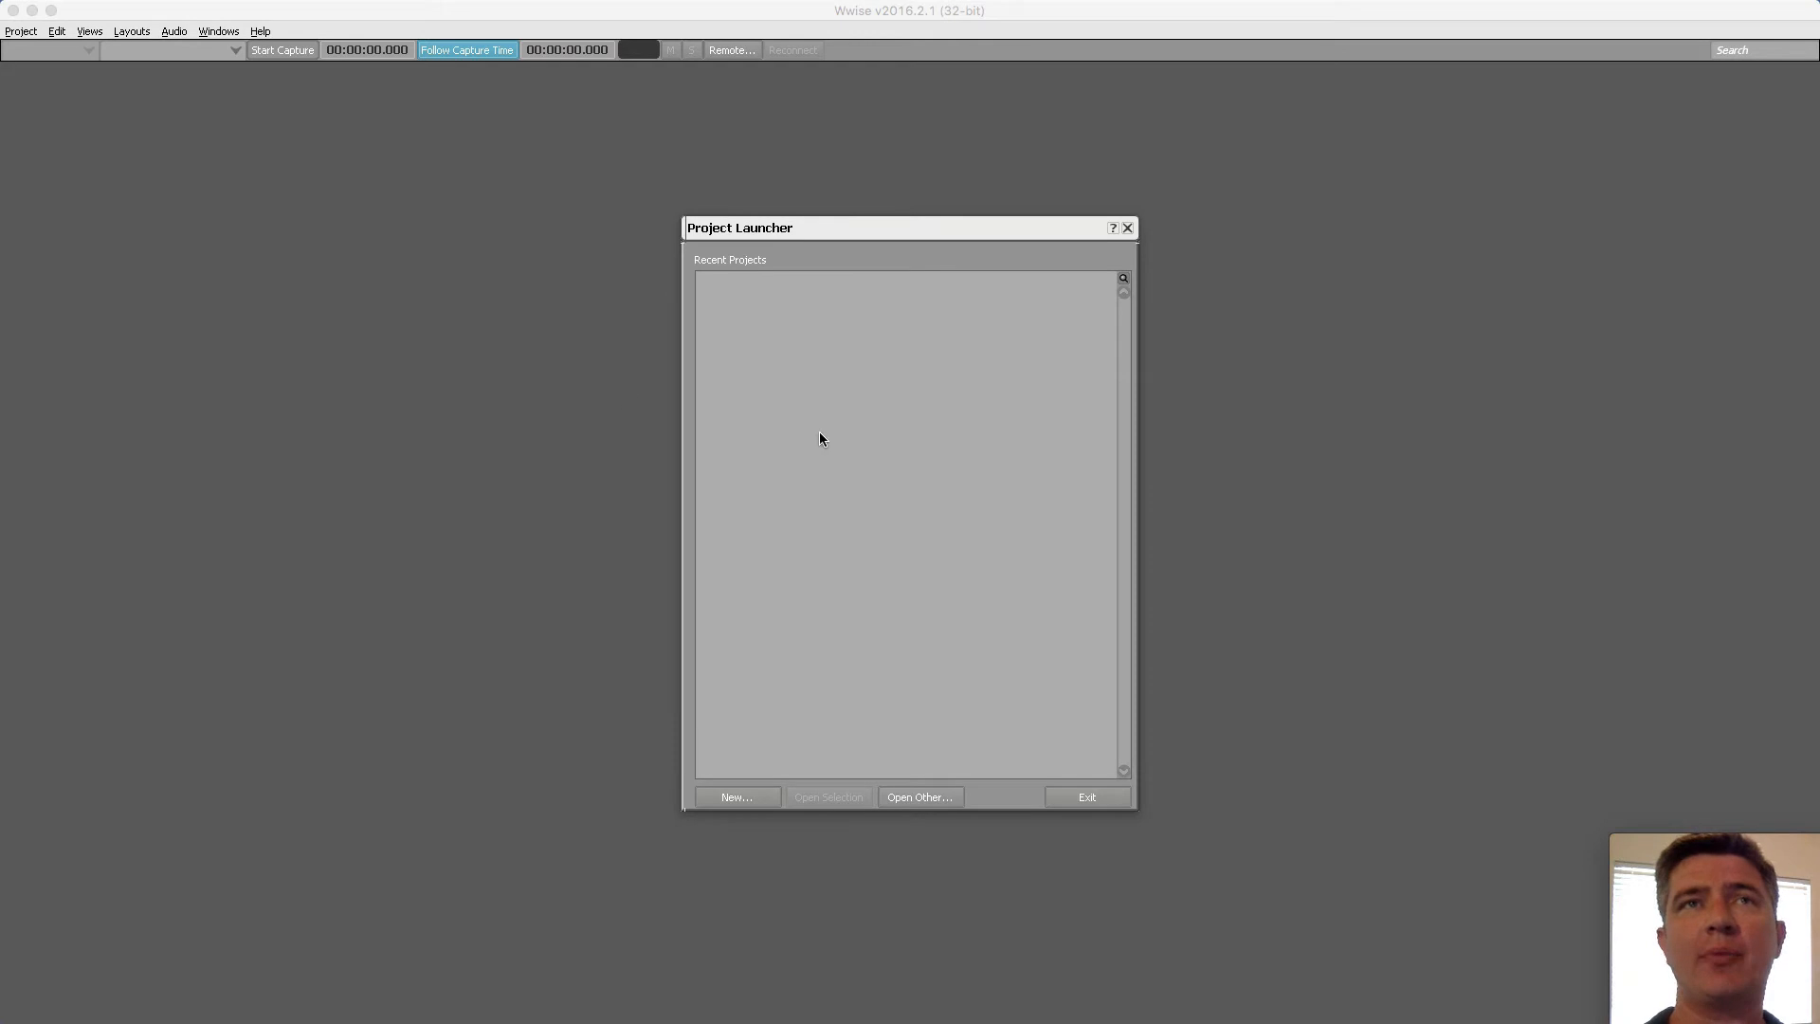
drag(862, 224, 906, 226)
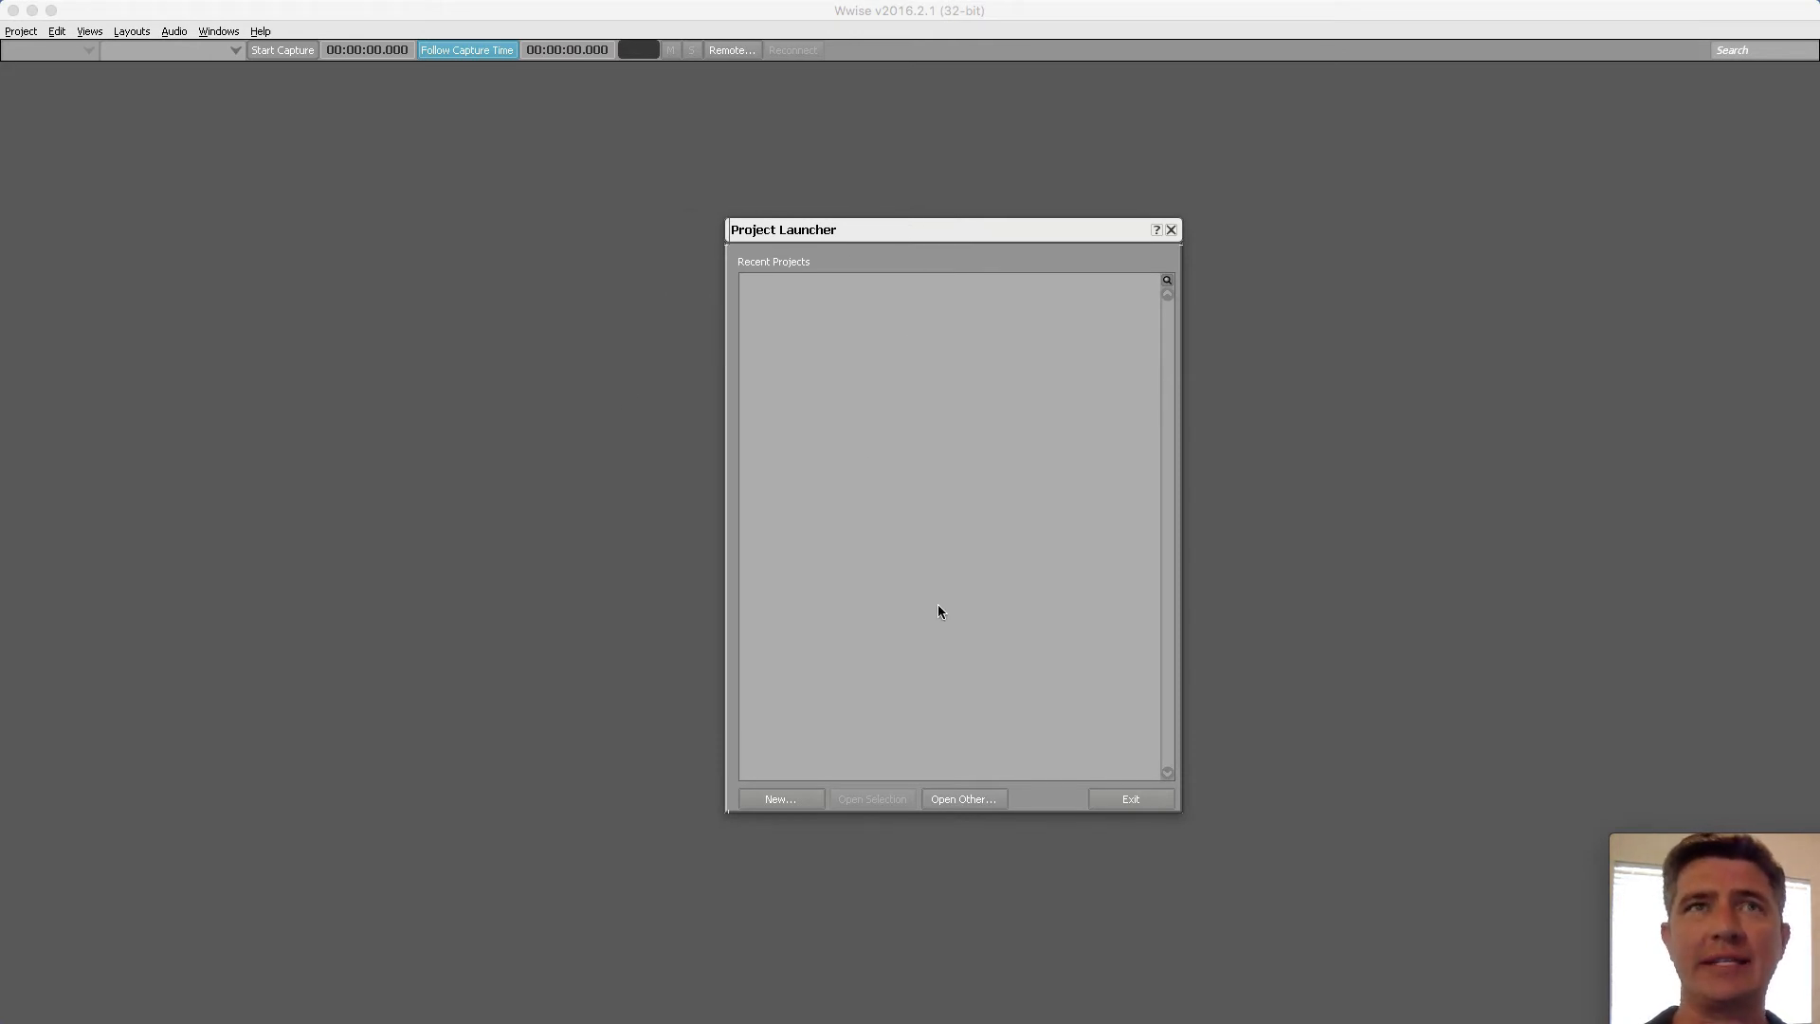
Open the existing project AngryBotsWwise.wproj from the inner AngryBotsWwise folder on the Desktop
click(969, 799)
click(640, 292)
click(827, 188)
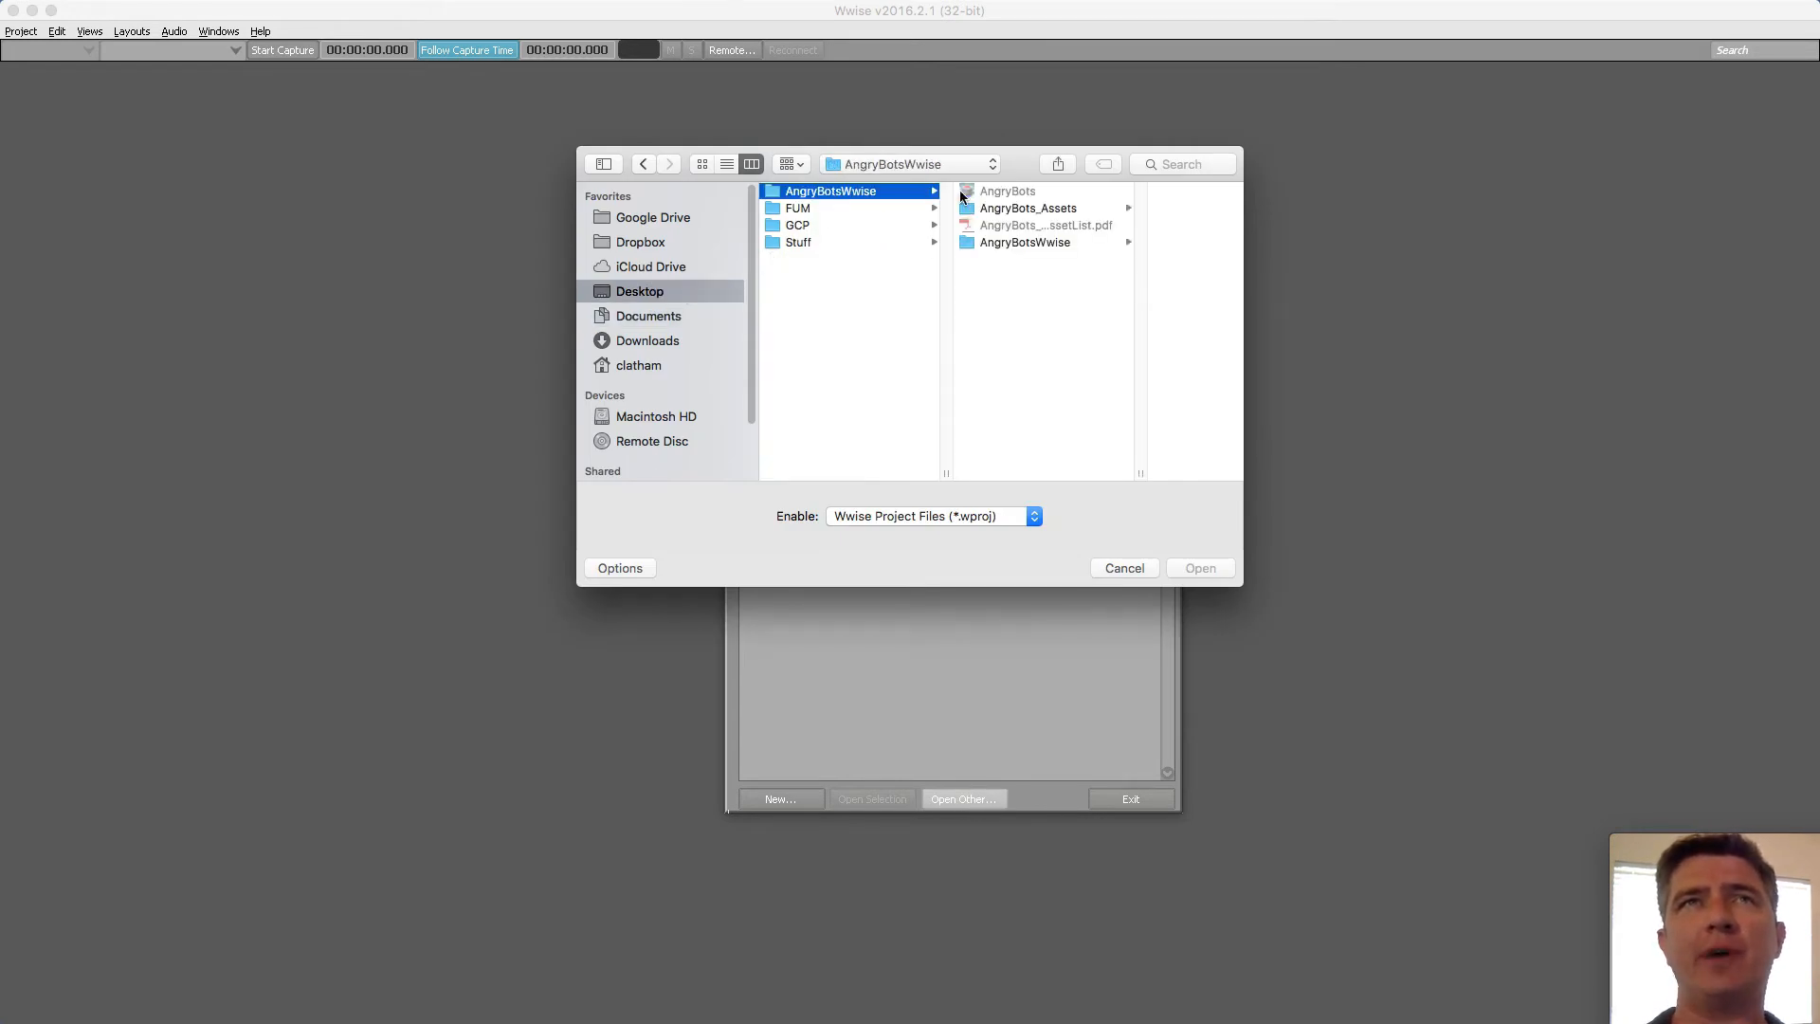
click(1033, 208)
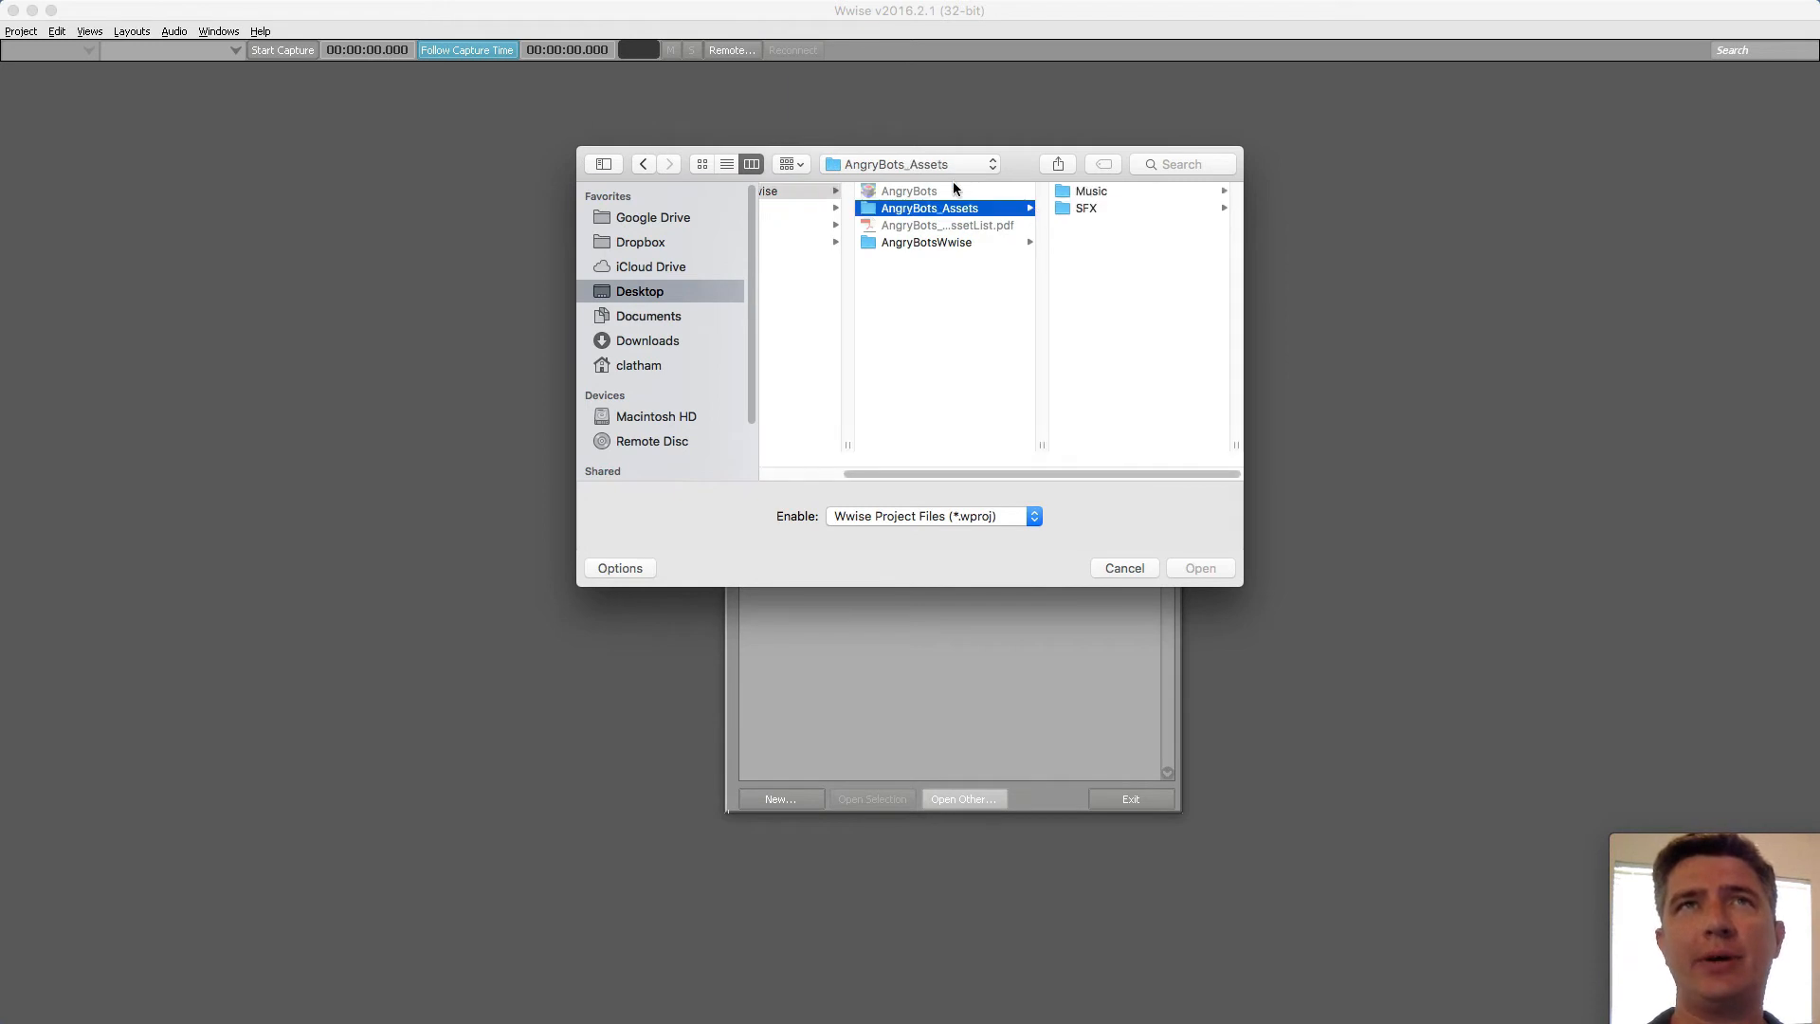
click(912, 242)
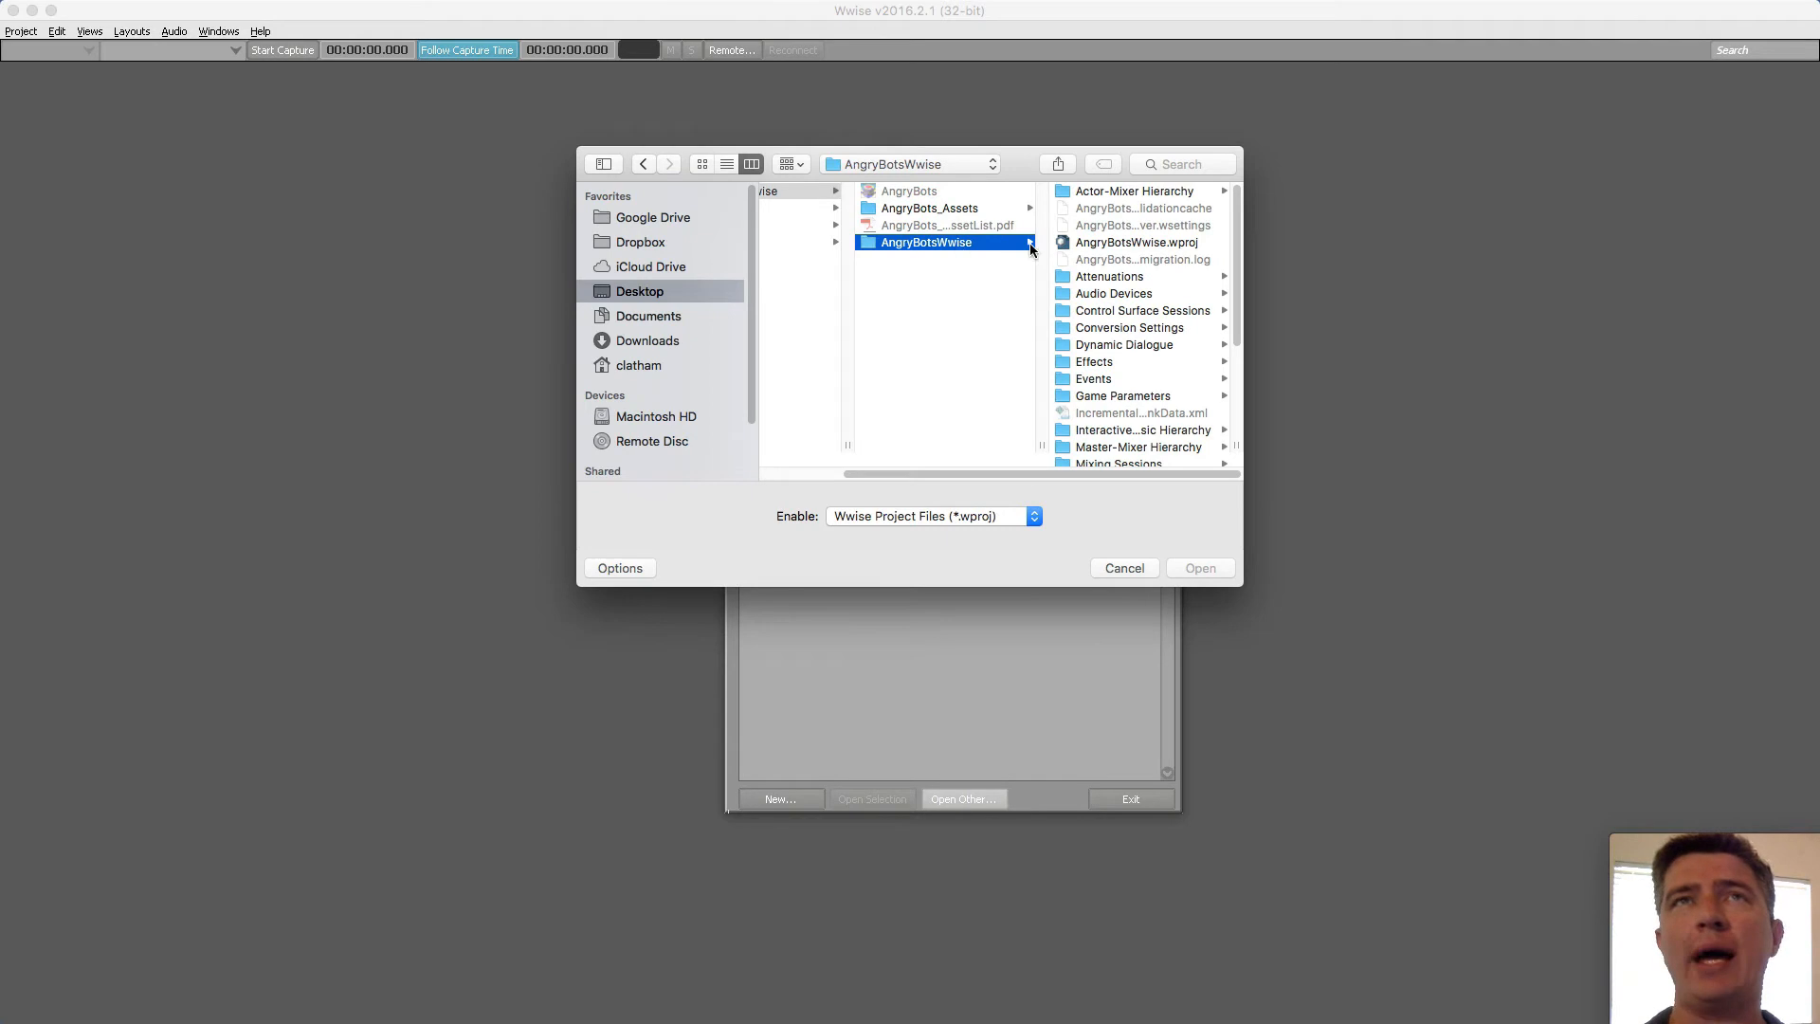
click(1101, 245)
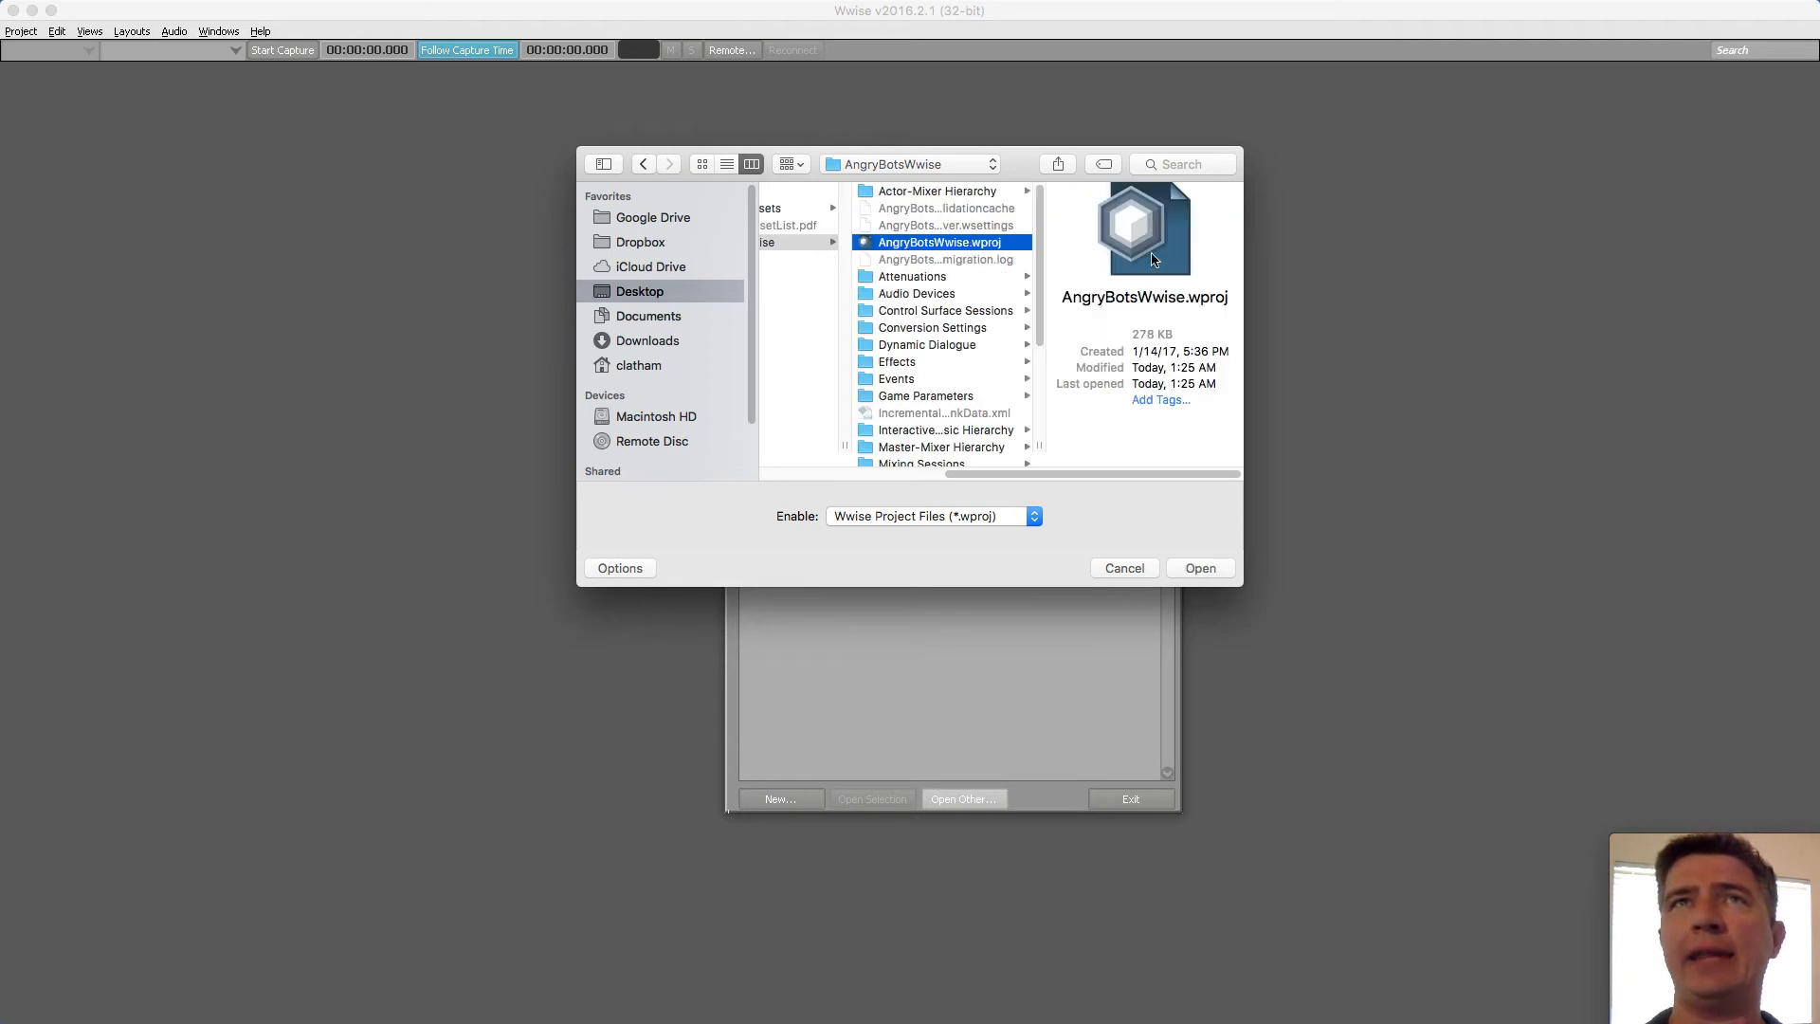
double_click(948, 246)
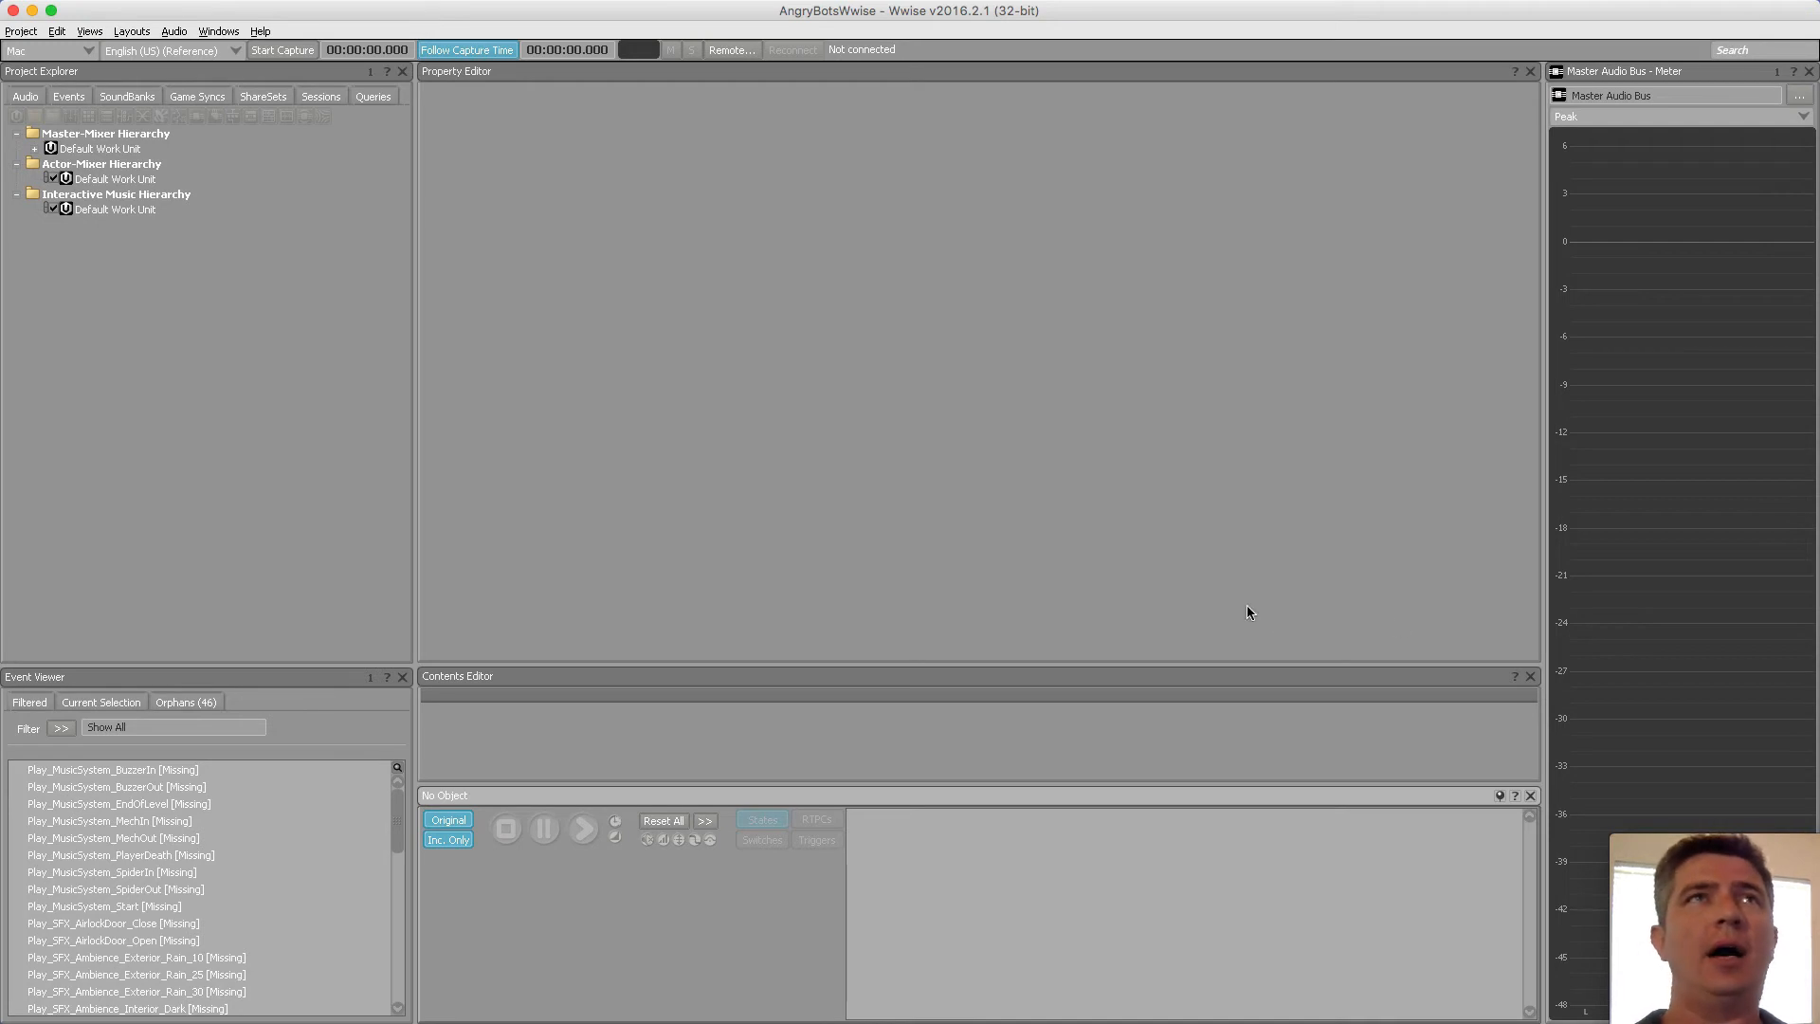
Select the Designer layout for the Wwise workspace
click(132, 31)
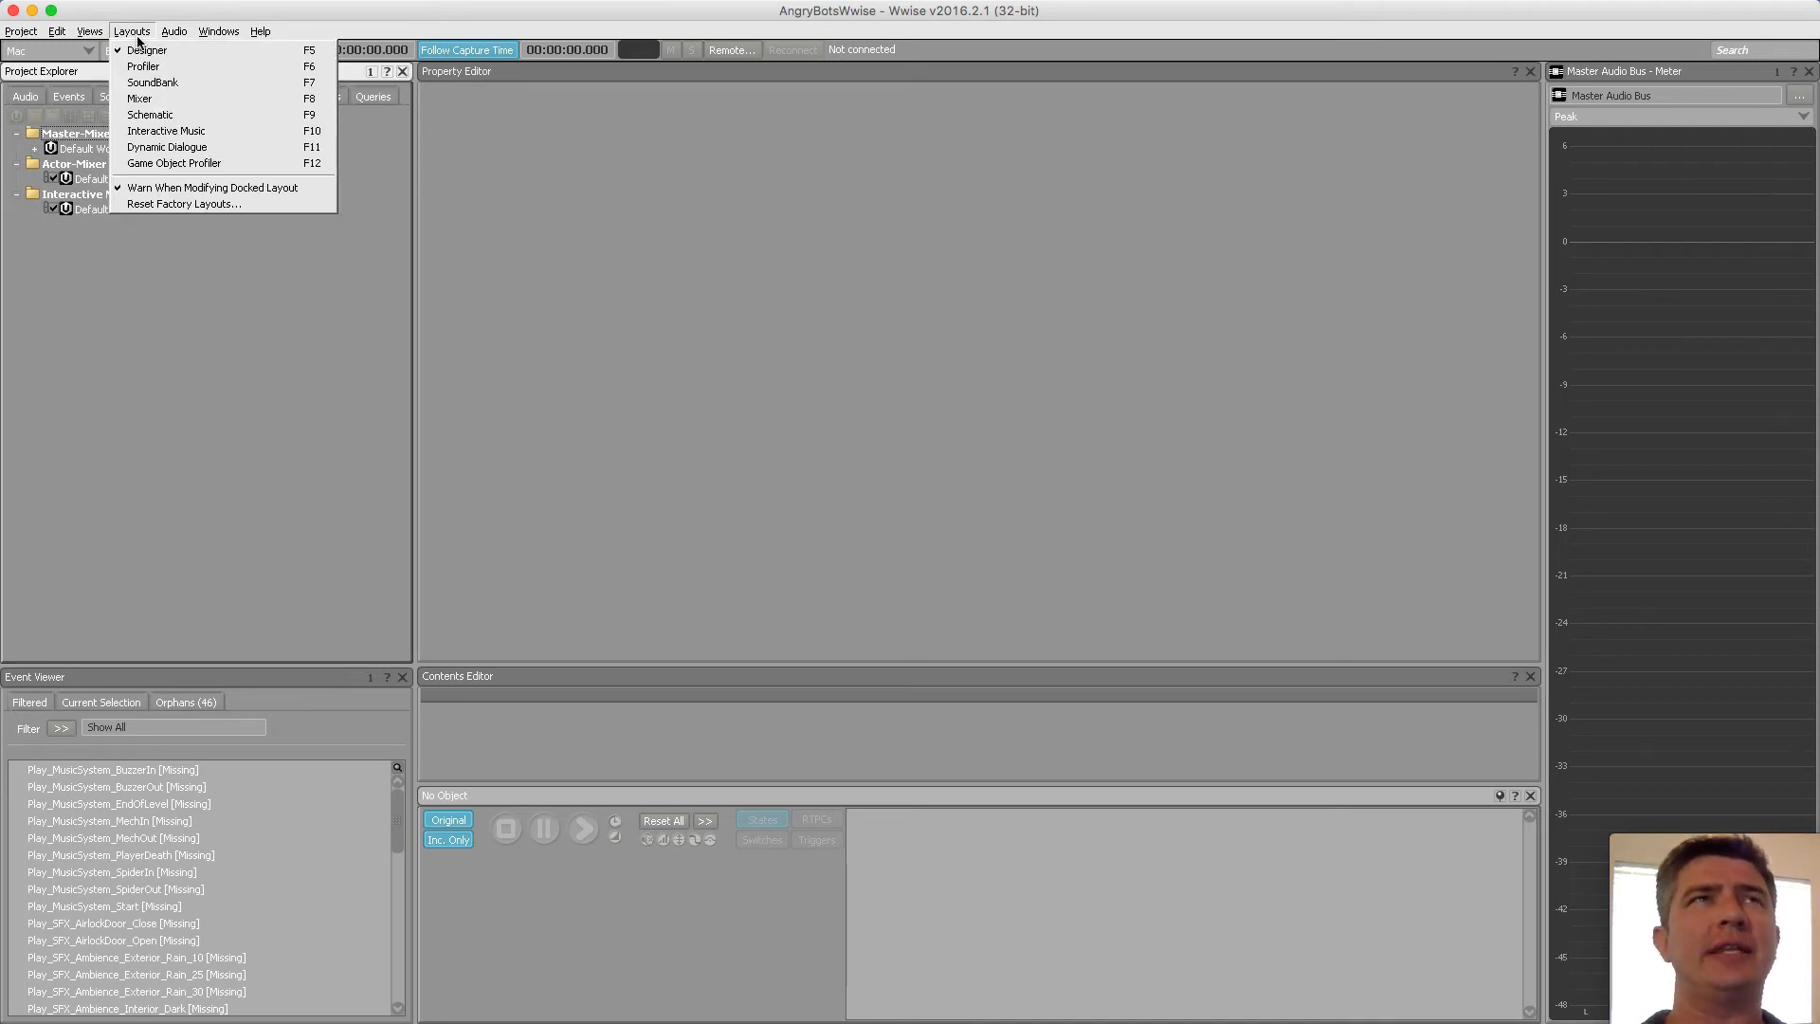
click(145, 51)
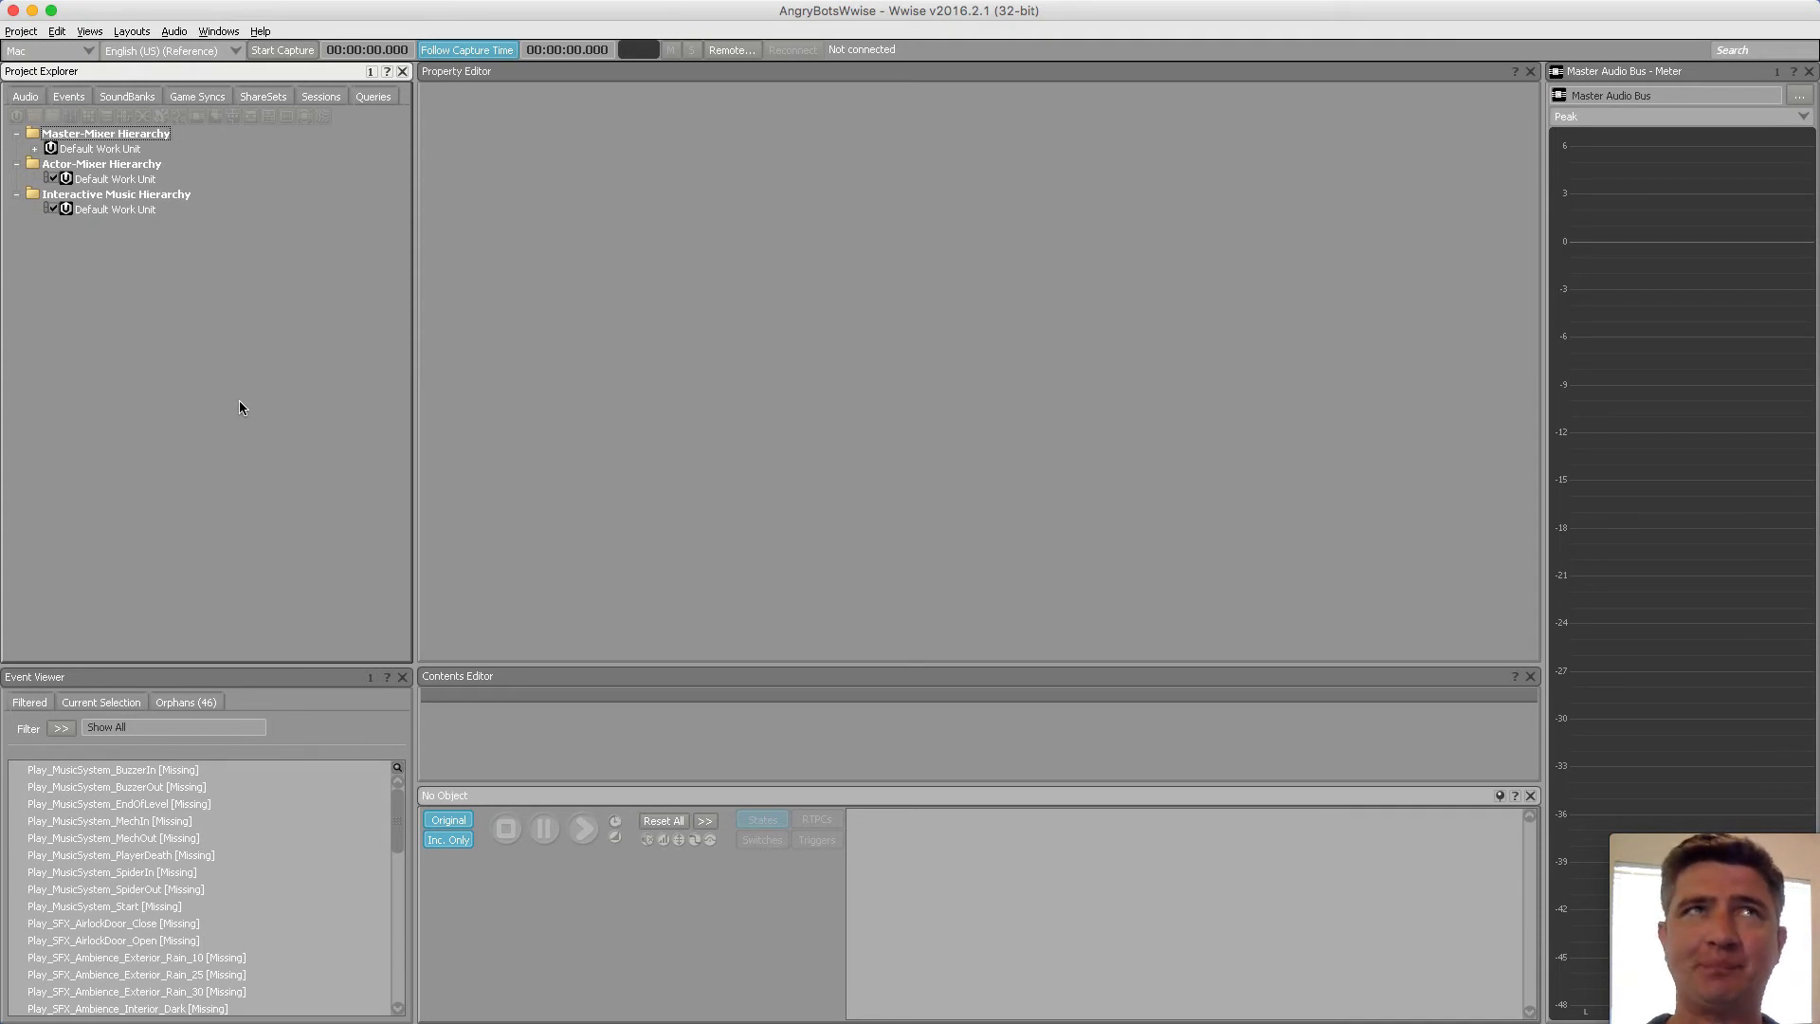
Show the project's events and expand the Default Work Unit down to the Music folder and all SFX subfolders
click(70, 99)
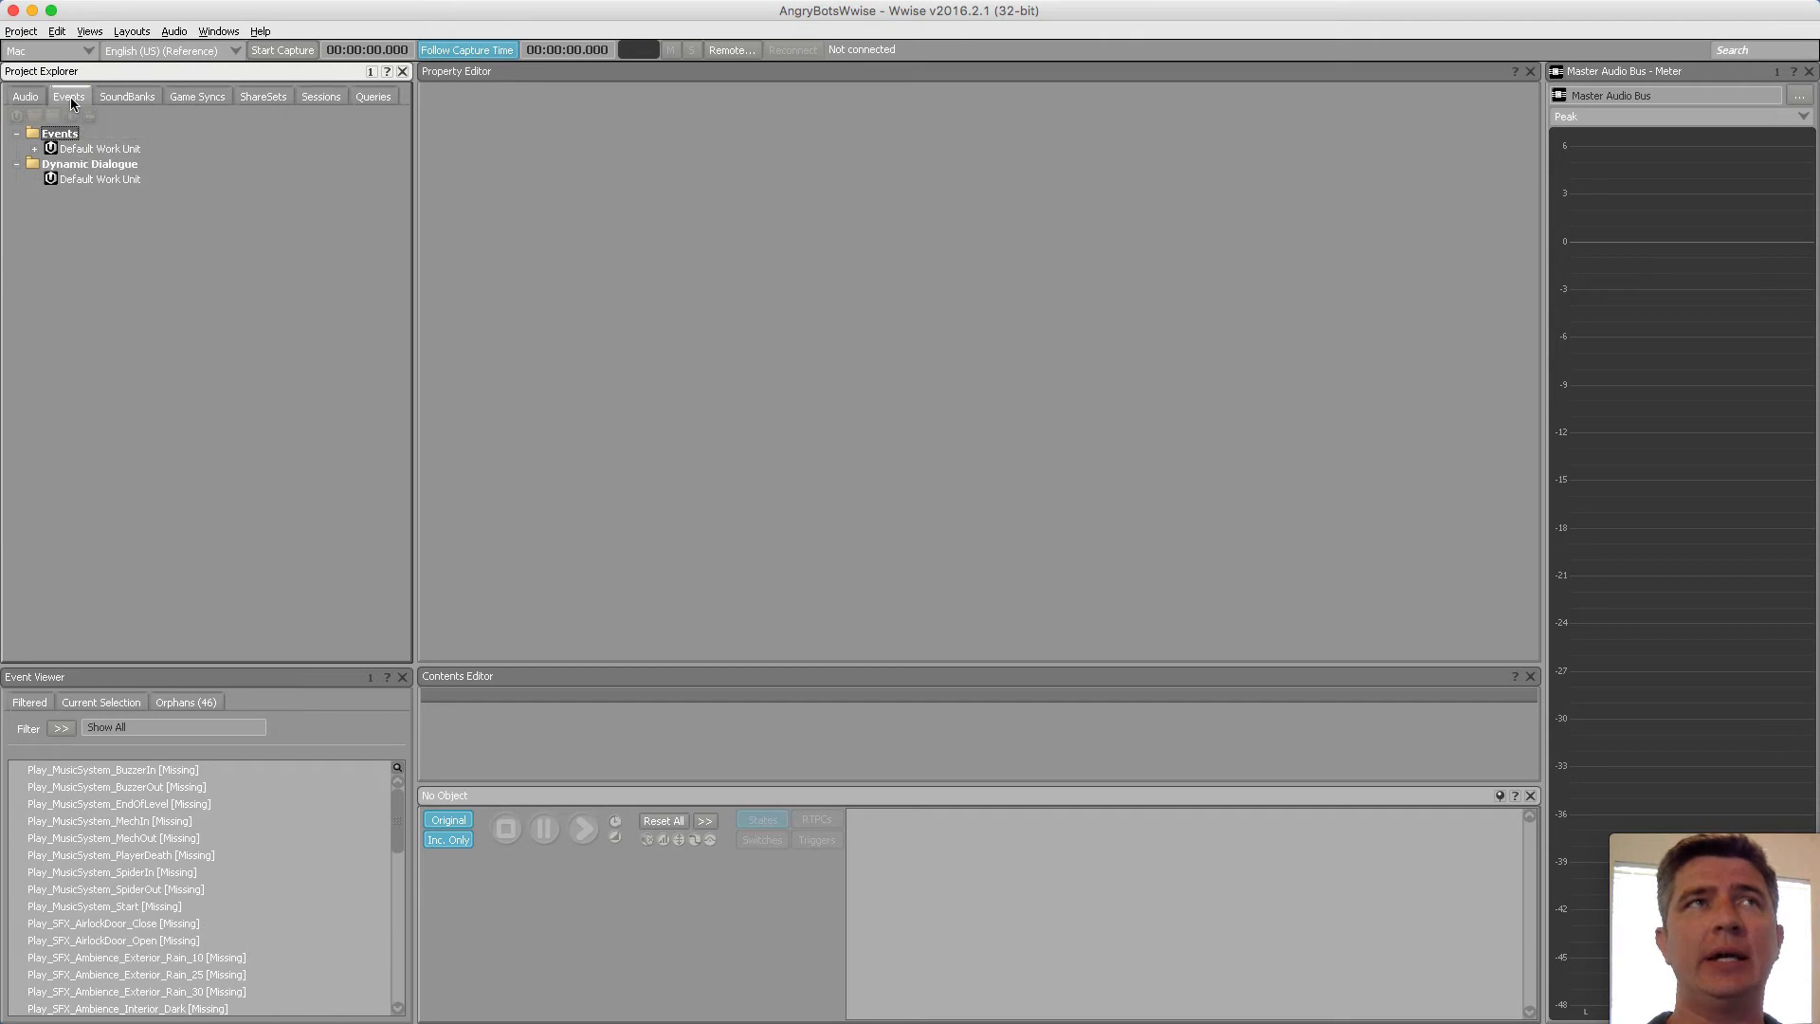
click(36, 149)
click(53, 180)
click(53, 164)
click(70, 392)
click(71, 376)
click(70, 361)
click(70, 346)
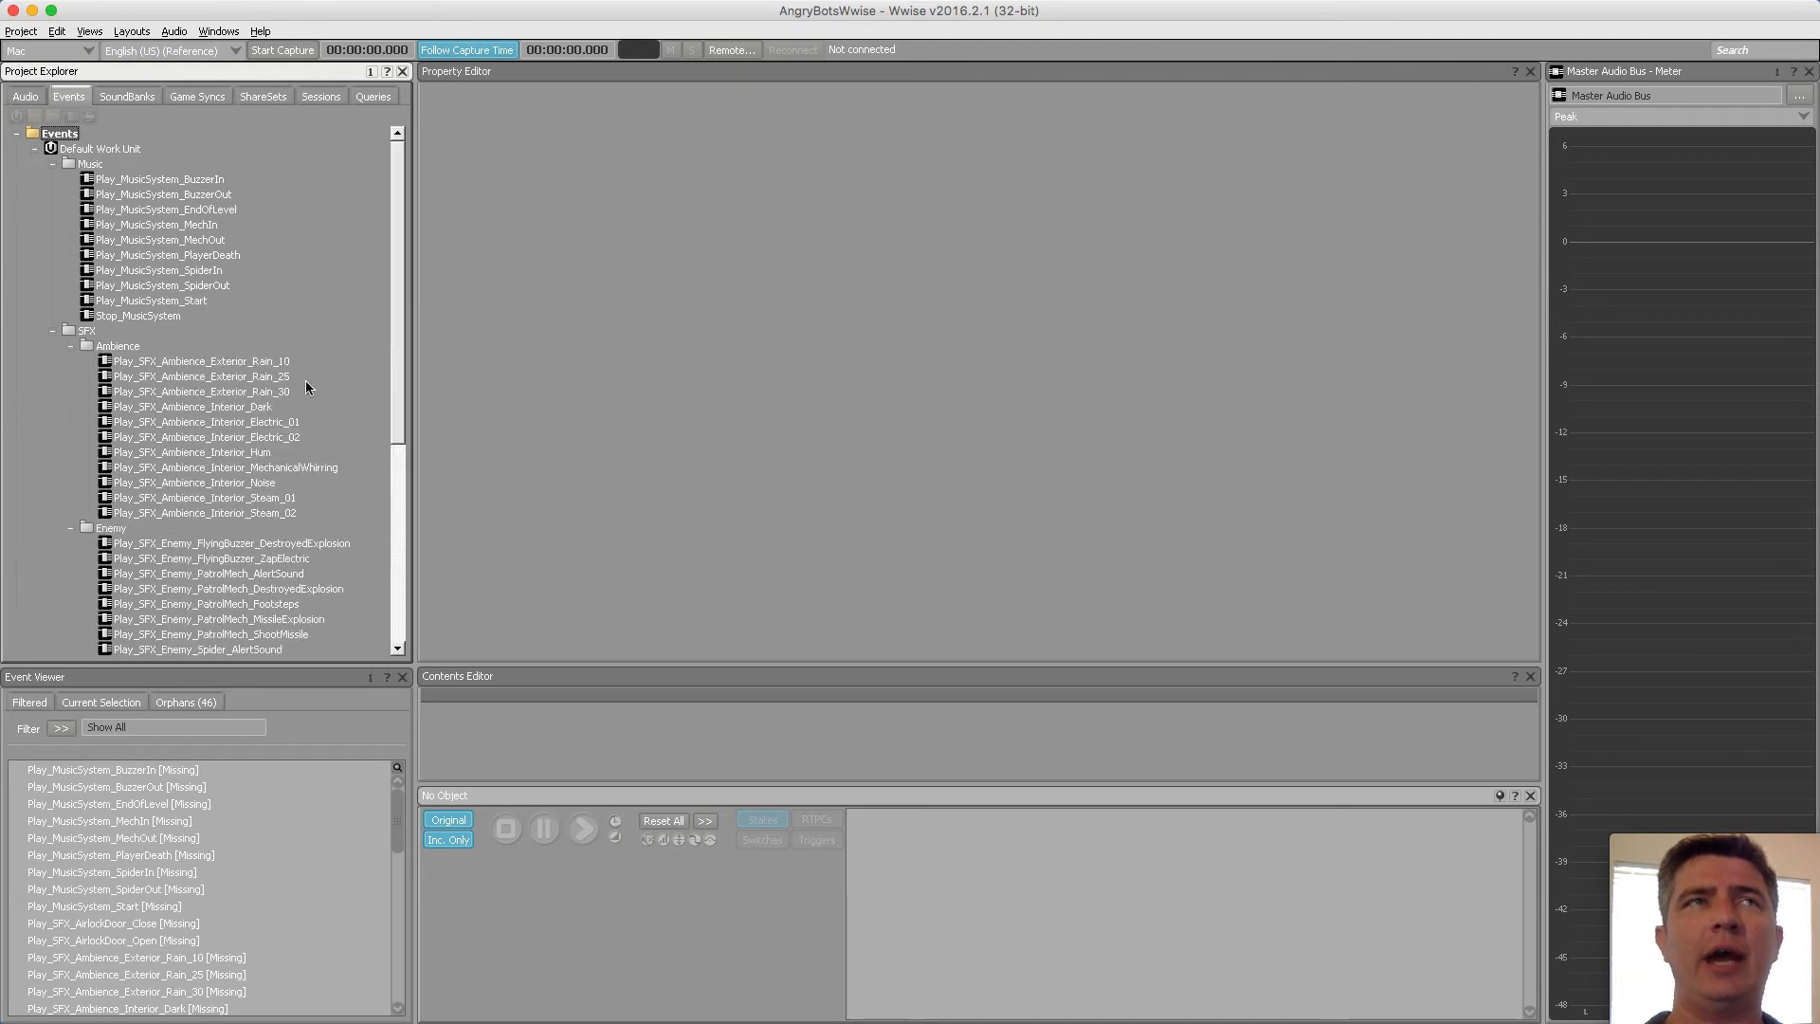
Widen the Project Explorer and look through the Music and SFX events, collapsing the Music folder
drag(414, 367, 498, 369)
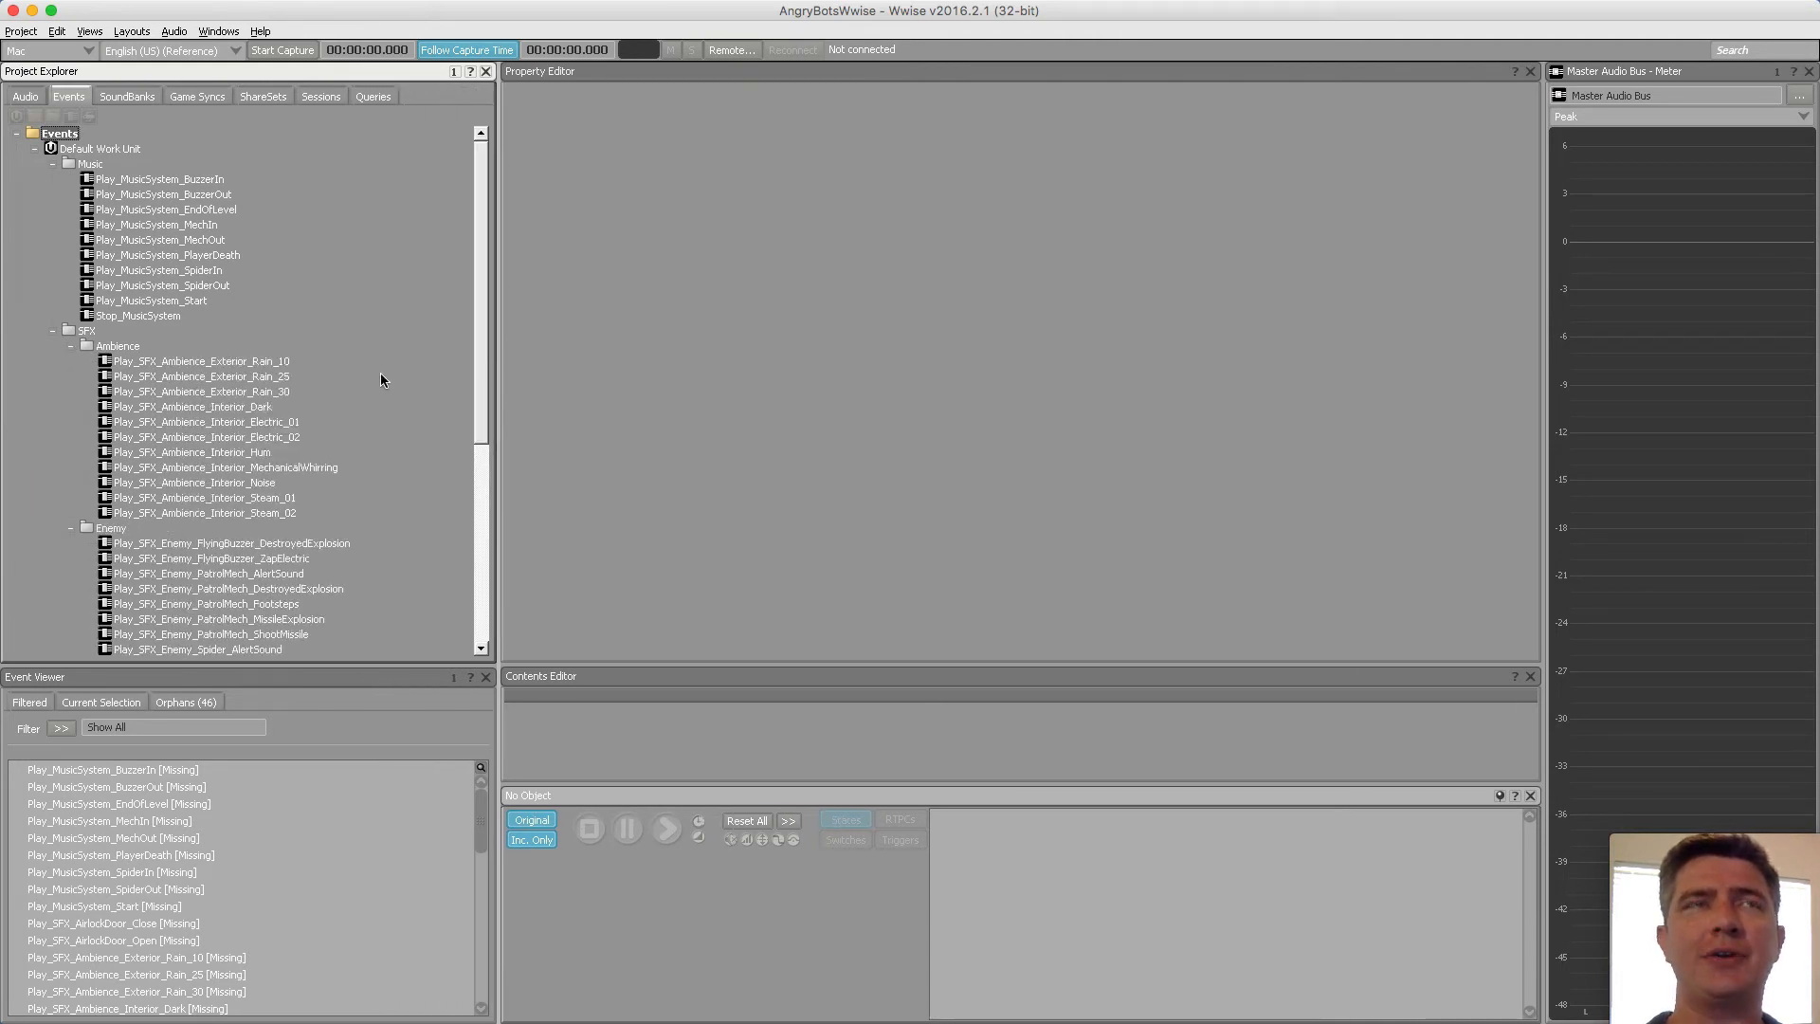
scroll(241, 272, down, 7)
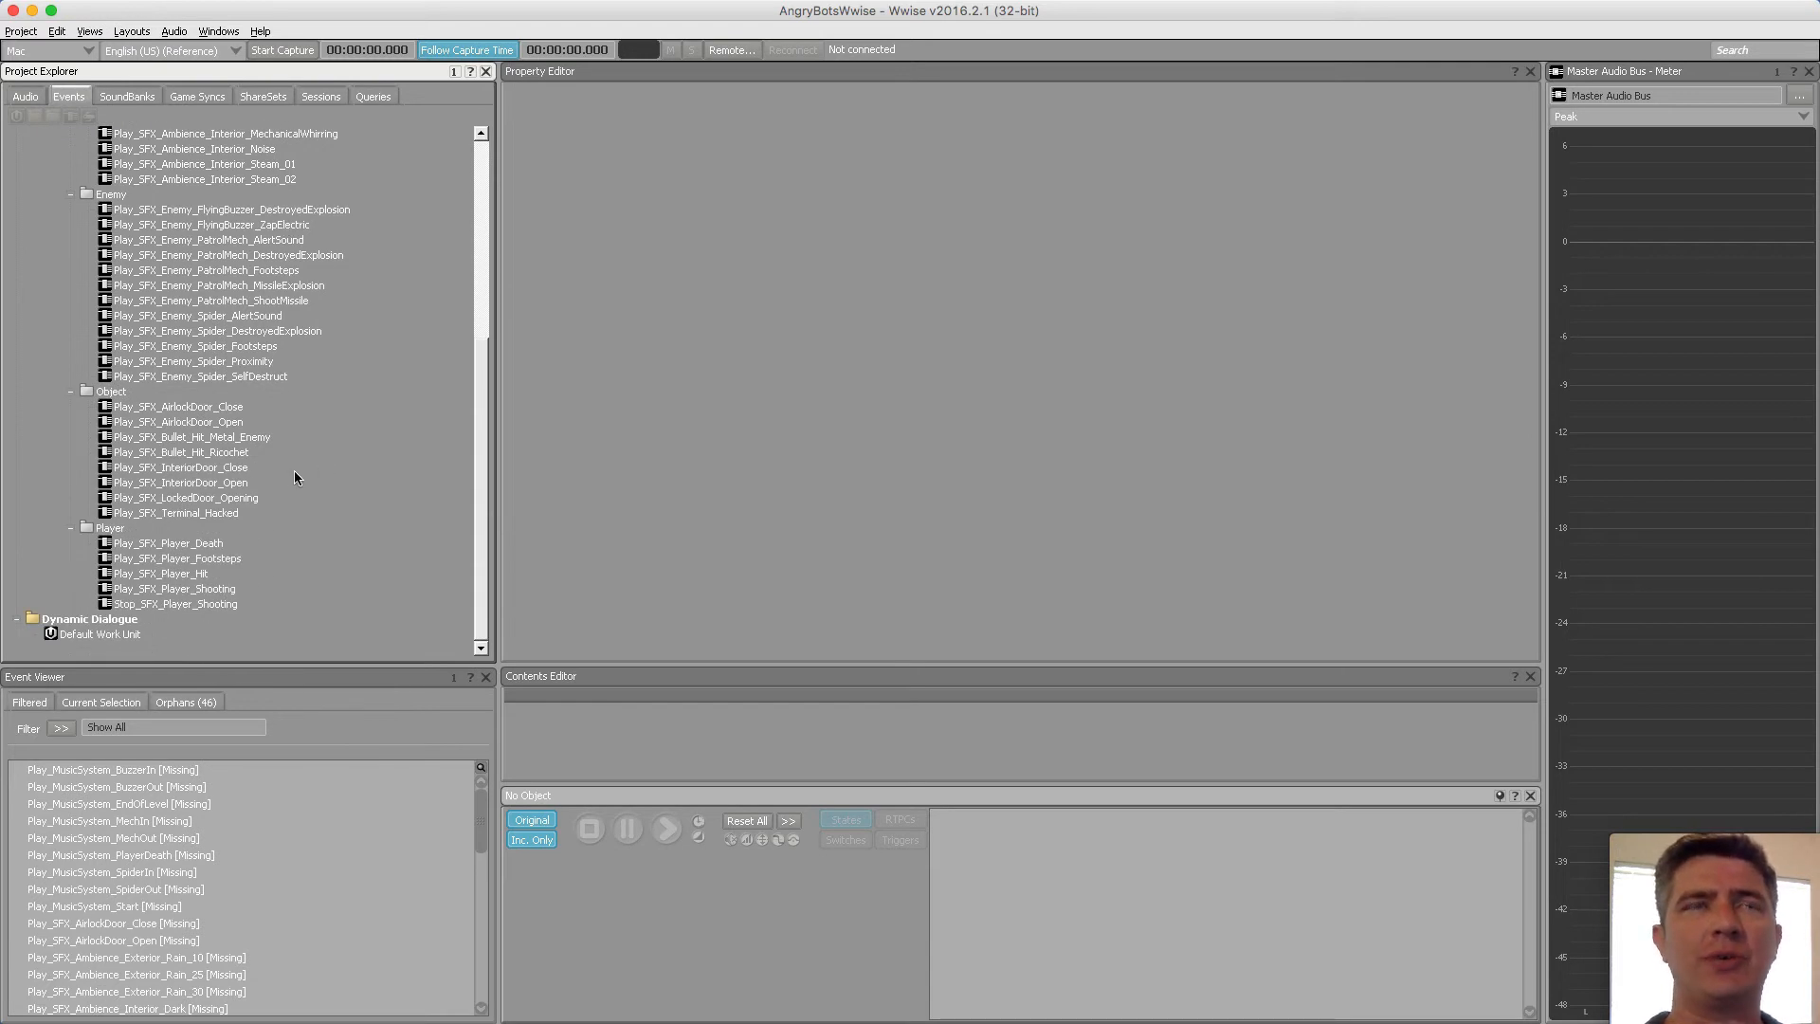
scroll(293, 470, up, 7)
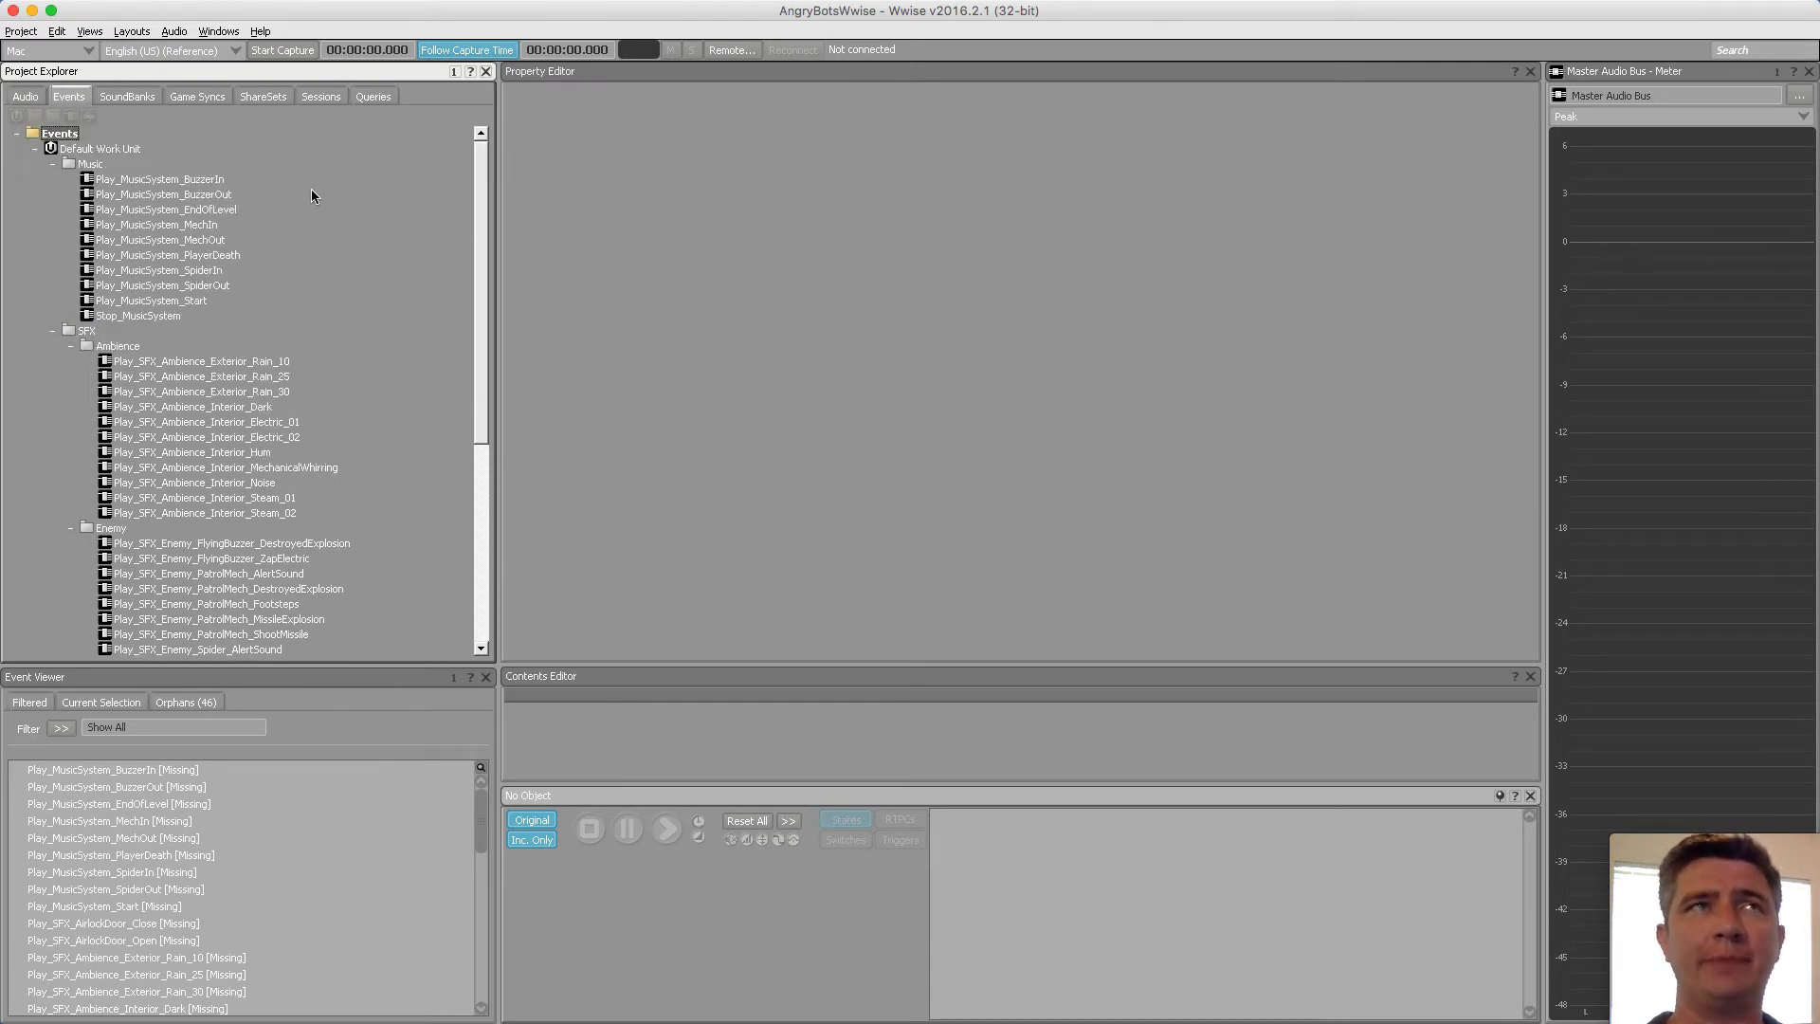
click(53, 164)
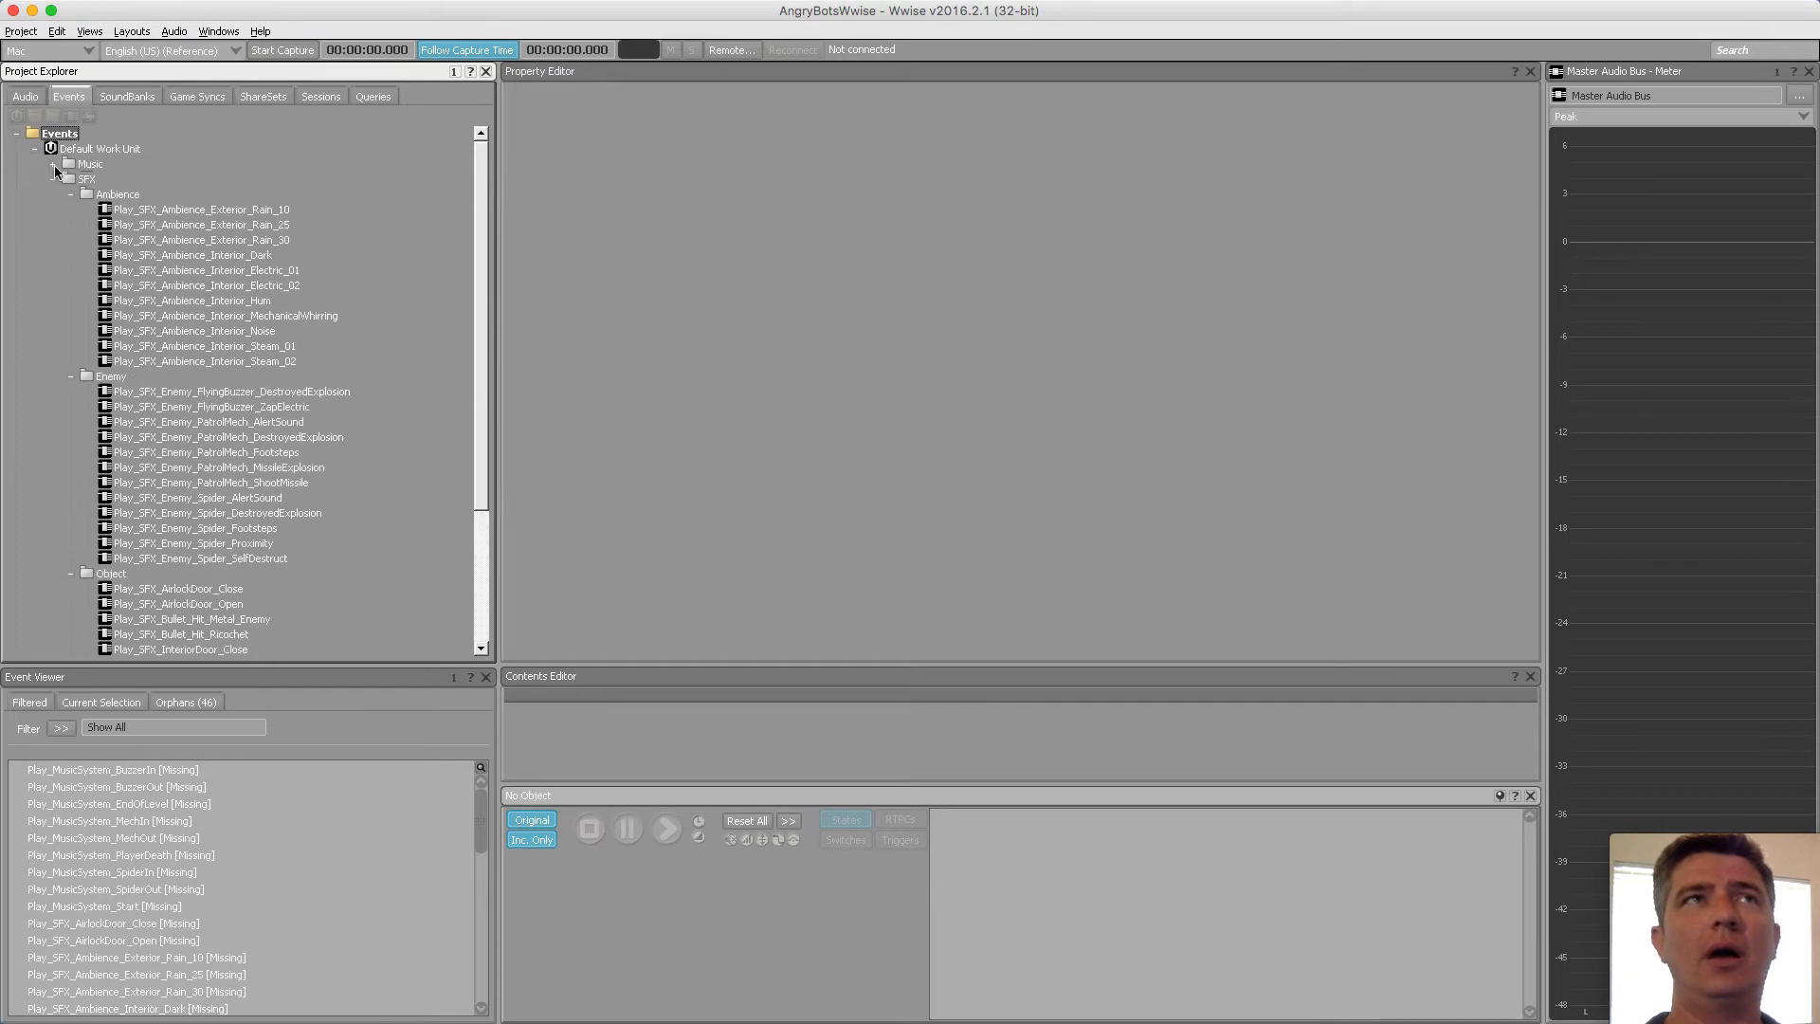
Collapse the Ambience, Enemy, Object and Player event folders and the parent SFX folder
click(53, 179)
click(53, 181)
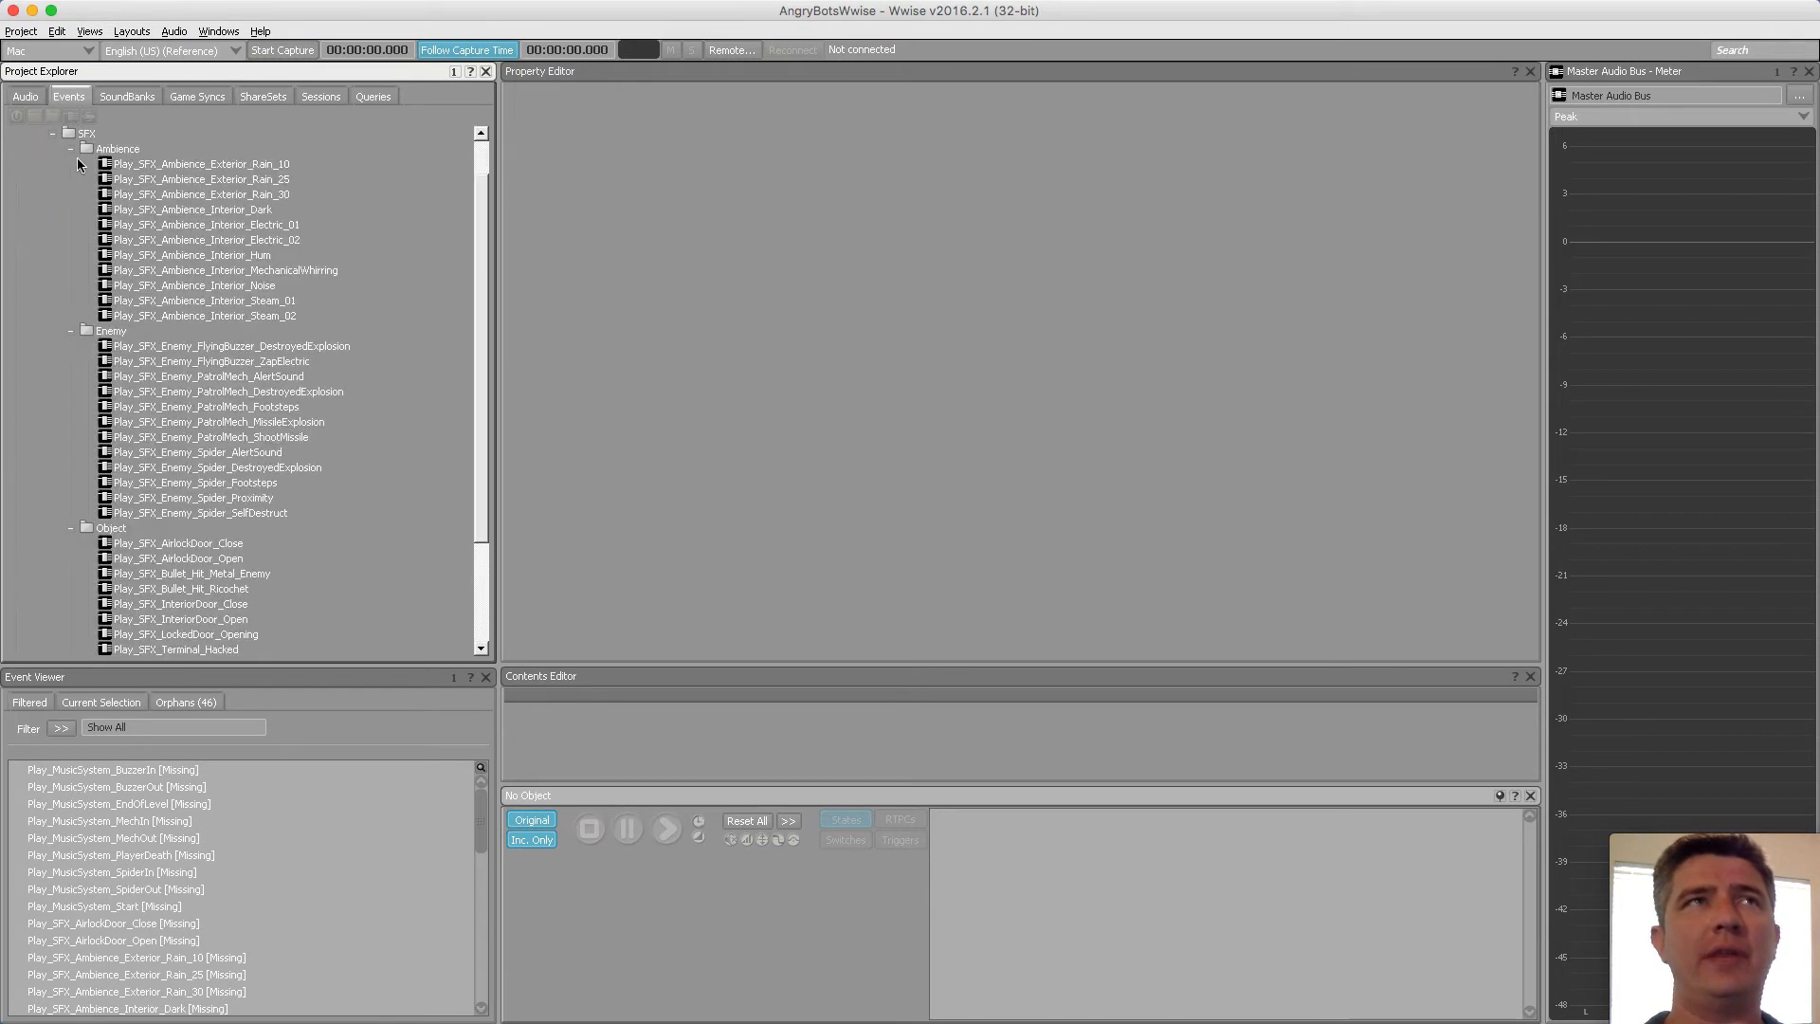
click(71, 149)
click(72, 209)
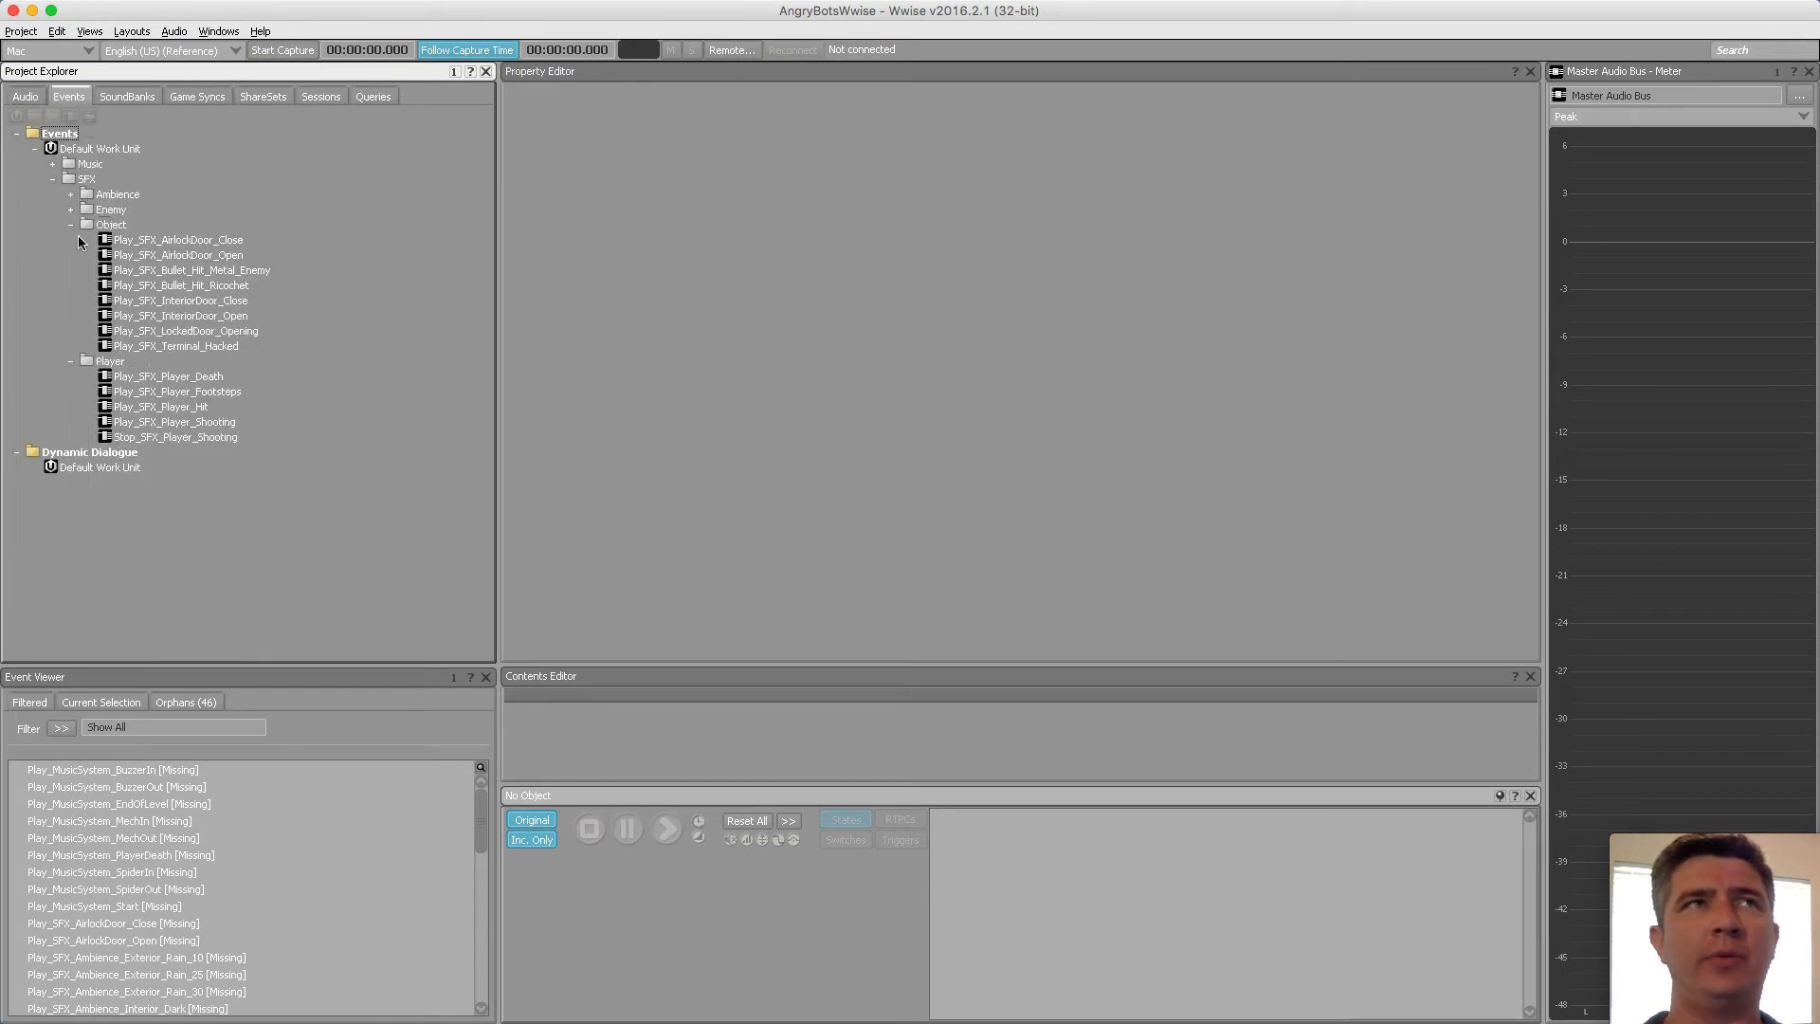
click(71, 226)
click(72, 241)
click(53, 179)
Open the AngryBotsWwise SoundBank and examine its hierarchy inclusions in the SoundBank Editor
click(107, 98)
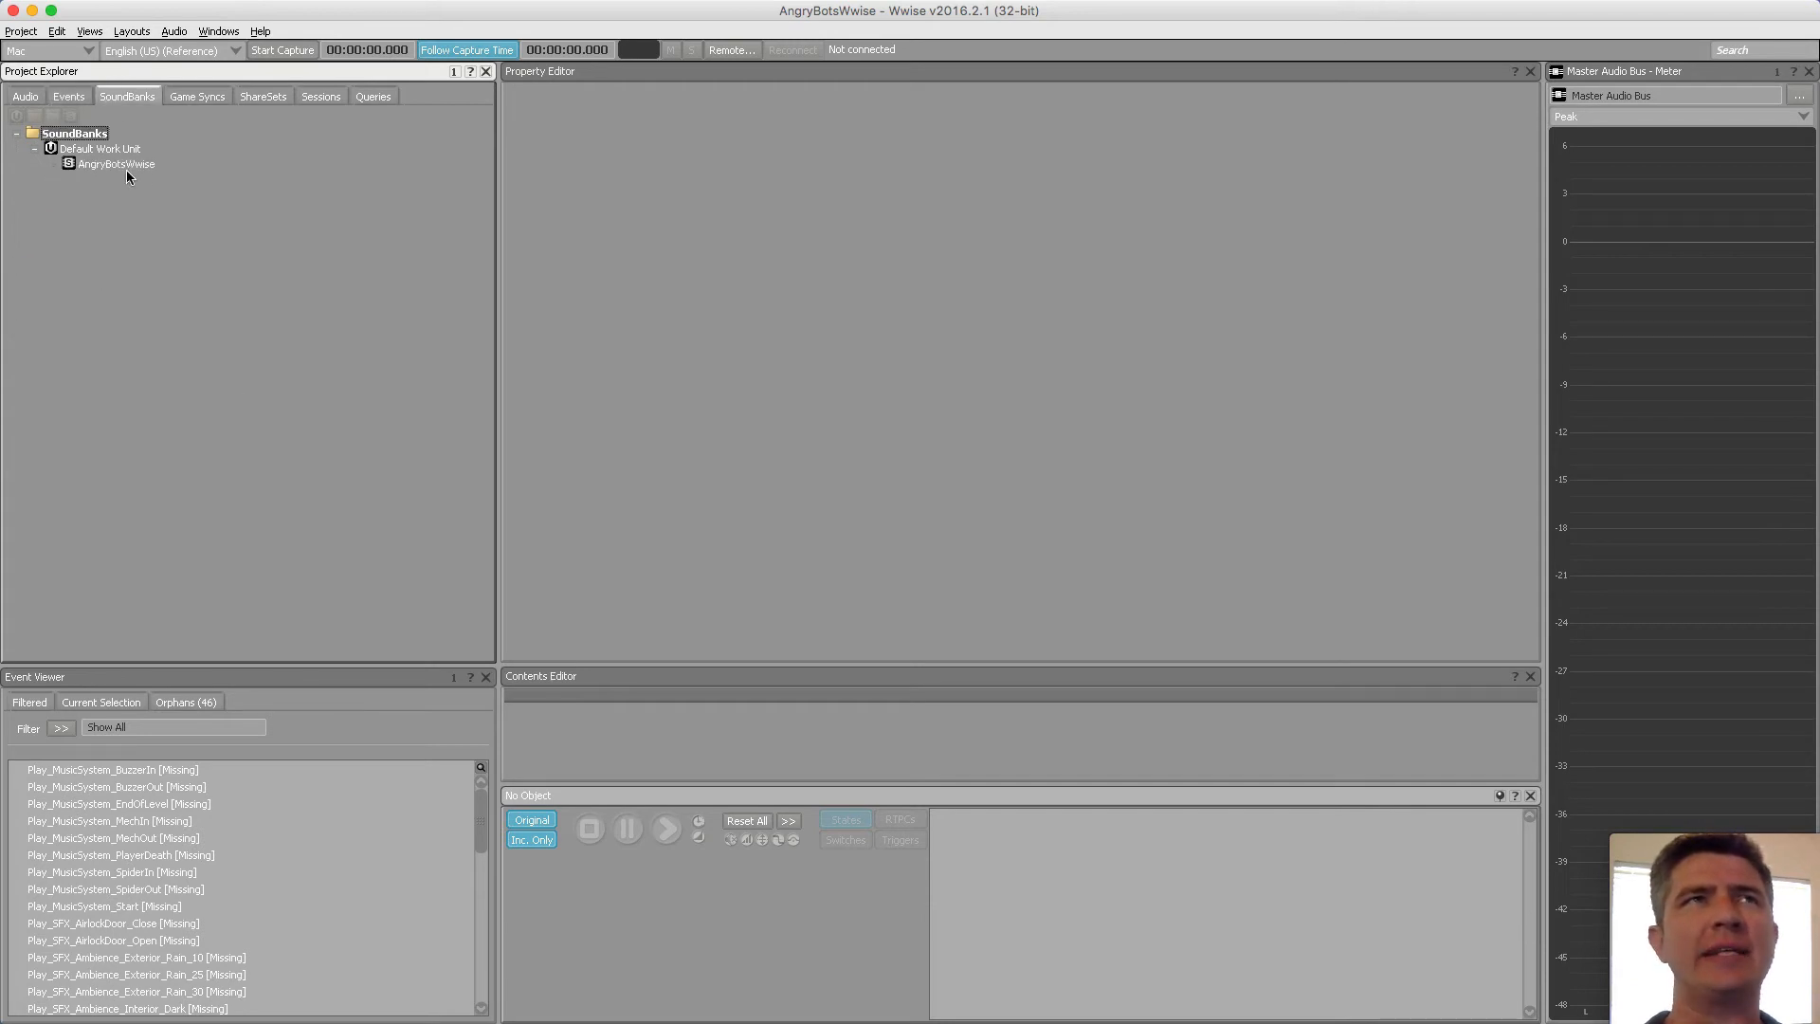
double_click(123, 167)
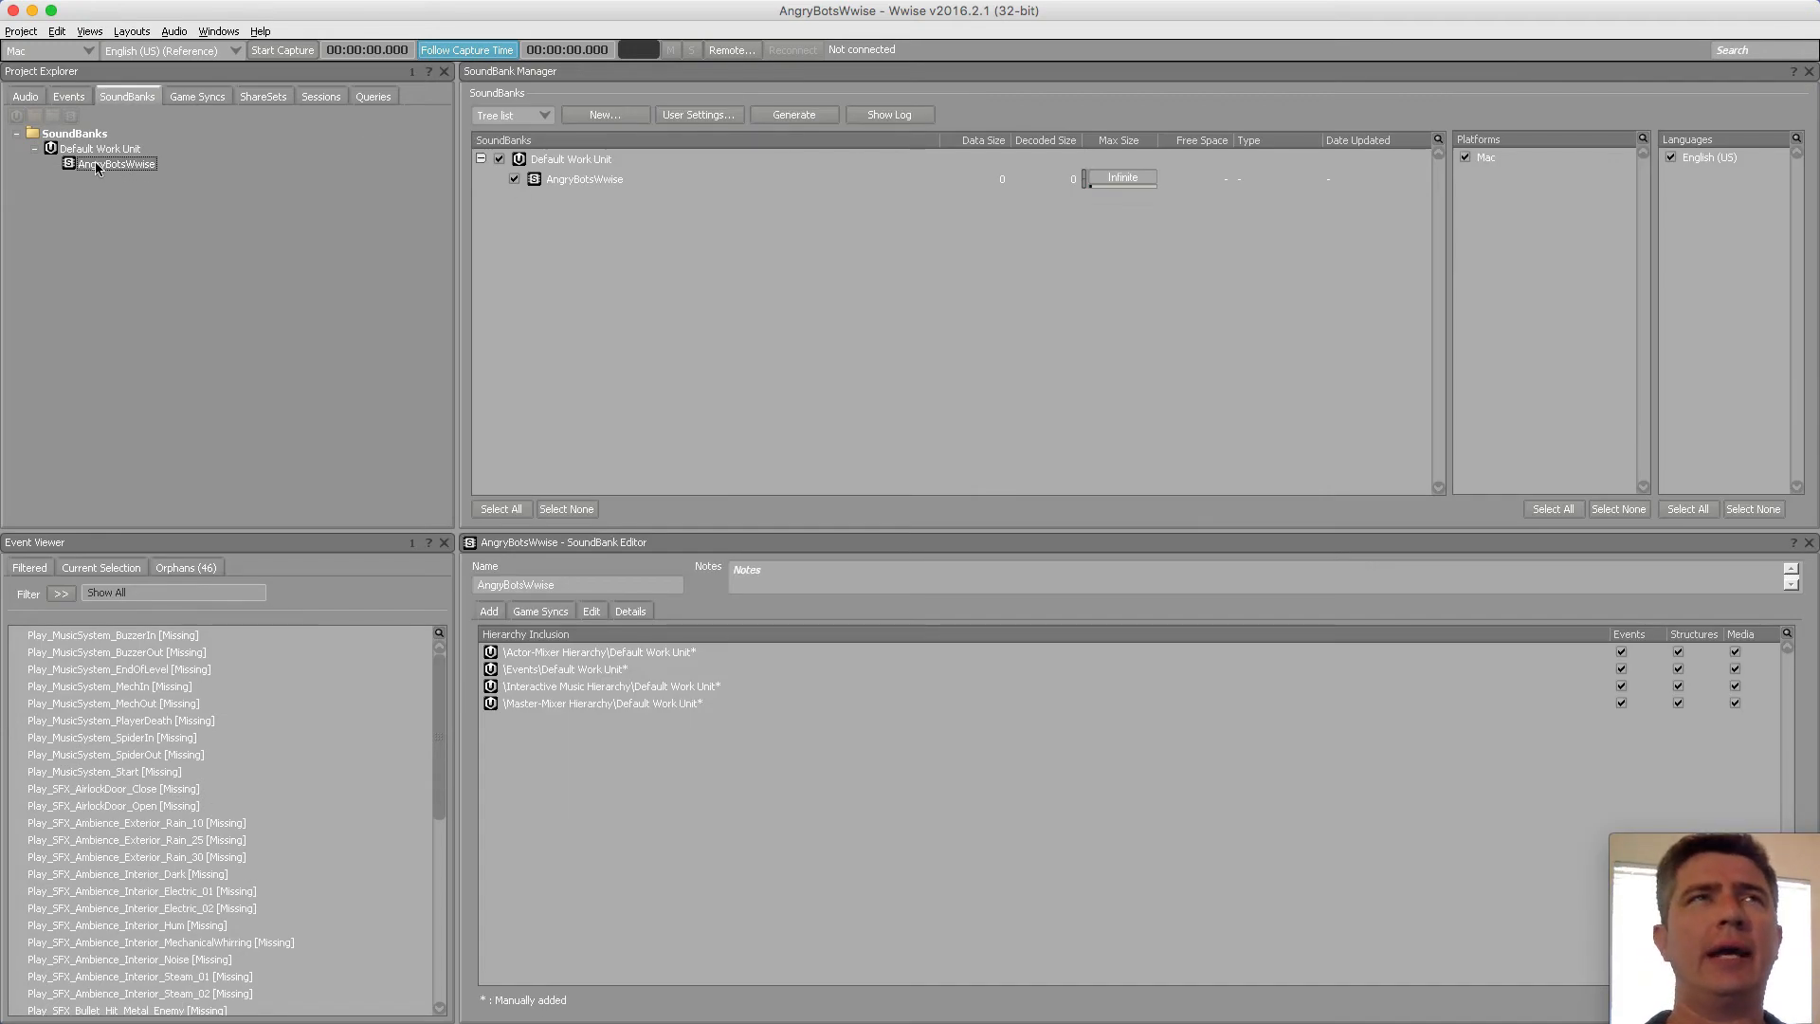
click(570, 180)
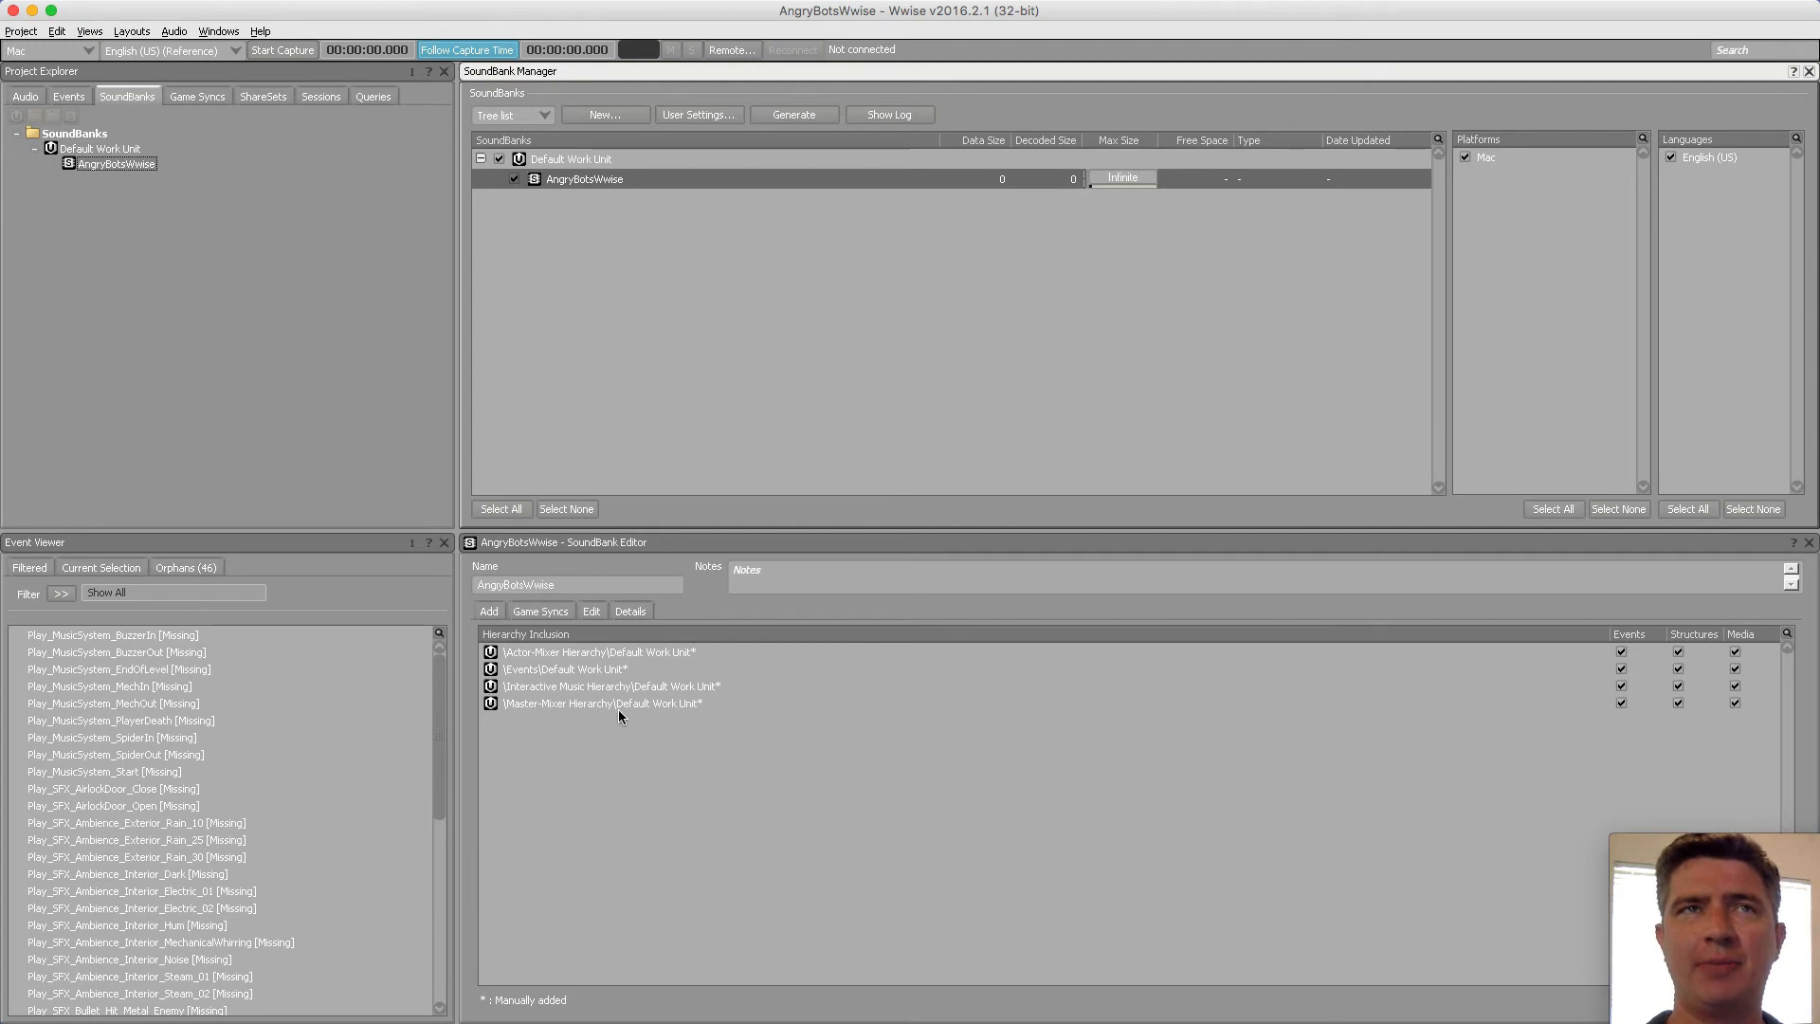
click(759, 432)
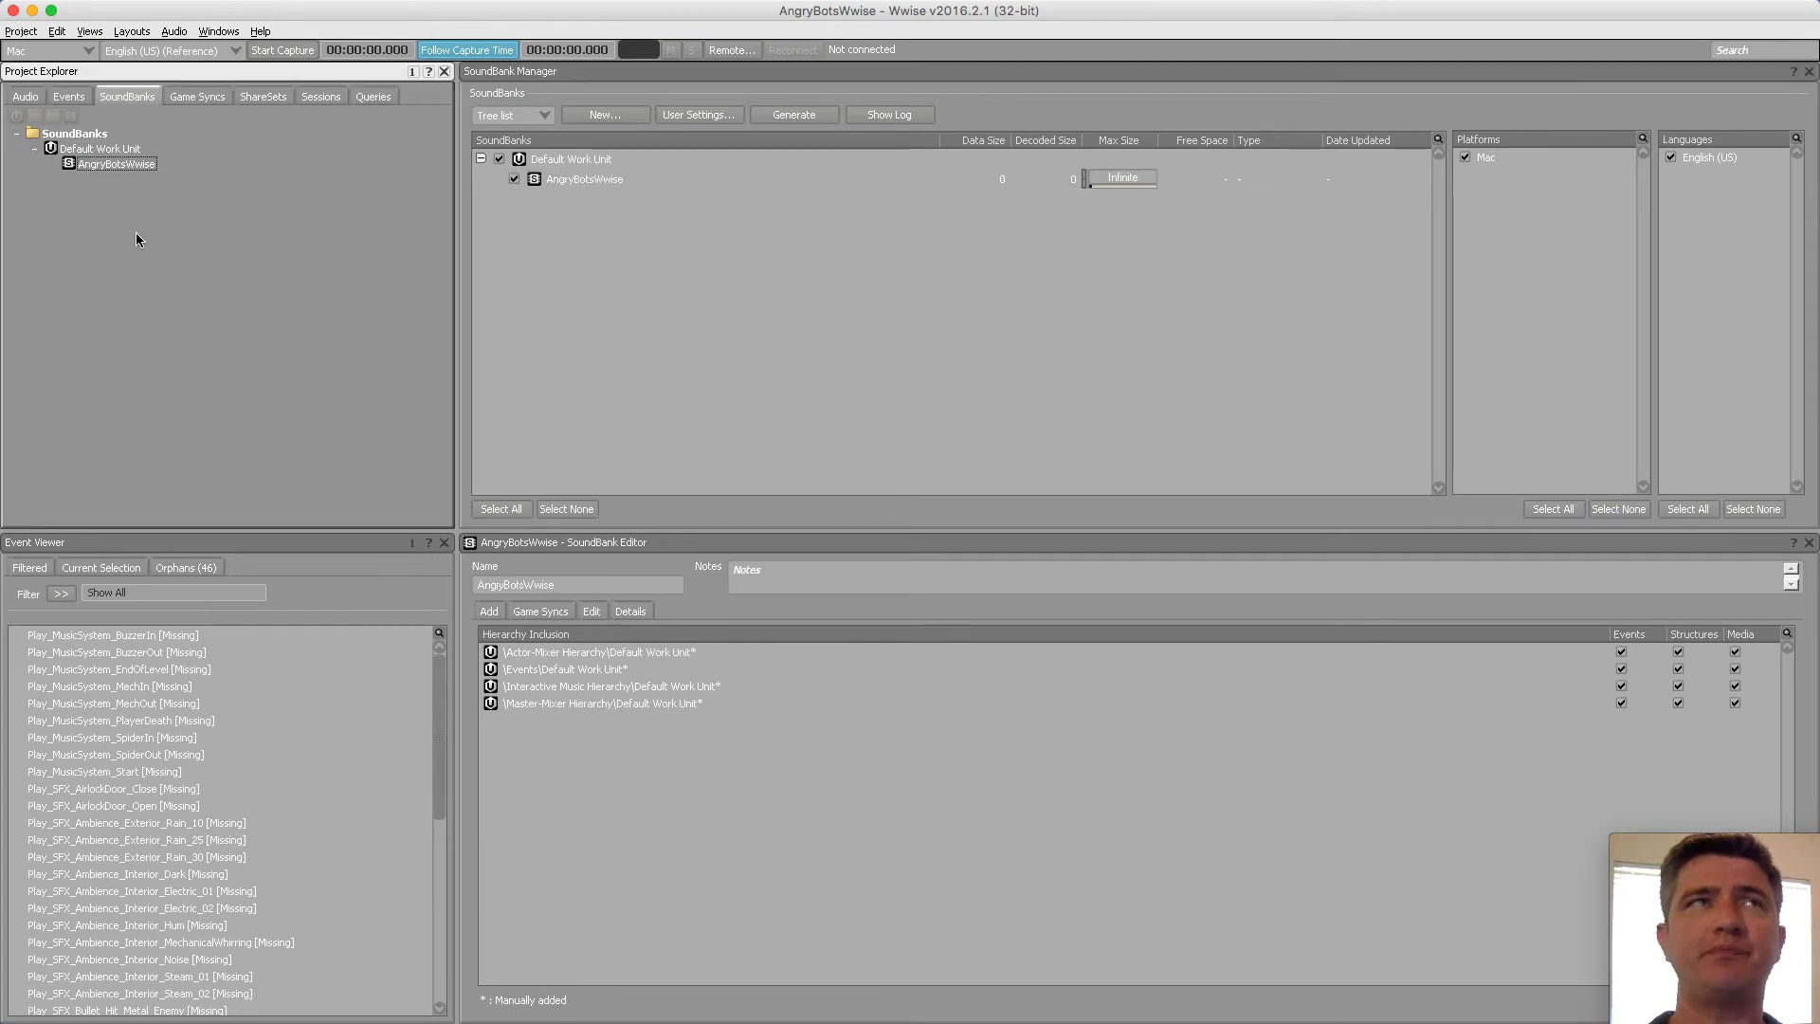
Show the project's audio hierarchies in the Designer layout and select the Interactive Music Hierarchy's Default Work Unit
click(68, 96)
click(24, 98)
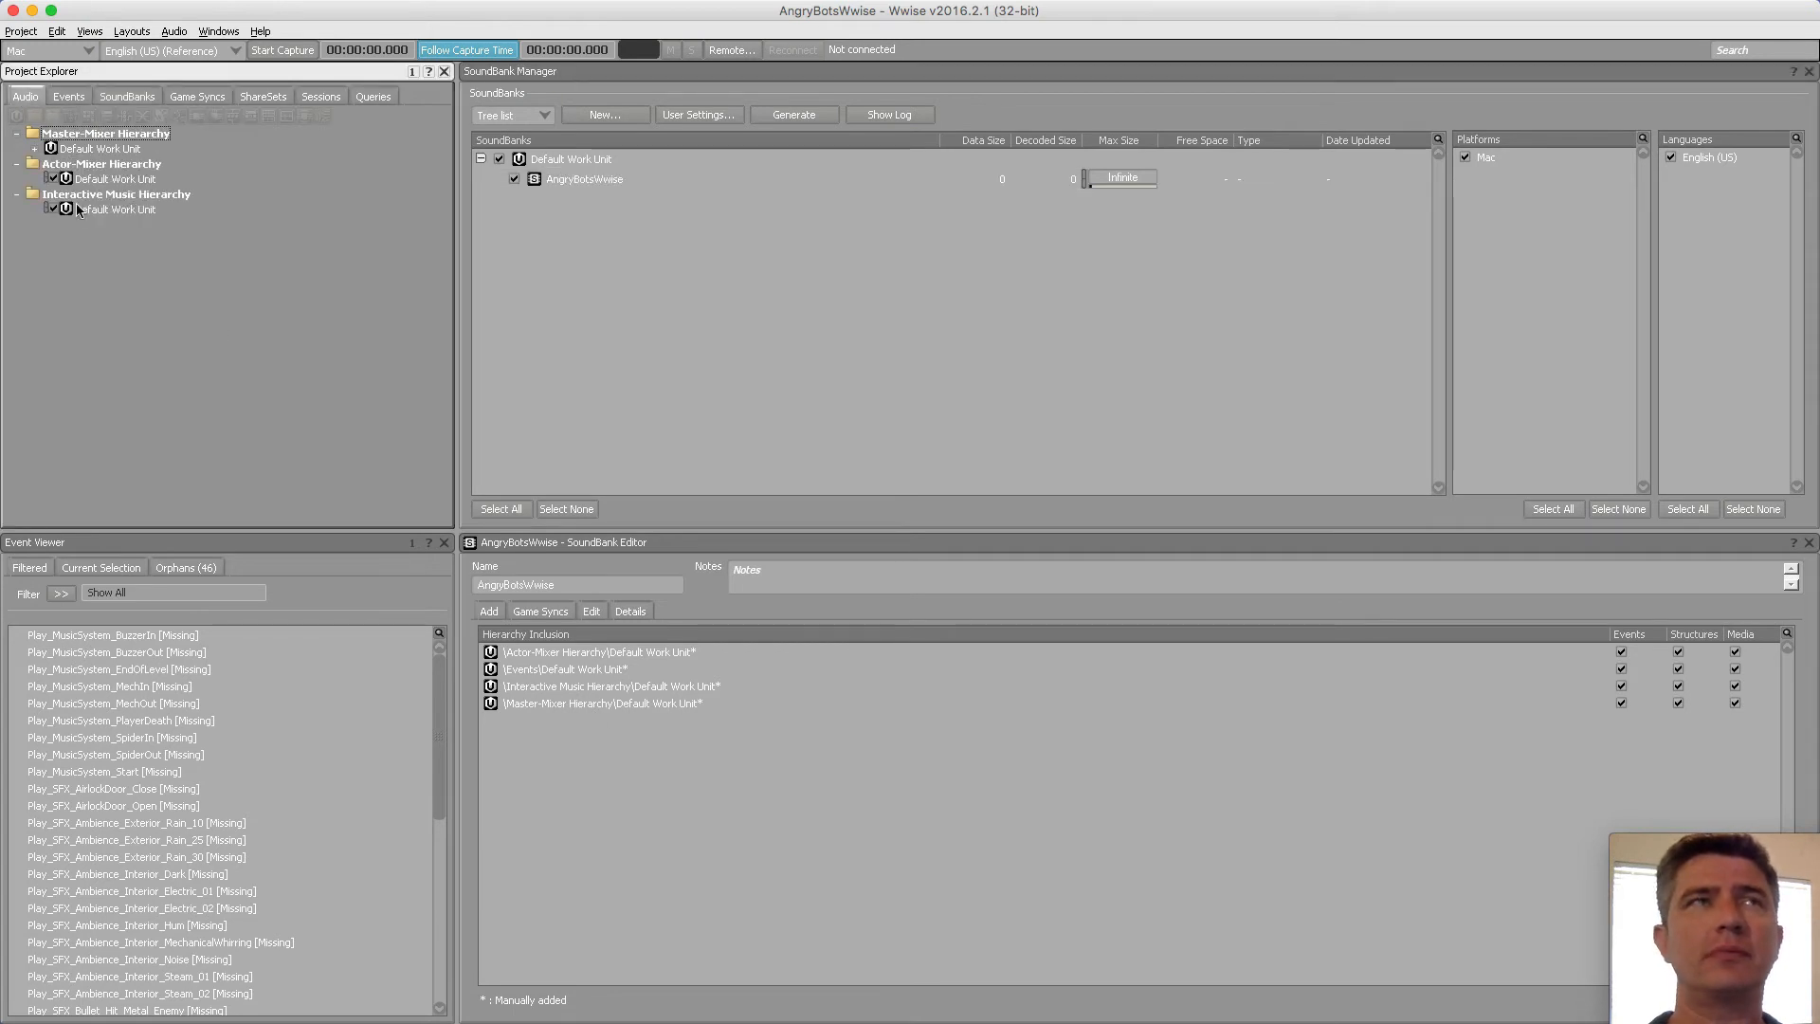
click(133, 31)
click(140, 48)
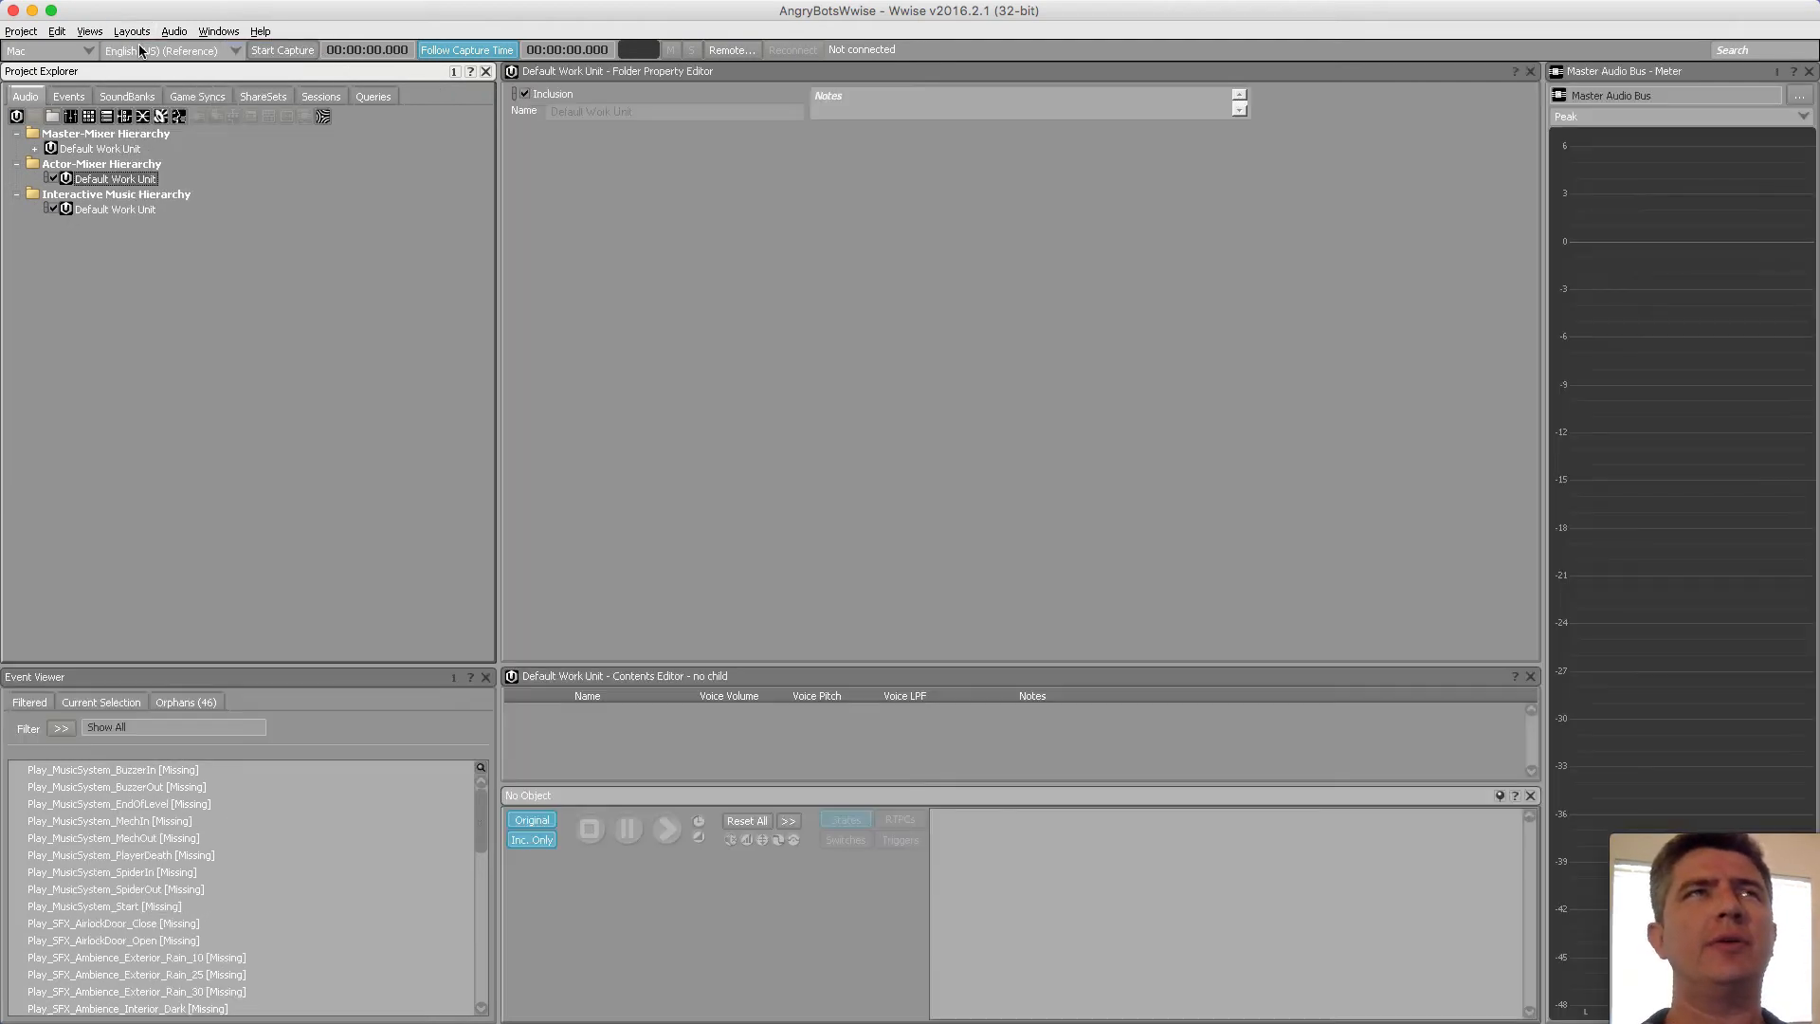
click(187, 253)
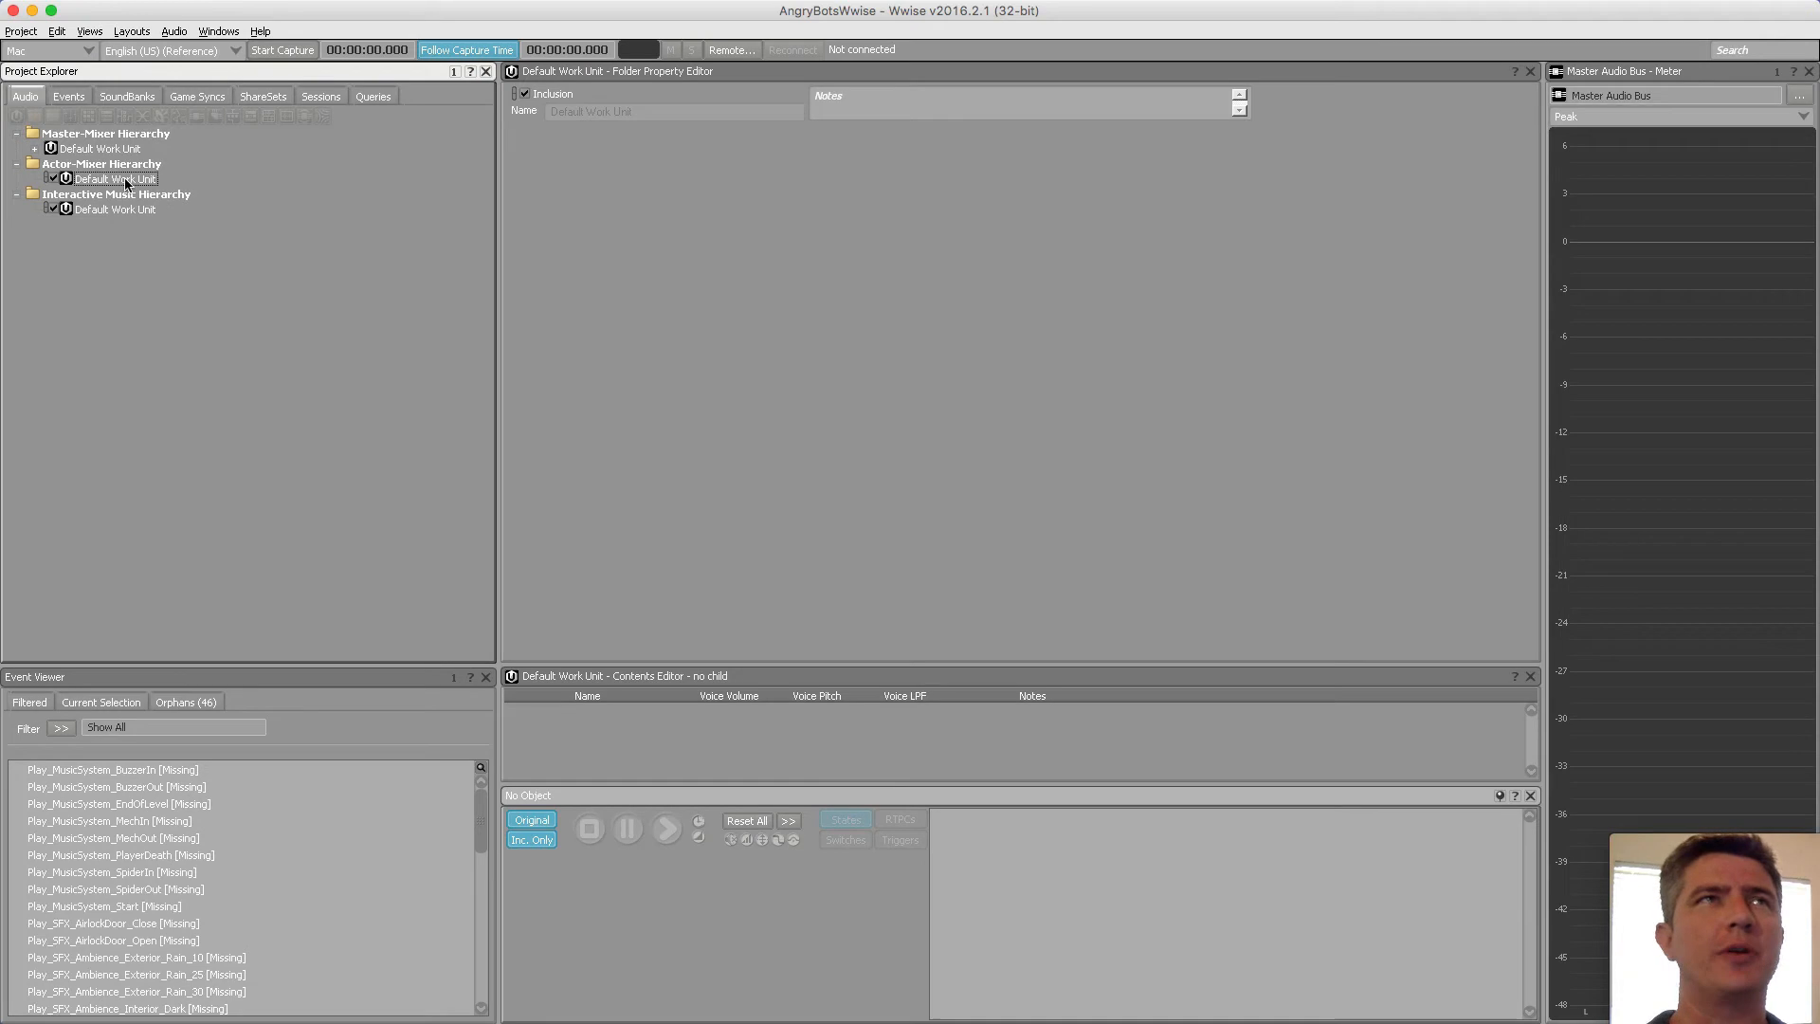
click(117, 210)
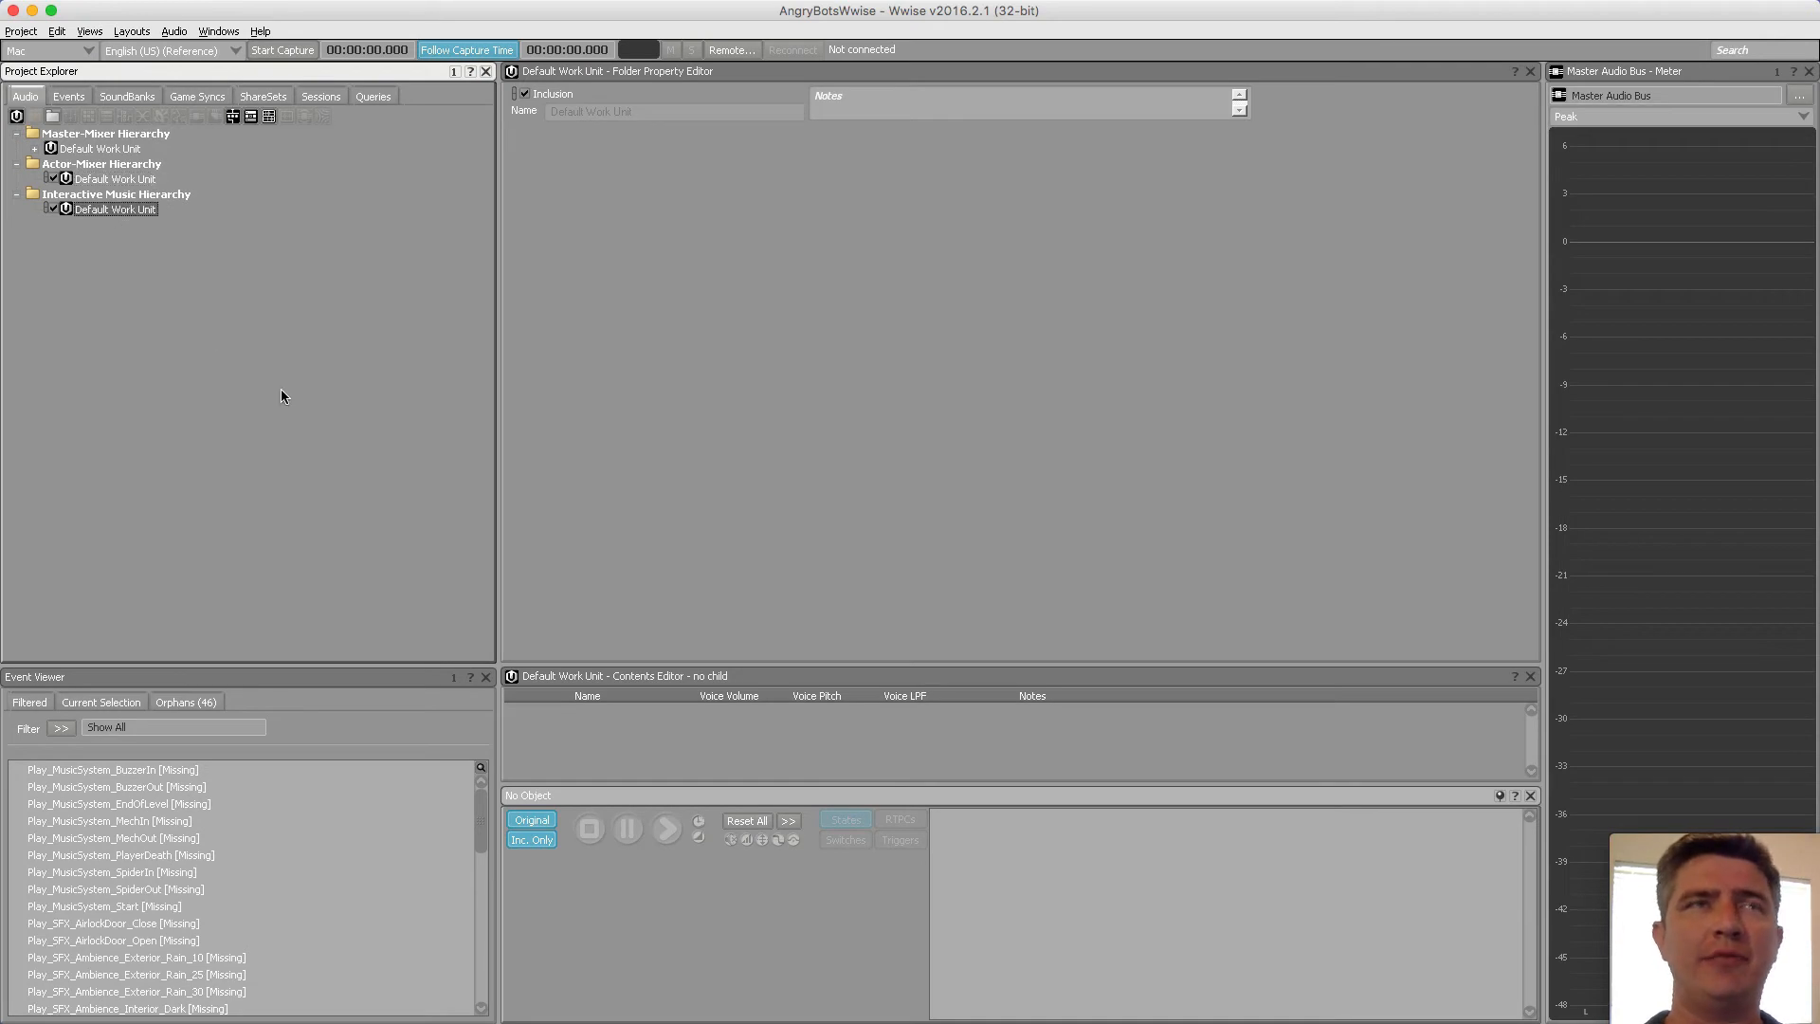
Switch to the Finder window AngryBots_Assets and import all seven WAV files from Music into the Interactive Music Hierarchy's Default Work Unit
key(super+Tab)
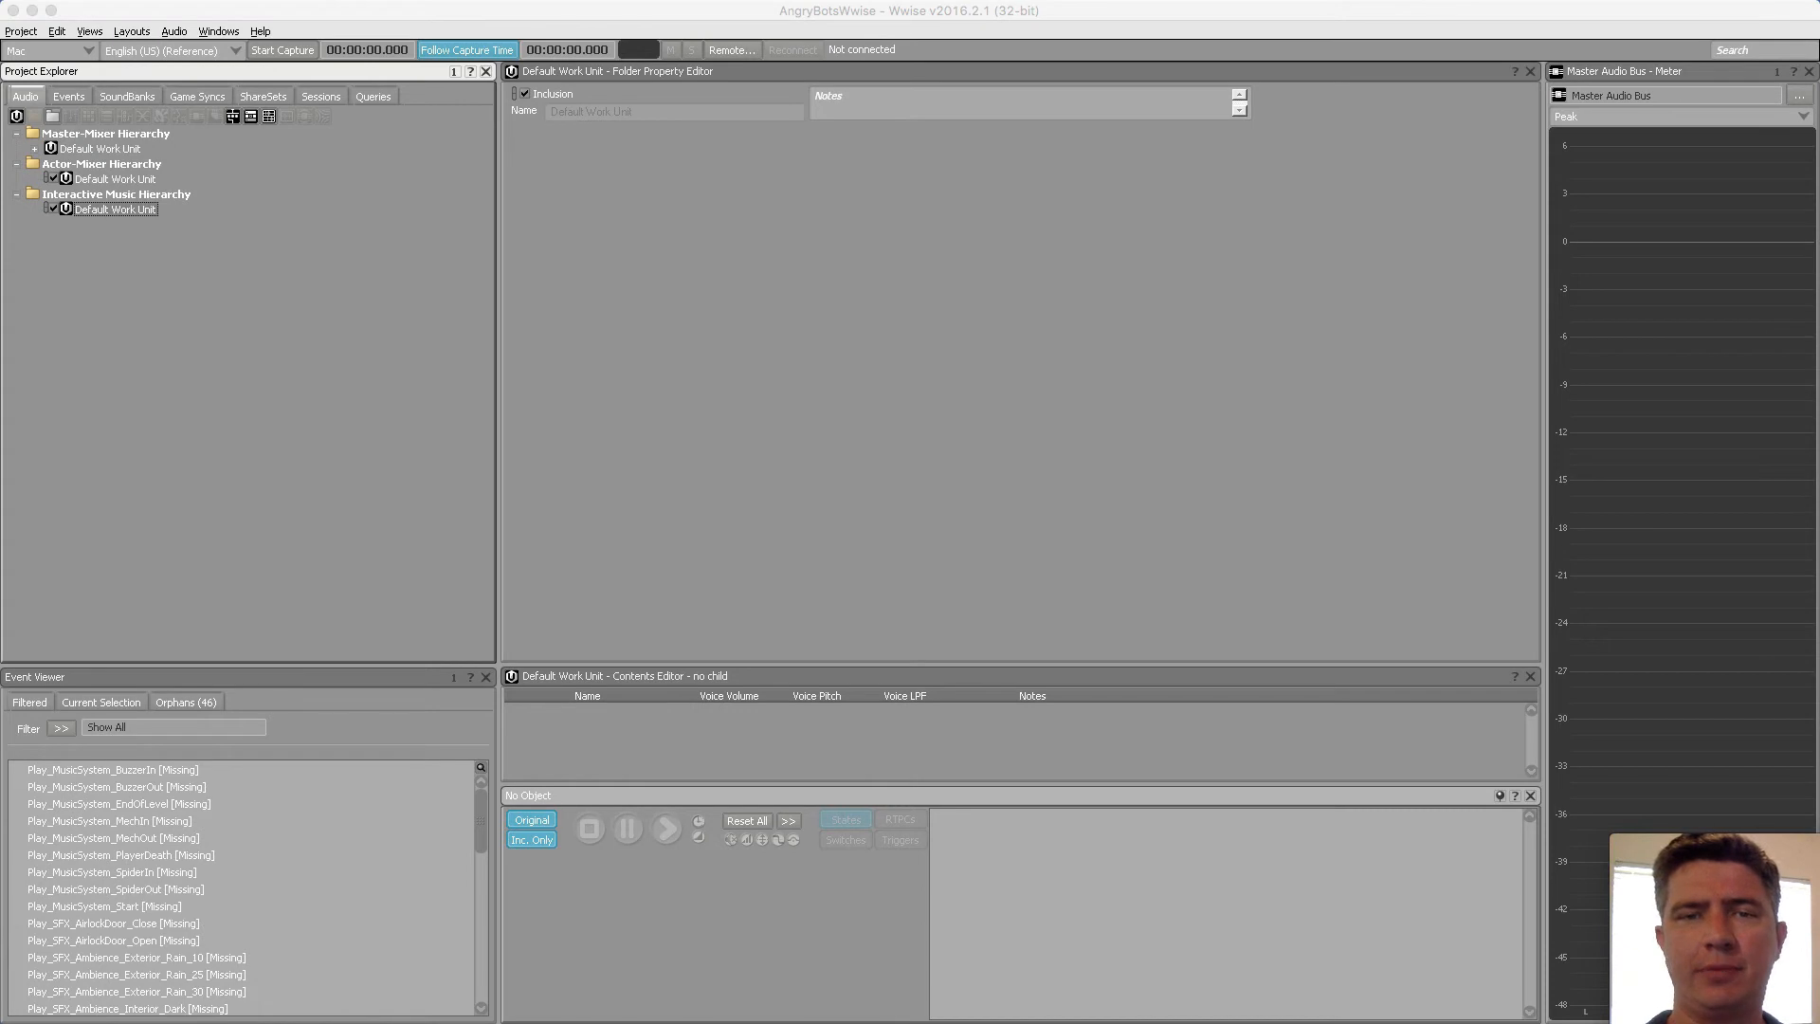
drag(1, 232, 752, 273)
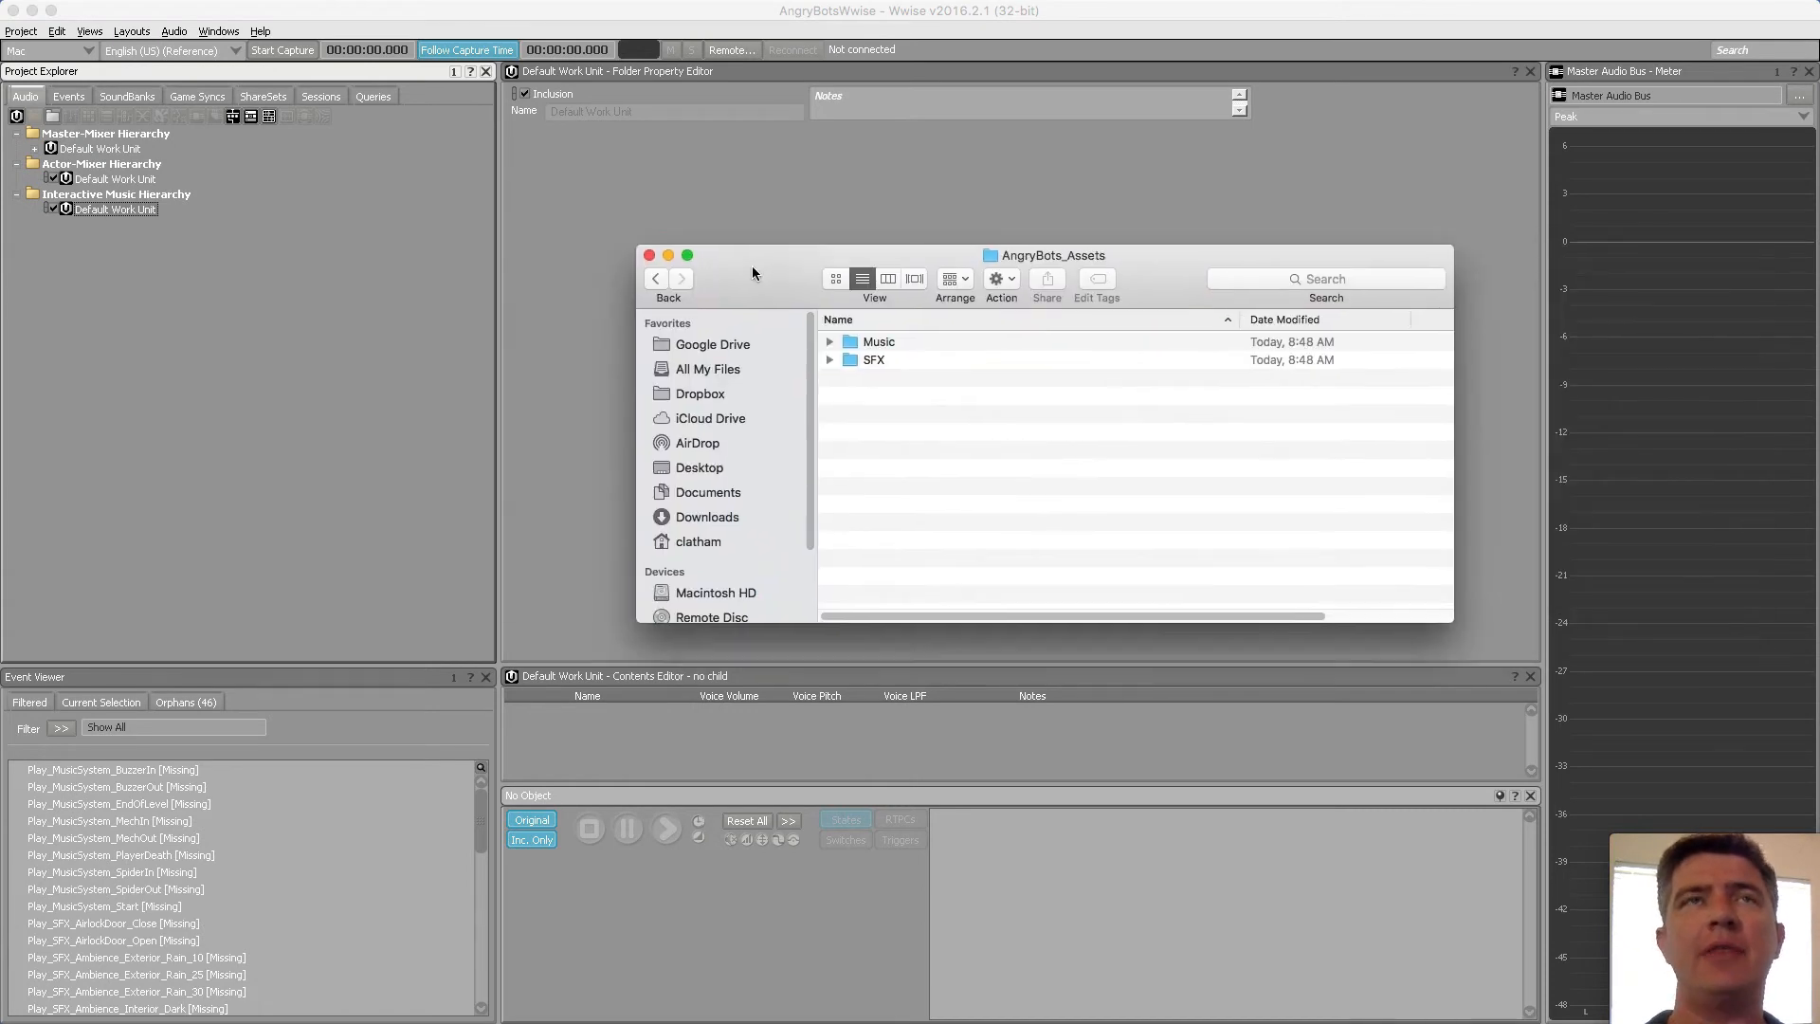
click(831, 342)
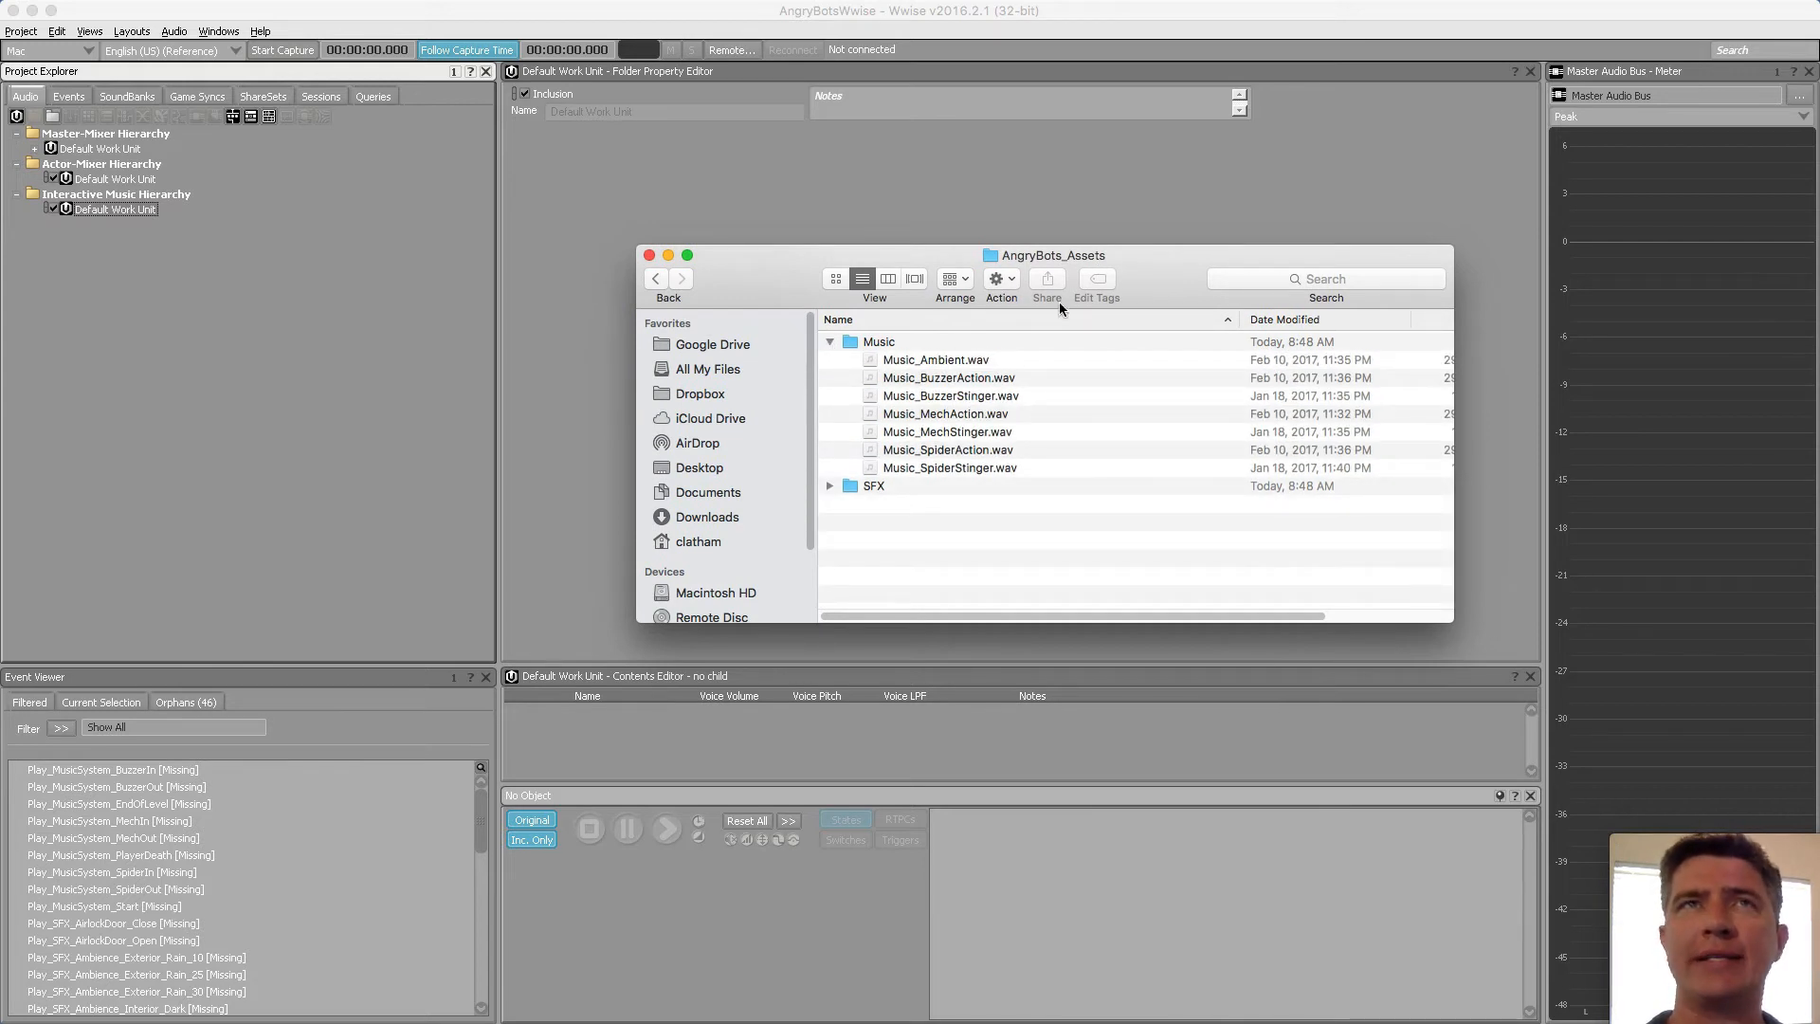
click(971, 364)
shift+click(974, 468)
drag(939, 409, 142, 218)
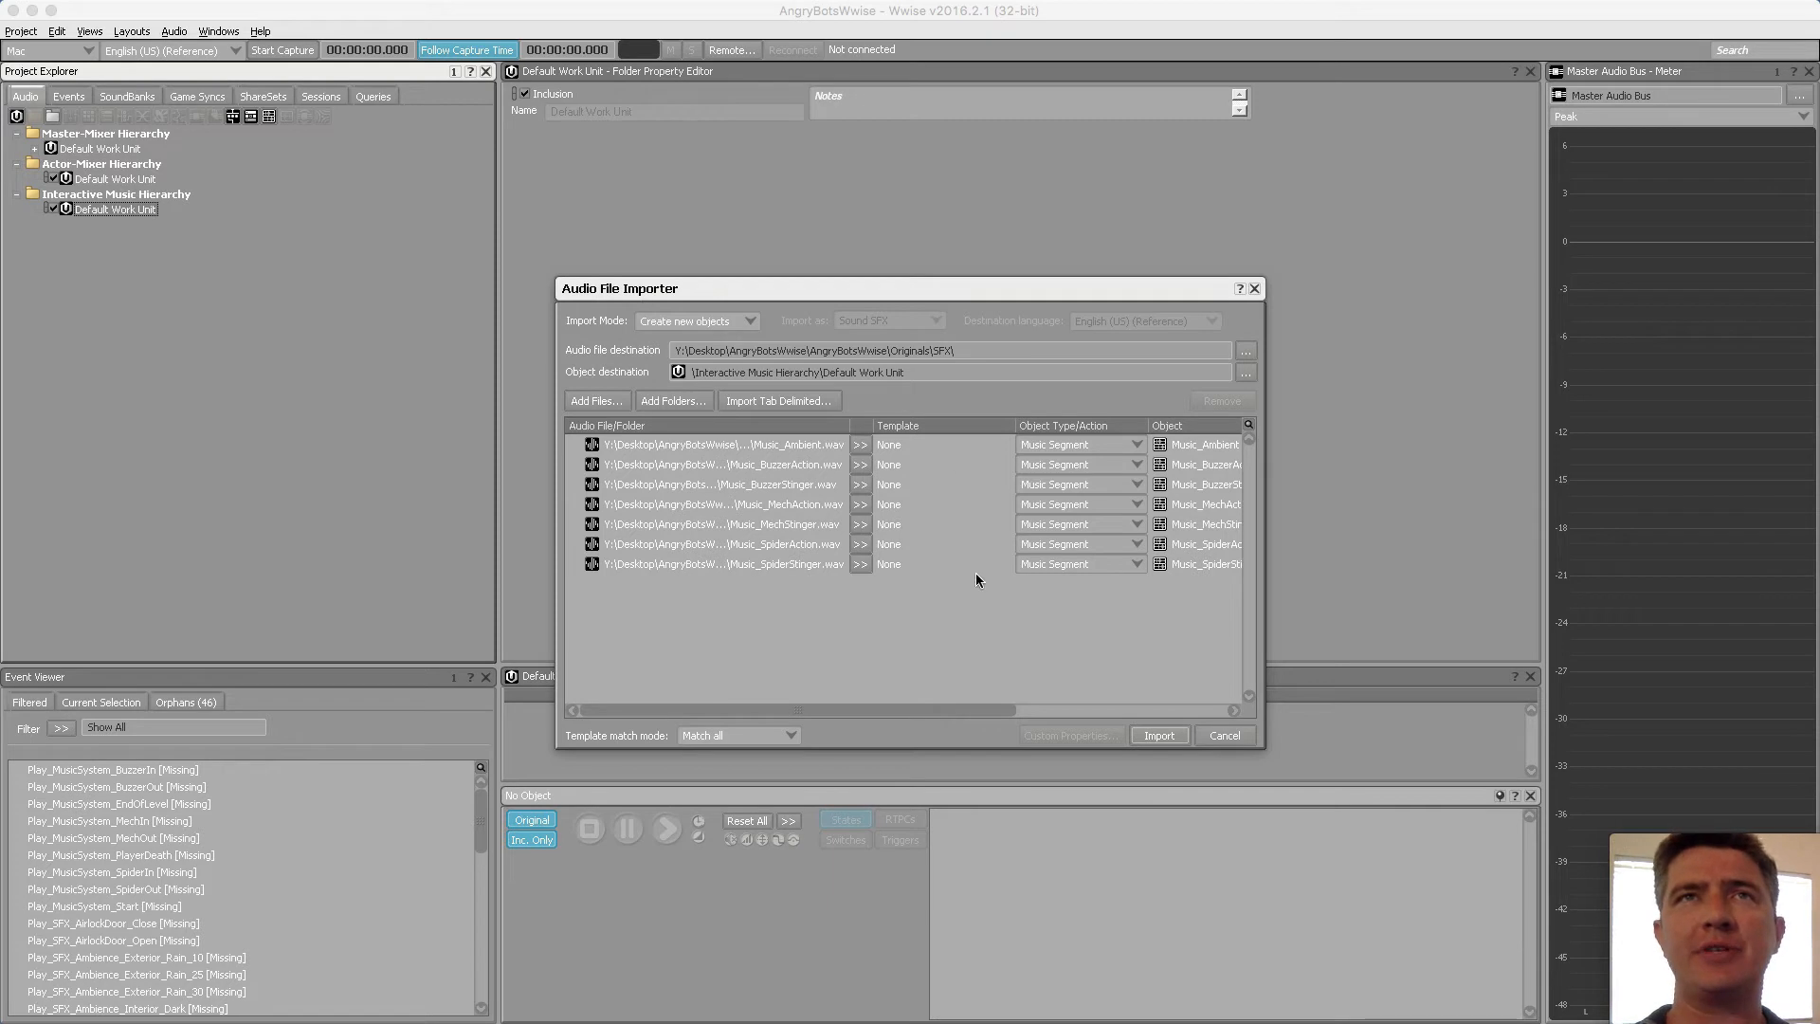
click(1156, 737)
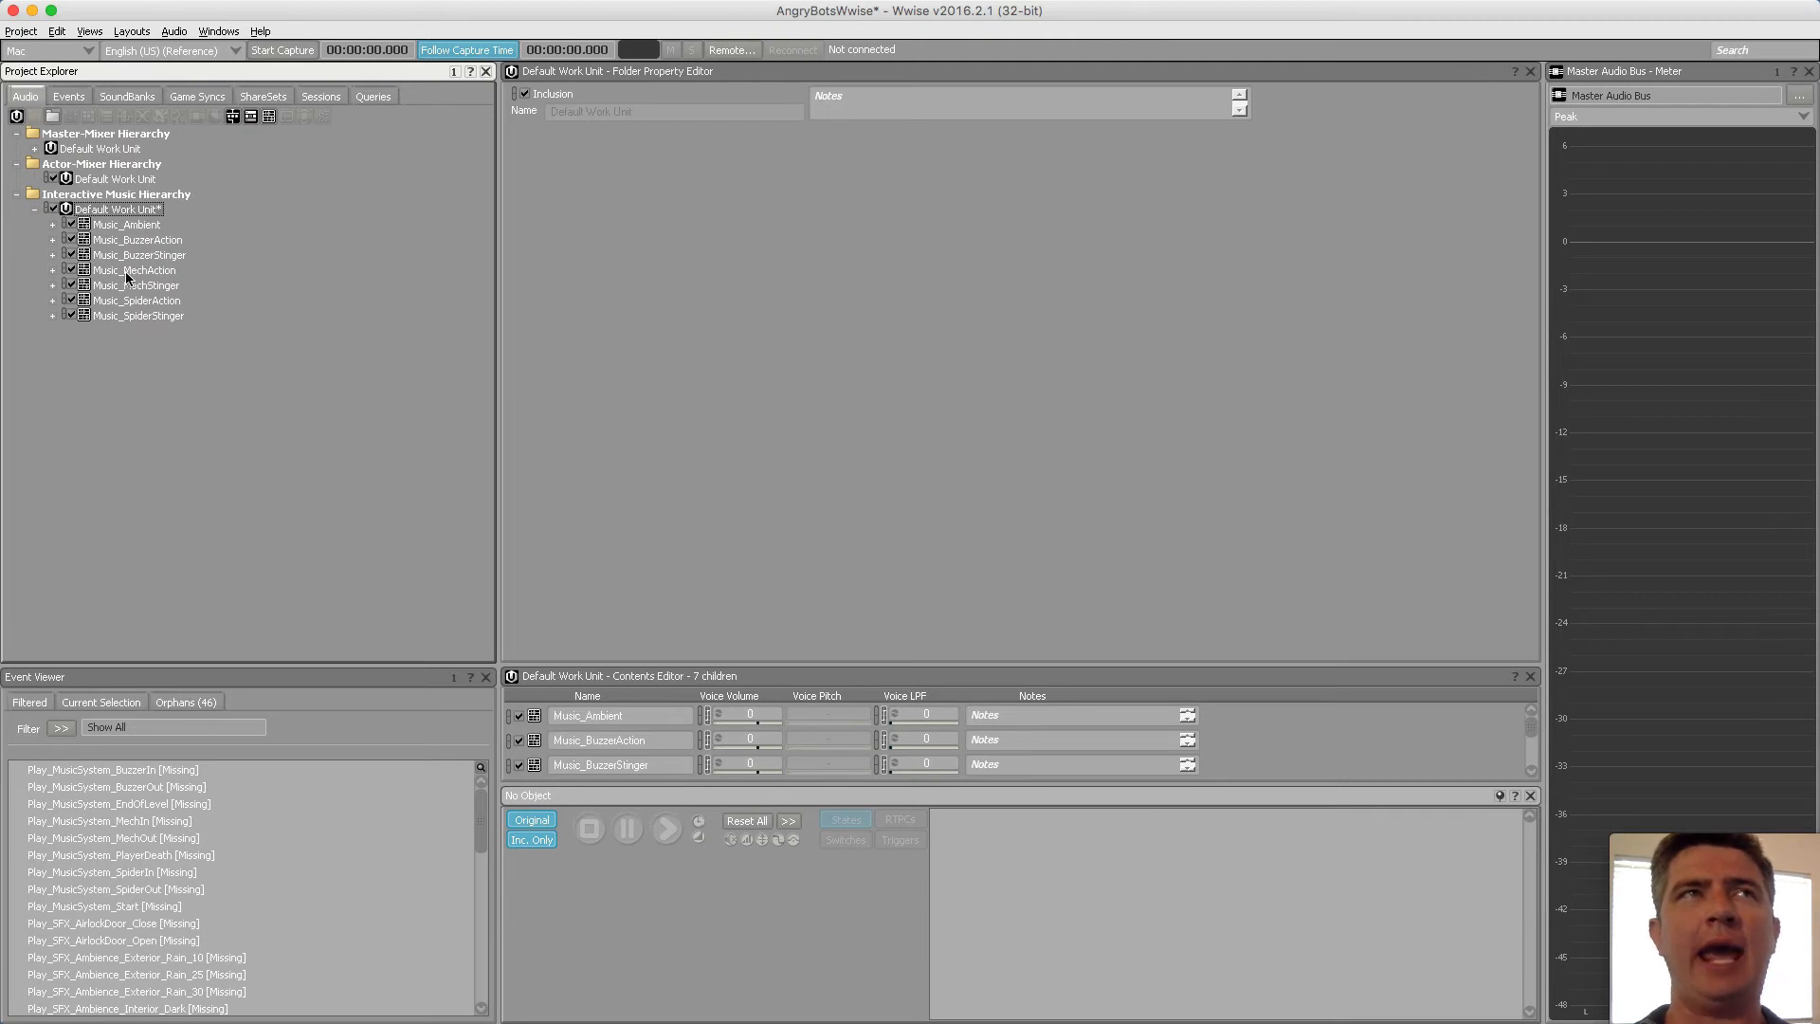
Look through the imported music segments, comparing the ambient, action and stinger pieces for Buzzer, Mech and Spider
click(123, 225)
click(137, 241)
click(140, 254)
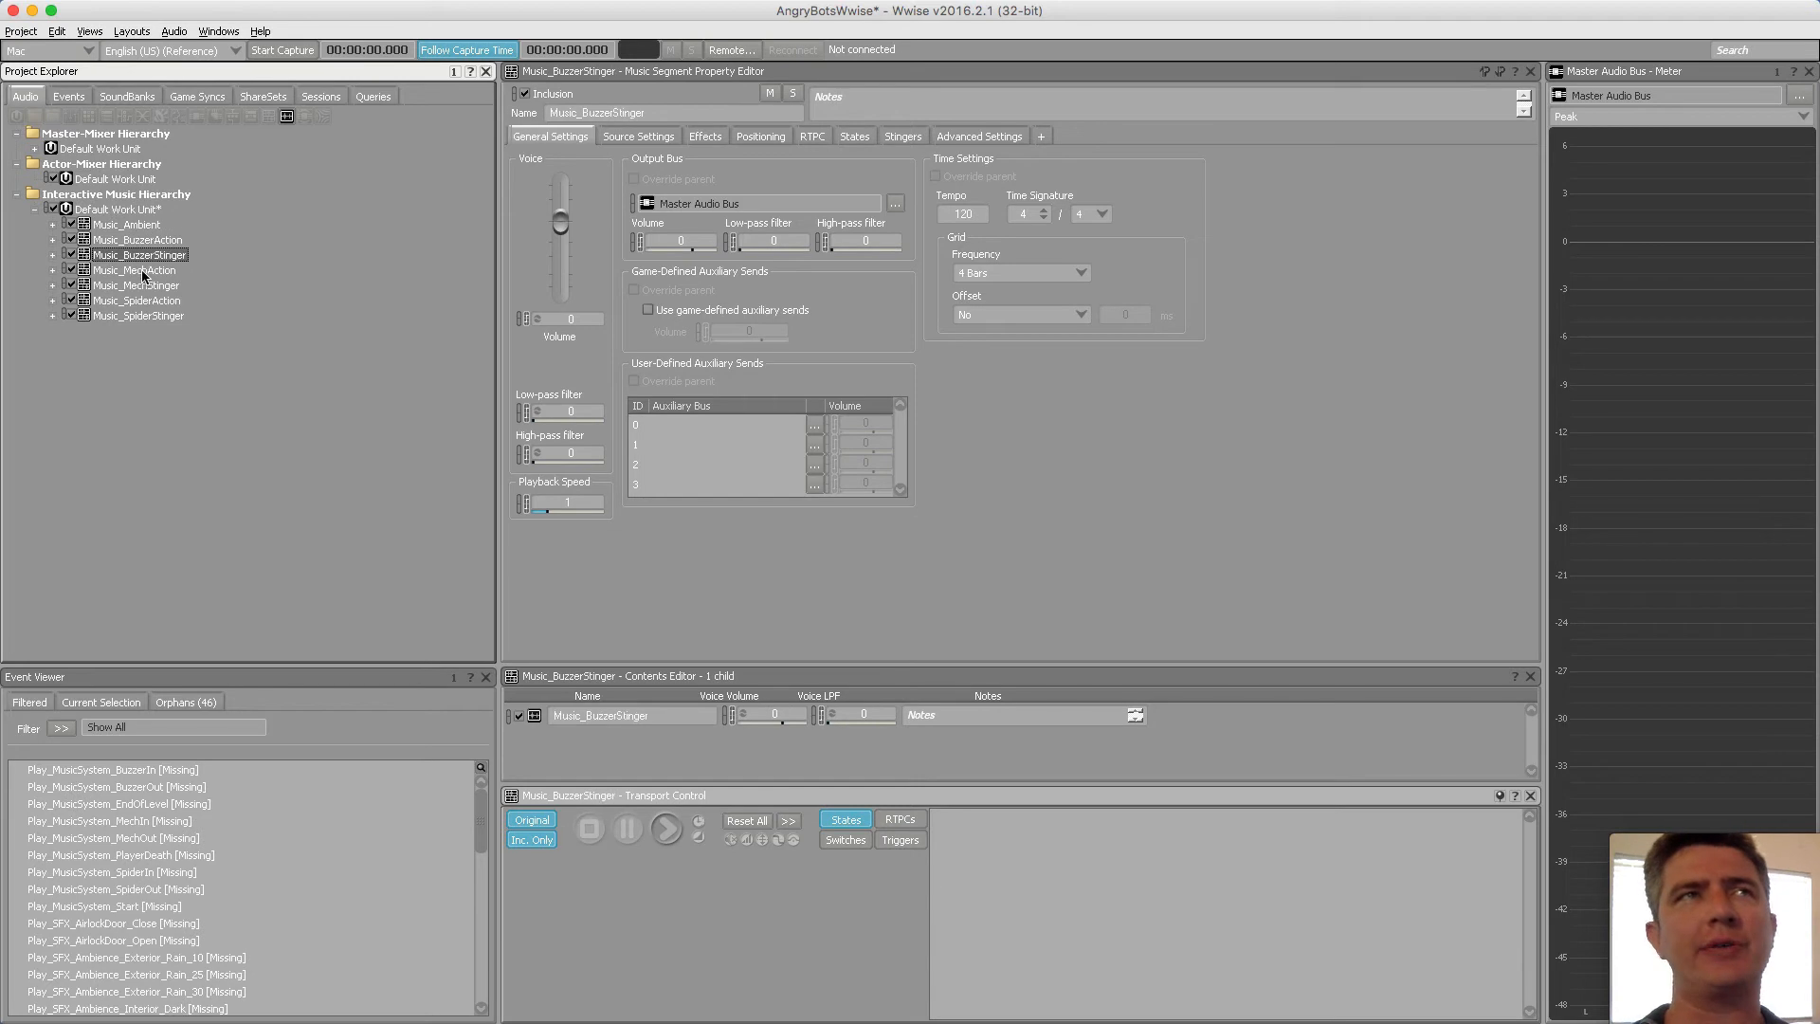
click(140, 270)
click(149, 284)
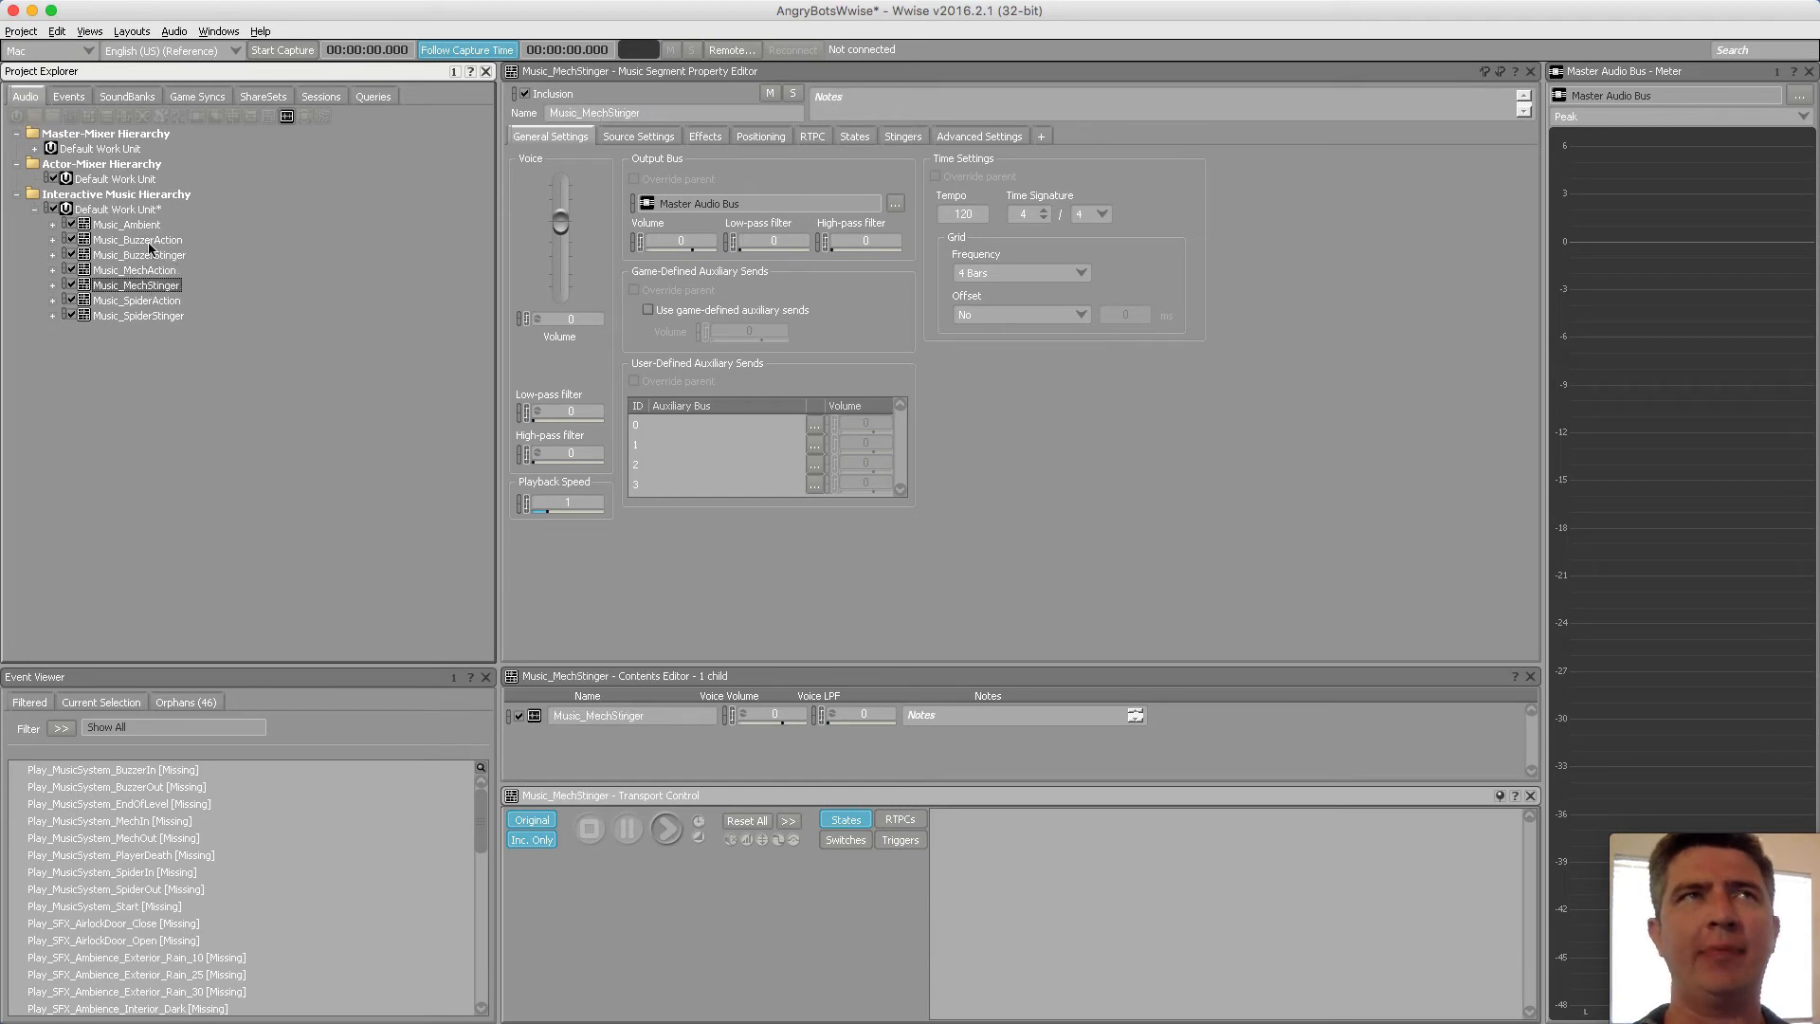
click(142, 228)
click(177, 241)
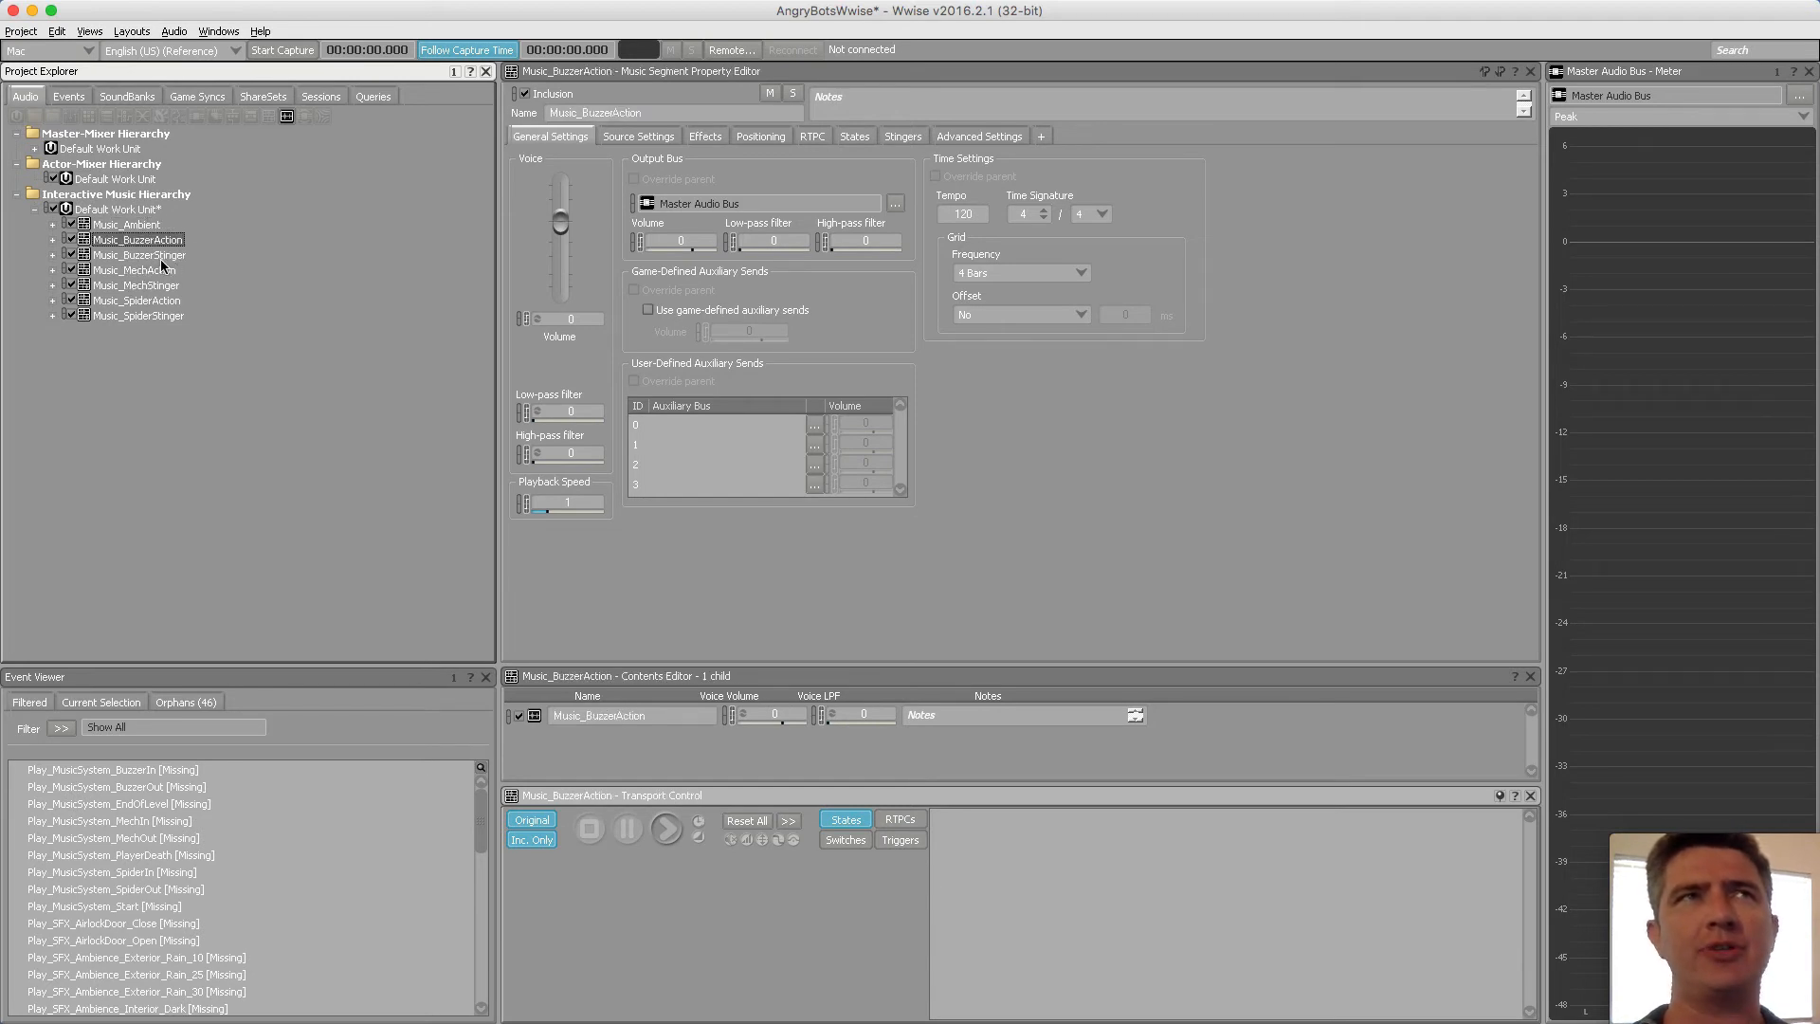
click(159, 256)
click(147, 284)
click(150, 301)
click(142, 315)
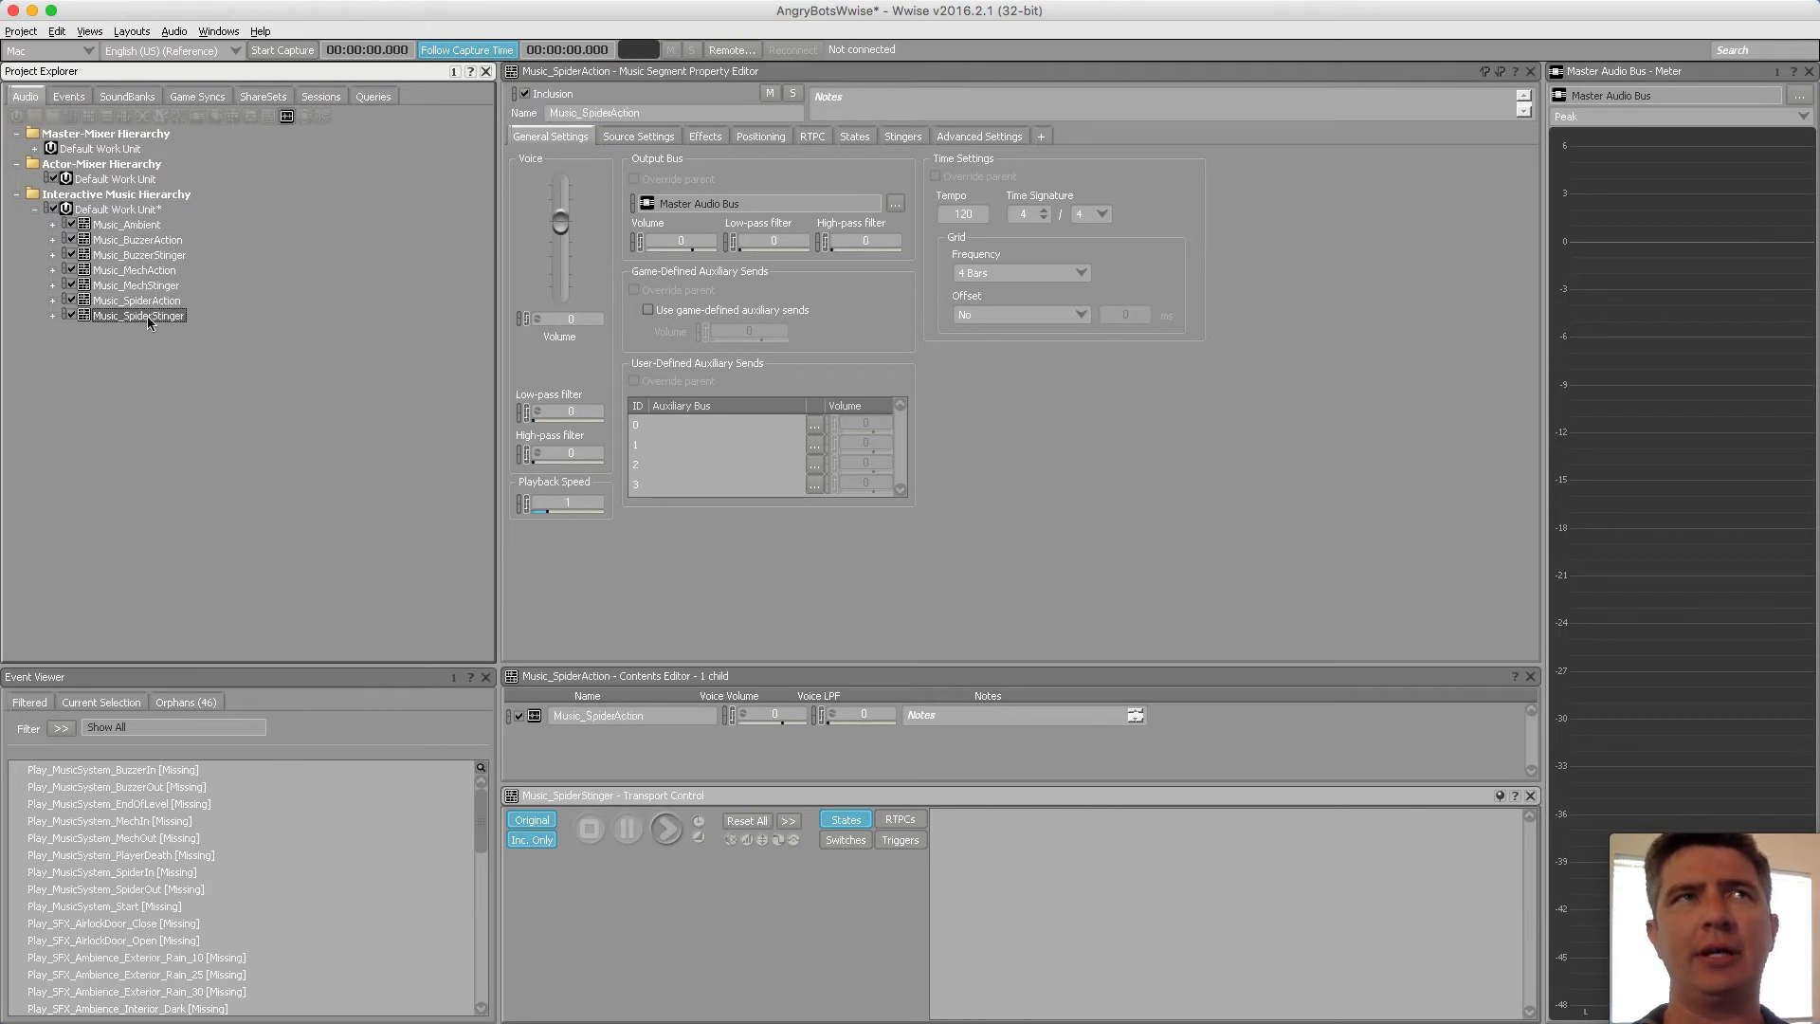
click(344, 441)
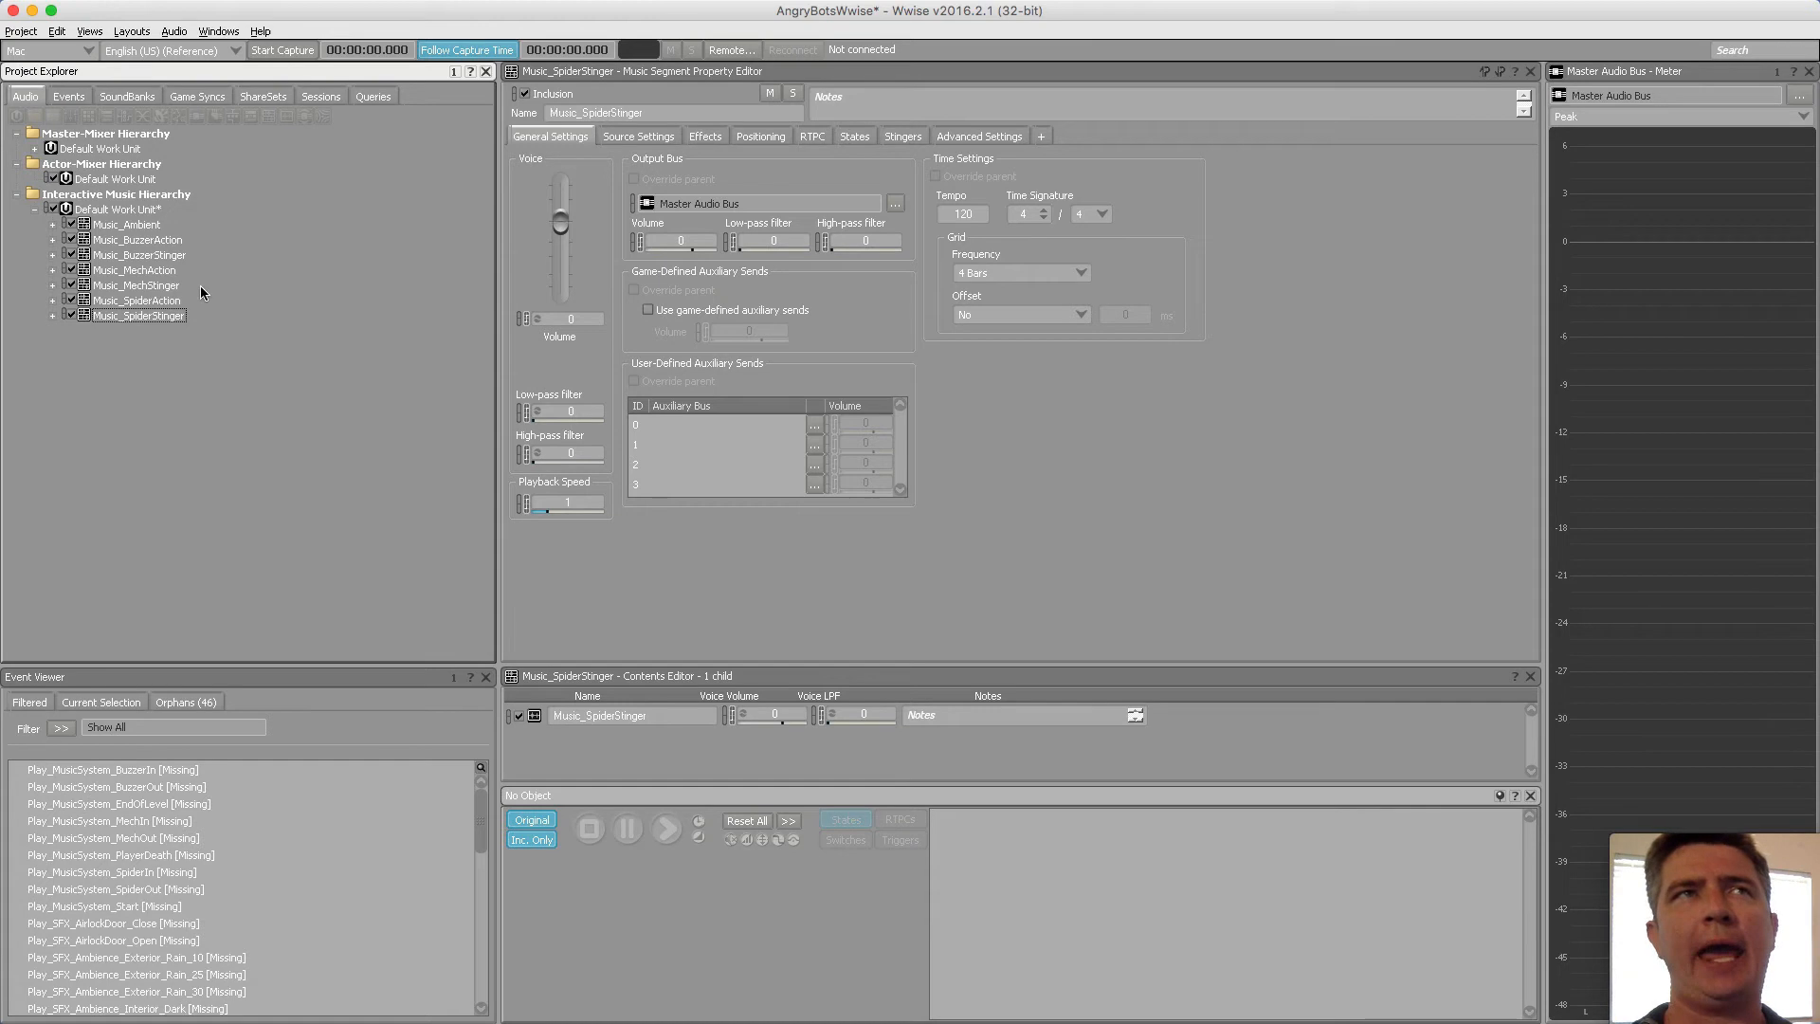
Create a virtual folder named Stingers in the Interactive Music Hierarchy's Default Work Unit
click(130, 210)
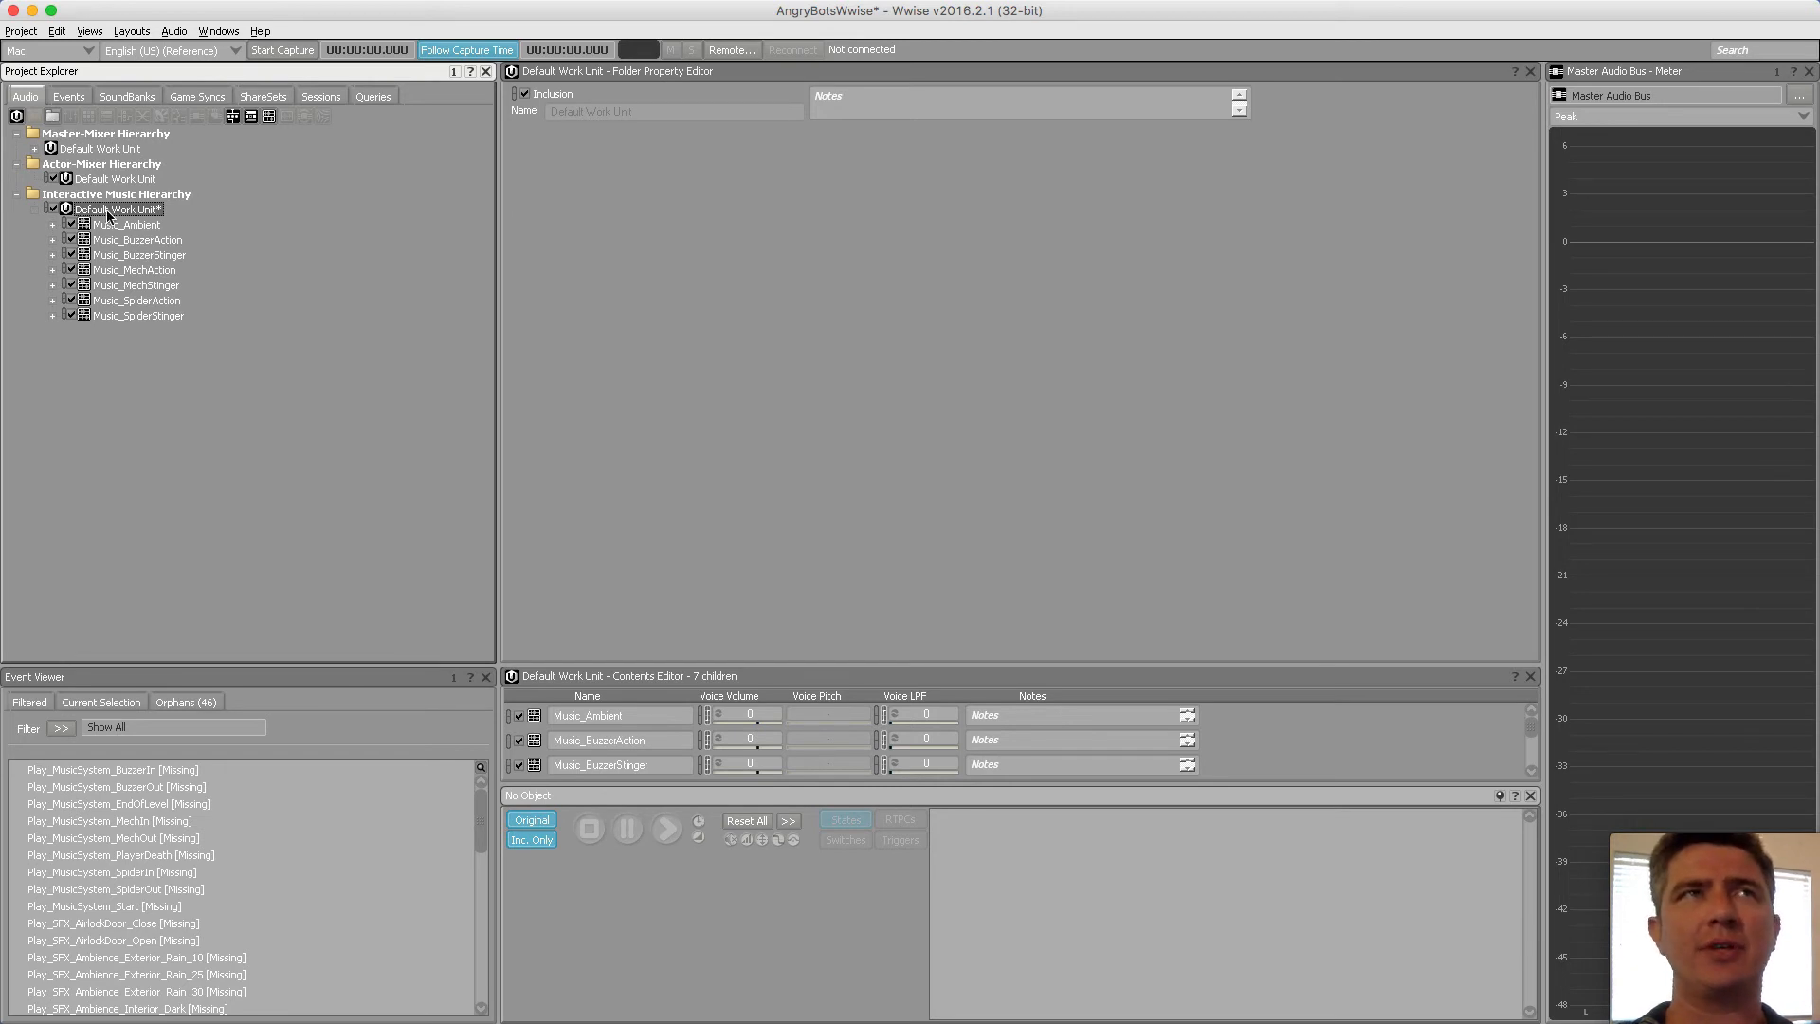
click(53, 117)
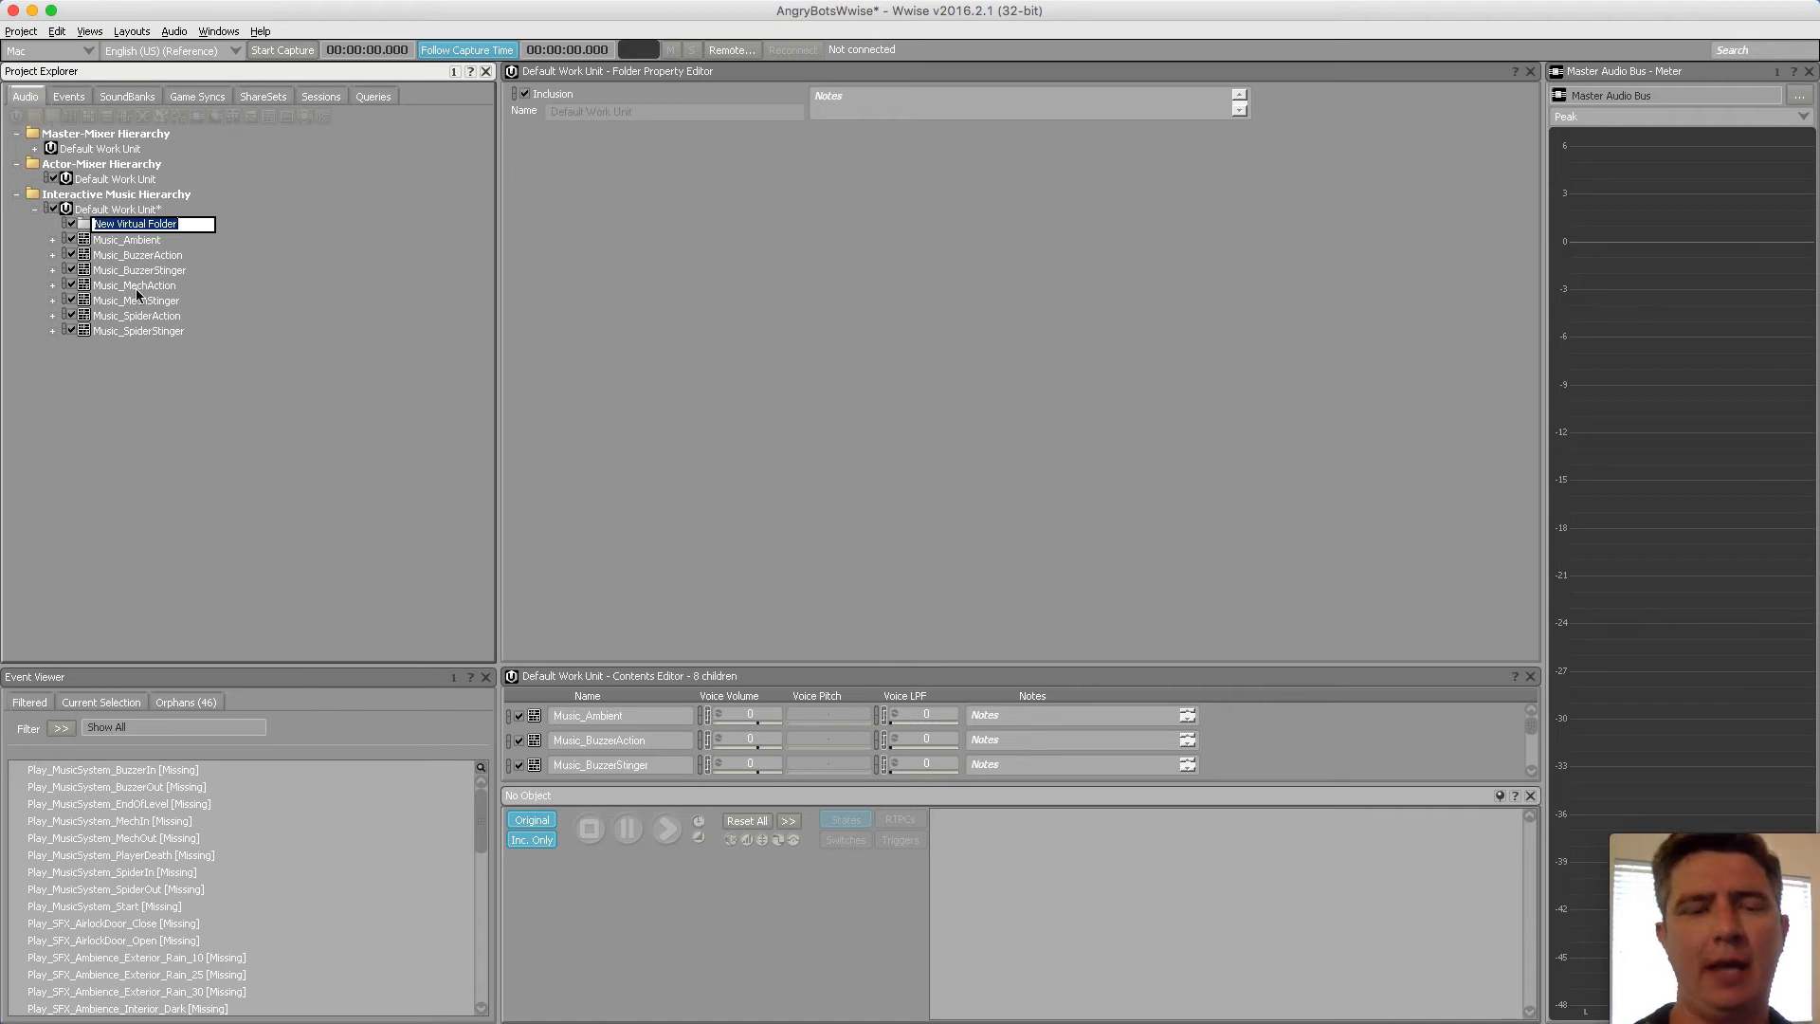
text(Stingers)
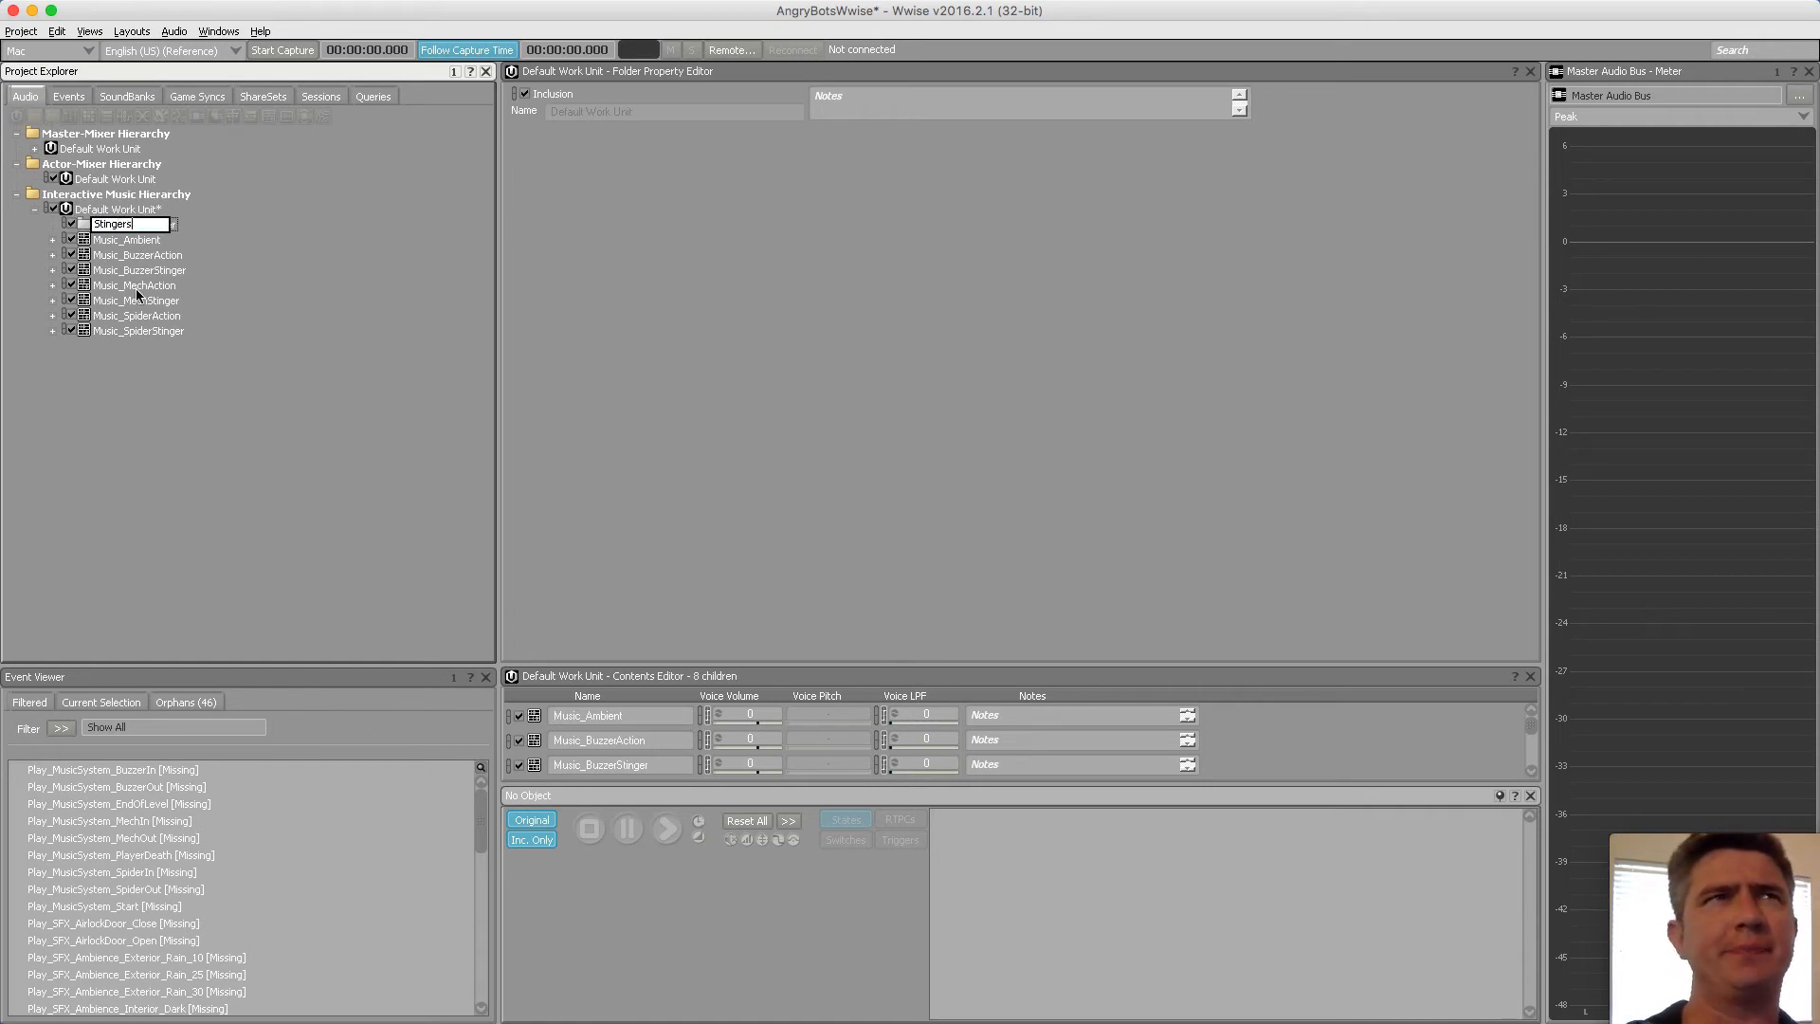
key(Return)
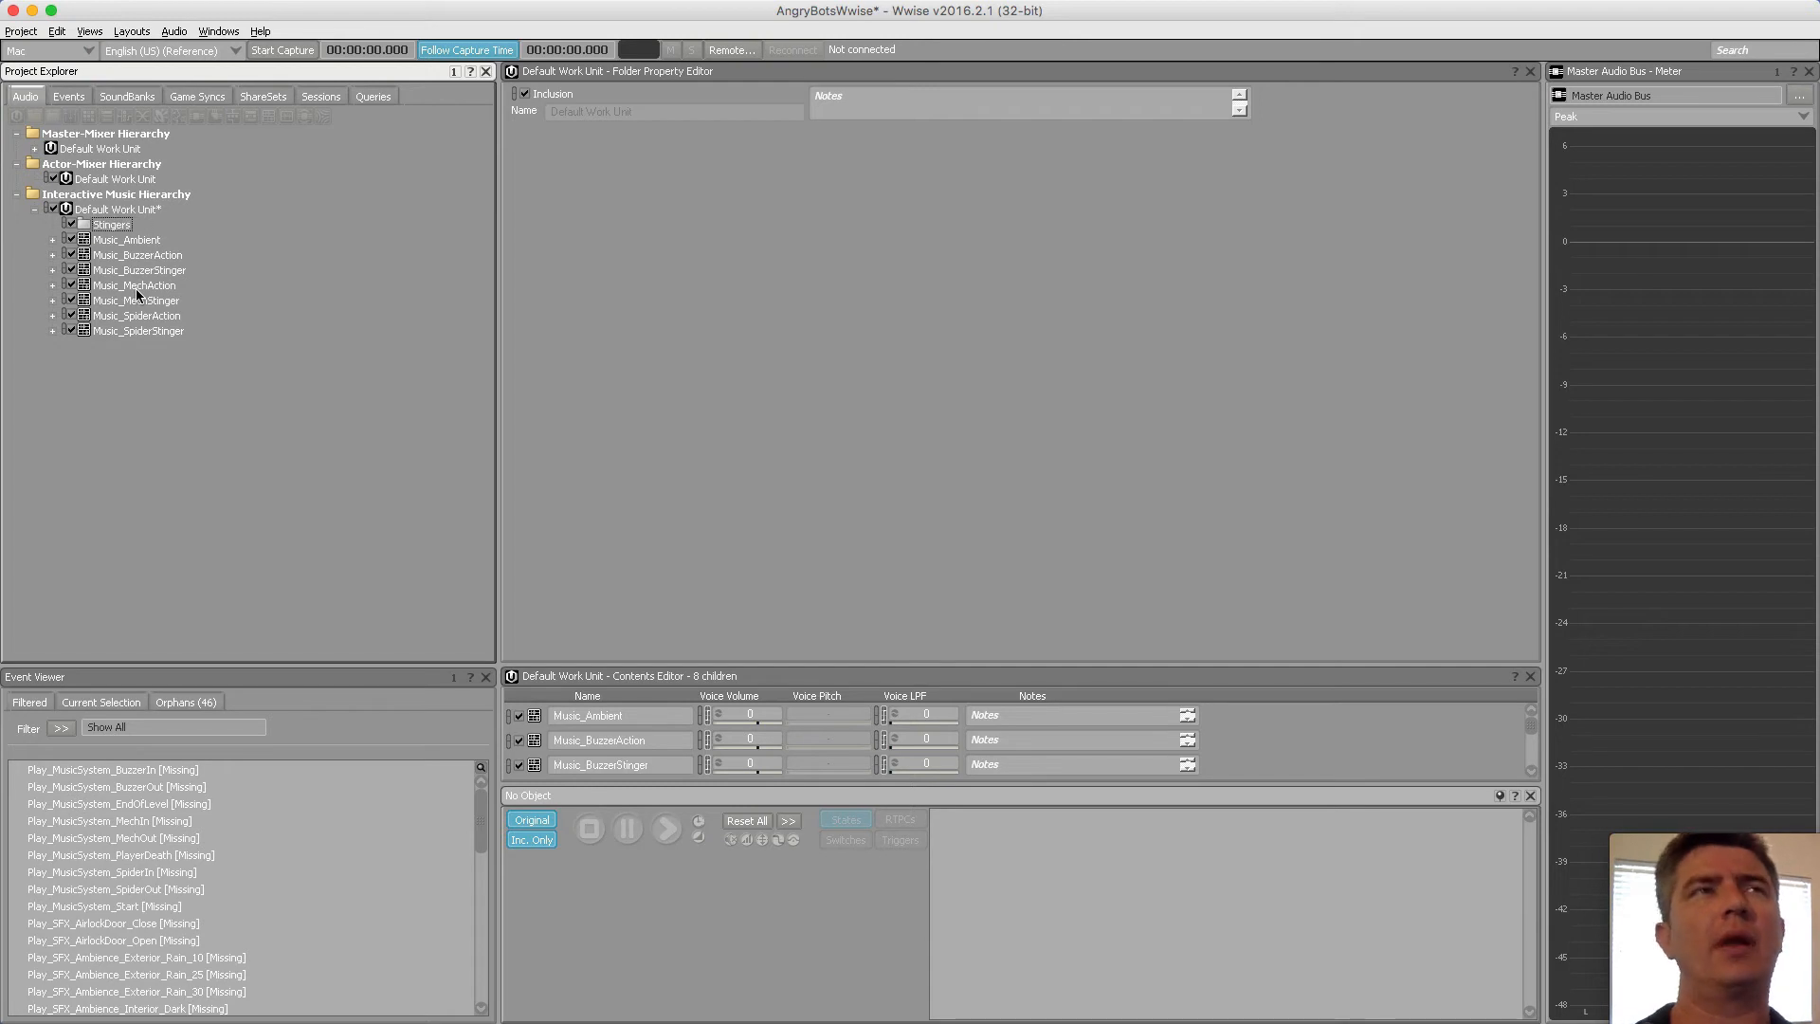
Move the Music_BuzzerStinger, Music_MechStinger and Music_SpiderStinger segments into the Stingers folder
click(166, 254)
click(173, 271)
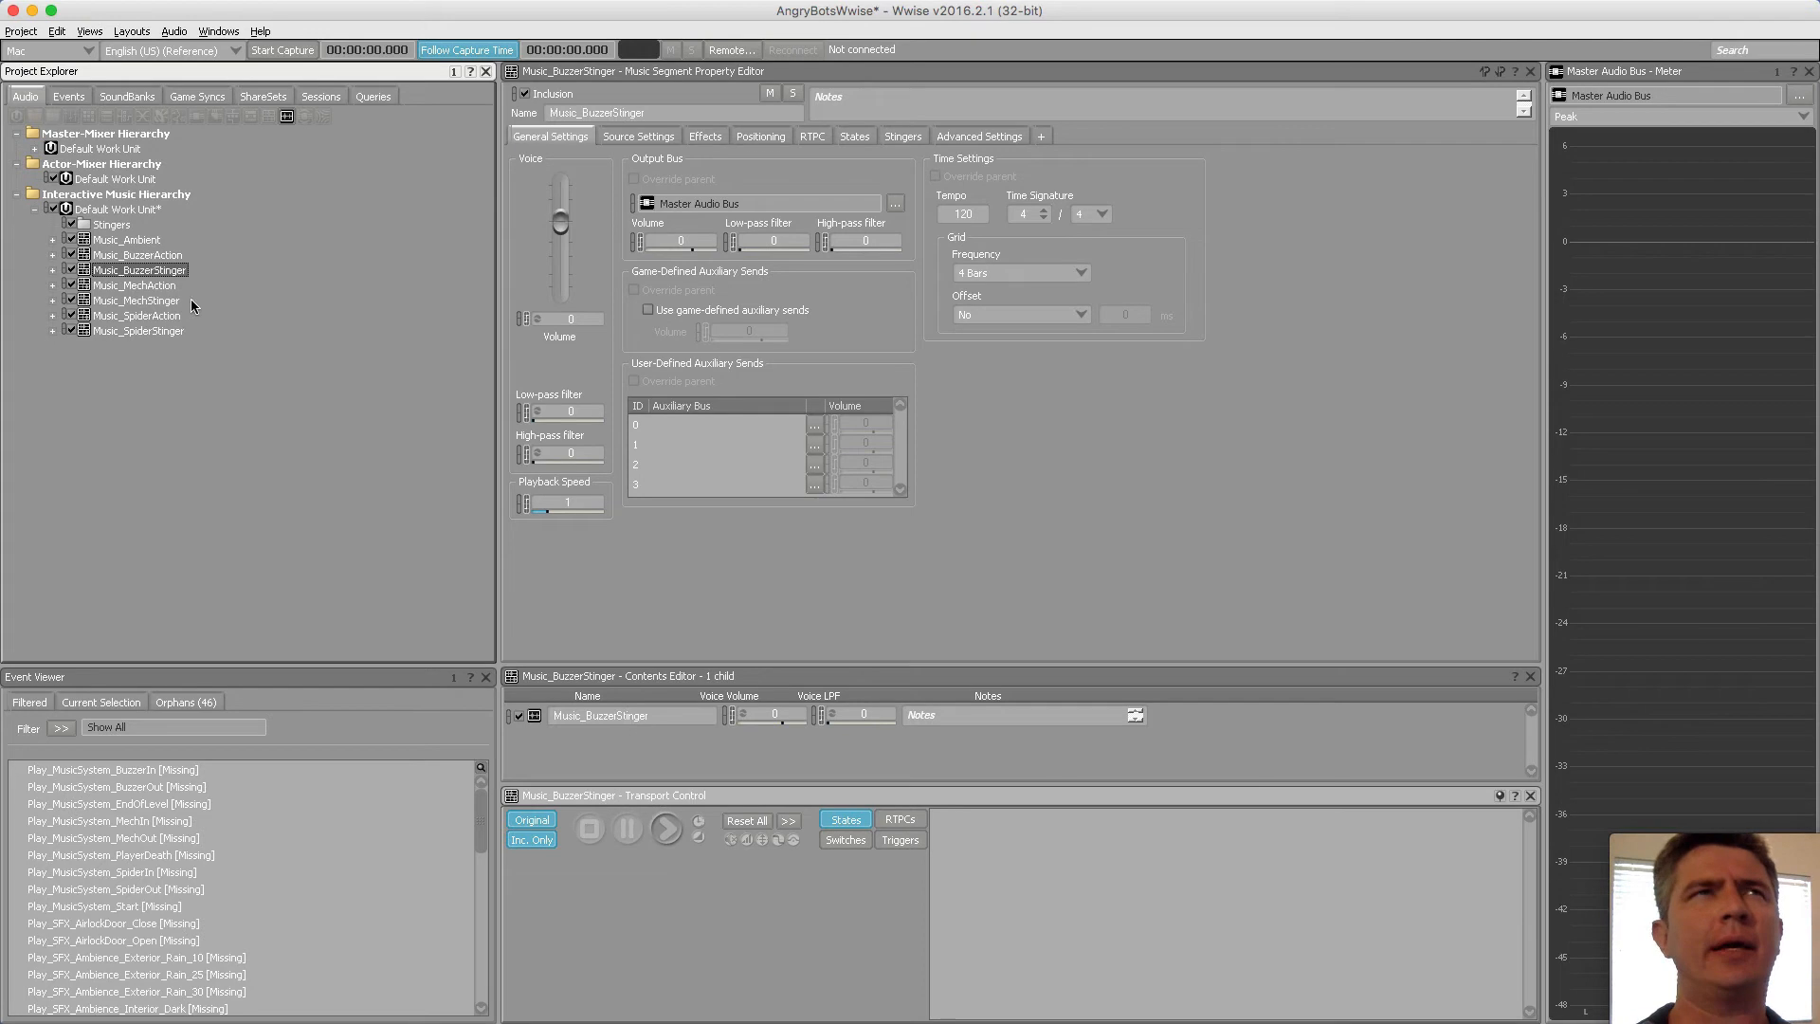
ctrl+click(172, 304)
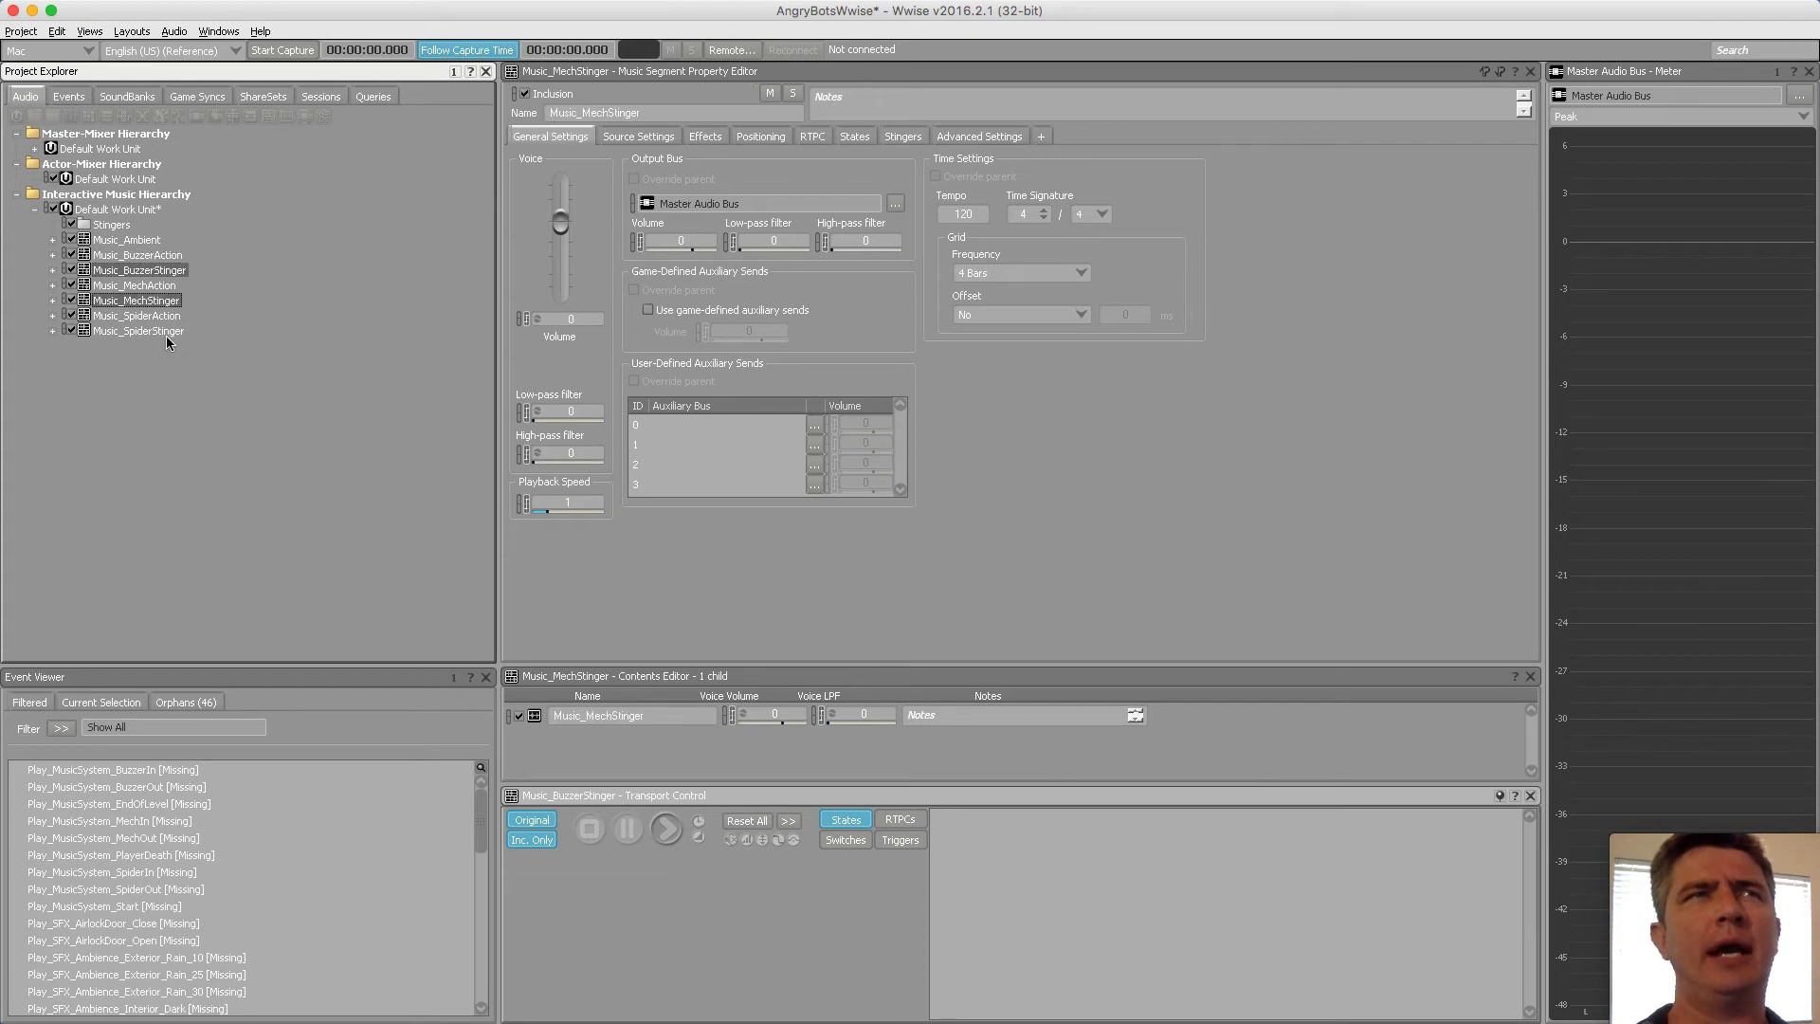
ctrl+click(176, 334)
drag(163, 273, 114, 226)
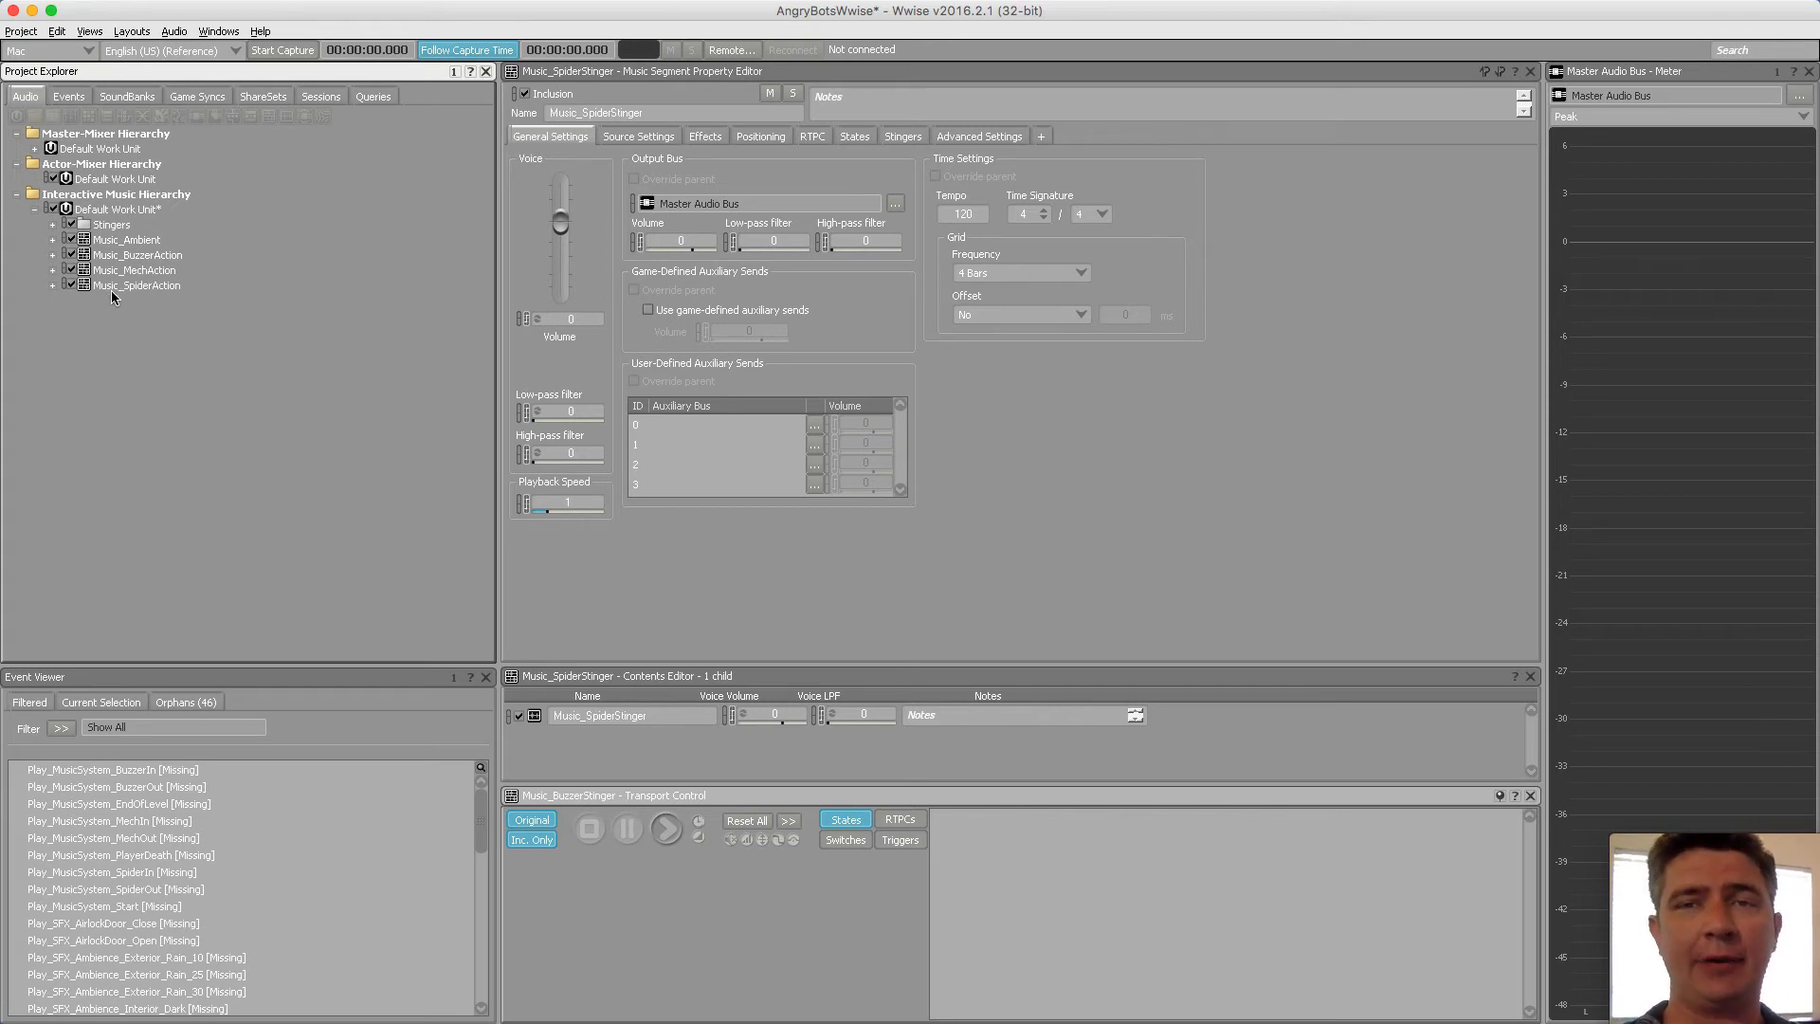
Expand the Music_Ambient, Music_BuzzerAction, Music_MechAction and Music_SpiderAction segments to show their music tracks
click(128, 241)
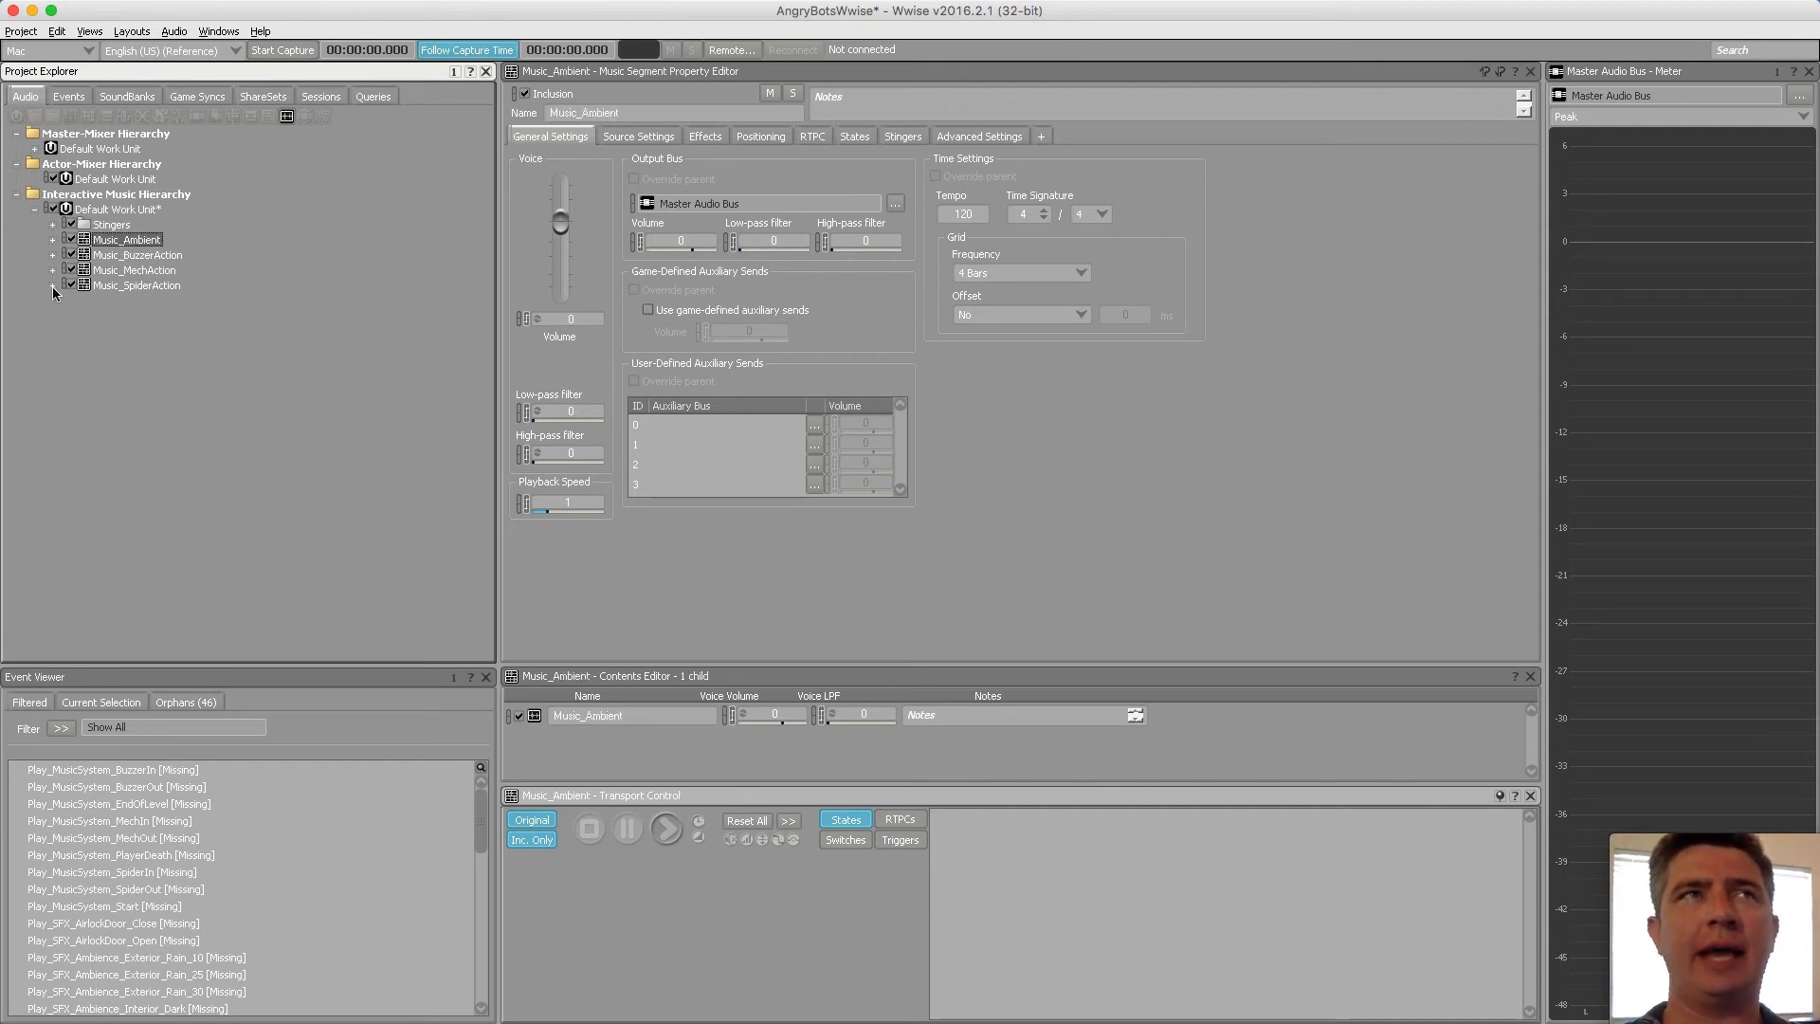
click(53, 285)
click(53, 270)
click(53, 255)
click(54, 240)
Examine the ambient and three action music tracks and their parent segments in the property editor
click(154, 255)
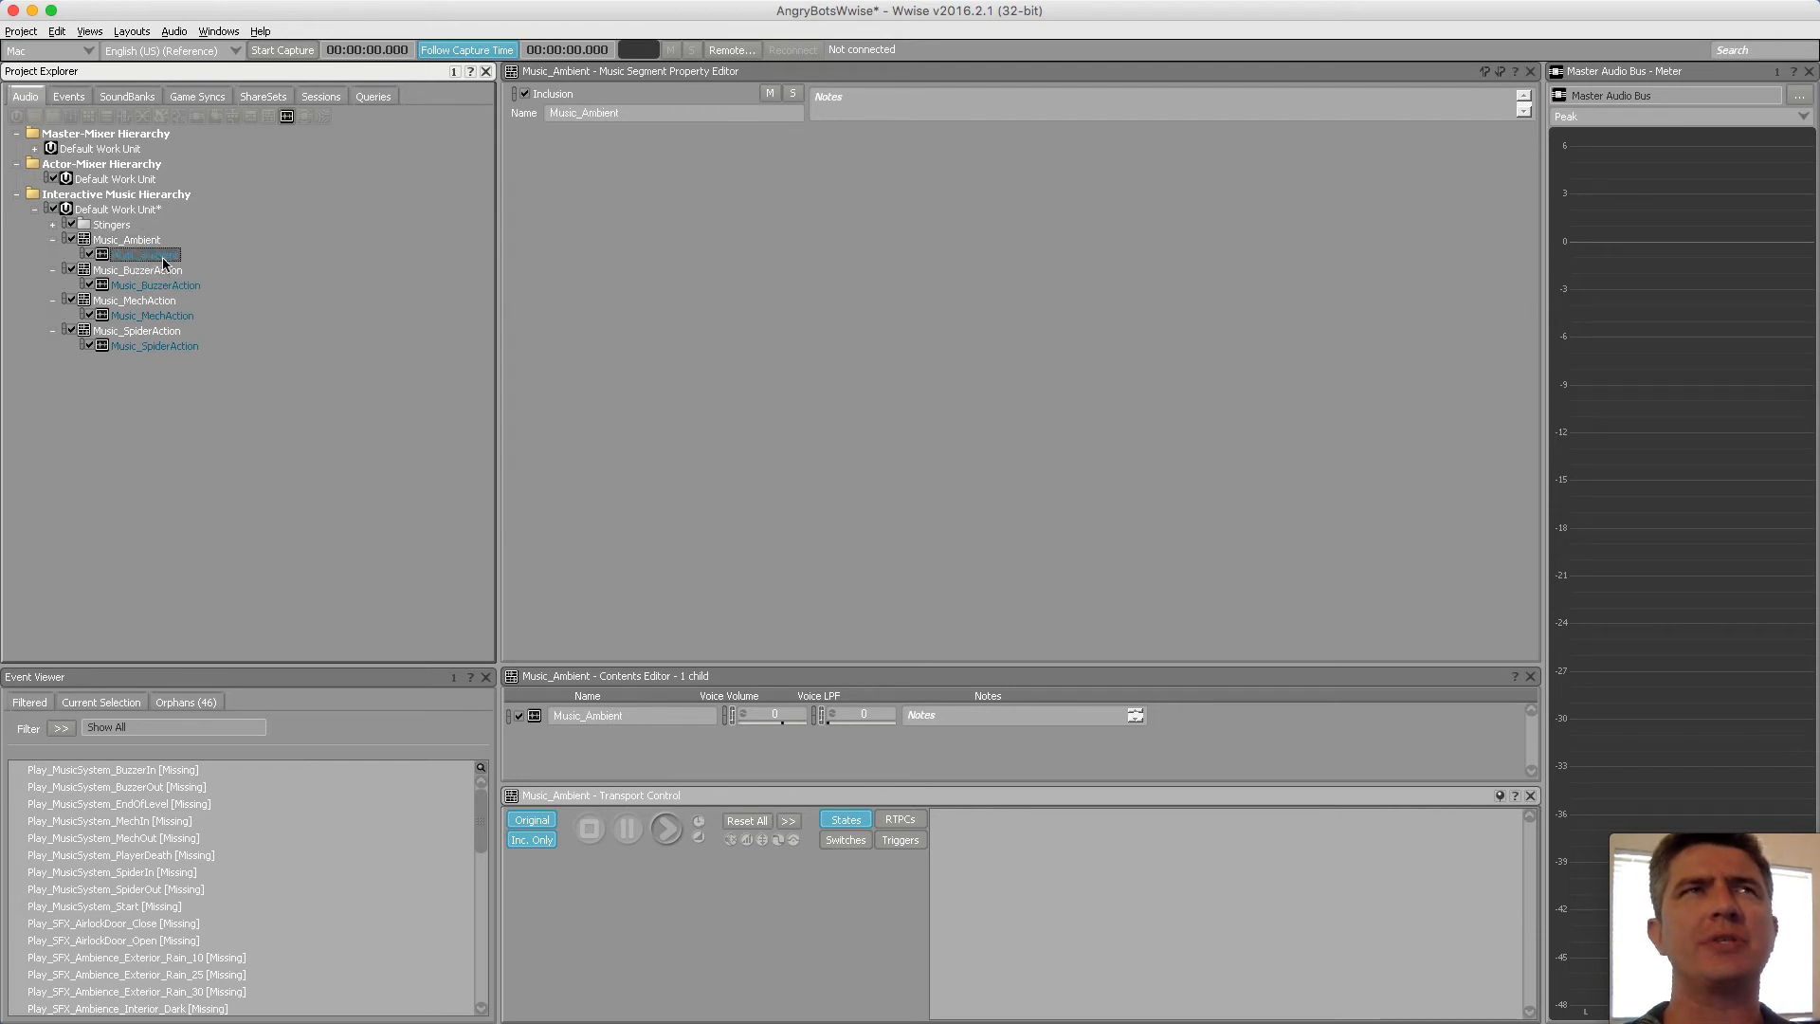
click(182, 287)
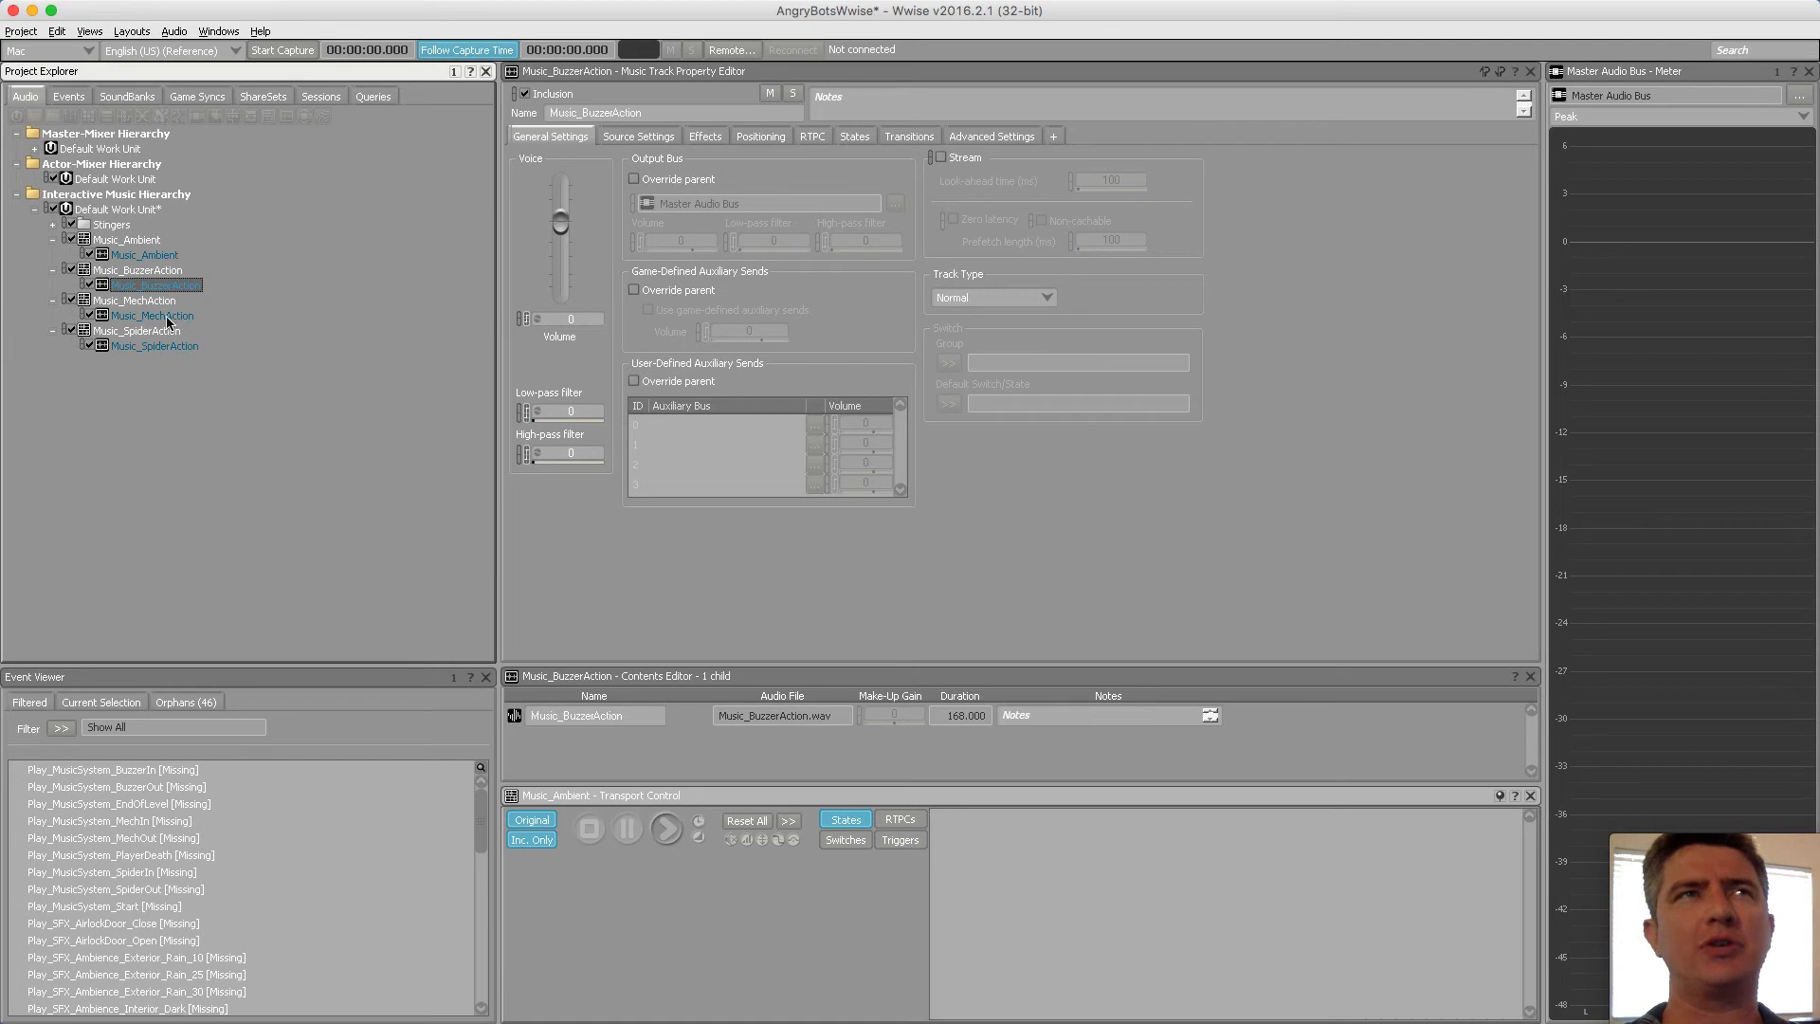
click(178, 317)
click(176, 347)
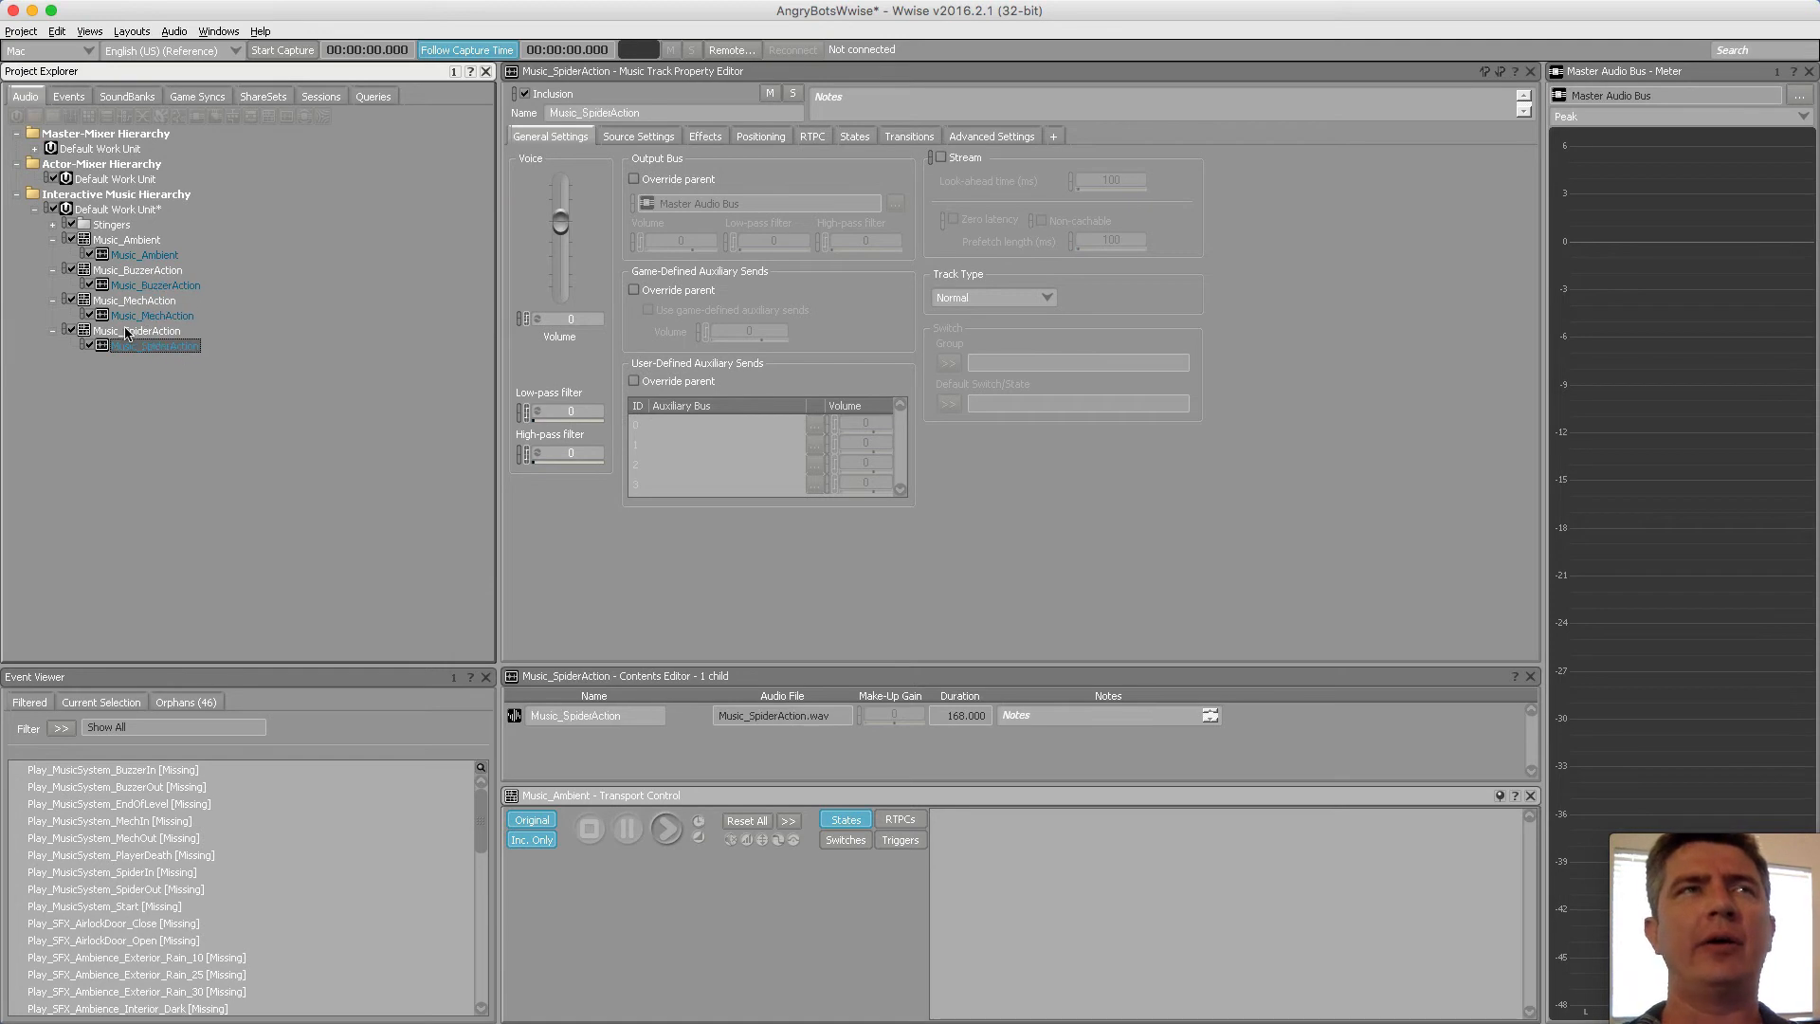
click(129, 331)
click(141, 302)
click(149, 271)
click(127, 239)
click(144, 255)
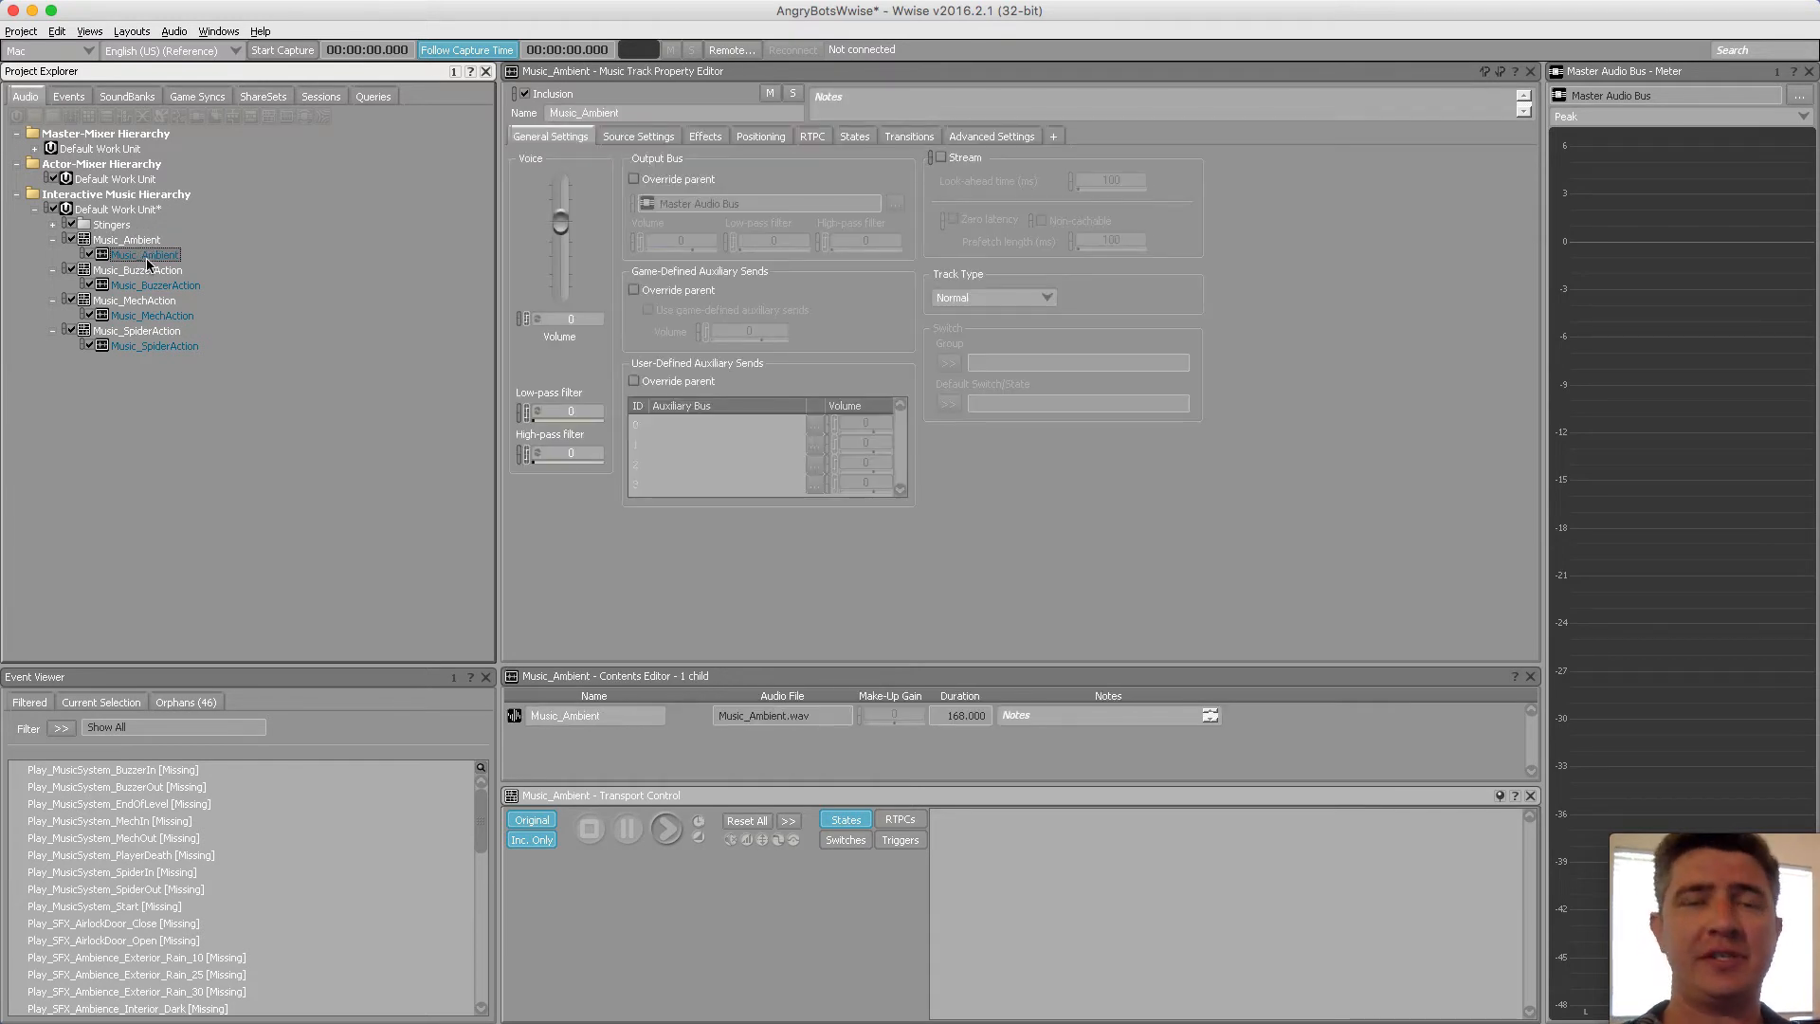
Move the Music_BuzzerAction, Music_MechAction and Music_SpiderAction tracks into the Music_Ambient segment
click(142, 240)
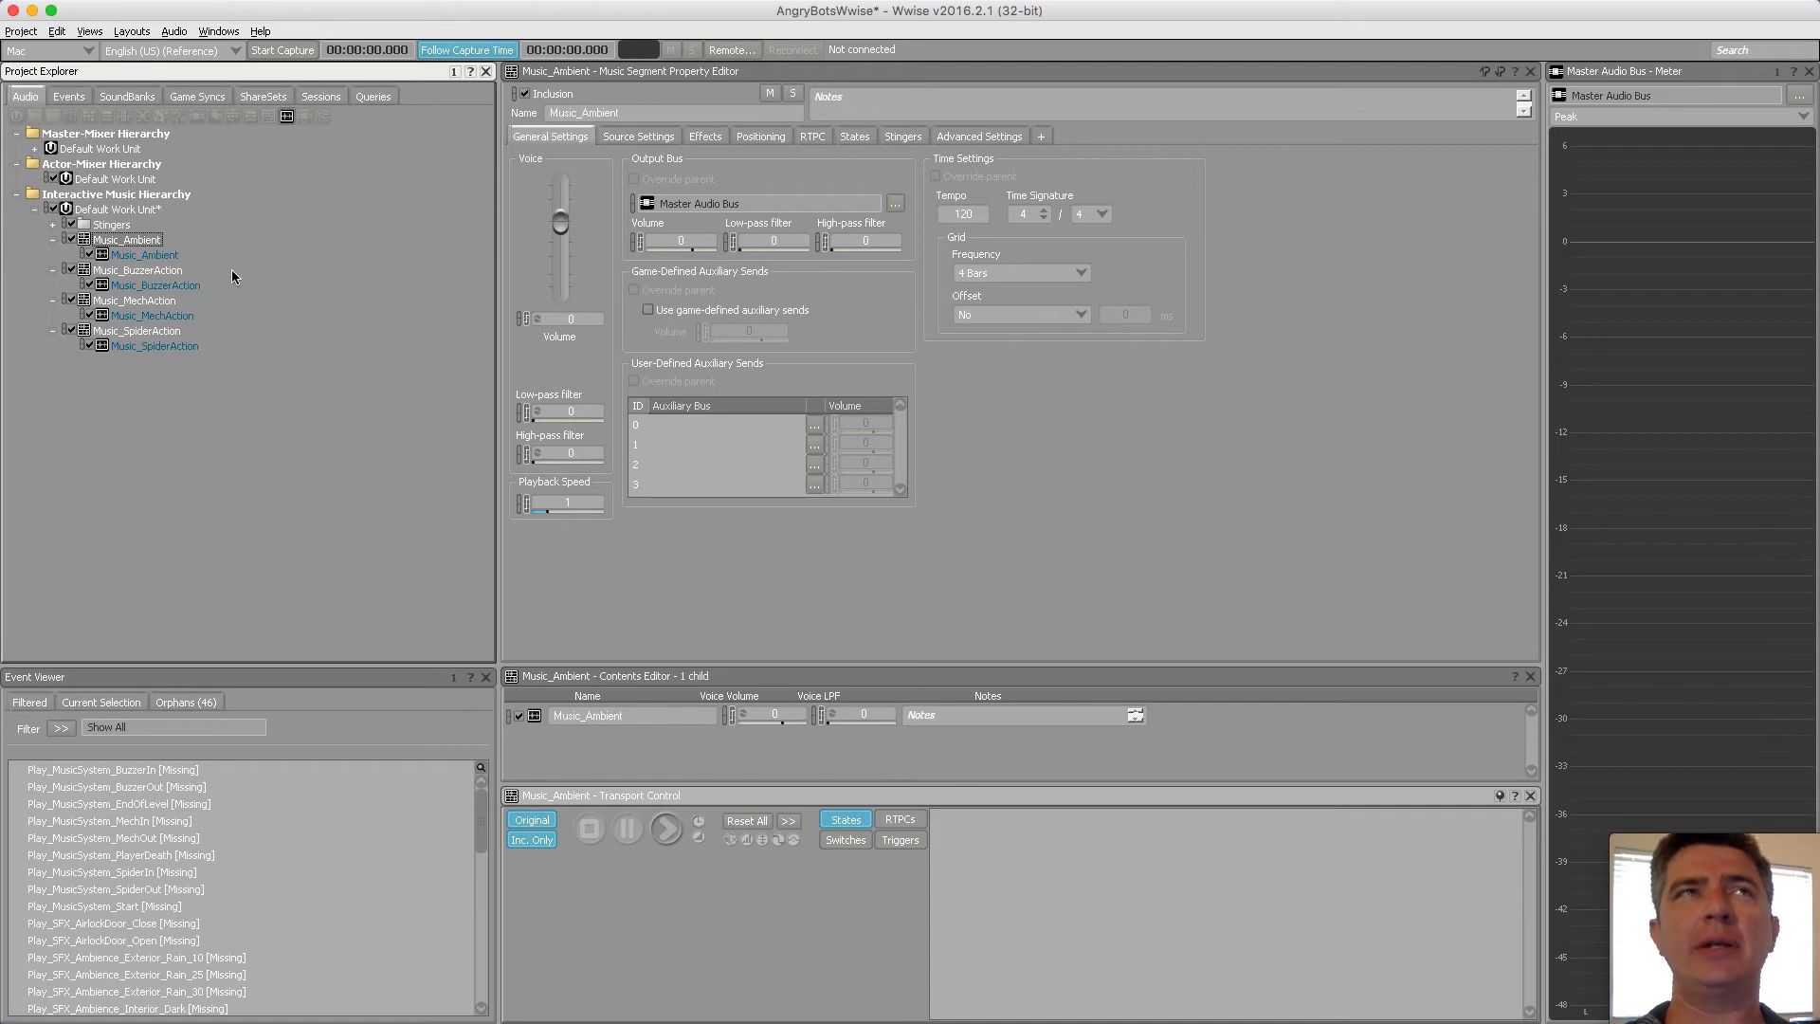
click(136, 246)
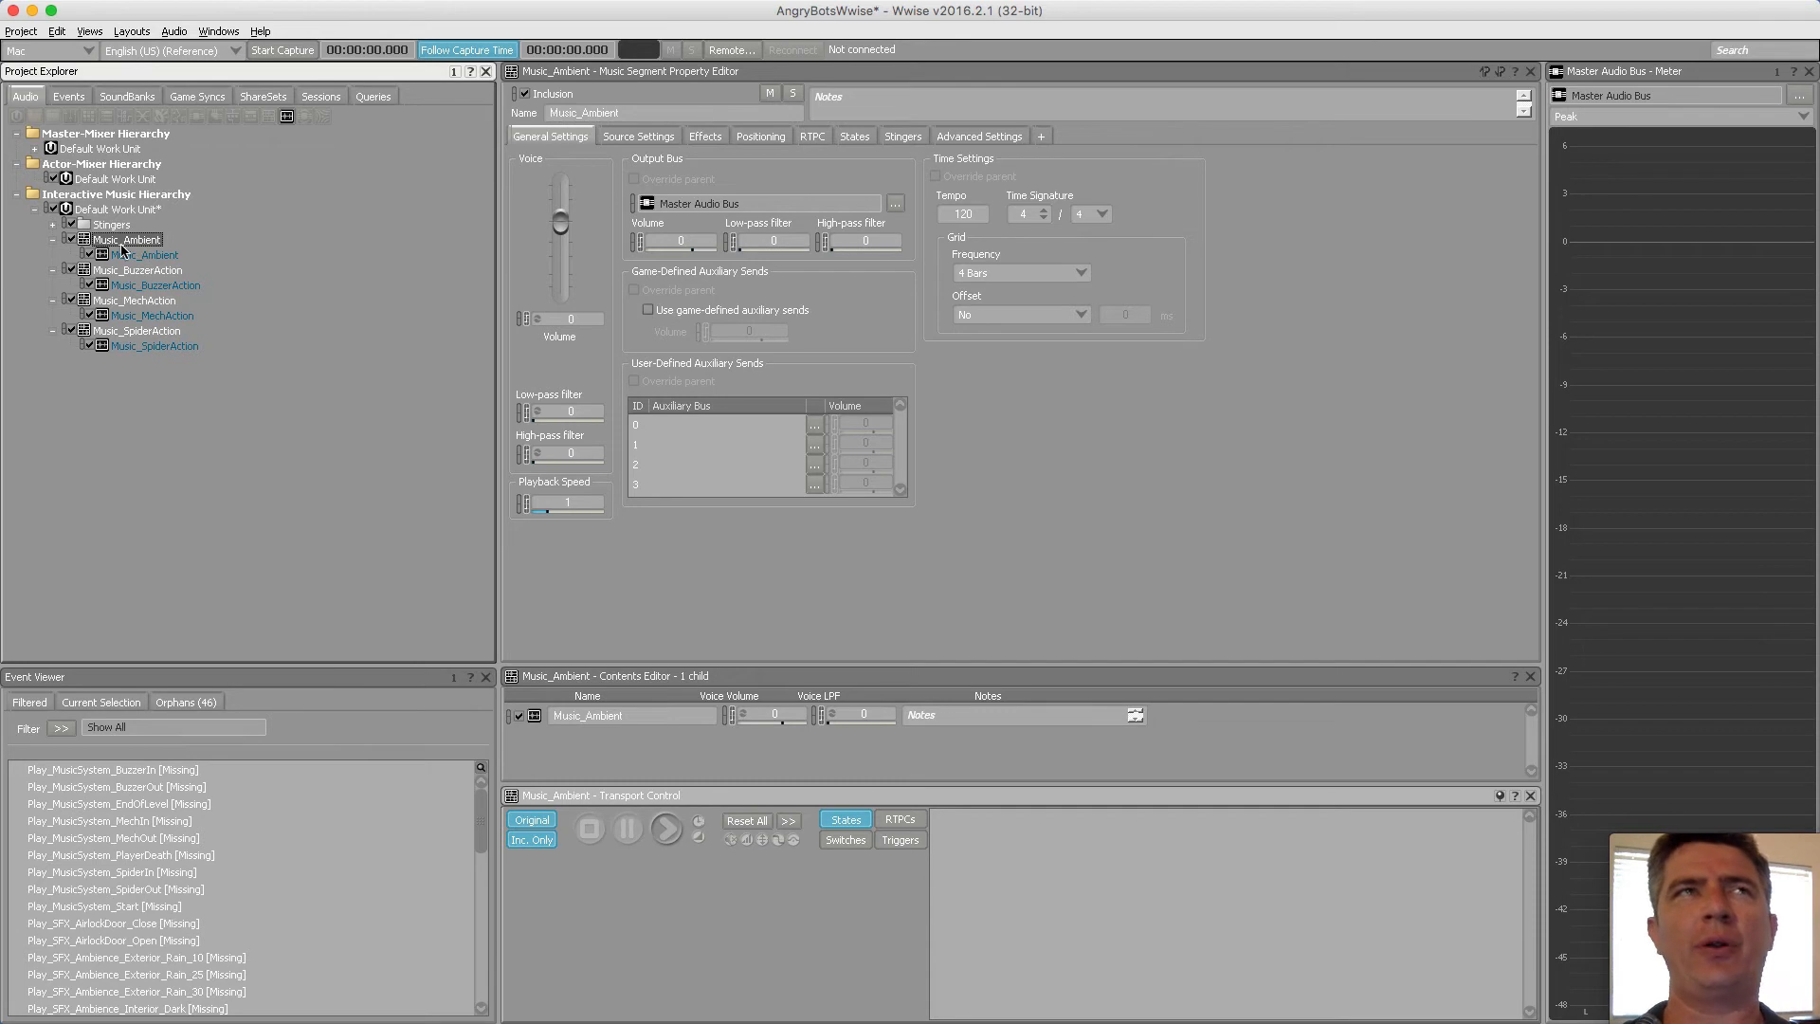
drag(173, 287, 142, 243)
drag(178, 321, 139, 243)
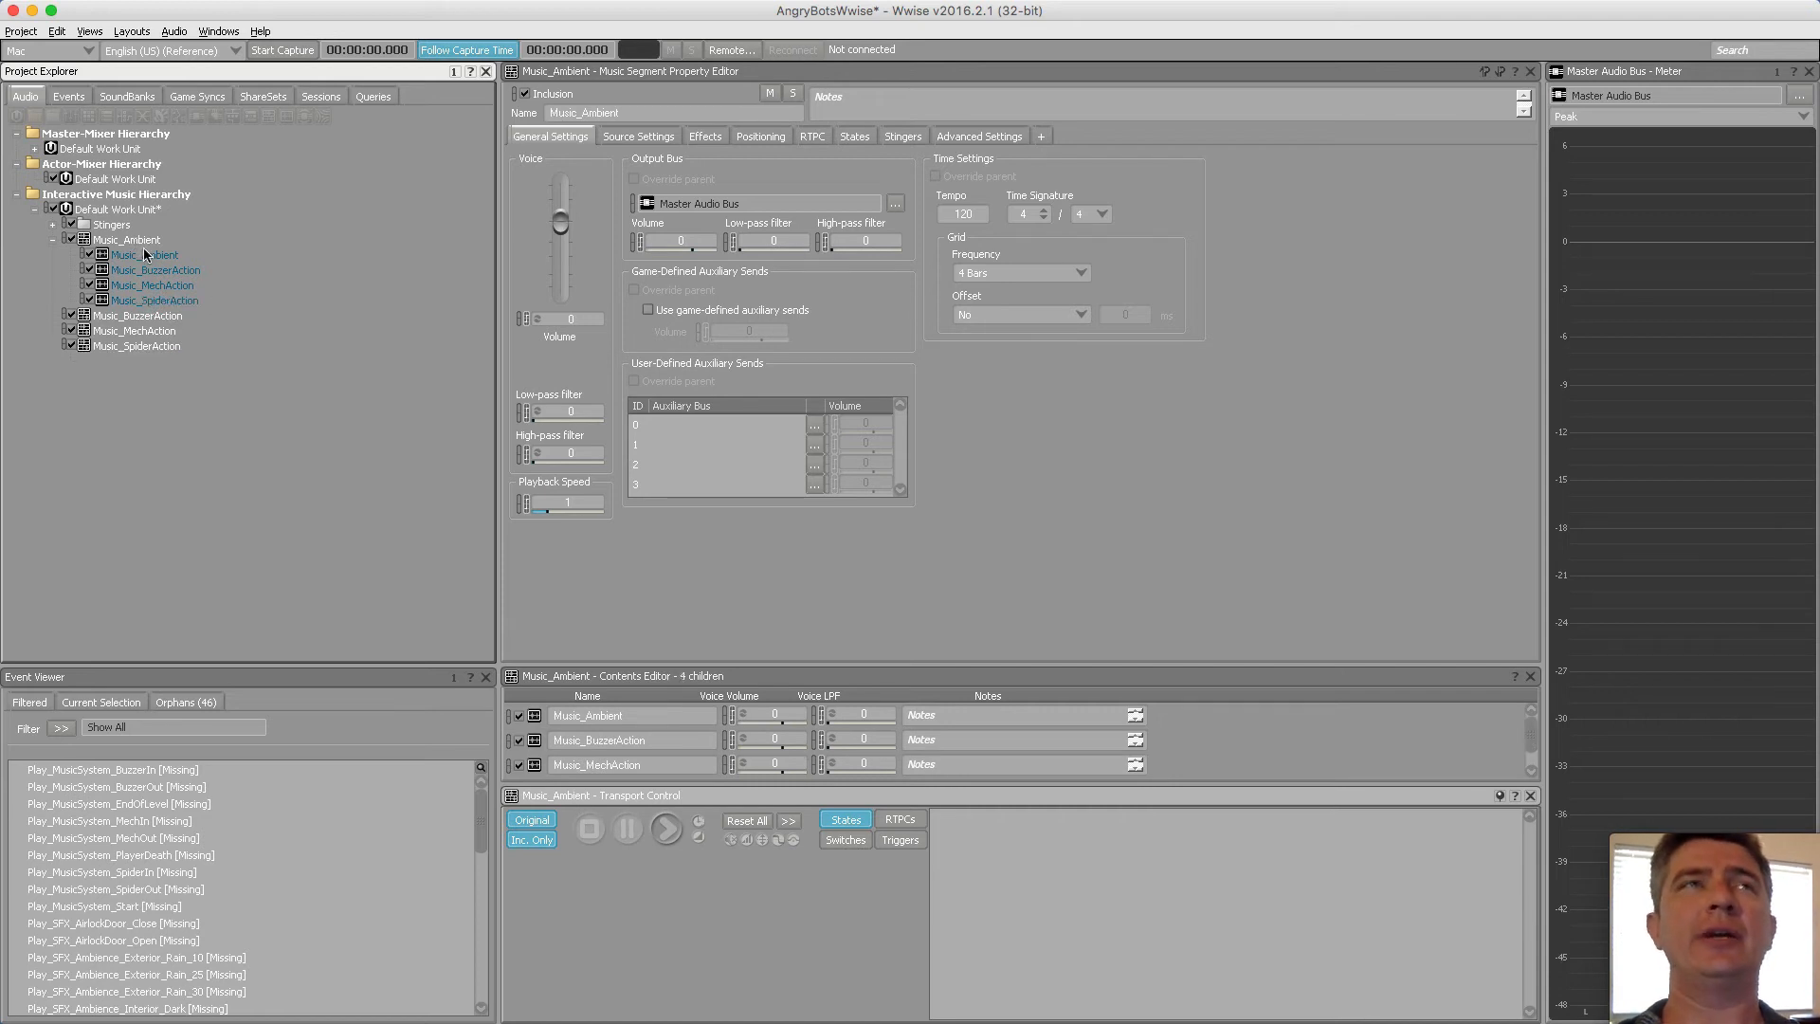
Rename the Music_Ambient music segment, which holds the four tracks, as Music_AngryBots
click(140, 243)
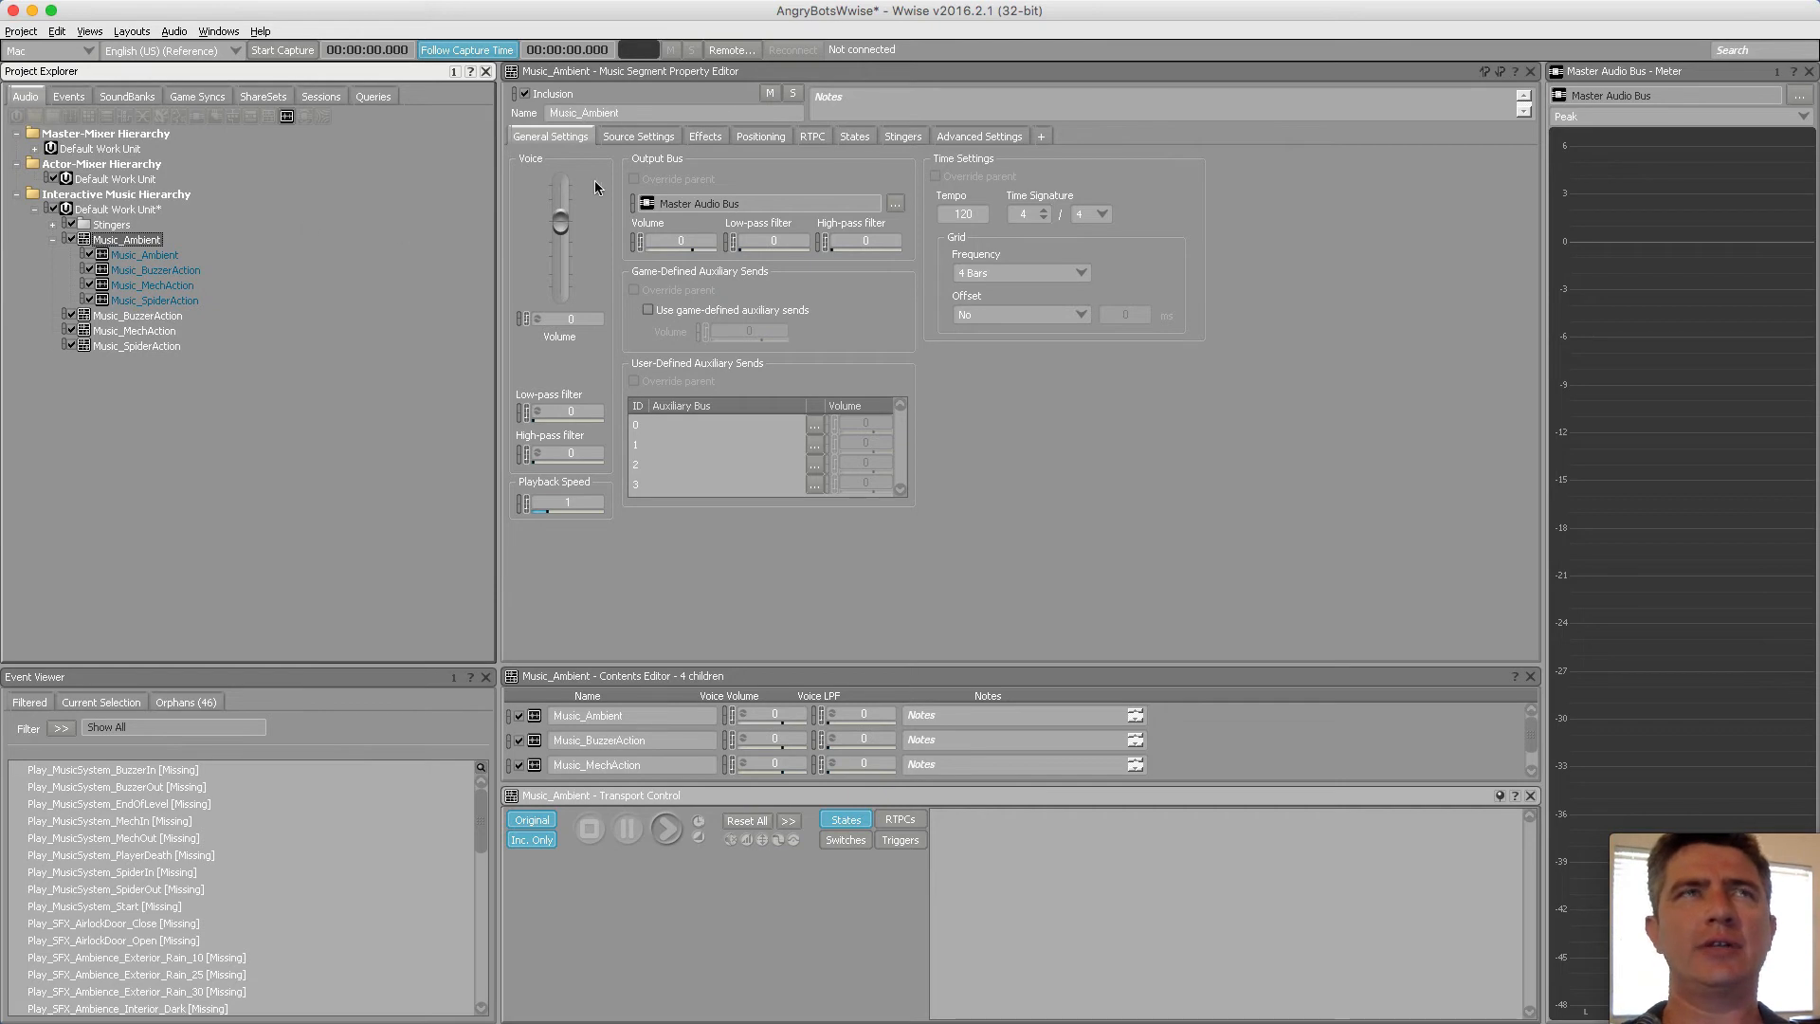
click(640, 113)
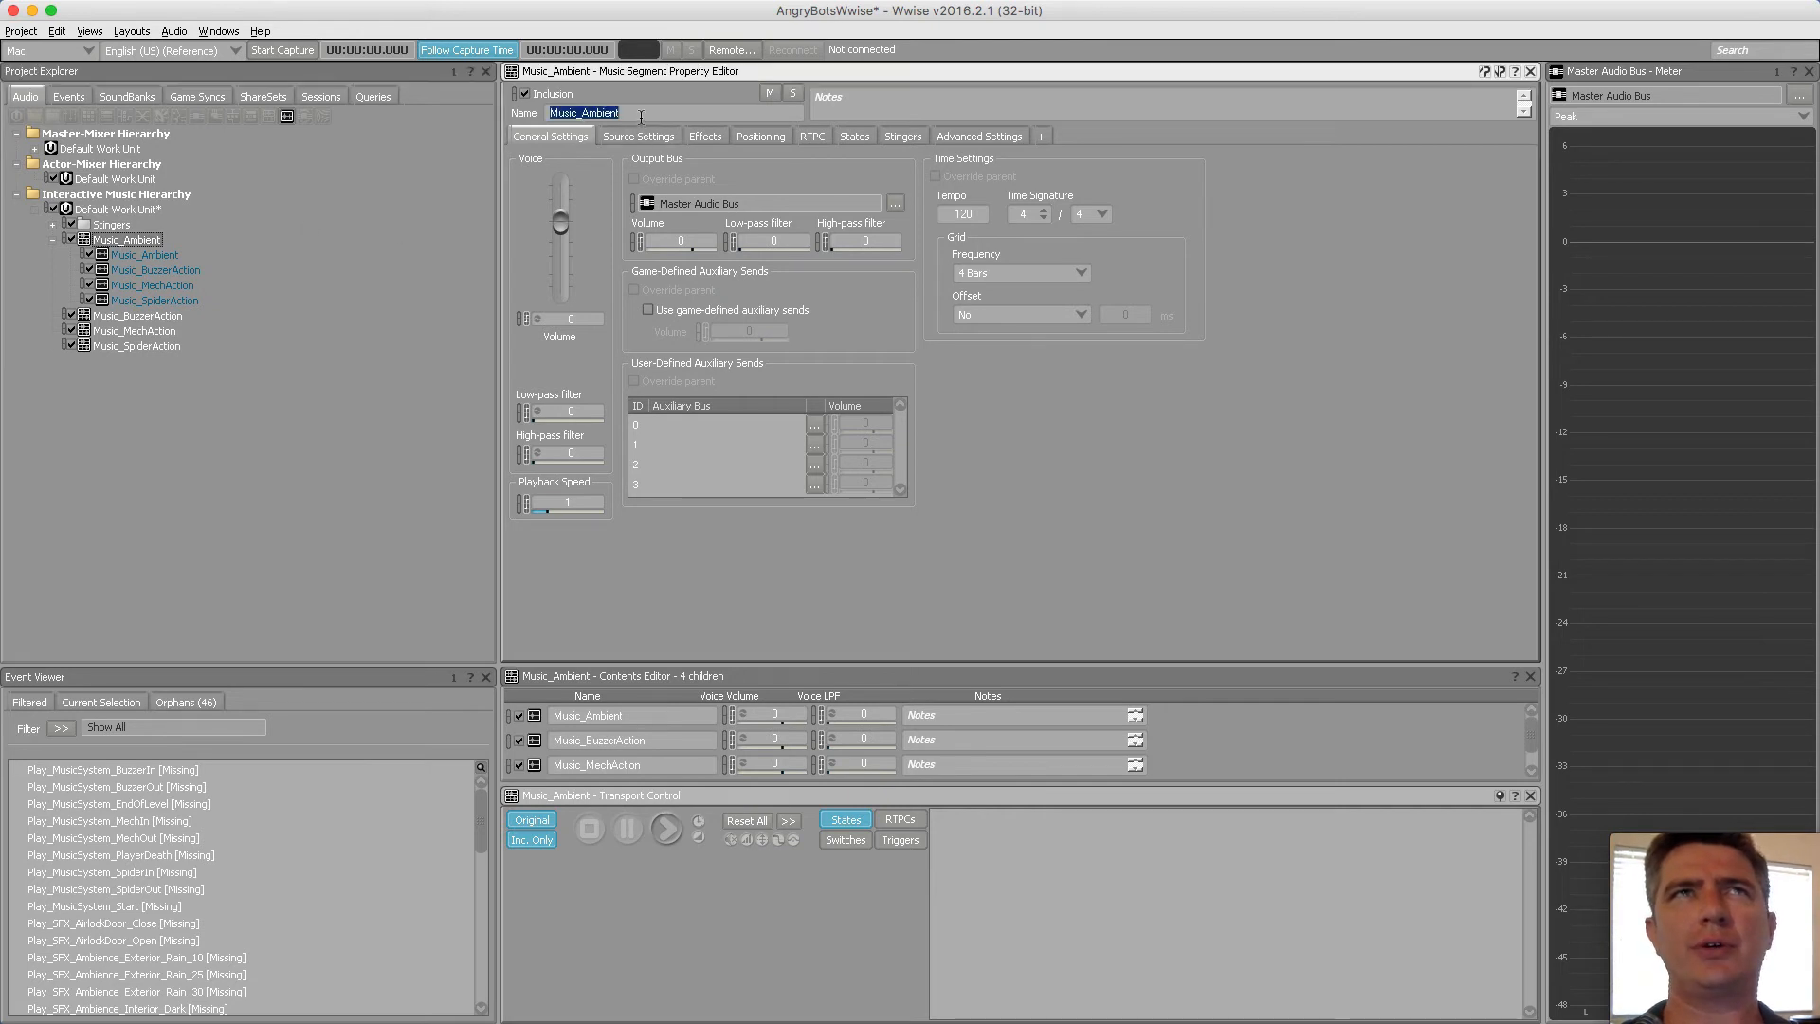
click(665, 108)
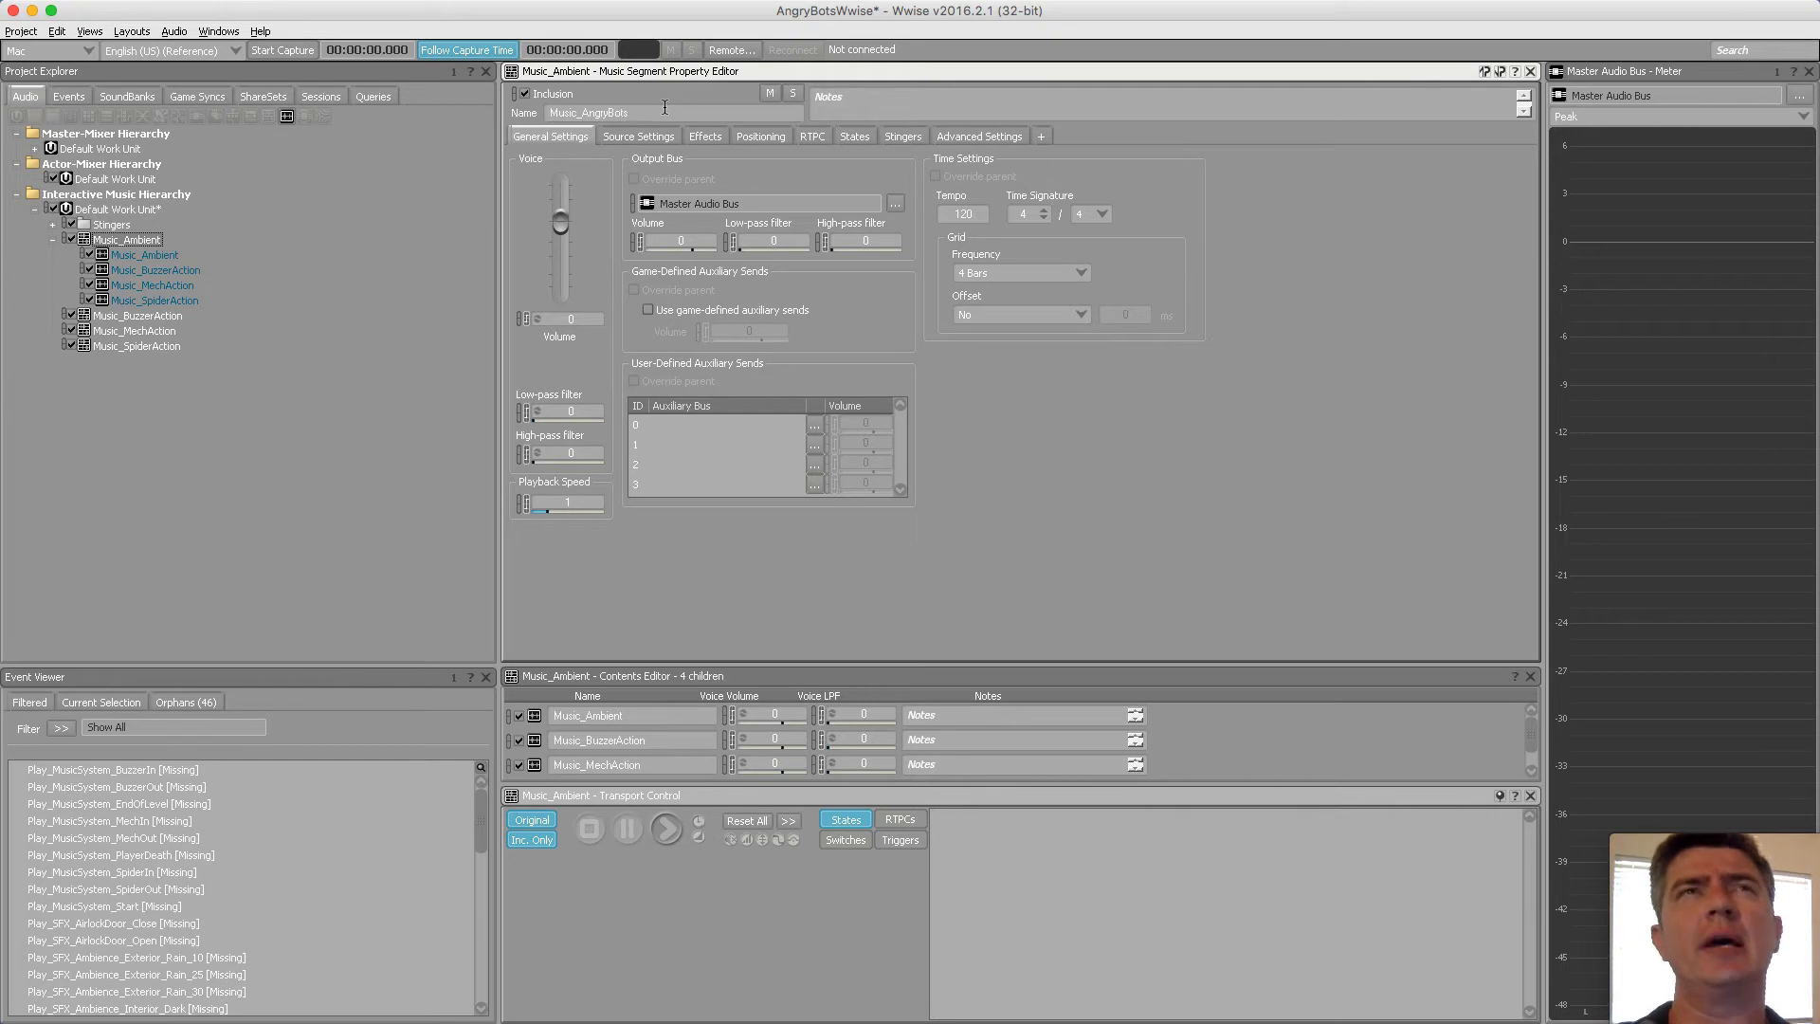
key(Return)
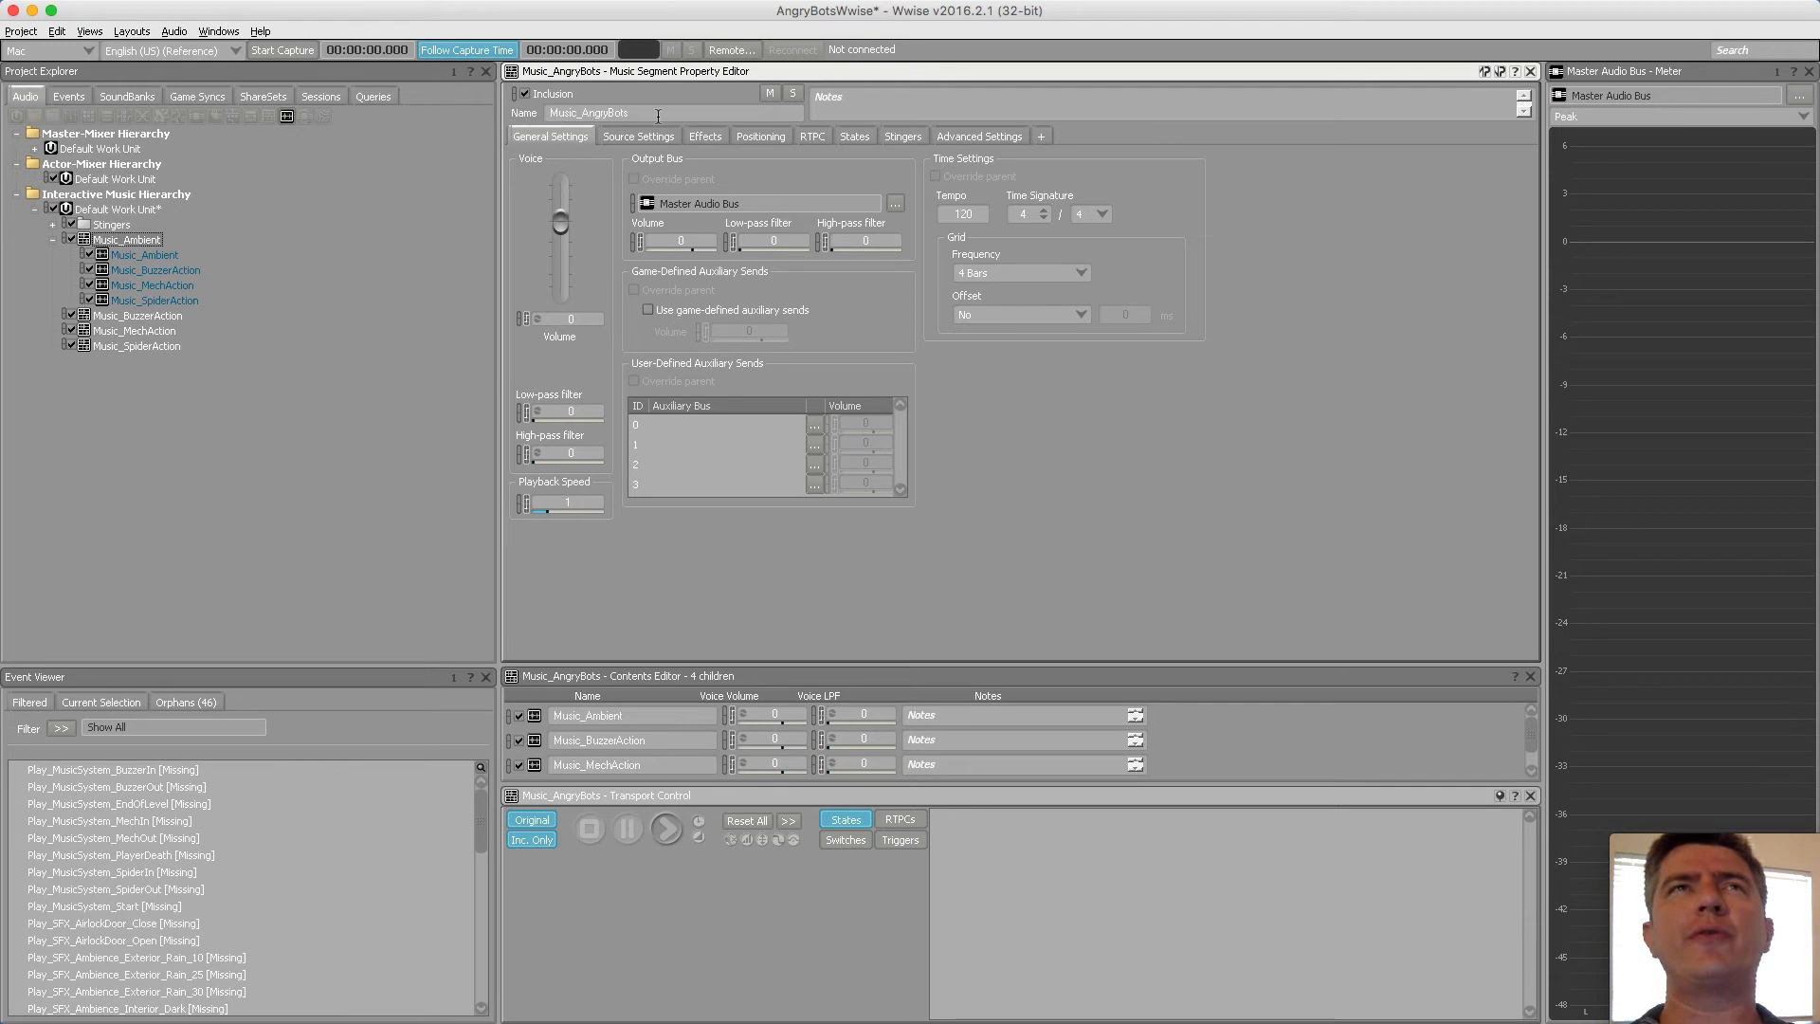
click(655, 116)
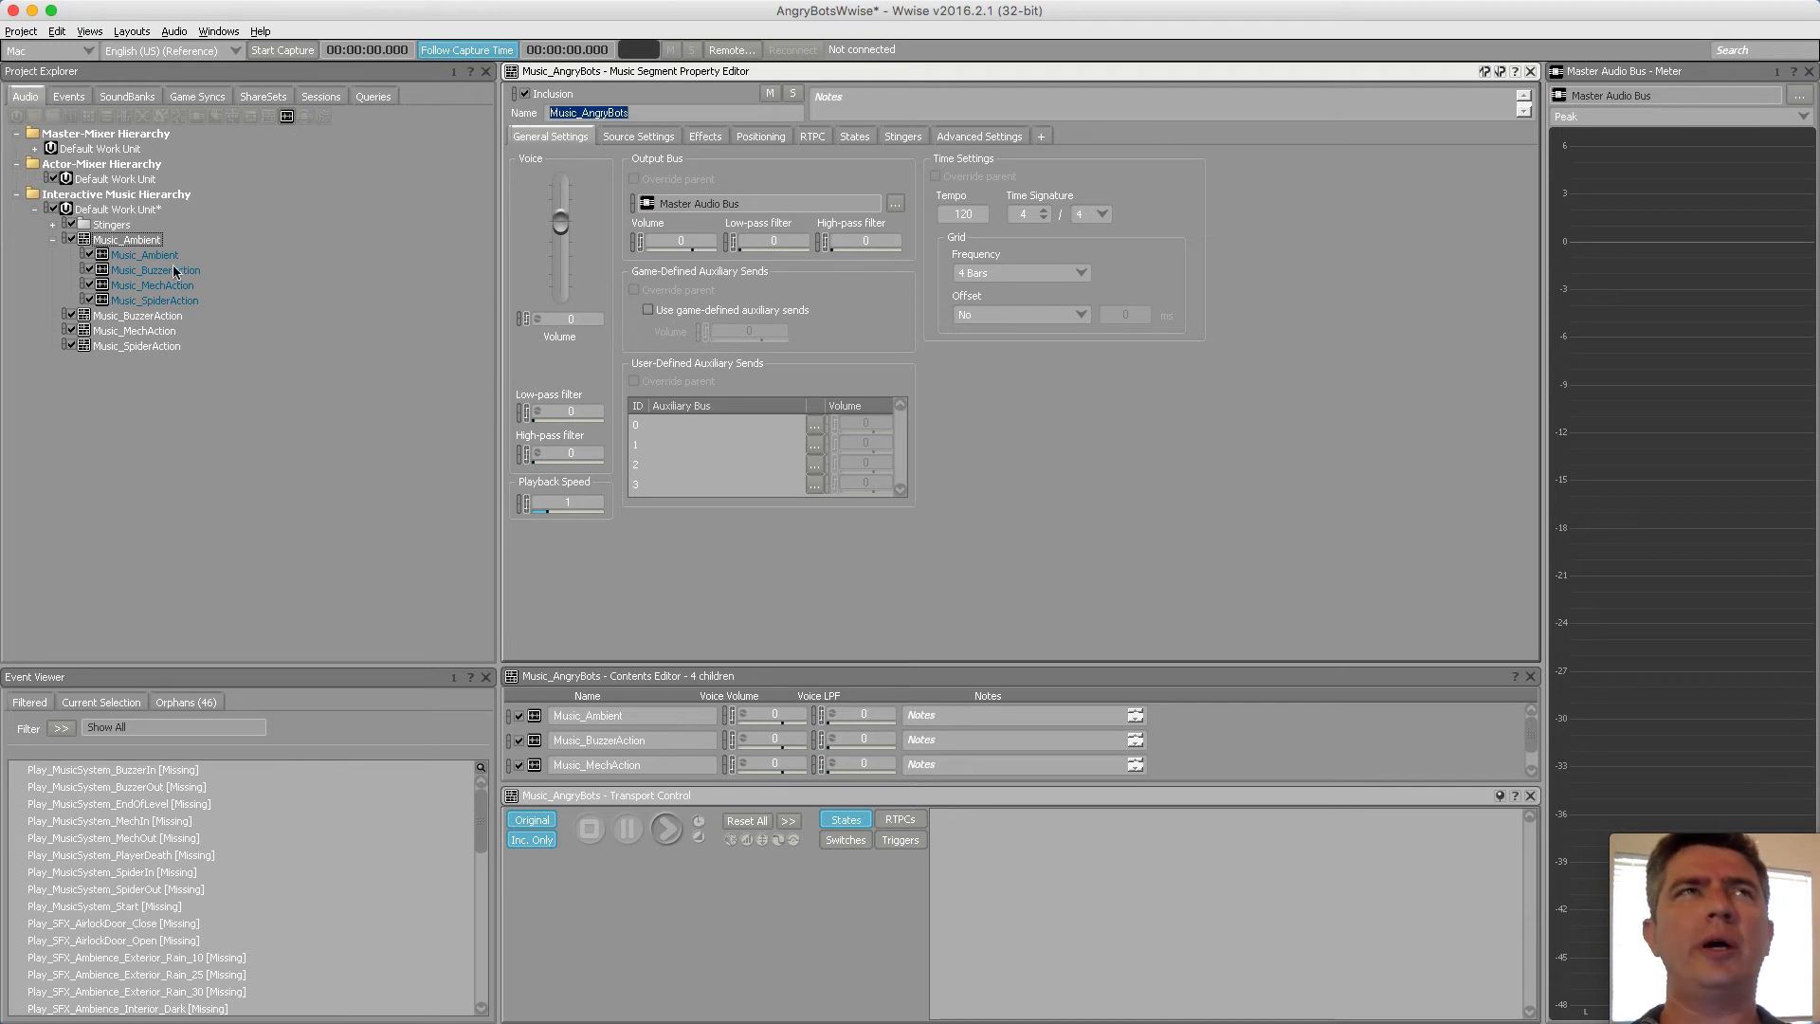
click(154, 245)
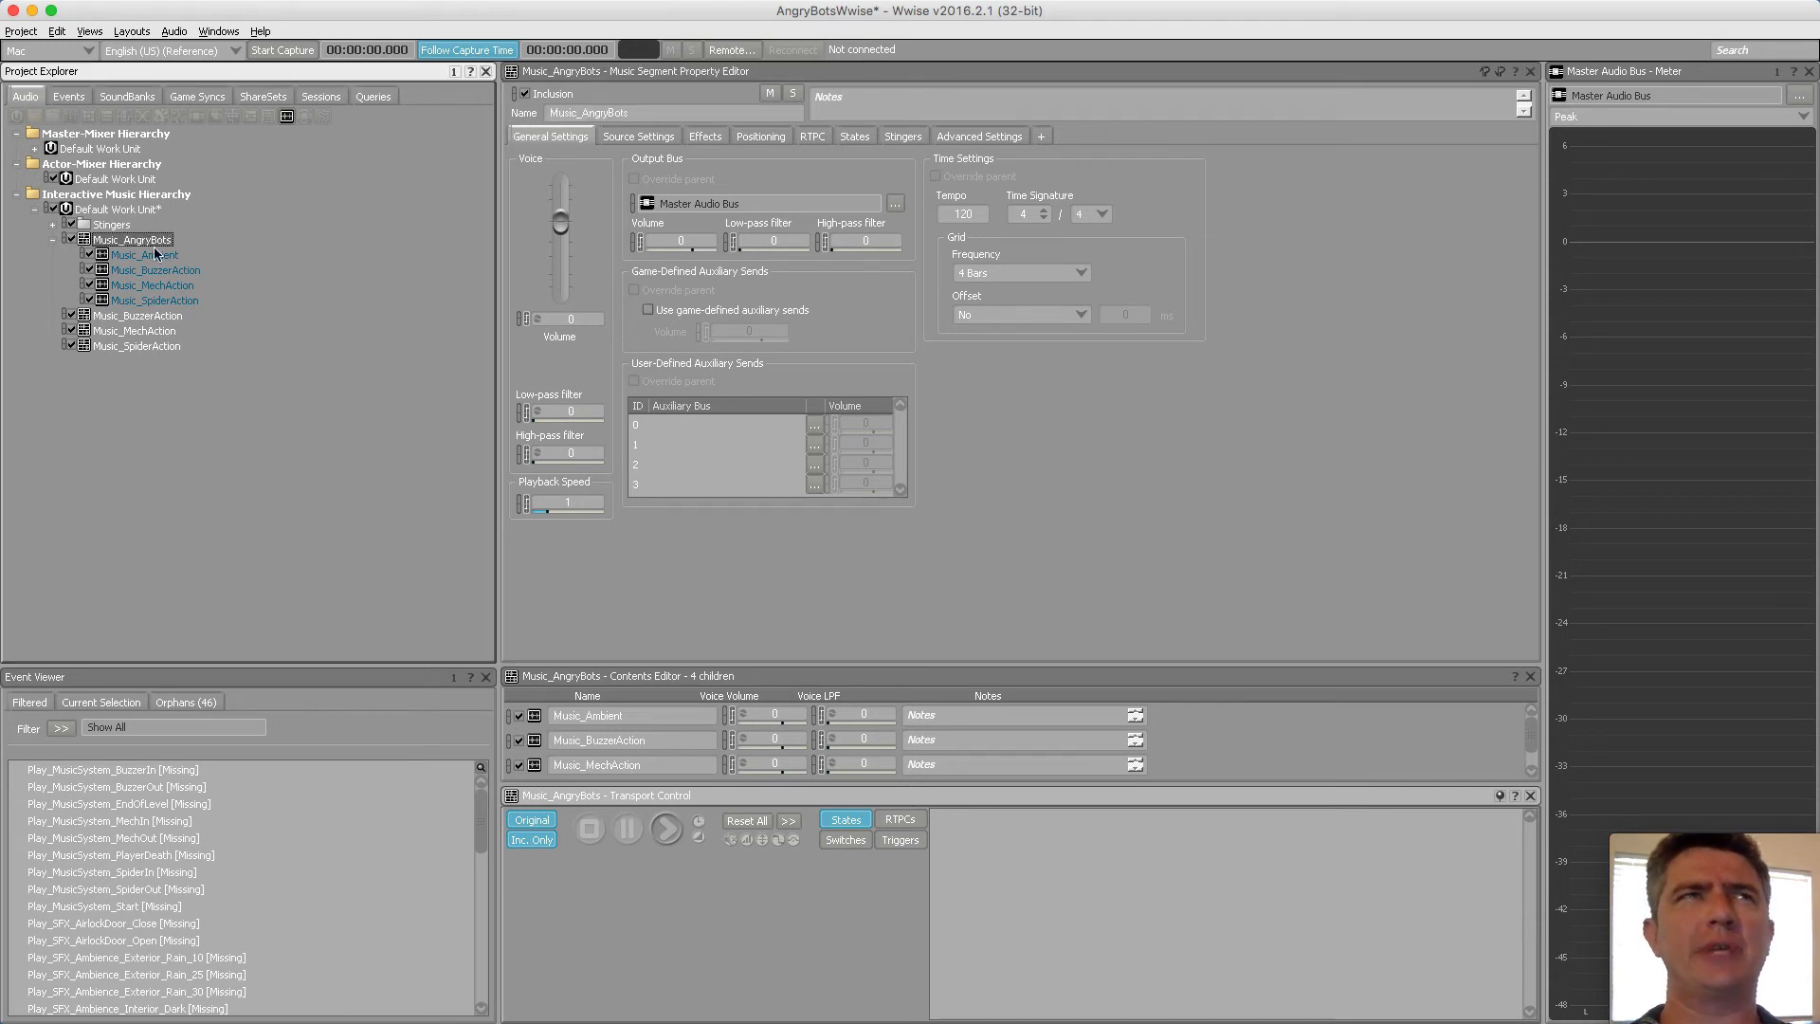
Delete the emptied Music_BuzzerAction, Music_MechAction and Music_SpiderAction segments from the Default Work Unit
click(140, 331)
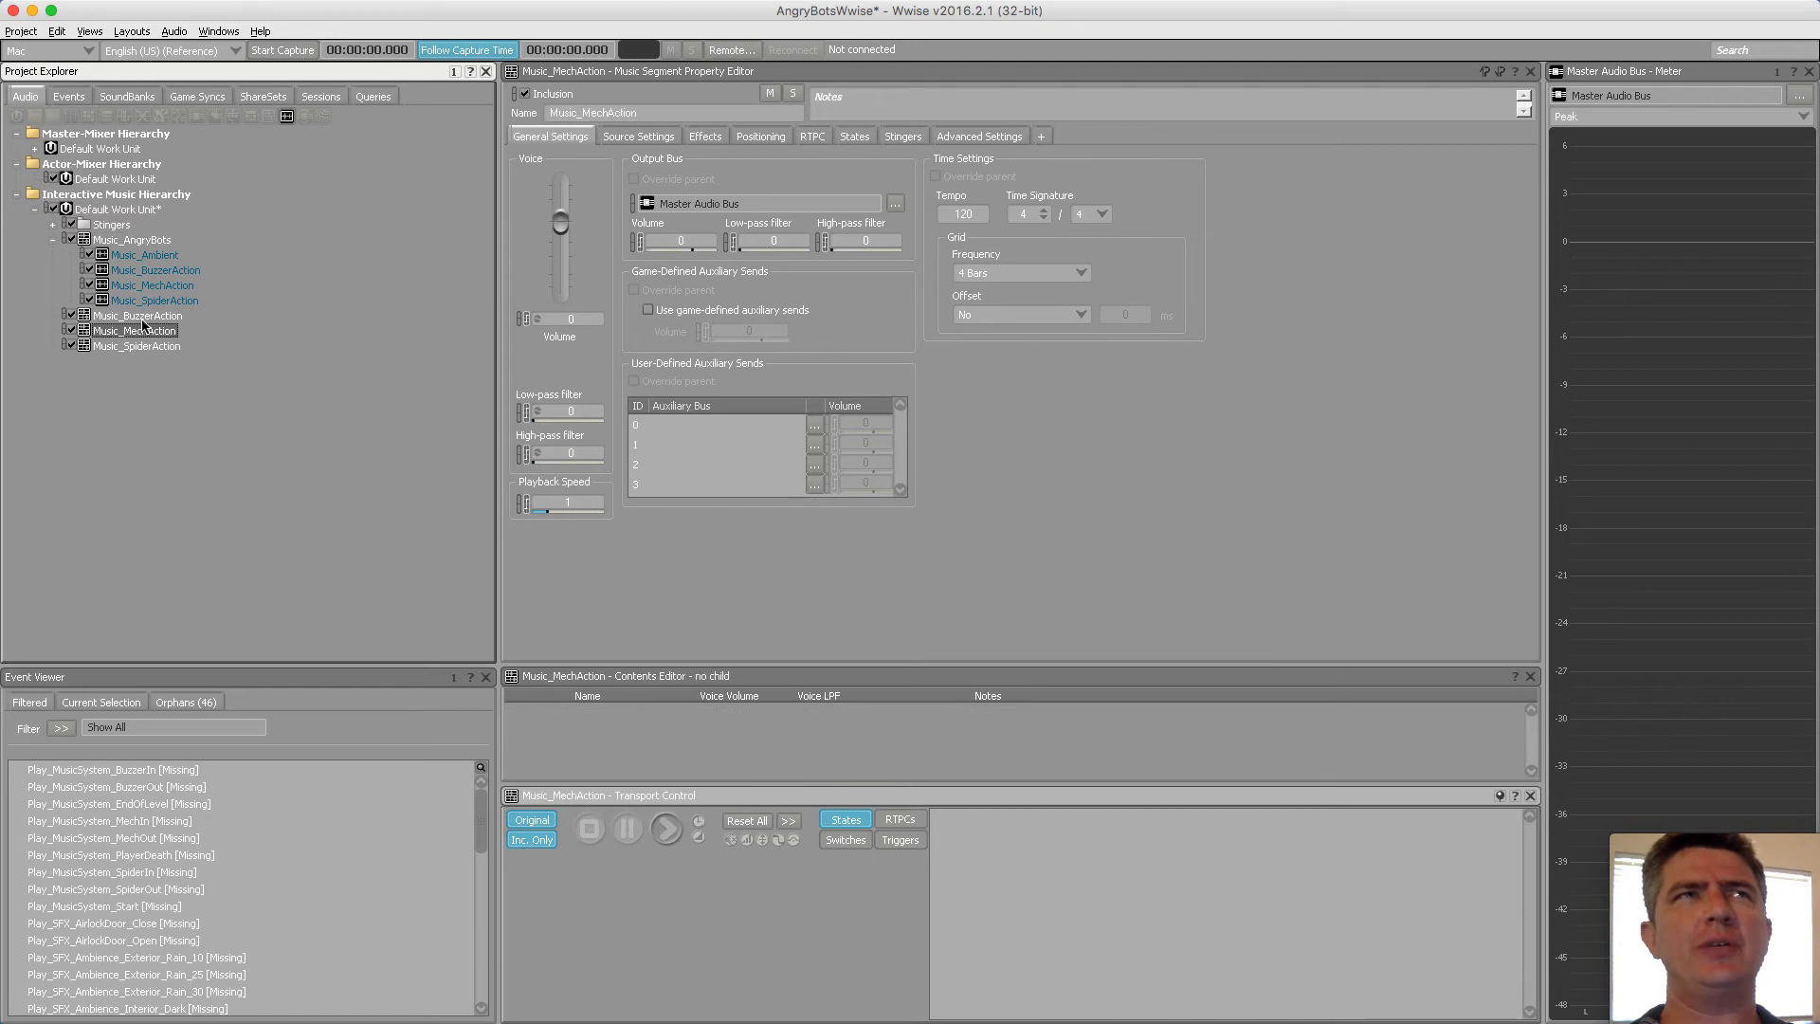
key(Up)
shift+click(146, 347)
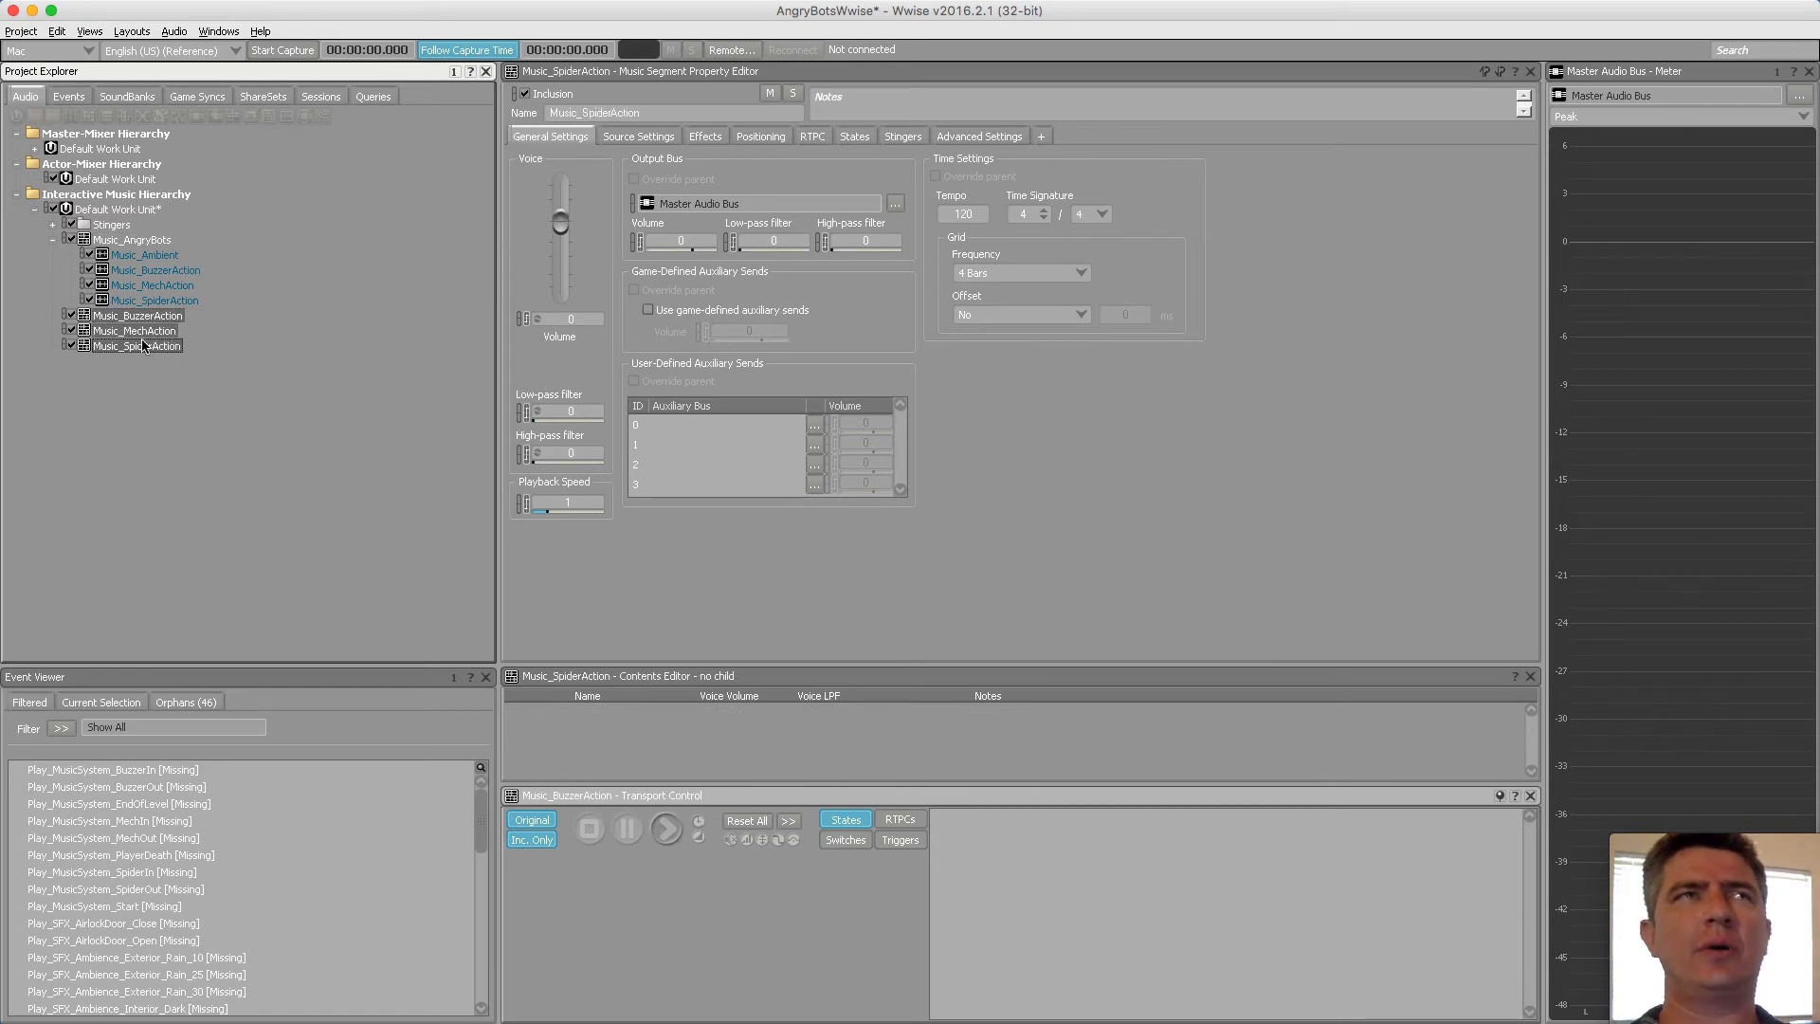
right_click(143, 347)
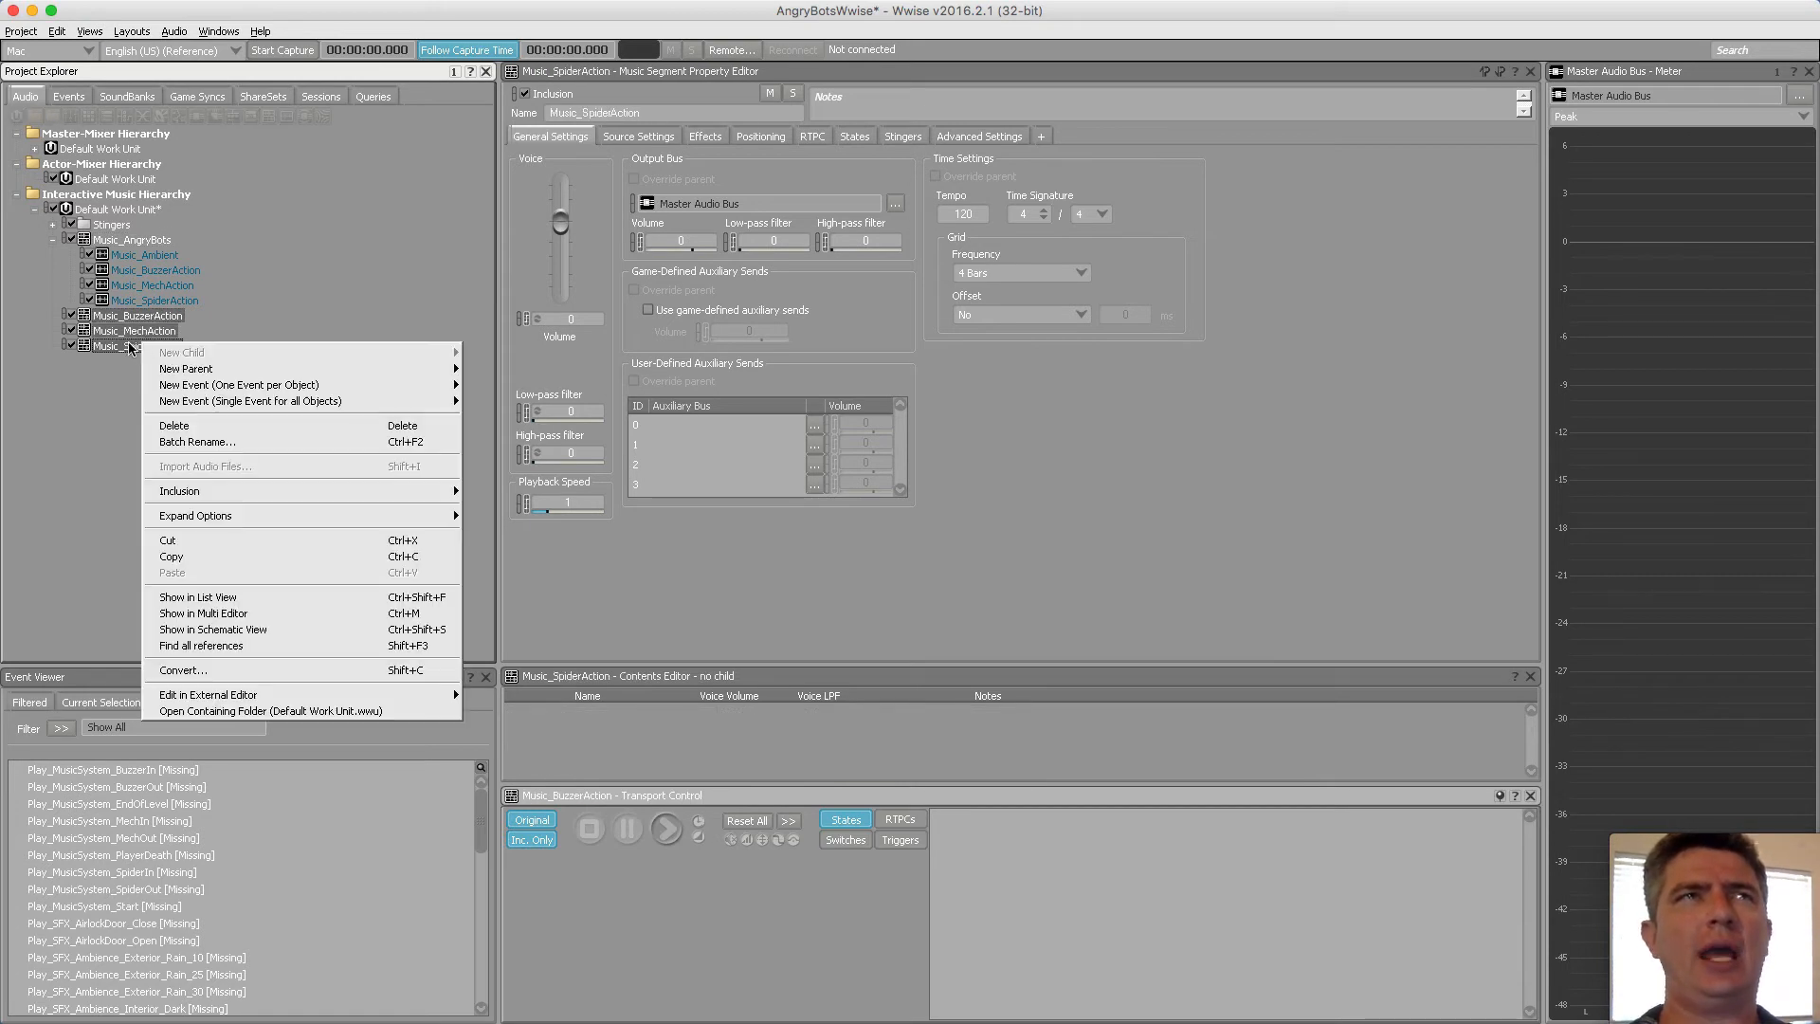
click(203, 426)
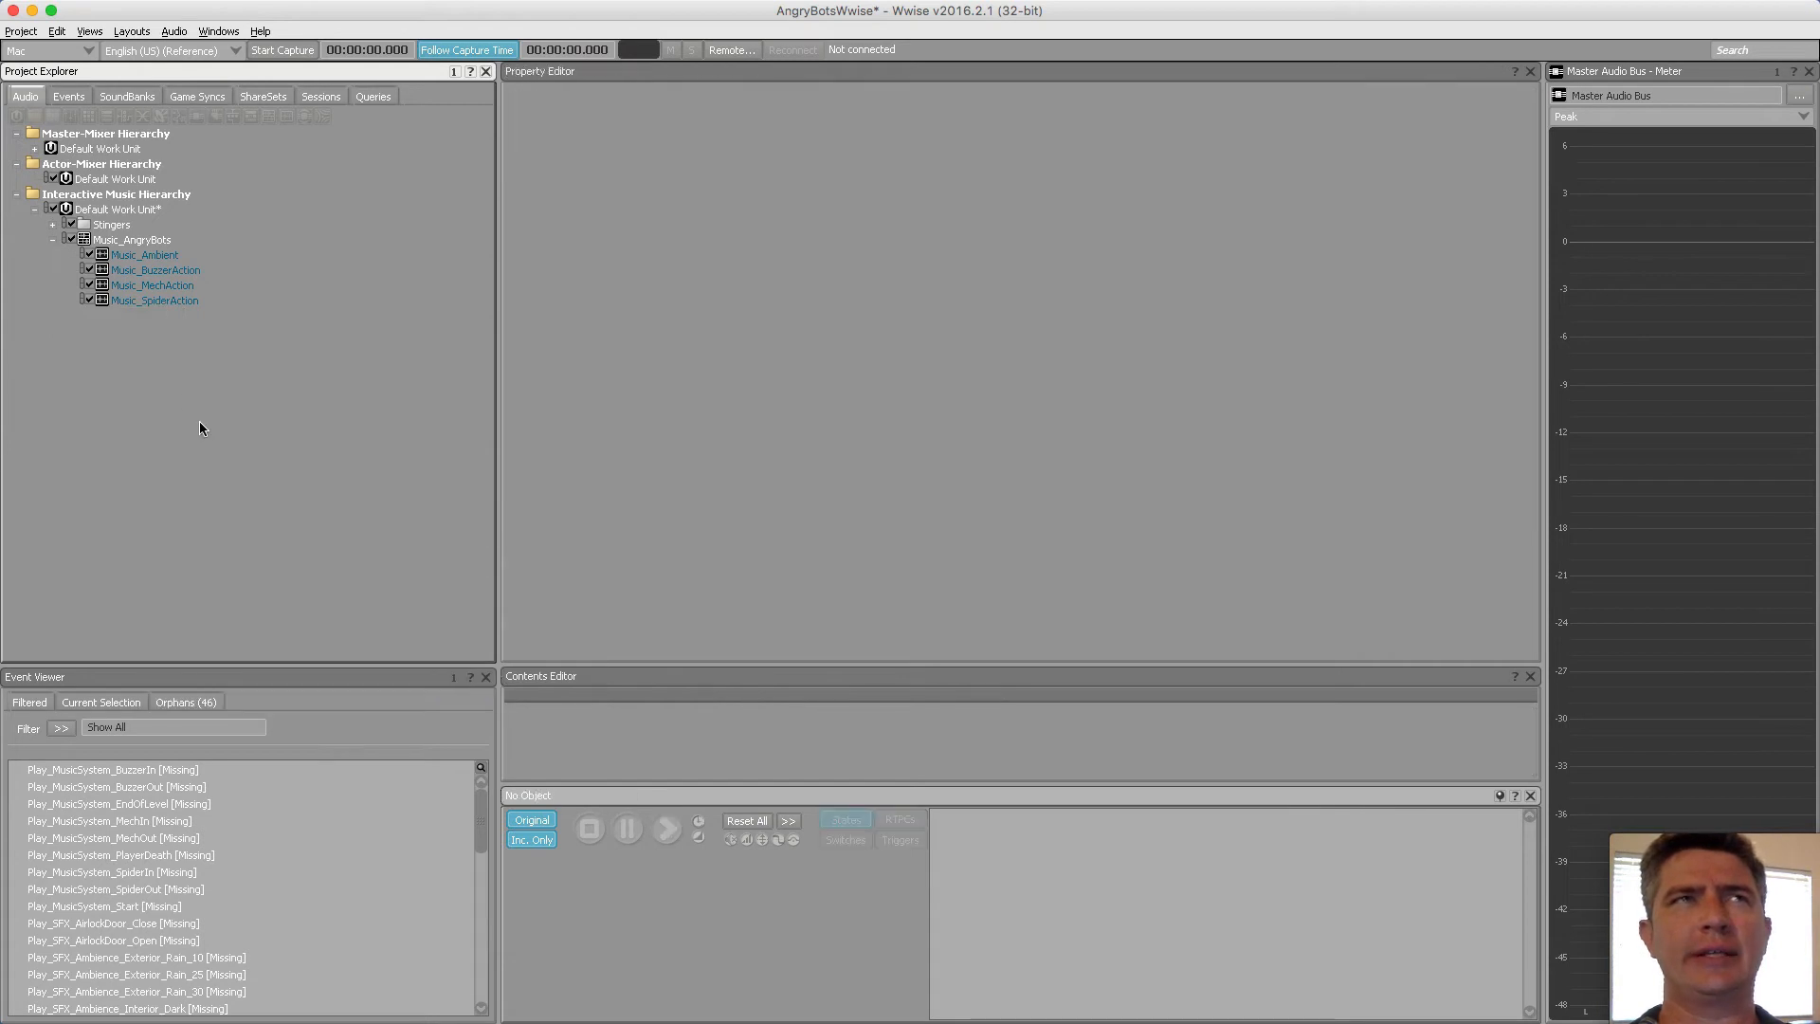
Show the Music_AngryBots segment in the Interactive Music layout
click(154, 239)
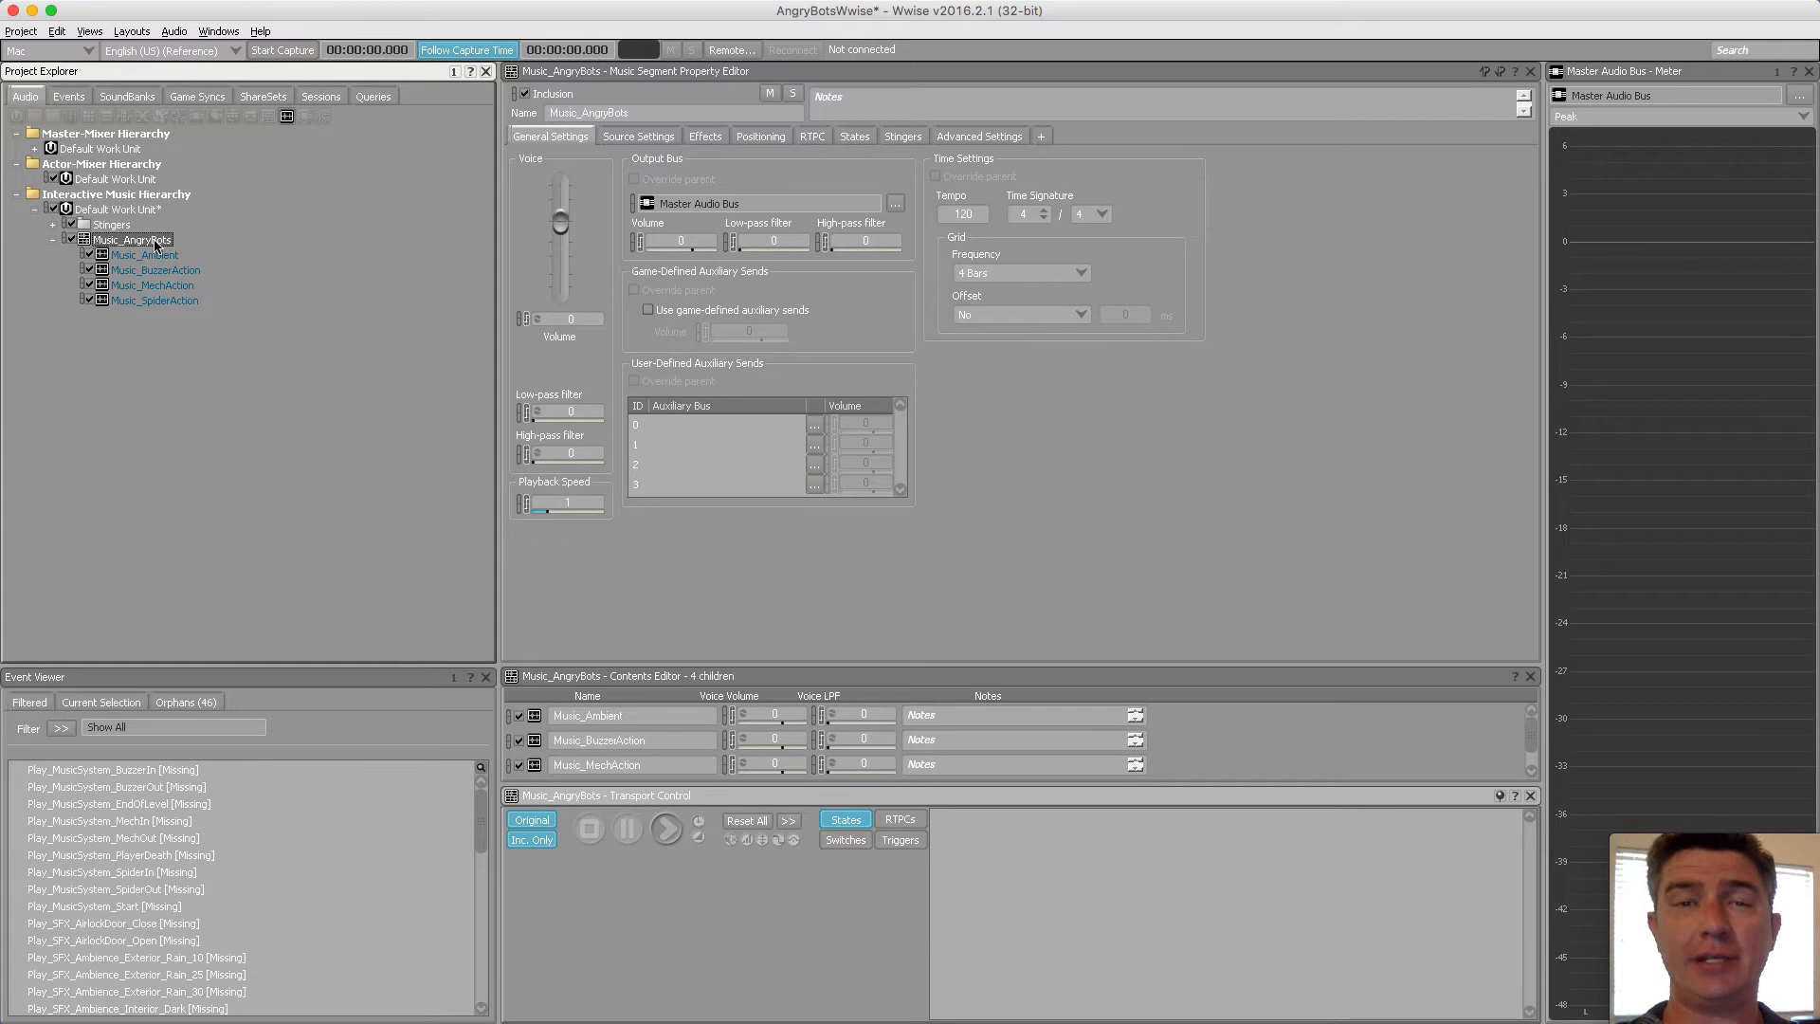
click(132, 32)
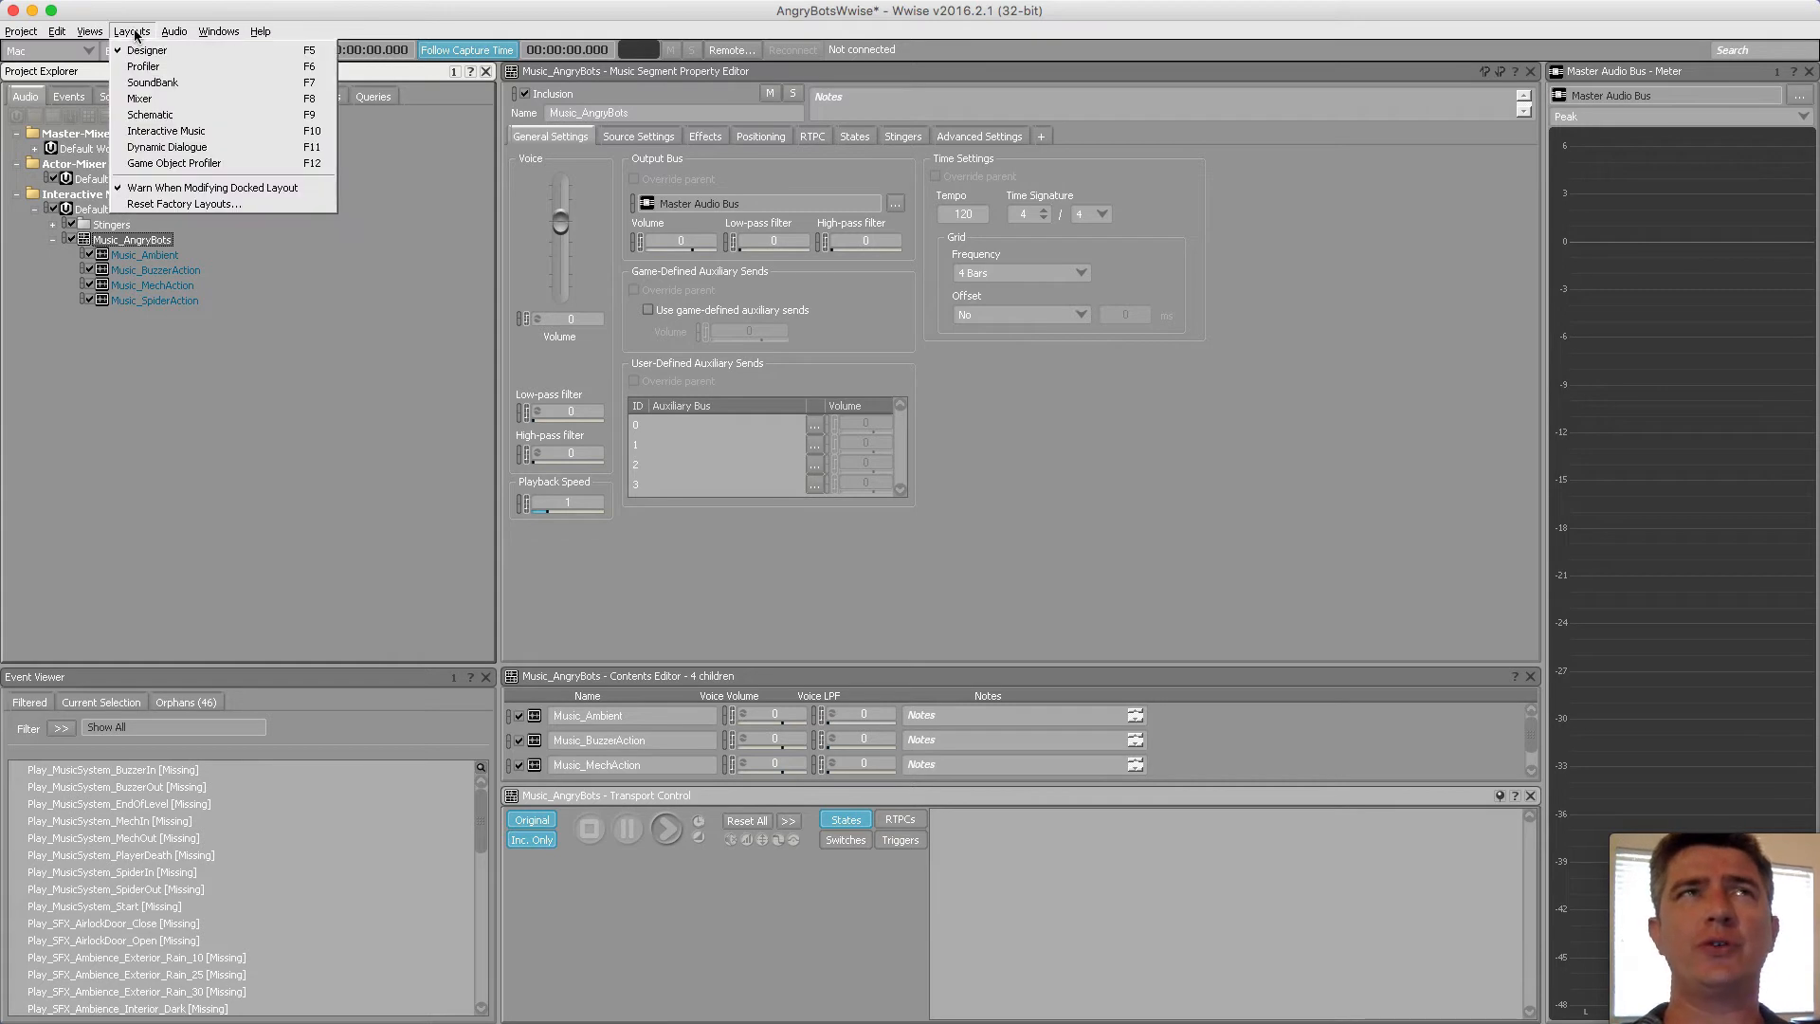
click(155, 133)
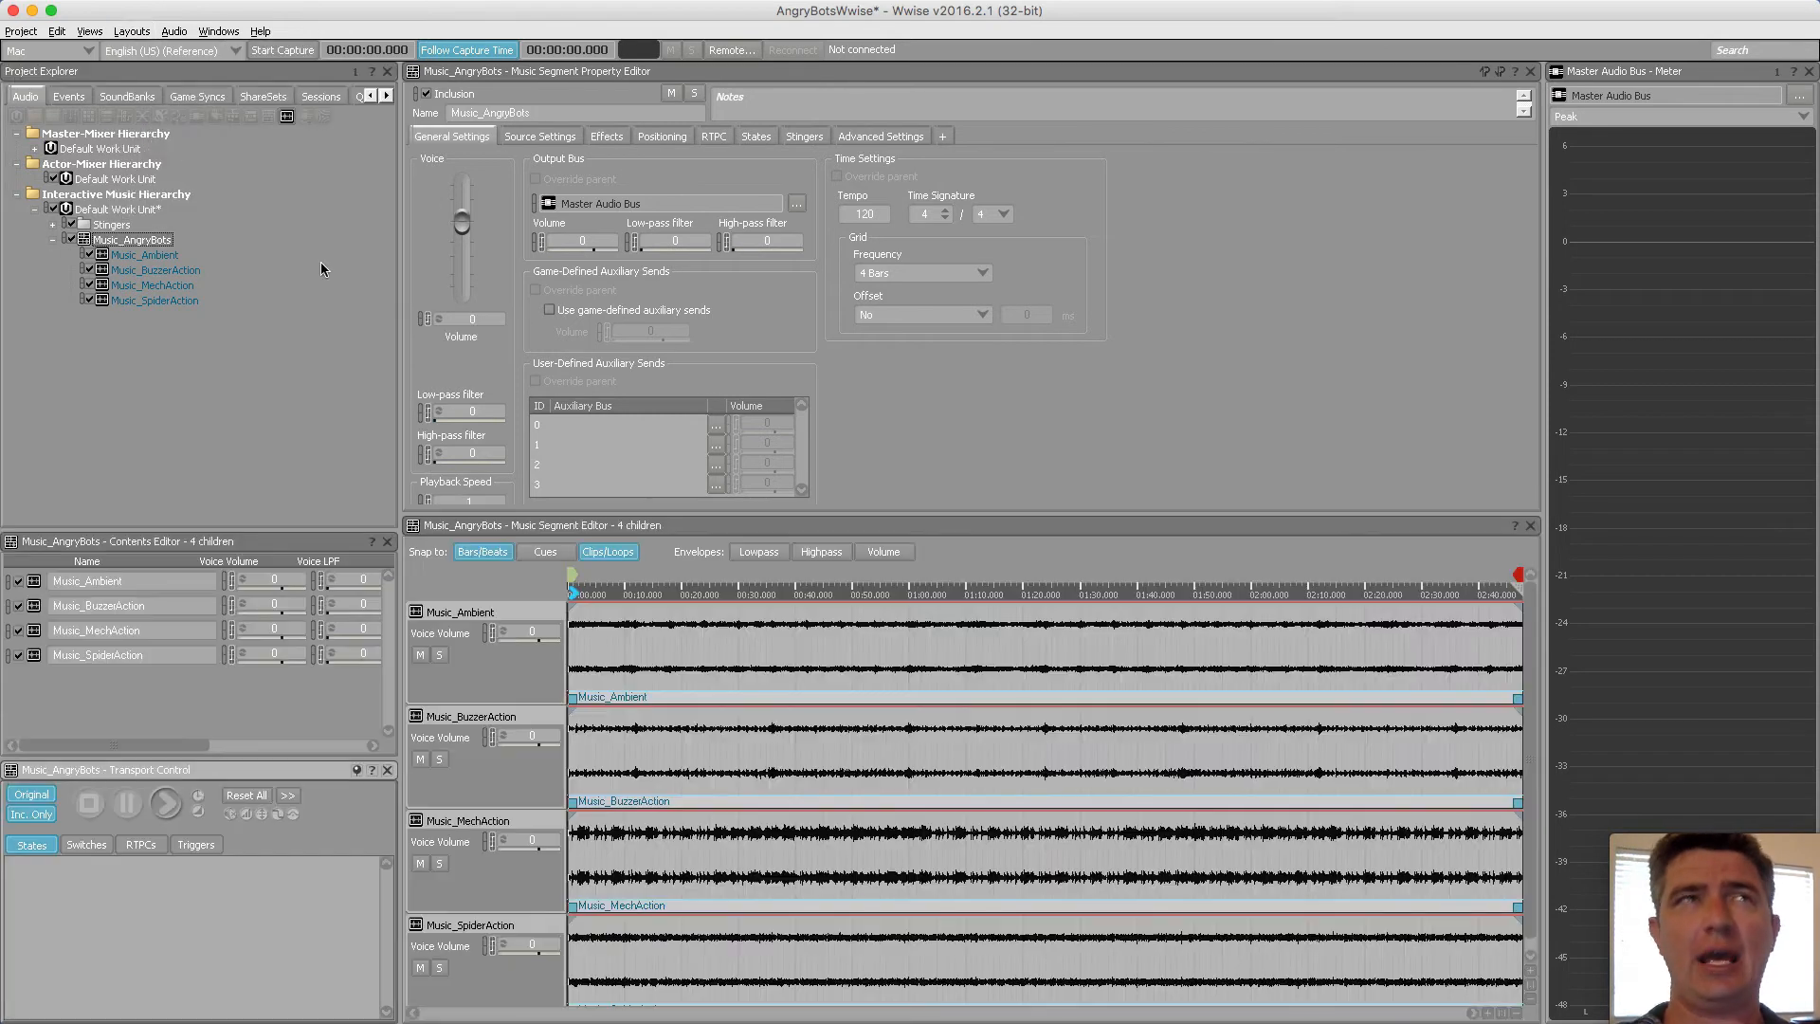
Examine the waveforms and timeline of the four Music_AngryBots tracks in the Music Segment Editor
click(147, 242)
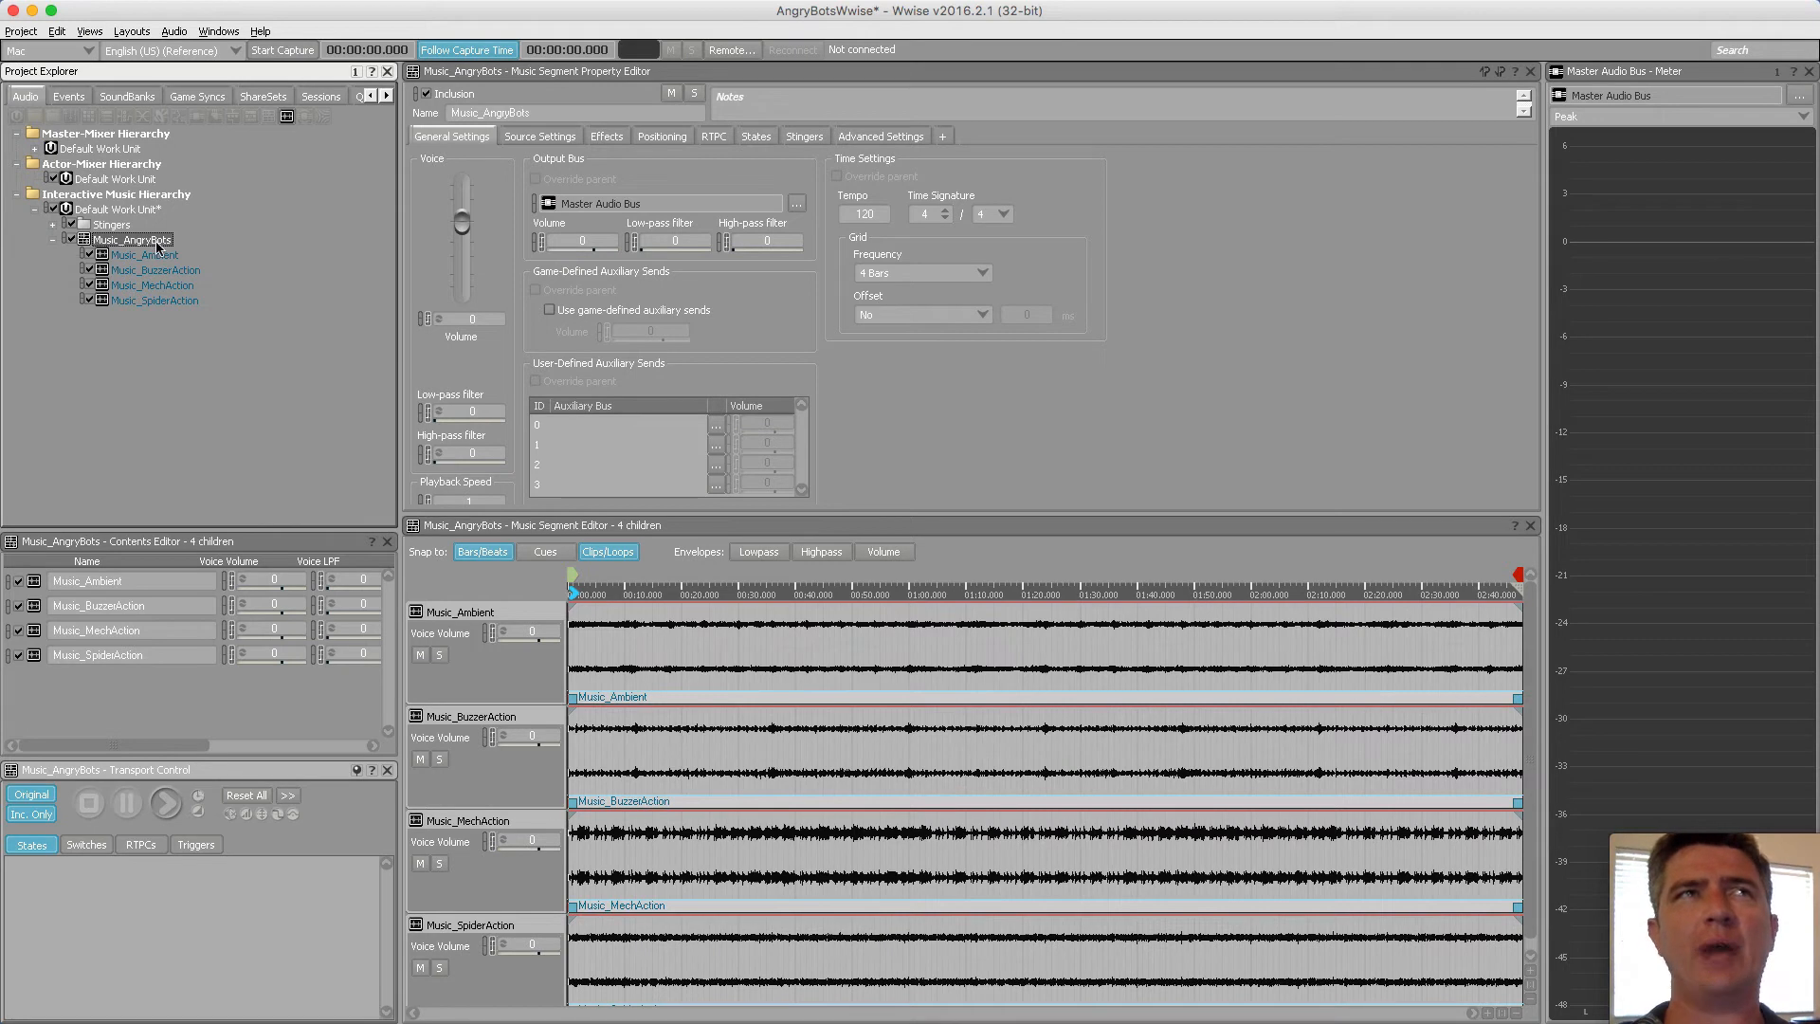
scroll(891, 654, down, 1)
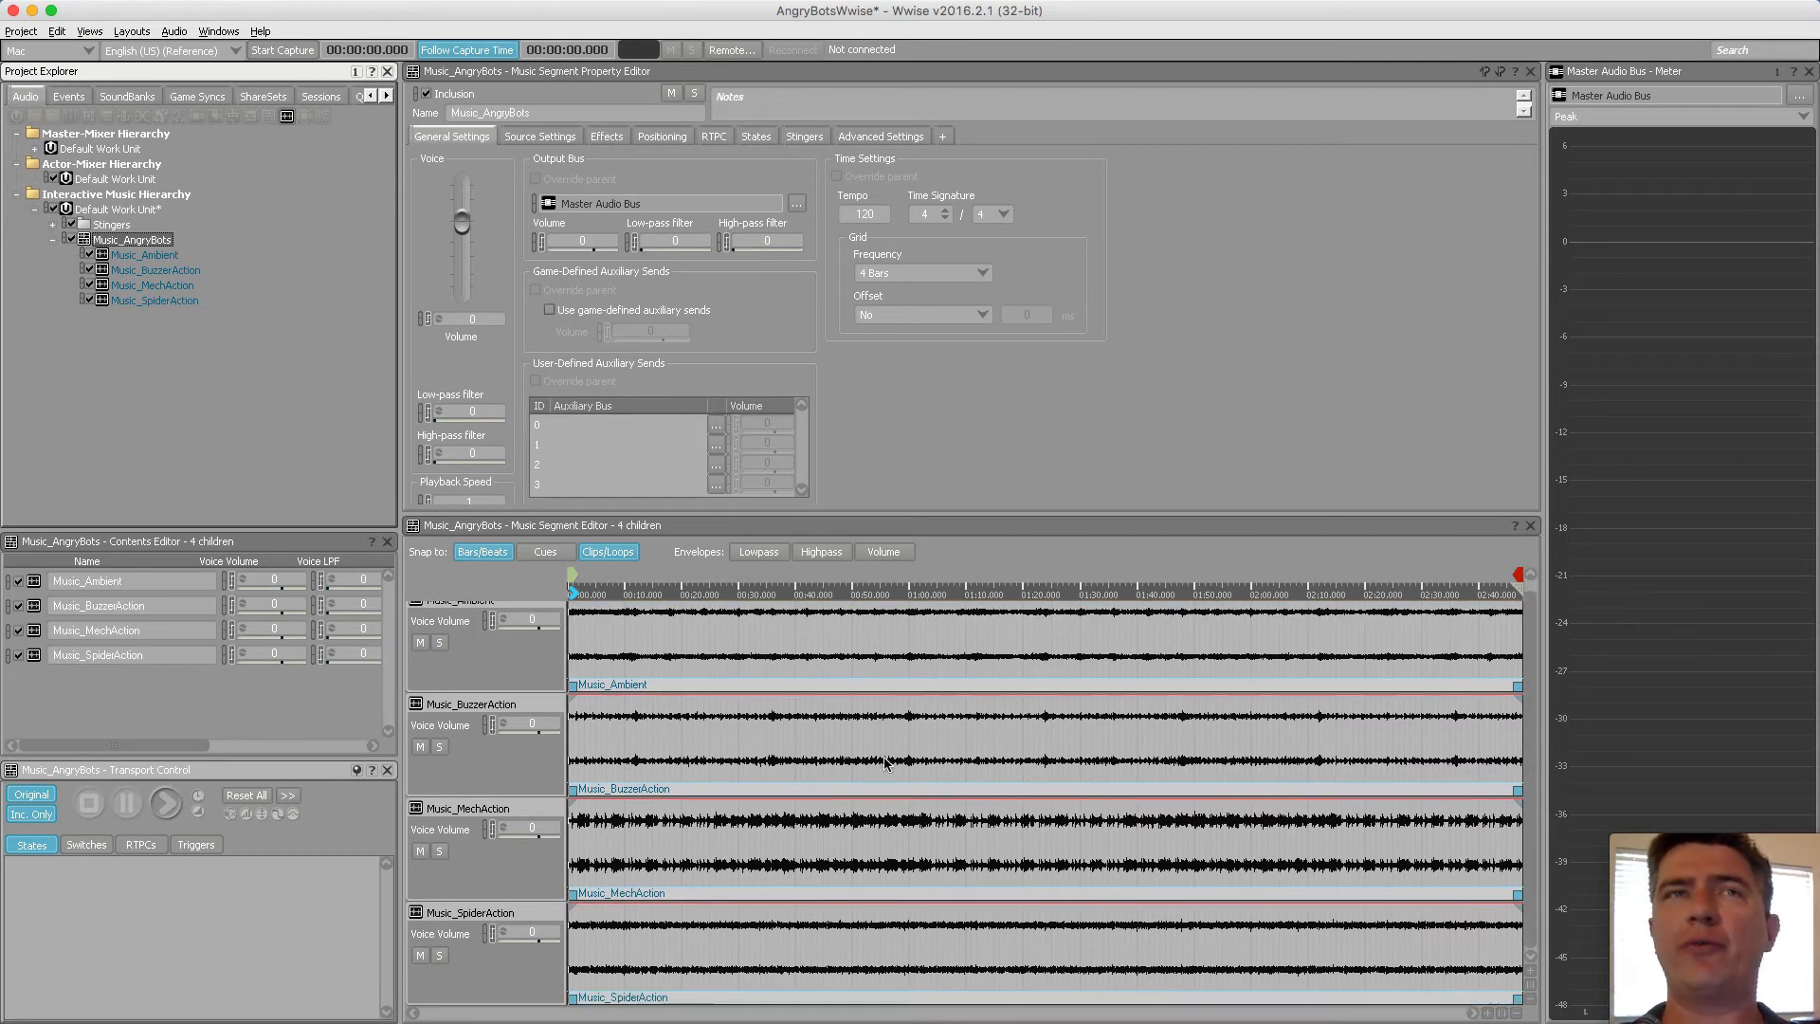
scroll(845, 867, up, 1)
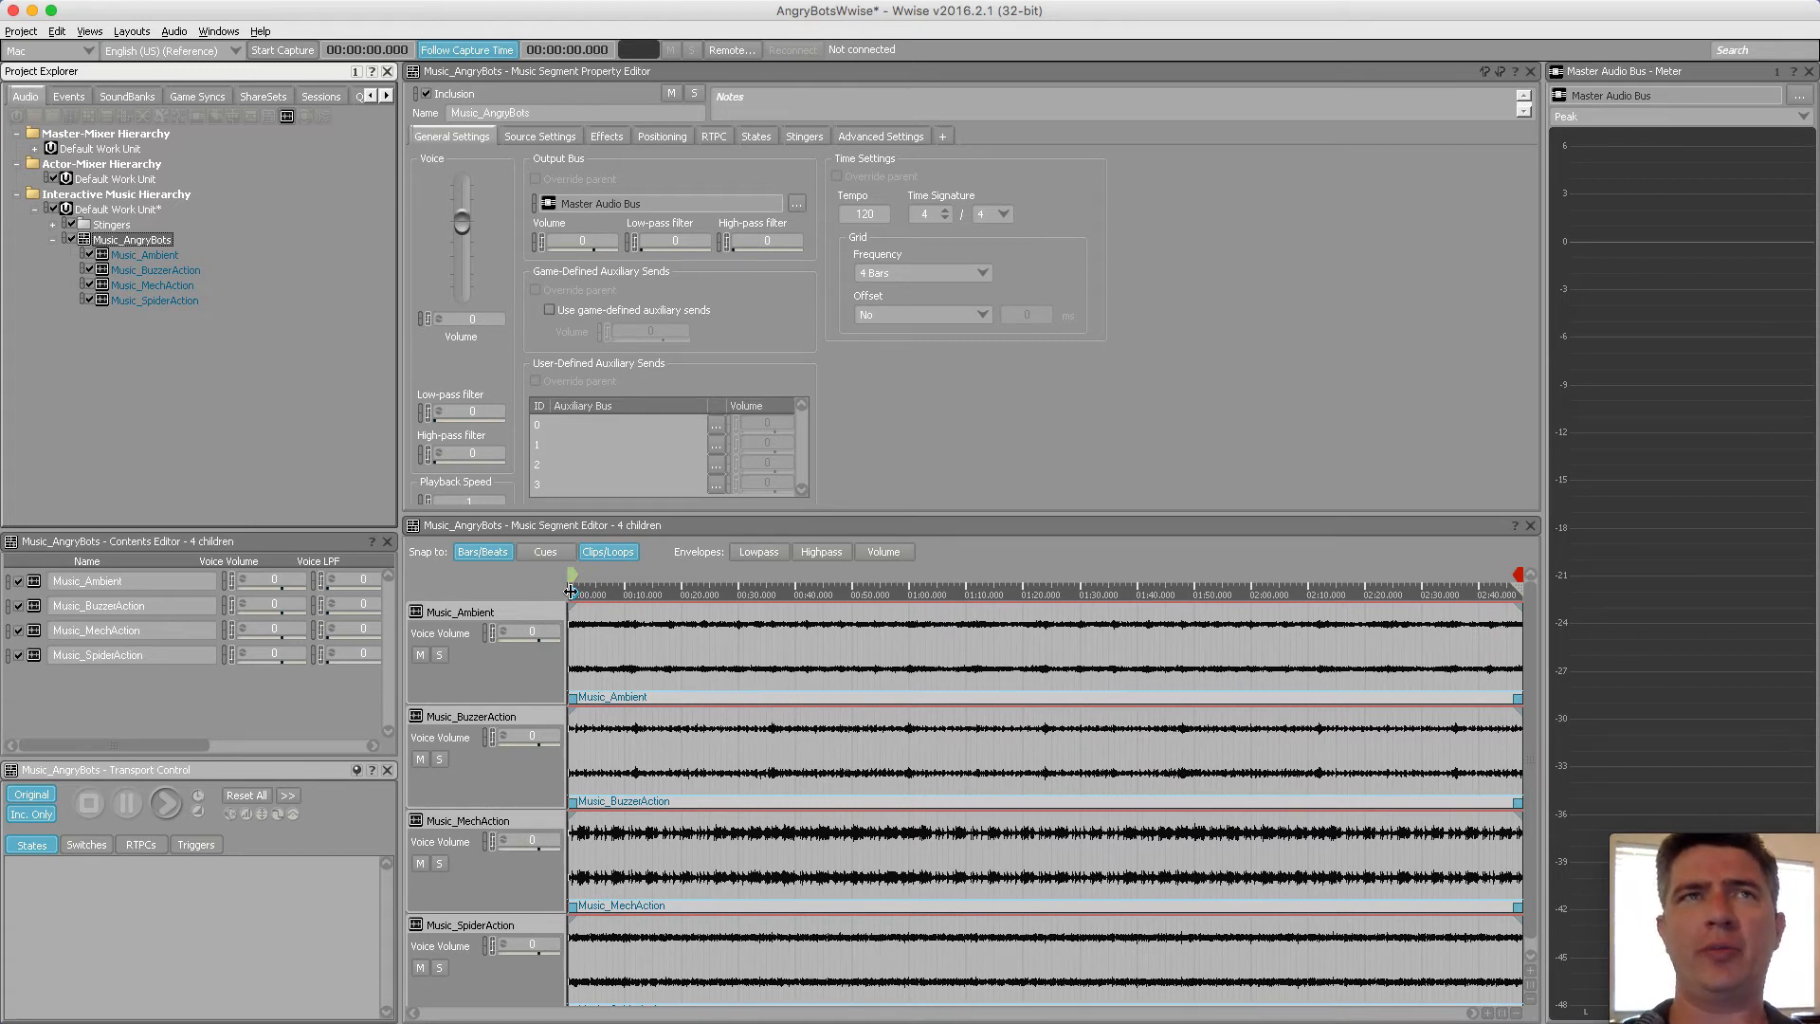
drag(573, 590, 1140, 603)
drag(1307, 609, 515, 591)
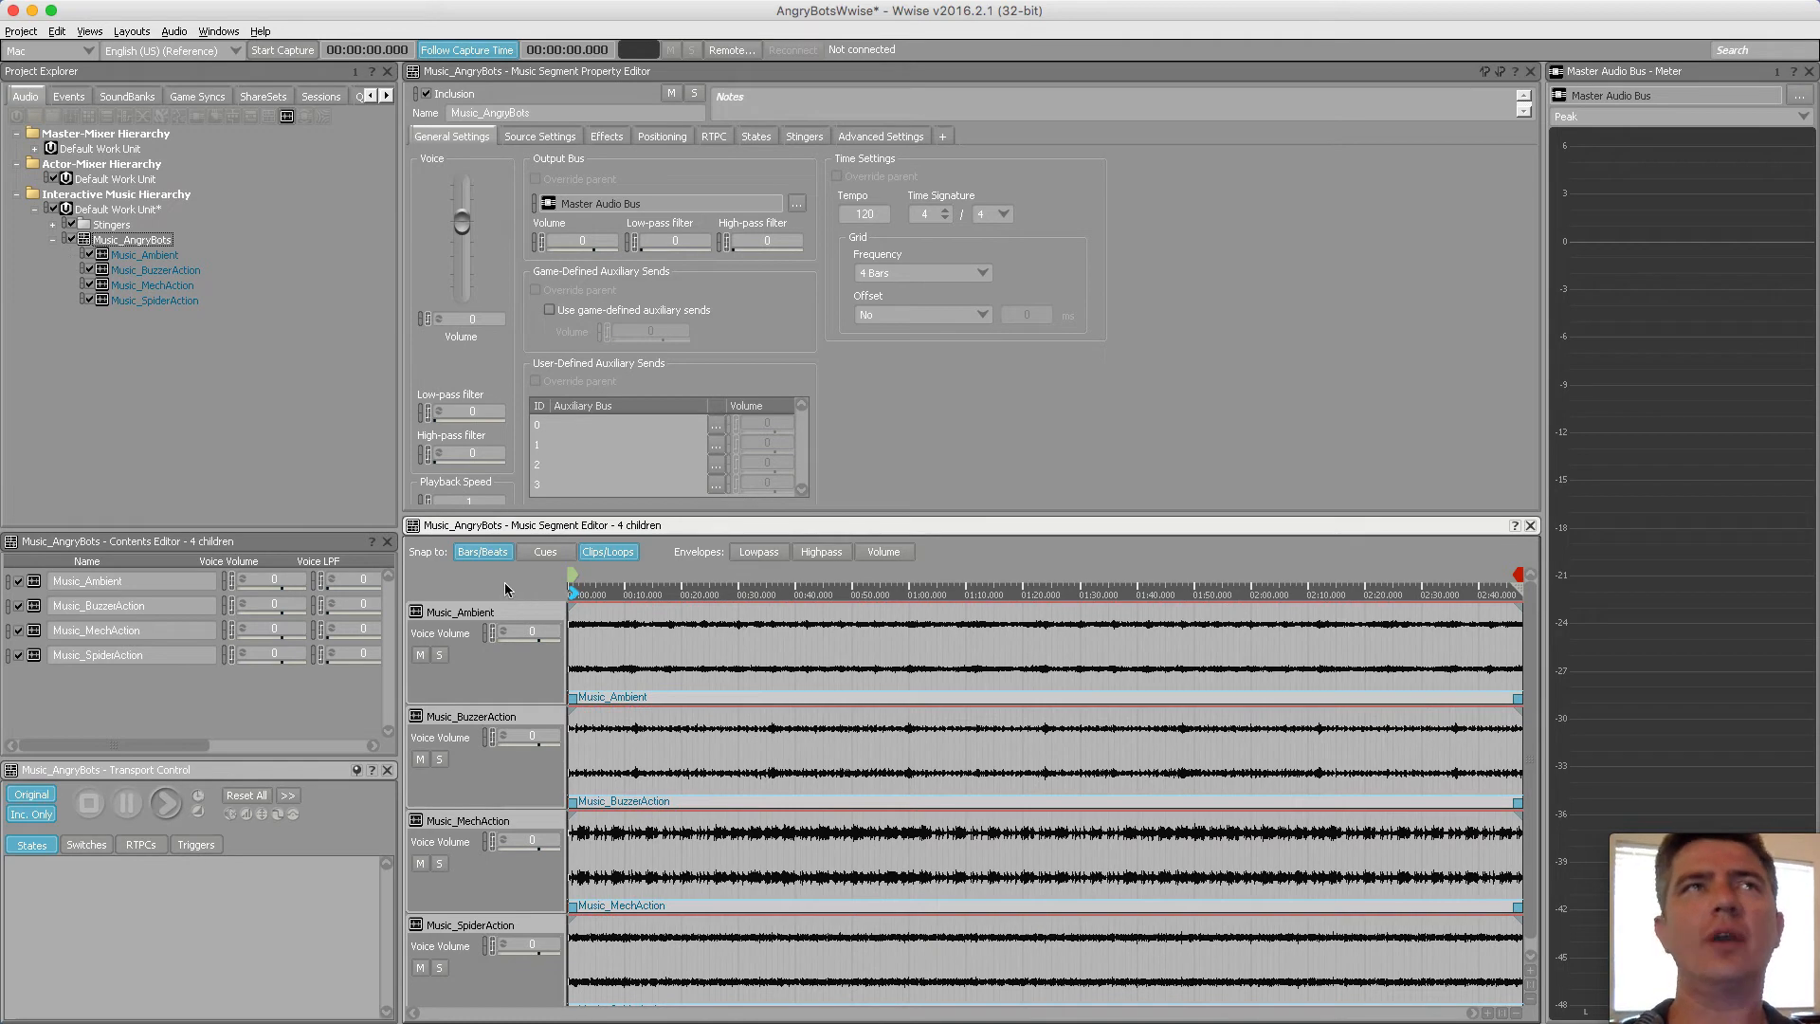
click(143, 245)
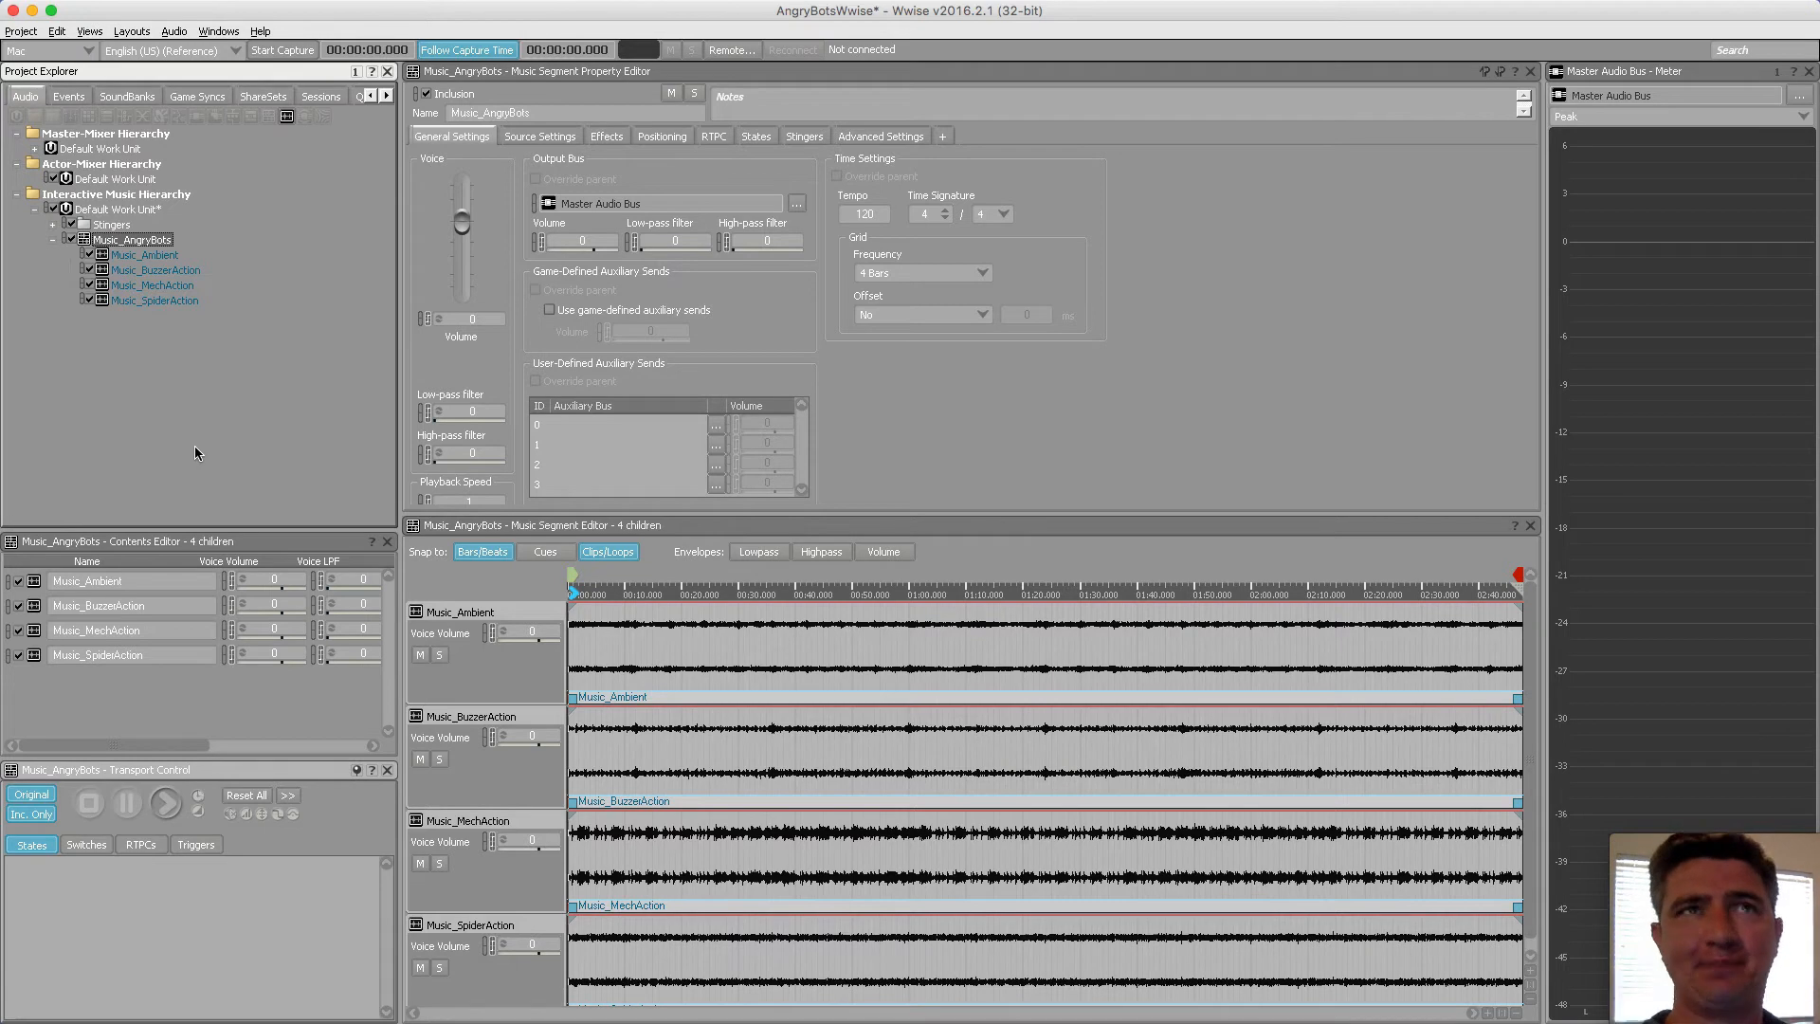
click(168, 246)
click(83, 237)
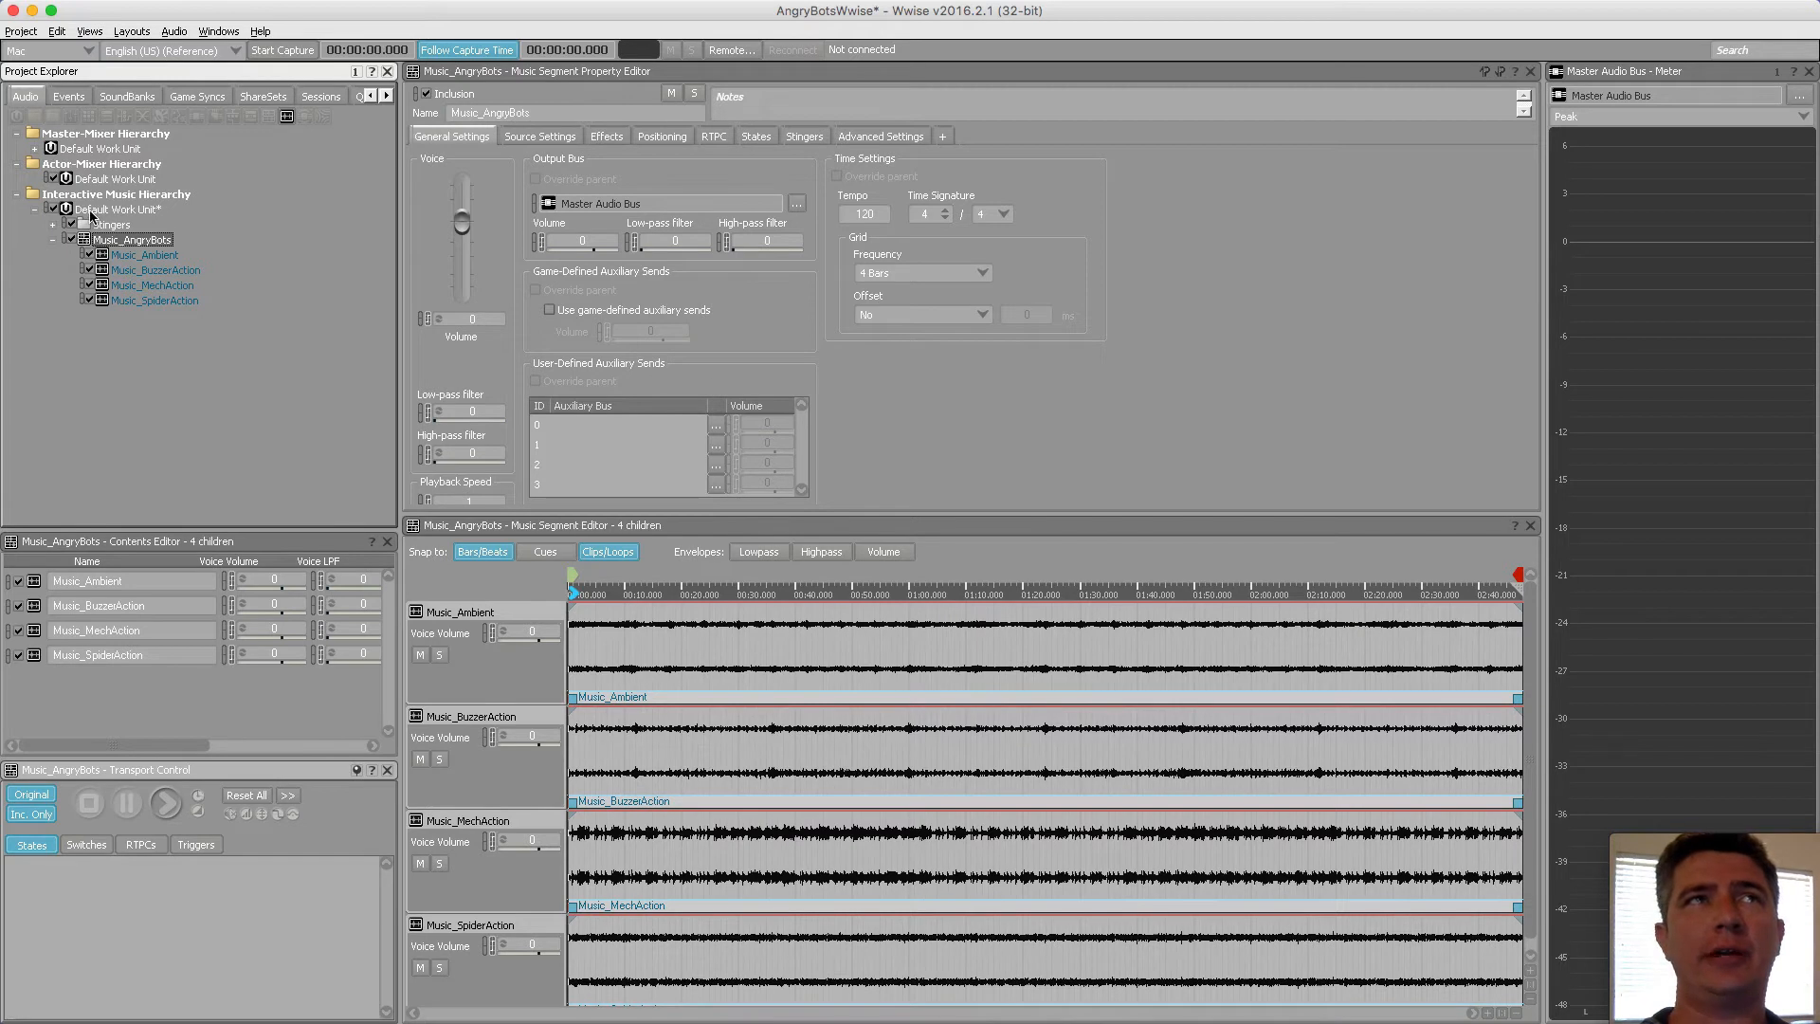
Create a Music Playlist Container named Music_AngryBots_Playlist in the Interactive Music Hierarchy's Default Work Unit
click(92, 211)
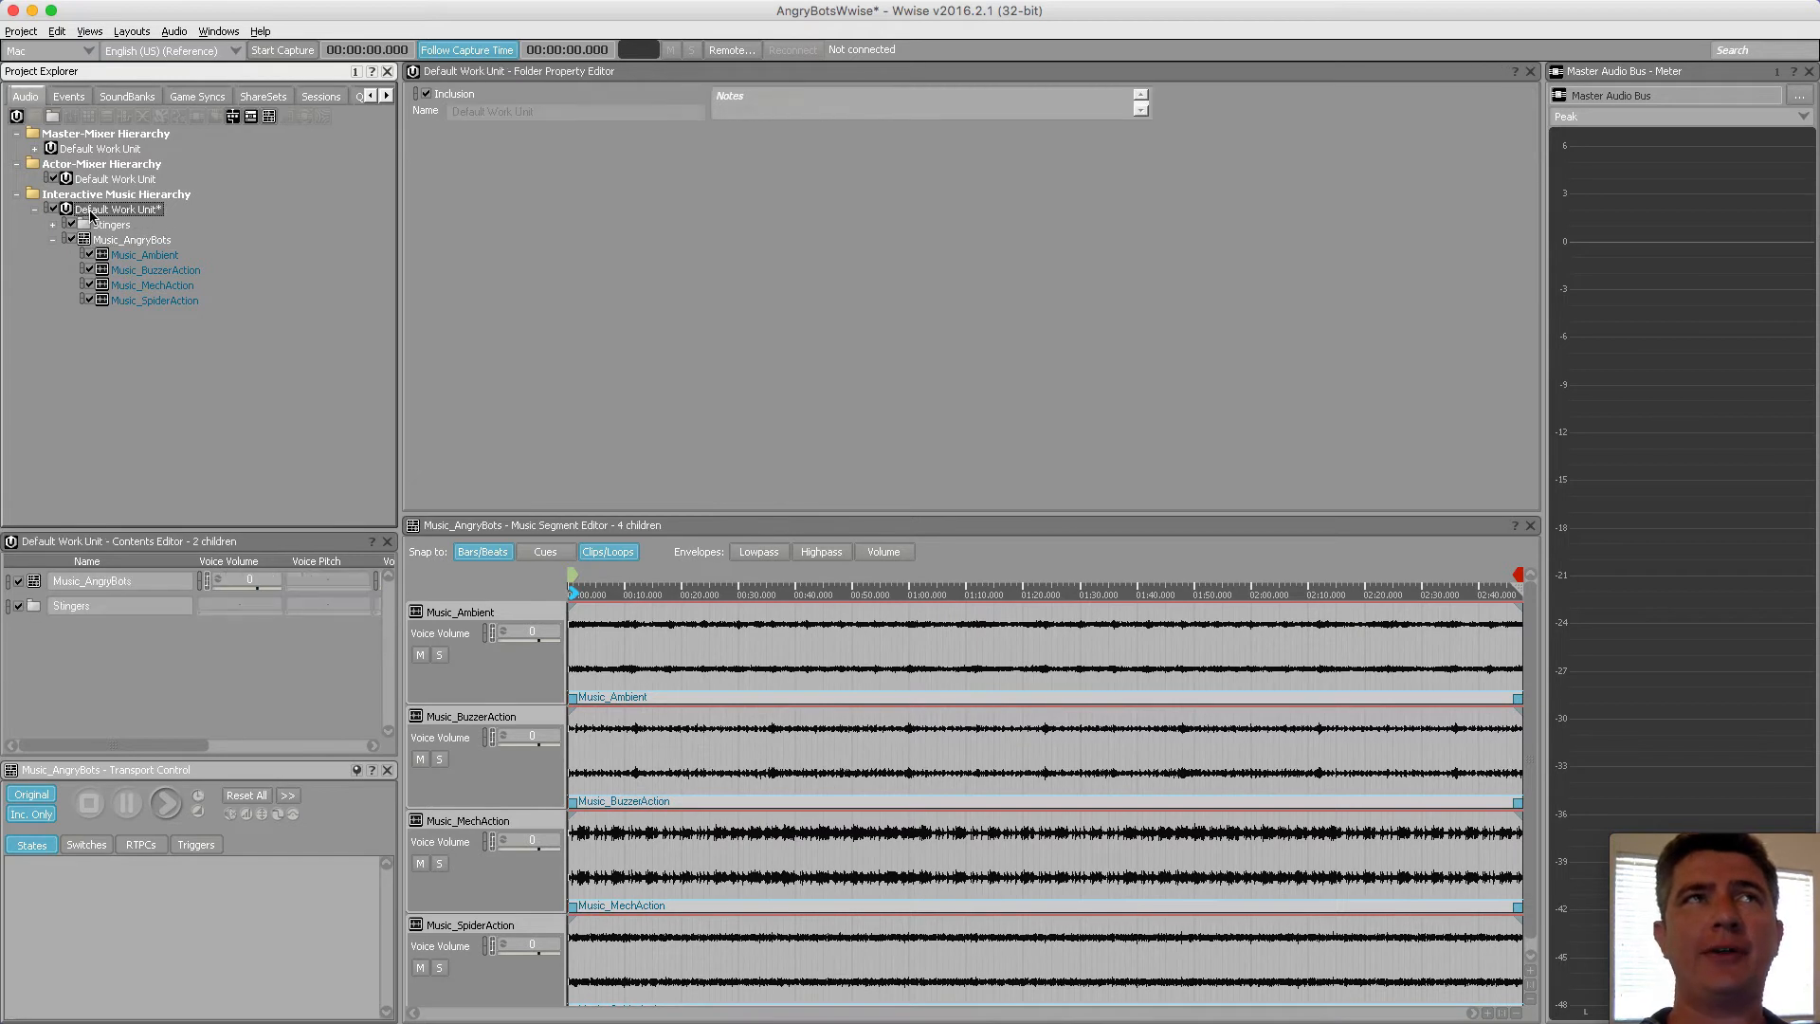
click(252, 117)
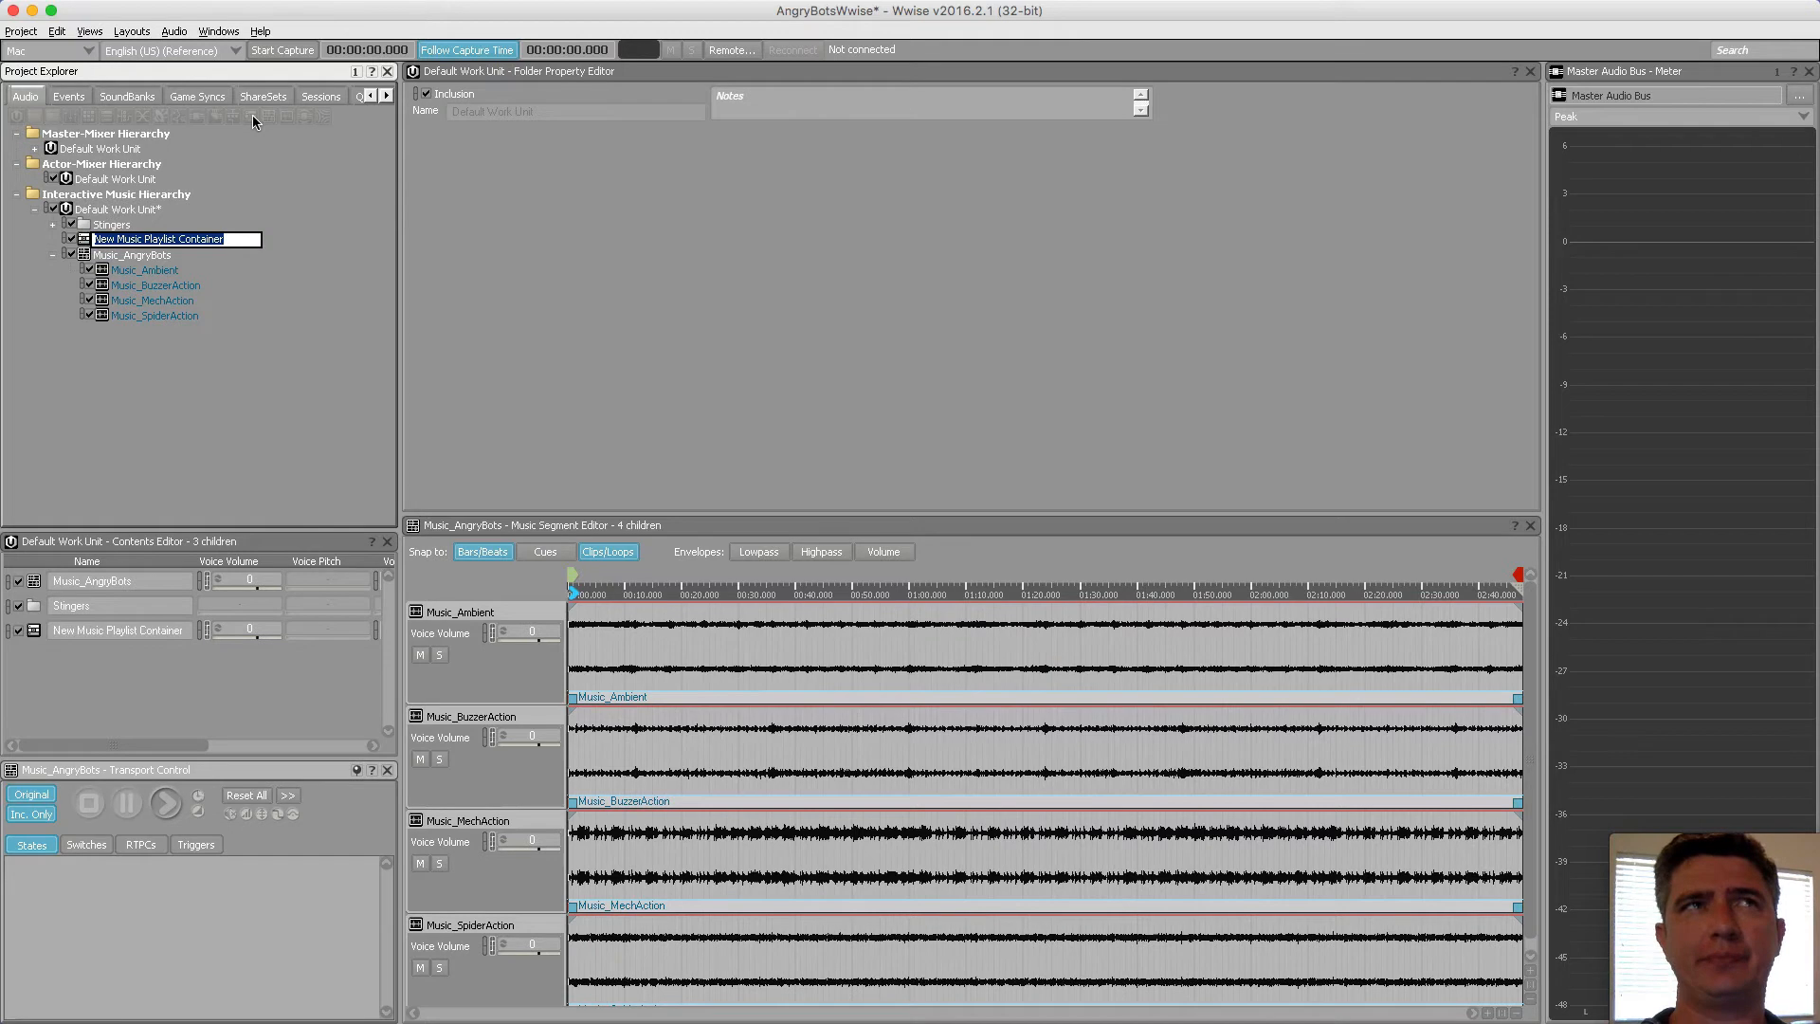
text(Musi)
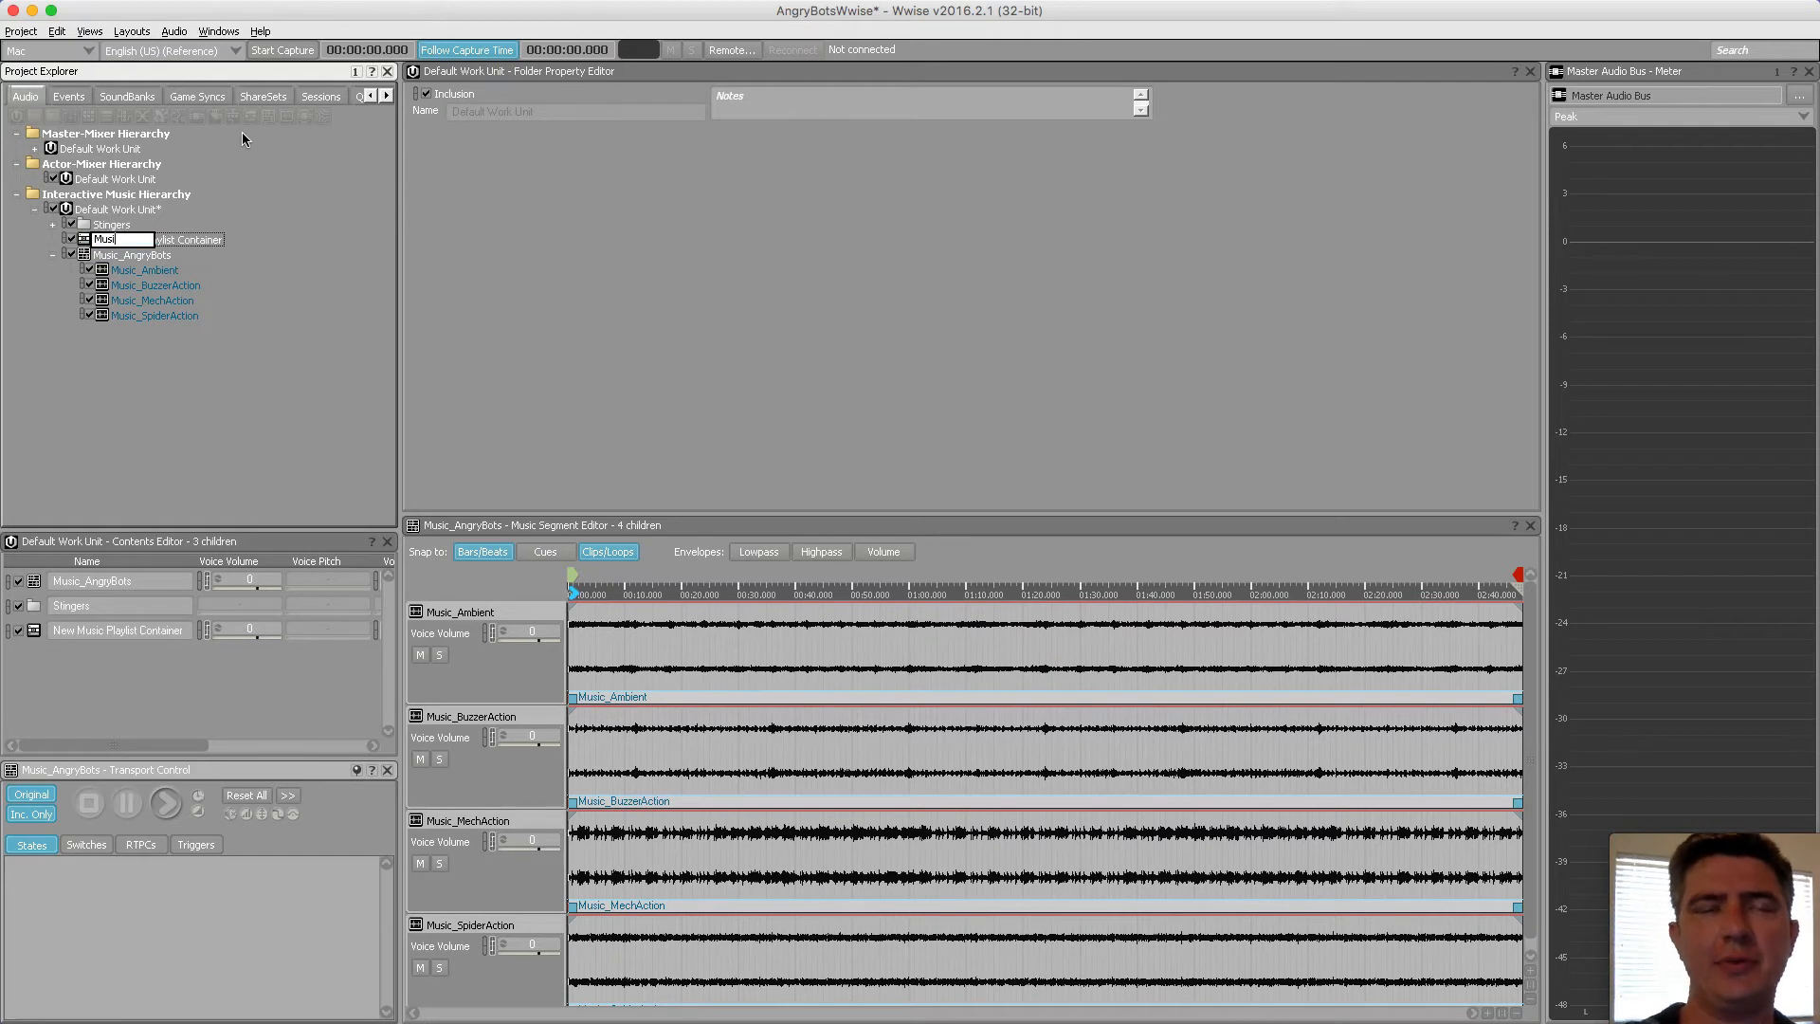
text(c_An)
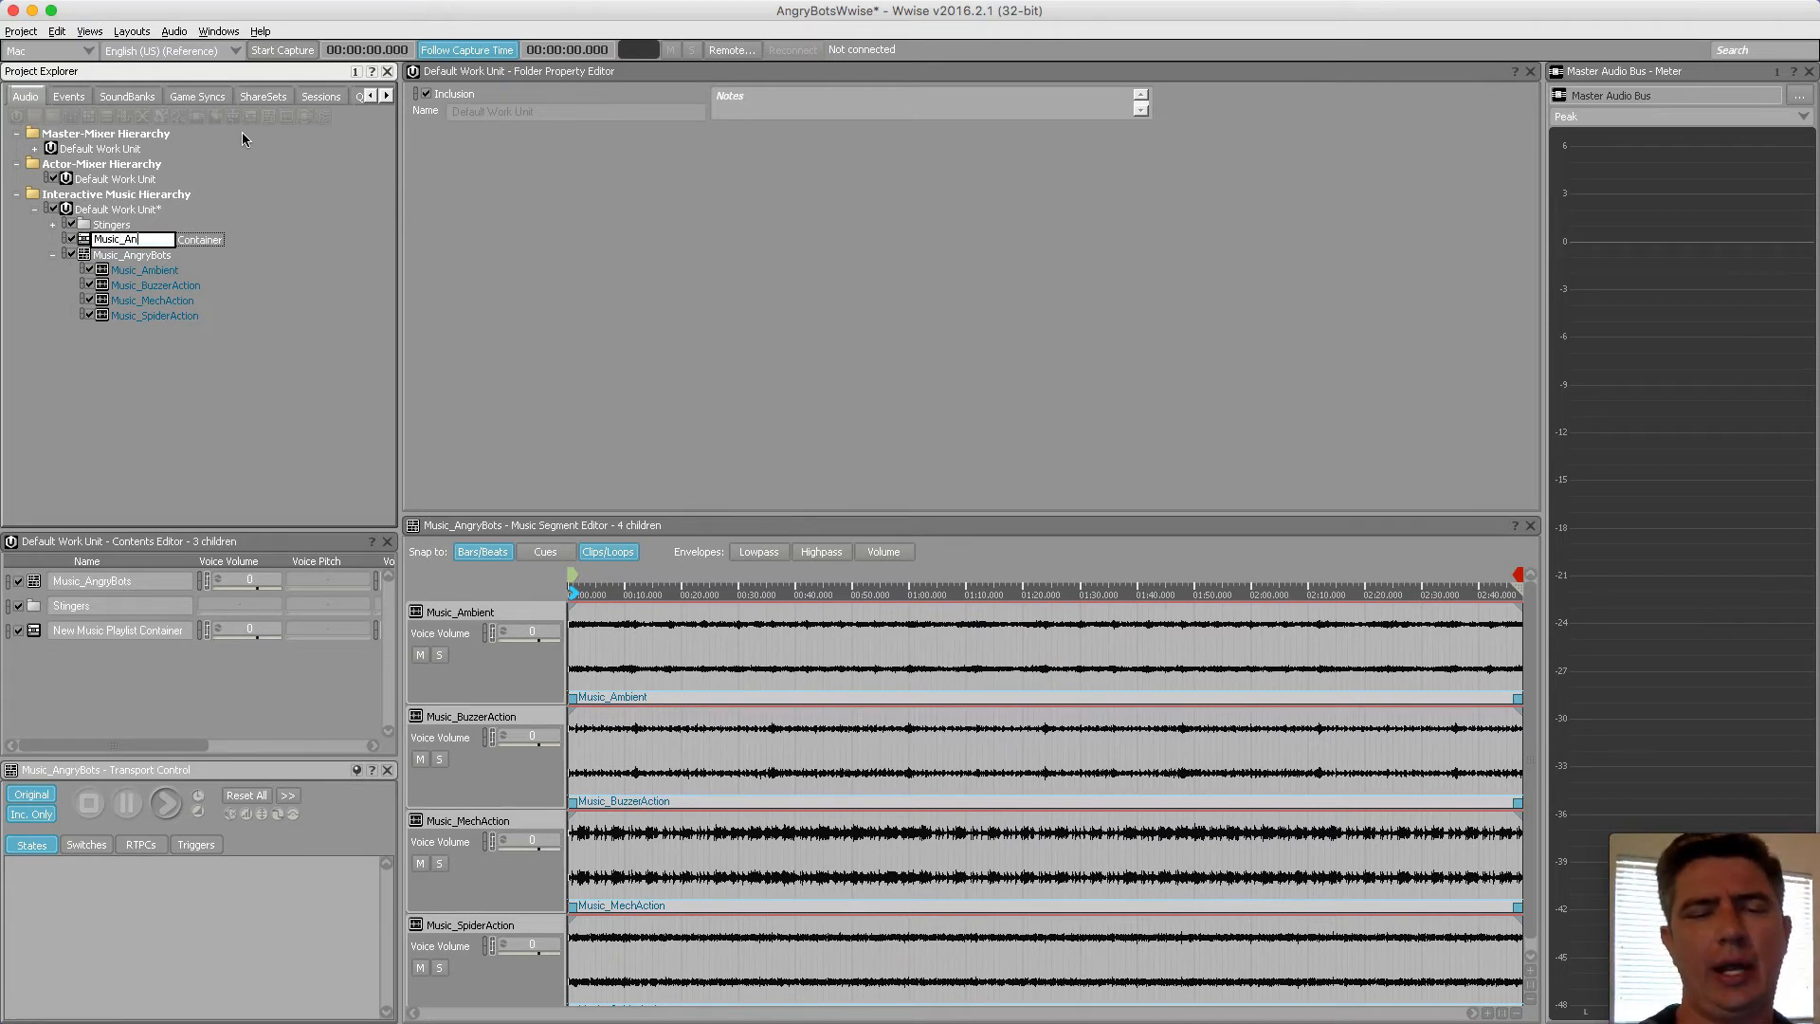
text(gryBot)
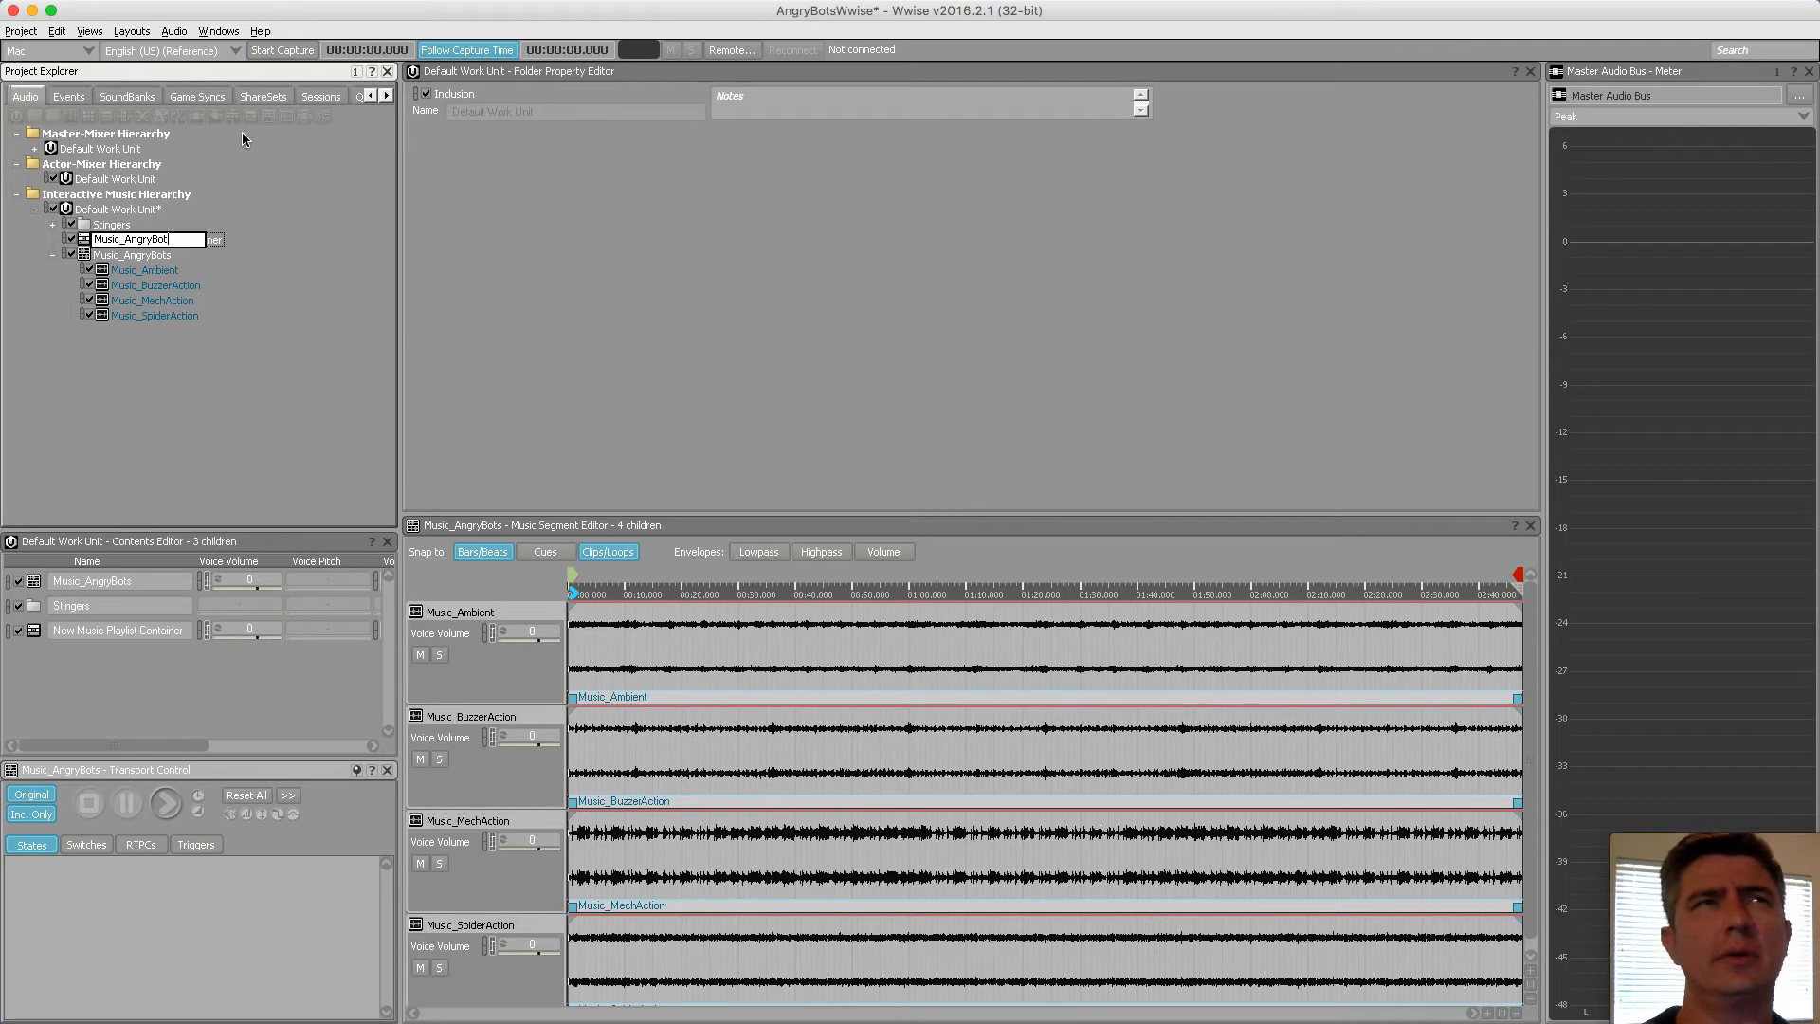
text(s_Playlist)
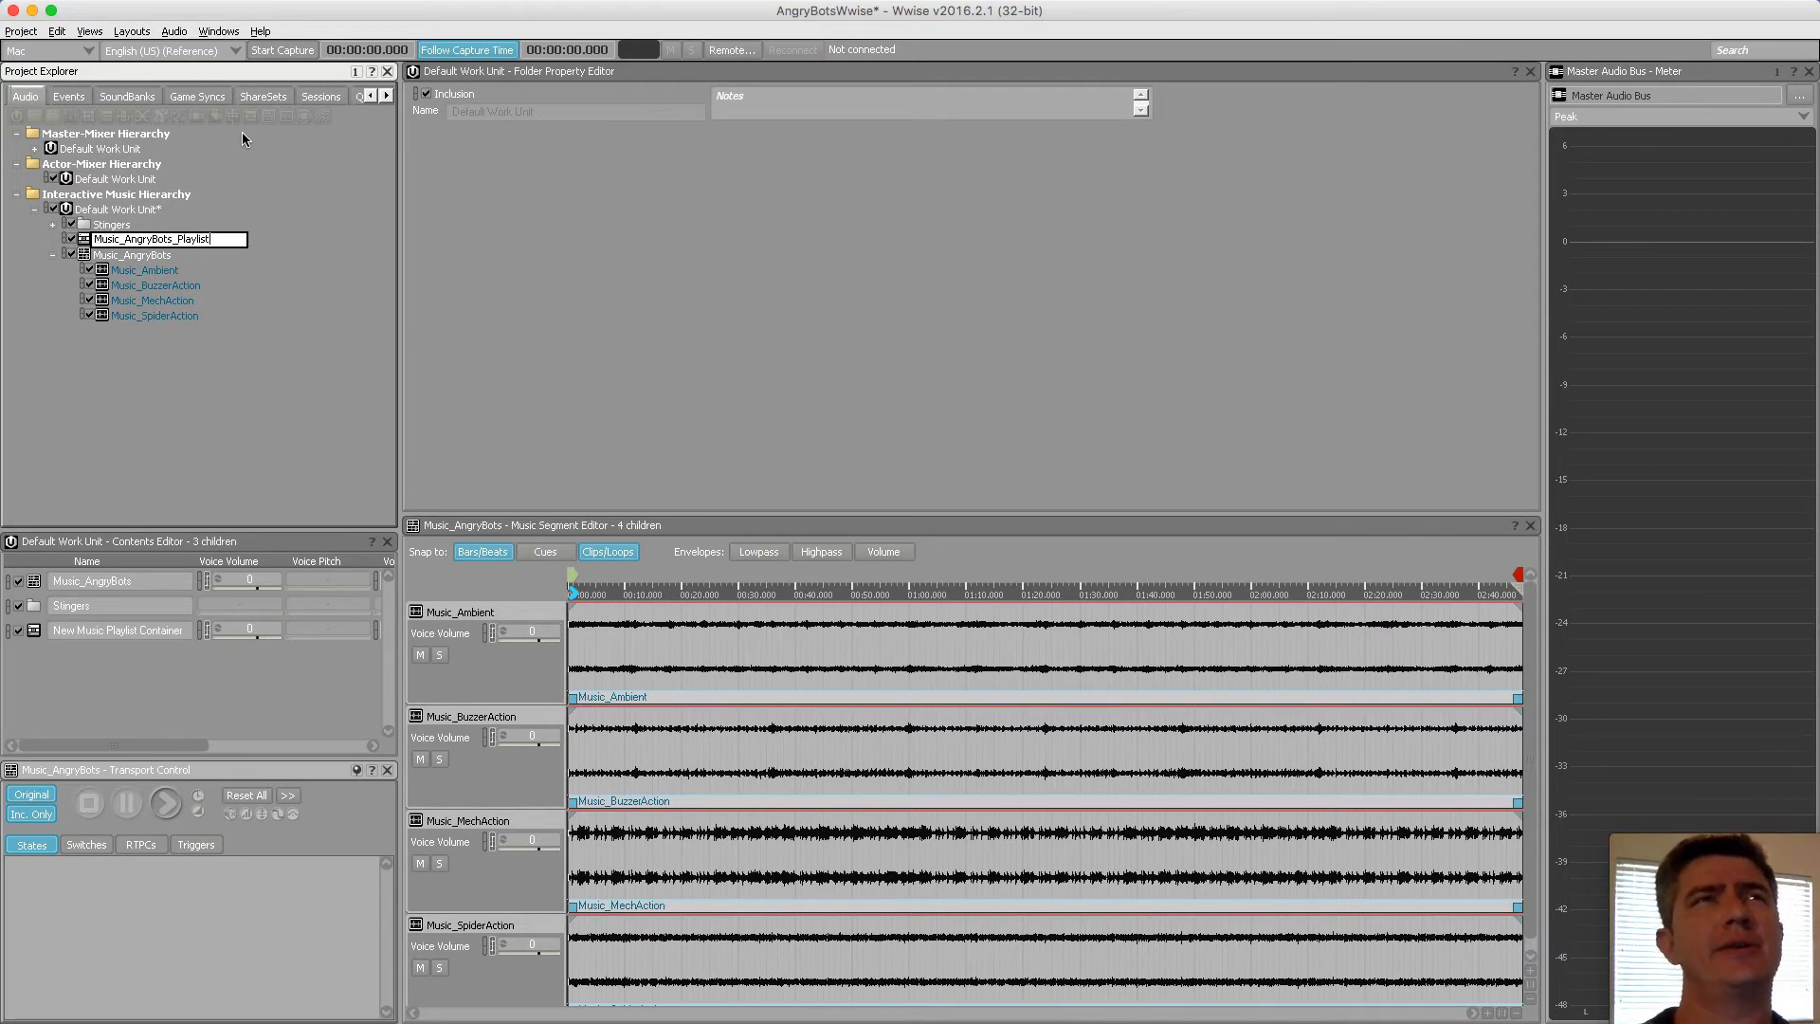
key(Return)
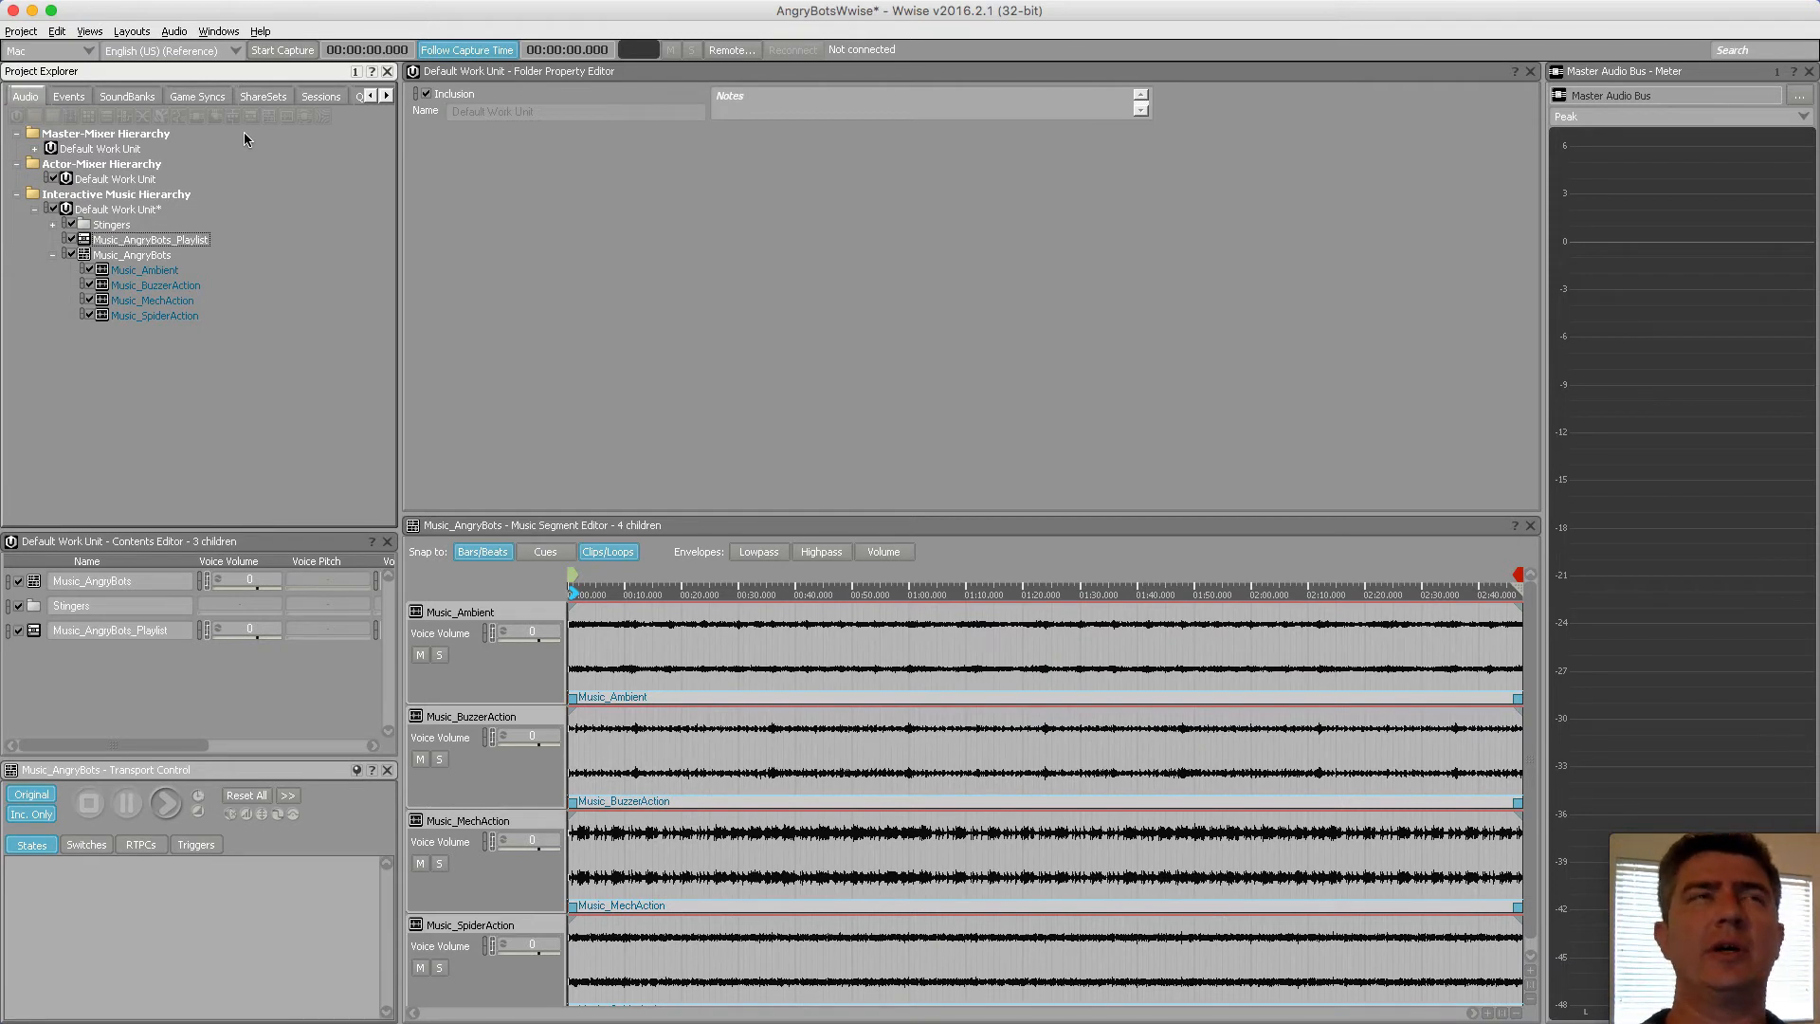
Collapse the Music_AngryBots segment and move it into the Music_AngryBots_Playlist container
click(52, 254)
click(133, 258)
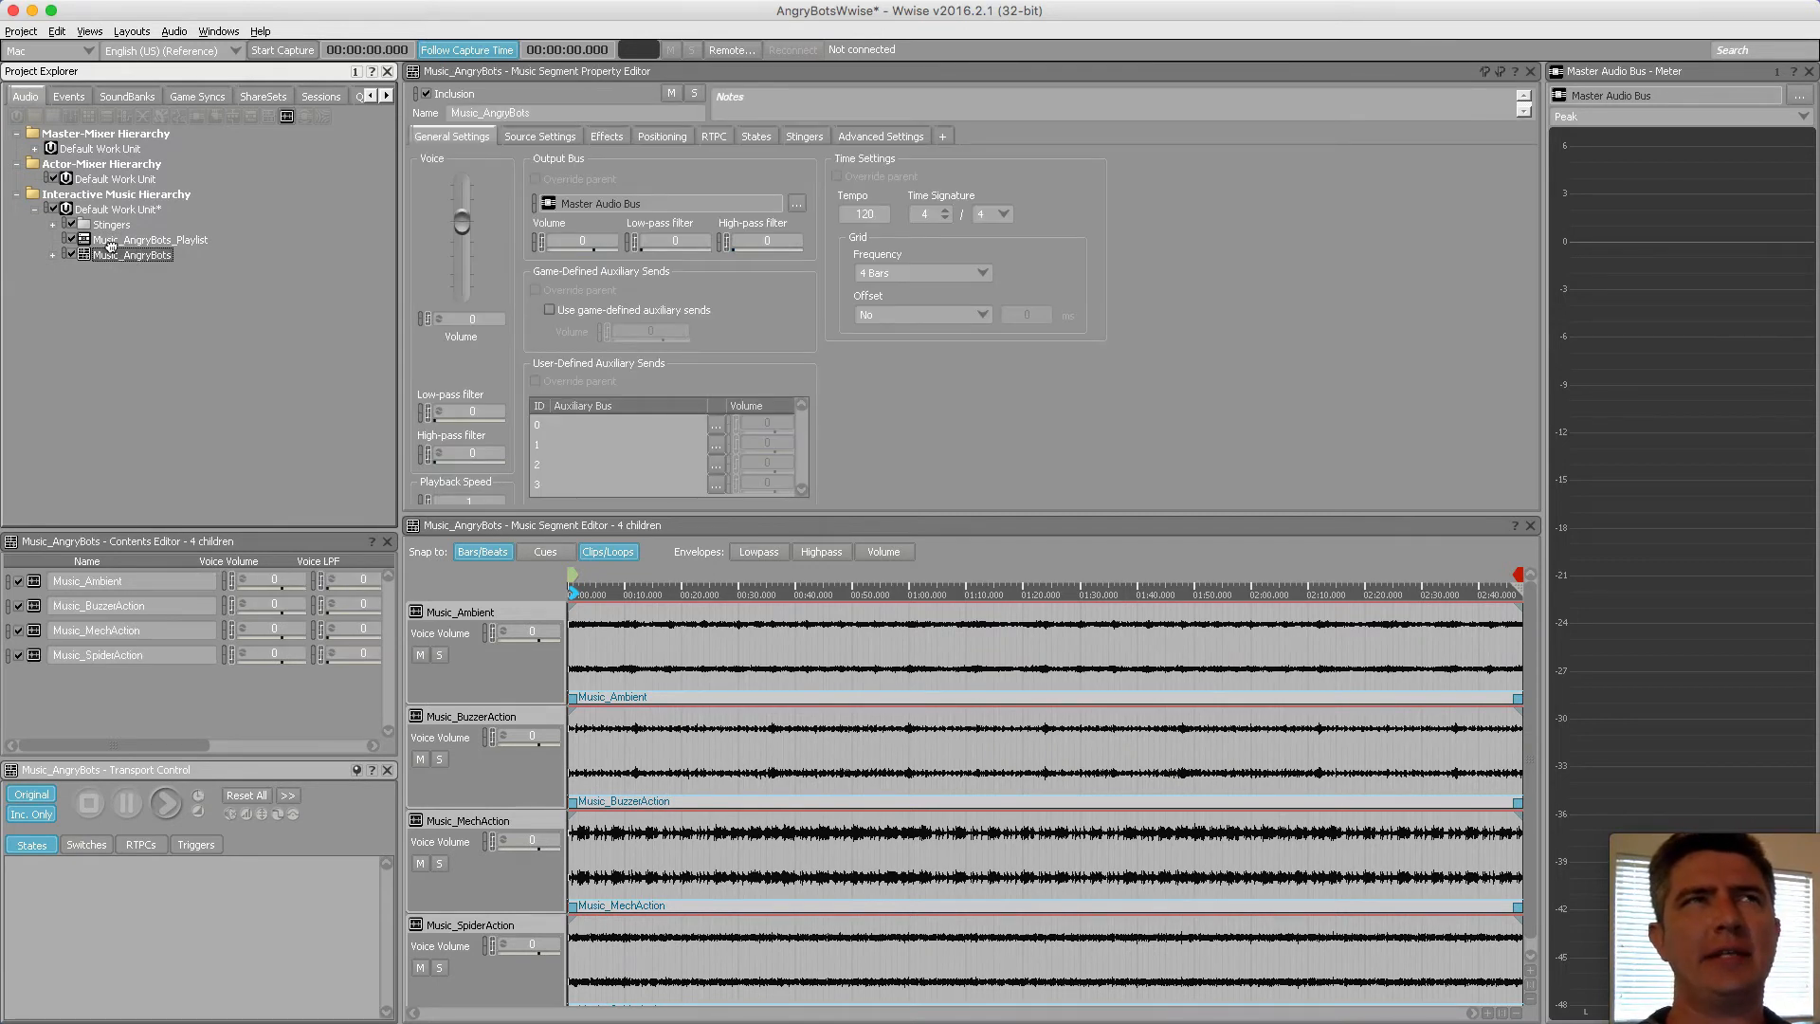
drag(111, 243, 111, 242)
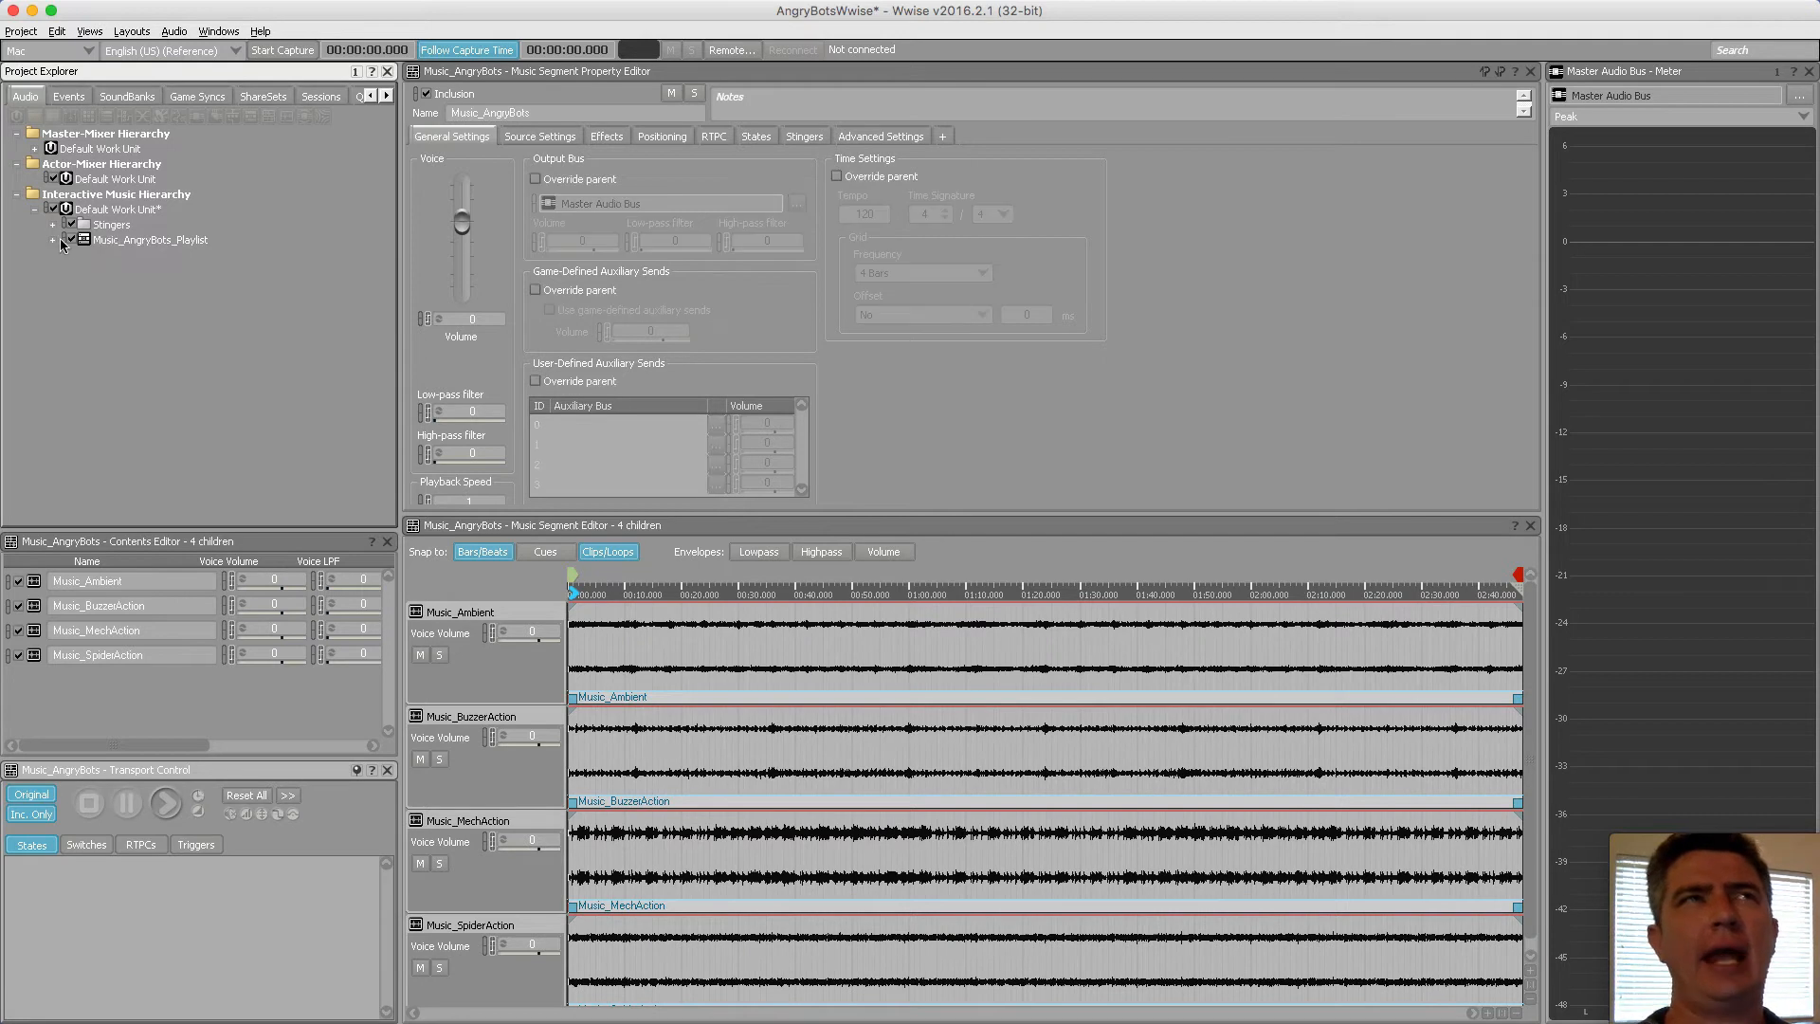
Add the Music_AngryBots segment to the playlist's Sequence Continuous group and set the loop count of both to Infinite
click(123, 242)
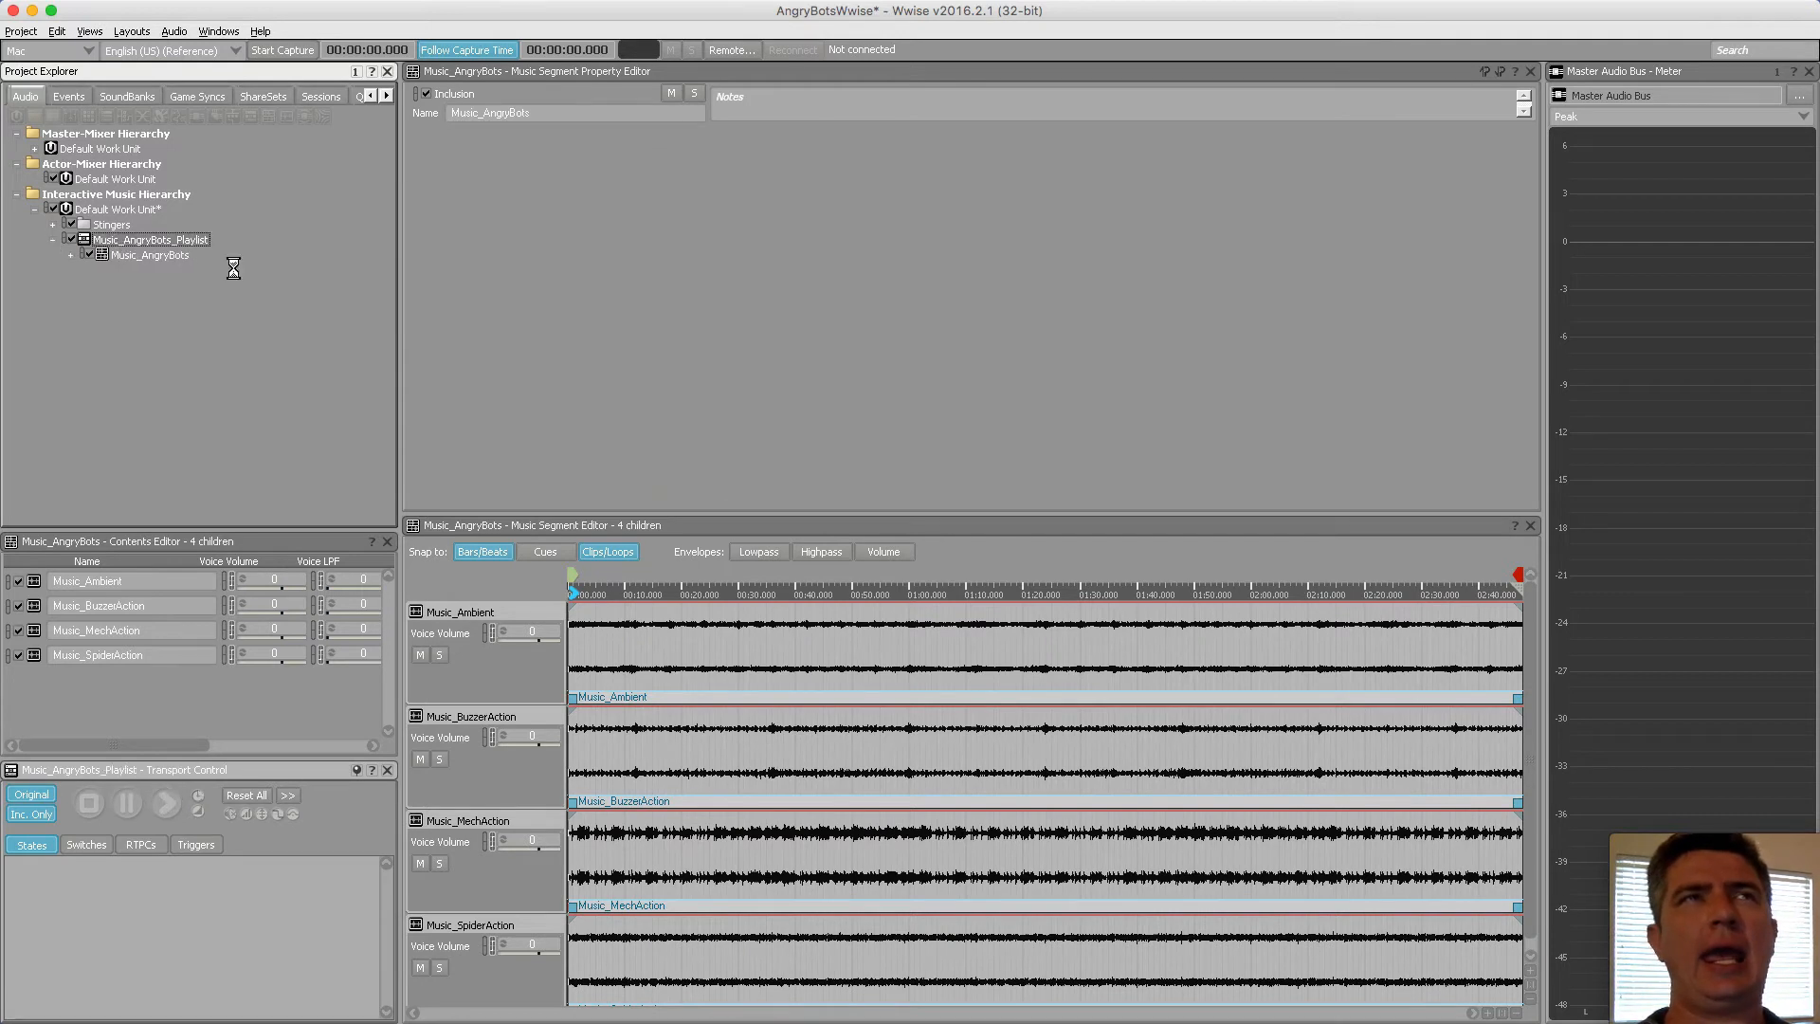
click(133, 32)
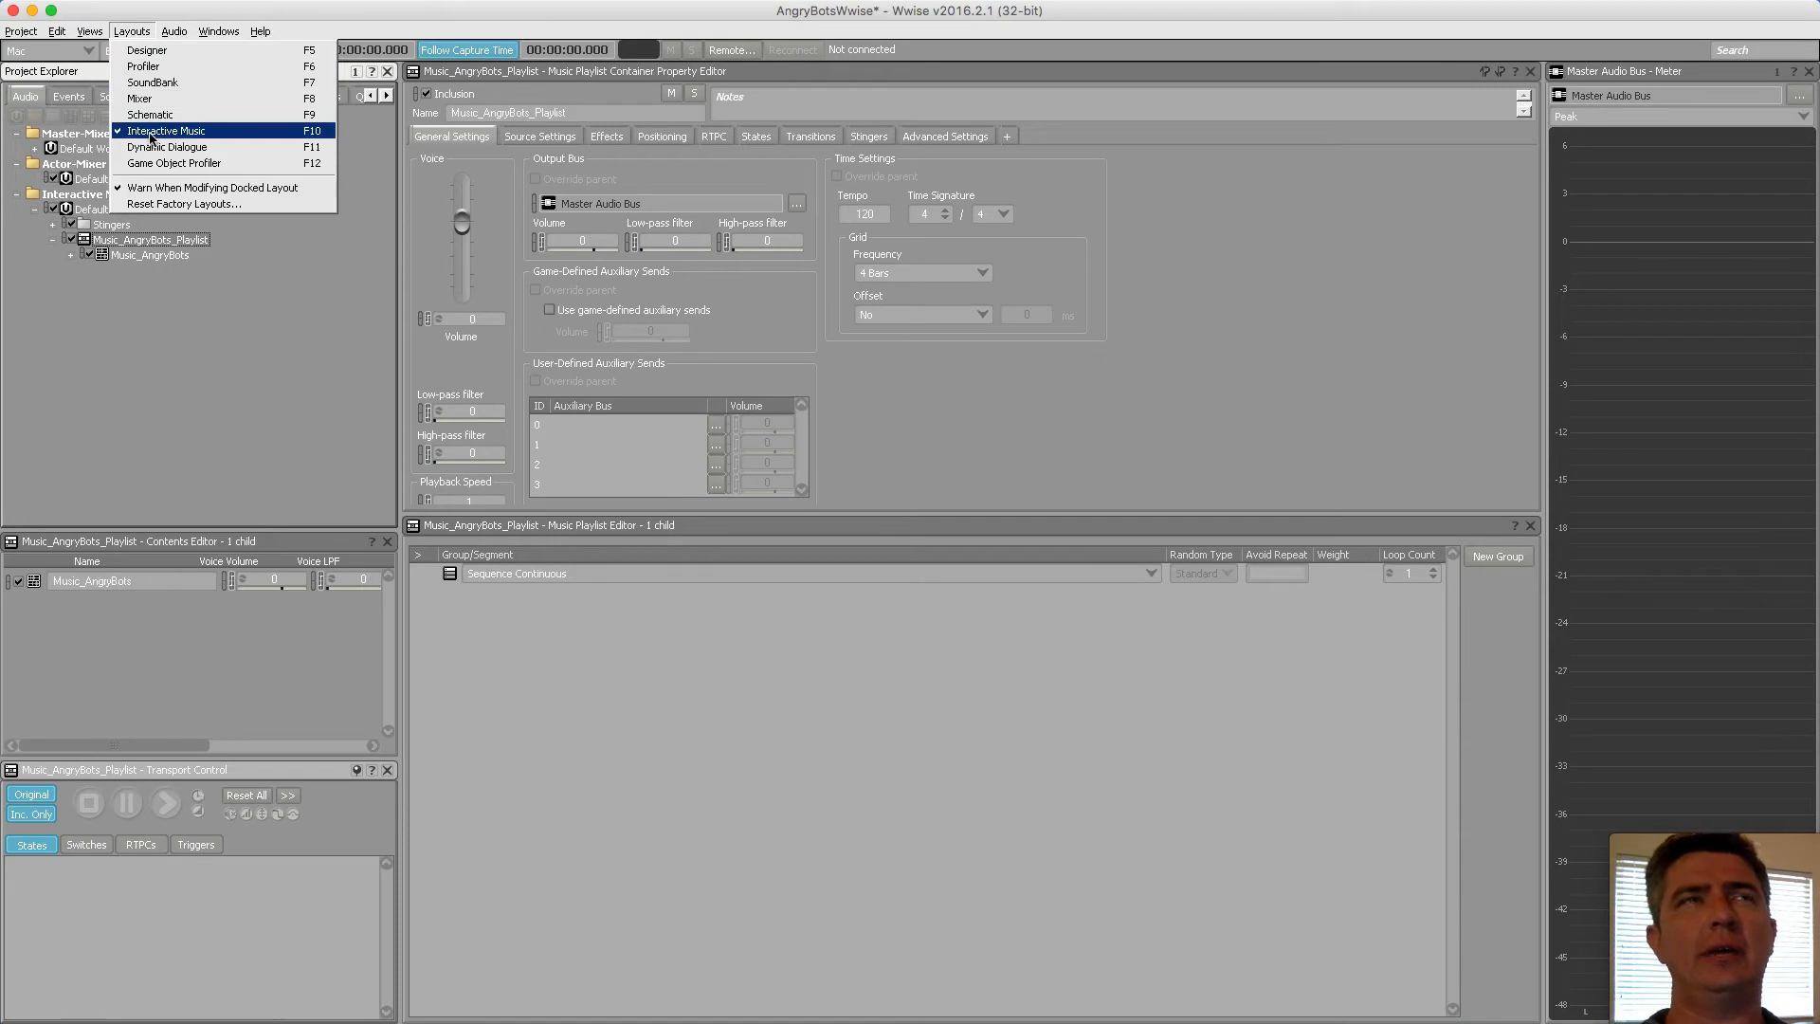
click(340, 406)
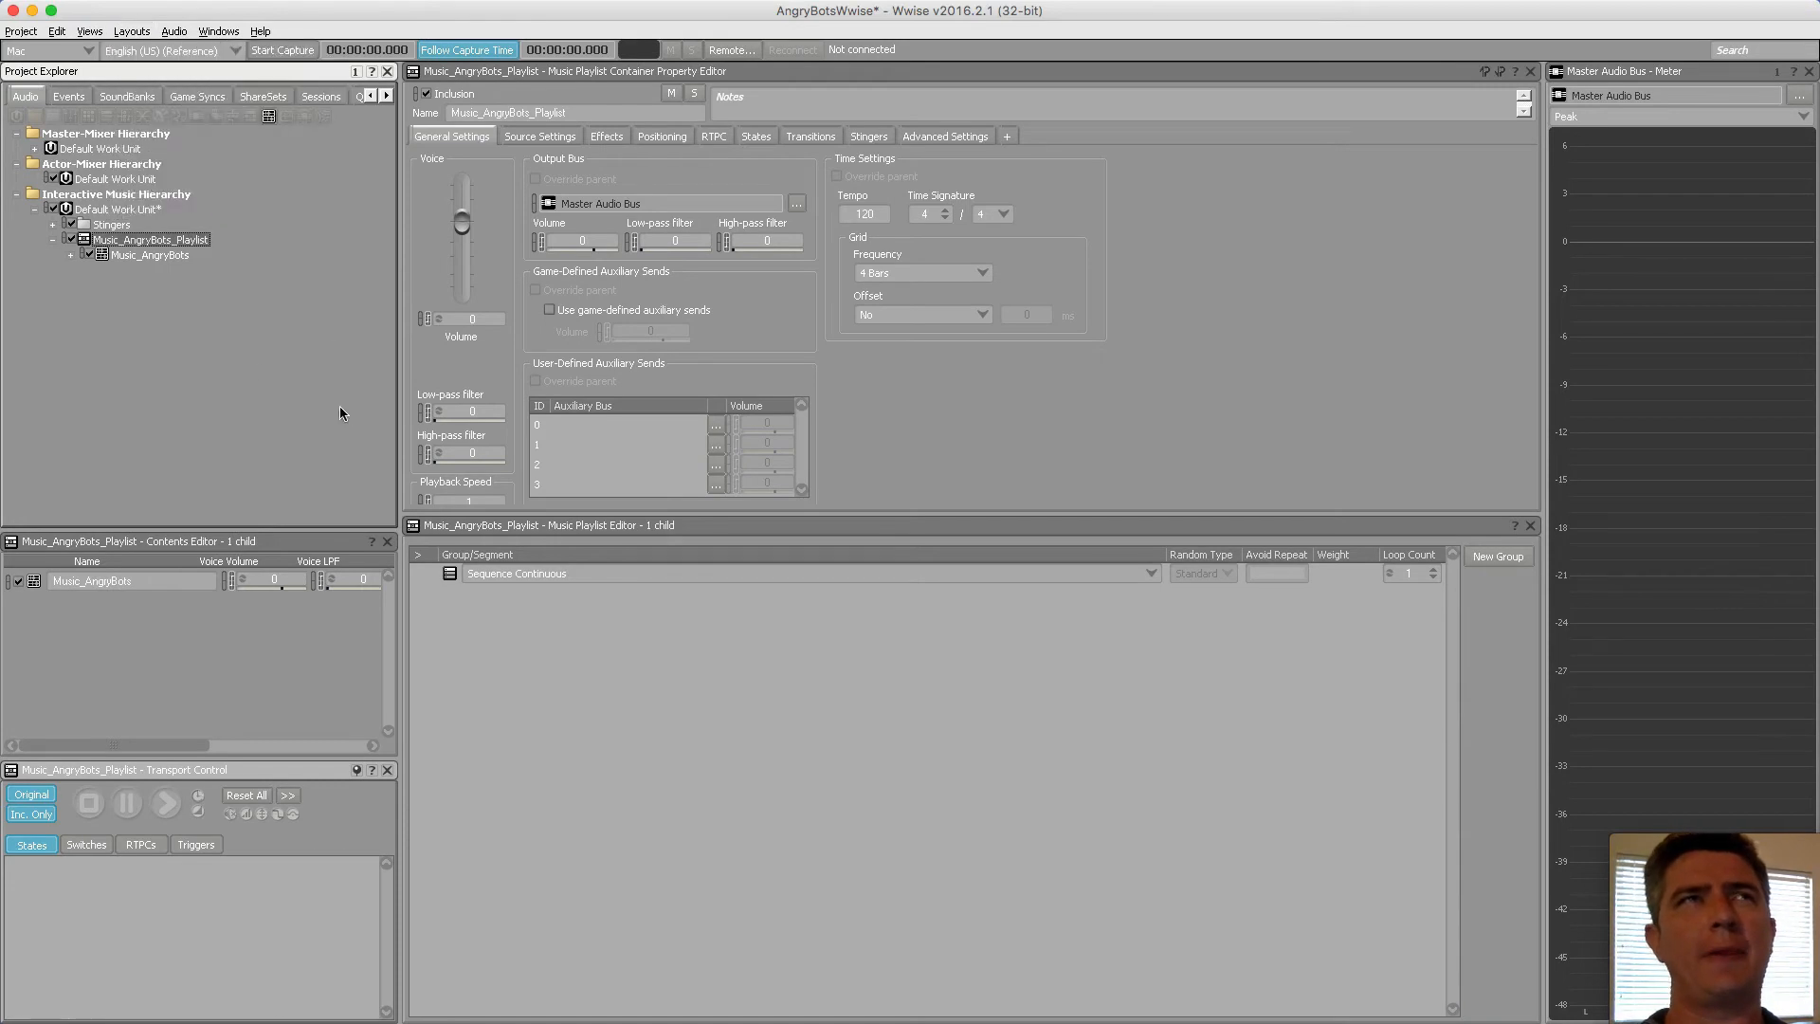
click(146, 256)
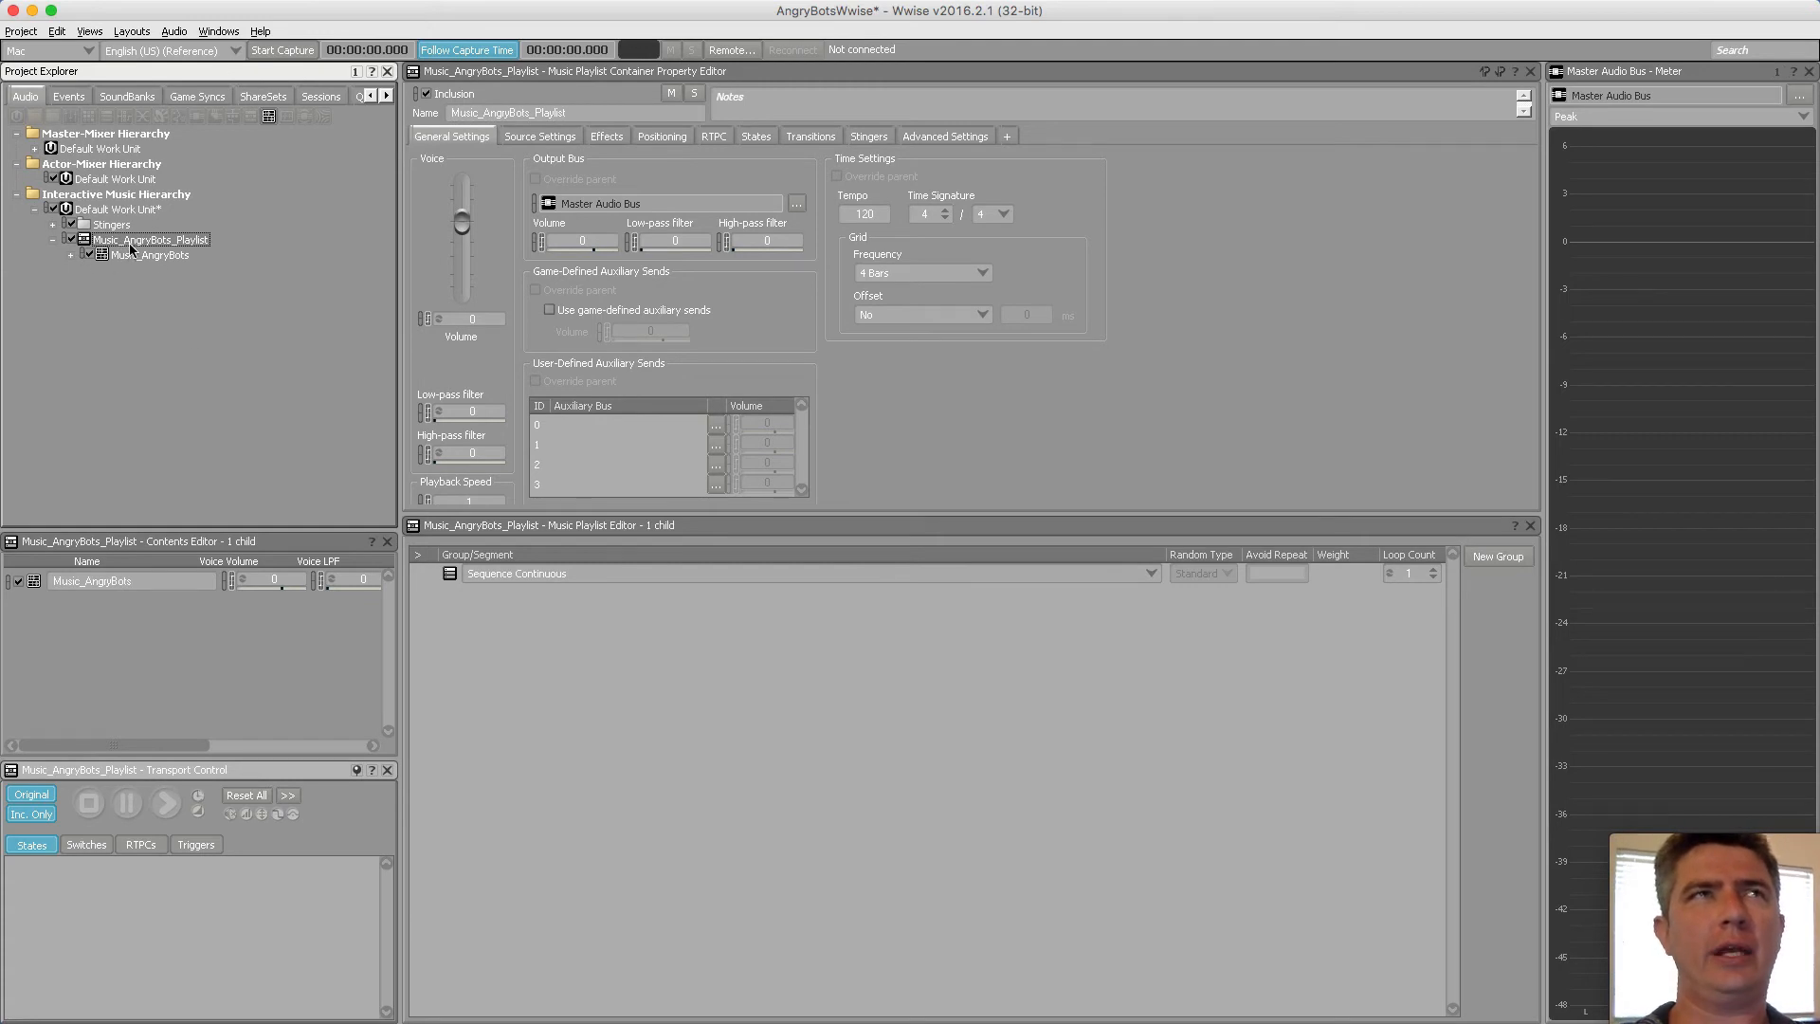
drag(126, 257, 496, 593)
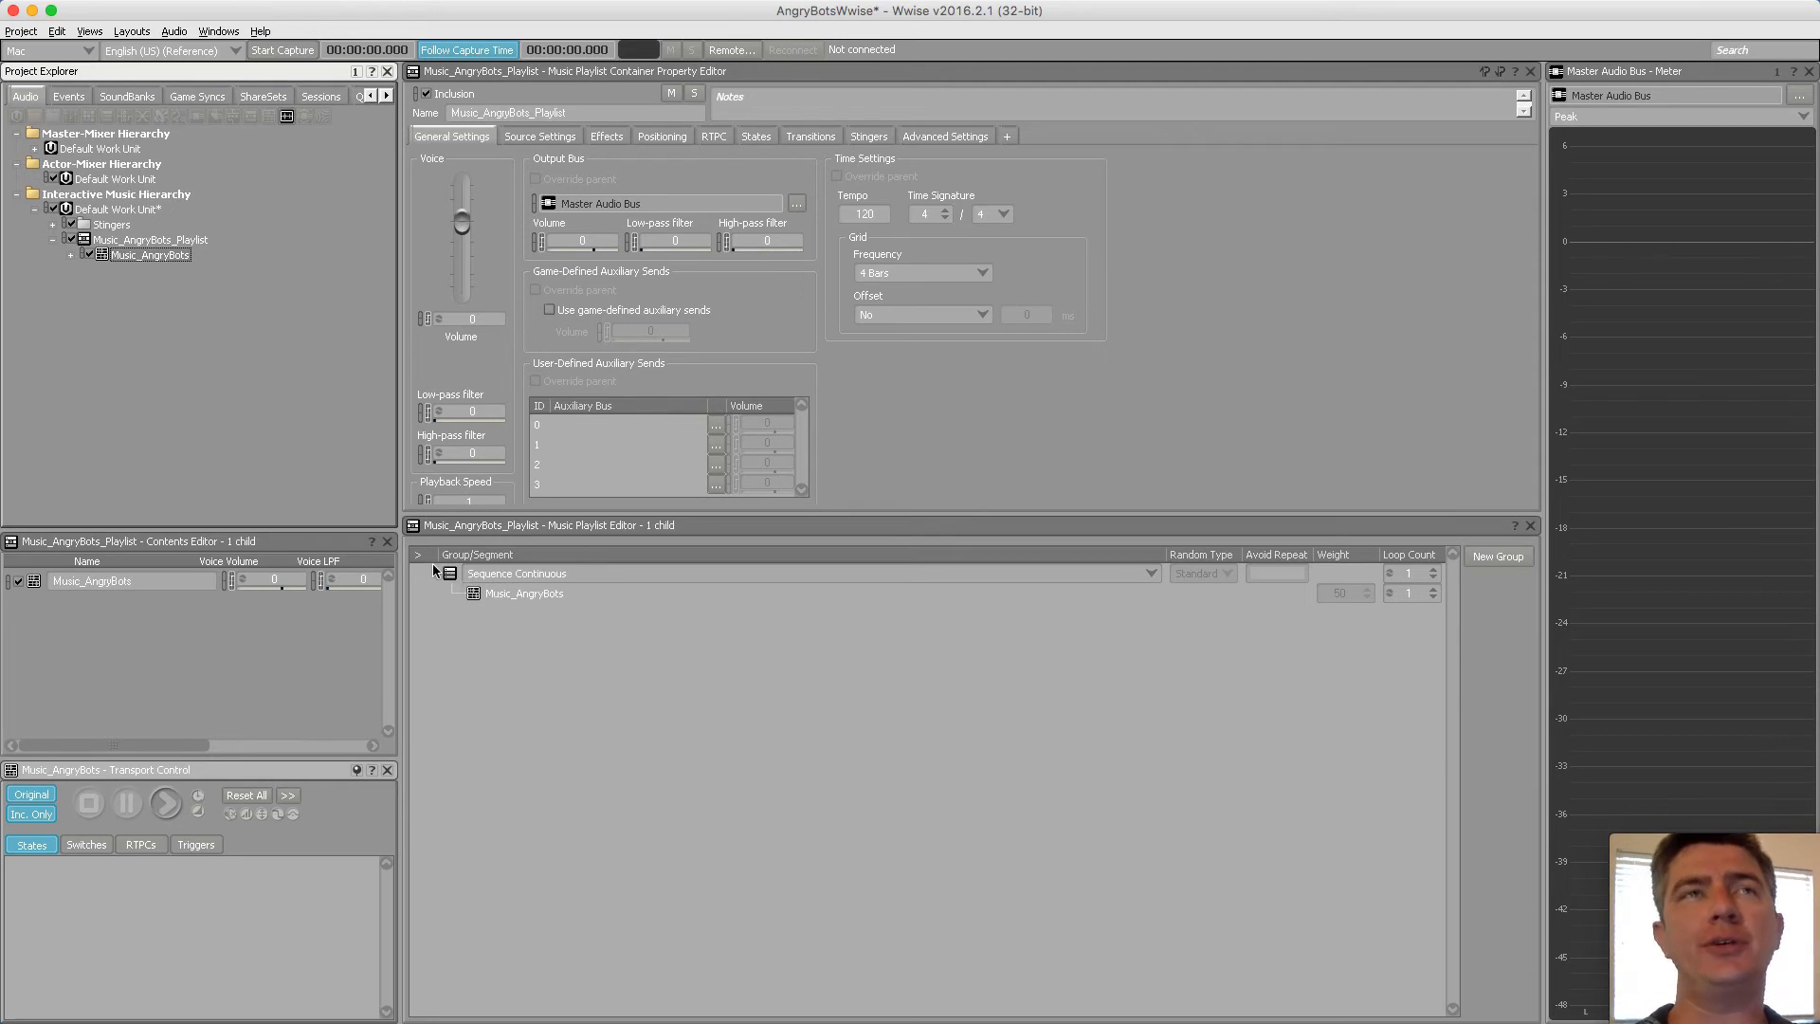
click(475, 597)
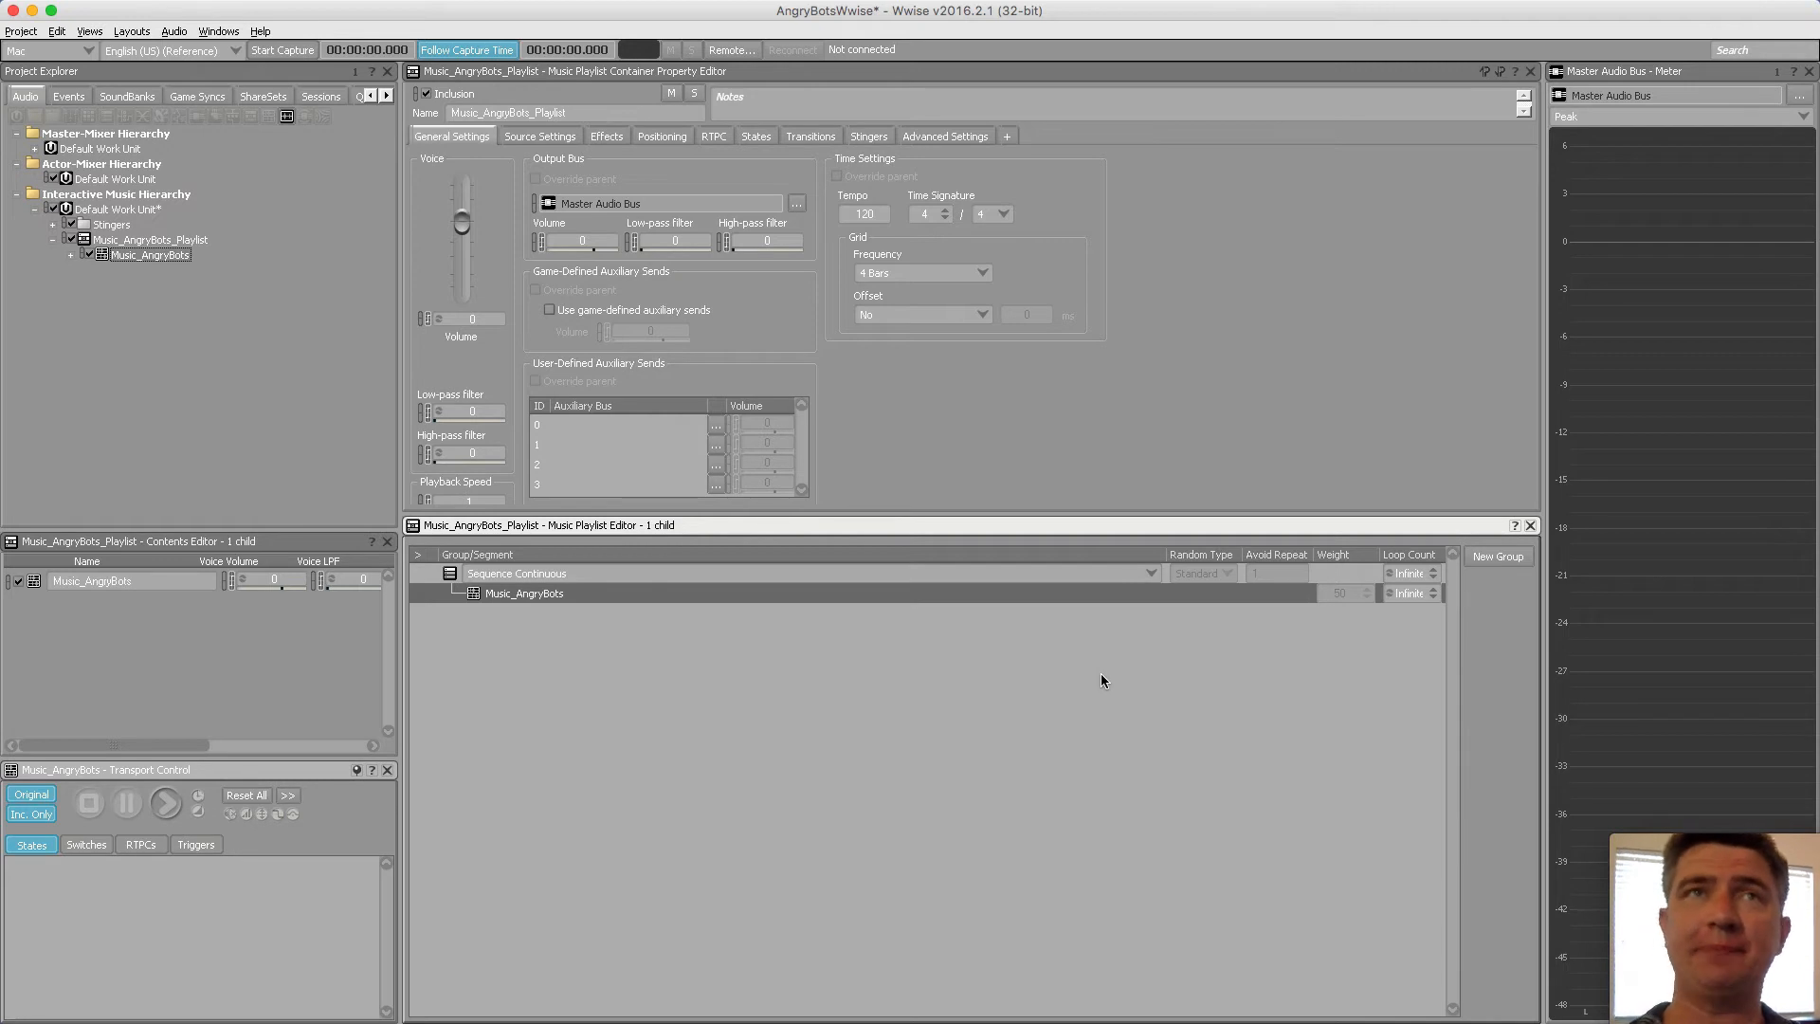
click(1128, 707)
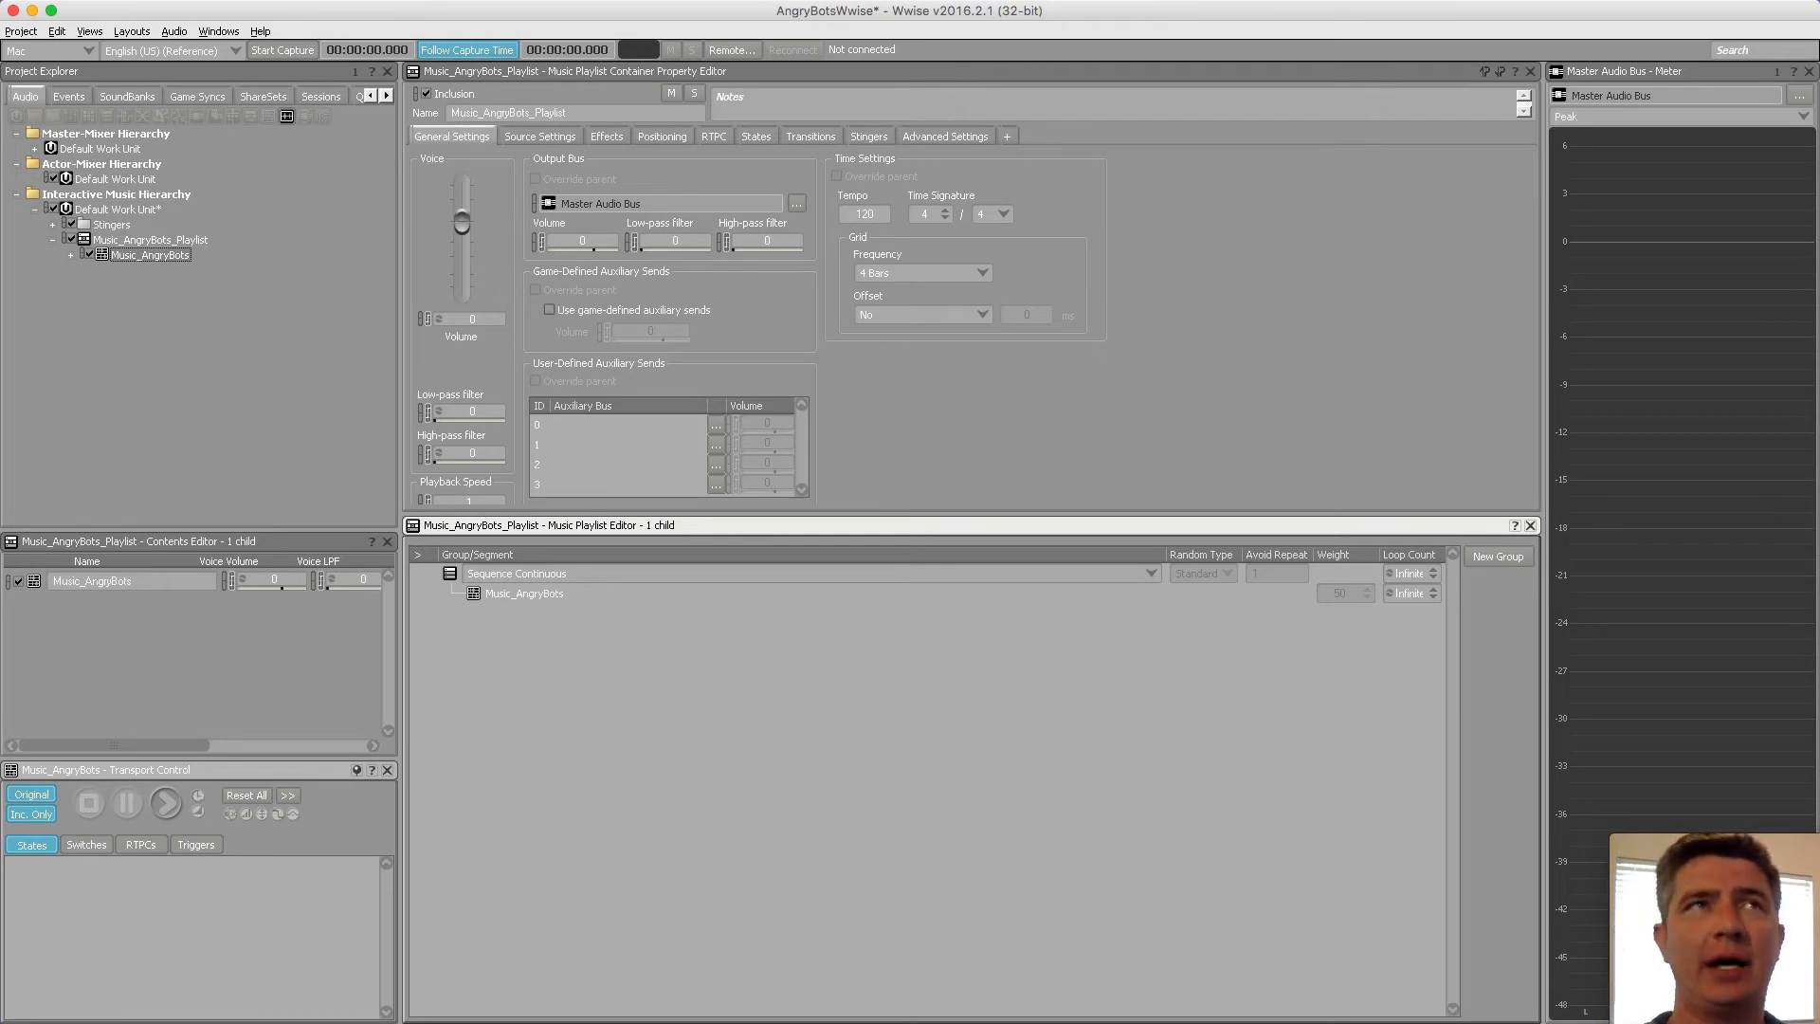
Review the tracks inside the Music_AngryBots segment and the playlist of its parent Music_AngryBots_Playlist container
click(71, 255)
click(119, 256)
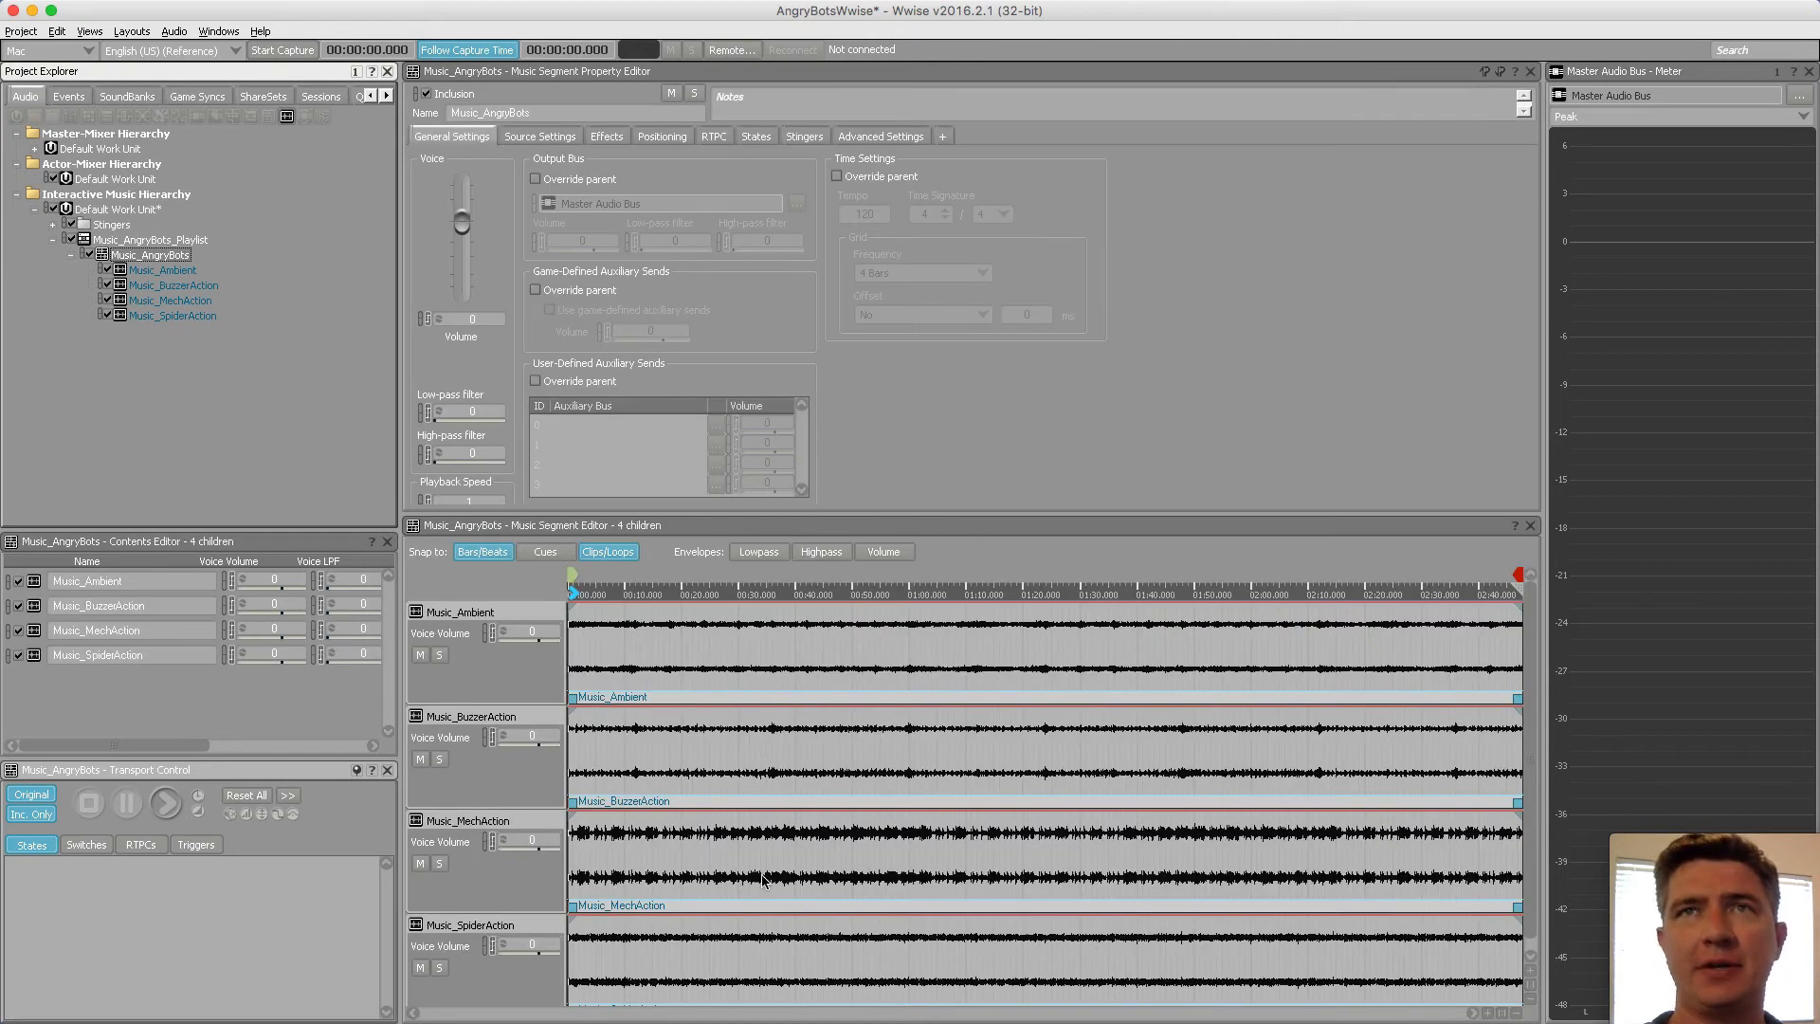
click(164, 242)
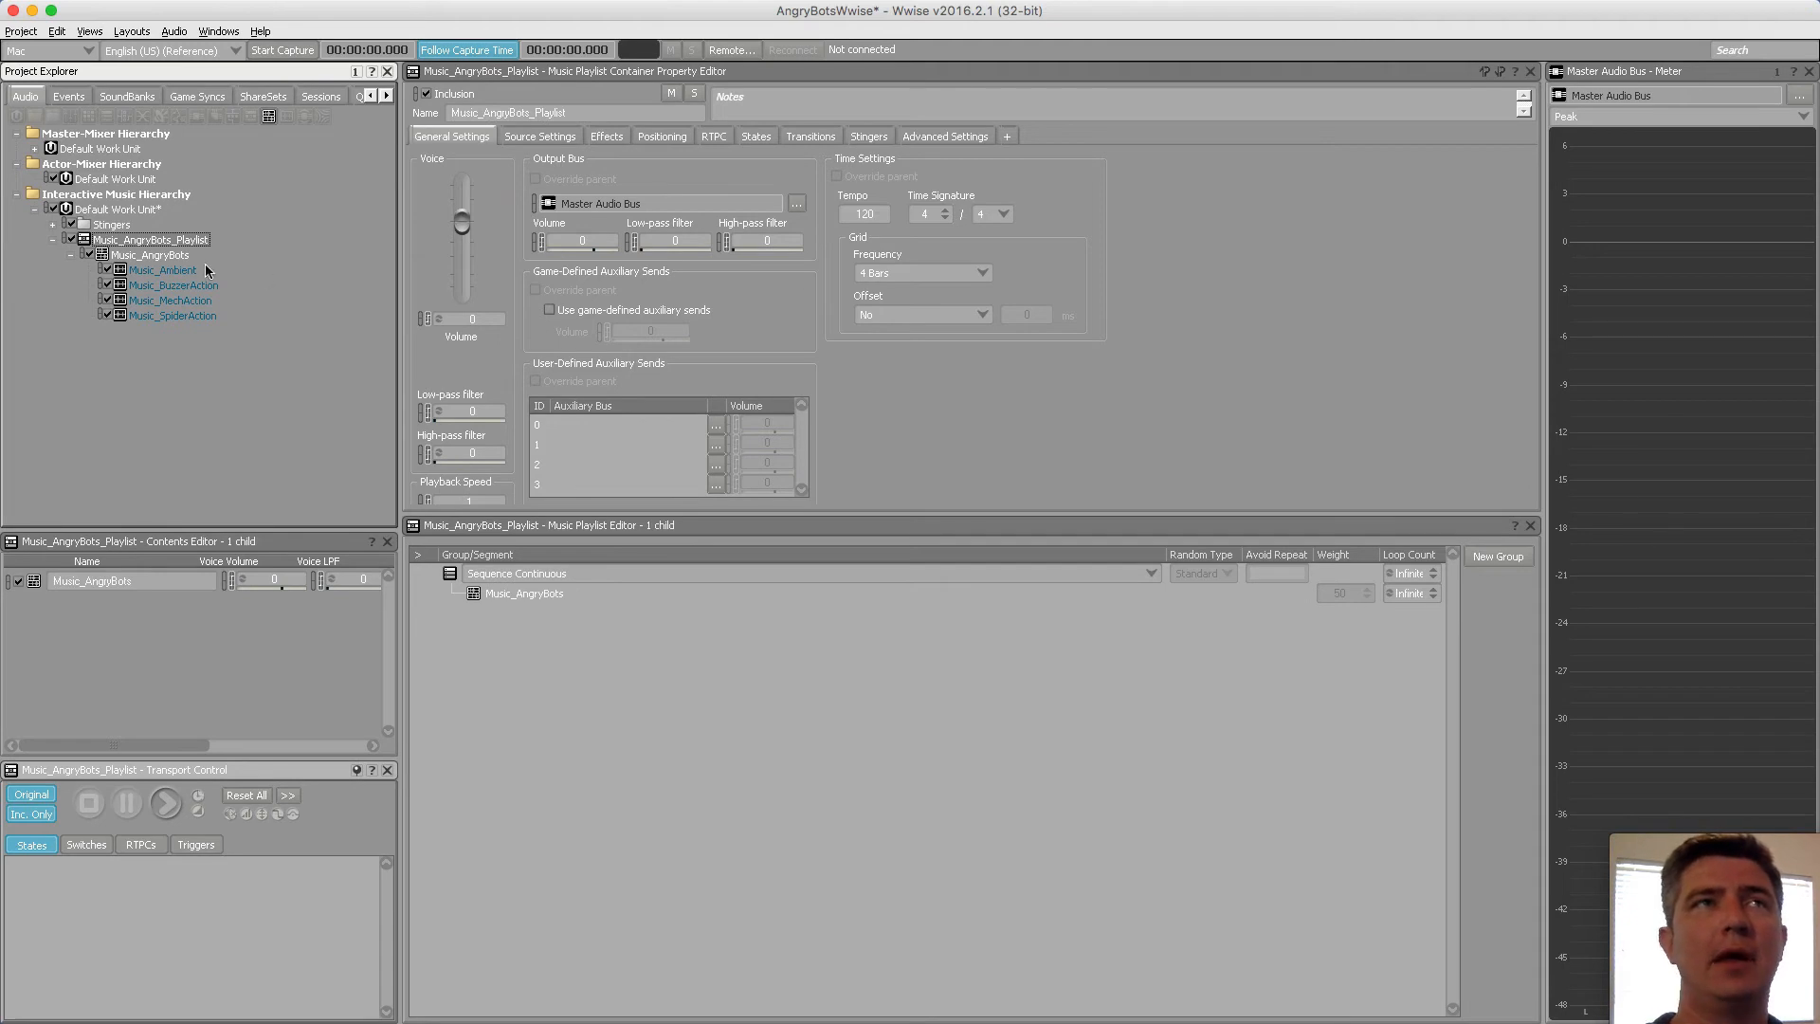
click(72, 255)
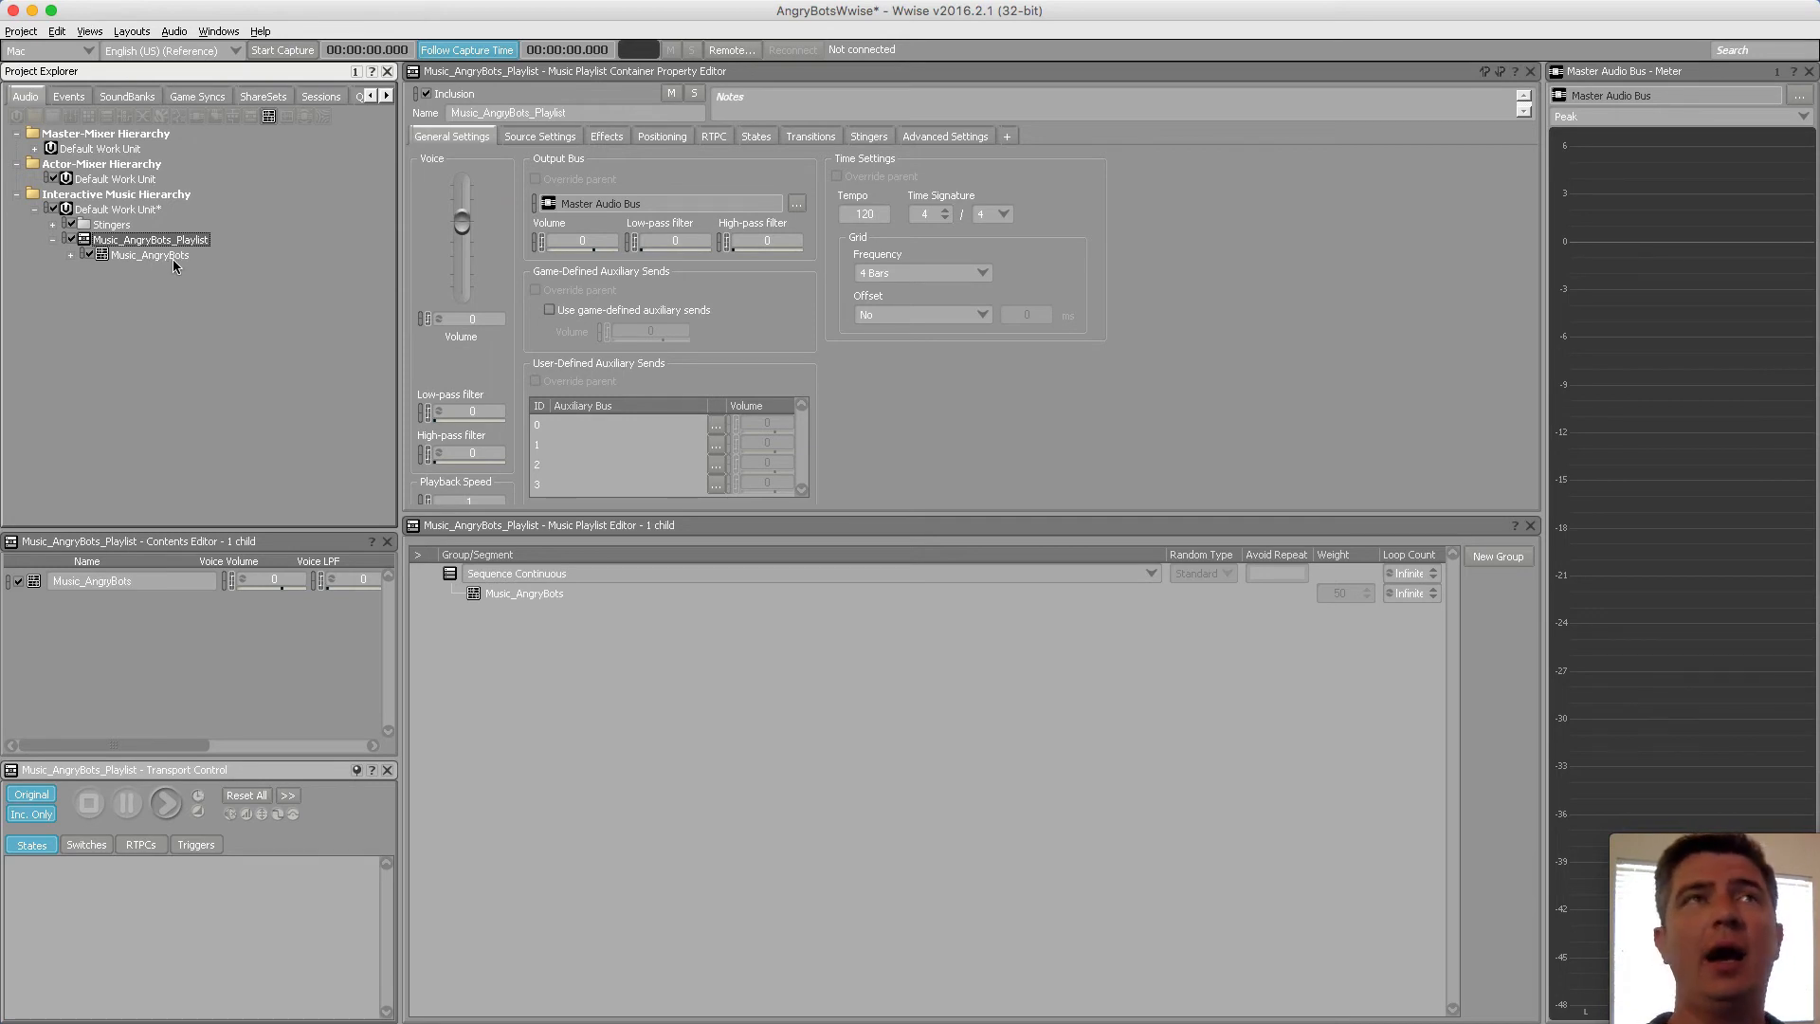
Examine the music system events in the Music folder of the Events Default Work Unit, including the BuzzerIn and BuzzerOut events
click(69, 97)
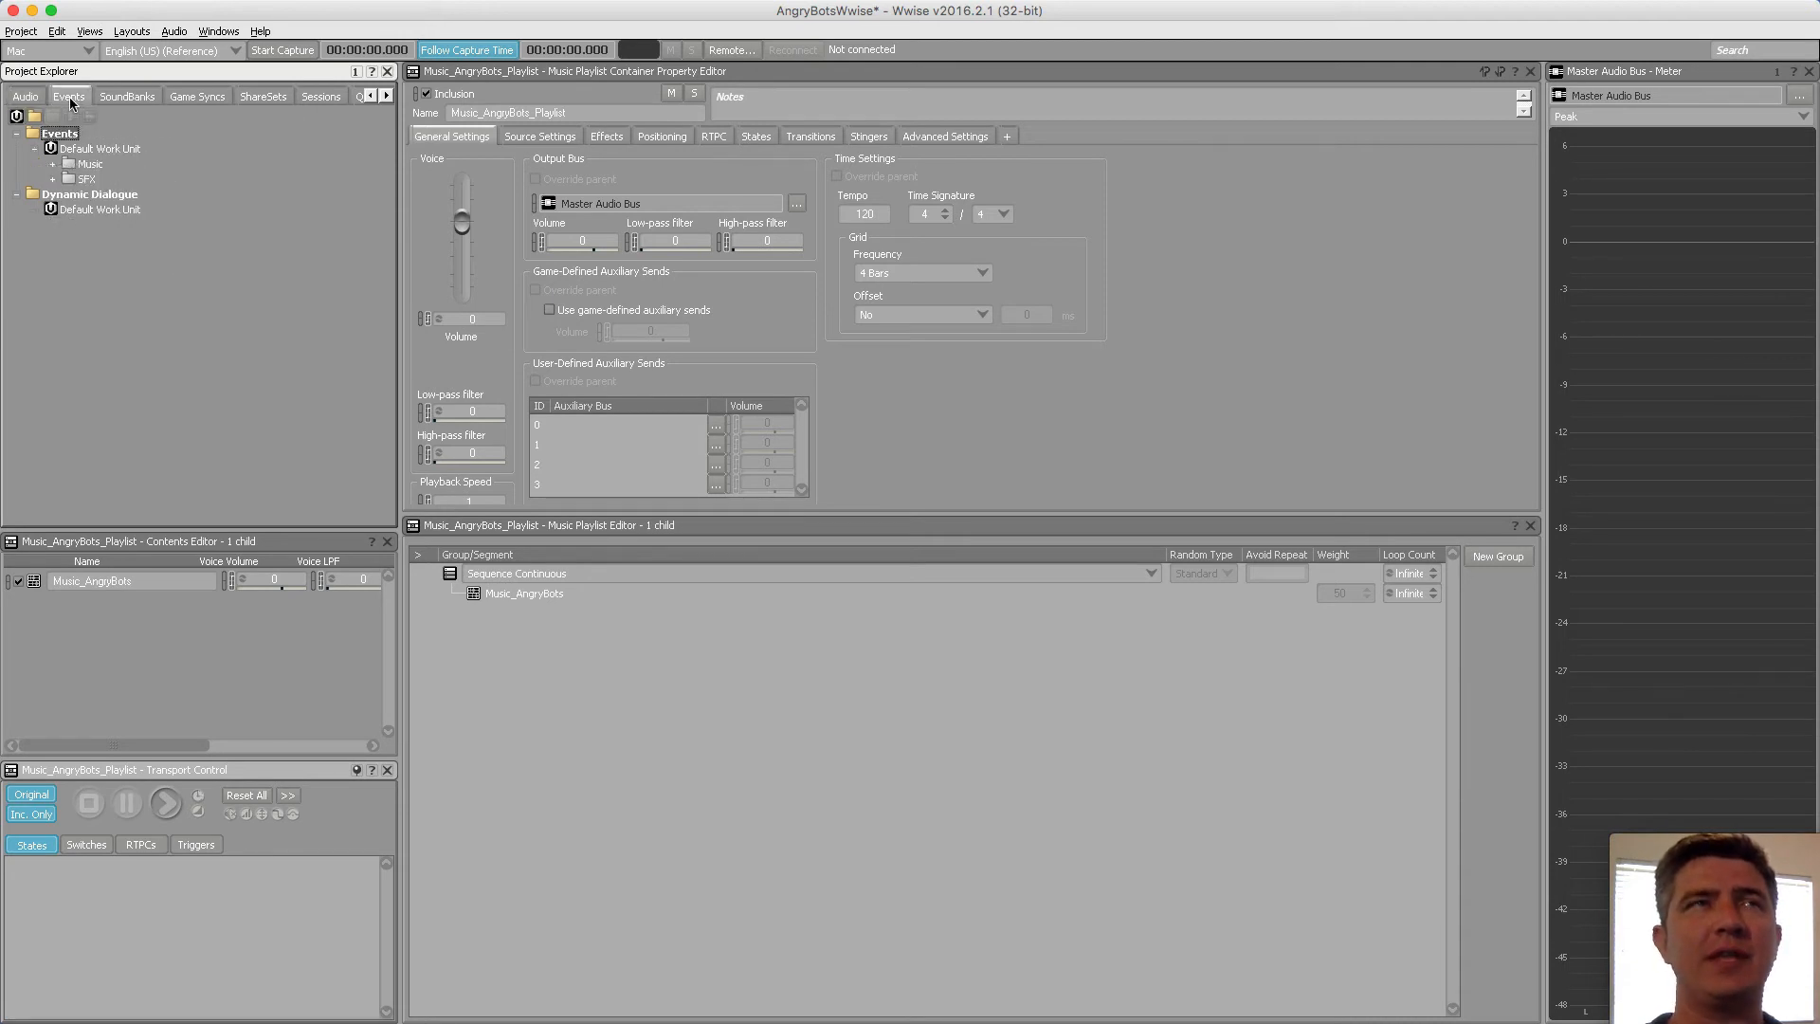
click(91, 166)
click(34, 150)
click(34, 150)
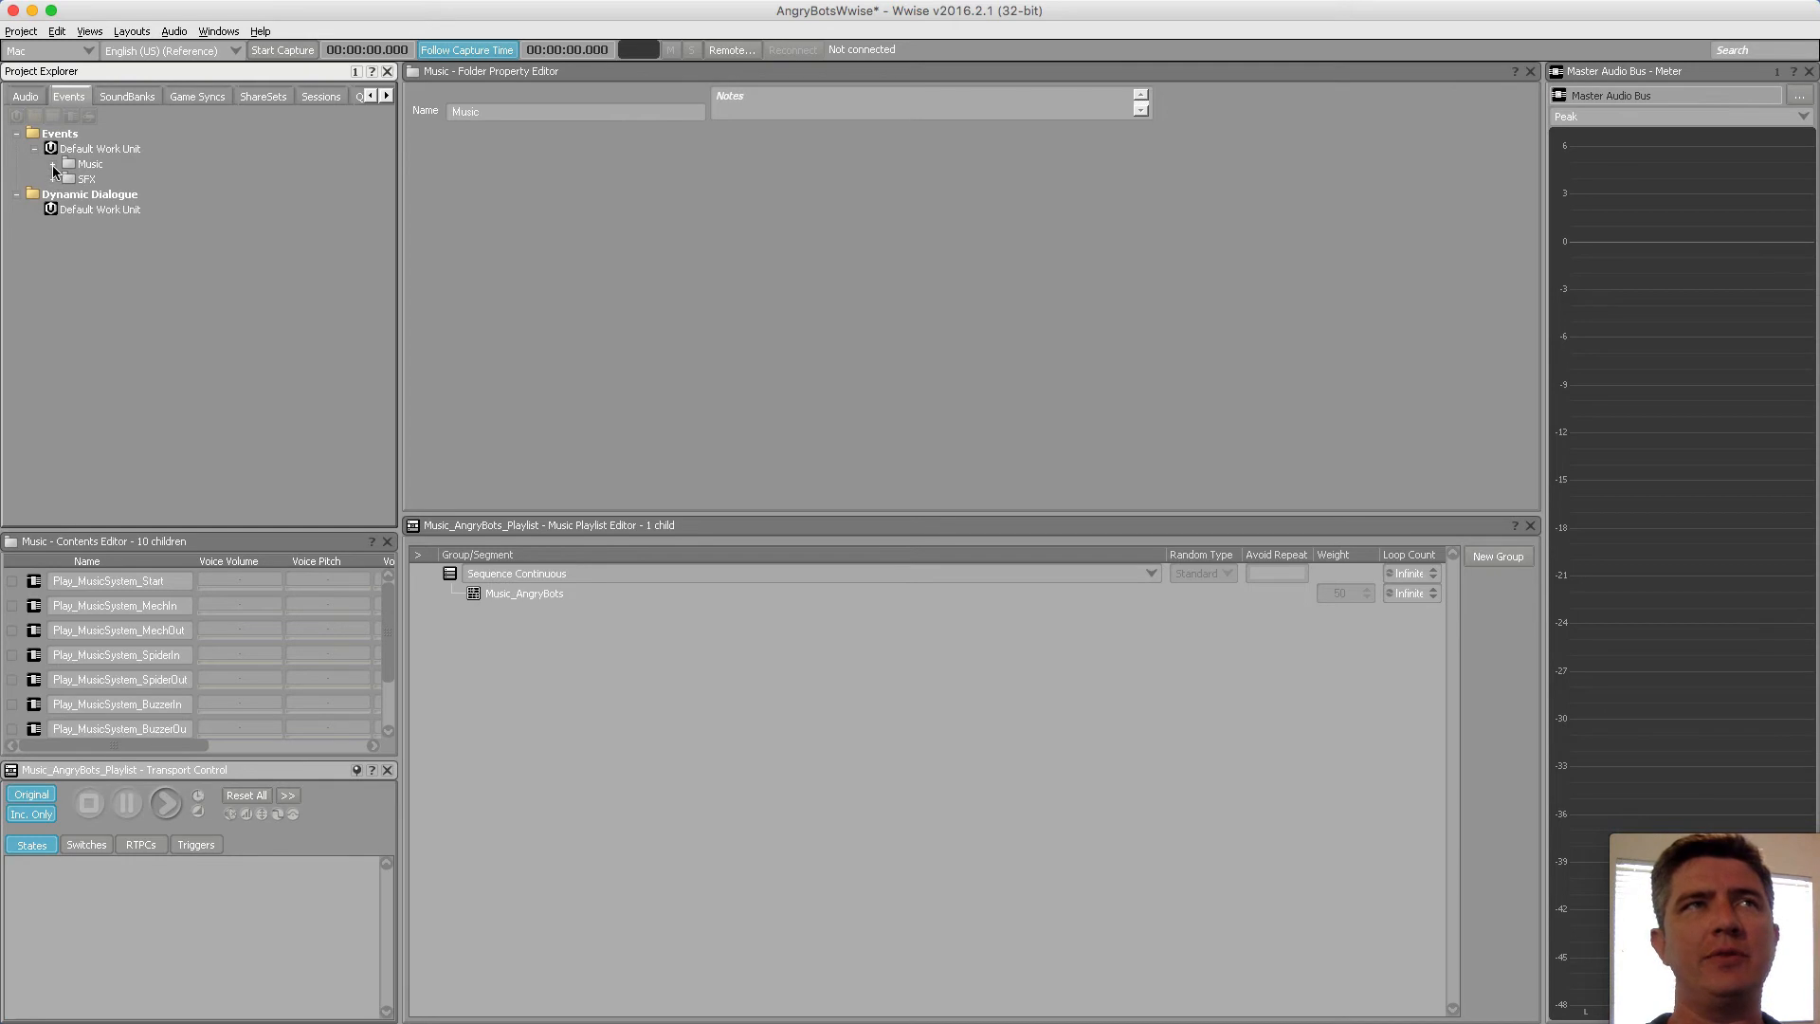
click(53, 165)
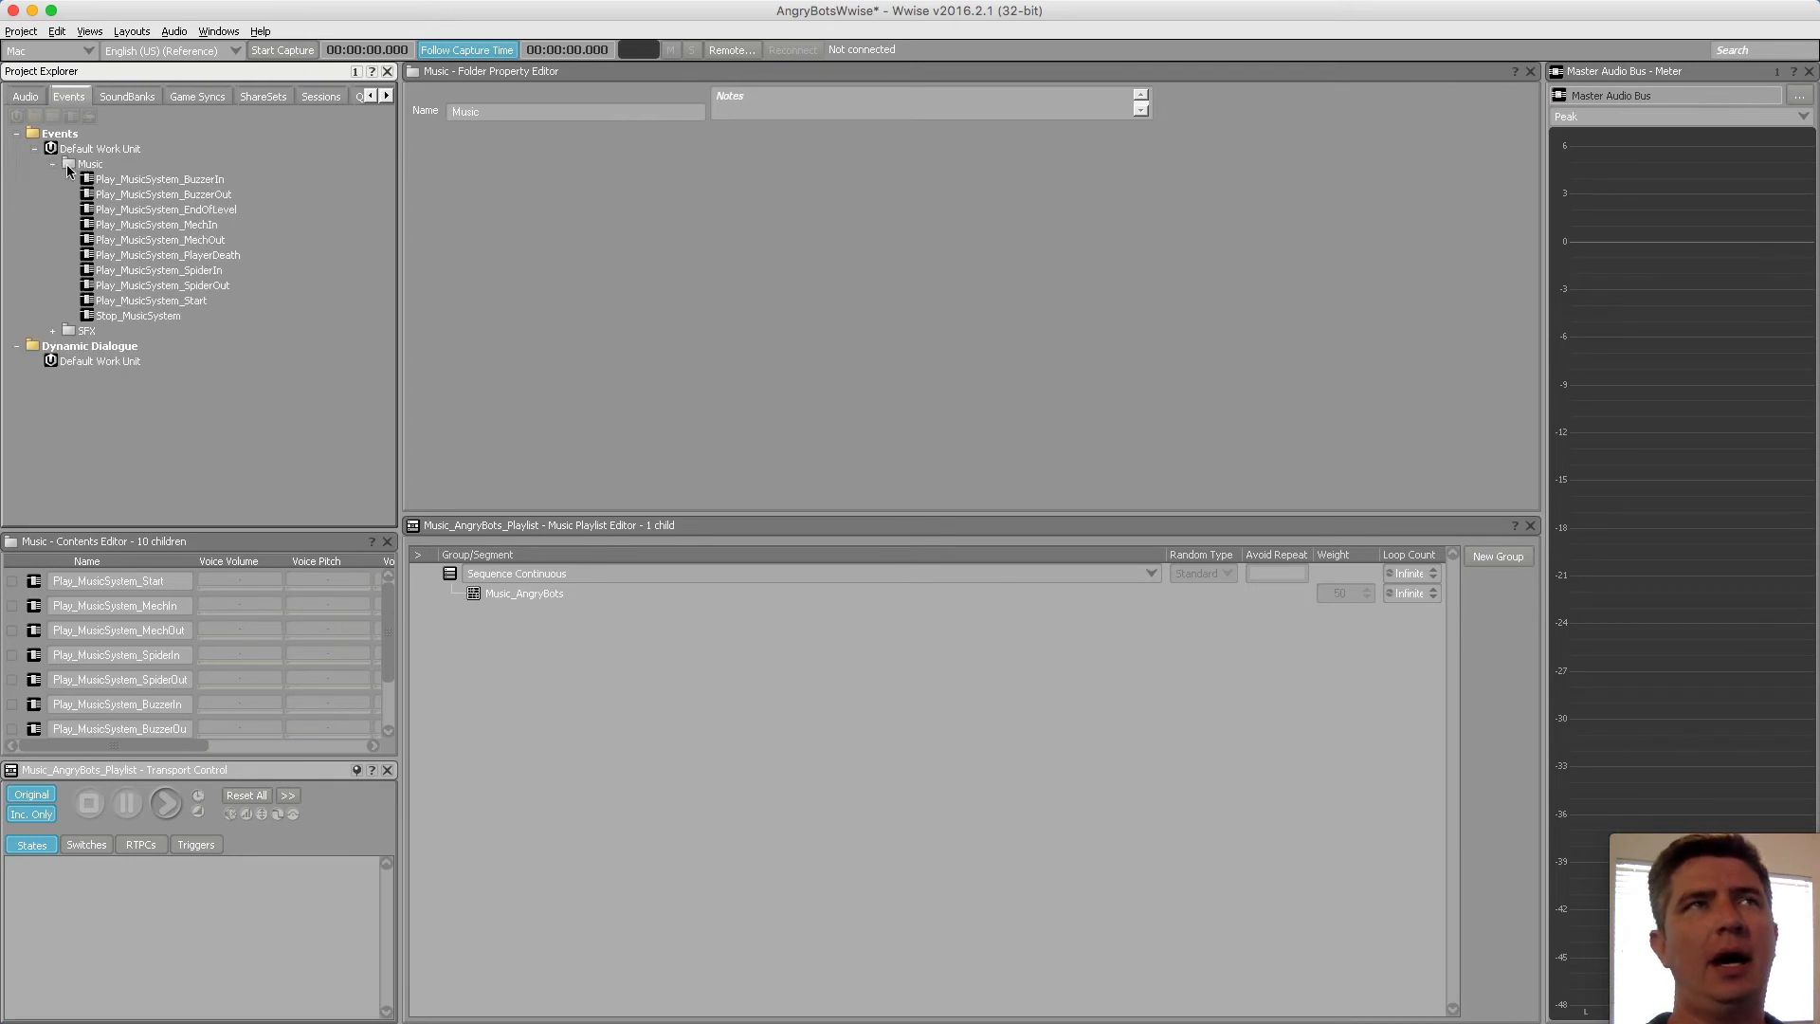
click(199, 179)
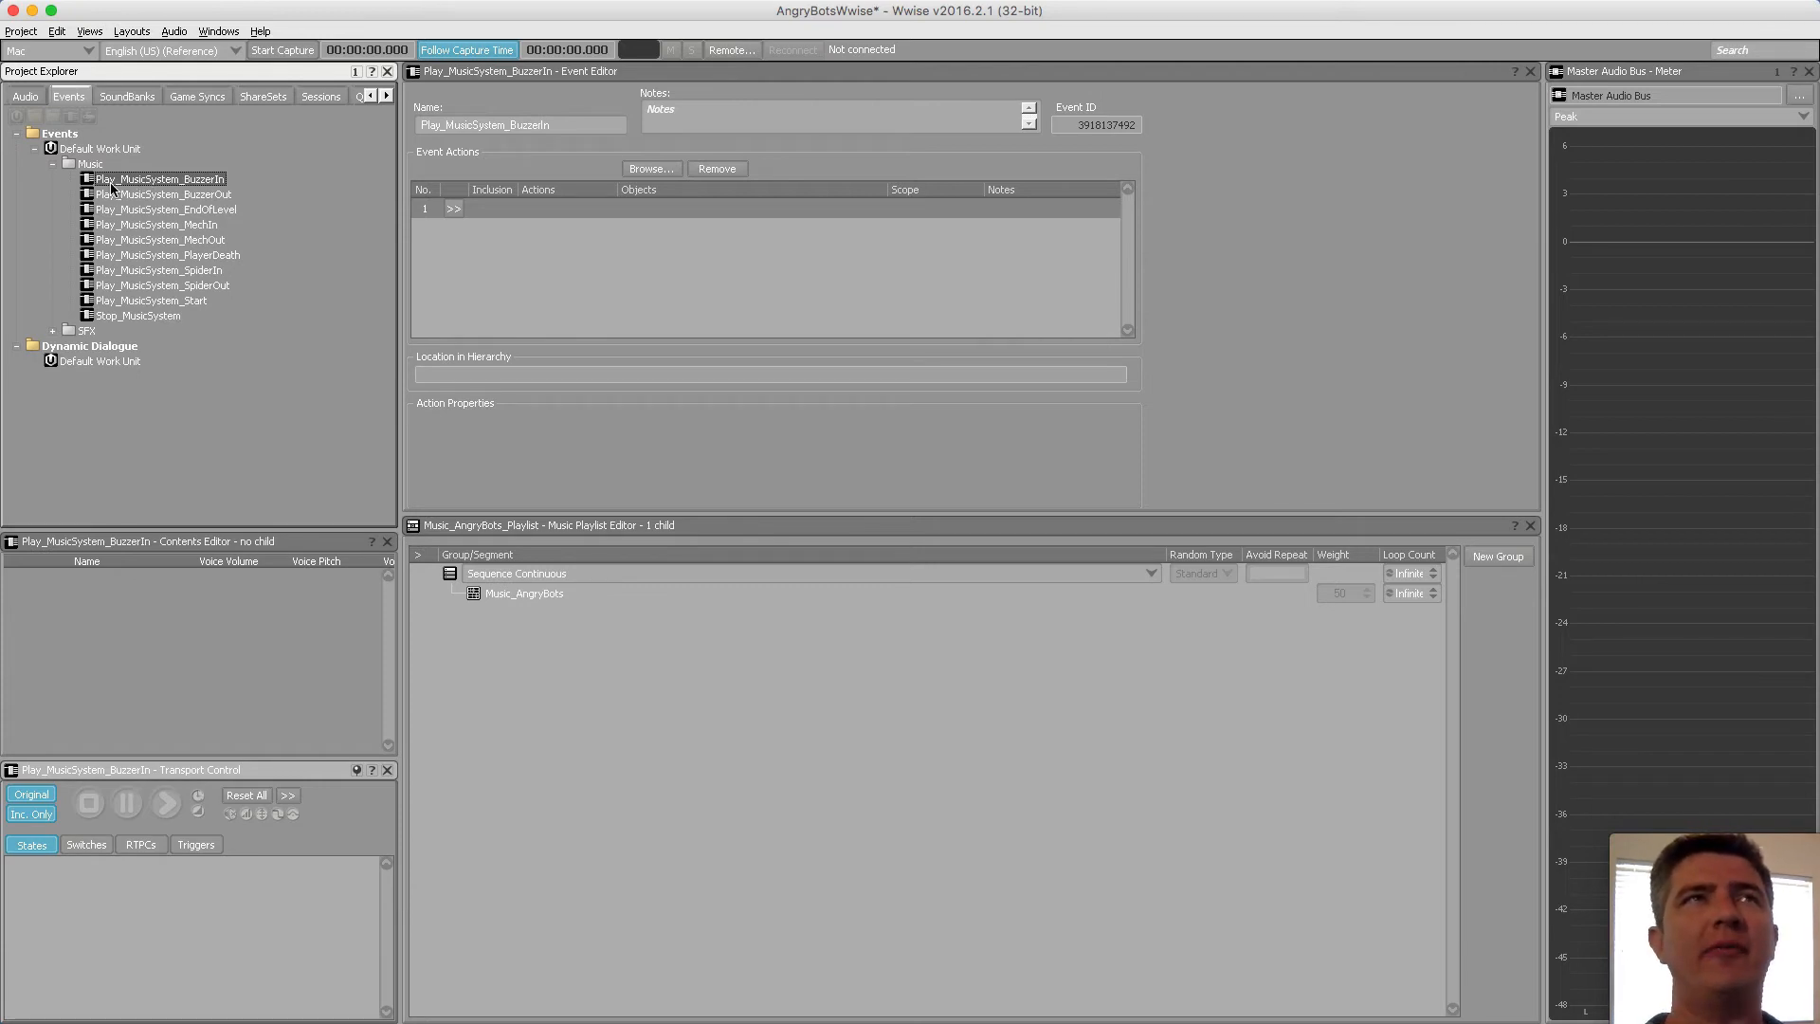
click(203, 192)
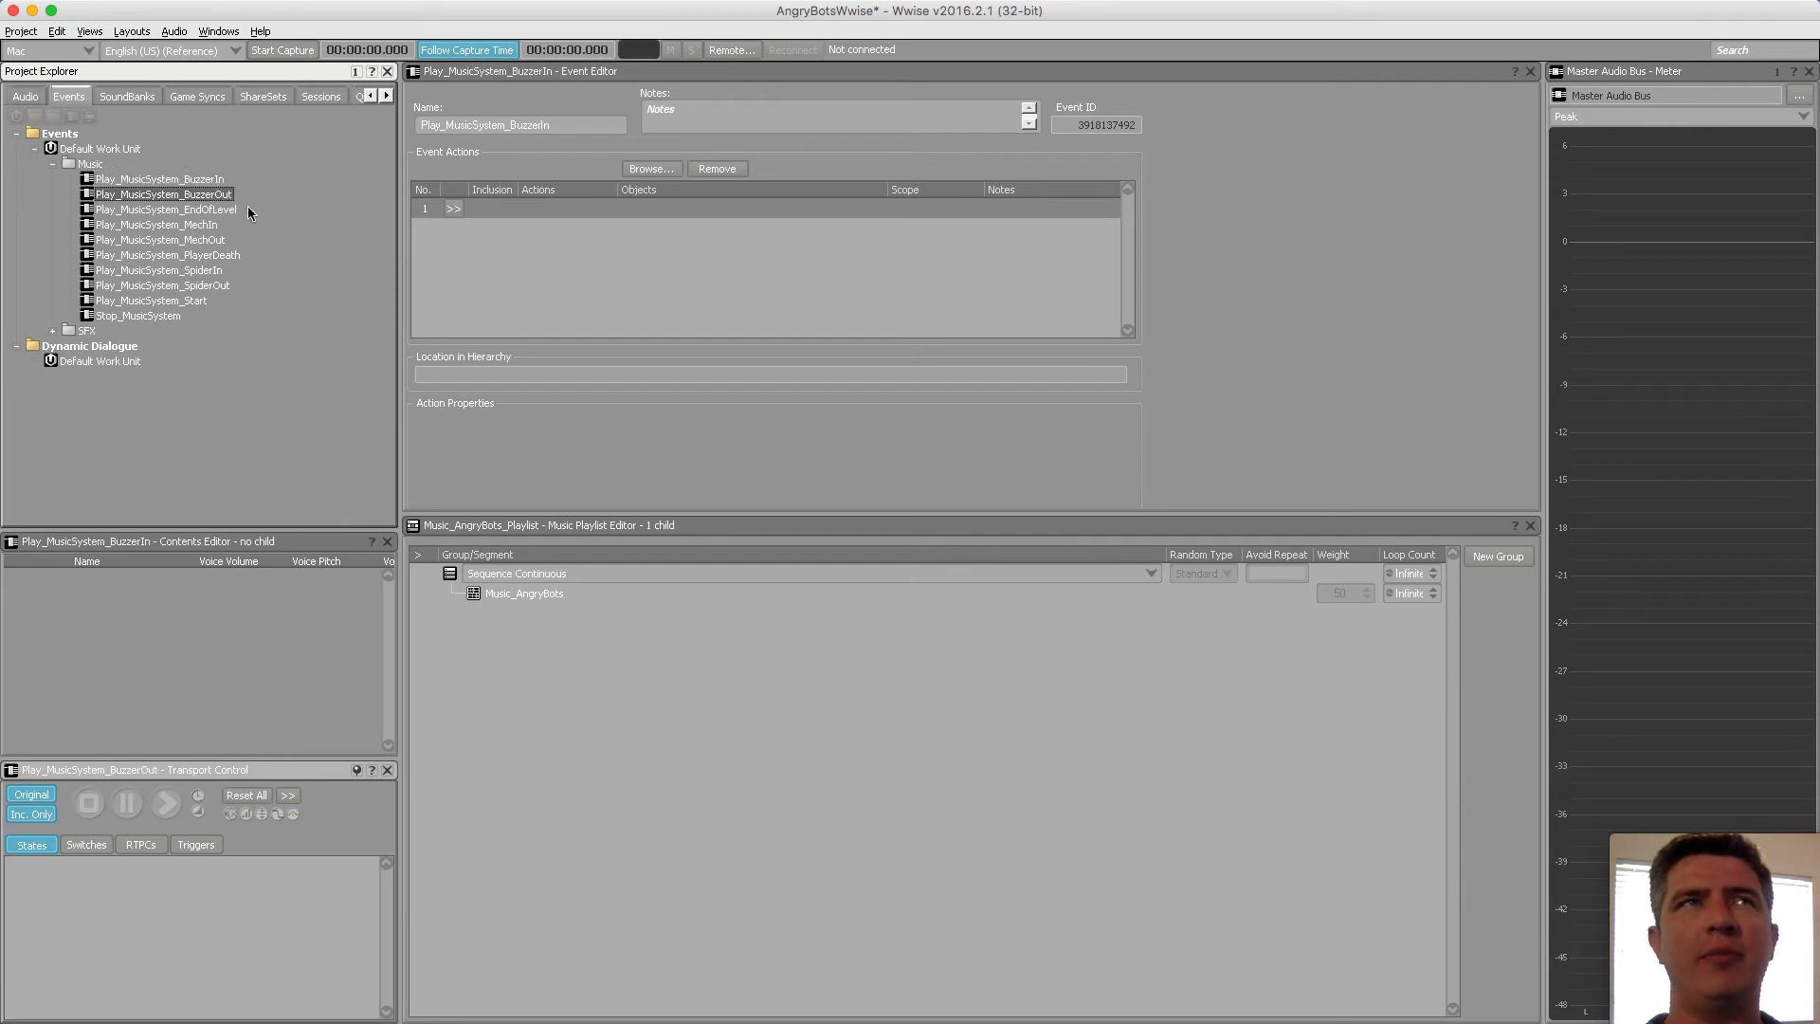
click(206, 179)
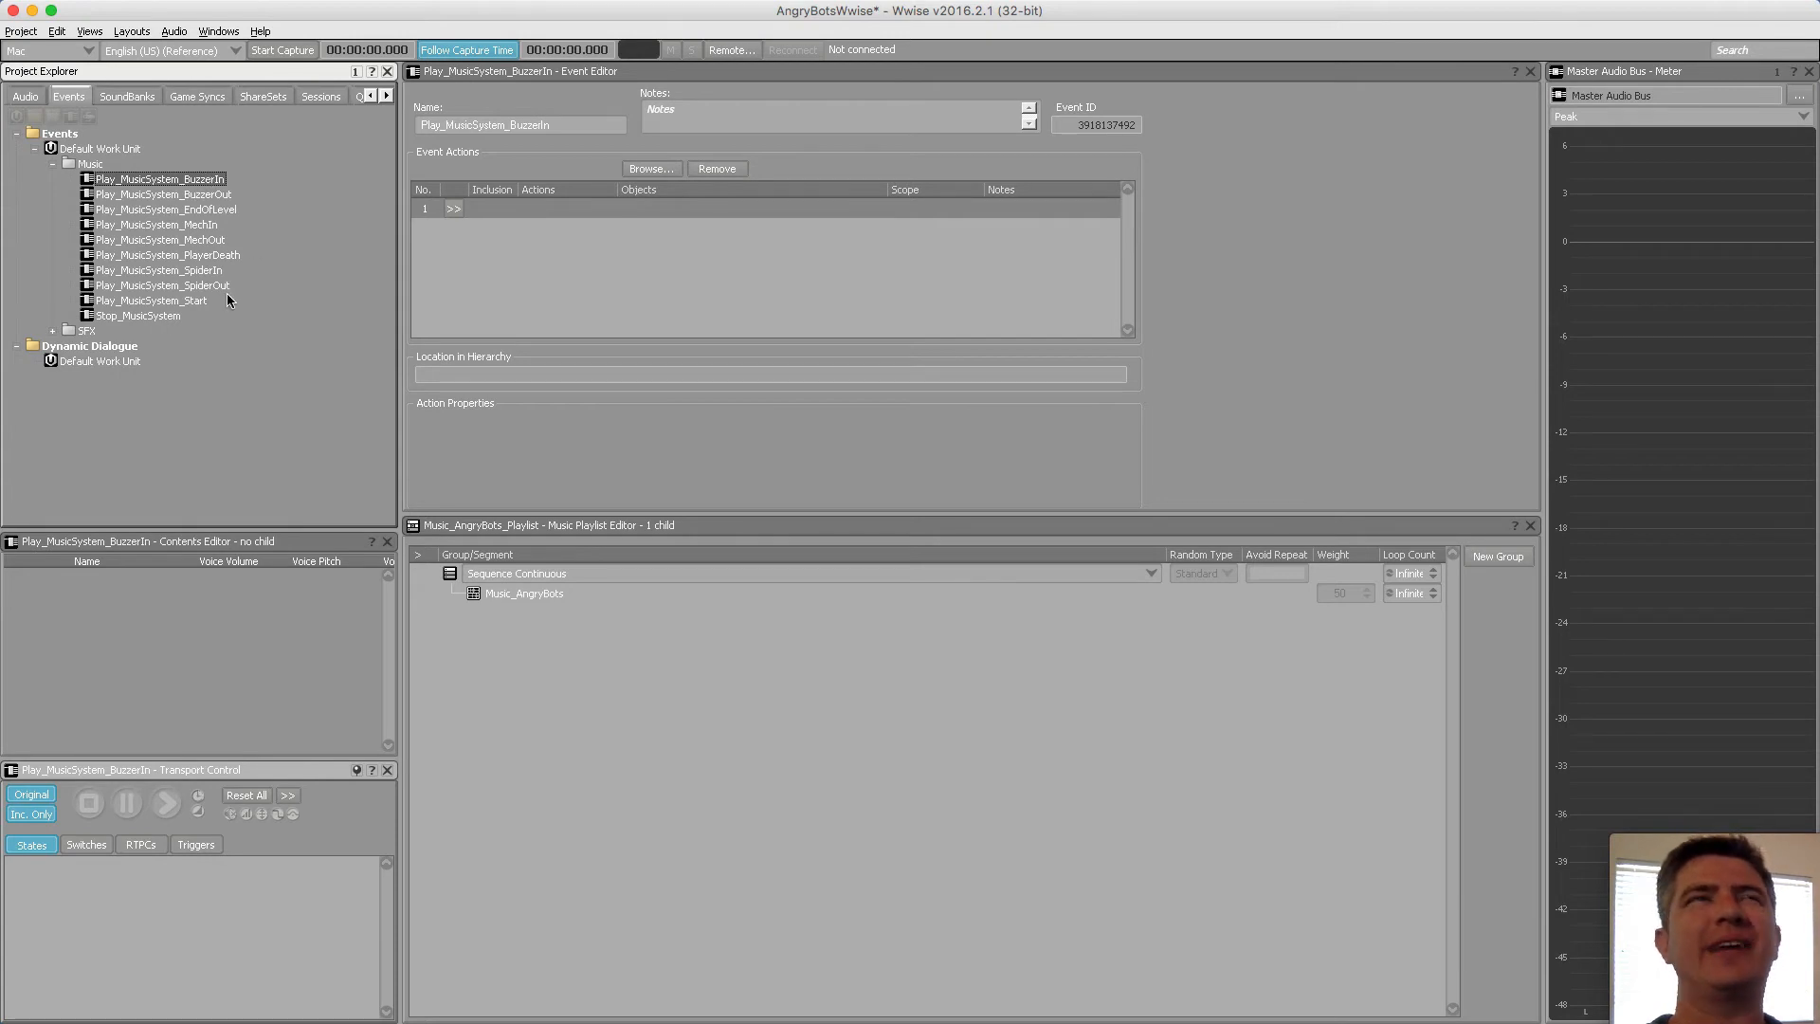
Add a Play action to the Play_MusicSystem_Start event
click(195, 299)
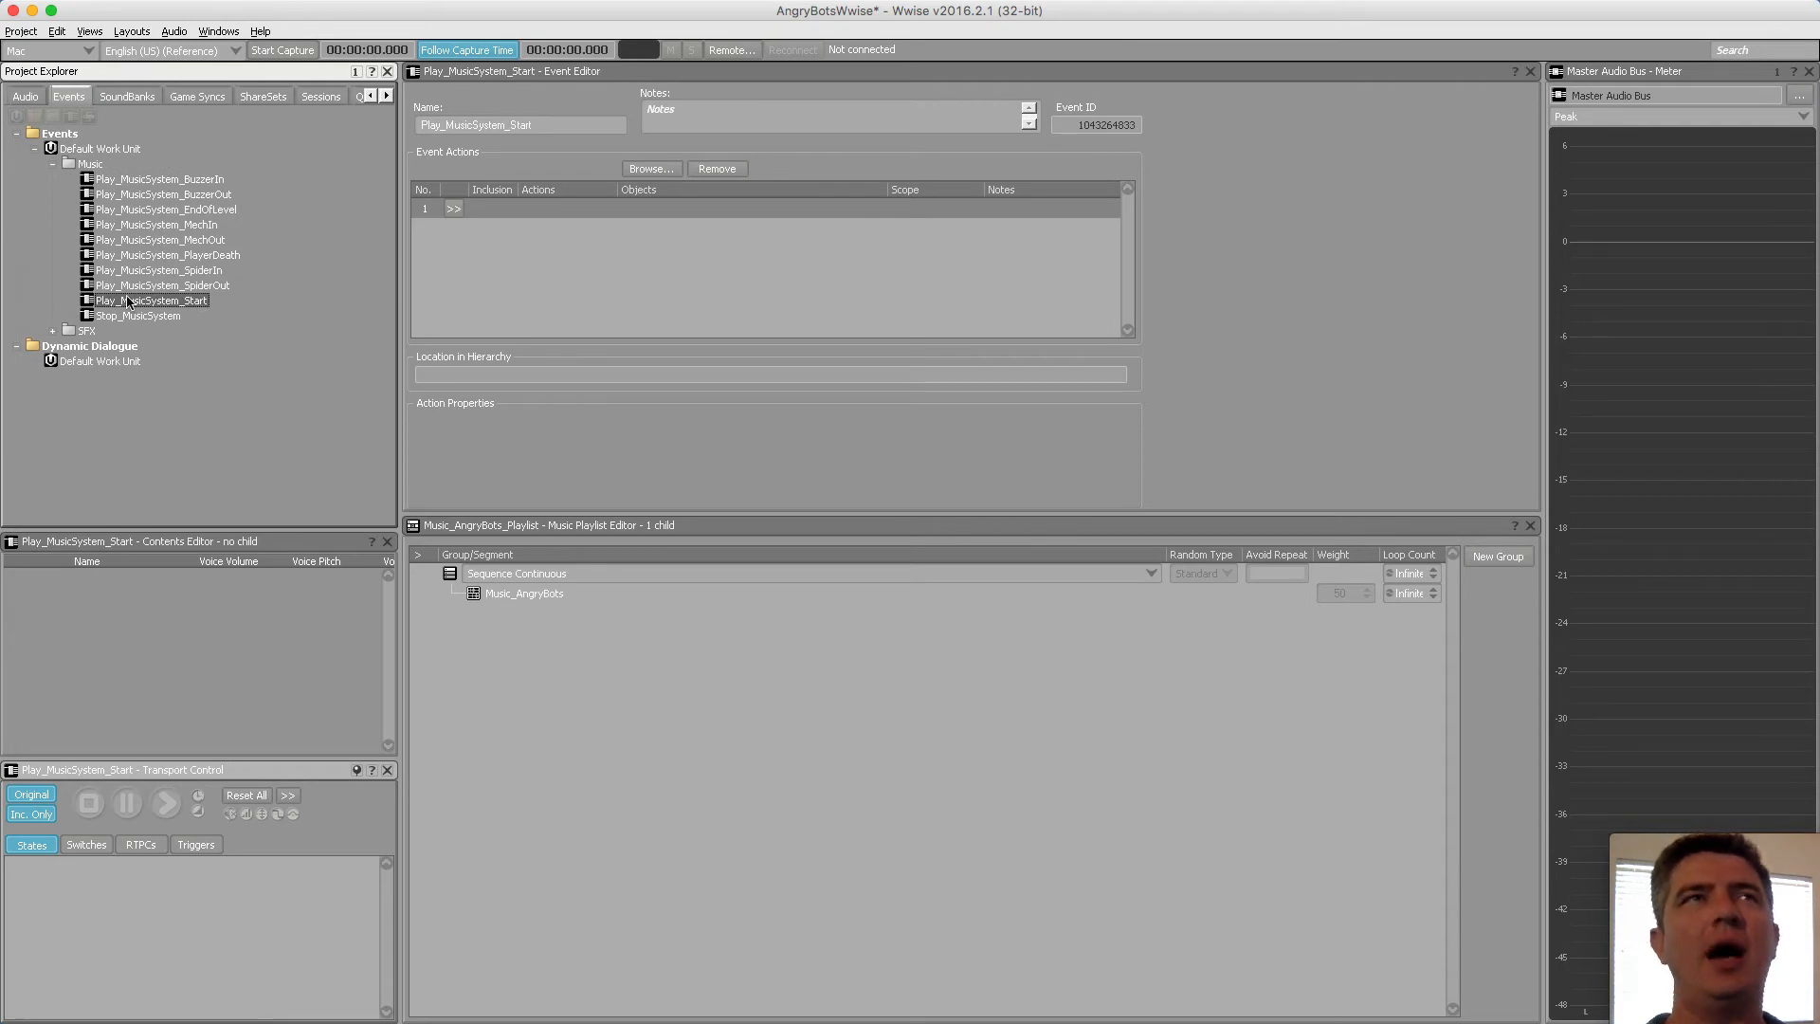
click(198, 303)
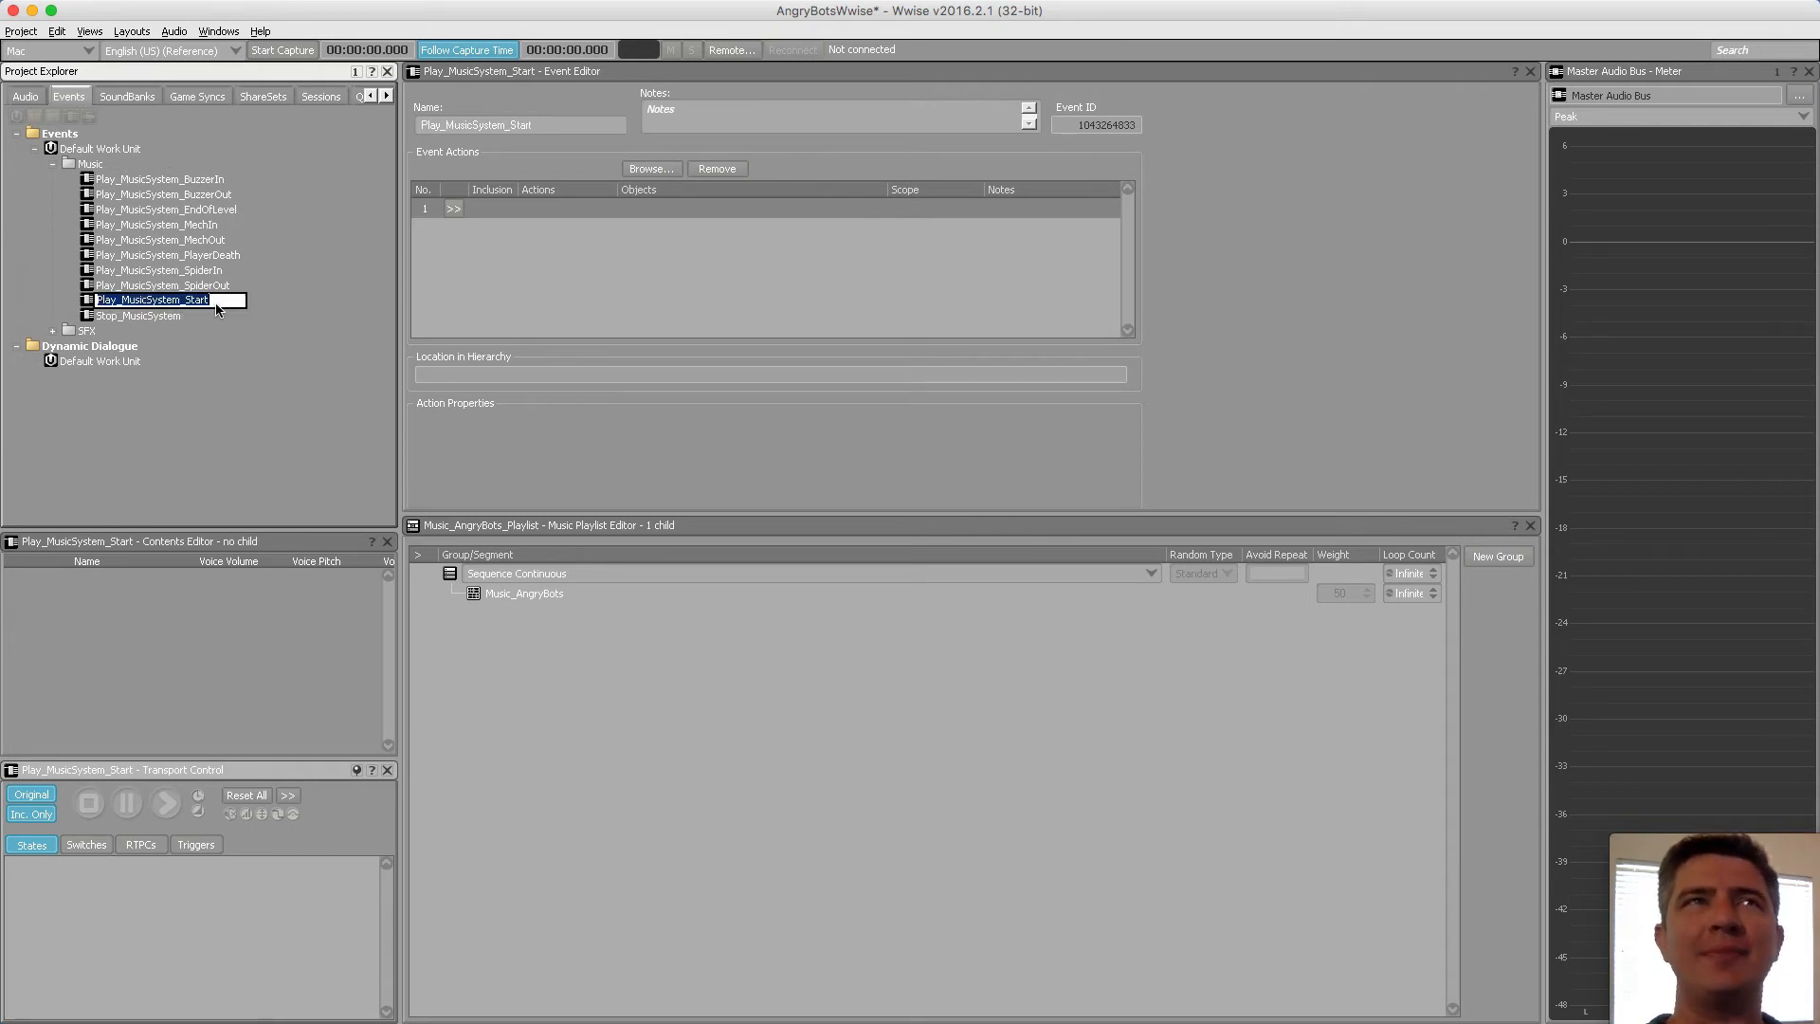
click(213, 312)
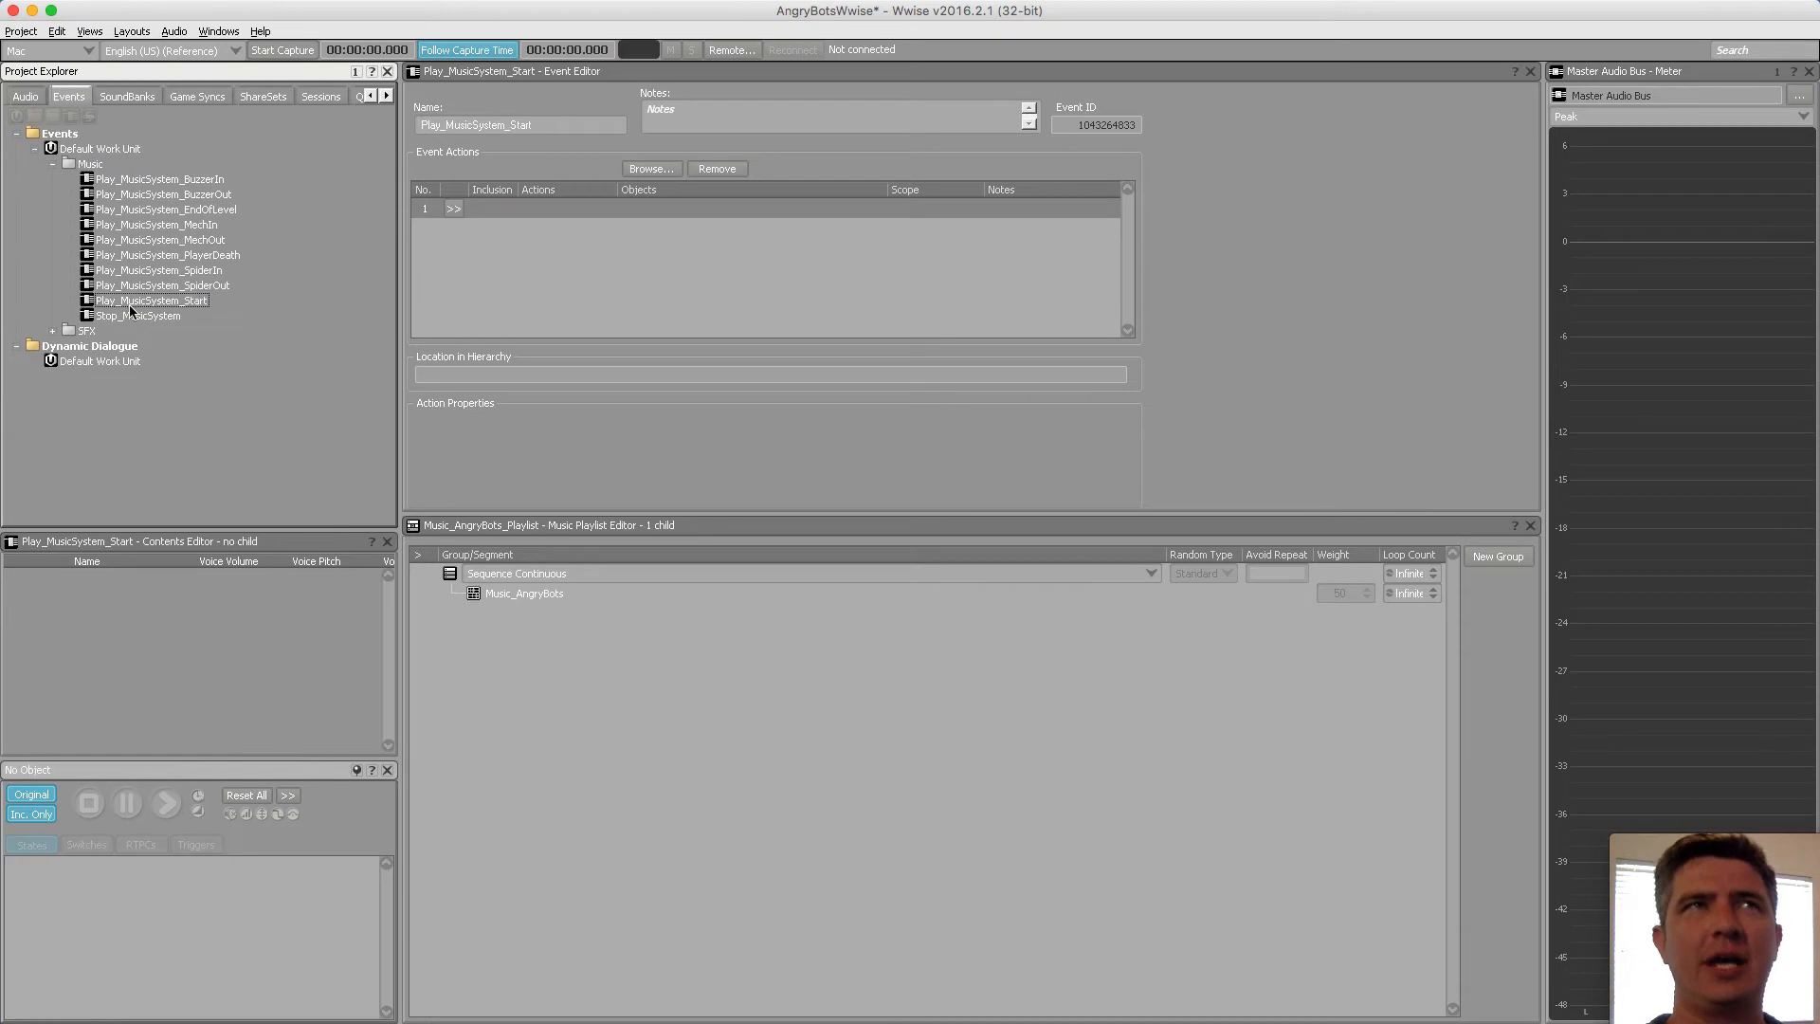
click(191, 306)
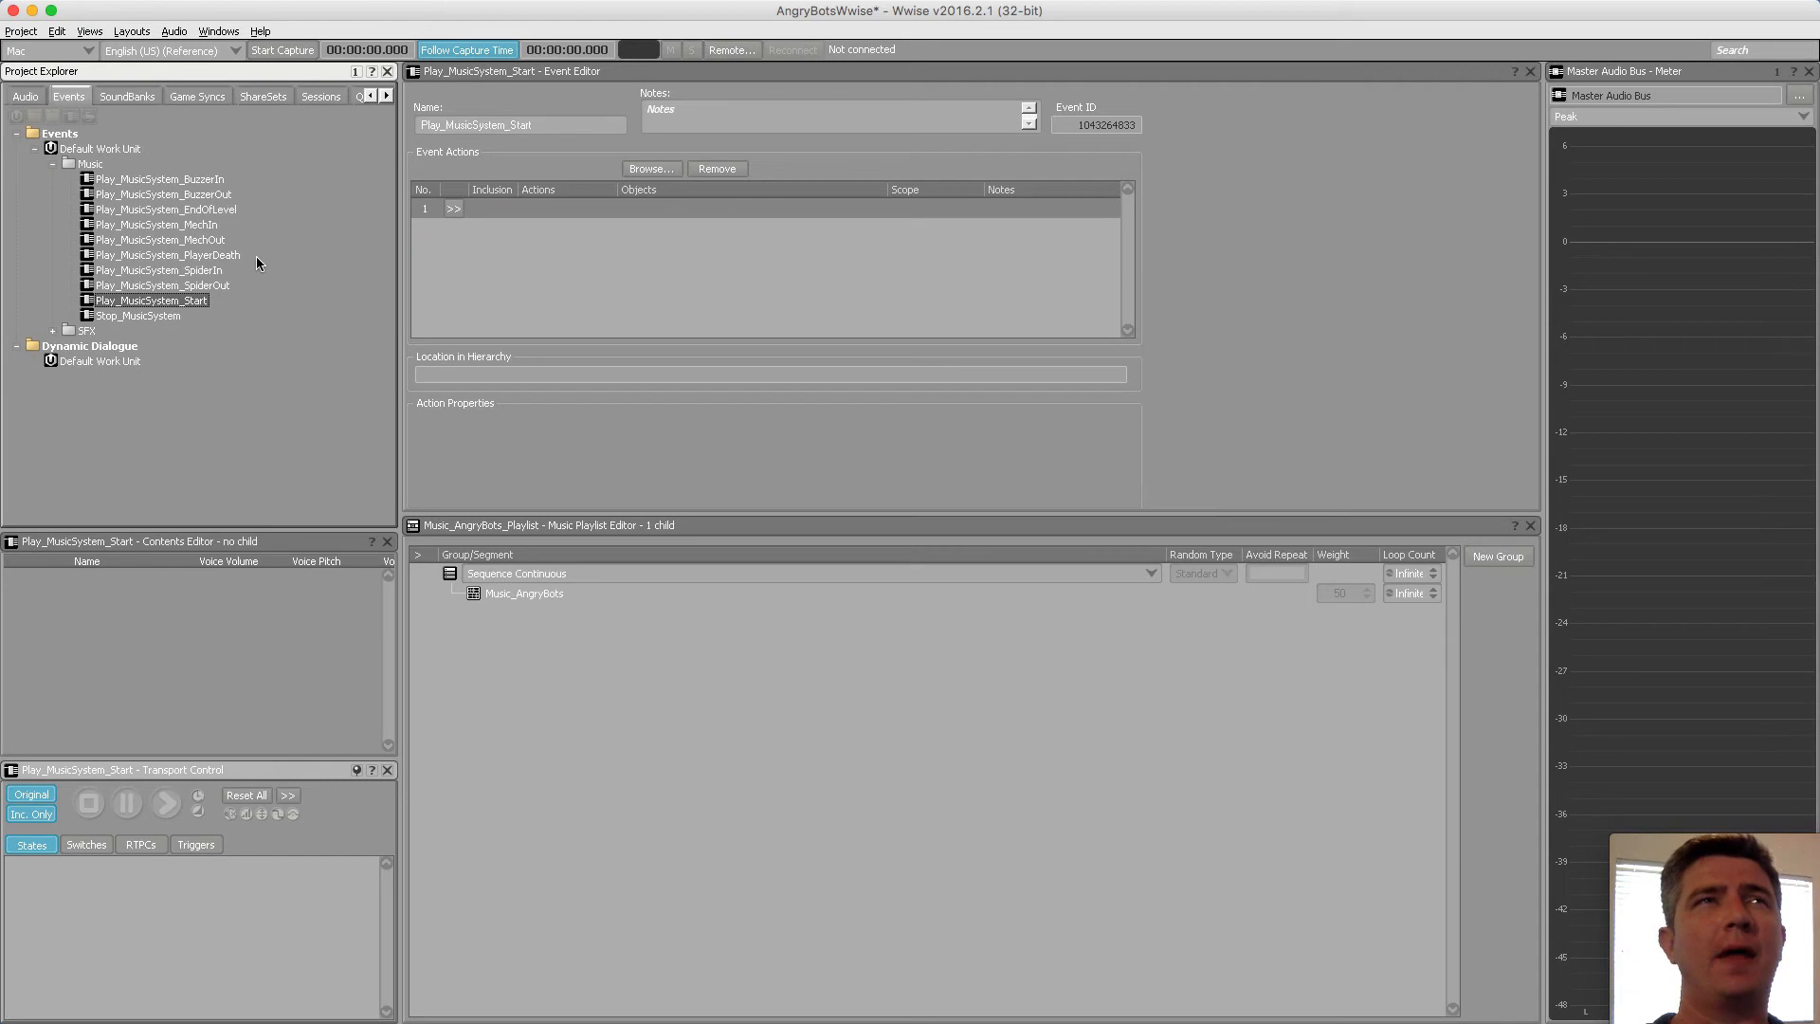
click(190, 300)
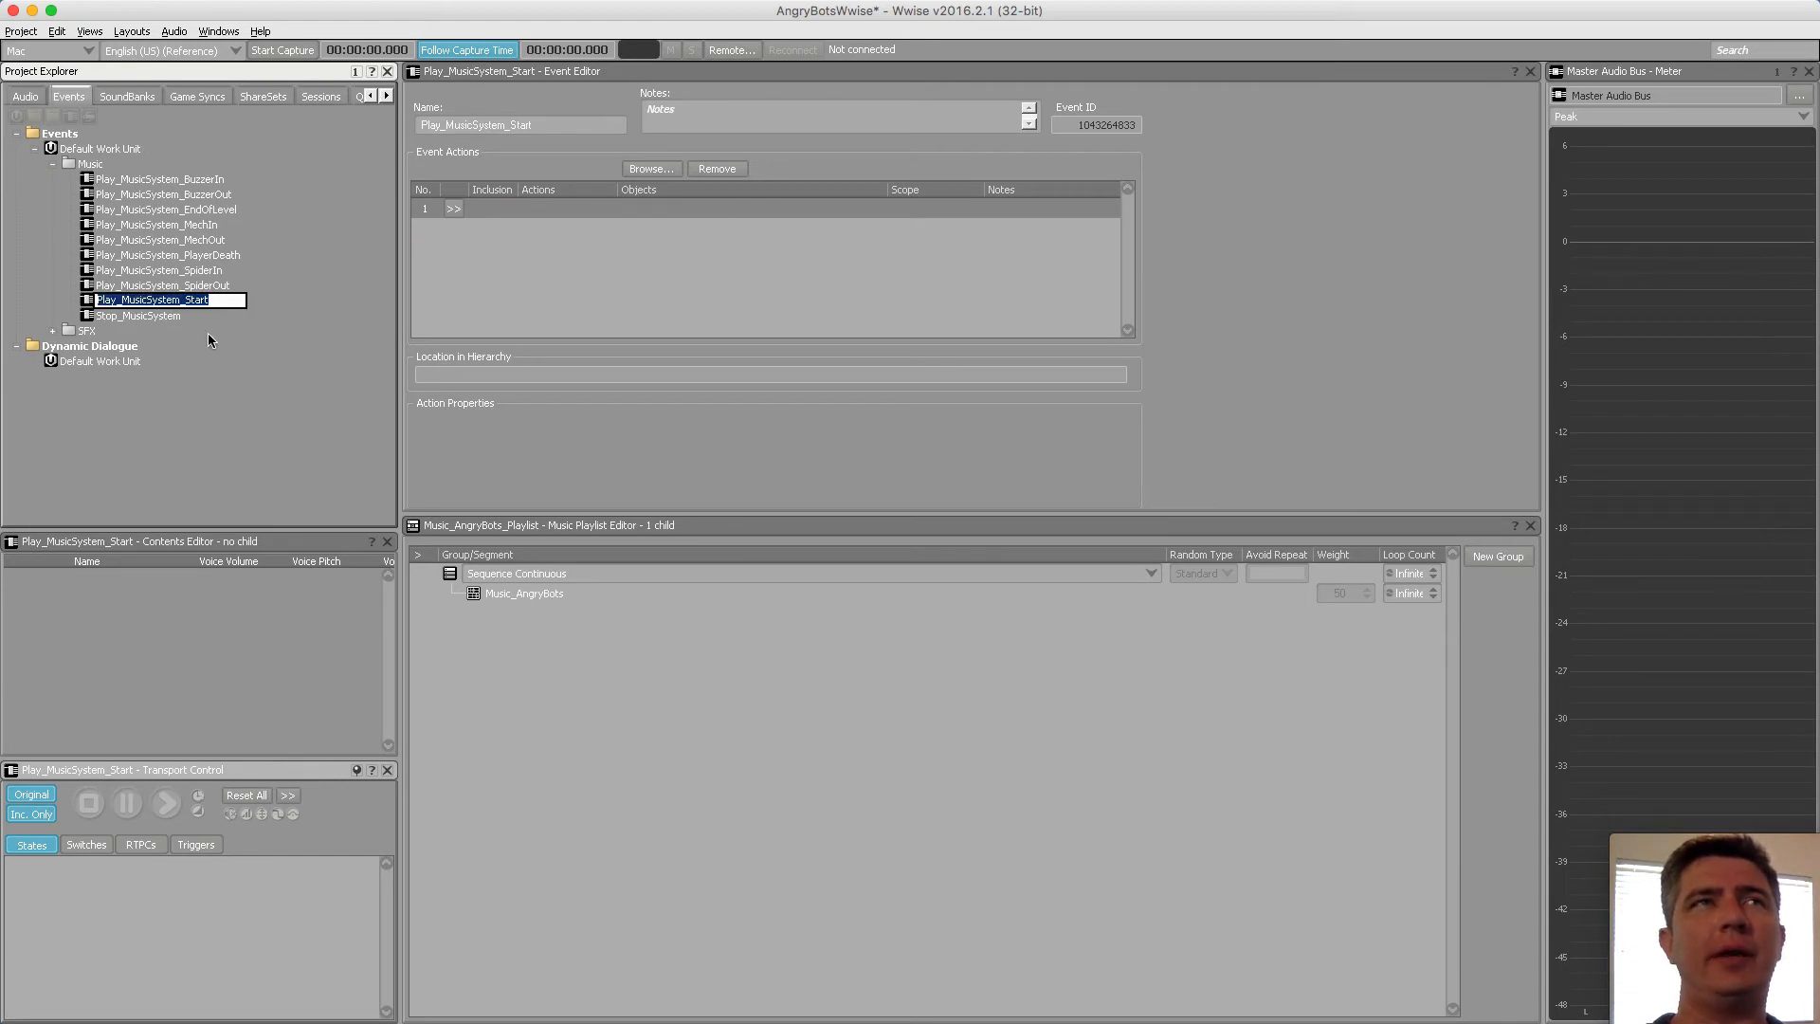
key(Return)
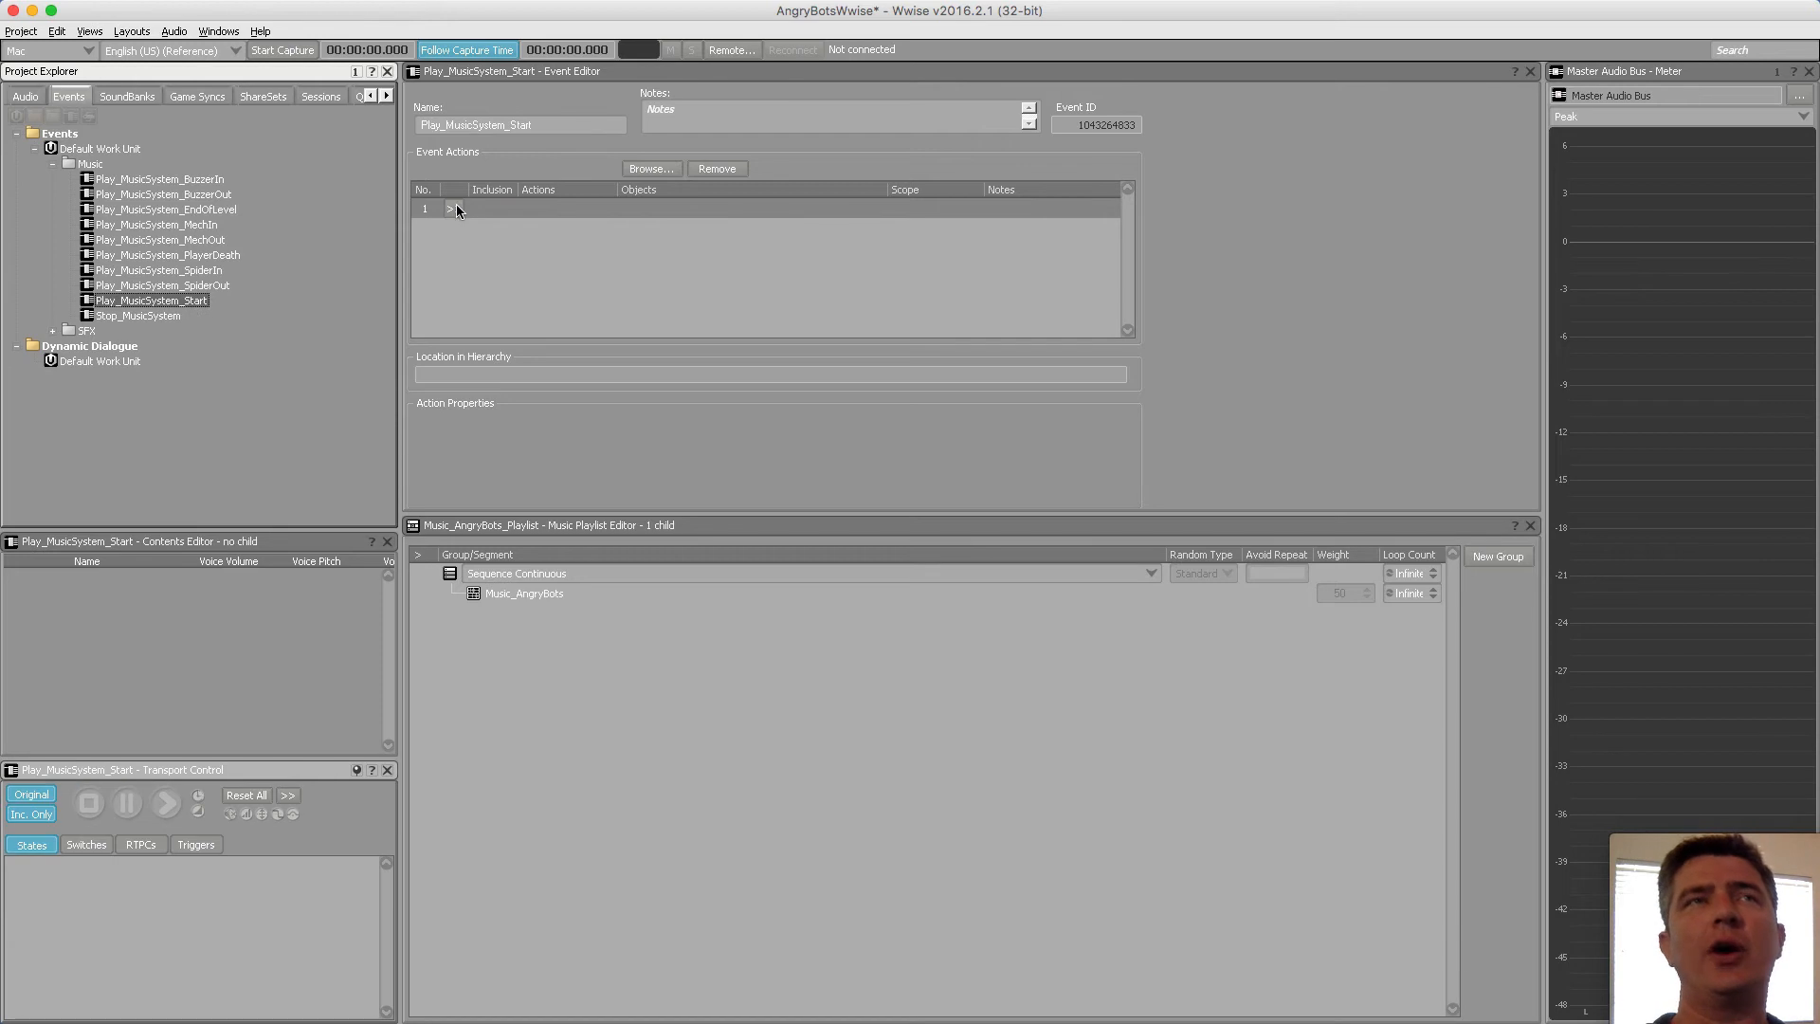
click(454, 207)
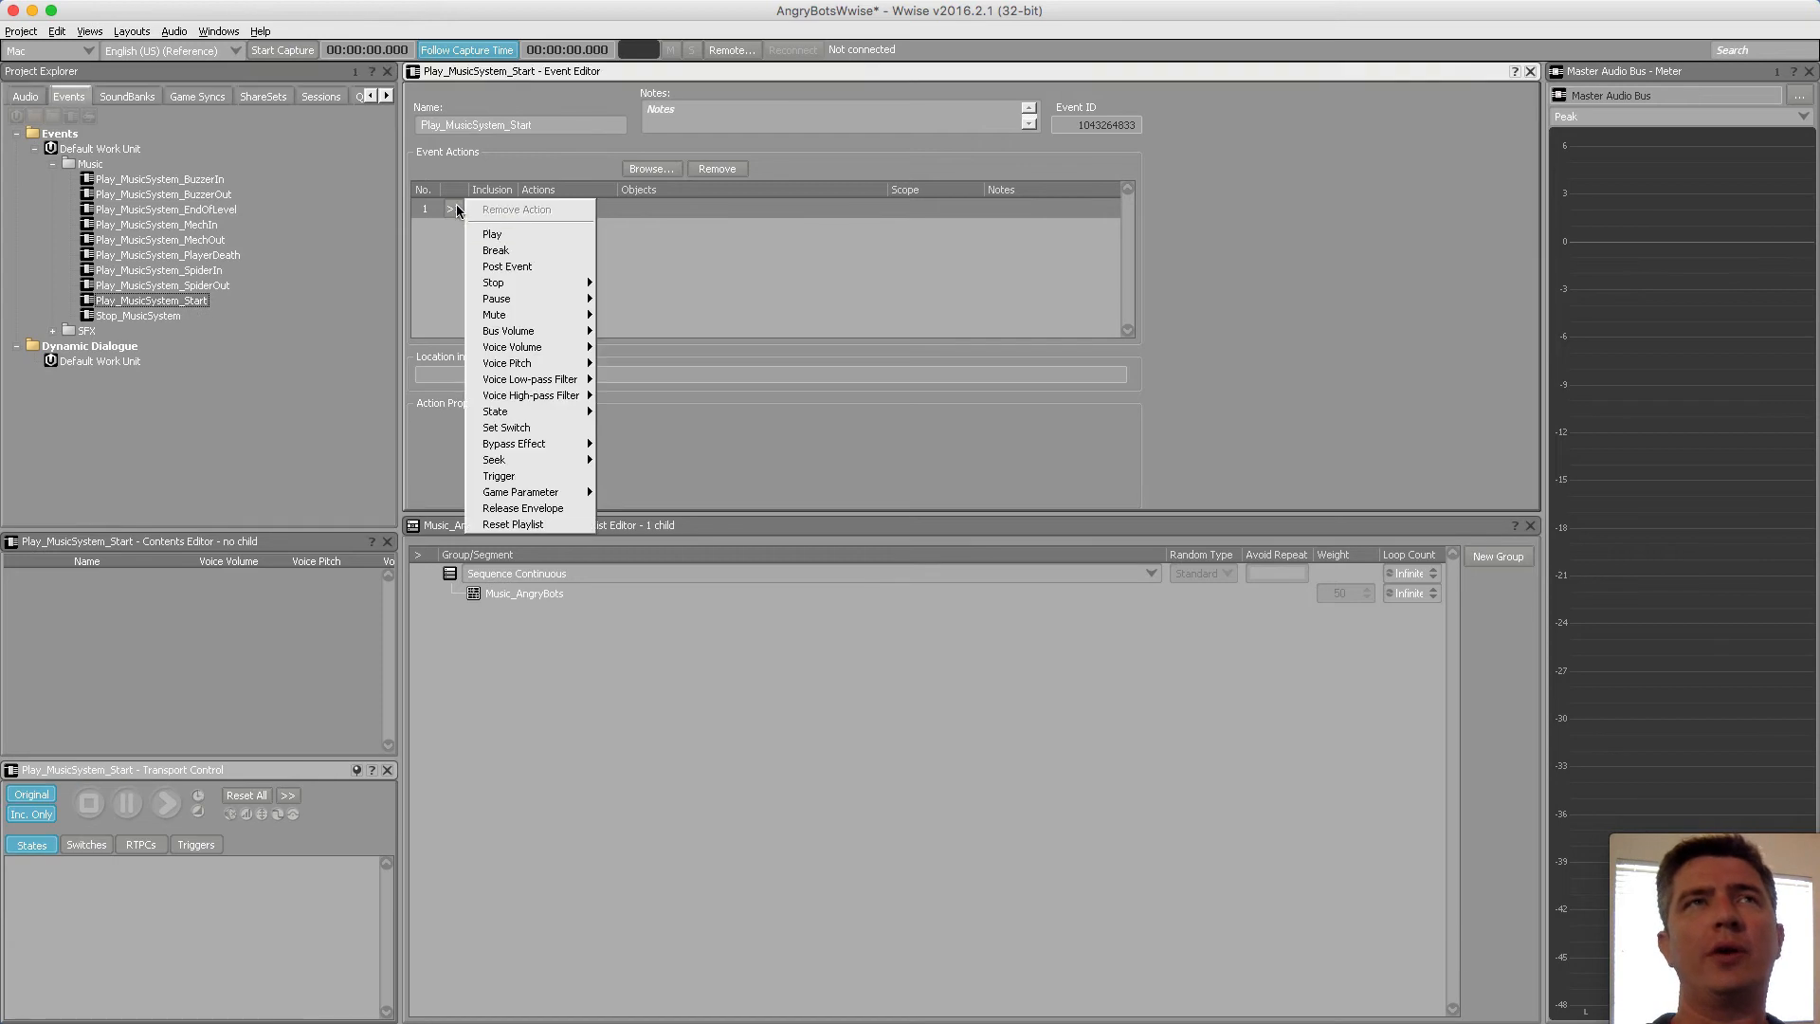
click(514, 237)
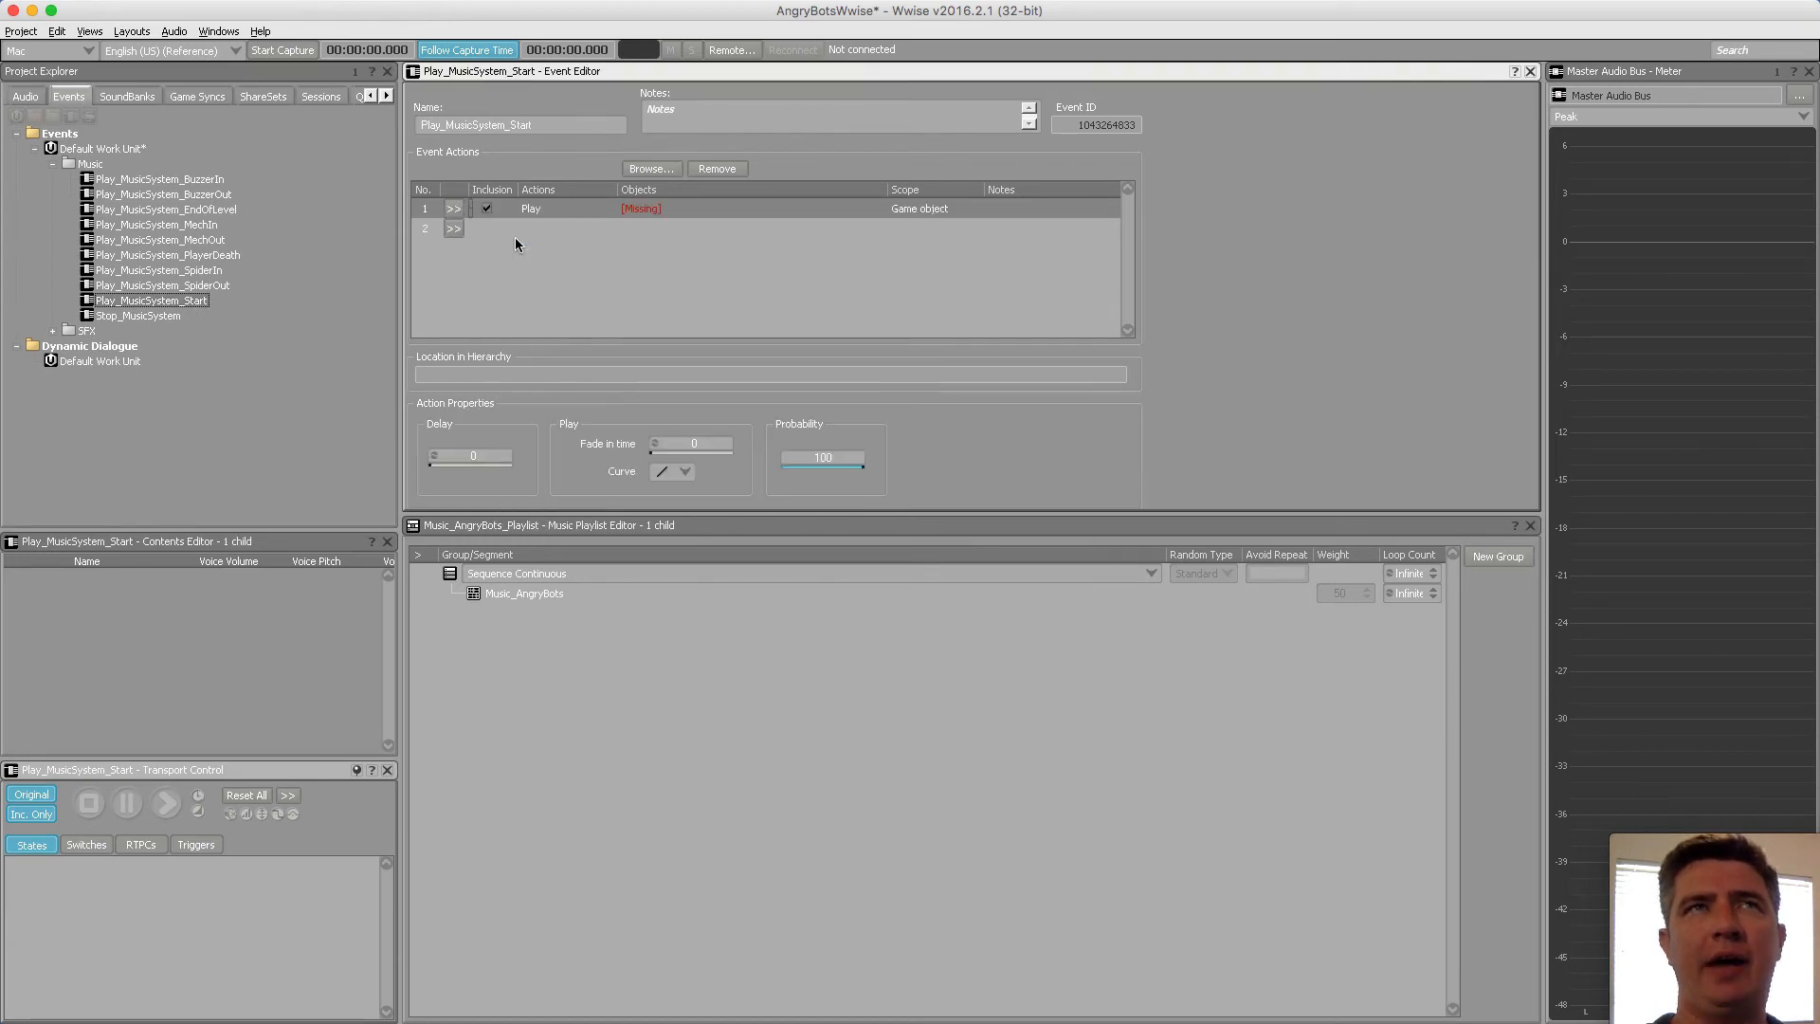
Assign Music_AngryBots_Playlist from the Interactive Music Hierarchy as the object of the Play action
click(650, 167)
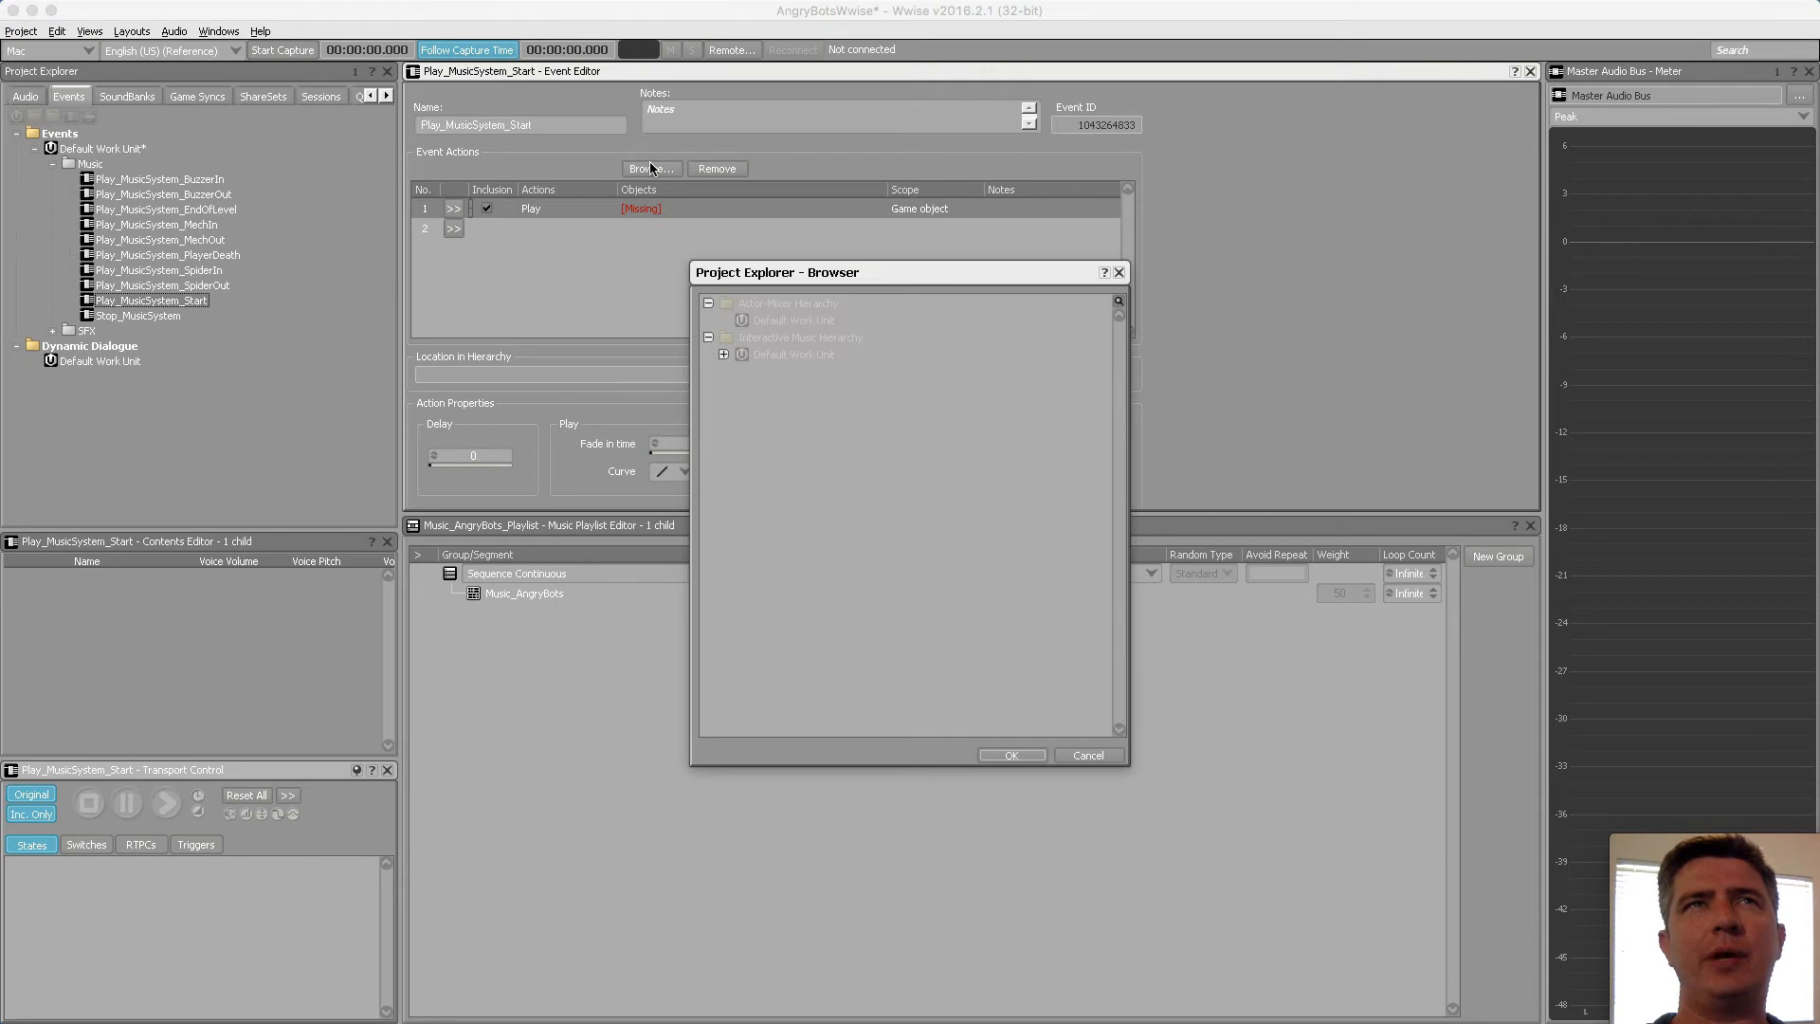
click(723, 354)
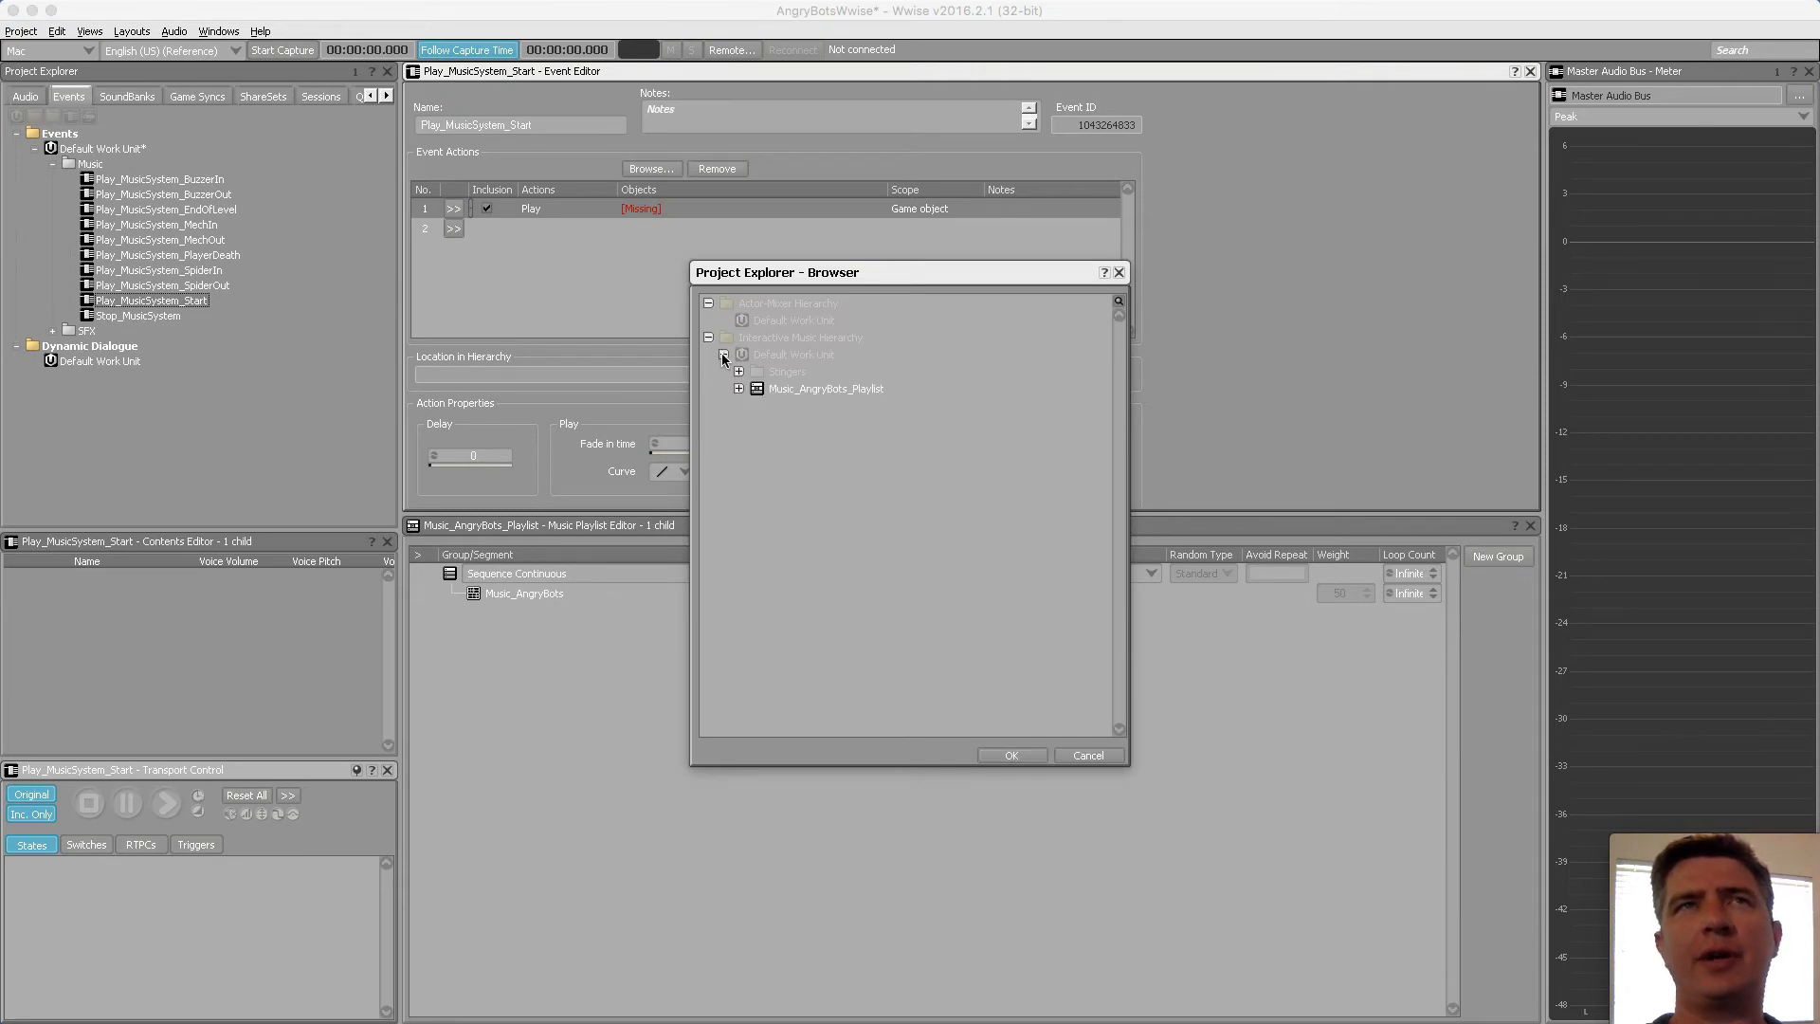
click(739, 389)
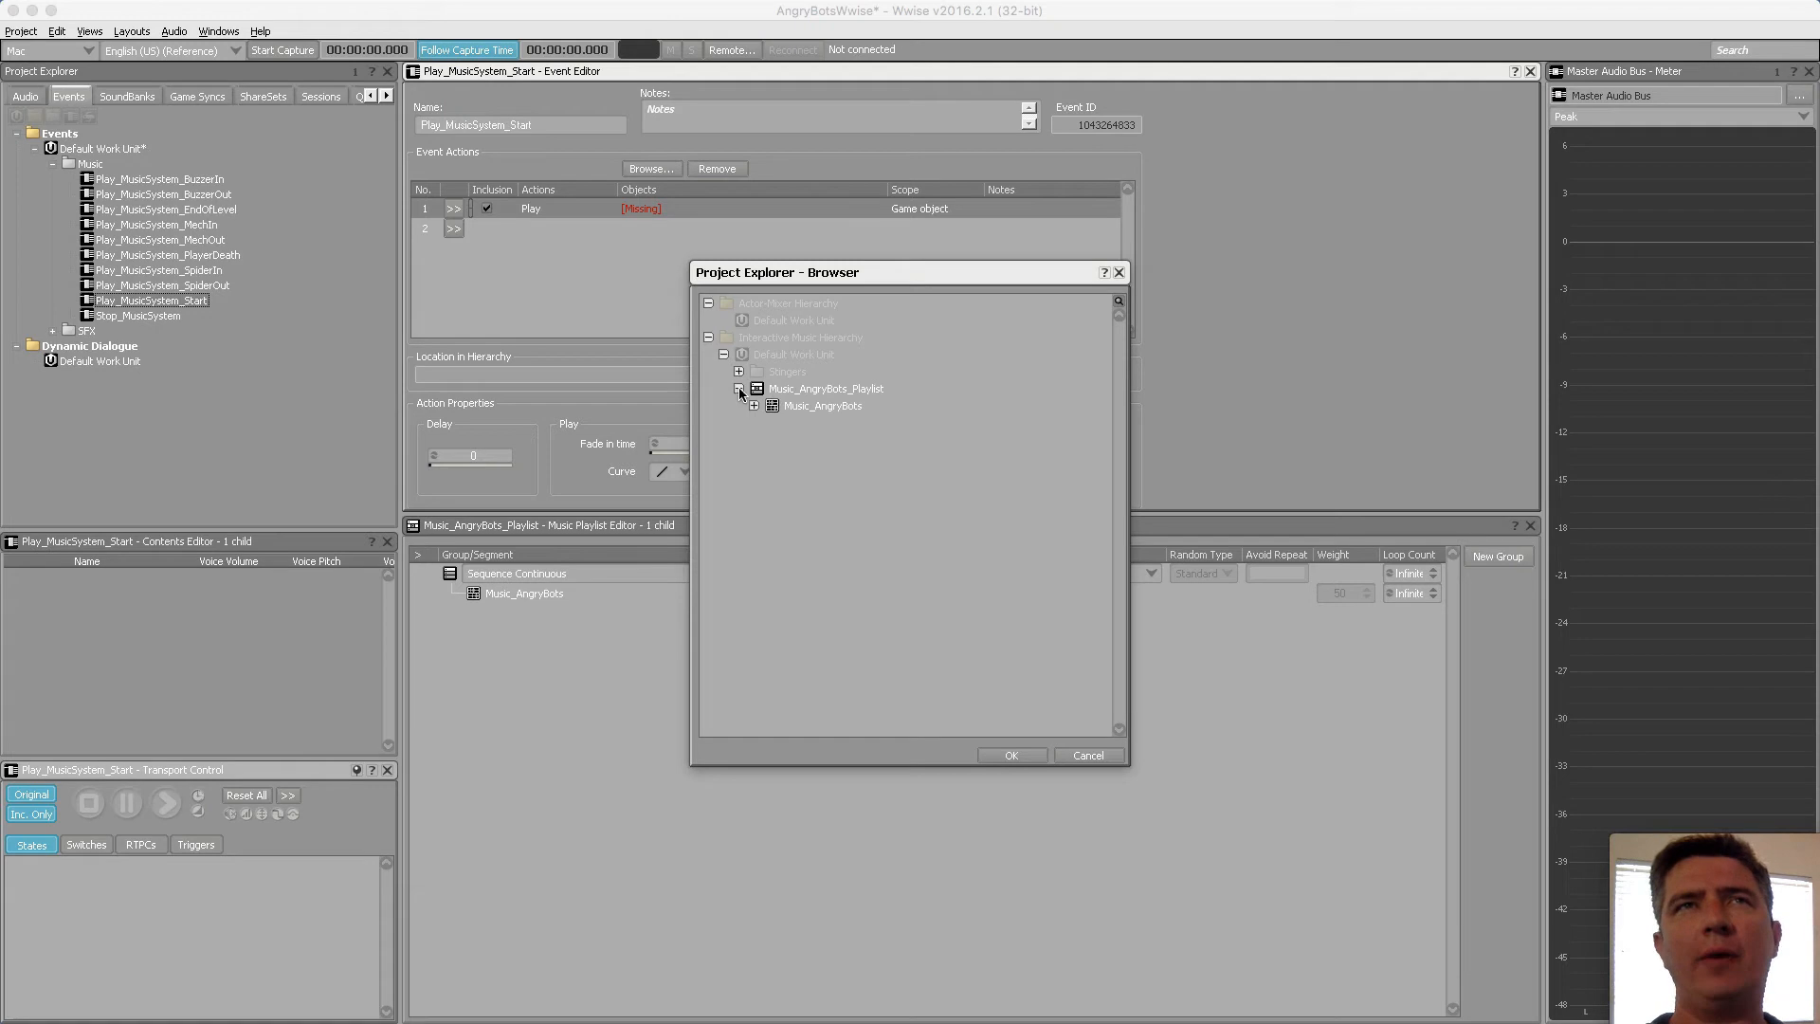
click(813, 392)
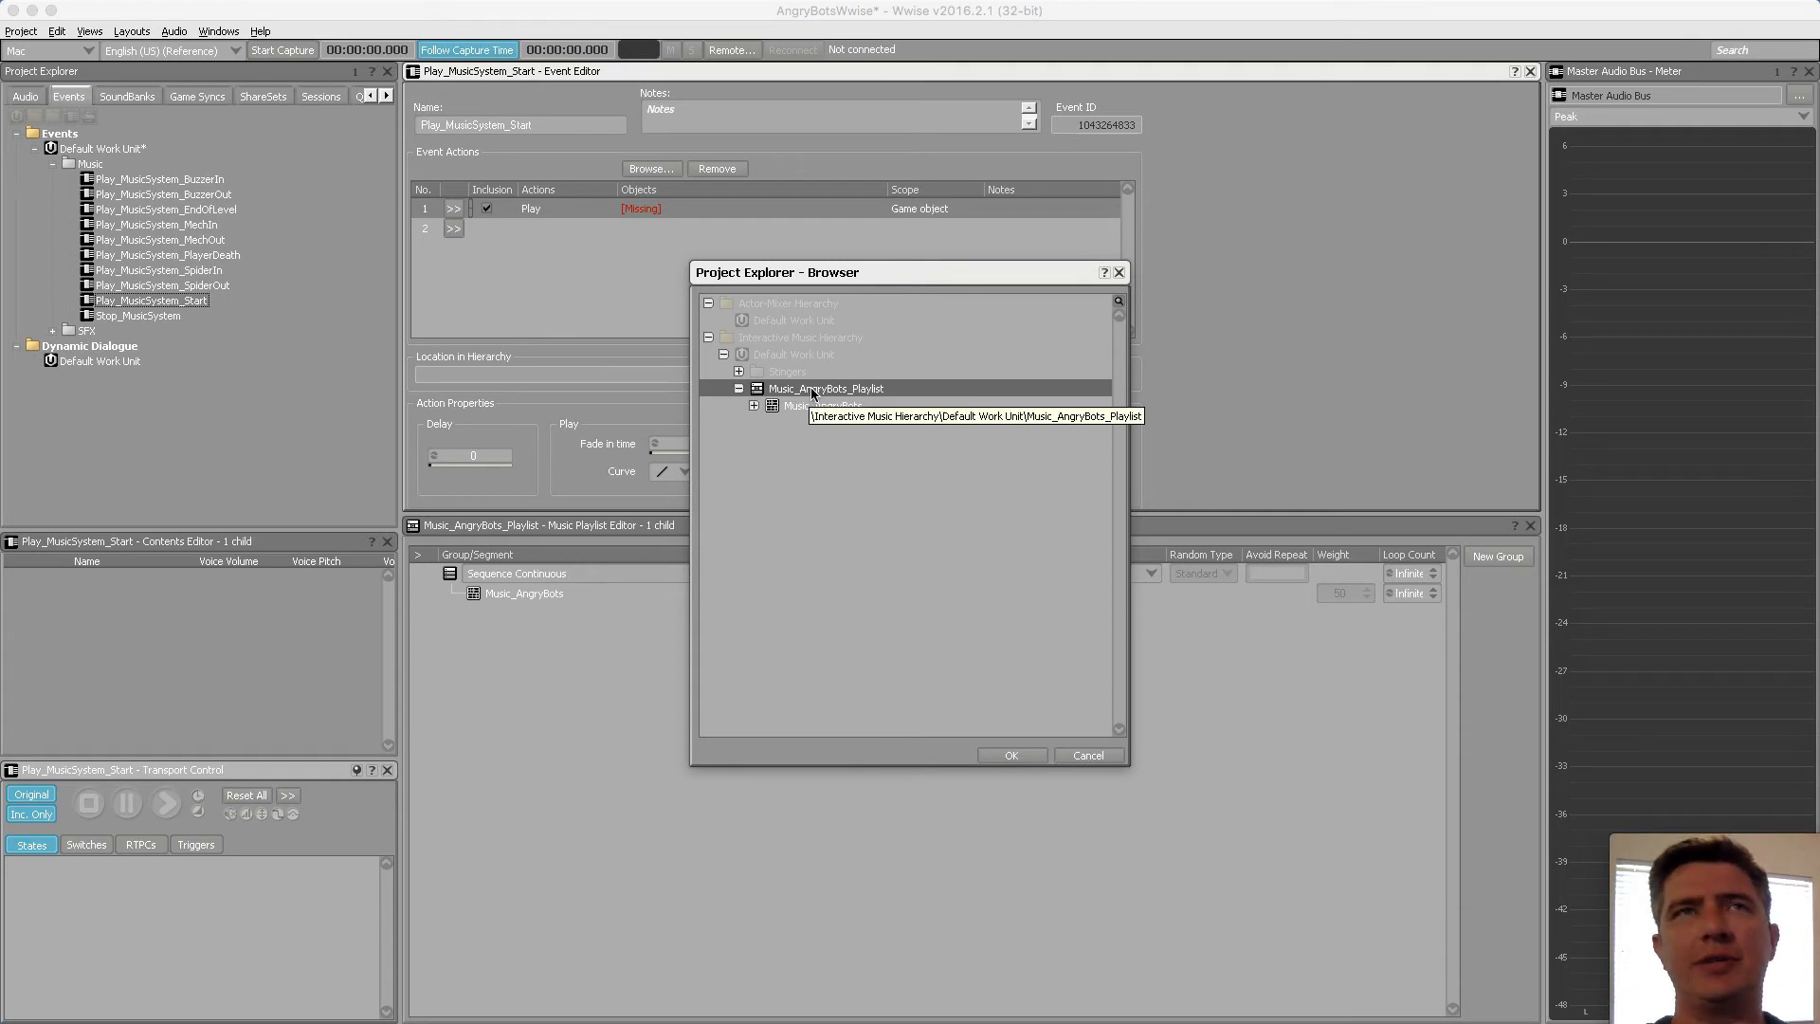
click(1013, 753)
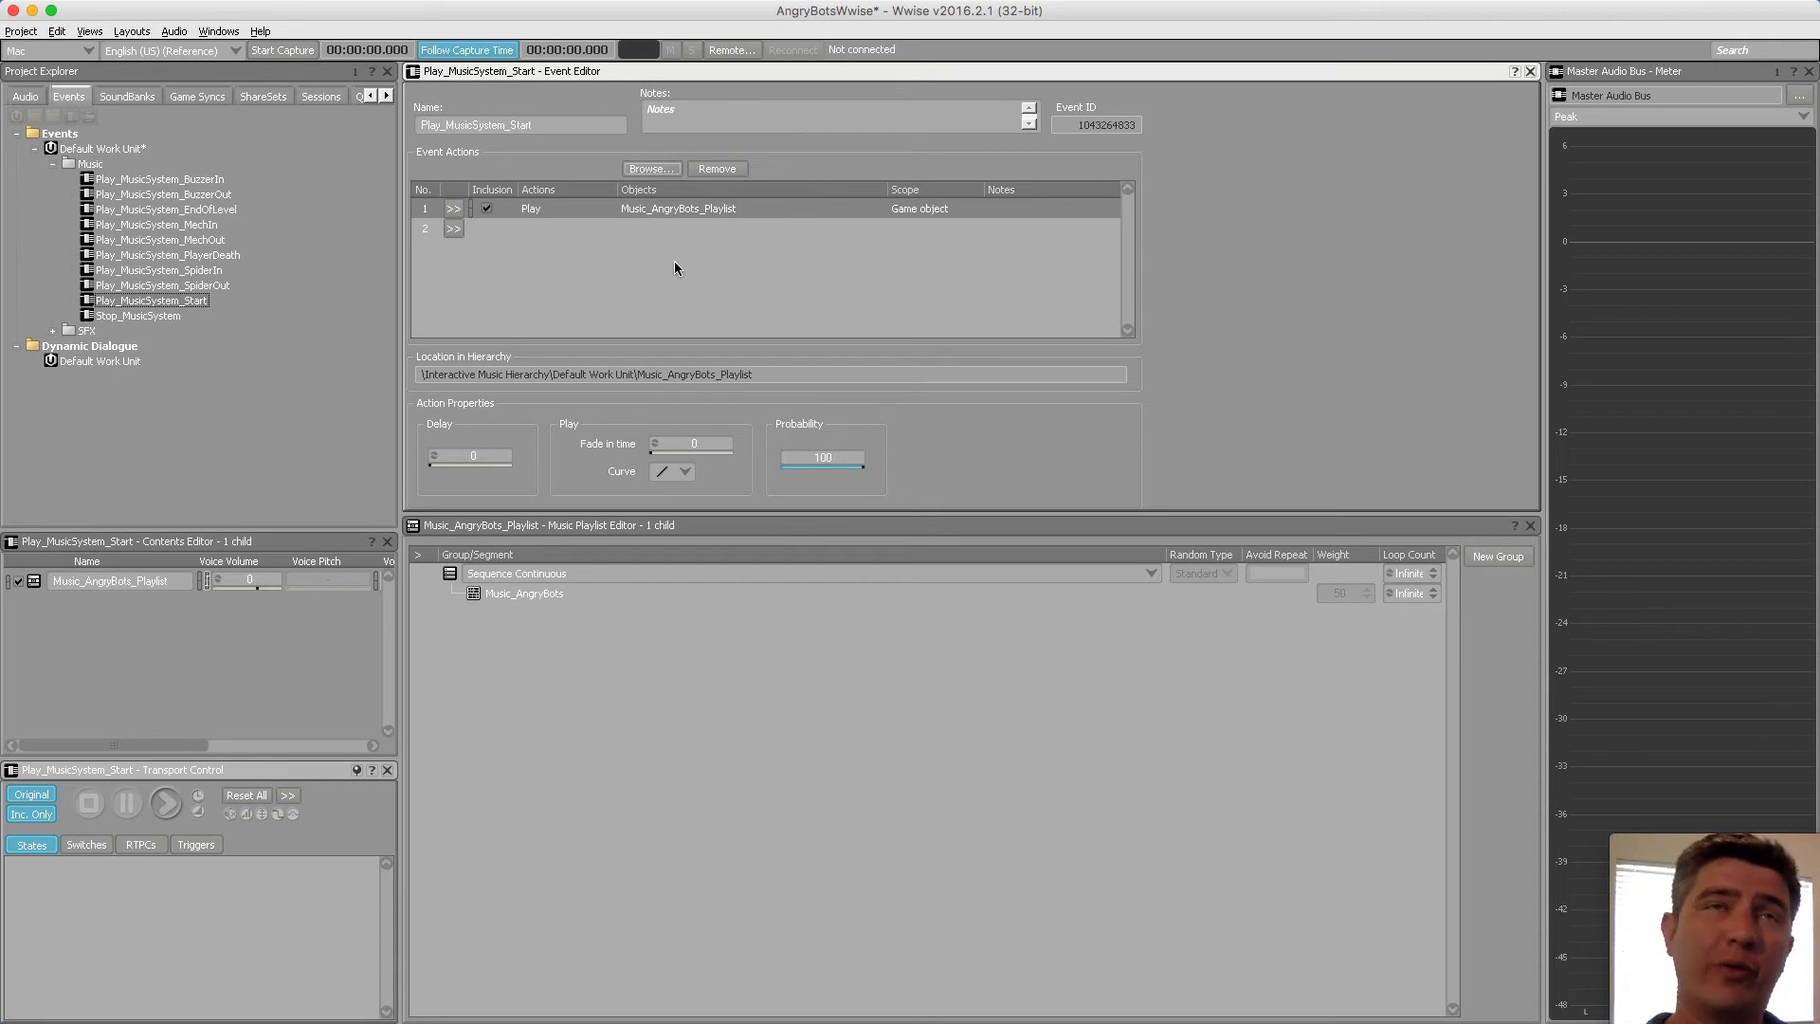
Add a Set Voice Volume action to the Play_MusicSystem_Start event with the Music_Ambient track as its object
click(456, 229)
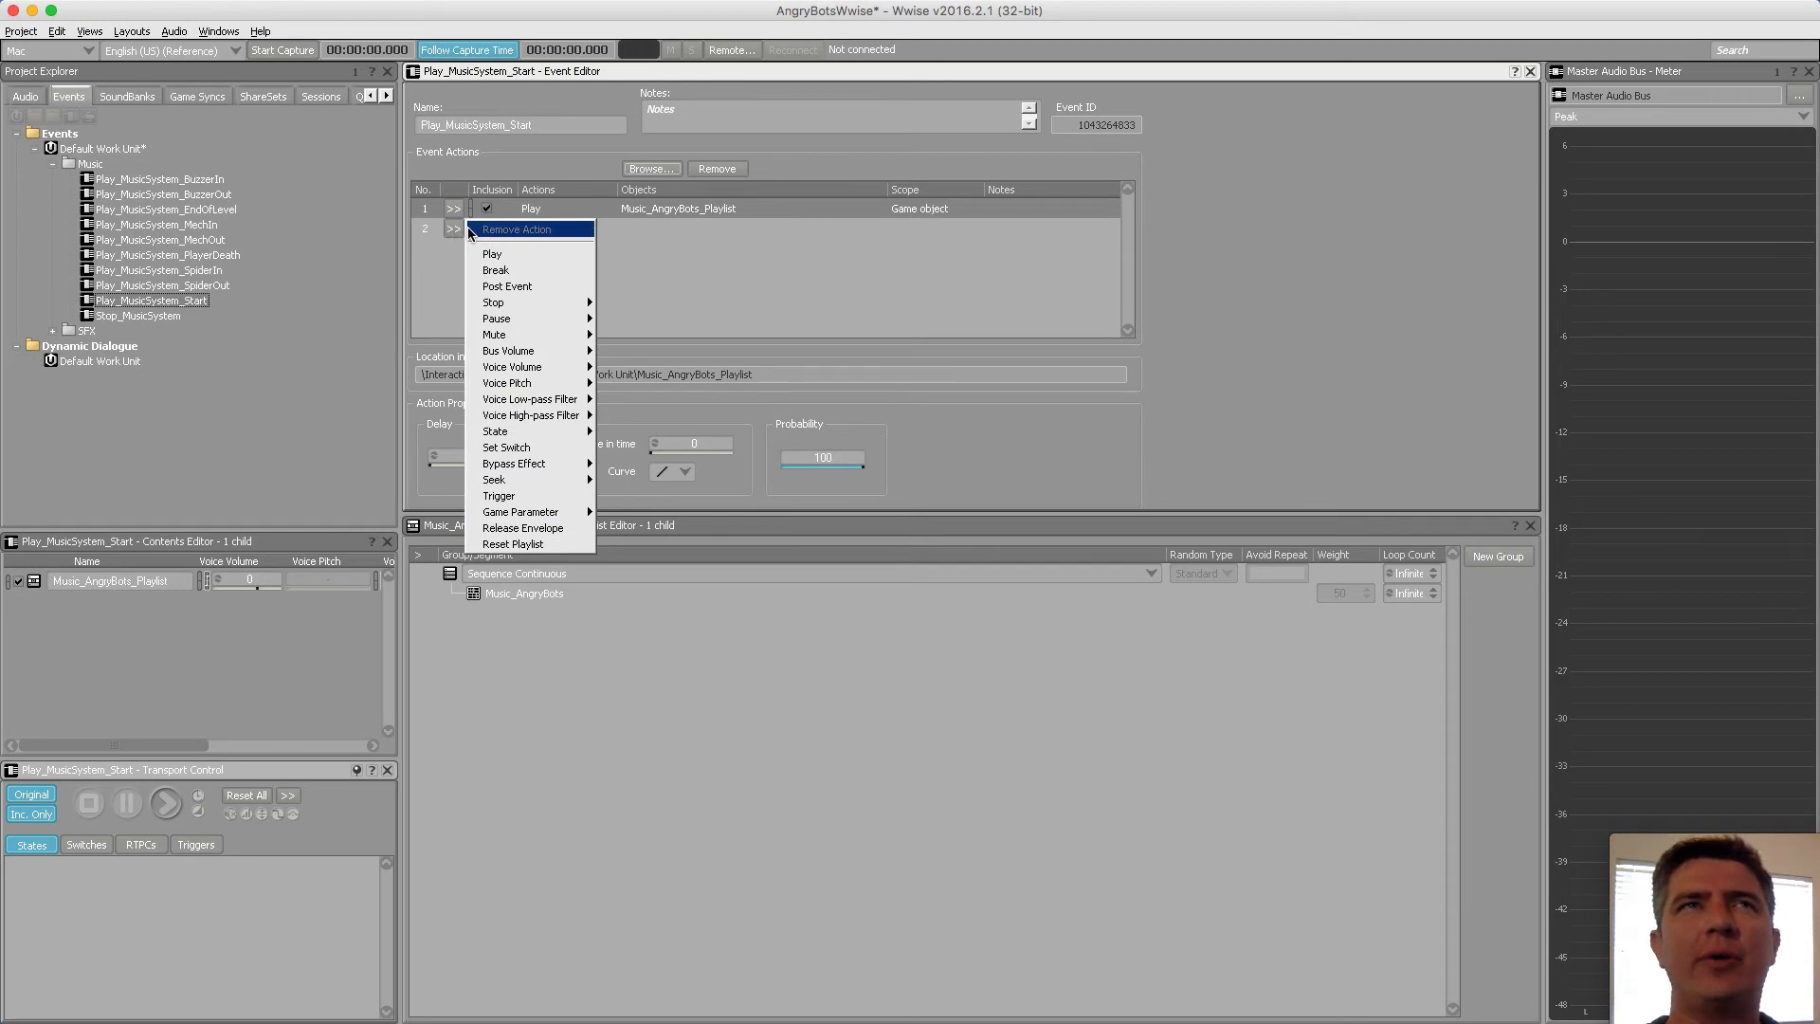
mouse_move(551, 368)
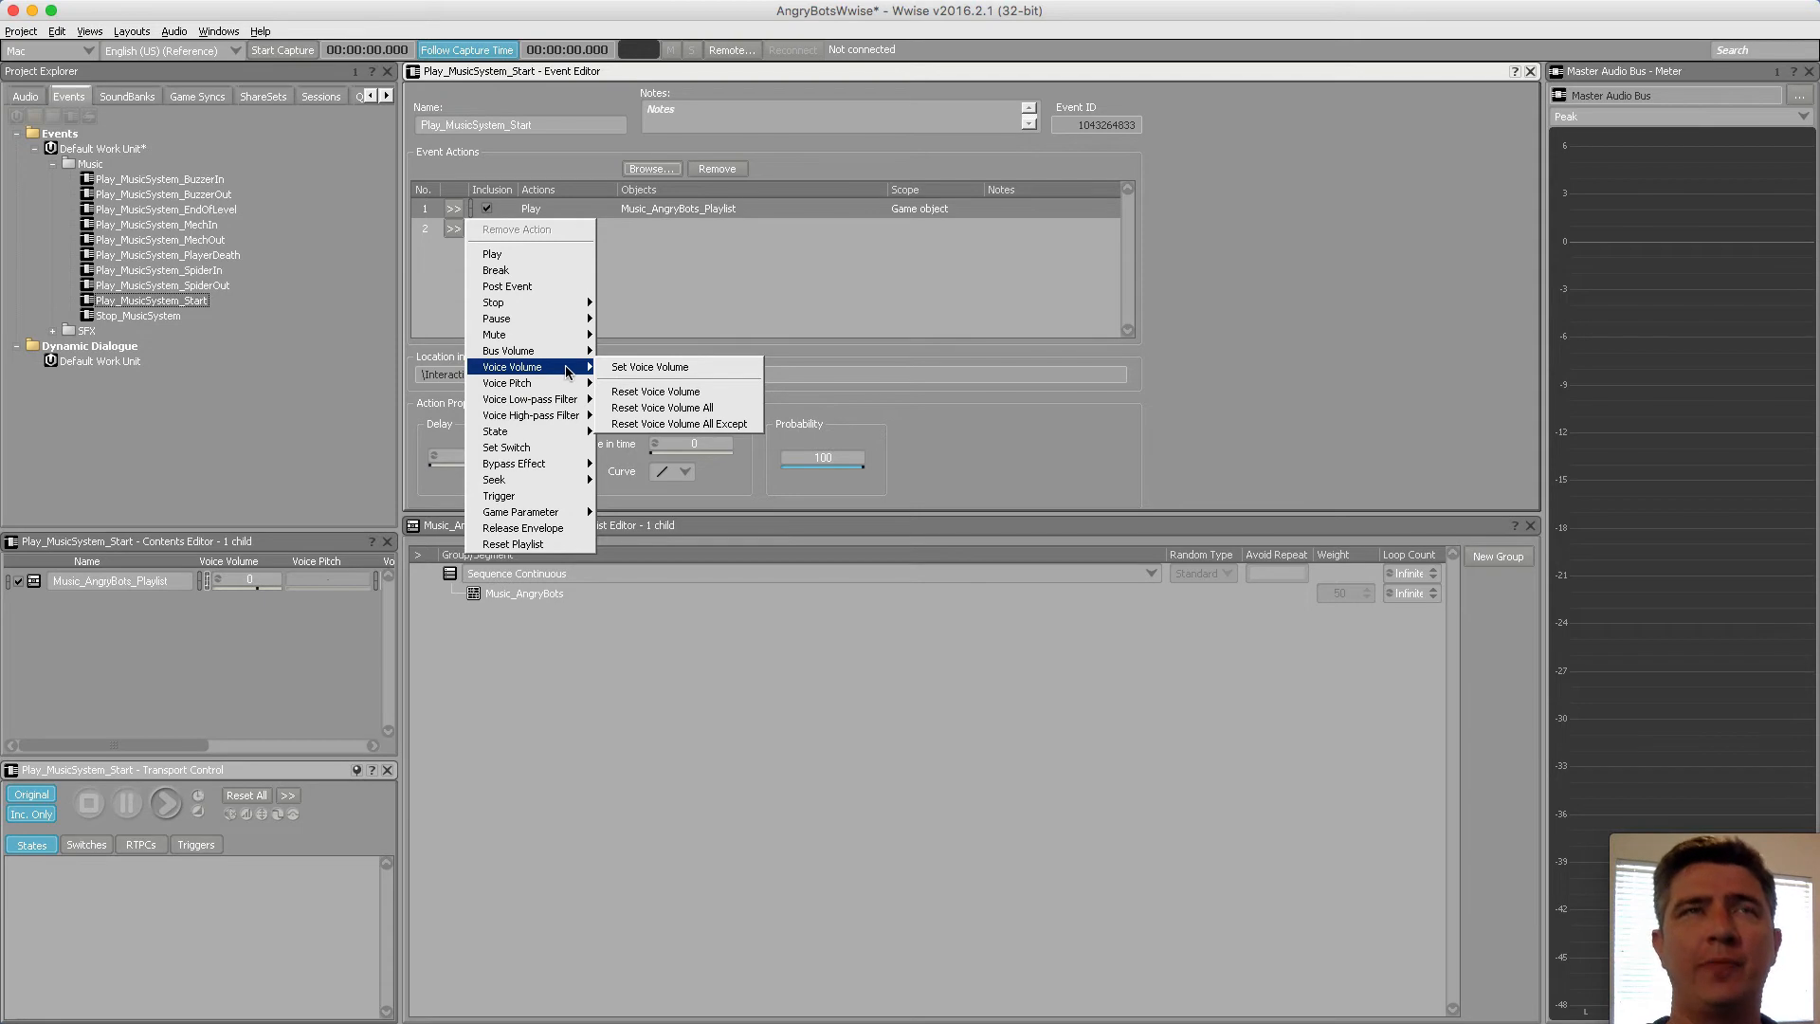
click(649, 369)
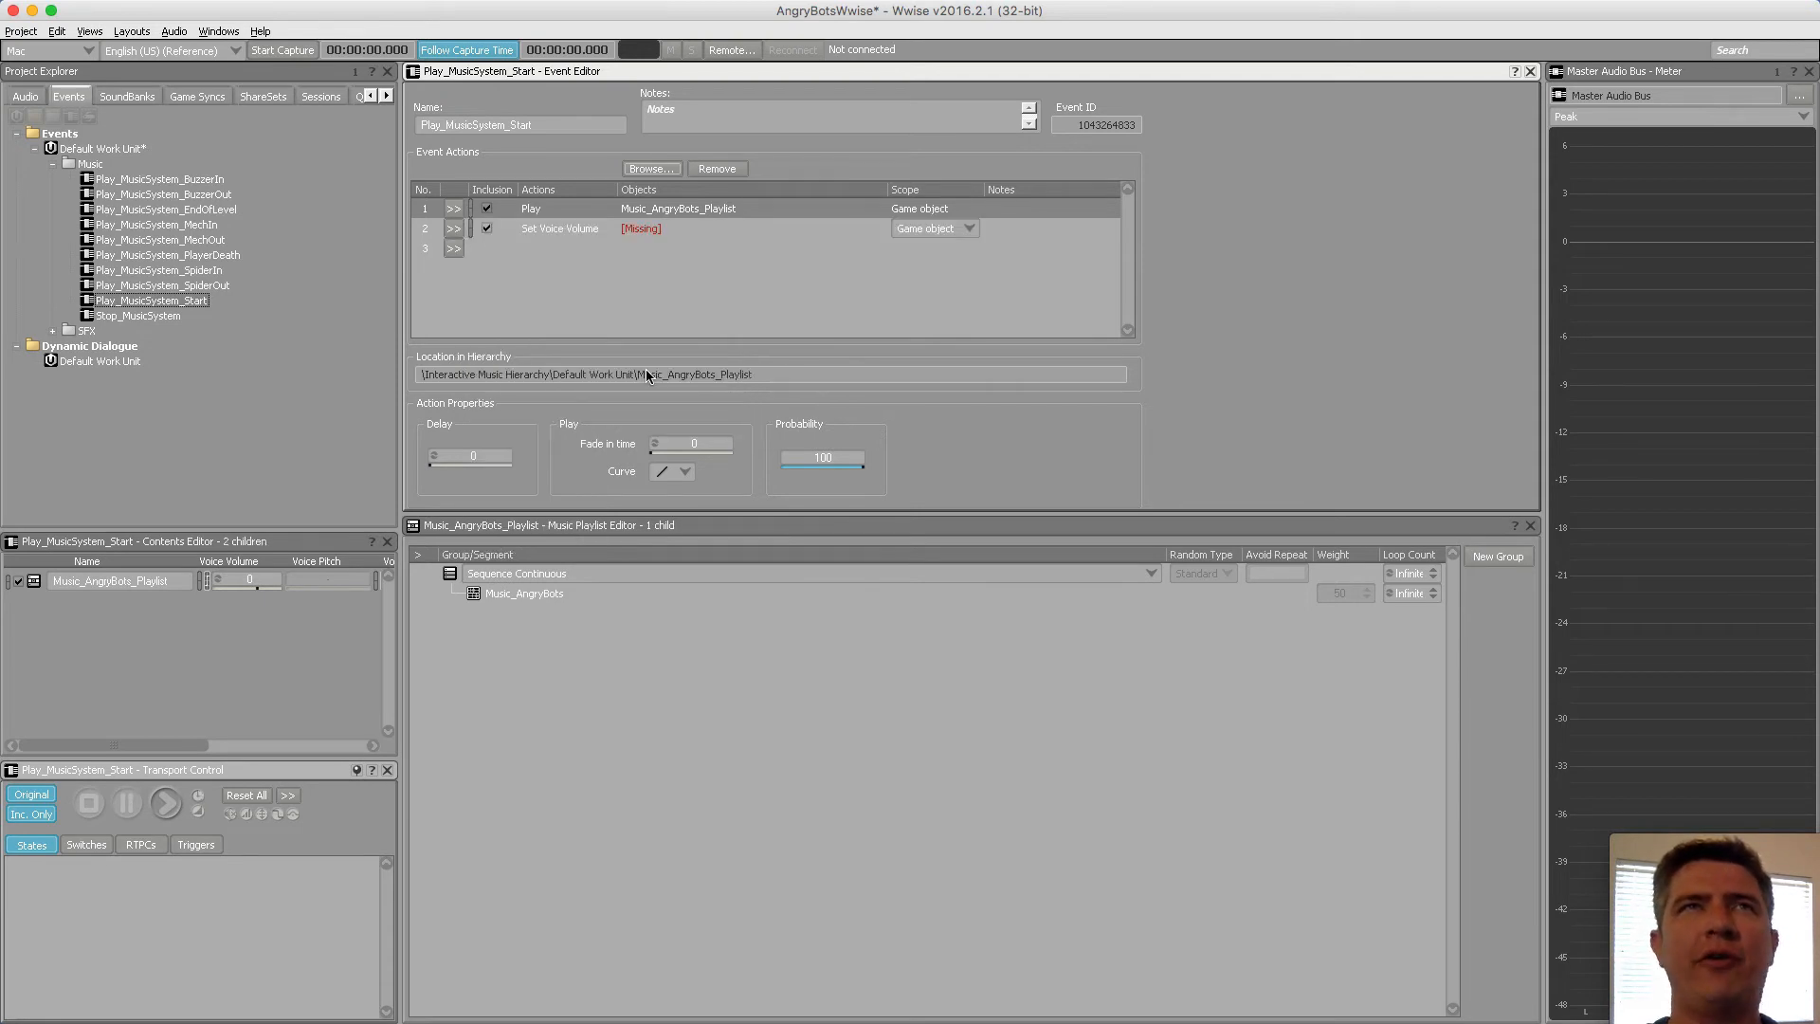
click(651, 168)
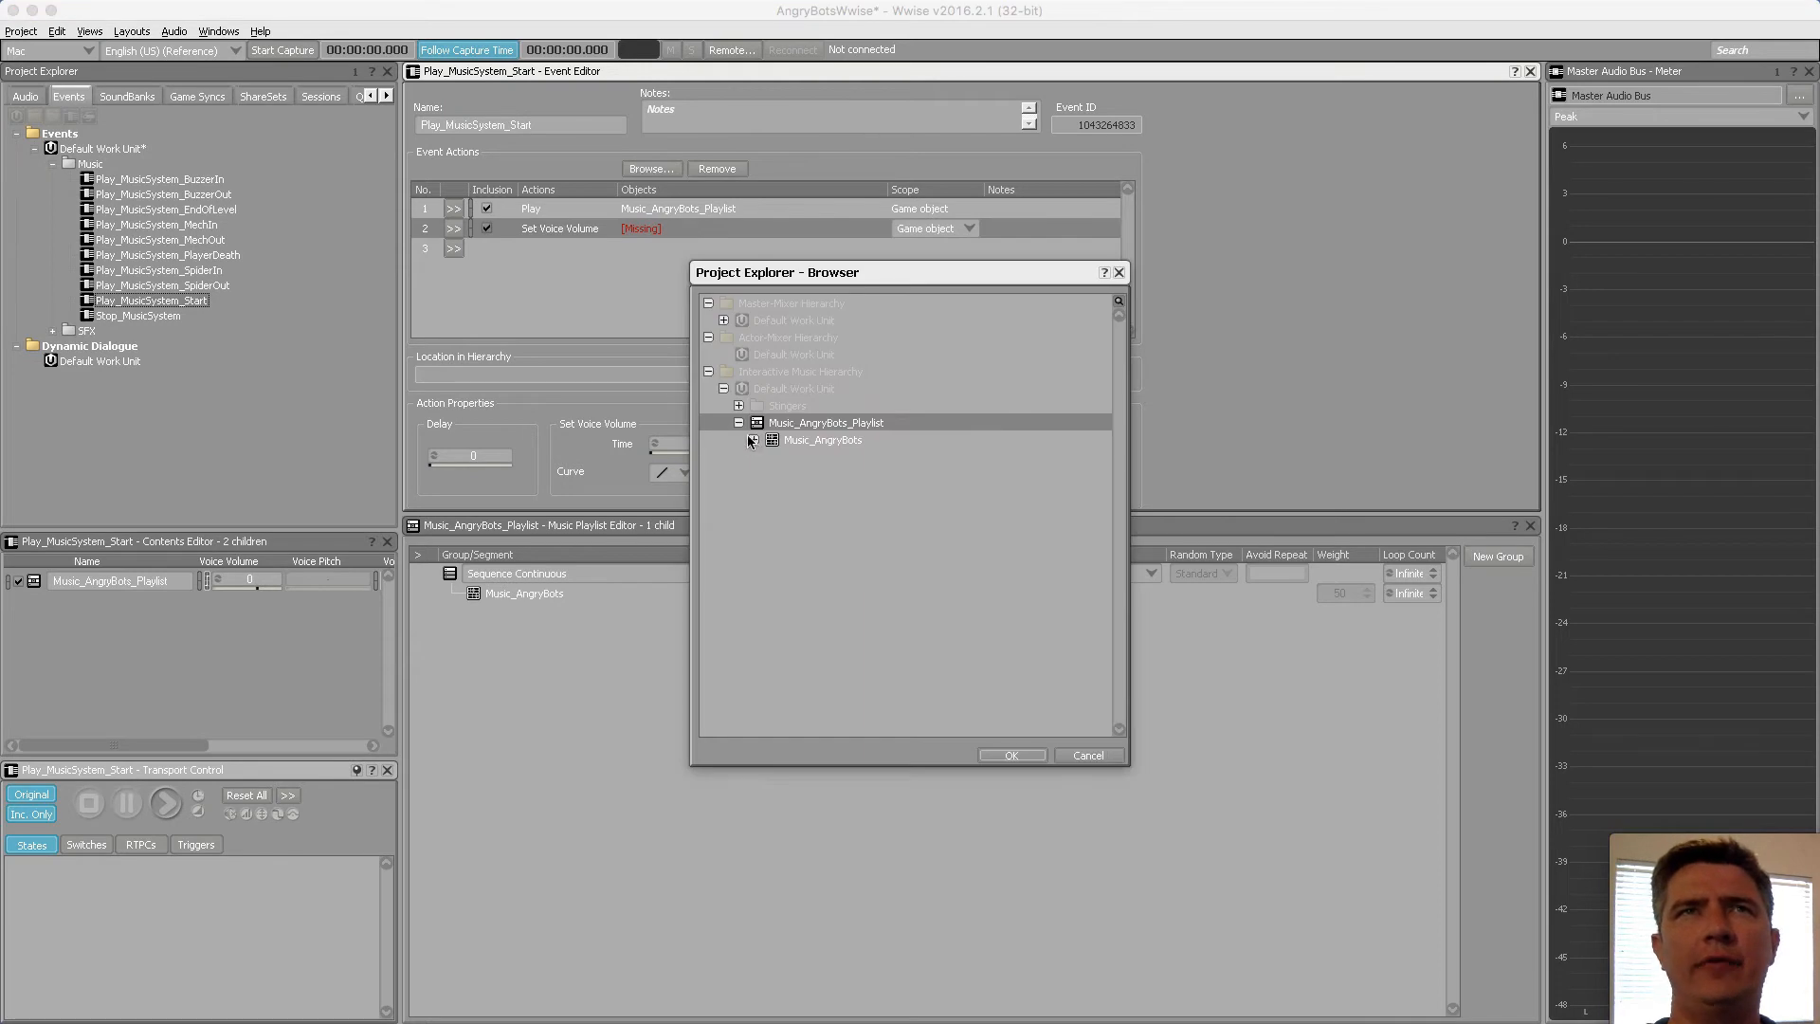
click(770, 441)
click(753, 440)
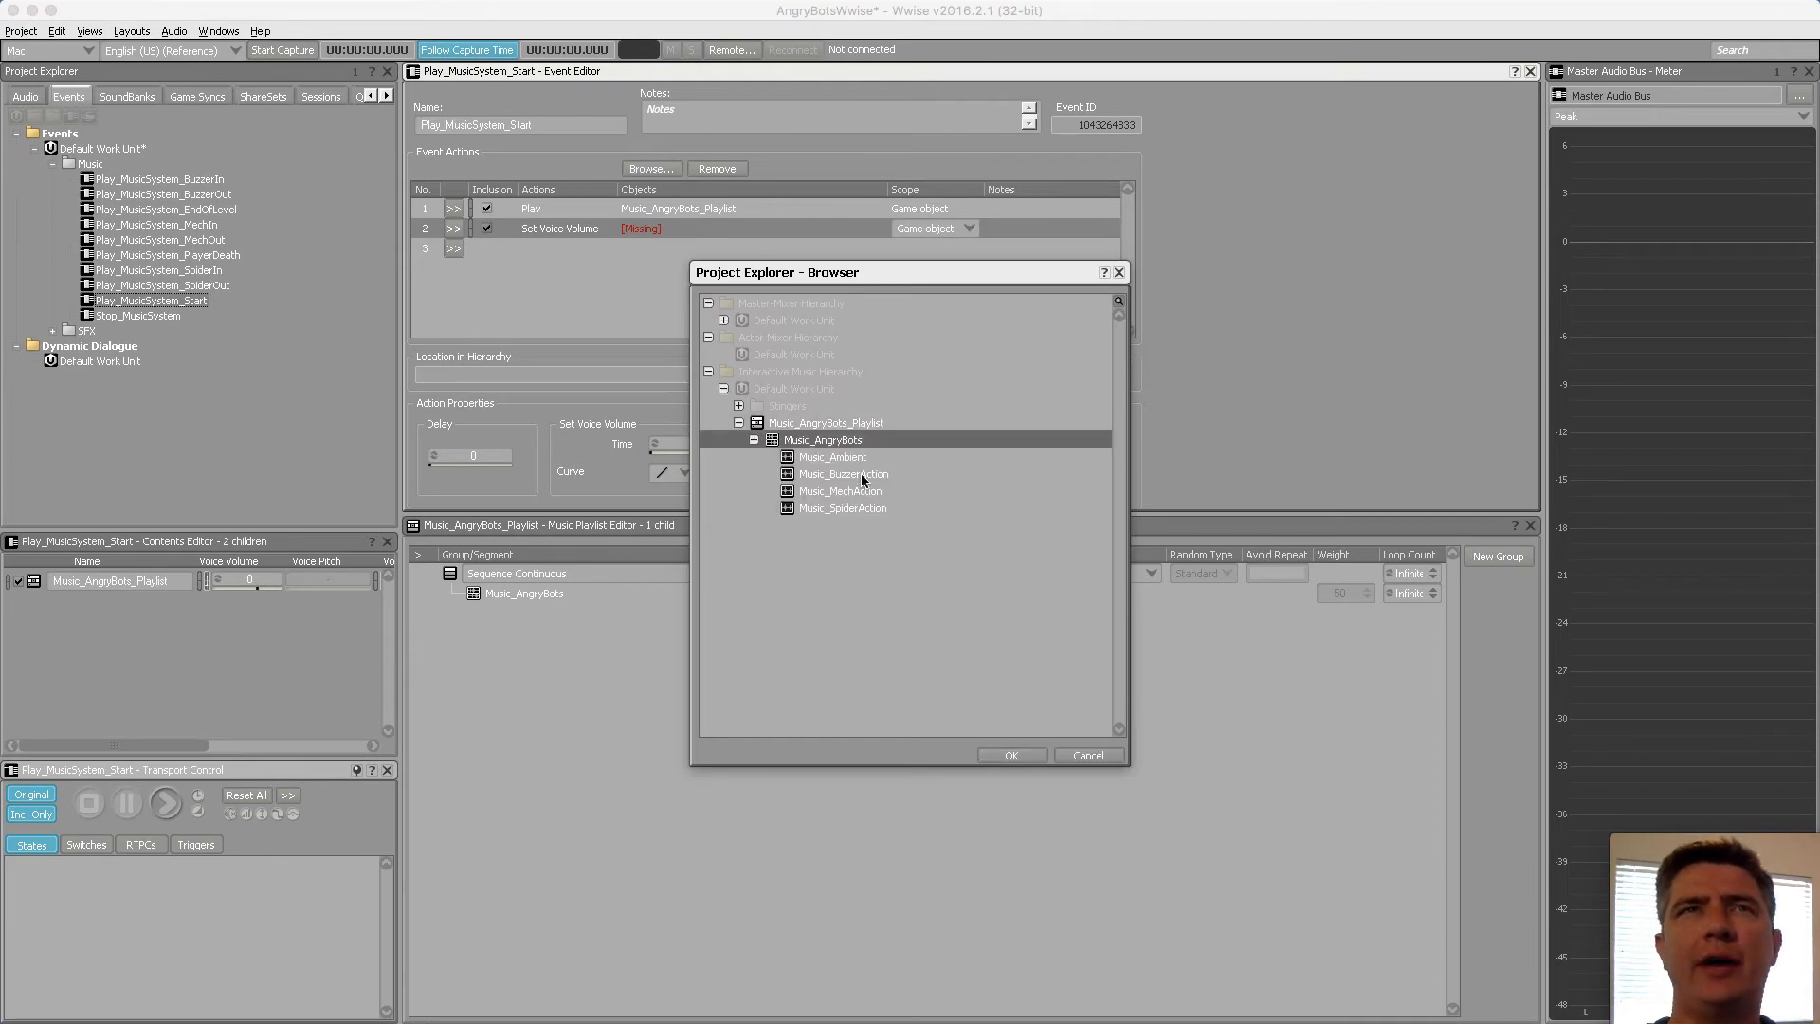
click(834, 458)
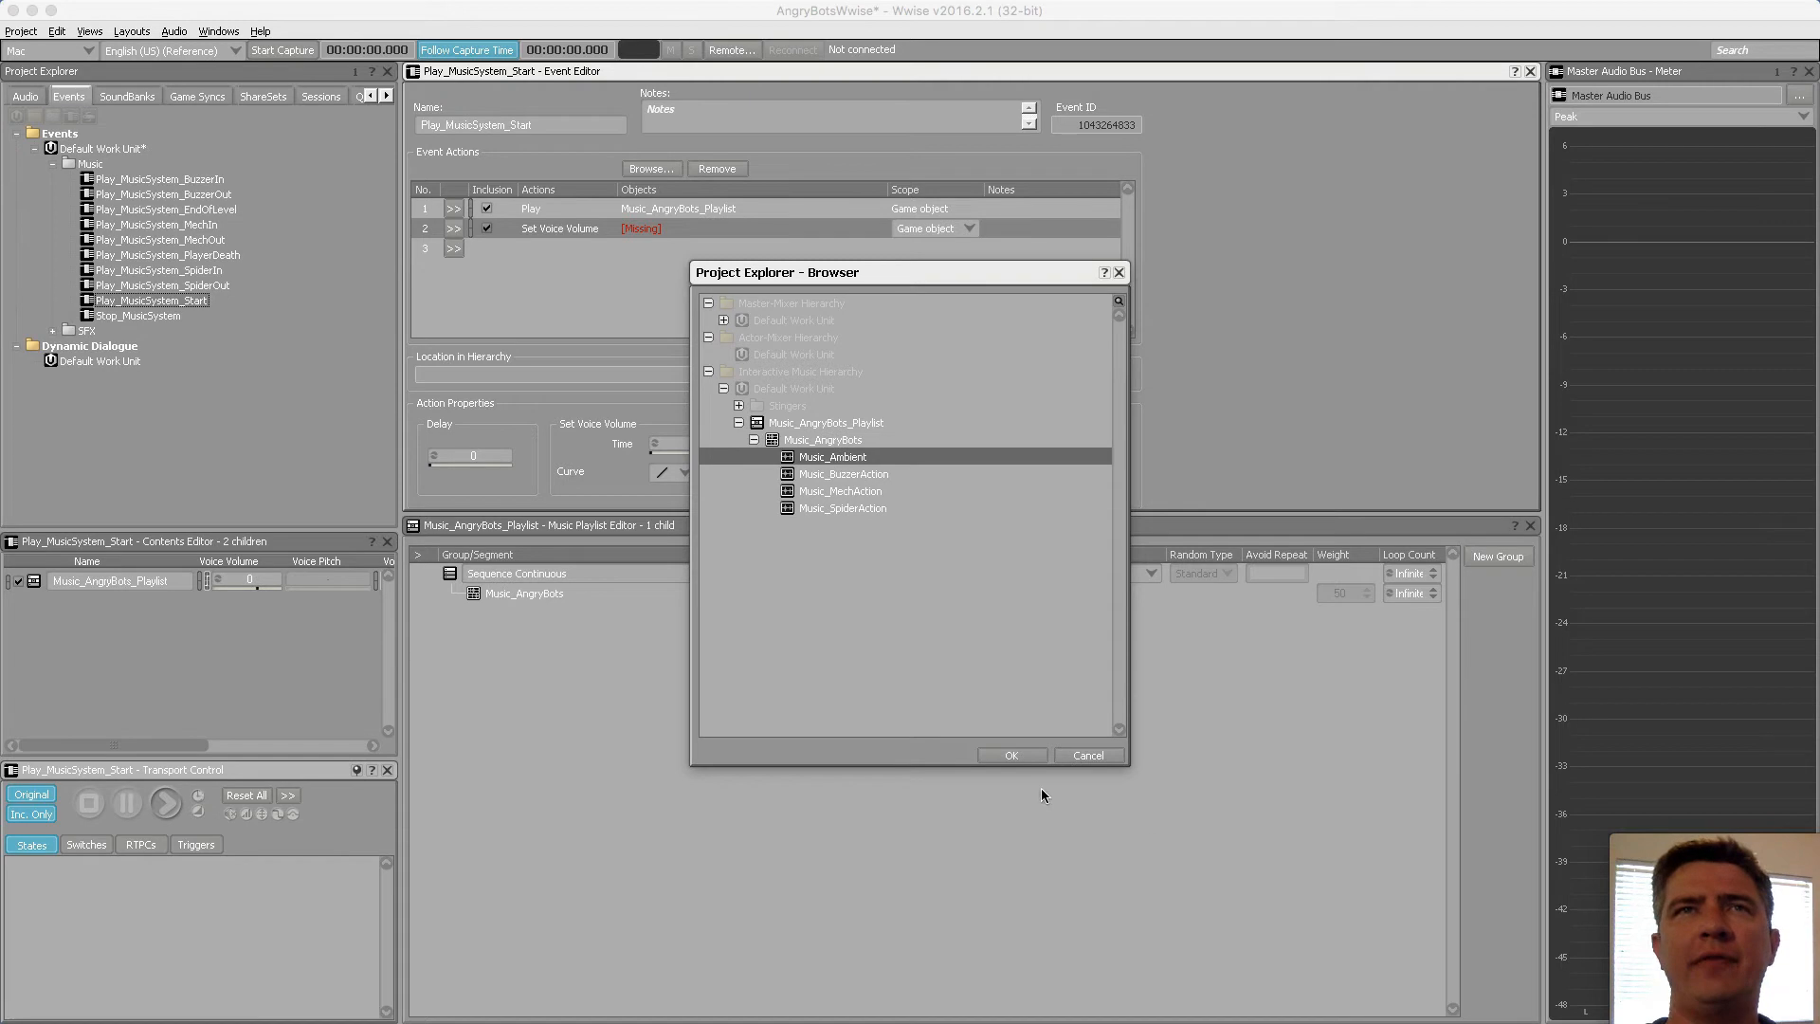
click(1023, 755)
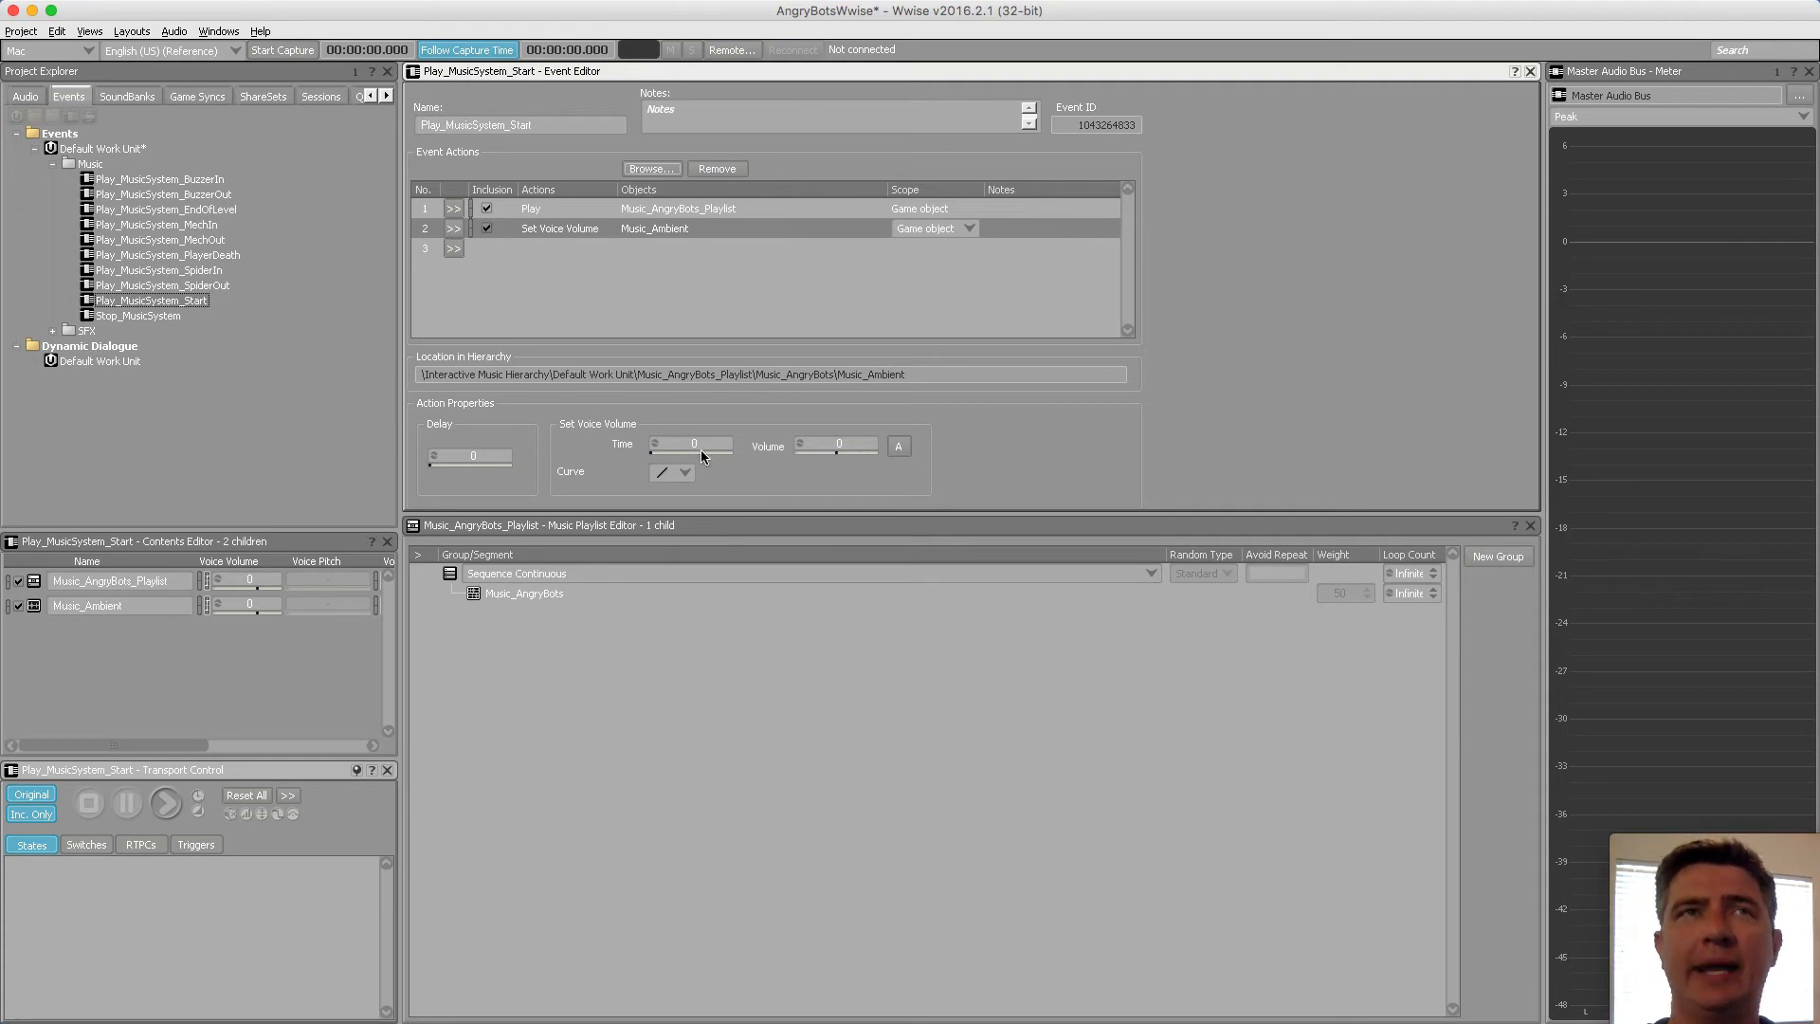
click(563, 228)
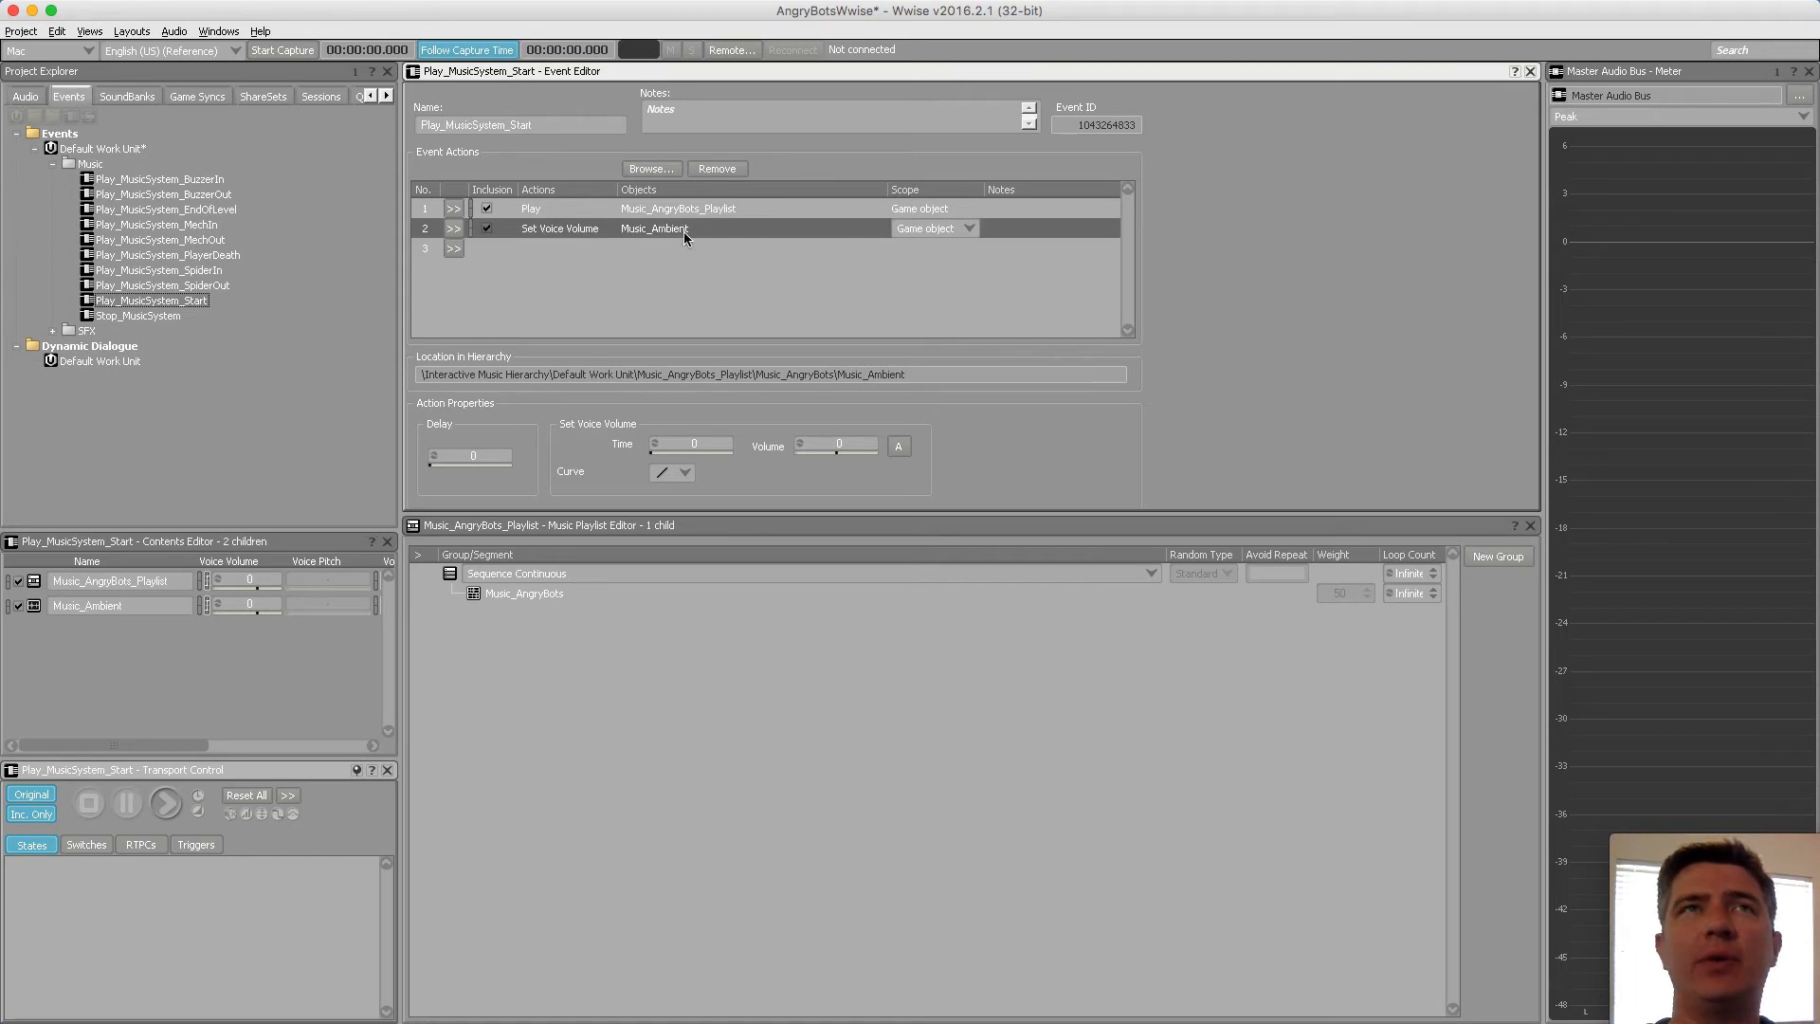
Add a Set Voice Volume action for Music_BuzzerAction to the Play_MusicSystem_Start event and set its volume to -96
click(453, 250)
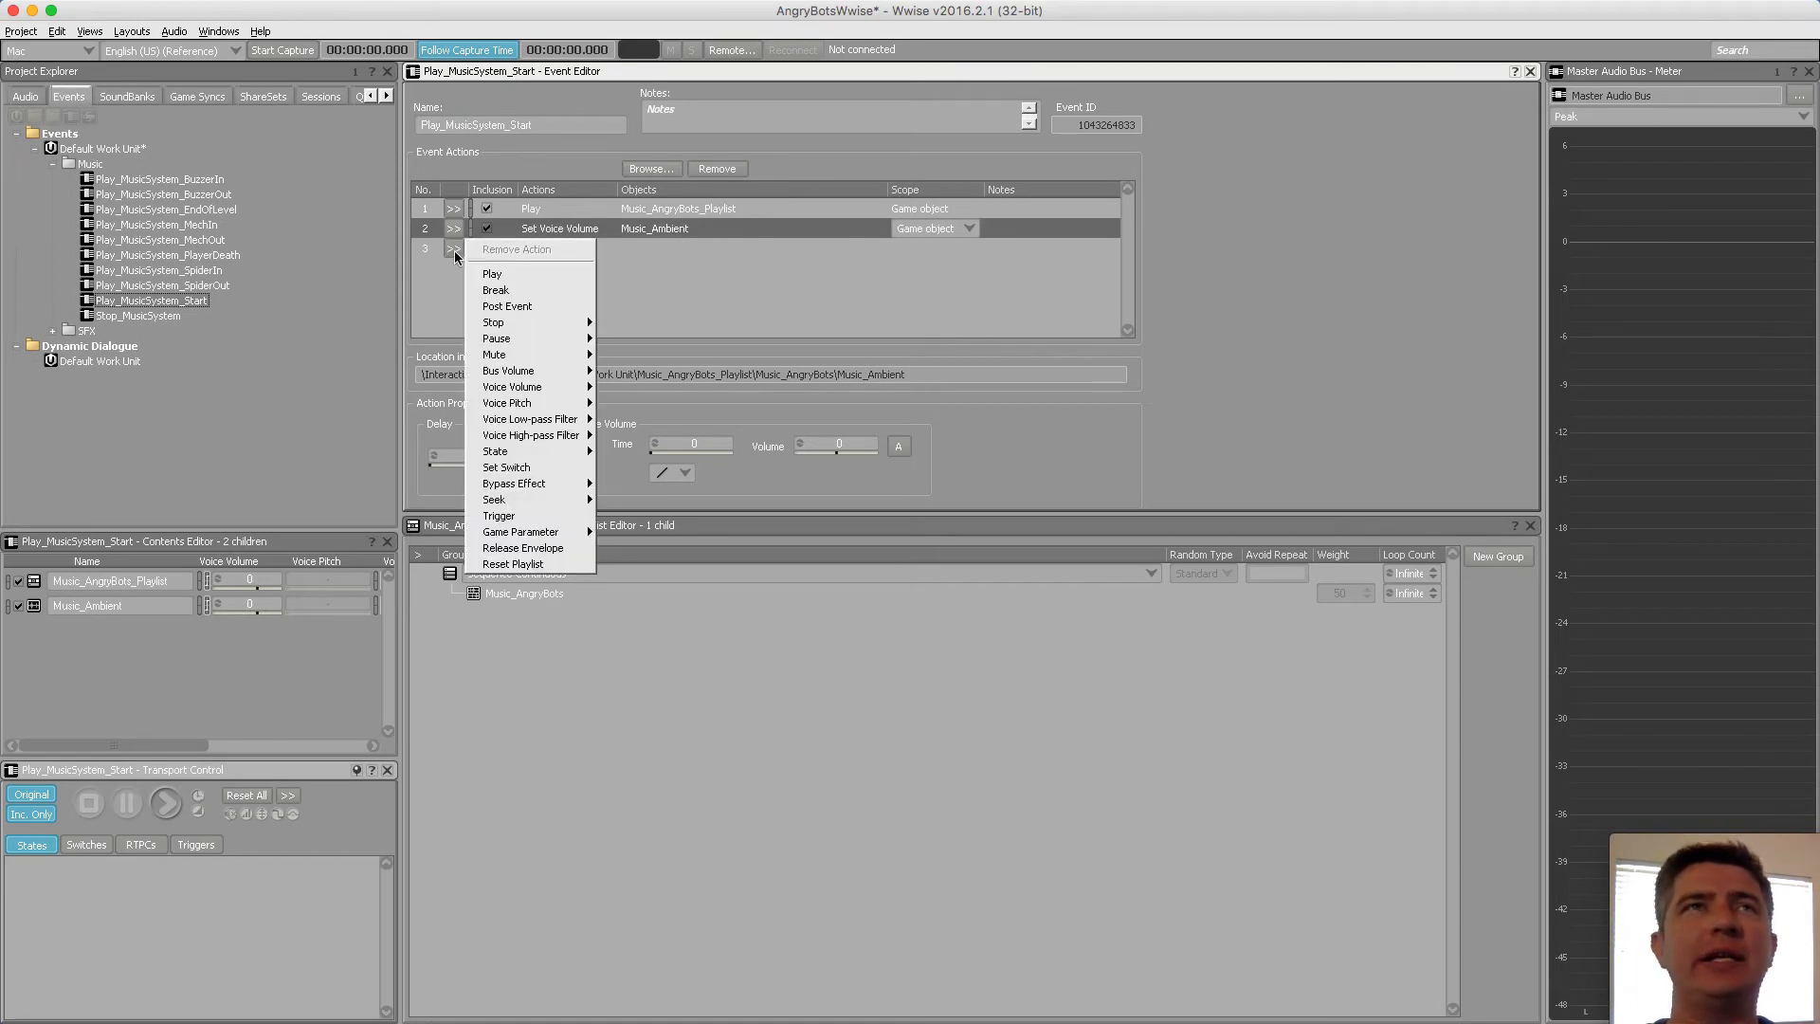
mouse_move(562, 406)
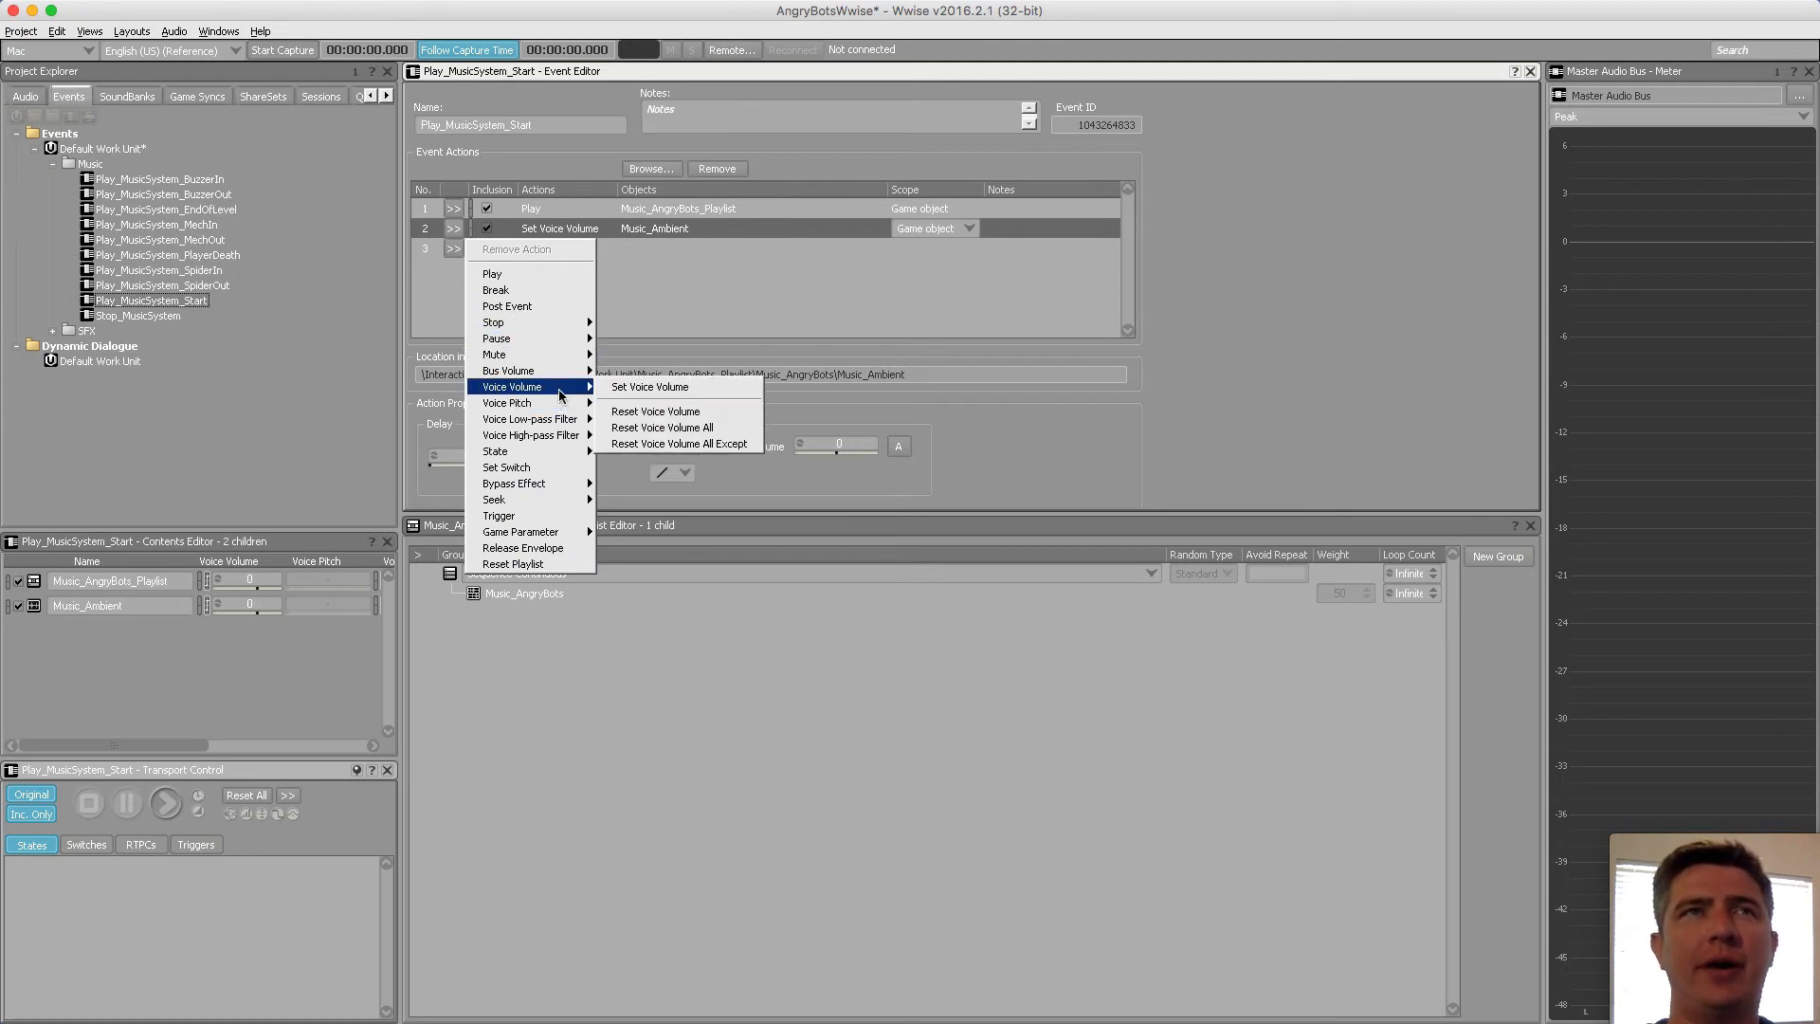
click(676, 389)
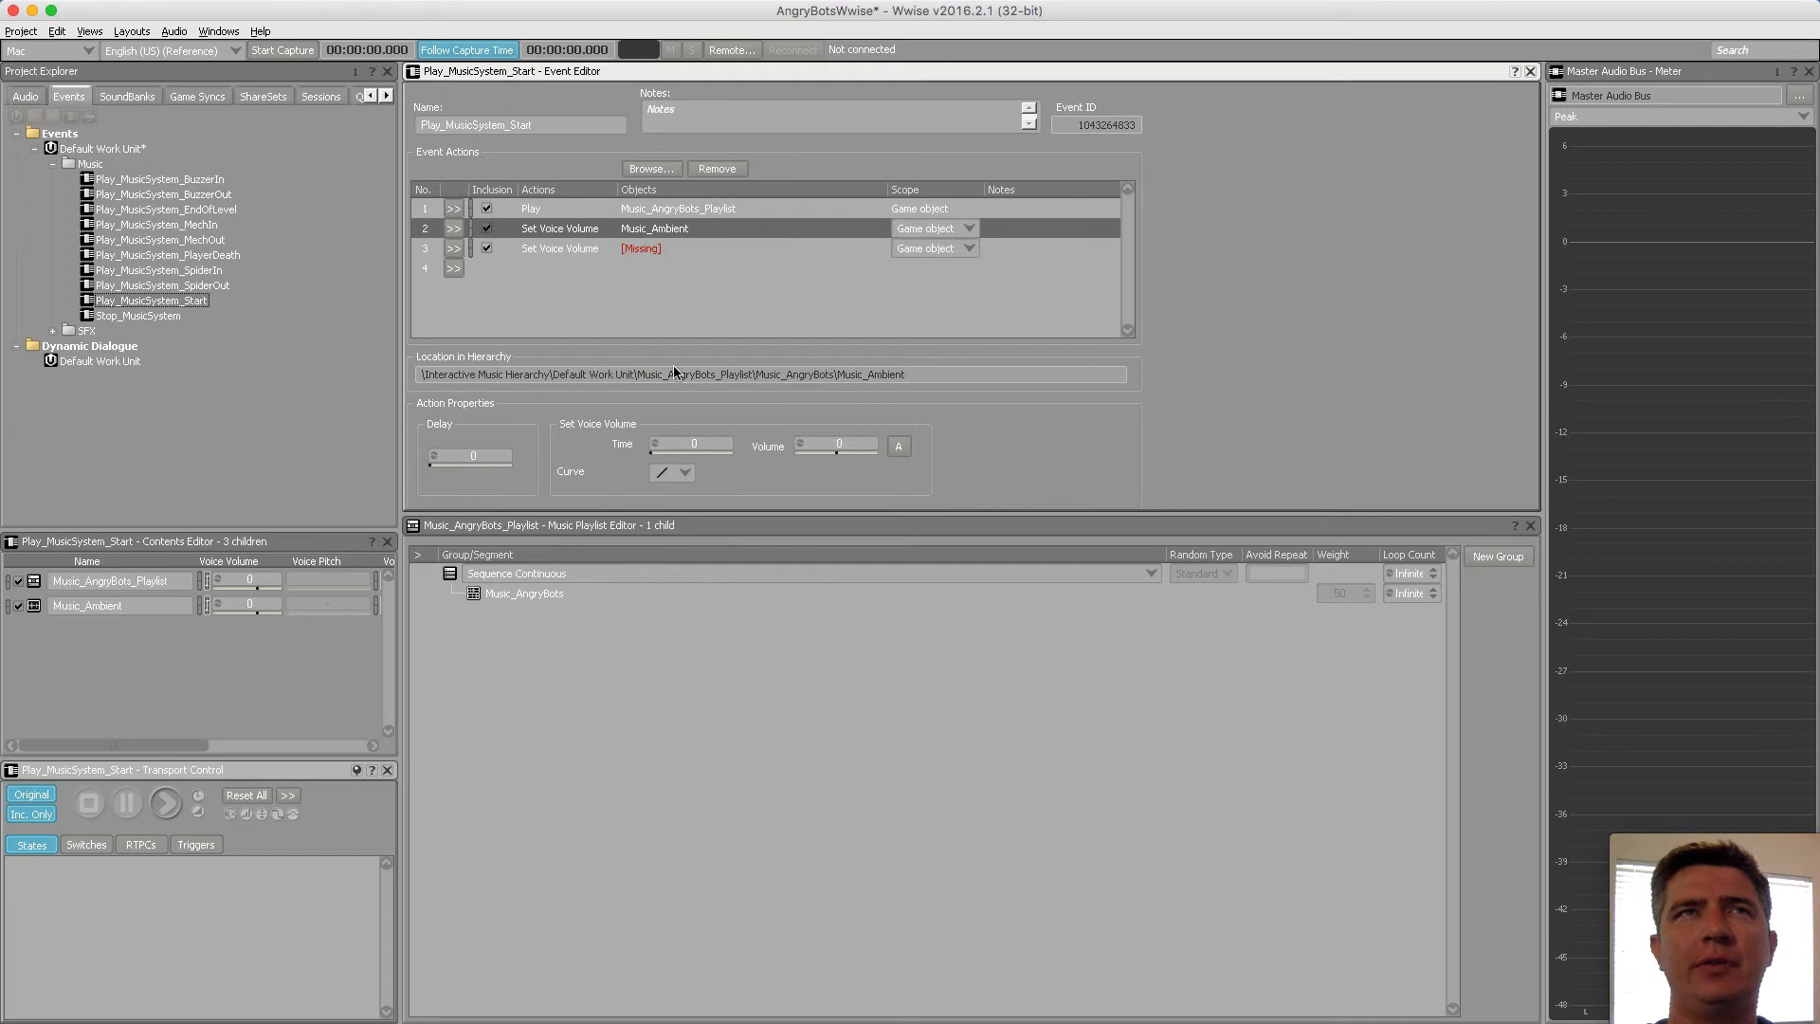
click(651, 169)
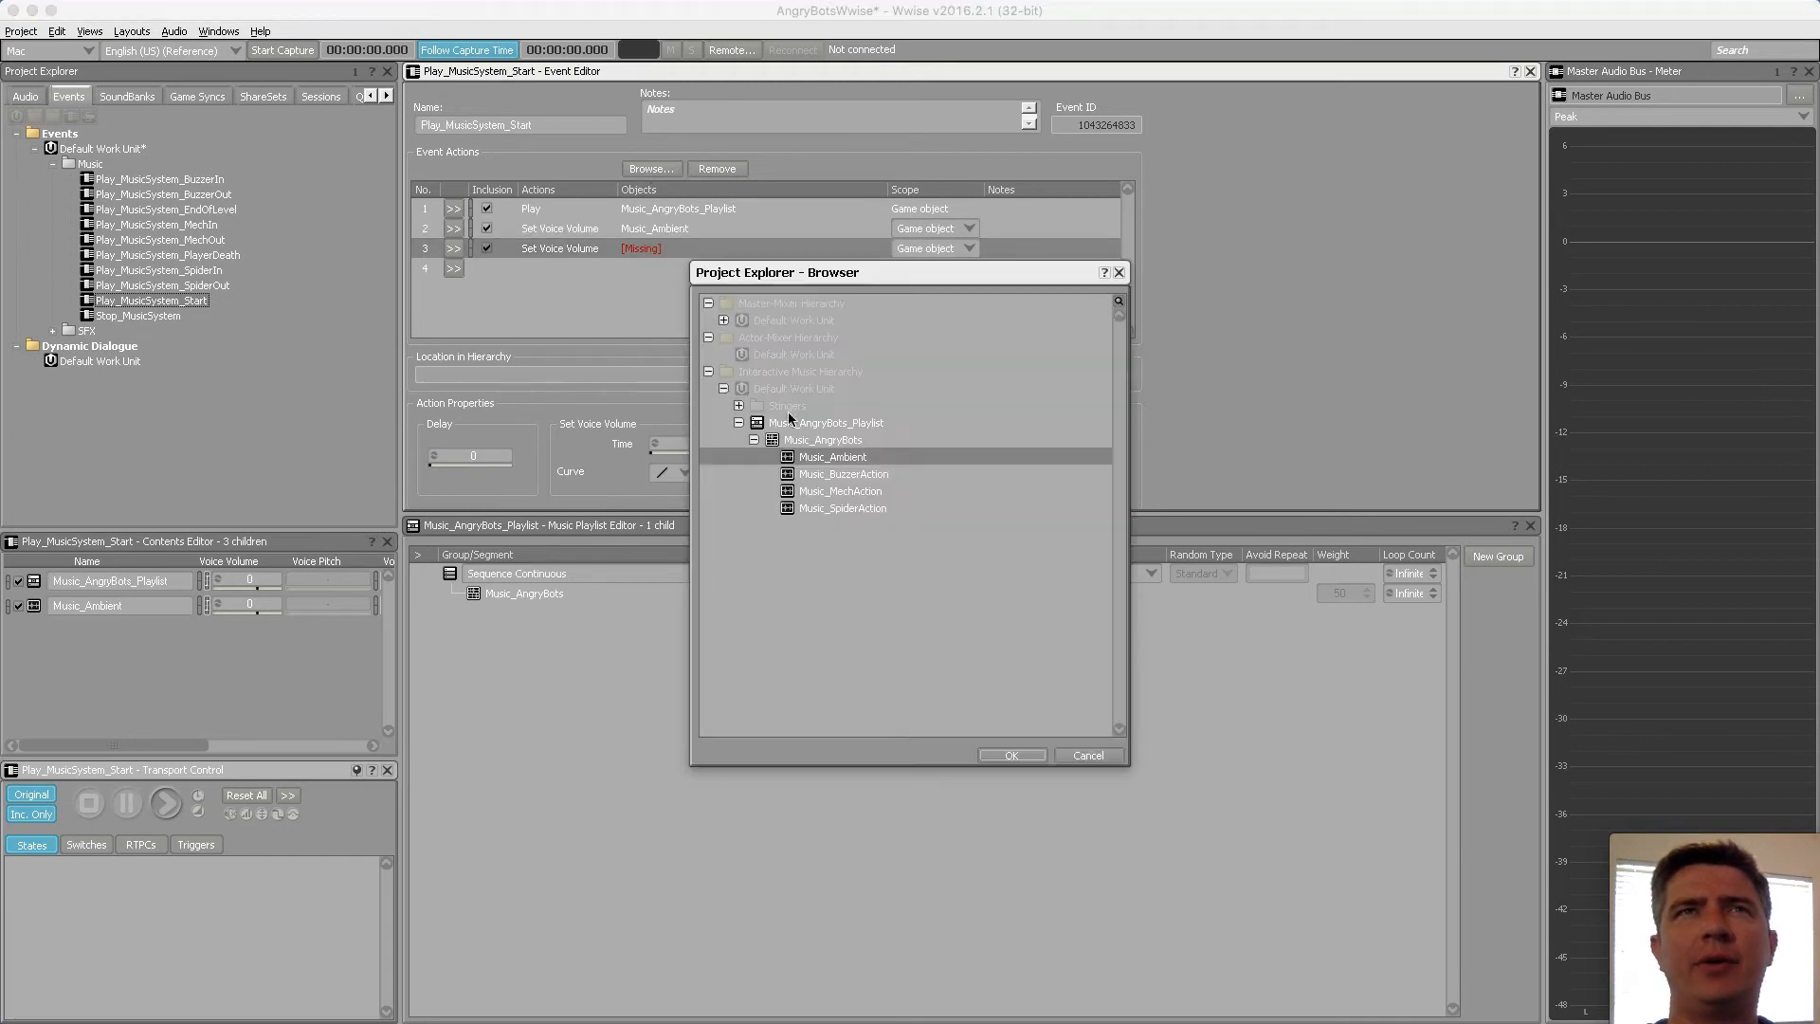
click(815, 487)
click(816, 476)
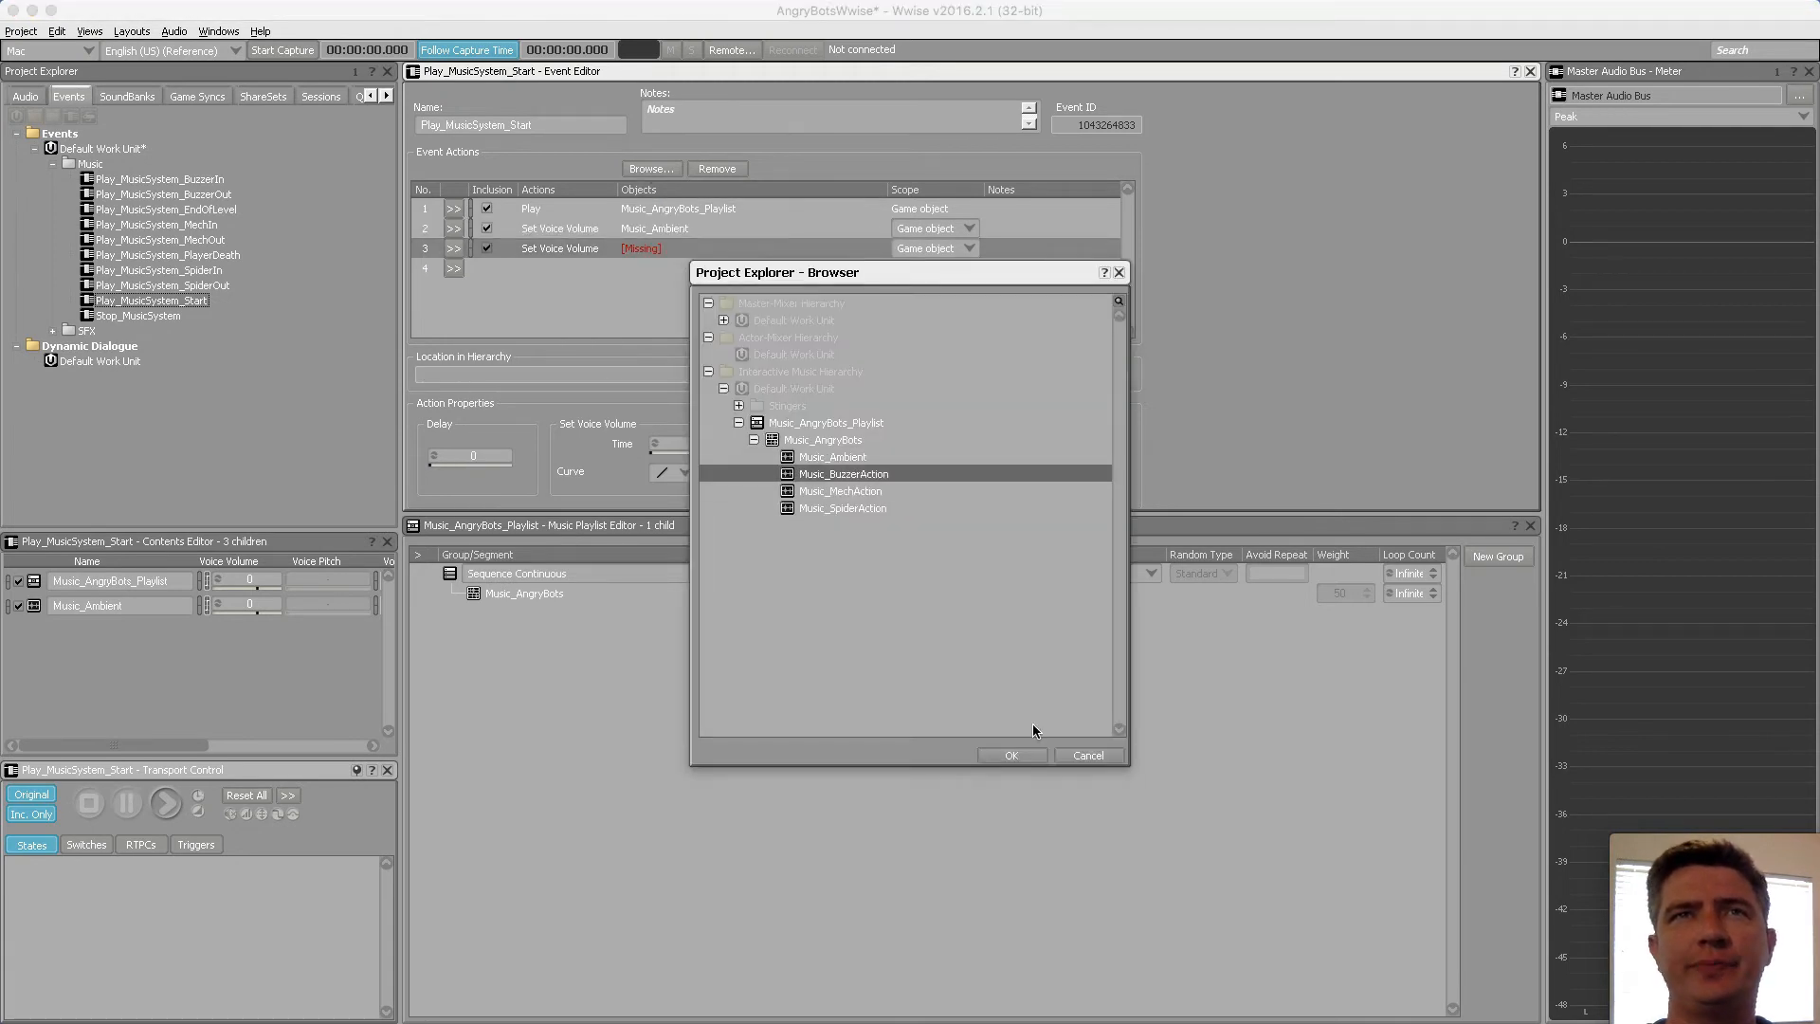
click(1013, 755)
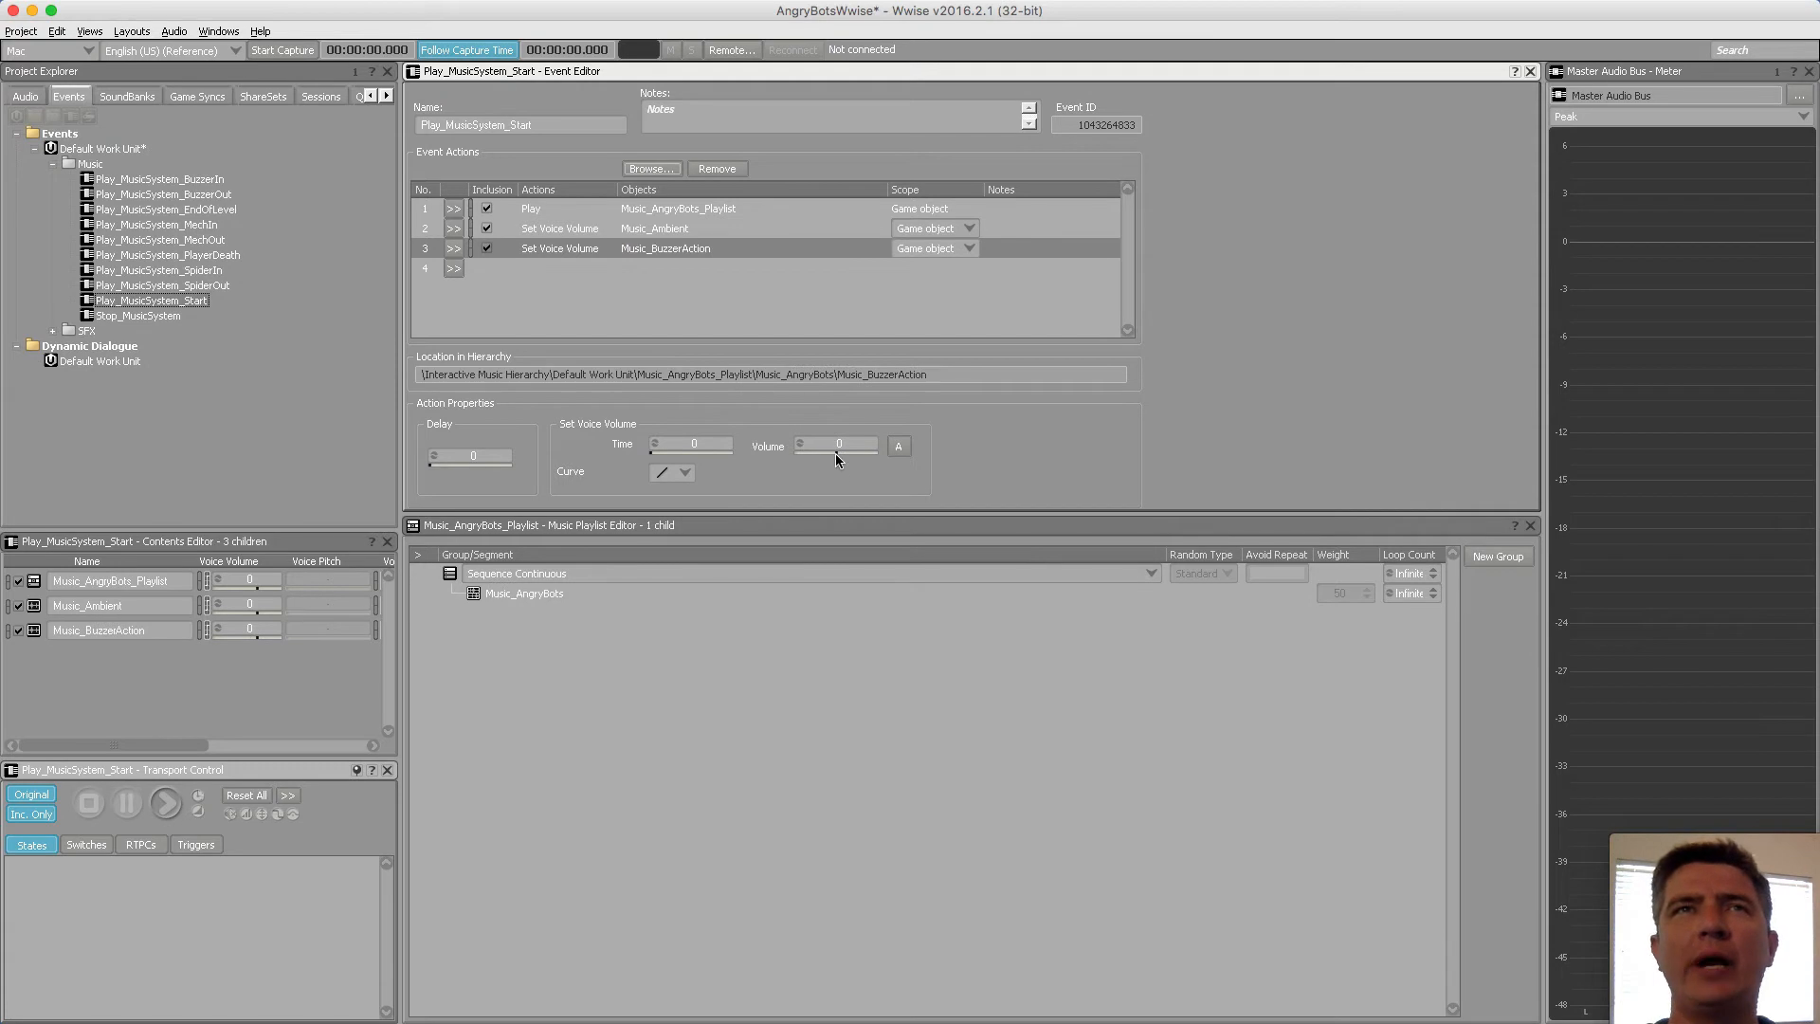
drag(838, 451, 746, 465)
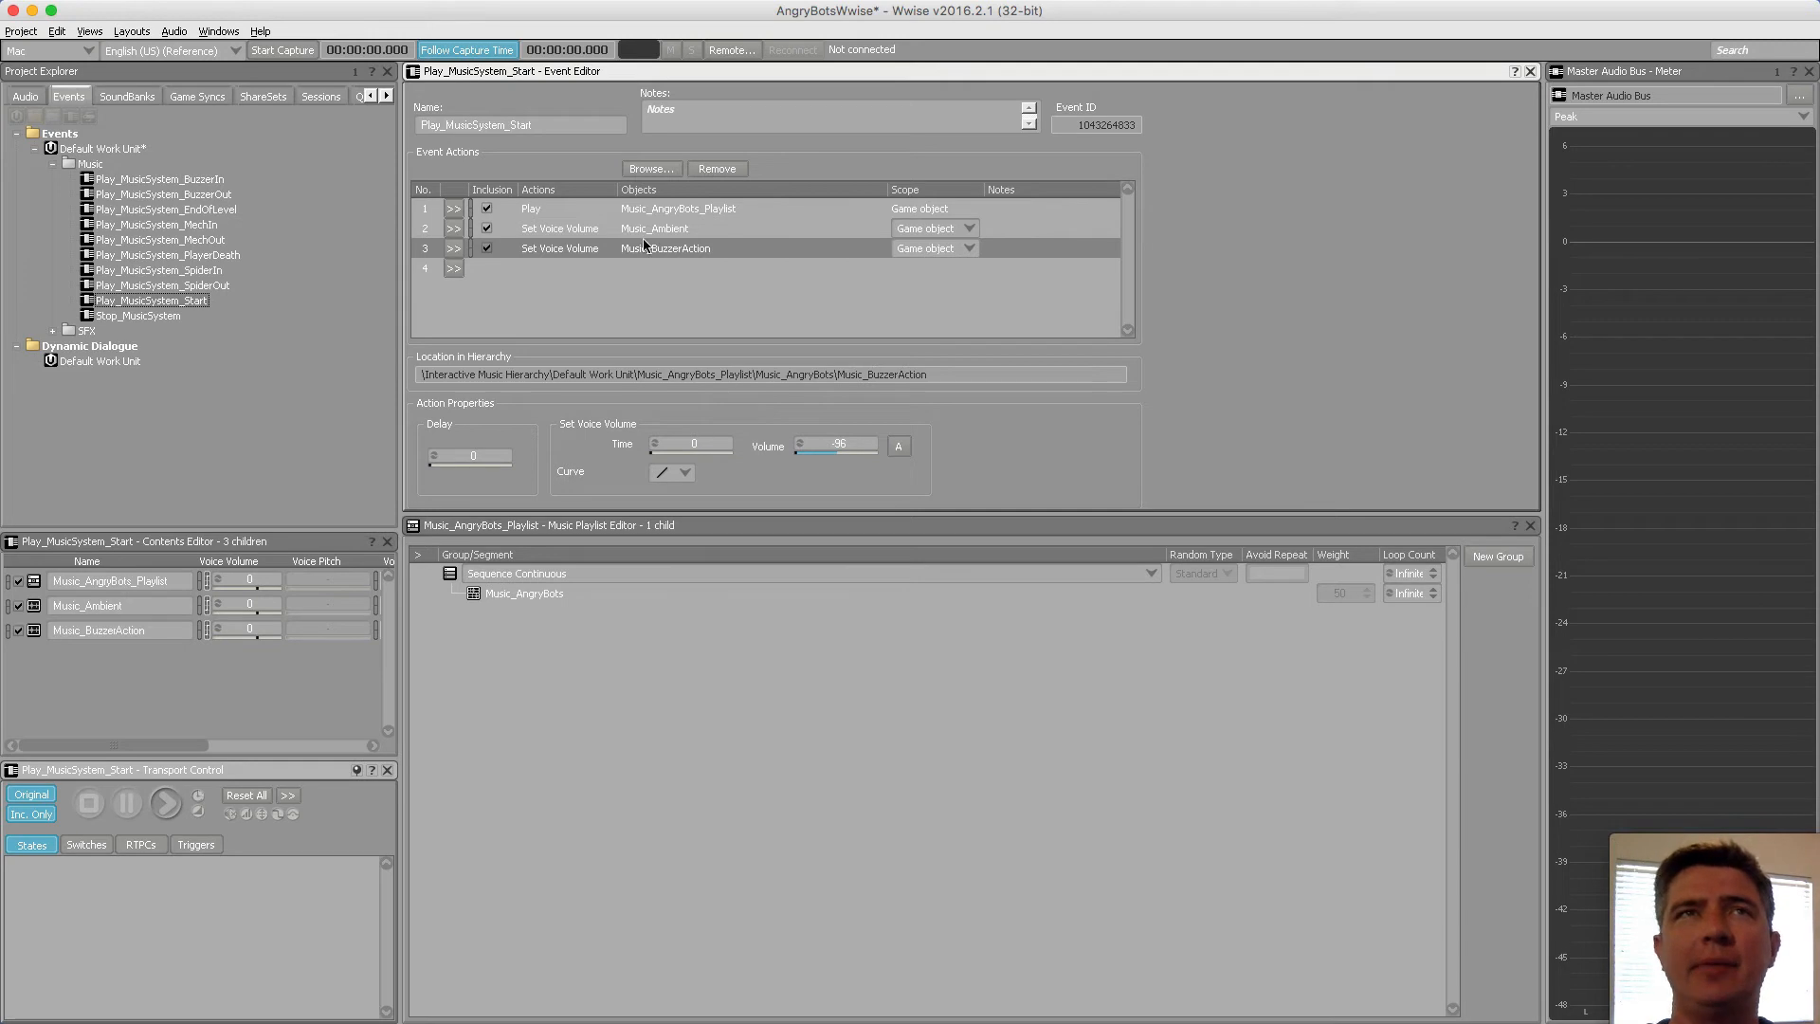
Add a Set Voice Volume action for Music_MechAction to the Play_MusicSystem_Start event with a volume of -96
click(453, 269)
mouse_move(563, 410)
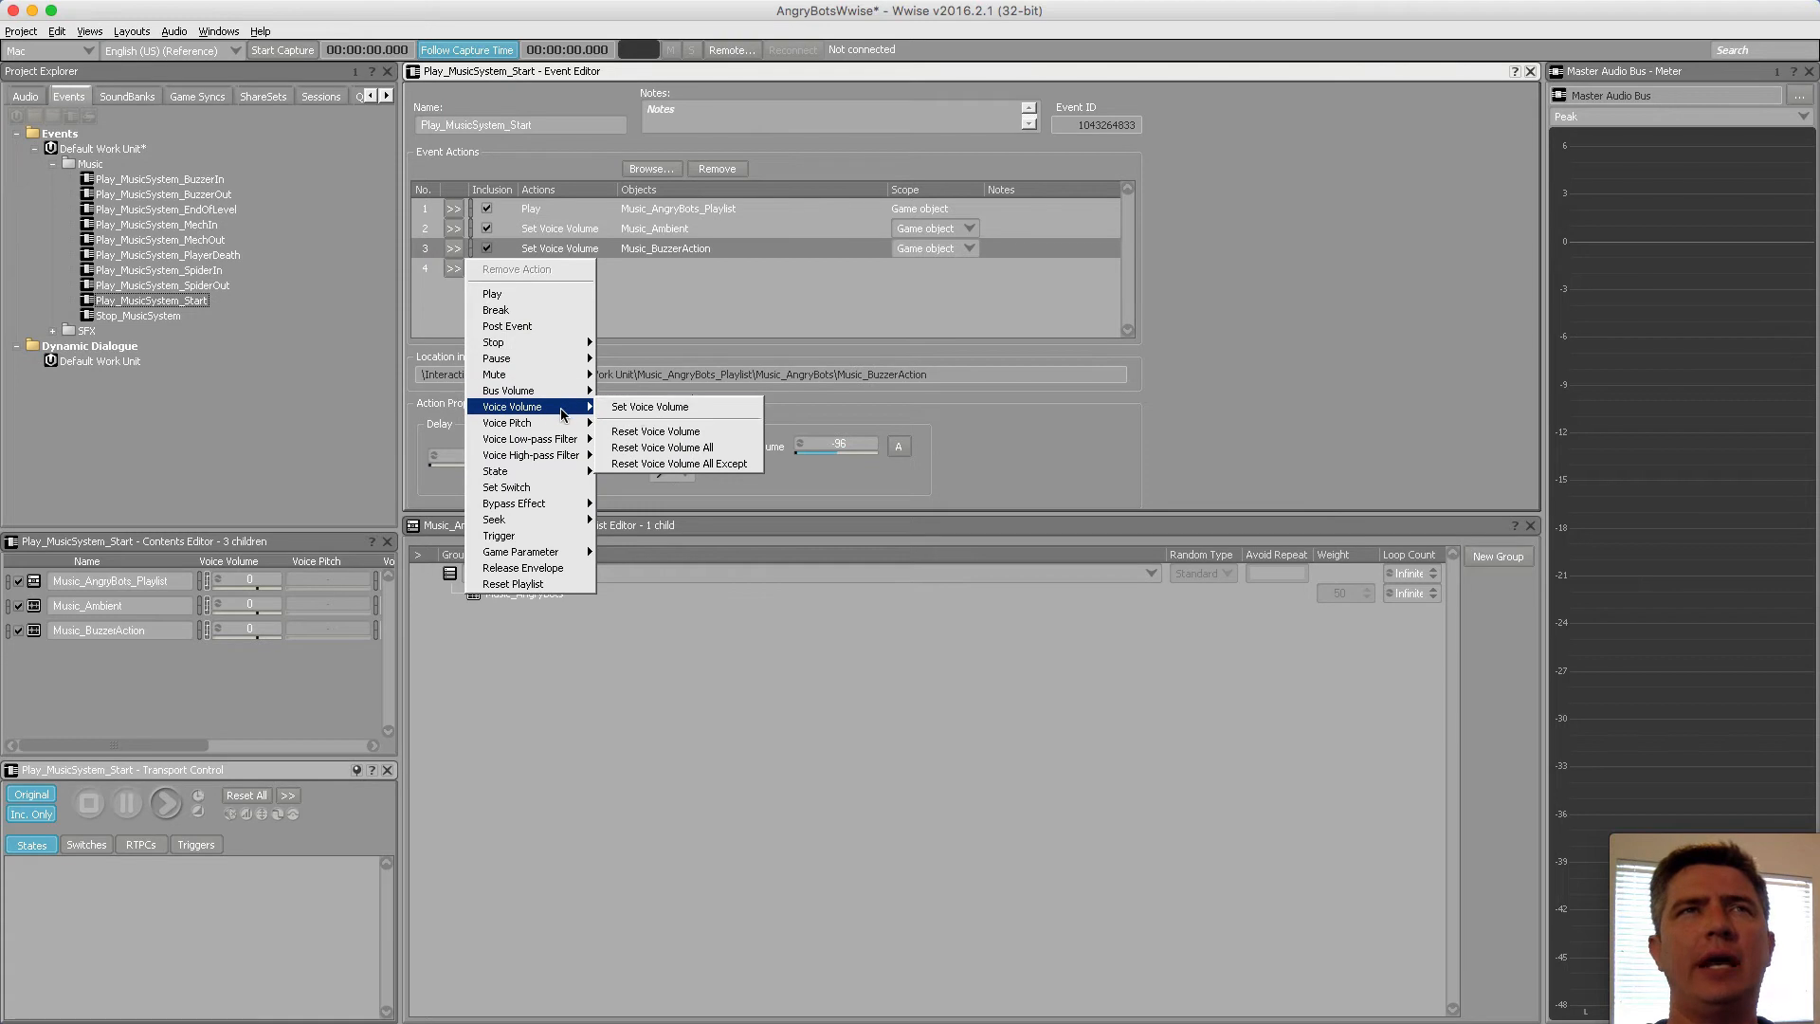
click(639, 407)
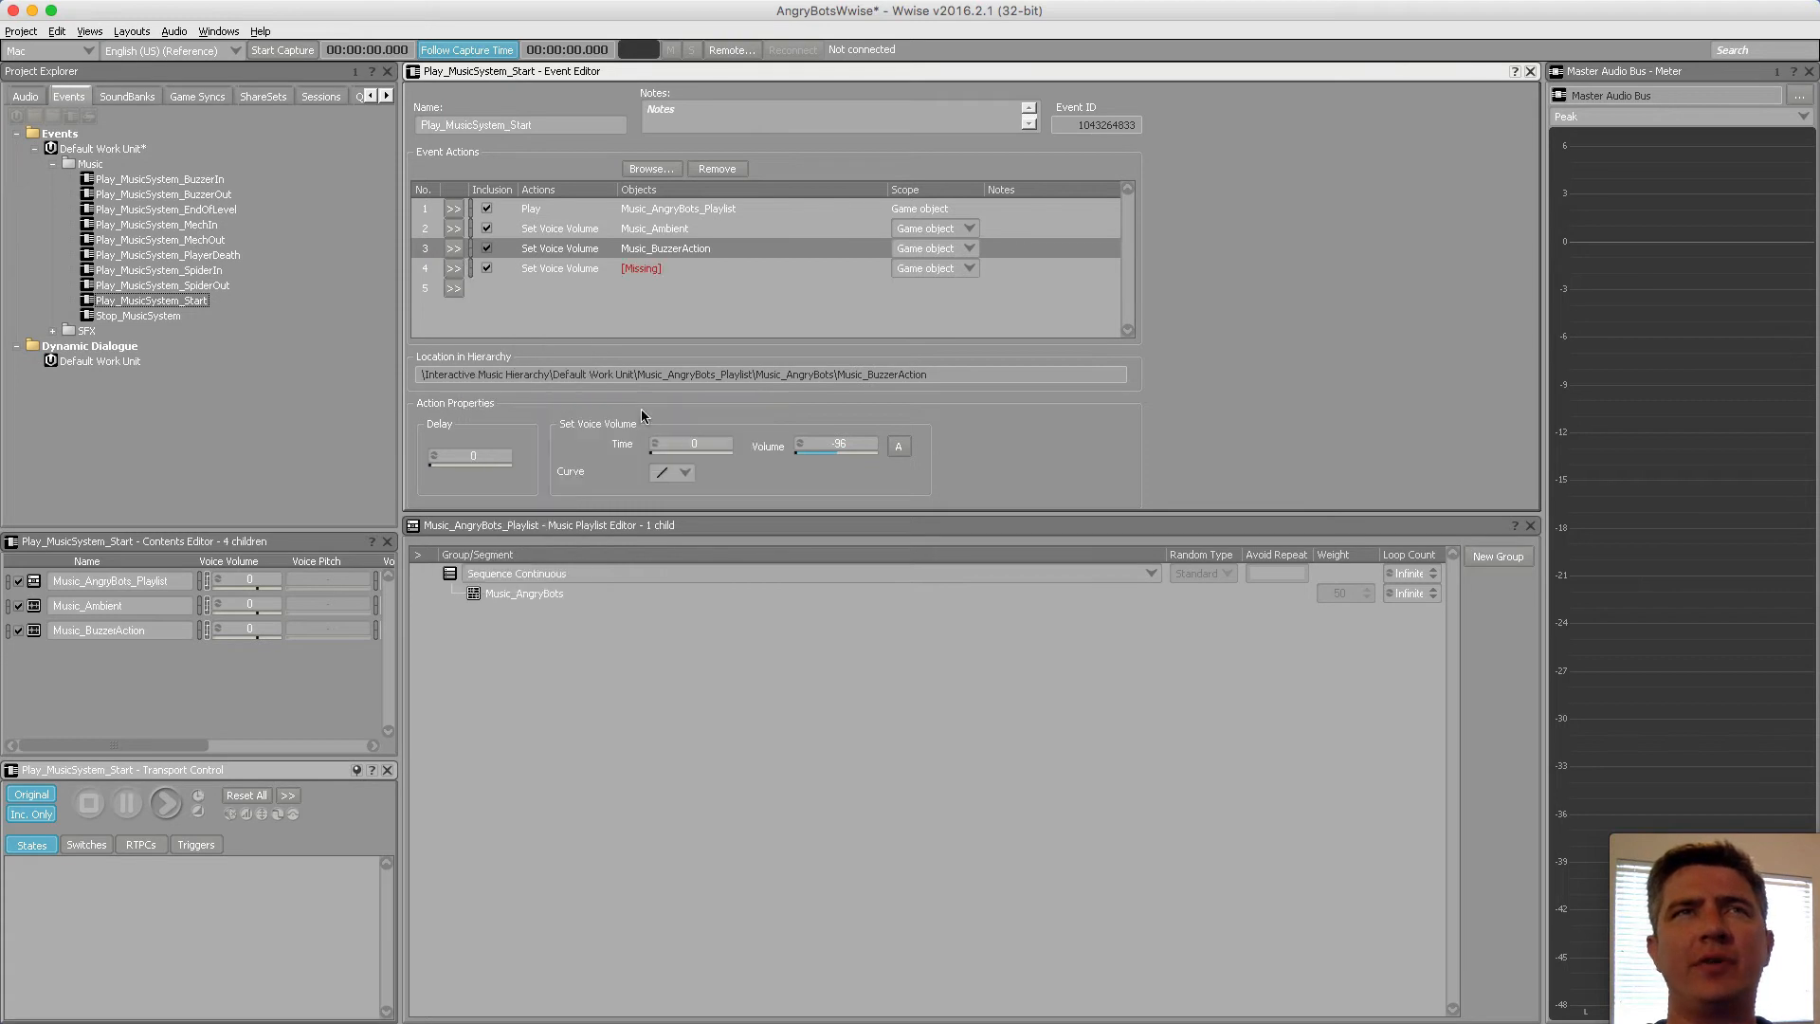
click(640, 270)
click(647, 169)
click(834, 492)
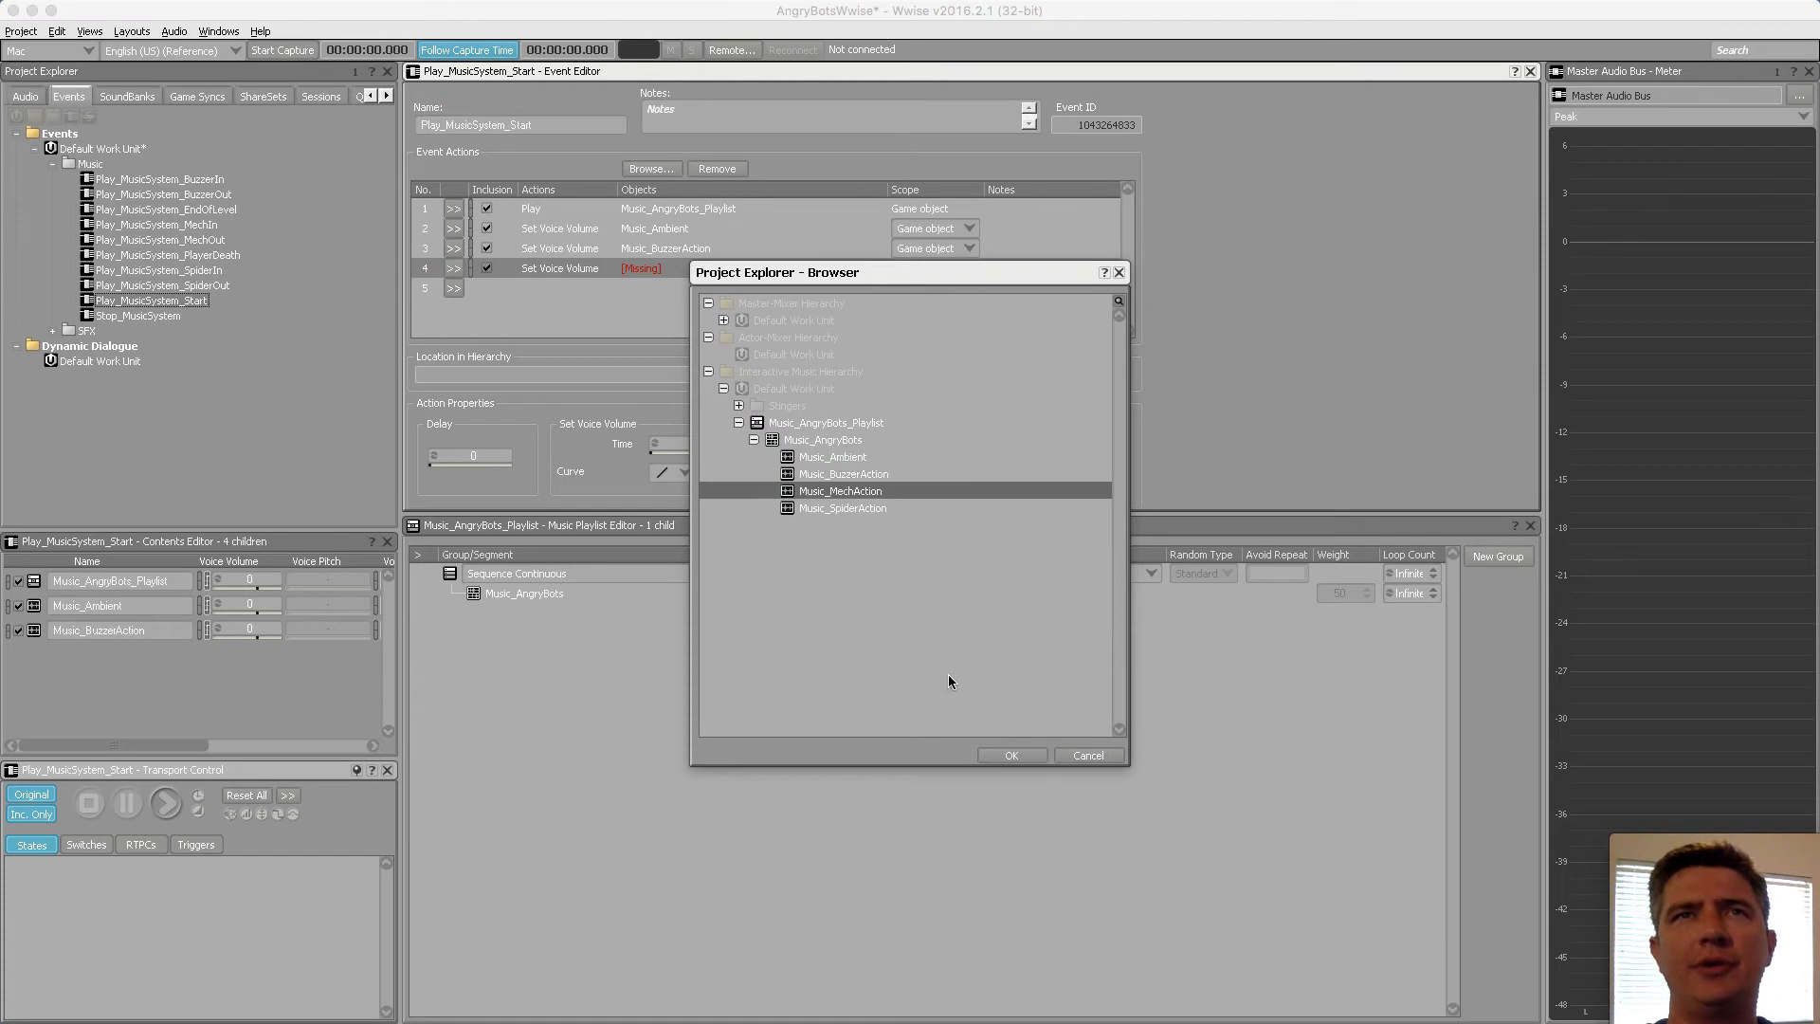
click(1011, 755)
text(-96)
key(Return)
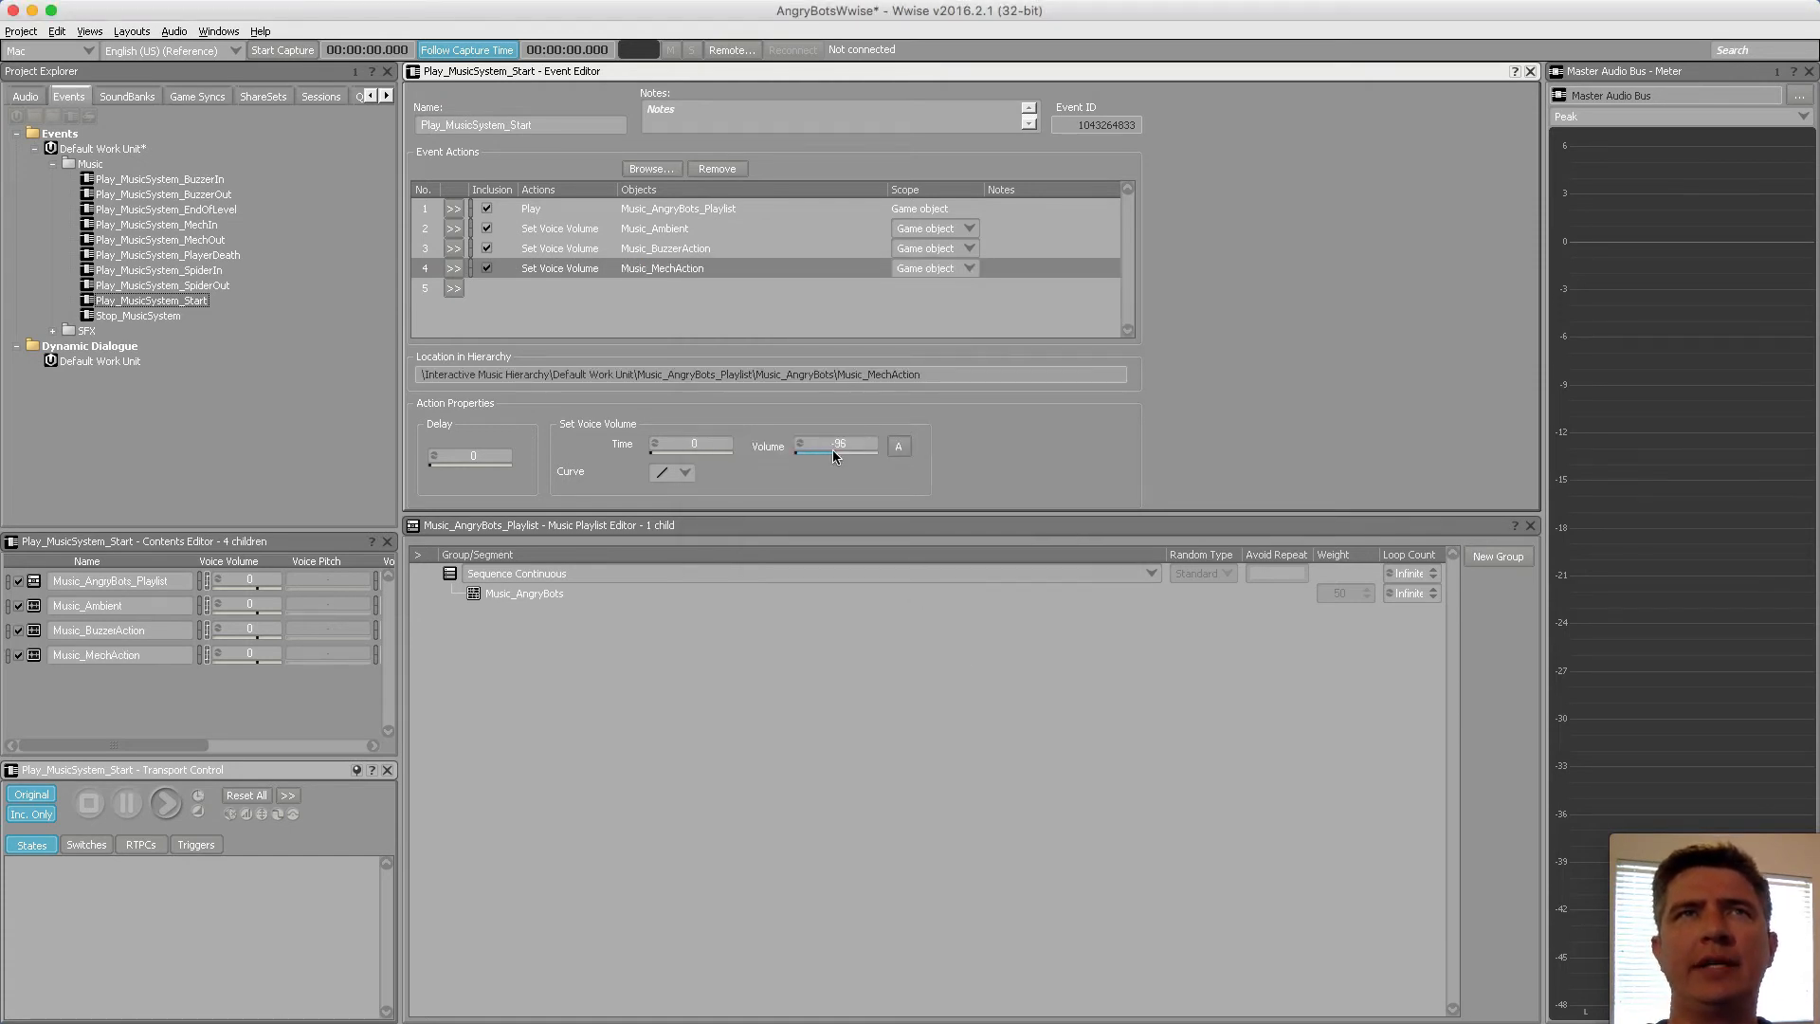
Add a Set Voice Volume action for Music_SpiderAction to the Play_MusicSystem_Start event and lower its volume to -96
click(453, 288)
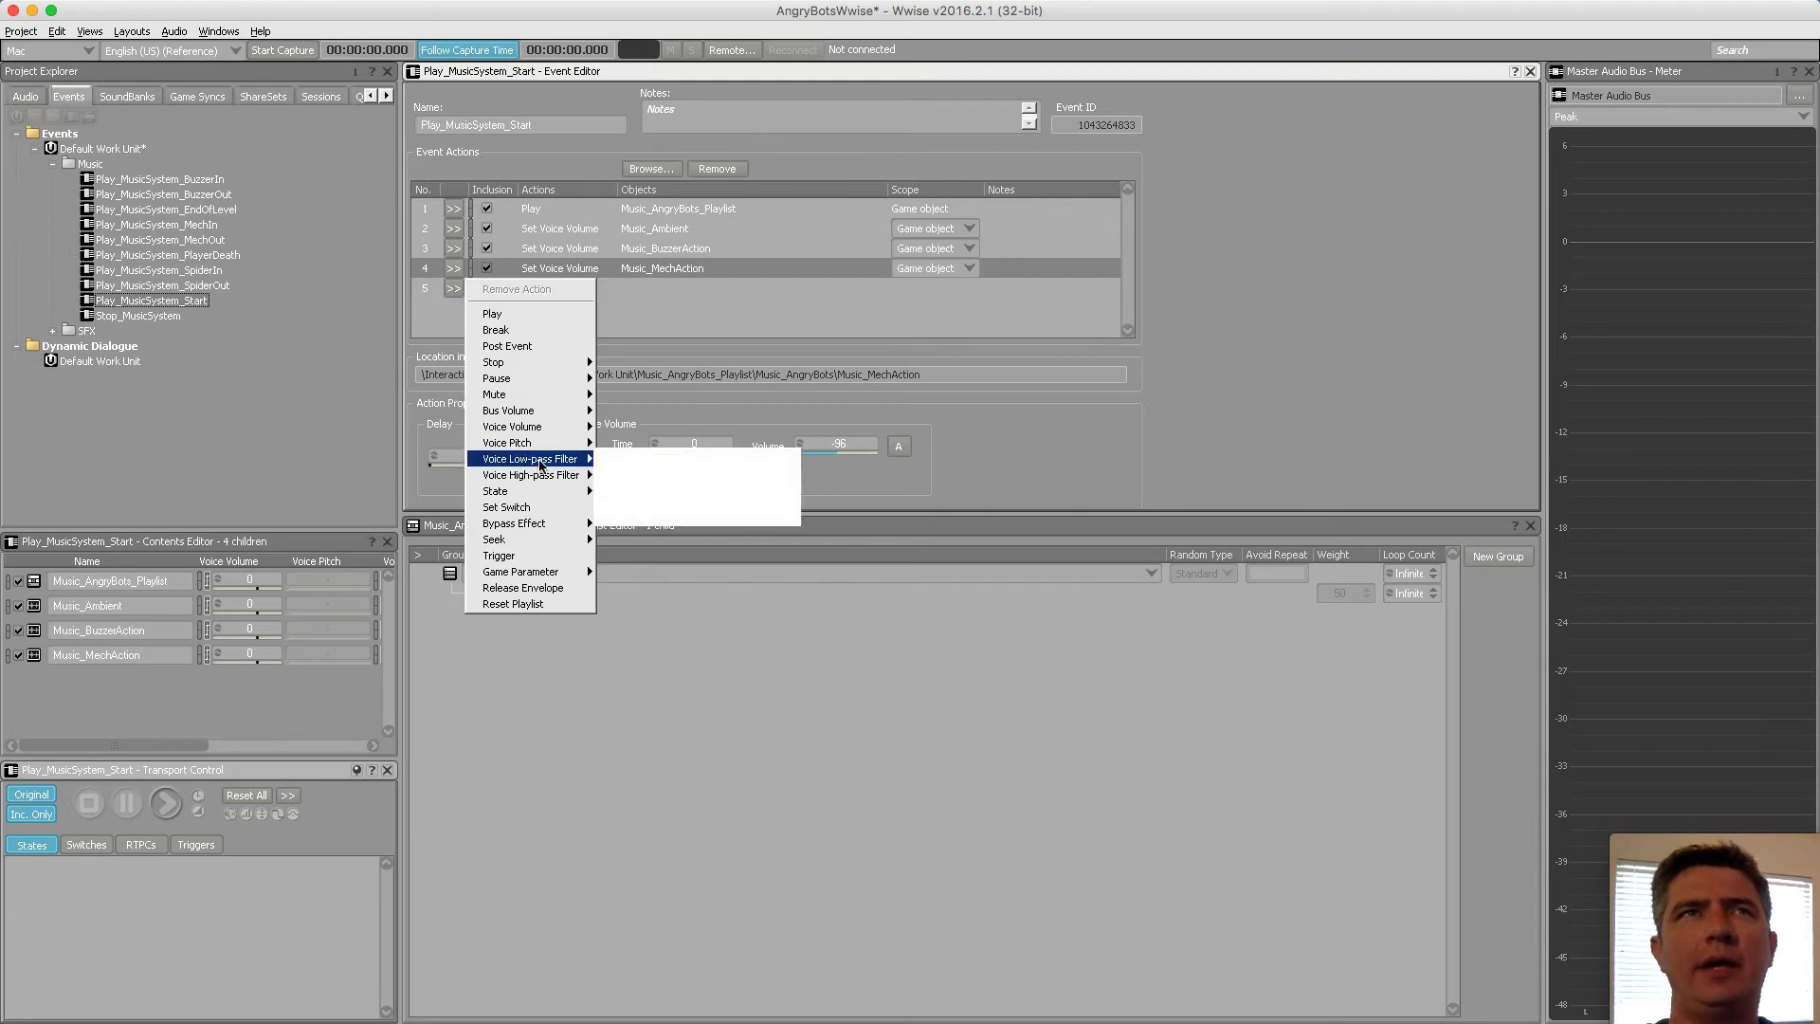
mouse_move(550, 449)
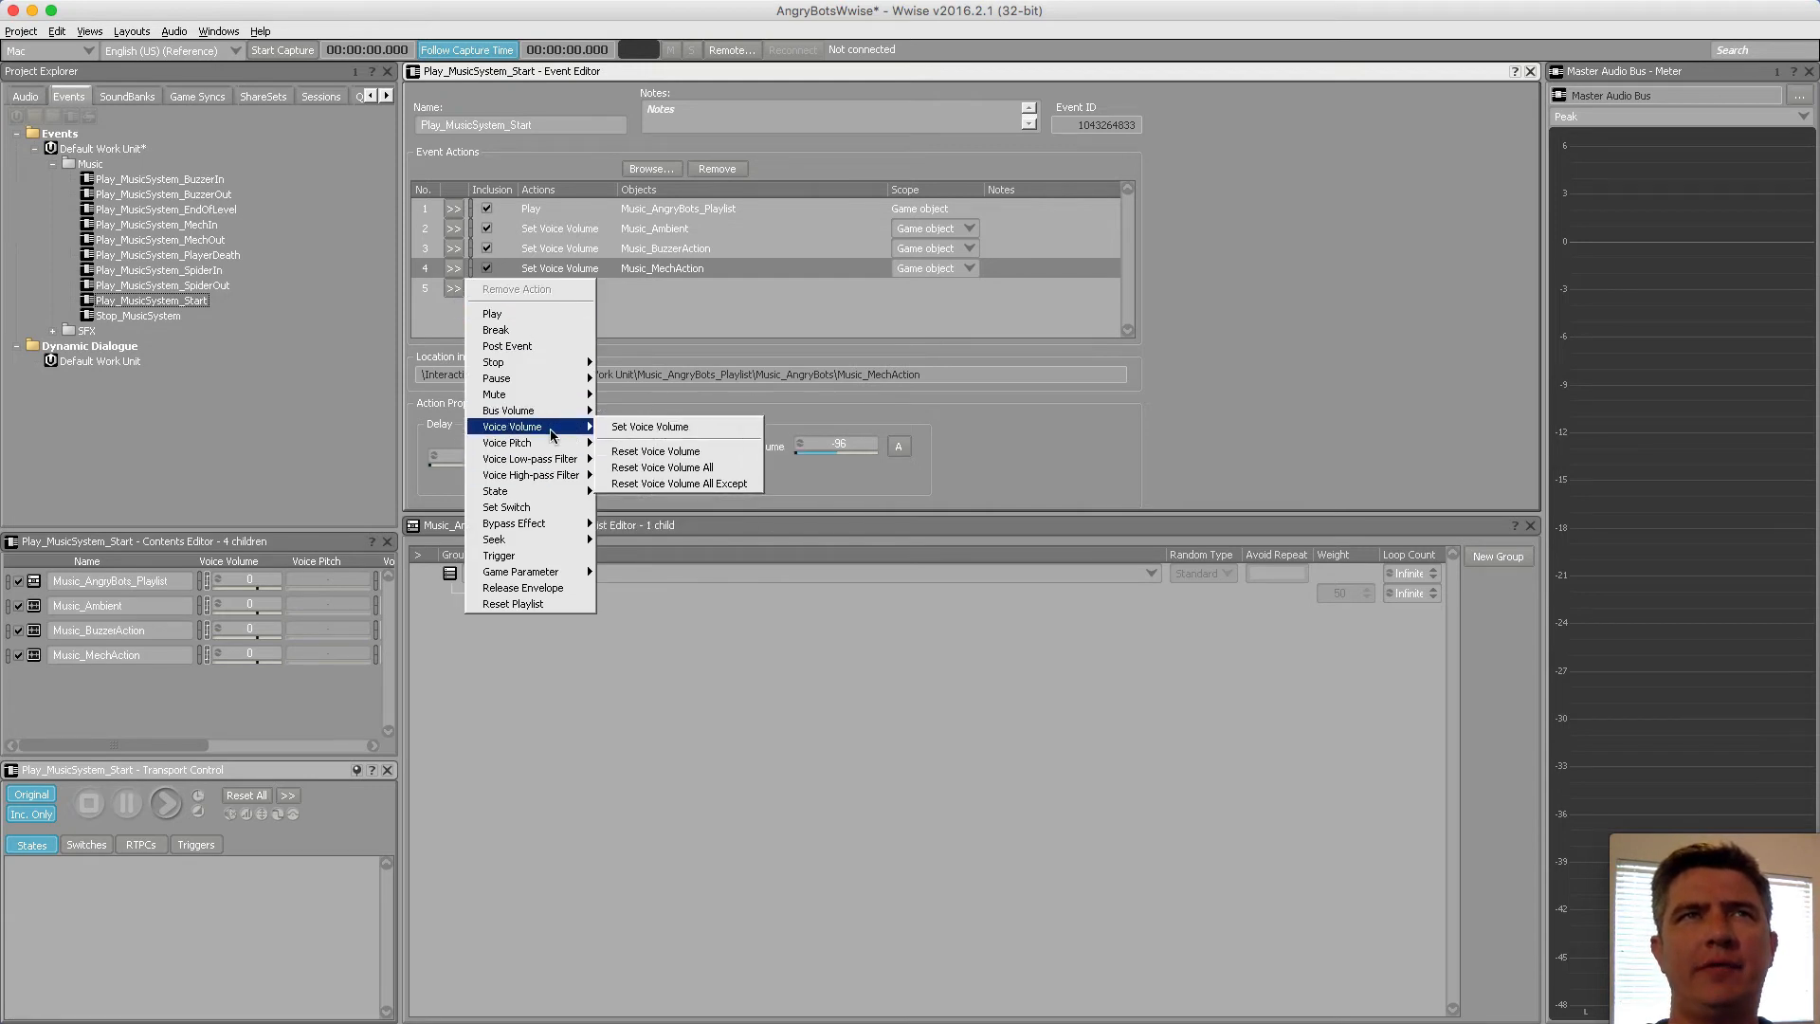
click(654, 428)
click(645, 286)
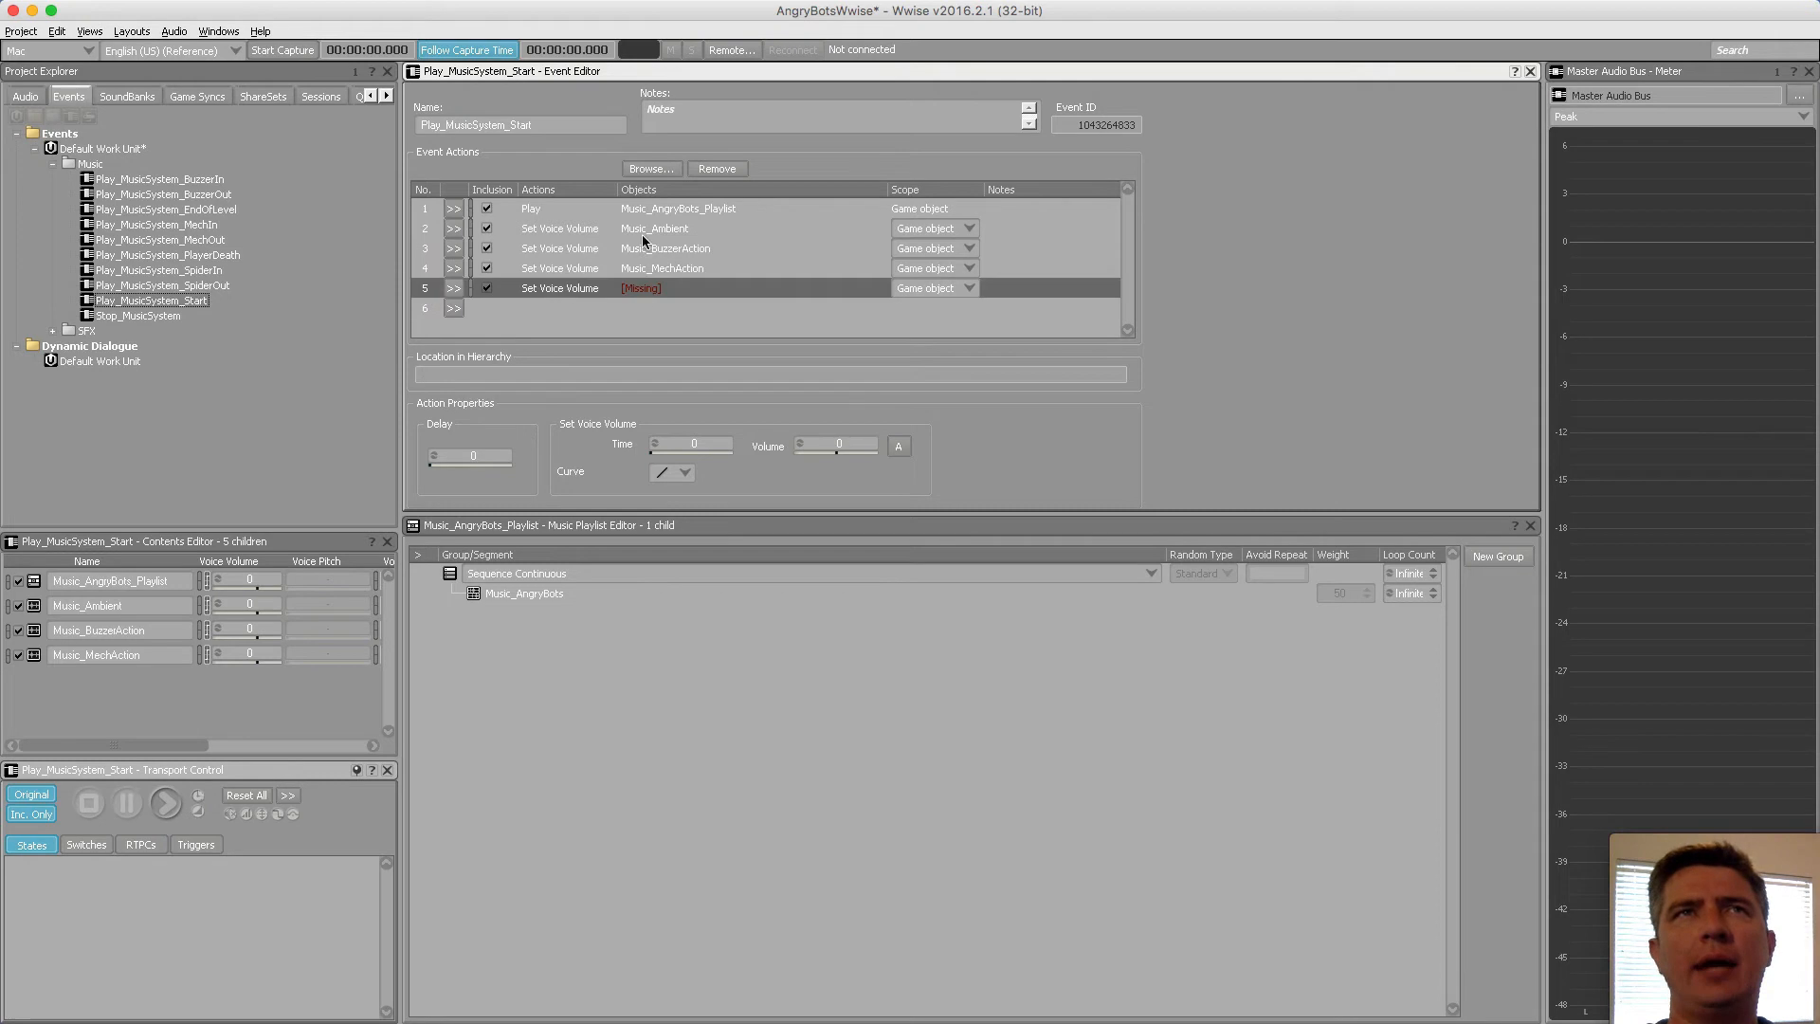
click(653, 168)
click(833, 511)
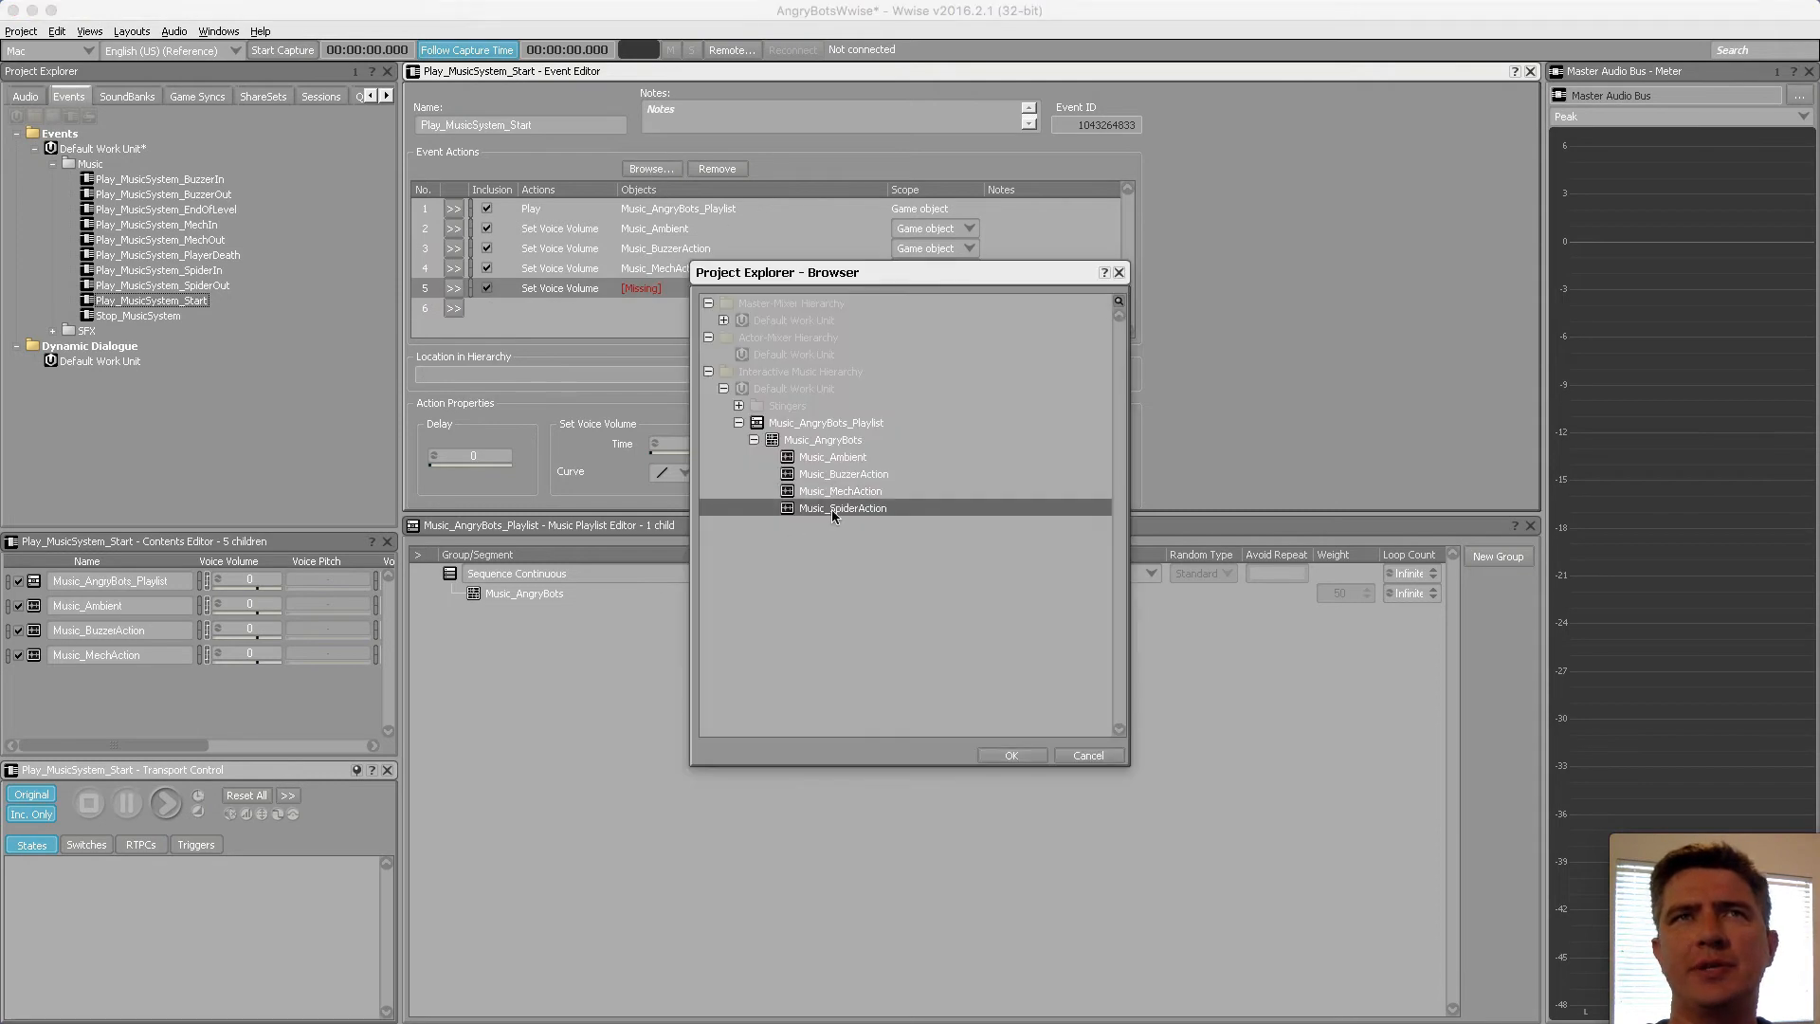
click(1022, 757)
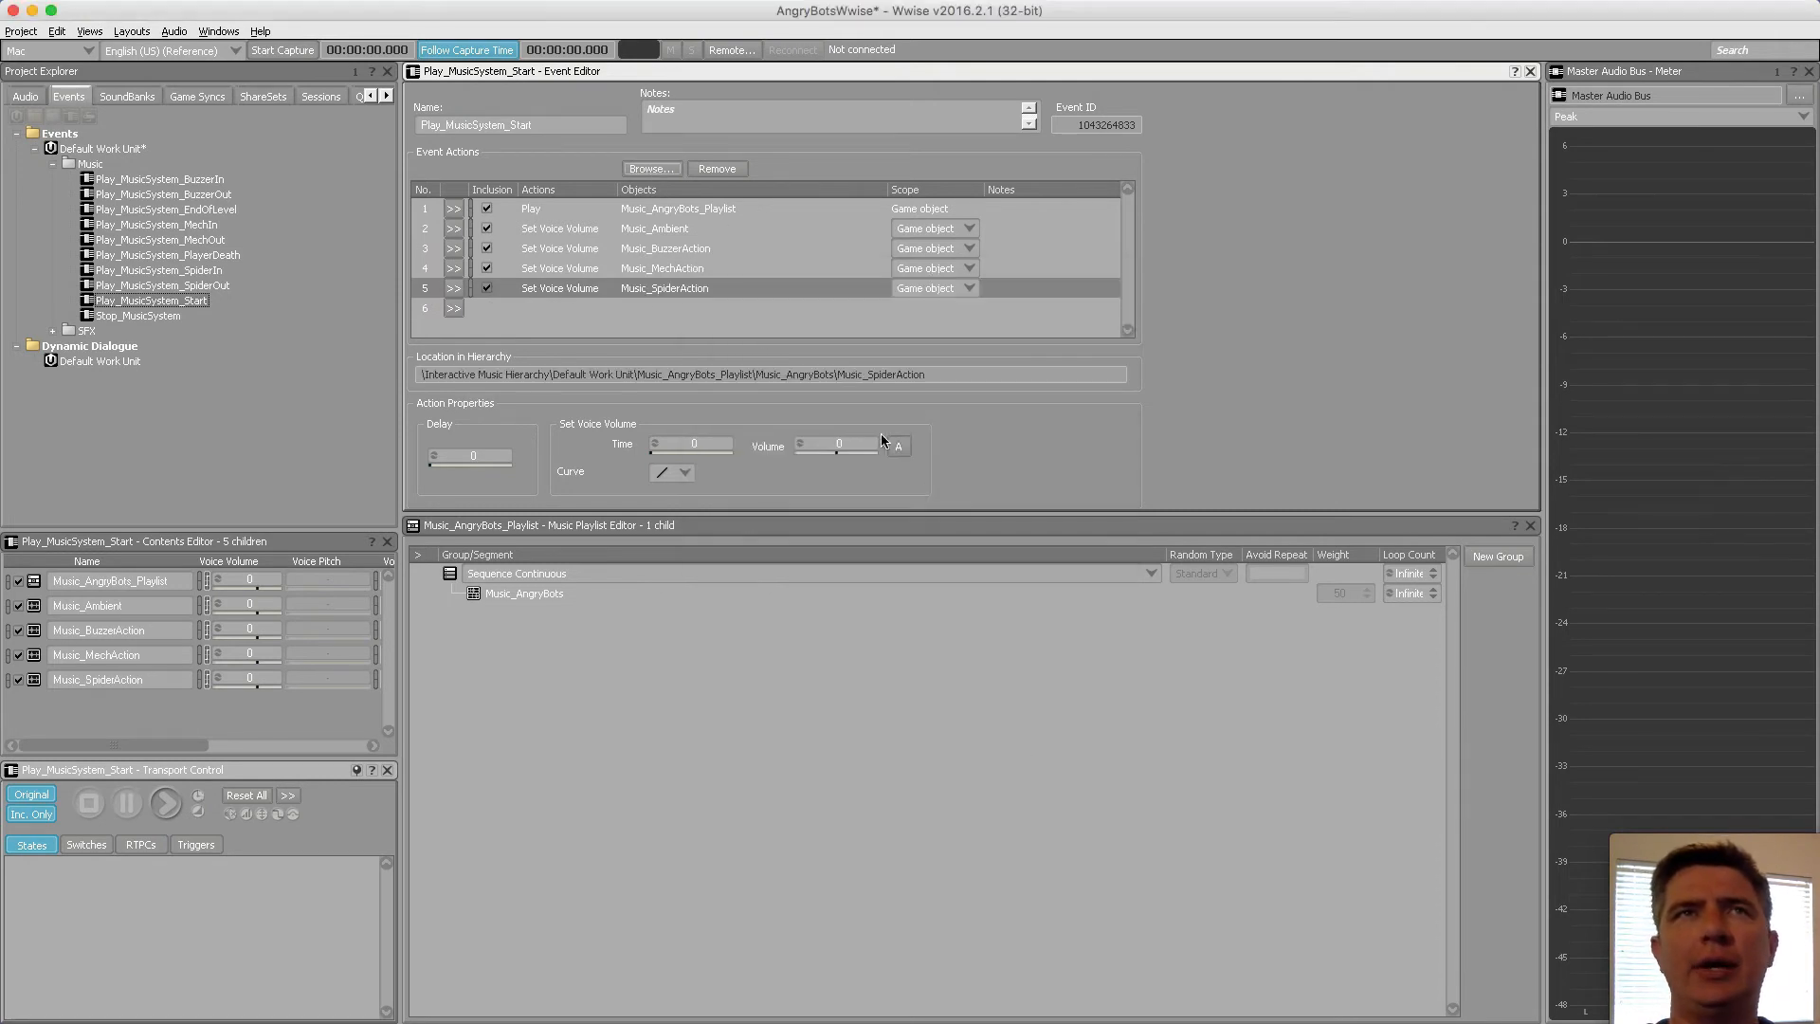
click(688, 294)
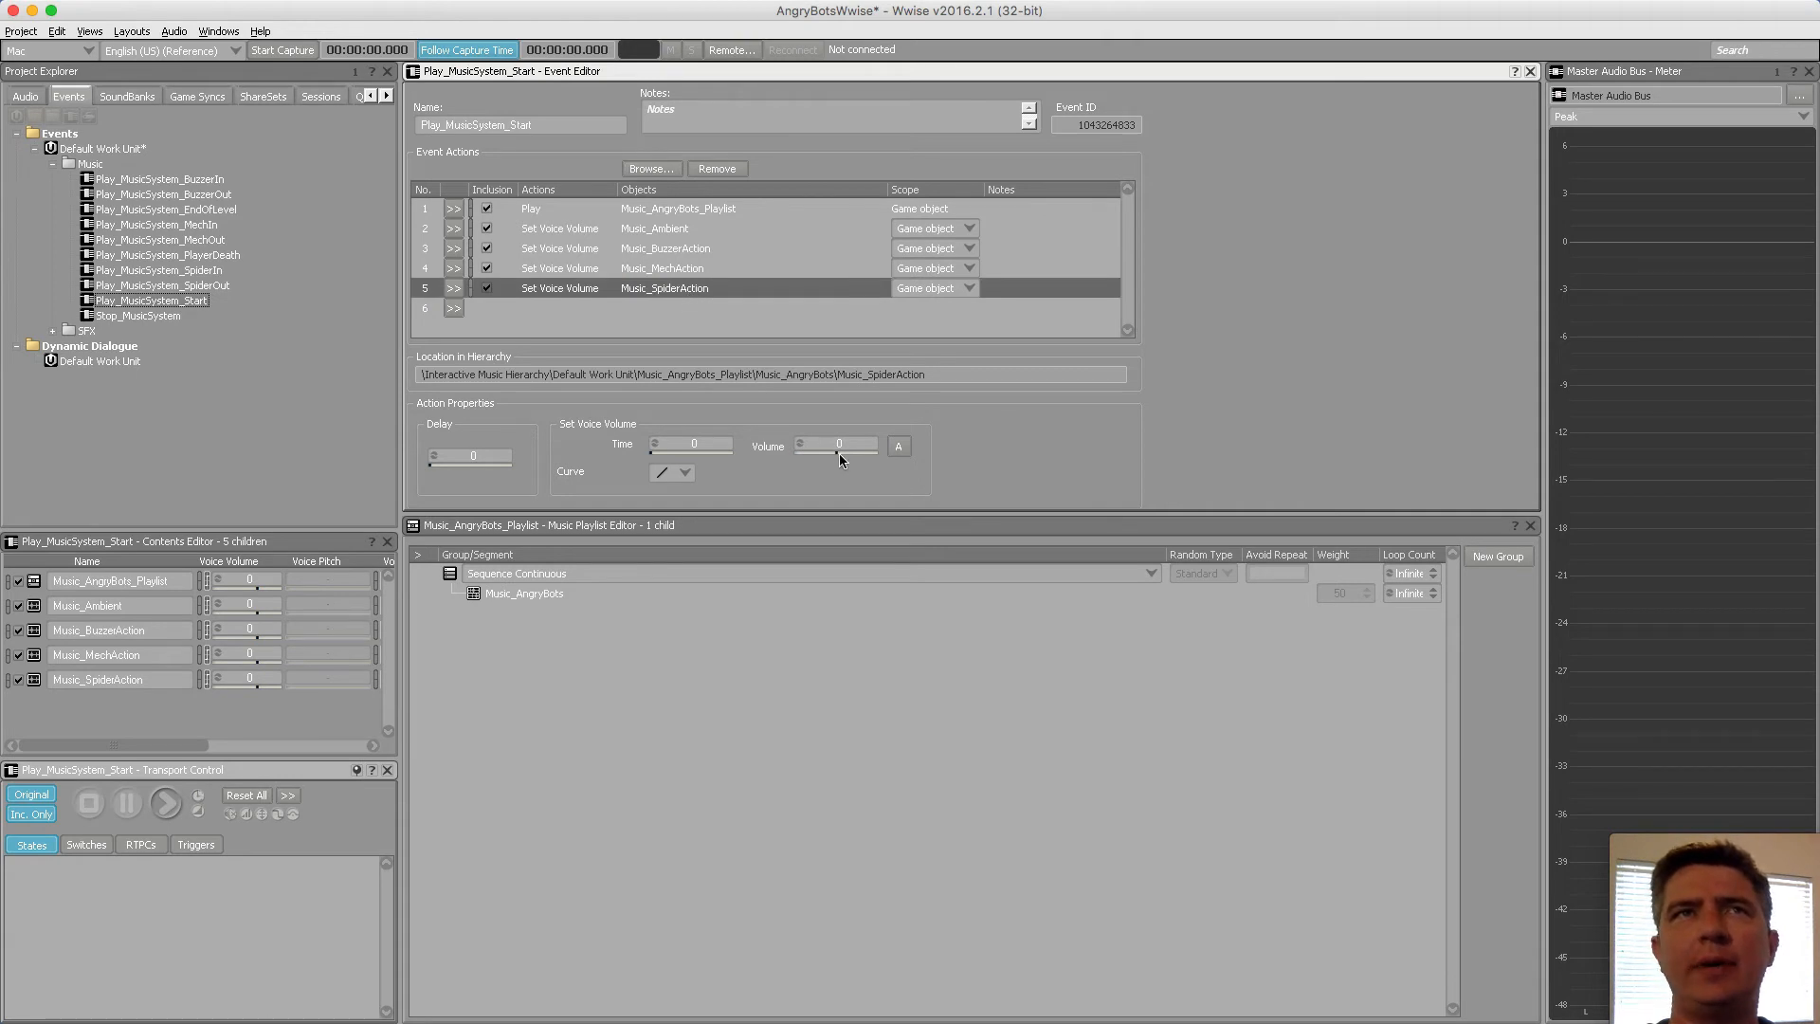
drag(837, 459, 746, 464)
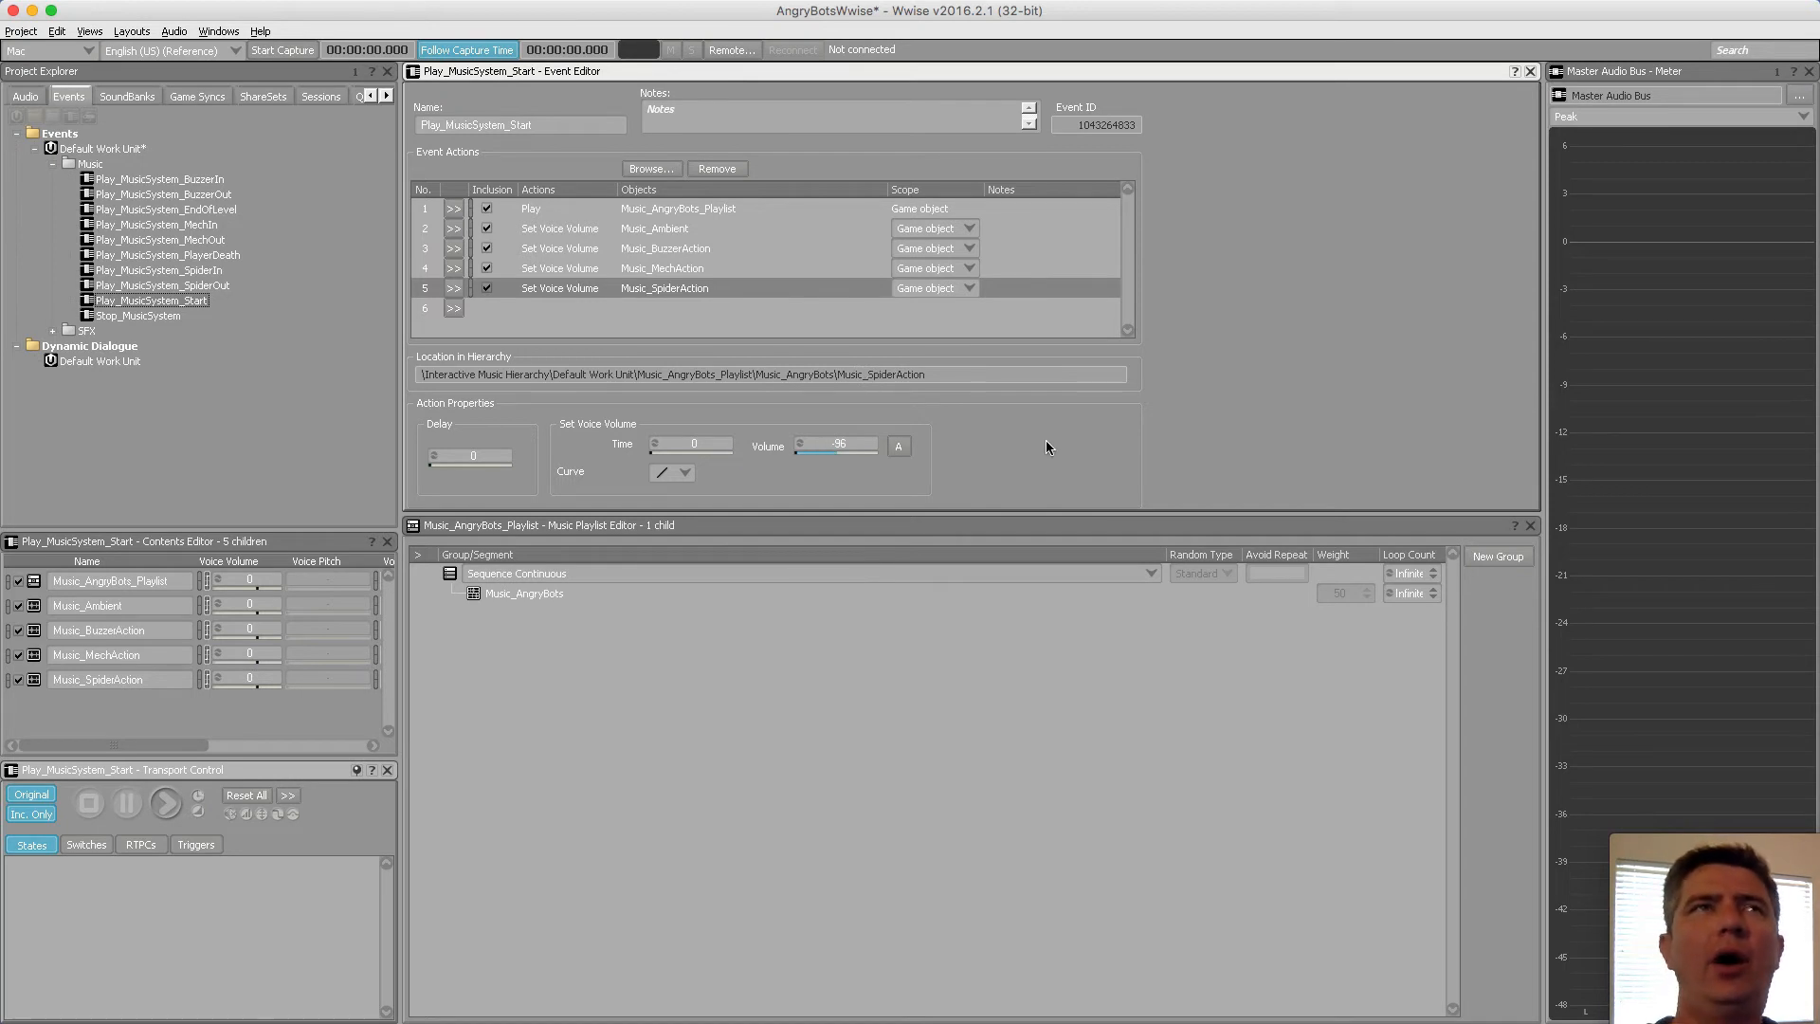
Review the volume of each Set Voice Volume action in the Play_MusicSystem_Start event, from Music_Ambient to Music_SpiderAction
click(195, 300)
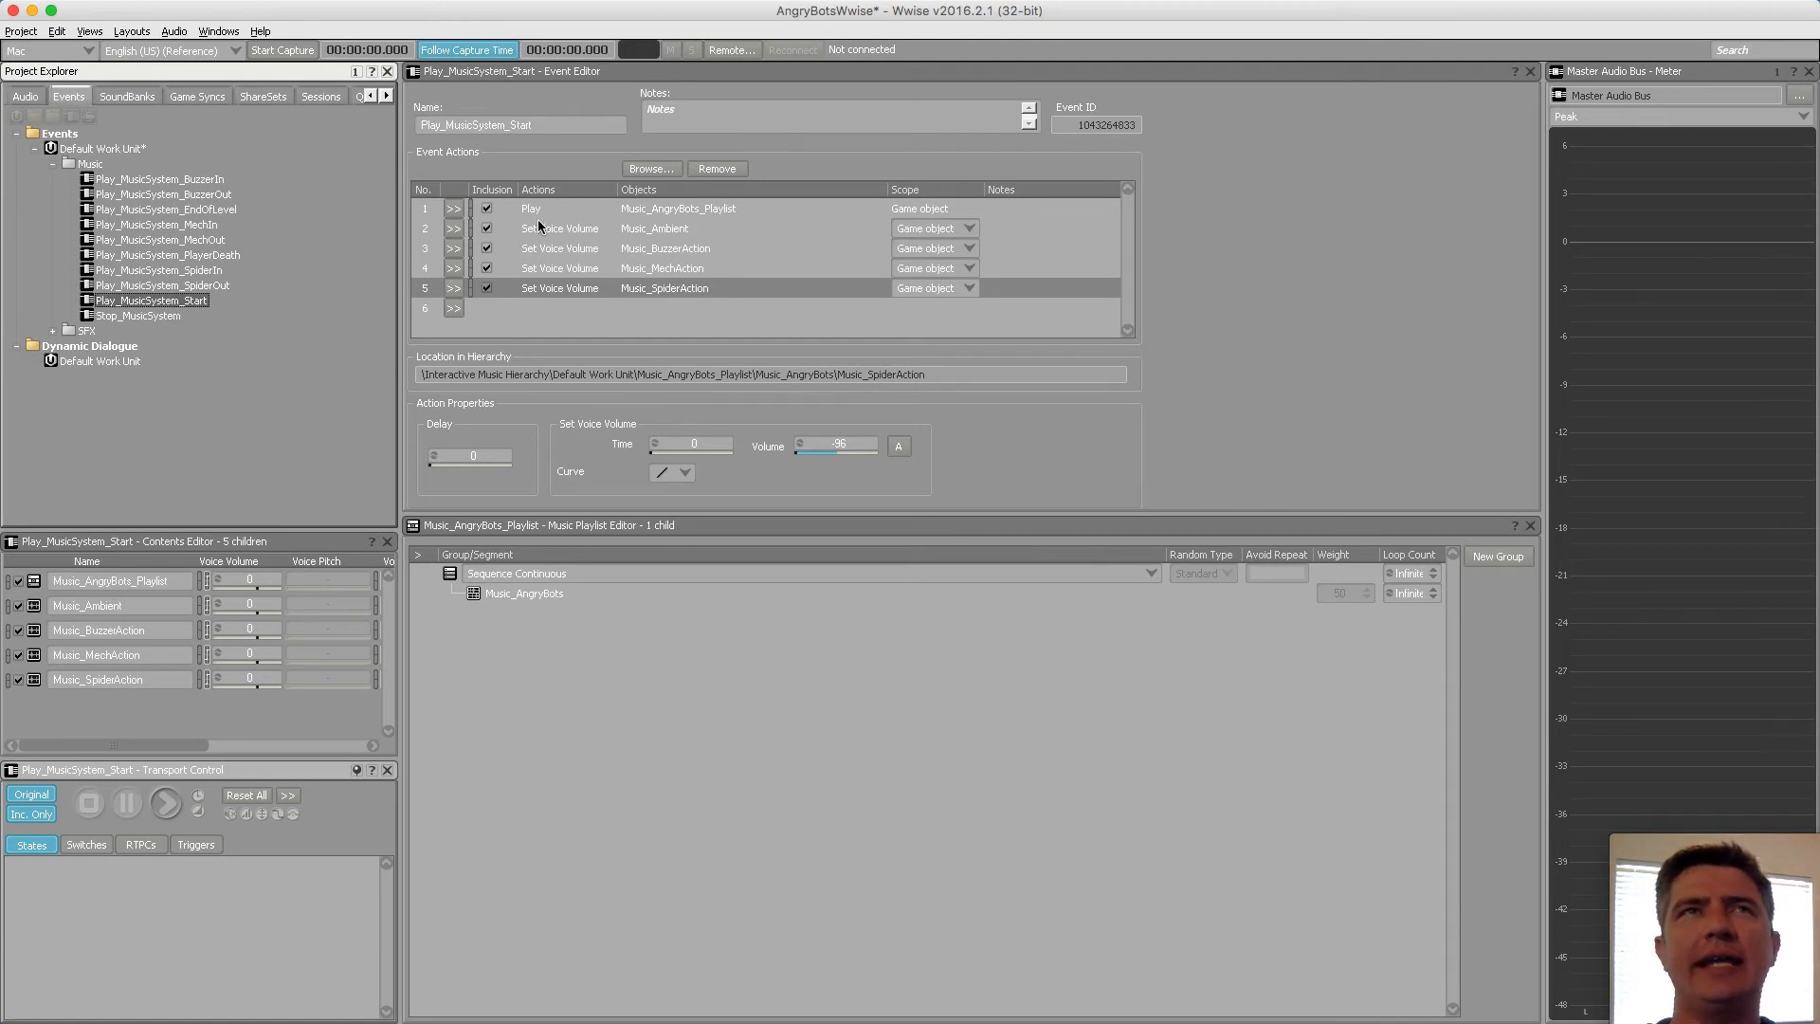
click(645, 225)
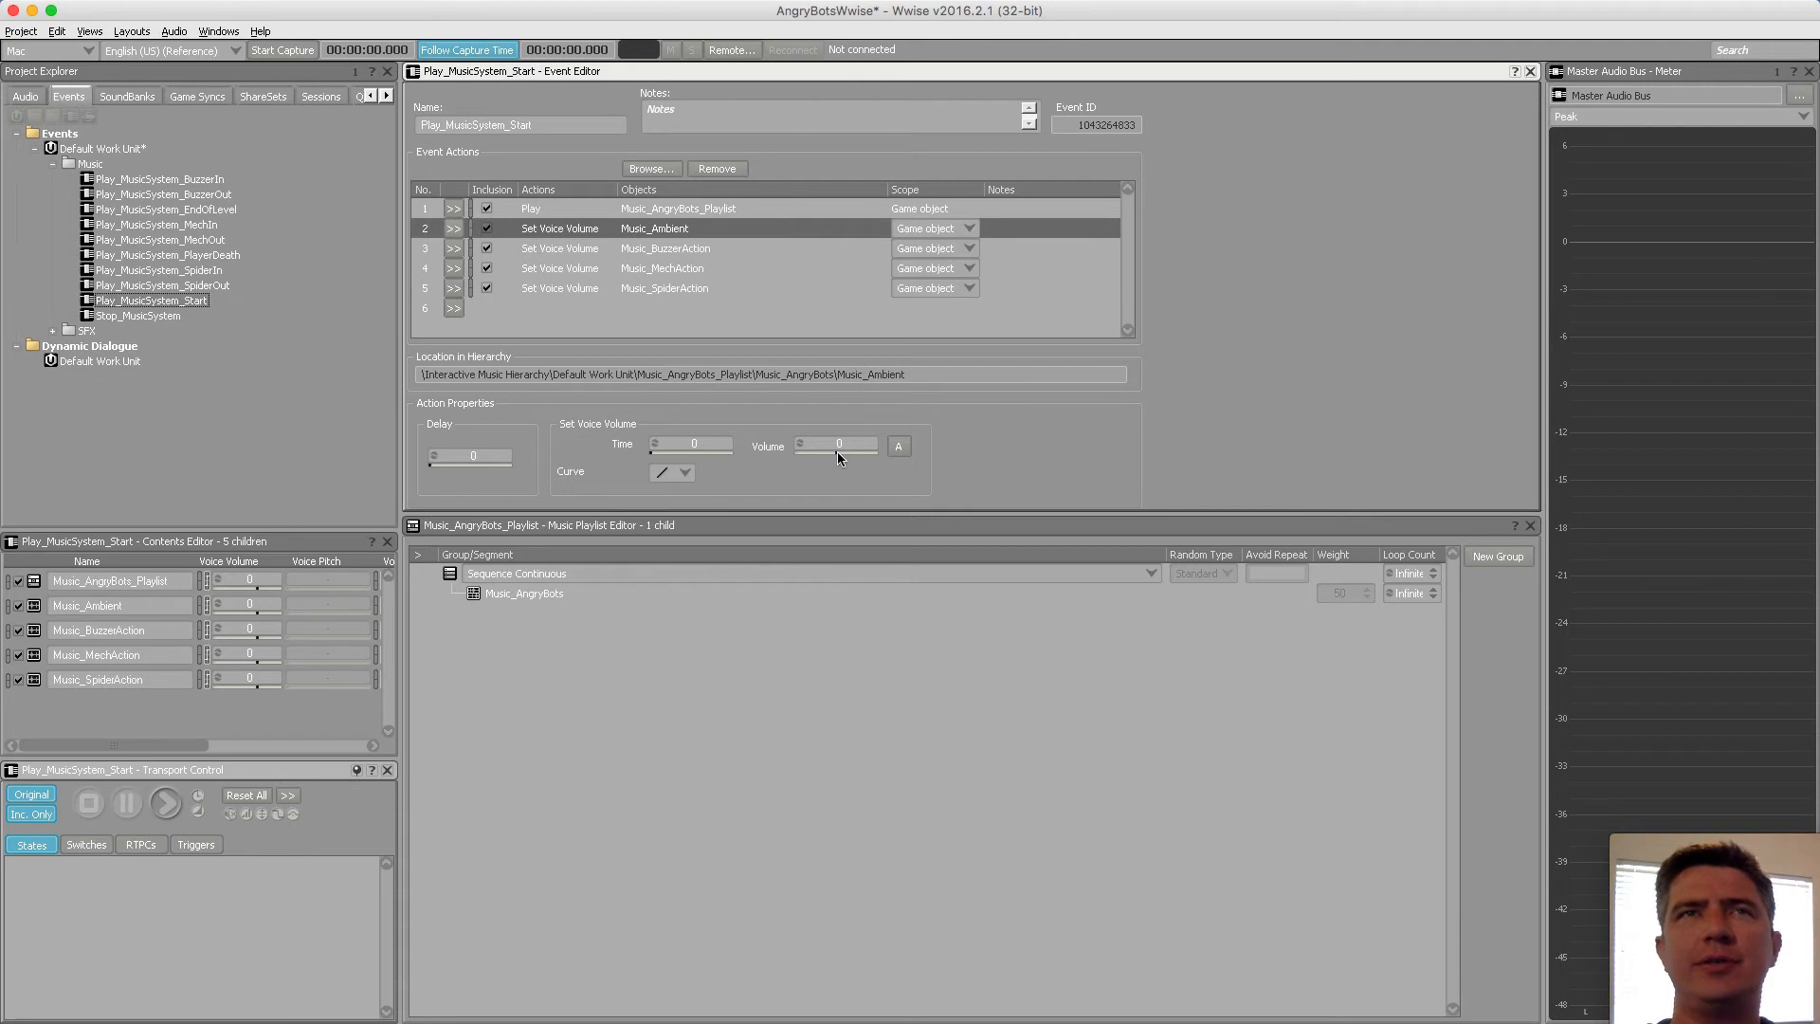
click(673, 252)
click(674, 266)
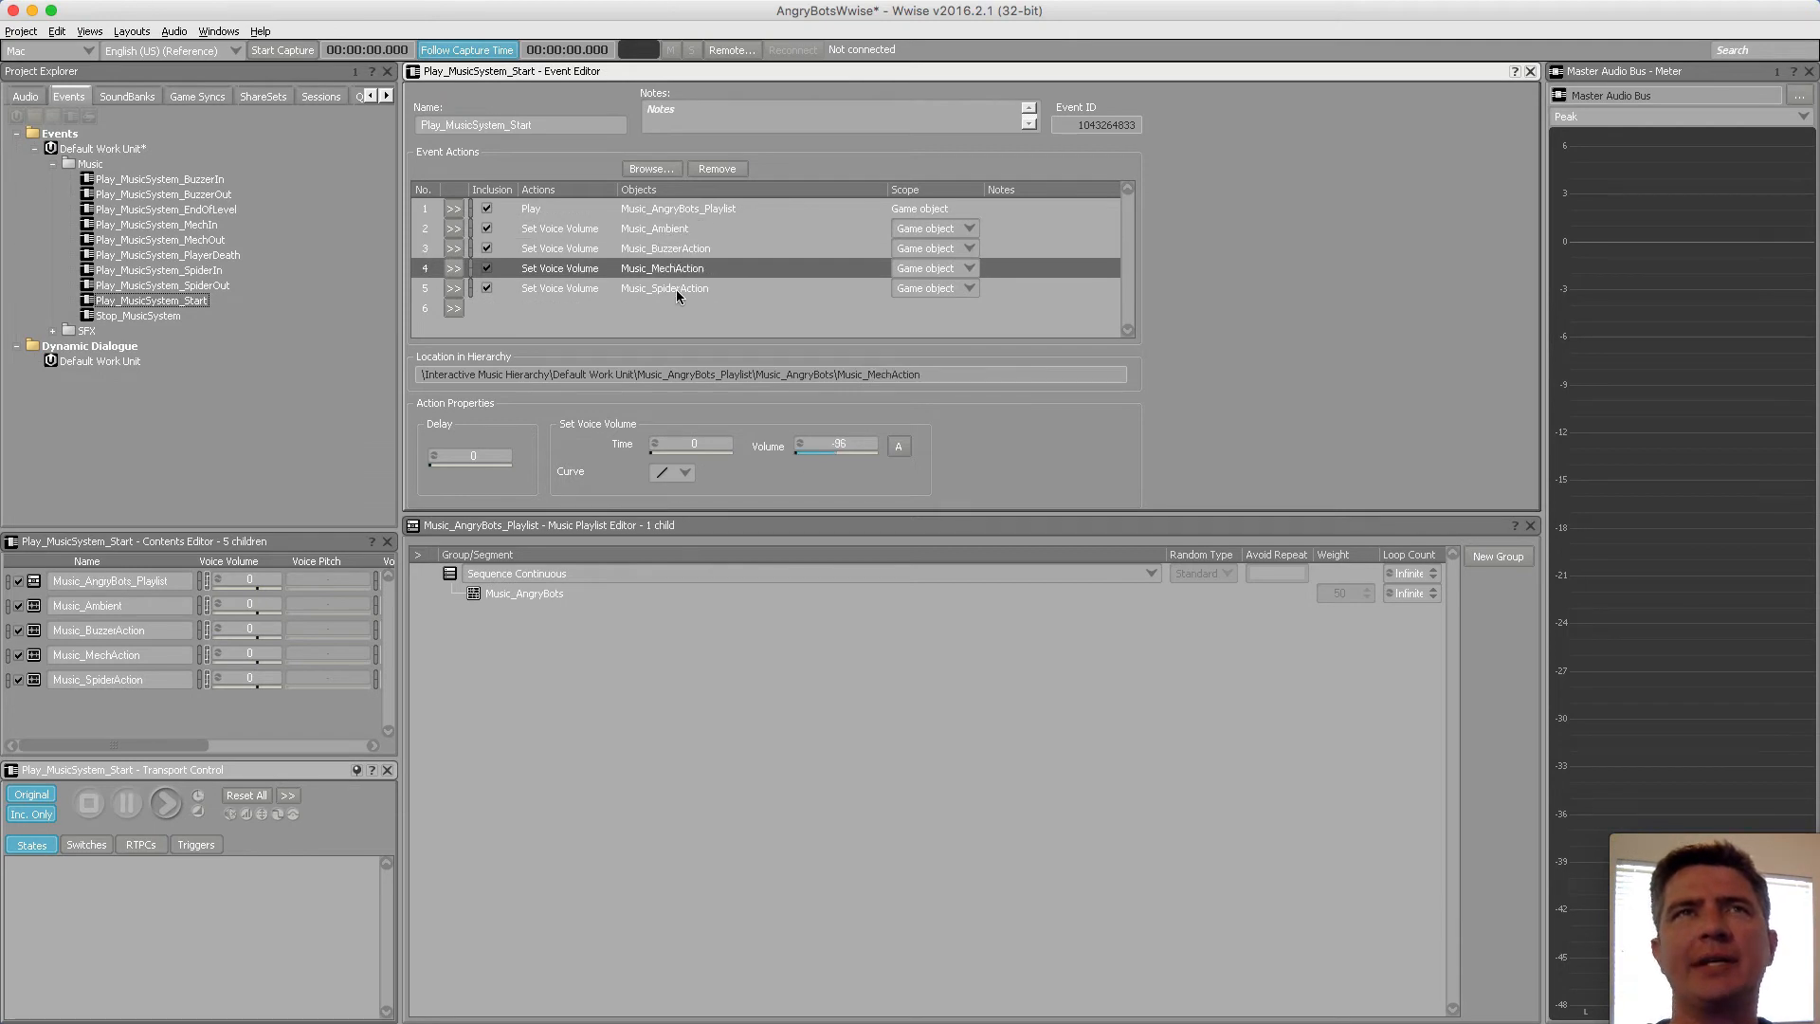
click(679, 290)
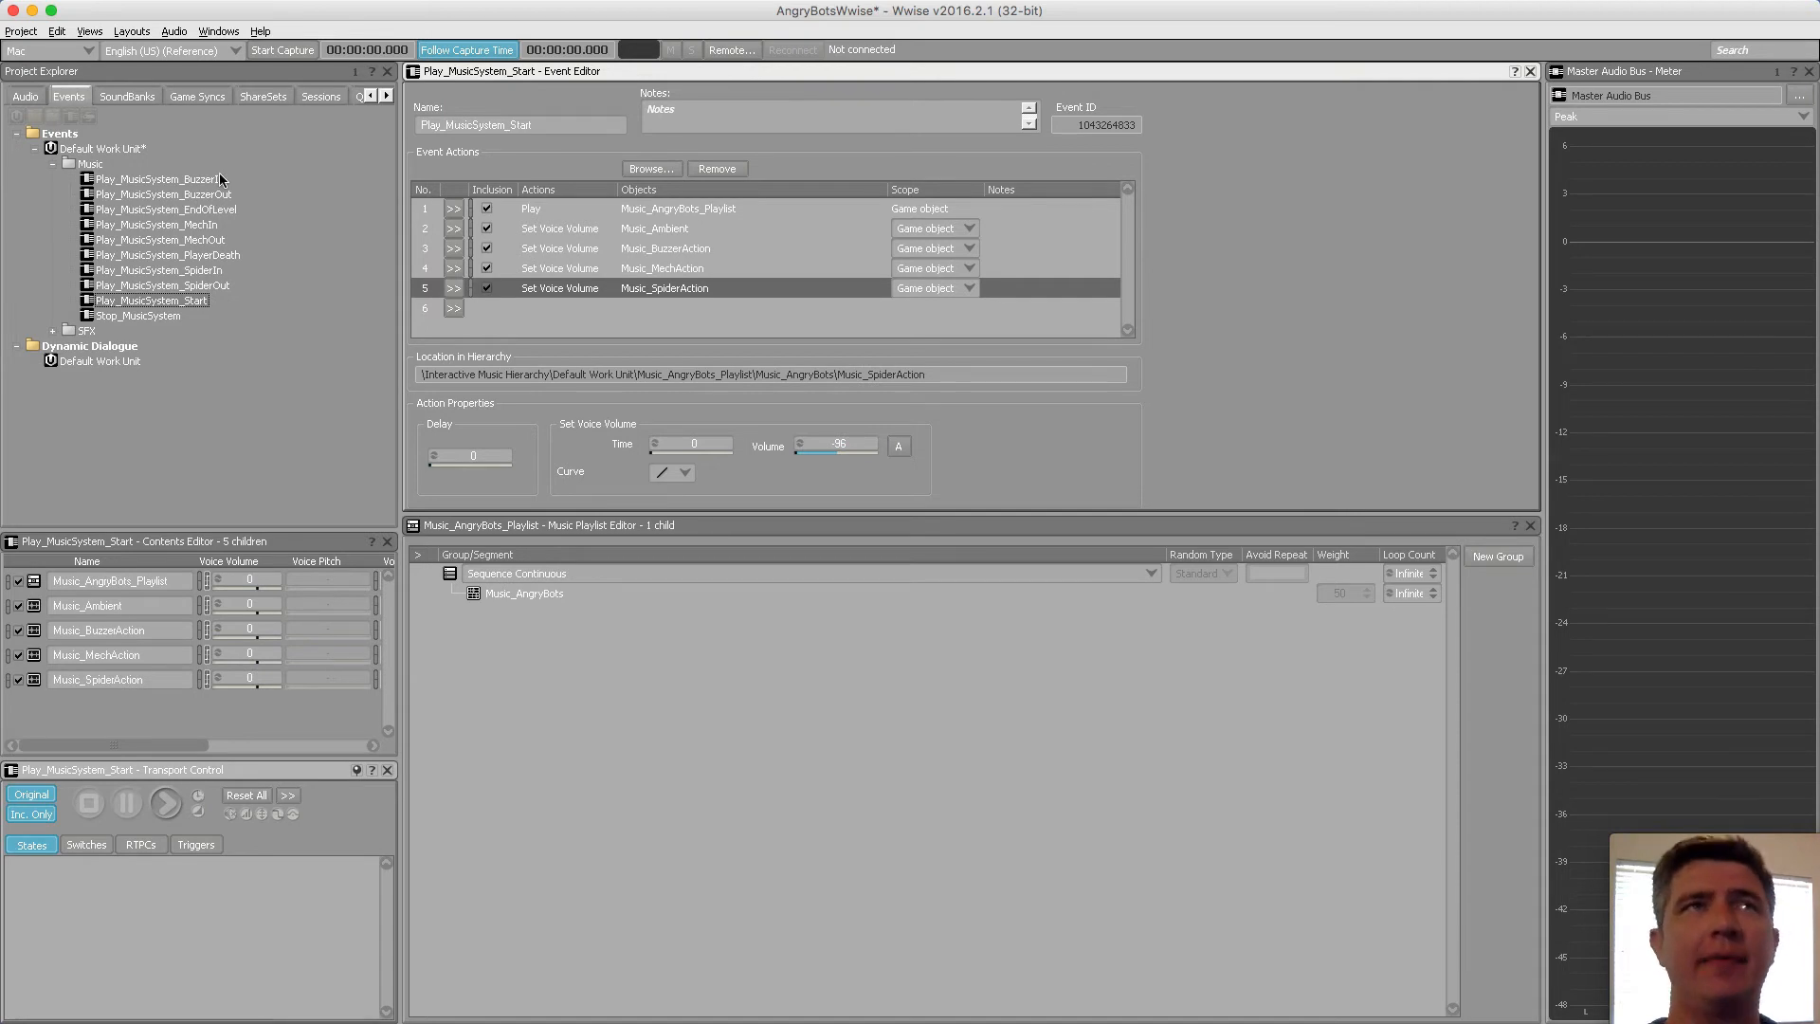
Look through the Buzzer, Mech and Spider In and Out events and compare them with the Play_MusicSystem_Start event
click(196, 193)
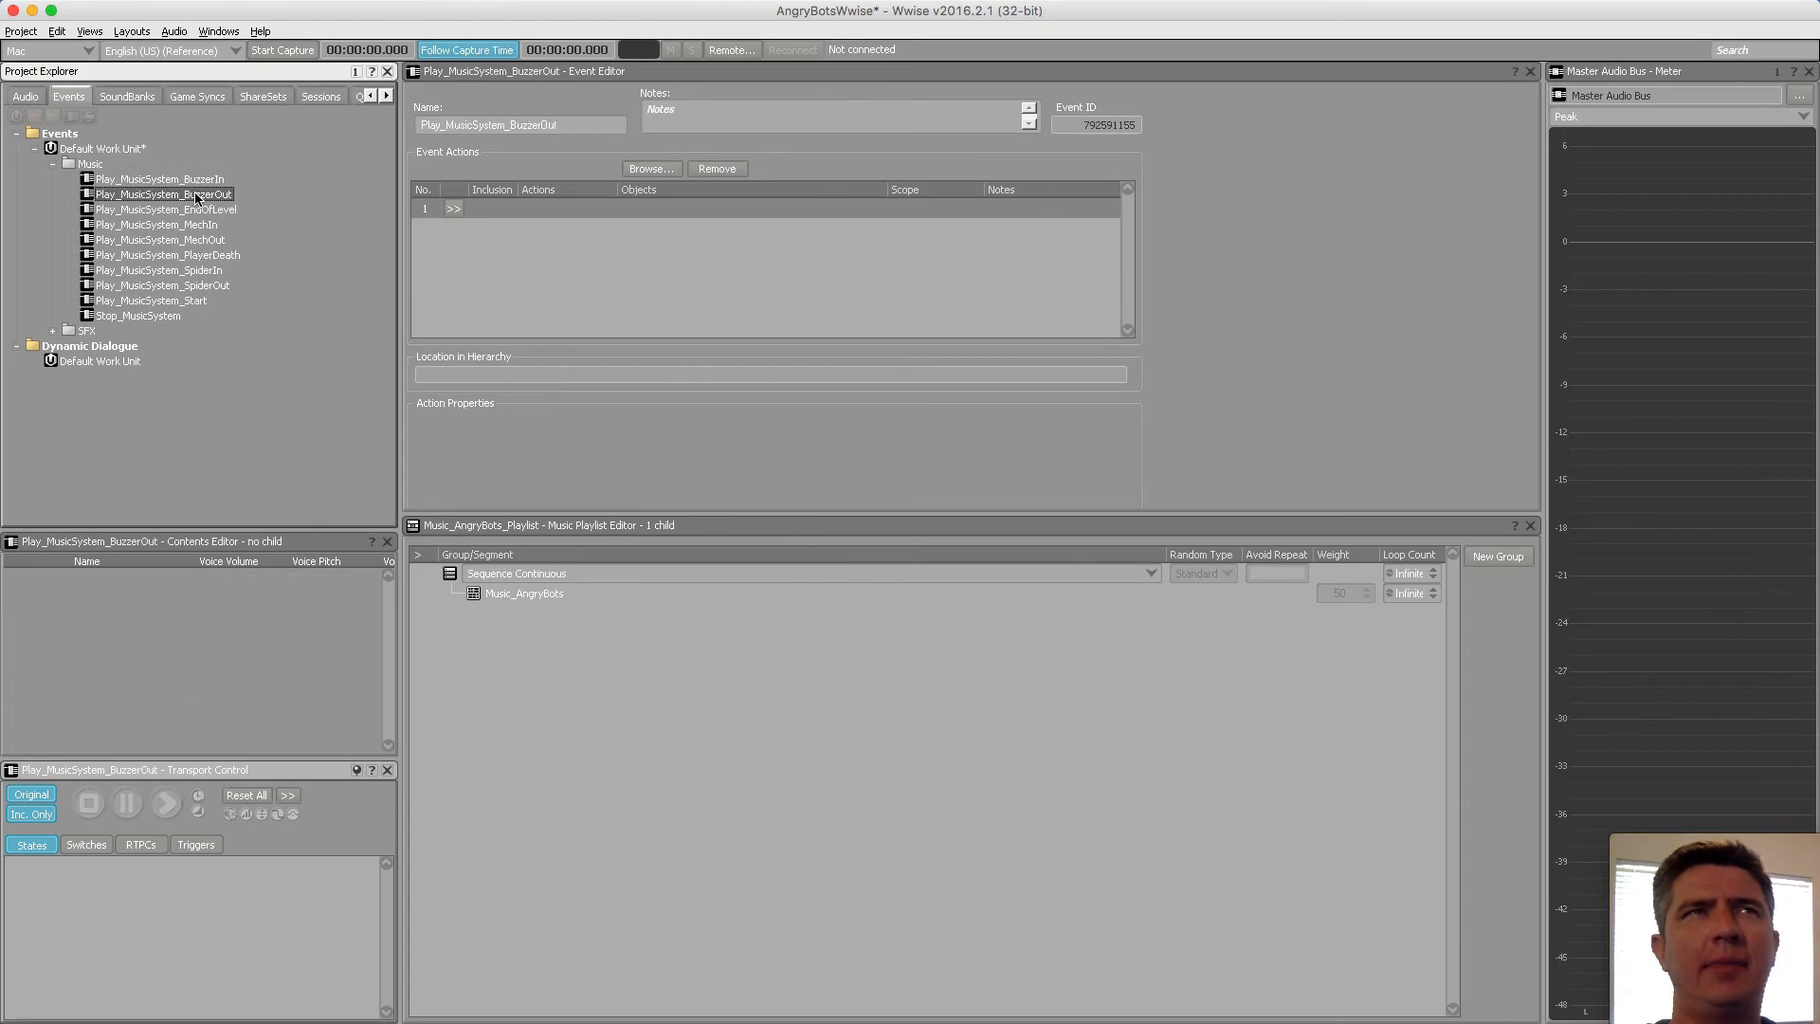
click(193, 226)
click(199, 239)
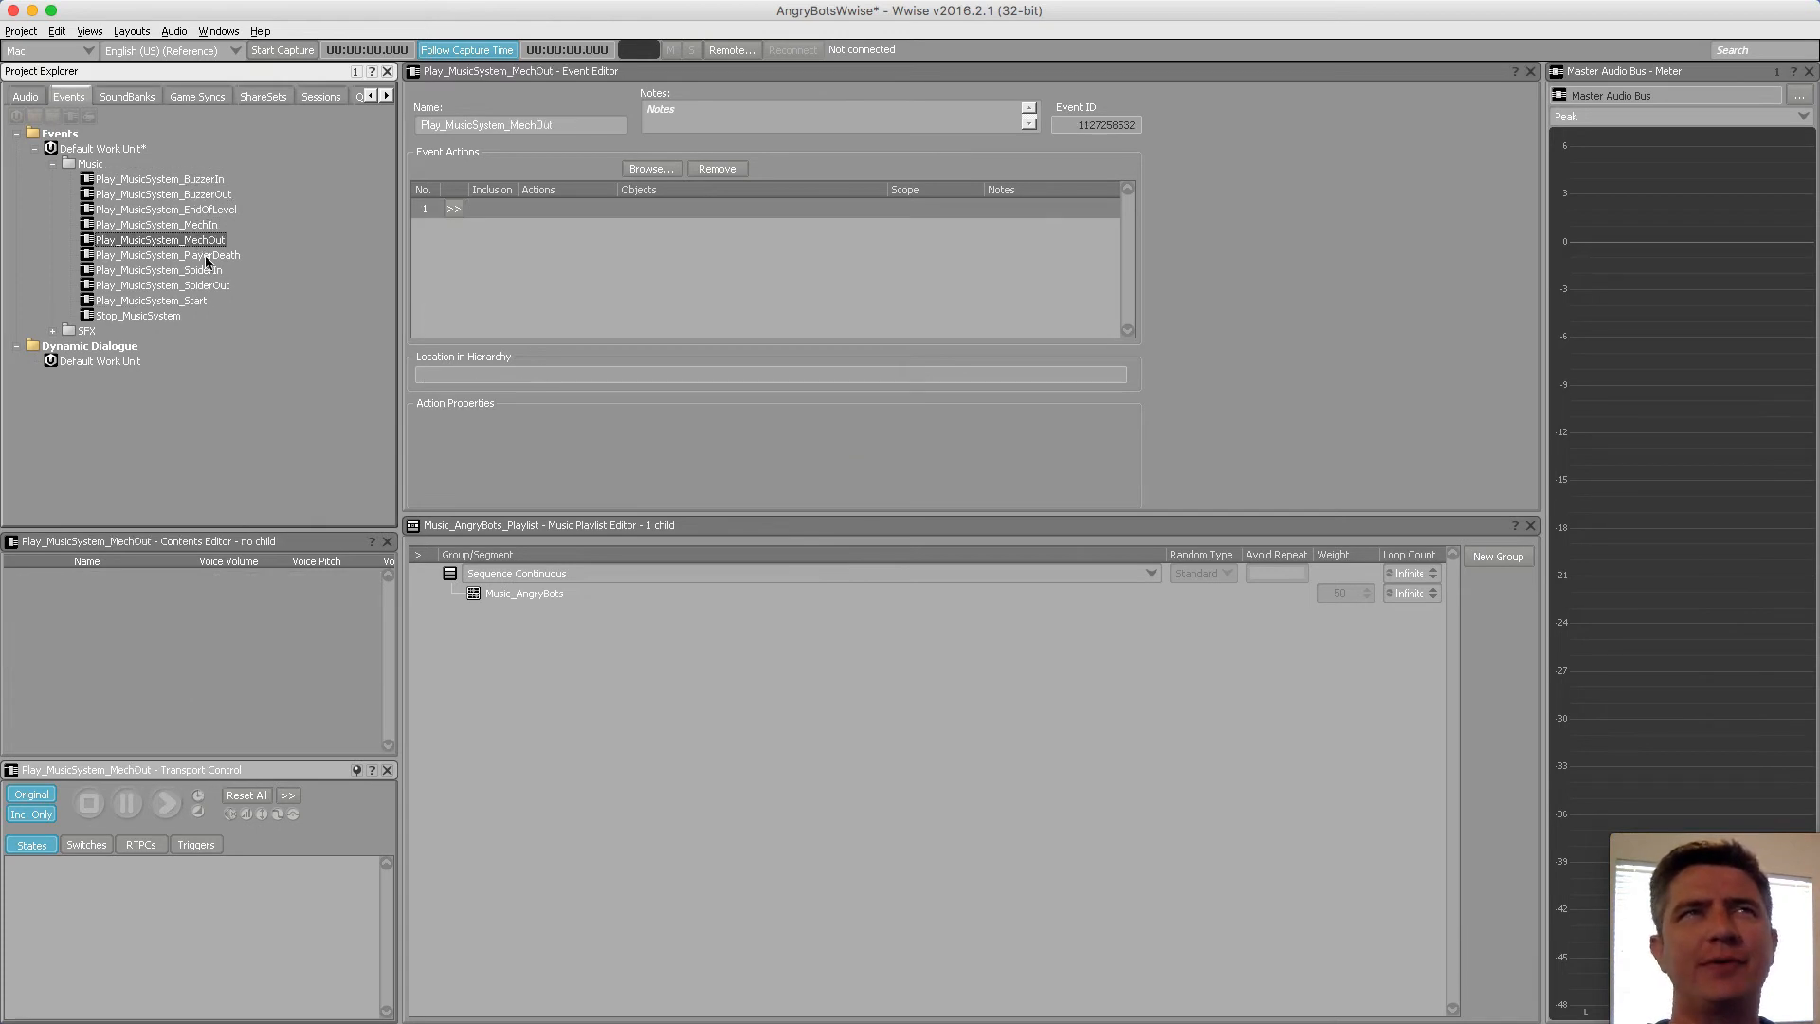
click(208, 274)
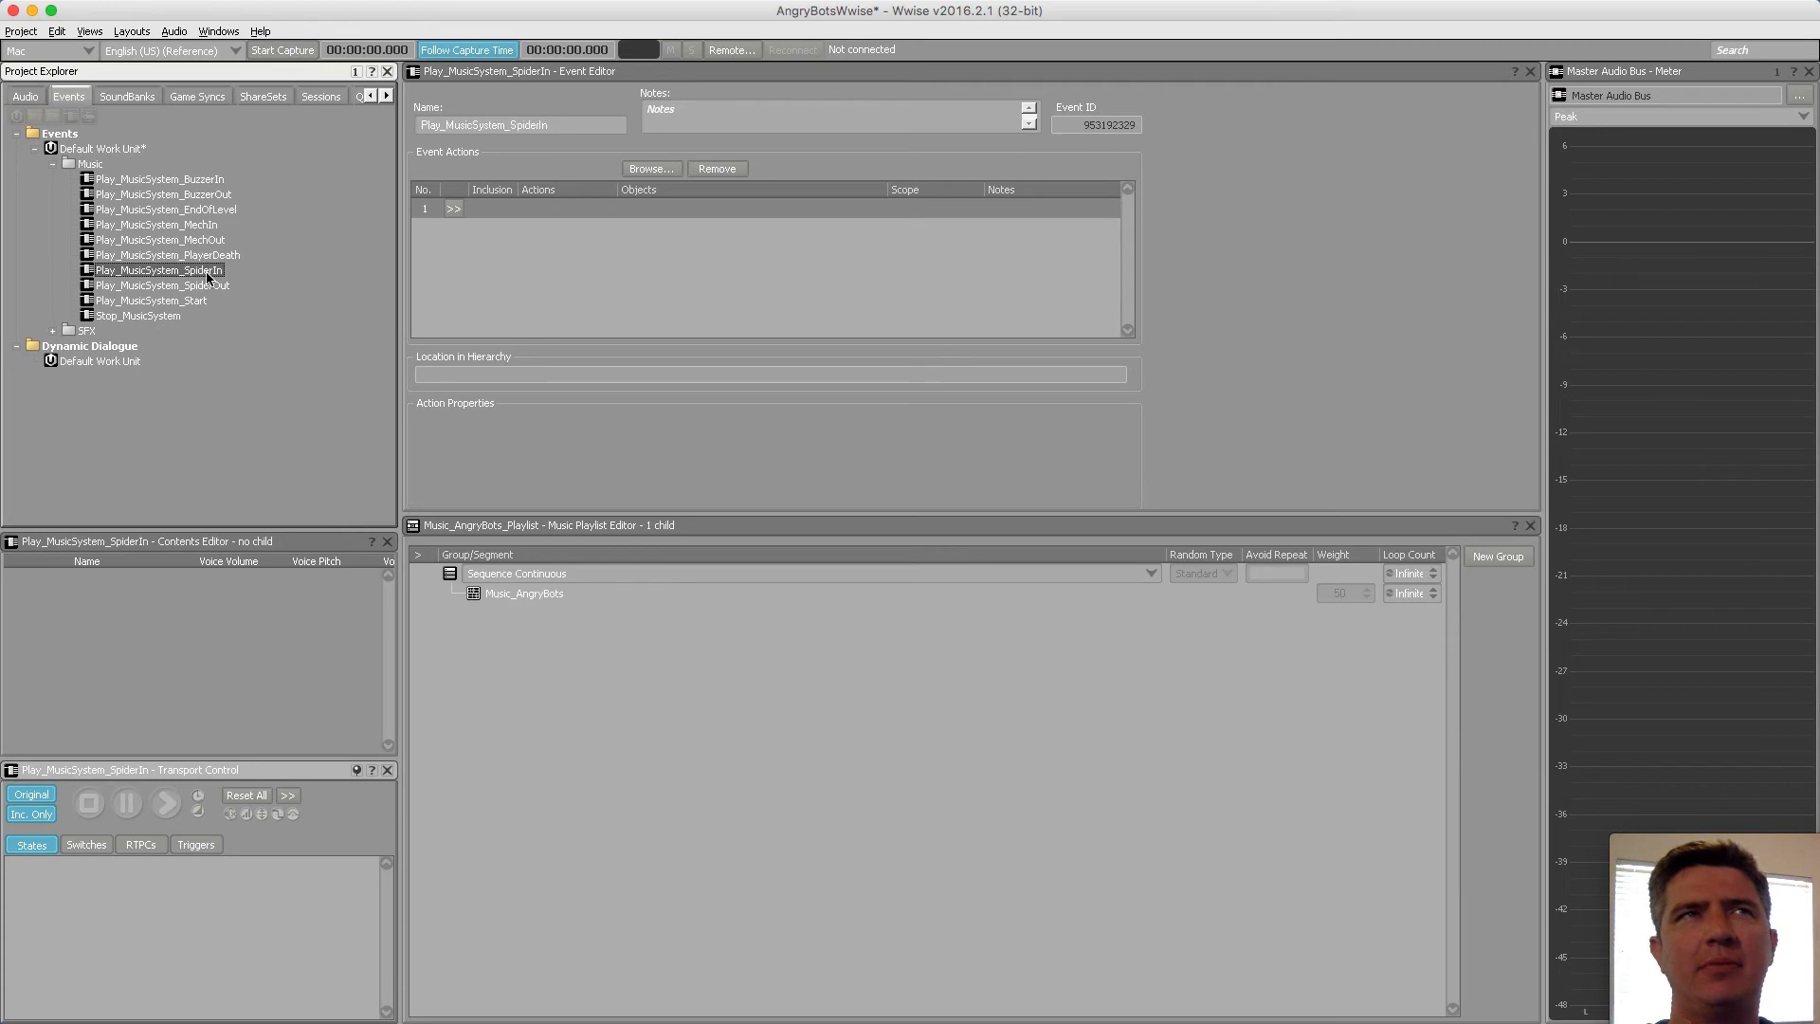
click(209, 282)
click(199, 180)
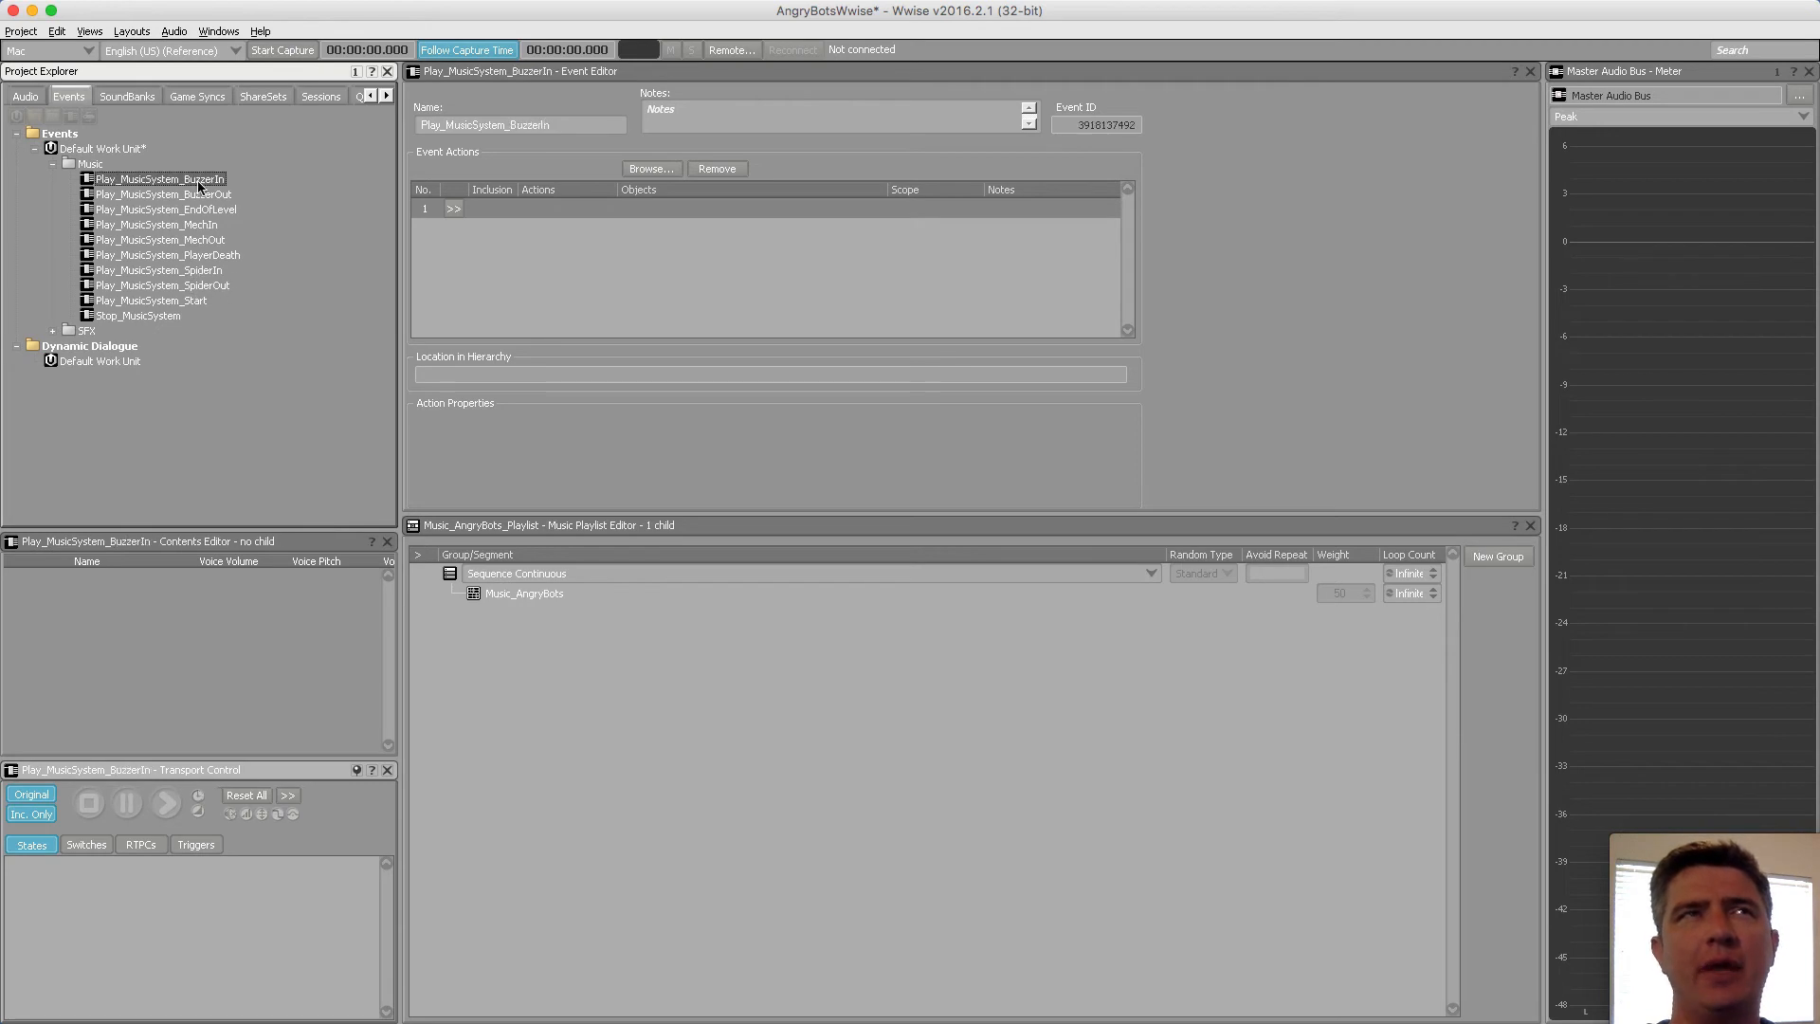
click(201, 302)
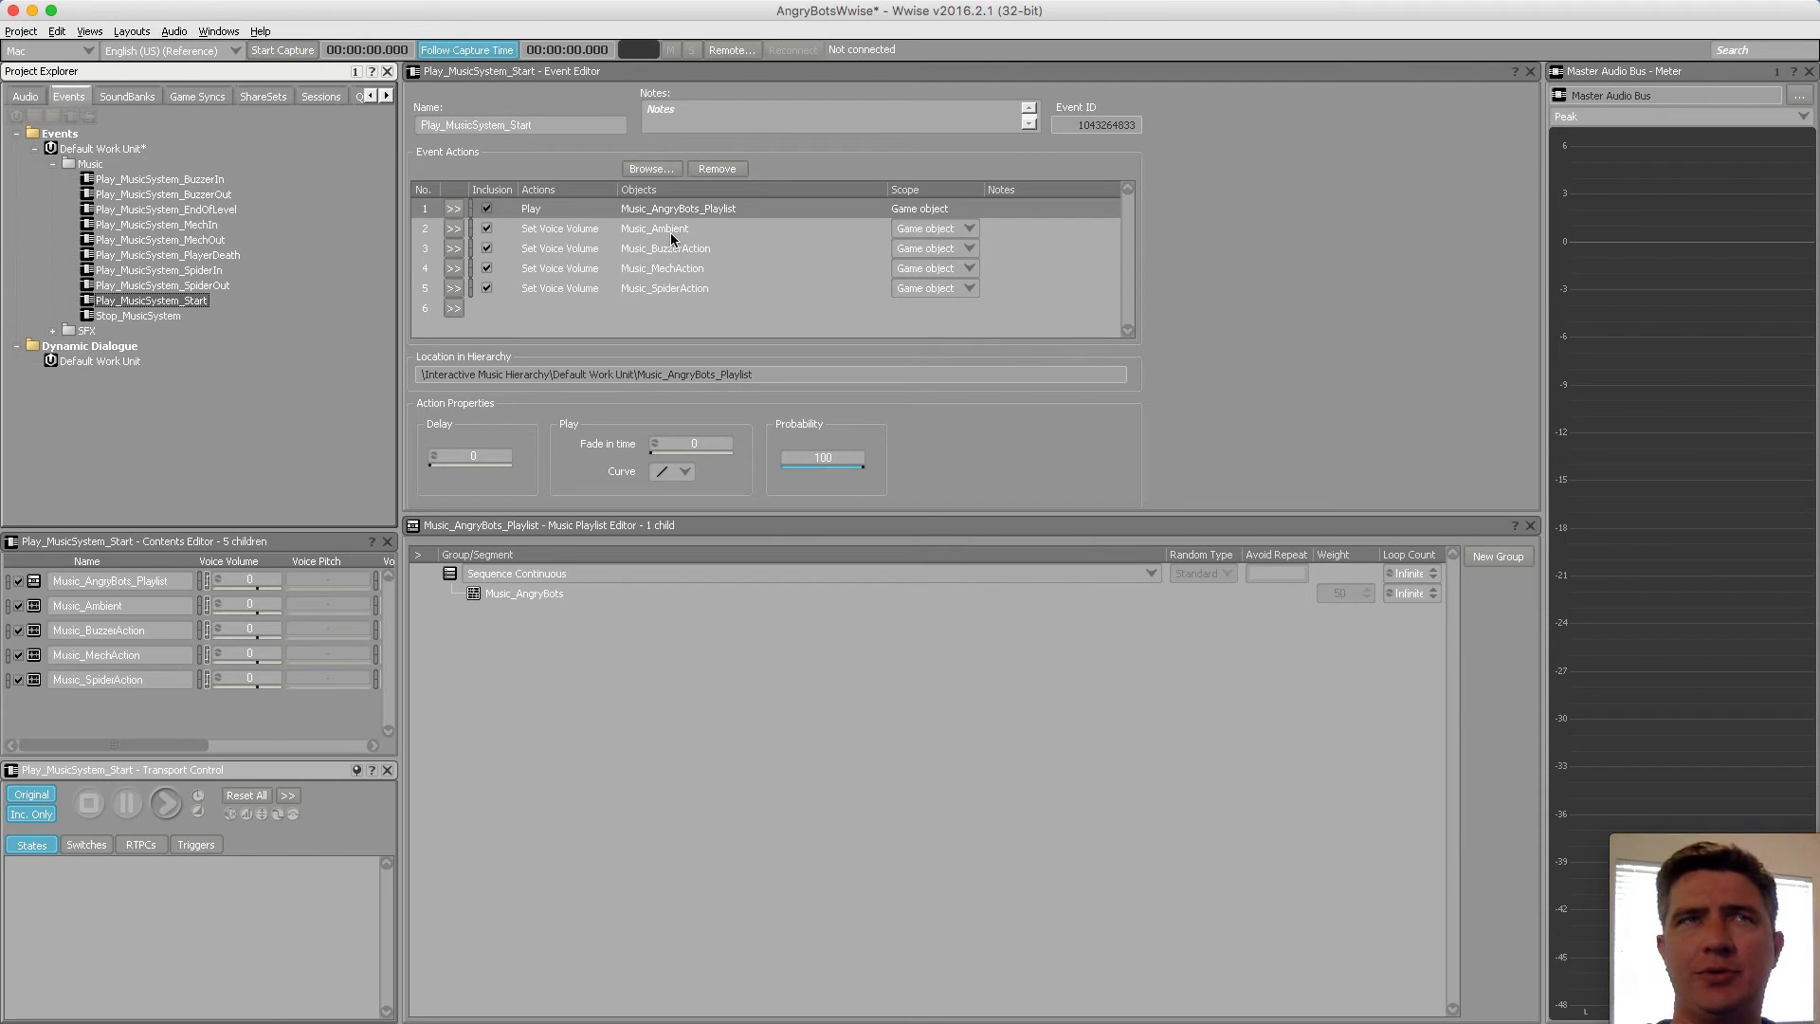
Add a Set Voice Volume action to the Play_MusicSystem_BuzzerIn event with a time of 1 and a linear curve
click(202, 179)
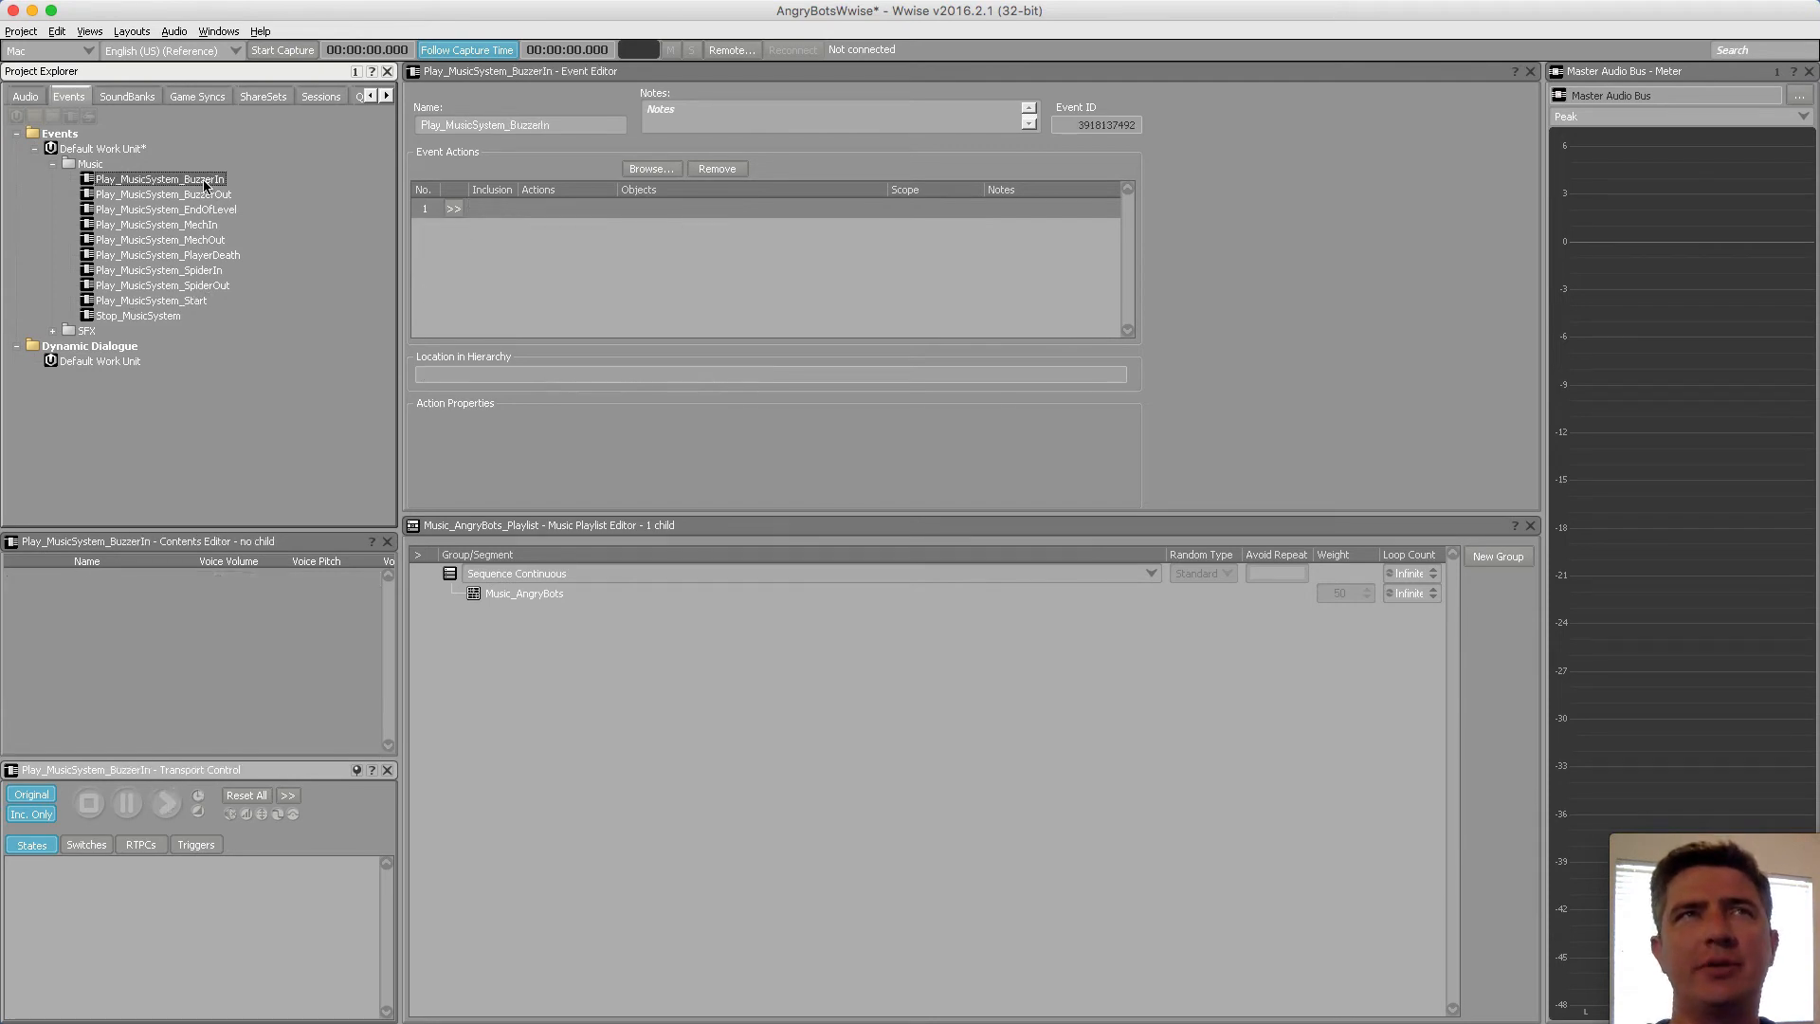
click(454, 209)
mouse_move(559, 368)
click(644, 347)
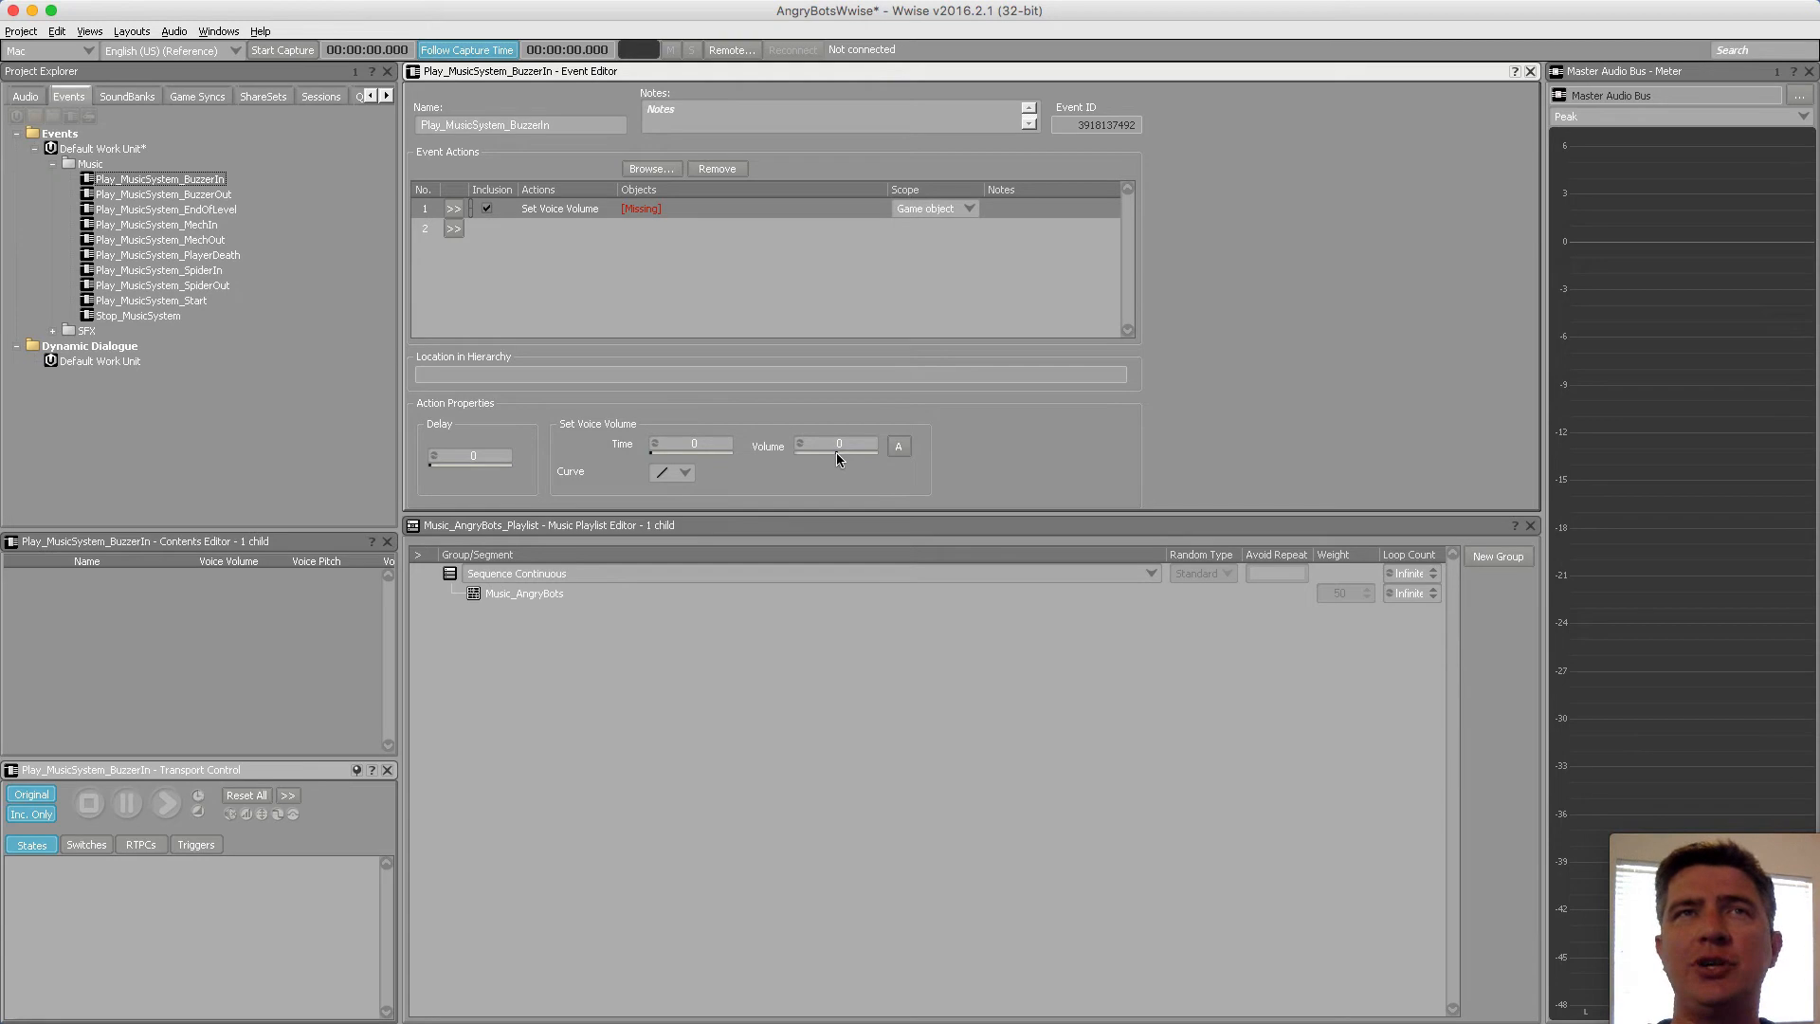
drag(653, 456, 621, 466)
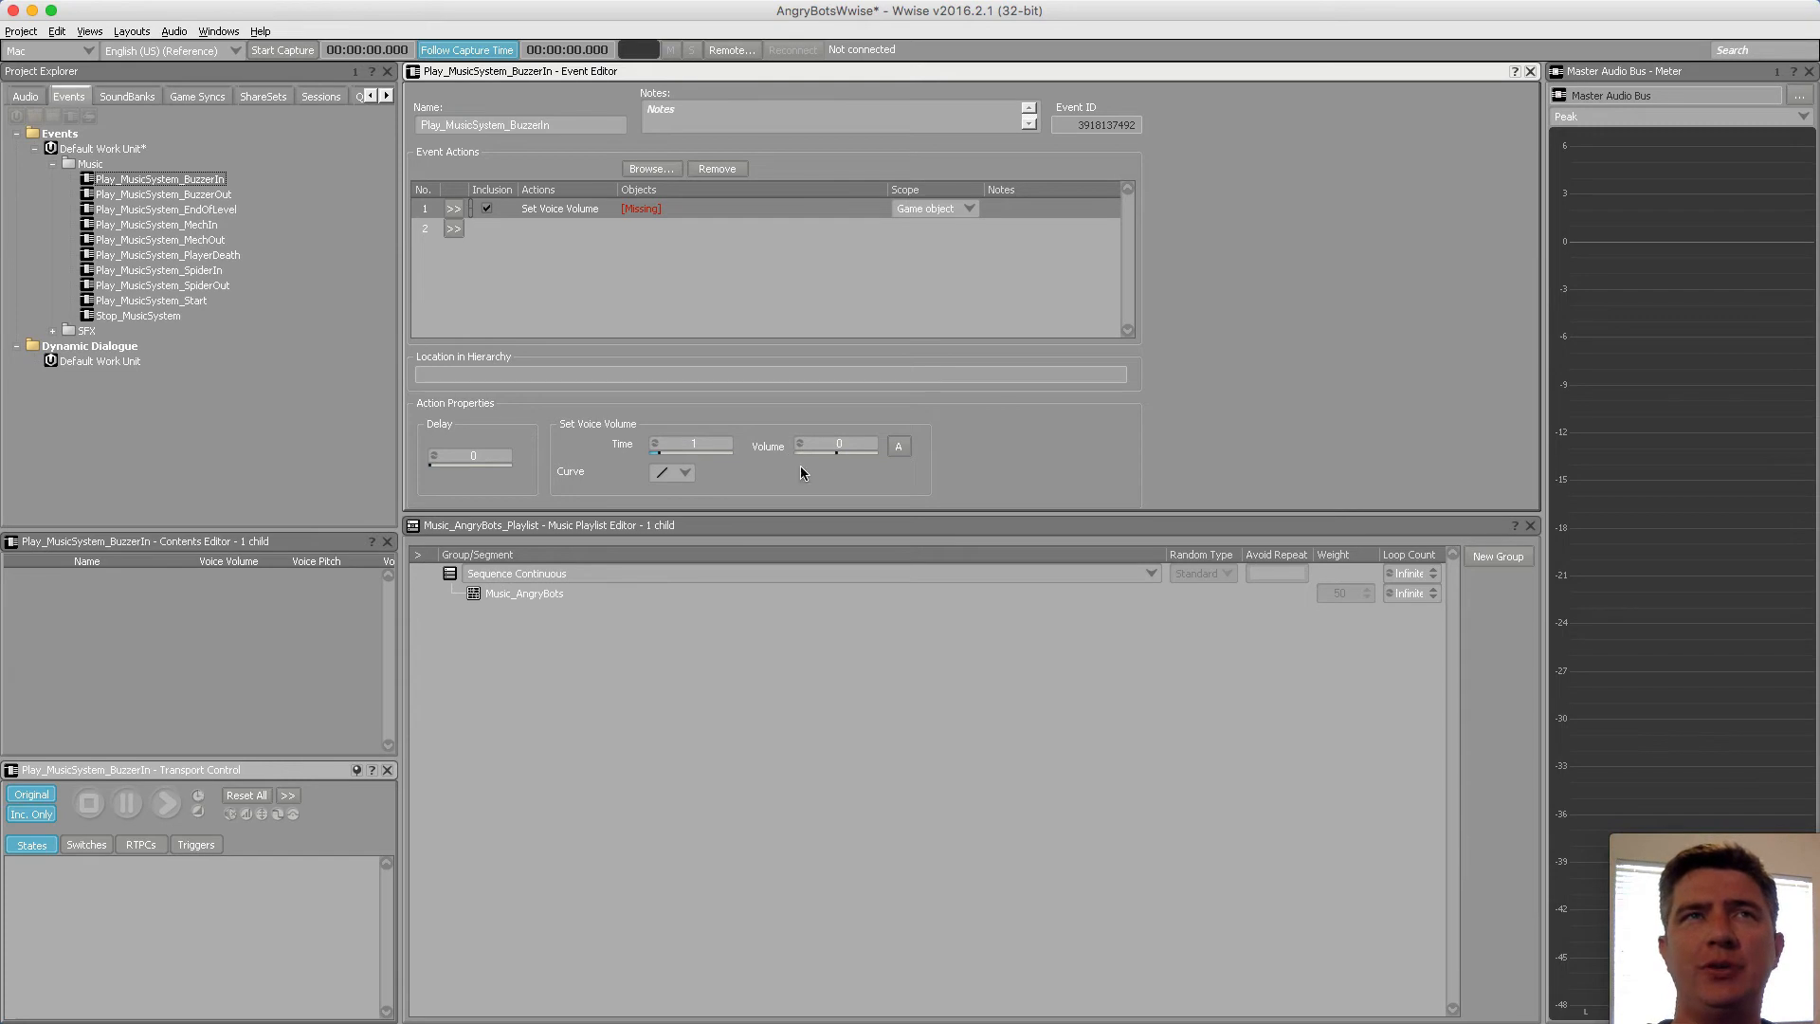
click(686, 471)
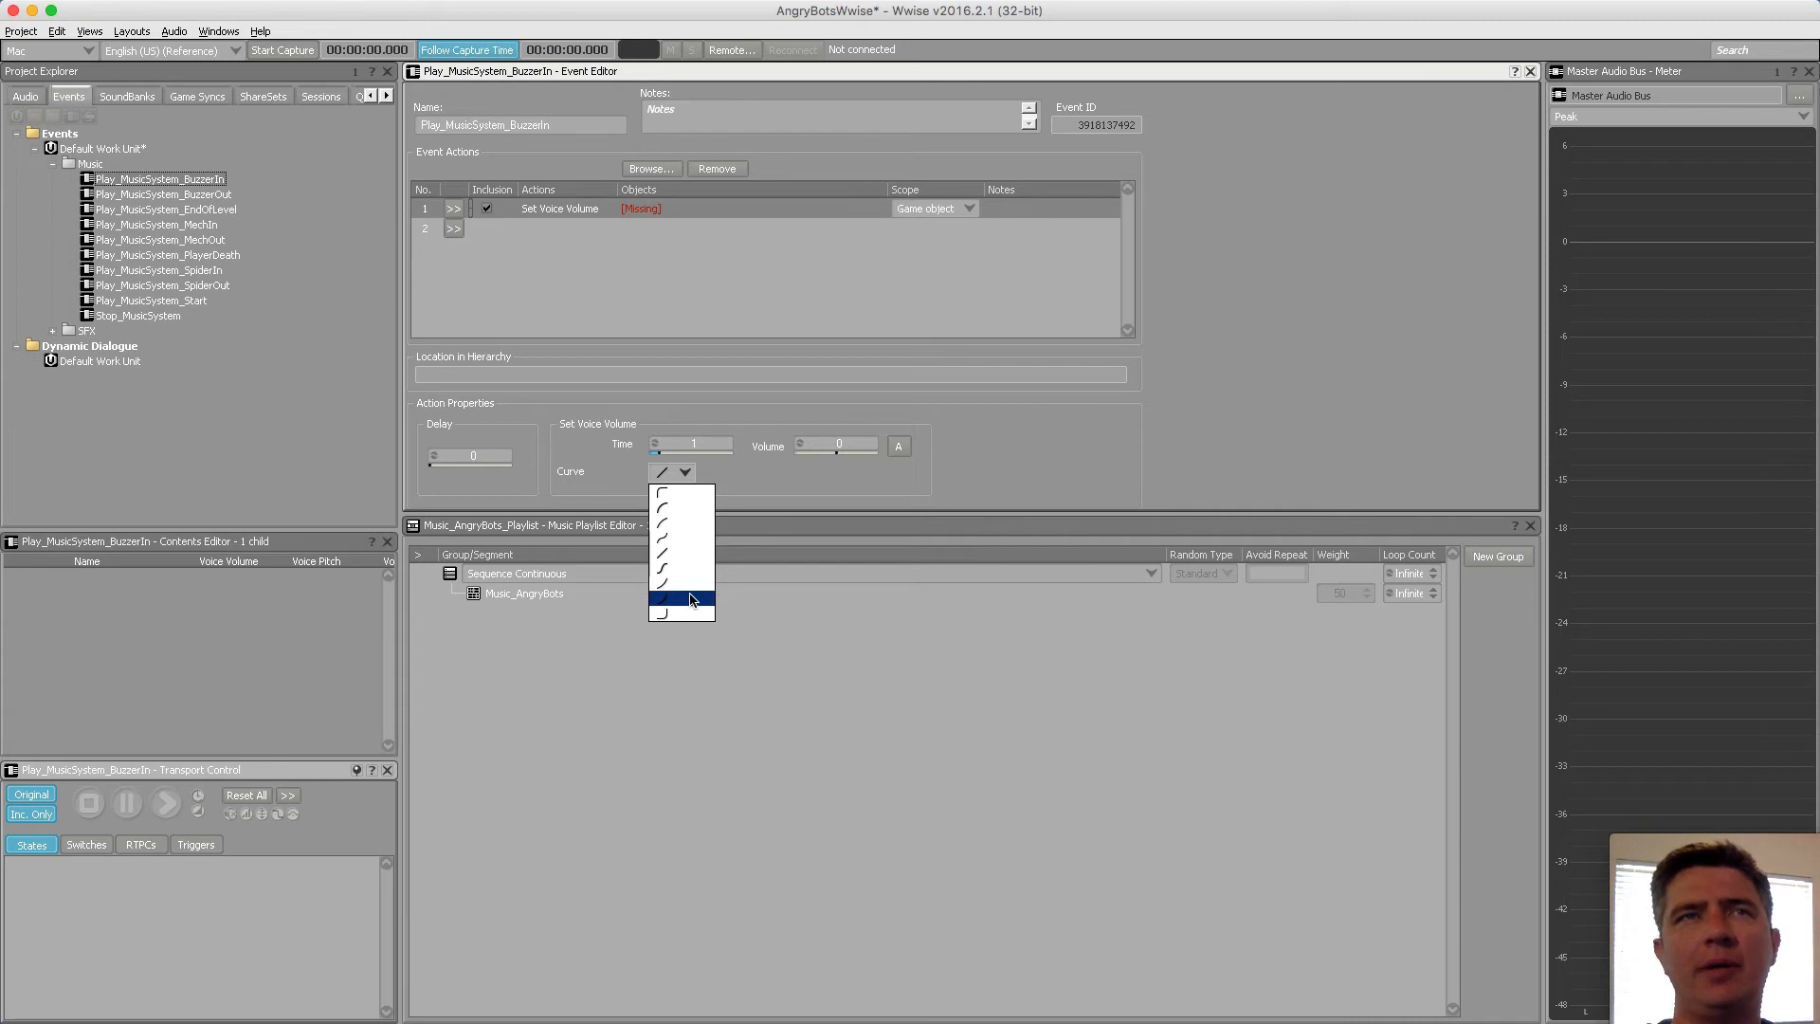
click(695, 552)
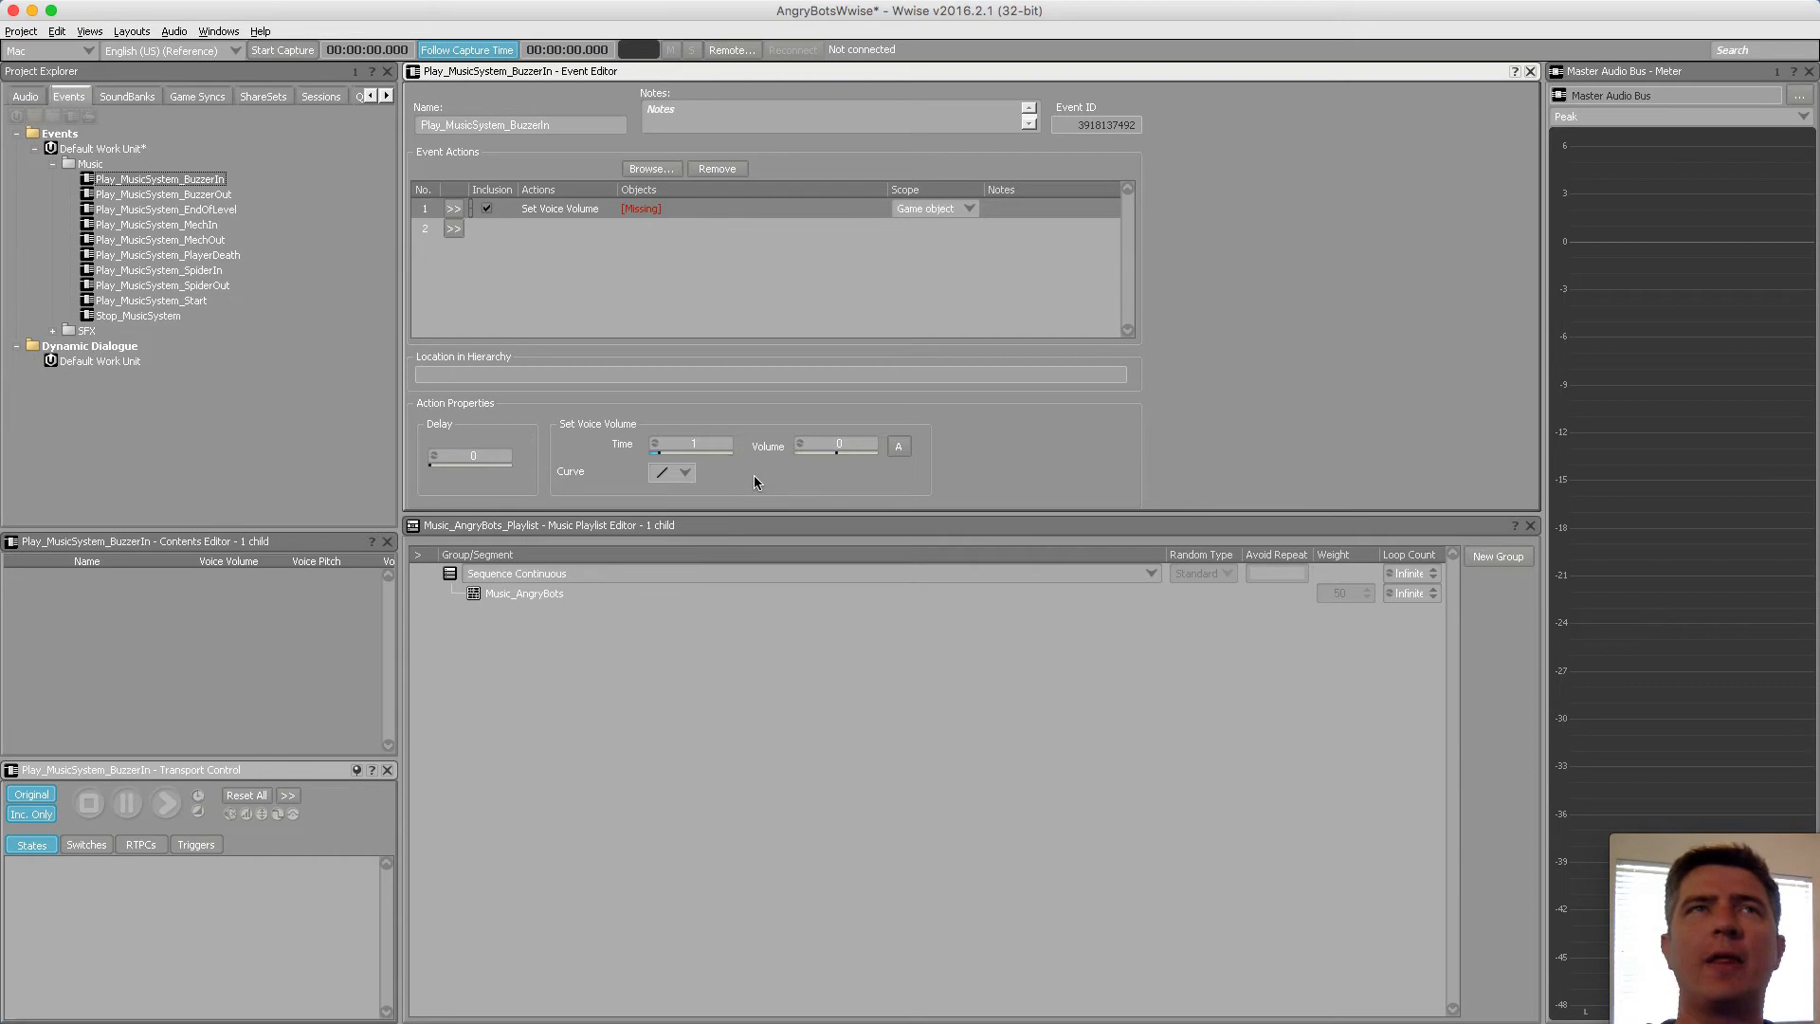
Assign Music_BuzzerAction as the object of the Set Voice Volume action in the Play_MusicSystem_BuzzerIn event
click(640, 211)
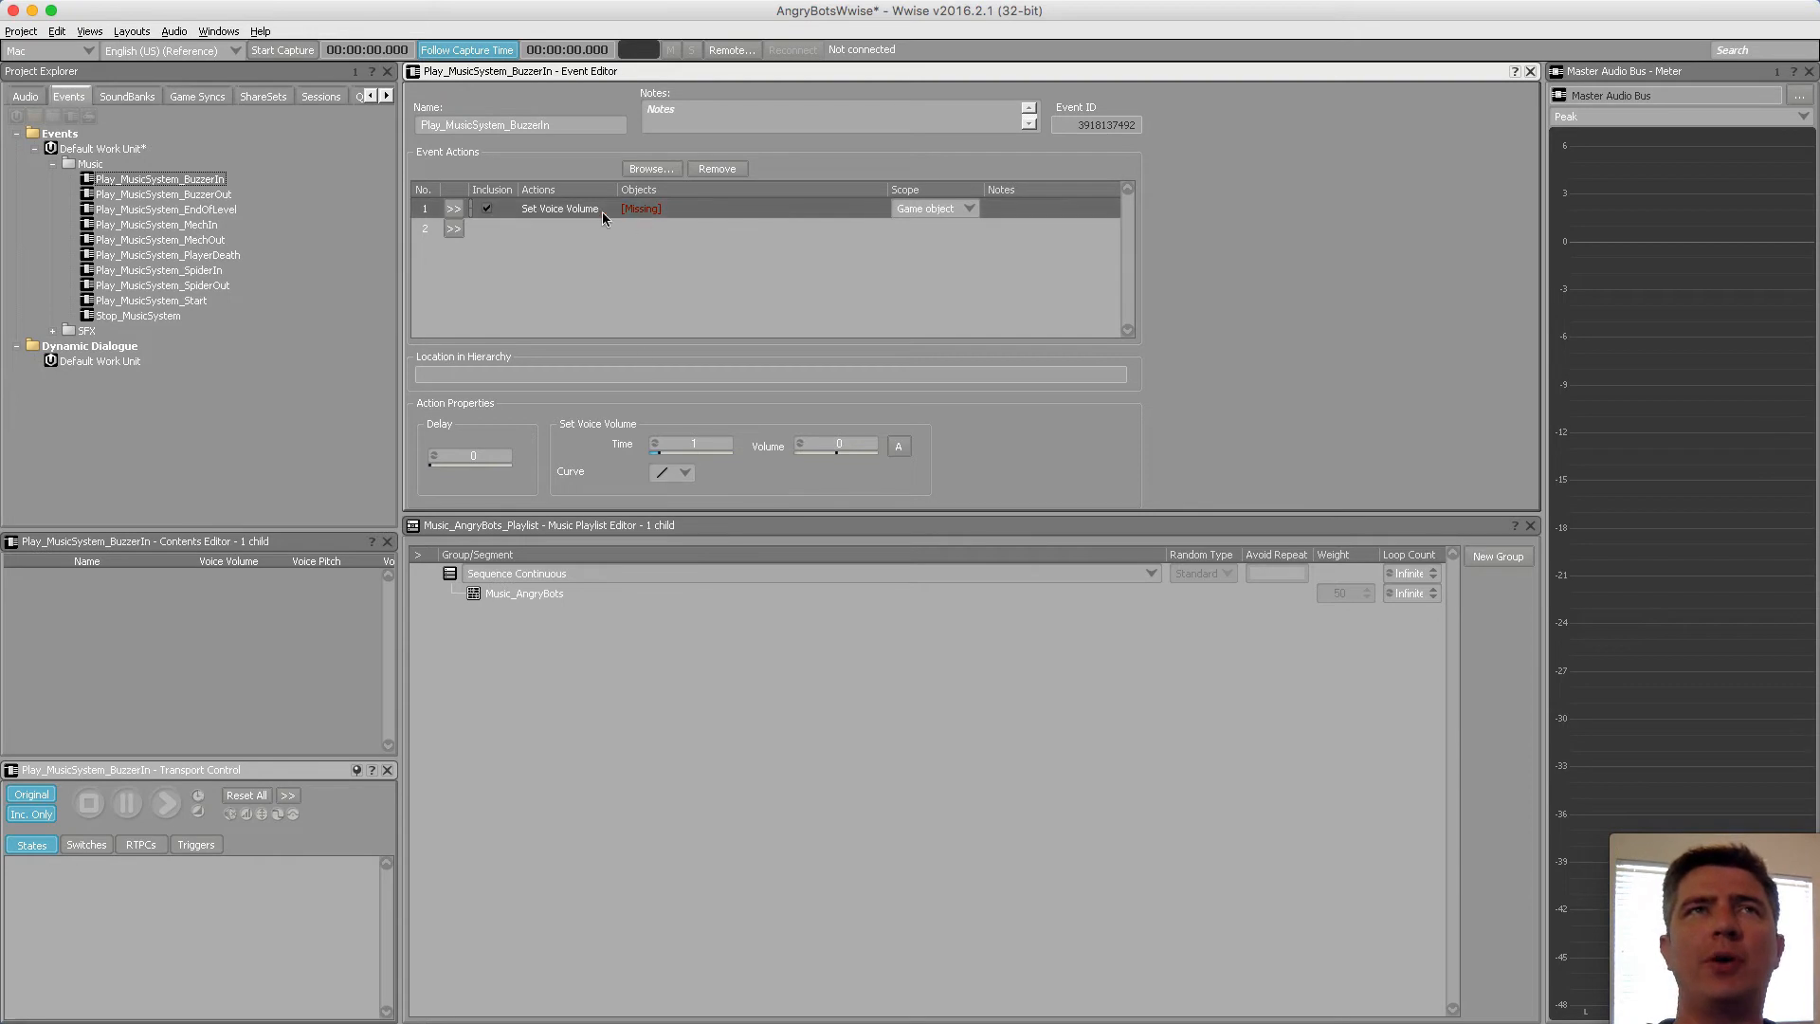
click(651, 169)
click(833, 475)
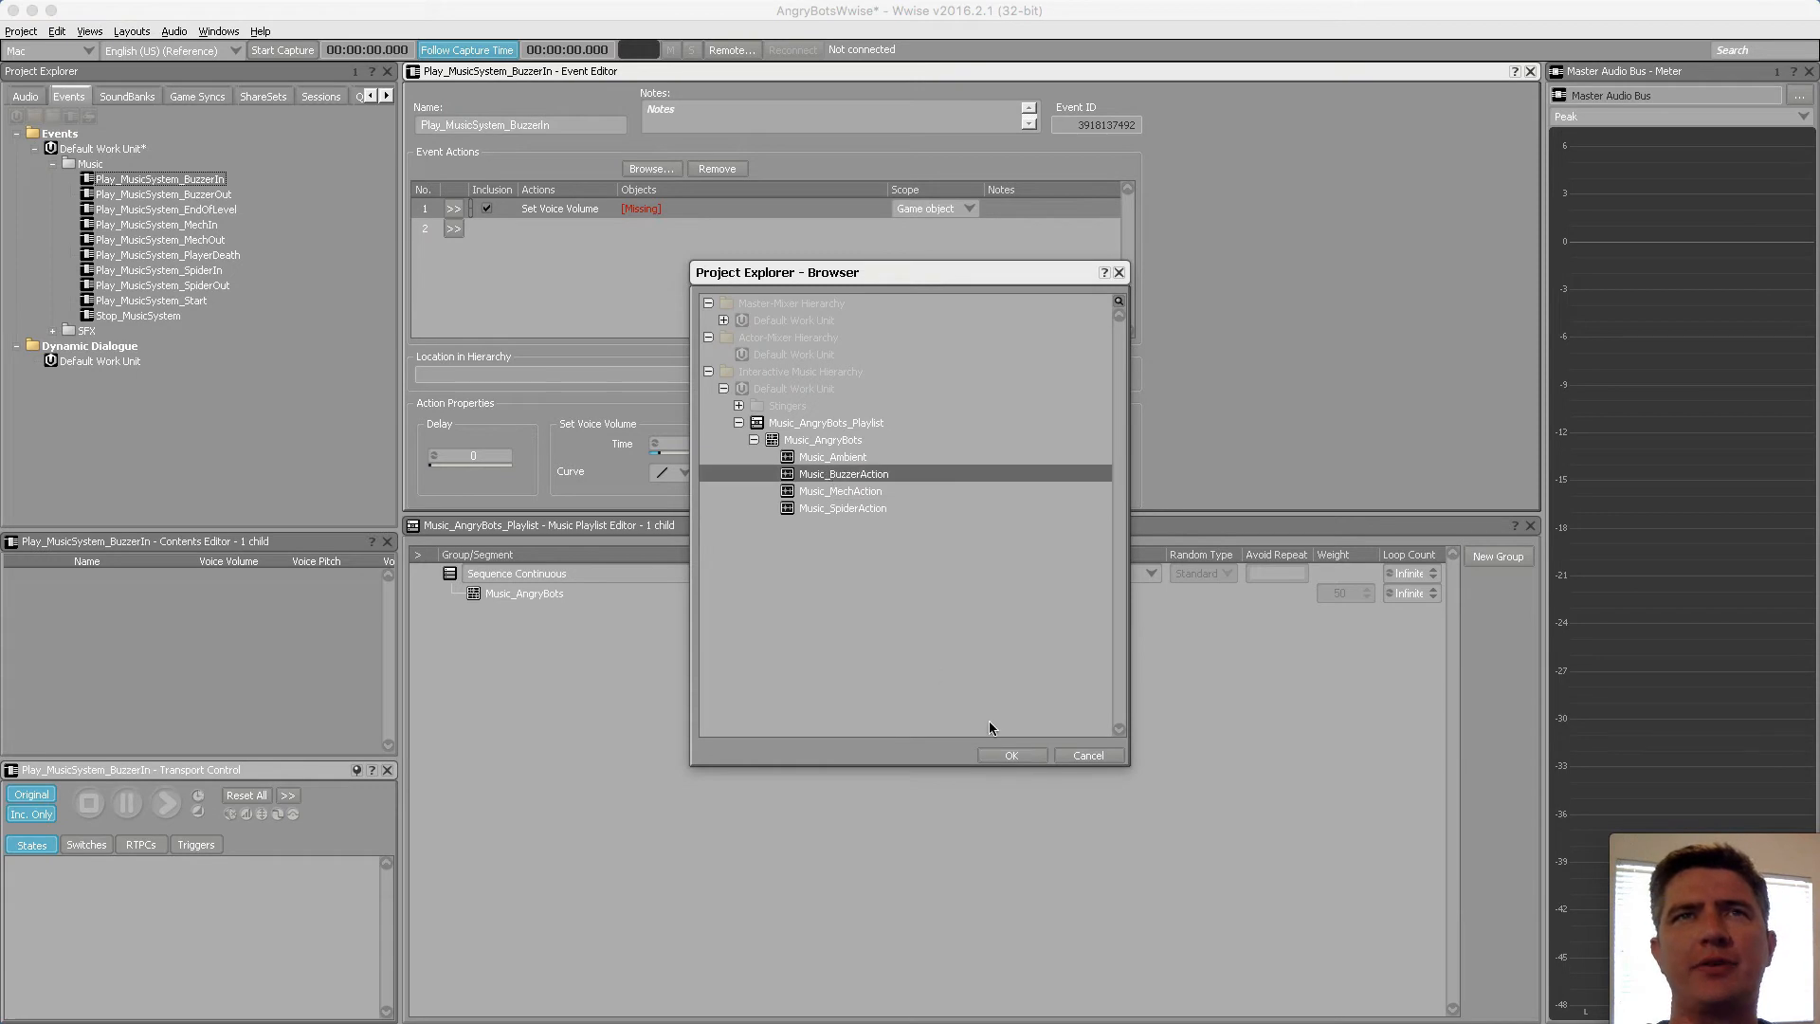
click(1024, 755)
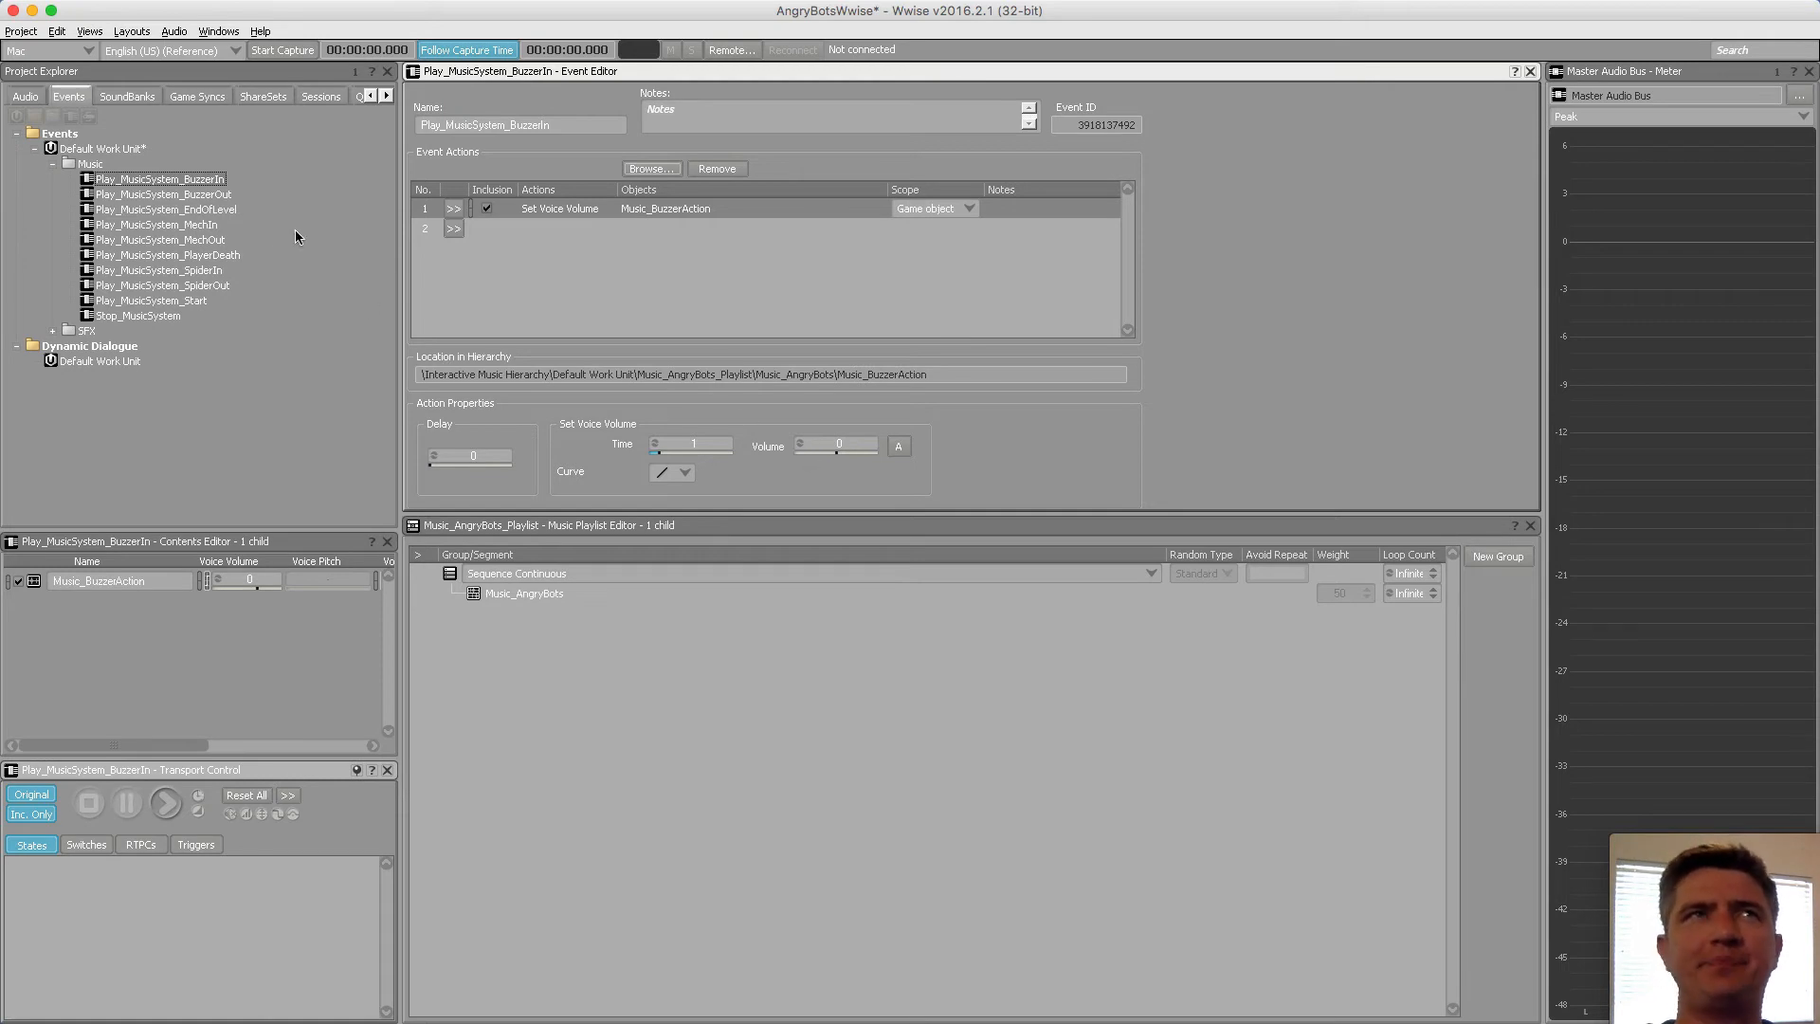
Add a Set Voice Volume action to the Play_MusicSystem_BuzzerOut event and assign Music_BuzzerAction as its object
click(180, 194)
click(453, 209)
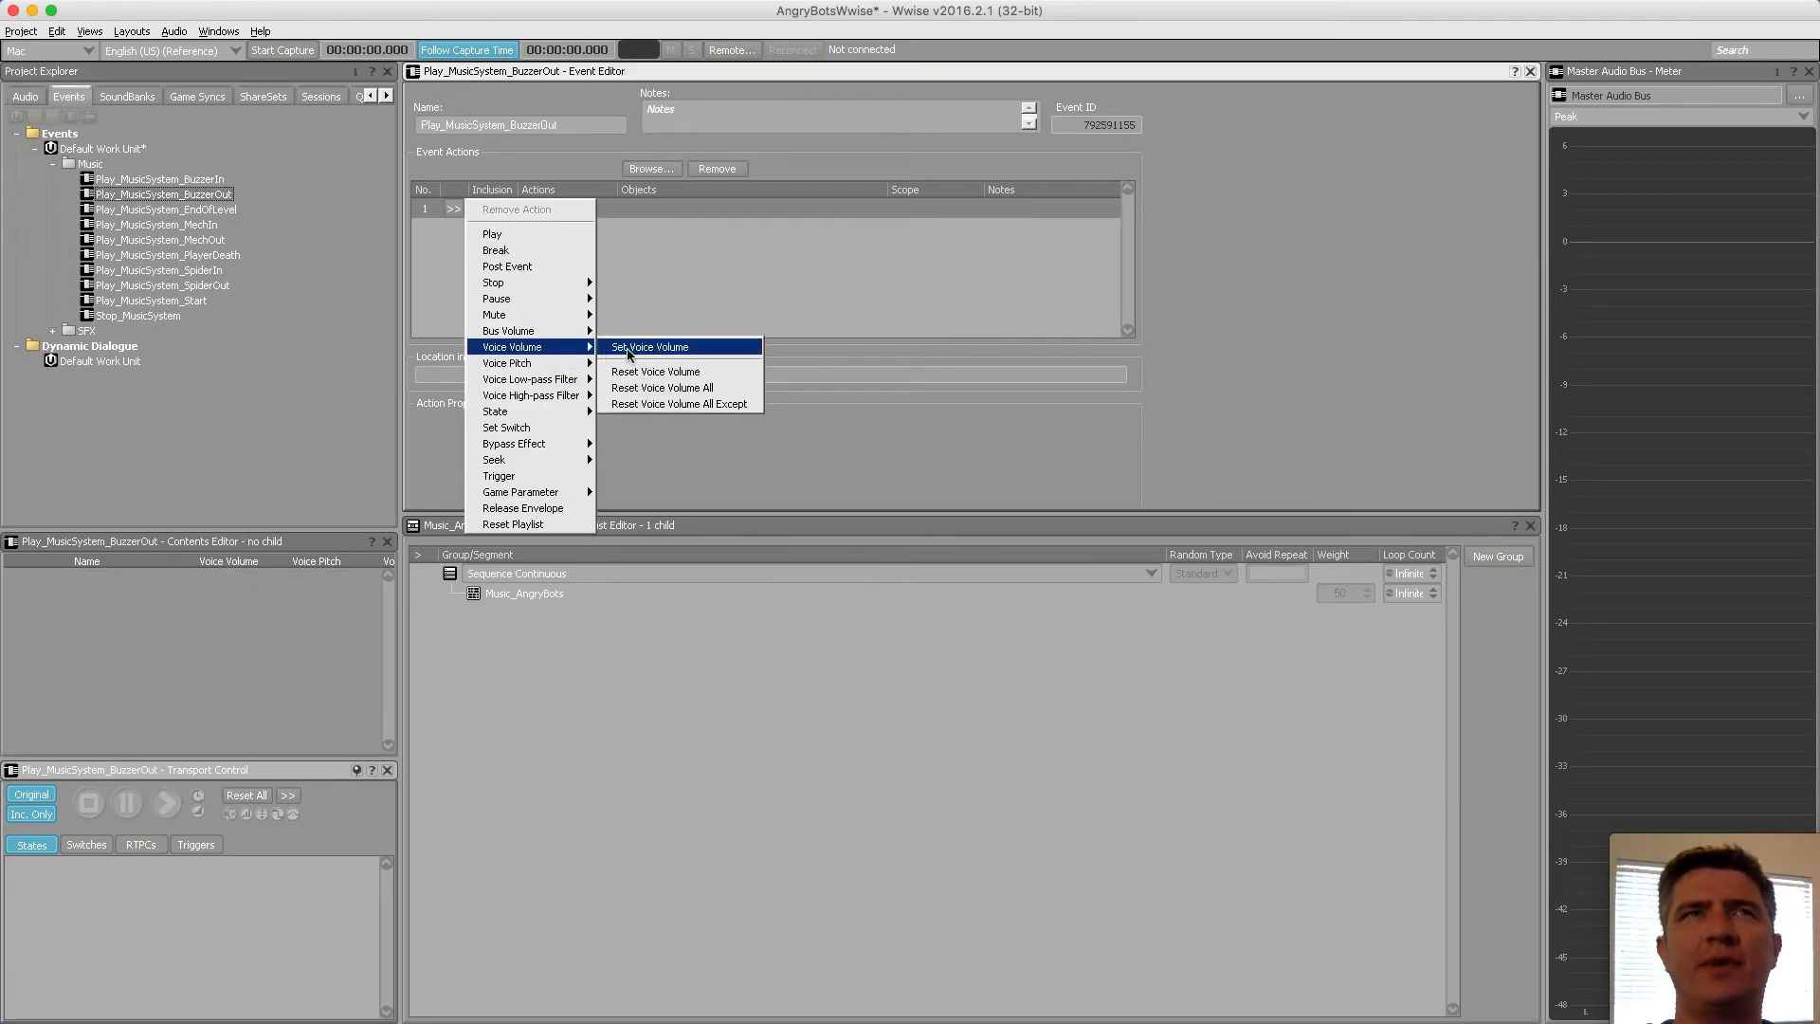
click(644, 347)
click(634, 209)
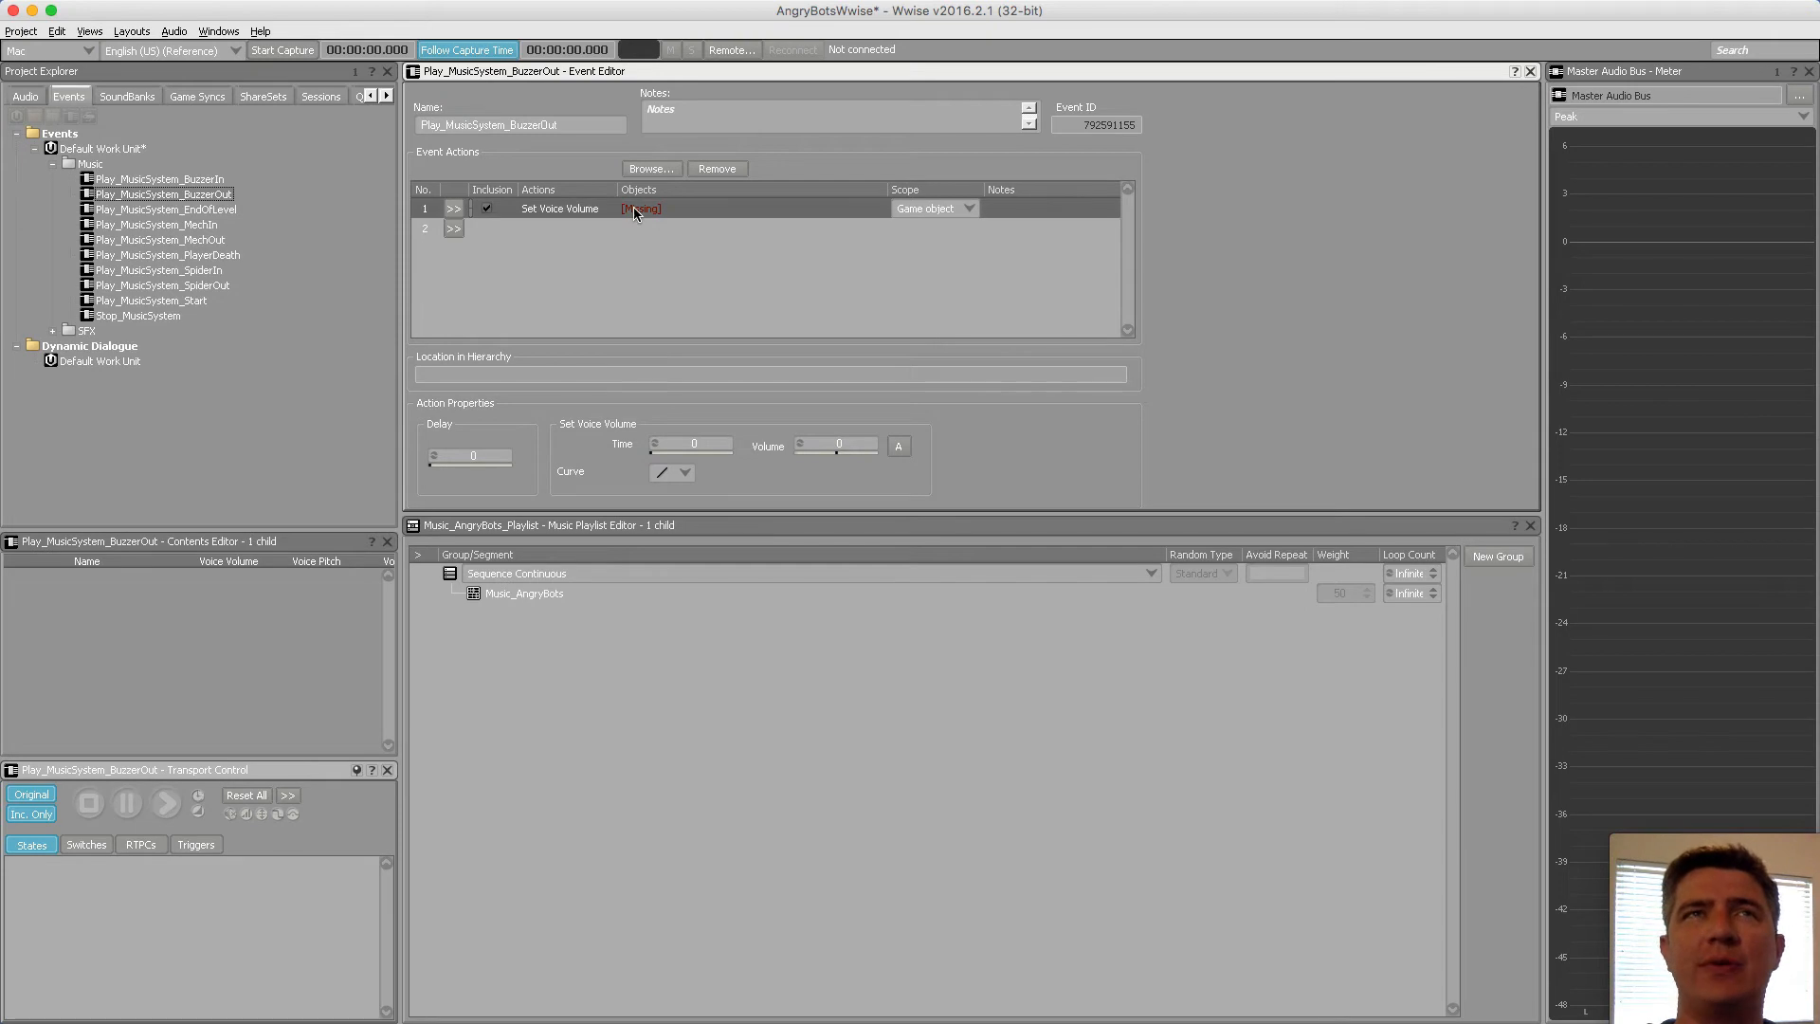
click(653, 168)
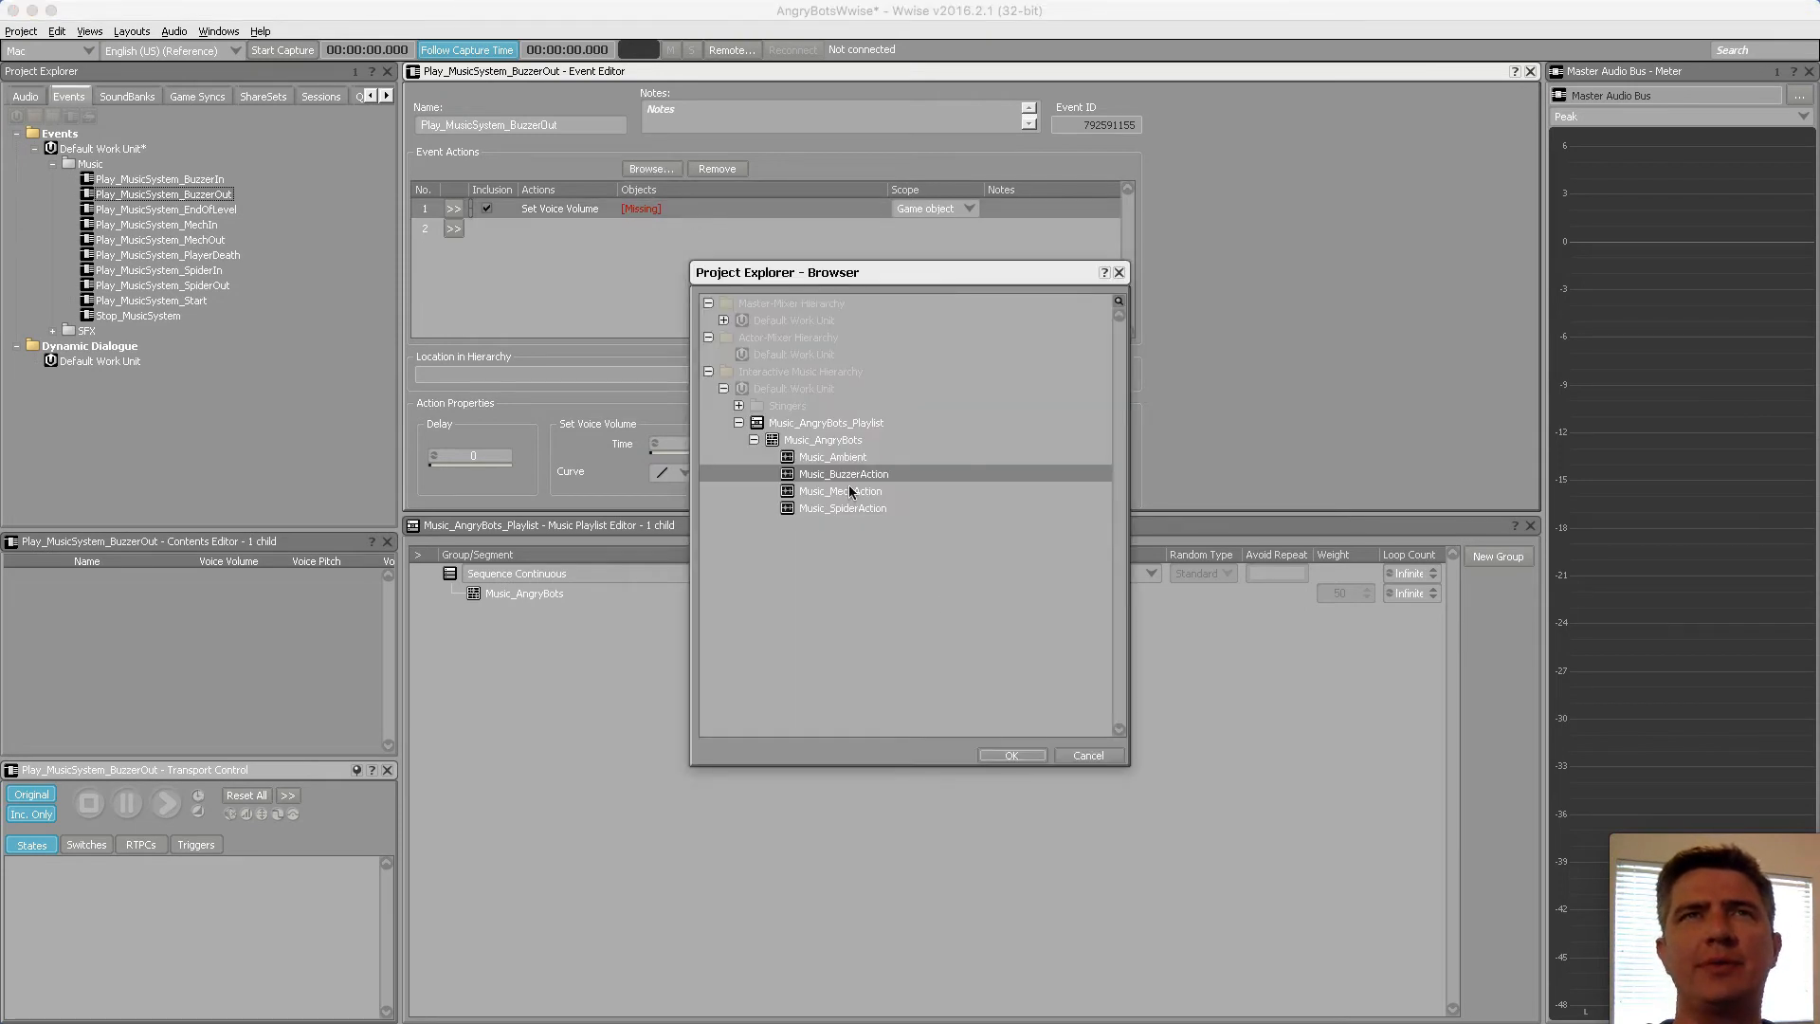
click(1031, 758)
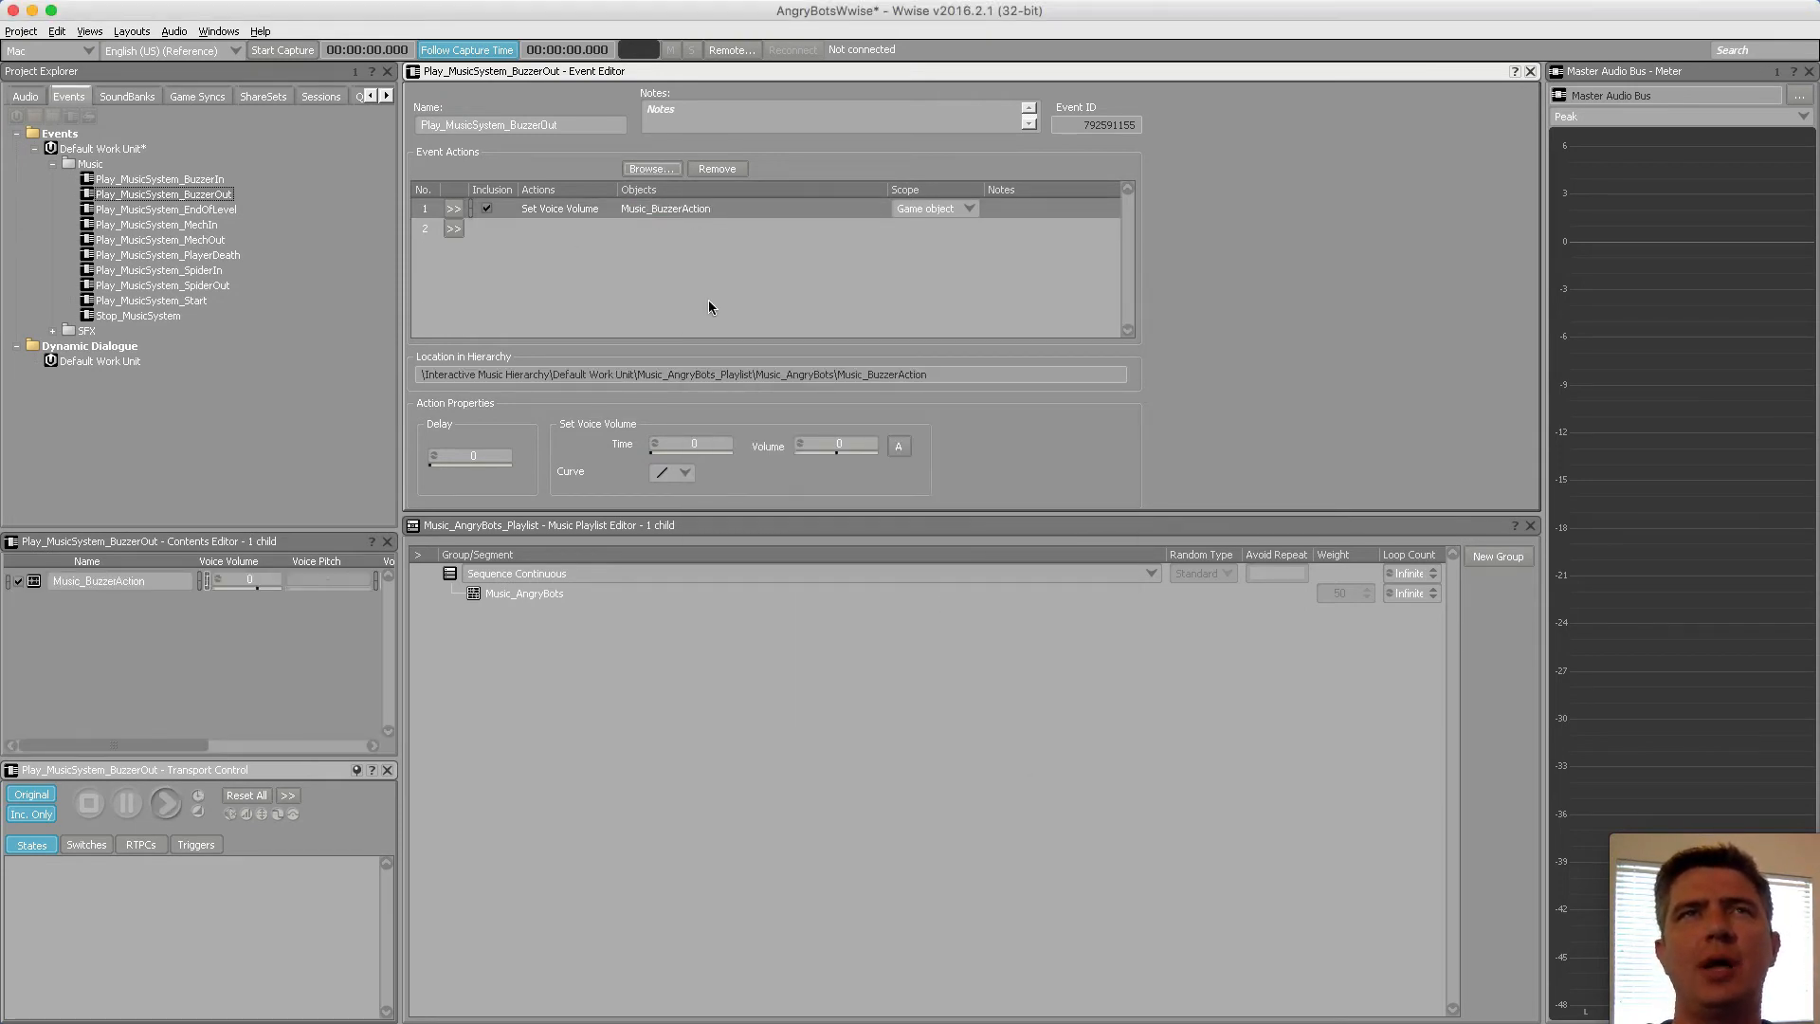
Set the Music_BuzzerAction voice volume action in Play_MusicSystem_BuzzerOut to volume -96, time 25 and a slow-starting, steepening curve
drag(836, 451, 781, 465)
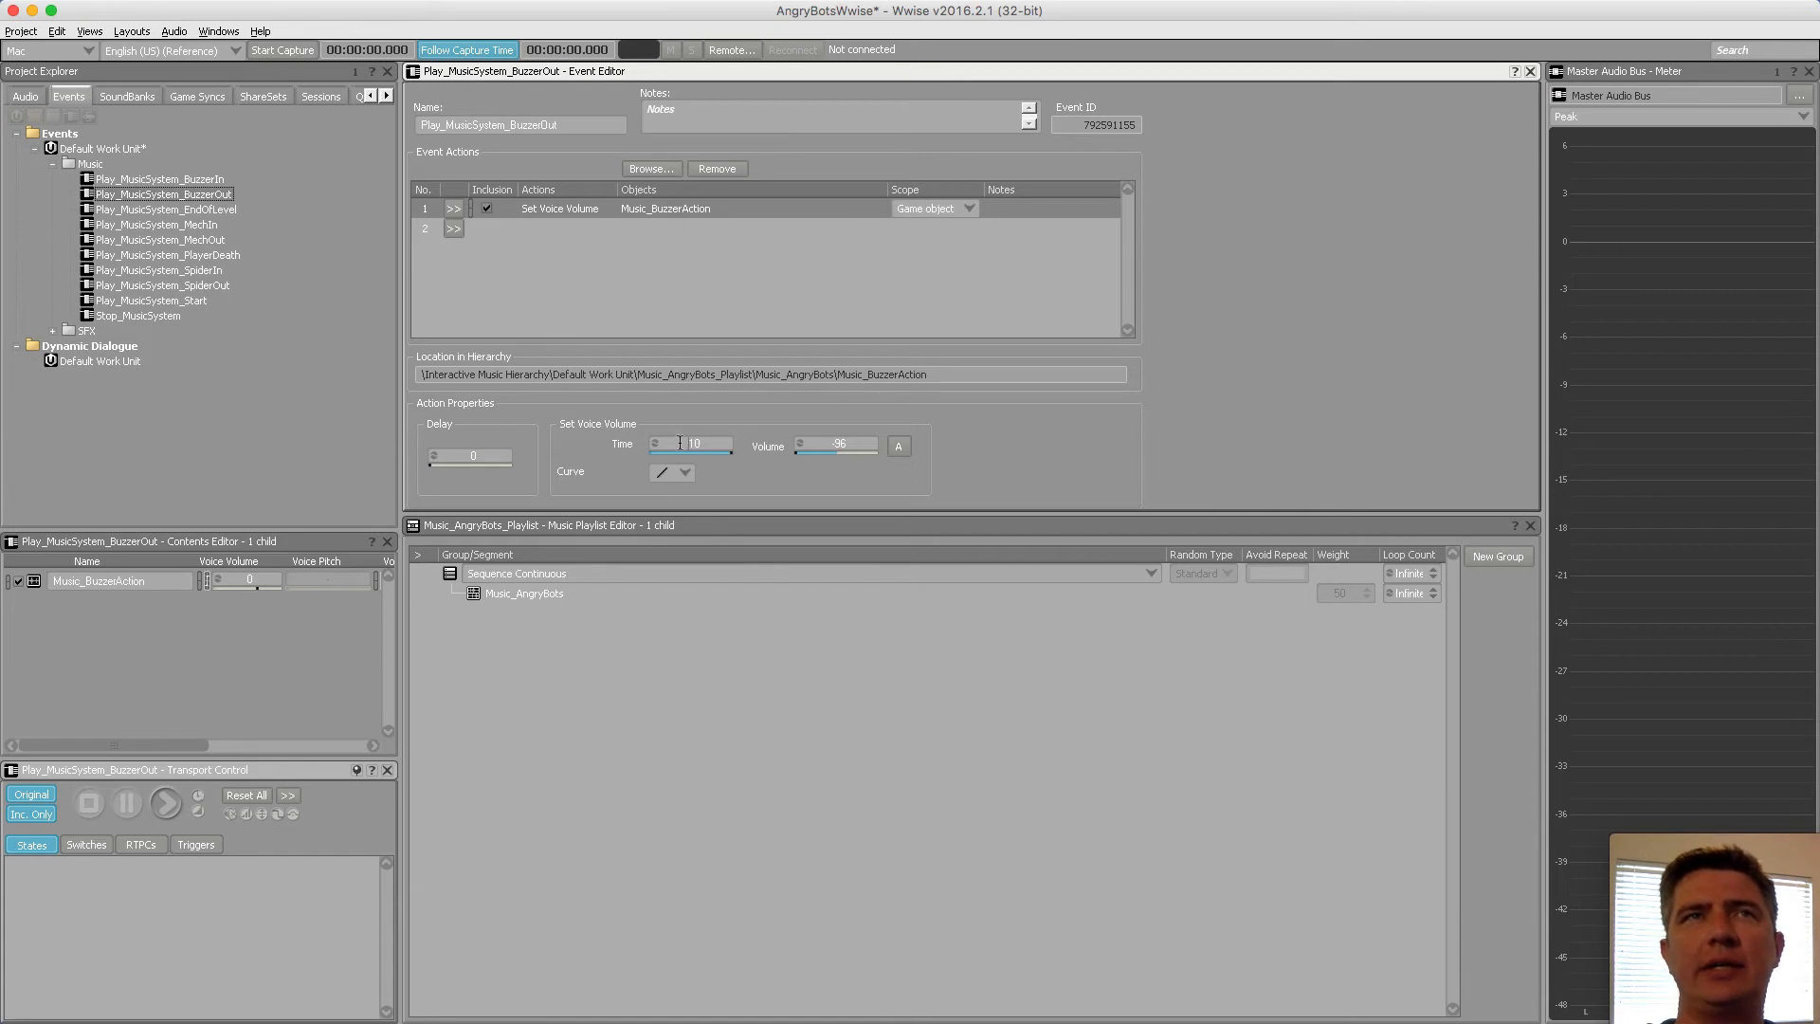
double_click(693, 441)
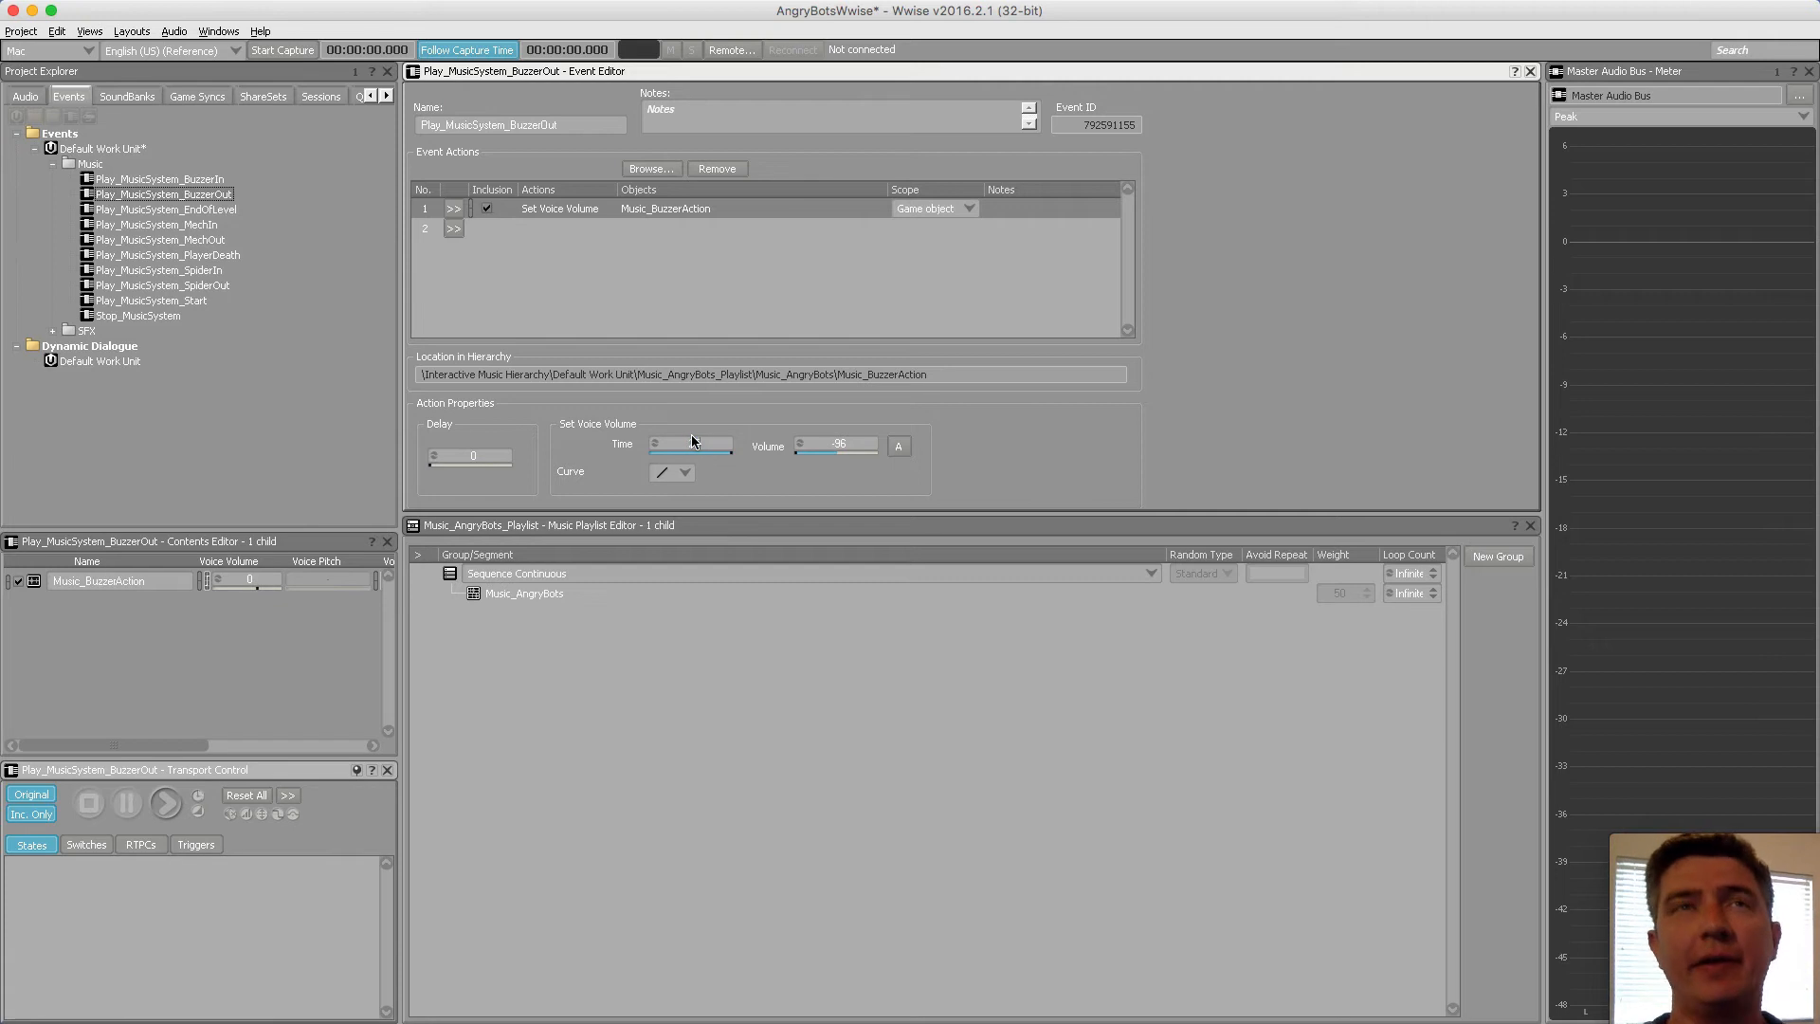
text(25)
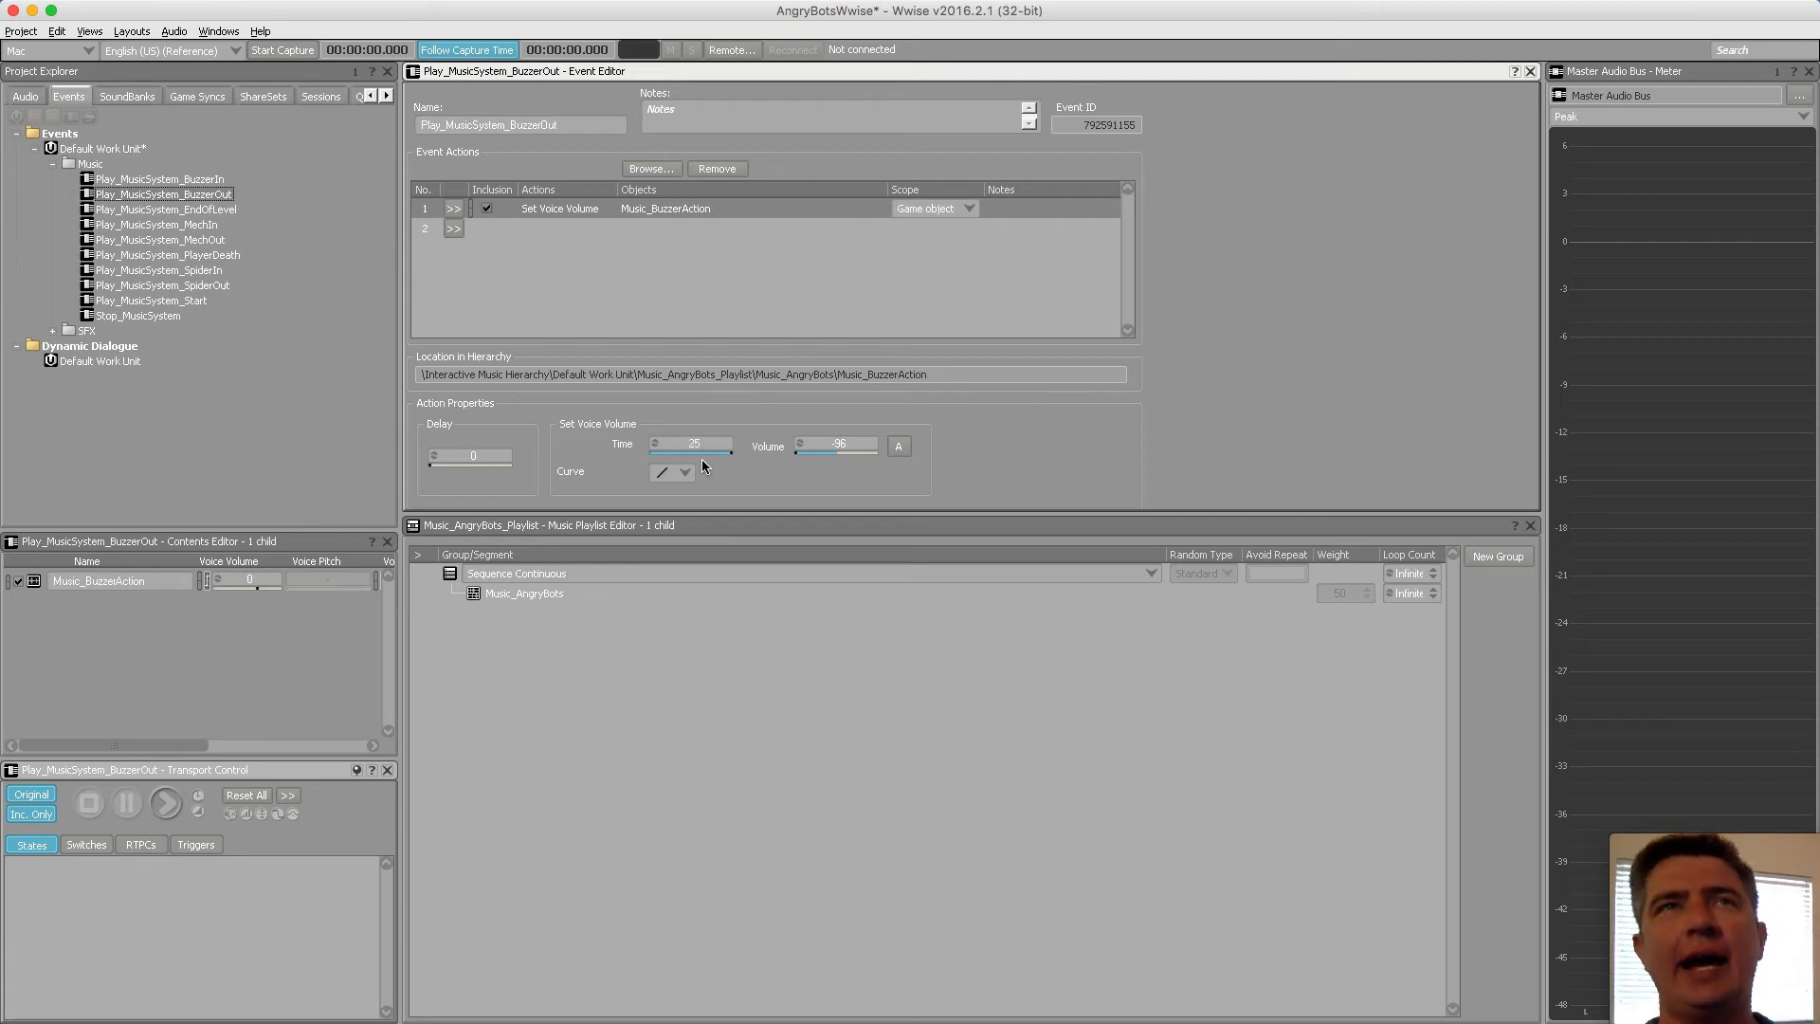
click(693, 472)
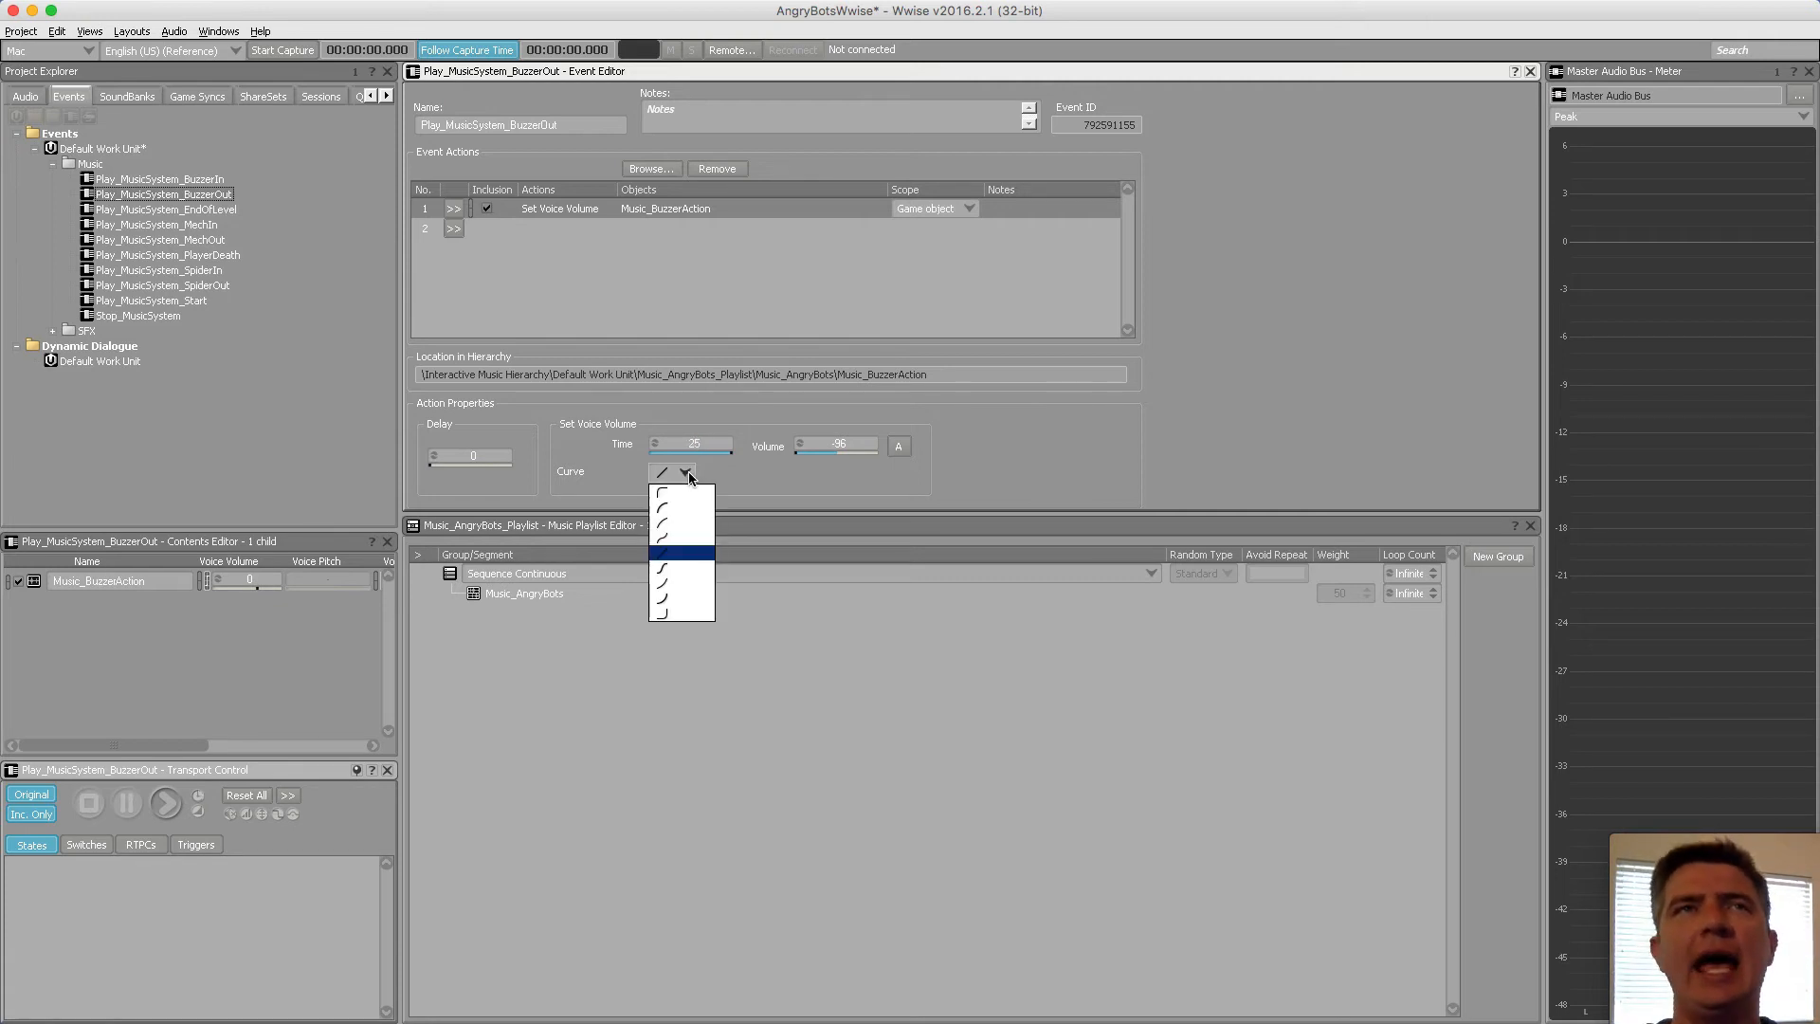
click(682, 612)
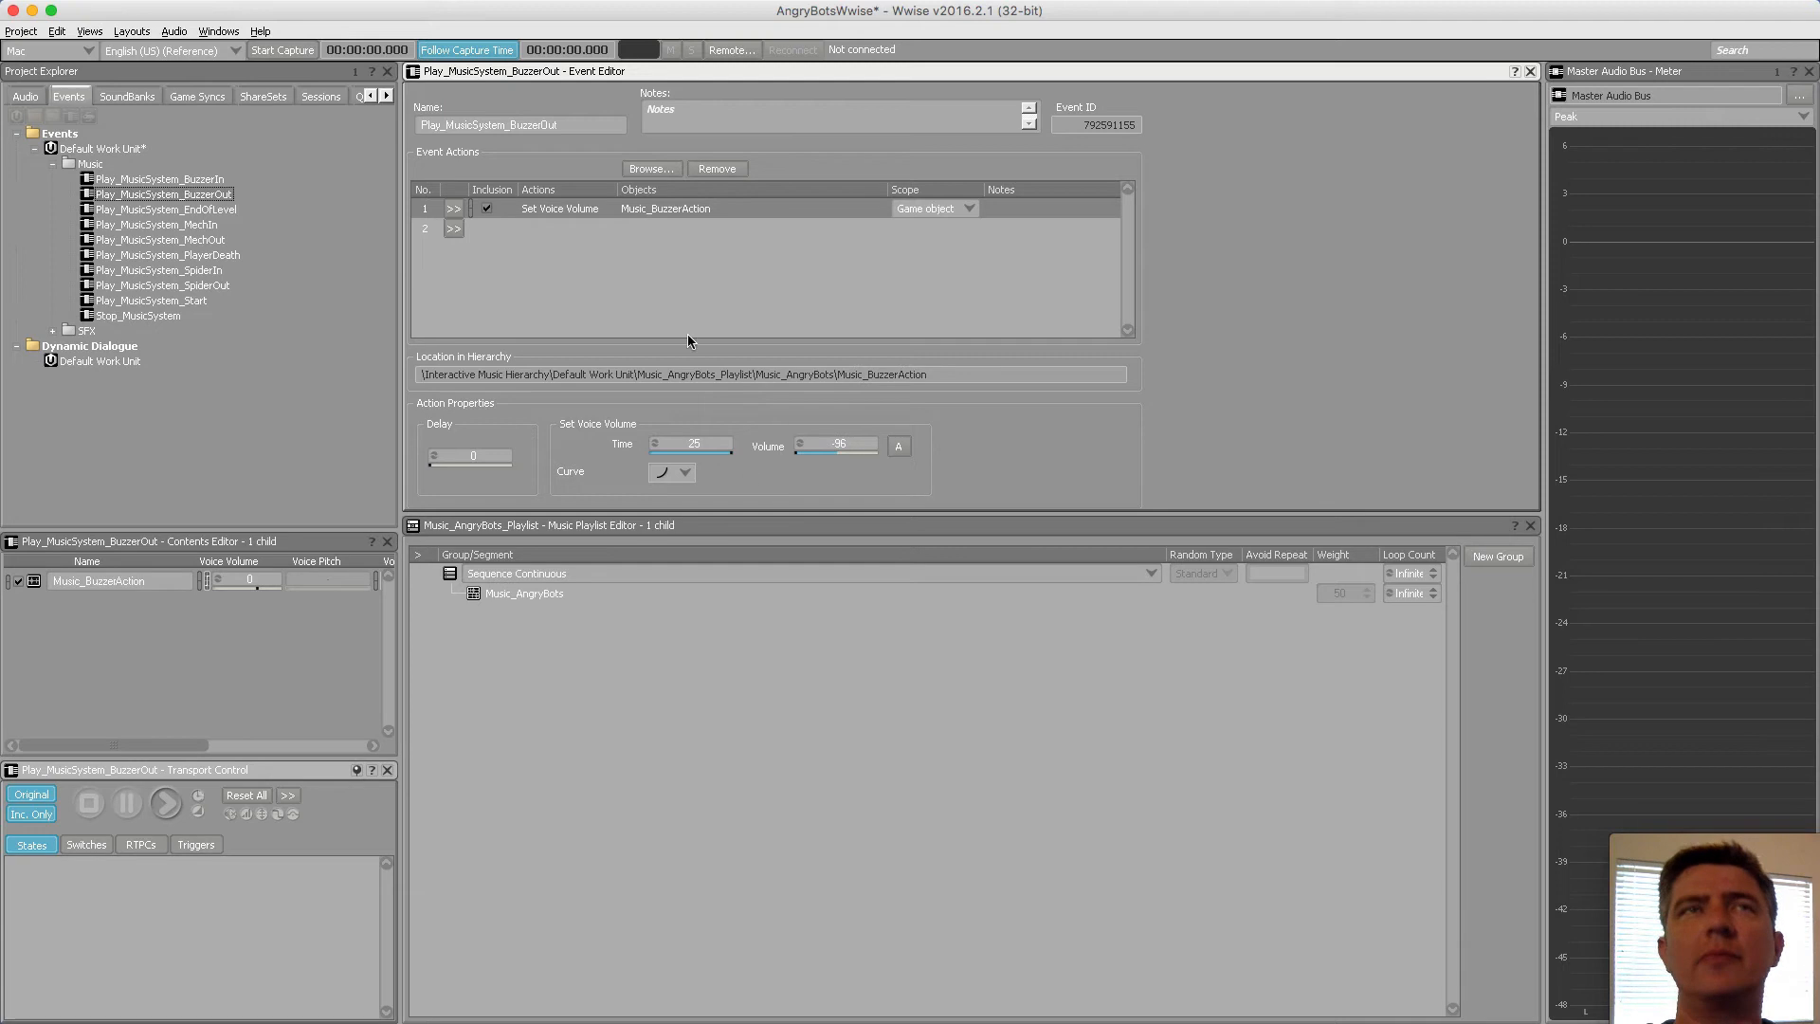
click(641, 210)
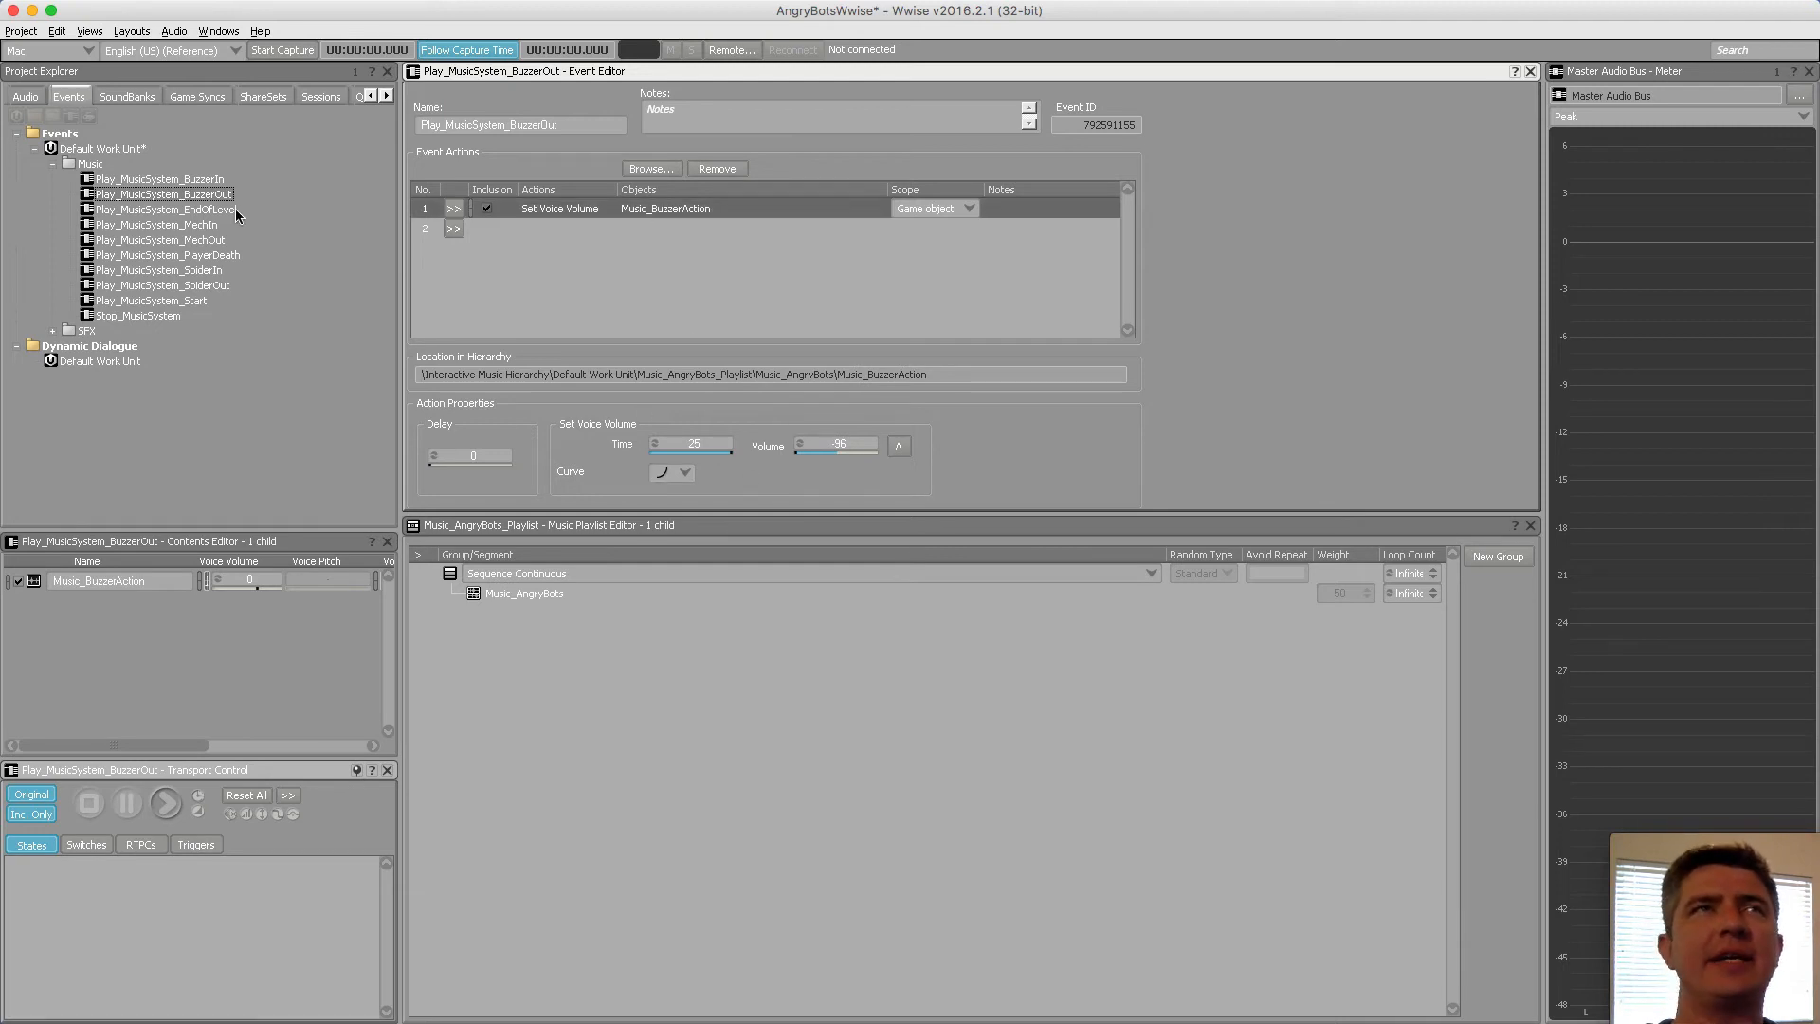
Add a Set Voice Volume action for Music_MechAction to the Play_MusicSystem_MechIn event and set its time to 1
click(202, 227)
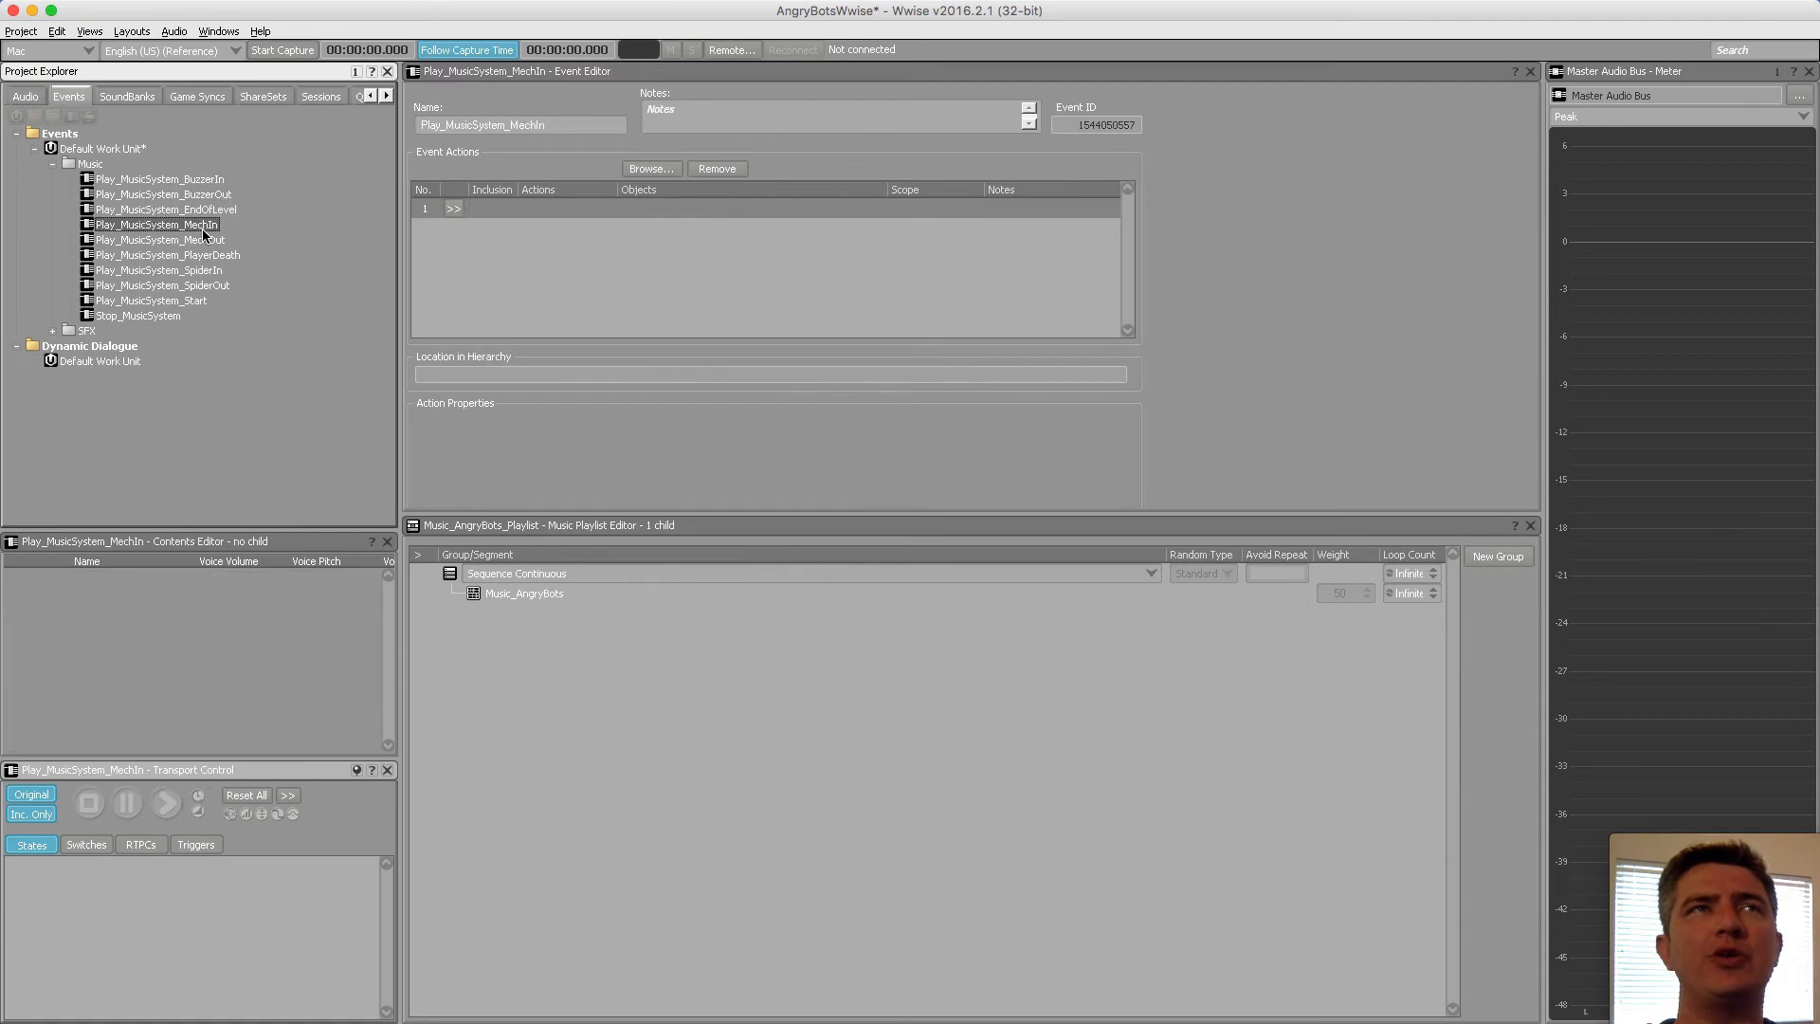
click(452, 208)
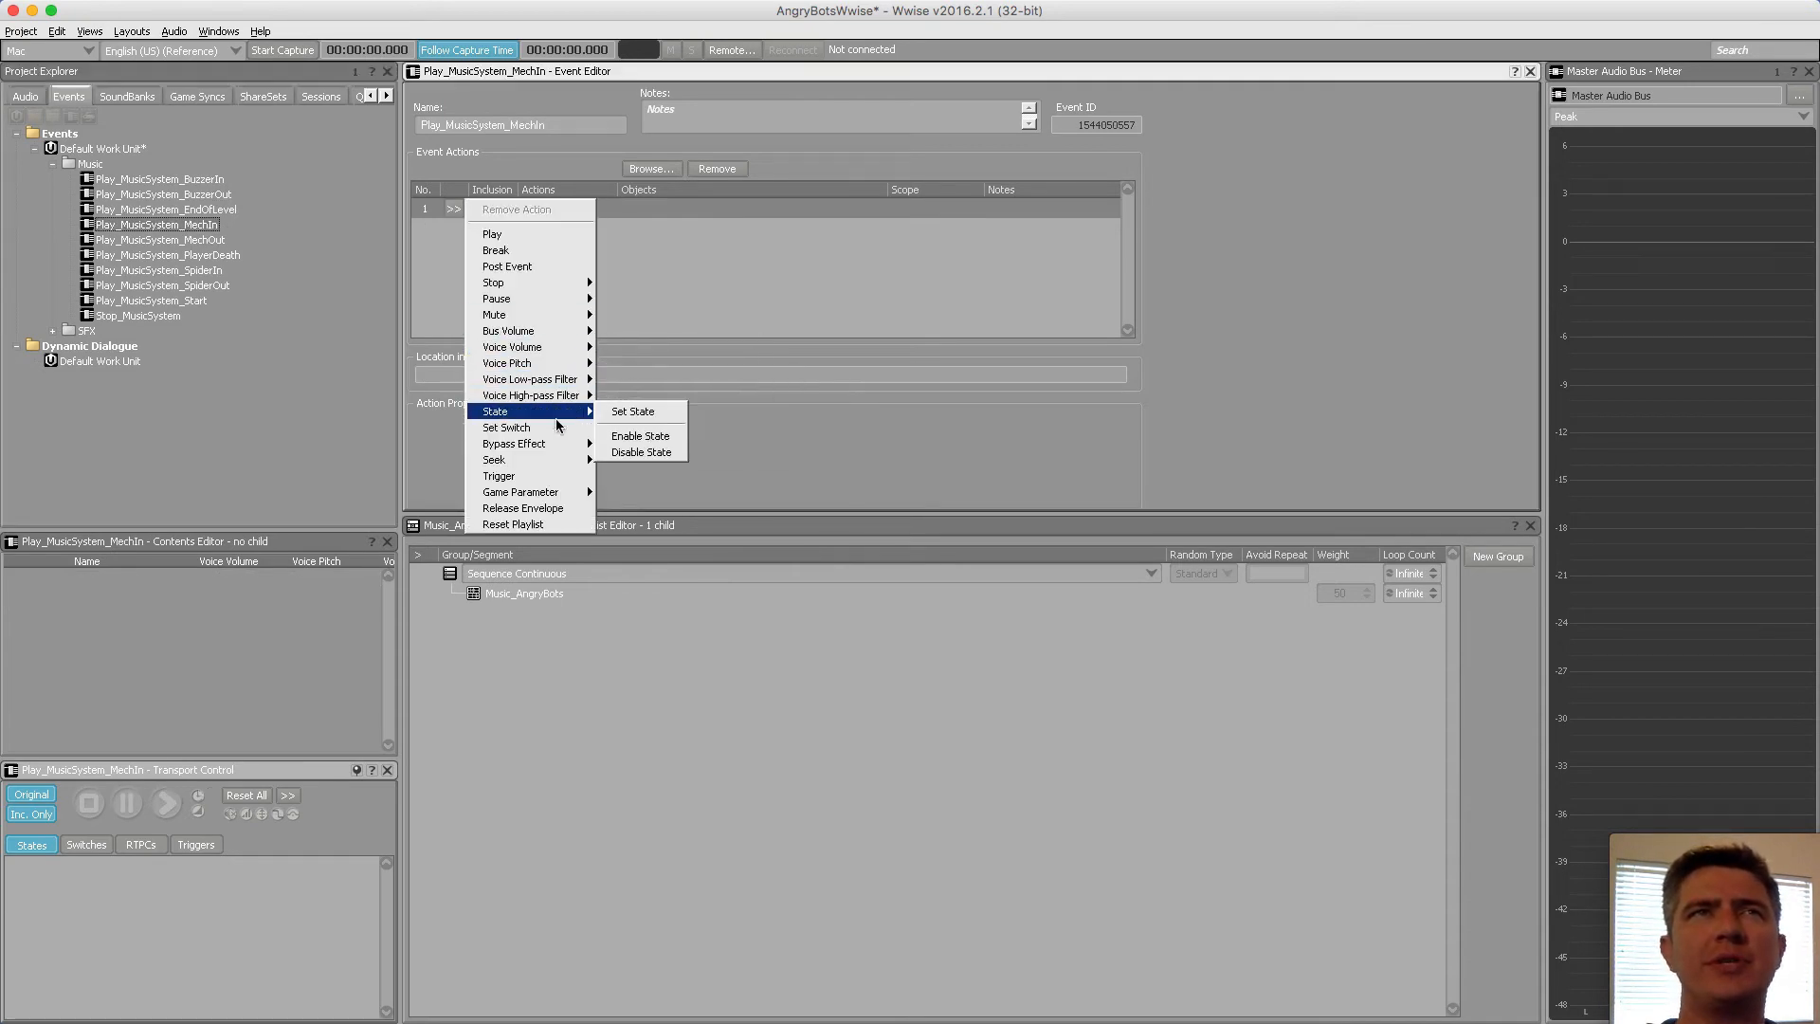
mouse_move(559, 367)
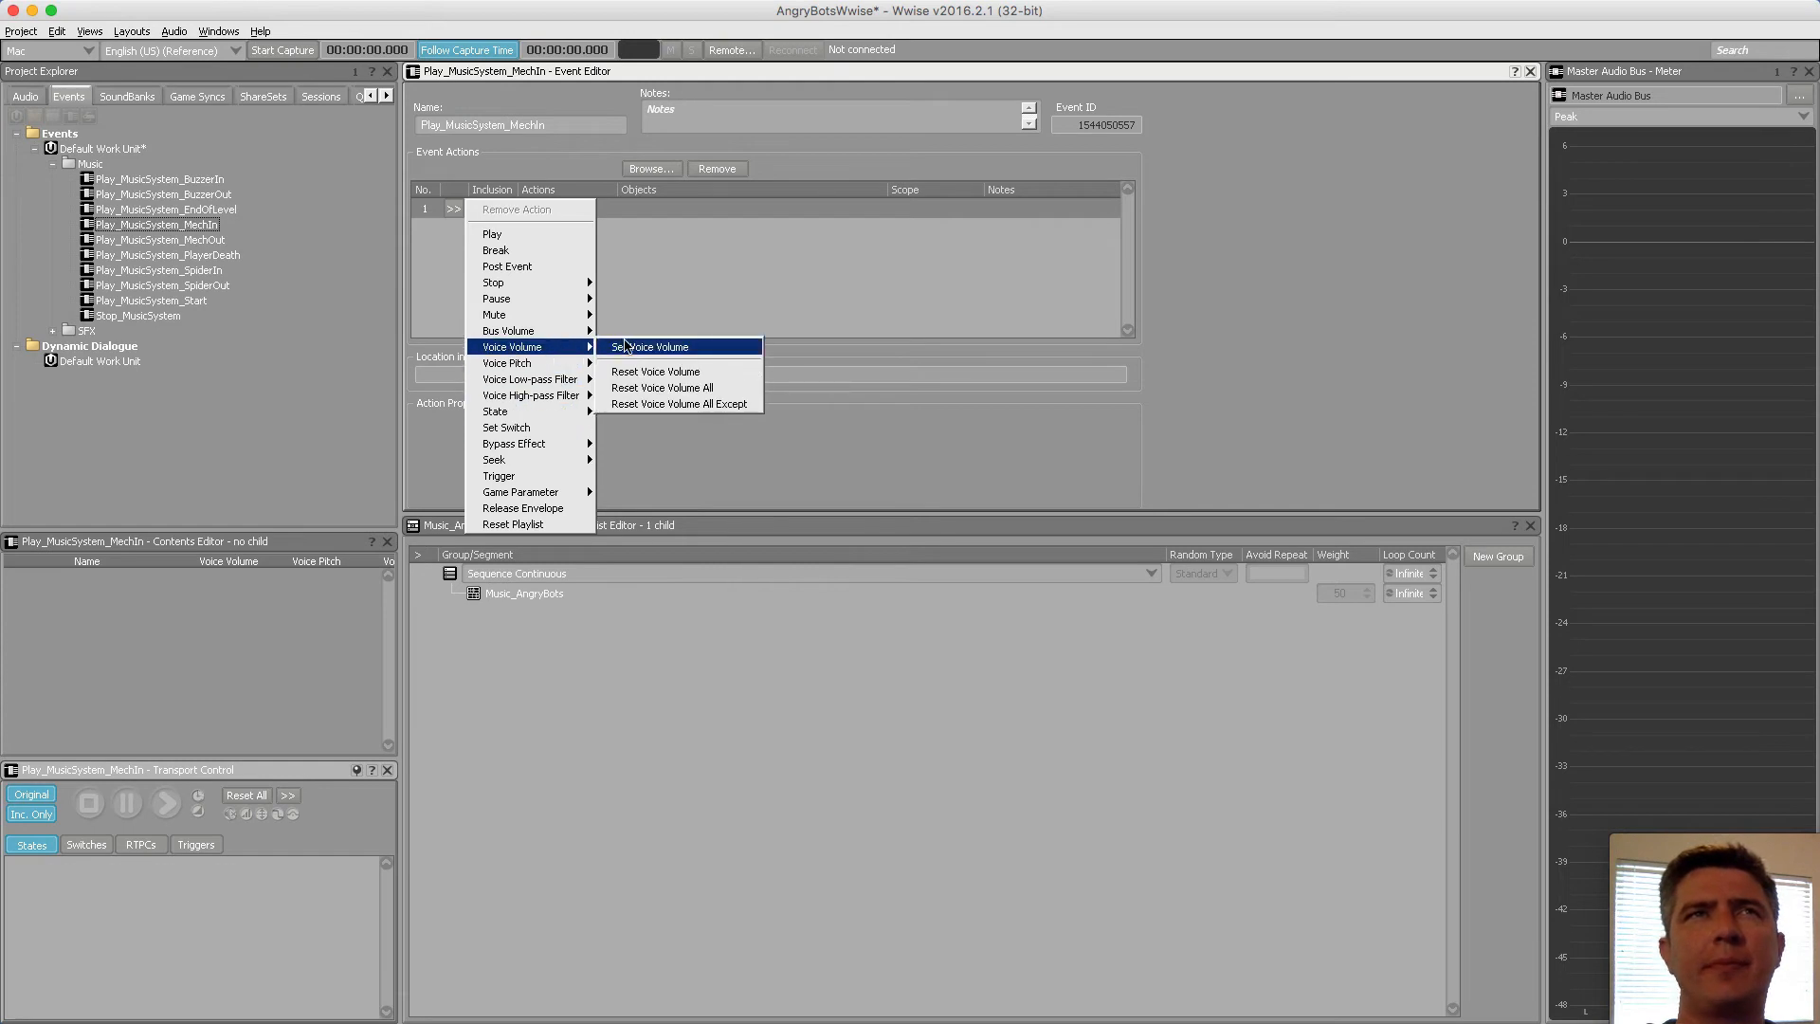
click(654, 347)
click(652, 168)
click(848, 500)
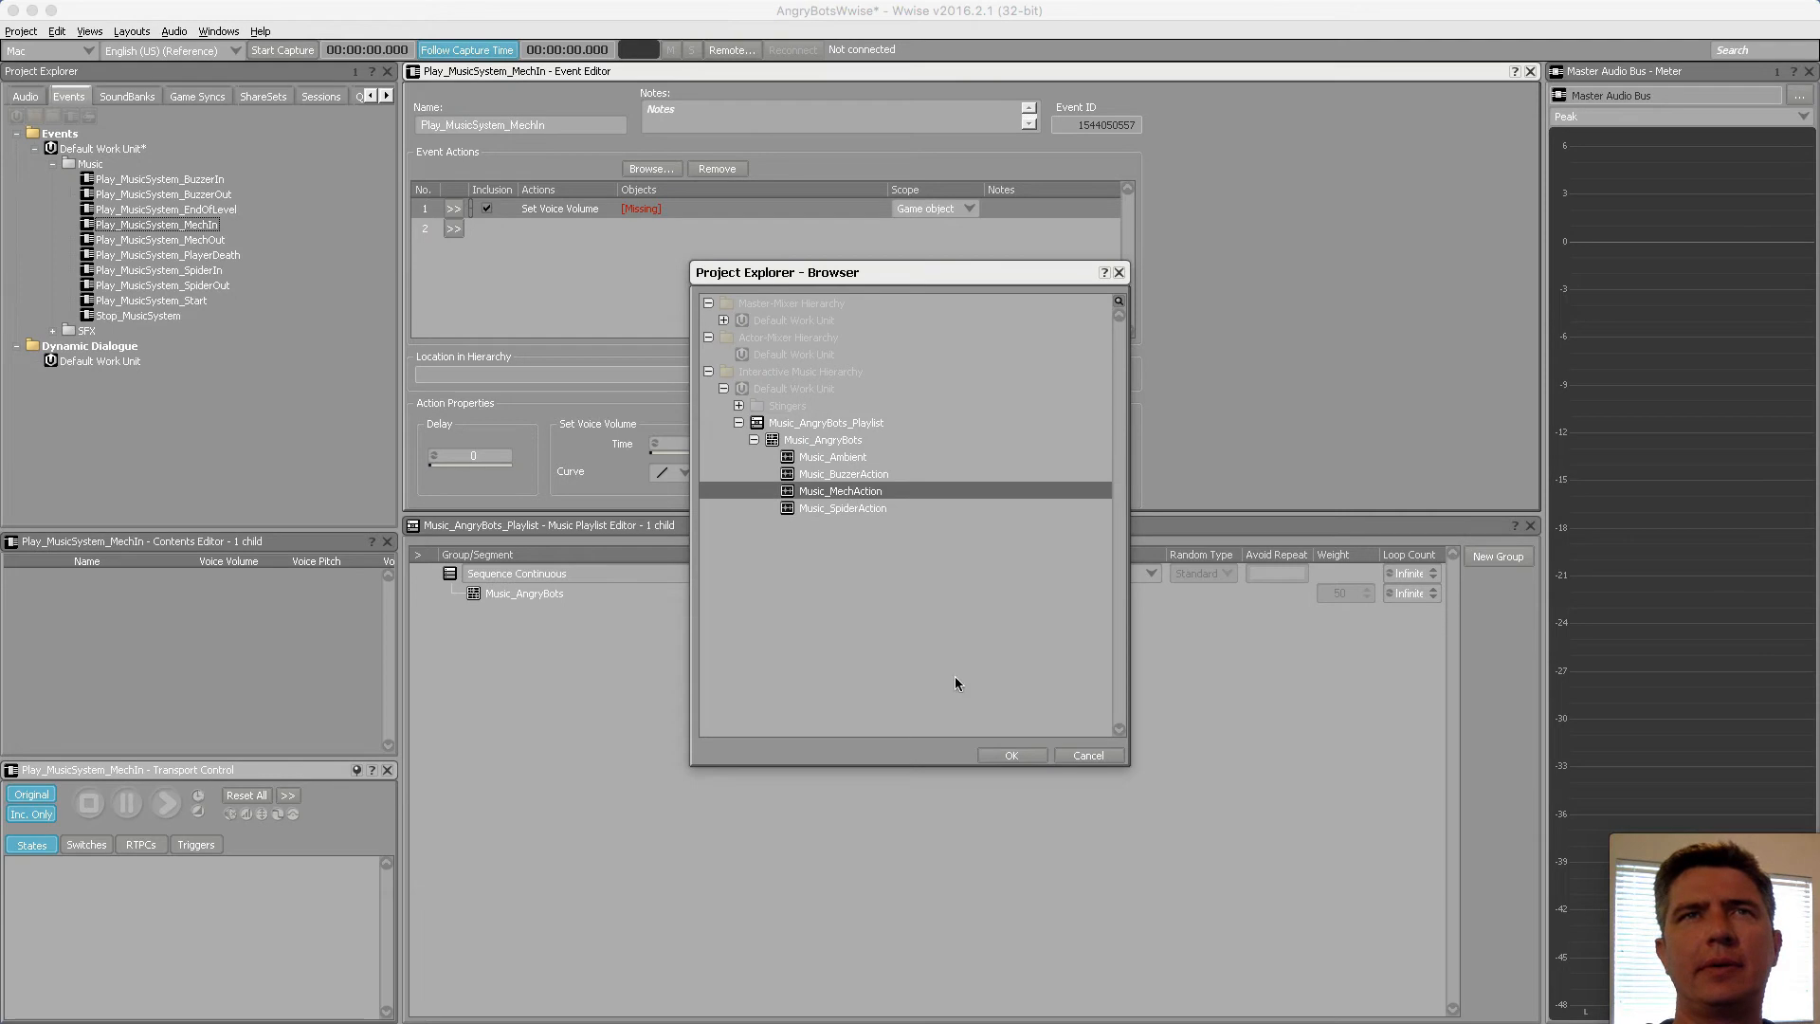
click(1021, 755)
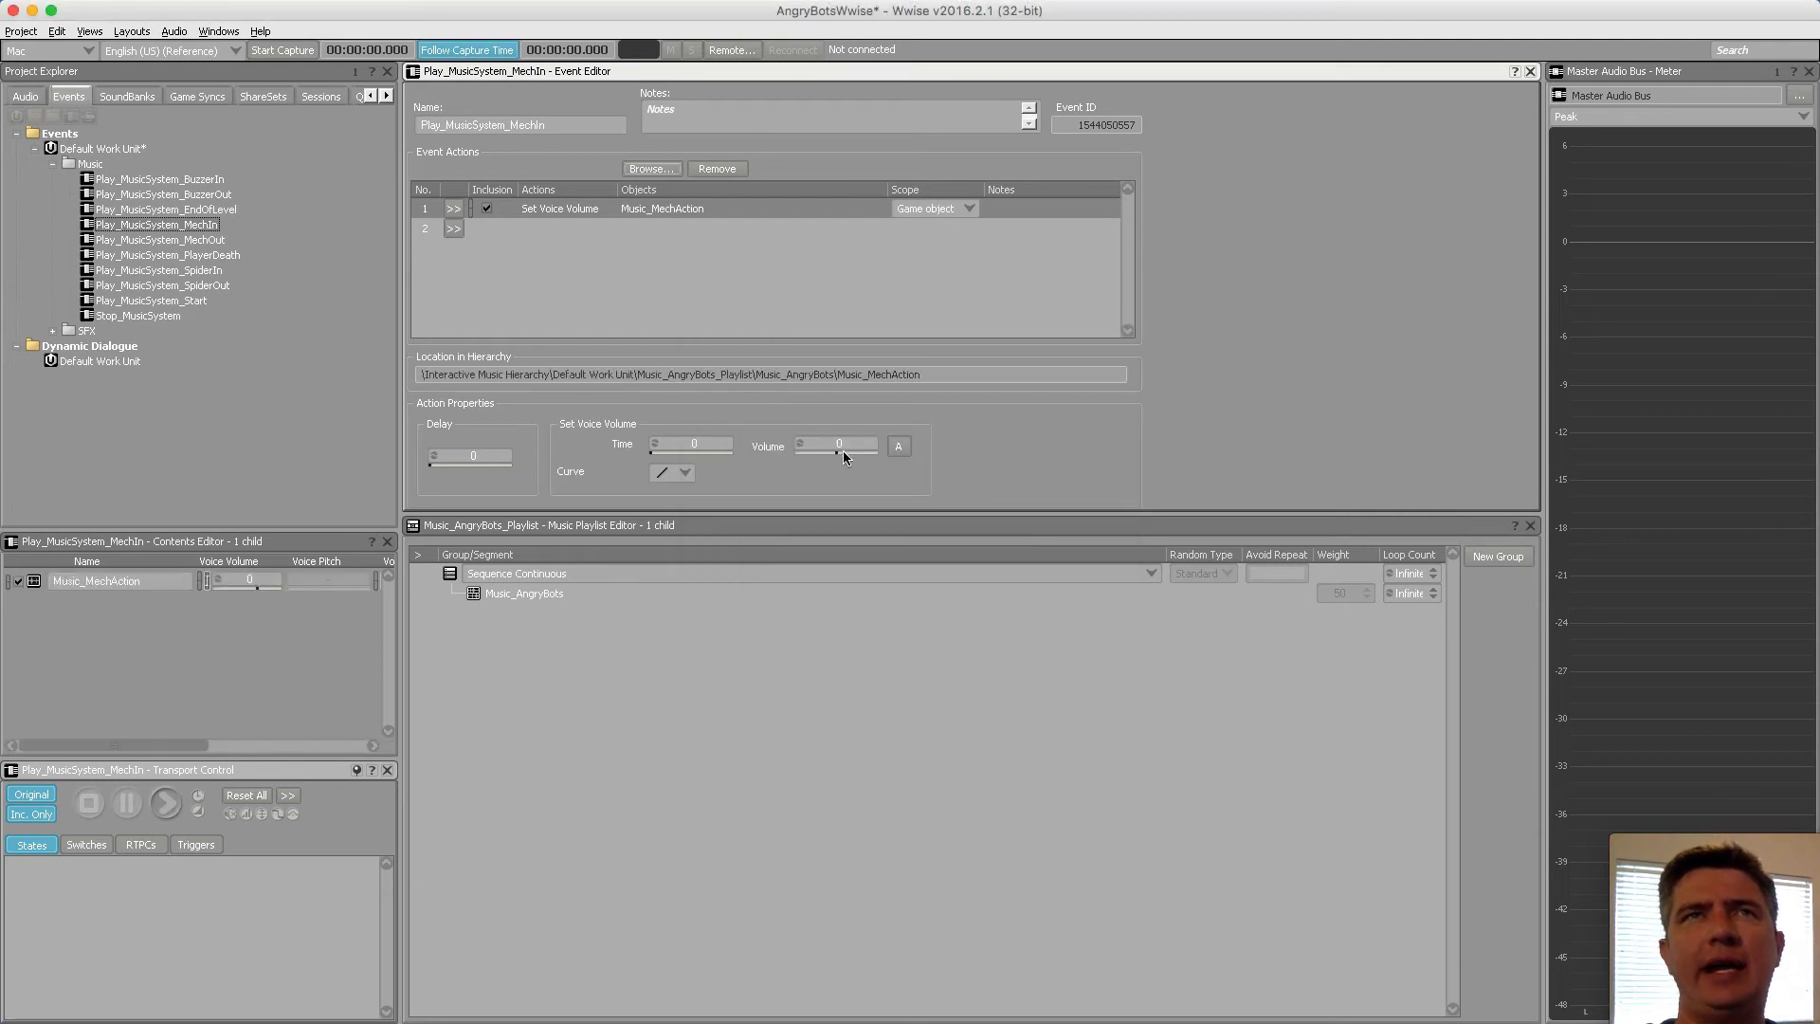
drag(651, 452, 658, 452)
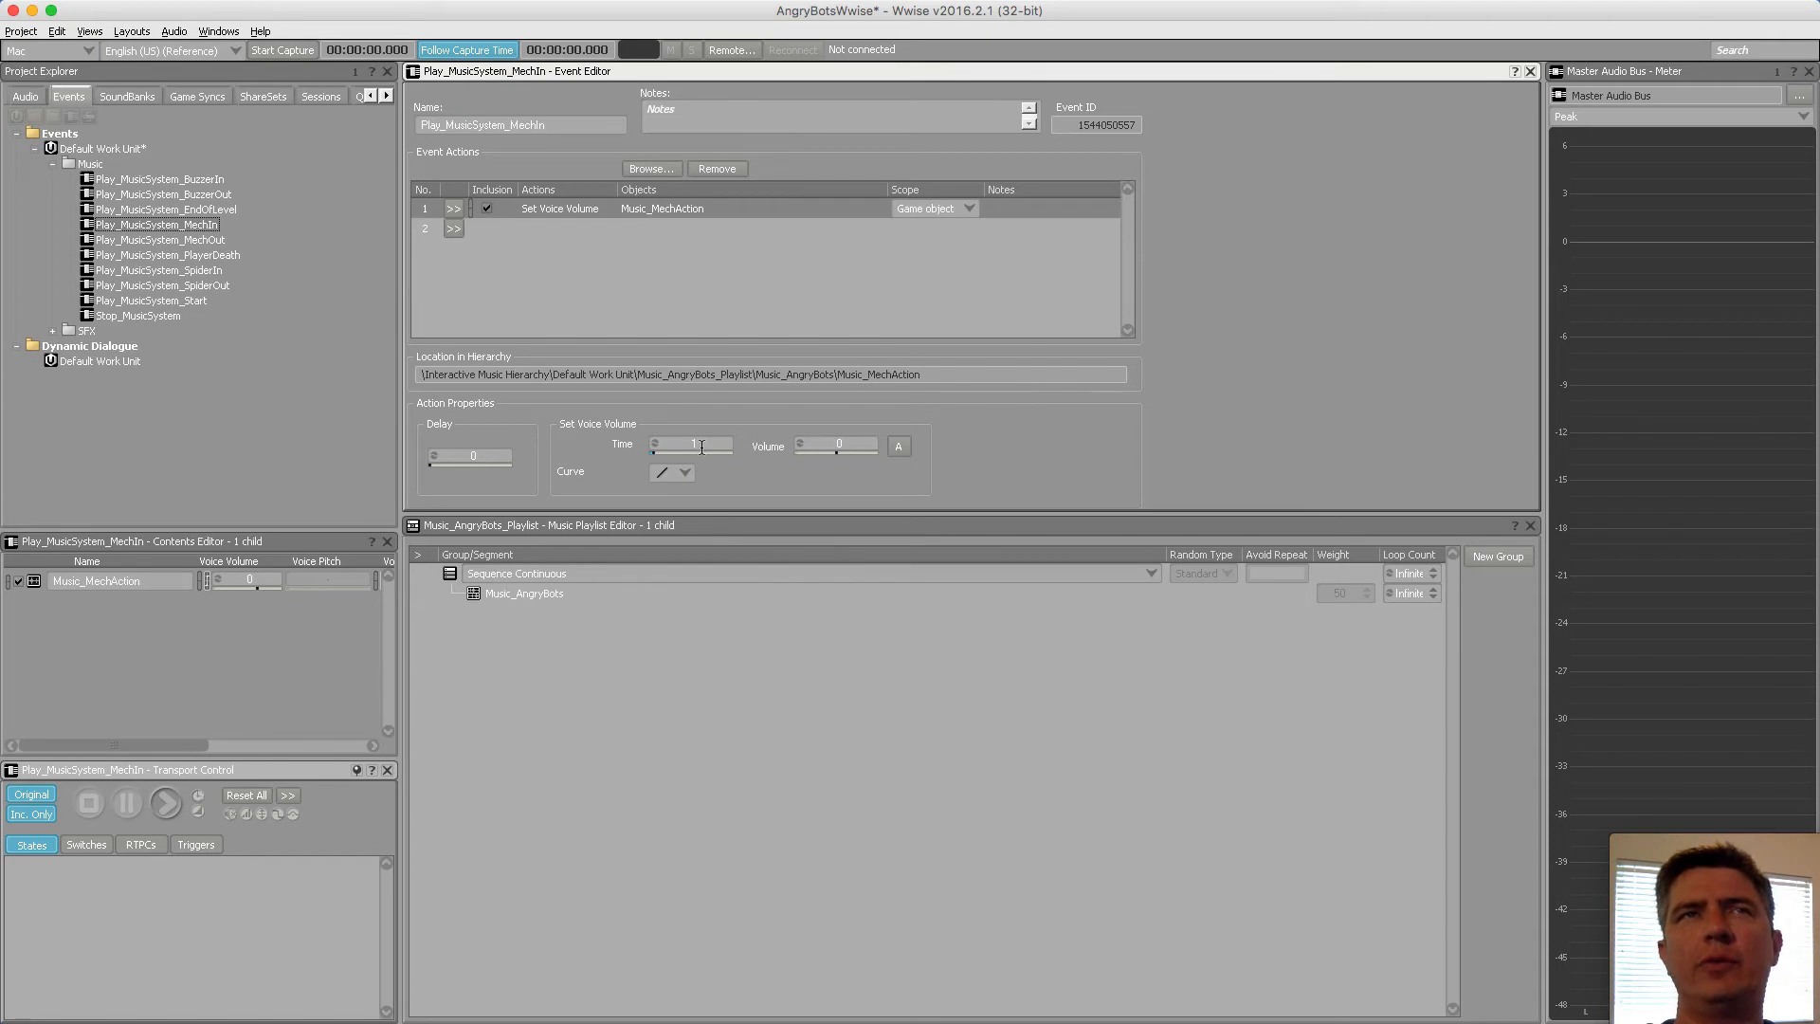
Add a Set Voice Volume action to the Play_MusicSystem_MechOut event and assign Music_MechAction as its object
click(210, 240)
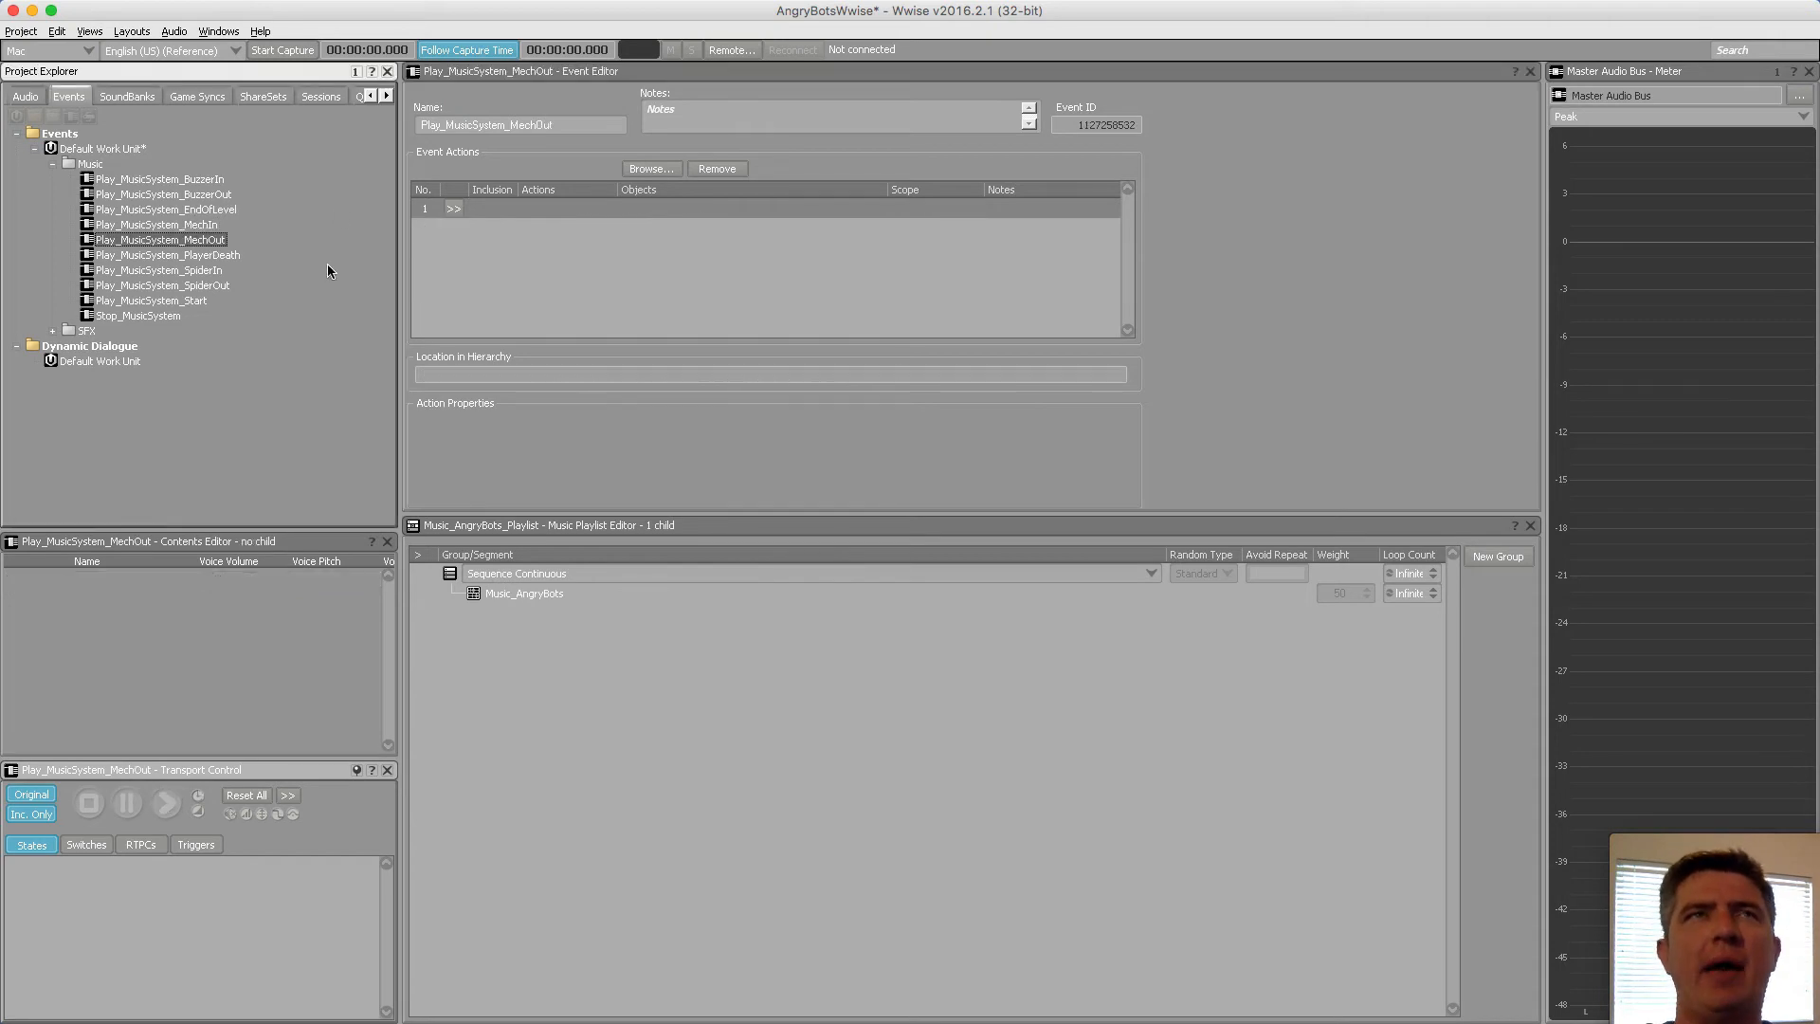
click(455, 208)
mouse_move(564, 355)
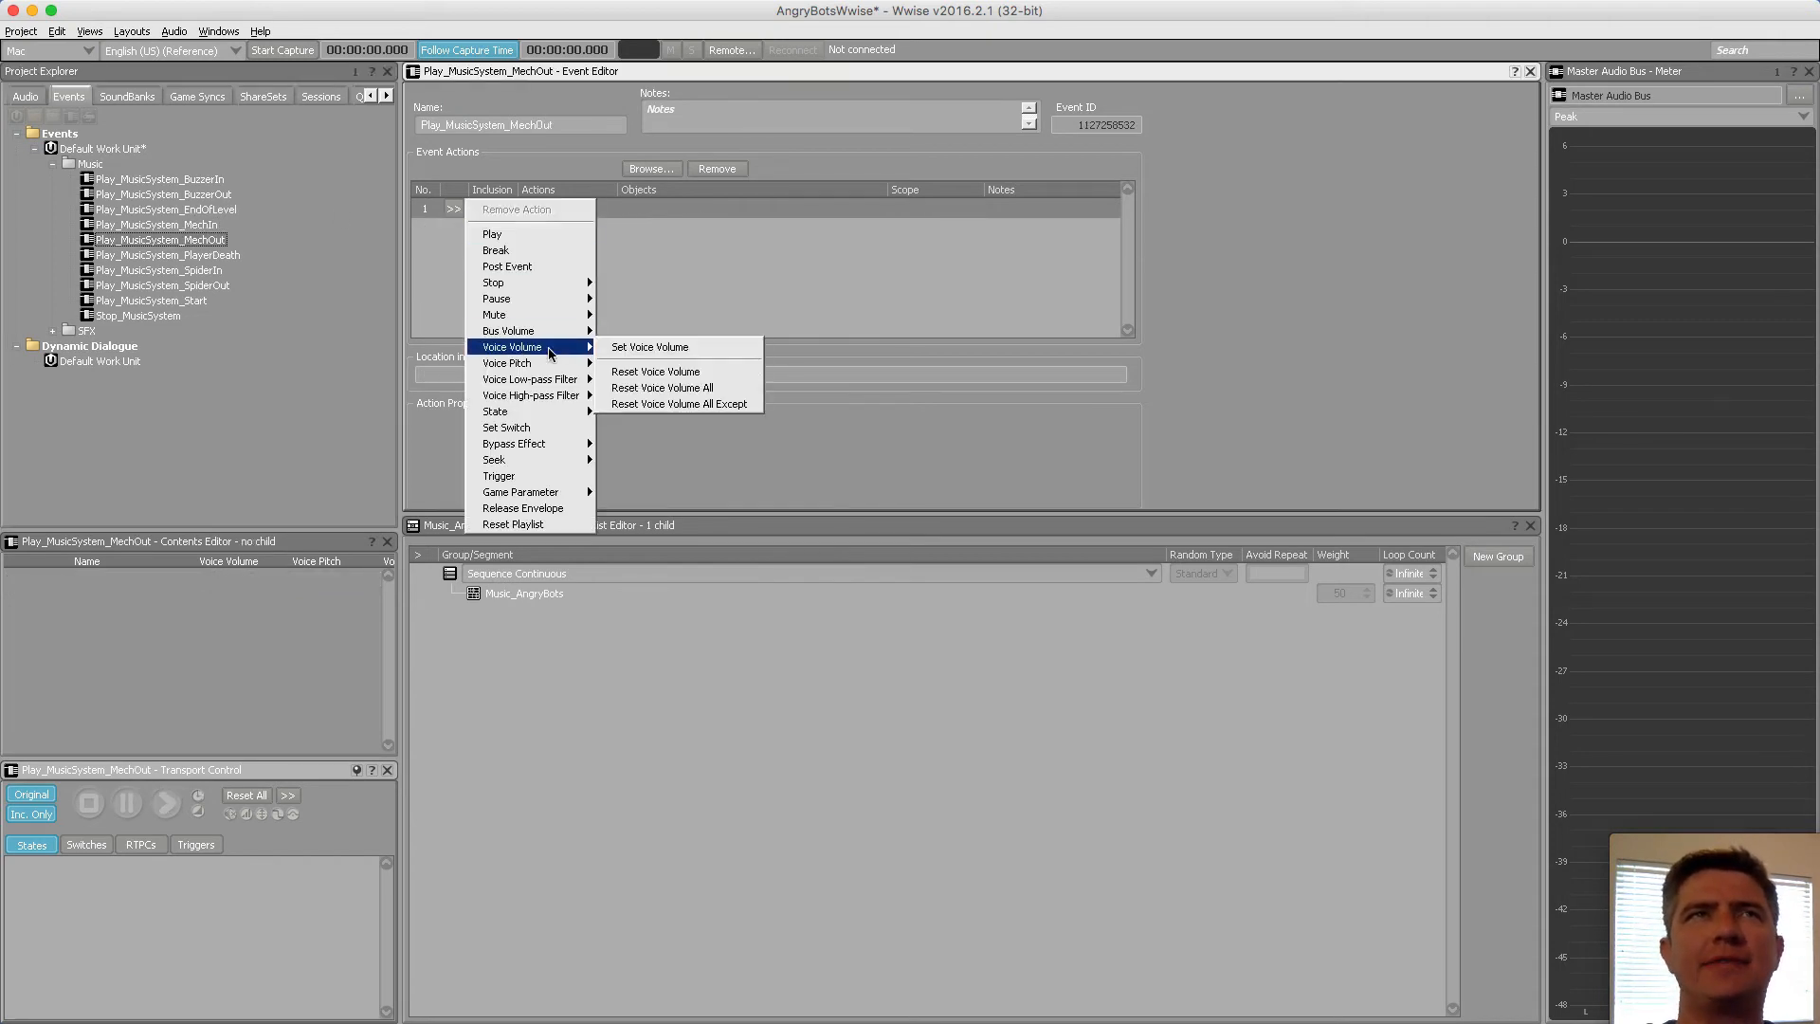
click(650, 347)
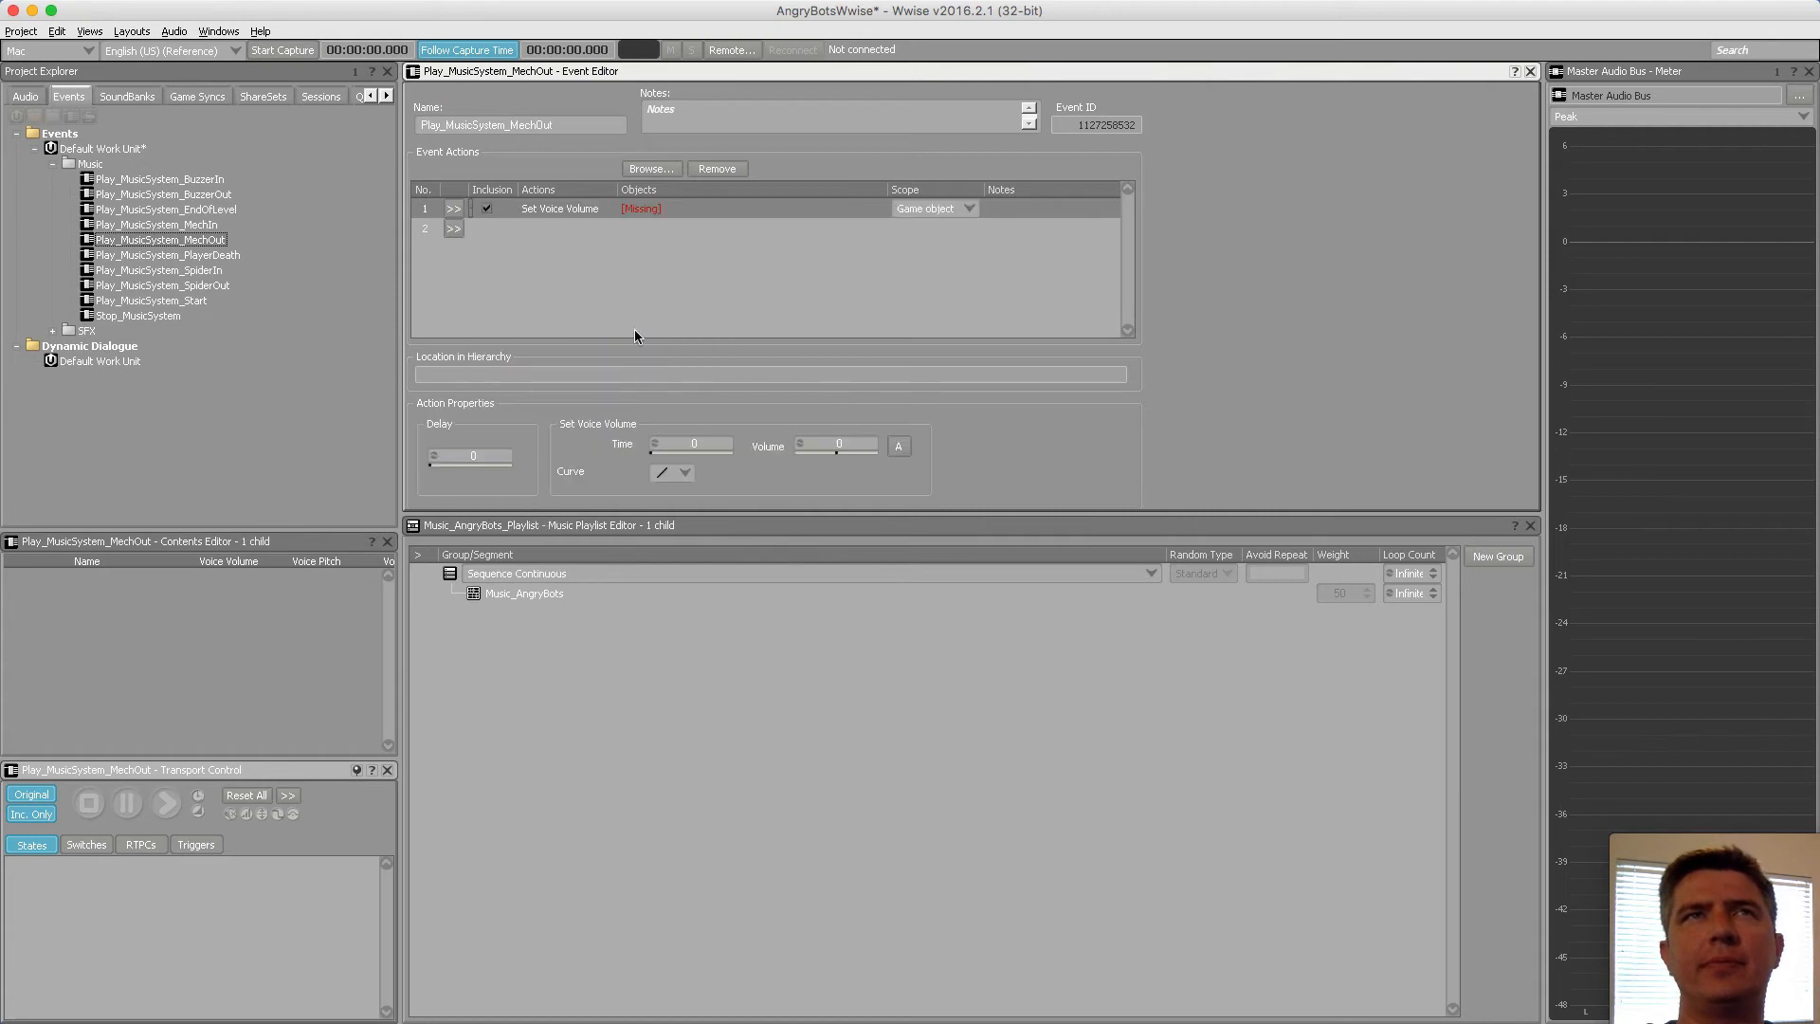
click(651, 169)
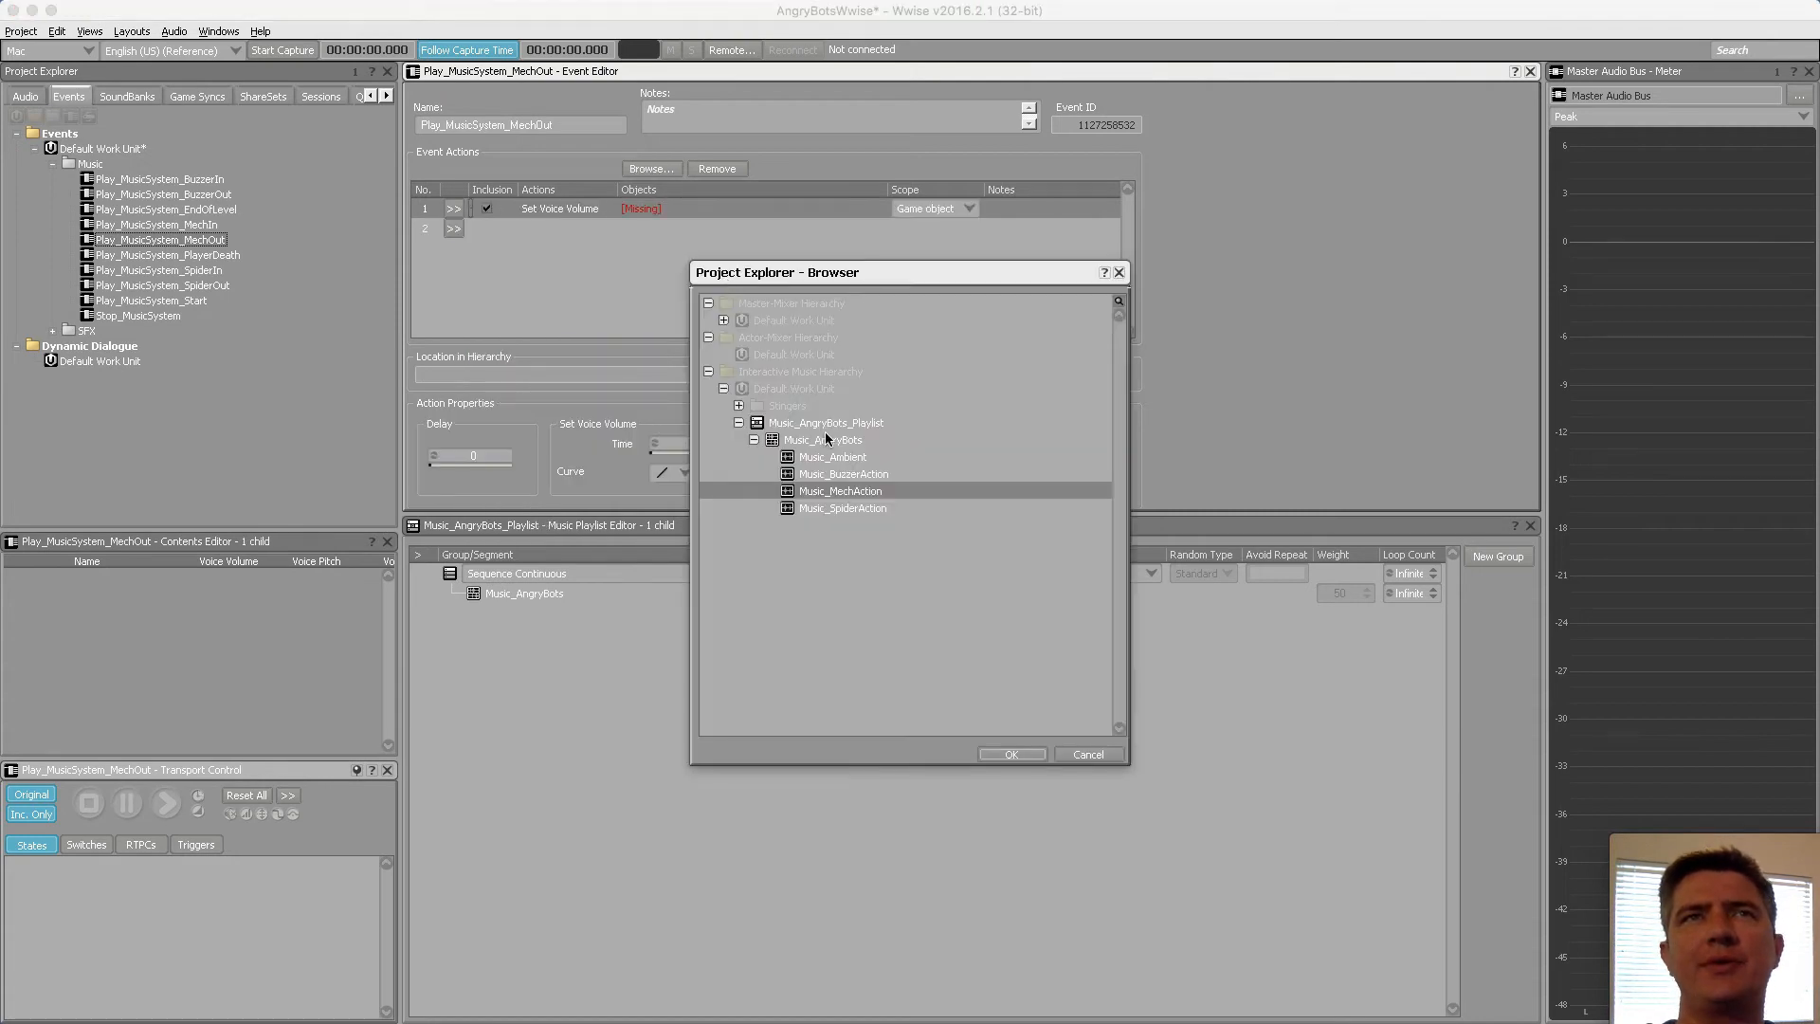
click(1022, 755)
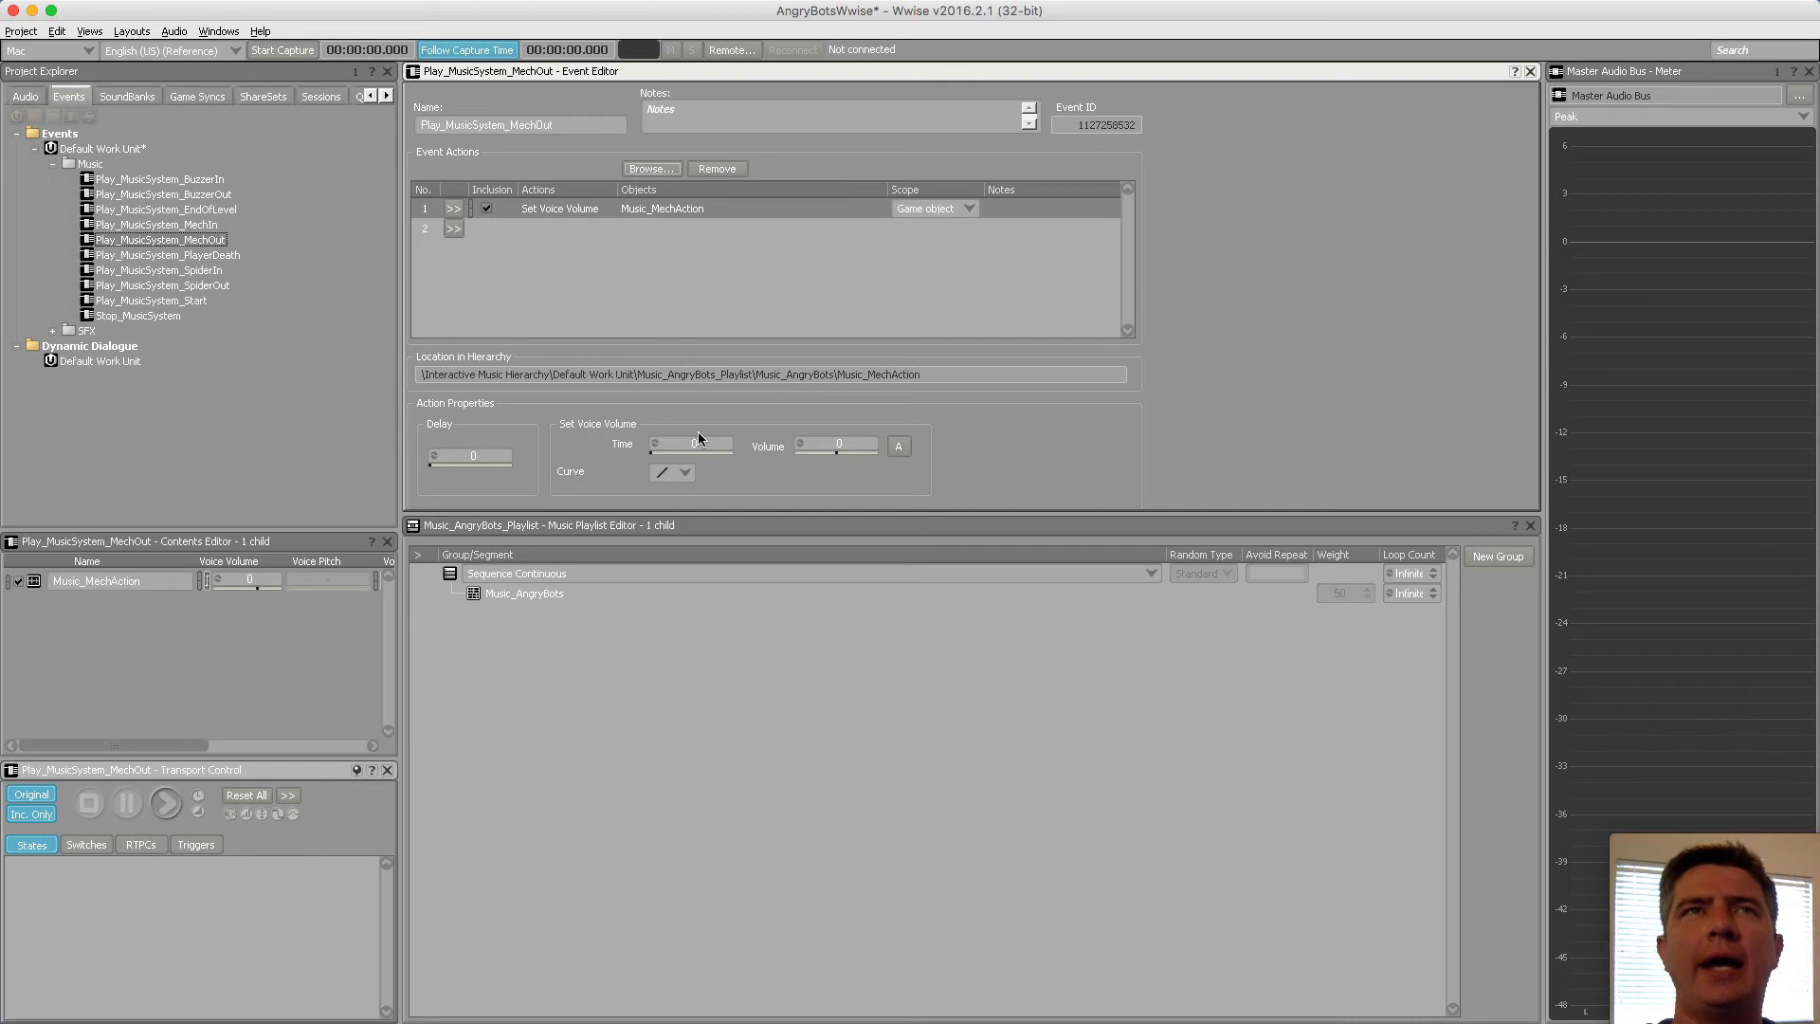
Set the Play_MusicSystem_MechOut action to time 25, volume -96 and a slow-starting, steepening curve, and compare it with the Play_MusicSystem_MechIn action
click(653, 450)
drag(659, 464, 782, 465)
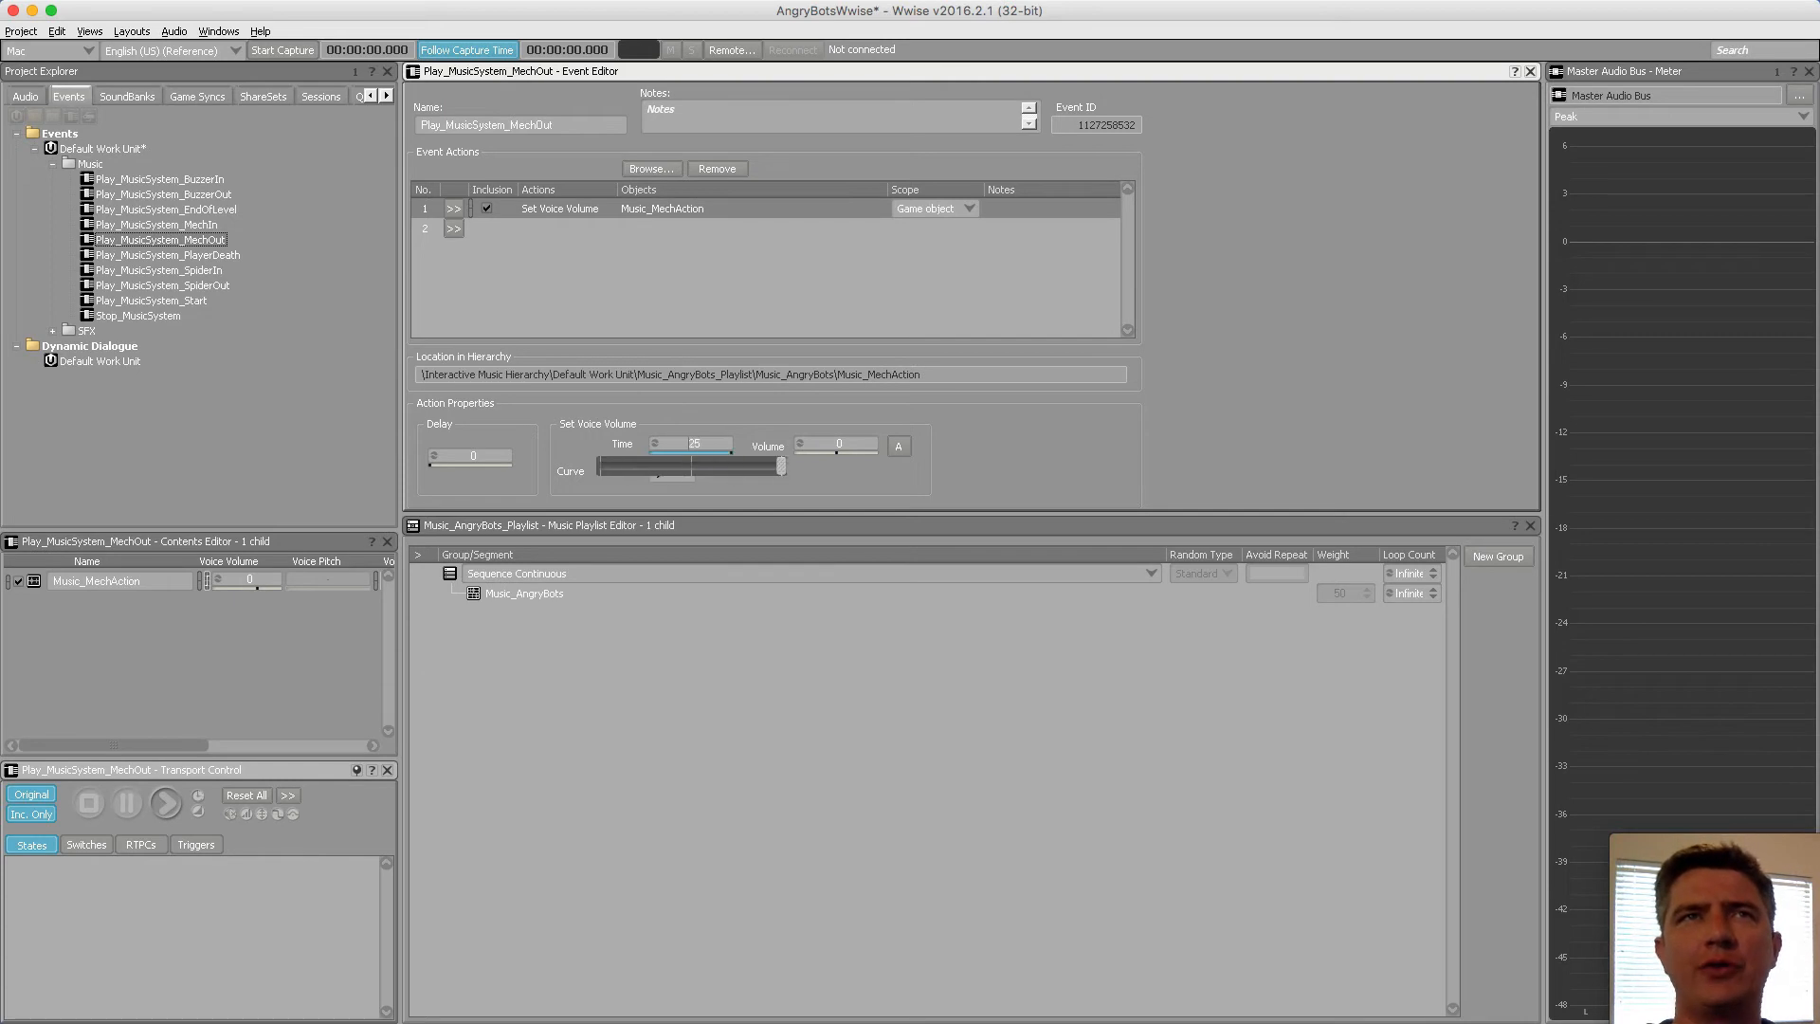
click(801, 446)
drag(836, 467, 793, 464)
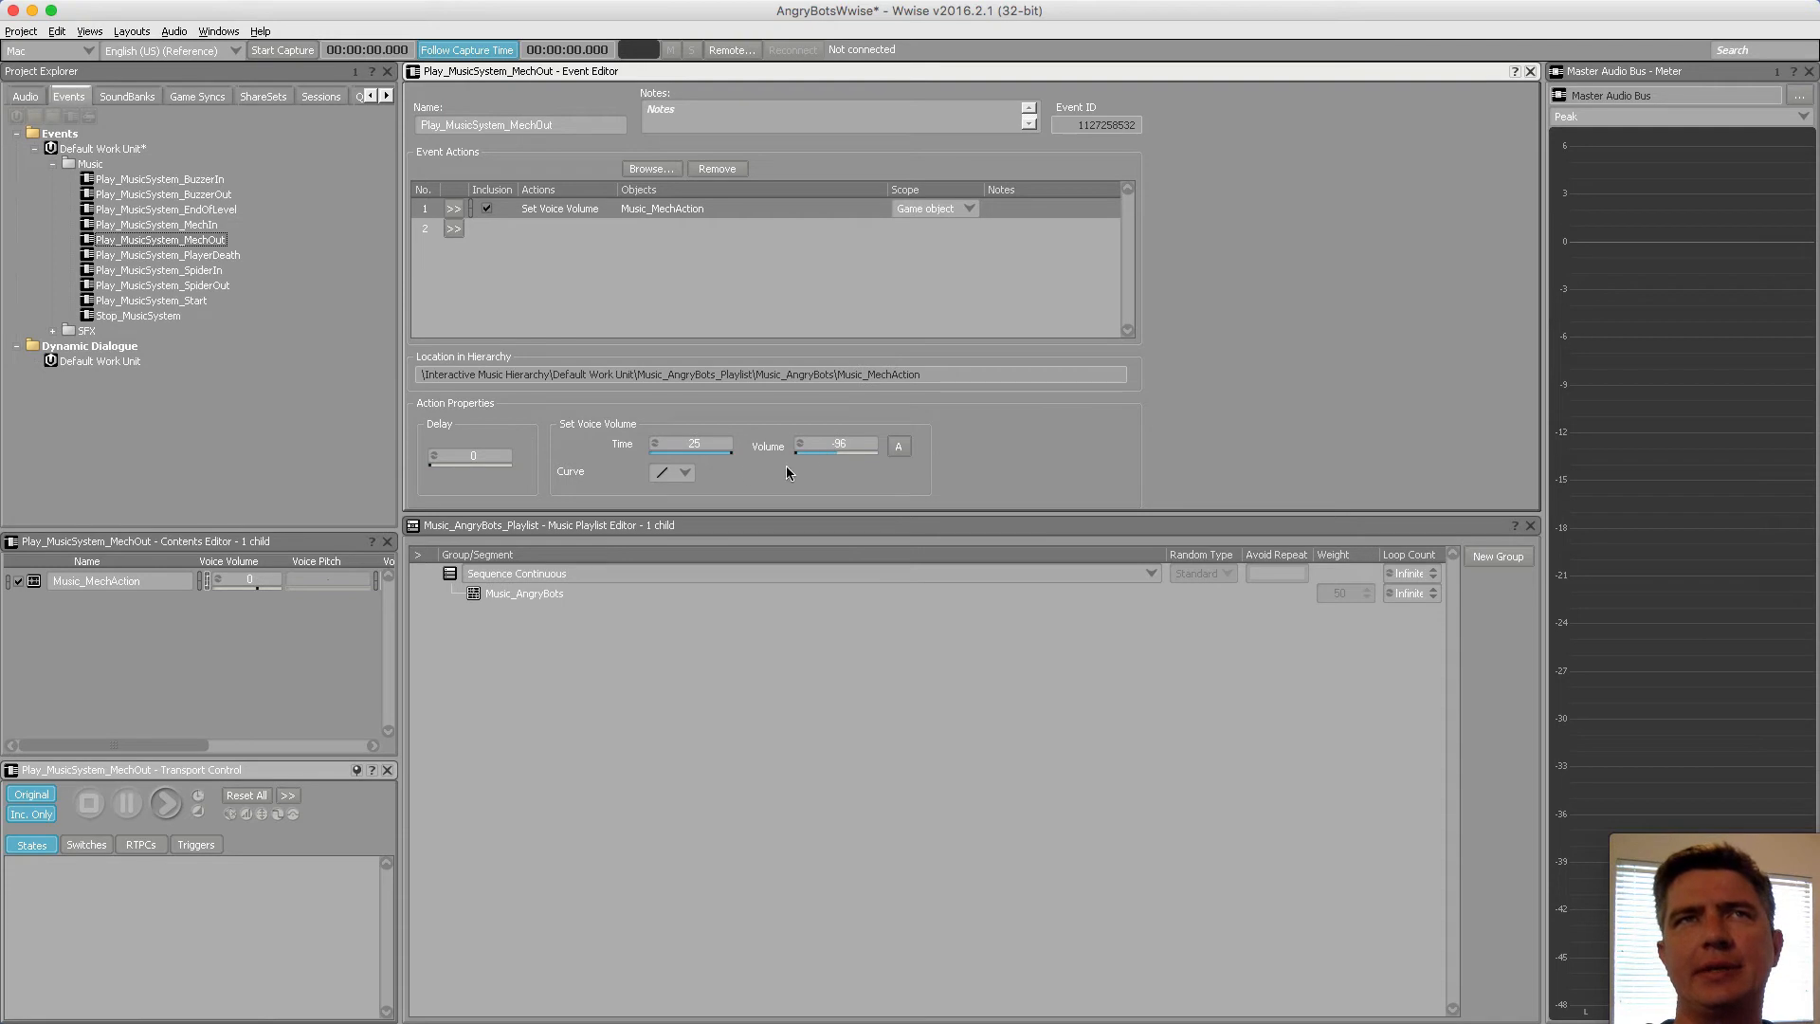
click(670, 474)
click(683, 603)
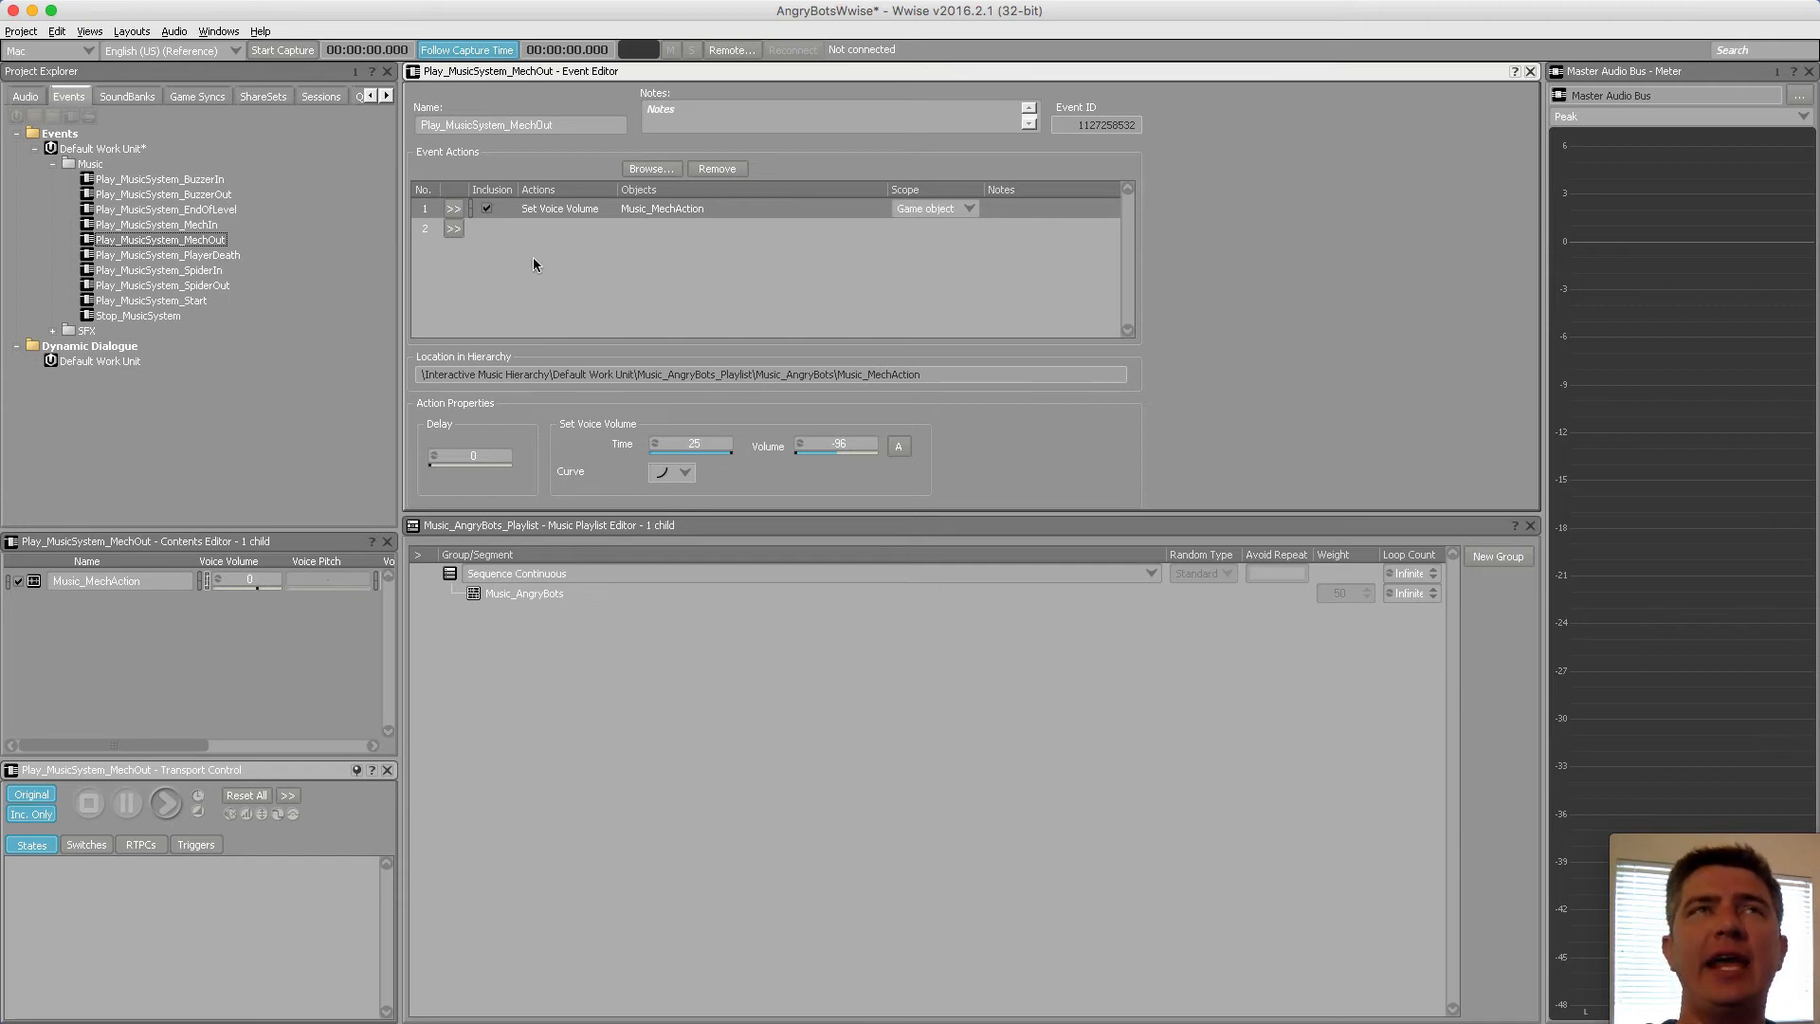
click(189, 225)
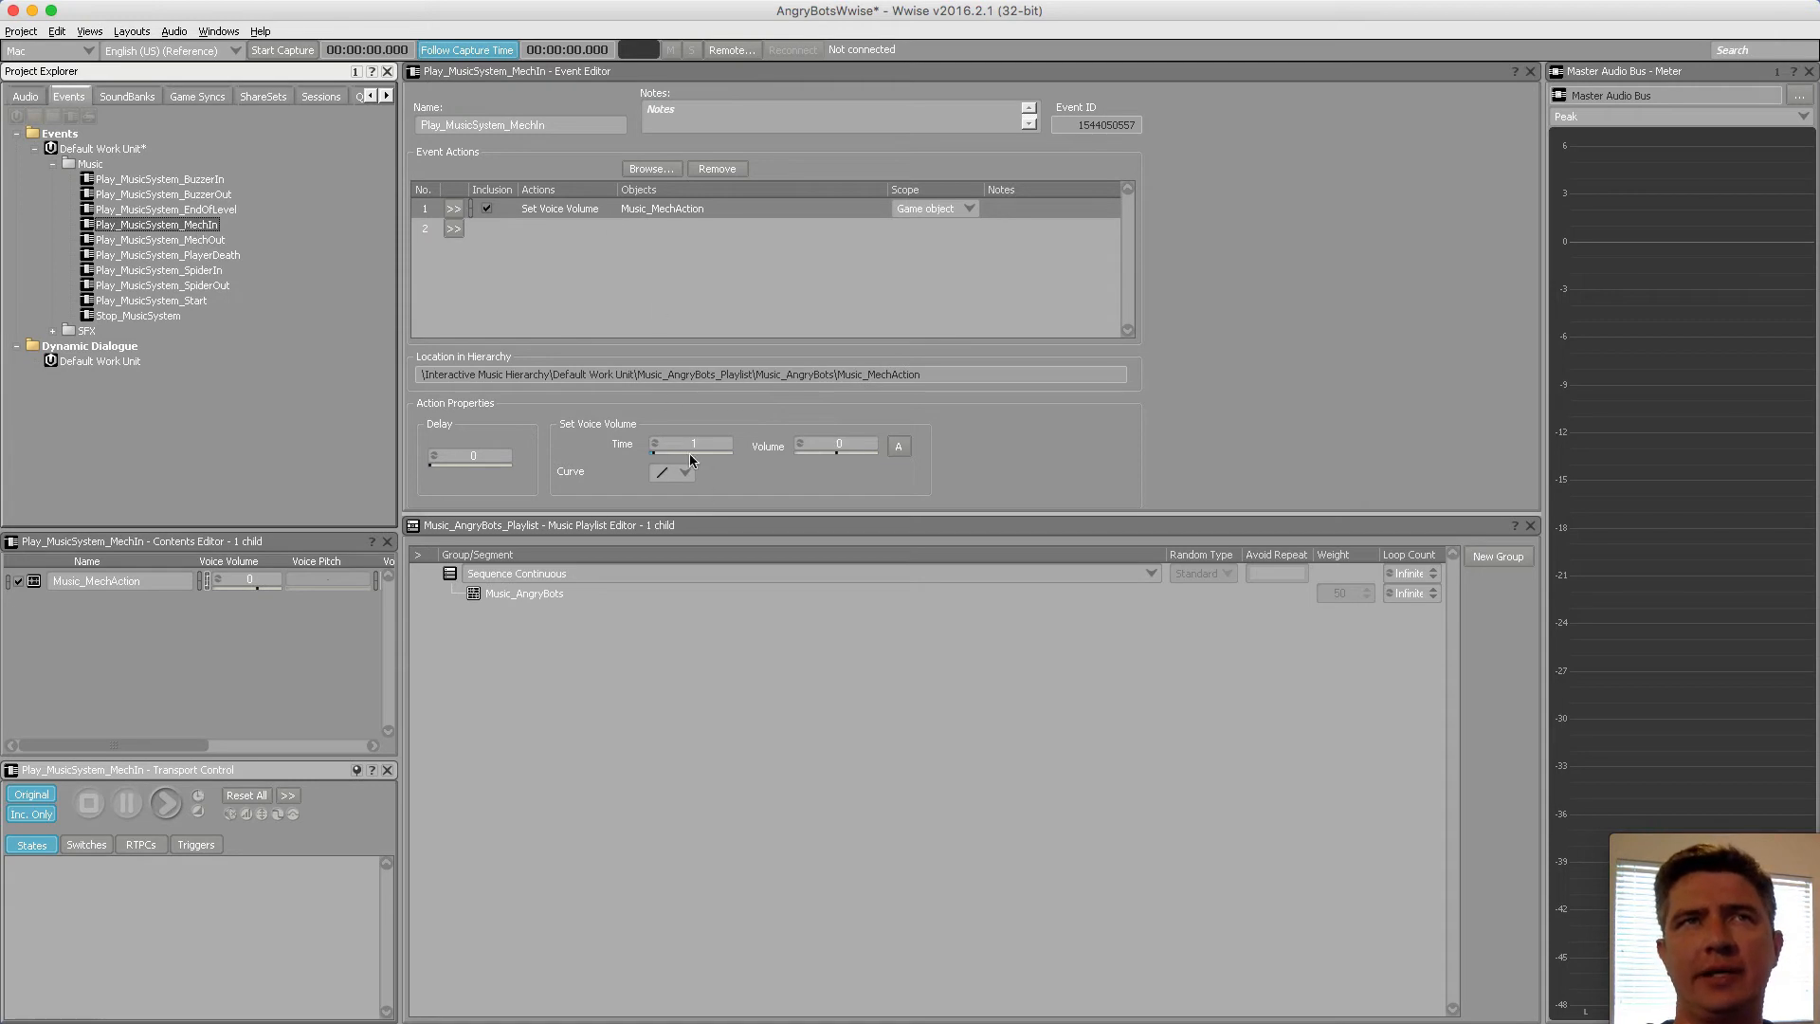
click(197, 240)
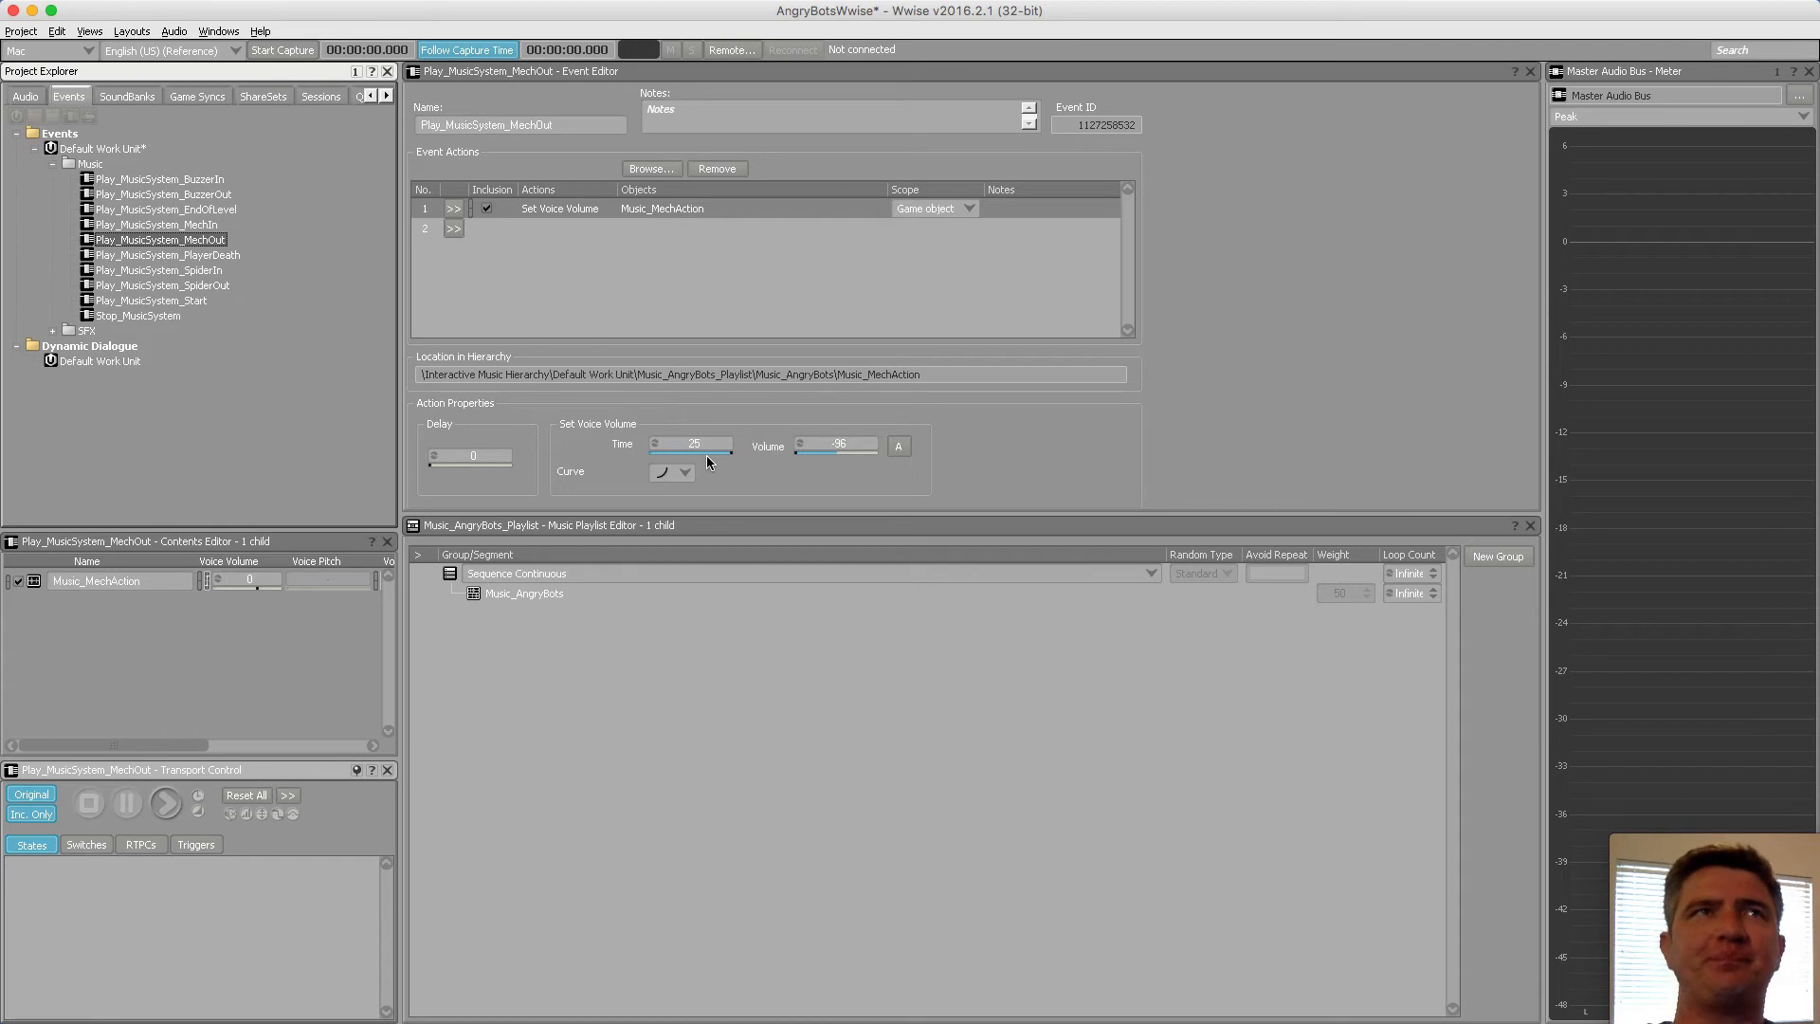
click(213, 230)
click(212, 240)
Add a Set Voice Volume action for Music_SpiderAction to the Play_MusicSystem_SpiderIn event and set its time to 1
click(190, 270)
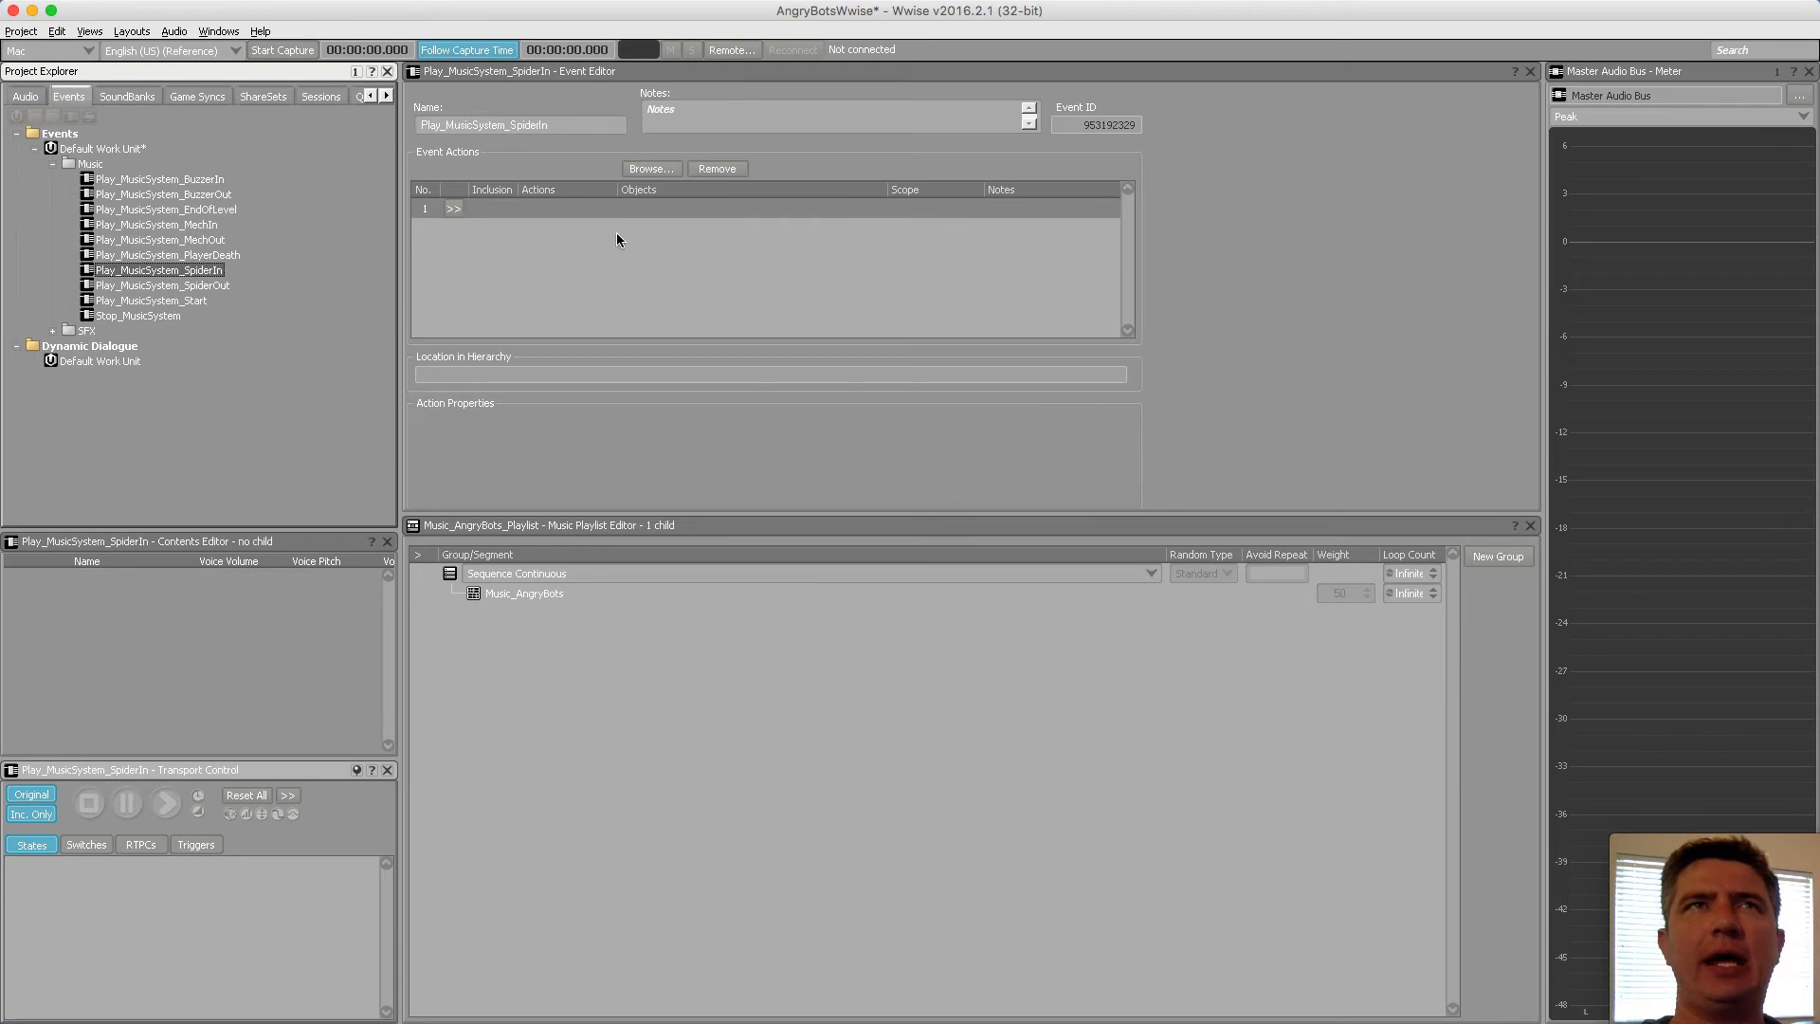
click(451, 209)
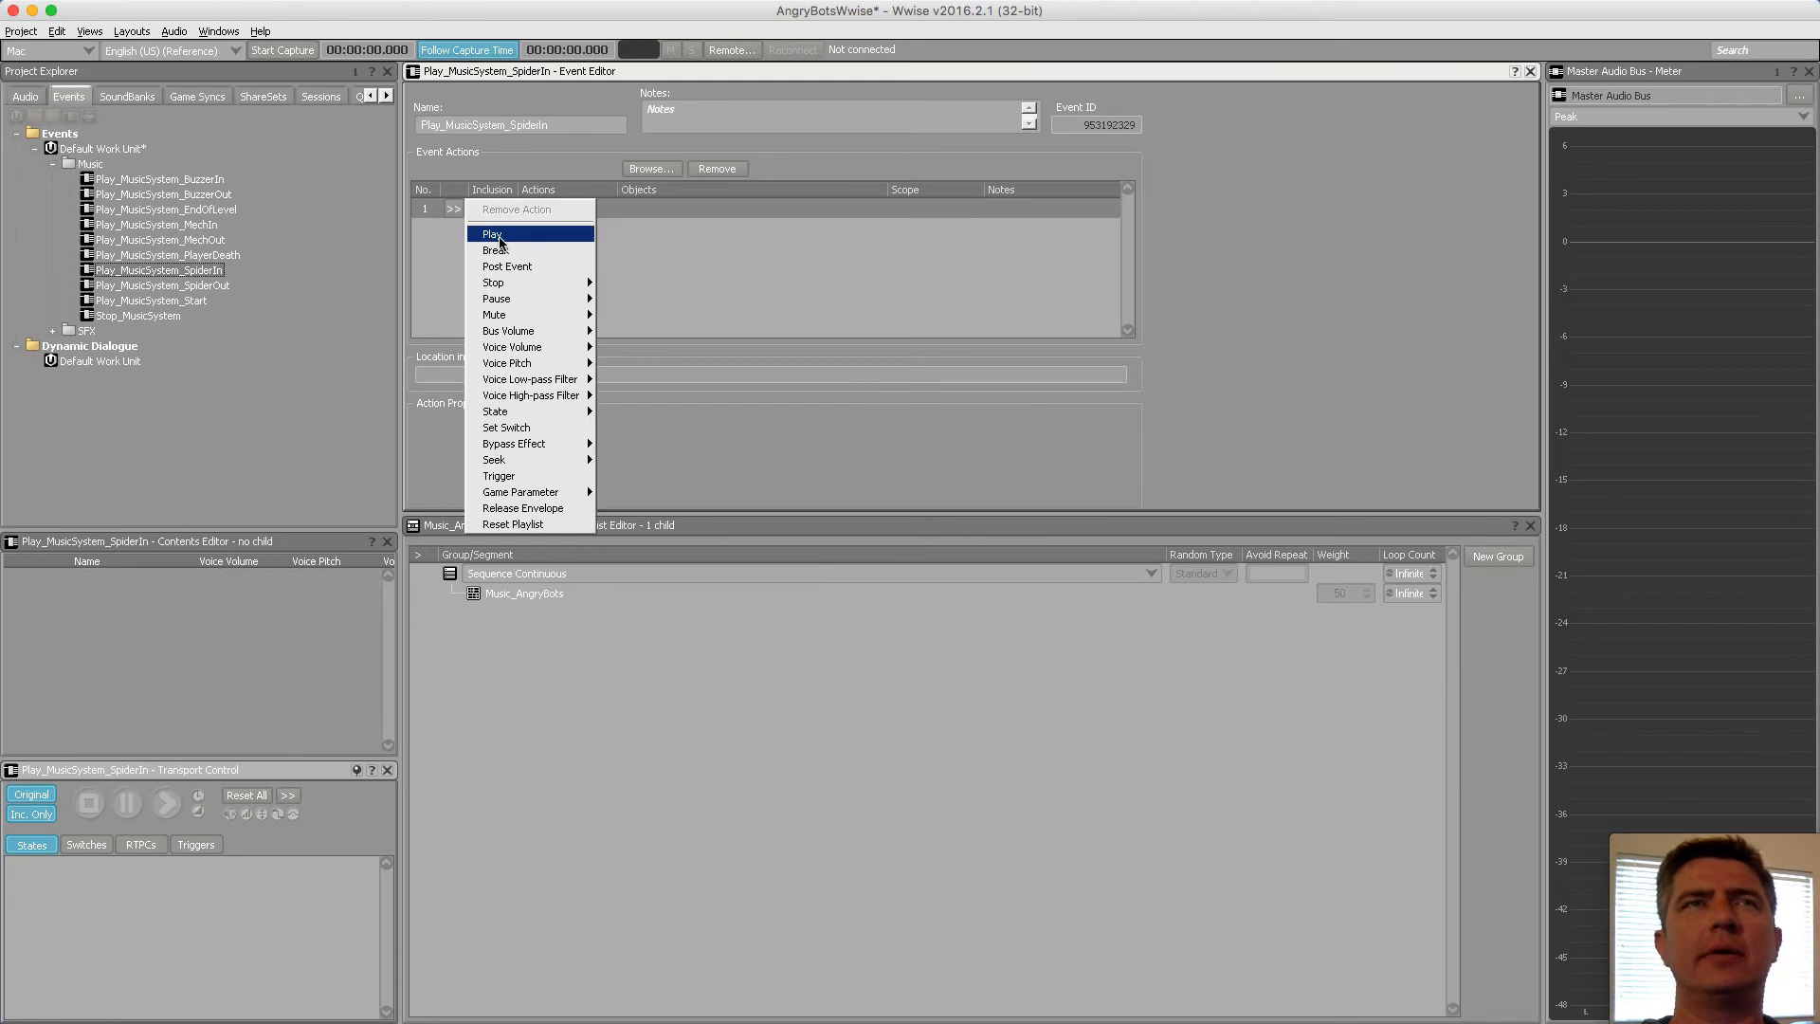
mouse_move(569, 347)
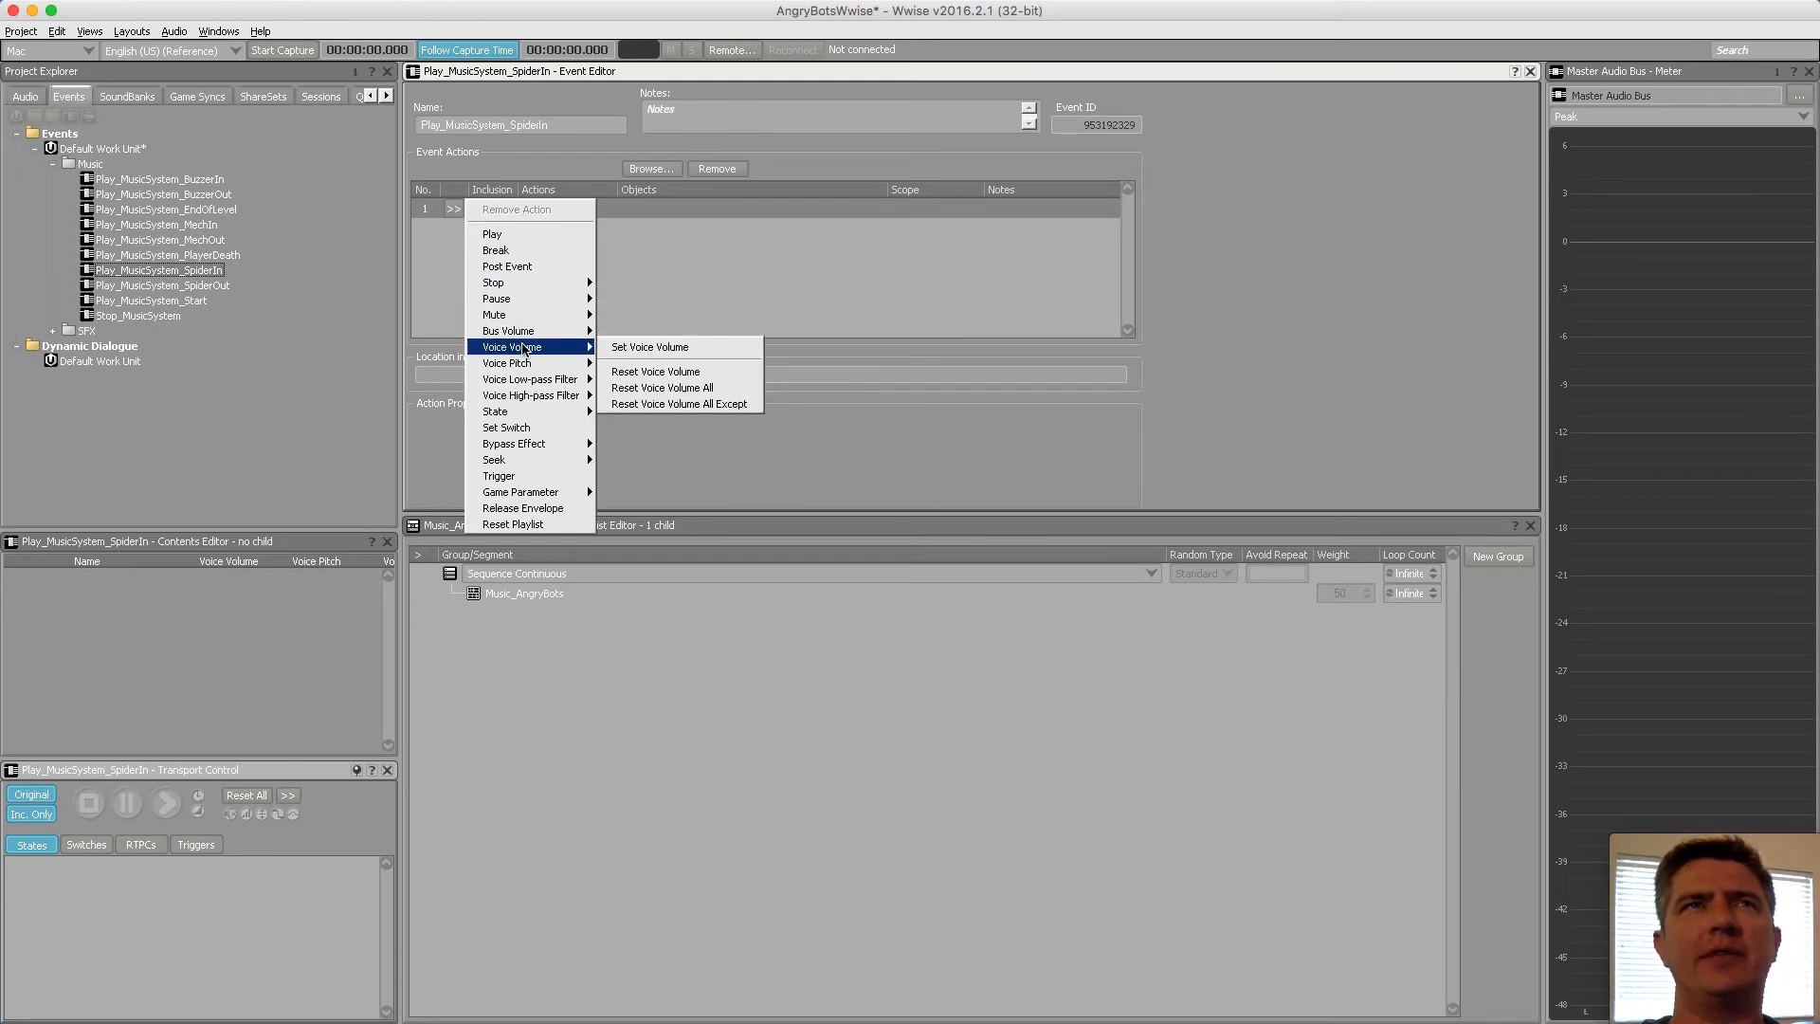
click(642, 348)
click(648, 169)
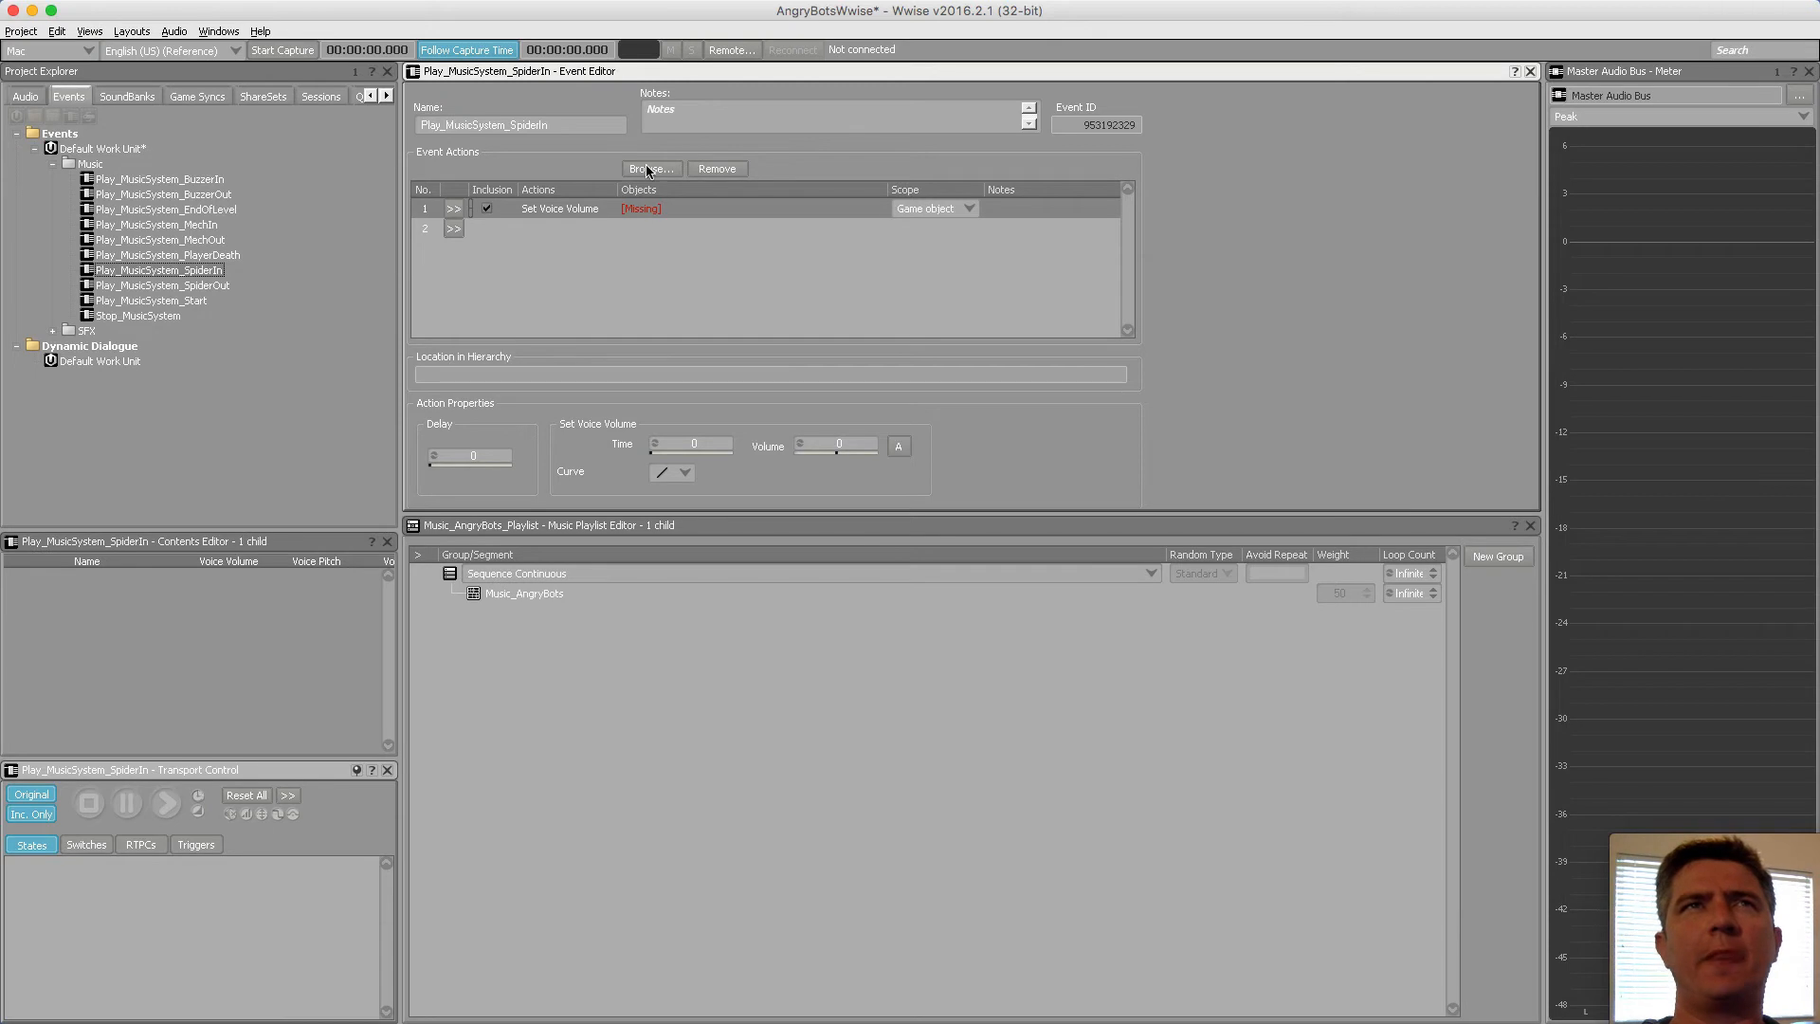
click(844, 509)
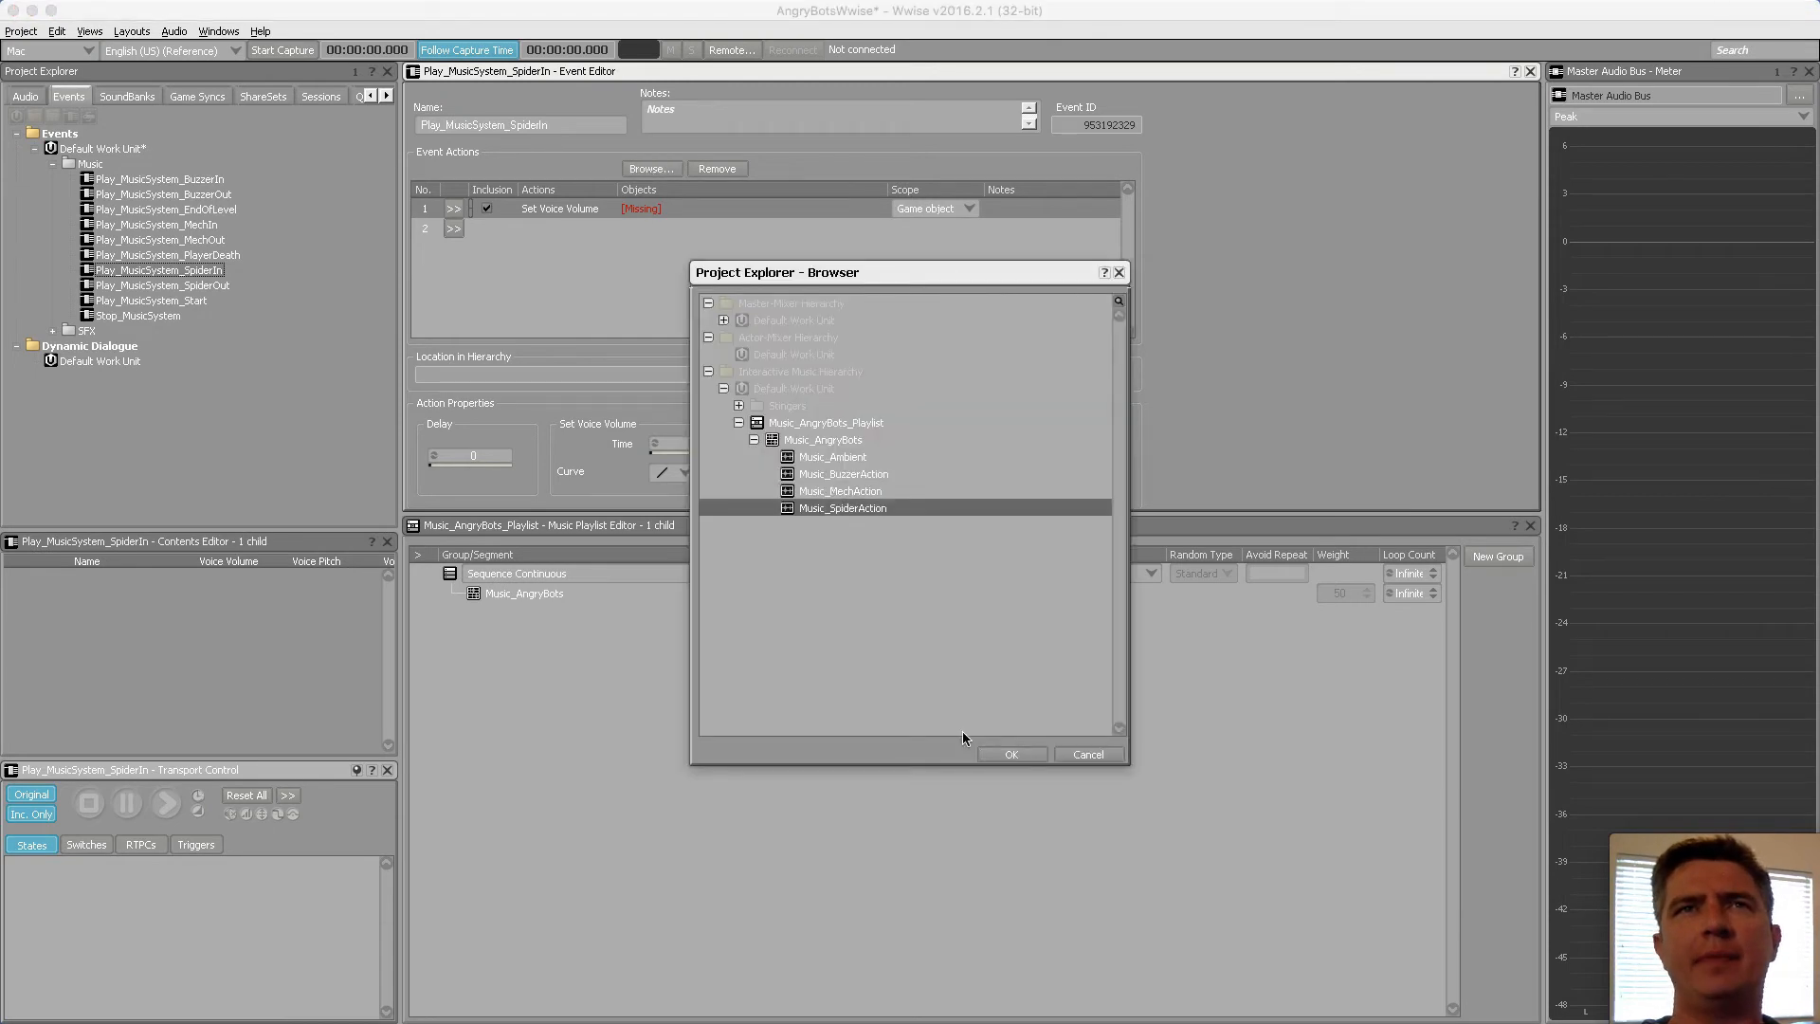
click(995, 754)
drag(650, 455, 654, 456)
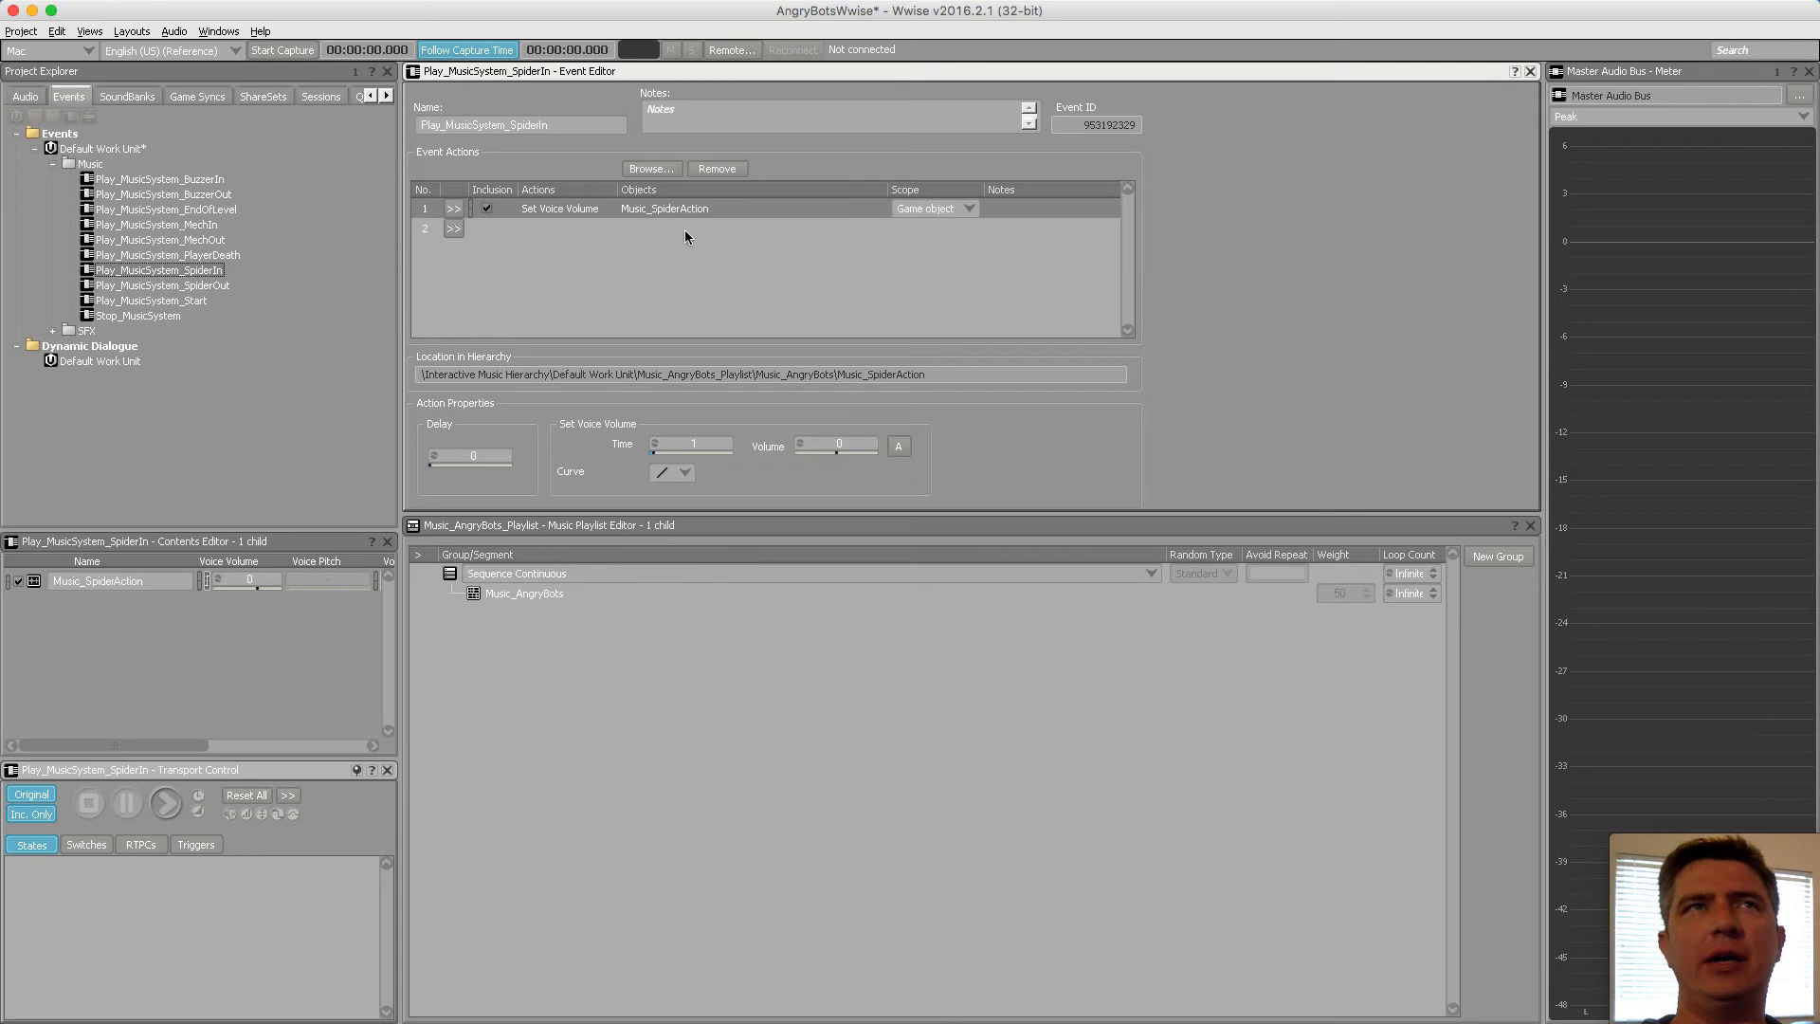
click(595, 213)
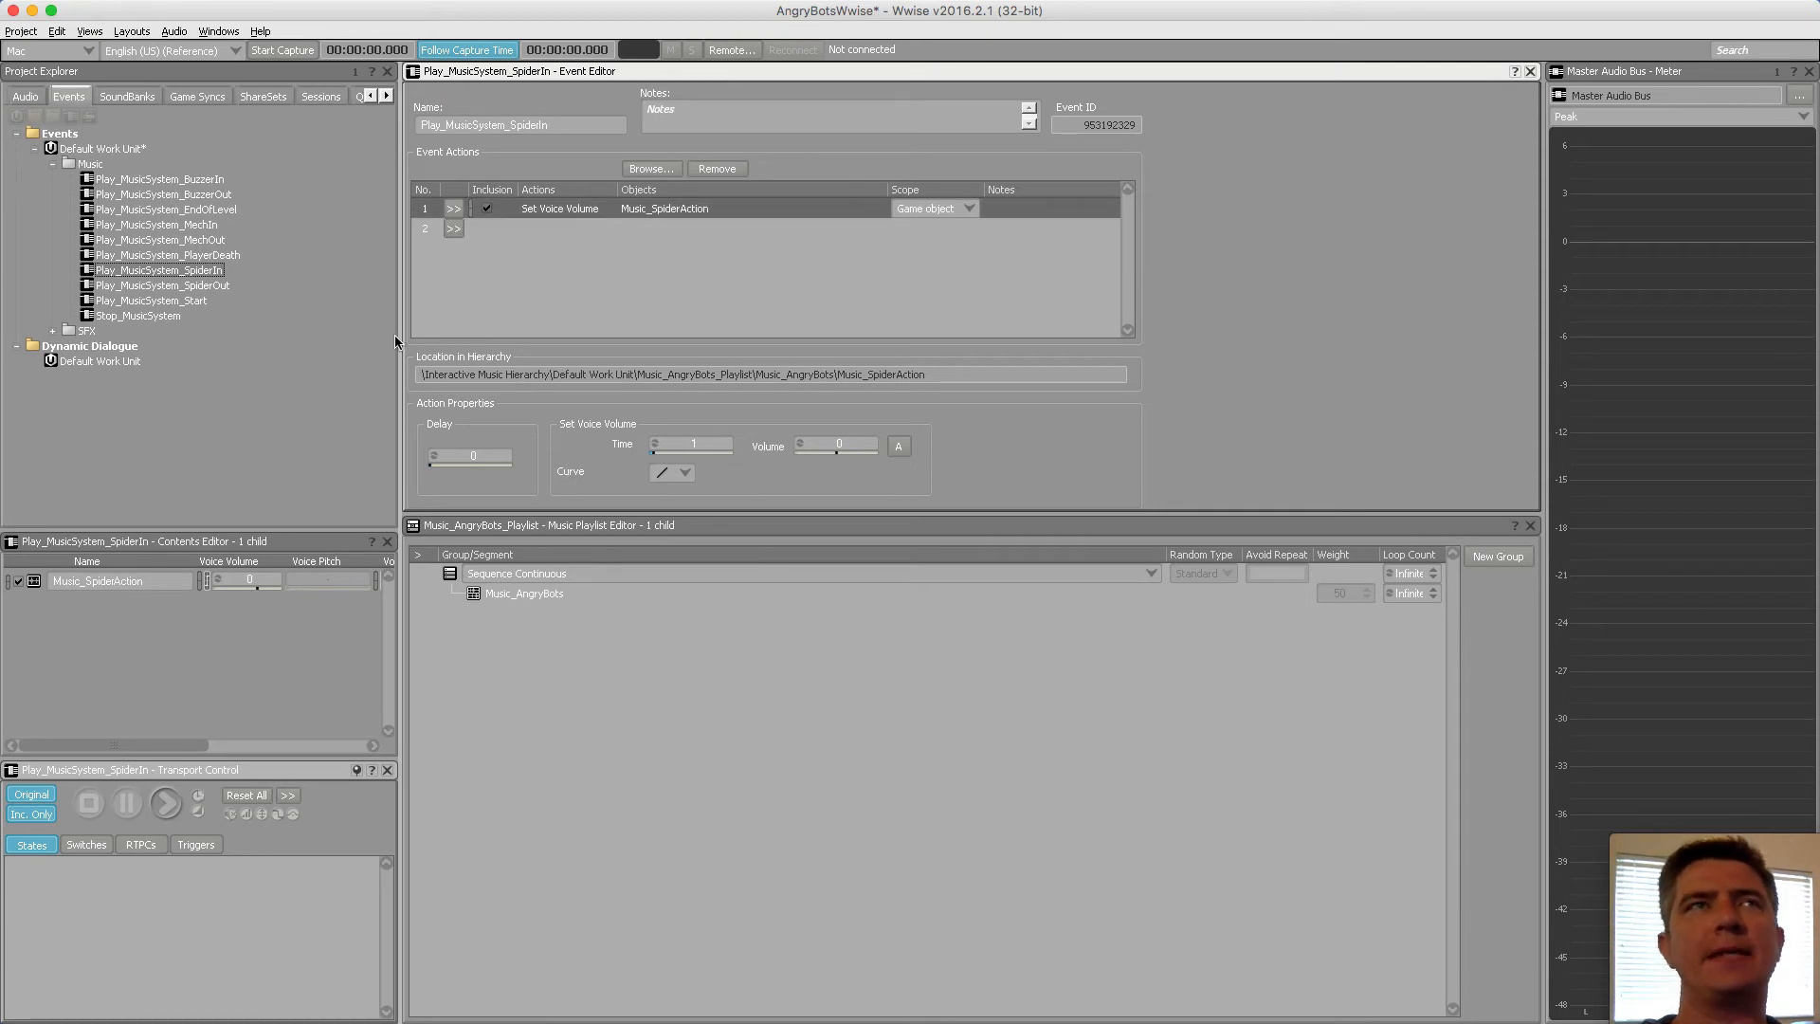
Add a Set Voice Volume action to the Play_MusicSystem_SpiderOut event and assign Music_SpiderAction as its object
click(214, 282)
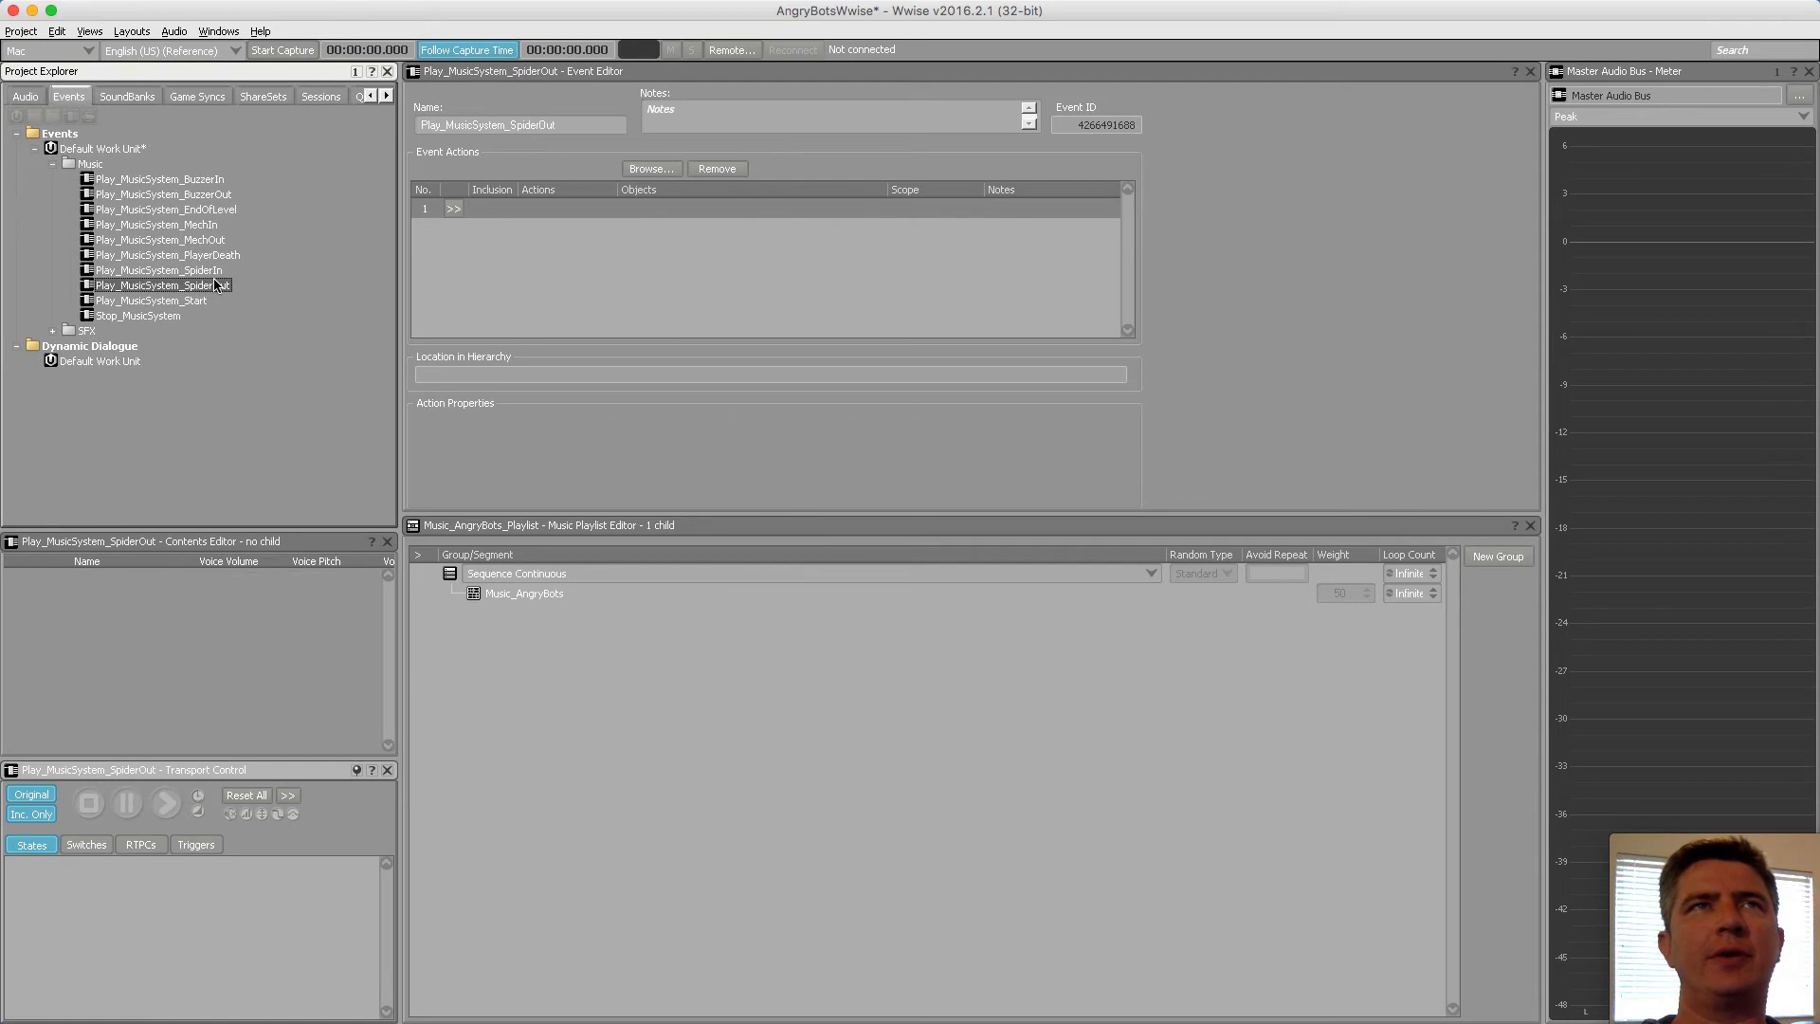
click(455, 209)
mouse_move(536, 360)
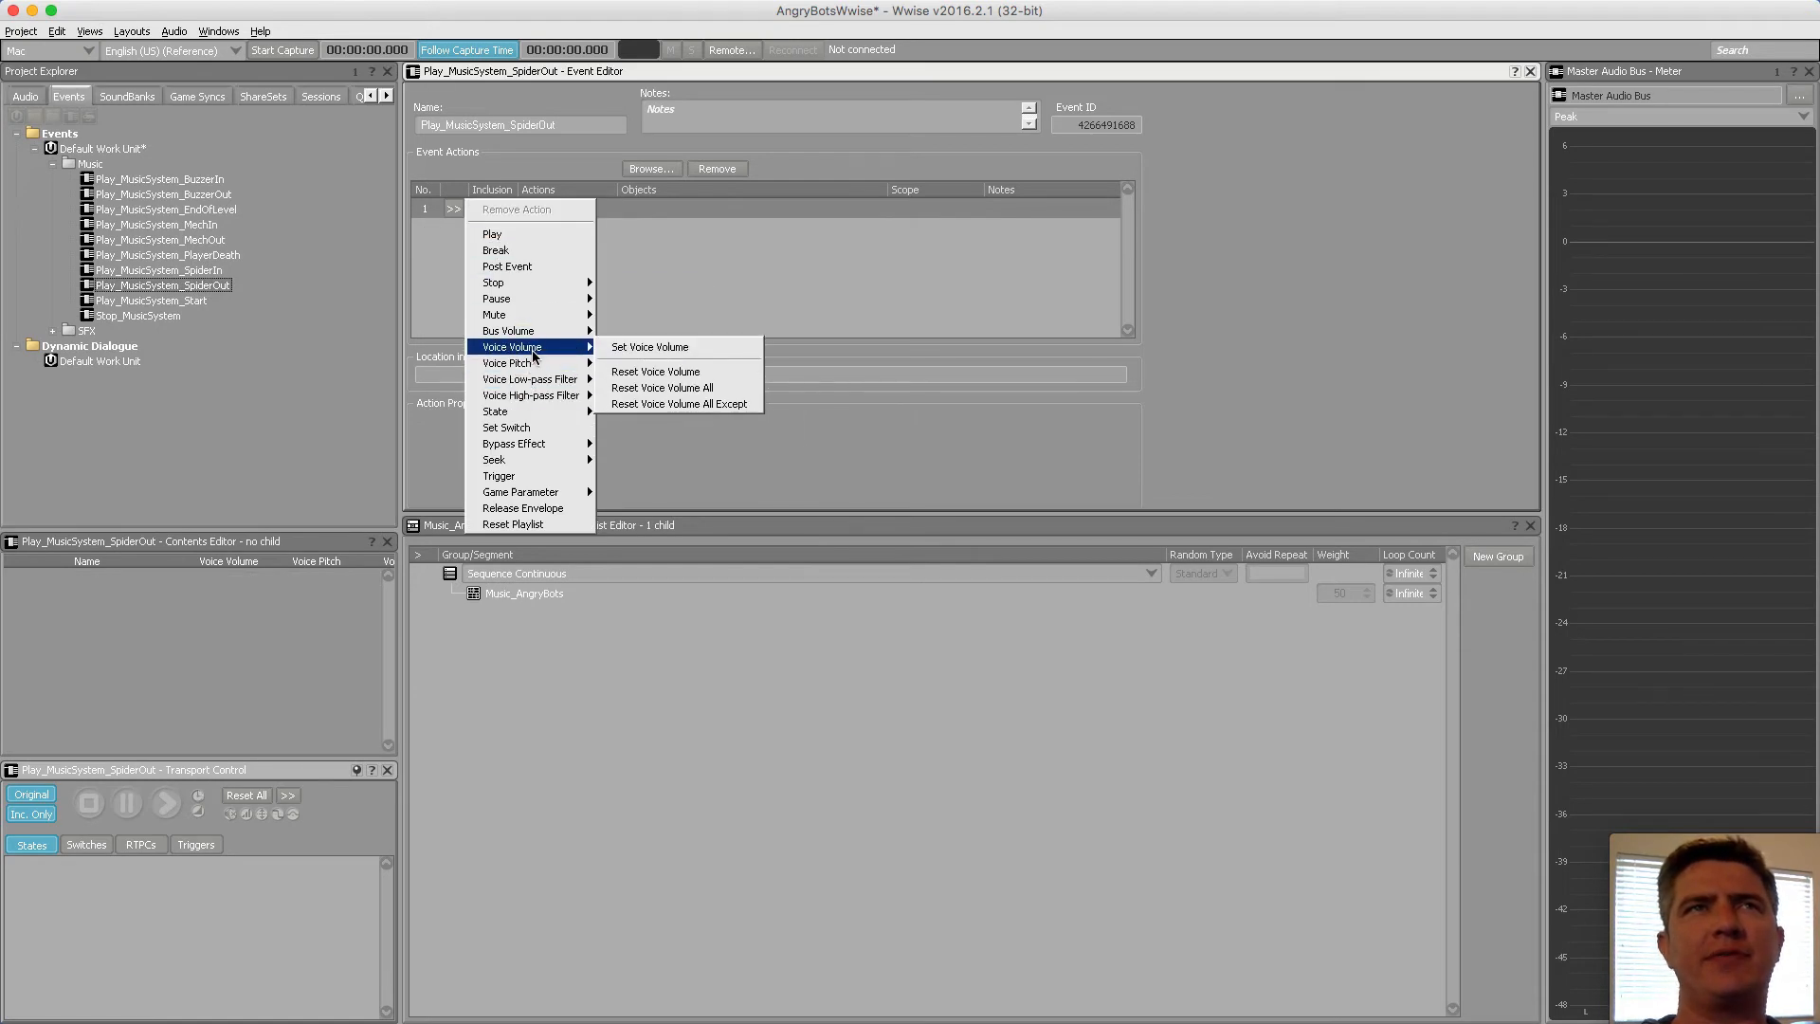
click(634, 347)
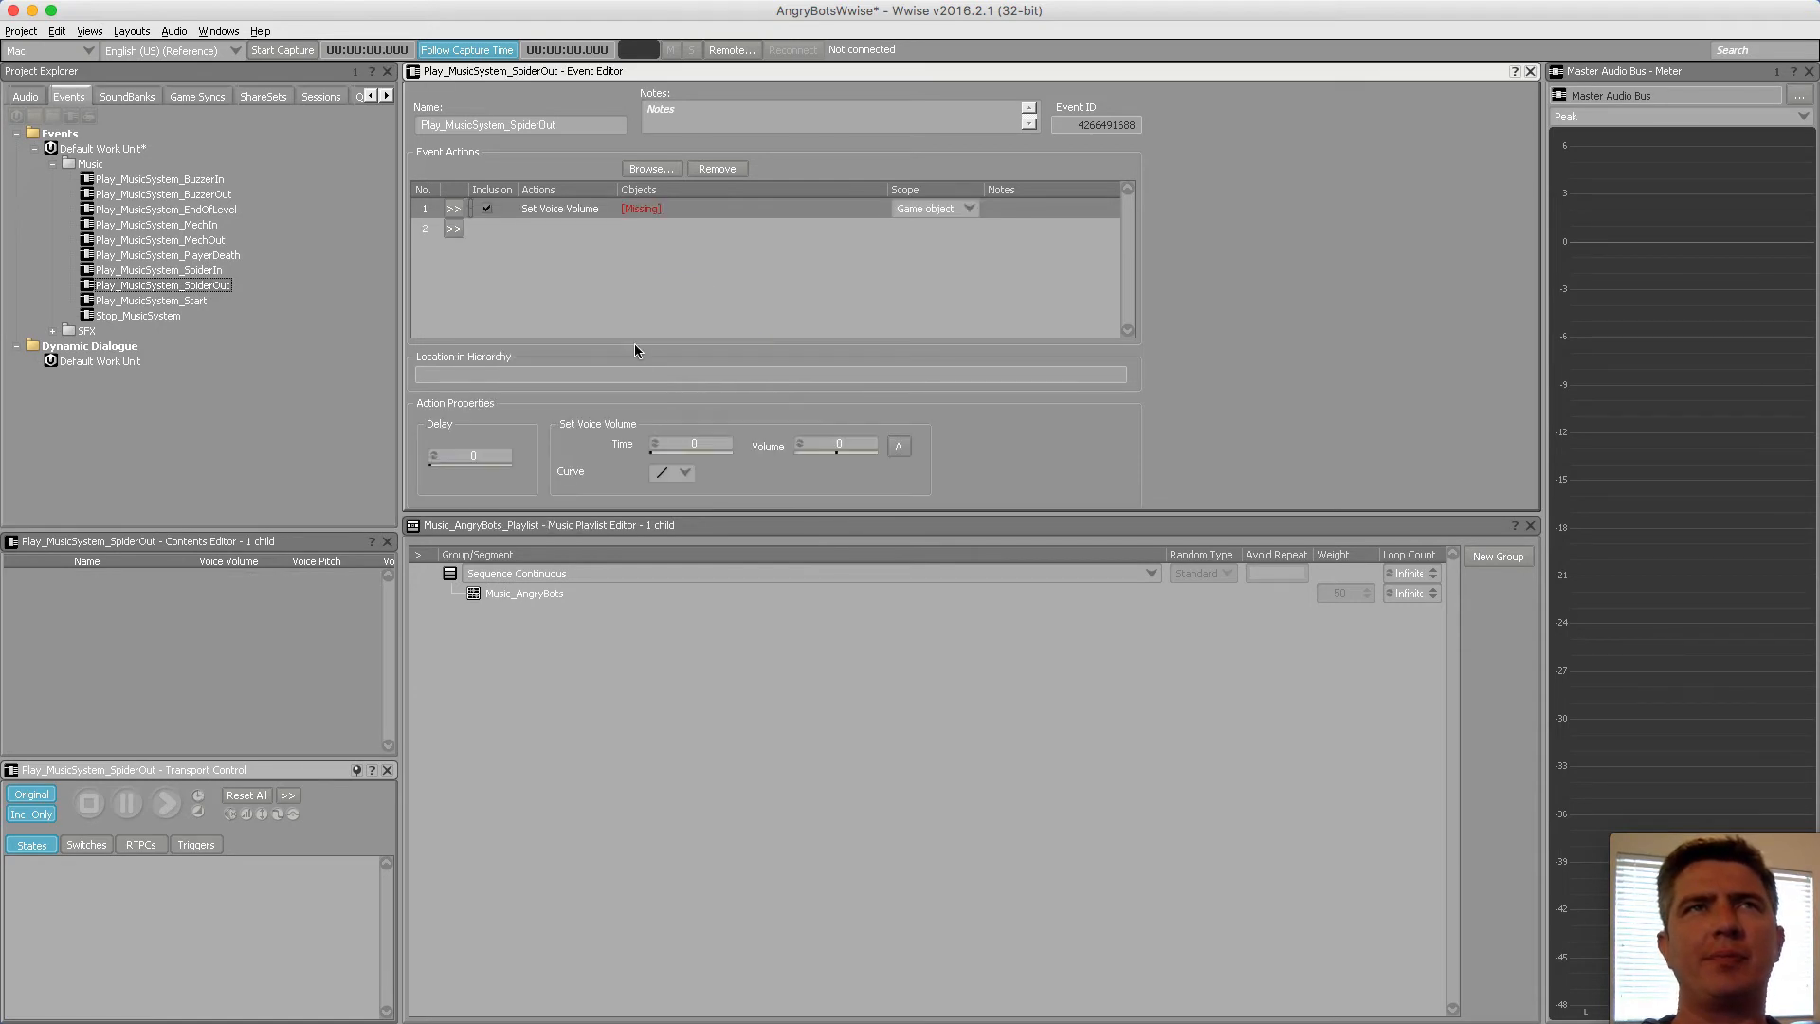
click(641, 172)
click(822, 512)
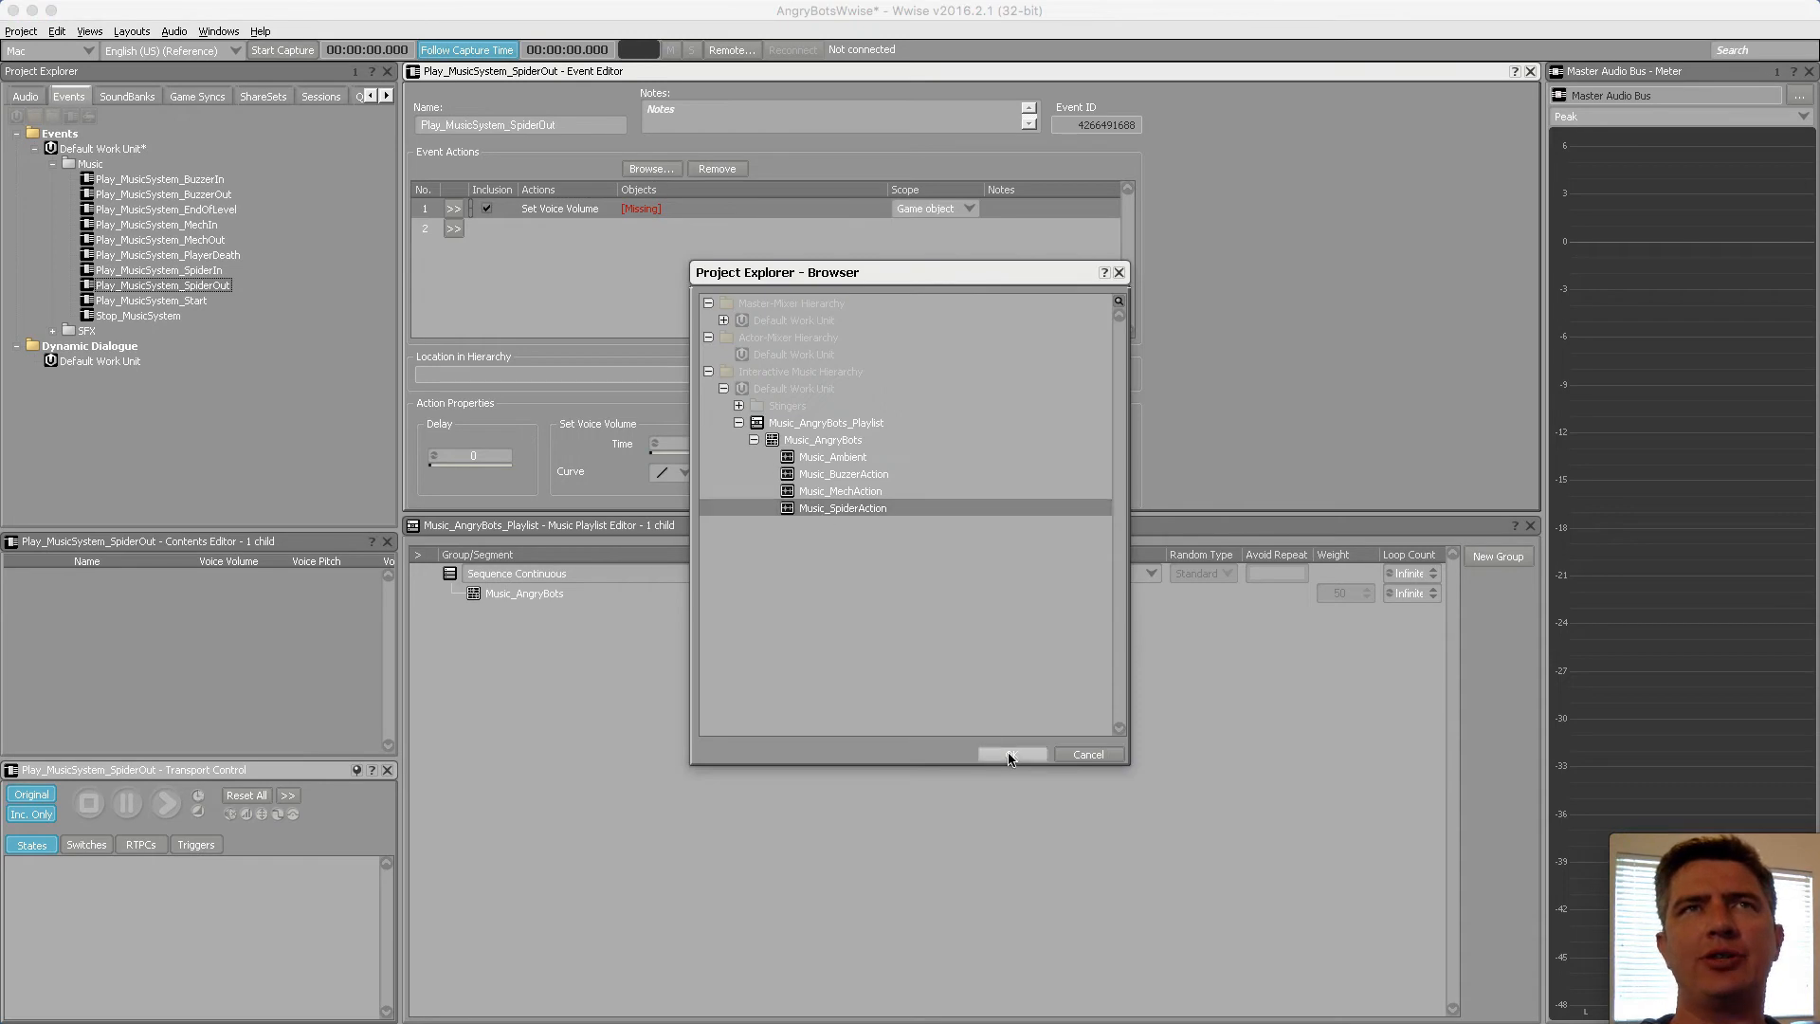
click(1010, 755)
Set the Play_MusicSystem_SpiderOut action to time 25, volume -96 and a slow-starting, steepening curve
drag(823, 453, 667, 461)
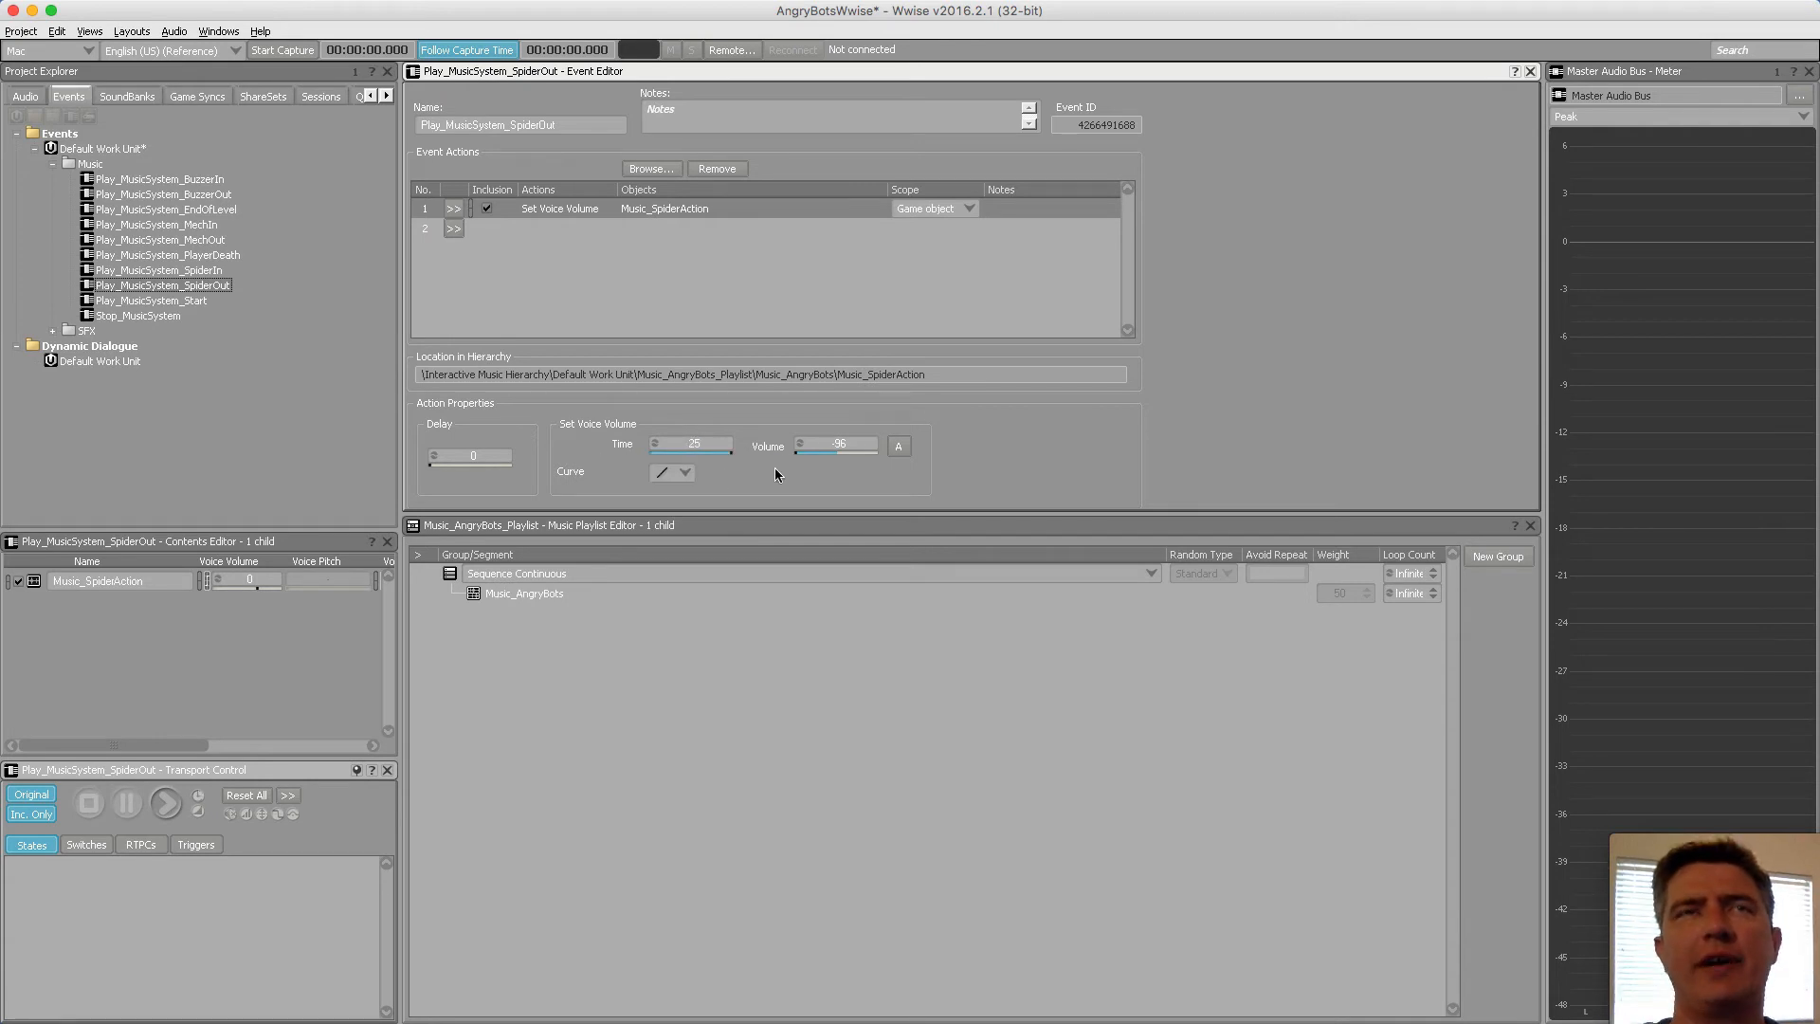
click(671, 472)
click(689, 600)
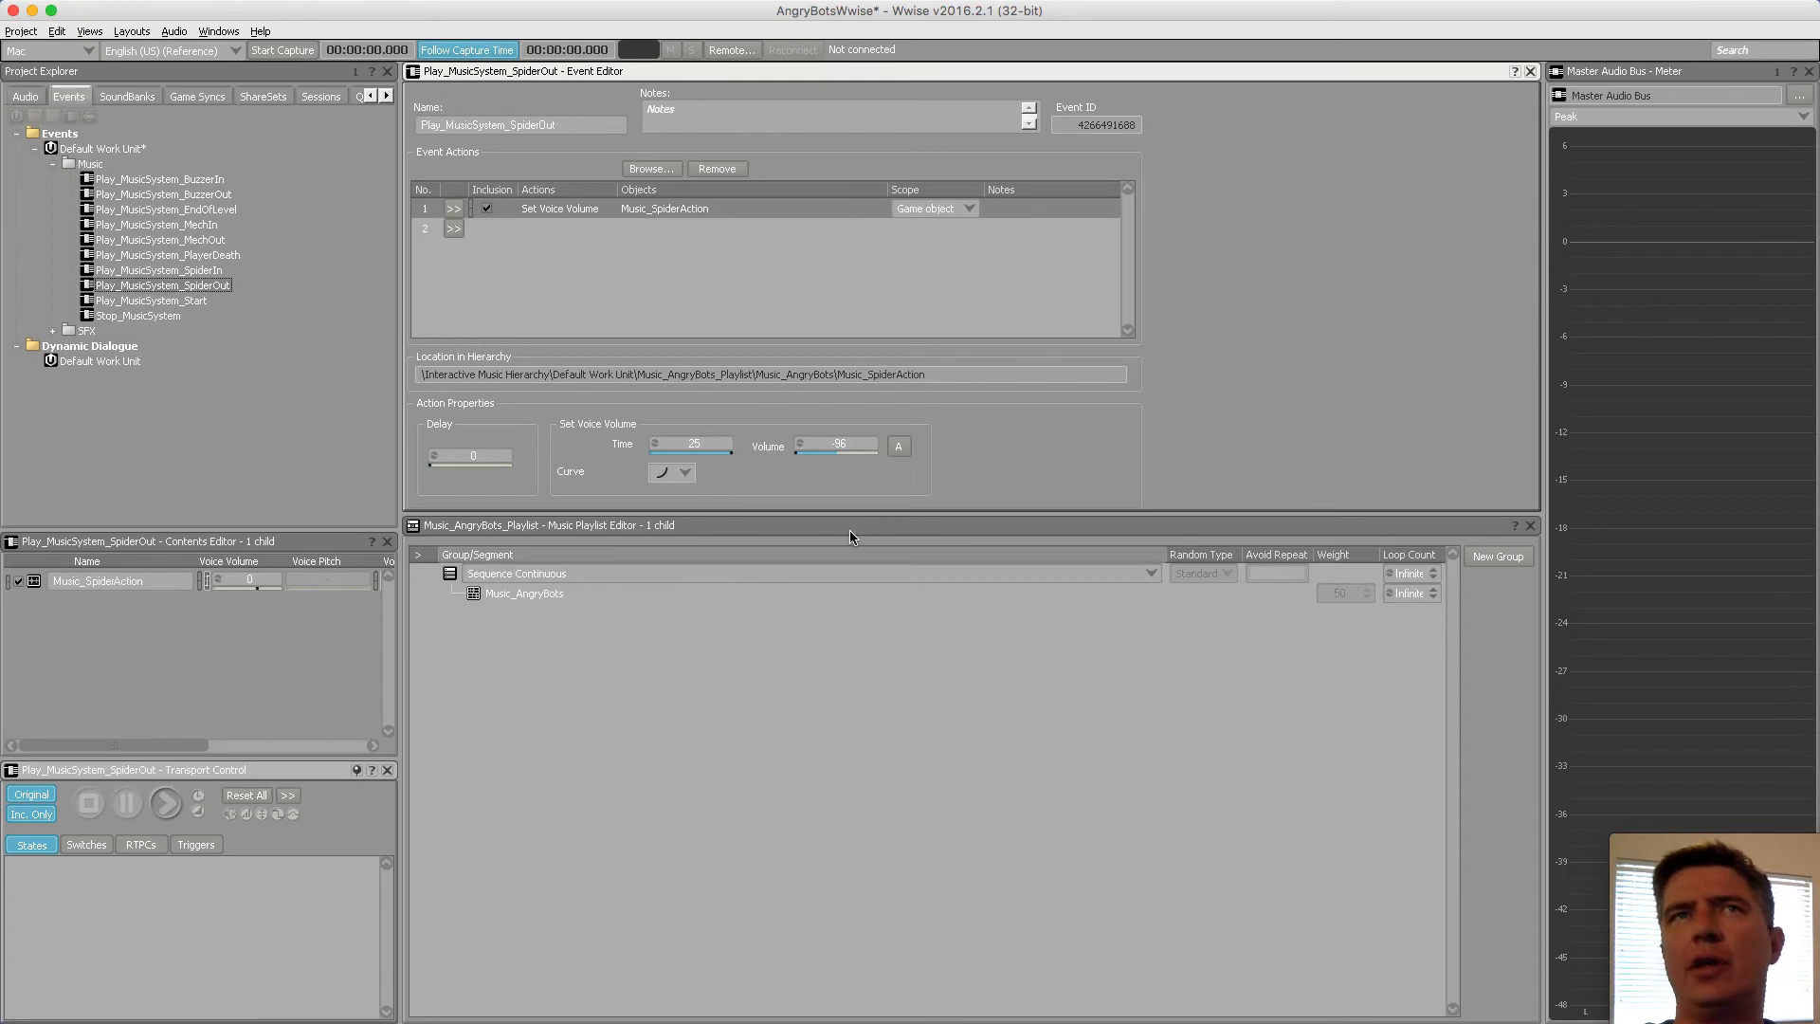
Review the action settings of the Start event and the Buzzer, Mech and Spider fade events
click(197, 281)
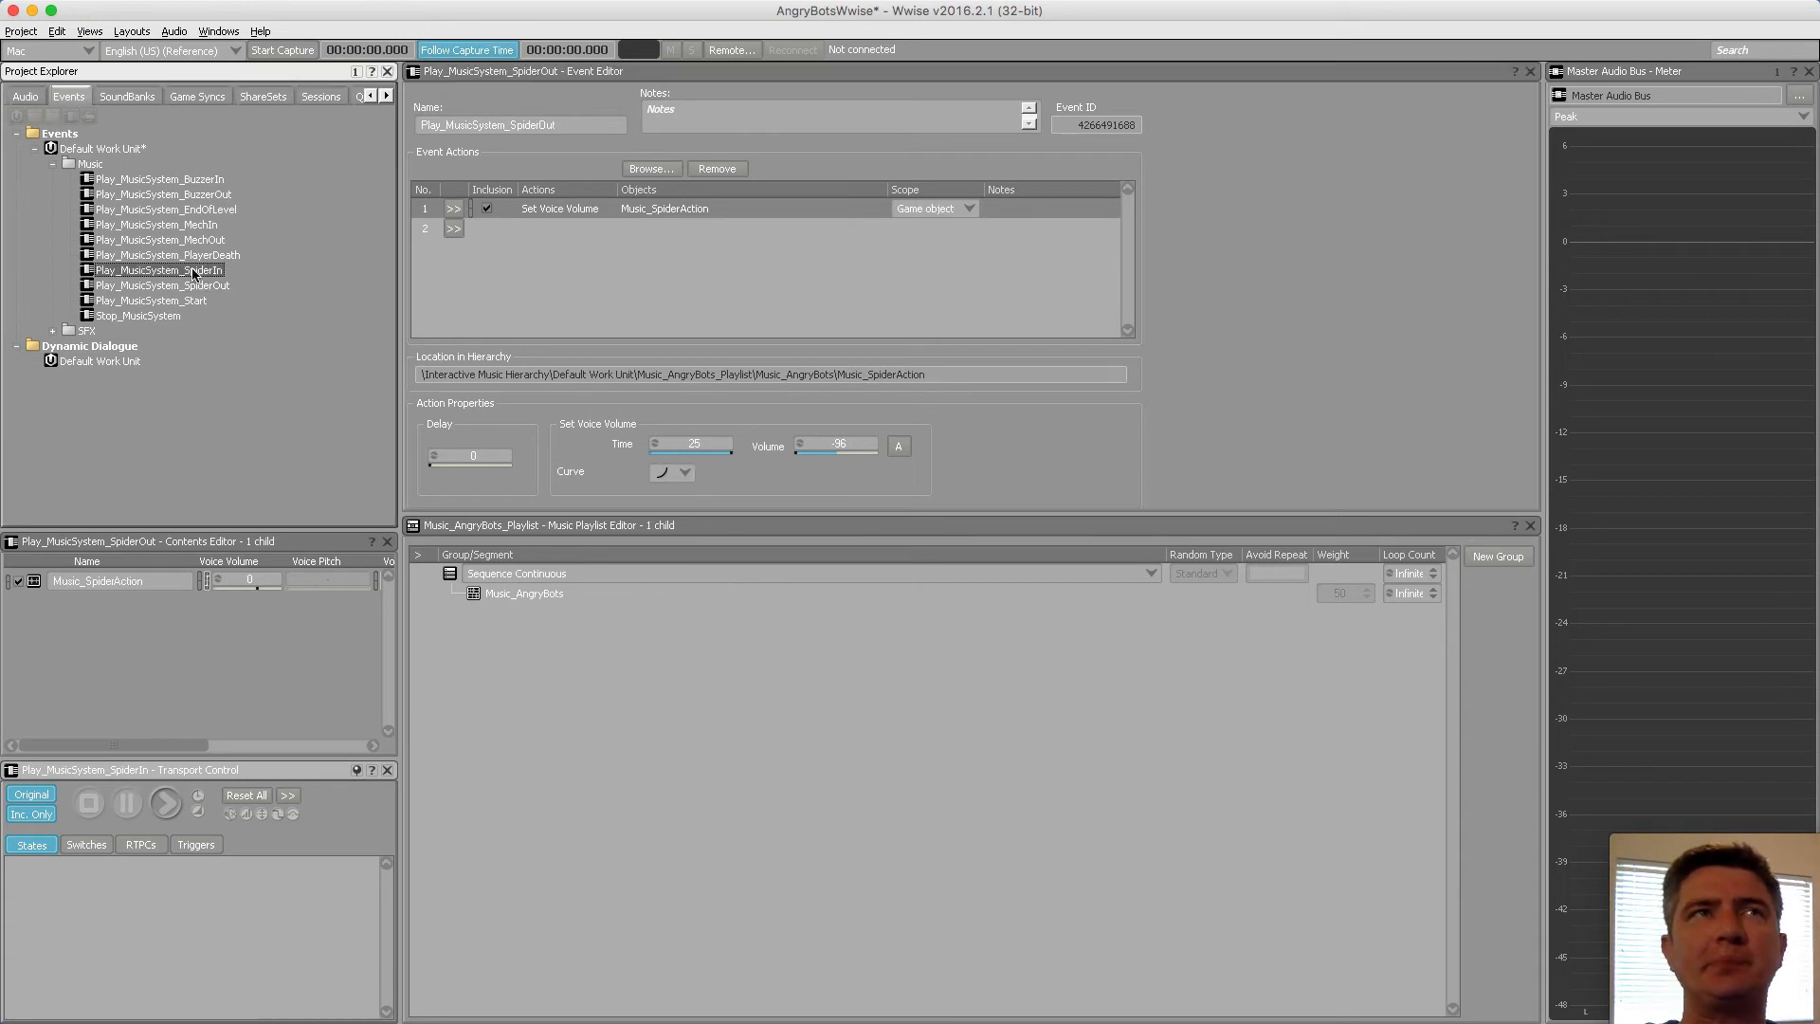
click(194, 301)
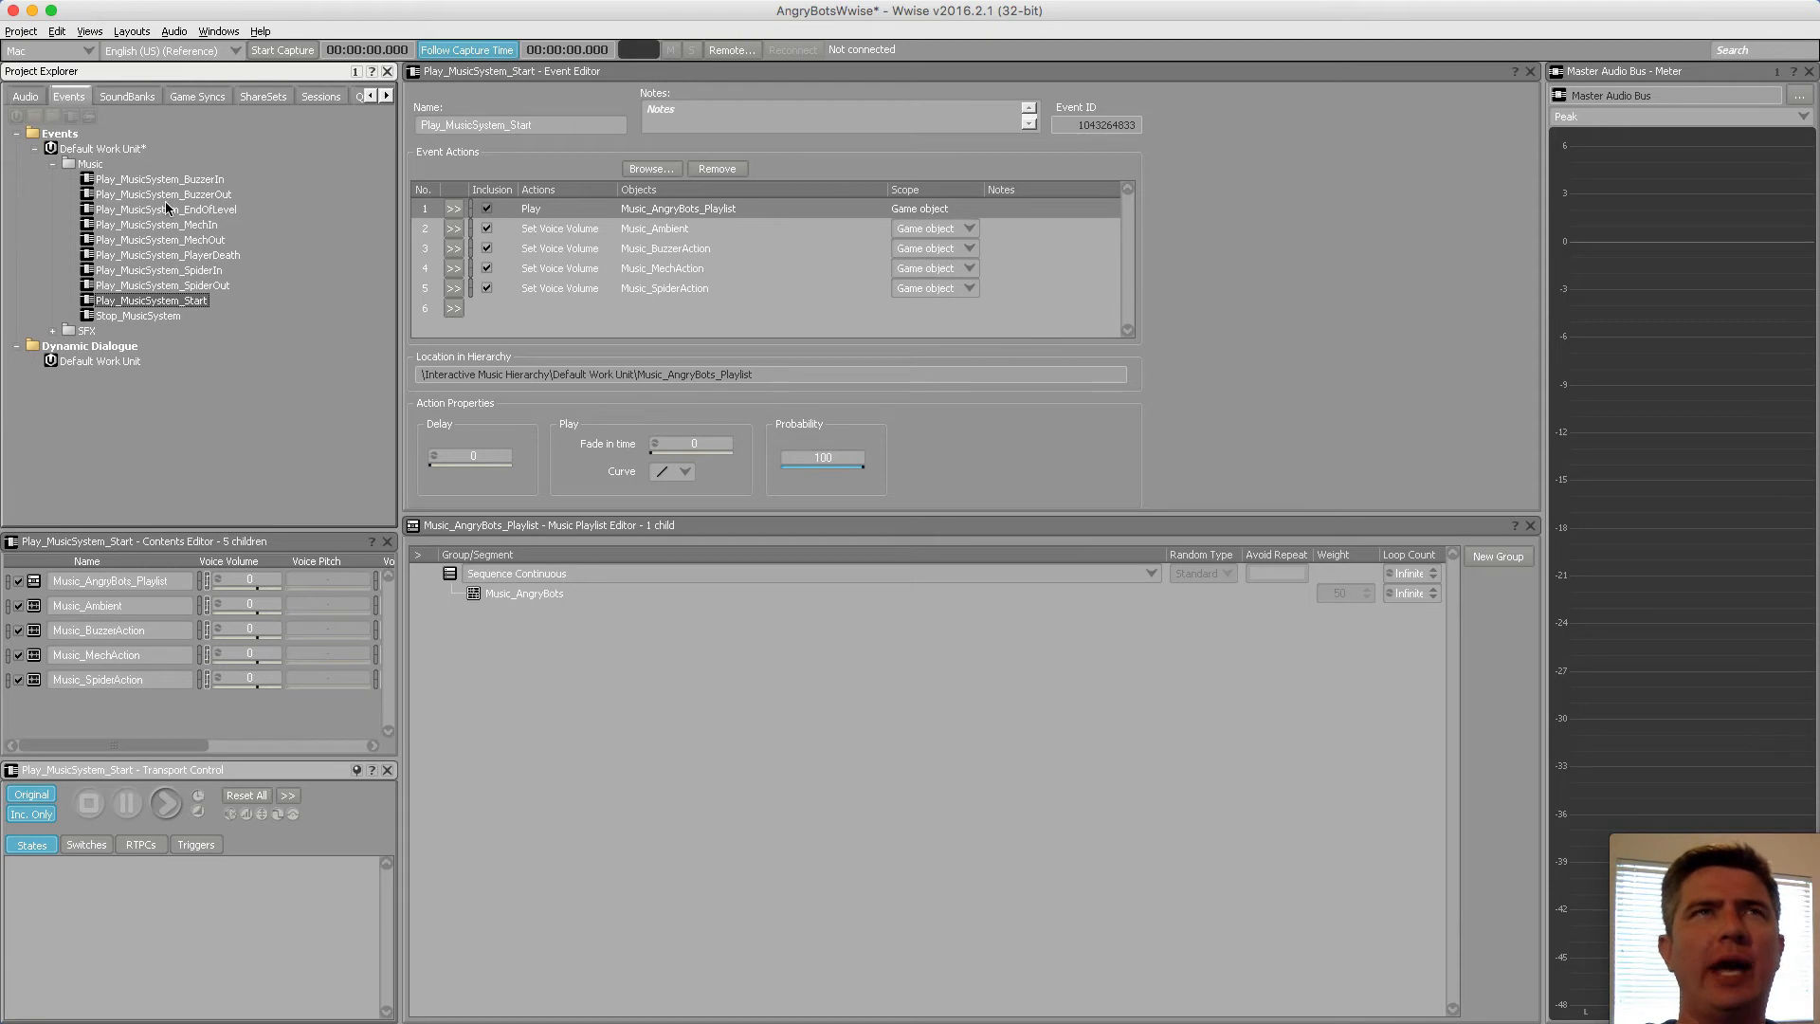
click(173, 178)
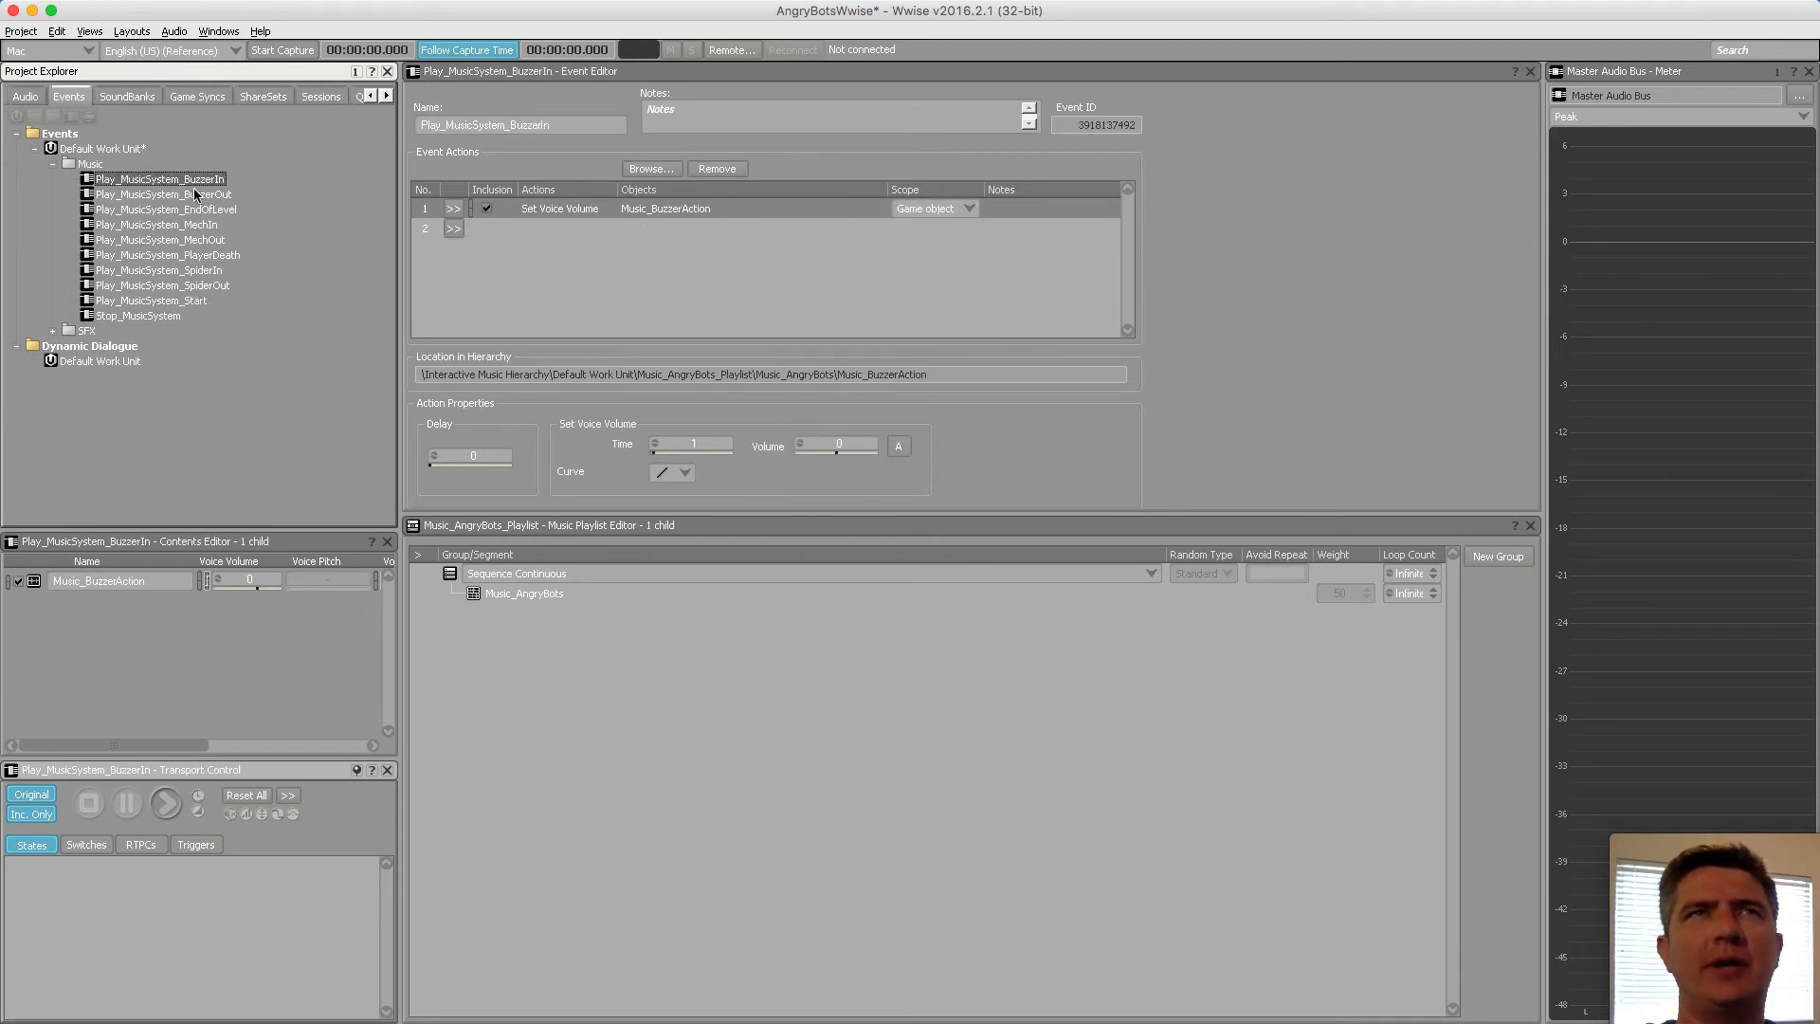
click(199, 195)
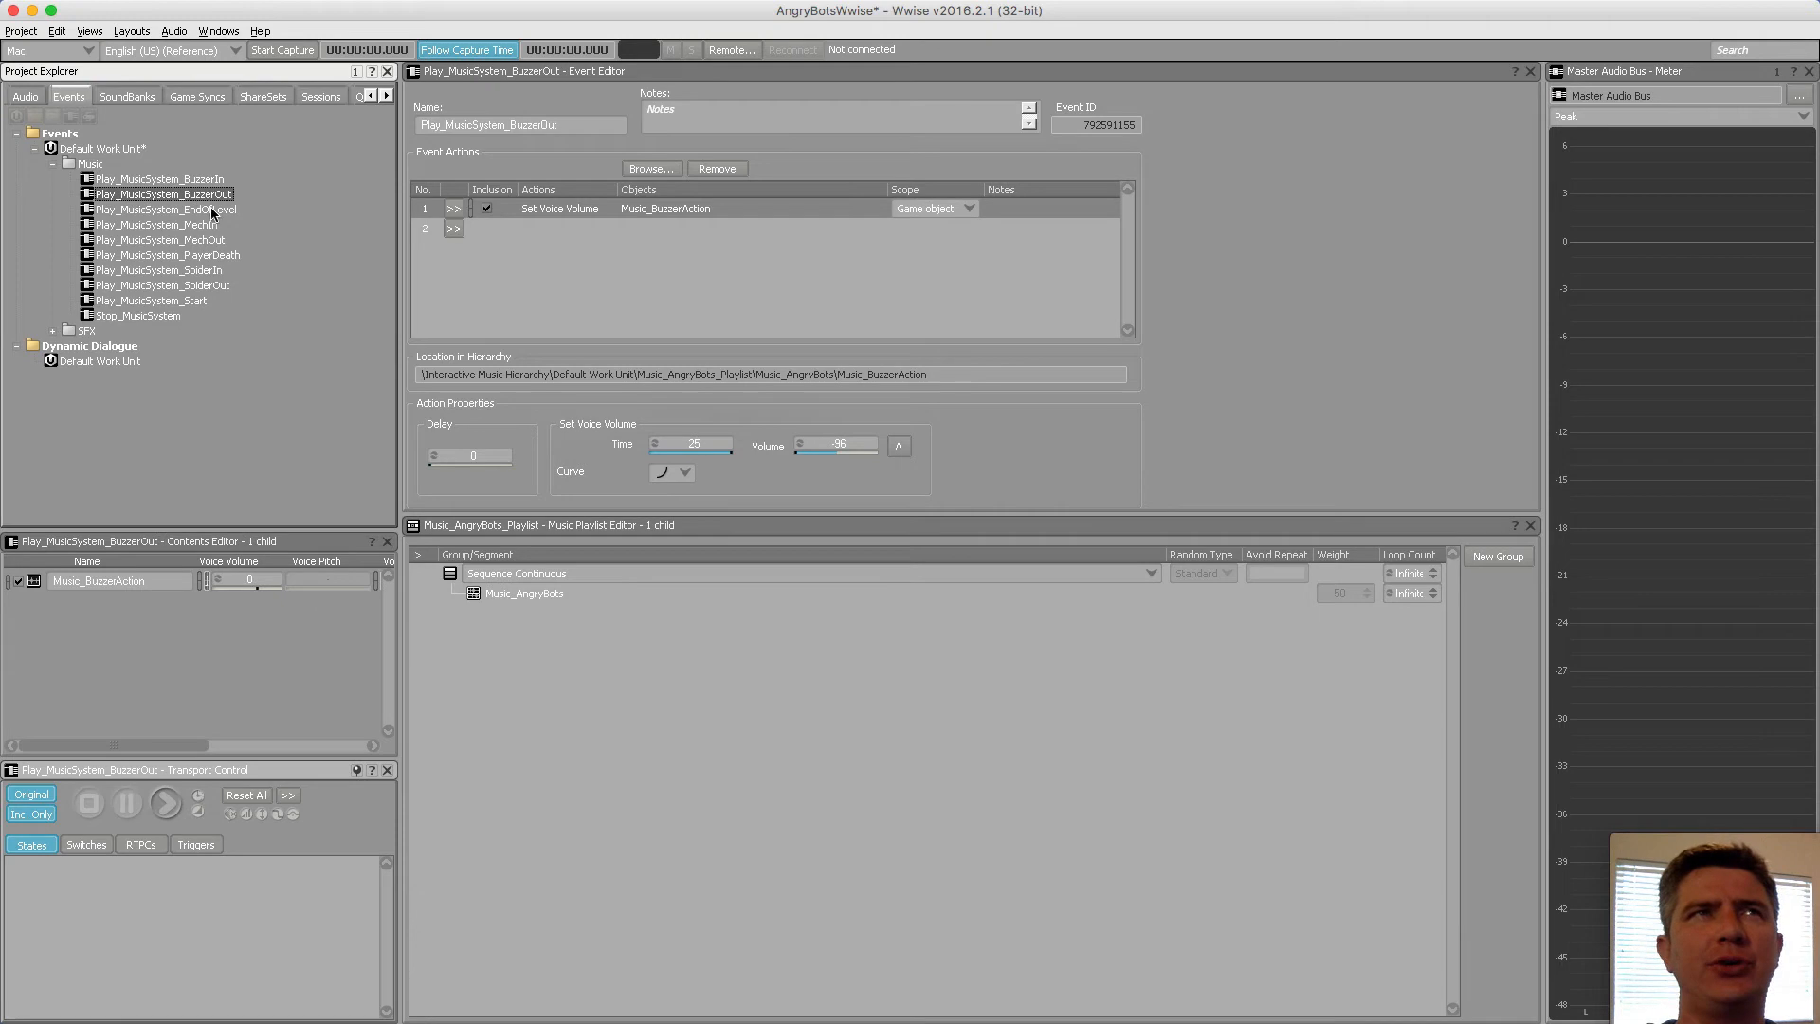
click(210, 229)
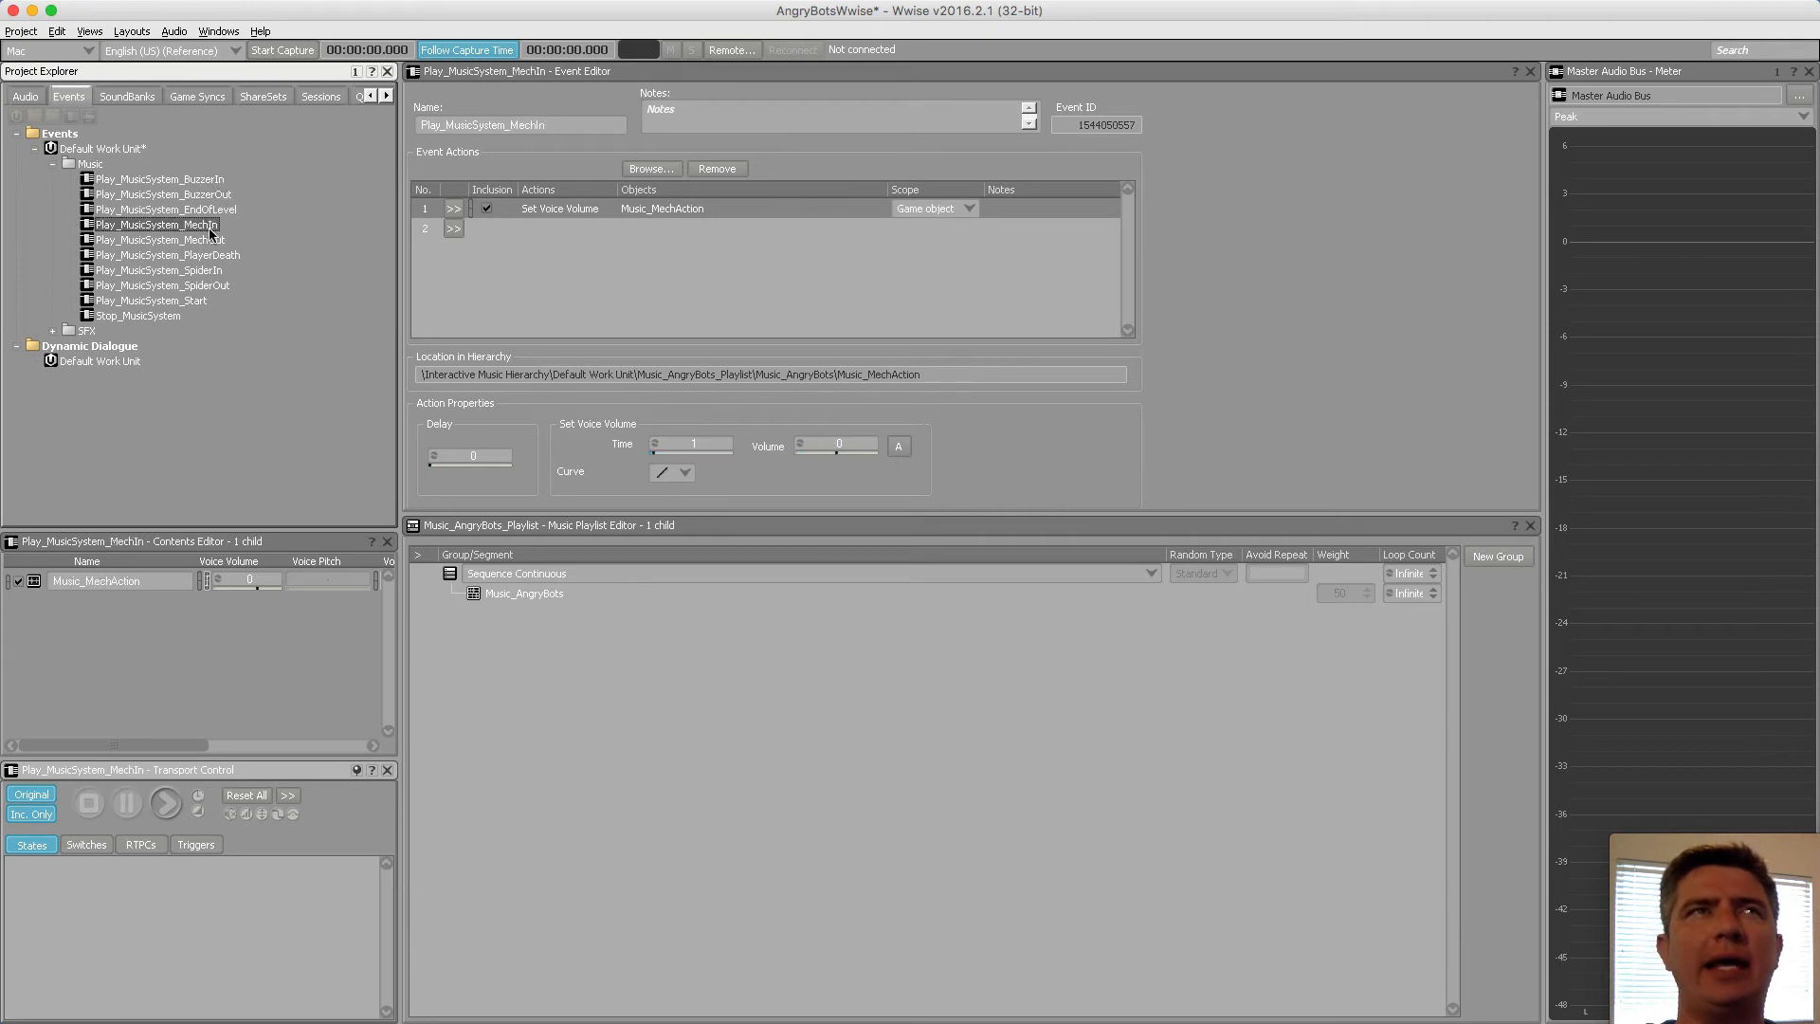
click(211, 242)
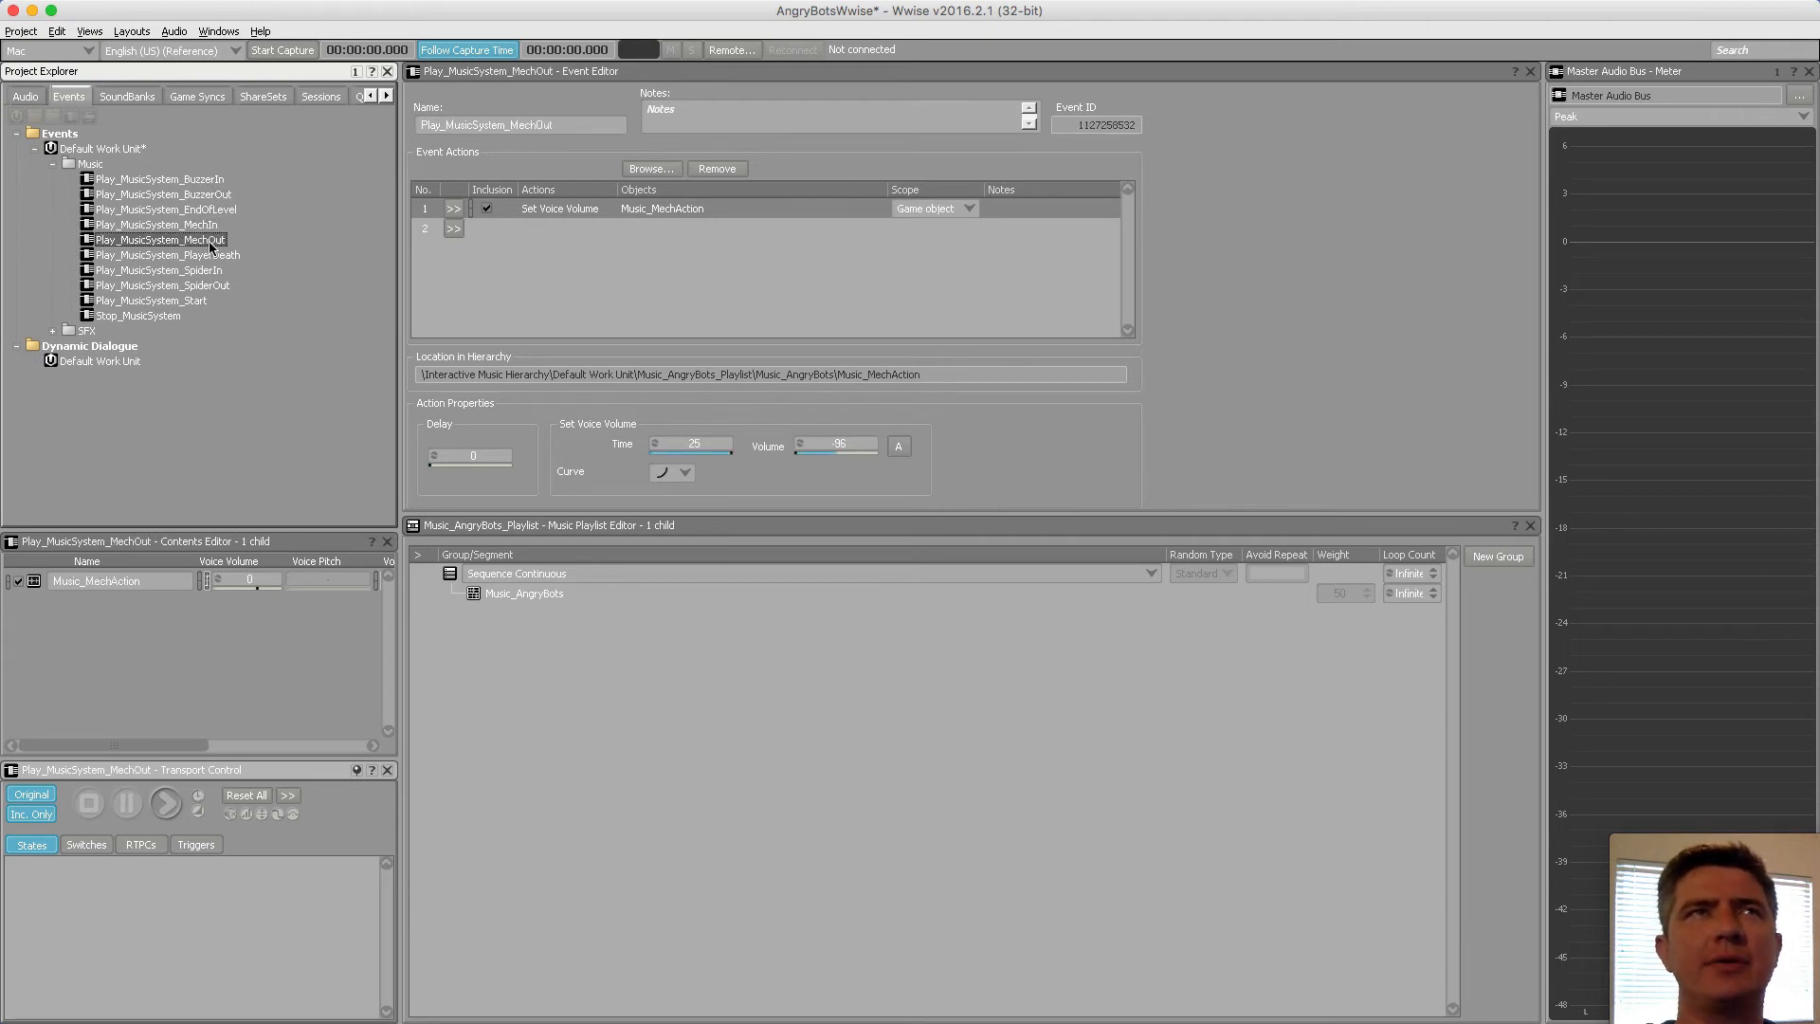
click(212, 284)
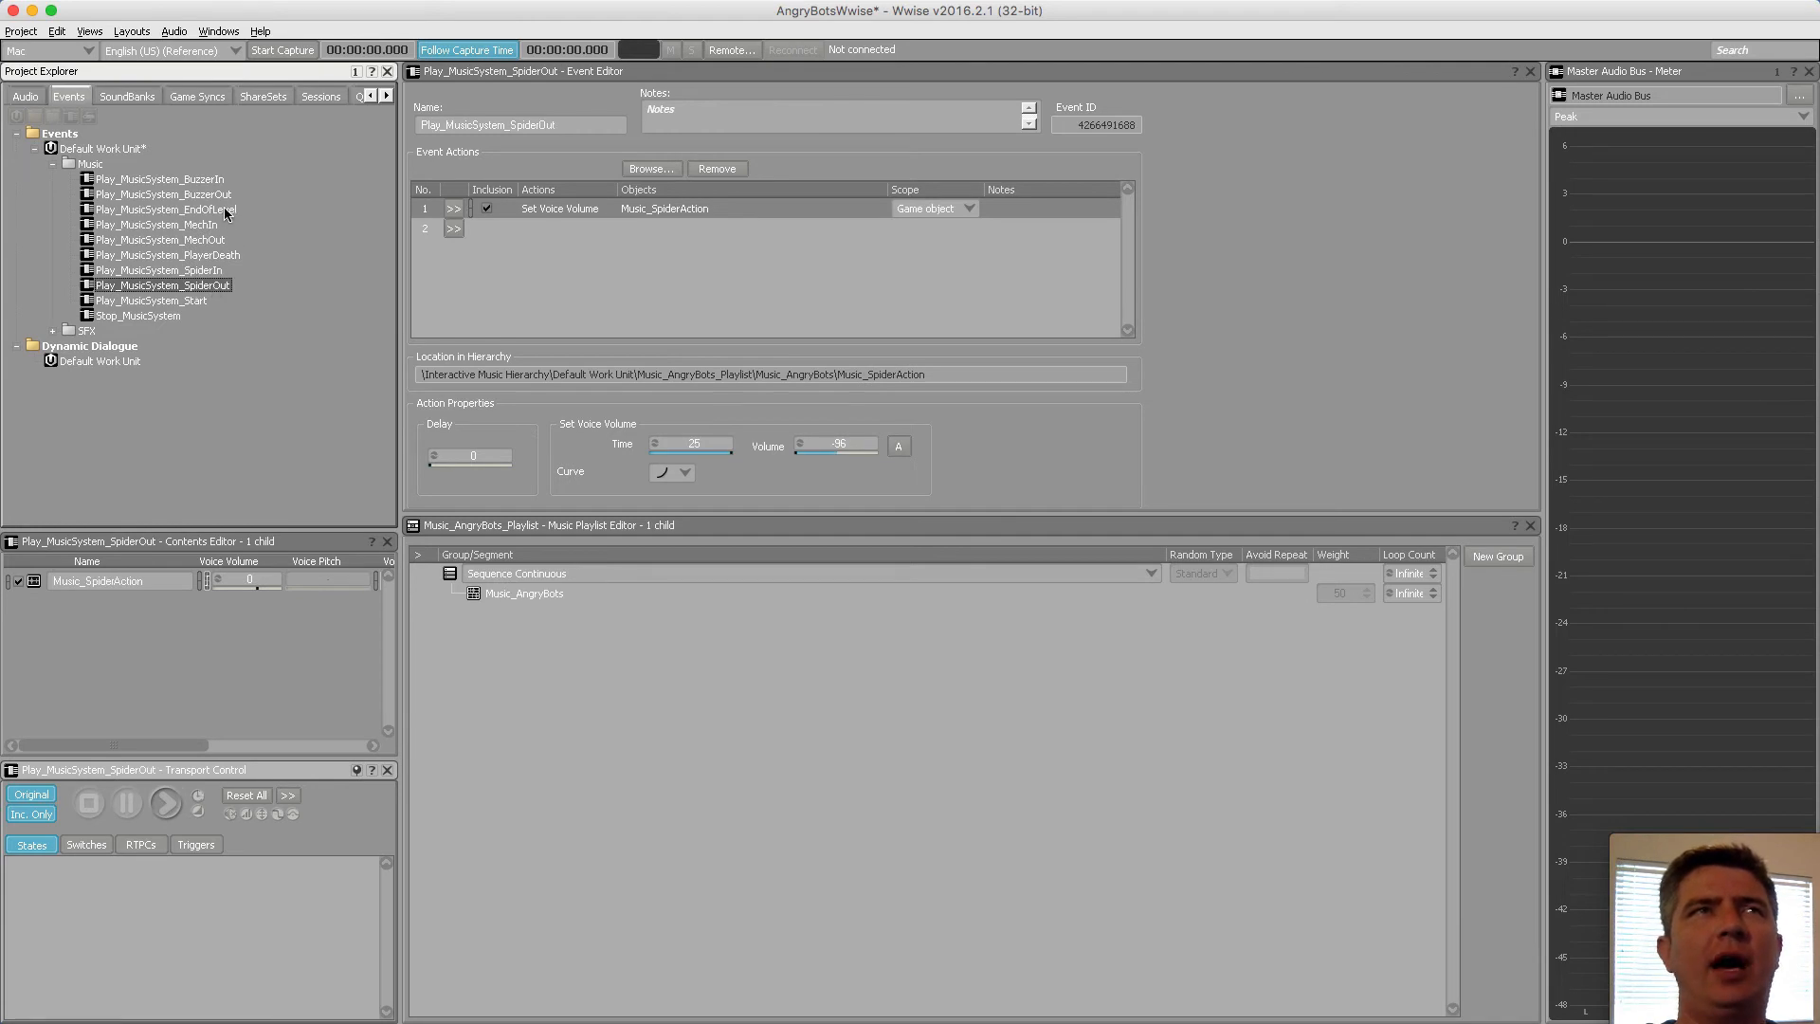
Add a Stop action to the Stop_MusicSystem event and assign Music_AngryBots_Playlist as its object
click(157, 315)
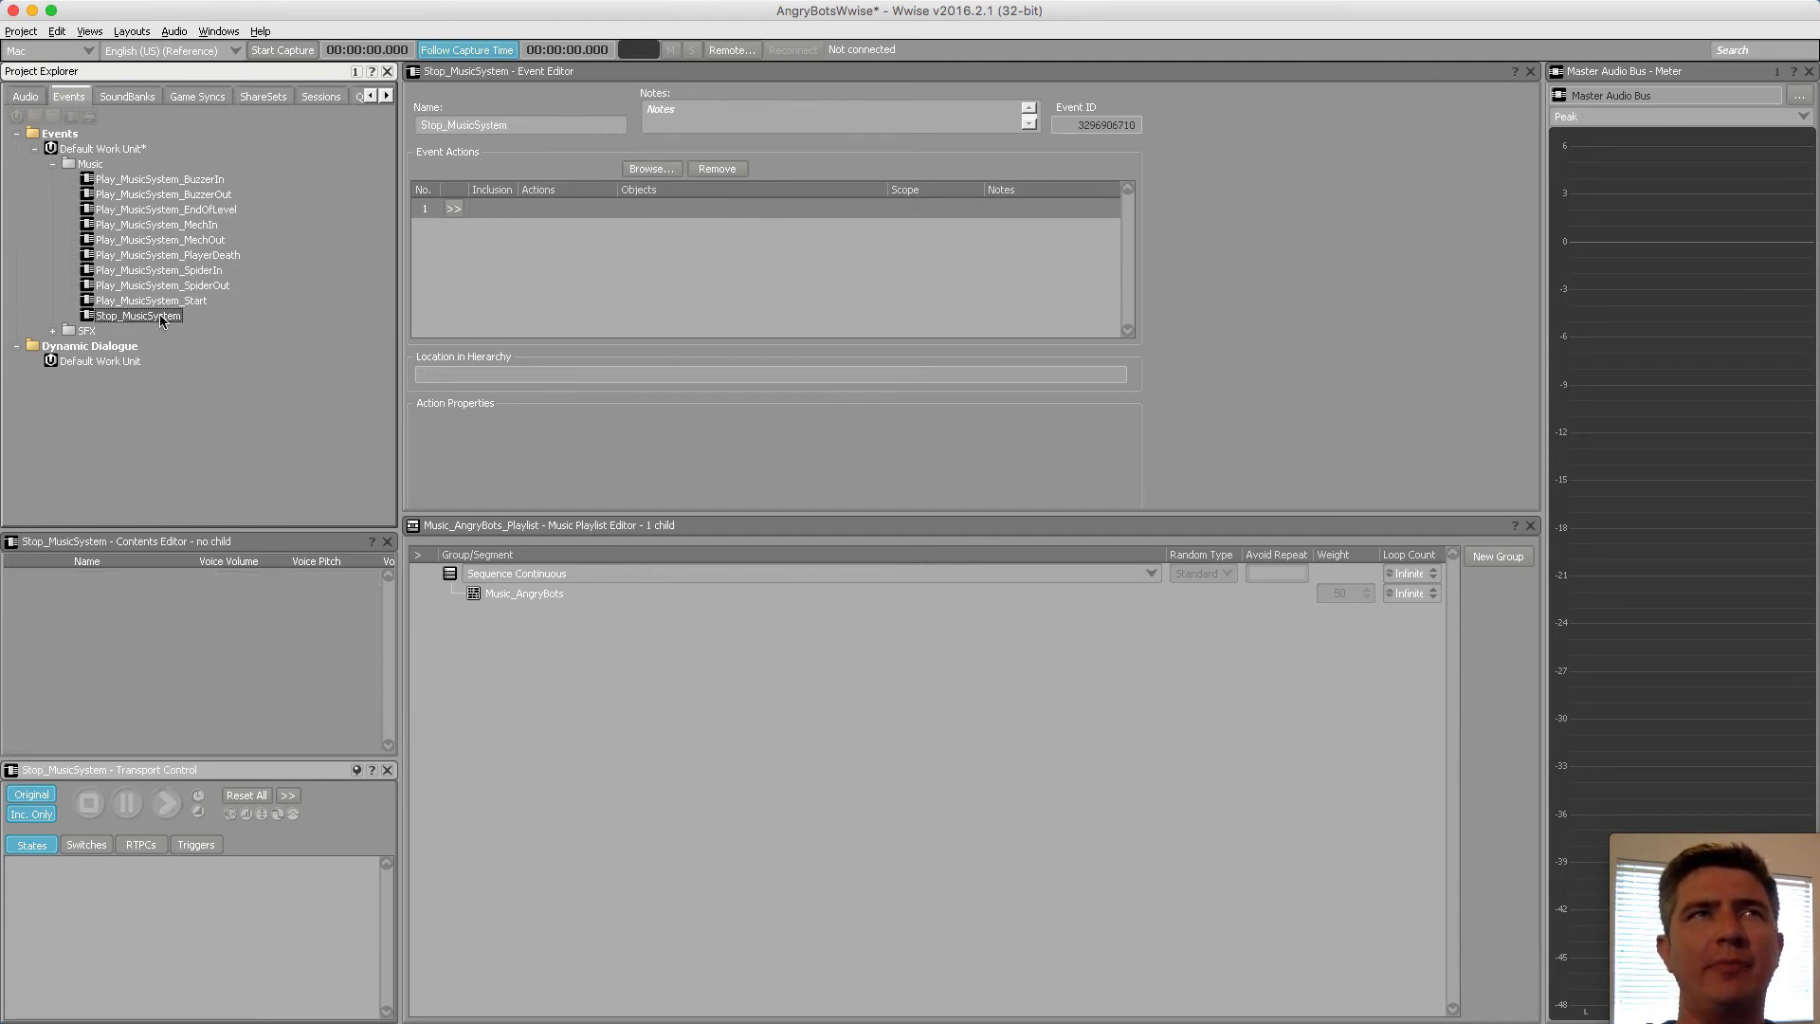
click(457, 208)
mouse_move(582, 380)
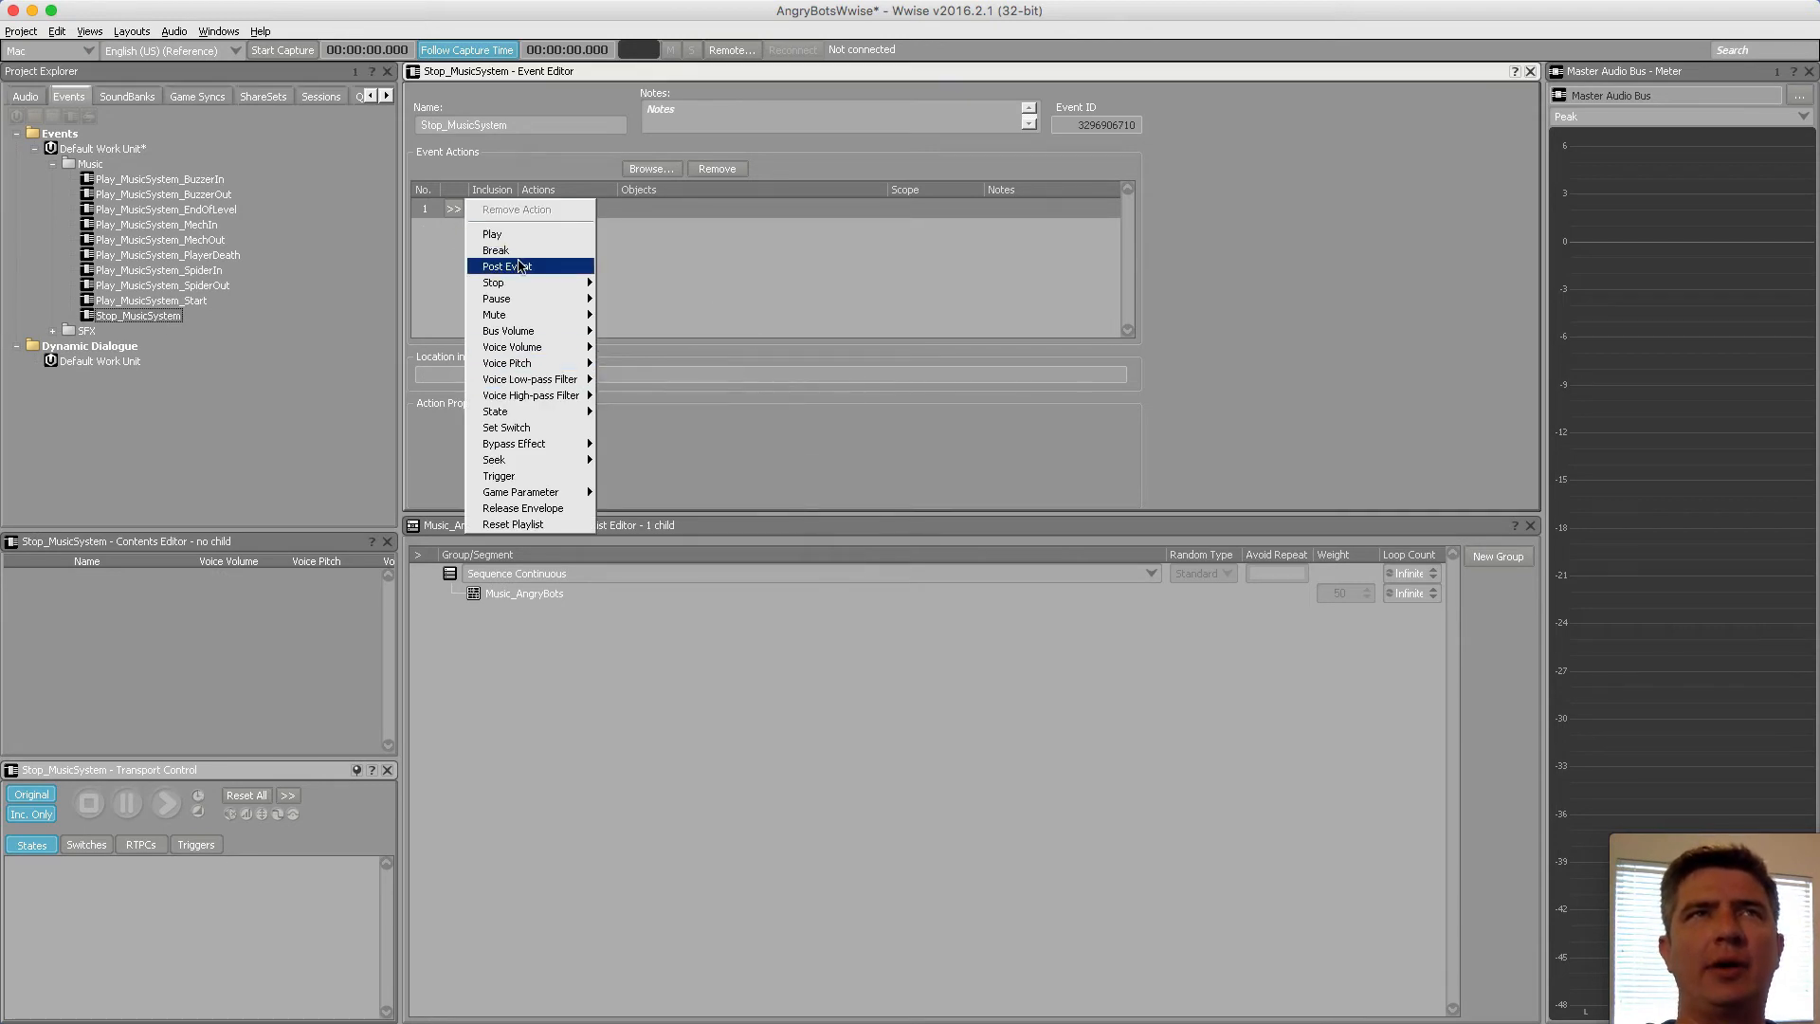
mouse_move(580, 283)
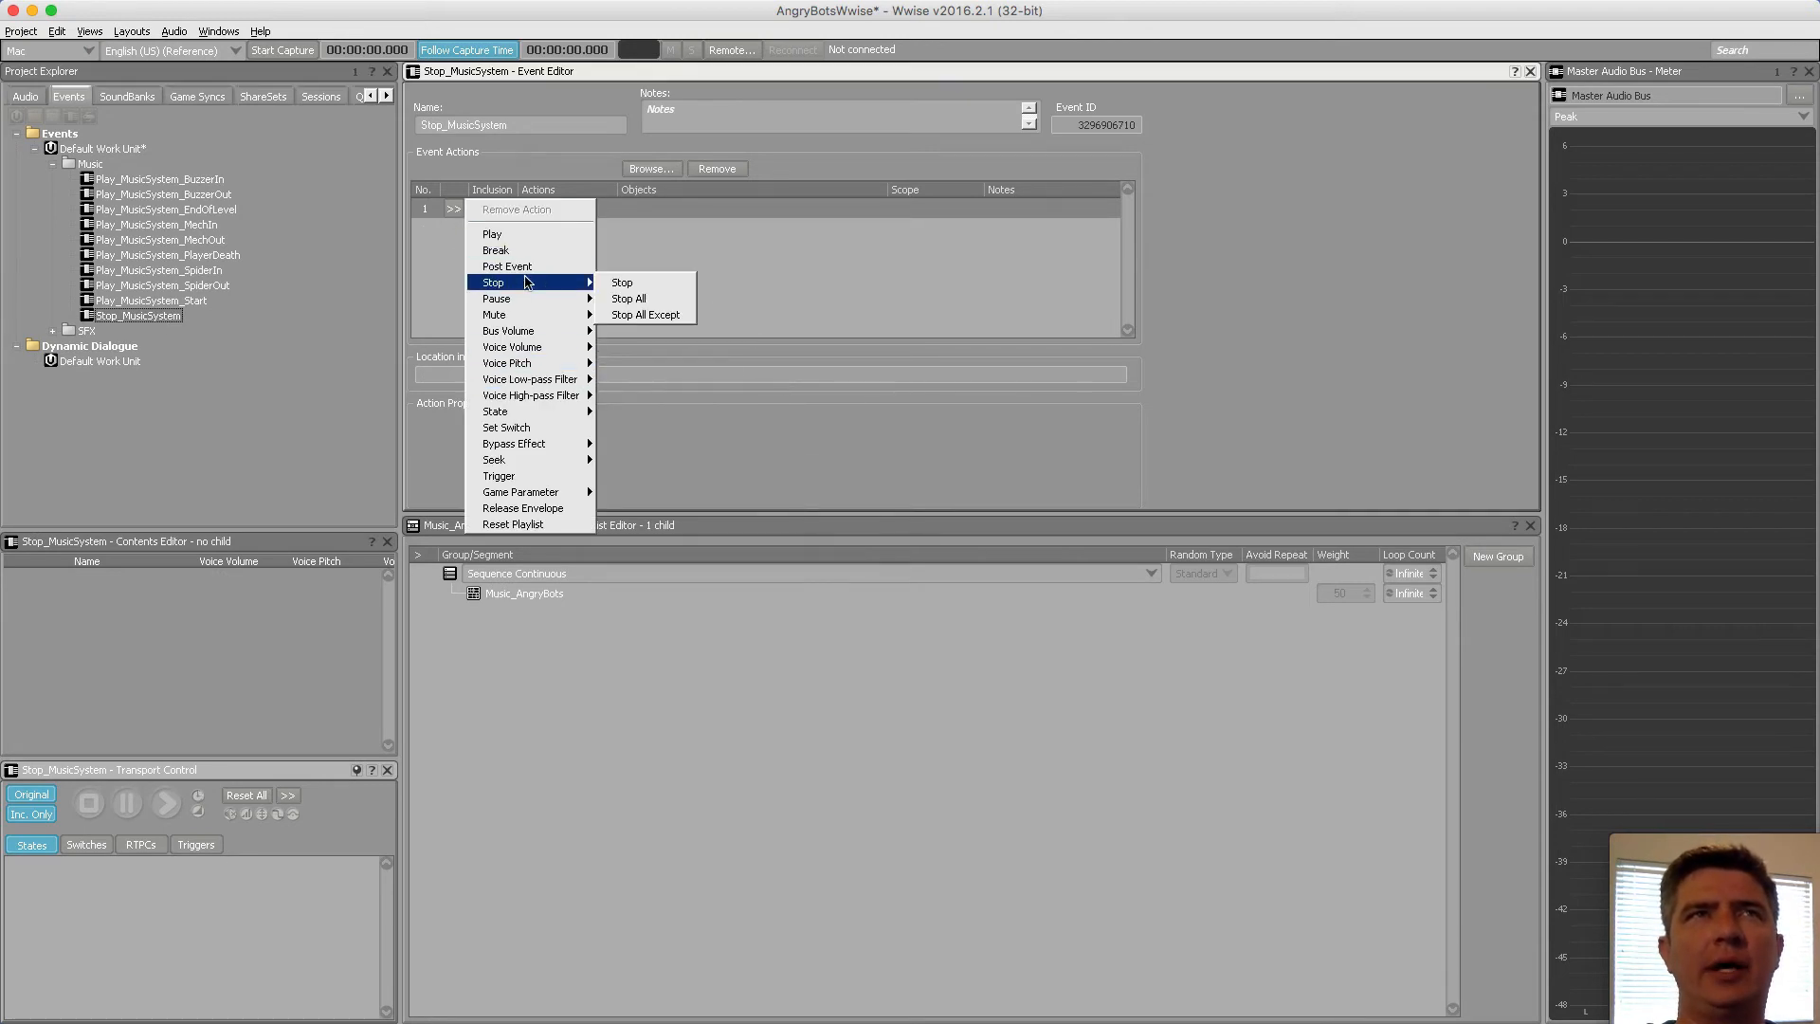
click(673, 284)
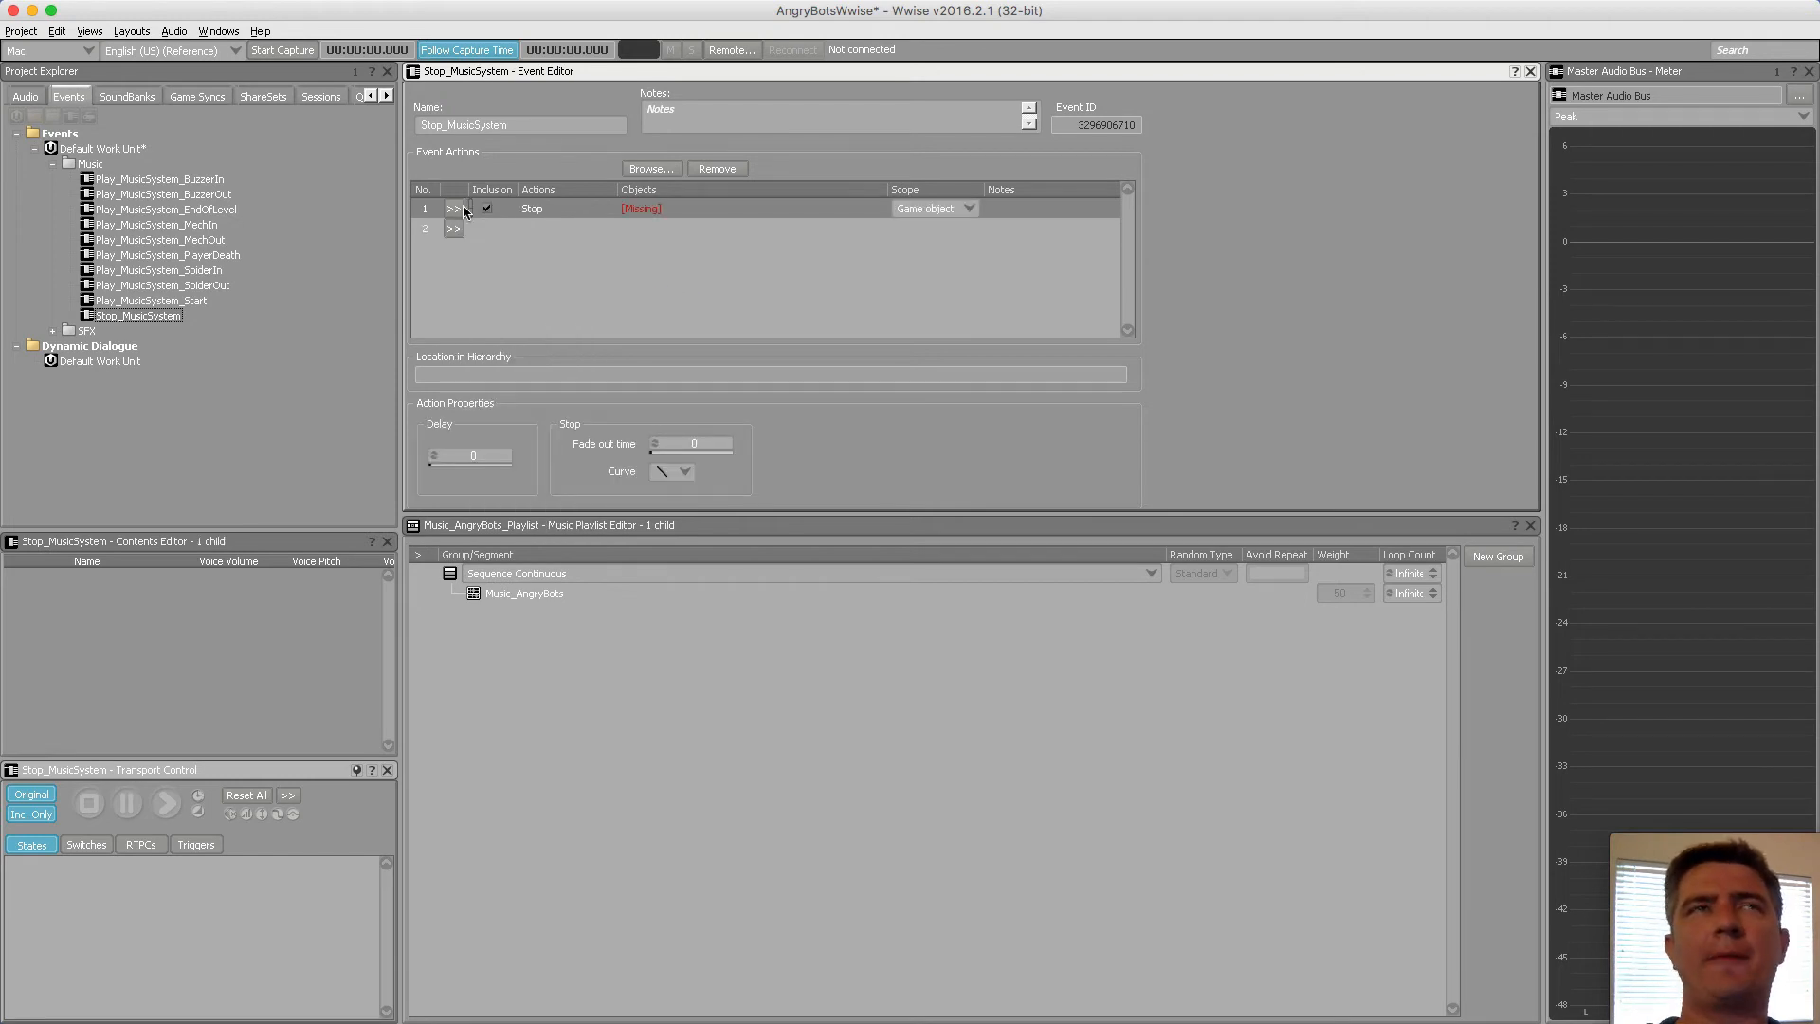
click(628, 173)
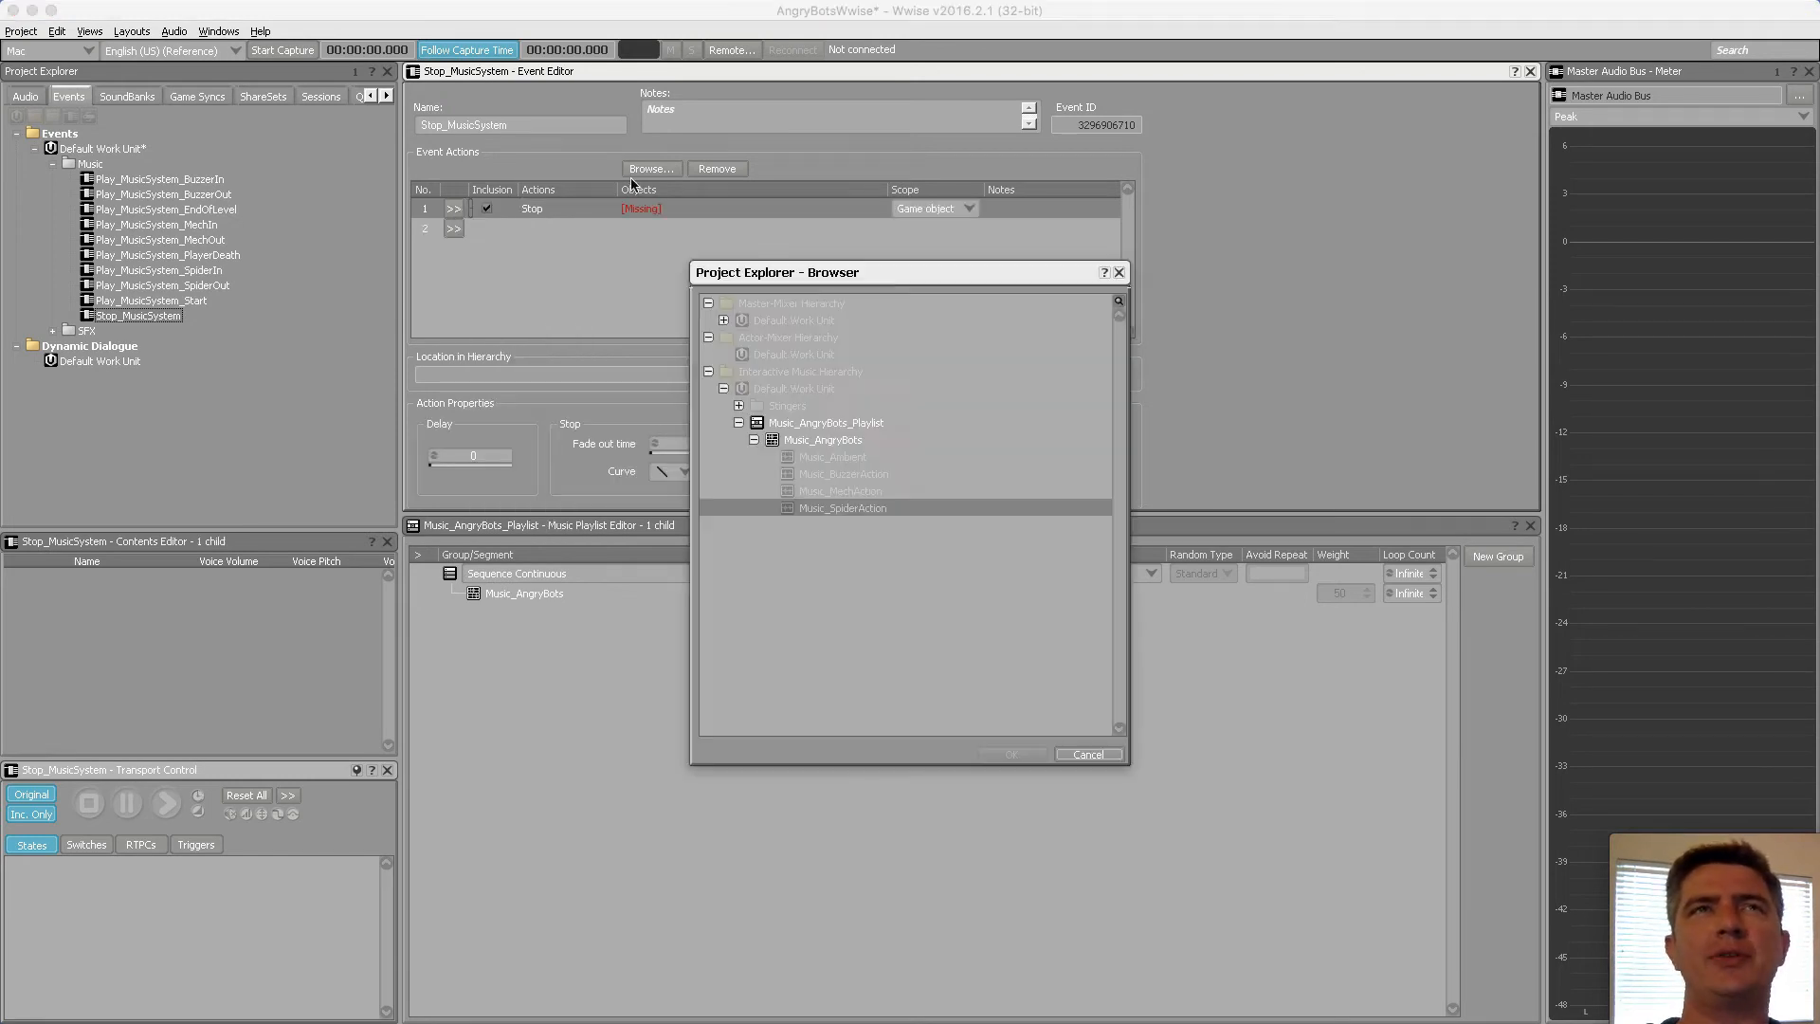
click(830, 423)
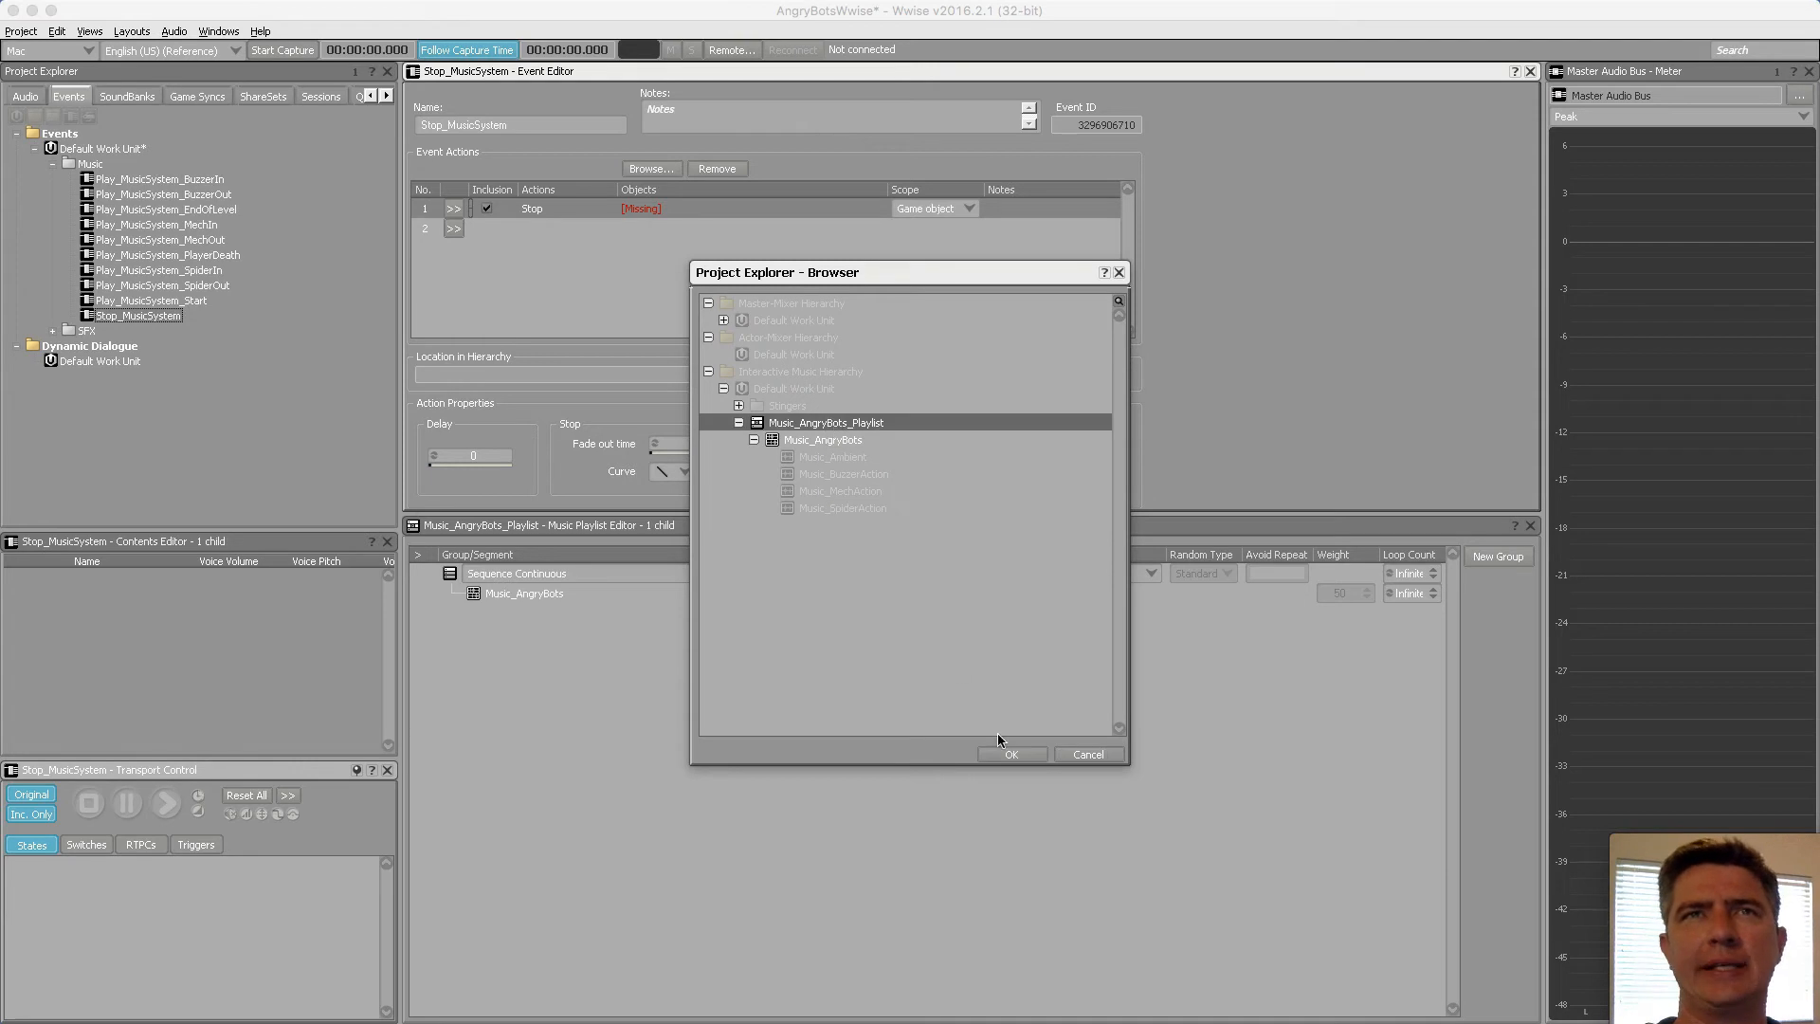
click(1014, 755)
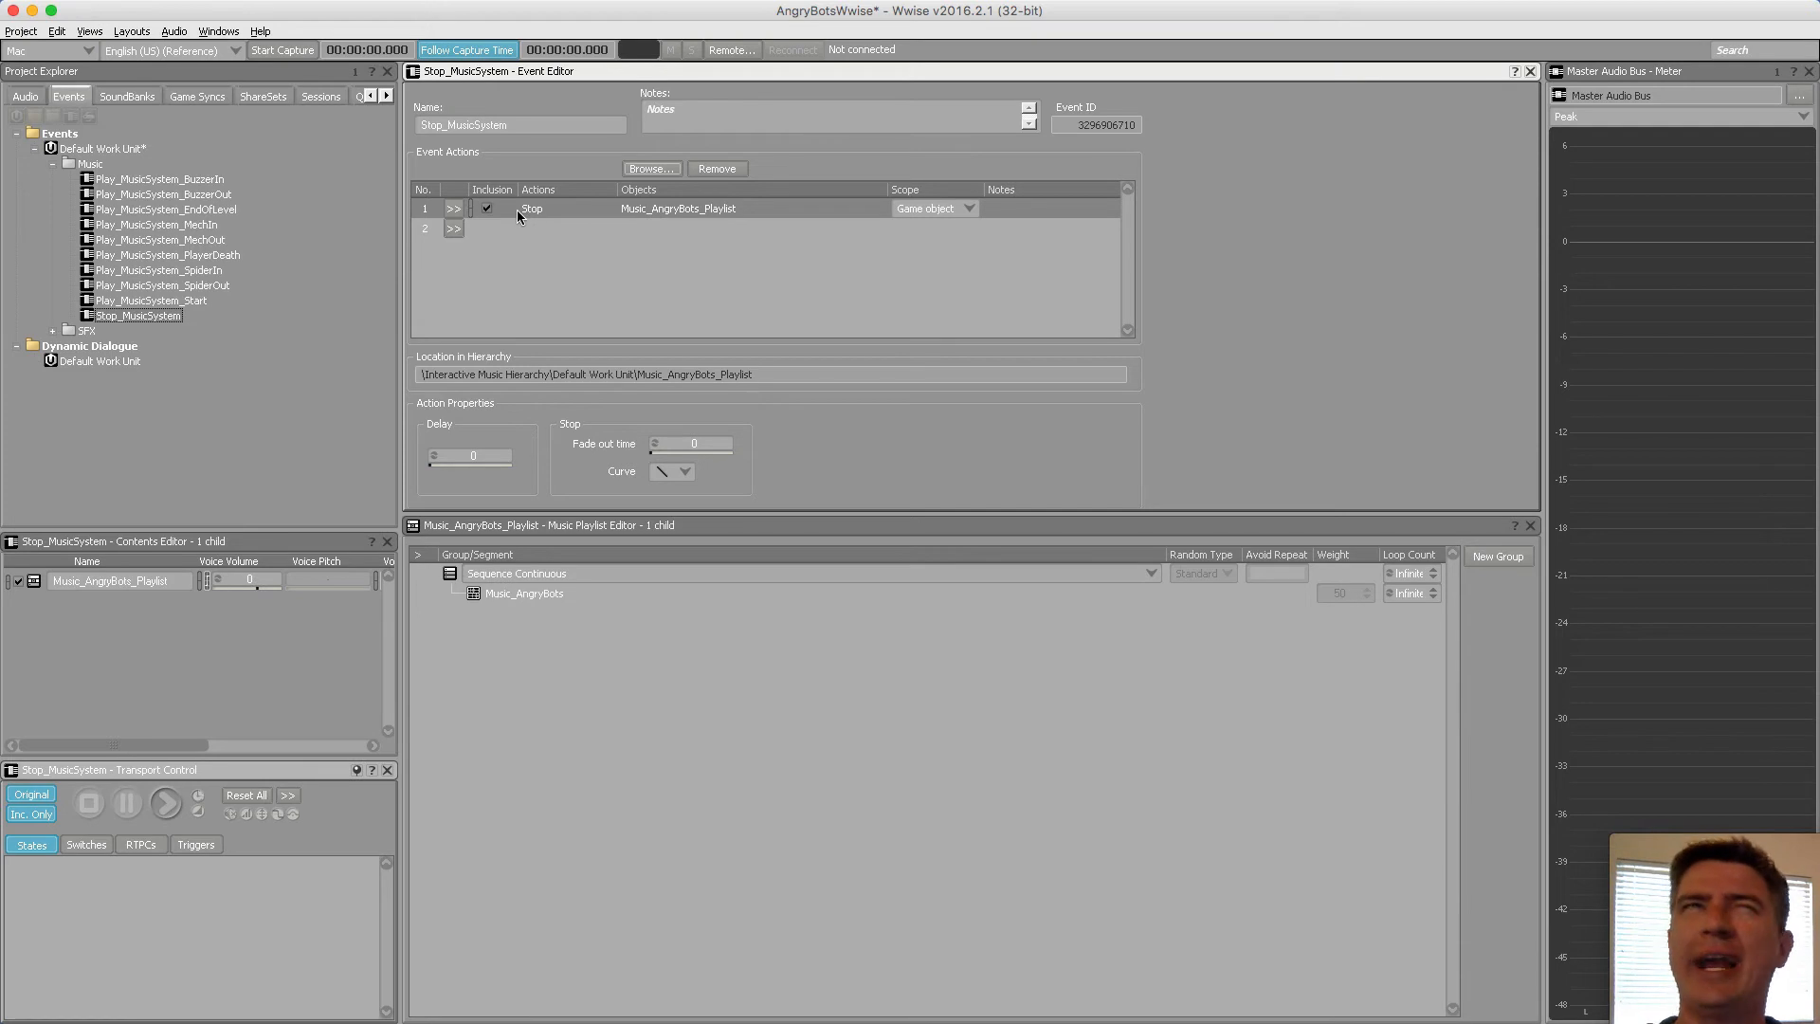
Set the Stop_MusicSystem action's fade-out time to 5 and check the Play_MusicSystem_Start event's actions
click(716, 208)
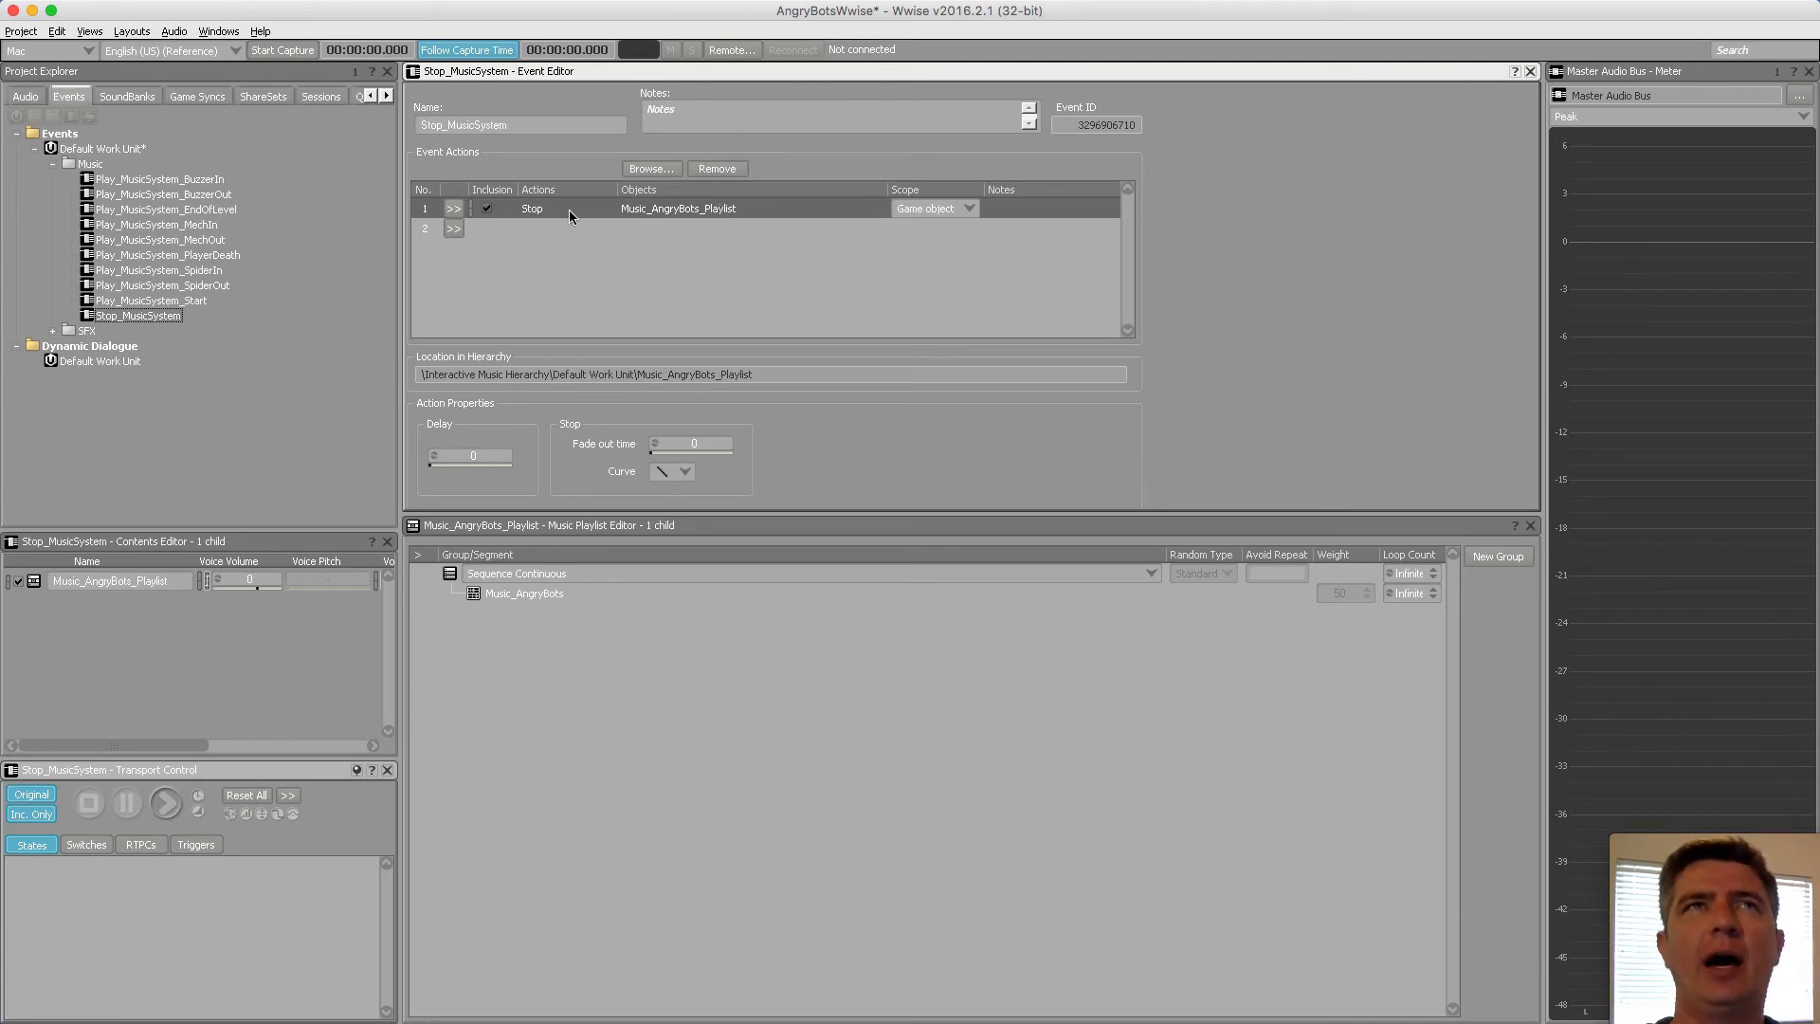
drag(660, 459, 691, 465)
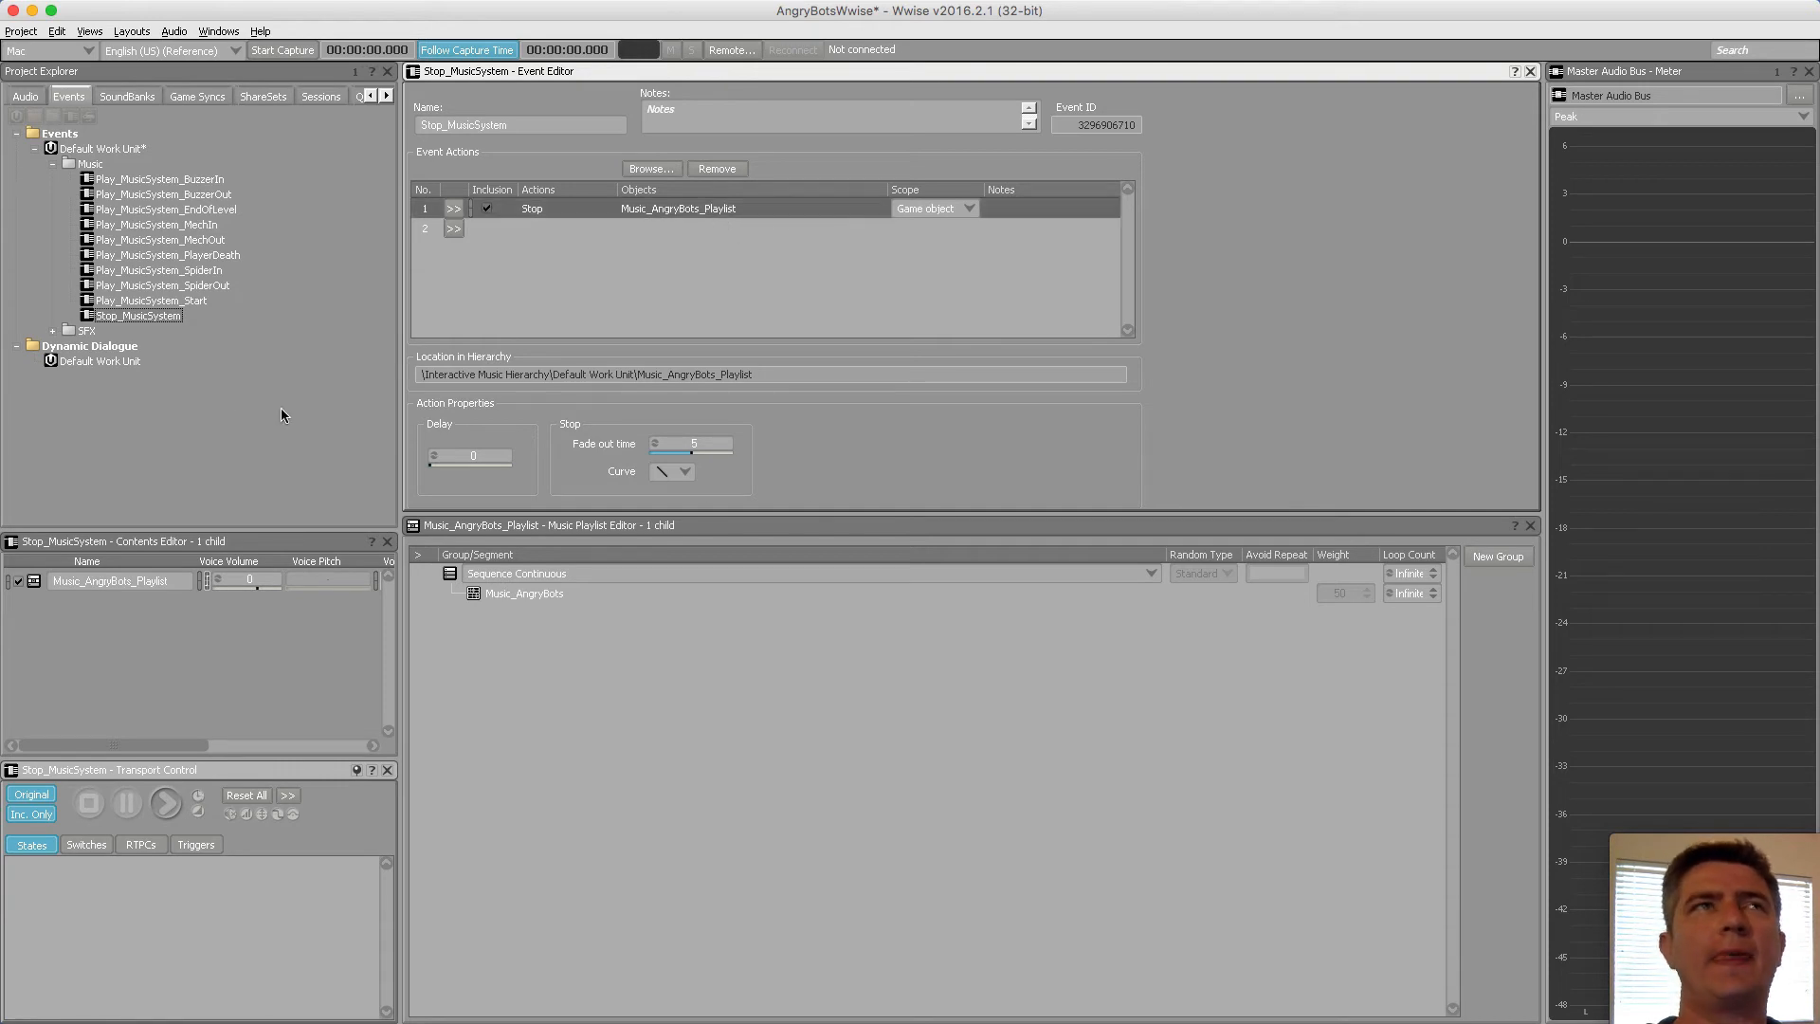
click(148, 314)
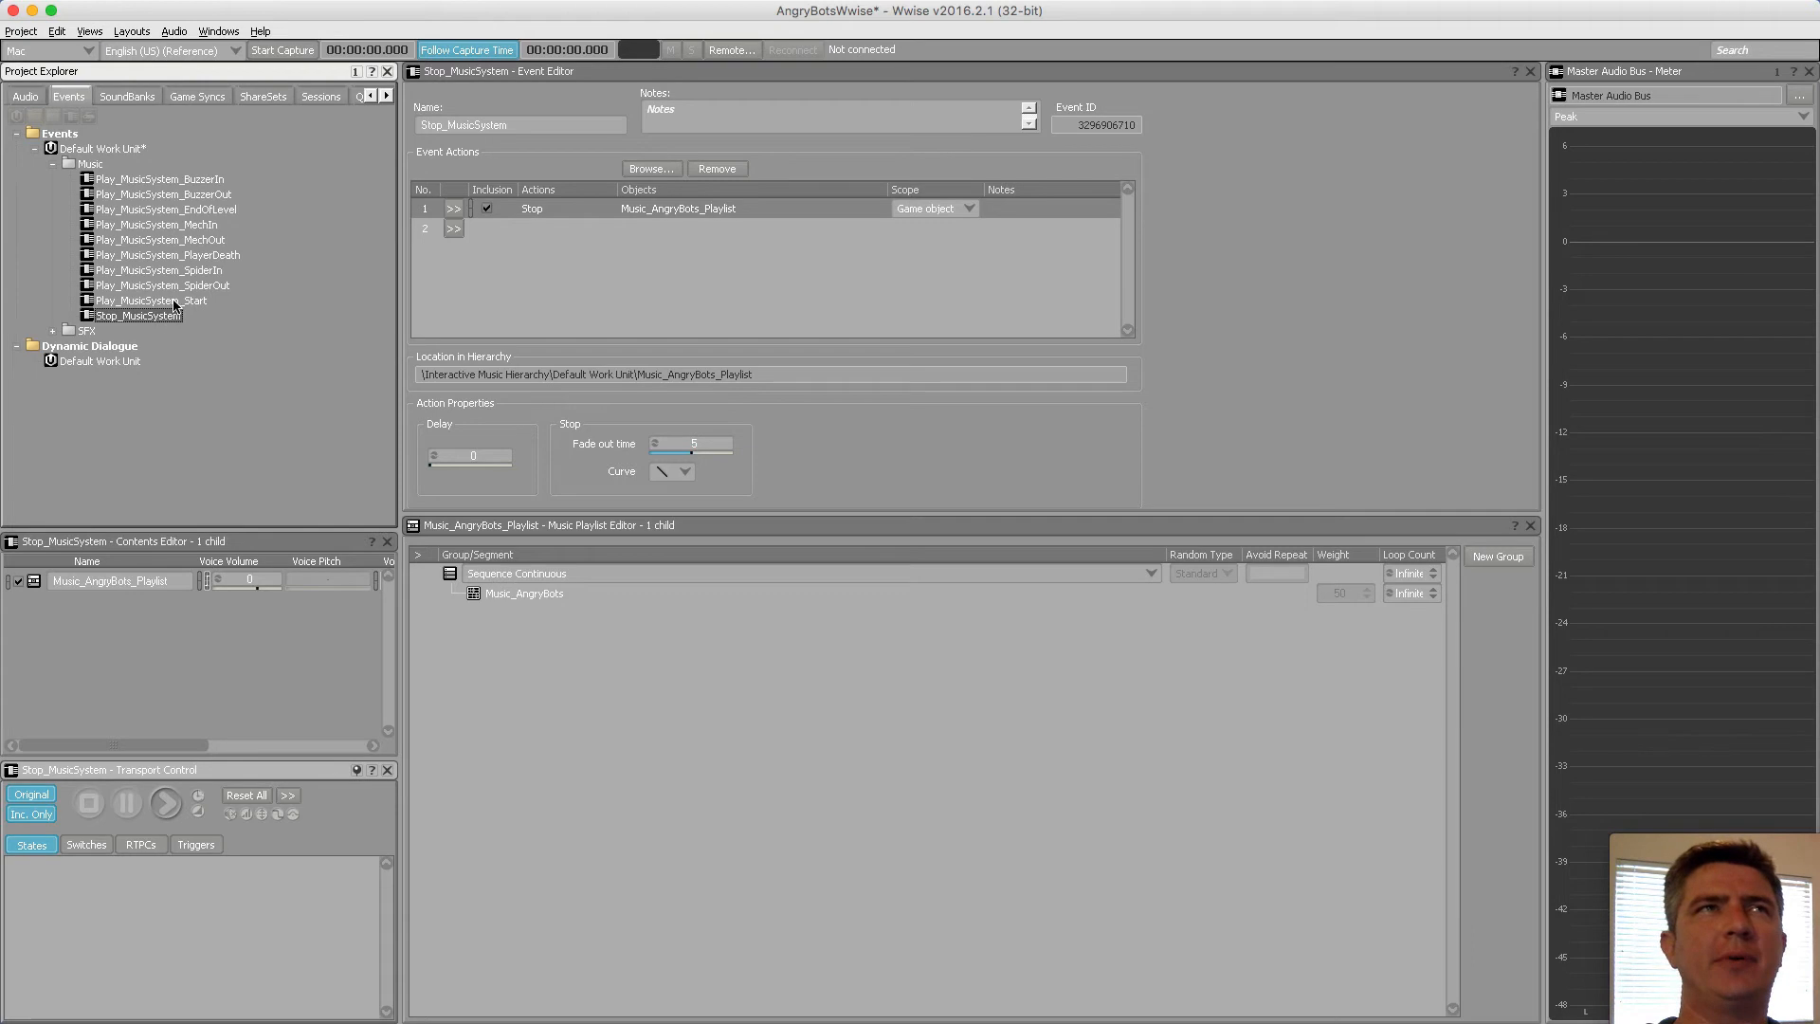
click(180, 301)
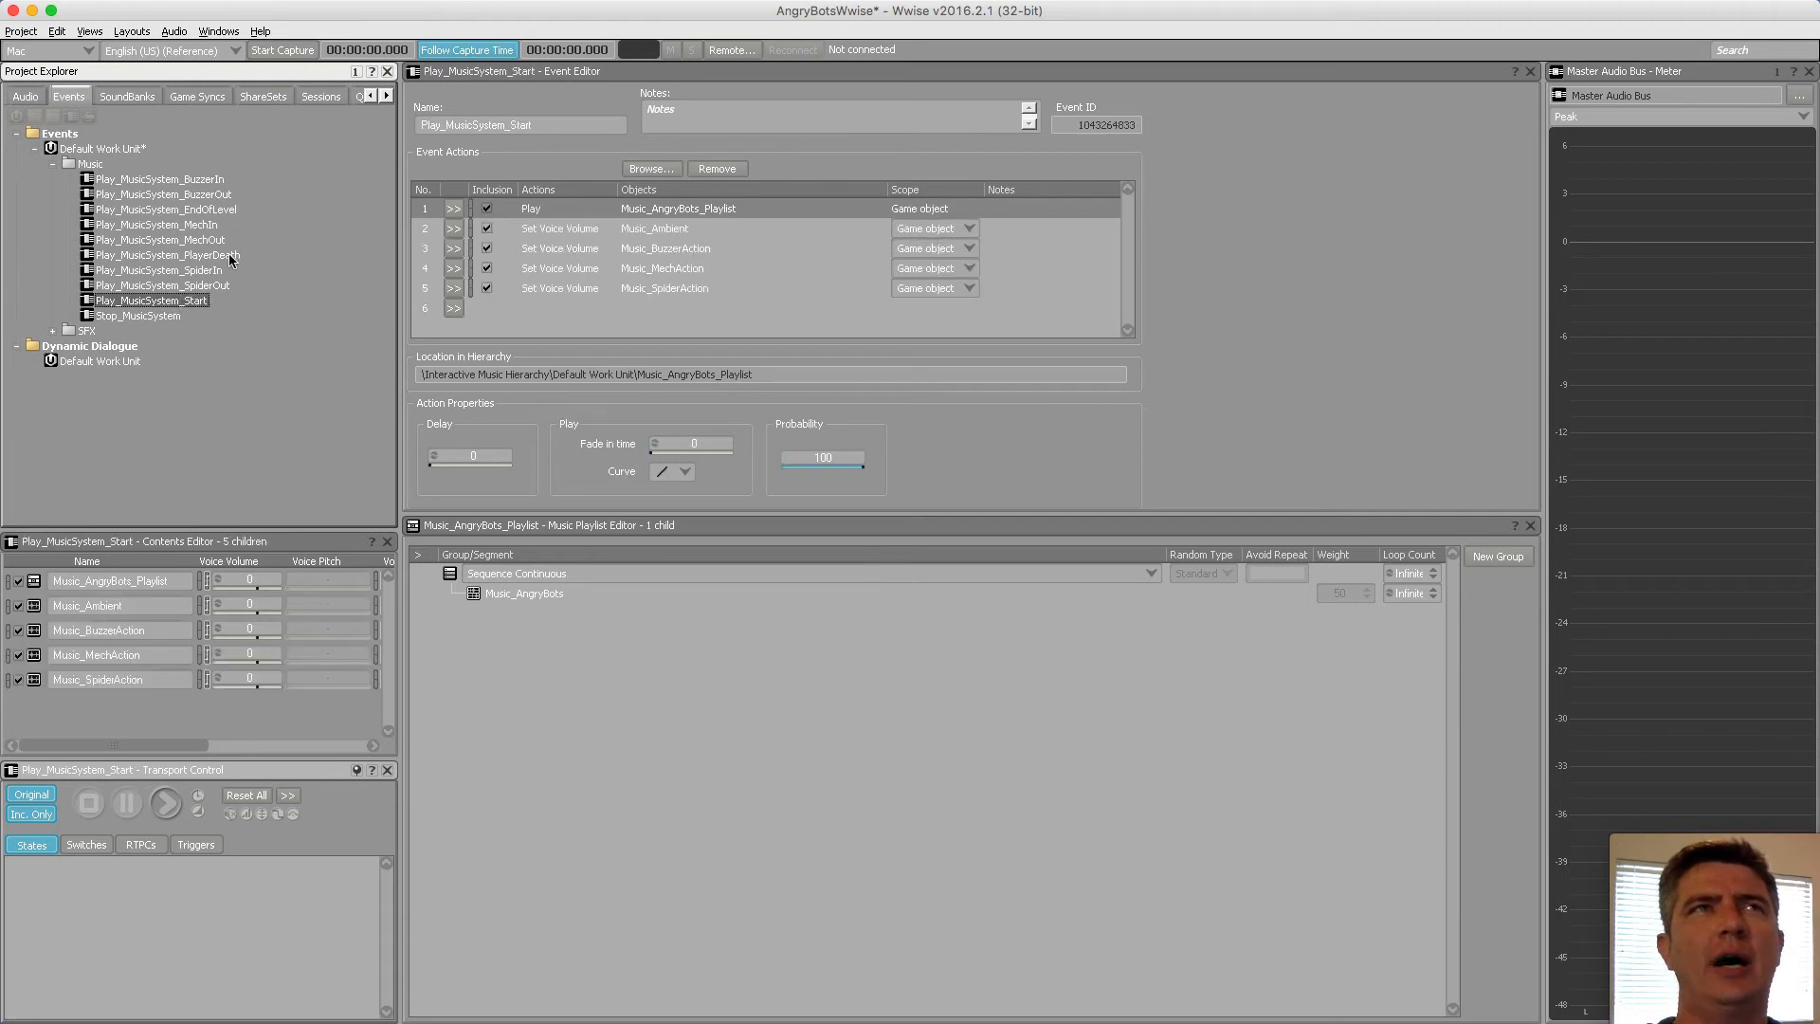
Add a Set Voice Volume action for Music_Ambient to the Play_MusicSystem_PlayerDeath event and set its time to 1
click(229, 253)
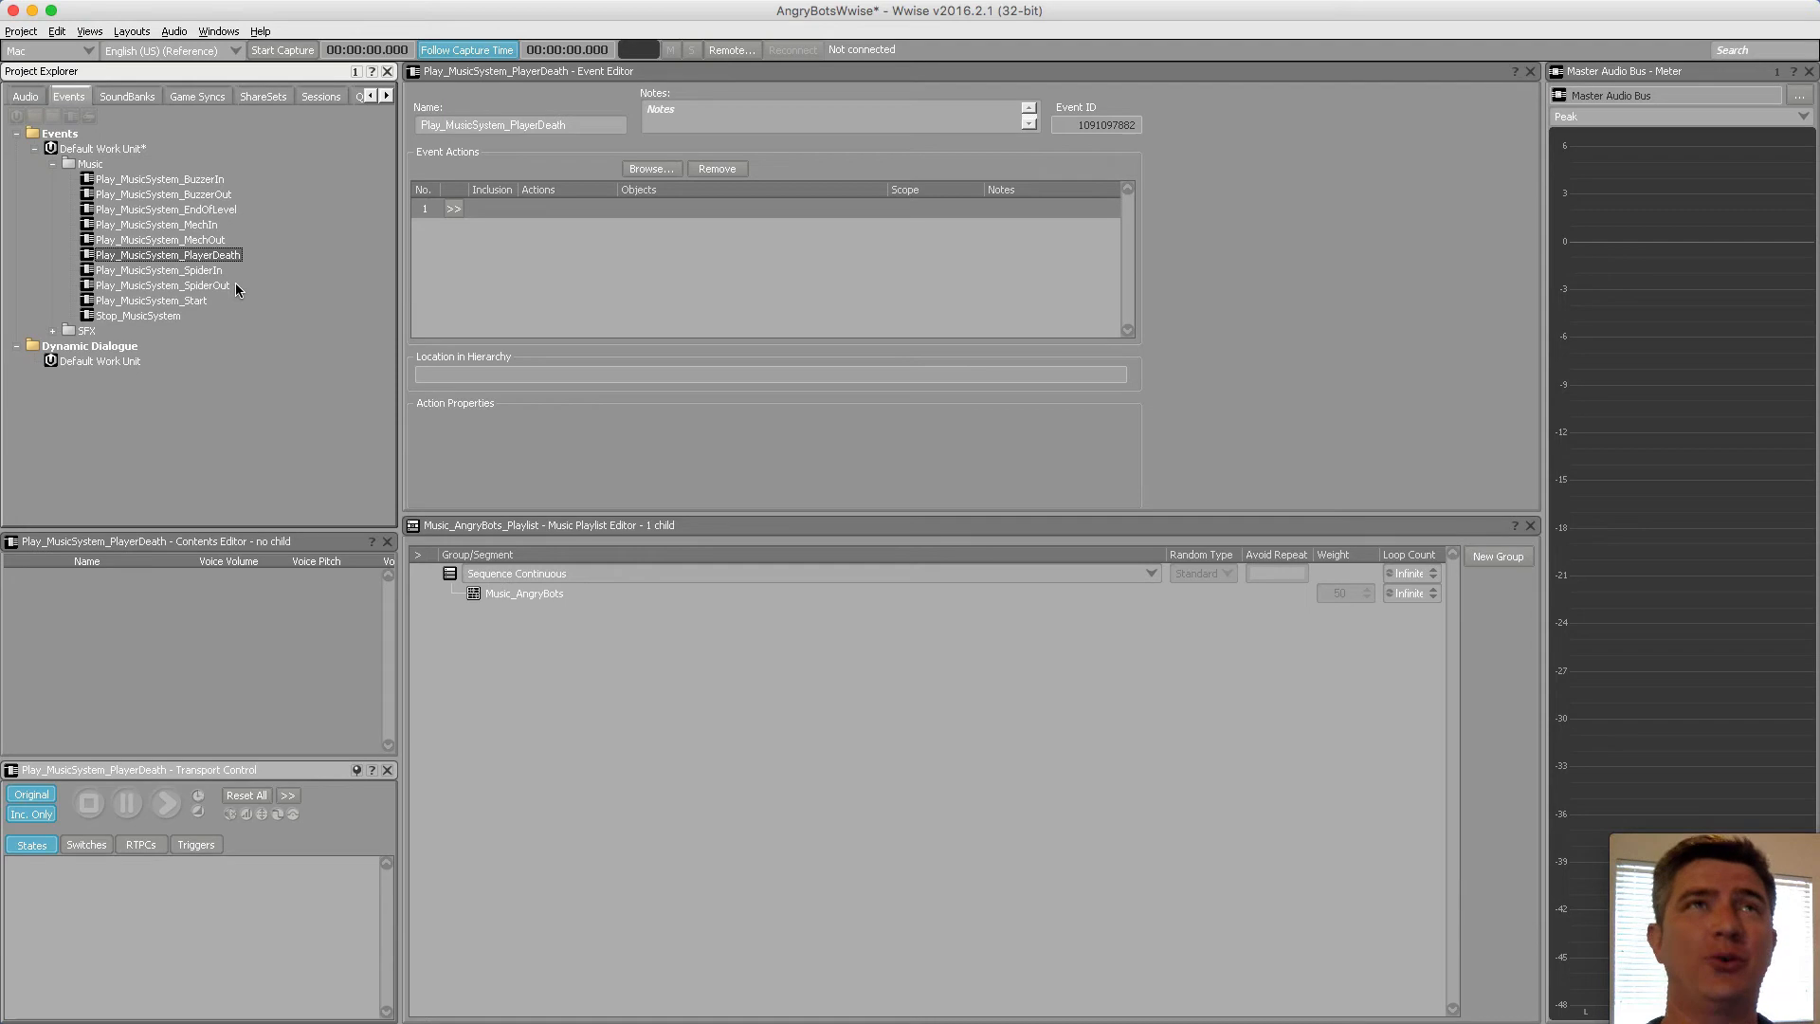
click(454, 209)
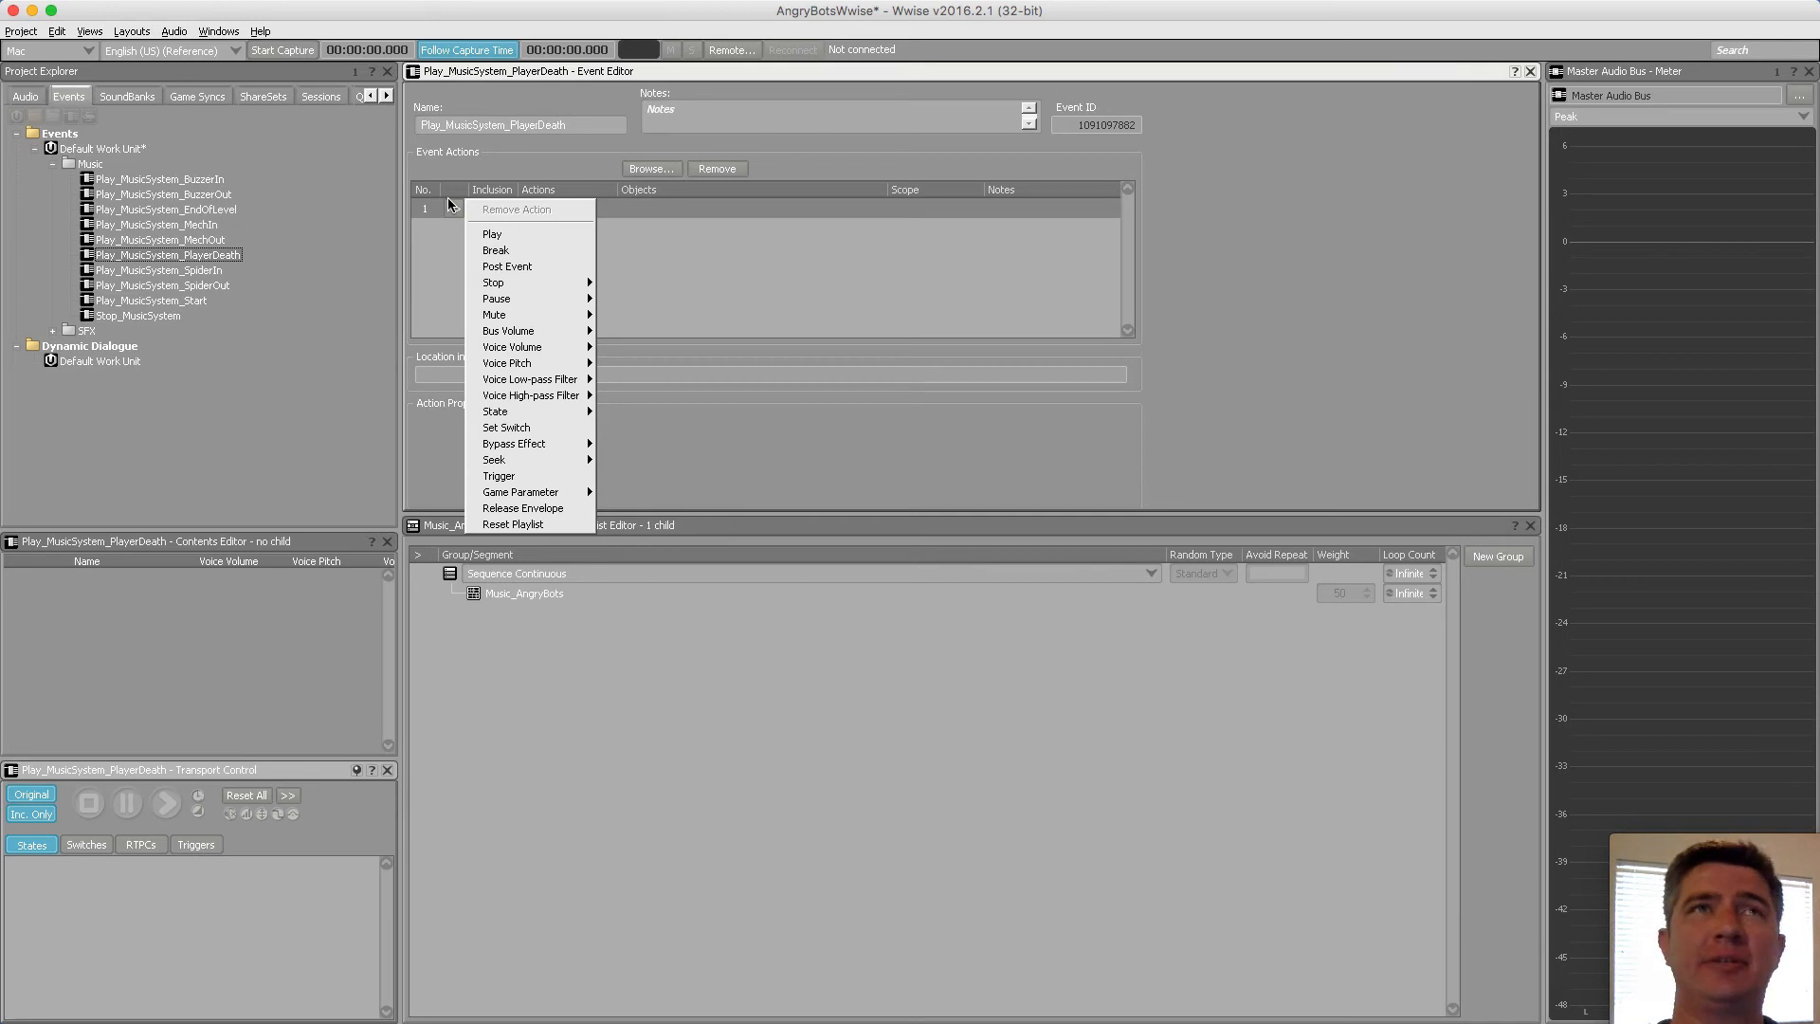
mouse_move(552, 352)
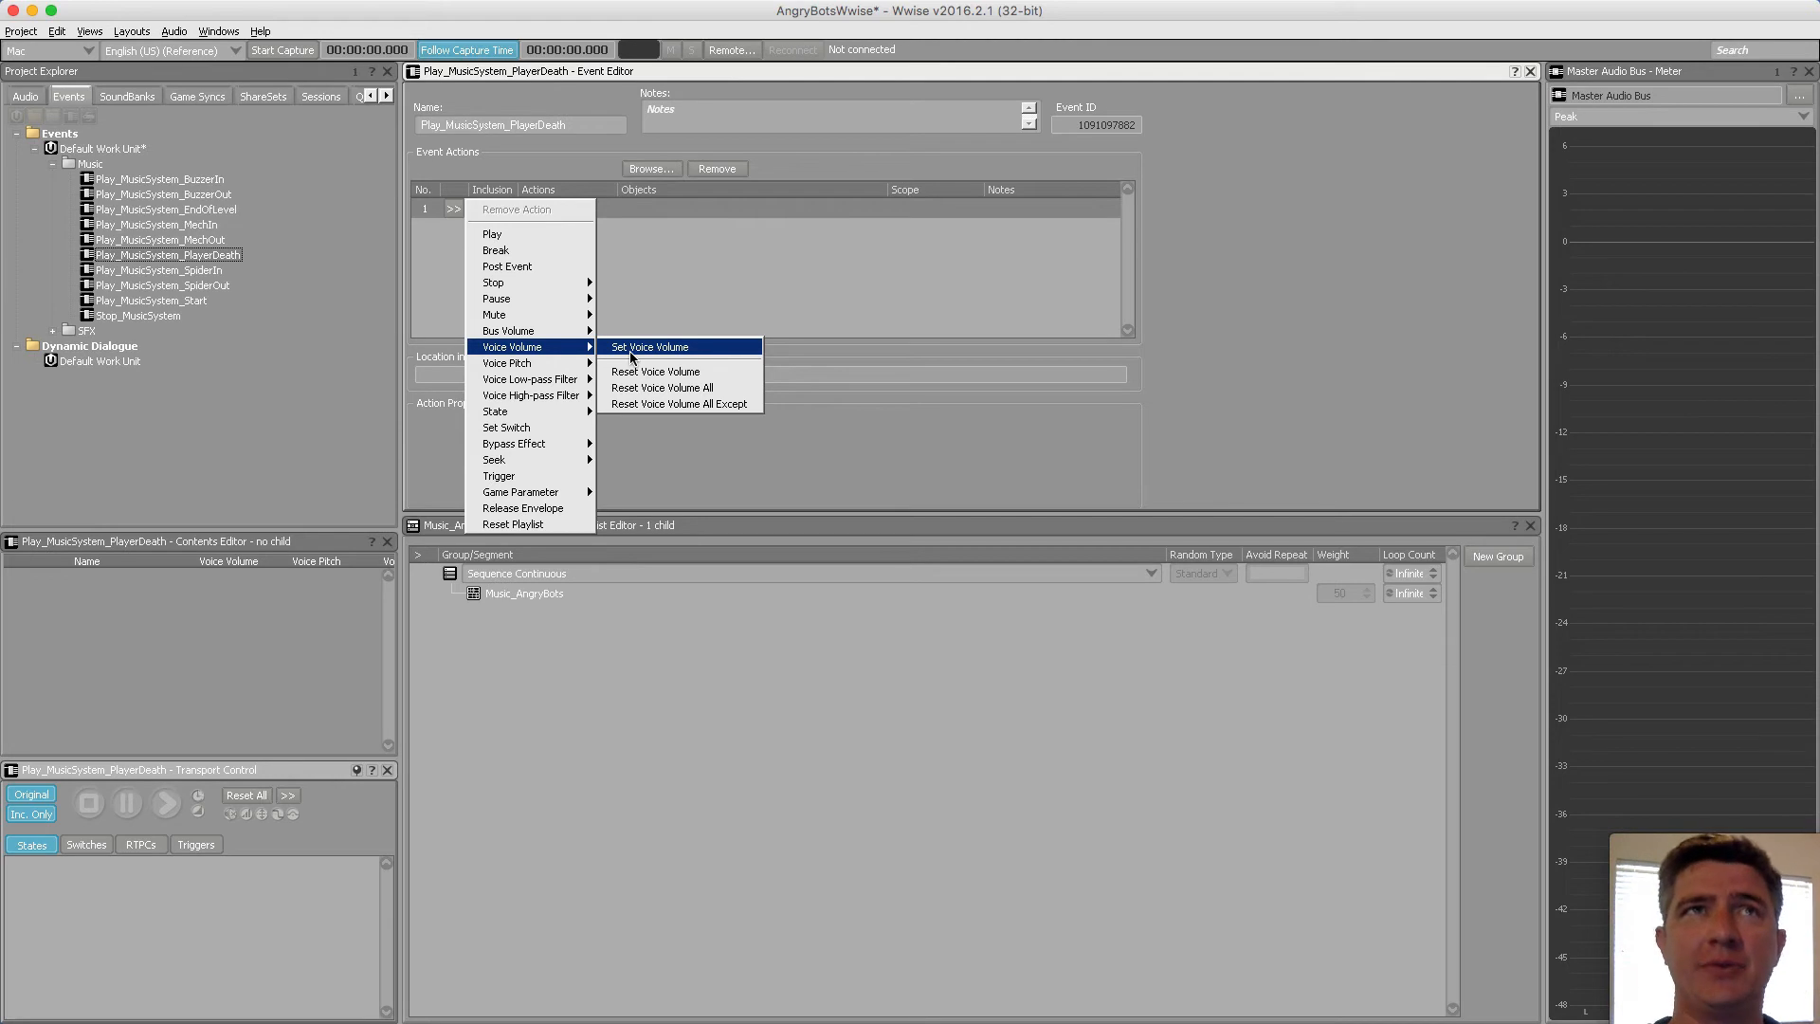
click(632, 356)
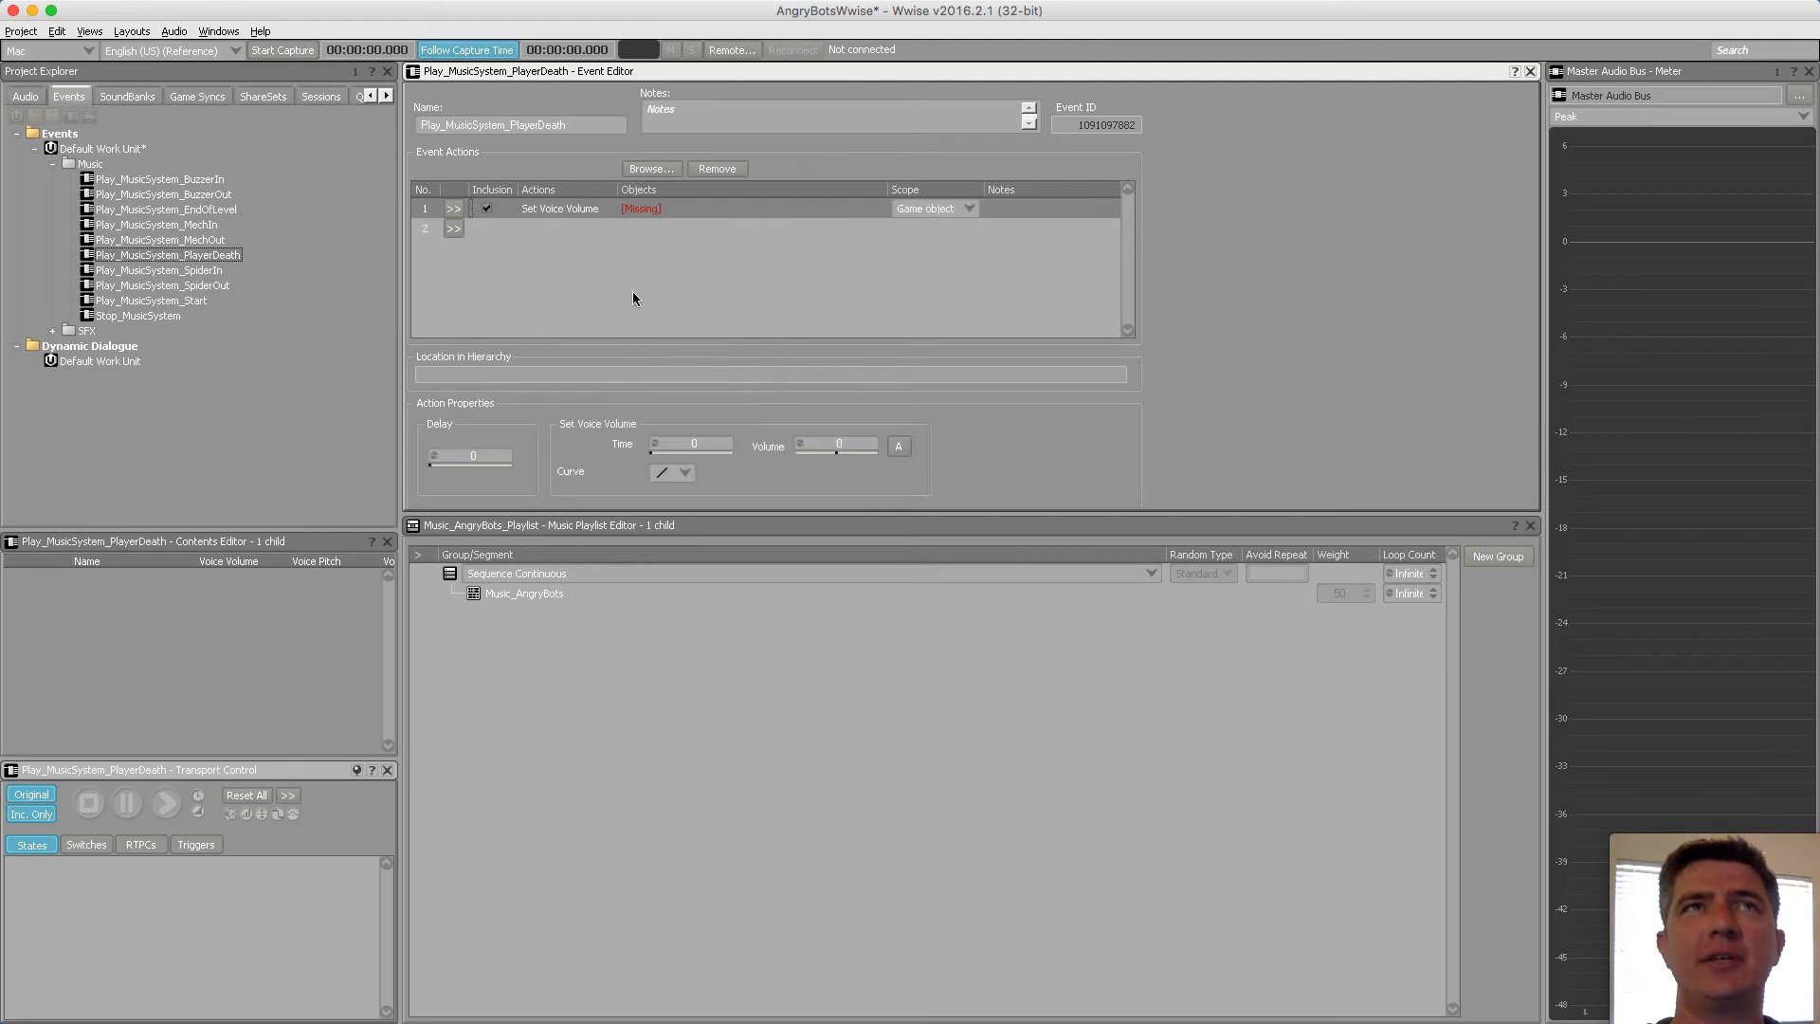
click(640, 171)
click(850, 459)
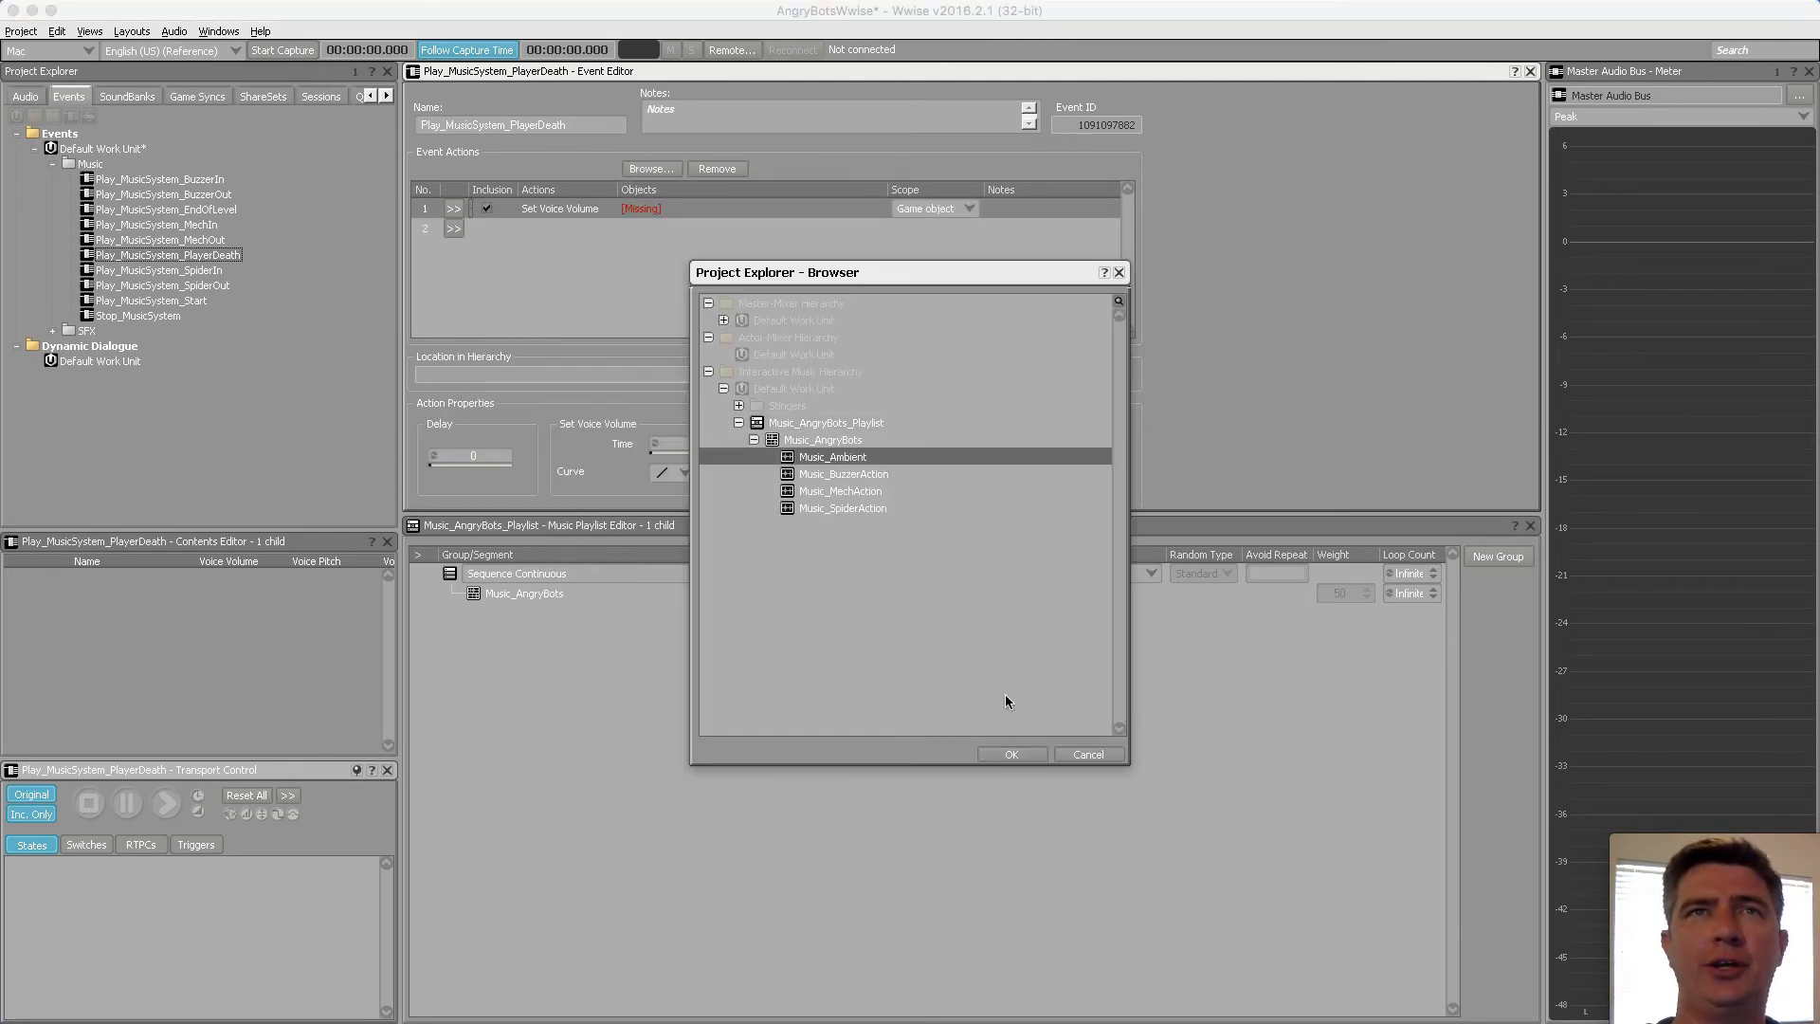
click(1031, 754)
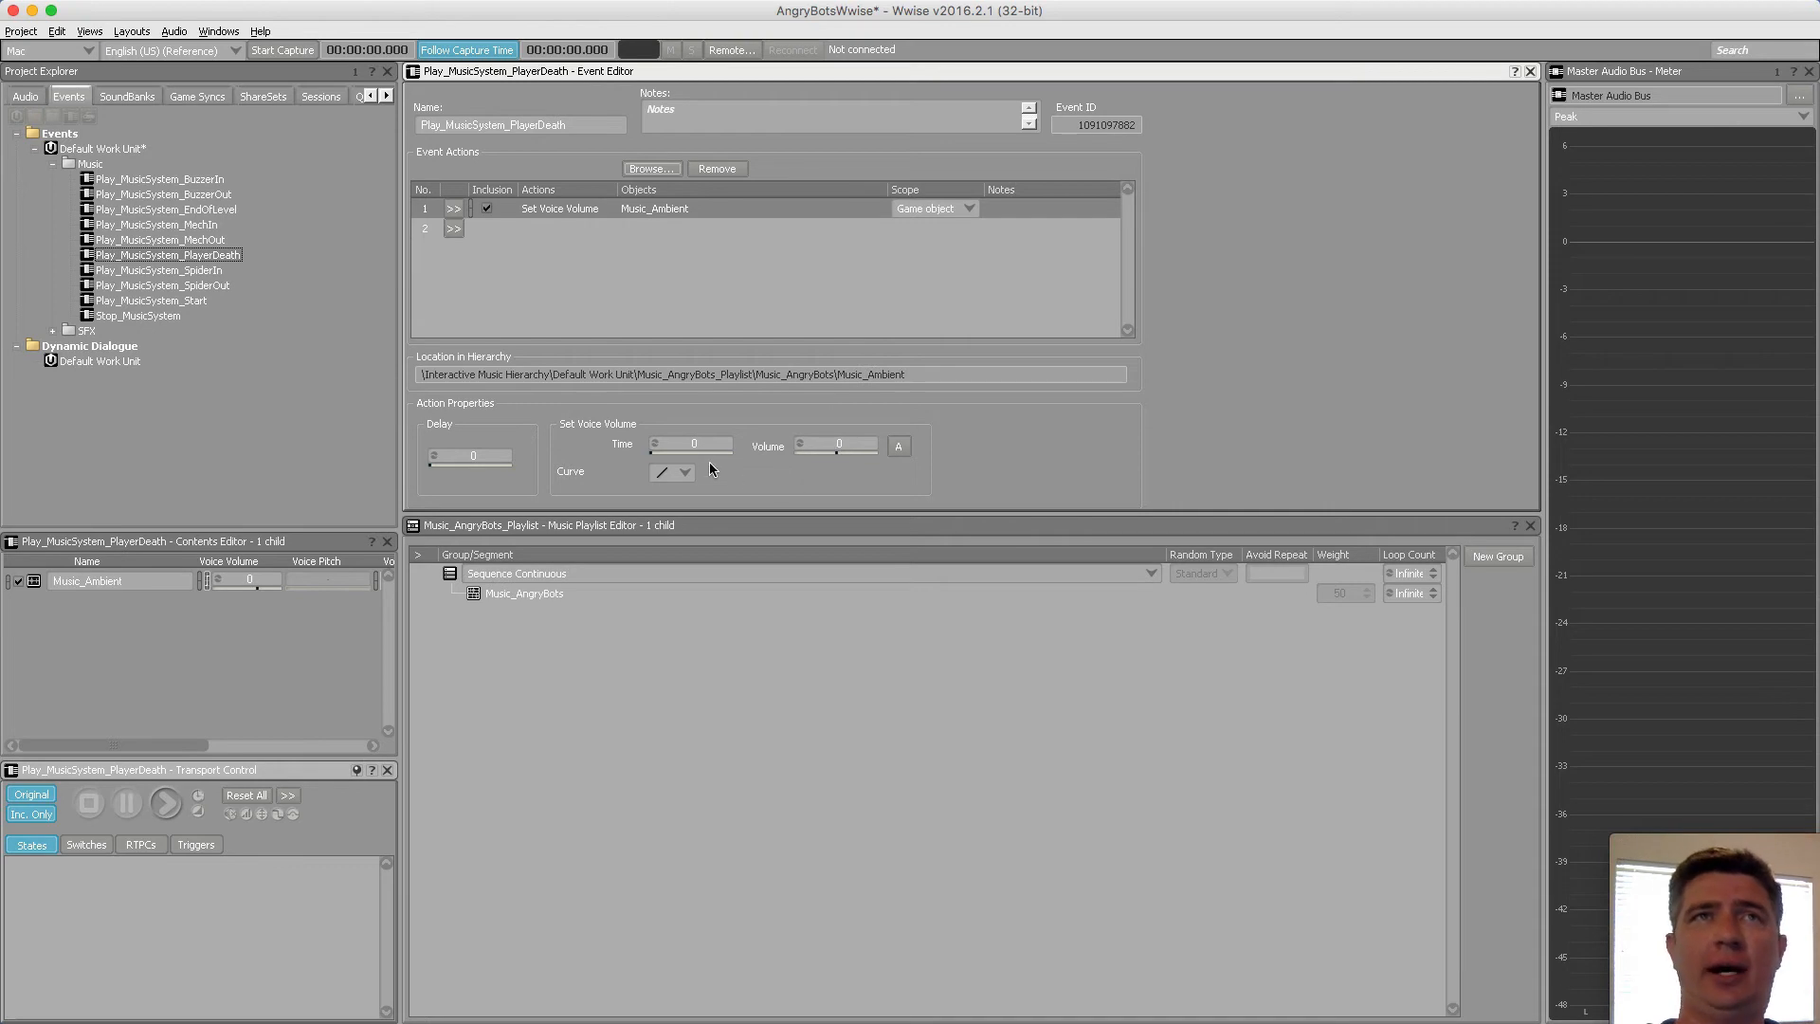
drag(652, 452, 611, 466)
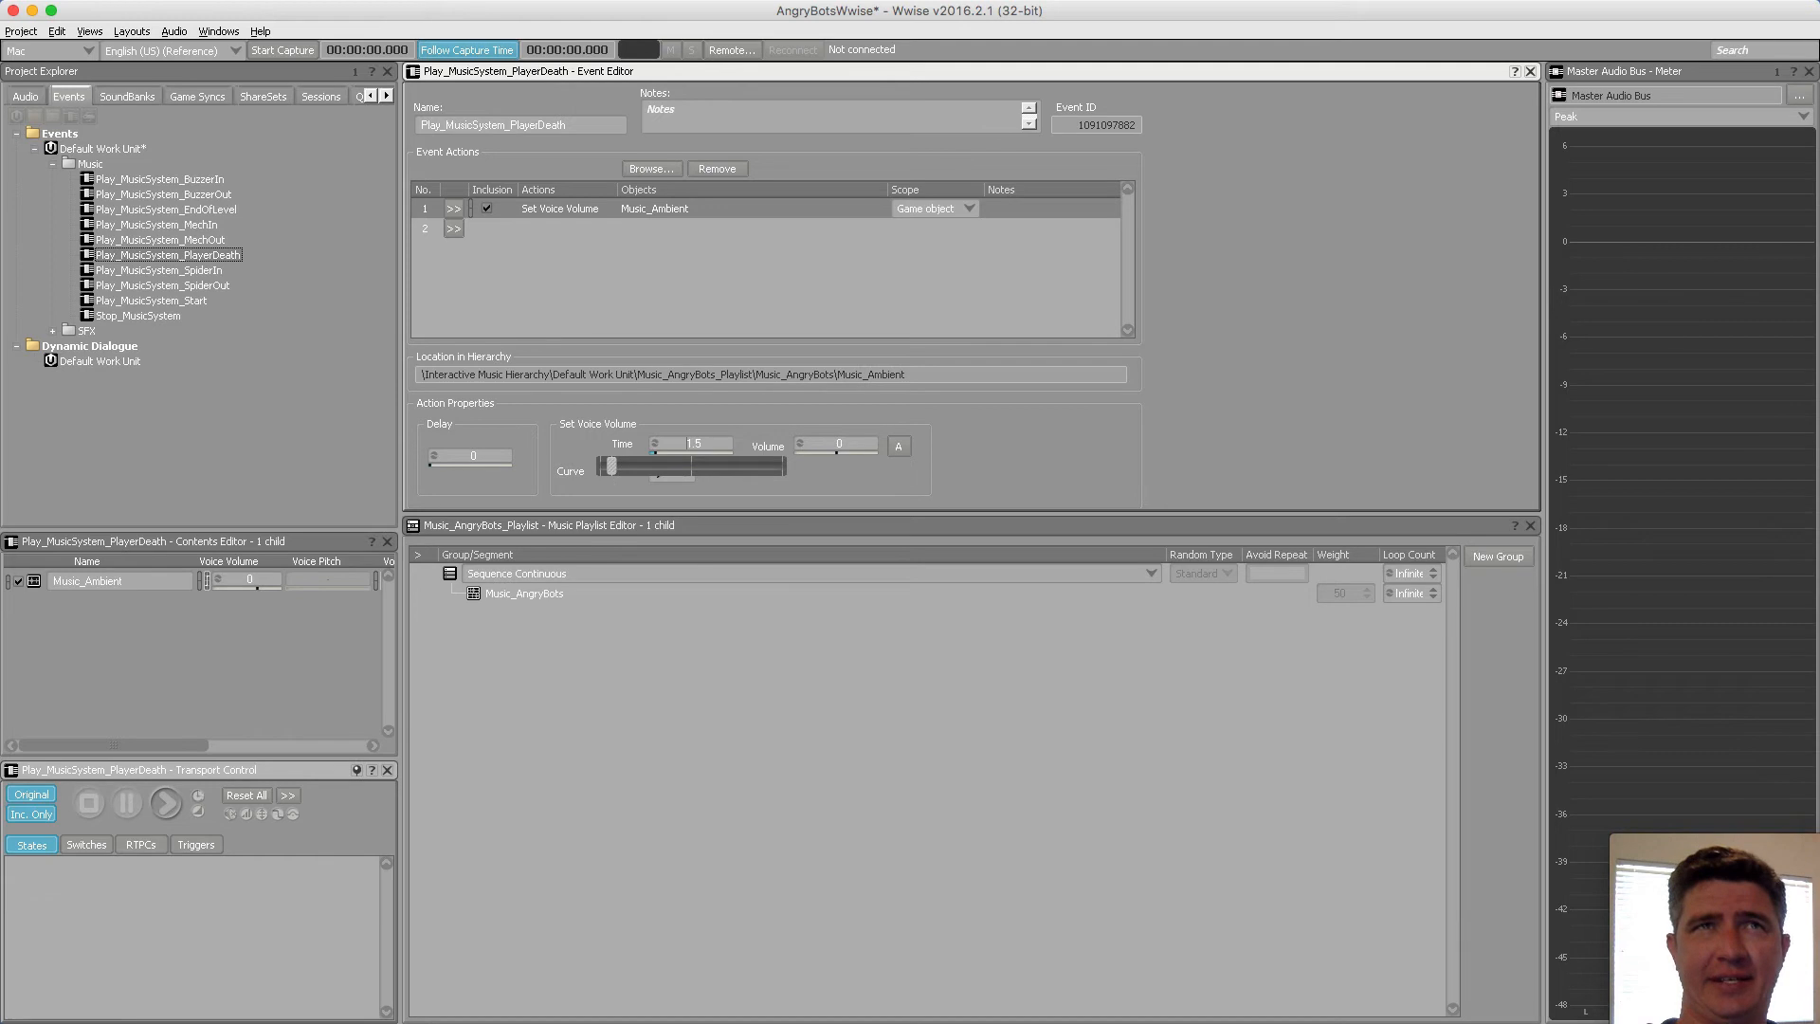
click(707, 230)
click(687, 212)
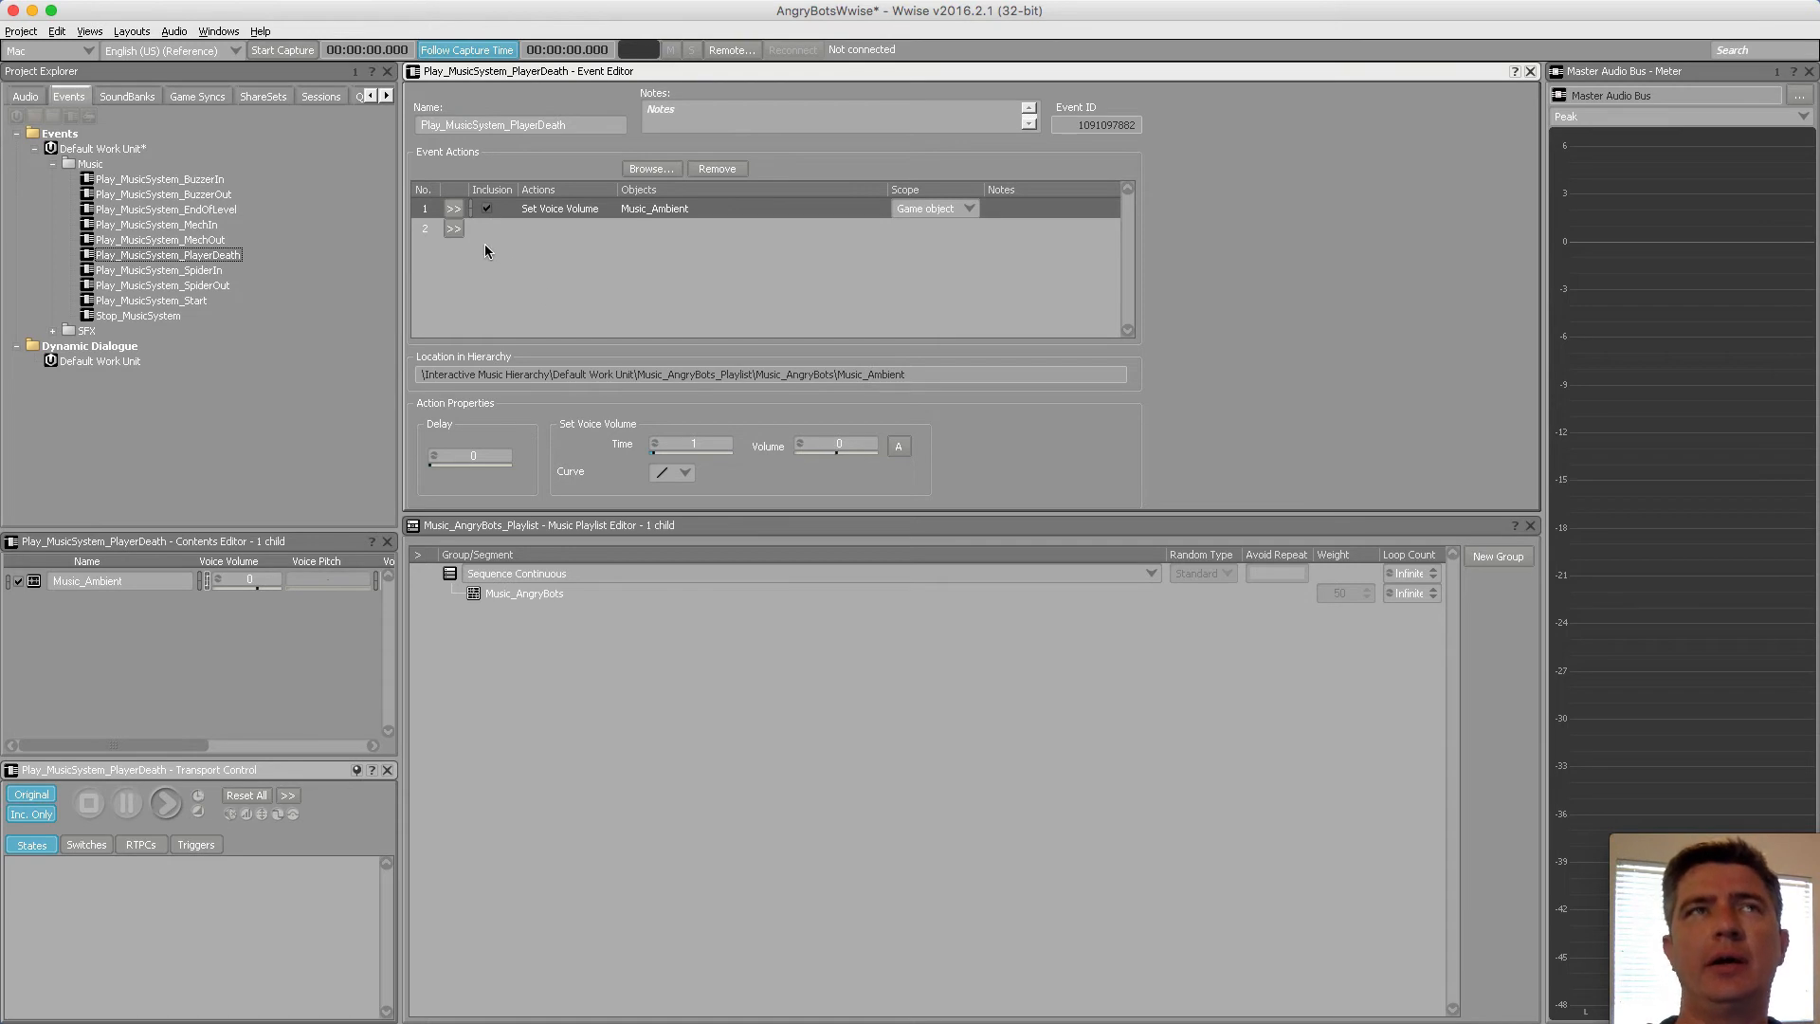
Add a Set Voice Volume action for Music_BuzzerAction to the Play_MusicSystem_PlayerDeath event, with volume -96 and time 5
click(453, 229)
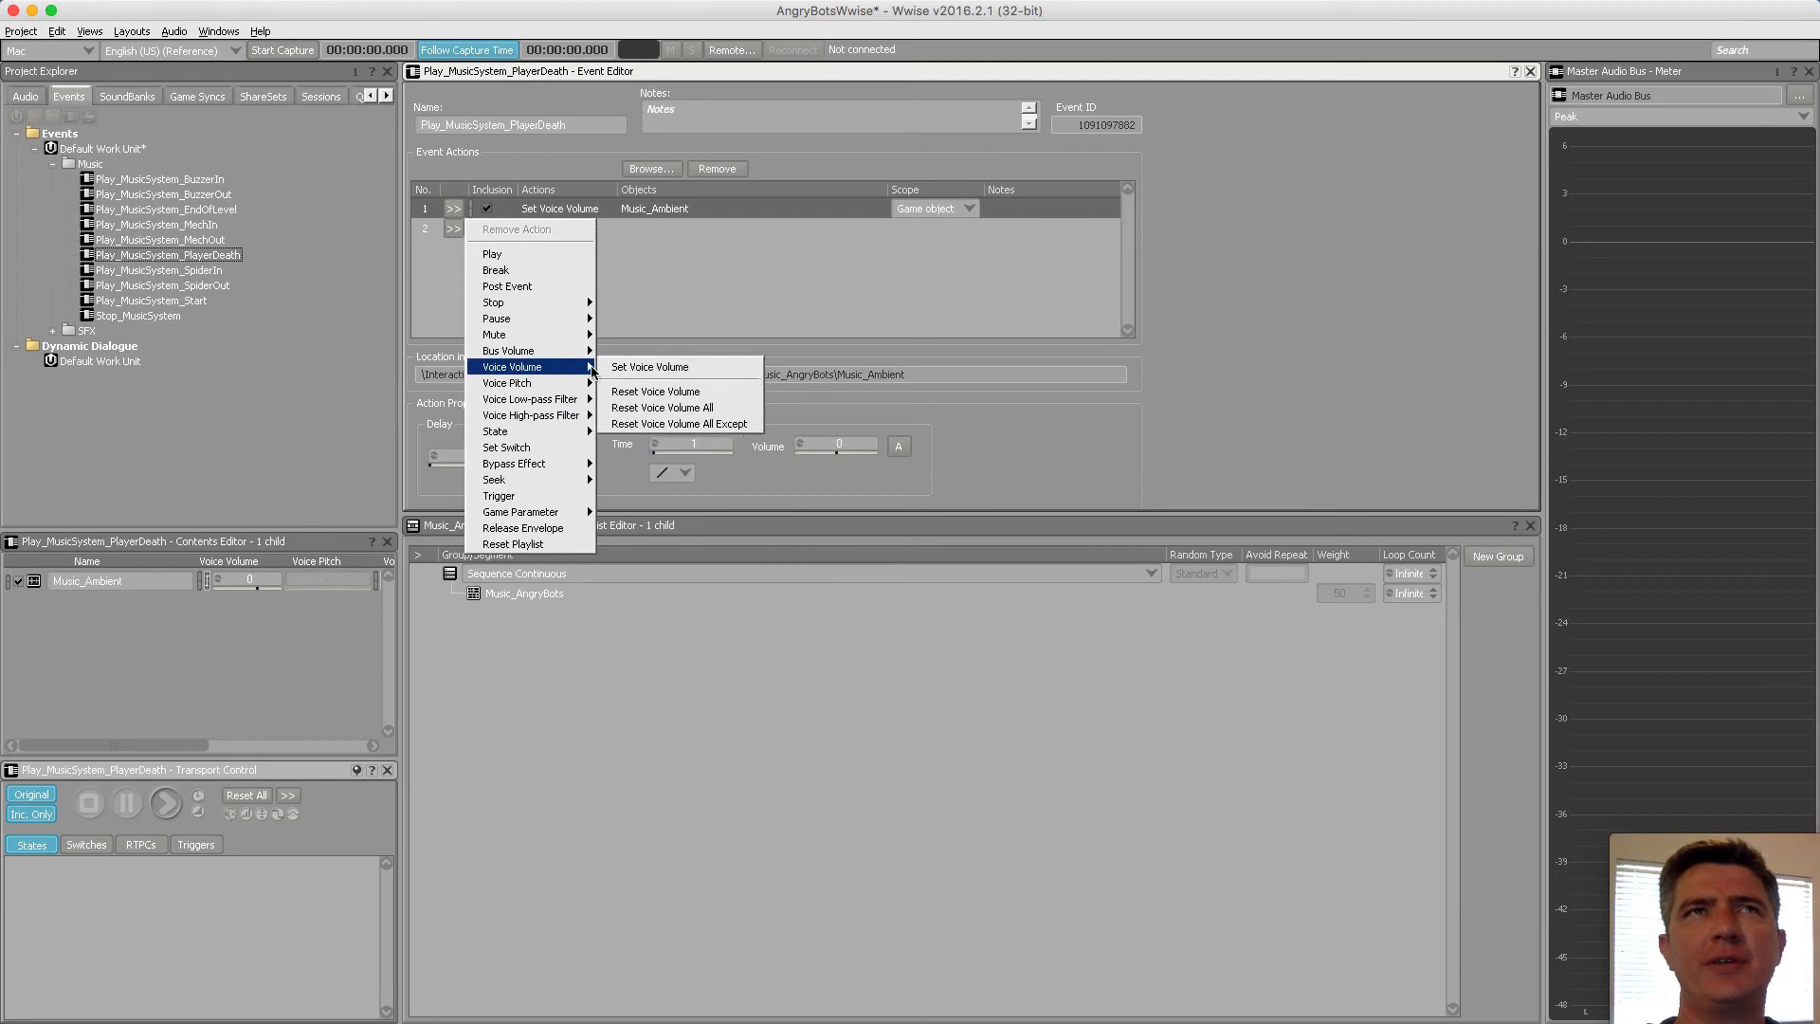
click(621, 370)
click(585, 231)
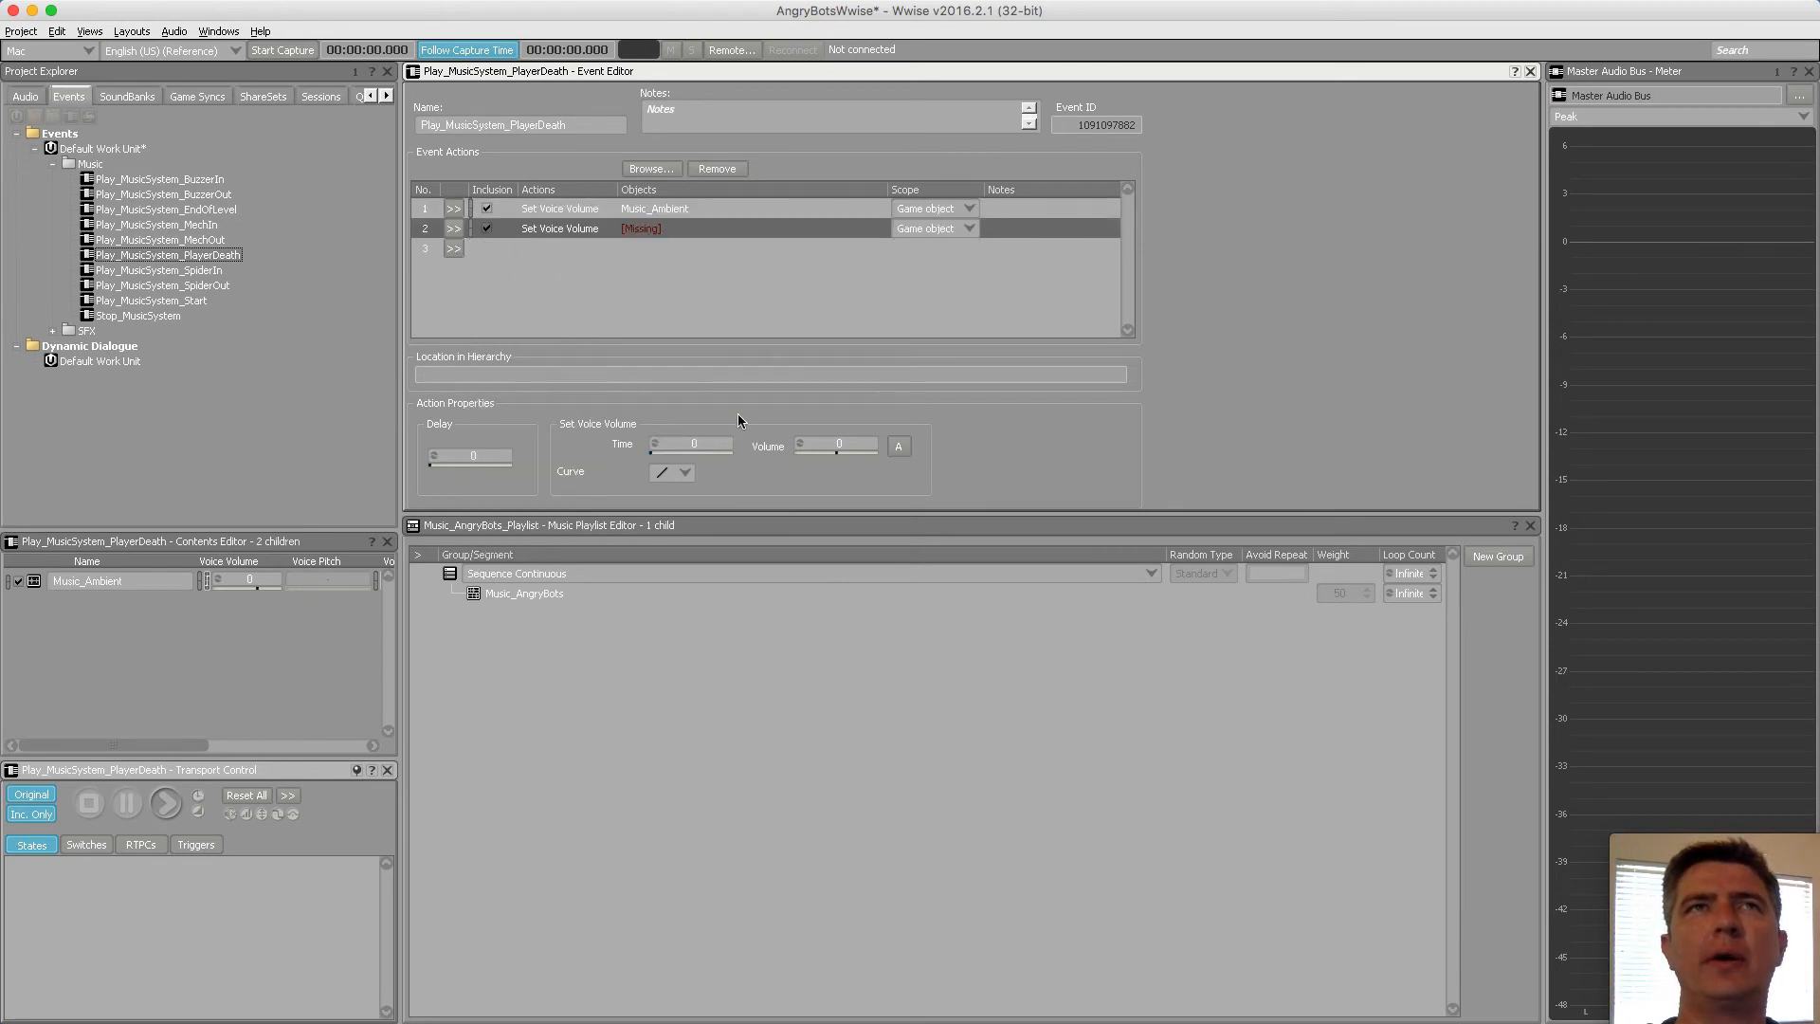
click(635, 169)
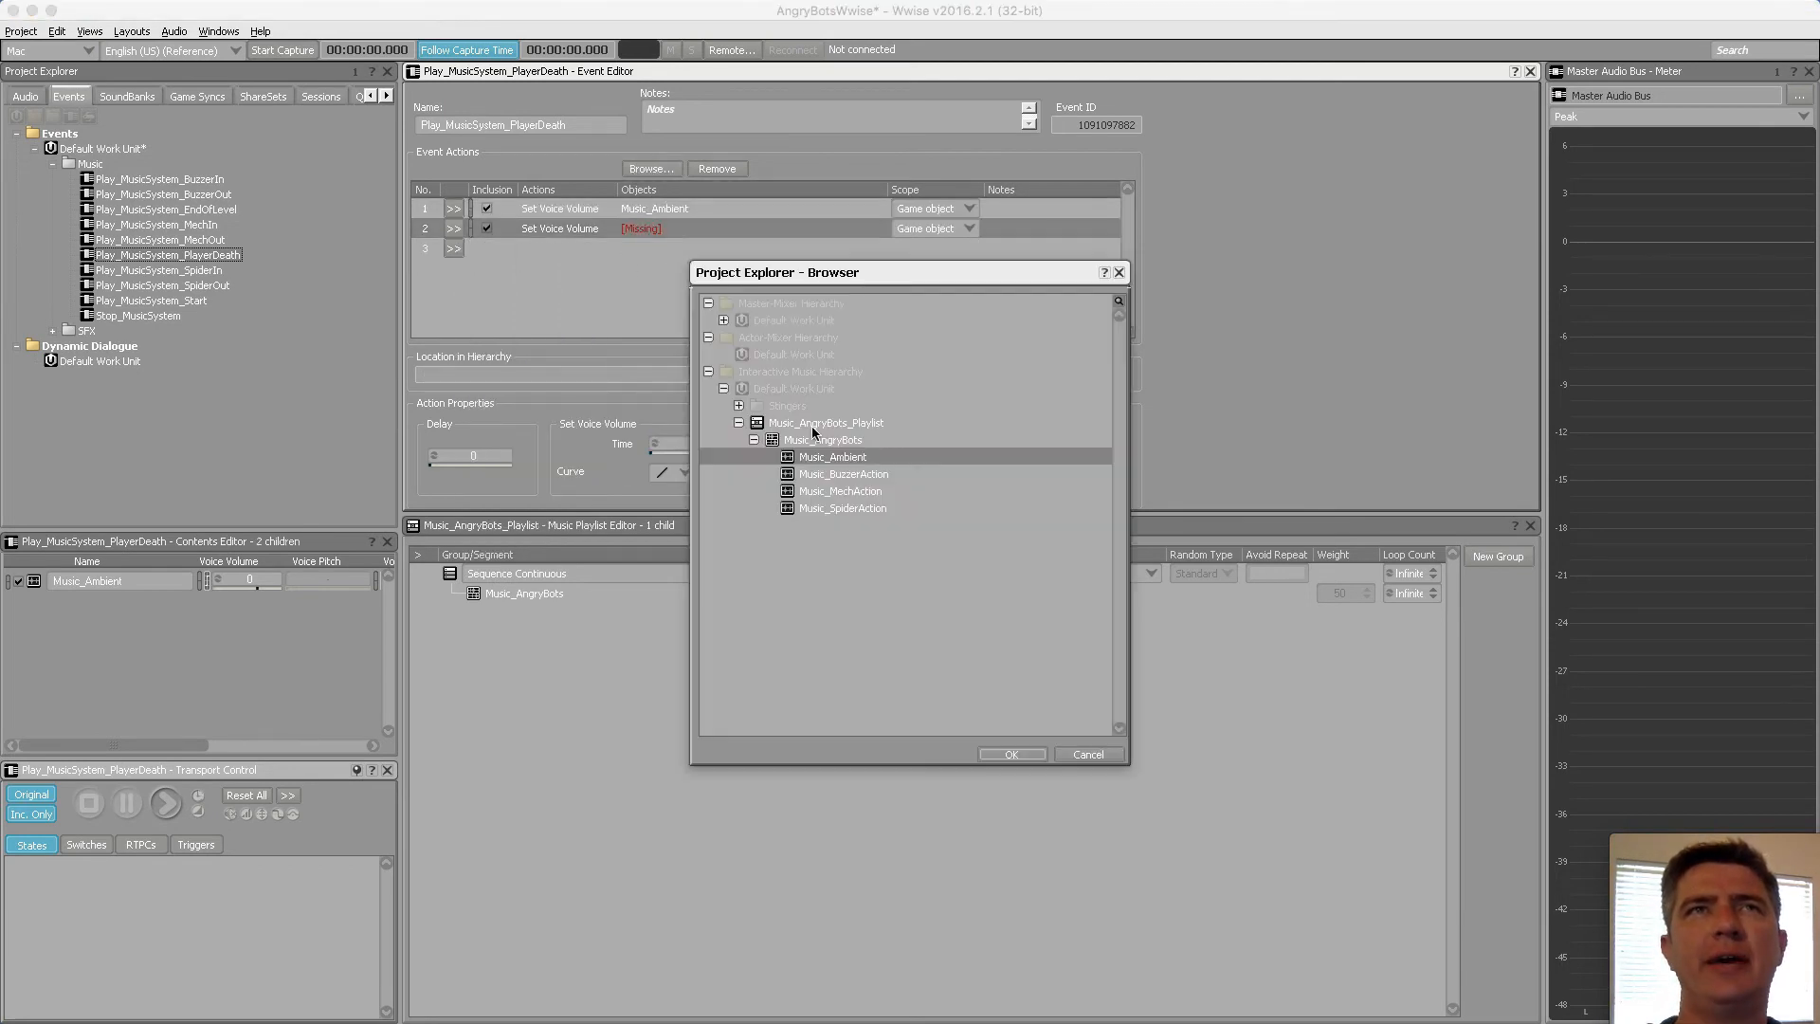
click(834, 474)
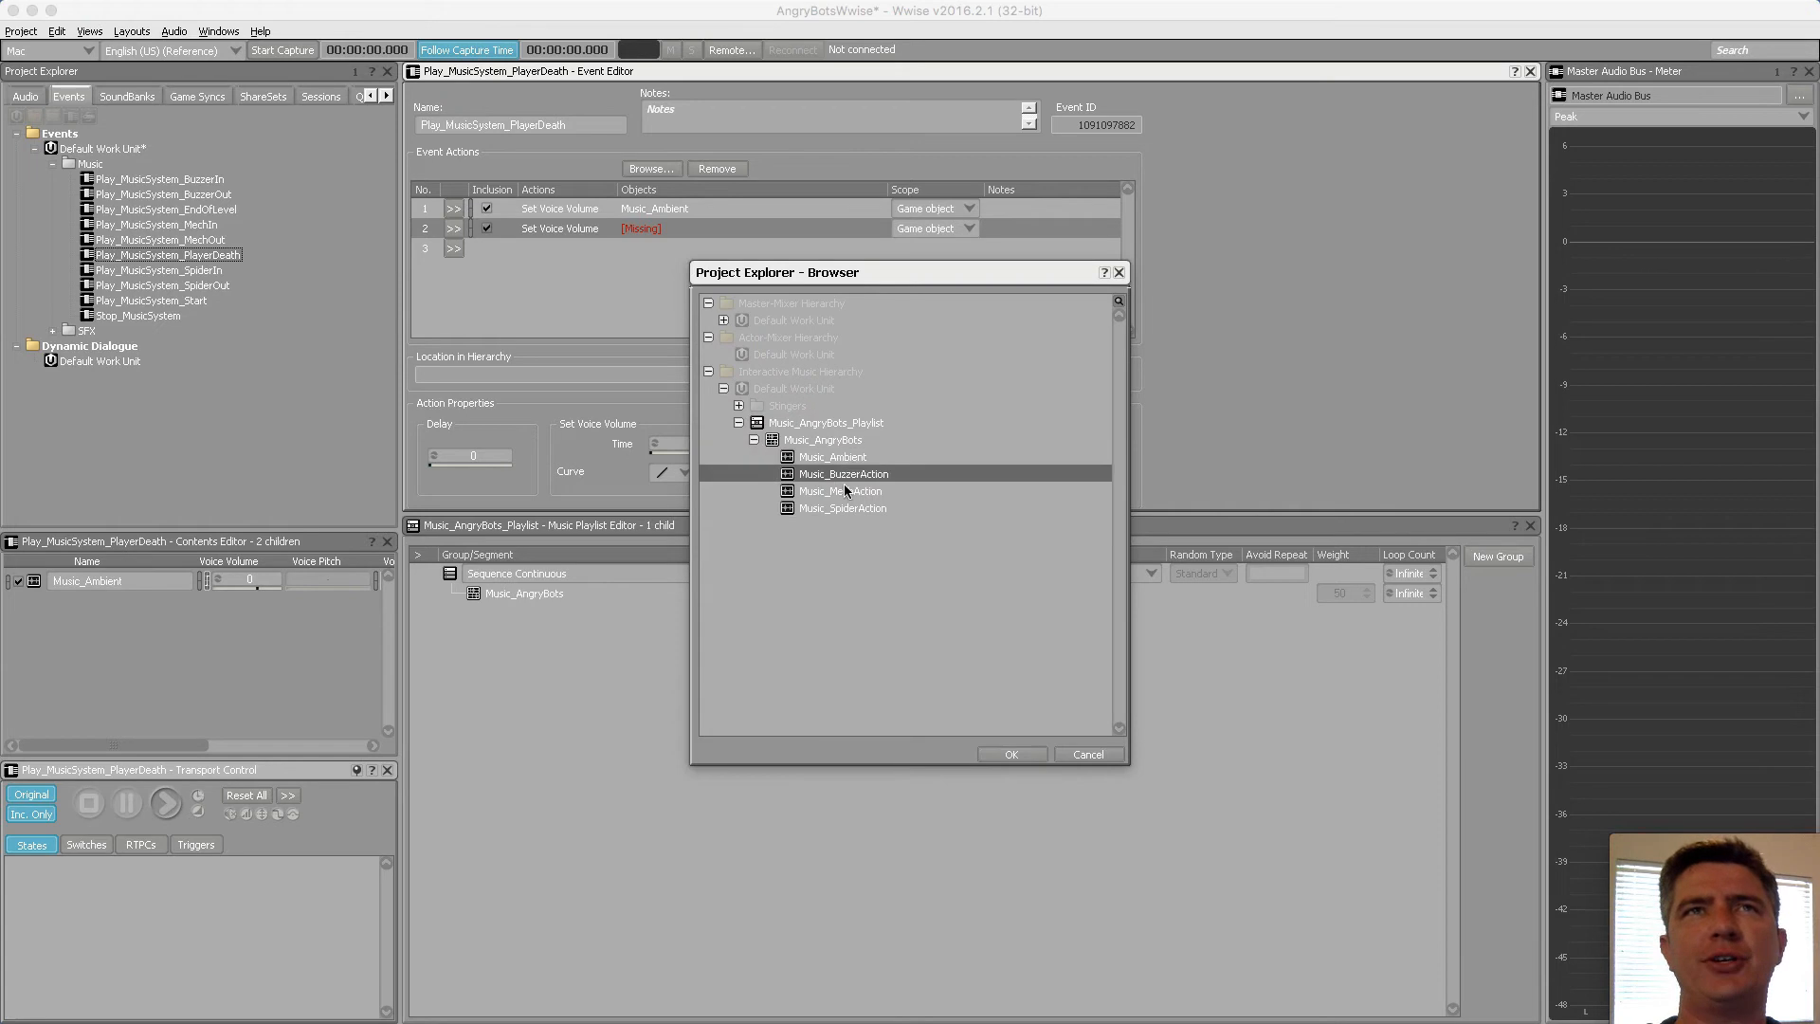
click(1012, 755)
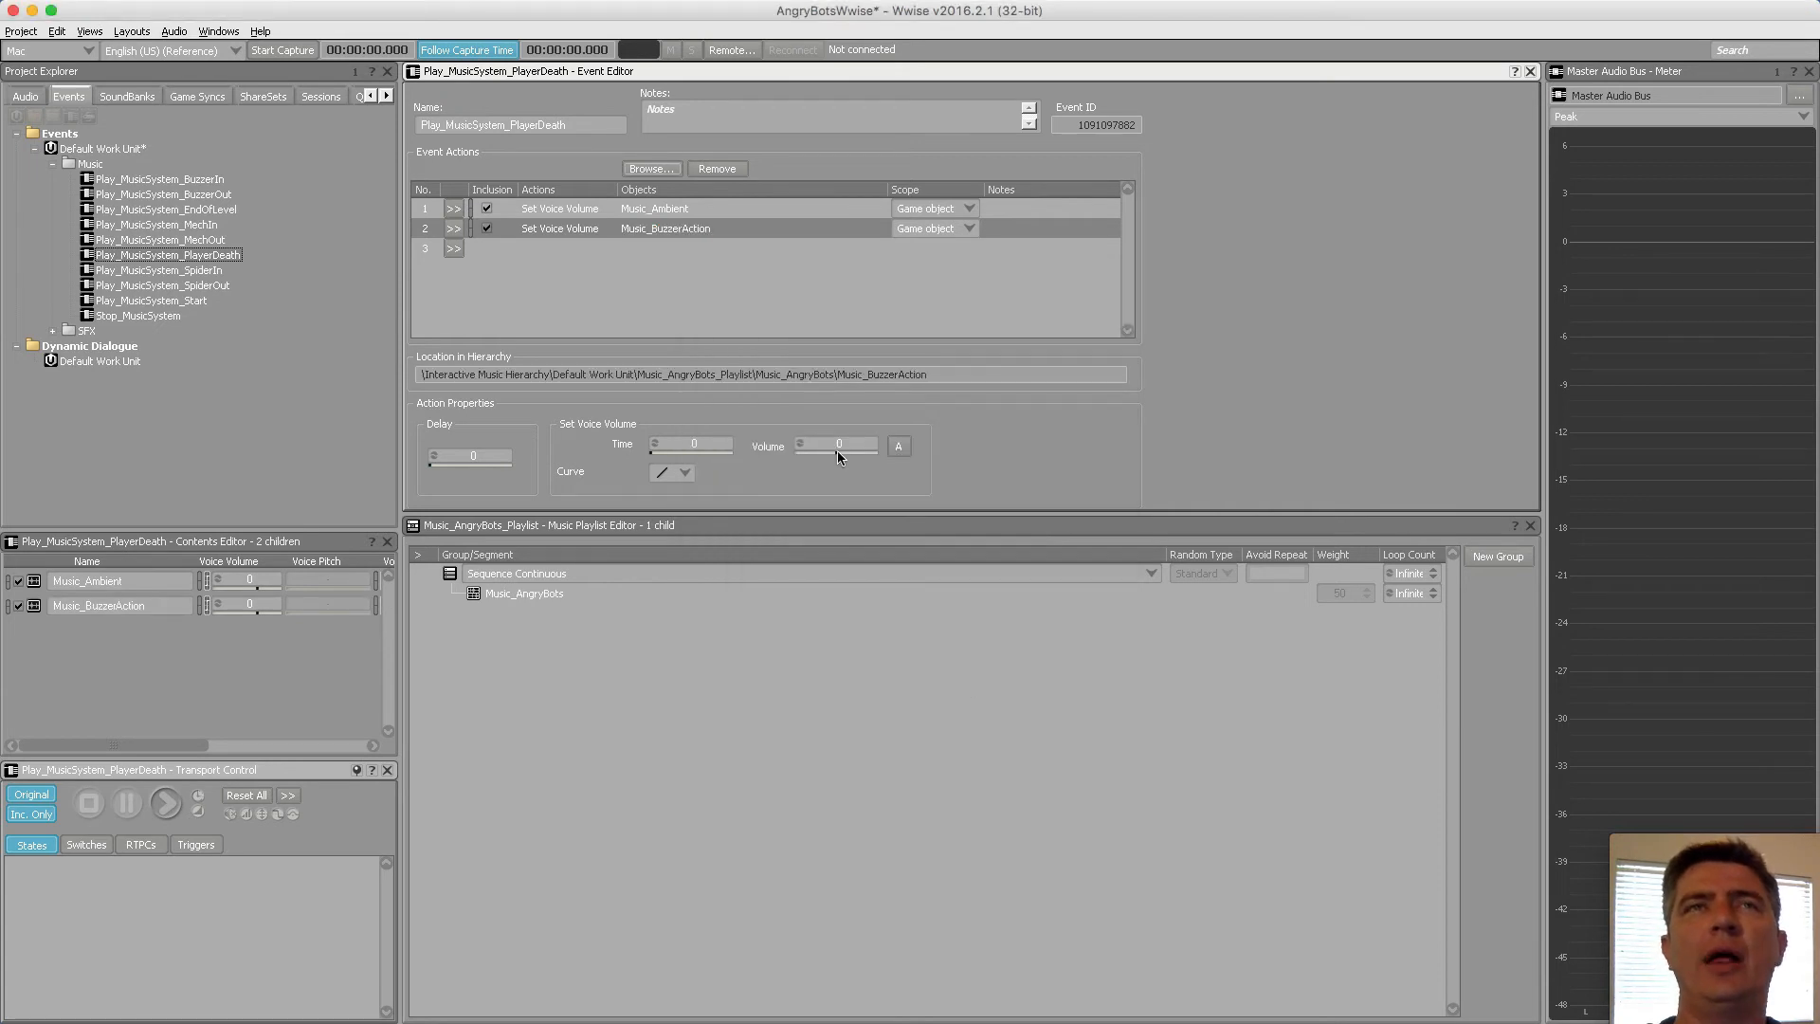
drag(838, 451, 838, 456)
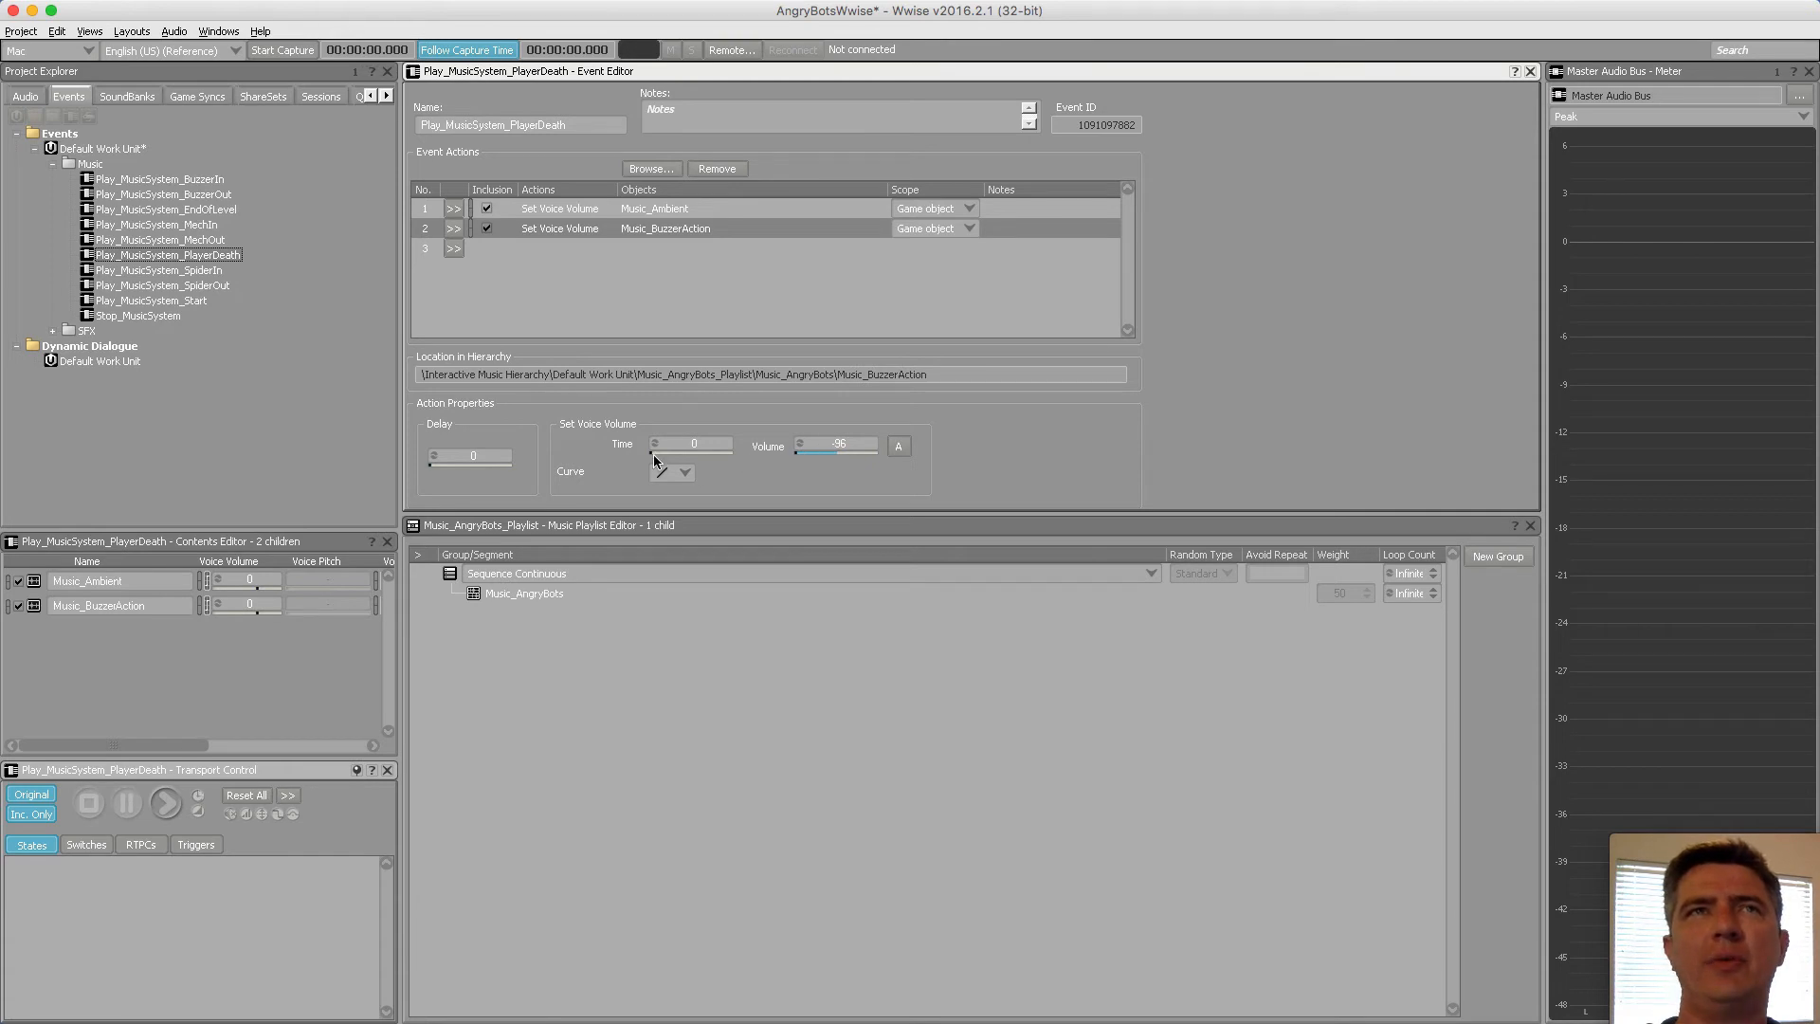
drag(689, 452, 727, 452)
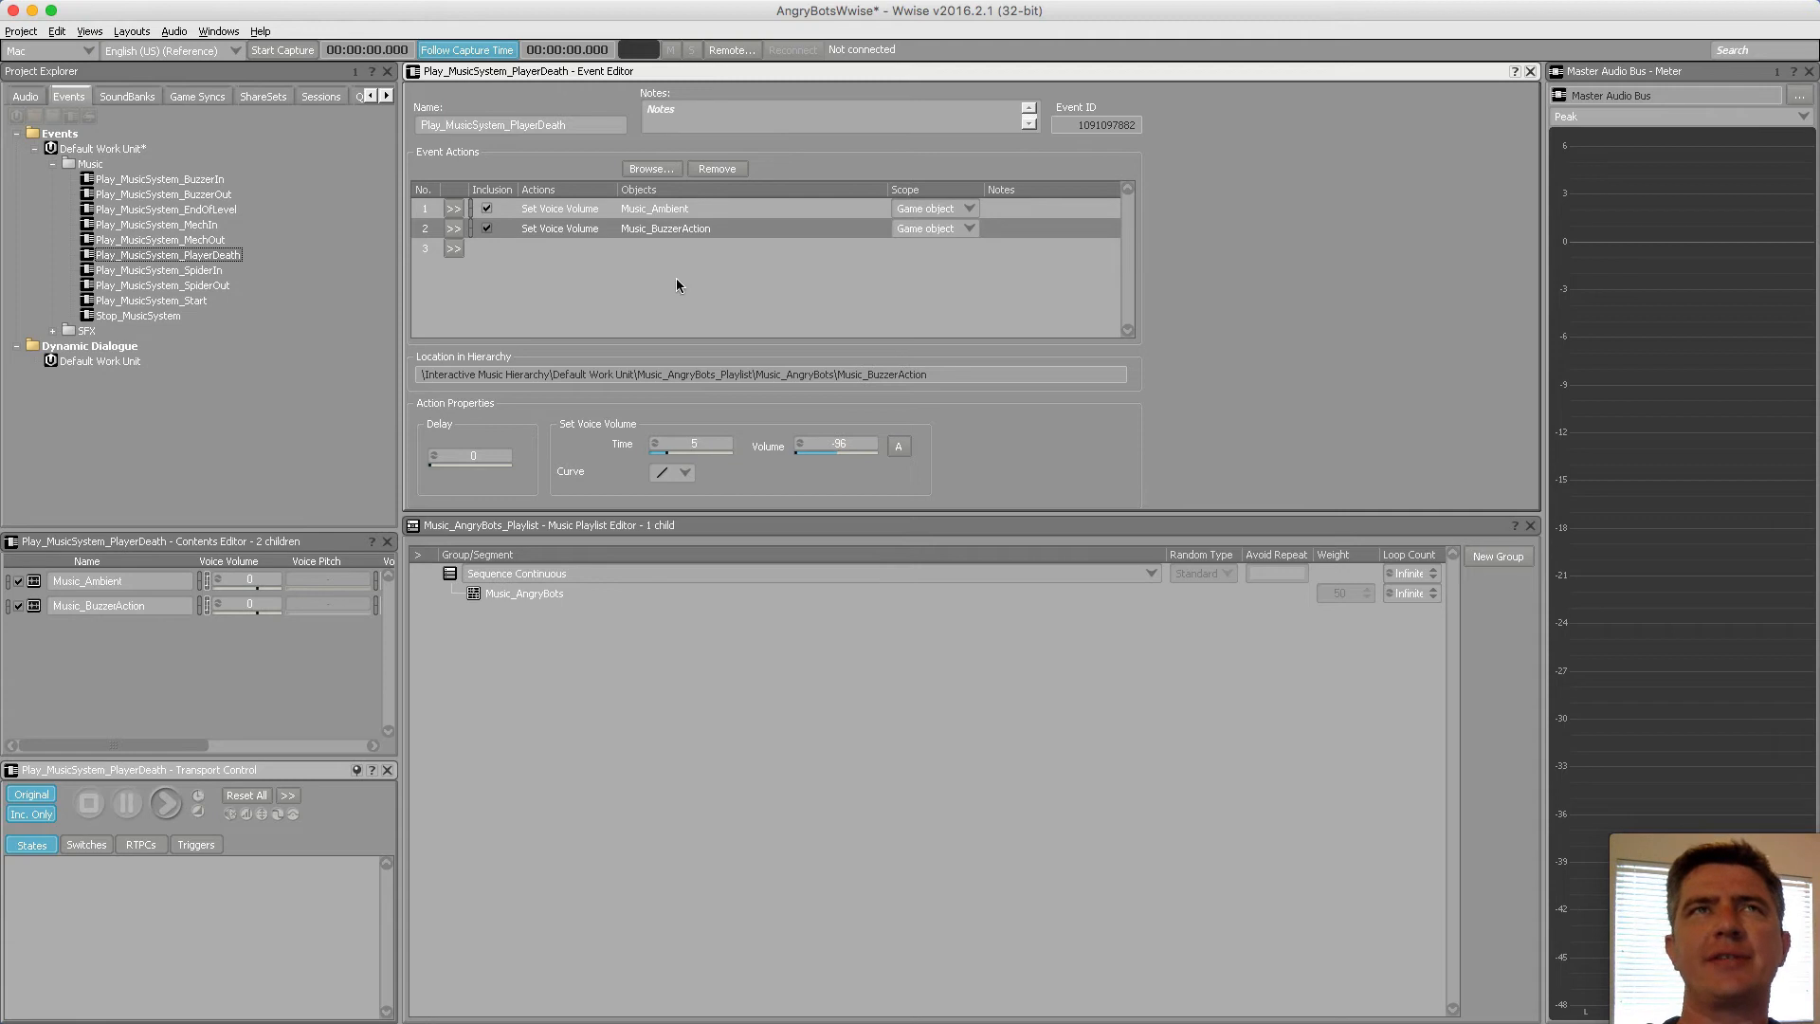
click(676, 228)
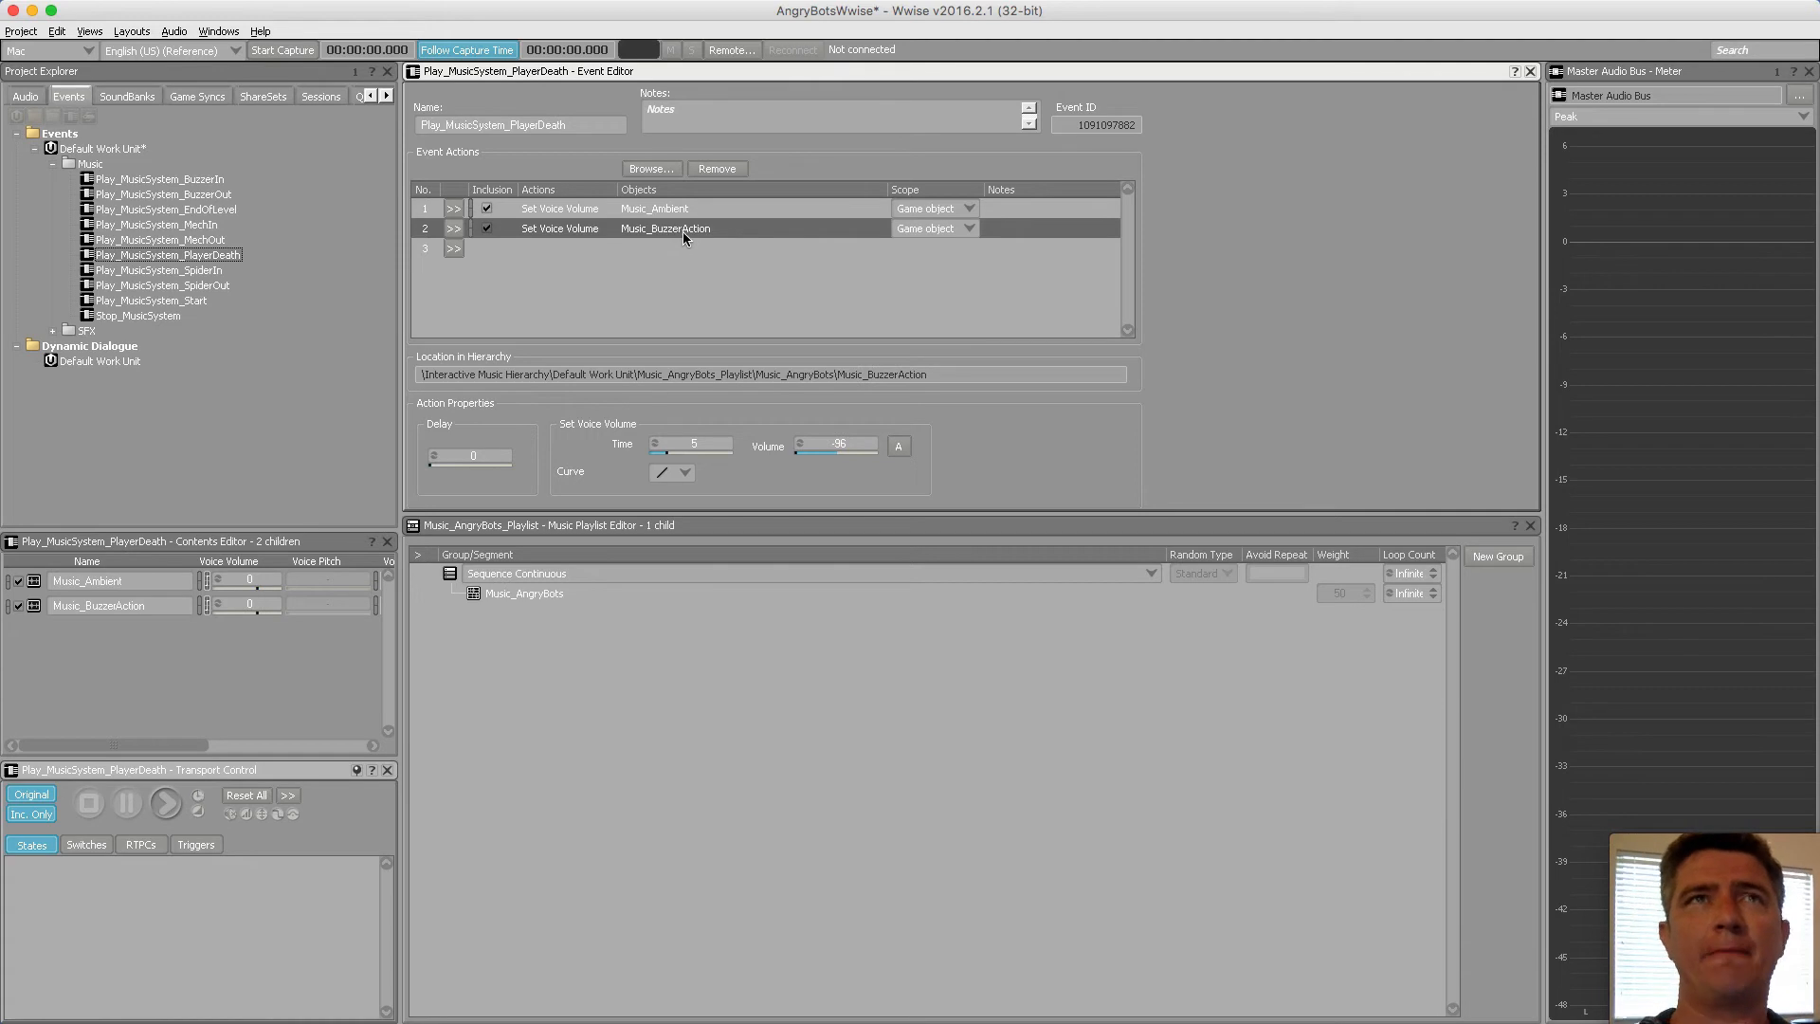
Add a Set Voice Volume action for Music_MechAction to the PlayerDeath event, with volume -96 and time 5
click(454, 248)
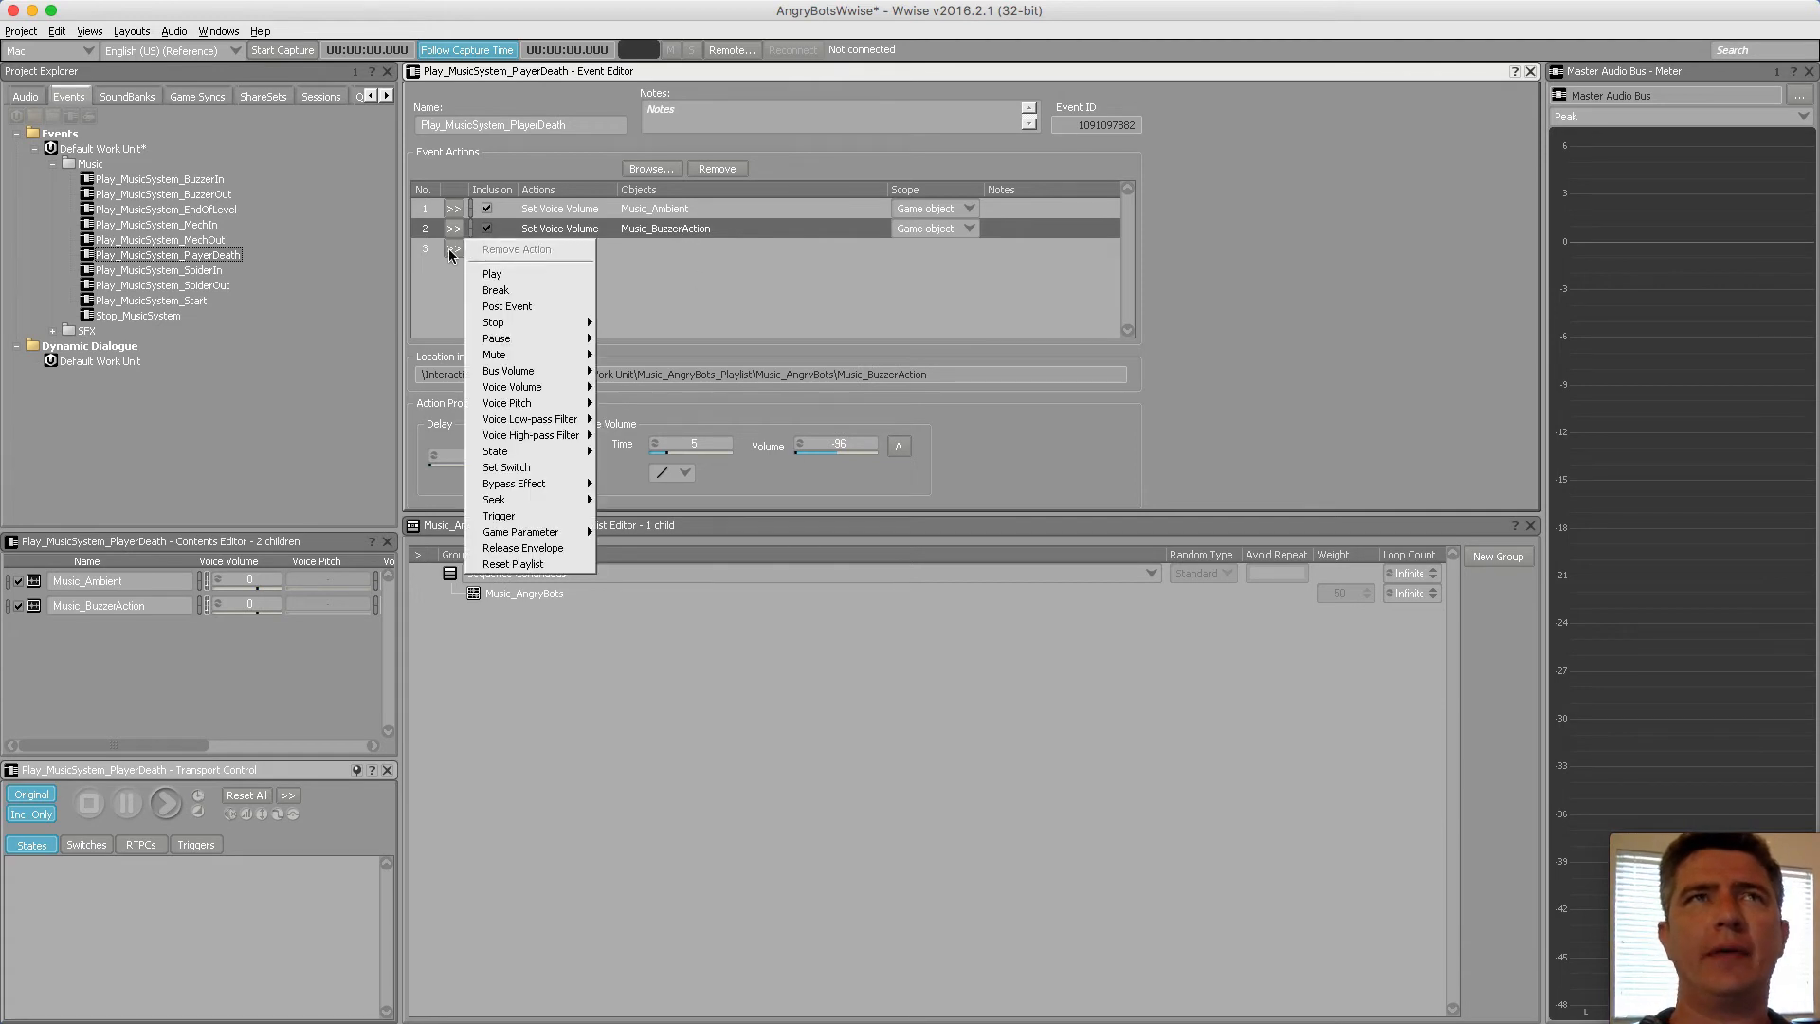
mouse_move(530, 387)
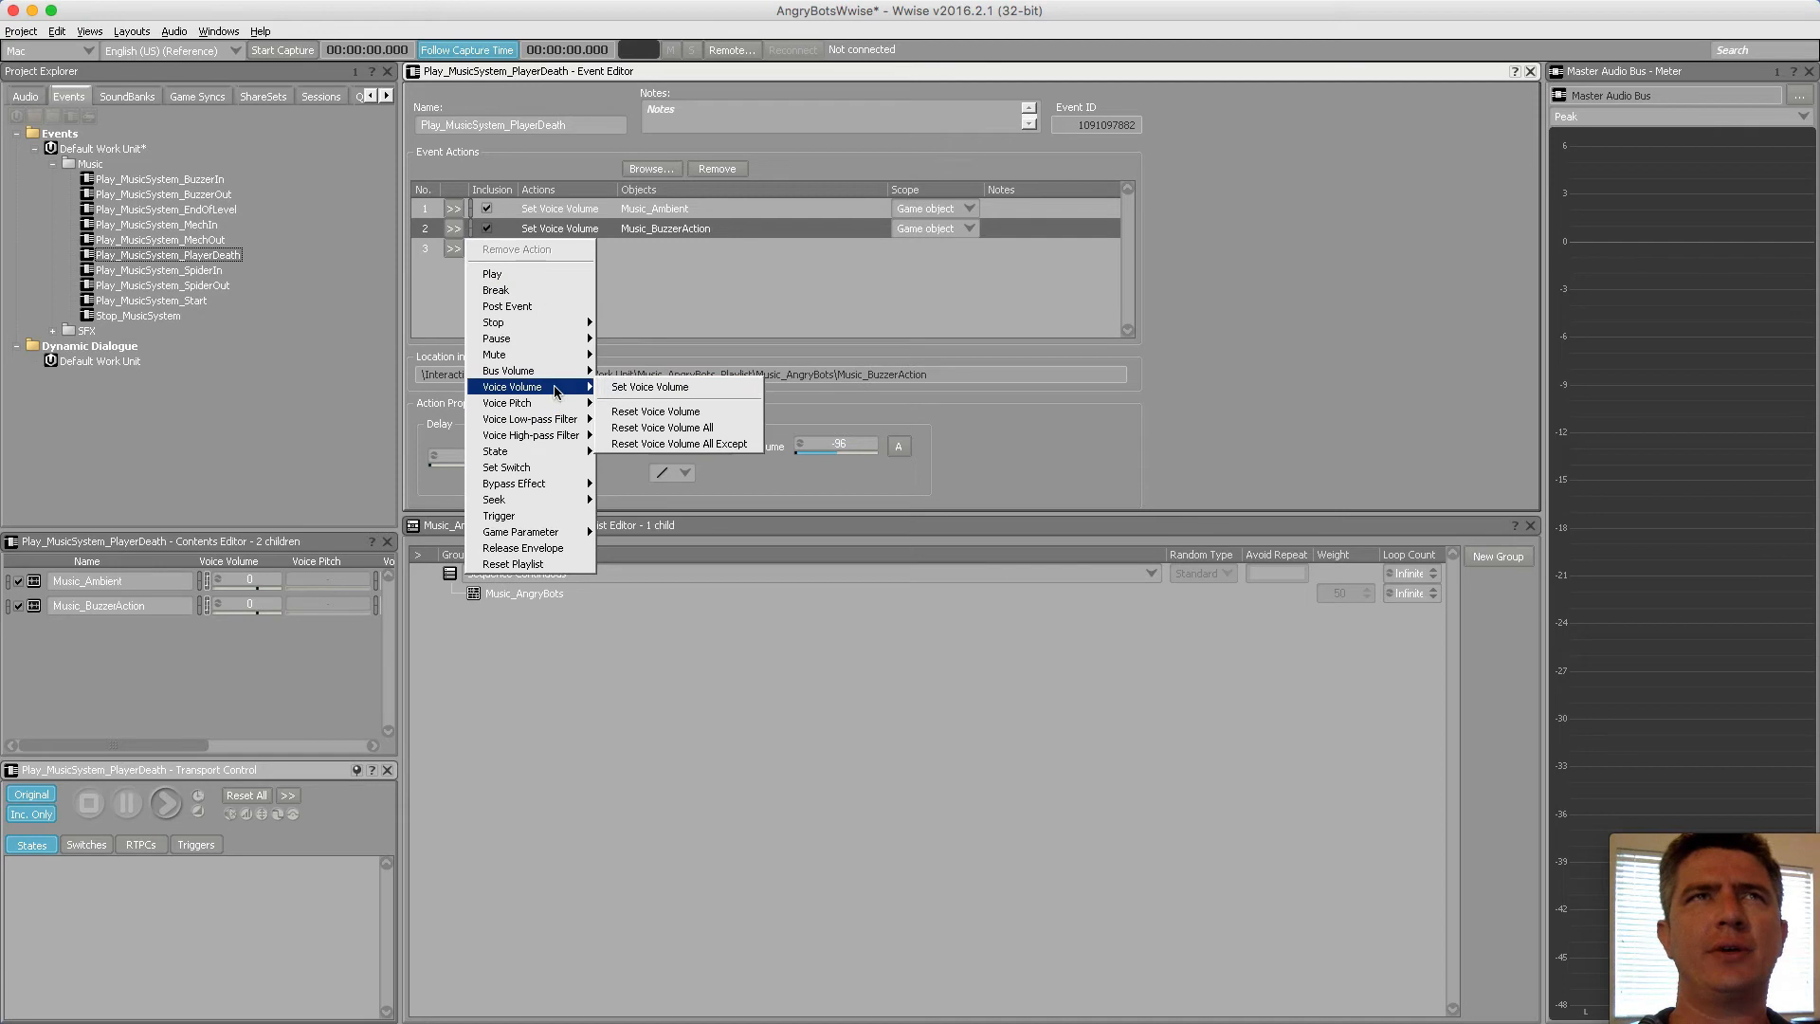
click(626, 389)
double_click(626, 248)
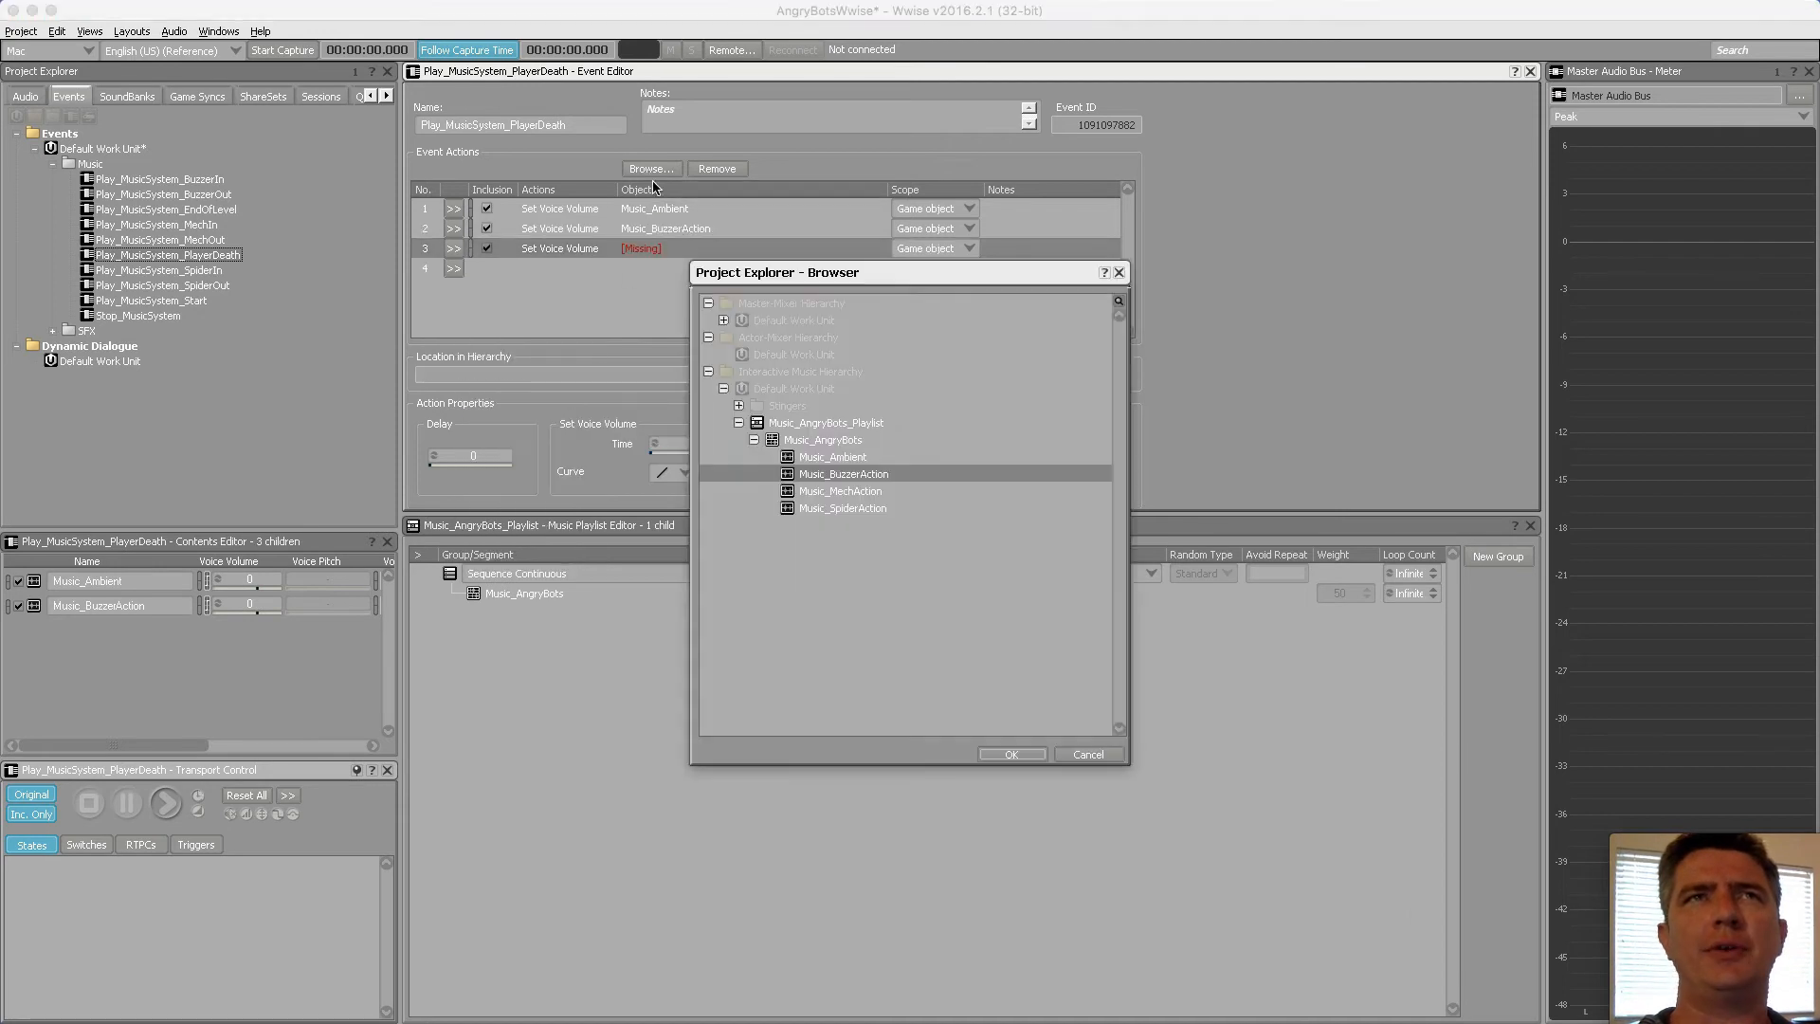
click(840, 491)
click(1008, 754)
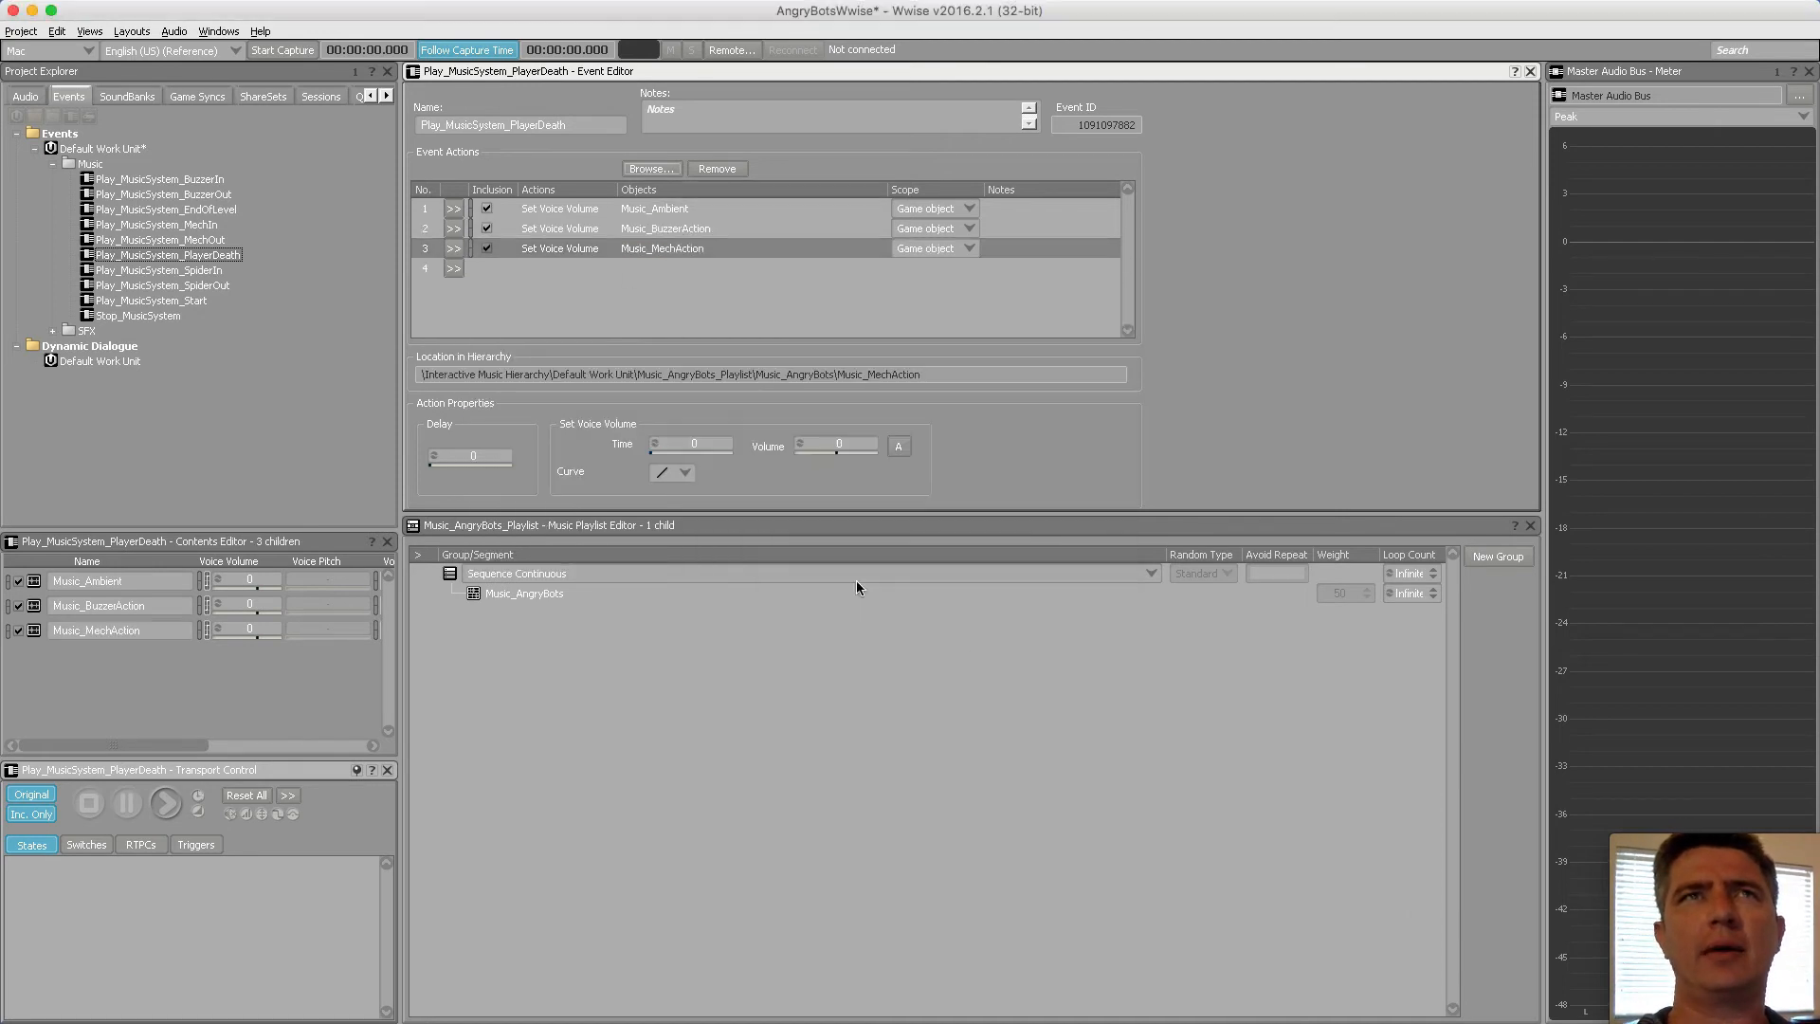
drag(837, 454, 815, 455)
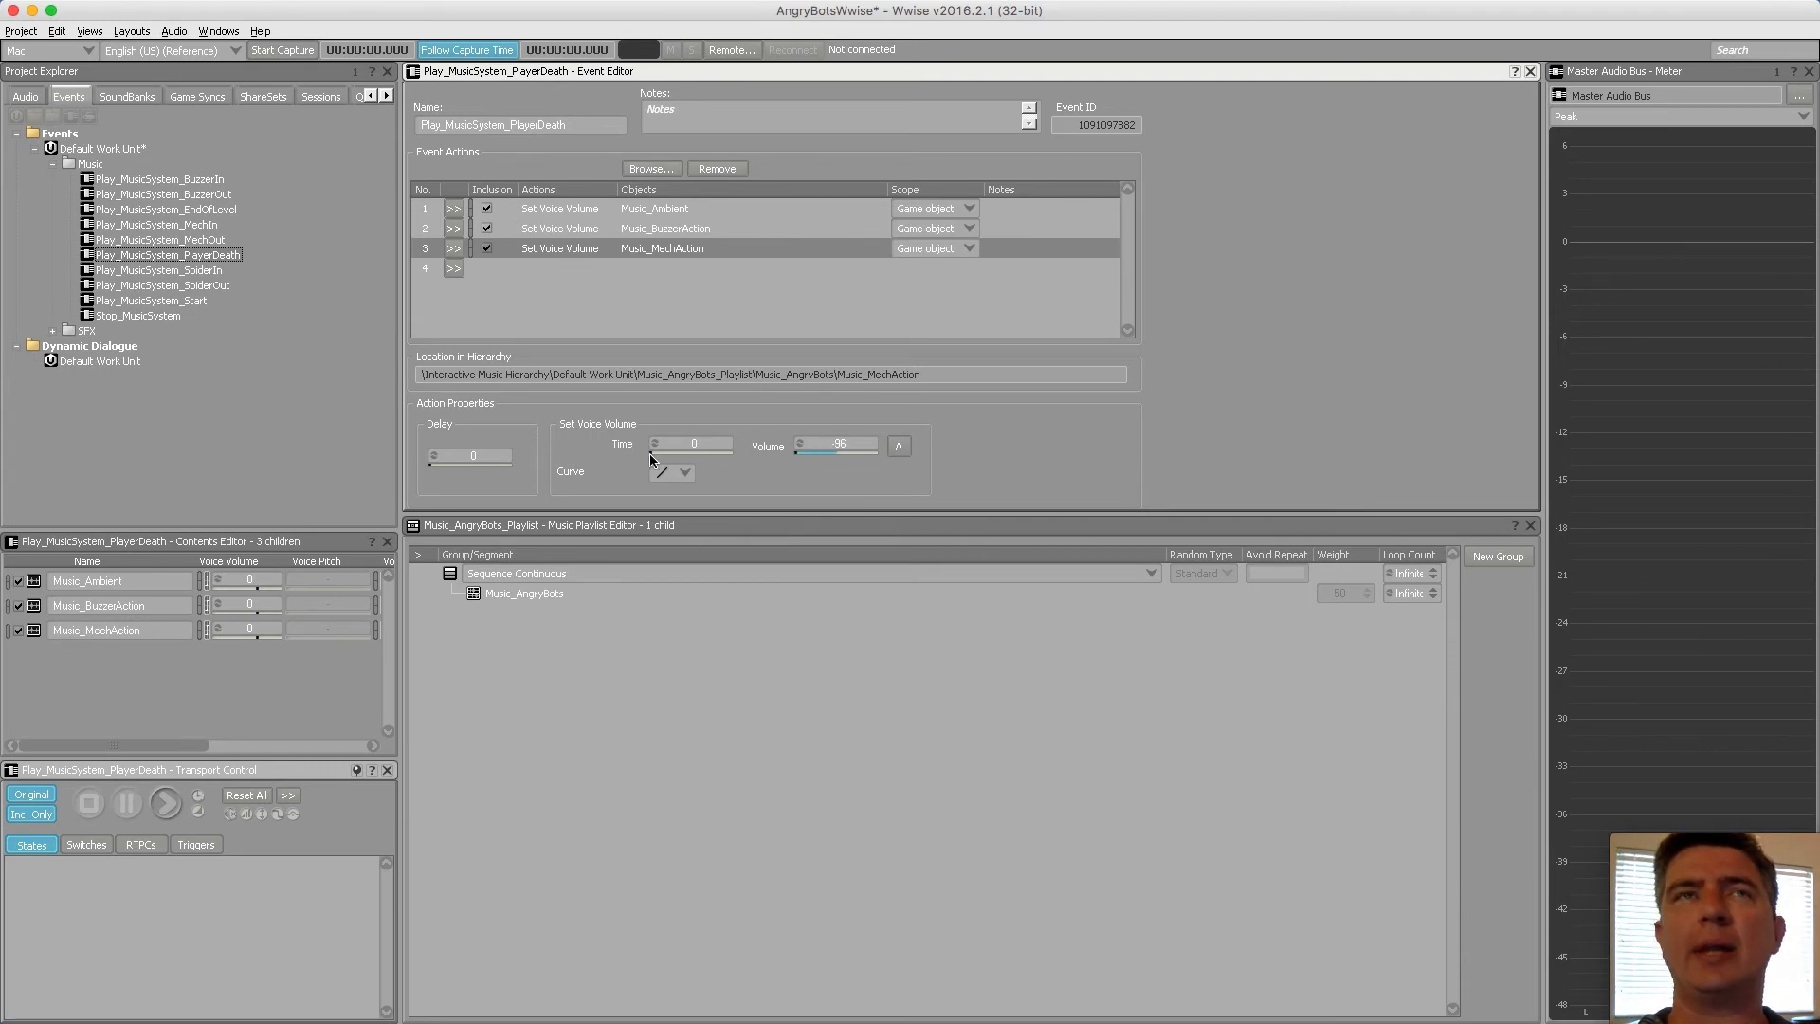
drag(656, 451, 636, 466)
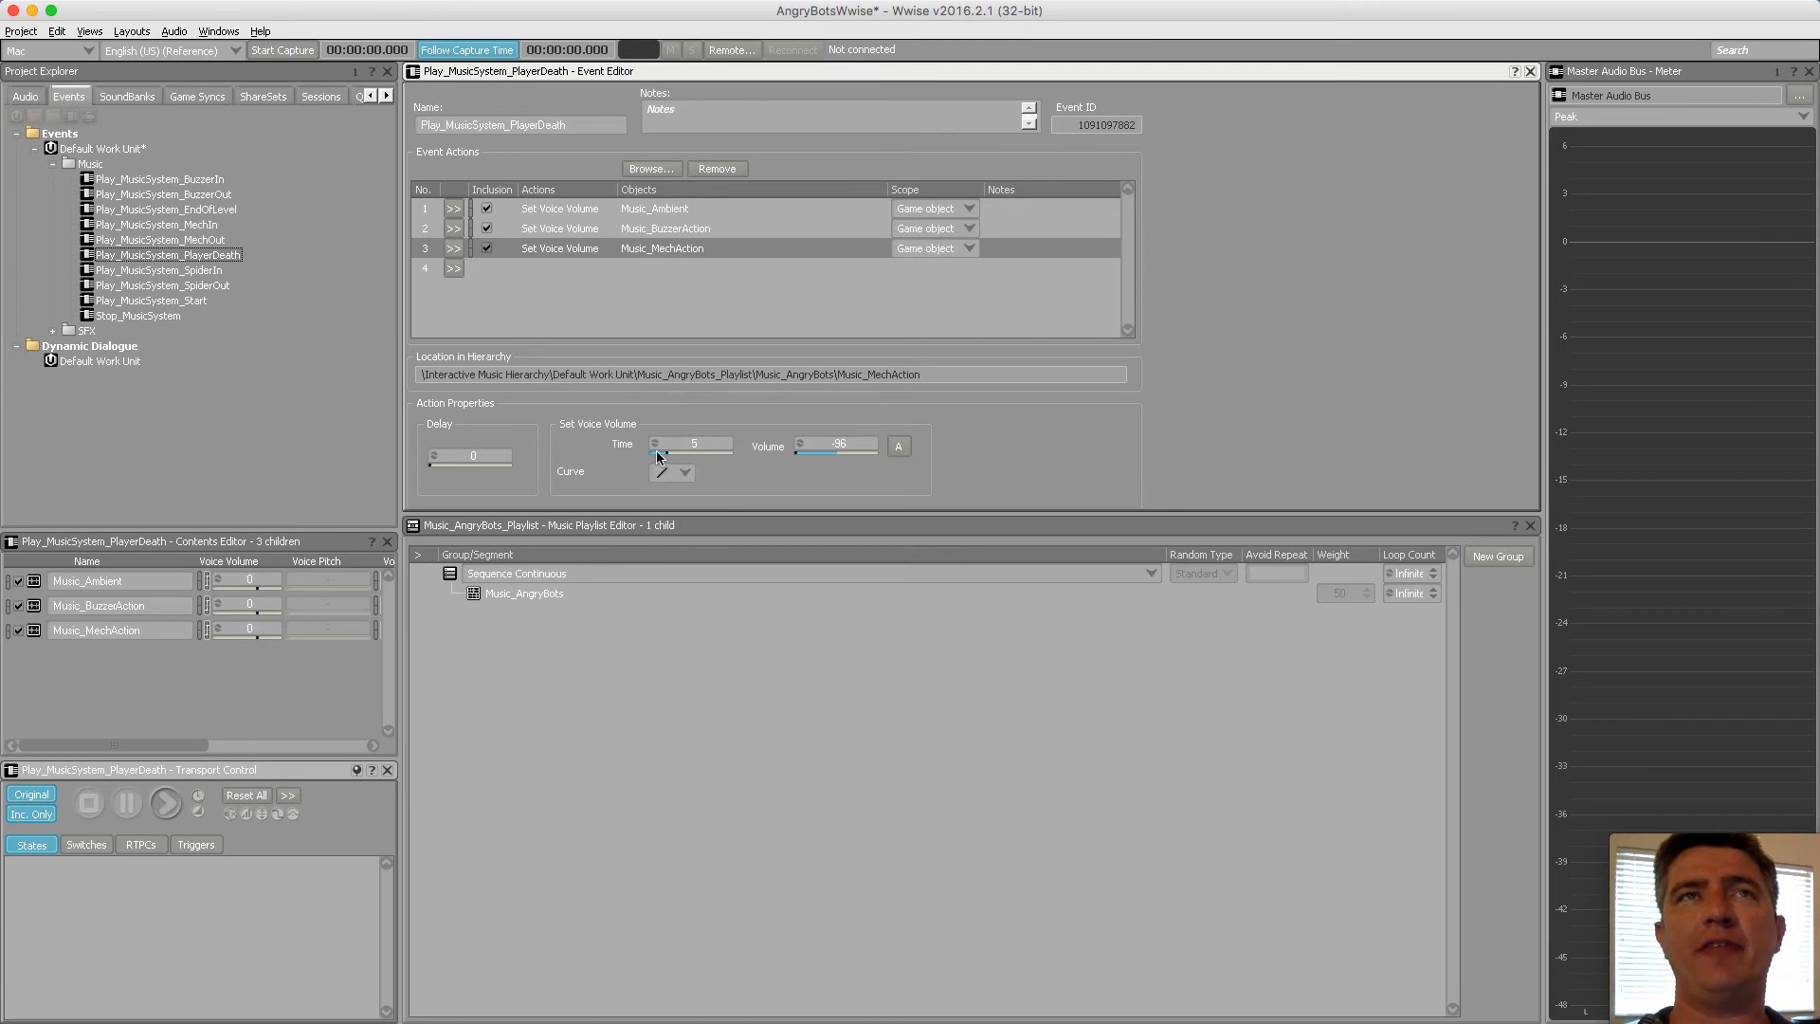
Add a Set Voice Volume action for Music_SpiderAction to the PlayerDeath event and lower its volume
click(454, 268)
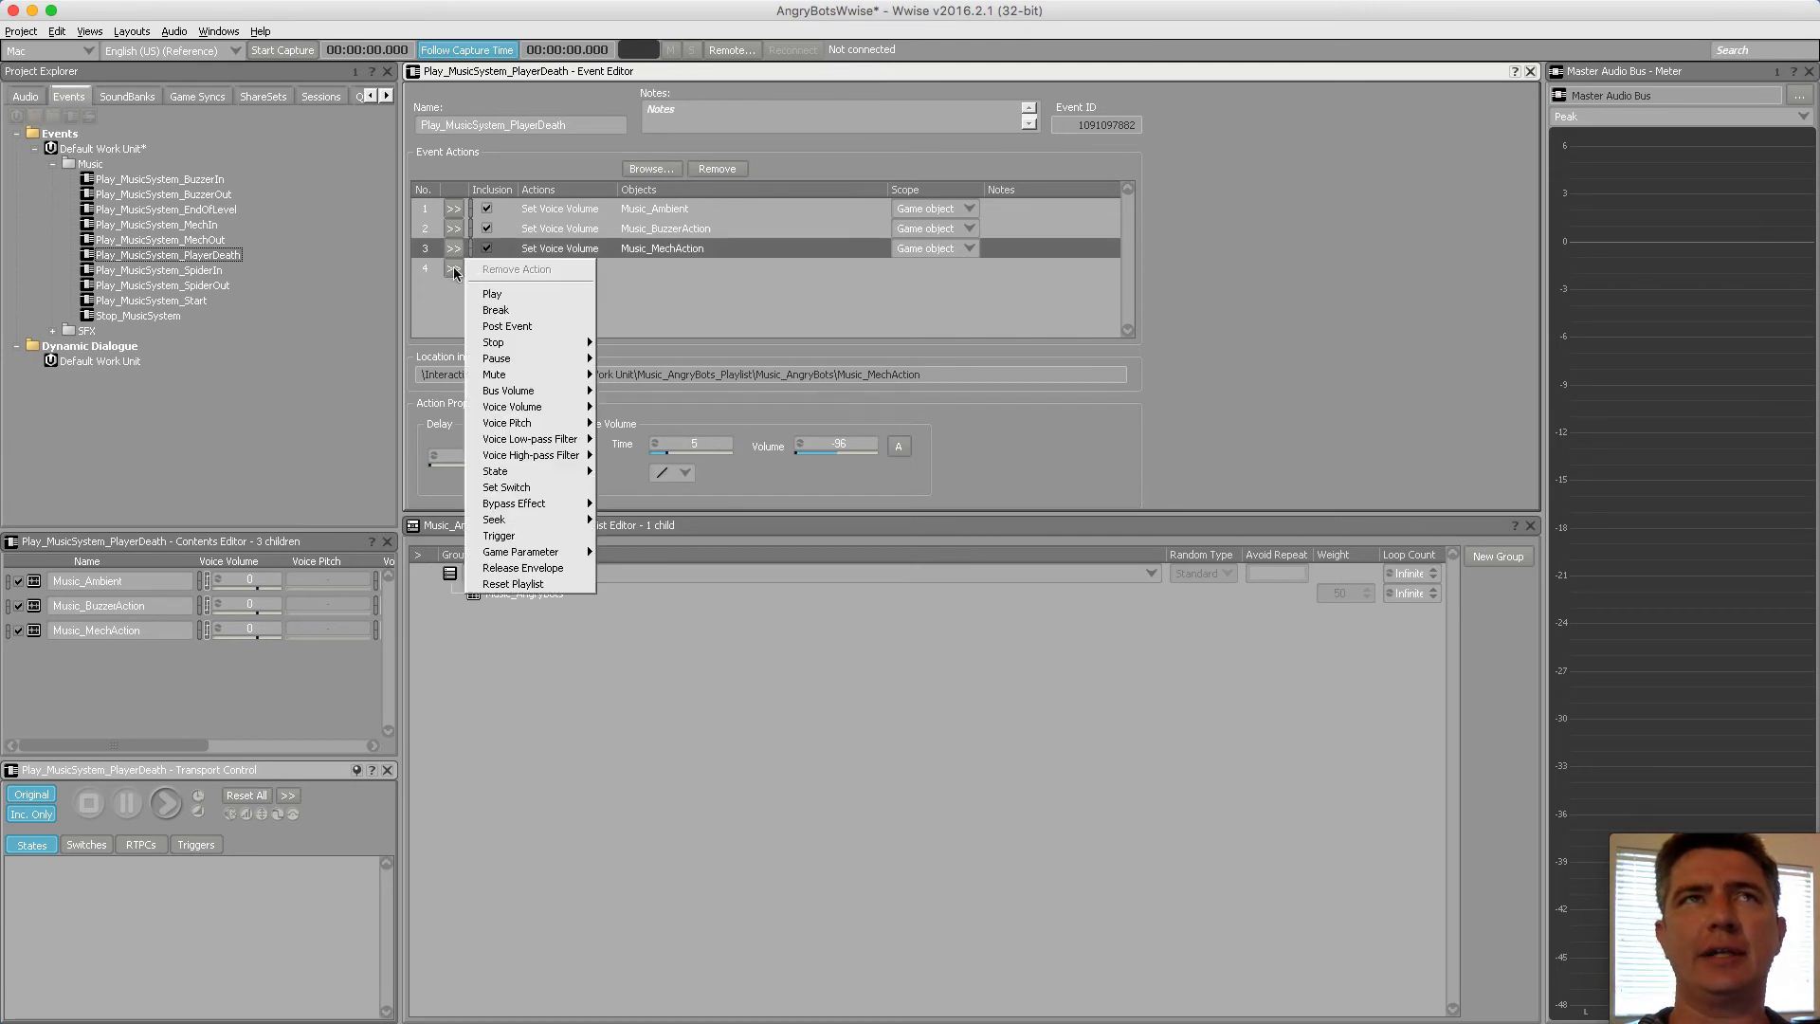
mouse_move(517, 407)
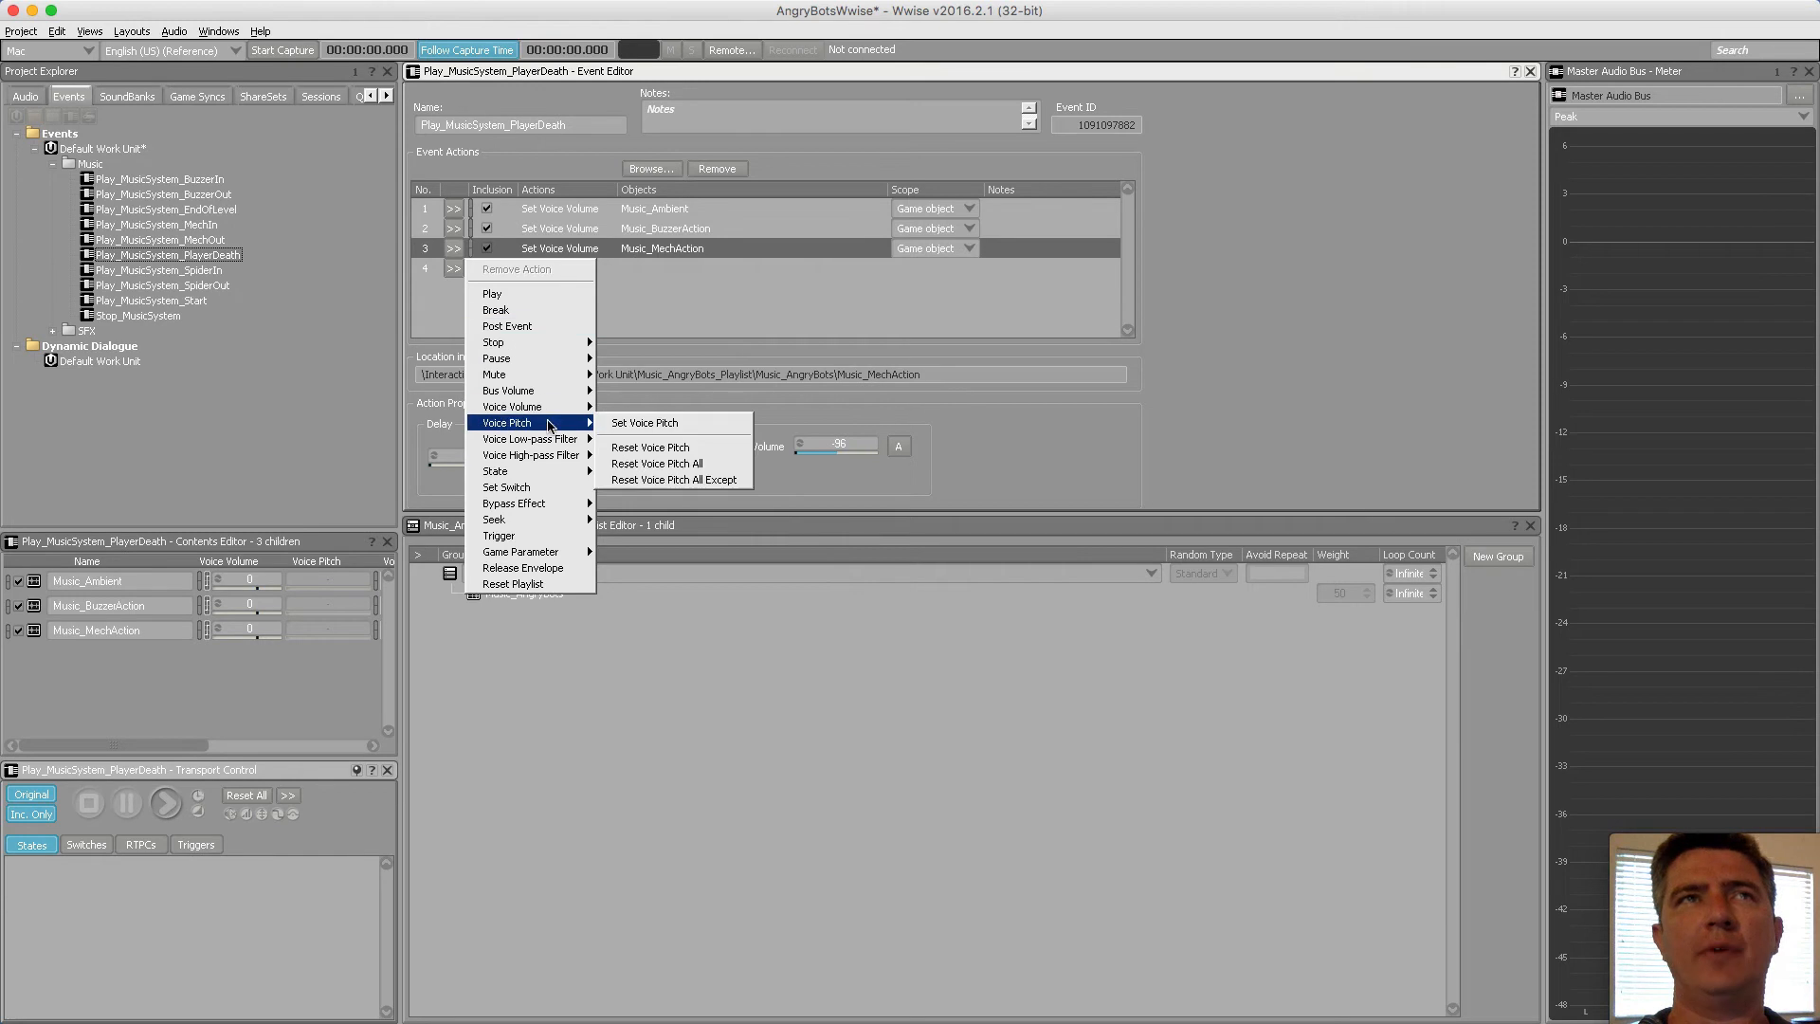
click(645, 409)
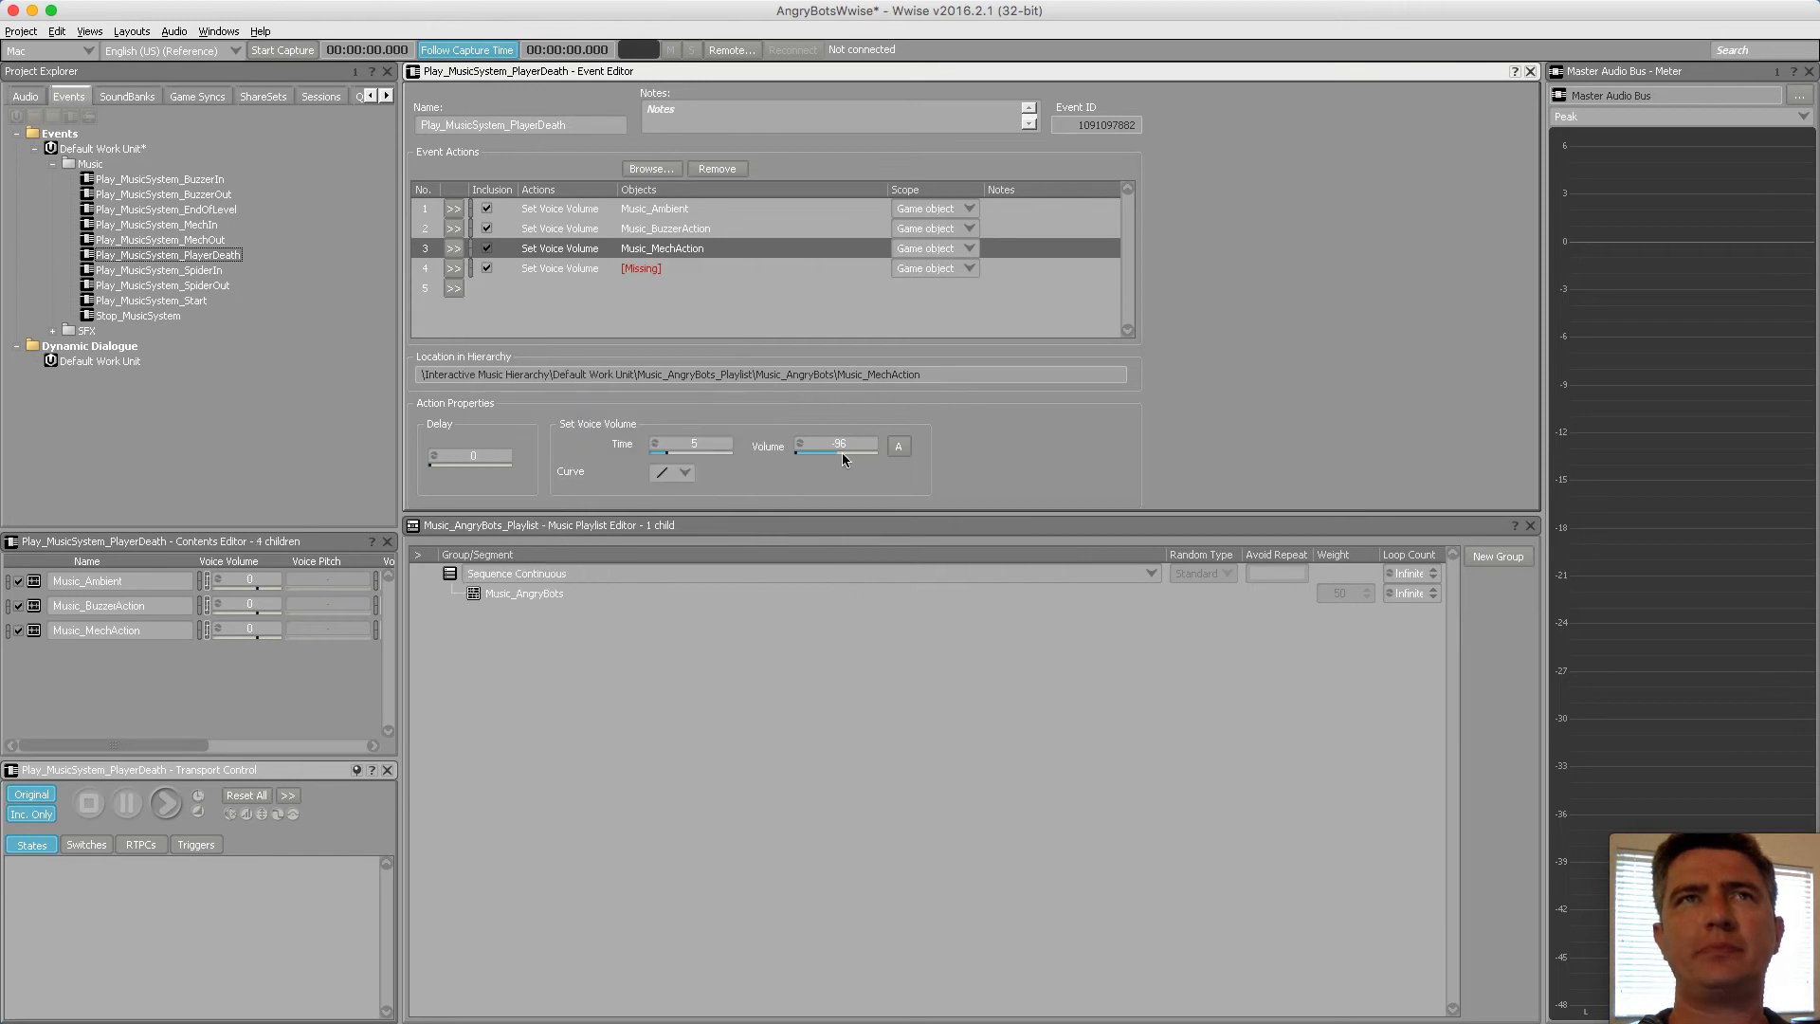
click(699, 269)
click(664, 171)
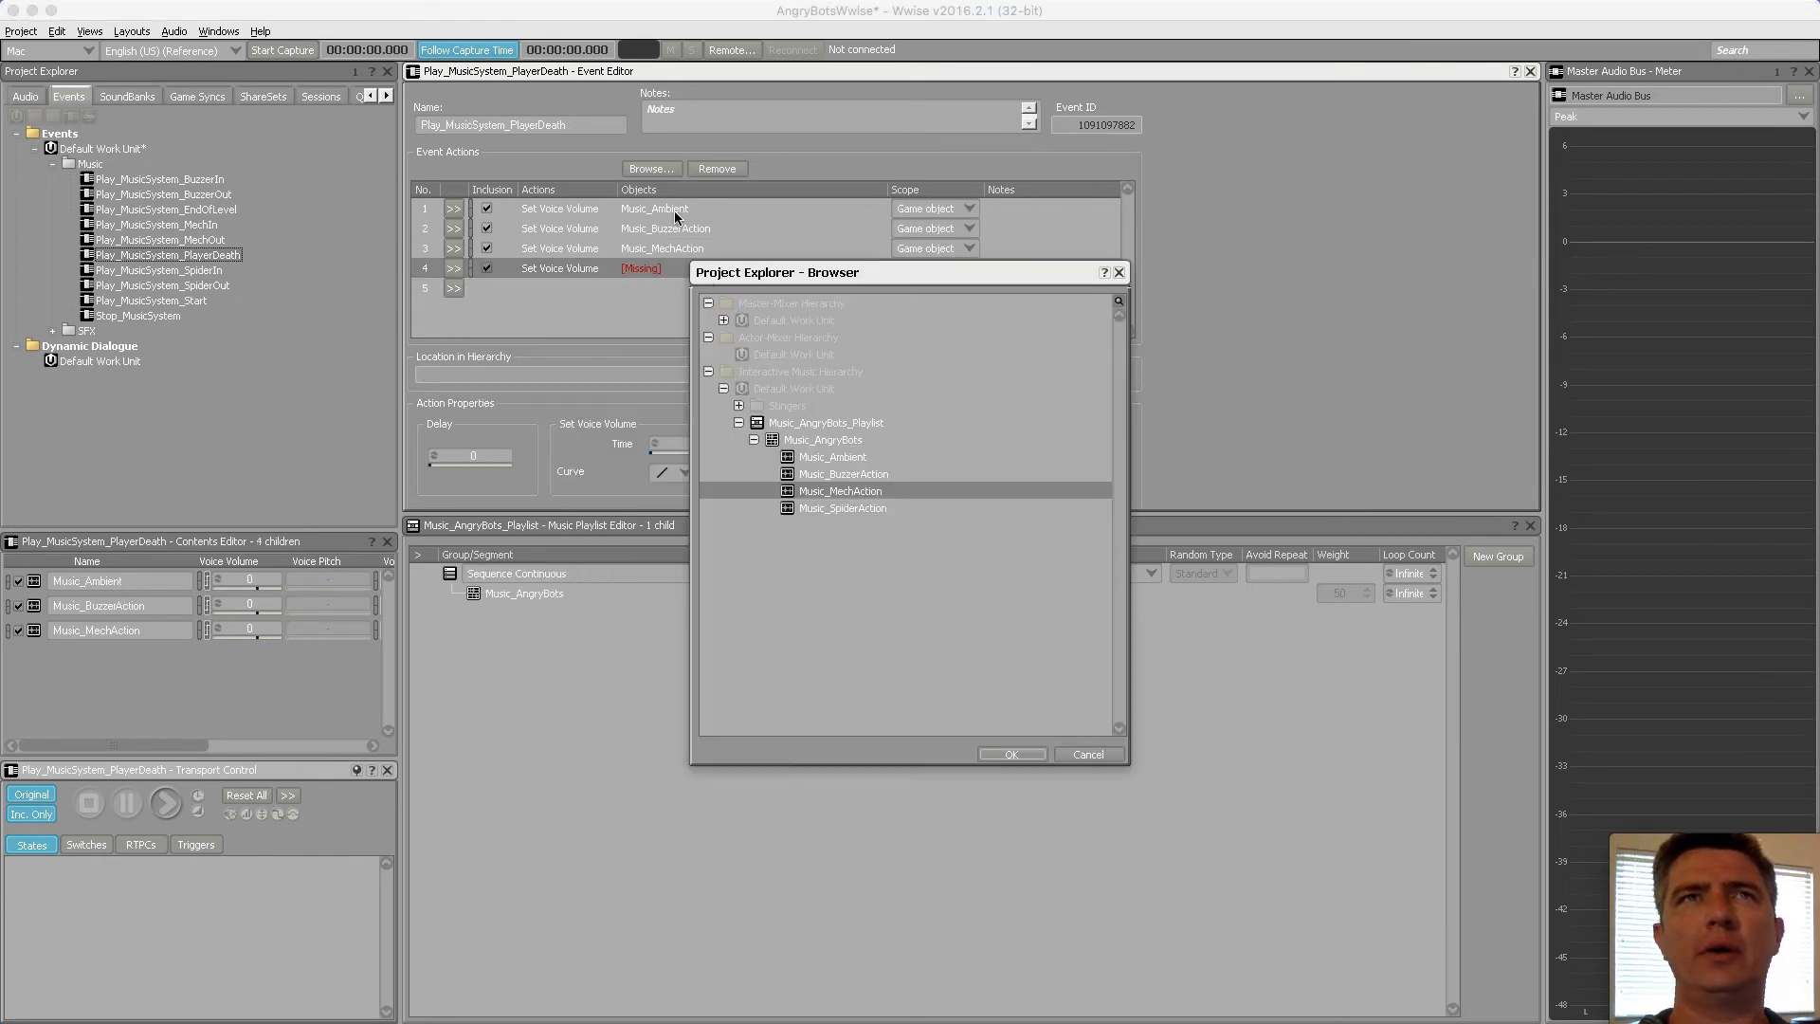
click(857, 508)
click(1012, 754)
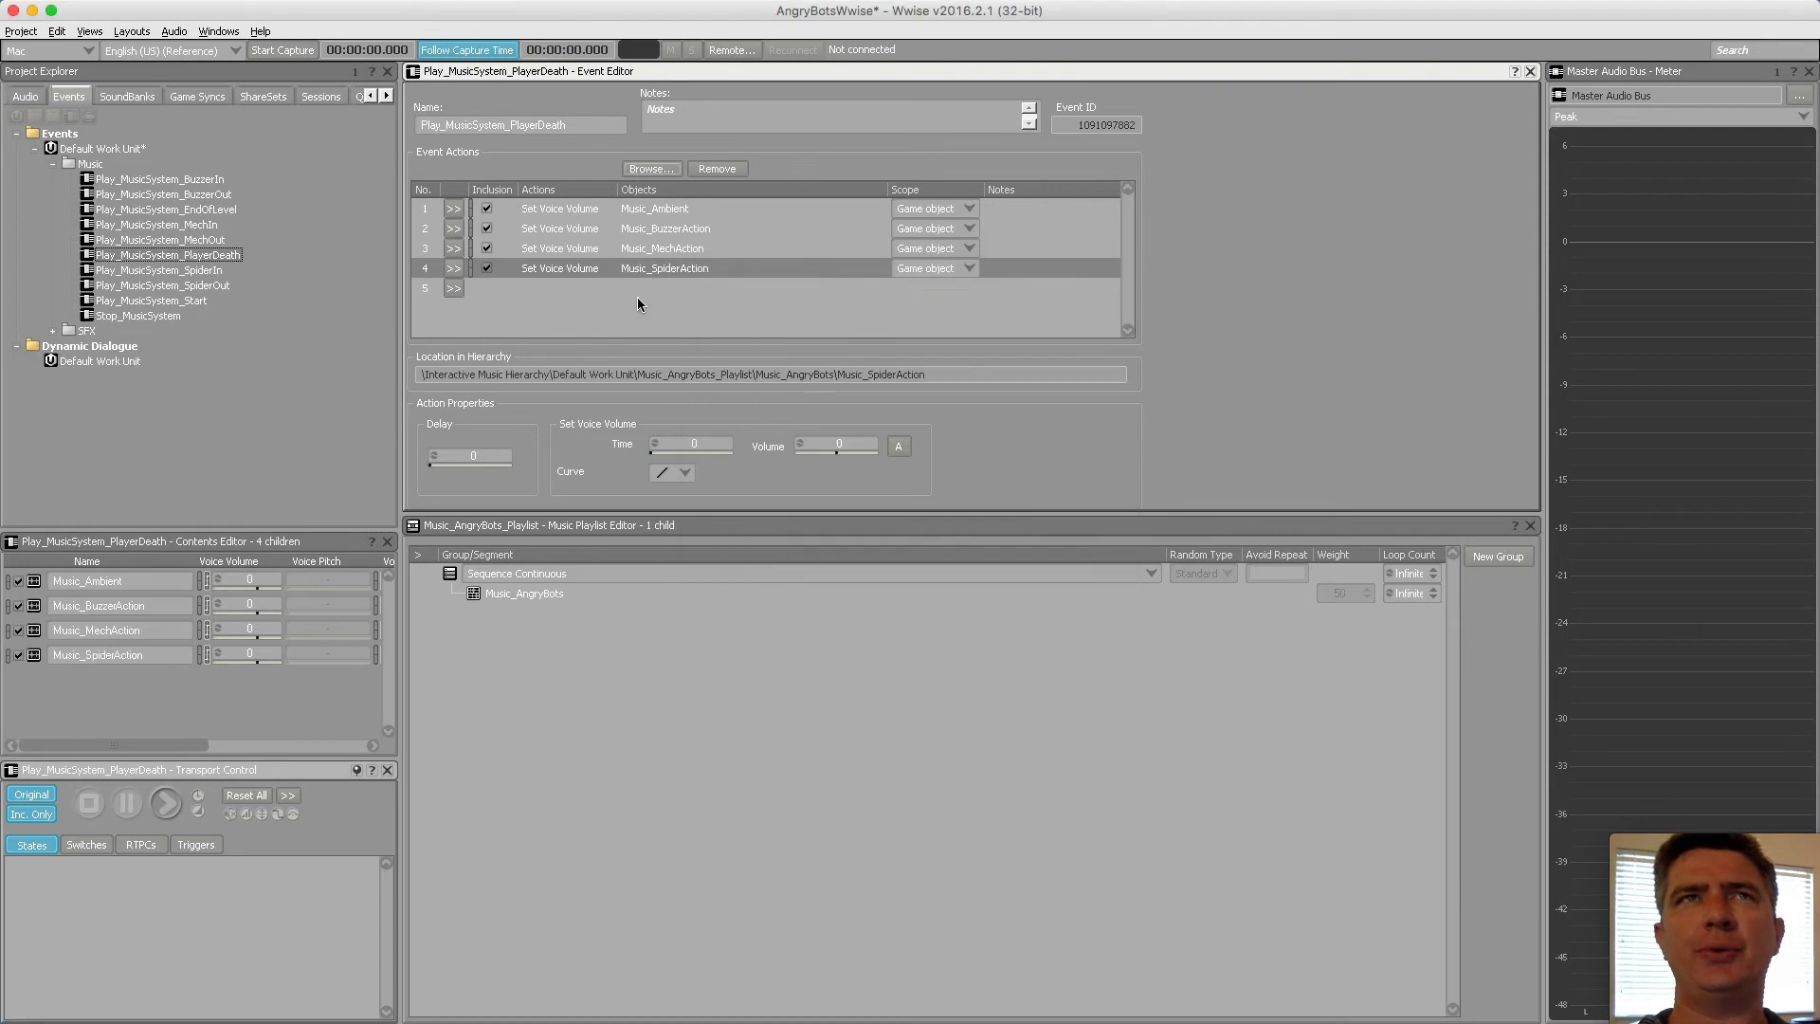
drag(839, 453, 640, 466)
Review the volume and time settings of the Spider, Mech, Buzzer and Ambient actions in the PlayerDeath event
click(677, 326)
click(661, 267)
click(663, 249)
click(656, 228)
click(650, 208)
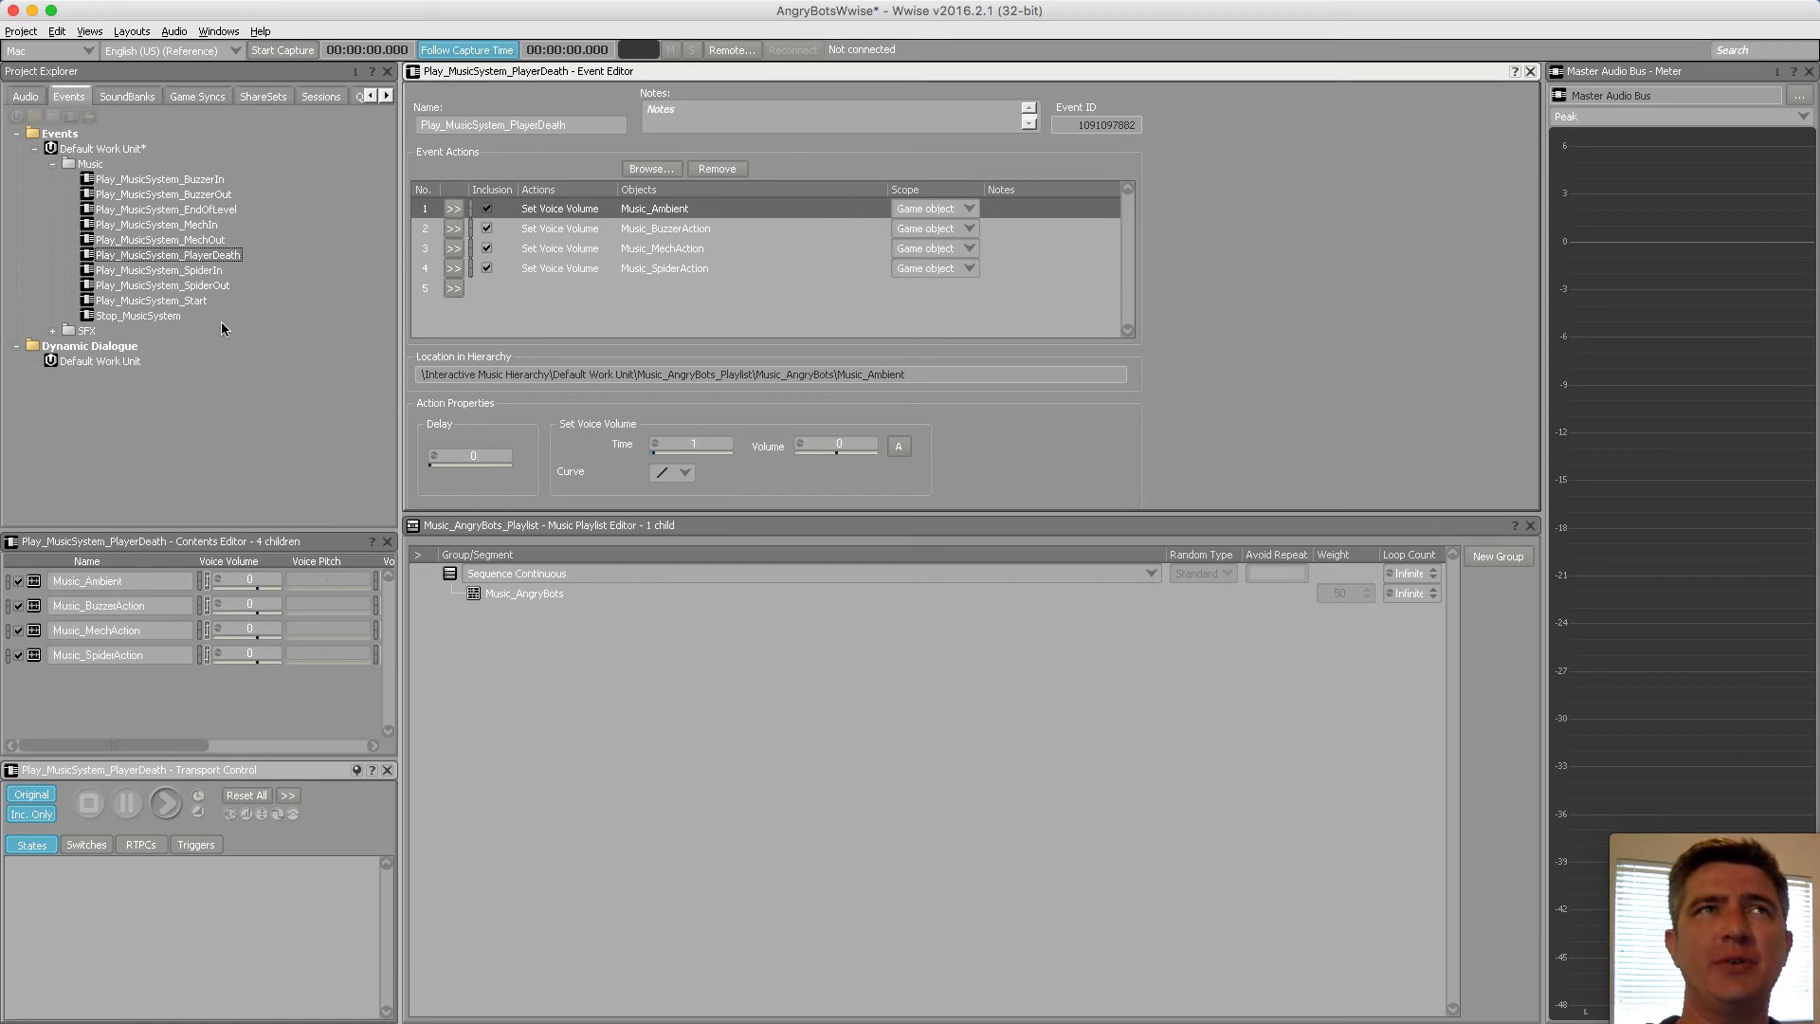
Add a Set Voice Volume action and a Set Bus Volume action to the Play_MusicSystem_EndOfLevel event
click(230, 208)
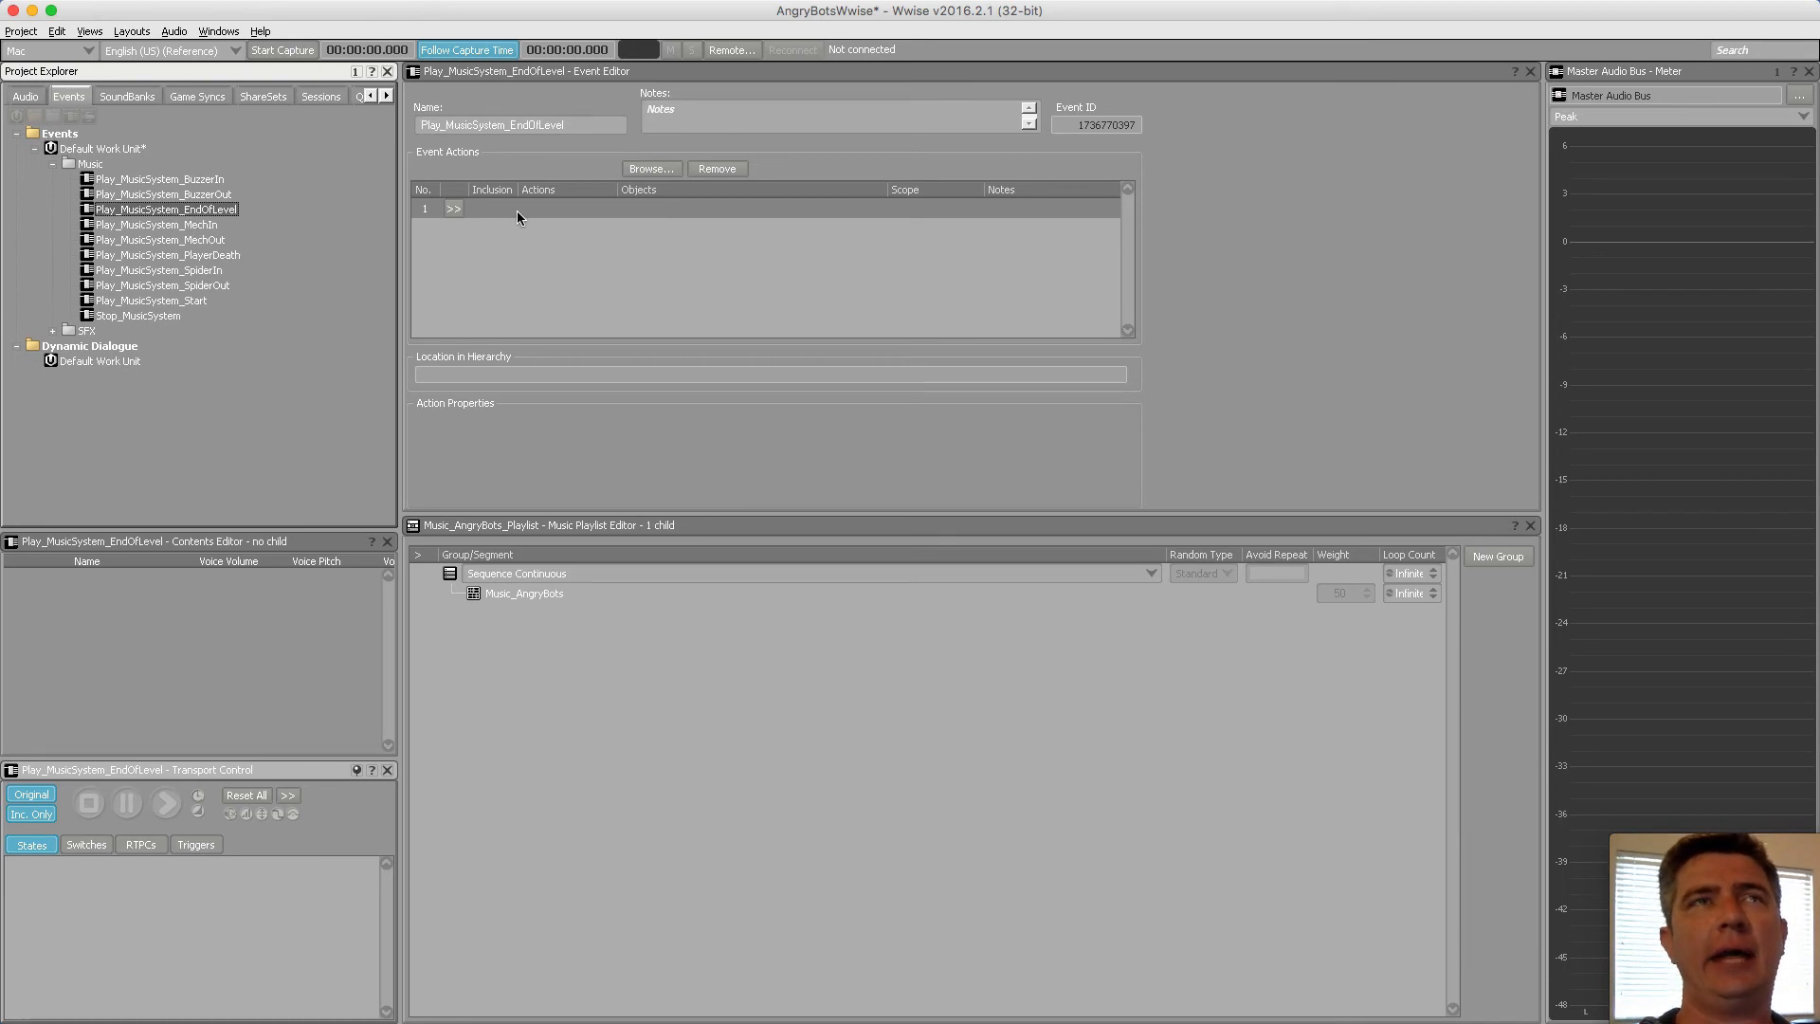
click(458, 211)
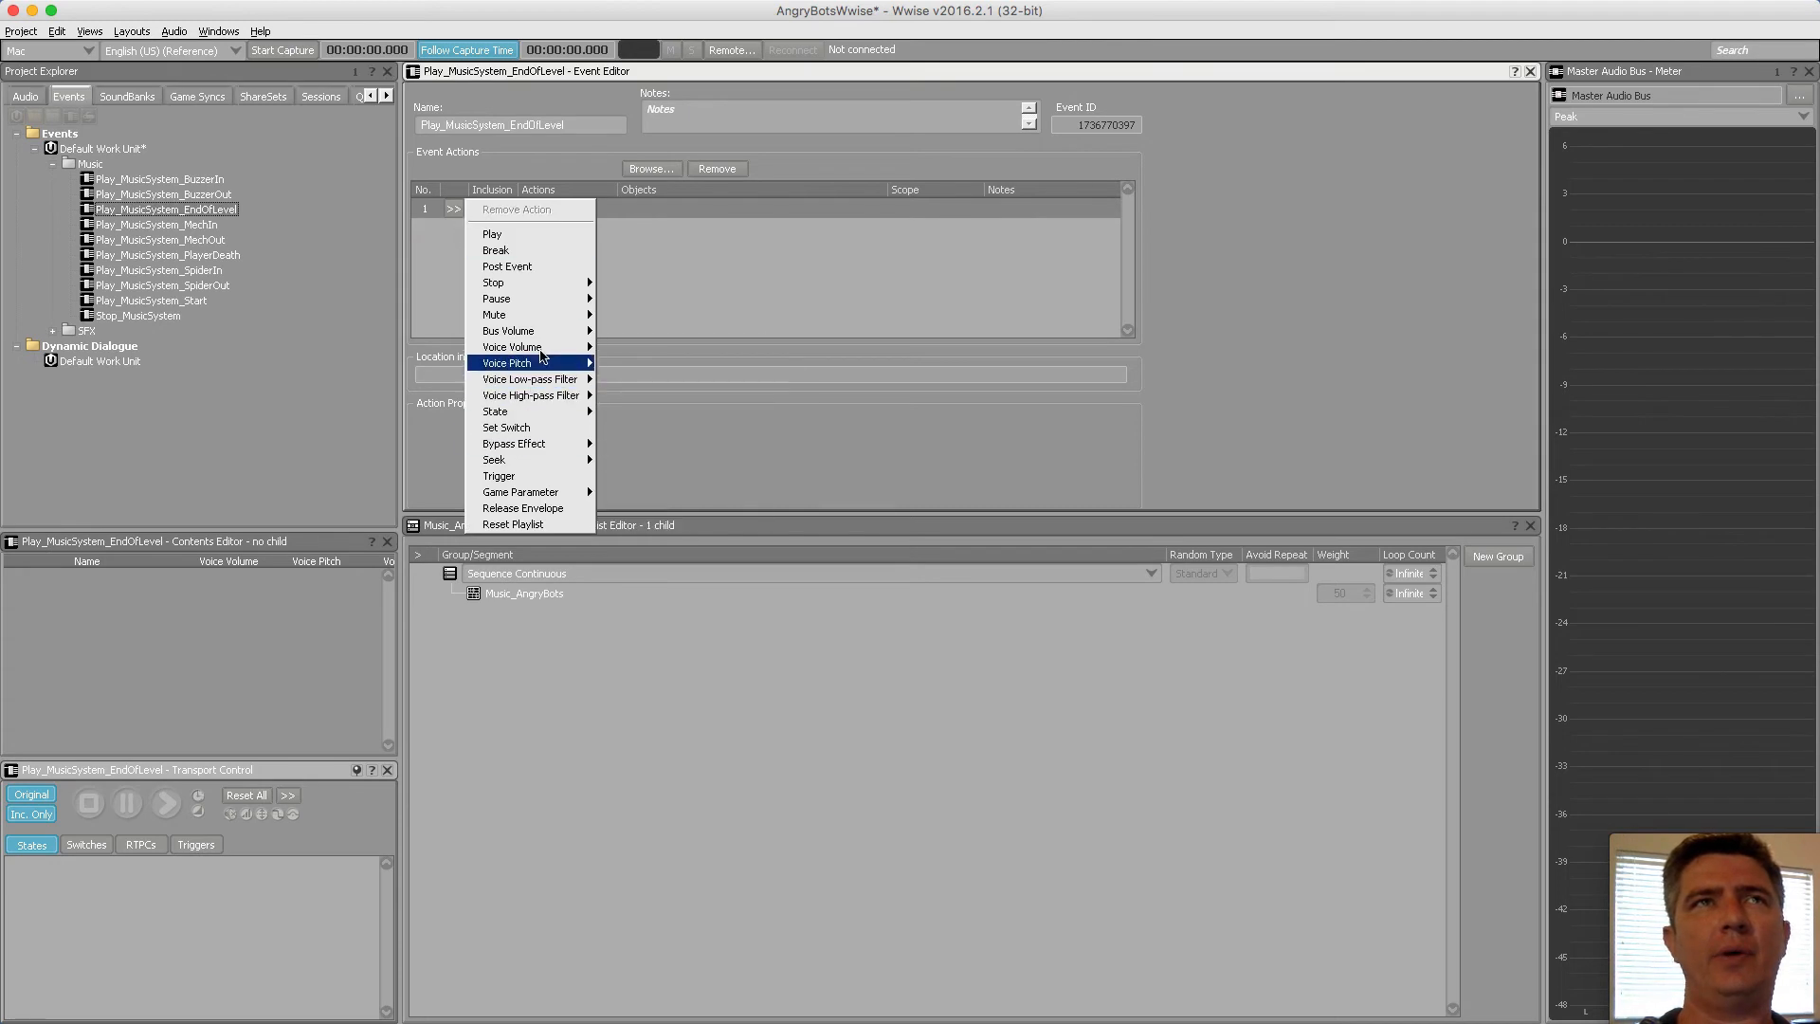
mouse_move(545, 342)
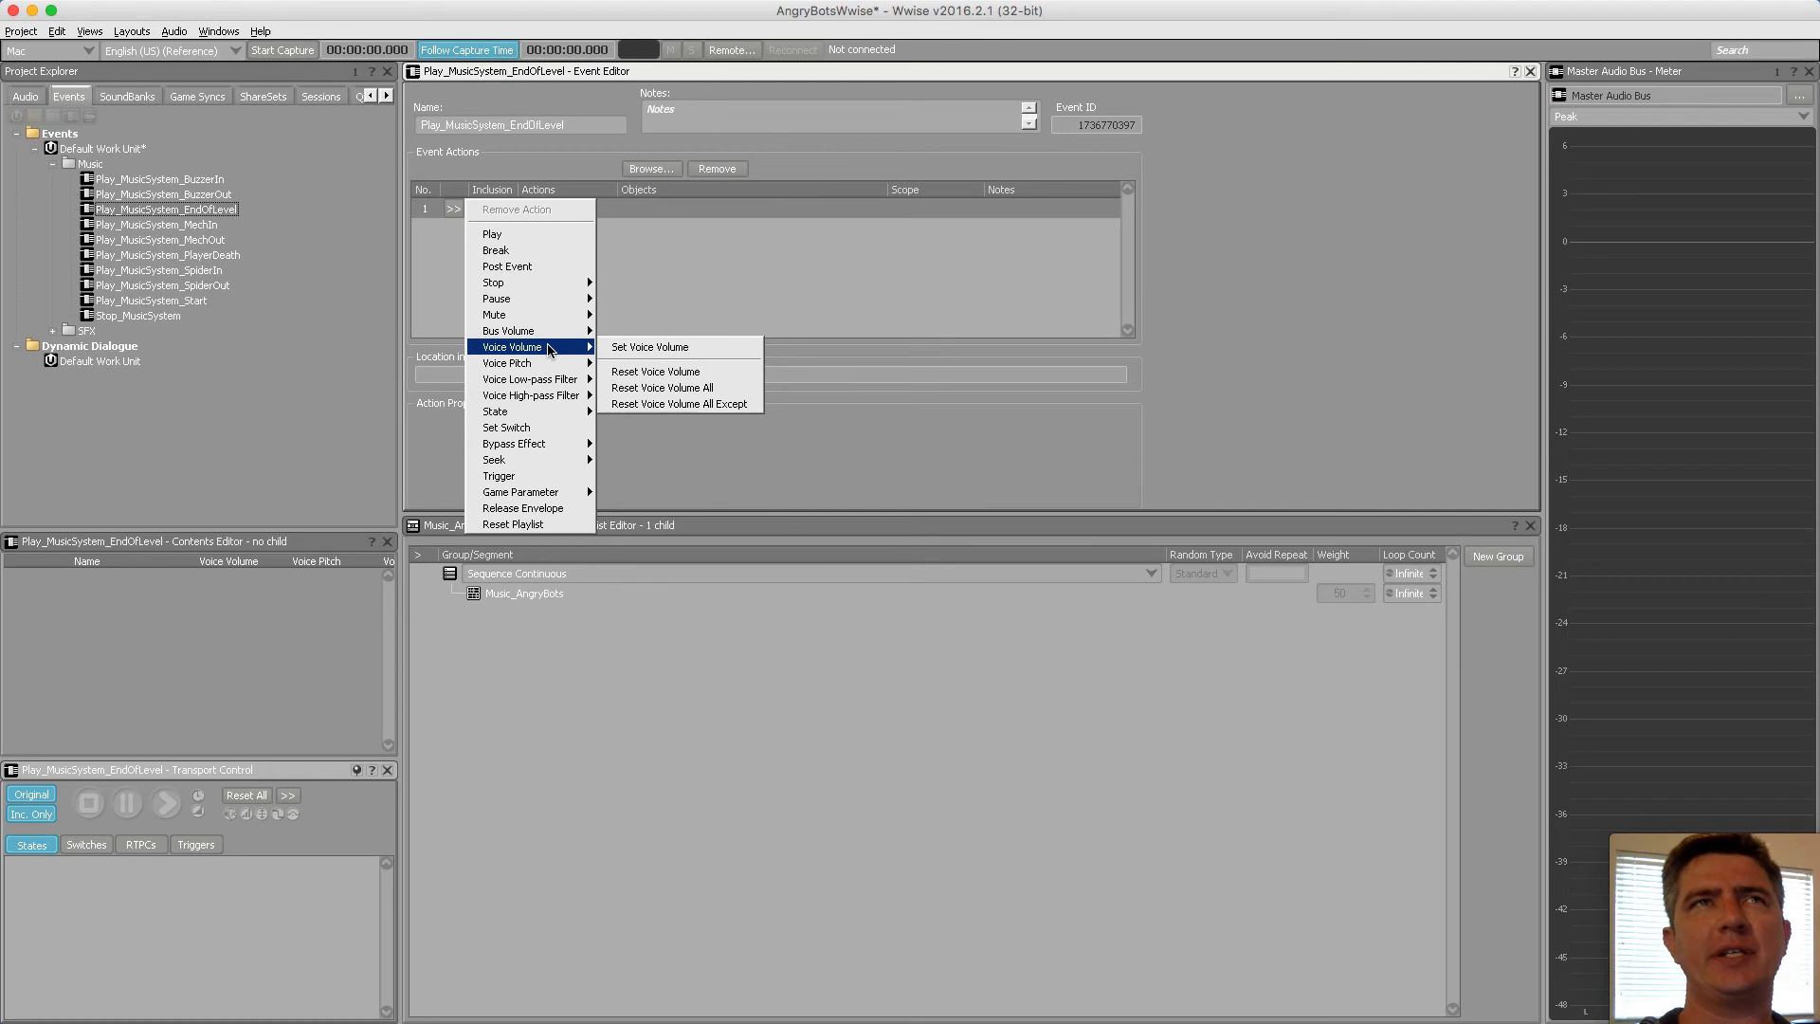
click(637, 349)
click(460, 230)
mouse_move(554, 351)
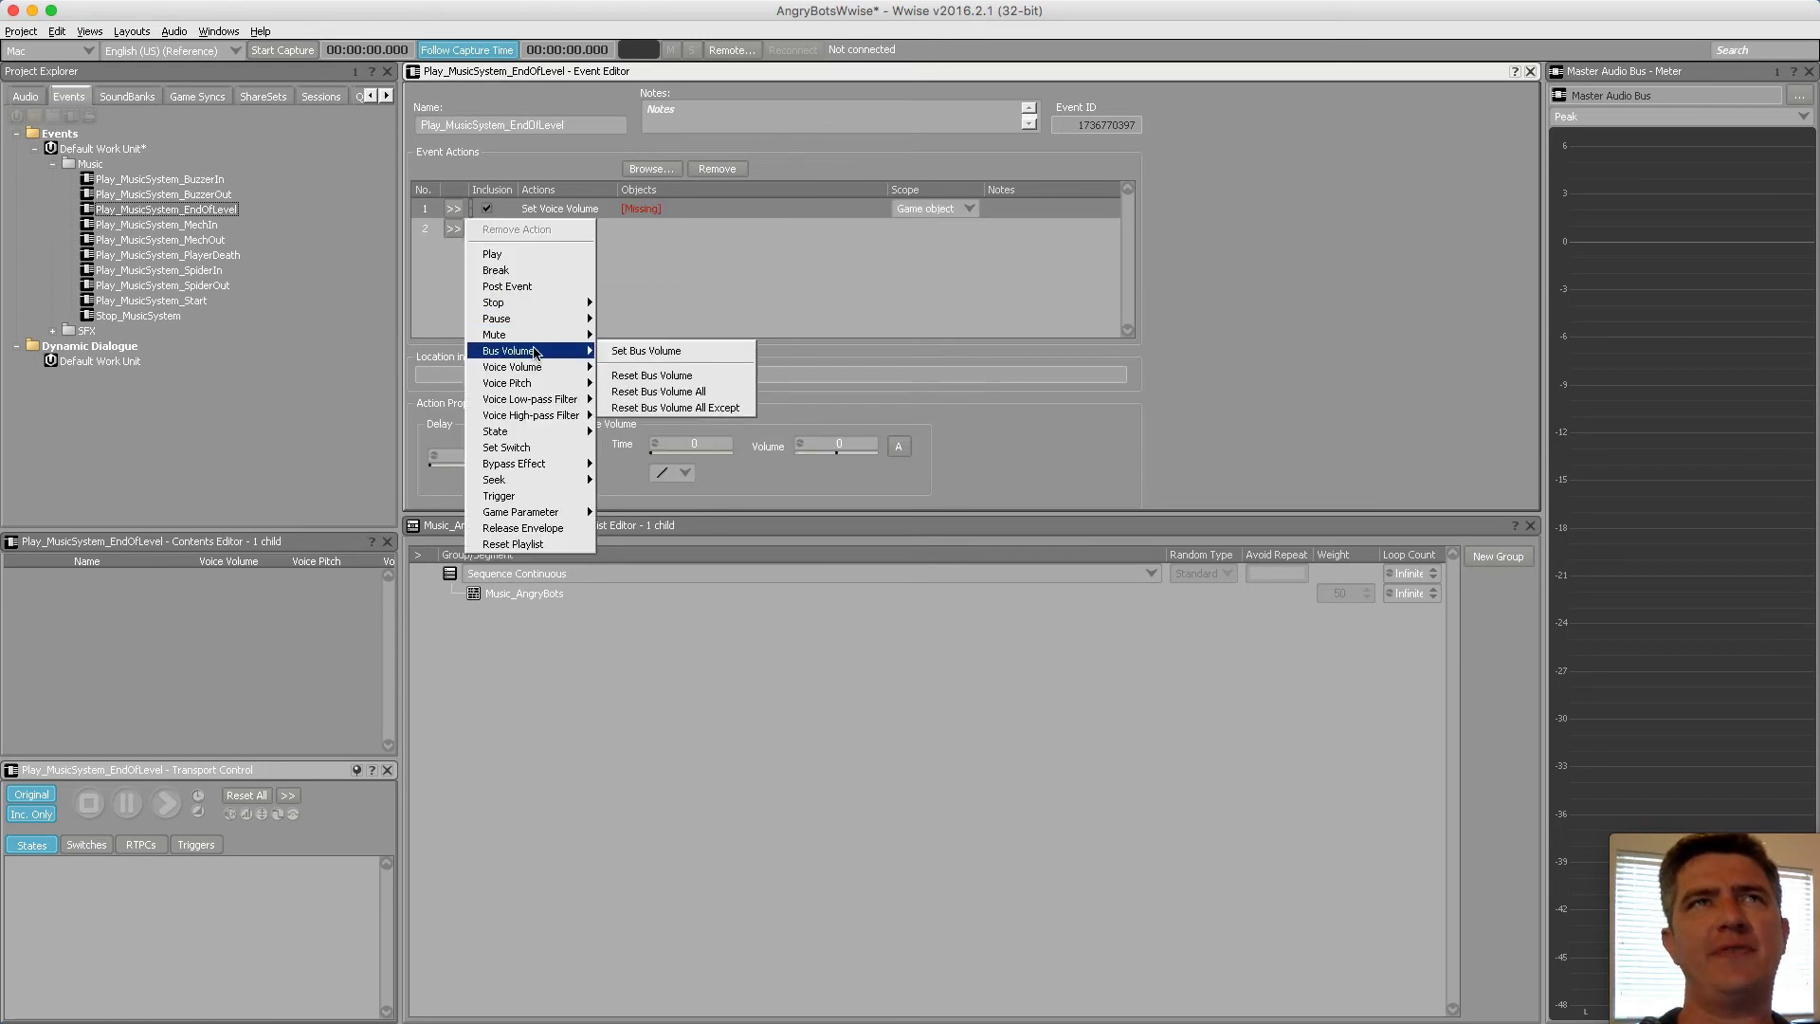
click(628, 355)
Add a second pair of Set Voice Volume and Set Bus Volume actions to the EndOfLevel event
click(453, 248)
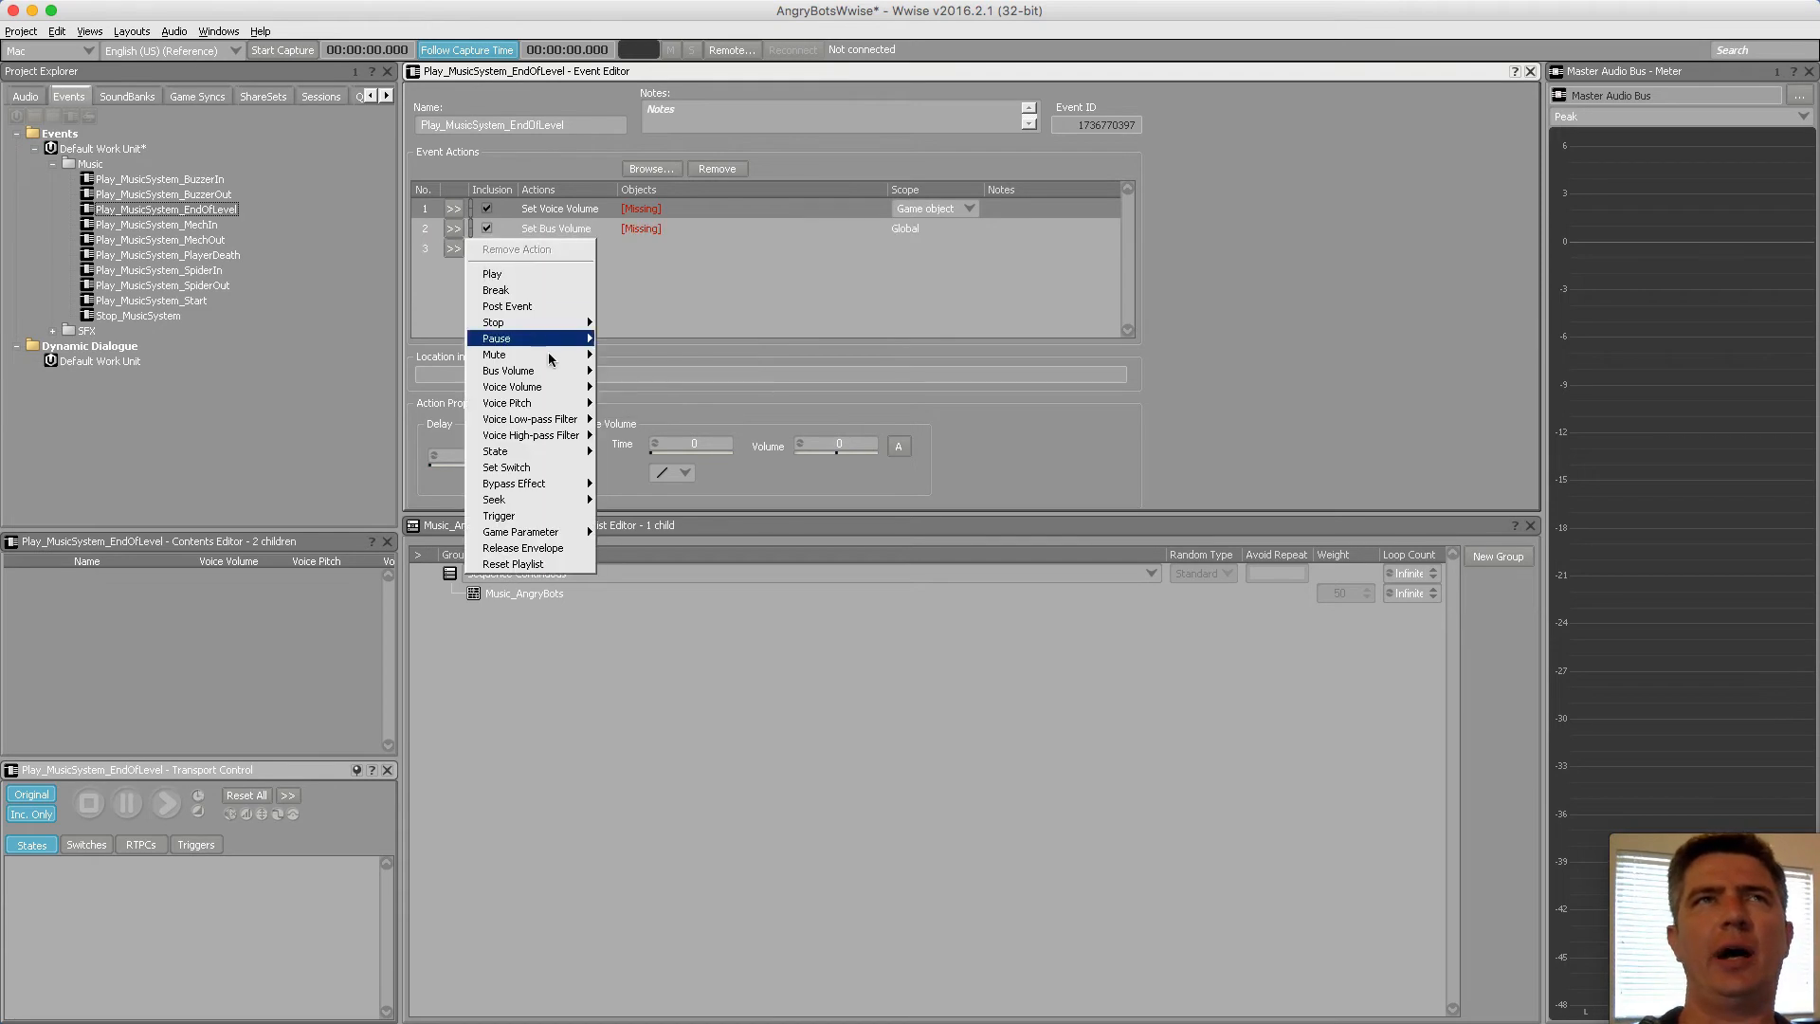
mouse_move(541, 387)
click(625, 387)
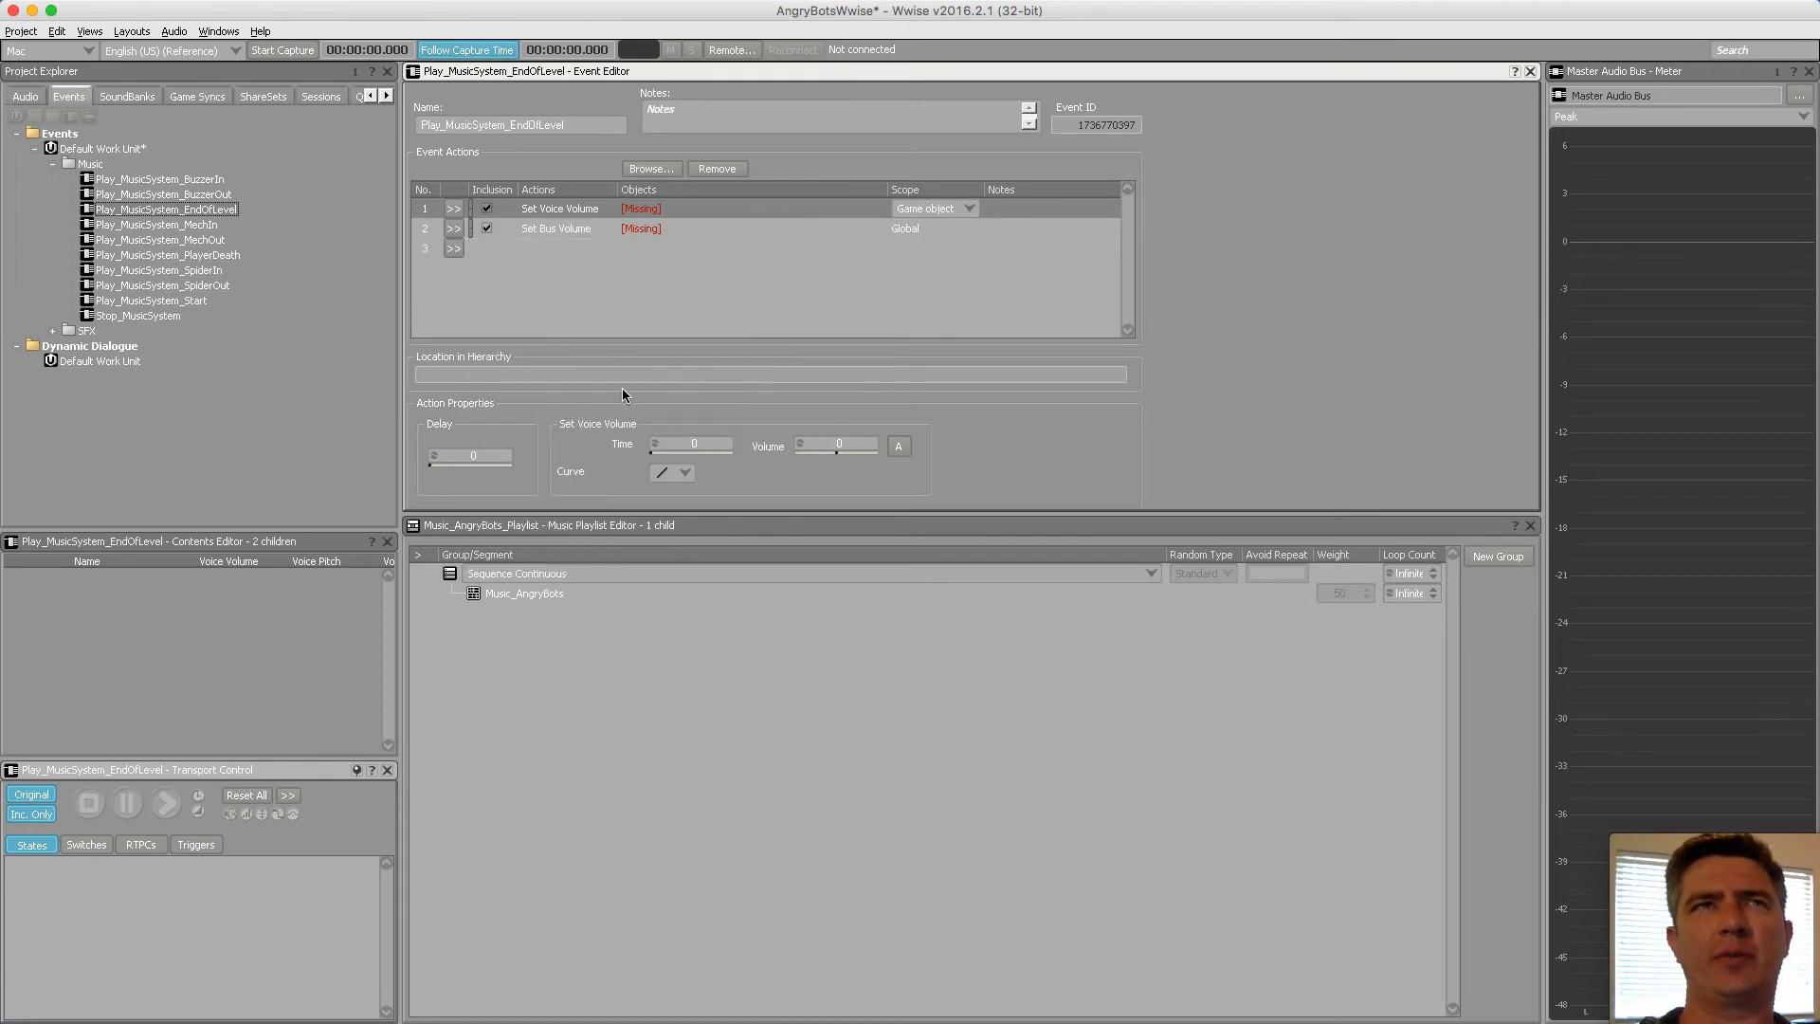
click(453, 269)
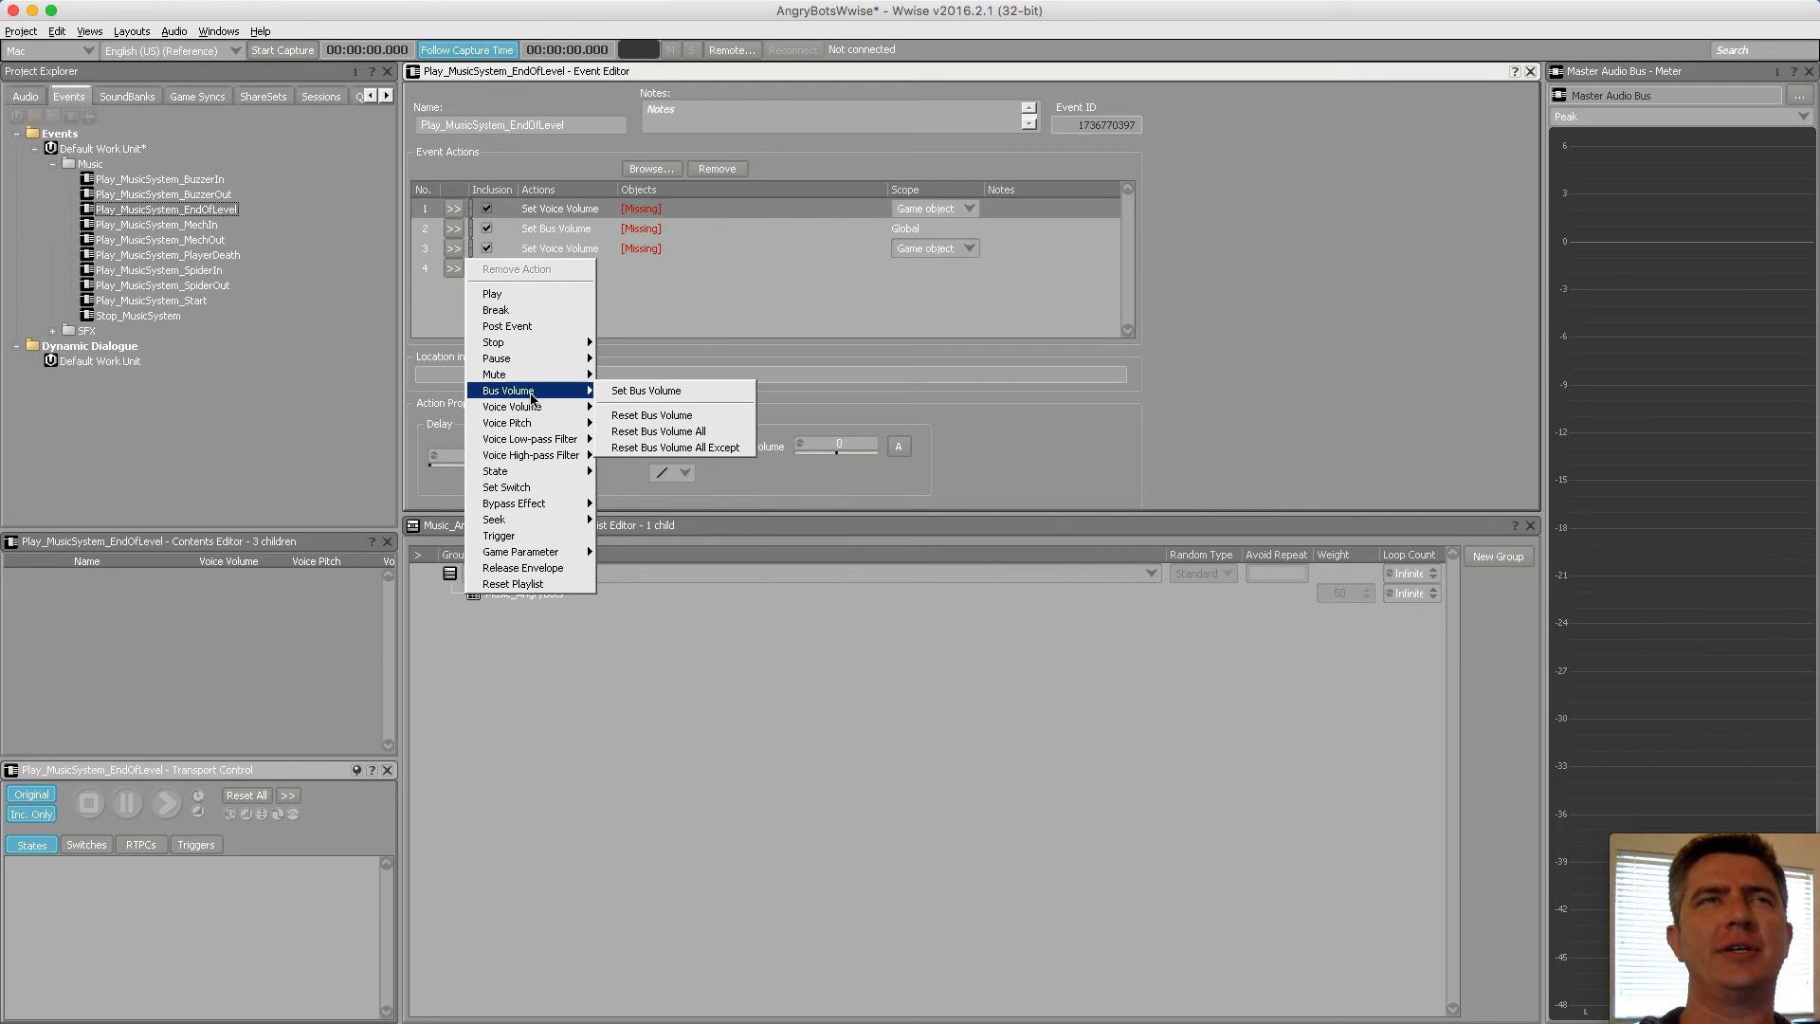
click(635, 390)
click(453, 288)
mouse_move(568, 410)
click(654, 410)
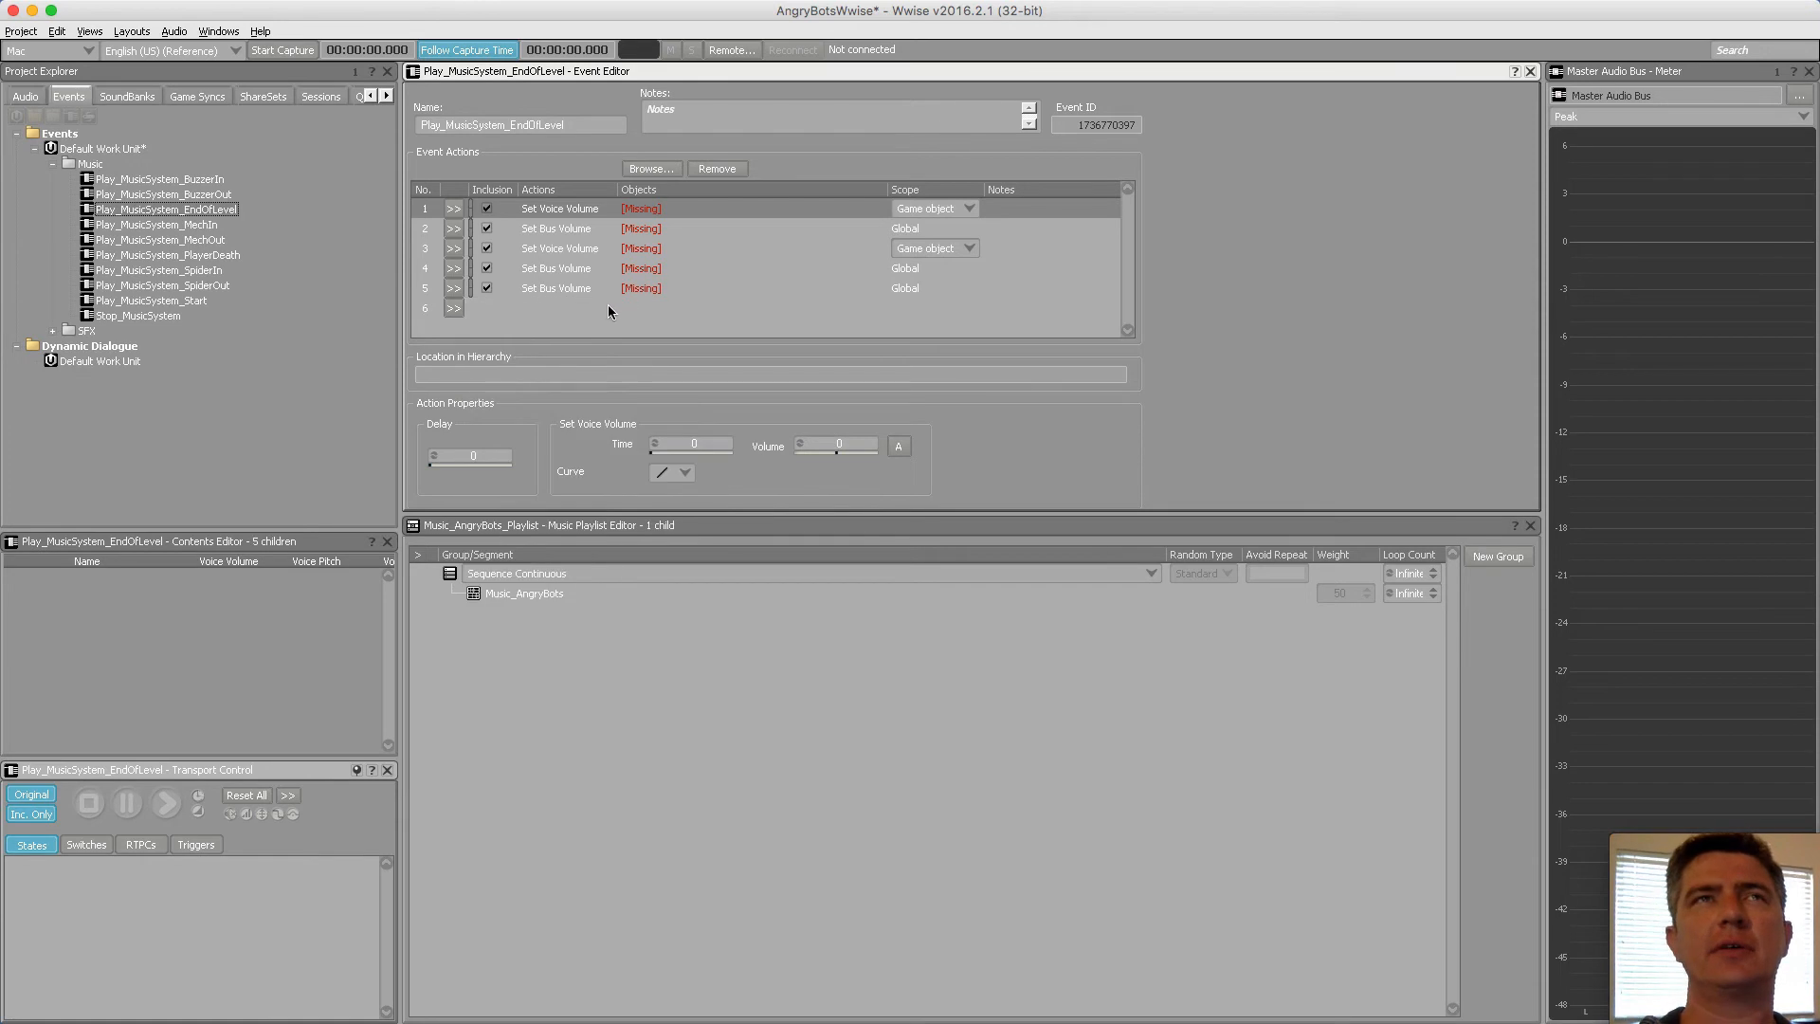
click(568, 288)
click(453, 292)
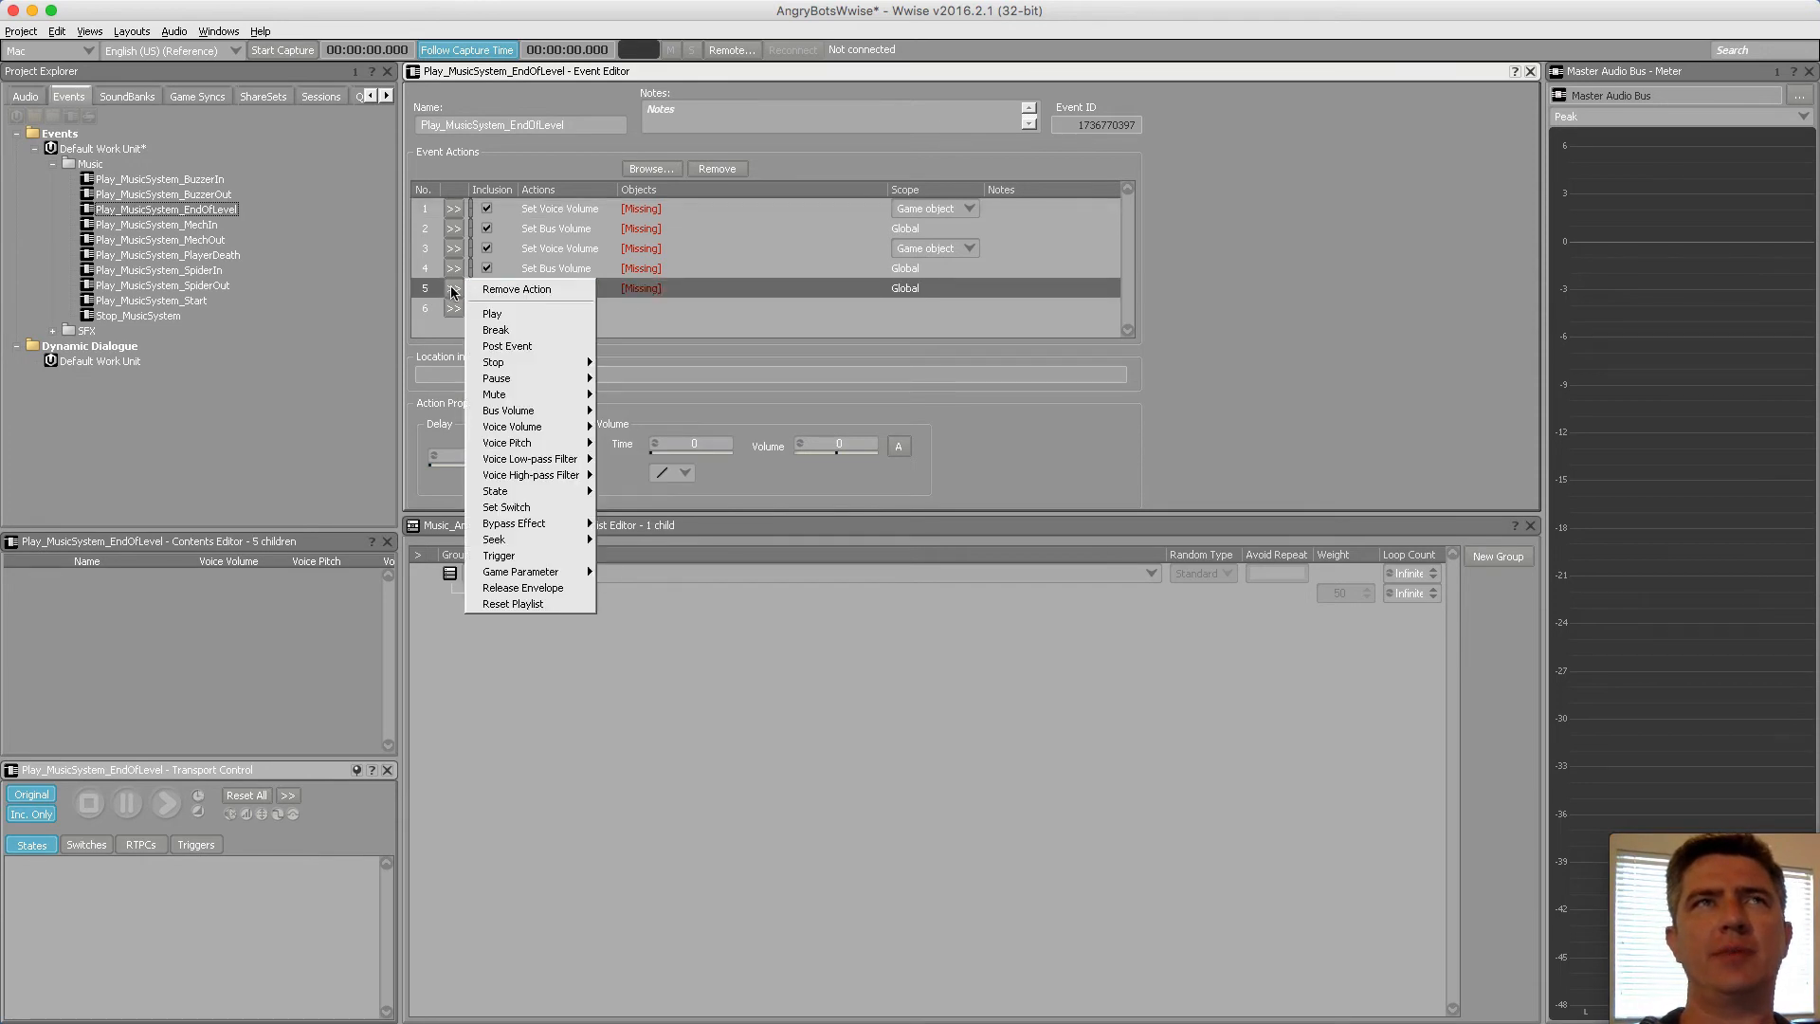
click(545, 289)
Assign Music_Ambient as the object of the EndOfLevel event's first Set Voice Volume action
click(566, 211)
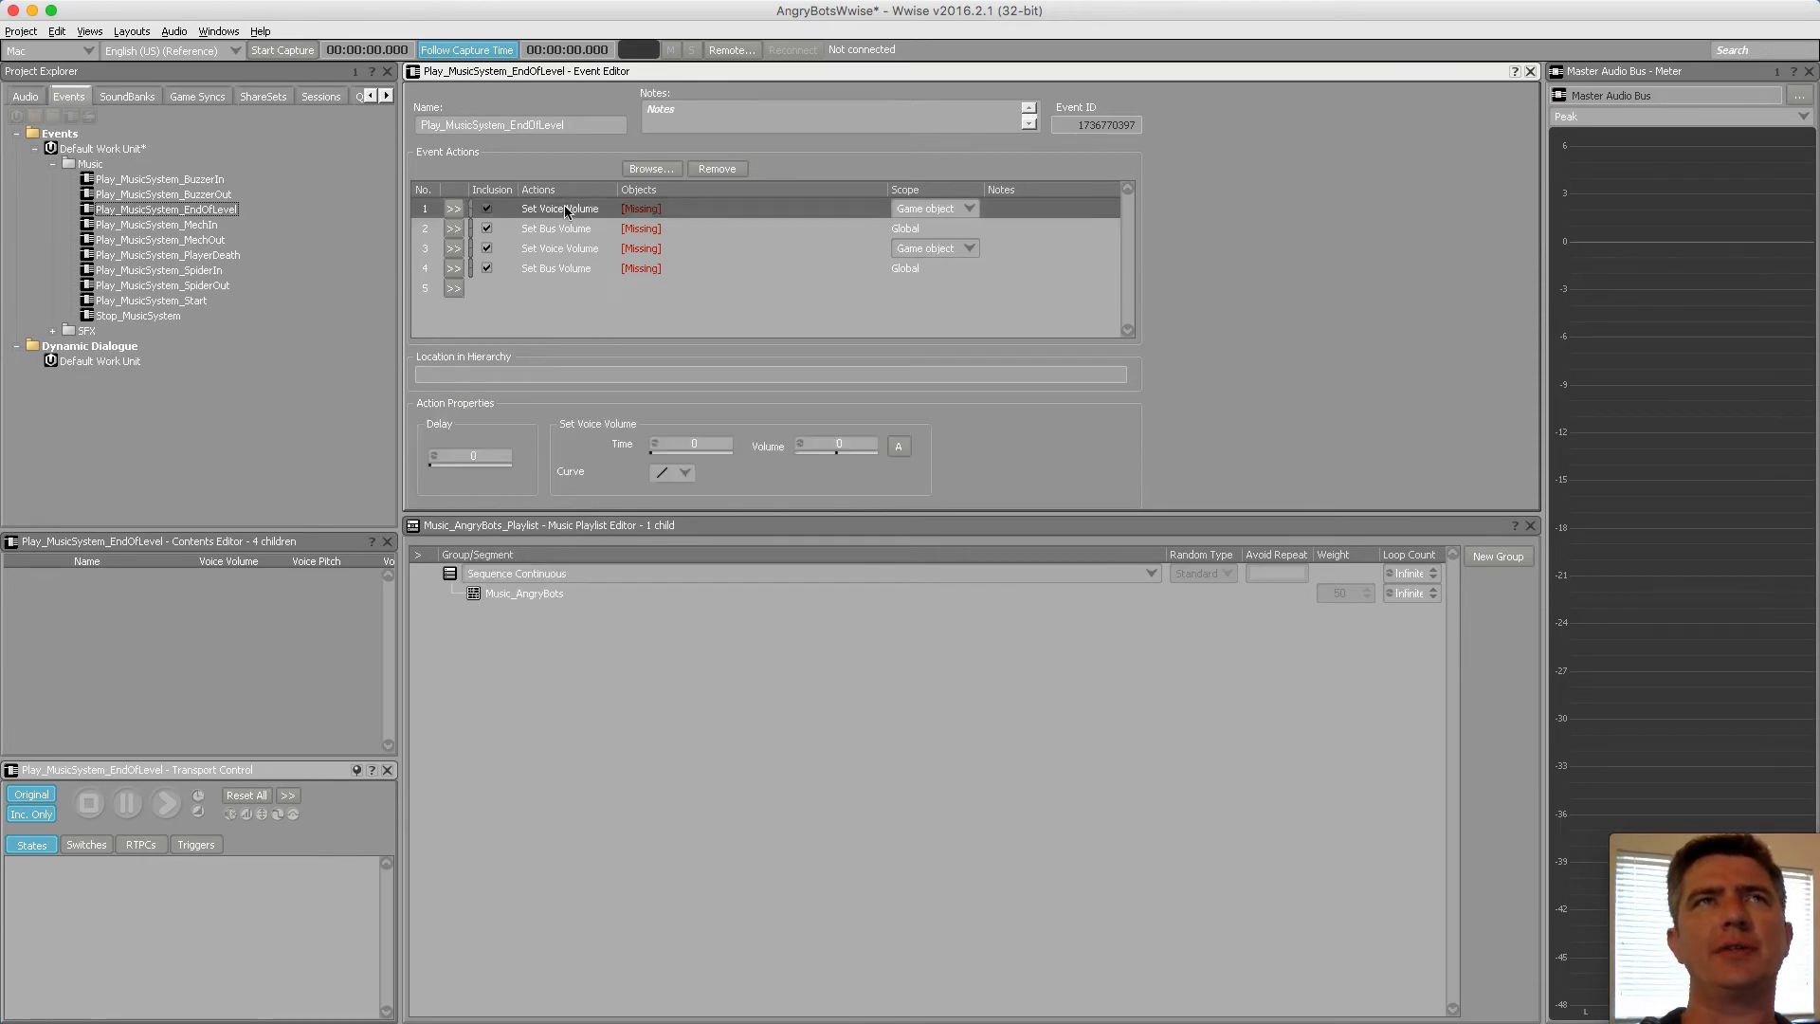
click(663, 167)
click(823, 456)
click(1011, 754)
Browse for the second action's Set Bus Volume object and expand the Default Work Unit of the Master-Mixer Hierarchy
click(548, 228)
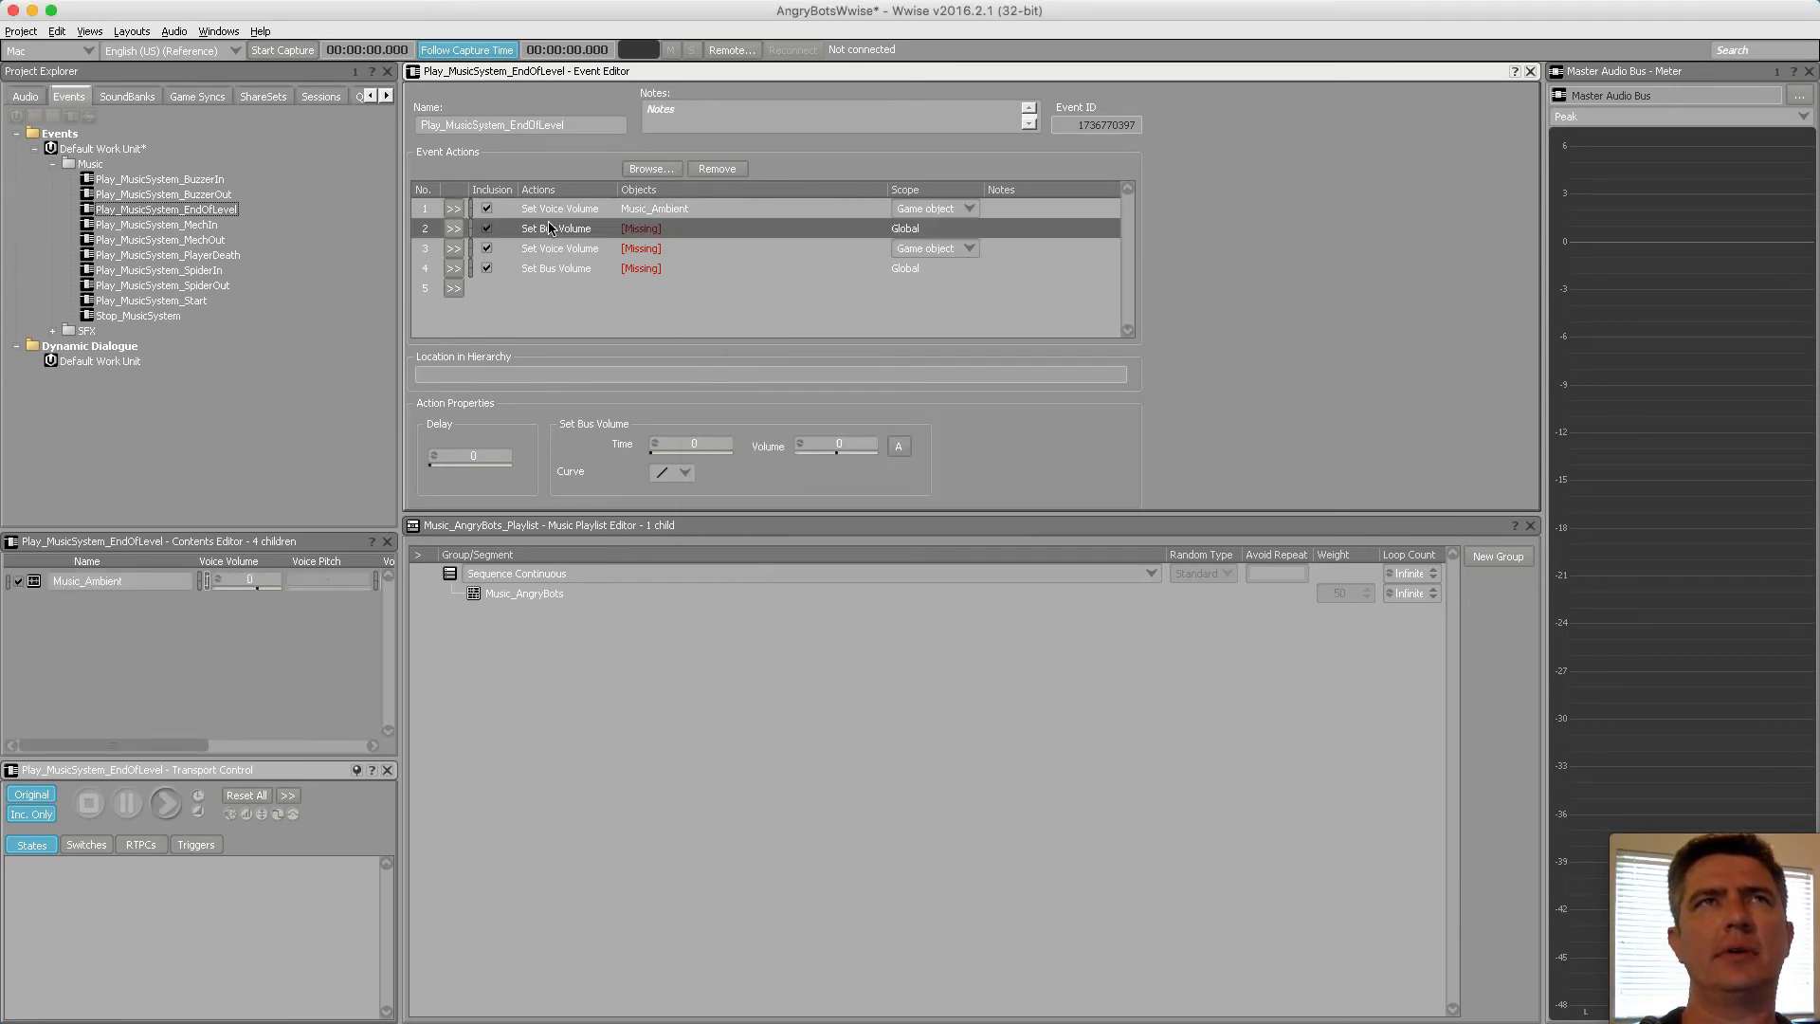
click(651, 168)
click(723, 320)
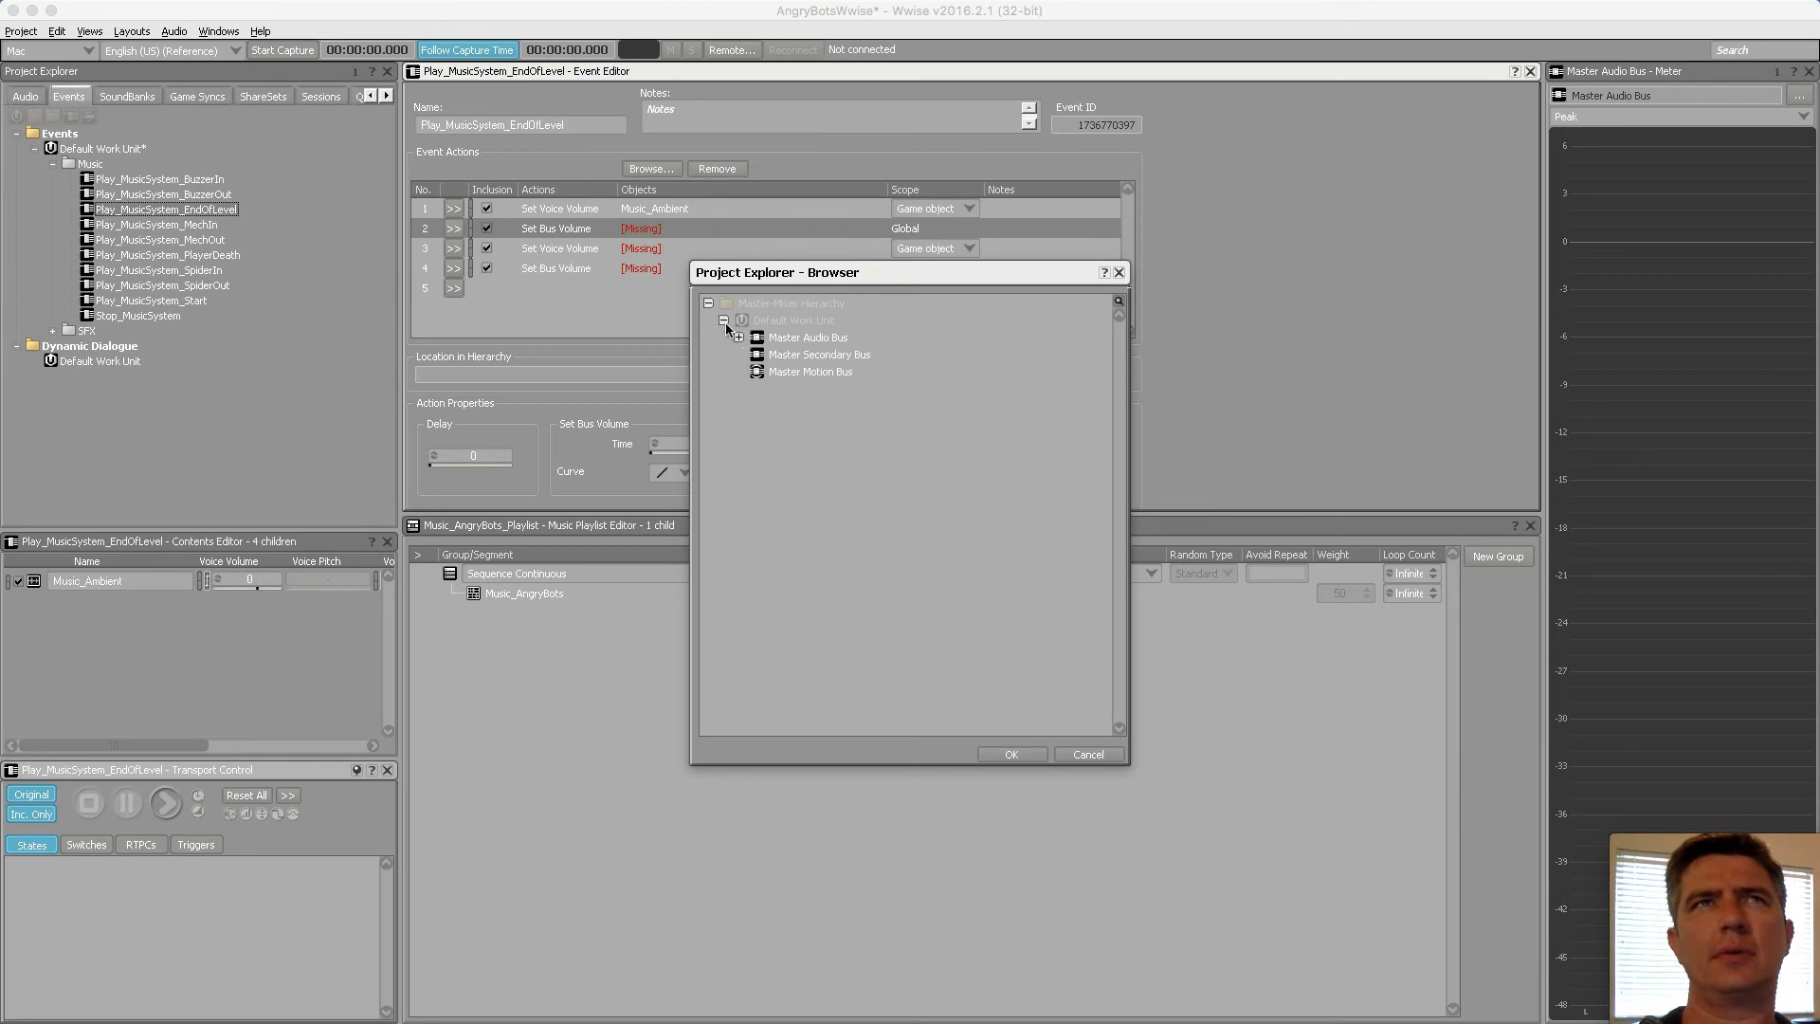
Change the second and fourth actions of Play_MusicSystem_EndOfLevel from Set Bus Volume to Set Voice Volume
click(1086, 753)
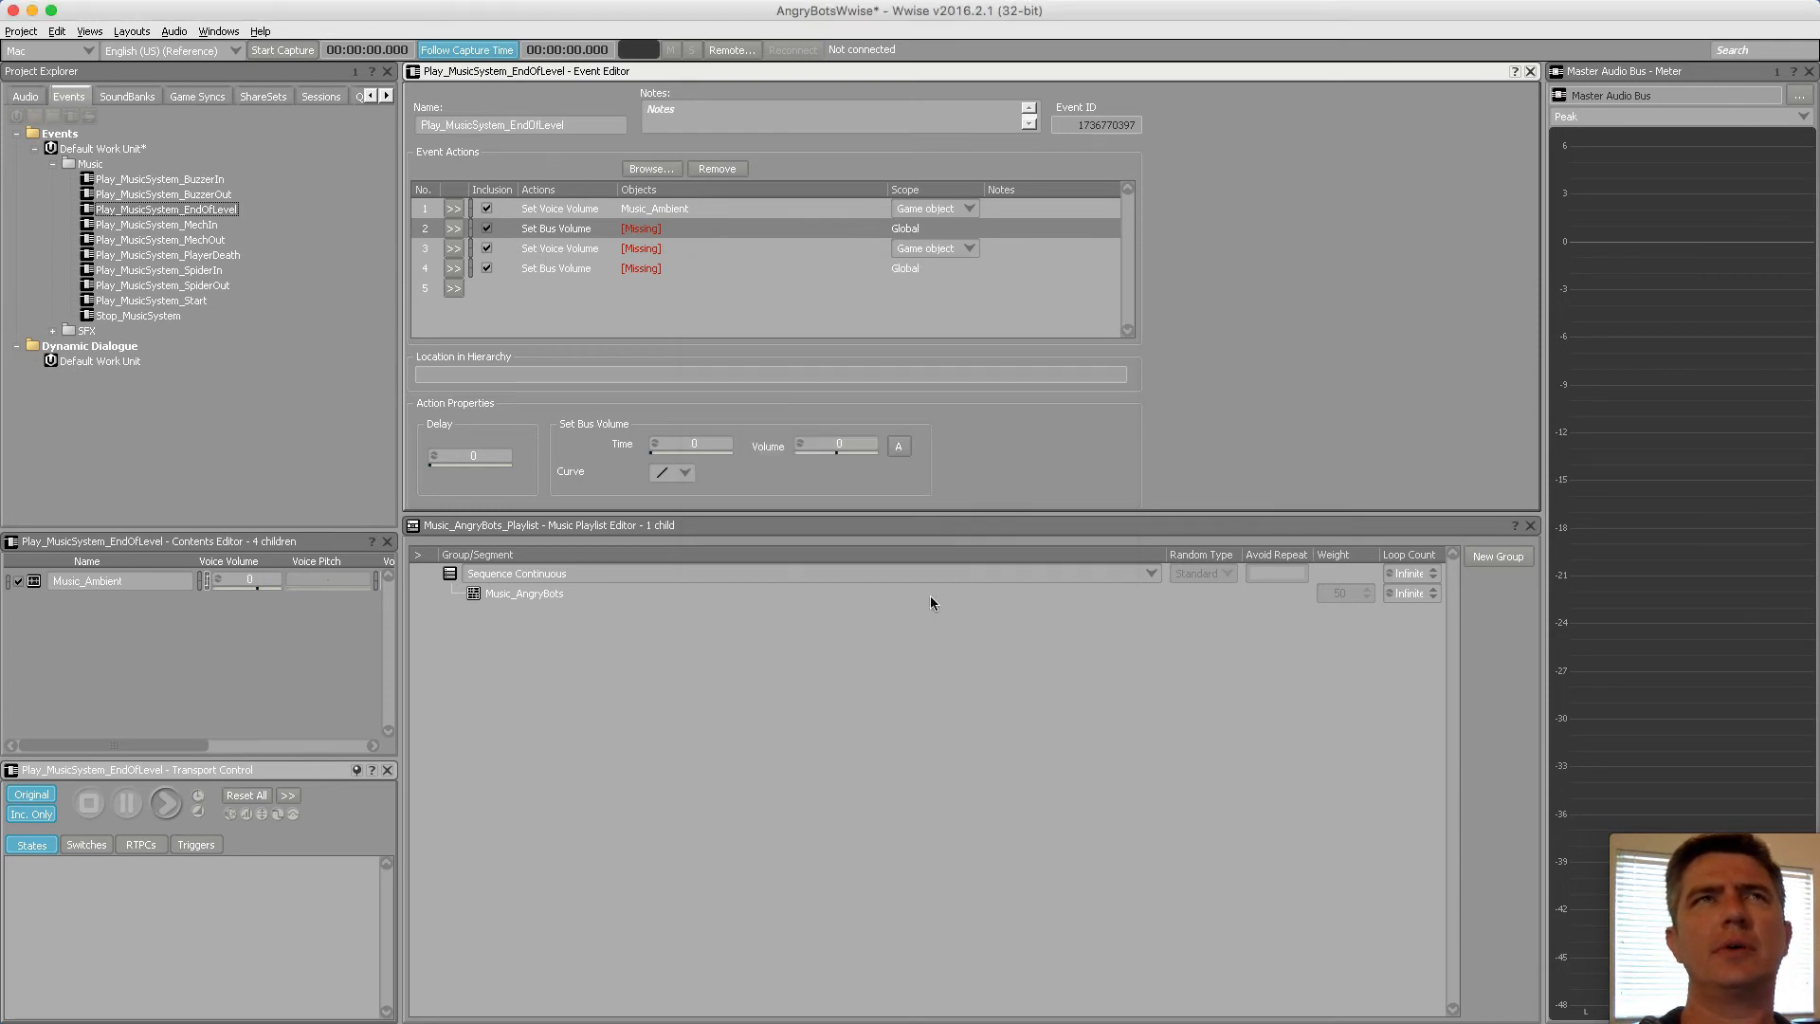
click(548, 230)
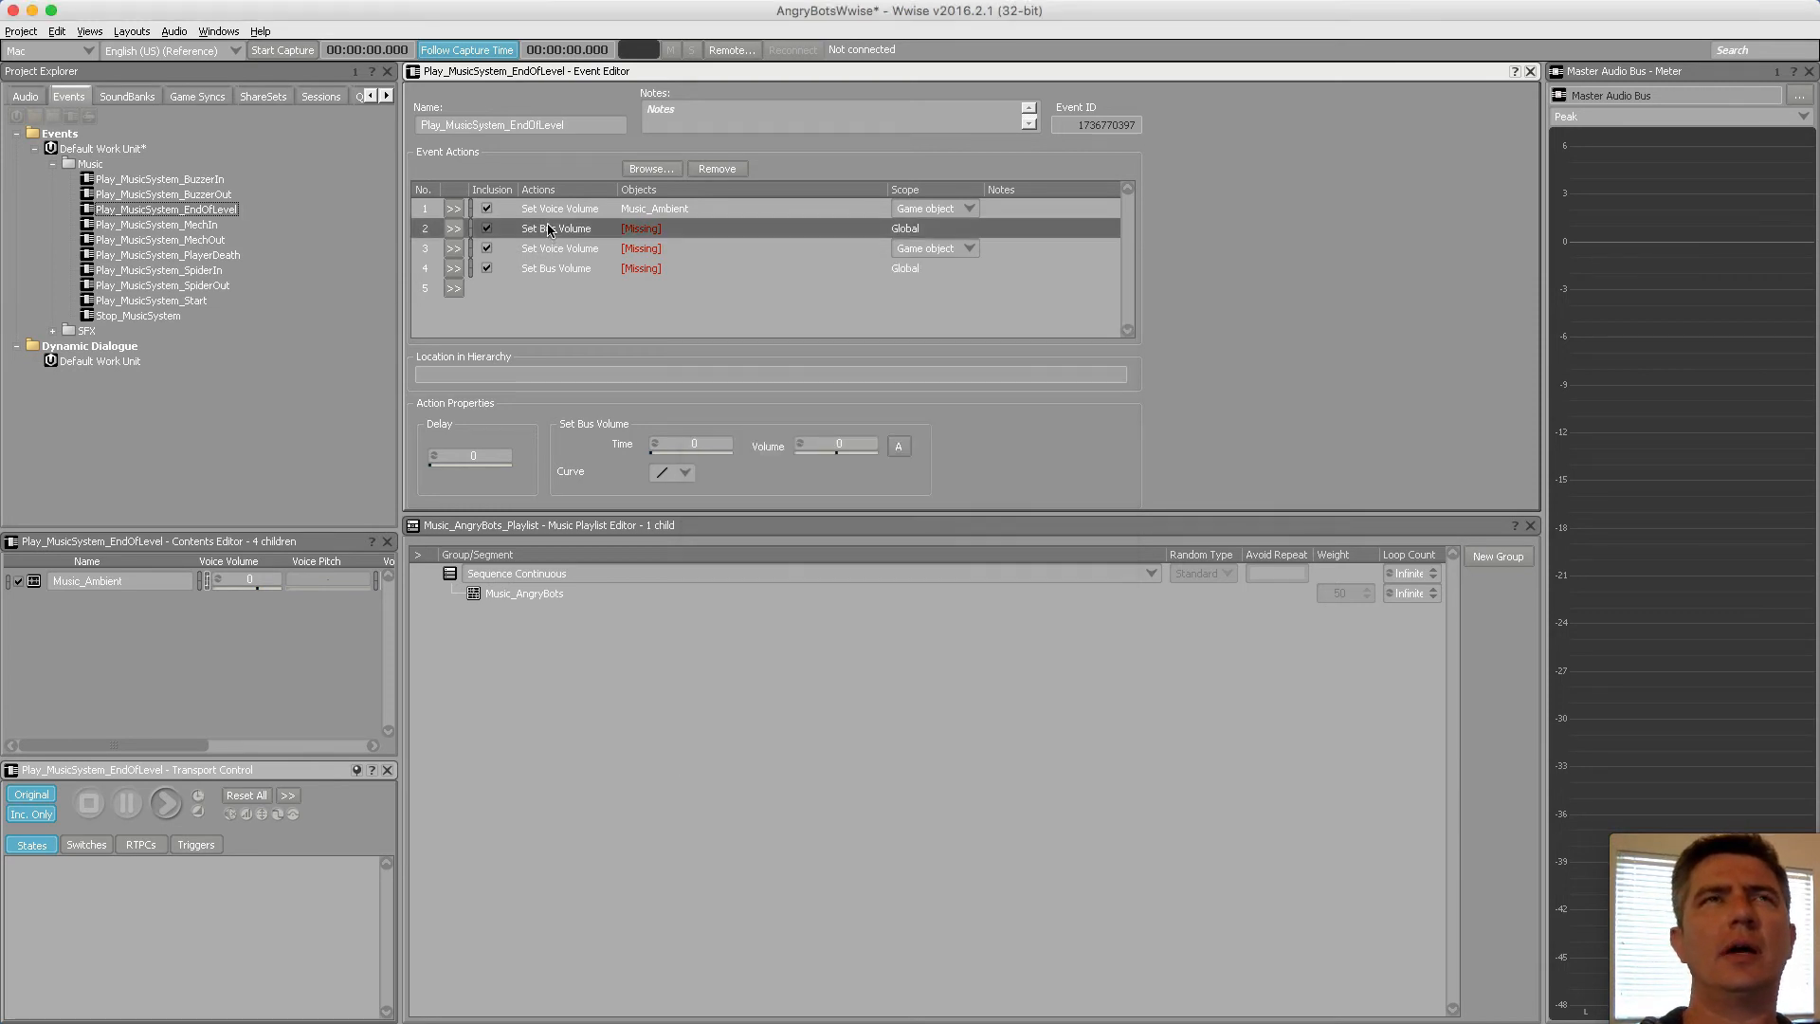
right_click(467, 228)
mouse_move(523, 368)
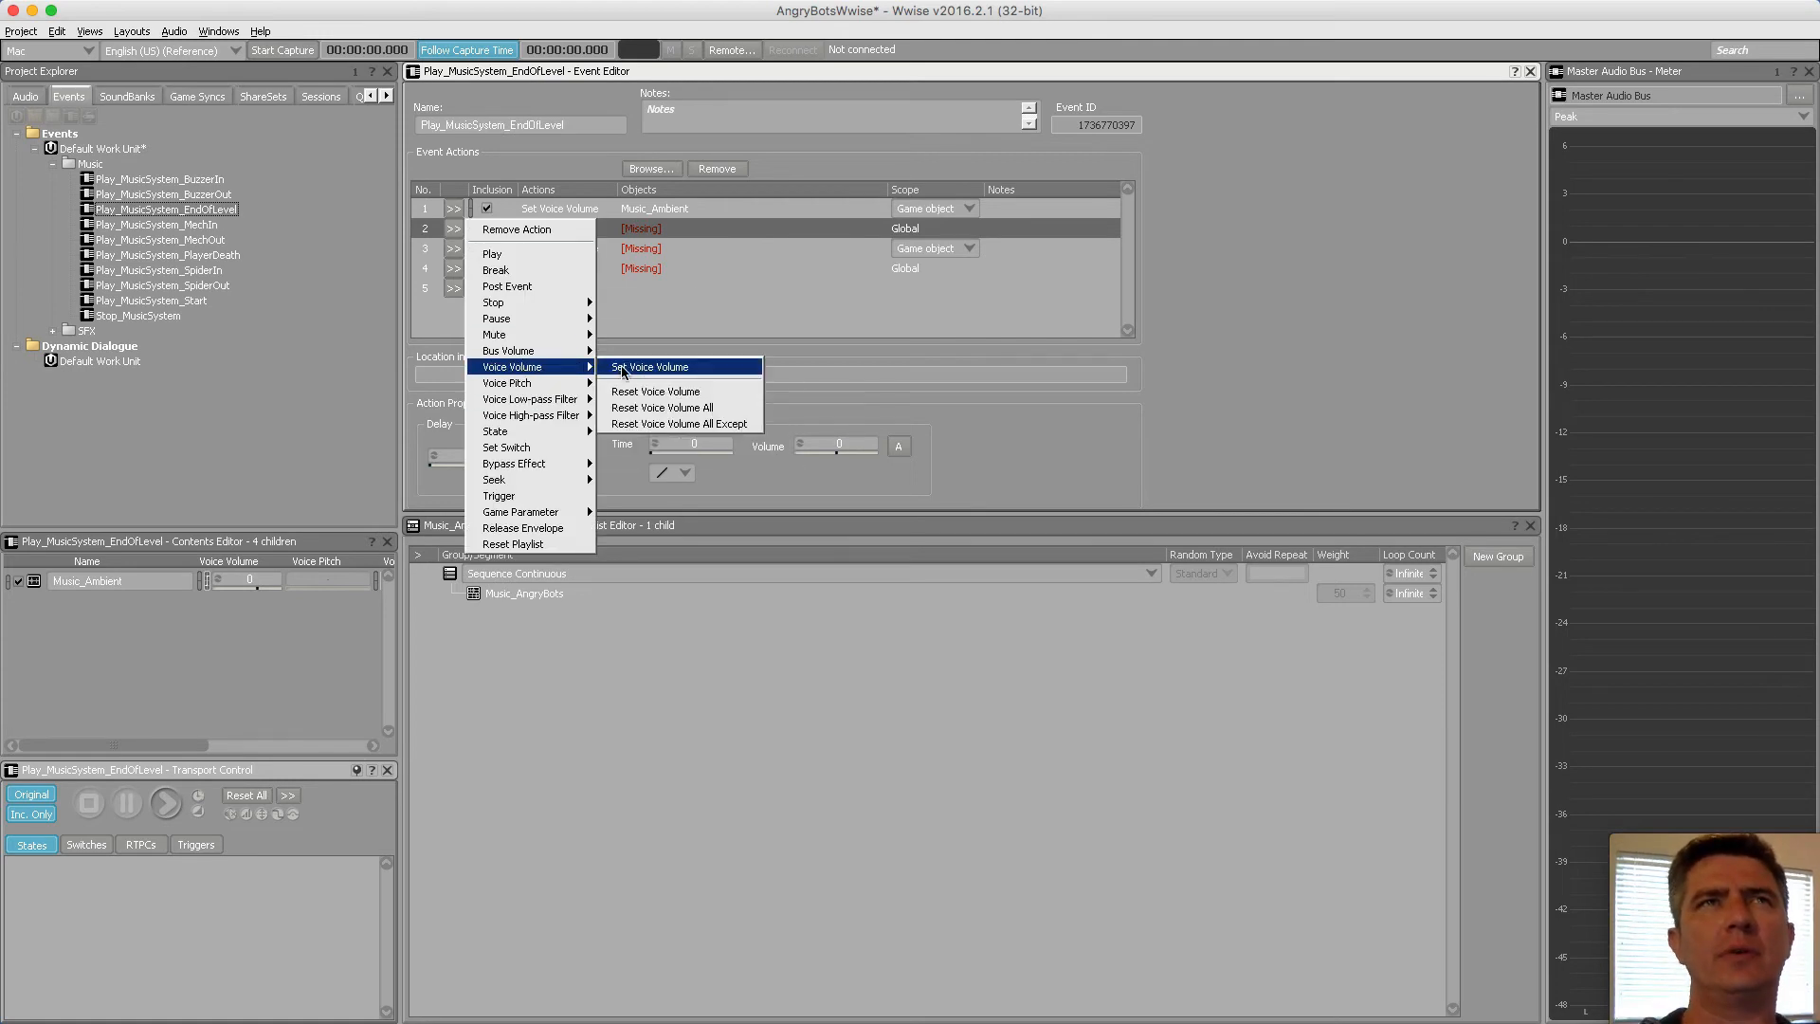
click(650, 367)
click(453, 268)
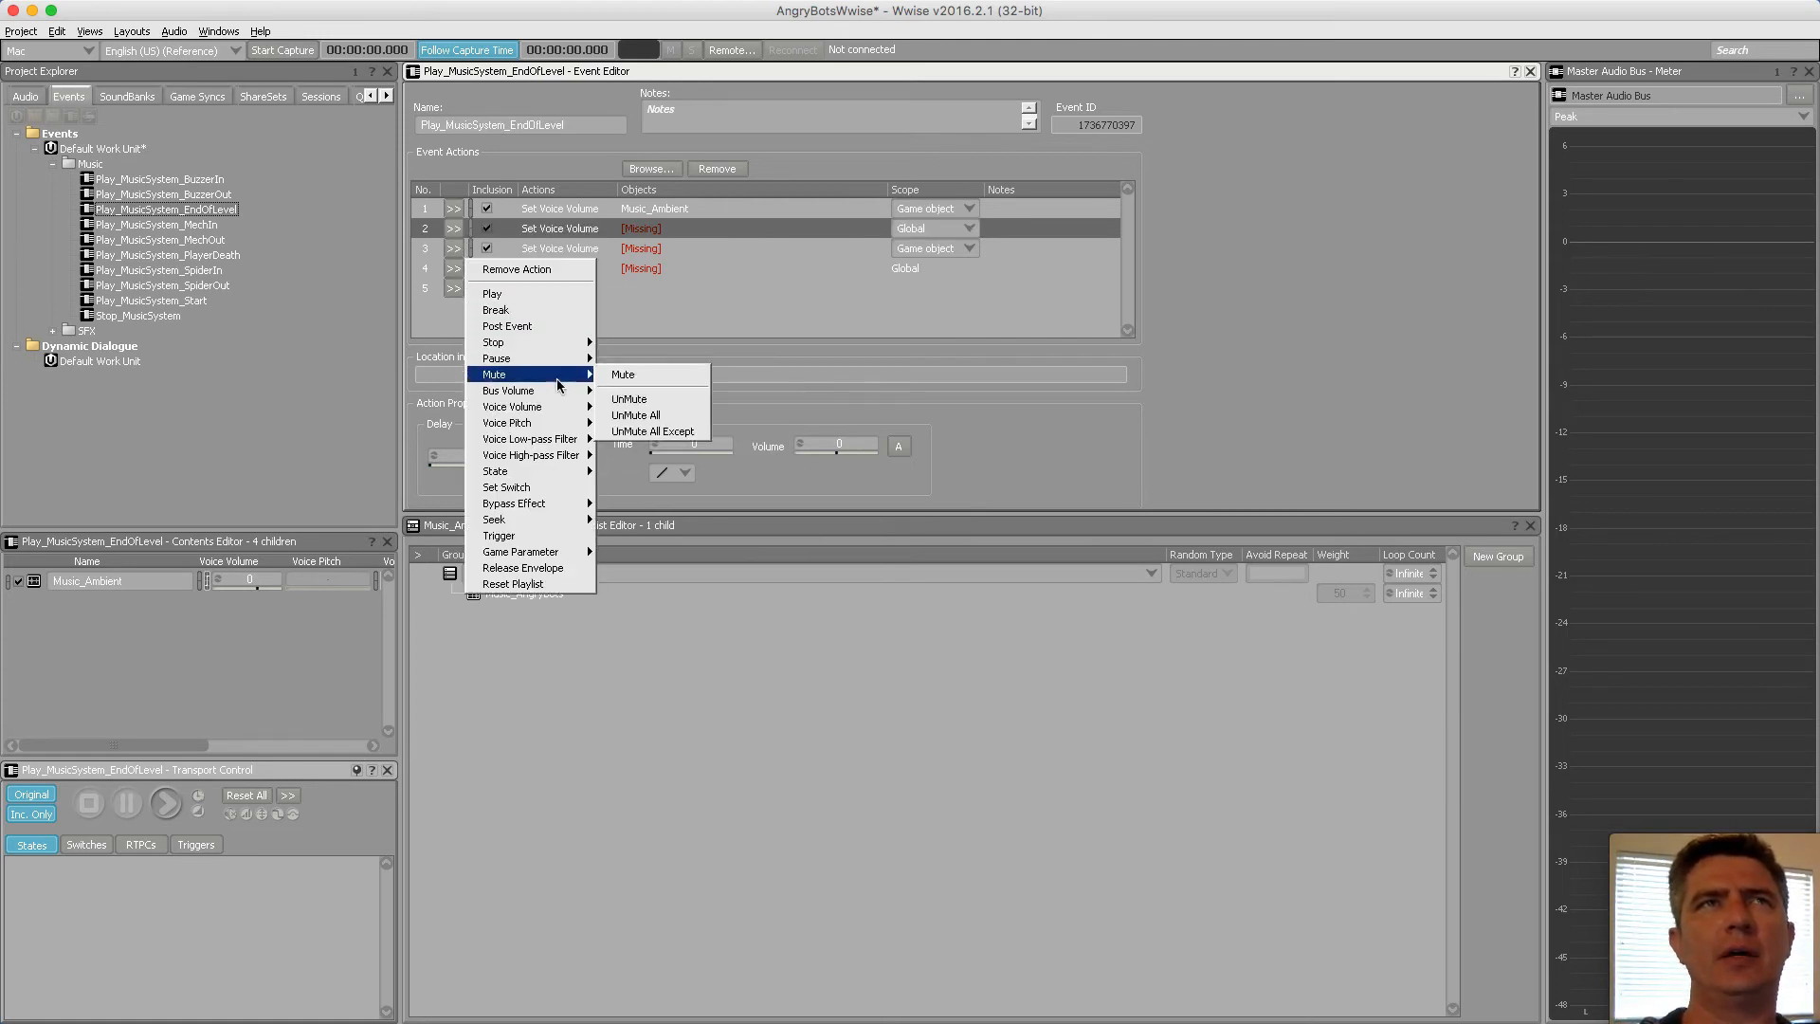
mouse_move(466, 396)
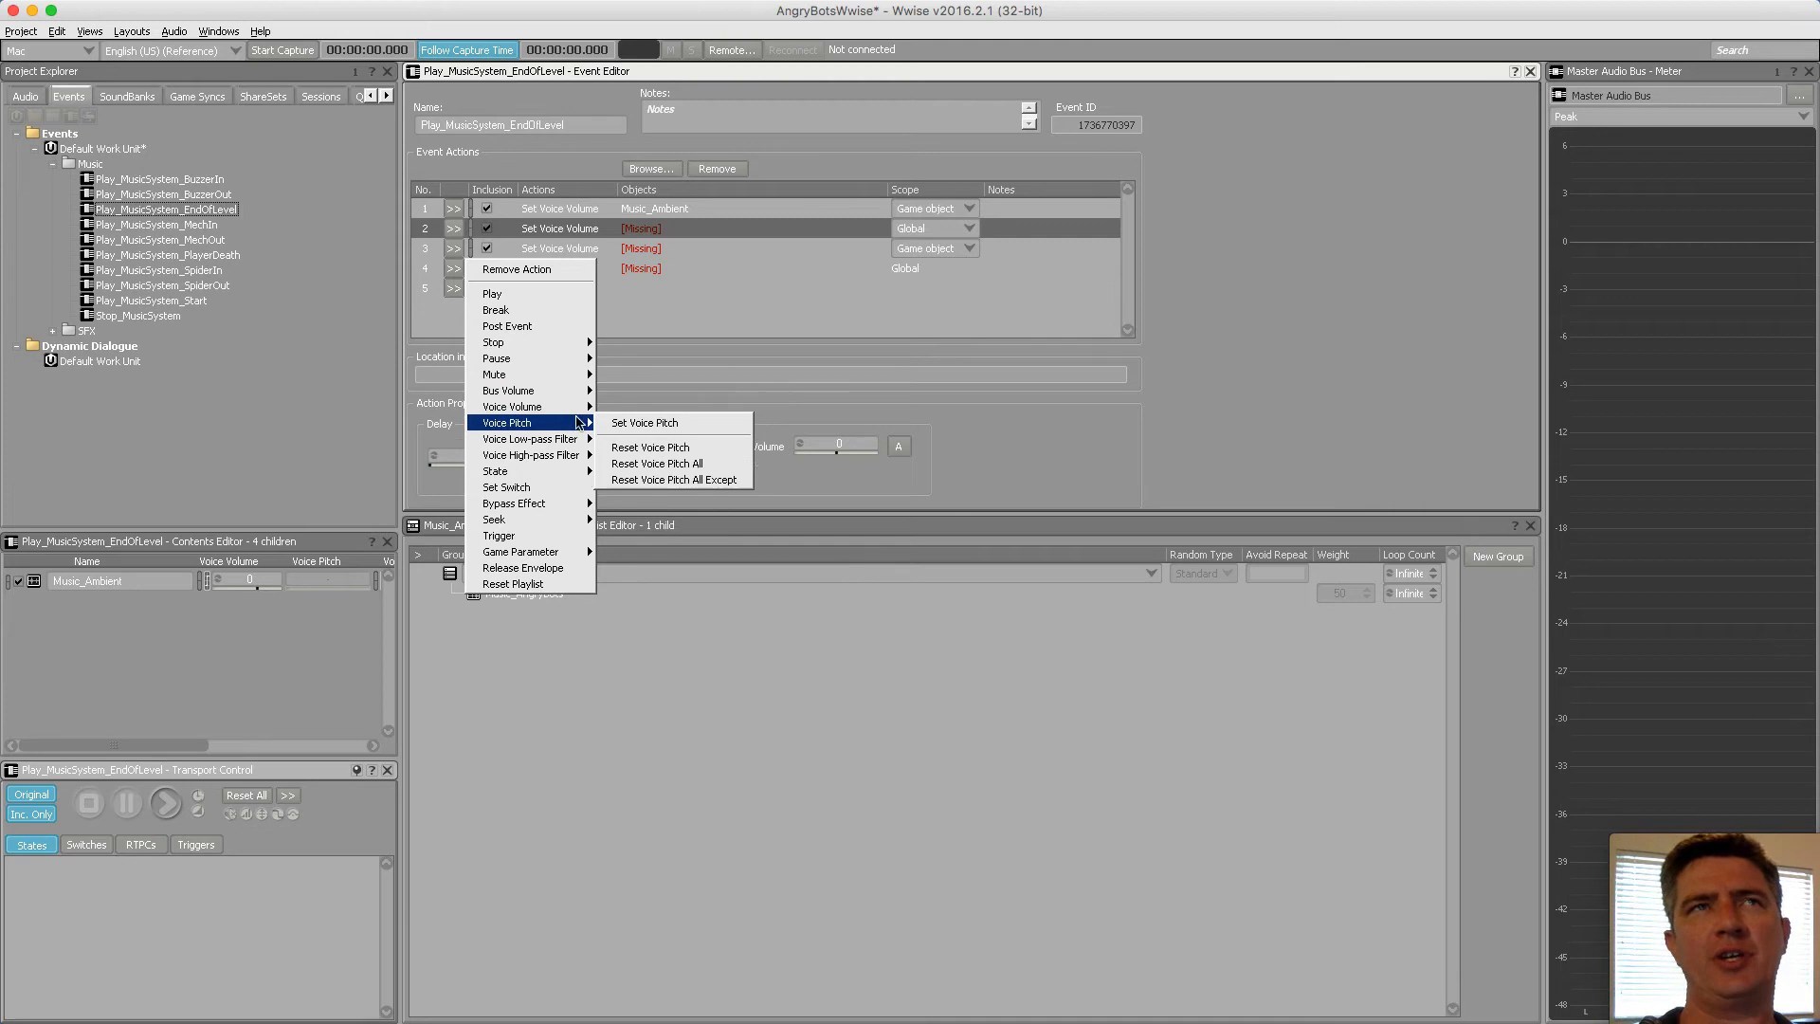
mouse_move(490, 392)
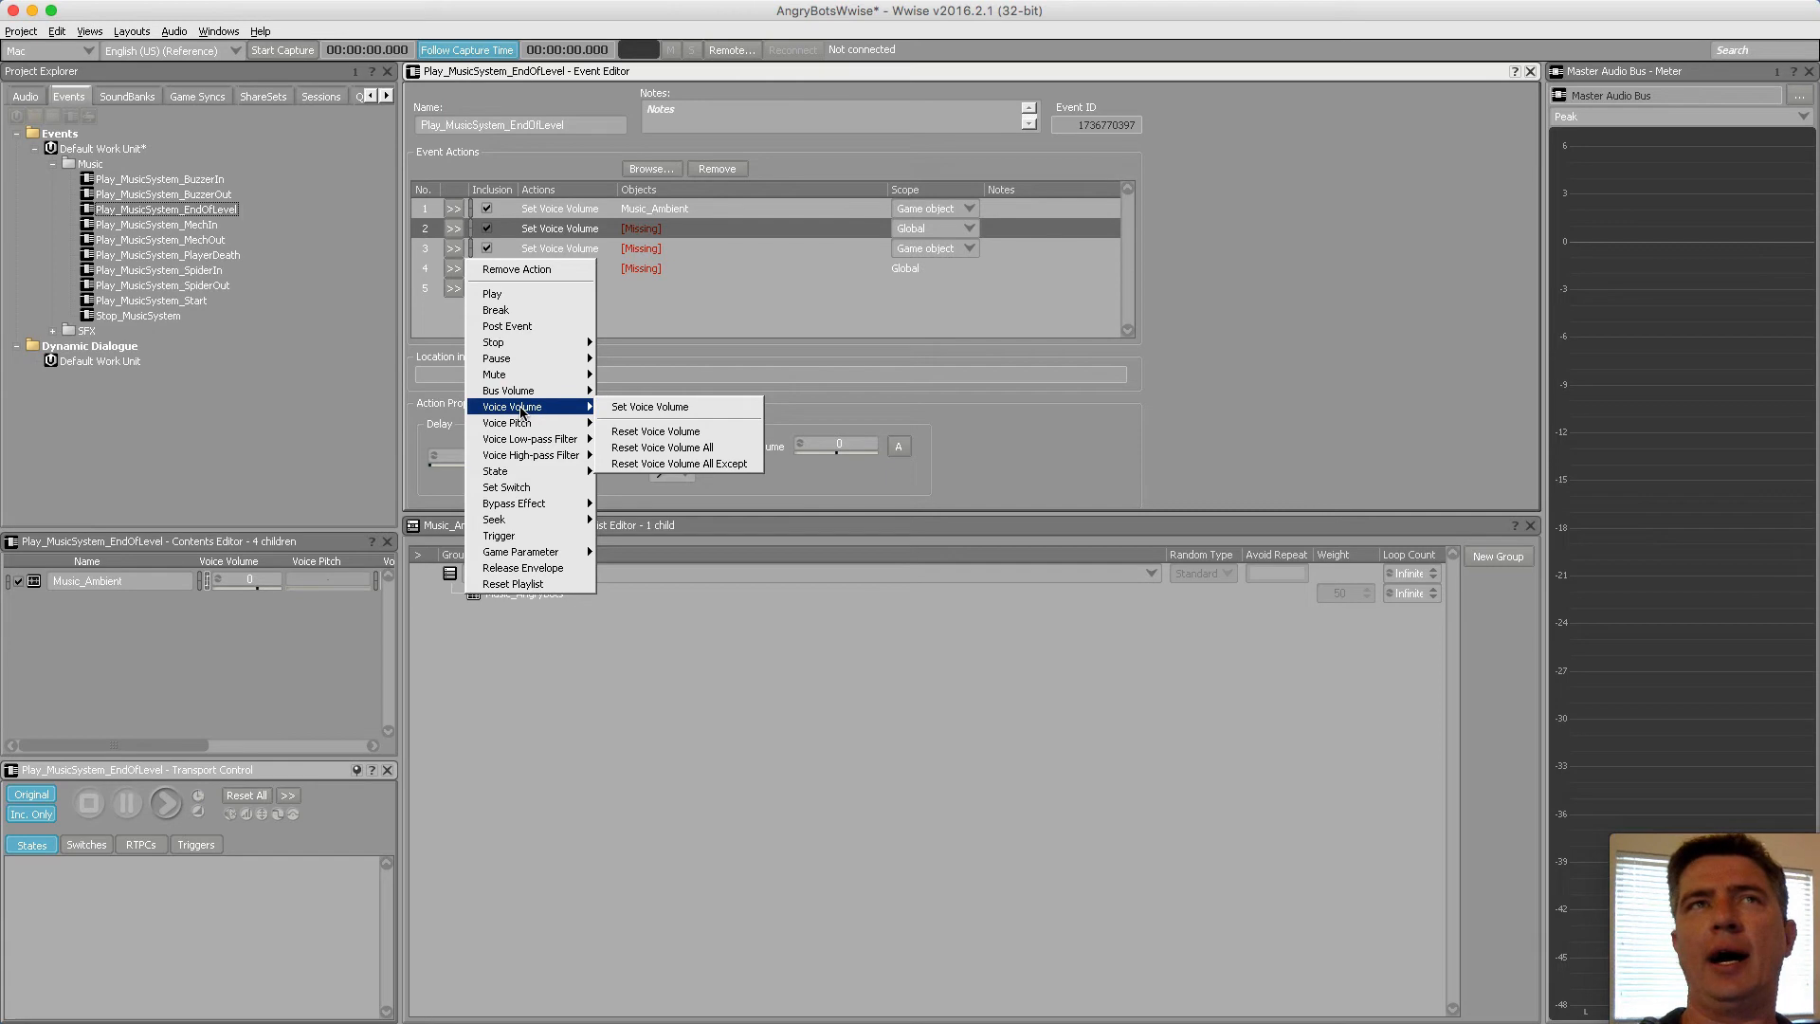
click(622, 408)
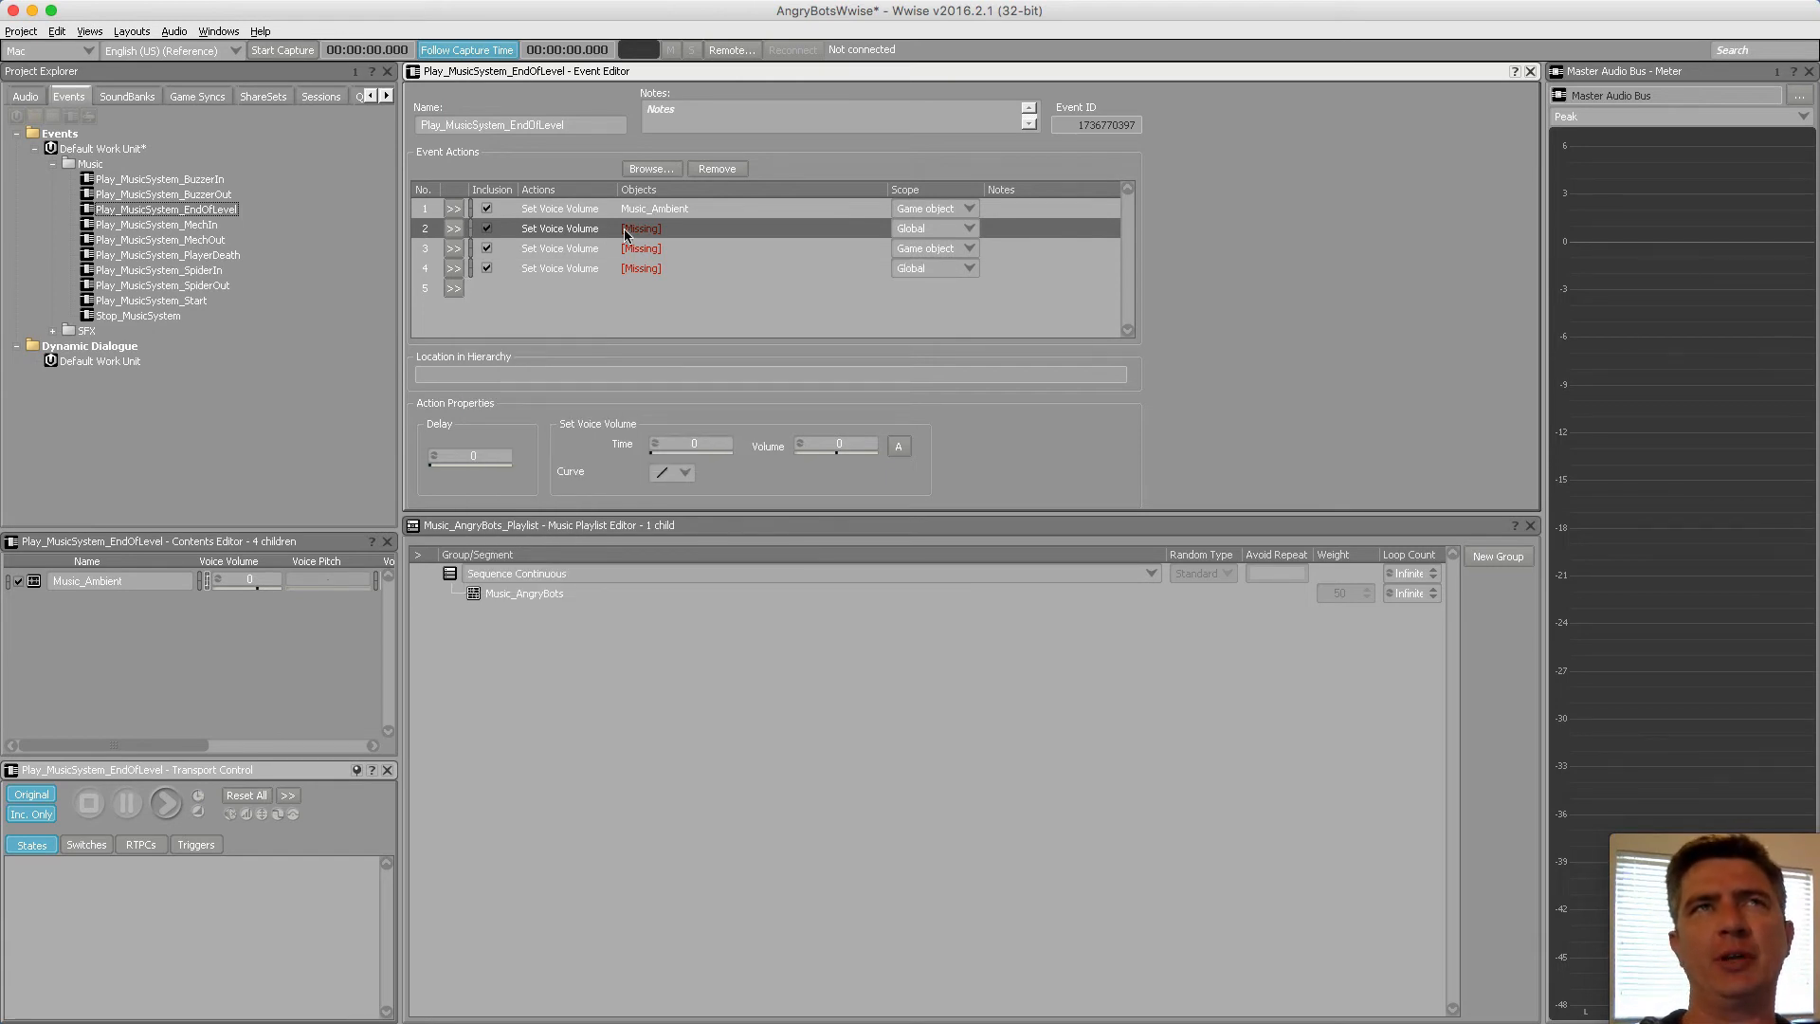
Assign Music_BuzzerAction as the object of the second event action and Music_MechAction as the object of the third
click(654, 168)
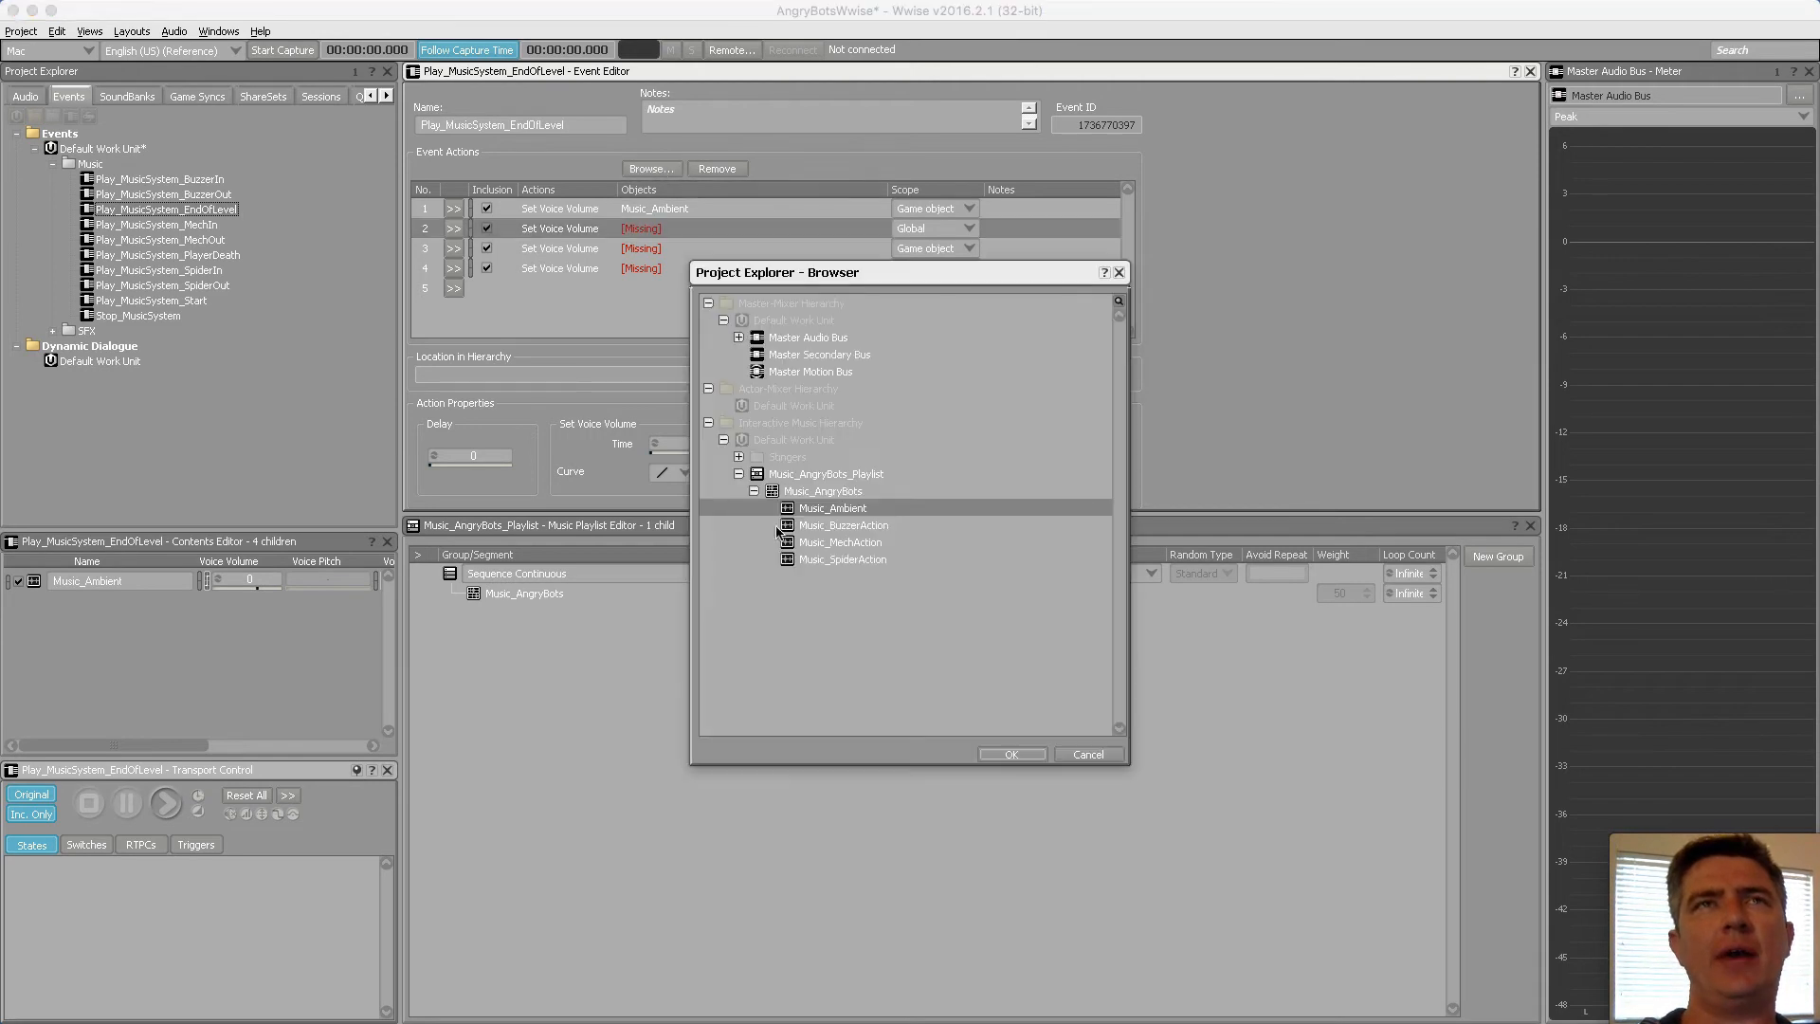
click(827, 526)
click(1017, 753)
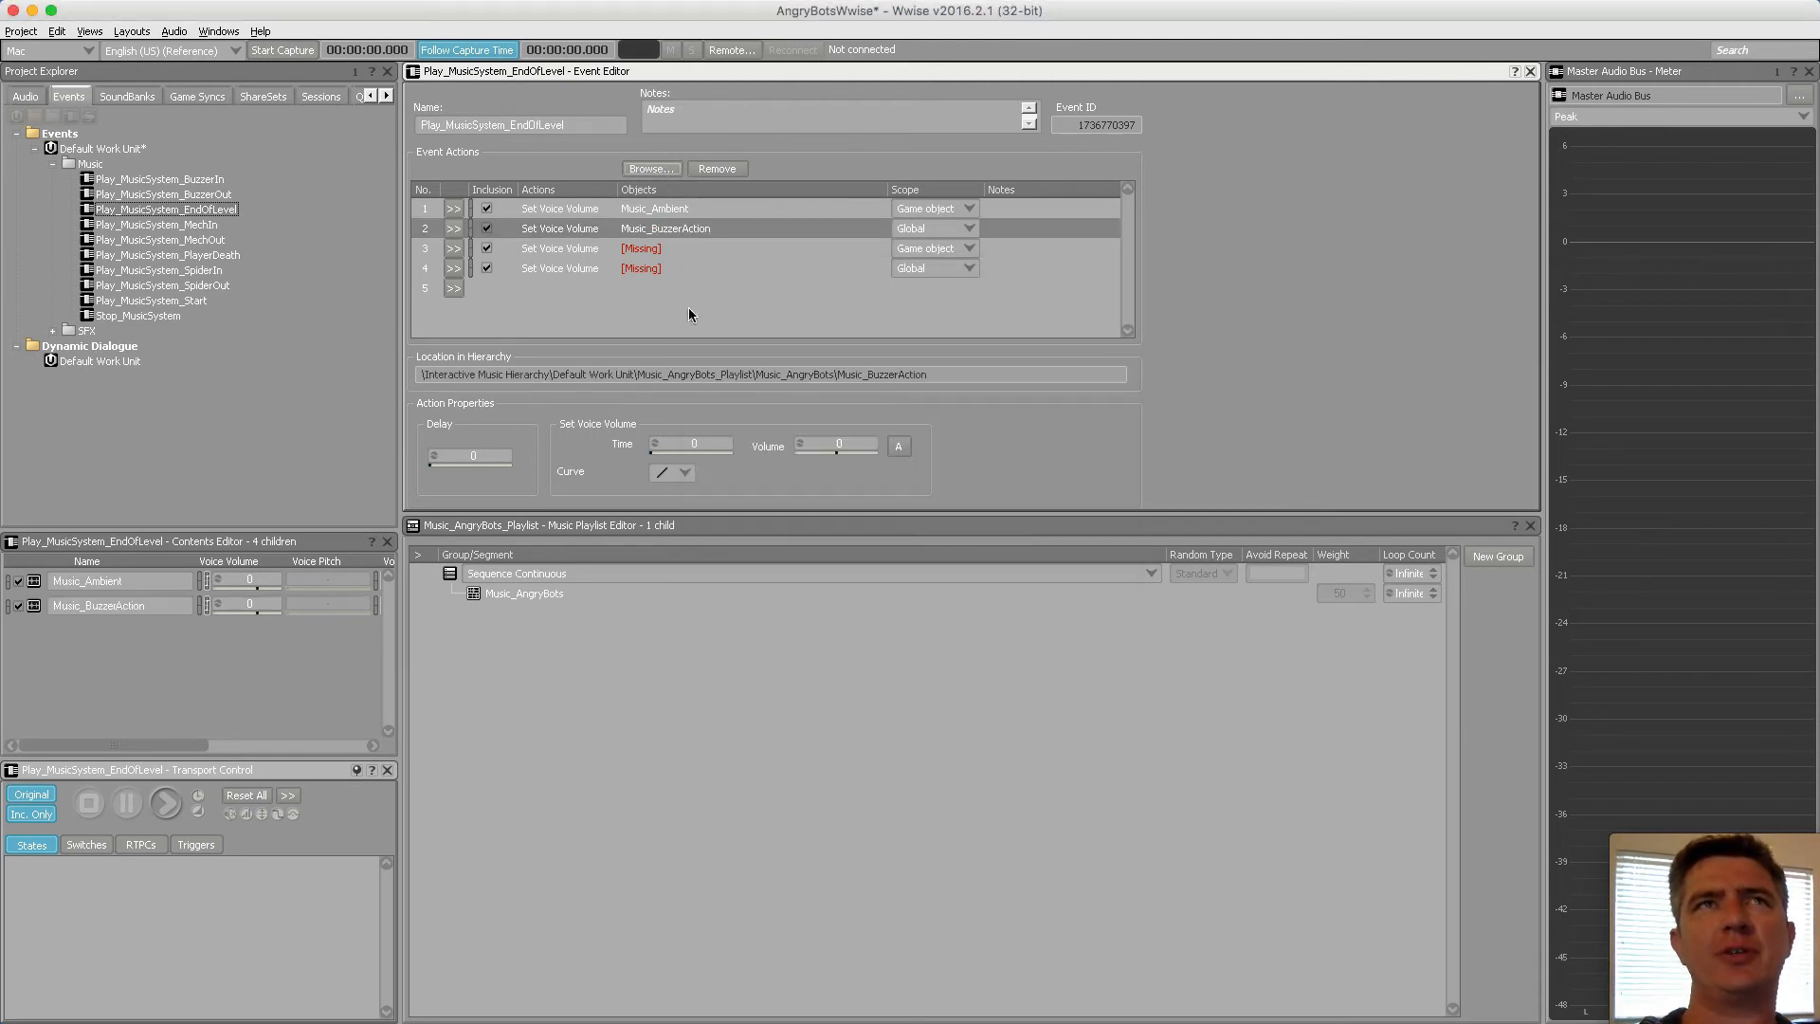
click(652, 252)
click(660, 168)
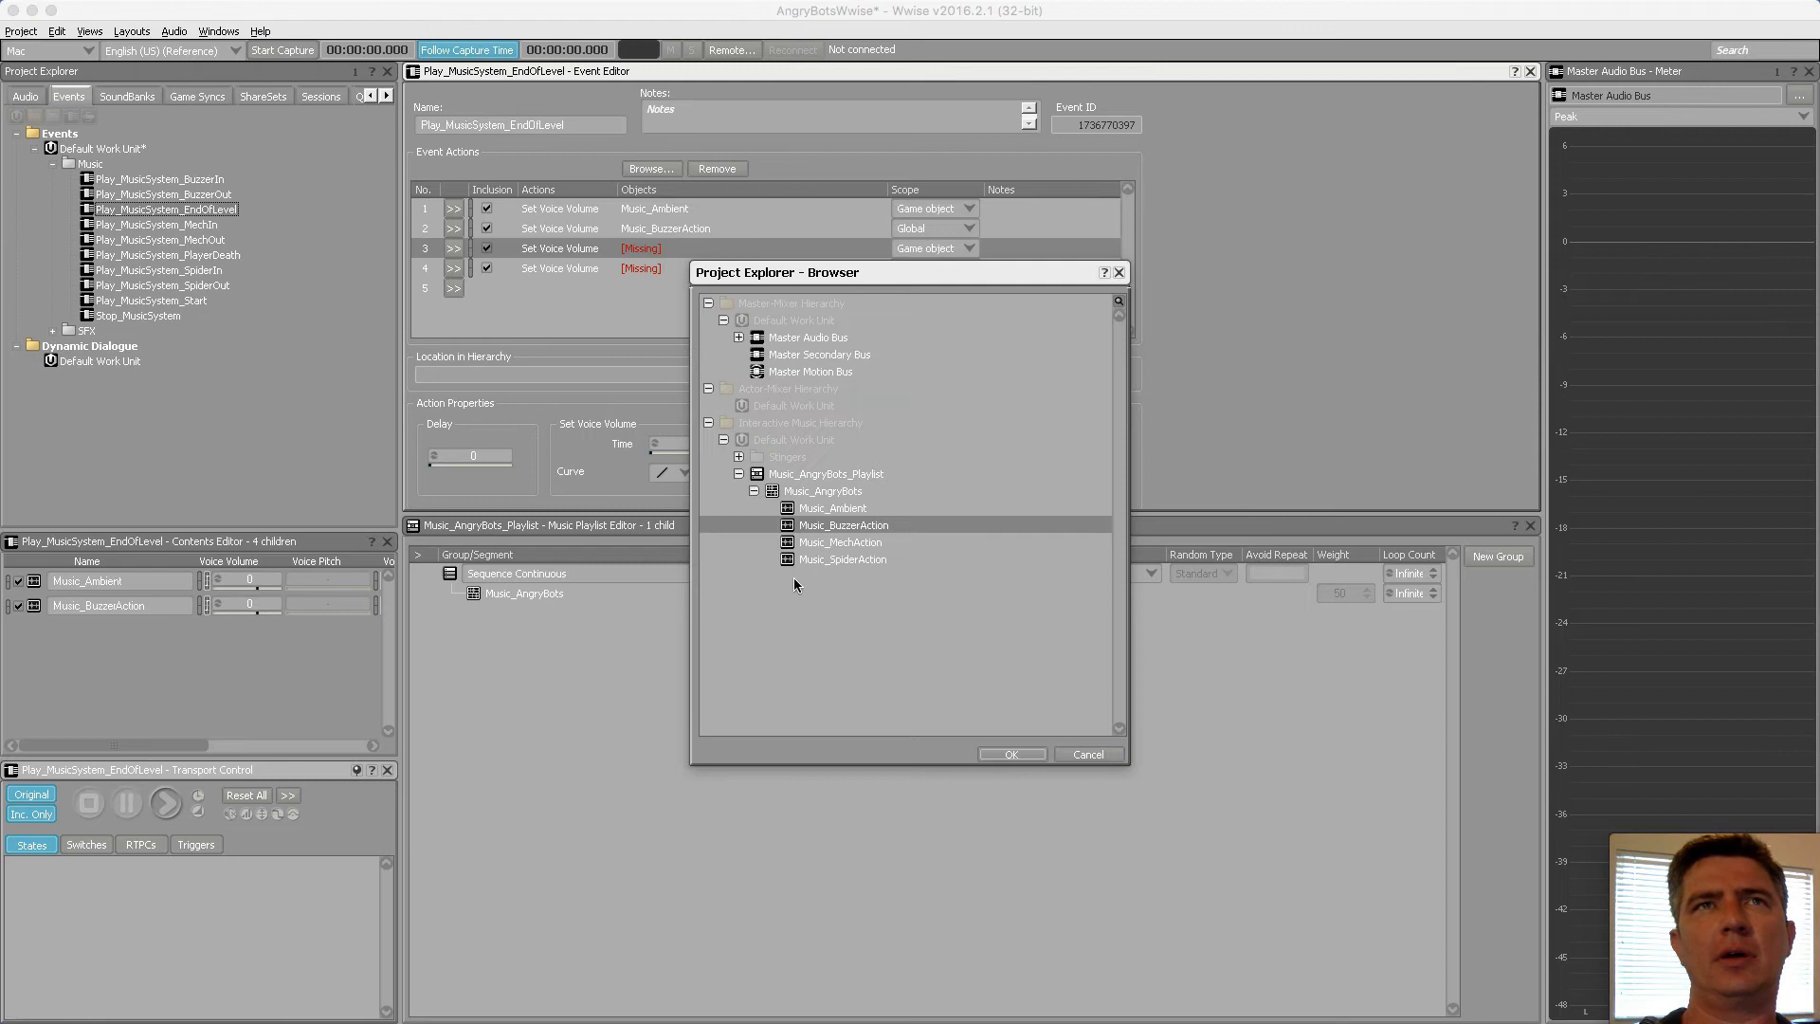
click(857, 549)
click(1010, 753)
Assign Music_SpiderAction as the object of the fourth Set Voice Volume action
click(668, 268)
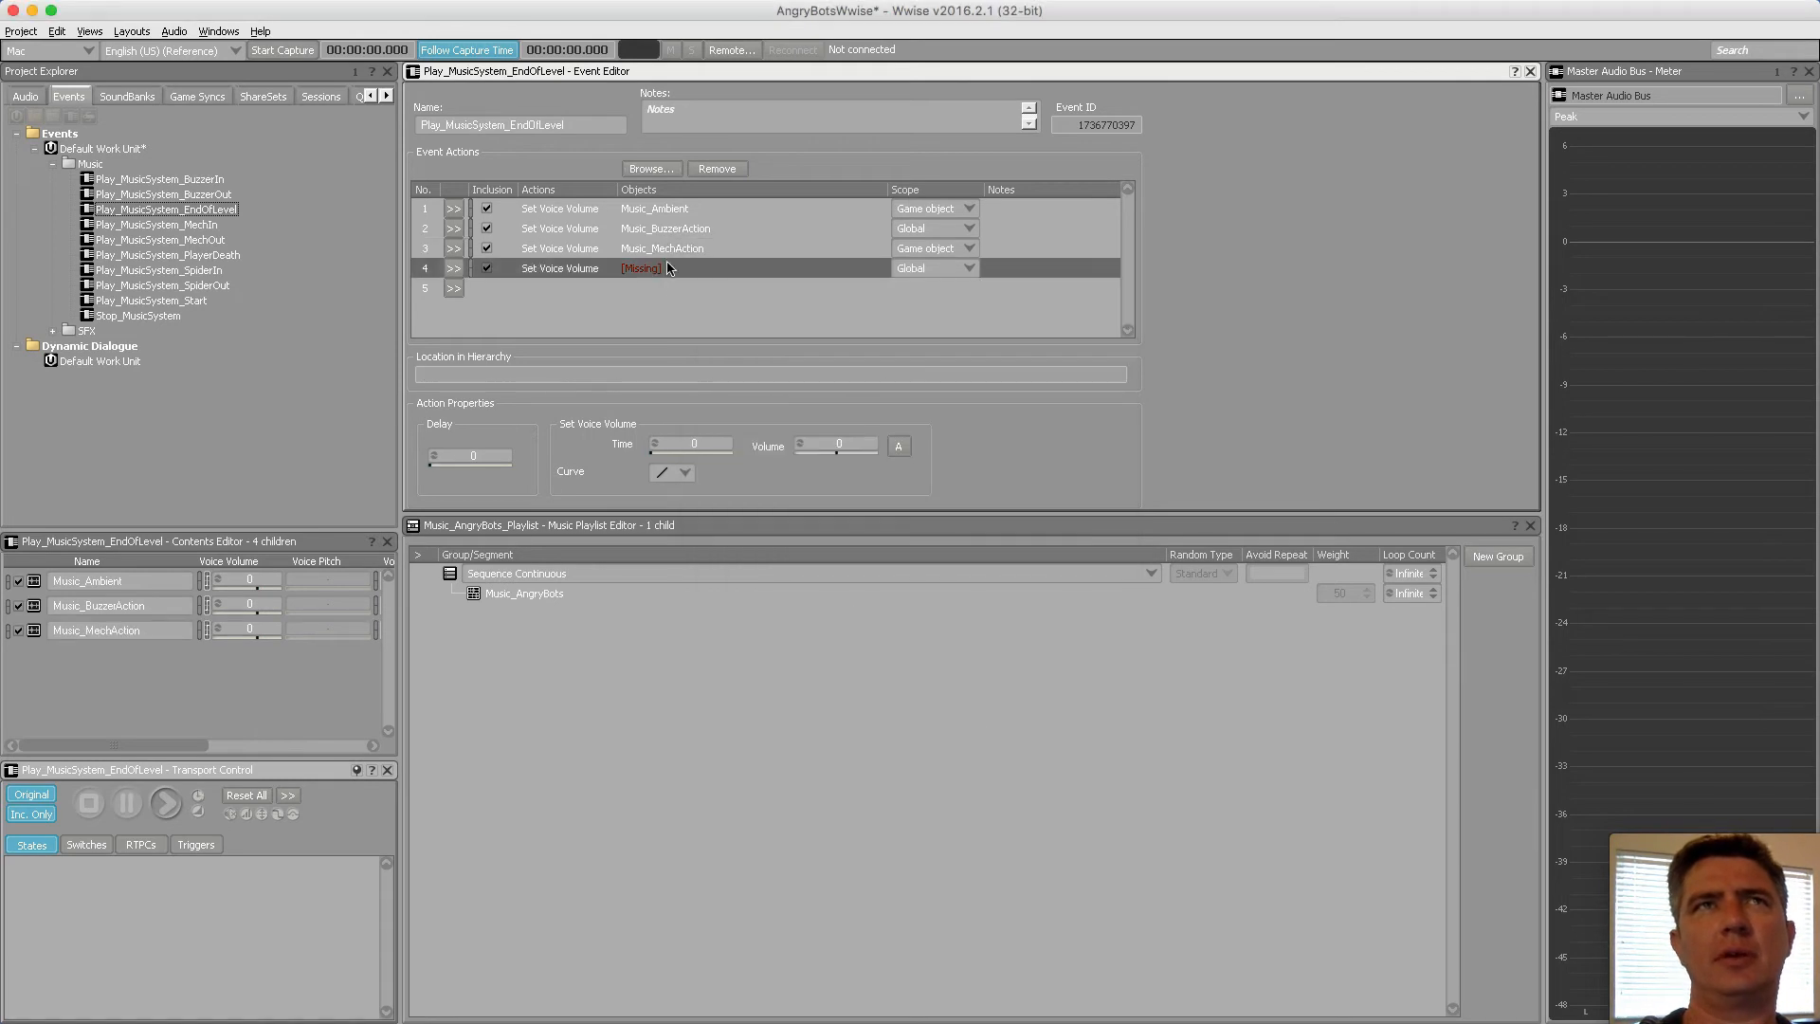
click(652, 168)
click(844, 560)
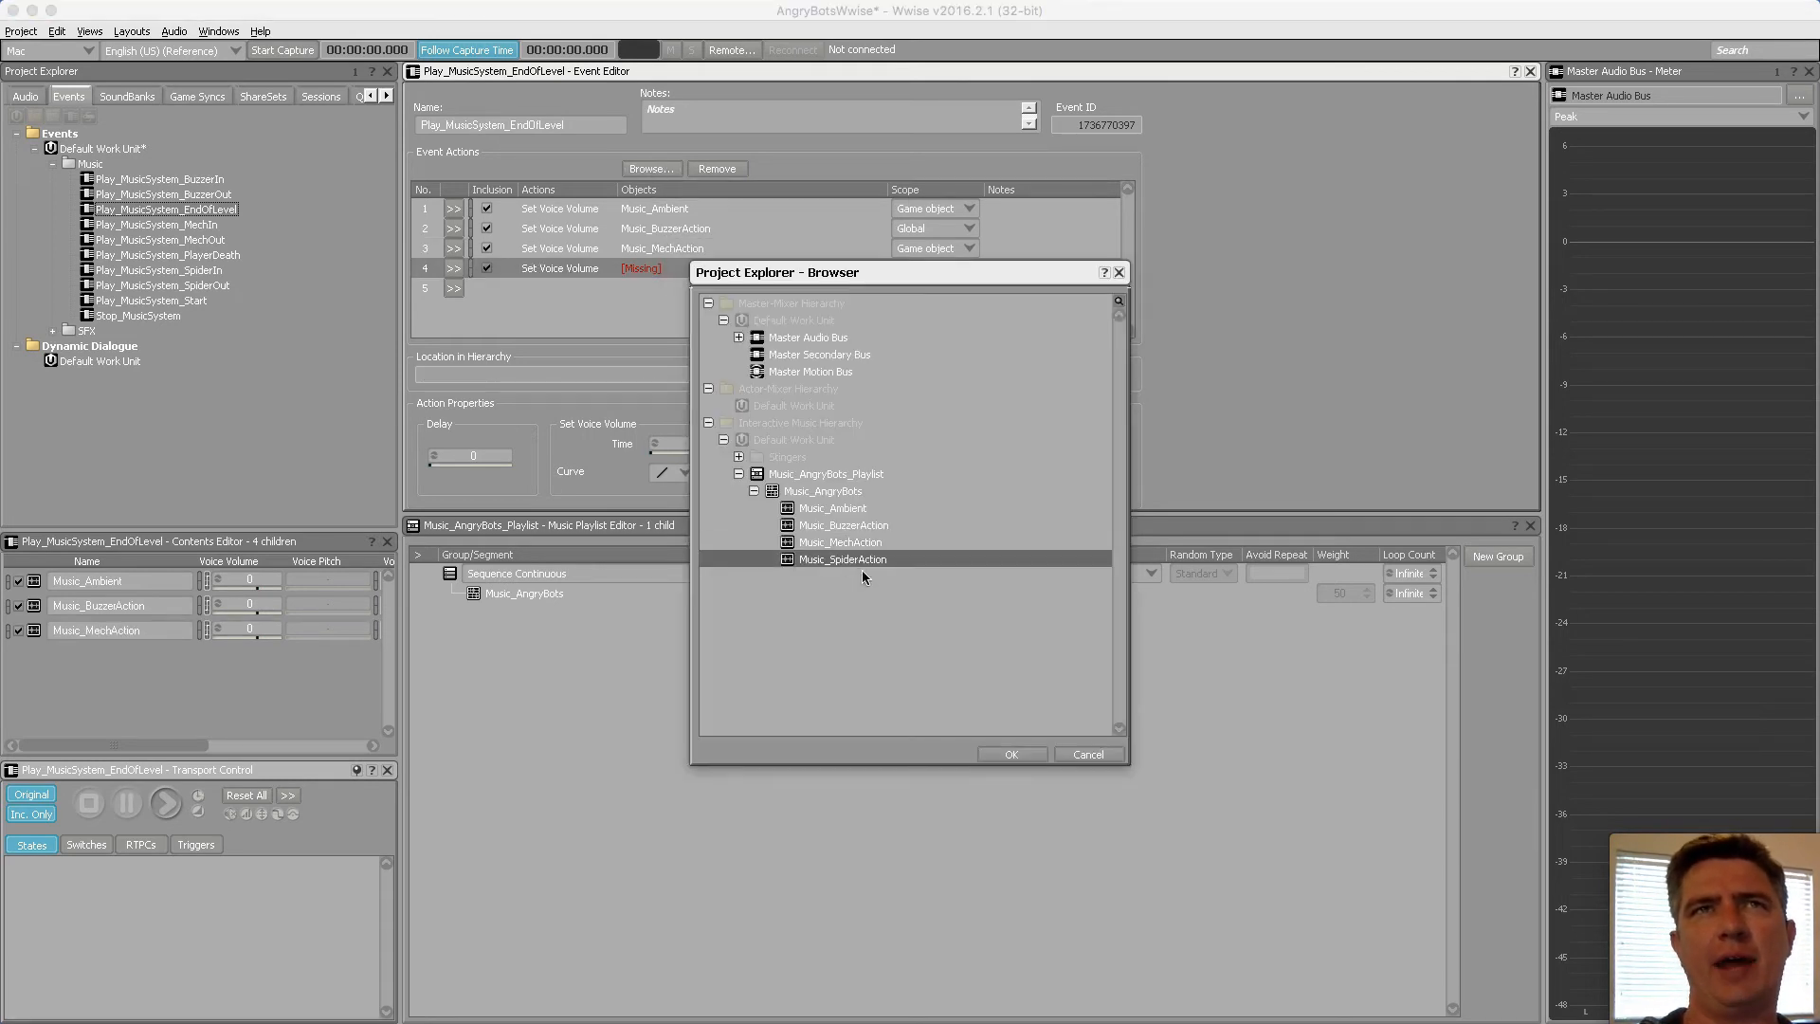
click(1010, 753)
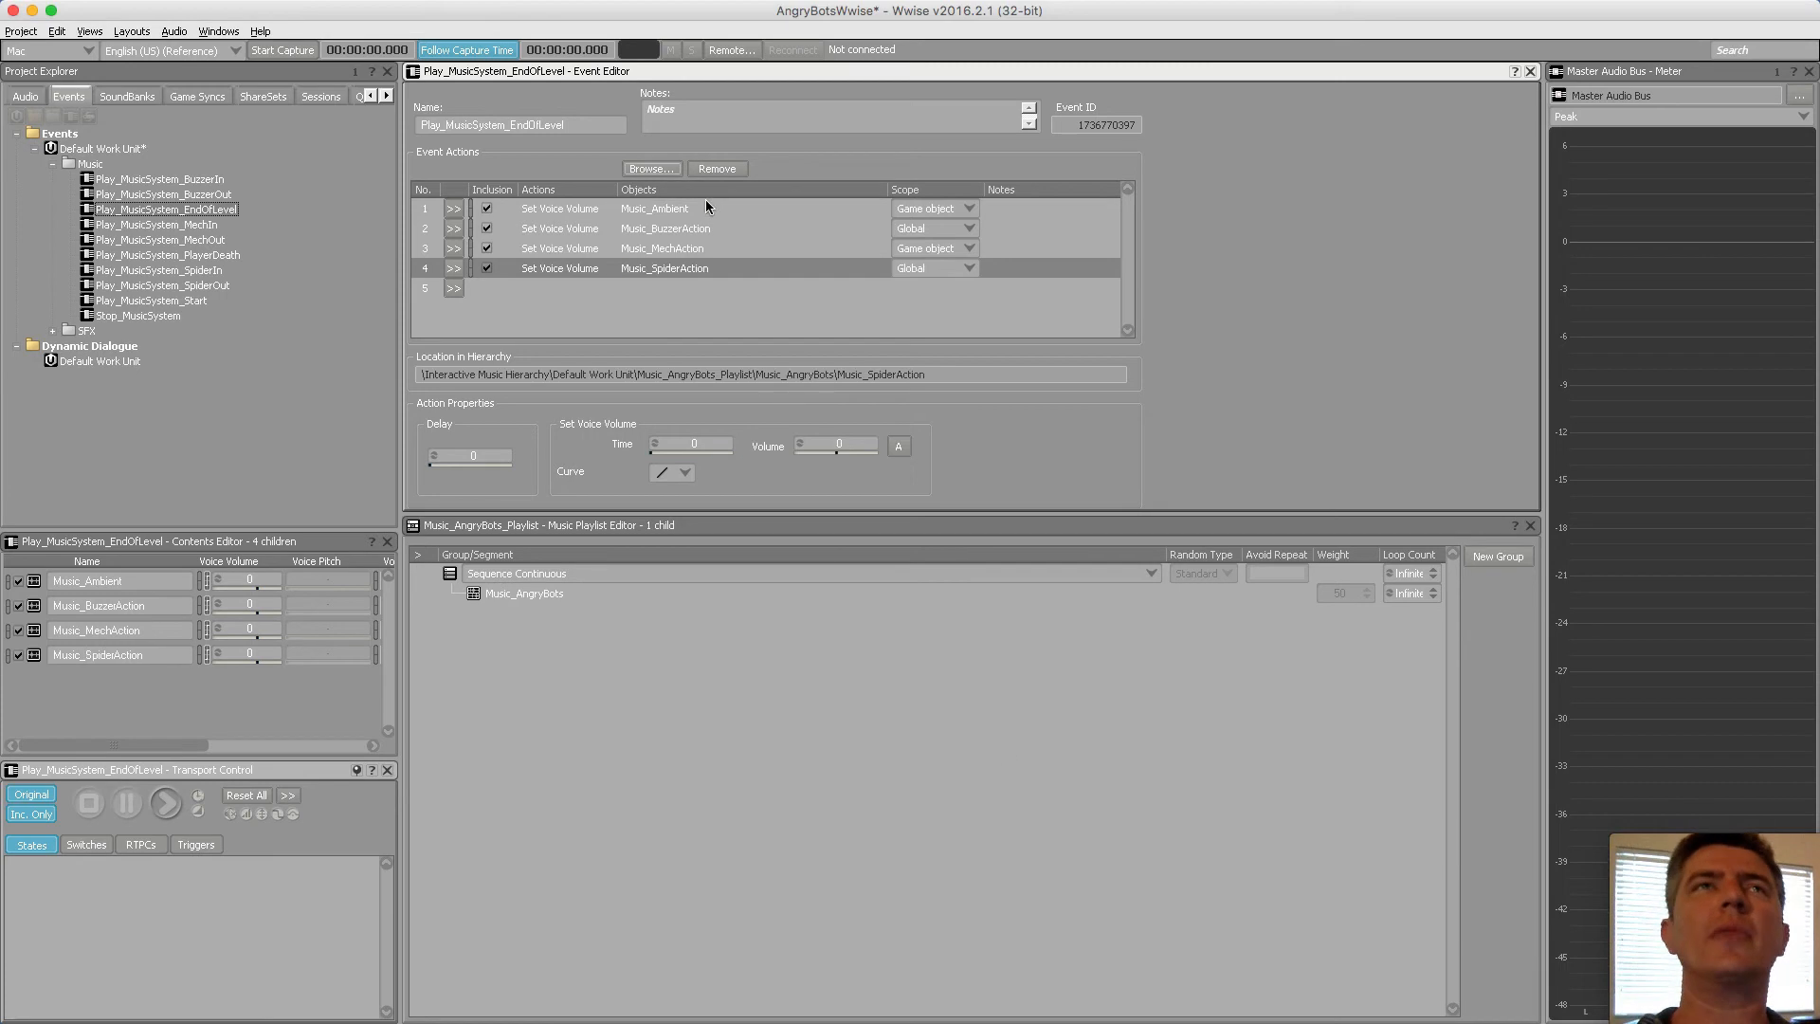
Set the Music_Ambient action's voice volume to -96 with a transition time of 10
click(644, 210)
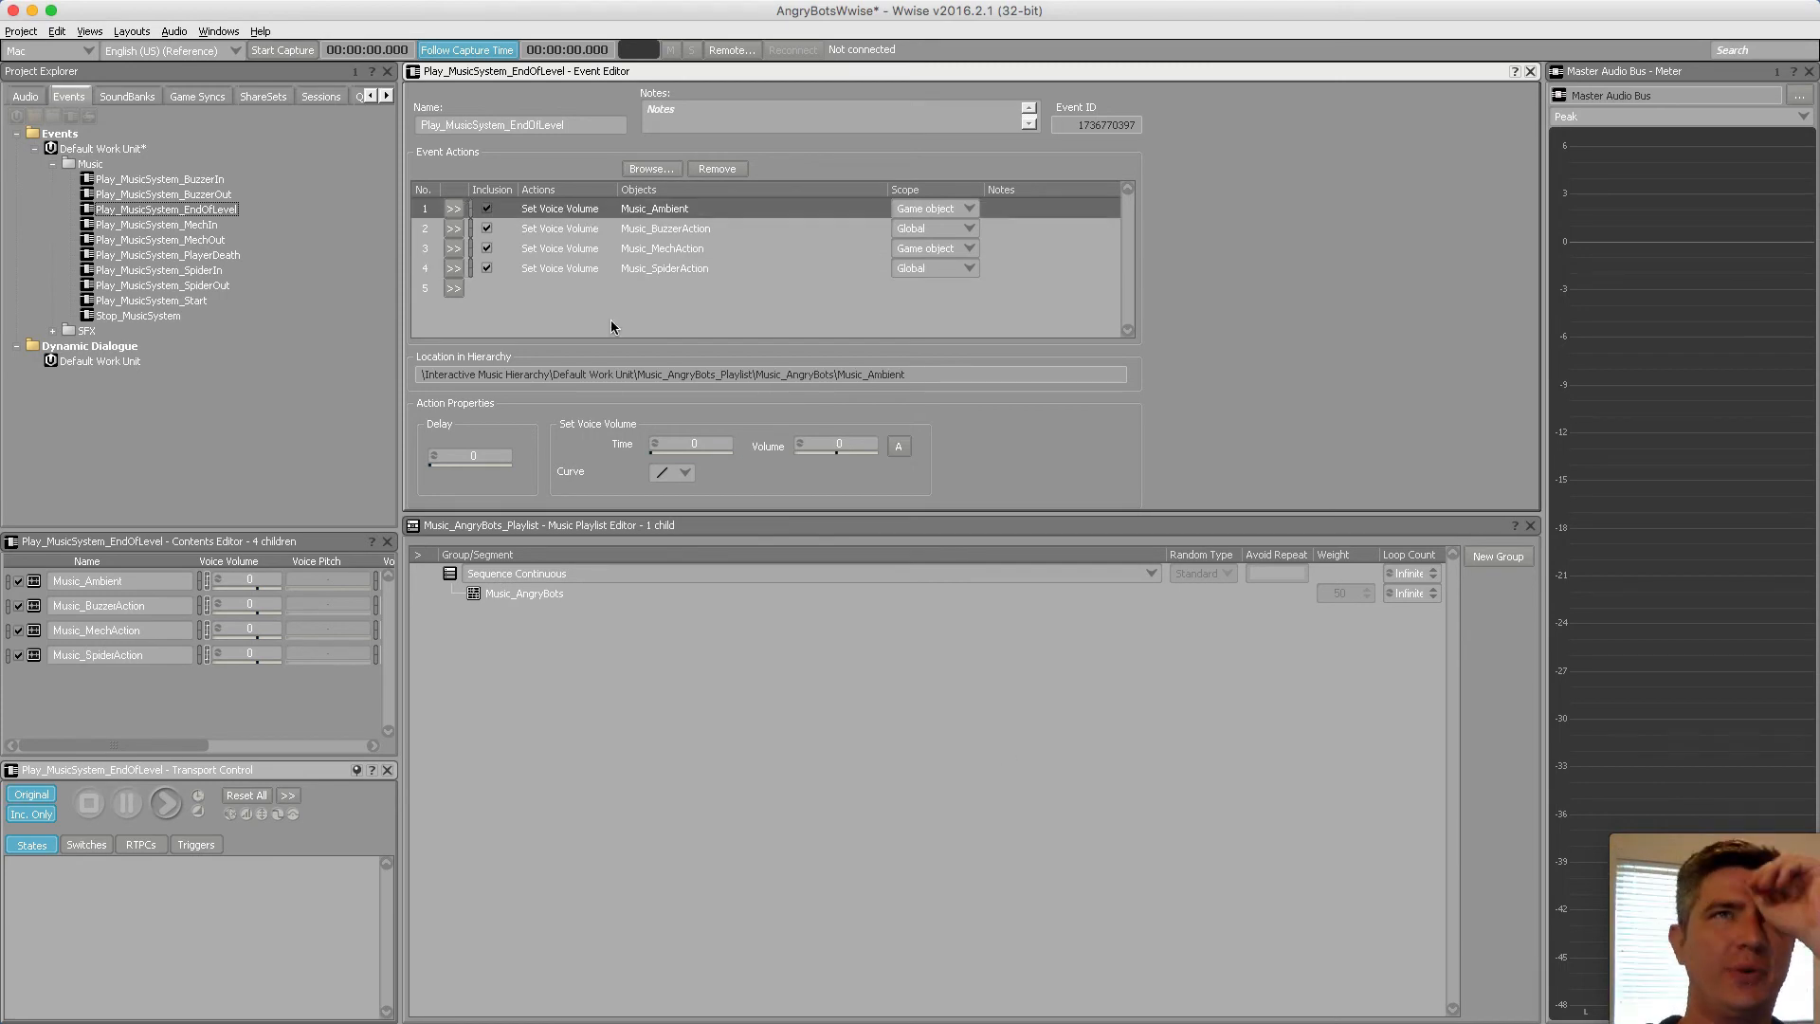
drag(833, 453, 661, 465)
double_click(703, 445)
text(10)
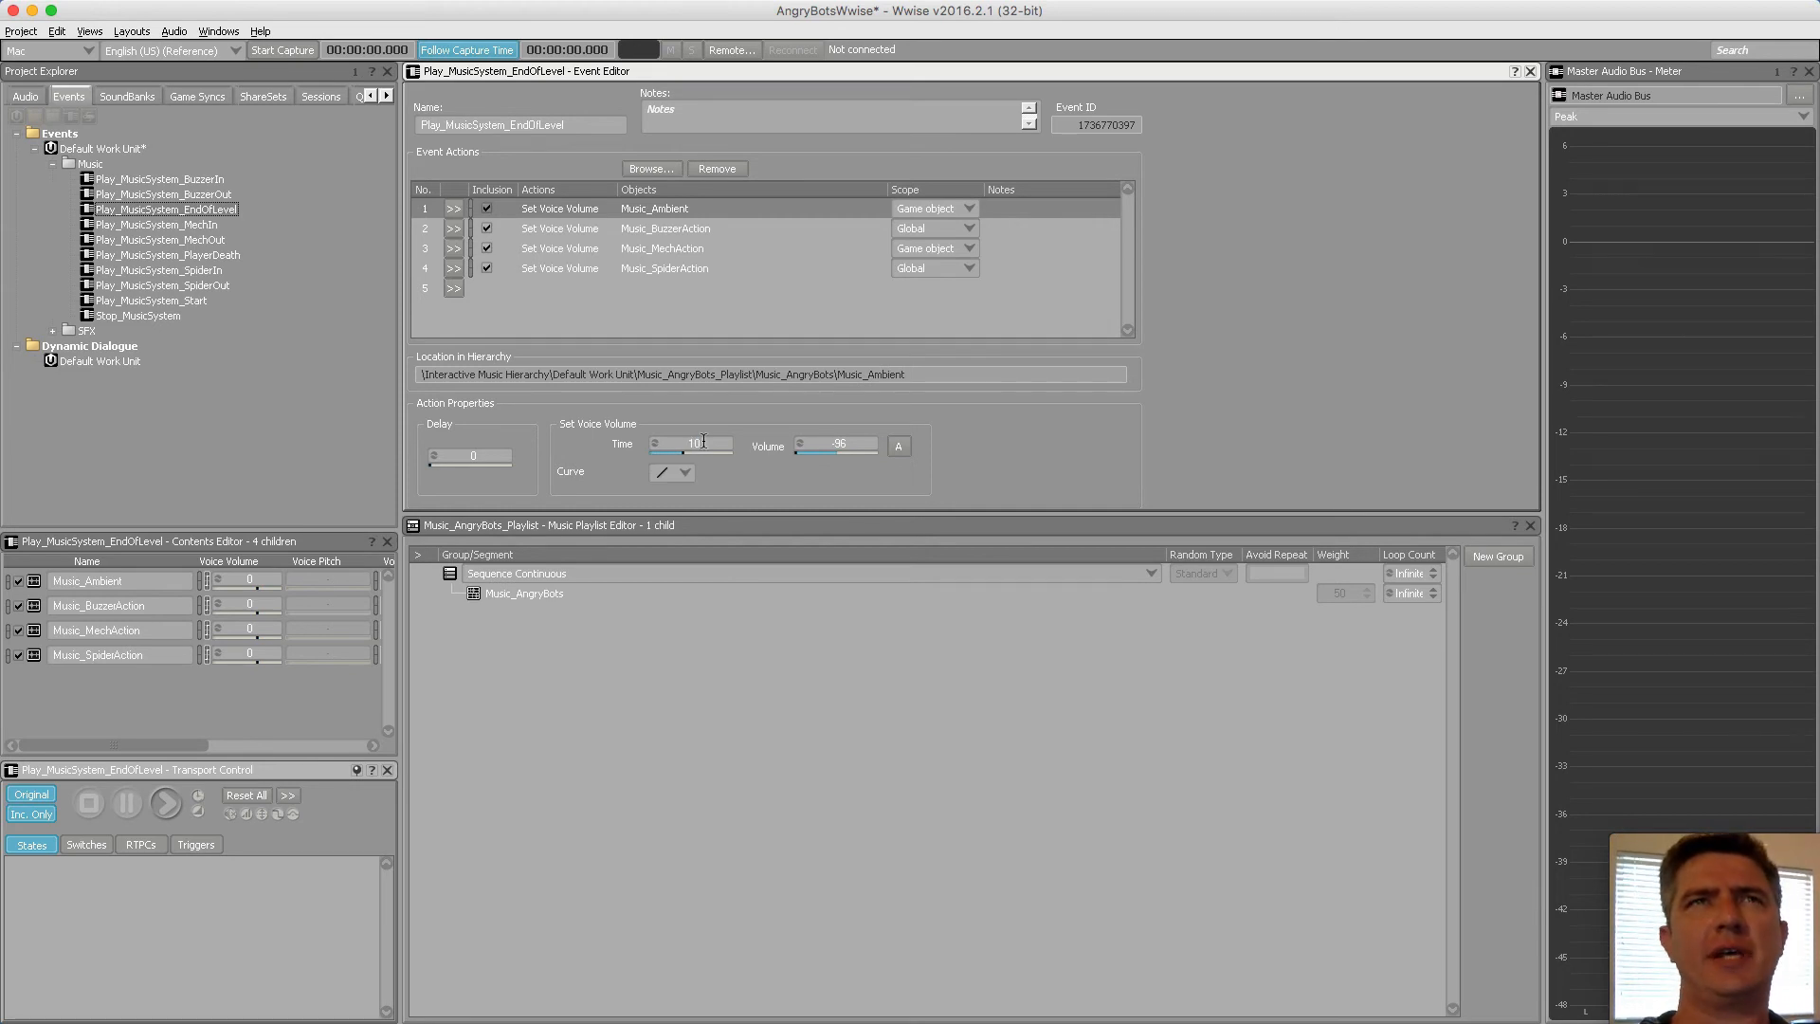
Set the transition time of the Music_BuzzerAction voice volume action to 10
click(605, 231)
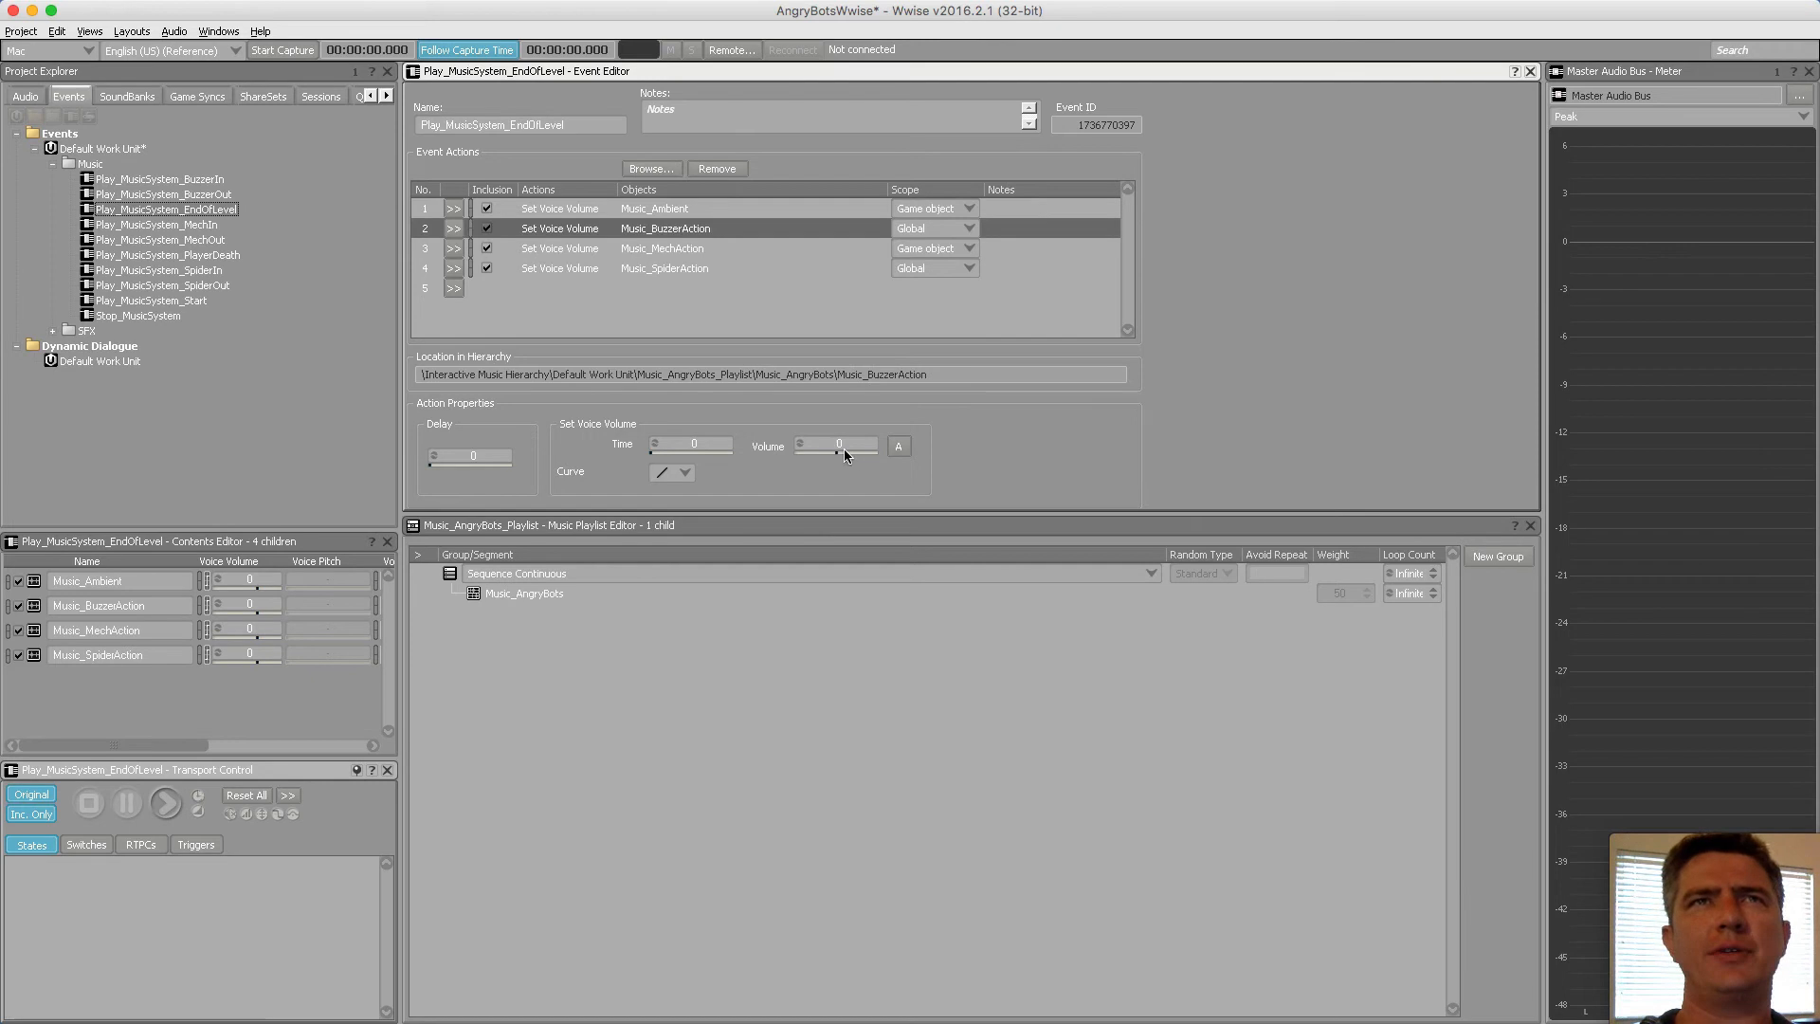
double_click(692, 442)
text(10)
Set the Music_MechAction action's voice volume to -96 with a time of 10, and select the Music_SpiderAction action
click(645, 250)
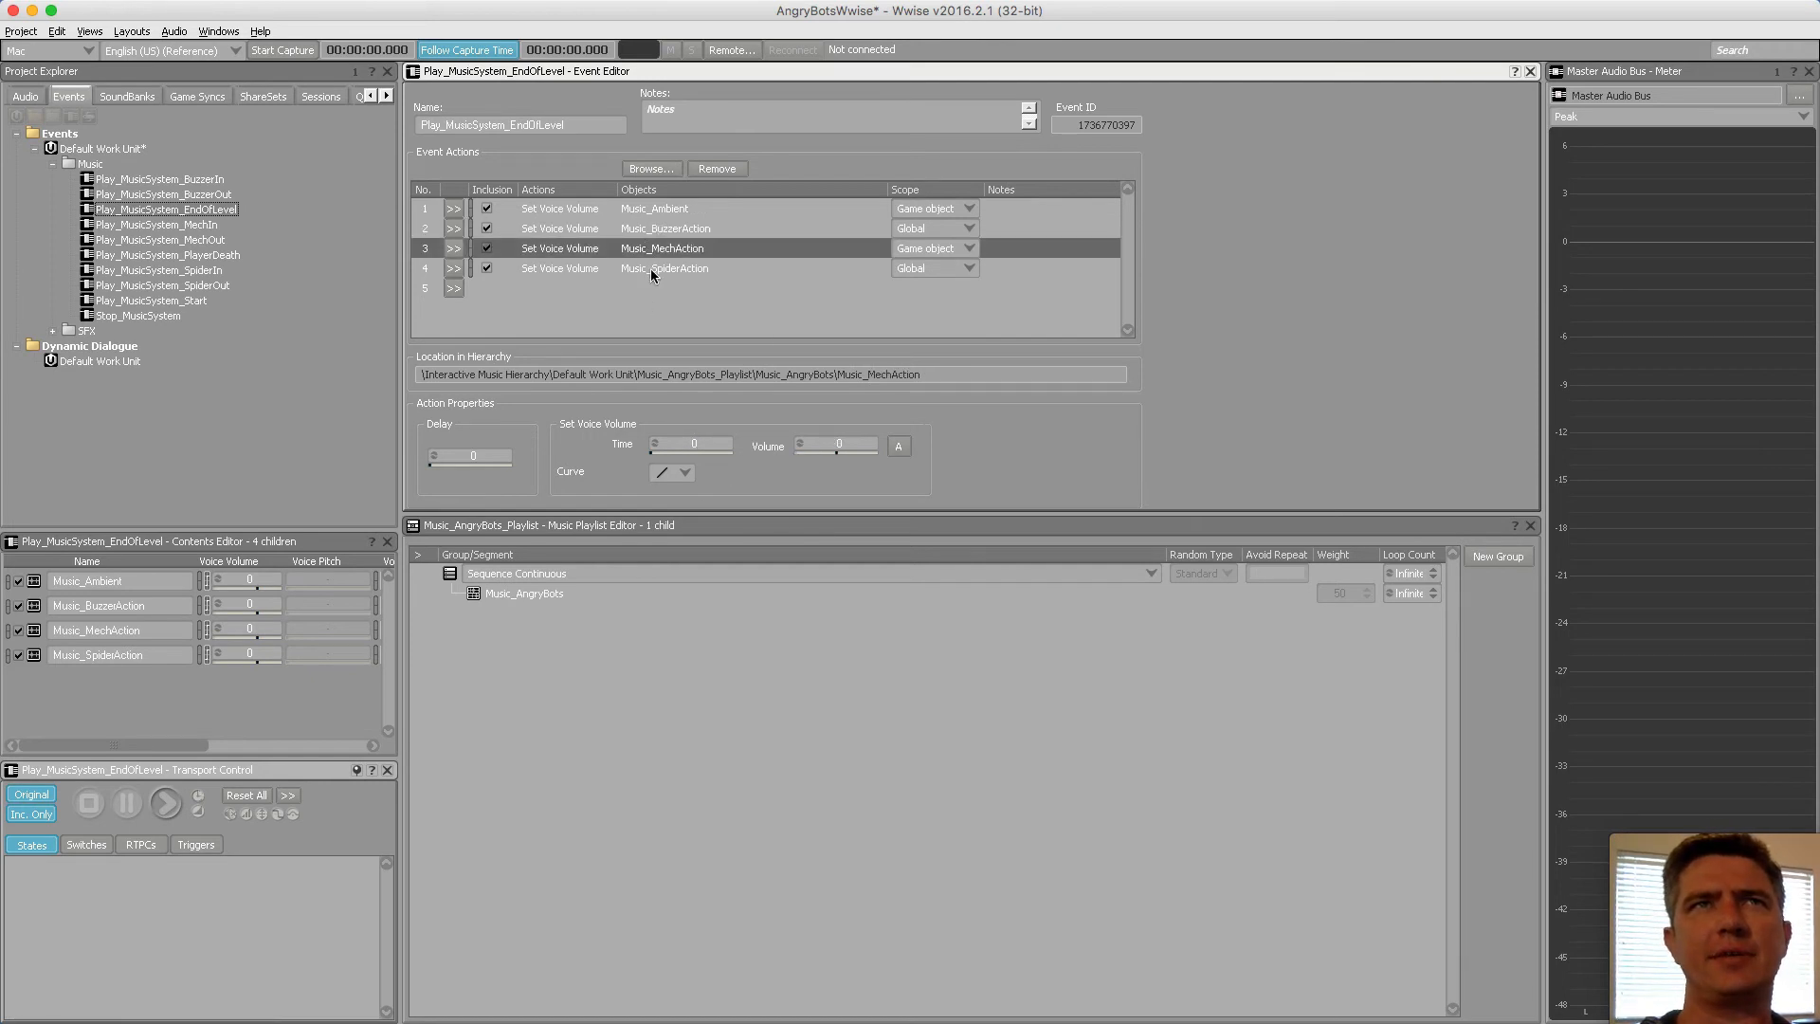
double_click(839, 444)
text(-96)
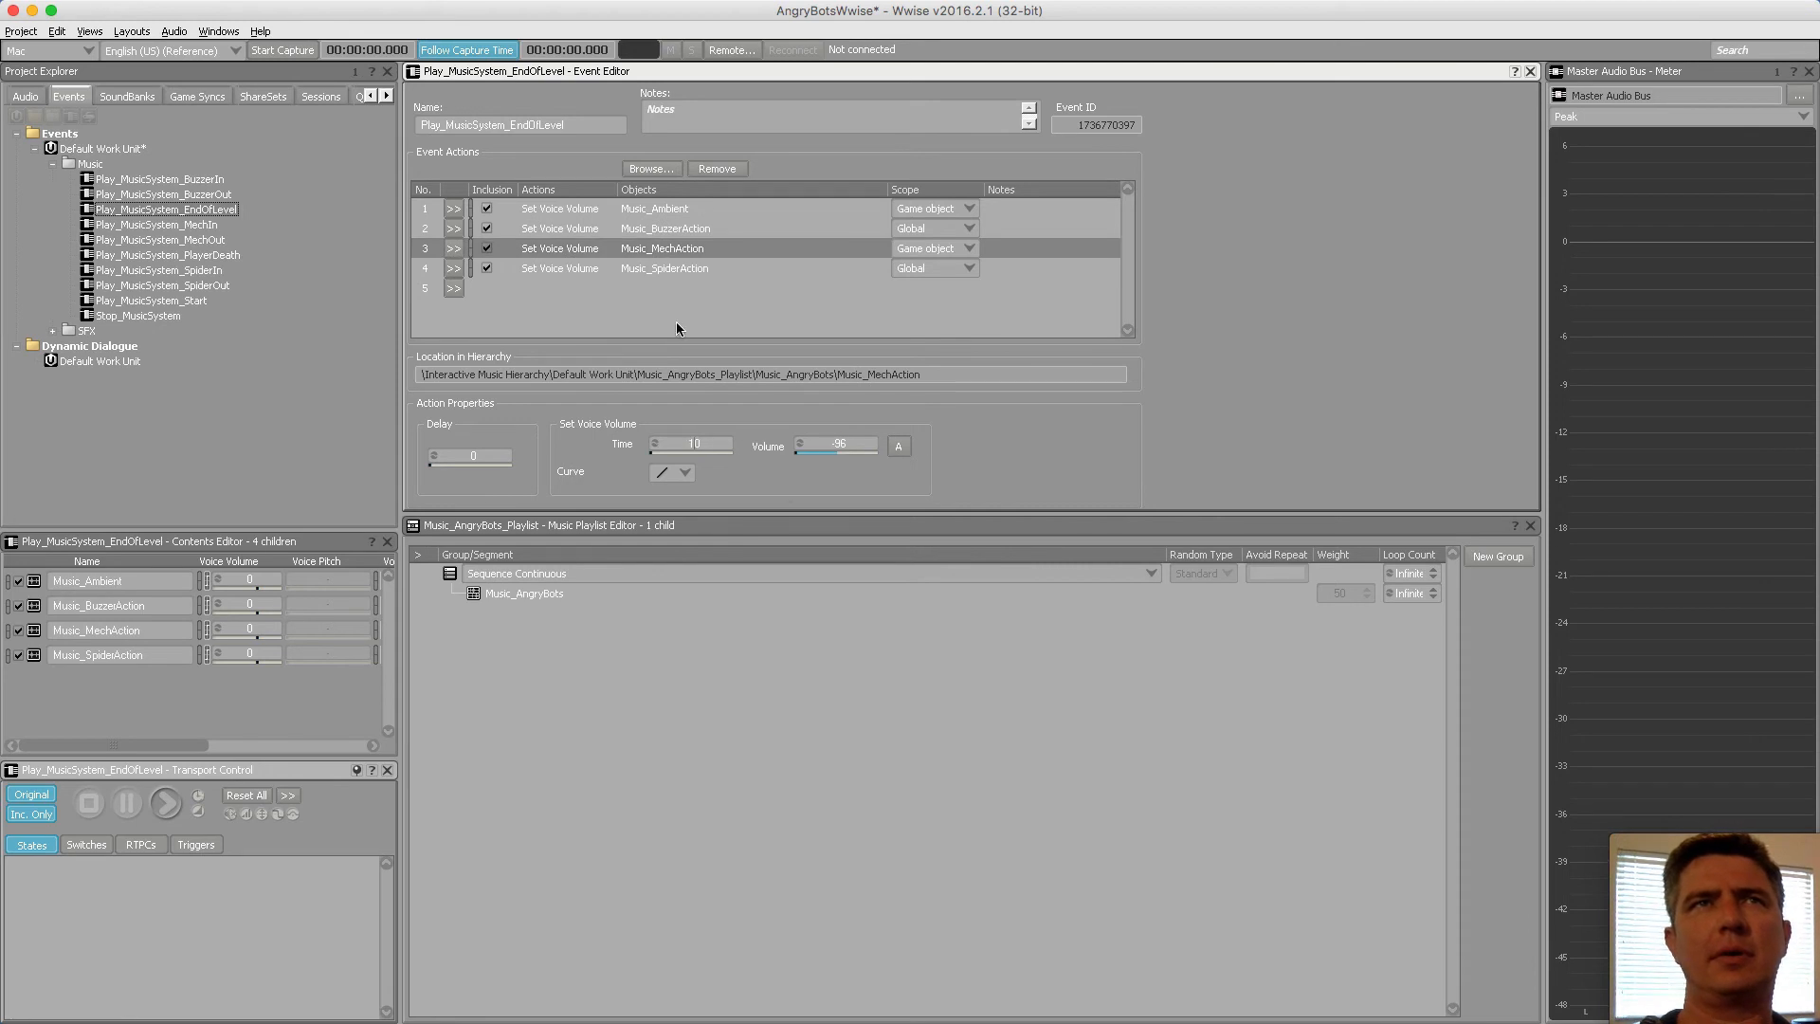
click(668, 268)
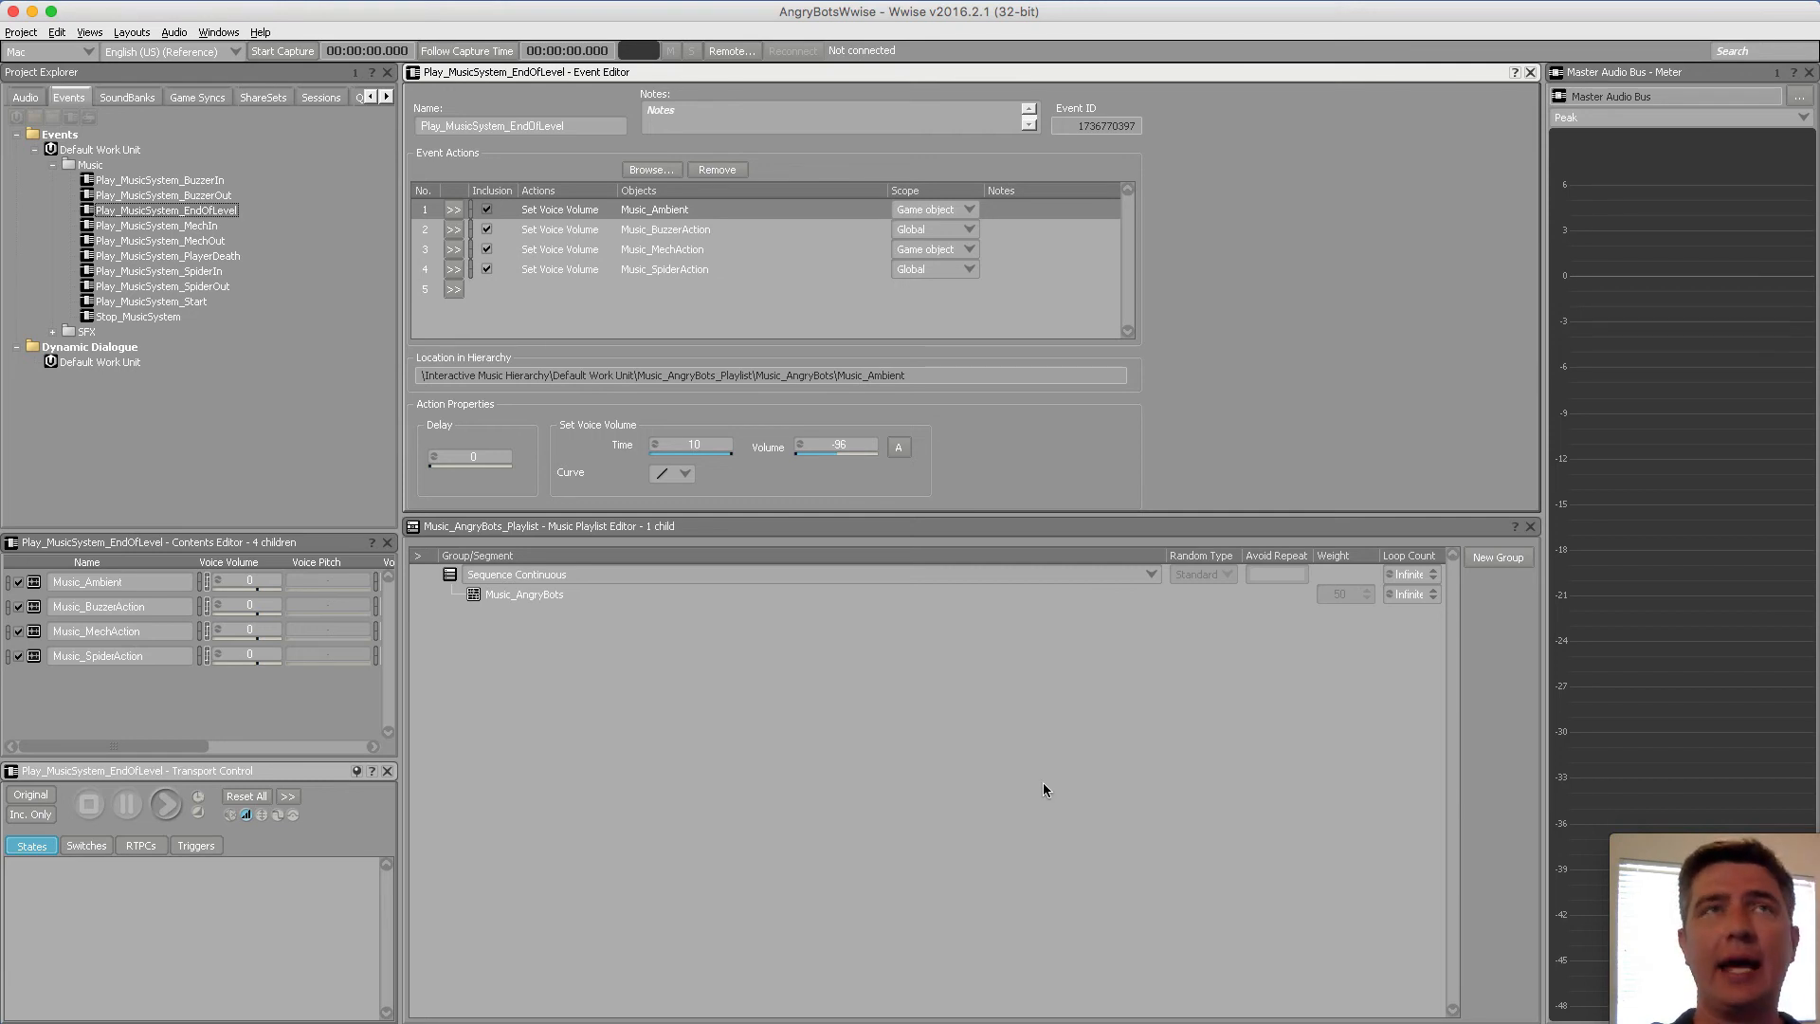
Open the Soundcaster and create a session named New Soundcaster Session in the Default Work Unit
click(90, 33)
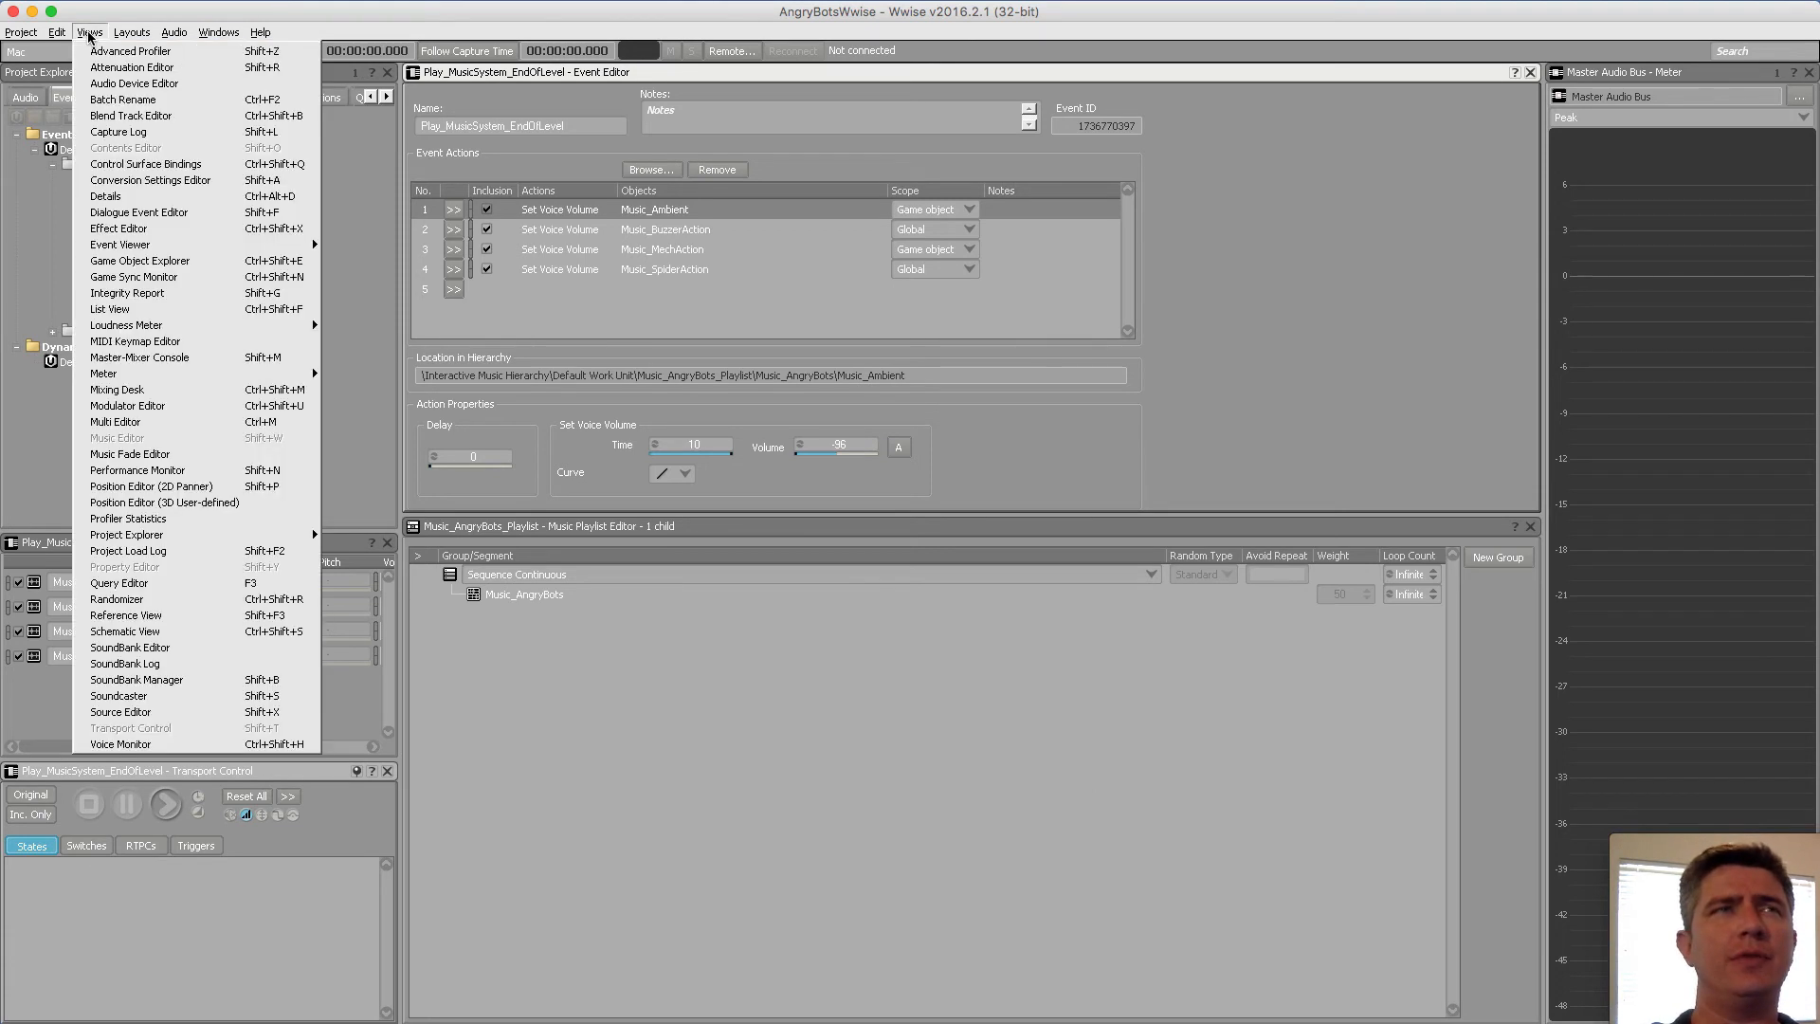
click(182, 699)
drag(705, 405, 718, 212)
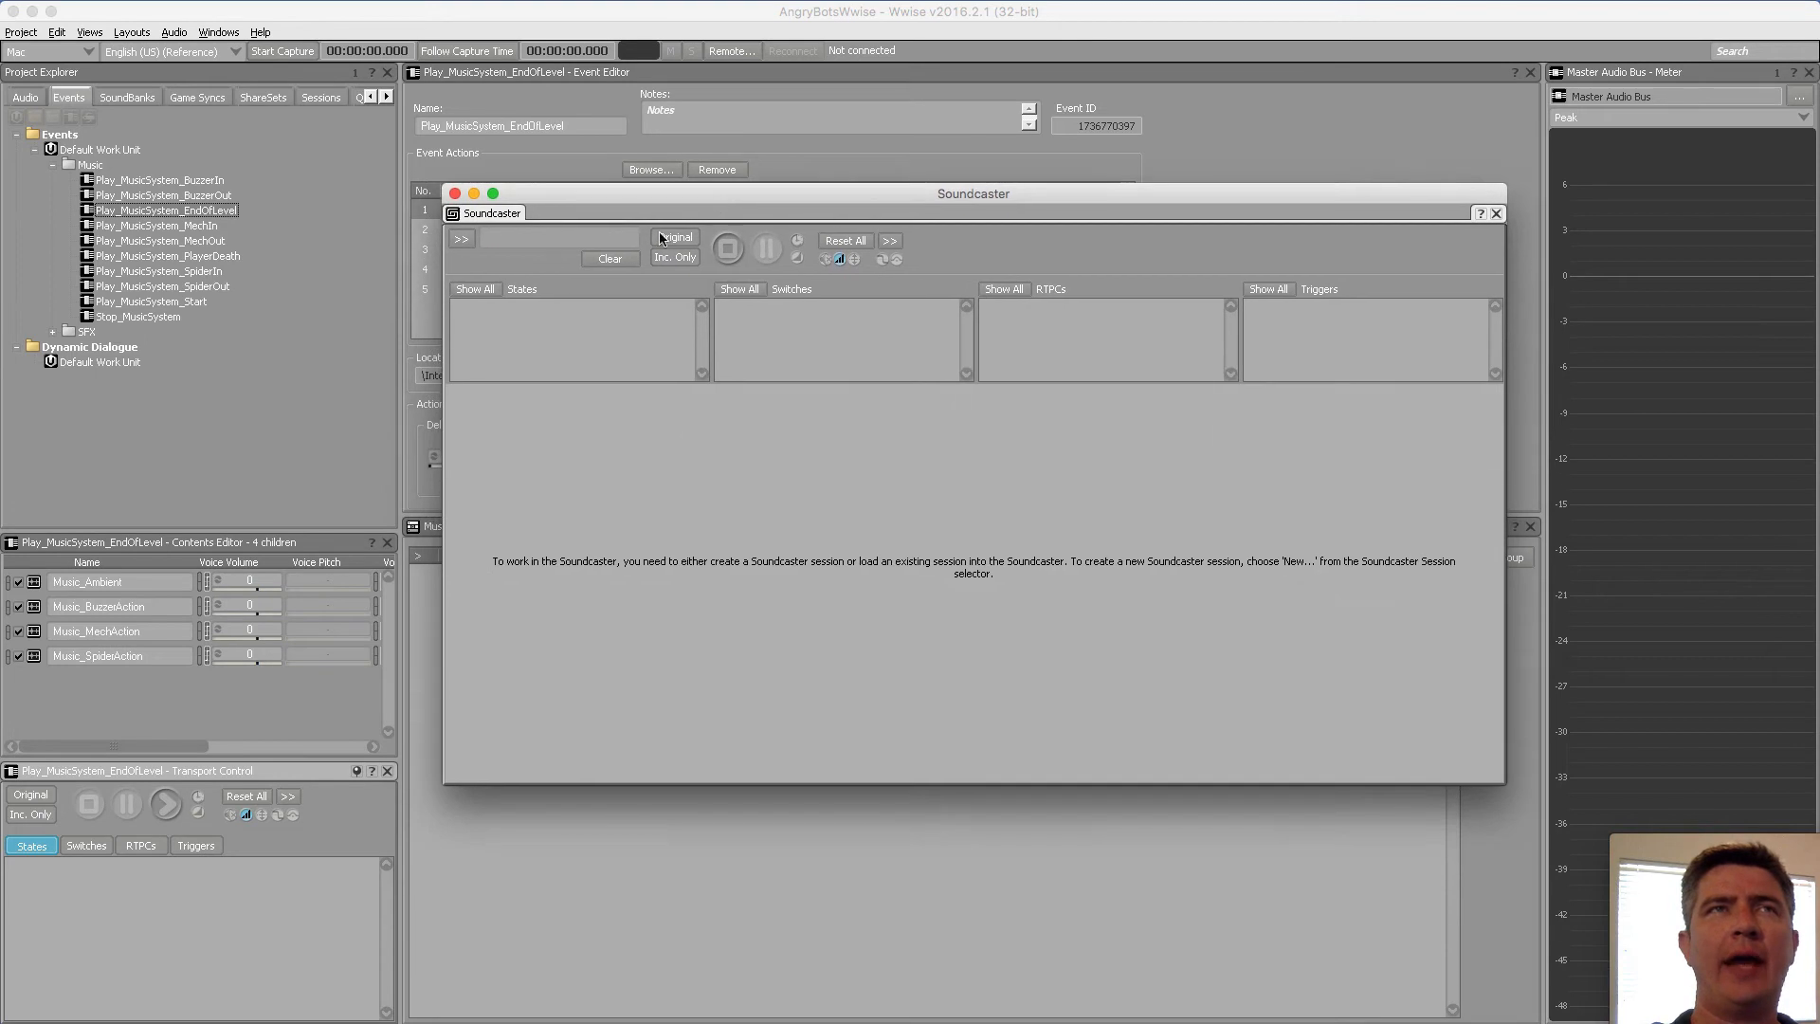
click(464, 245)
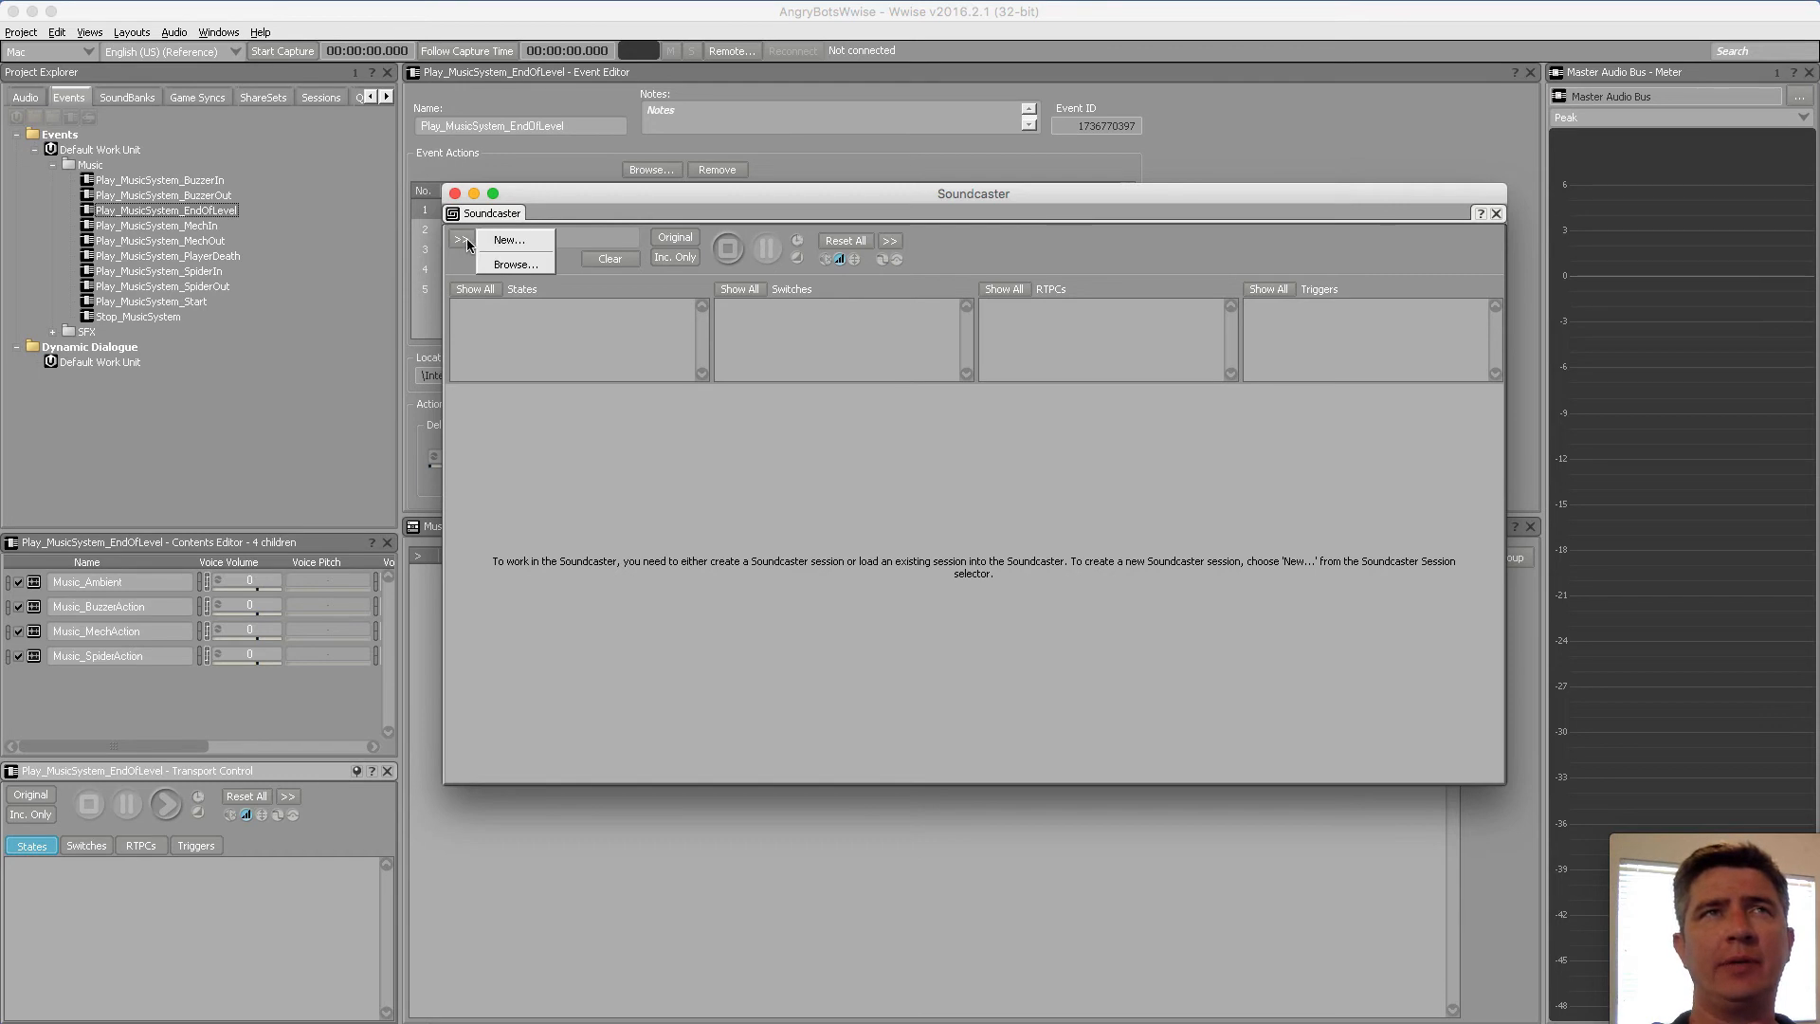
click(544, 246)
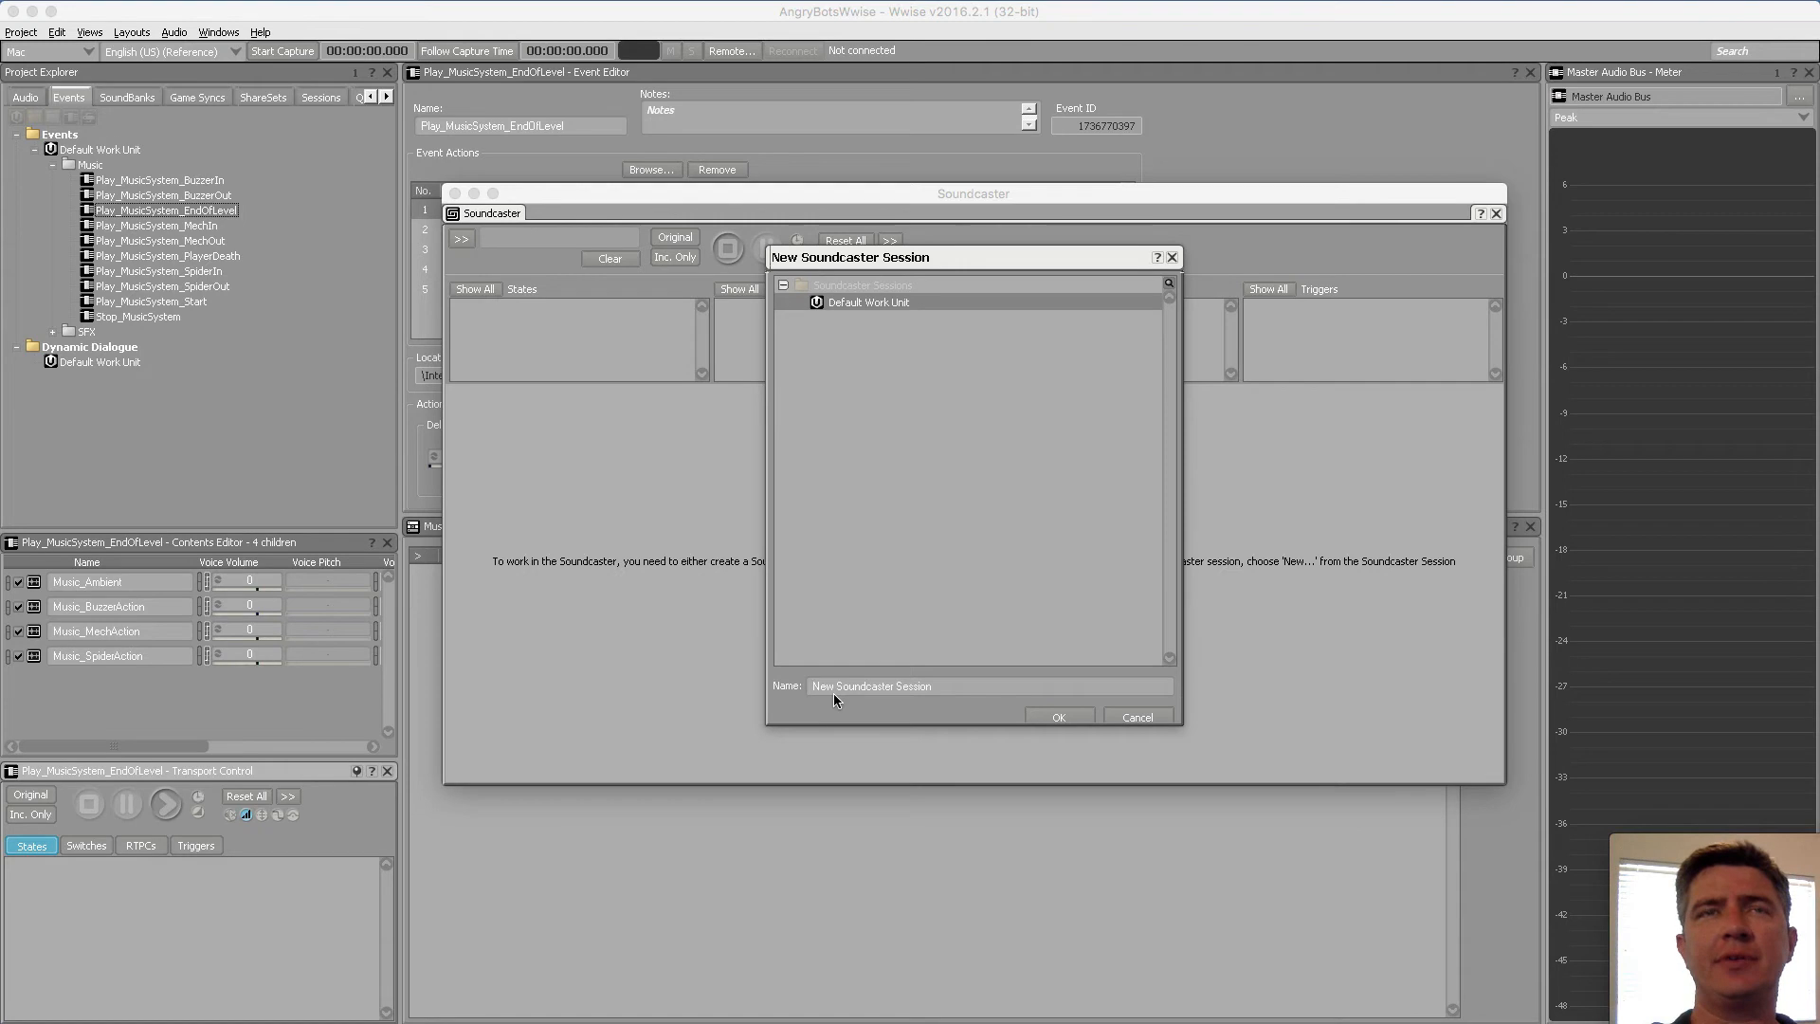
click(1059, 716)
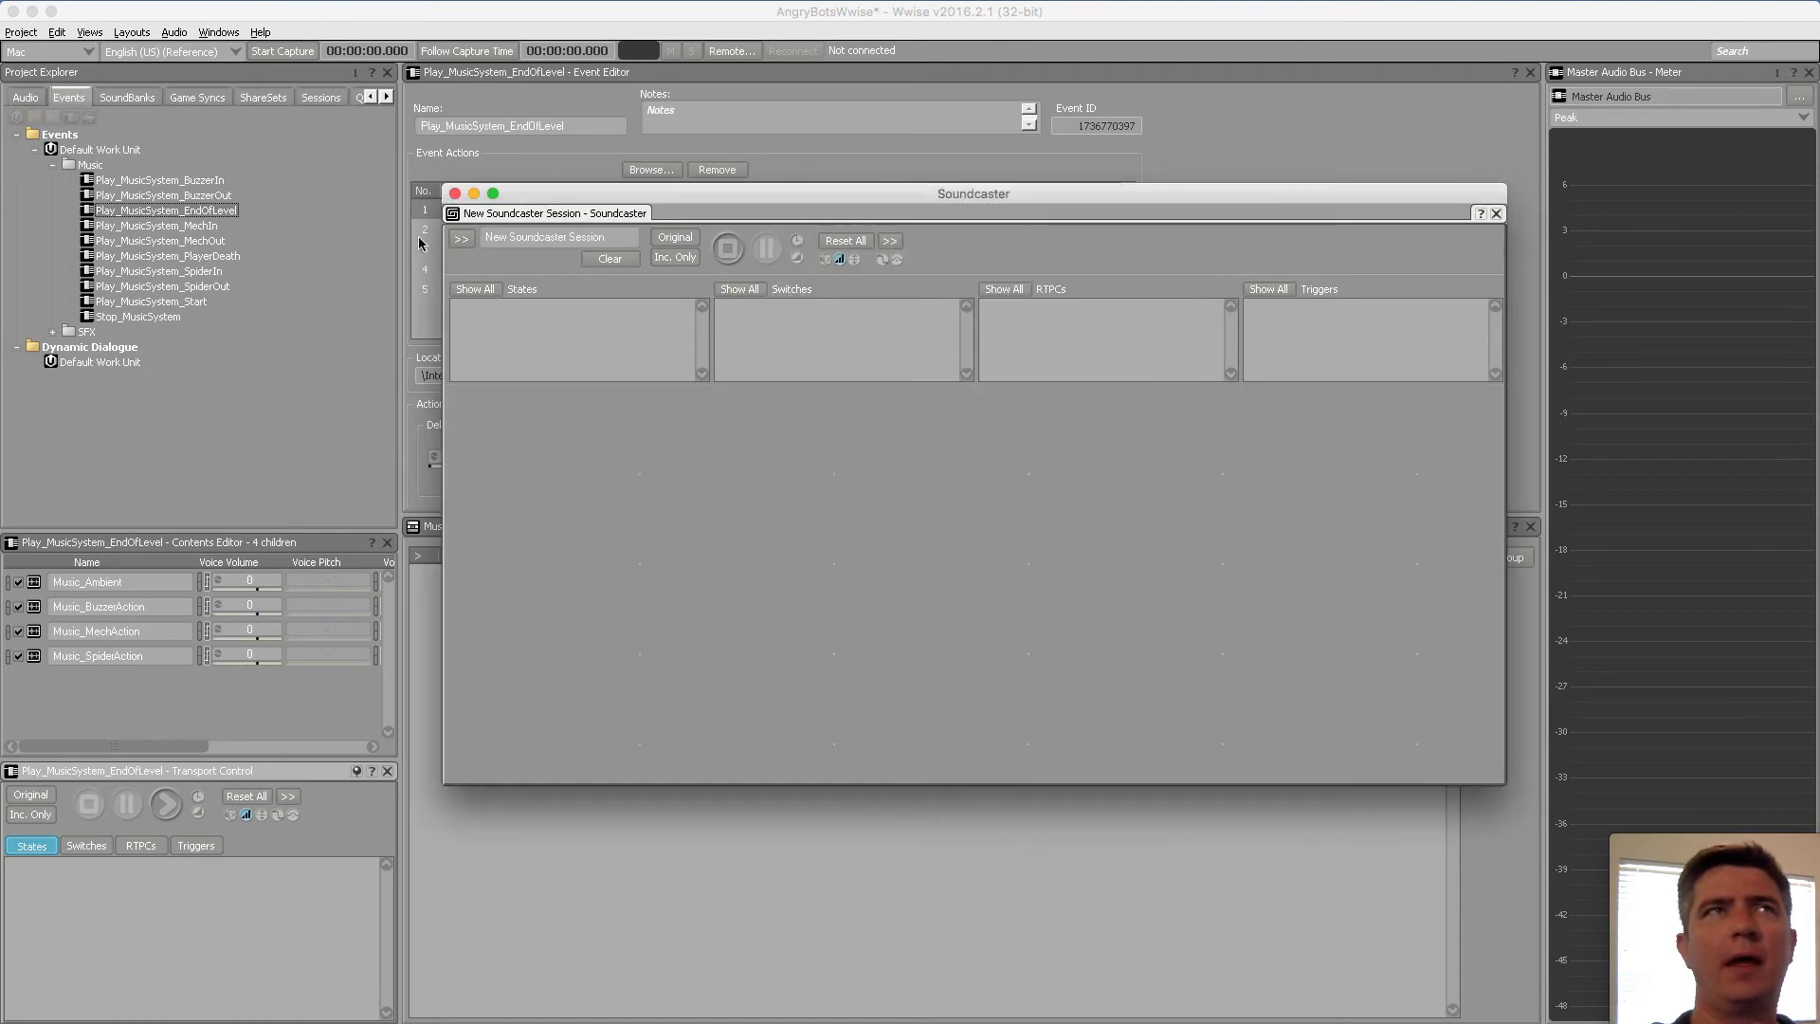
Add all music events from Play_MusicSystem_BuzzerIn through Stop_MusicSystem to the new Soundcaster session
click(207, 178)
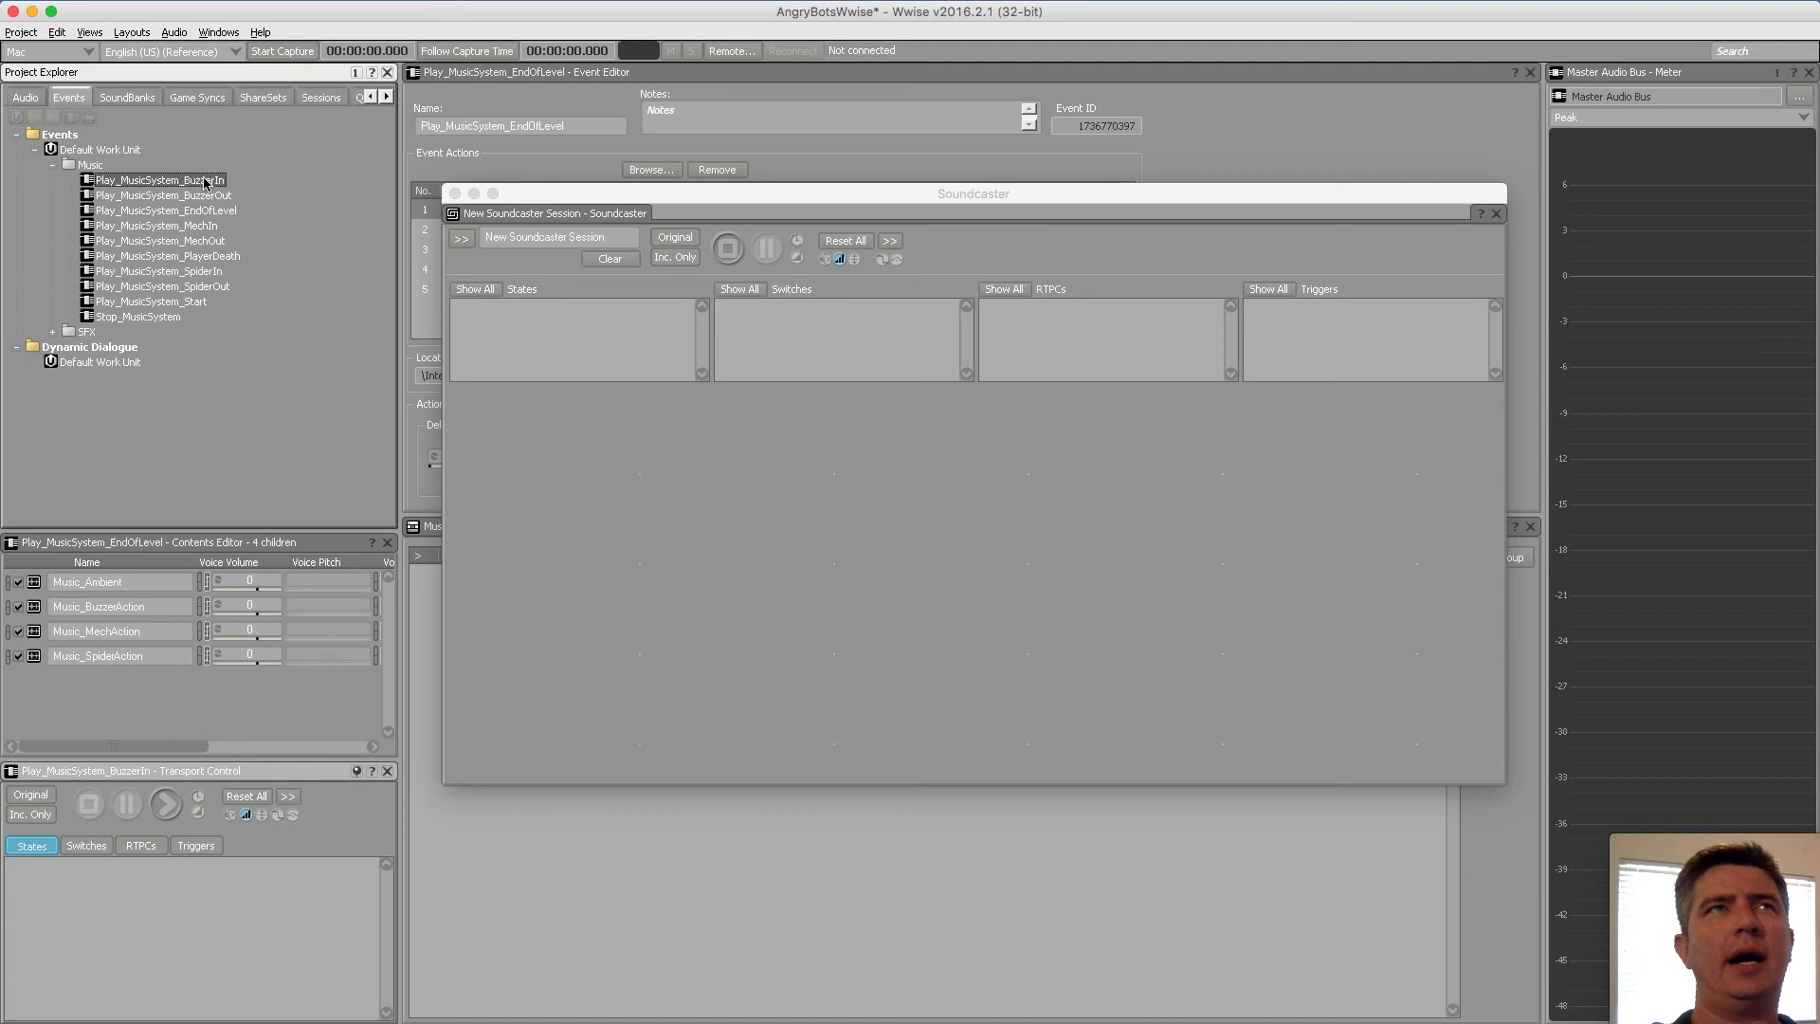
click(173, 320)
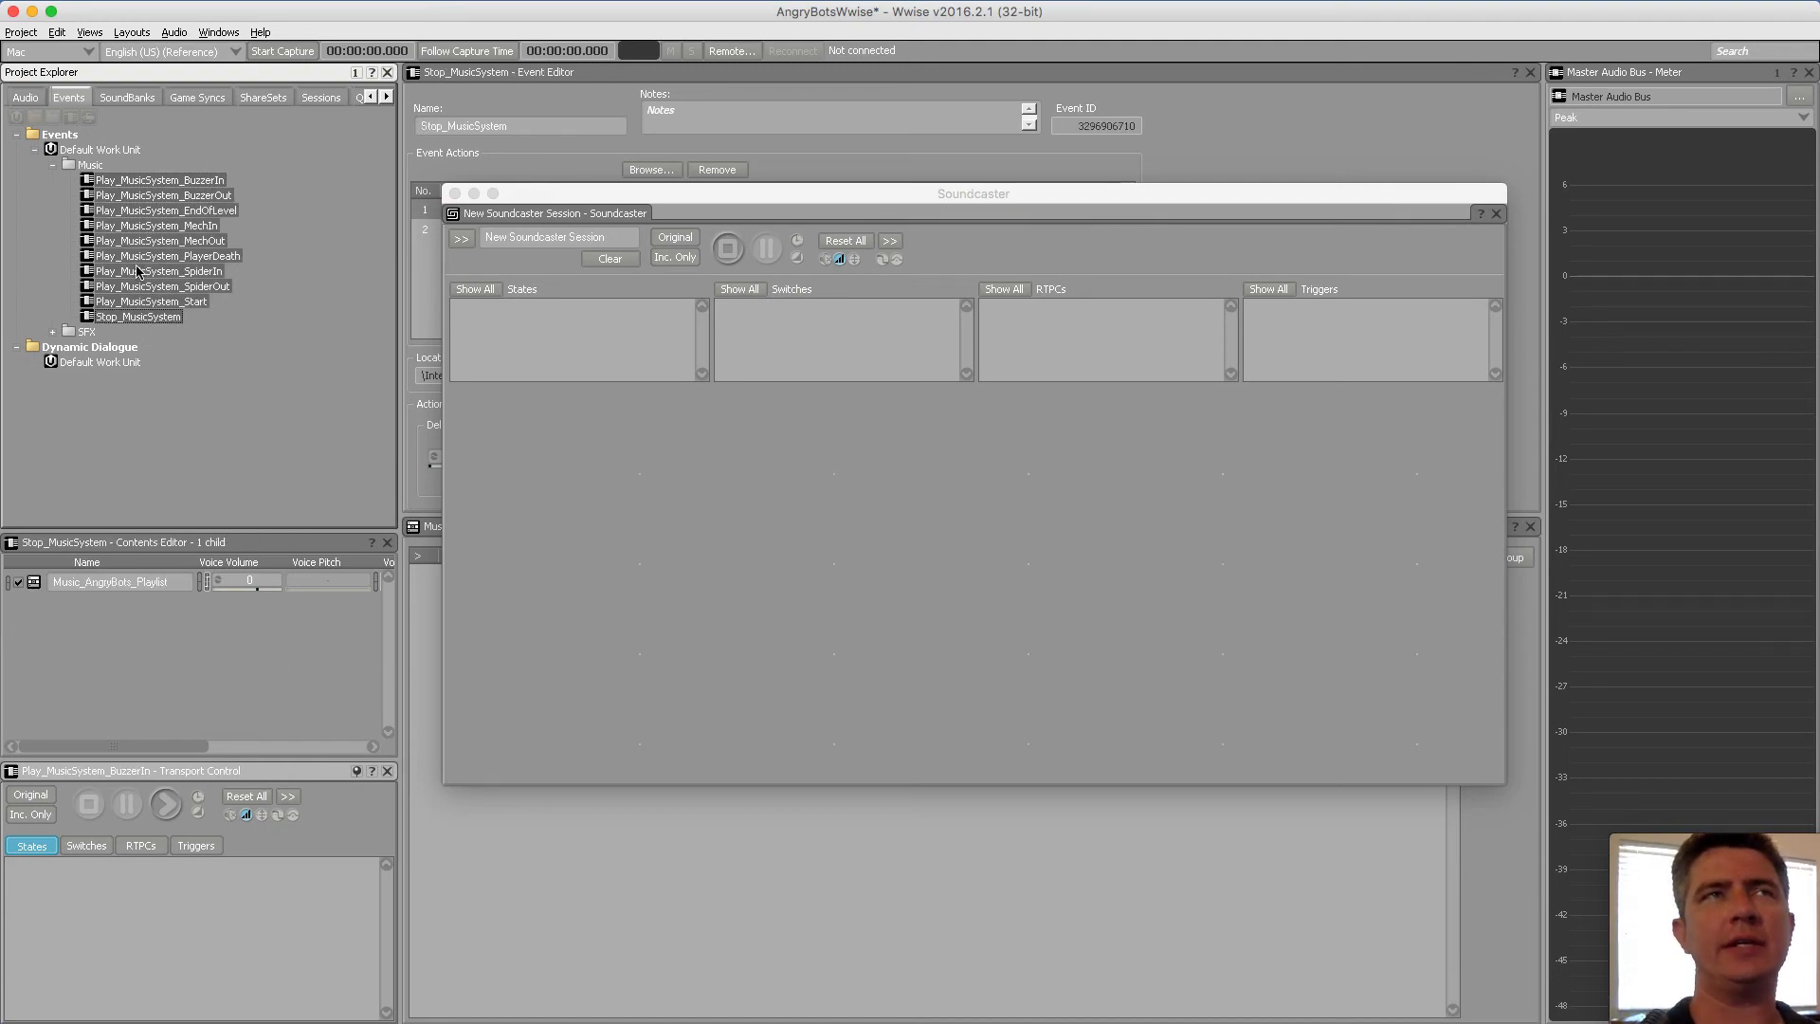
drag(138, 261, 566, 452)
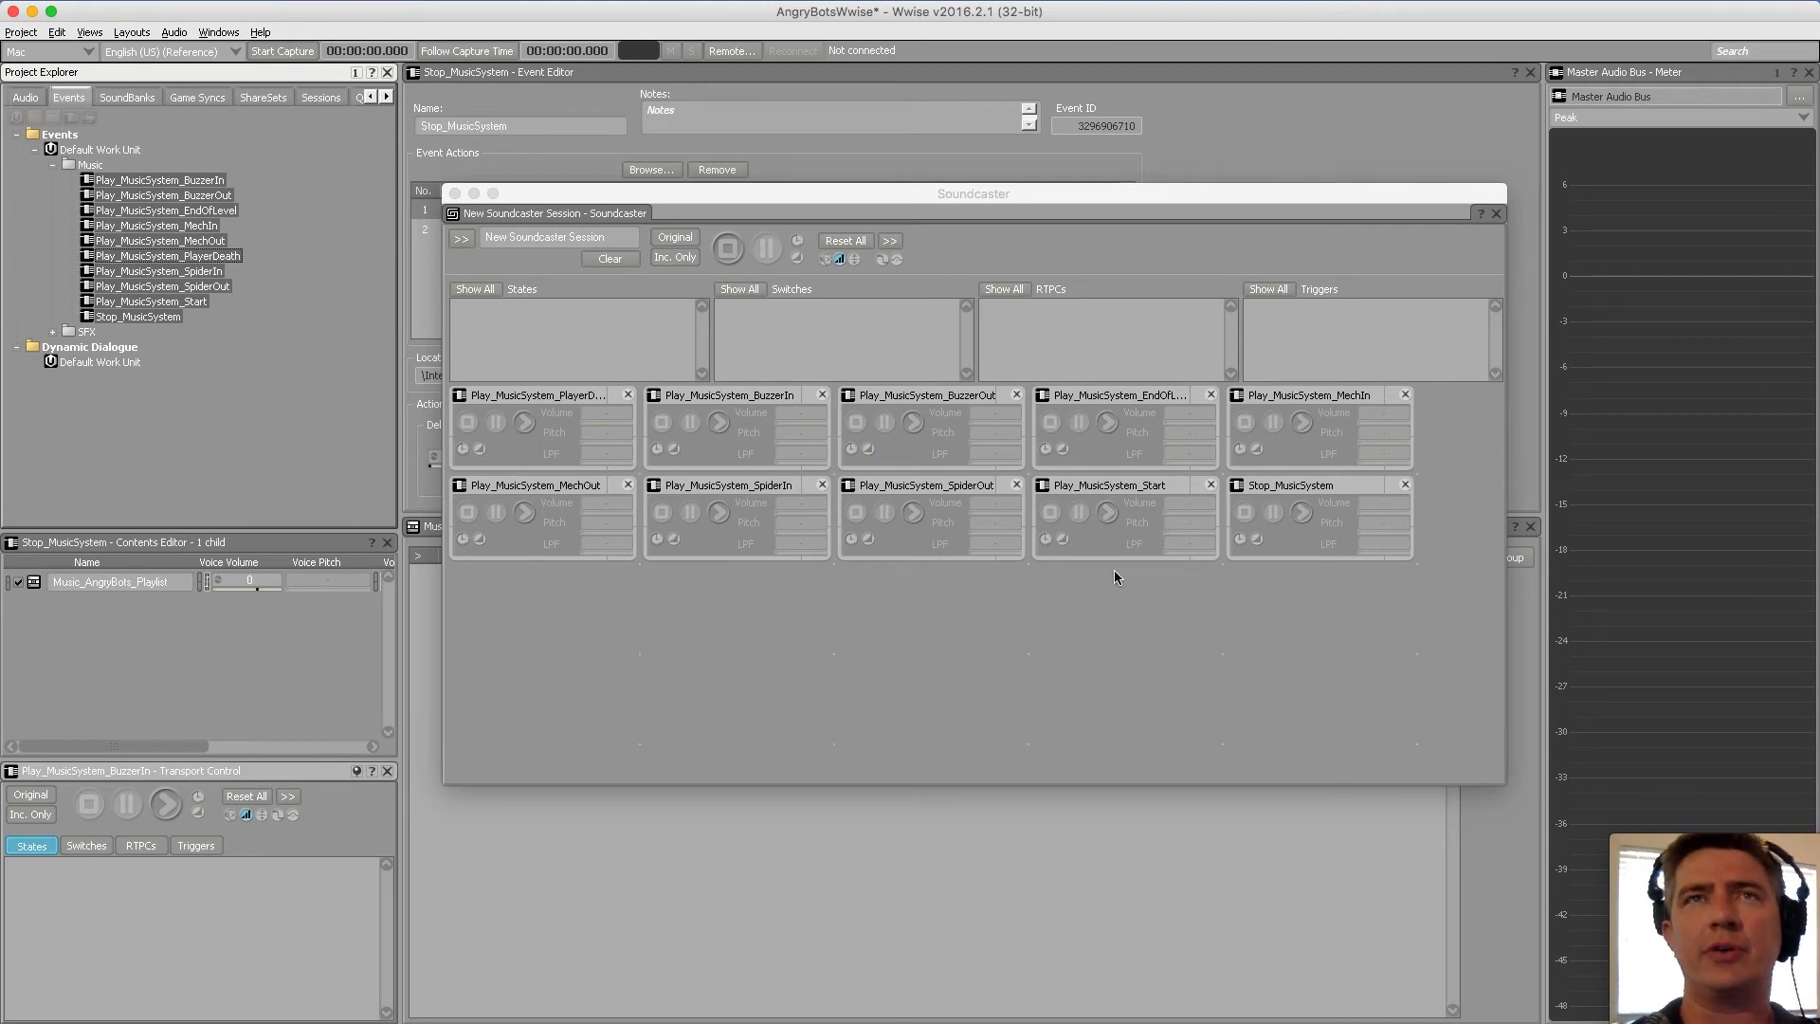
Audition Play_MusicSystem_Start, stop it with the Stop_MusicSystem event, and start the music again
click(1107, 514)
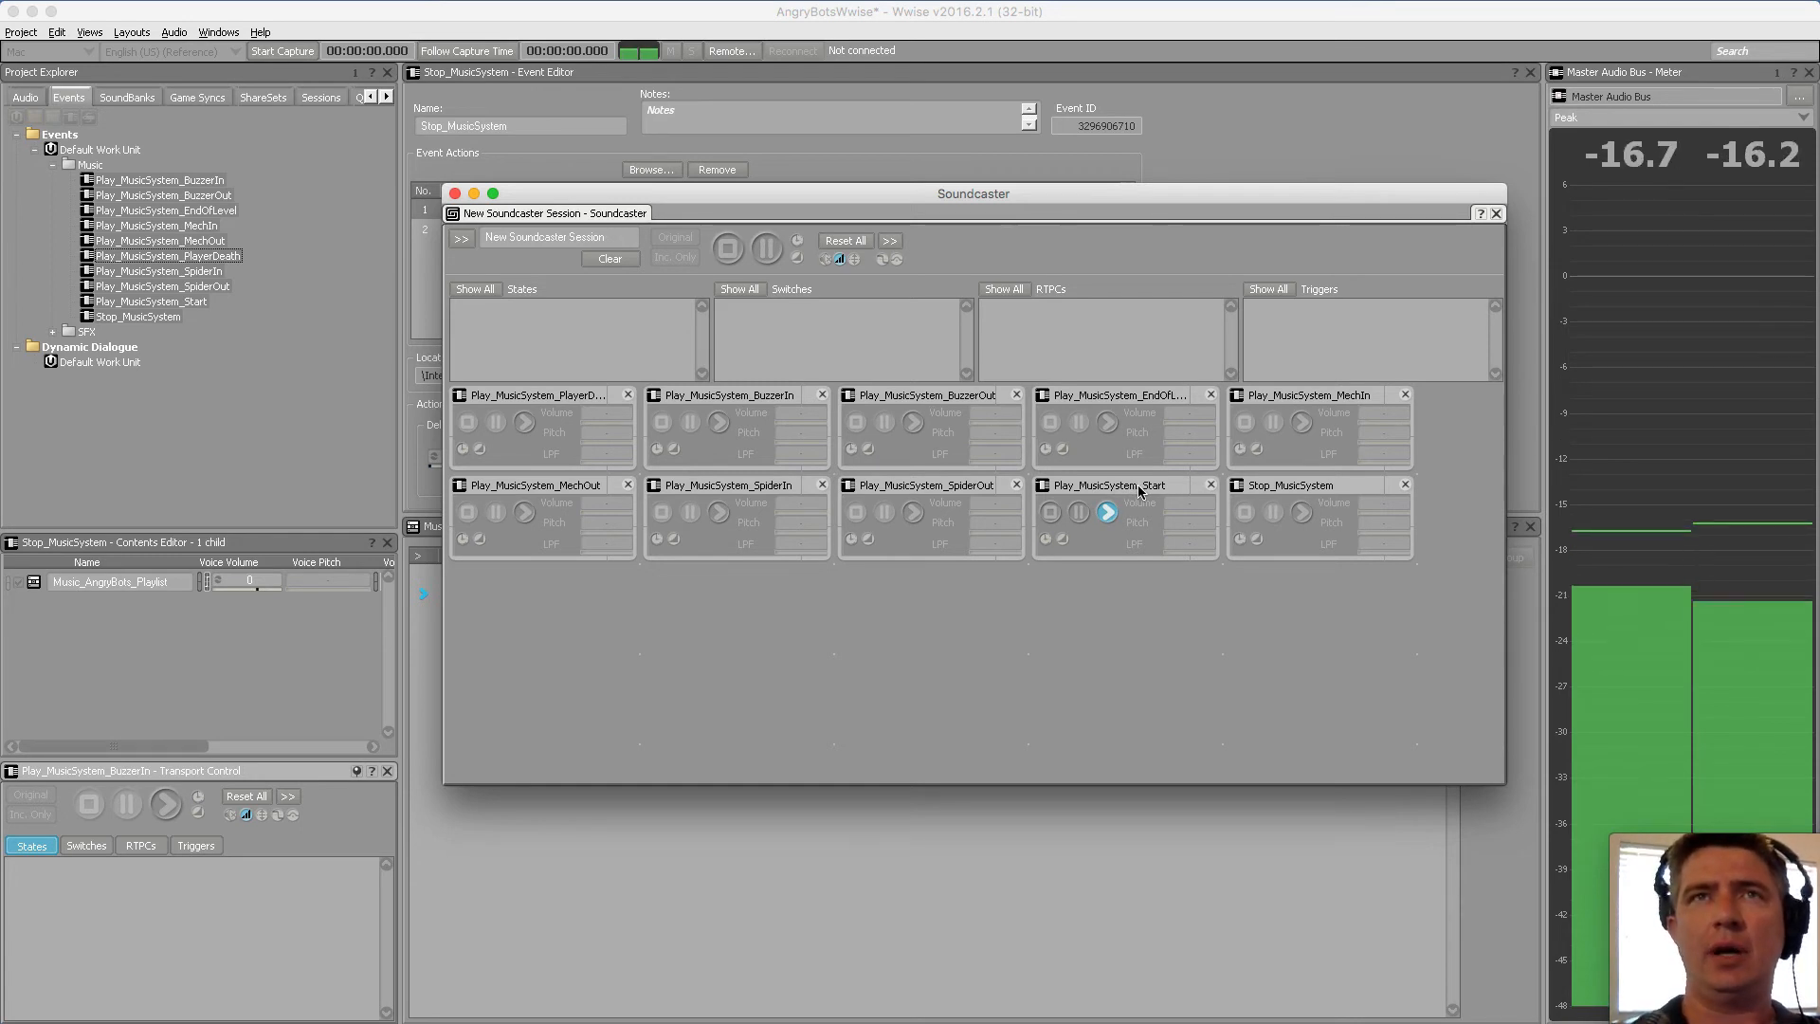
click(1302, 513)
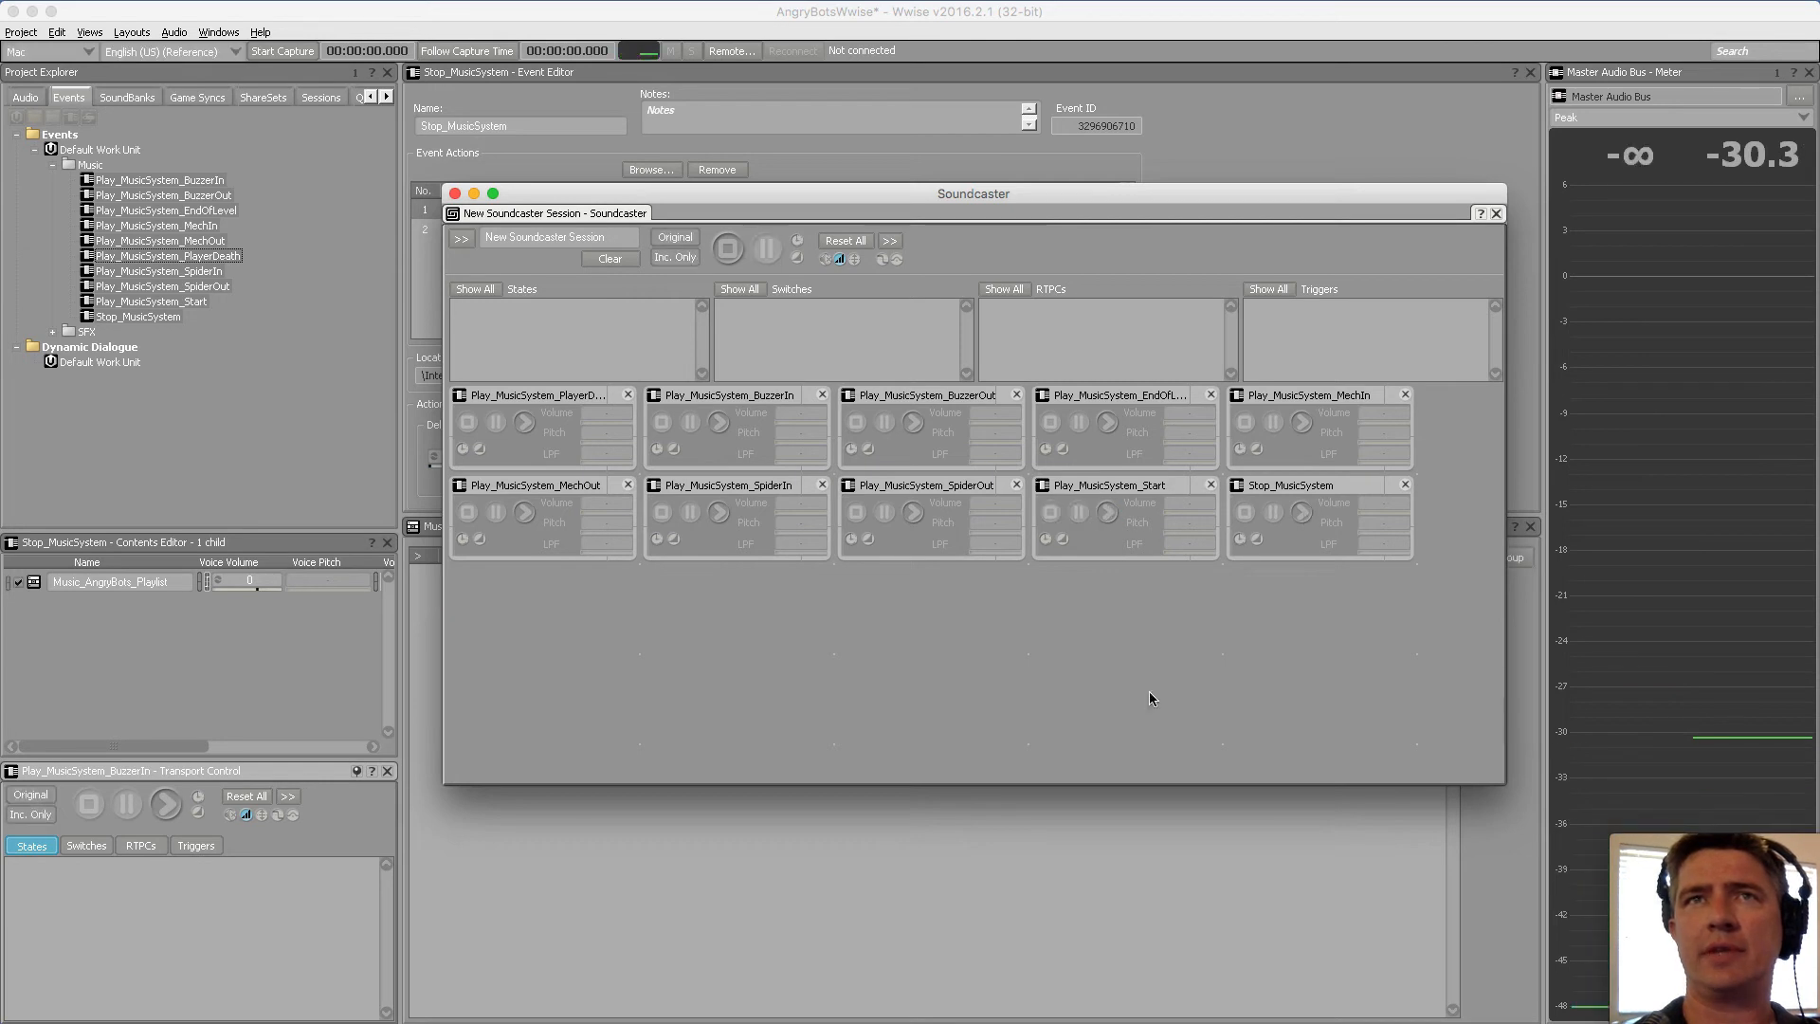
click(1107, 511)
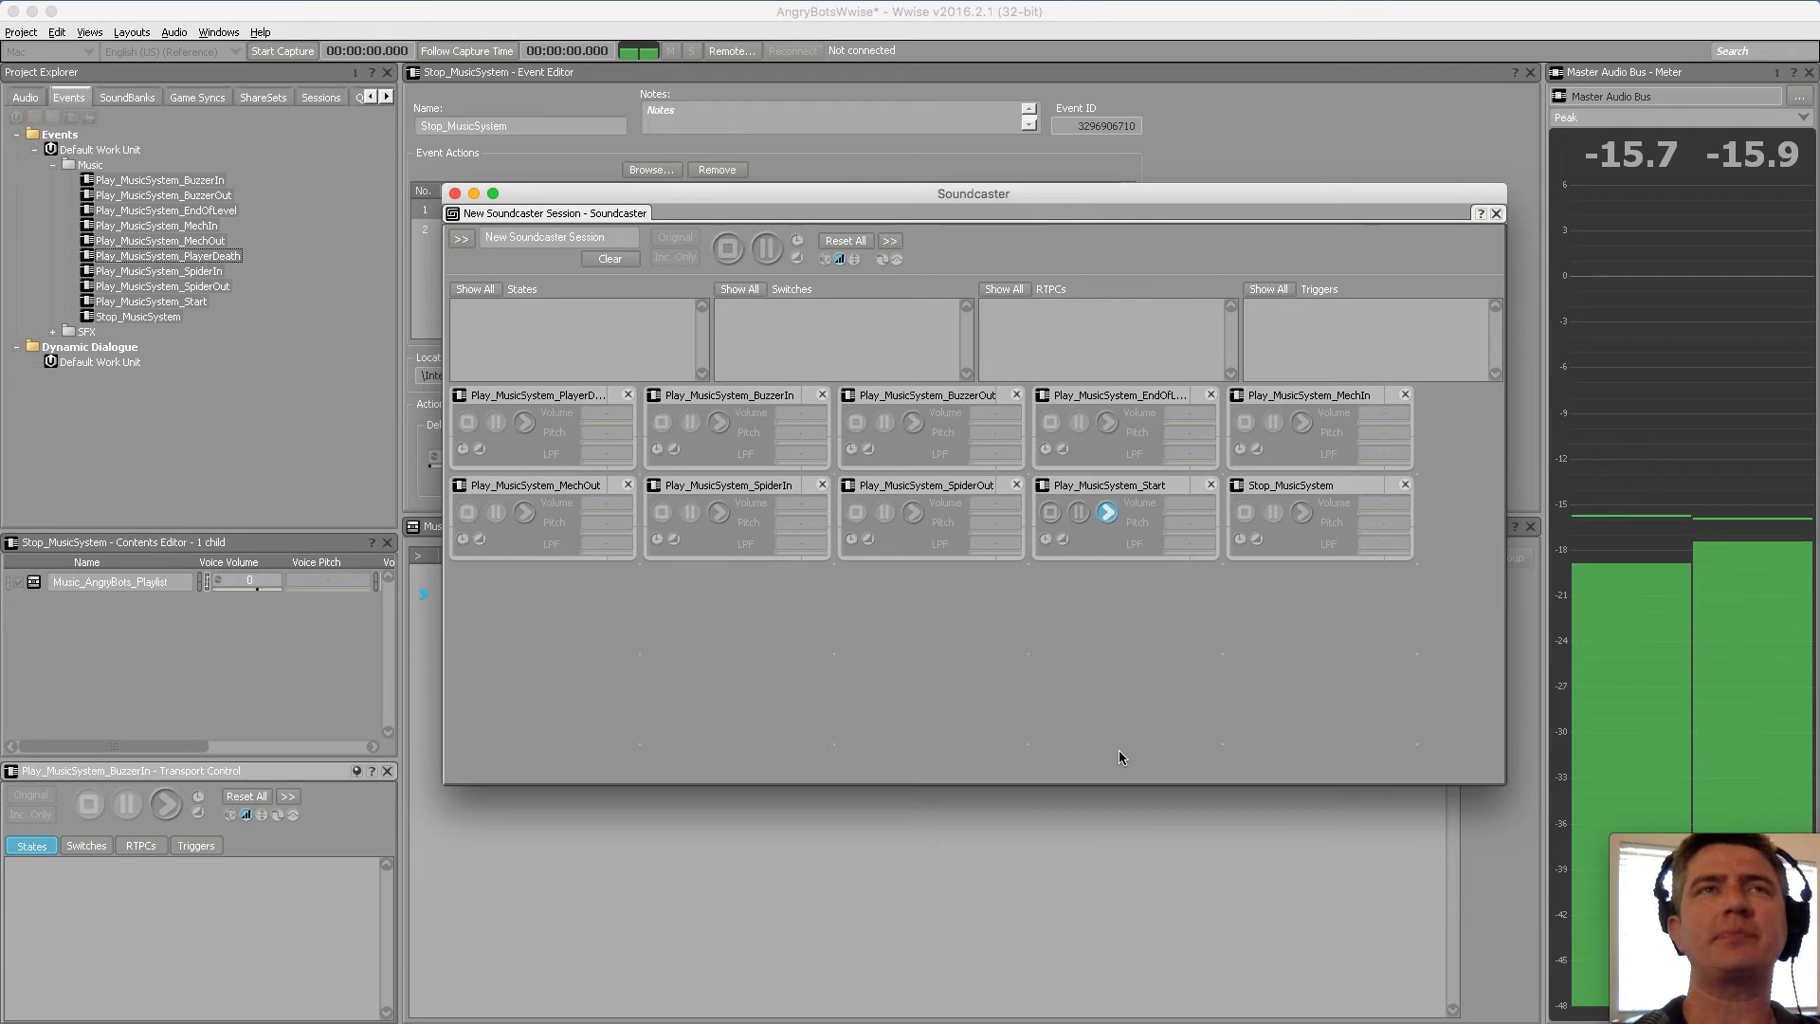
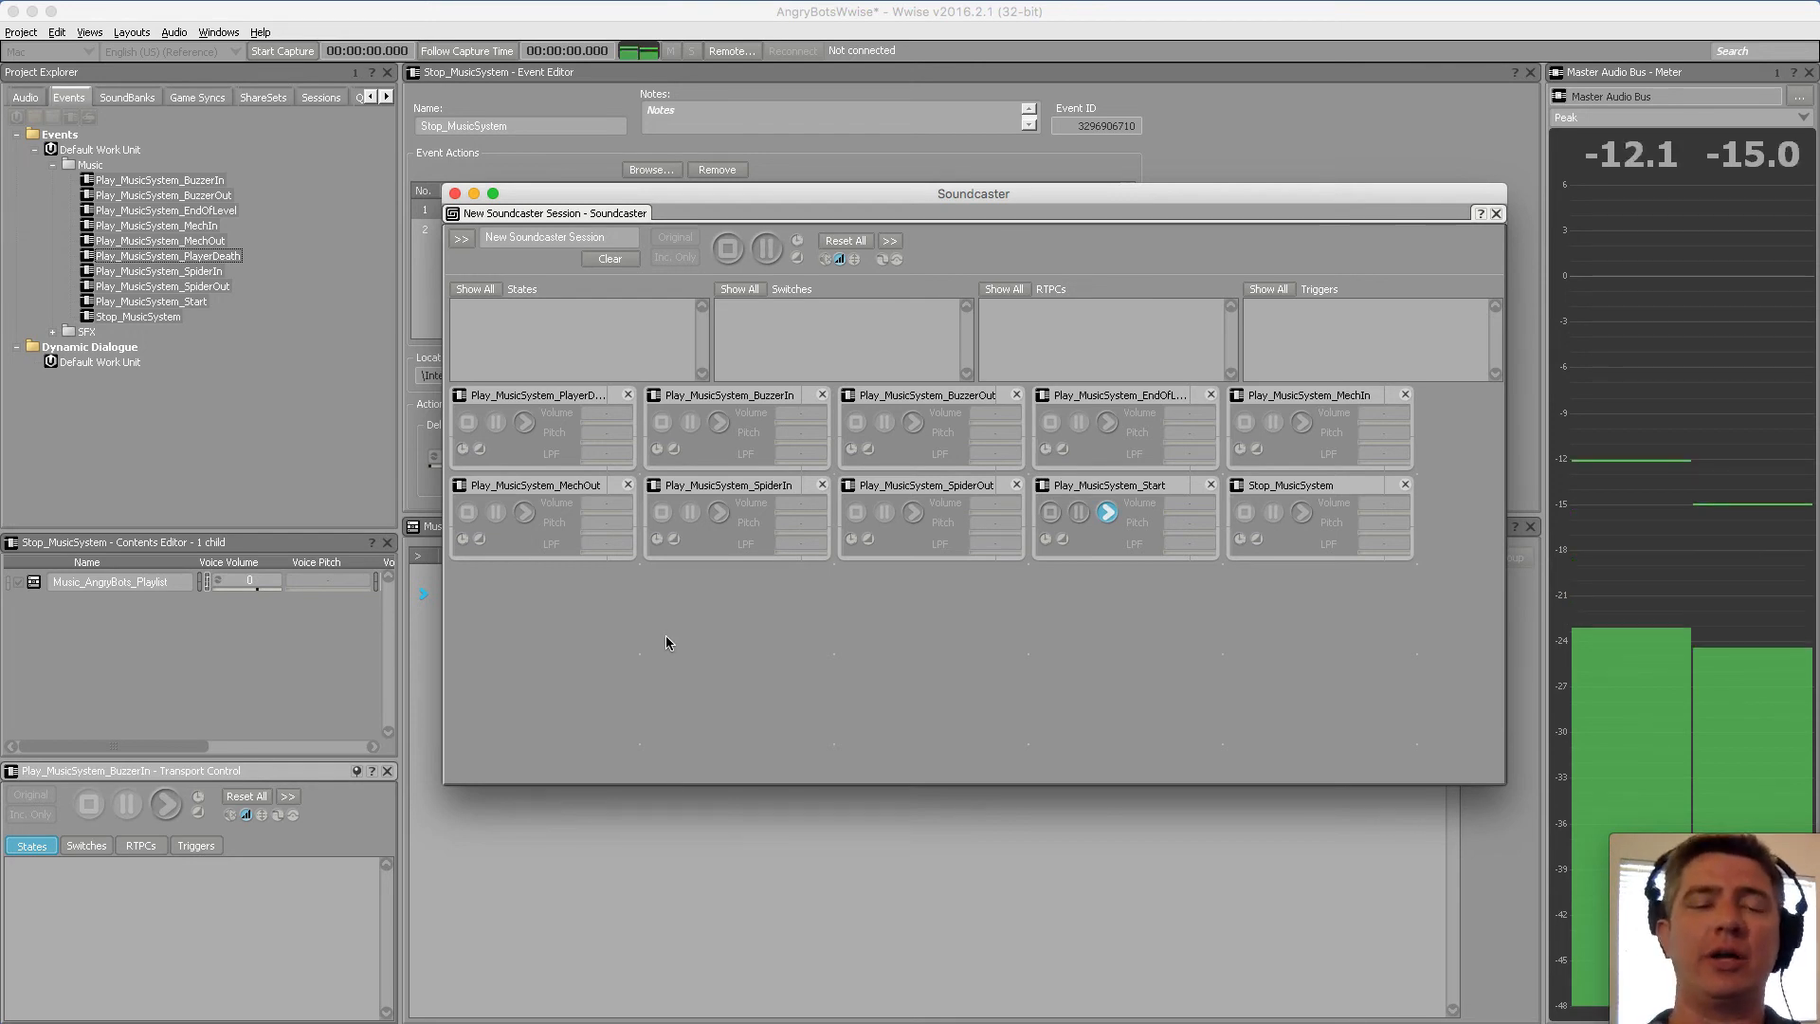
click(1132, 500)
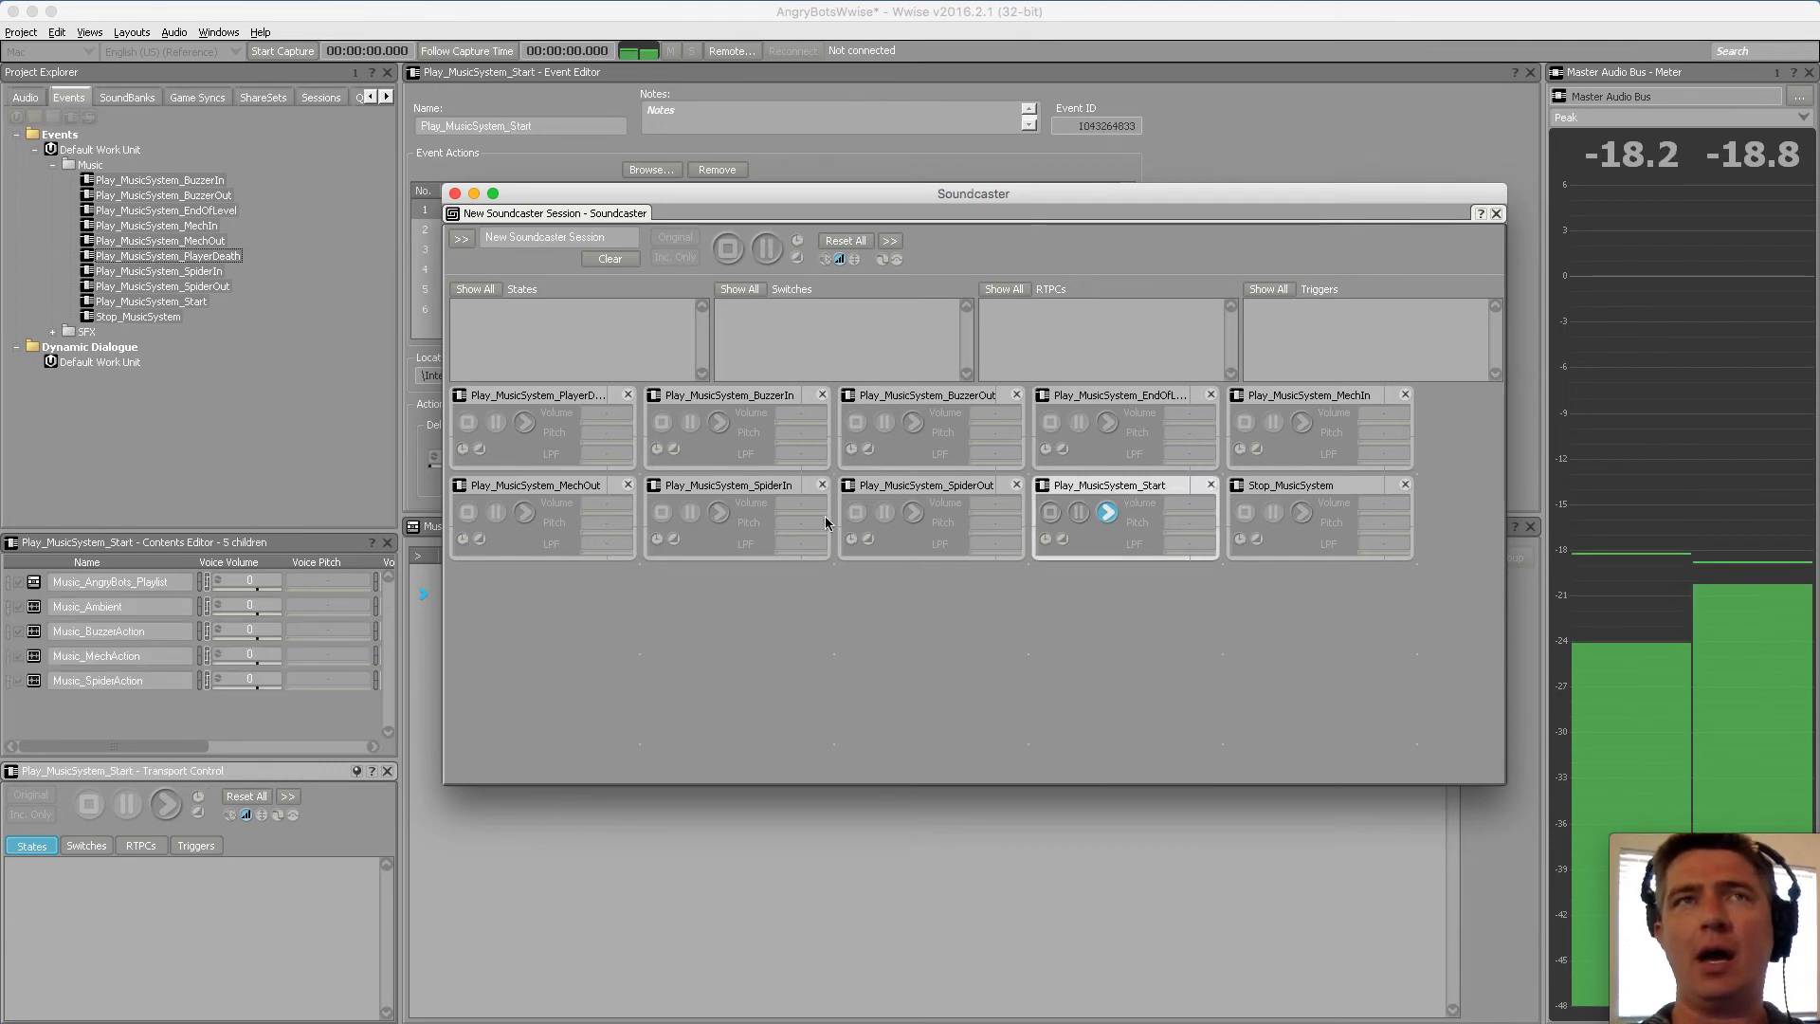
Trigger Play_MusicSystem_SpiderIn over the playing music, and select the PlayerDeath and MechOut events to view their contents
click(719, 512)
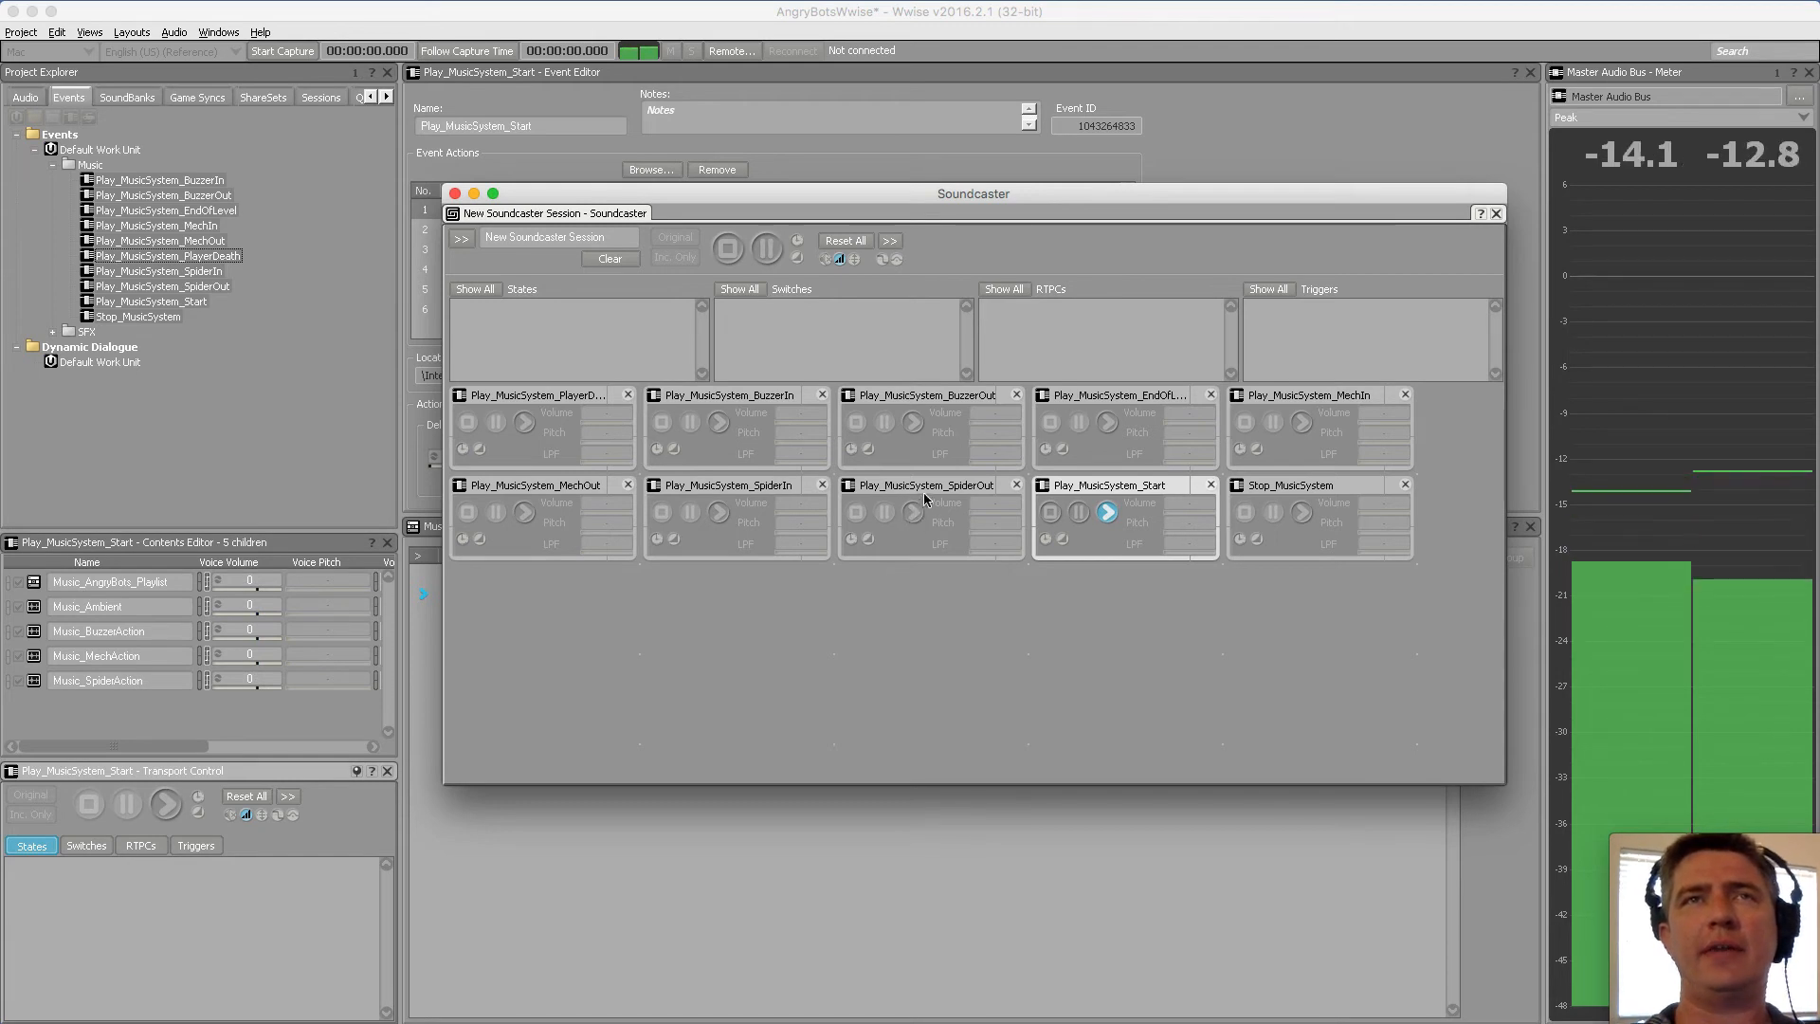
click(557, 400)
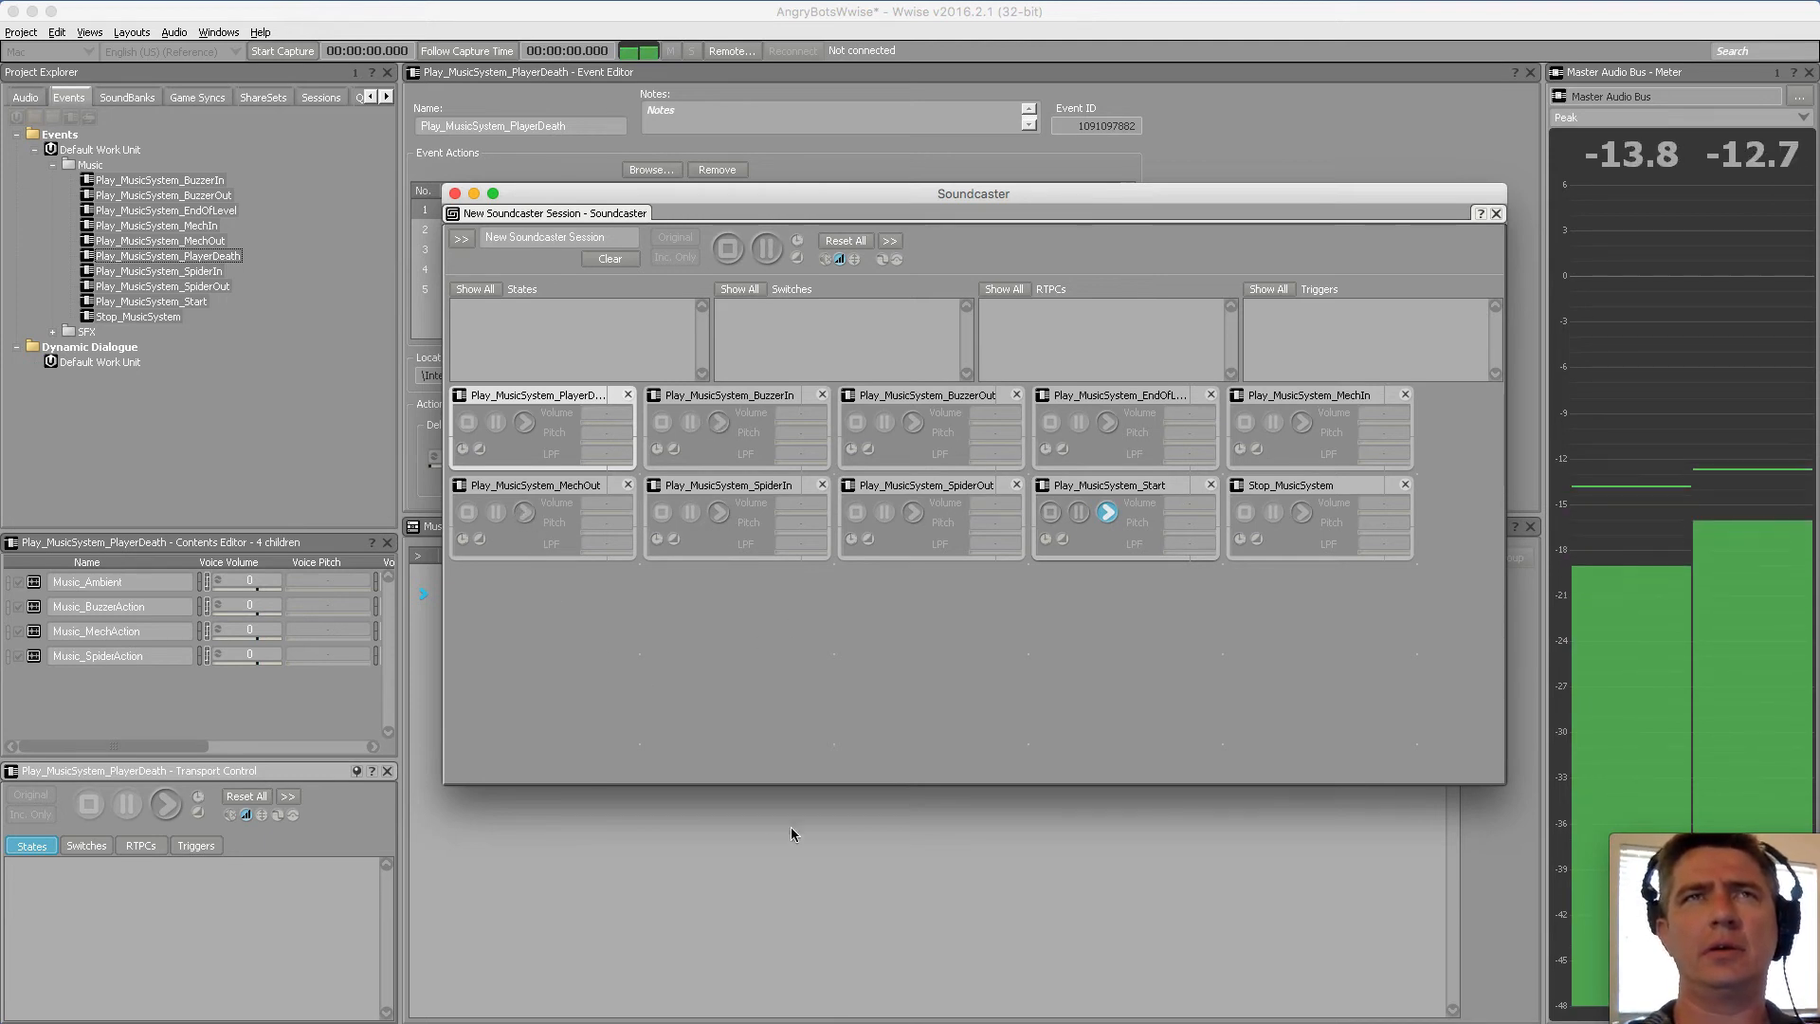
click(544, 487)
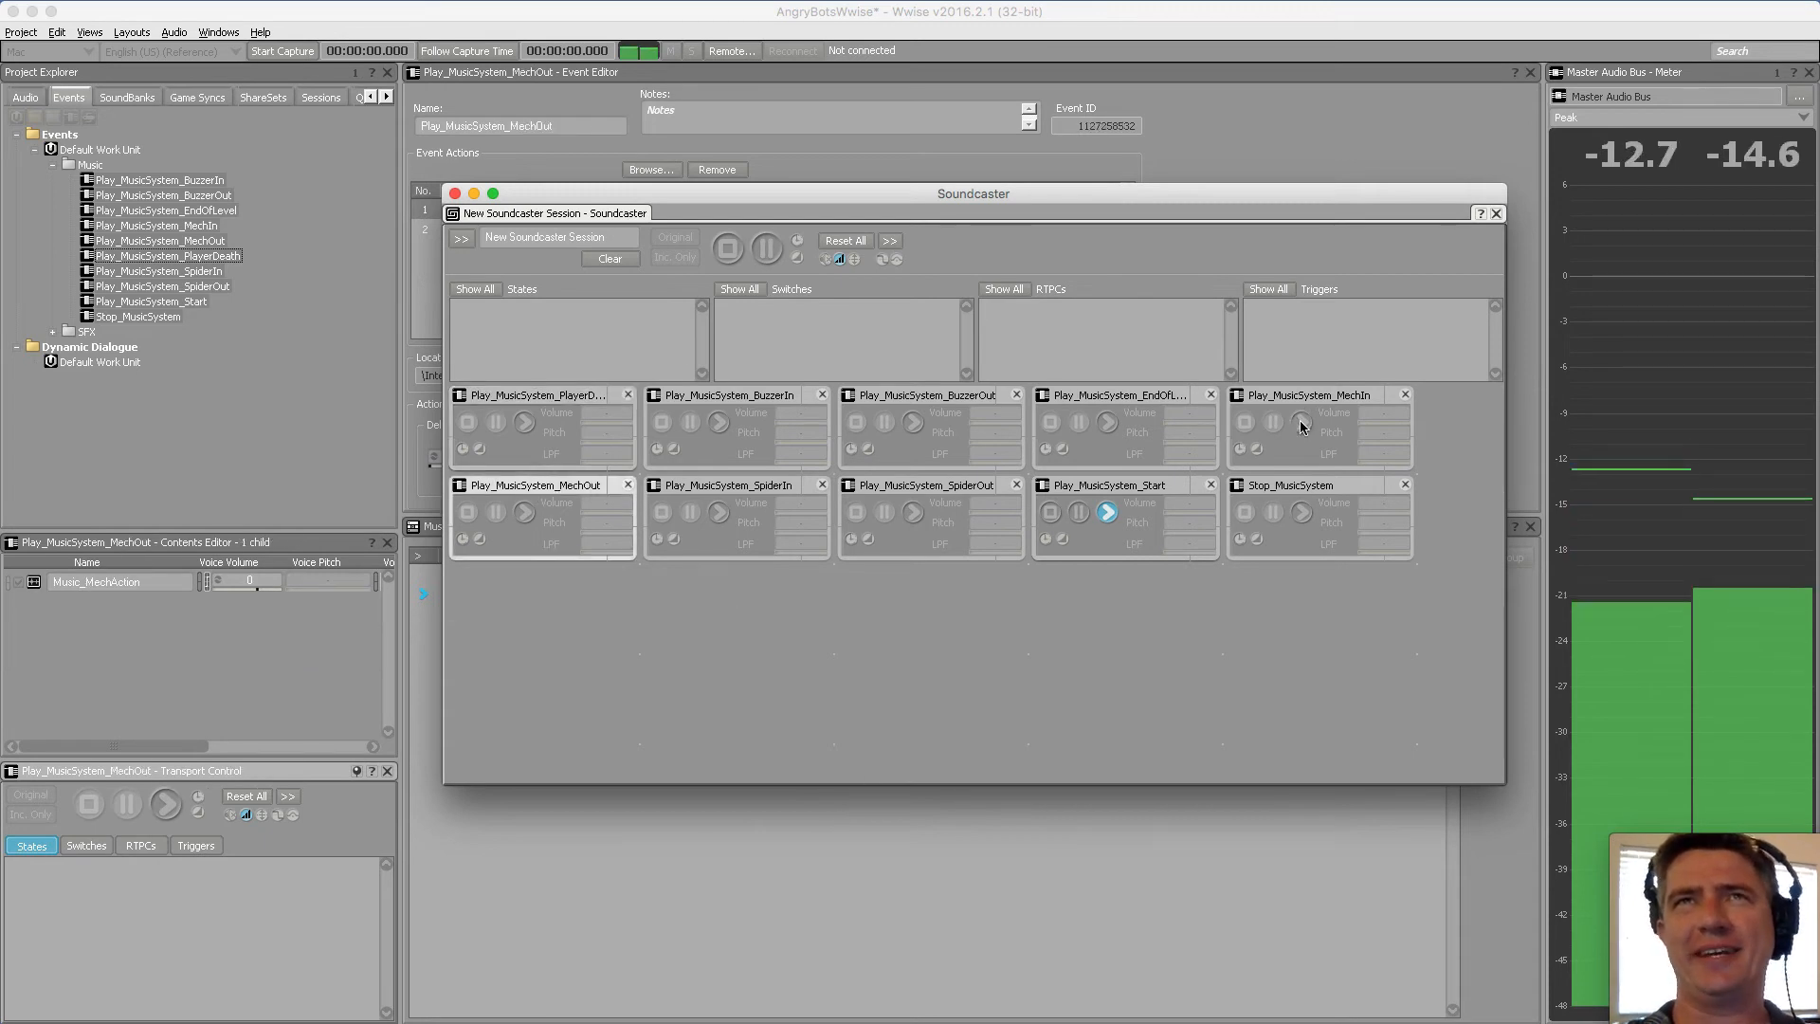
Trigger Play_MusicSystem_SpiderIn over the playing music, and fade the music with Play_MusicSystem_PlayerDeath
click(775, 487)
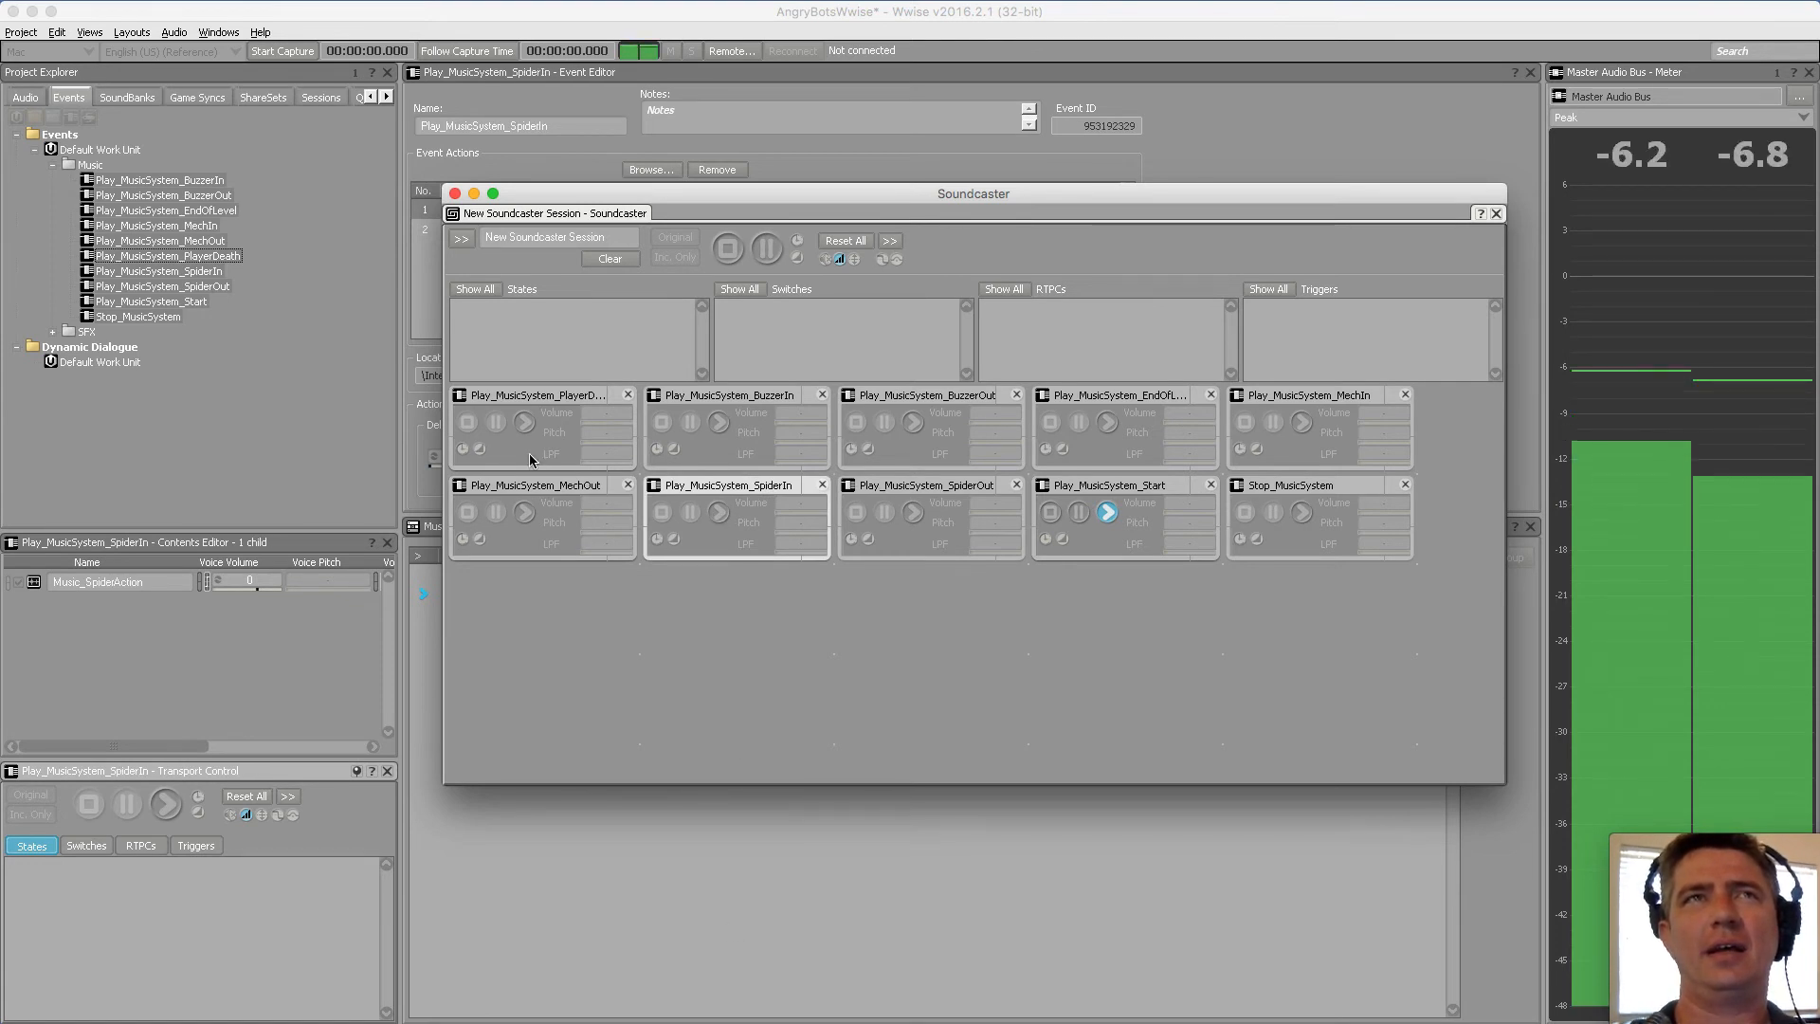
click(537, 397)
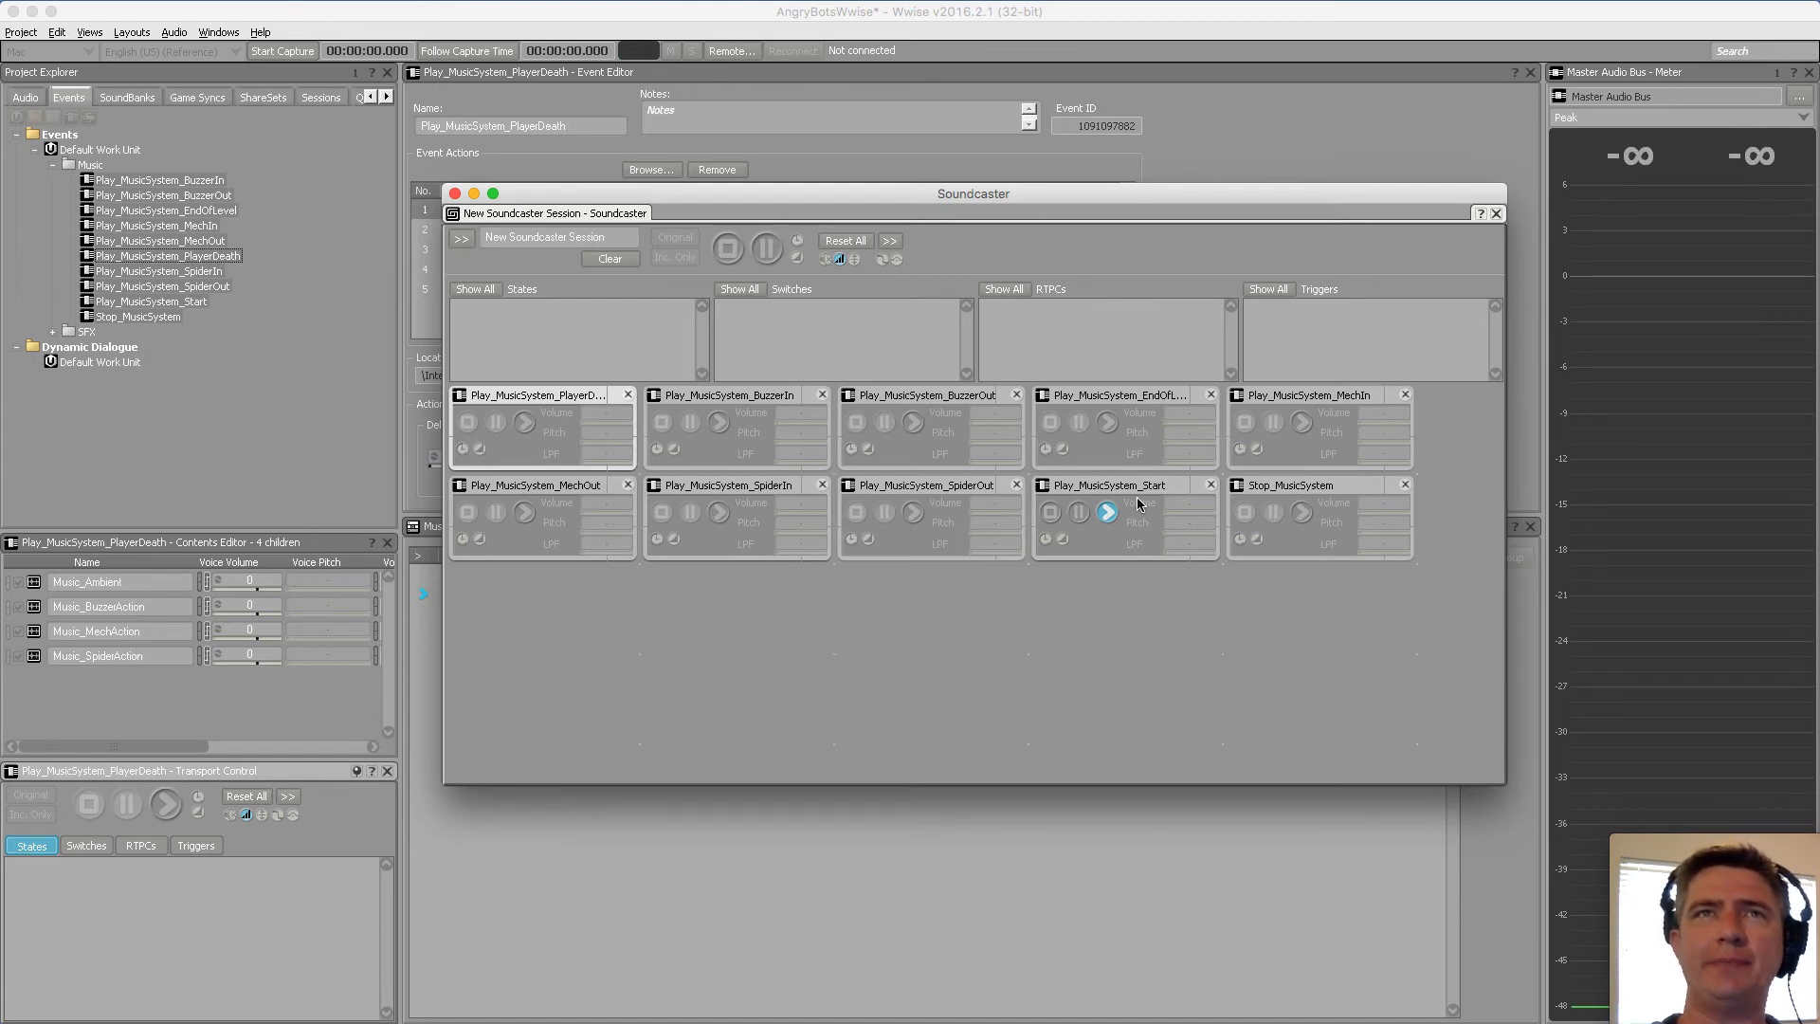
click(1173, 694)
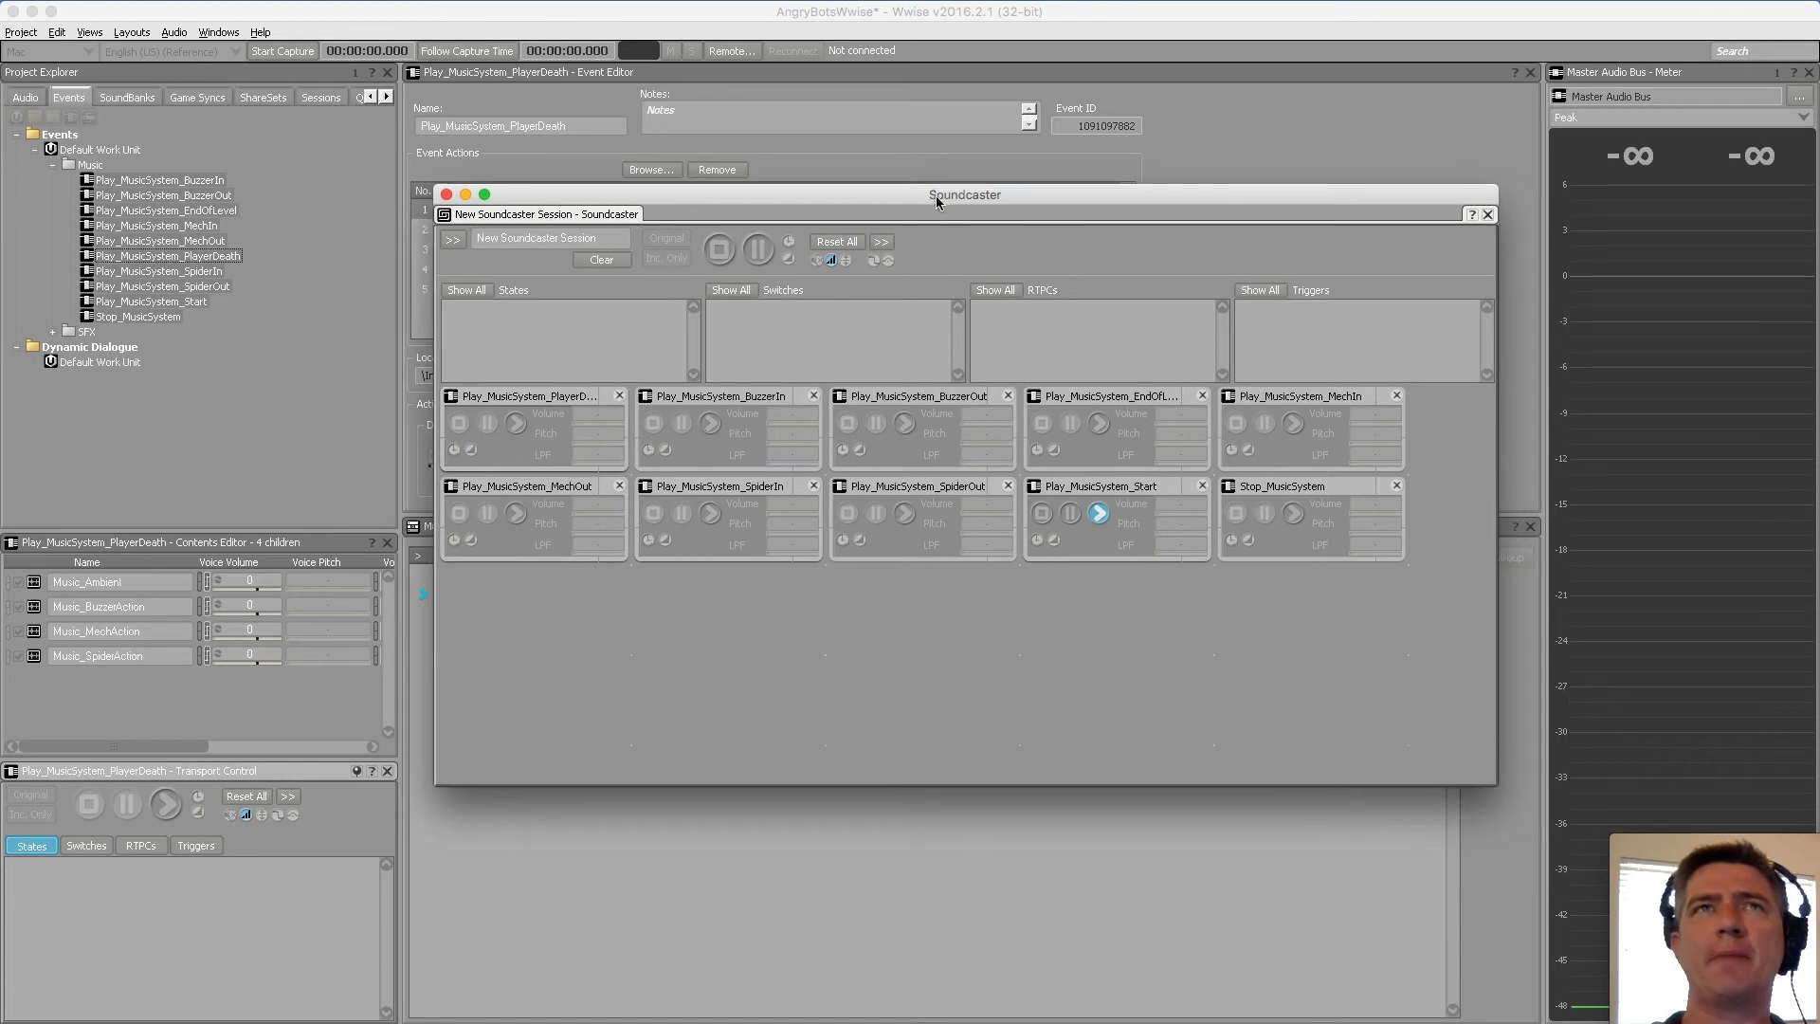
Move the Soundcaster window aside and restart the Play_MusicSystem_Start event
drag(948, 198, 852, 206)
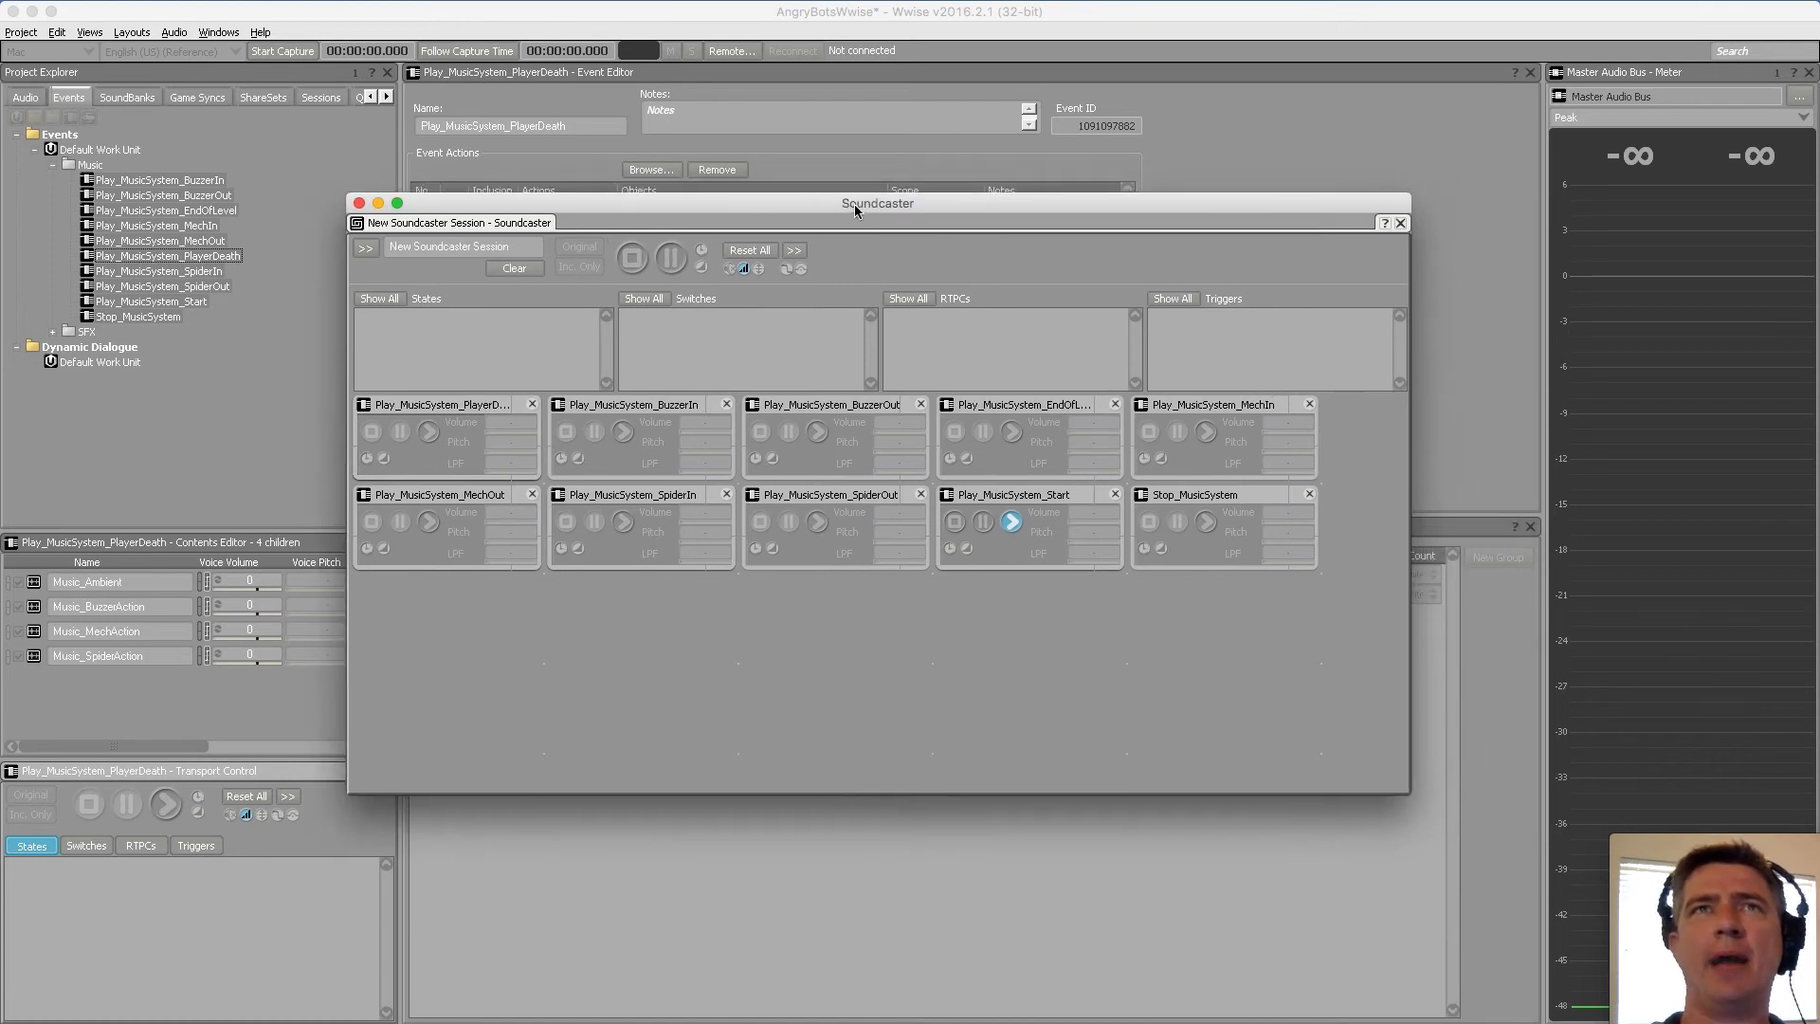
click(1010, 510)
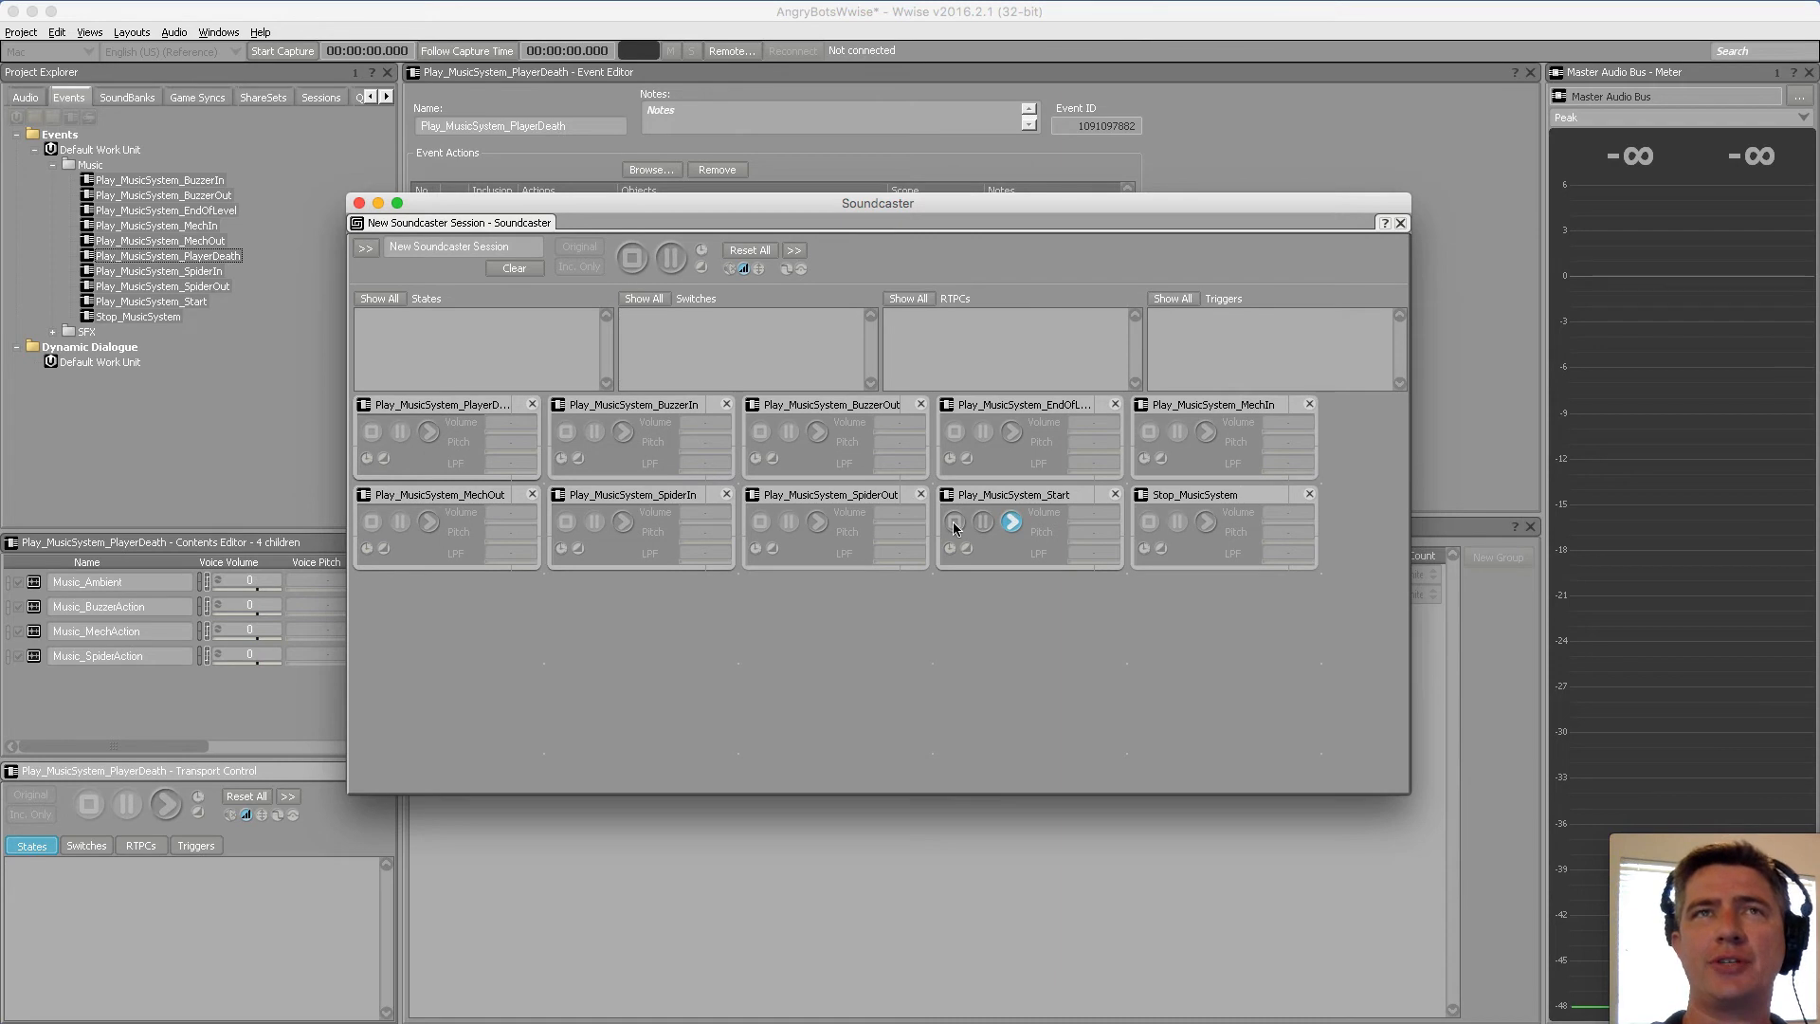
click(1012, 524)
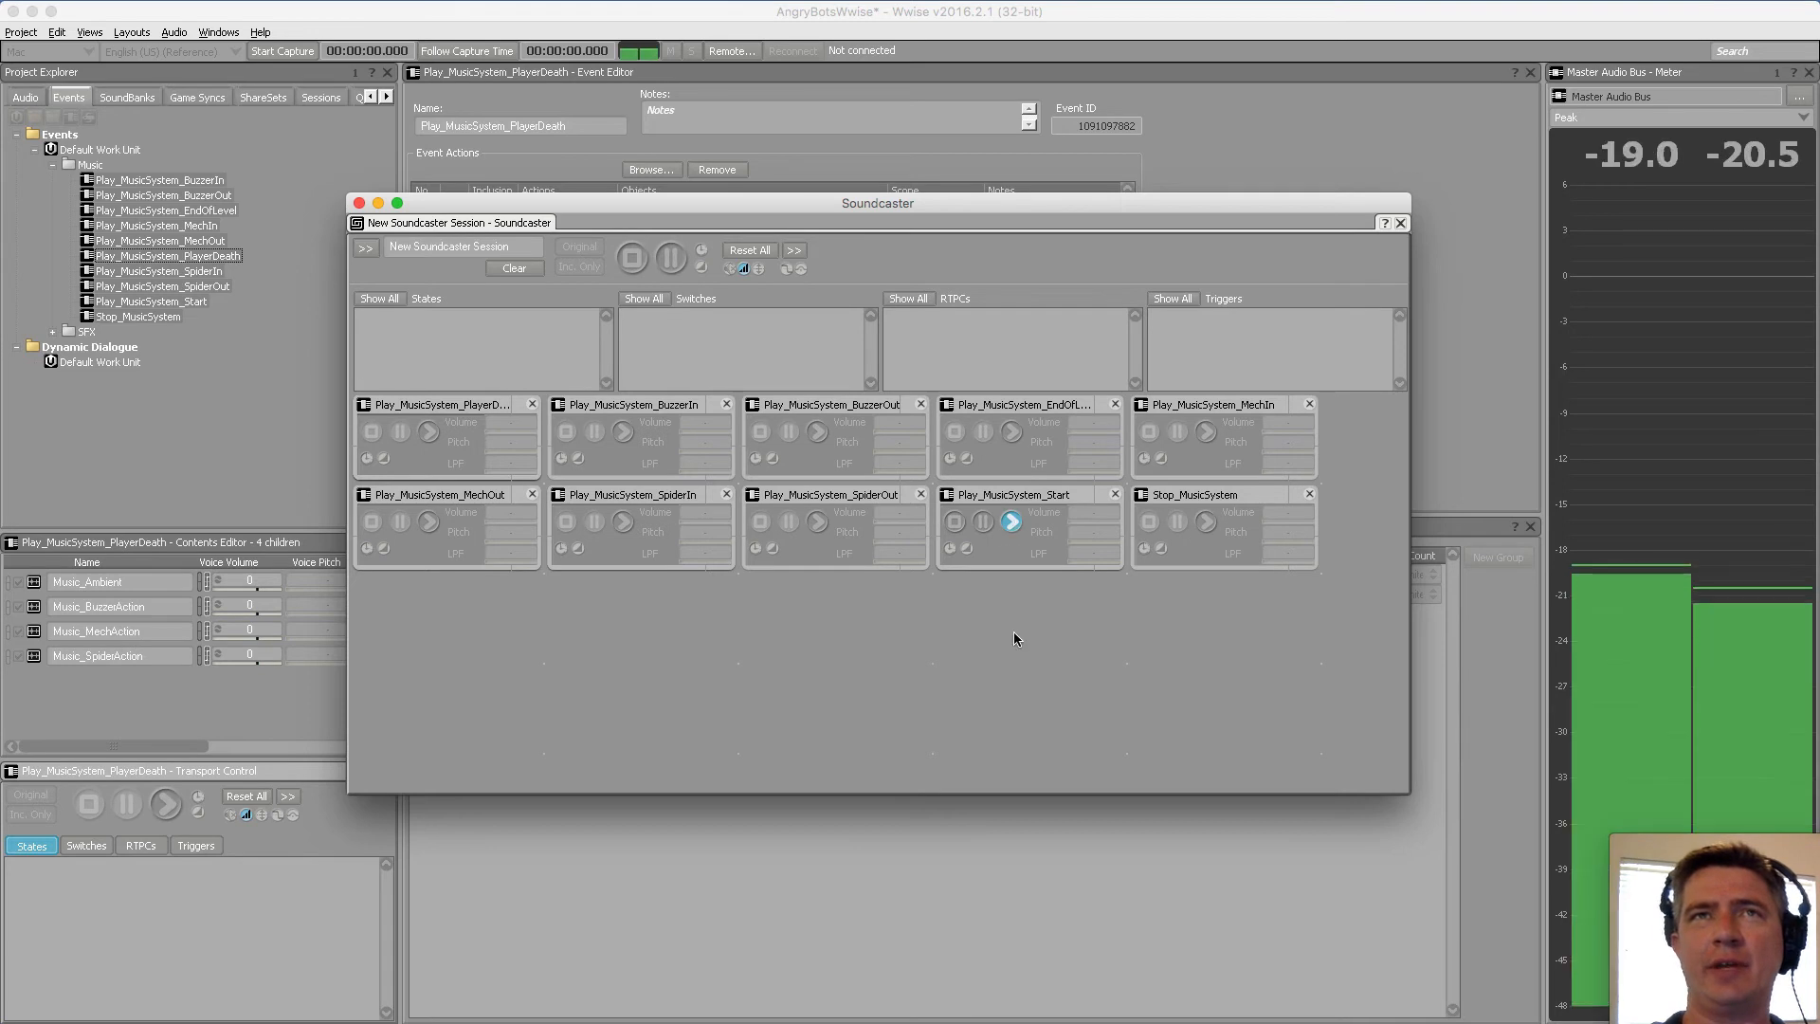
click(1015, 498)
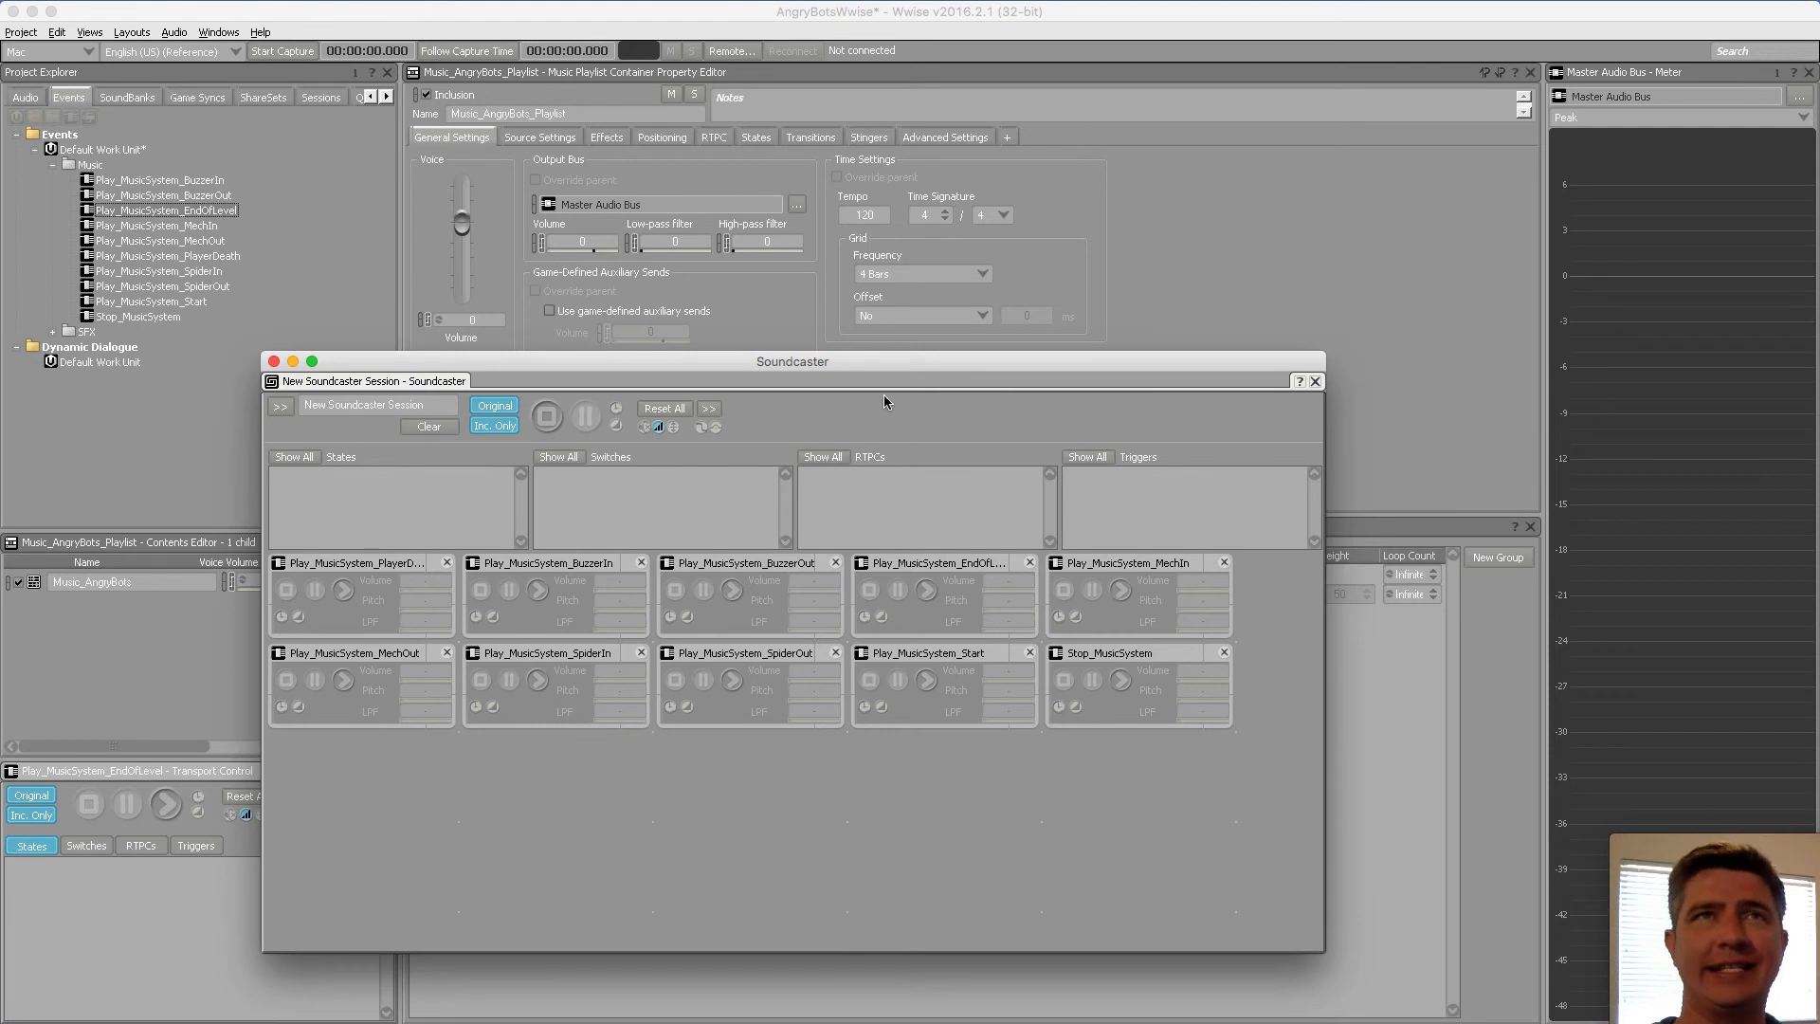
Close the Soundcaster and open the Play_MusicSystem_EndOfLevel event to view its actions
click(221, 443)
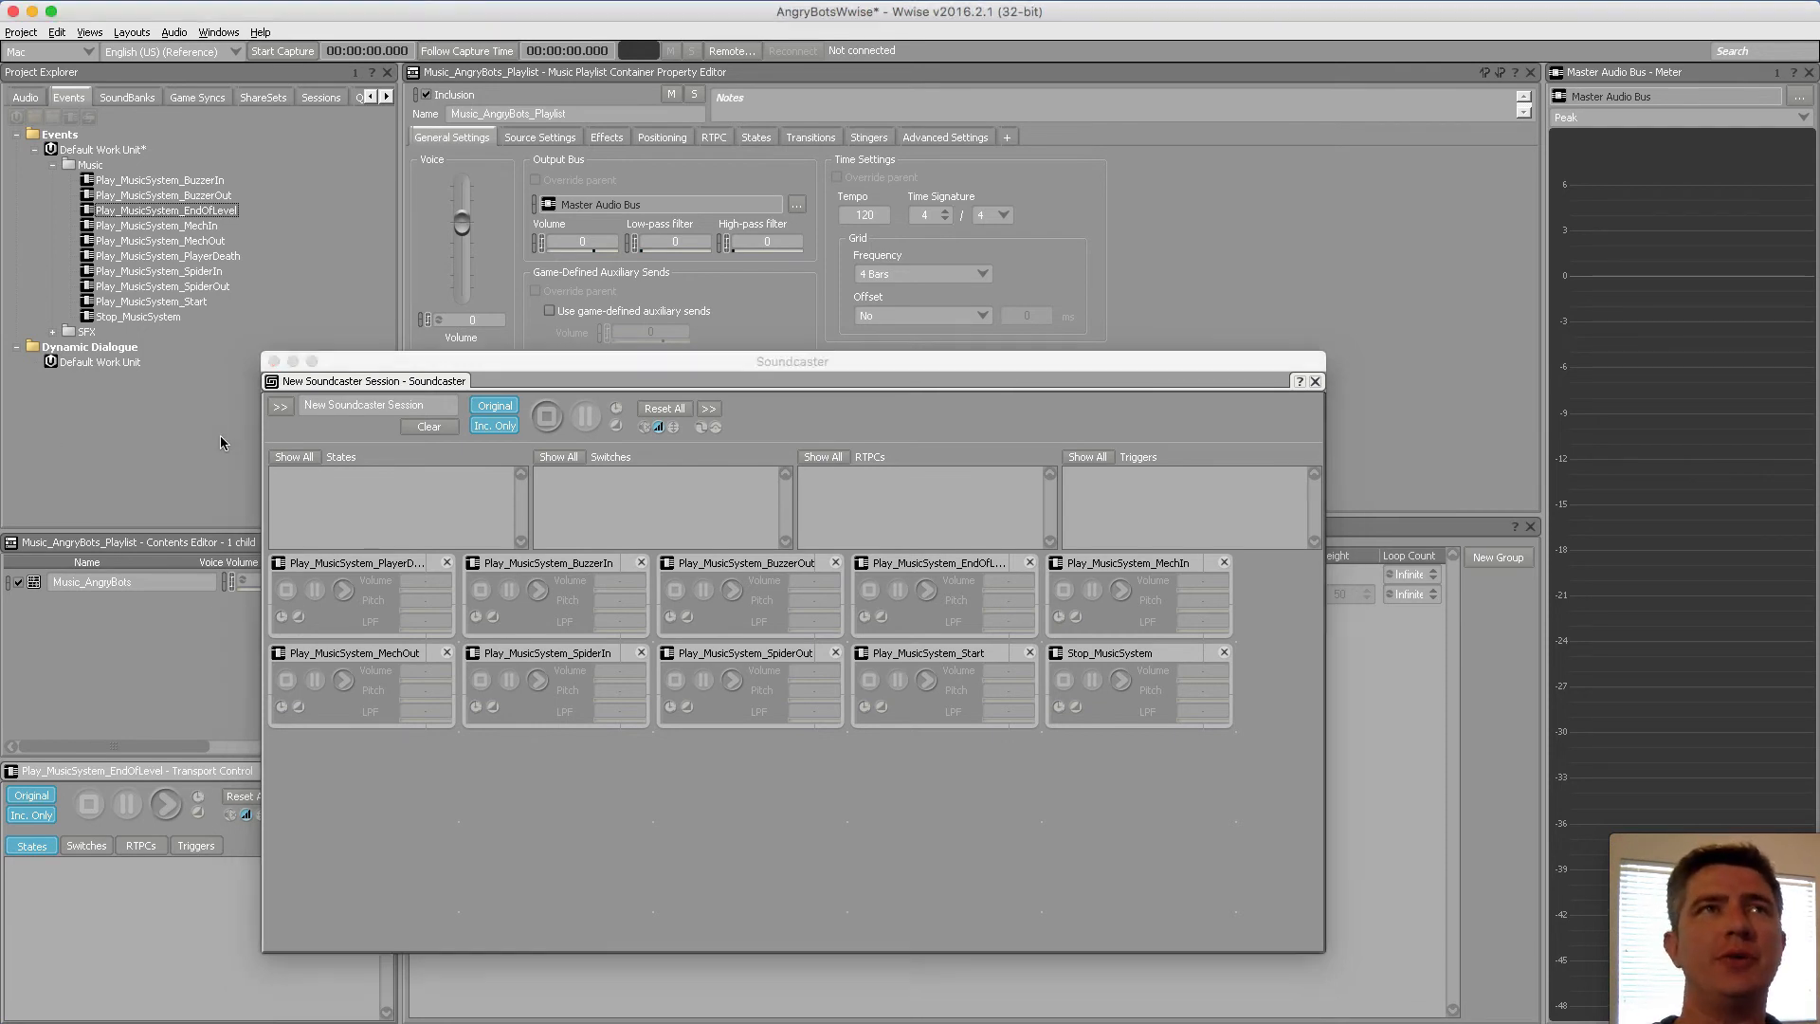
click(273, 361)
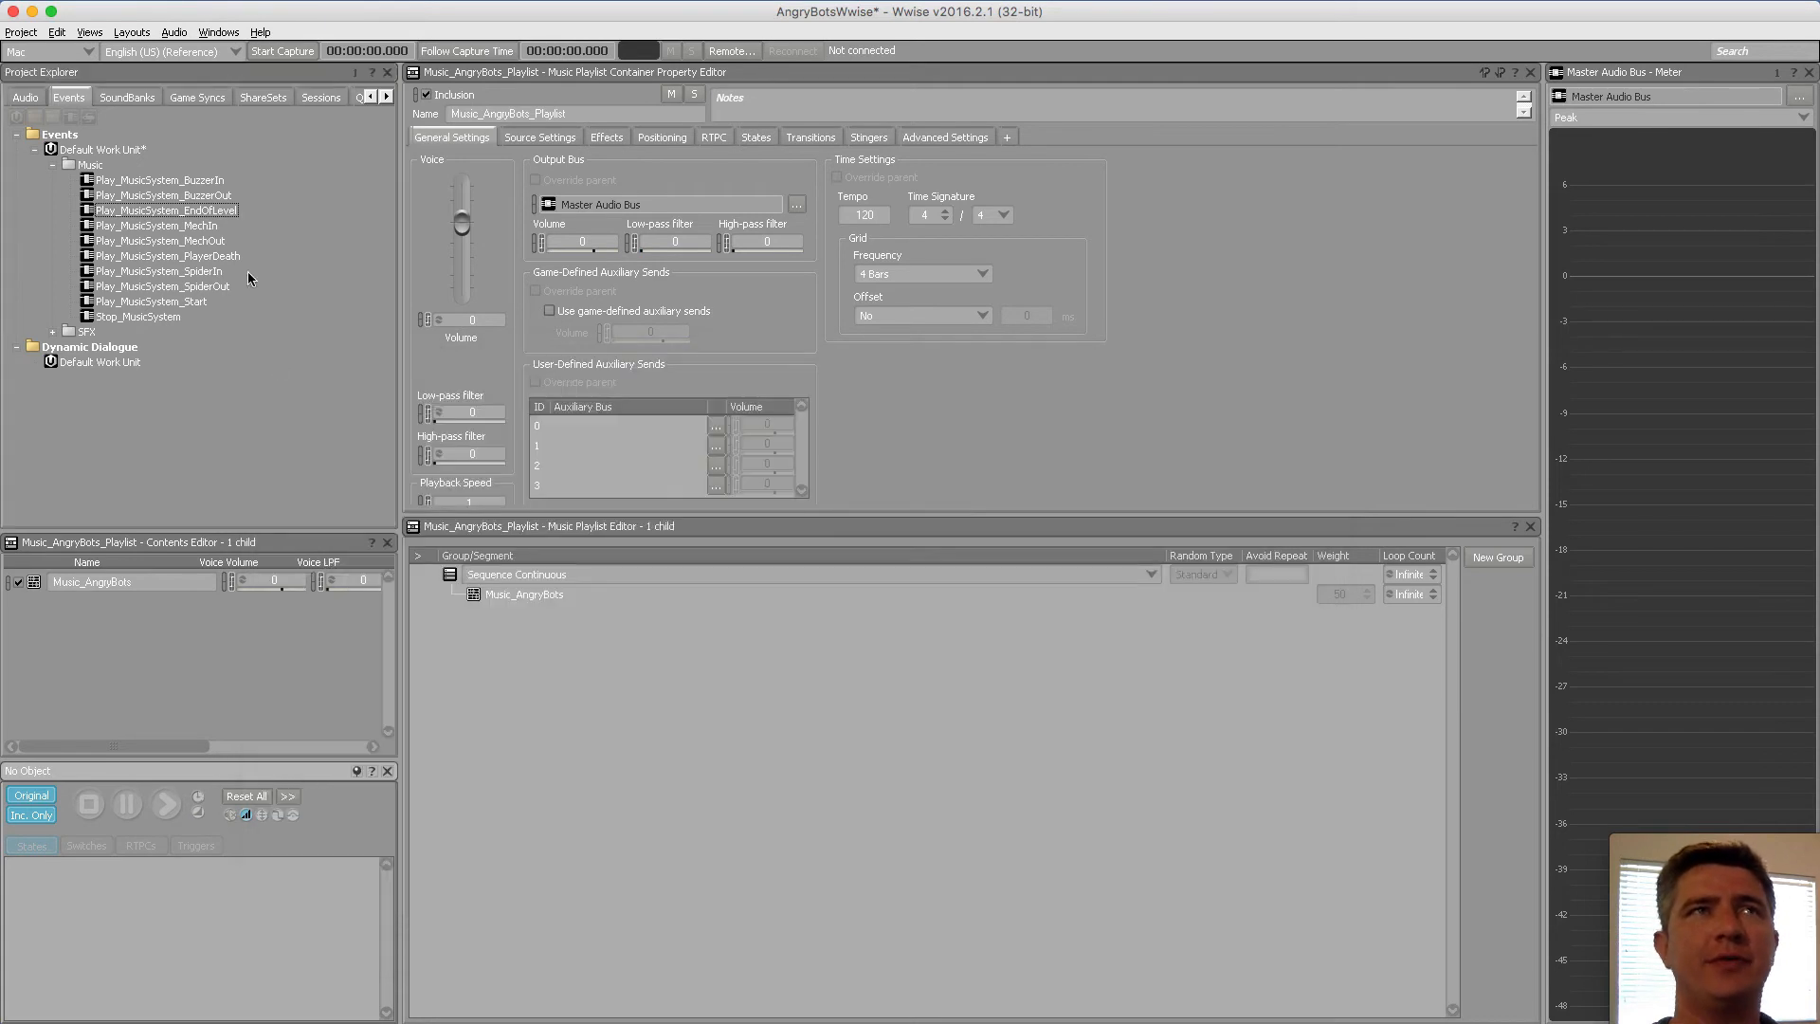
click(208, 209)
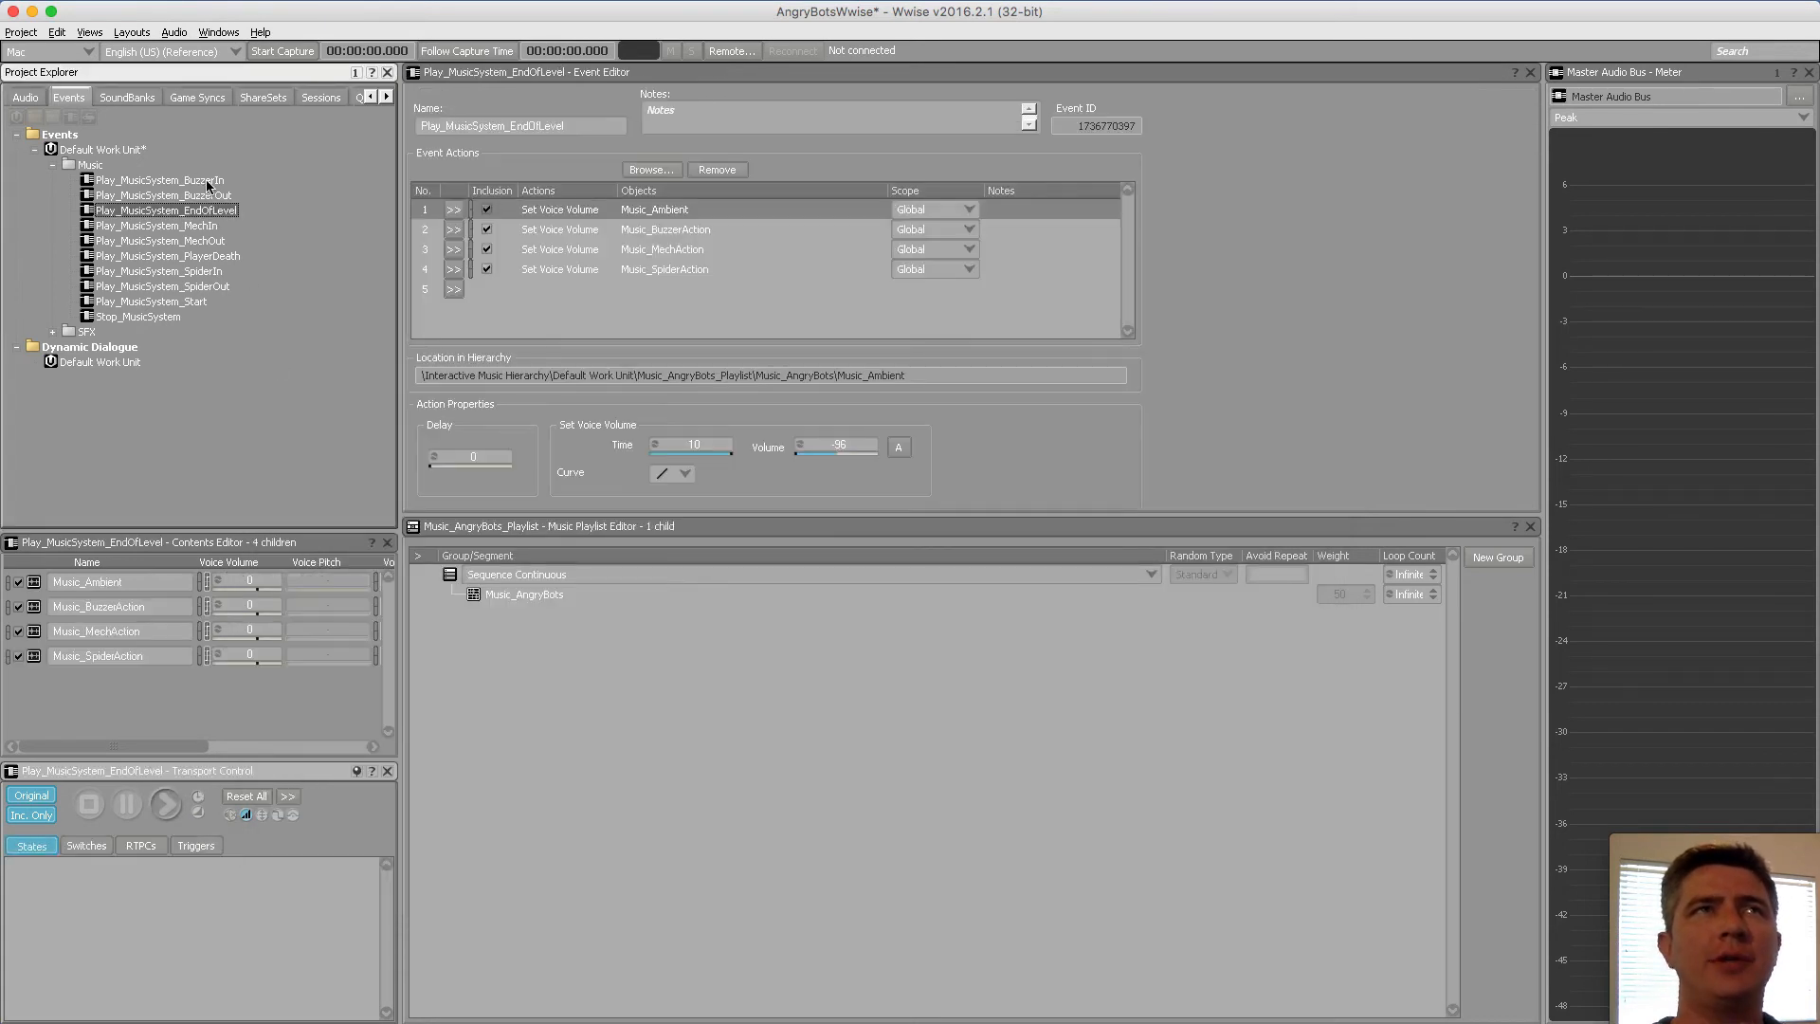
Add a Play action targeting Music_BuzzerStinger to the Play_MusicSystem_BuzzerIn event
click(209, 180)
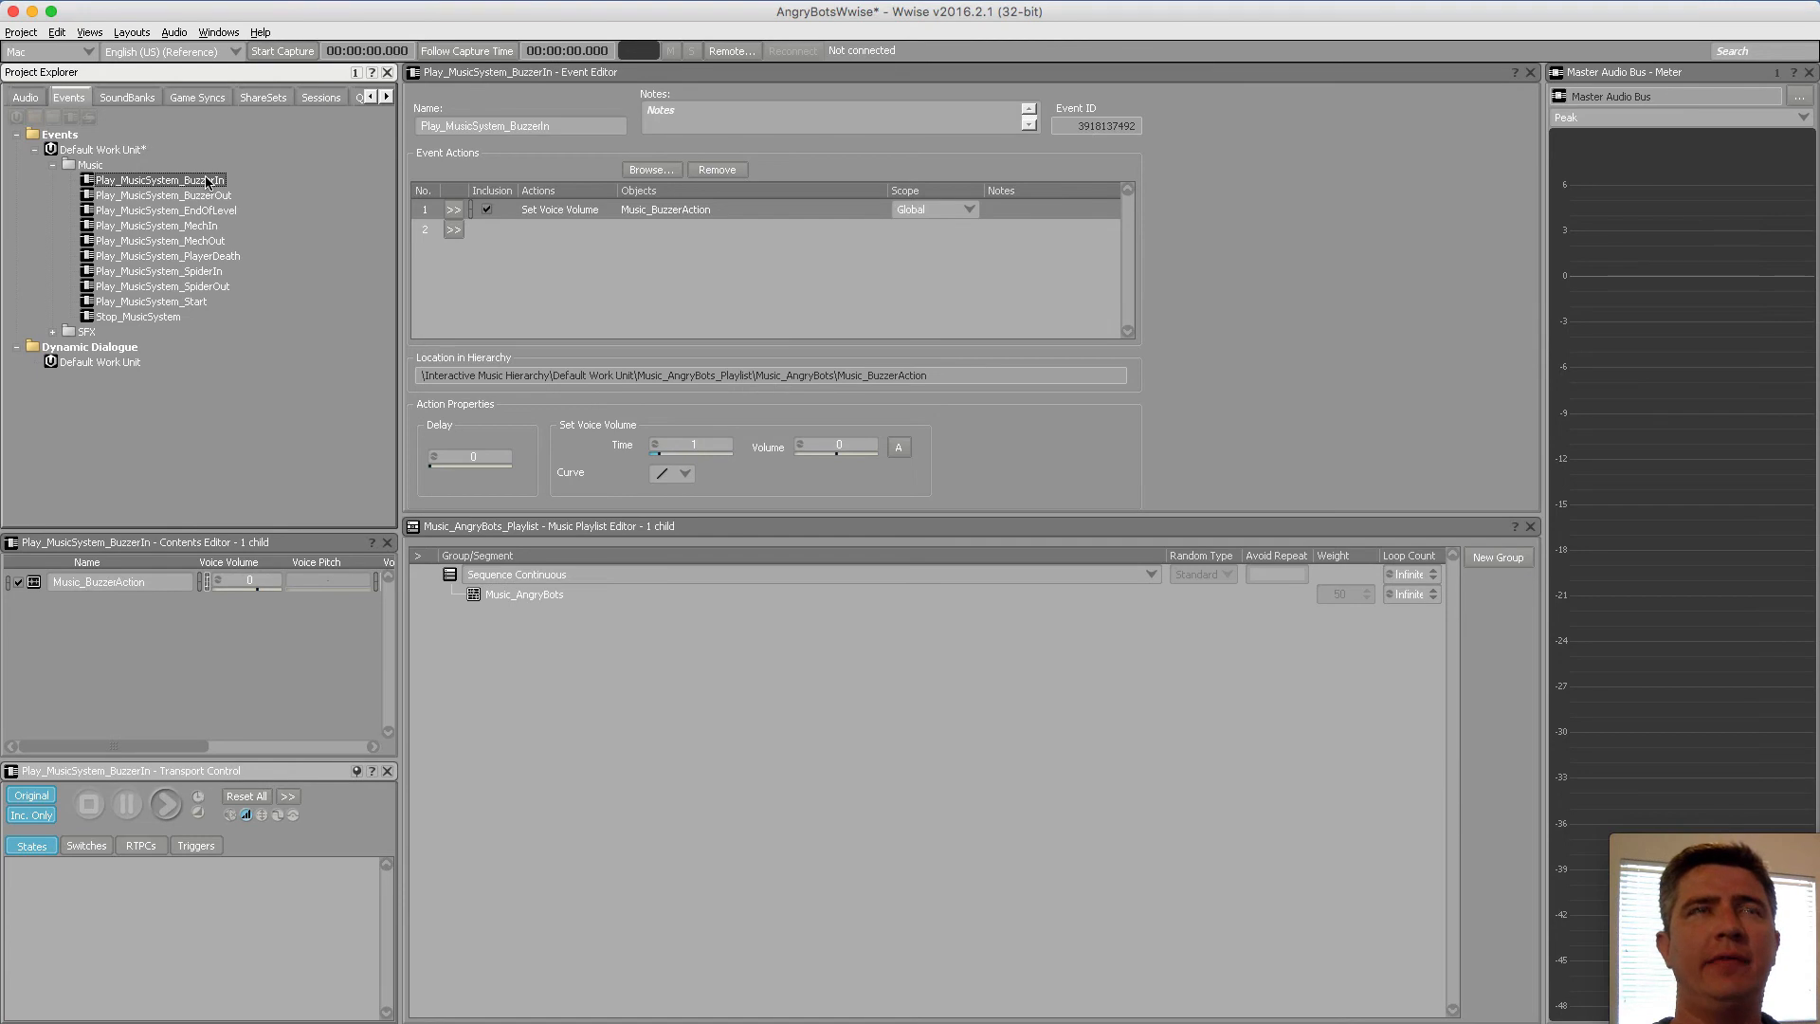
click(454, 230)
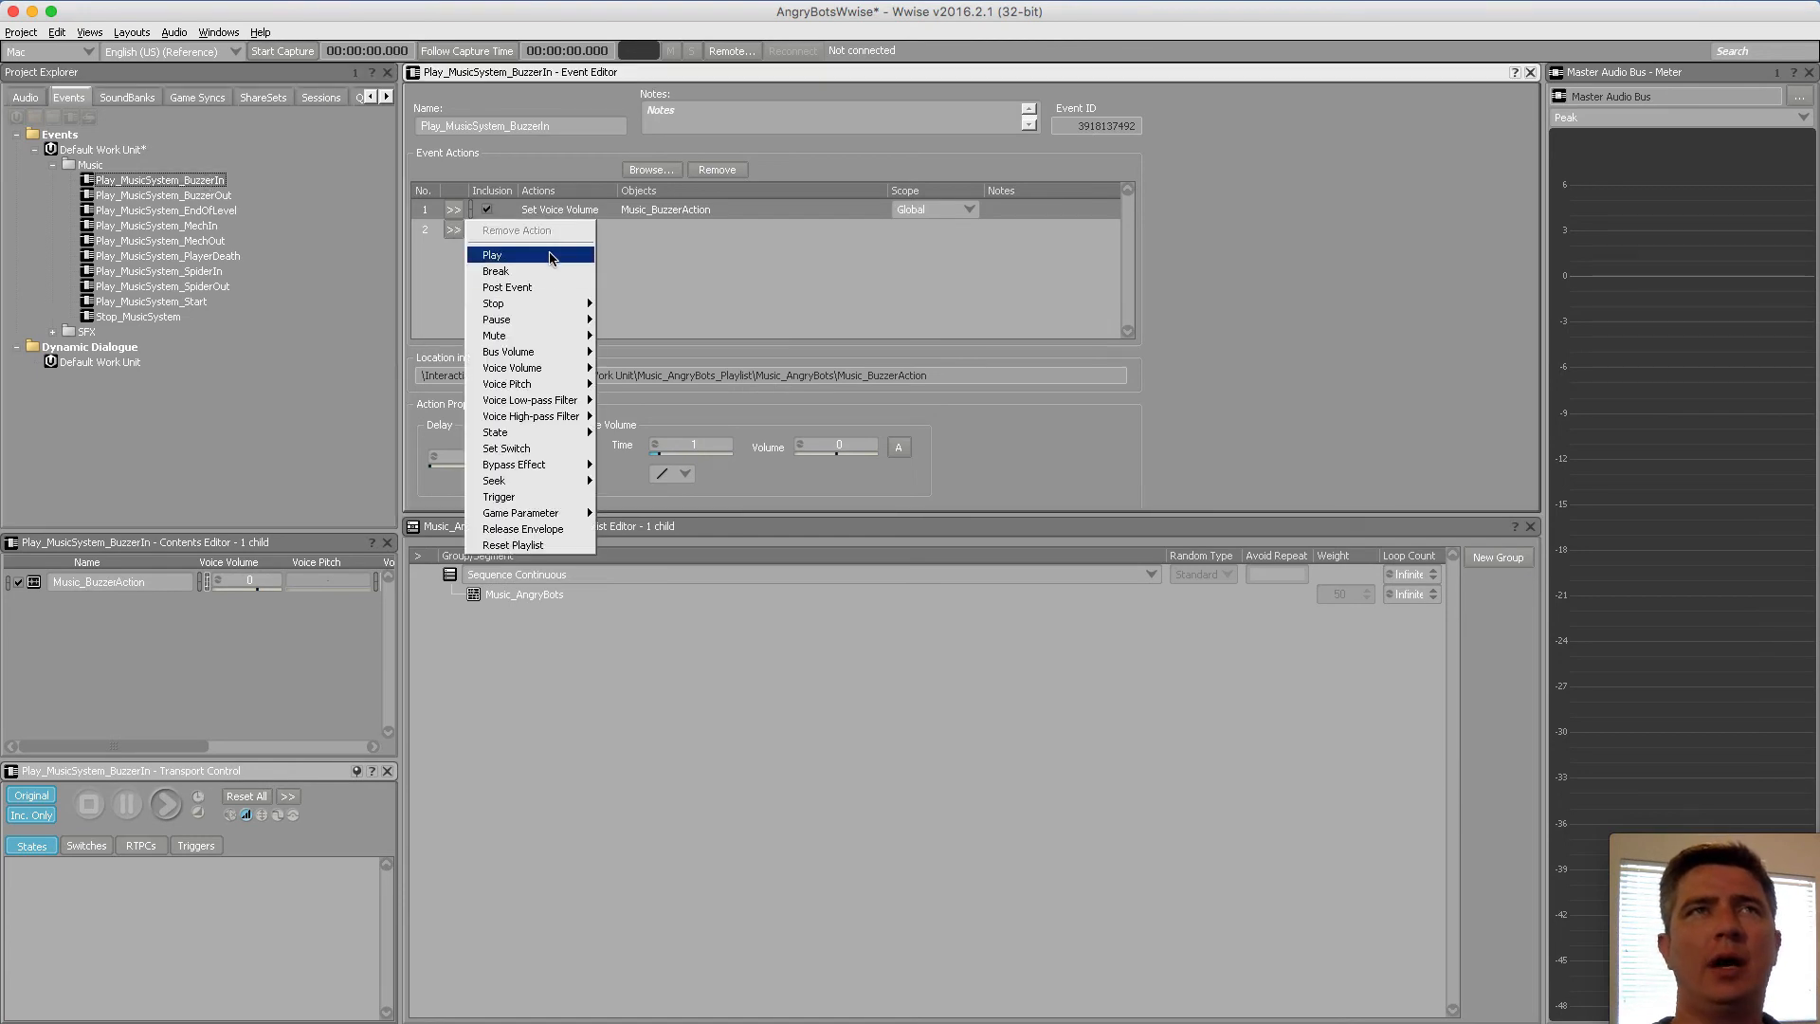
click(555, 255)
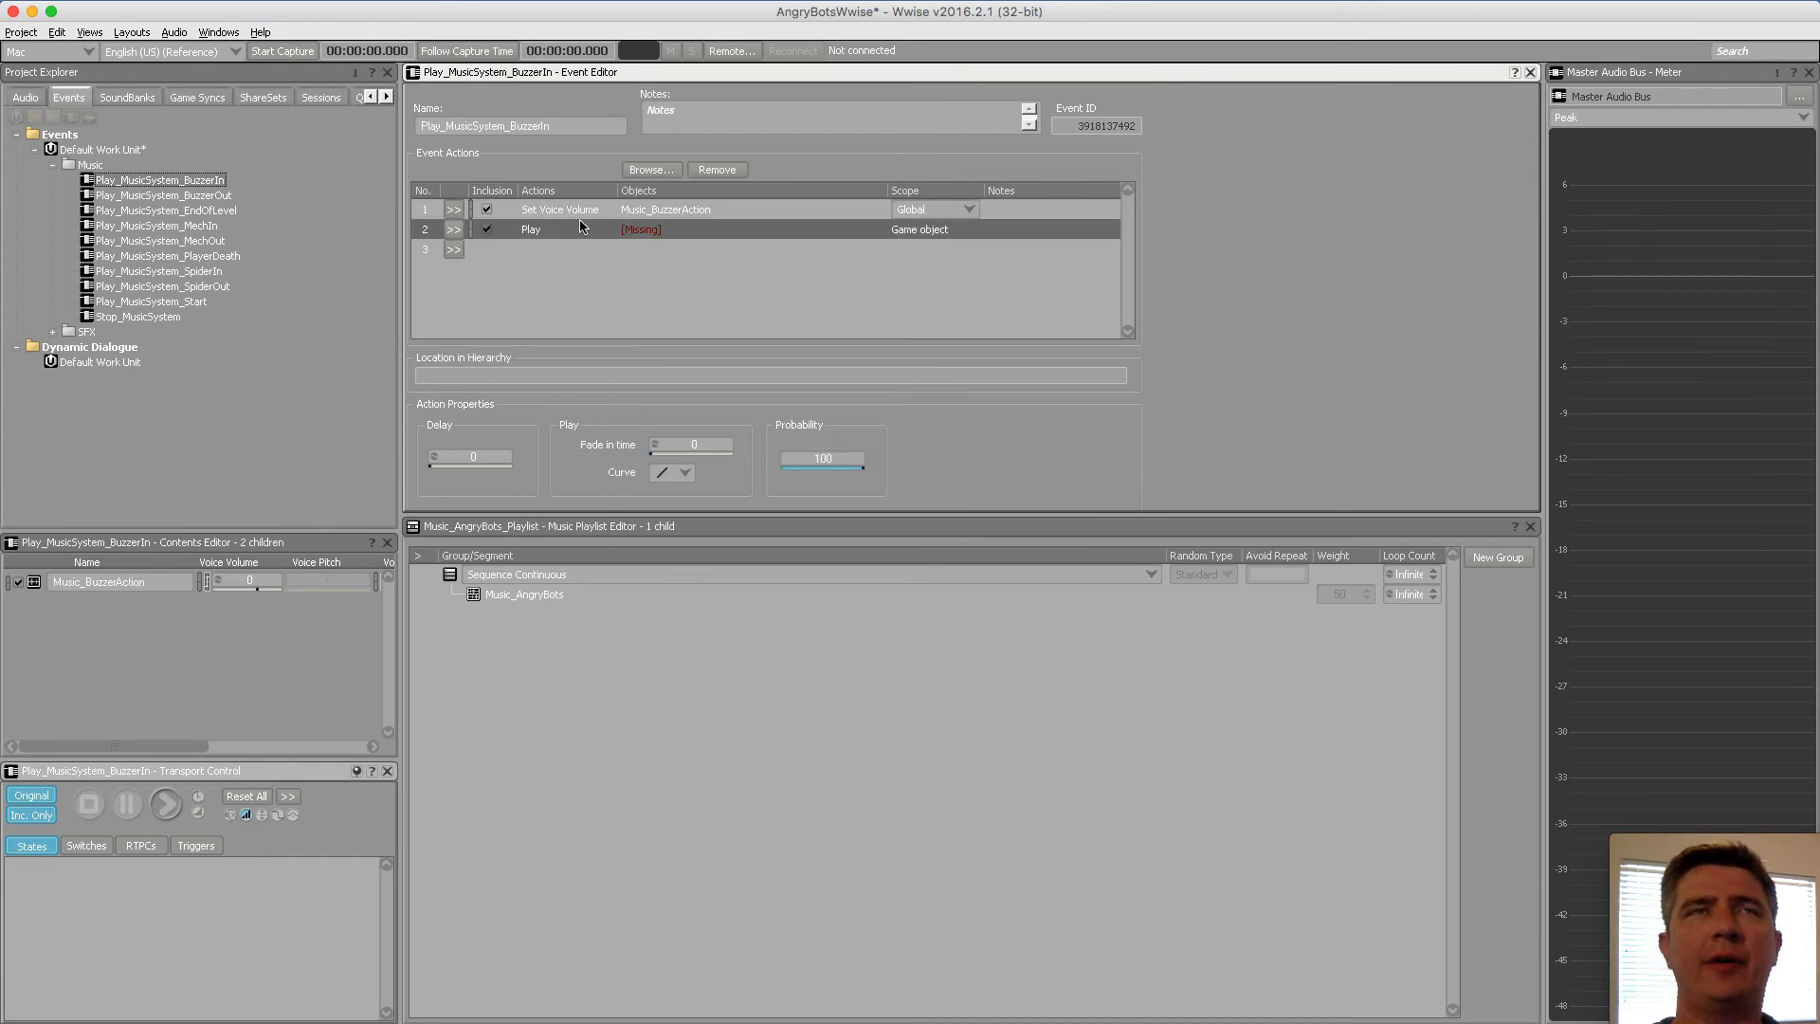
click(644, 173)
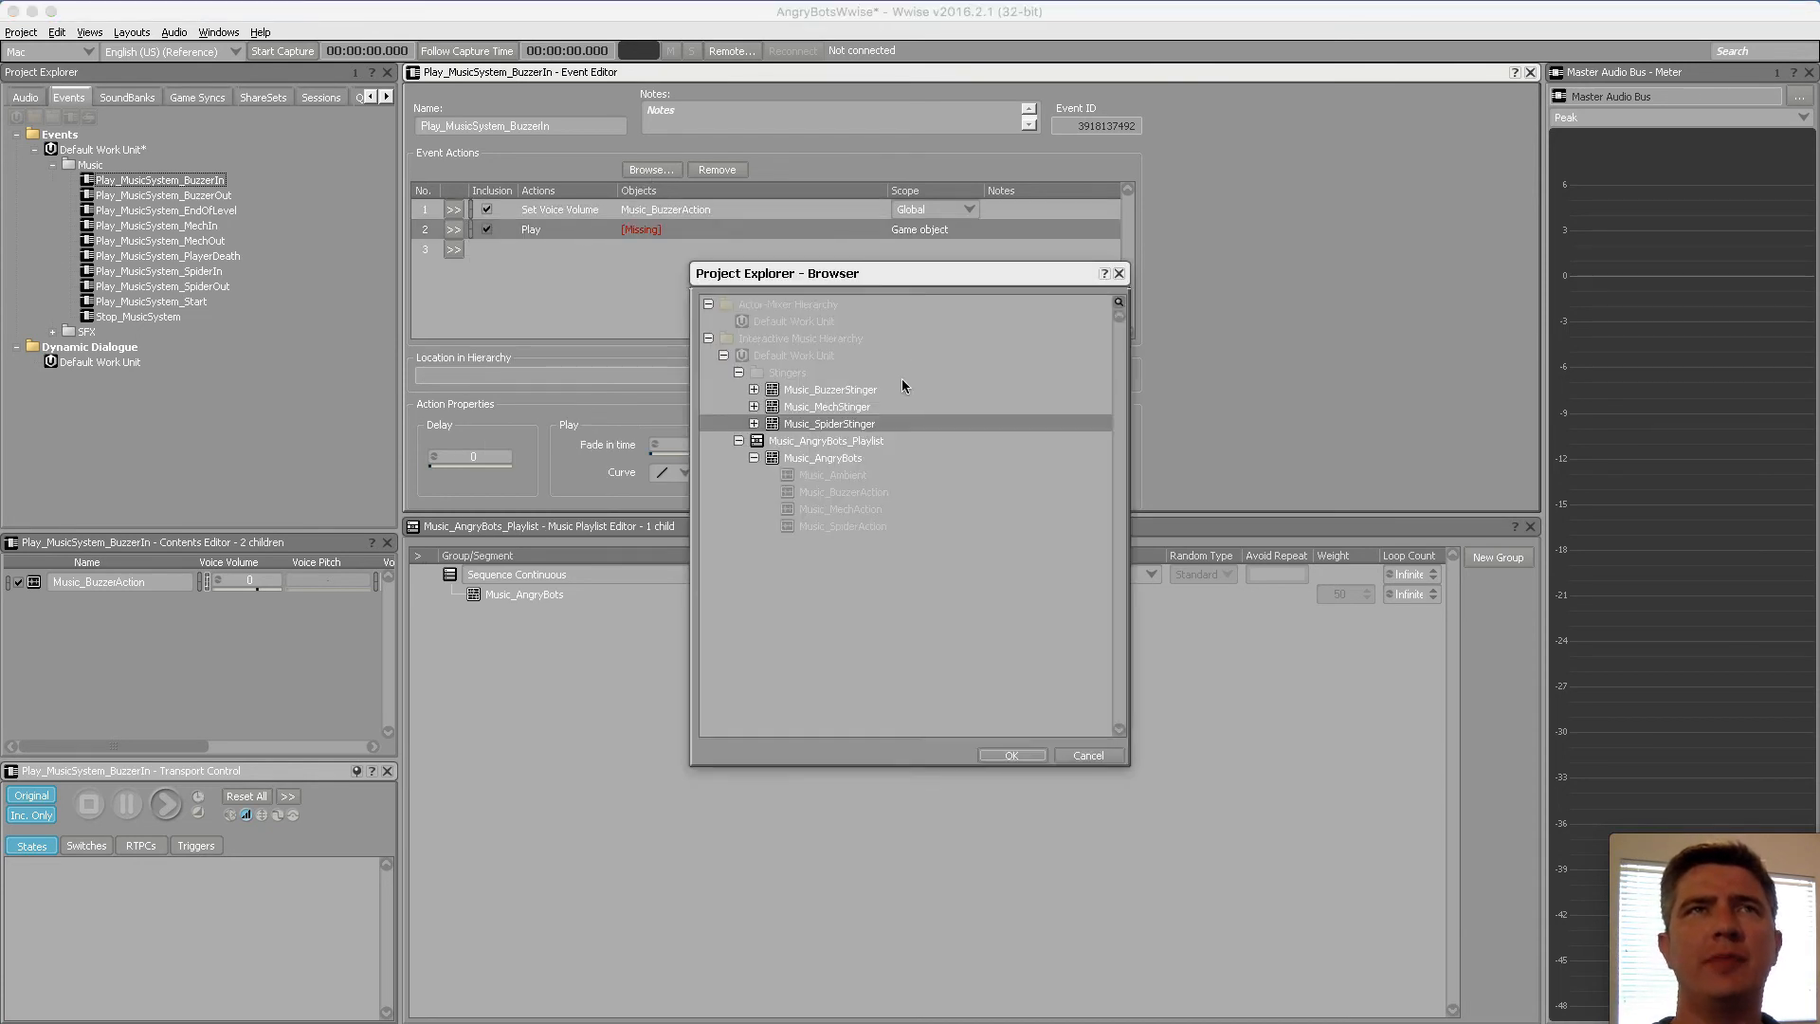
click(845, 389)
click(1009, 754)
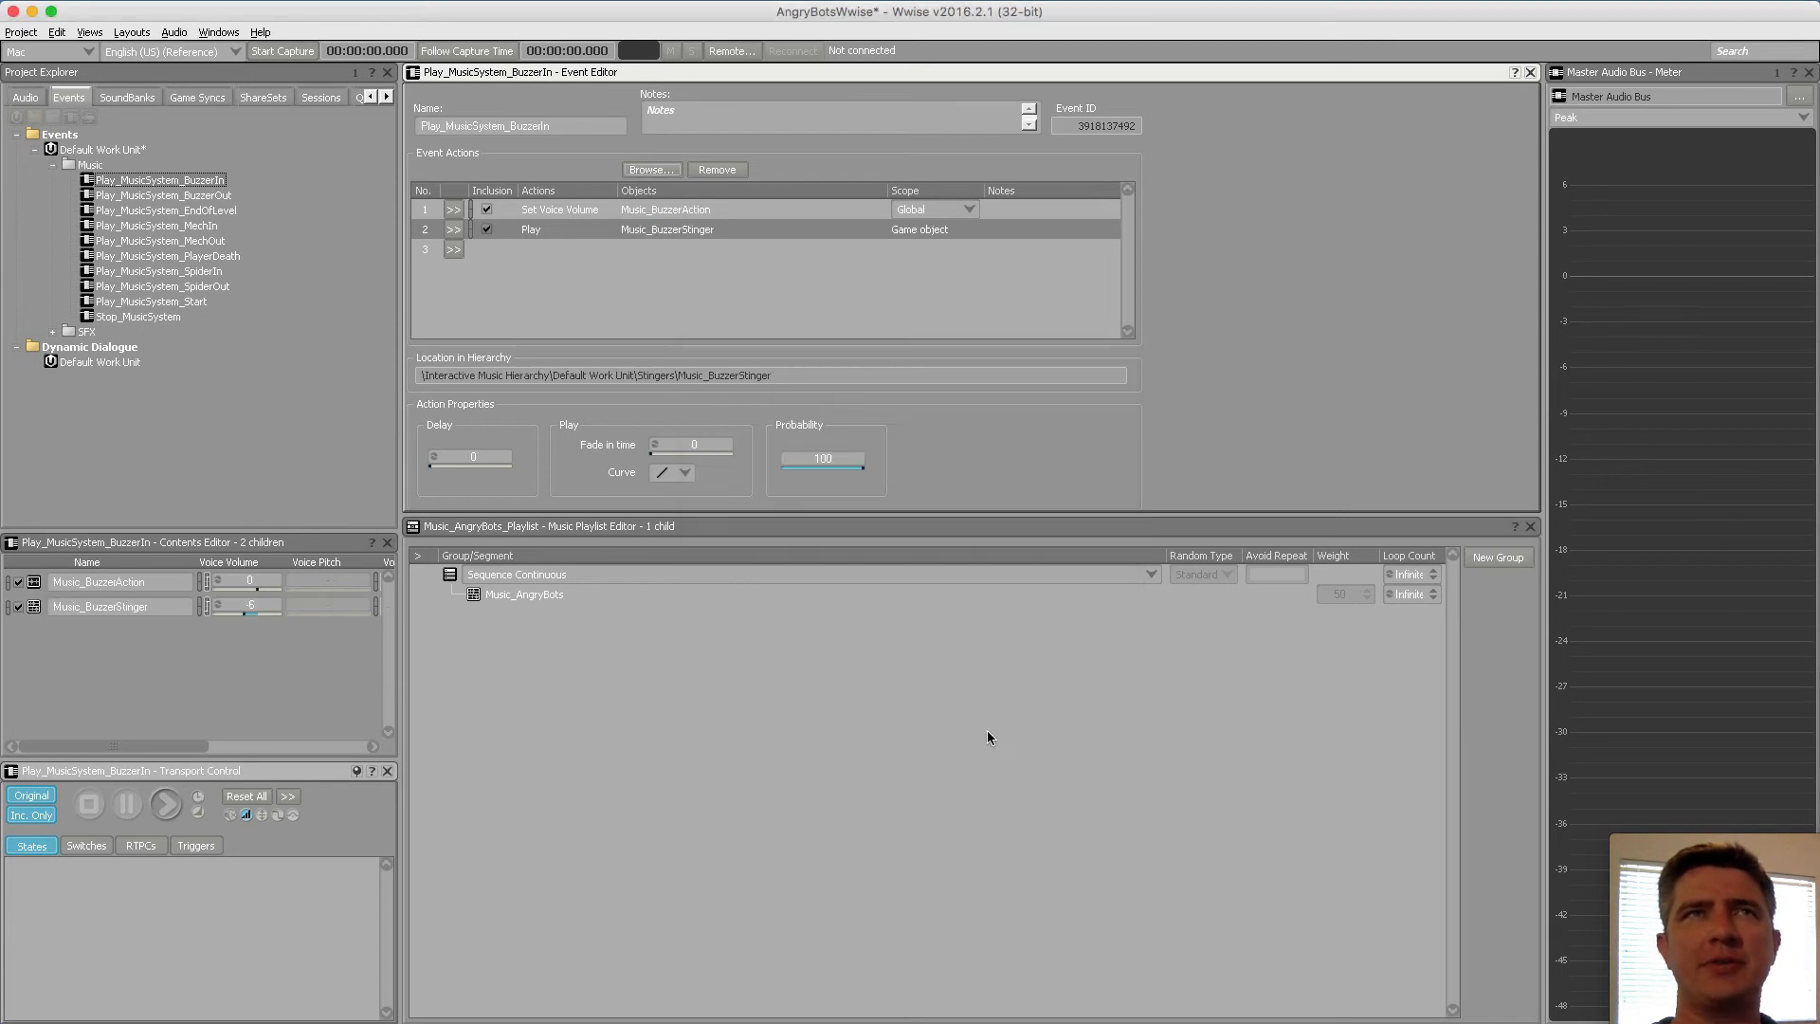
Add a Play action targeting Music_MechStinger to the Play_MusicSystem_MechIn event
click(203, 228)
click(452, 230)
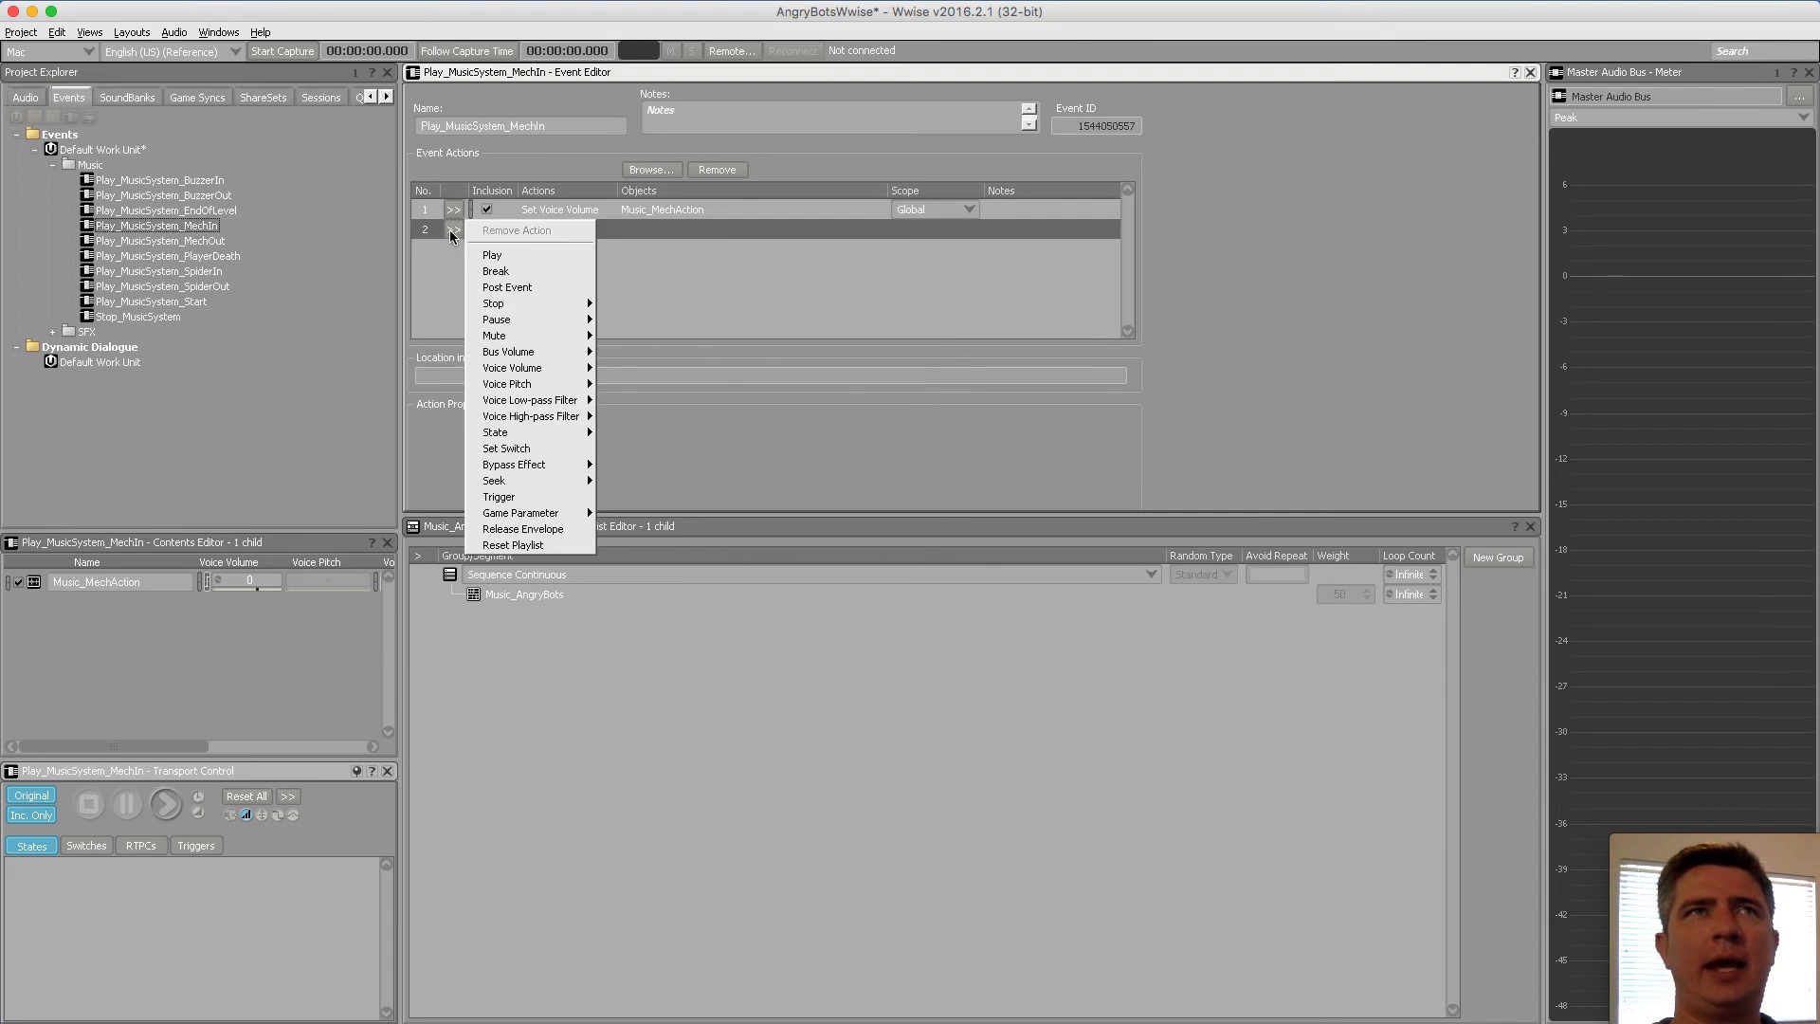
click(522, 256)
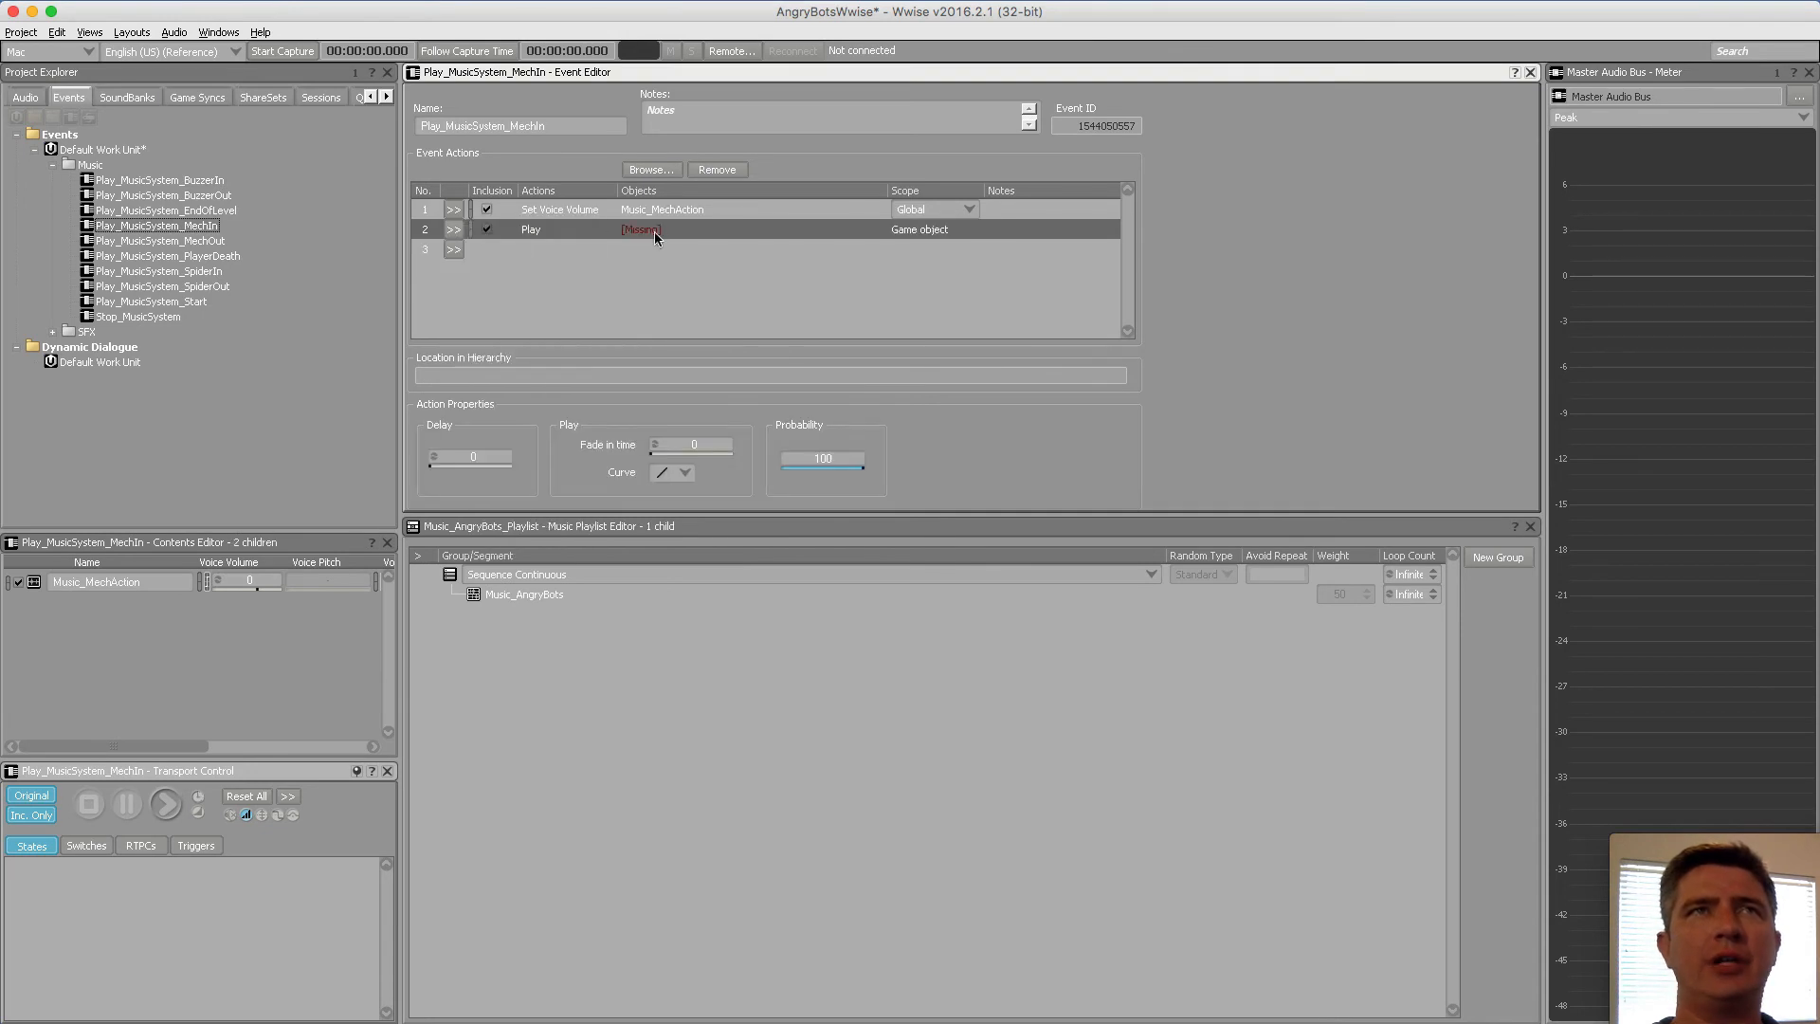
click(650, 170)
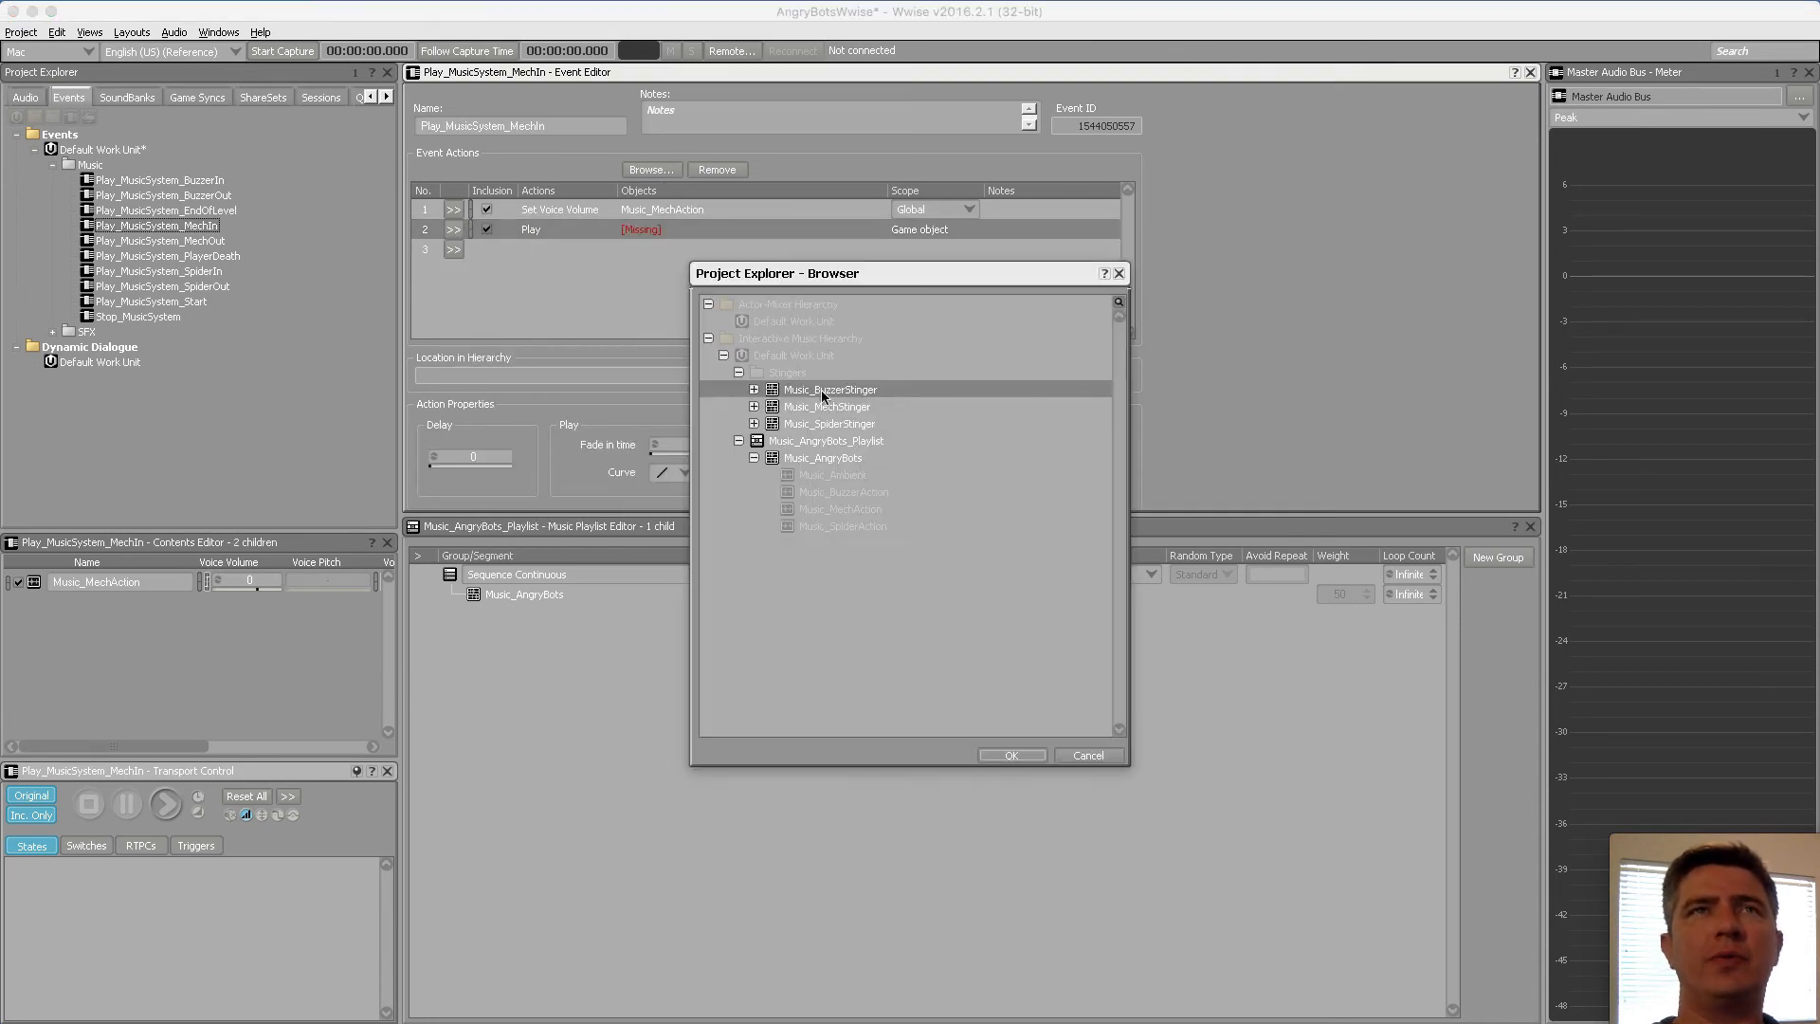
click(836, 411)
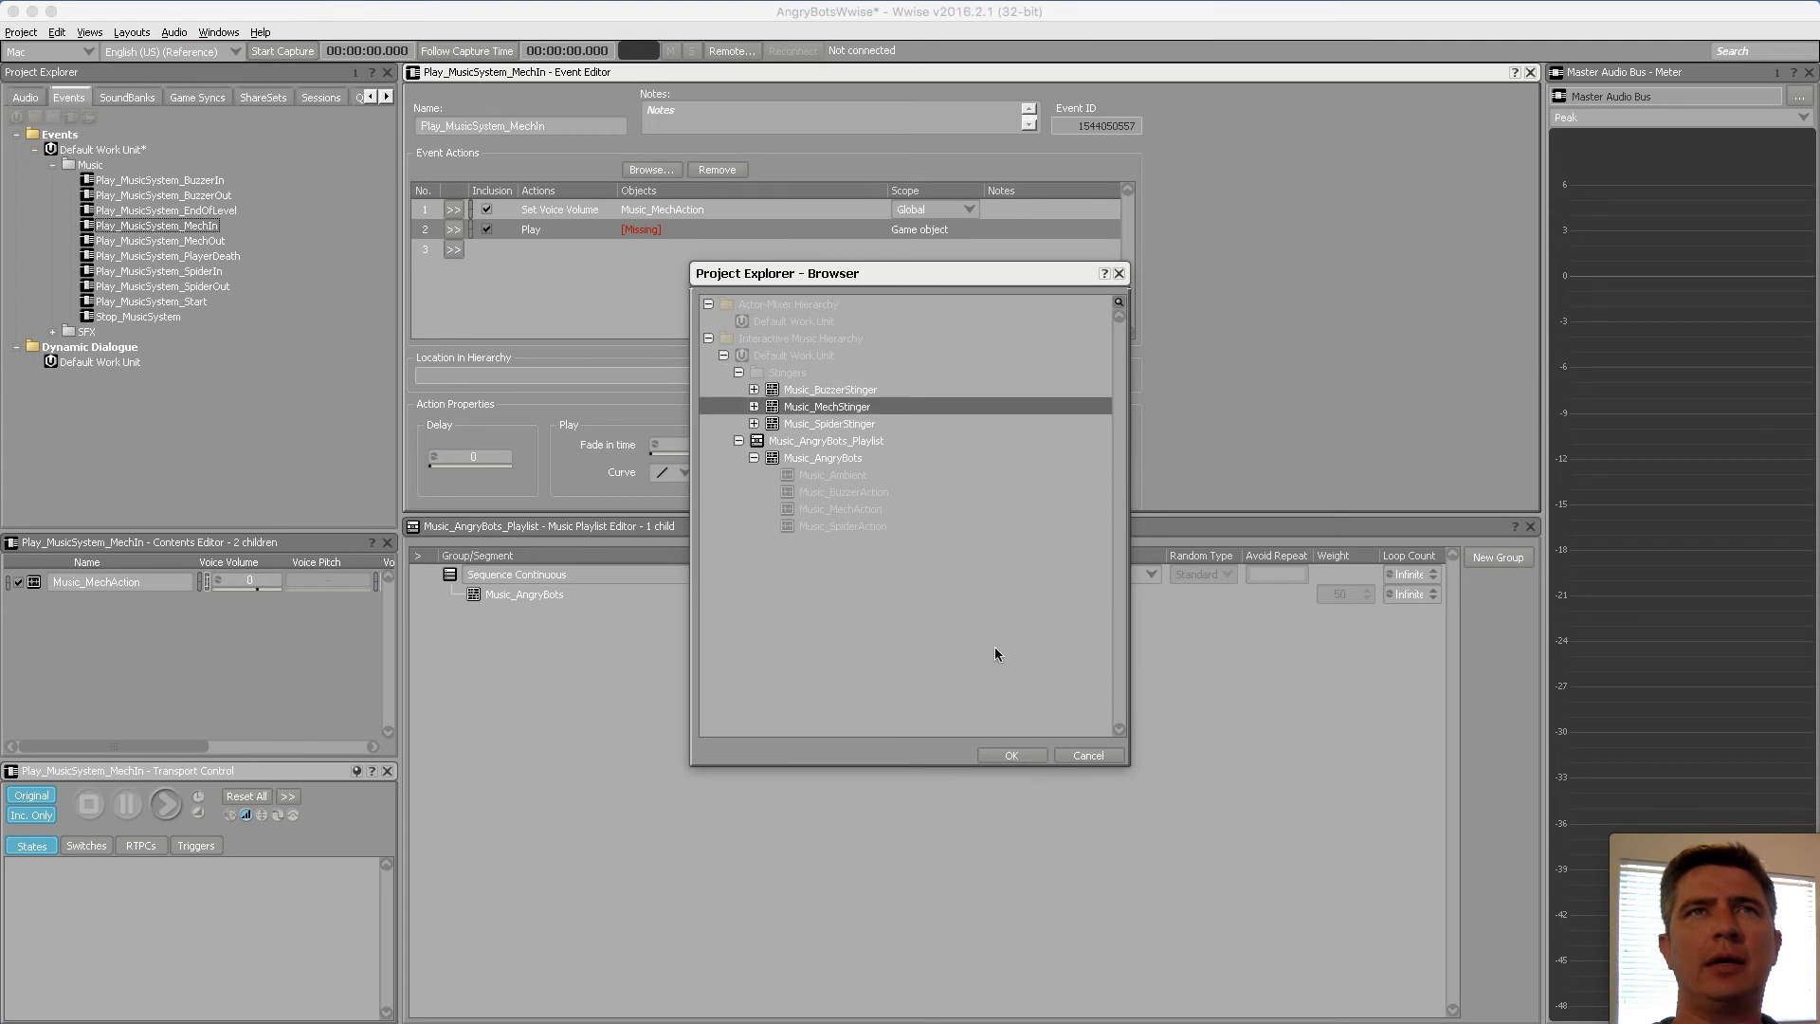
click(1005, 755)
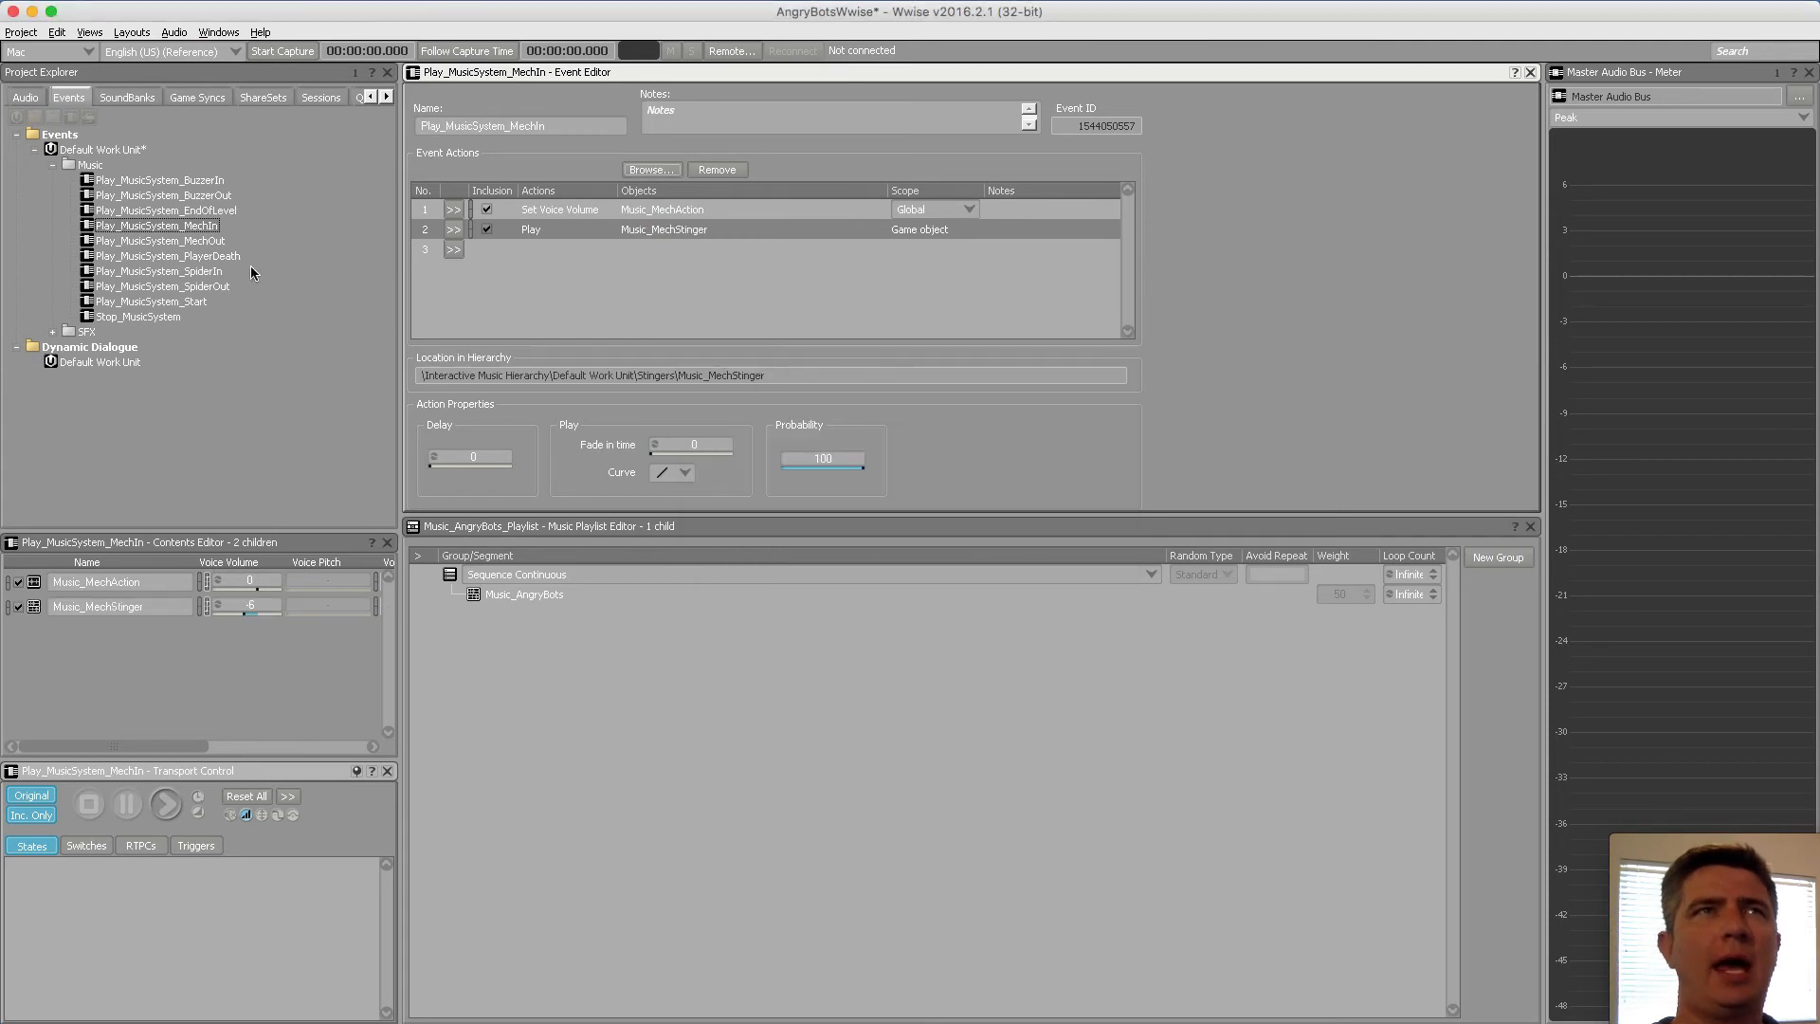
Add a Play action targeting Music_SpiderStinger to the Play_MusicSystem_SpiderIn event
click(203, 272)
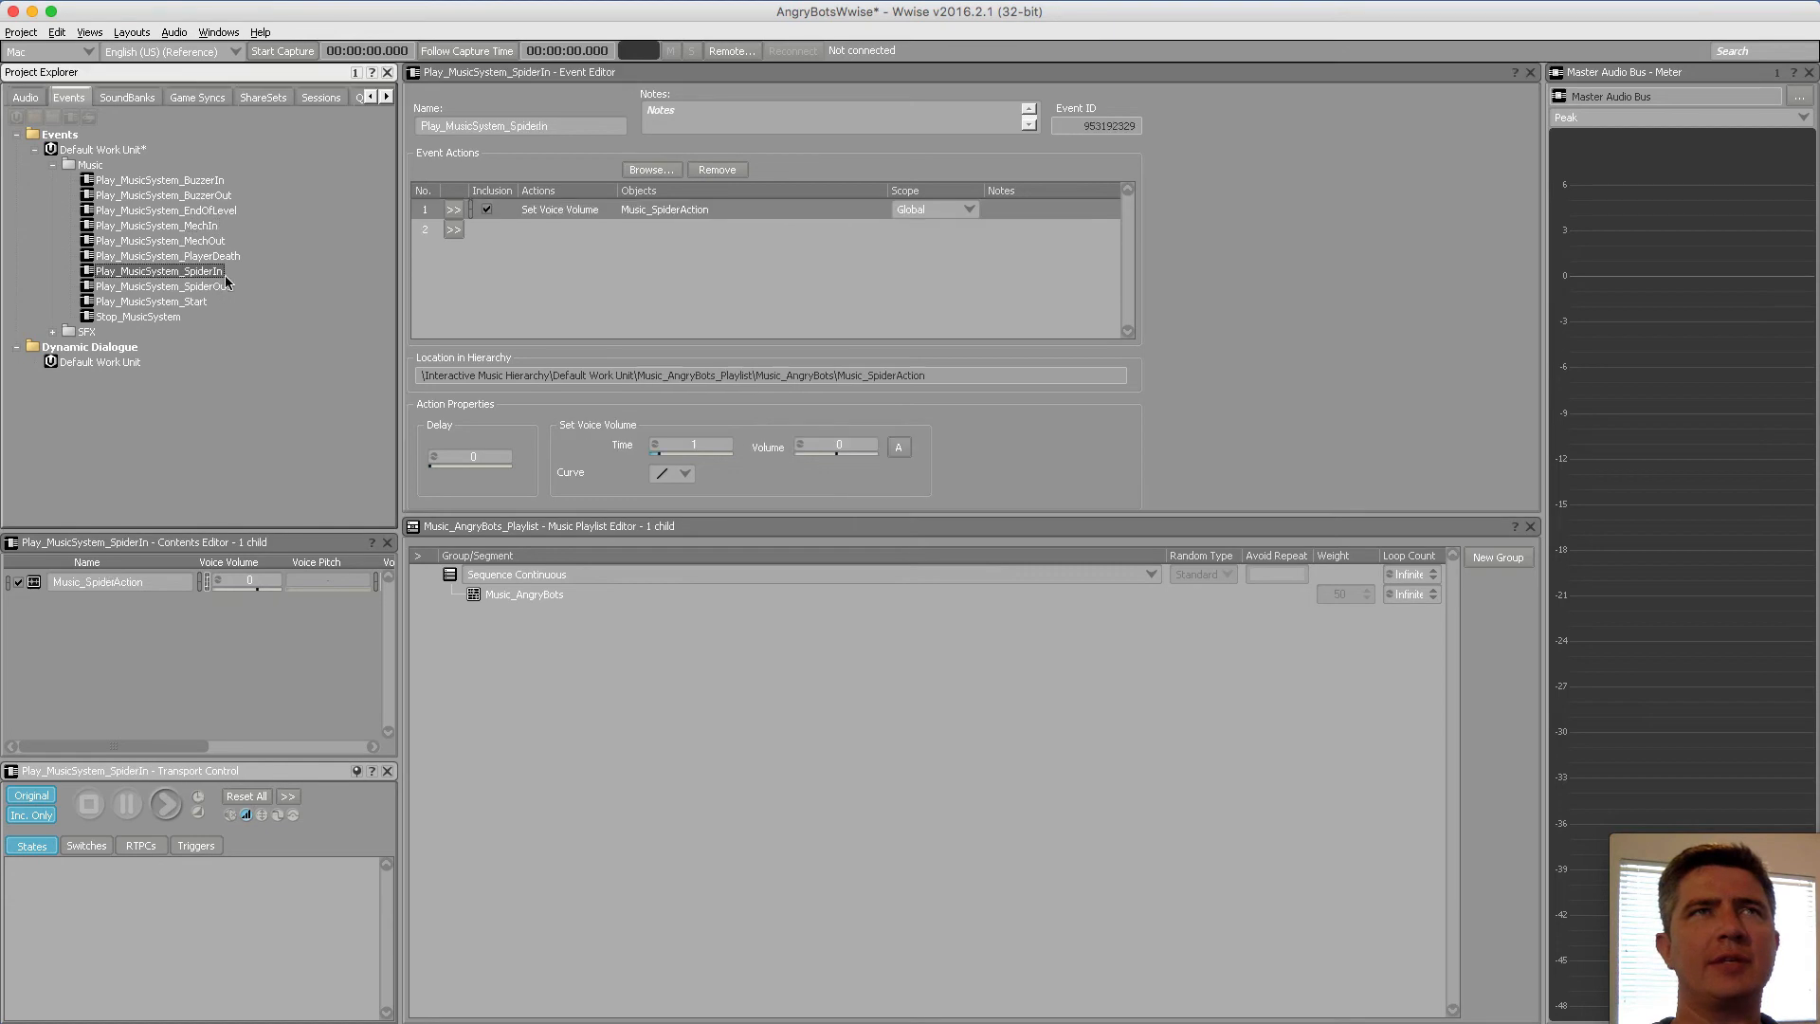
click(453, 230)
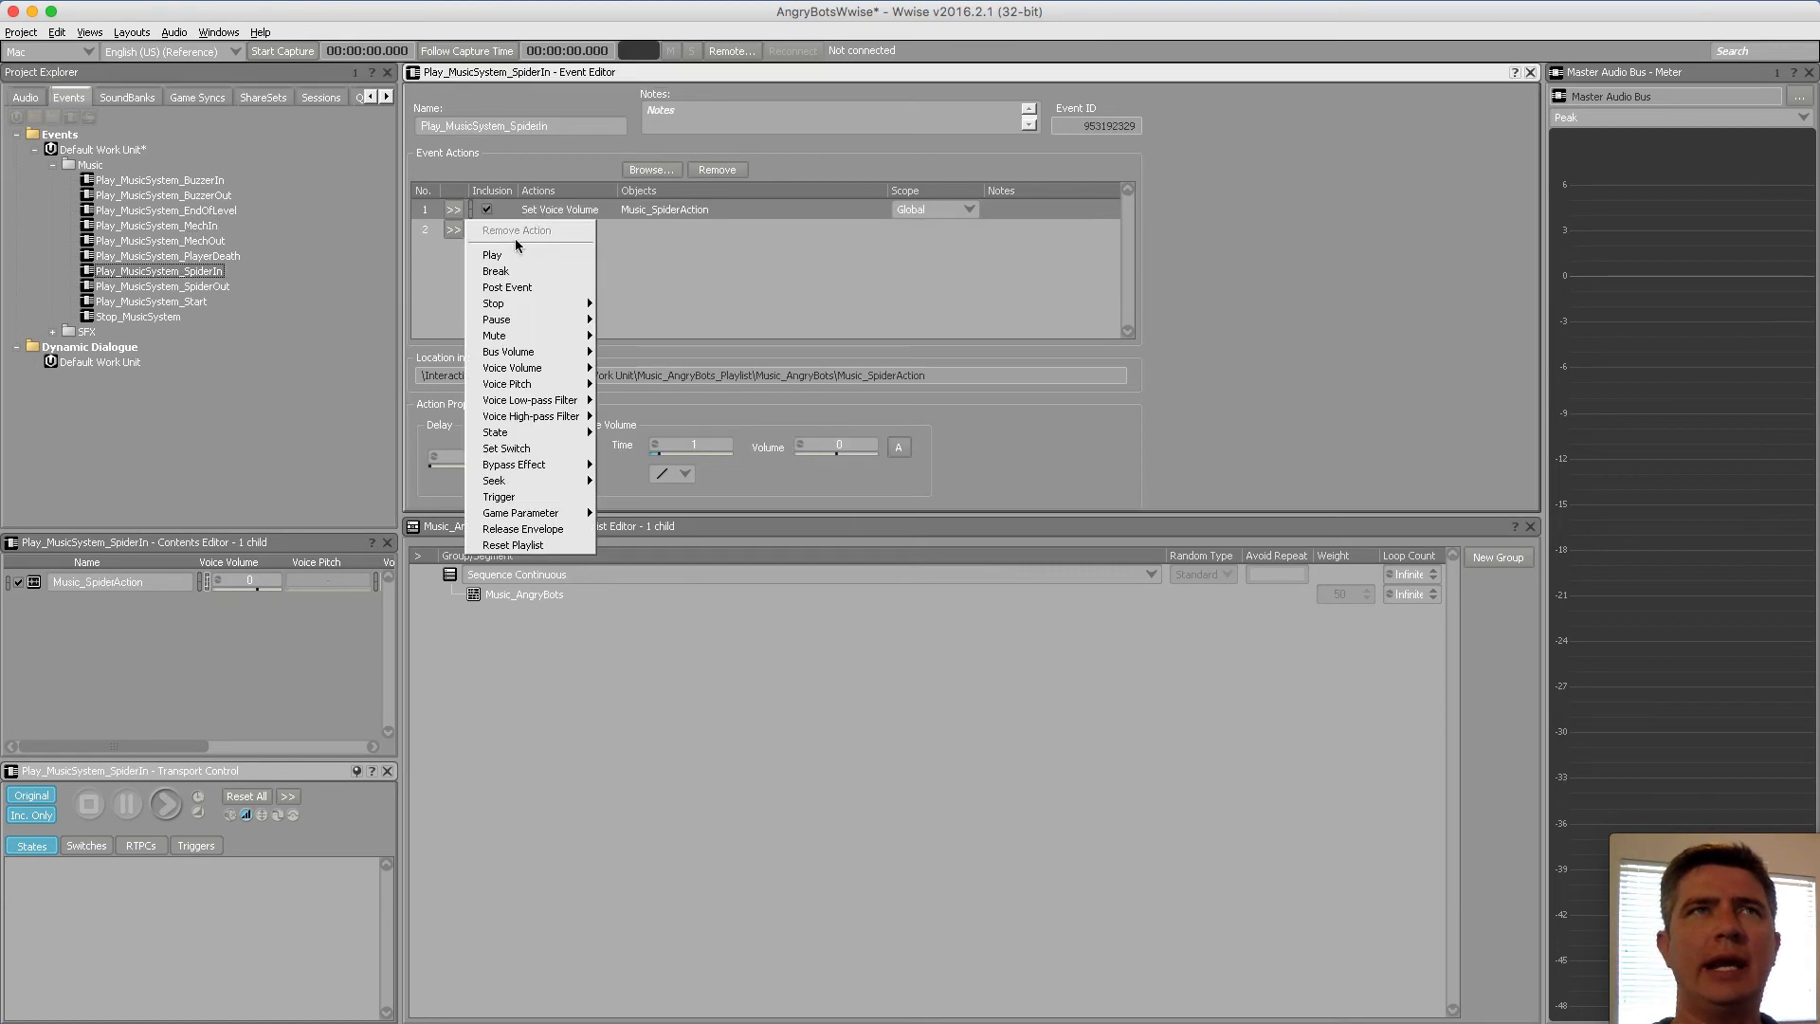
click(521, 248)
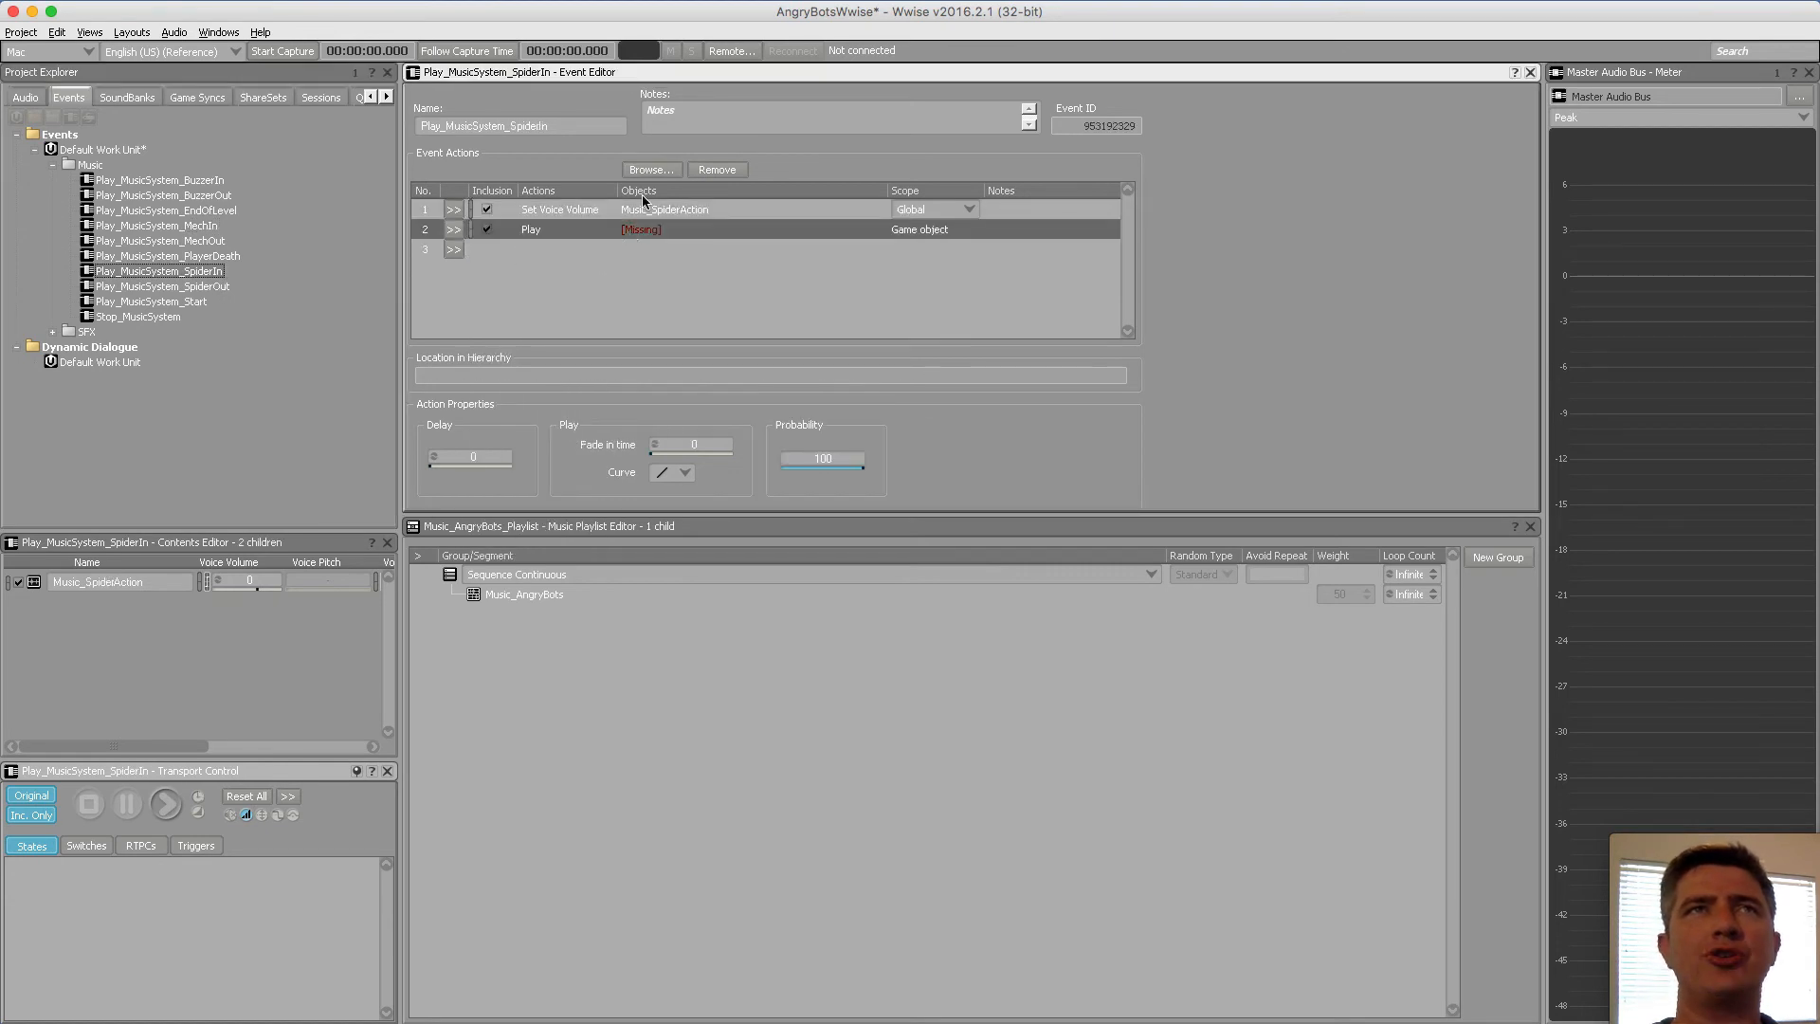
click(650, 170)
click(845, 417)
click(1014, 755)
click(680, 301)
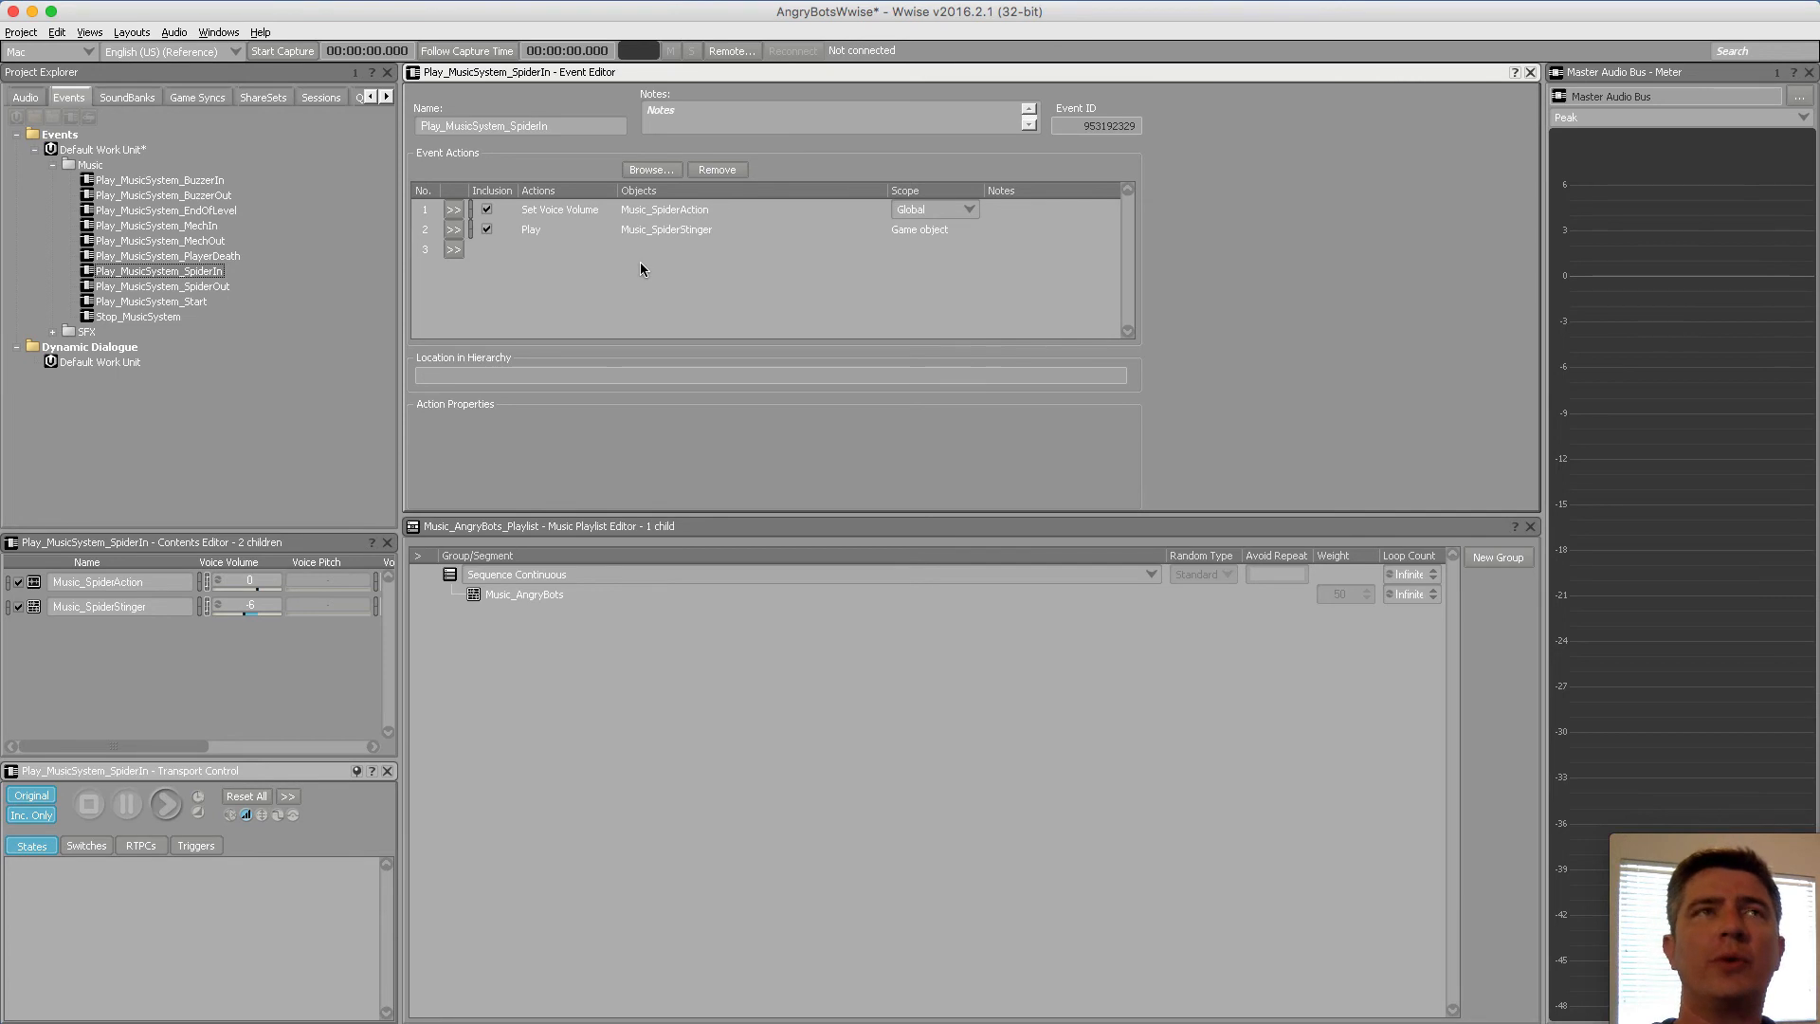
Reopen the Soundcaster session and start the music with Play_MusicSystem_Start
click(90, 32)
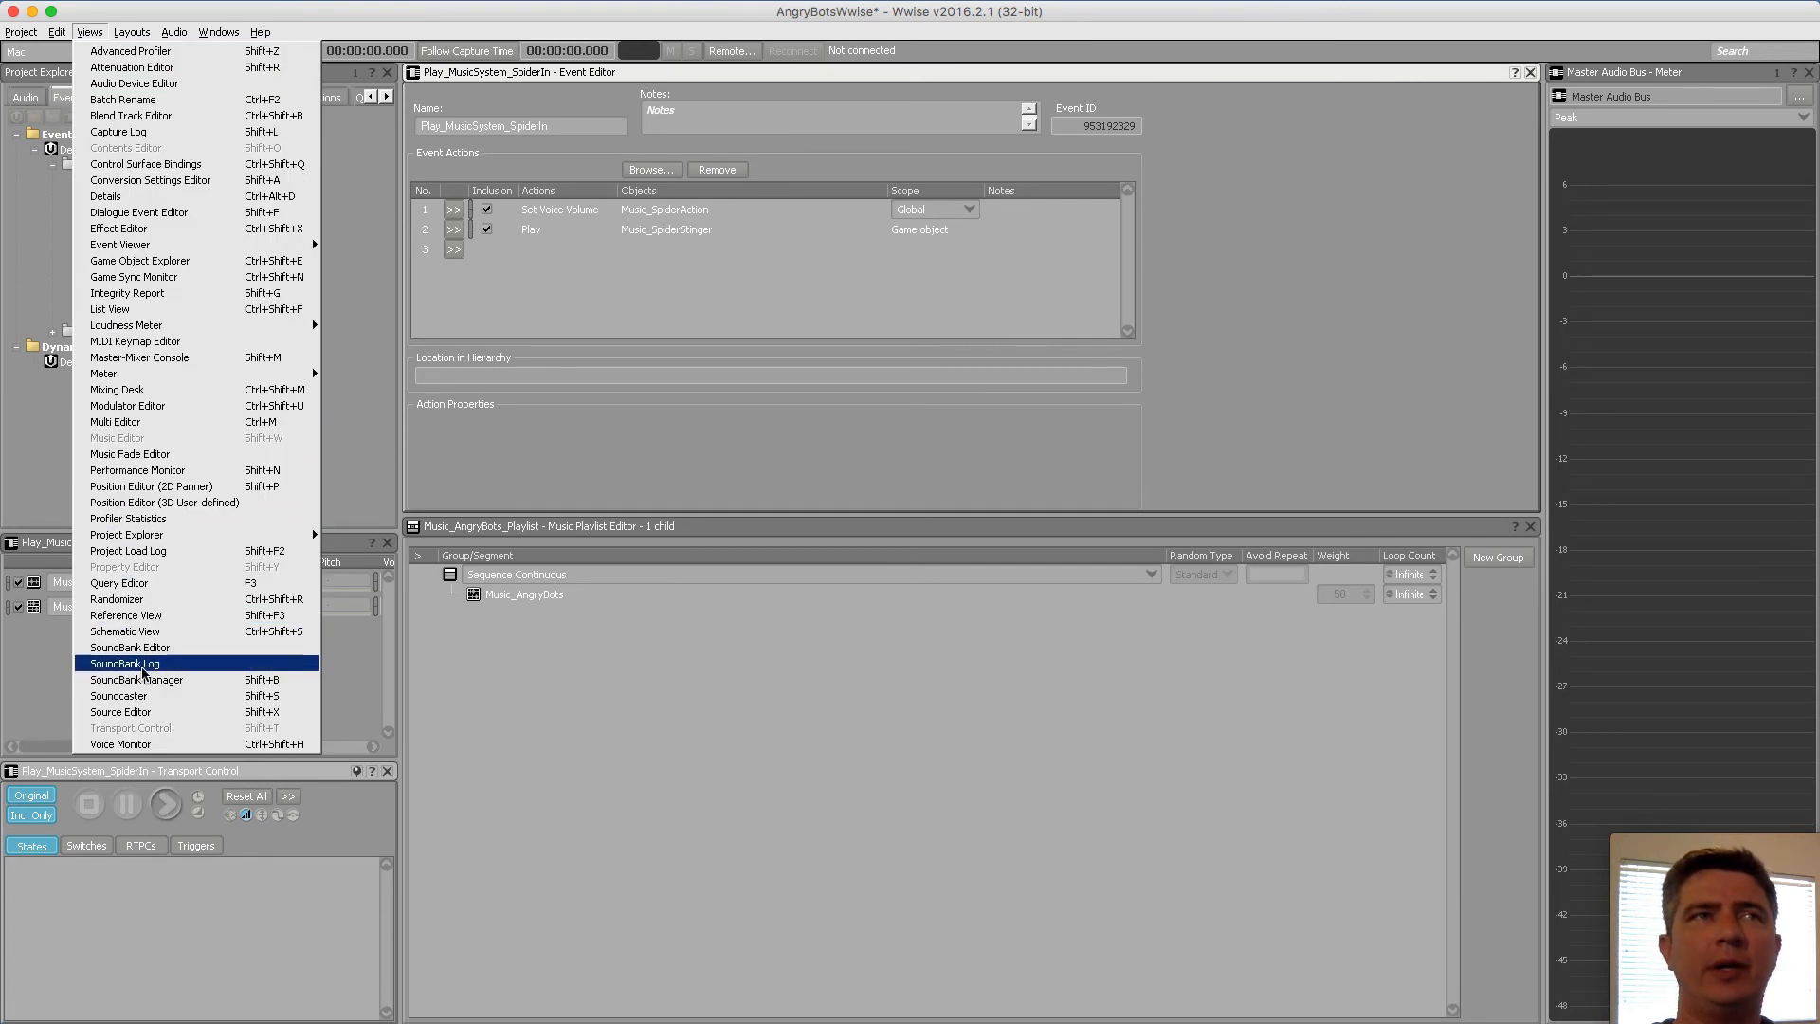
click(148, 694)
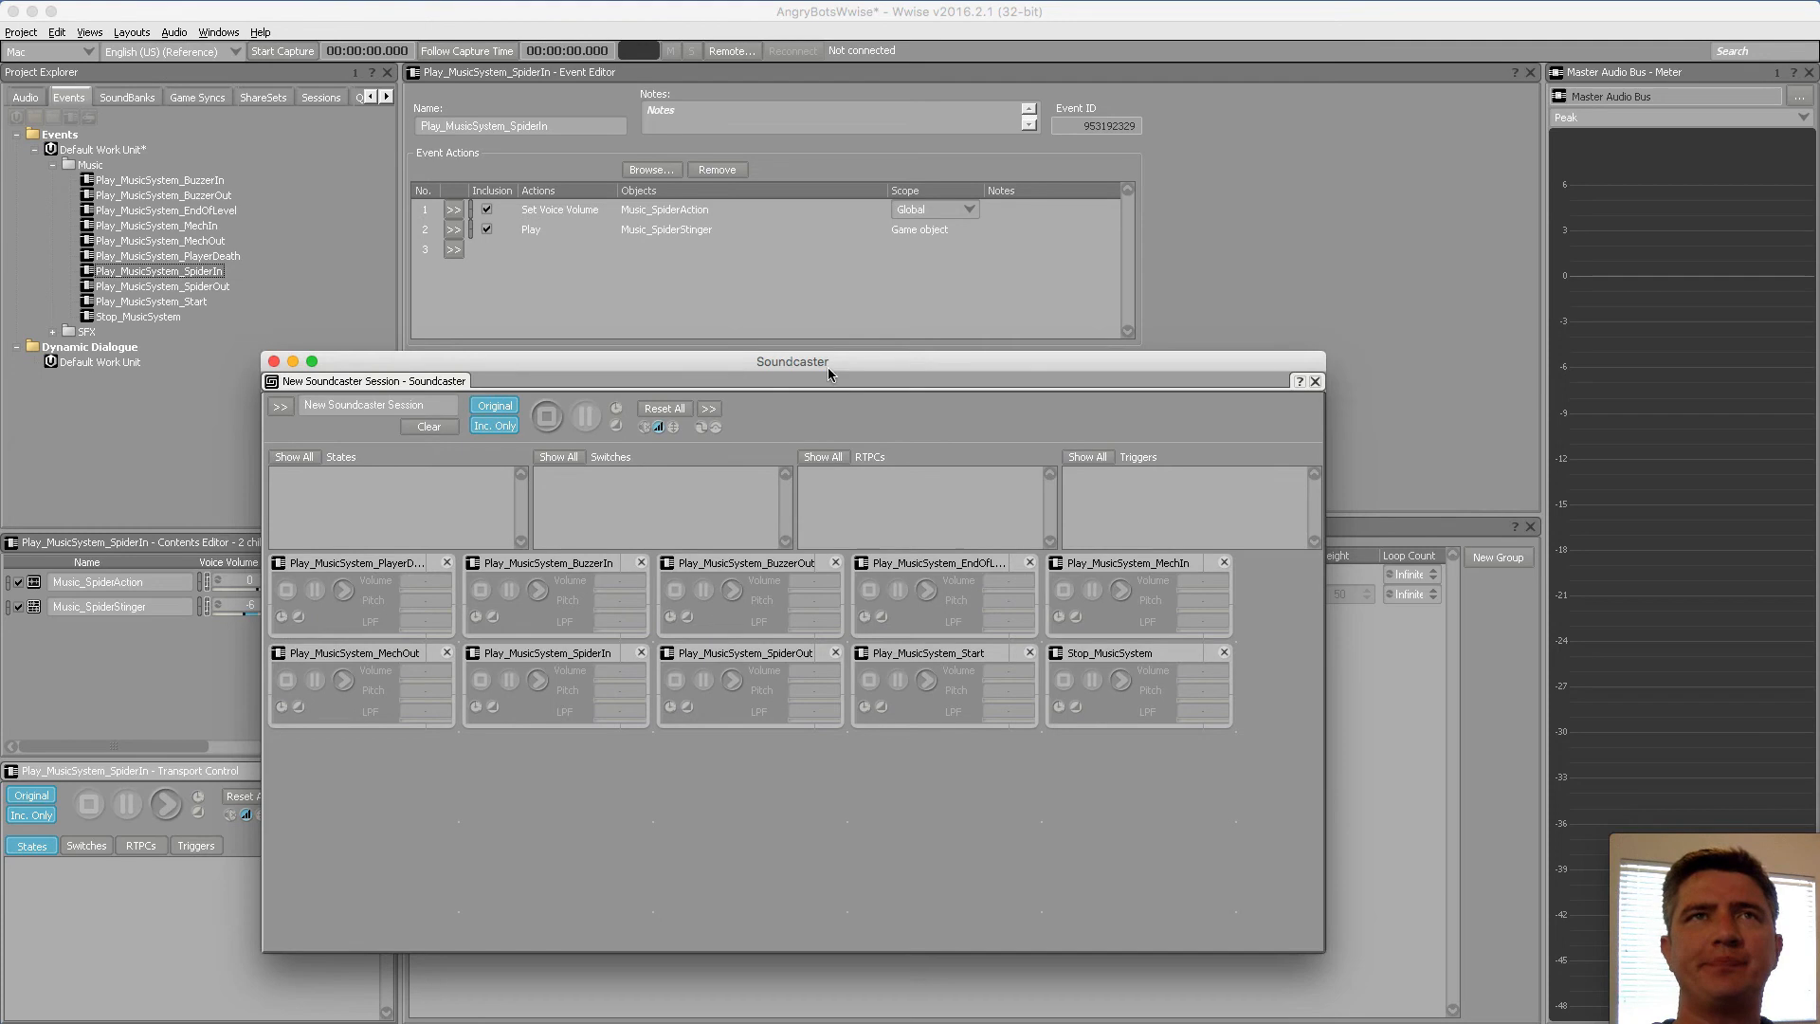
click(924, 680)
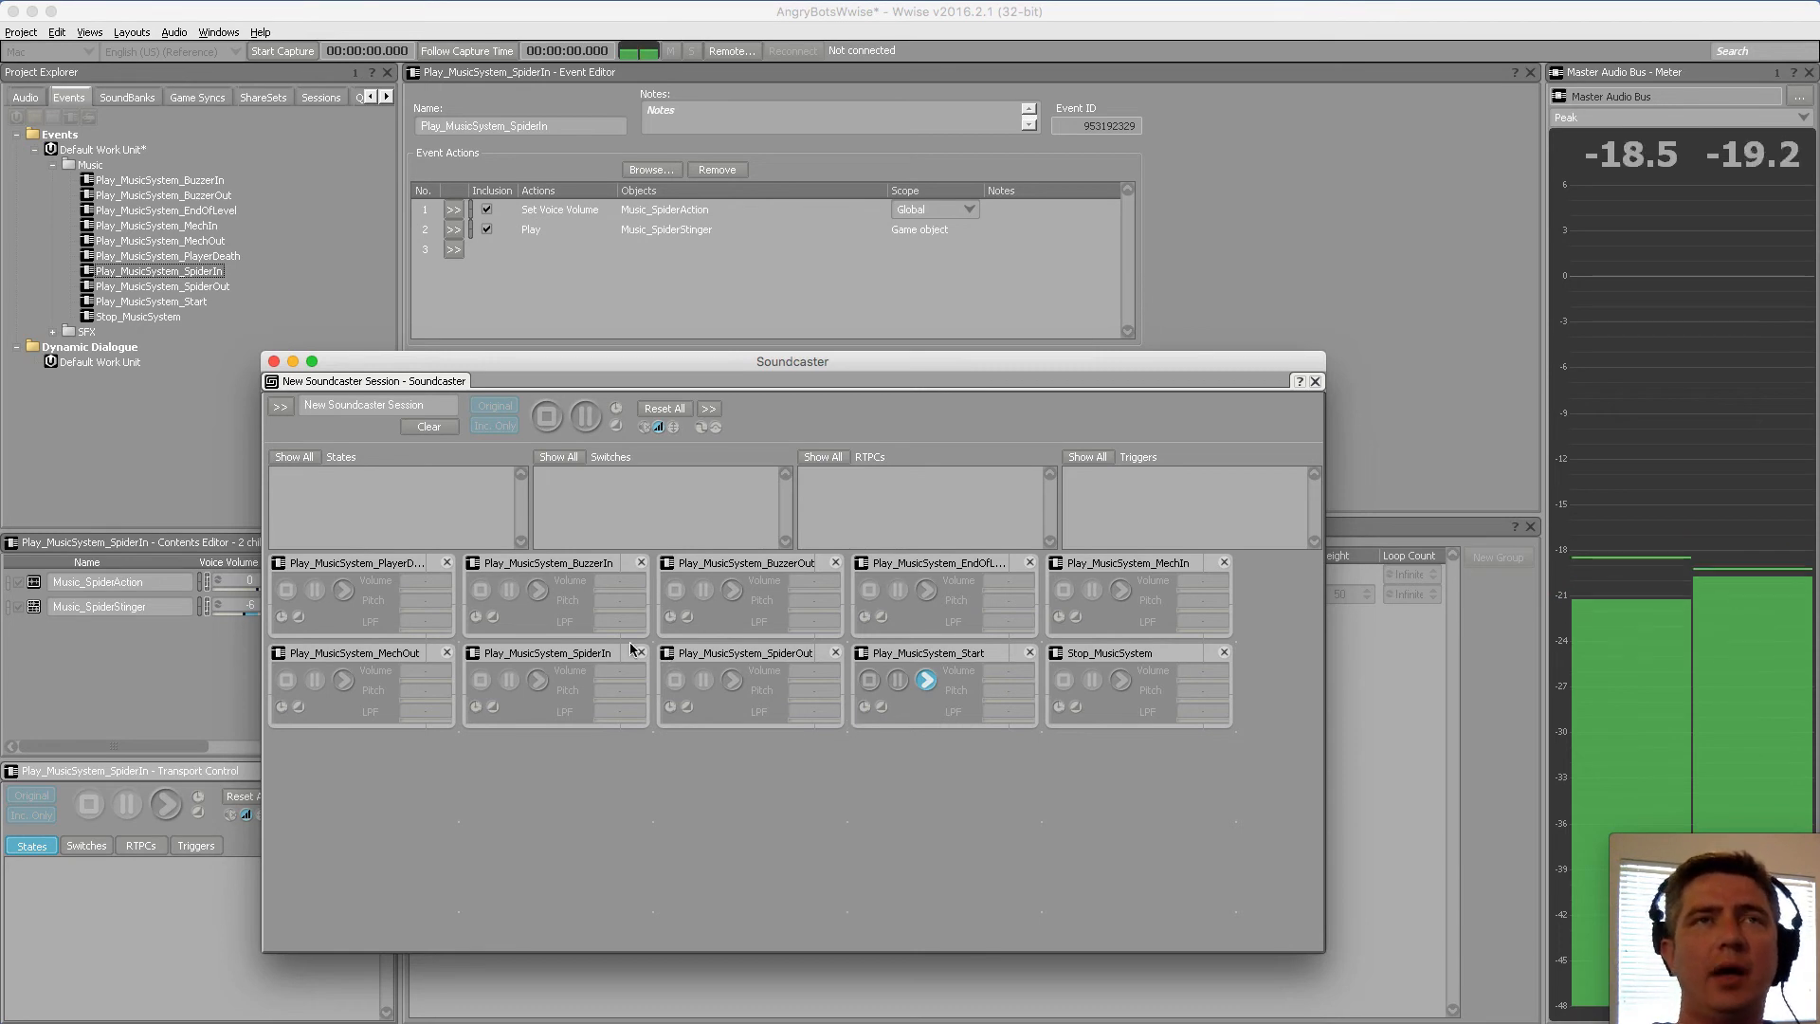
Trigger the BuzzerIn, BuzzerOut, MechIn and SpiderIn events in turn over the playing music to audition the stingers
click(586, 567)
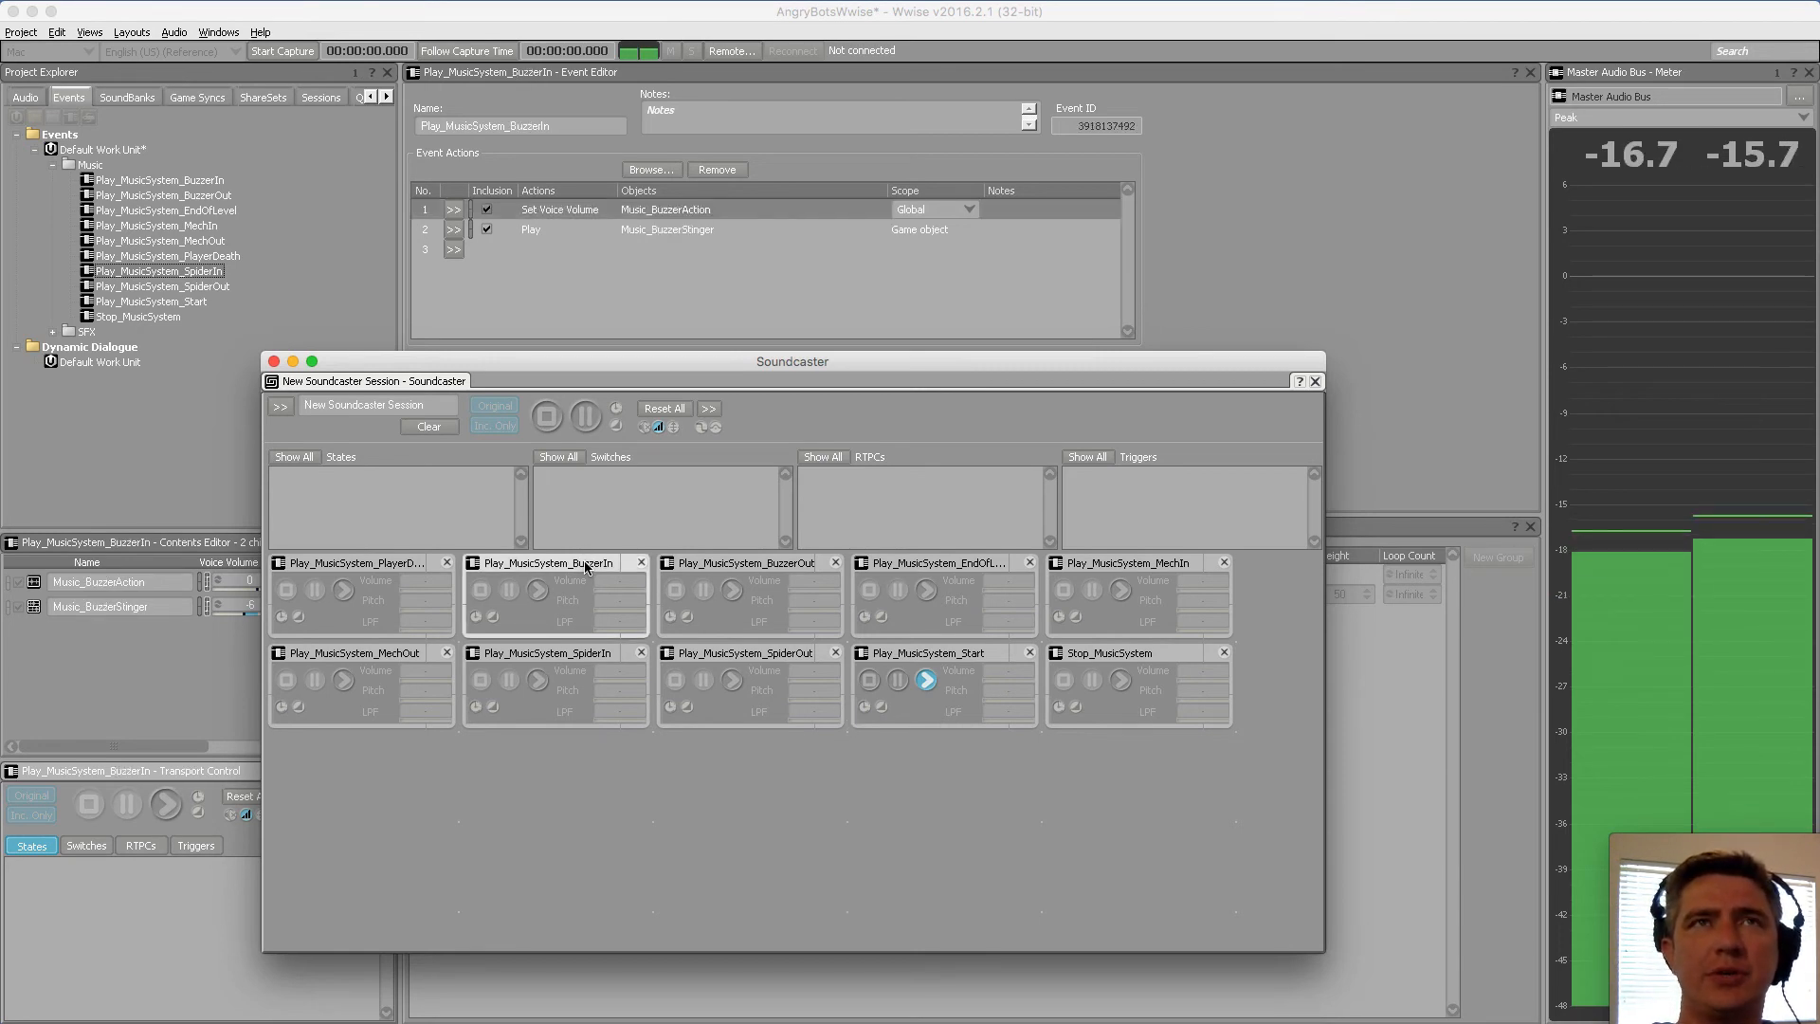
click(537, 597)
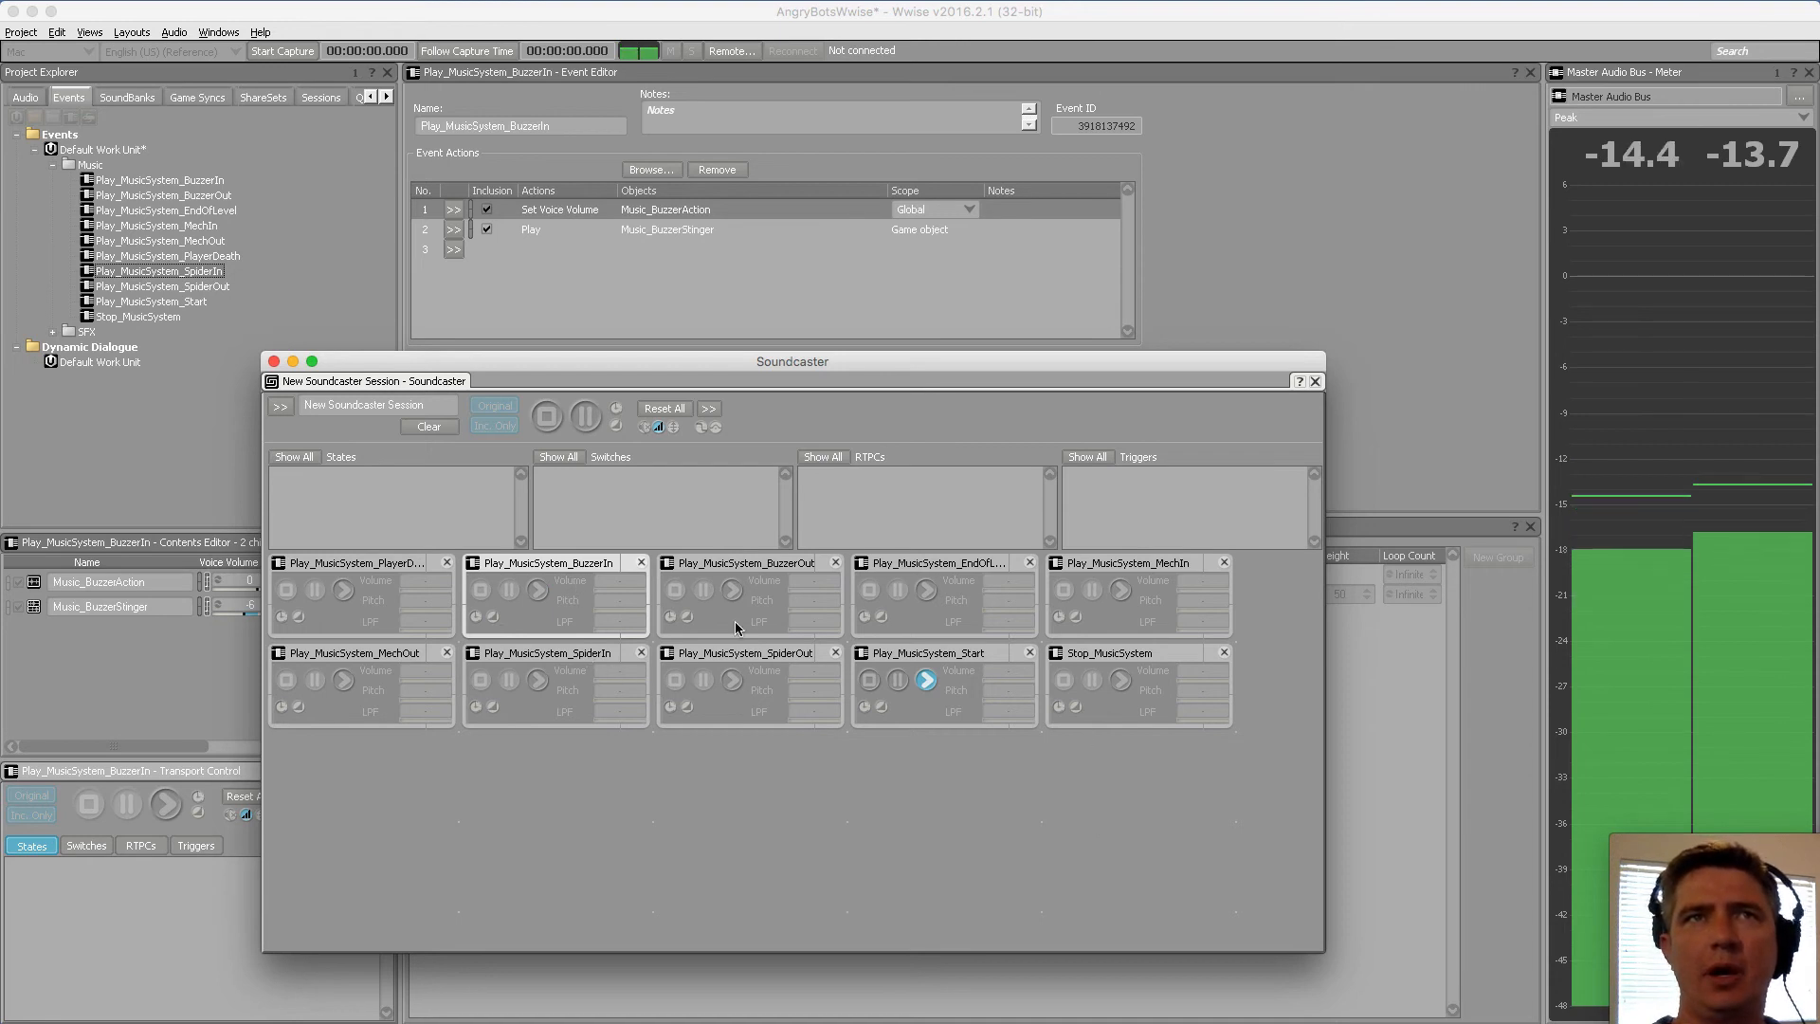
click(674, 597)
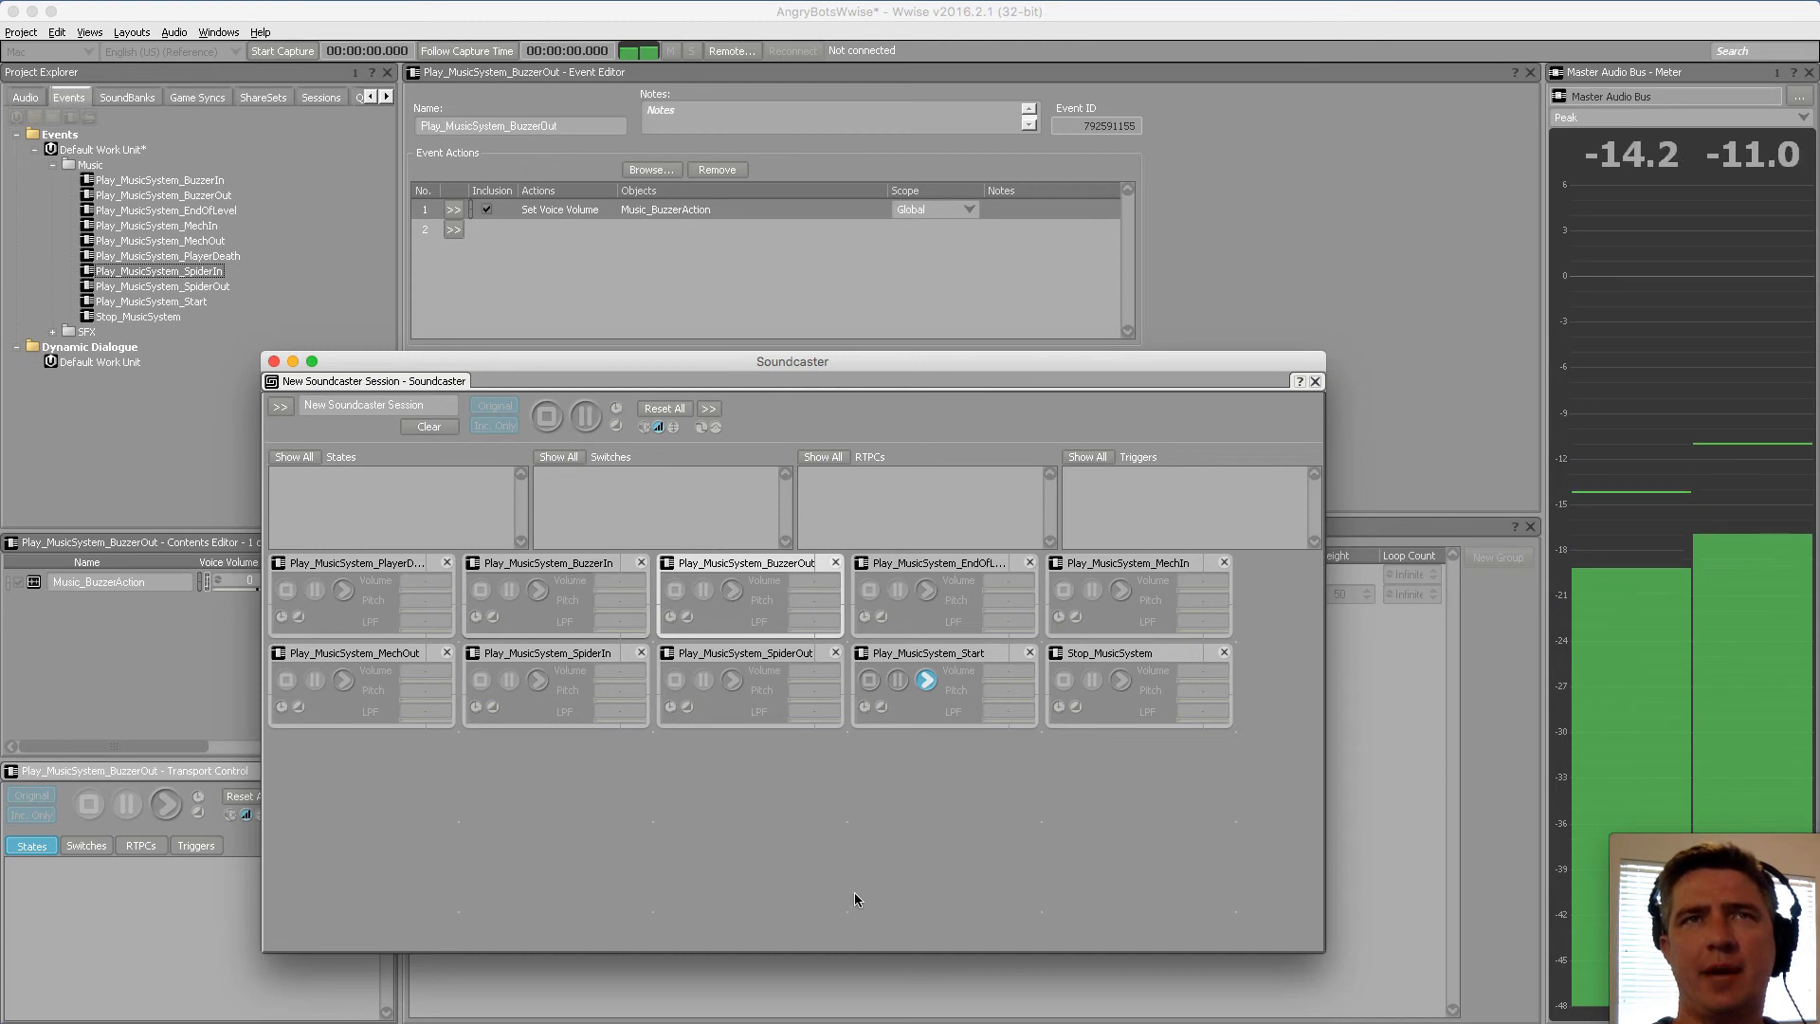
click(1153, 565)
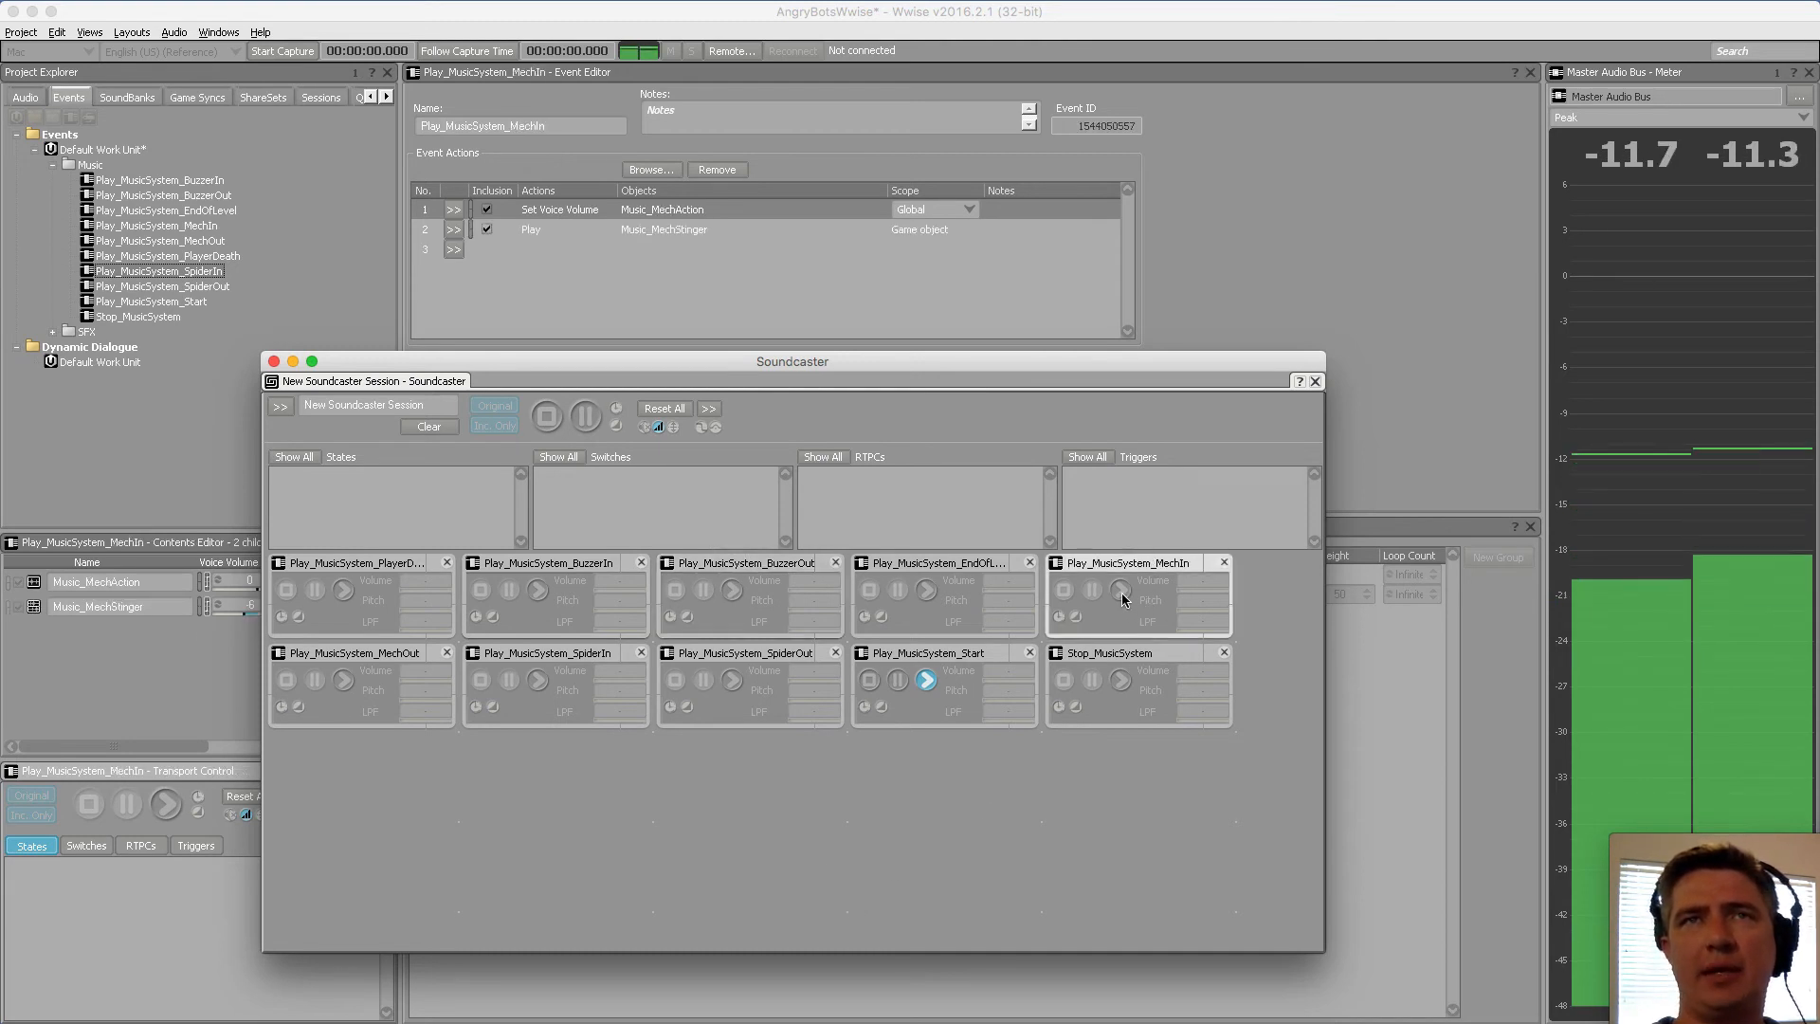
click(1121, 595)
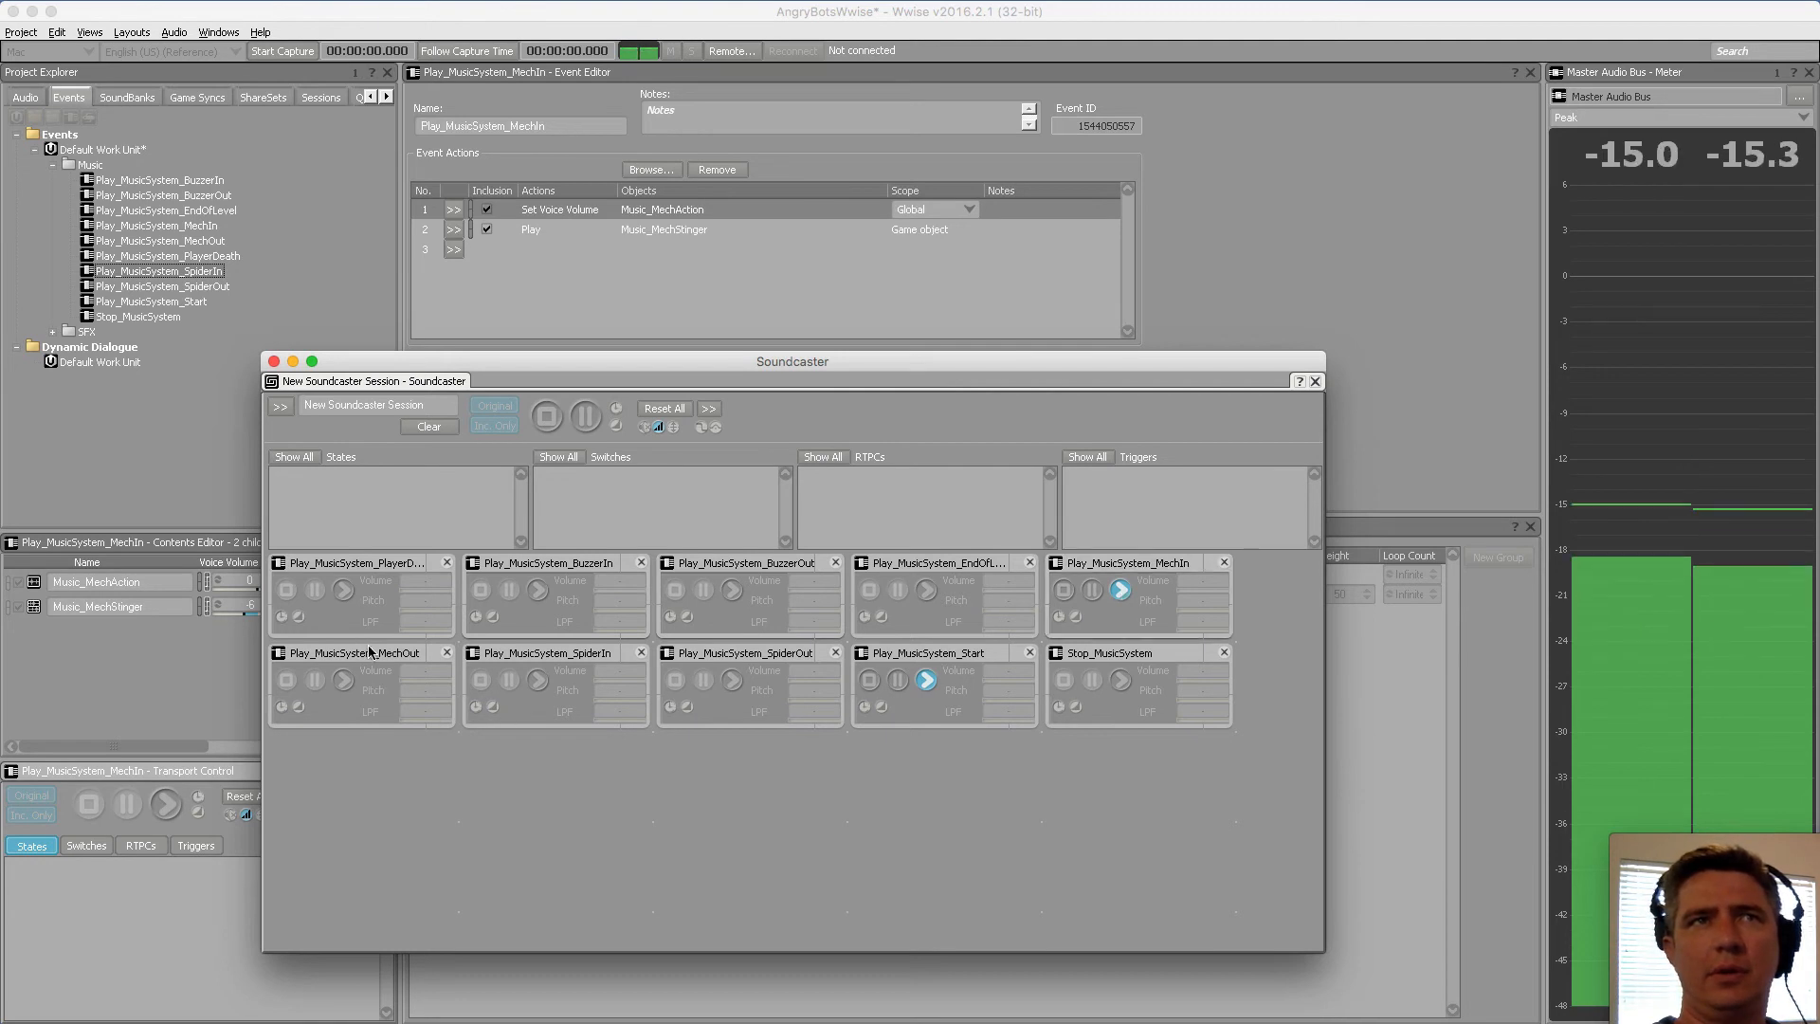
click(537, 680)
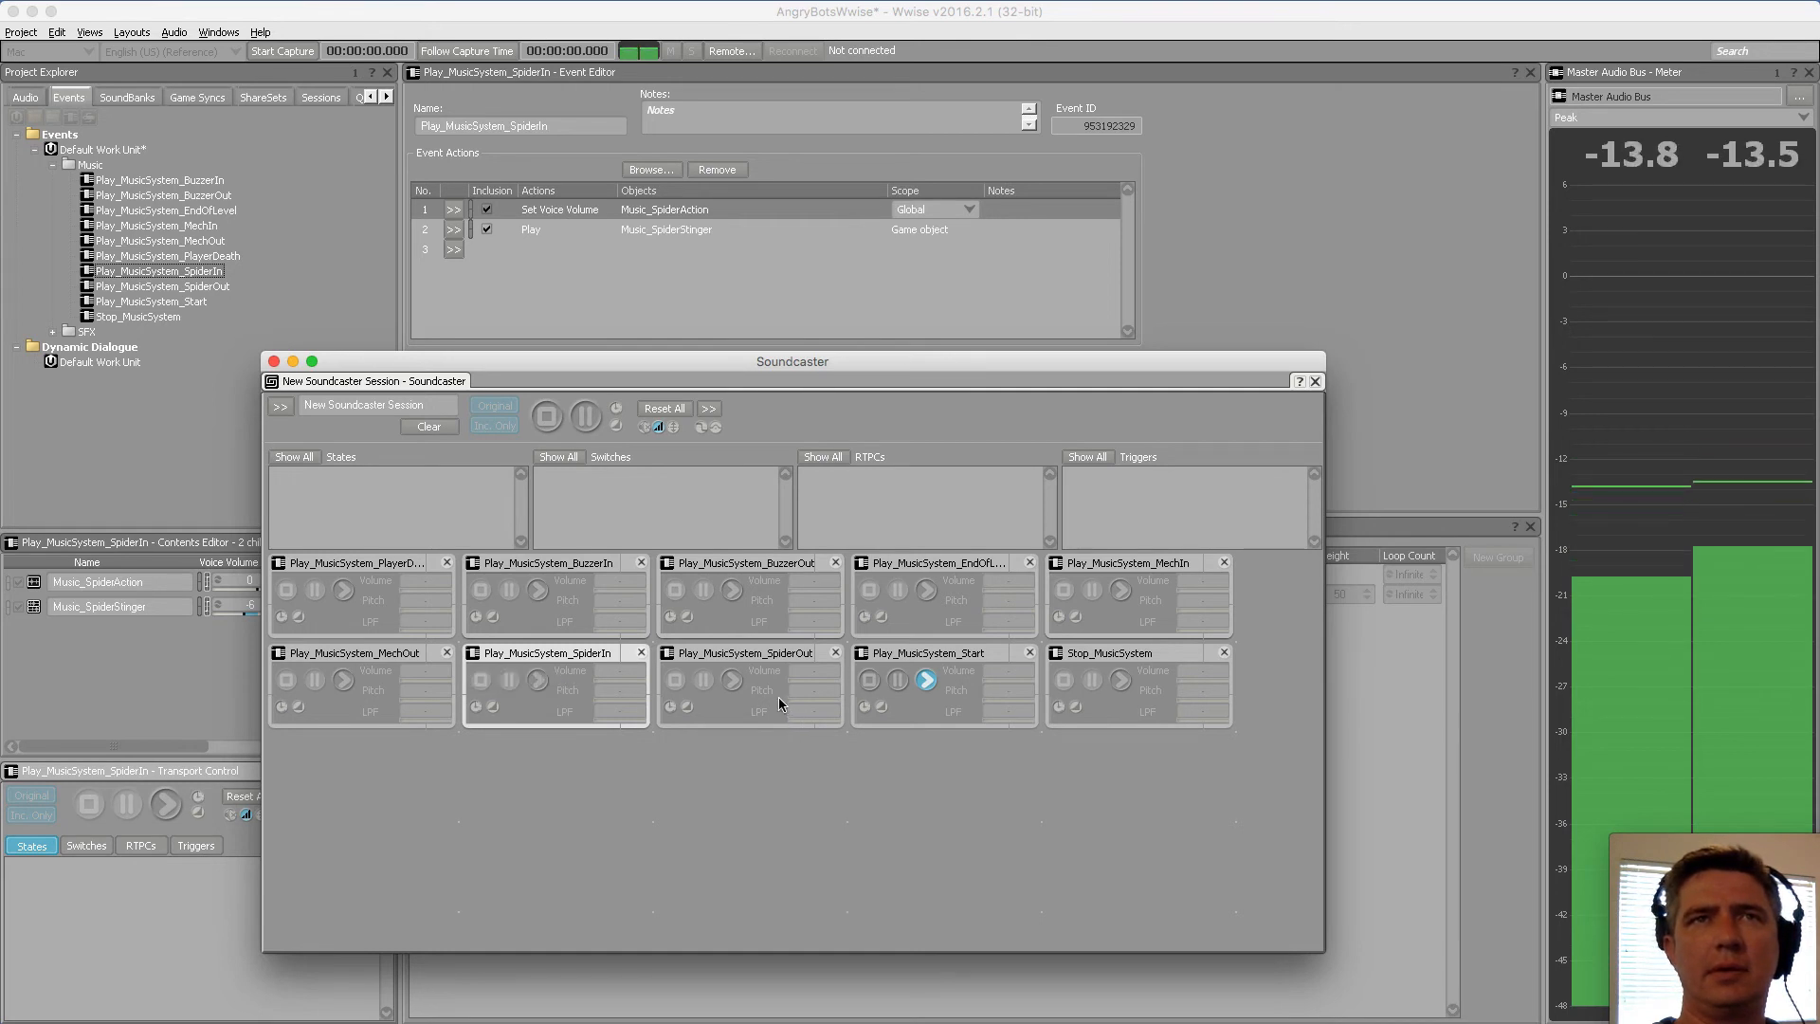
Trigger Play_MusicSystem_EndOfLevel to fade out the music, and stop the Play_MusicSystem_Start playback
click(871, 594)
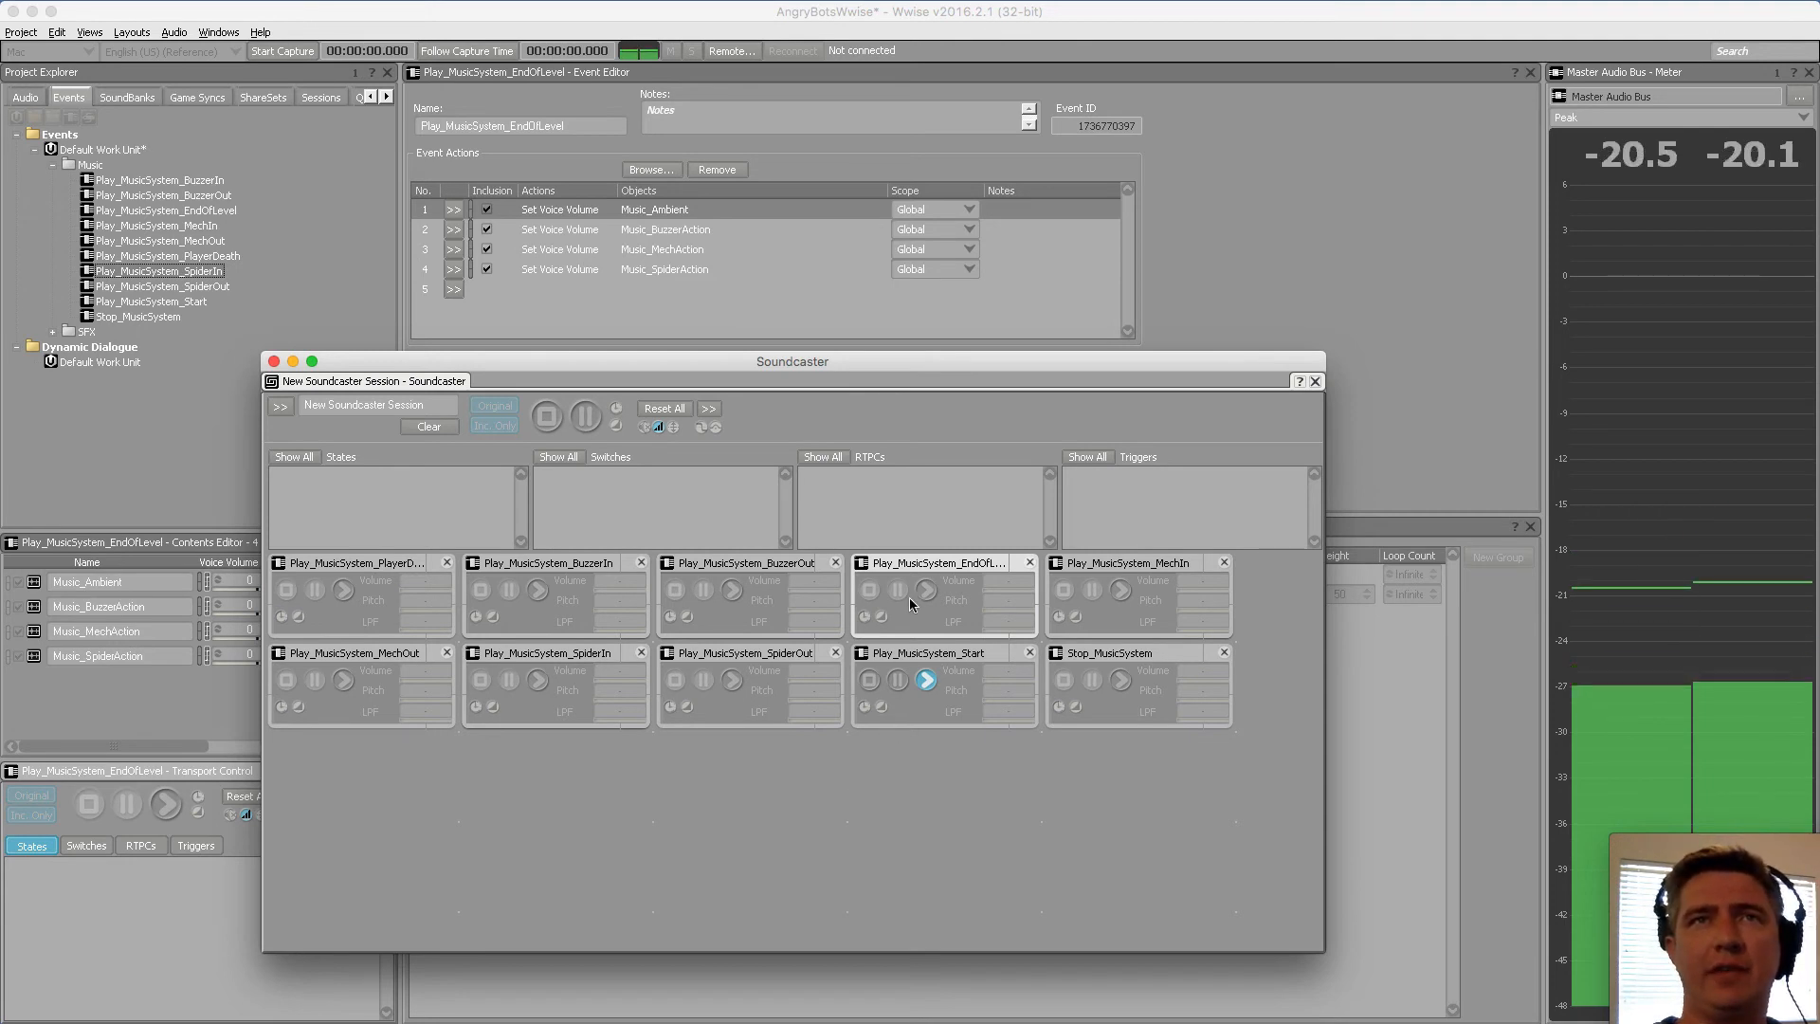
click(869, 680)
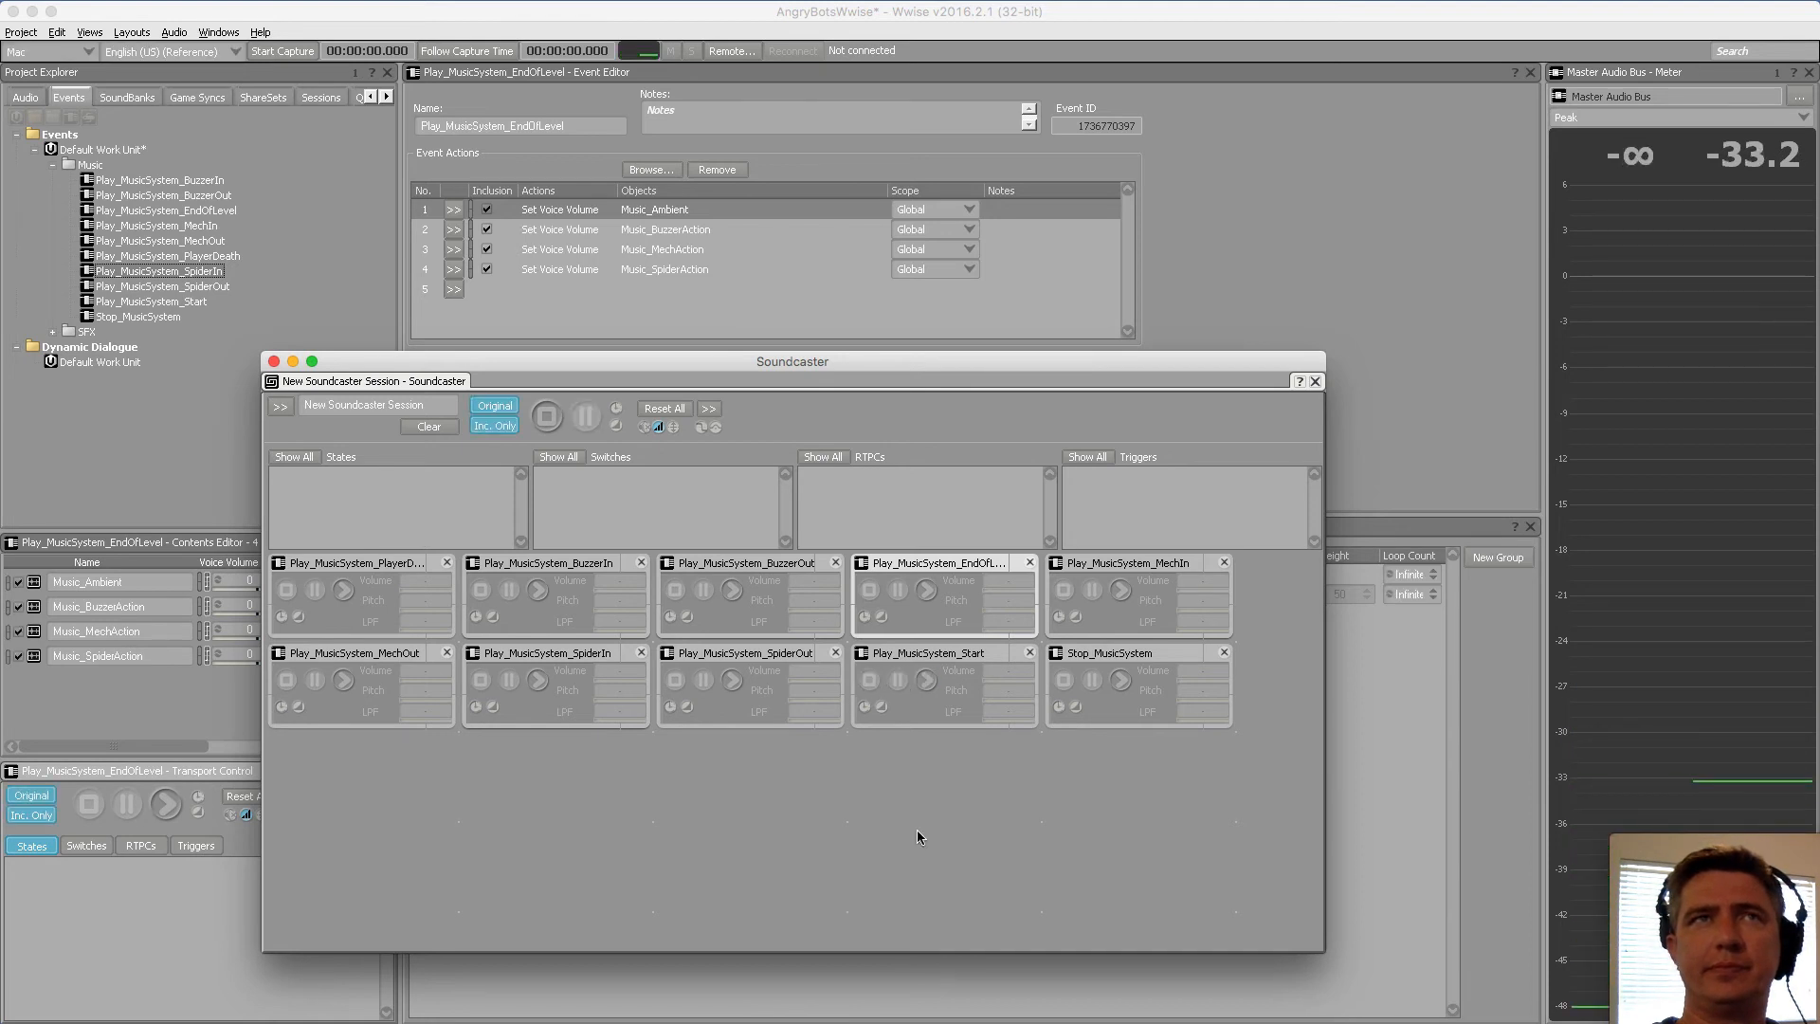
Close the Soundcaster session window and save the AngryBotsWwise project
drag(690, 364, 754, 366)
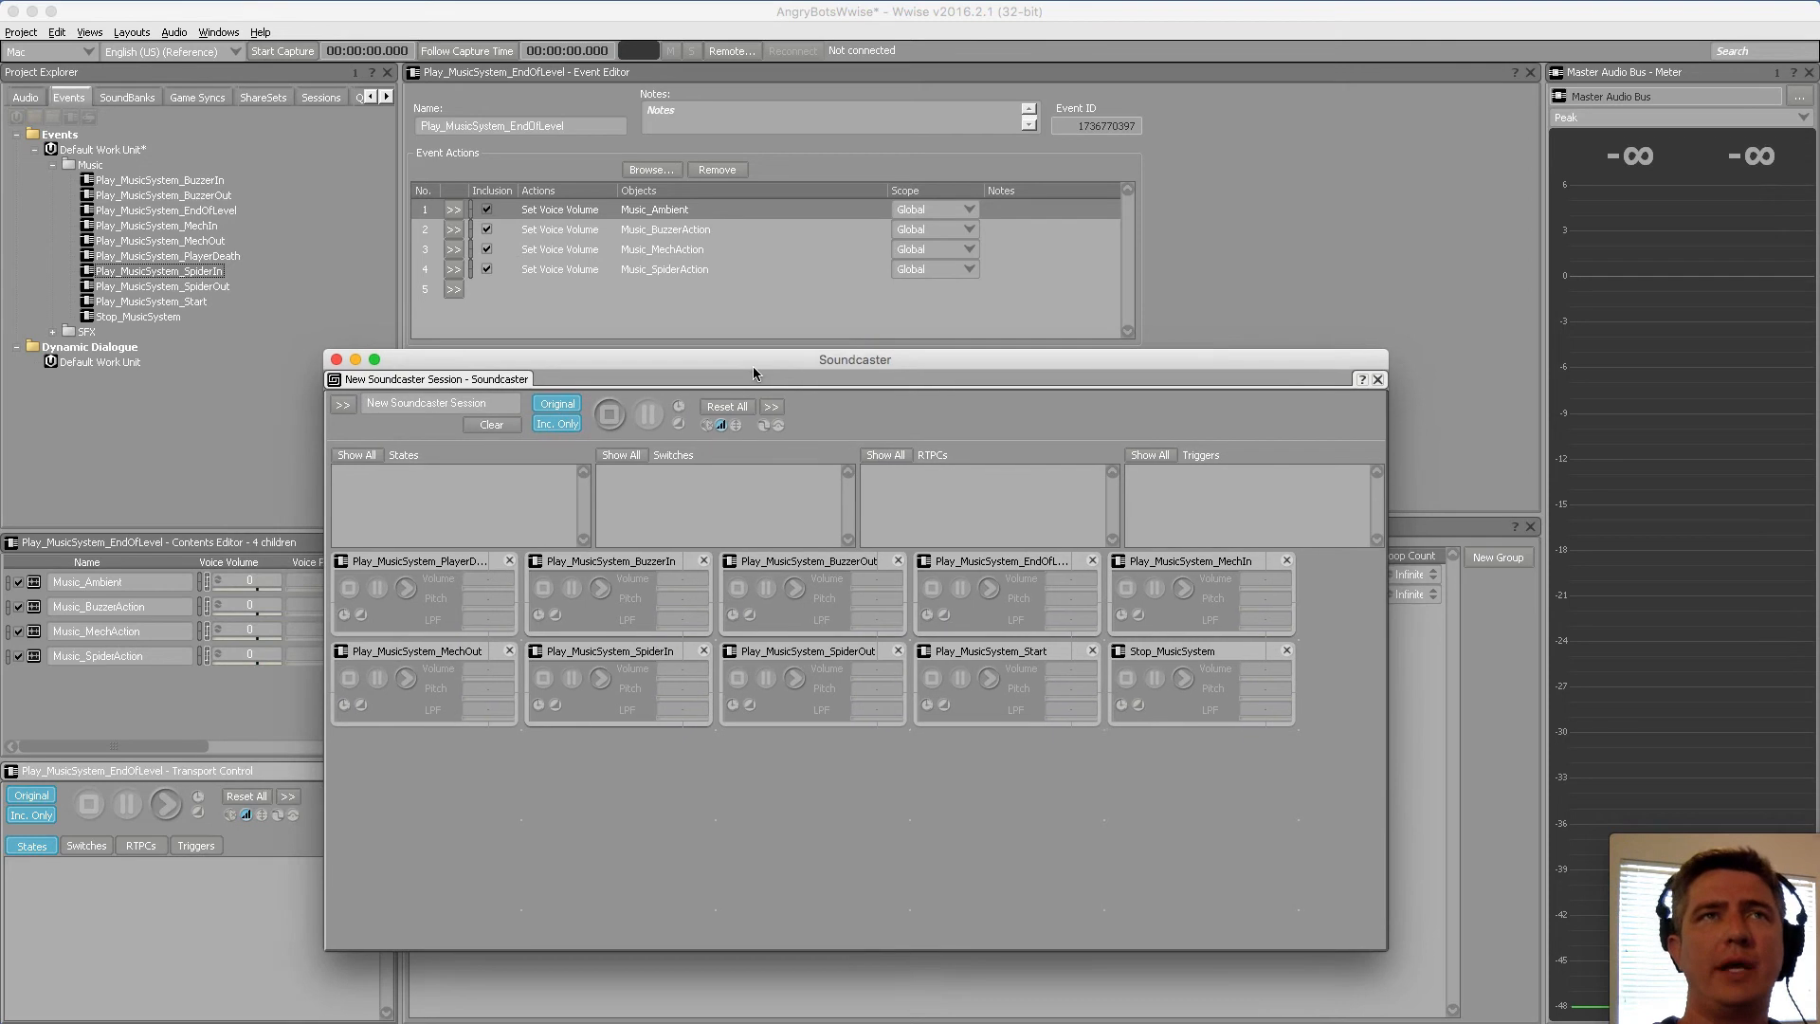
click(334, 360)
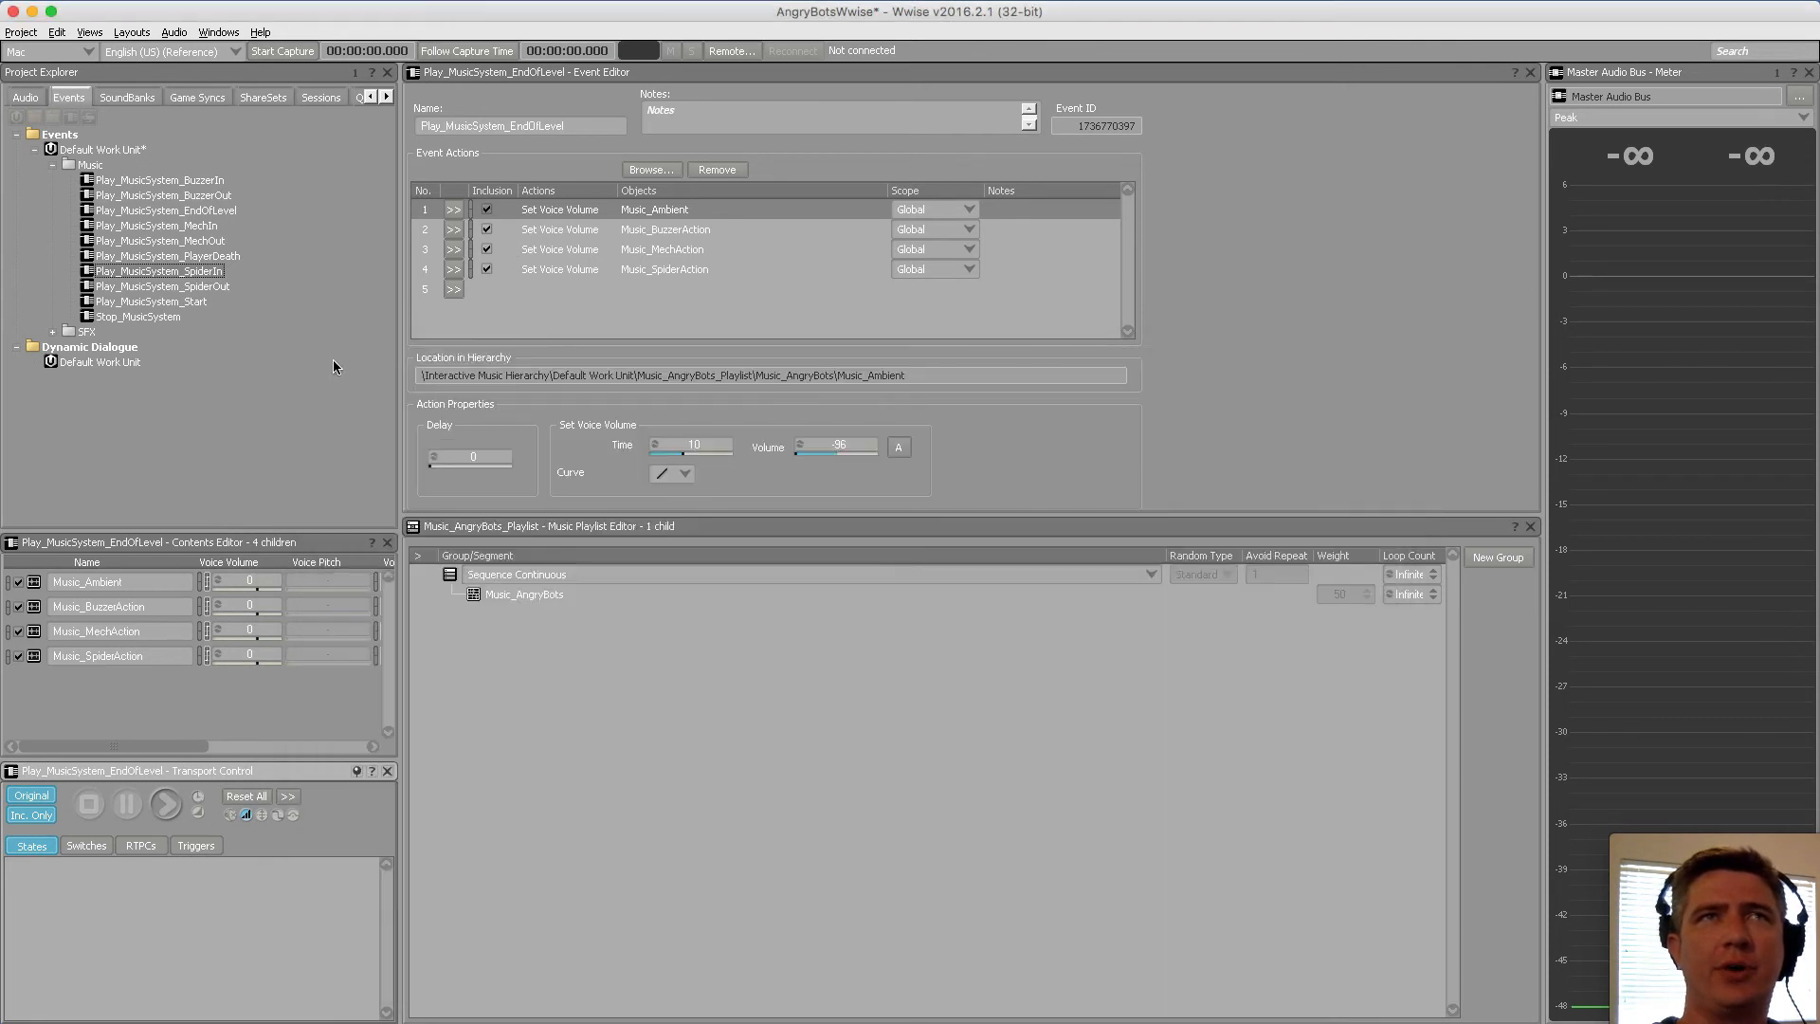
click(175, 180)
click(100, 167)
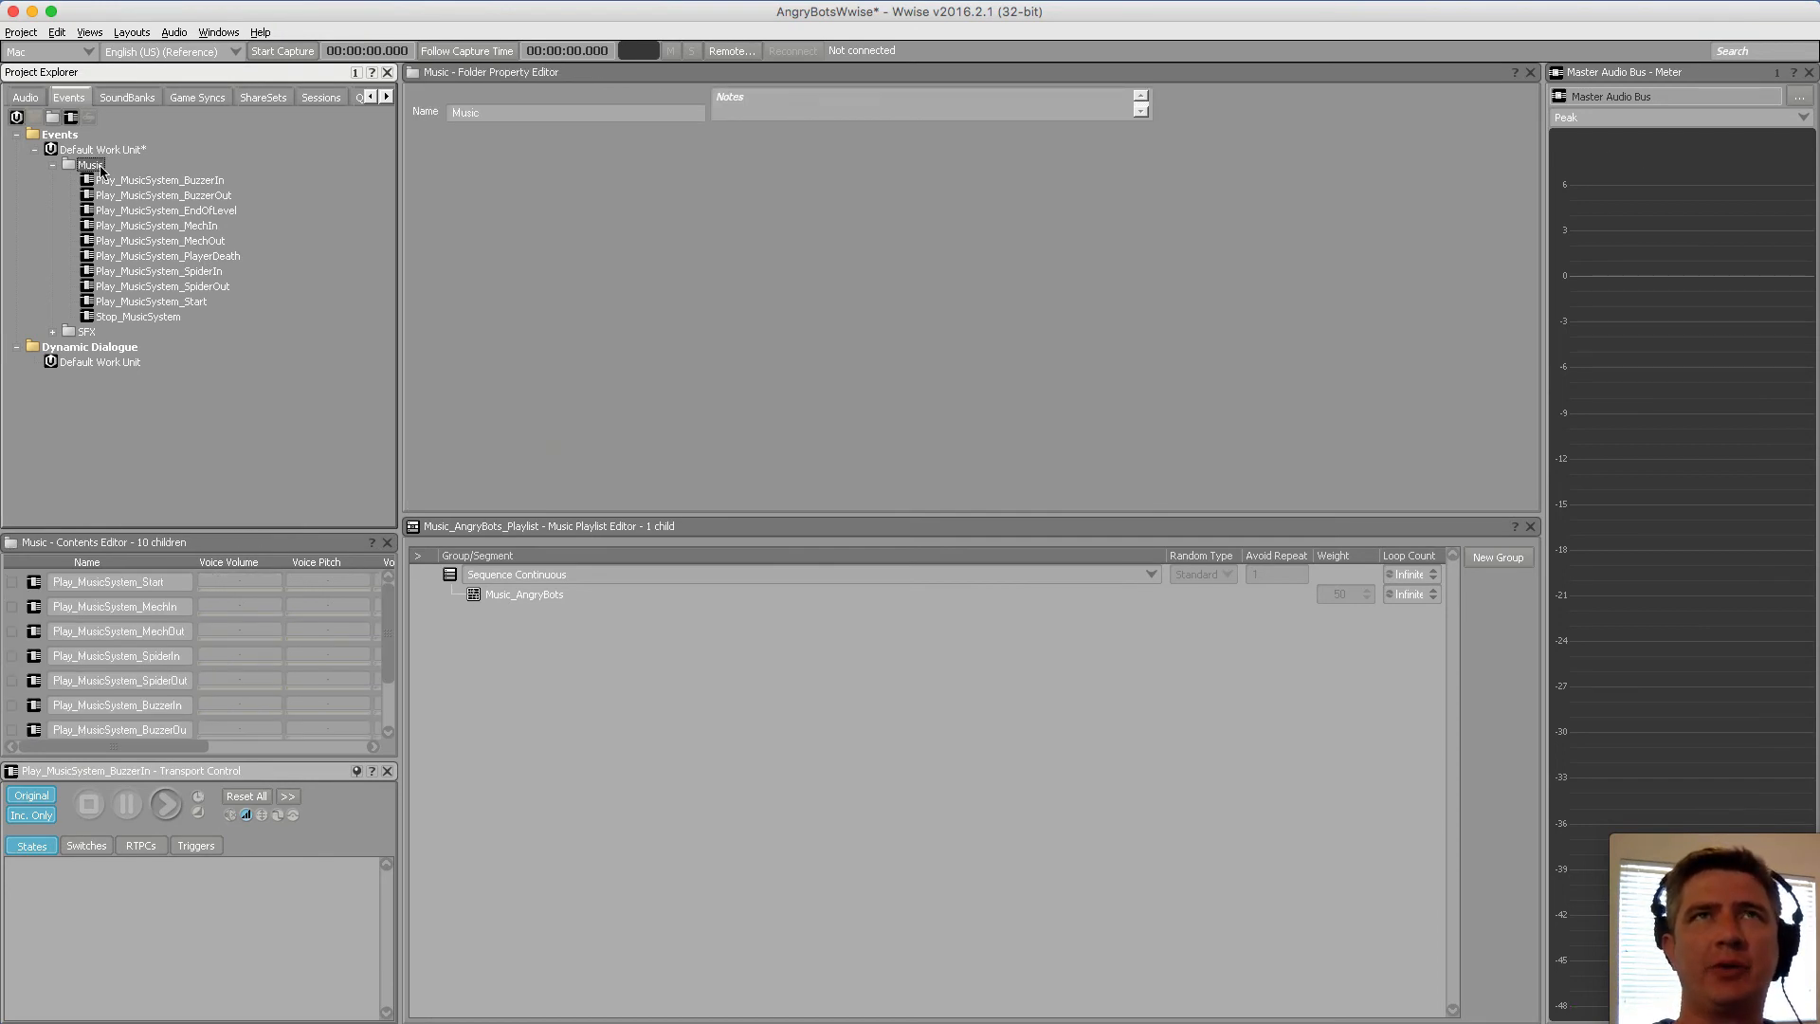
key(super+s)
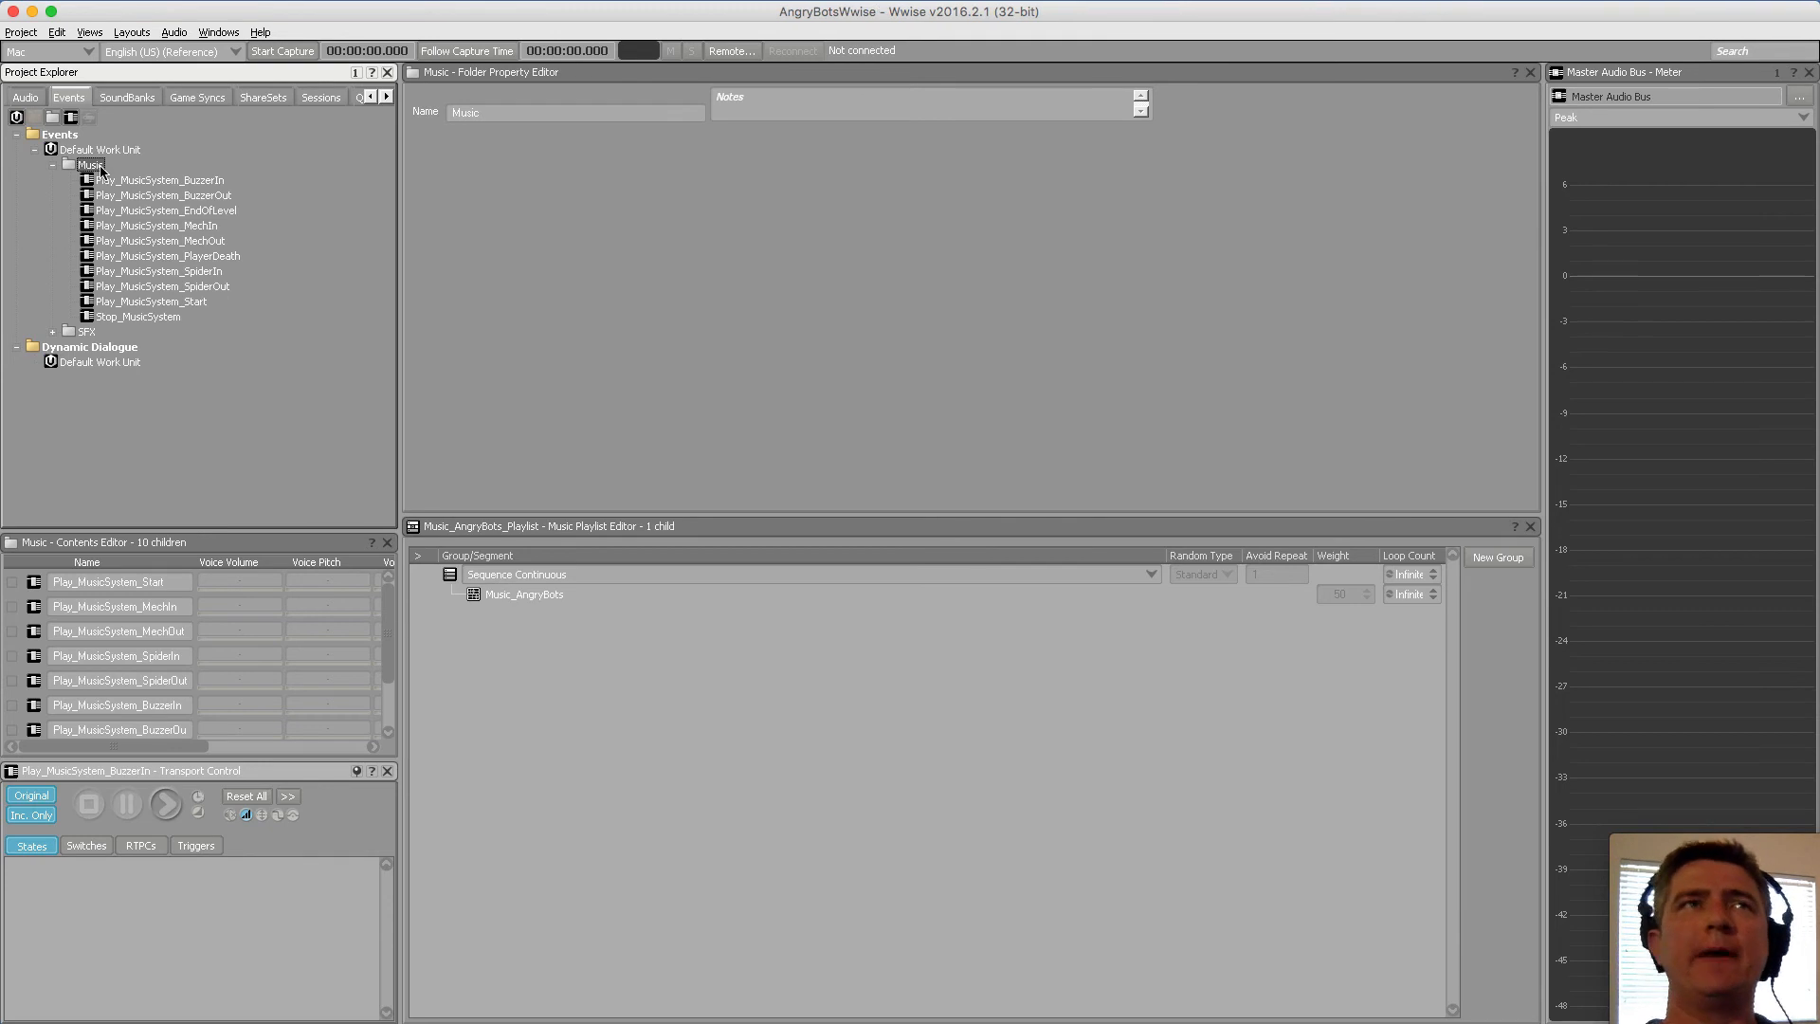
click(28, 34)
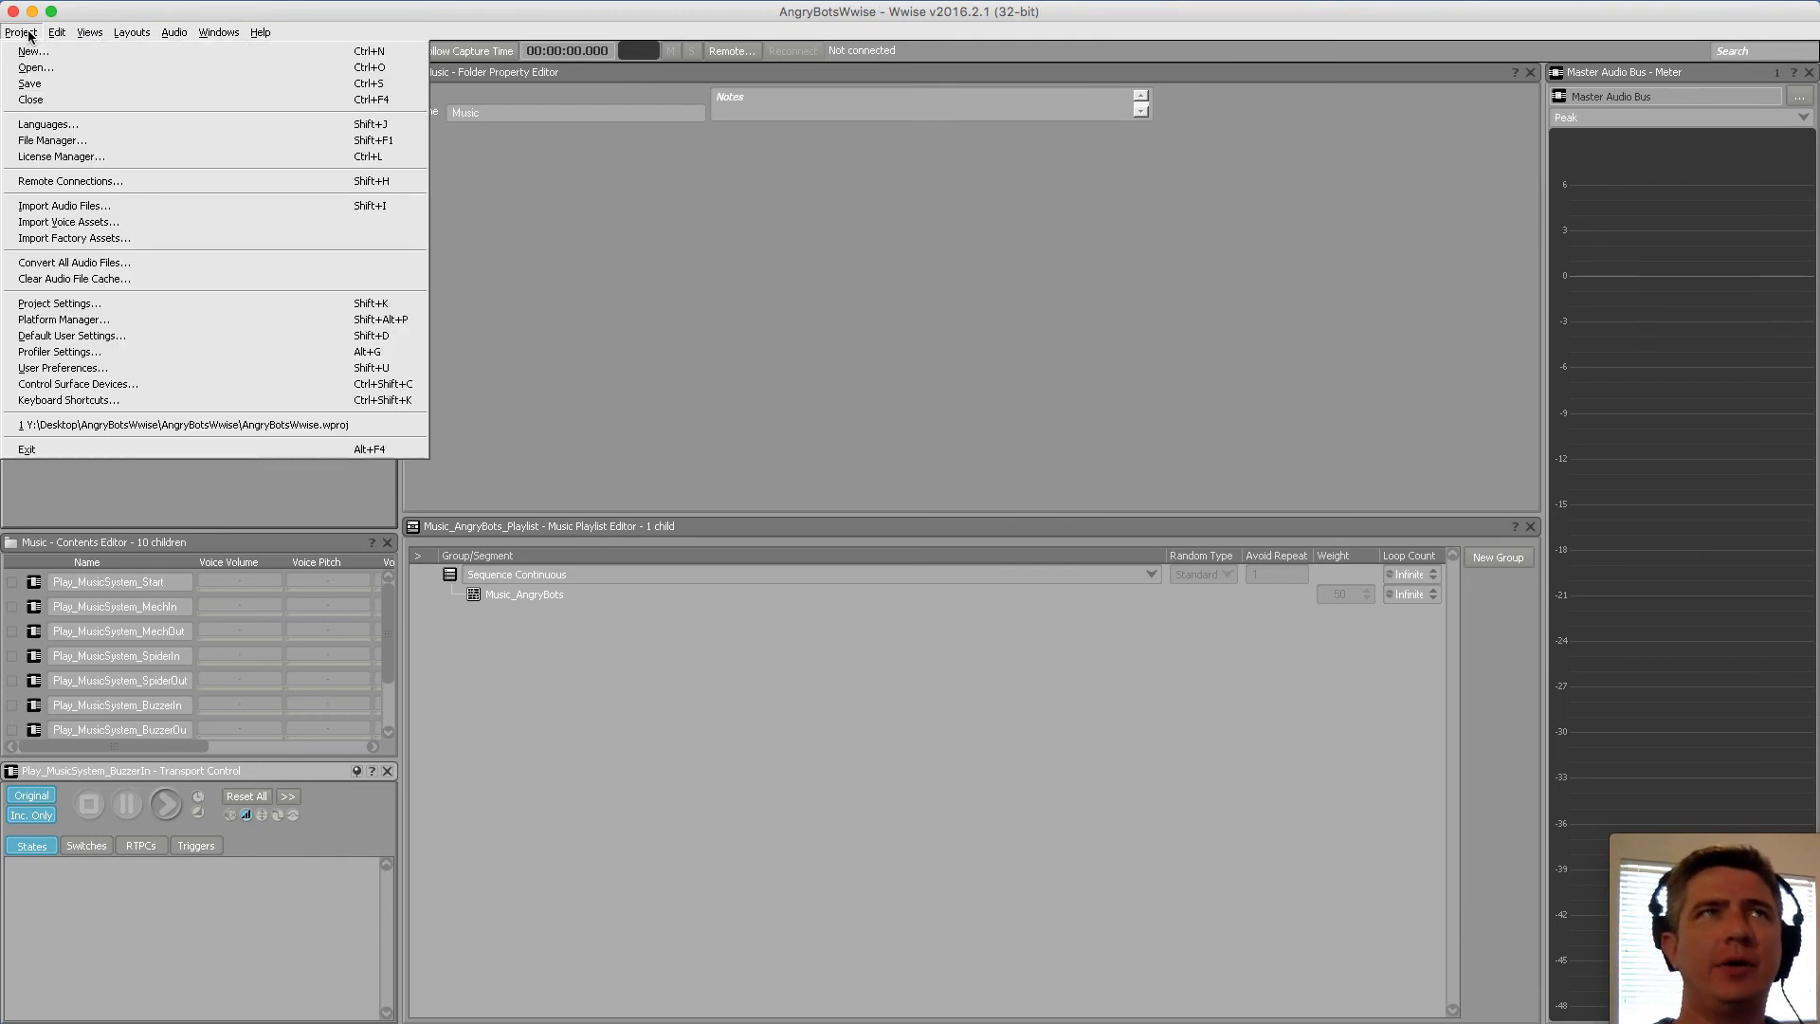
click(36, 84)
click(326, 355)
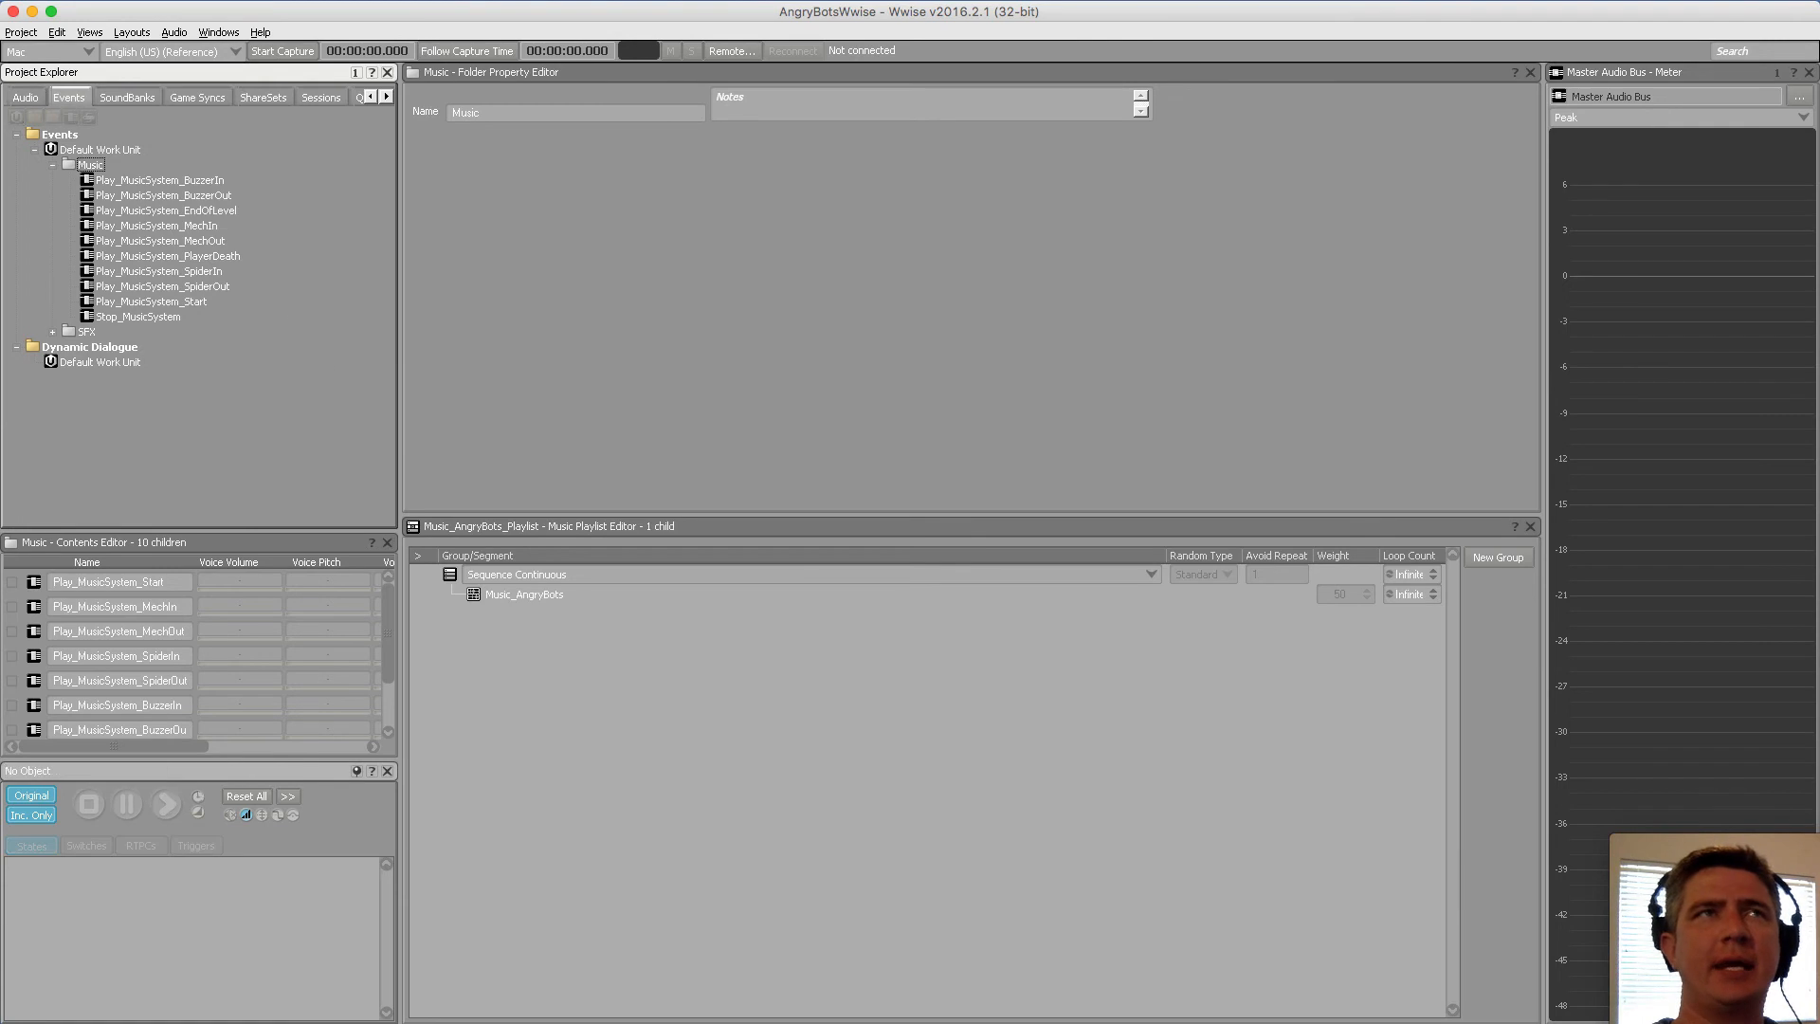
Collapse the Music events folder and the Interactive Music work unit, and switch the workspace to the Designer layout
click(53, 165)
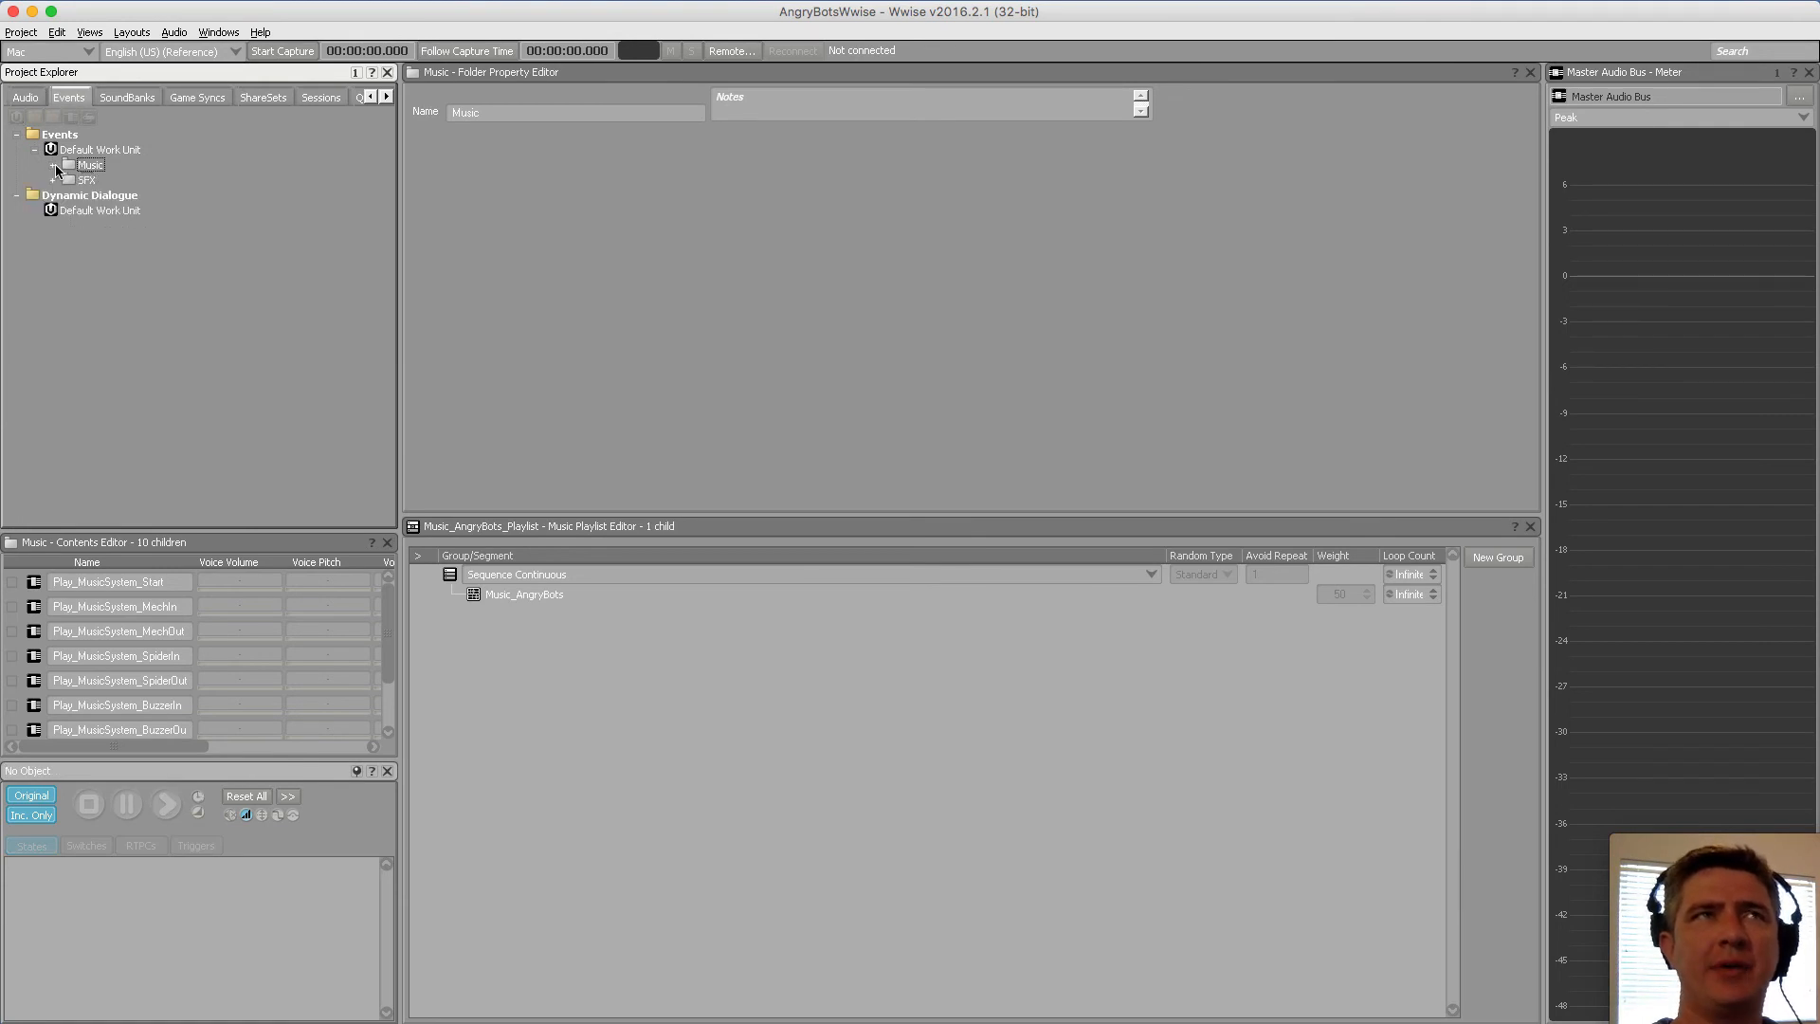
click(28, 99)
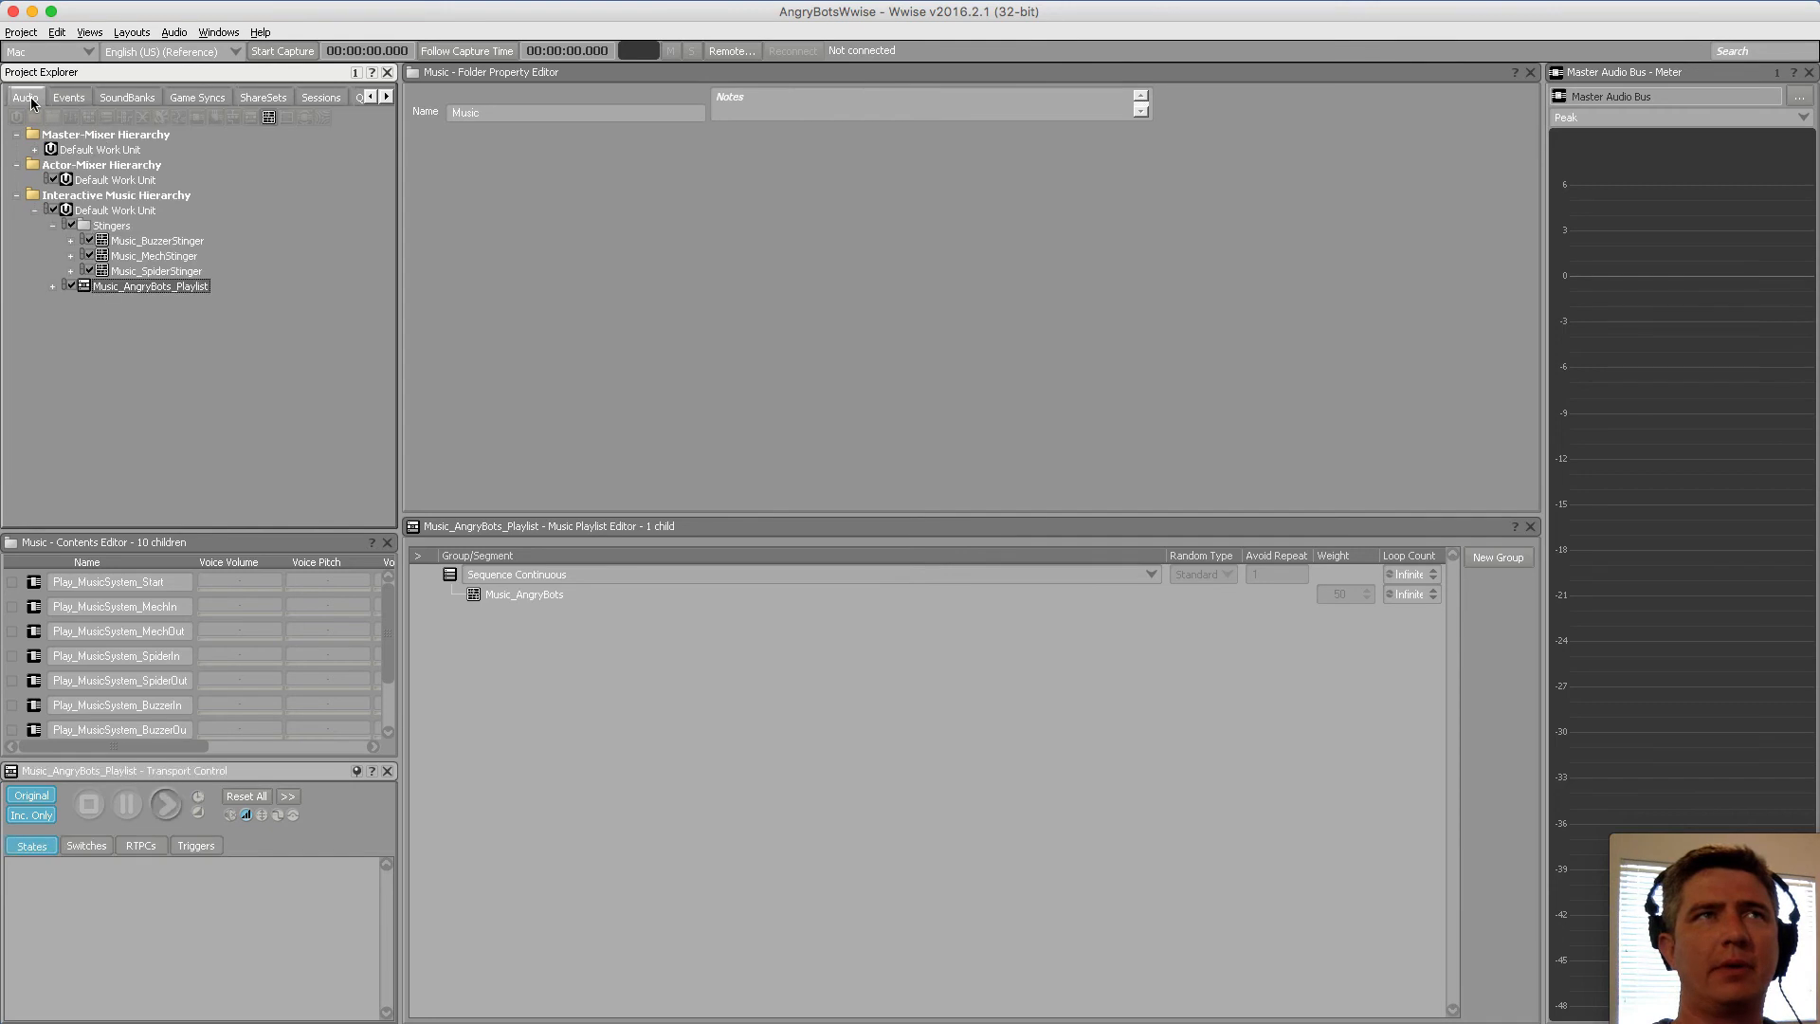
click(53, 225)
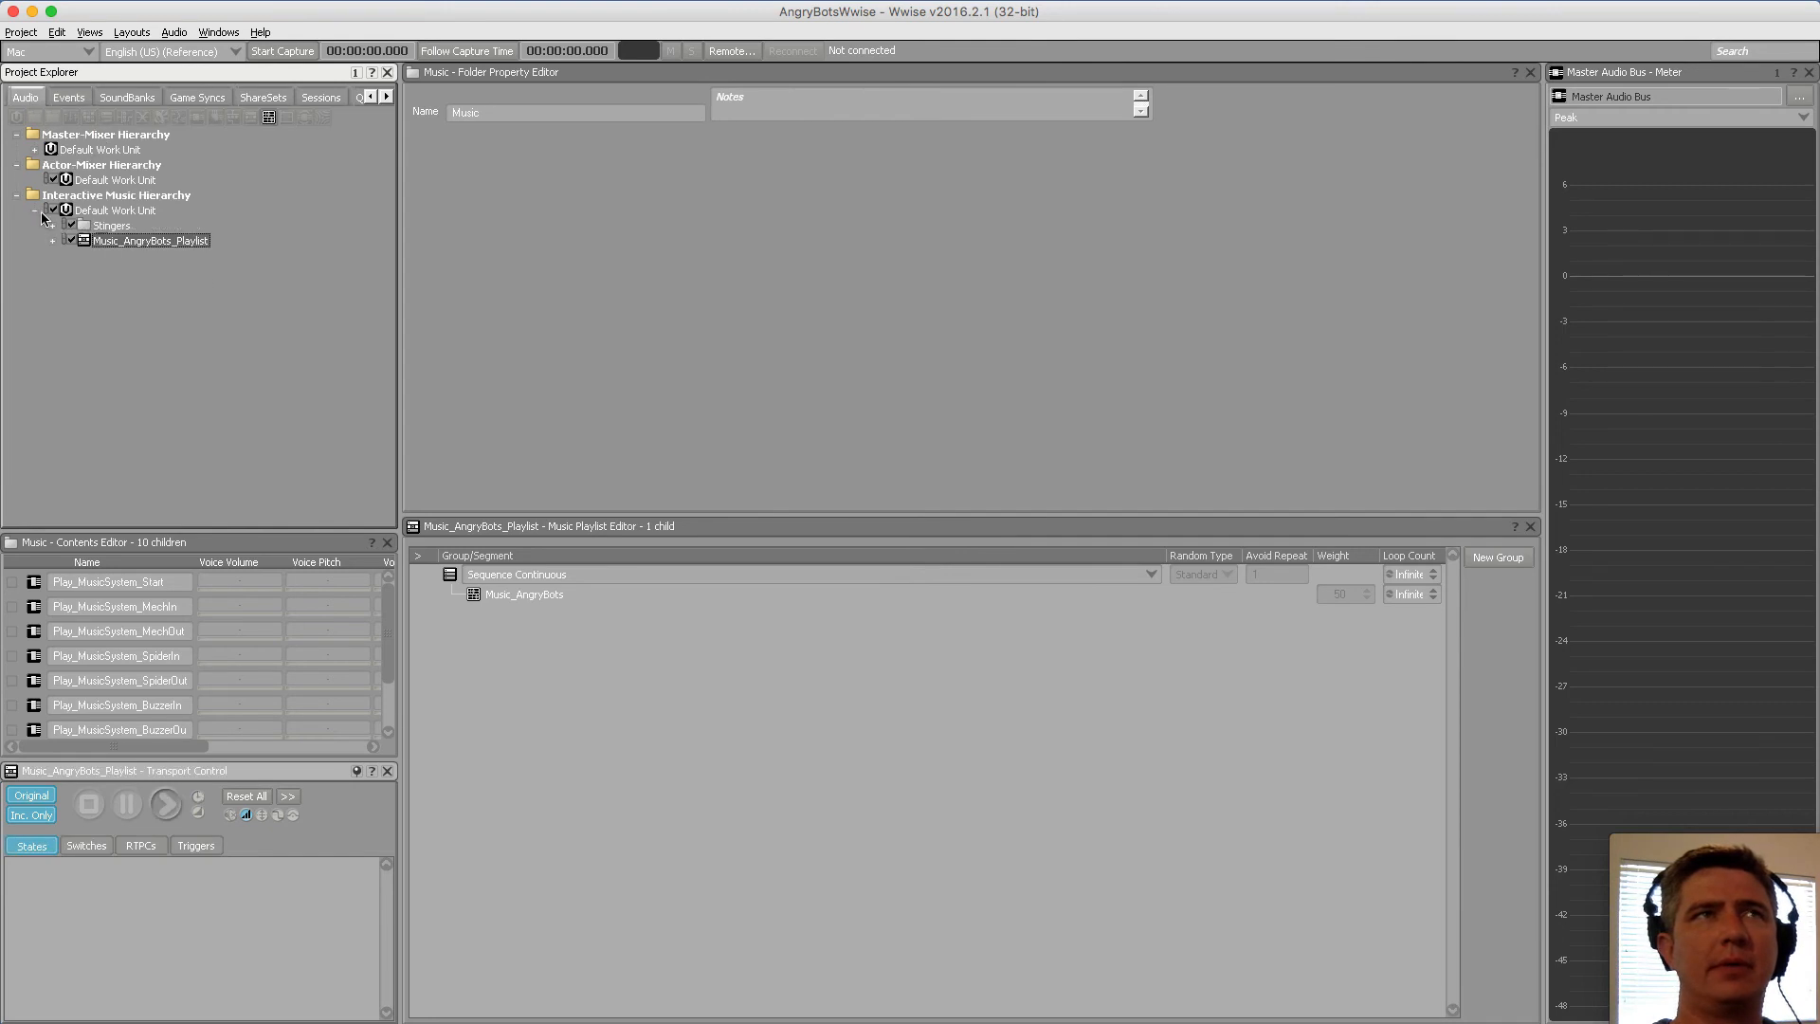
click(37, 210)
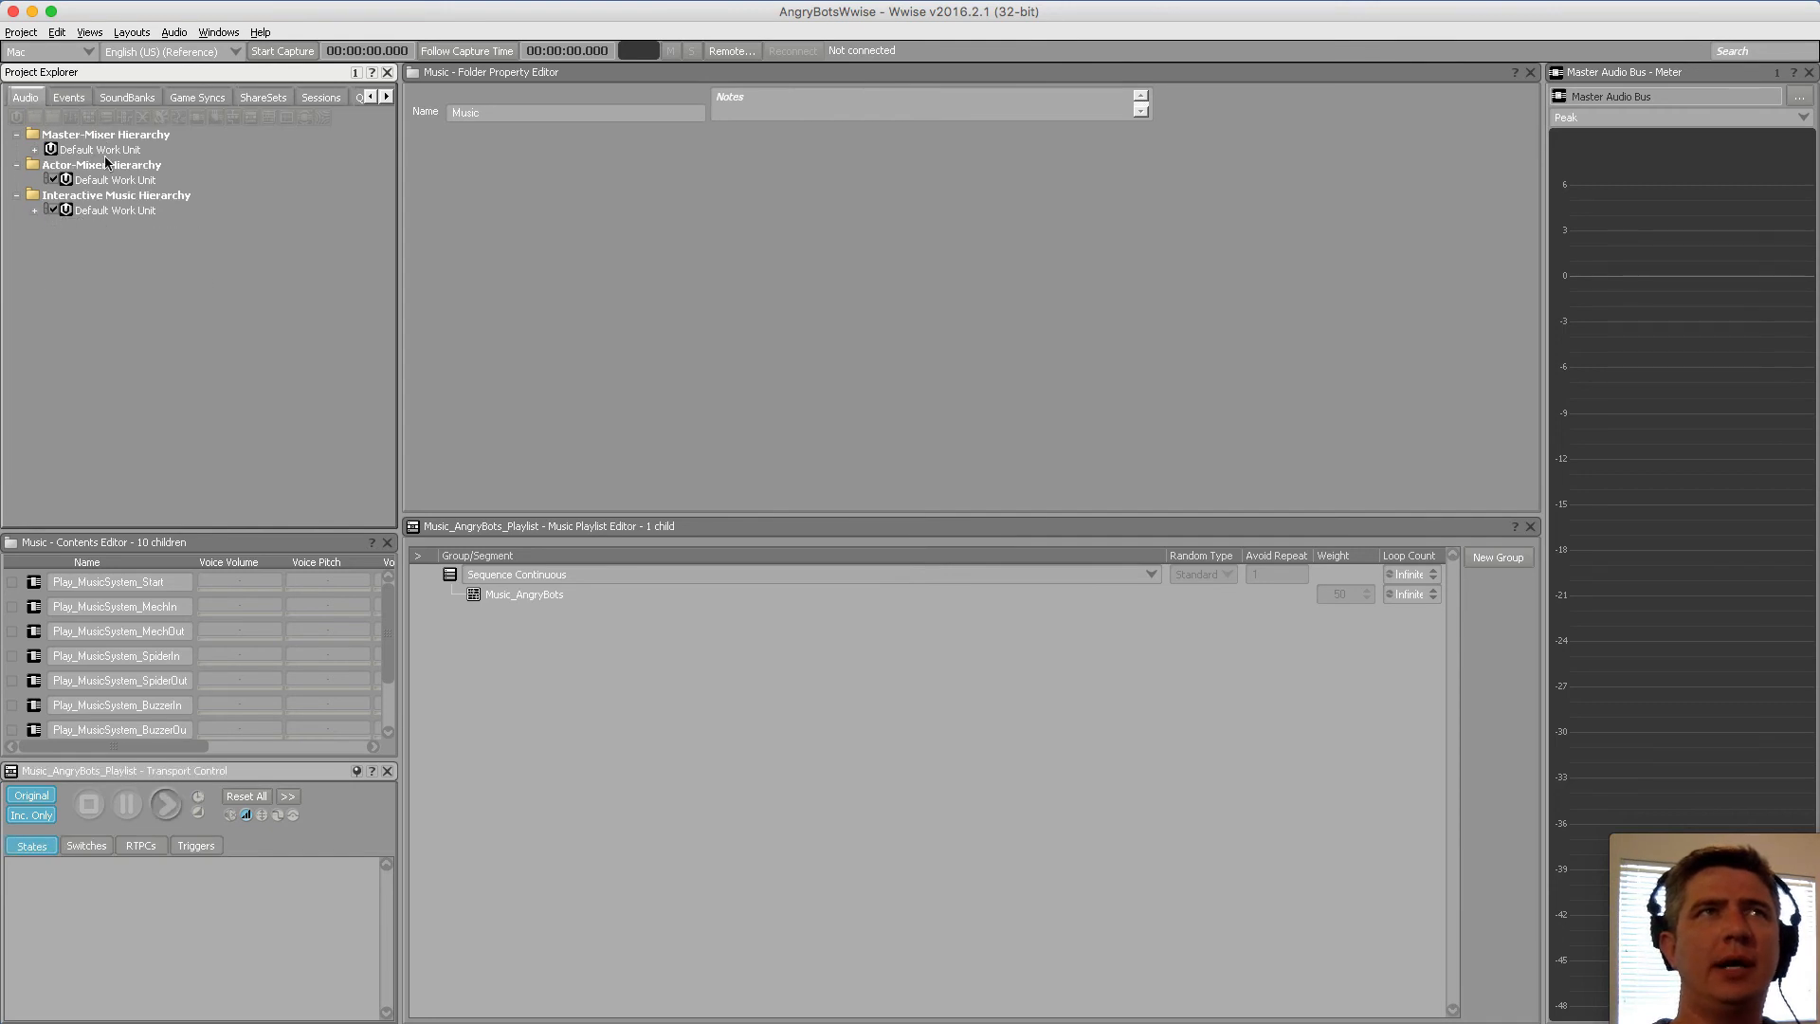
click(121, 31)
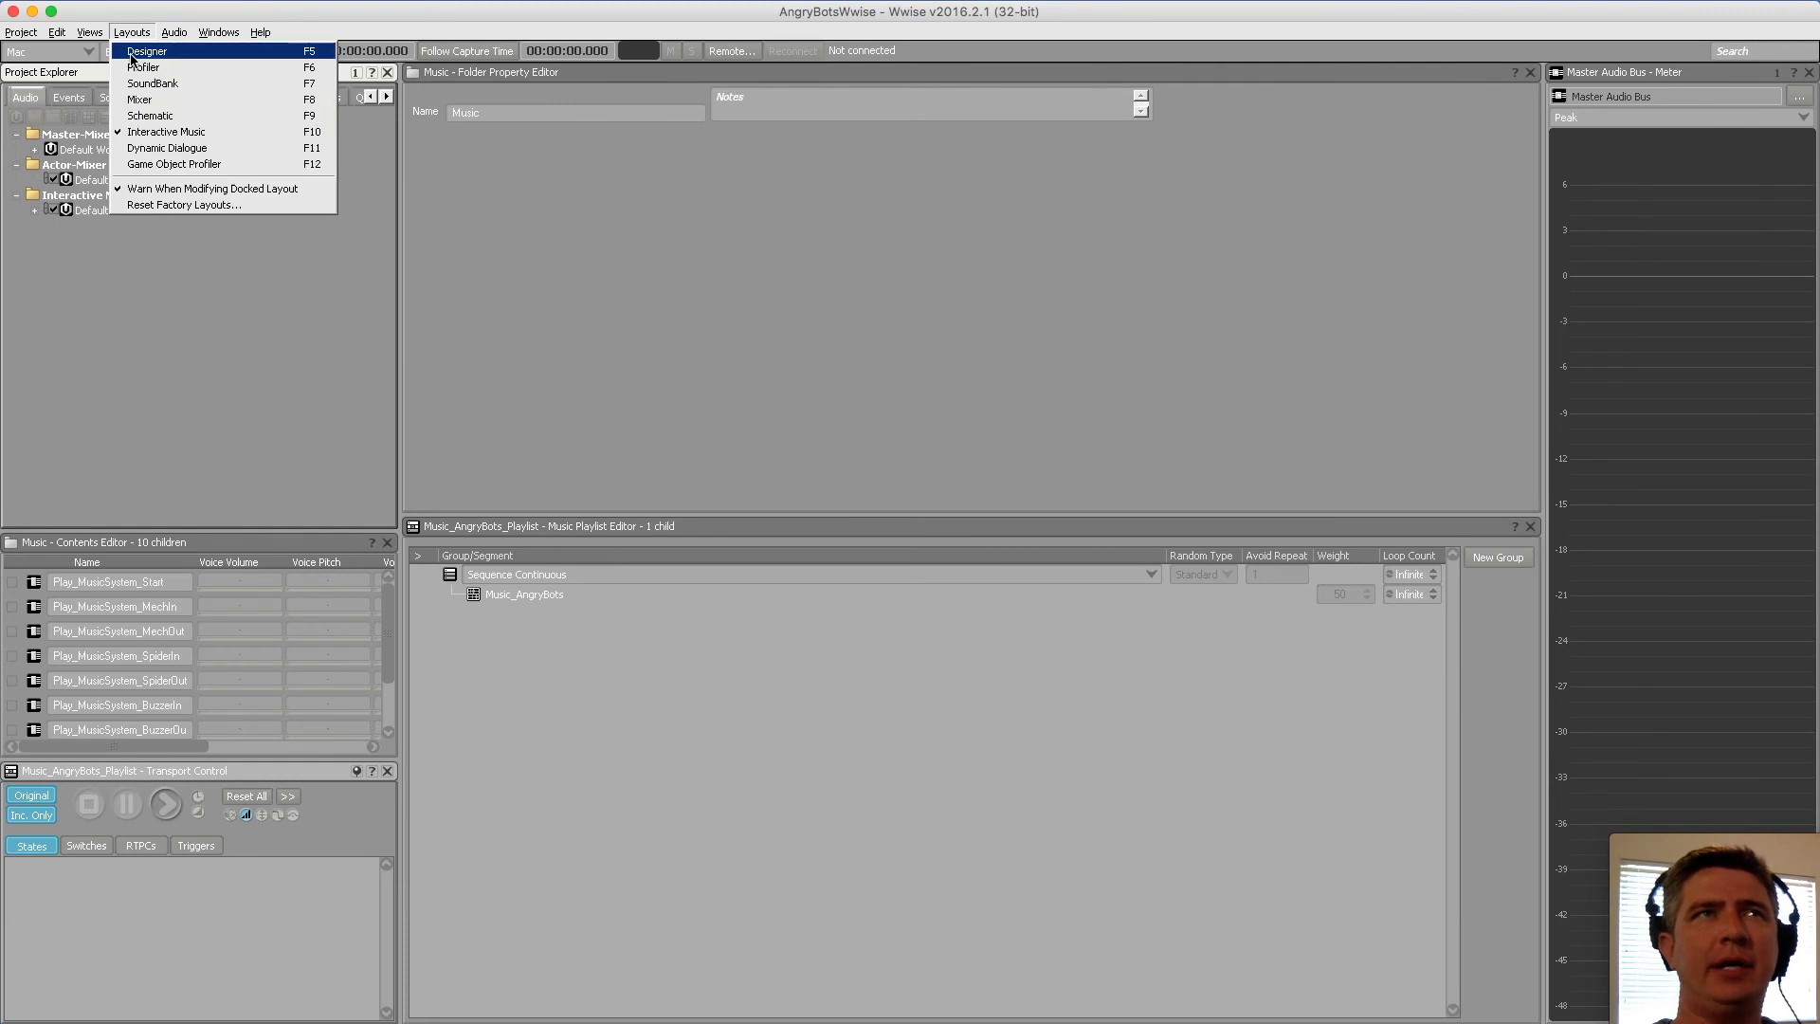
click(132, 54)
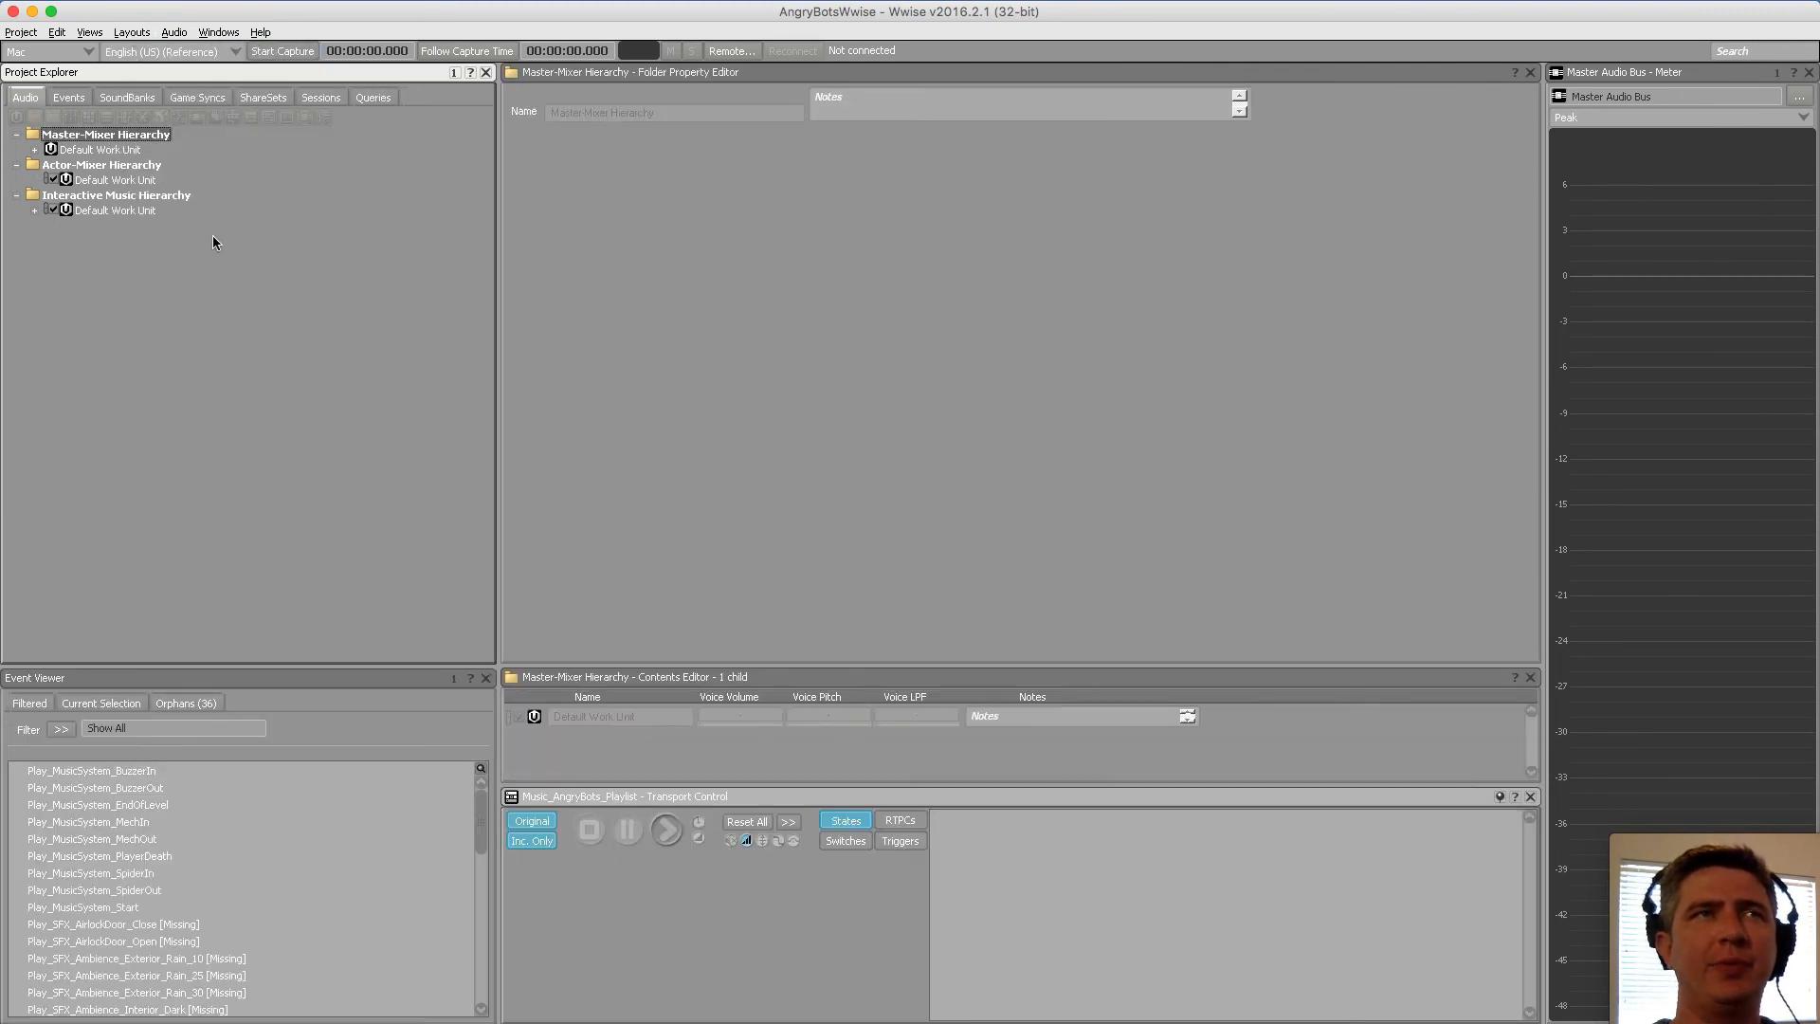
Select the Actor-Mixer Default Work Unit, switch to Finder, and show the SFX files of AngryBots_Assets in an enlarged window
click(116, 180)
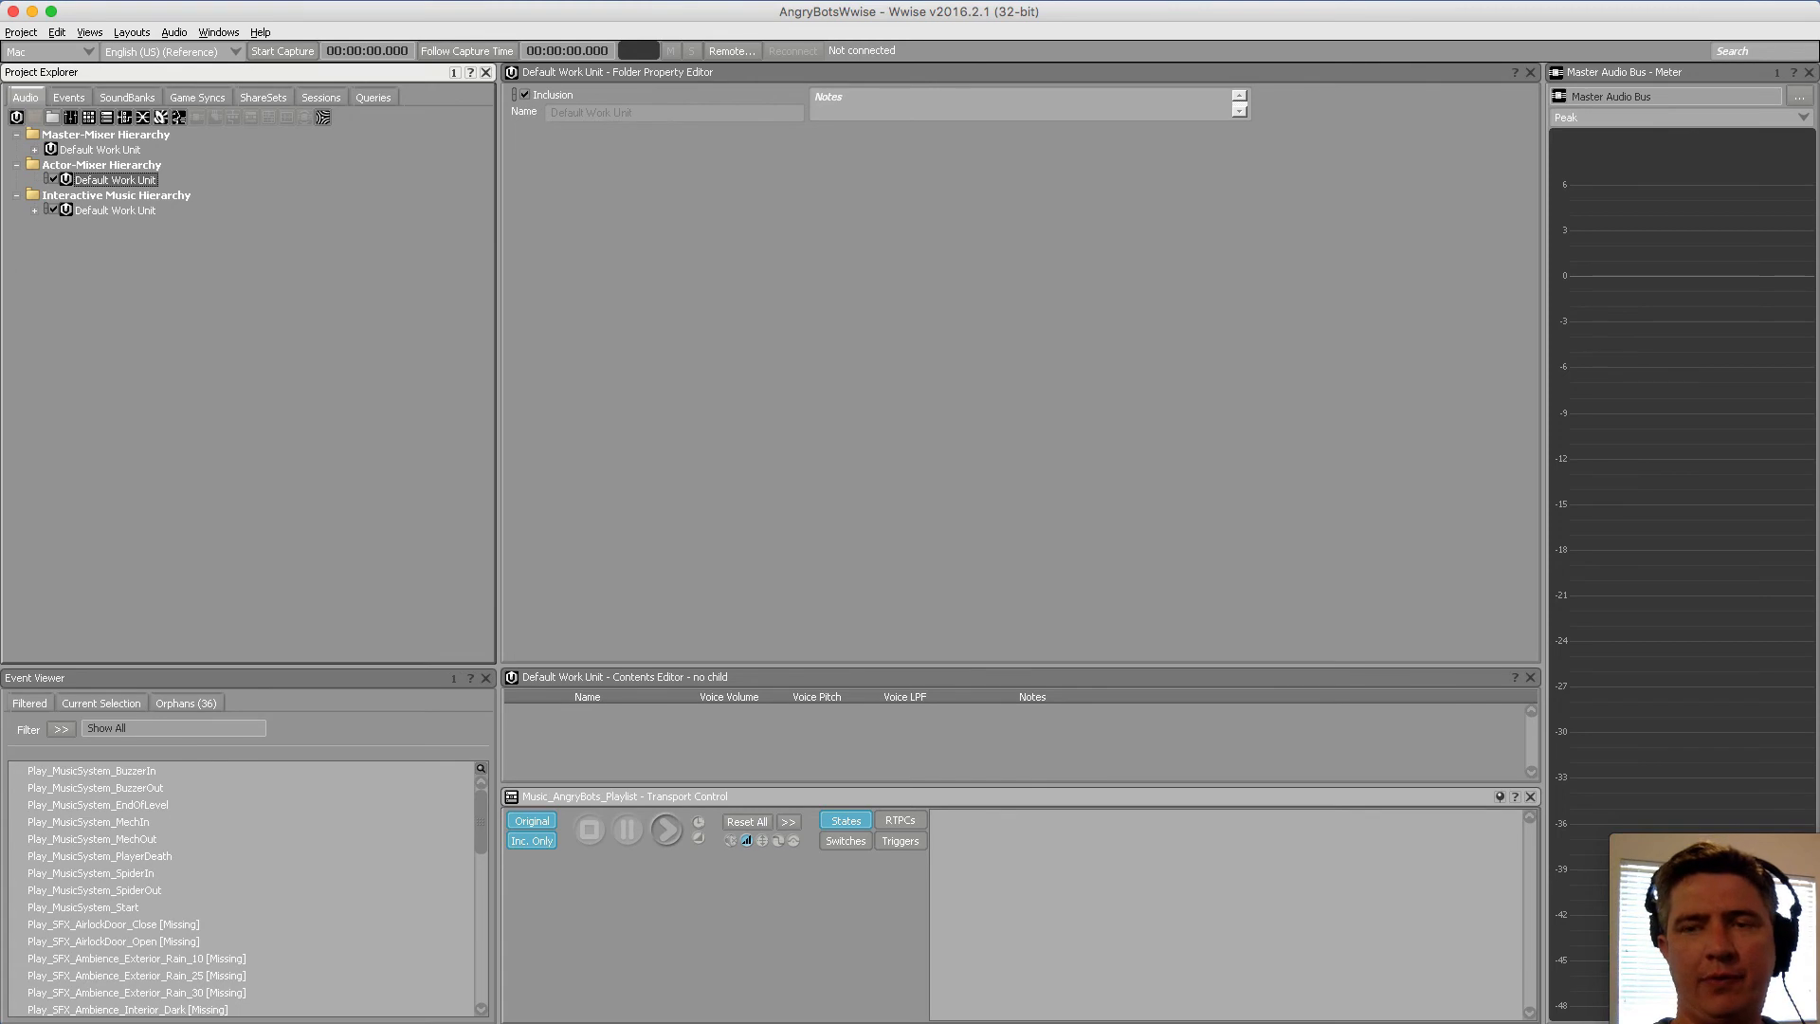
key(super+Tab)
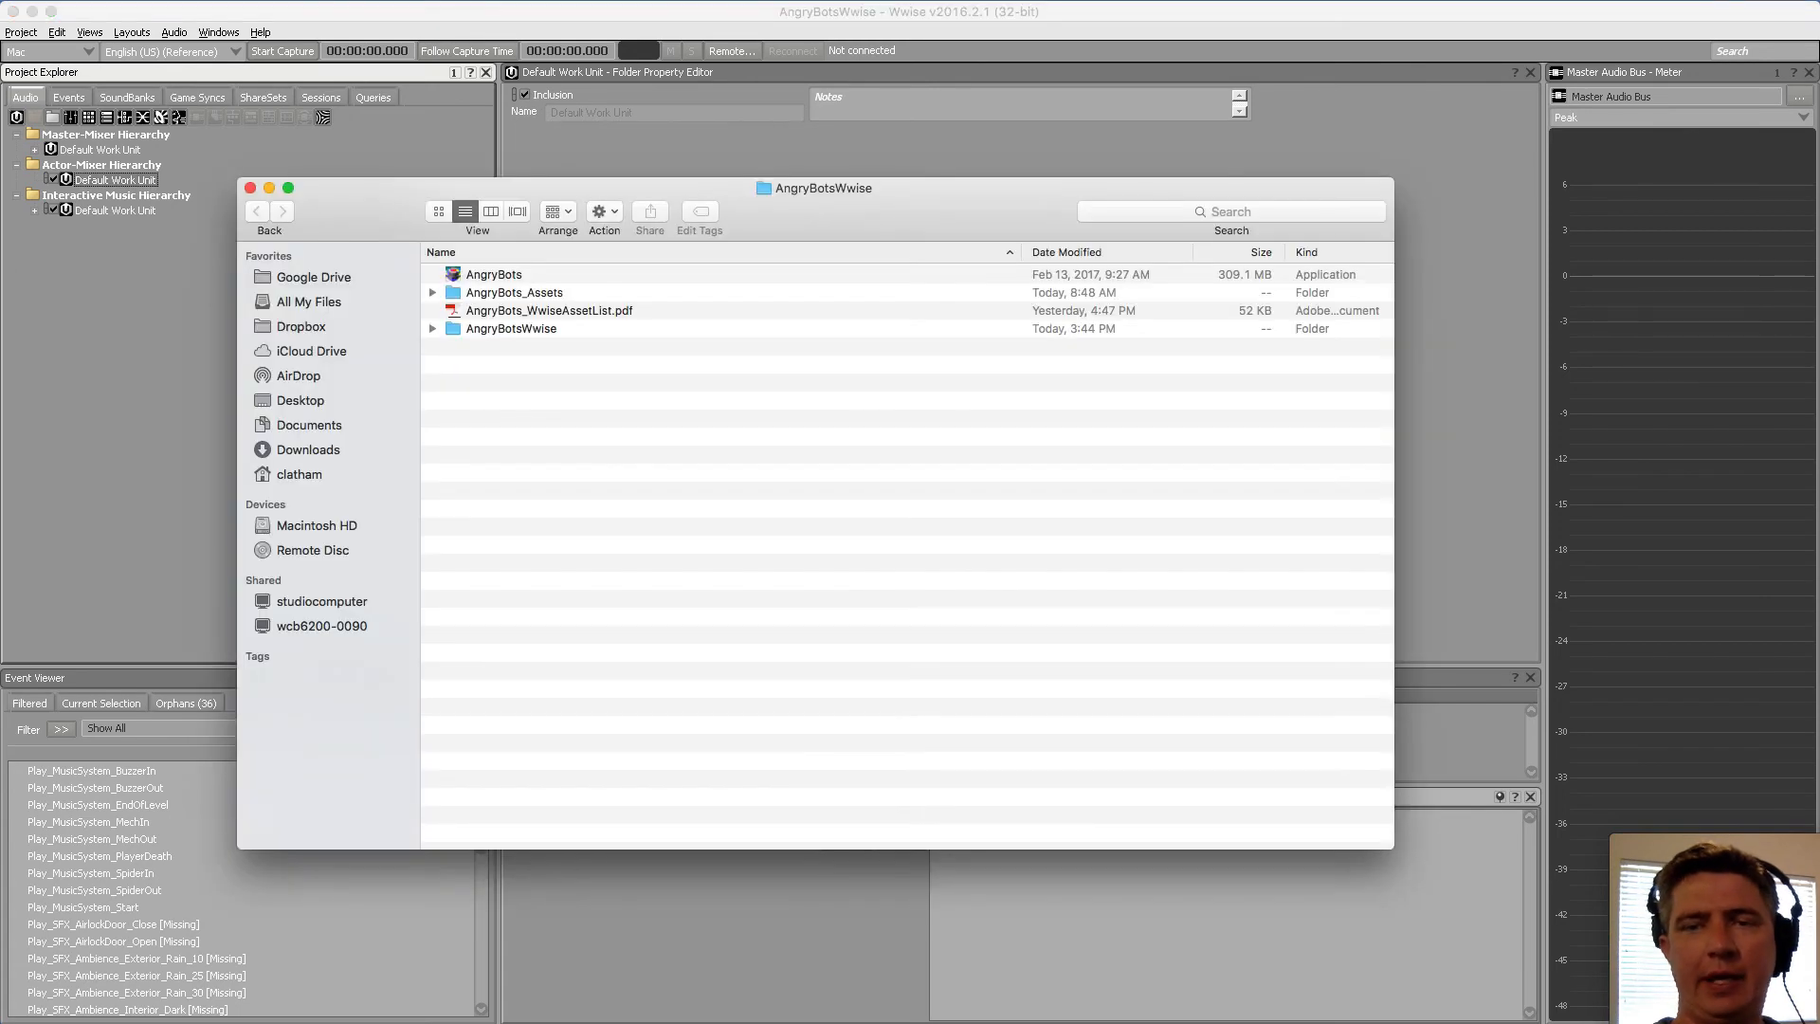
double_click(523, 298)
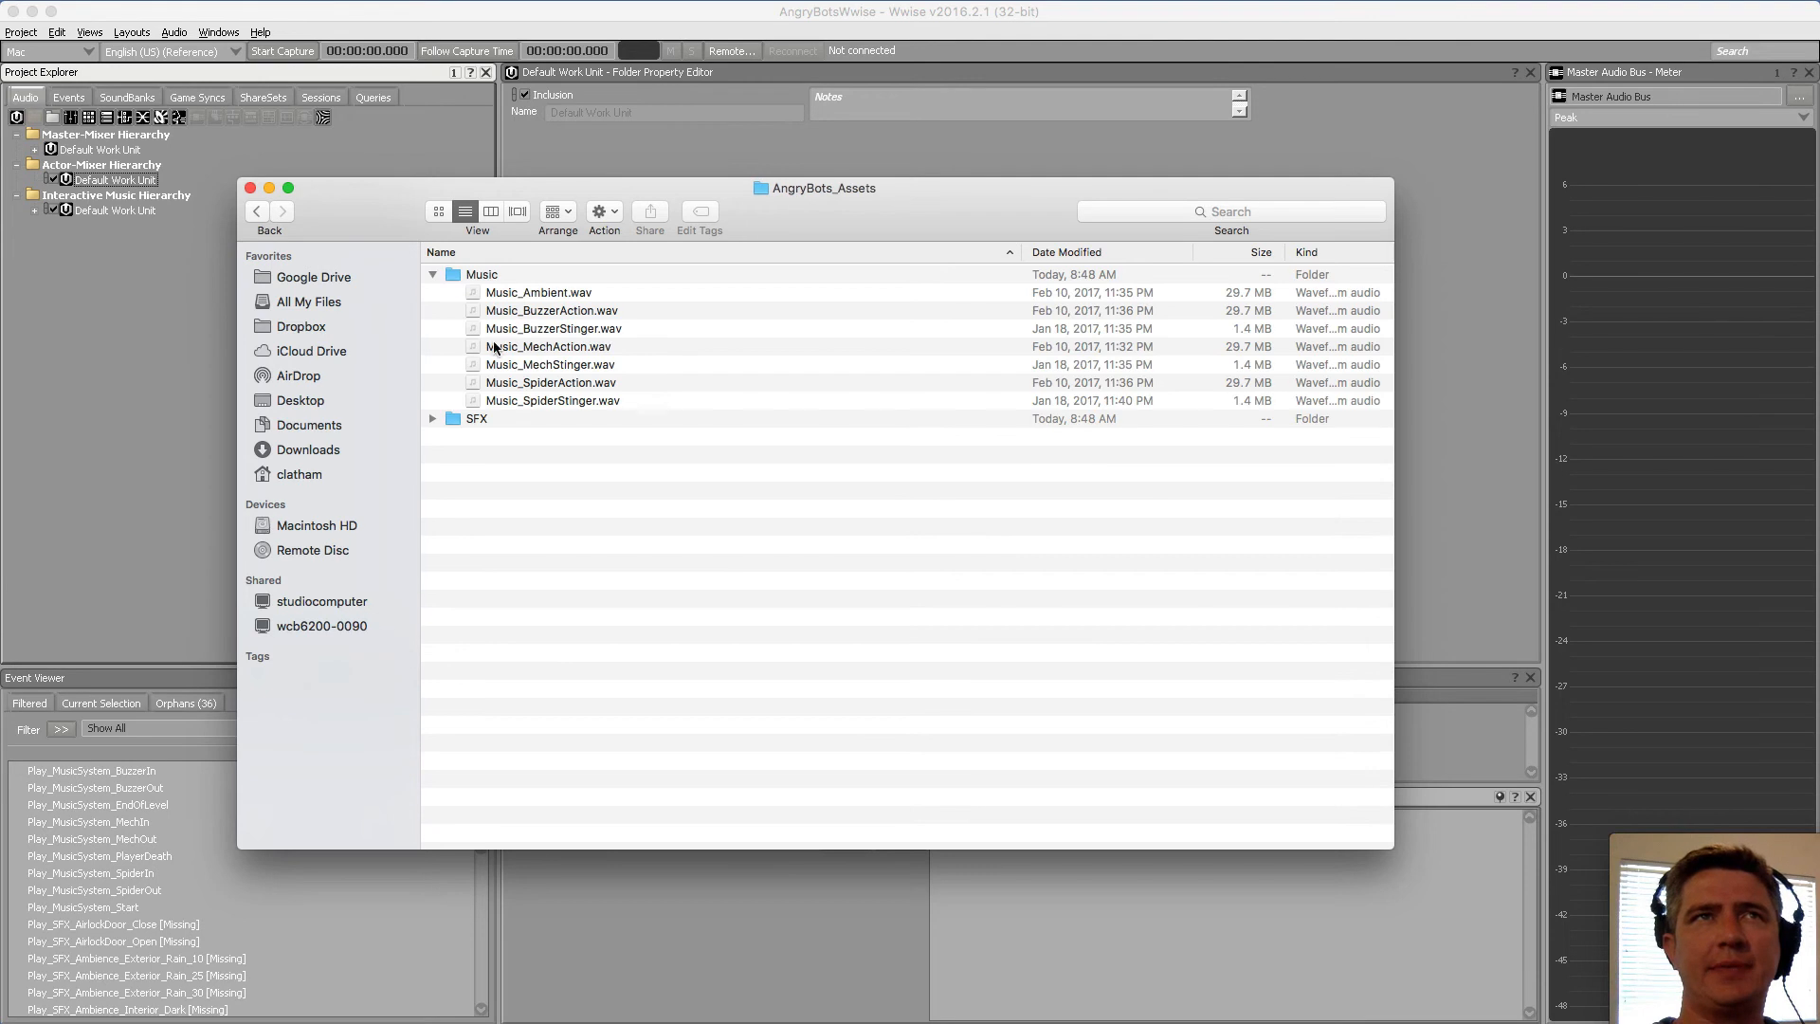
click(433, 275)
click(433, 292)
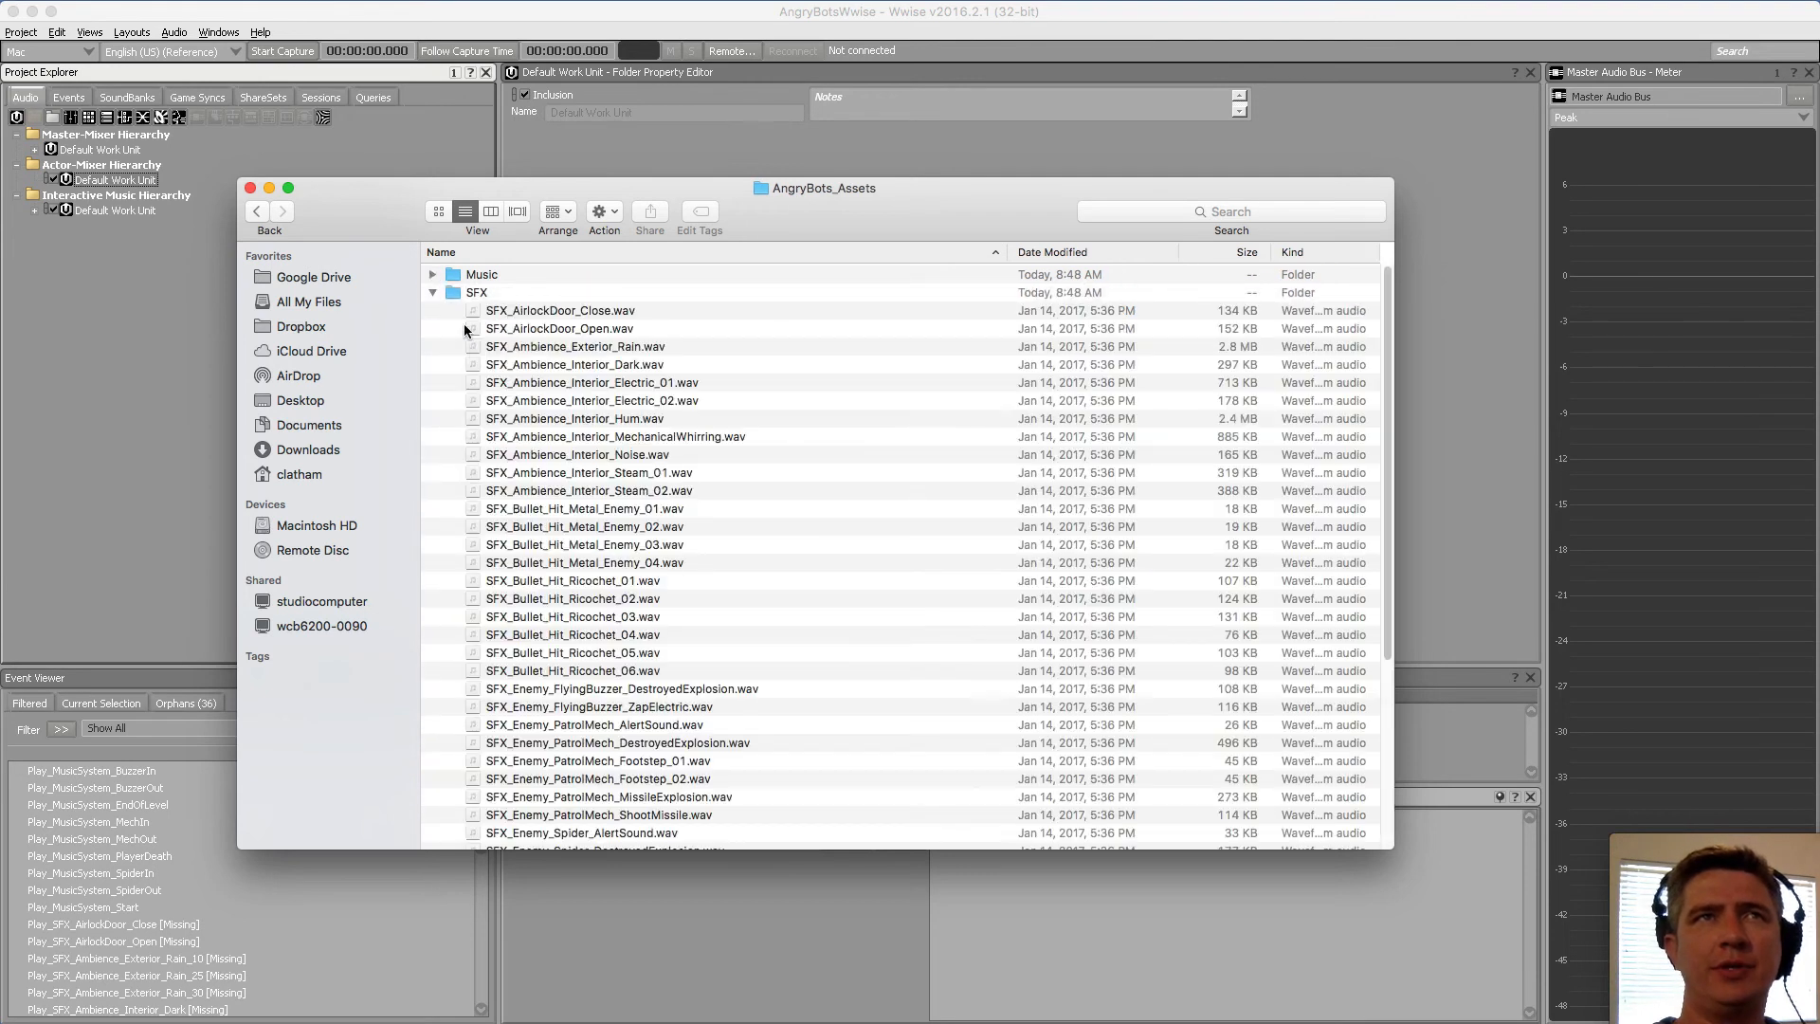
drag(992, 209, 1077, 128)
drag(1479, 766, 1503, 1022)
scroll(1165, 574, down, 3)
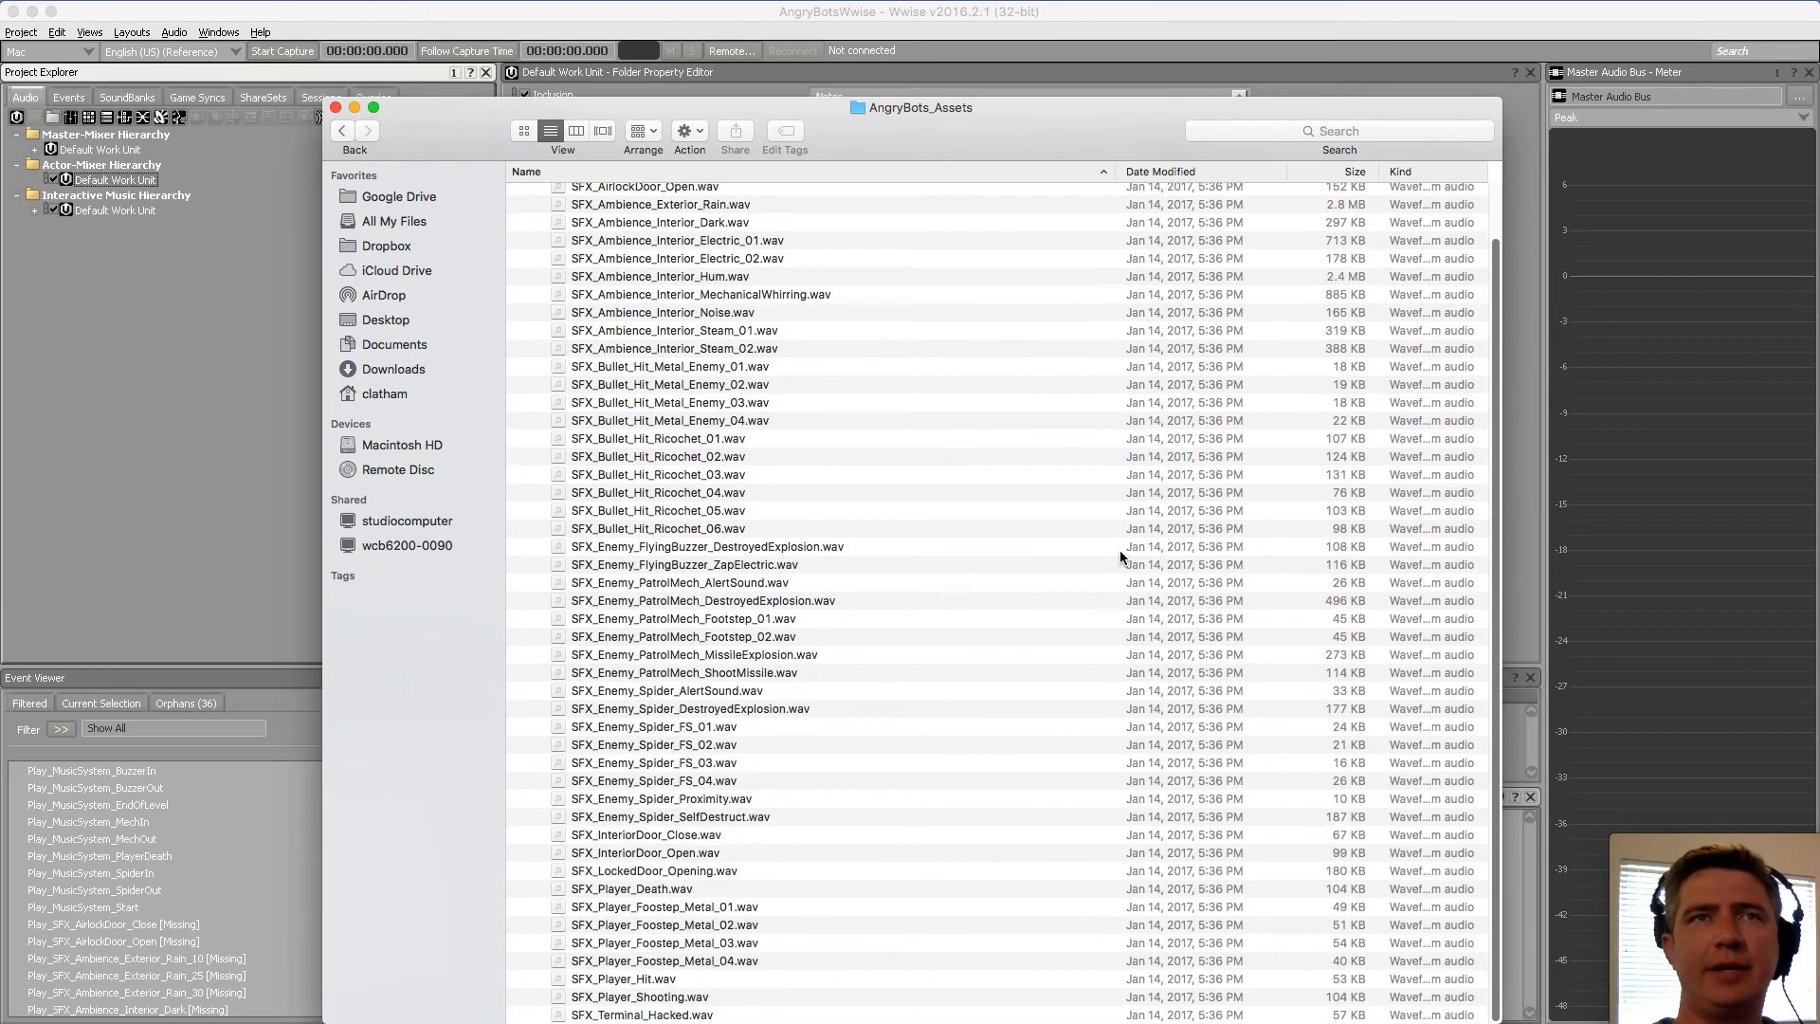
scroll(783, 803, up, 3)
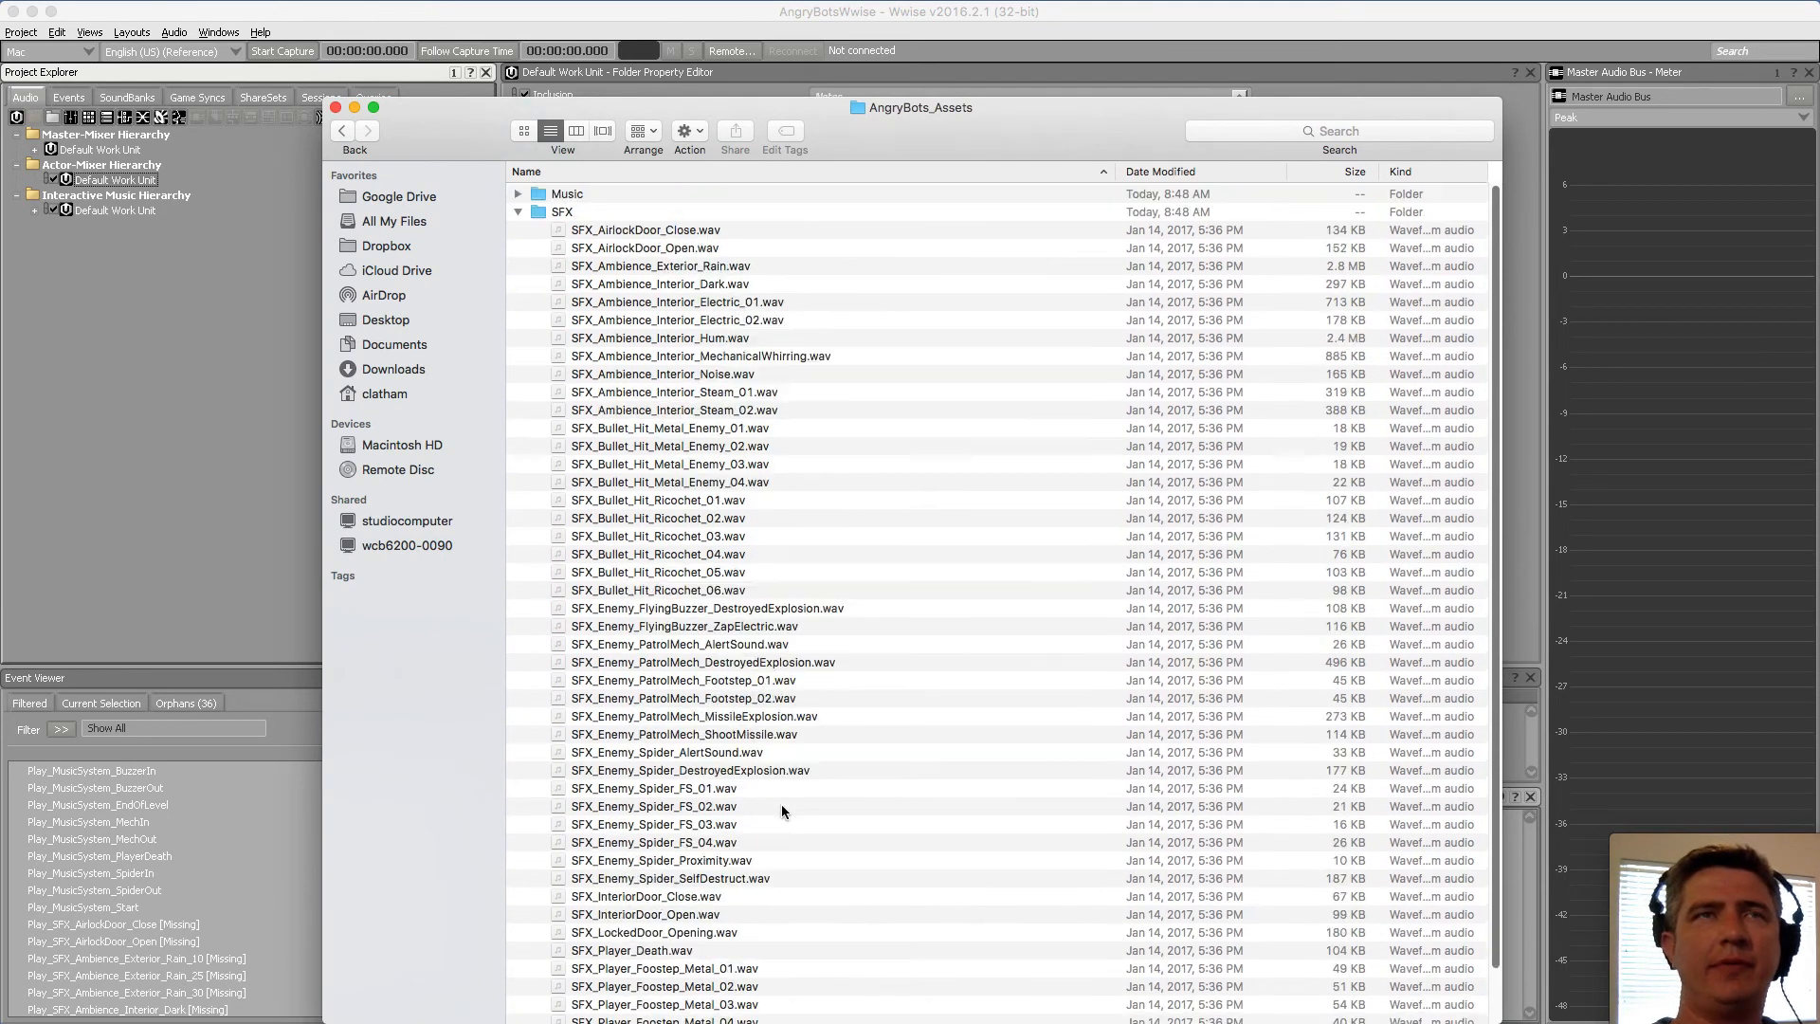
Import all SFX wav files, from SFX_AirlockDoor_Close to SFX_Terminal_Hacked, into the Actor-Mixer Default Work Unit as Sound SFX objects
click(675, 232)
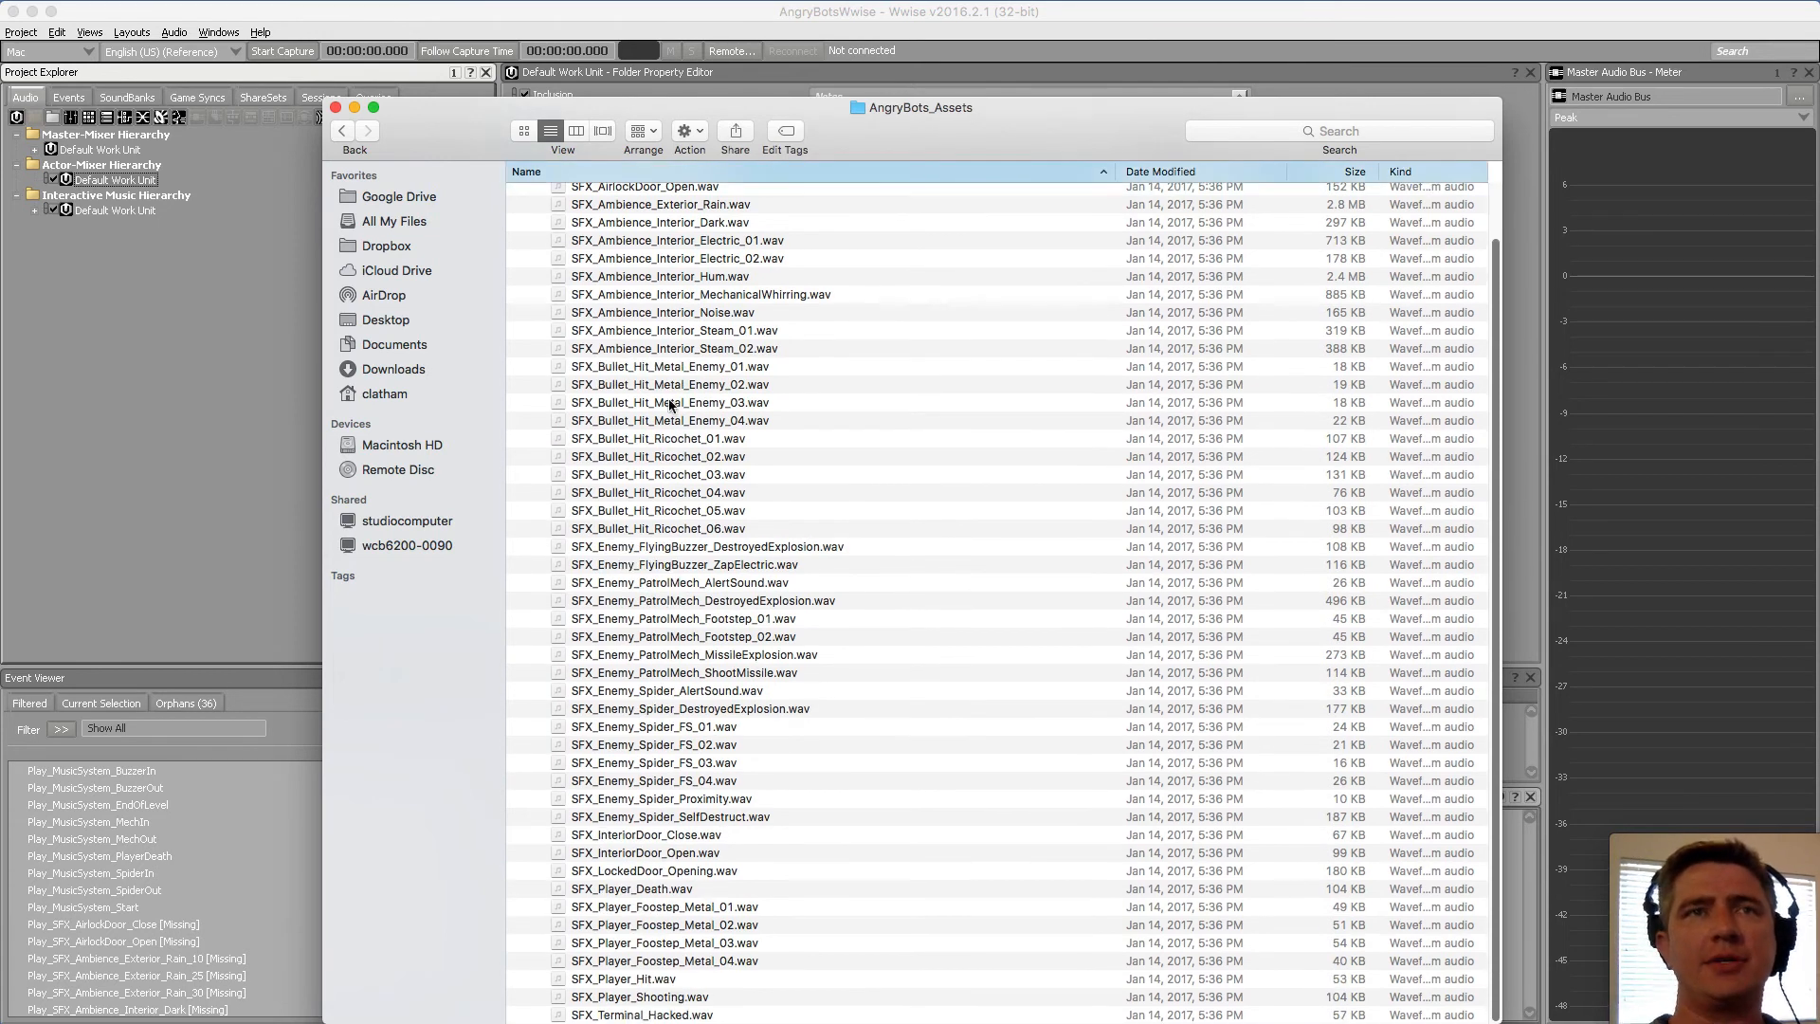
scroll(687, 361, down, 3)
shift+click(690, 1010)
drag(690, 1009, 118, 180)
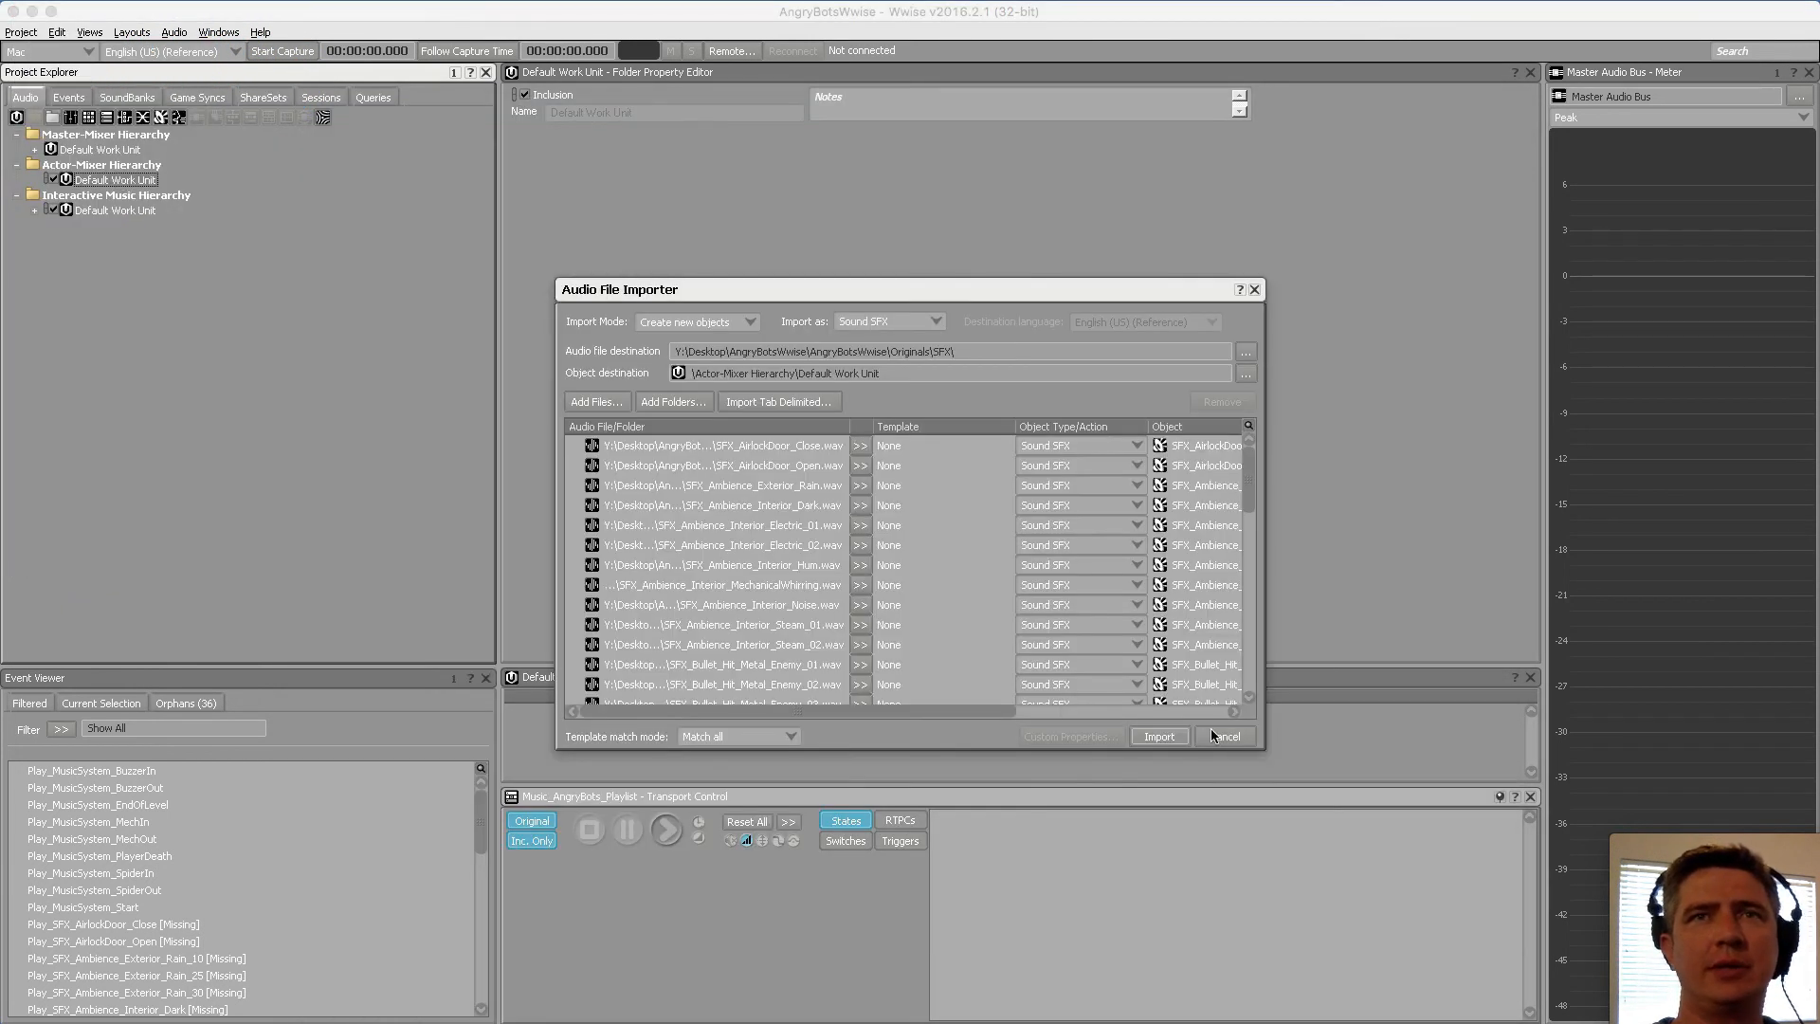
click(1169, 743)
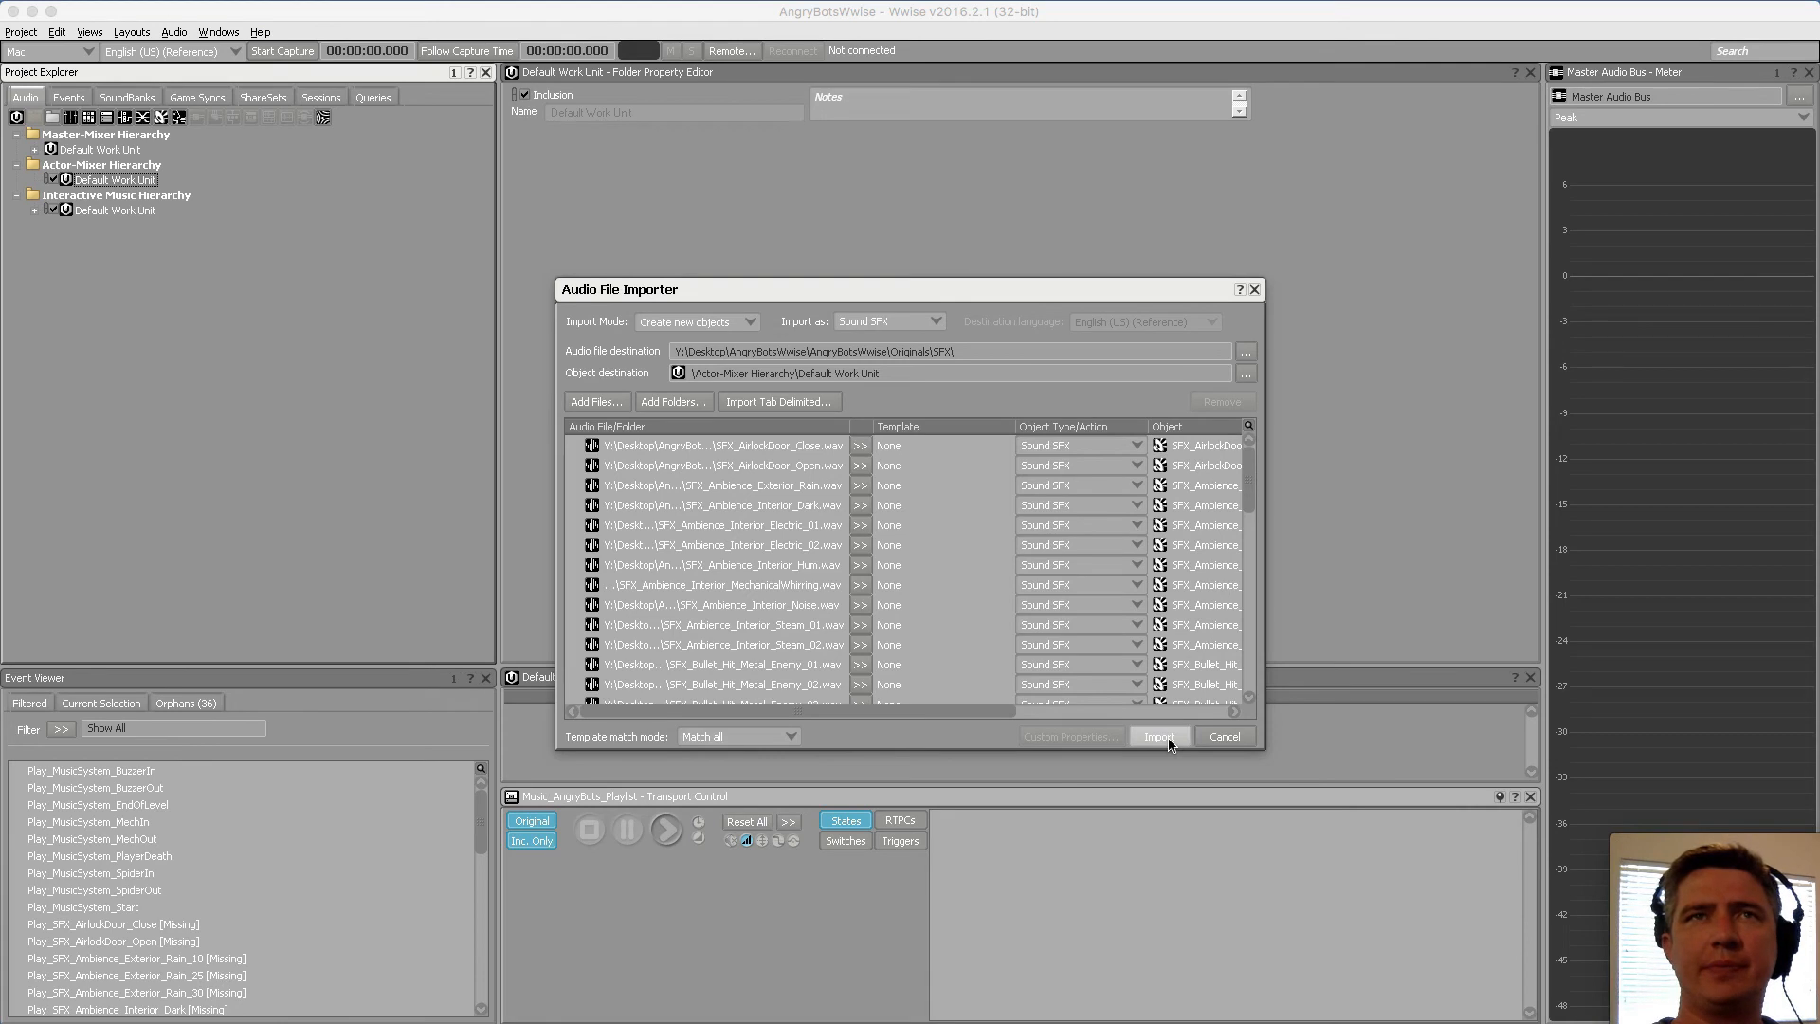
click(1158, 737)
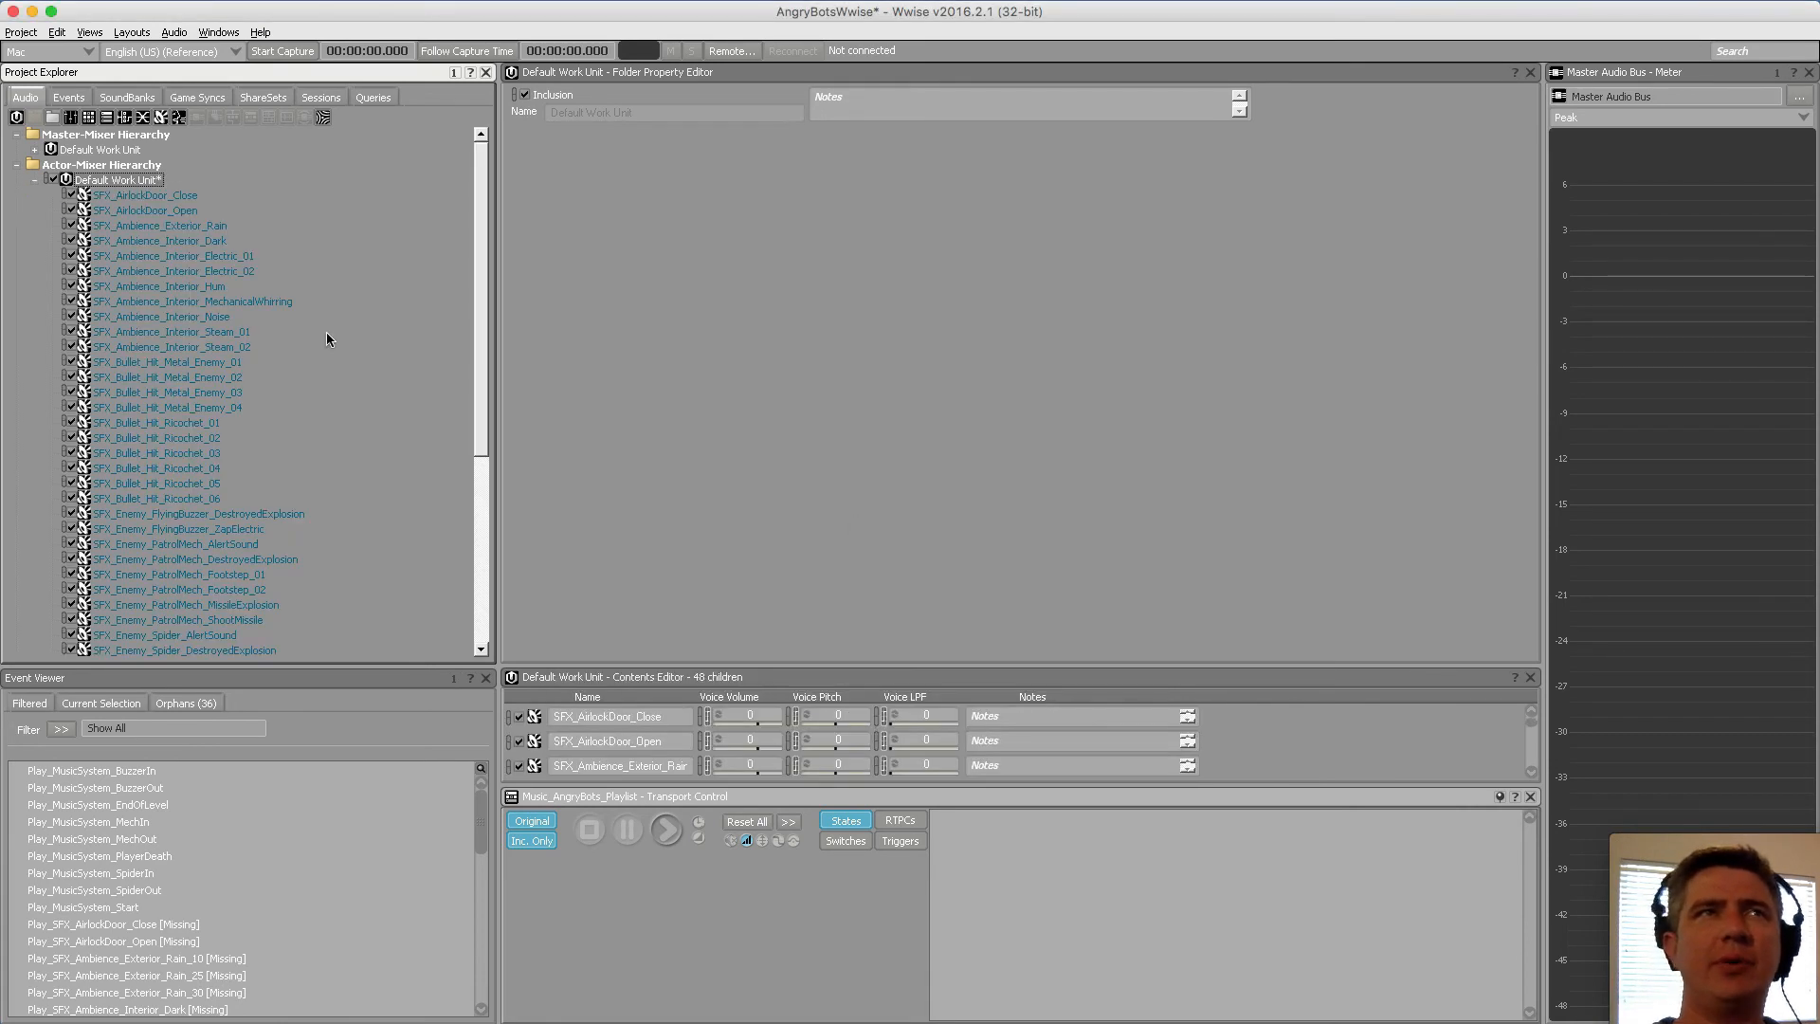
Convert all imported sounds, from SFX_AirlockDoor_Close to SFX_Terminal_Hacked, for the Mac platform
click(159, 197)
scroll(285, 312, down, 7)
scroll(163, 309, up, 5)
scroll(186, 430, down, 2)
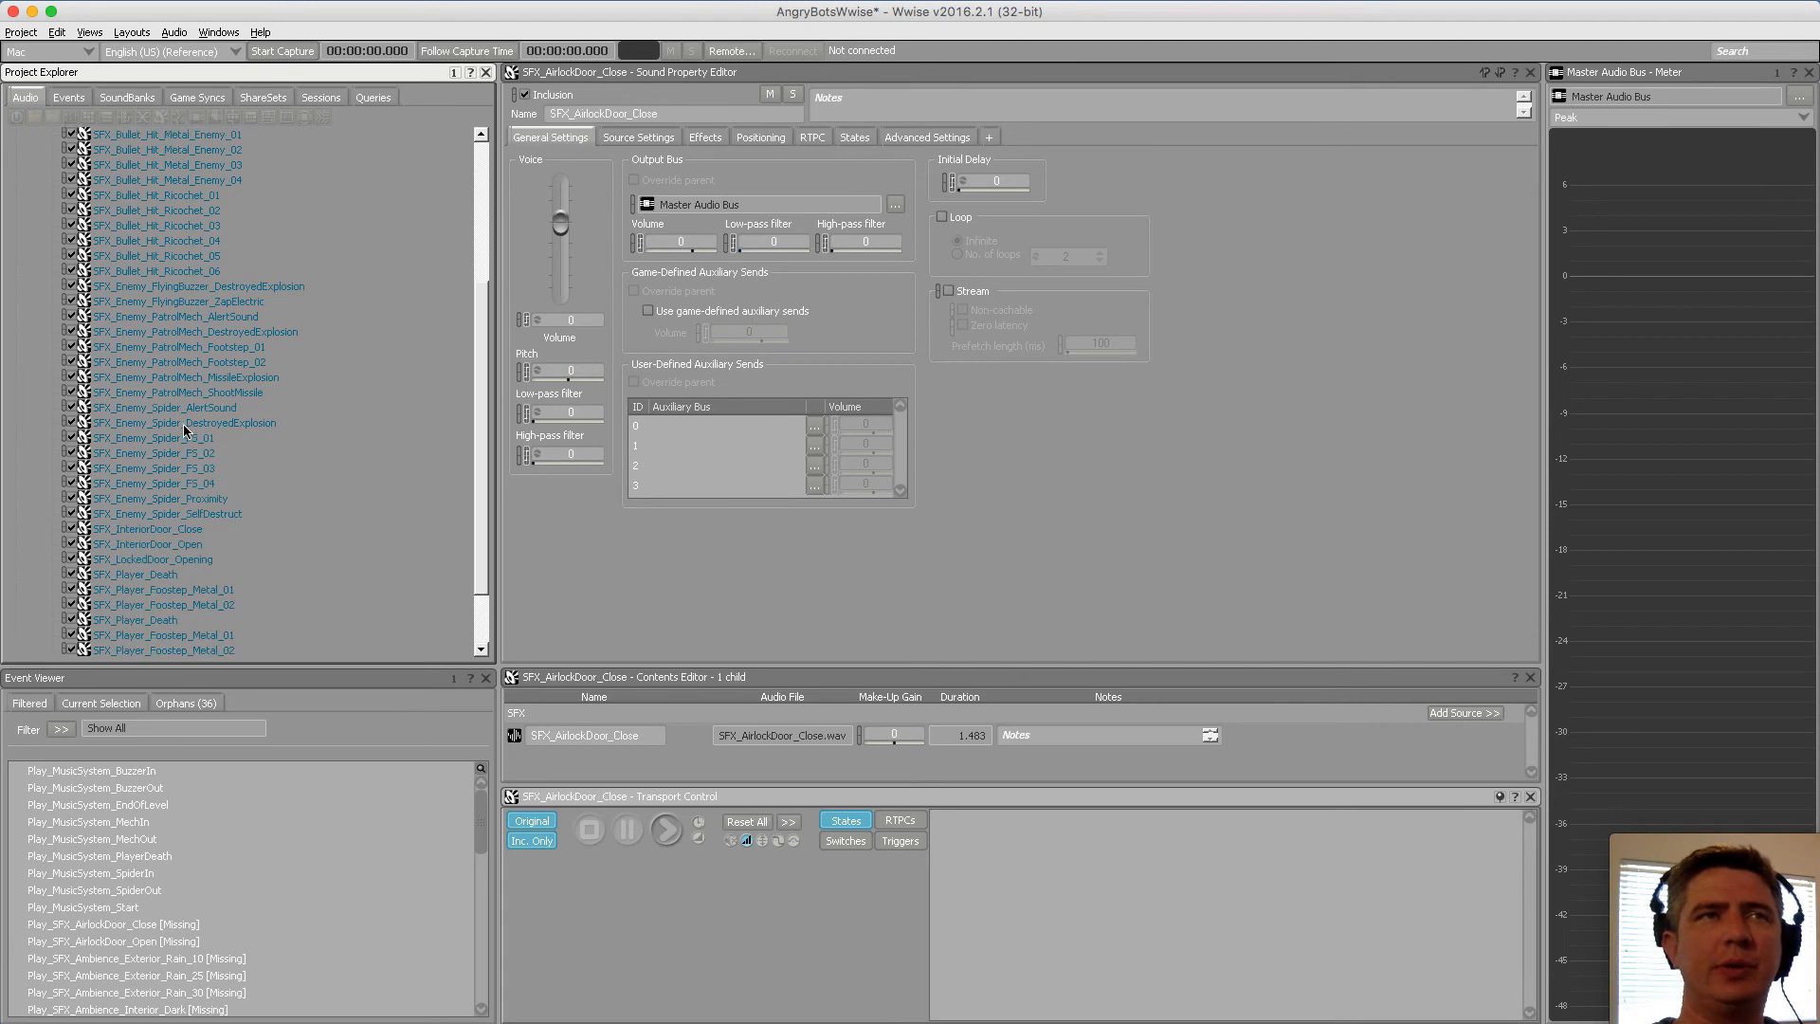
scroll(183, 429, down, 3)
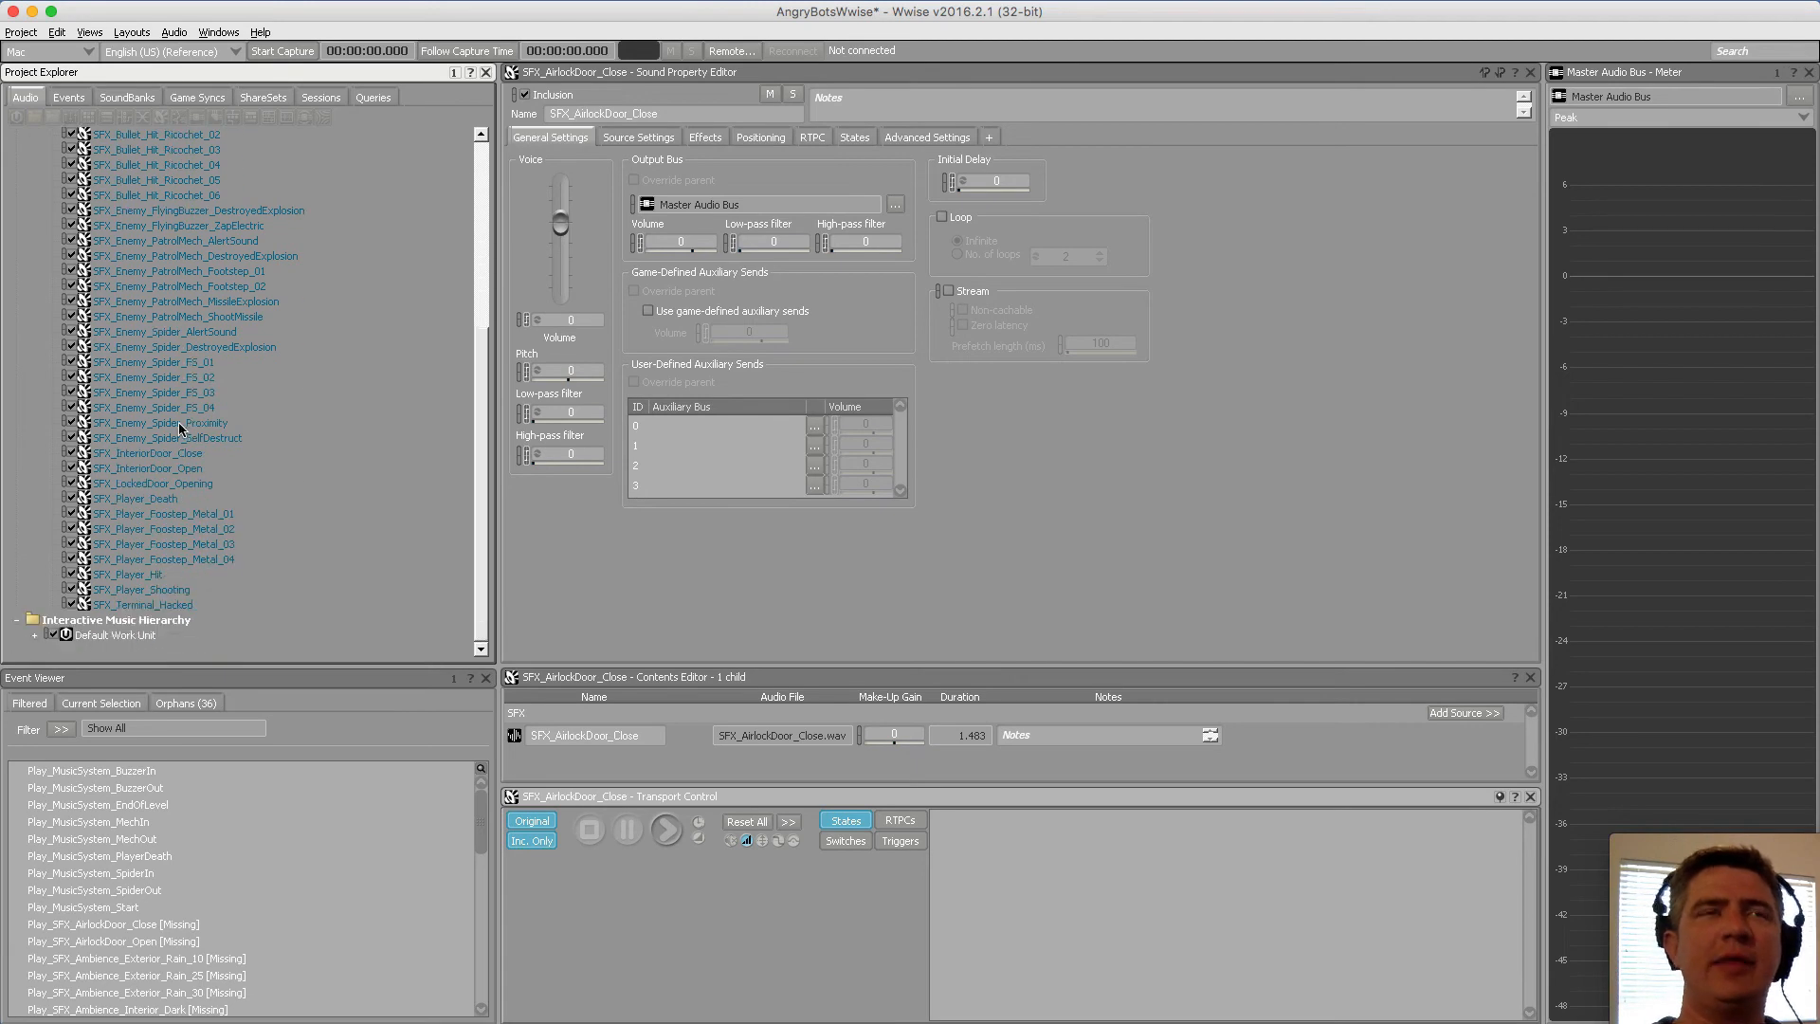
shift+click(161, 607)
scroll(161, 363, up, 7)
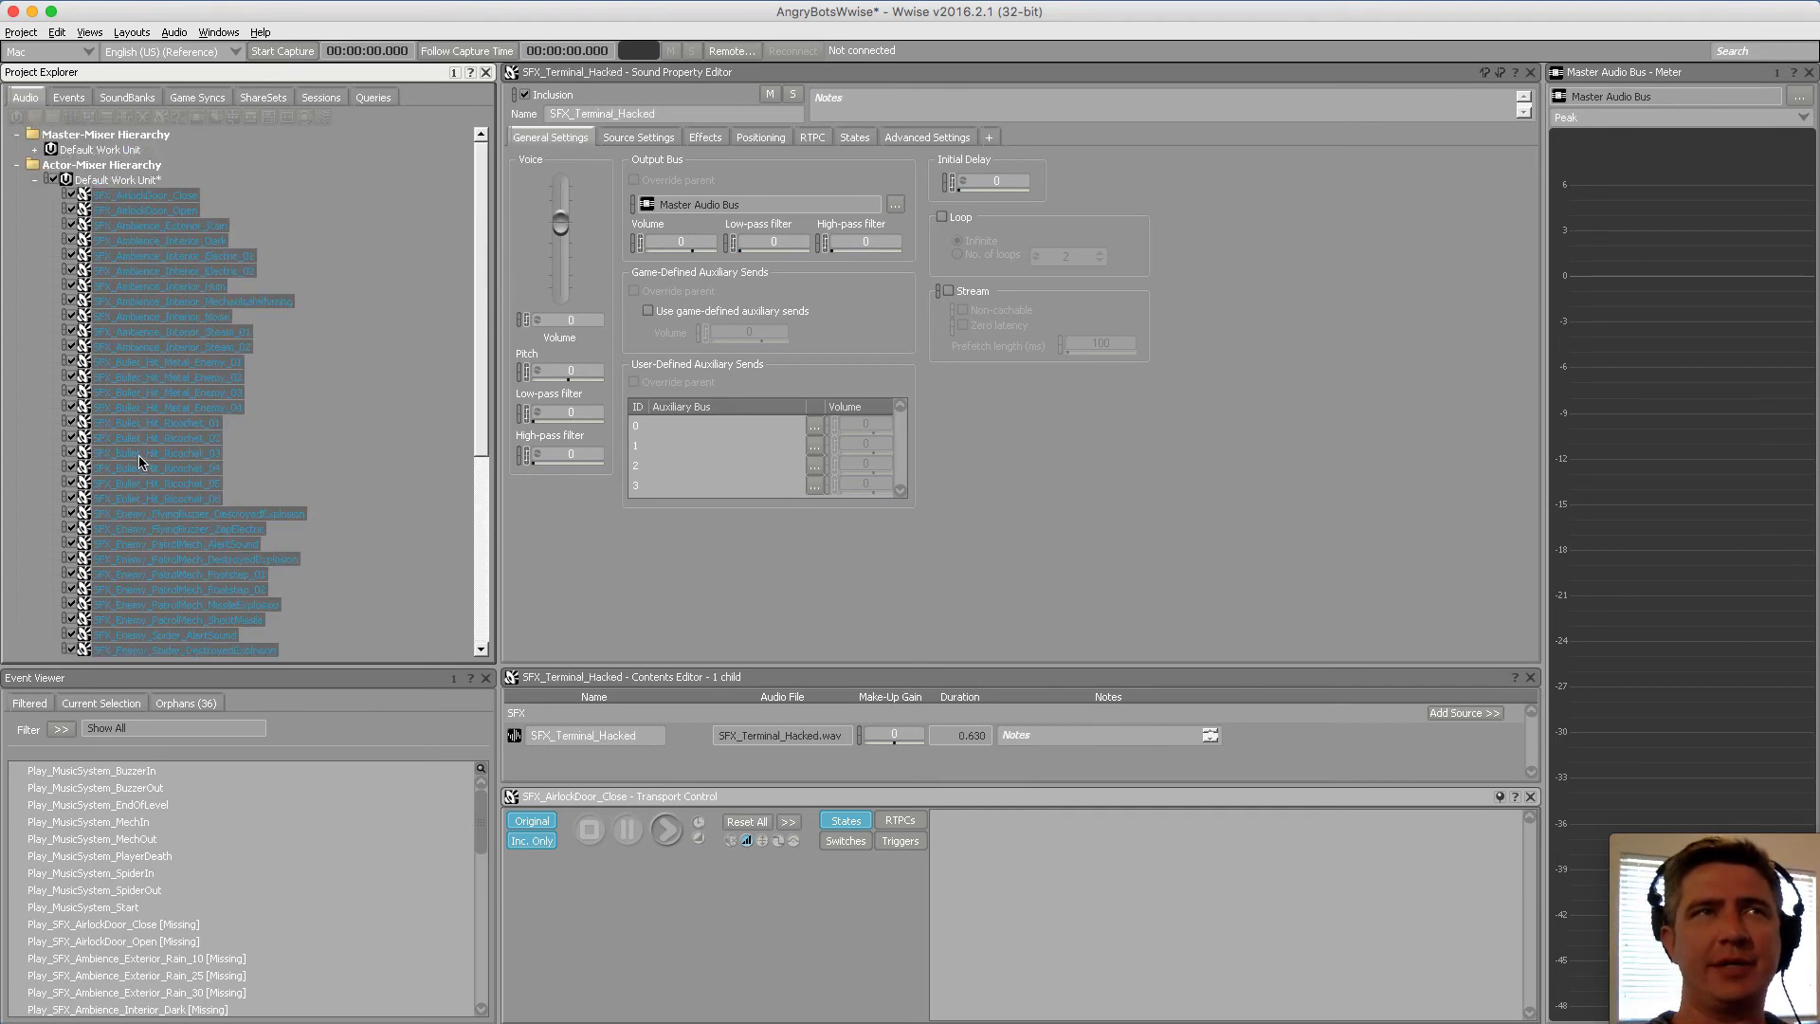
scroll(161, 363, down, 7)
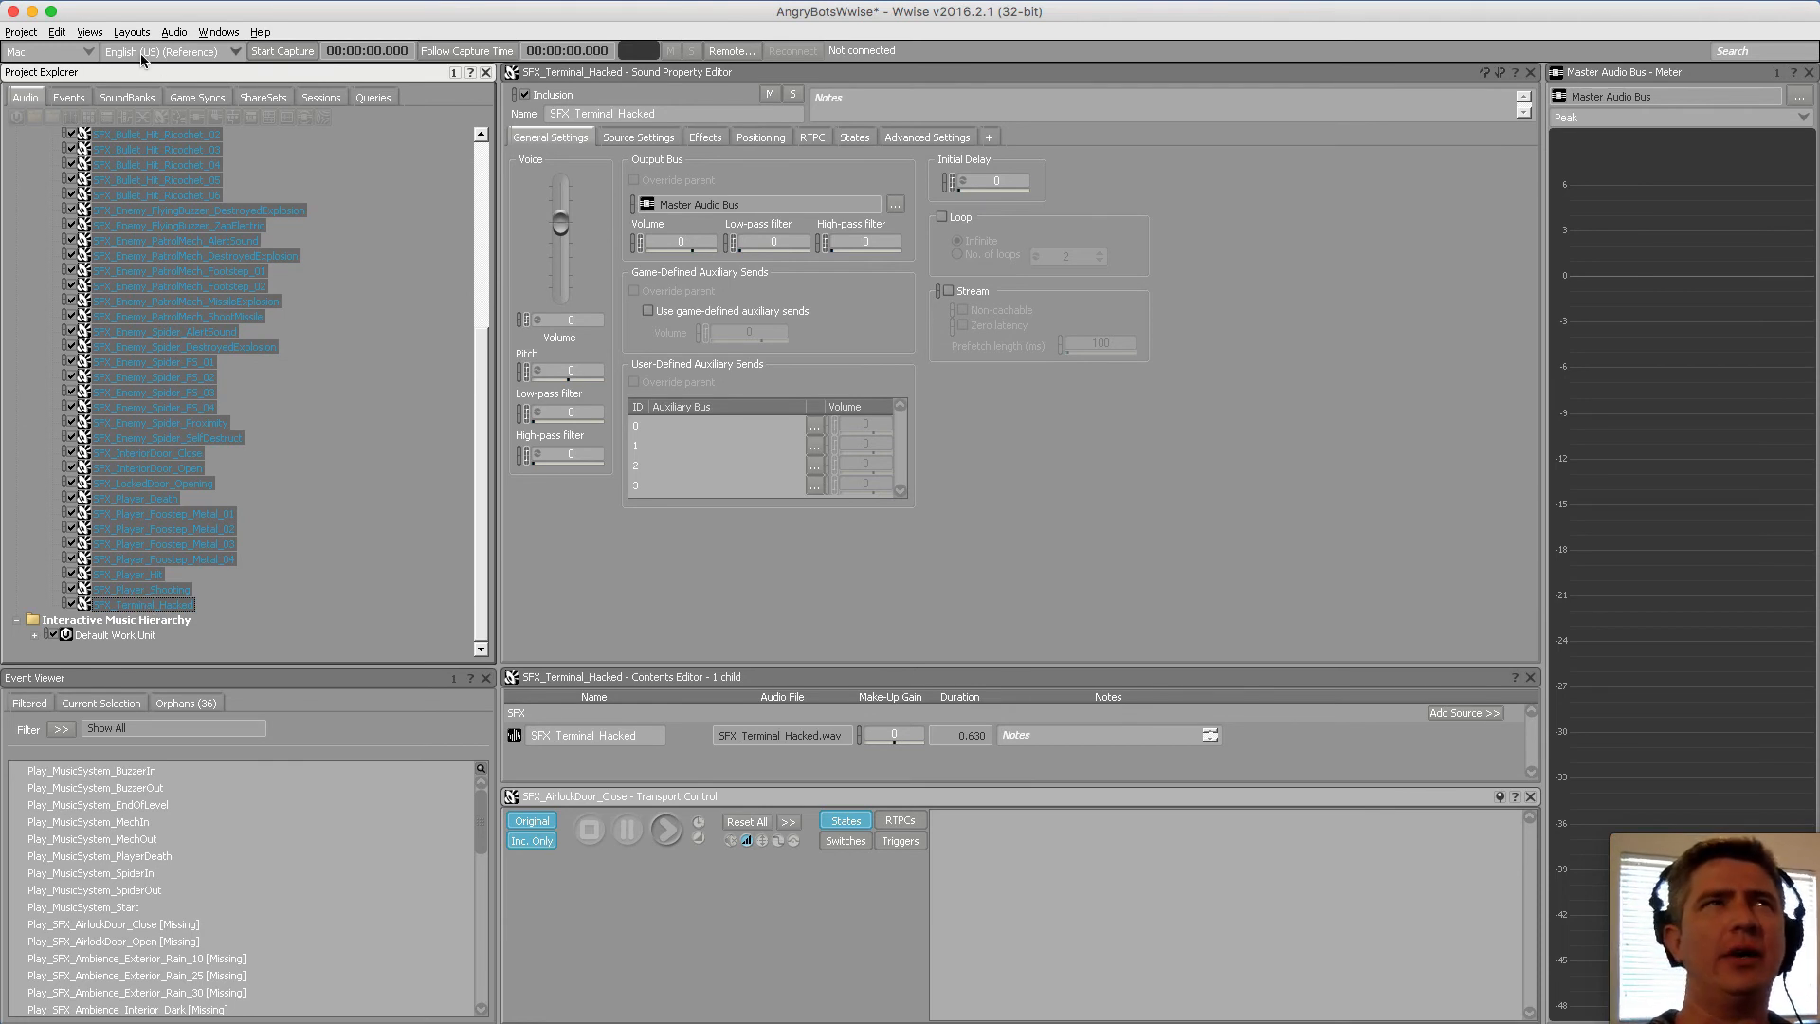
click(57, 32)
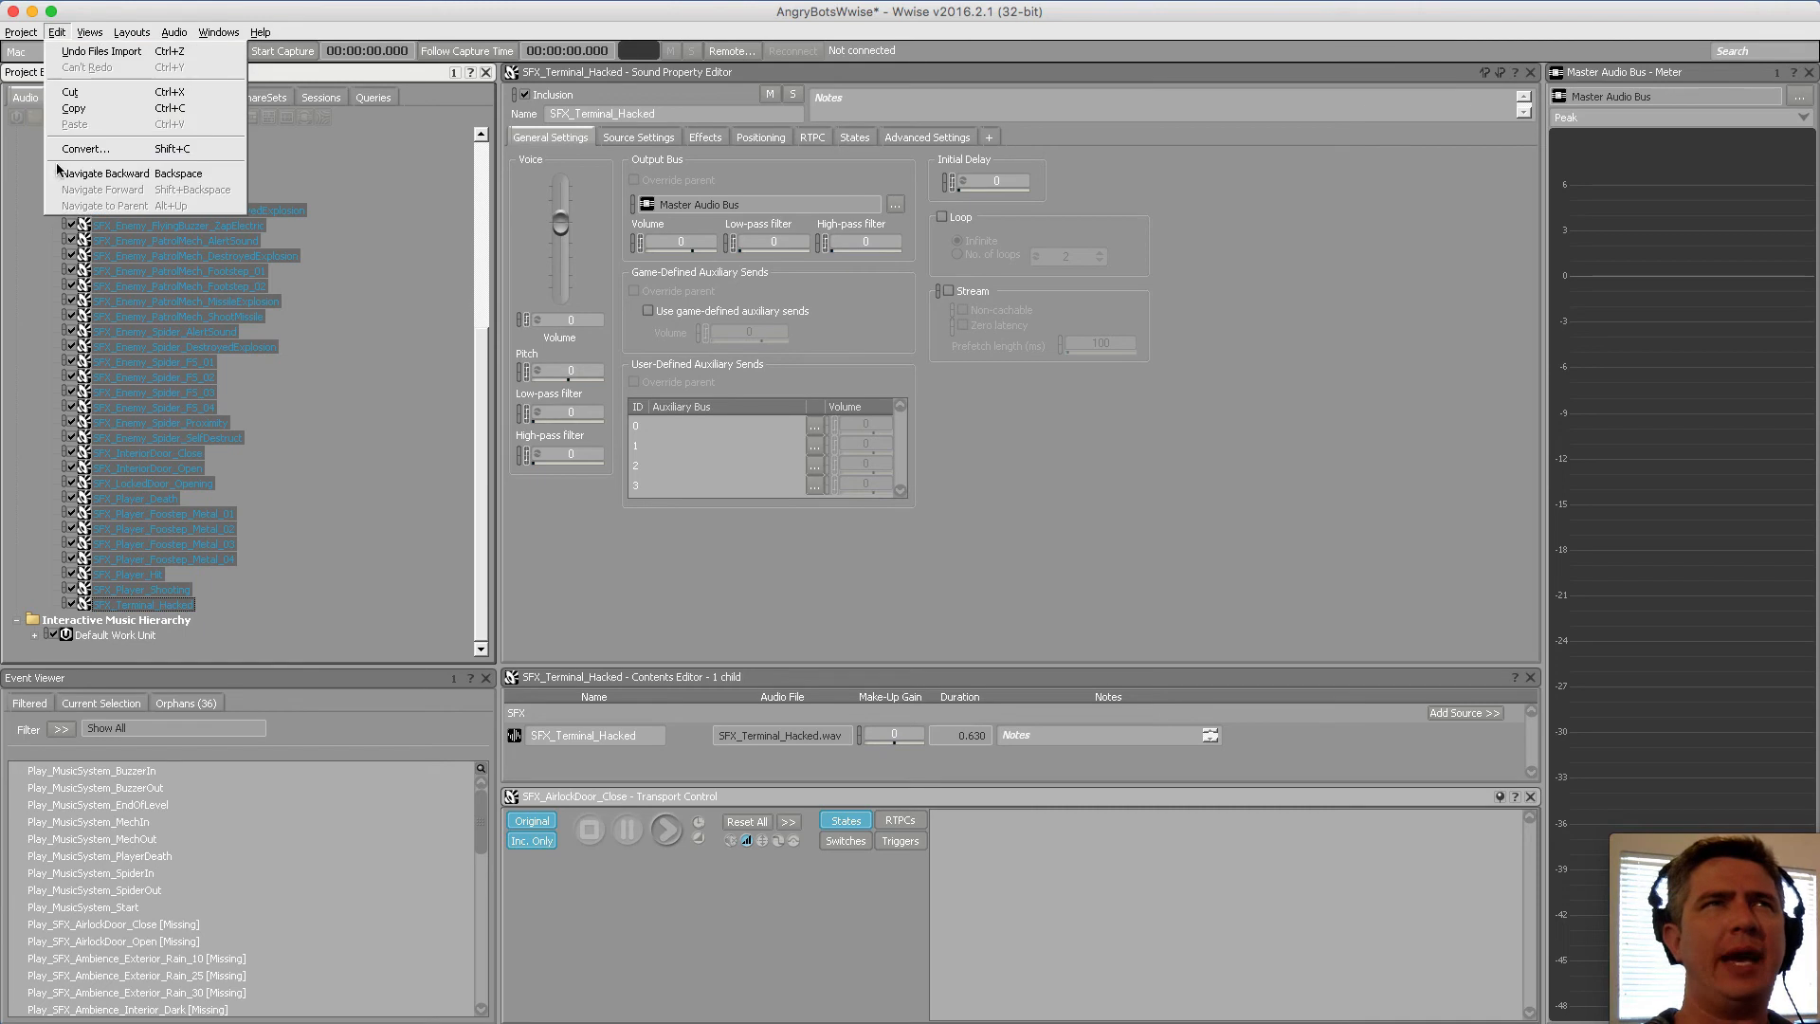
click(84, 149)
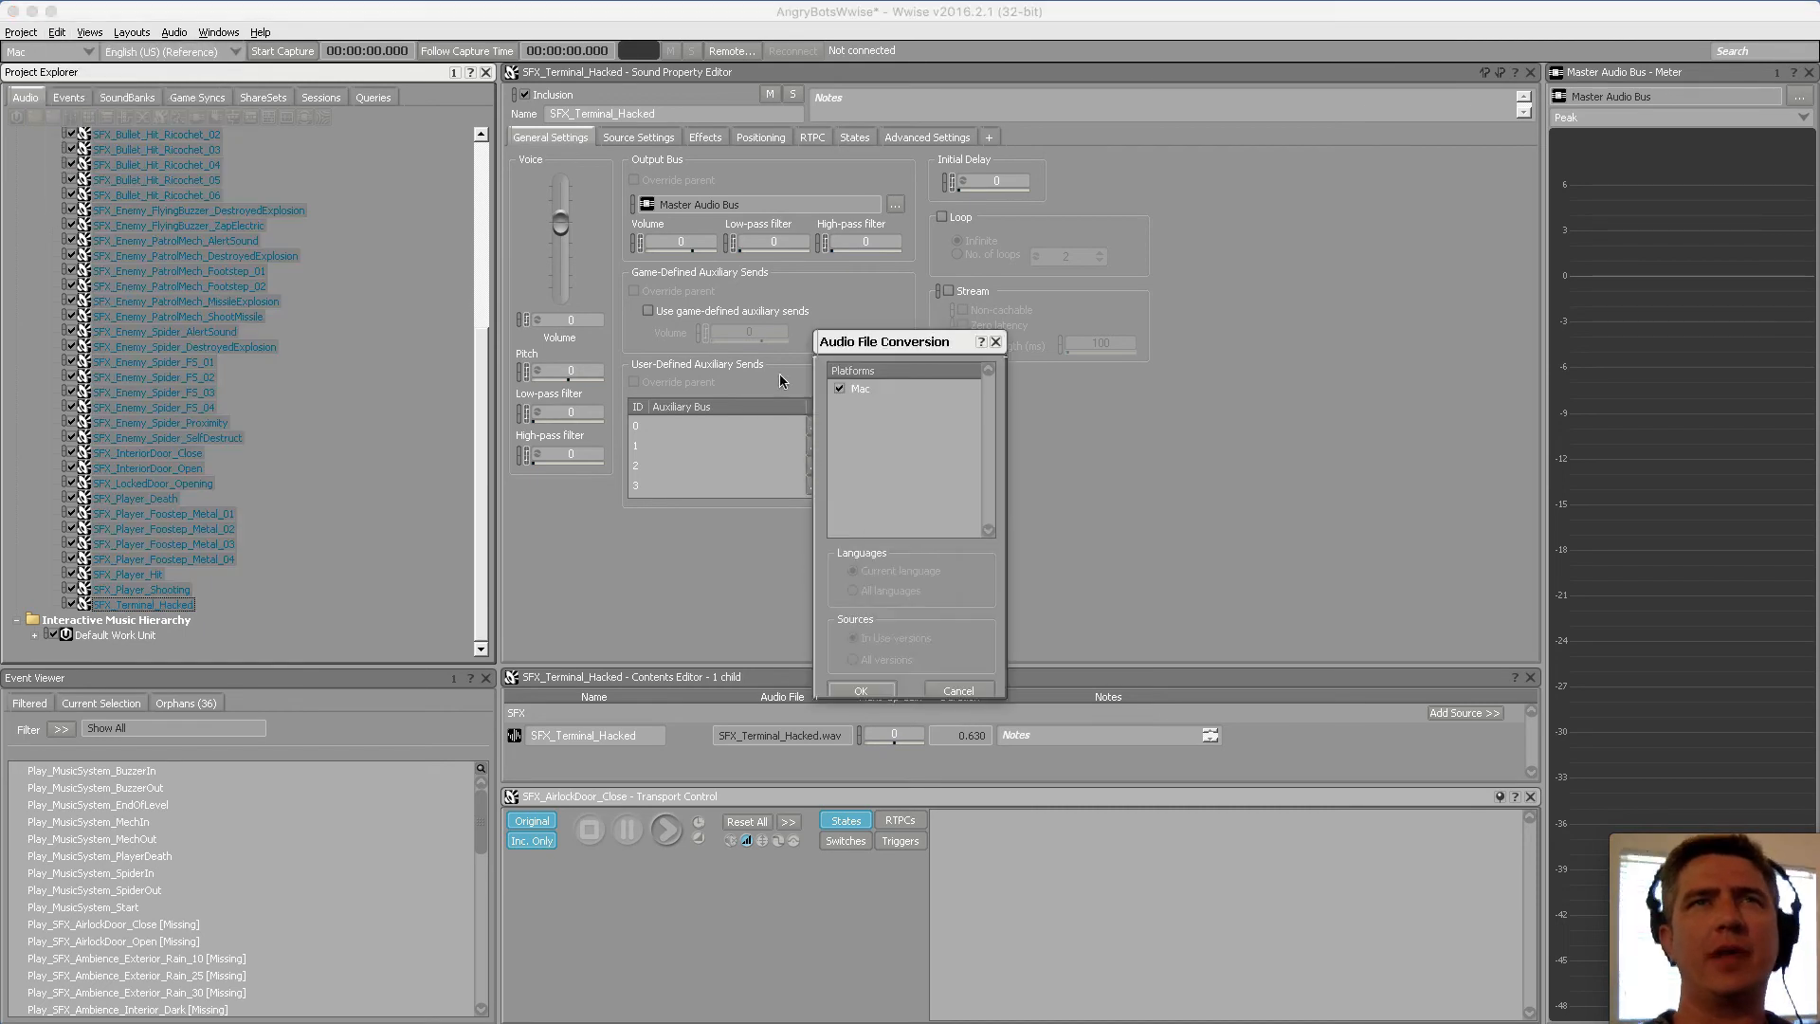
drag(885, 341, 883, 240)
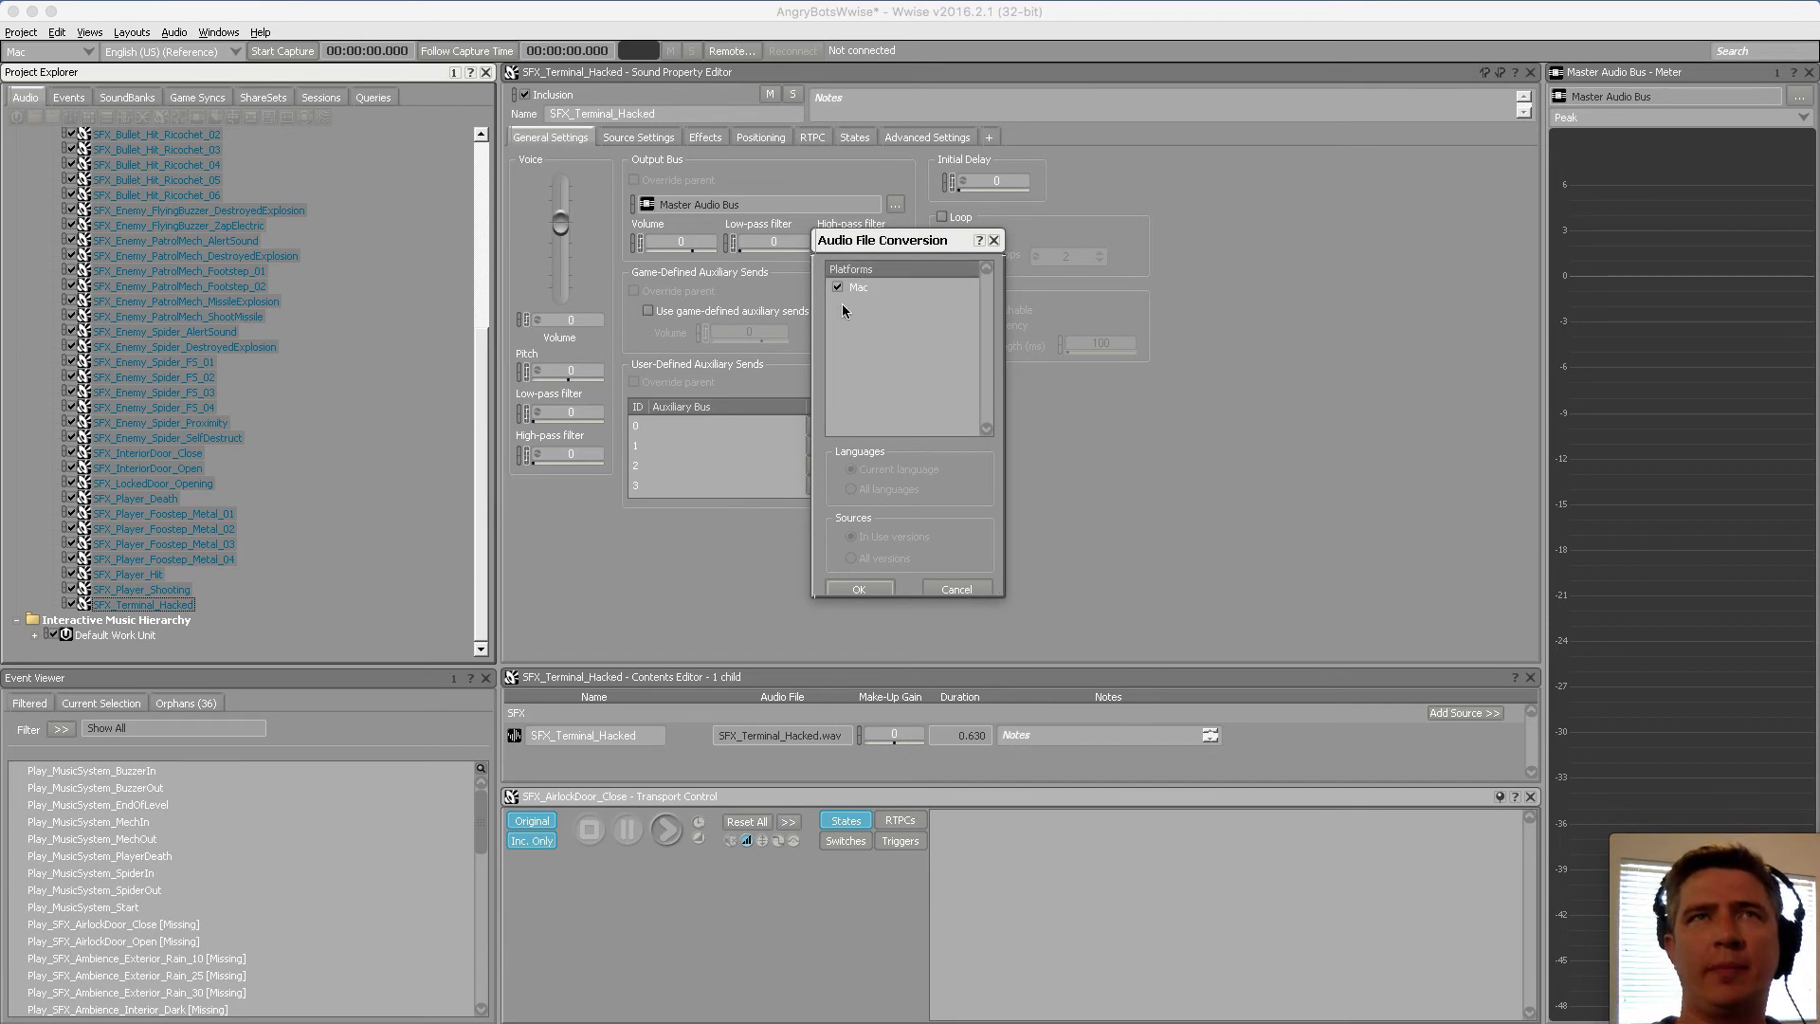
click(866, 589)
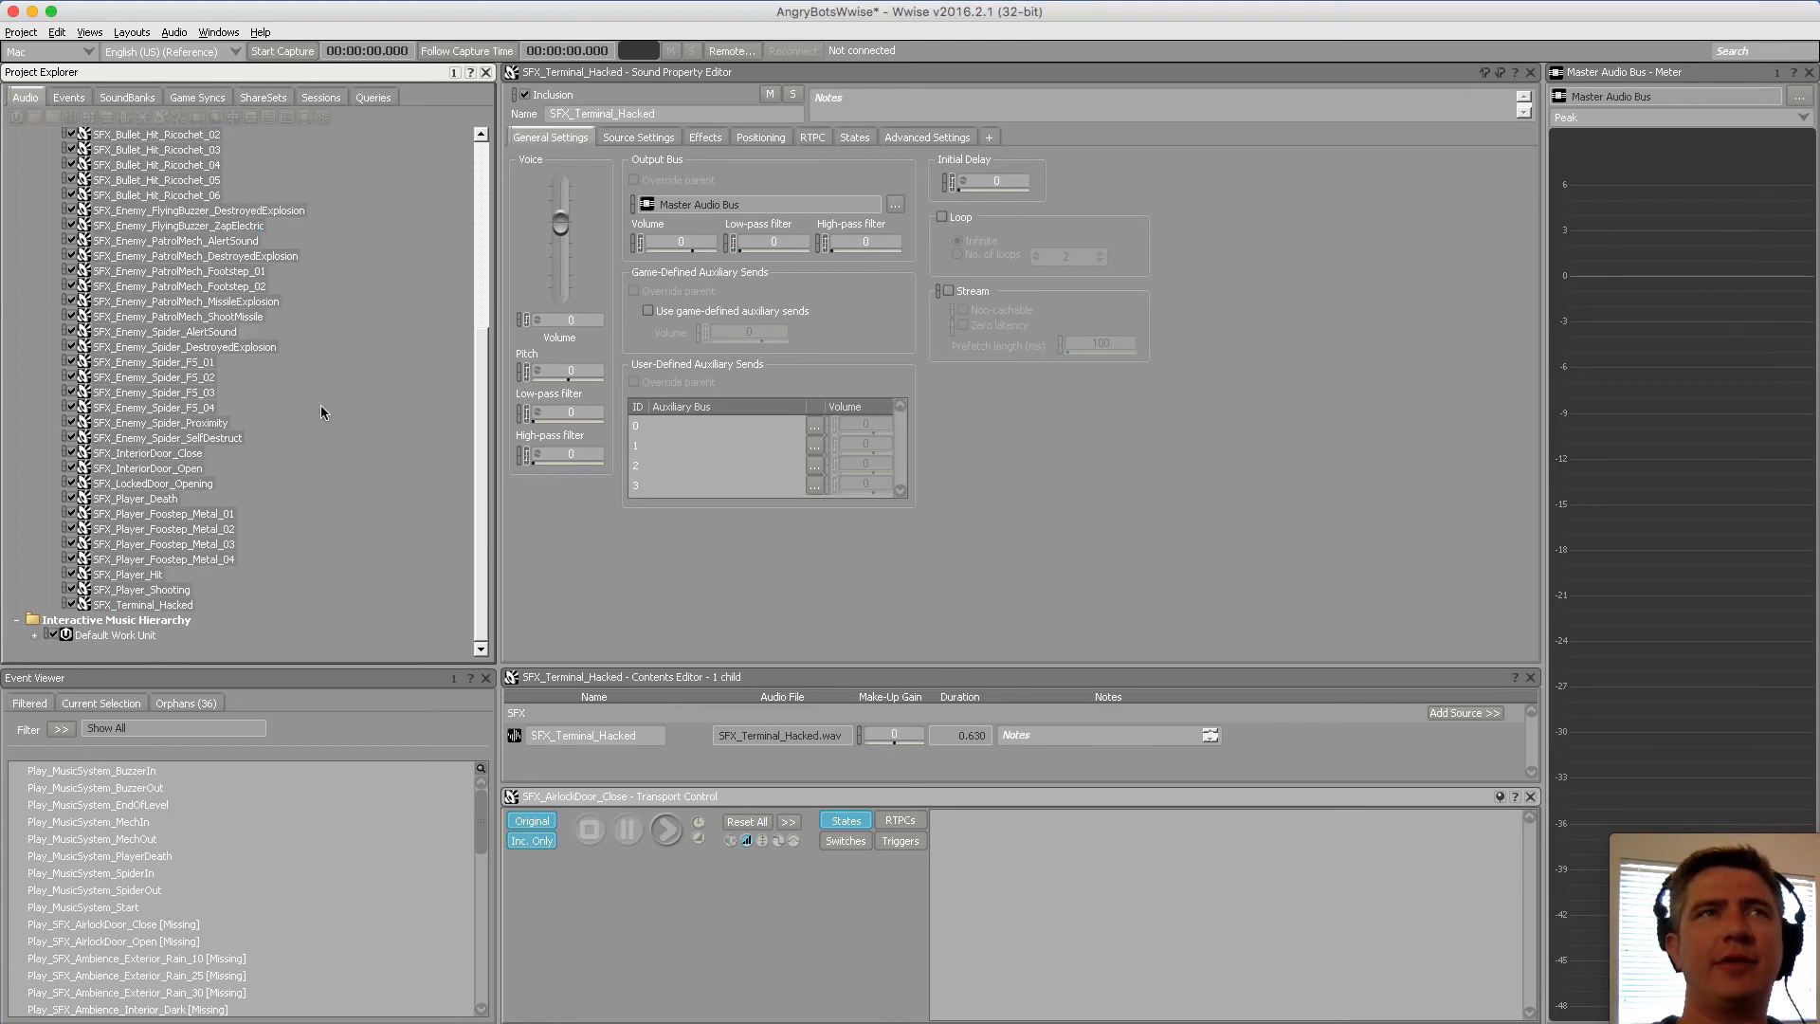
click(311, 438)
Create a folder named Ambiences in the Actor-Mixer Default Work Unit
scroll(258, 415, up, 7)
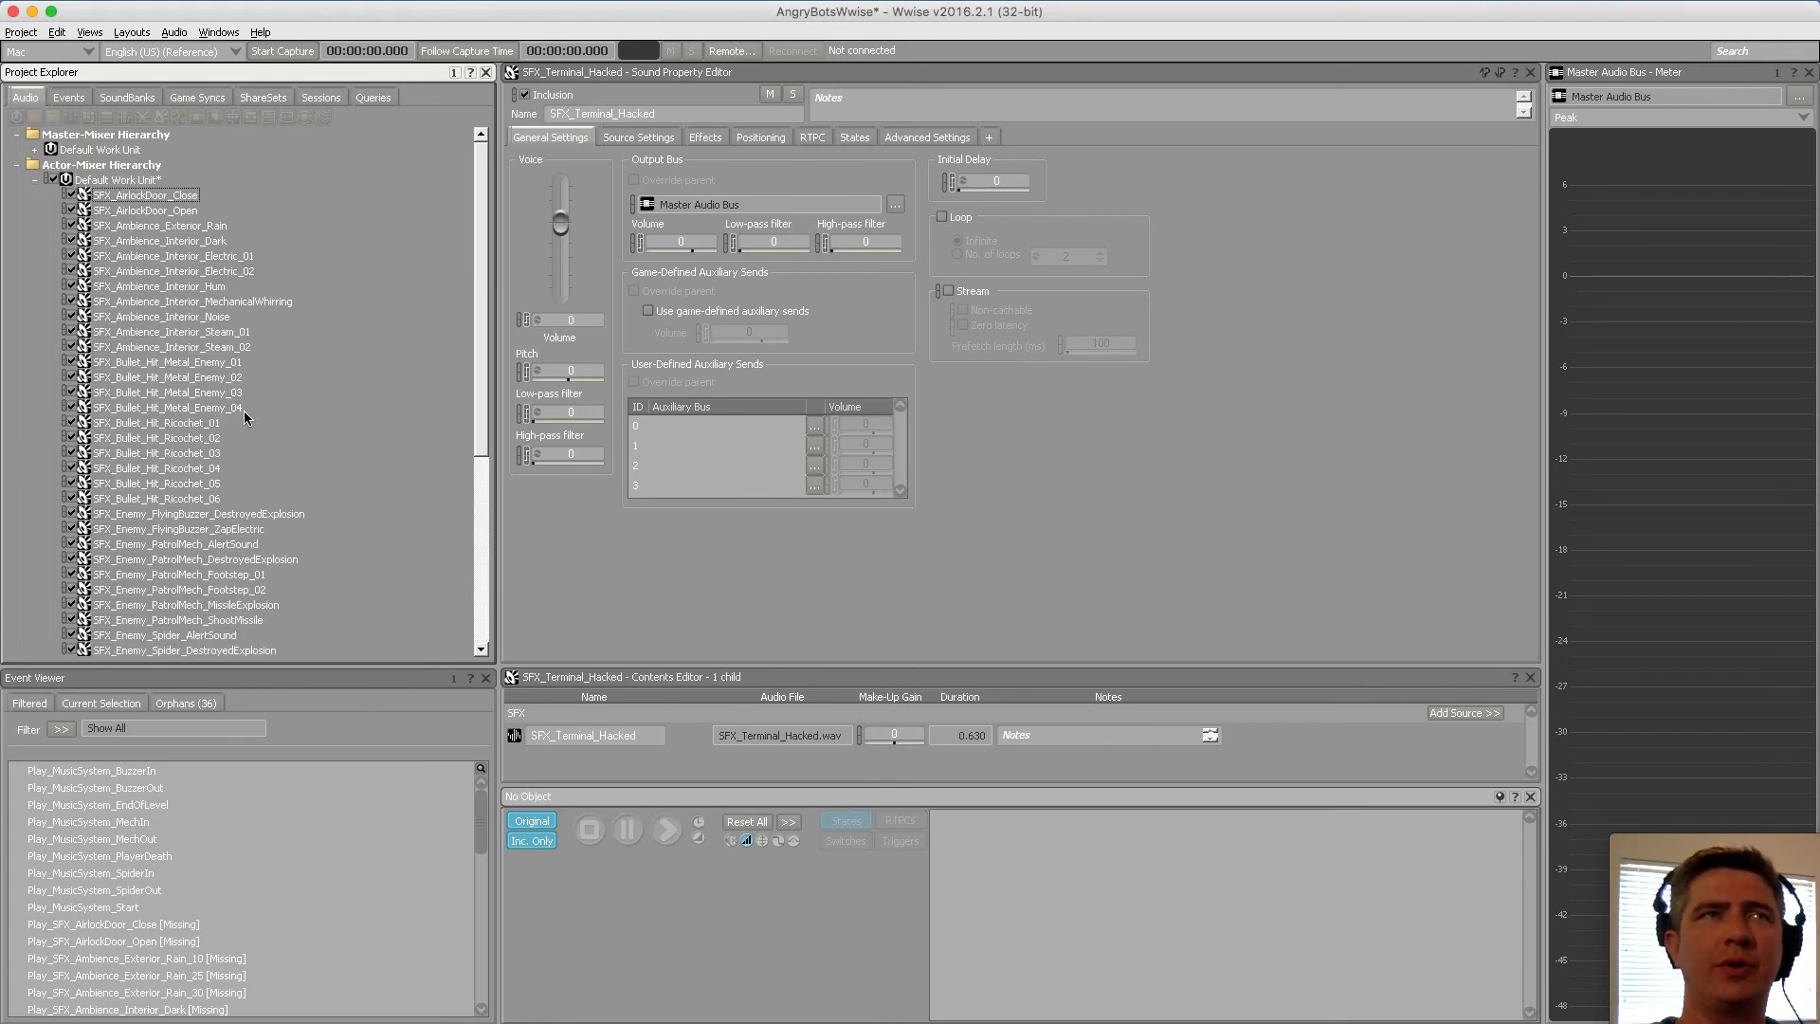
click(104, 181)
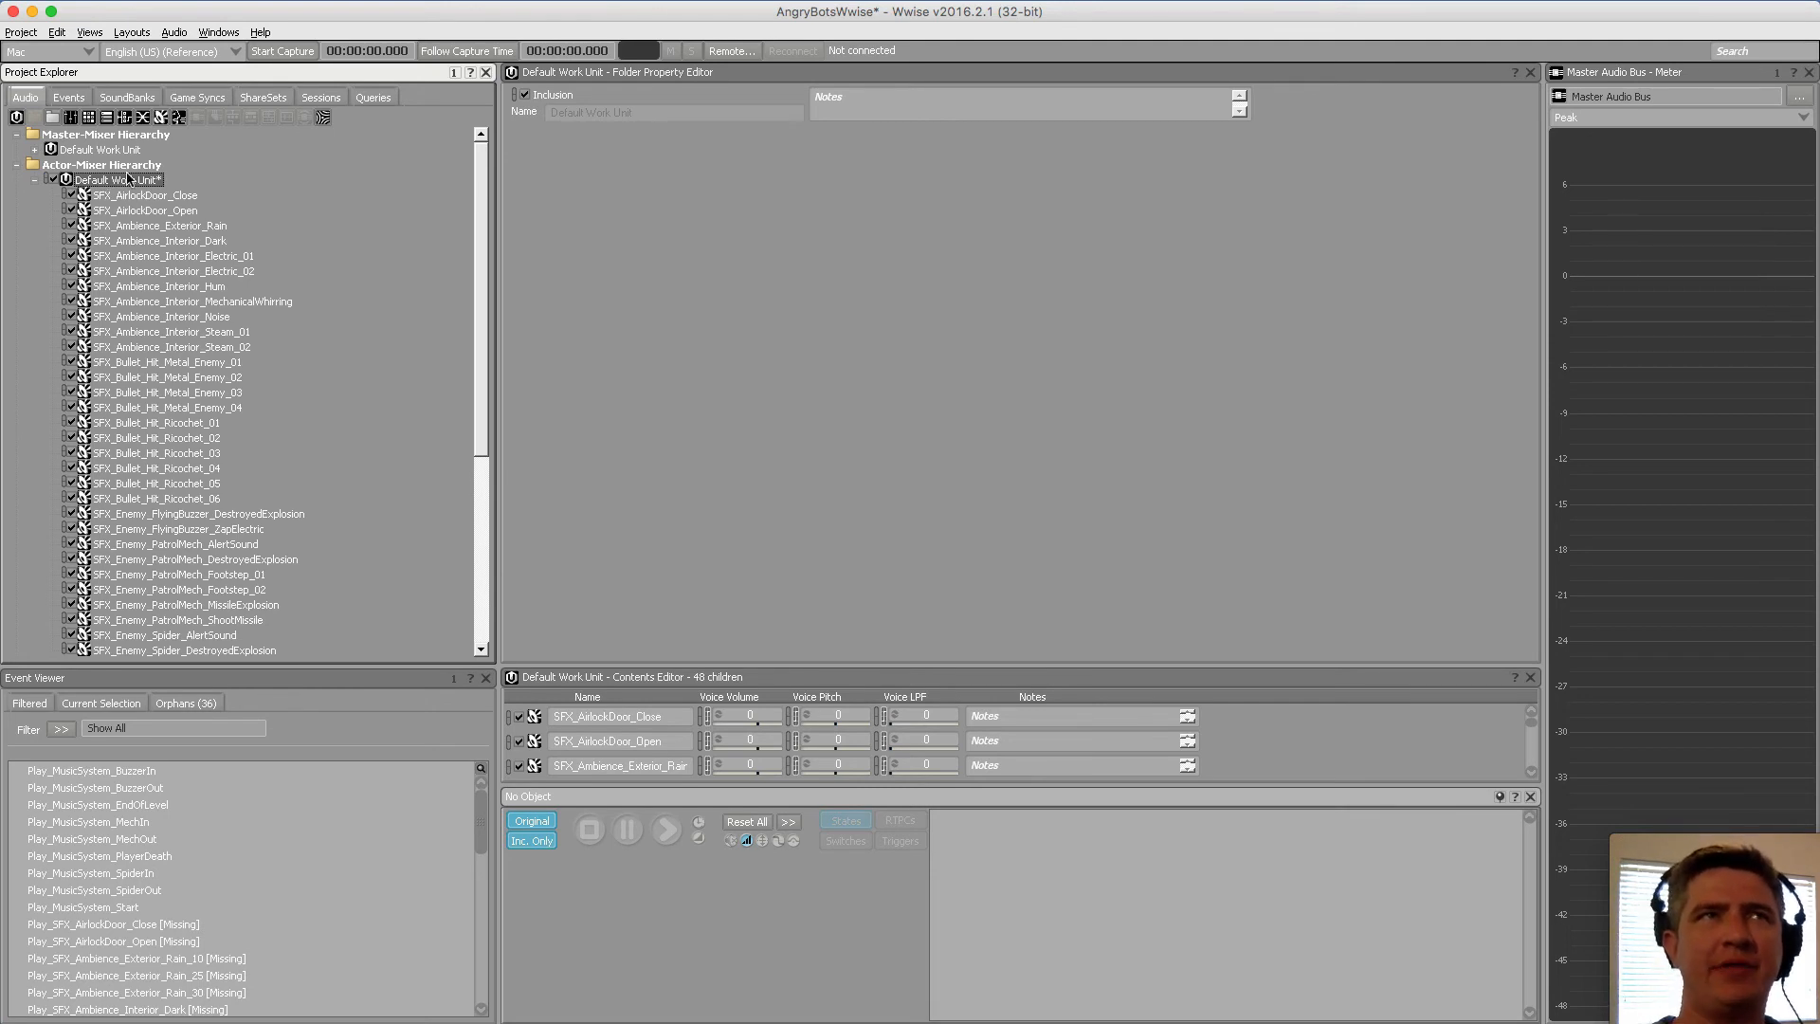
click(52, 118)
text(Ambiences)
key(Return)
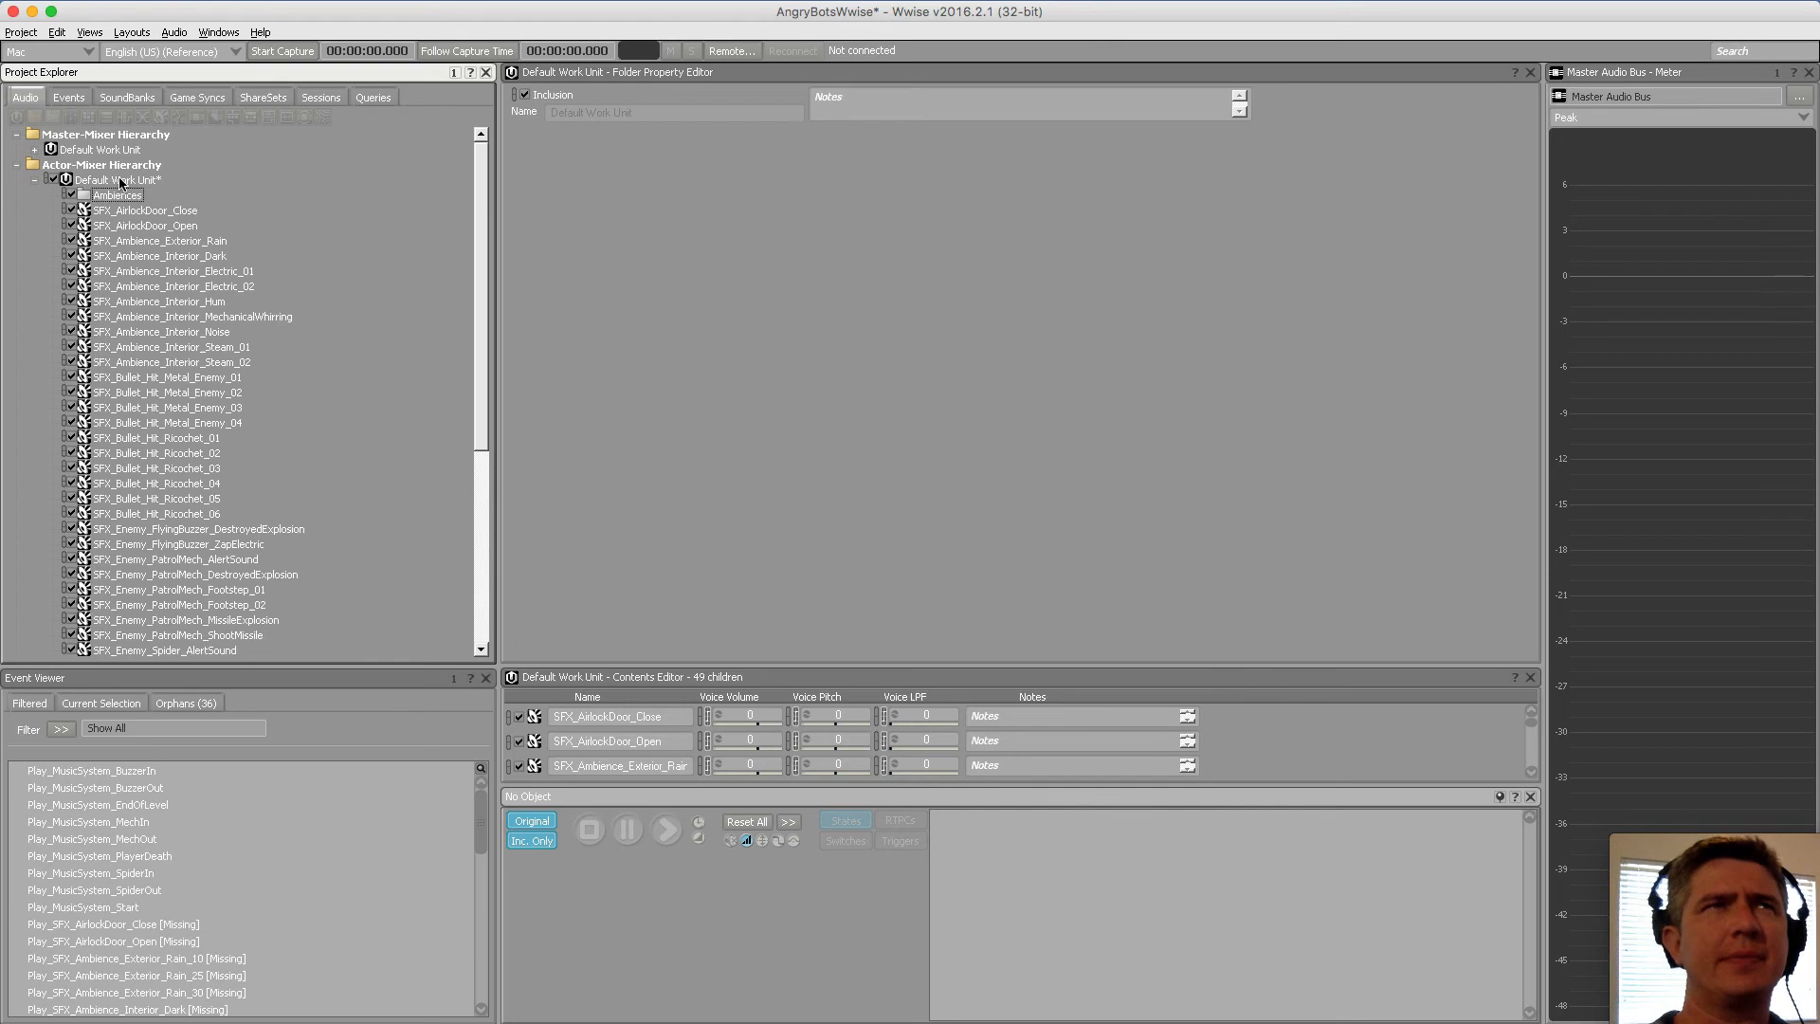
Add a second folder named Enemy to the Actor-Mixer Default Work Unit
click(120, 183)
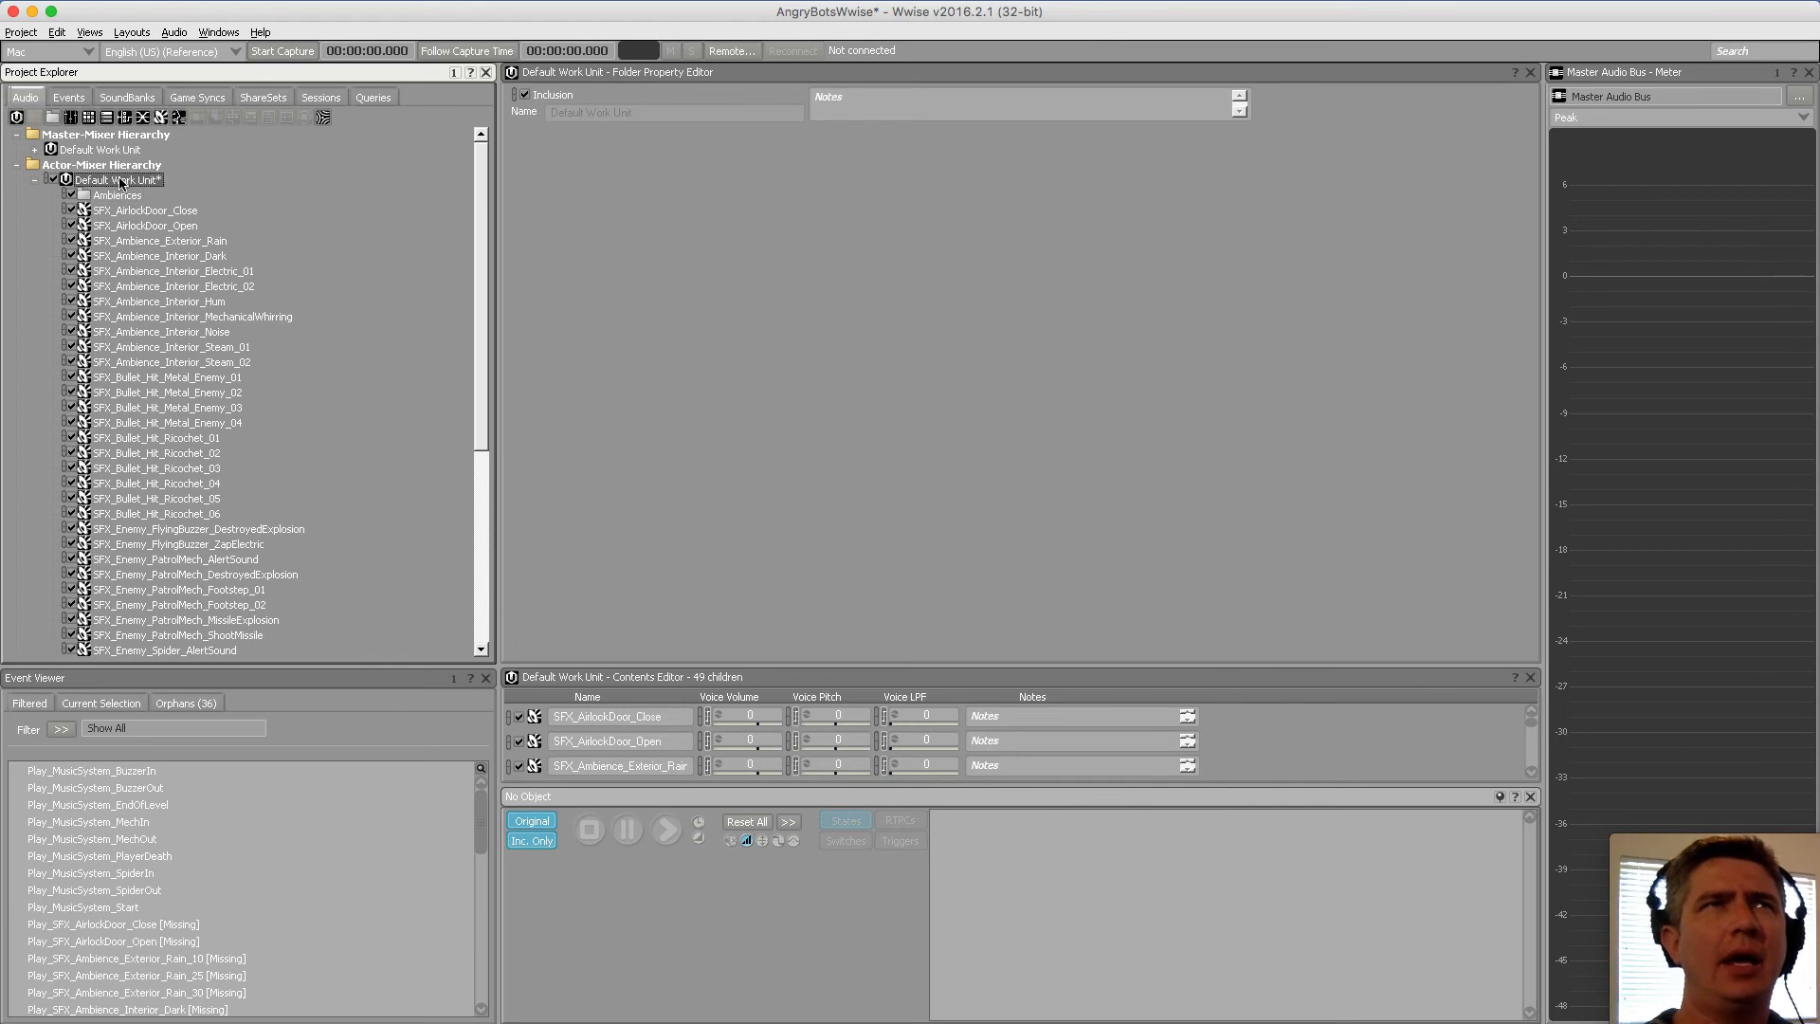
click(63, 120)
text(Enemy)
key(Return)
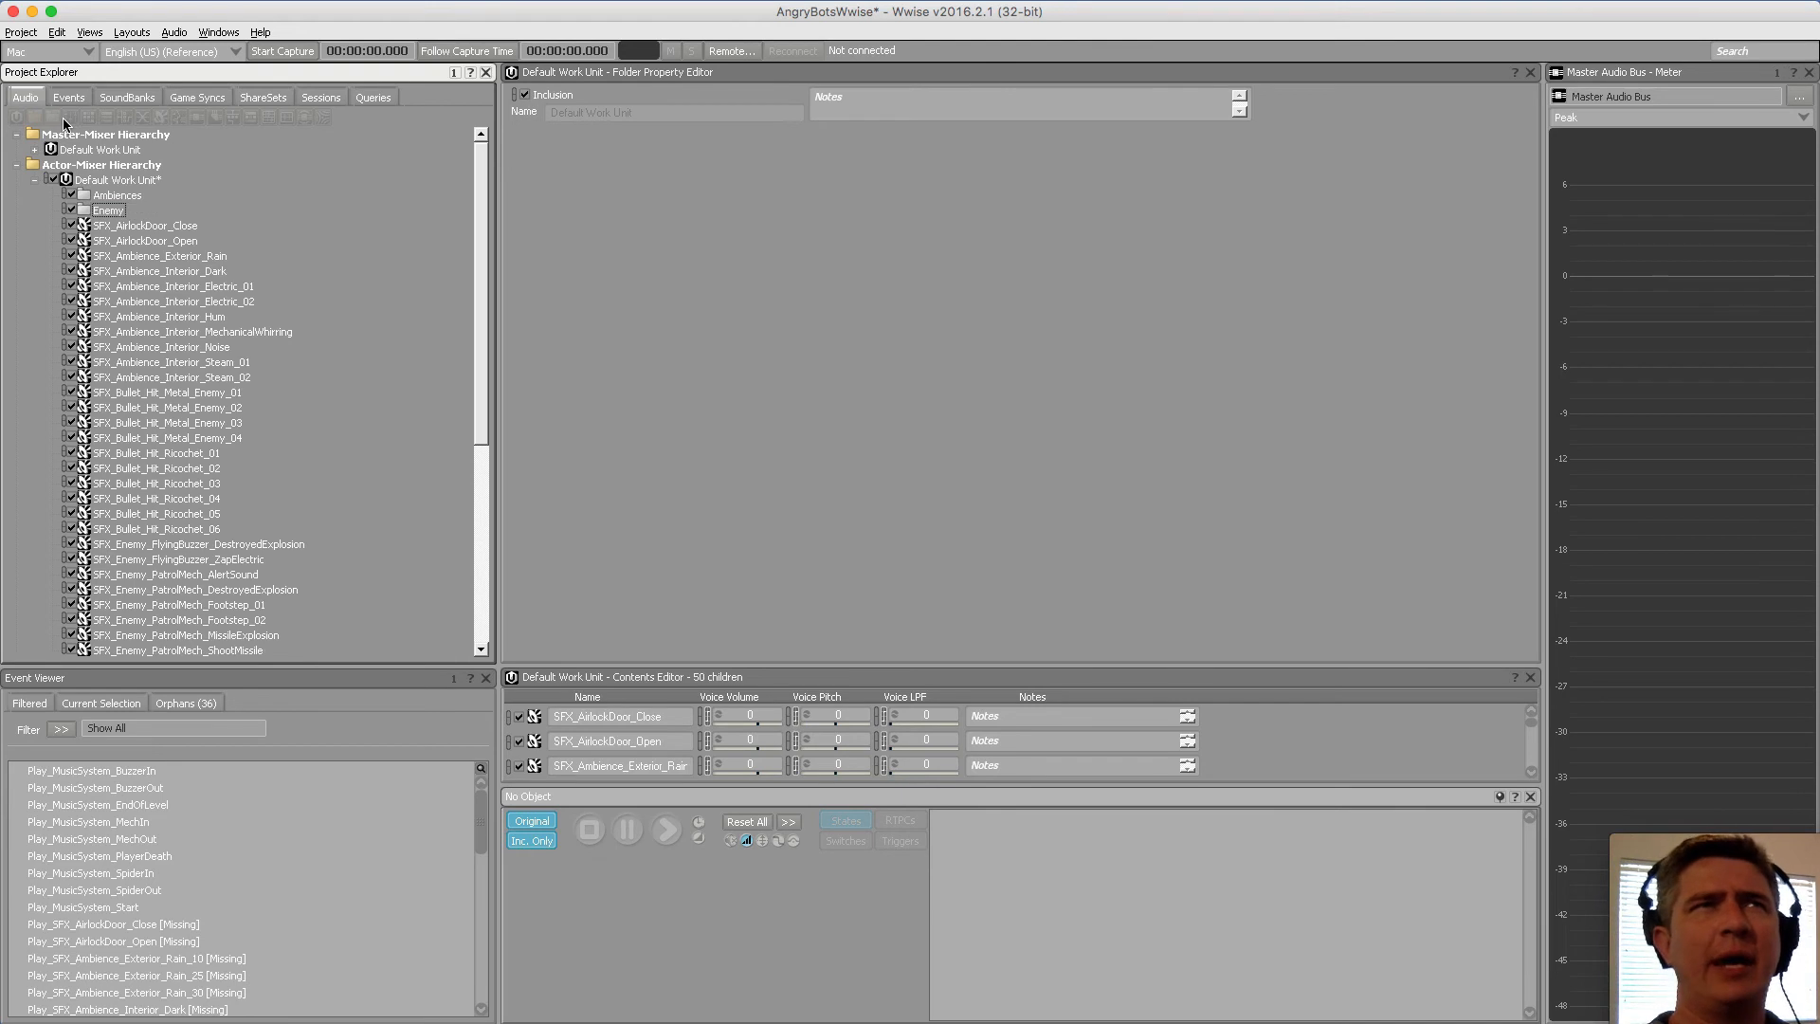
Add two more folders, named Player and Objects, to the Actor-Mixer Default Work Unit
click(78, 181)
click(52, 117)
text(Player)
key(Return)
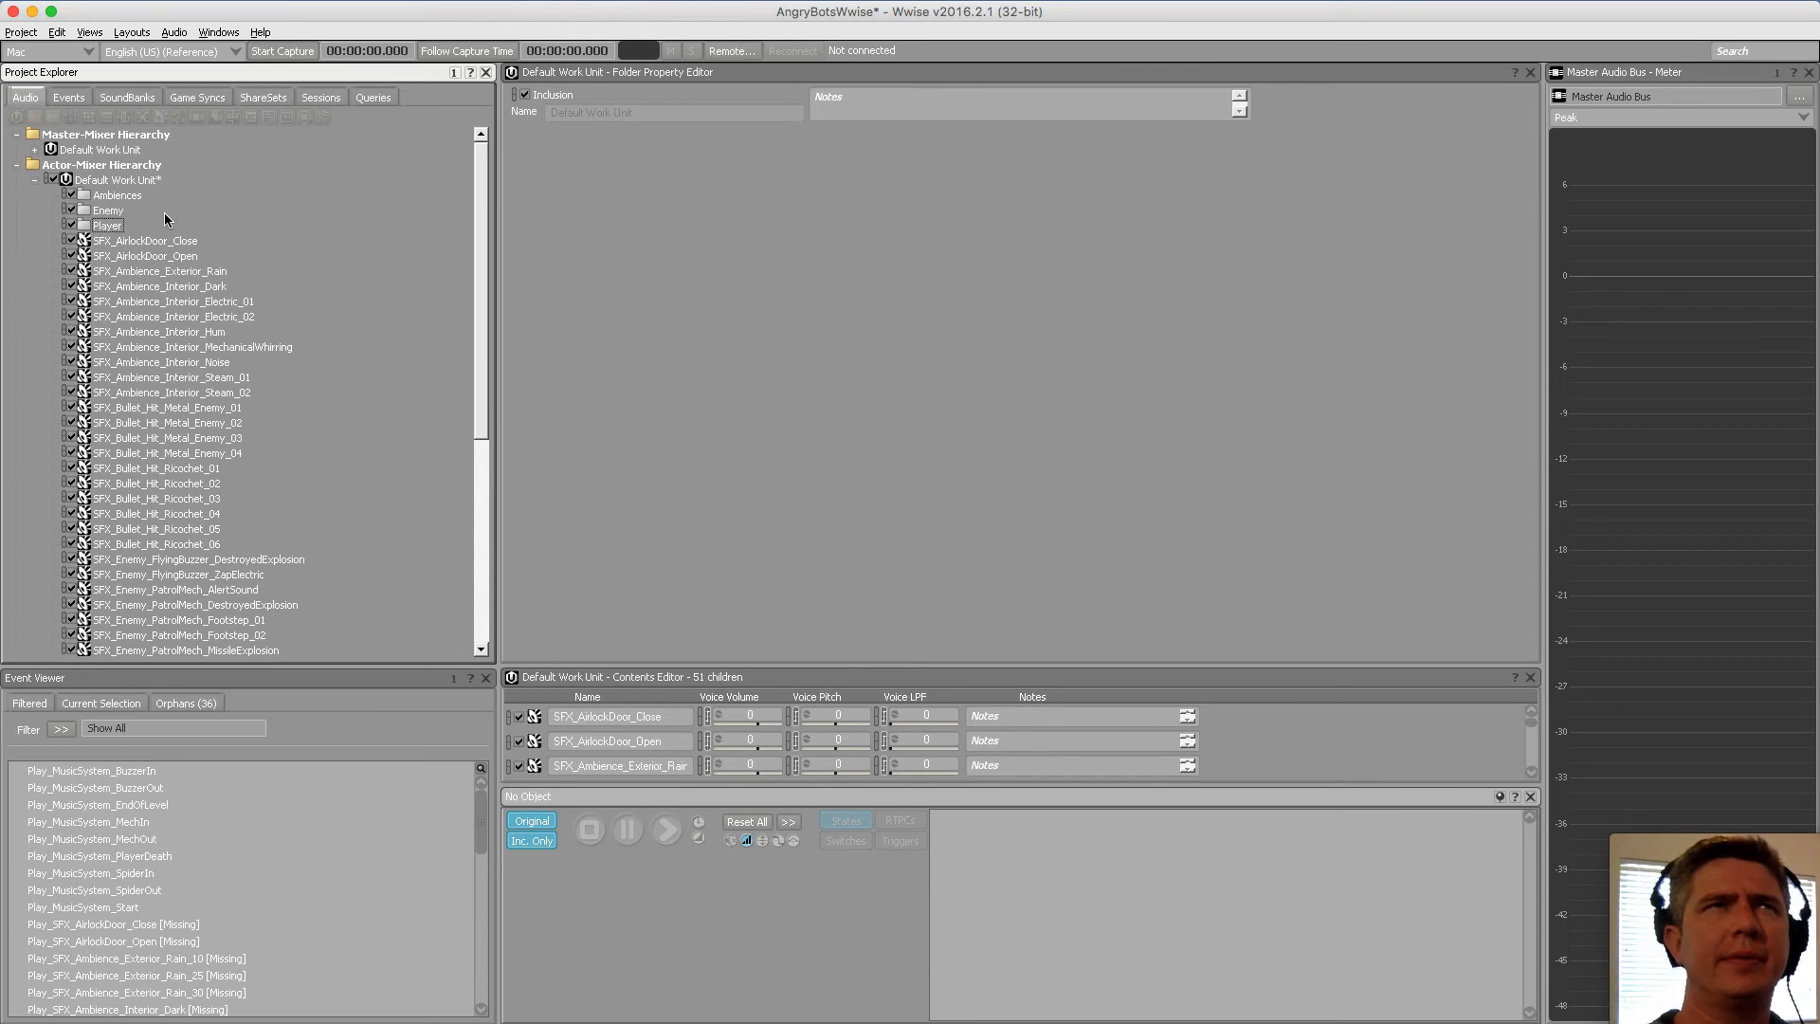
click(87, 181)
click(52, 119)
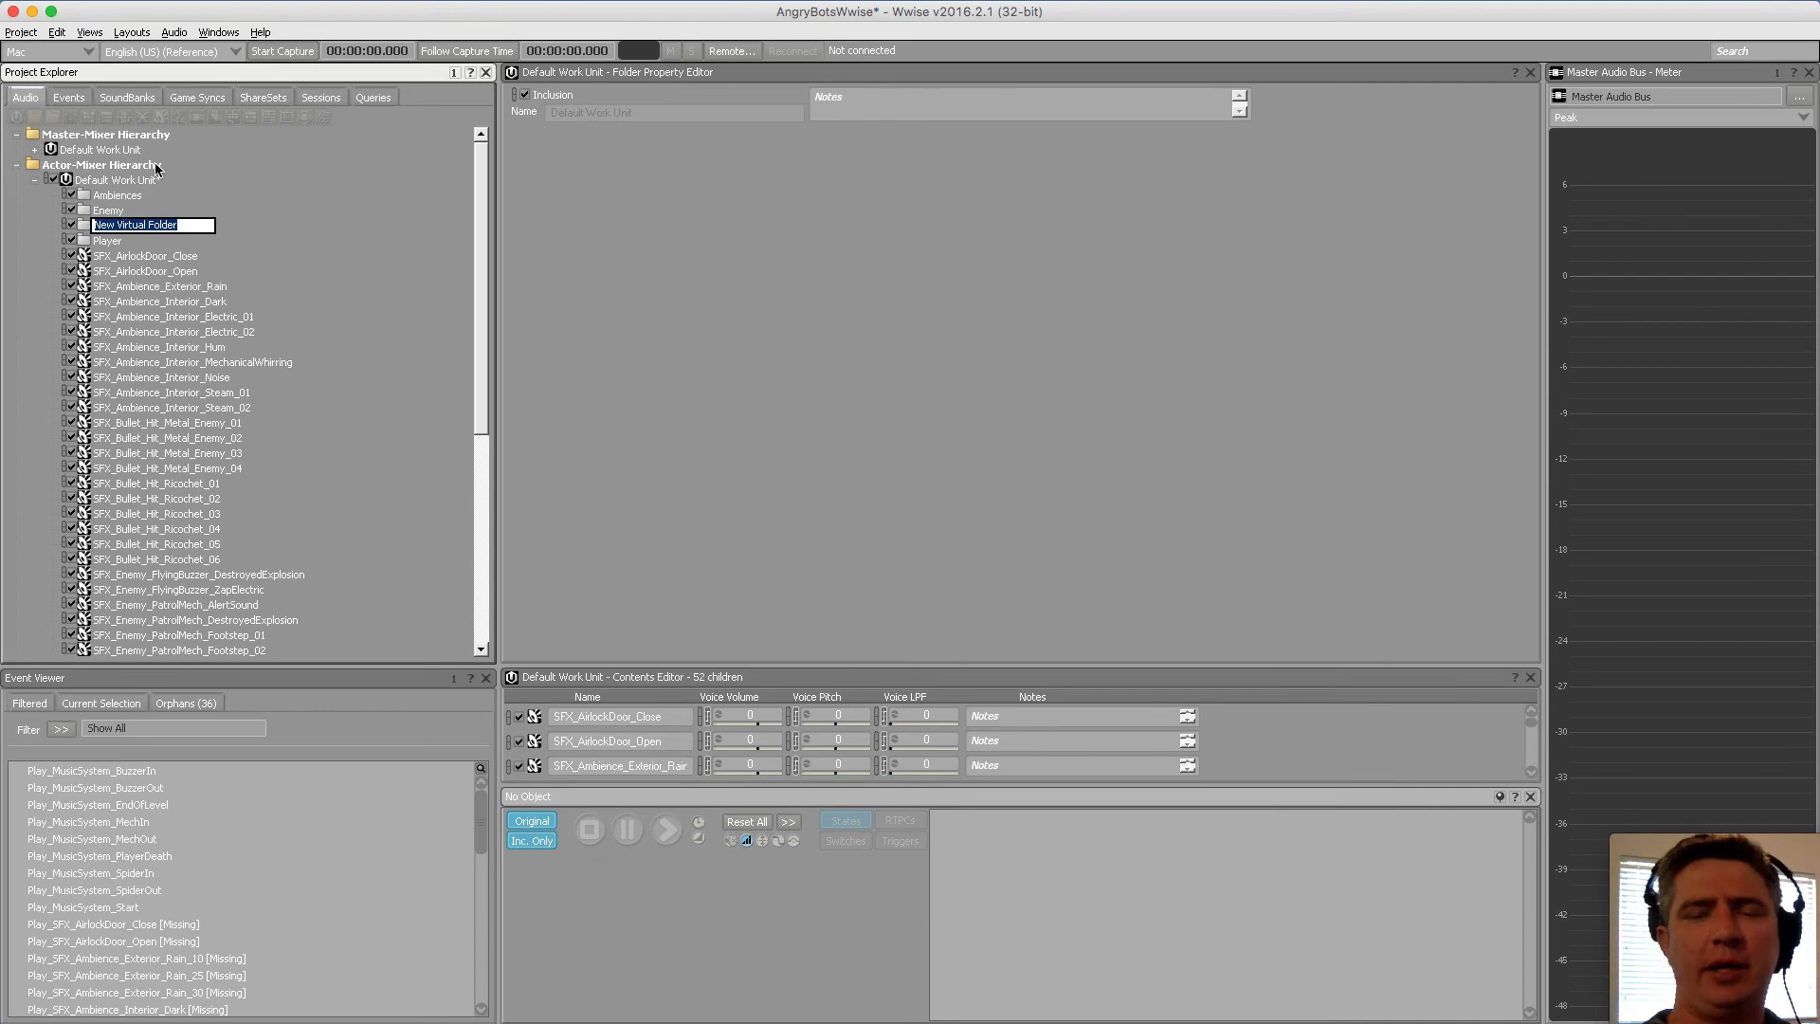
text(Objects)
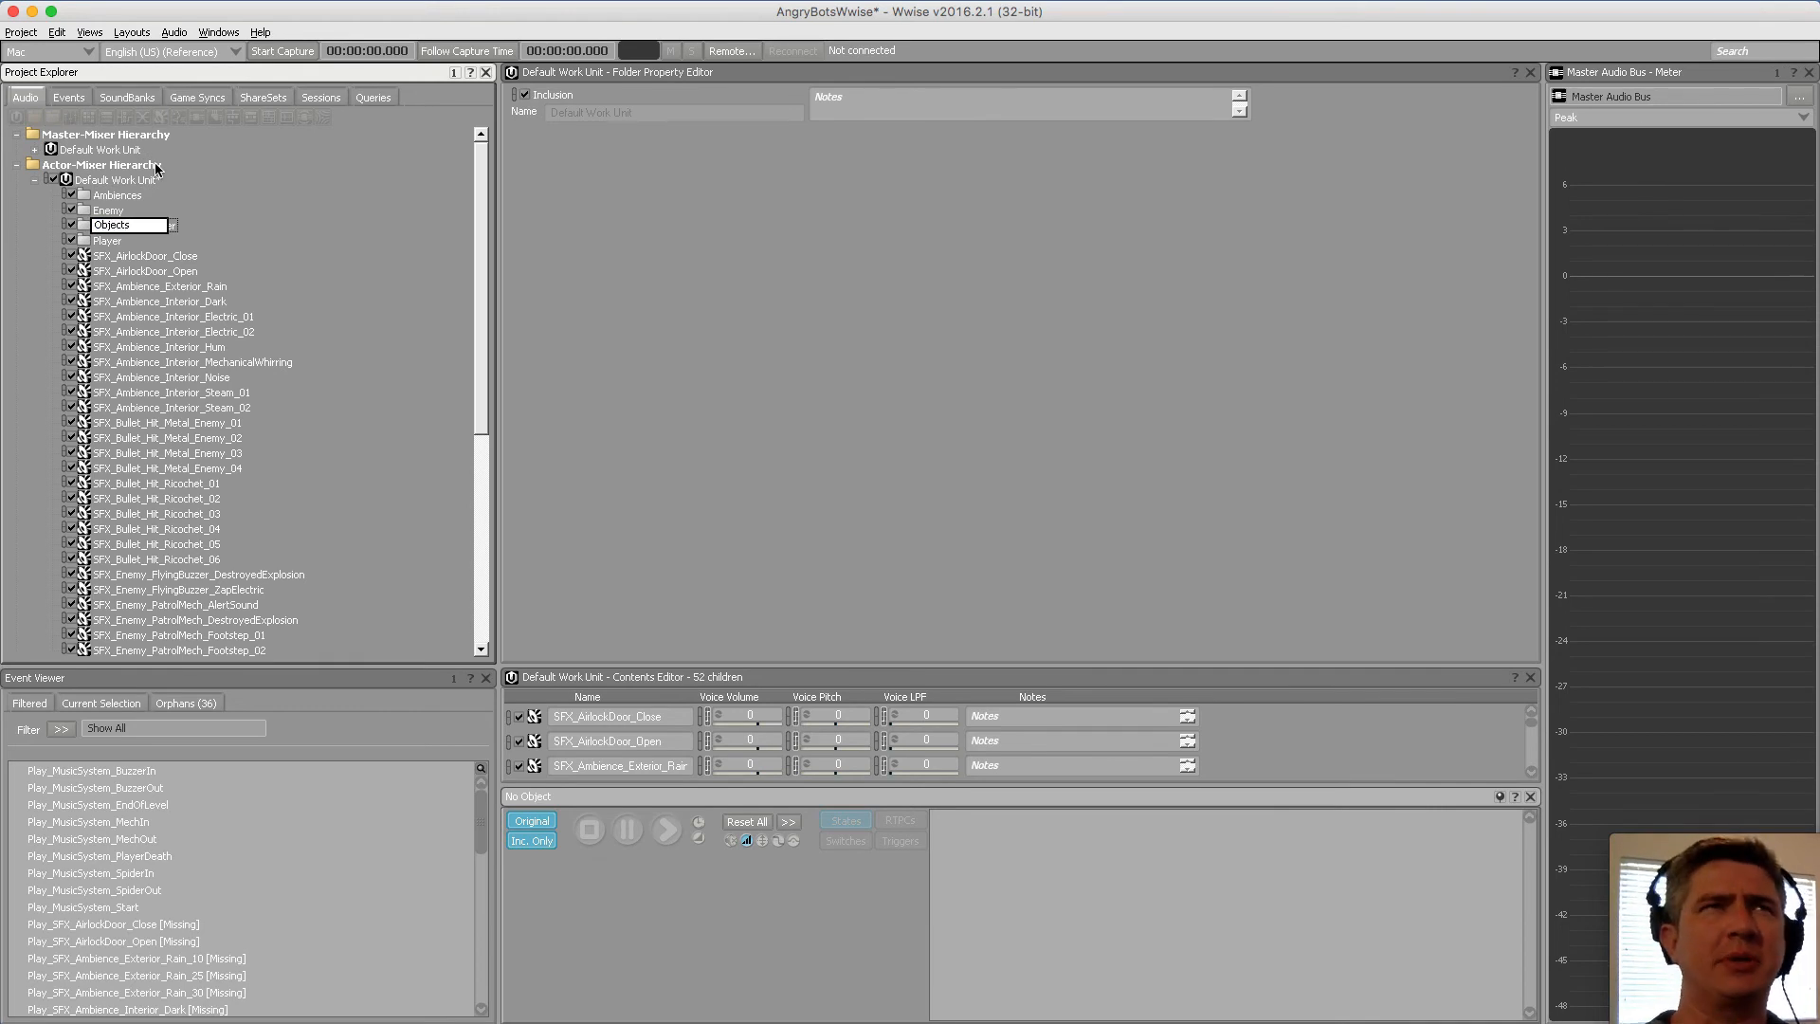
key(Return)
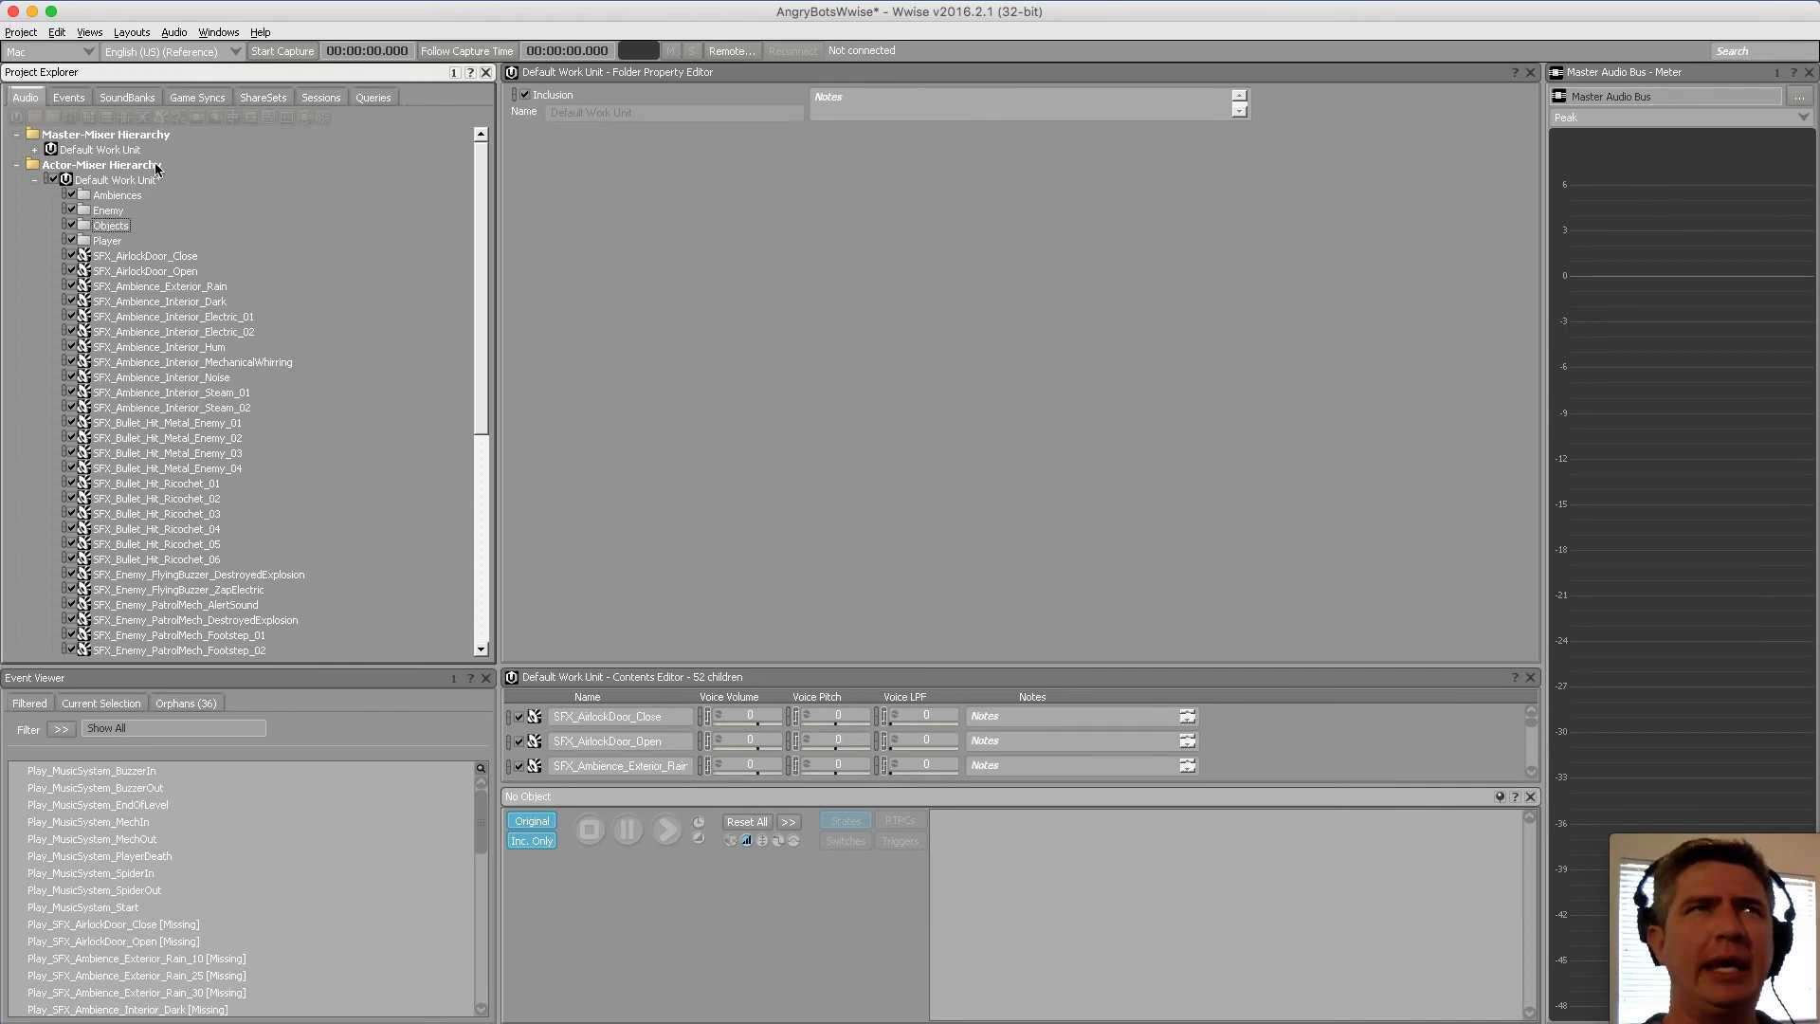
Move SFX_AirlockDoor_Close and SFX_AirlockDoor_Open into the Objects folder
click(184, 259)
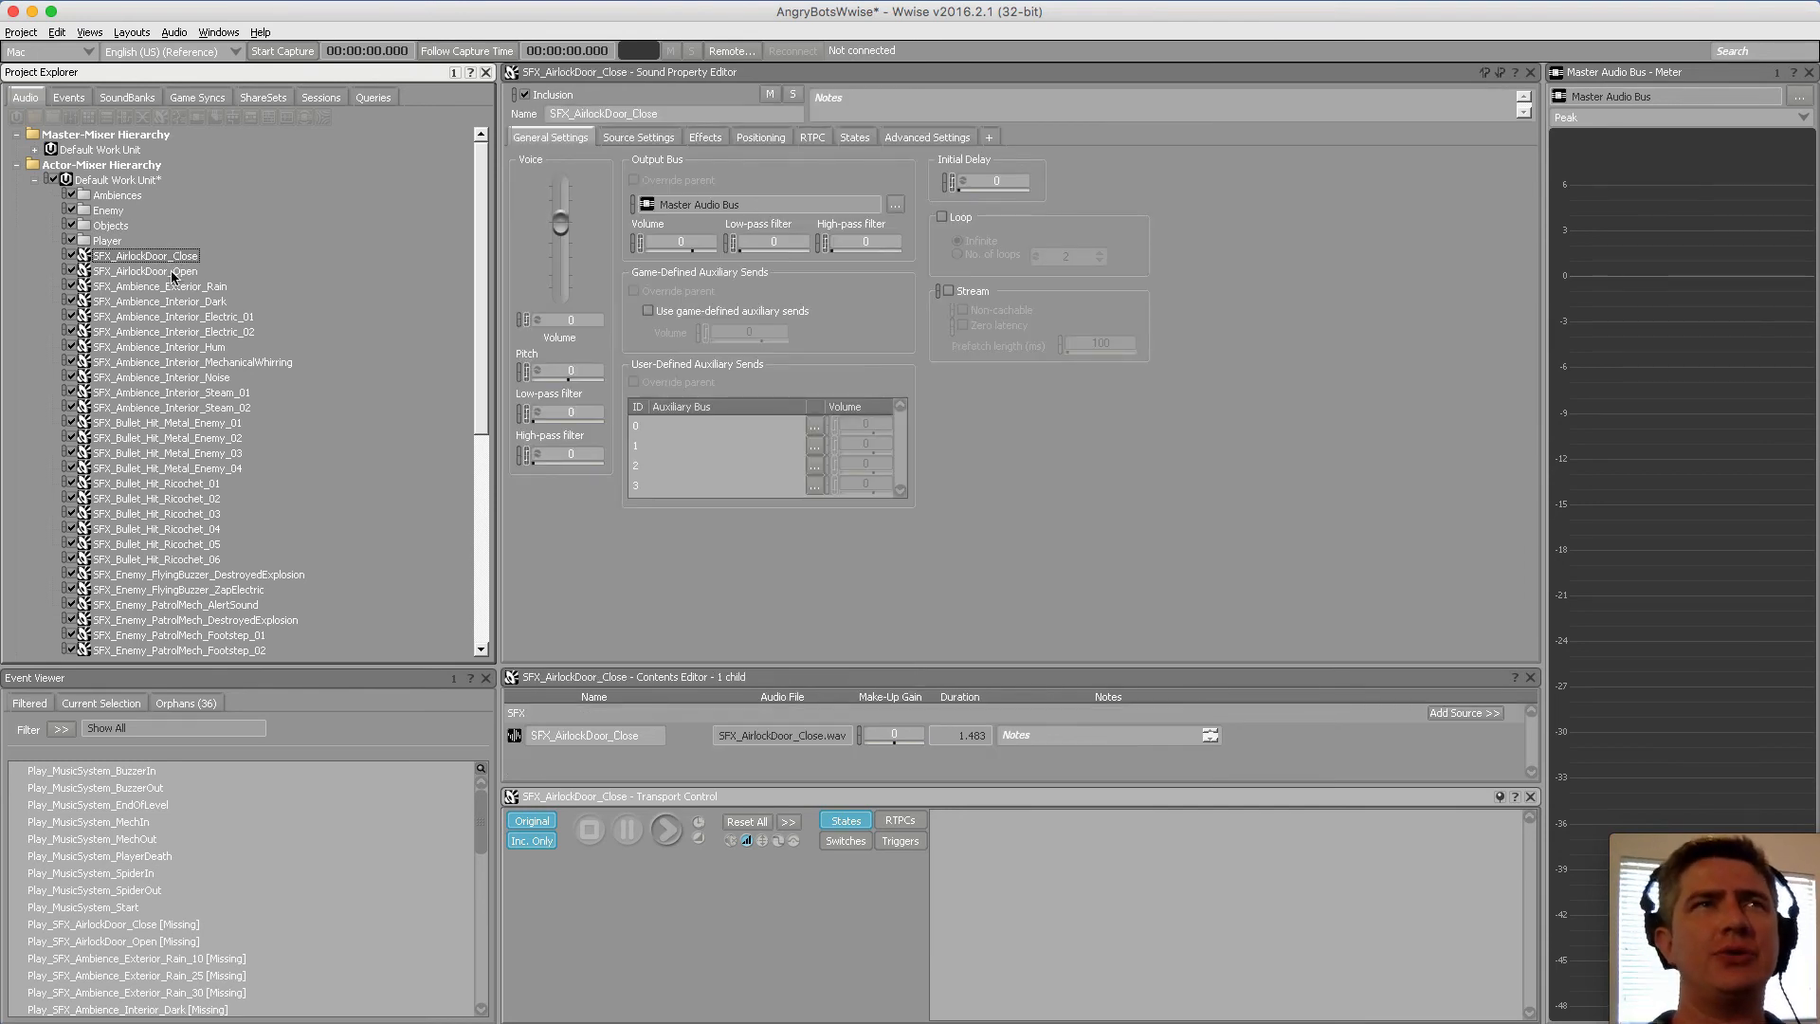
shift+click(163, 275)
mouse_move(163, 275)
mouse_down()
mouse_move(117, 226)
mouse_move(154, 260)
mouse_up()
Move all ambience sounds, from SFX_Ambience_Exterior_Rain to SFX_Ambience_Interior_Steam_02, into the Ambiences folder
click(163, 261)
shift+click(165, 379)
shift+click(168, 379)
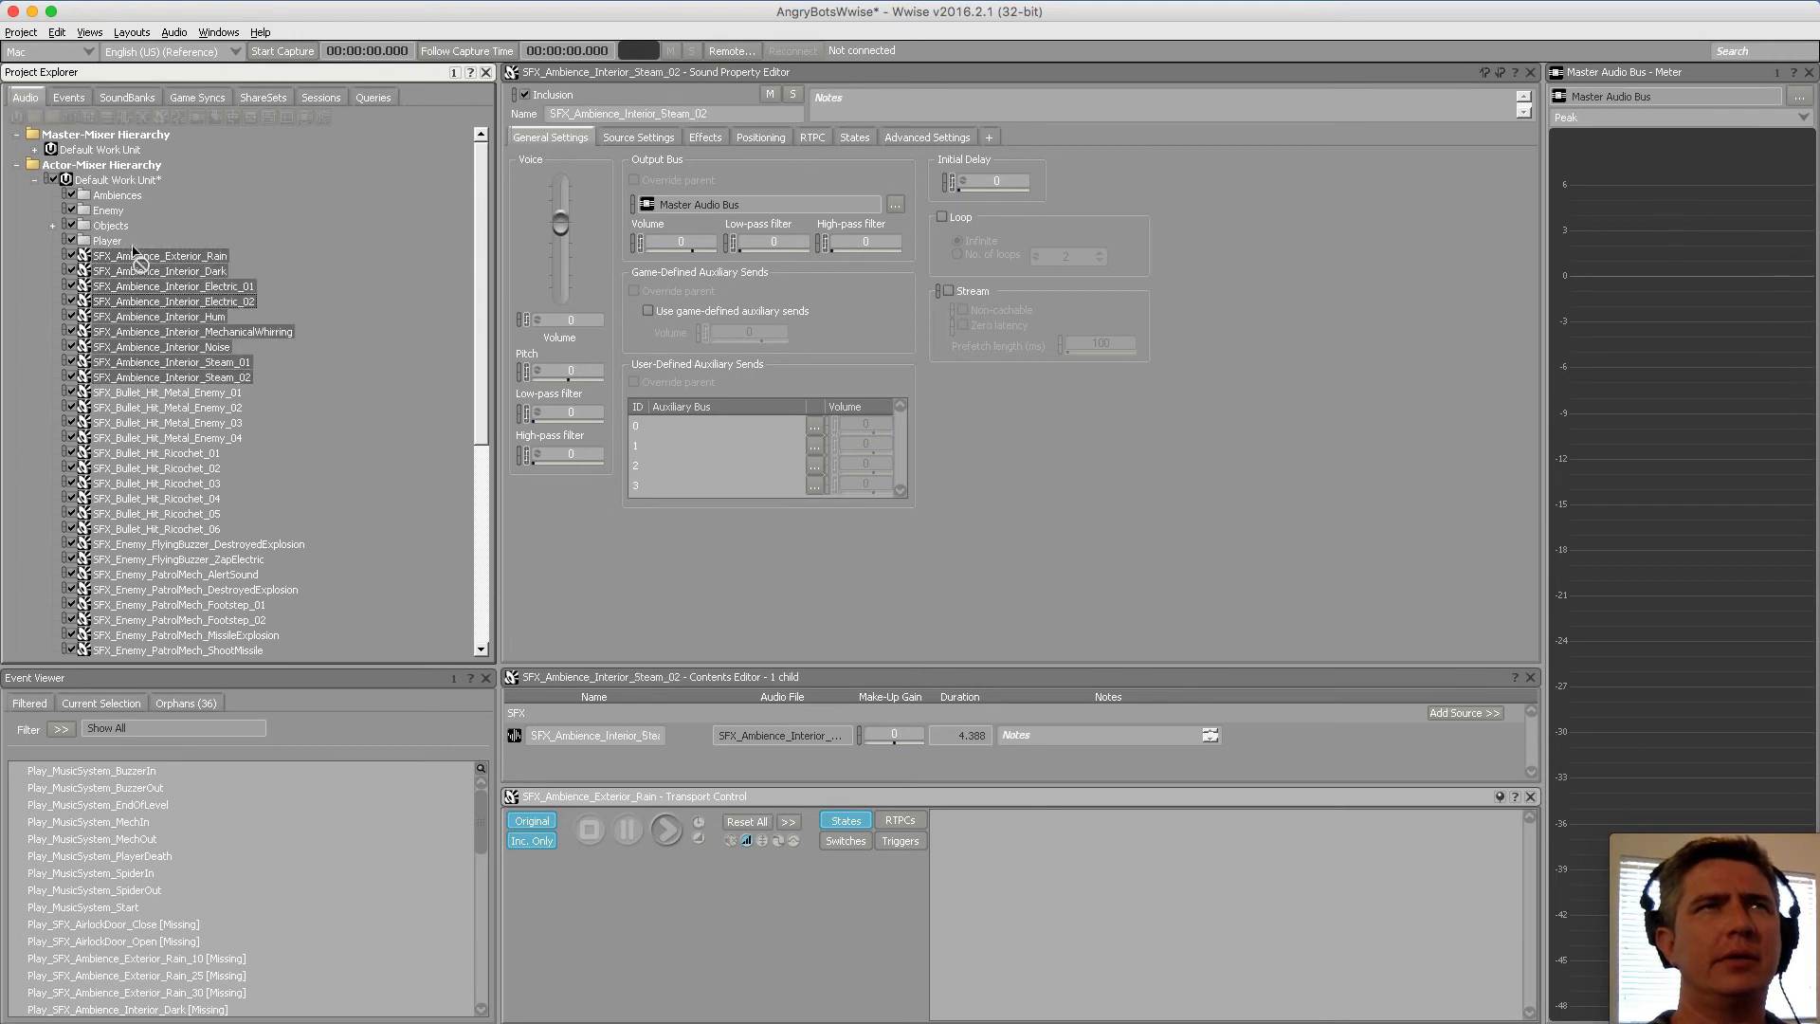
drag(118, 196, 119, 197)
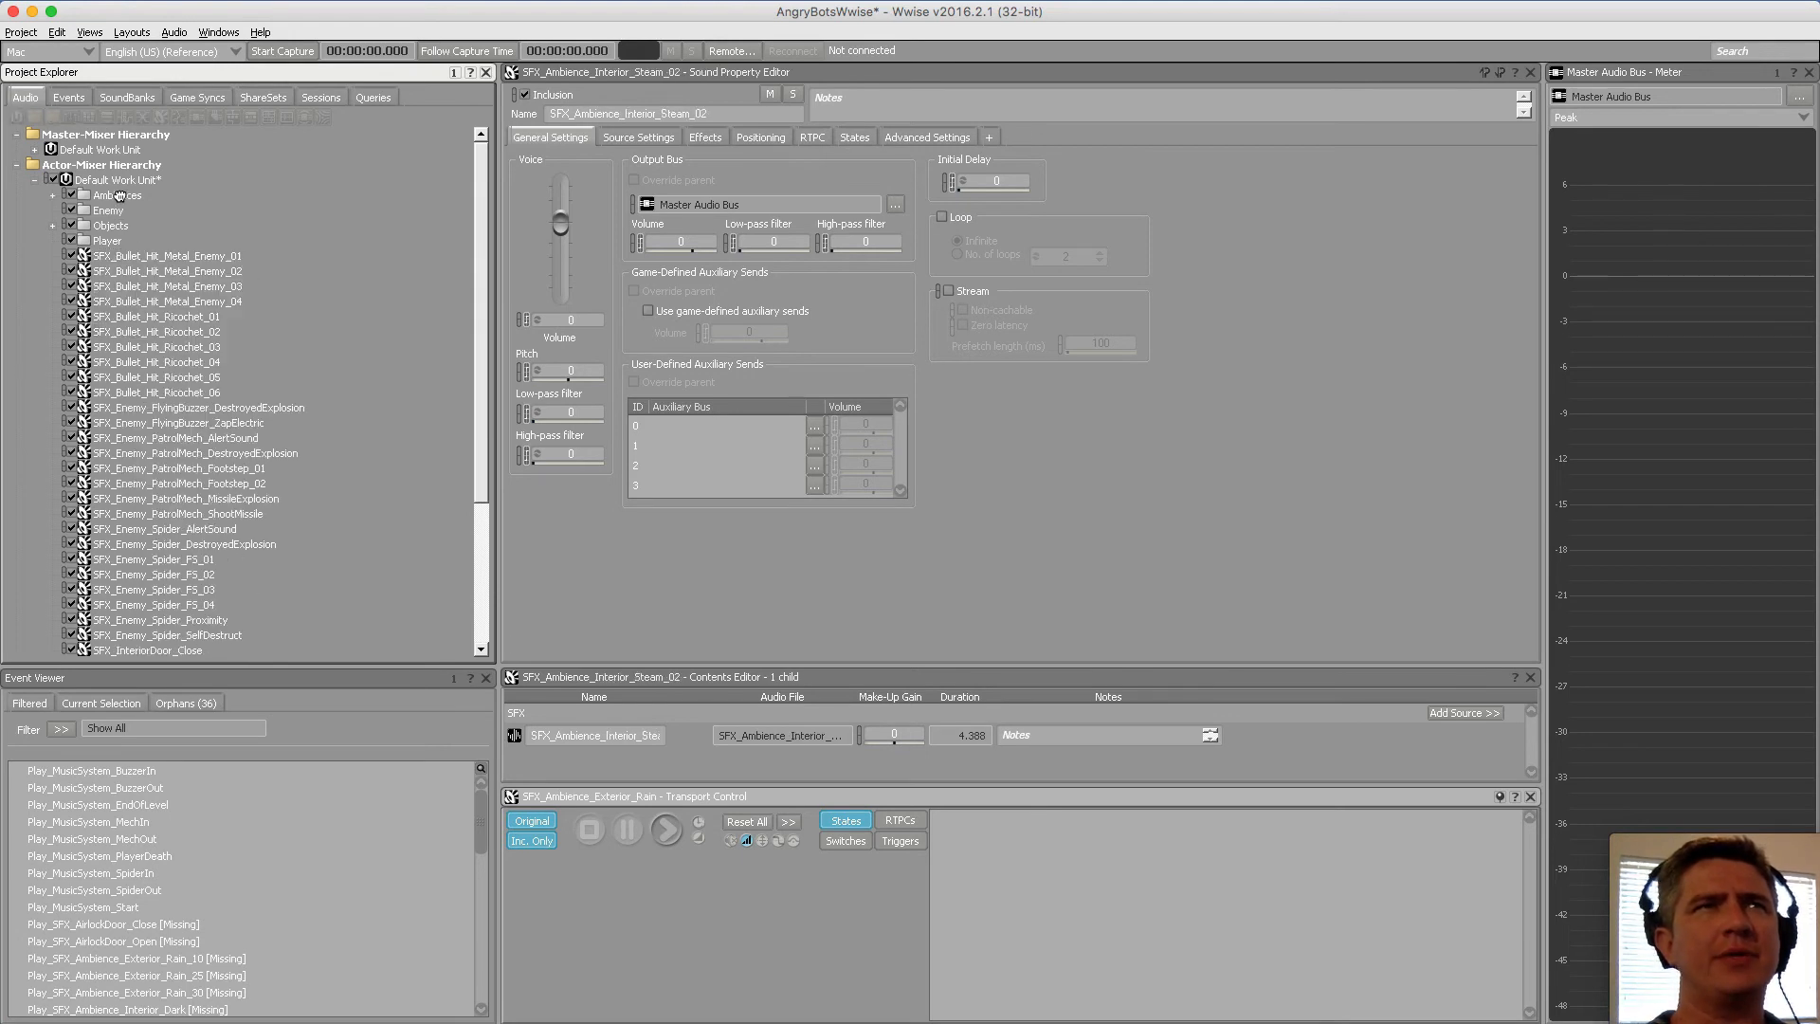
Move all bullet hit sounds, from SFX_Bullet_Hit_Metal_Enemy_01 to SFX_Bullet_Hit_Ricochet_06, into the Objects folder
click(192, 254)
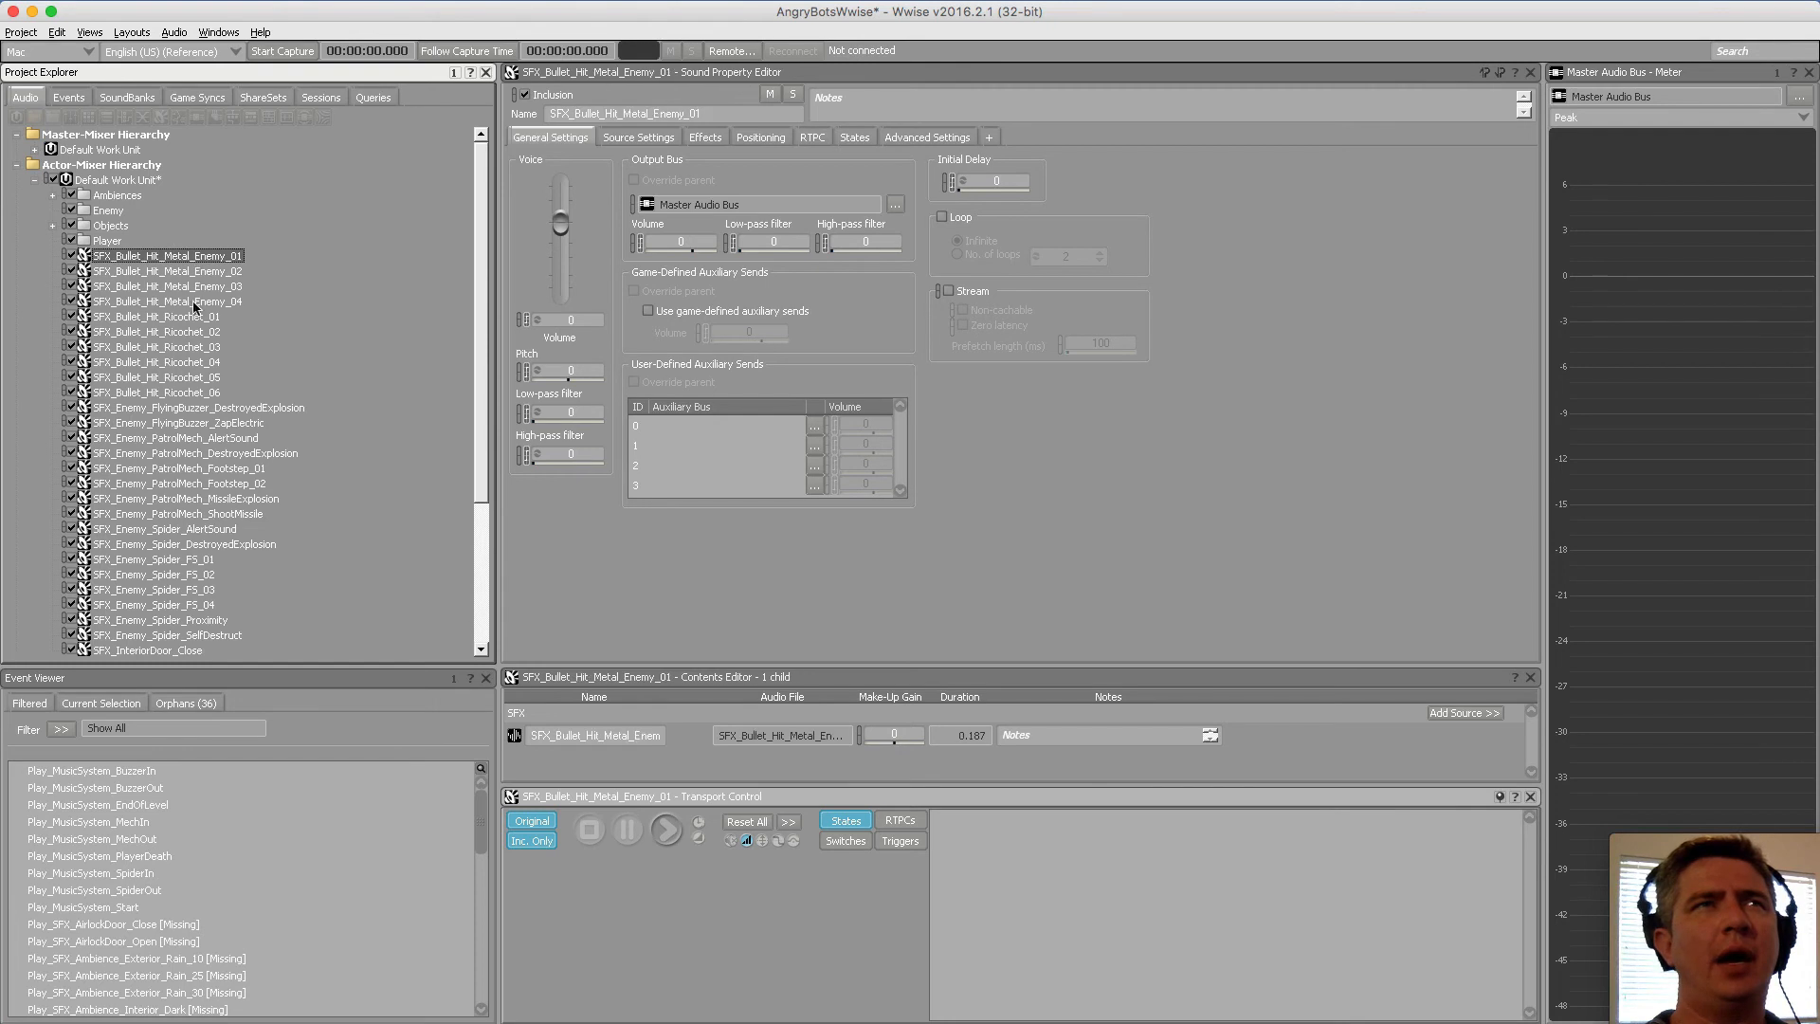
shift+click(184, 390)
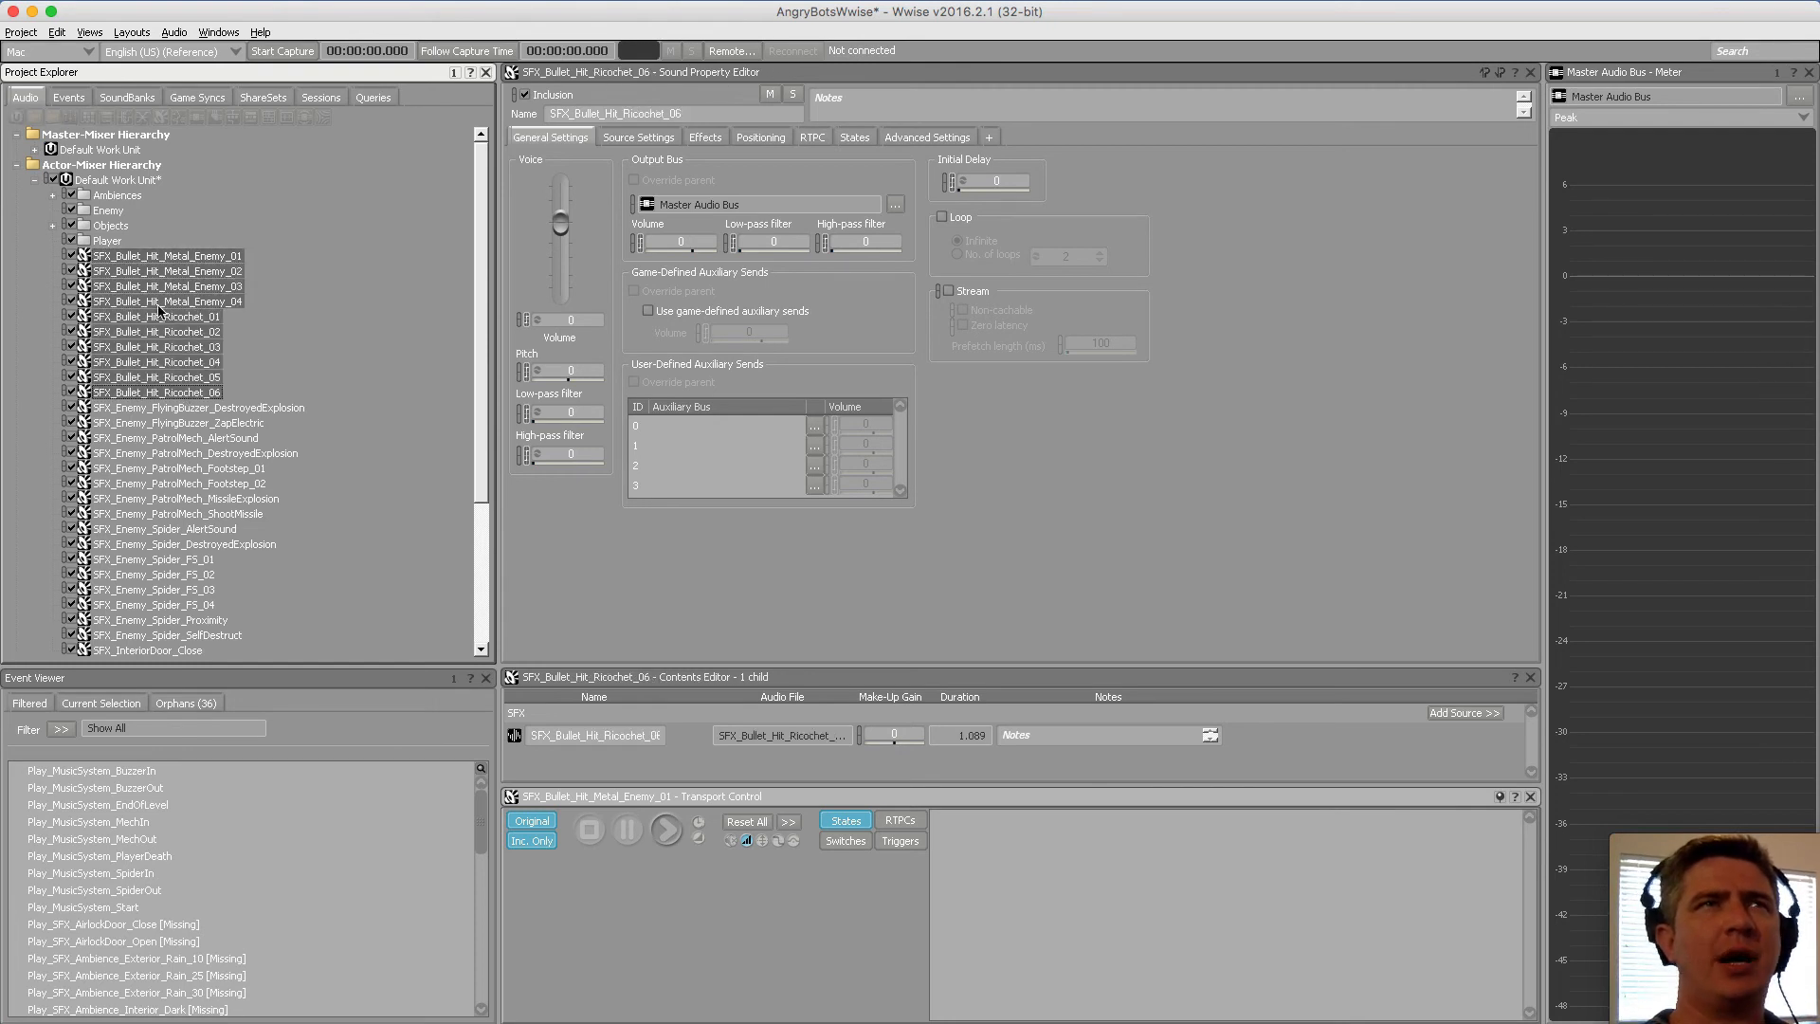
click(254, 344)
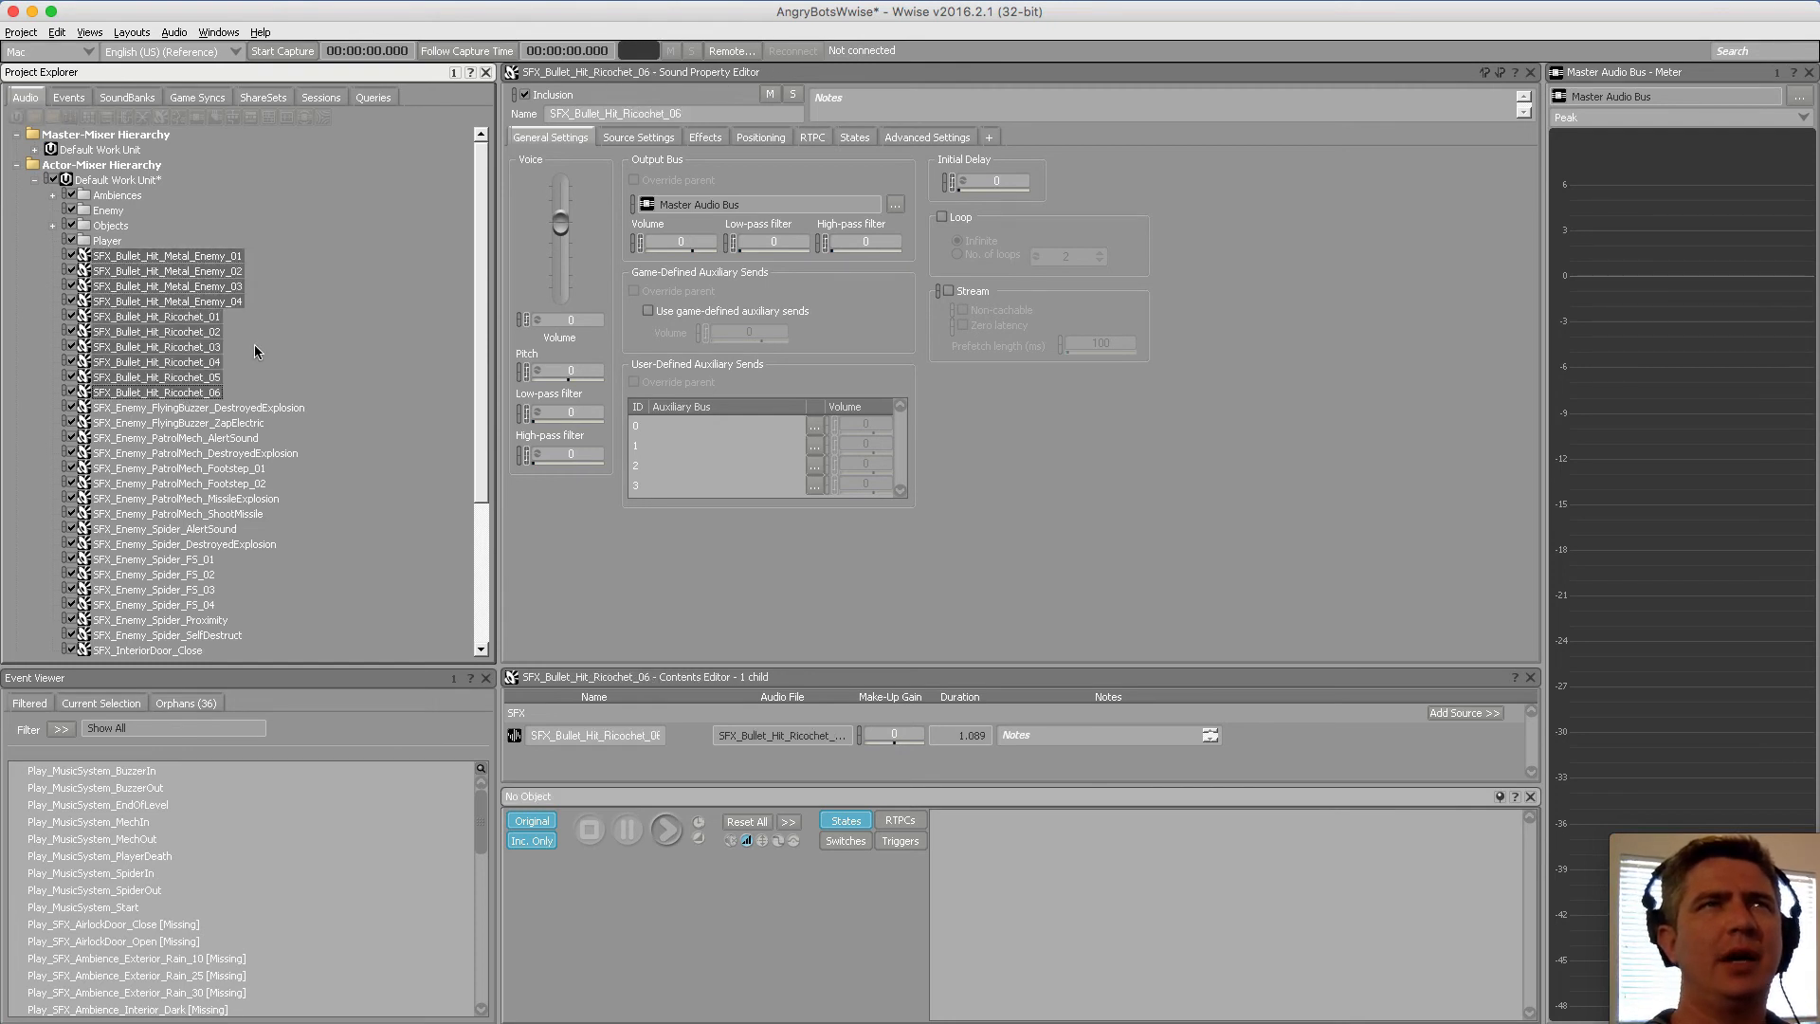
click(214, 303)
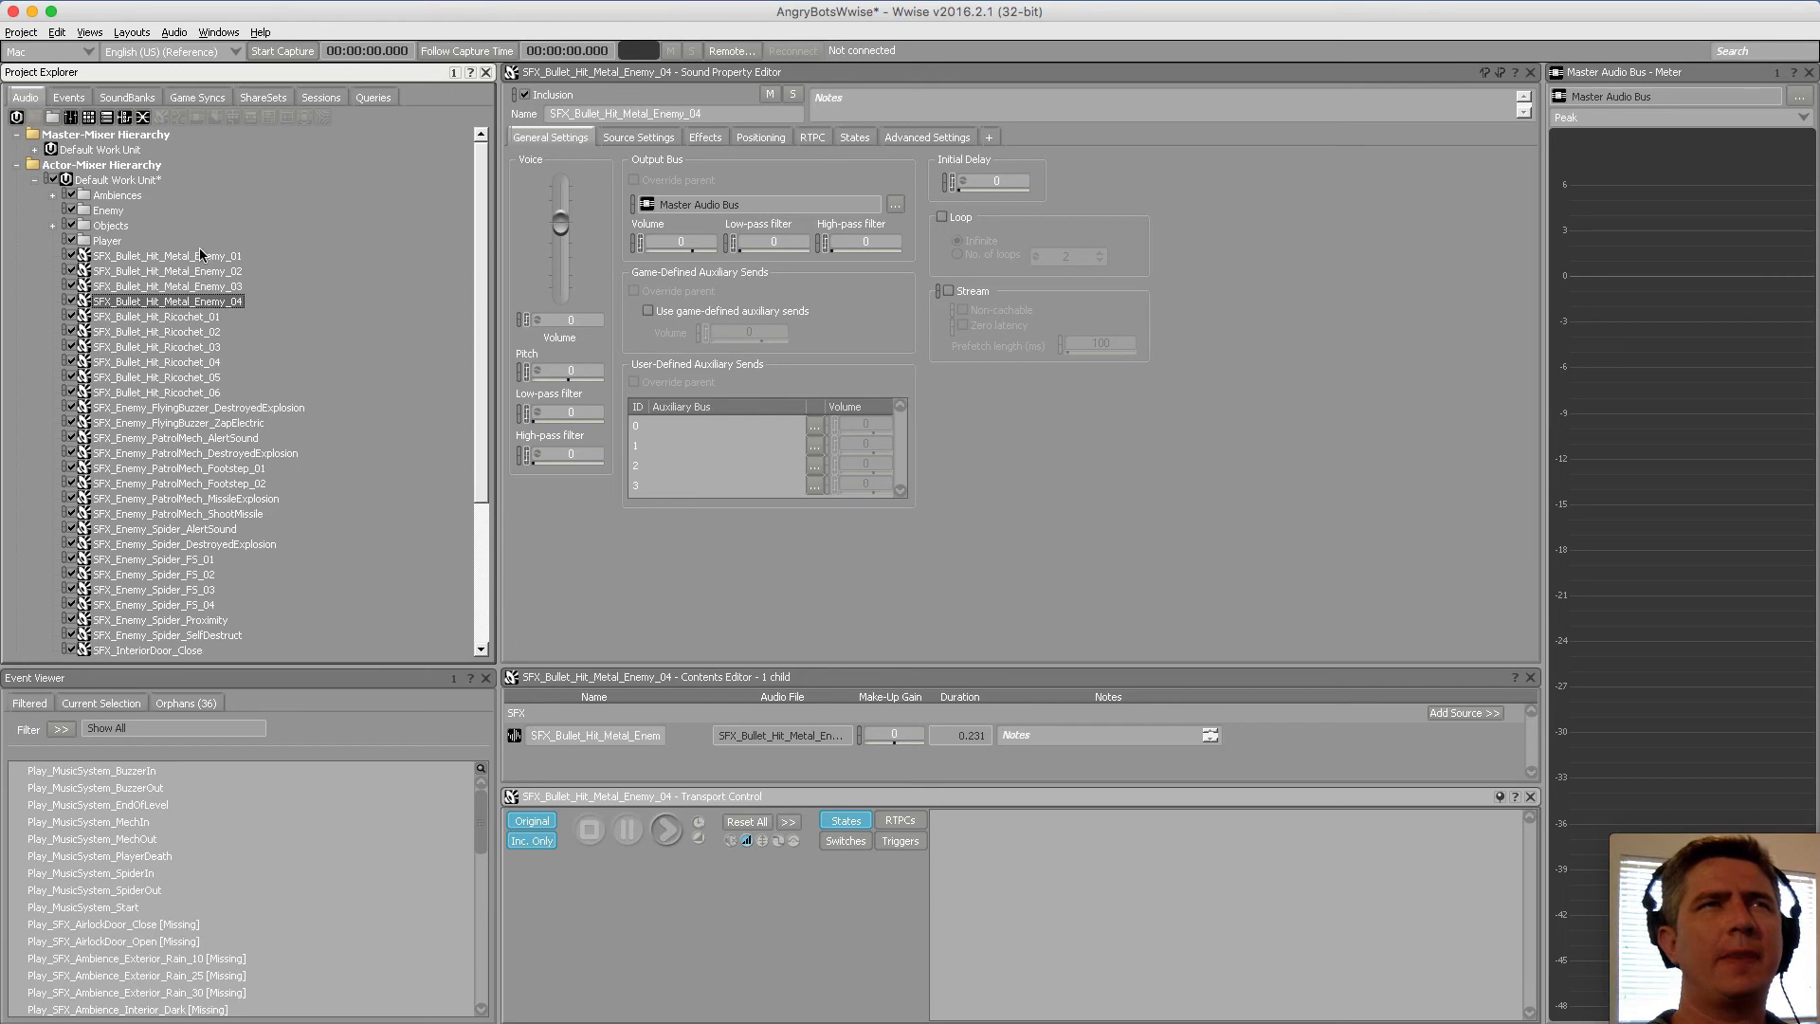
click(199, 392)
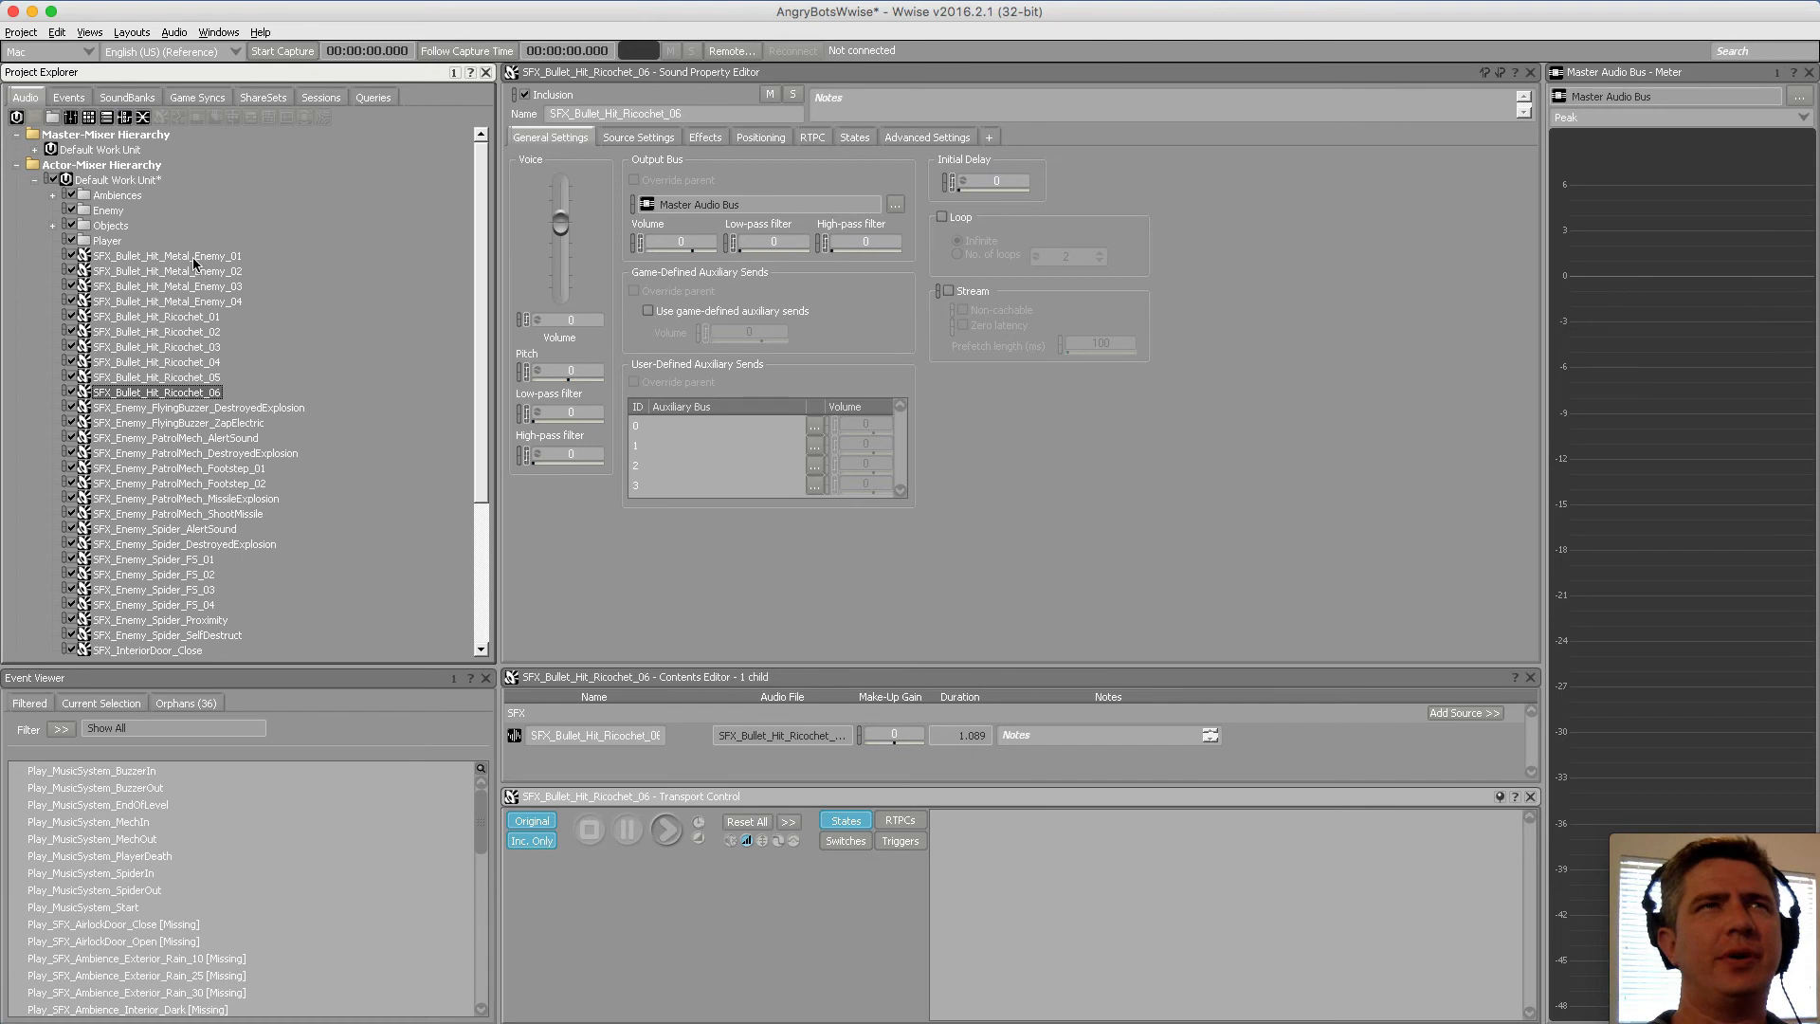
shift+click(191, 258)
drag(191, 257, 142, 241)
Move all enemy sounds, from SFX_Enemy_FlyingBuzzer_DestroyedExplosion to SFX_Enemy_Spider_SelfDestruct, into the Enemy folder
click(237, 256)
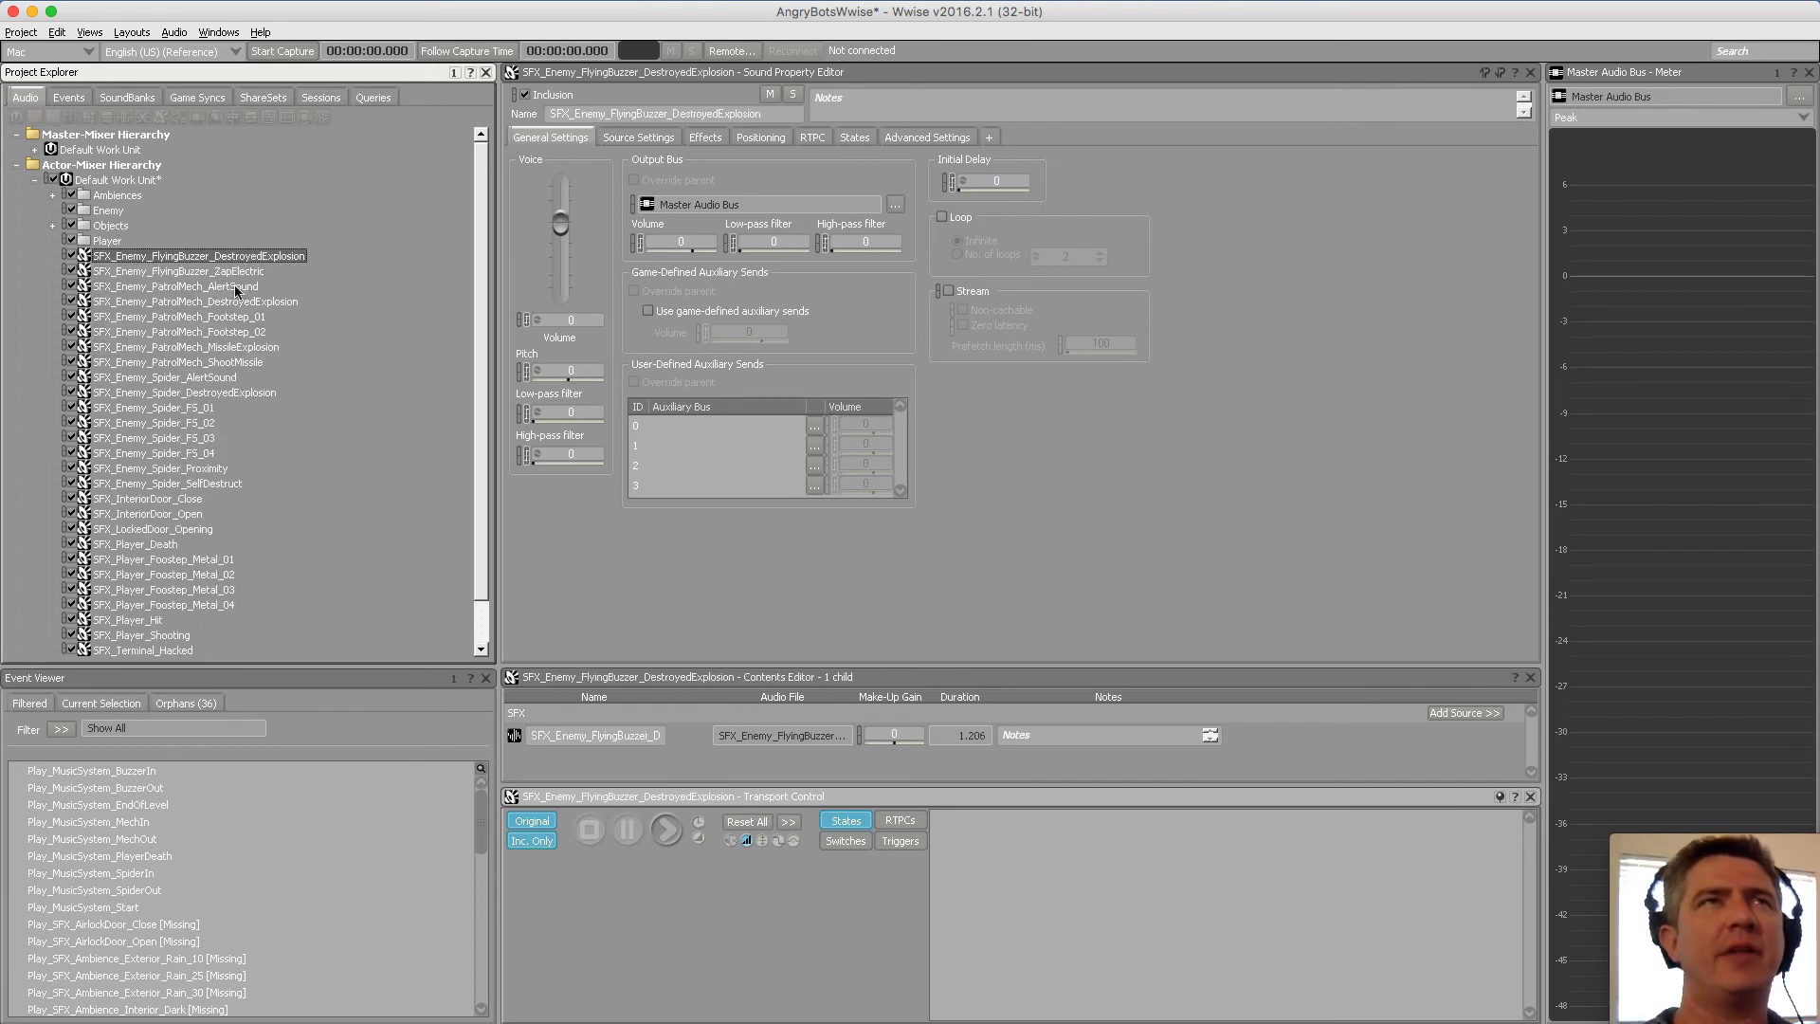
shift+click(179, 483)
drag(174, 303, 114, 211)
Move SFX_InteriorDoor_Close, SFX_InteriorDoor_Open and SFX_LockedDoor_Opening into the Objects folder
click(163, 256)
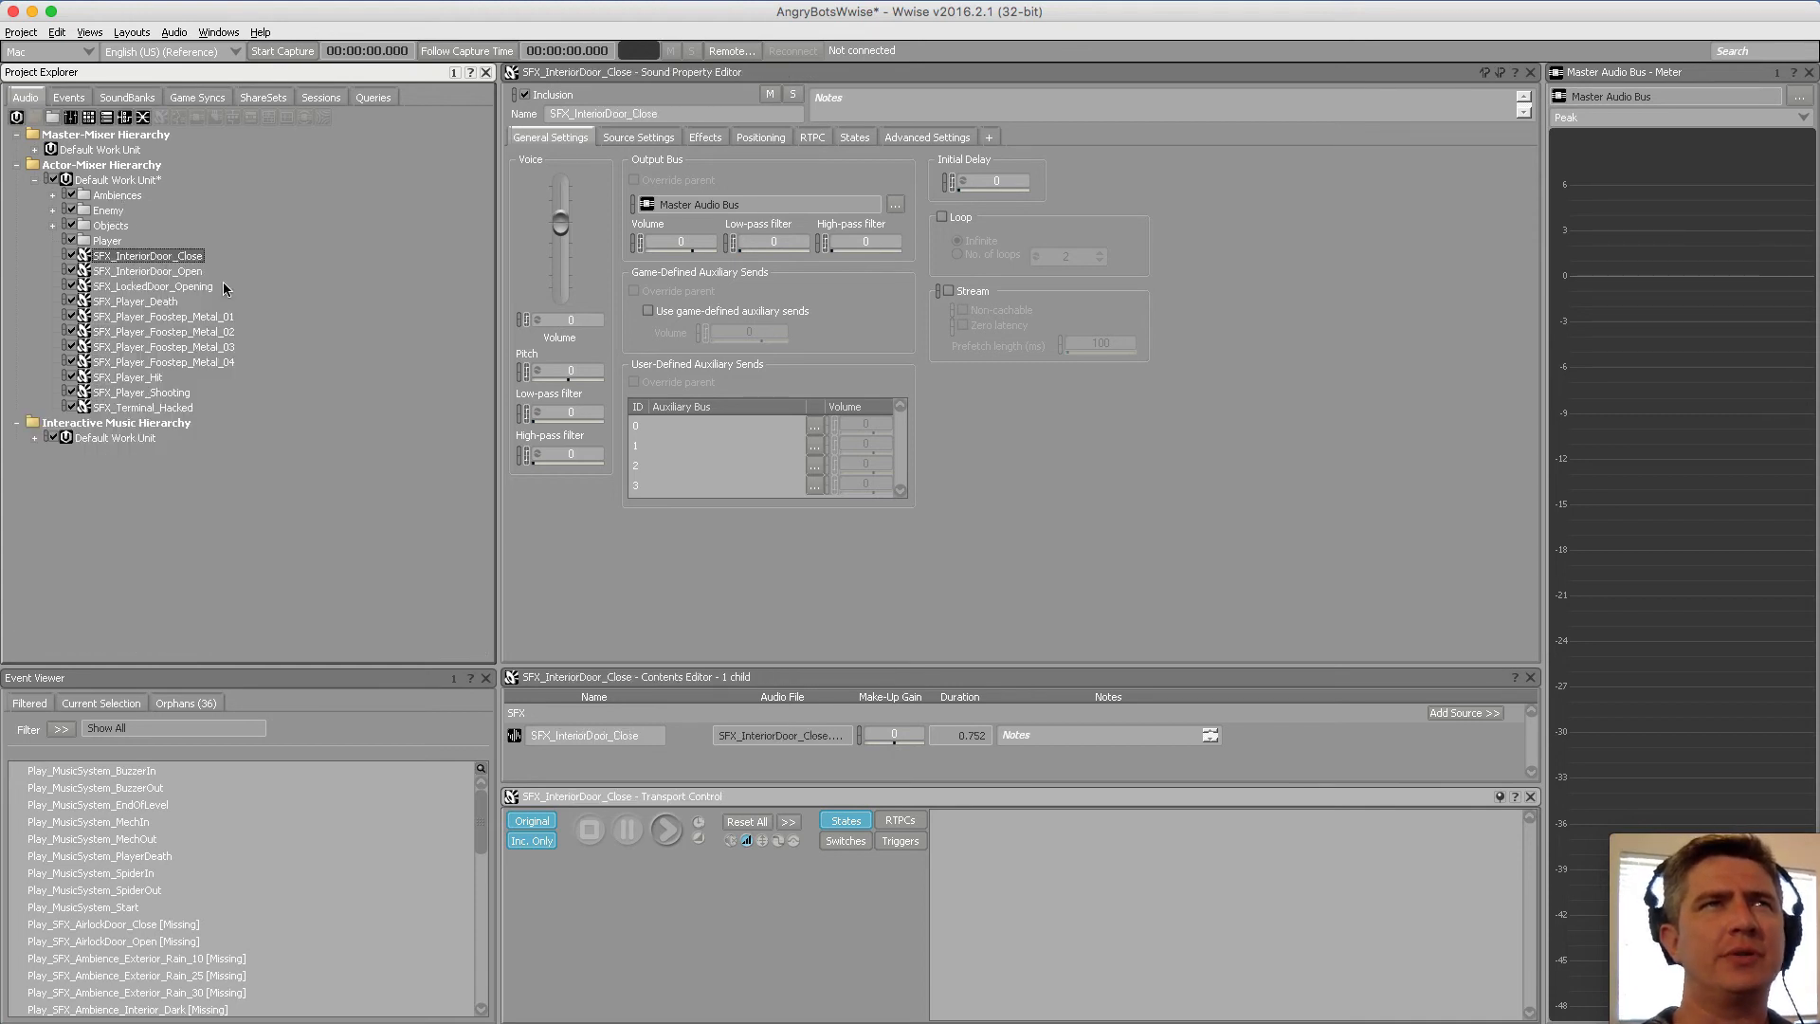
shift+click(186, 282)
drag(156, 266, 114, 227)
Move the player sounds, from SFX_Player_Death to SFX_Player_Shooting, into the Player folder and SFX_Terminal_Hacked into the Objects folder
click(142, 256)
shift+click(163, 316)
shift+click(168, 348)
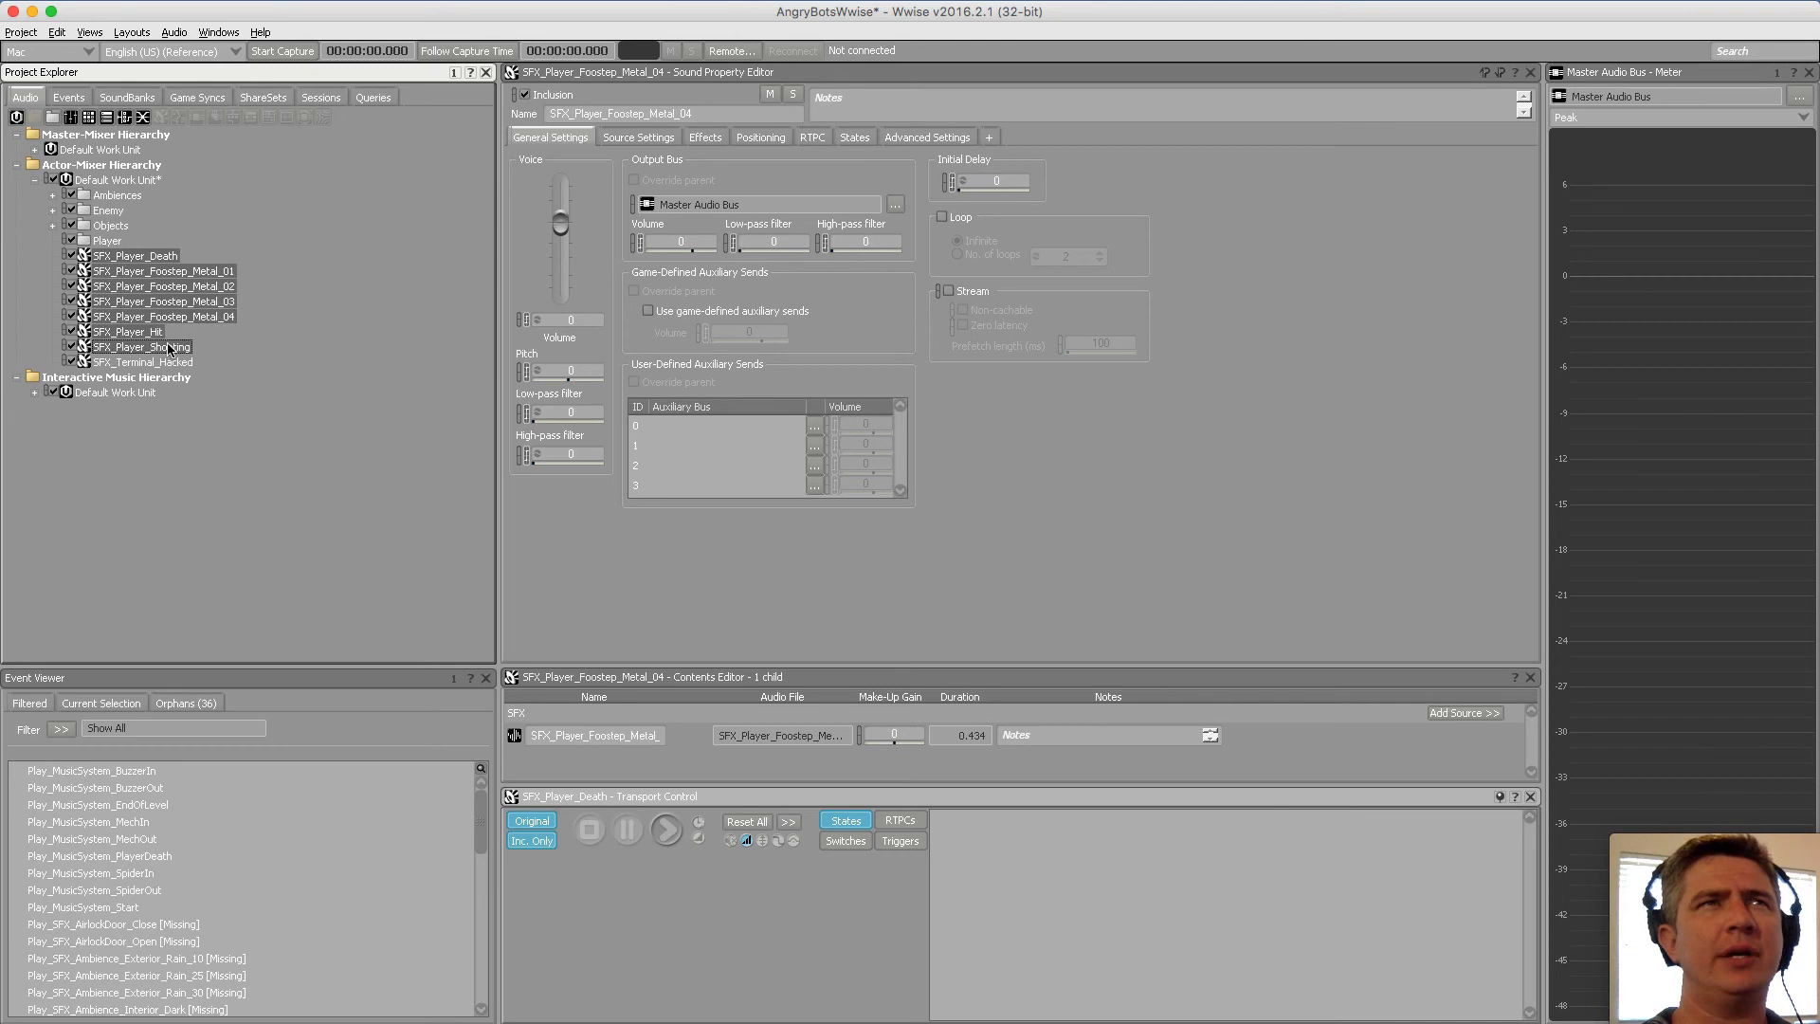
drag(162, 302, 118, 226)
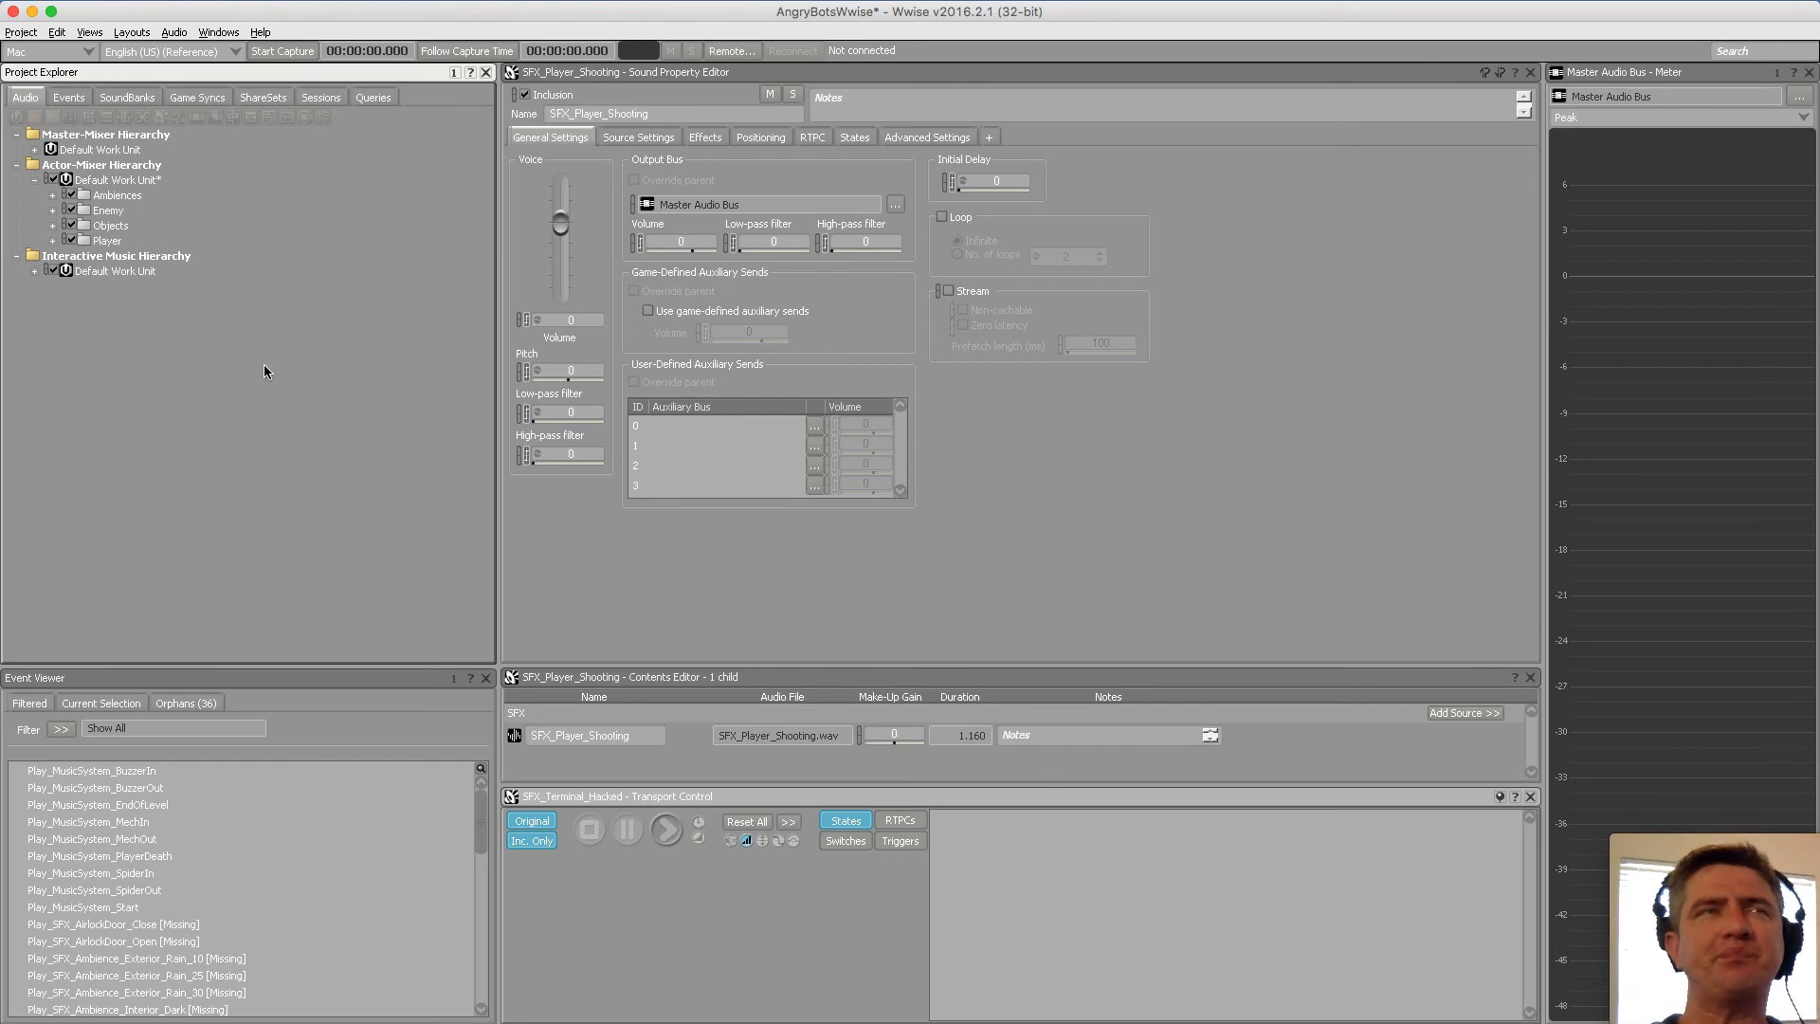
Examine the contents of the Player, Objects, Enemy and Ambiences folders, leaving only Ambiences expanded
click(52, 241)
click(52, 226)
click(53, 211)
click(53, 180)
click(53, 180)
click(54, 195)
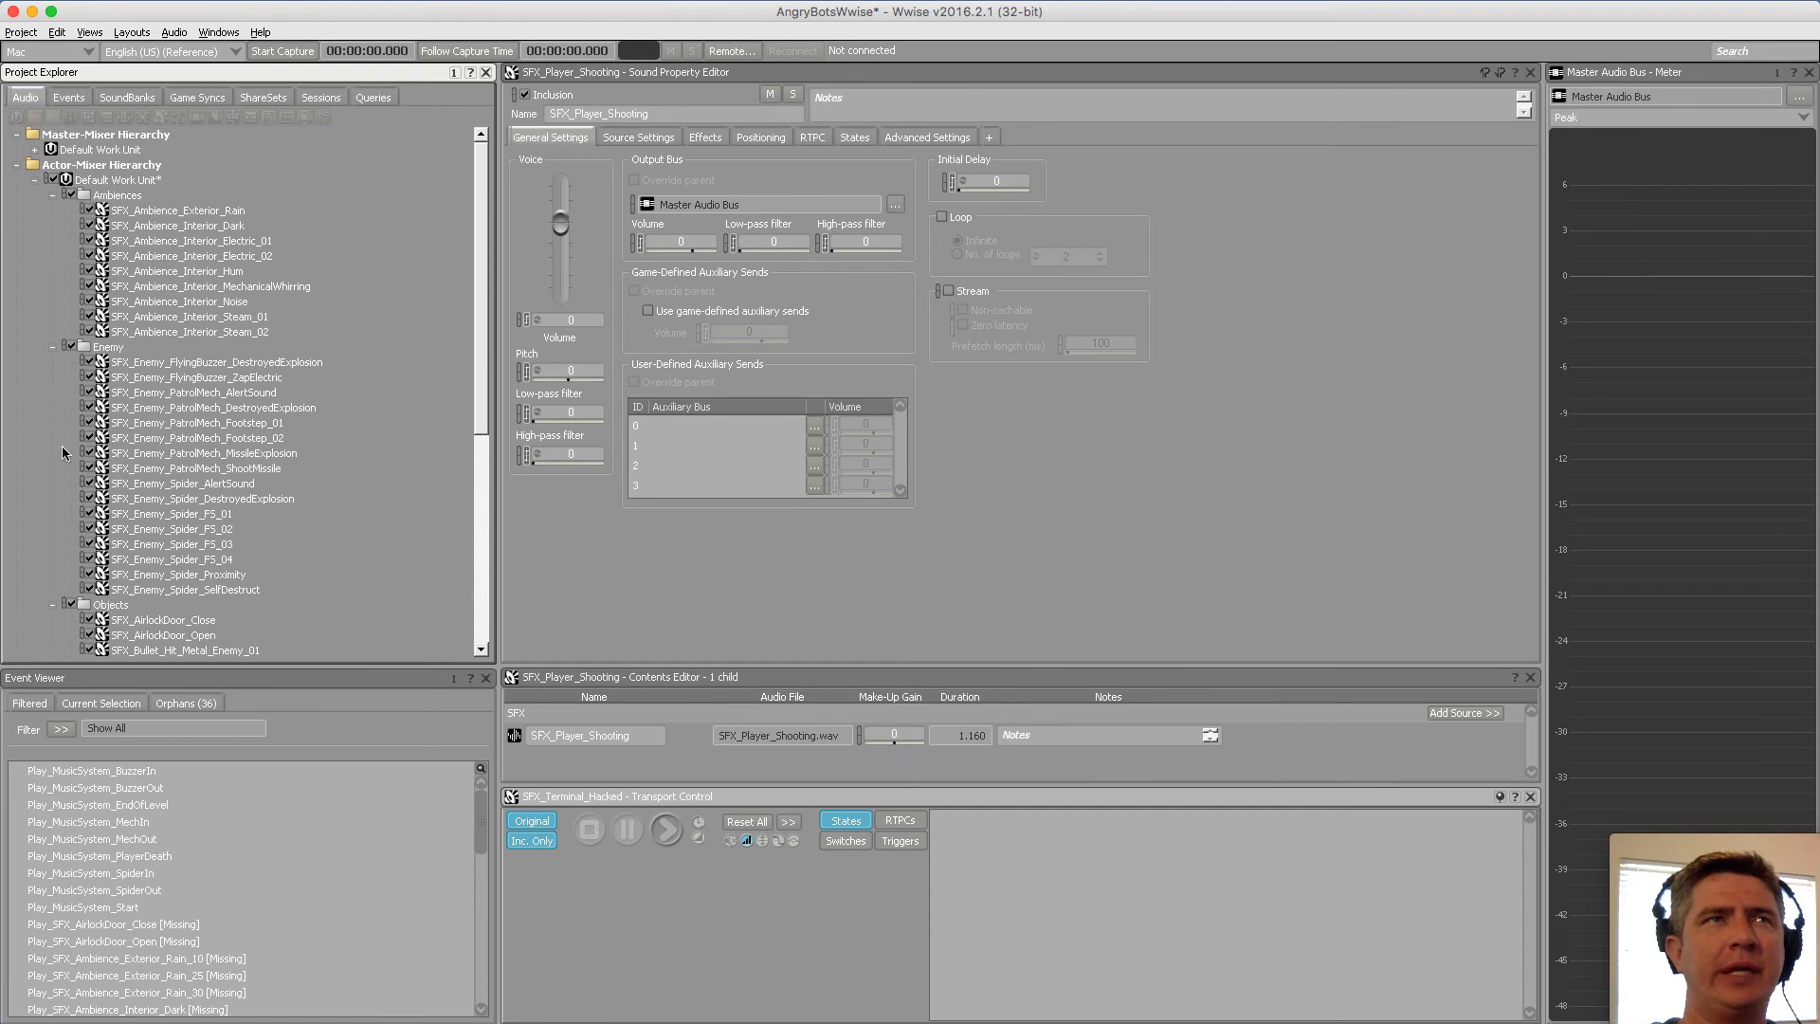
click(53, 348)
click(53, 362)
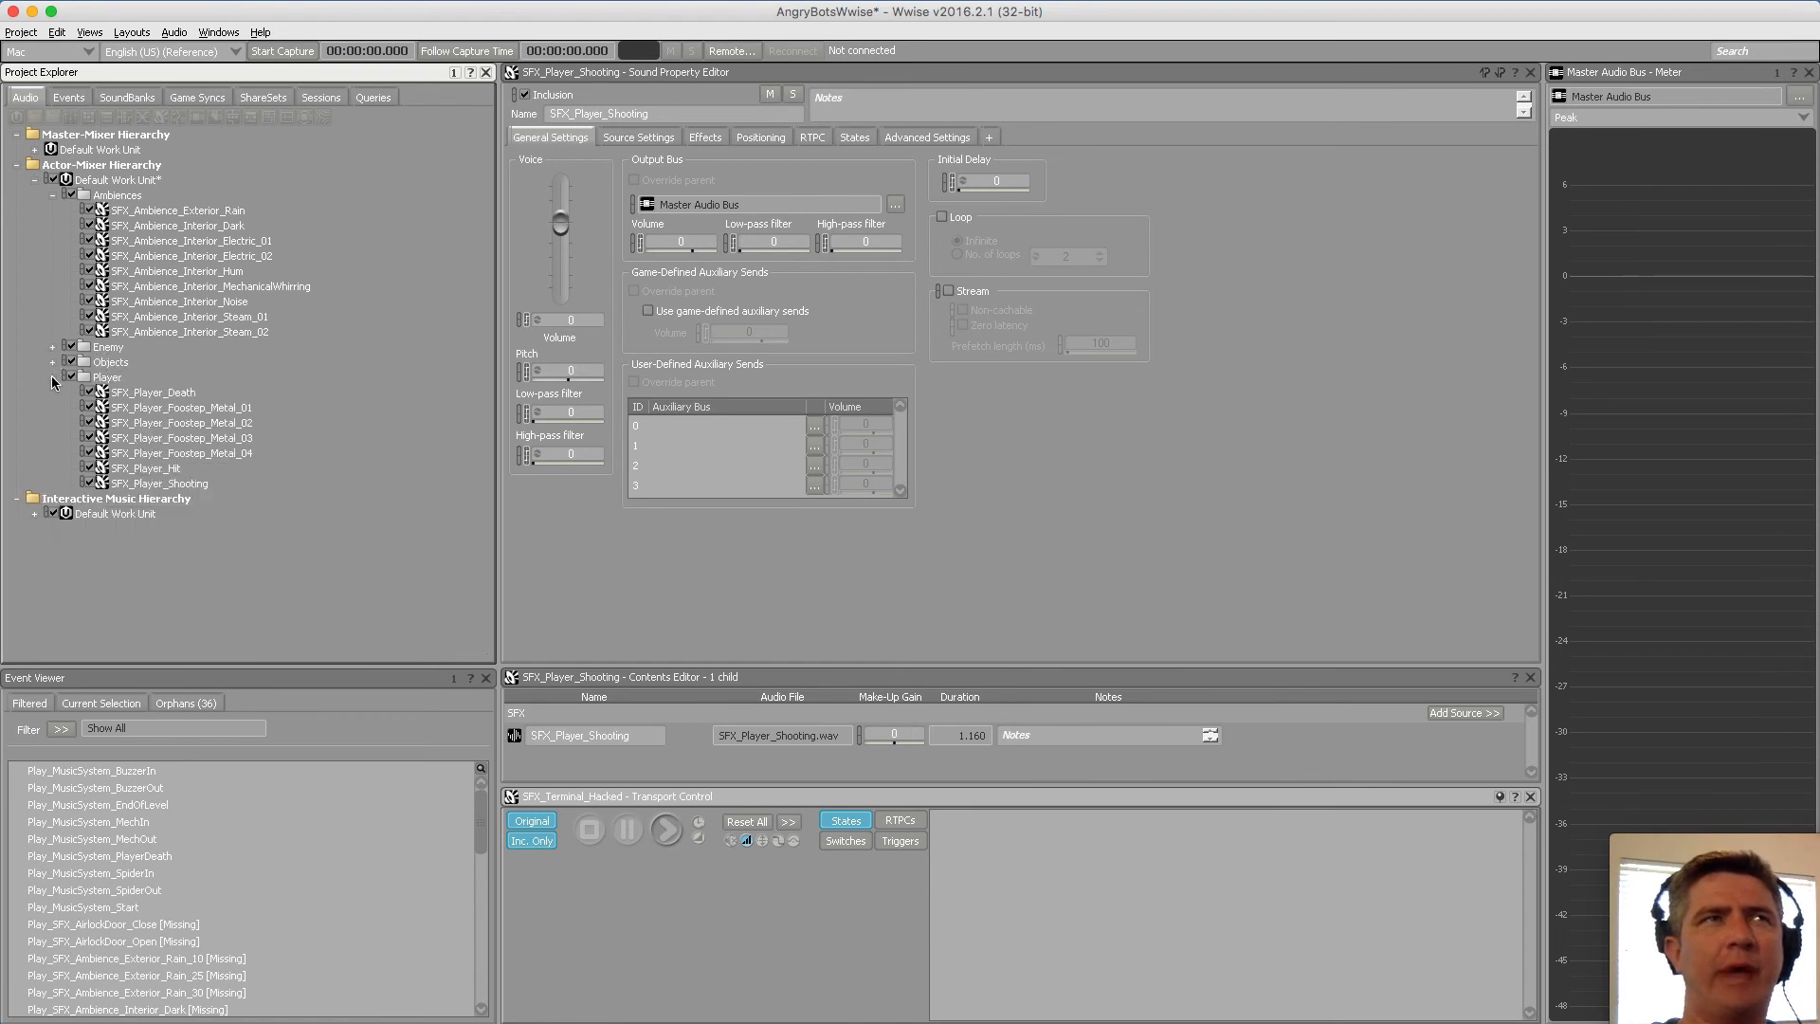
click(53, 377)
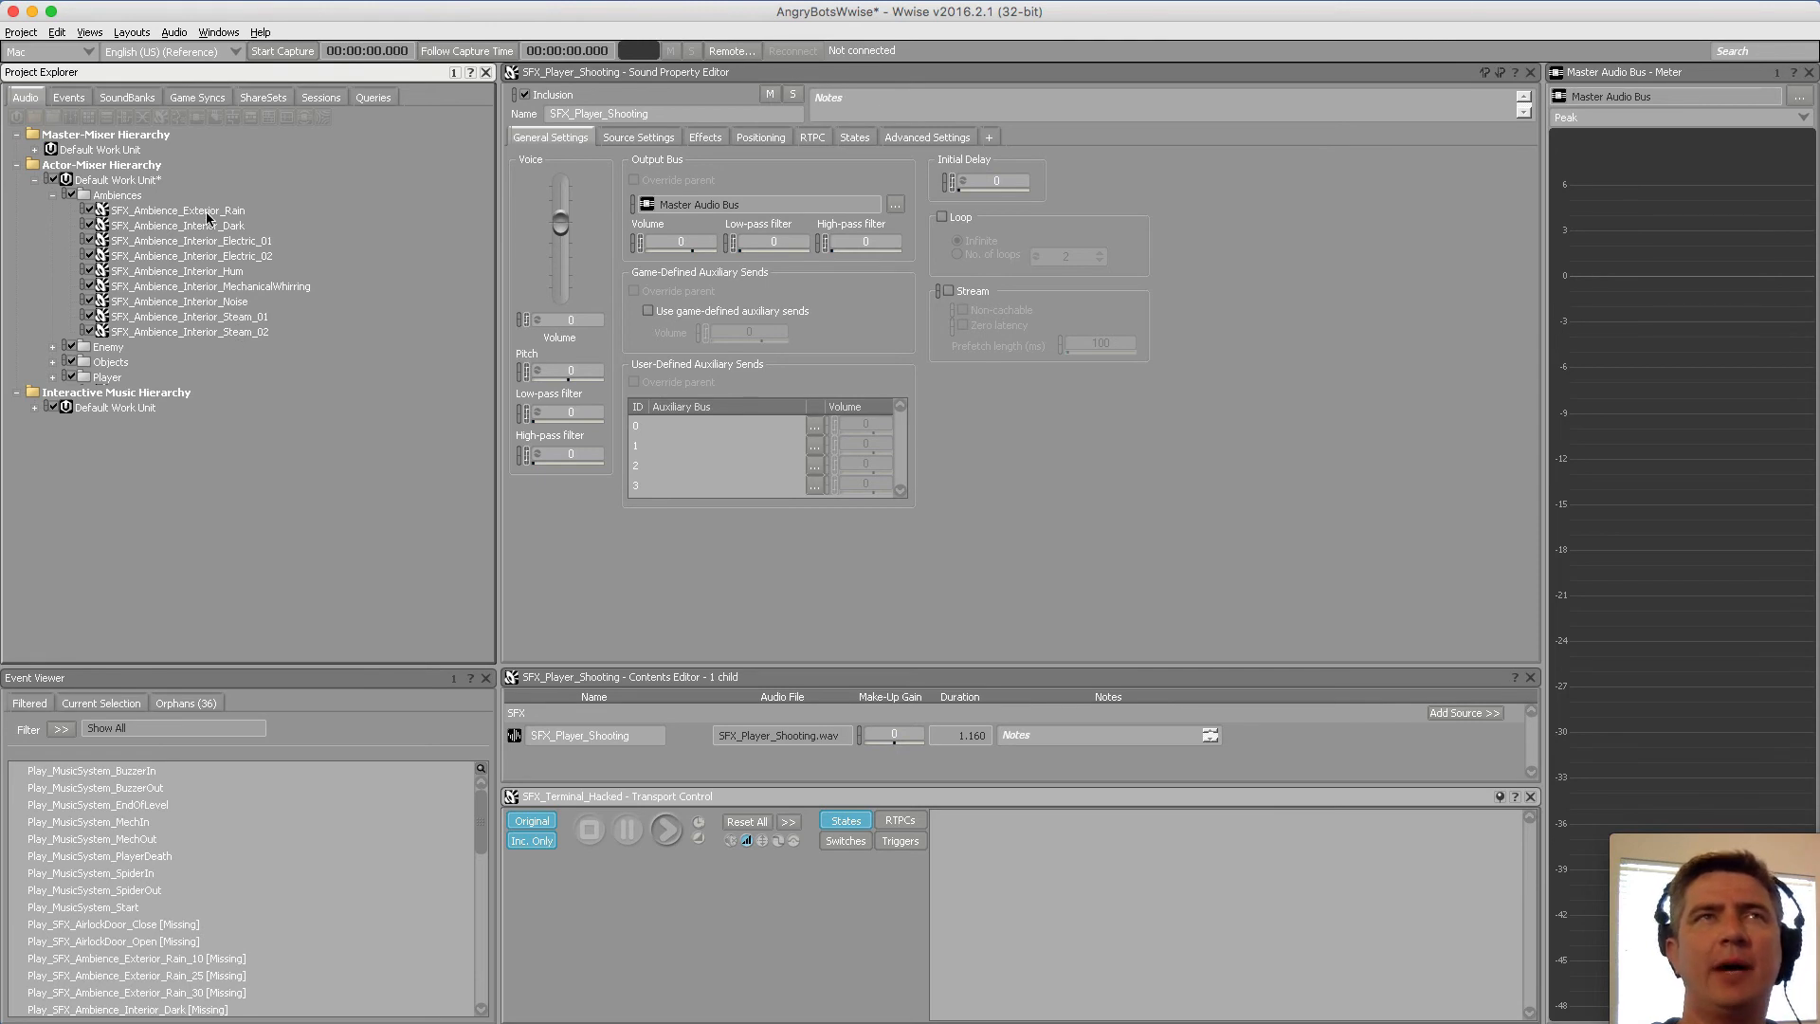
Enable infinite looping on every sound in the Ambiences folder, from SFX_Ambience_Exterior_Rain to SFX_Ambience_Interior_Steam_02
click(206, 213)
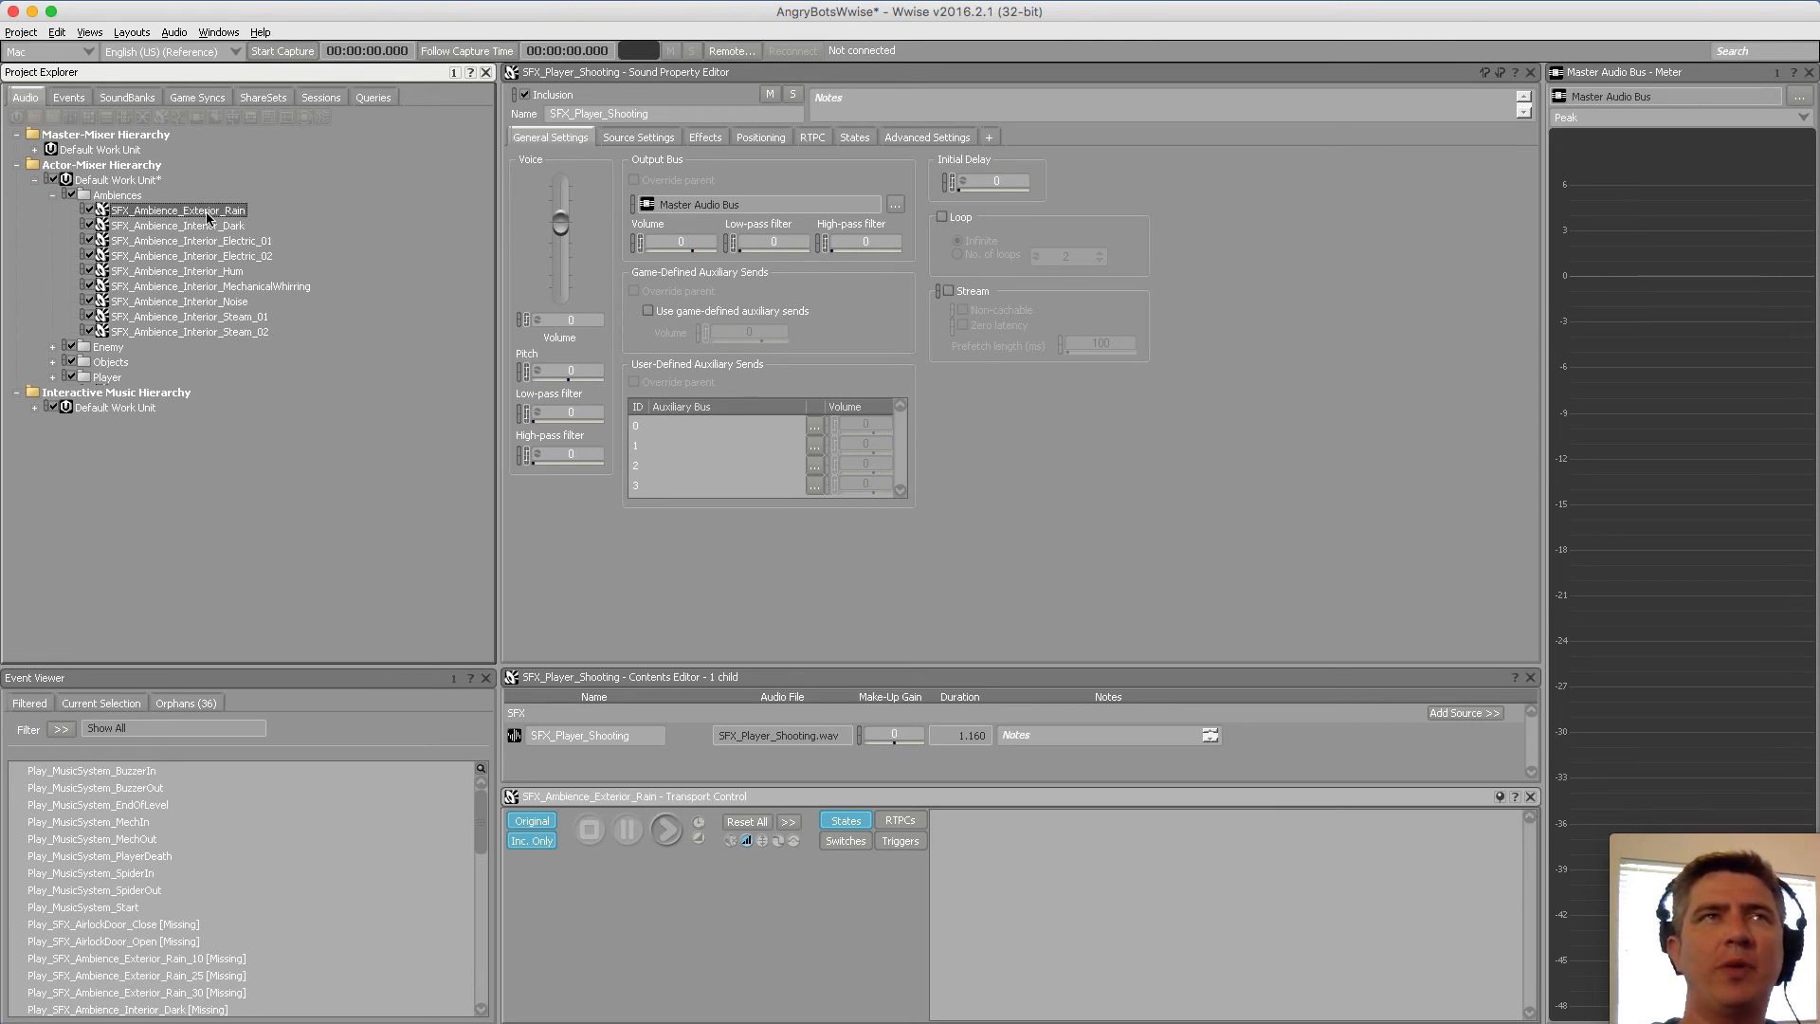
click(943, 217)
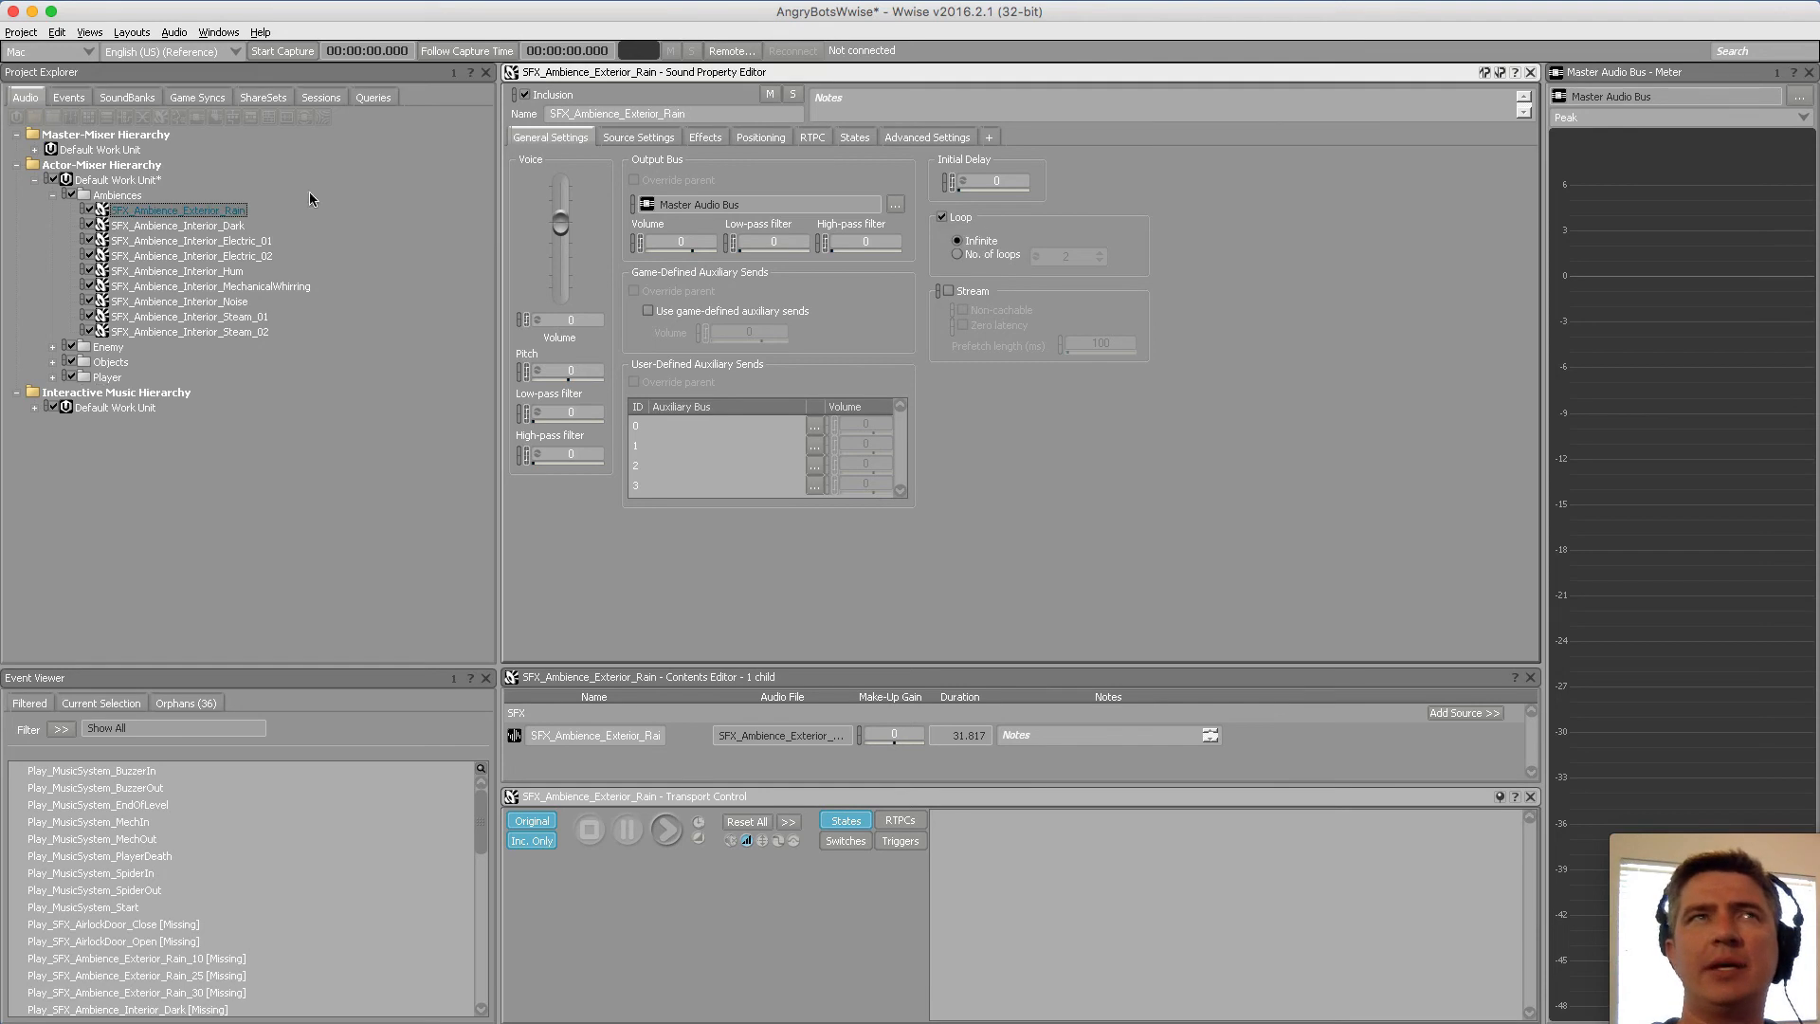
click(206, 226)
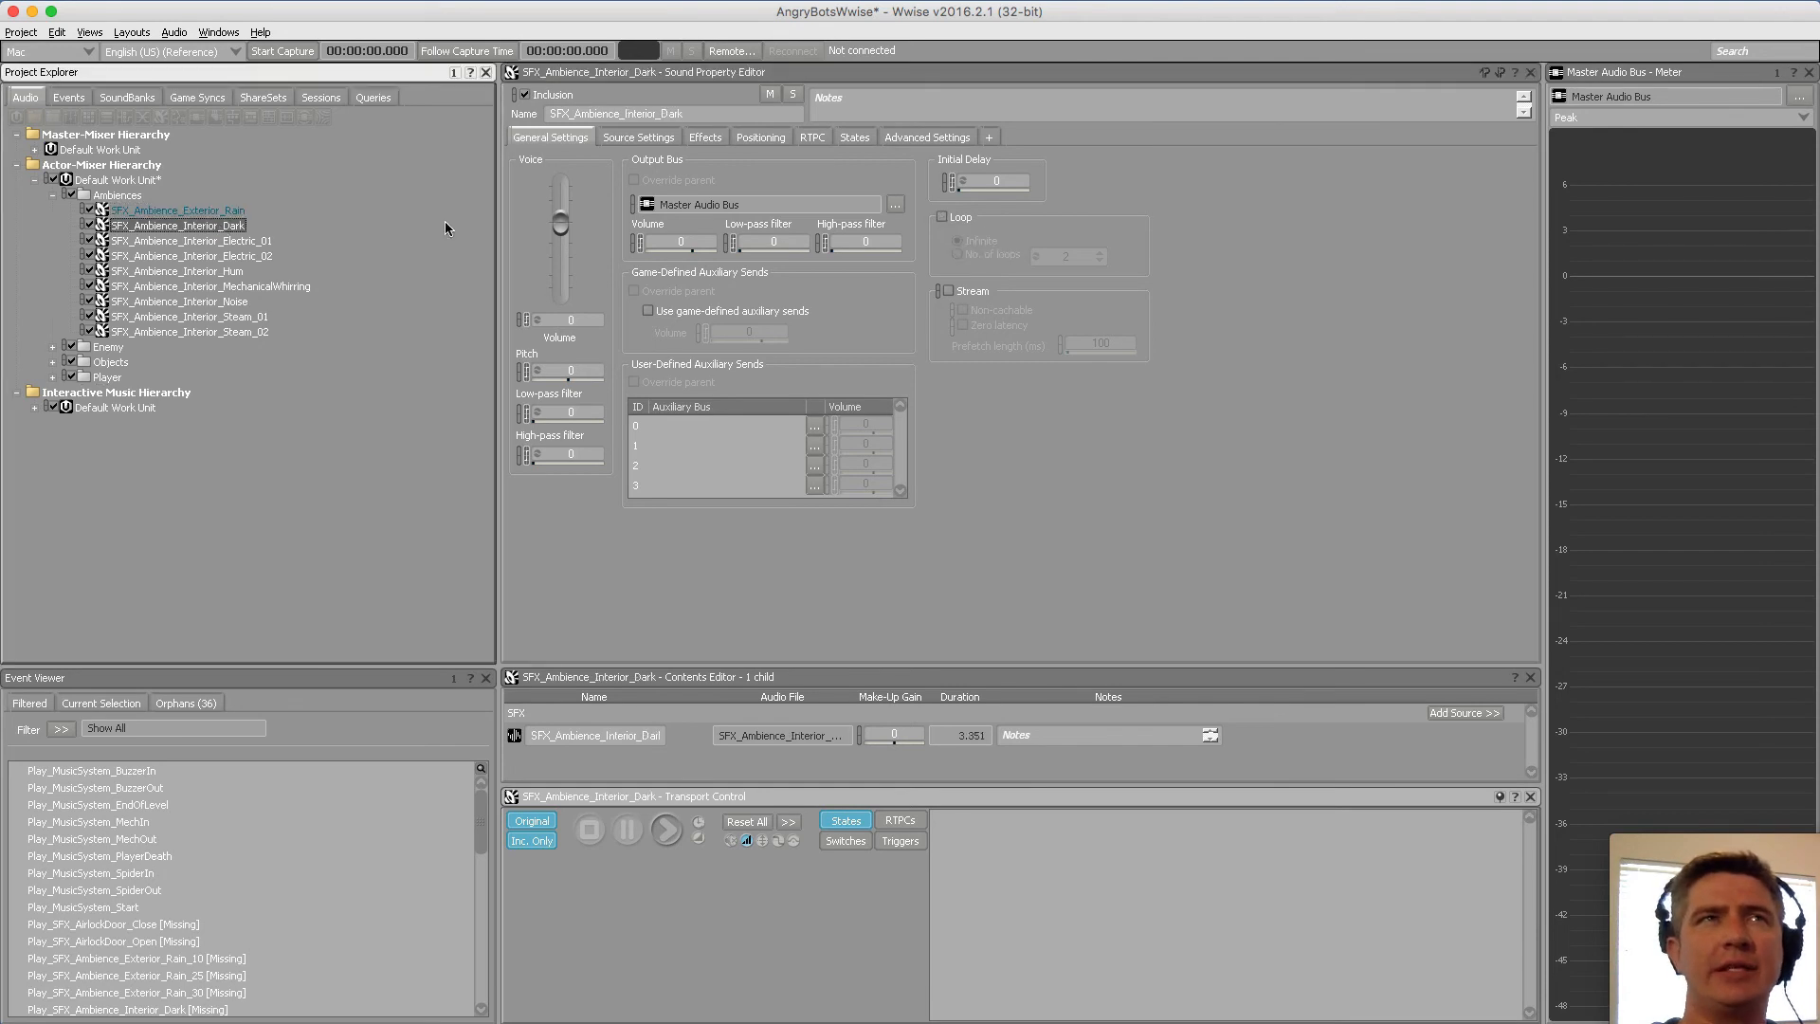
click(943, 217)
click(234, 243)
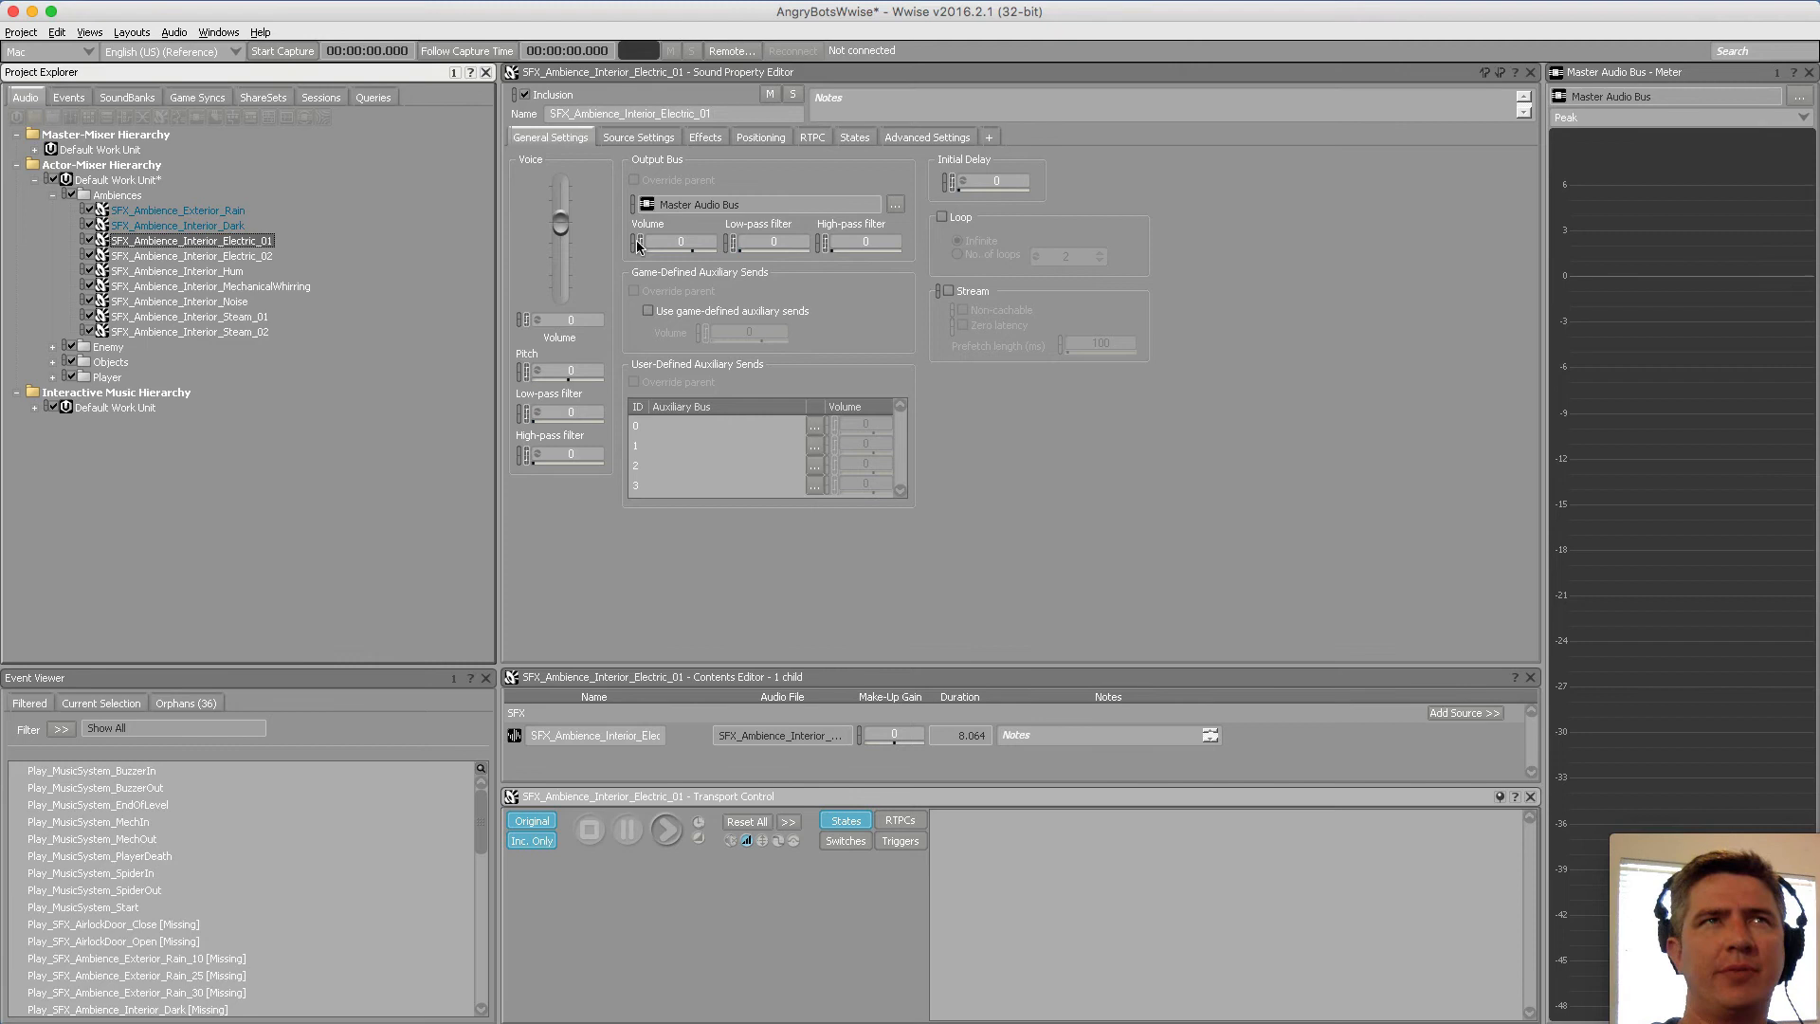
click(944, 218)
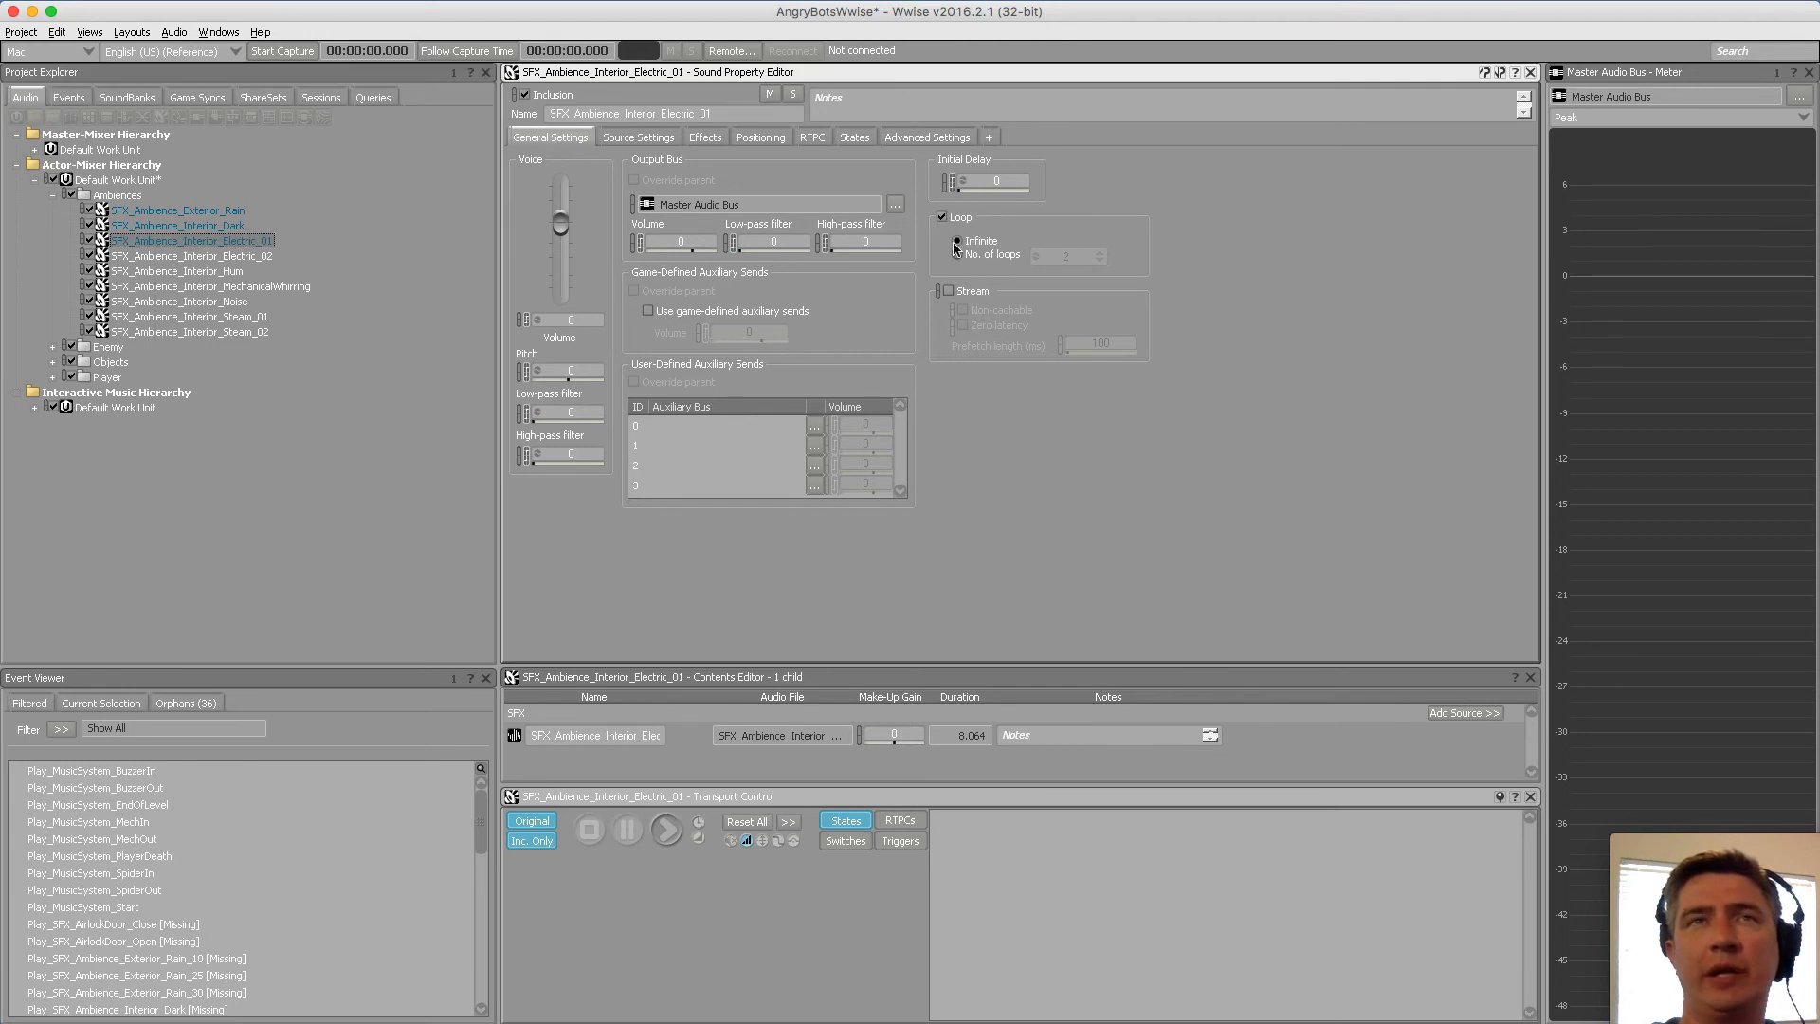
click(207, 256)
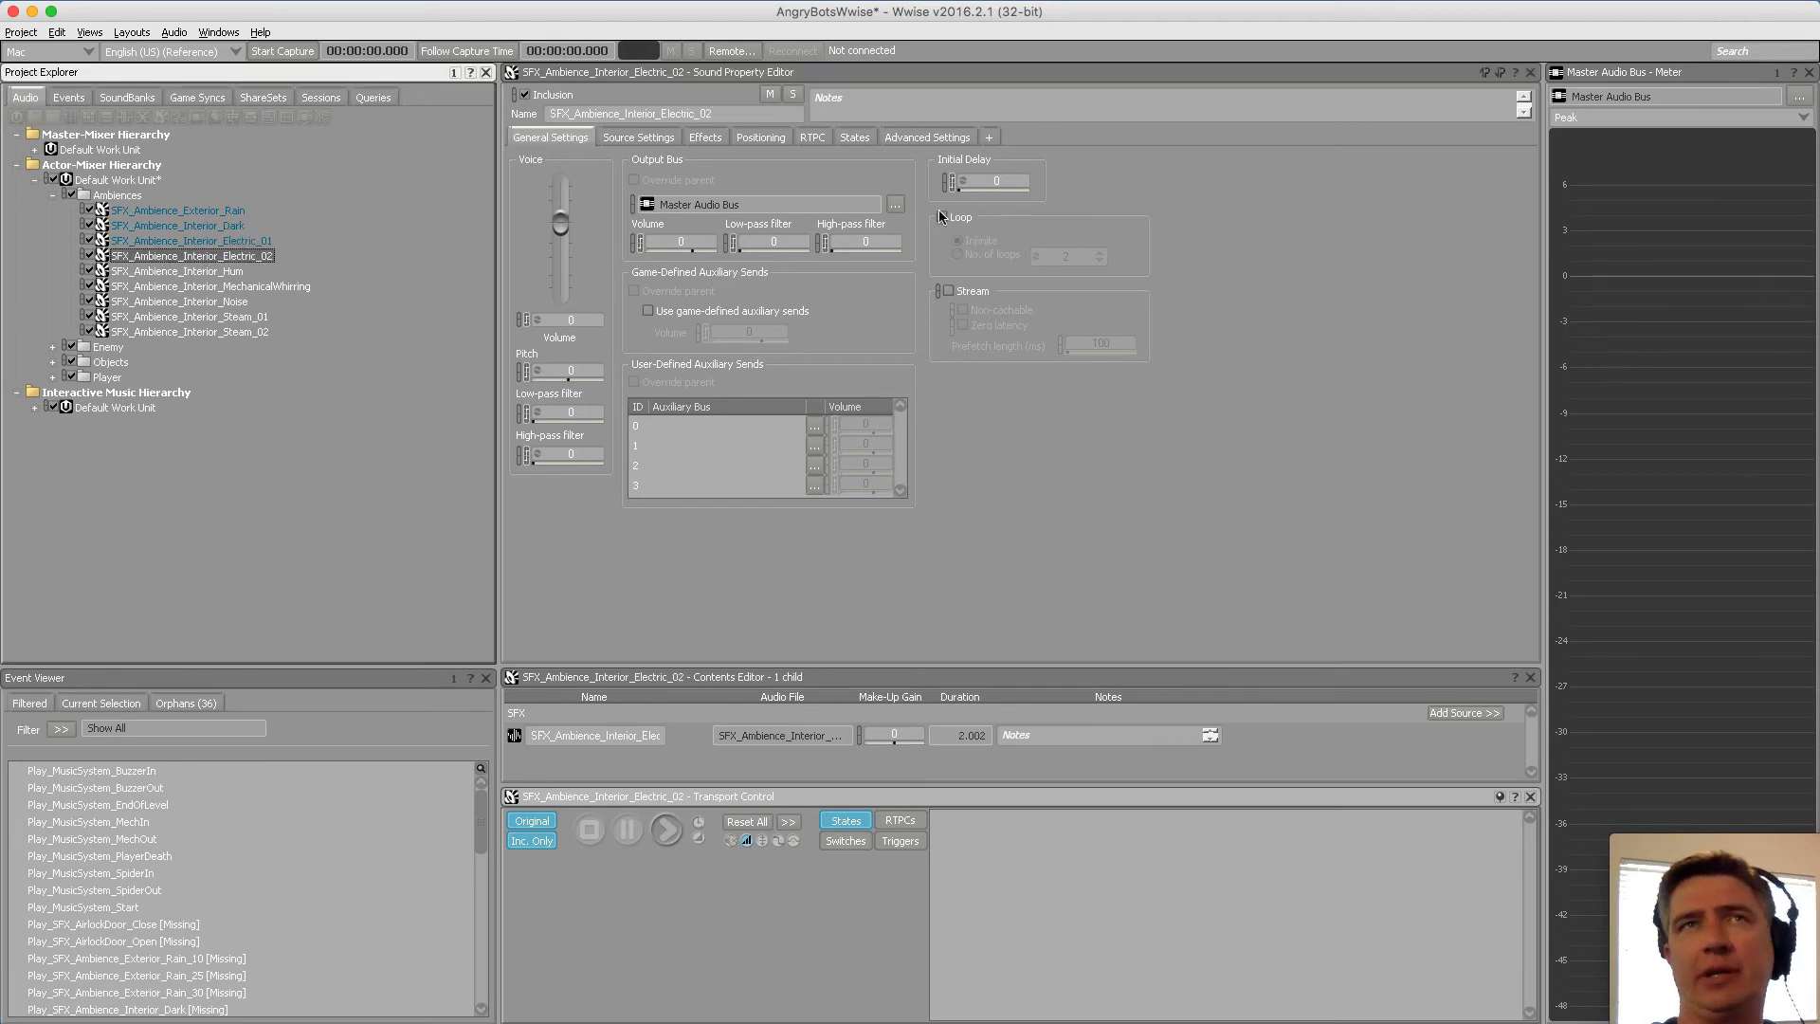
click(208, 271)
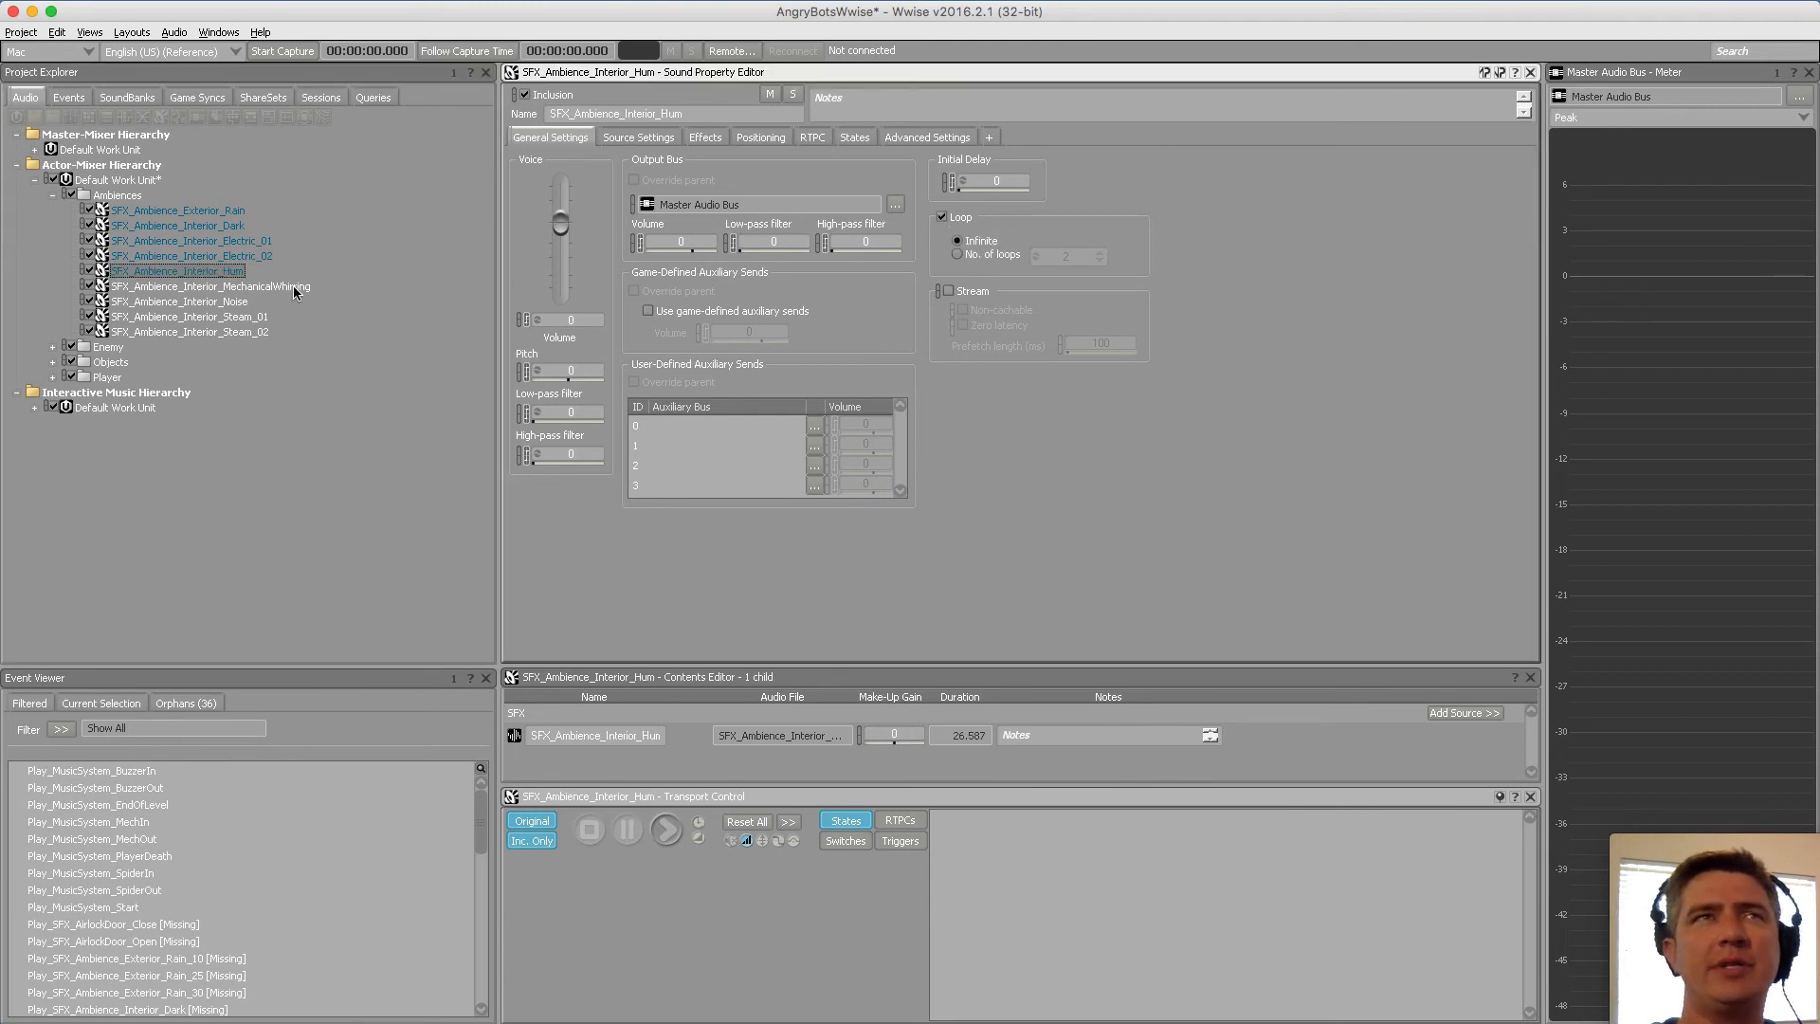
click(210, 287)
click(225, 303)
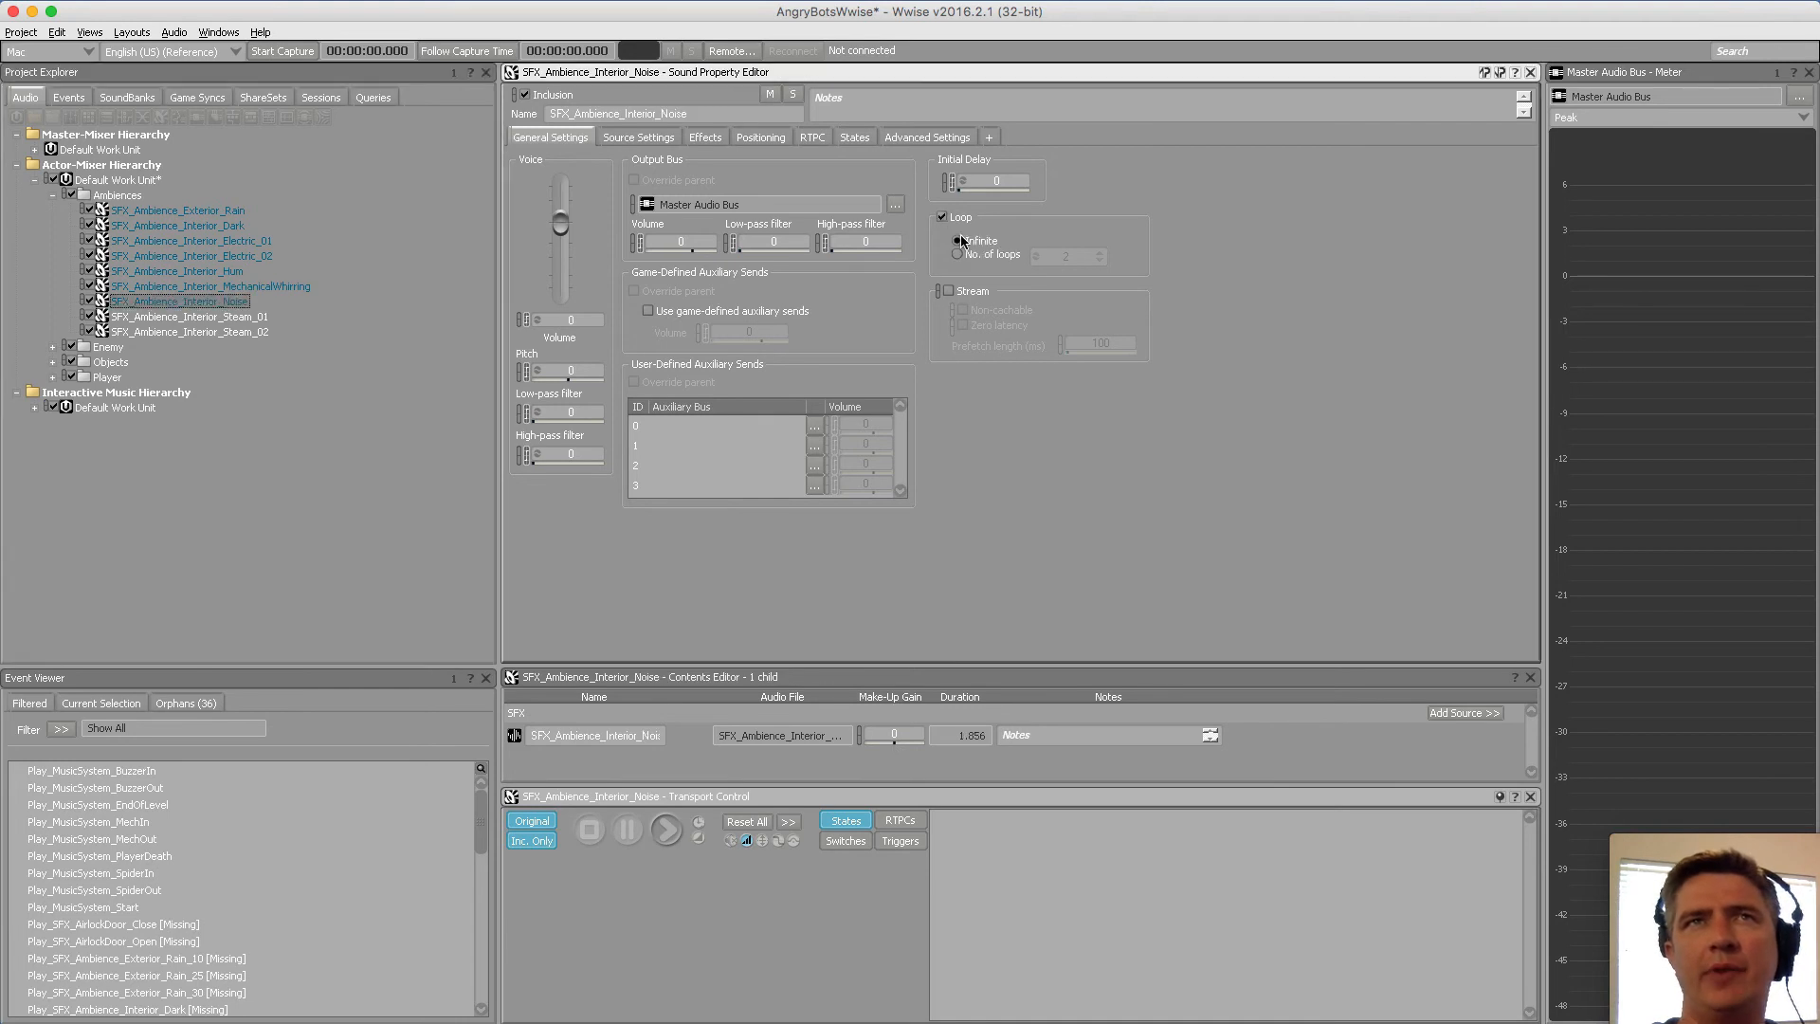
click(221, 318)
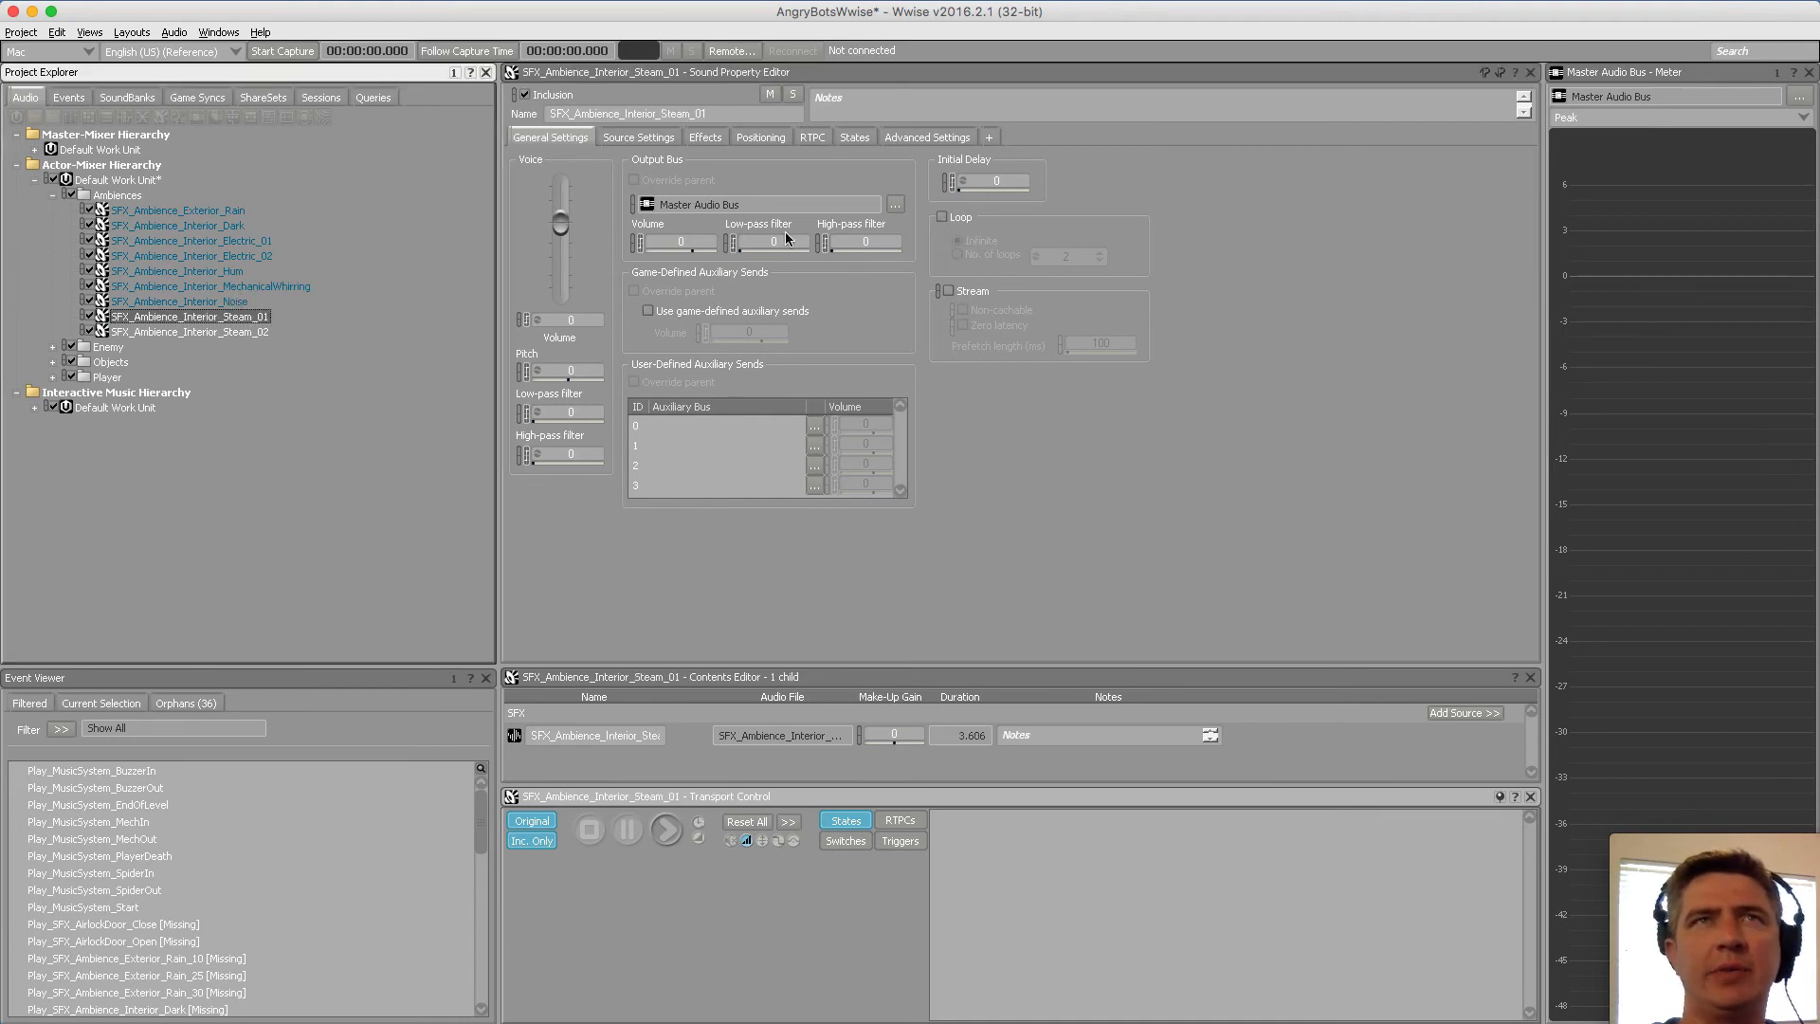
click(941, 217)
click(237, 333)
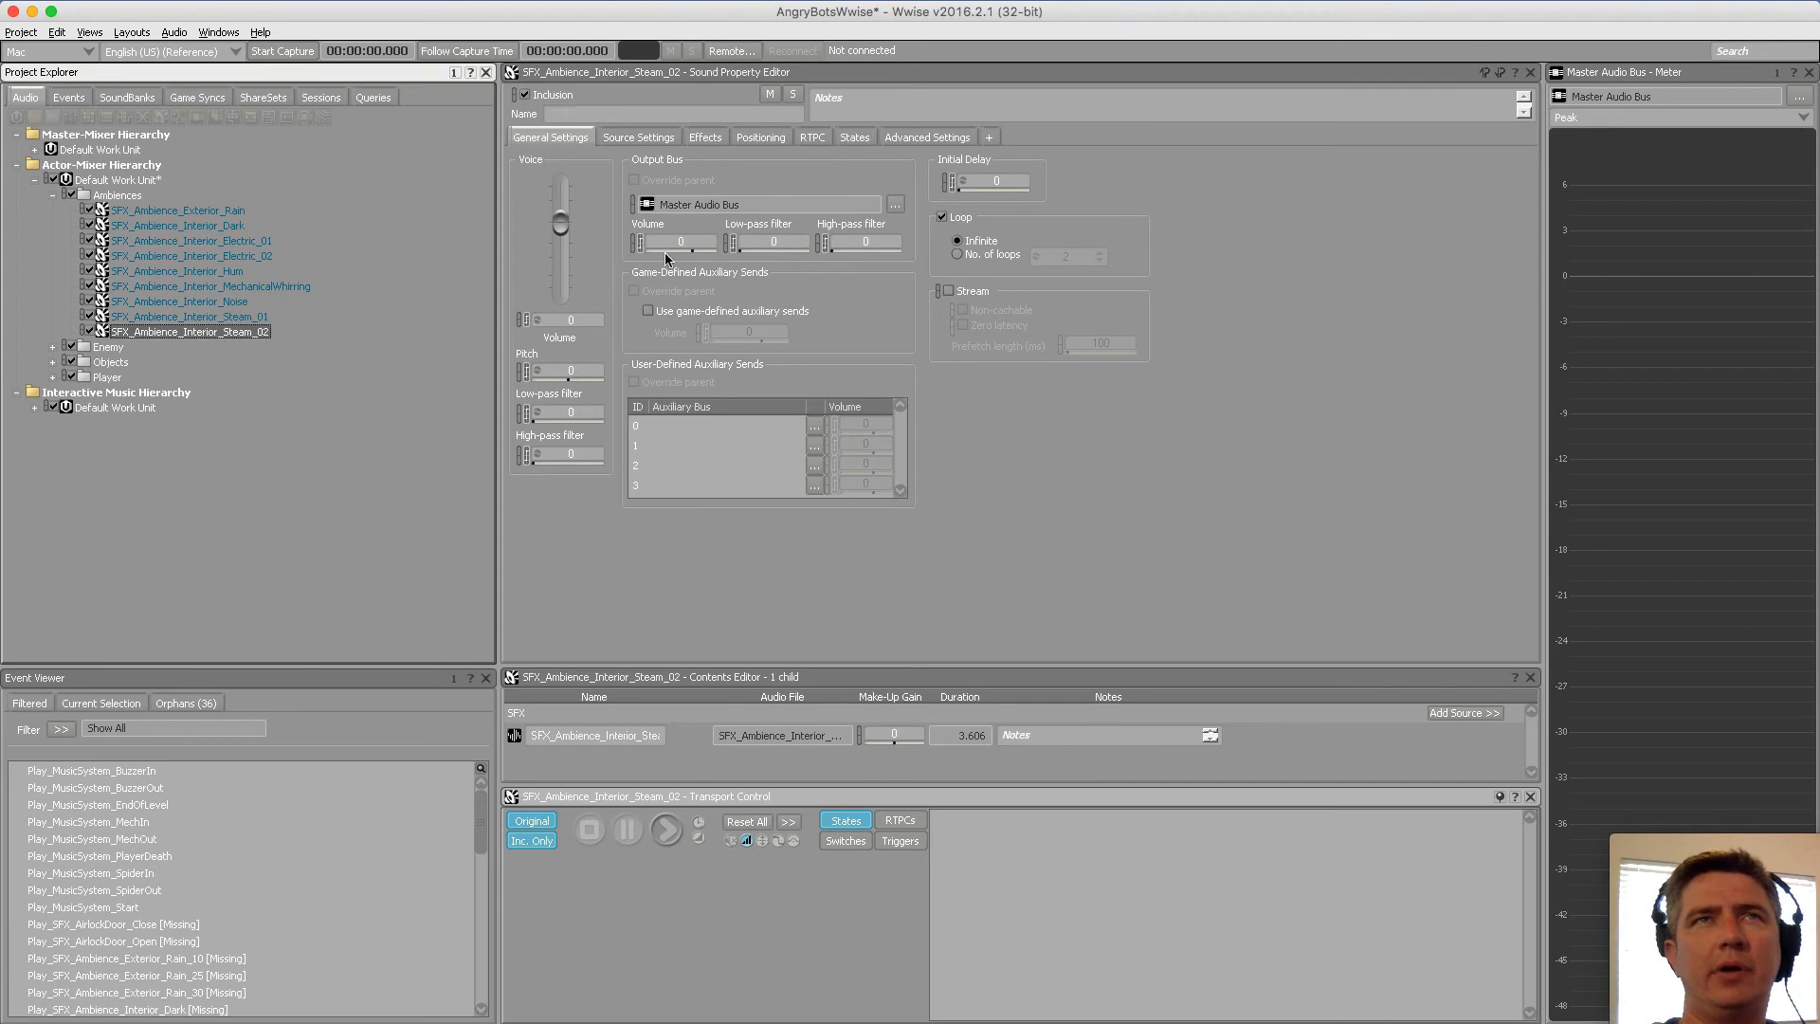
click(942, 217)
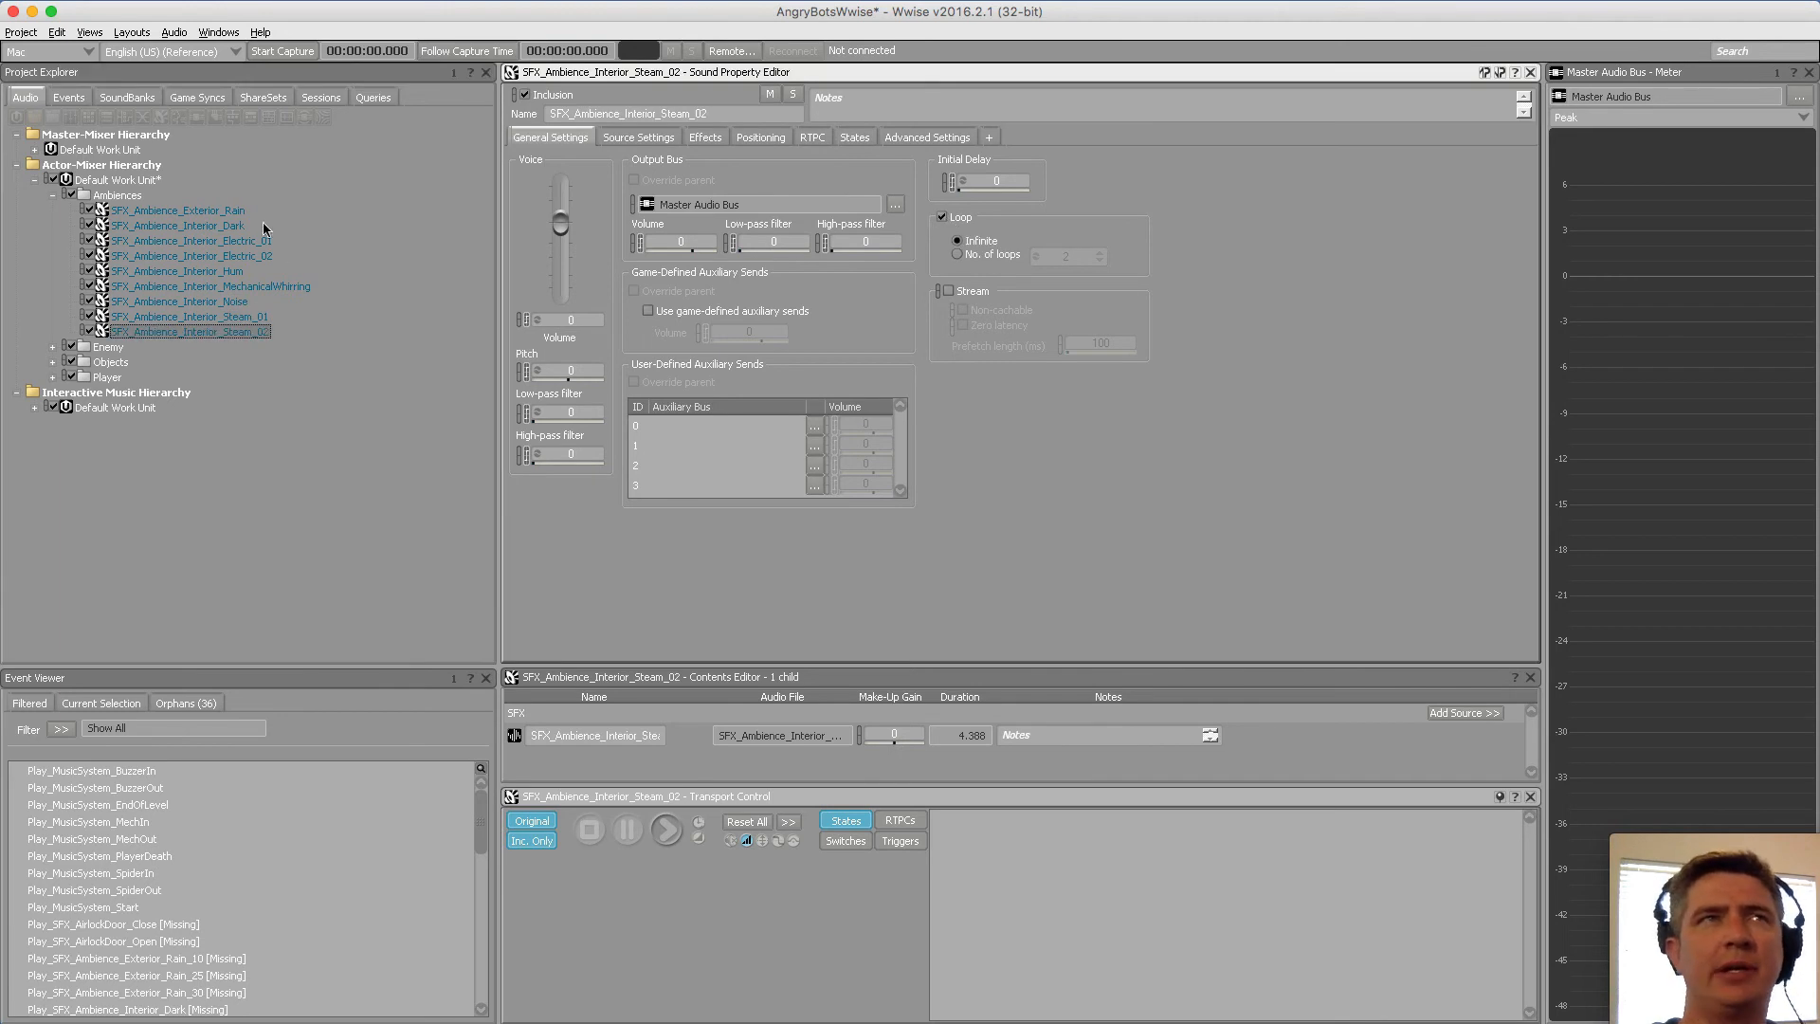
Convert all the sounds in the Ambiences folder again so their audio matches the loop setting
click(233, 211)
shift+click(235, 333)
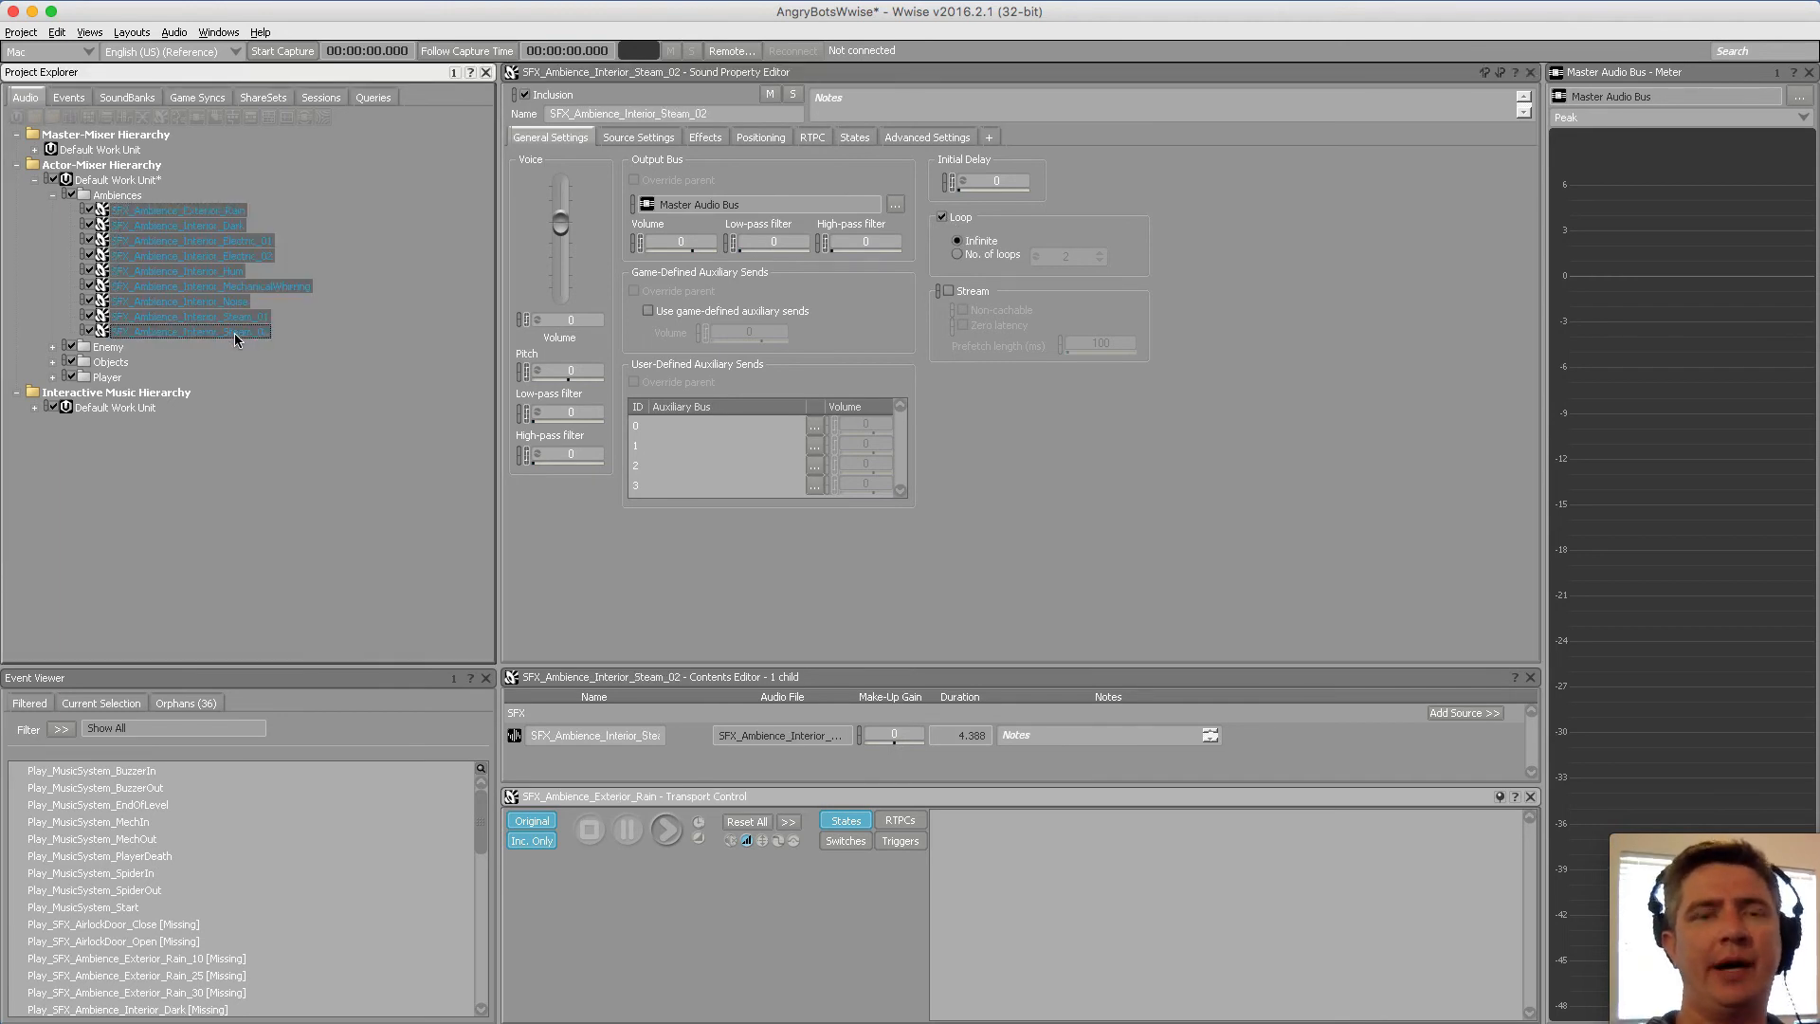
click(60, 33)
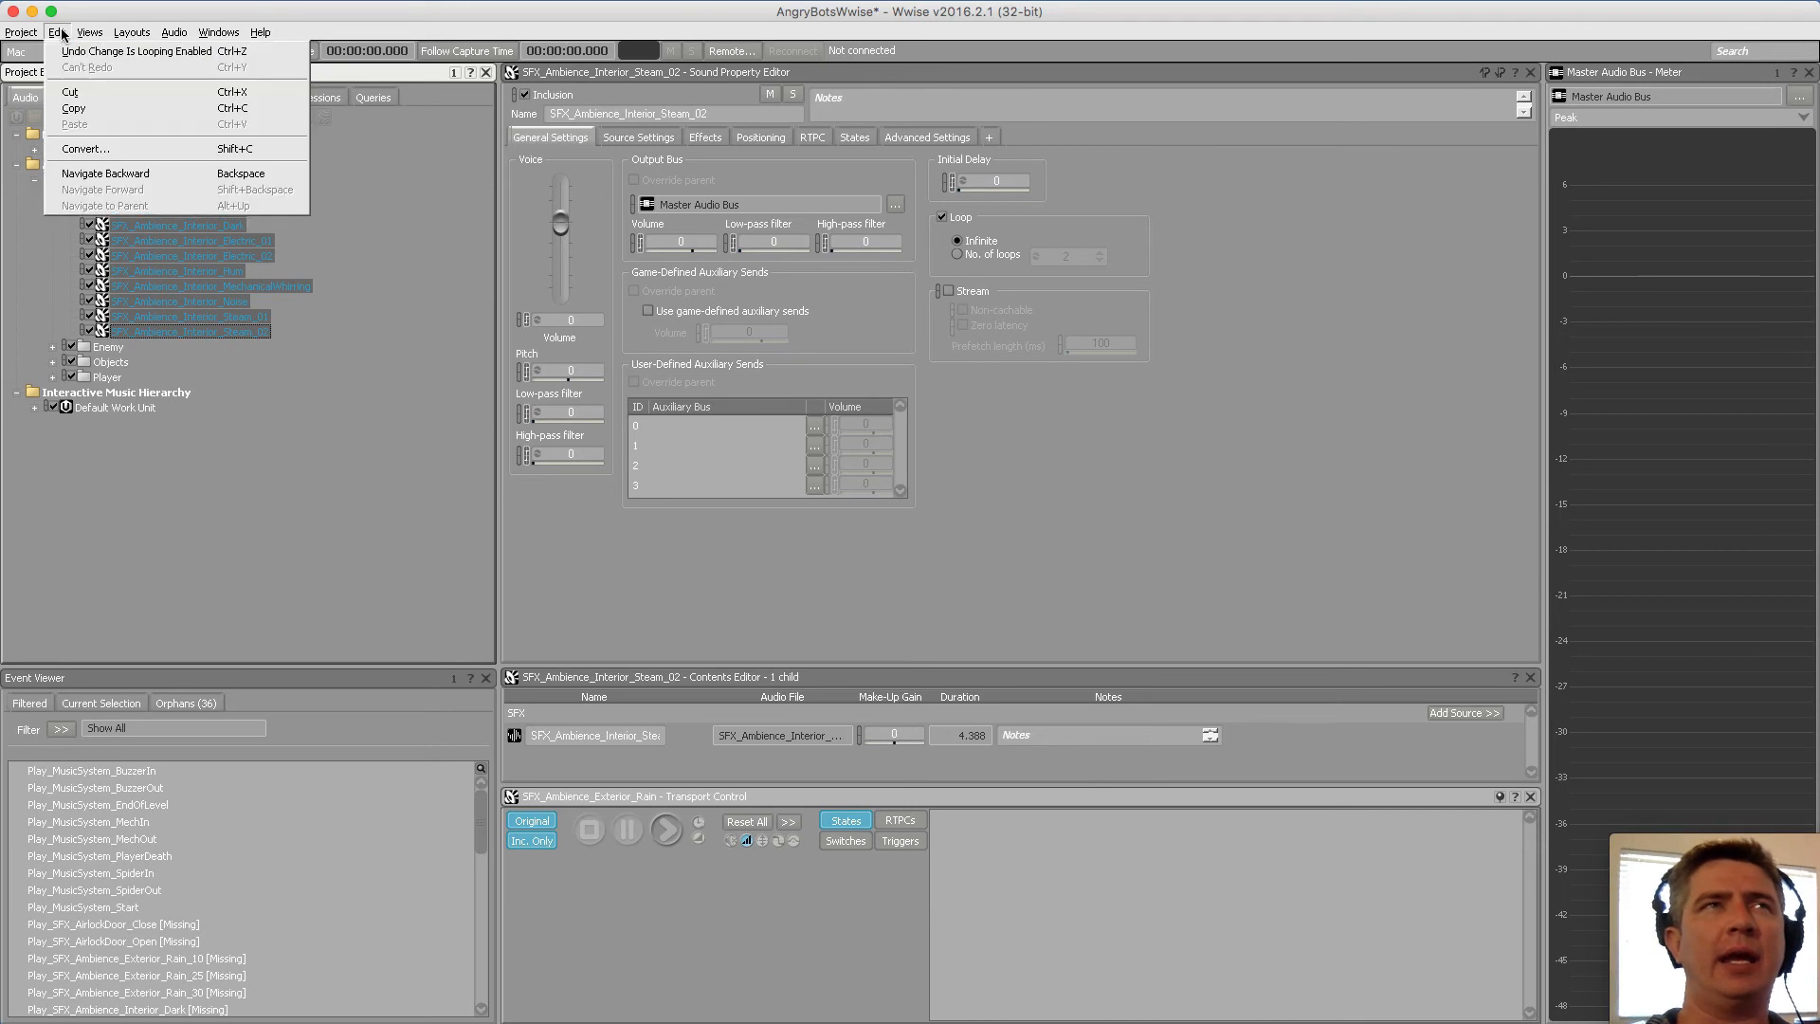
click(86, 148)
key(Return)
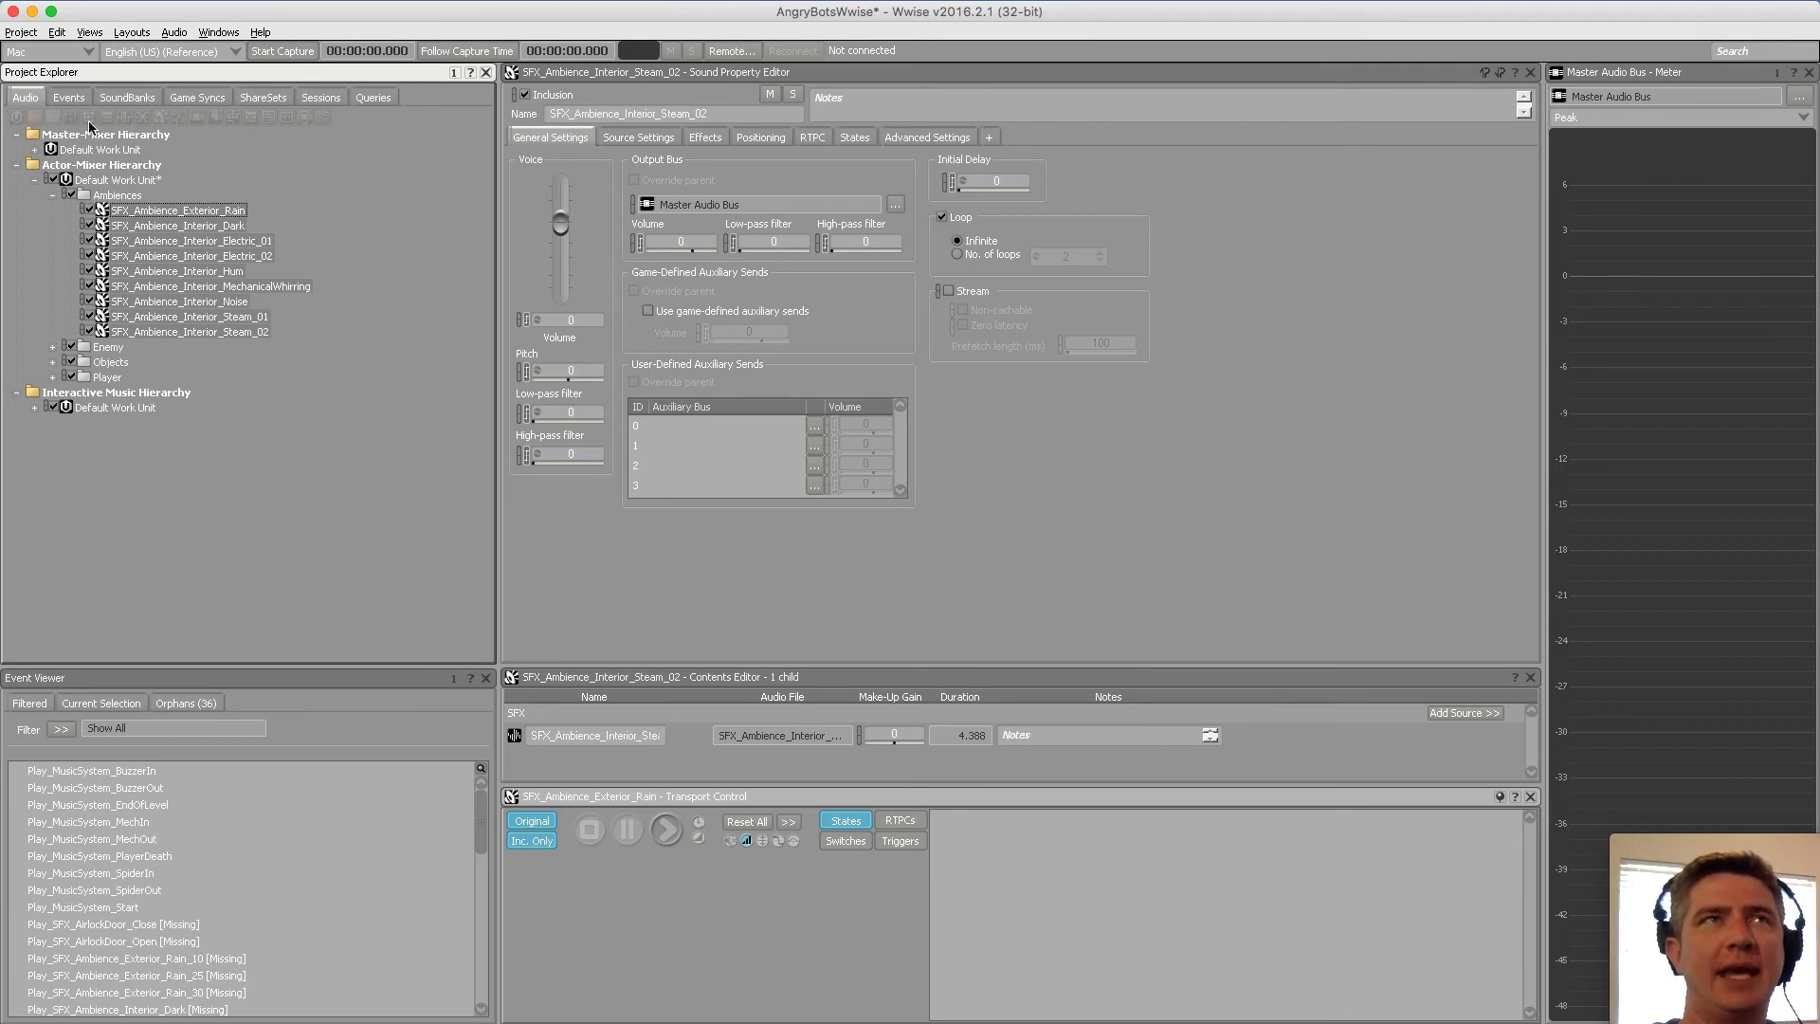
Examine the Ambience, Enemy, Object and Player folders of the SFX events, leaving Ambience expanded
click(66, 99)
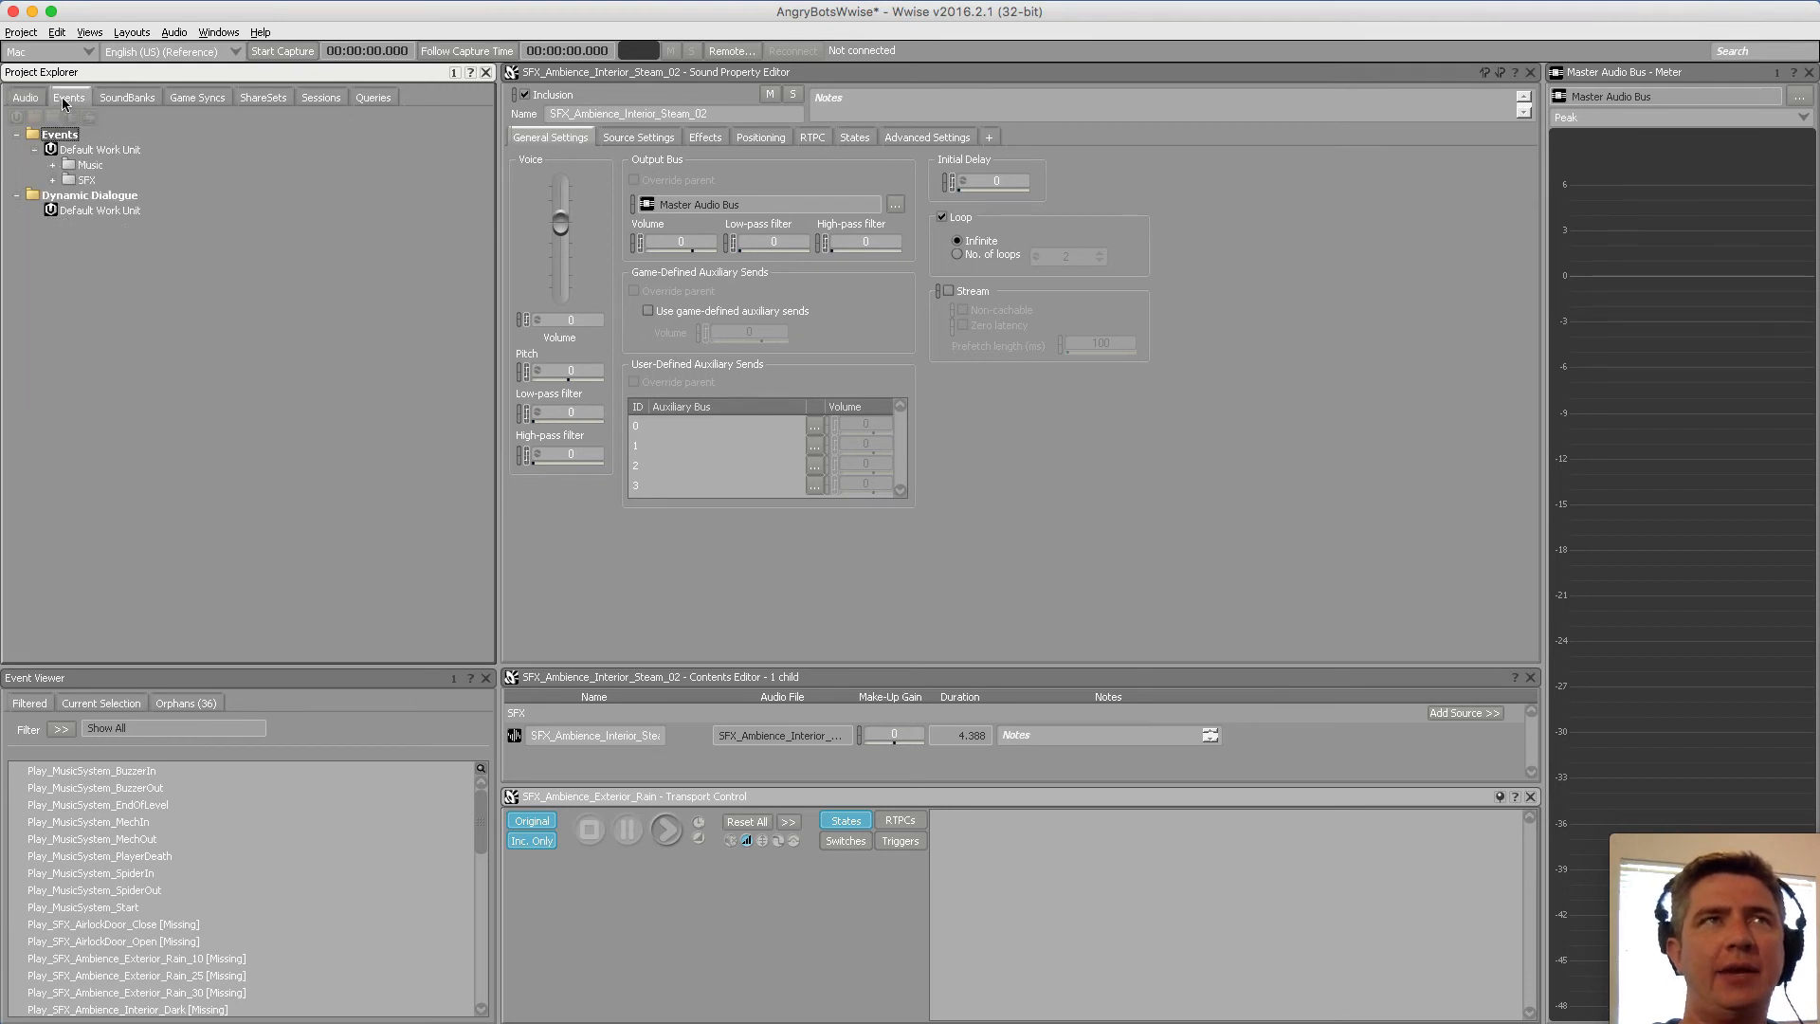
click(53, 180)
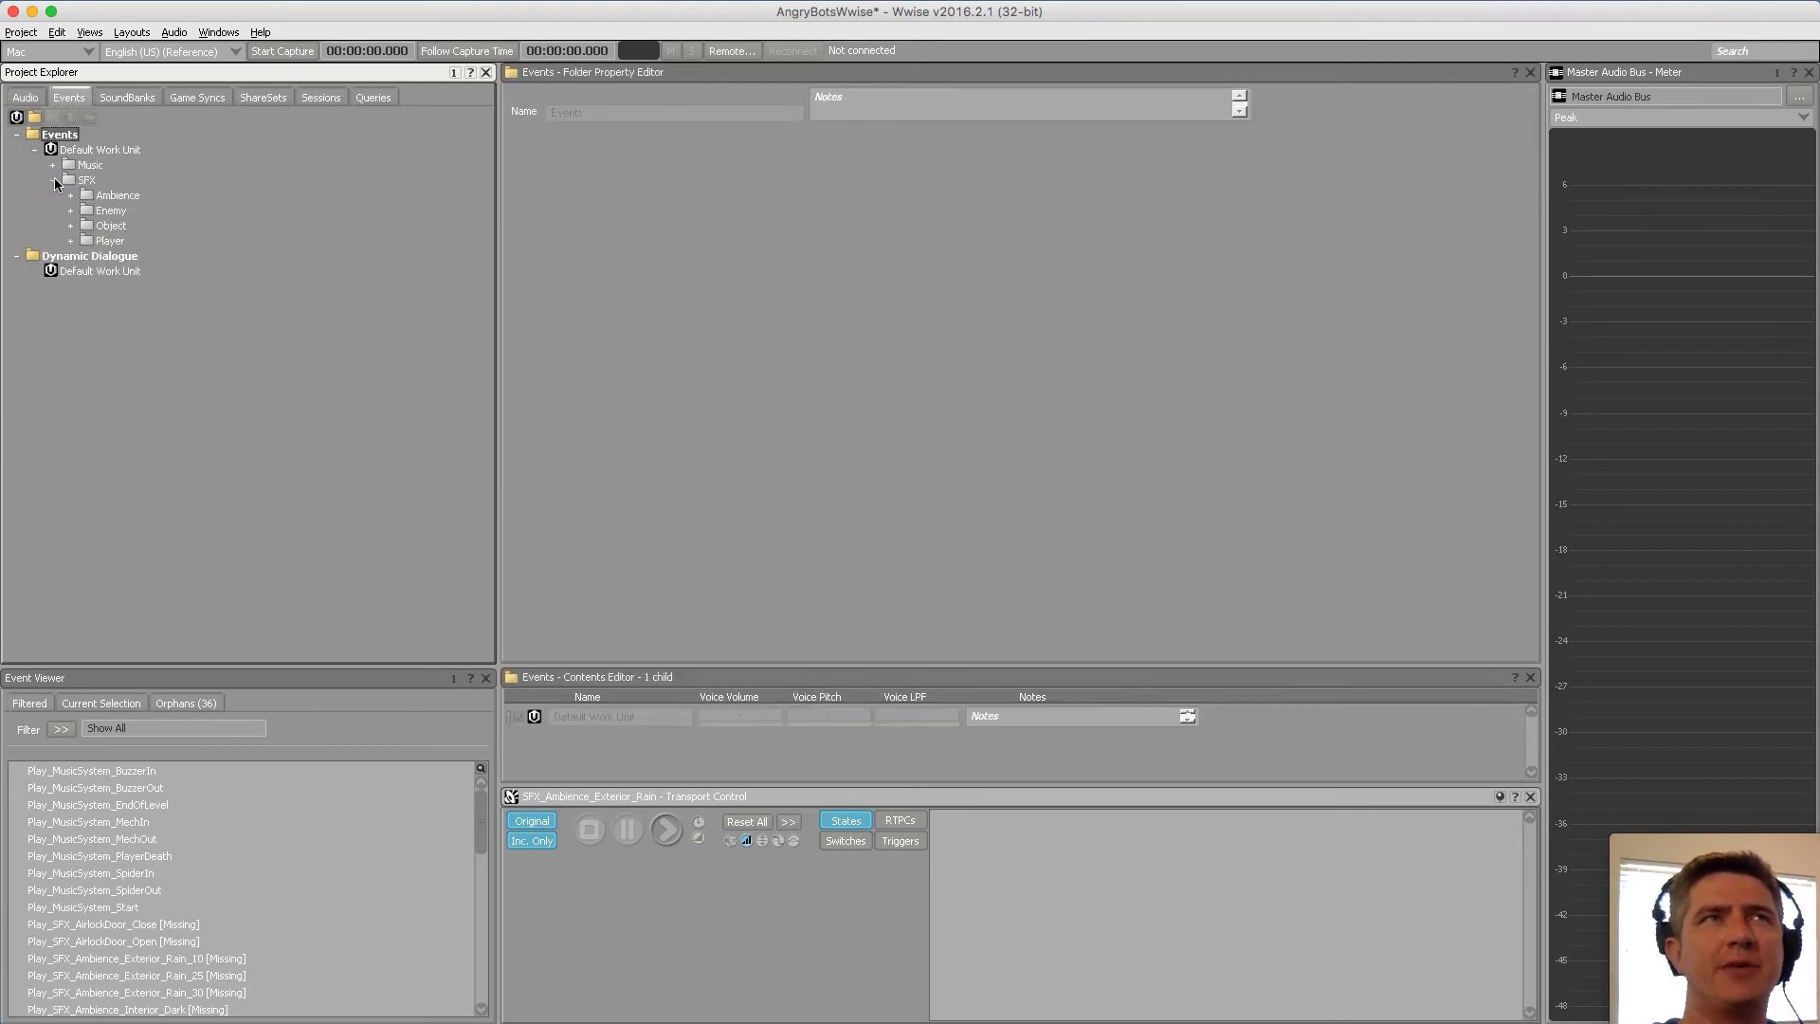
click(116, 195)
click(114, 211)
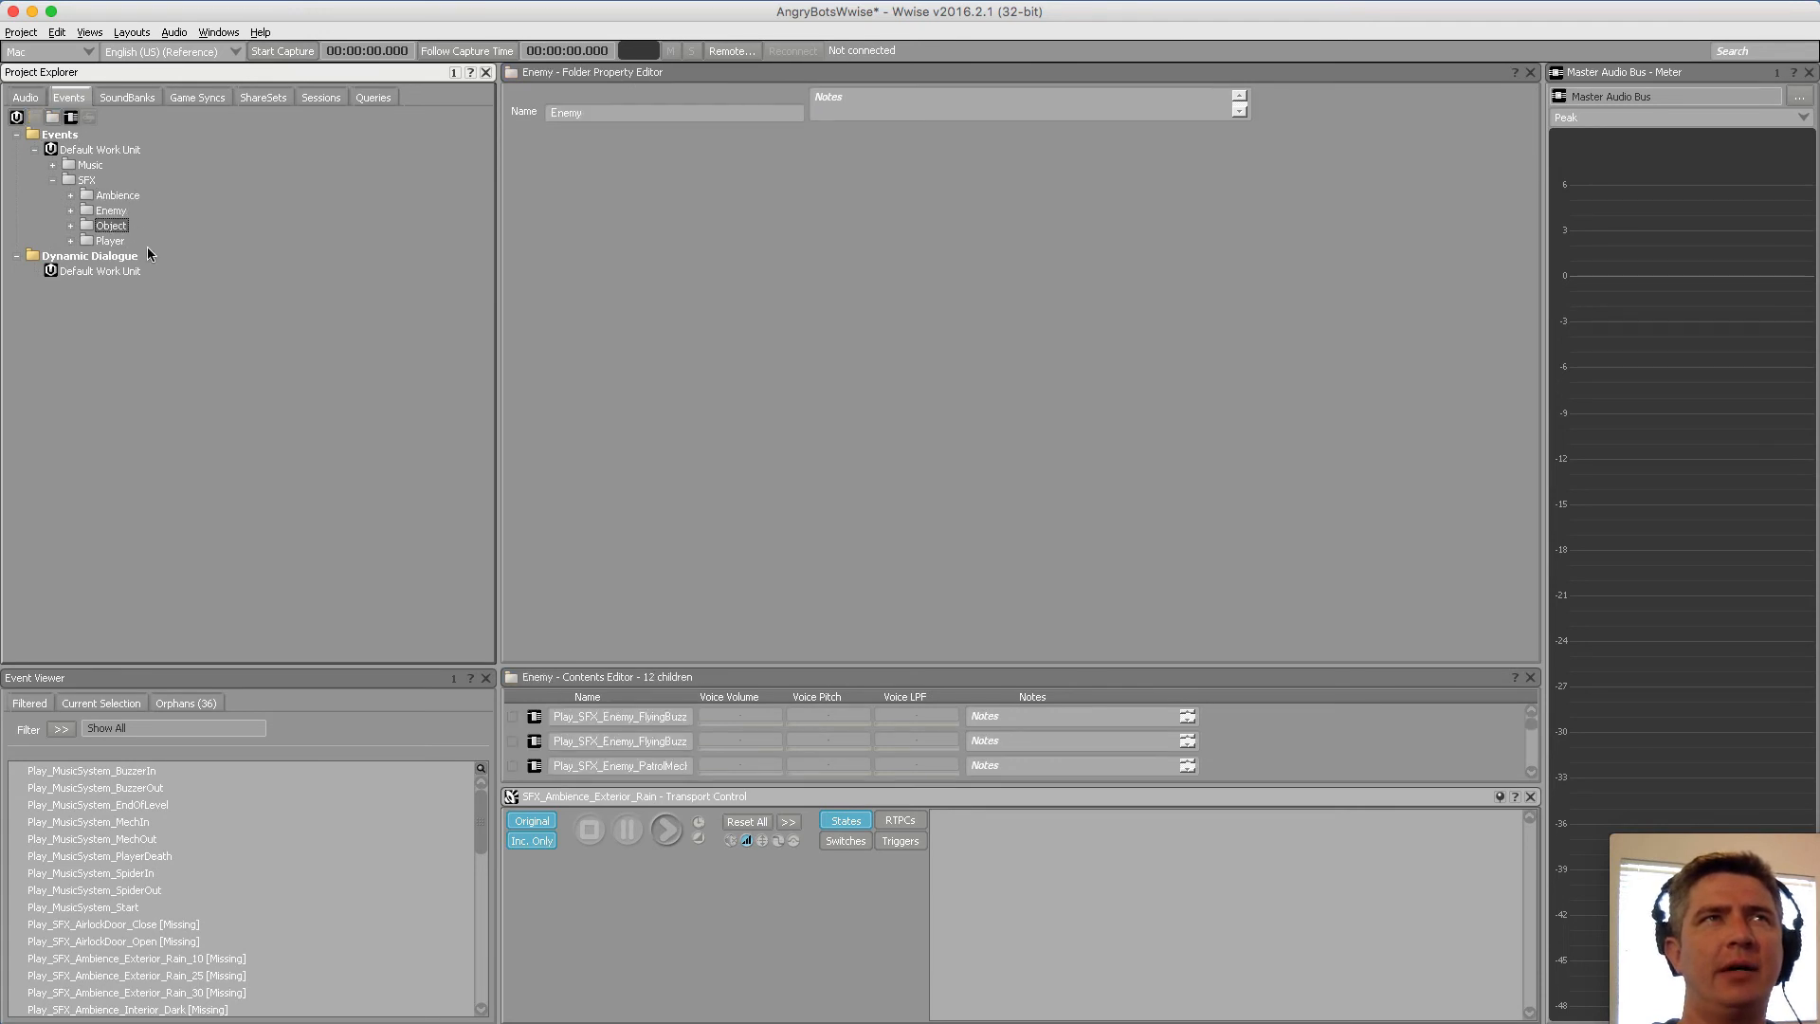
click(114, 242)
click(70, 195)
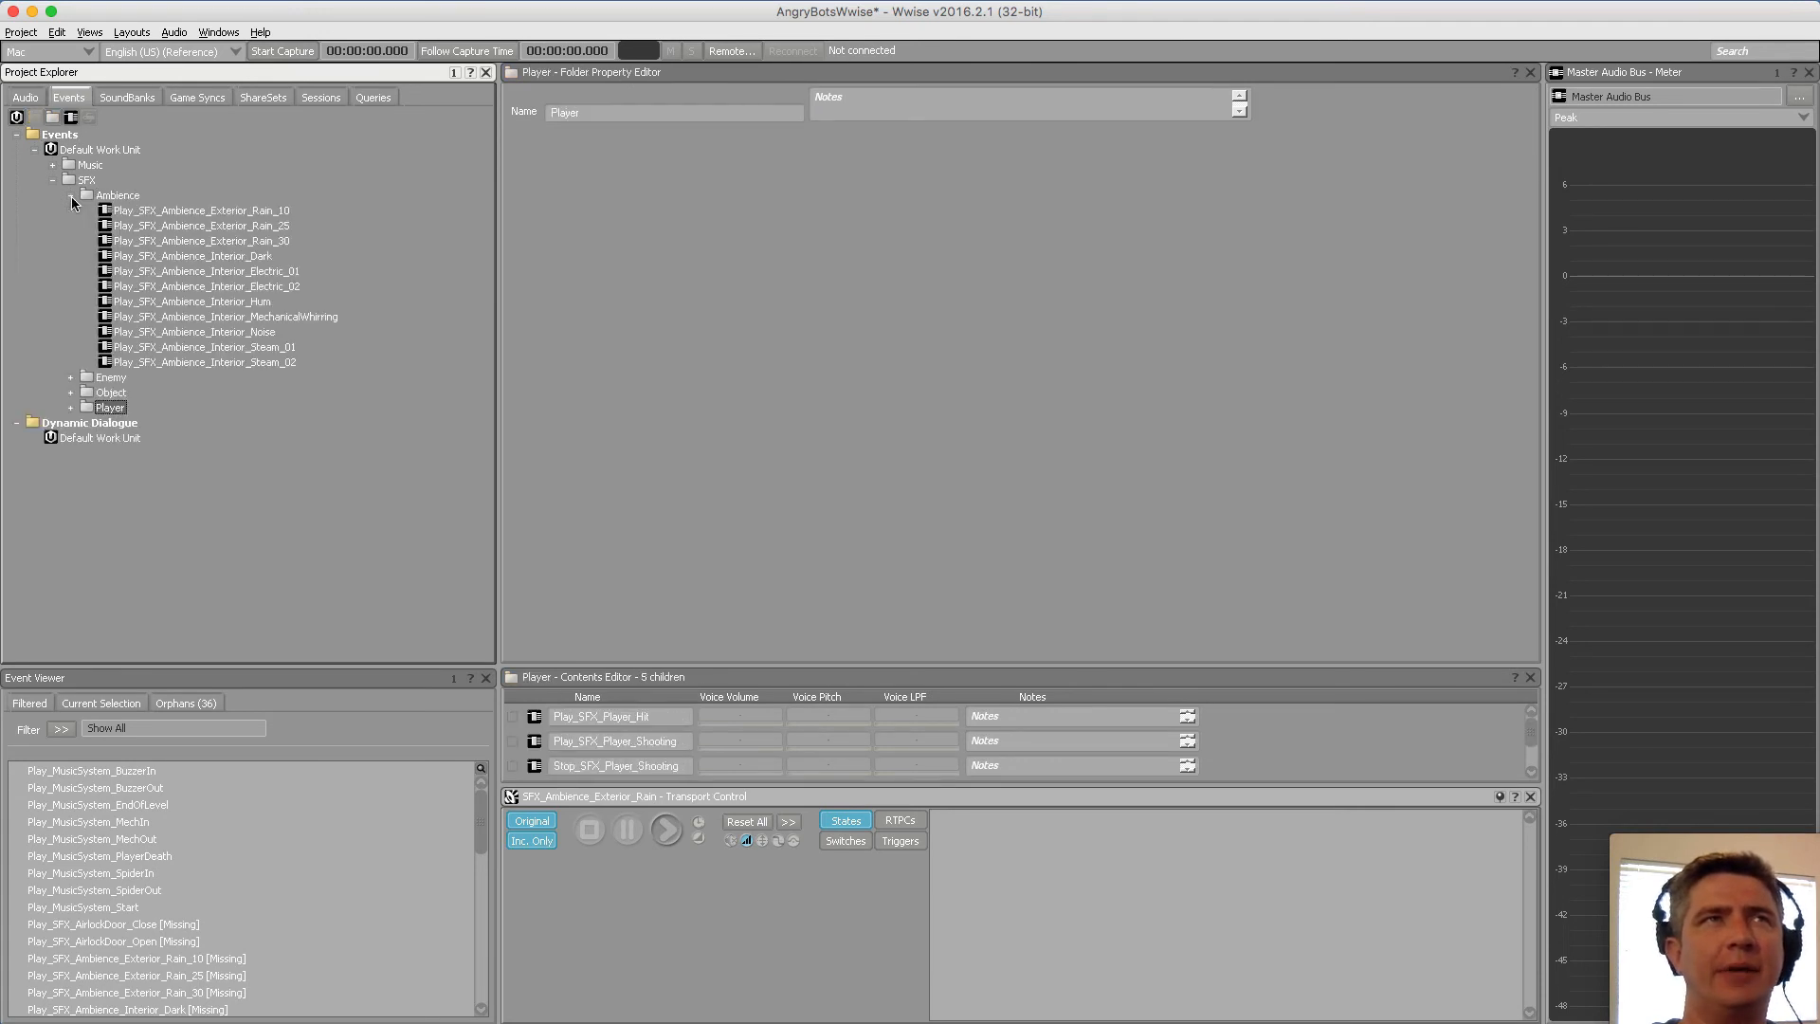
Inspect the actions of the exterior rain and Play_SFX_Ambience_Interior_Dark events, and consult the AngryBots_WwiseAssetList.pdf asset list
click(231, 211)
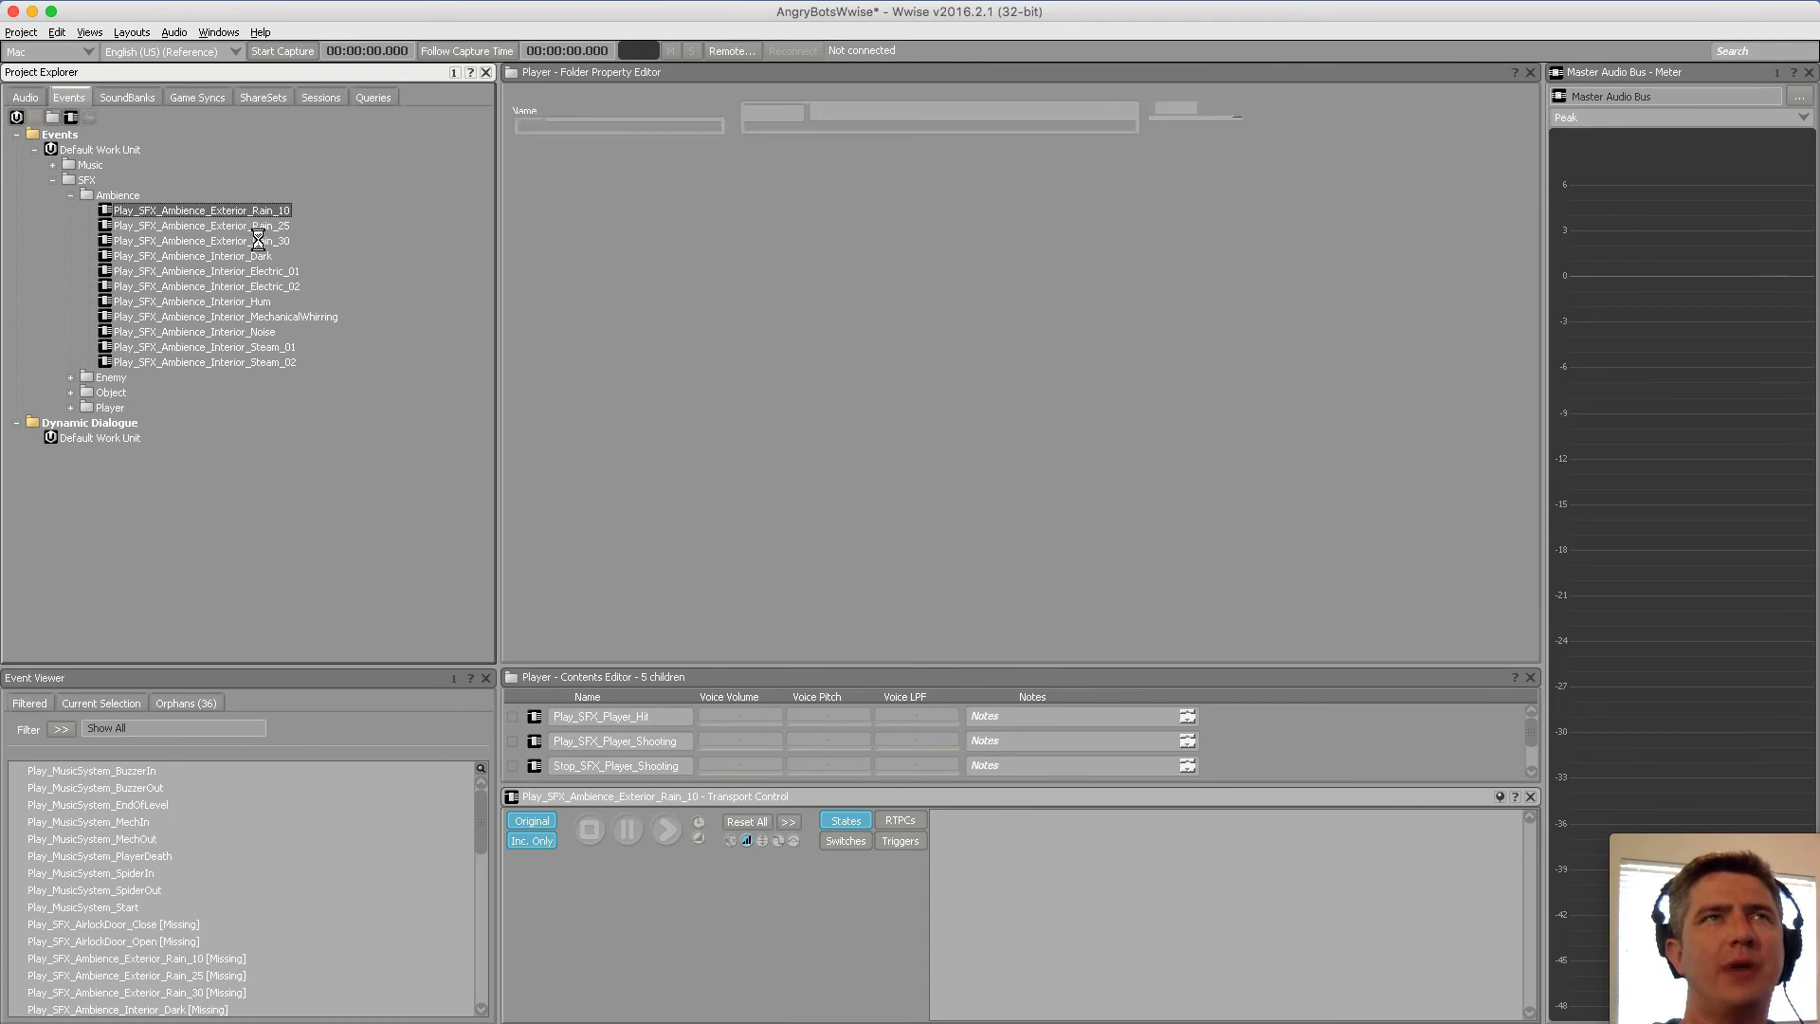
click(255, 240)
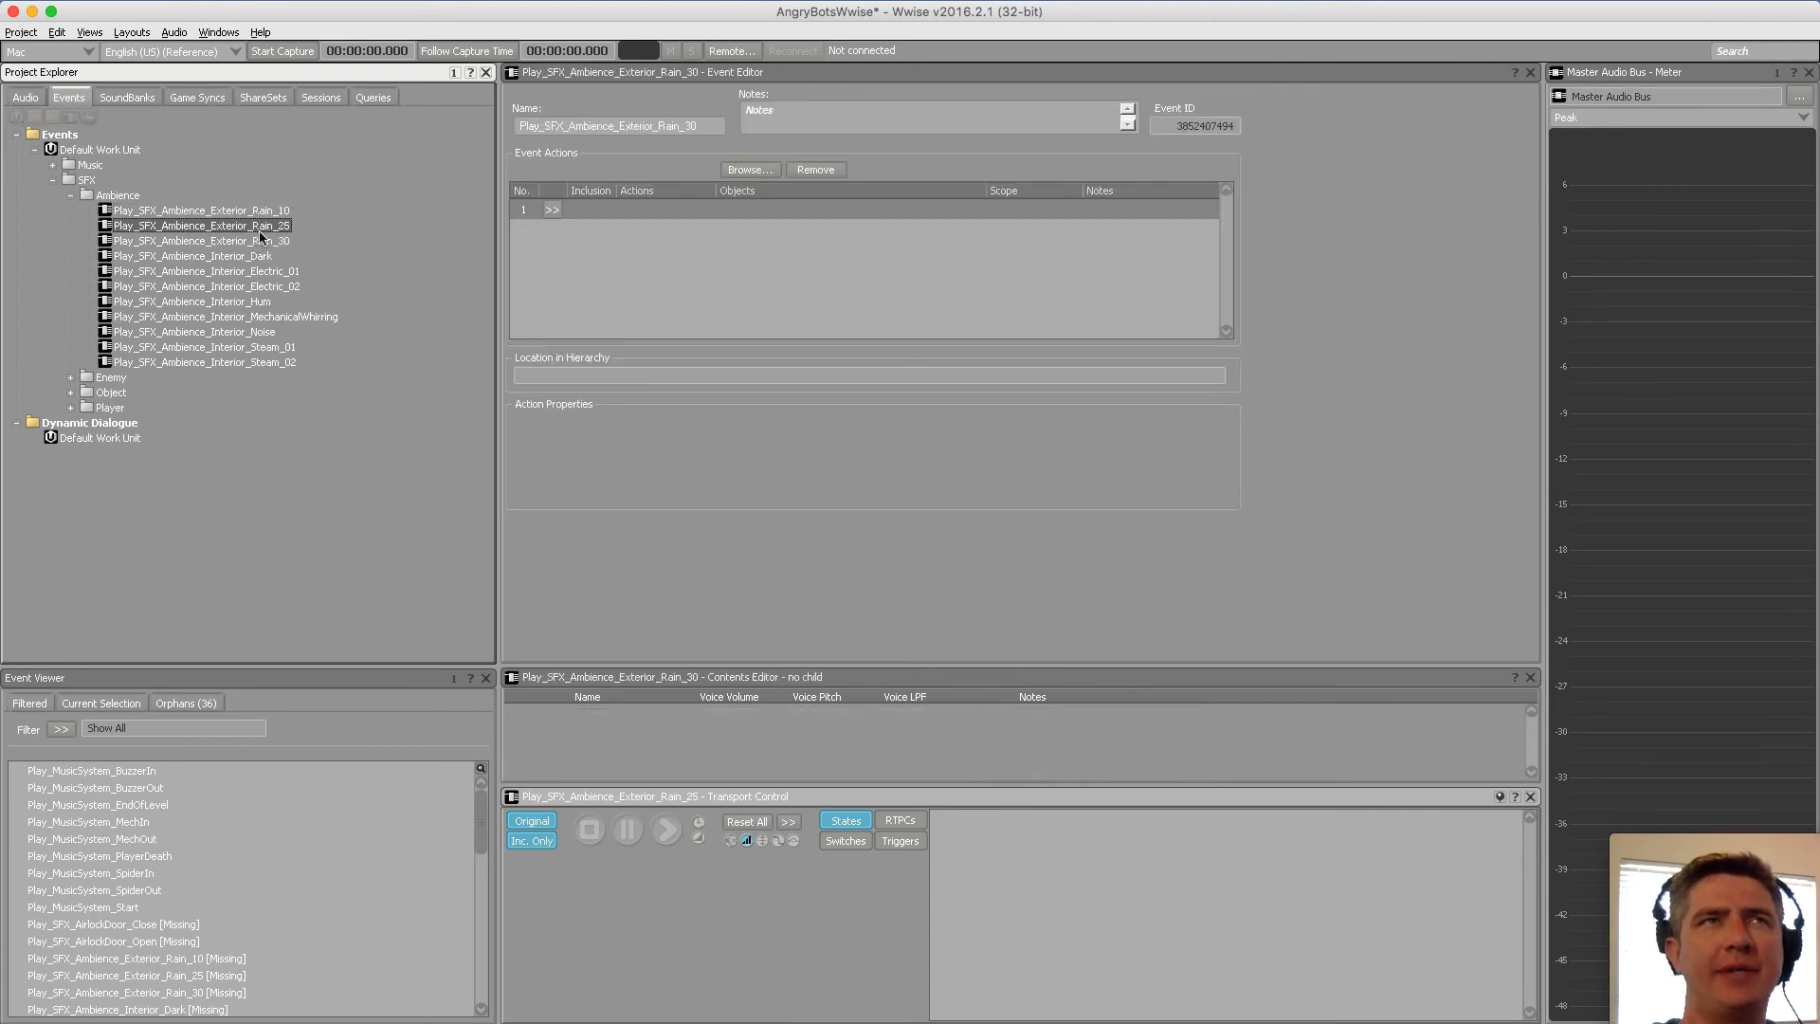
click(258, 258)
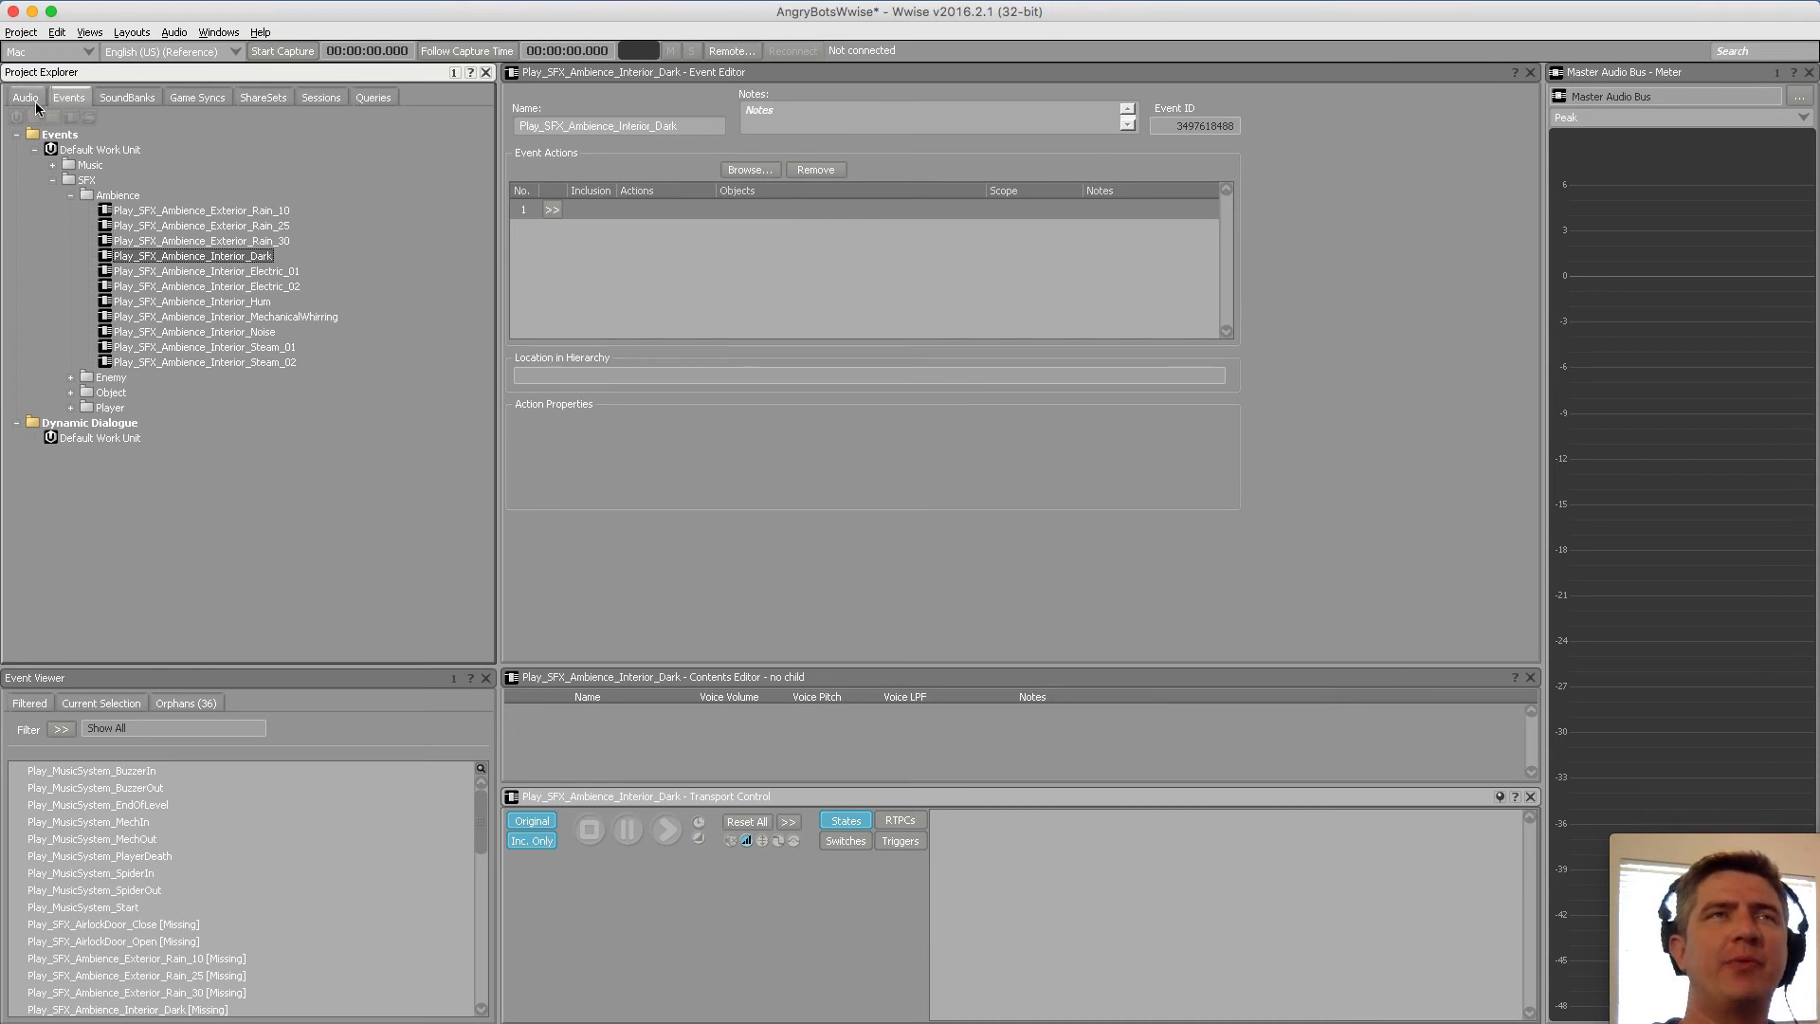
click(212, 210)
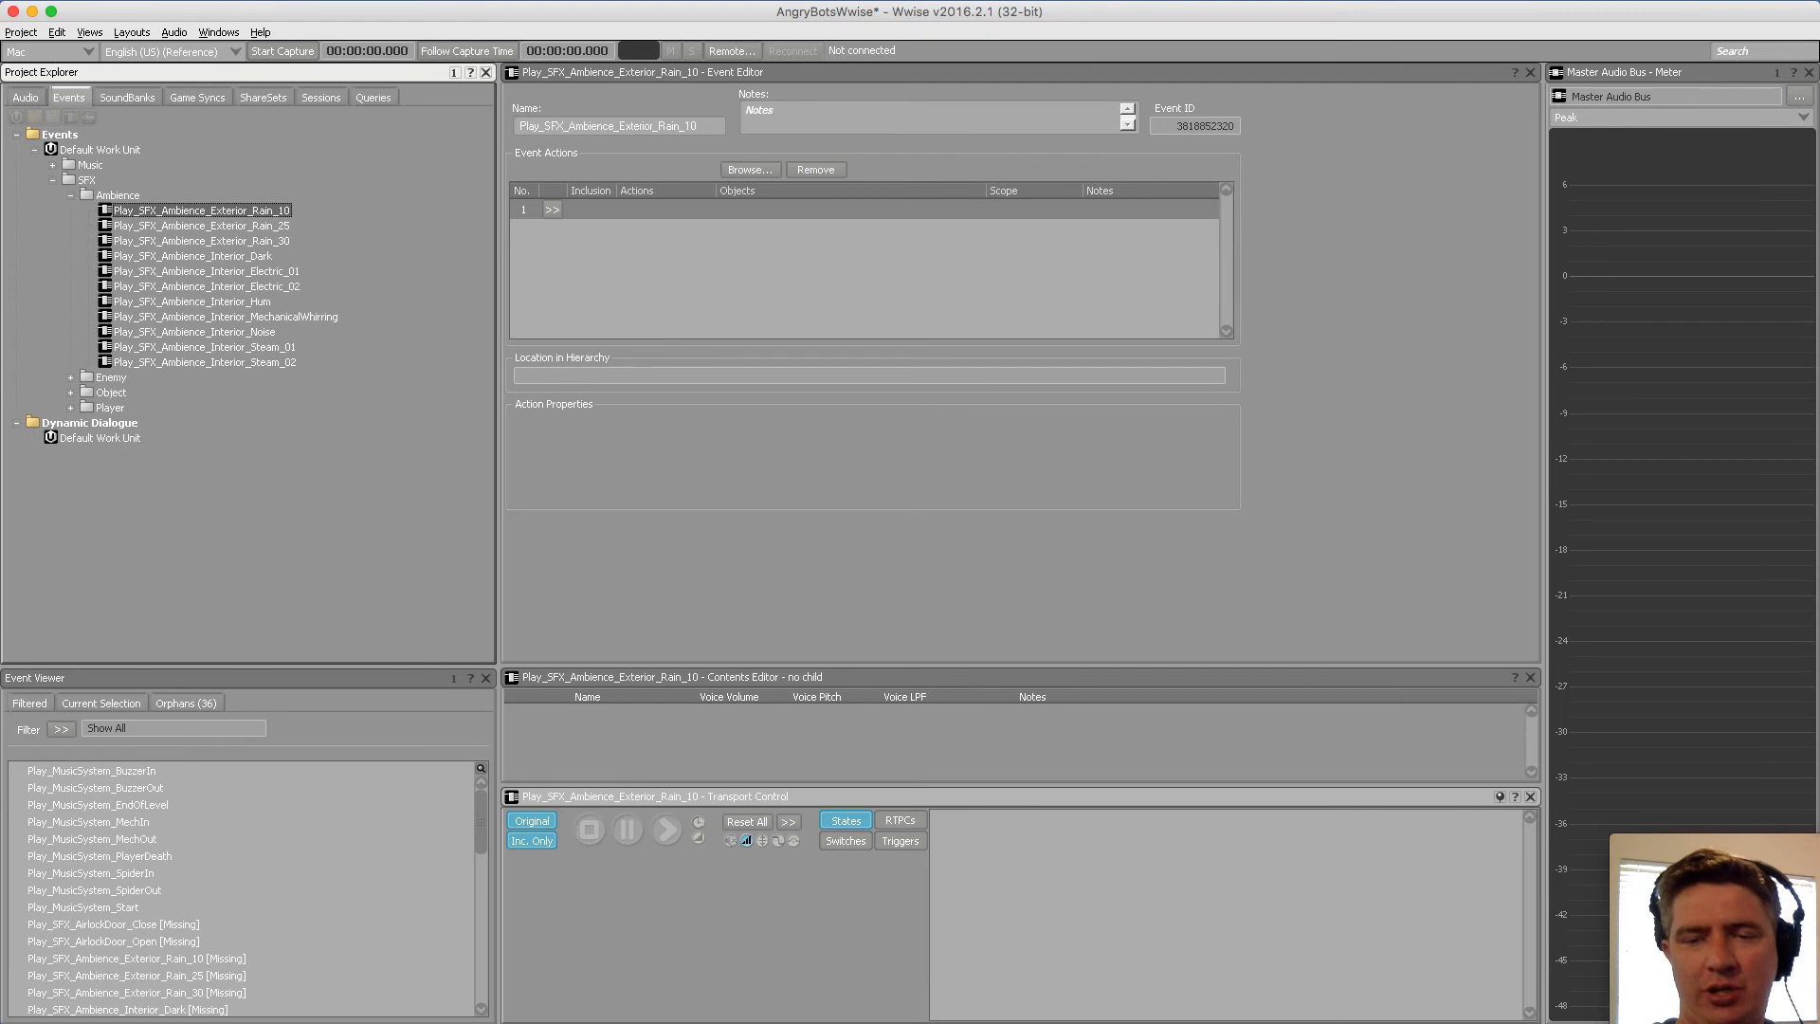
drag(0, 36, 589, 38)
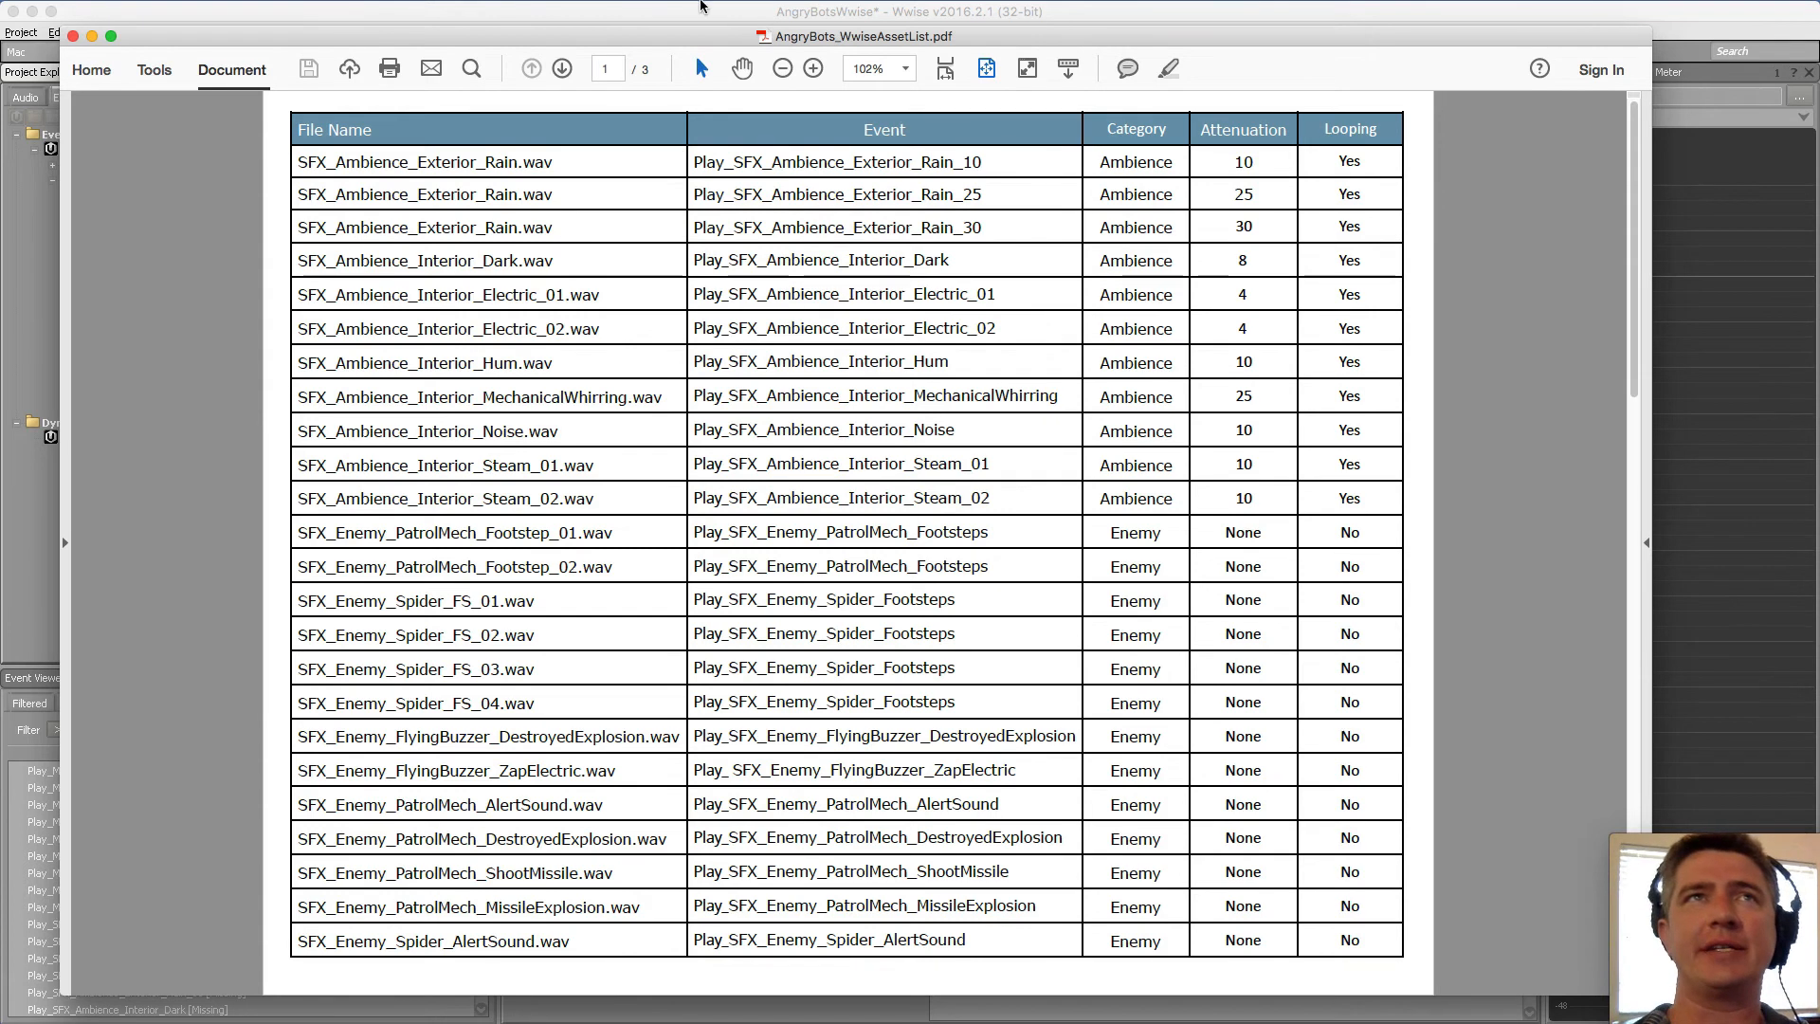
key(super+Tab)
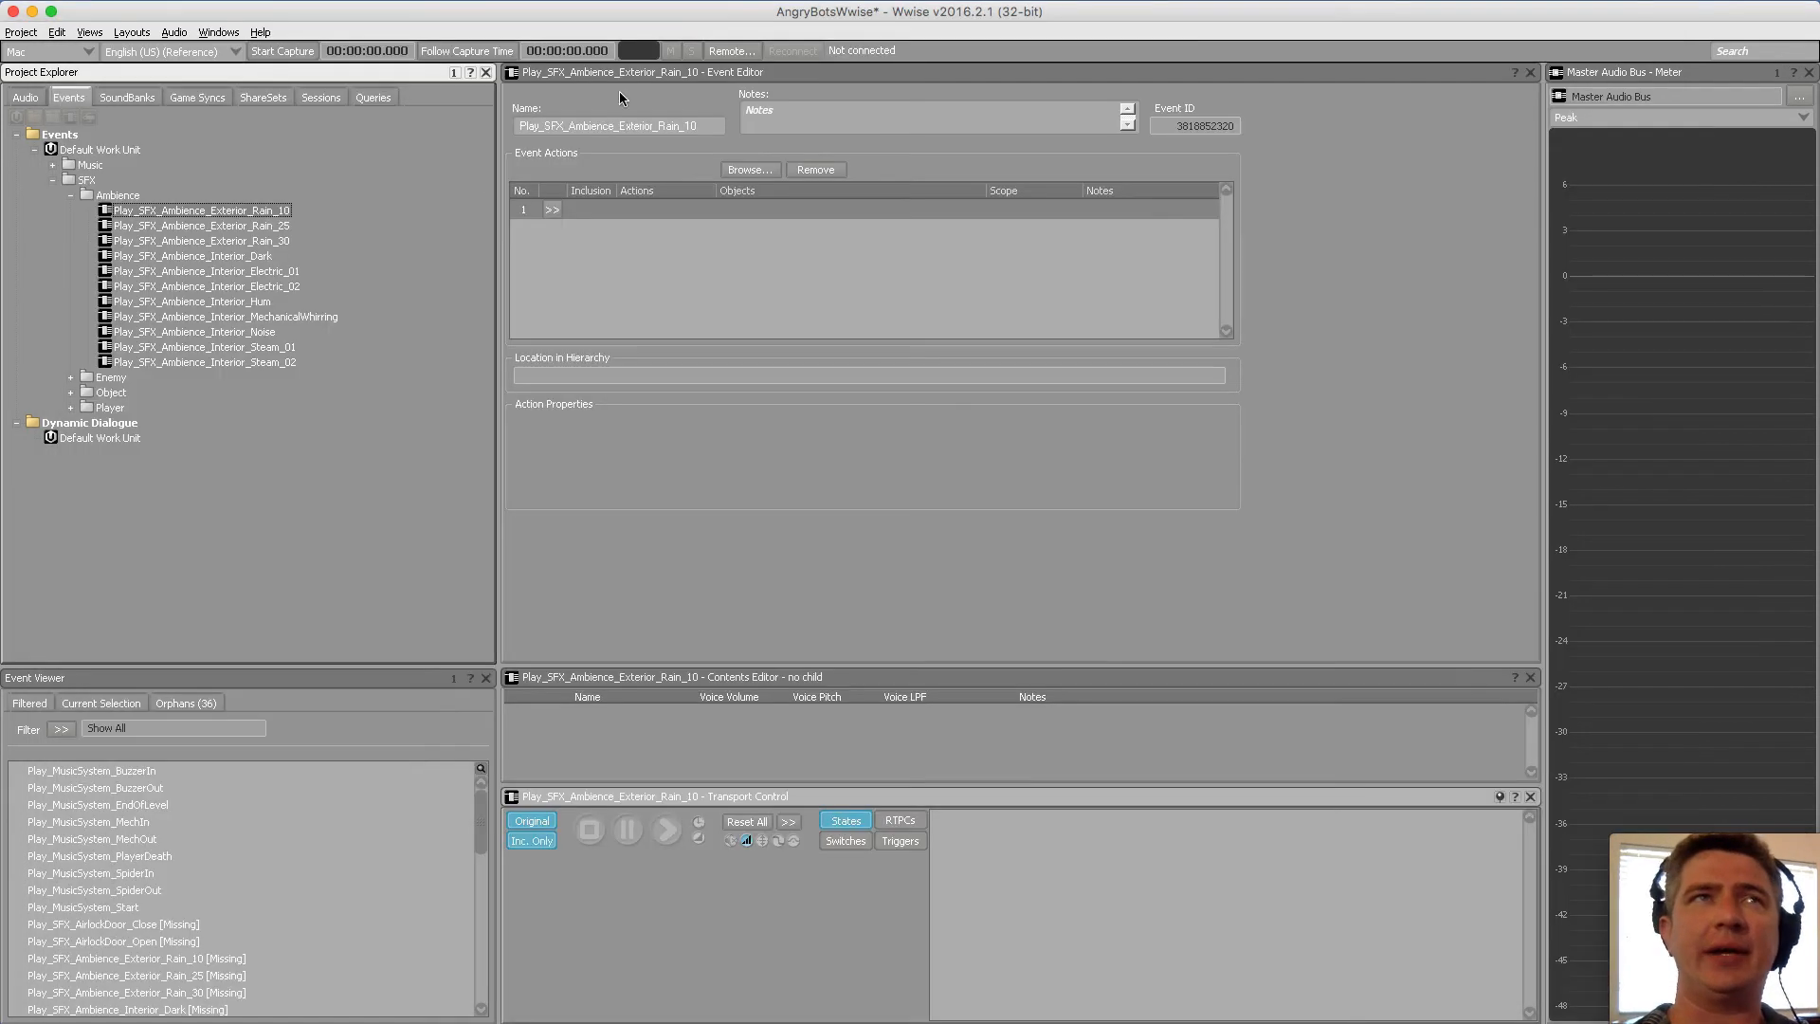
Return to the Actor-Mixer sounds and examine the positioning settings and 2D/3D options of SFX_Ambience_Exterior_Rain
click(27, 98)
click(221, 209)
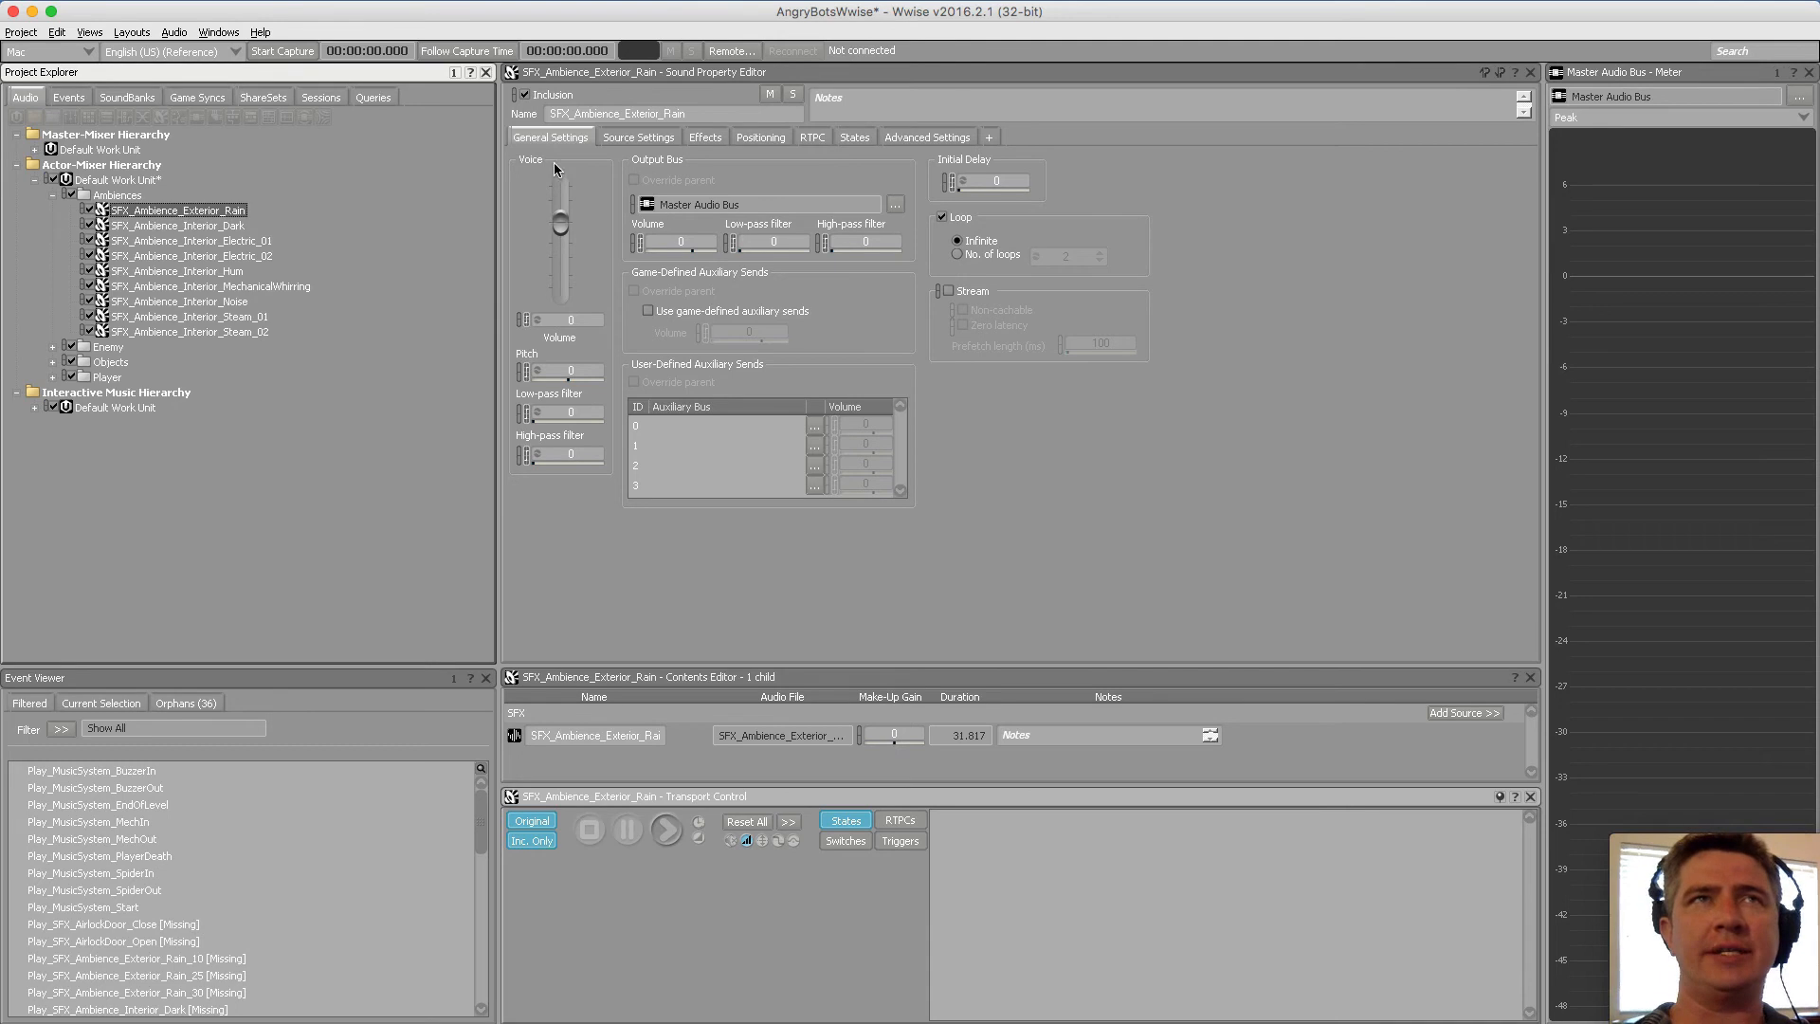
click(176, 225)
click(177, 212)
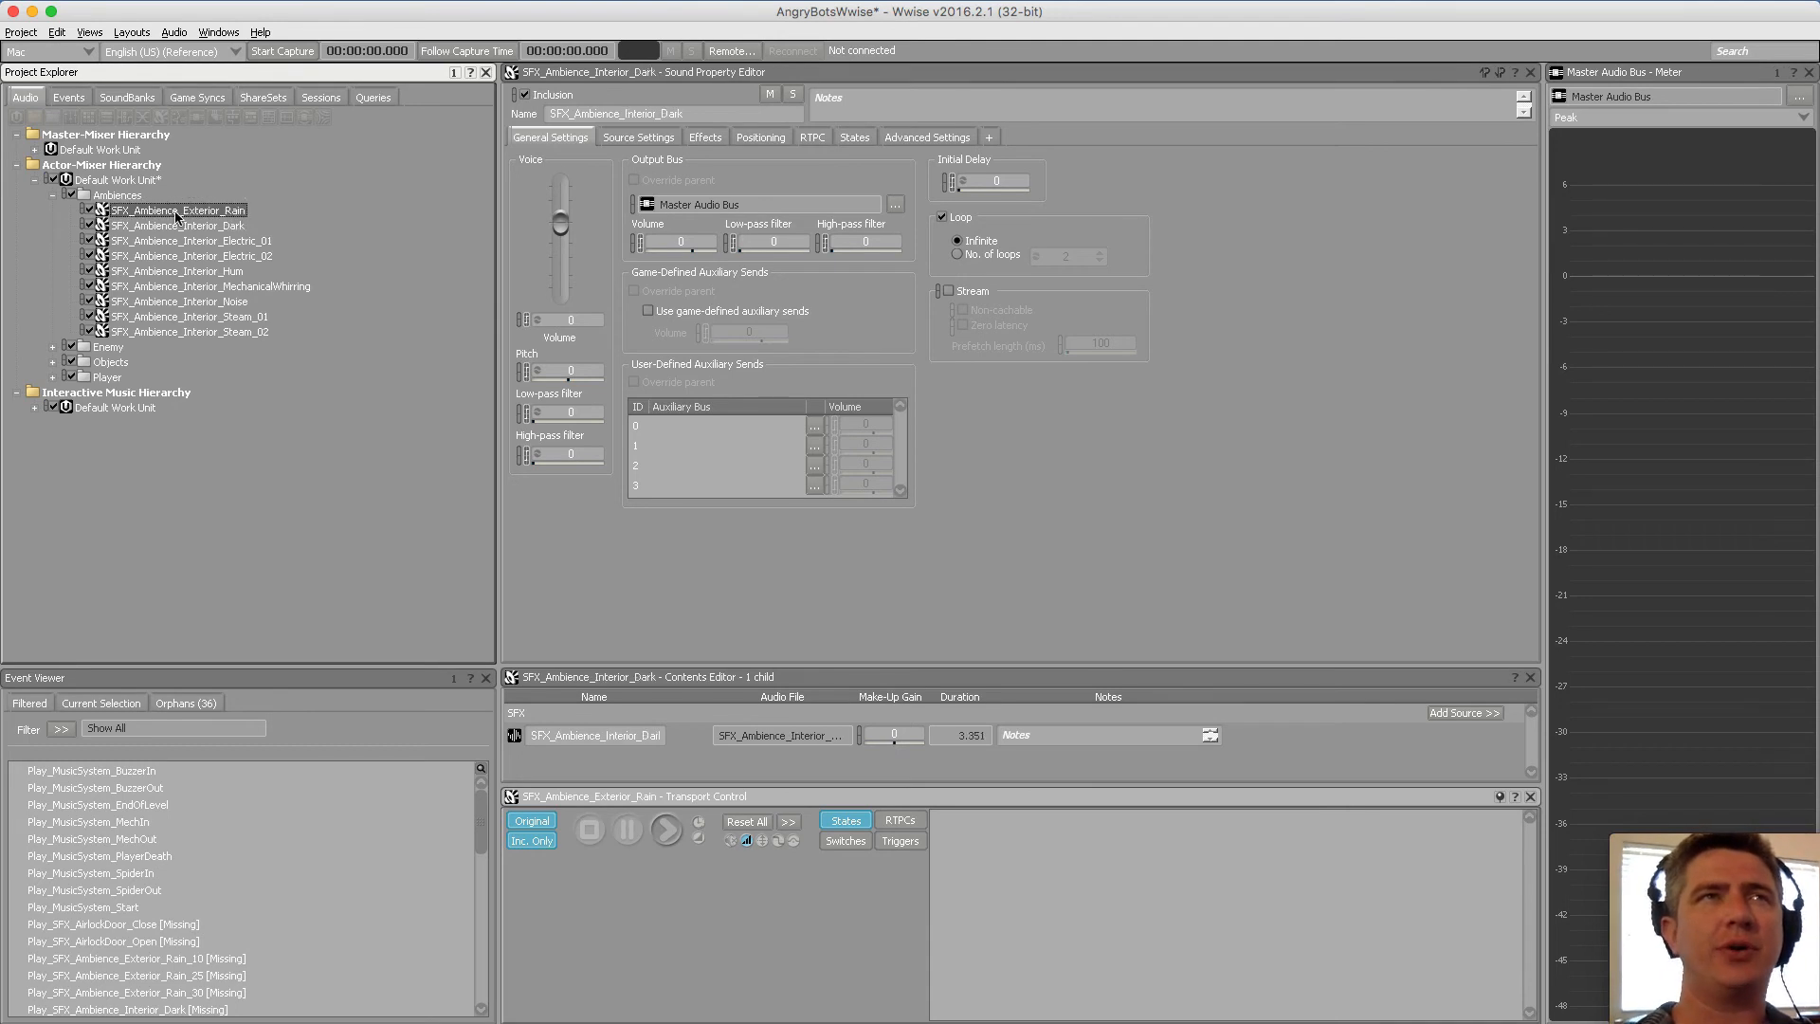
click(755, 136)
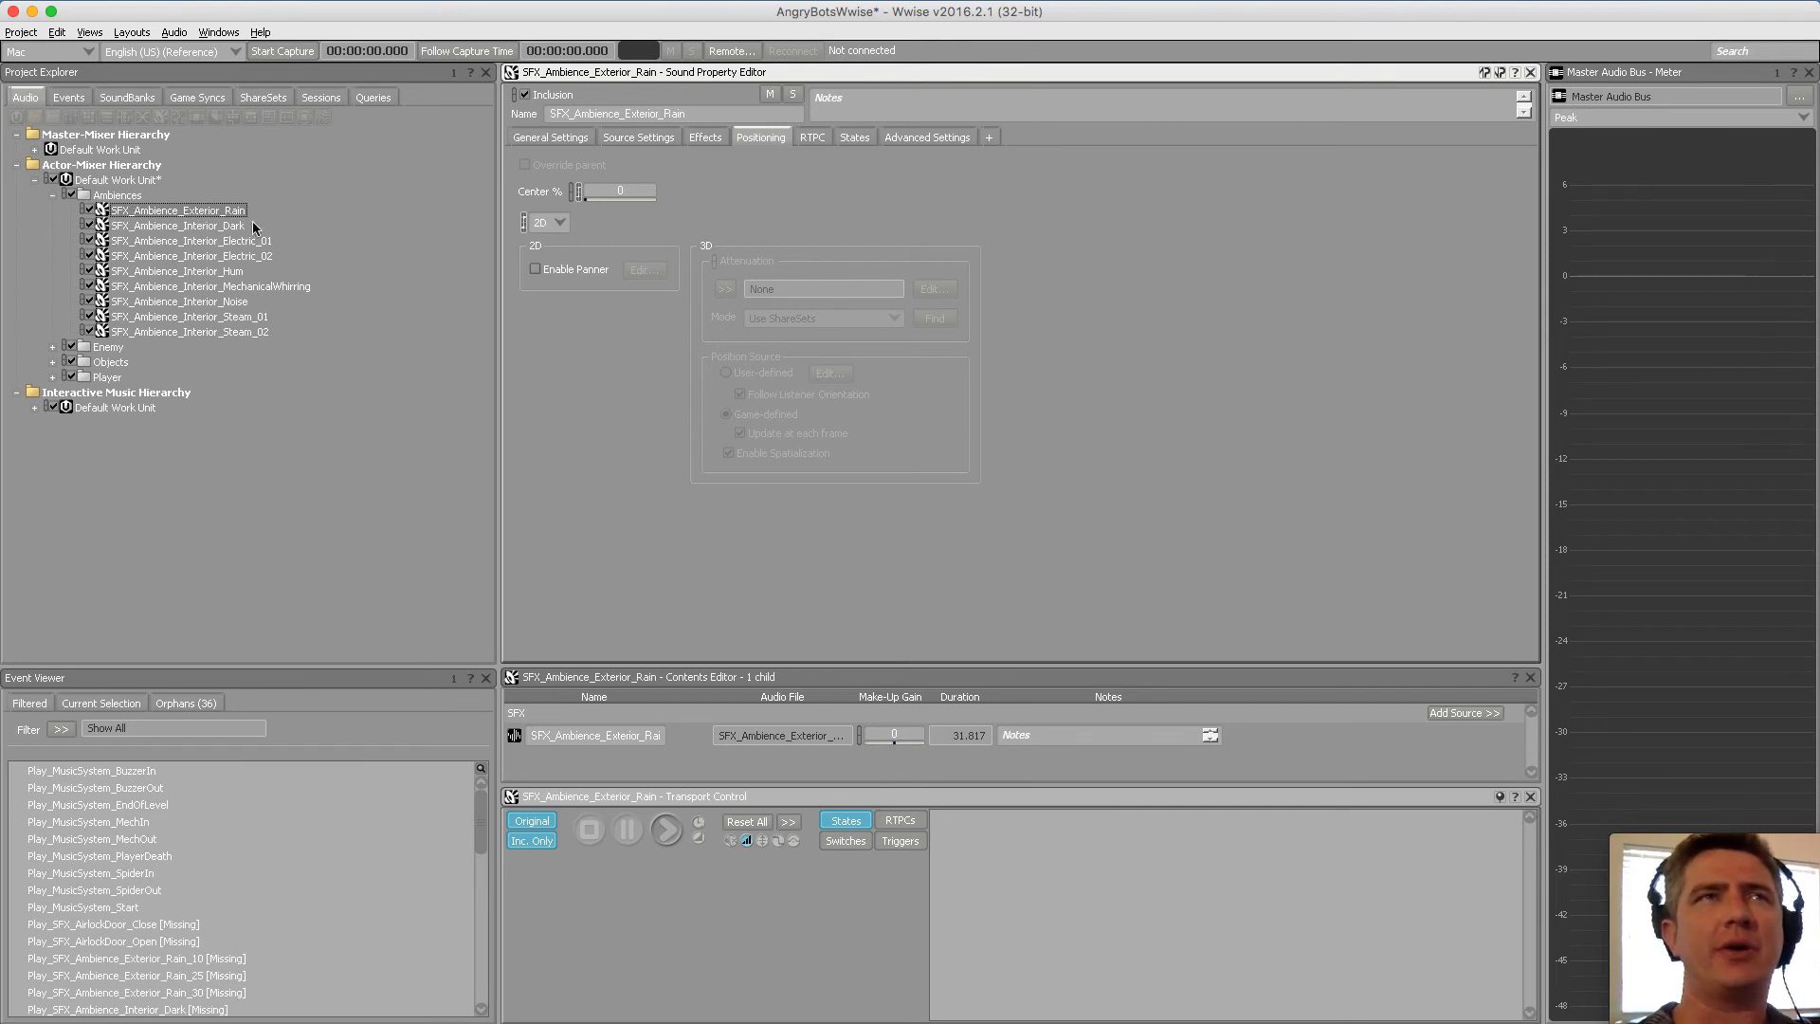
click(561, 224)
click(561, 229)
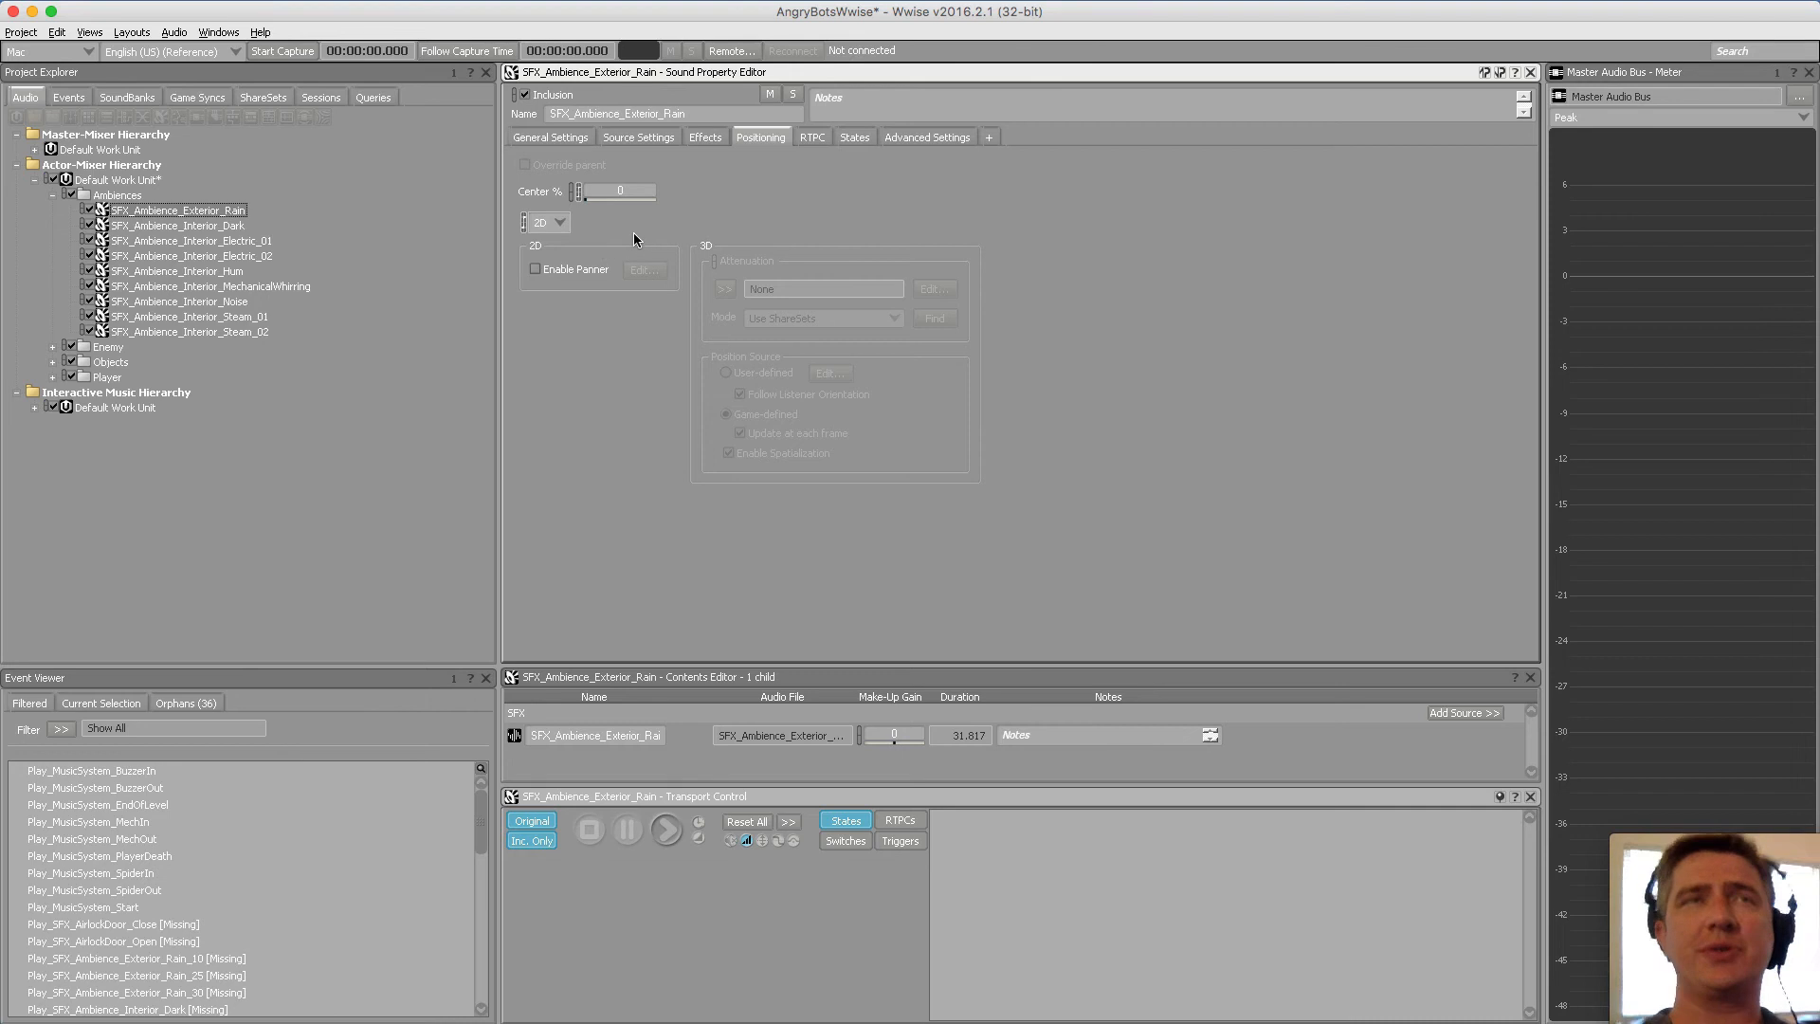
Set the positioning of SFX_Ambience_Exterior_Rain and SFX_Ambience_Interior_Dark to 3D
click(134, 196)
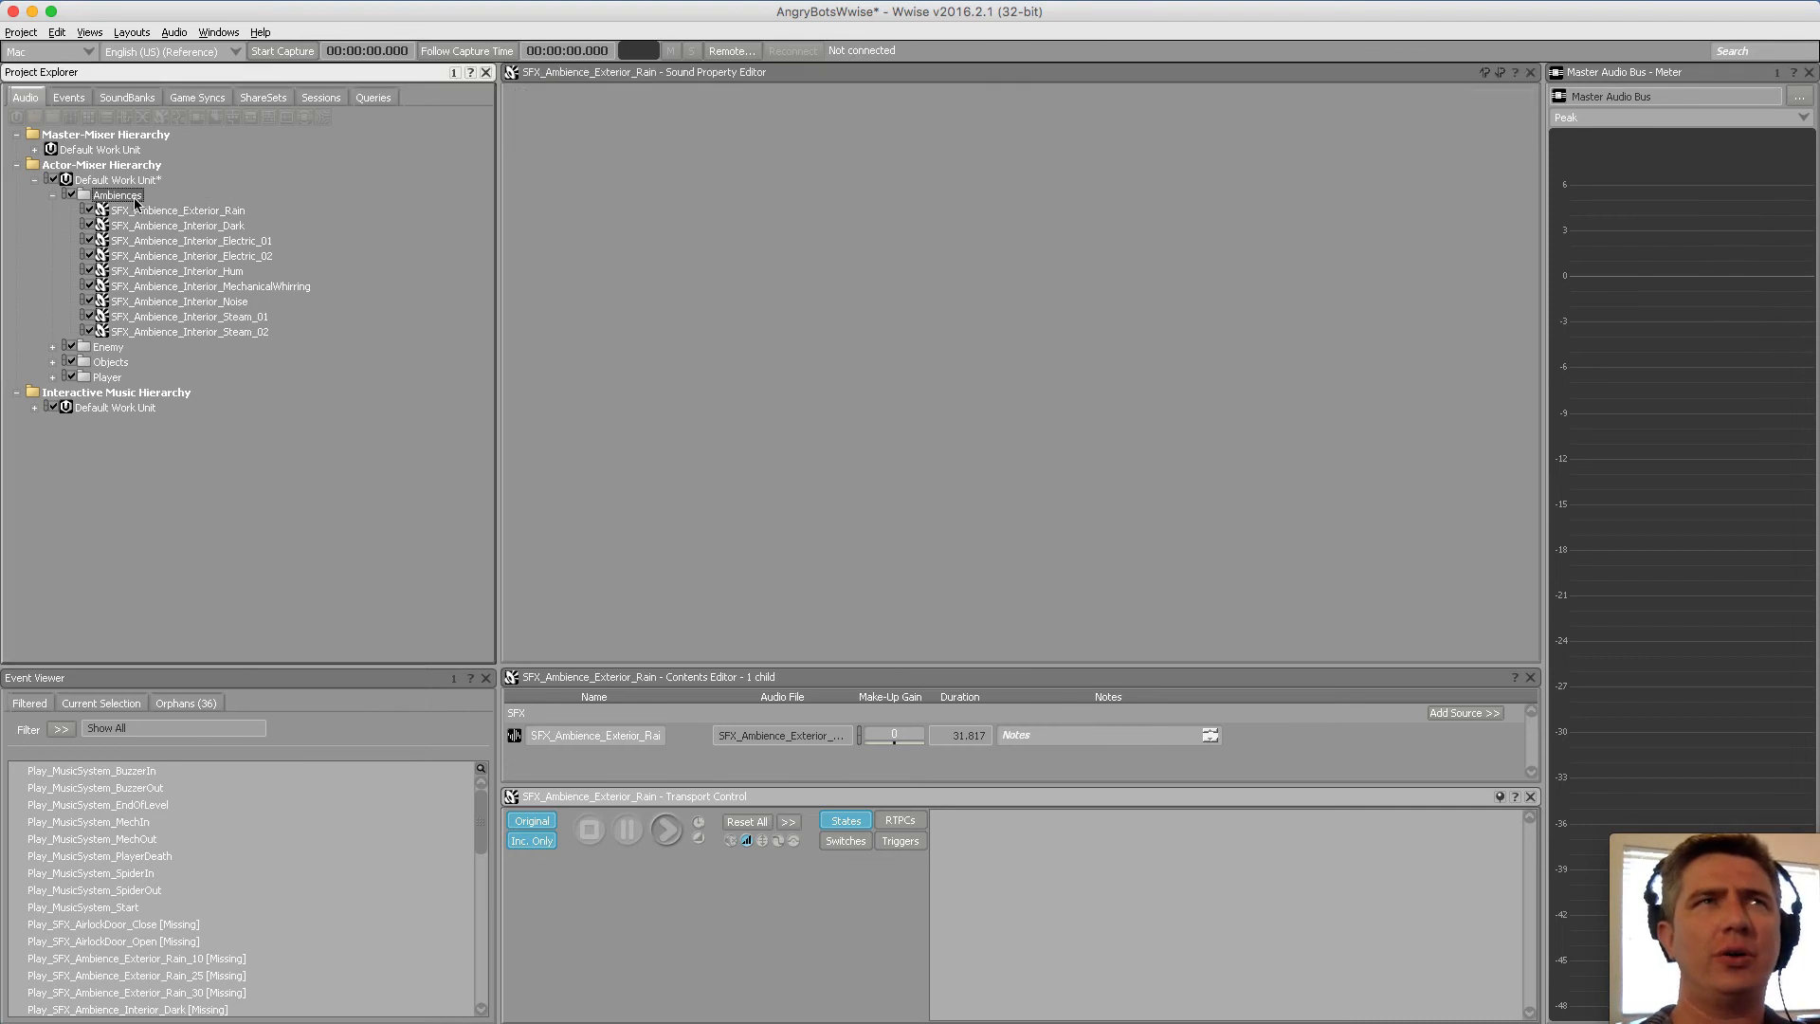
click(182, 213)
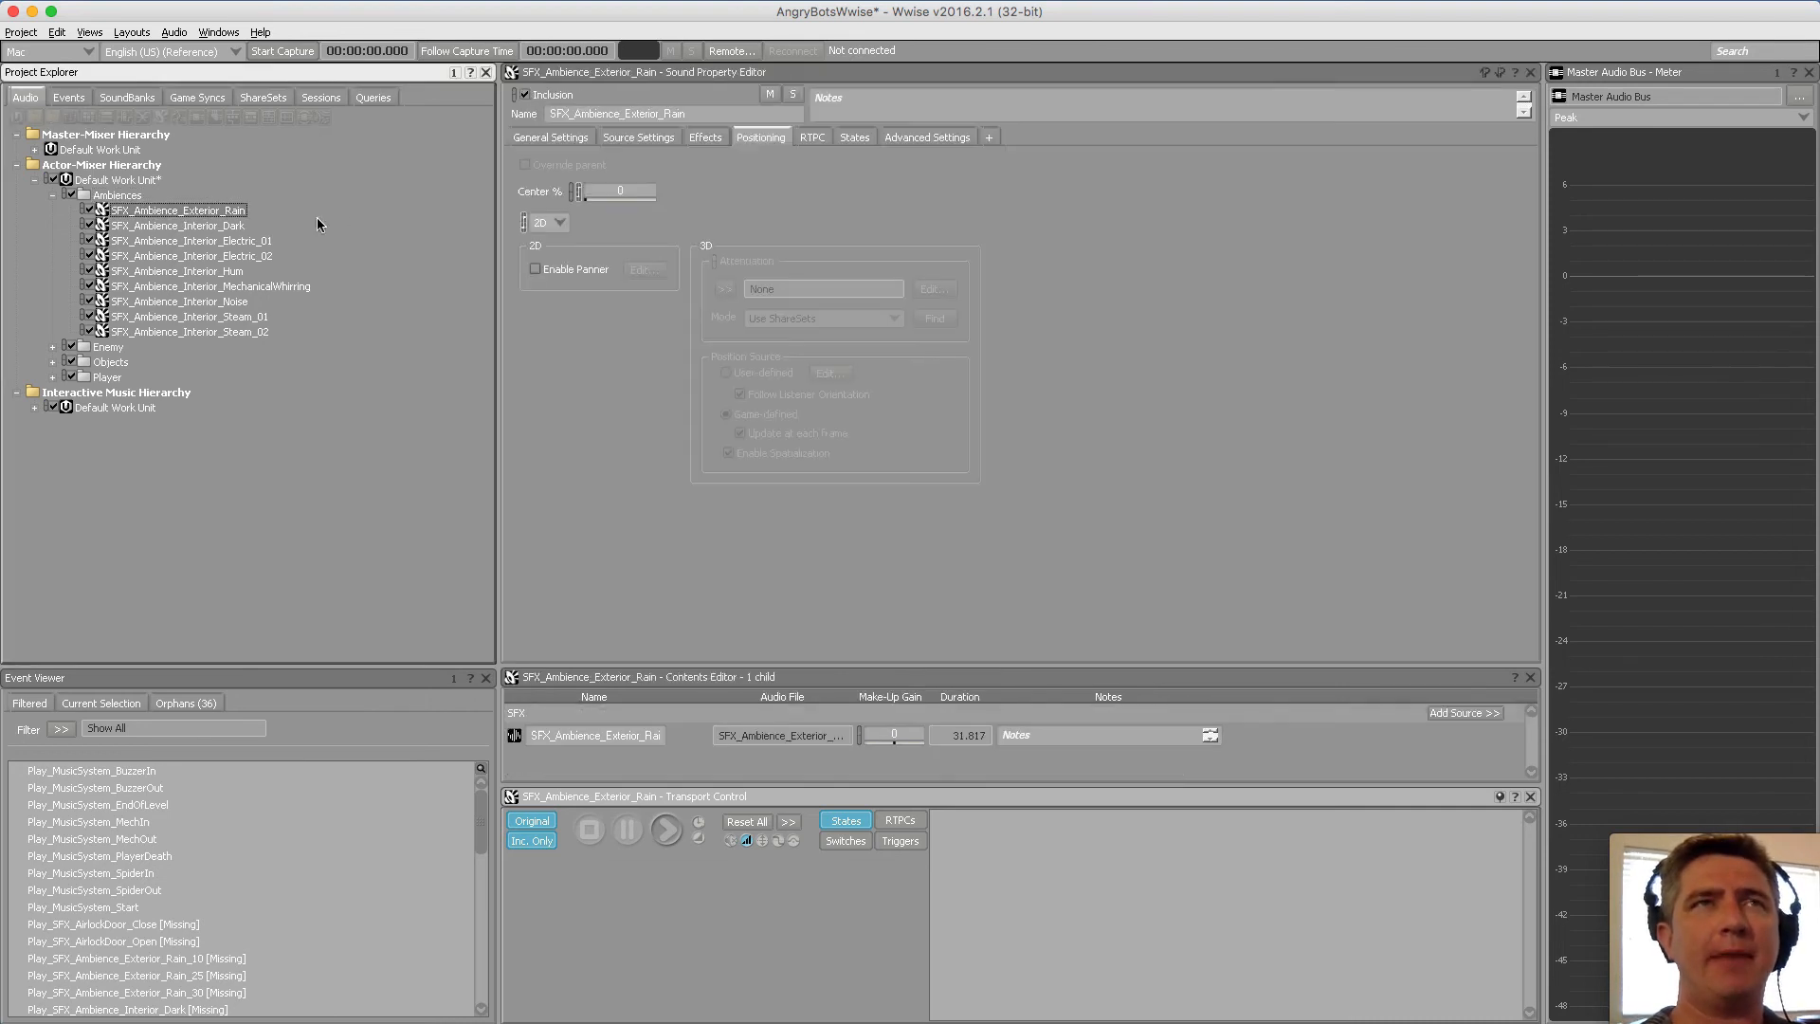
click(559, 224)
click(566, 252)
click(228, 228)
click(559, 222)
click(566, 252)
Set the positioning of SFX_Ambience_Interior_Electric_01 and SFX_Ambience_Interior_Electric_02 to 3D
click(266, 244)
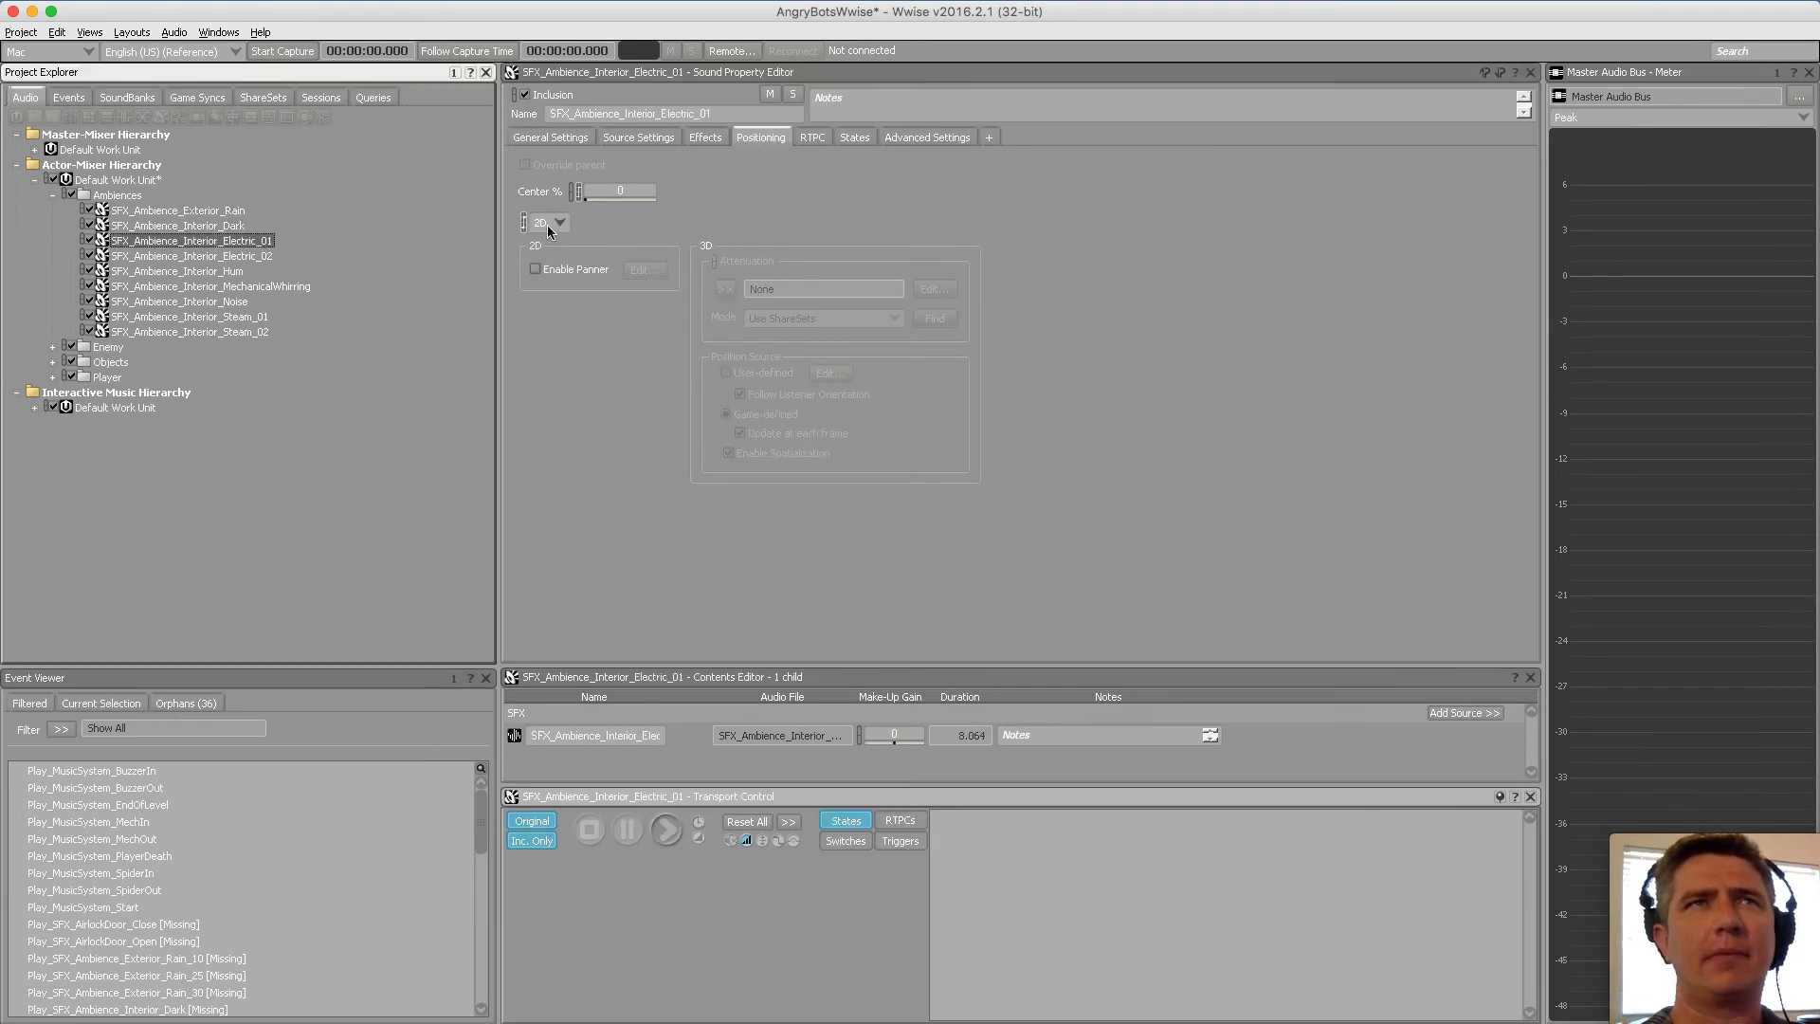
click(559, 222)
click(557, 254)
click(285, 256)
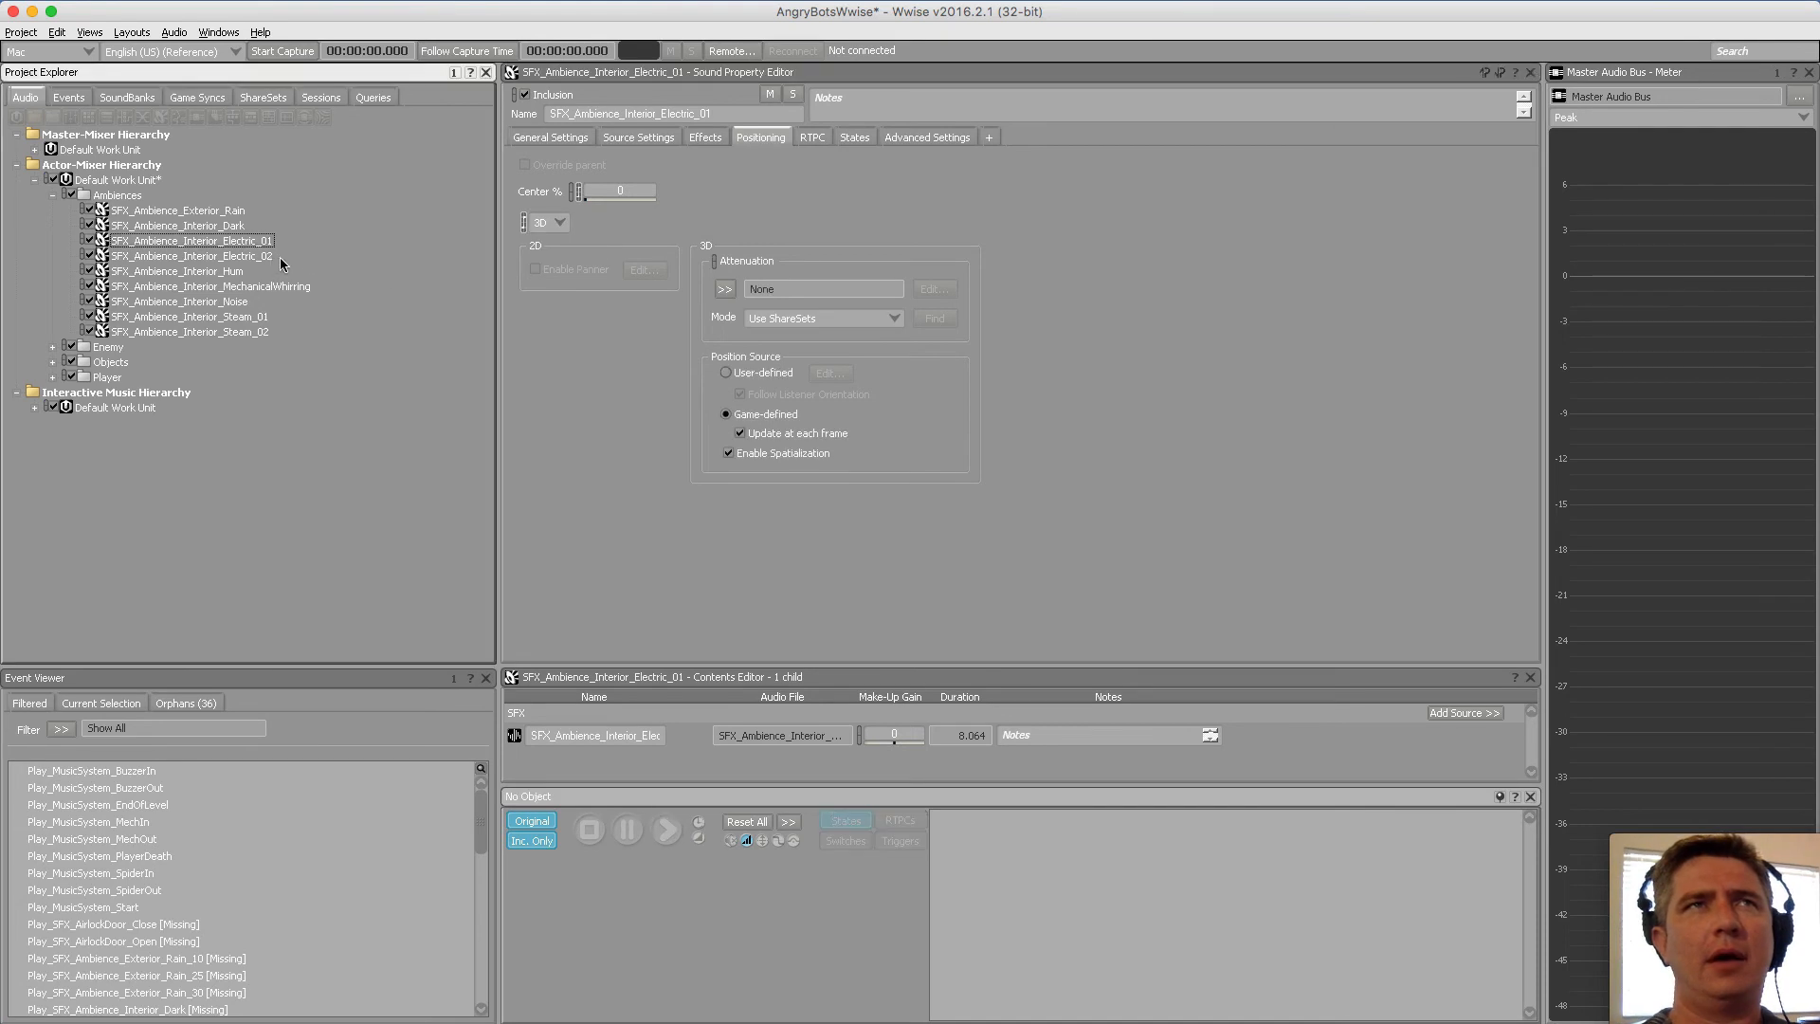
click(560, 223)
click(564, 254)
Set the positioning of SFX_Ambience_Interior_Hum and SFX_Ambience_Interior_MechanicalWhirring to 3D
click(233, 271)
click(562, 224)
click(568, 254)
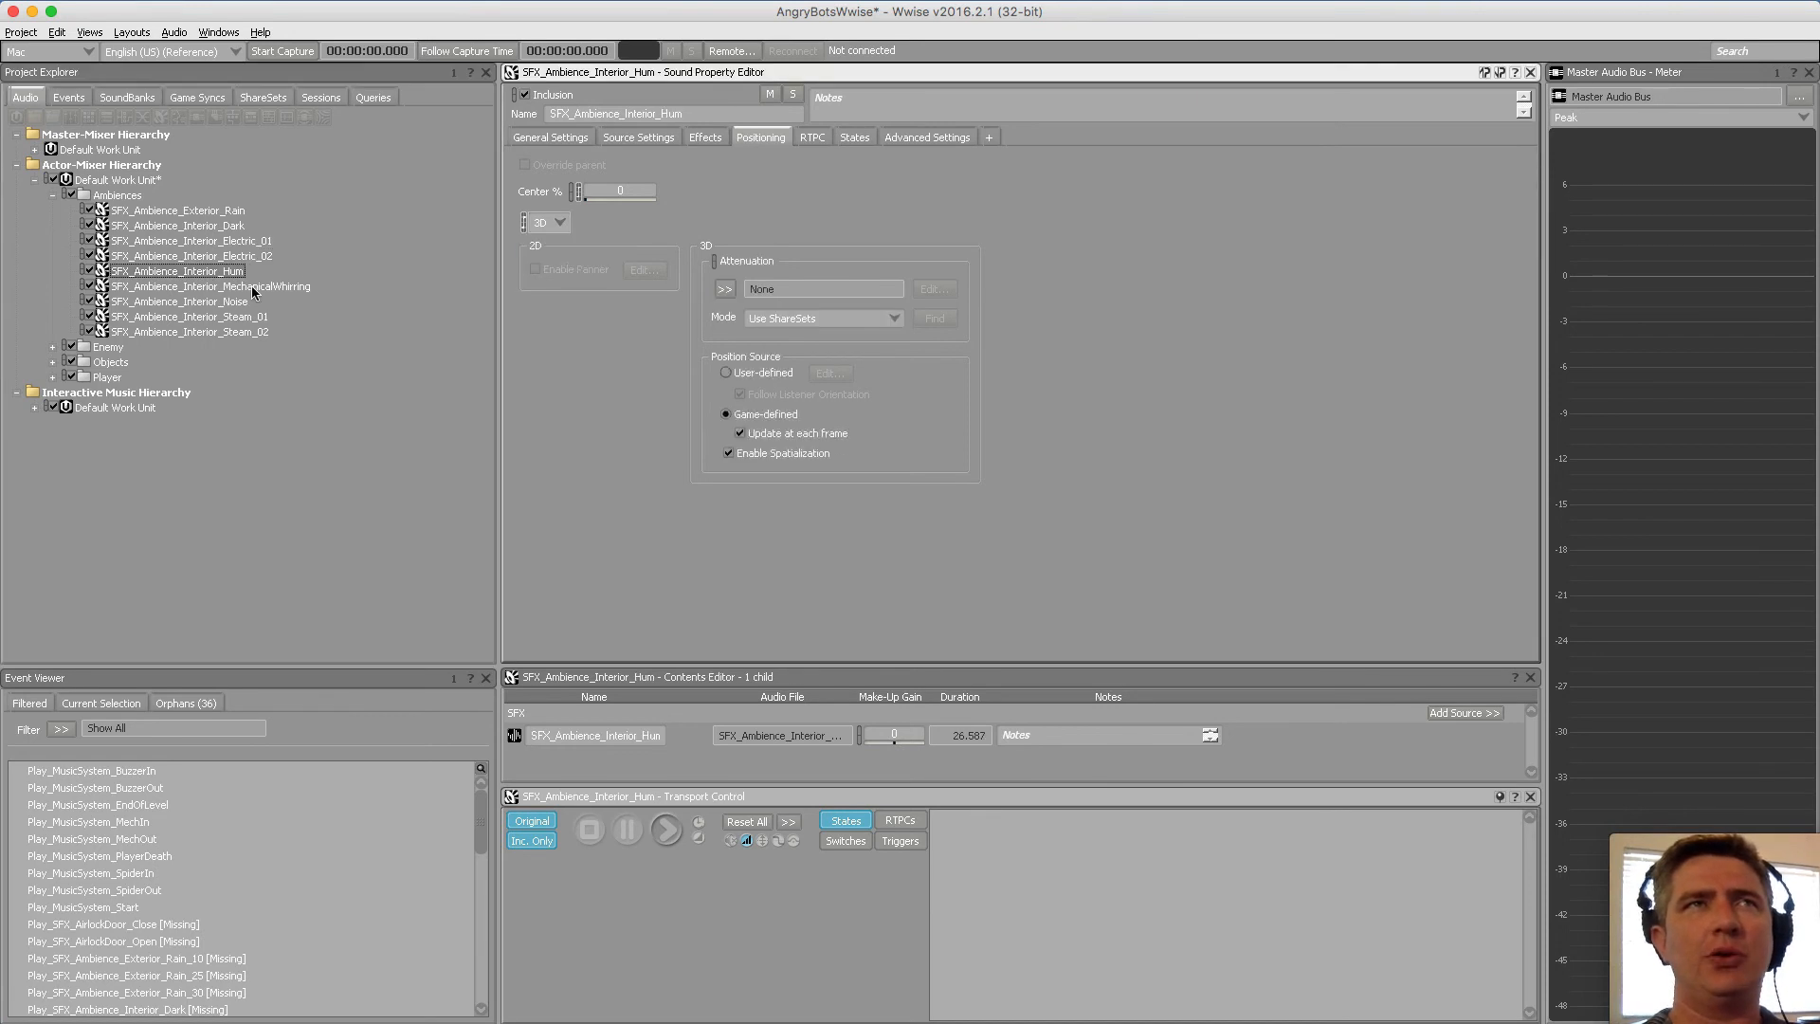
click(257, 287)
click(562, 227)
click(564, 254)
Set the positioning of SFX_Ambience_Interior_Noise, SFX_Ambience_Interior_Steam_01 and SFX_Ambience_Interior_Steam_02 to 3D
click(232, 302)
click(562, 223)
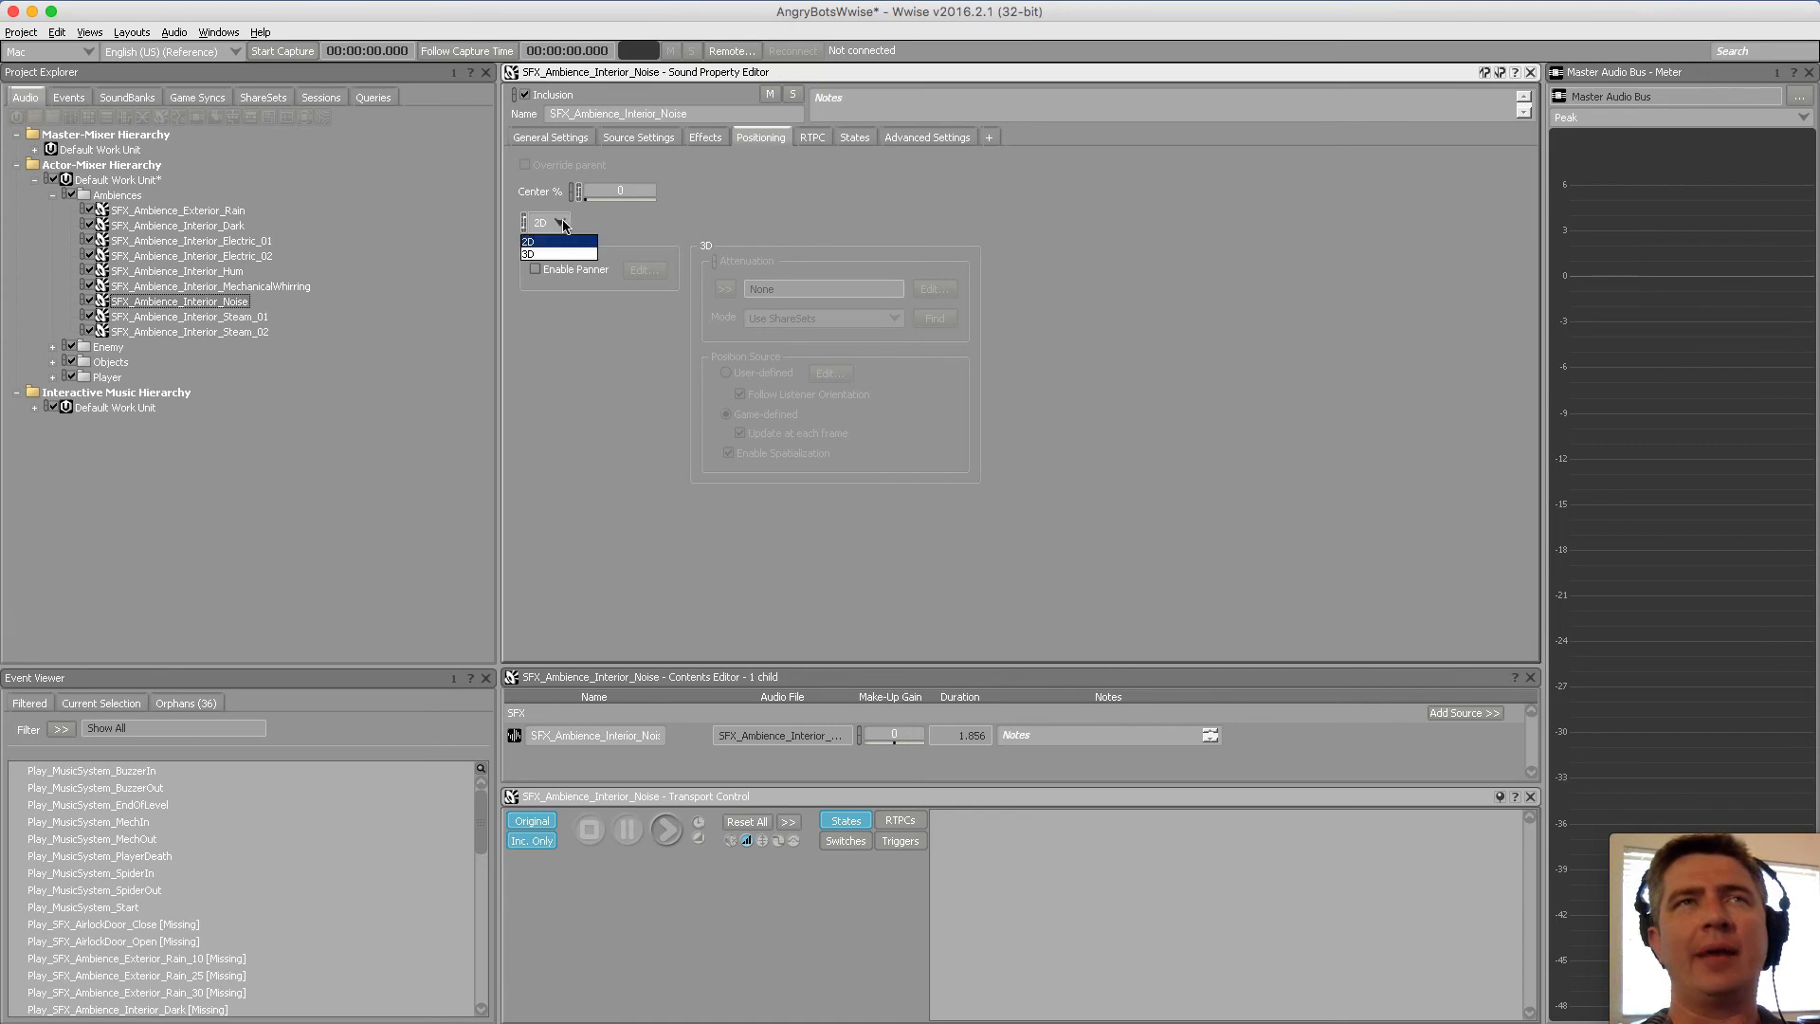
click(560, 256)
click(251, 317)
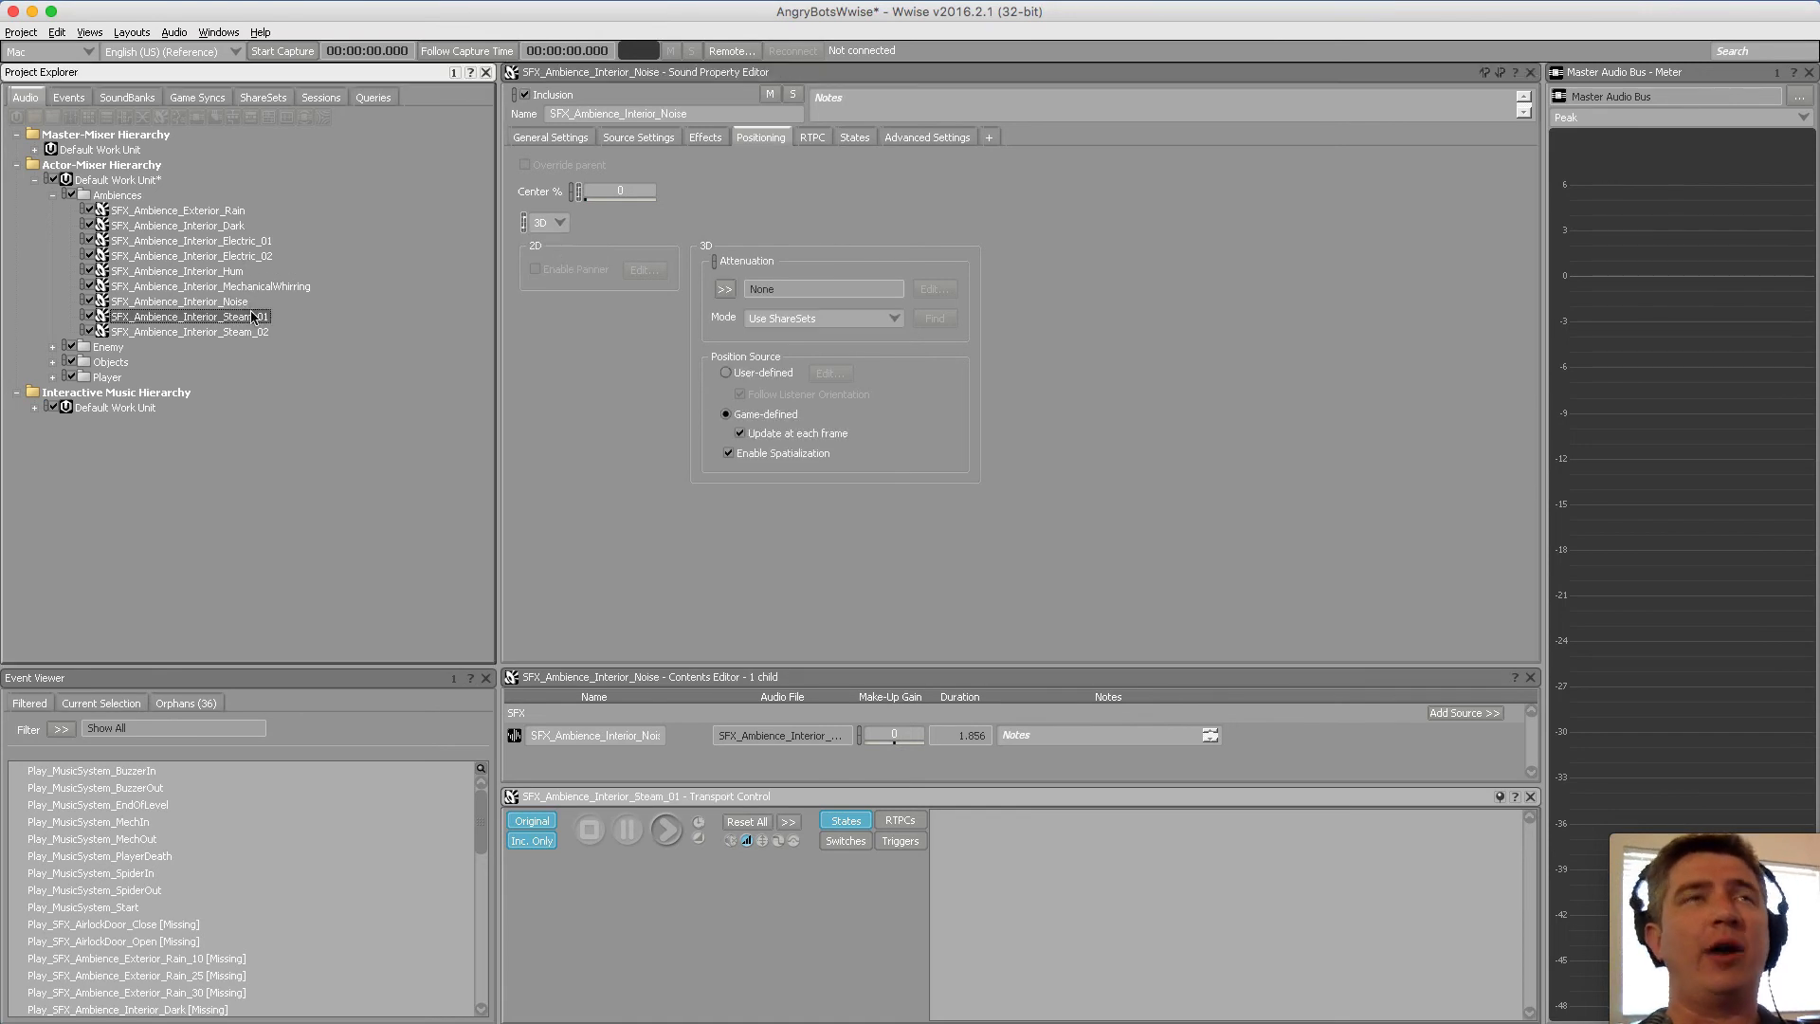
click(569, 223)
click(555, 256)
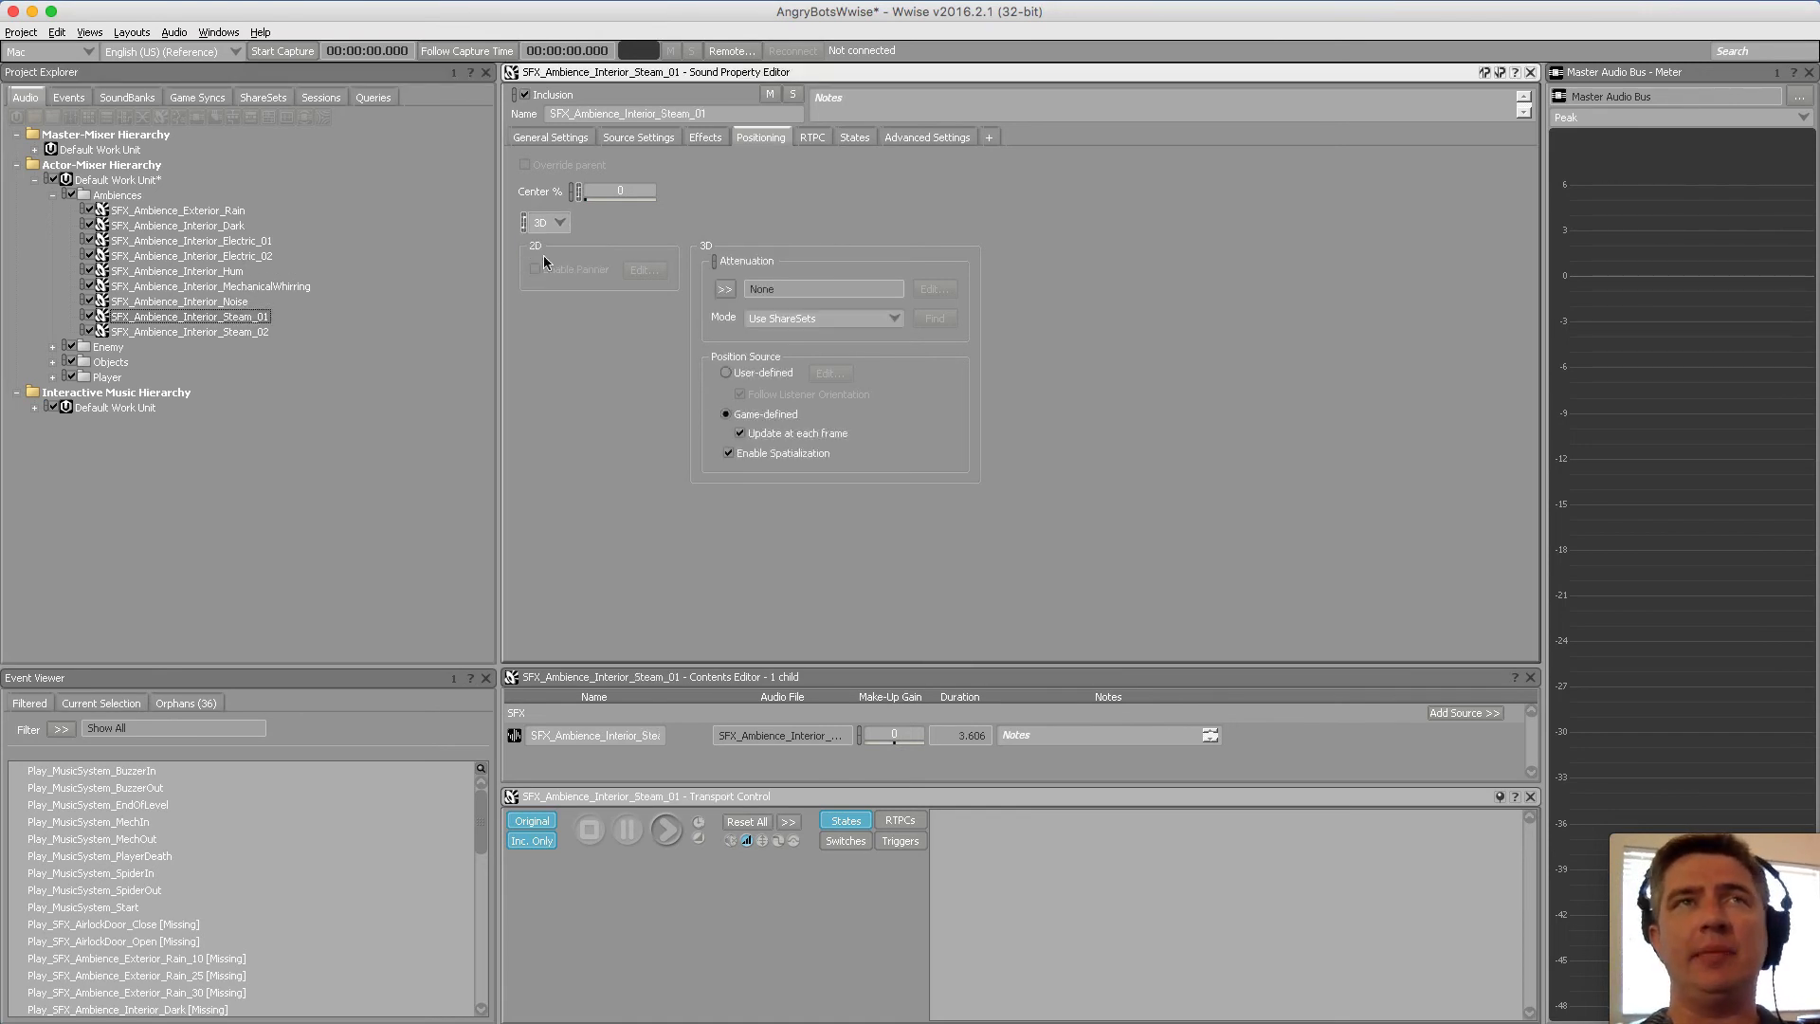
click(244, 333)
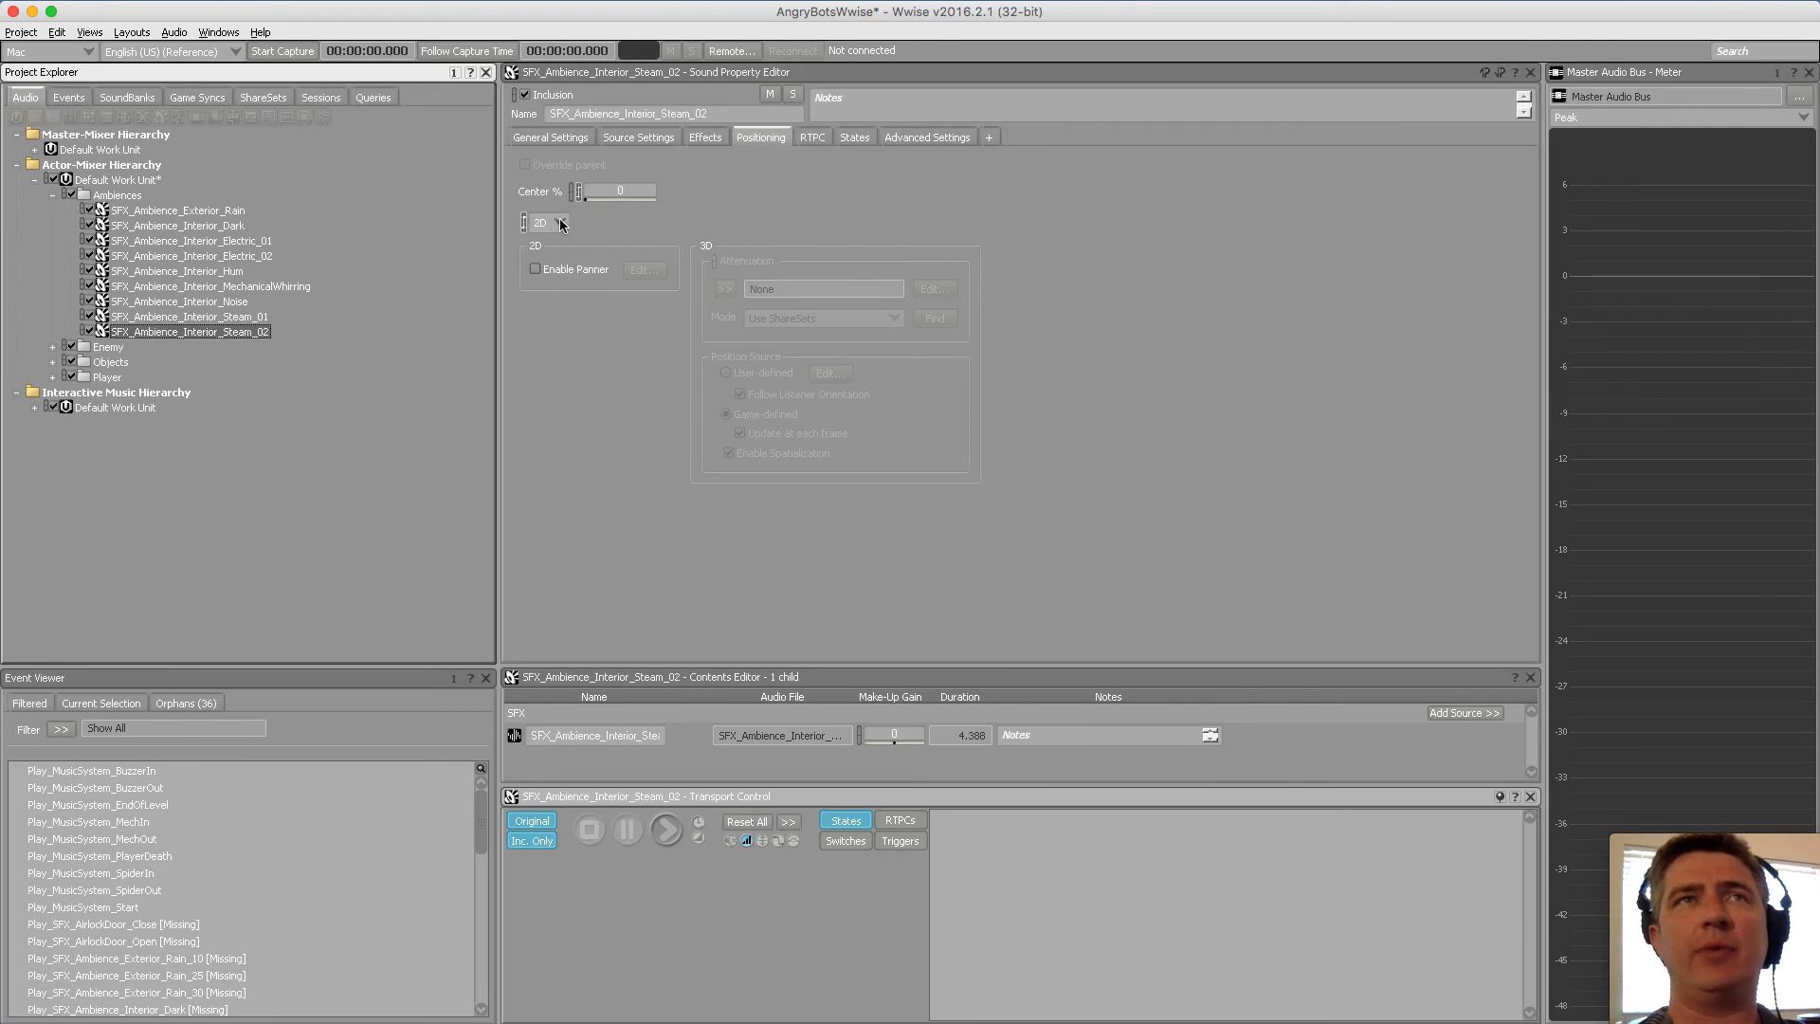
click(560, 223)
click(557, 255)
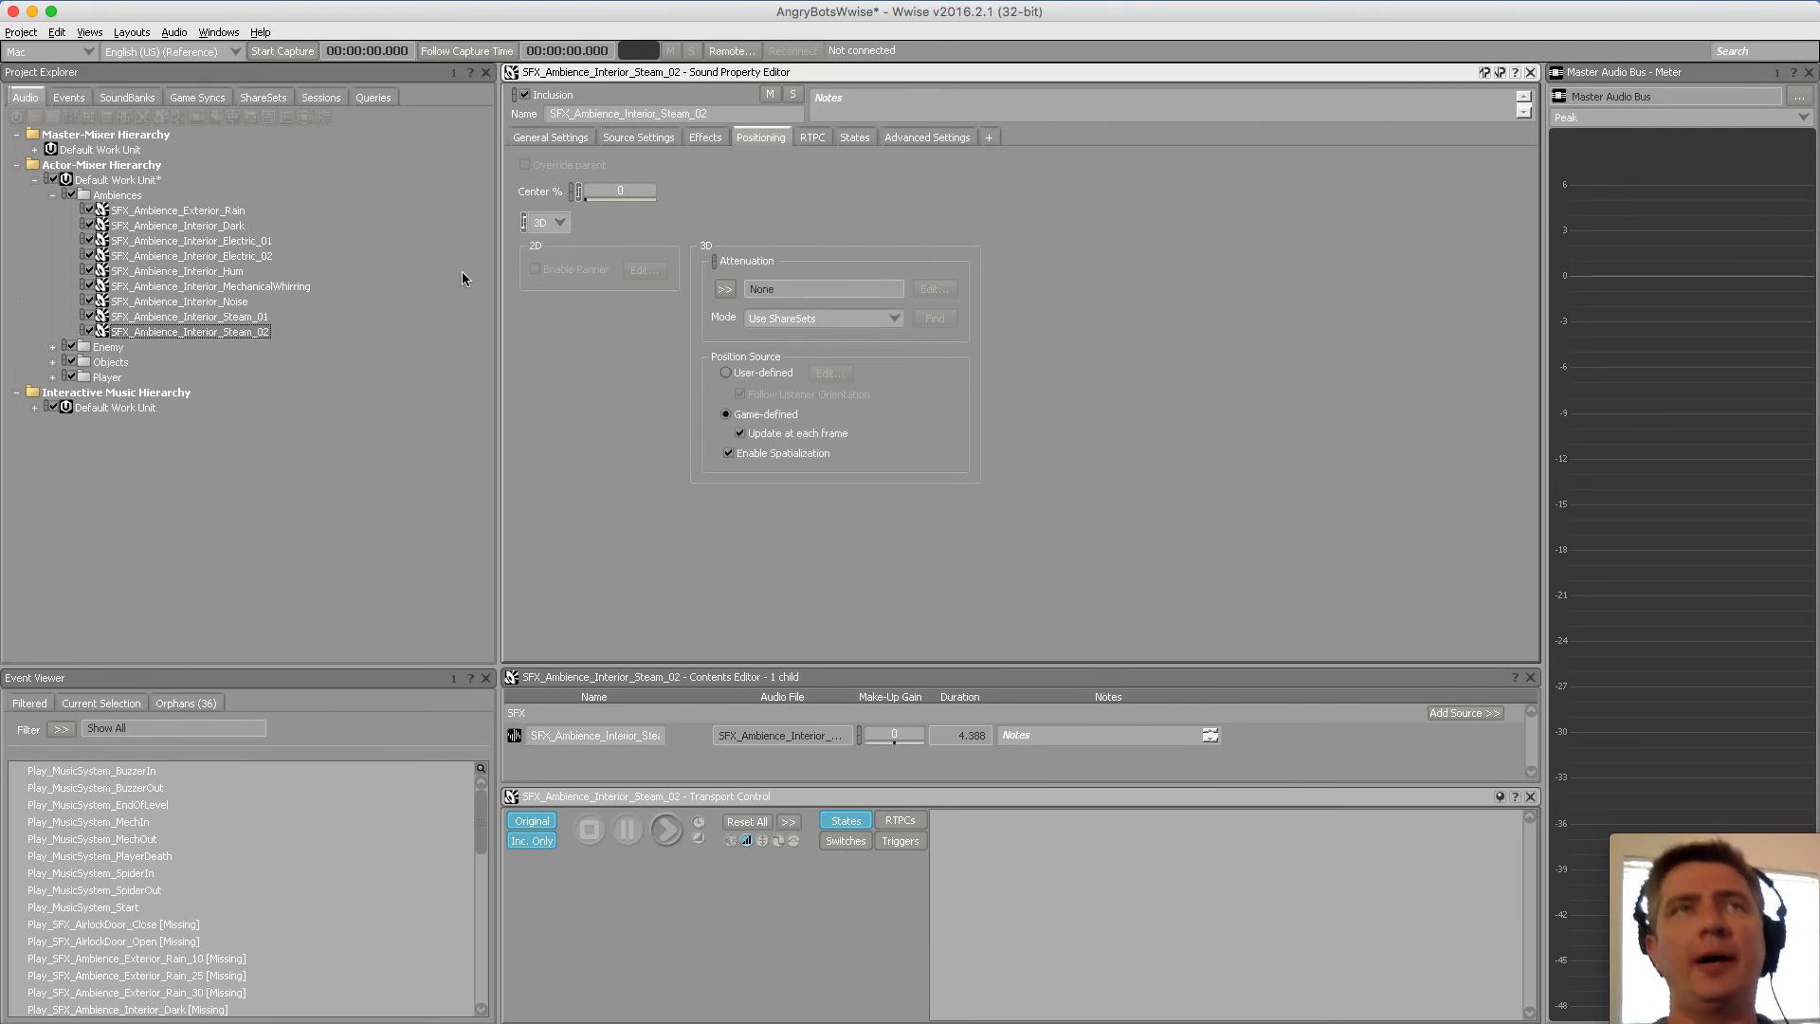
View the attenuation choices for SFX_Ambience_Exterior_Rain without picking one, and check the rain attenuations in the asset list PDF
click(184, 208)
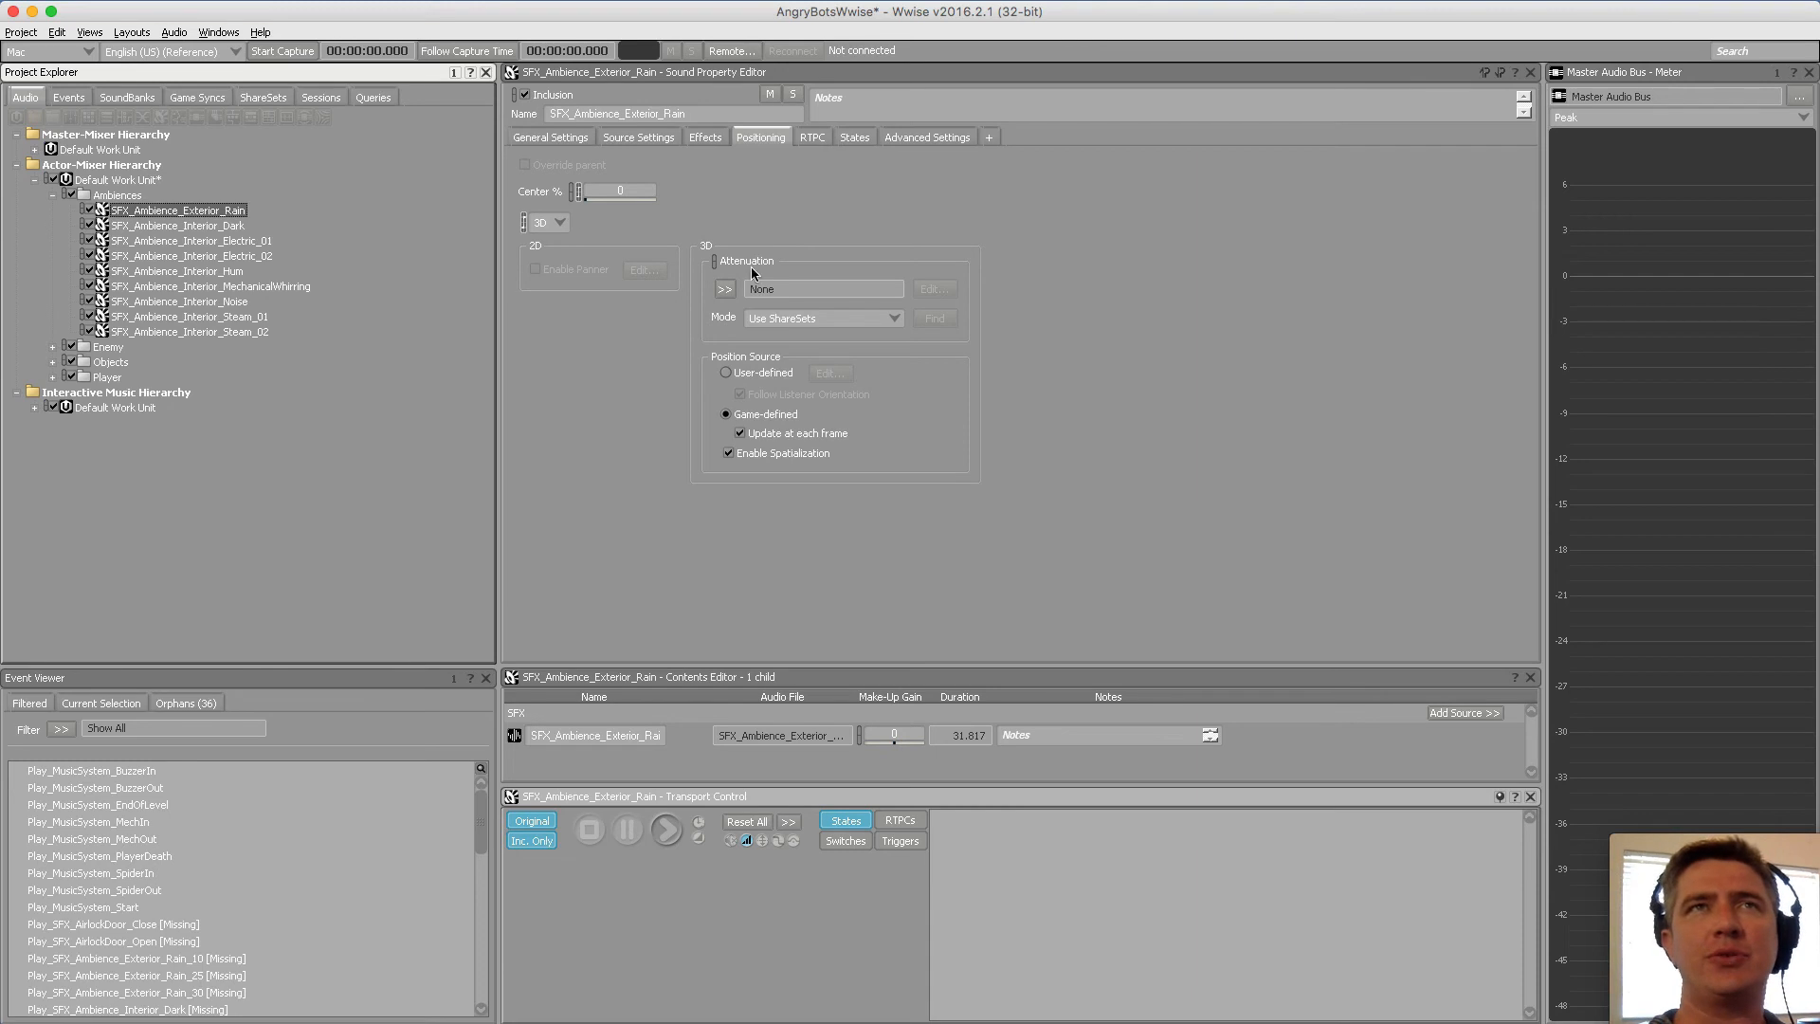
click(723, 295)
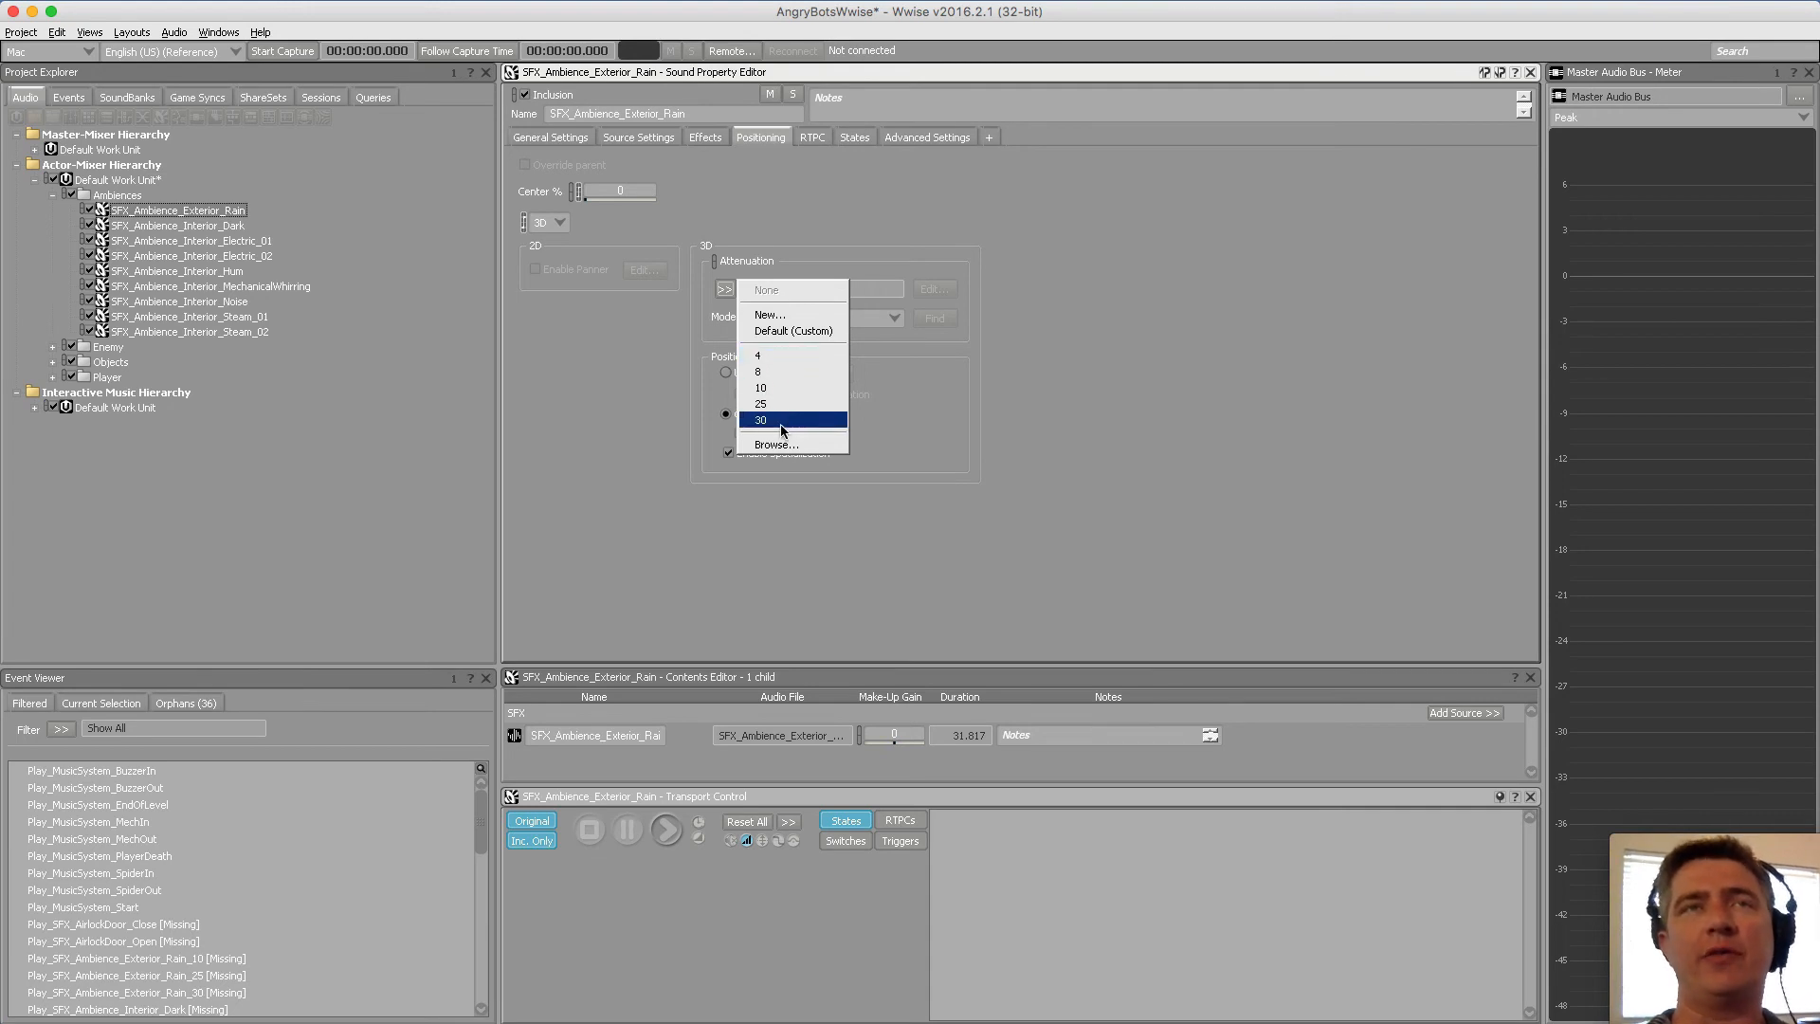
click(1090, 425)
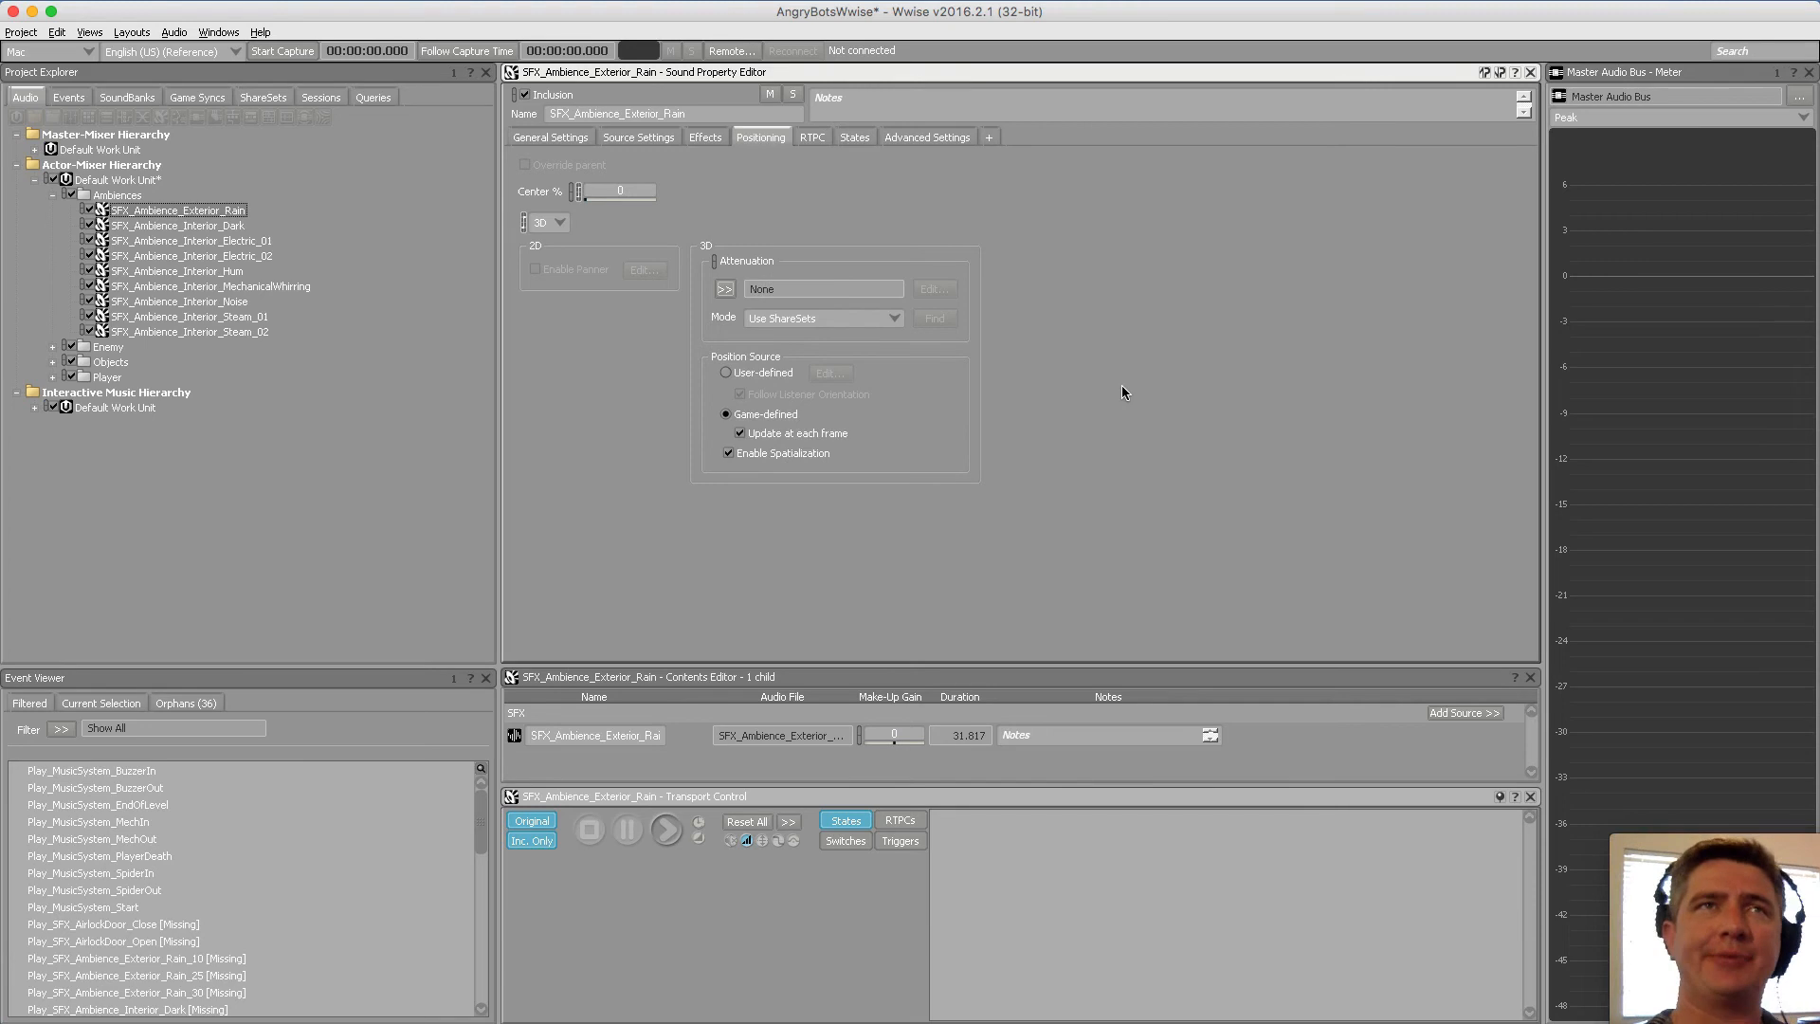
key(super+Tab)
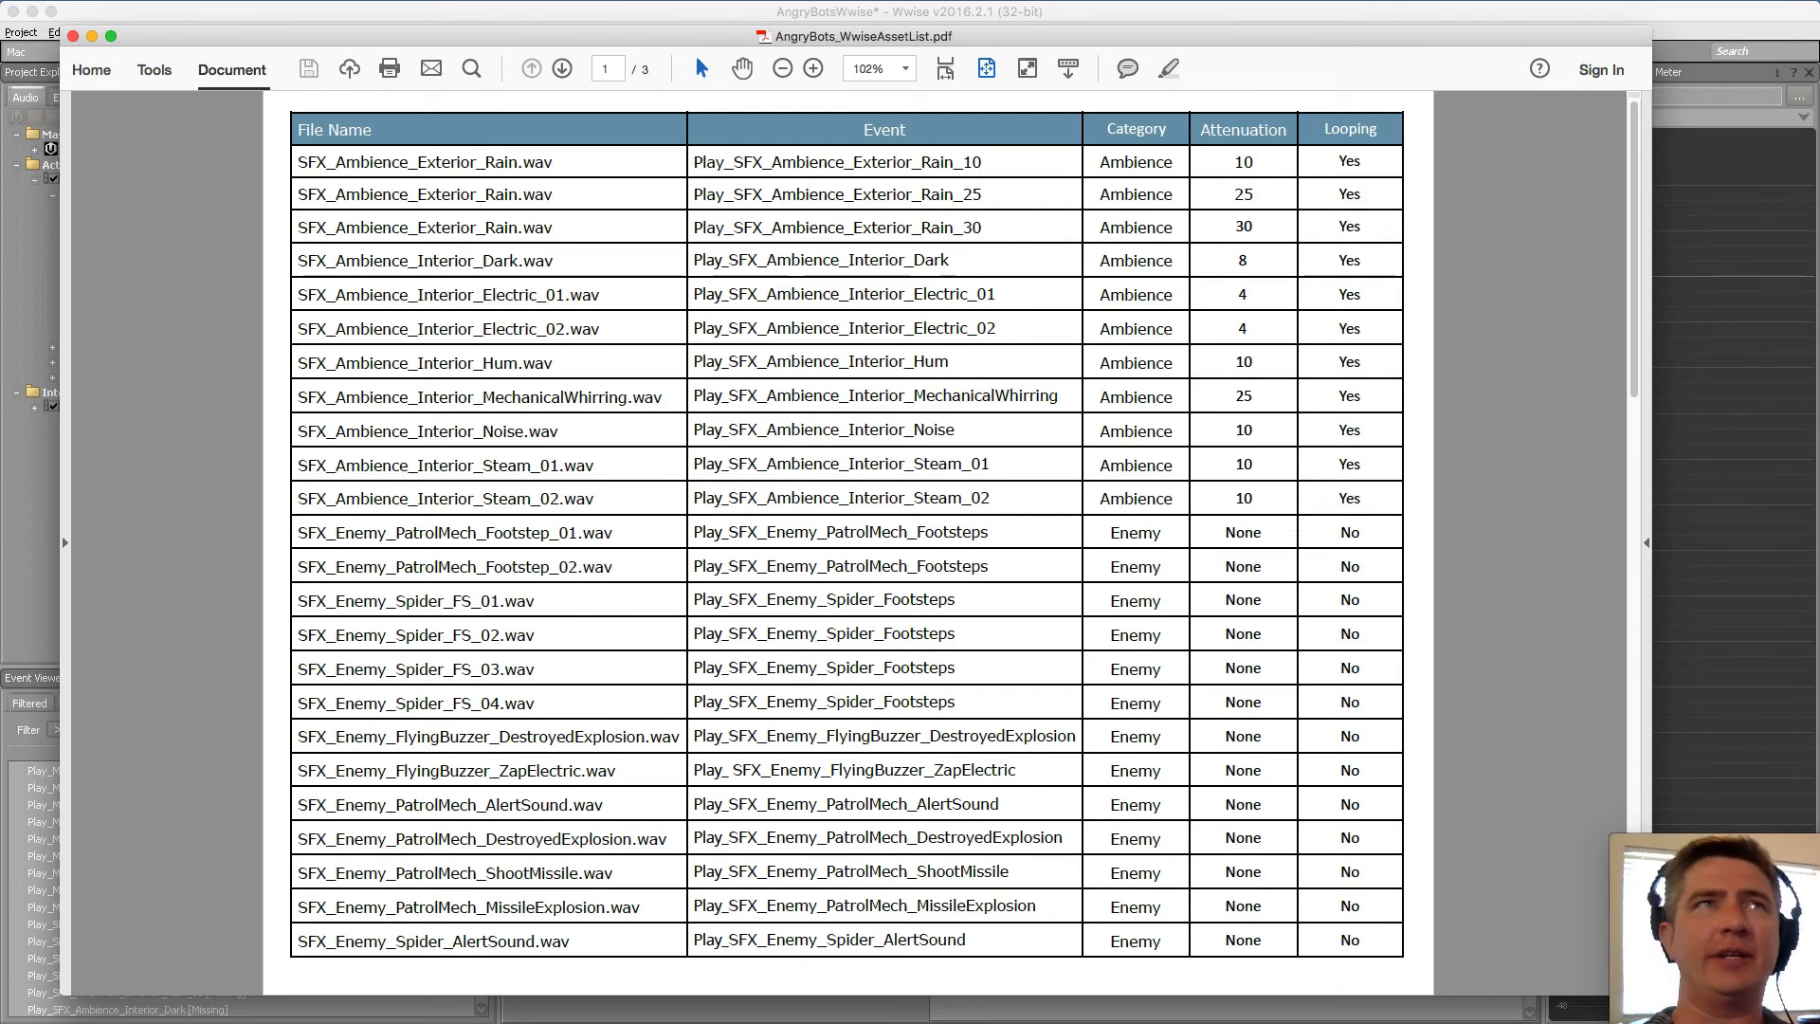
click(41, 244)
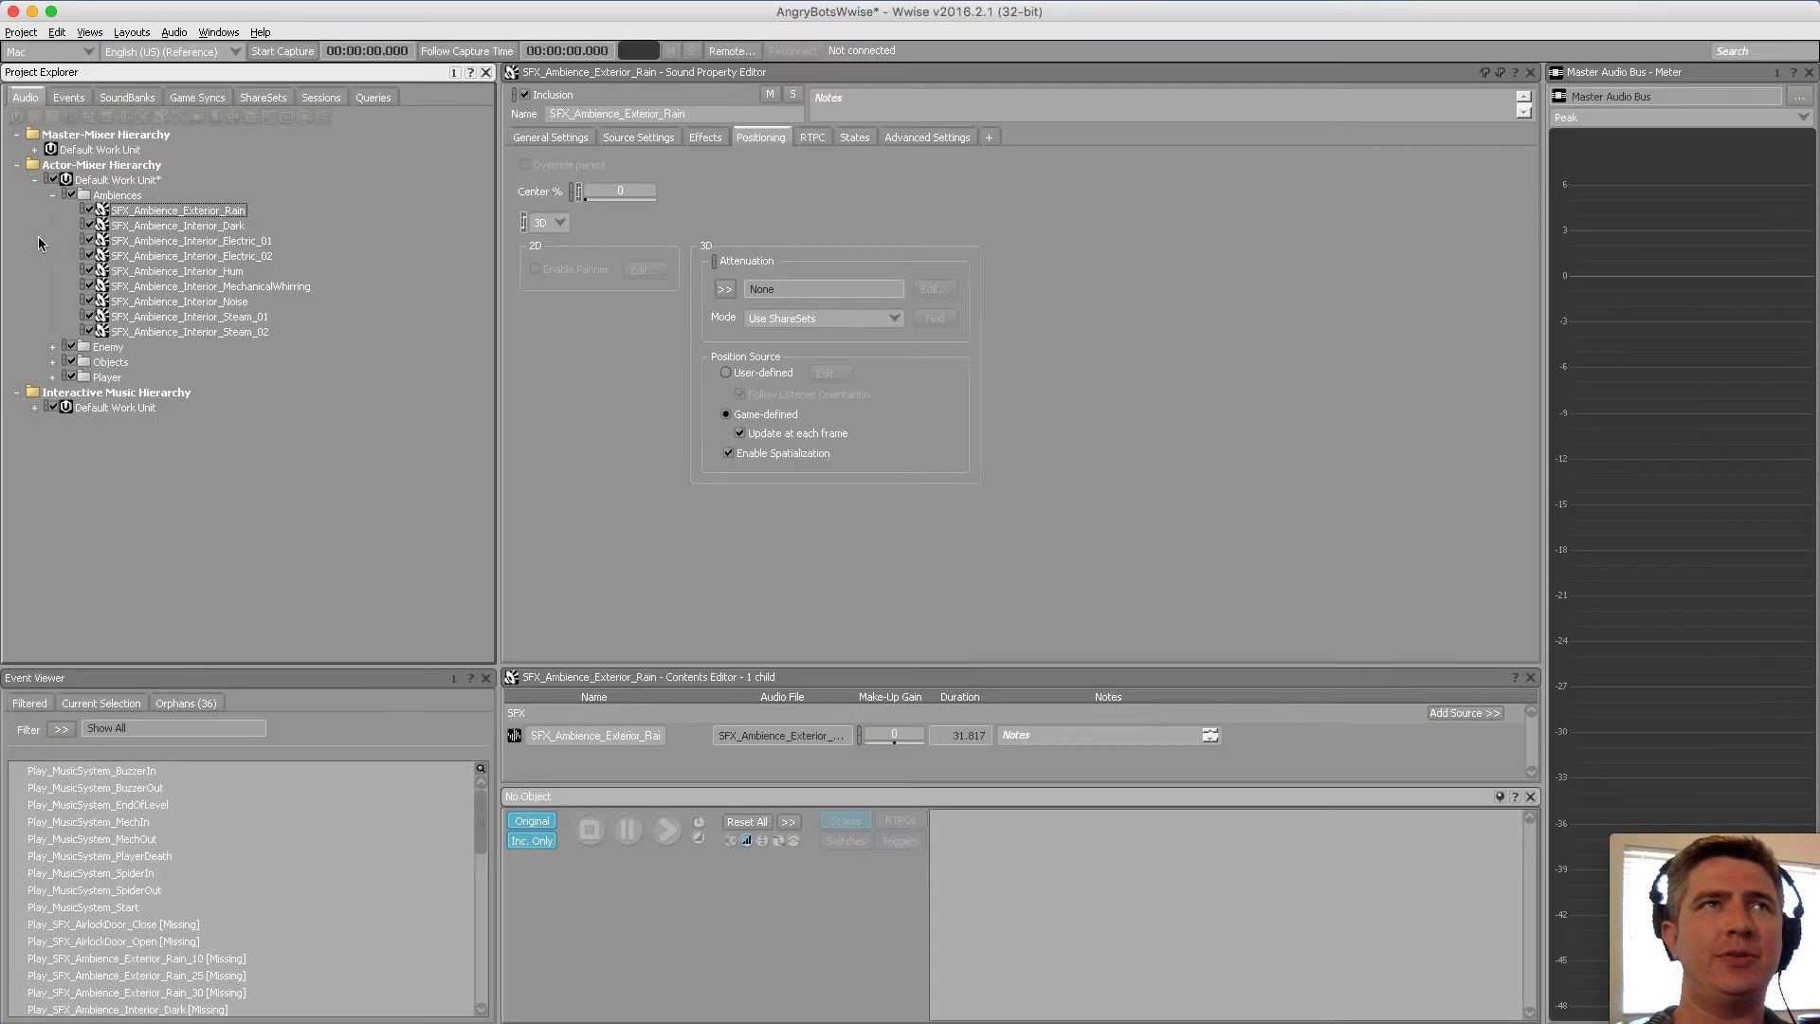
Rename SFX_Ambience_Exterior_Rain as SFX_Ambience_Exterior_Rain_10
click(199, 210)
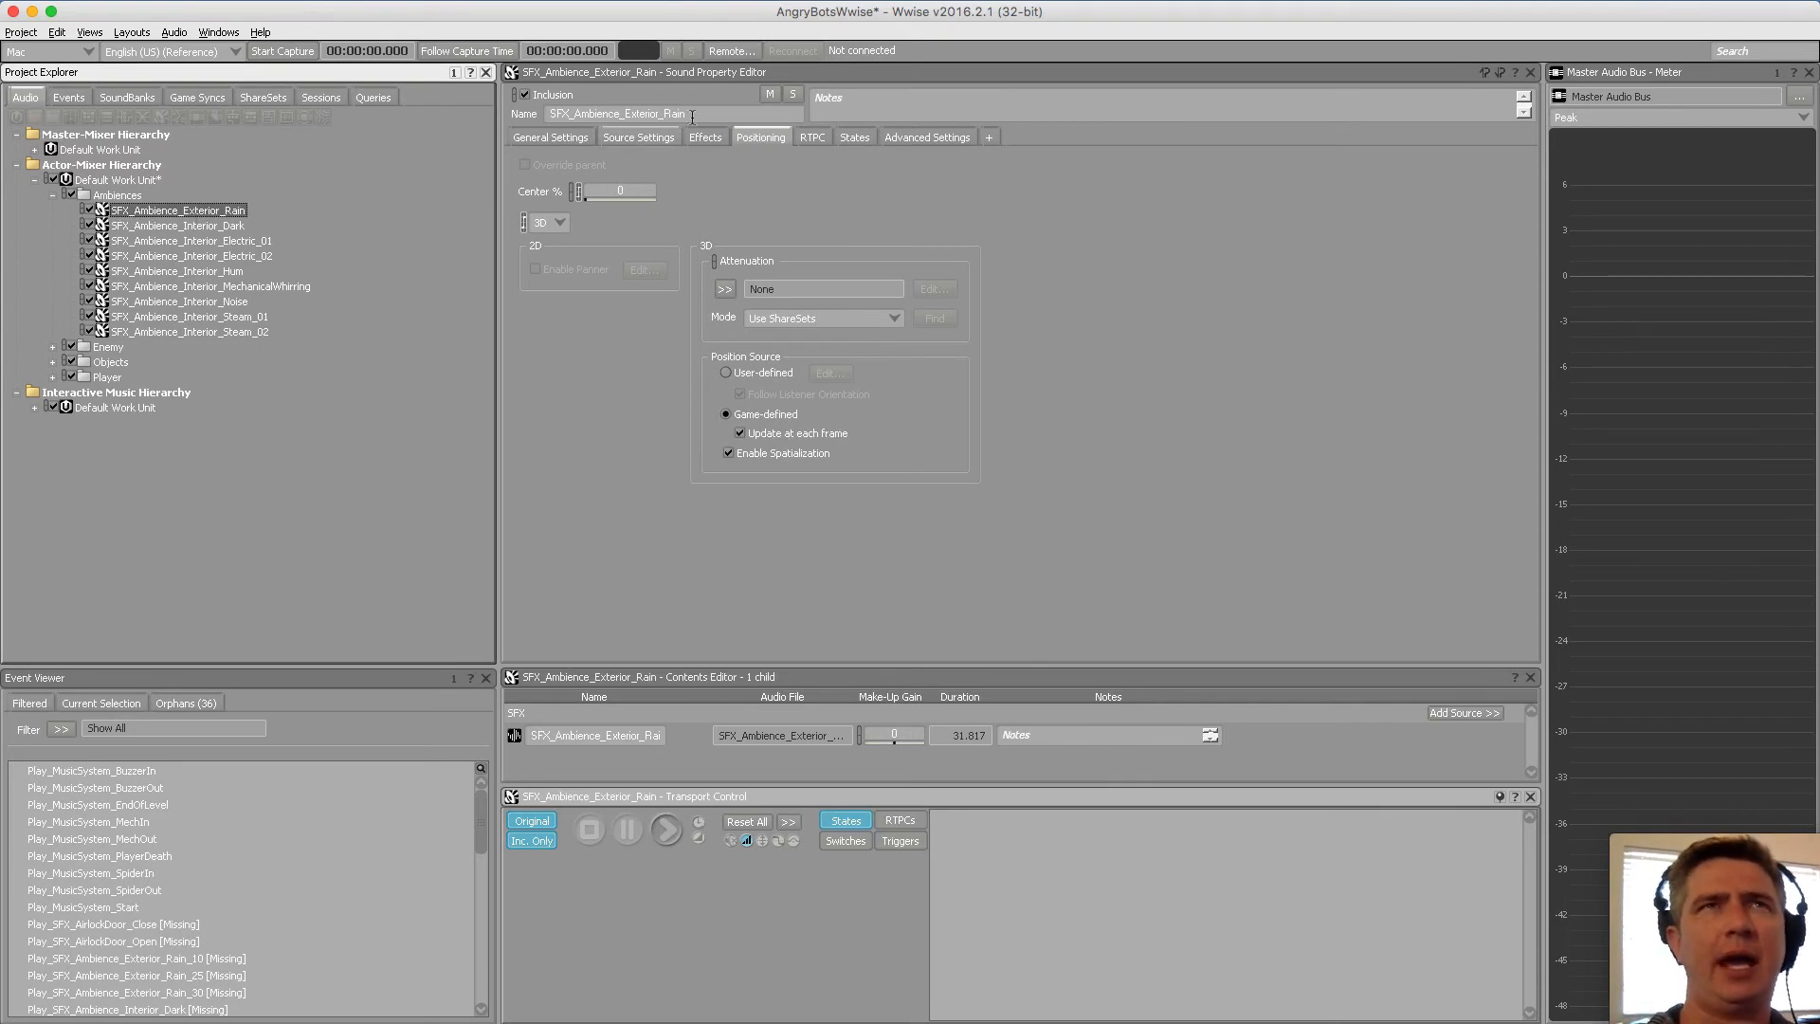
click(707, 113)
click(709, 117)
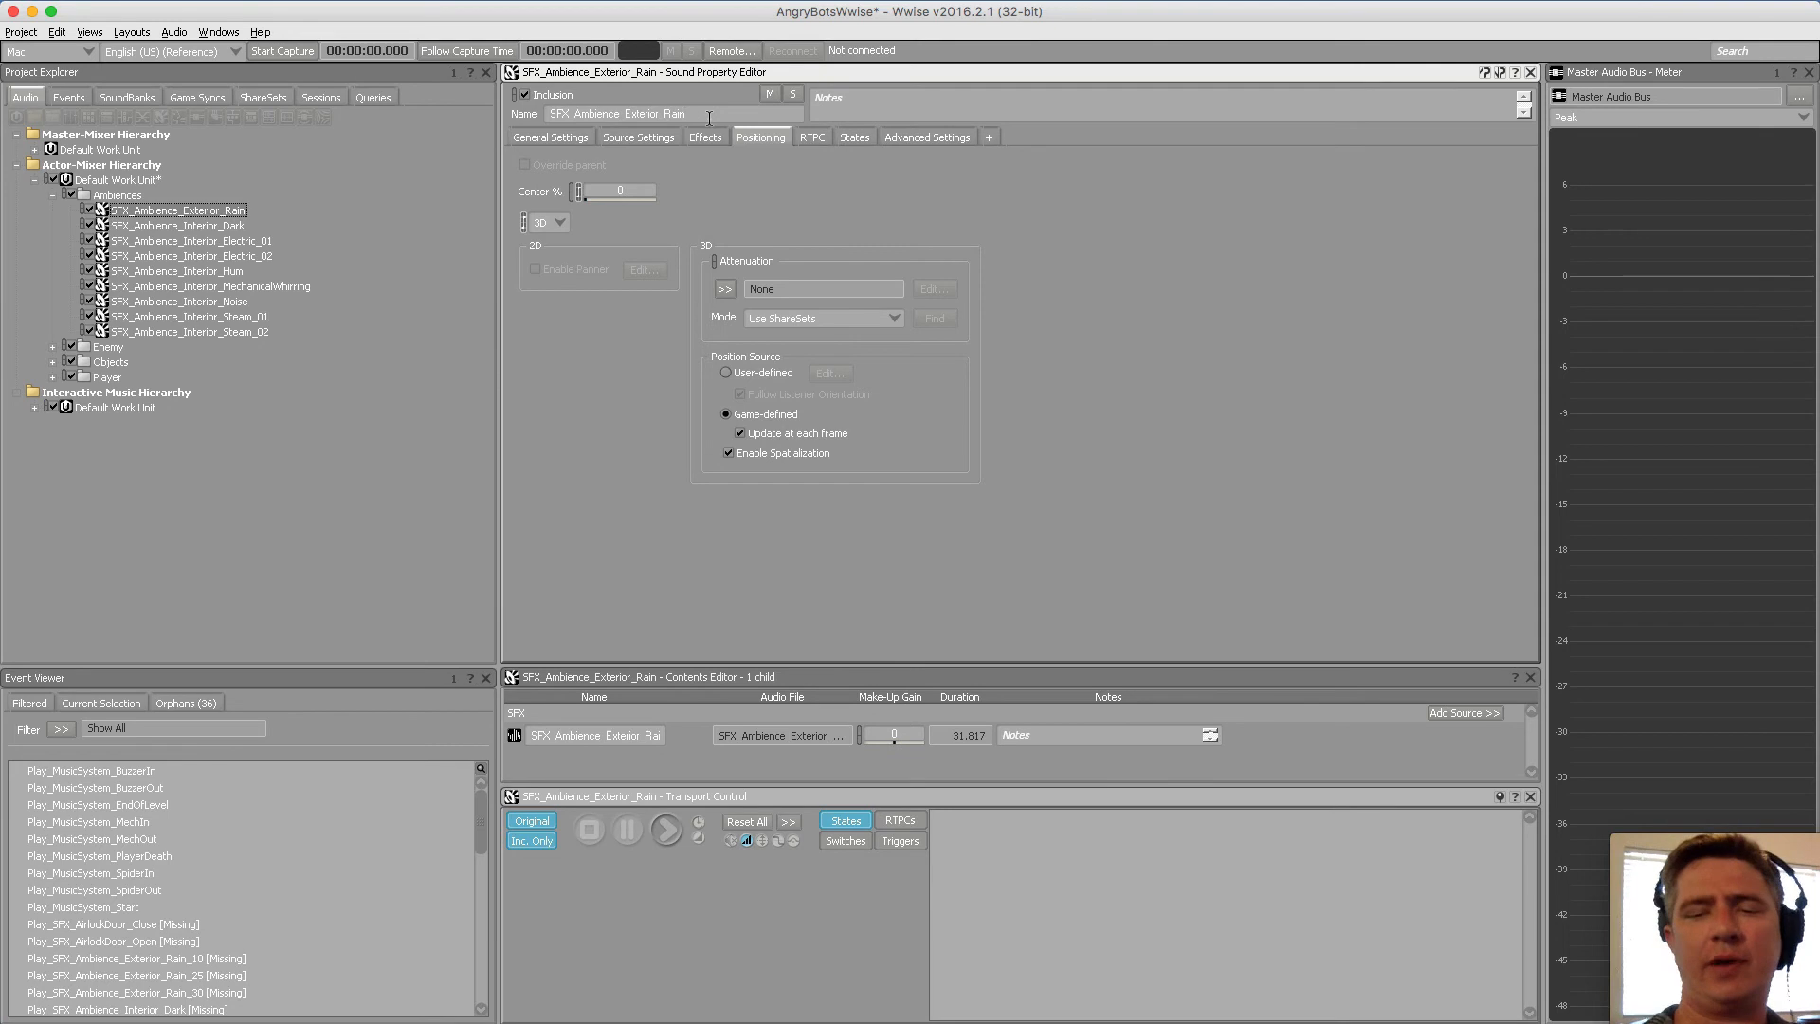
key(Return)
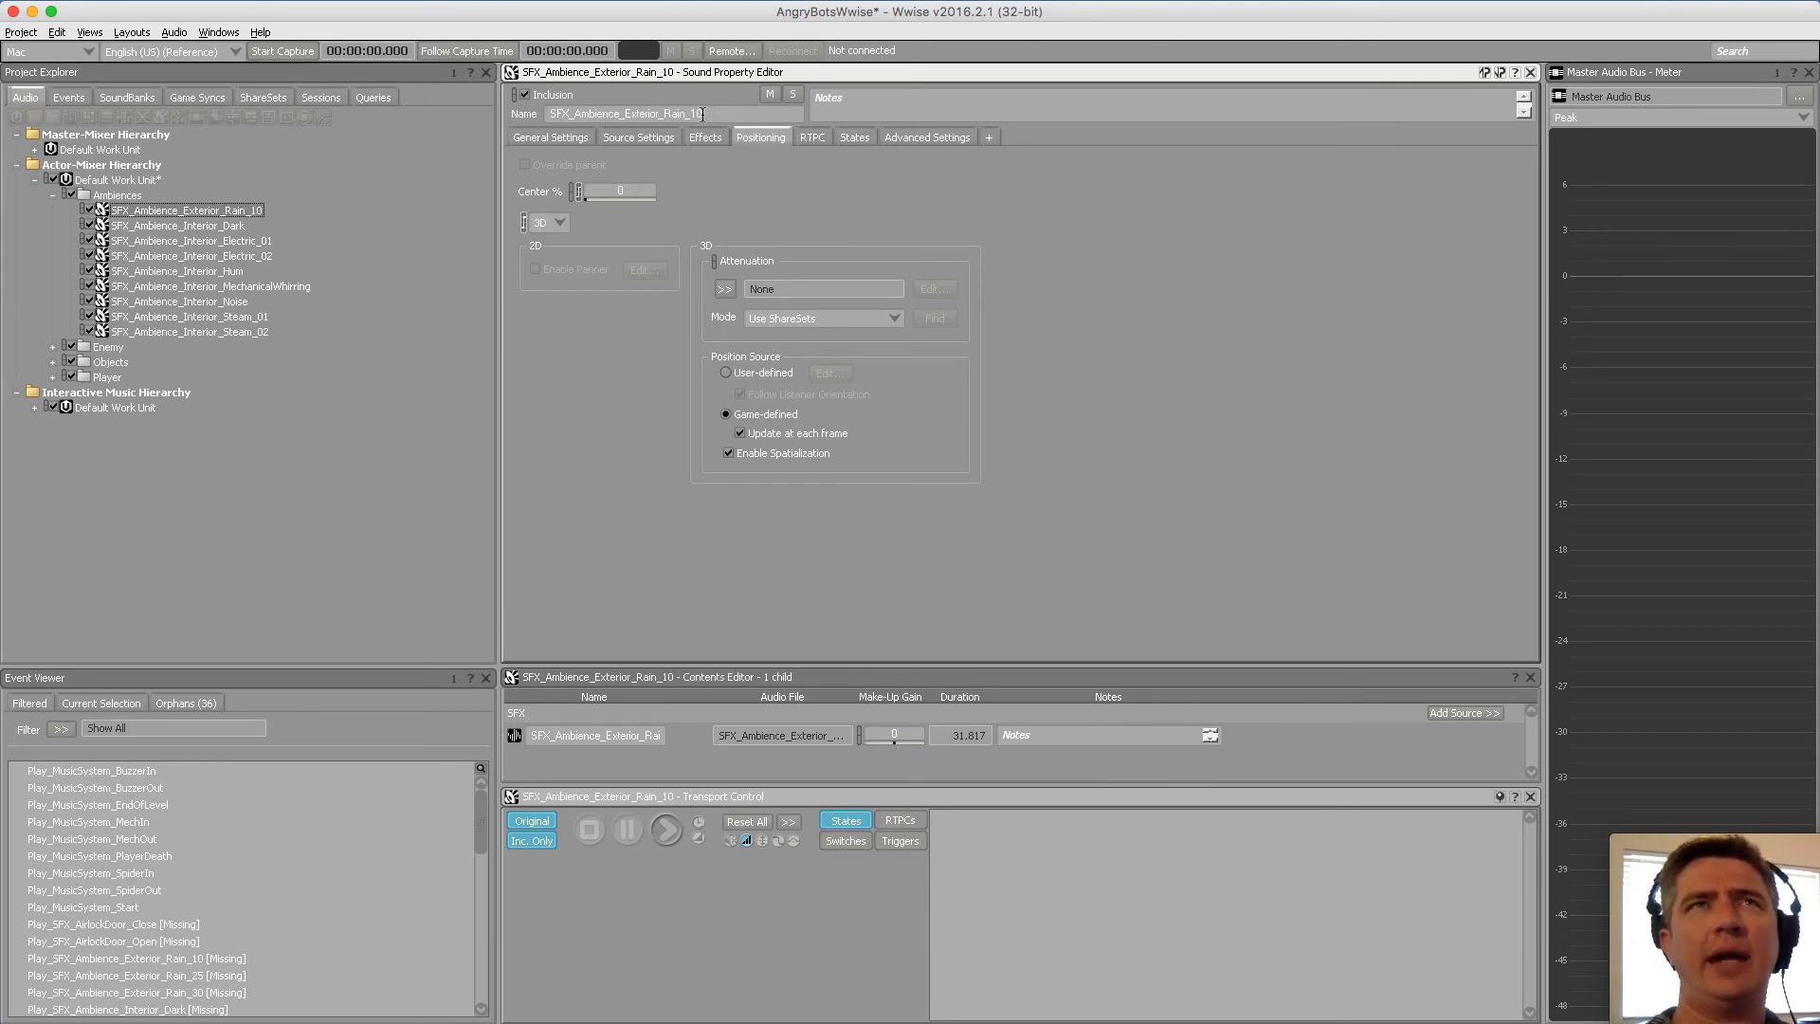
Paste a copy of SFX_Ambience_Exterior_Rain_10 into the Ambiences folder and select the copy
click(266, 215)
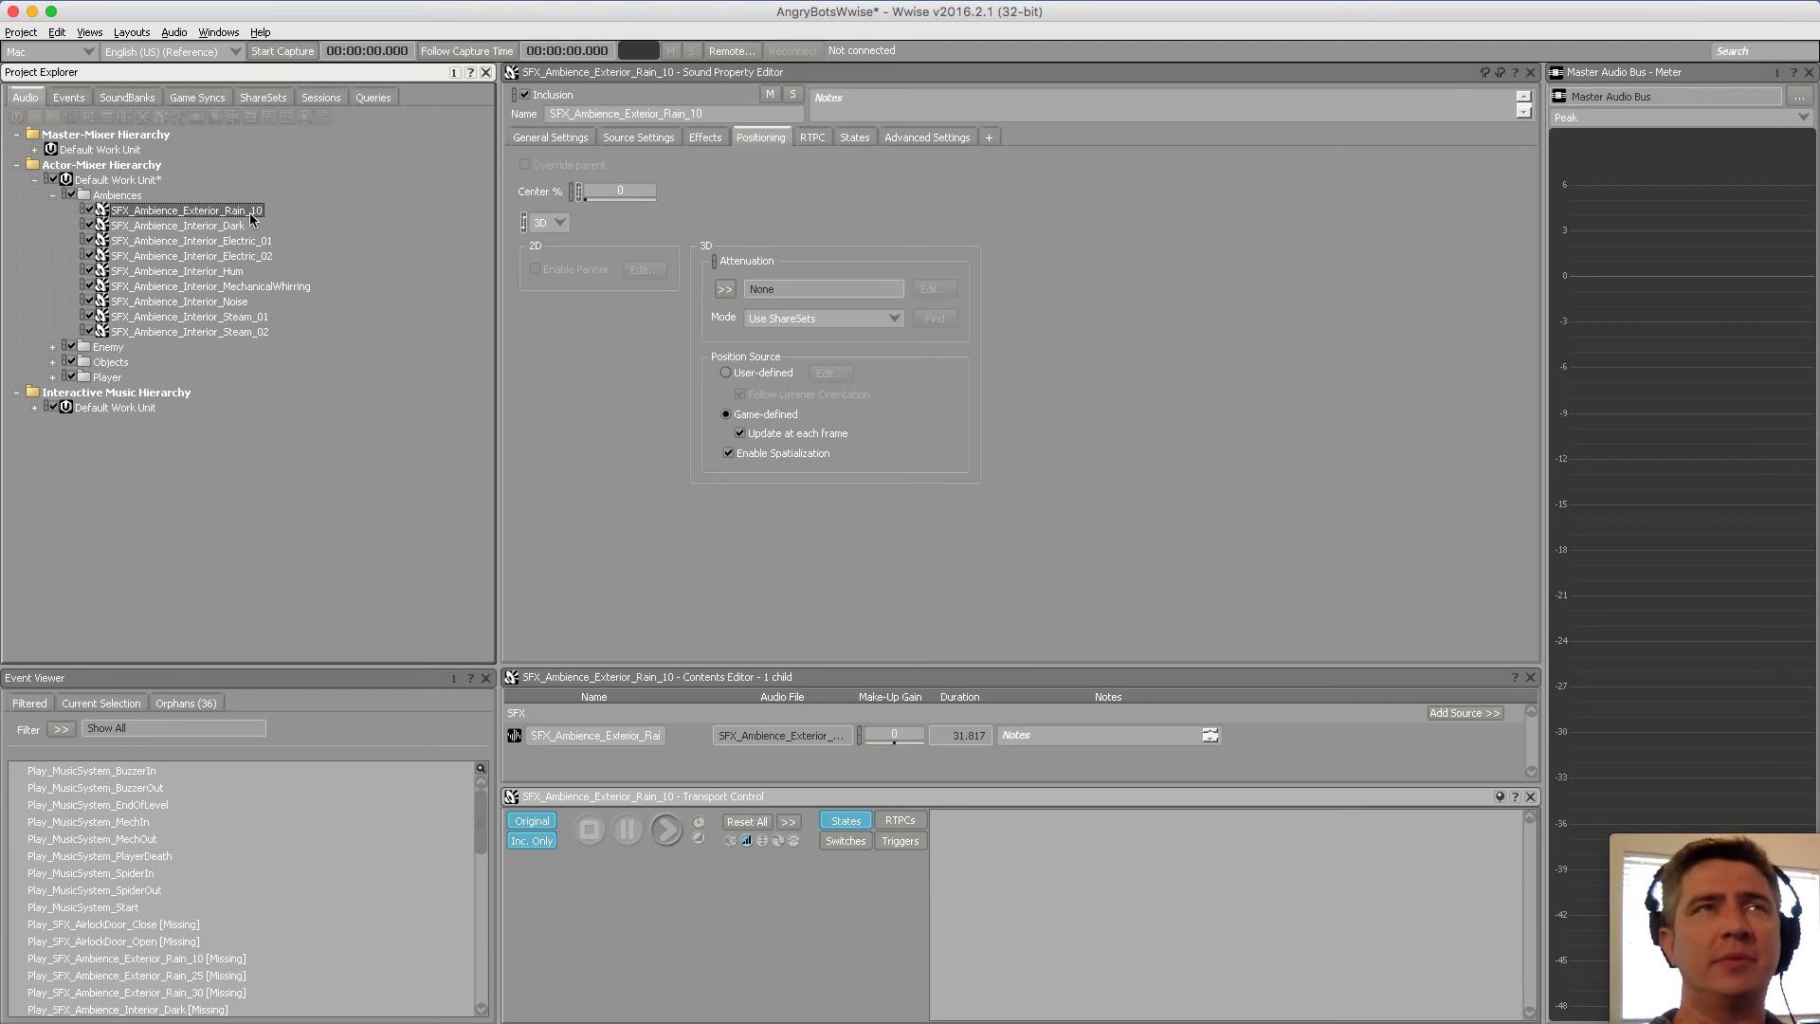
click(127, 197)
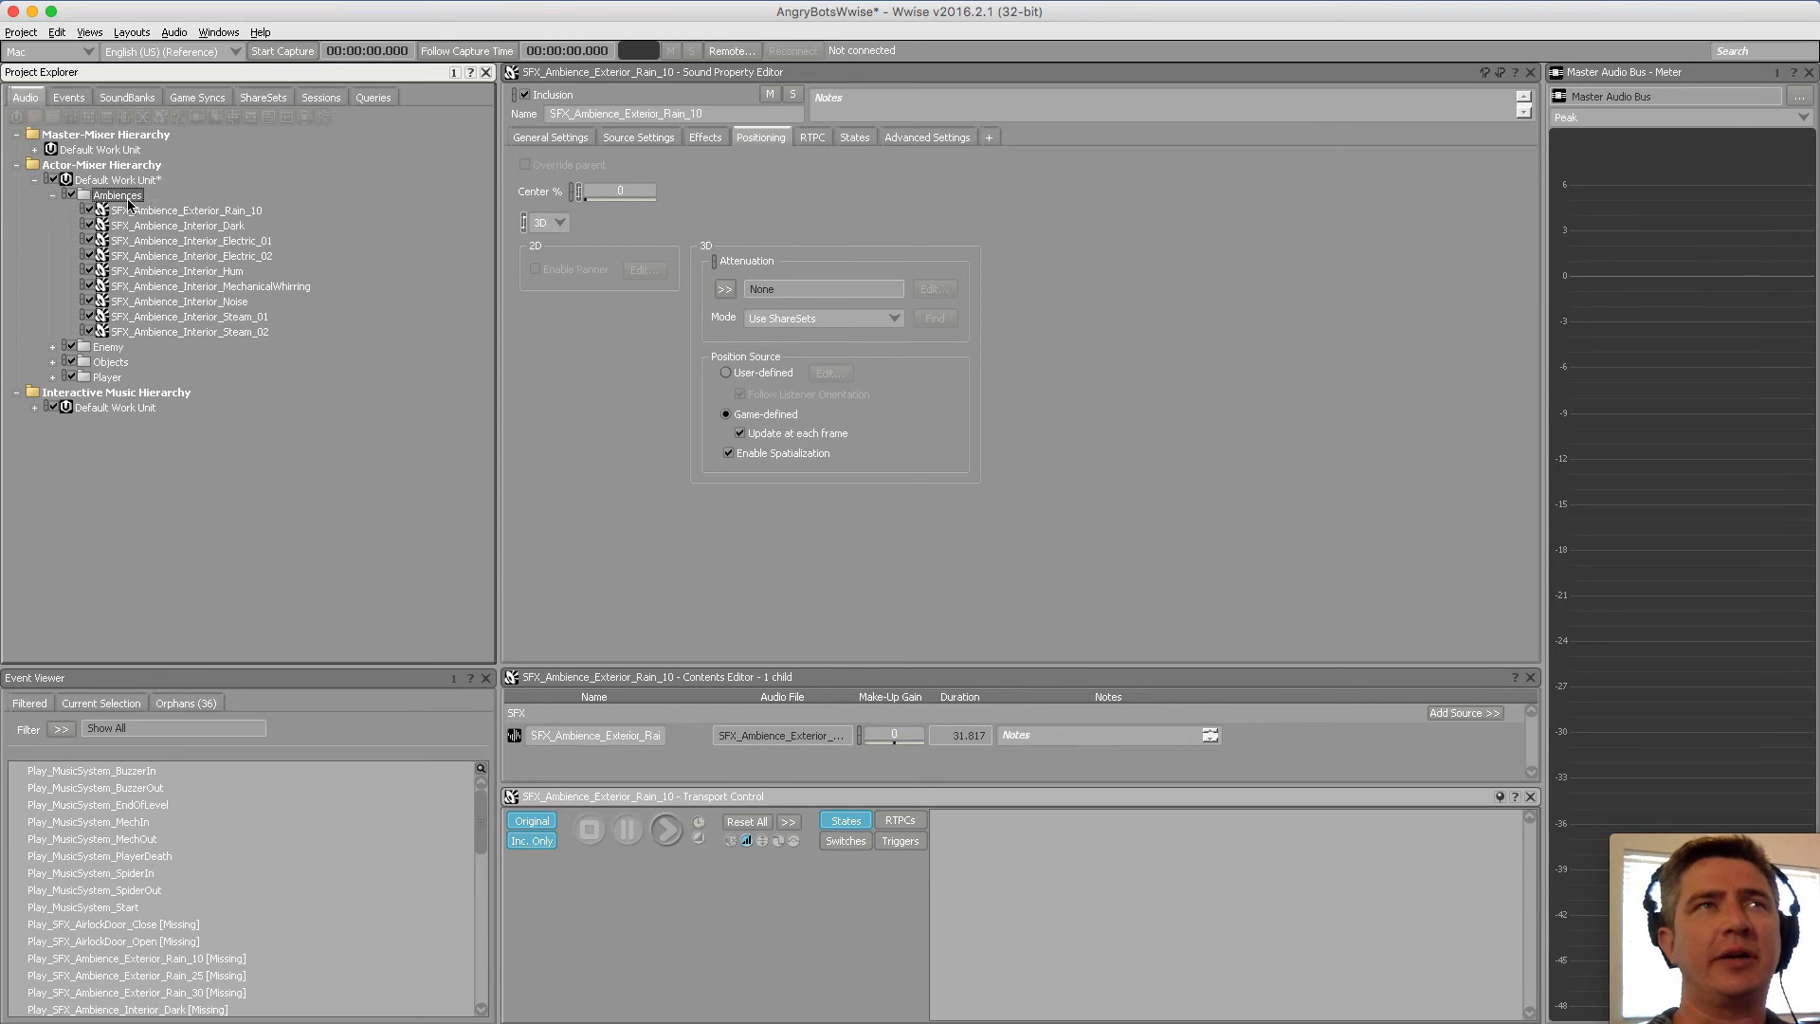
key(ctrl+v)
click(227, 210)
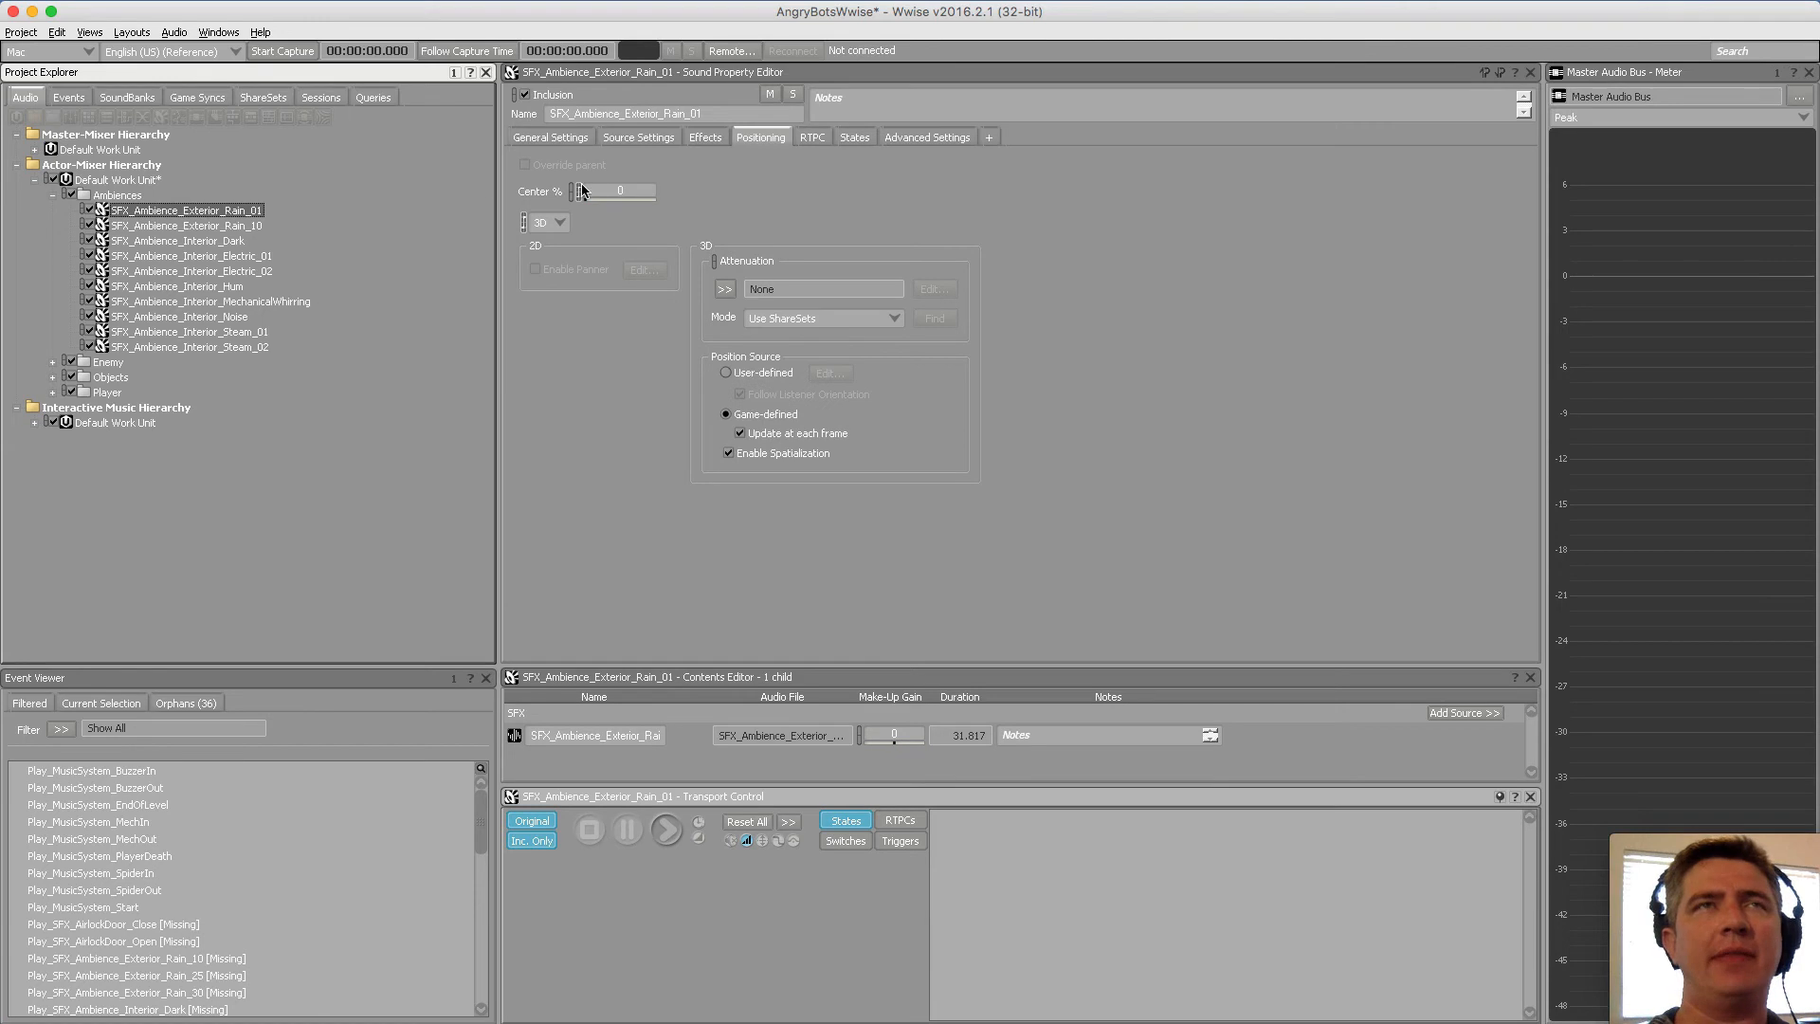
Check the rain entries in the asset list PDF and rename the copied rain sound as SFX_Ambience_Exterior_Rain_25
key(super+Tab)
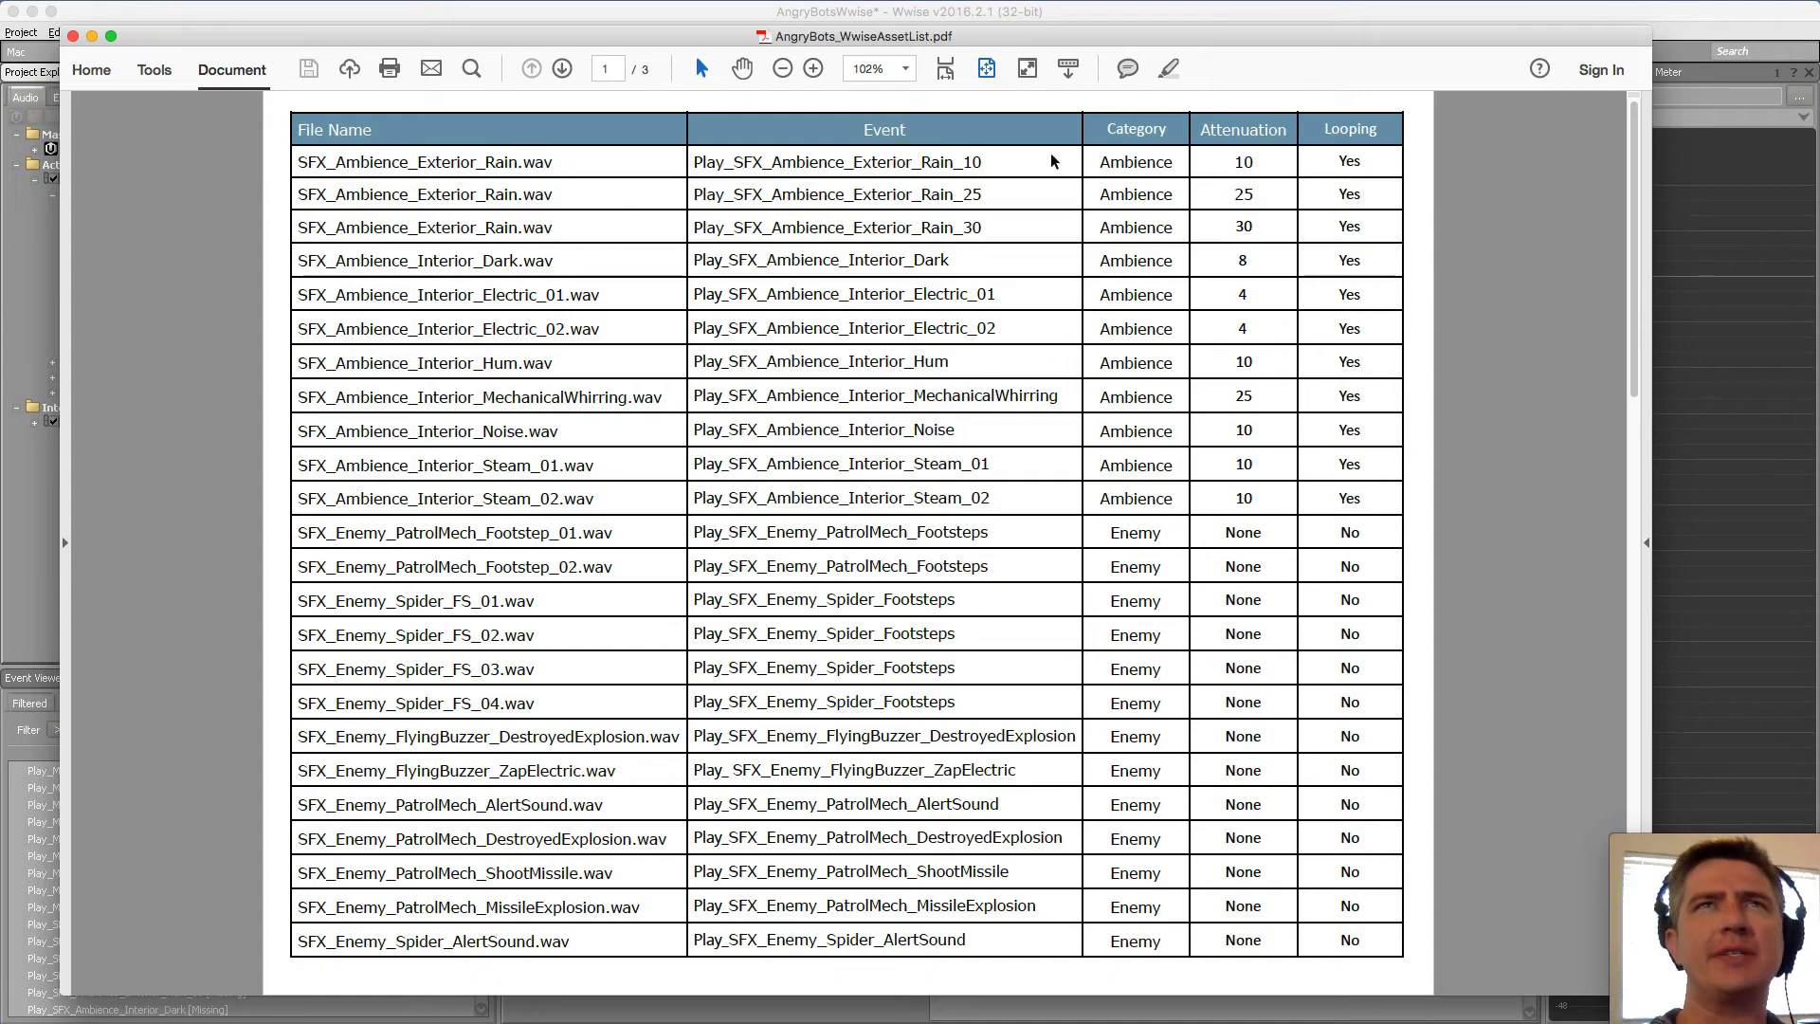
click(40, 252)
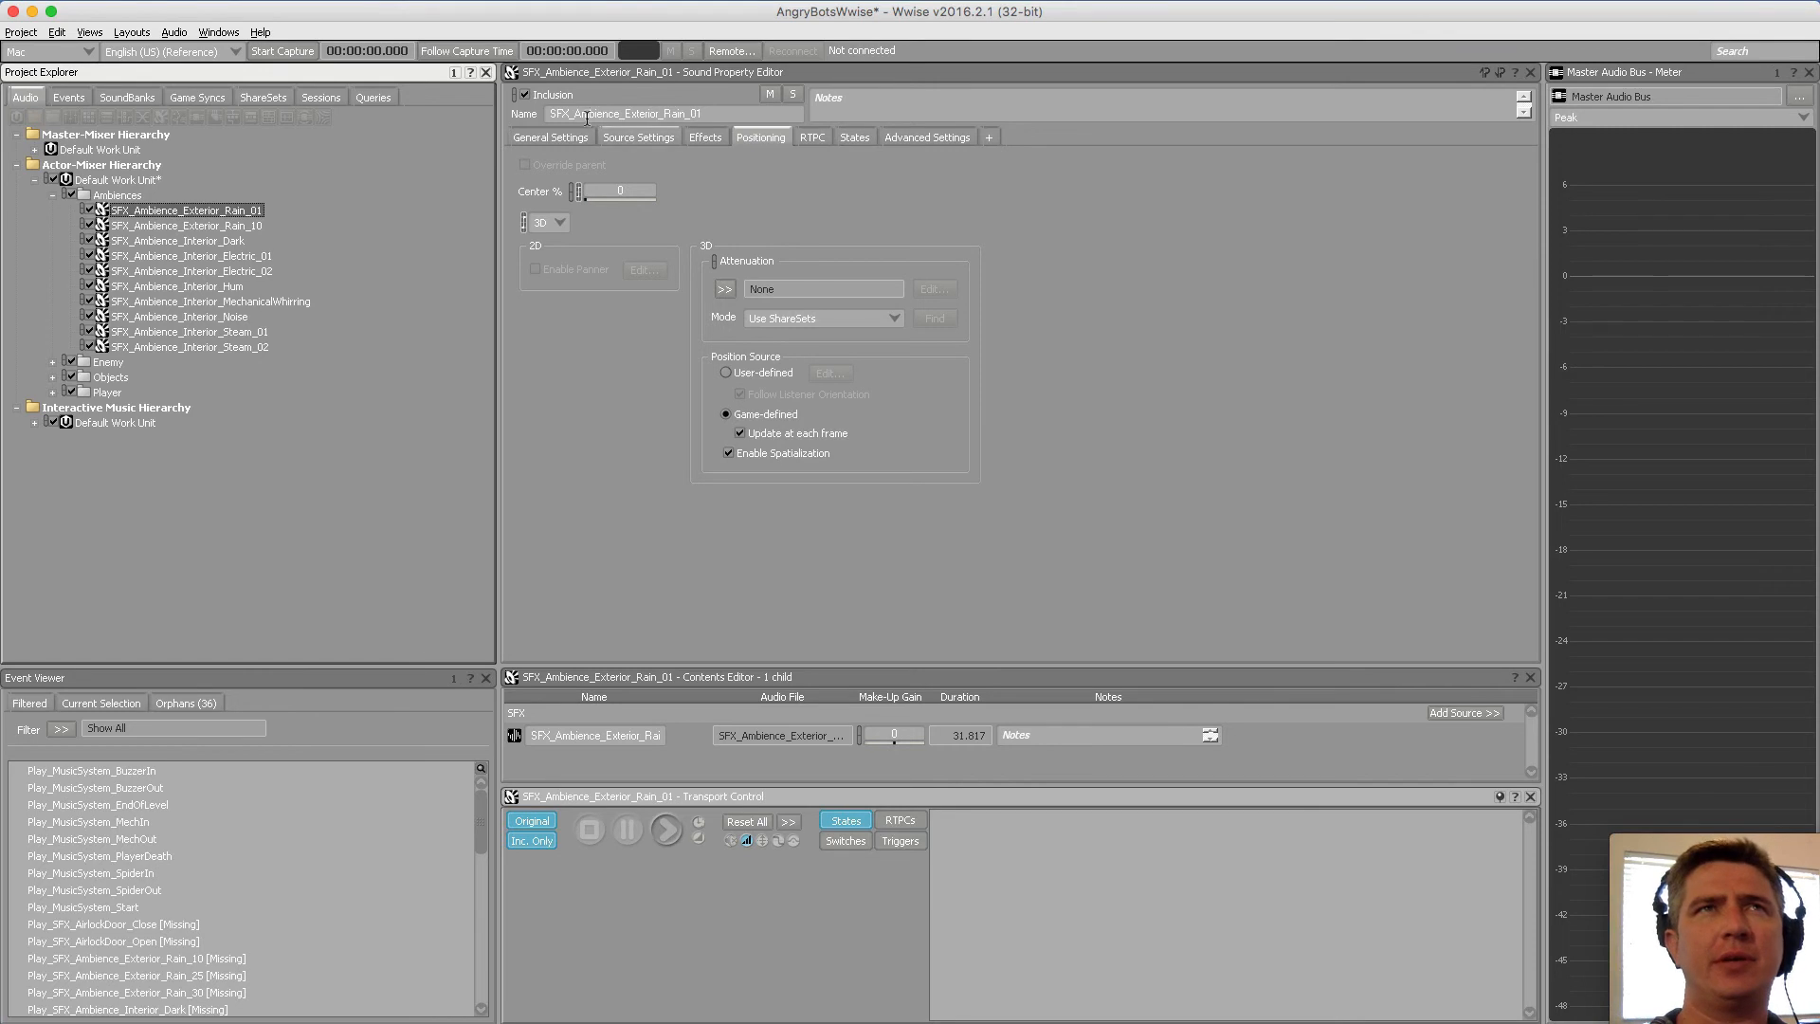
click(721, 114)
click(721, 113)
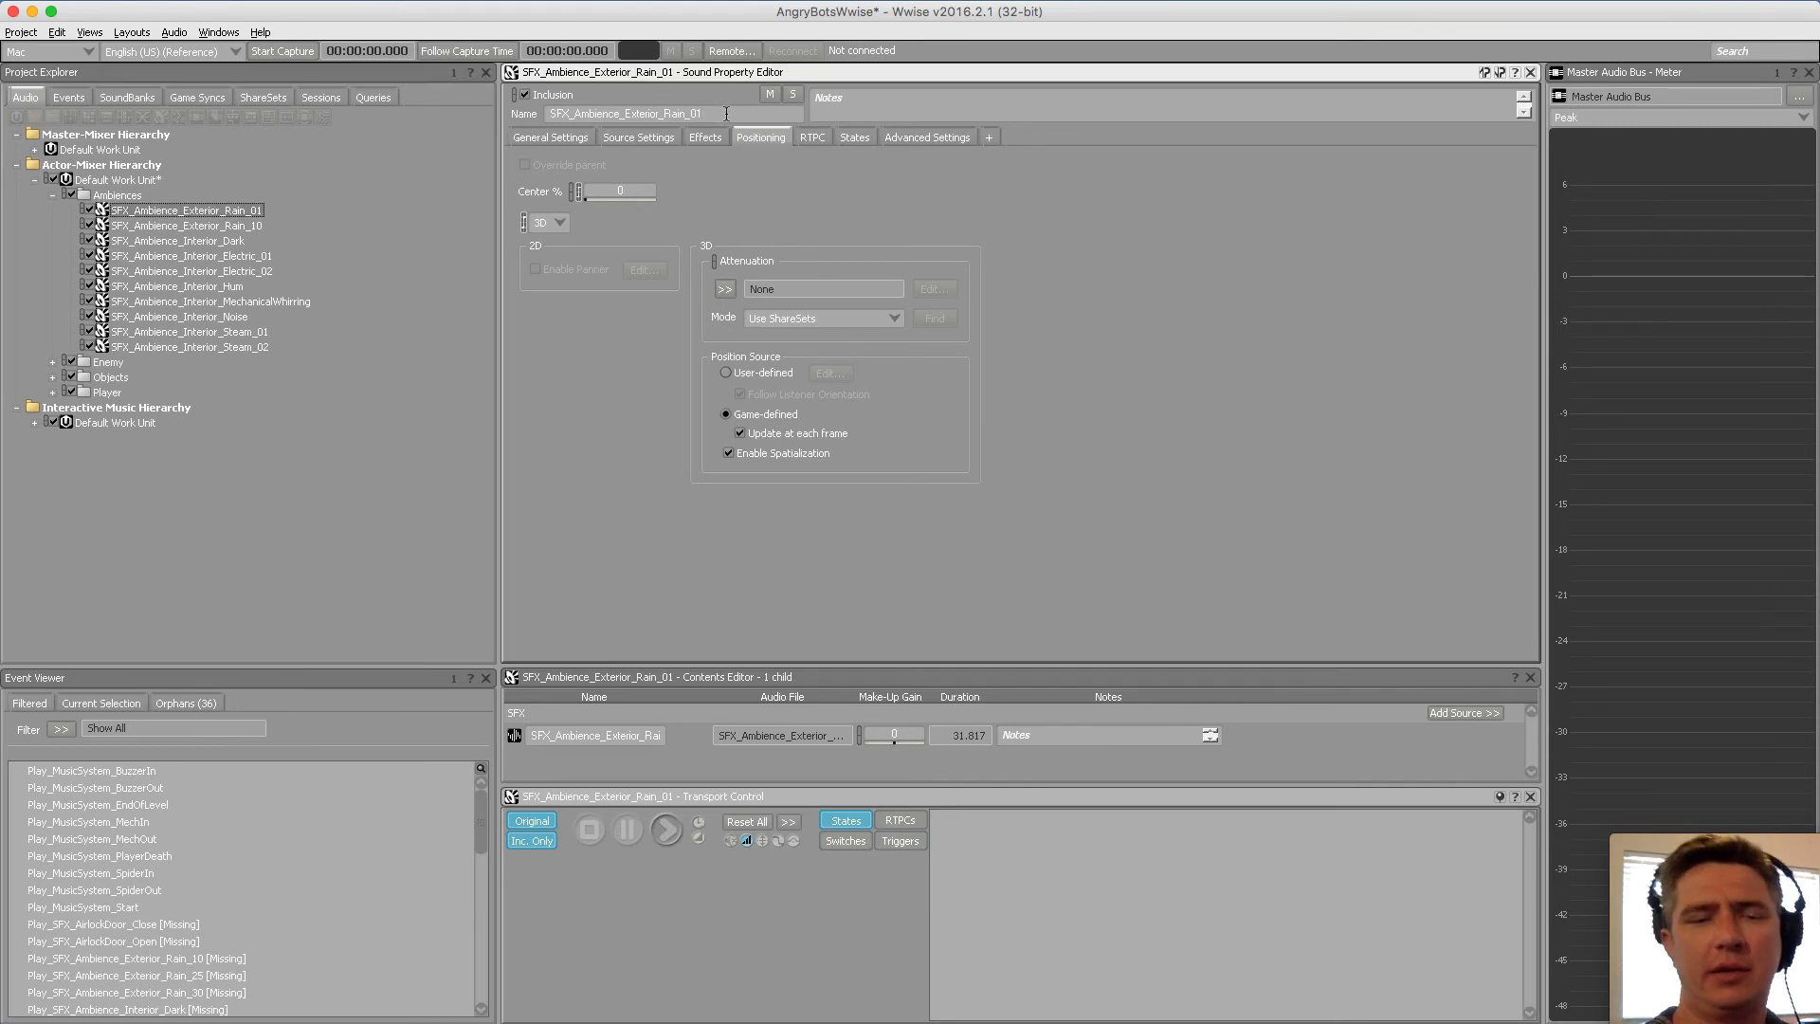
key(BackSpace)
key(BackSpace)
text(25)
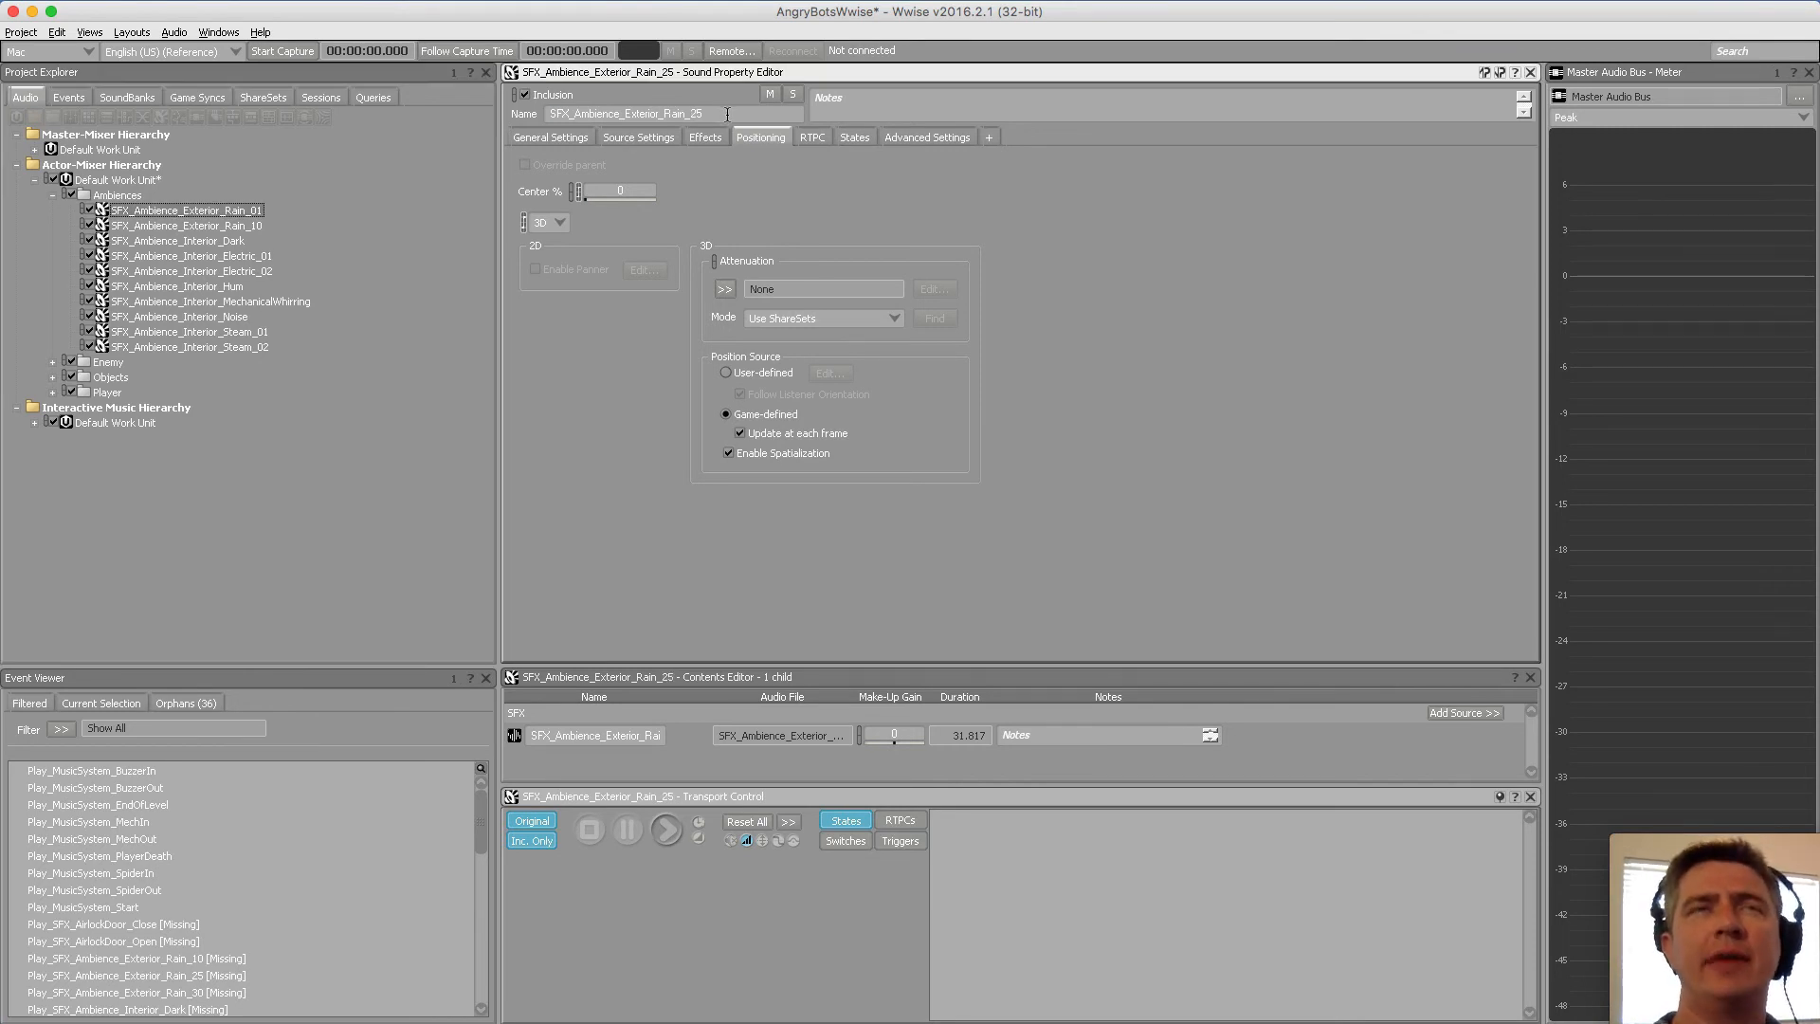
click(124, 213)
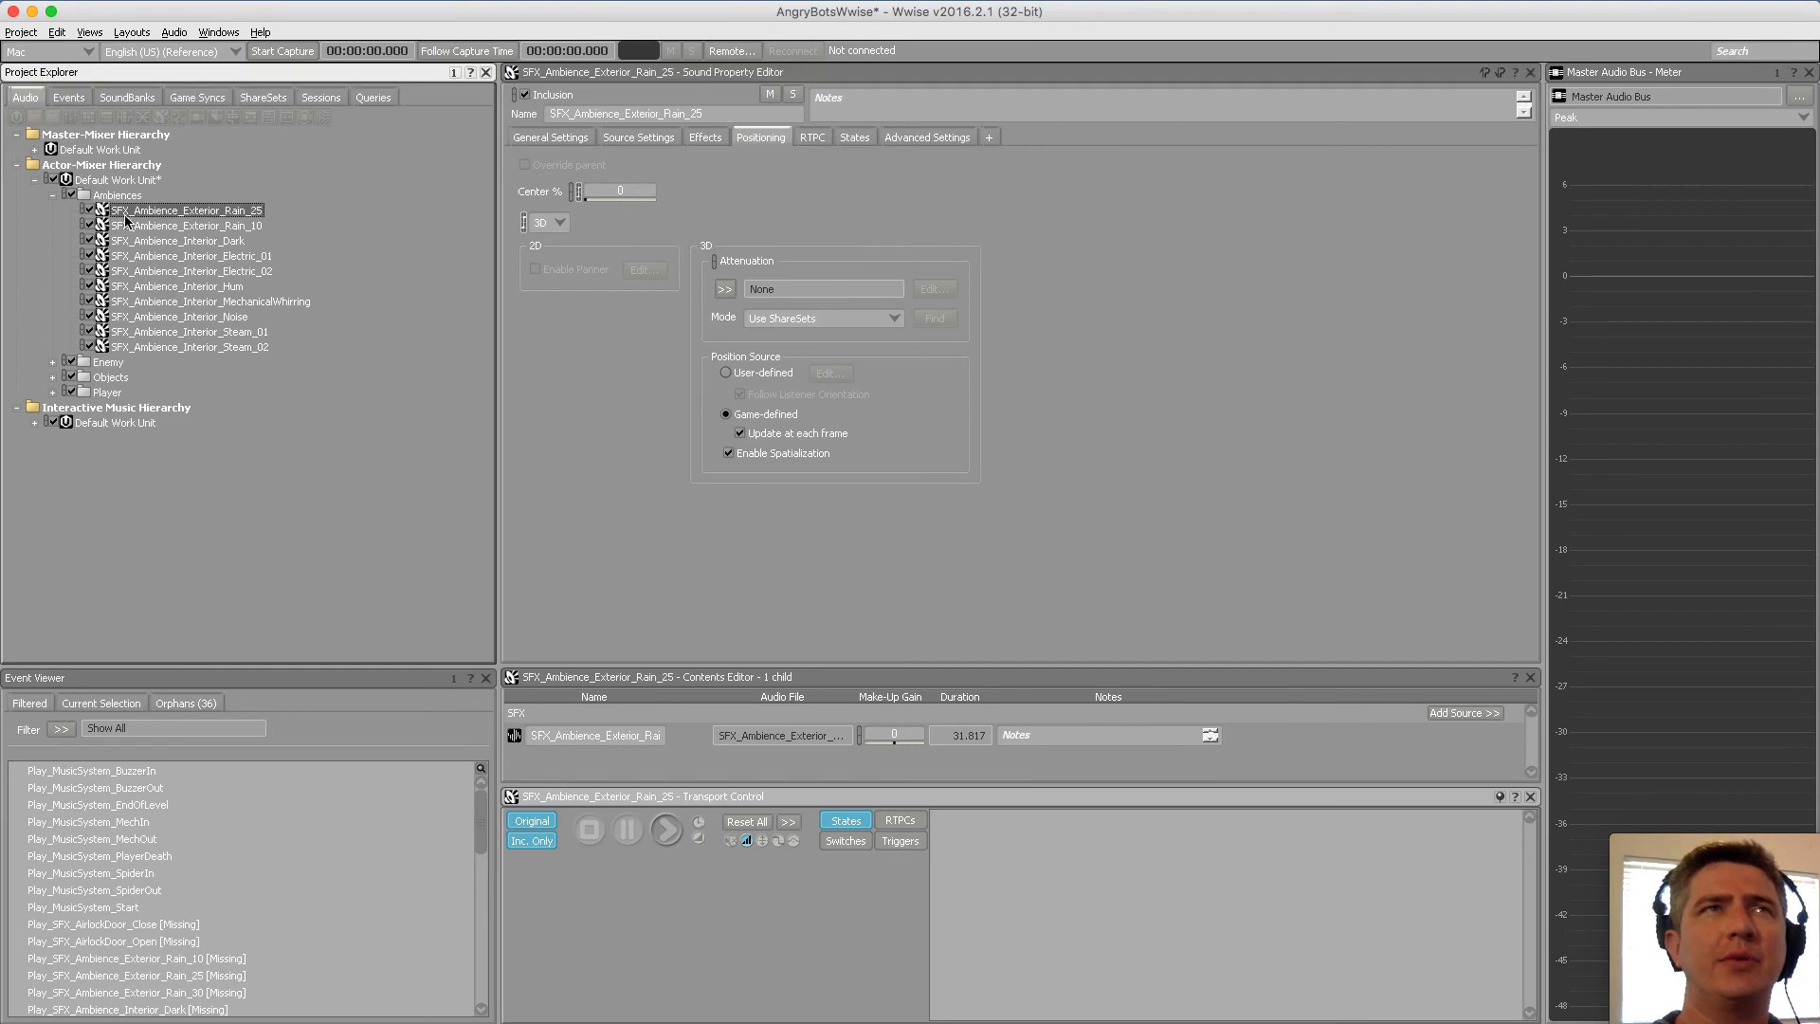
Paste another copy of the rain sound into the Ambiences folder and rename it as SFX_Ambience_Exterior_Rain_30
click(113, 196)
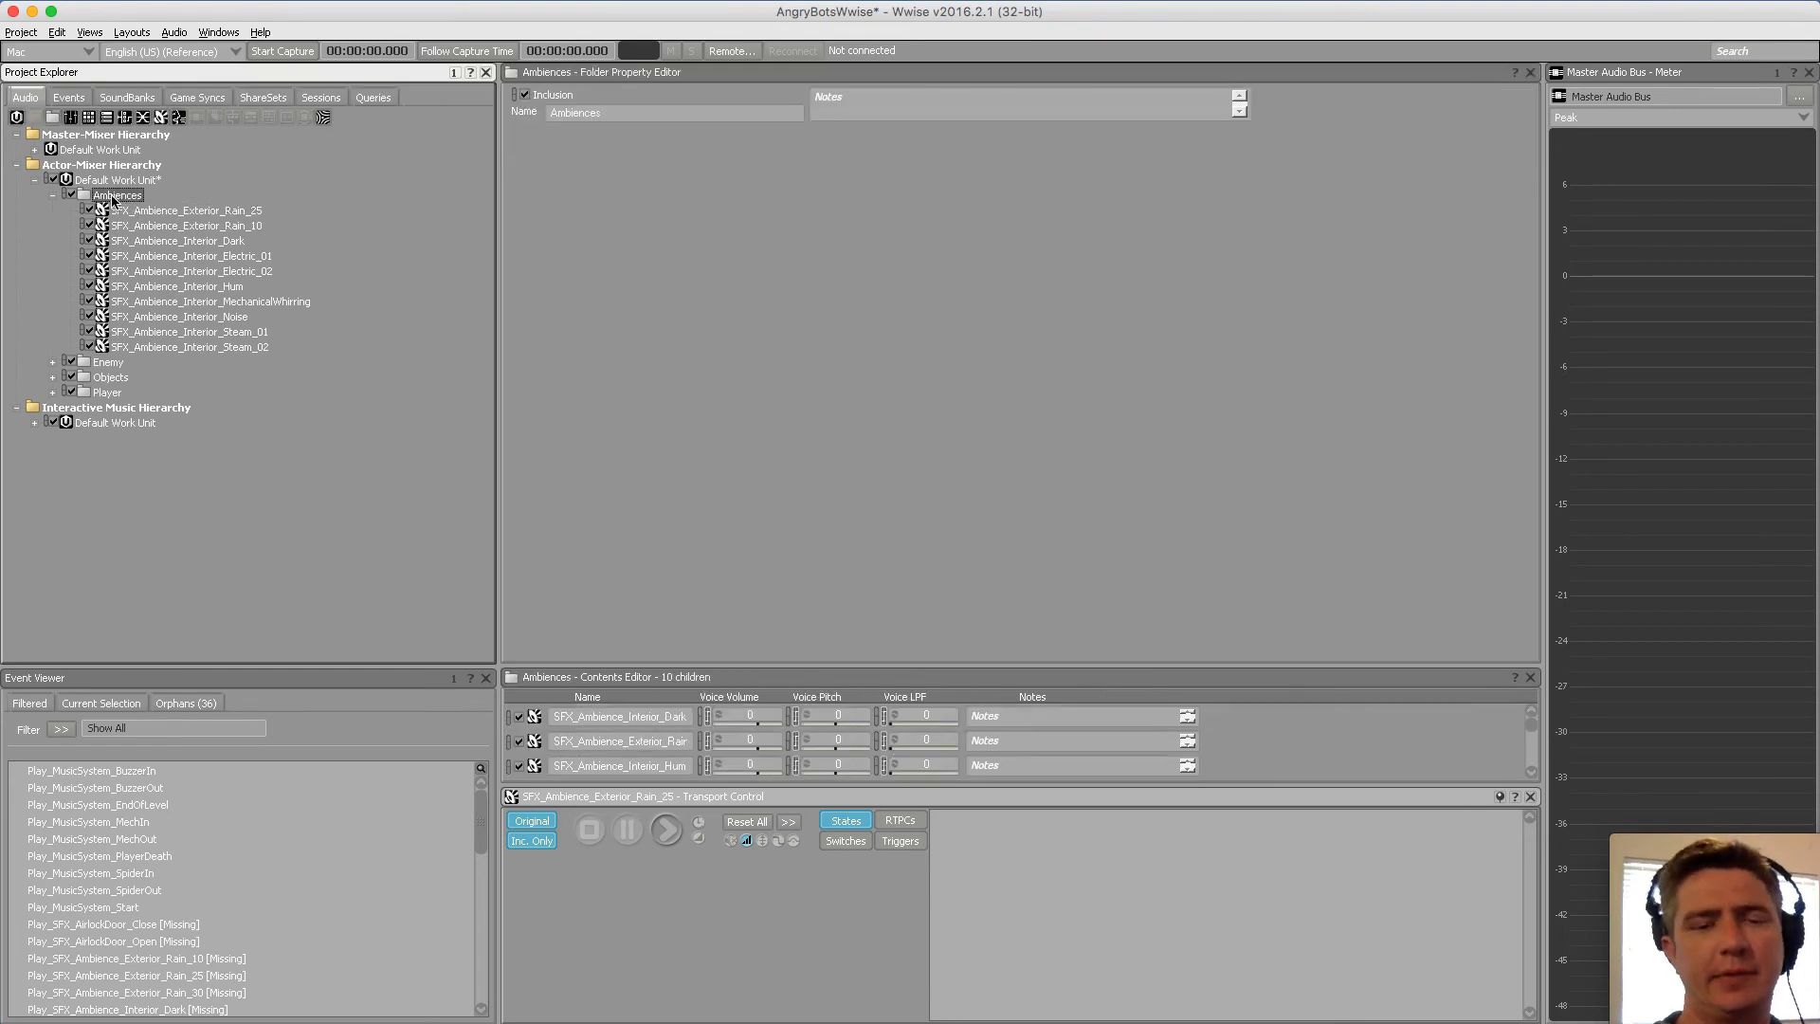
key(ctrl+v)
click(229, 208)
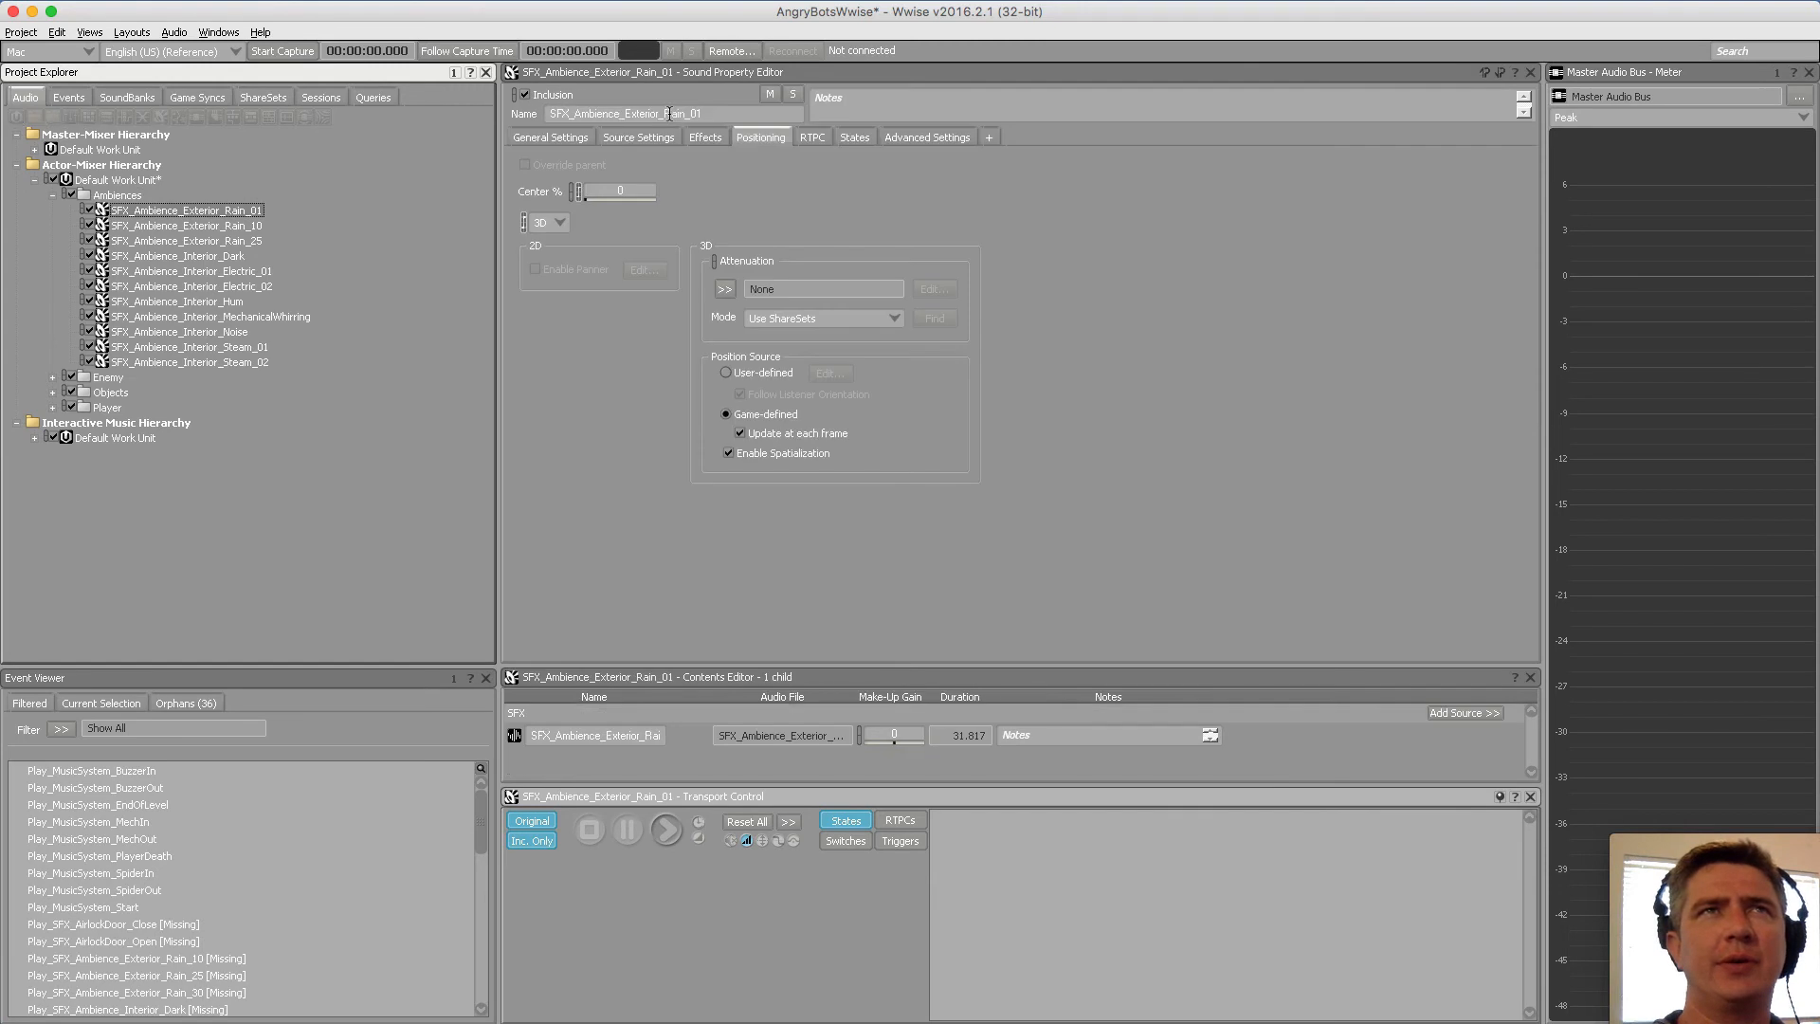
double_click(731, 114)
click(729, 116)
key(BackSpace)
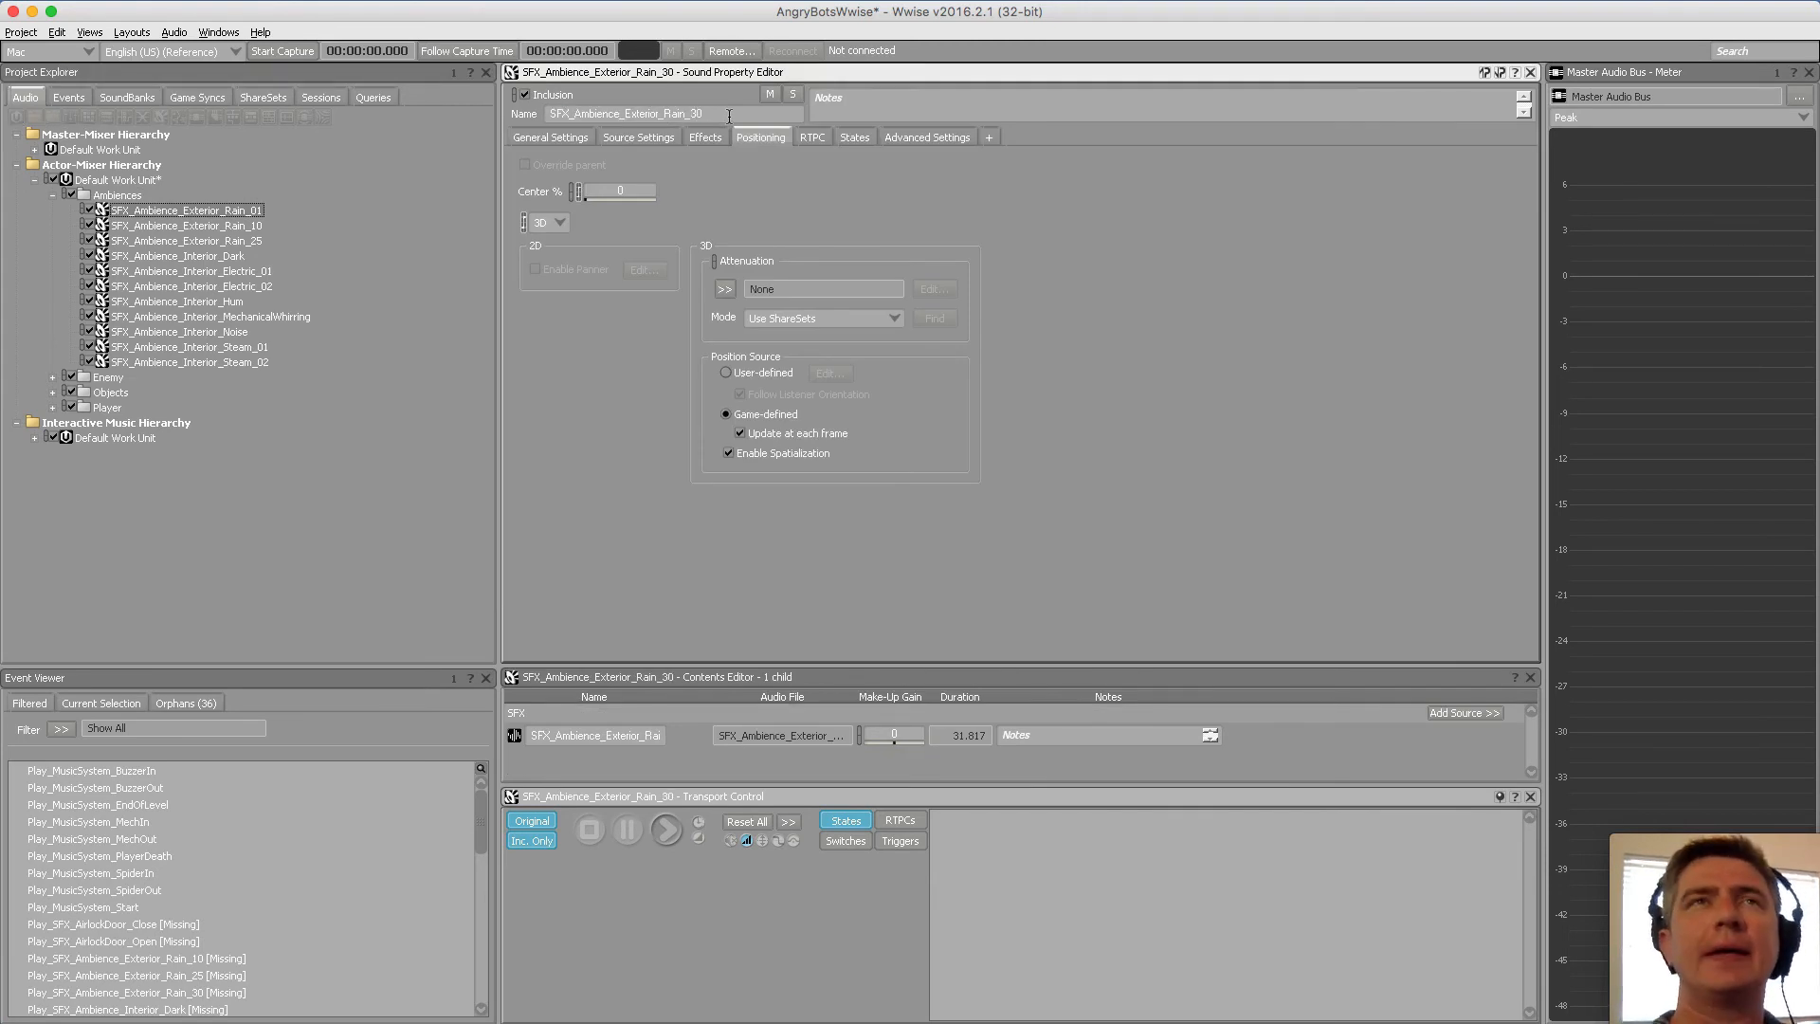
click(253, 226)
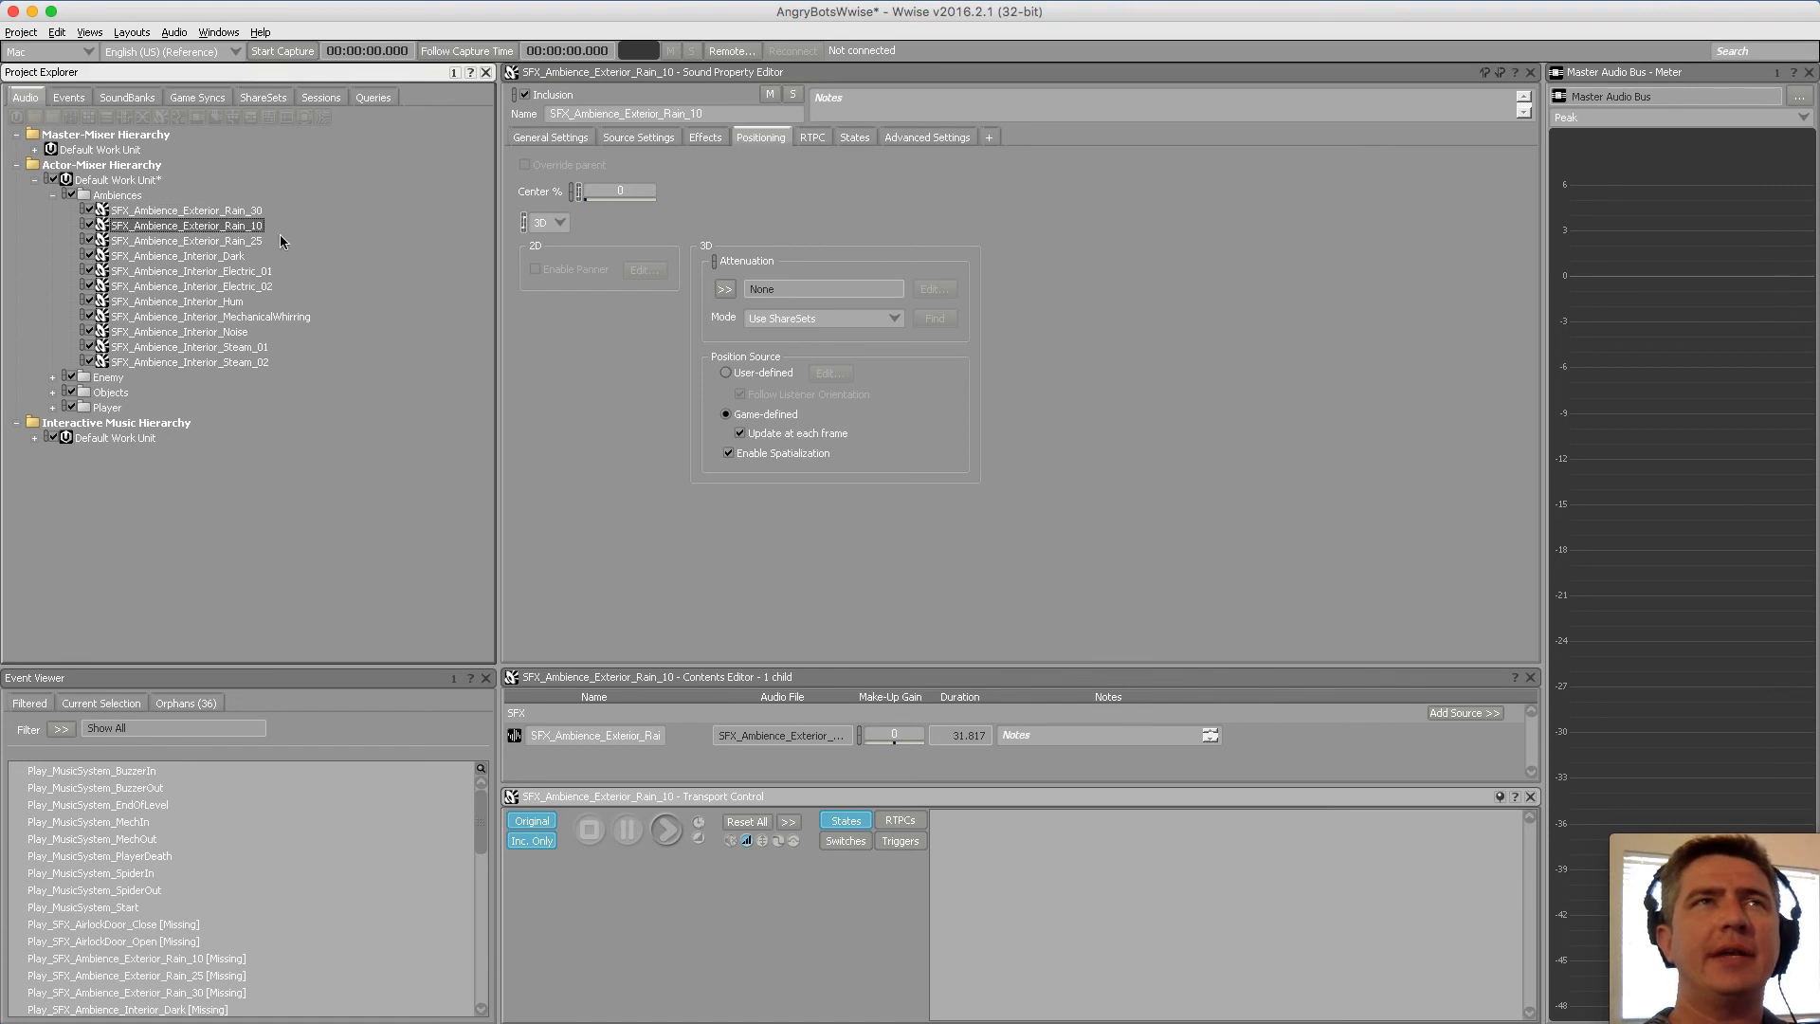
Collapse and re-expand the Ambiences folder to refresh the order of the rain sounds
click(252, 210)
click(53, 195)
click(53, 195)
click(244, 224)
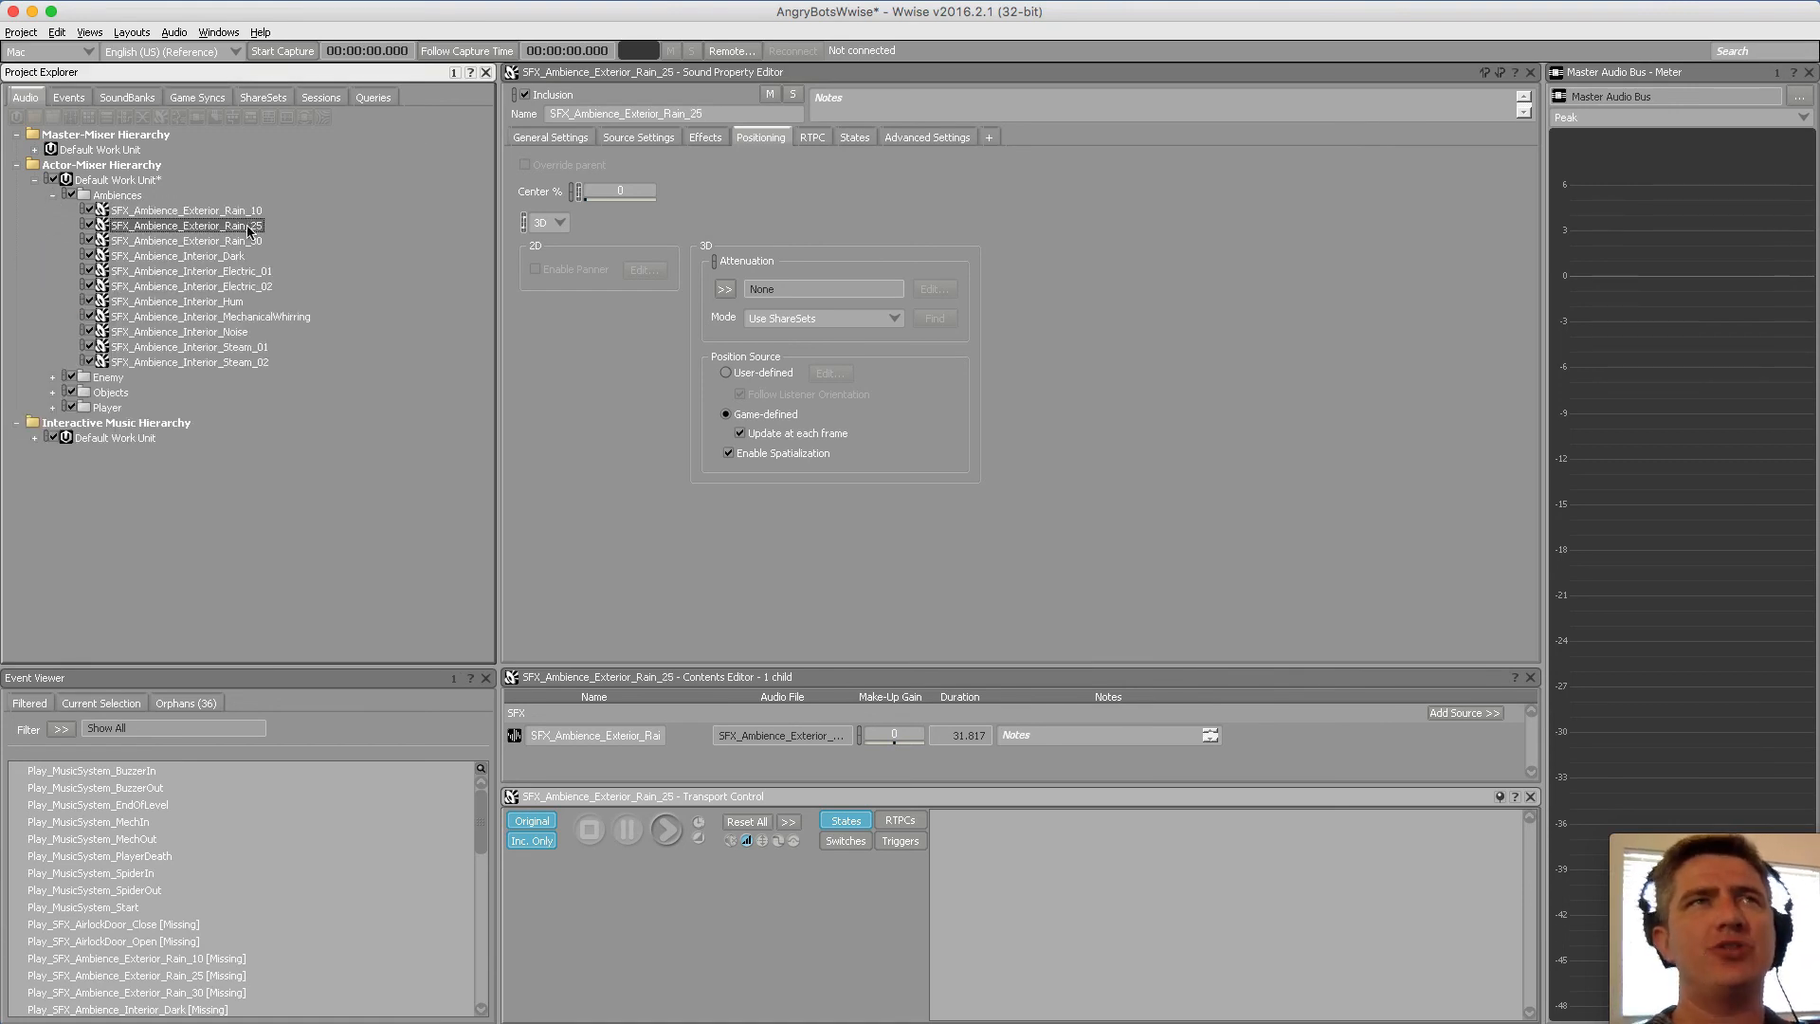
Assign the attenuation 10 to SFX_Ambience_Exterior_Rain_10 and review its curve and max distance in the Attenuation Editor
click(242, 212)
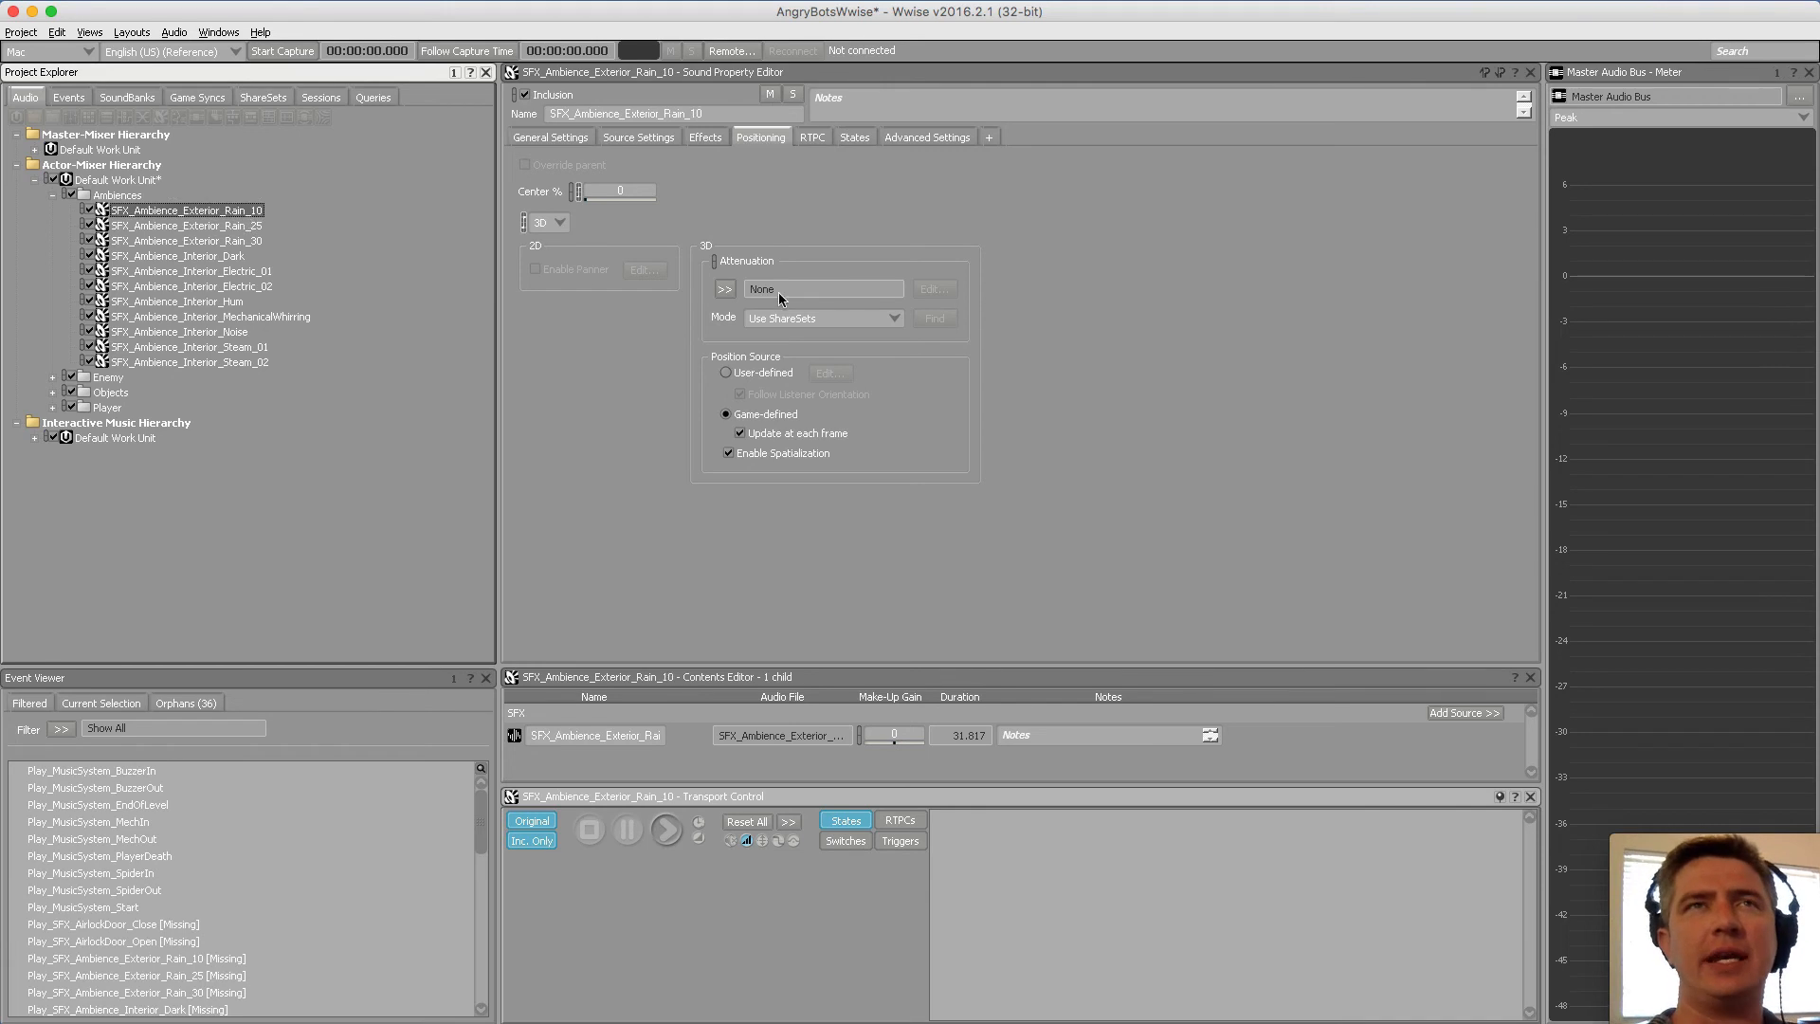
click(726, 289)
click(780, 388)
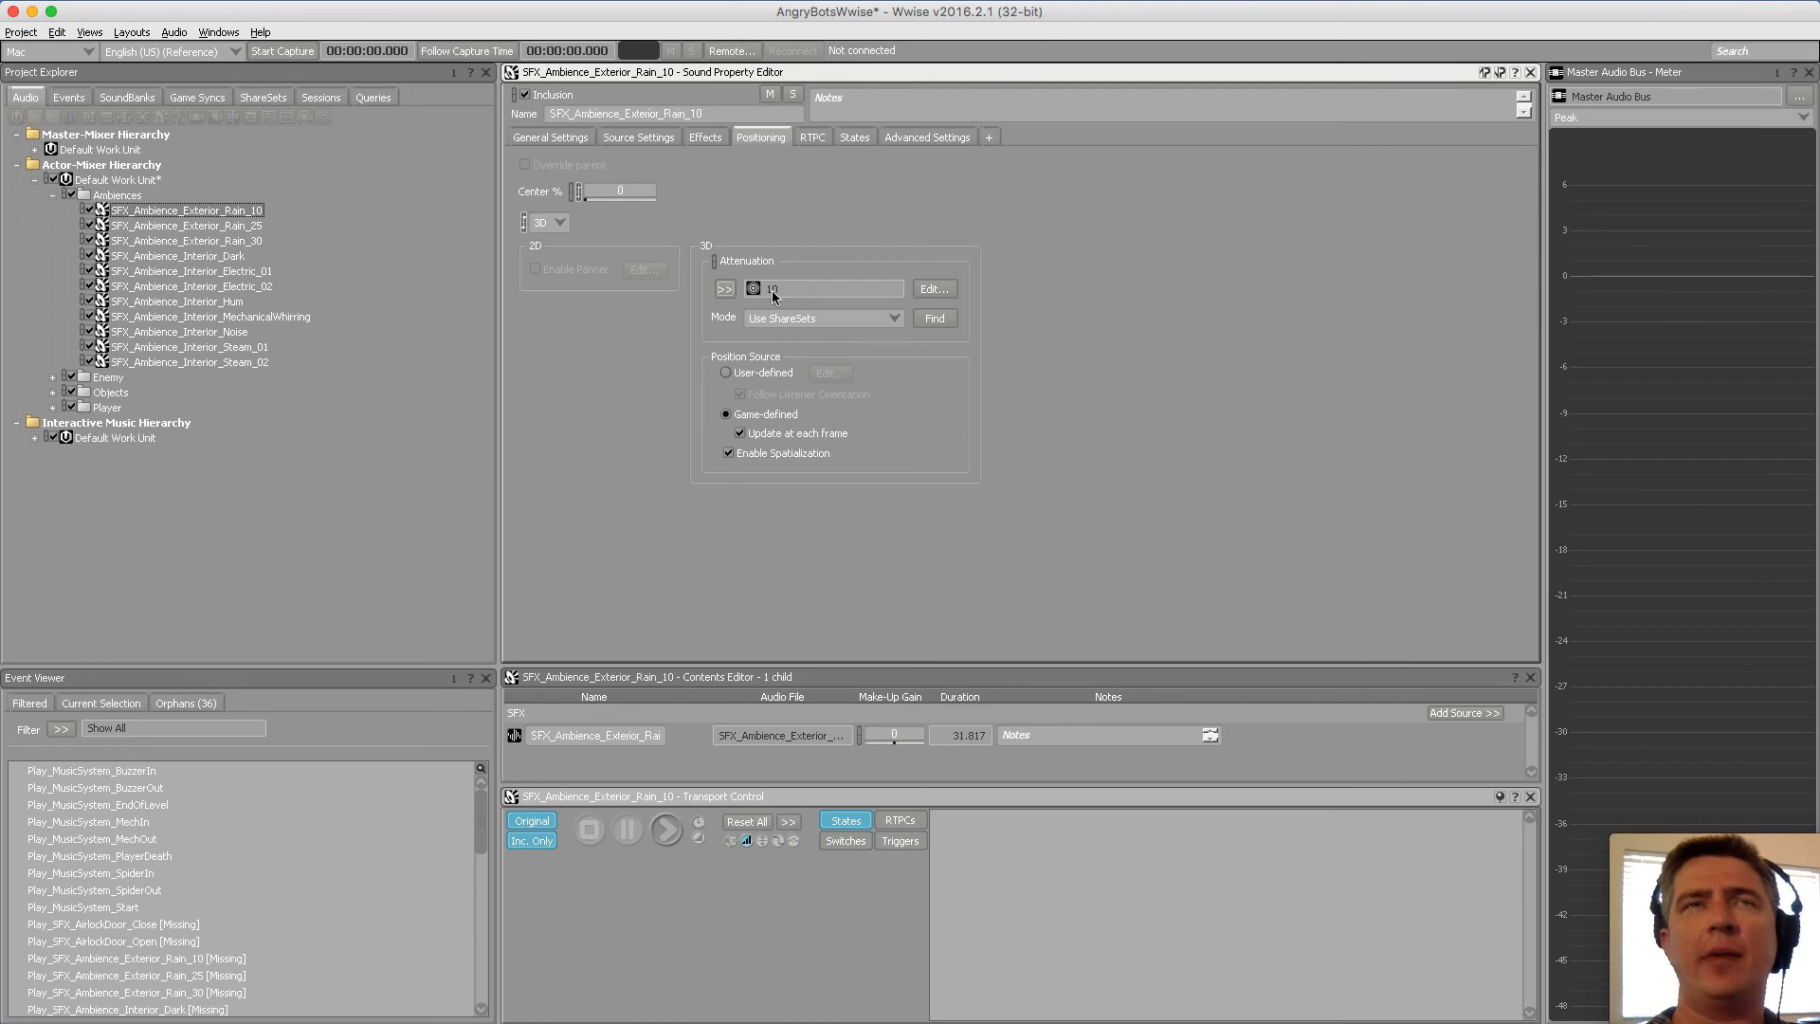
click(933, 290)
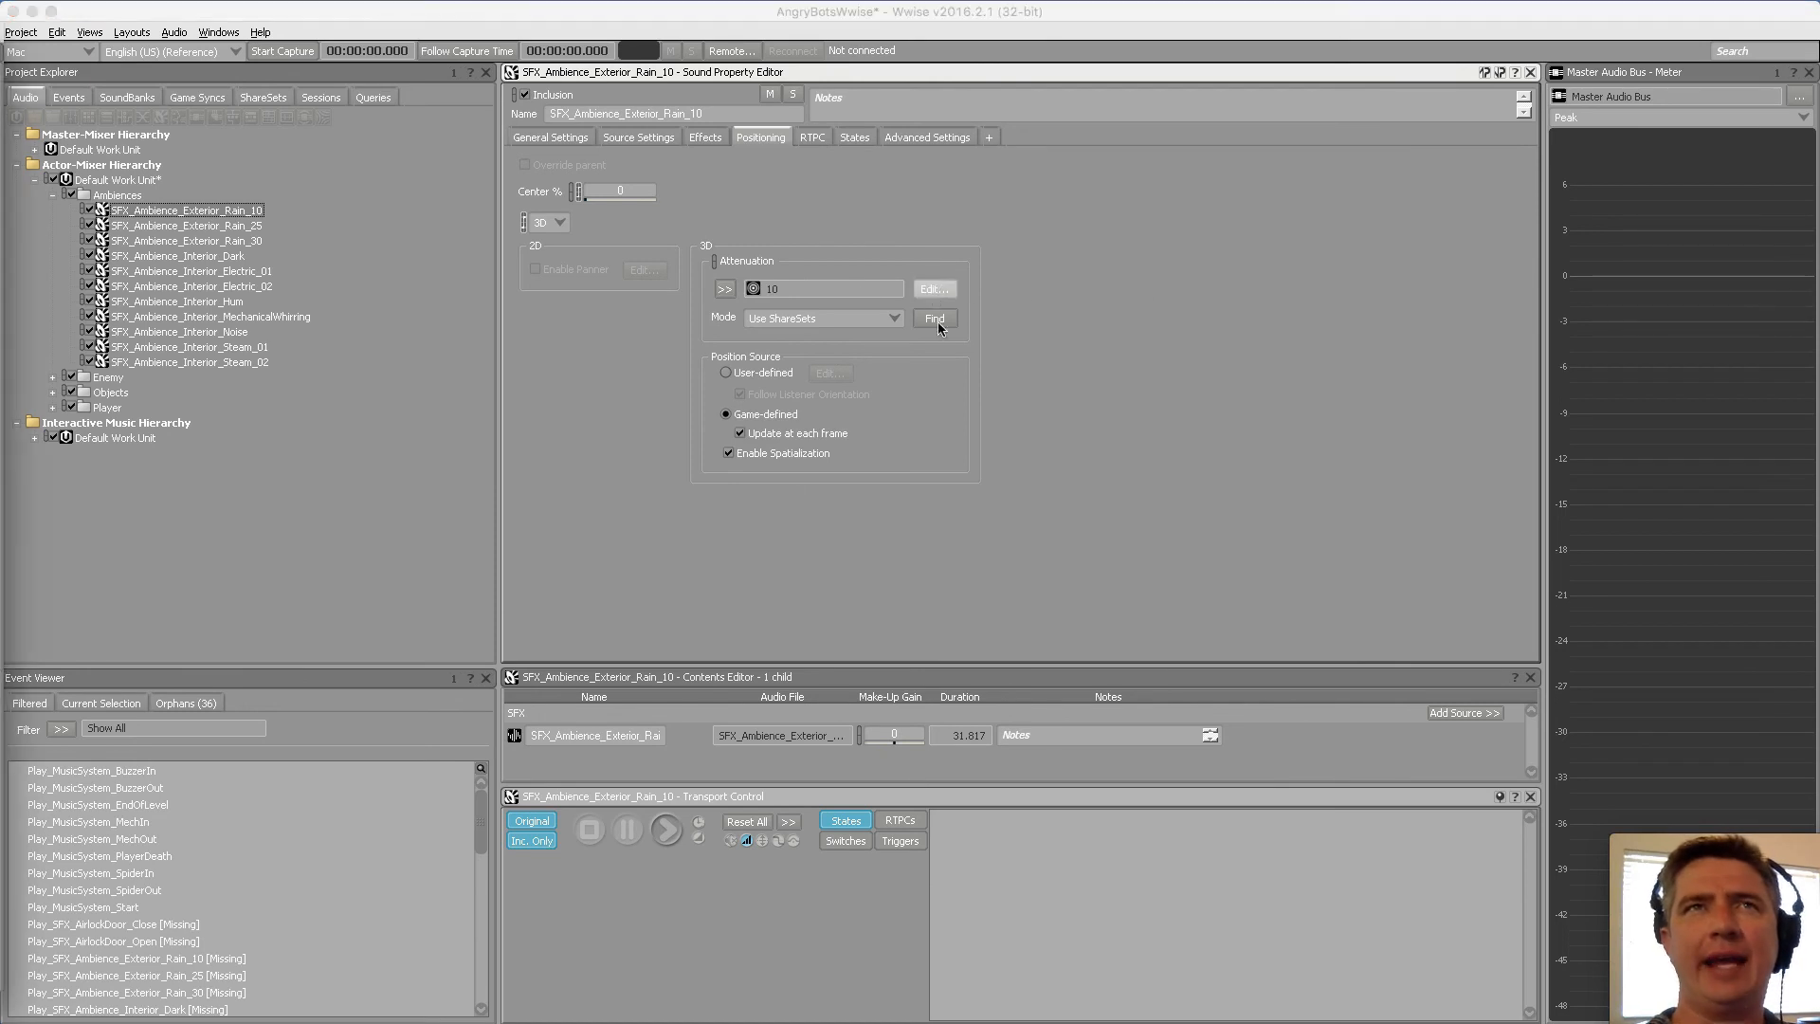
drag(951, 76, 760, 41)
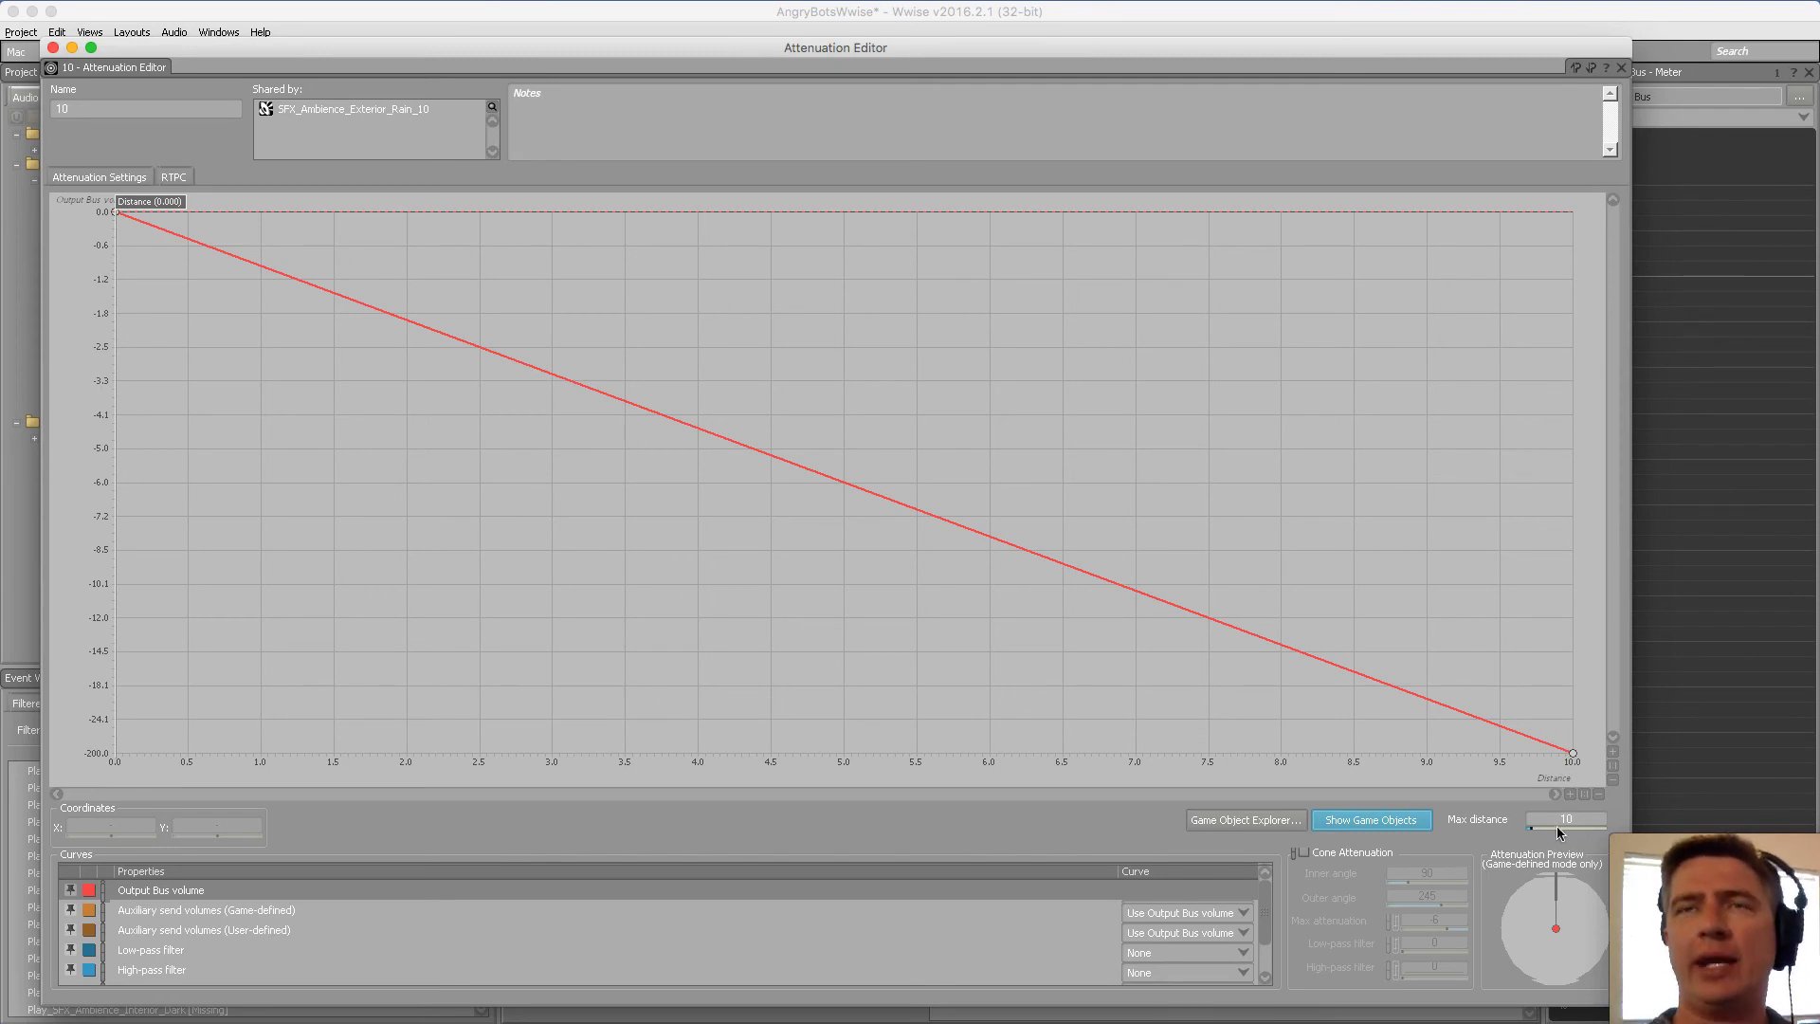
click(52, 47)
Assign the attenuation 25 to SFX_Ambience_Exterior_Rain_25 and the attenuation 30 to SFX_Ambience_Exterior_Rain_30
click(190, 226)
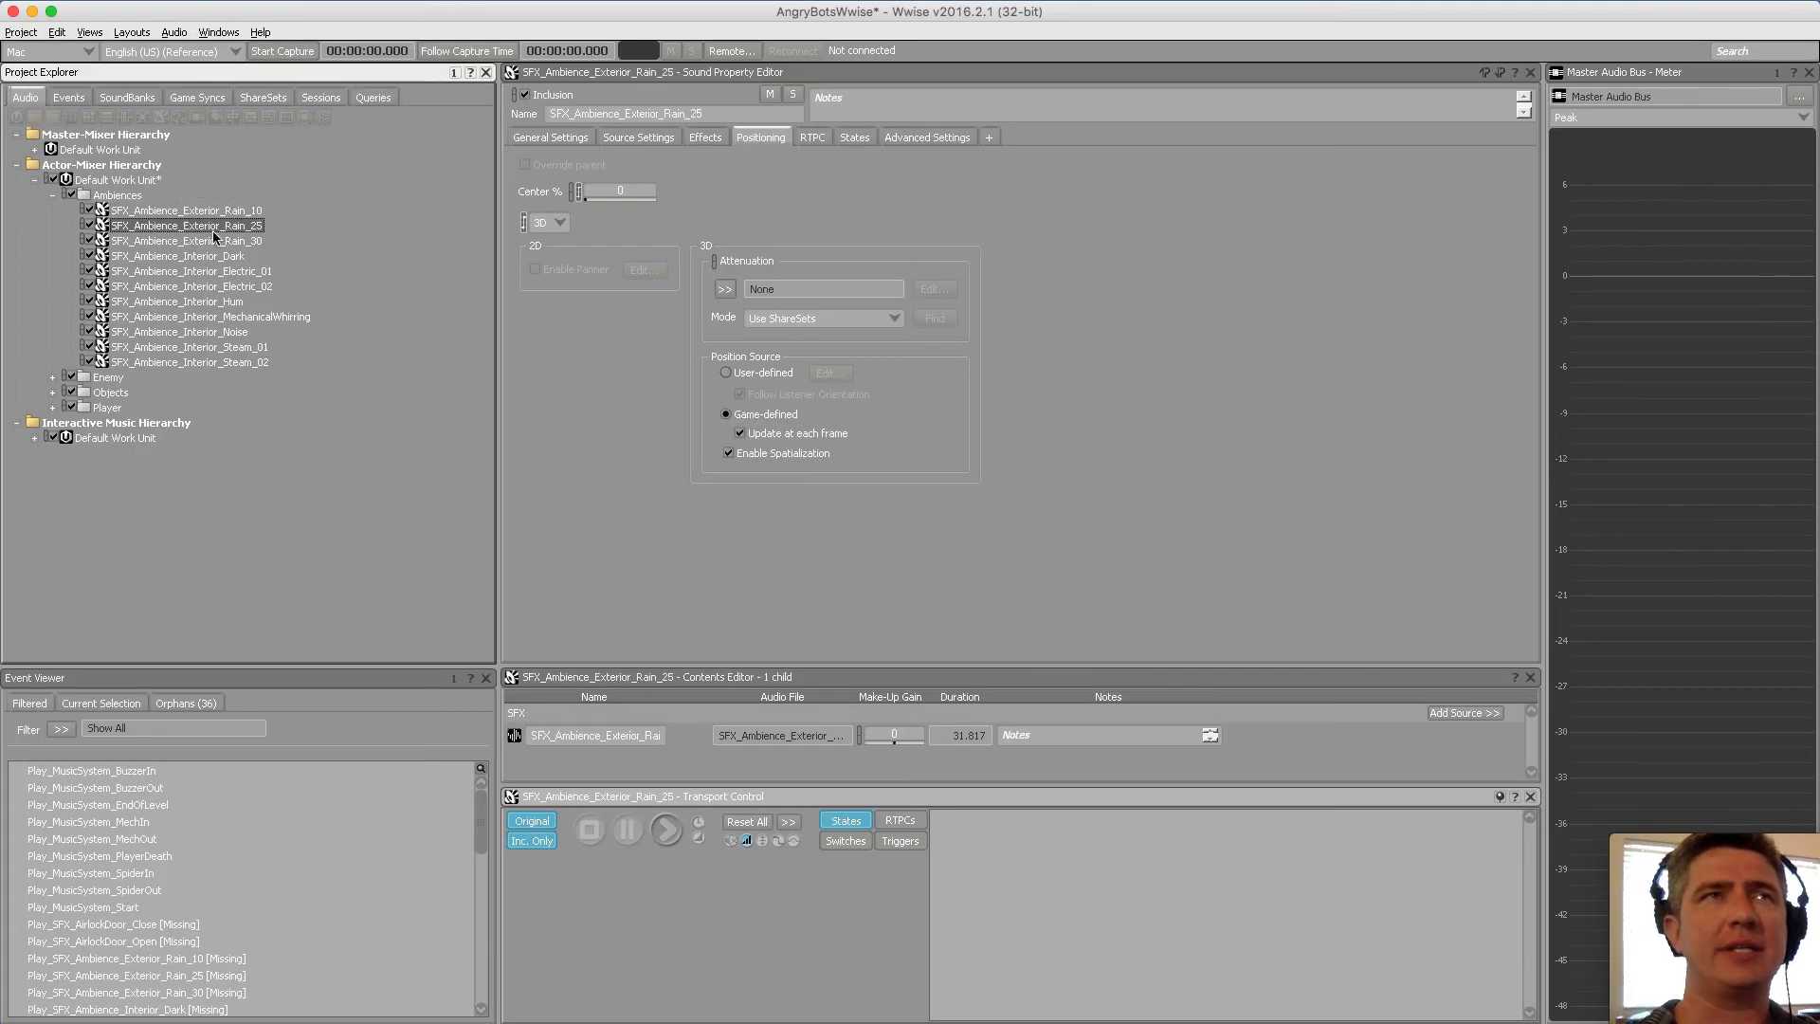
click(810, 297)
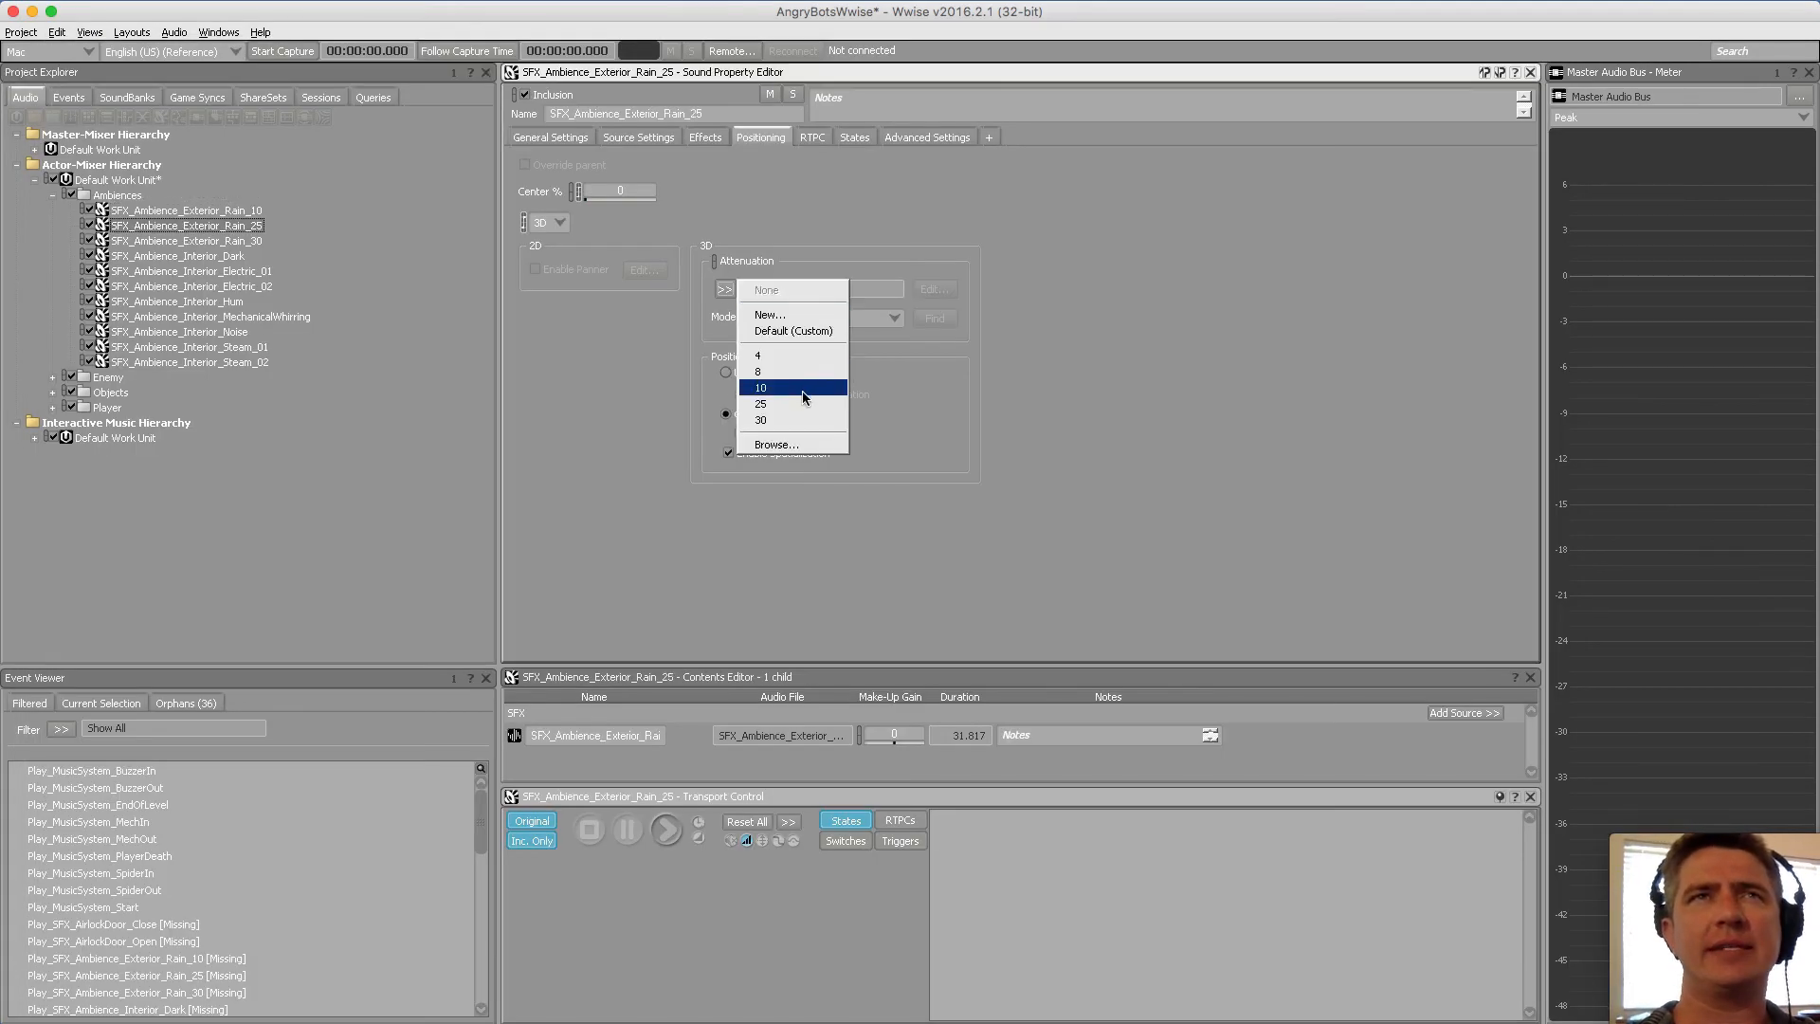
click(804, 405)
click(224, 241)
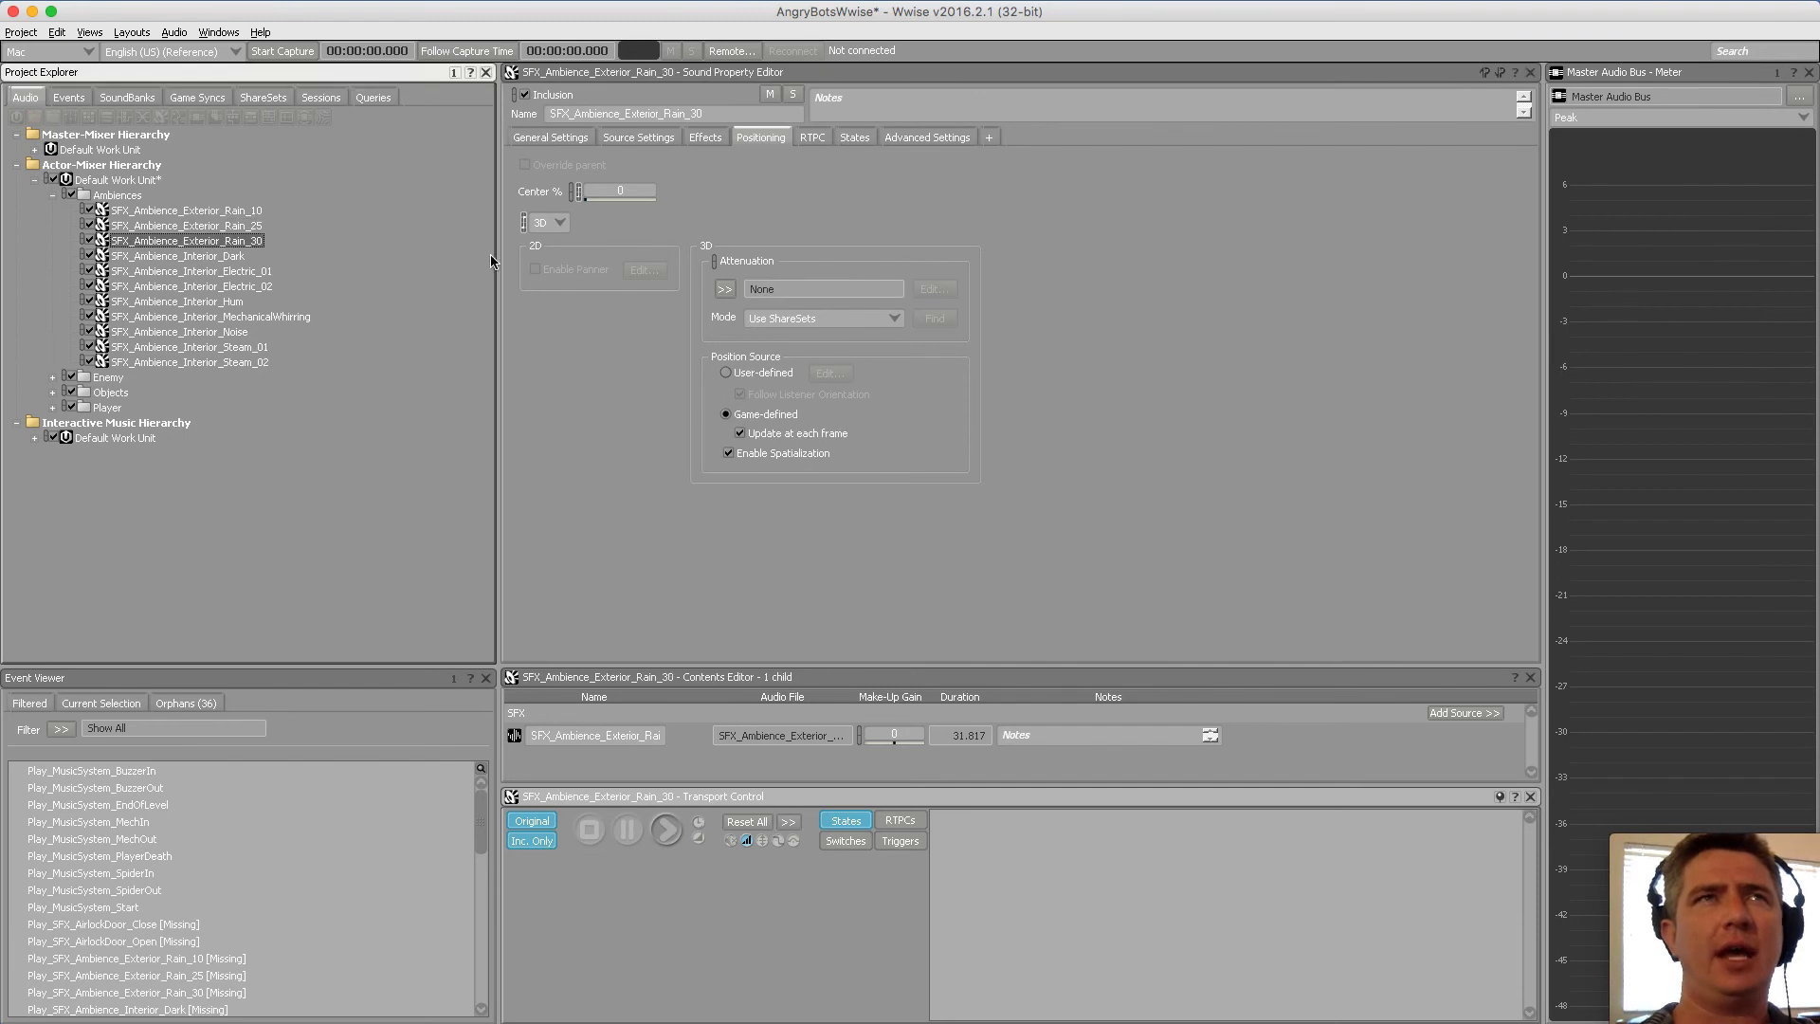
click(725, 290)
click(796, 420)
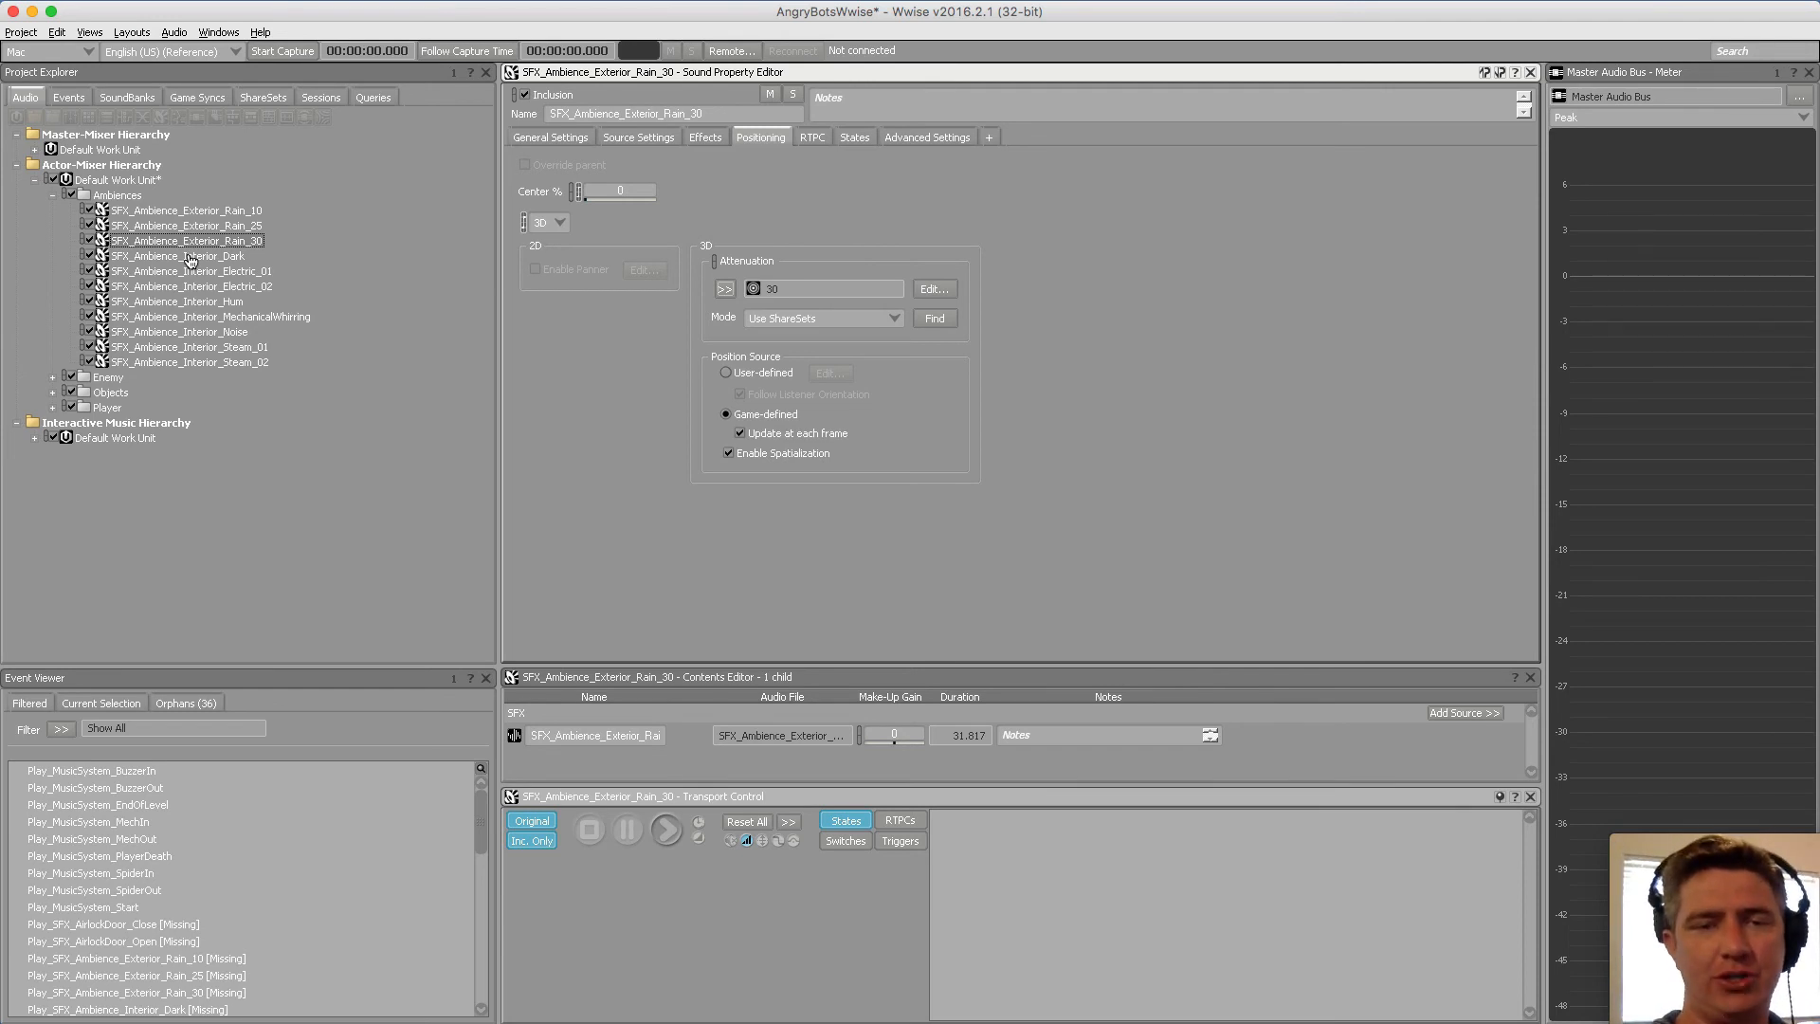
Check the interior ambiences in the asset list PDF and assign the attenuation 8 to SFX_Ambience_Interior_Dark
key(super+Tab)
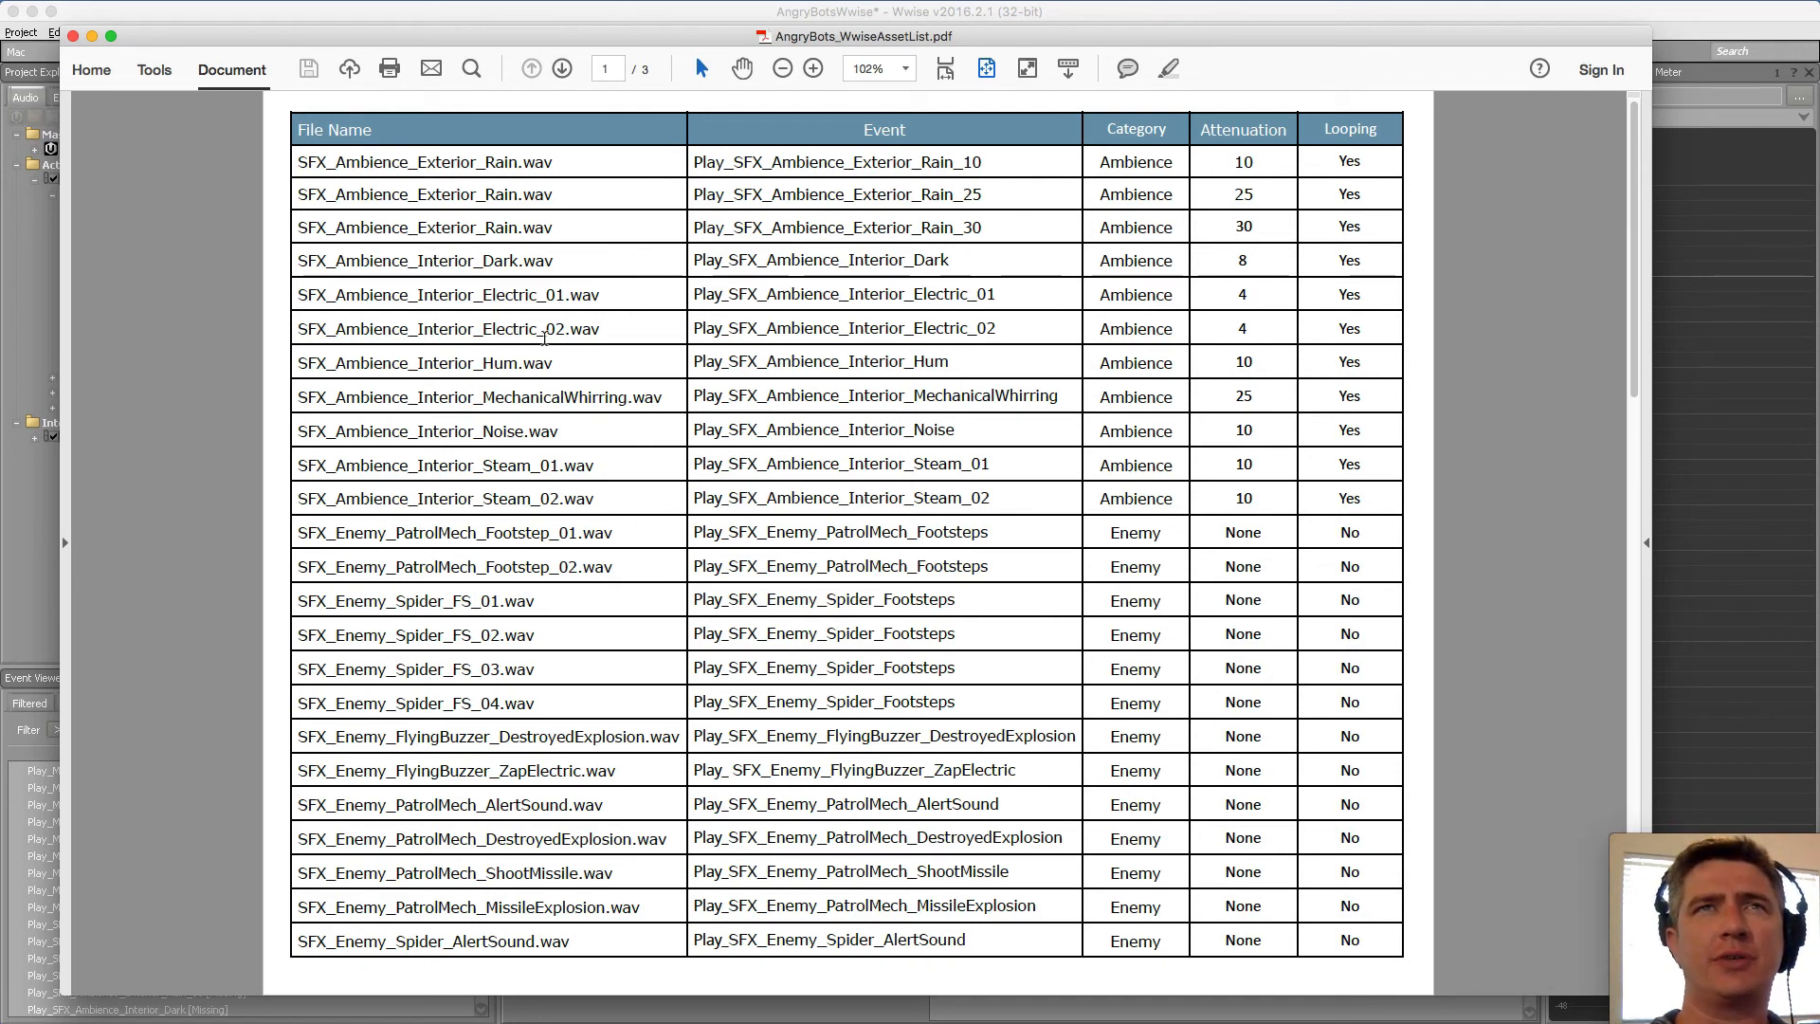
key(super+Tab)
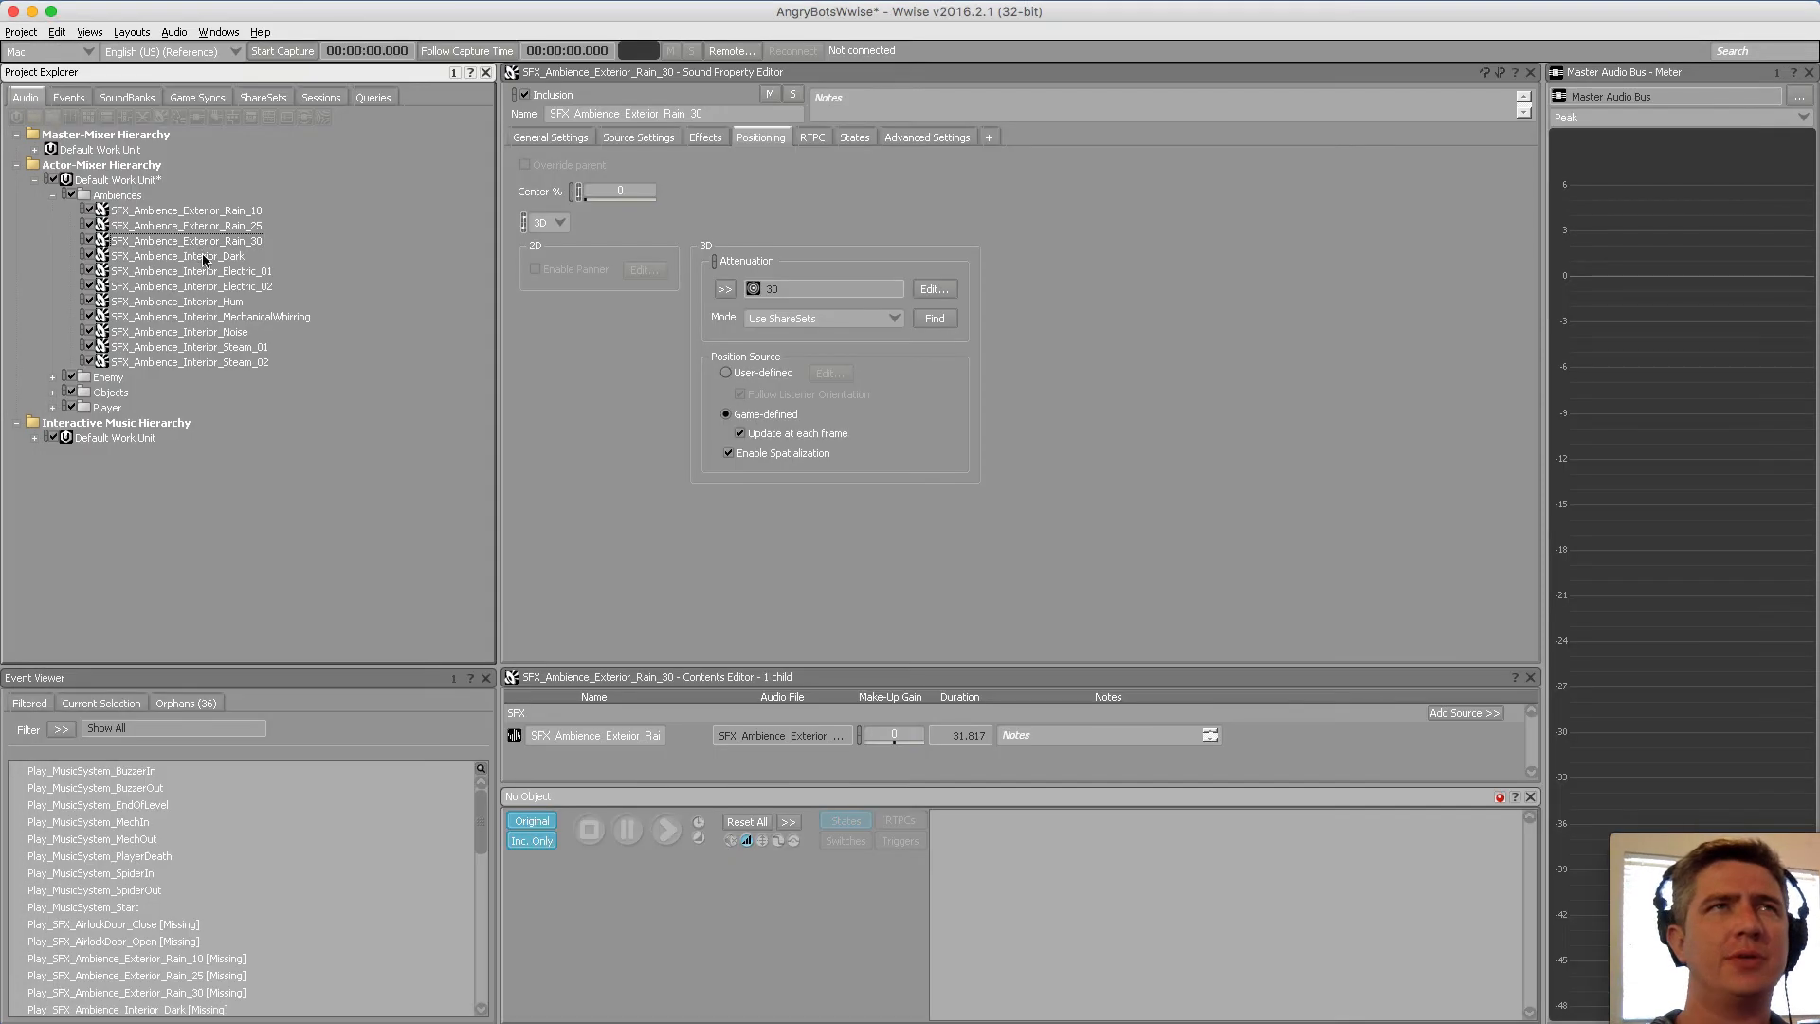
click(201, 254)
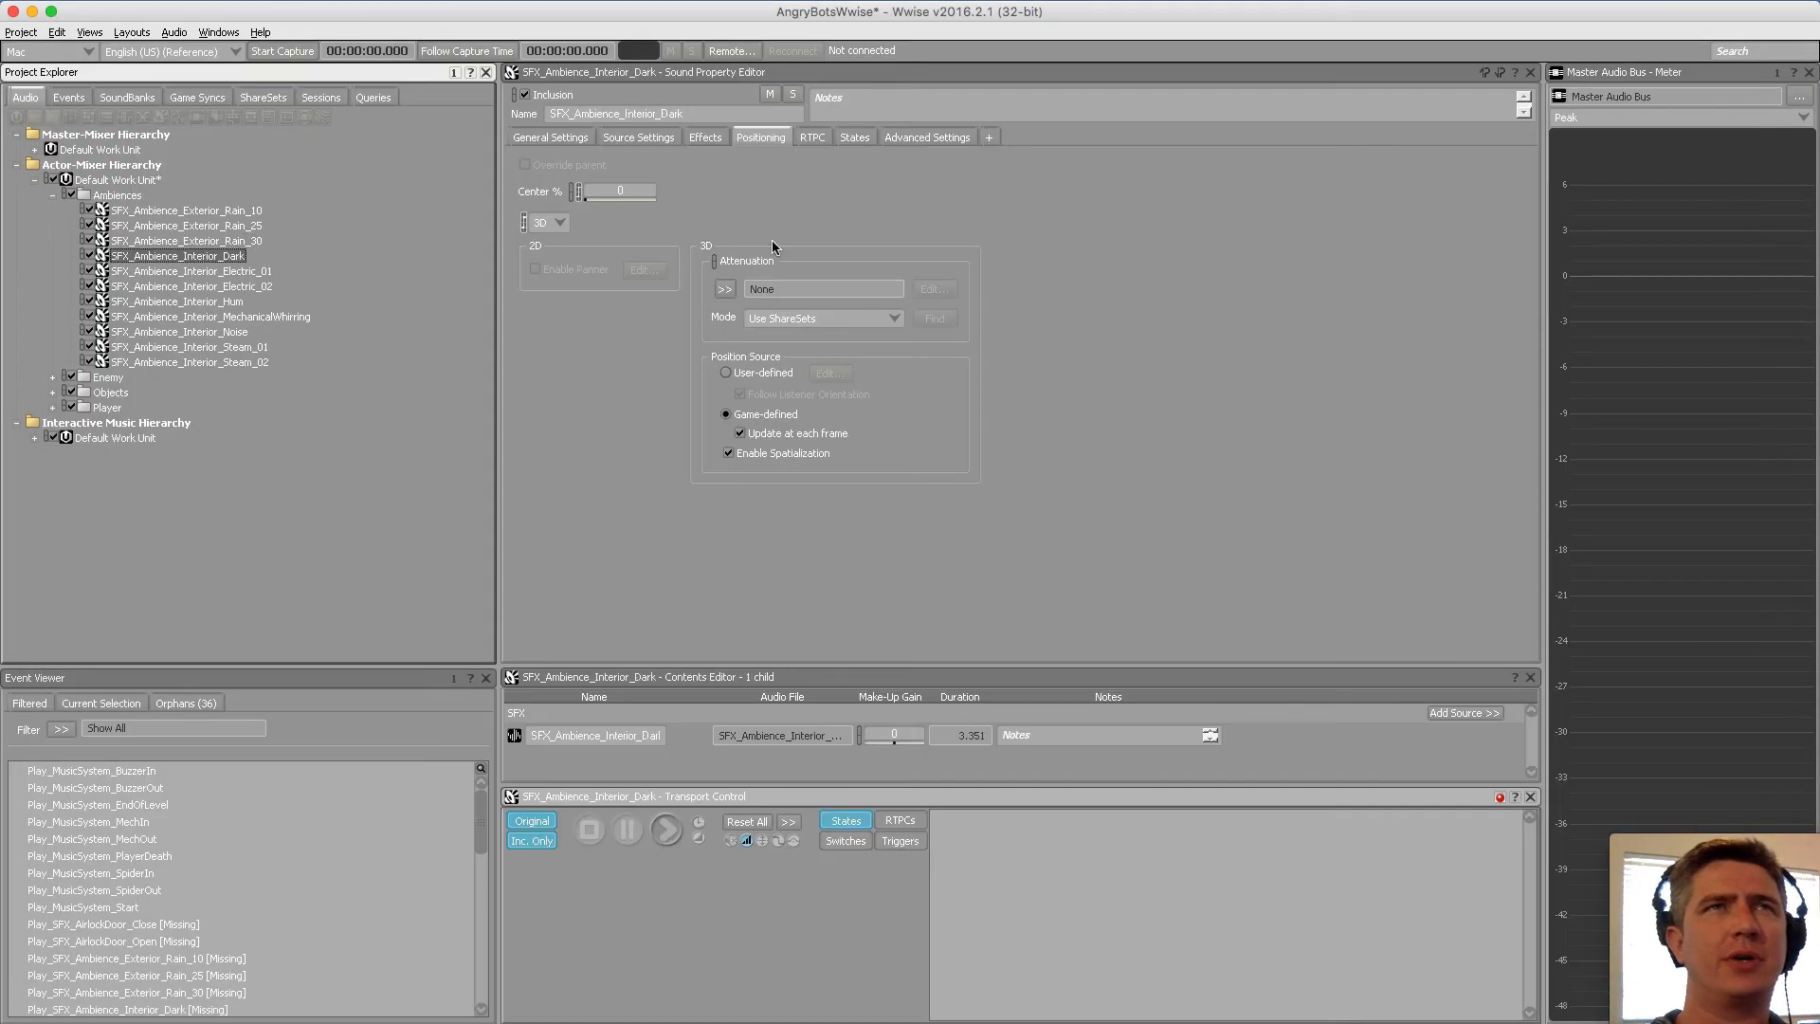
click(724, 288)
click(780, 379)
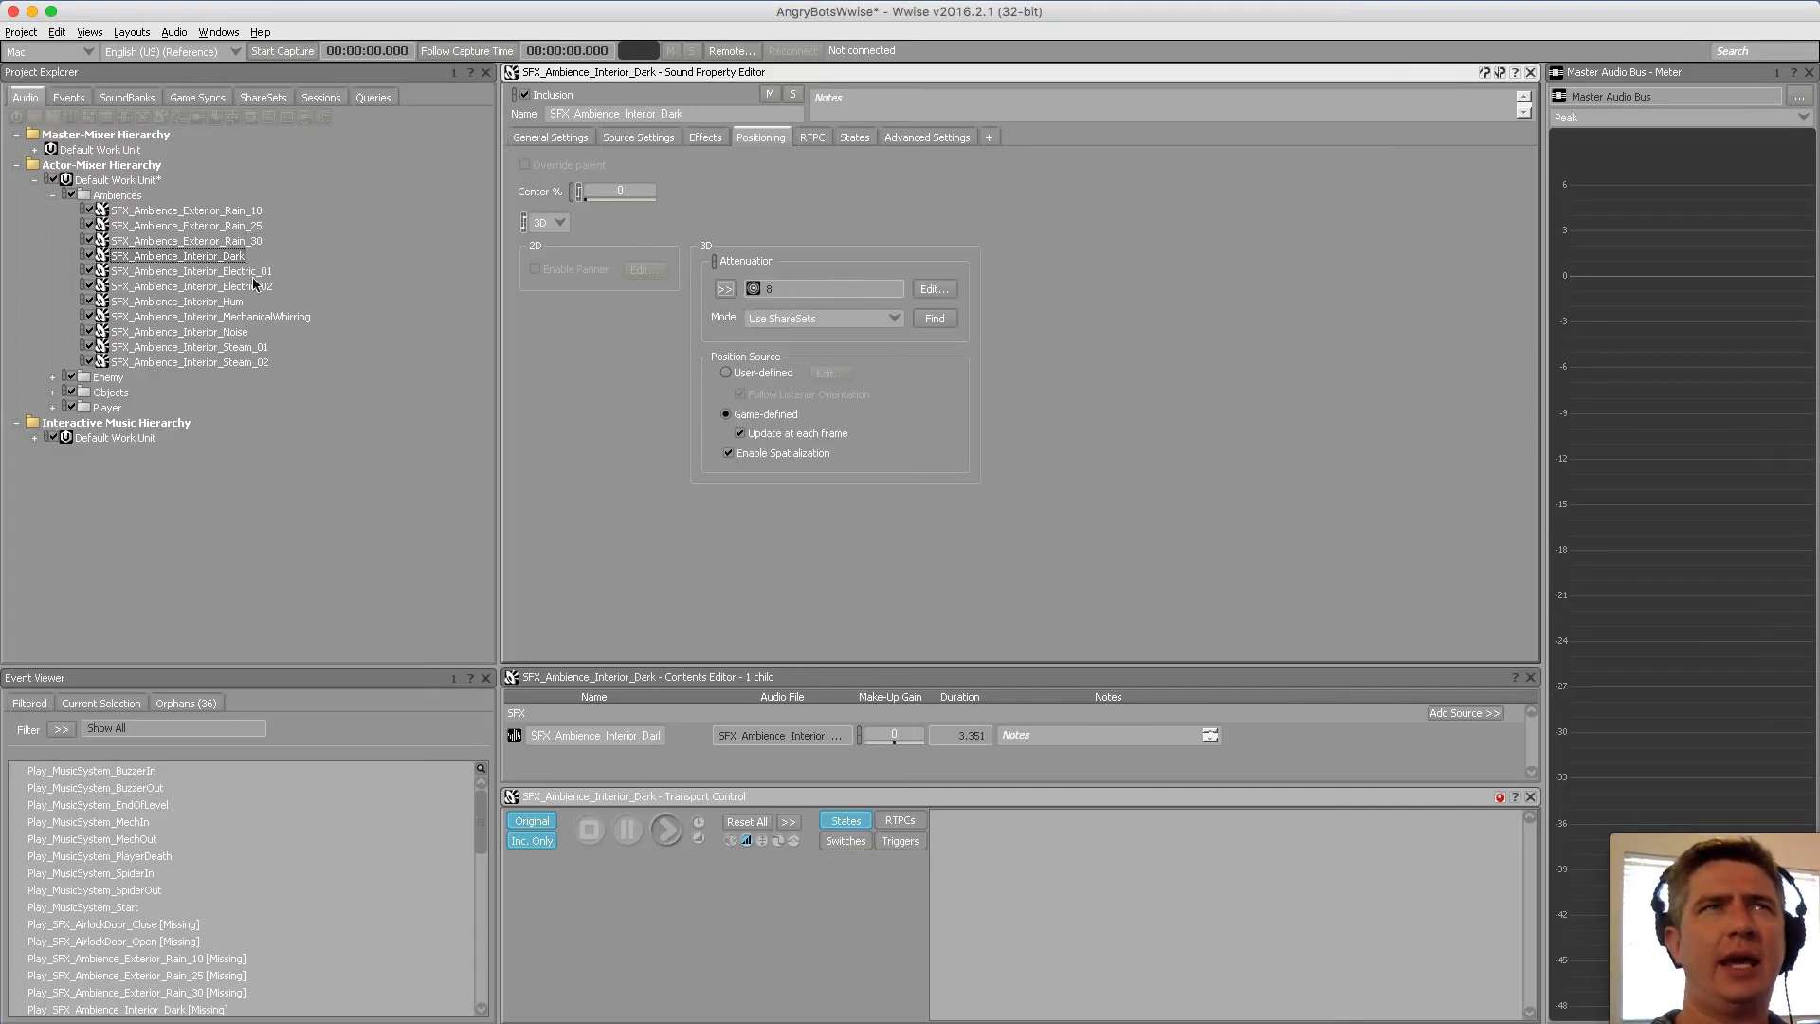
Assign the attenuation 4 to SFX_Ambience_Interior_Electric_01 and SFX_Ambience_Interior_Electric_02
click(295, 275)
click(726, 289)
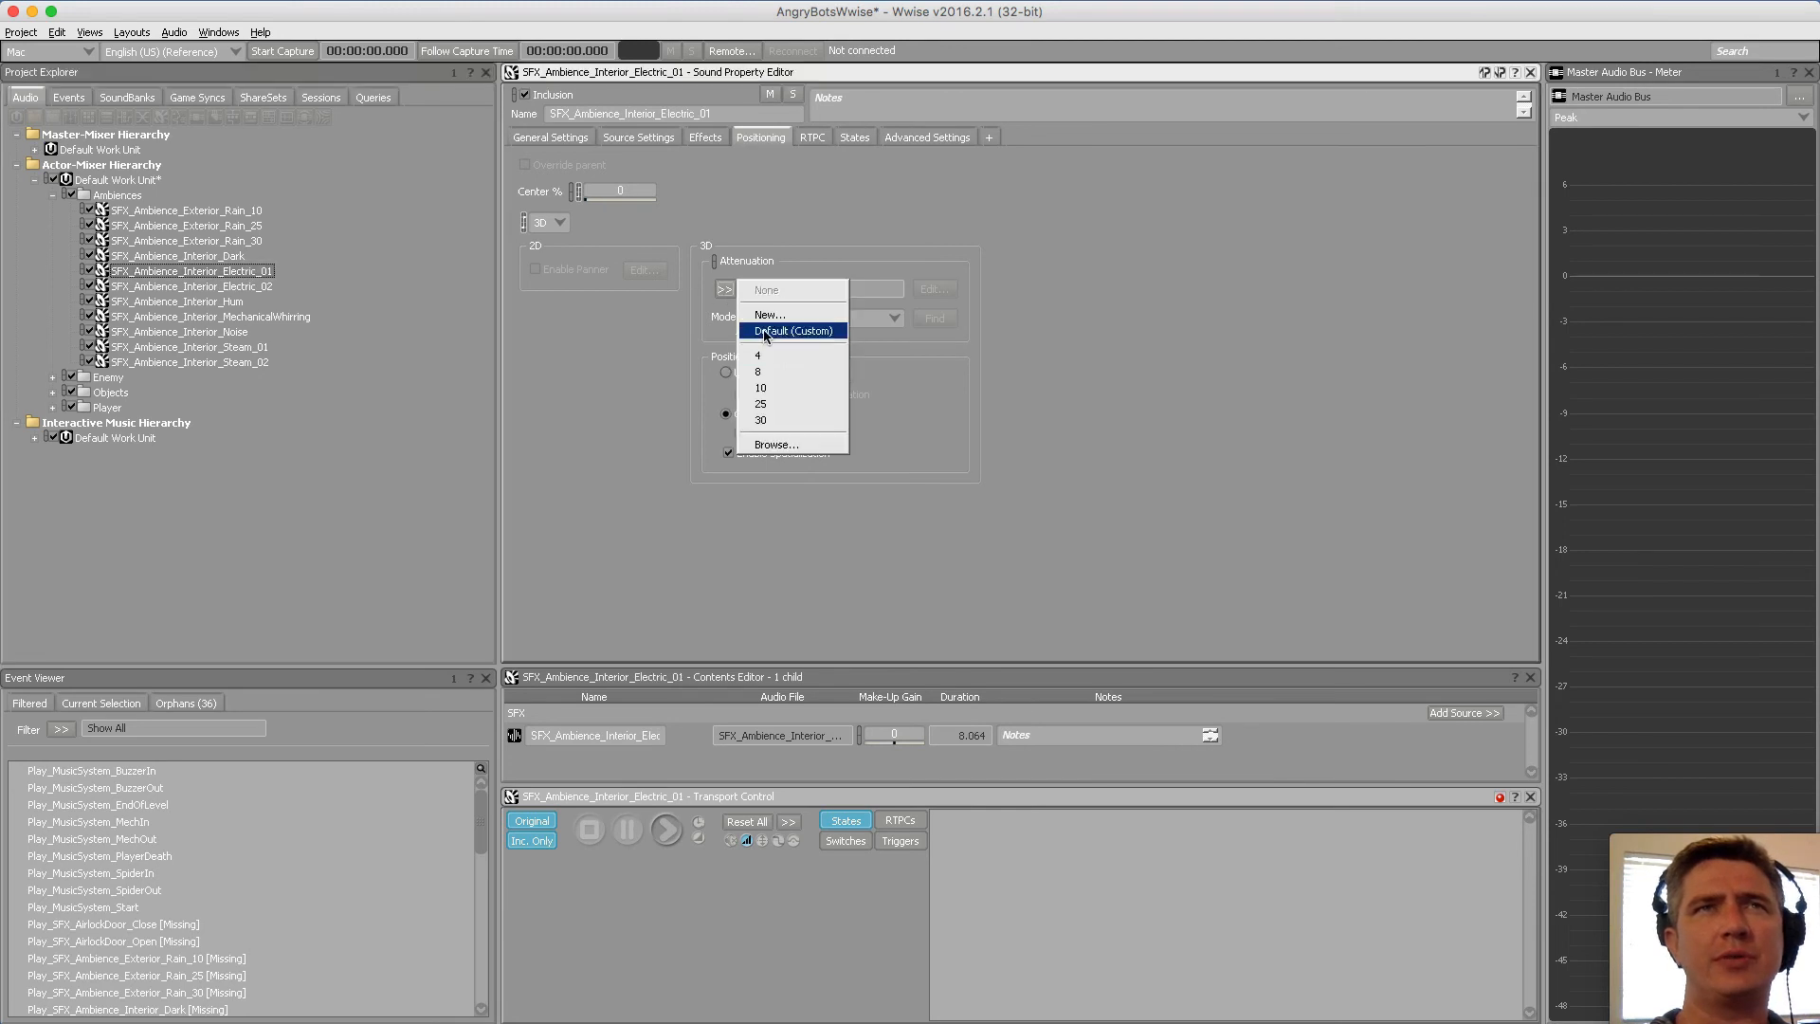
click(759, 365)
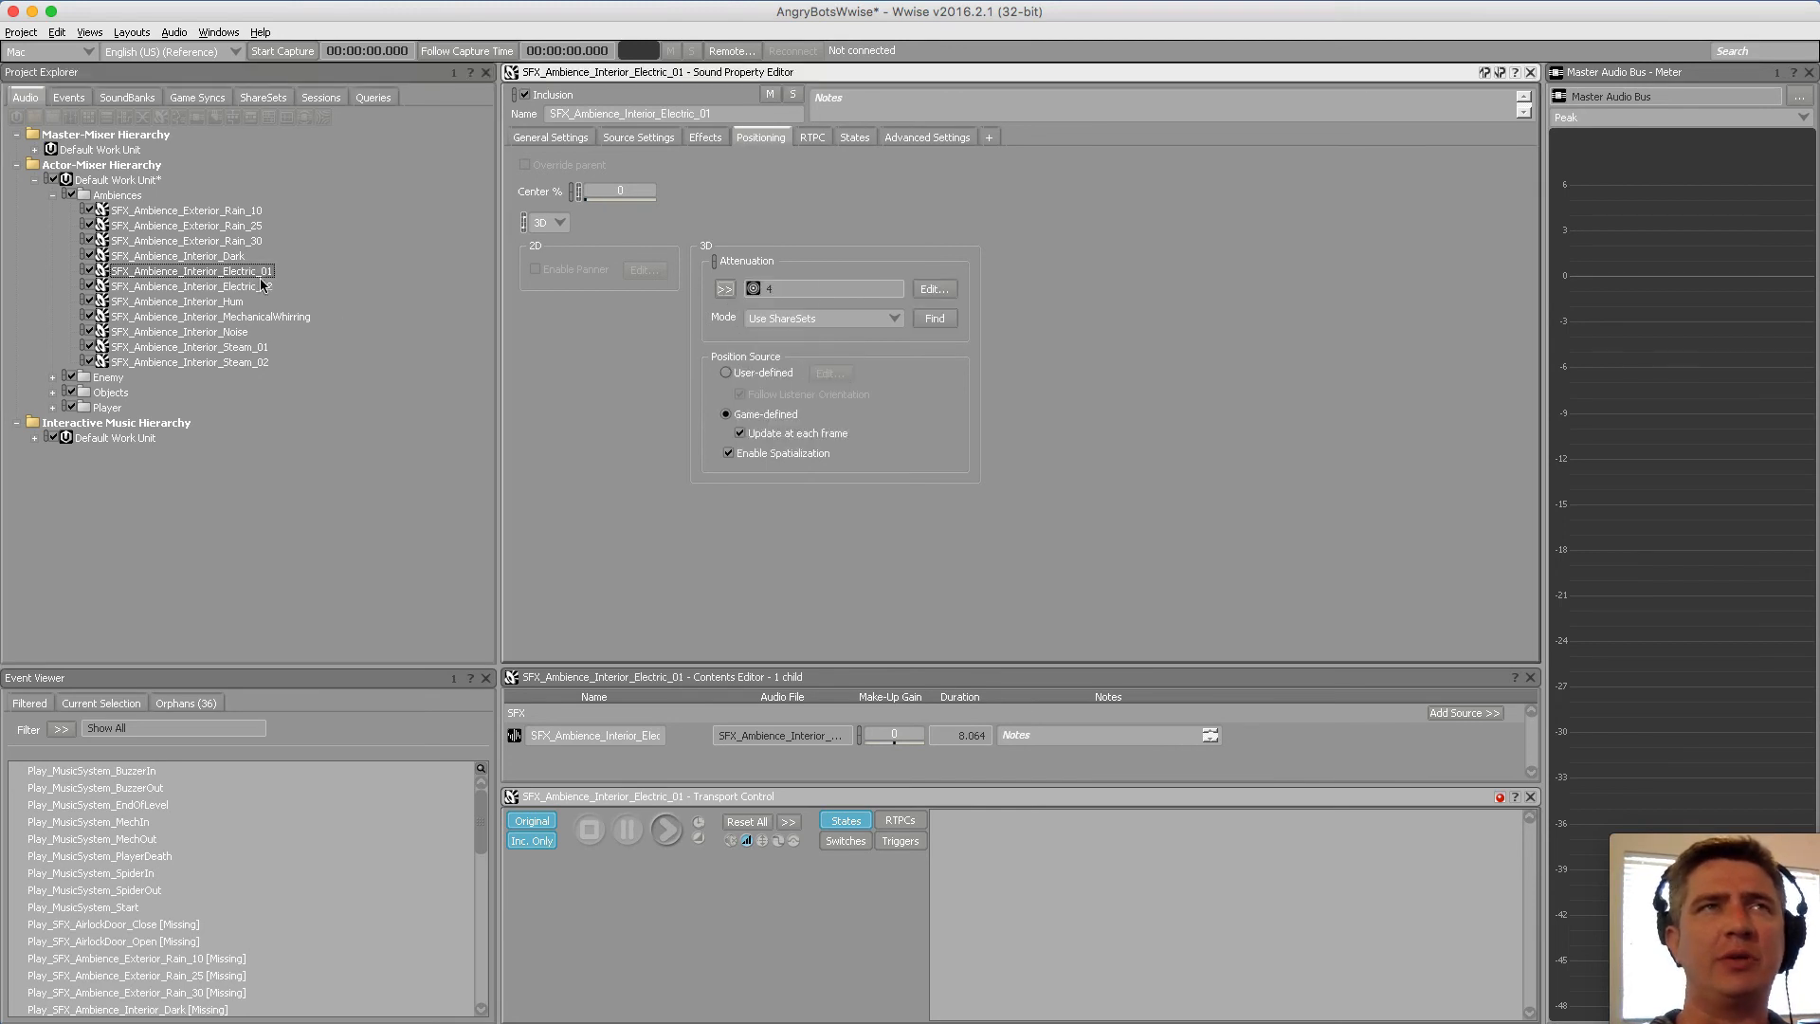
click(266, 288)
click(725, 289)
click(771, 356)
Check the remaining ambience attenuations in the asset list PDF and assign the attenuation 10 to SFX_Ambience_Interior_Hum
click(223, 301)
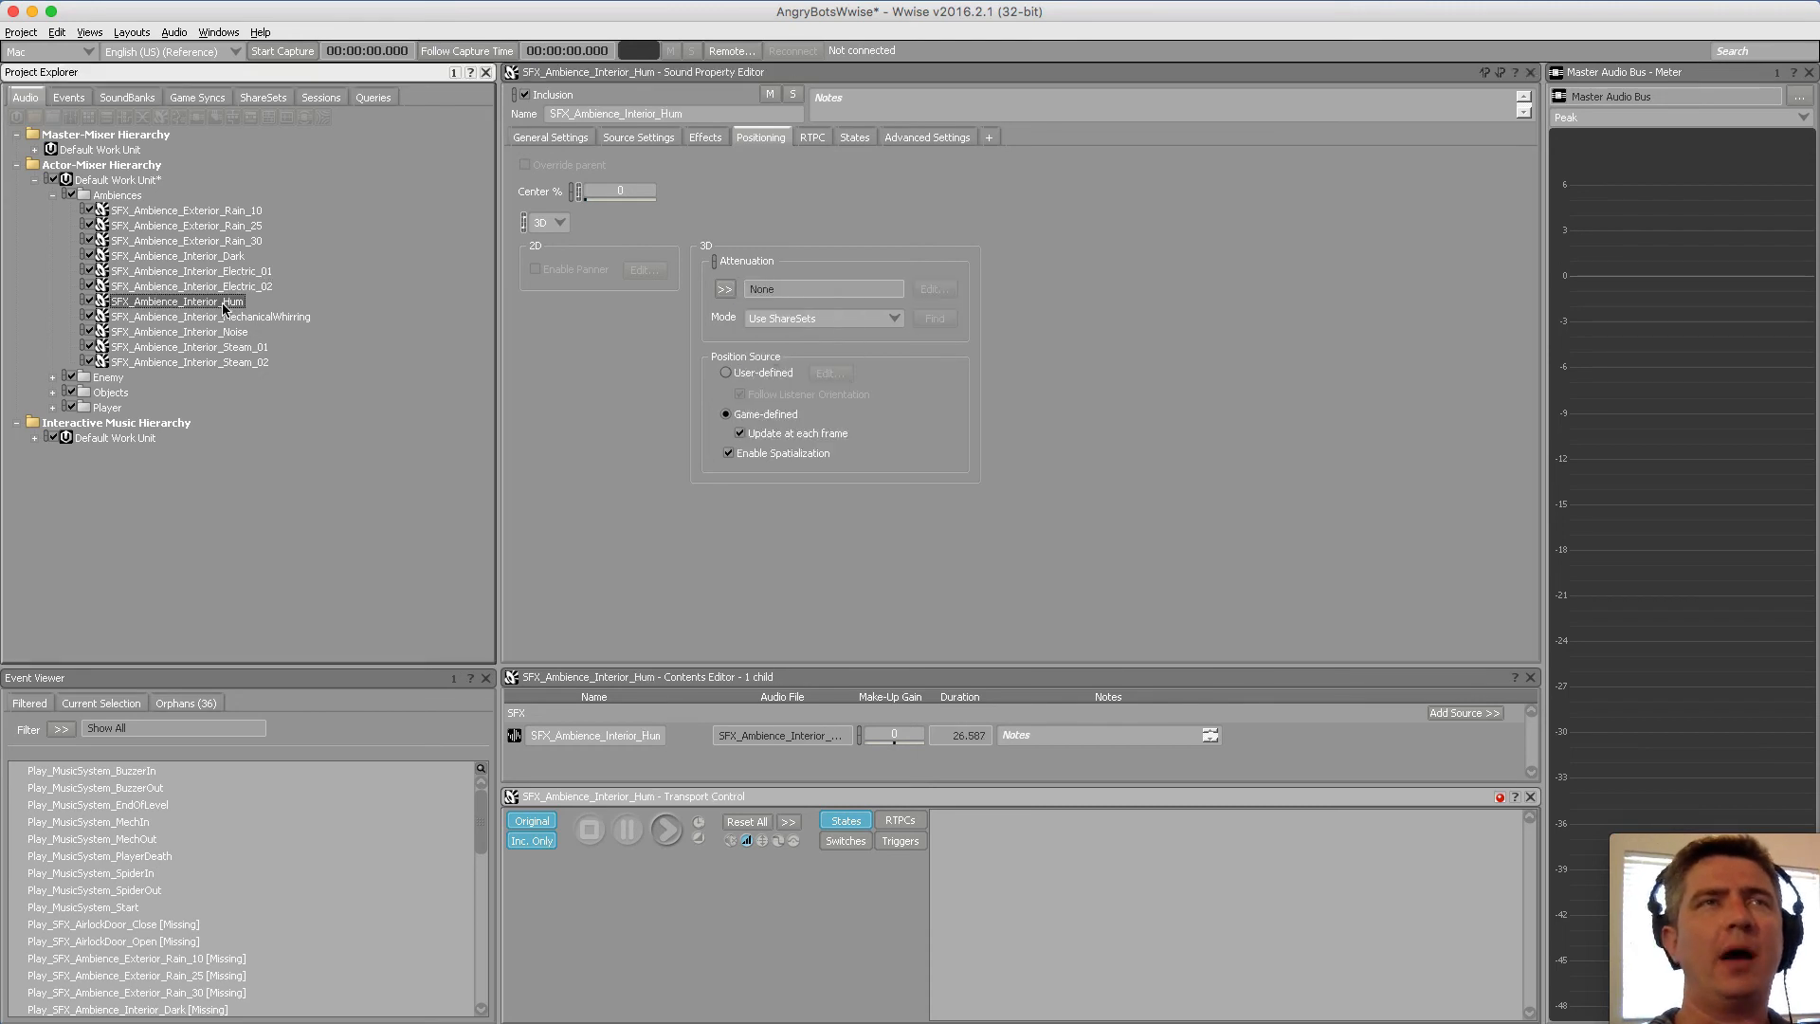
key(super+Tab)
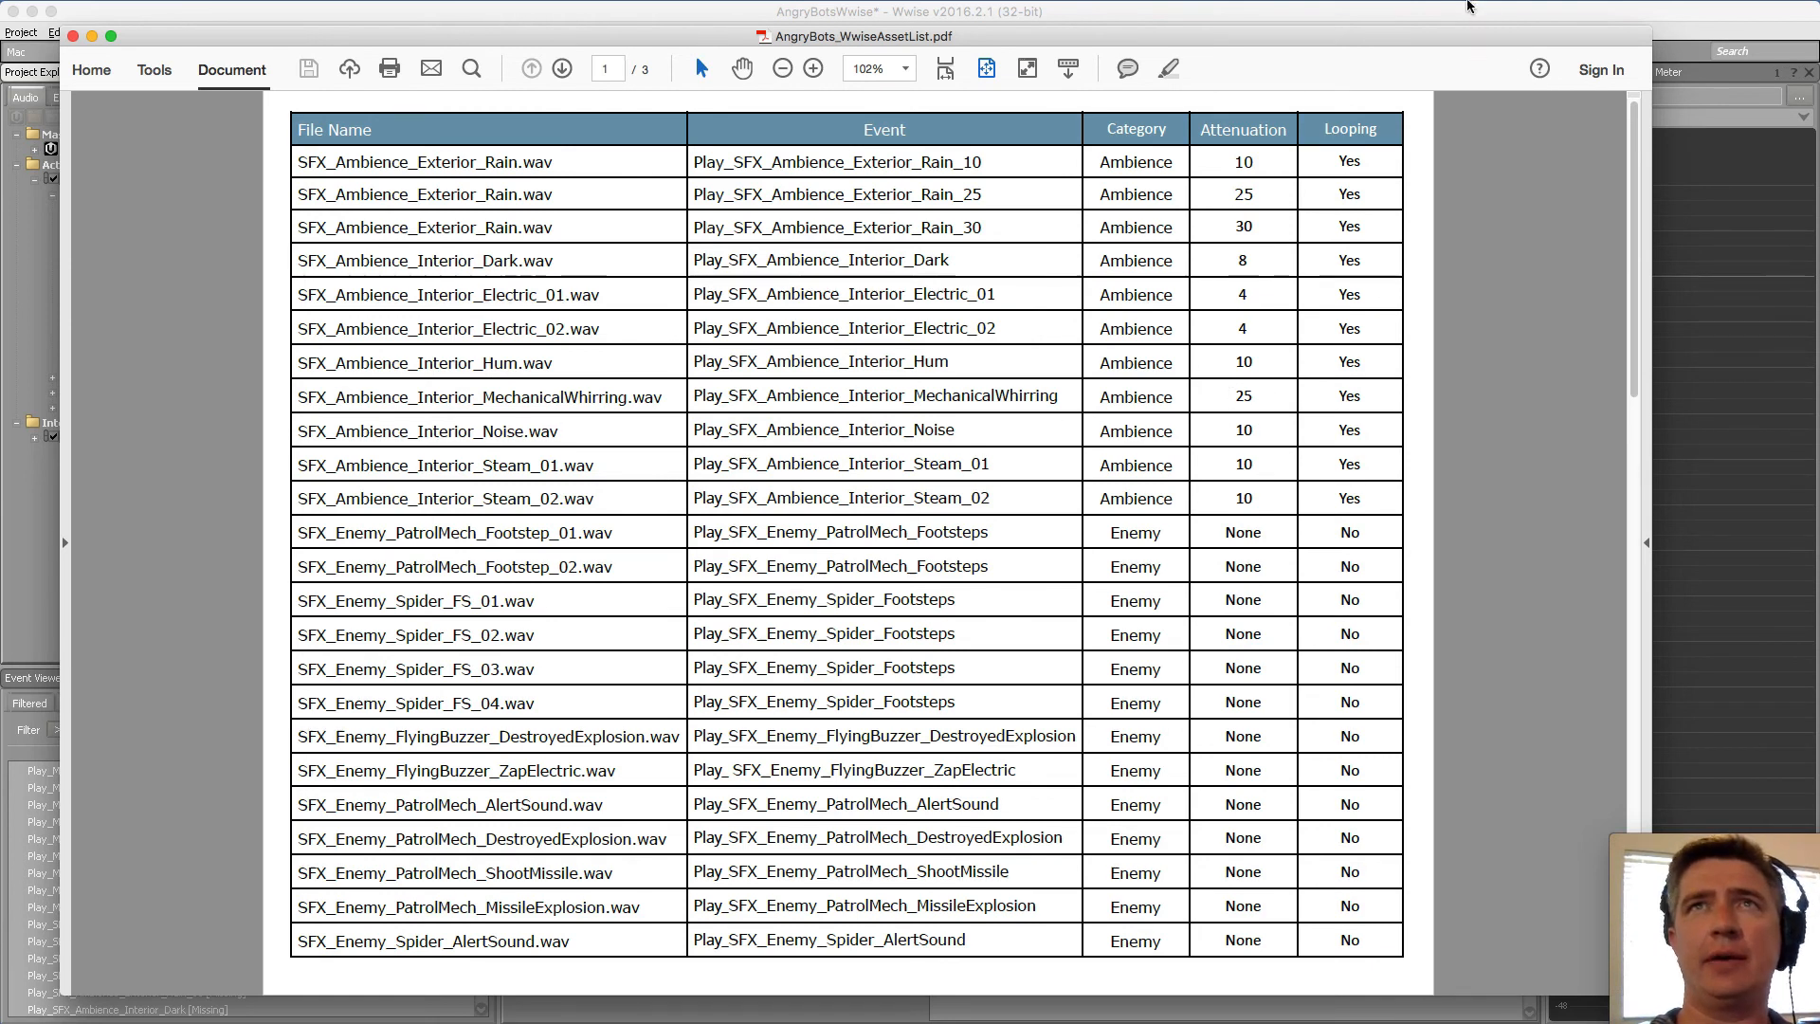
click(1466, 4)
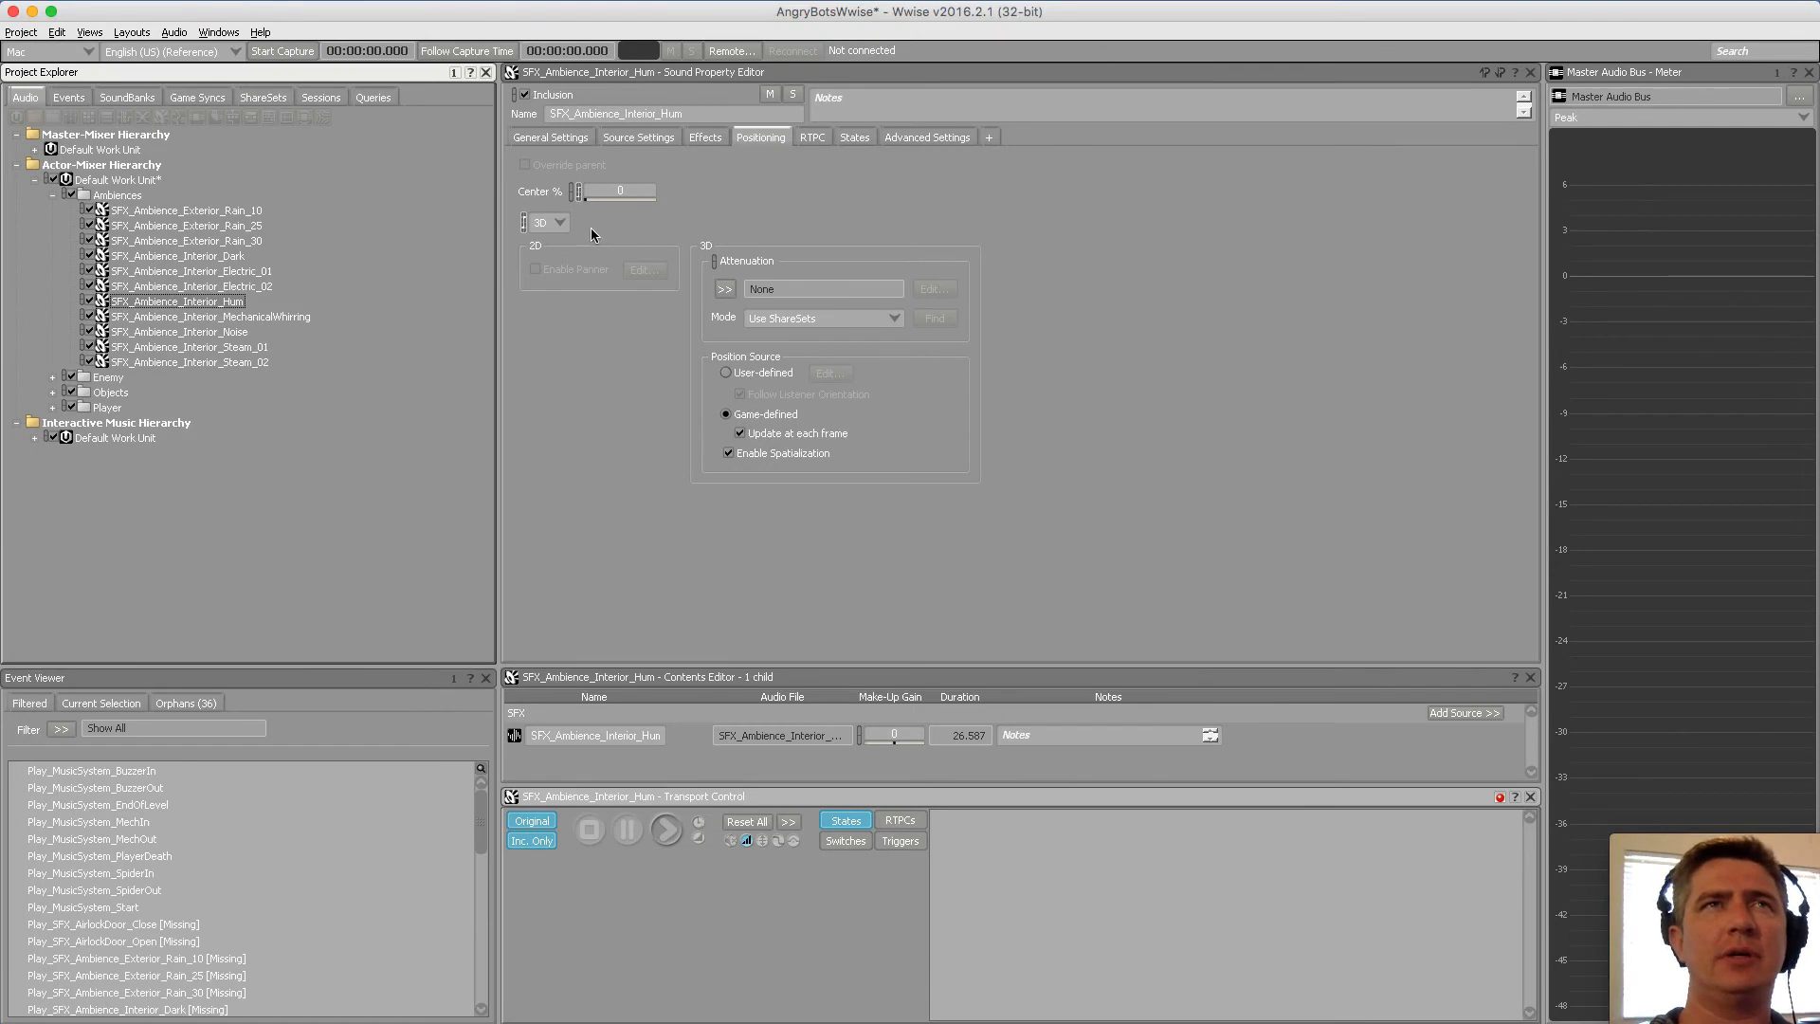
click(732, 289)
click(783, 388)
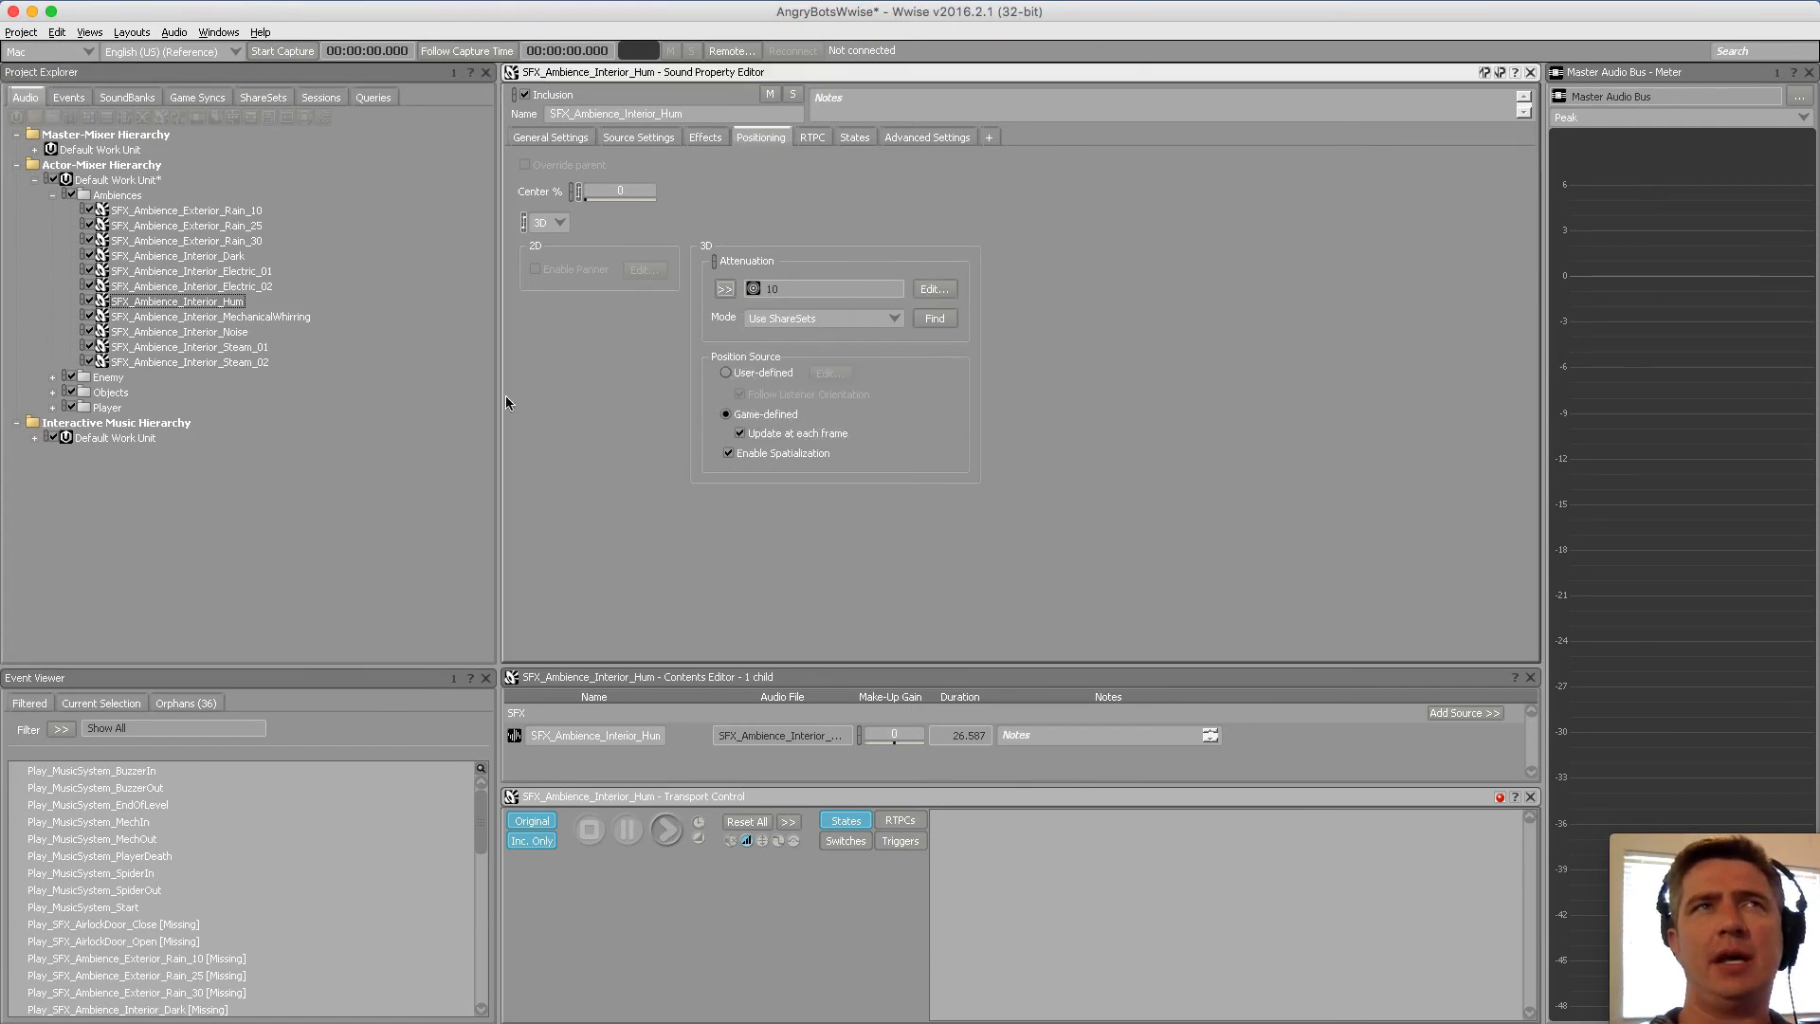
Assign the attenuation 25 to SFX_Ambience_Interior_MechanicalWhirring and the attenuation 10 to SFX_Ambience_Interior_Noise
click(217, 317)
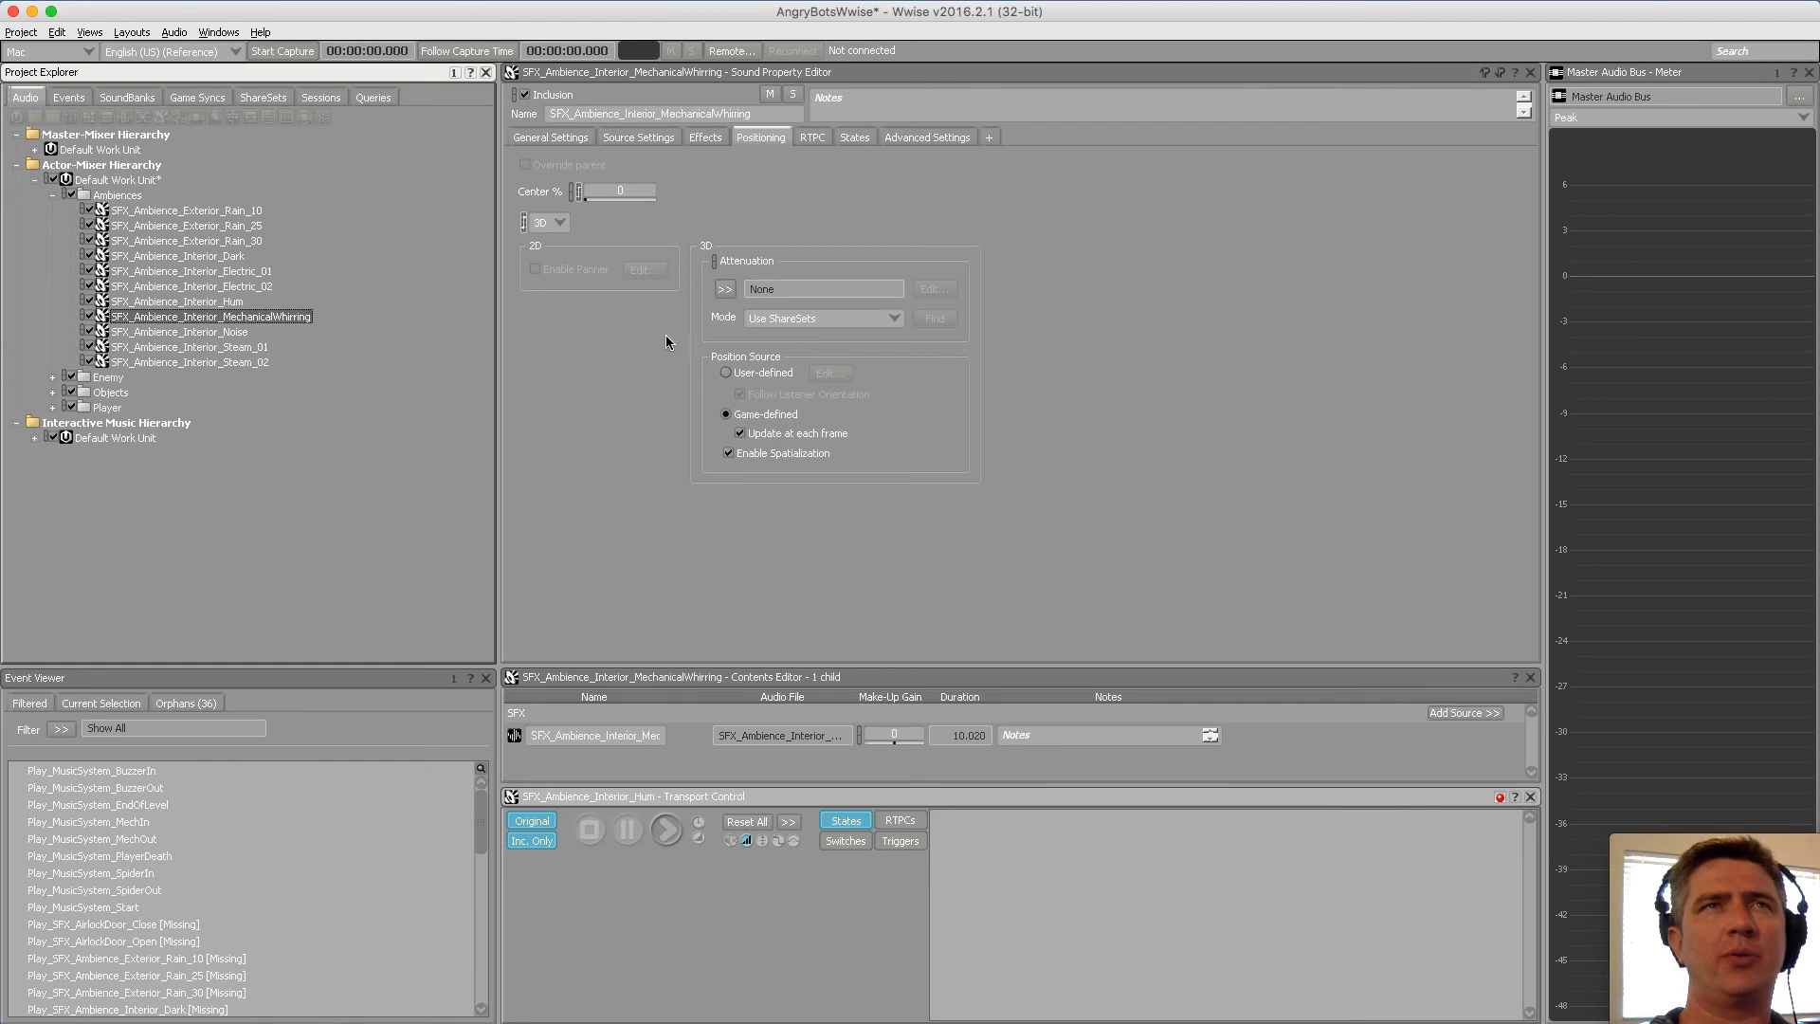
click(726, 292)
click(785, 407)
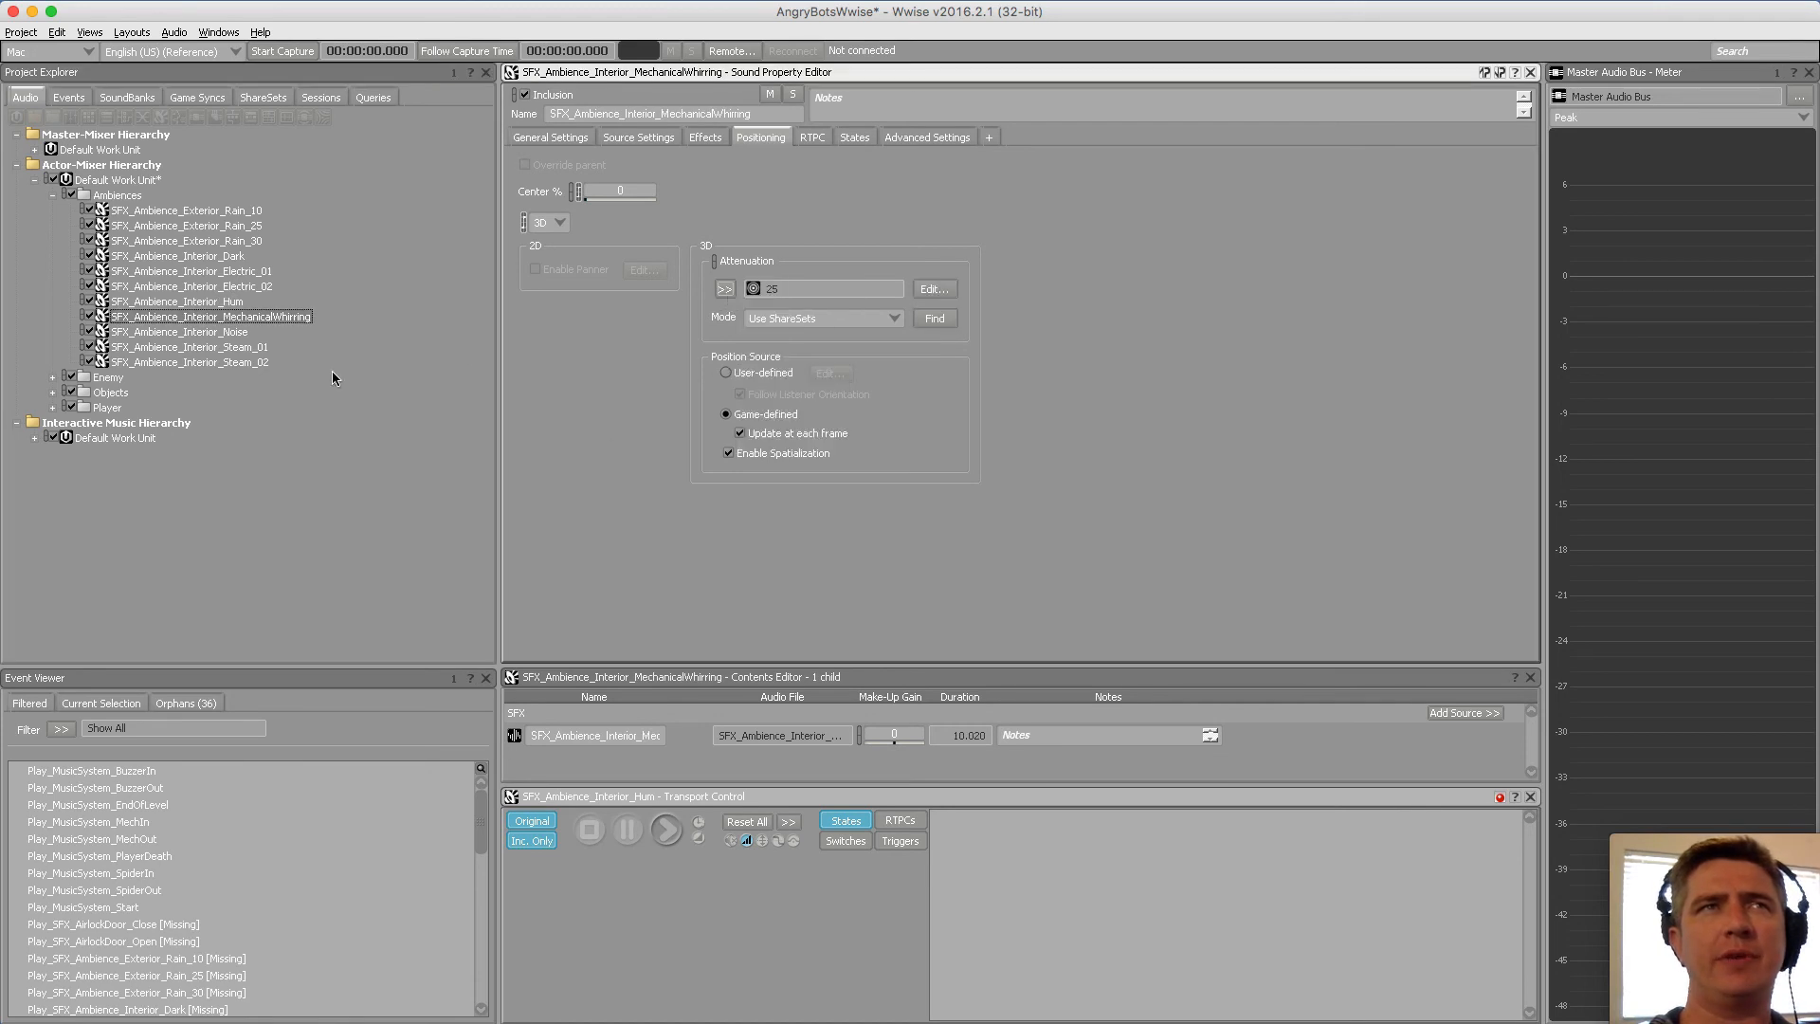
click(235, 333)
click(726, 292)
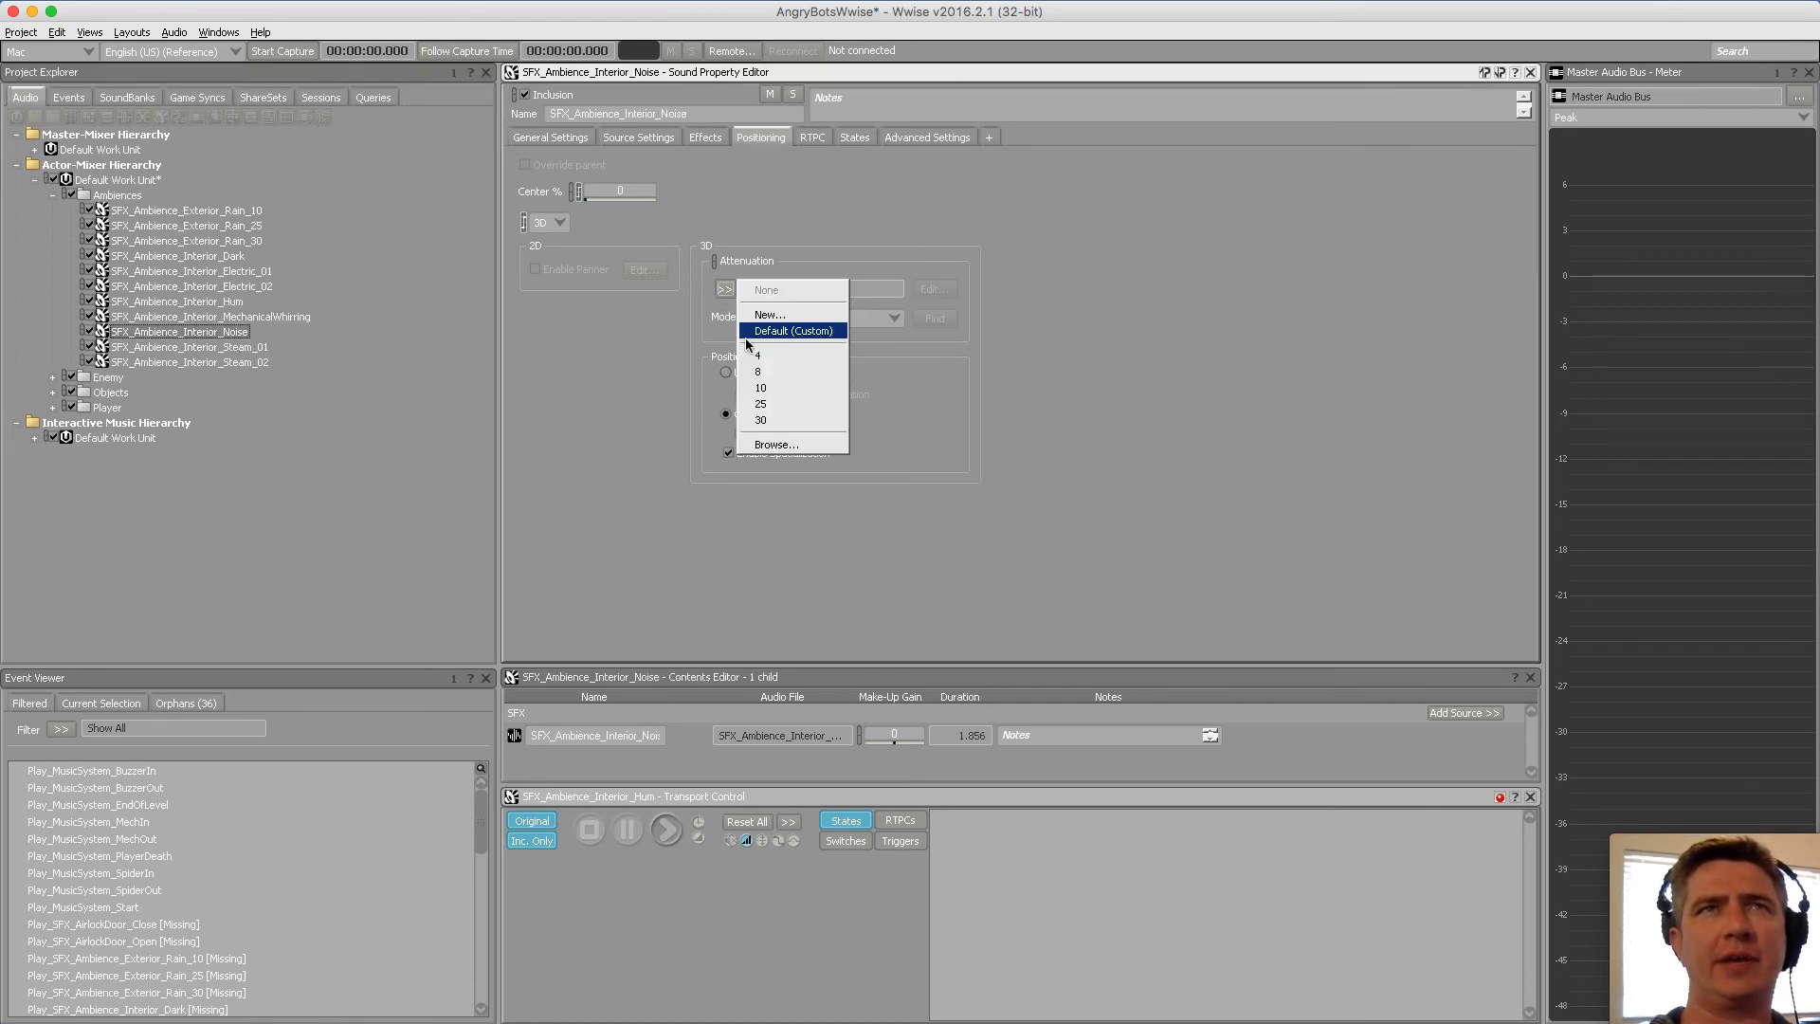
click(785, 386)
Assign the attenuation 10 to SFX_Ambience_Interior_Steam_01 and SFX_Ambience_Interior_Steam_02, and return to the asset list PDF
click(218, 347)
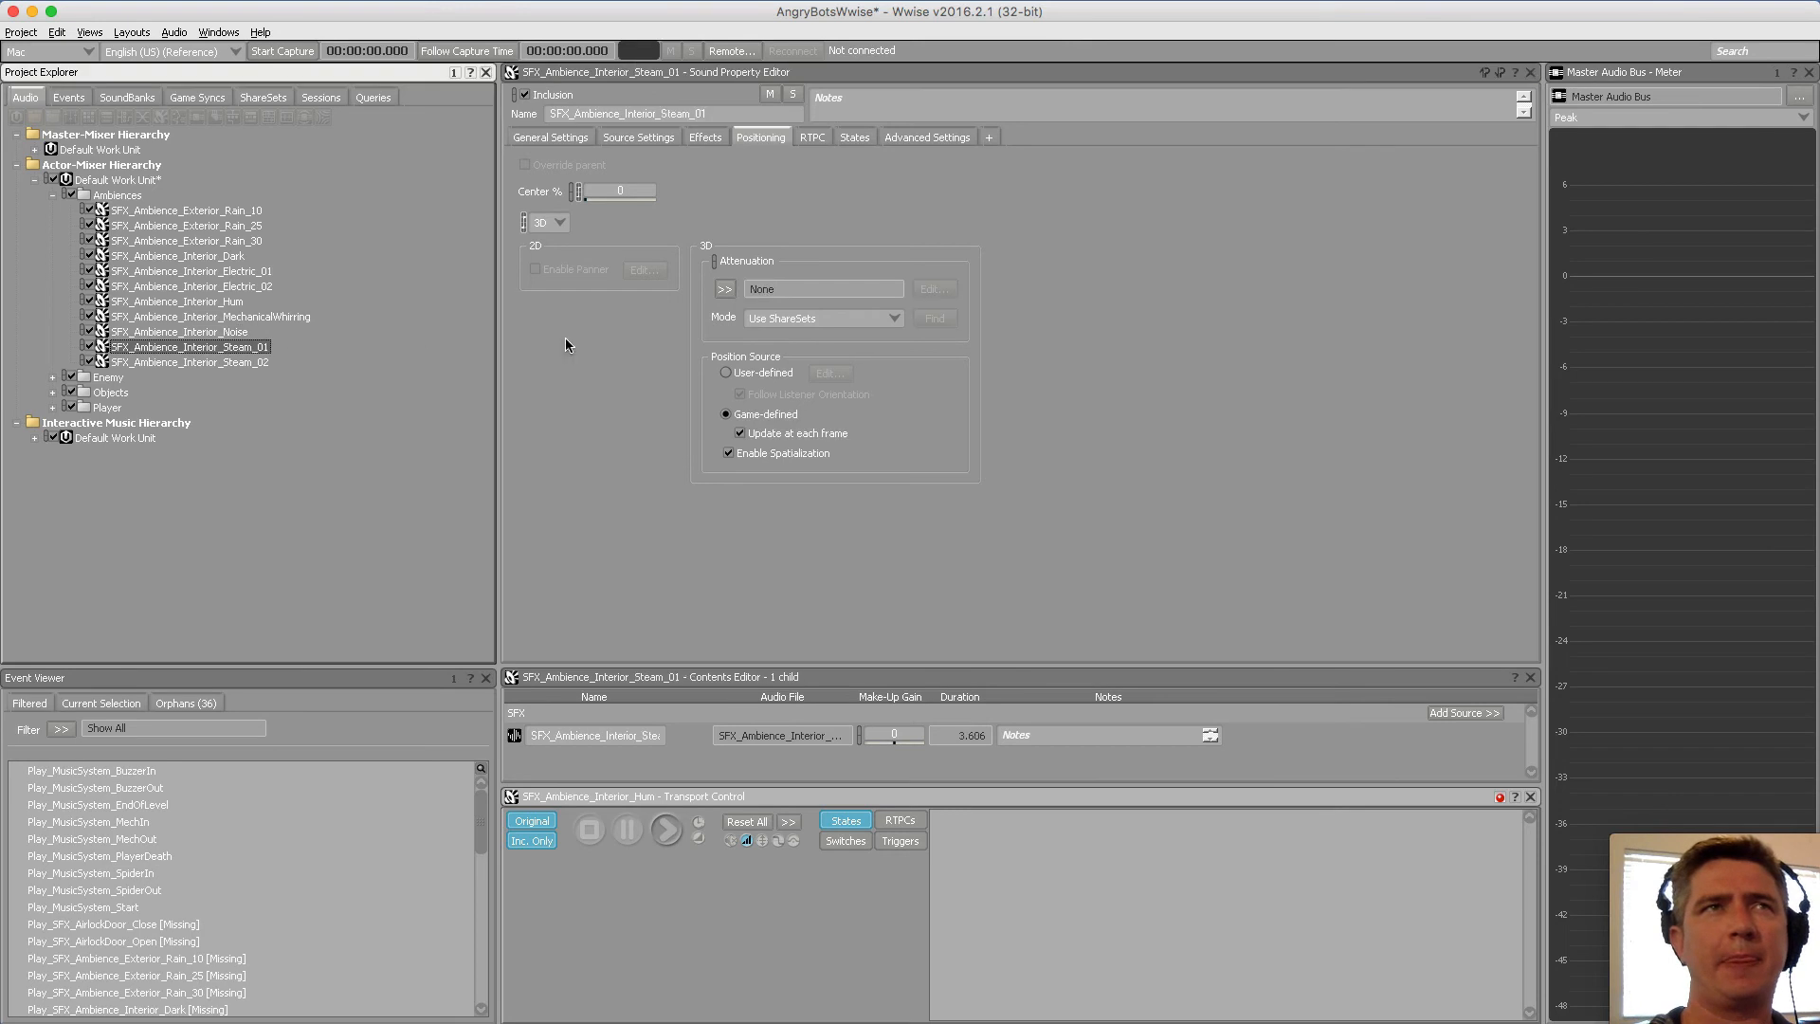
click(727, 290)
click(784, 407)
click(726, 290)
click(745, 398)
click(218, 364)
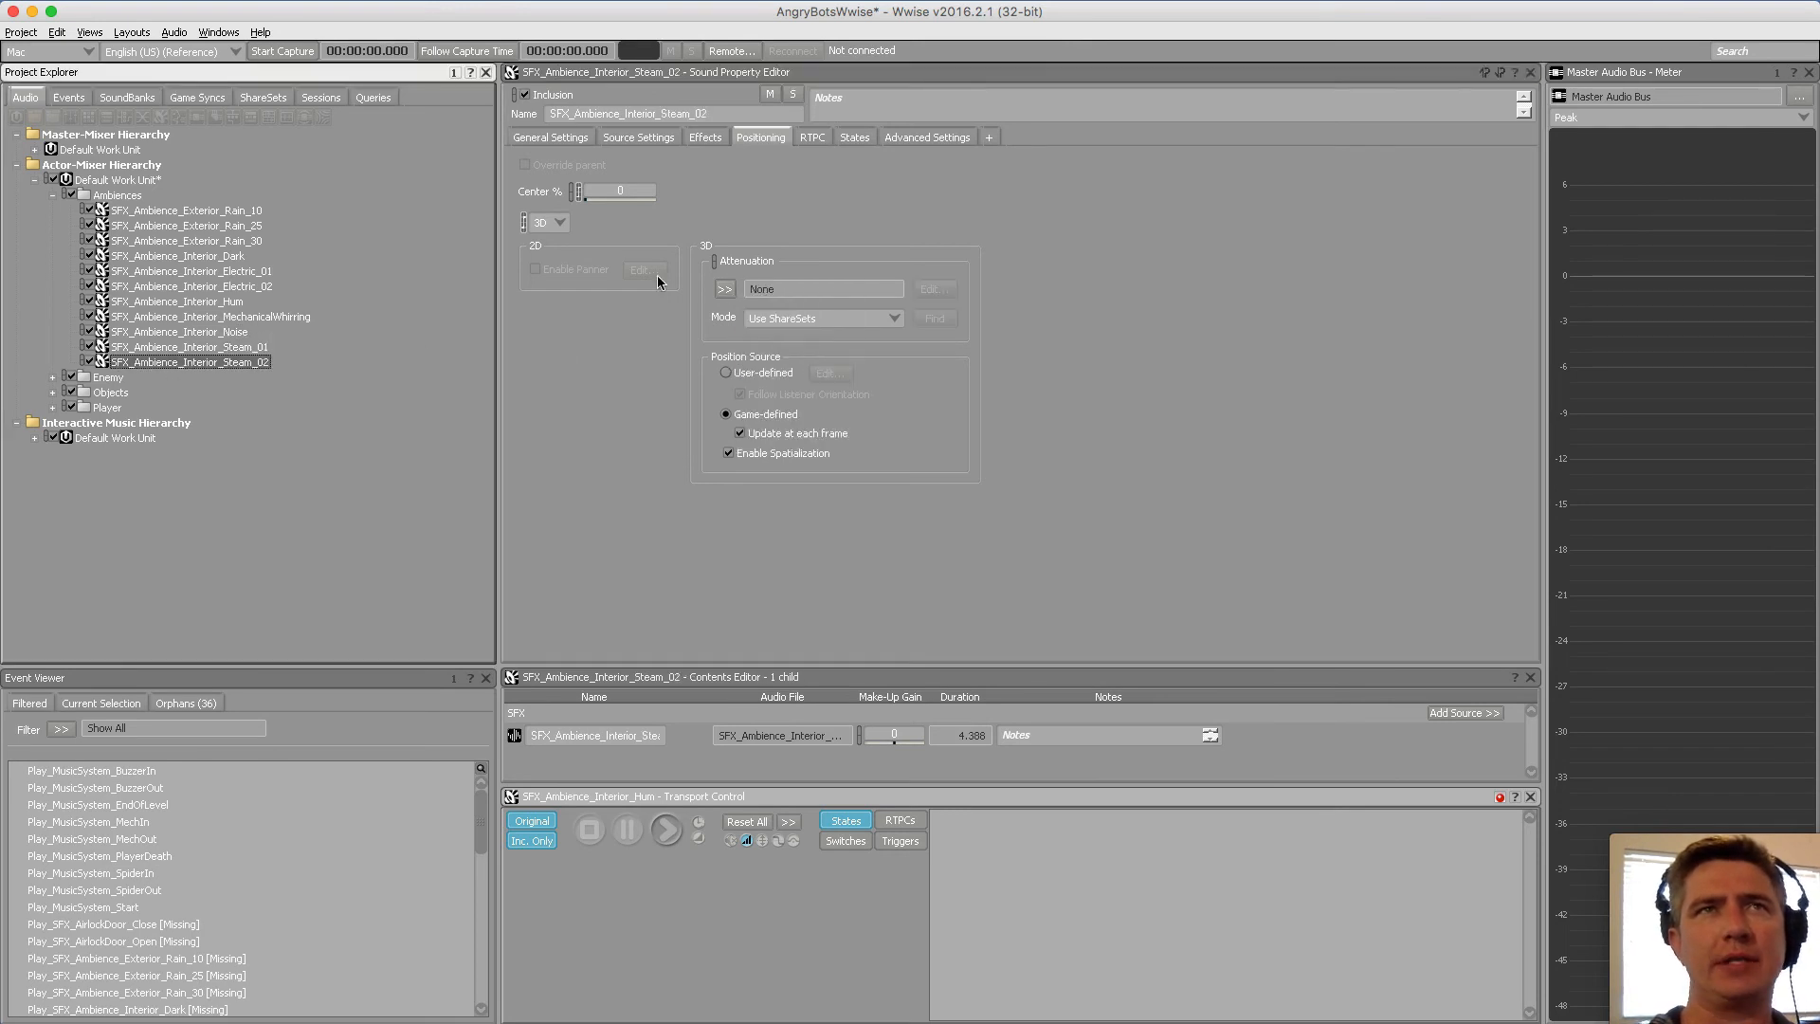
click(726, 290)
click(747, 396)
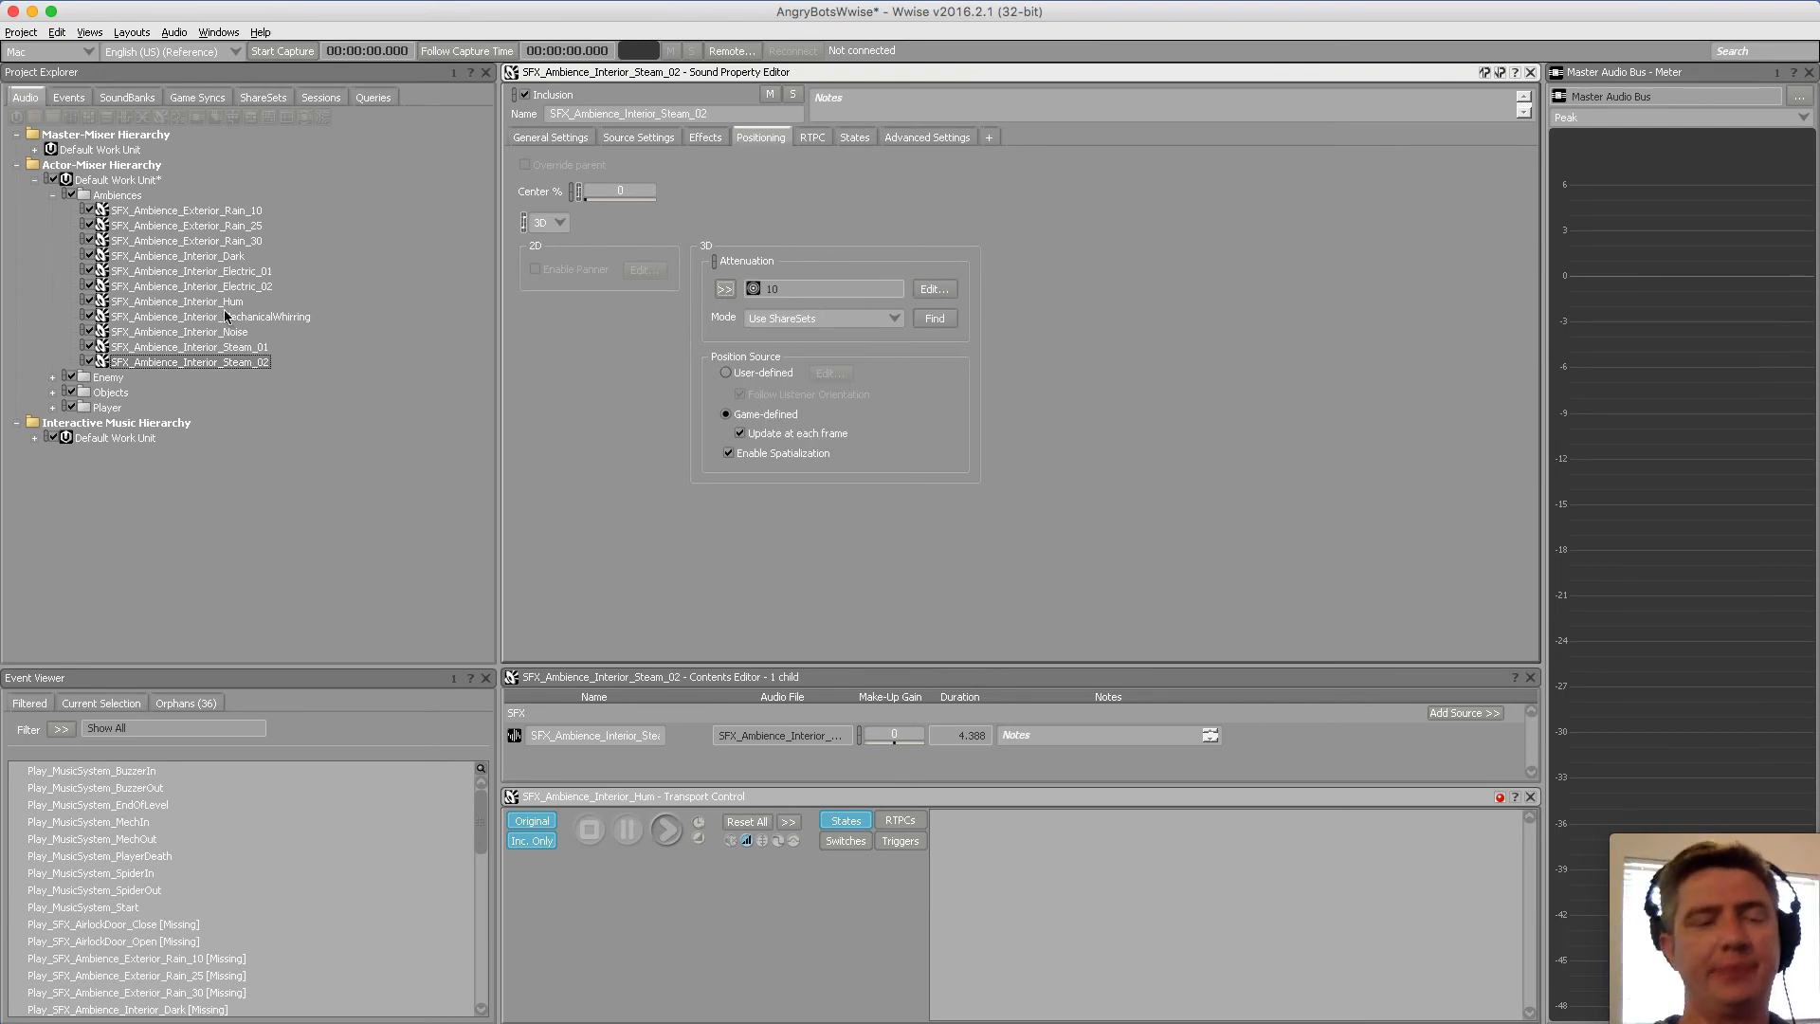
key(super+Tab)
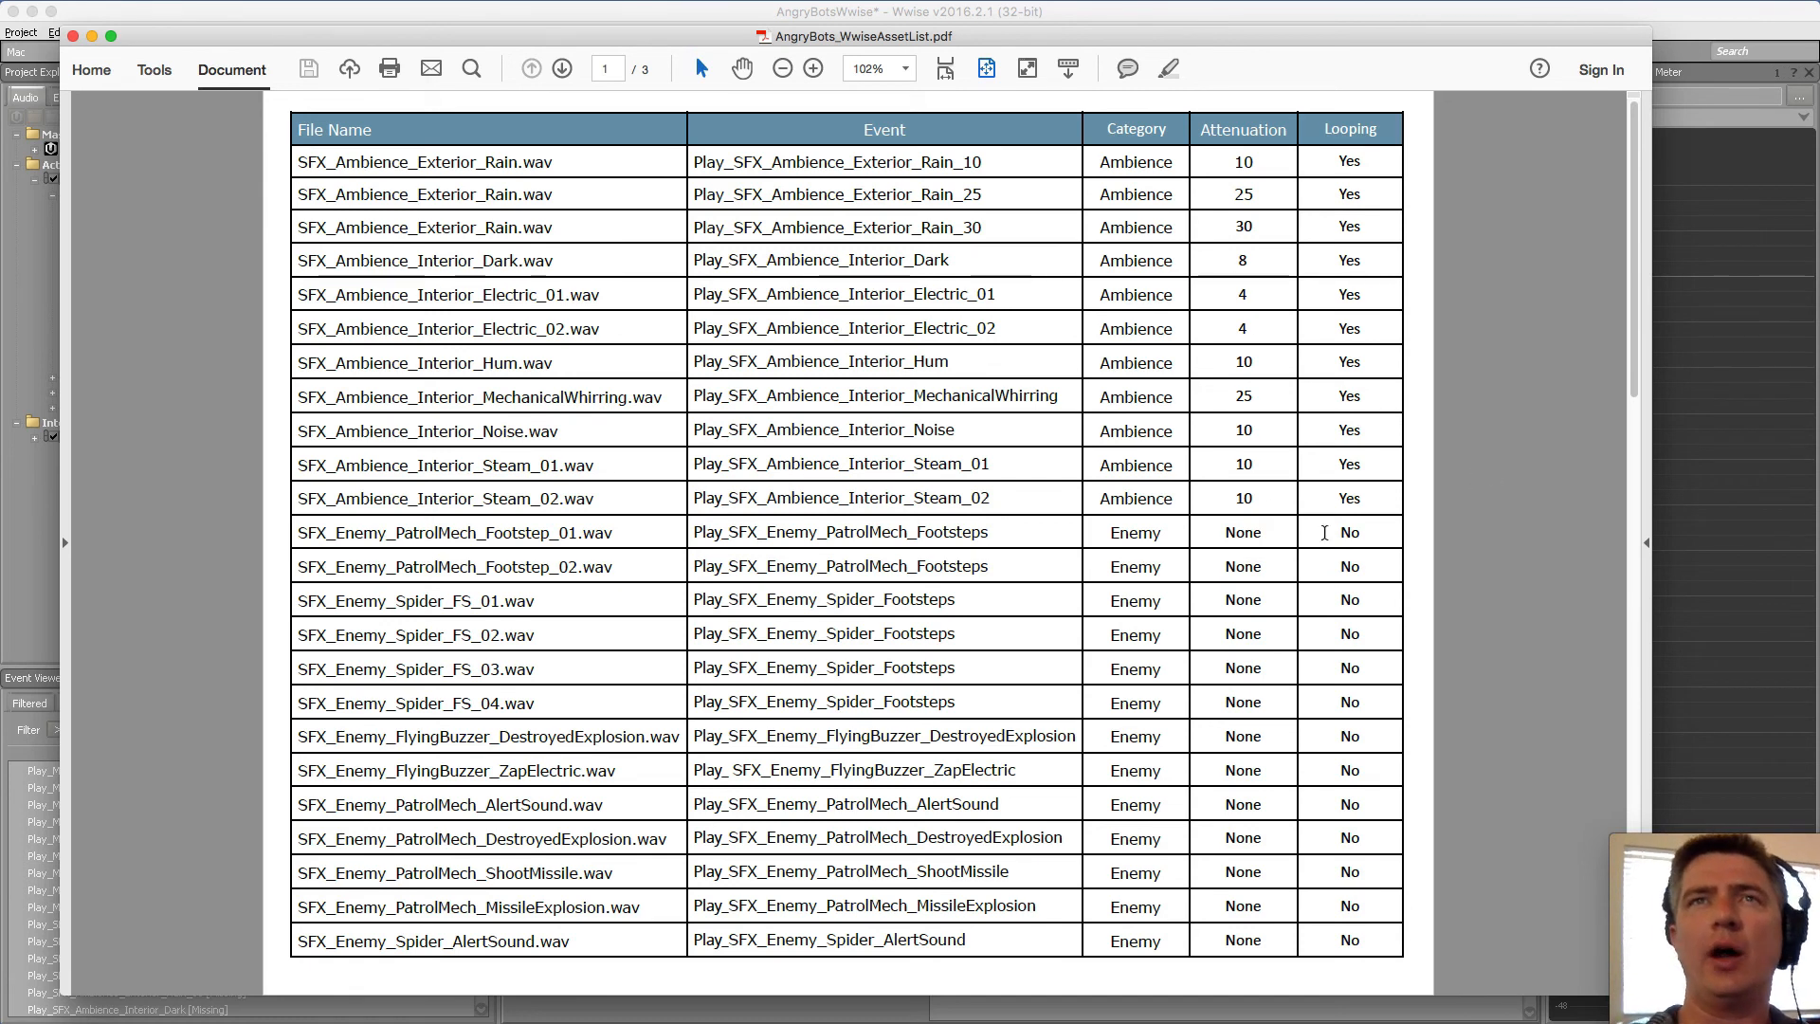
Review the enemy, player and object entries in the asset list PDF, and switch back to the Ambiences folder in Wwise
scroll(1144, 570, down, 15)
scroll(1145, 570, up, 15)
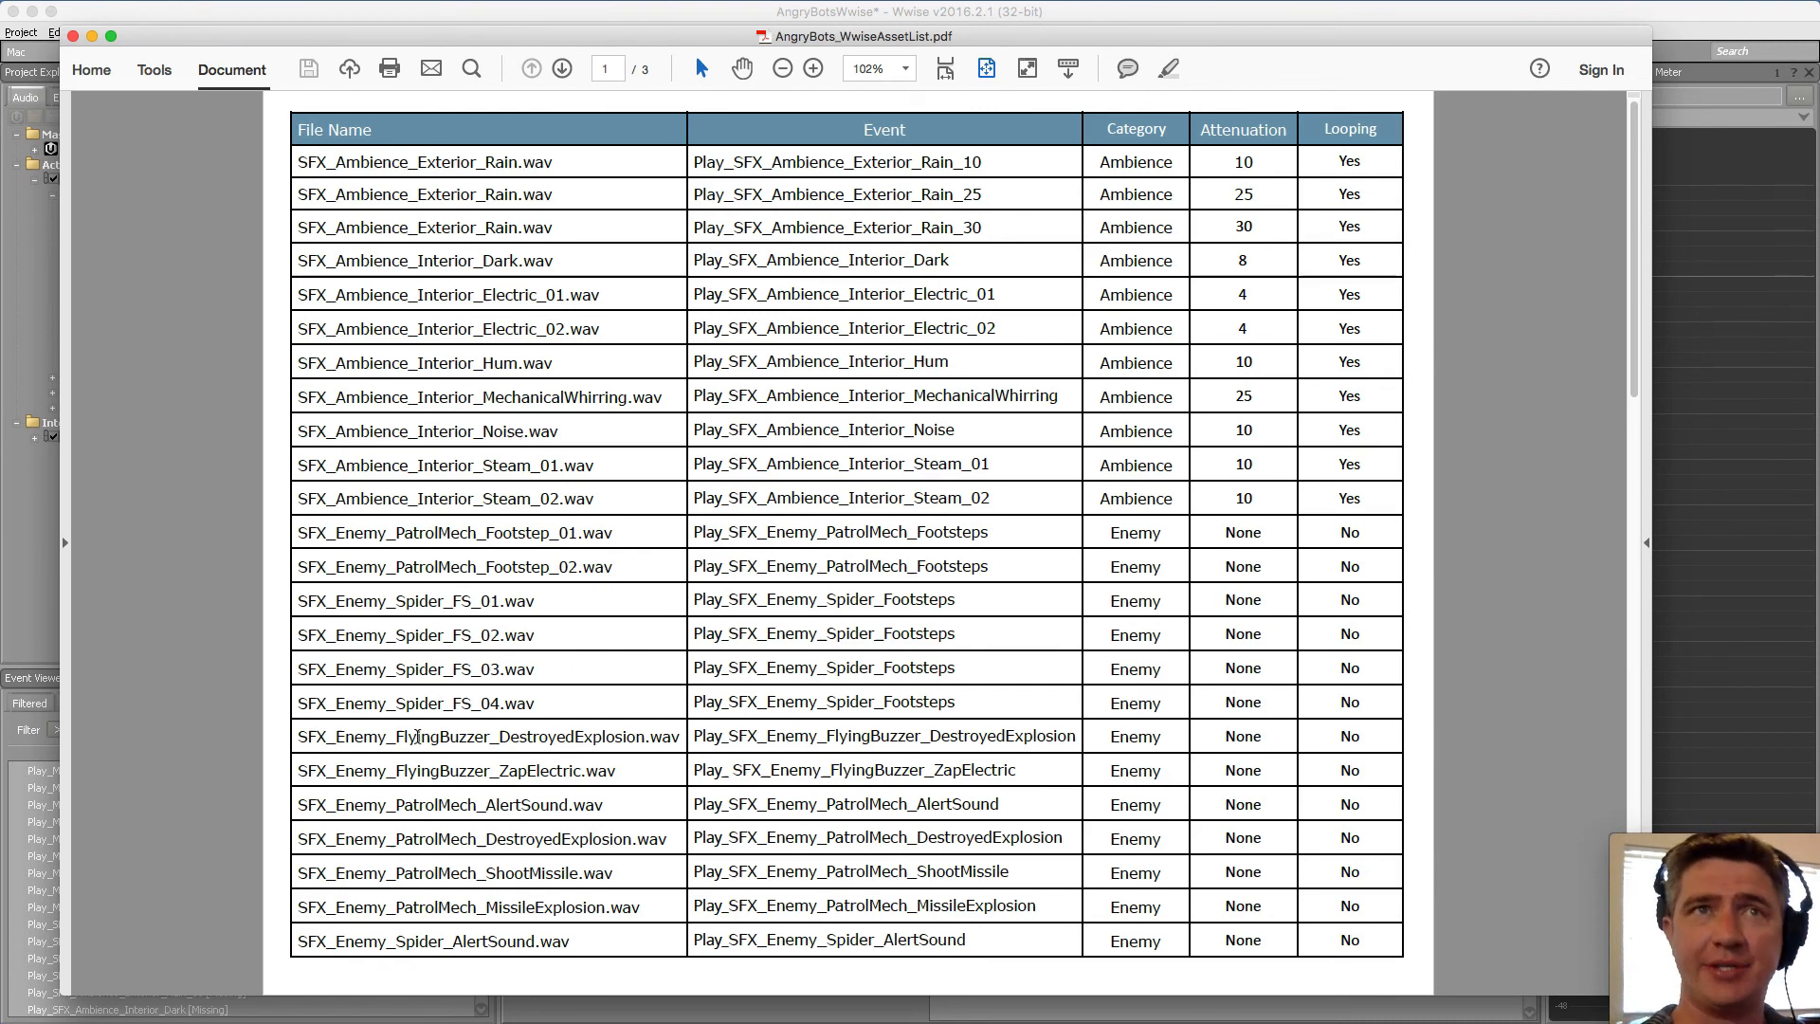
scroll(1112, 754, down, 3)
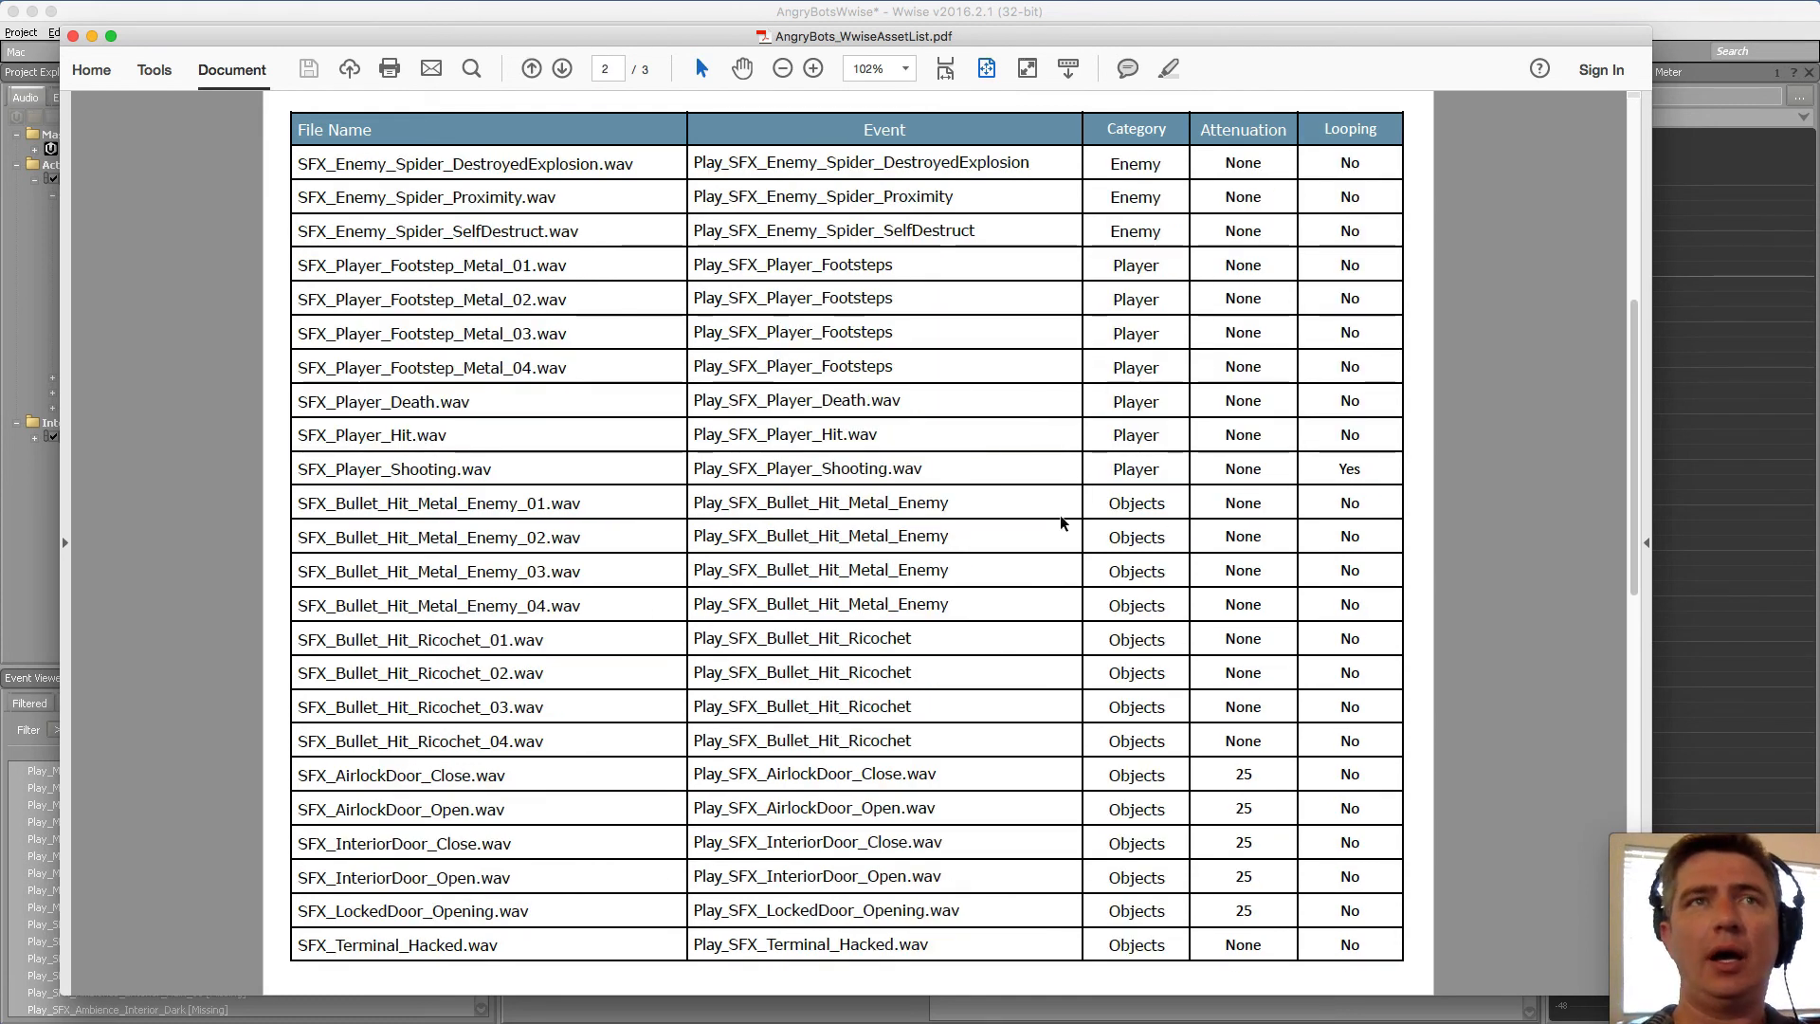
click(481, 12)
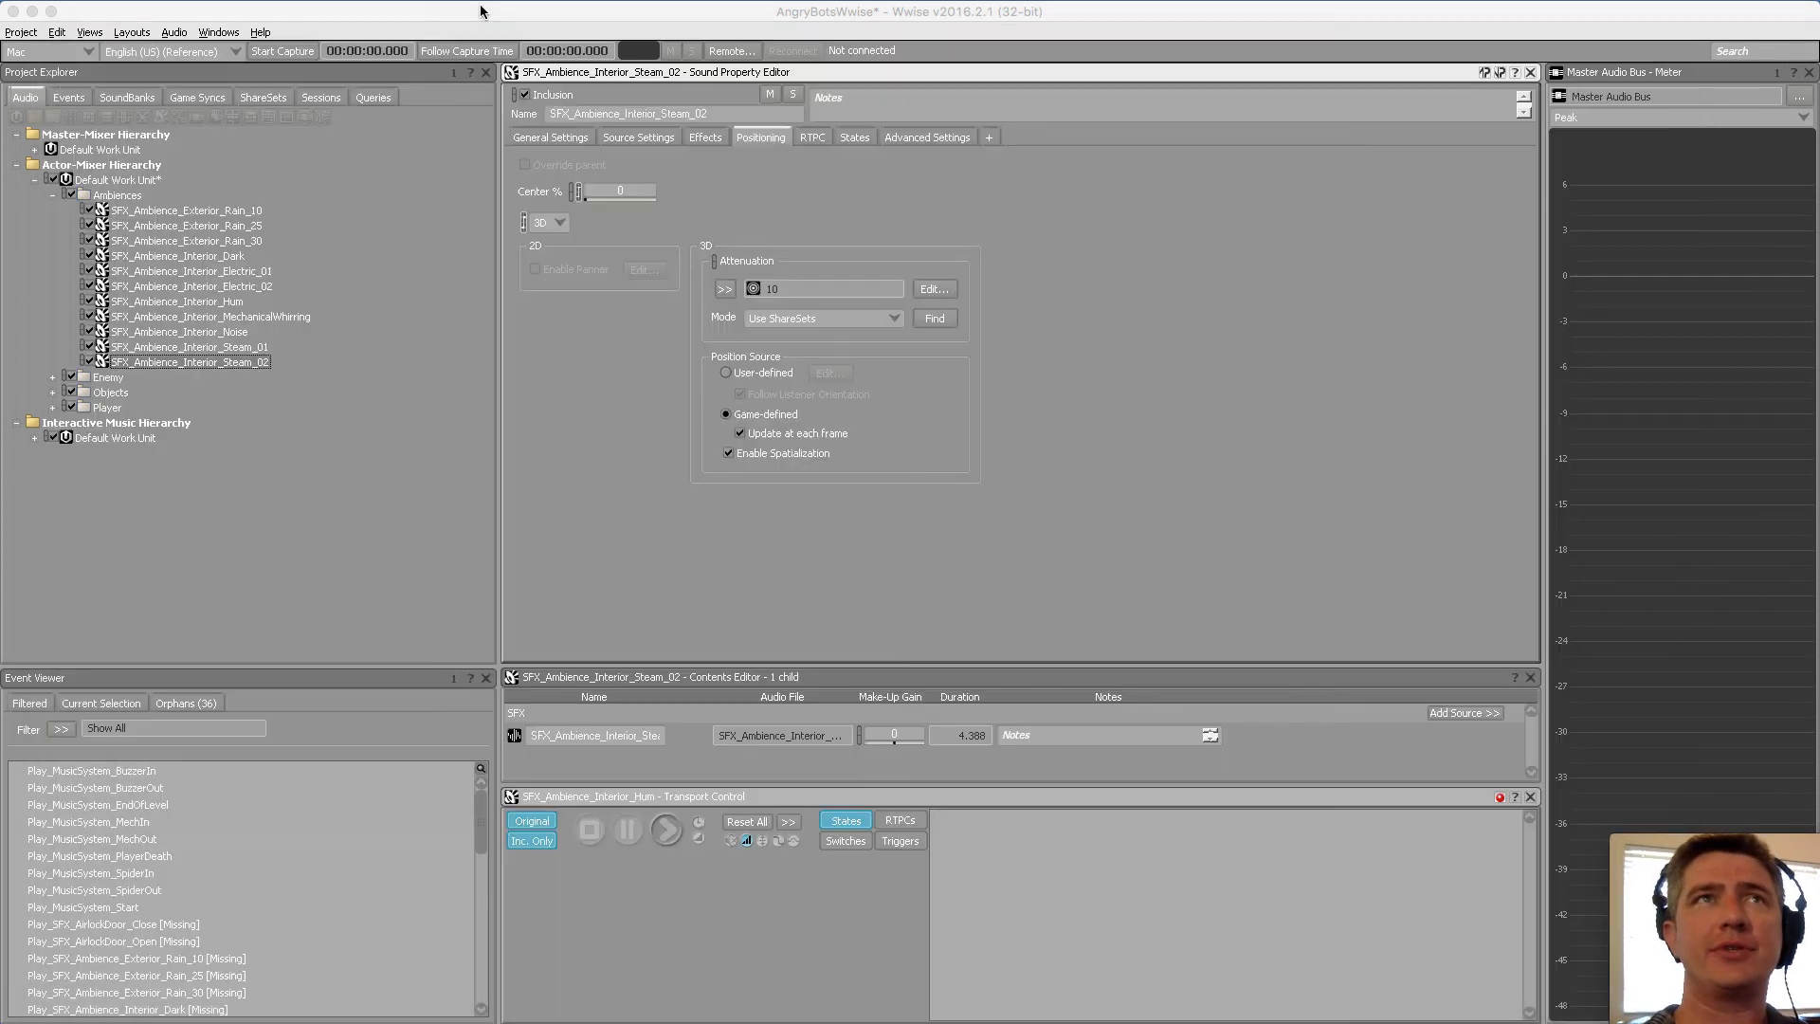
click(207, 210)
click(121, 197)
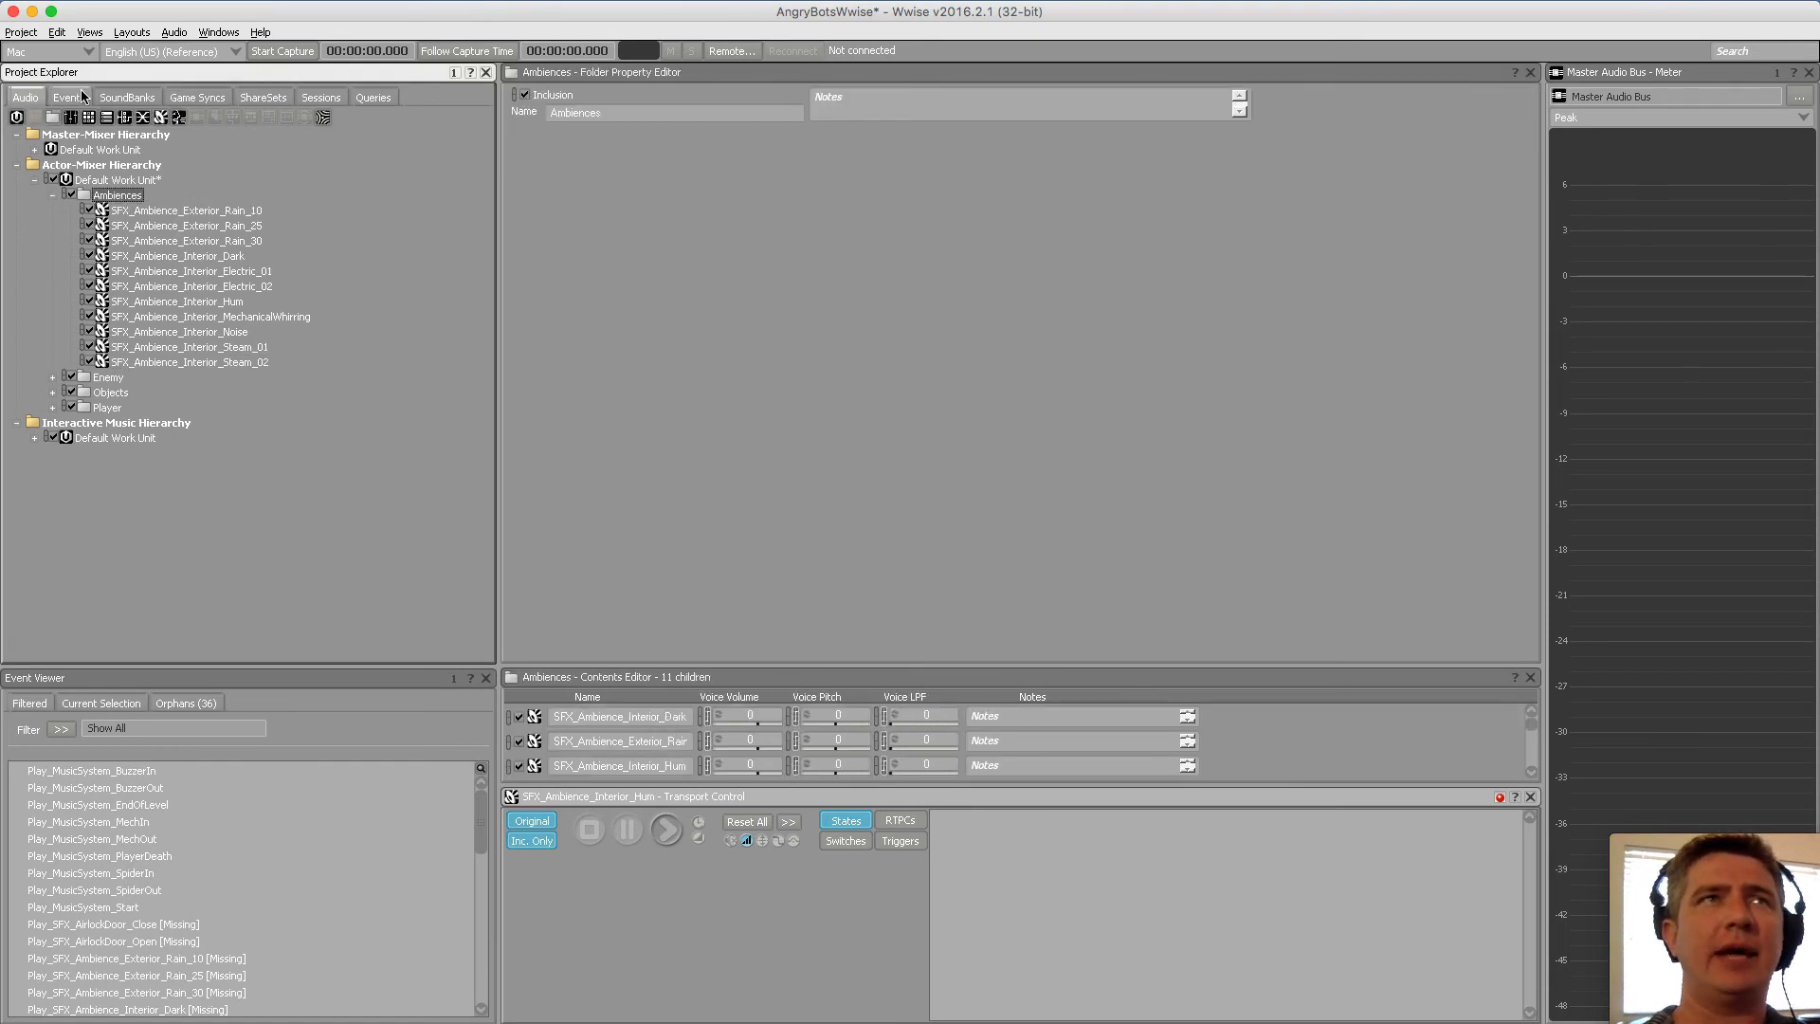
Add a Play action to the Play_SFX_Ambience_Exterior_Rain_10 event
click(82, 97)
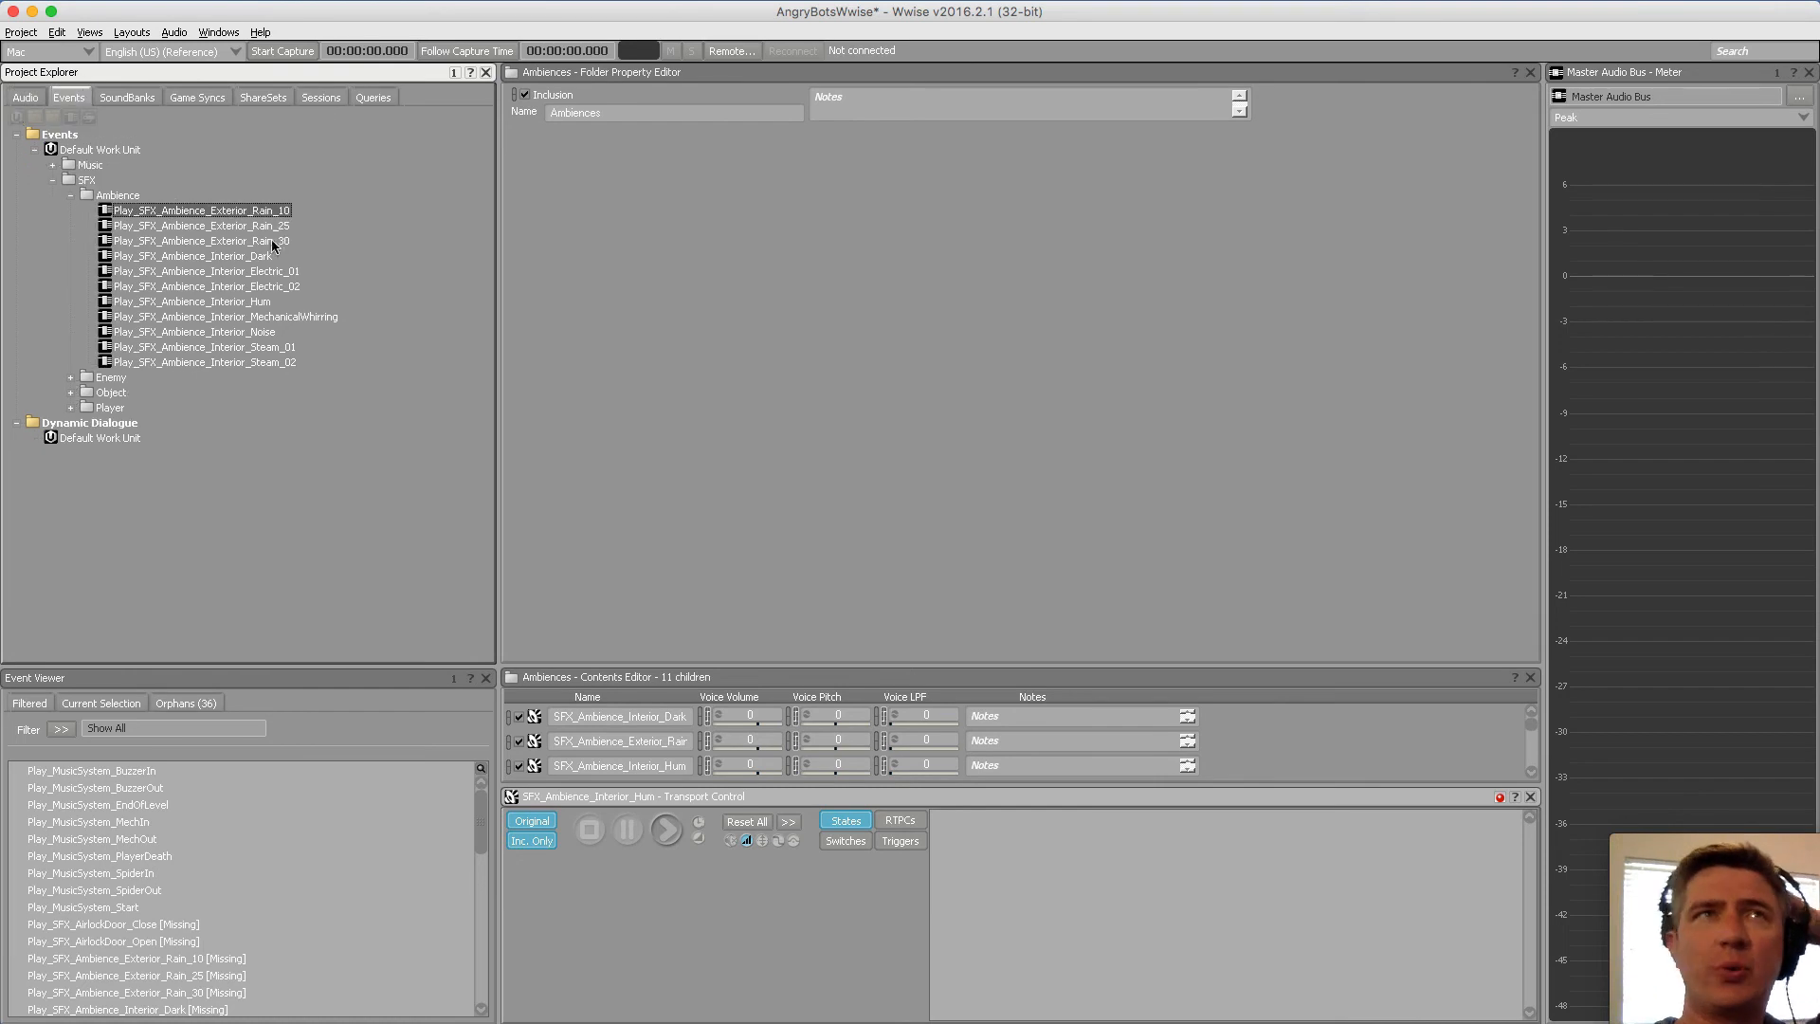
click(267, 209)
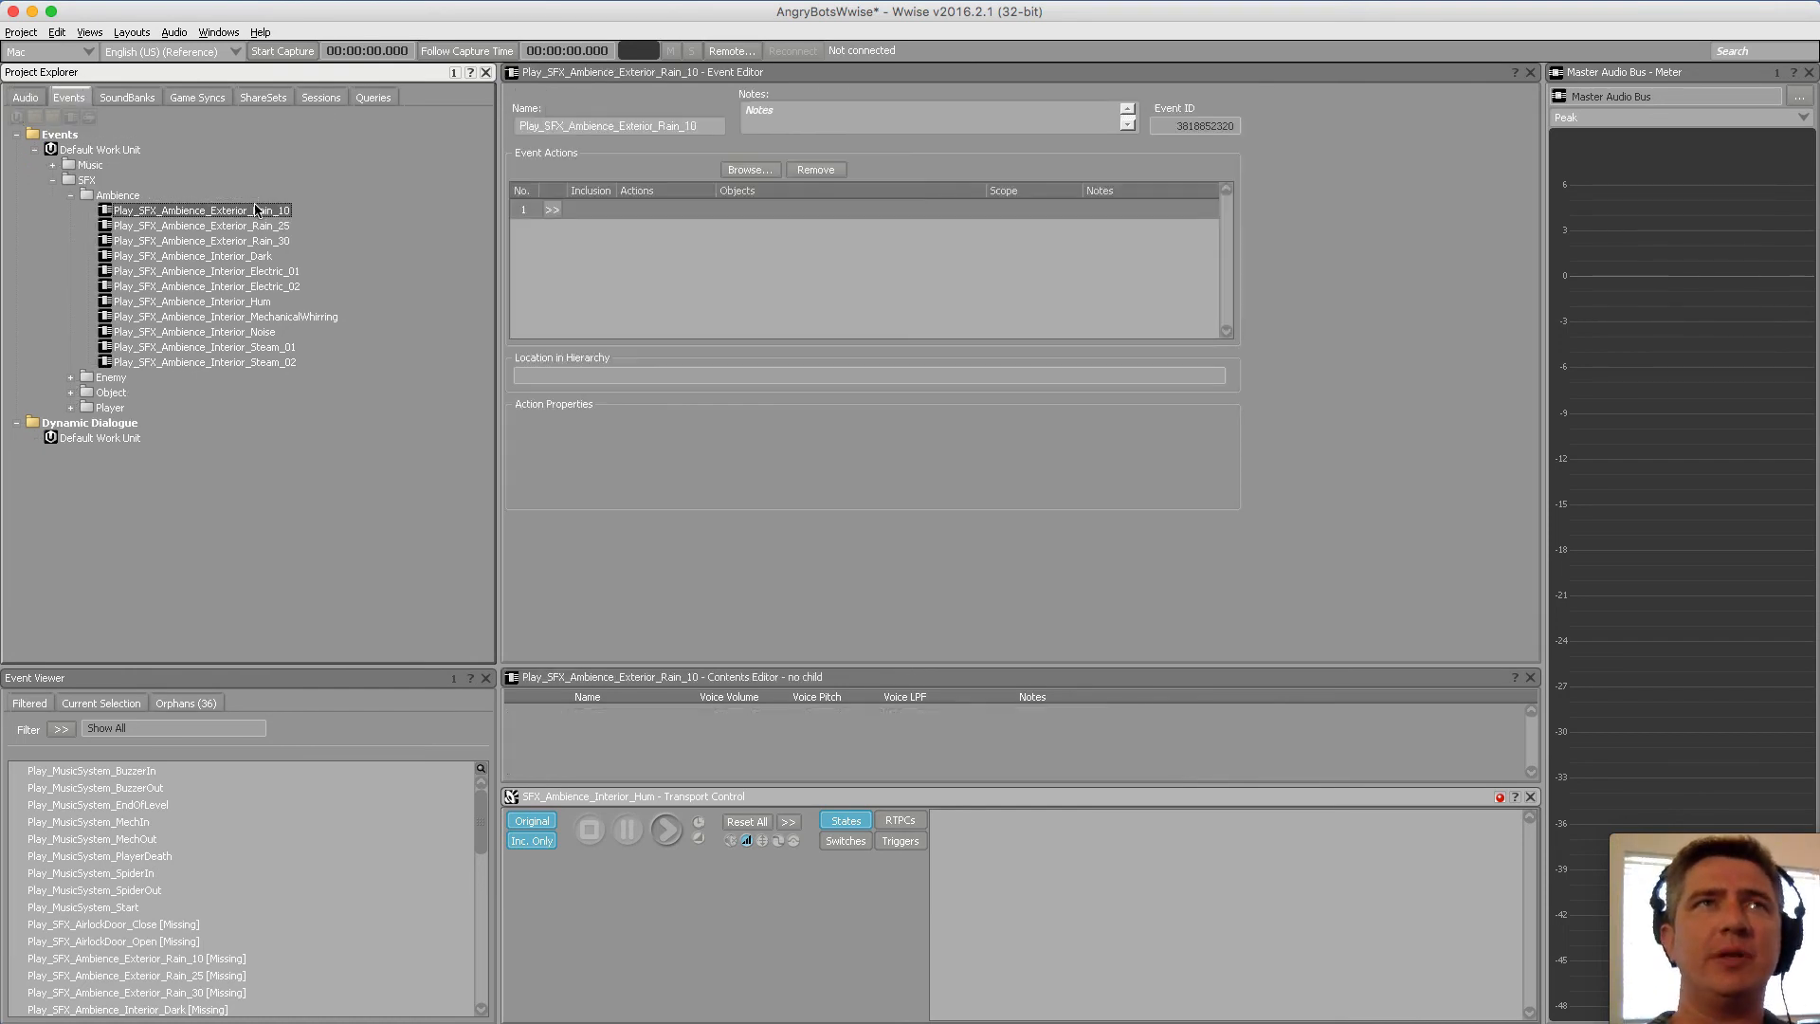
click(557, 211)
click(600, 239)
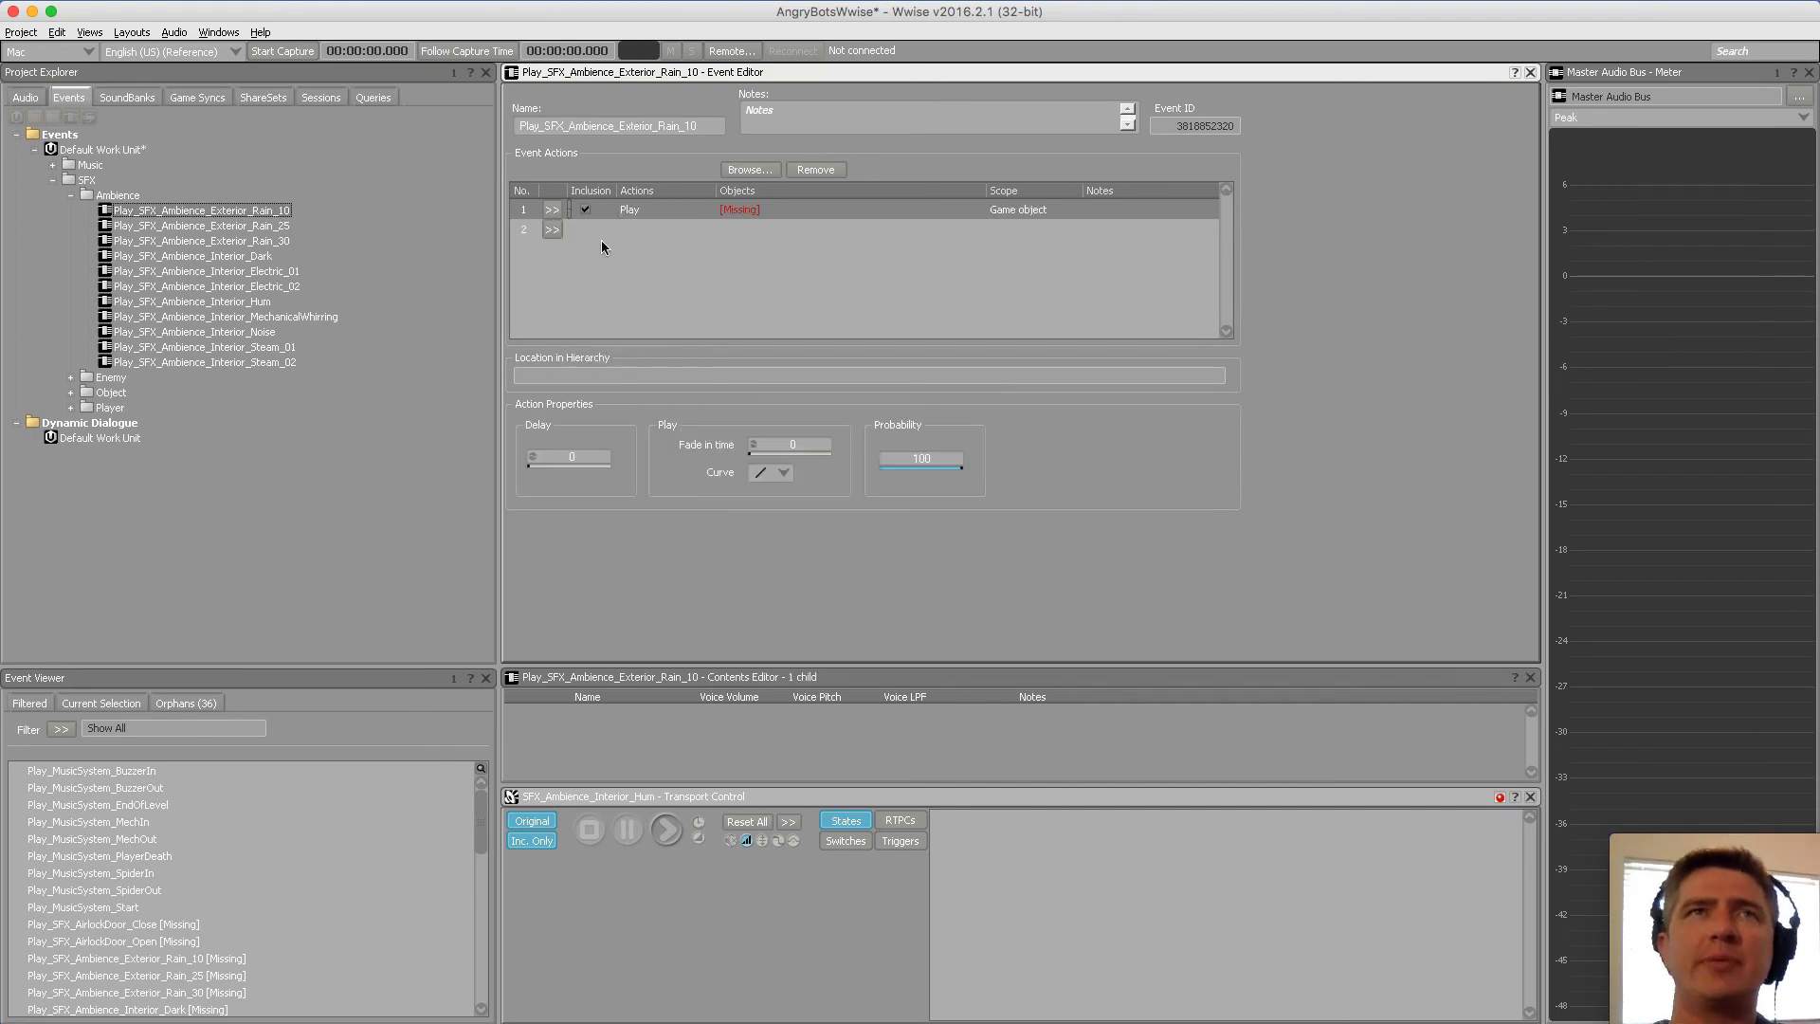
Assign the SFX_Ambience_Exterior_Rain_10 sound from the Ambiences folder as the target of the event's Play action
click(751, 170)
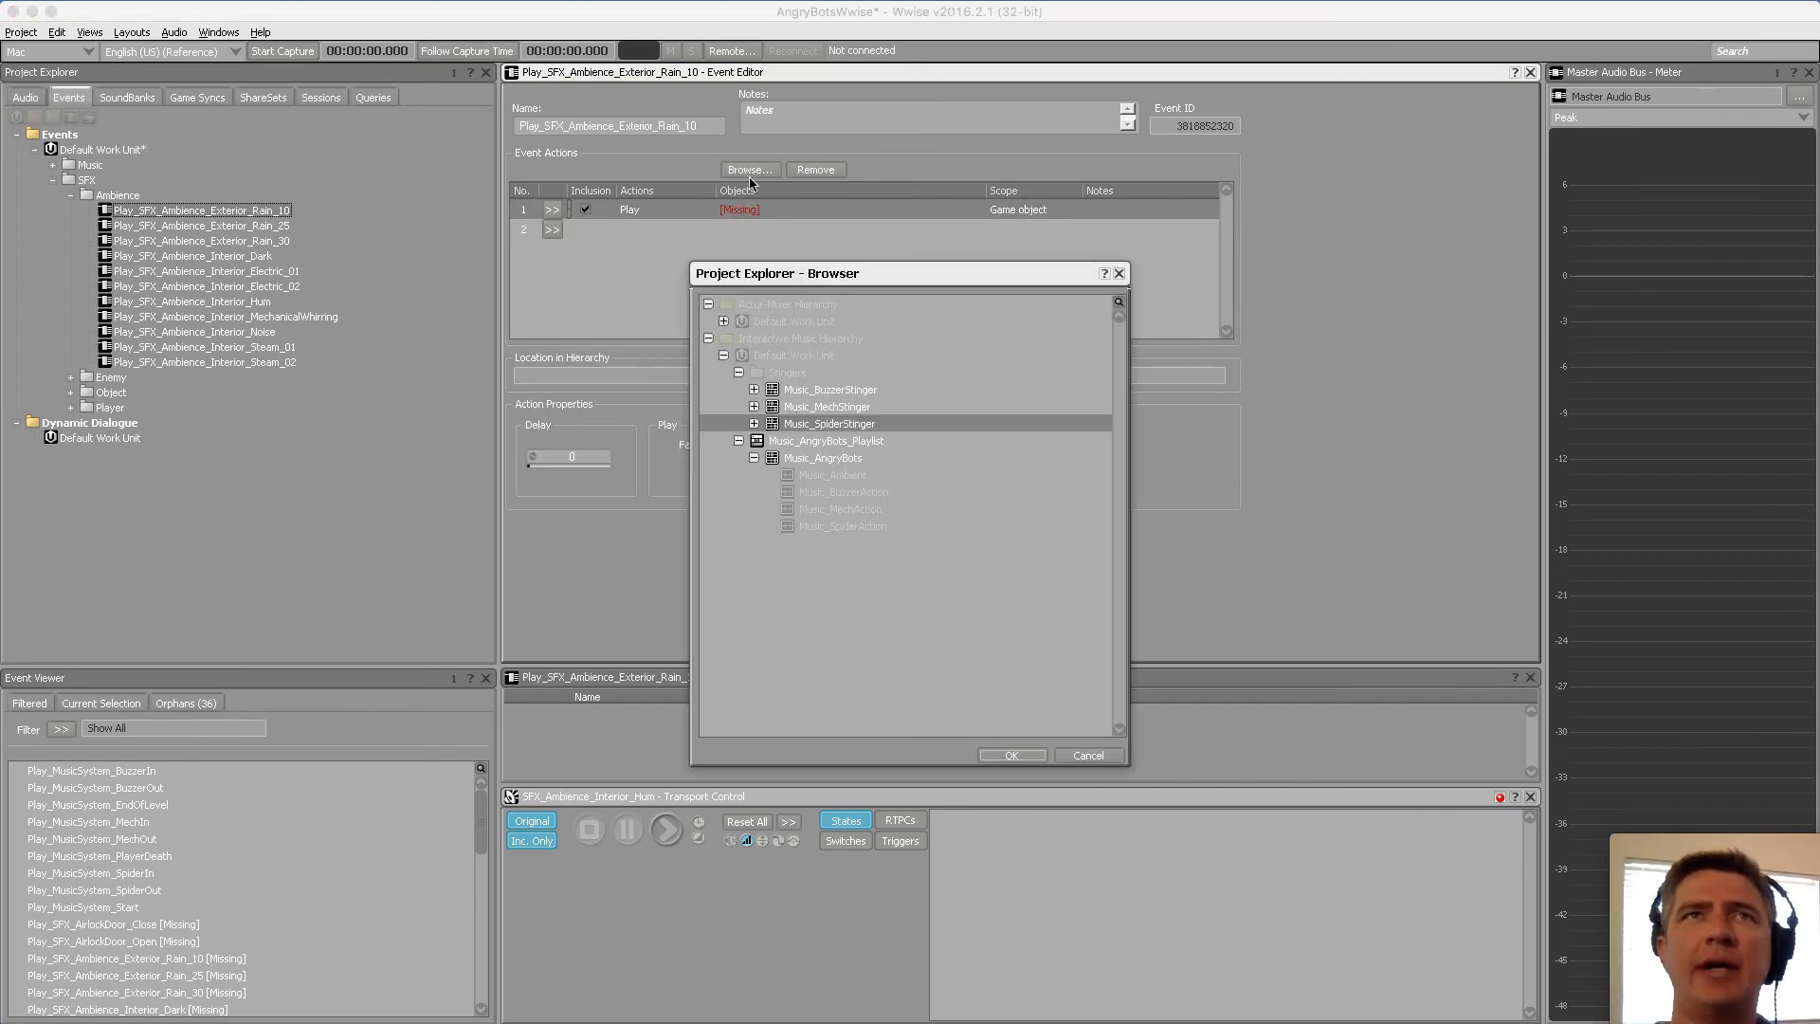
click(739, 373)
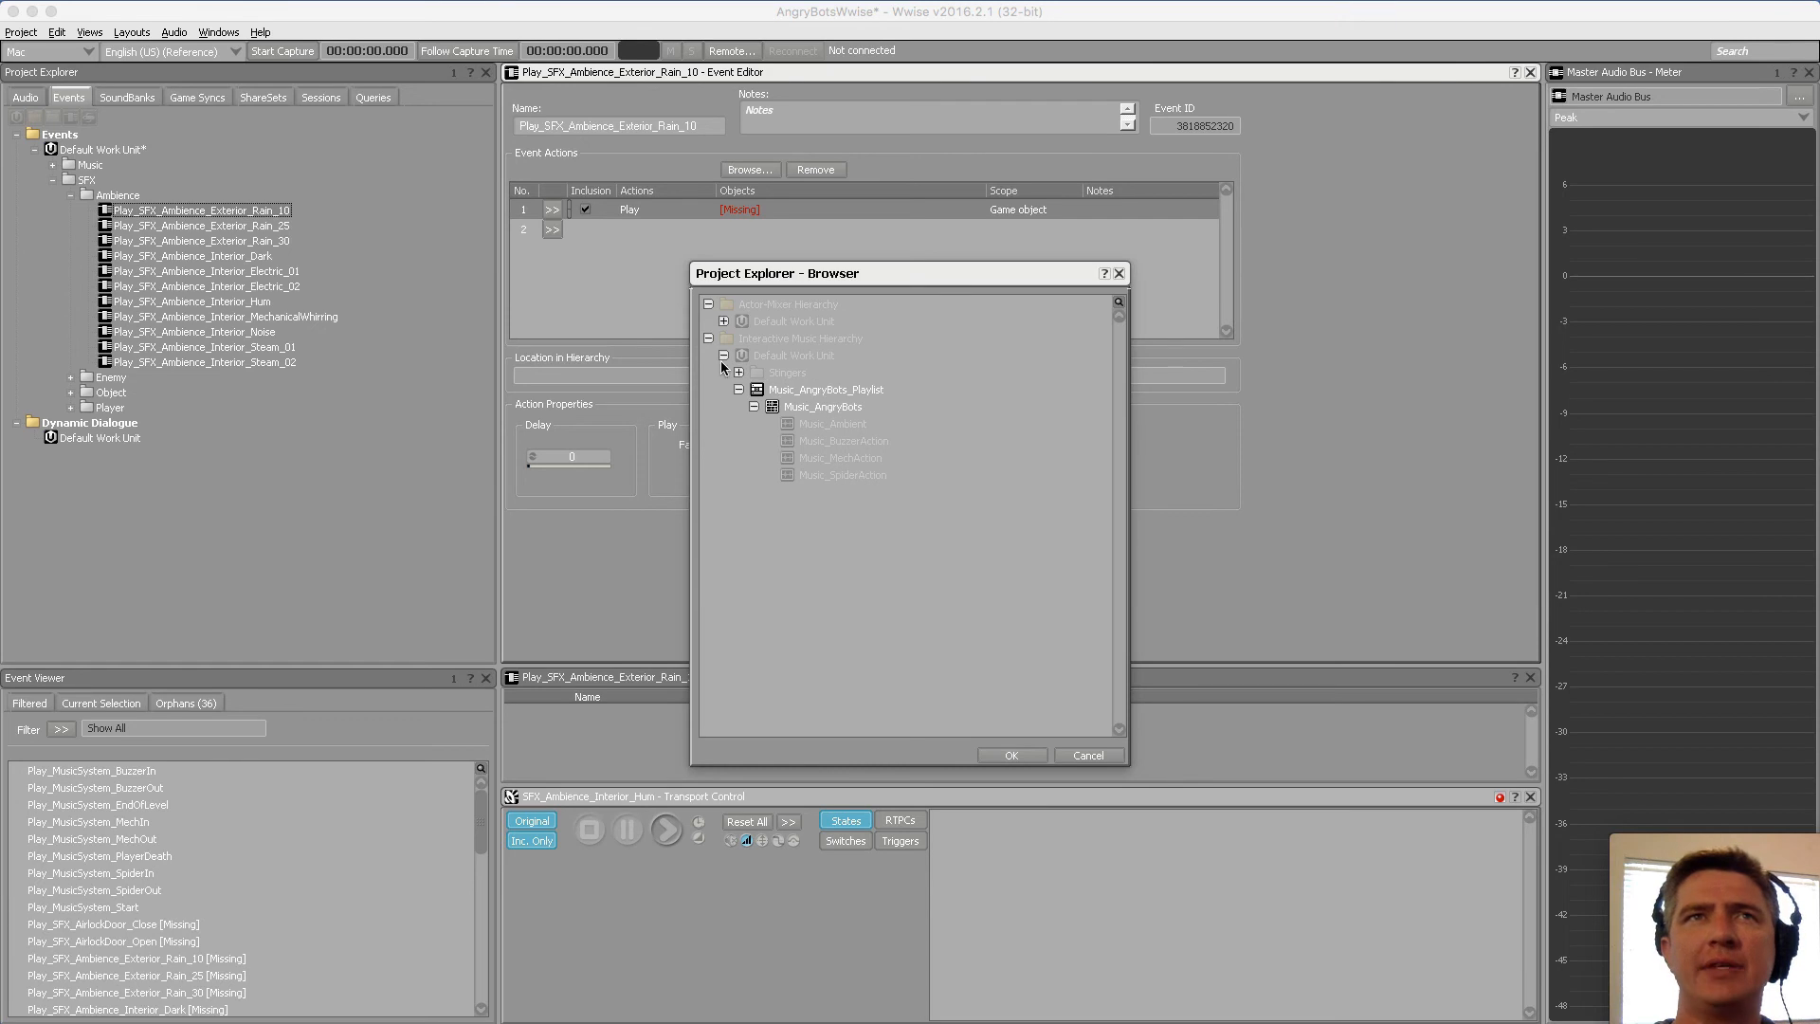
click(738, 390)
click(709, 339)
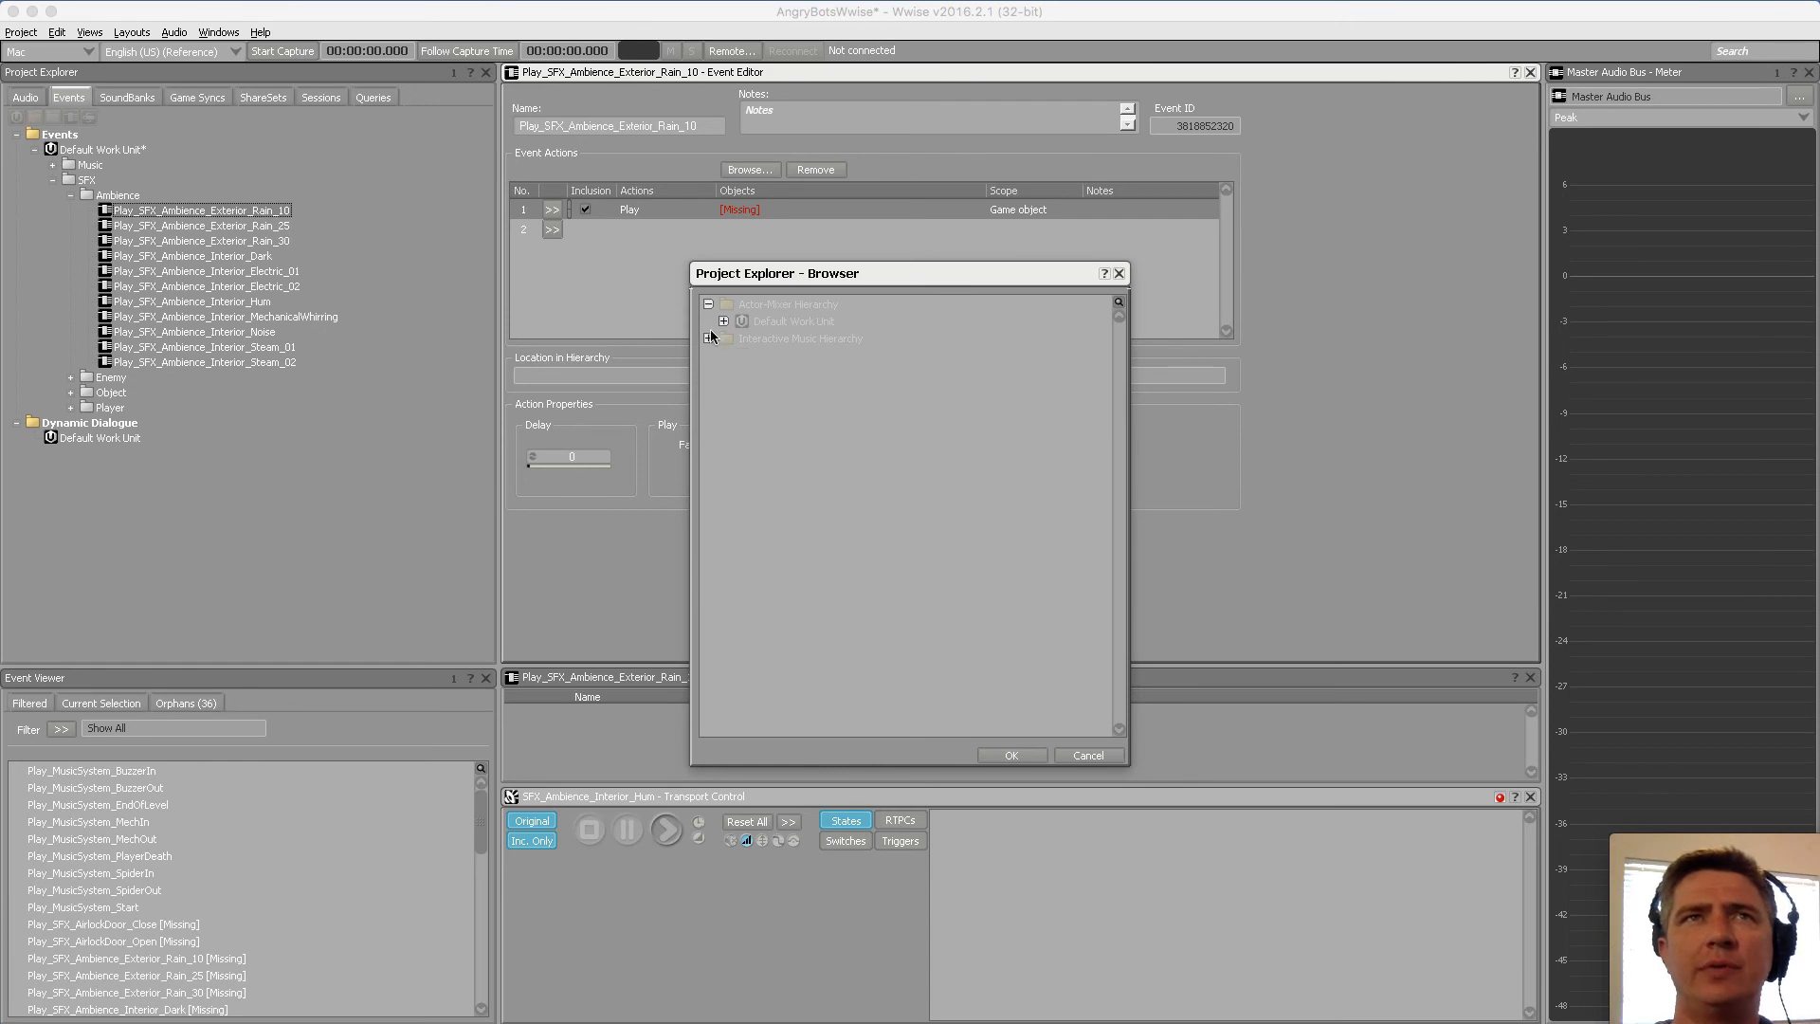
click(723, 321)
click(738, 339)
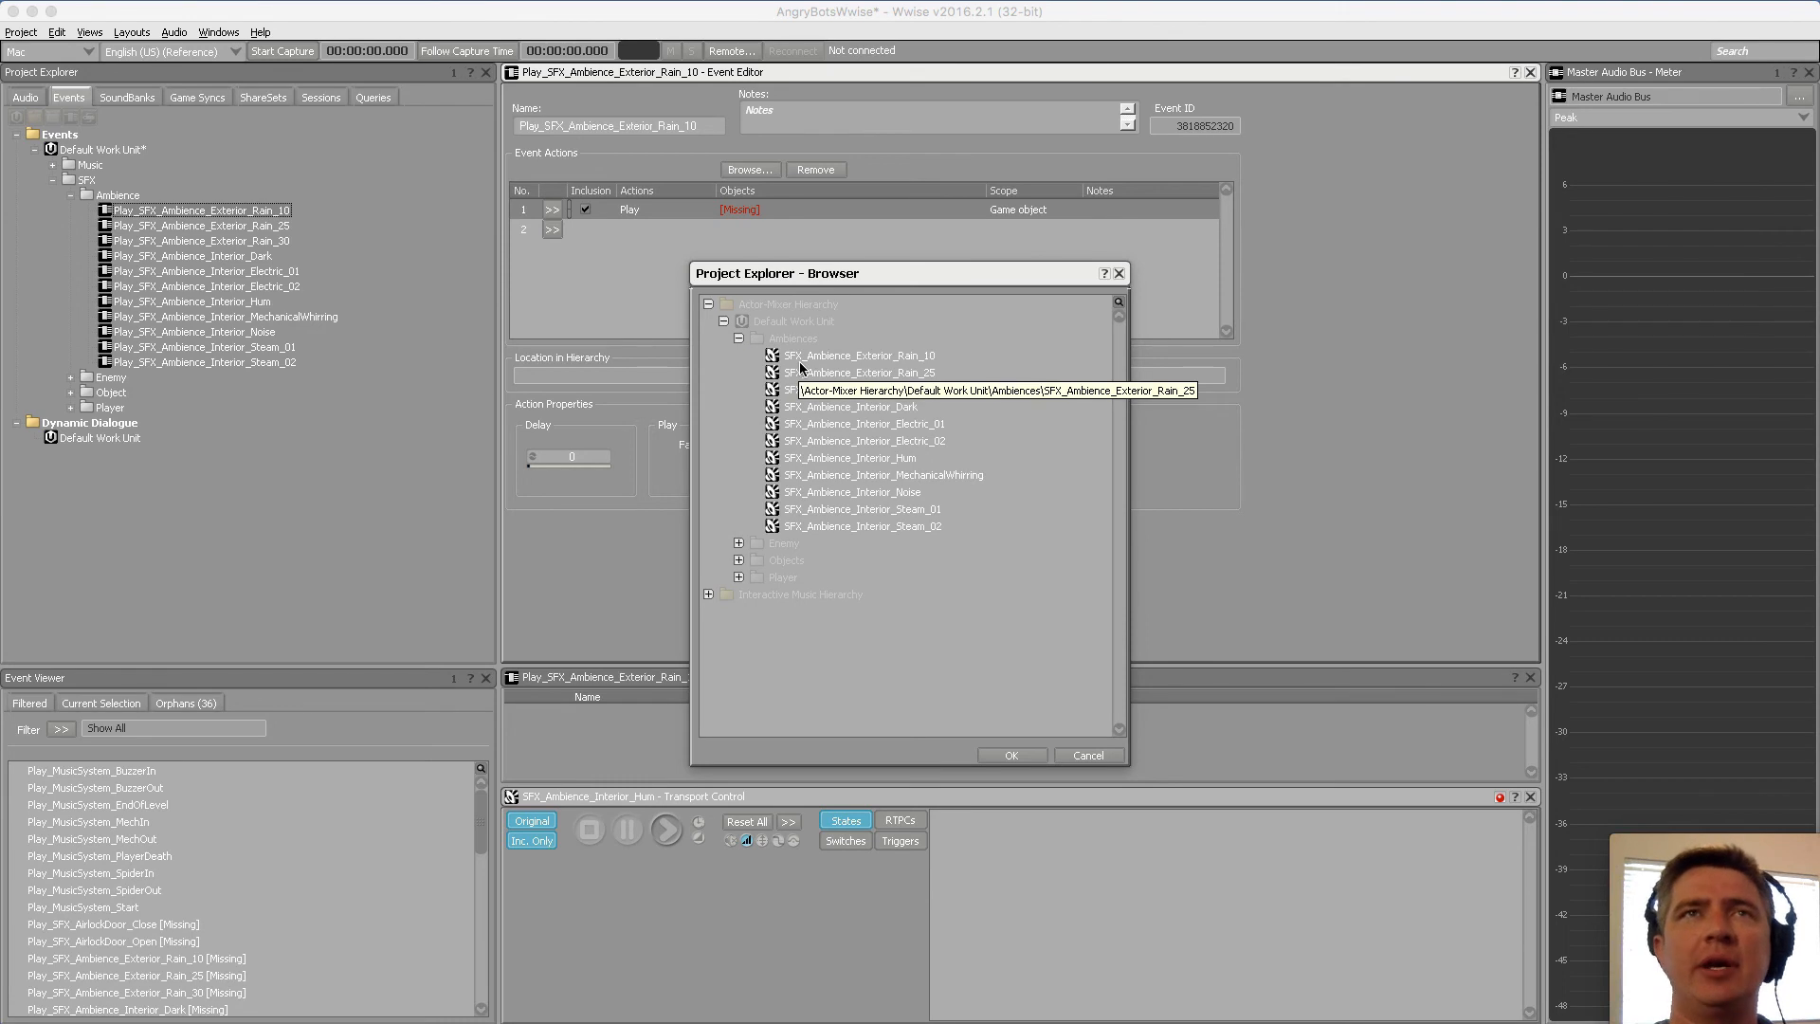
click(834, 355)
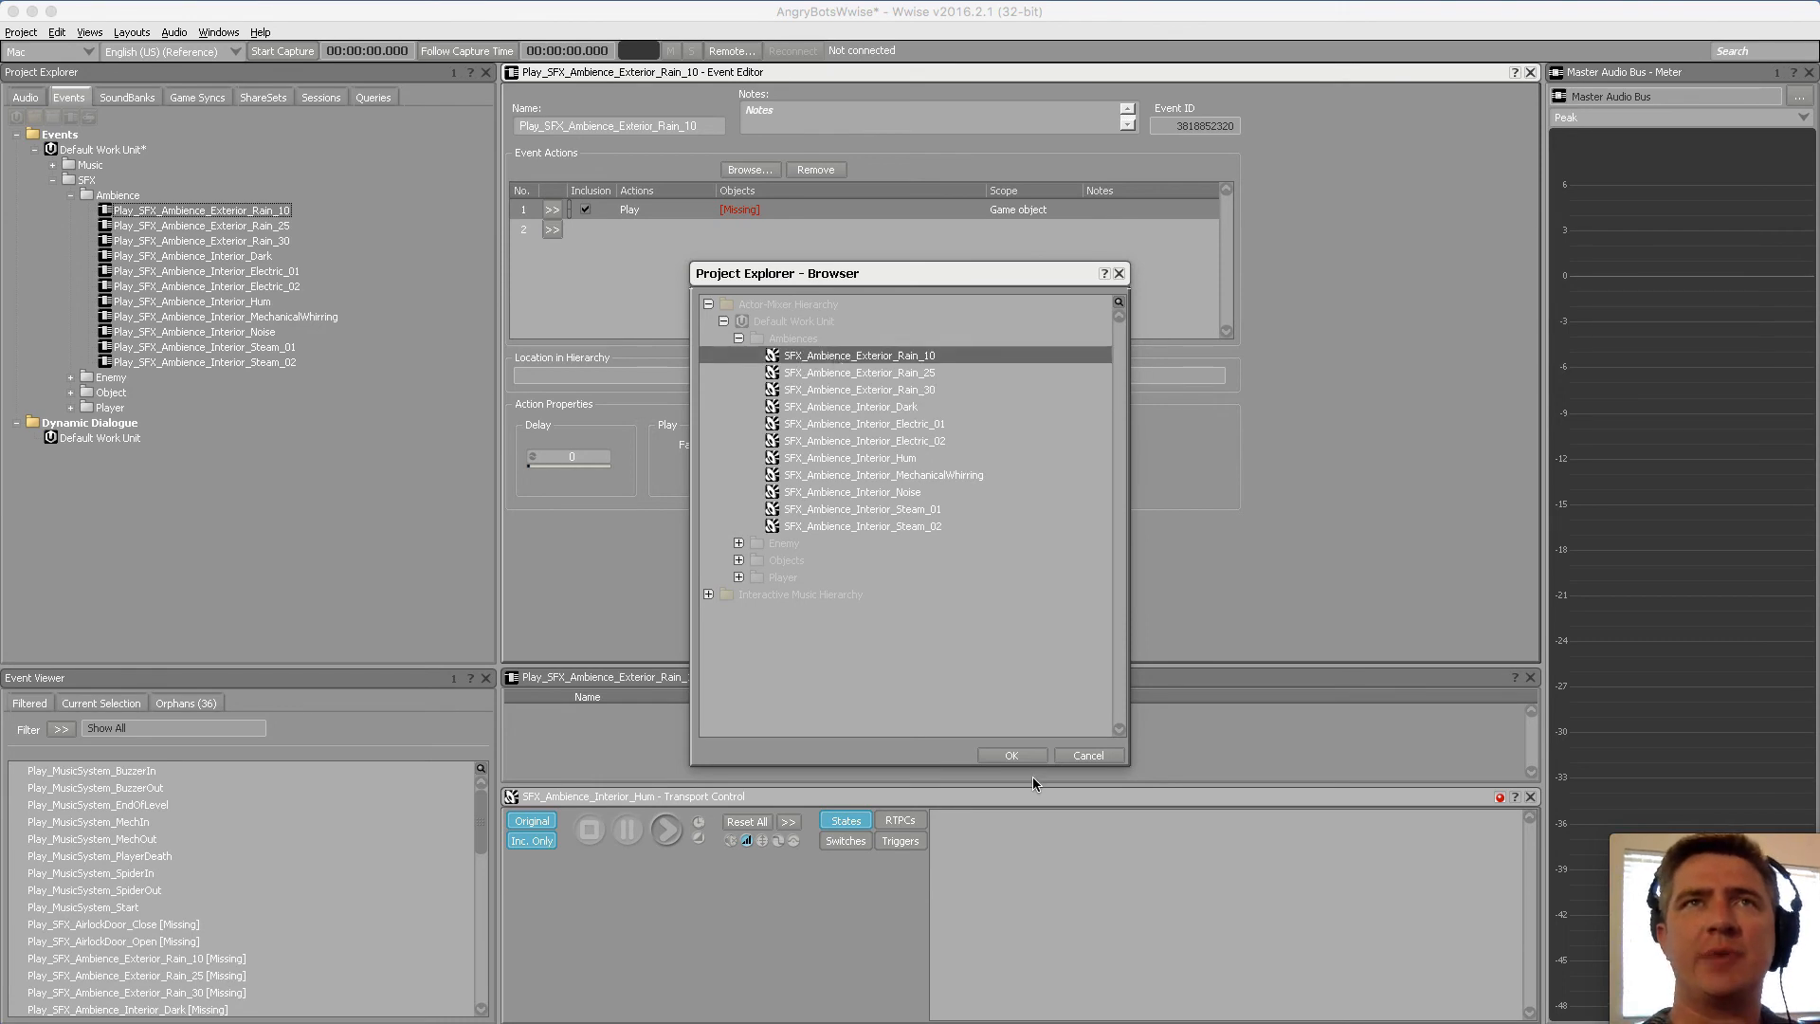
click(1013, 755)
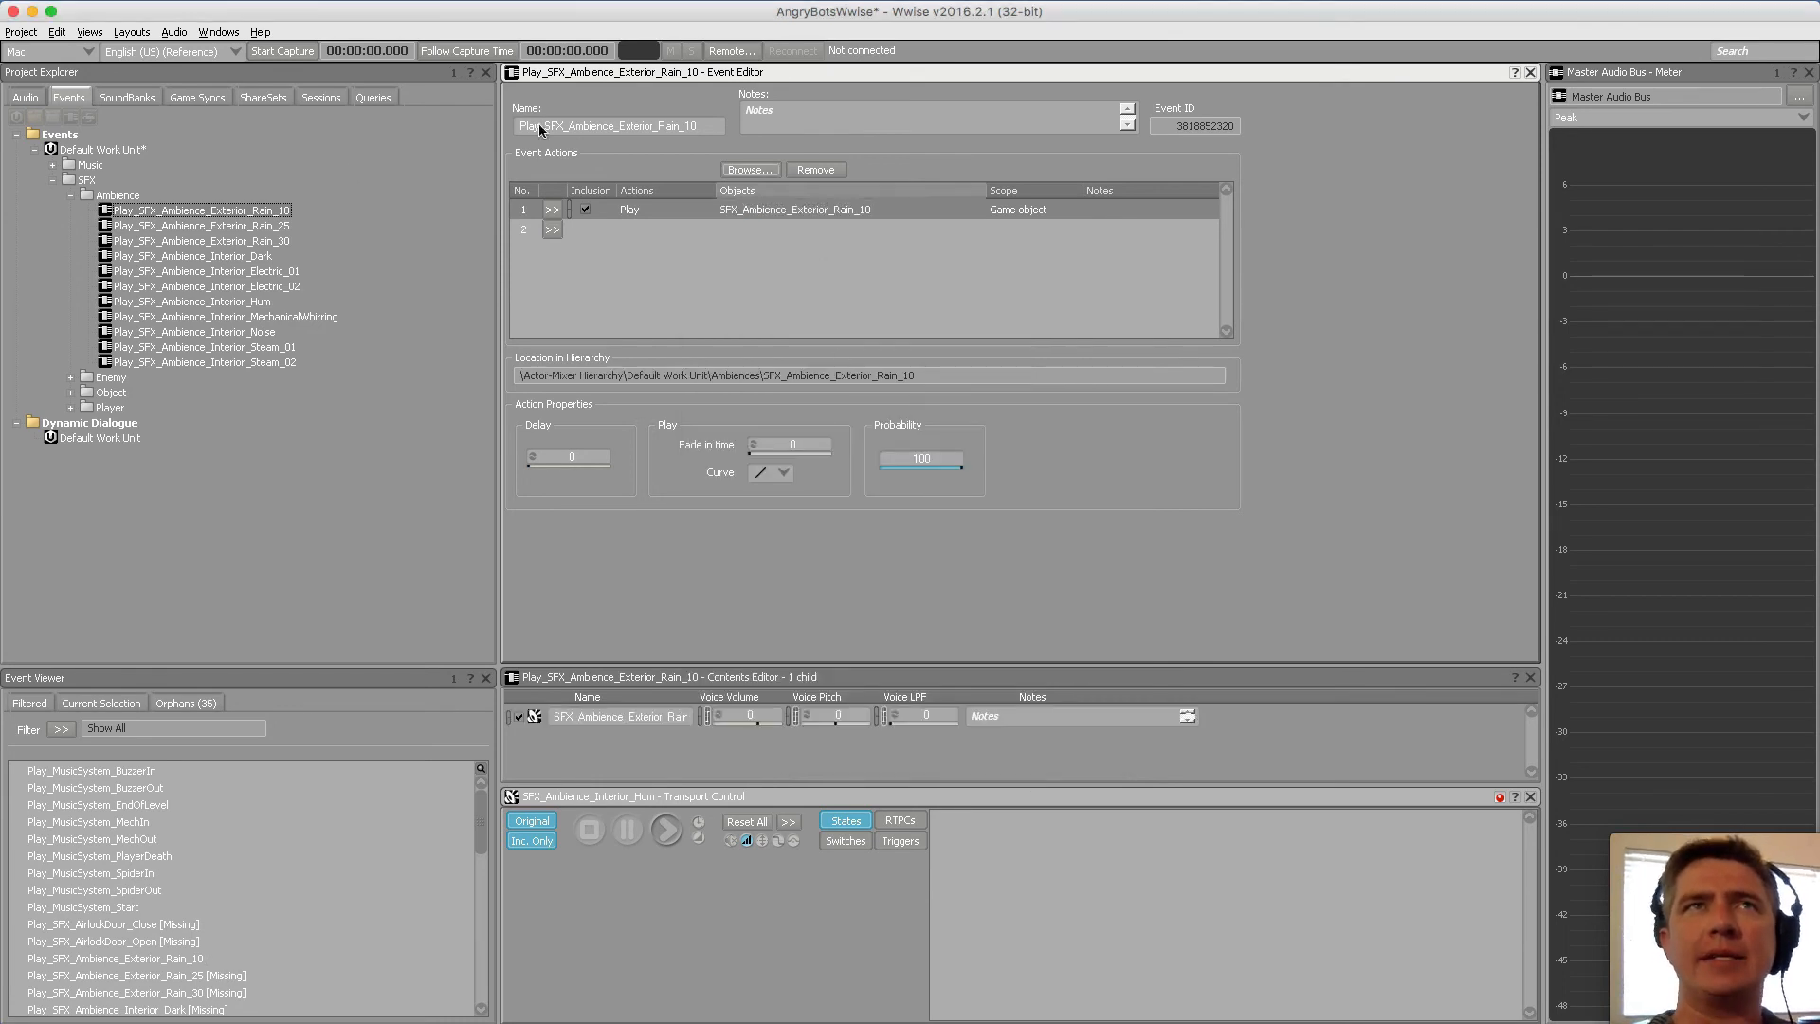
Make the events Play_SFX_Ambience_Exterior_Rain_25 and Play_SFX_Ambience_Exterior_Rain_30 play SFX_Ambience_Exterior_Rain_25 and SFX_Ambience_Exterior_Rain_30 respectively
click(235, 225)
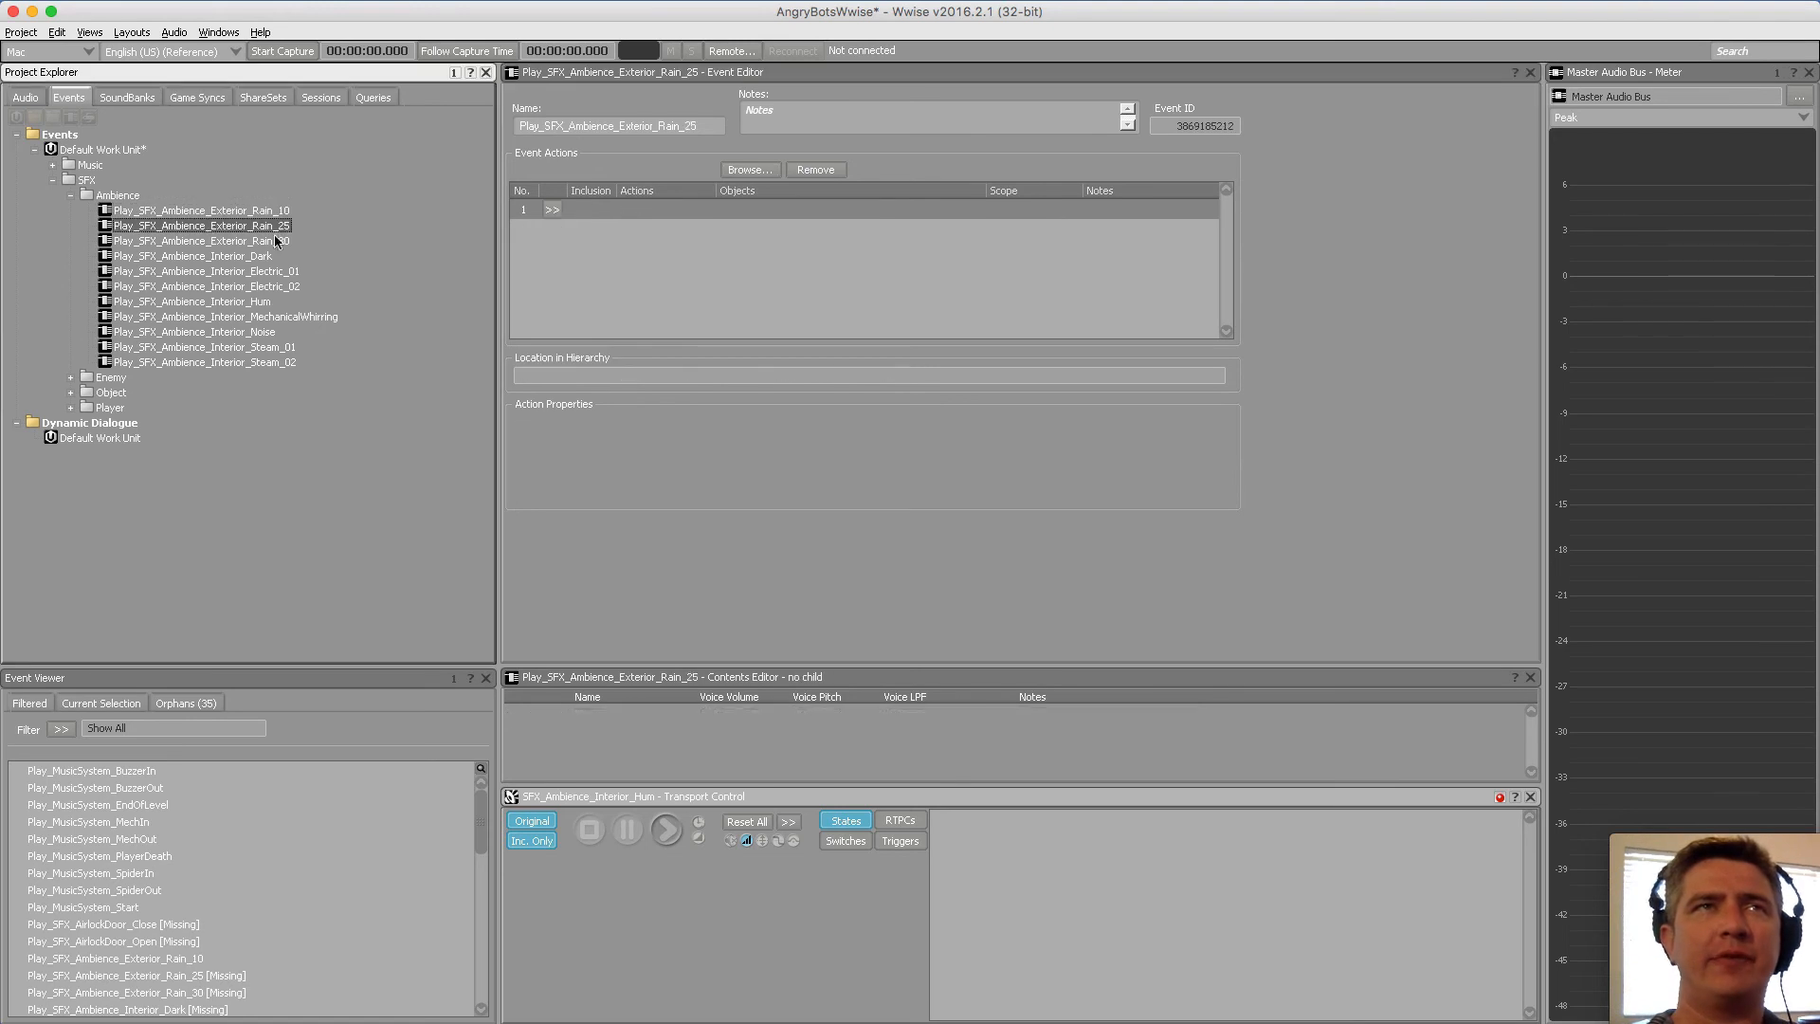
click(751, 170)
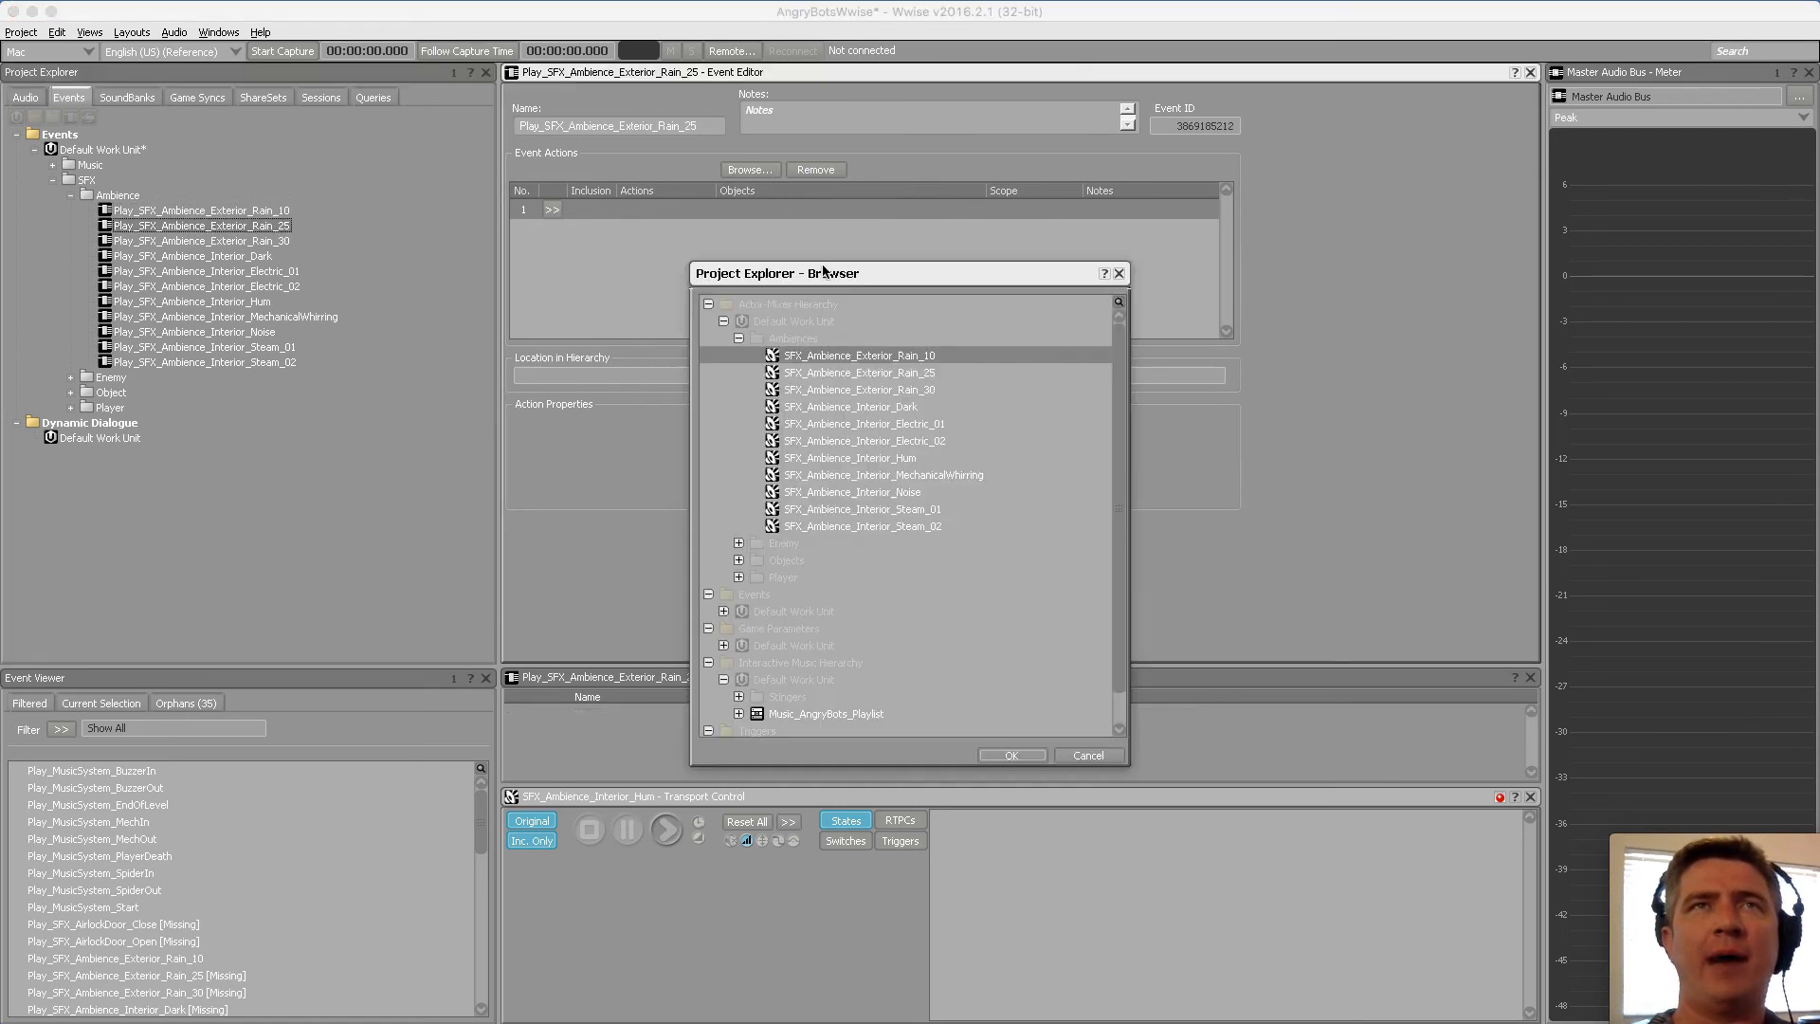
double_click(873, 371)
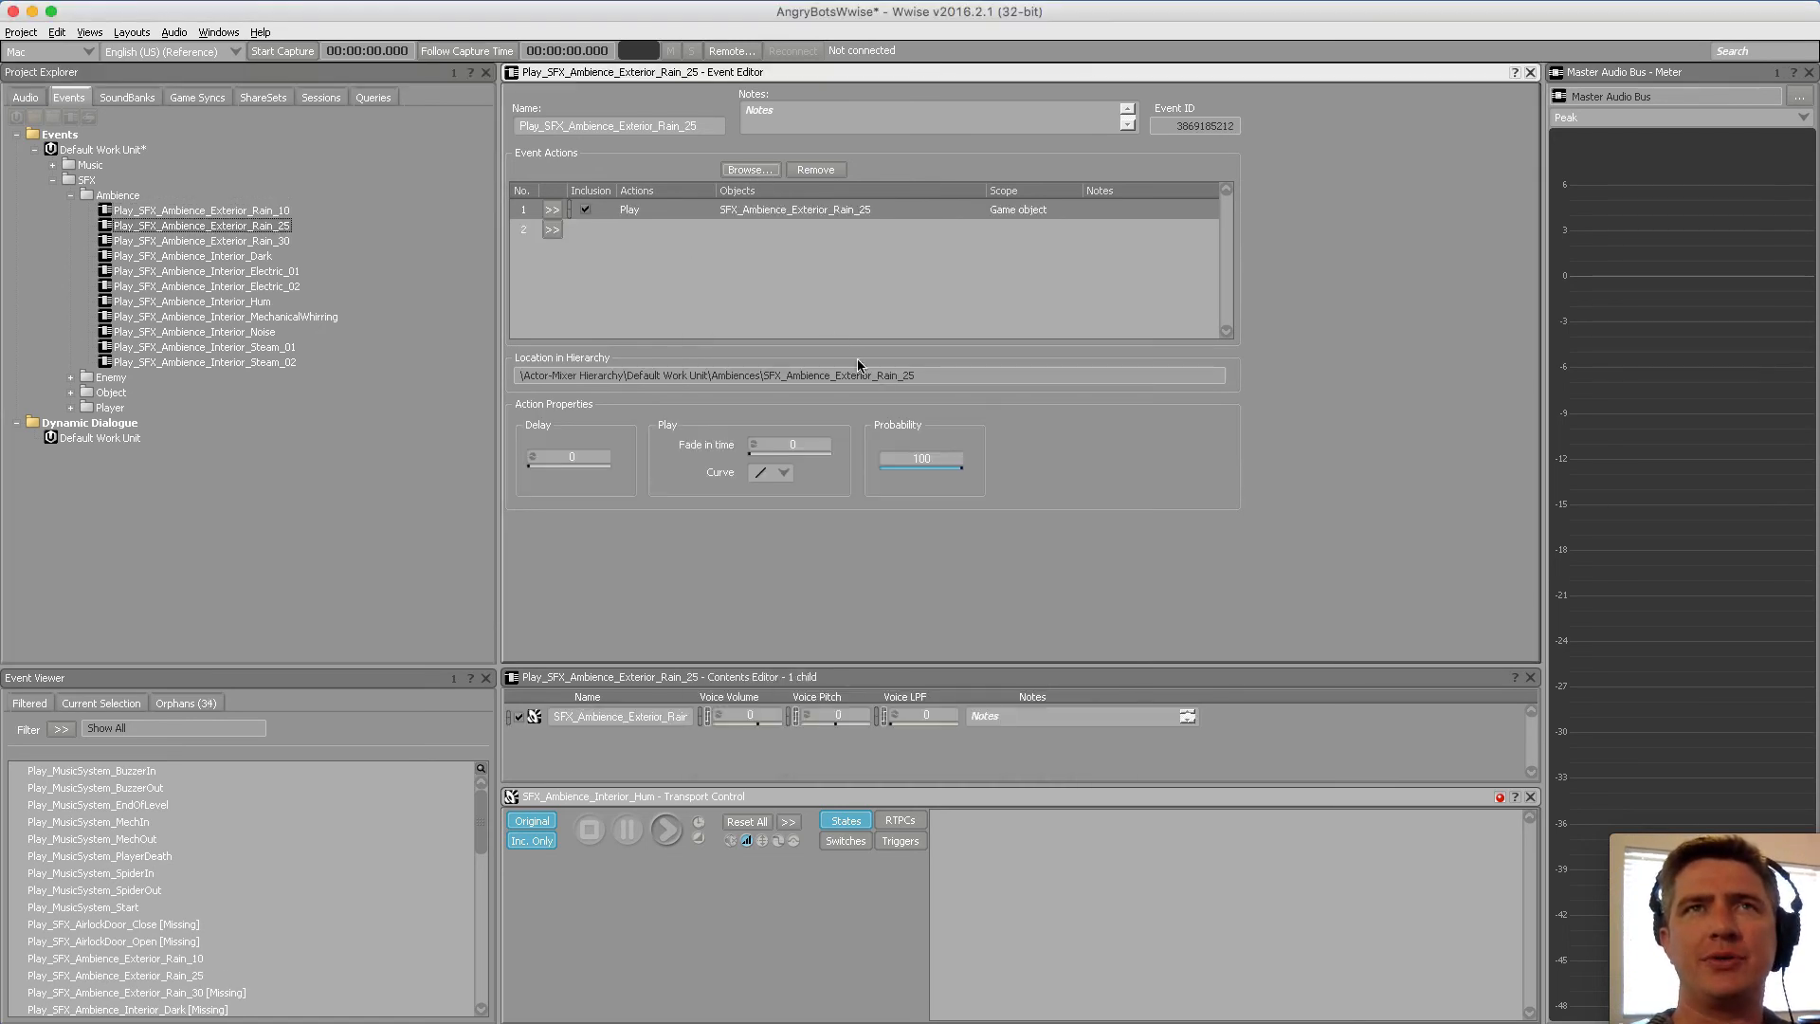
click(266, 244)
click(749, 171)
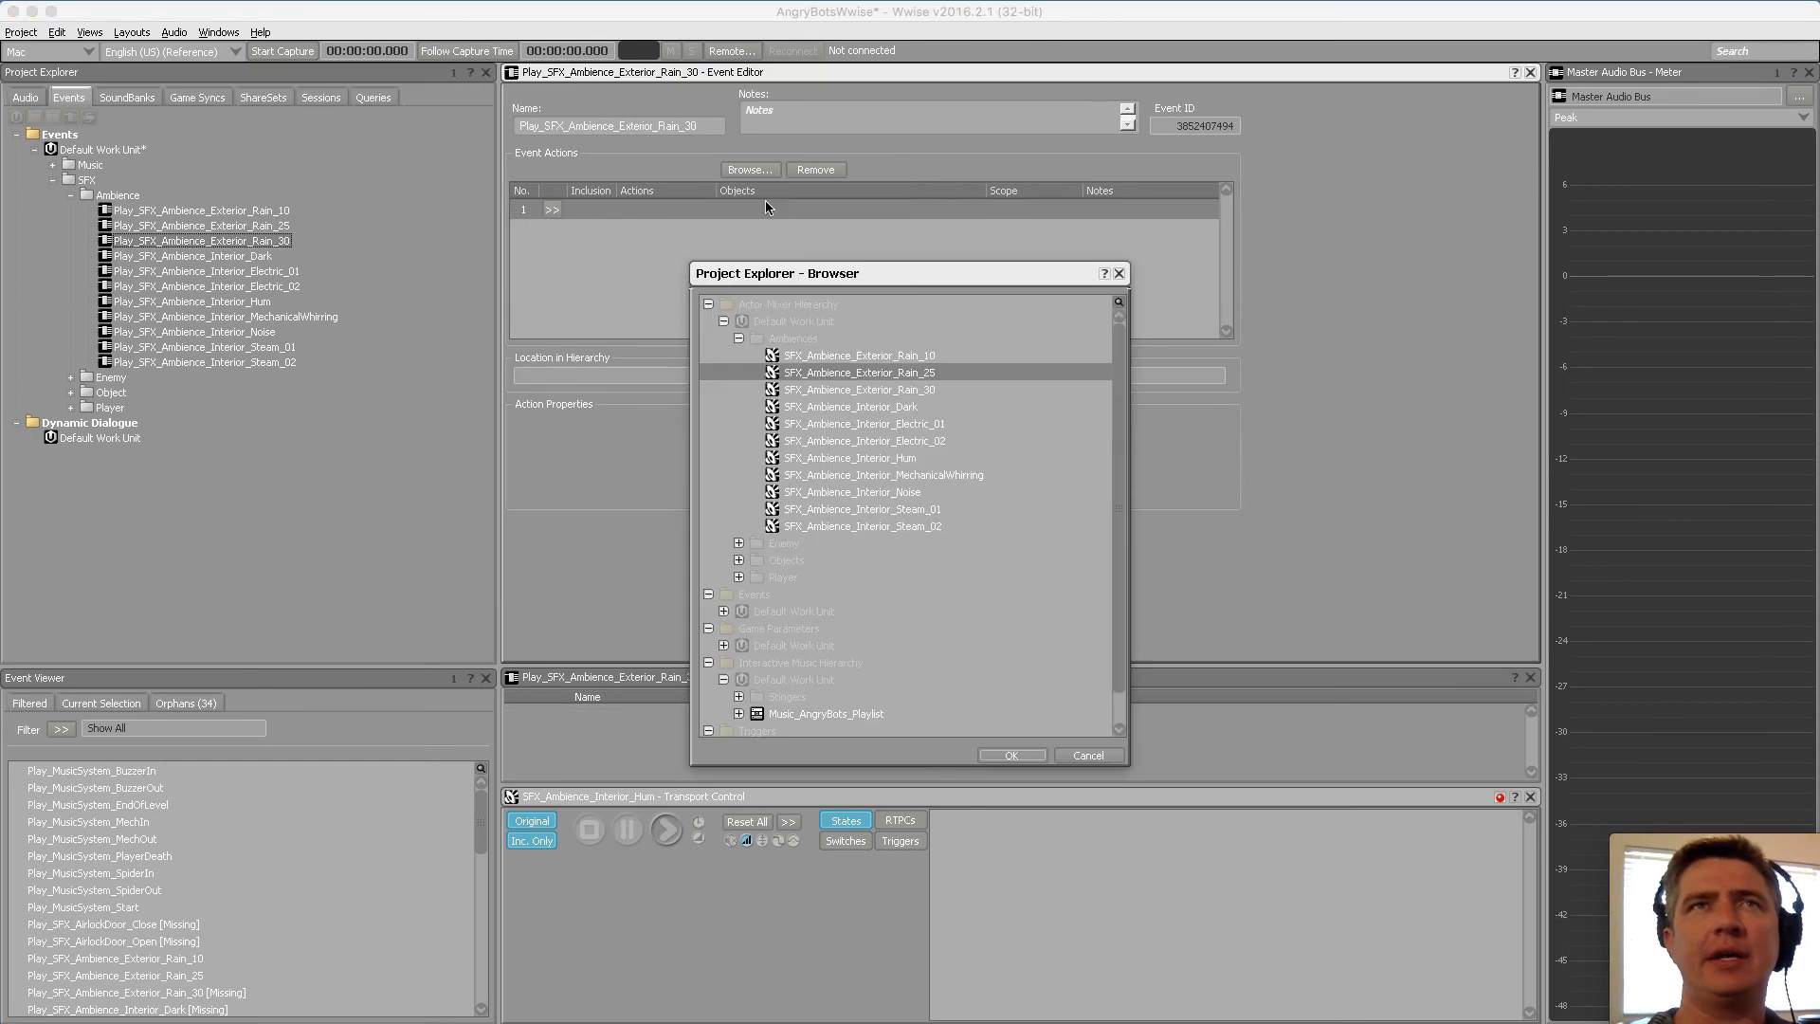
click(867, 390)
click(1033, 762)
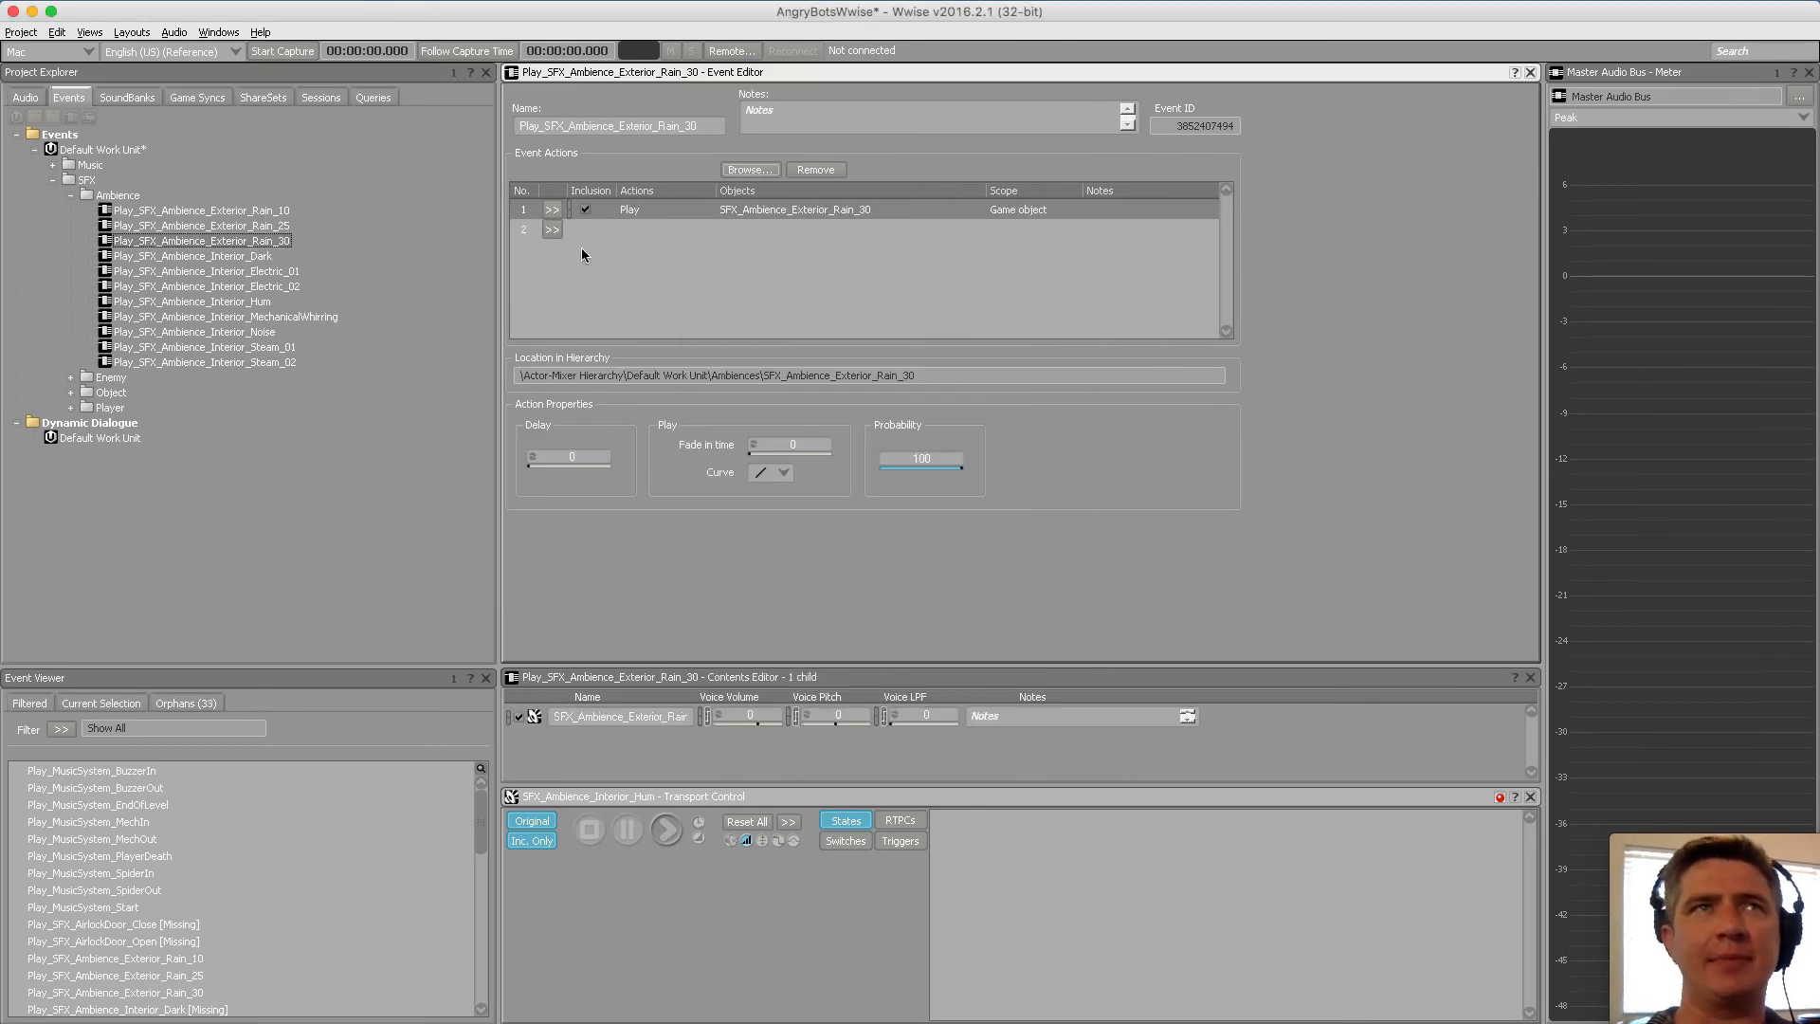
Assign SFX_Ambience_Interior_Dark and SFX_Ambience_Interior_Electric_01 to their matching Play events
click(242, 256)
click(749, 169)
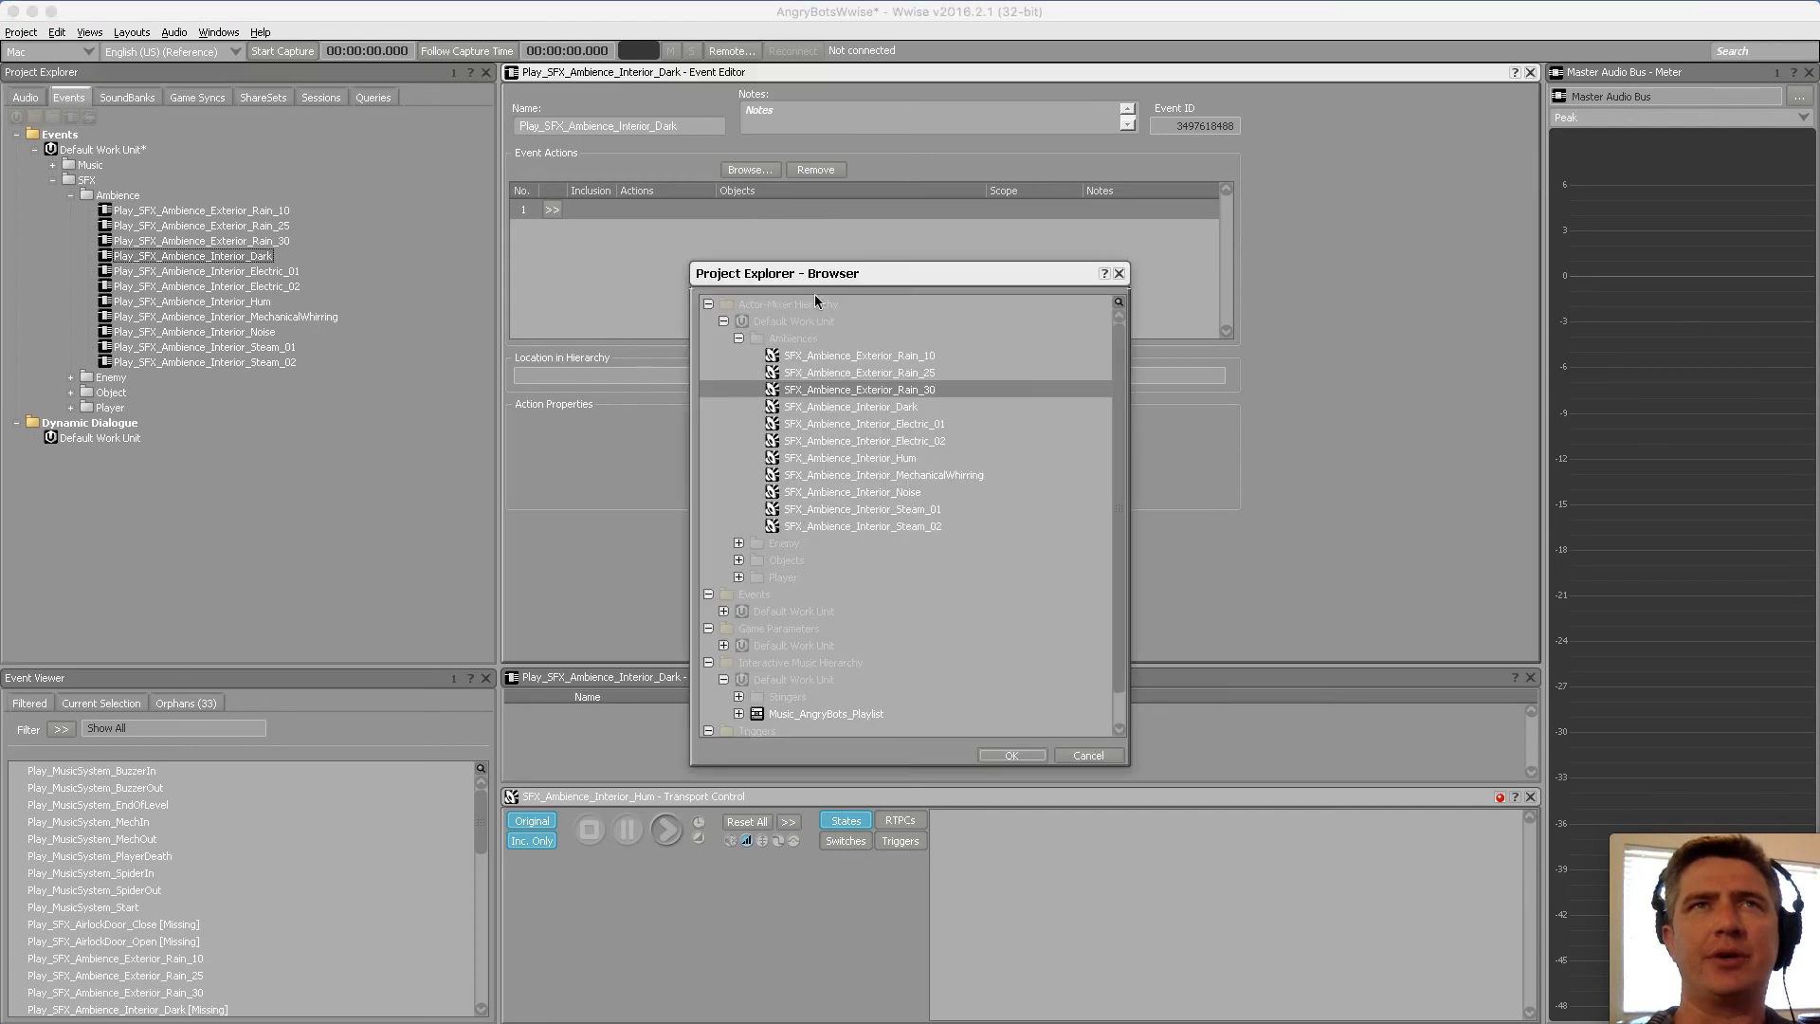
click(881, 408)
click(1013, 755)
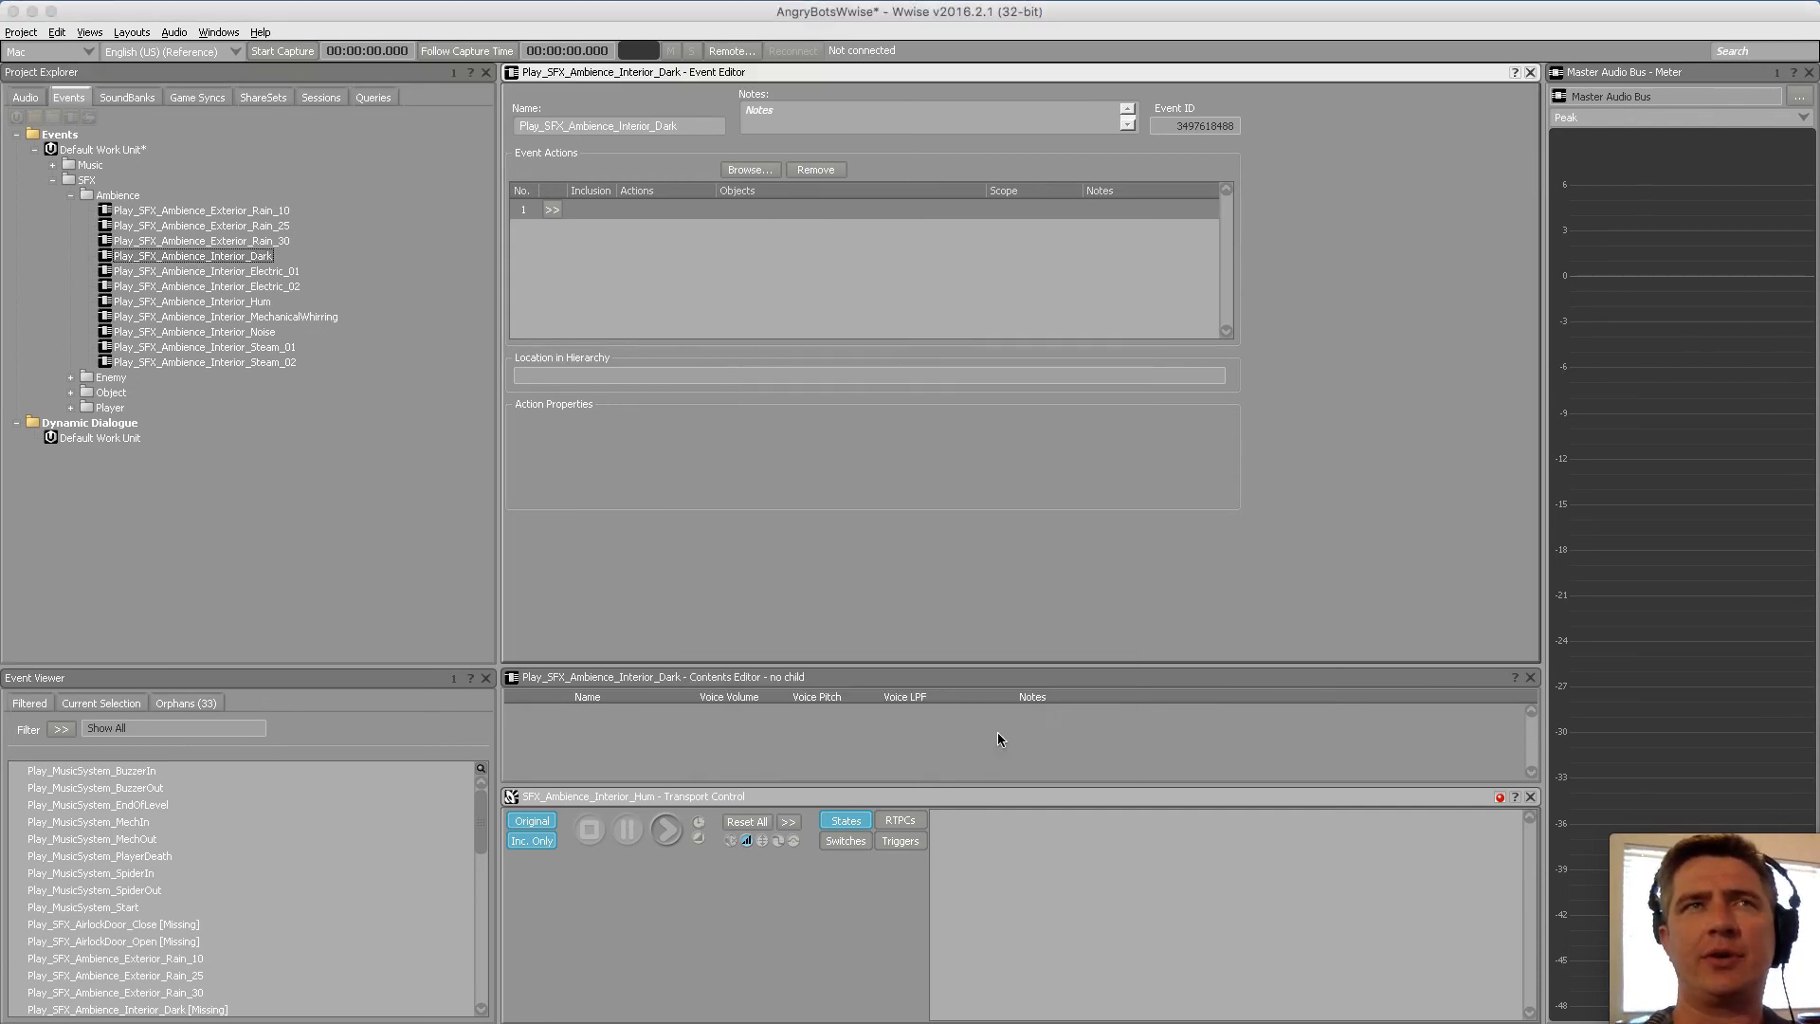
click(237, 271)
click(754, 169)
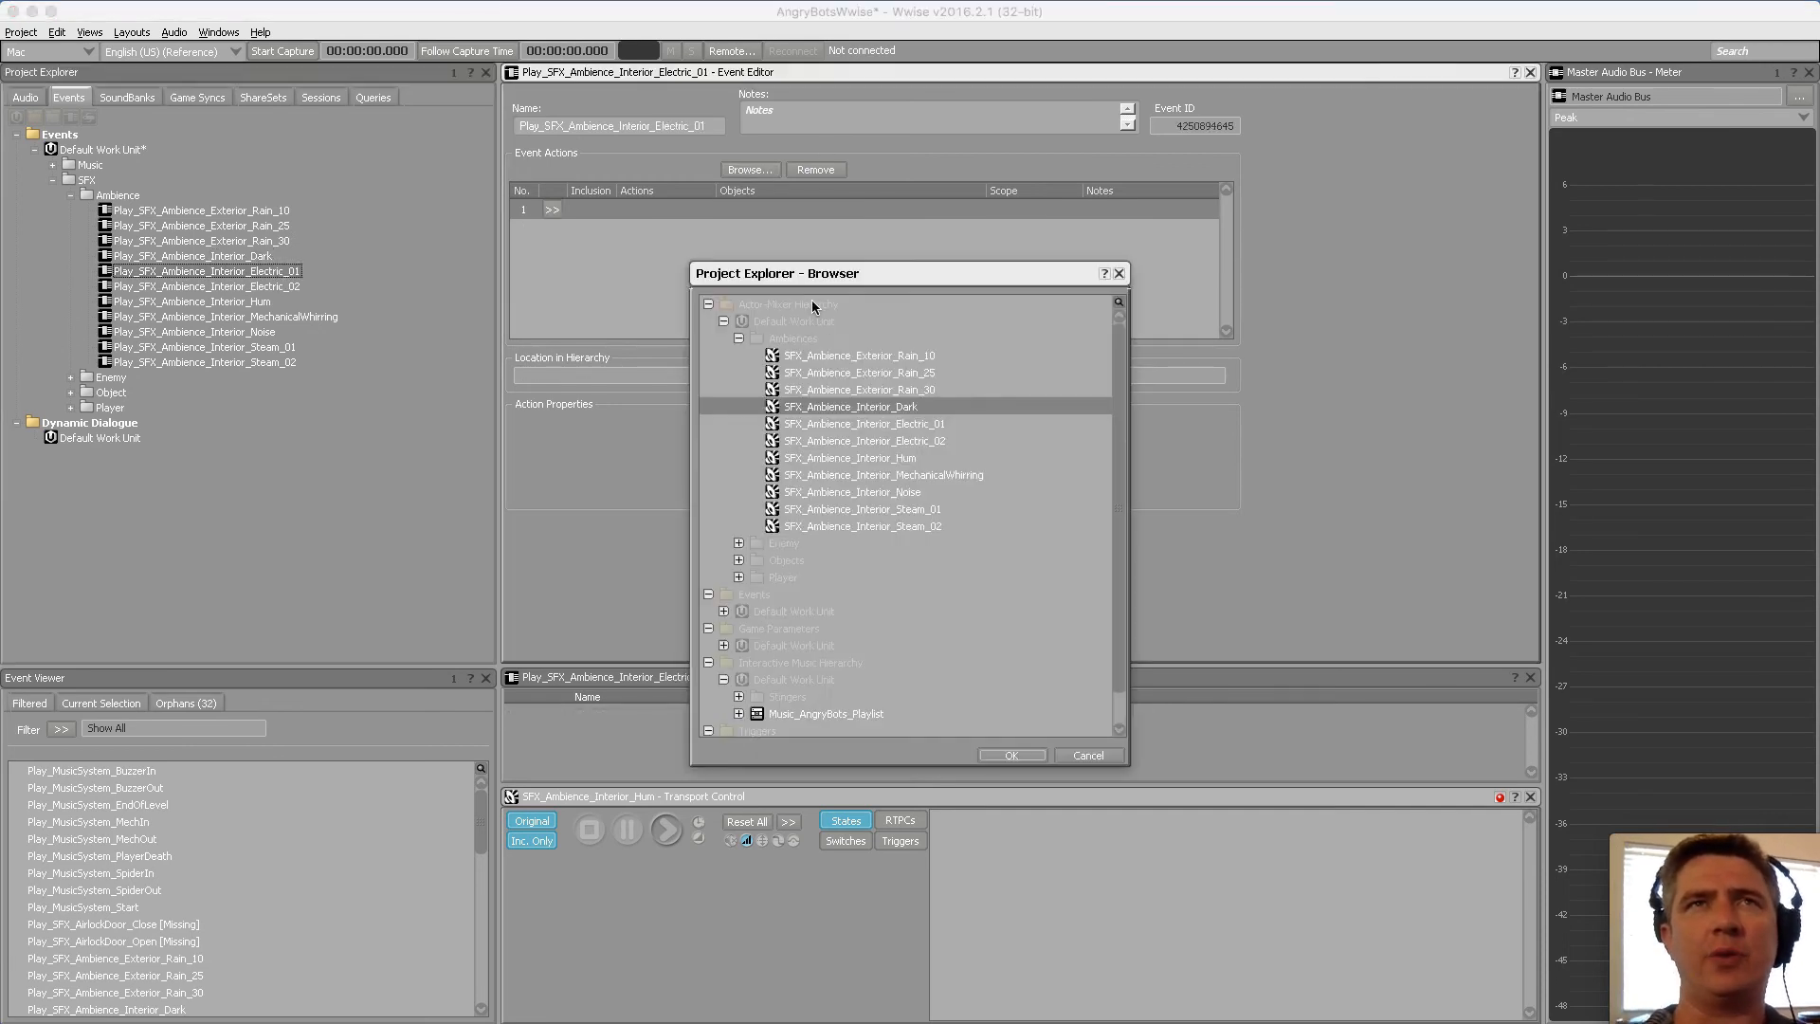
click(888, 425)
click(1012, 755)
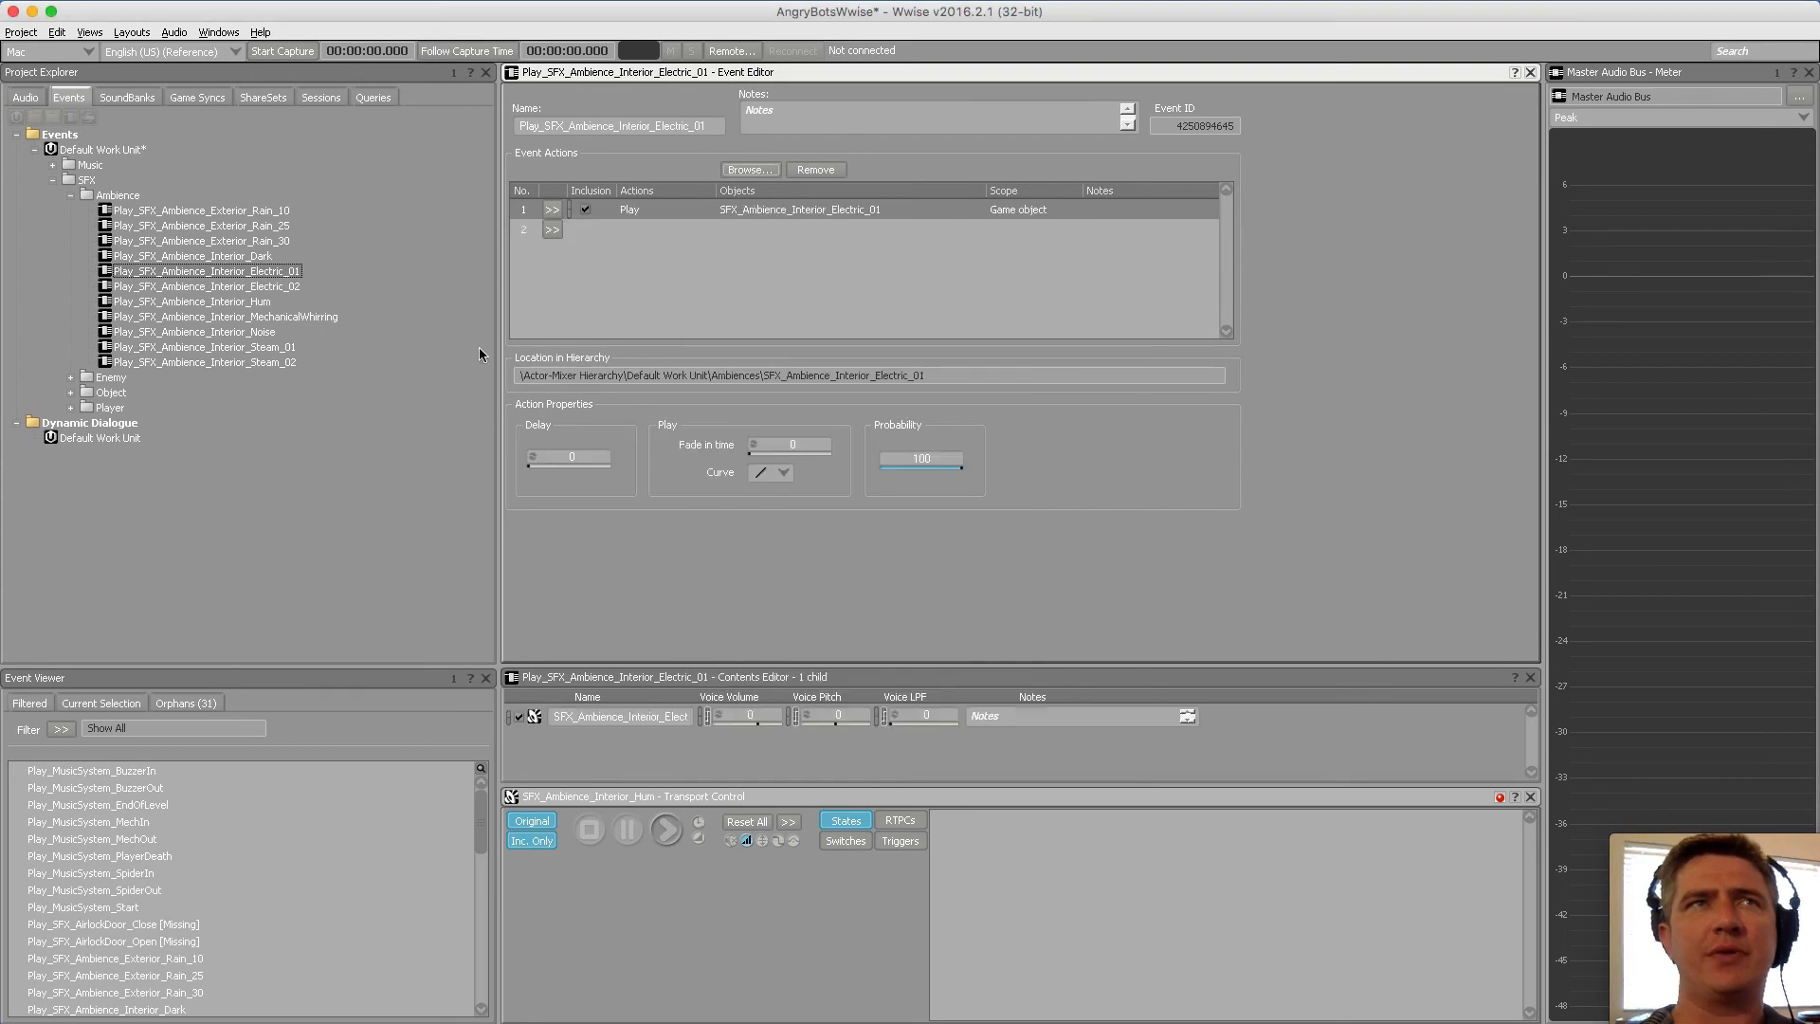
Assign SFX_Ambience_Interior_Electric_02 and SFX_Ambience_Interior_Hum to their matching Play events
click(305, 288)
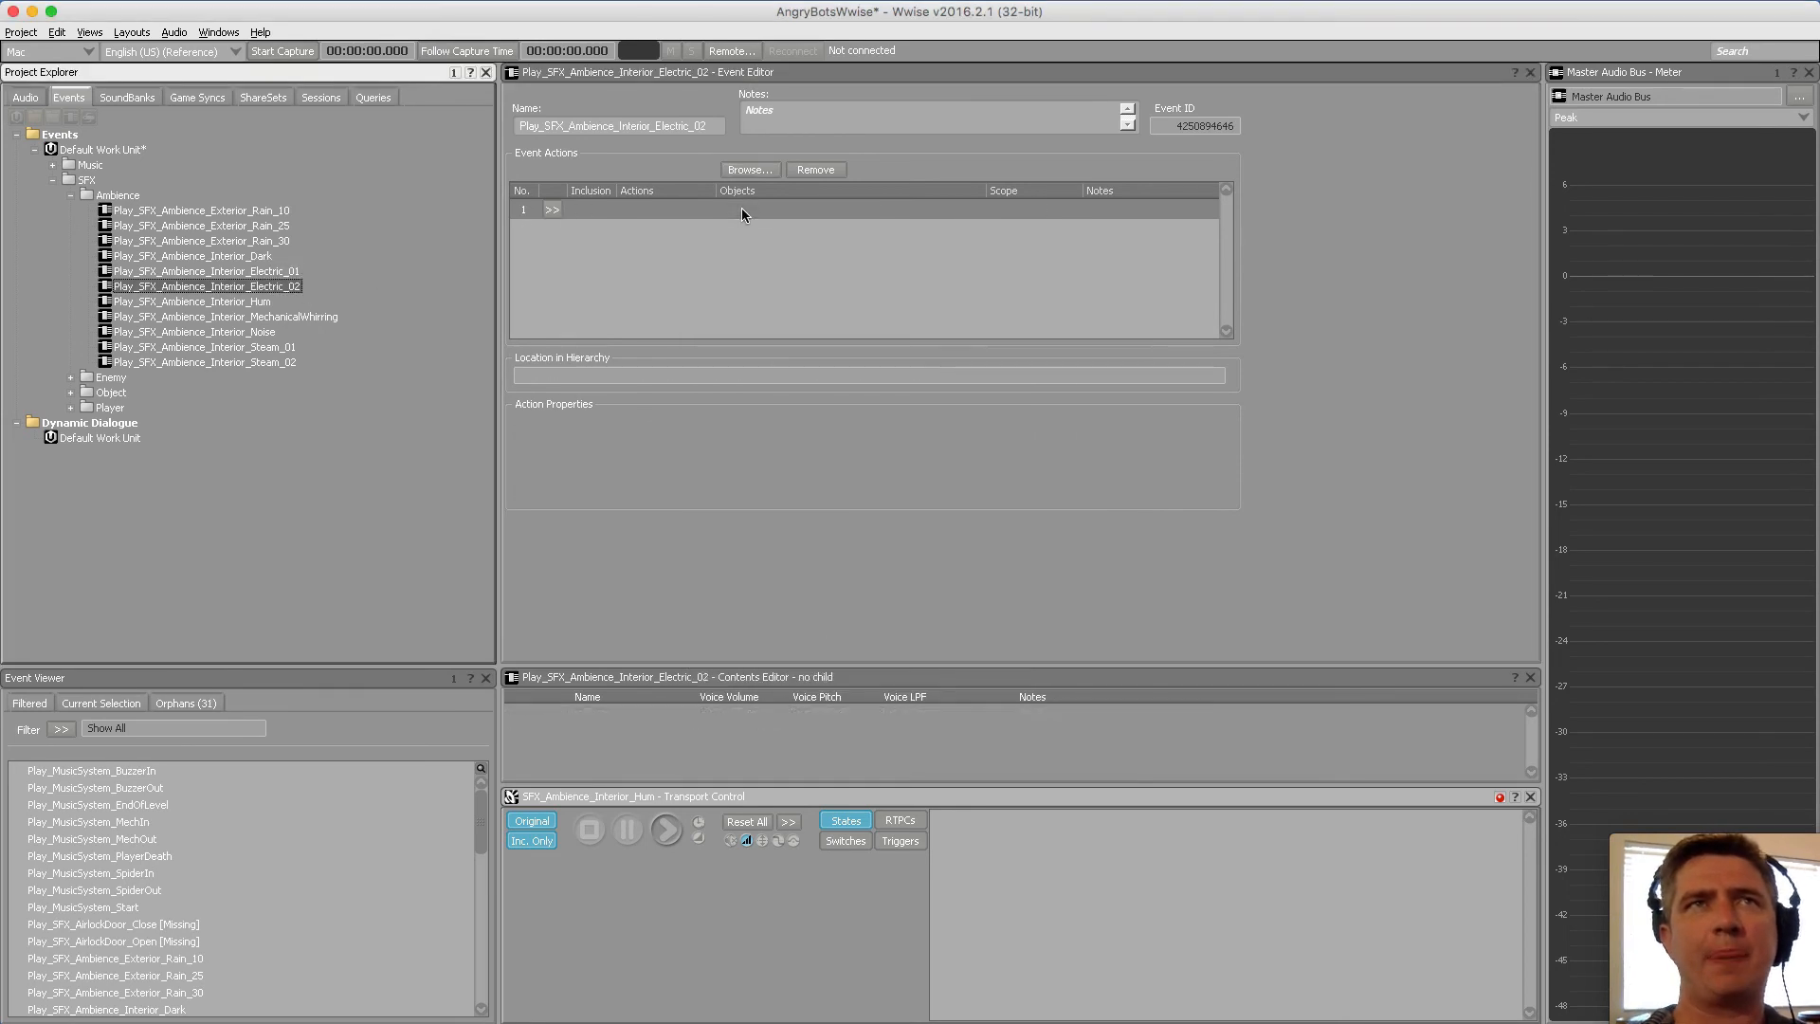
click(750, 170)
click(918, 440)
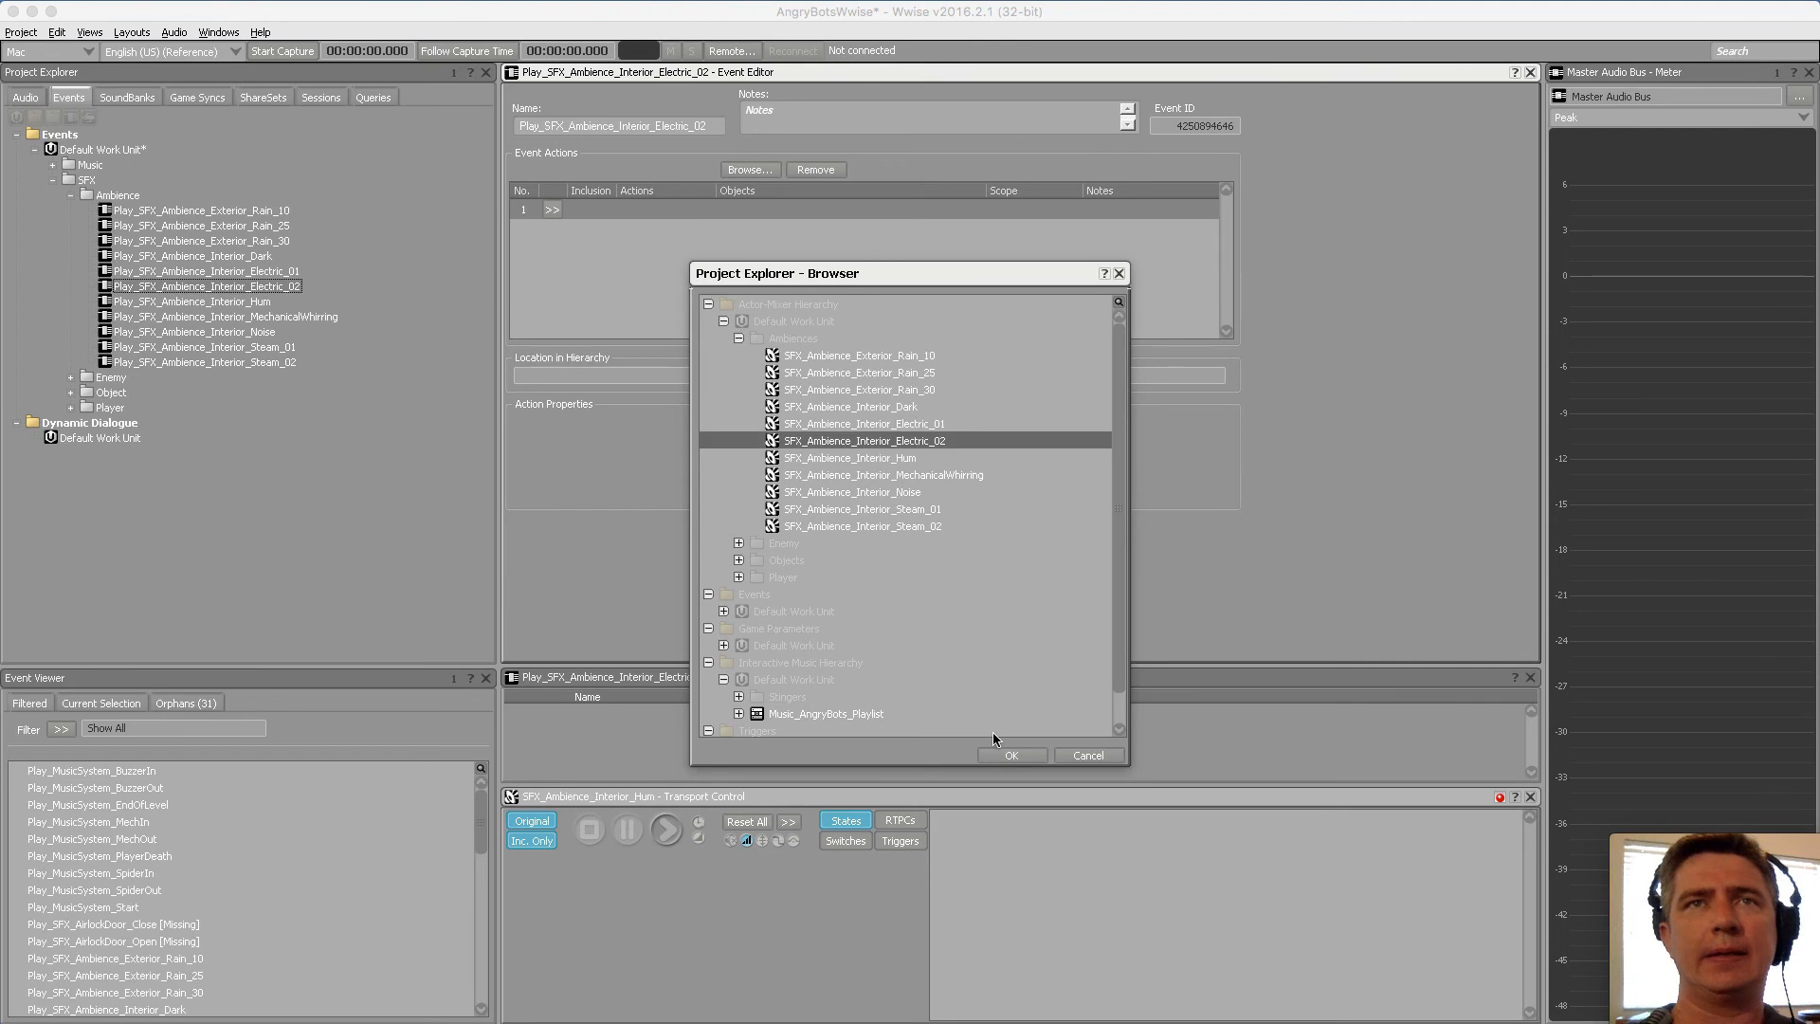
click(996, 754)
click(258, 302)
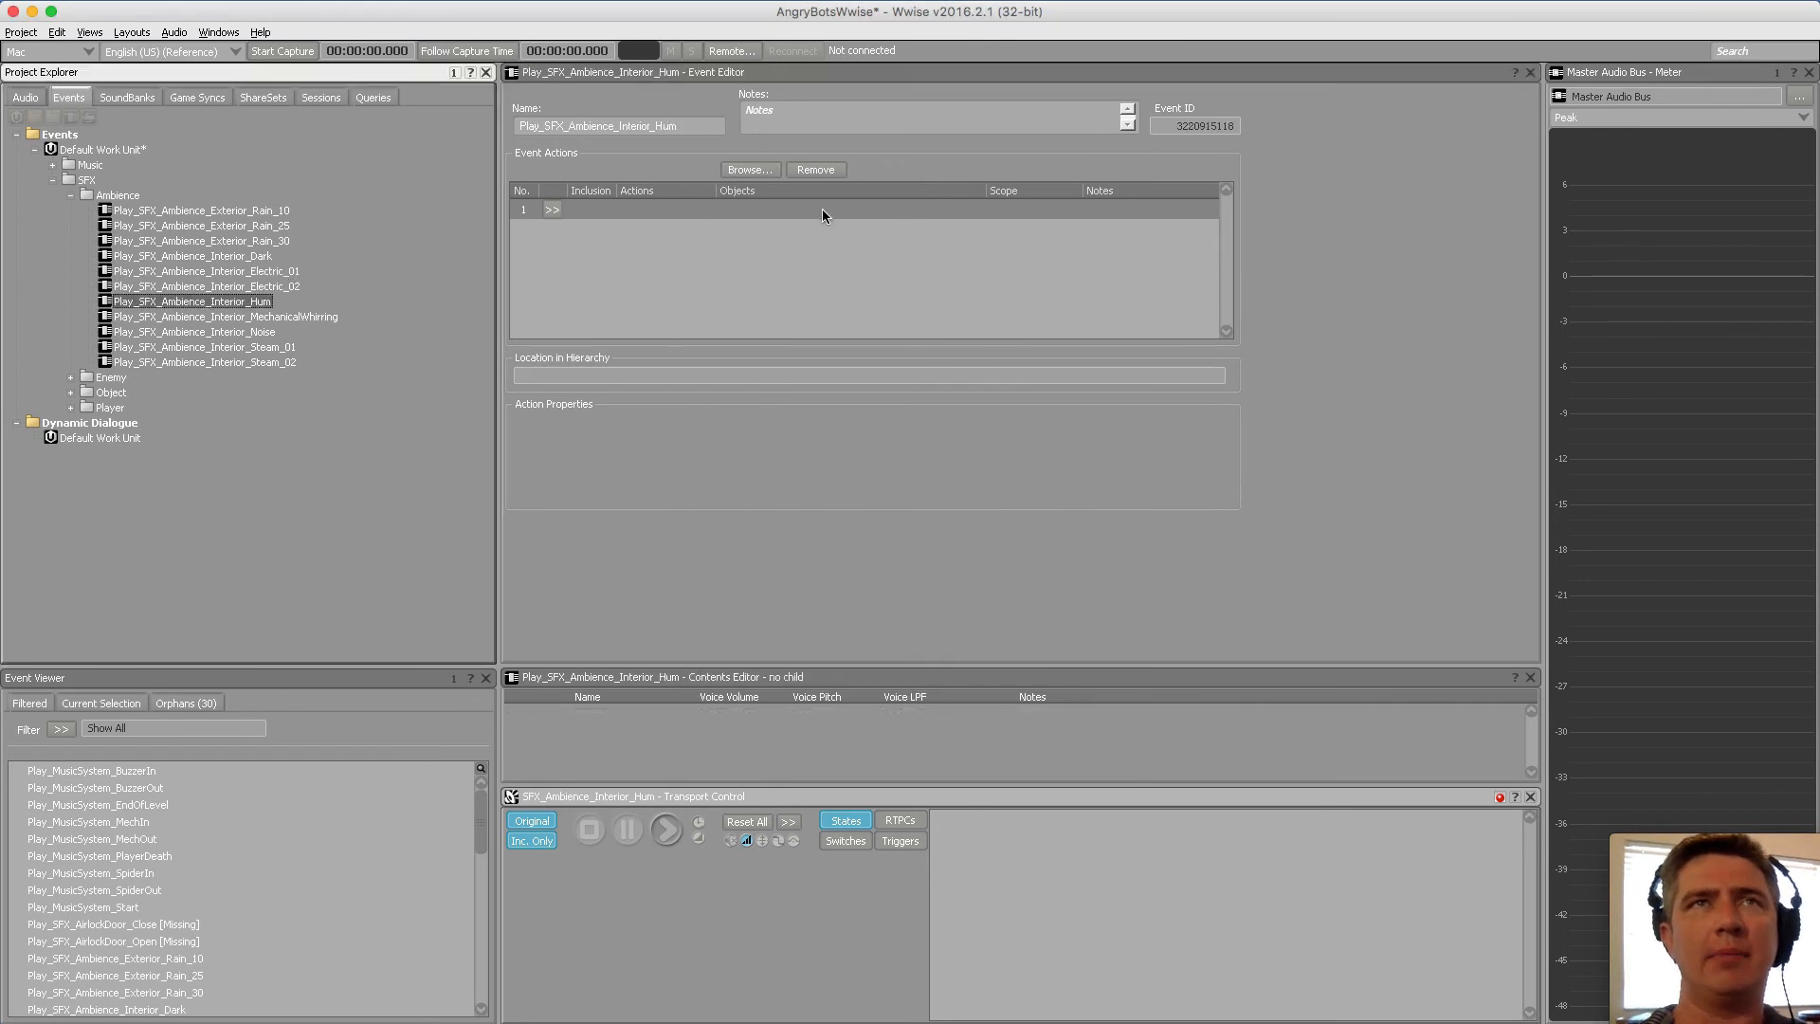
click(750, 171)
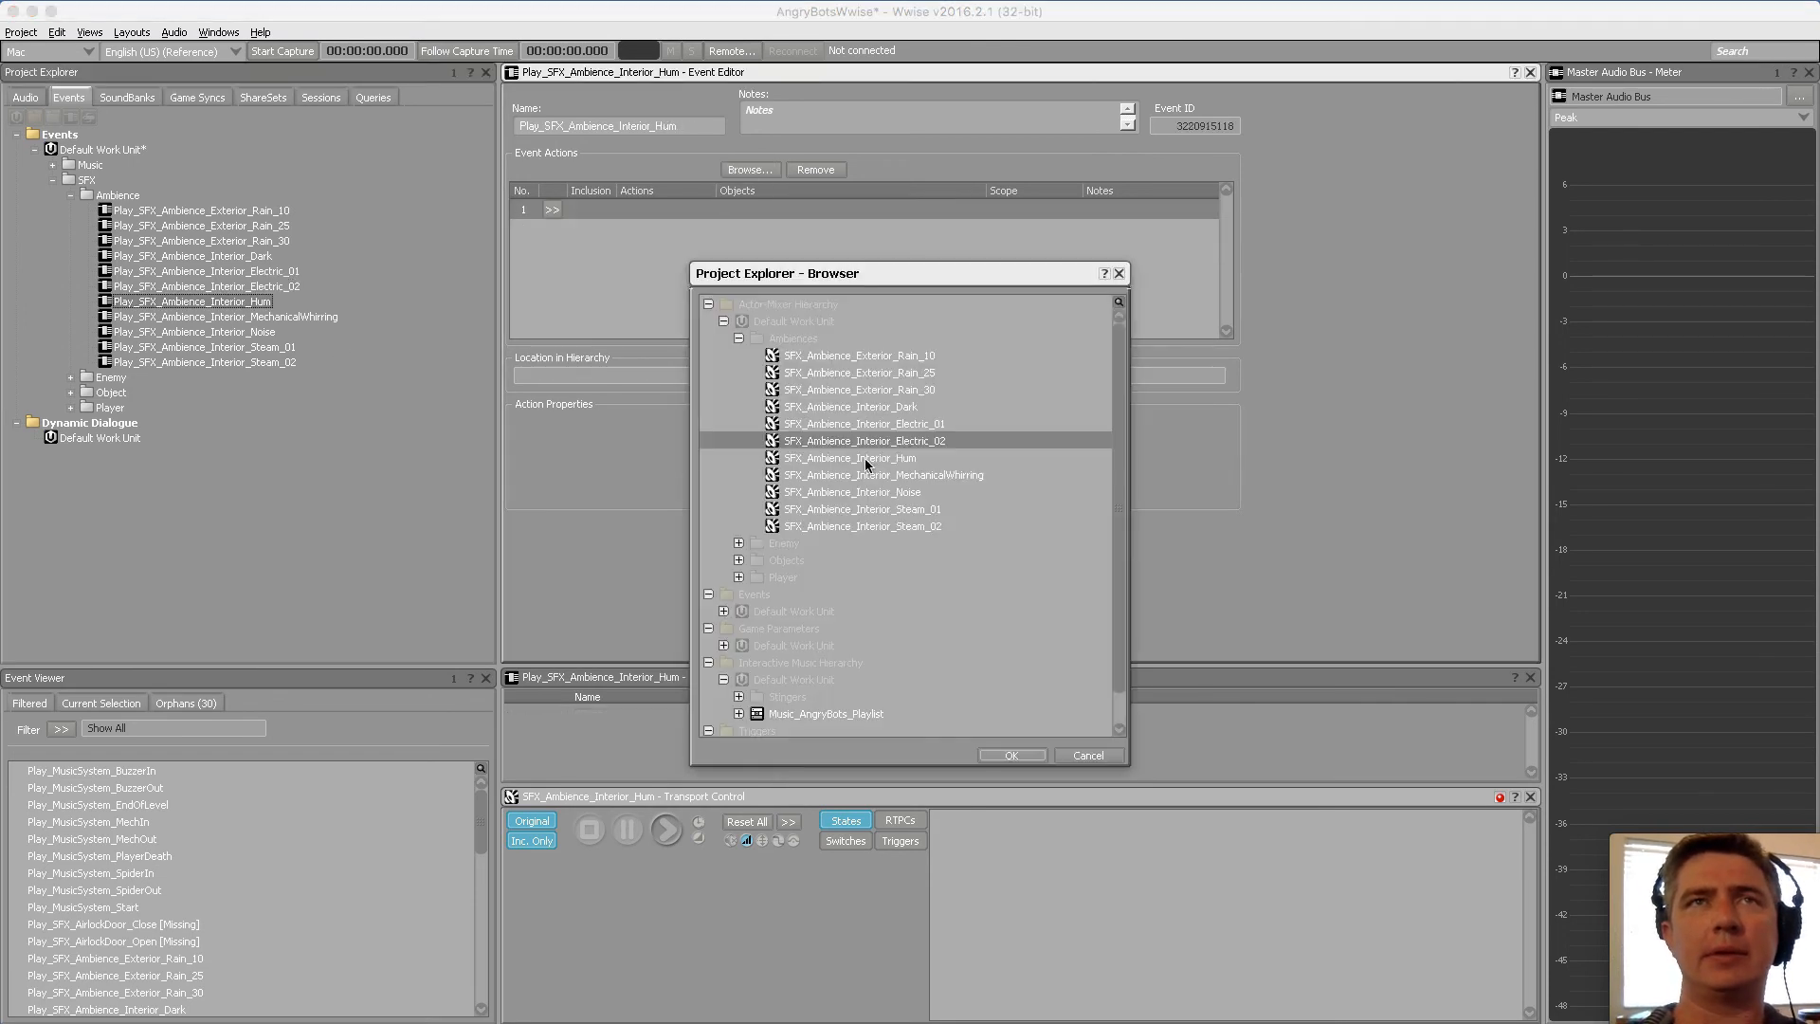
click(866, 459)
click(1022, 747)
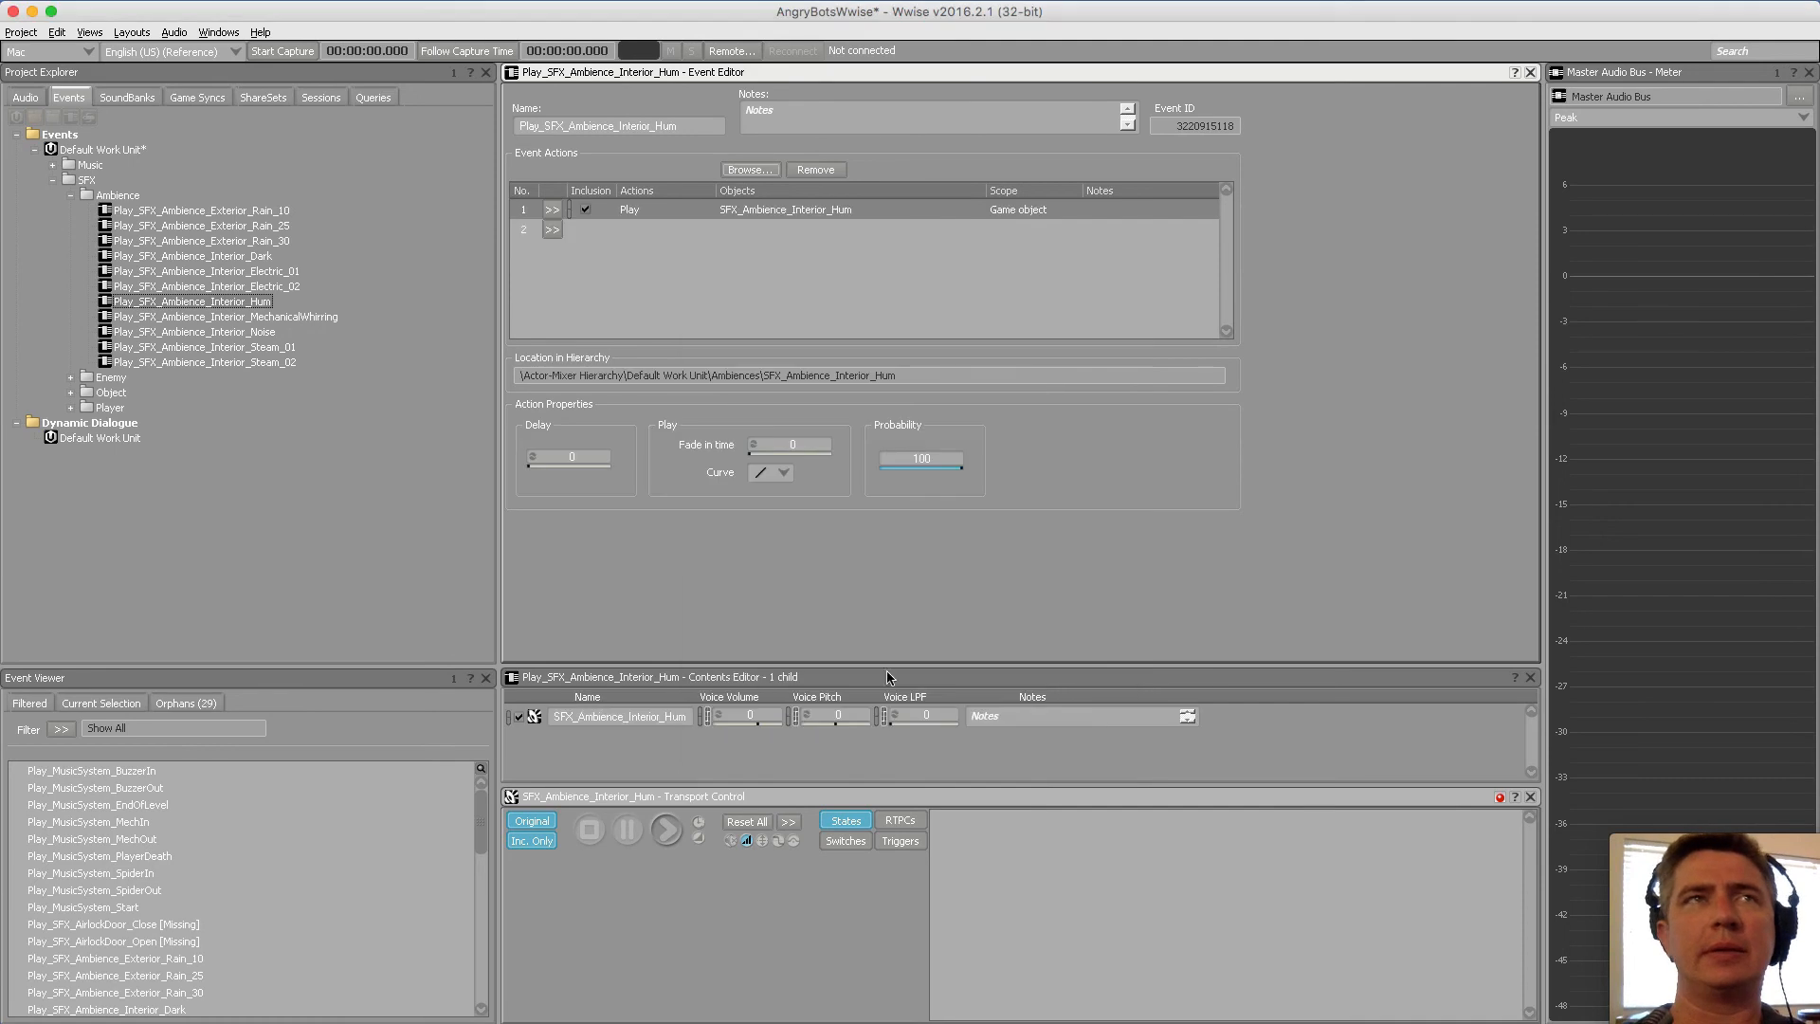
Assign SFX_Ambience_Interior_MechanicalWhirring and SFX_Ambience_Interior_Noise to their matching Play events
click(323, 317)
click(748, 170)
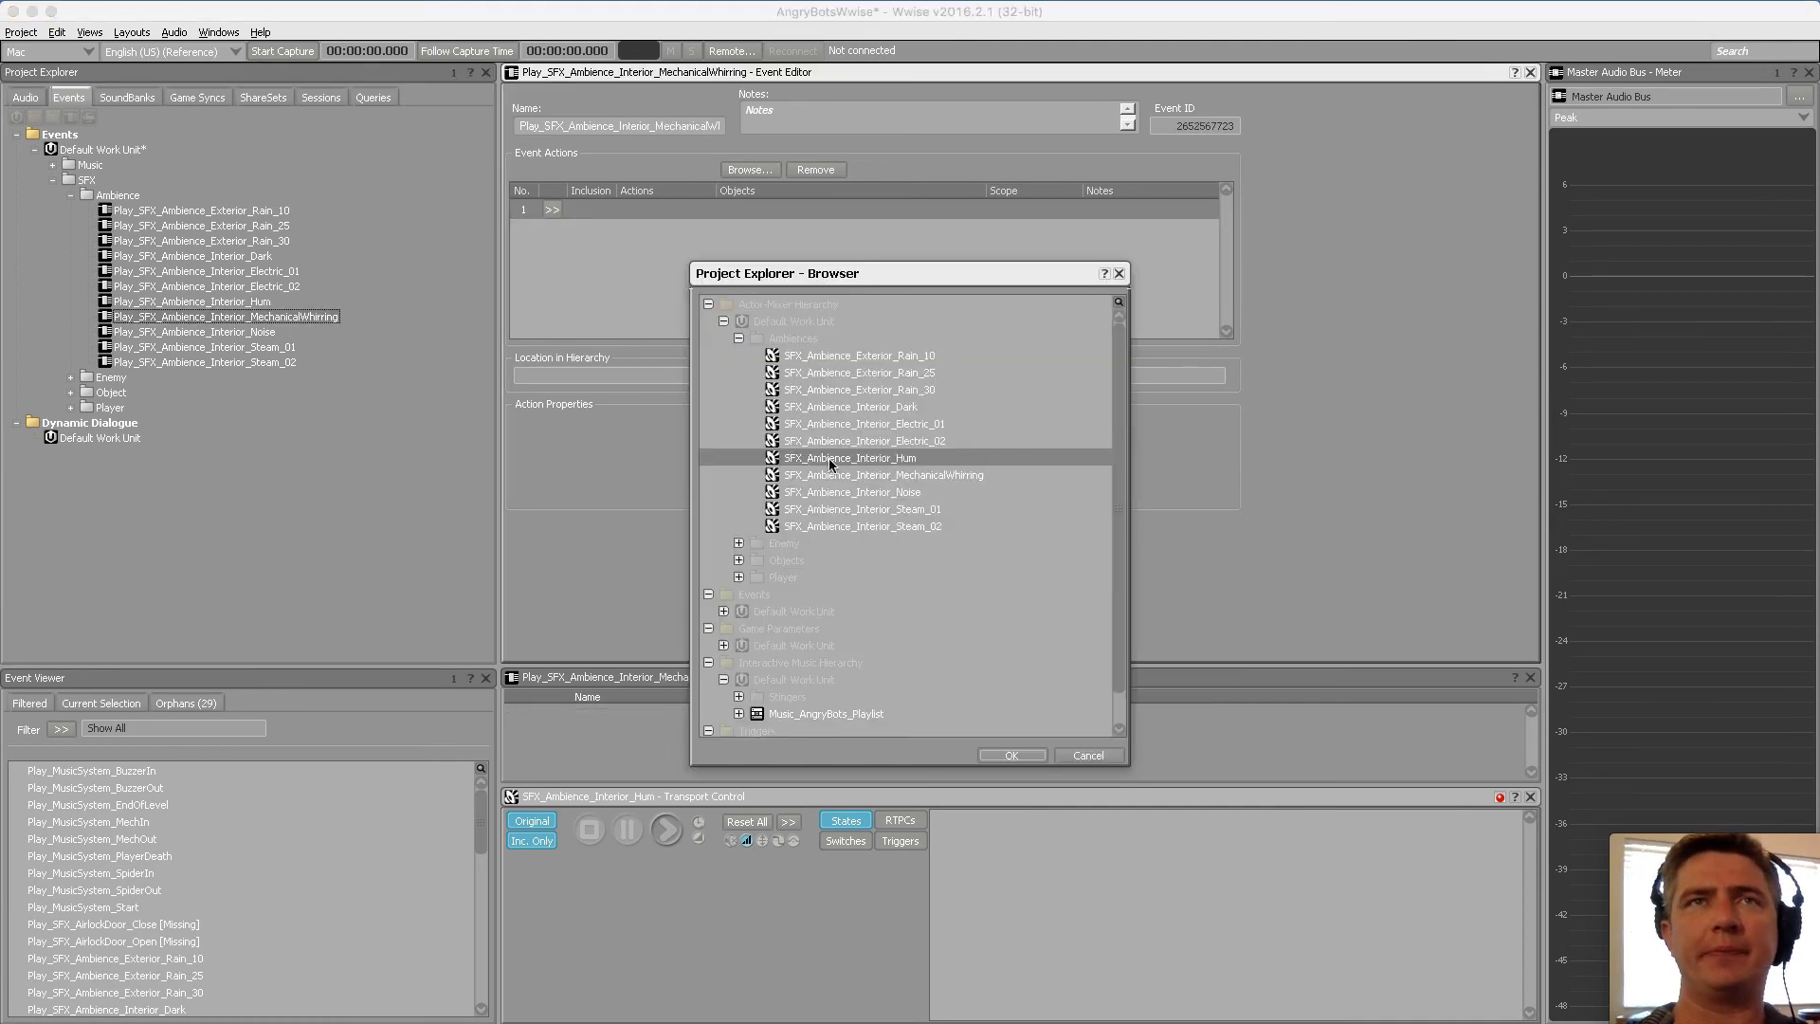
click(911, 477)
click(1032, 757)
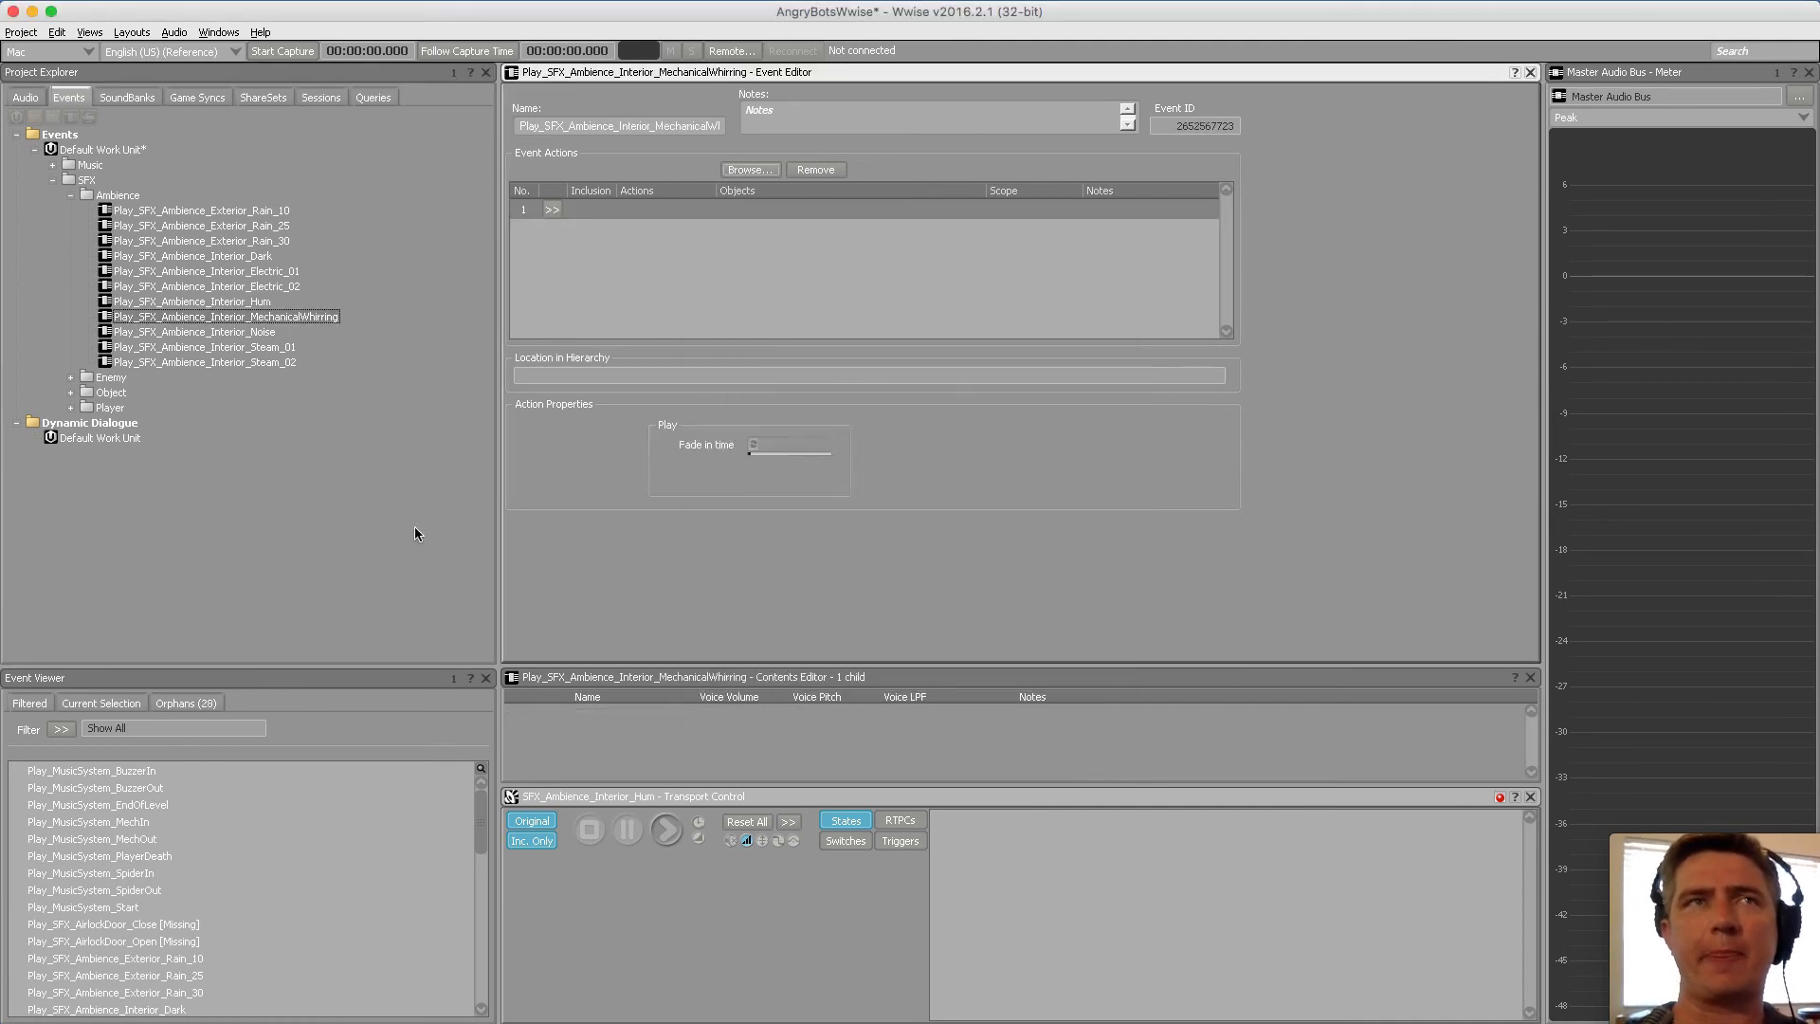
click(276, 331)
click(781, 209)
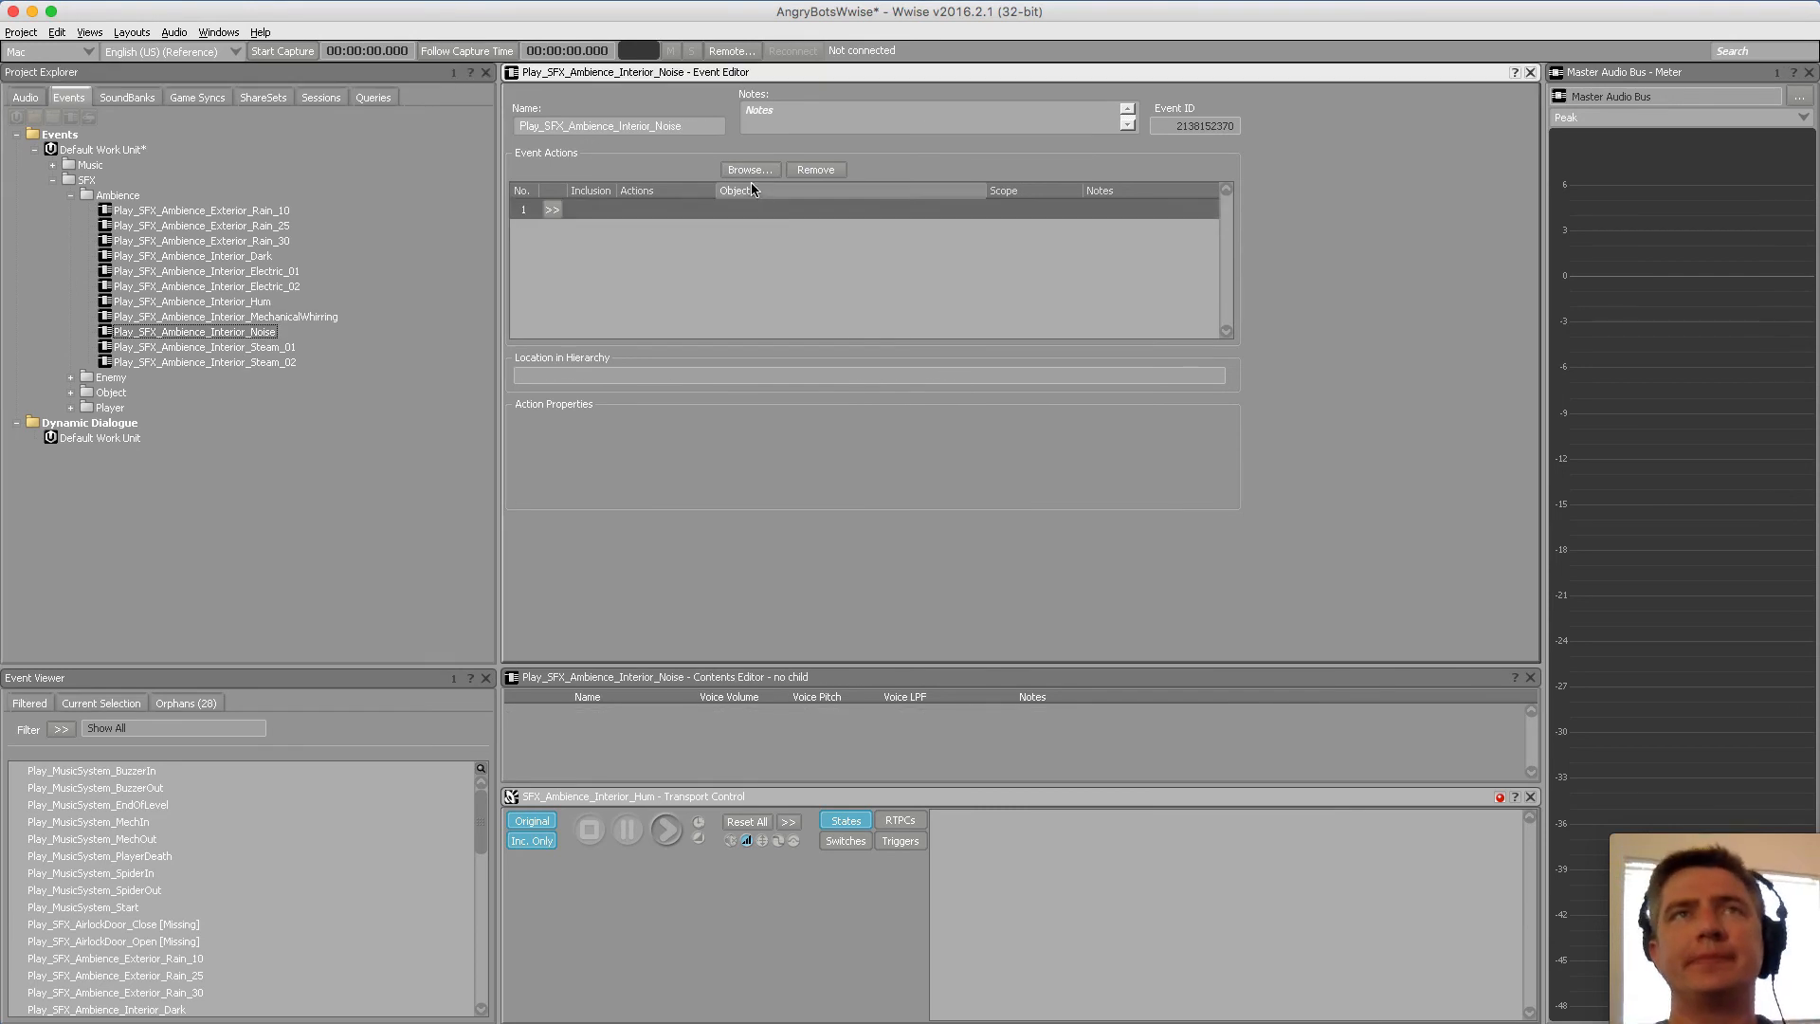
click(751, 171)
click(881, 492)
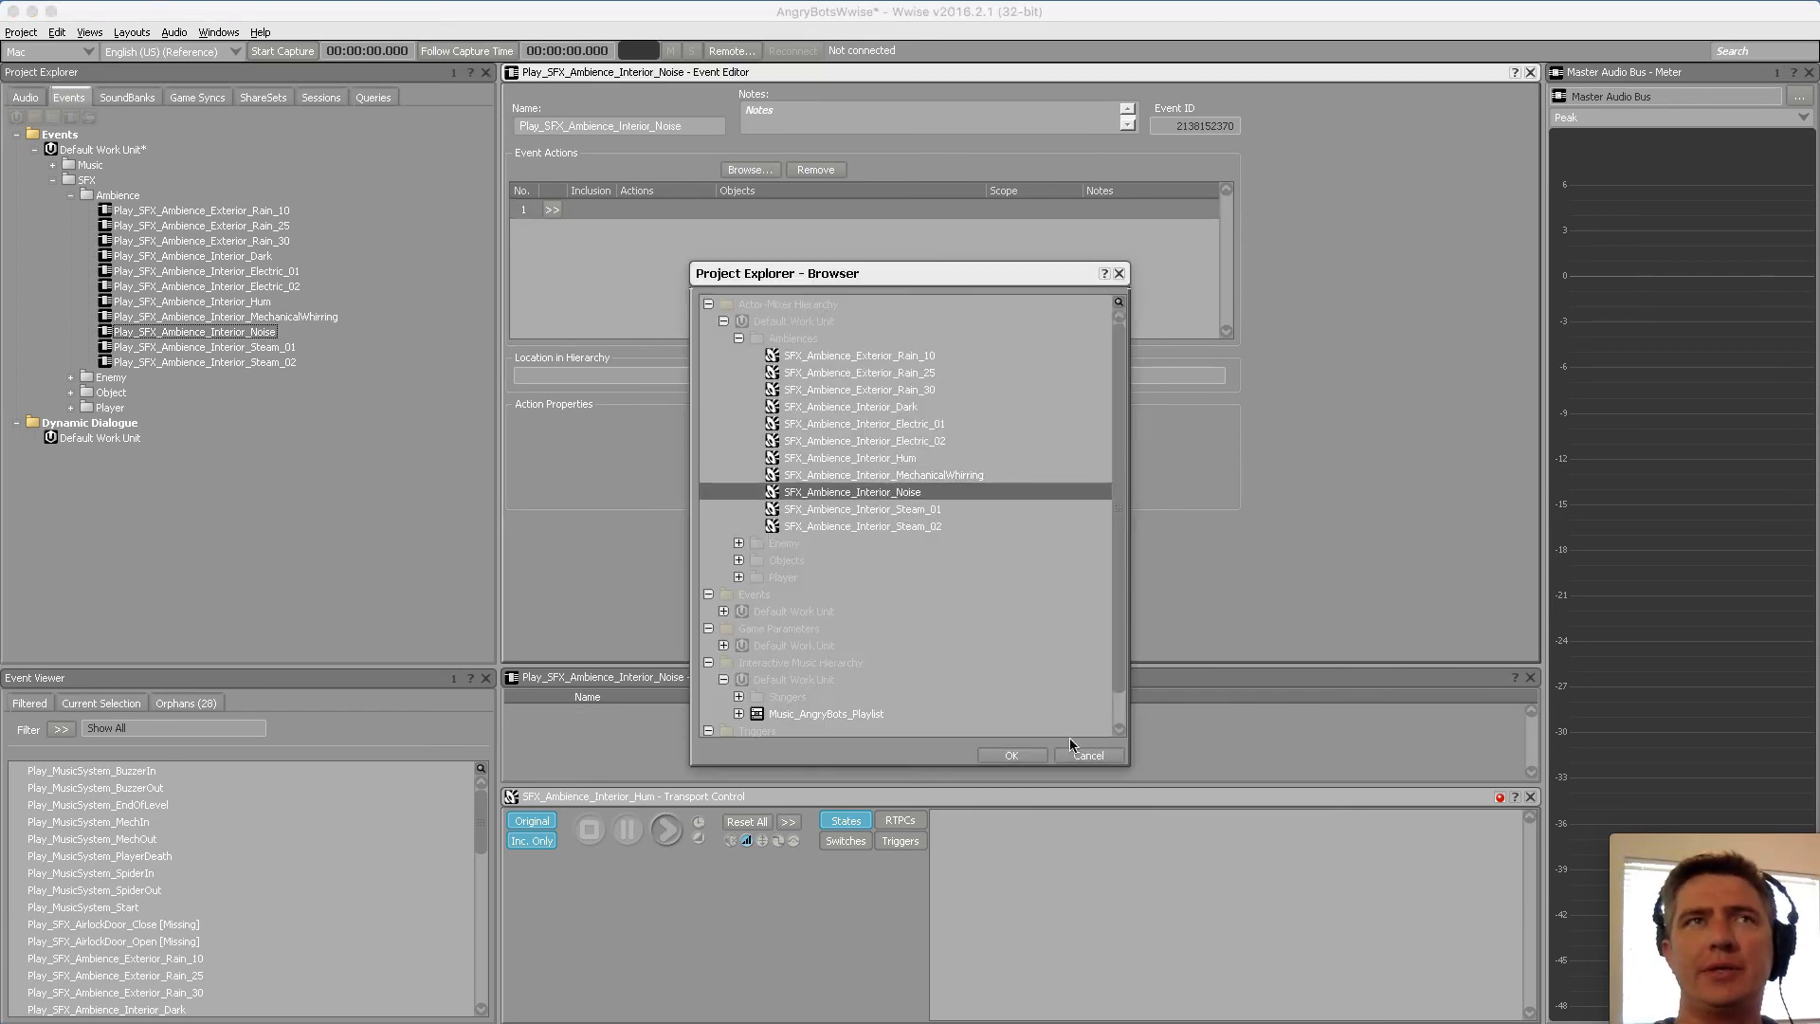
click(1011, 756)
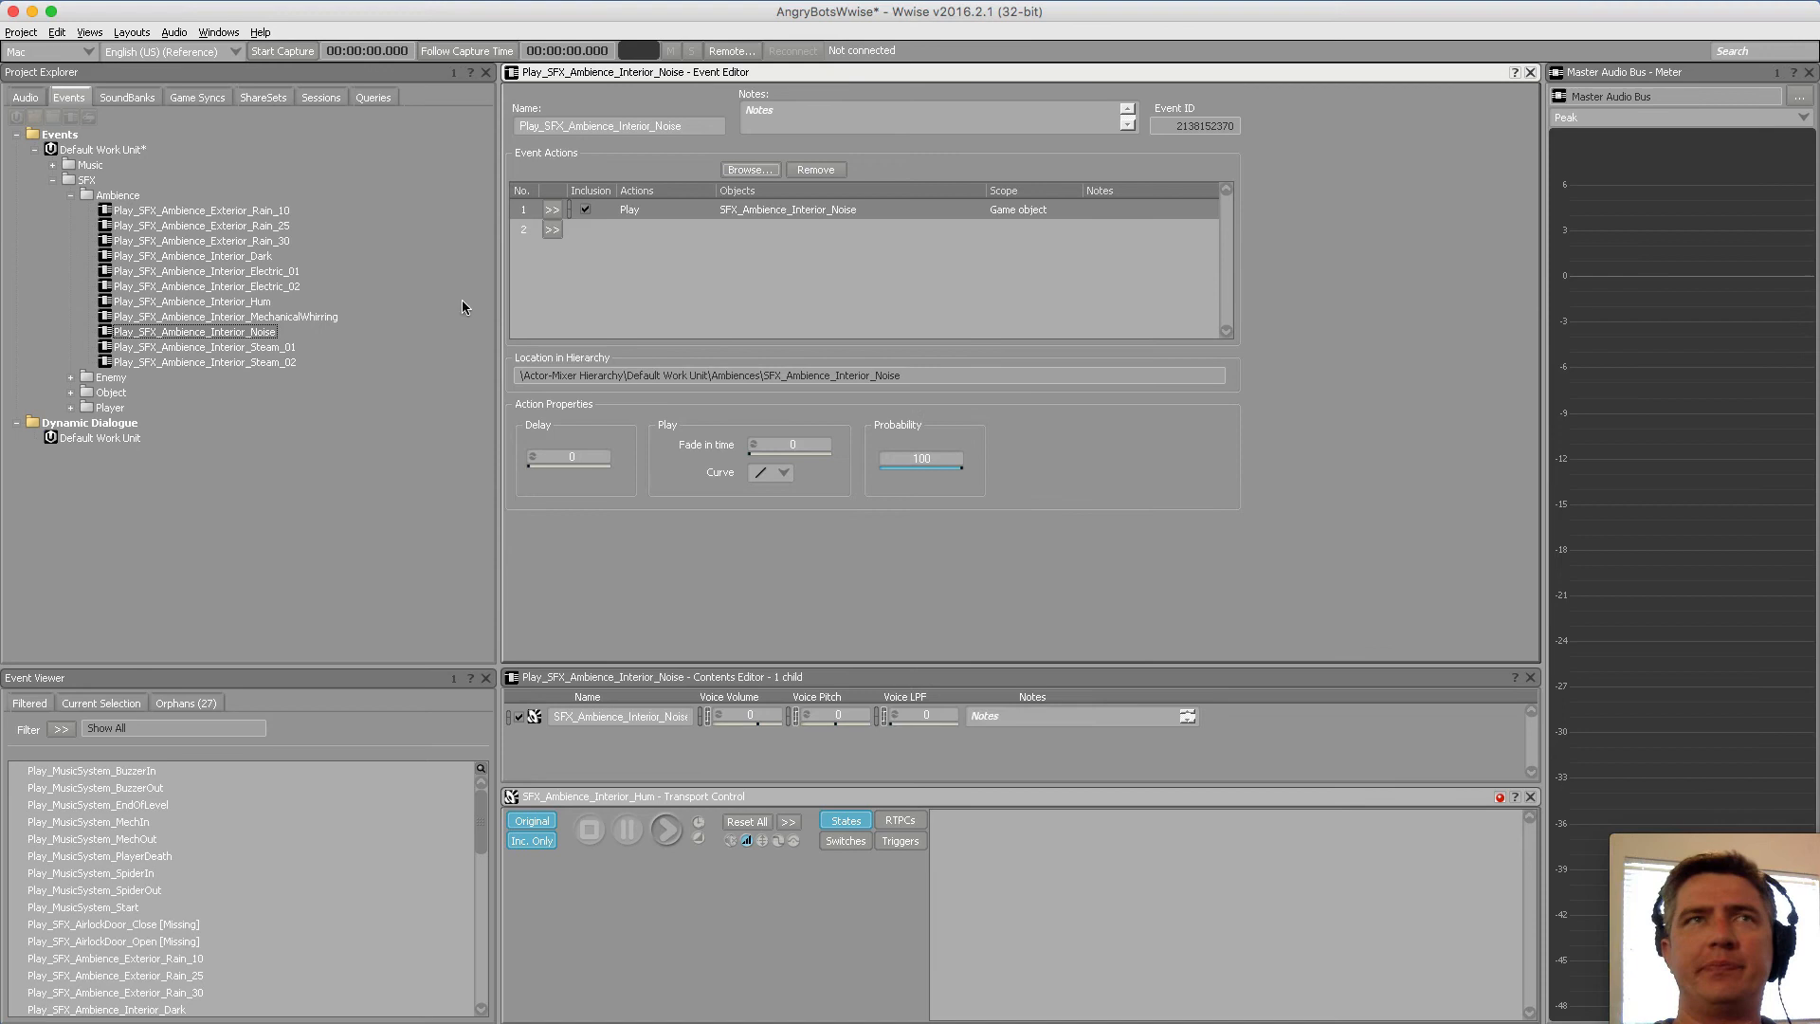
Assign SFX_Ambience_Interior_Steam_01 and SFX_Ambience_Interior_Steam_02 to their matching Play events
click(232, 349)
click(750, 170)
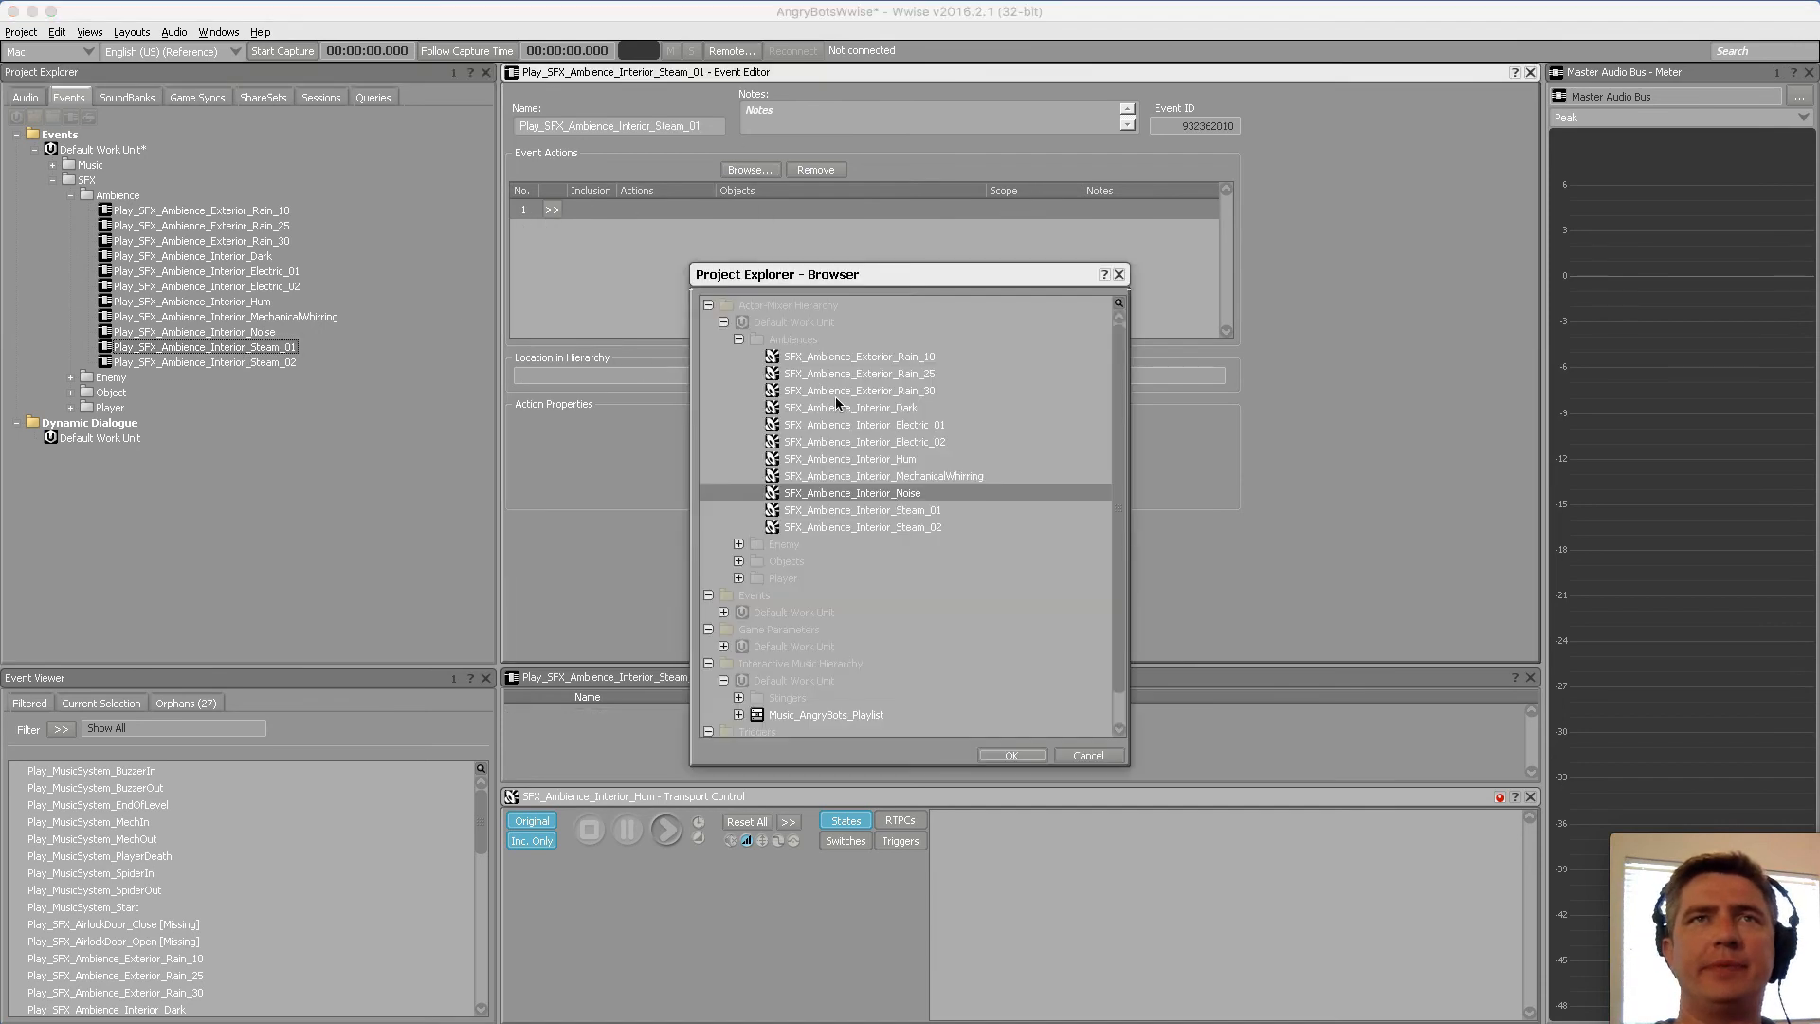
click(914, 527)
click(922, 510)
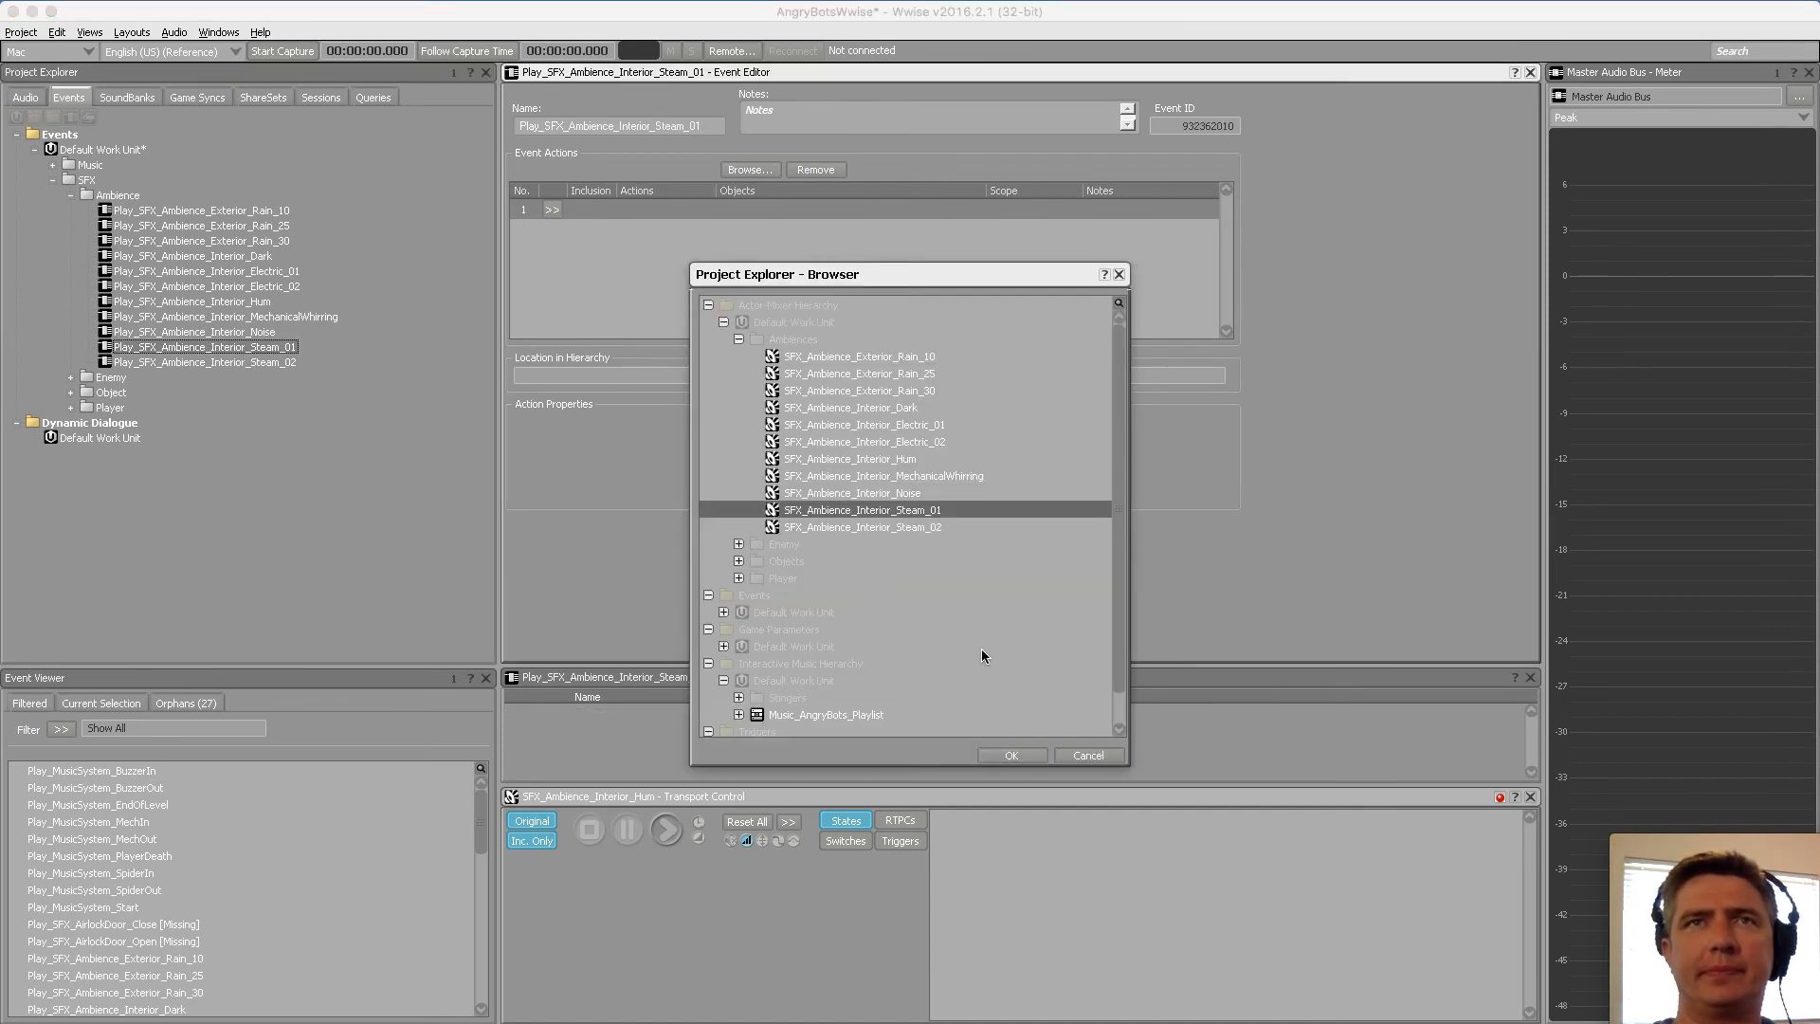
click(1010, 756)
click(250, 360)
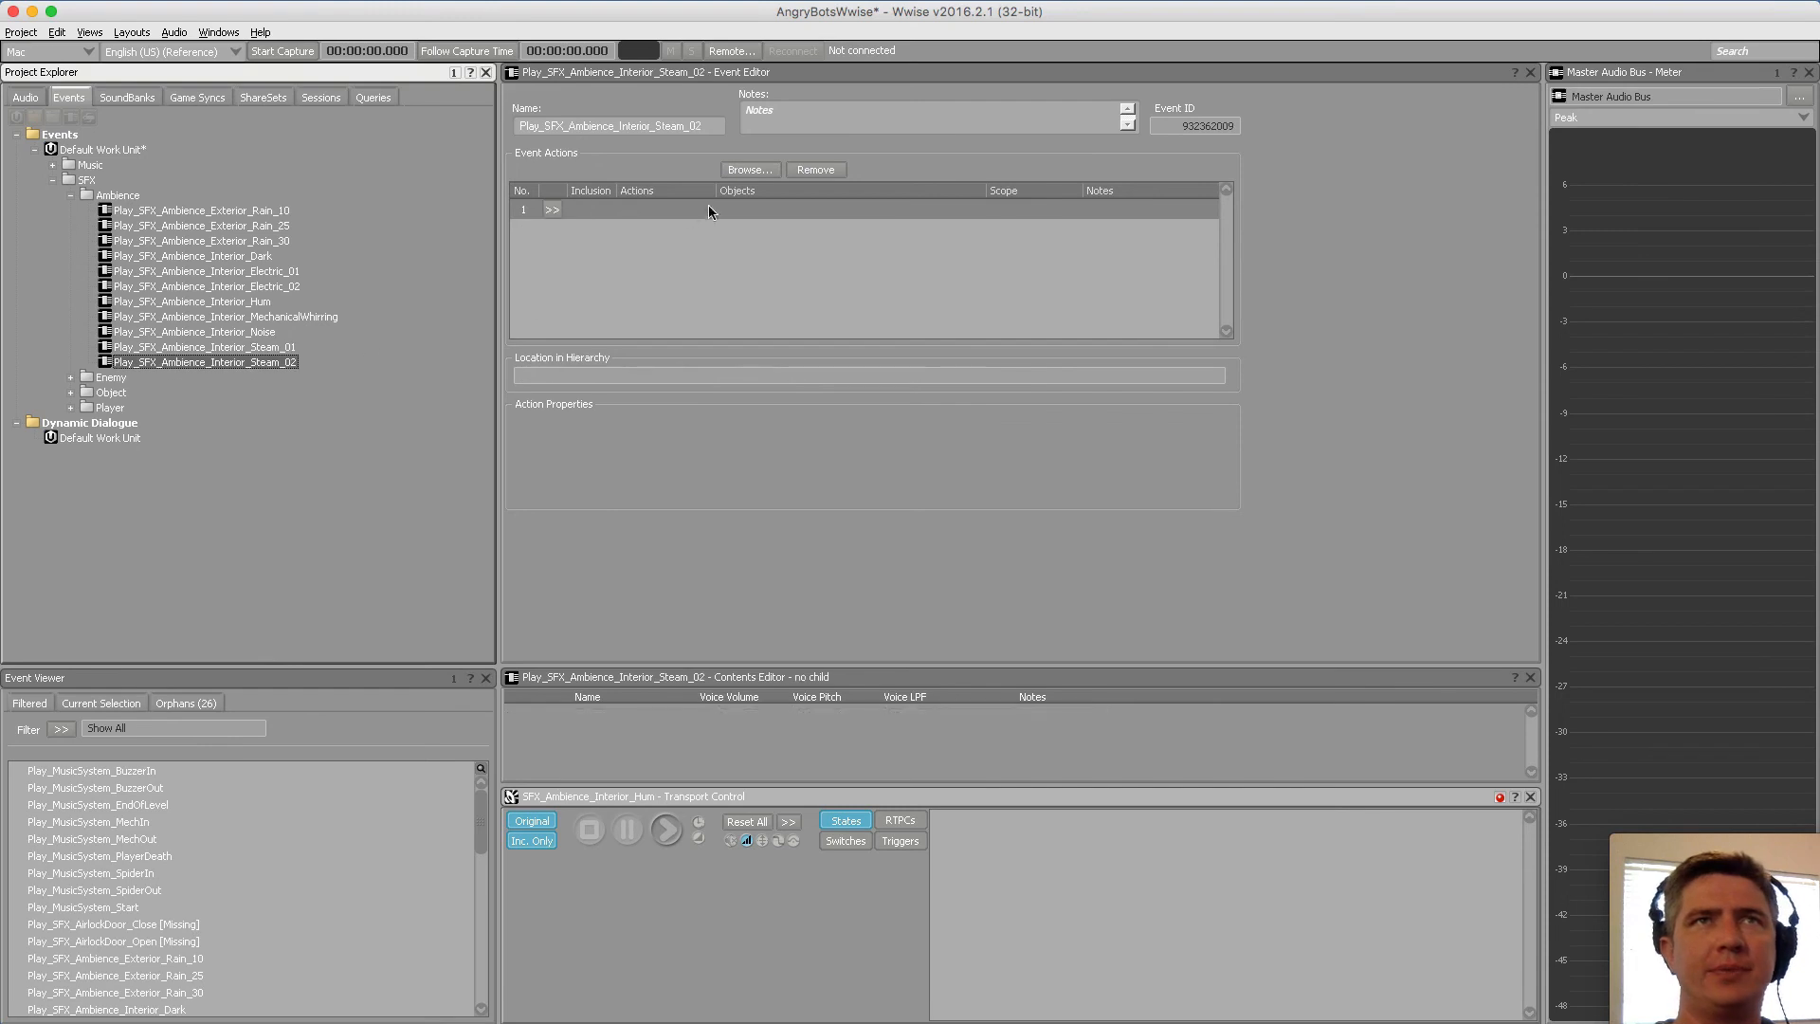
click(708, 208)
click(755, 169)
click(919, 527)
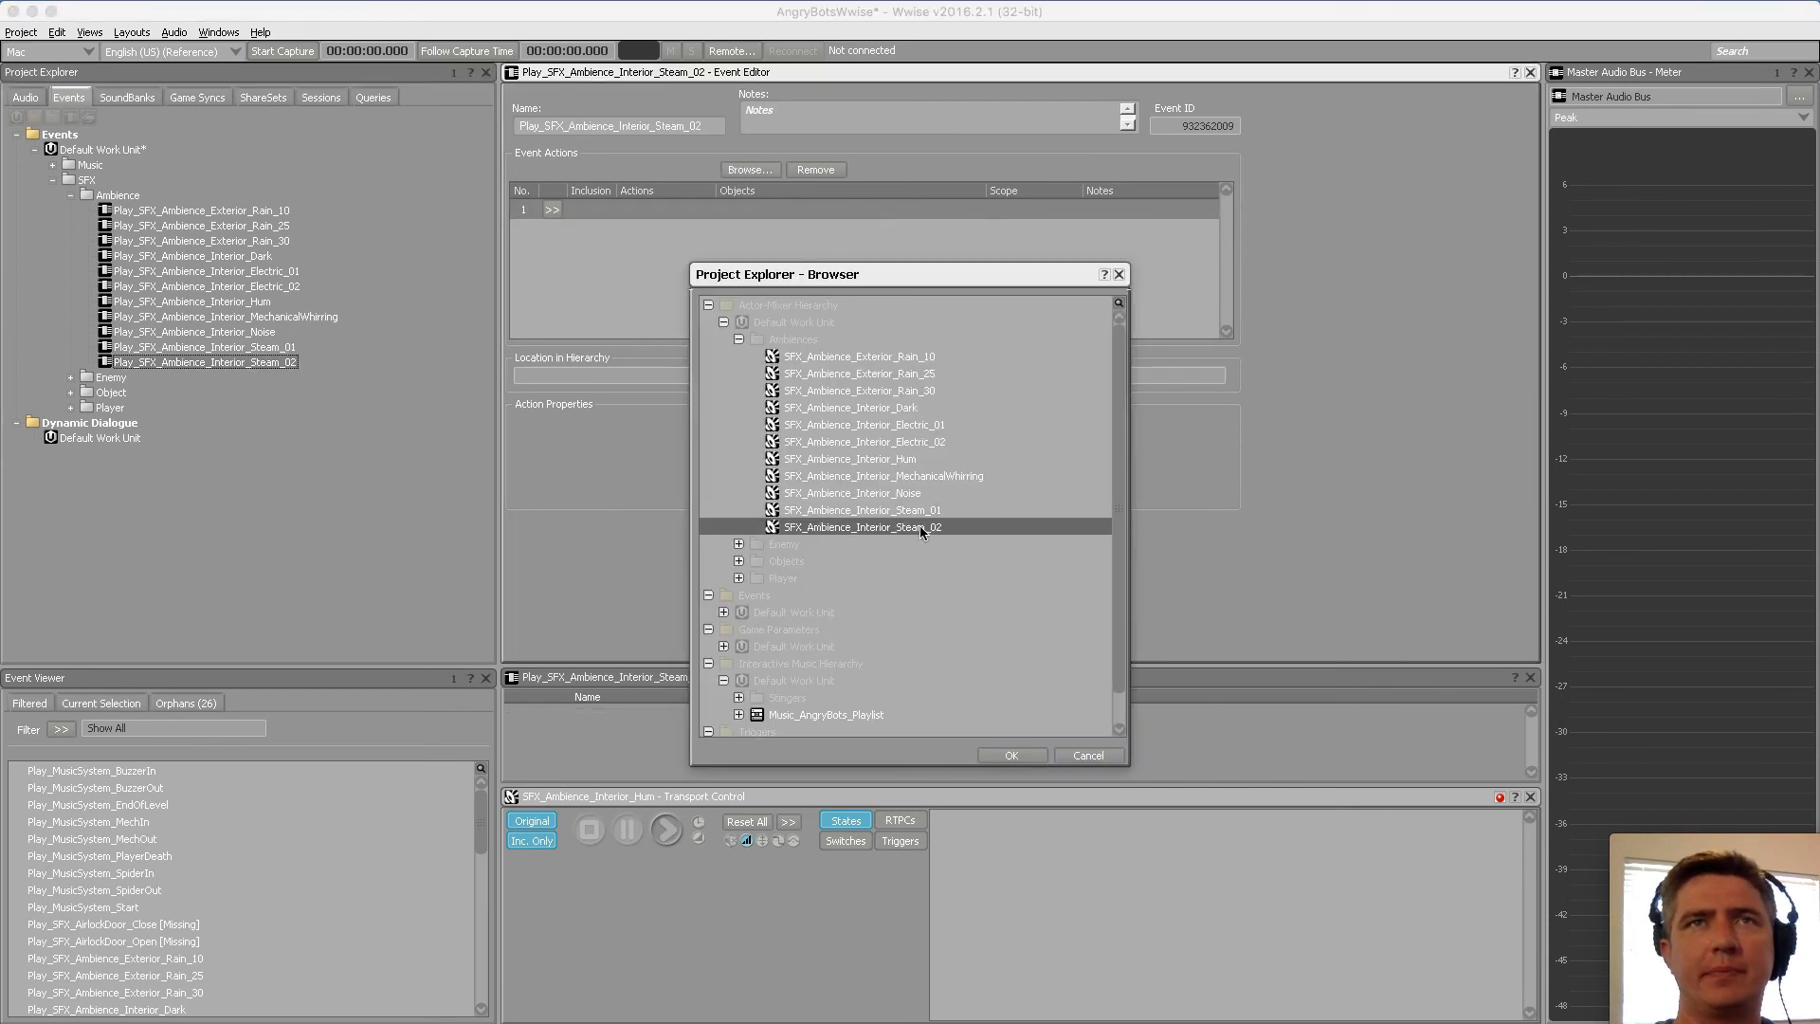
click(1021, 756)
Audition the Play events for Exterior_Rain_10, Interior_Dark, Interior_Electric_01 and Interior_Electric_02
click(214, 210)
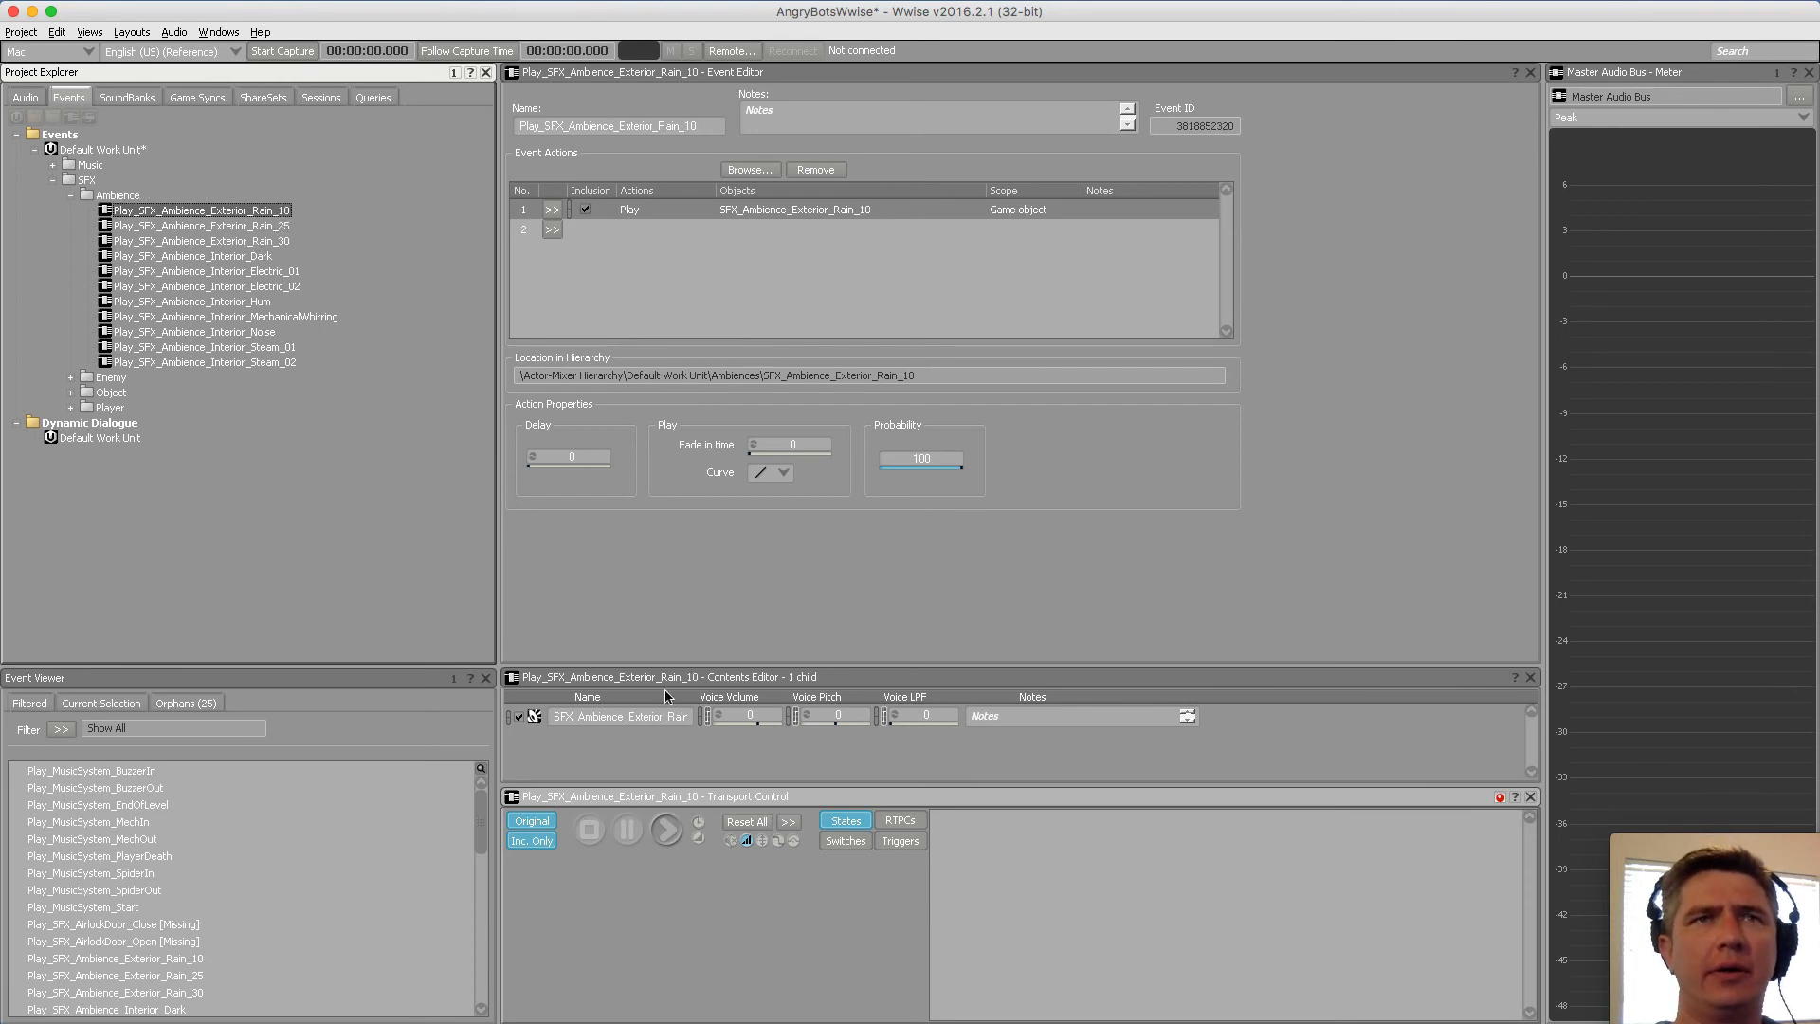
click(668, 832)
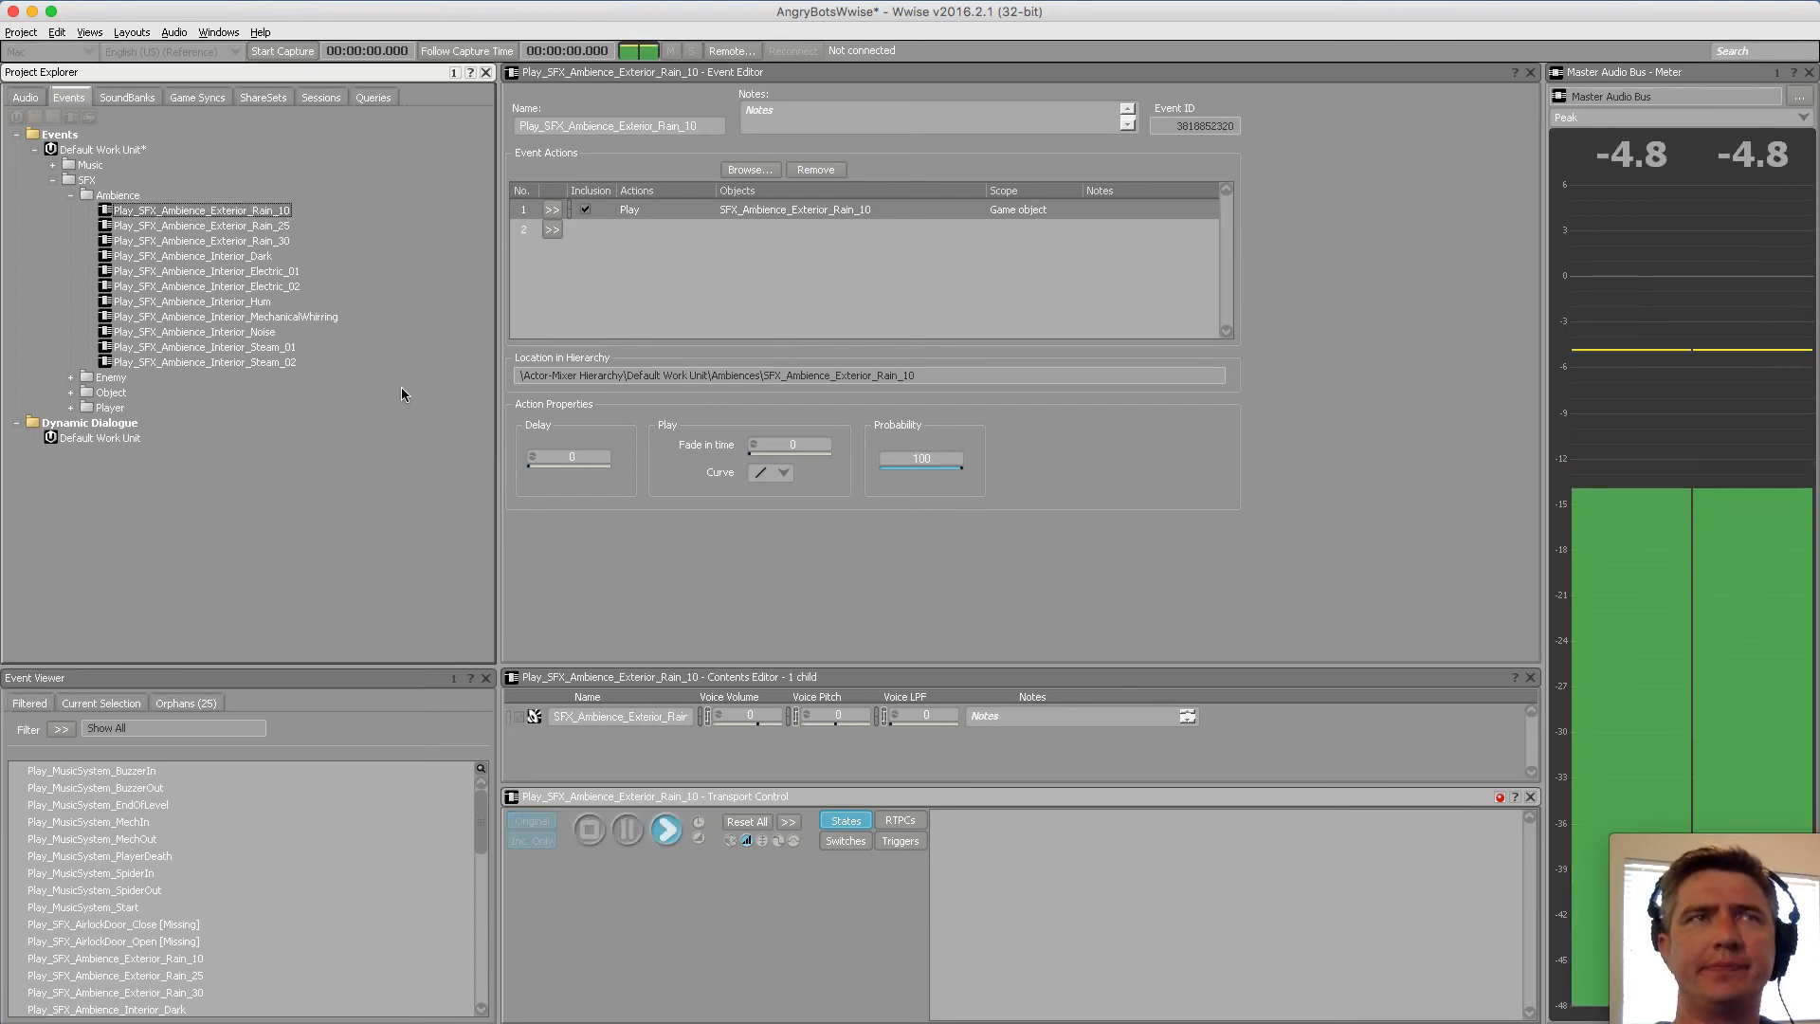
click(237, 254)
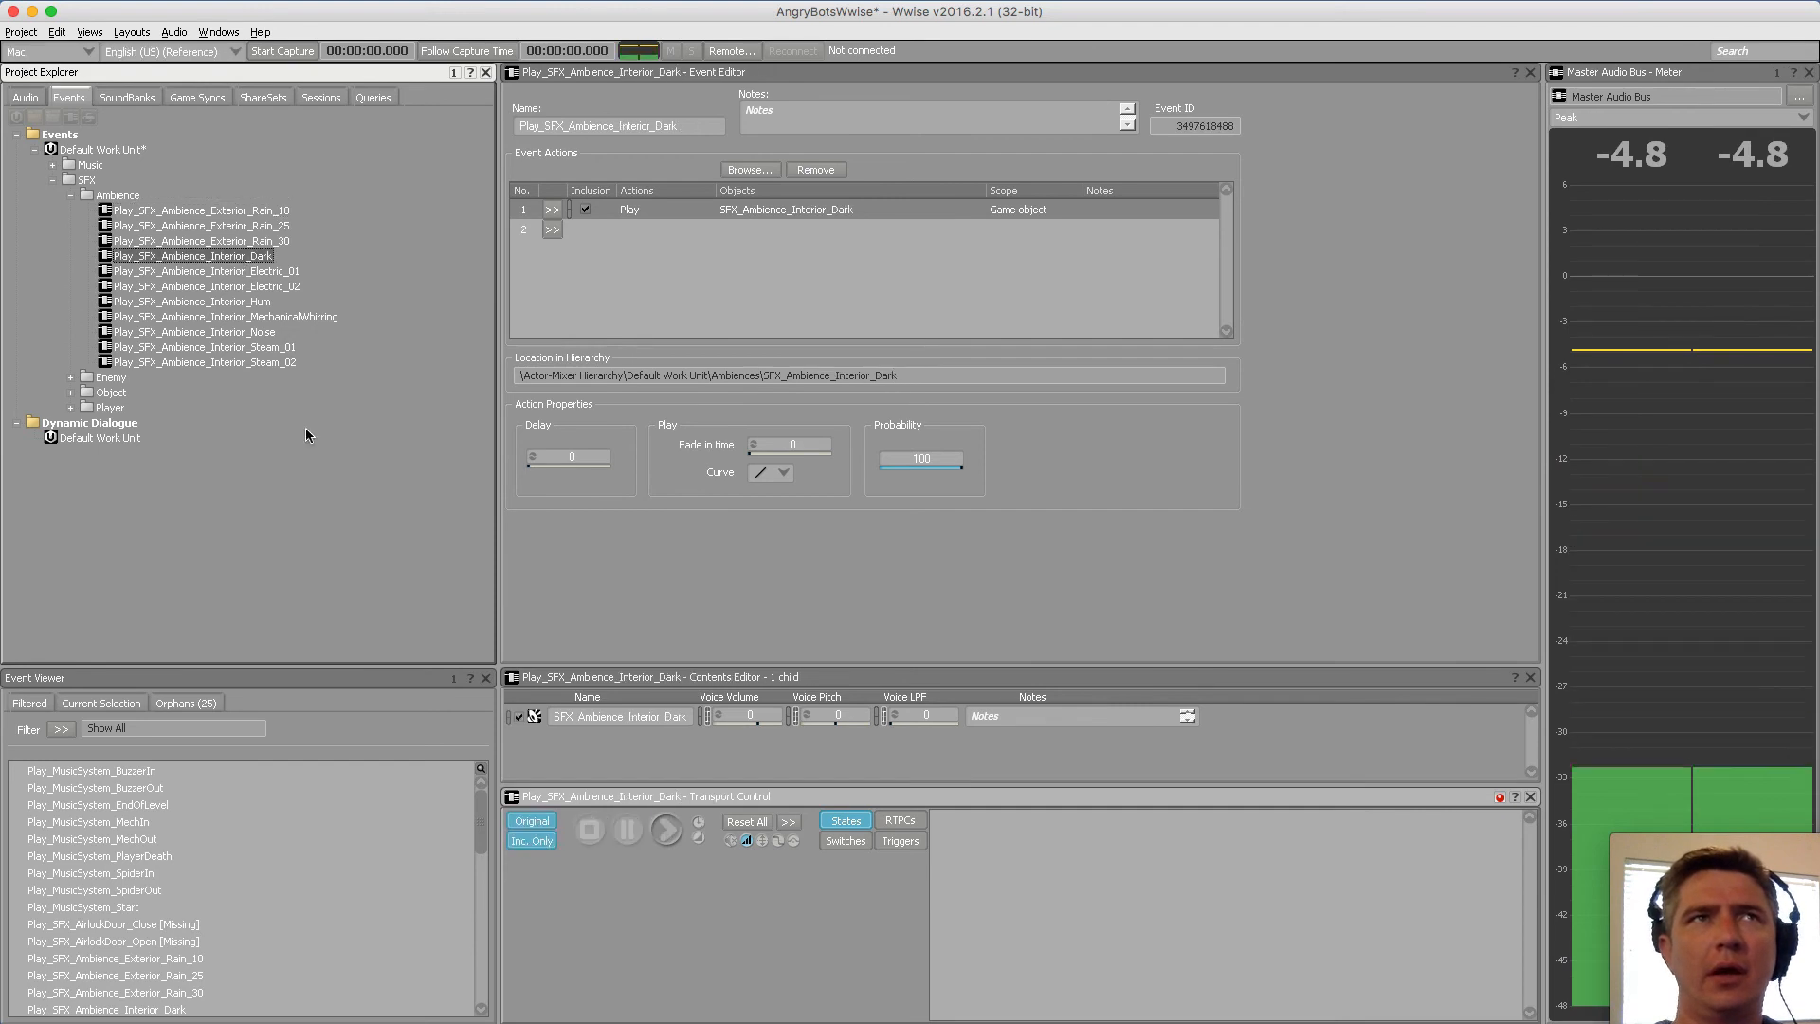
click(668, 828)
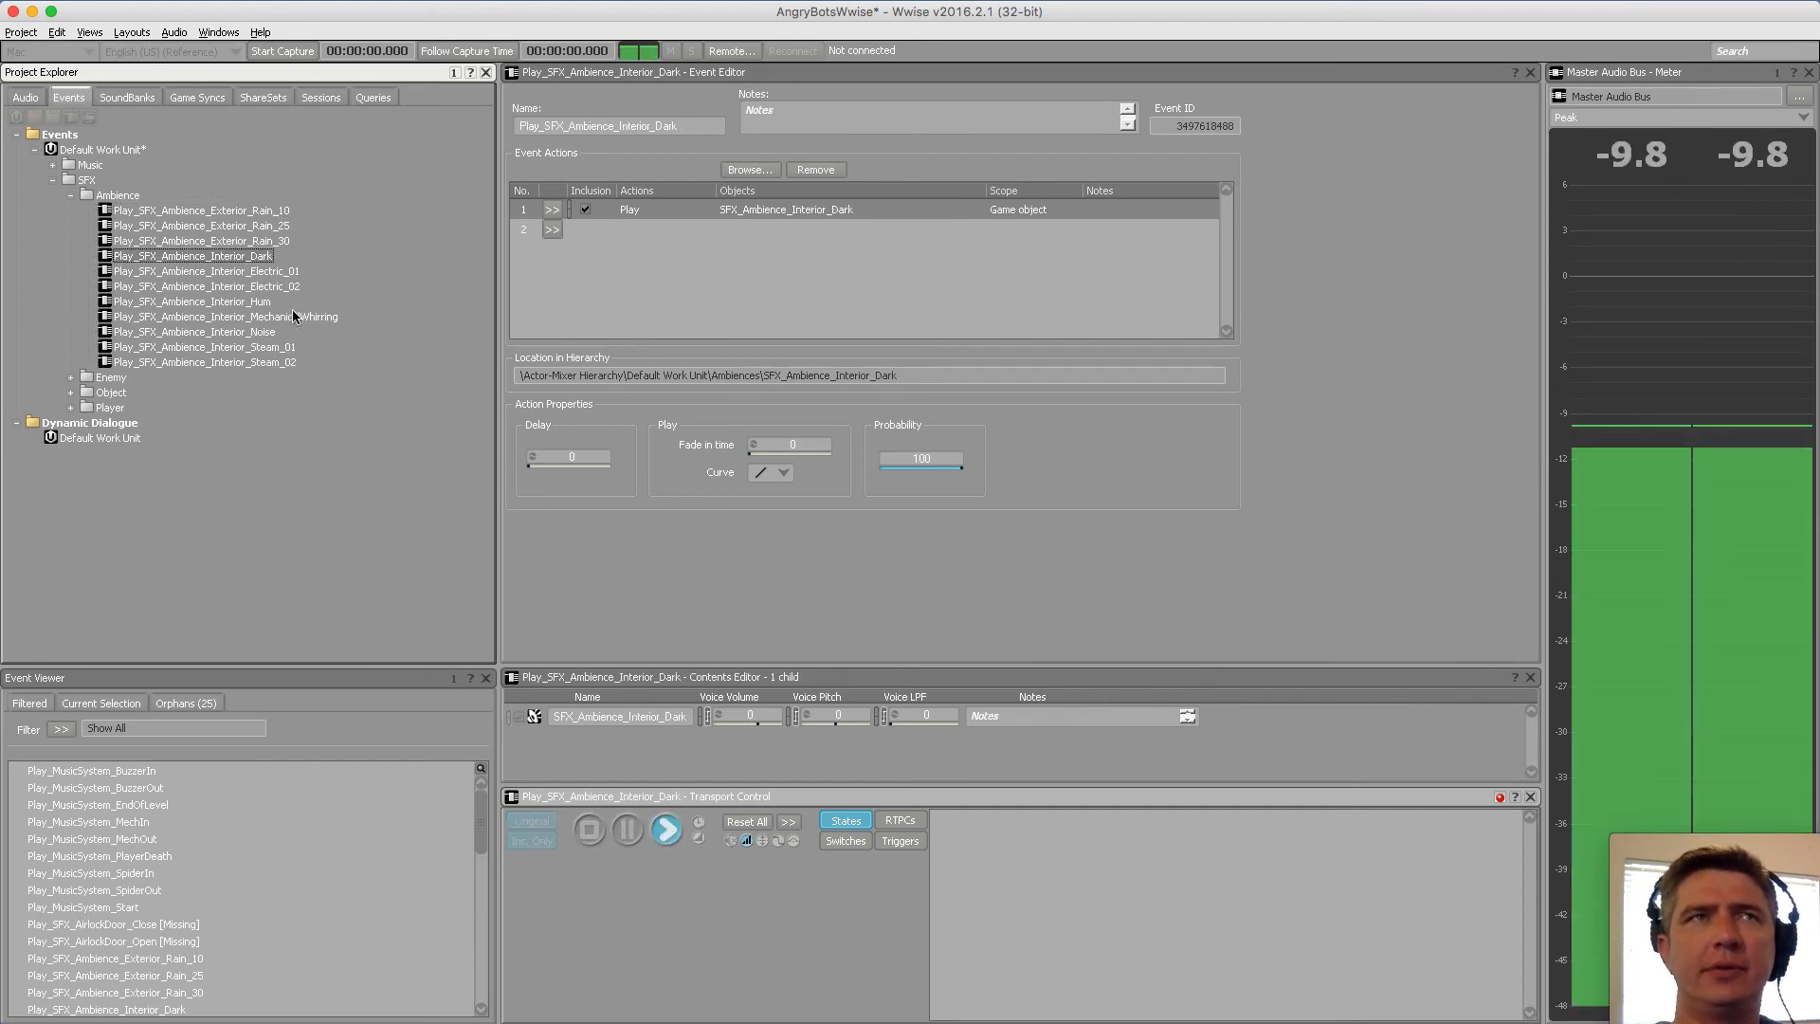
click(279, 272)
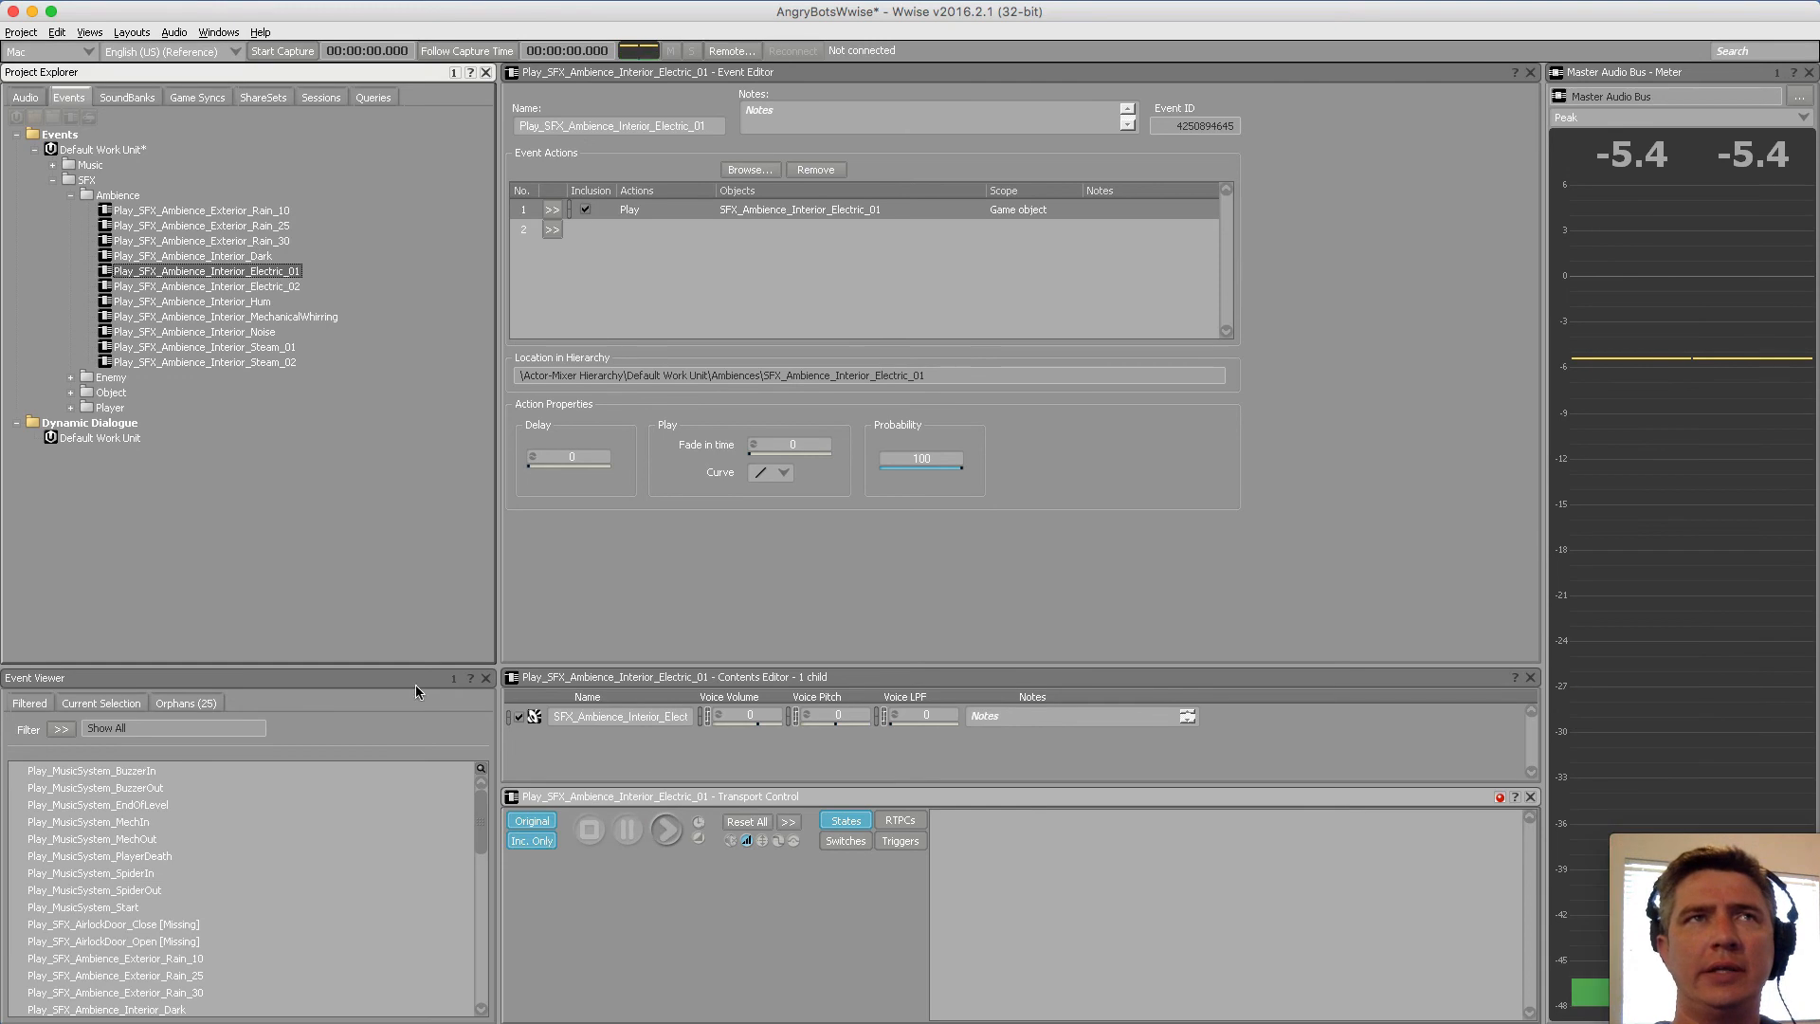
click(666, 832)
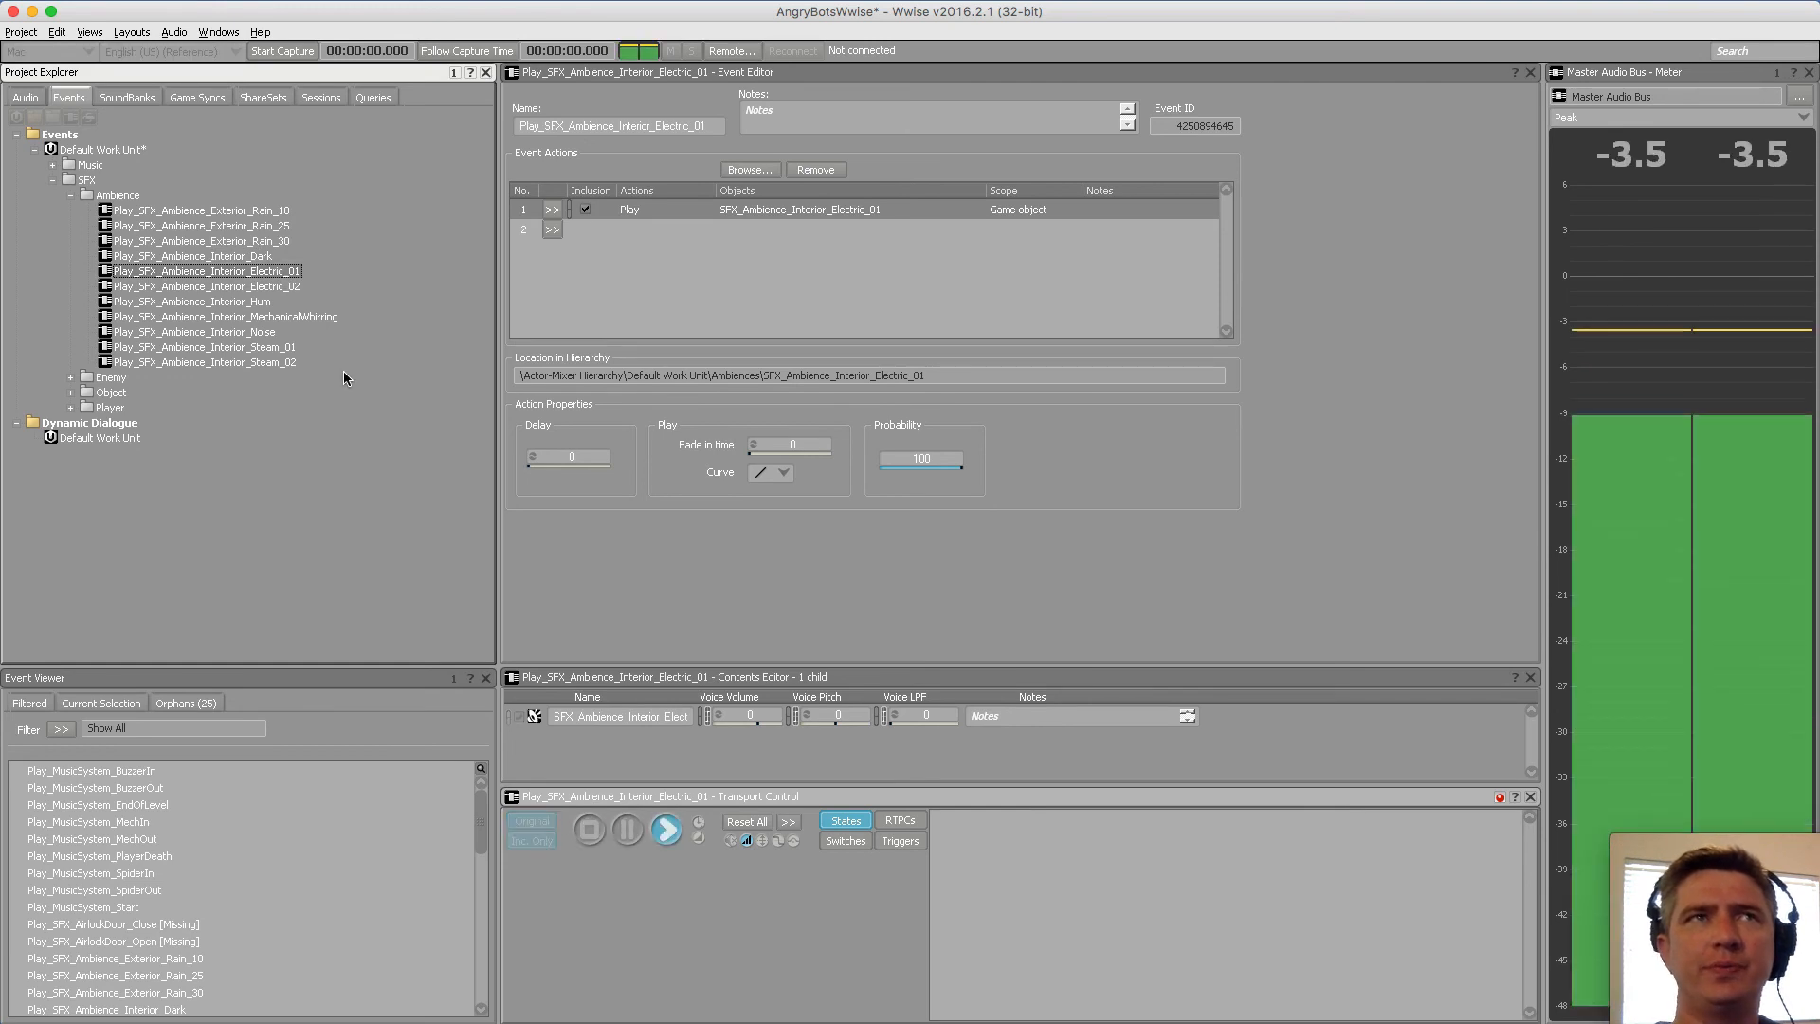
click(293, 286)
click(666, 827)
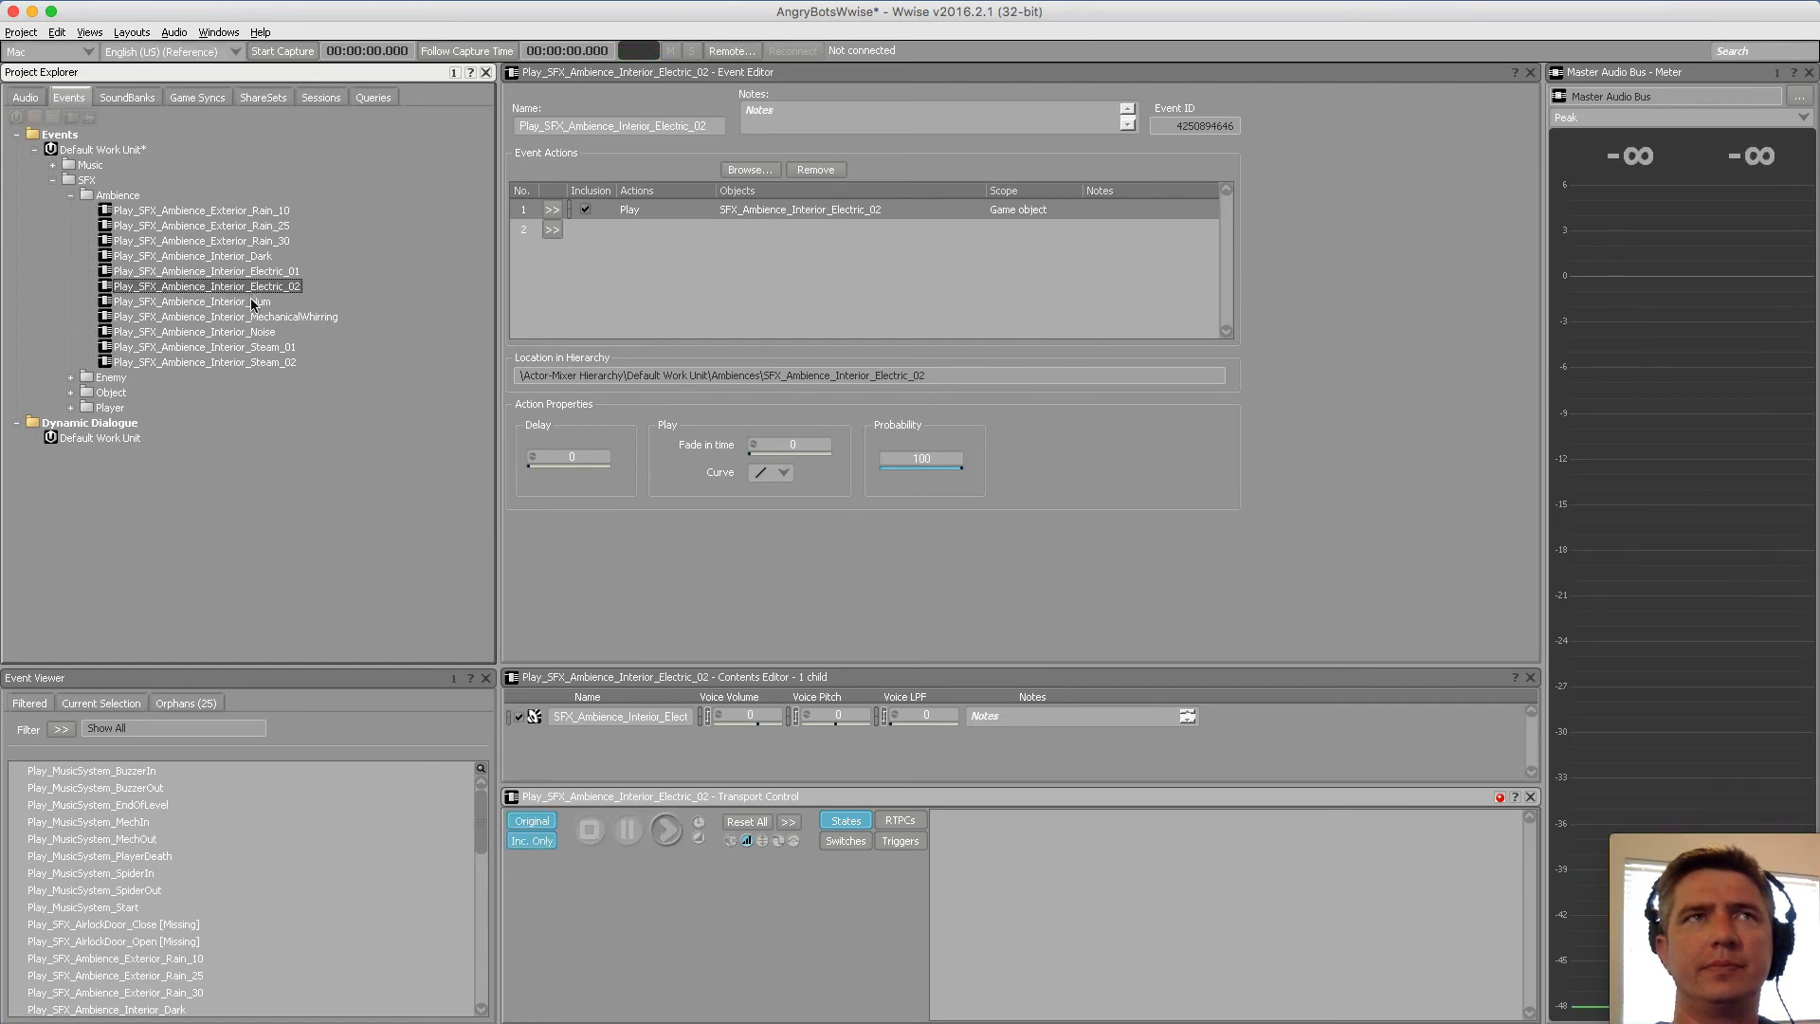
Audition the Play events for Interior_Hum, MechanicalWhirring, Noise, Steam_01 and Steam_02, and stop playback at the end
click(250, 298)
click(669, 830)
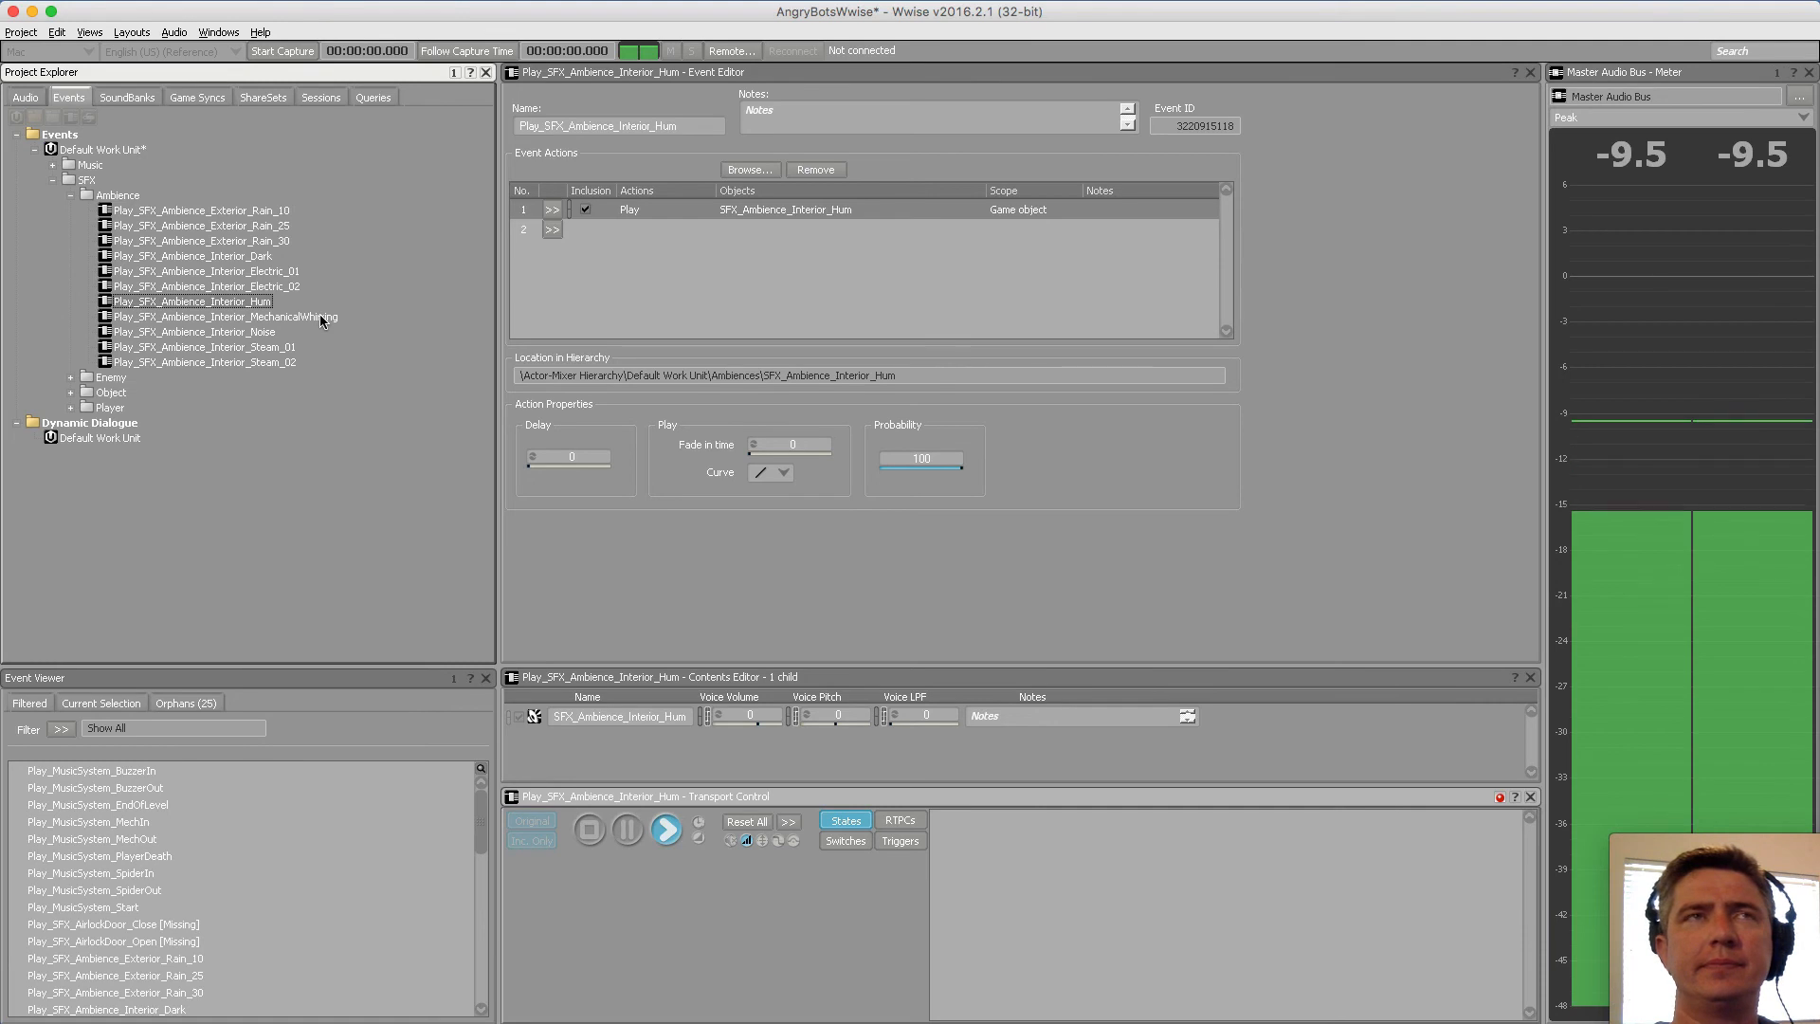
click(321, 315)
click(677, 825)
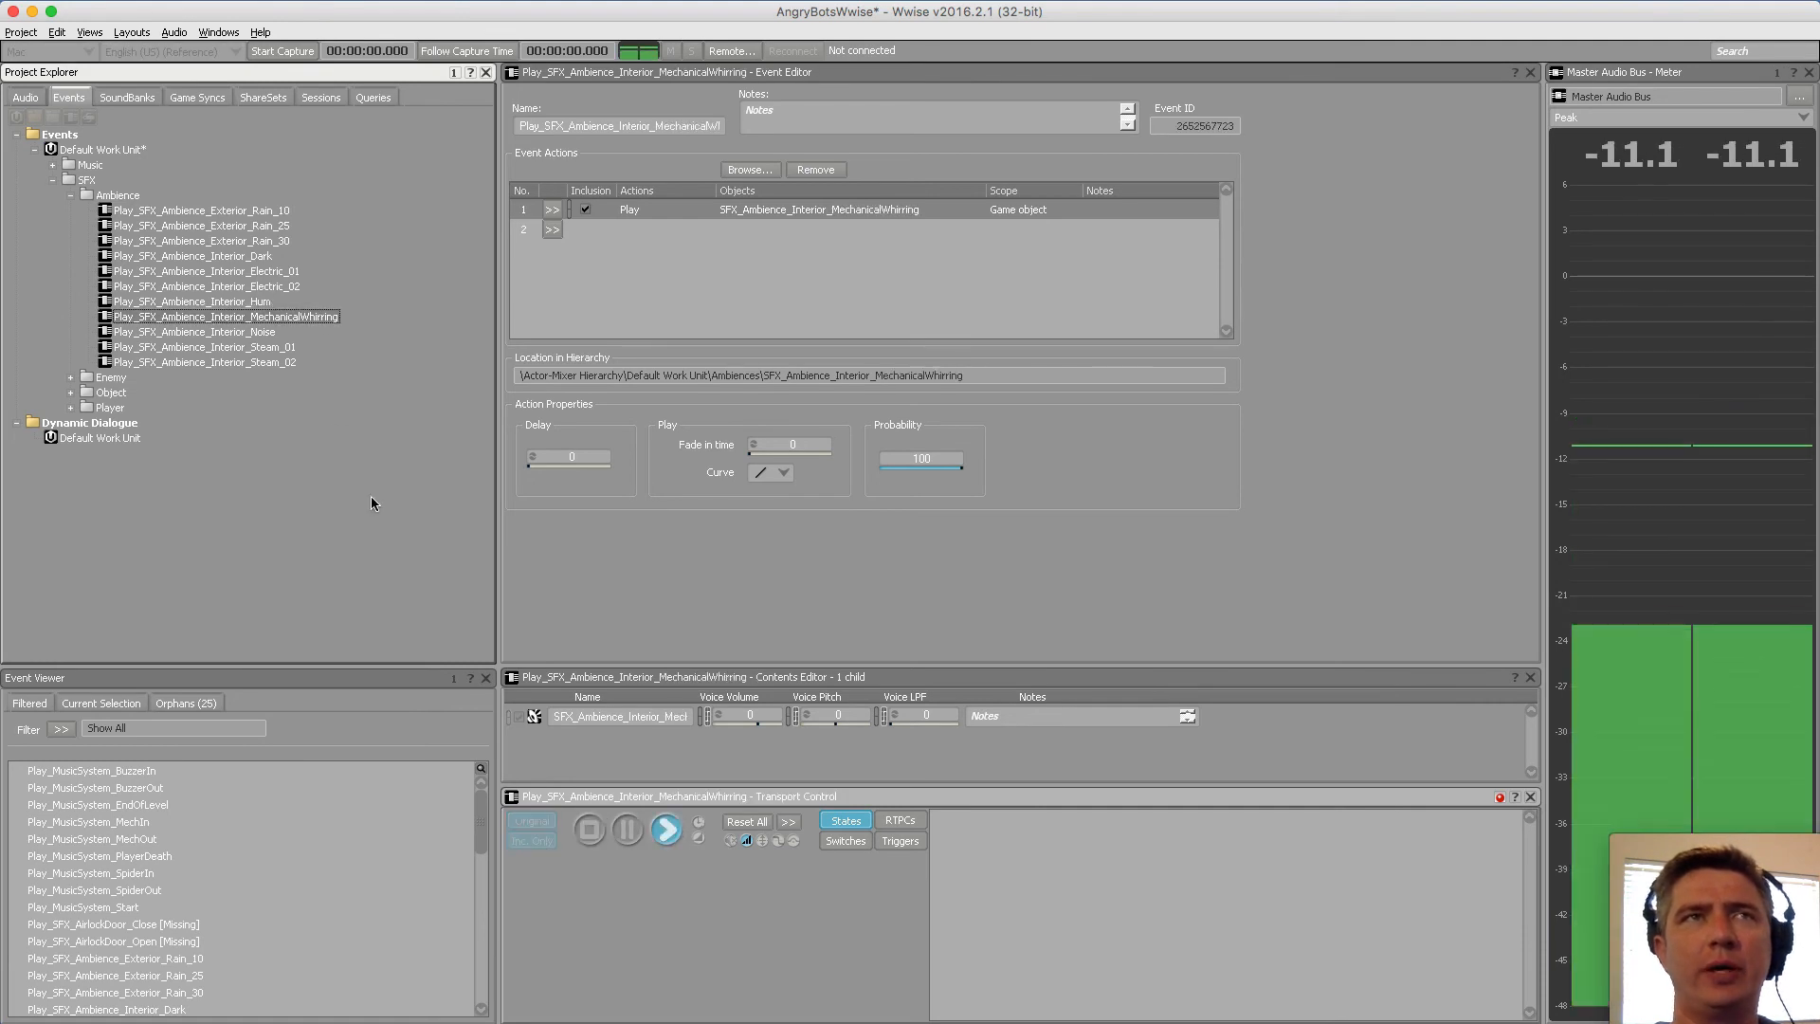
click(259, 330)
click(665, 826)
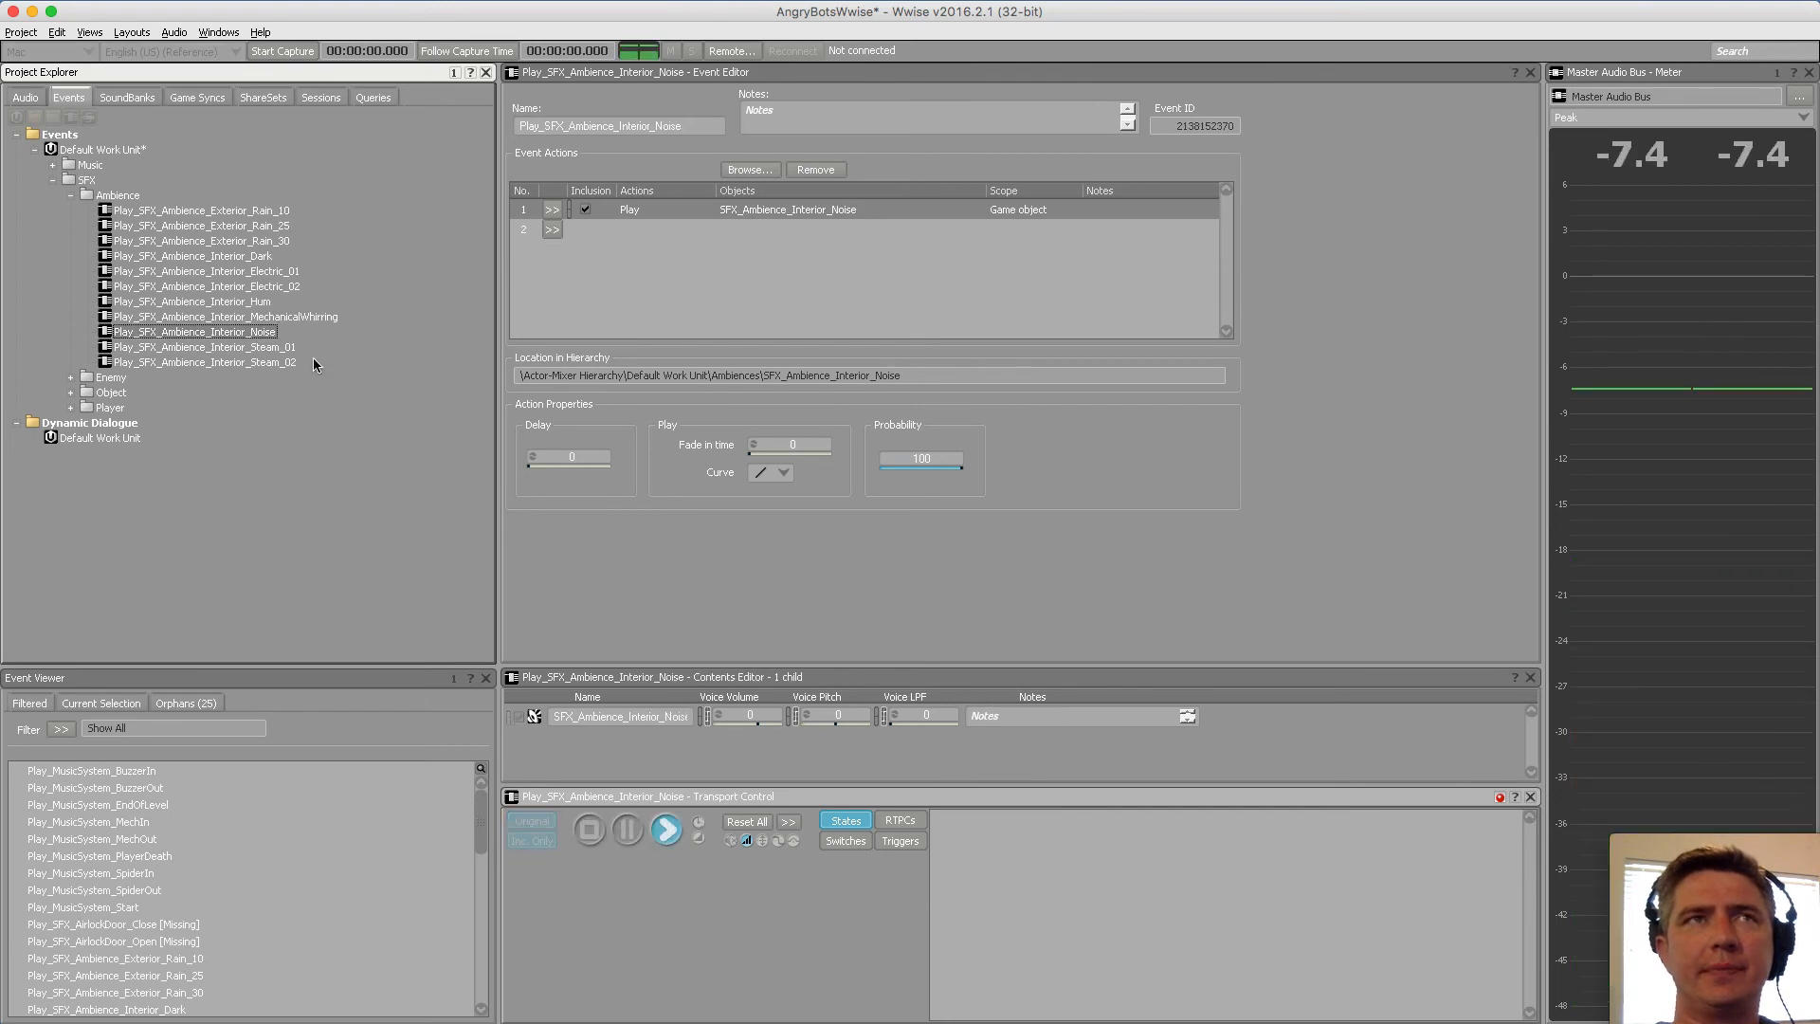
click(275, 345)
click(667, 836)
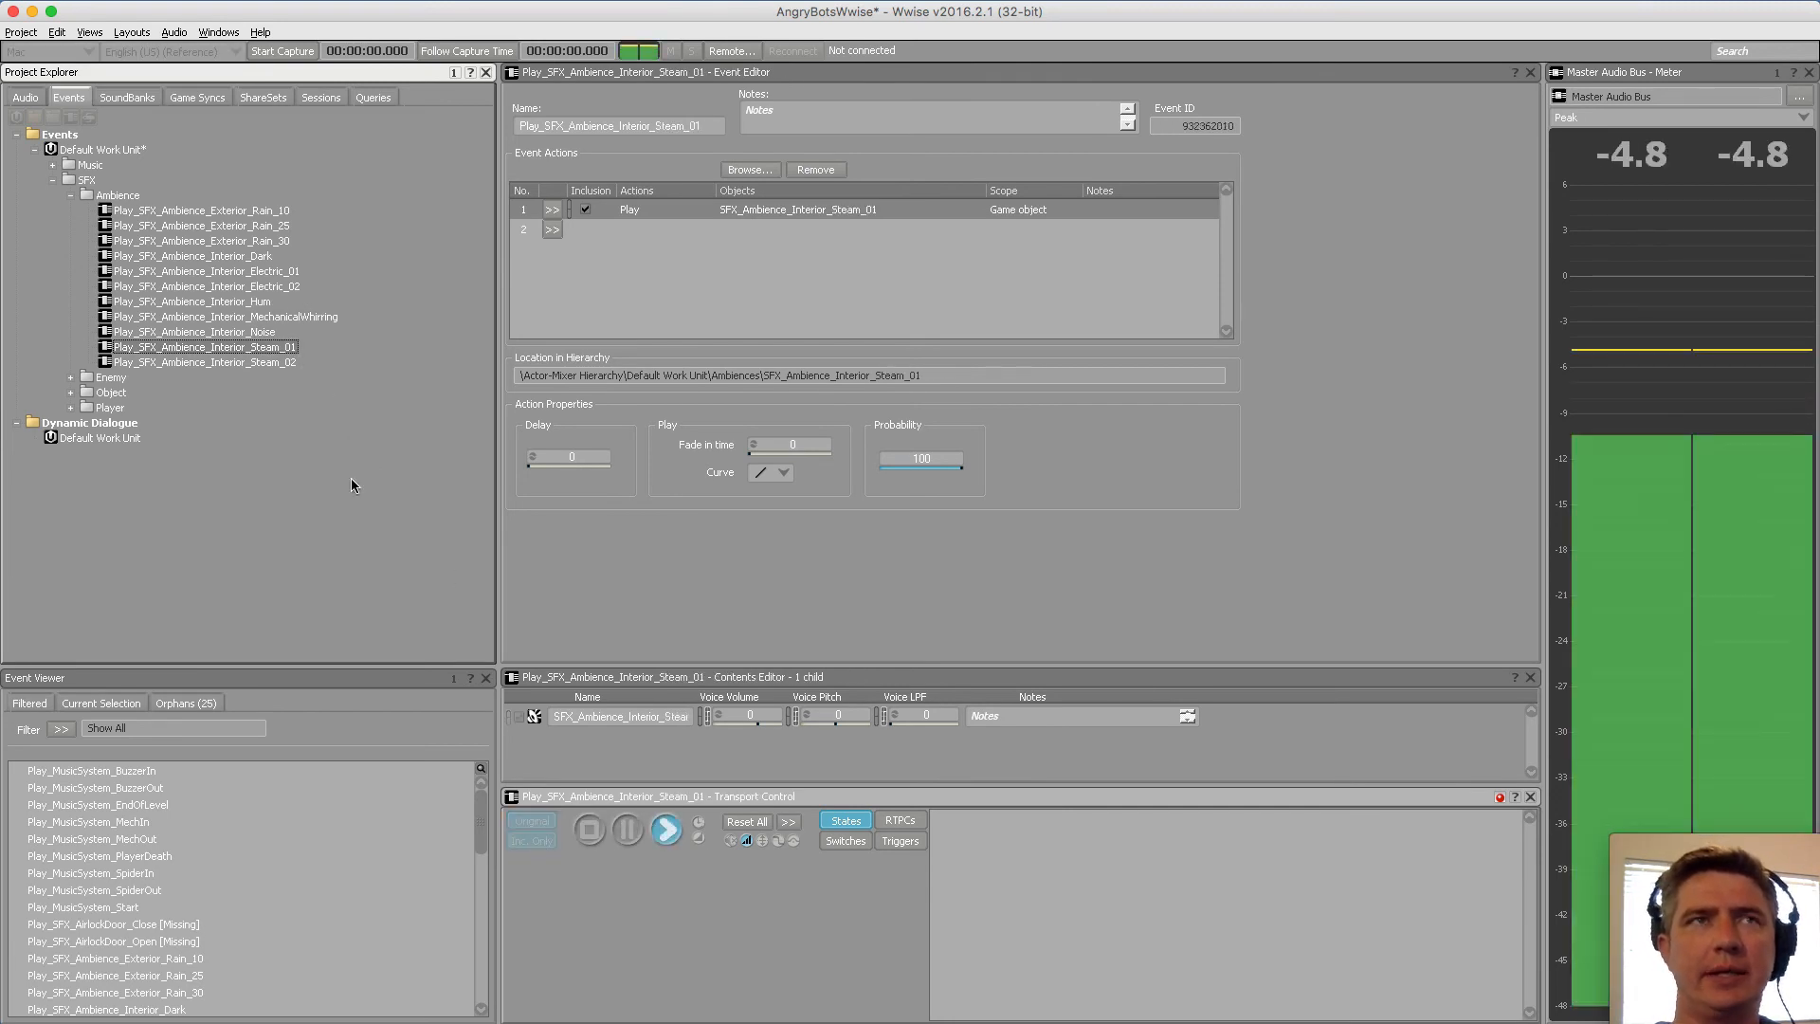
click(282, 361)
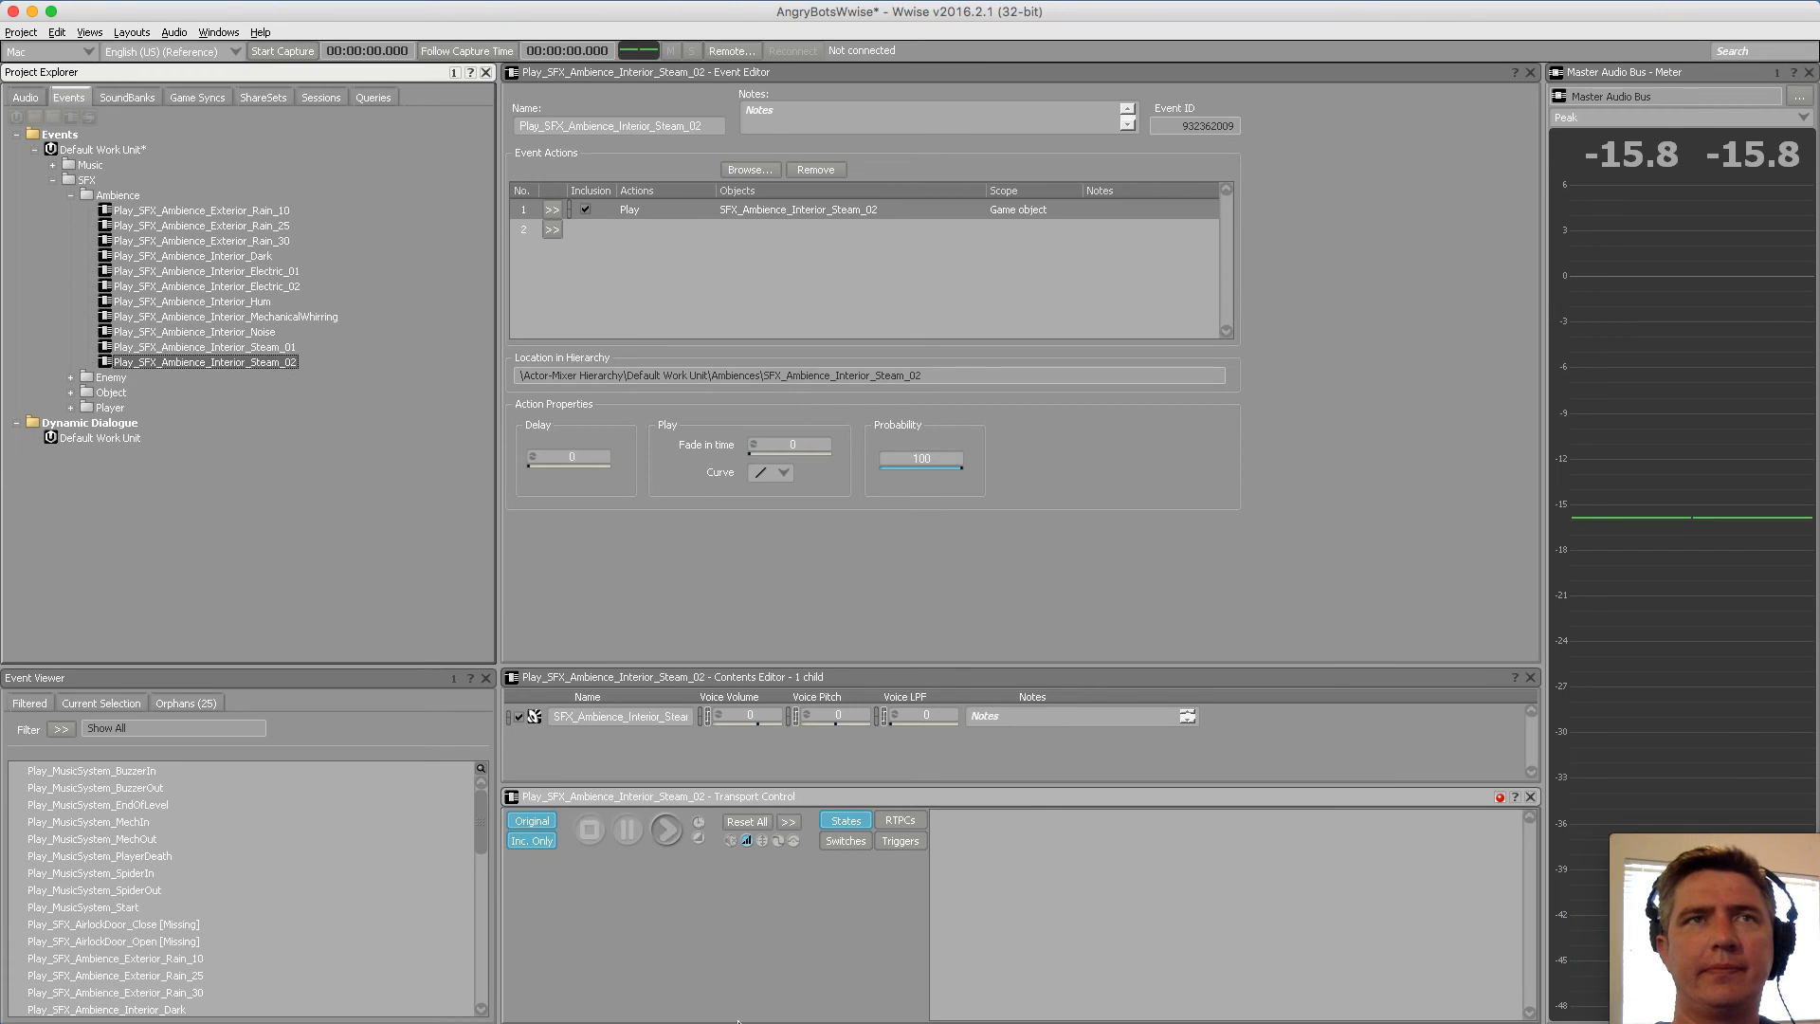
click(667, 829)
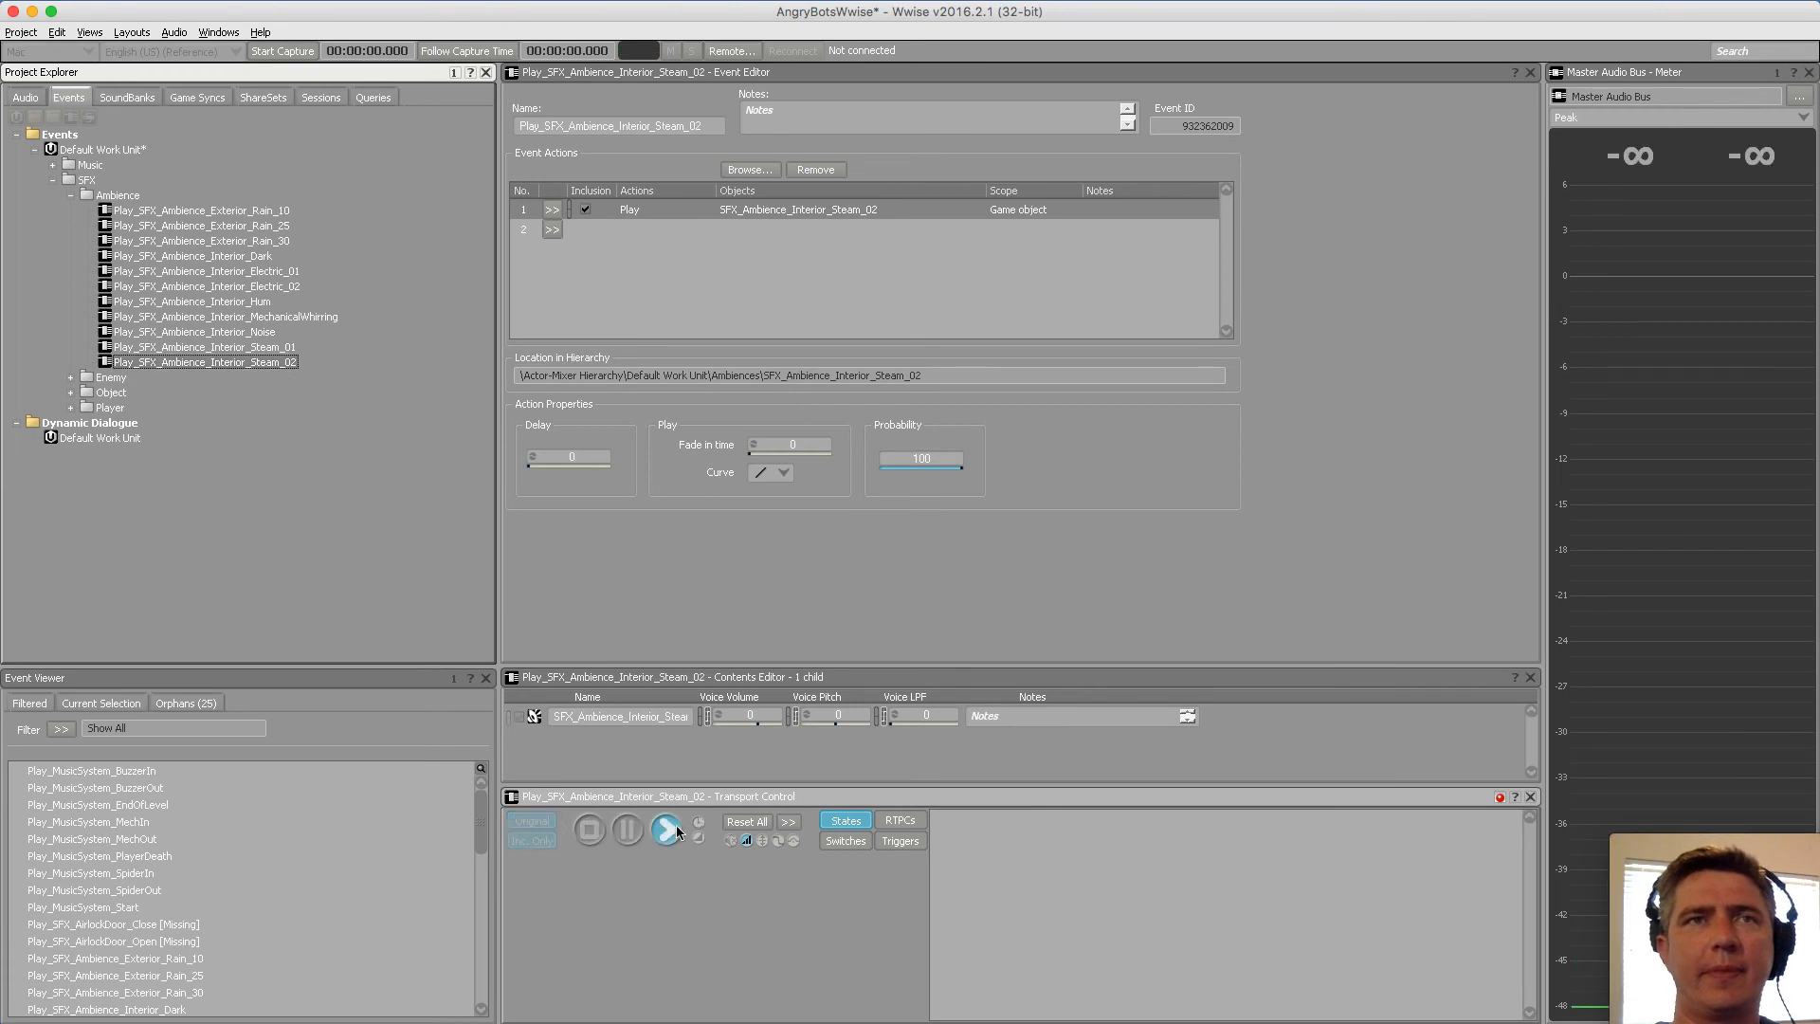
click(590, 829)
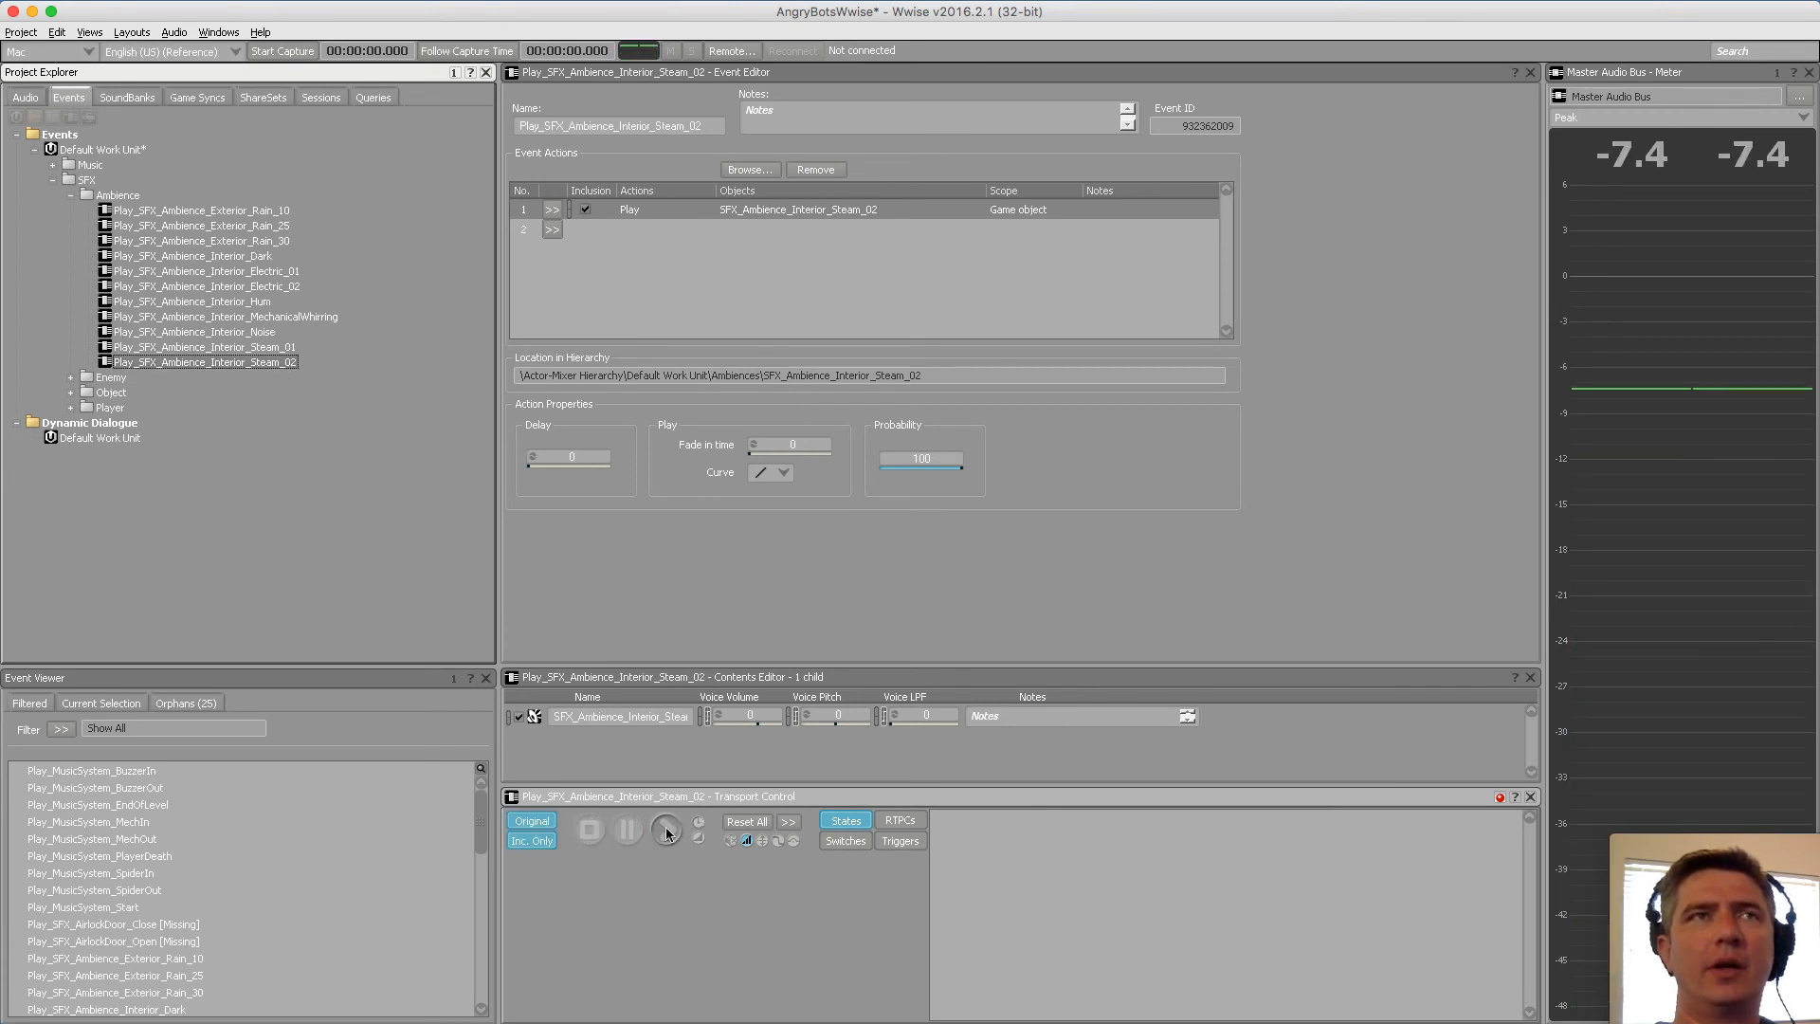
click(408, 608)
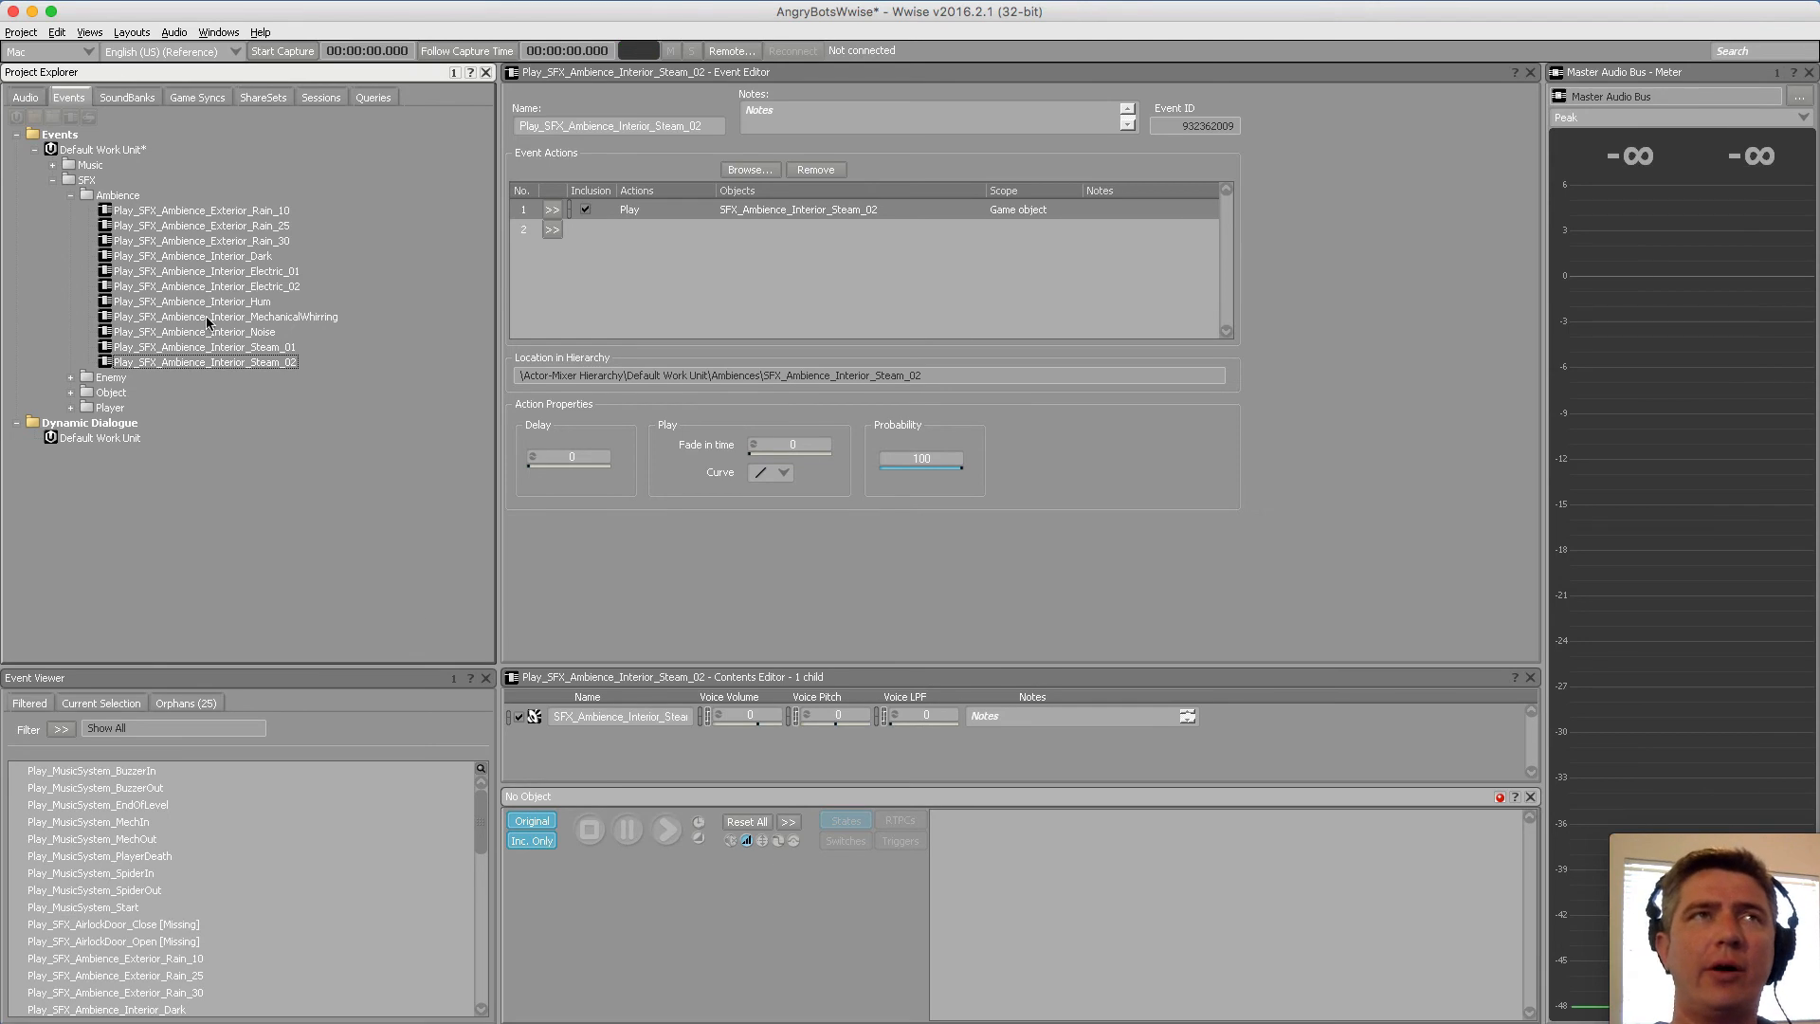
Collapse the Ambience events and expand the Enemy, Object and Player event folders to review their events
click(71, 196)
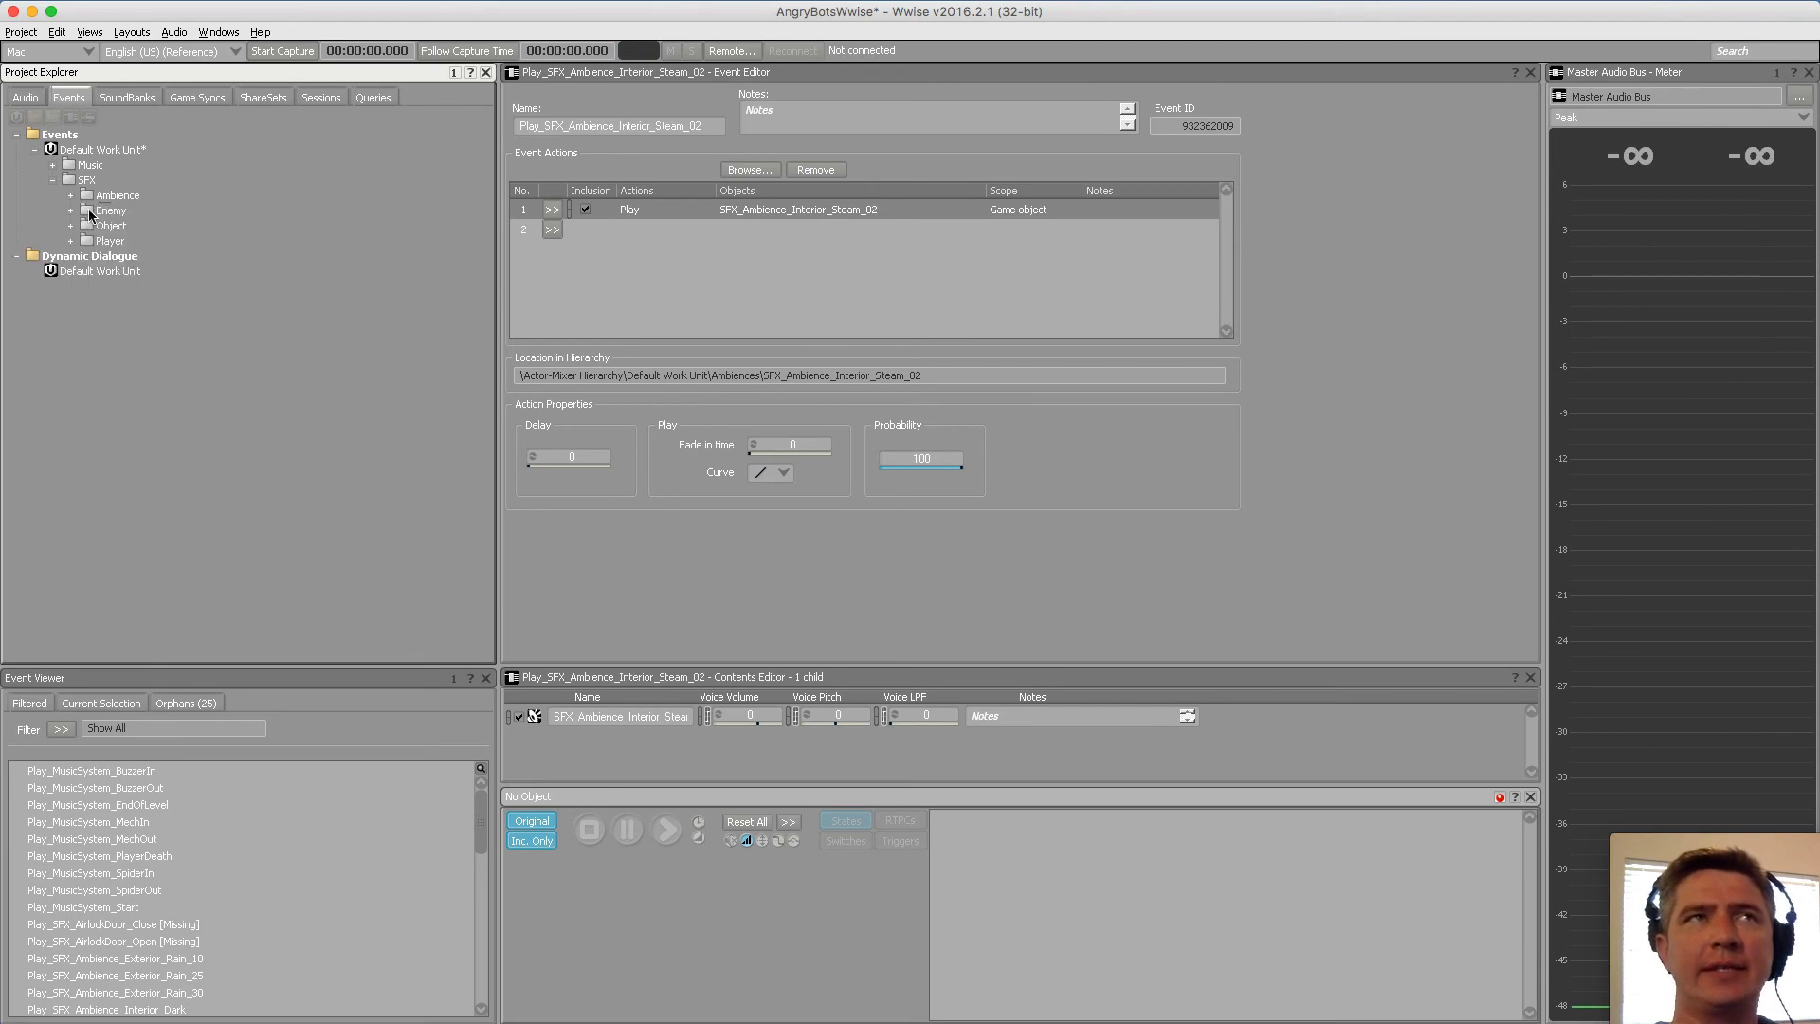
click(94, 213)
click(71, 211)
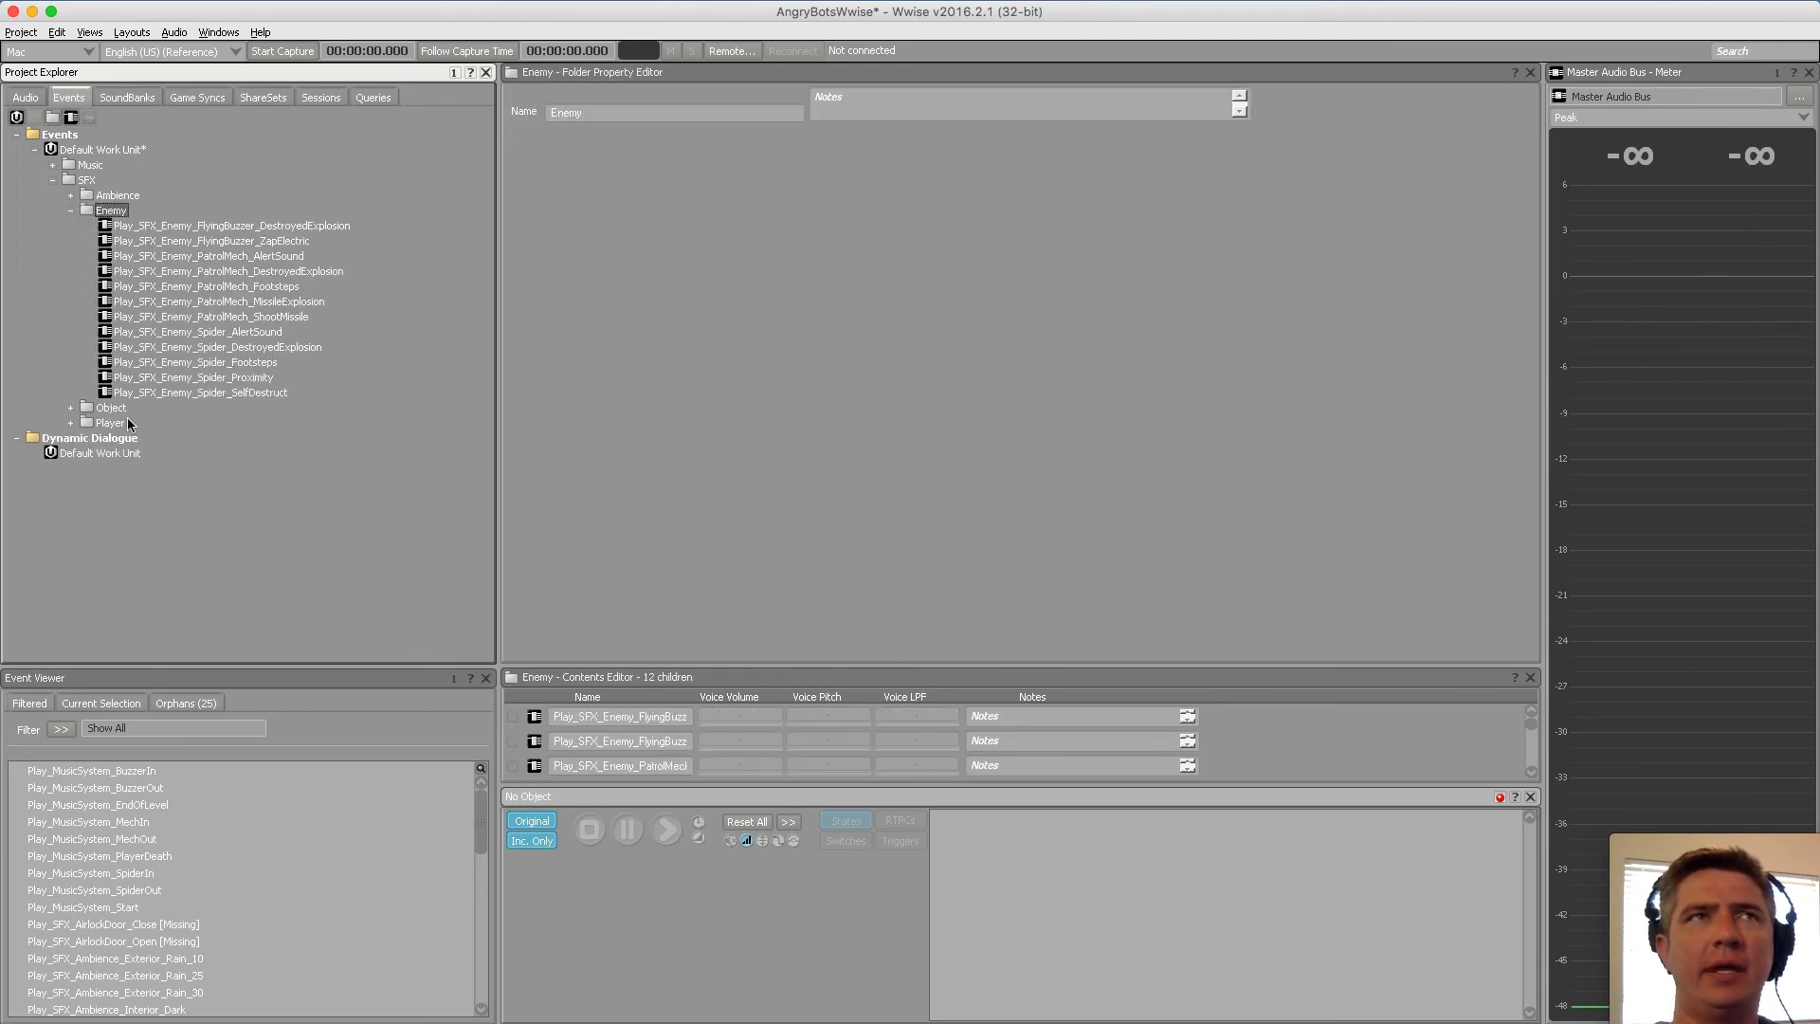
click(70, 409)
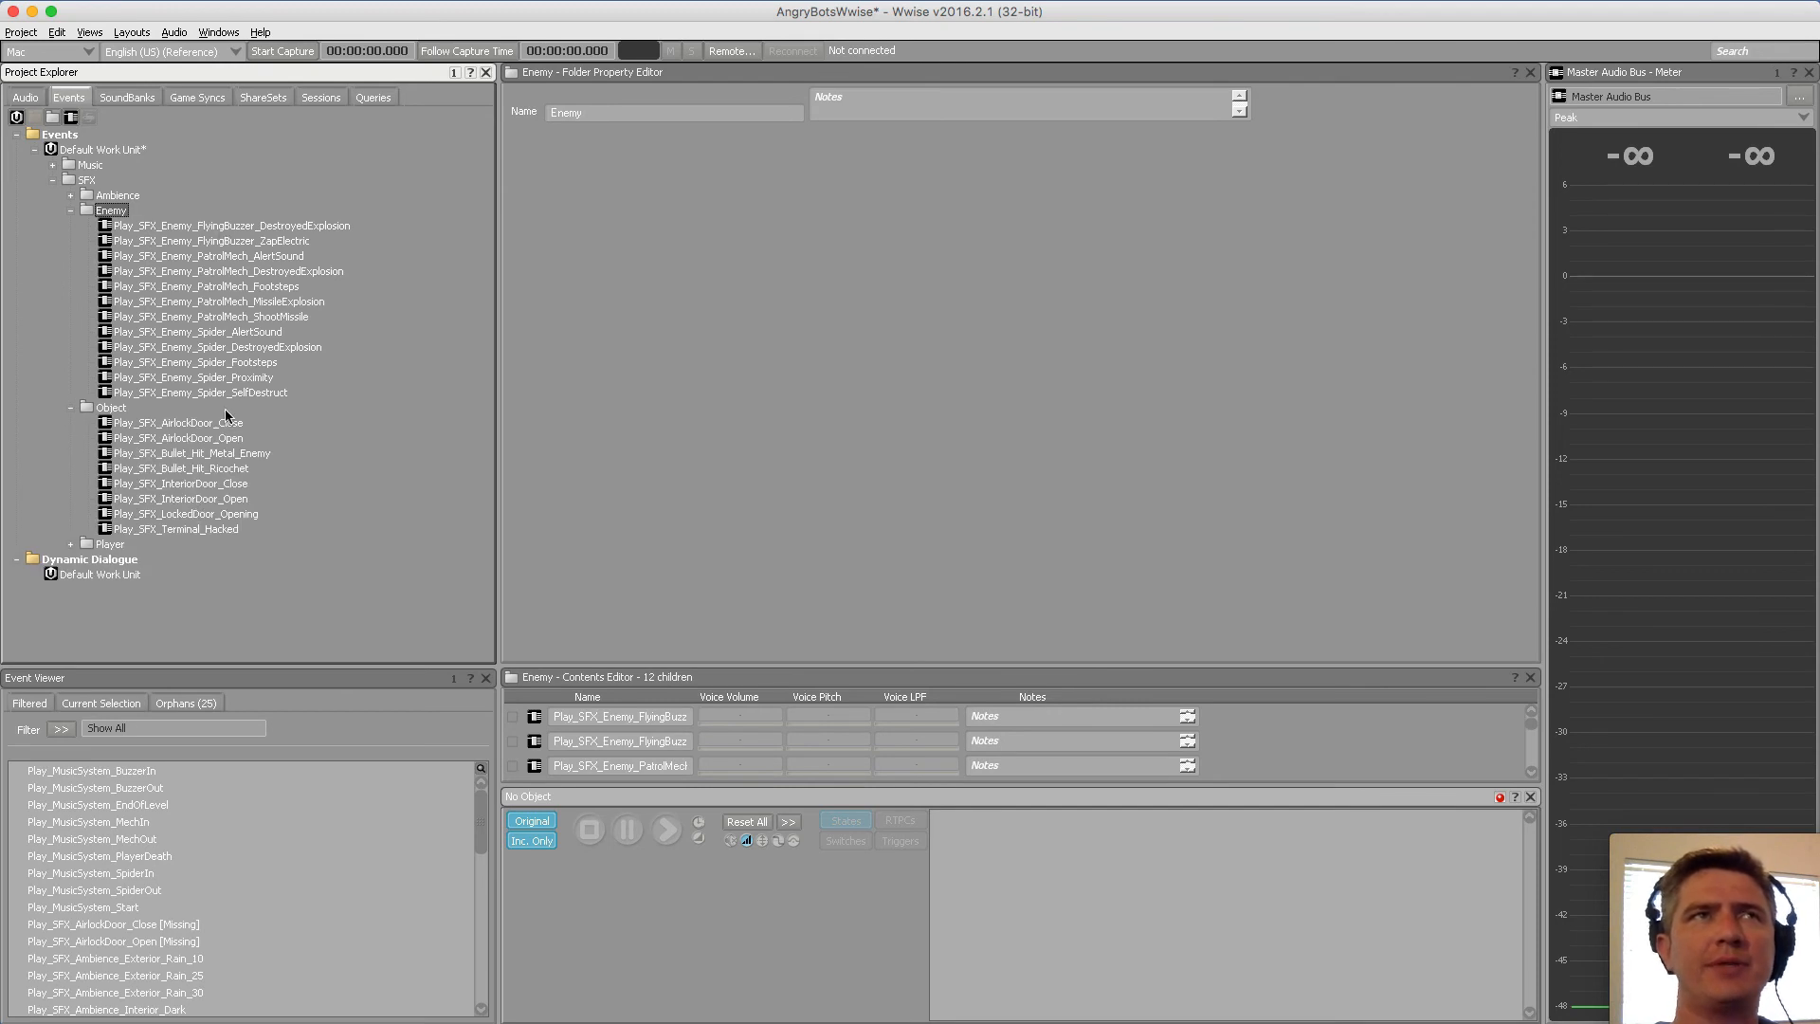
click(70, 544)
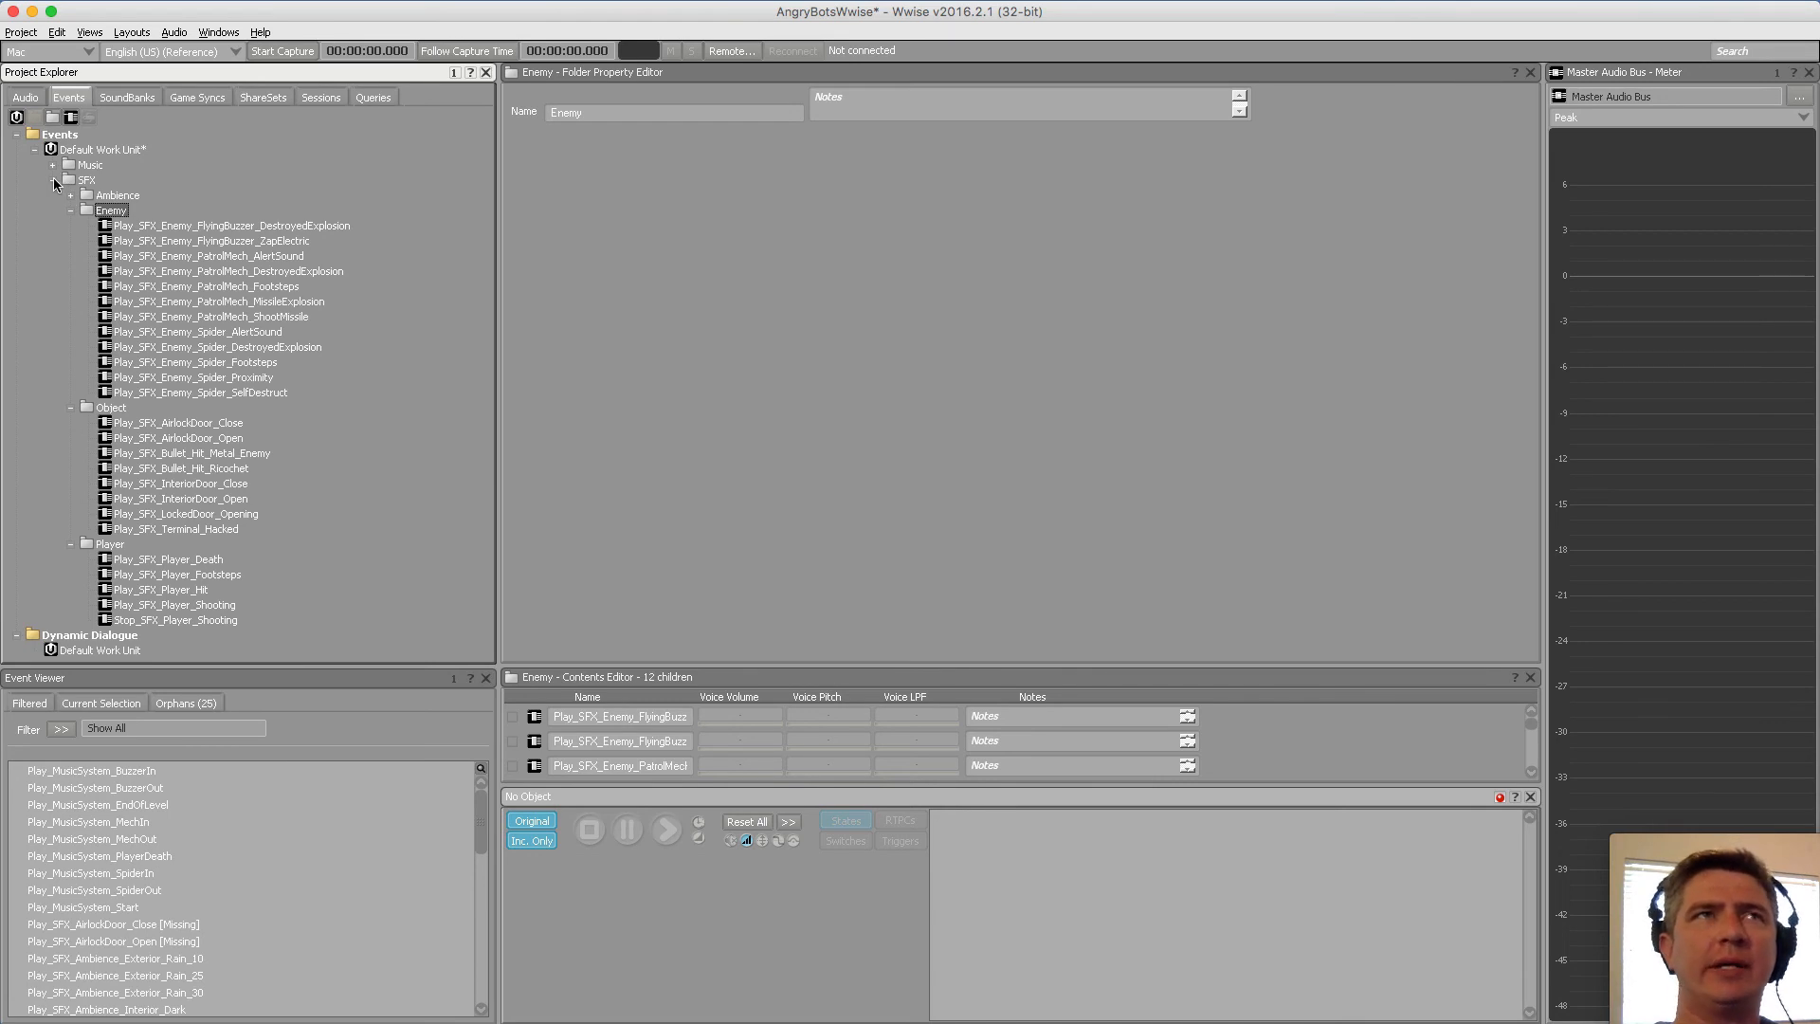
Copy the base name SFX_Enemy_Spider_FS from the first spider footstep sound in the Actor-Mixer Hierarchy's Enemy folder
click(28, 97)
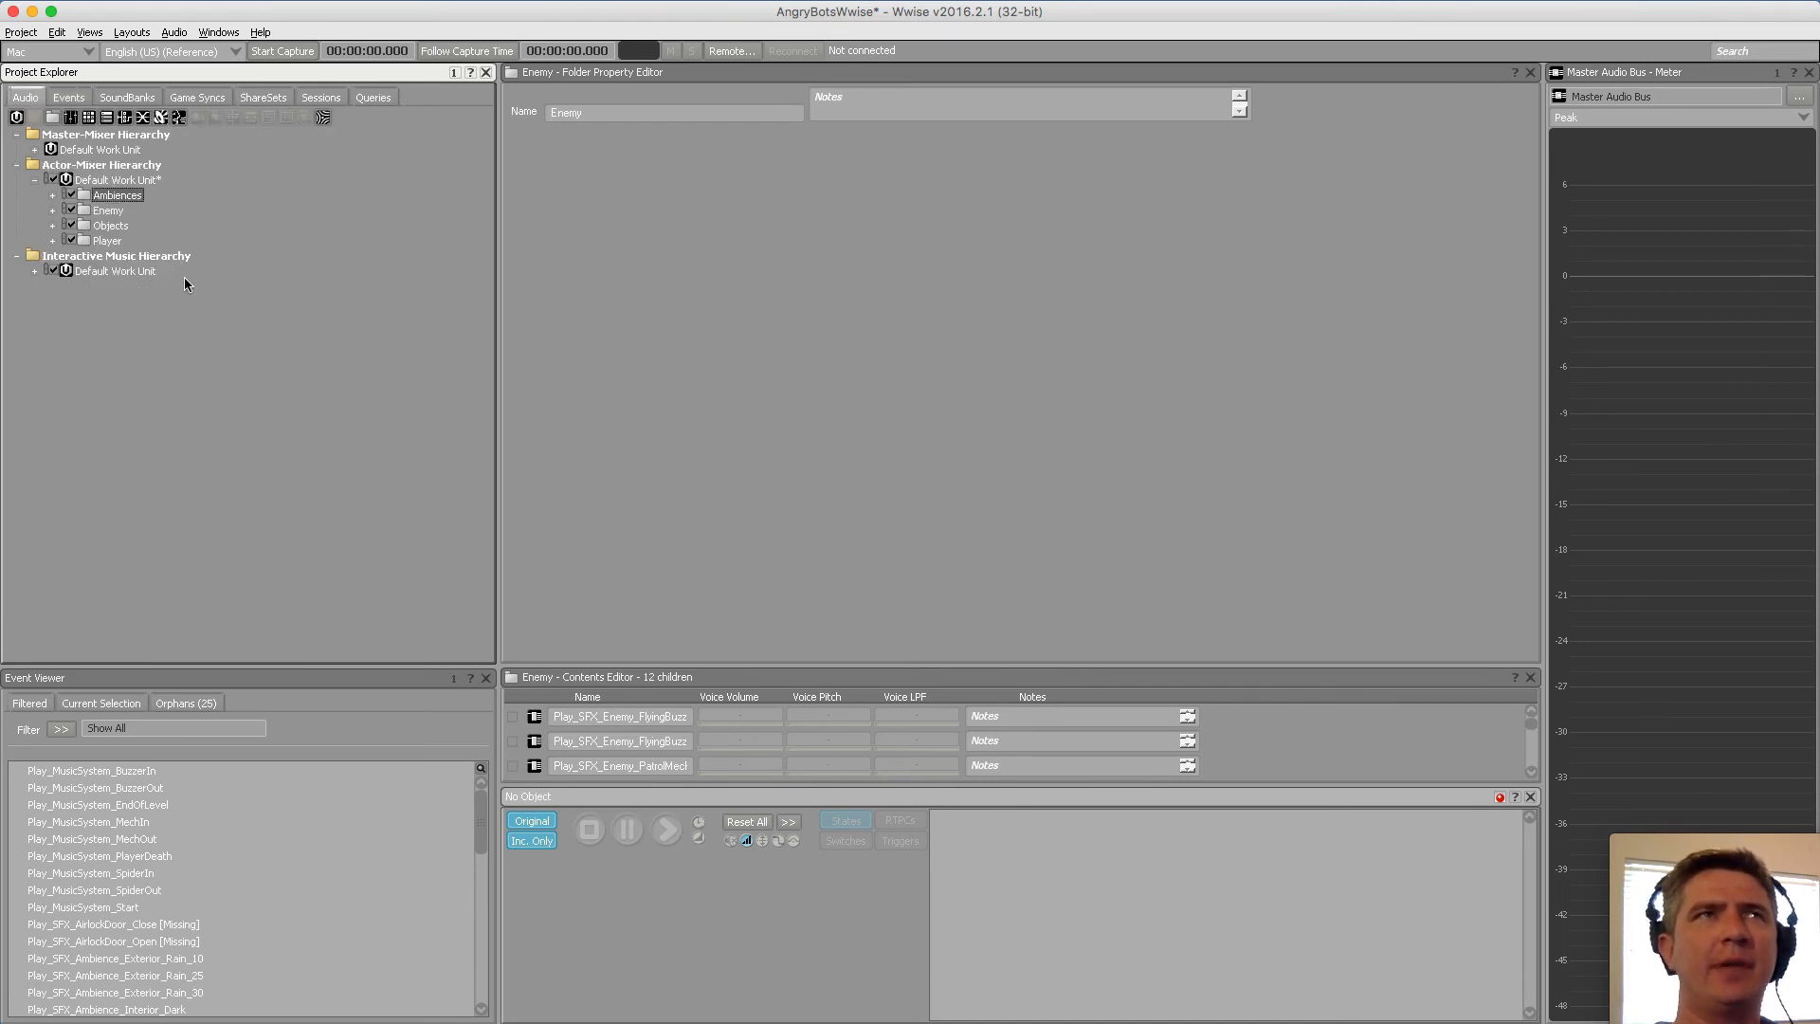
click(53, 211)
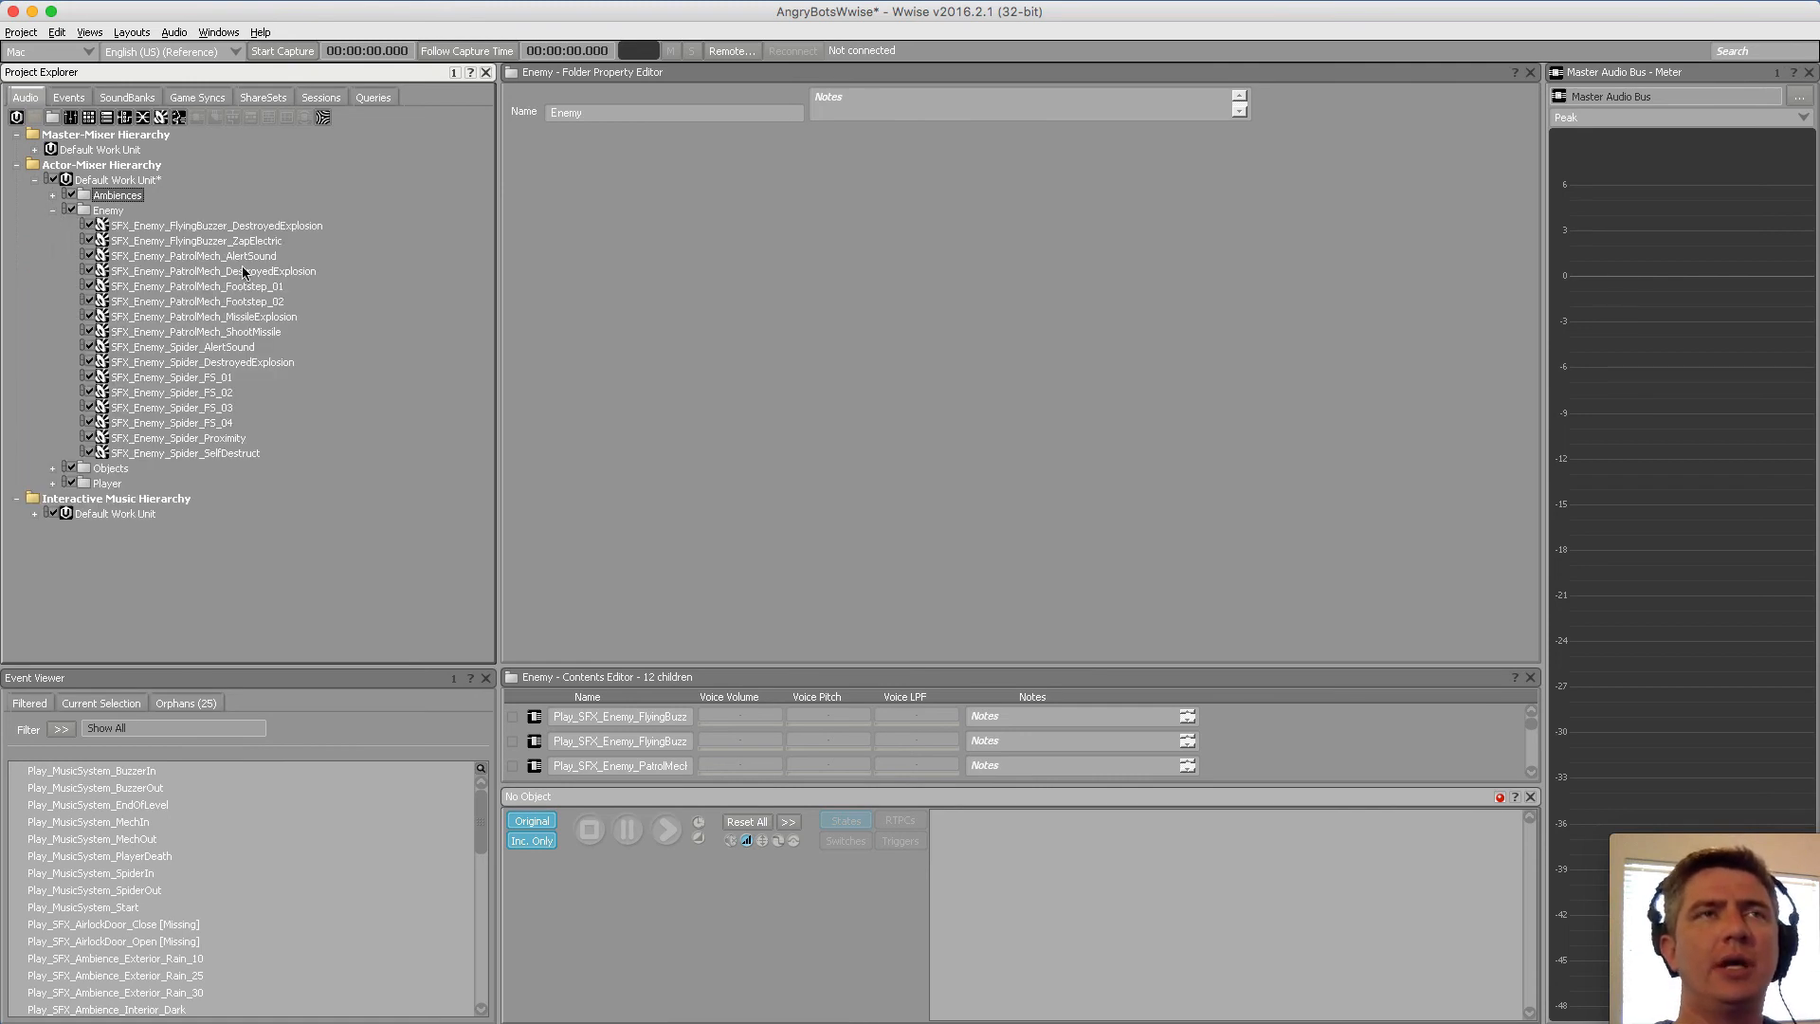
click(219, 375)
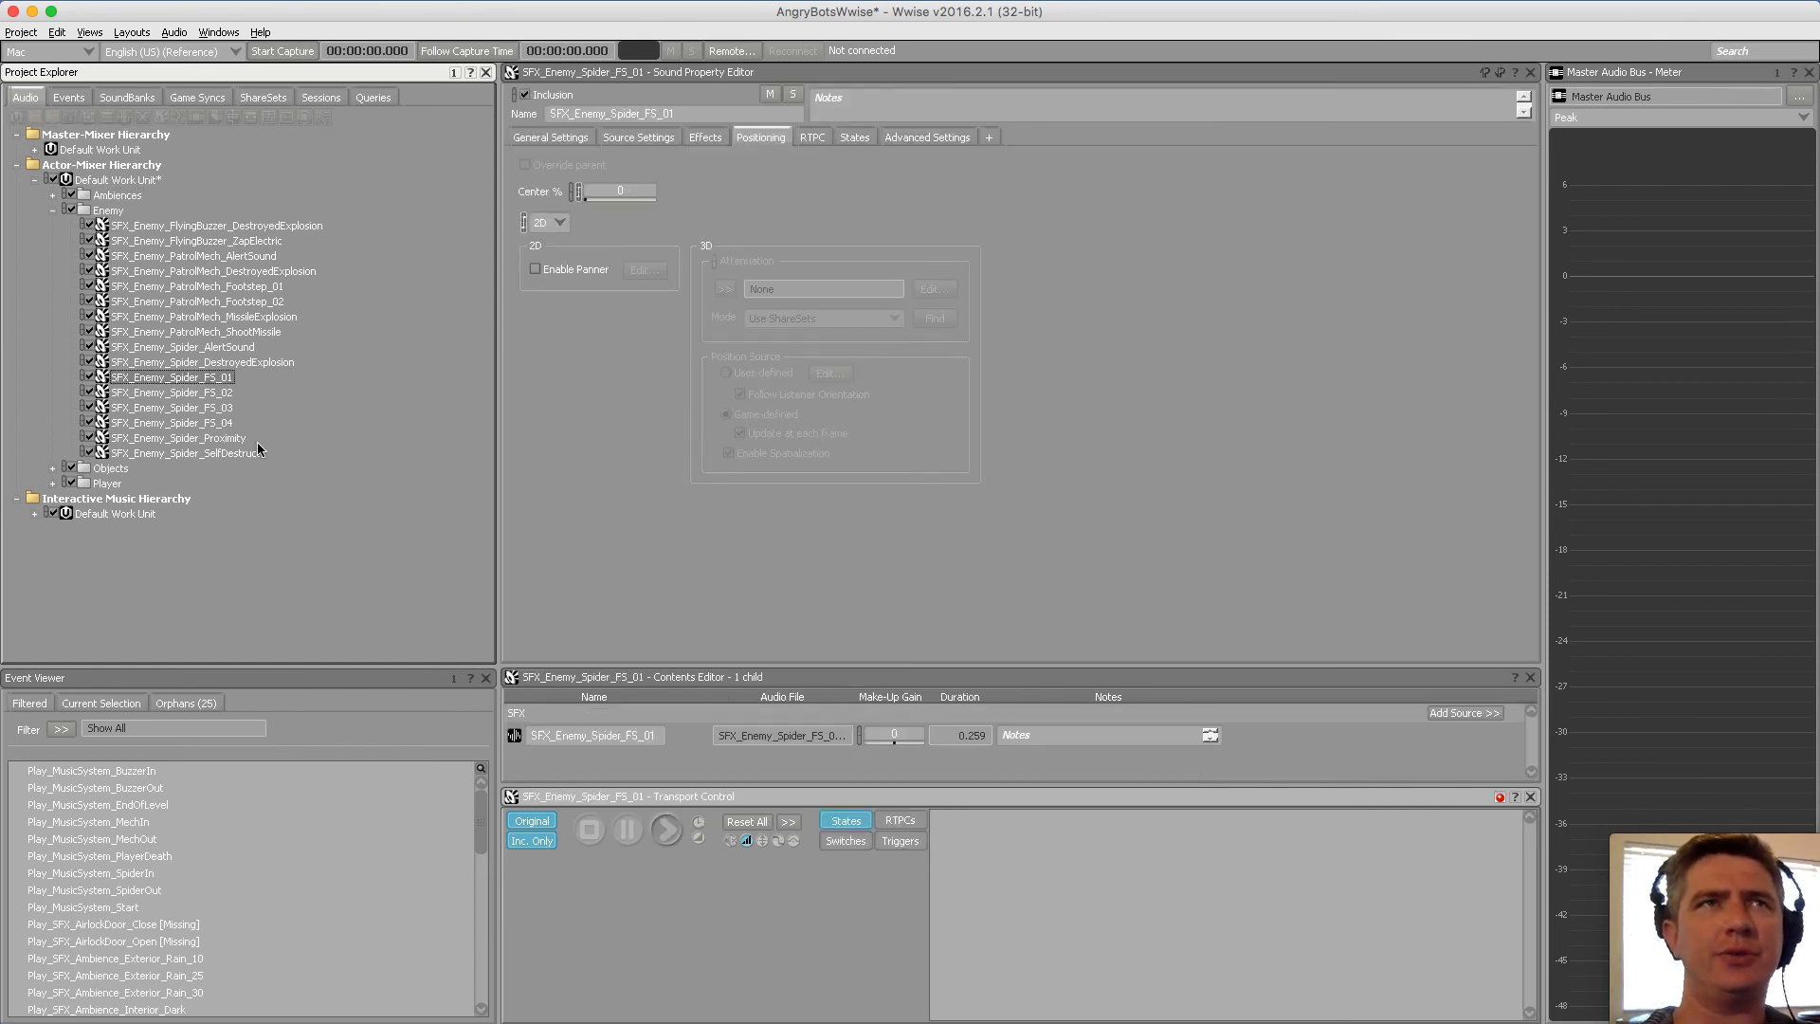
double_click(658, 114)
click(658, 113)
drag(657, 114, 473, 116)
key(super+c)
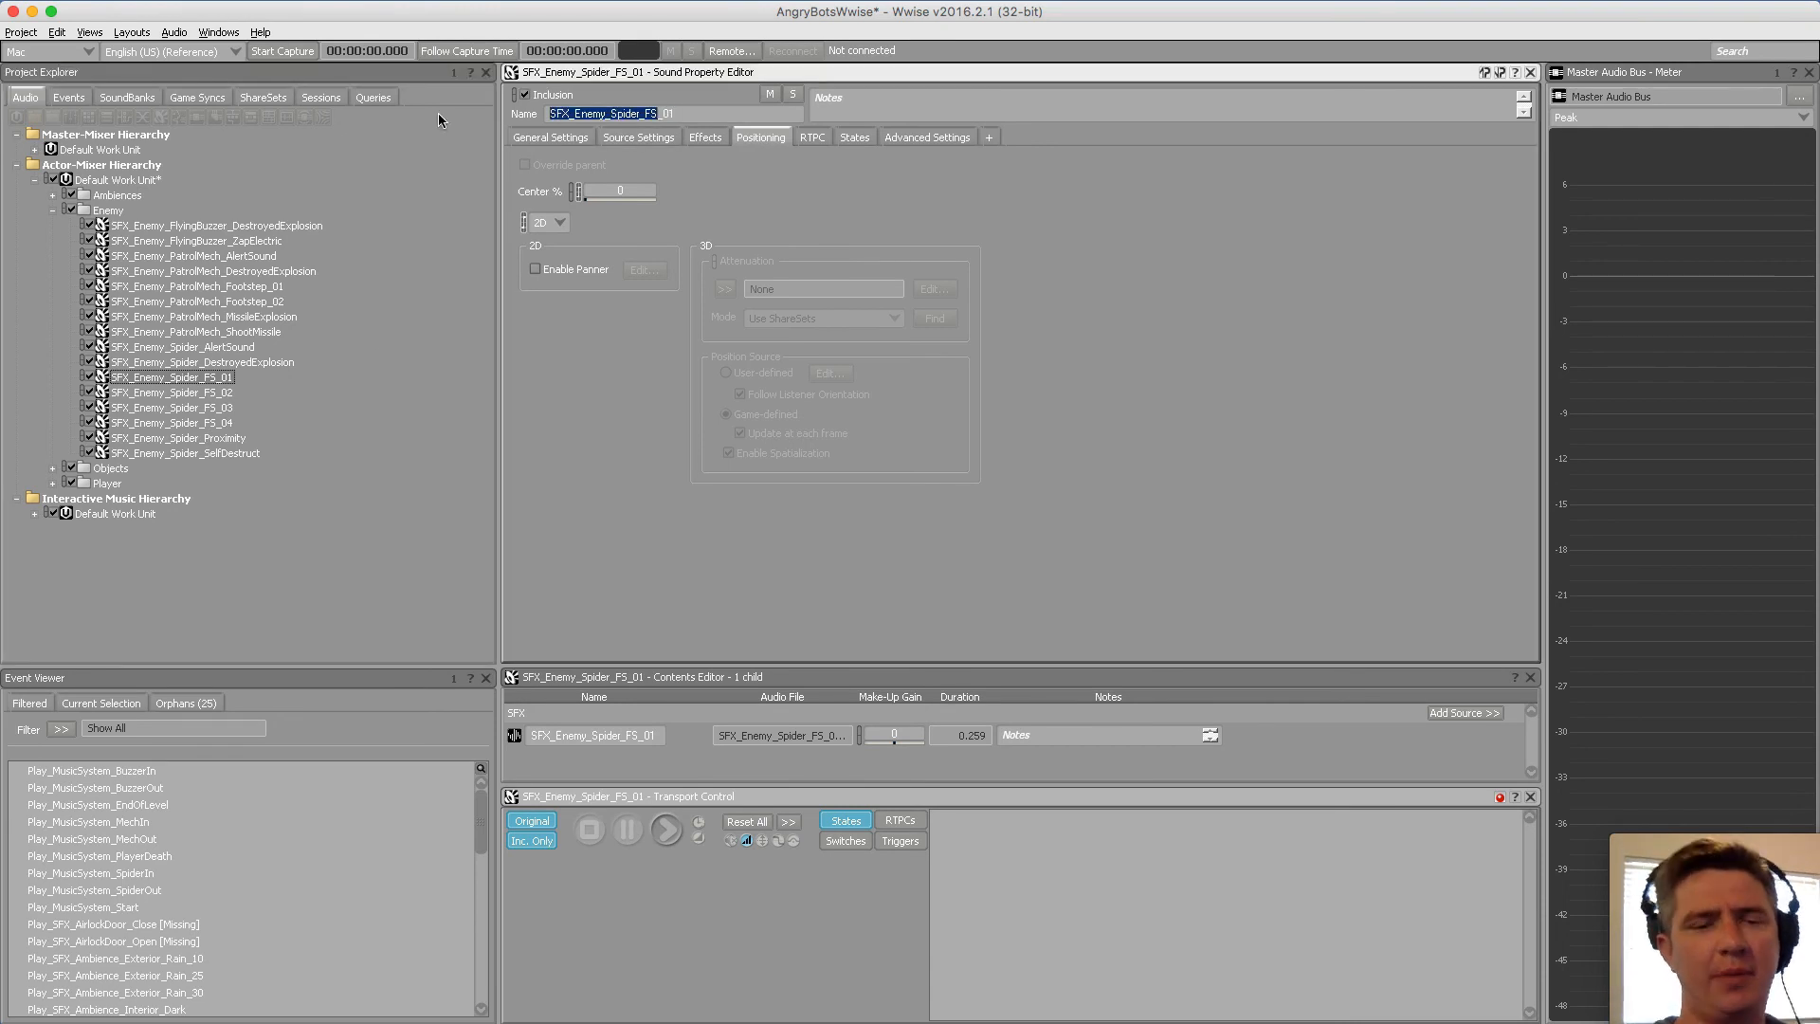
Create a random container named SFX_Enemy_Spider_FS inside the Enemy folder of the Actor-Mixer Hierarchy
click(228, 423)
shift+click(216, 379)
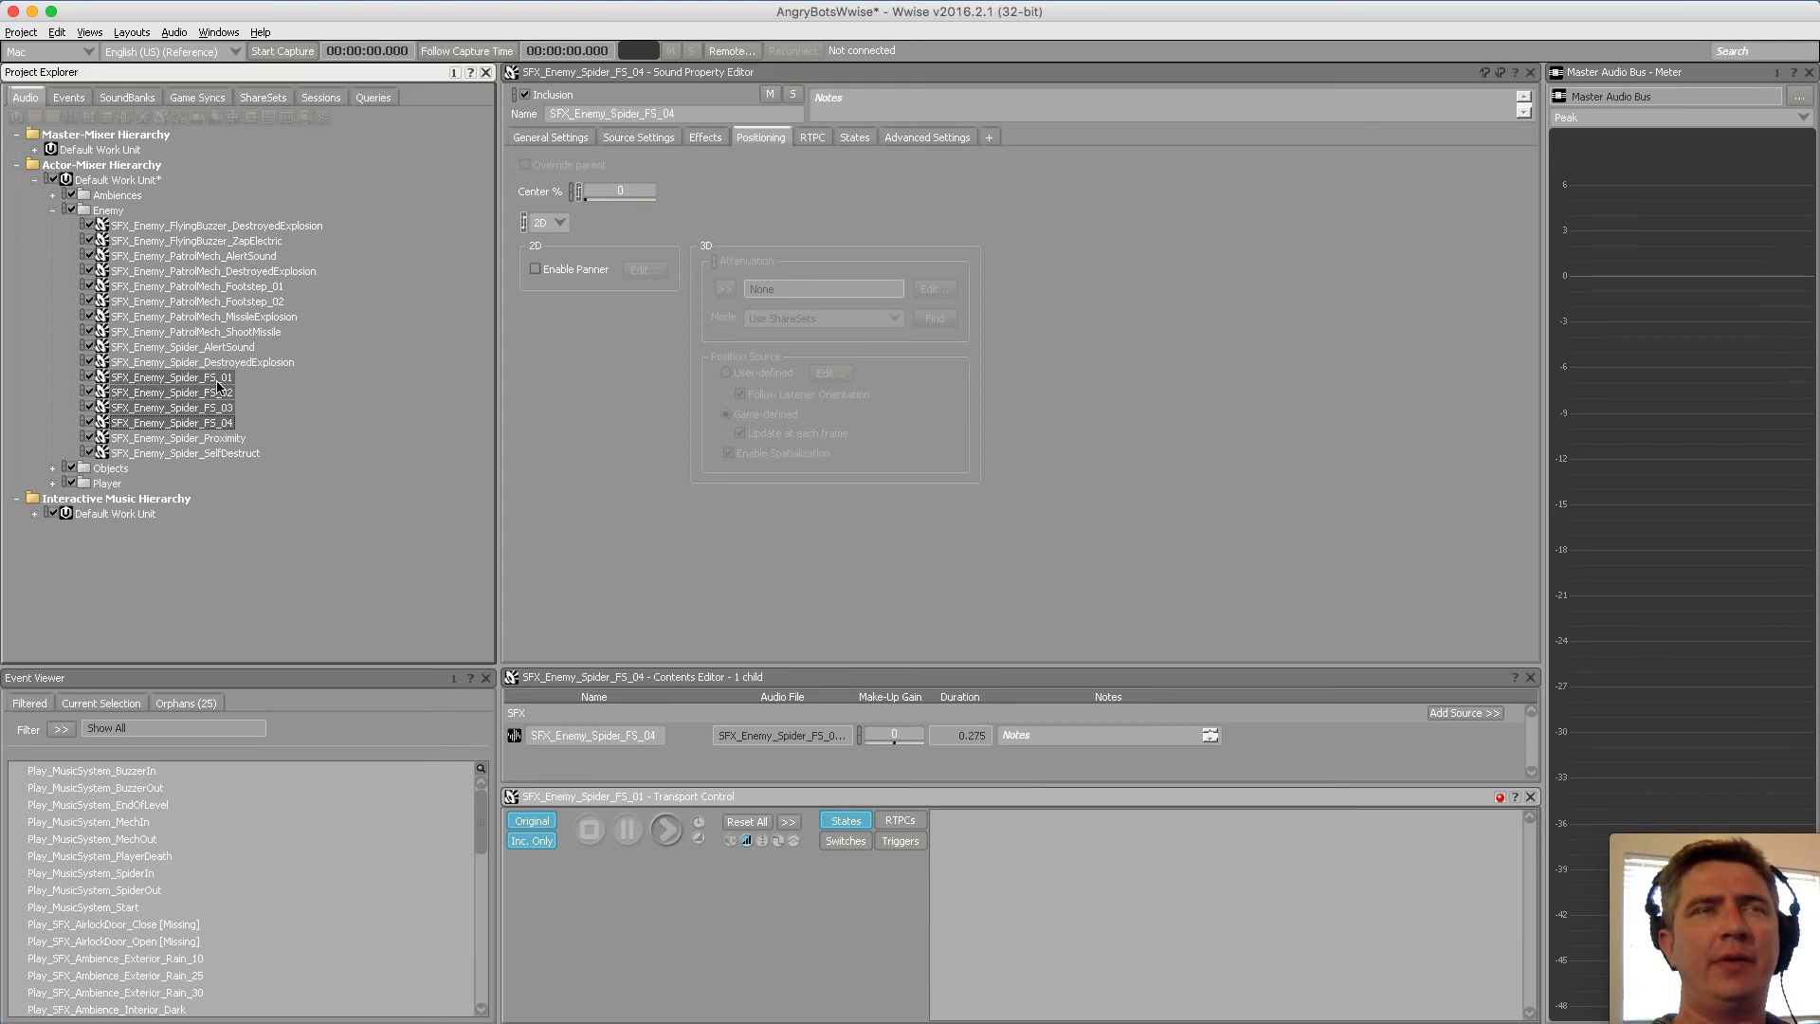
click(108, 211)
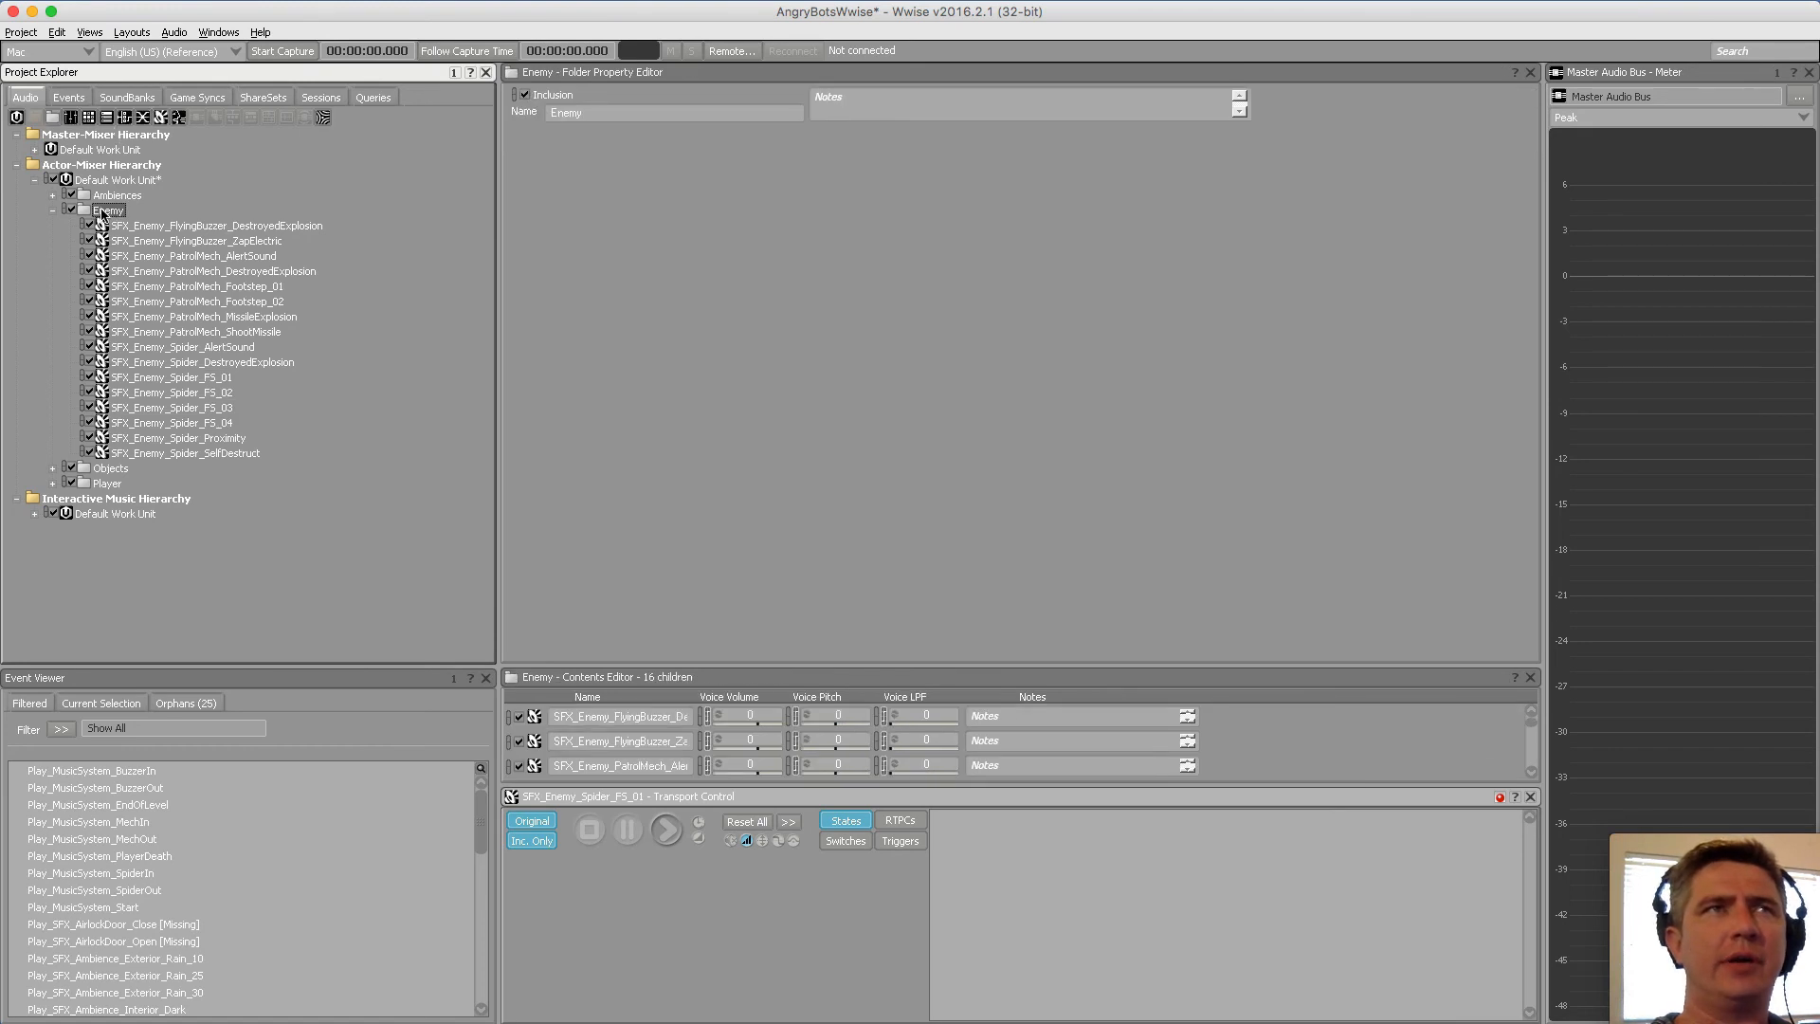
click(89, 118)
key(super+v)
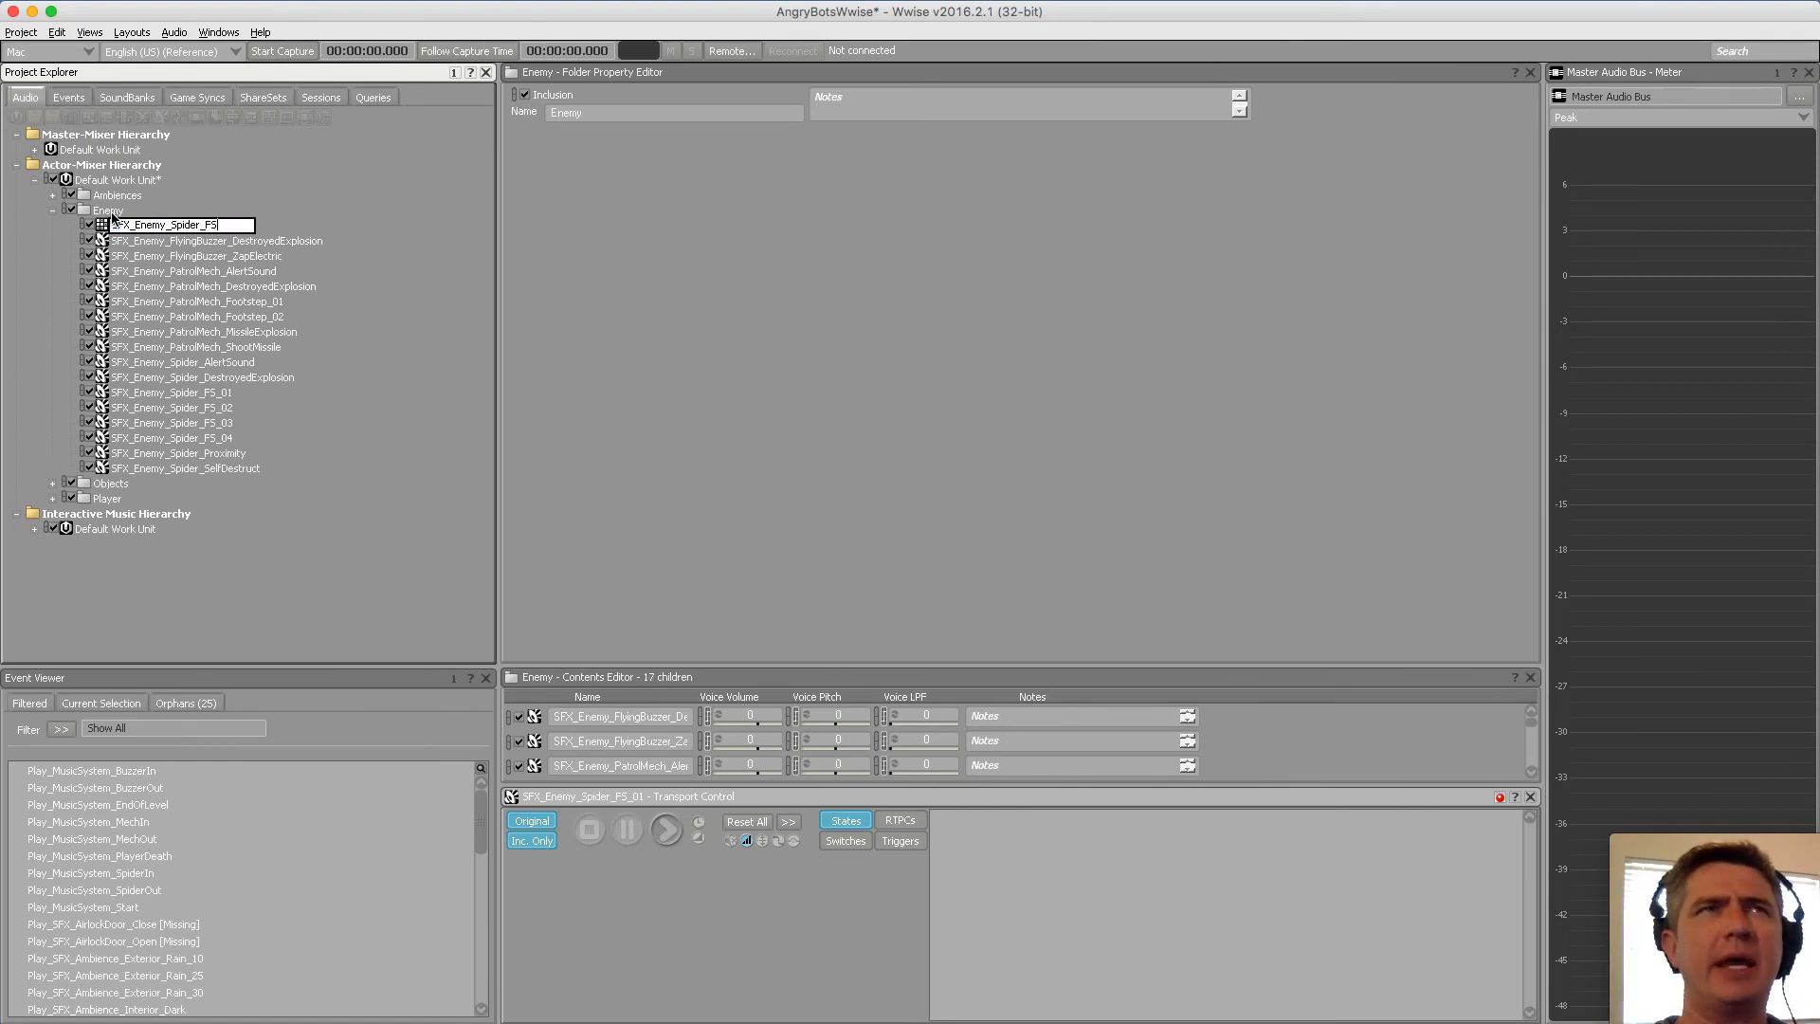
key(Return)
Move the sounds SFX_Enemy_Spider_FS_01 through SFX_Enemy_Spider_FS_04 into the SFX_Enemy_Spider_FS container
click(209, 392)
shift+click(215, 453)
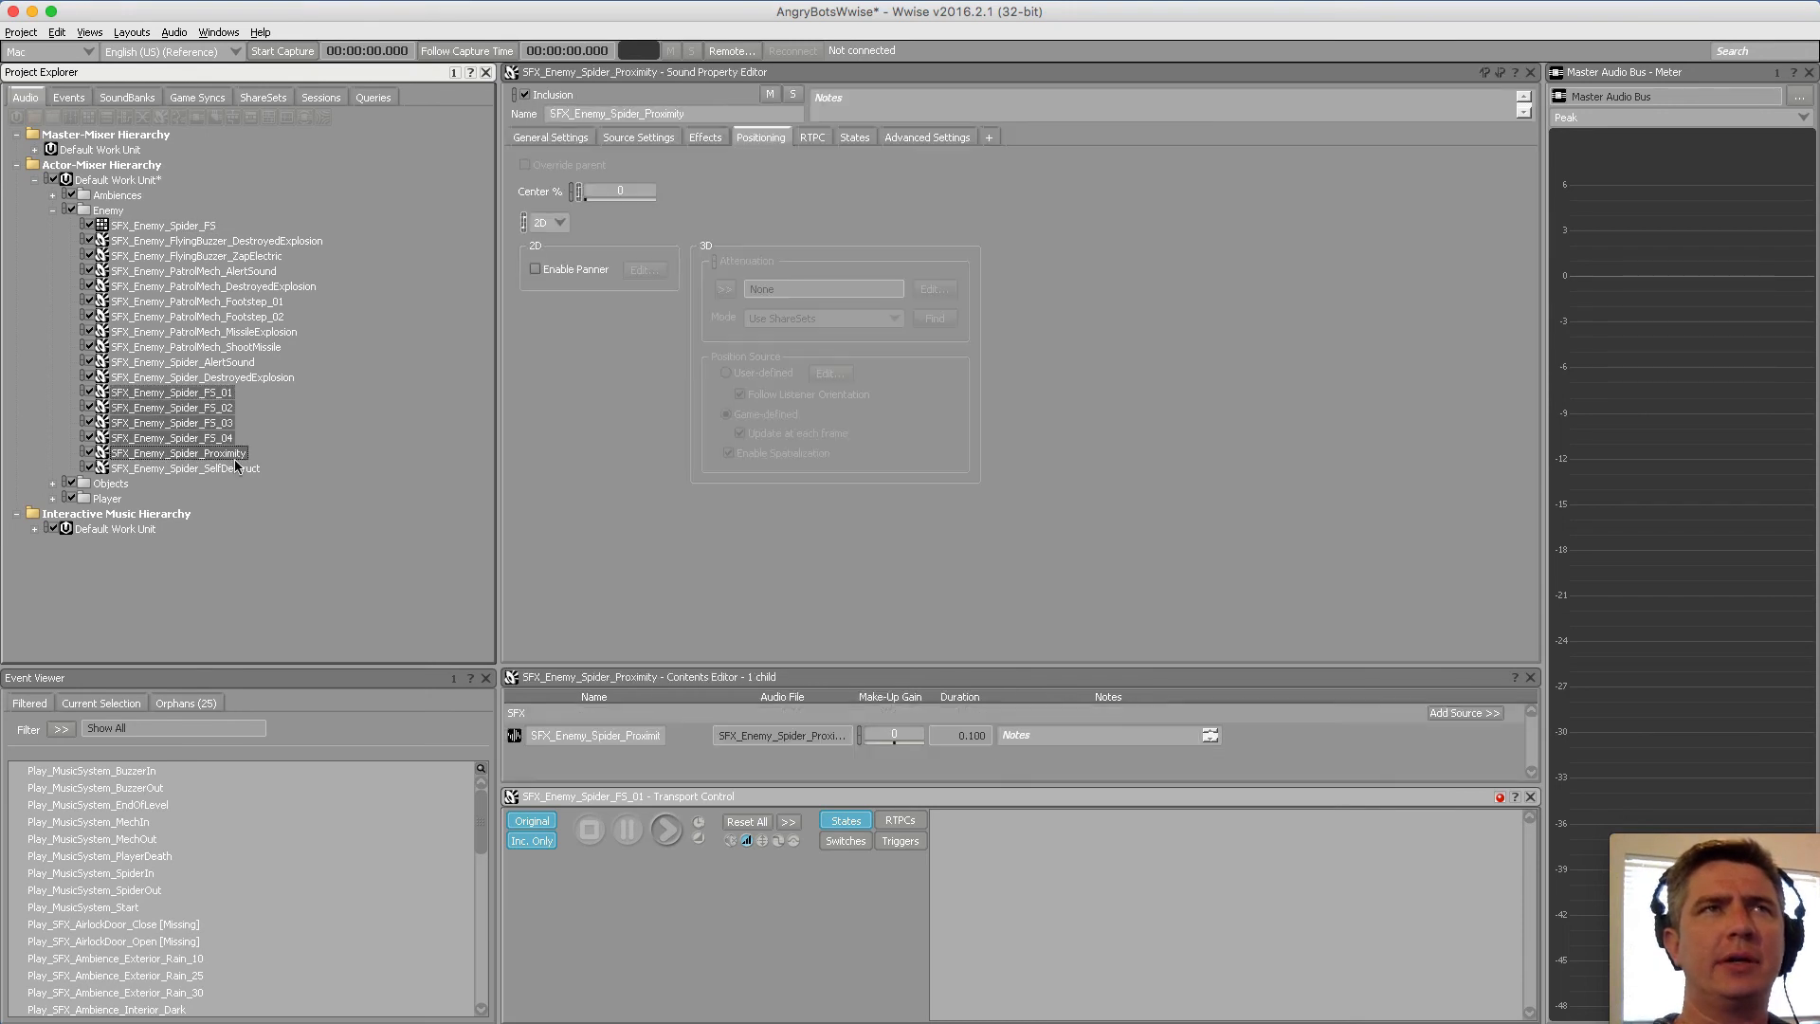
super+click(229, 456)
drag(206, 410, 166, 225)
click(166, 225)
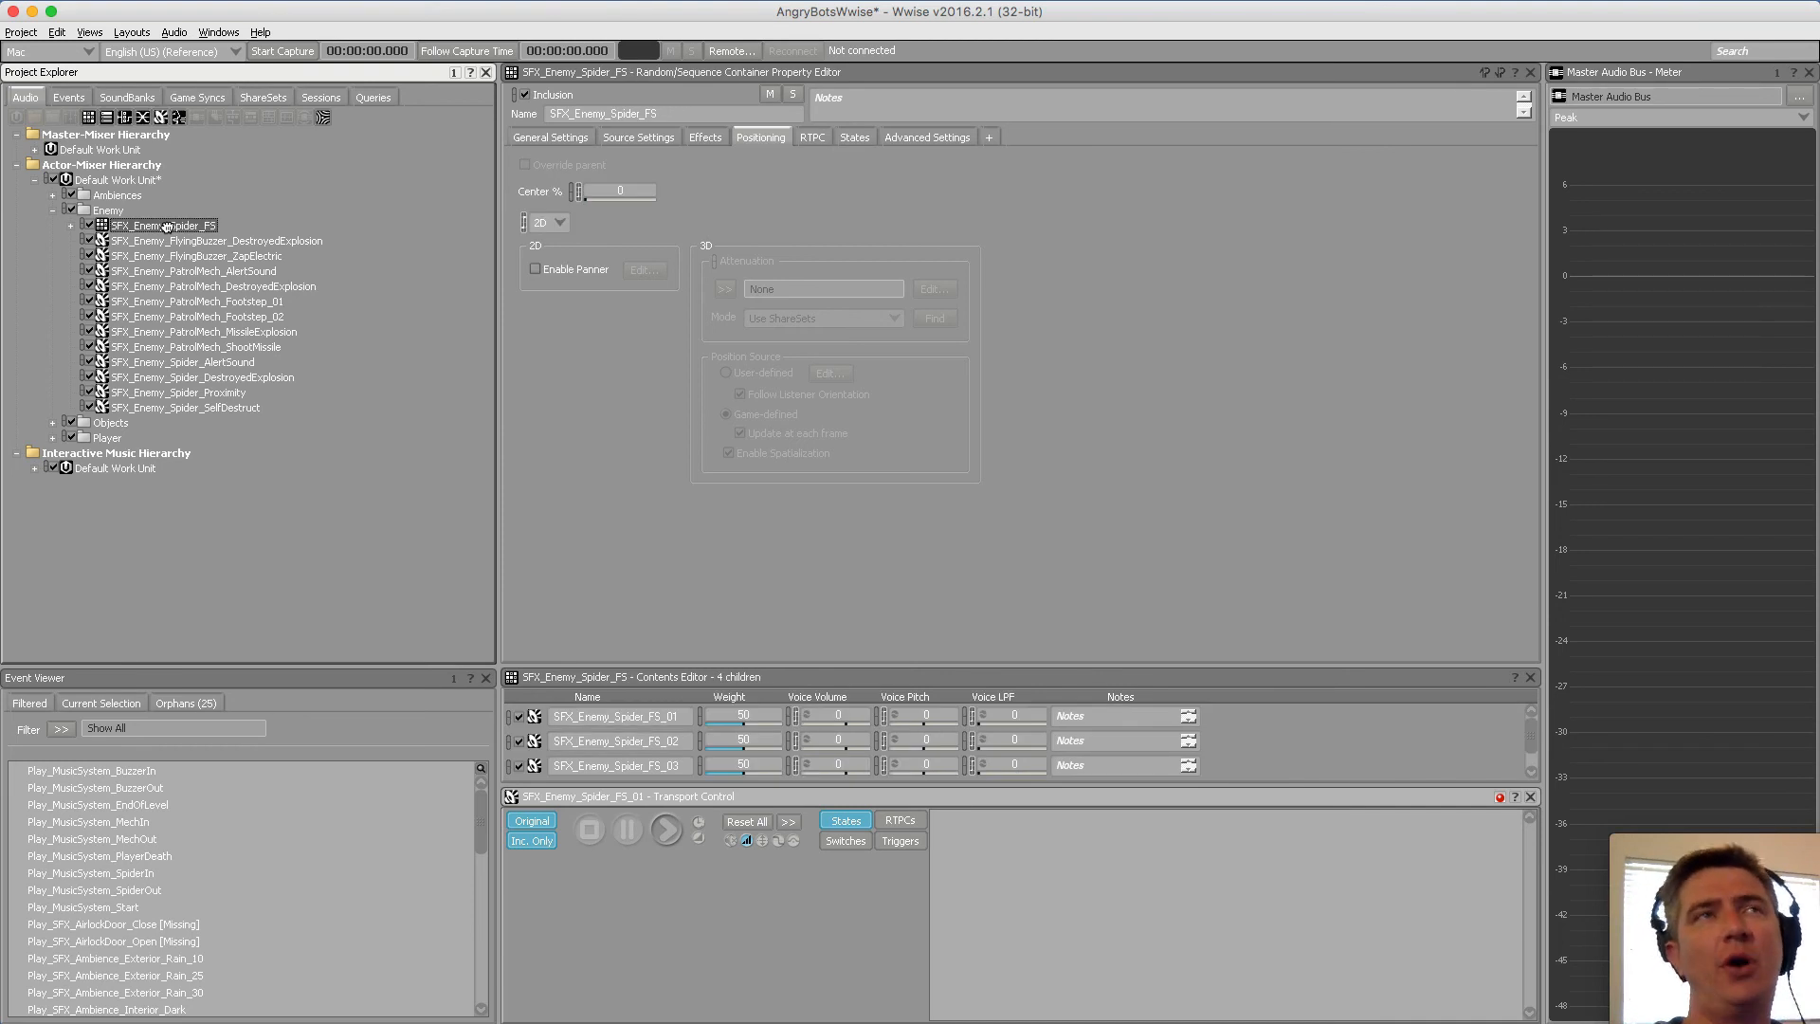
Start playback with the SFX_Enemy_Spider_FS container selected and expand the container to inspect its sounds
click(173, 241)
click(170, 227)
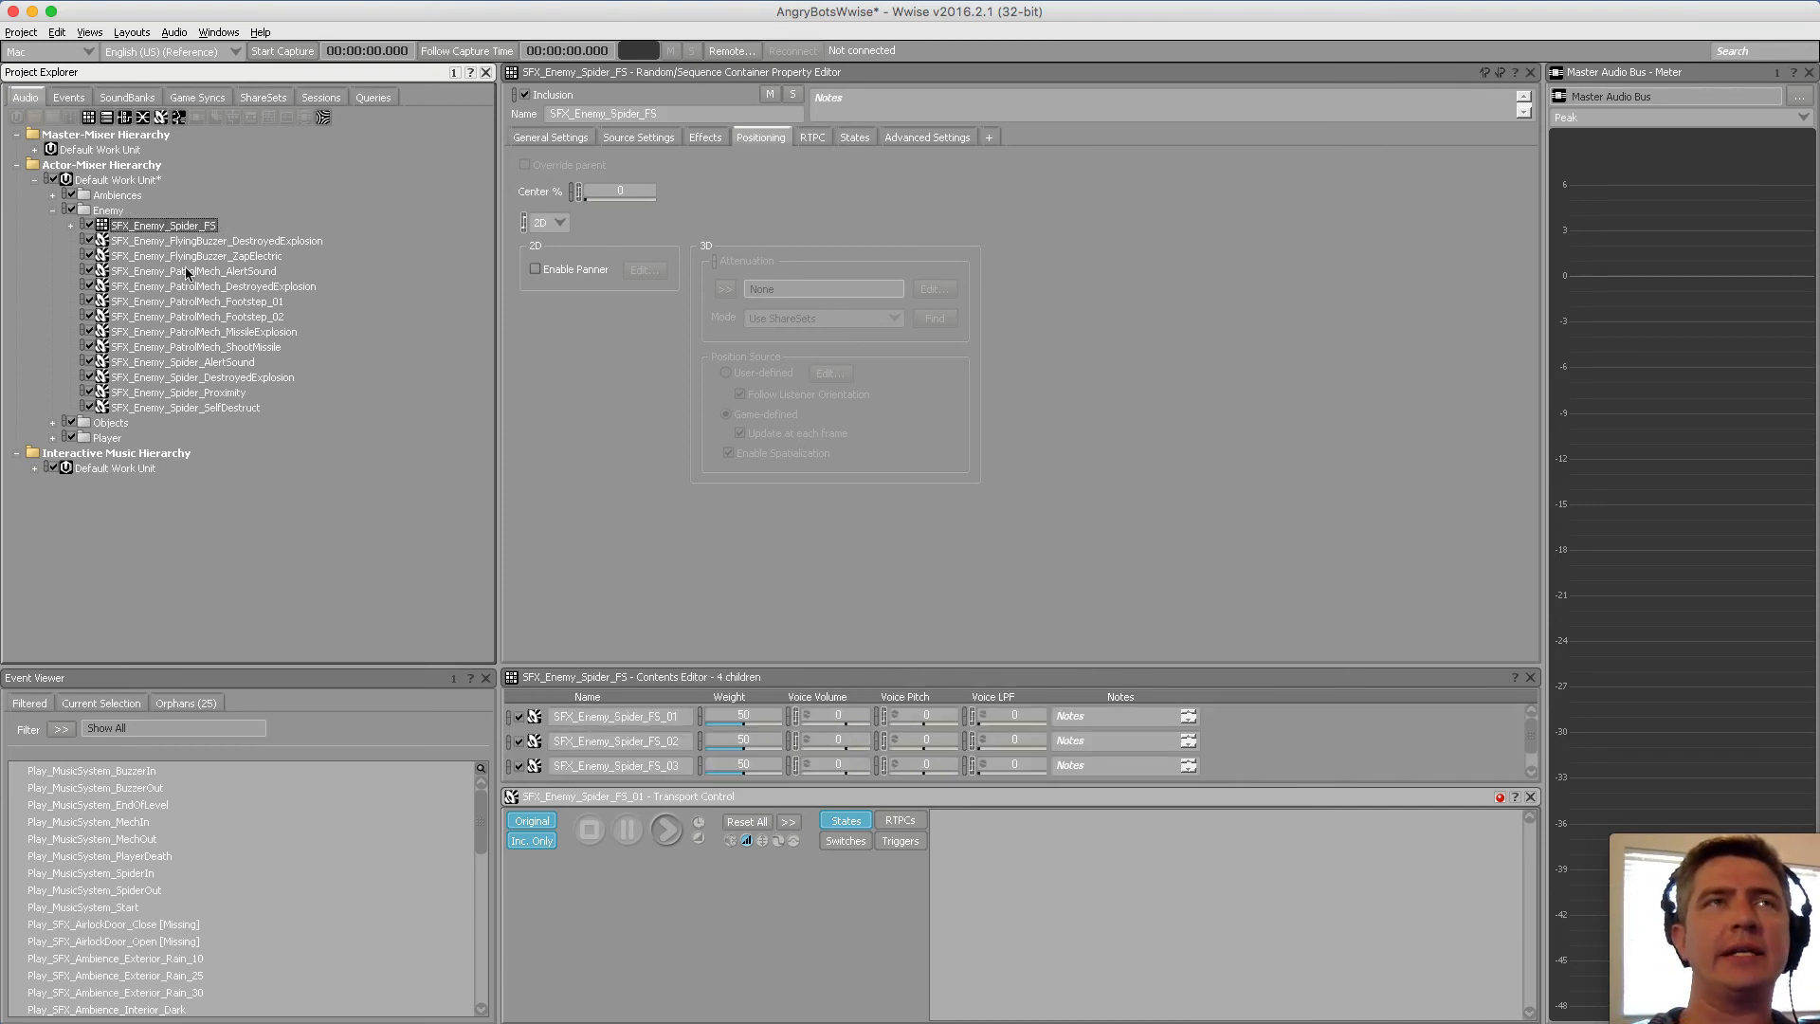
click(667, 831)
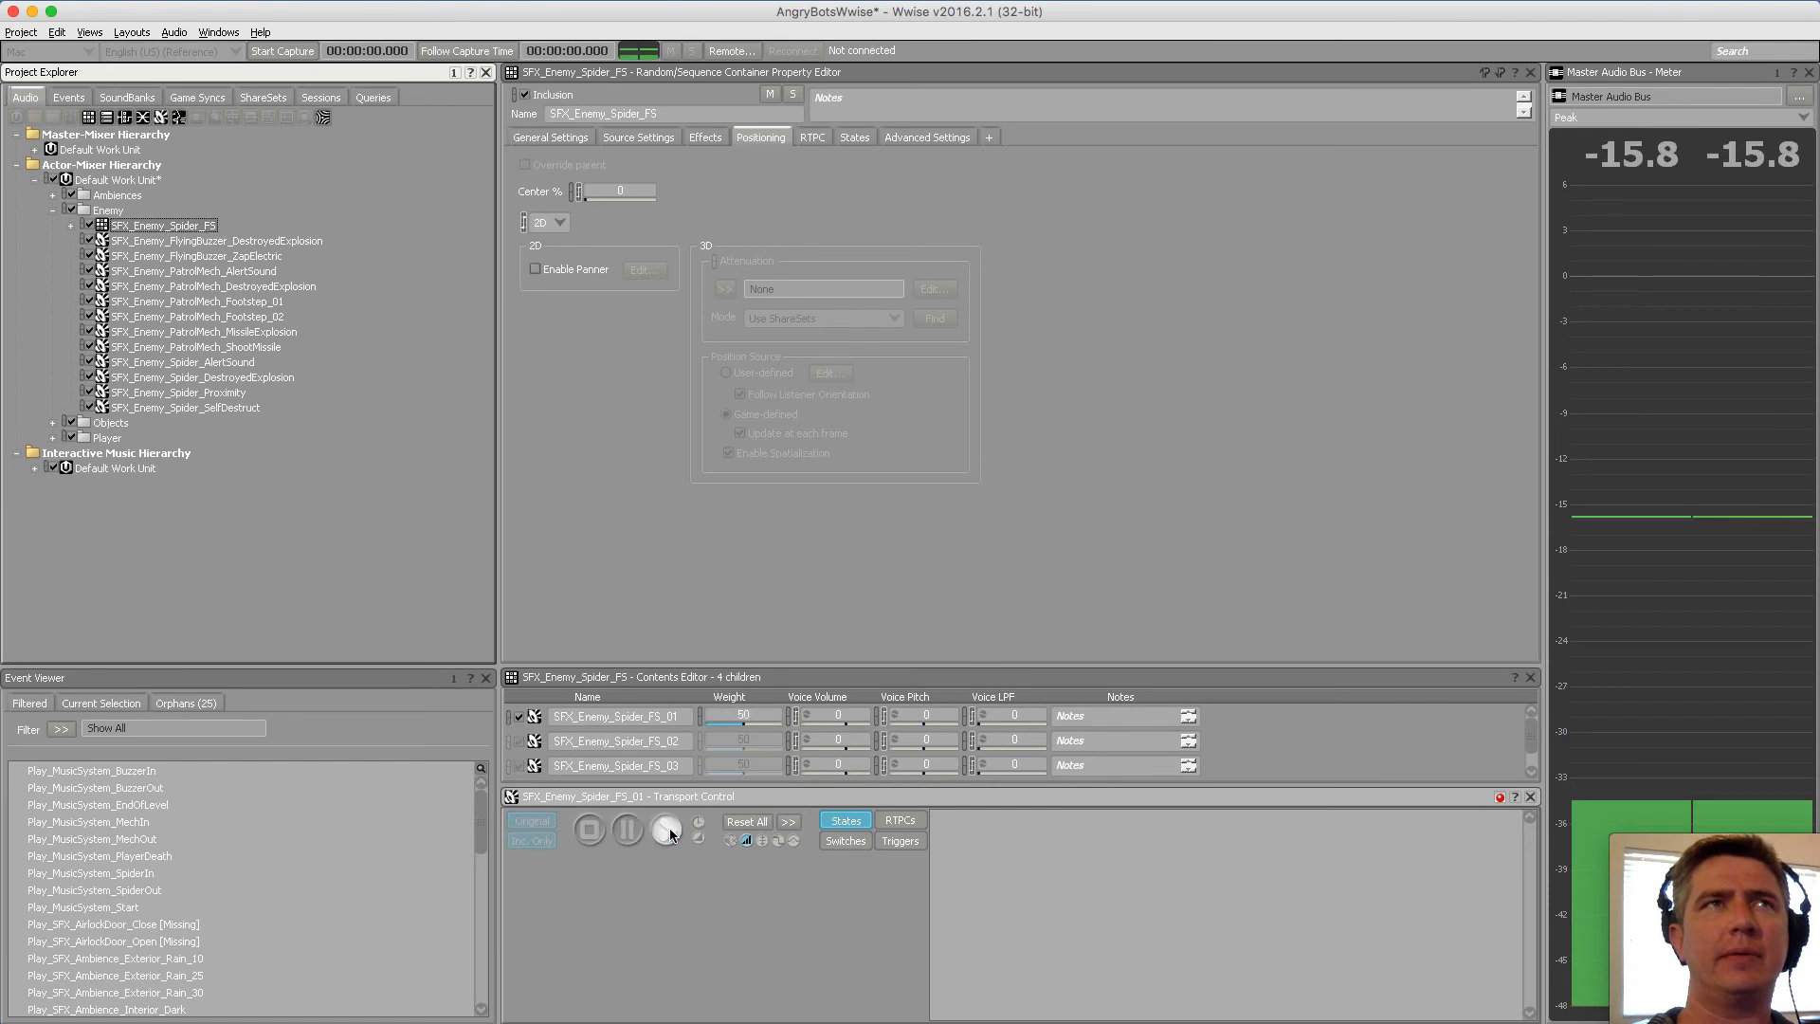
click(153, 241)
click(161, 226)
click(71, 226)
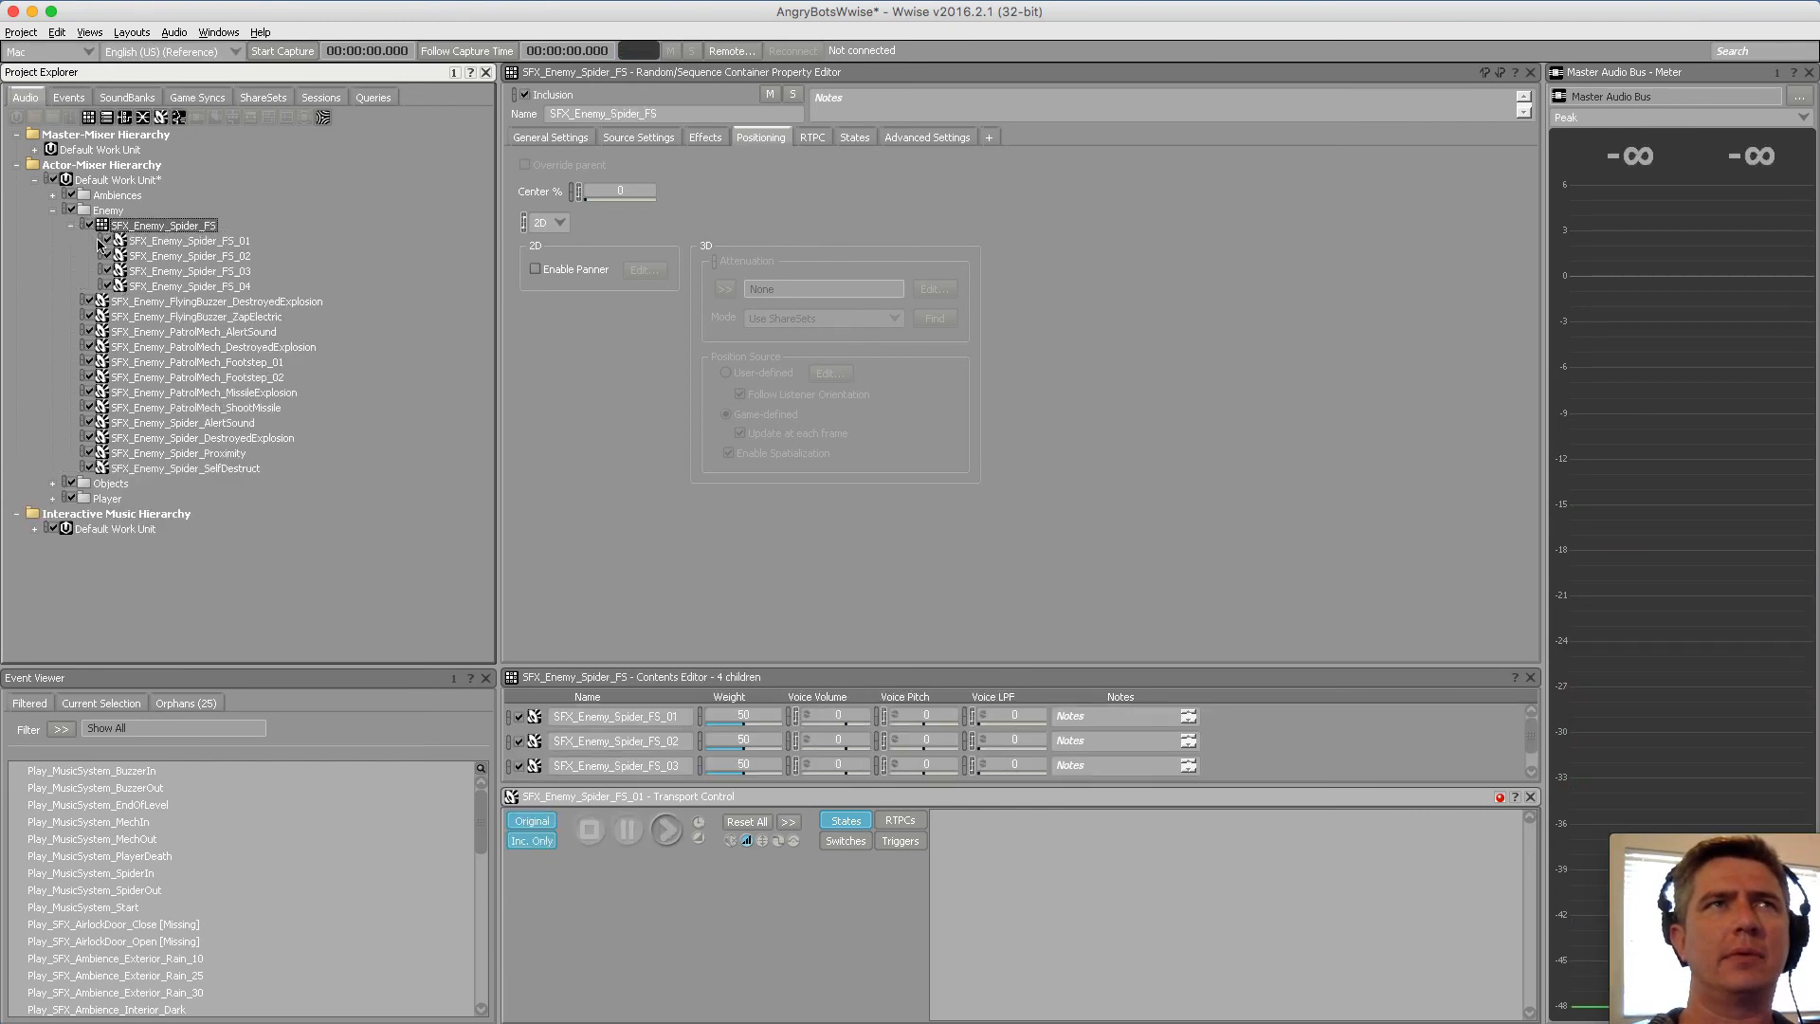
Unpin the Transport Control from SFX_Enemy_Spider_FS_01 and audition the SFX_Enemy_Spider_FS container
click(189, 241)
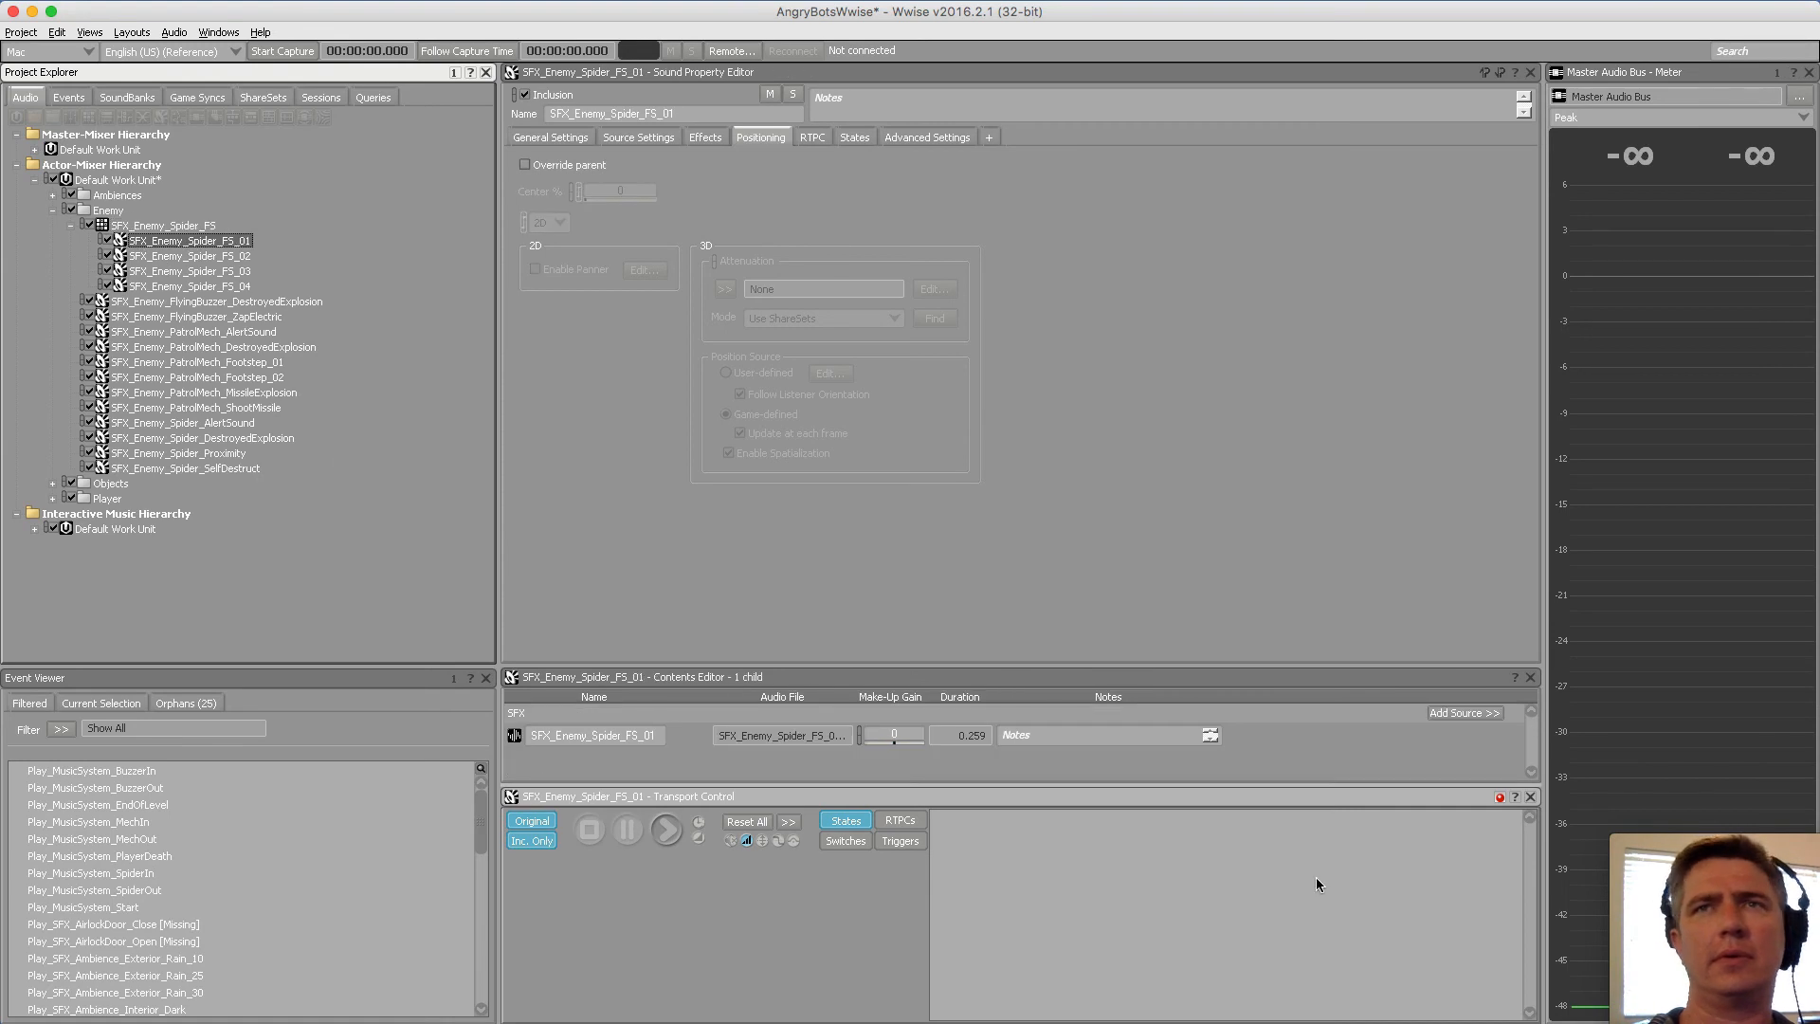
click(1501, 799)
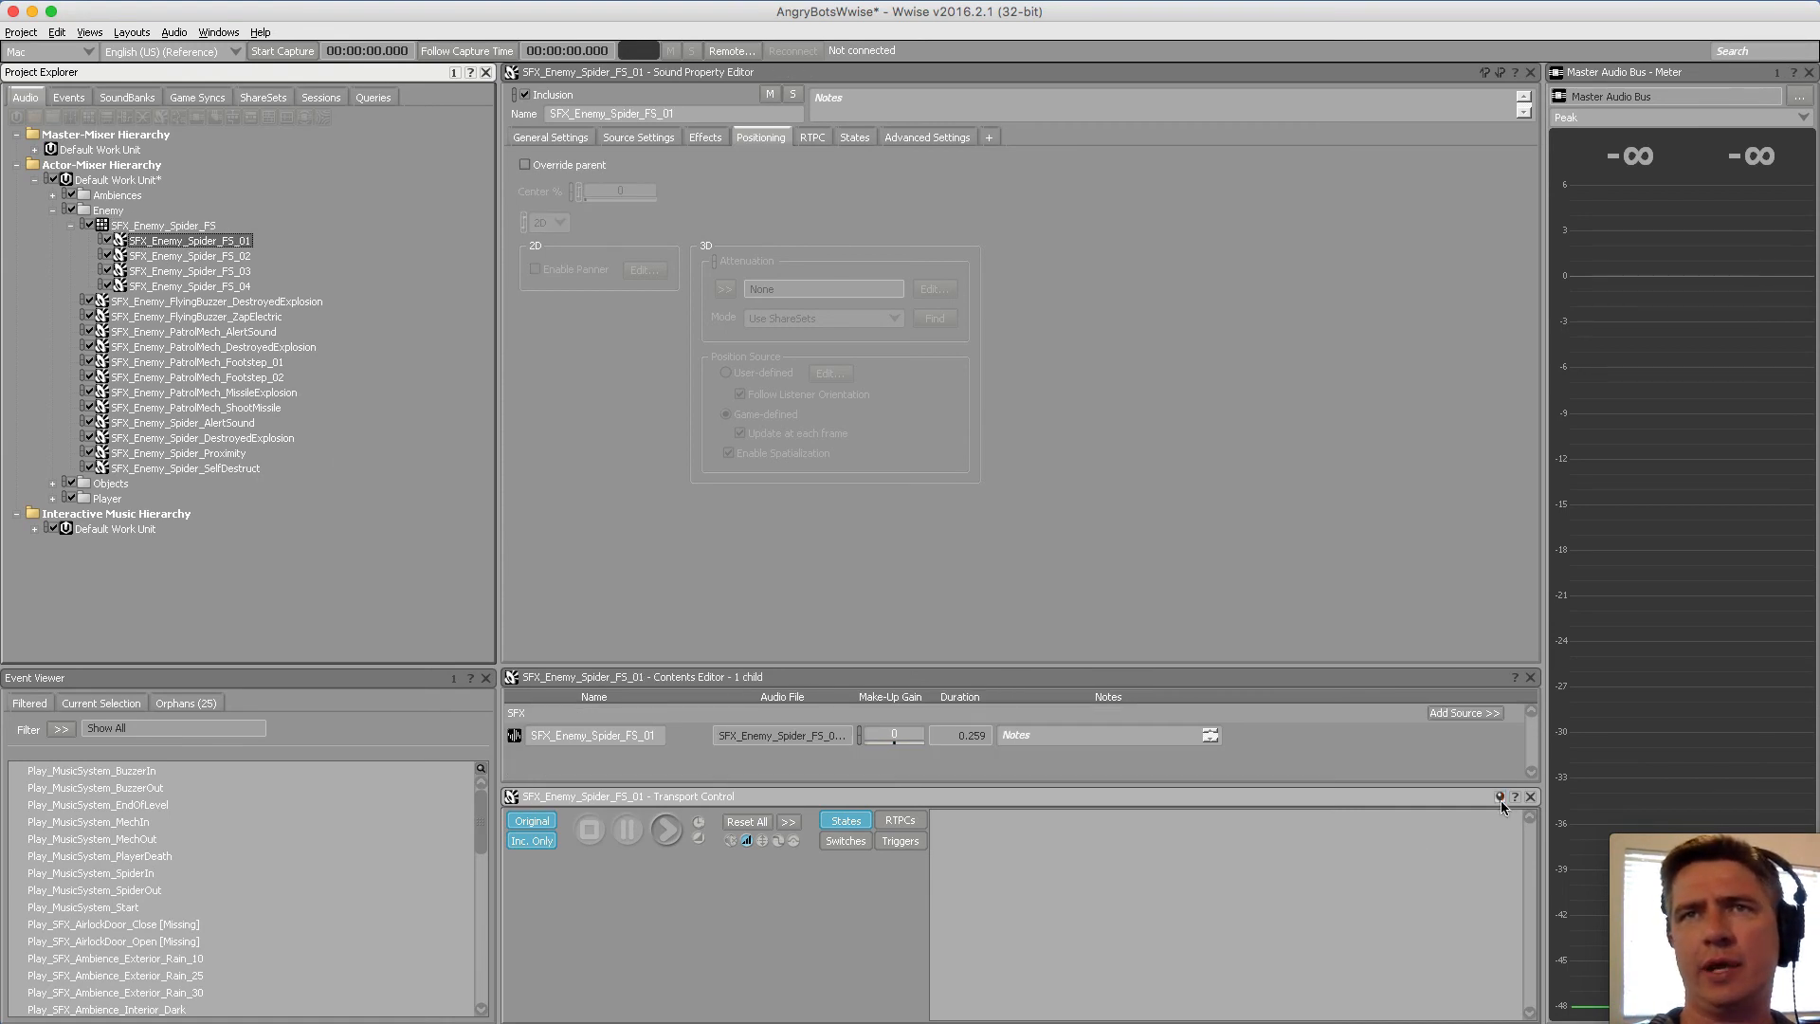
click(164, 228)
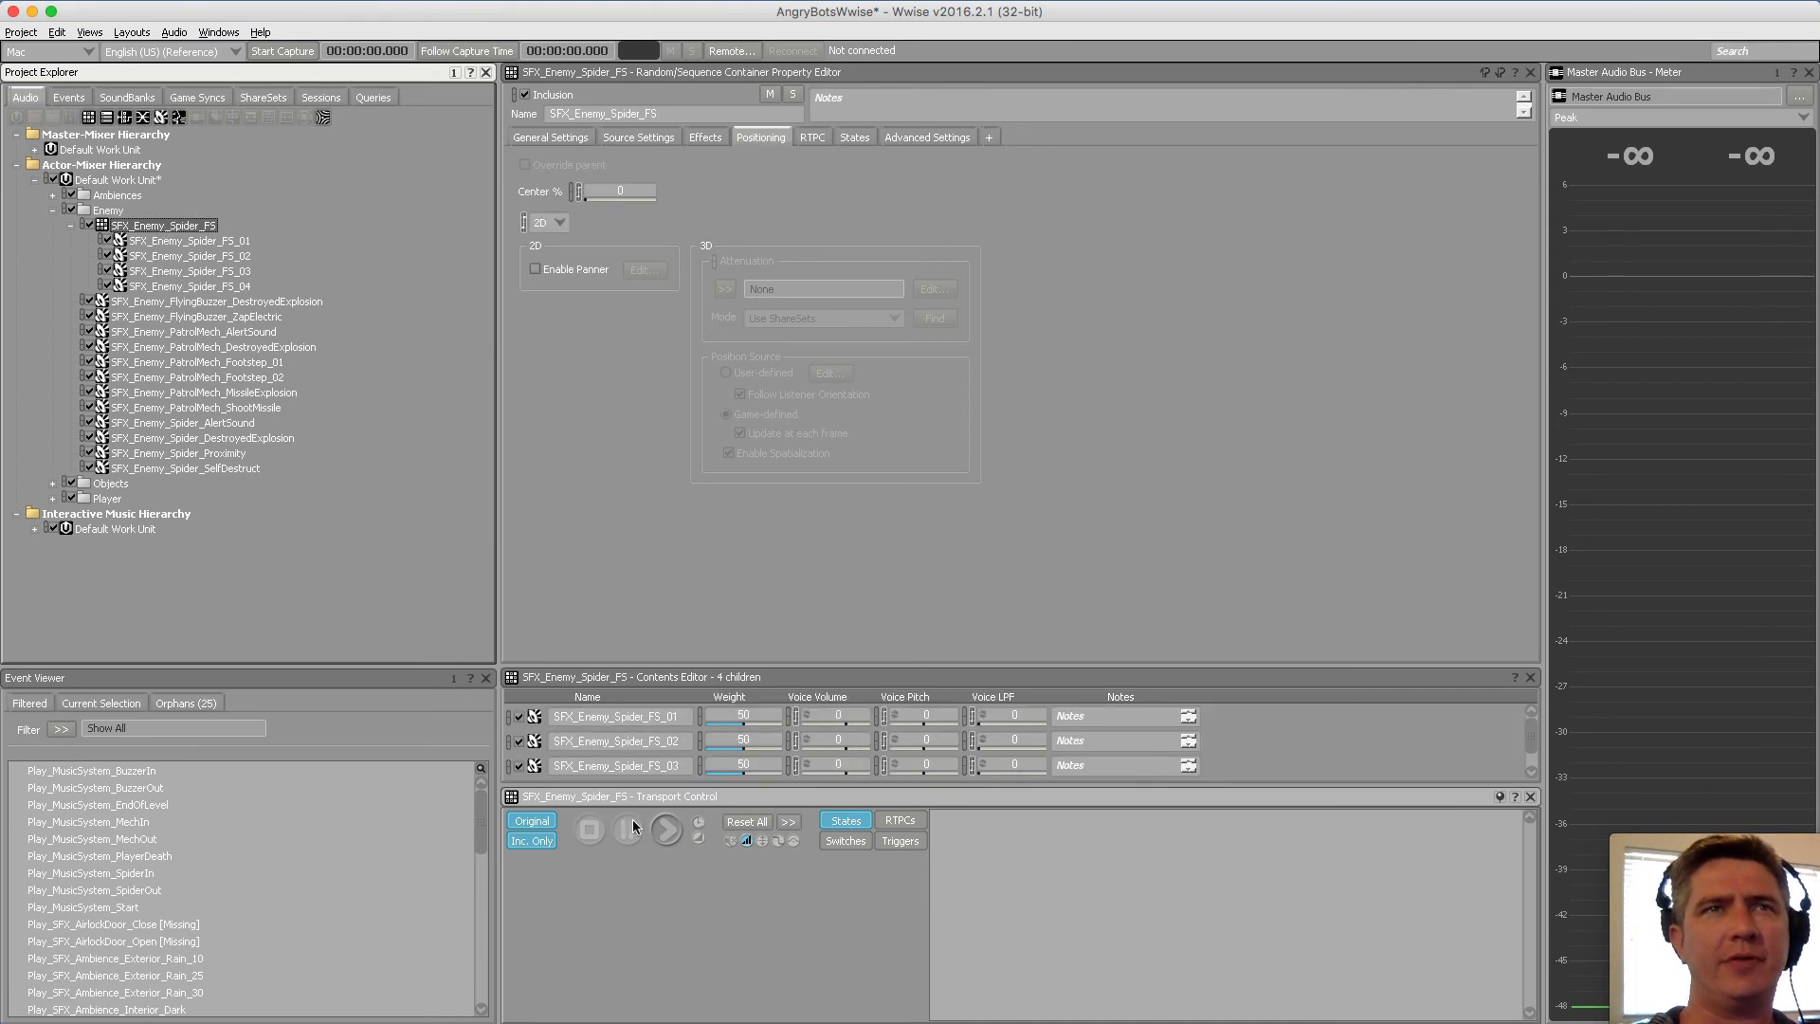
click(666, 831)
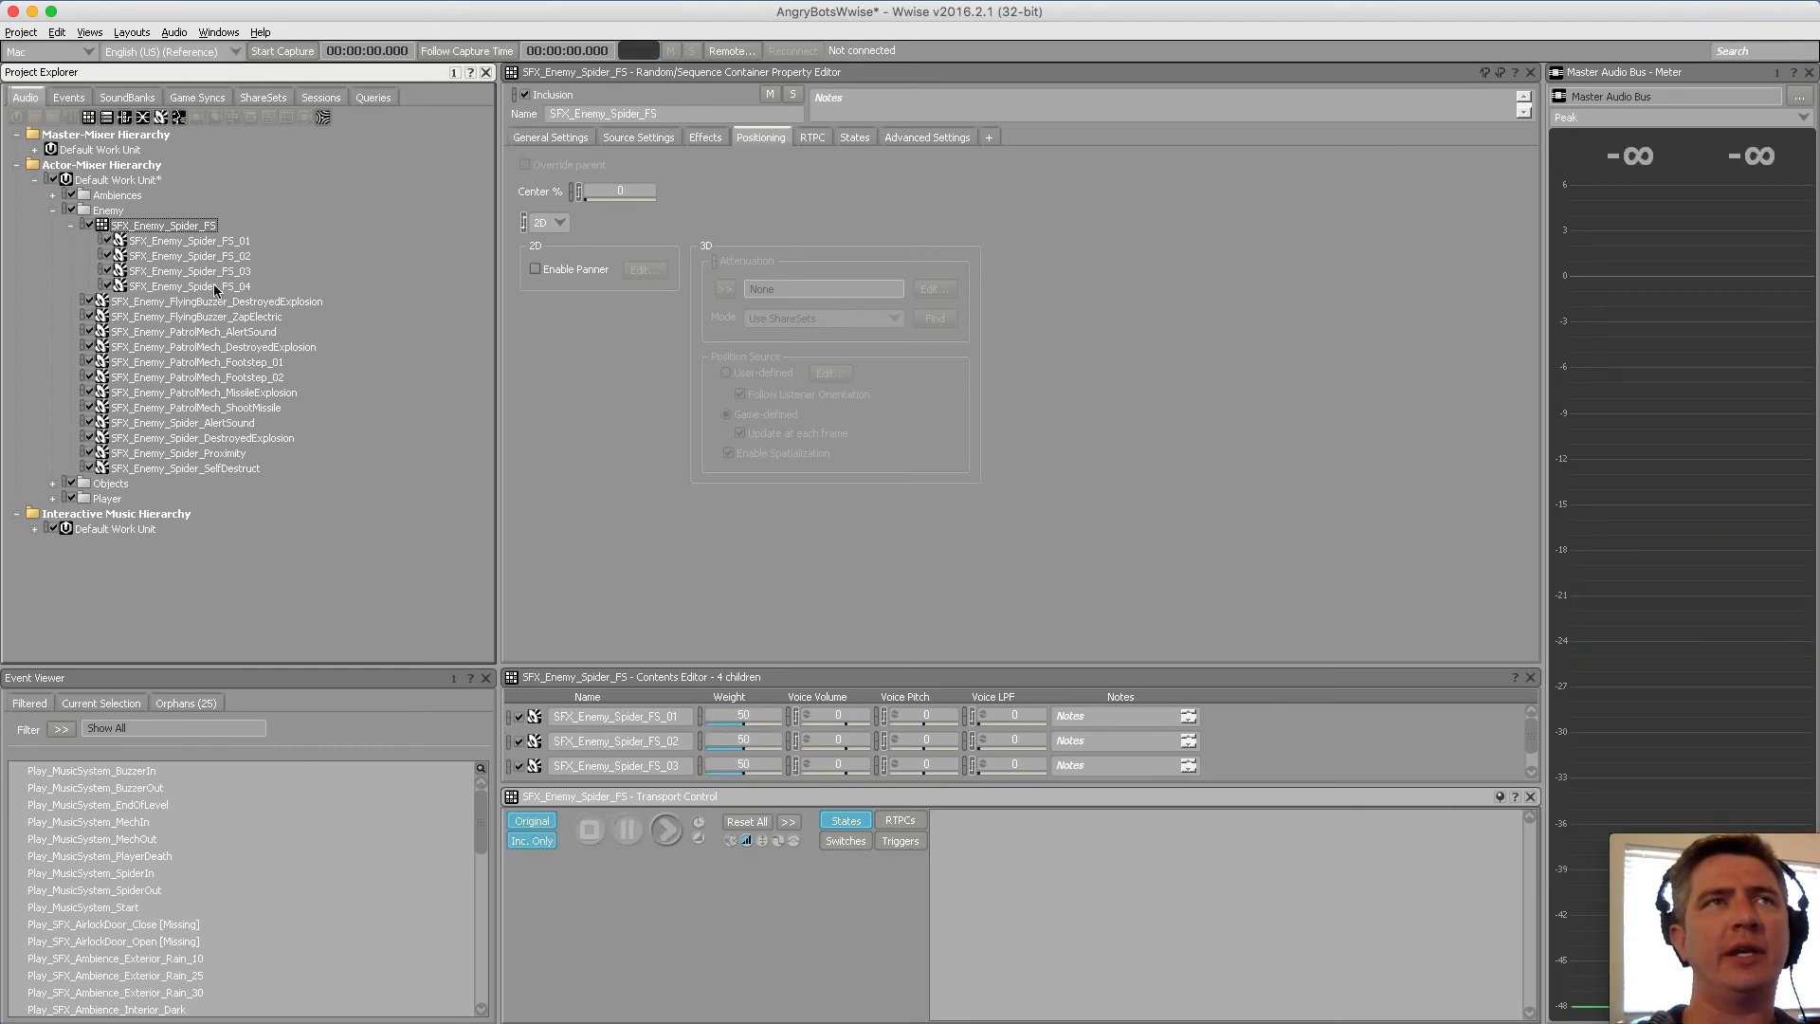
click(71, 227)
Add another random container to the Enemy folder for the two patrol mech footstep sounds
click(301, 240)
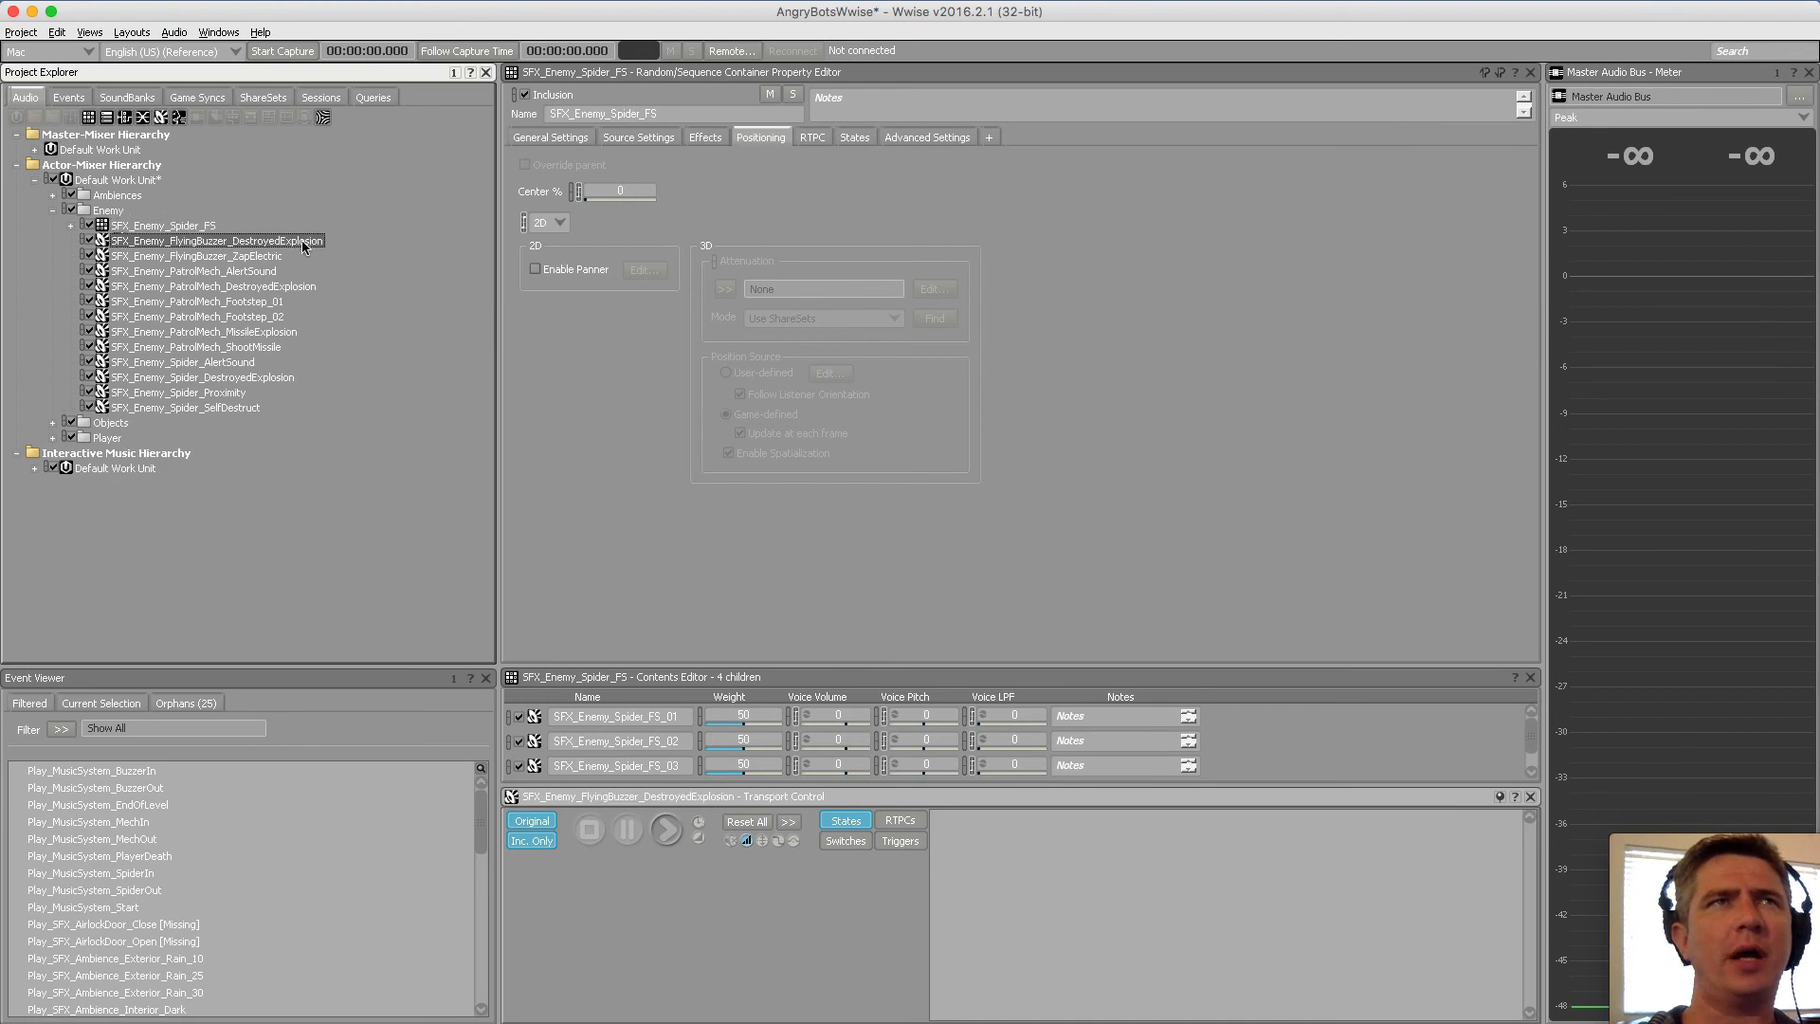
click(271, 303)
click(270, 318)
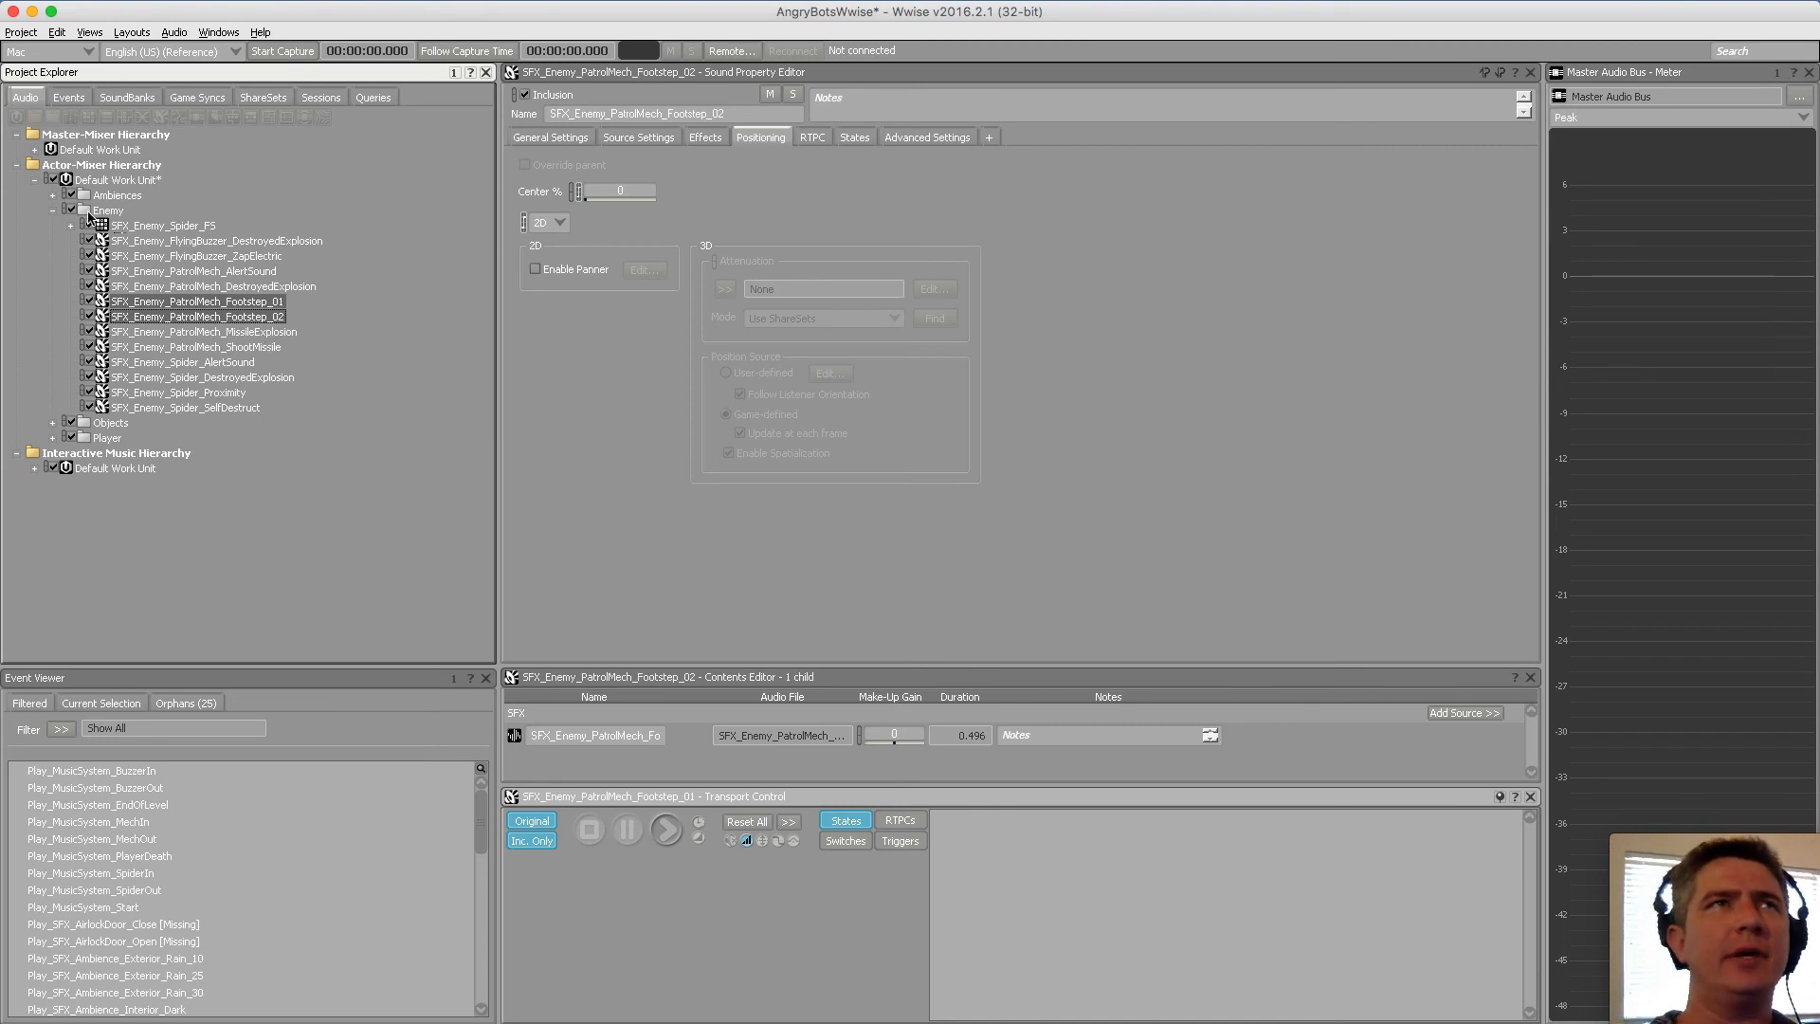
click(92, 210)
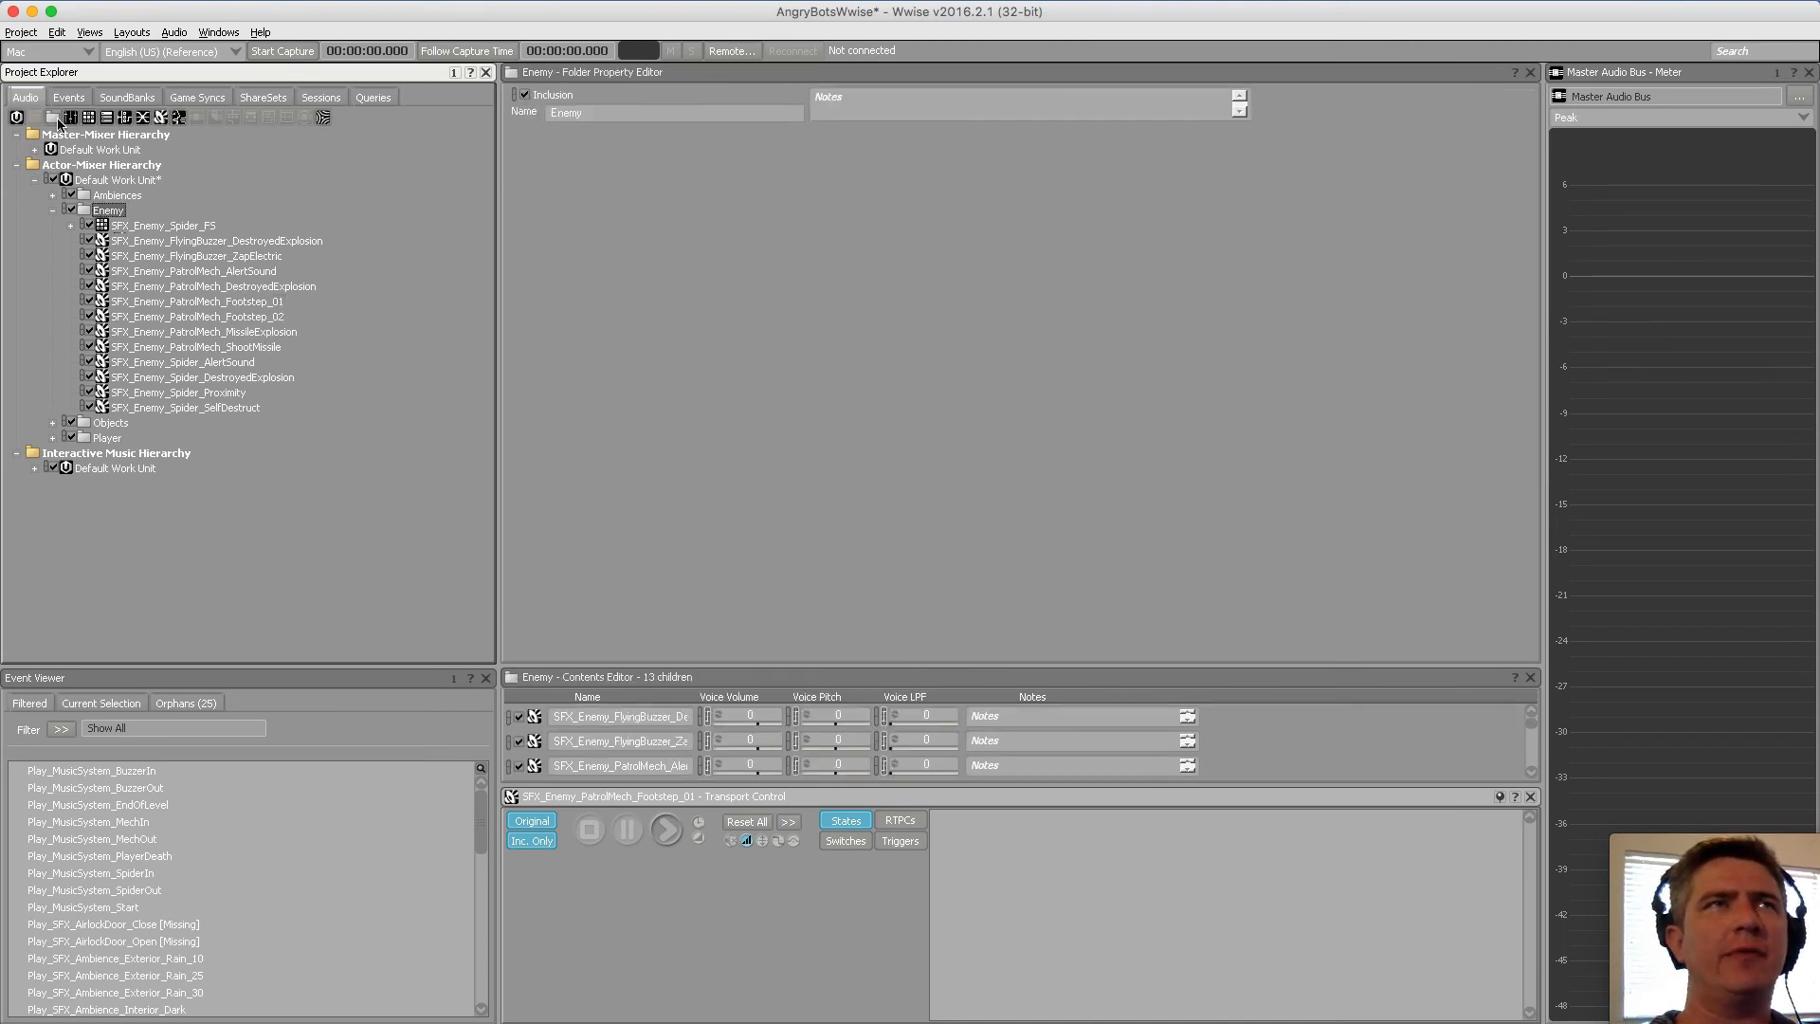
click(88, 117)
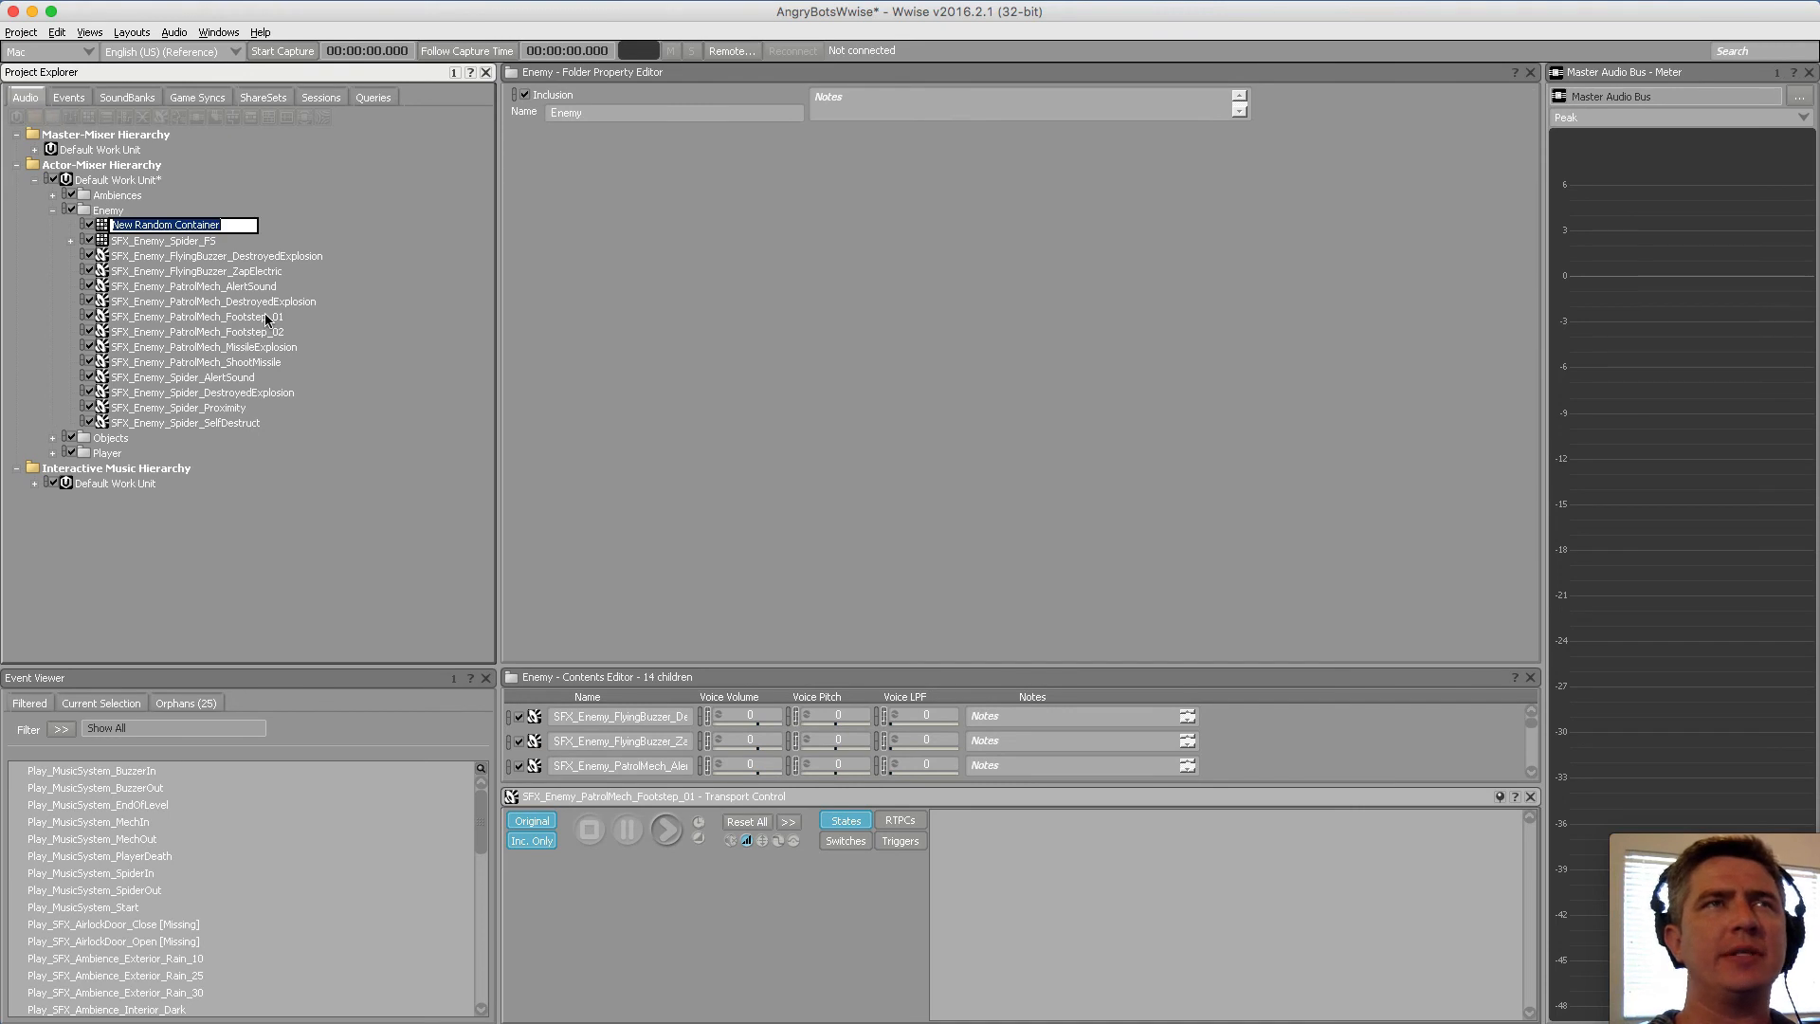
Rename the new random container SFX_Enemy_PatrolMech_Footstep, reusing the base name of the first patrol mech footstep sound
click(265, 315)
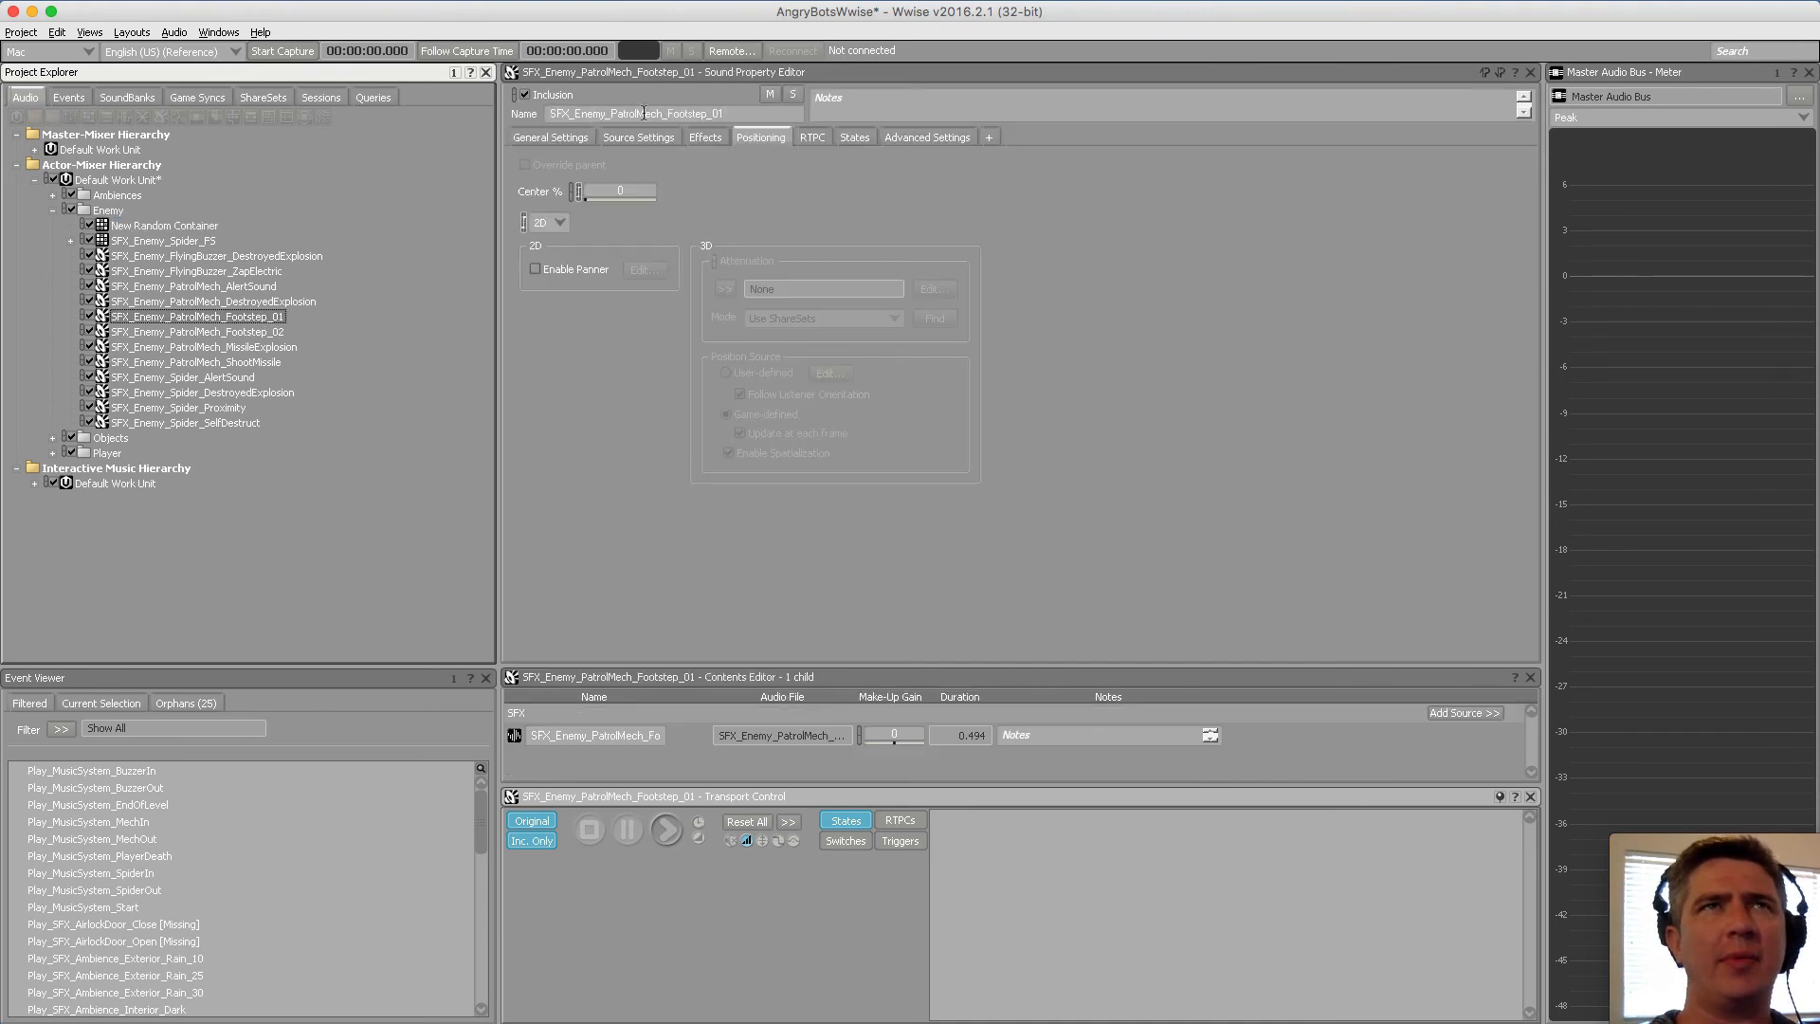
mouse_move(711, 113)
mouse_down()
mouse_move(617, 113)
mouse_move(705, 114)
mouse_up()
key(super+c)
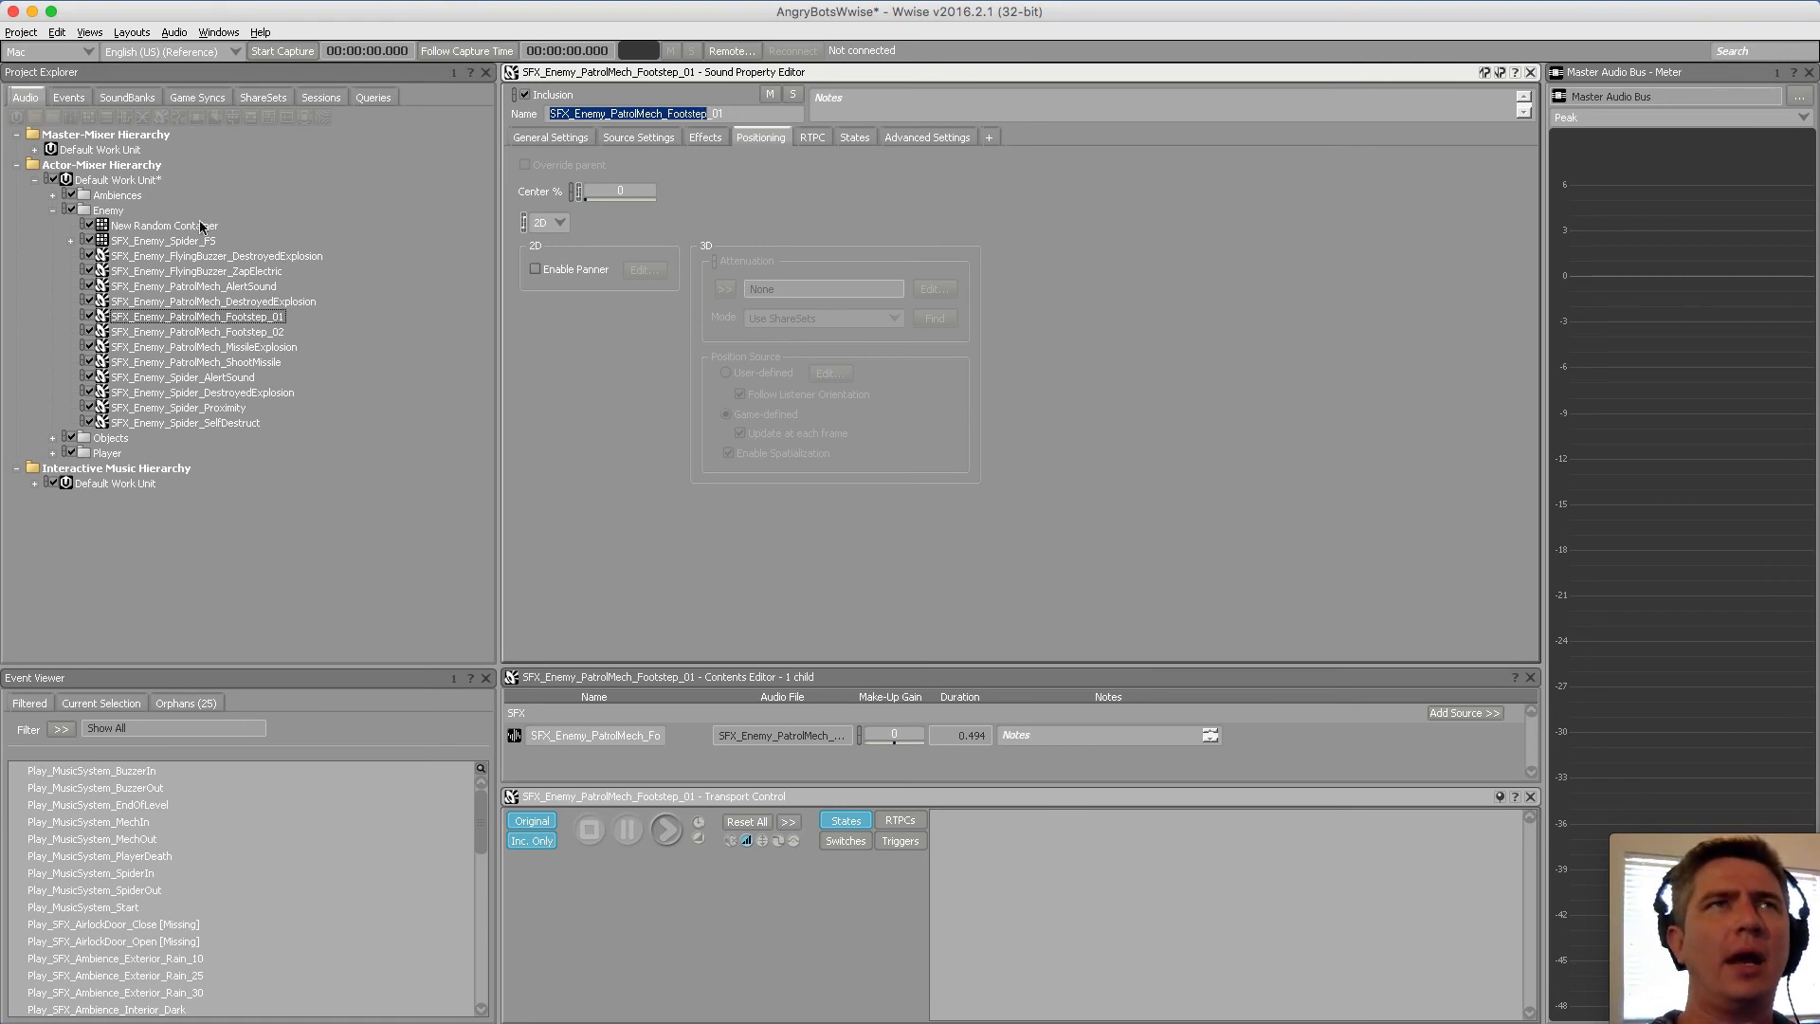
click(262, 257)
click(172, 225)
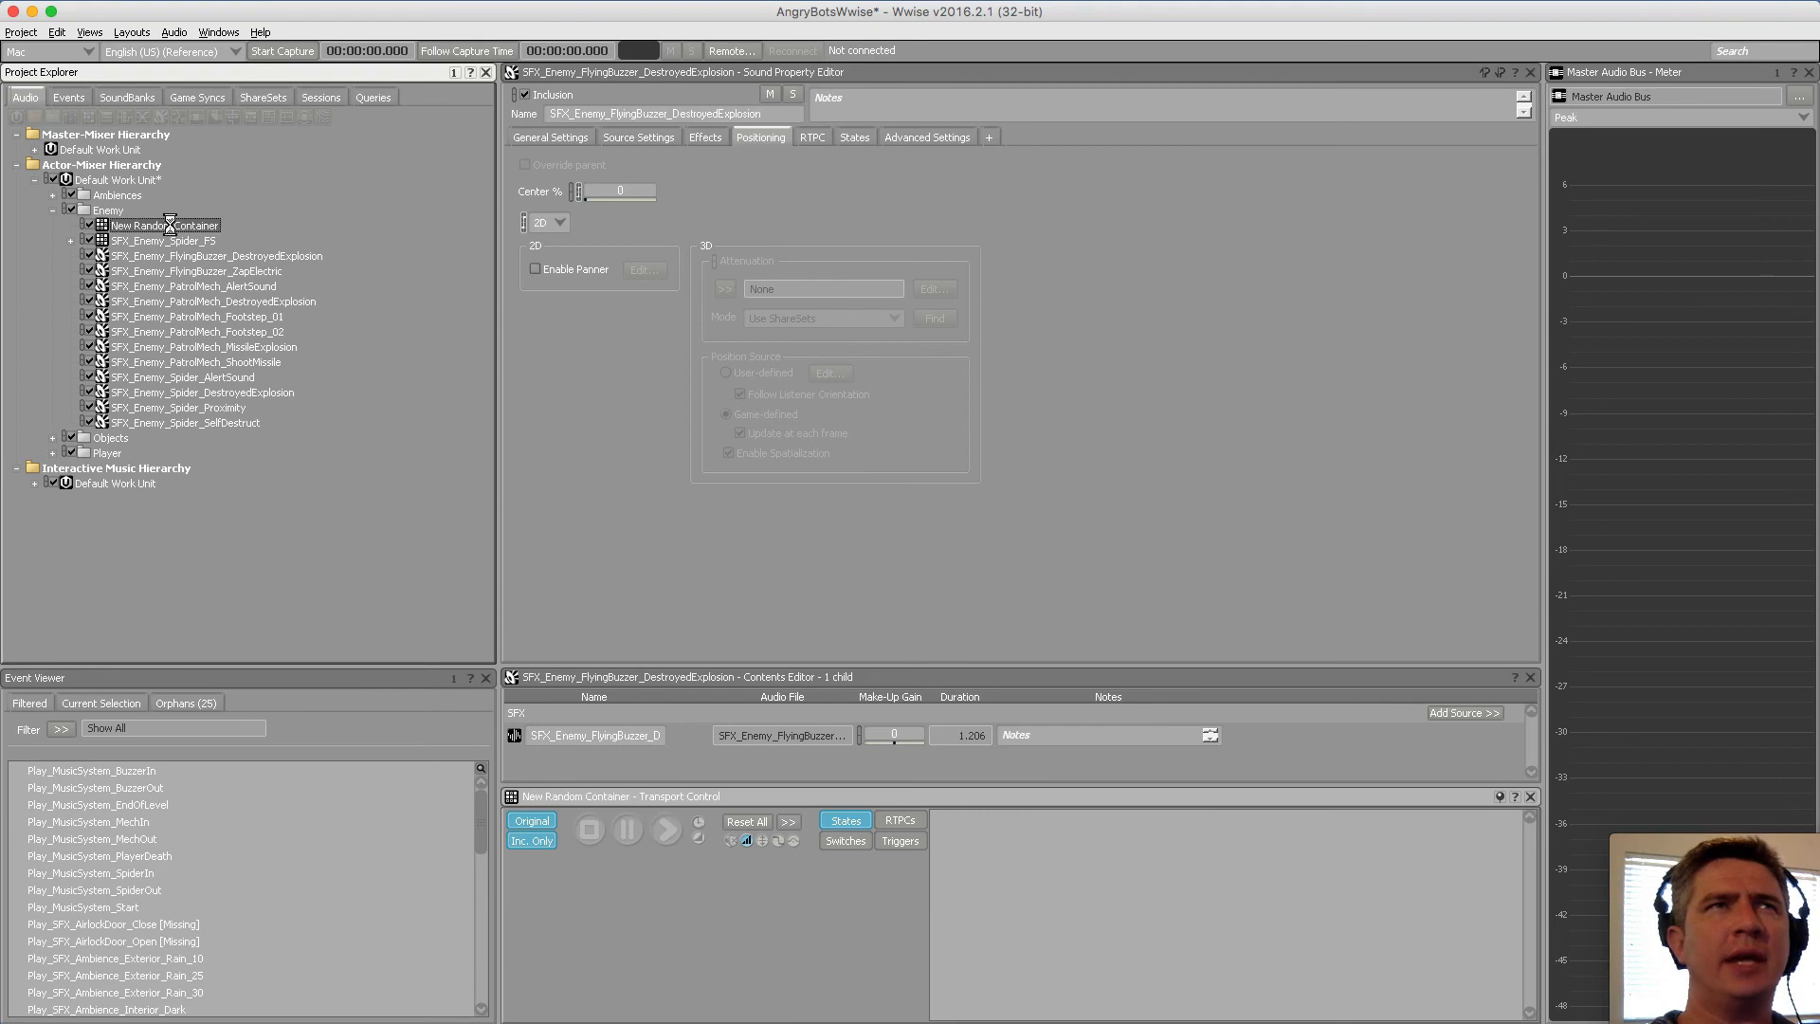
click(670, 115)
key(super+v)
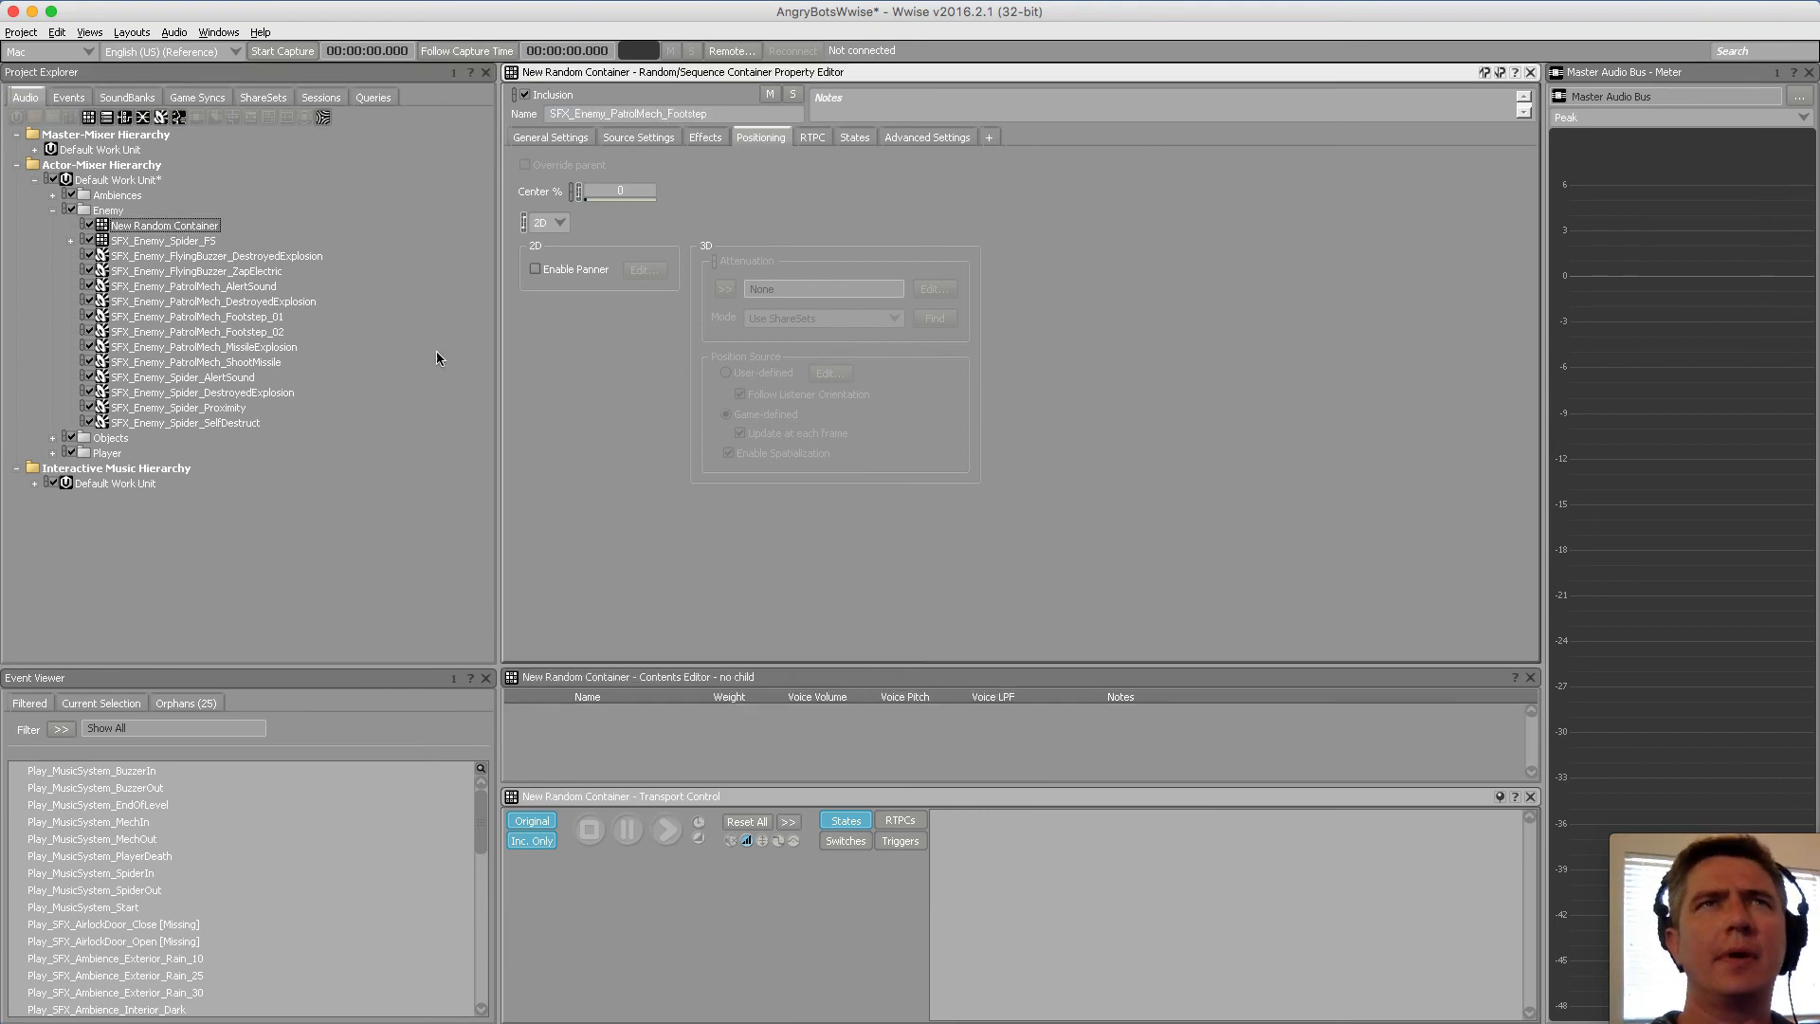
click(423, 456)
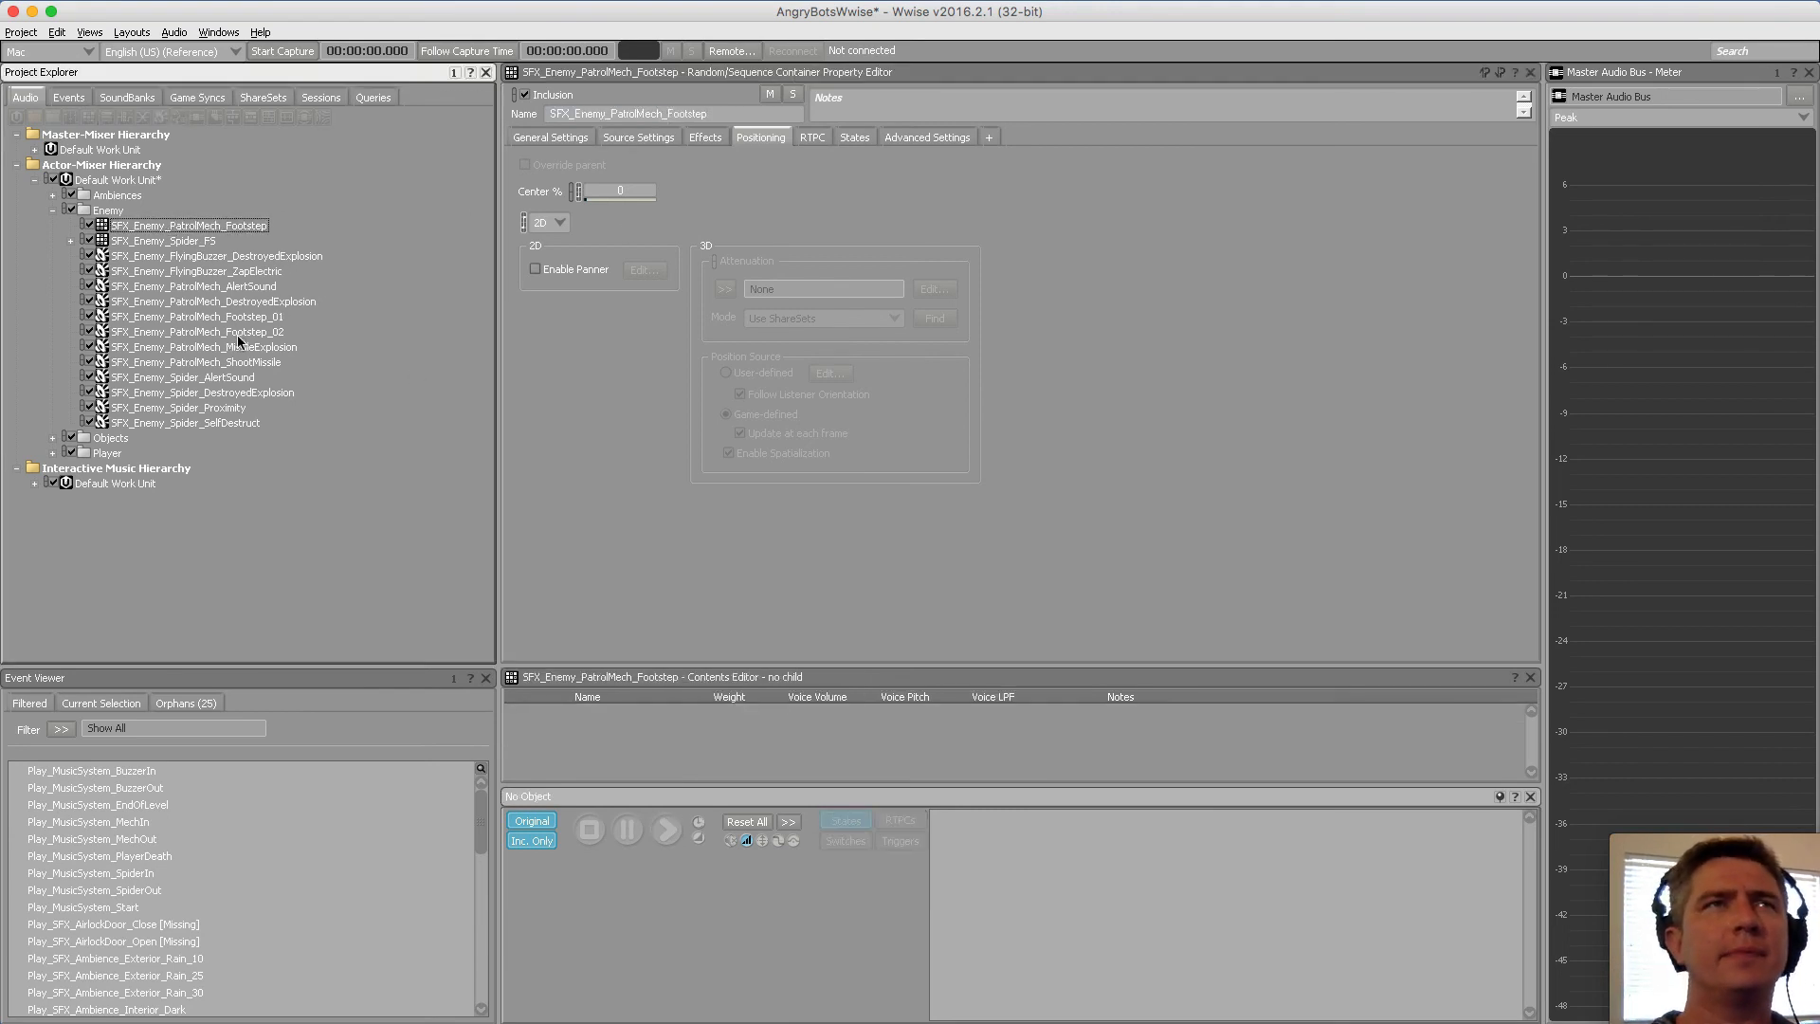
Move SFX_Enemy_PatrolMech_Footstep_01 and _02 into the SFX_Enemy_PatrolMech_Footstep container and check its contents
click(275, 332)
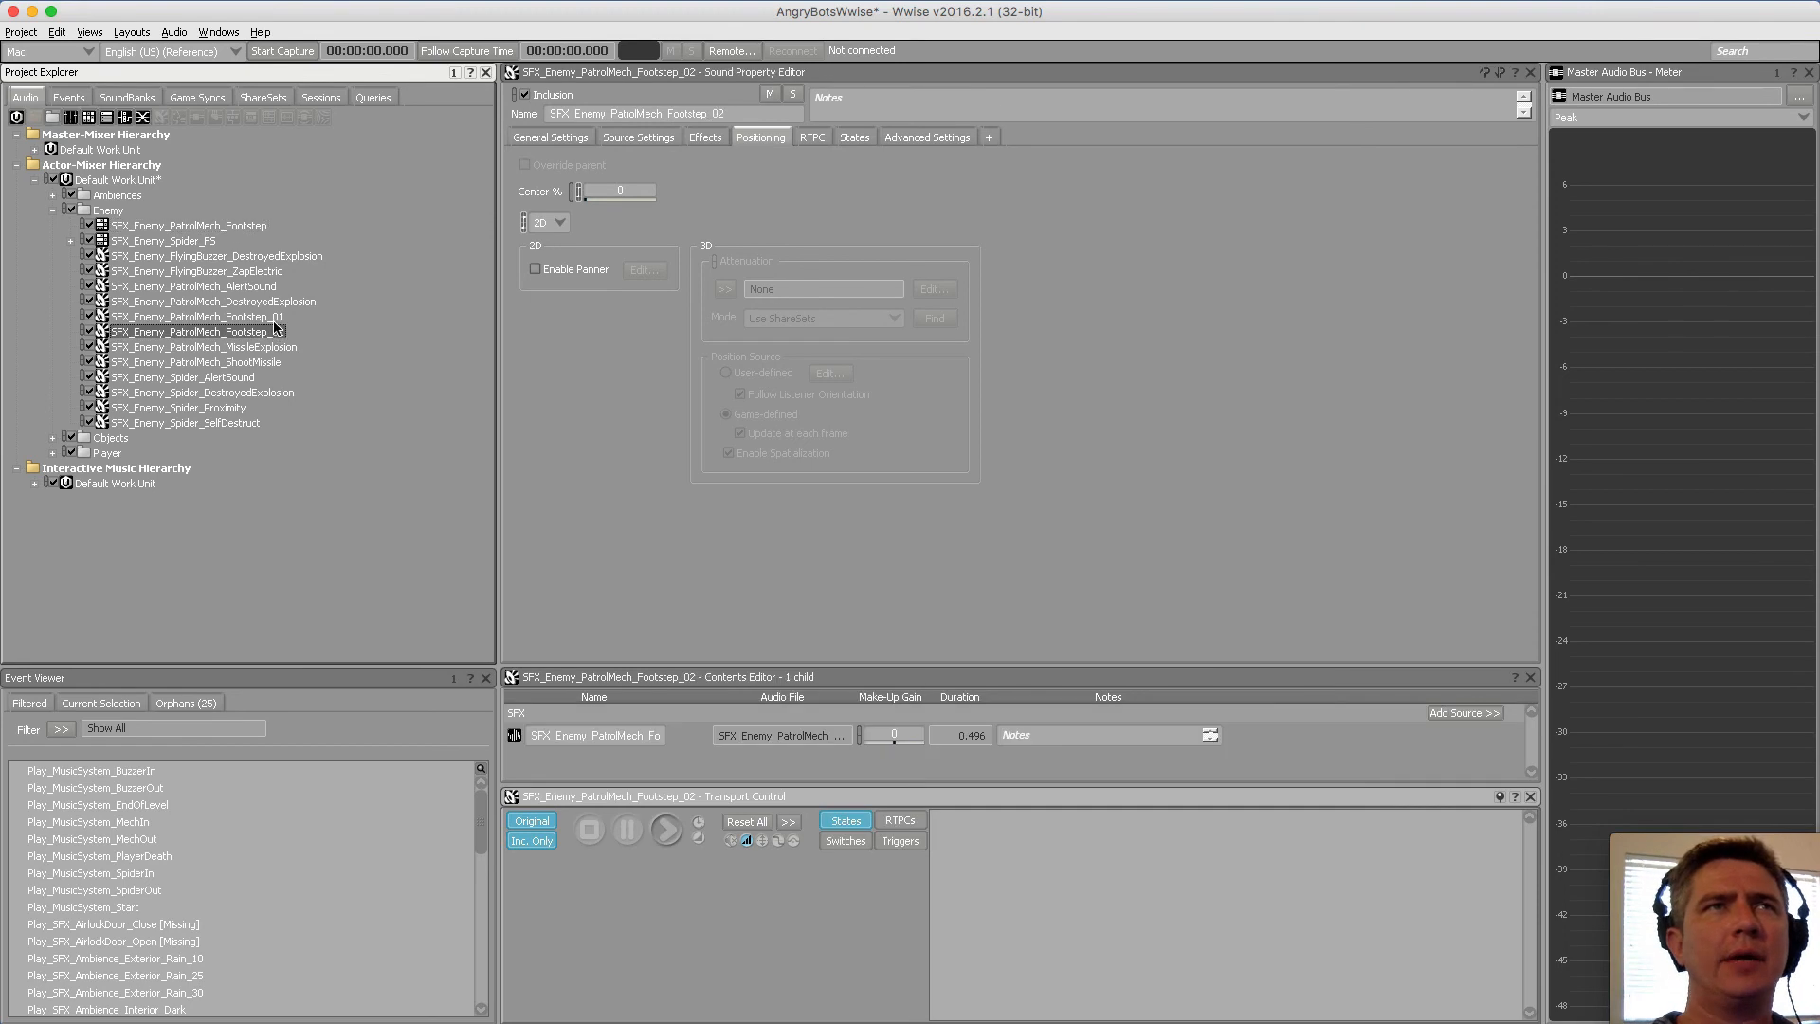
shift+click(275, 317)
drag(244, 228, 245, 228)
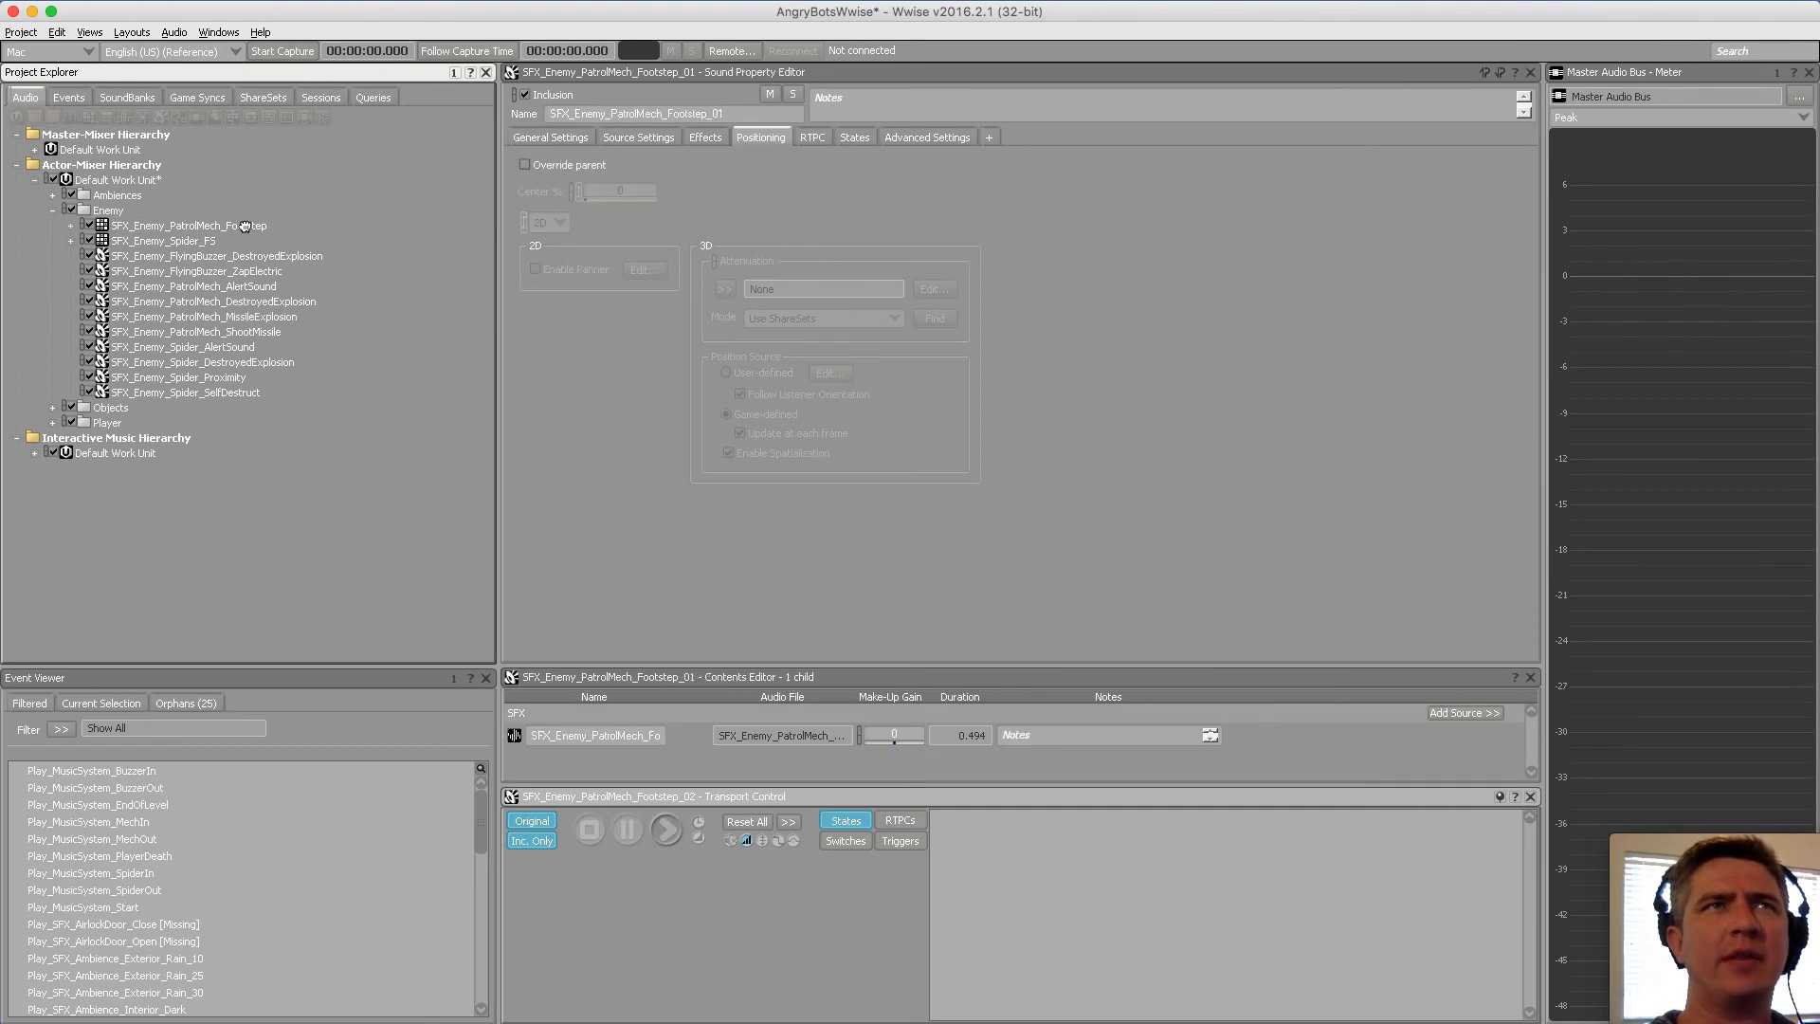
click(244, 227)
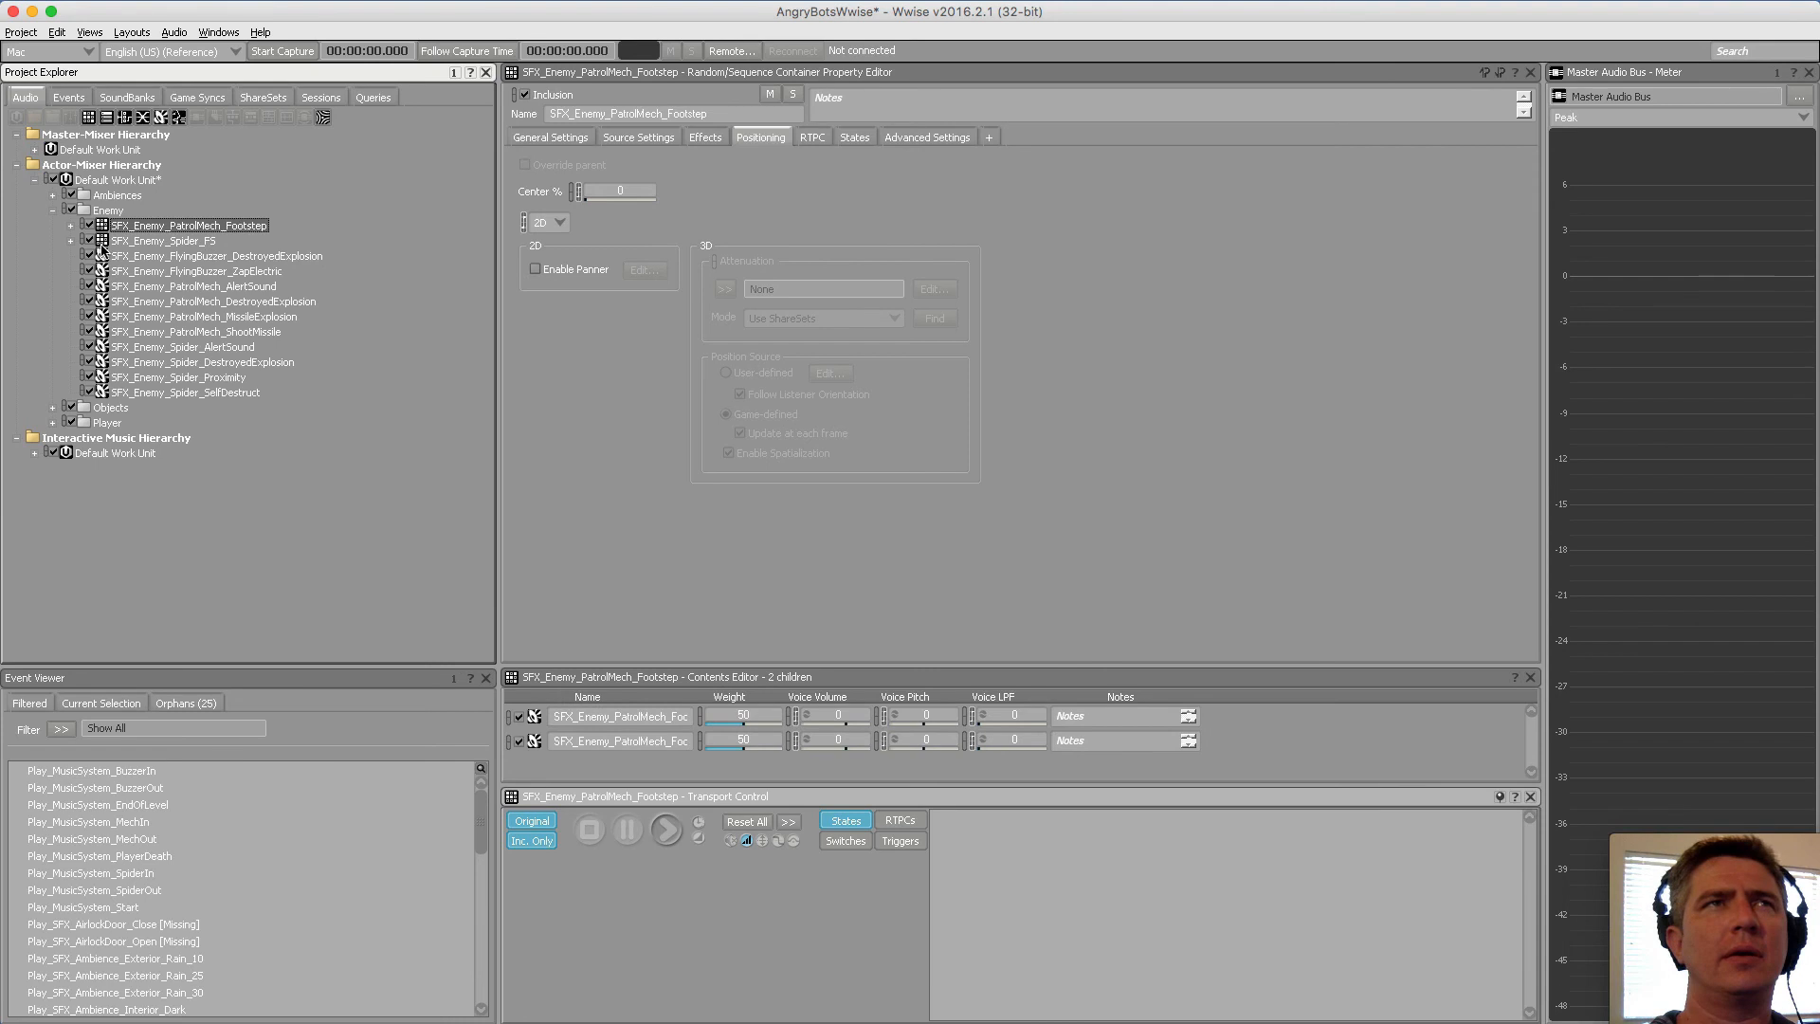
click(72, 227)
click(72, 227)
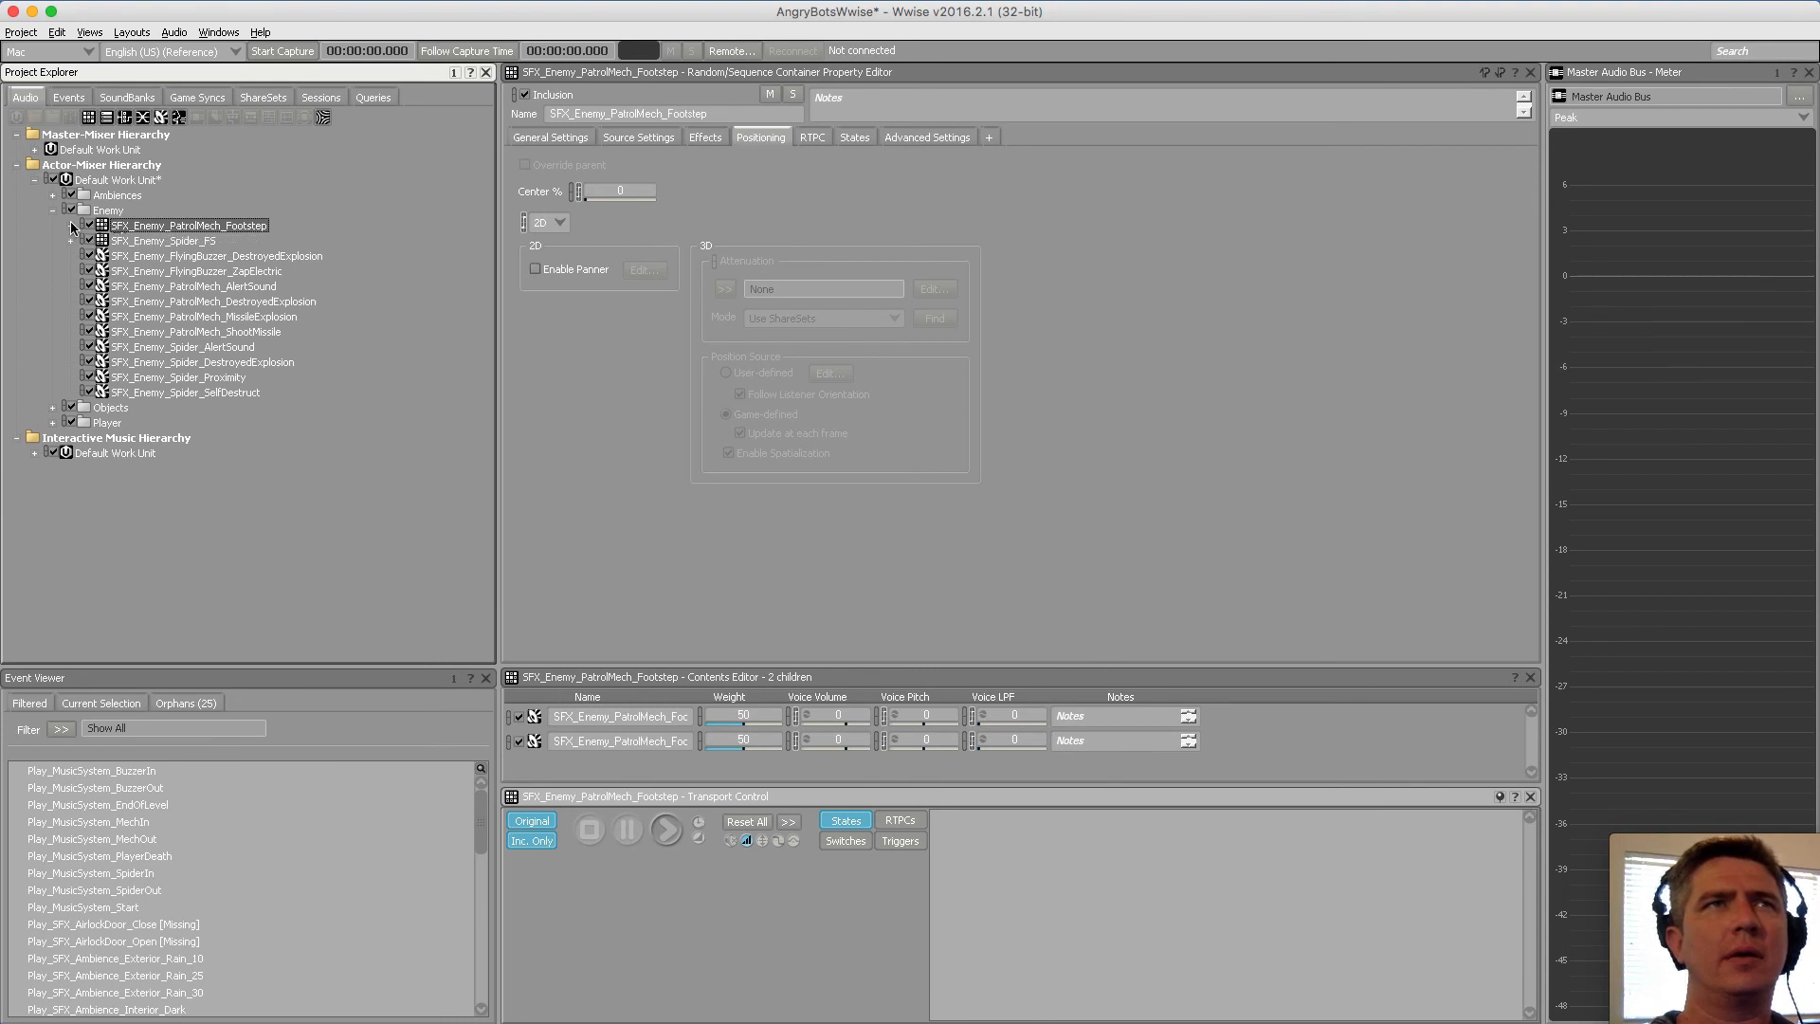
Examine the general settings of the SFX_Enemy_PatrolMech_Footstep container, including its random play type options
click(208, 242)
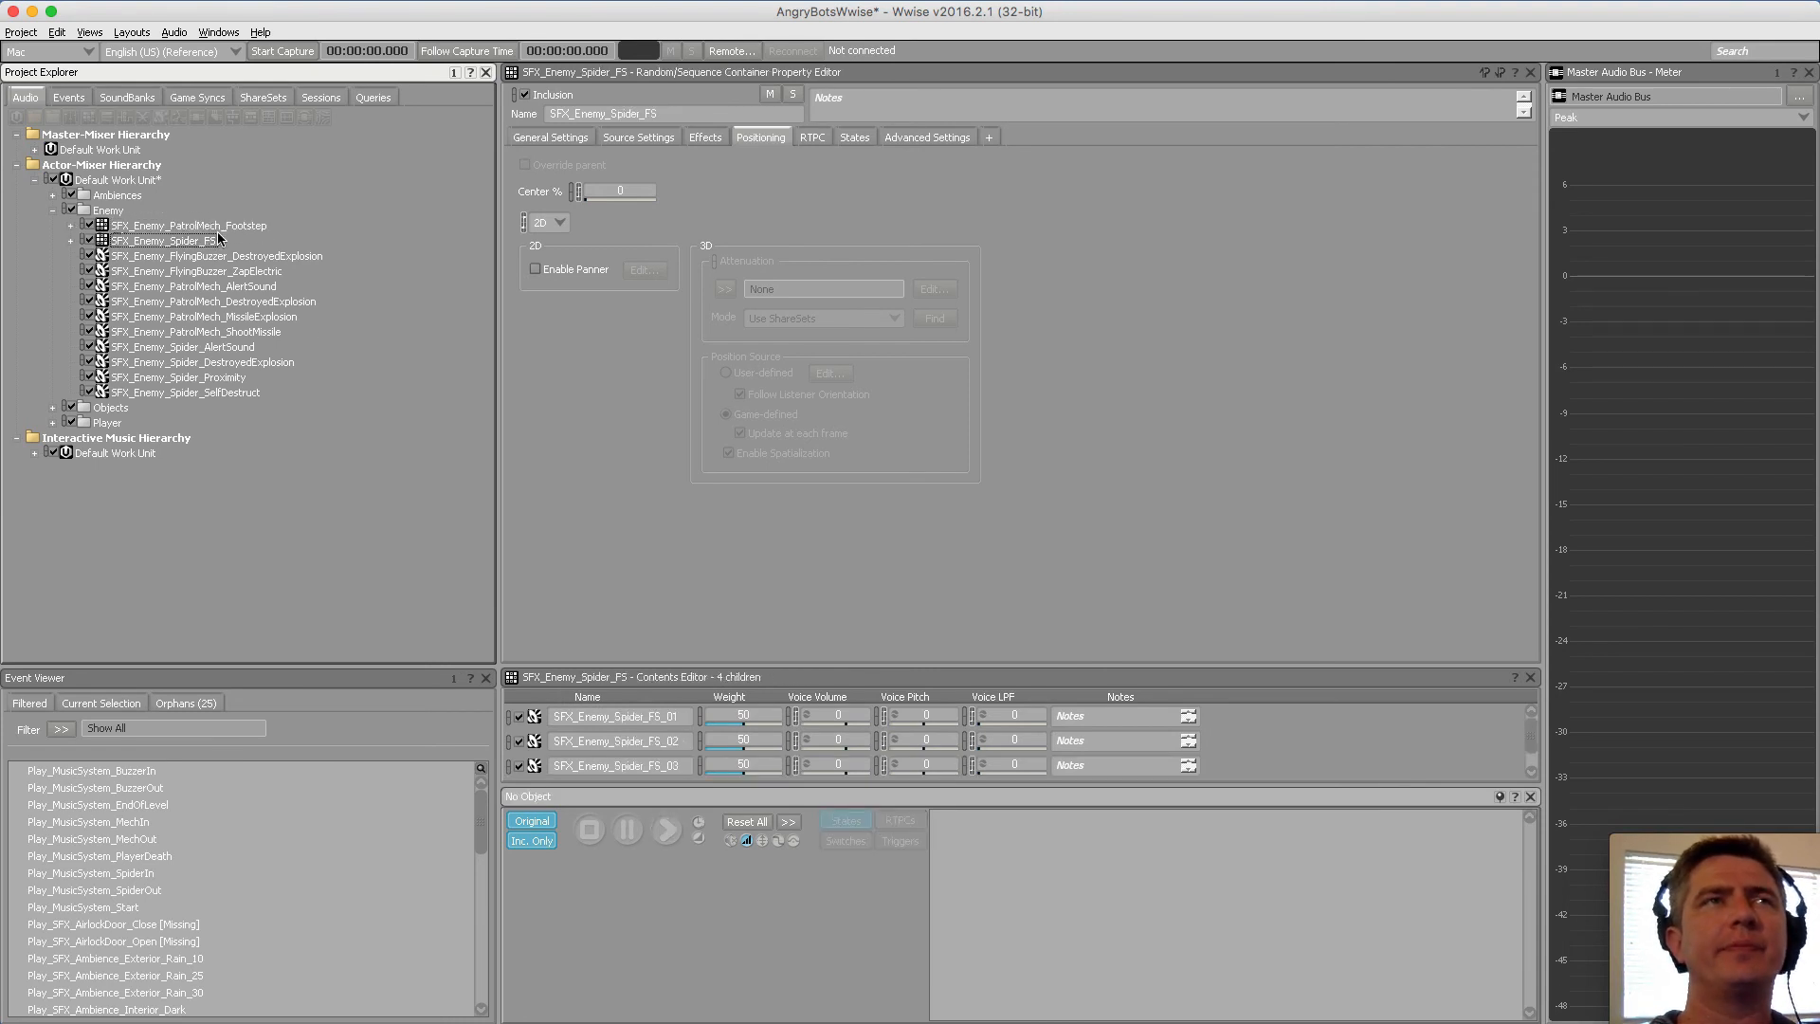
click(220, 226)
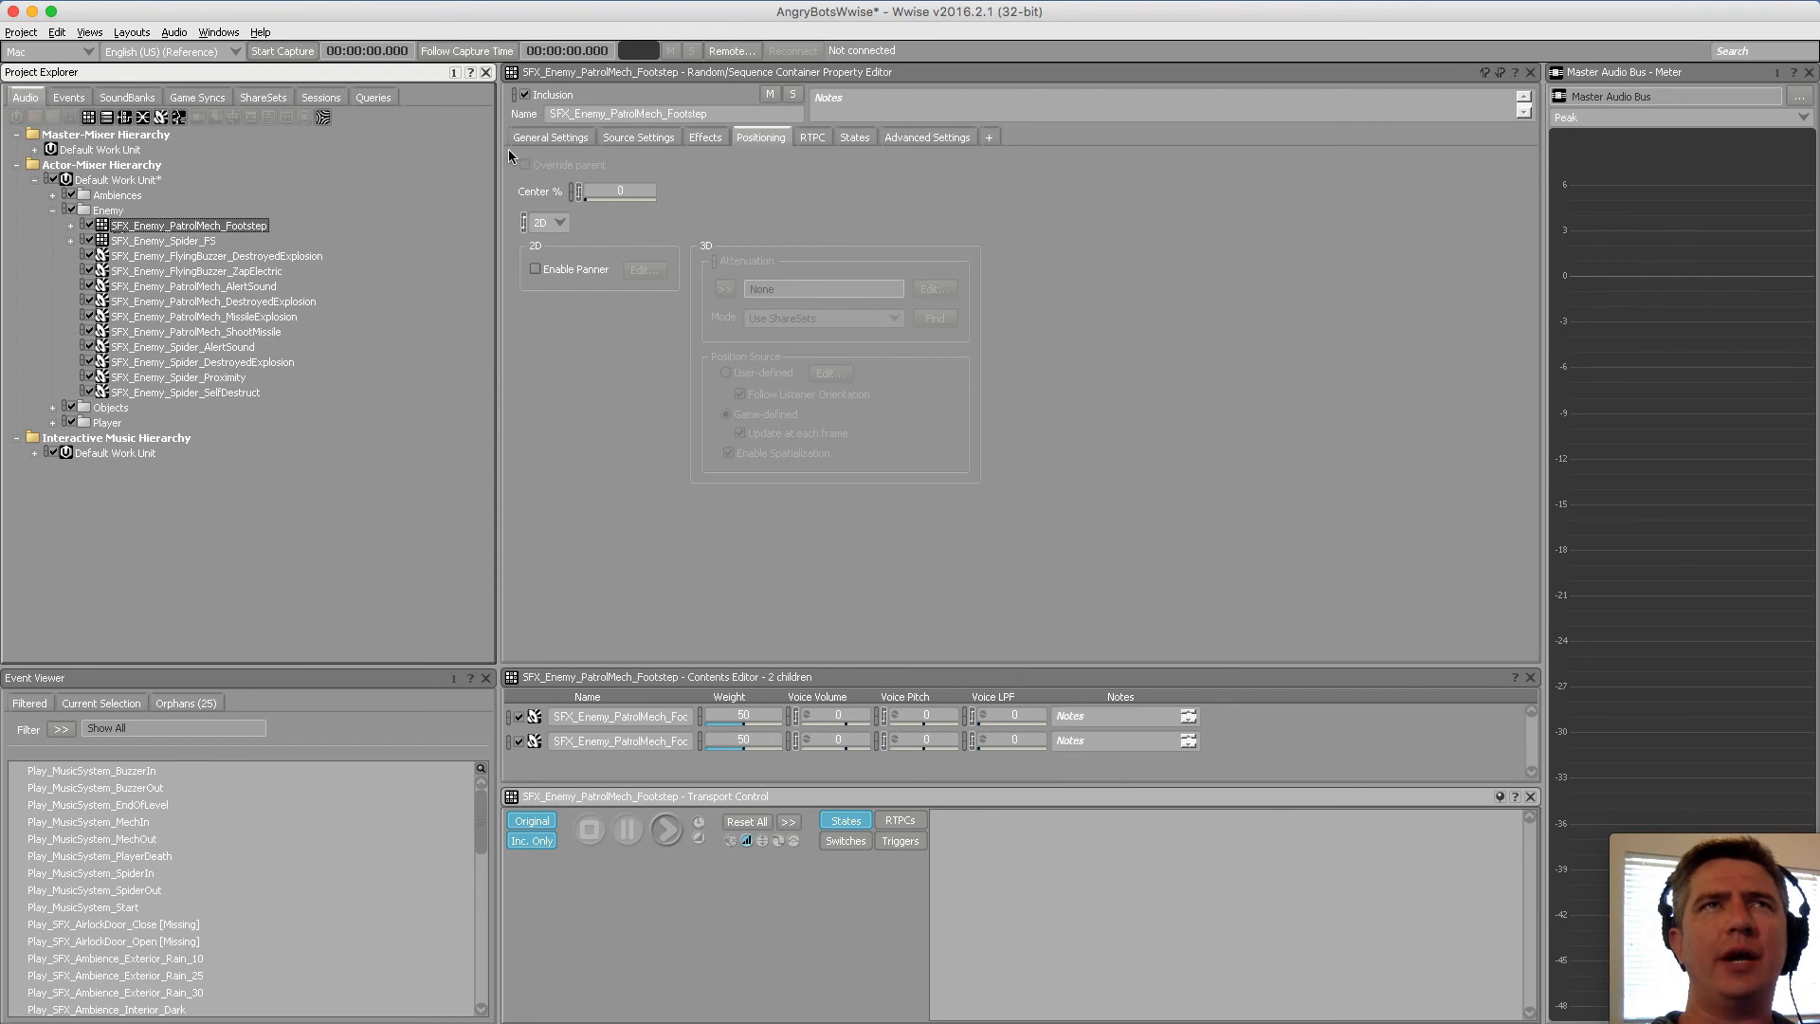
click(550, 137)
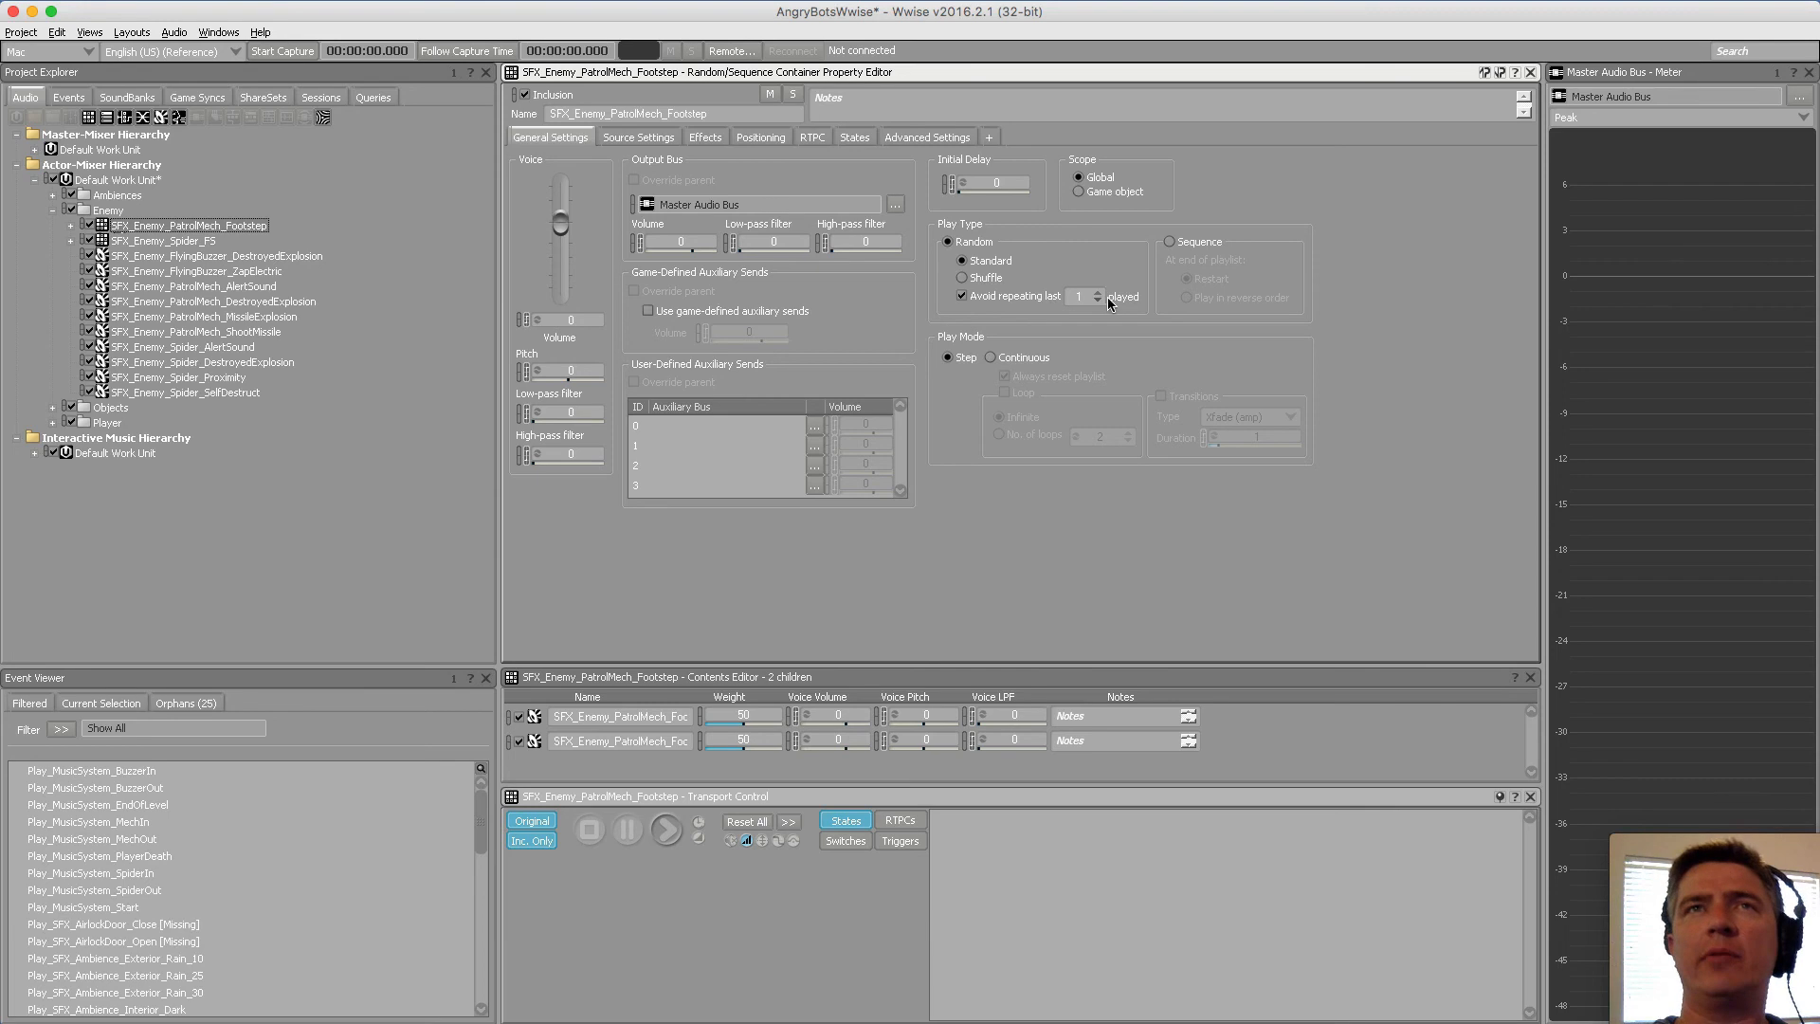
Audition the SFX_Enemy_PatrolMech_Footstep container and compare its general settings with those of SFX_Enemy_Spider_FS
click(234, 229)
click(197, 240)
click(198, 230)
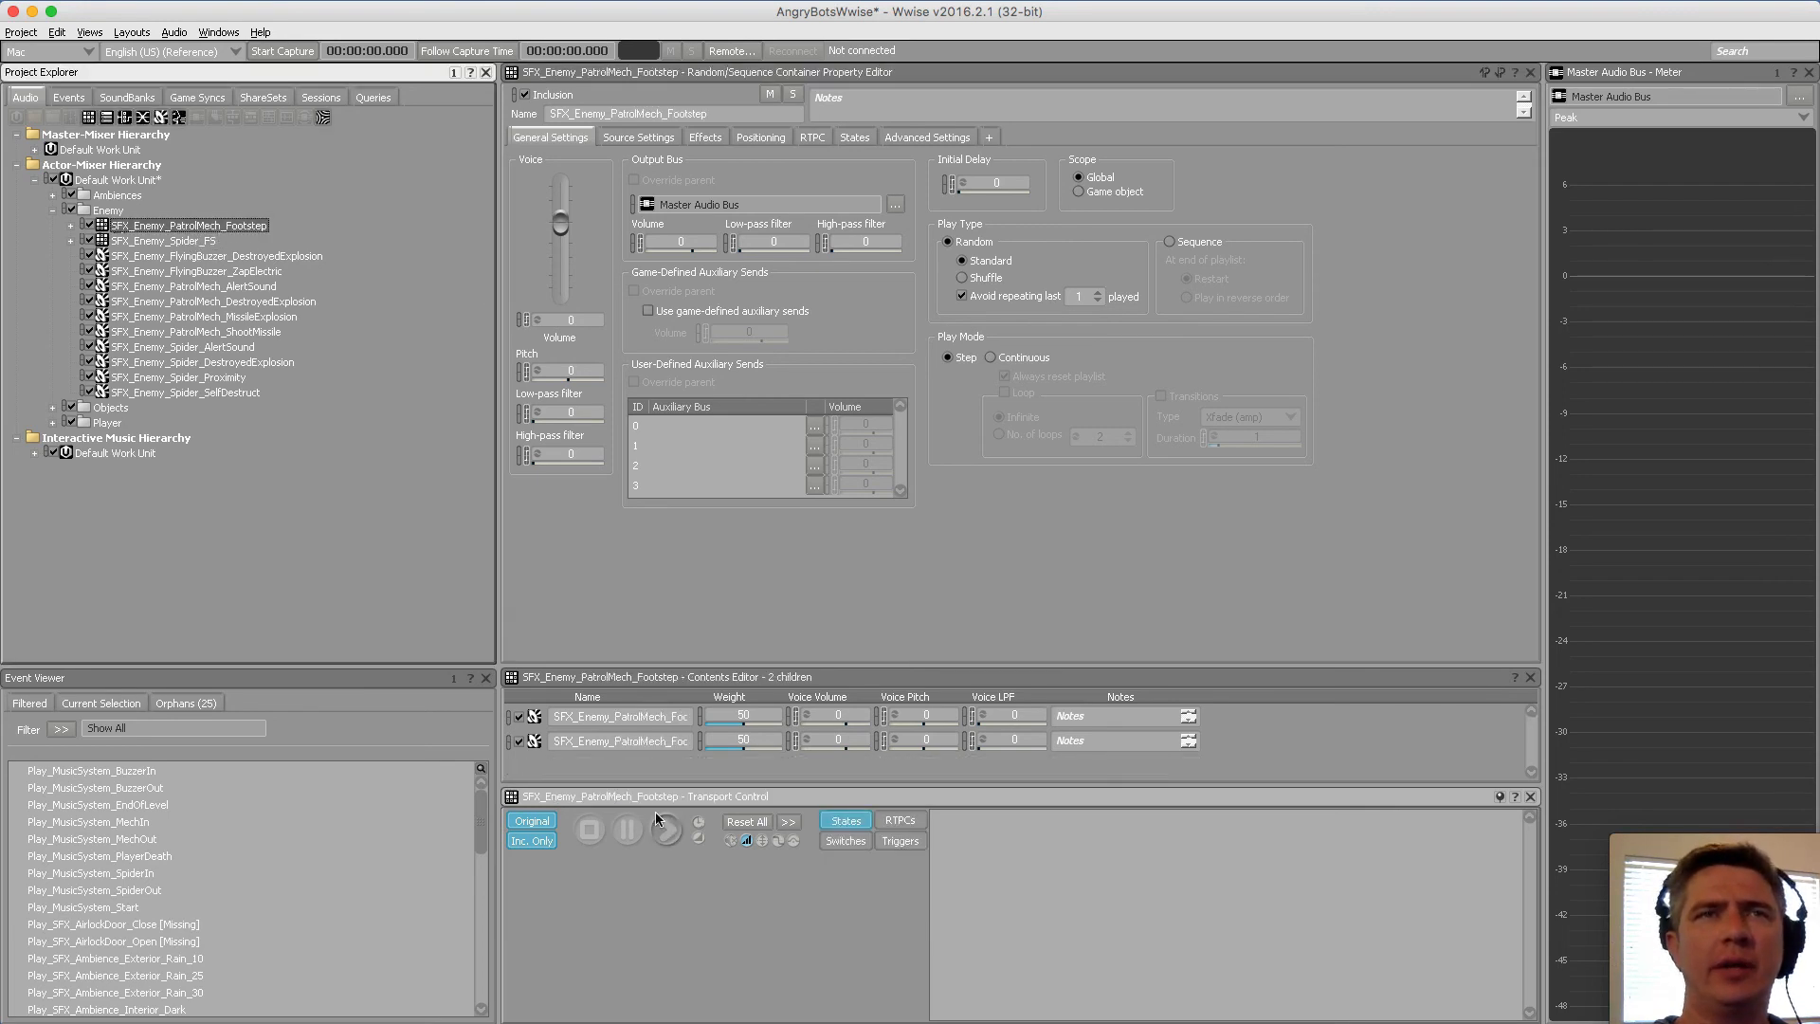
click(667, 834)
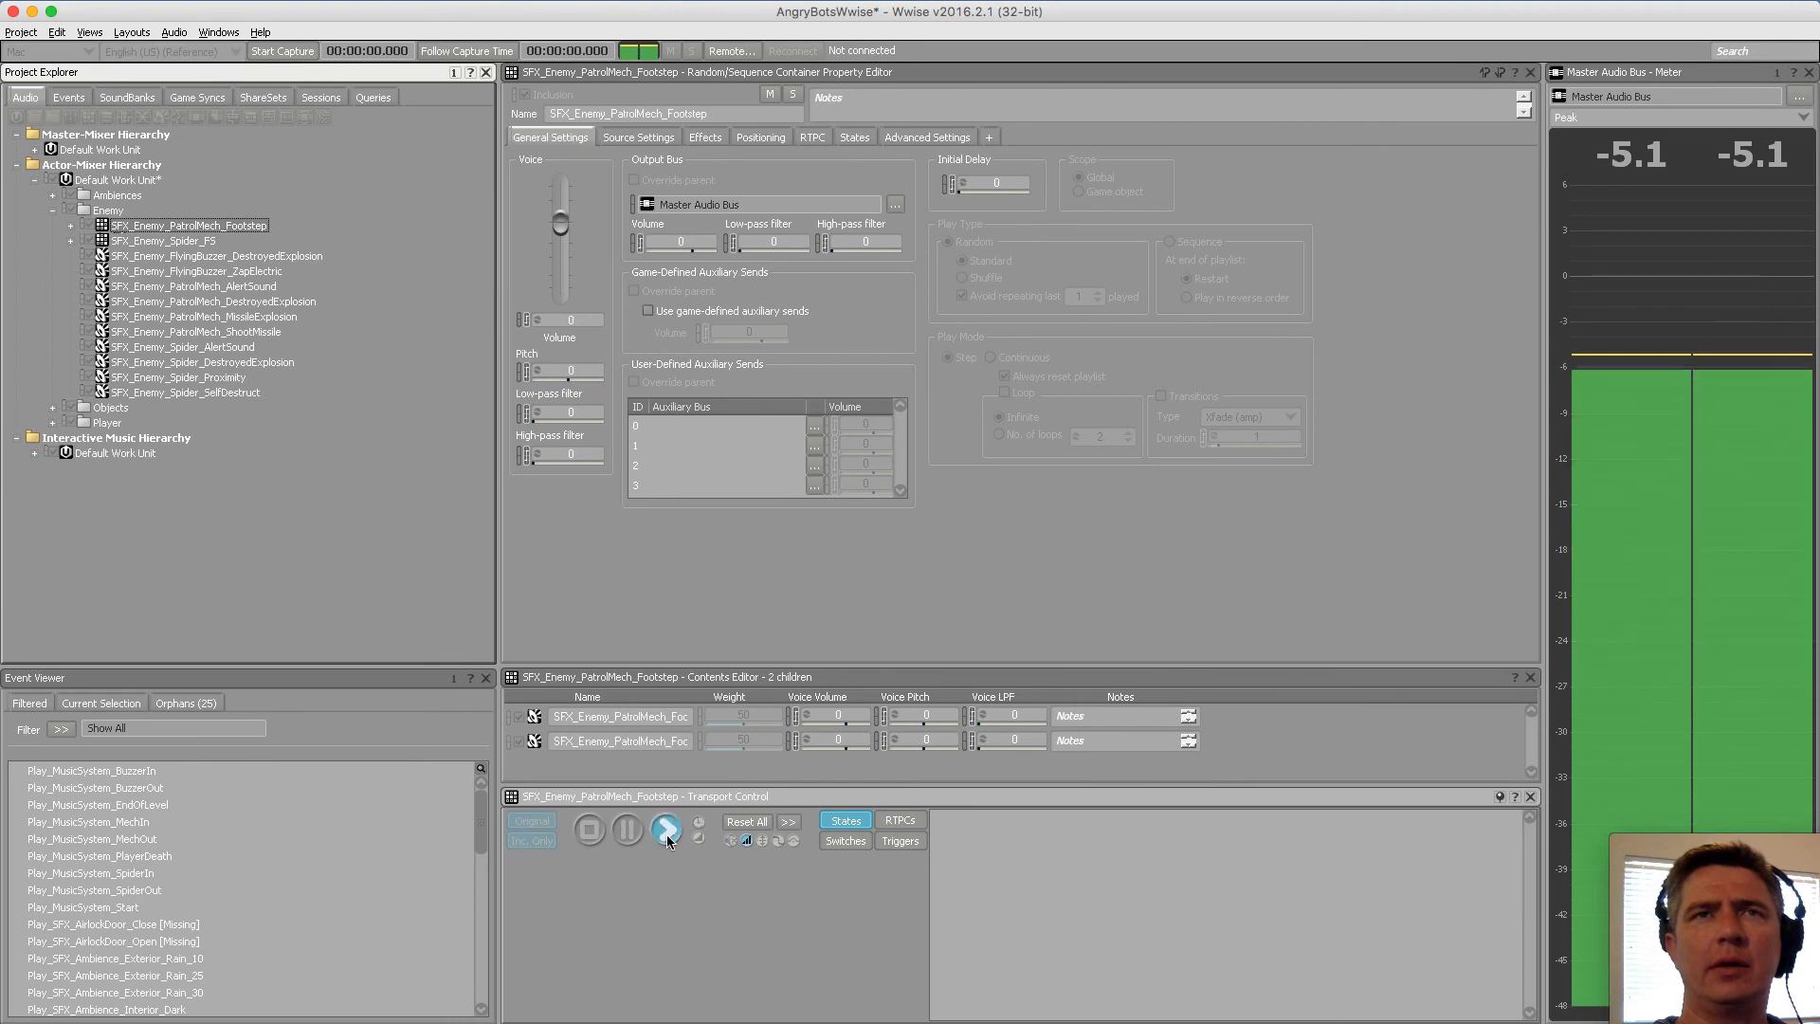
click(197, 242)
click(200, 228)
click(197, 238)
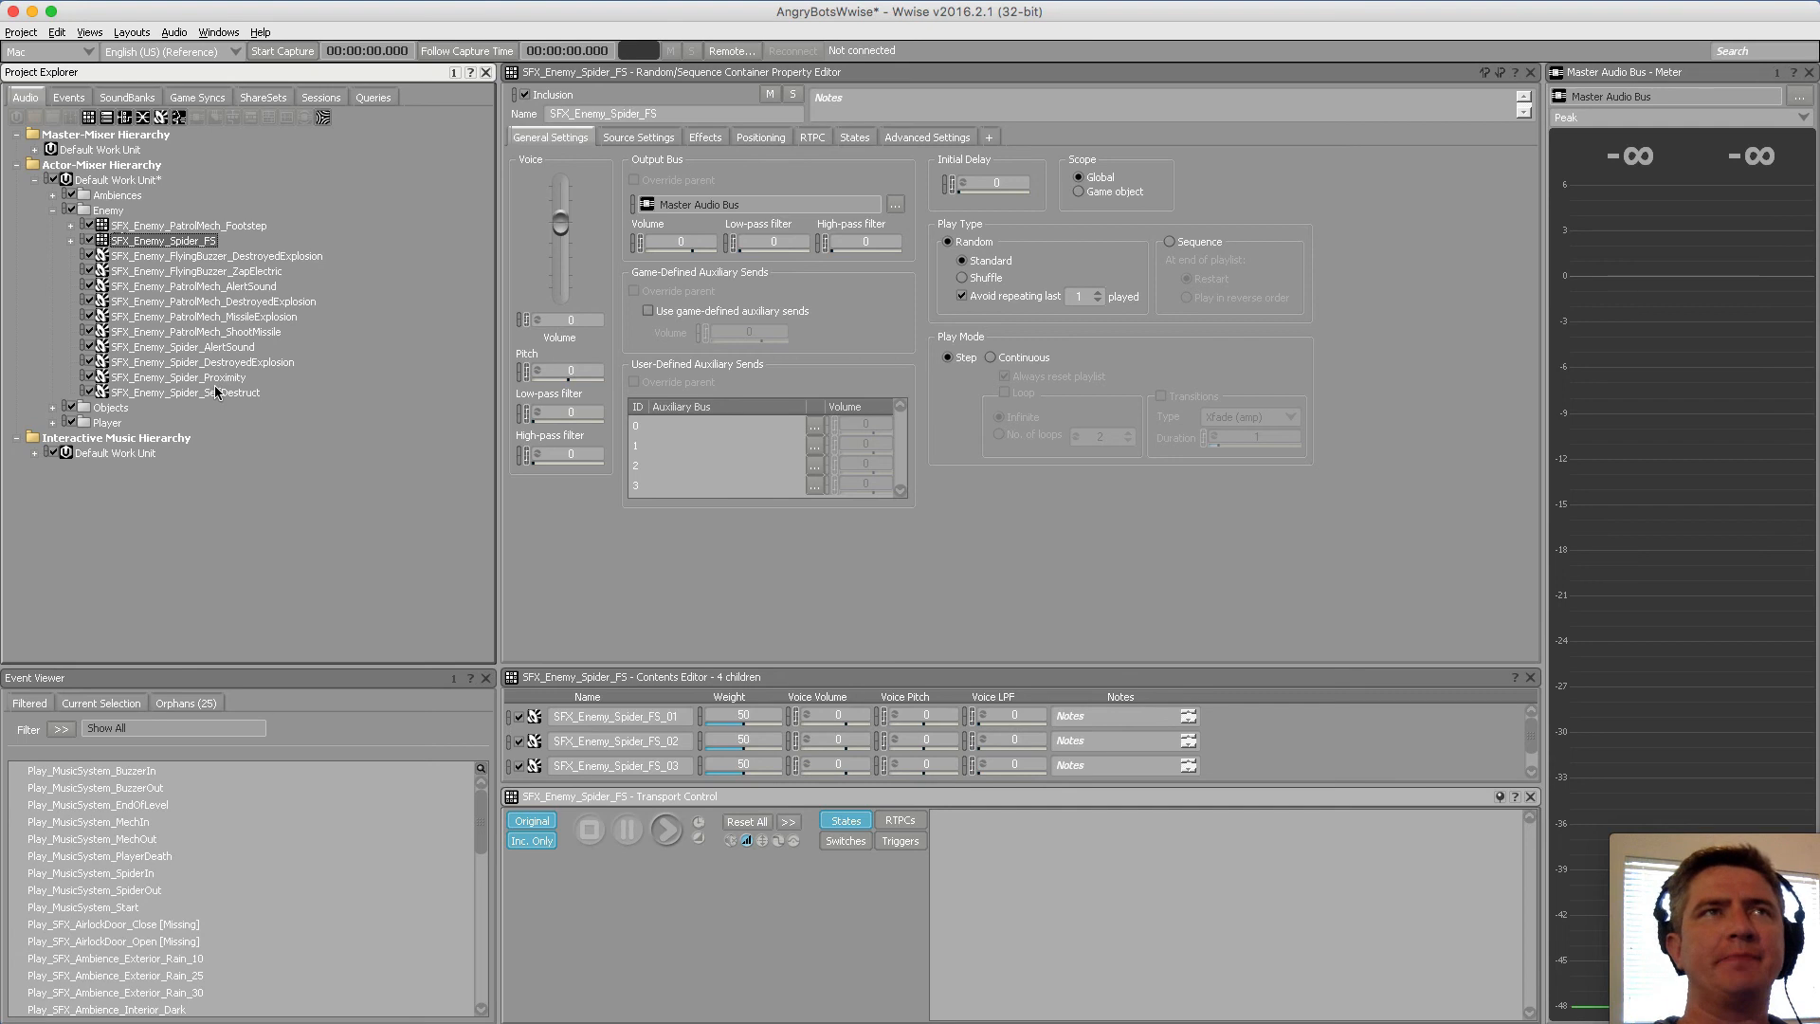
Copy the base name SFX_Bullet_Hit_Metal_Enemy, without its number, from the first metal enemy hit sound in the Objects folder
click(53, 210)
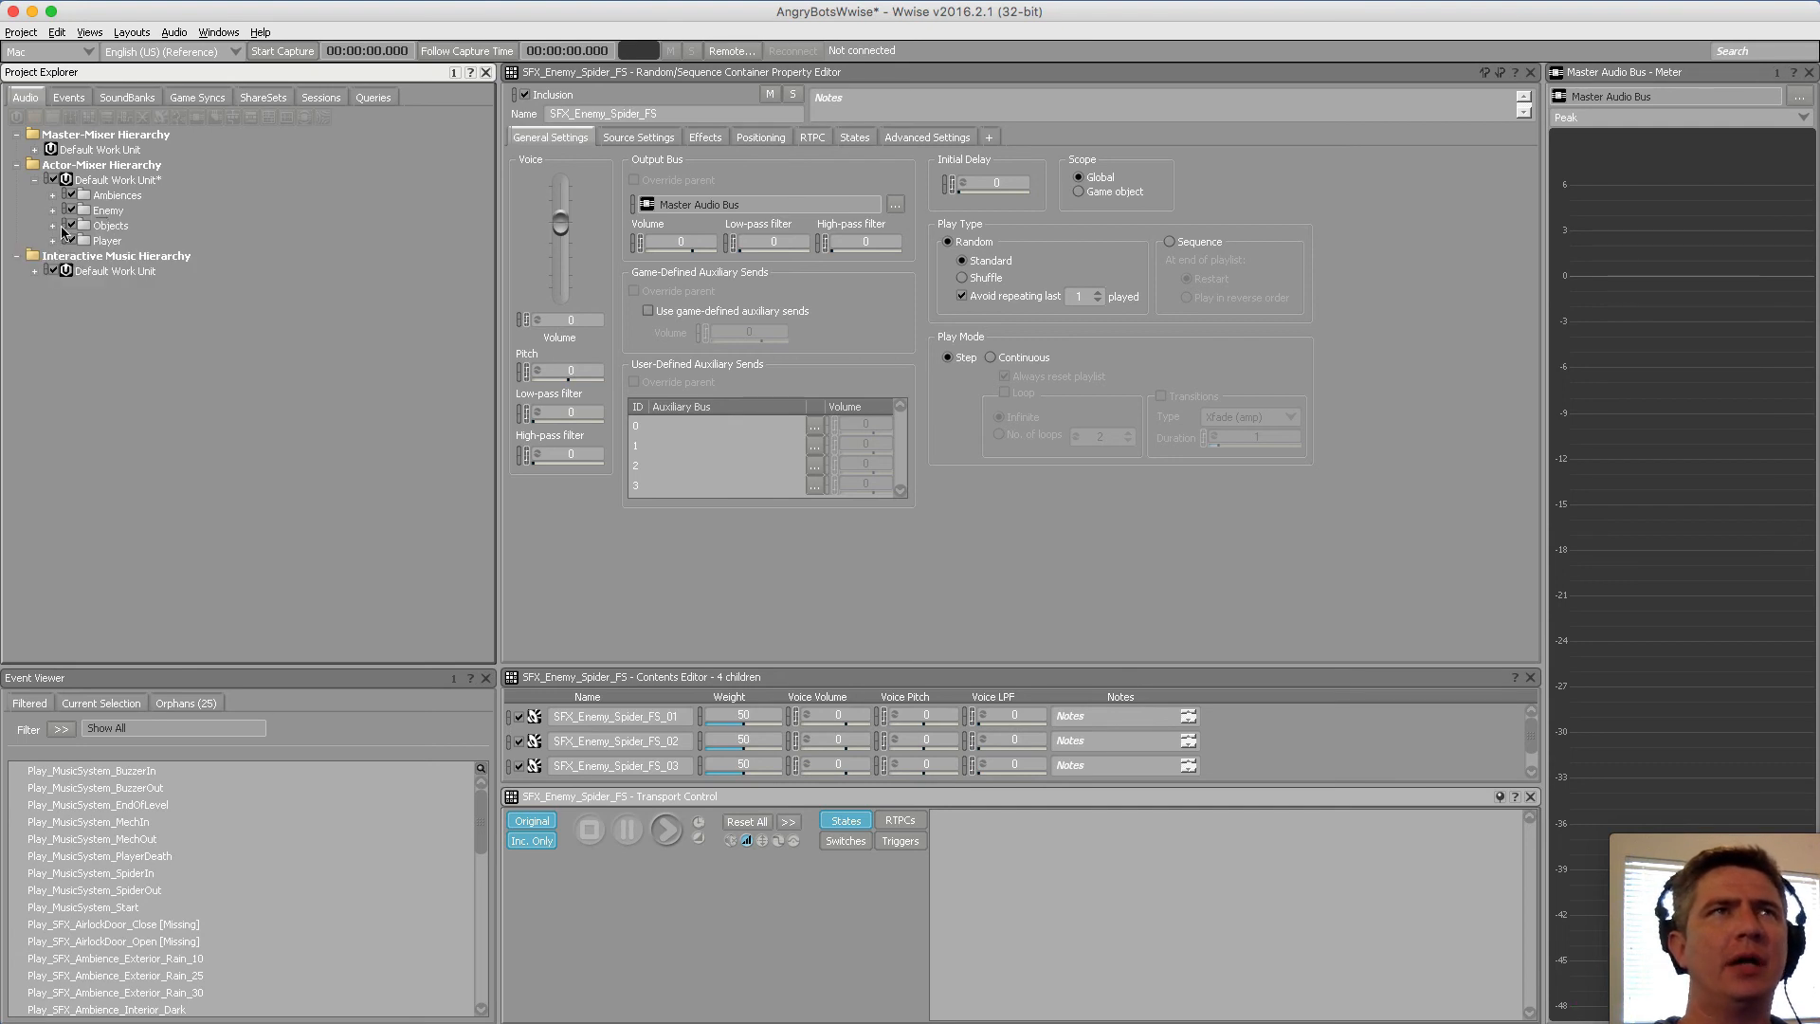
click(54, 225)
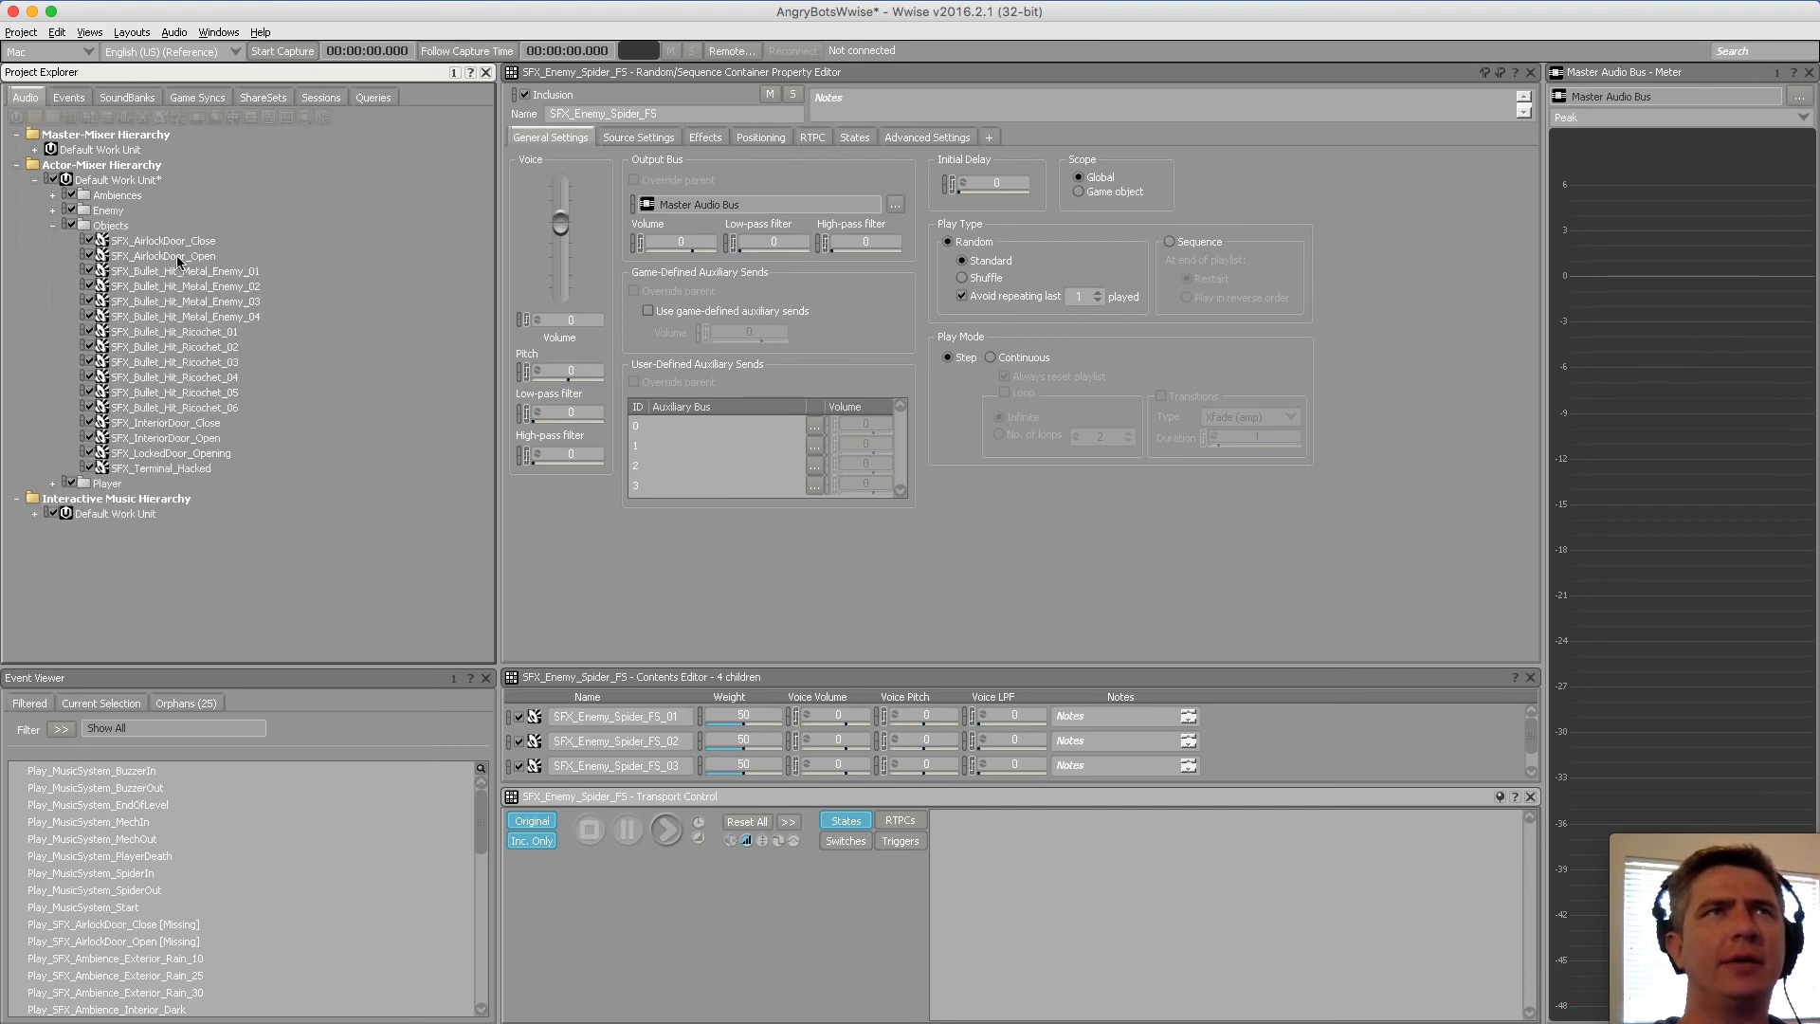
click(254, 271)
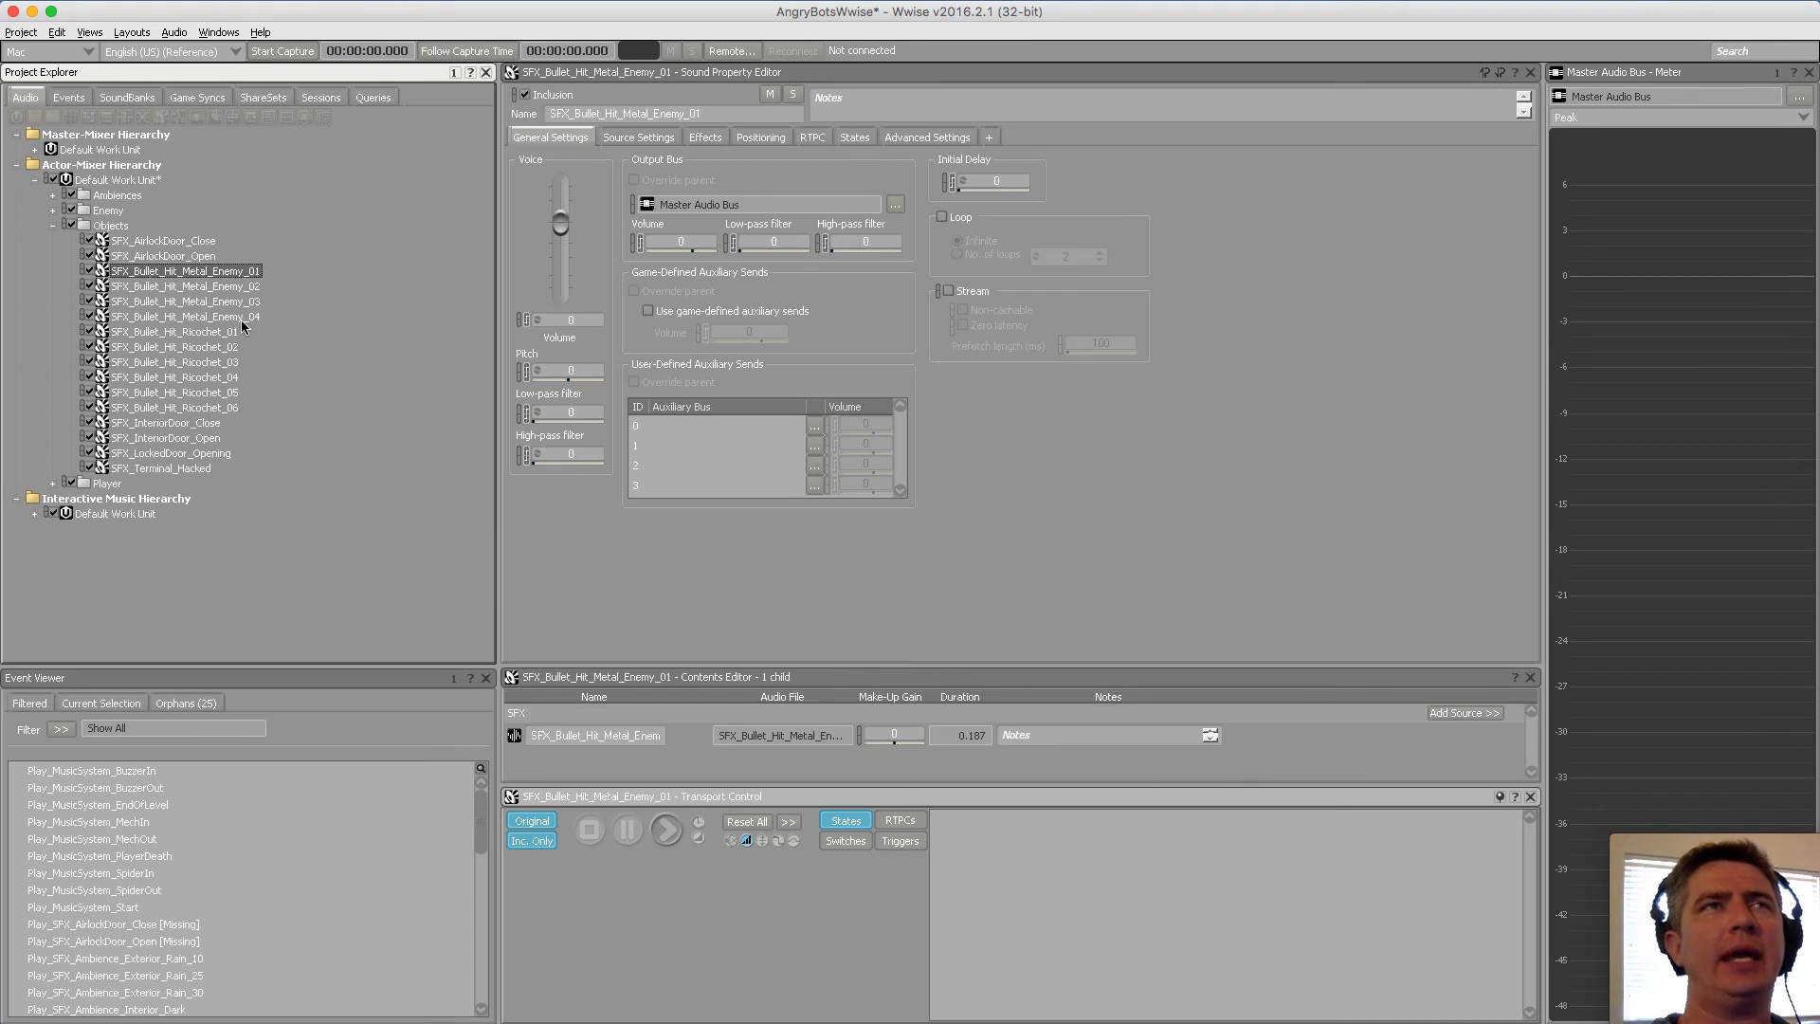
shift+click(243, 319)
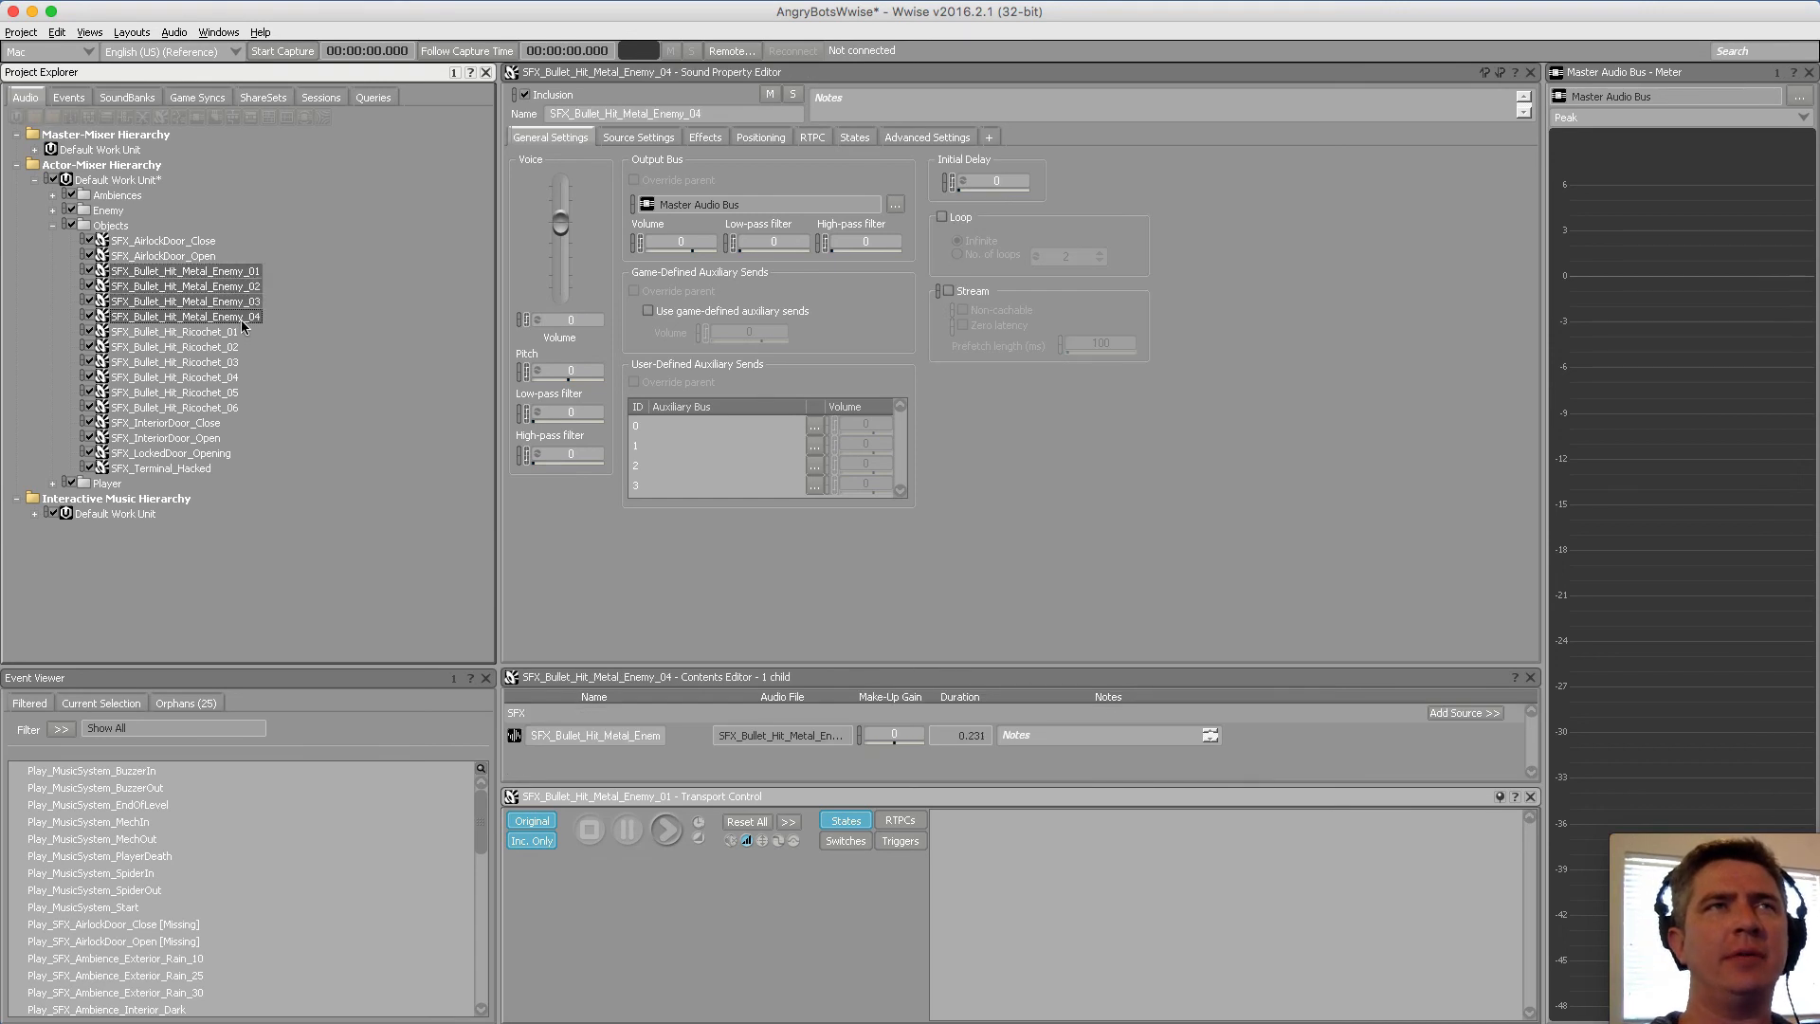
click(307, 281)
click(224, 274)
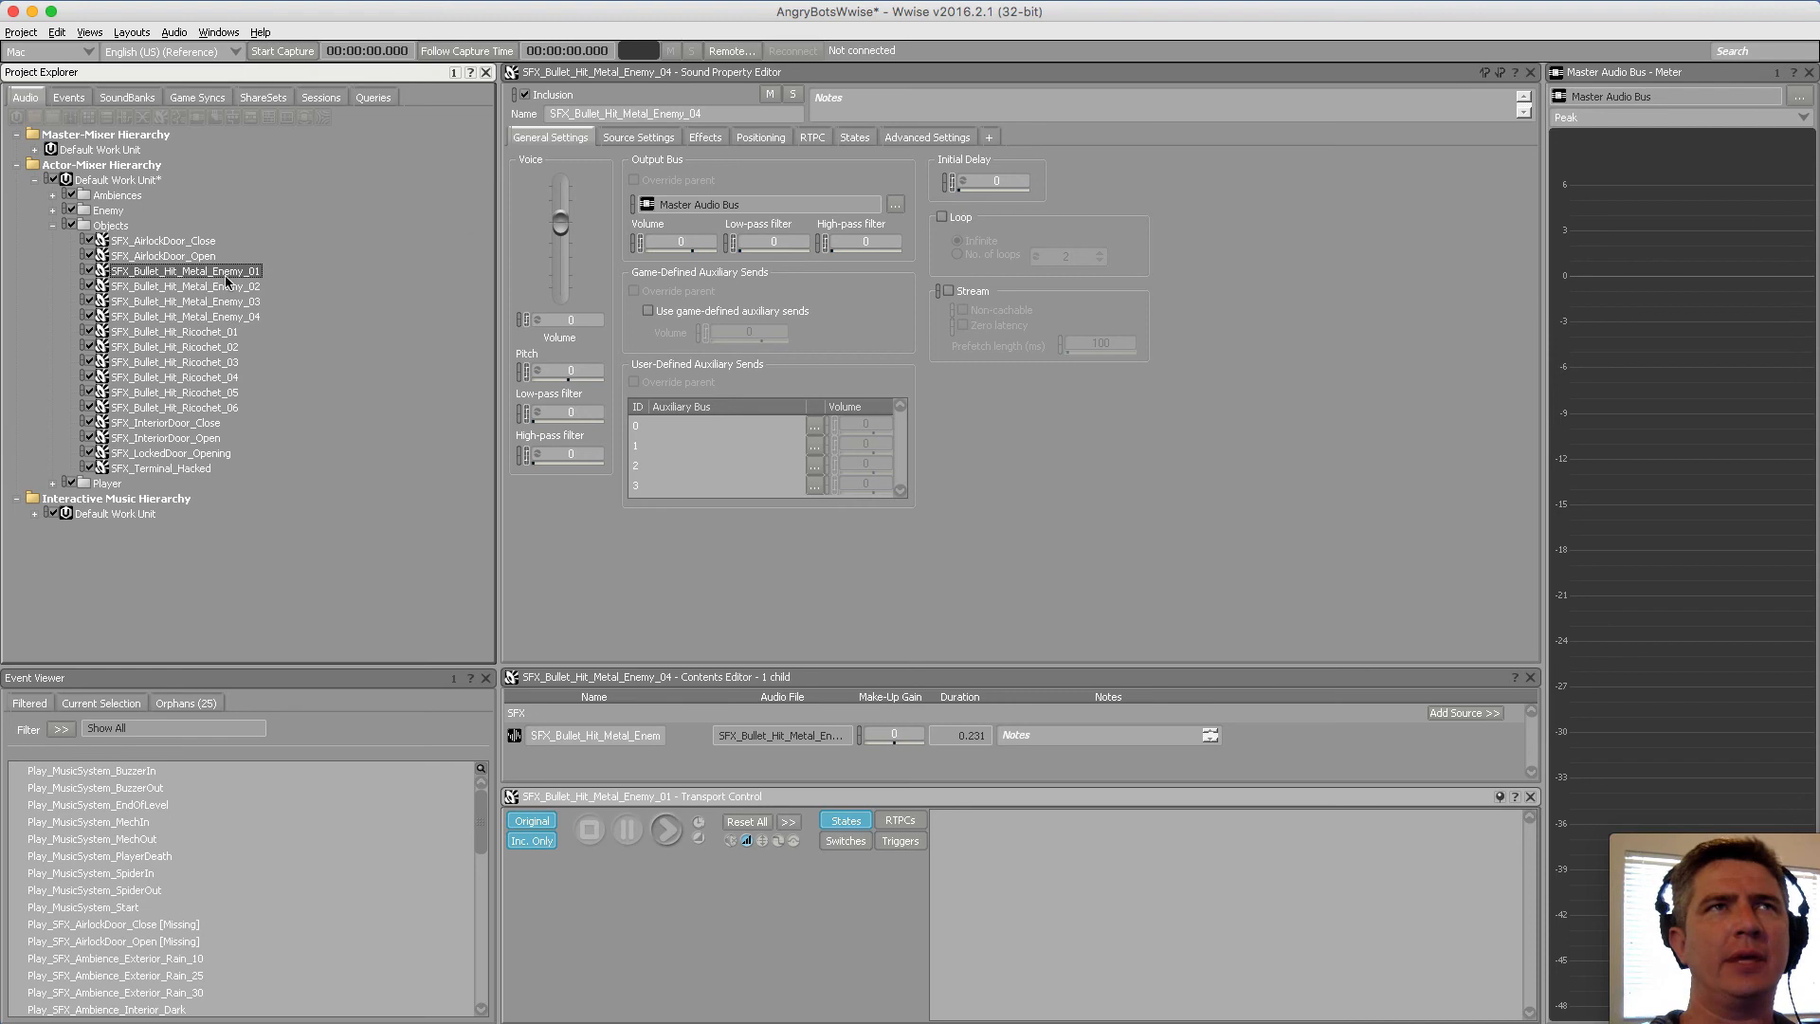
click(680, 113)
drag(684, 113, 463, 101)
key(super+c)
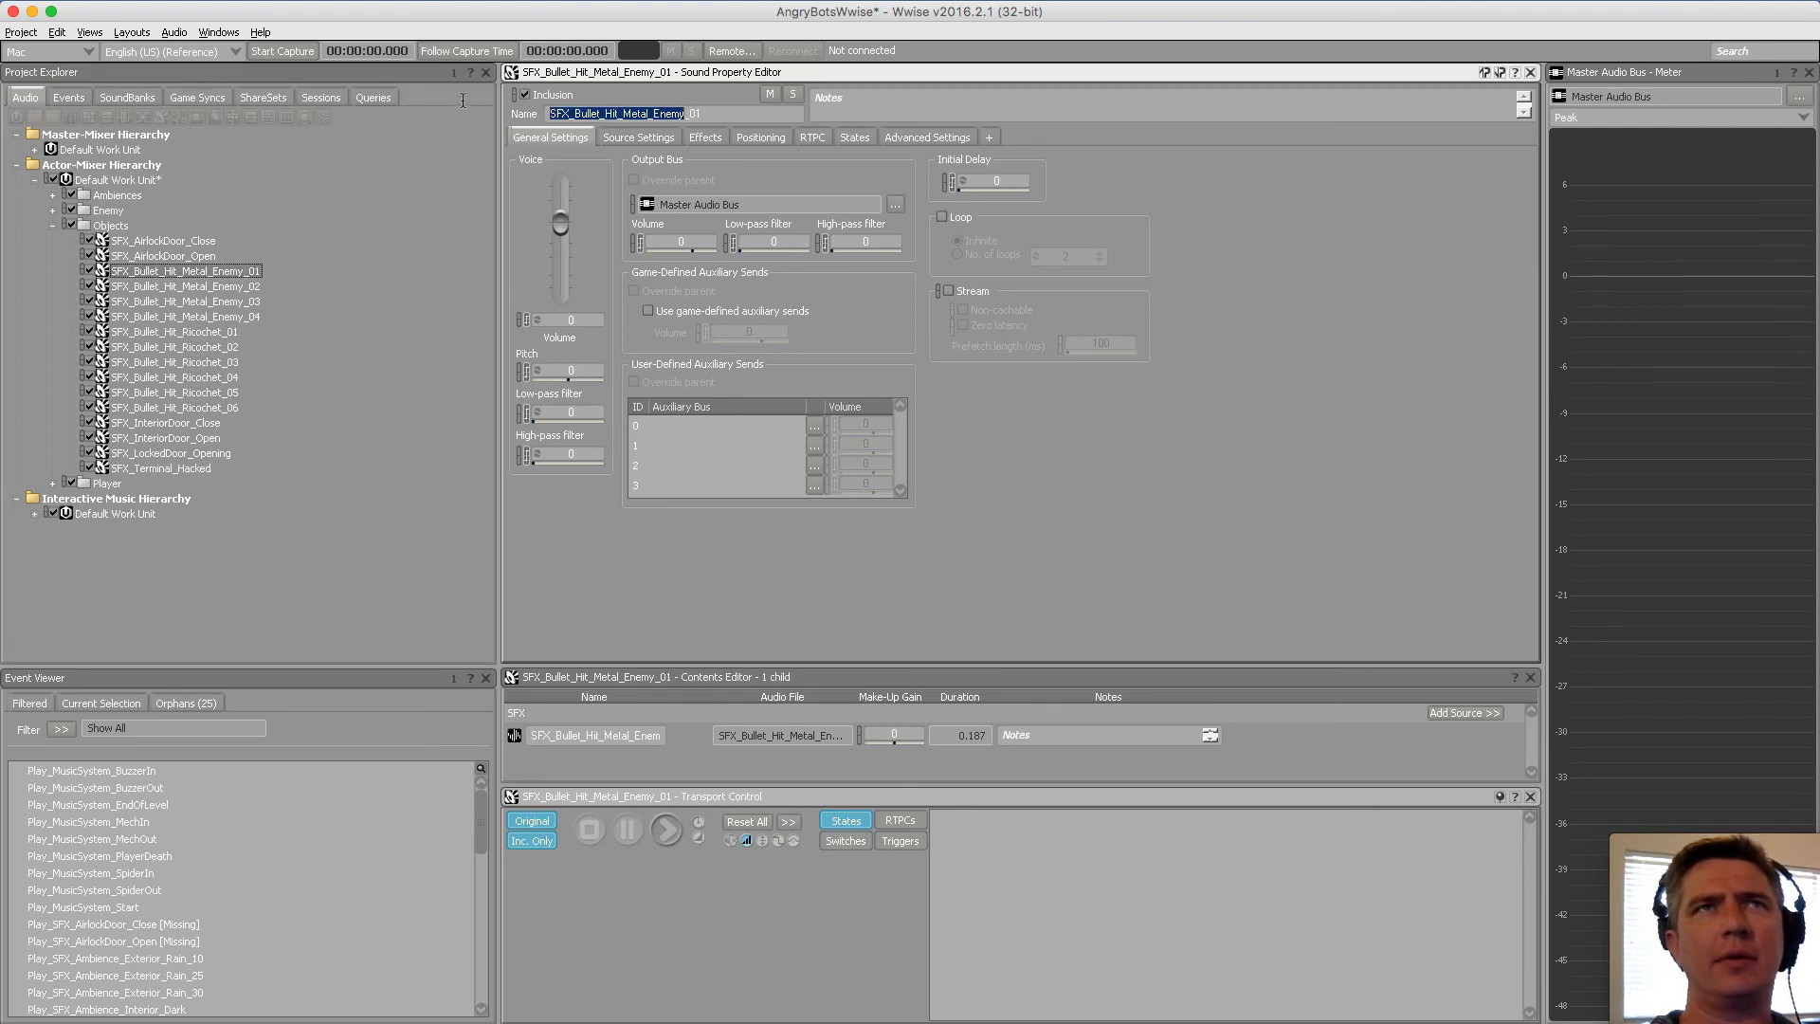
Create a random container in the Objects folder and name it SFX_Bullet_Hit_Metal_Enemy using the copied base name
click(242, 271)
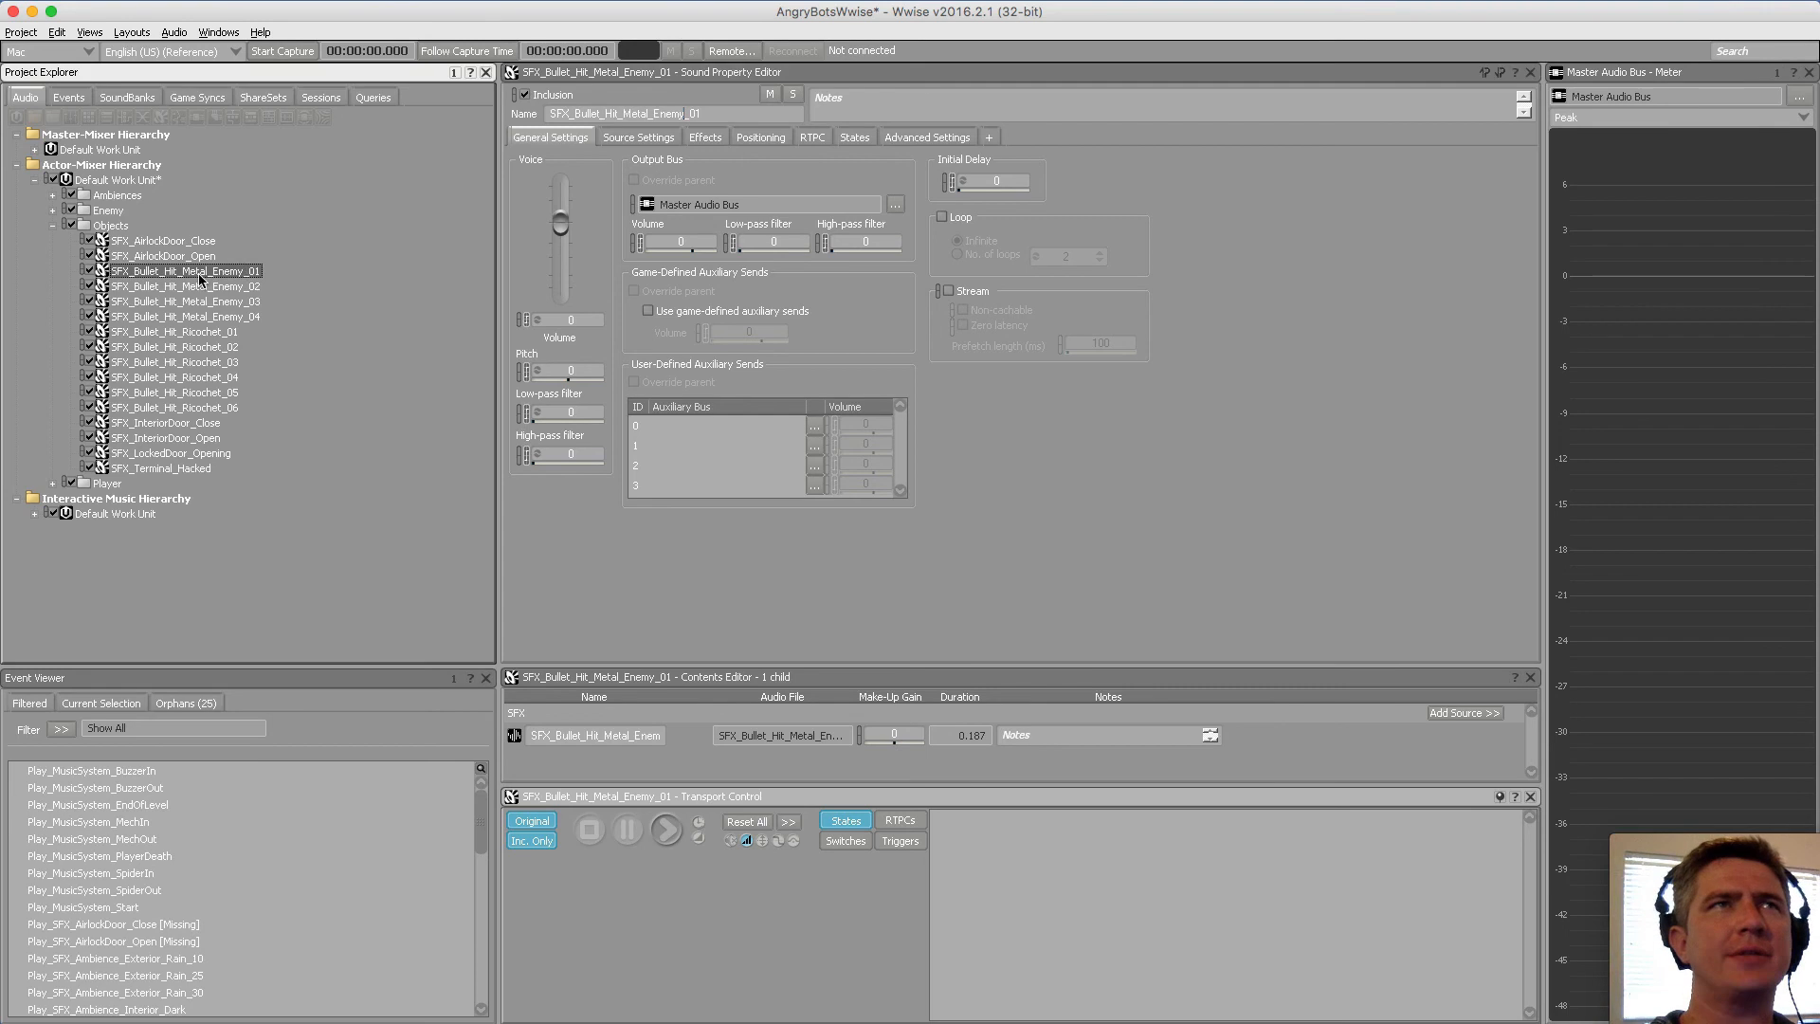
click(112, 227)
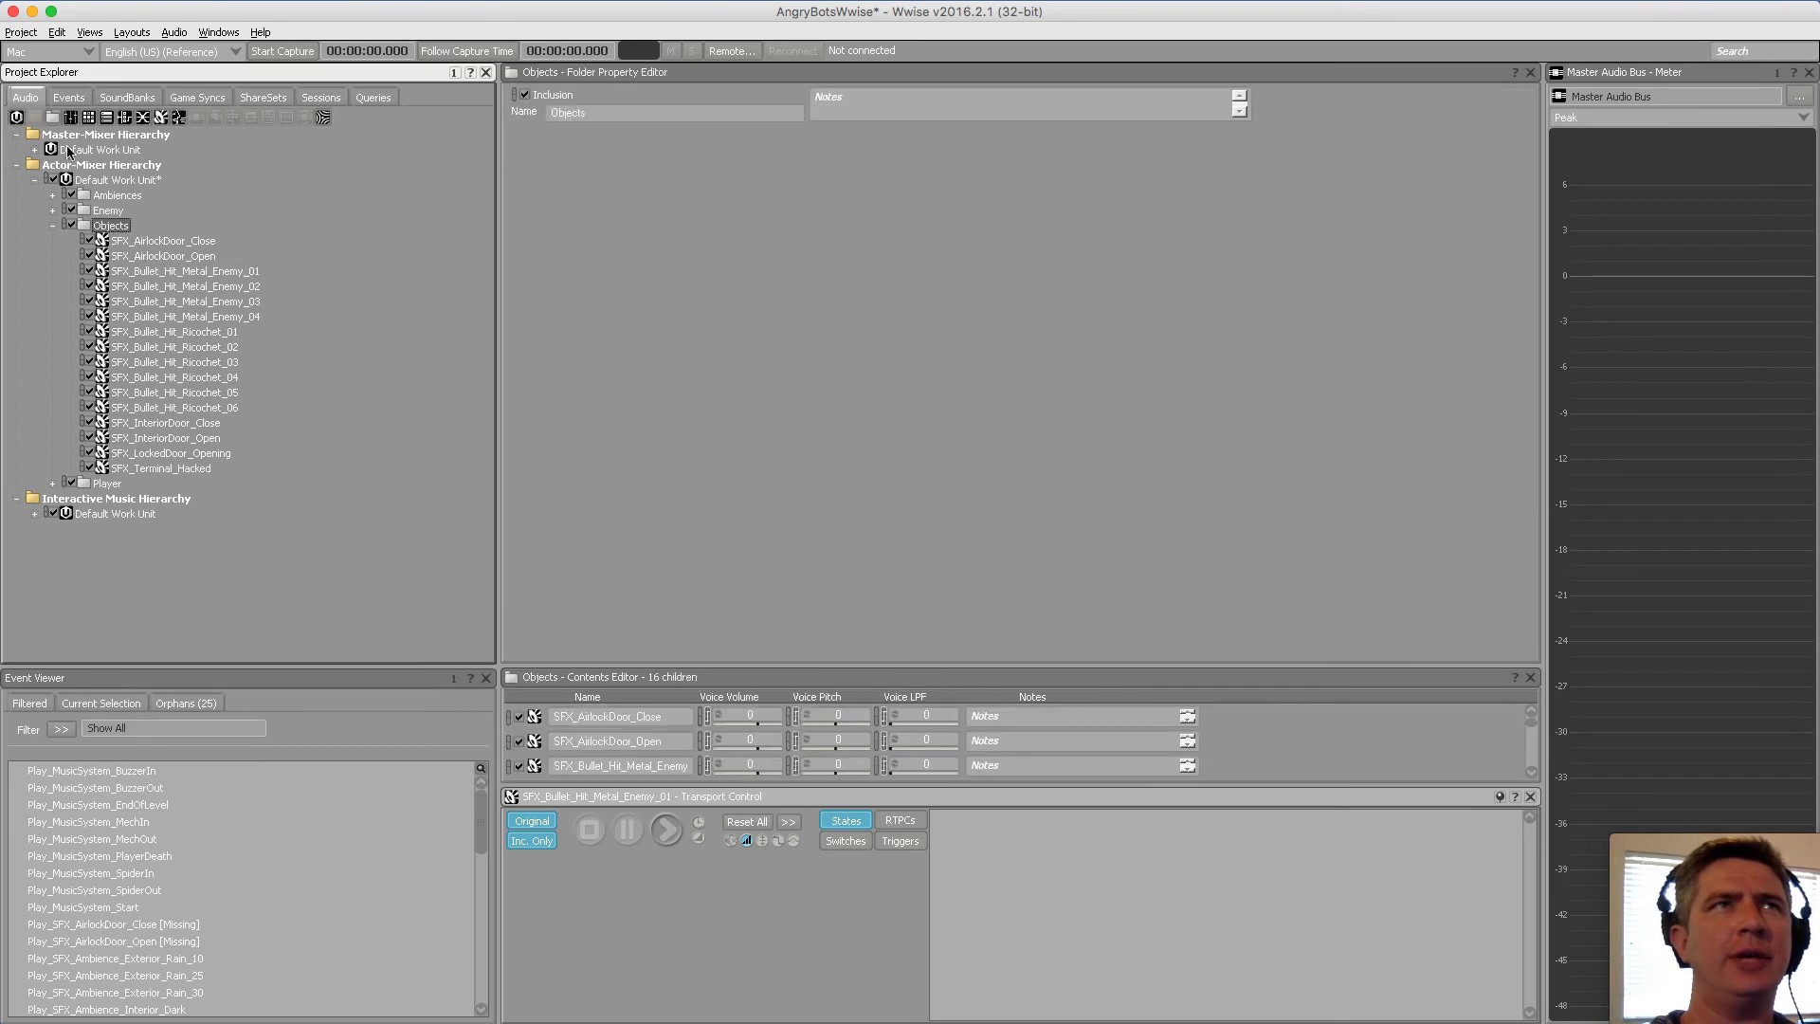
click(88, 116)
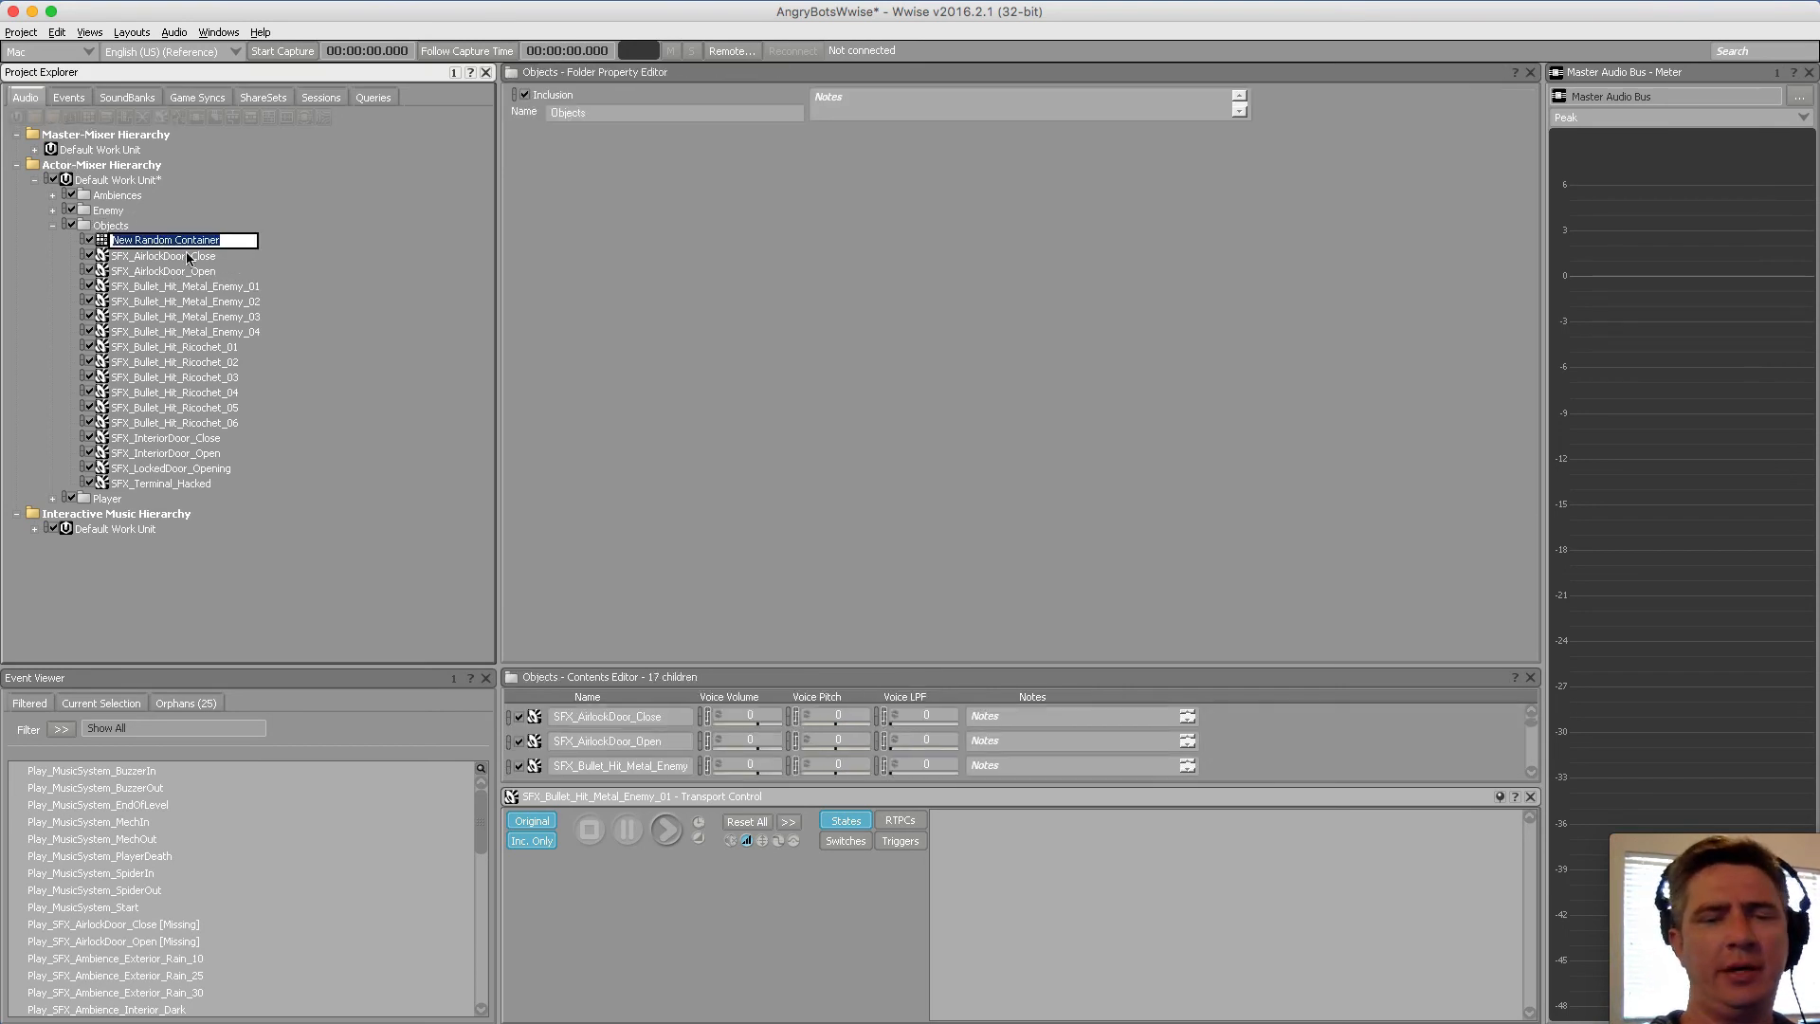
key(super+v)
key(Return)
Move SFX_Bullet_Hit_Metal_Enemy_01 through _04 into the SFX_Bullet_Hit_Metal_Enemy random container
click(242, 286)
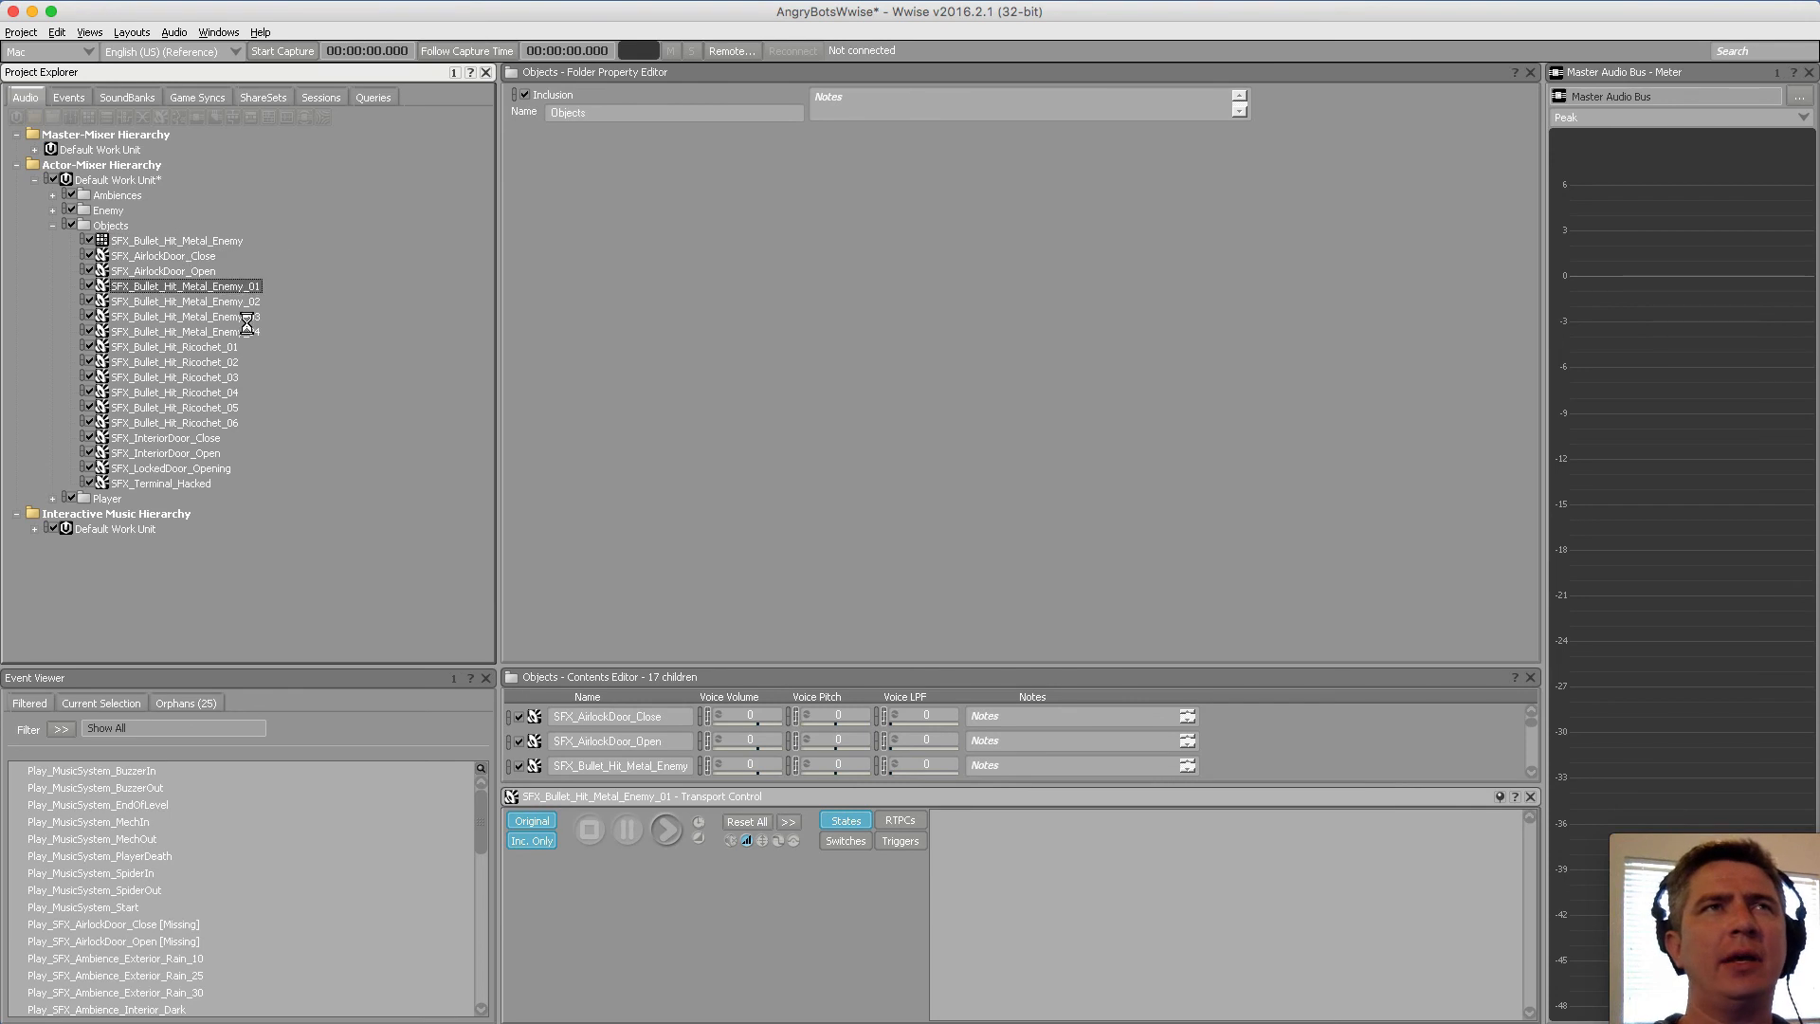
shift+click(244, 332)
drag(222, 256, 221, 242)
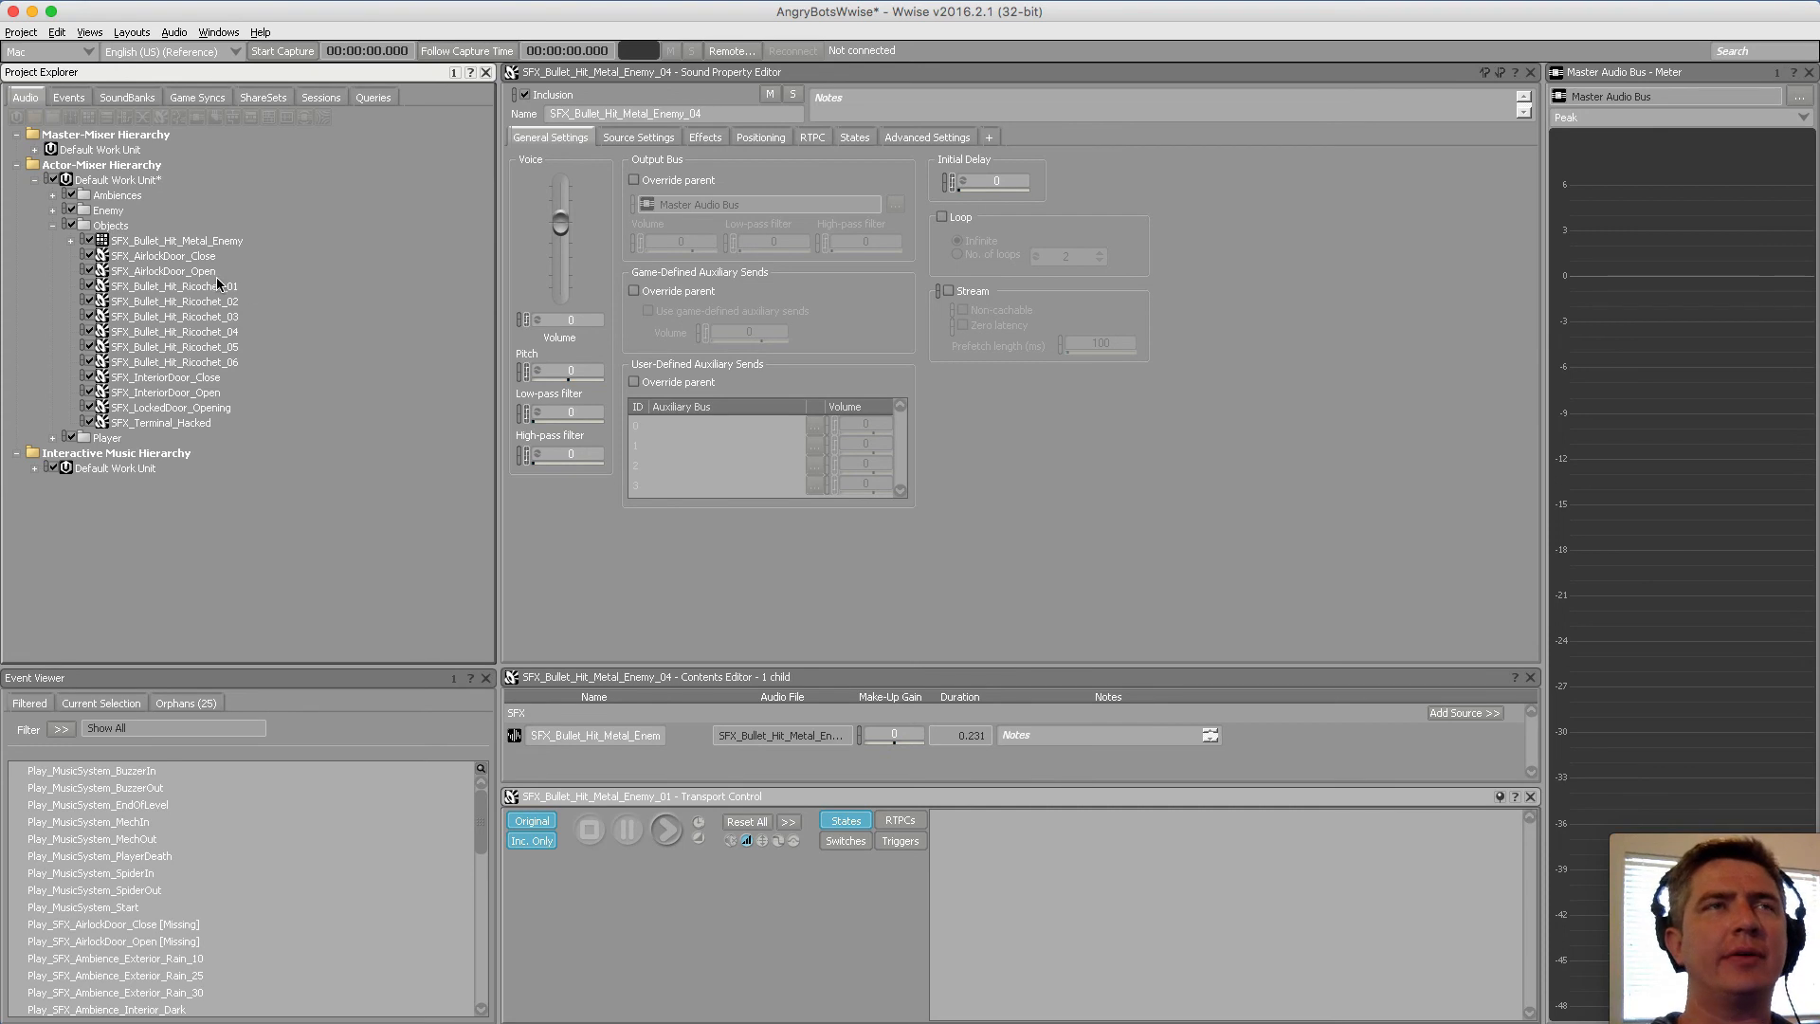
Create another random container in the Objects folder and name it SFX_Bullet_Hit_Ricochet, reusing the base name of the first ricochet sound
click(115, 225)
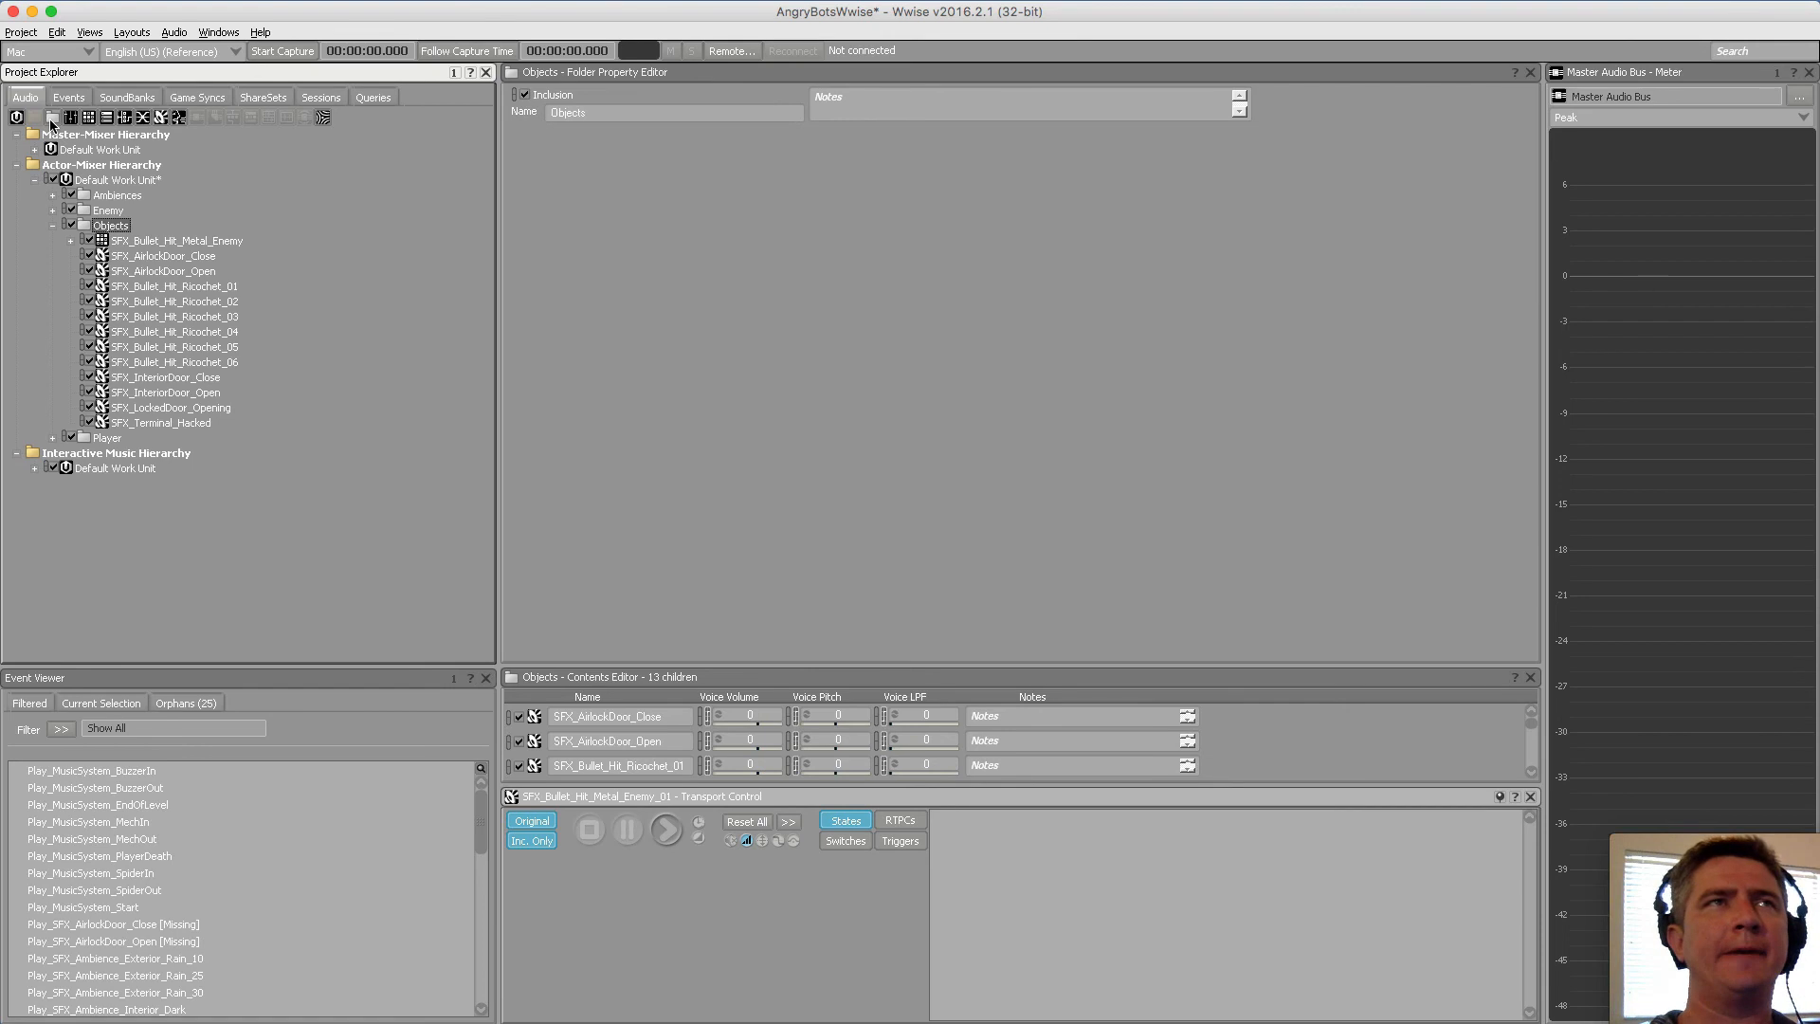
click(74, 121)
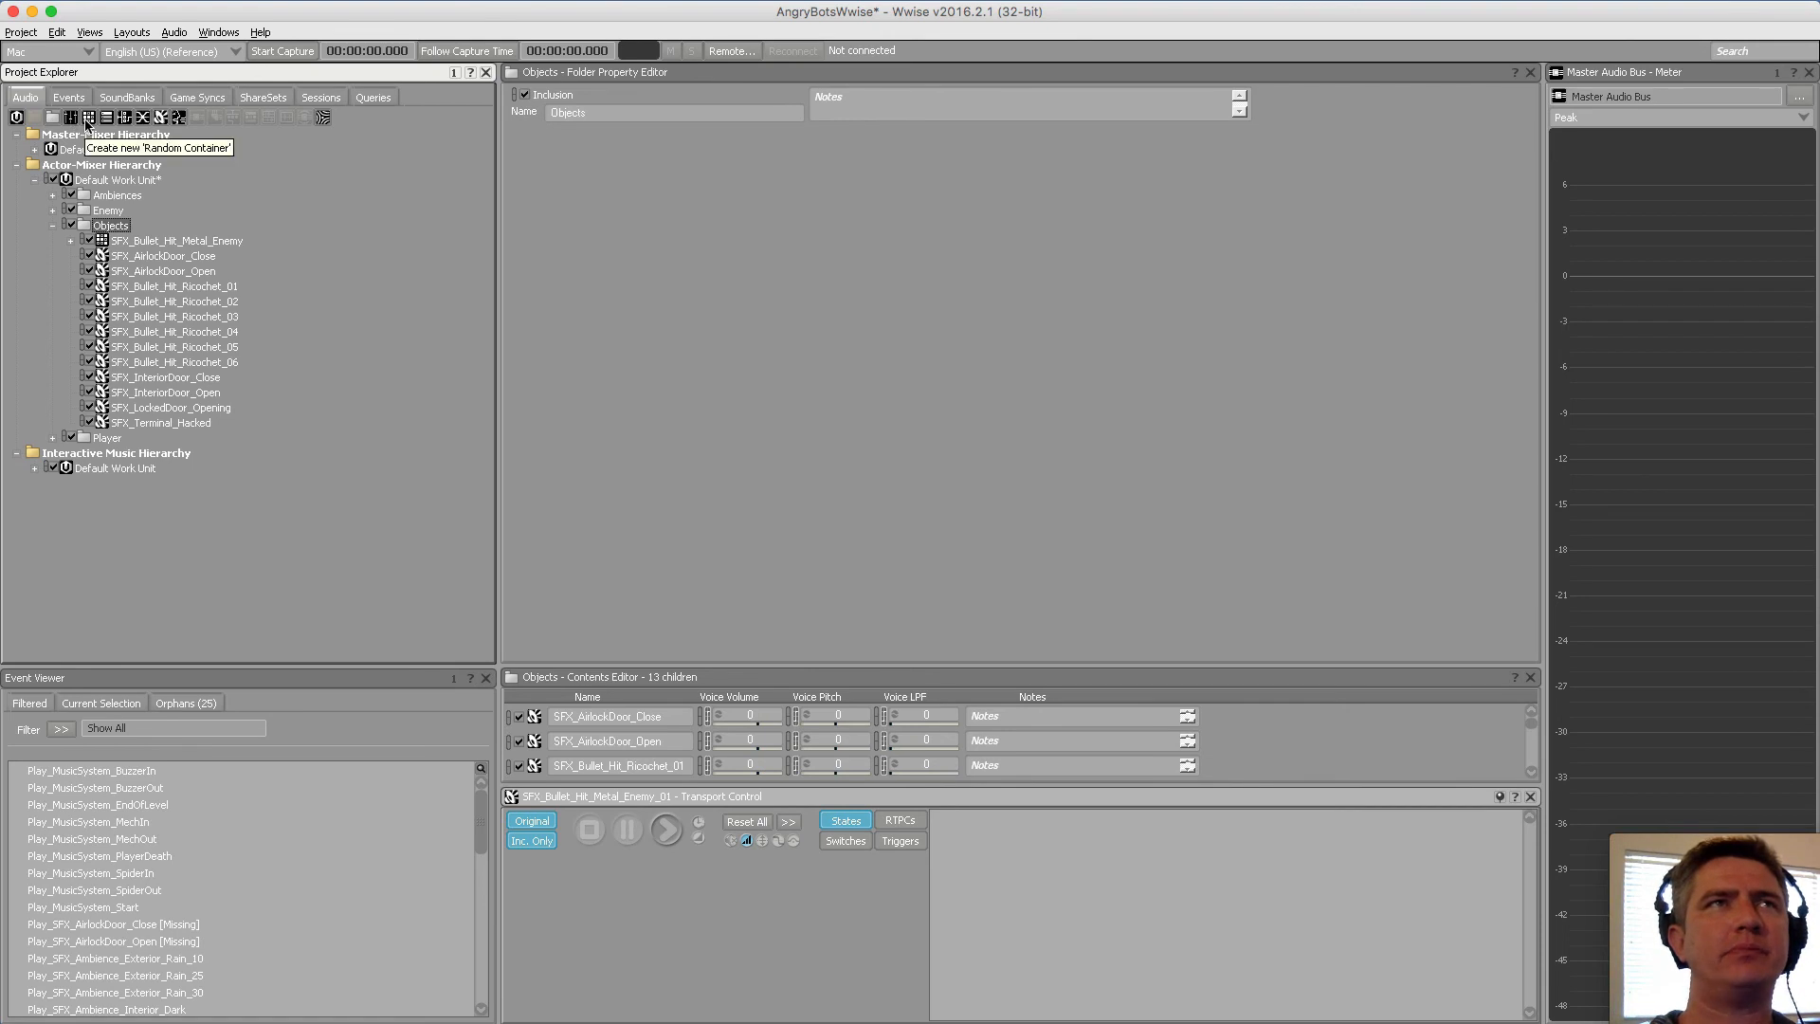
click(210, 303)
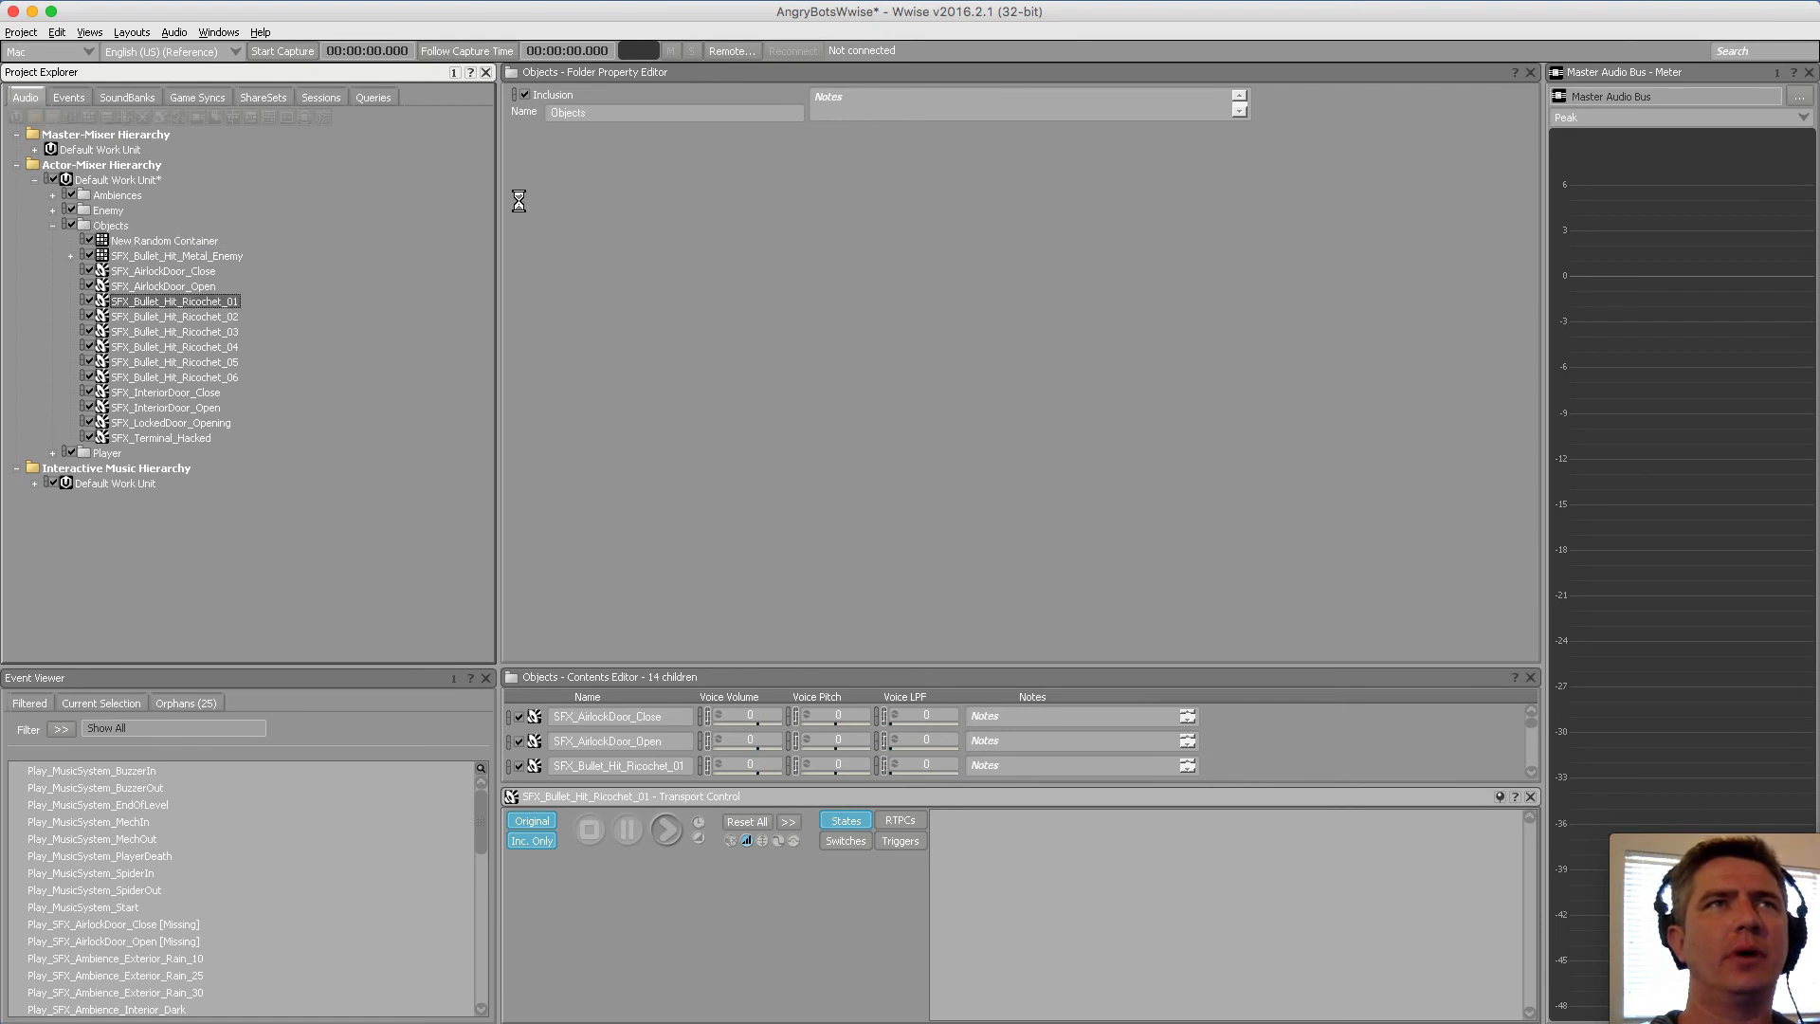
click(669, 113)
drag(669, 112, 441, 99)
key(ctrl+c)
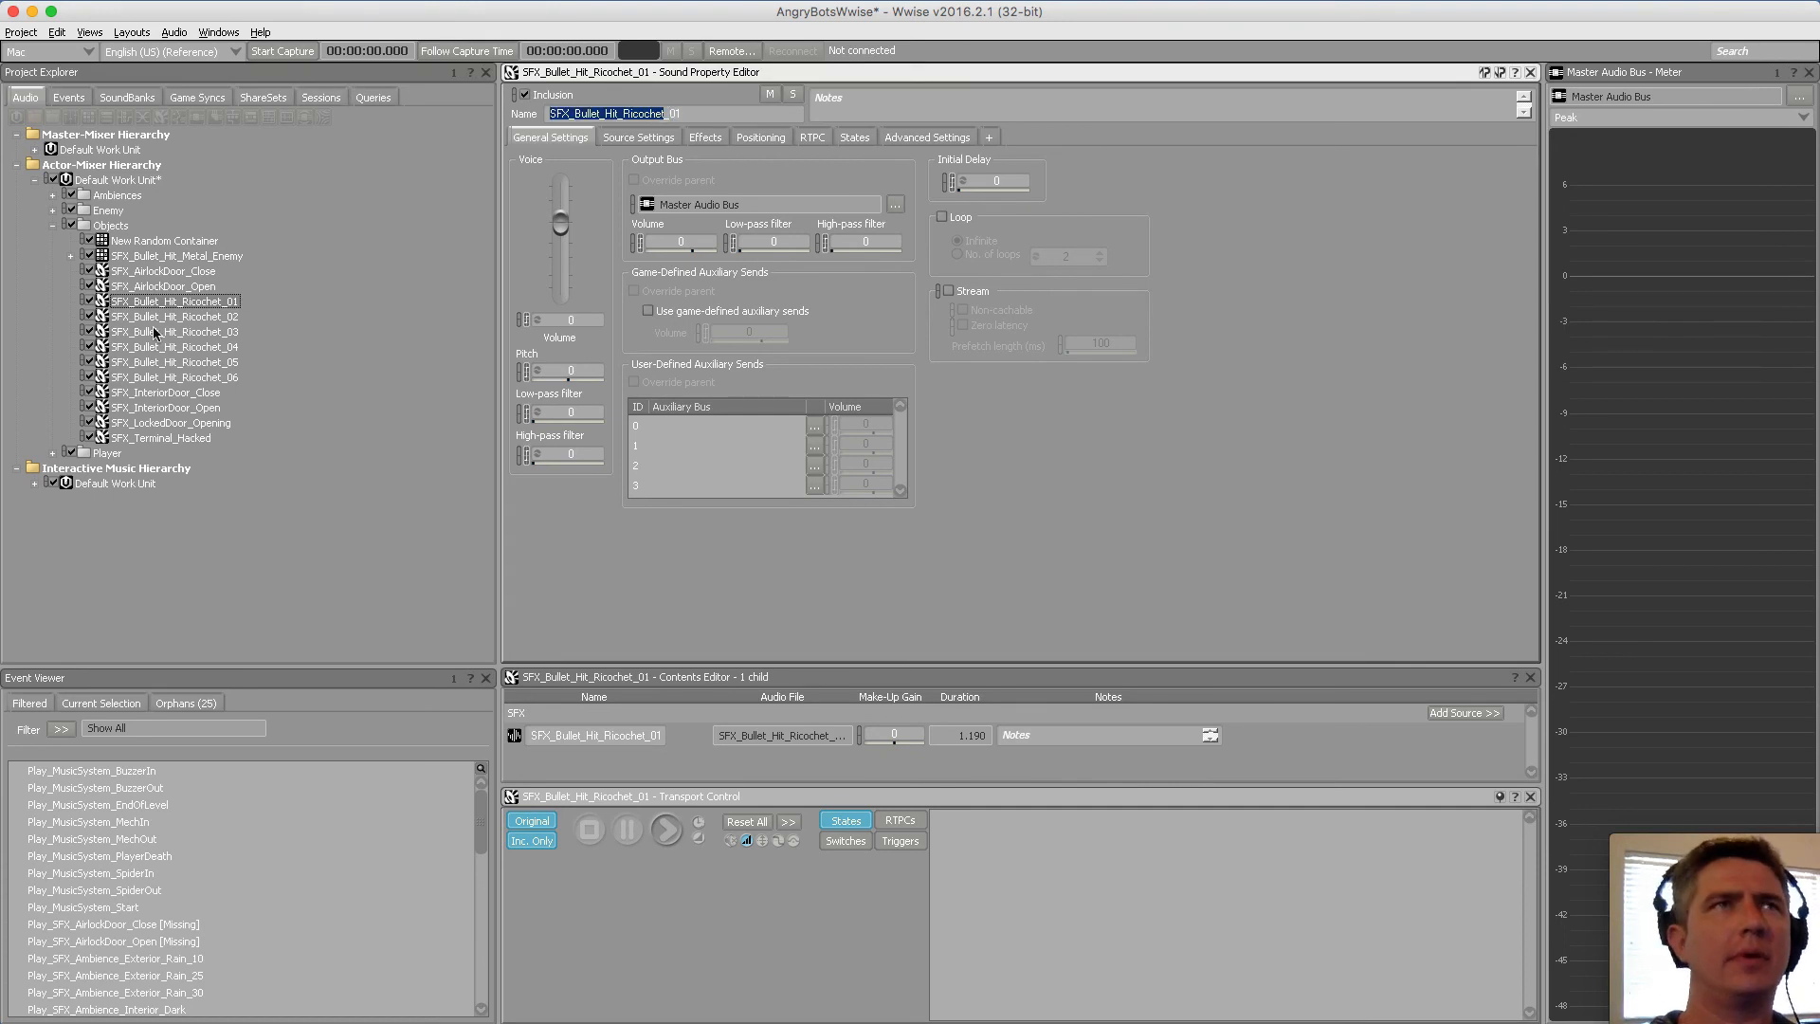
click(164, 241)
click(669, 115)
key(ctrl+v)
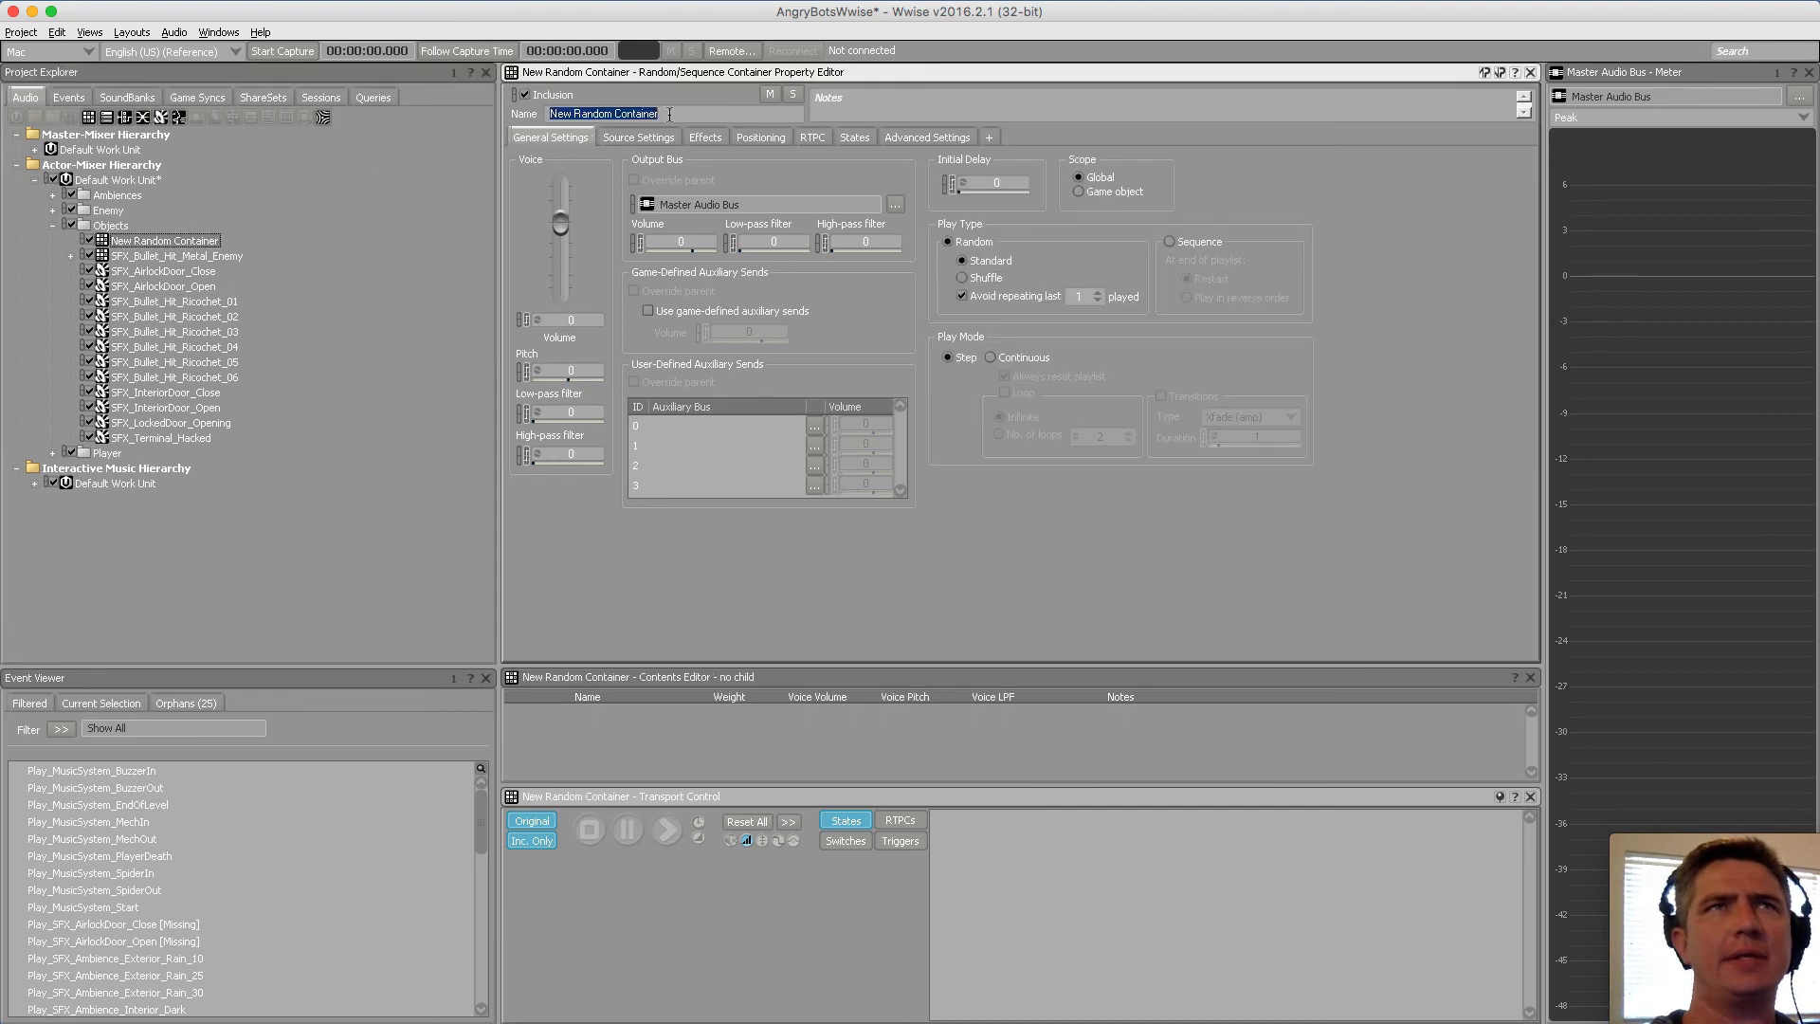
Move SFX_Bullet_Hit_Ricochet_01 through _06 into the SFX_Bullet_Hit_Ricochet container and save the project
click(180, 302)
shift+click(201, 377)
drag(205, 334, 196, 240)
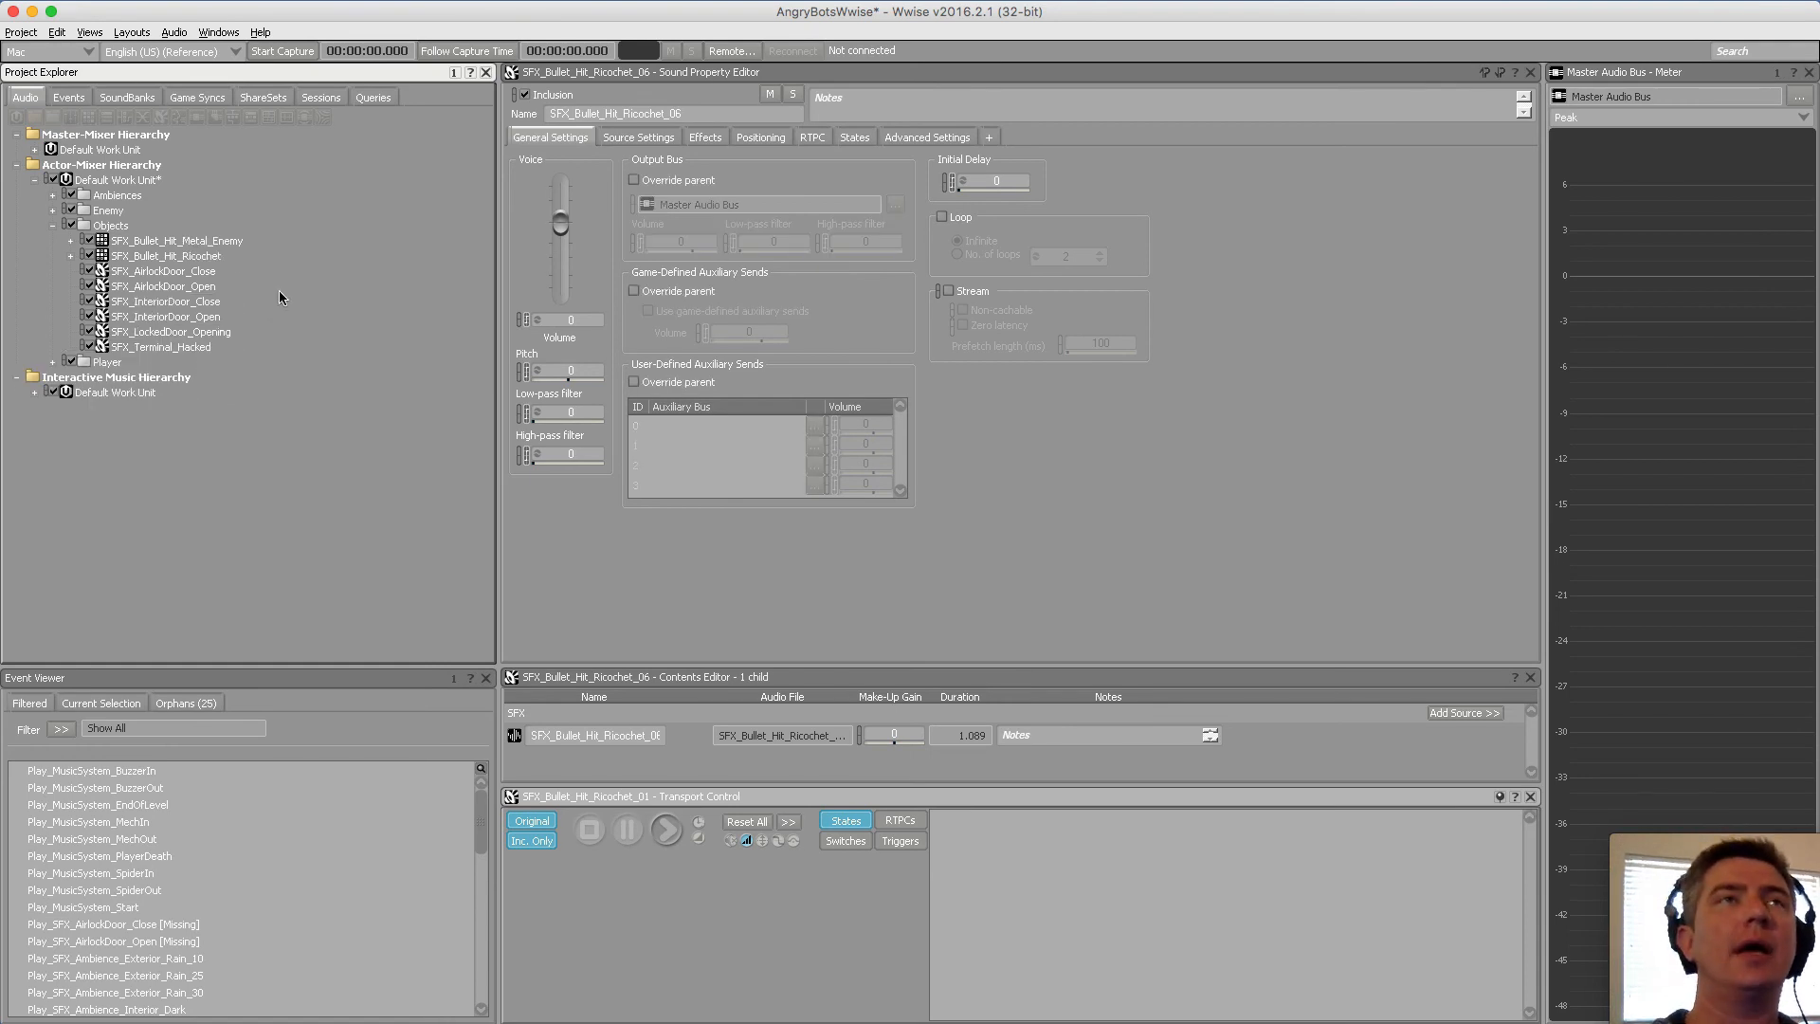
click(19, 32)
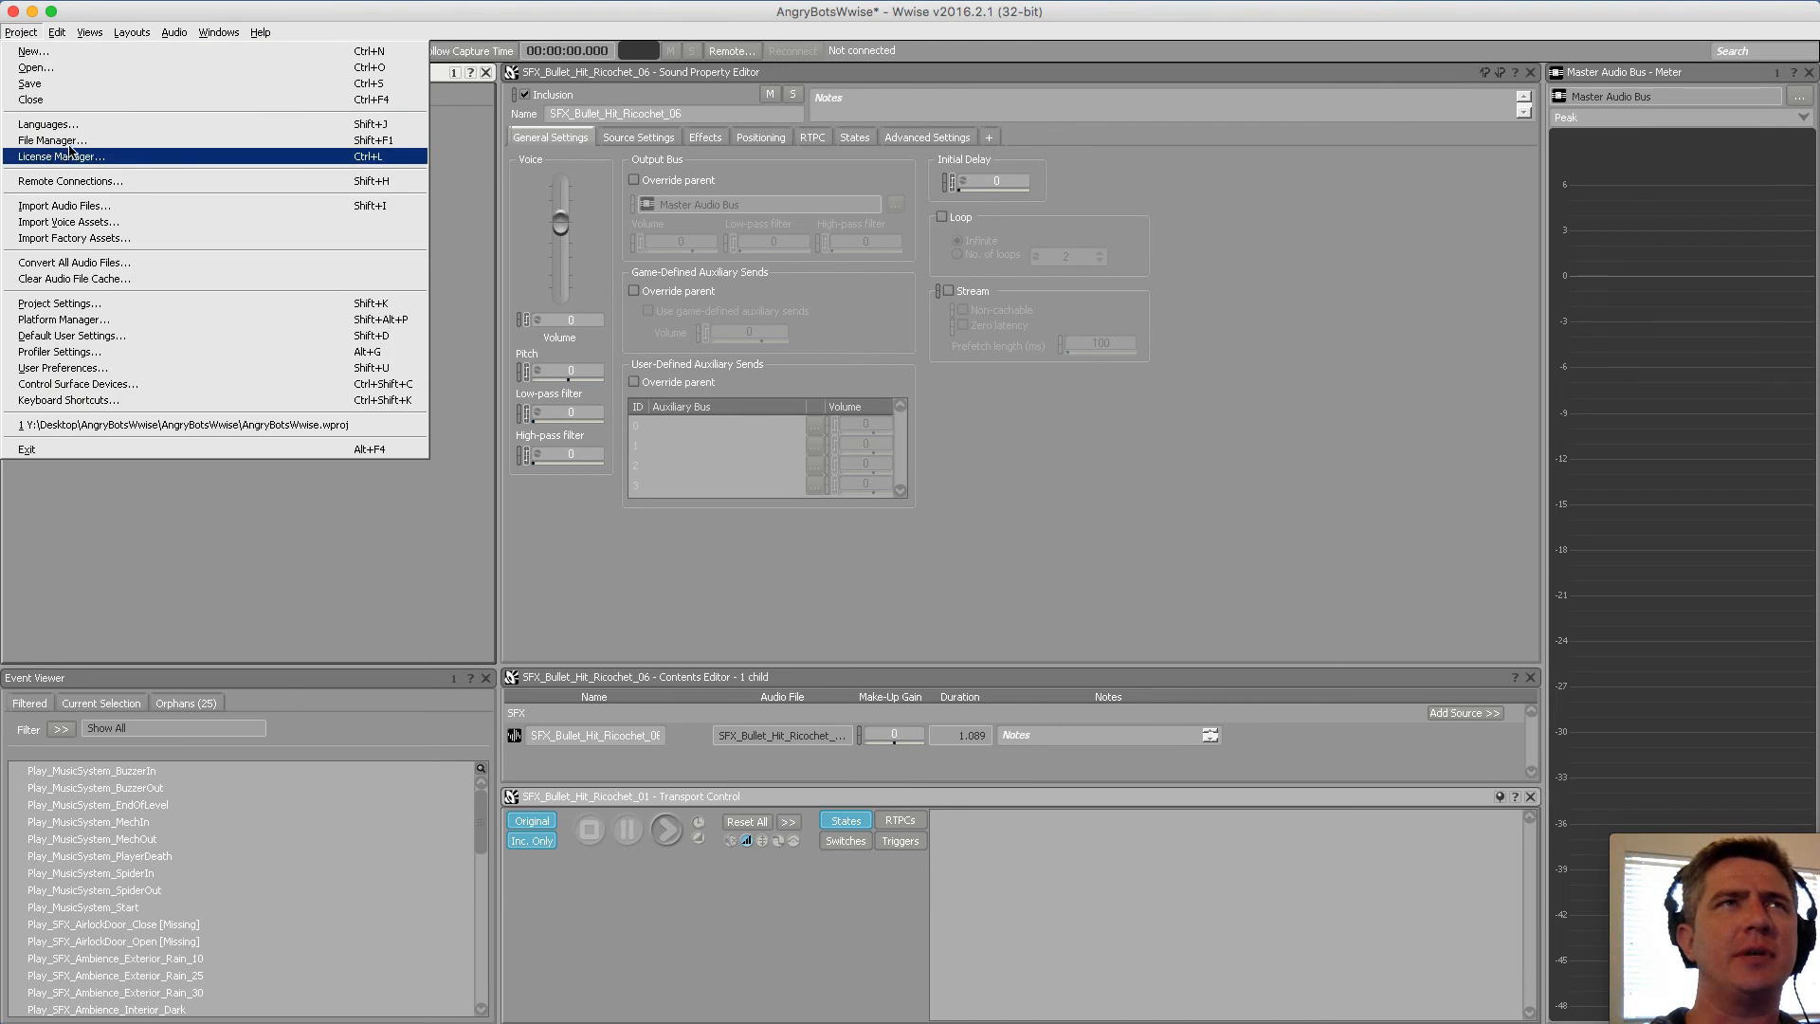
click(63, 83)
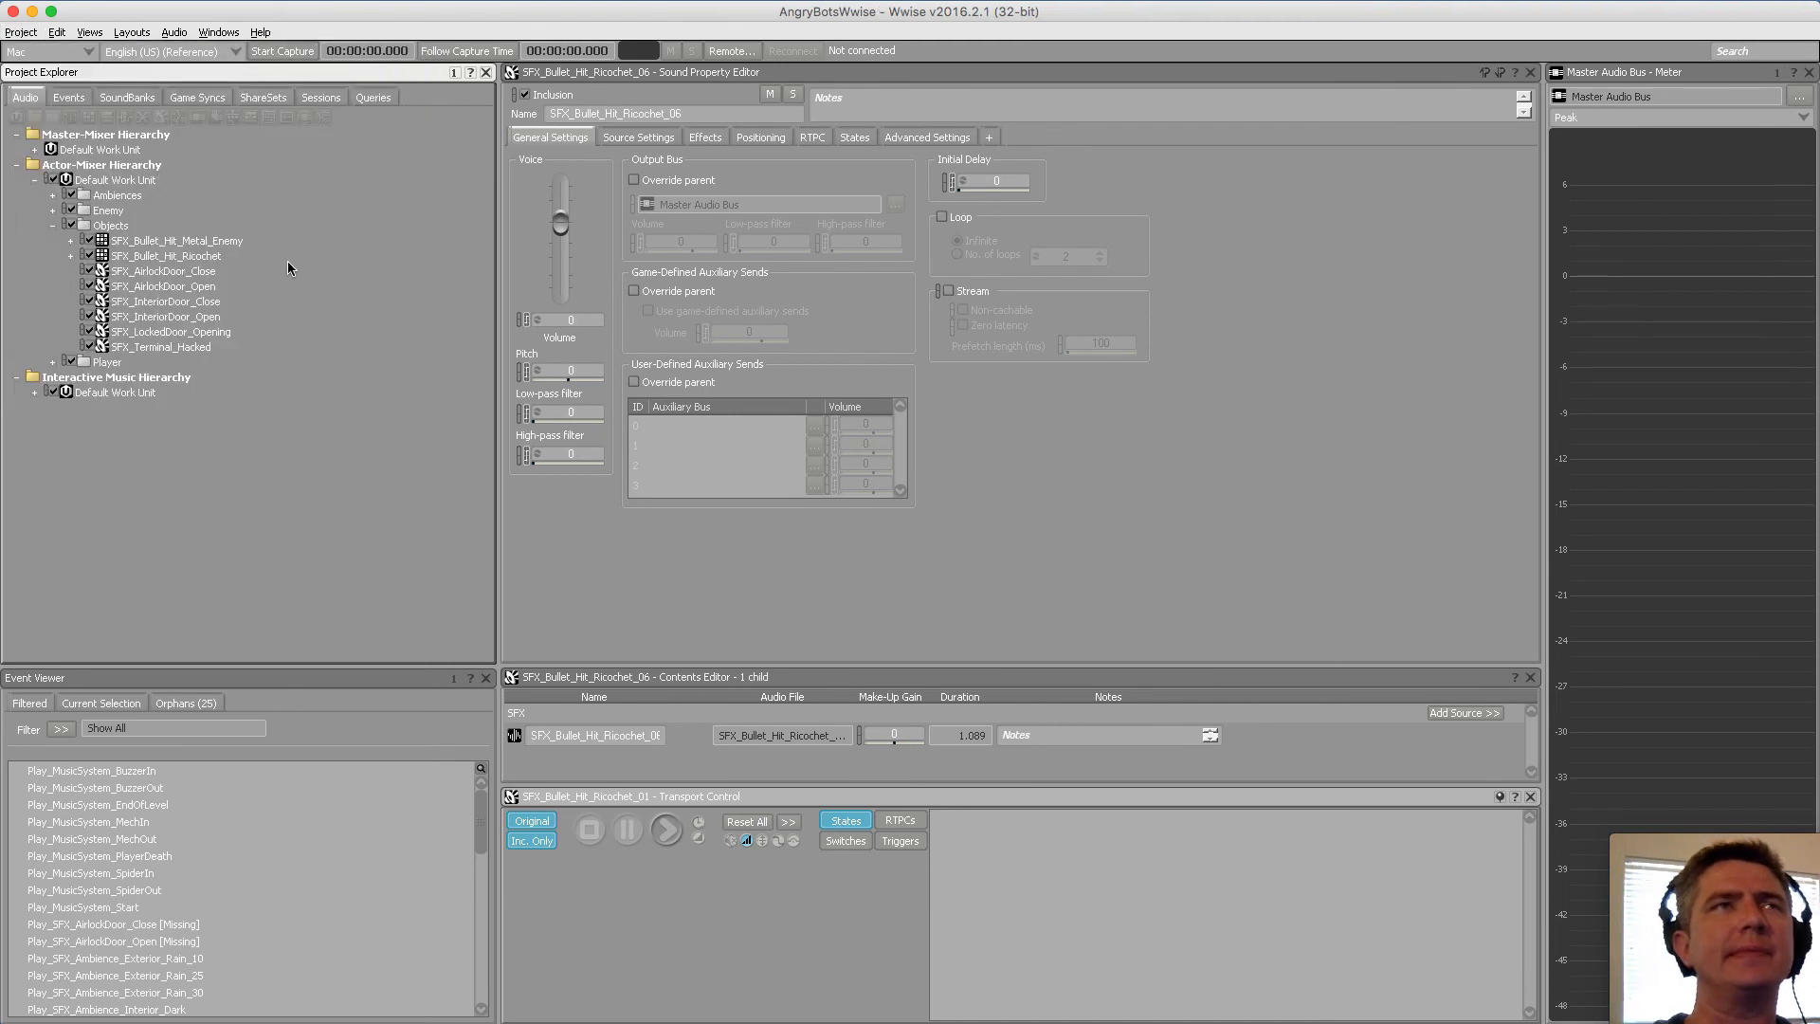
Collapse the Objects folder and create a random container in the Player folder
click(53, 226)
click(53, 241)
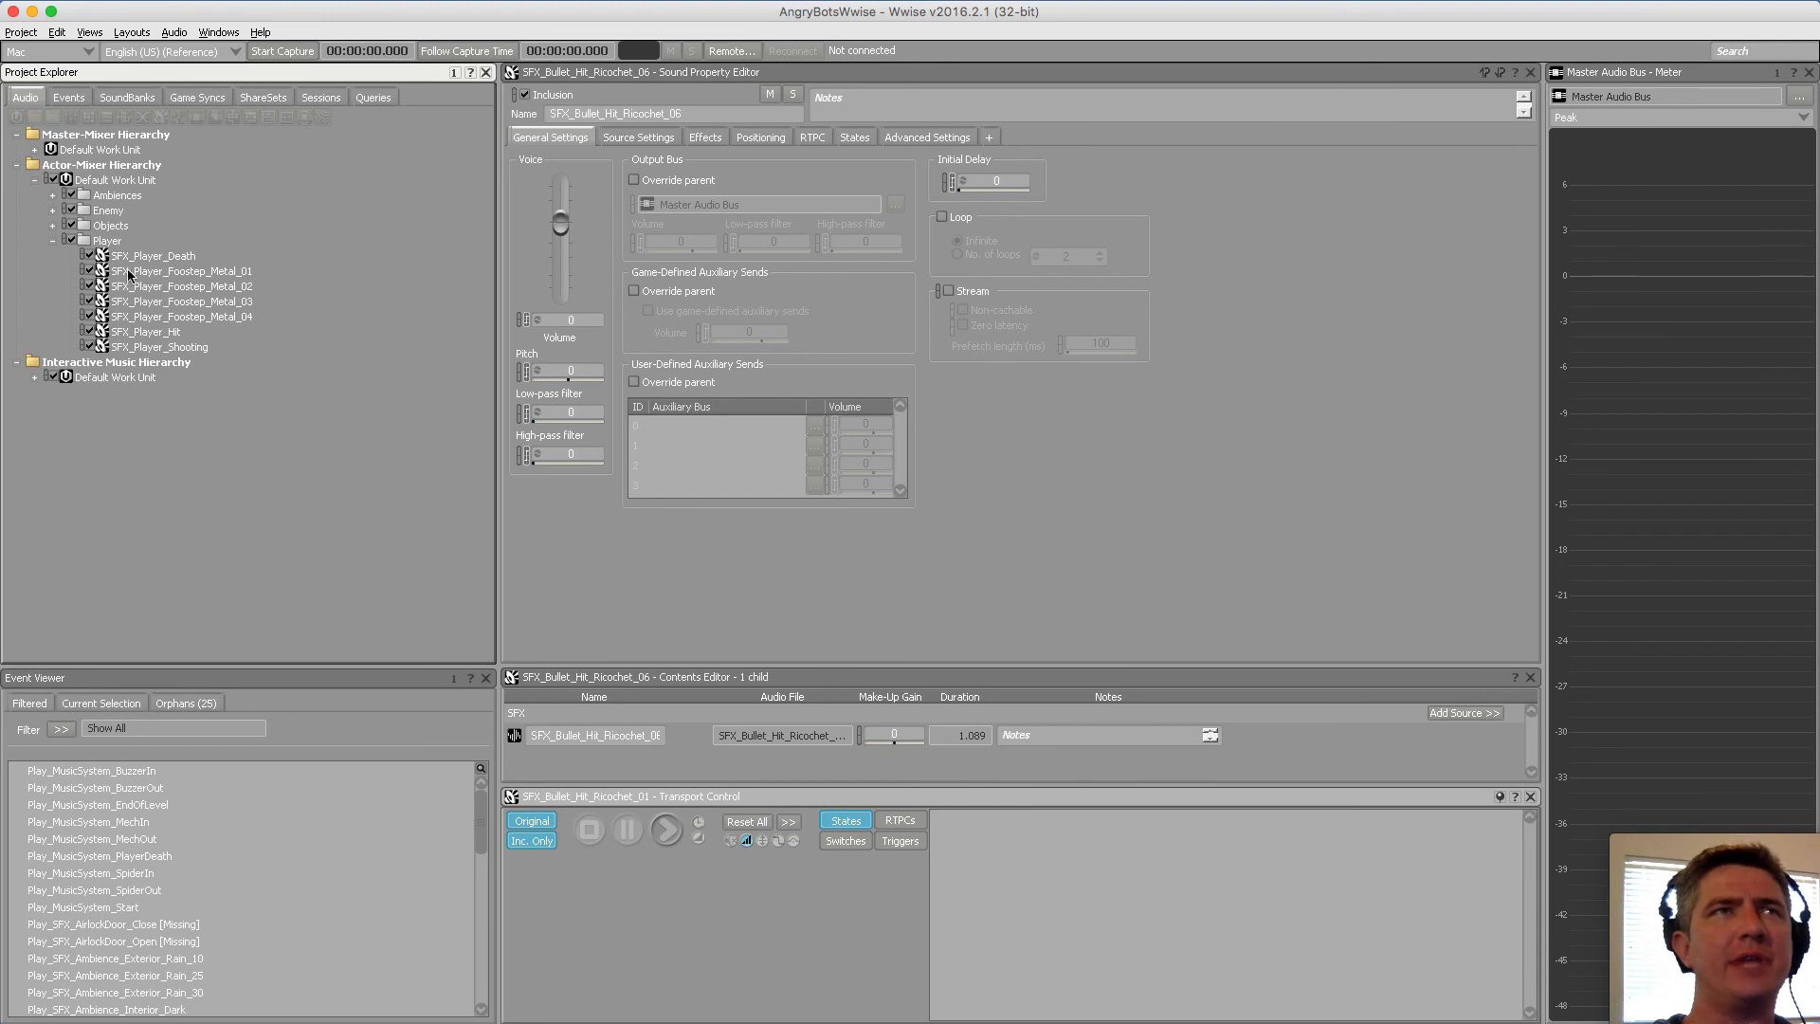
click(107, 241)
click(90, 117)
Rename the Player folder's new random container SFX_Player_Foostep_Metal, reusing the base name of the second metal footstep sound
click(229, 297)
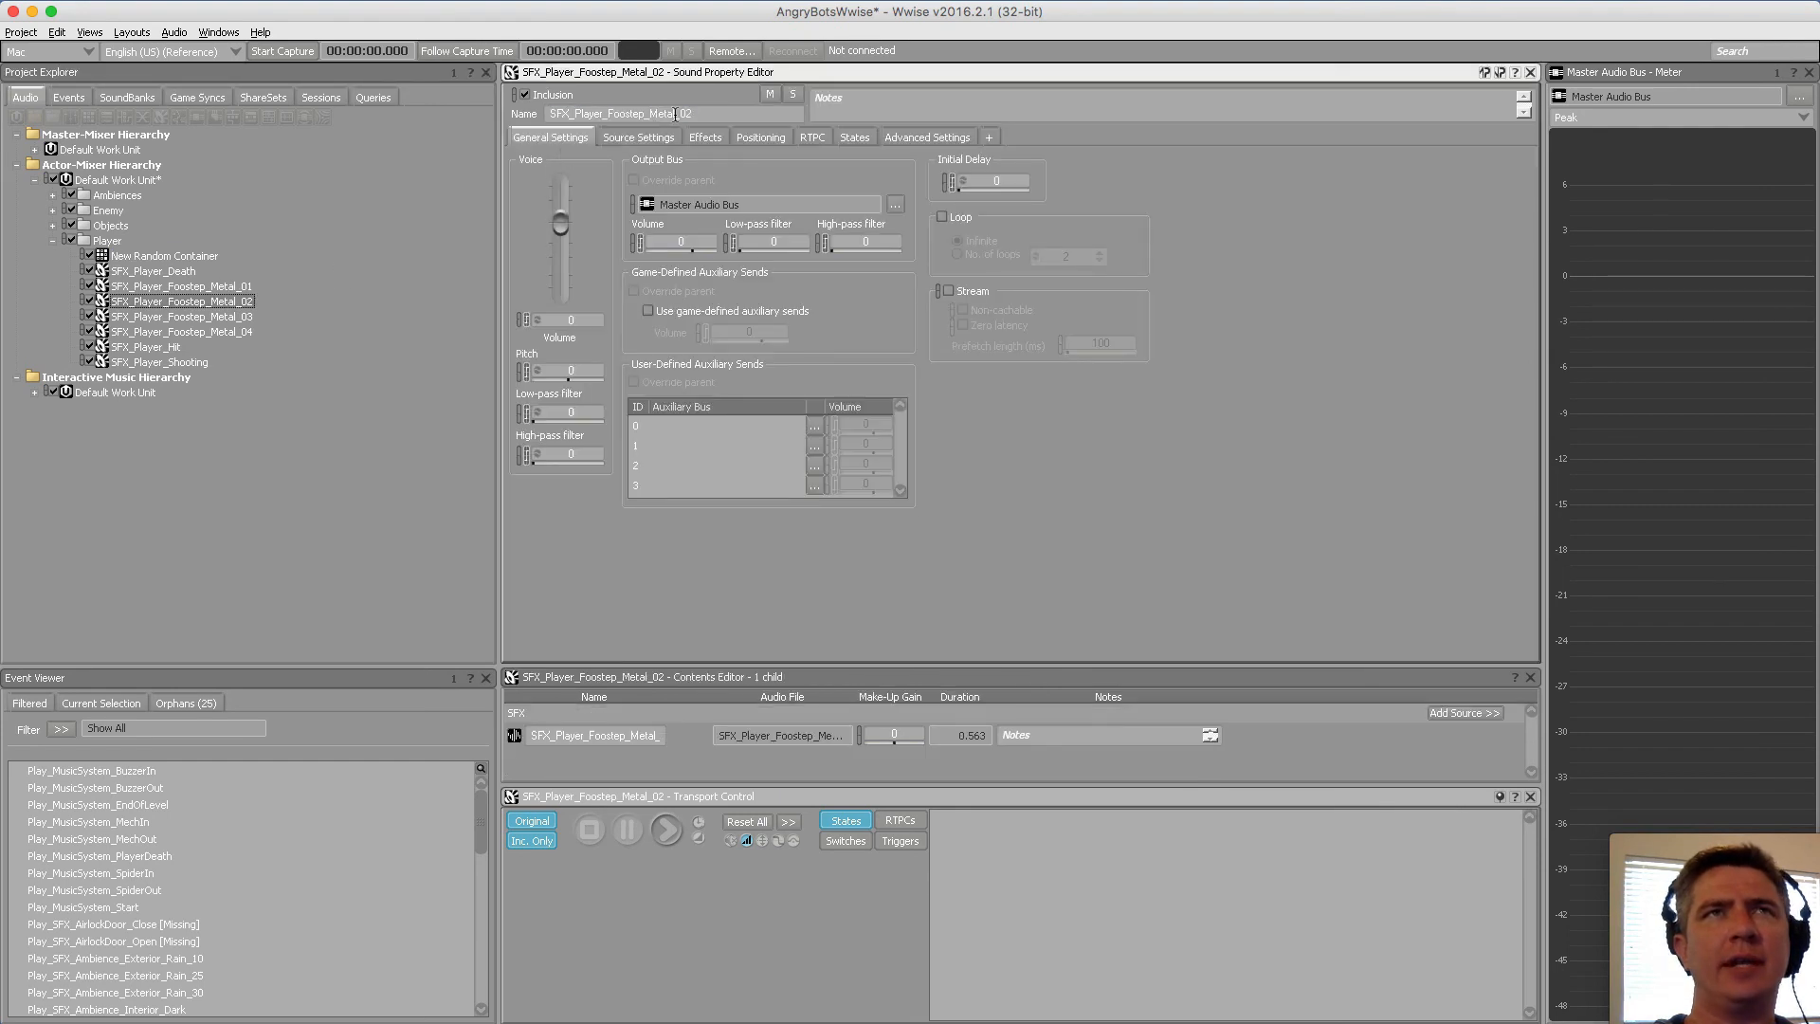
drag(551, 114, 675, 113)
key(ctrl+c)
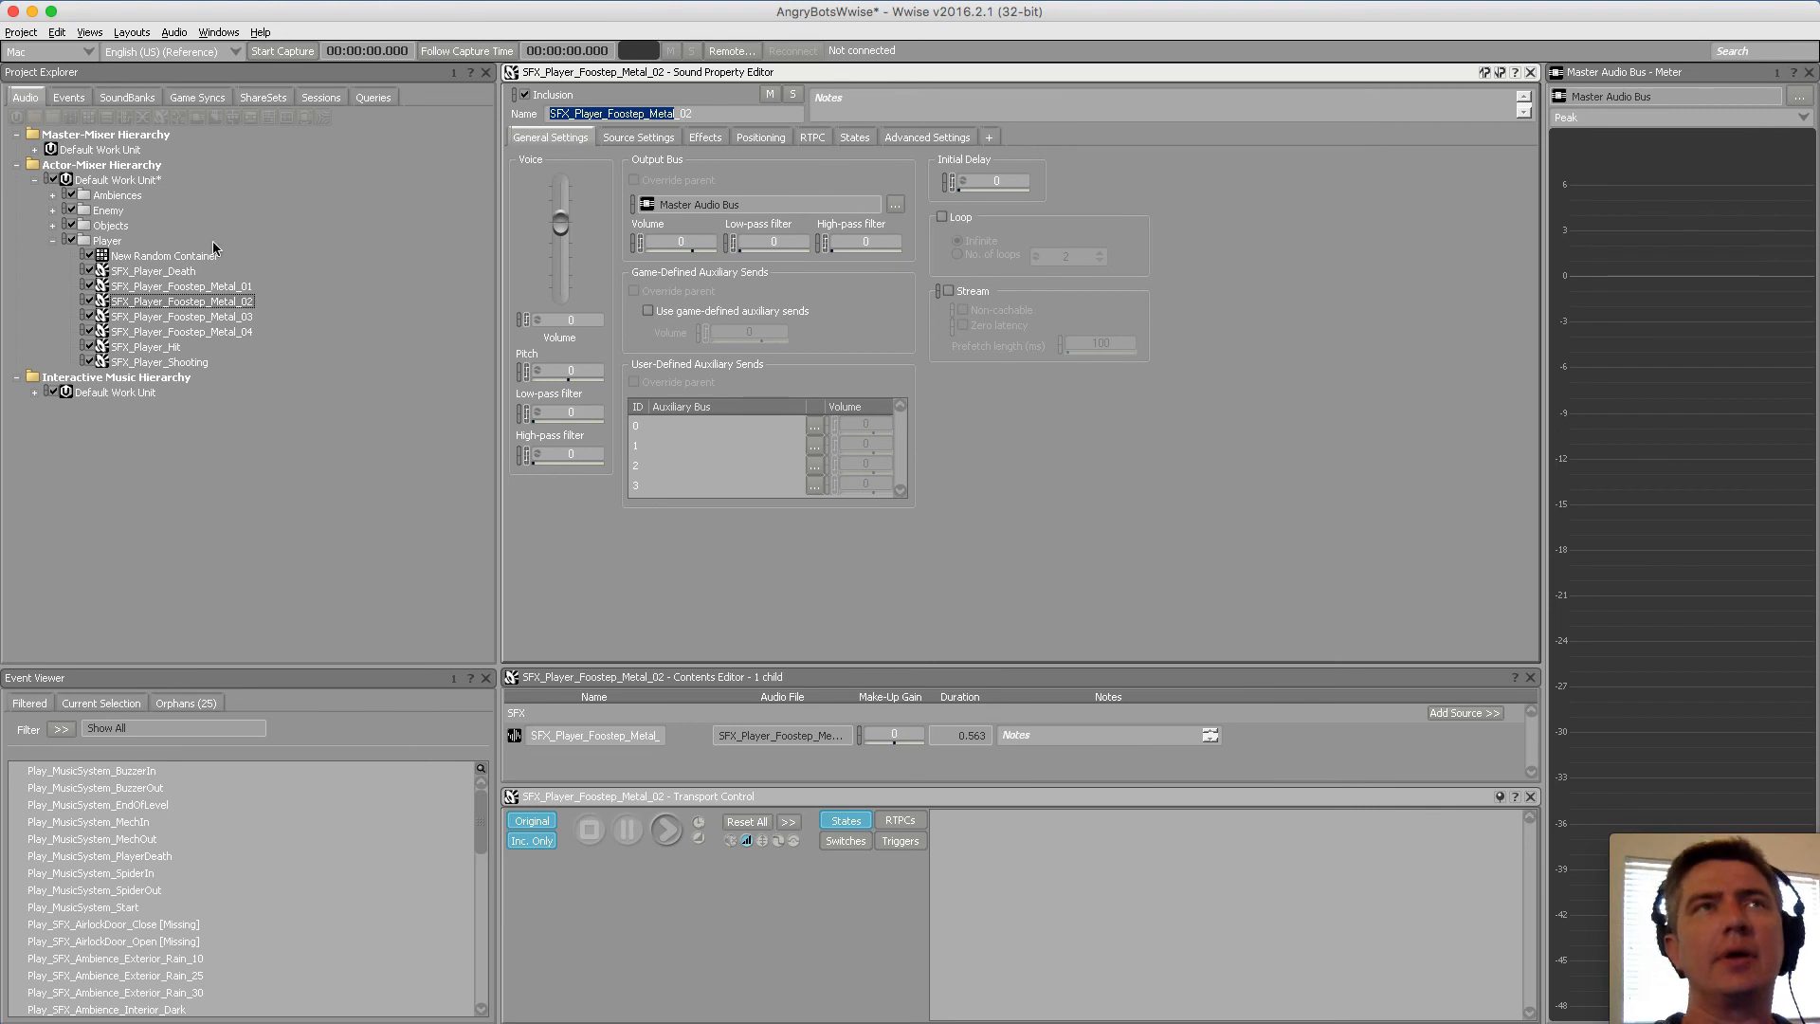
click(167, 256)
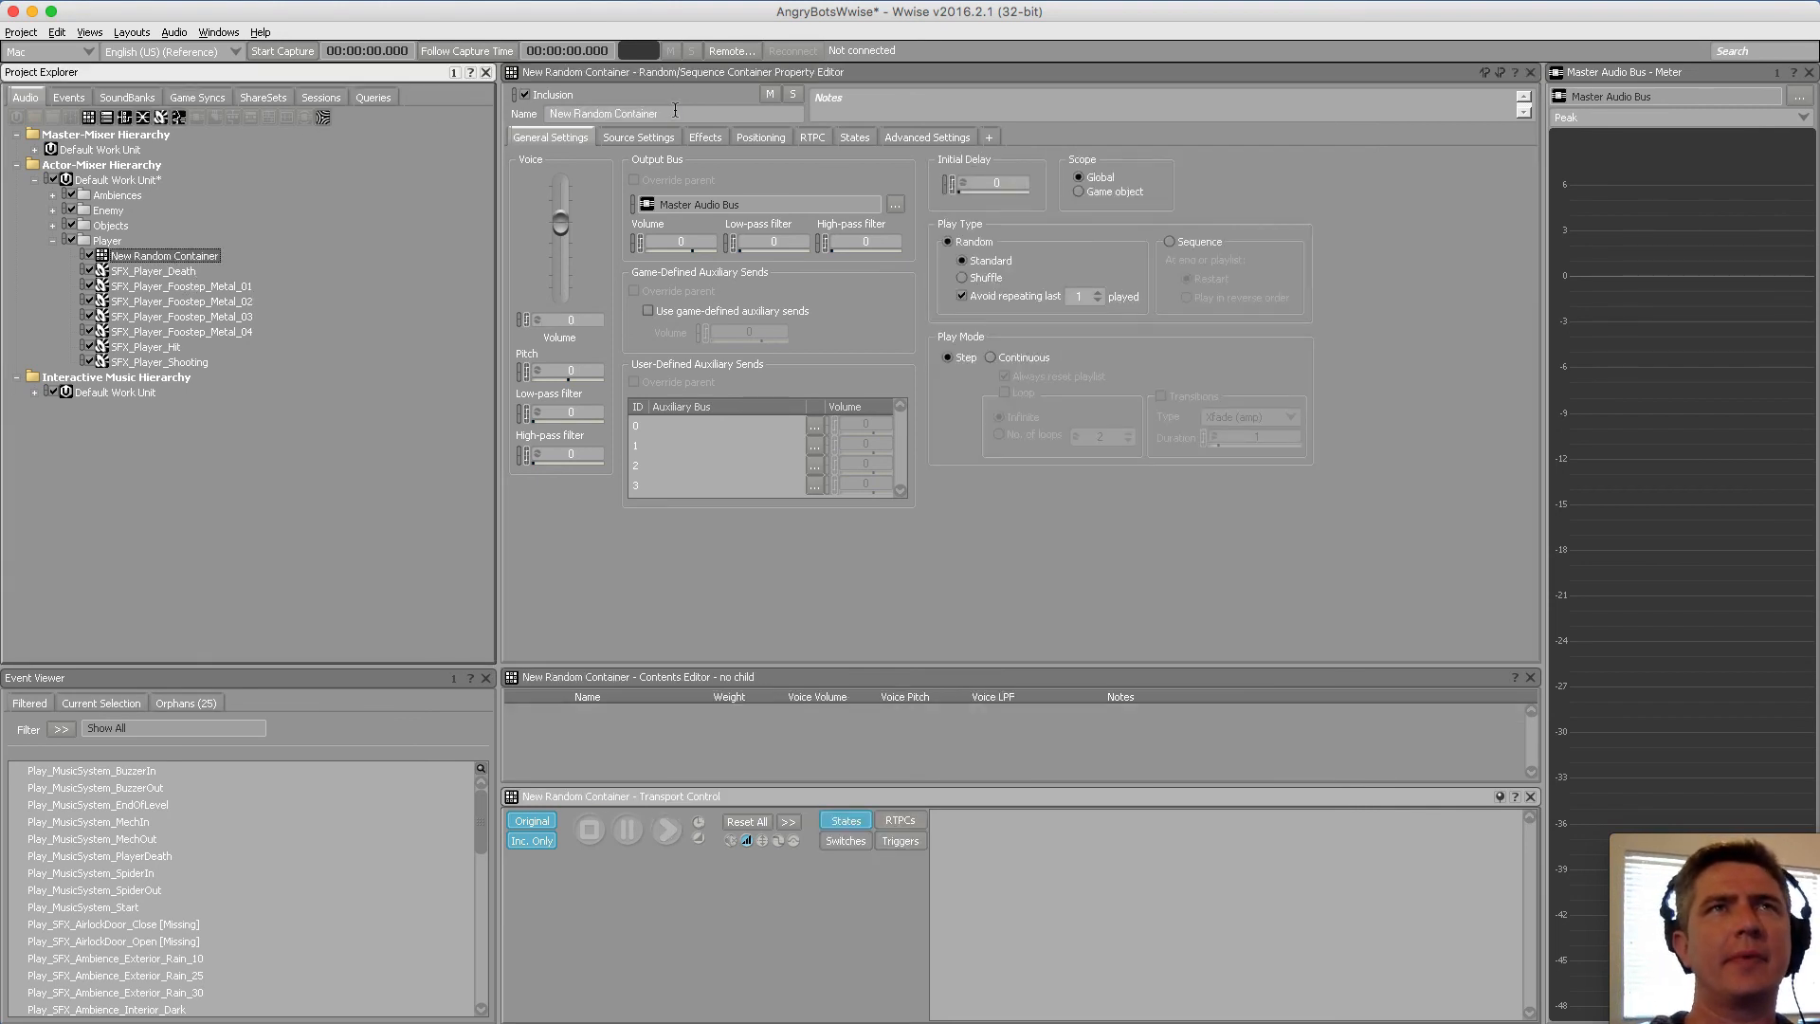
click(675, 108)
key(ctrl+v)
key(Return)
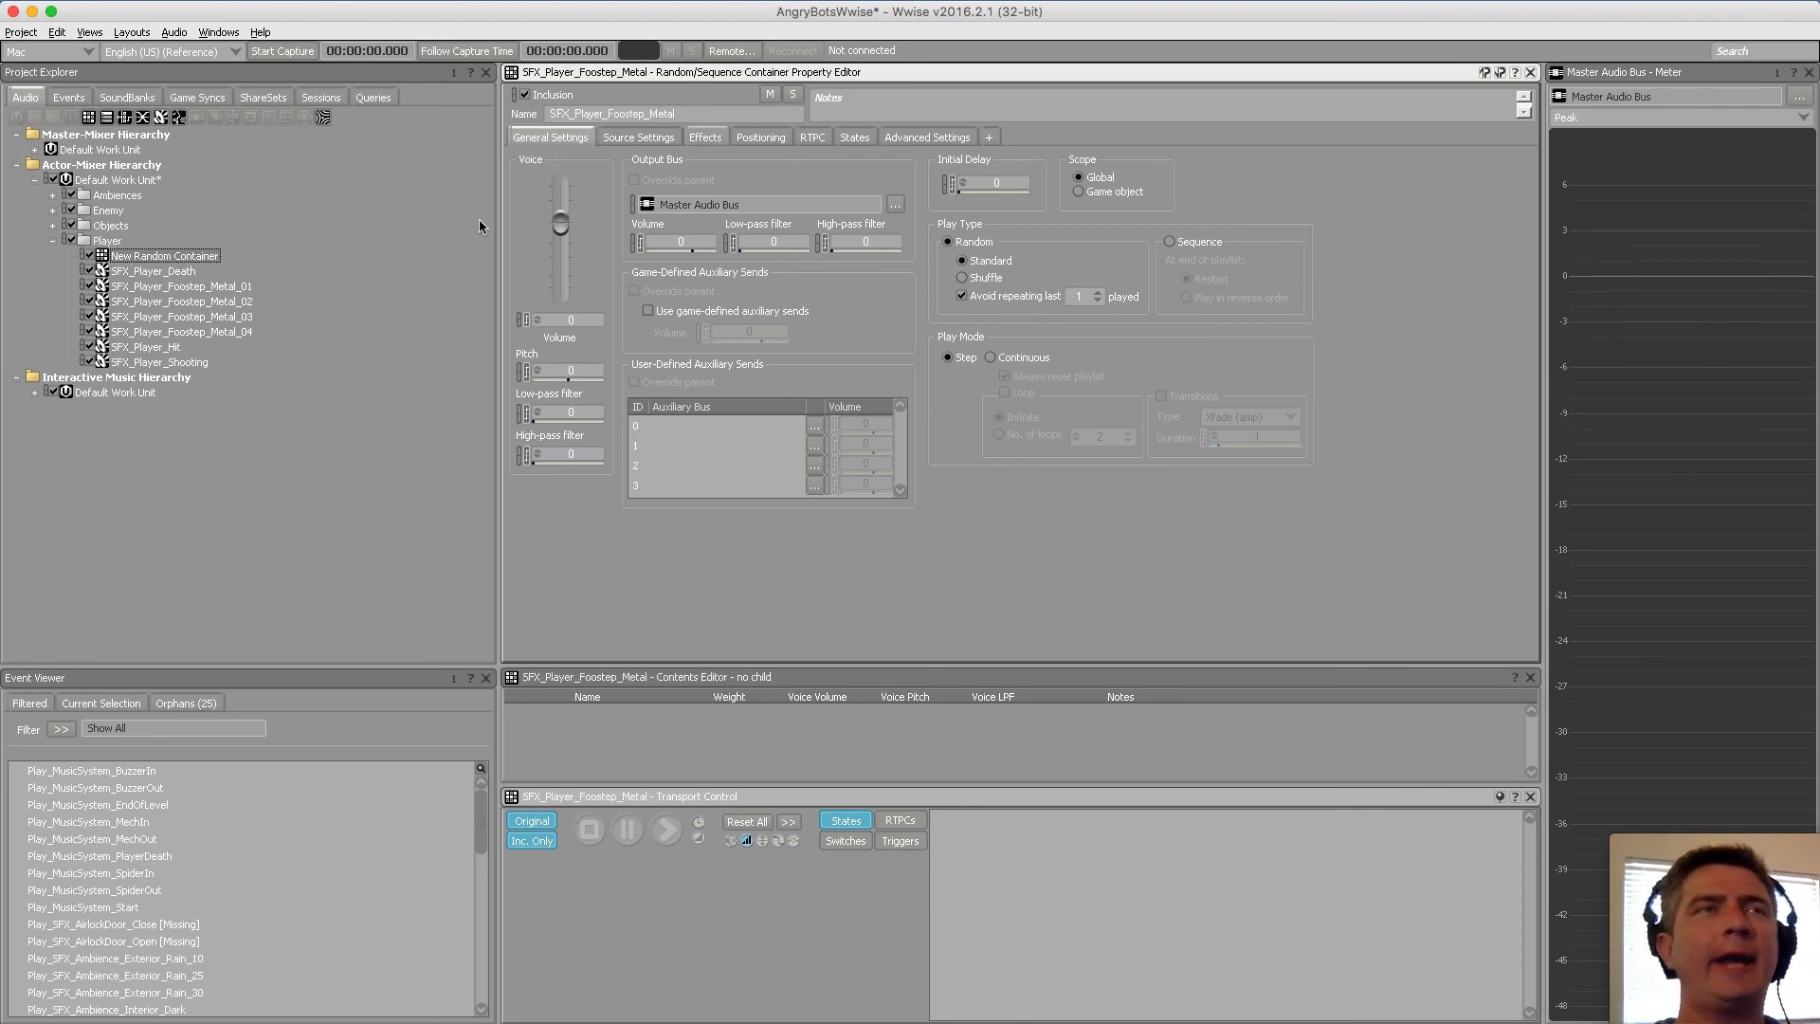
Move SFX_Player_Foostep_Metal_01 through _04 into the SFX_Player_Foostep_Metal random container
click(243, 288)
shift+click(241, 333)
drag(241, 337, 214, 260)
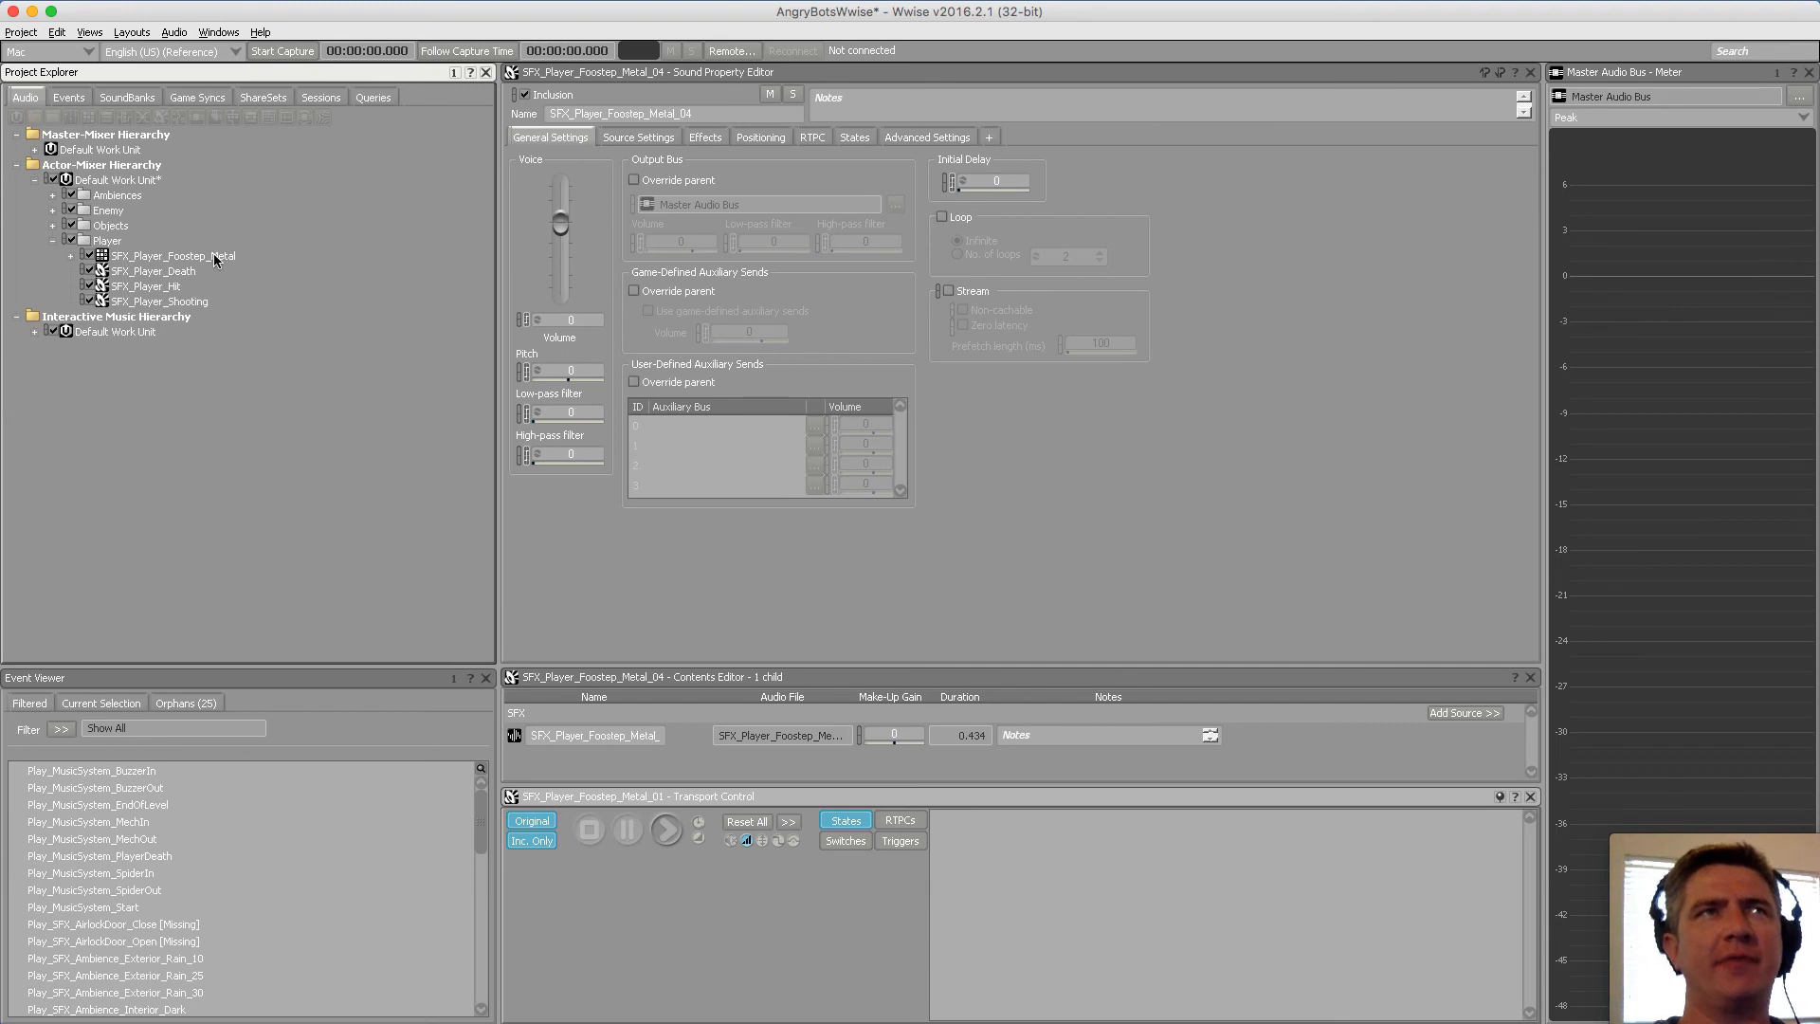
Audition the SFX_Player_Foostep_Metal random container and stop the playback
click(214, 258)
click(666, 828)
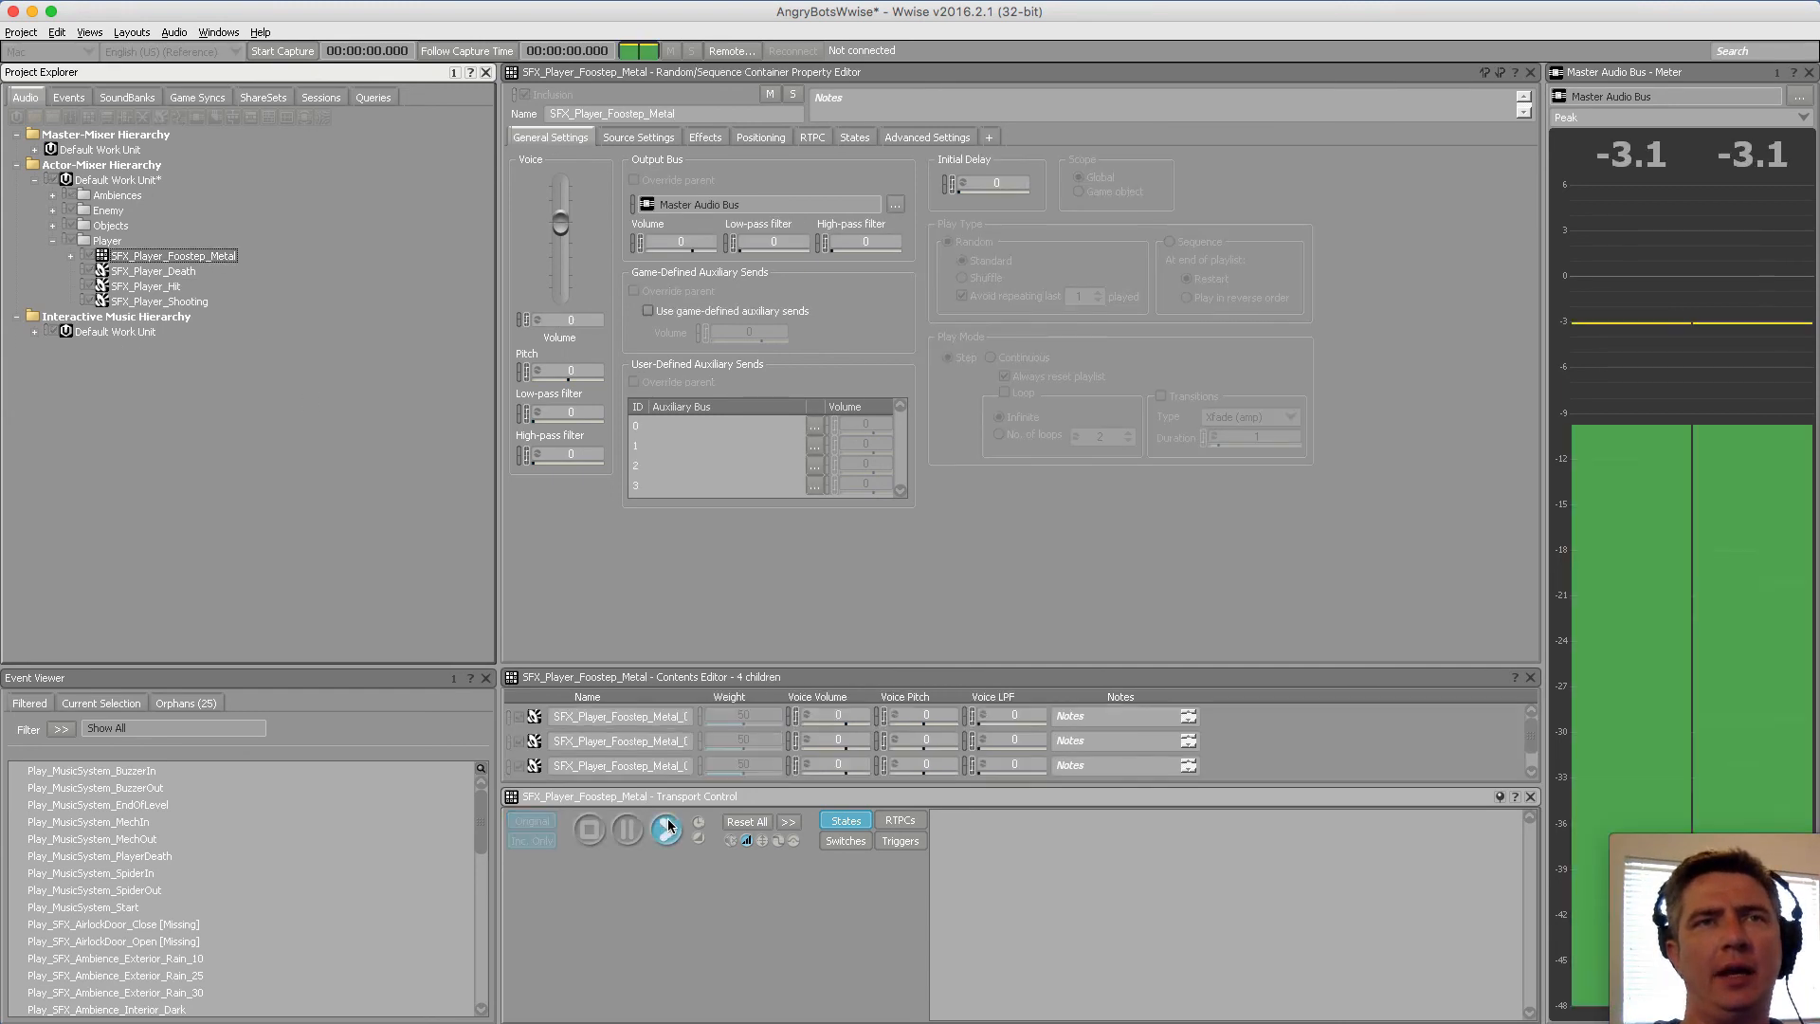
click(579, 828)
click(258, 449)
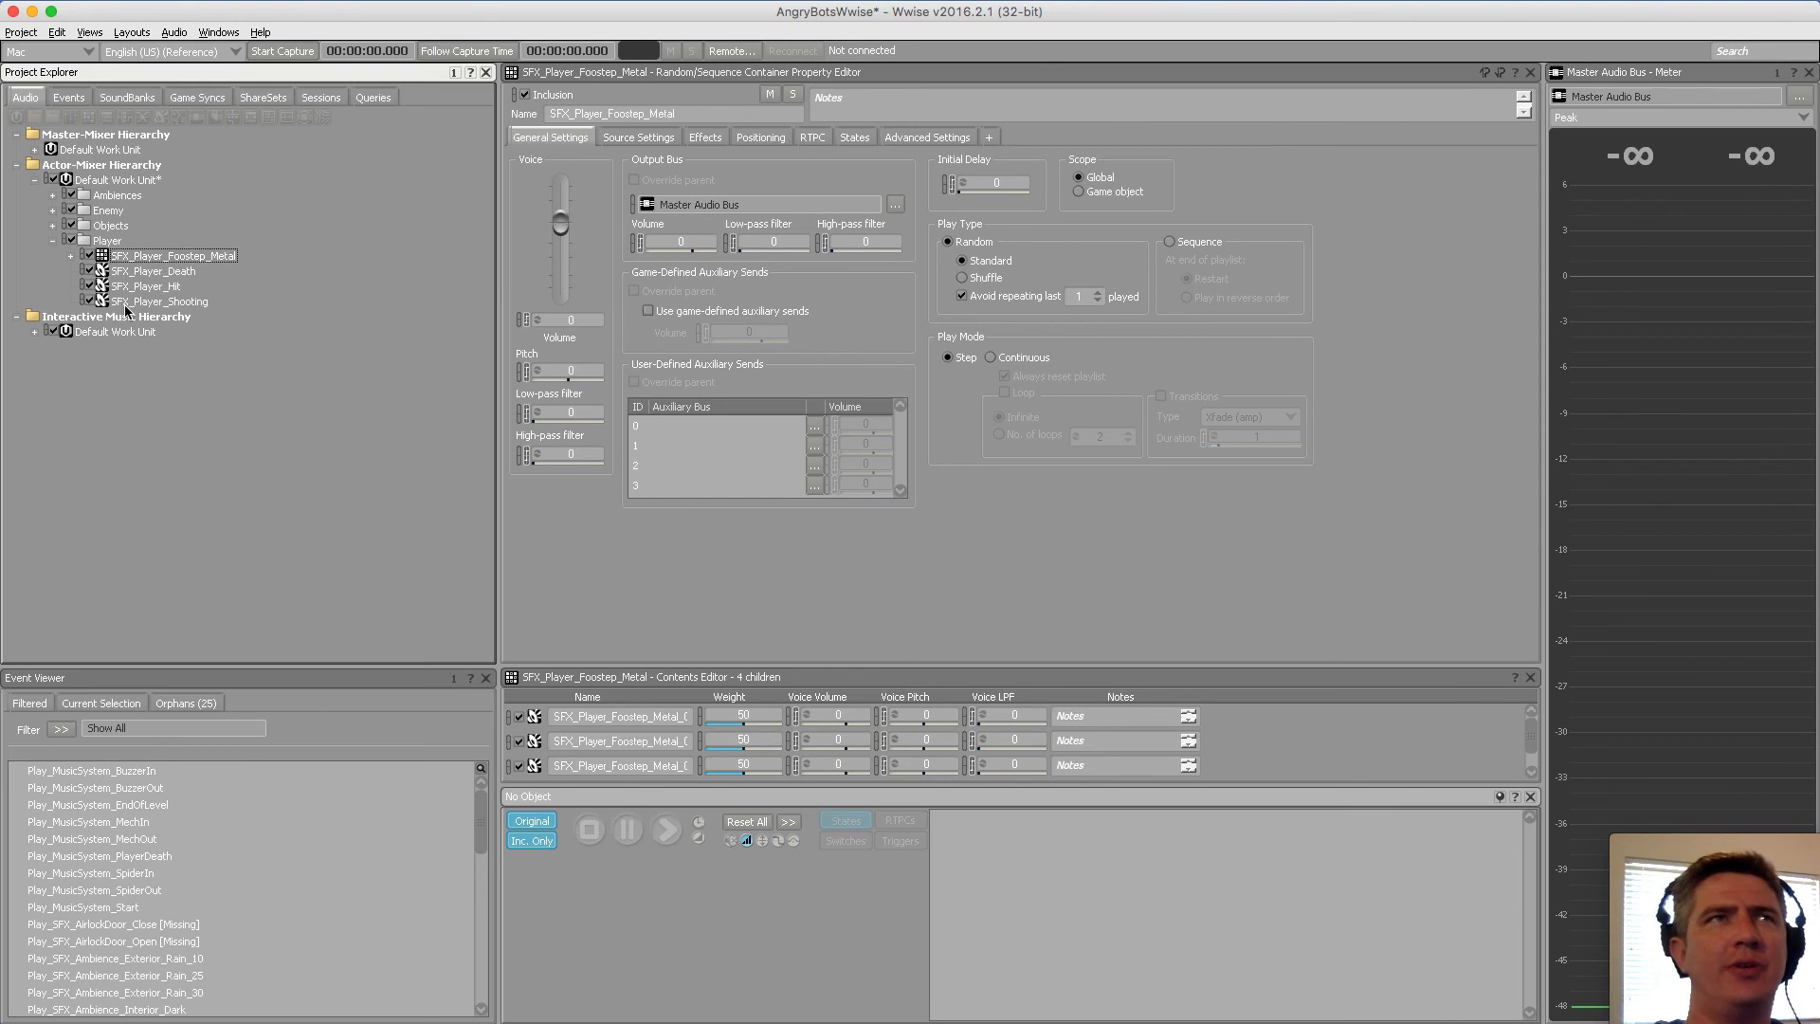
Expand the Ambiences, Enemy, Objects and Player folders, enlarge the Project Explorer to show the whole hierarchy, and save the project
click(53, 242)
click(53, 226)
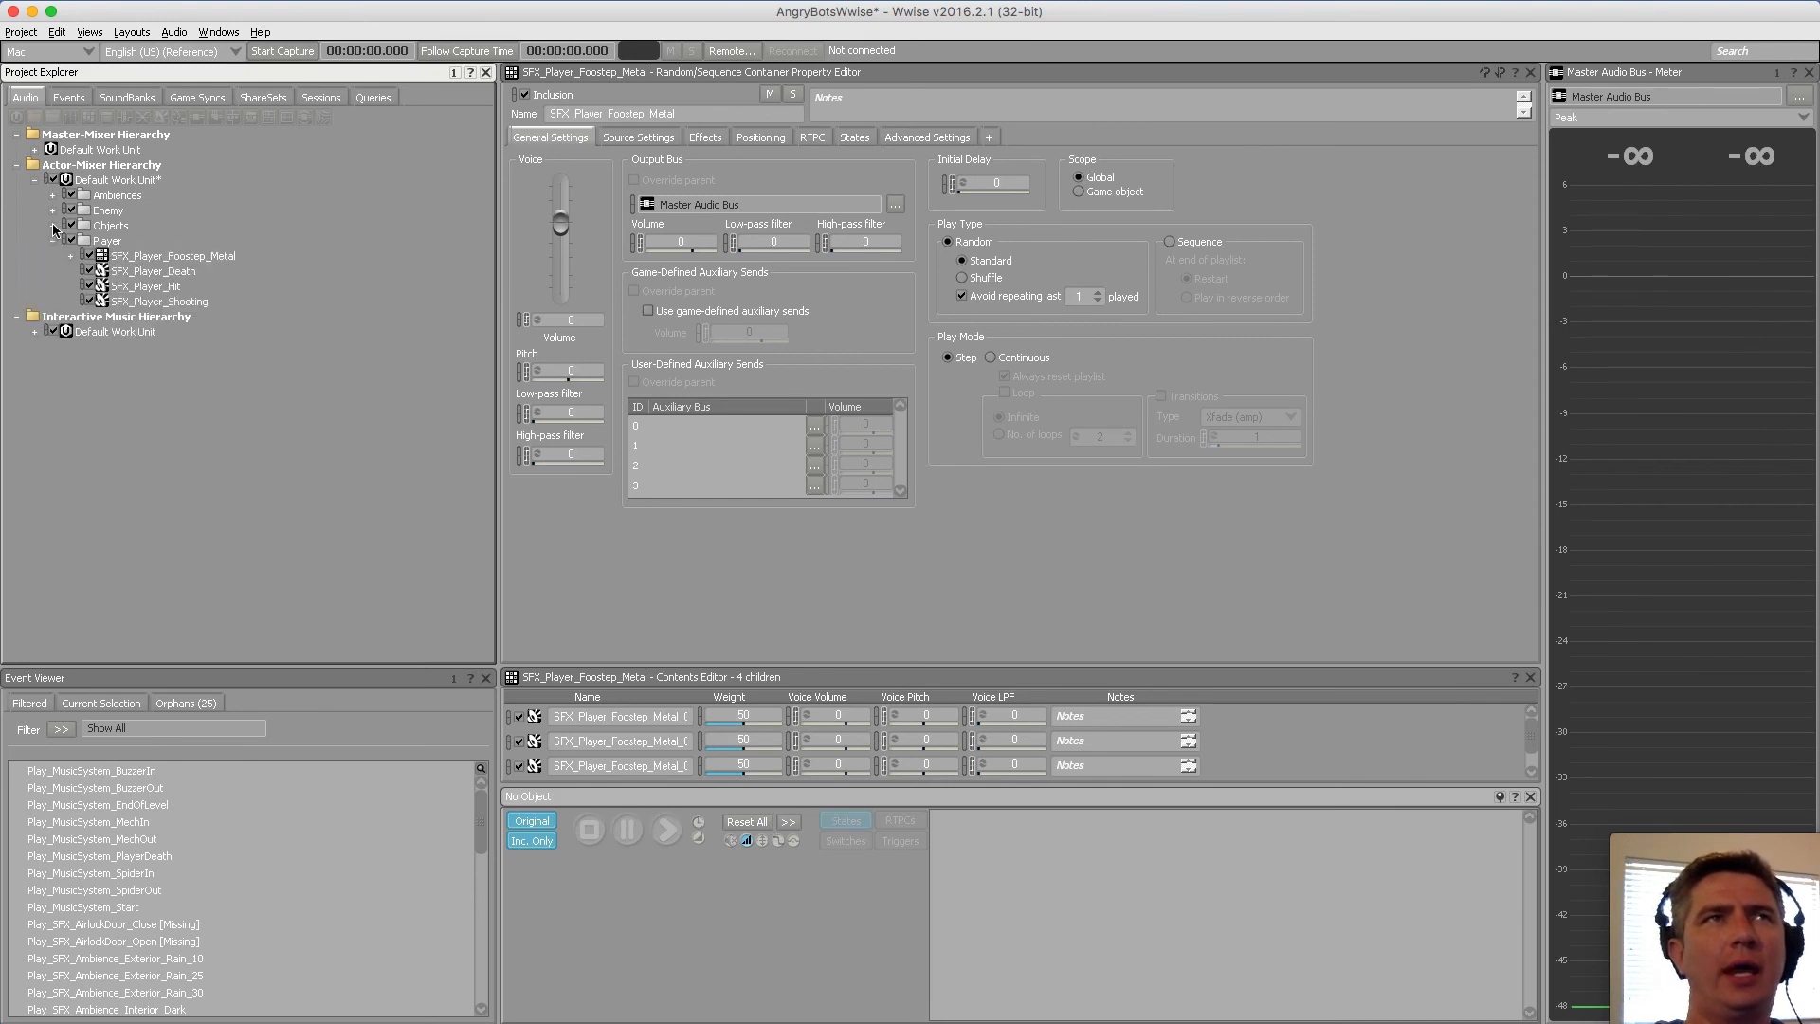
click(53, 210)
click(53, 196)
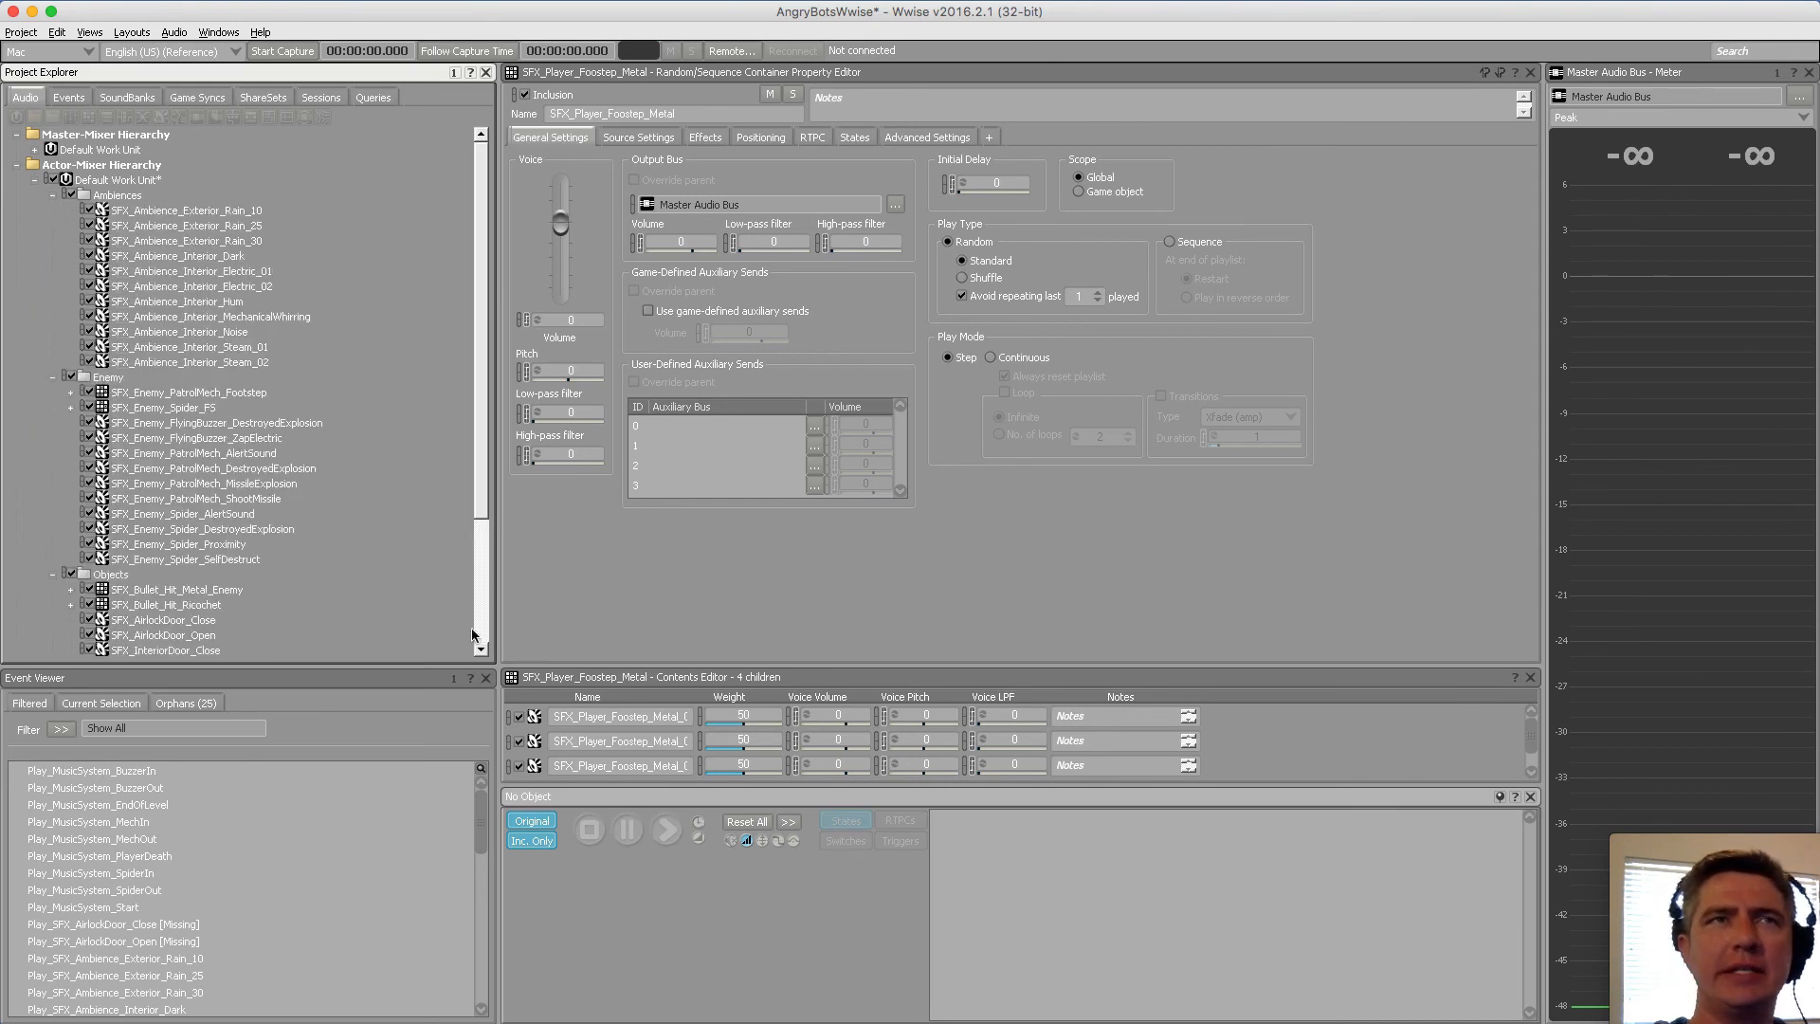
drag(379, 666, 351, 853)
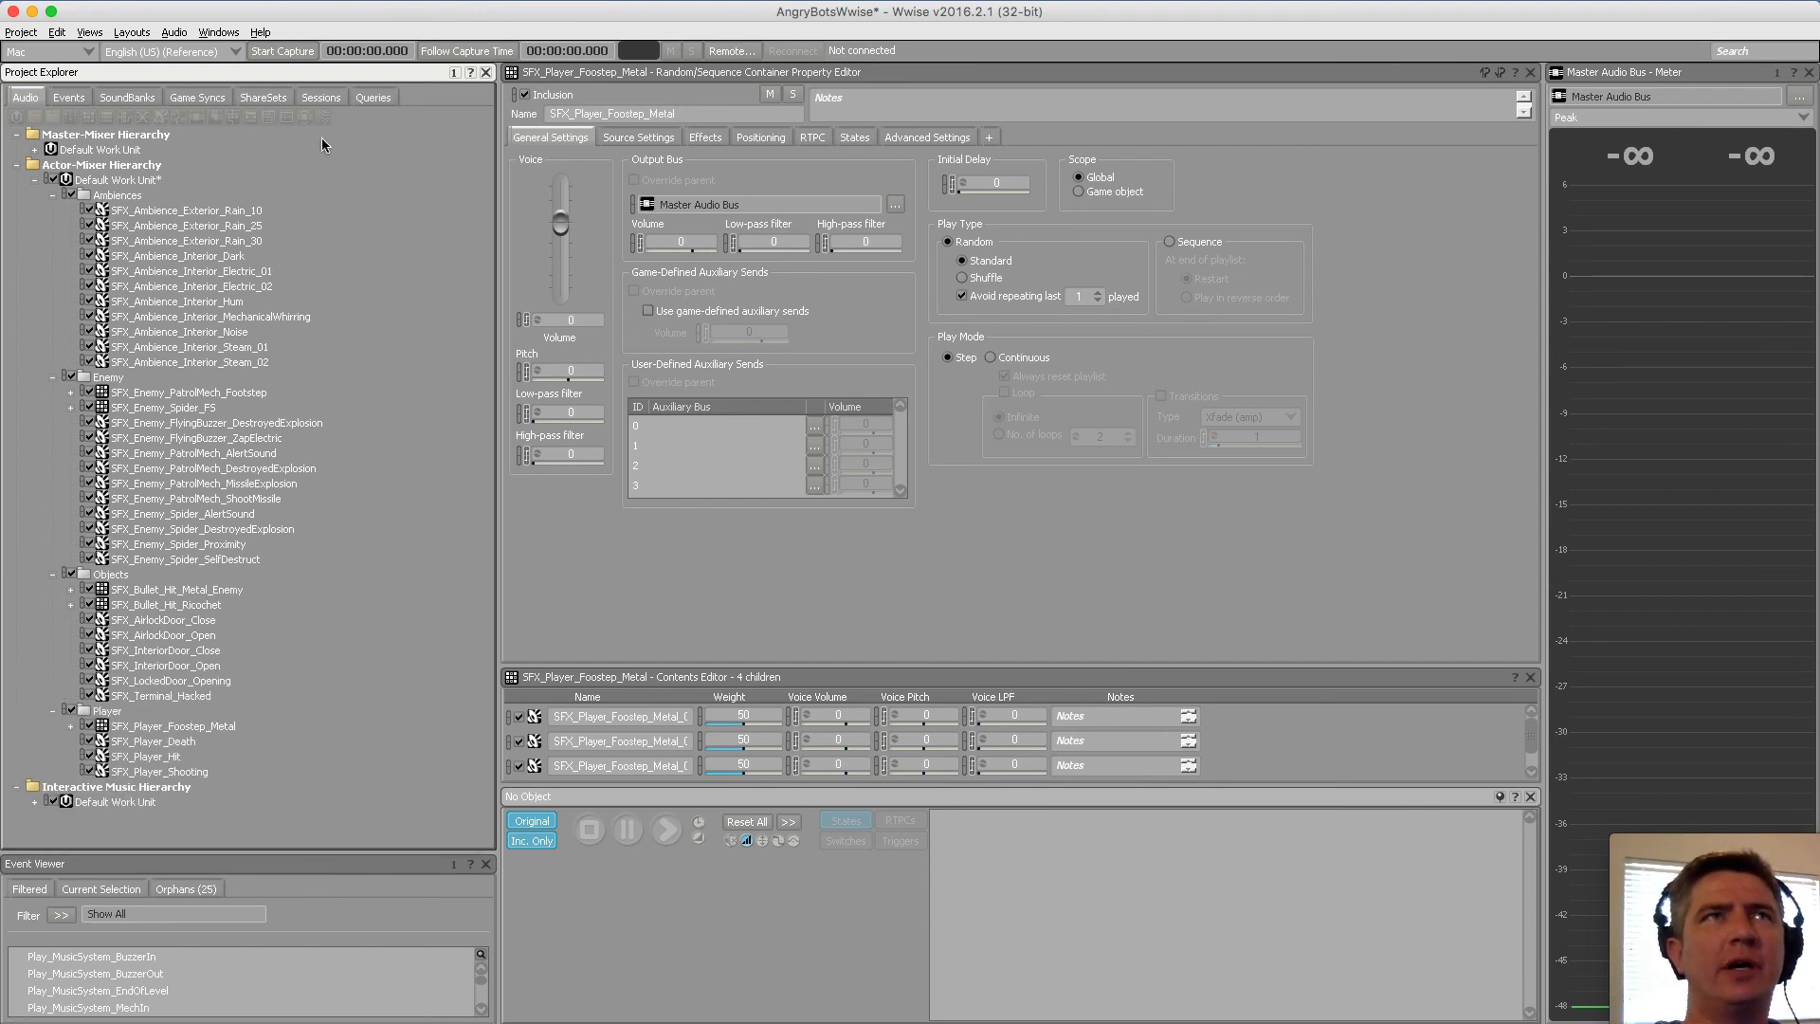
key(super+s)
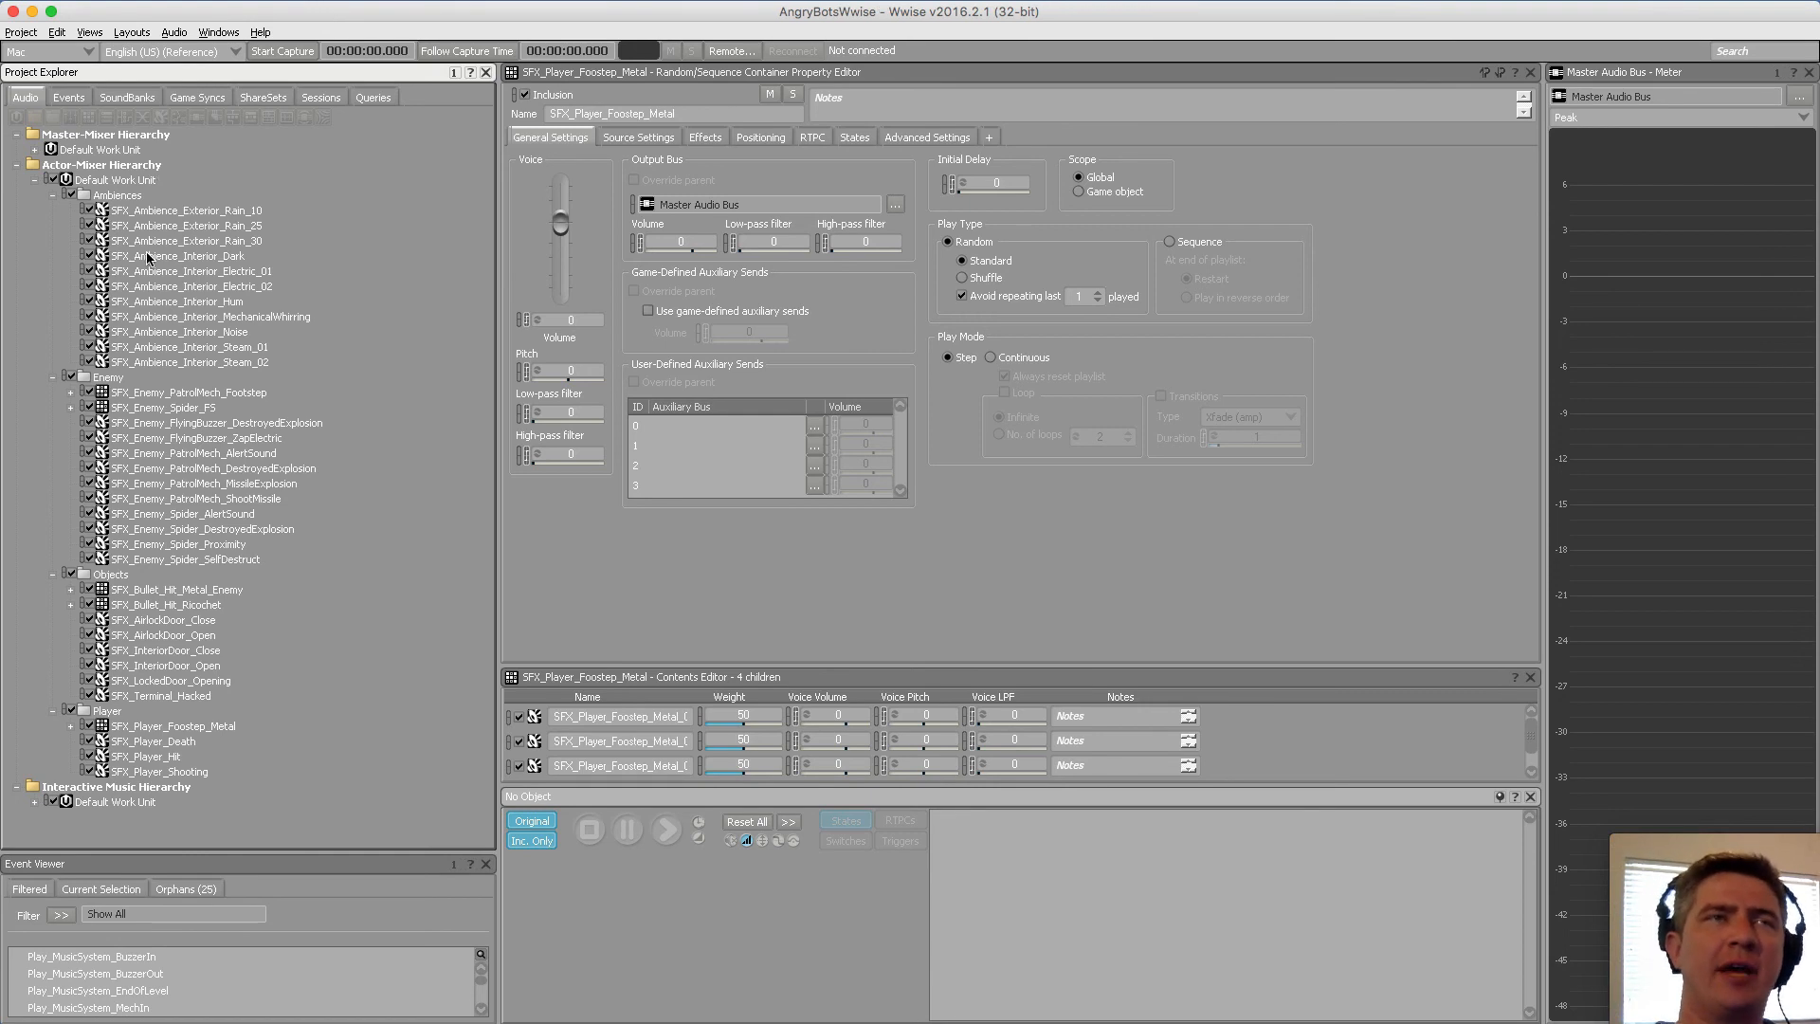
Display the project's events and switch to AngryBots_WwiseAssetList.pdf to review the event, category, attenuation and looping columns
click(68, 97)
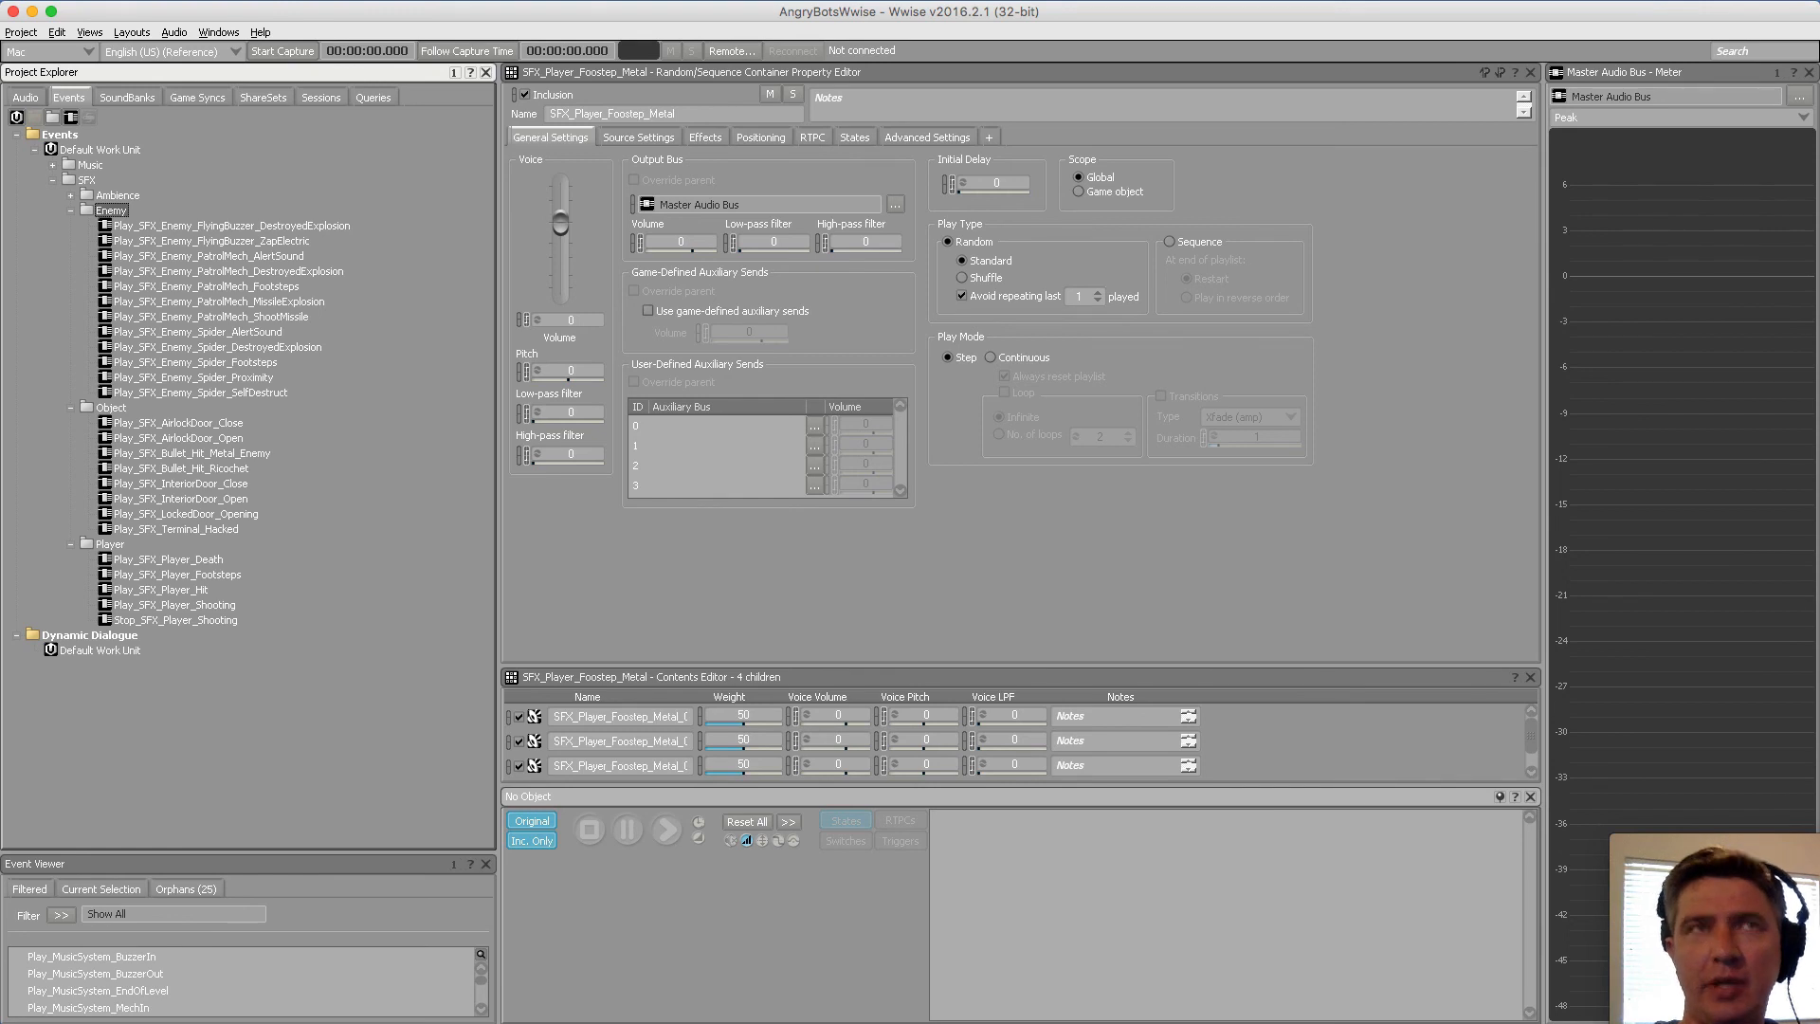
key(super+Tab)
scroll(1046, 543, up, 10)
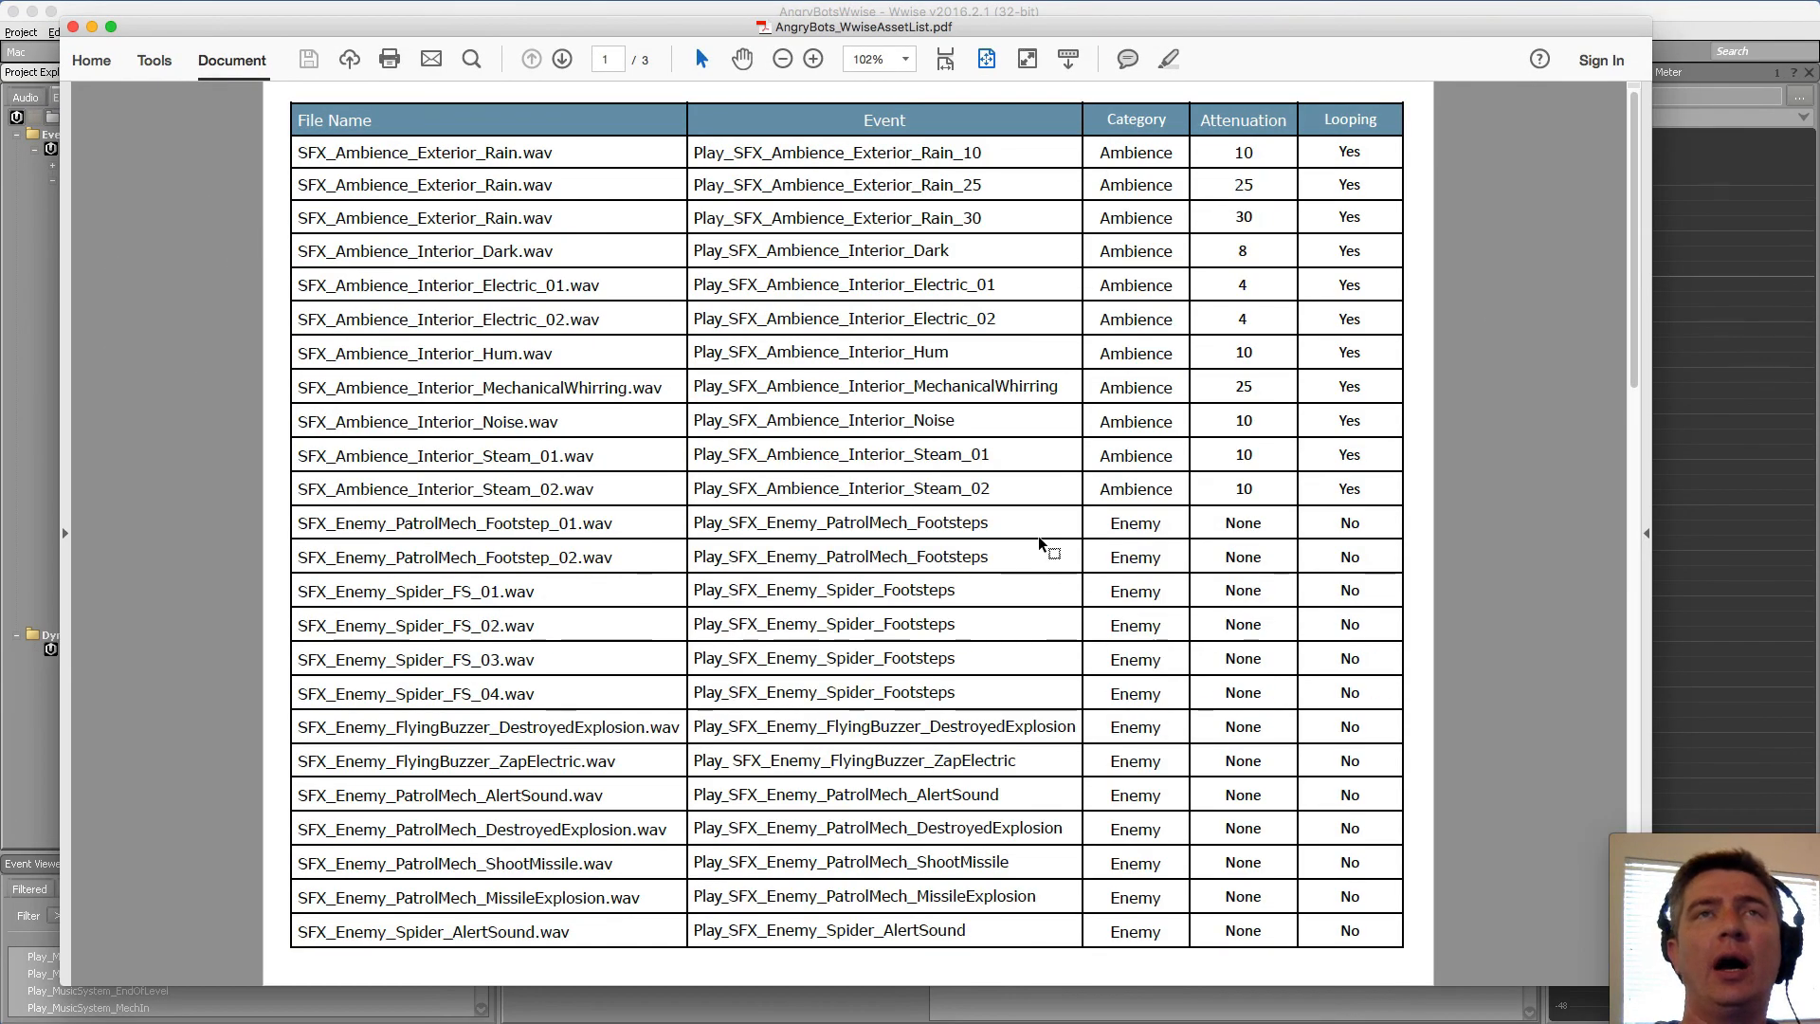
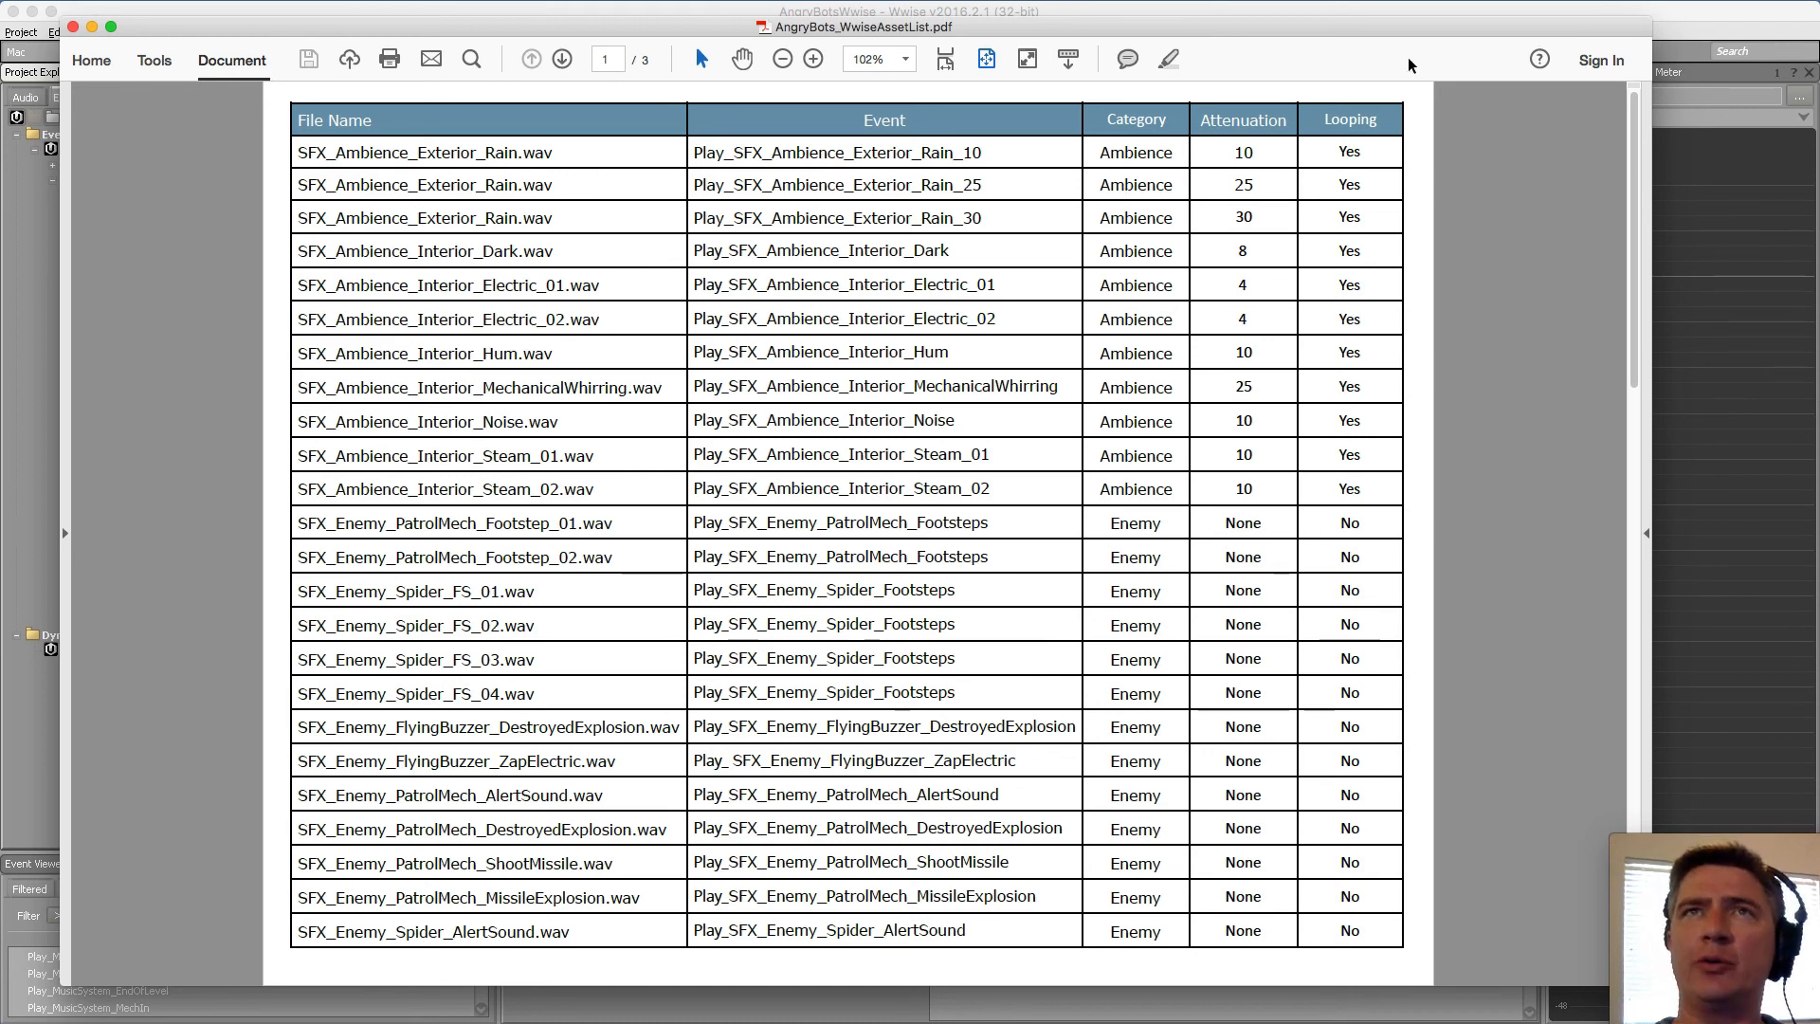
scroll(1408, 109, down, 3)
scroll(1389, 359, up, 3)
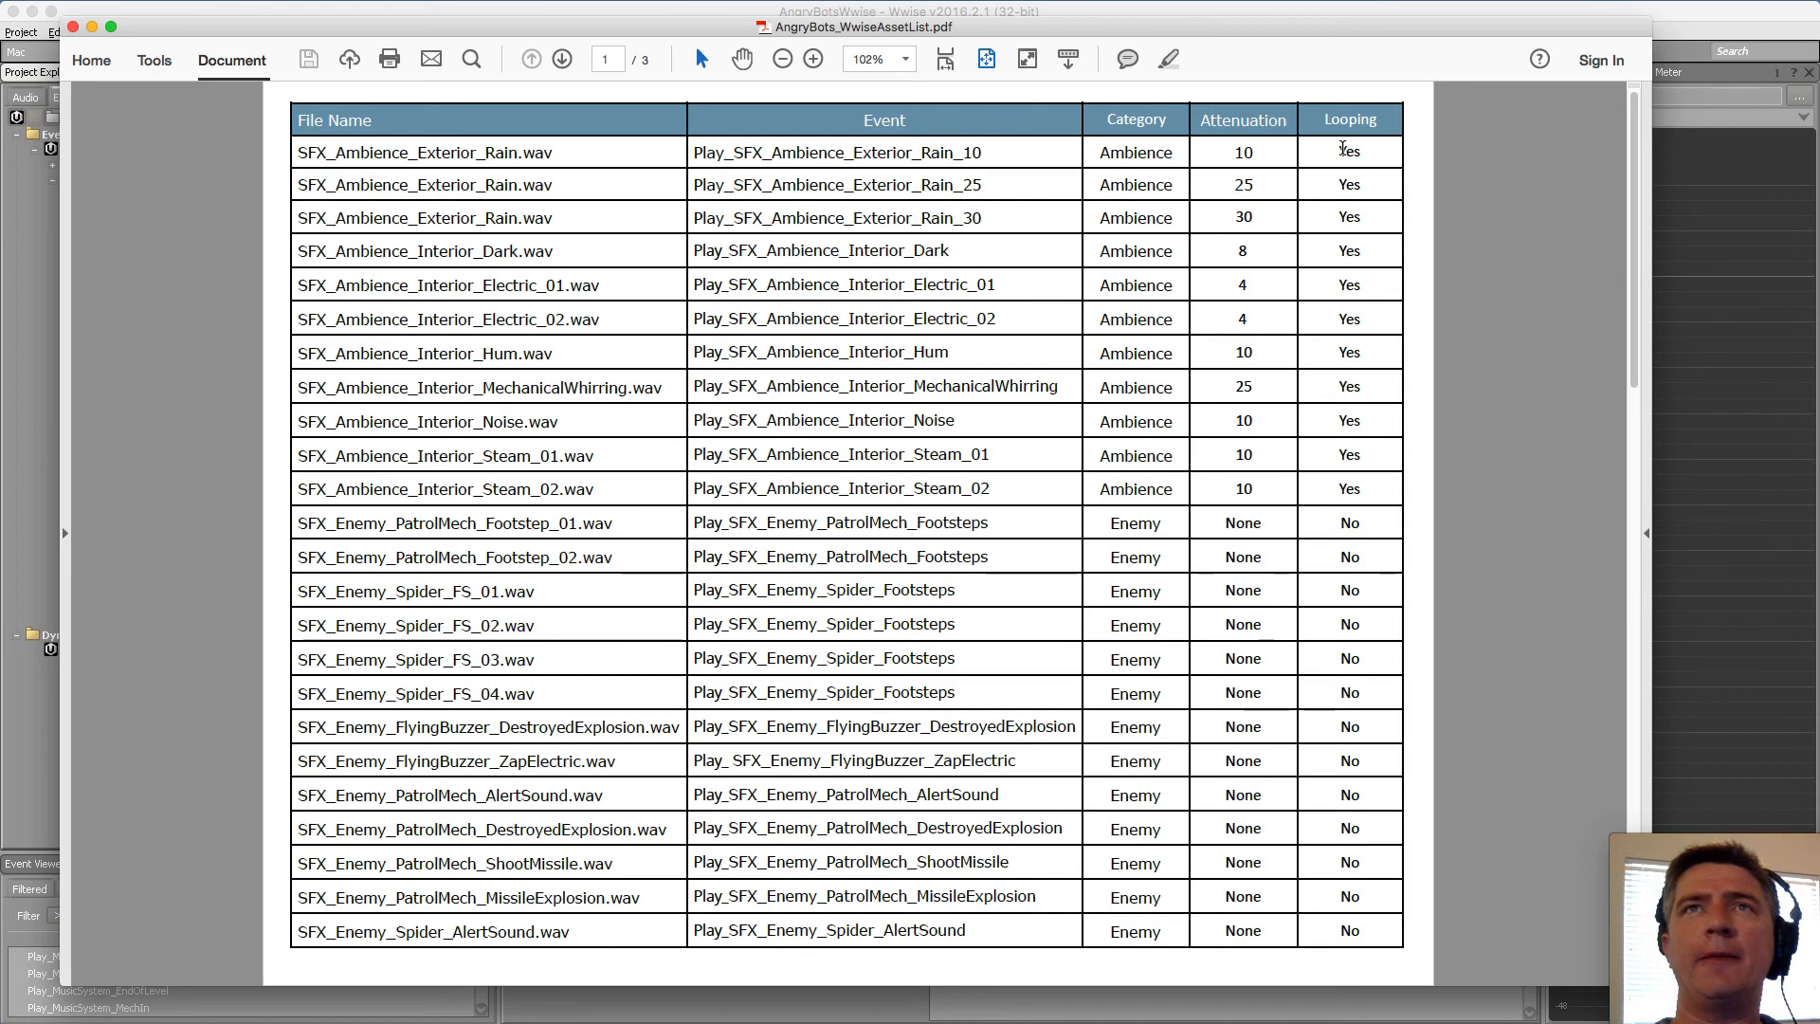
Check SFX_Player_Shooting's Looping value on page 2 of the asset list, and switch back to Wwise to select the Play_SFX_Player_Shooting event
scroll(1324, 485, down, 3)
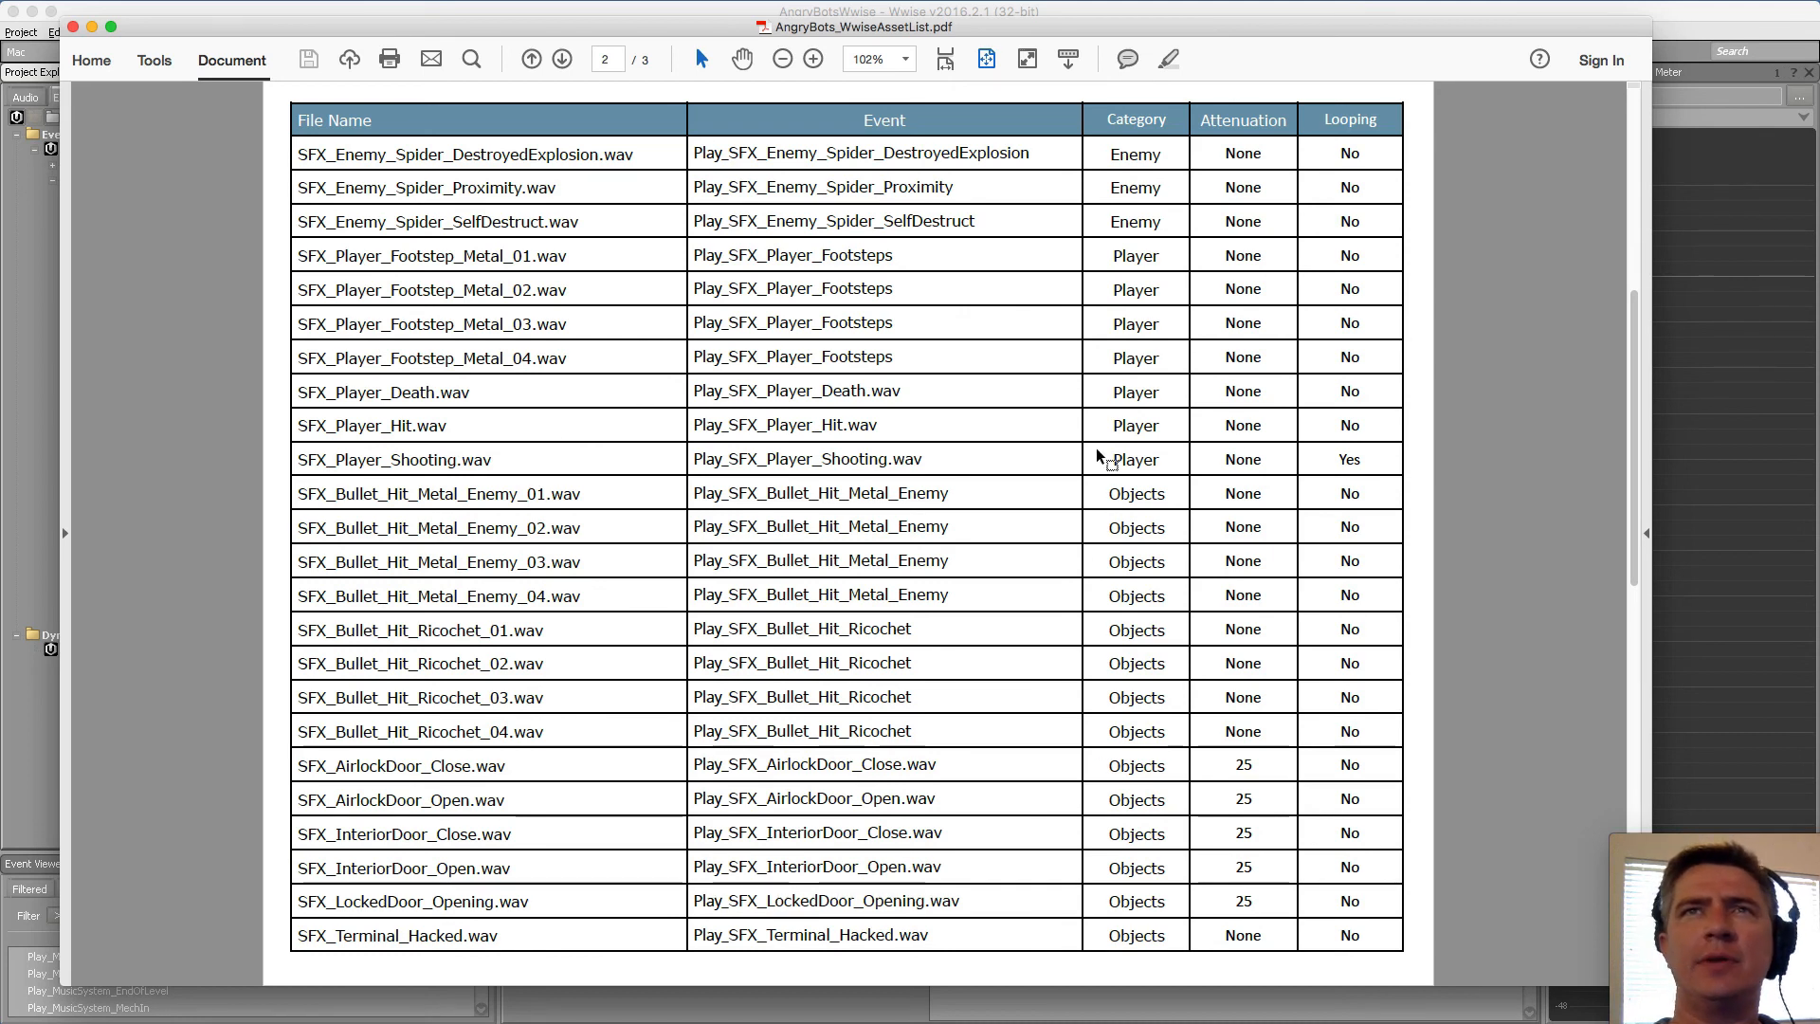
mouse_move(1371, 460)
mouse_down()
mouse_move(1301, 463)
mouse_move(1339, 462)
mouse_up()
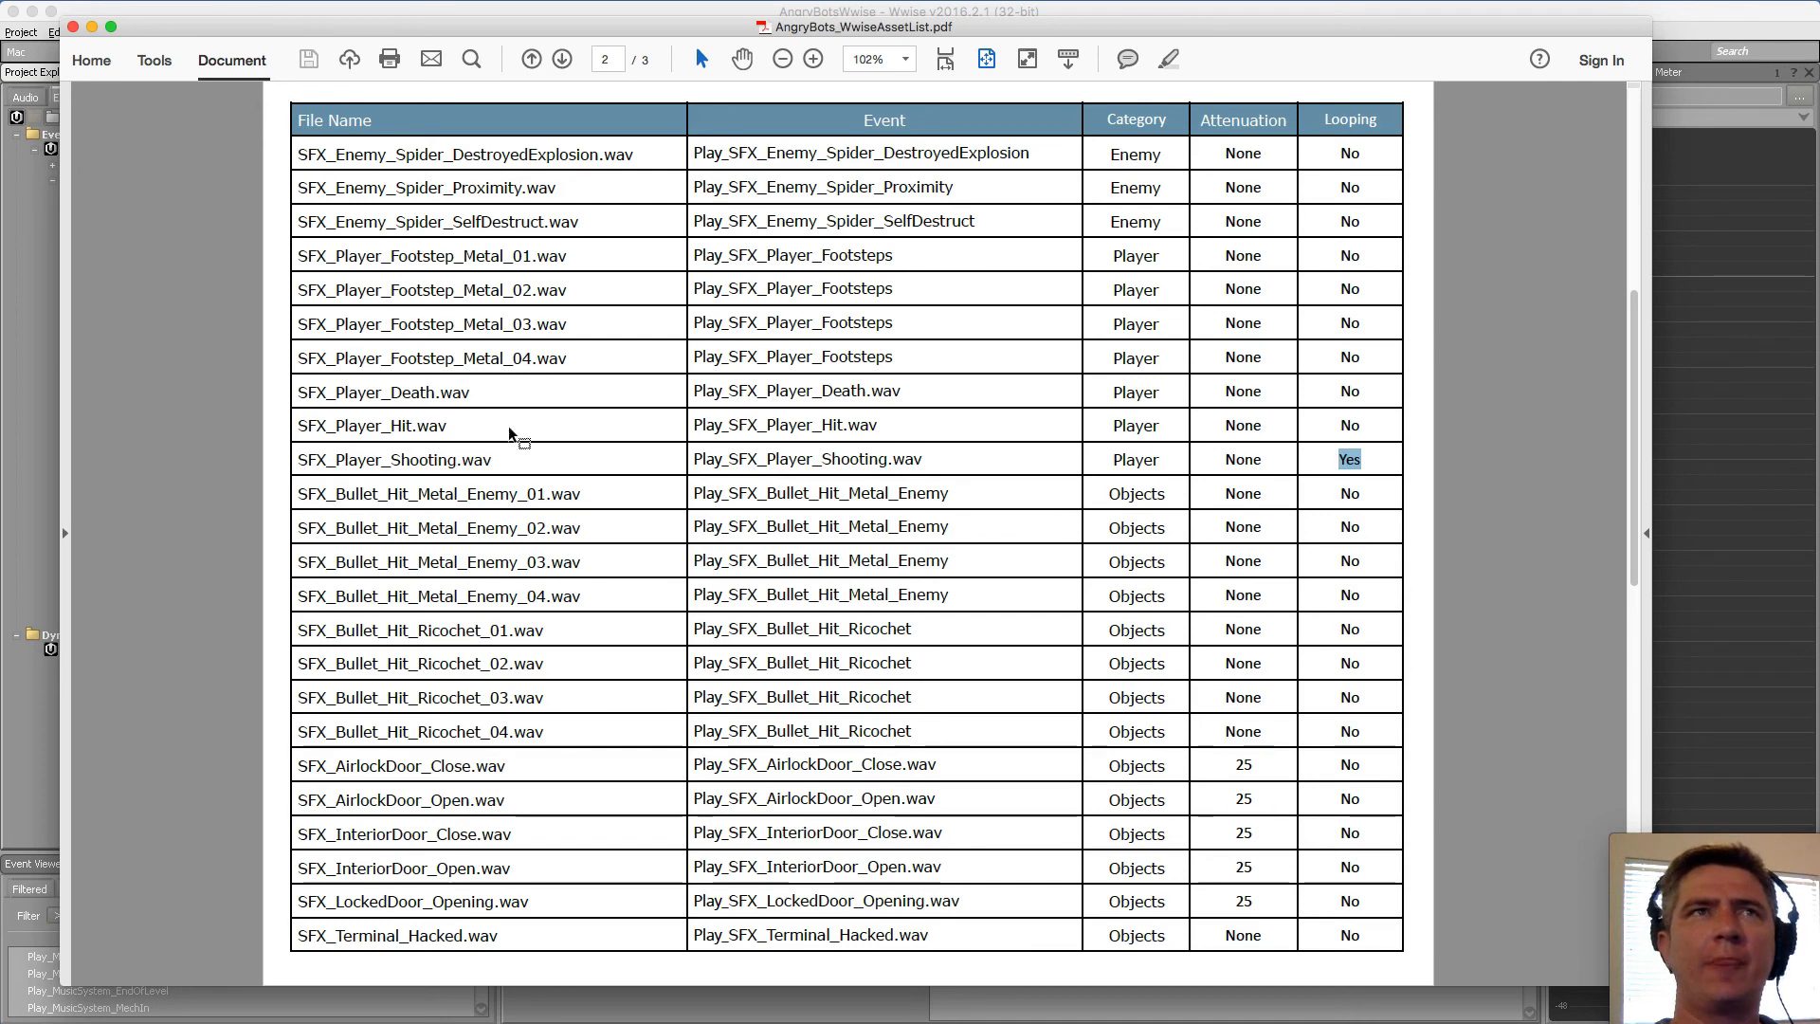
click(206, 12)
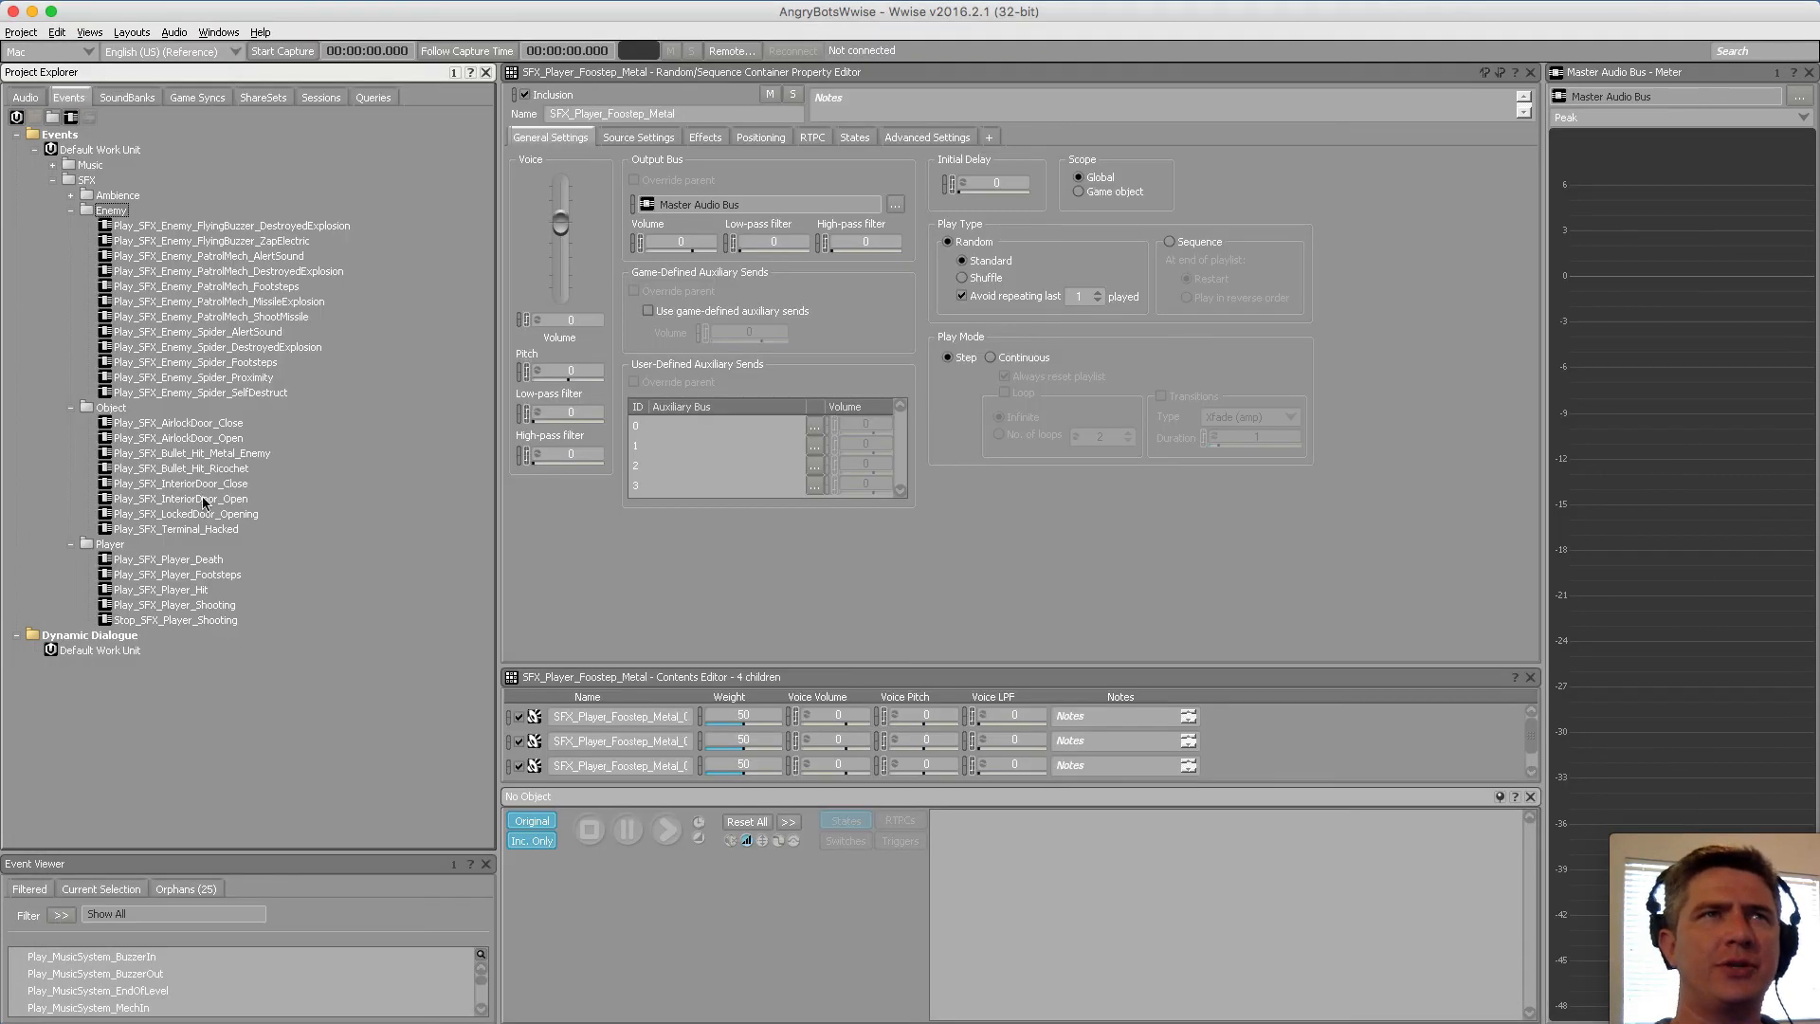
click(189, 606)
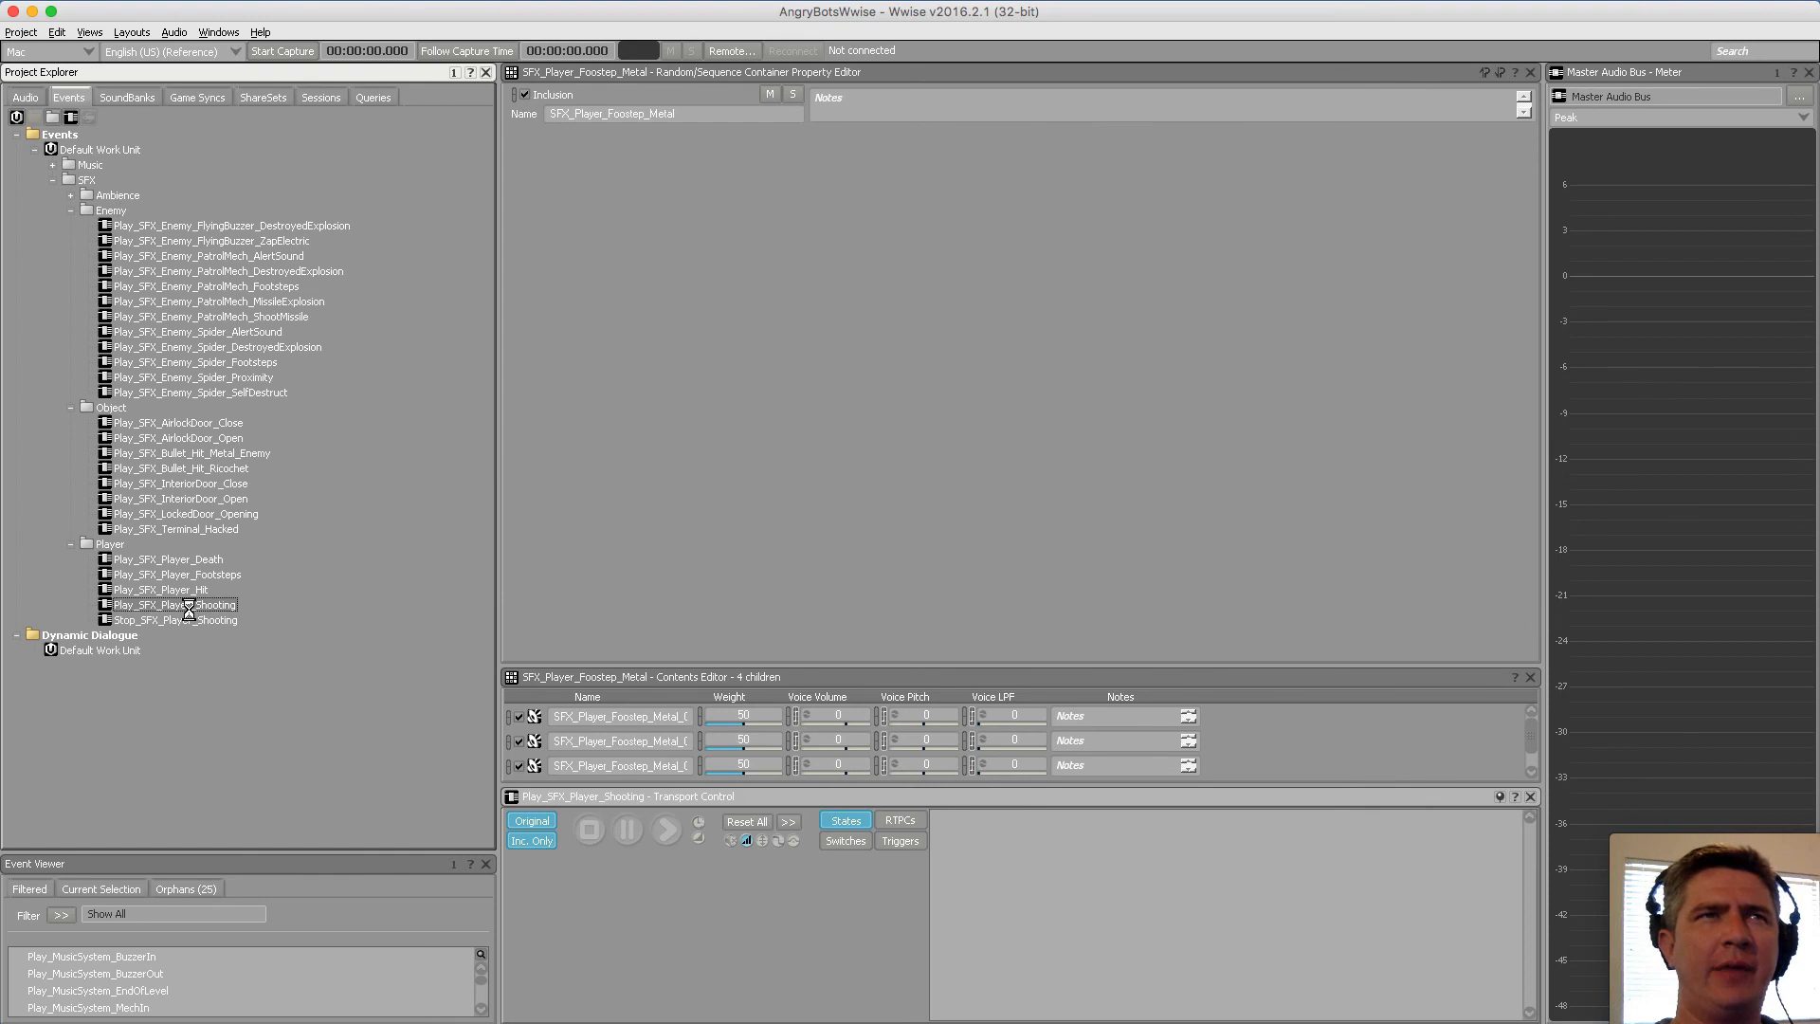
Enable infinite looping on the SFX_Player_Shooting sound in the Actor-Mixer Hierarchy's Player folder
click(25, 98)
click(194, 773)
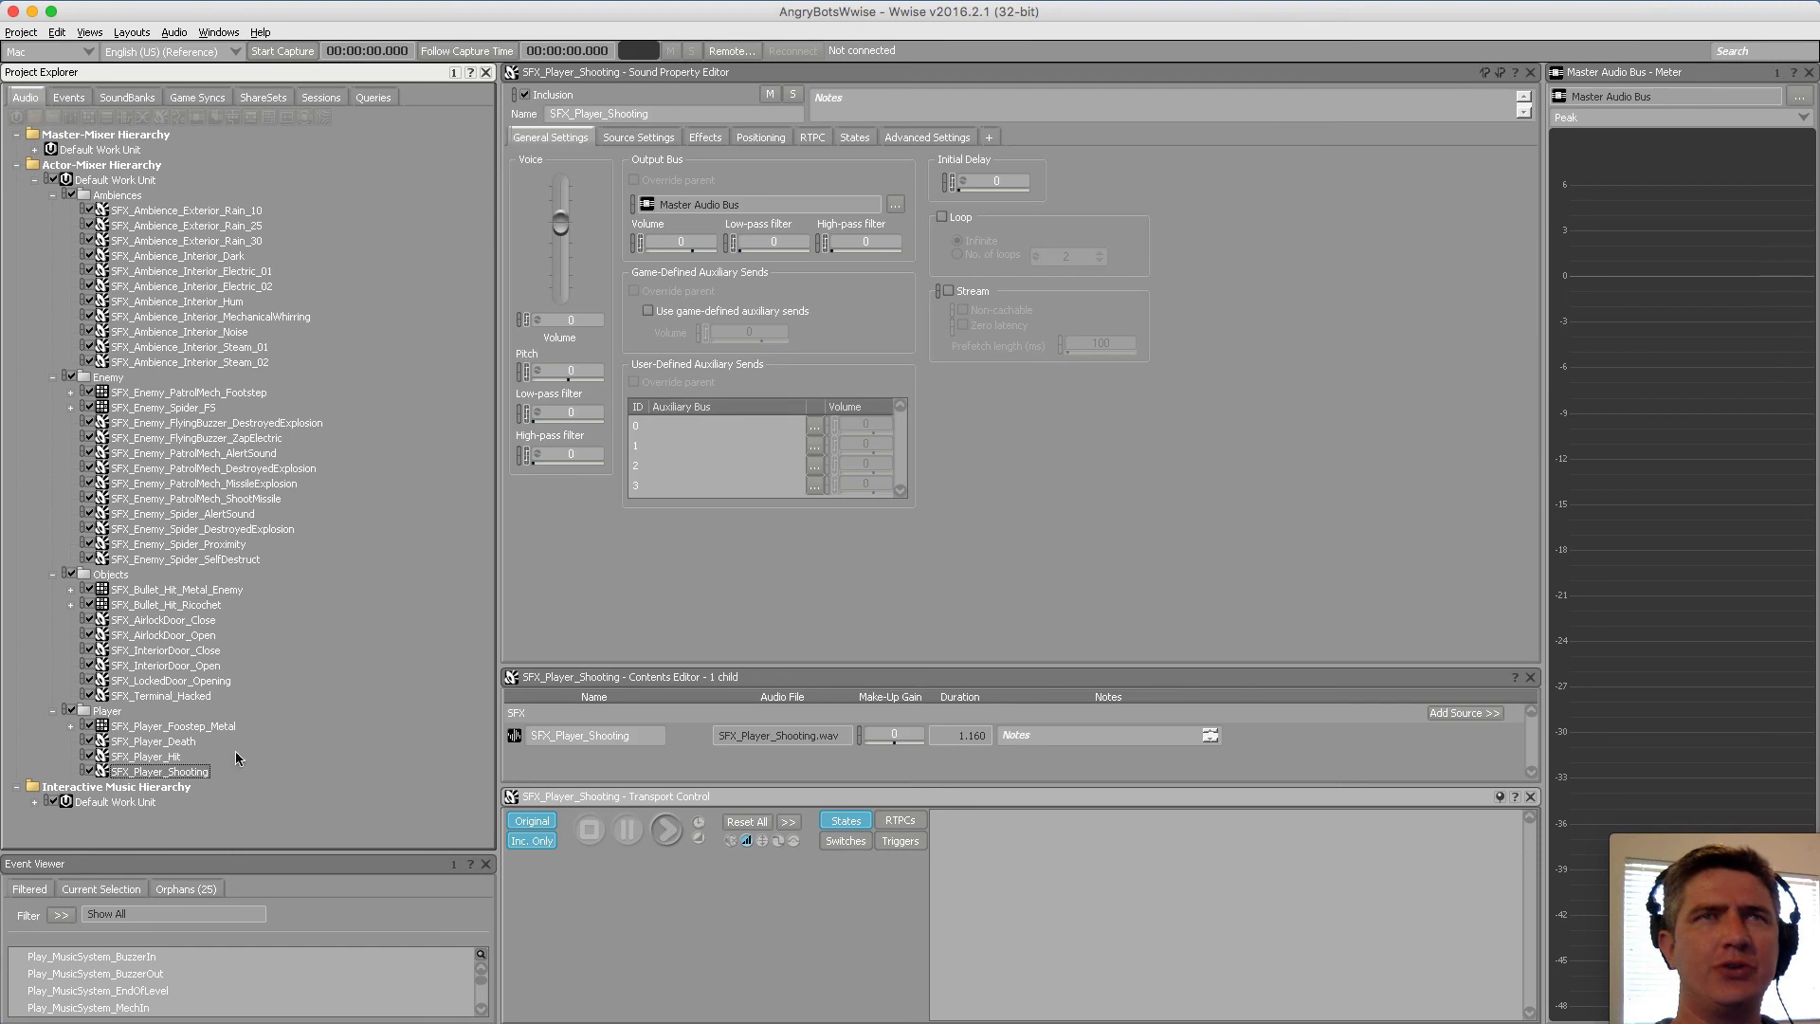
click(941, 217)
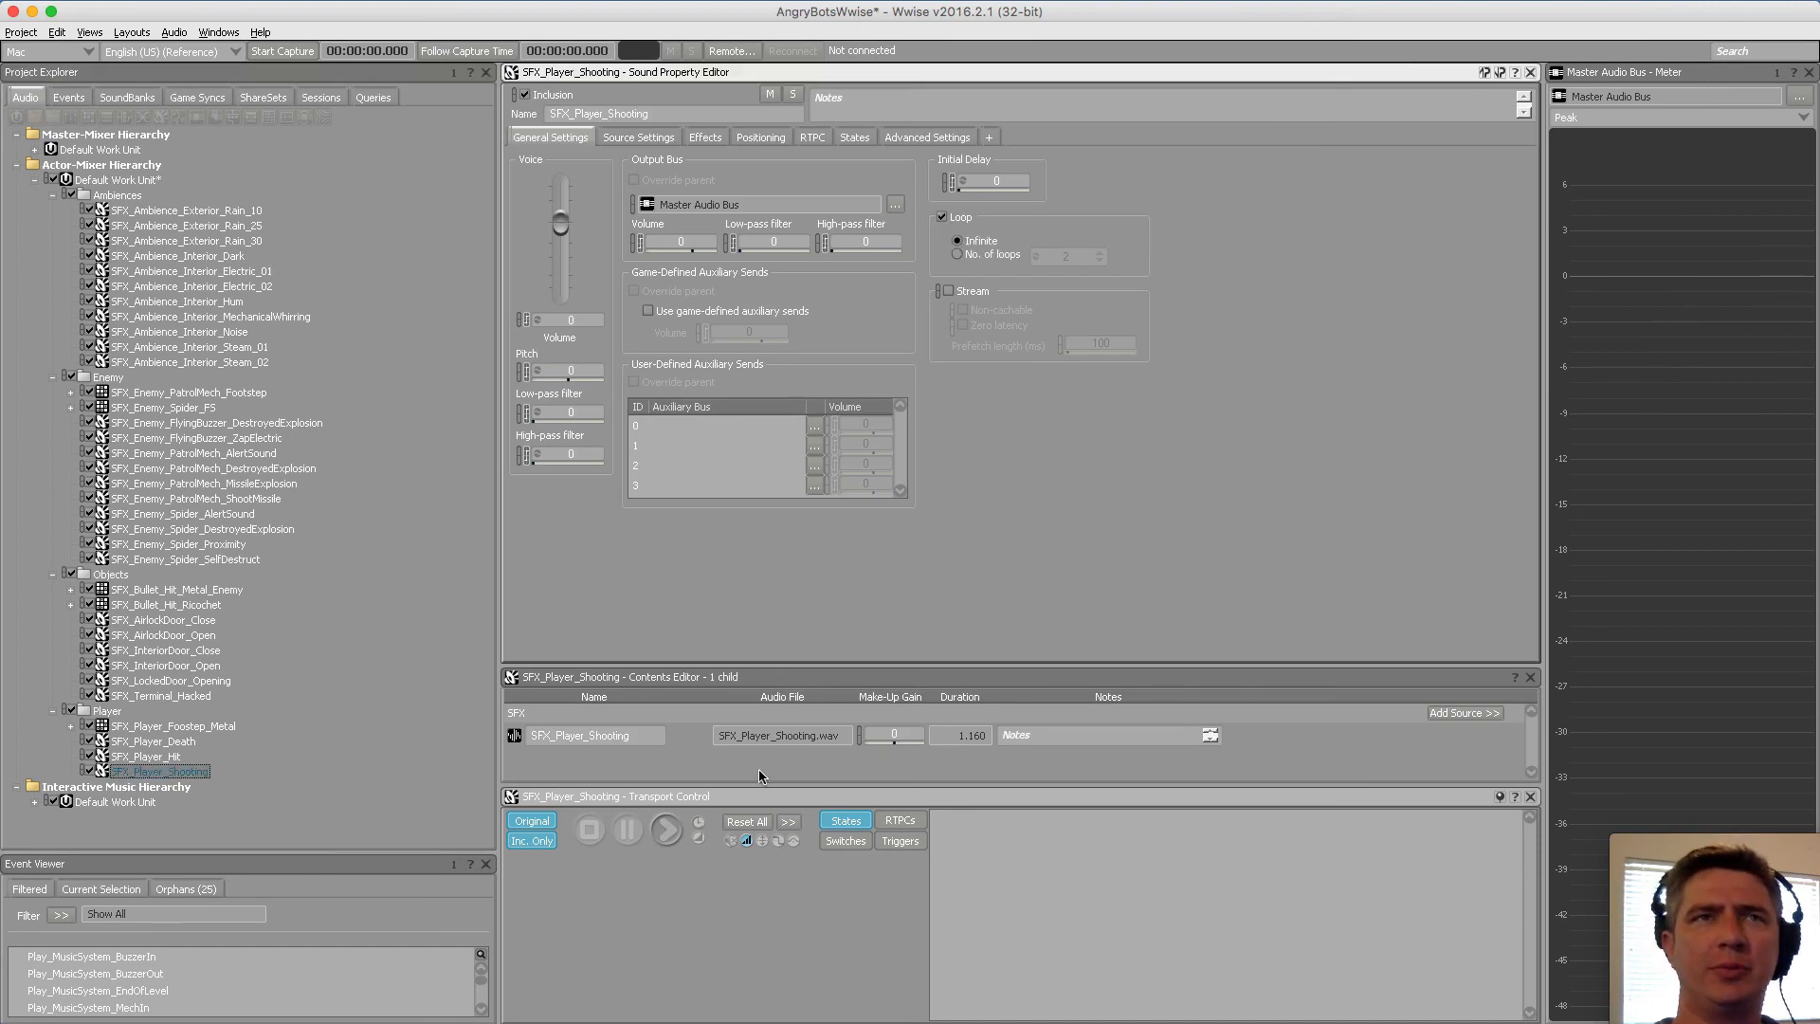
Convert the SFX_Player_Shooting audio file for the Mac platform
click(193, 772)
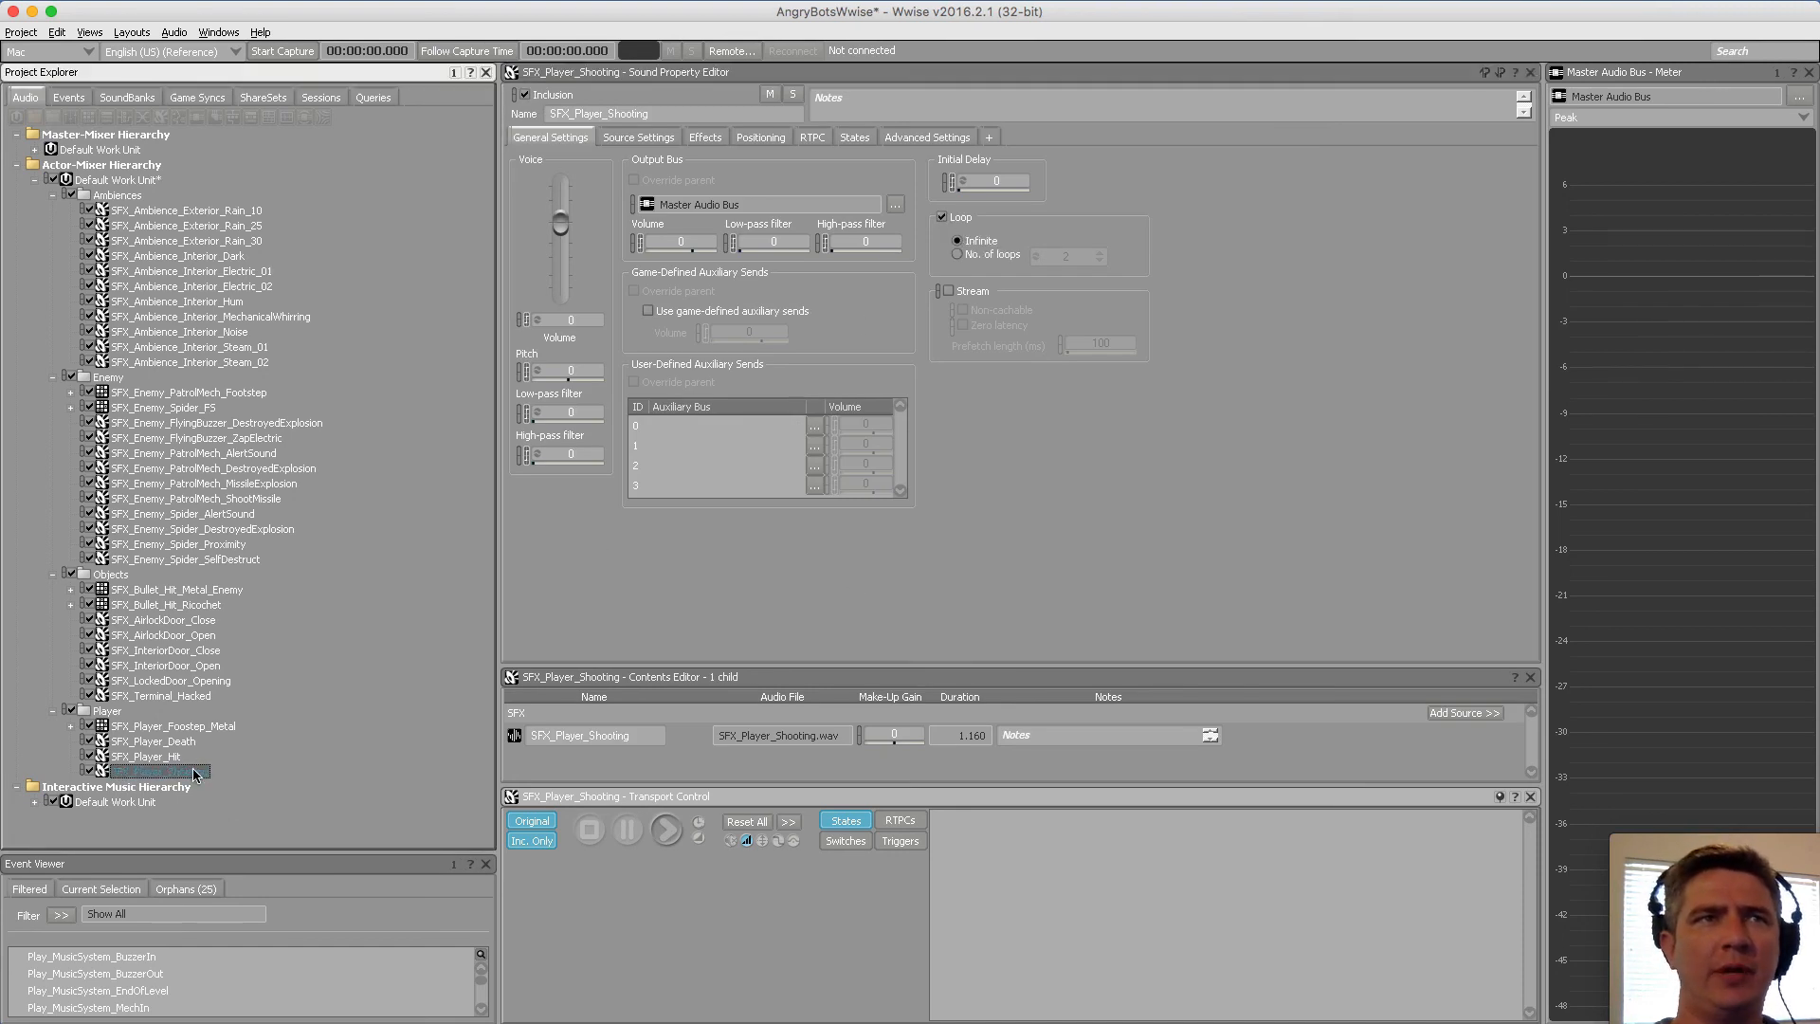
key(shift+c)
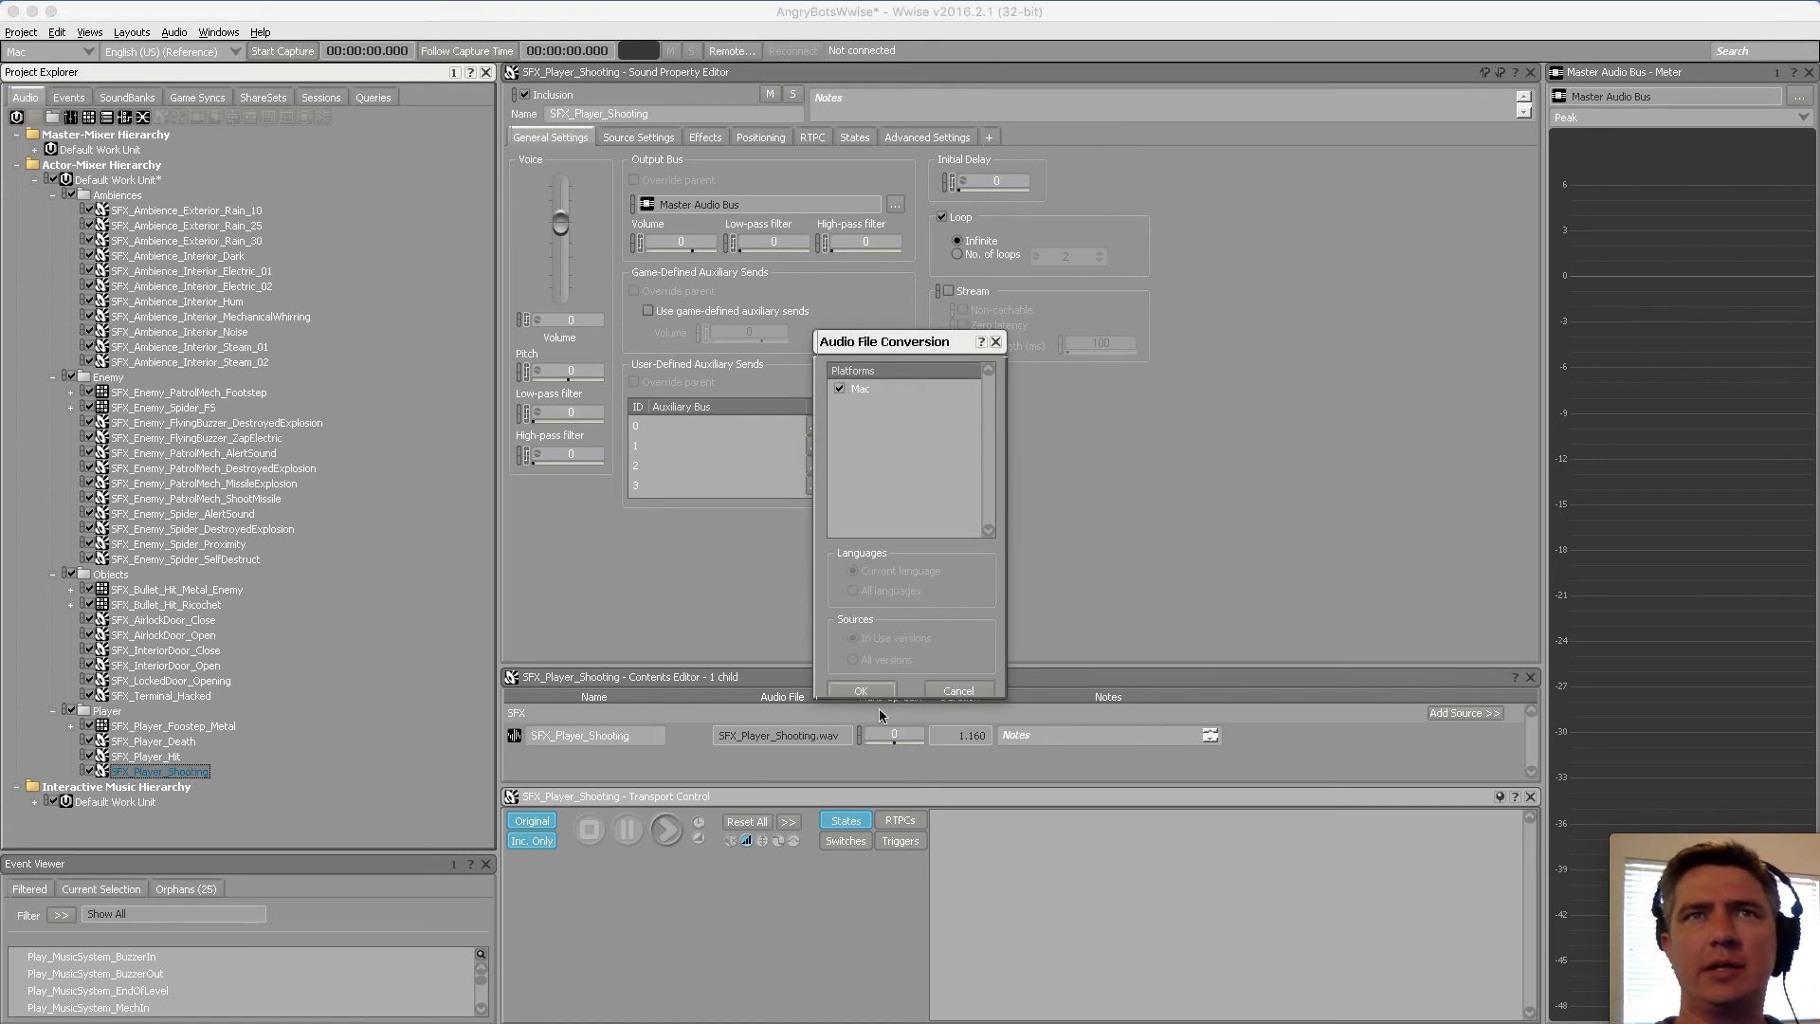
click(861, 691)
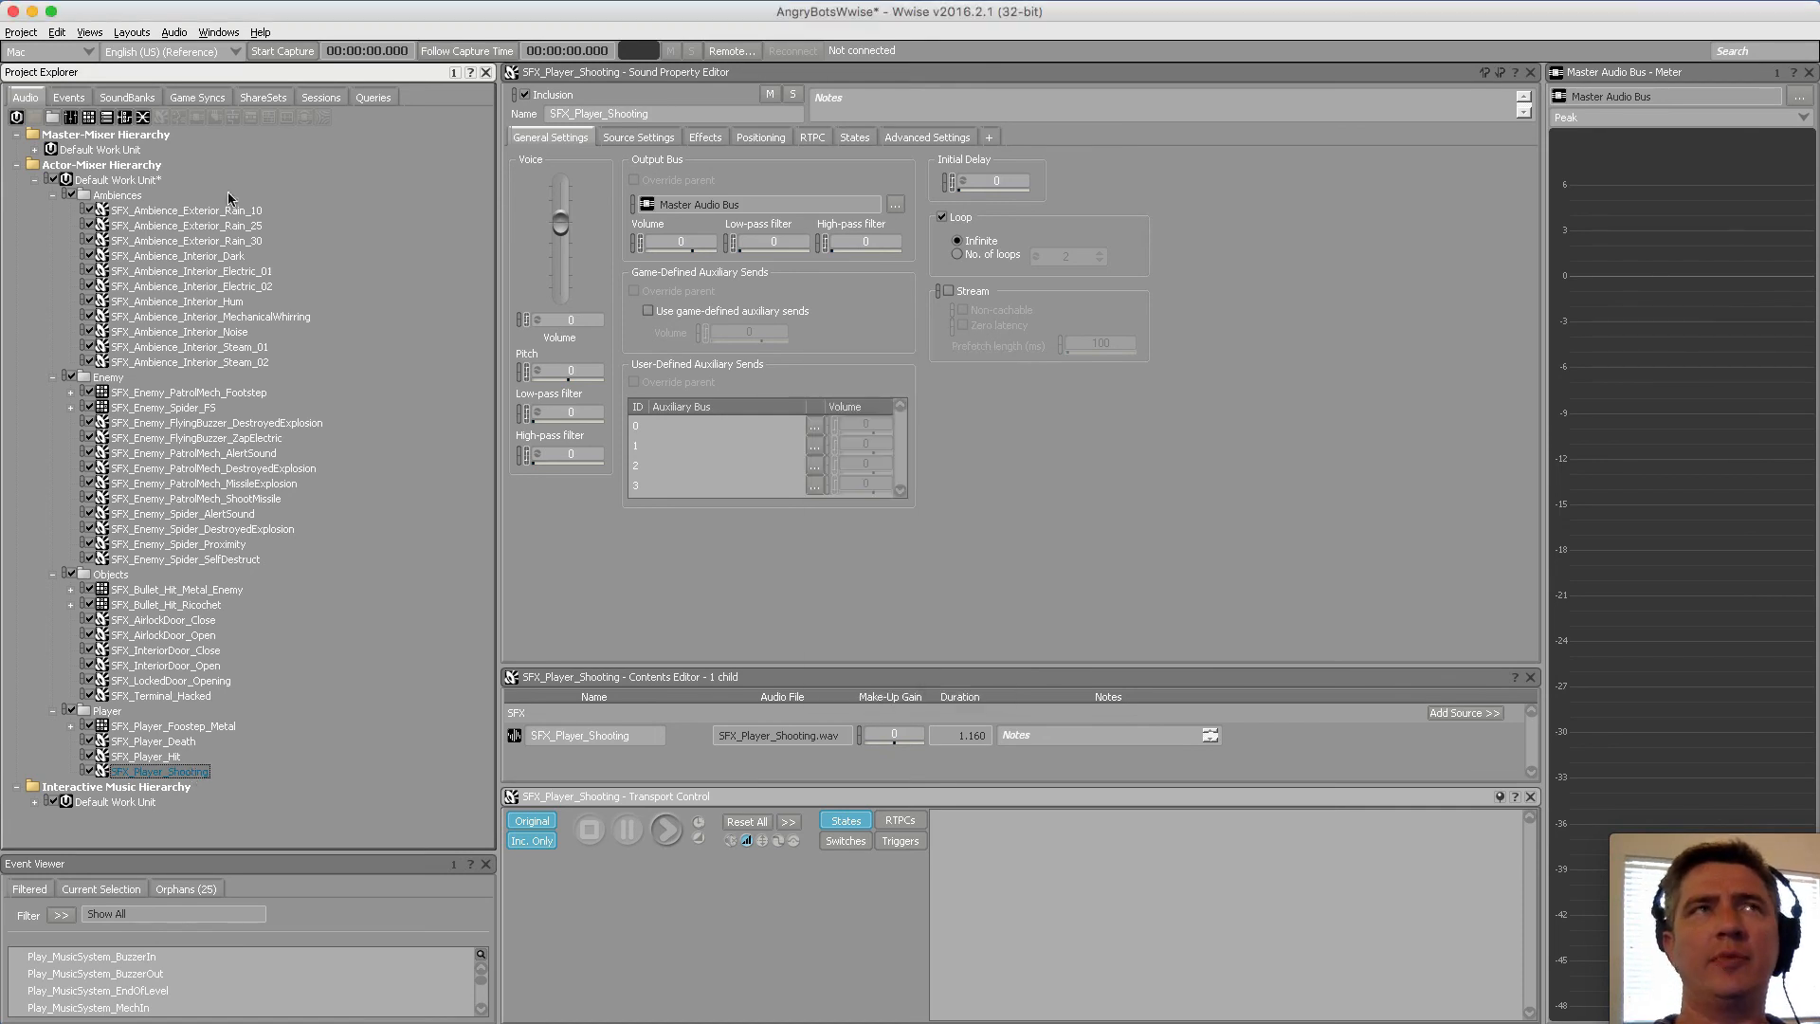
click(57, 32)
click(88, 149)
click(953, 694)
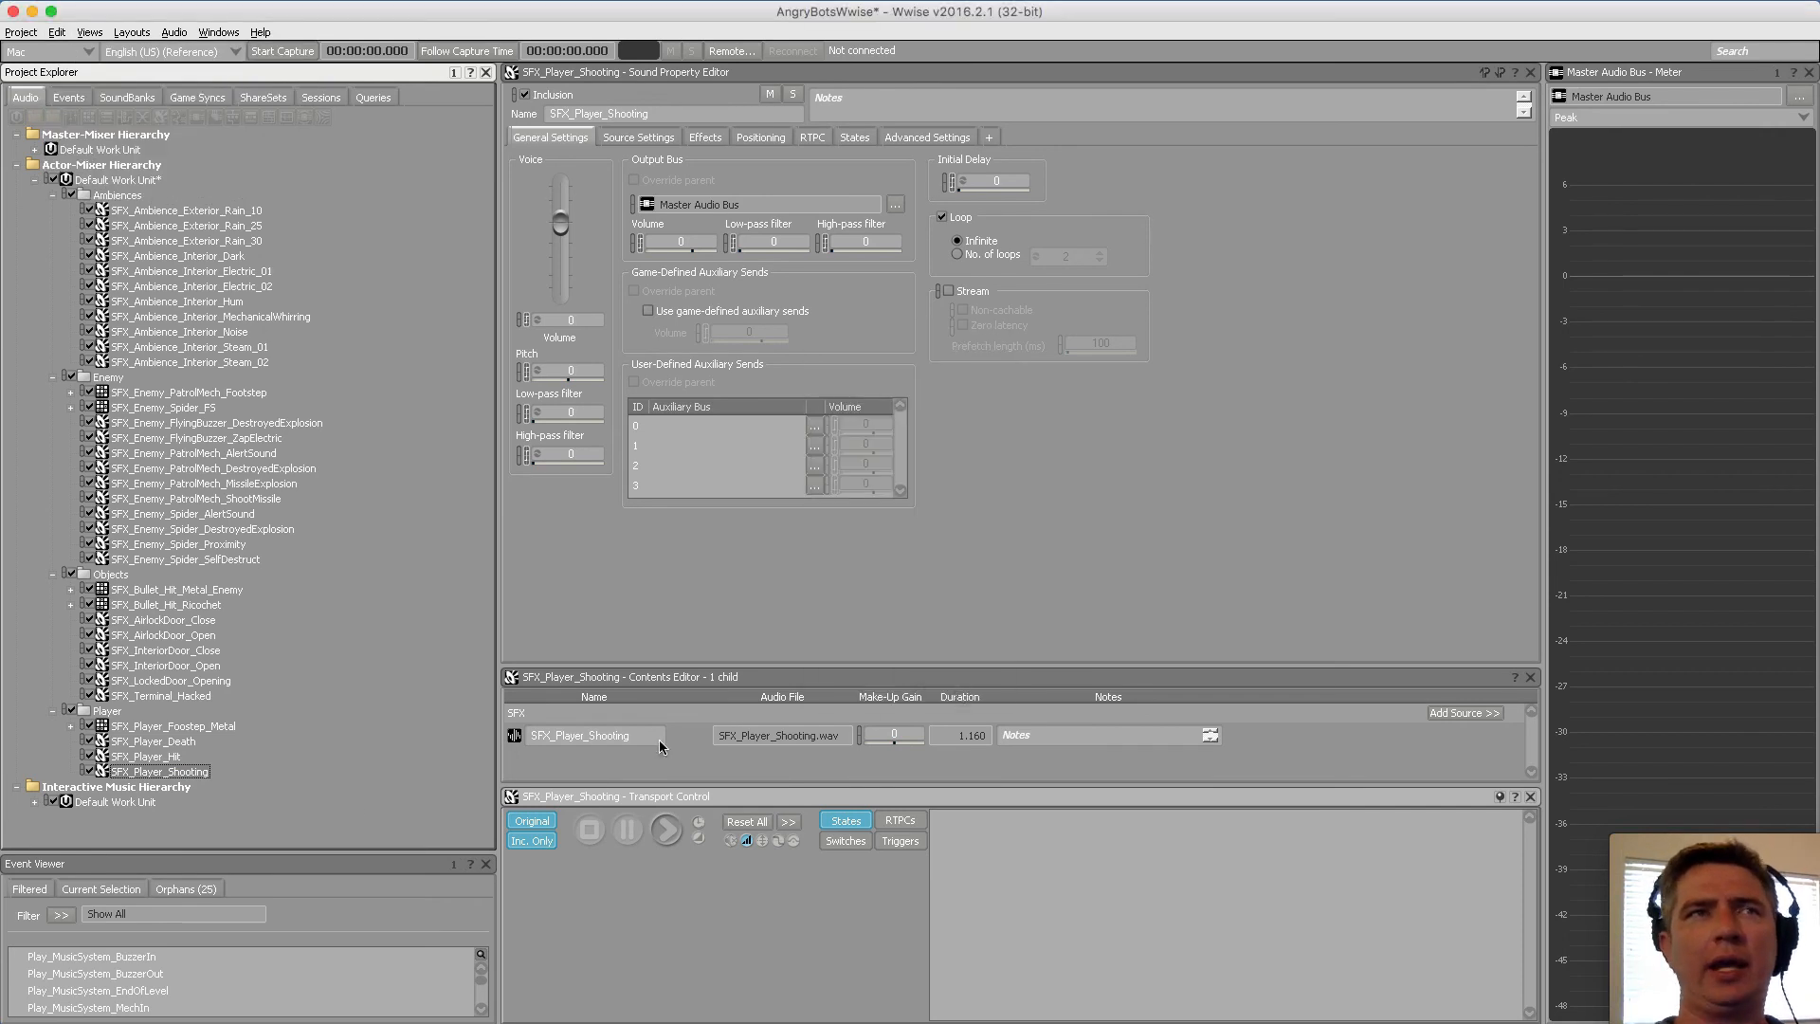
click(186, 775)
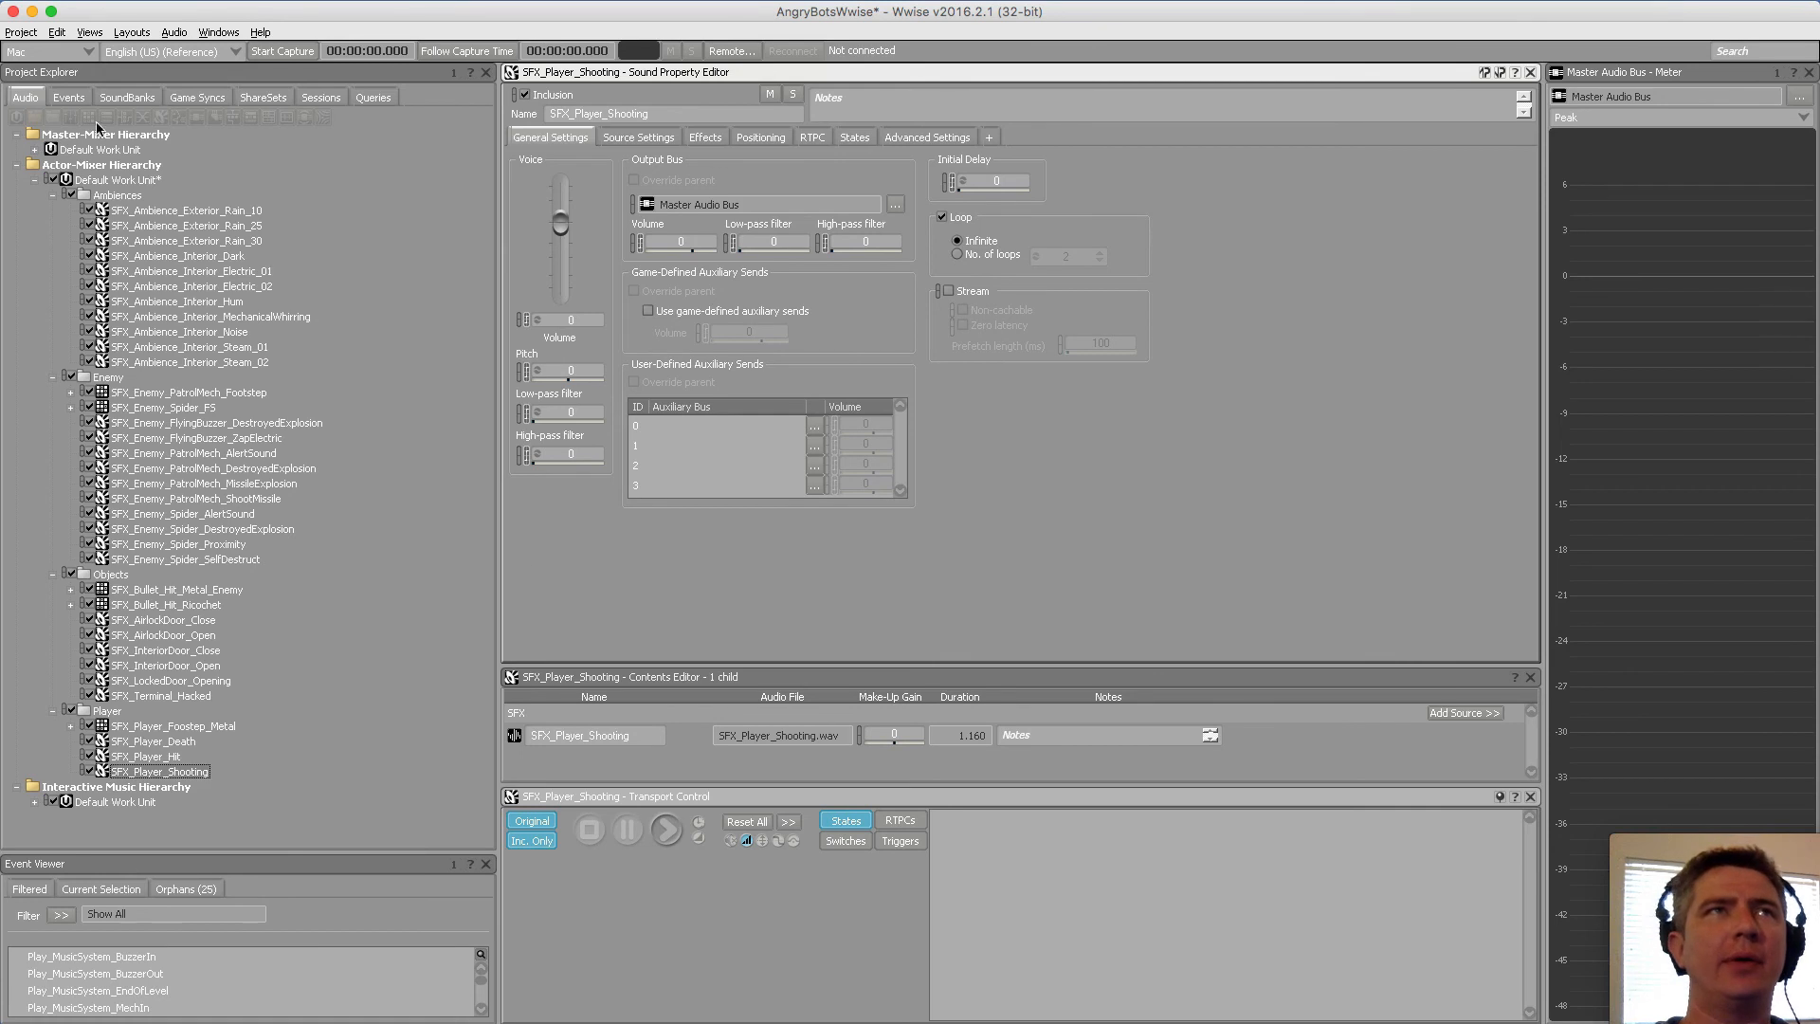
Display the project's events, review pages 1 and 2 of the asset list PDF for the file-to-event assignments, and return to Wwise
click(69, 98)
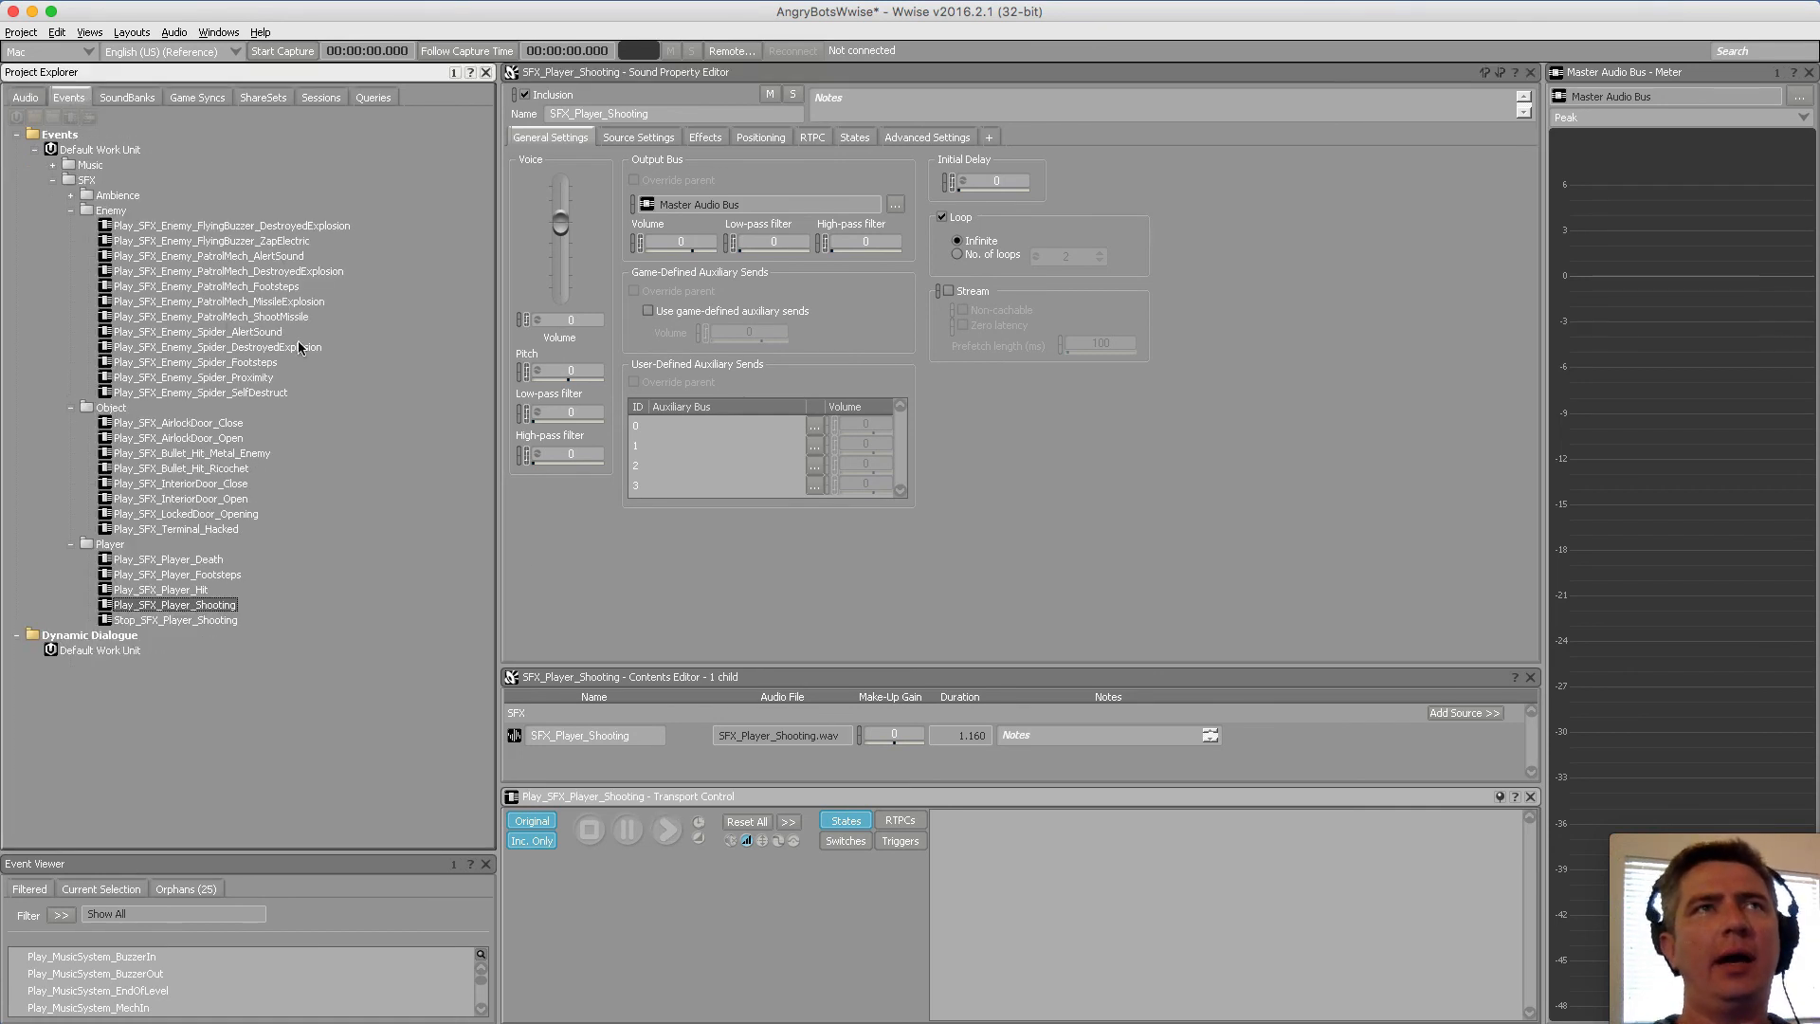
key(super+Tab)
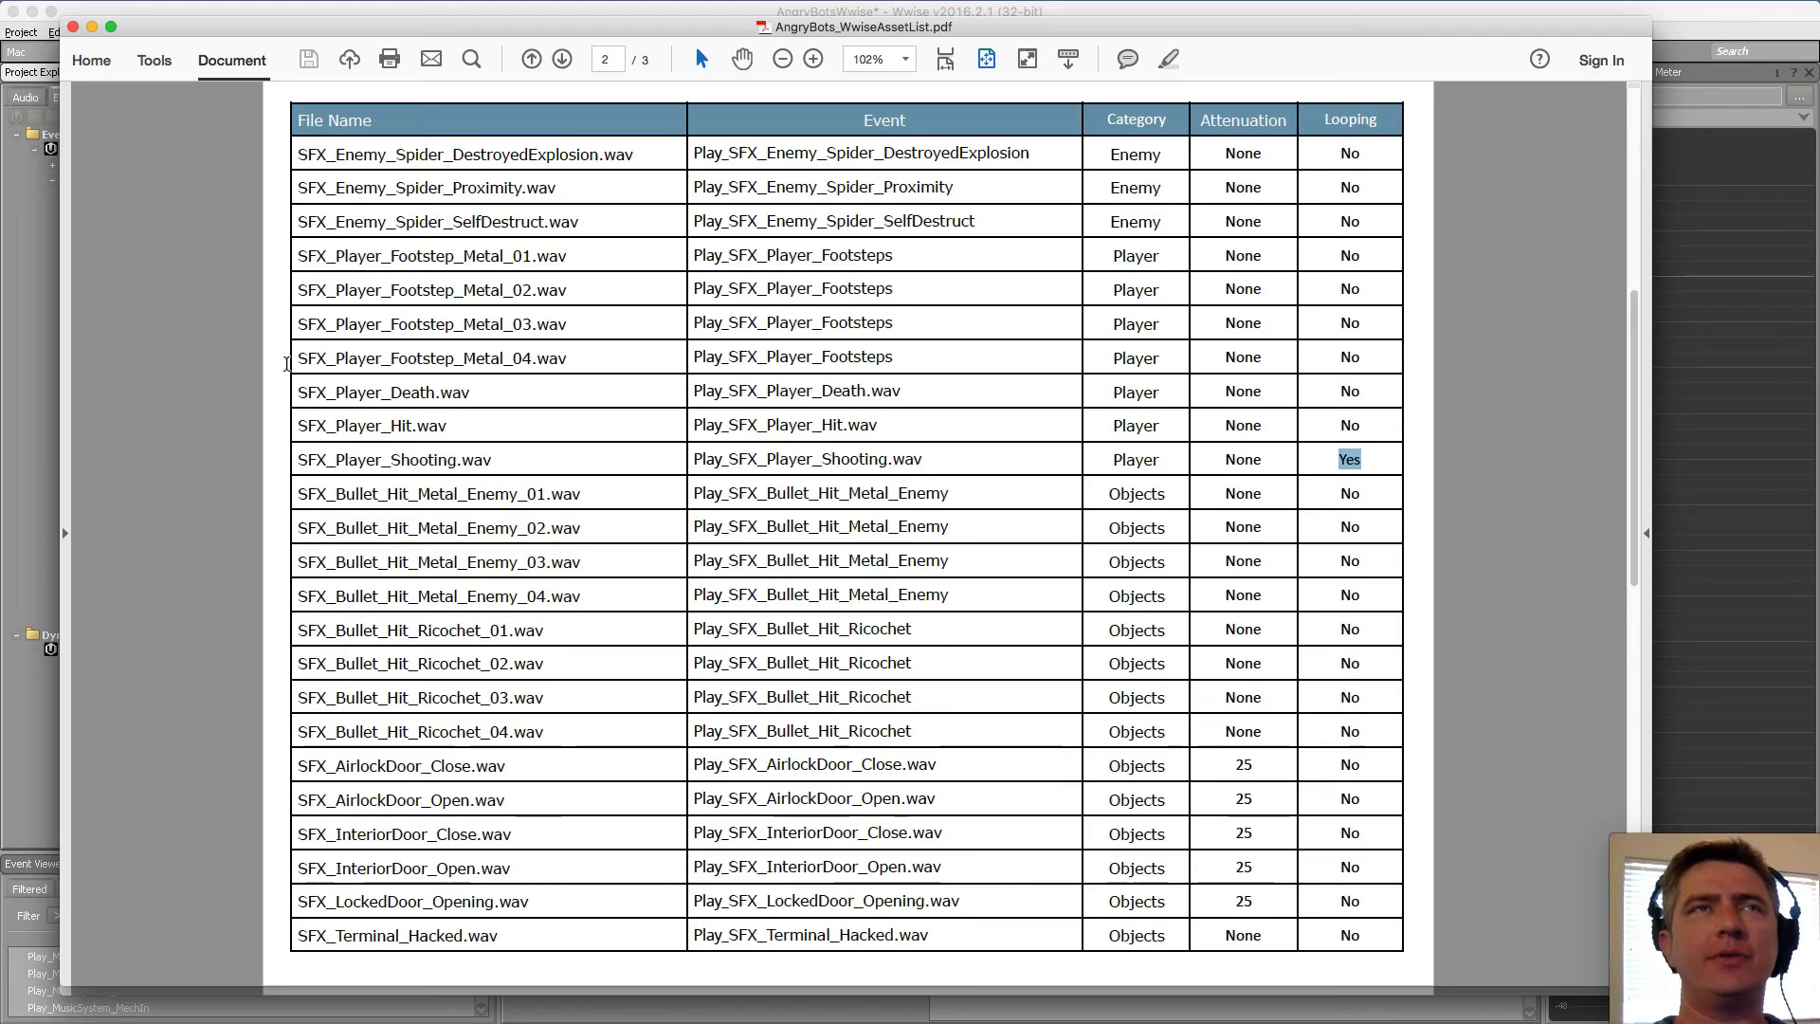
scroll(194, 346, up, 3)
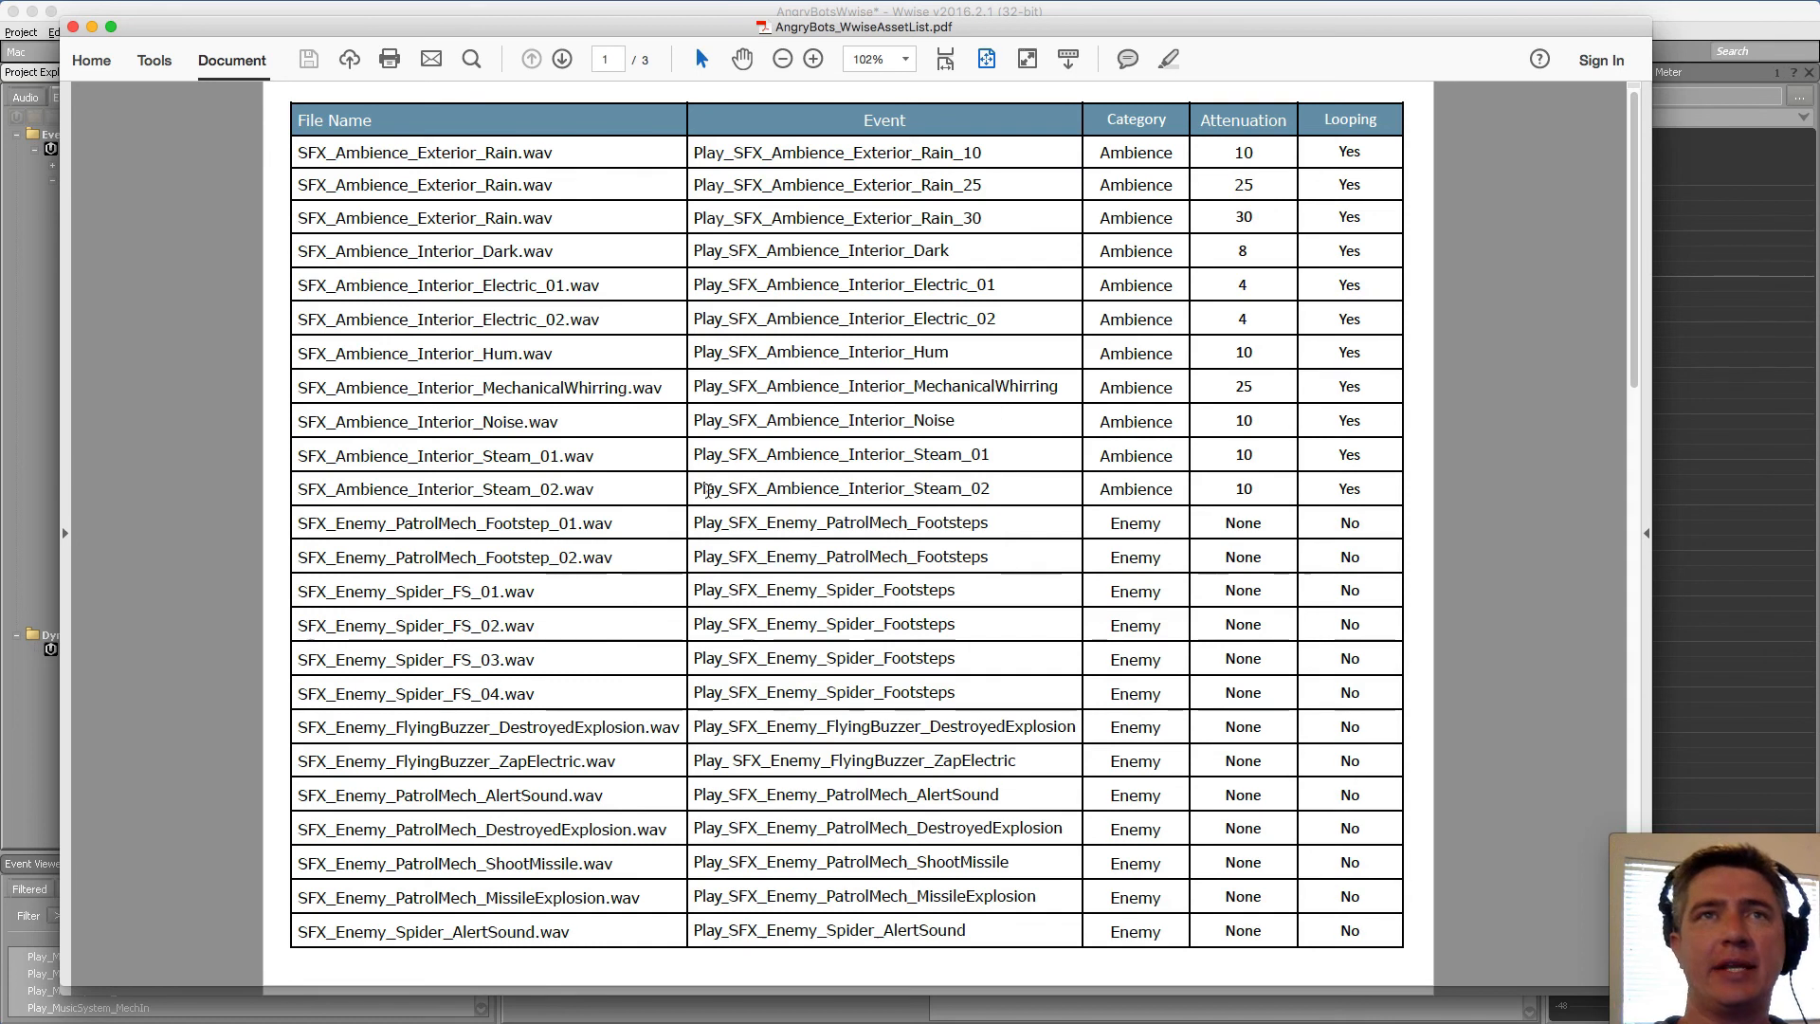
scroll(915, 320, down, 3)
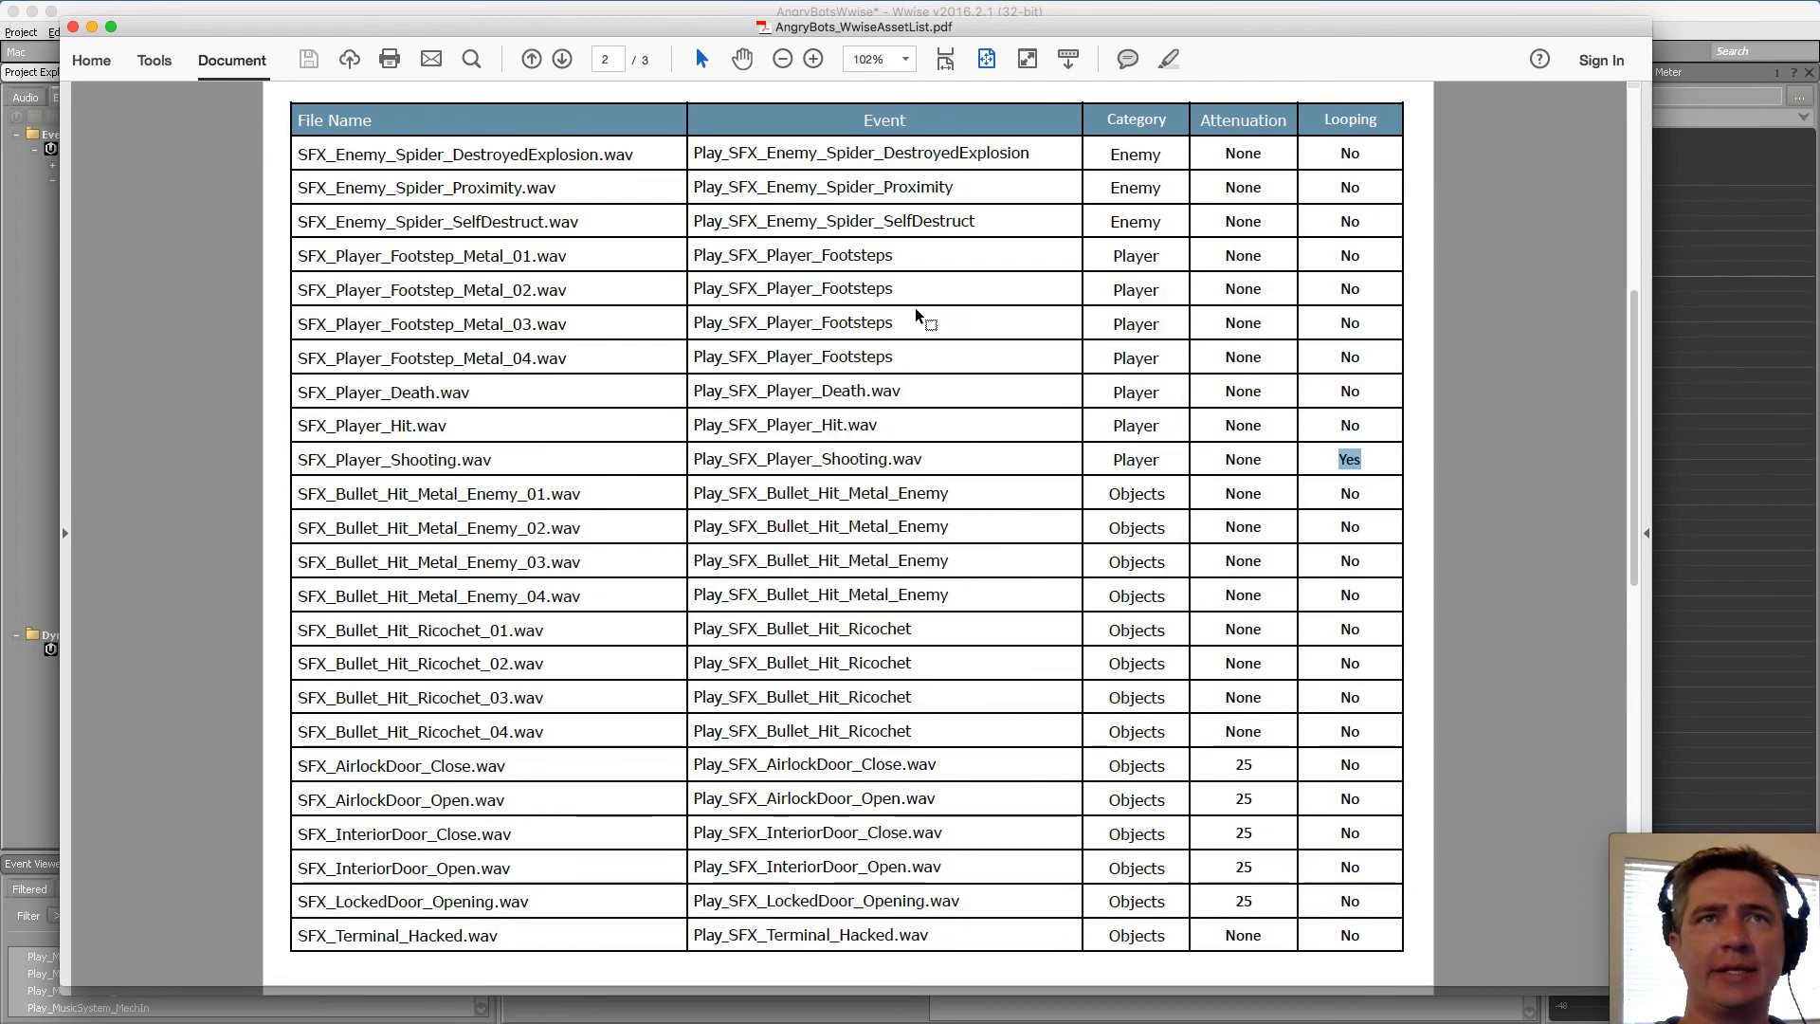
click(1490, 418)
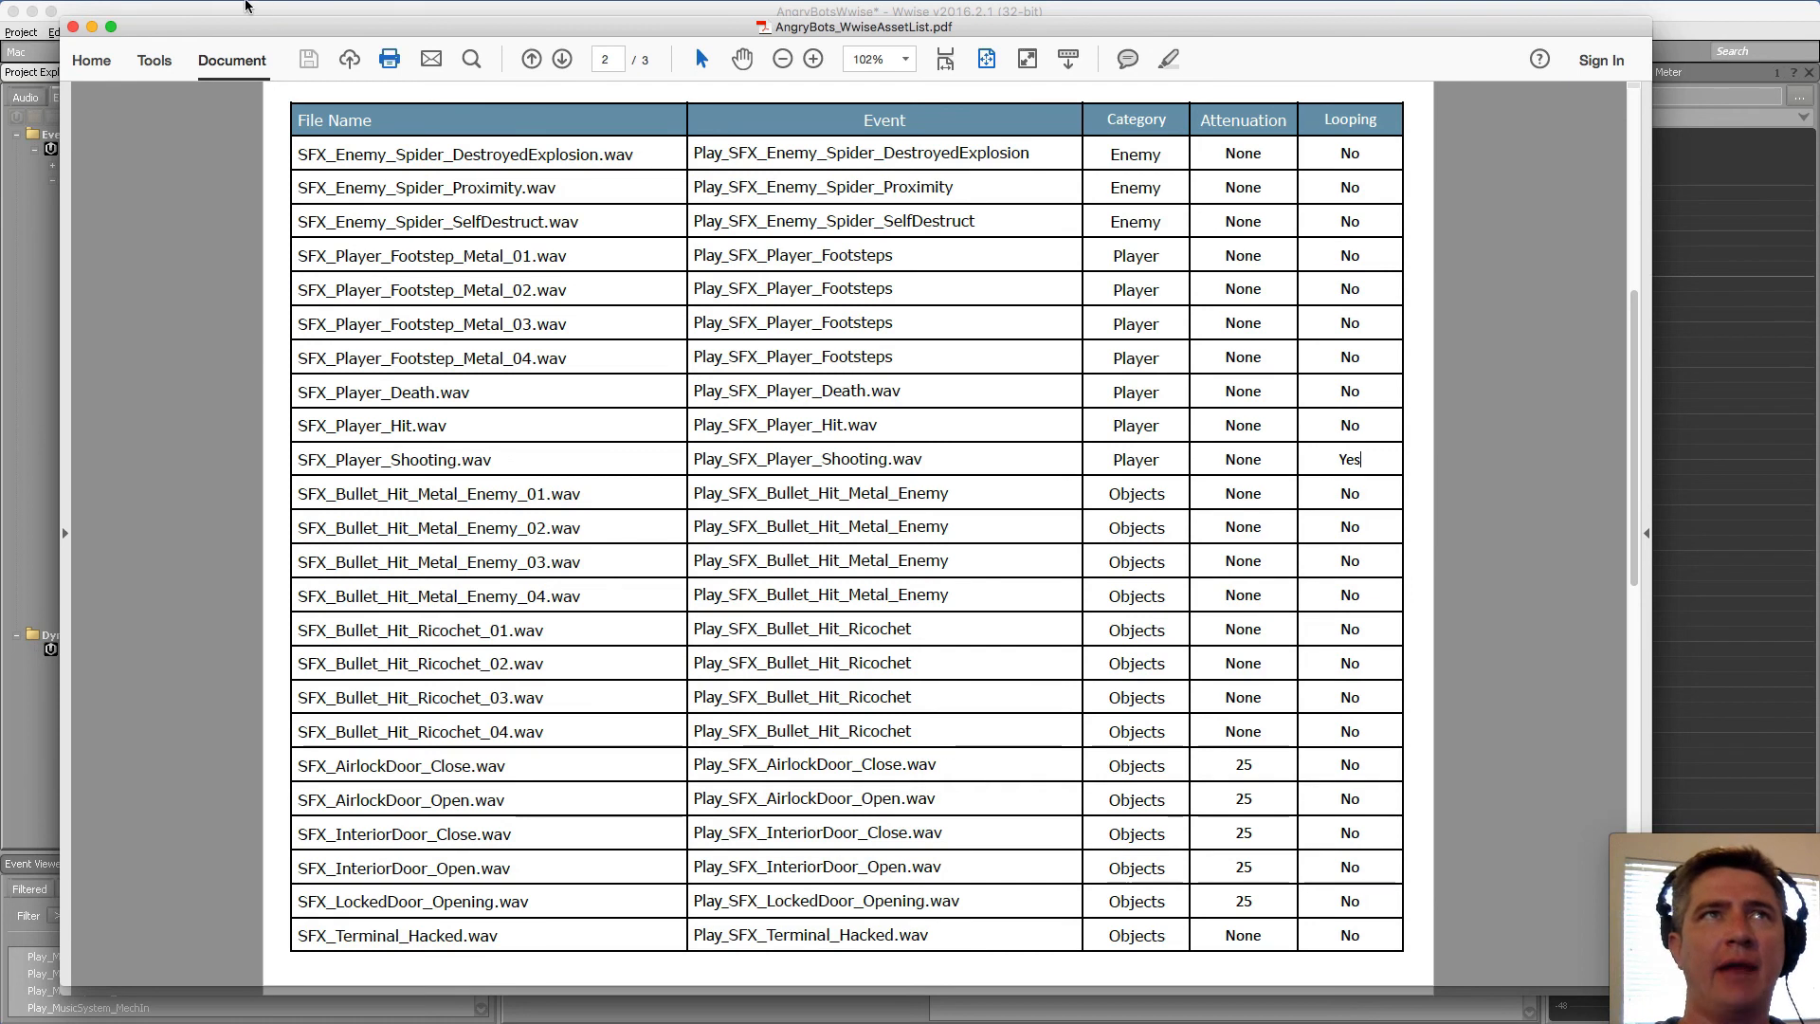
click(246, 5)
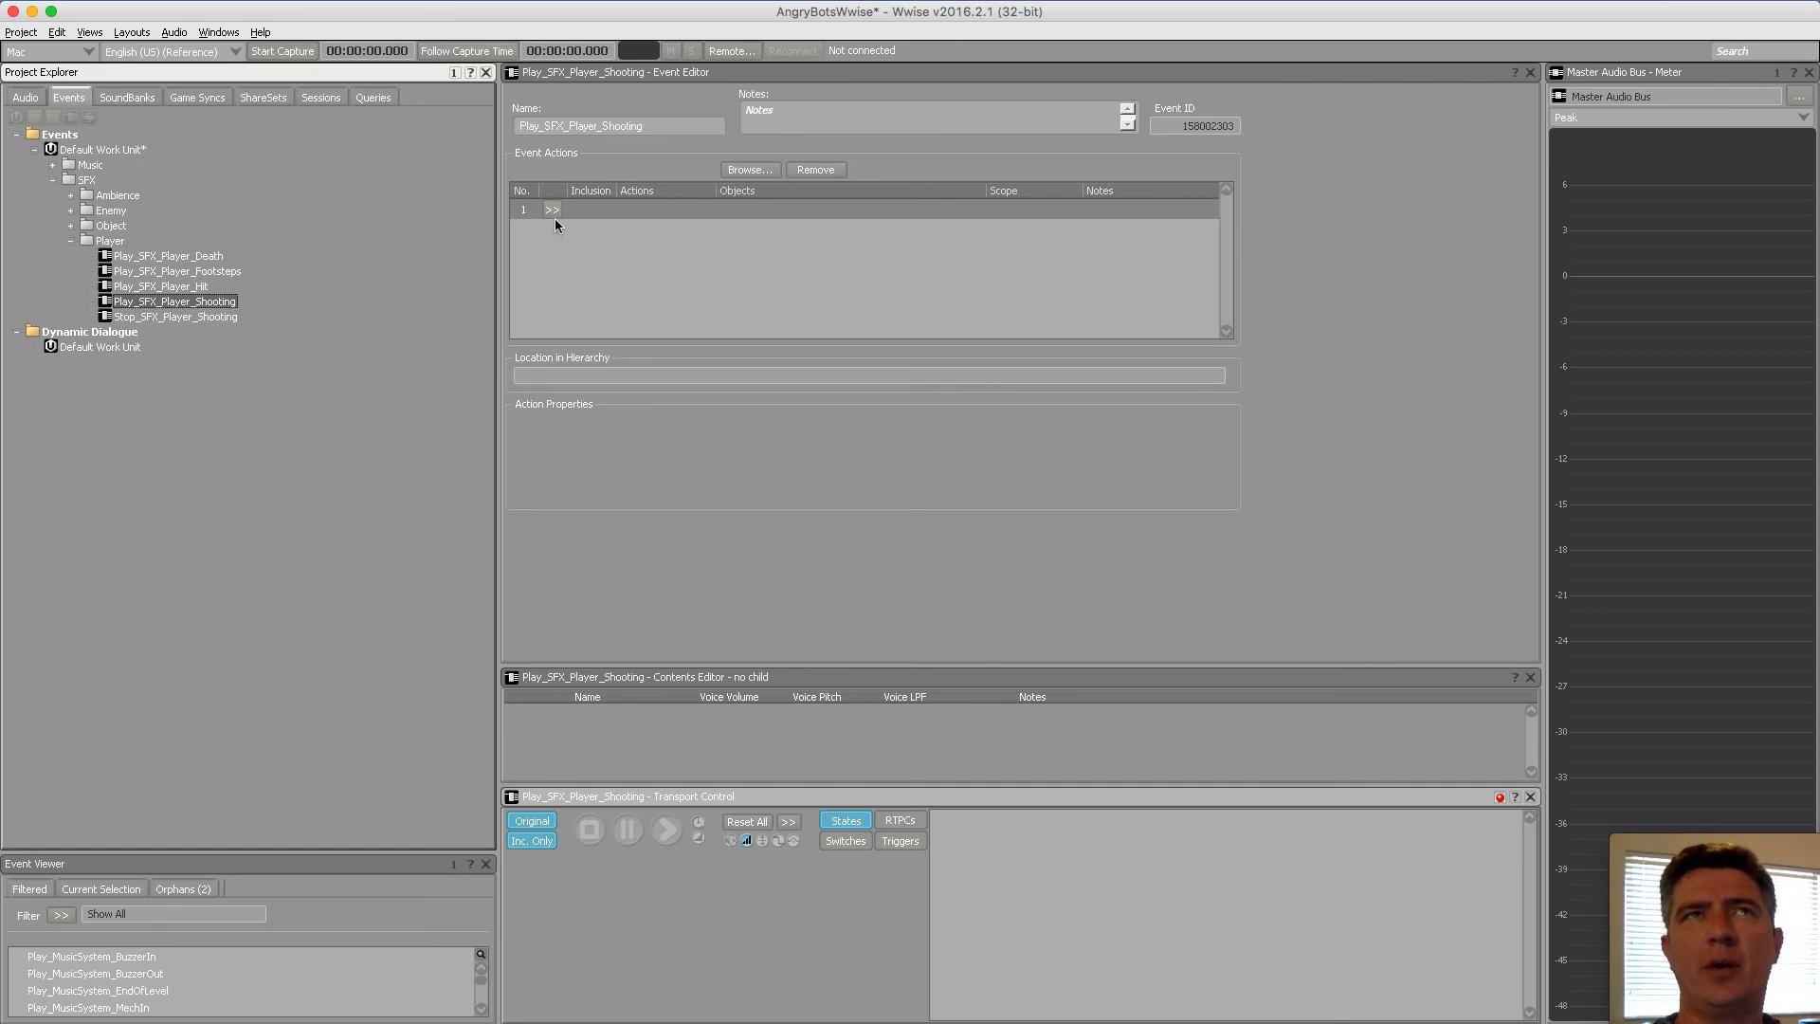
Add a Play action for the SFX_Player_Shooting sound to the Play_SFX_Player_Shooting event
click(749, 169)
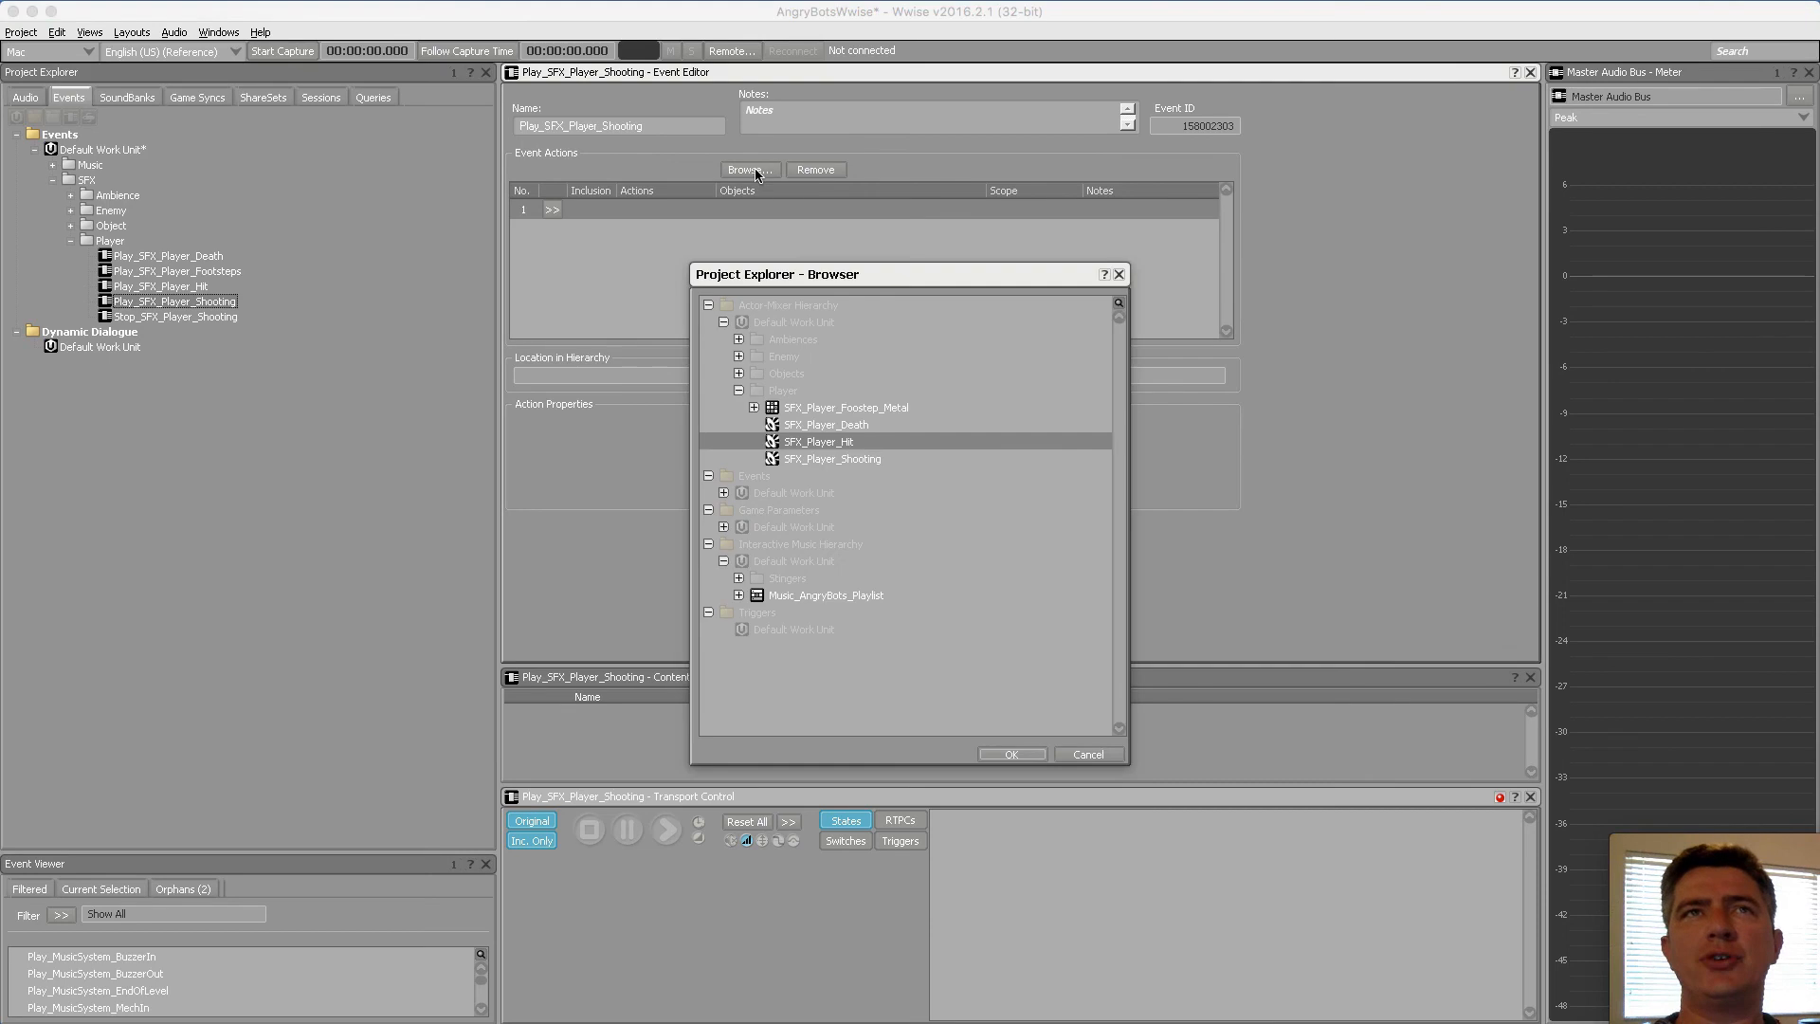
click(855, 457)
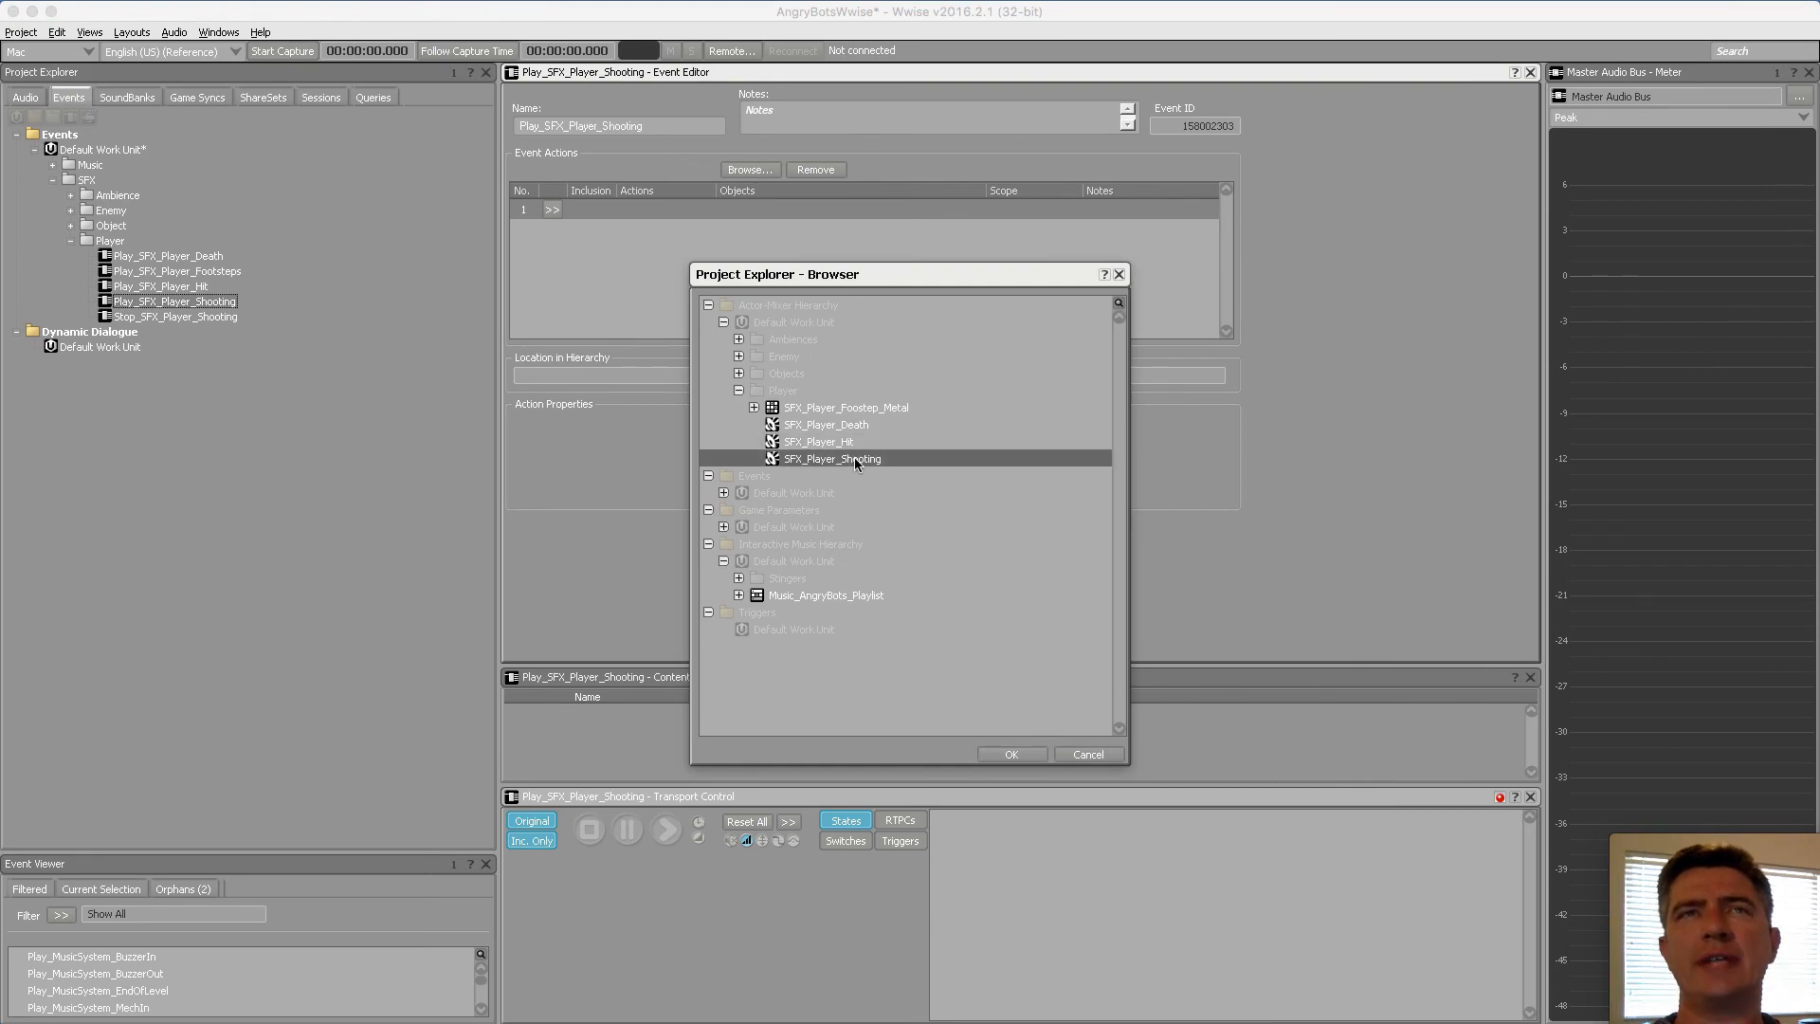
click(1036, 757)
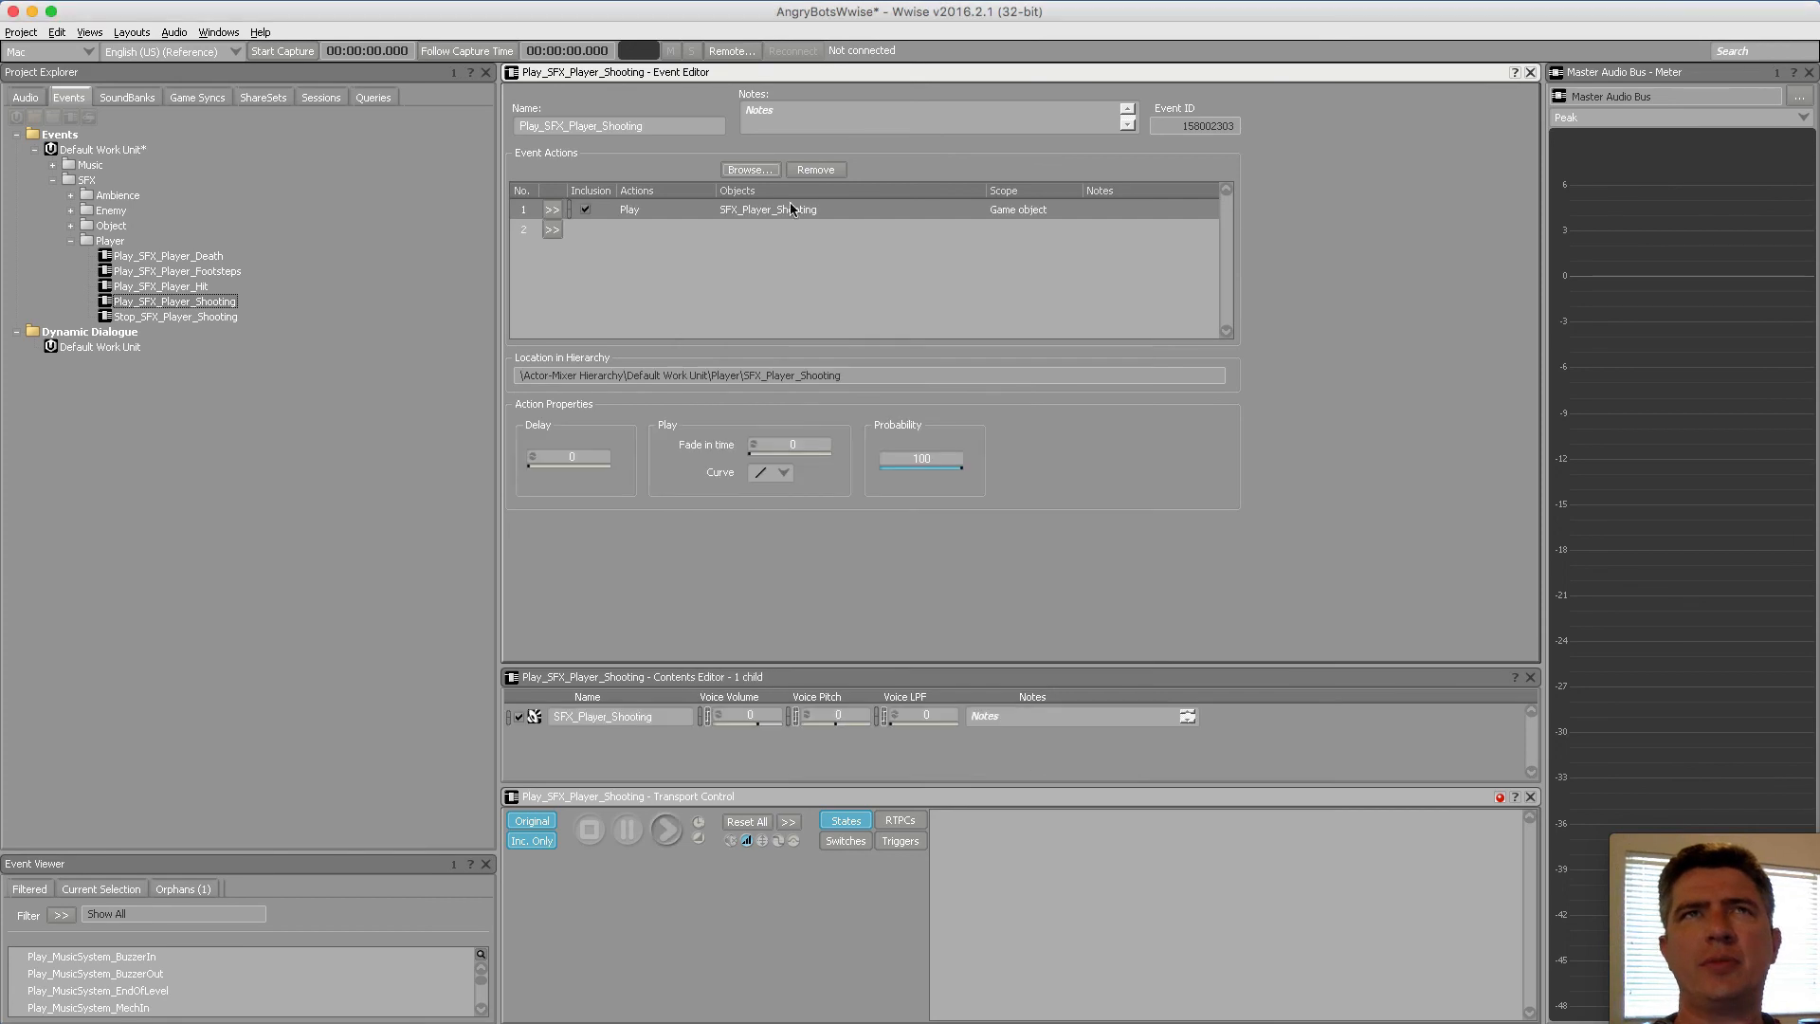
Add a Stop action with Game object scope to the Stop_SFX_Player_Shooting event and target the SFX_Player_Shooting sound
click(196, 319)
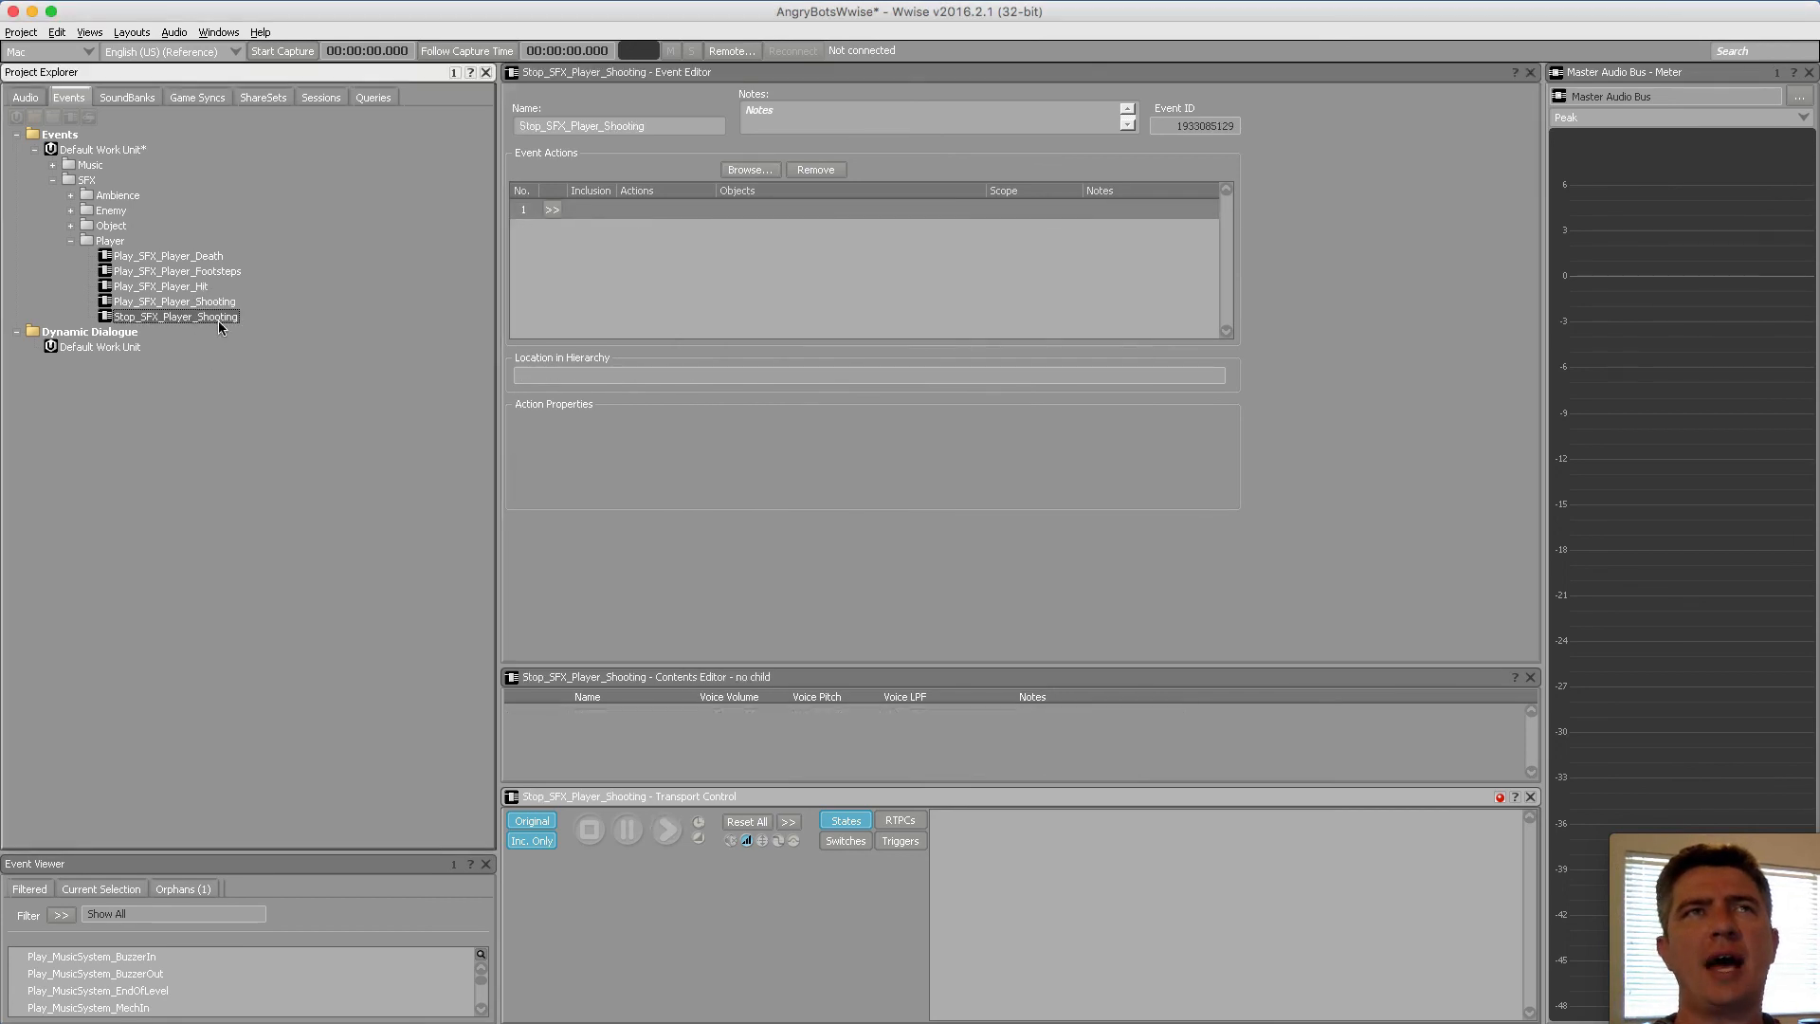
click(554, 212)
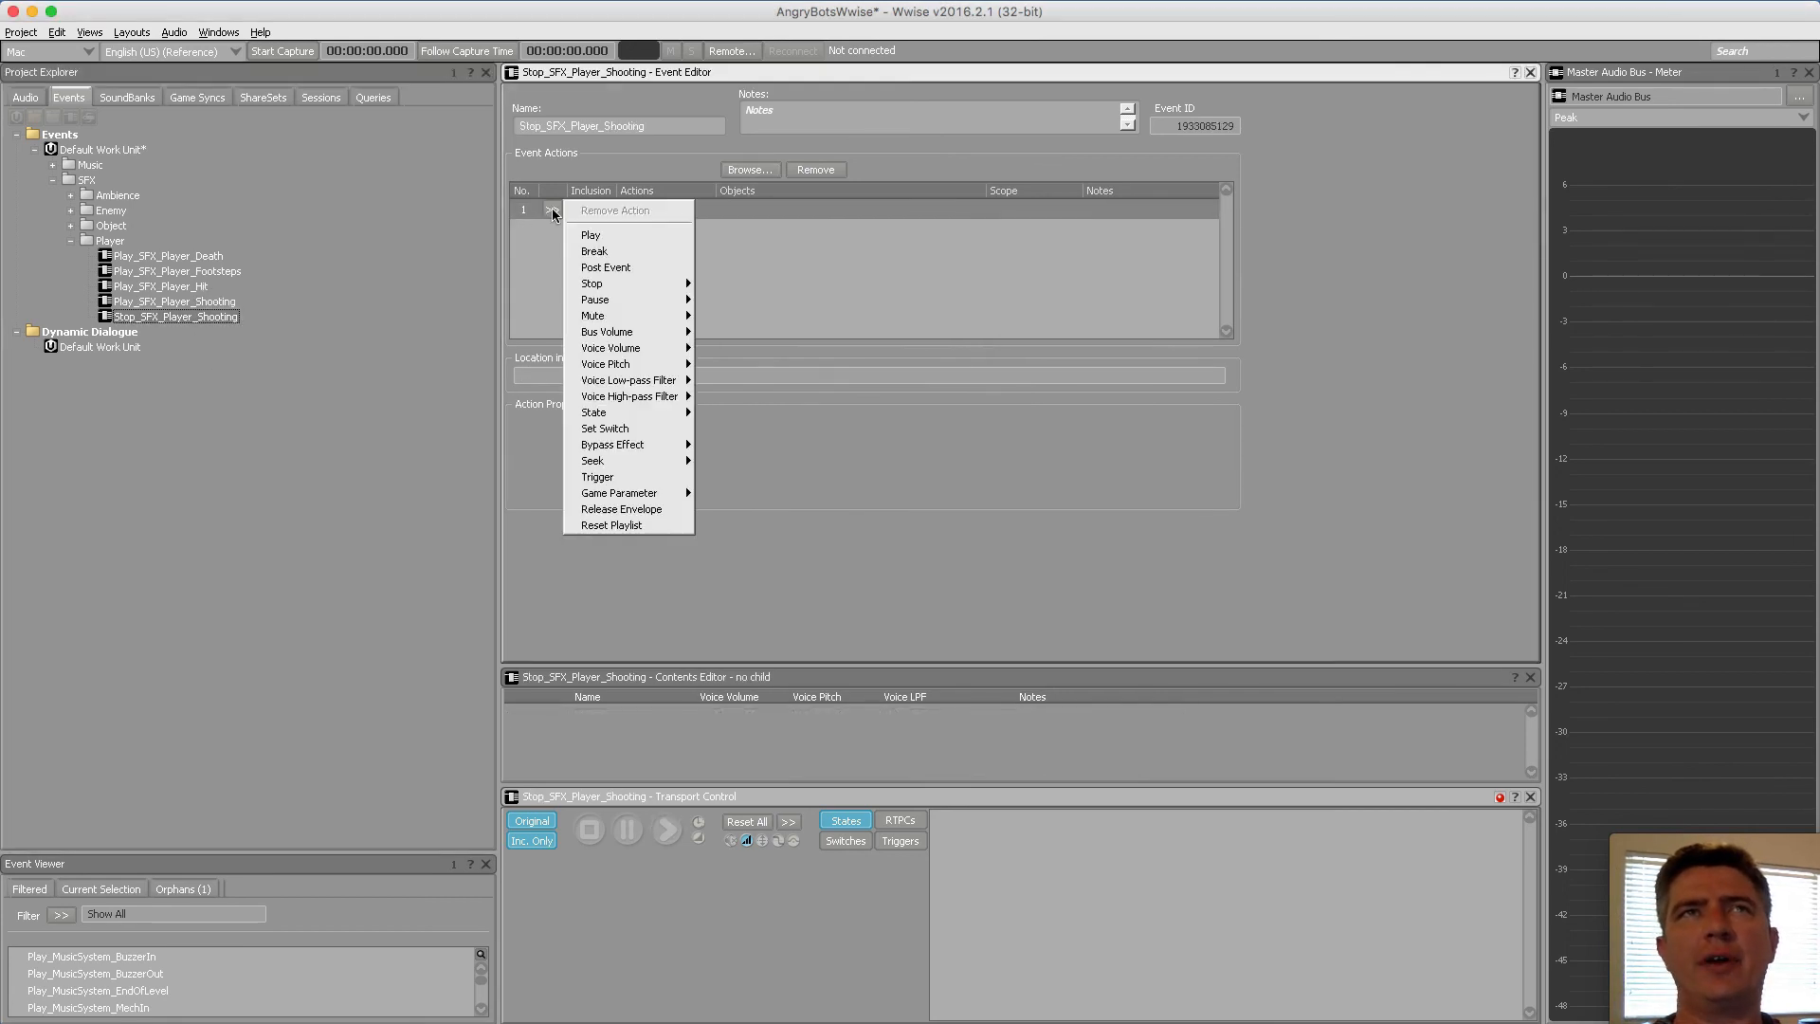
mouse_move(661, 283)
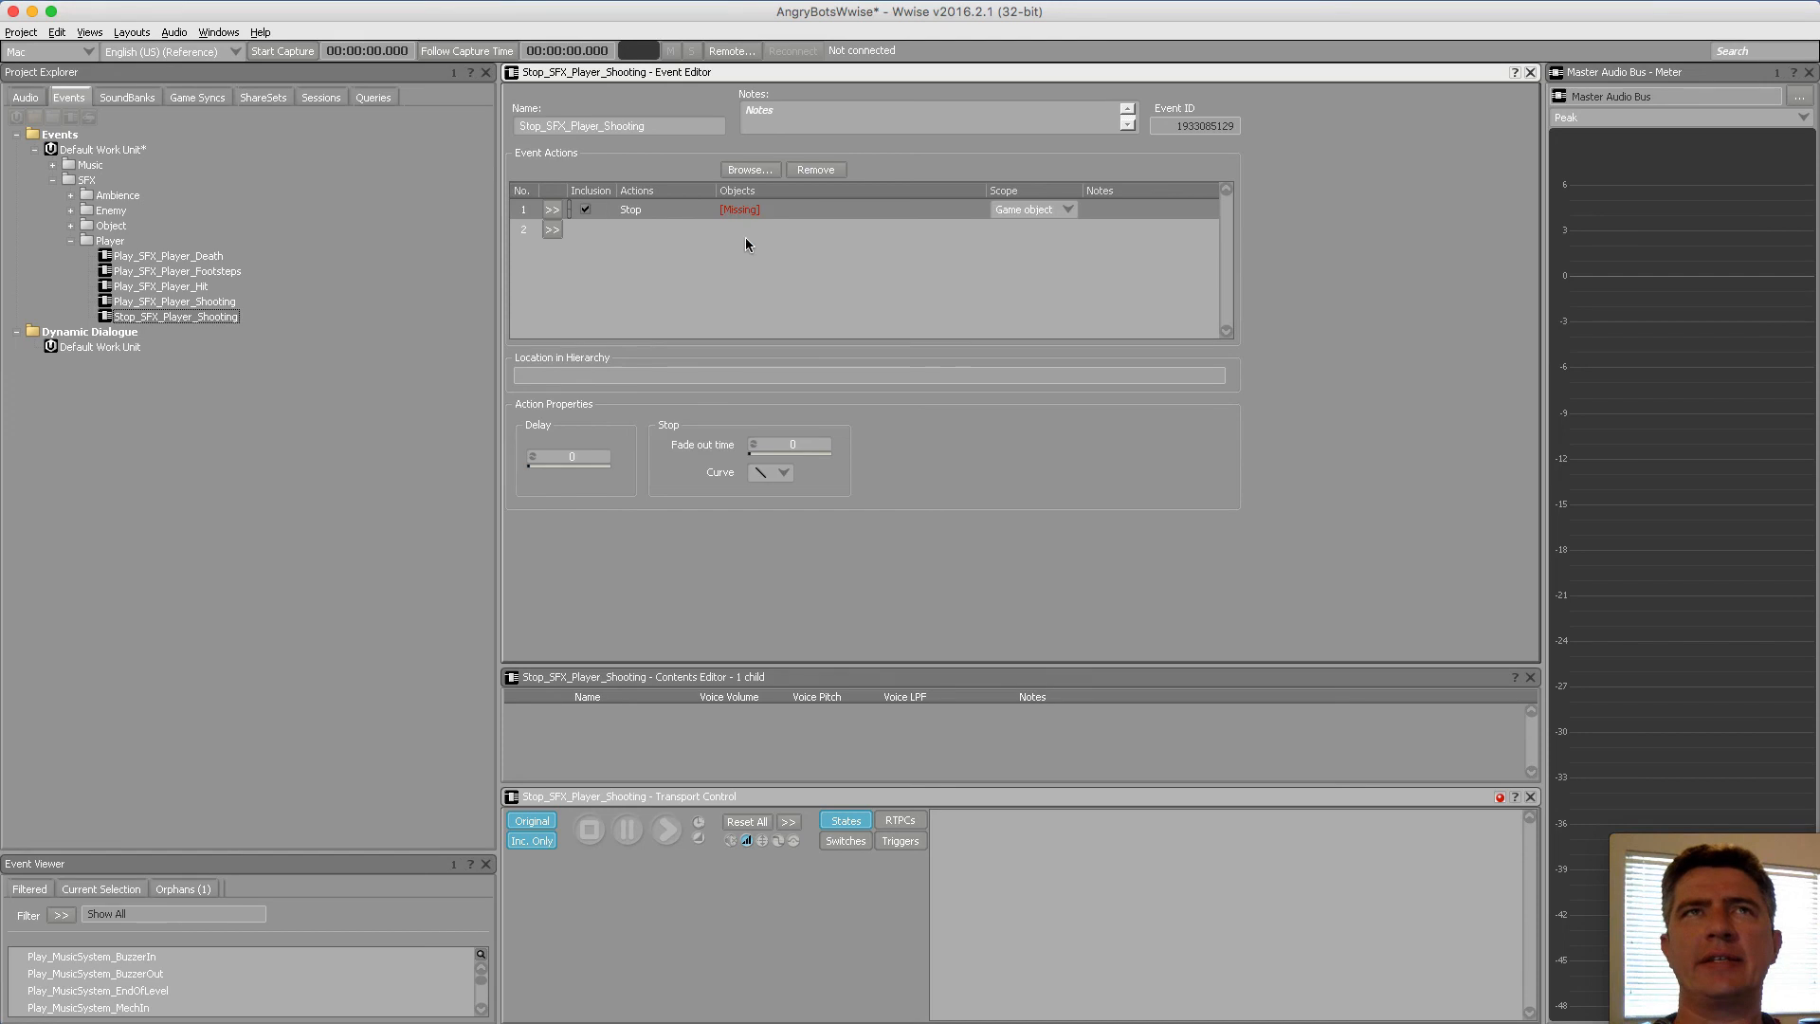
double_click(755, 205)
click(834, 495)
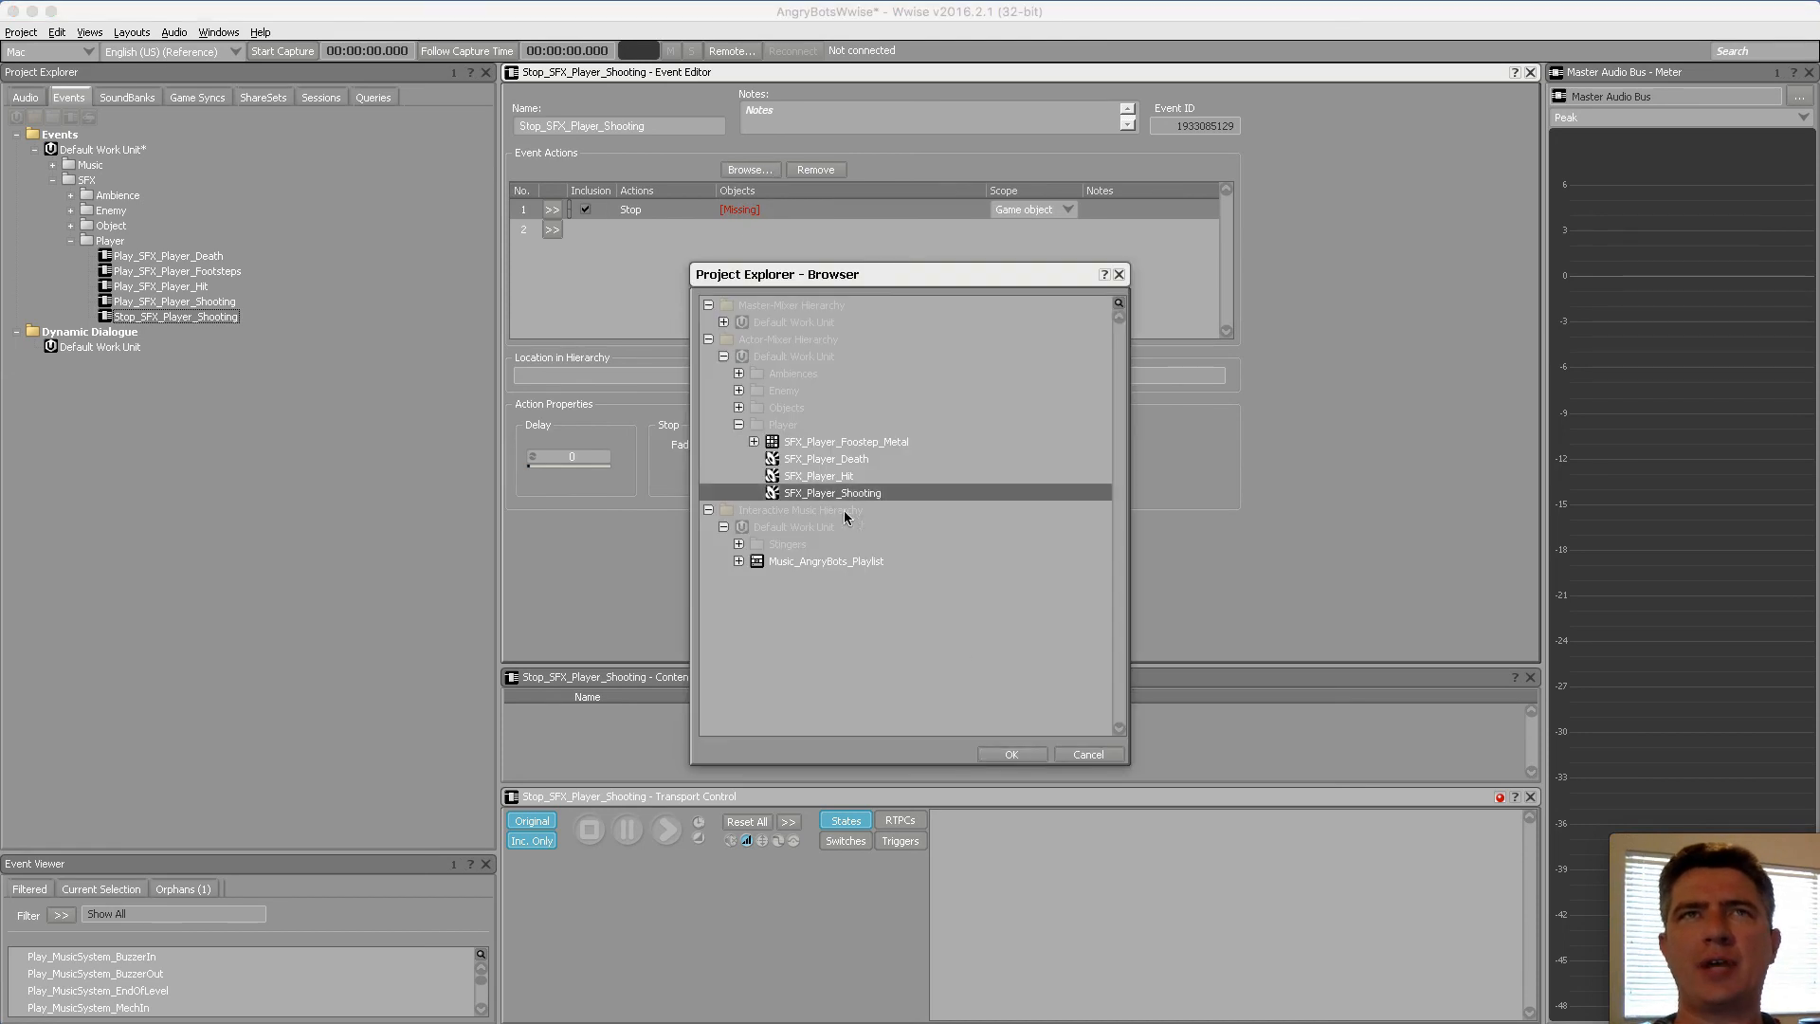
click(1031, 757)
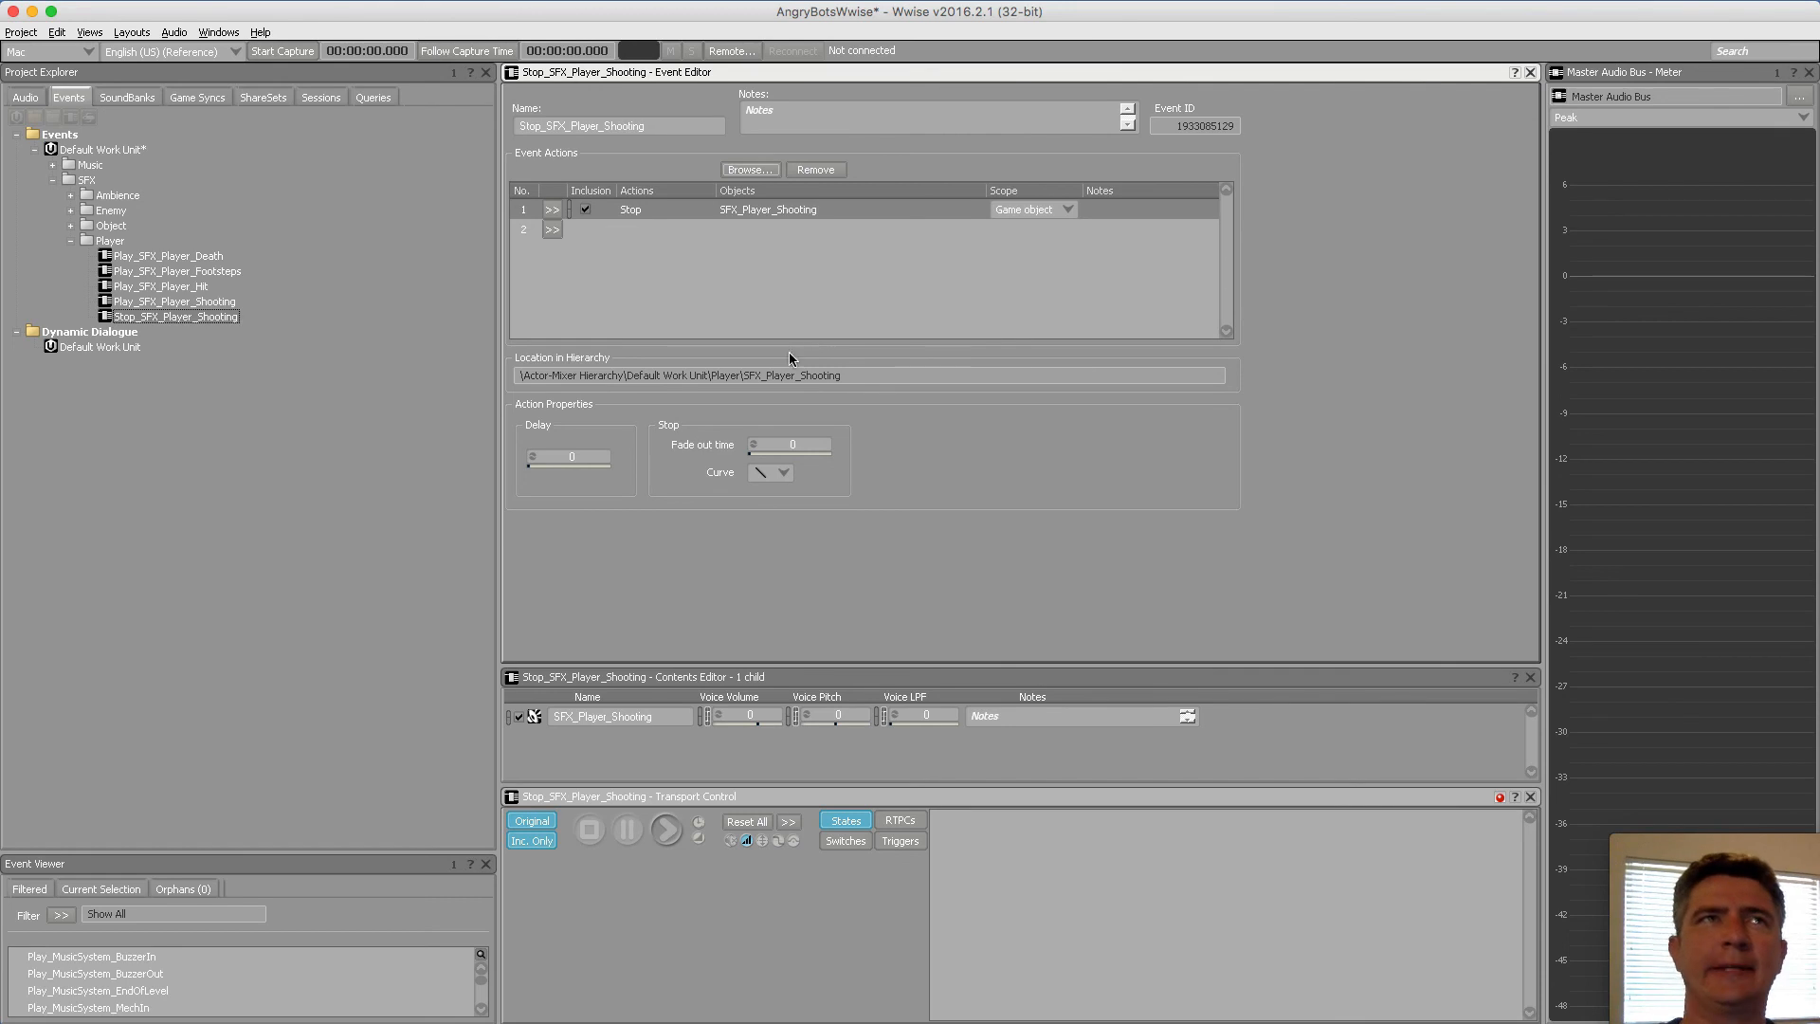
View the Play_SFX_Player_Shooting event again and expand the Object, Enemy and Ambience event folders
click(175, 302)
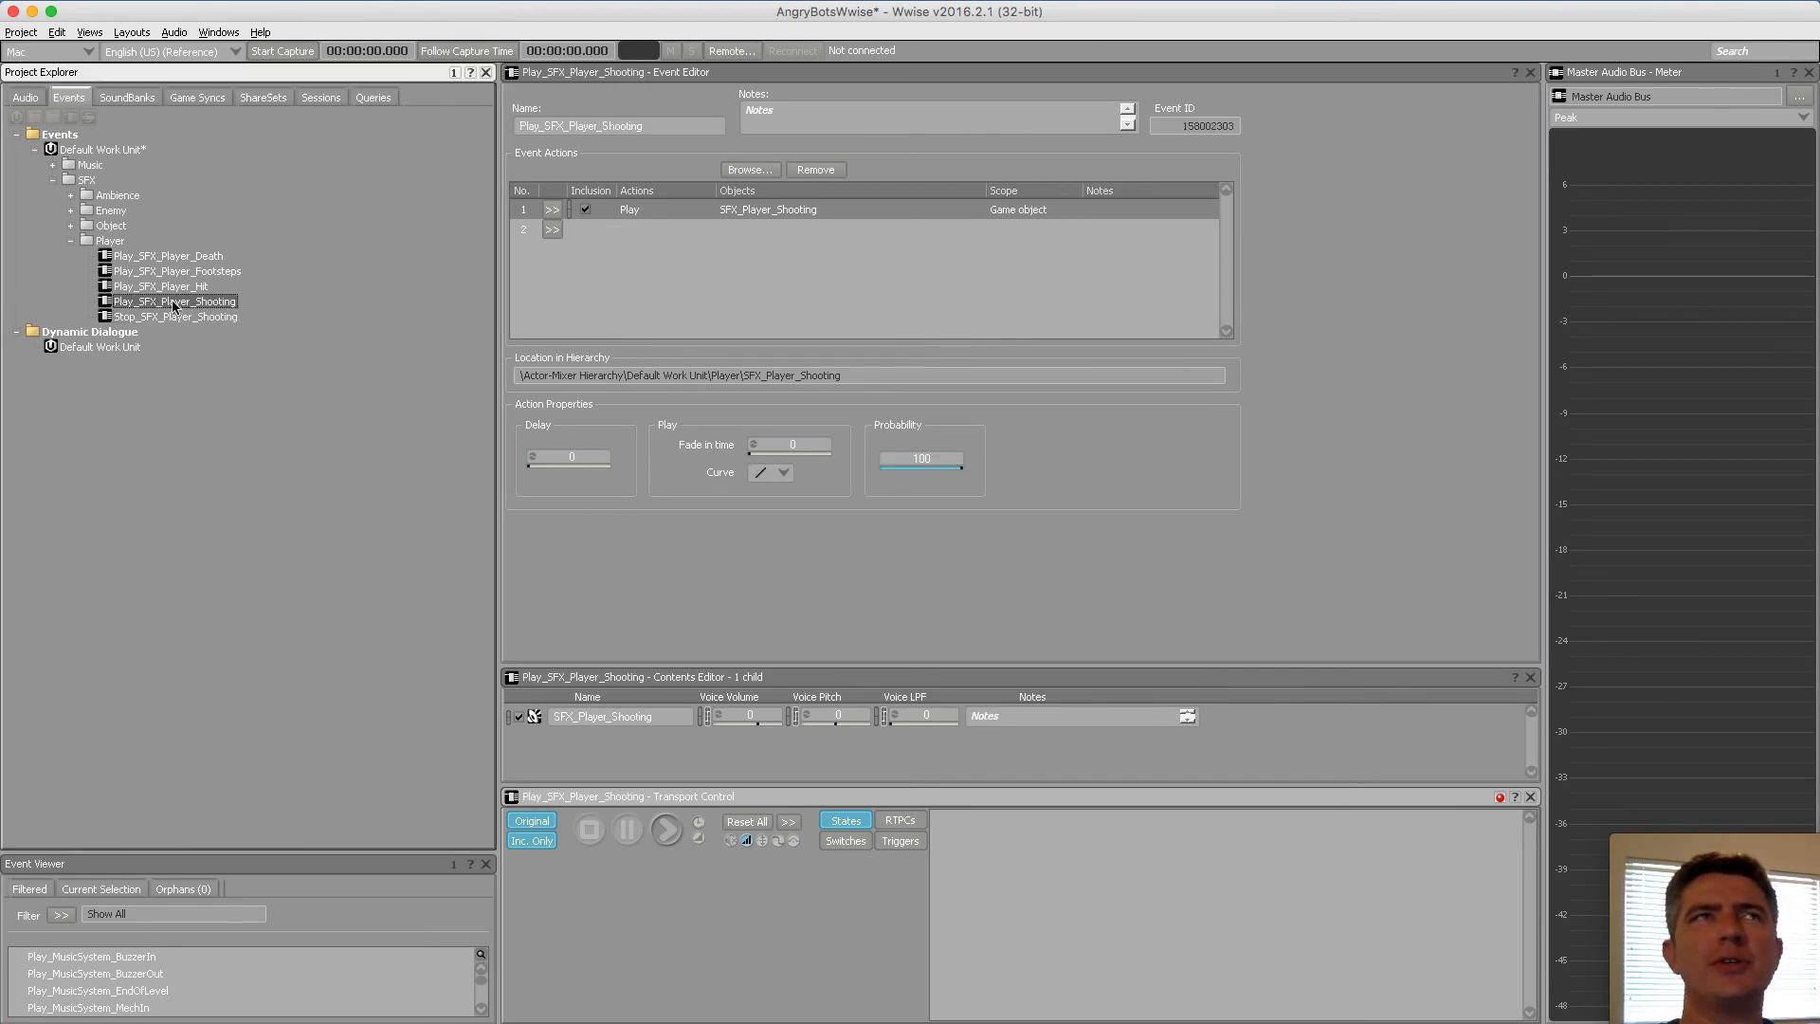
click(71, 226)
click(69, 210)
click(70, 196)
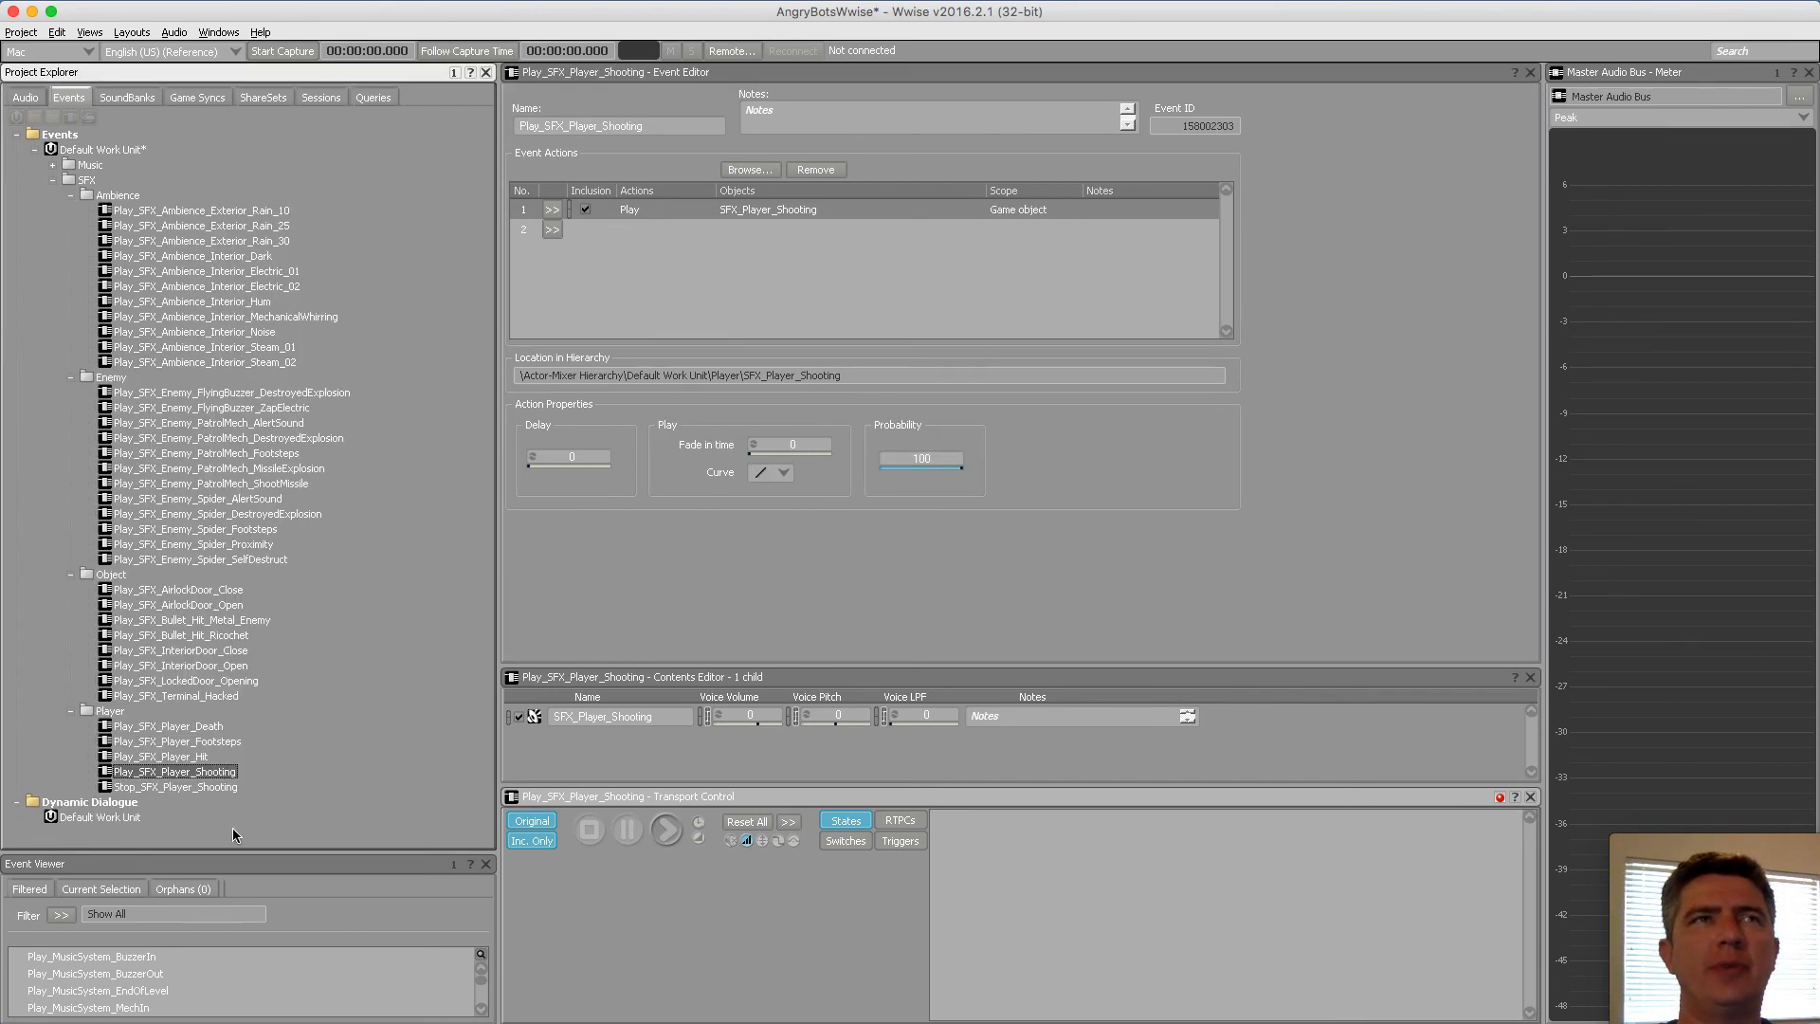
Step through the Player and Object events and check that each one's action targets the matching sound
click(225, 787)
key(Up)
key(Up)
key(Up)
key(Up)
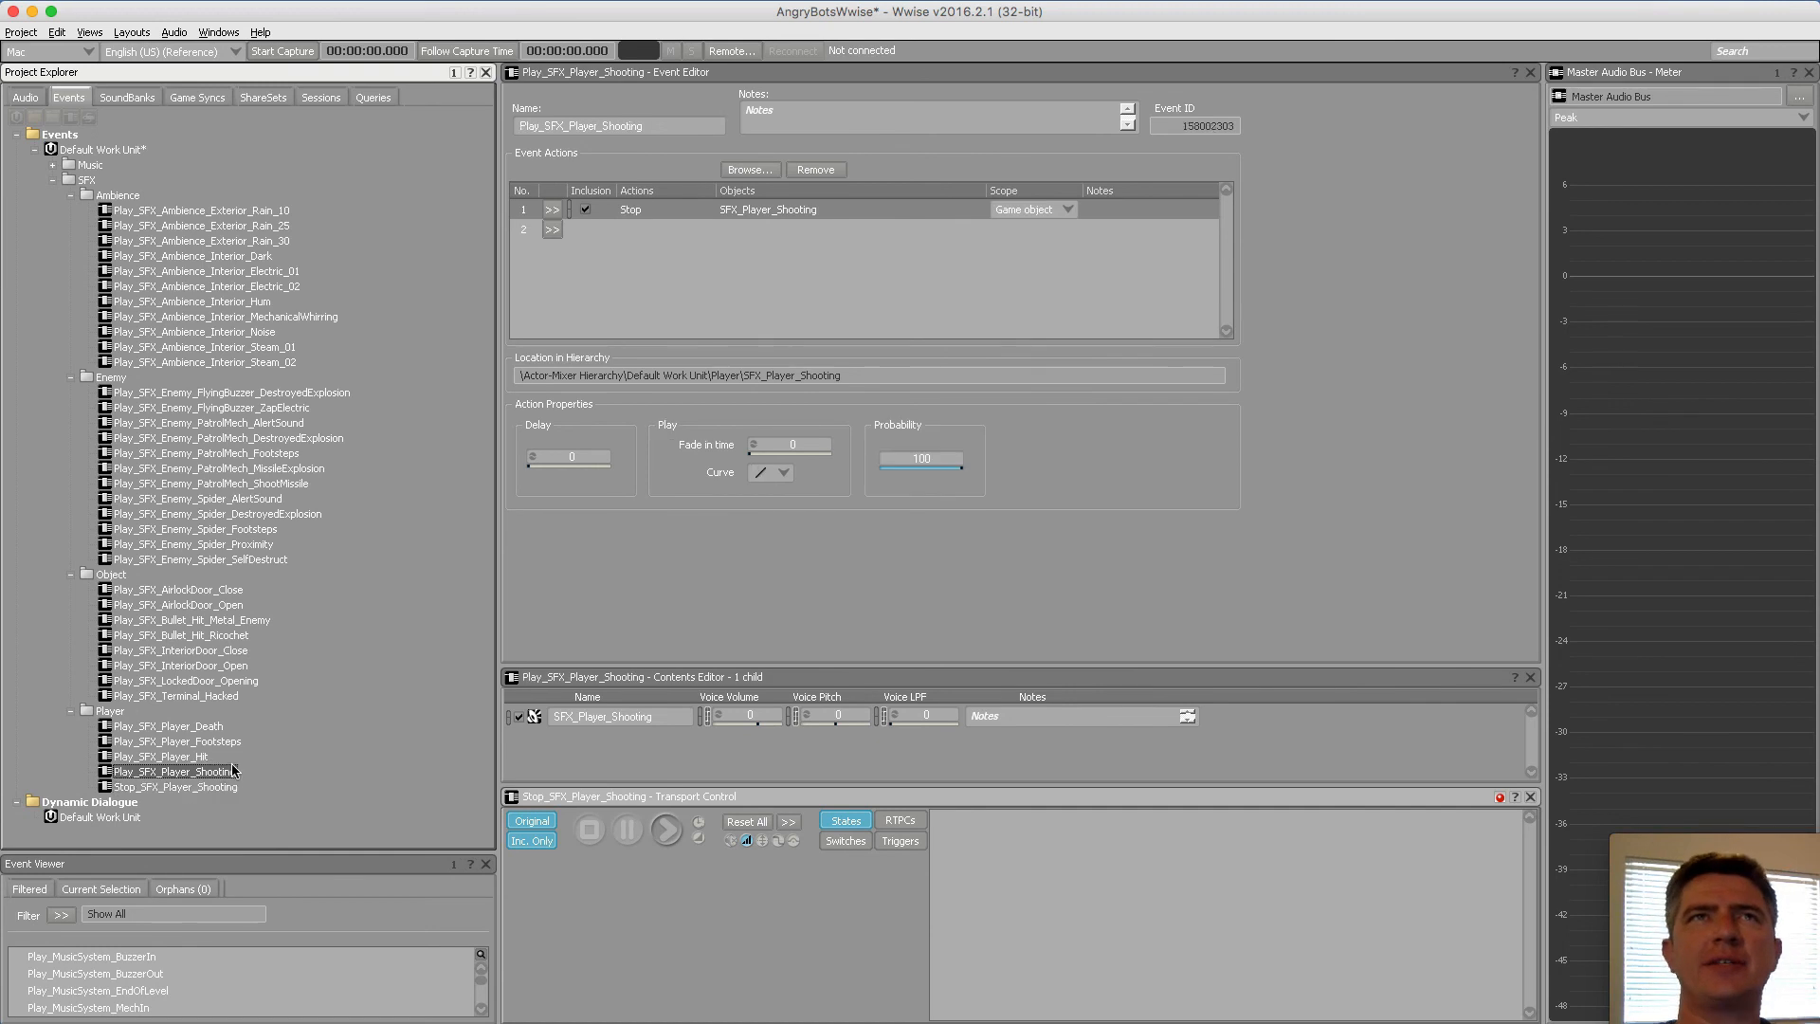
key(Up)
key(Up)
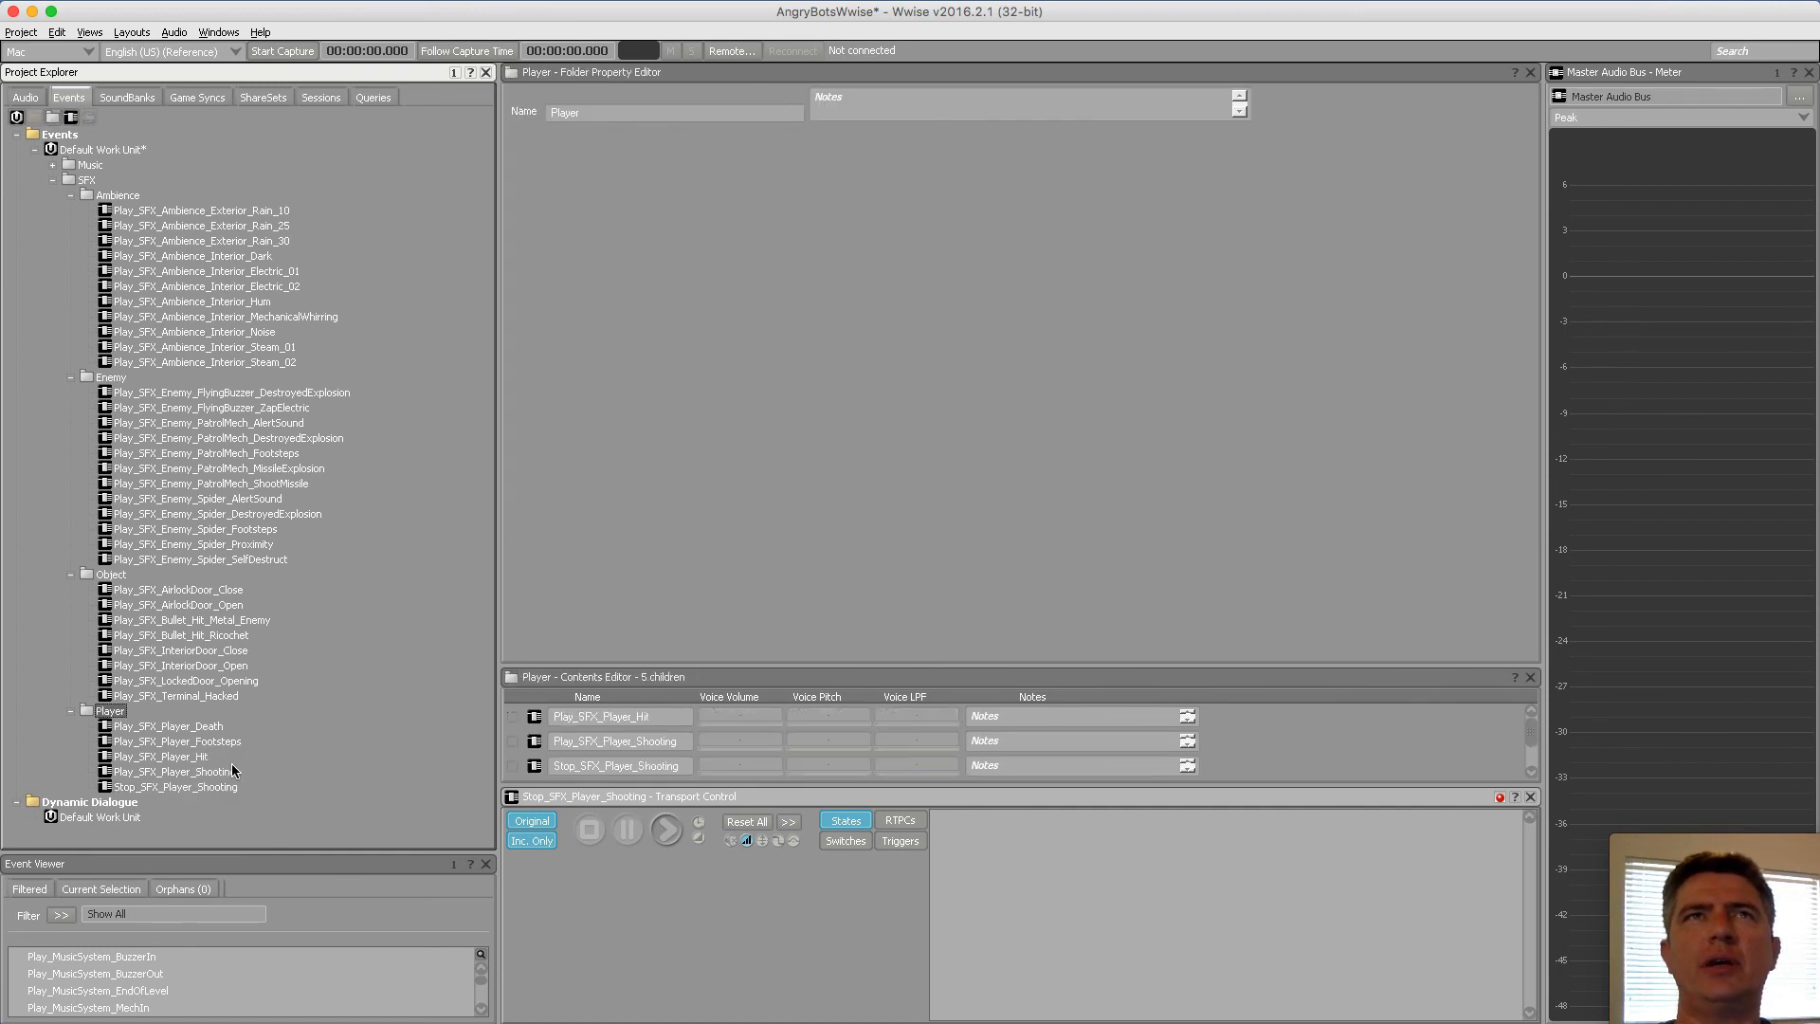
key(Up)
key(Up)
key(Up)
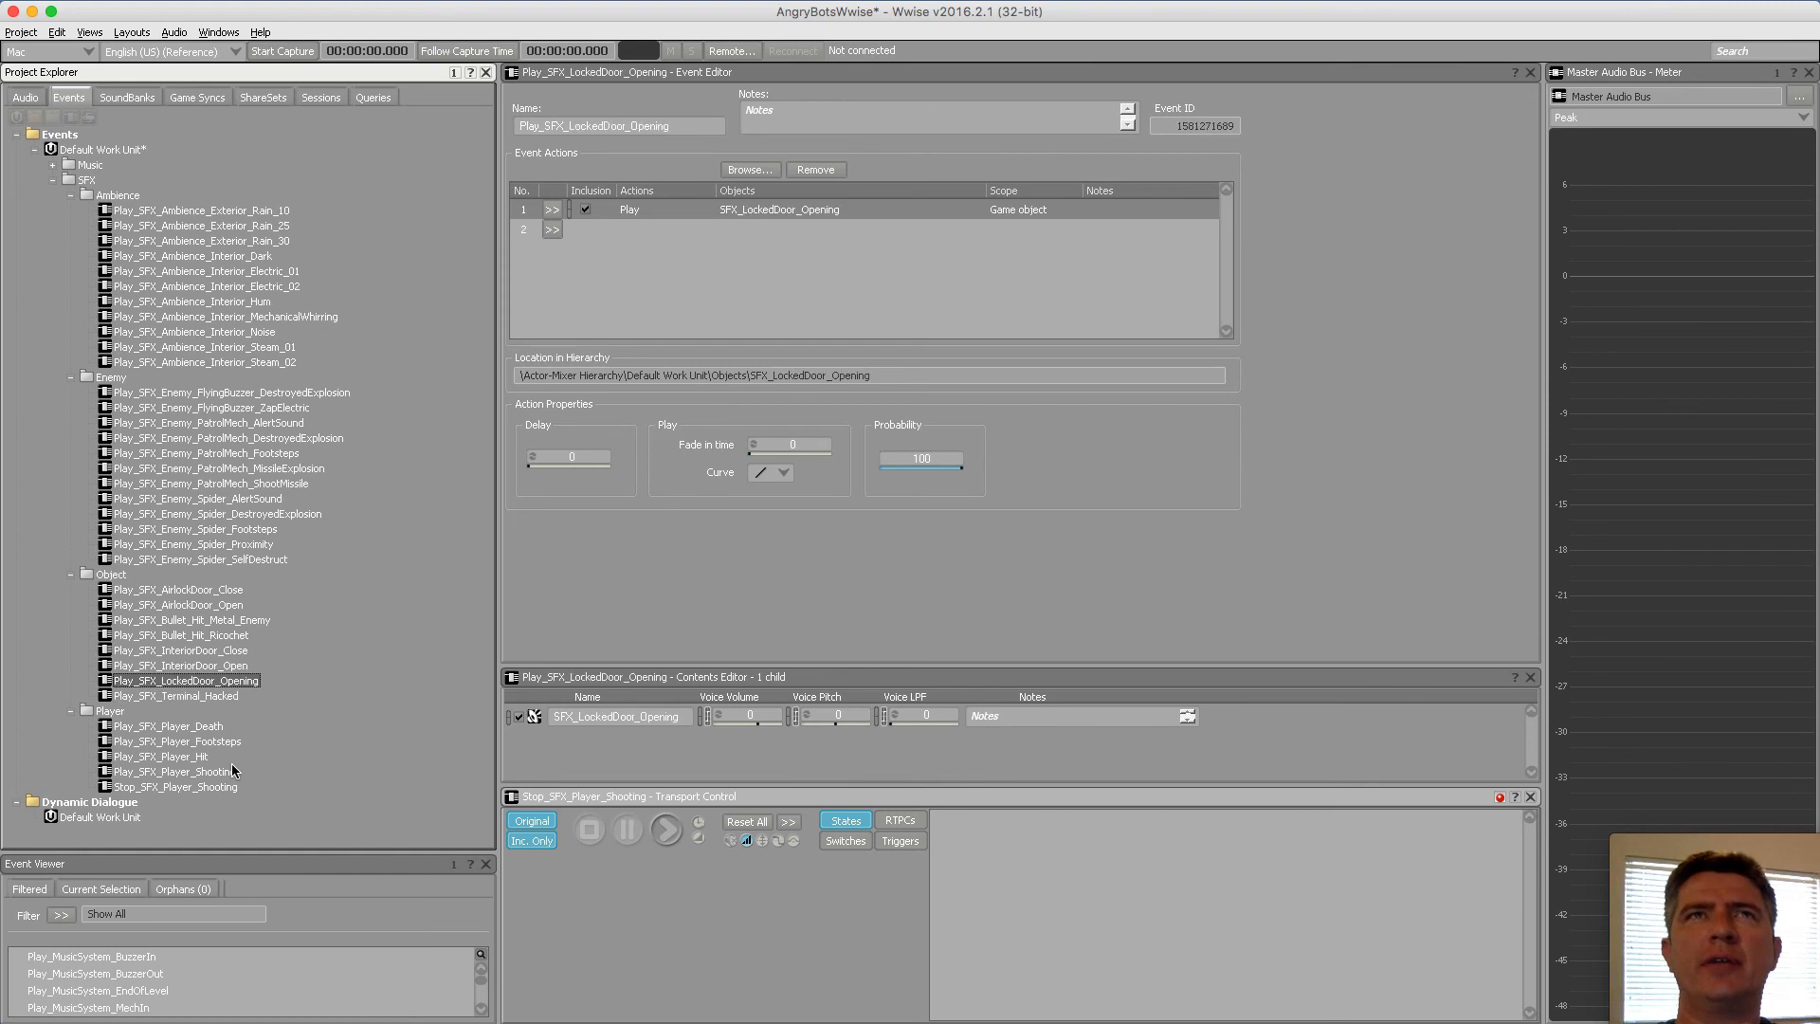
key(Up)
key(Up)
key(Up)
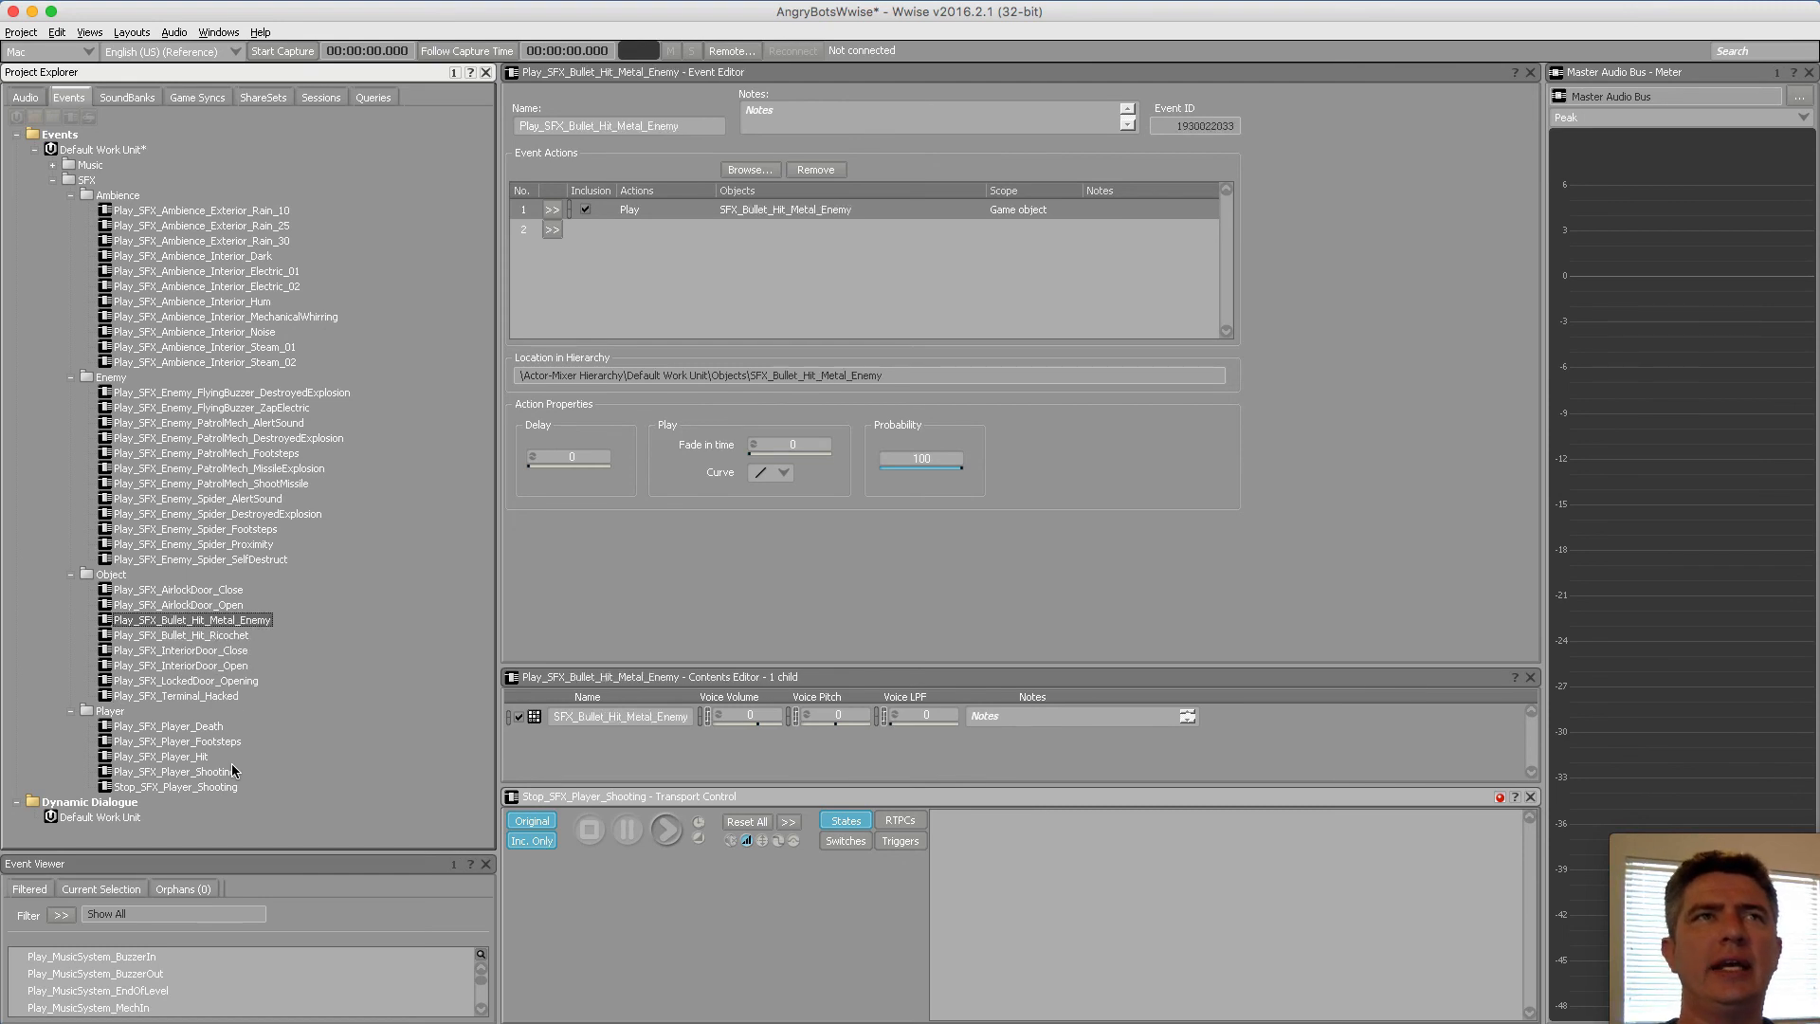
key(Up)
key(Up)
key(Up)
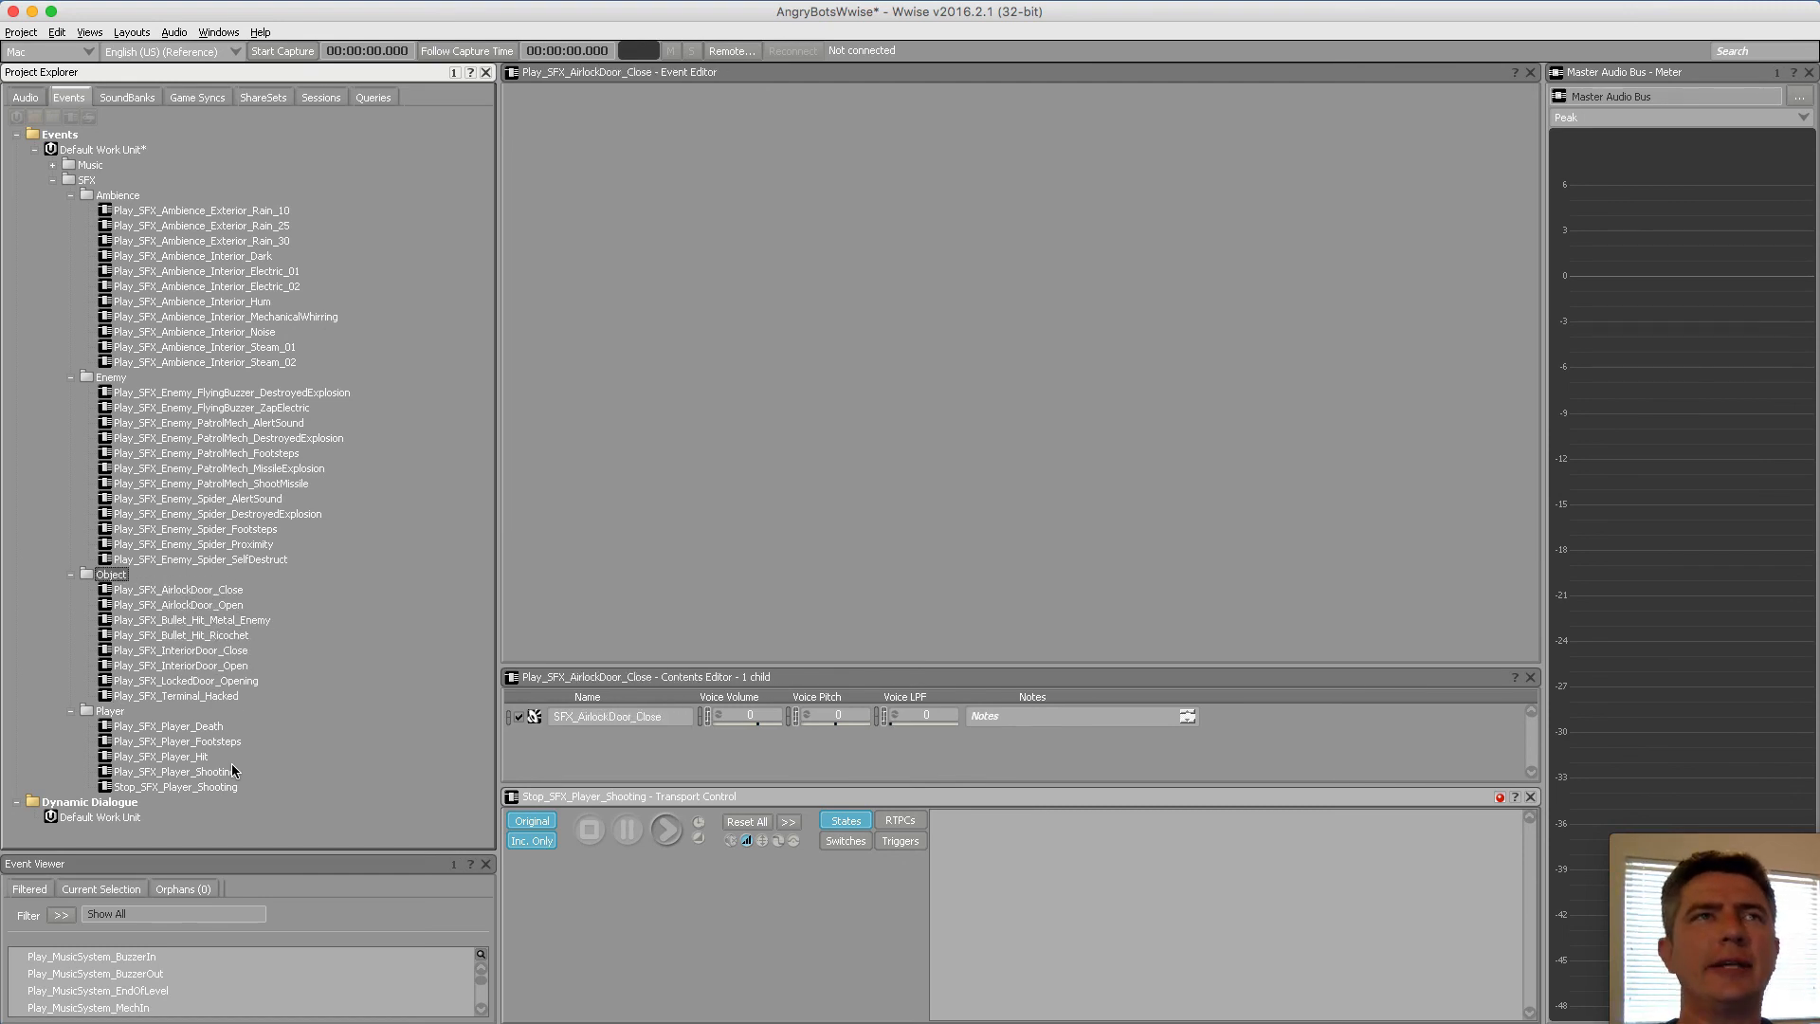
Check the action targets of the Enemy events from Play_SFX_Enemy_Spider_SelfDestruct up to Play_SFX_Enemy_PatrolMech_AlertSound
key(Up)
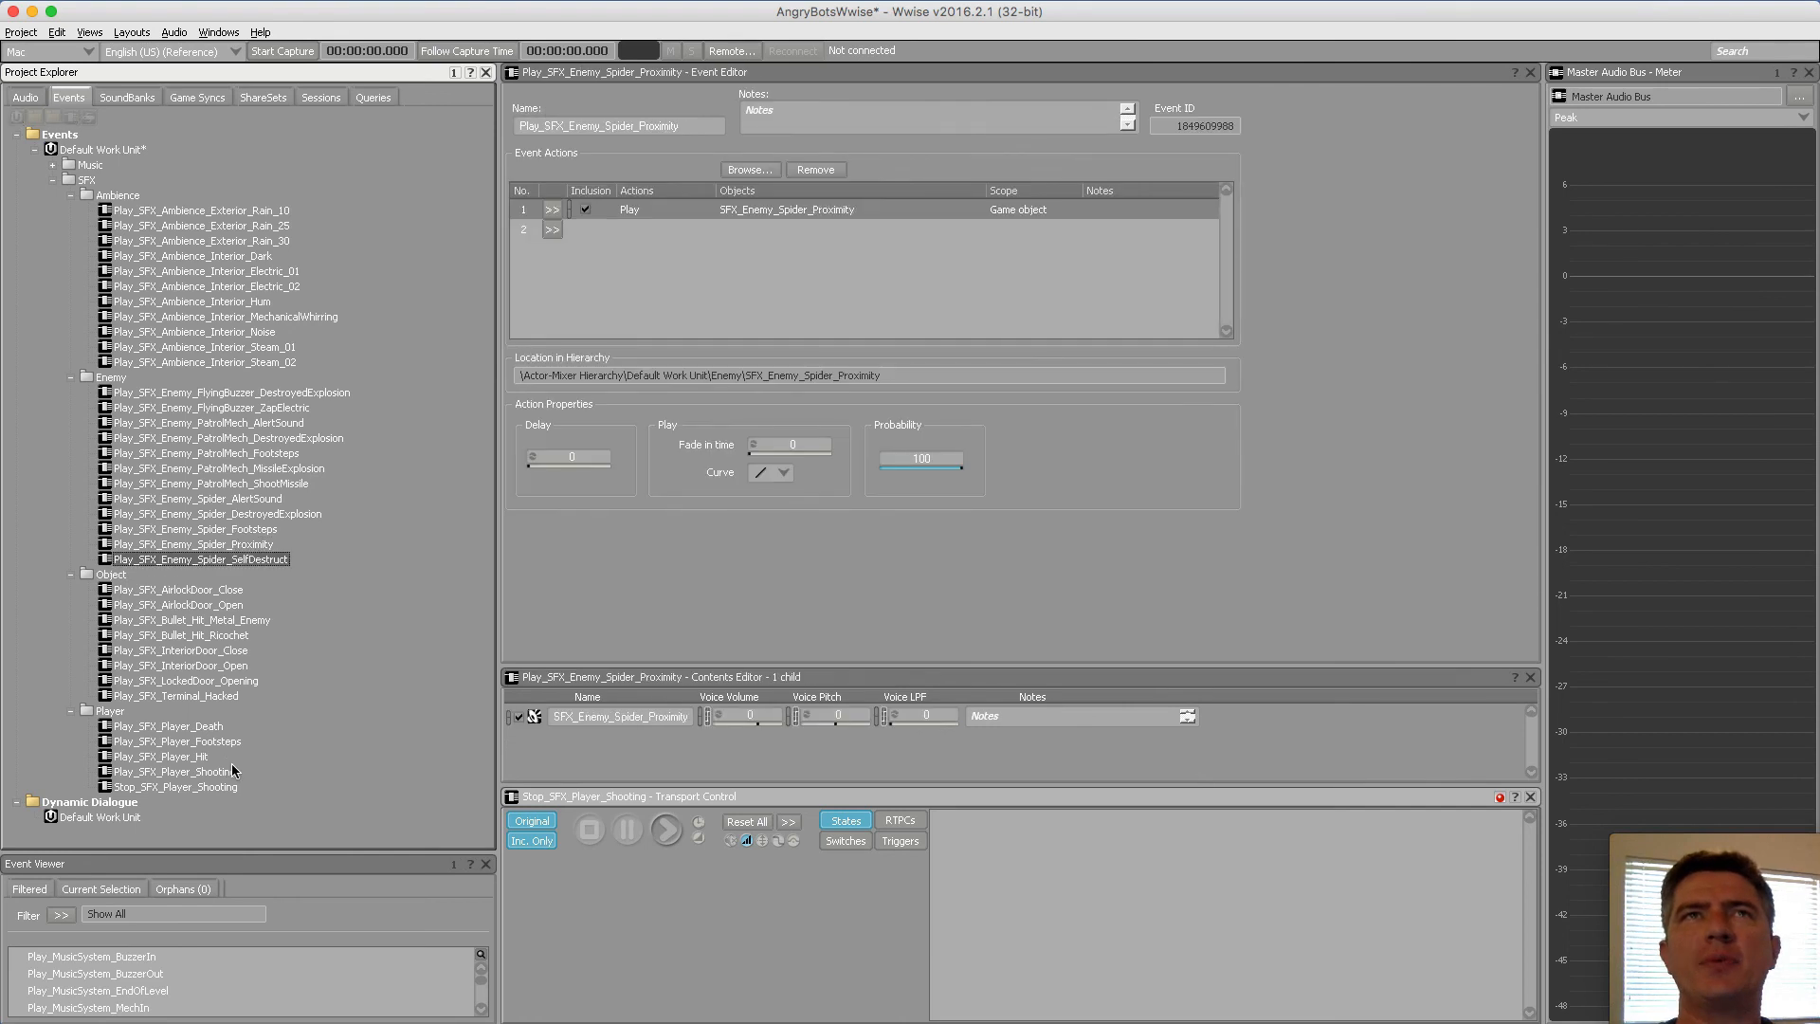
key(Up)
key(Up)
key(Up)
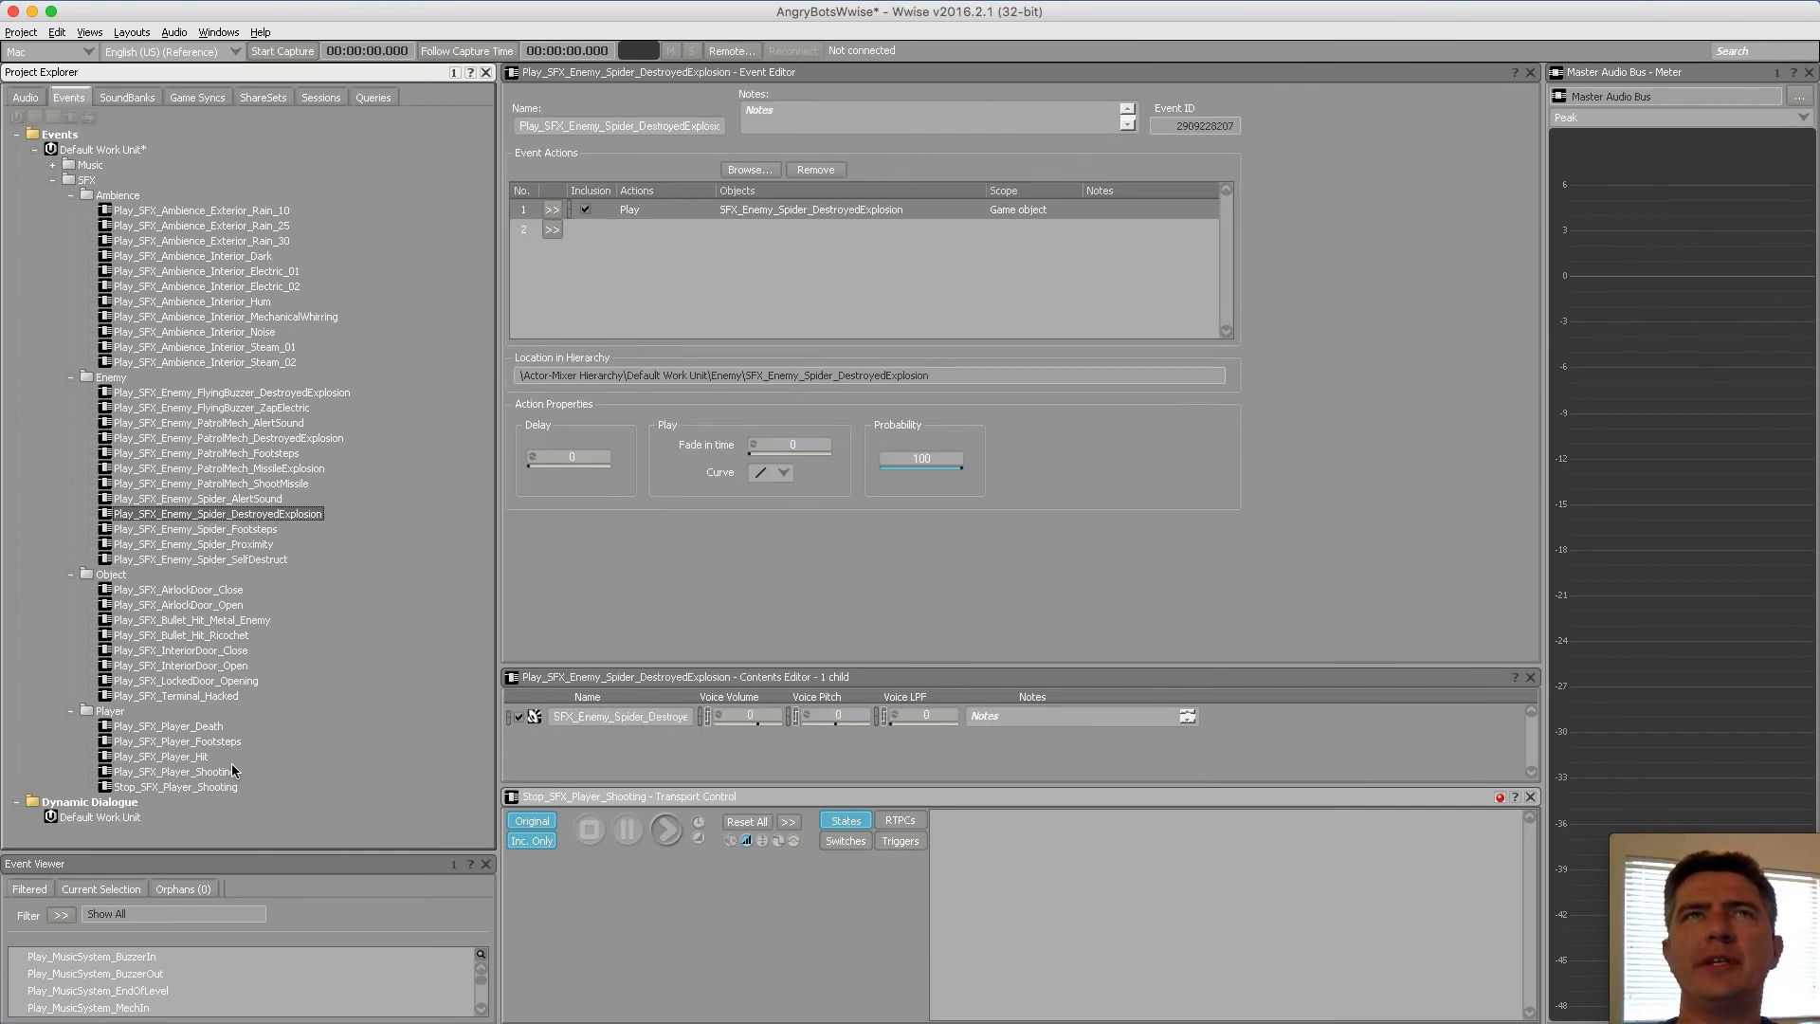
key(Up)
key(Up)
key(Up)
key(Up)
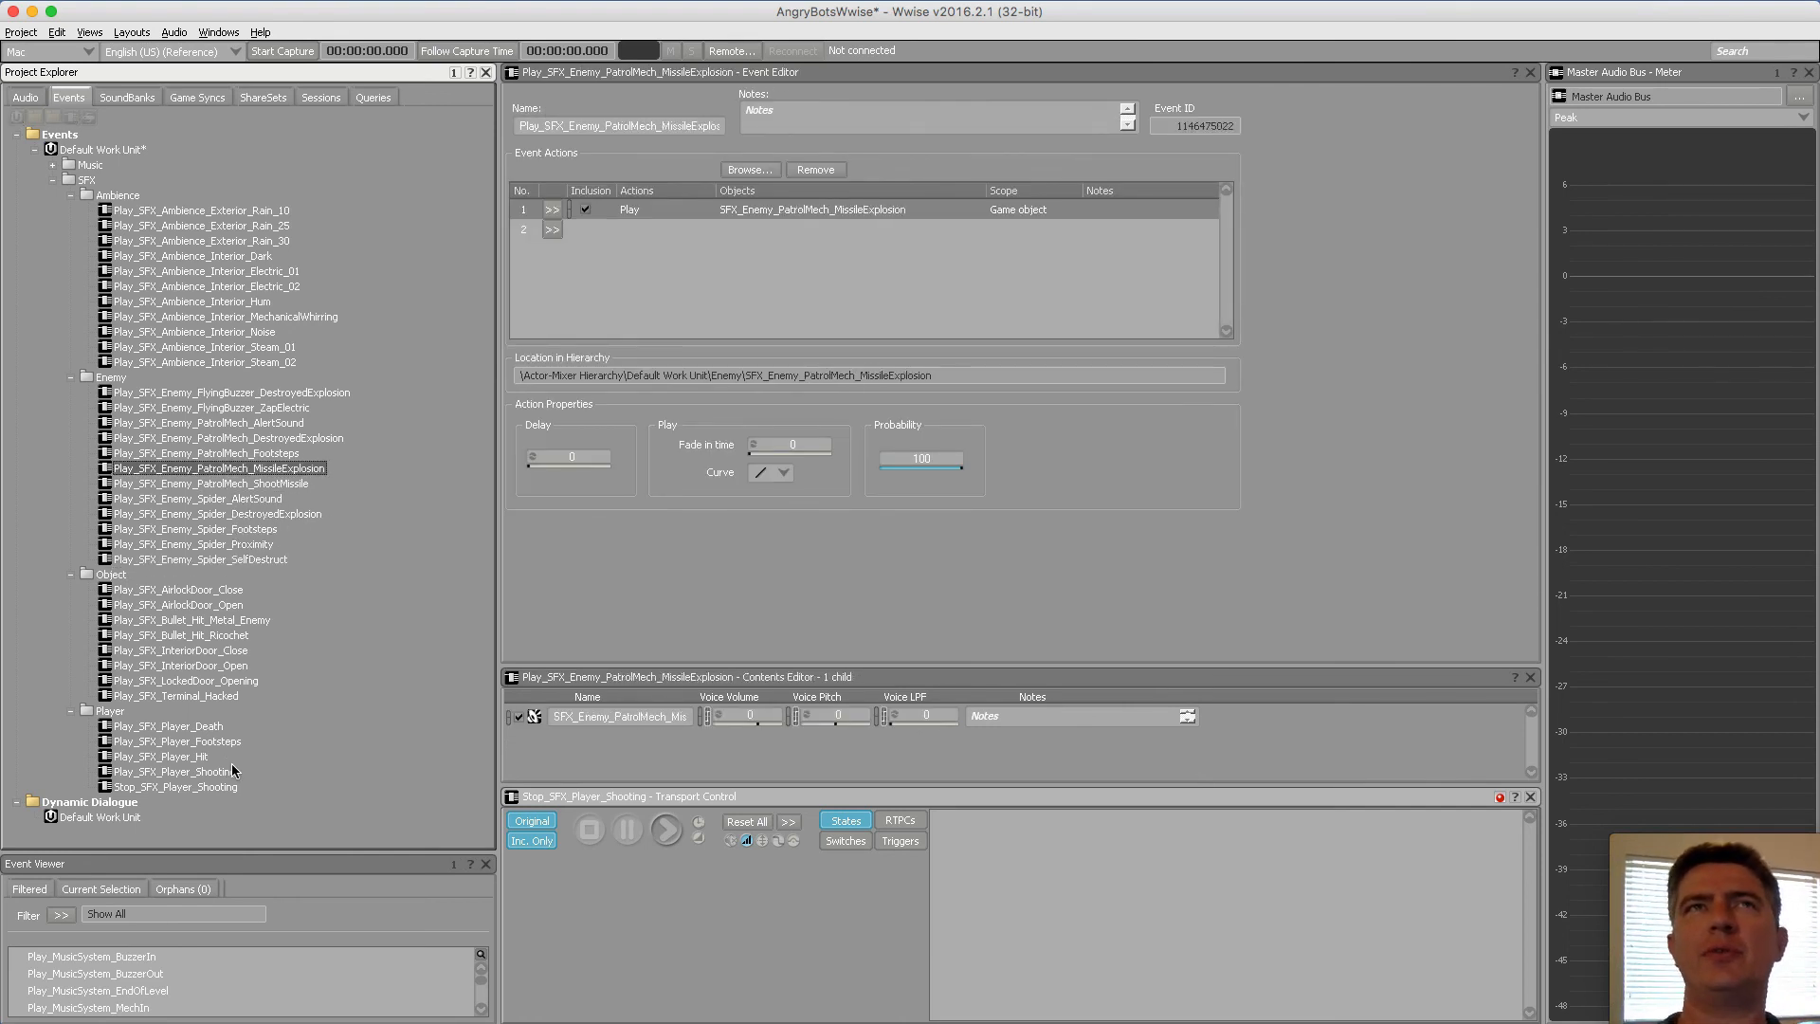
key(Up)
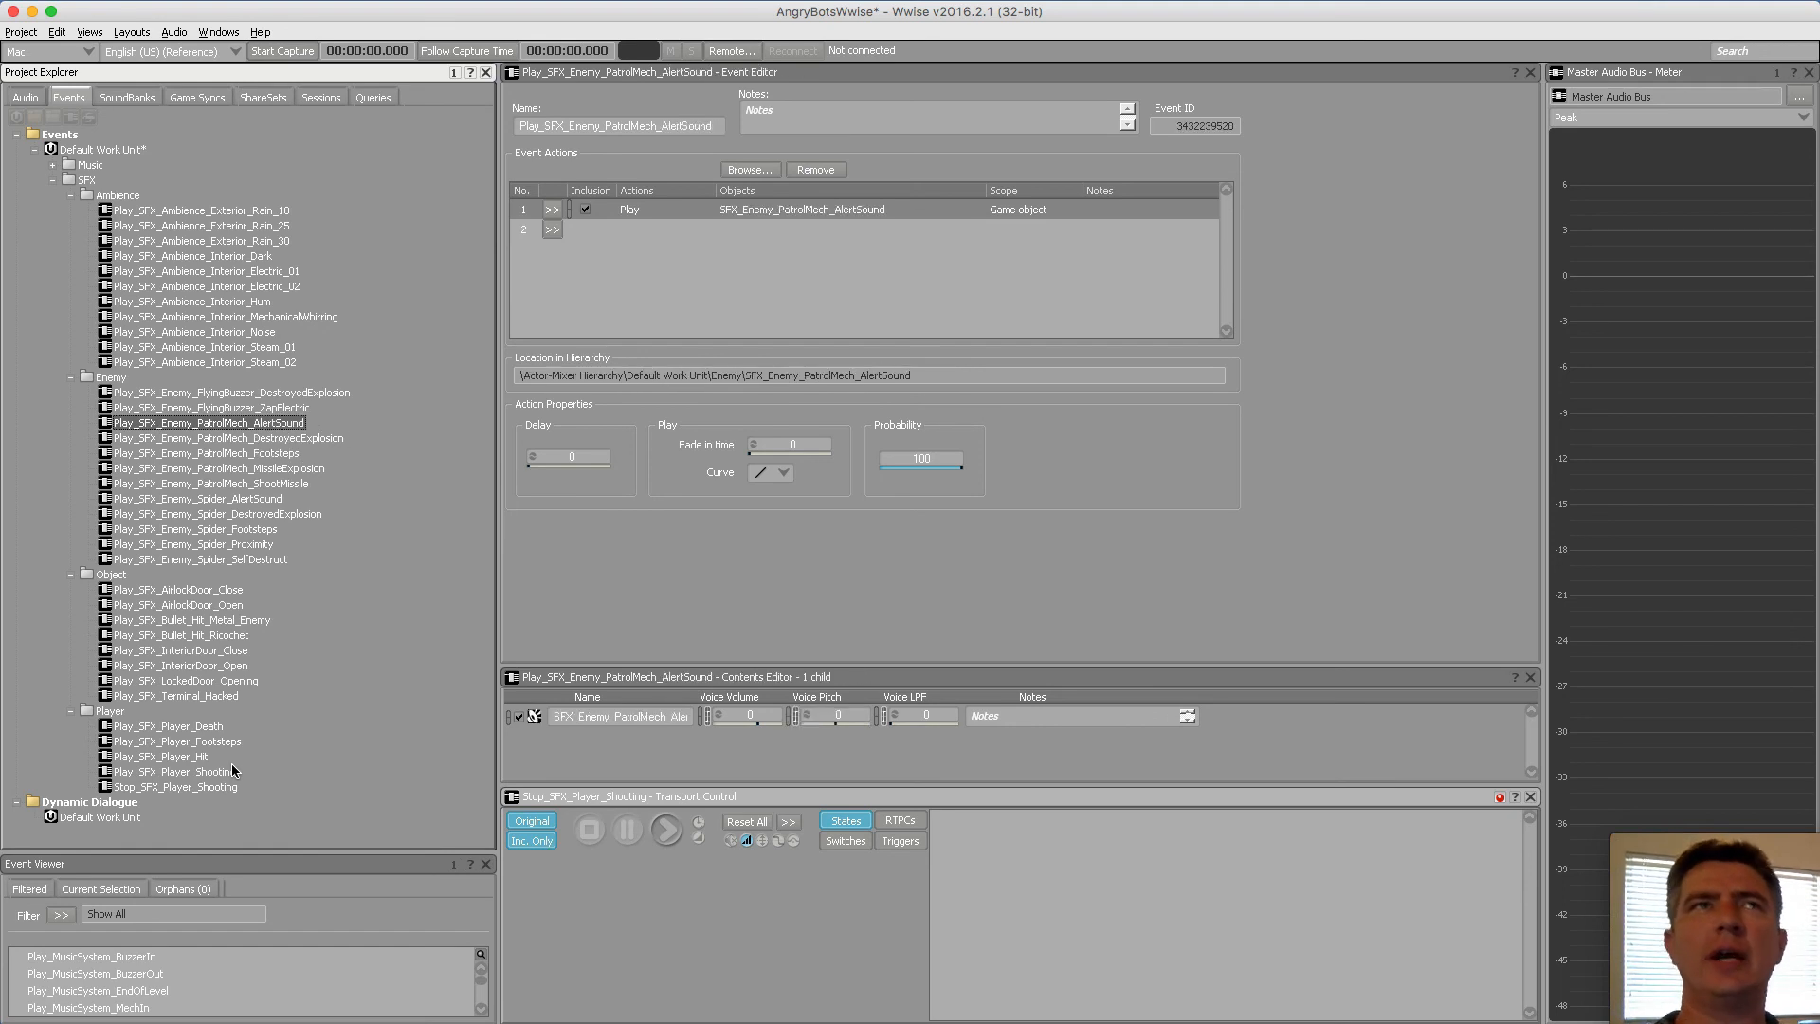
Retarget the Play action of the Play_SFX_Enemy_PatrolMech_DestroyedExplosion event to the SFX_Enemy_PatrolMech_DestroyedExplosion sound
key(Down)
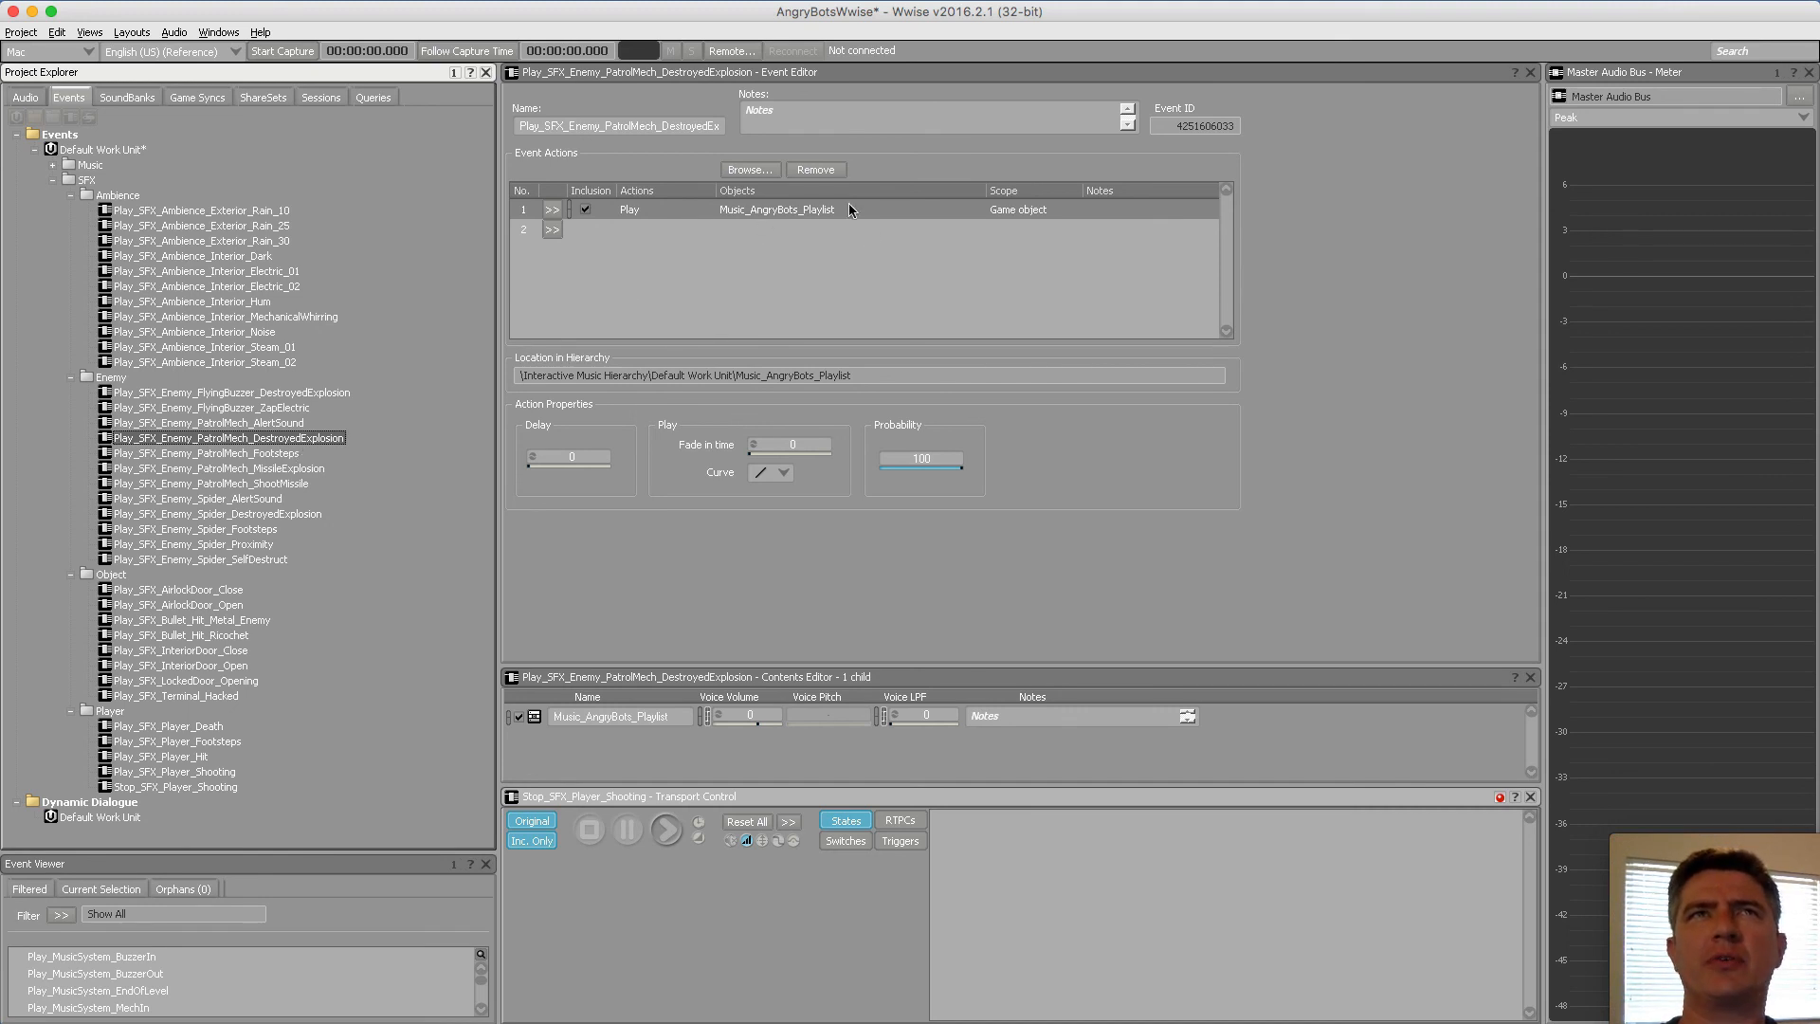
click(764, 171)
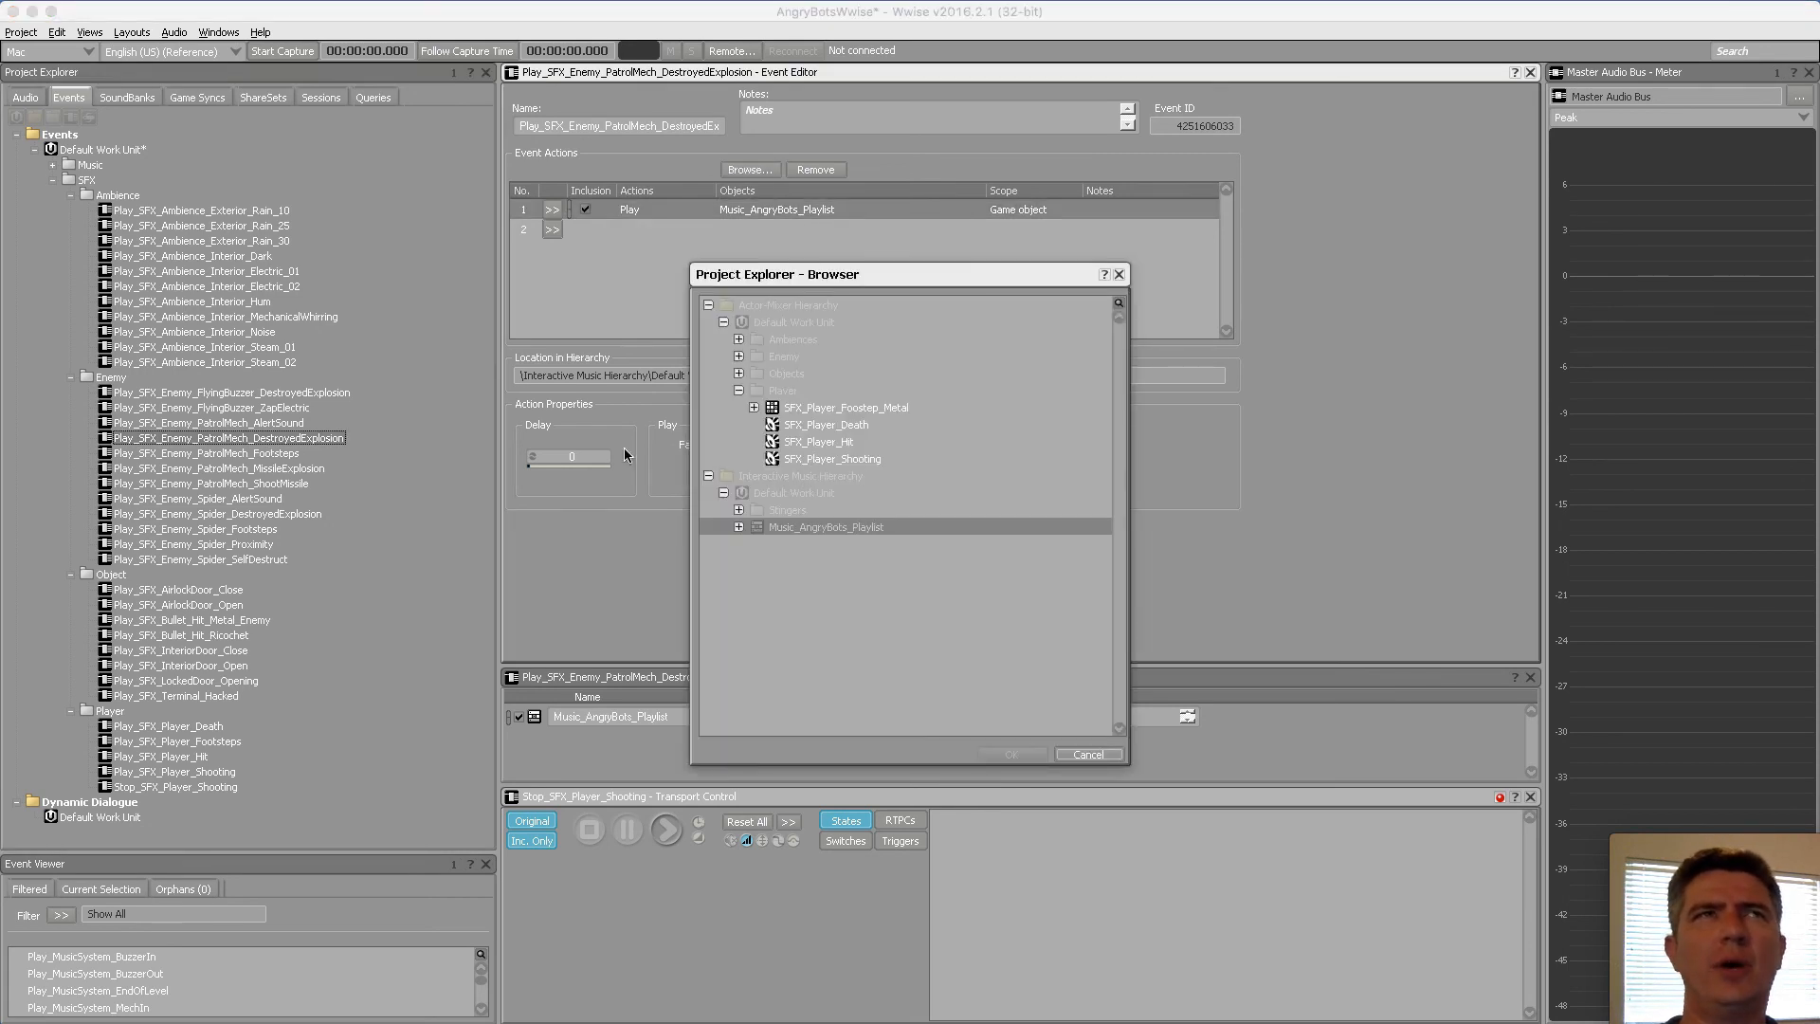
click(738, 390)
click(739, 356)
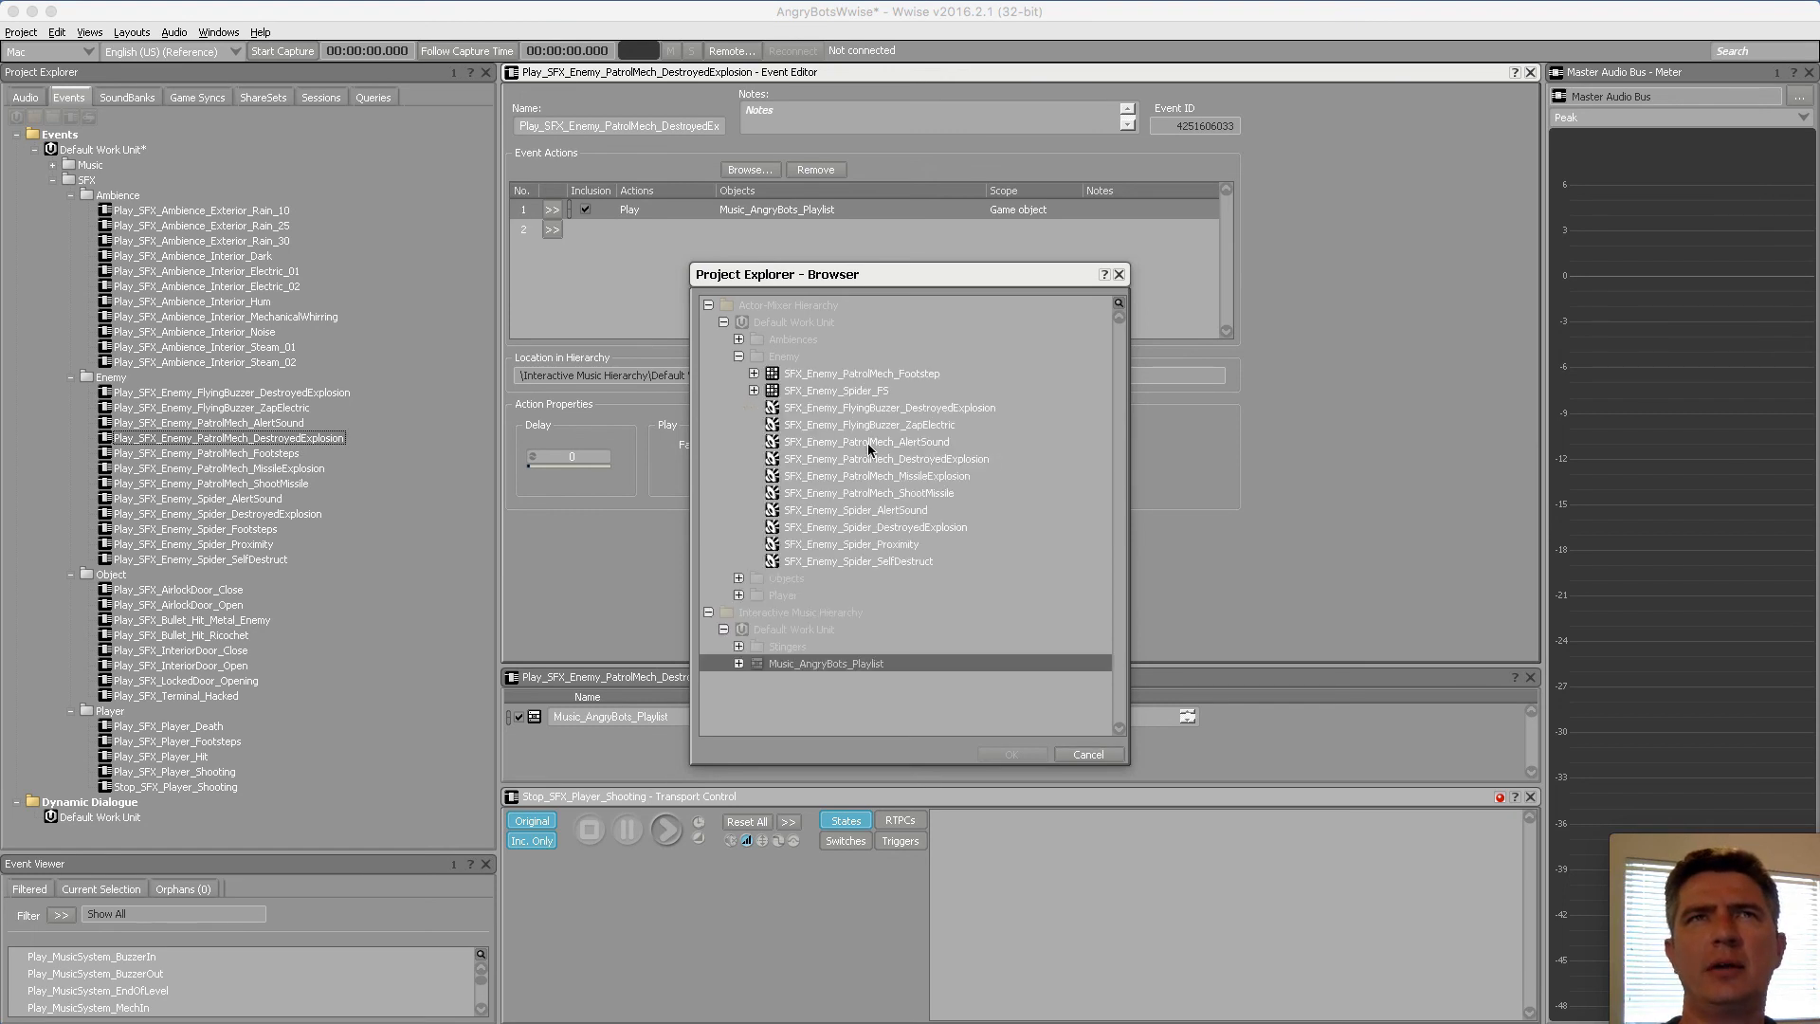
click(912, 460)
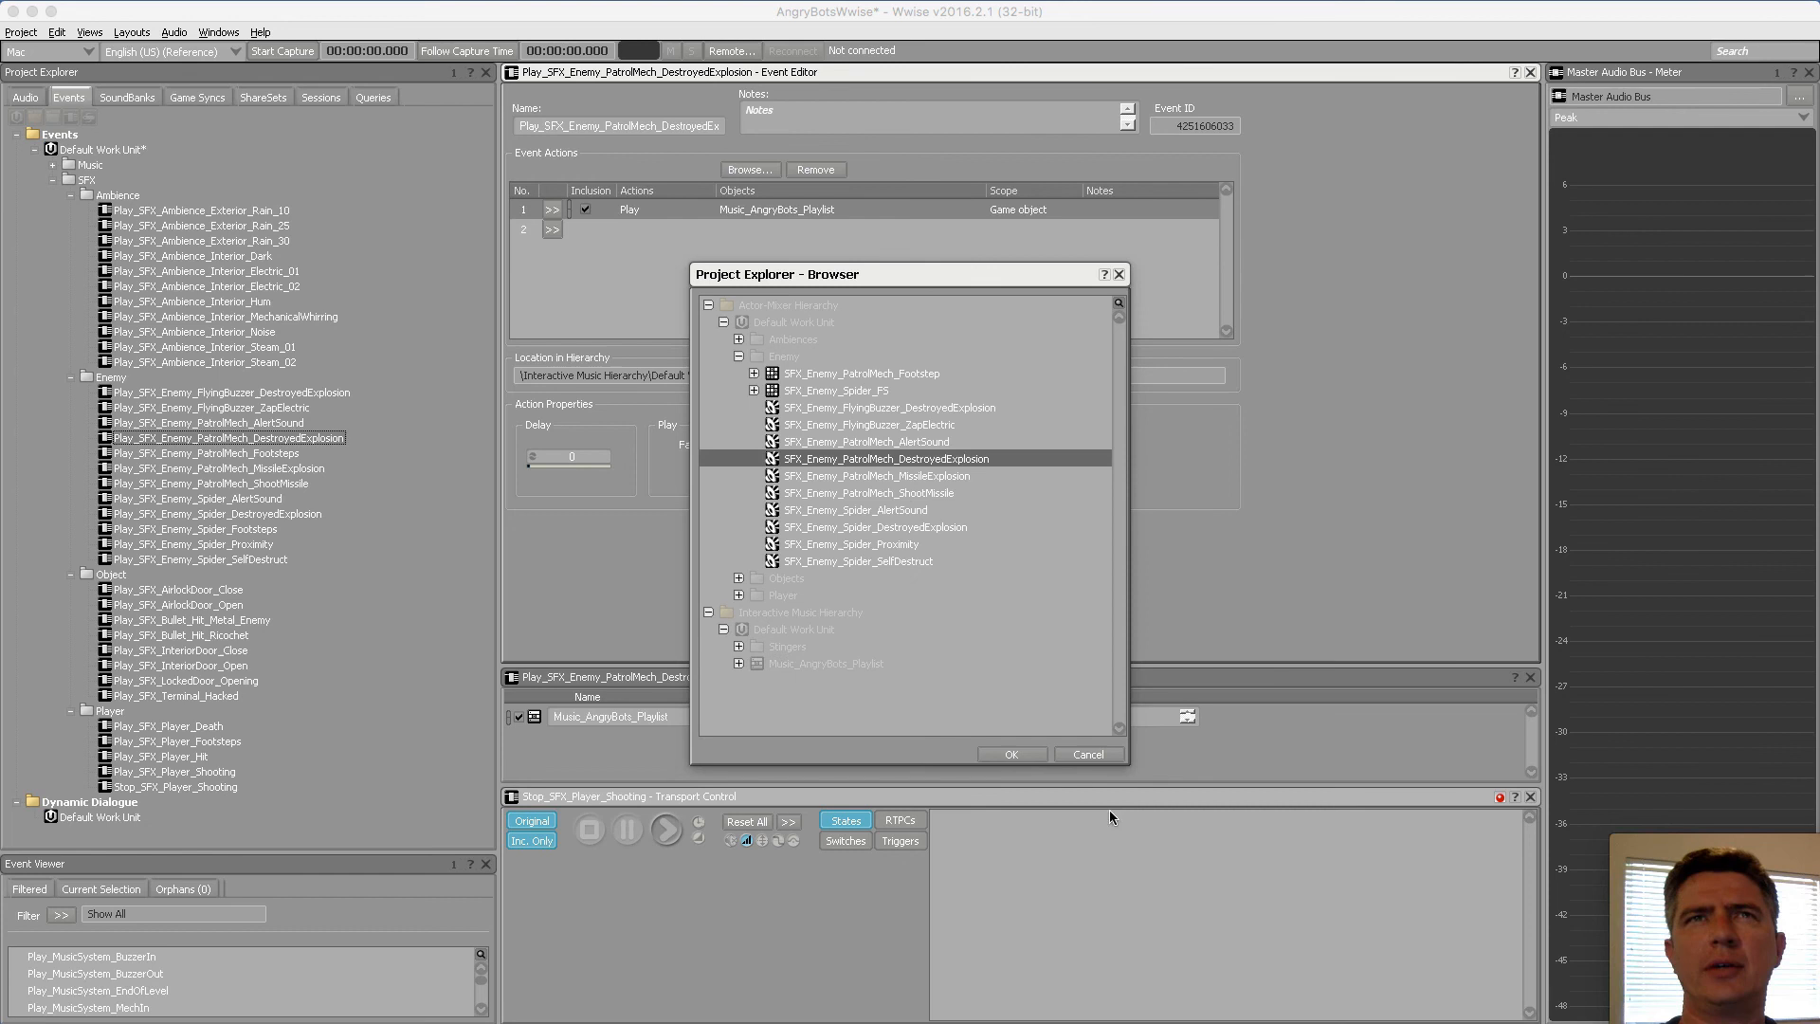
click(1011, 755)
click(855, 539)
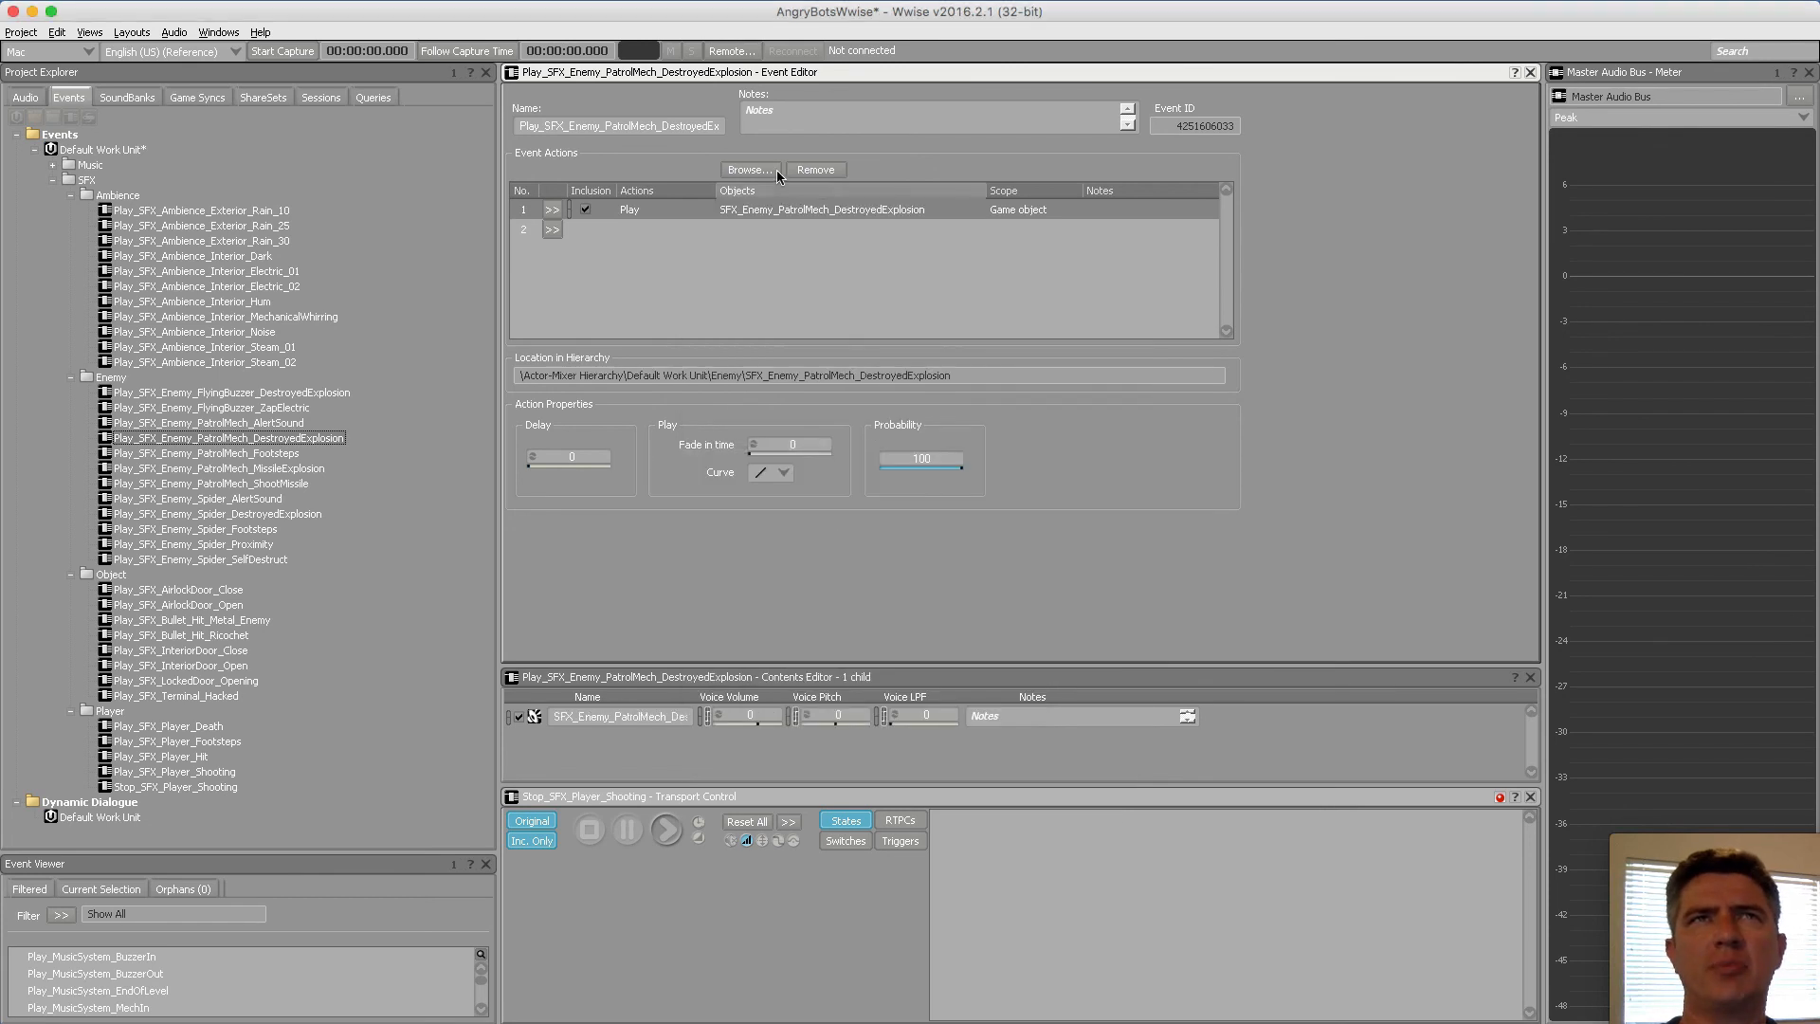
Check the action targets of the FlyingBuzzer events and all Ambience events
click(292, 440)
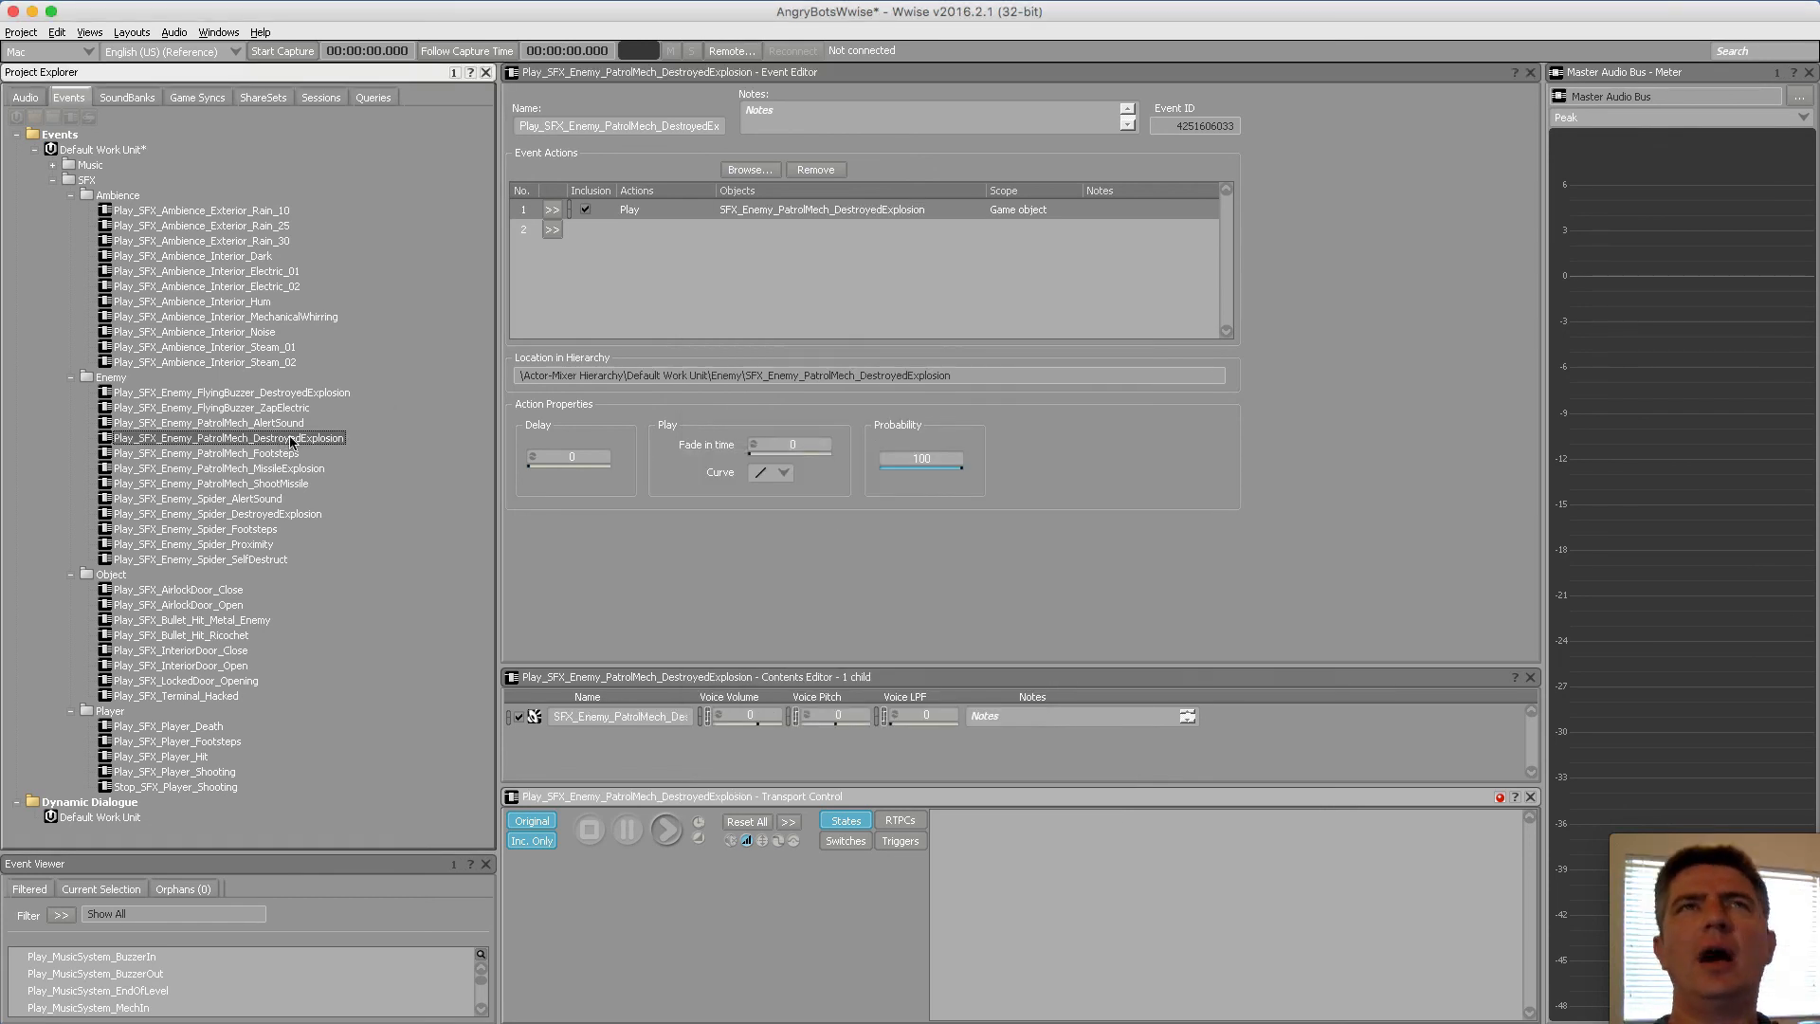
key(Up)
key(Up)
key(Up)
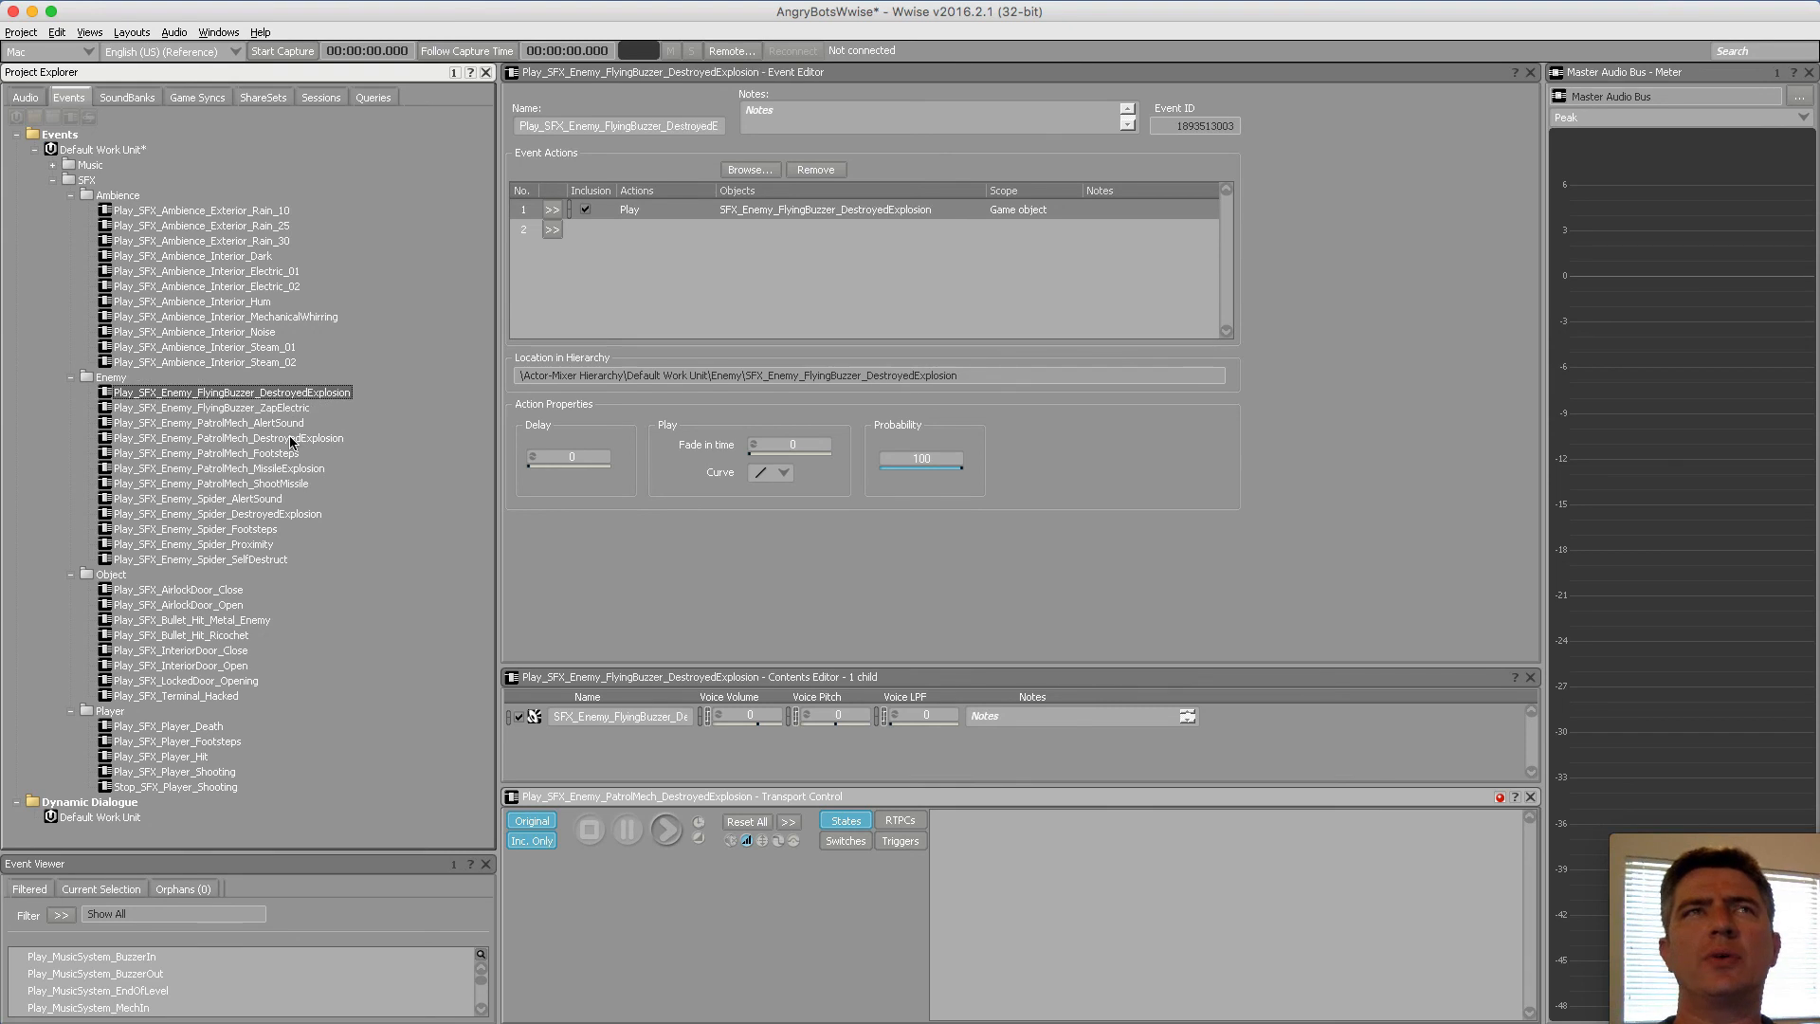
key(Up)
key(Up)
key(Up)
key(Up)
key(Up)
key(Up)
key(Up)
key(Up)
key(Up)
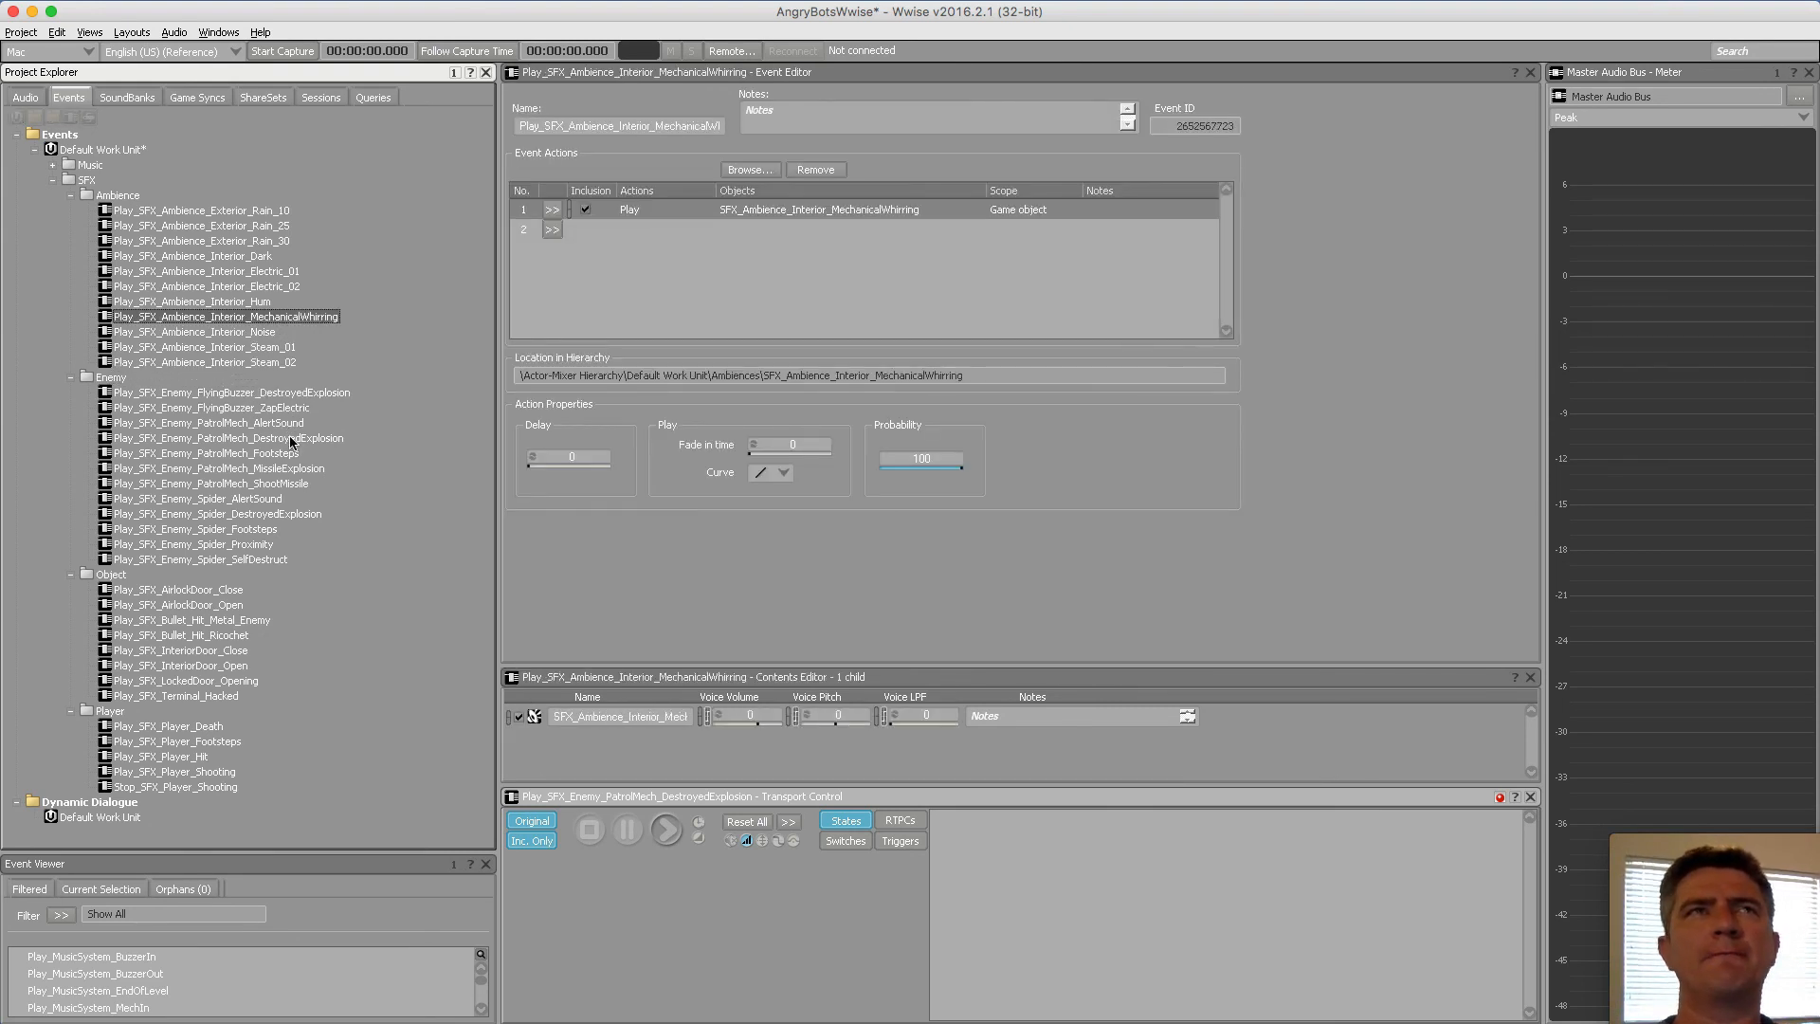
key(Up)
key(Up)
key(Up)
key(Up)
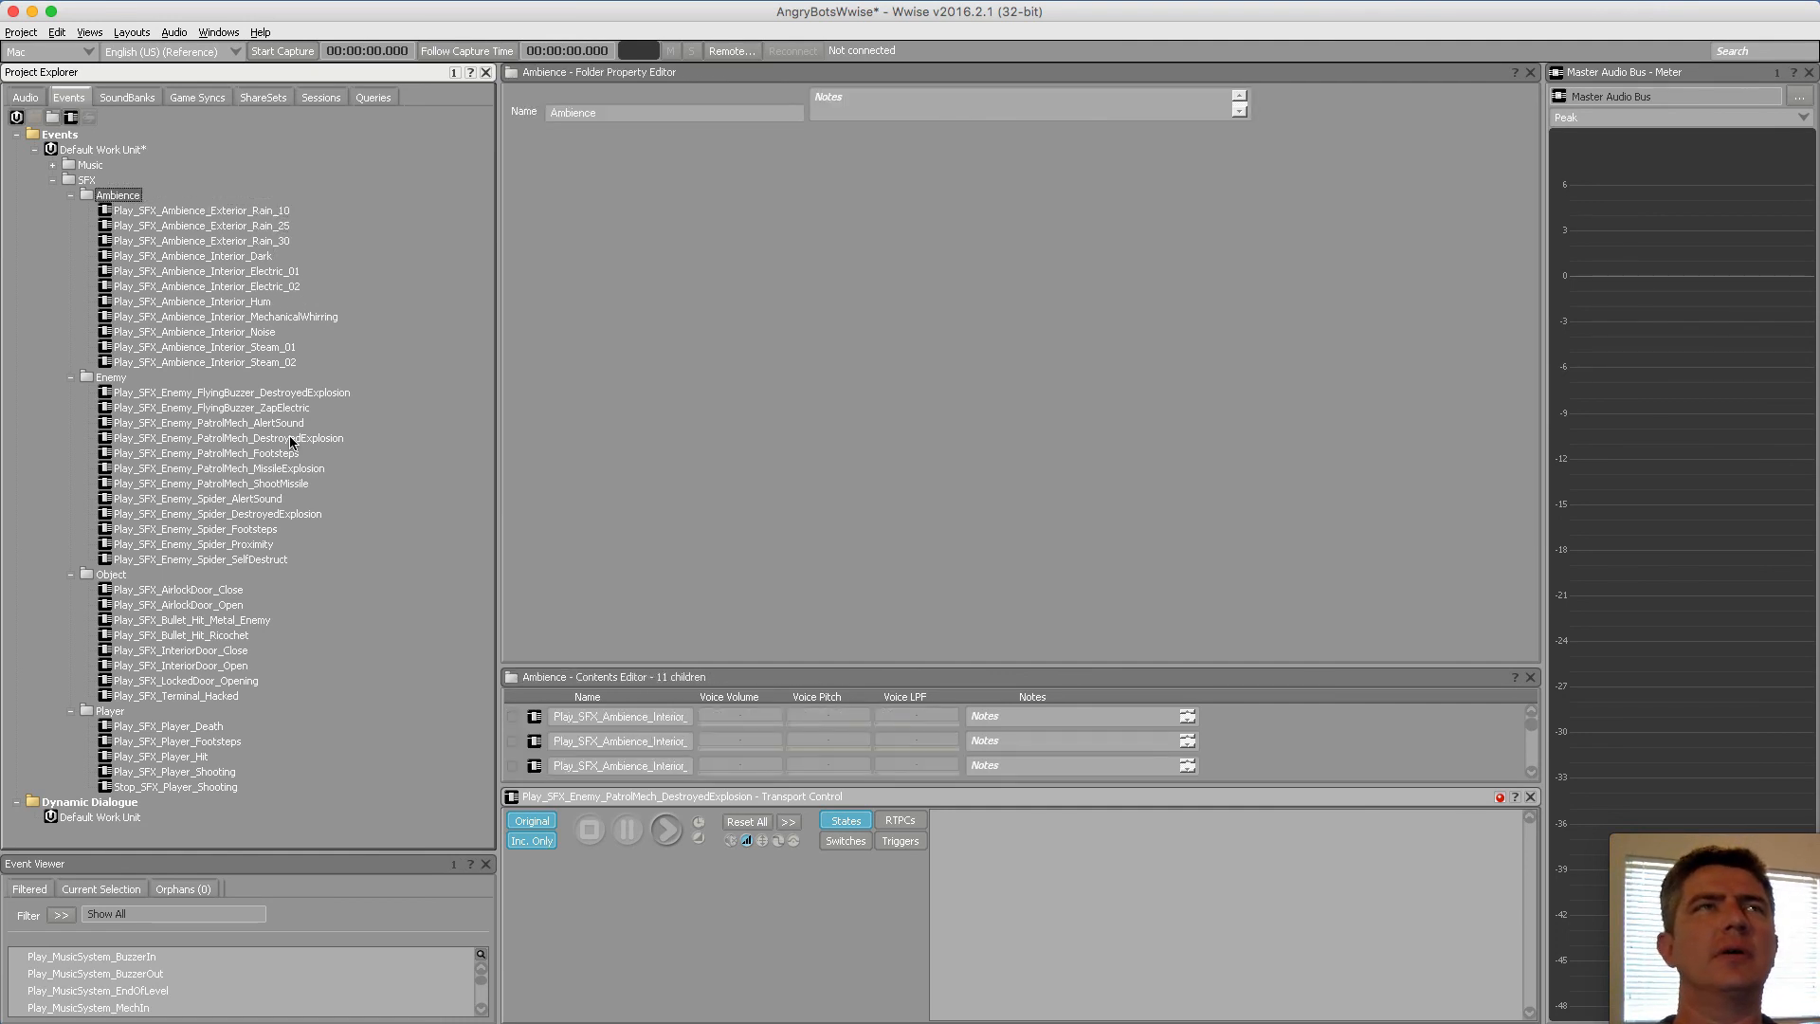
Collapse the Ambience, Enemy, Object and Player event folders
key(Left)
key(Down)
key(Left)
key(Down)
key(Left)
key(Down)
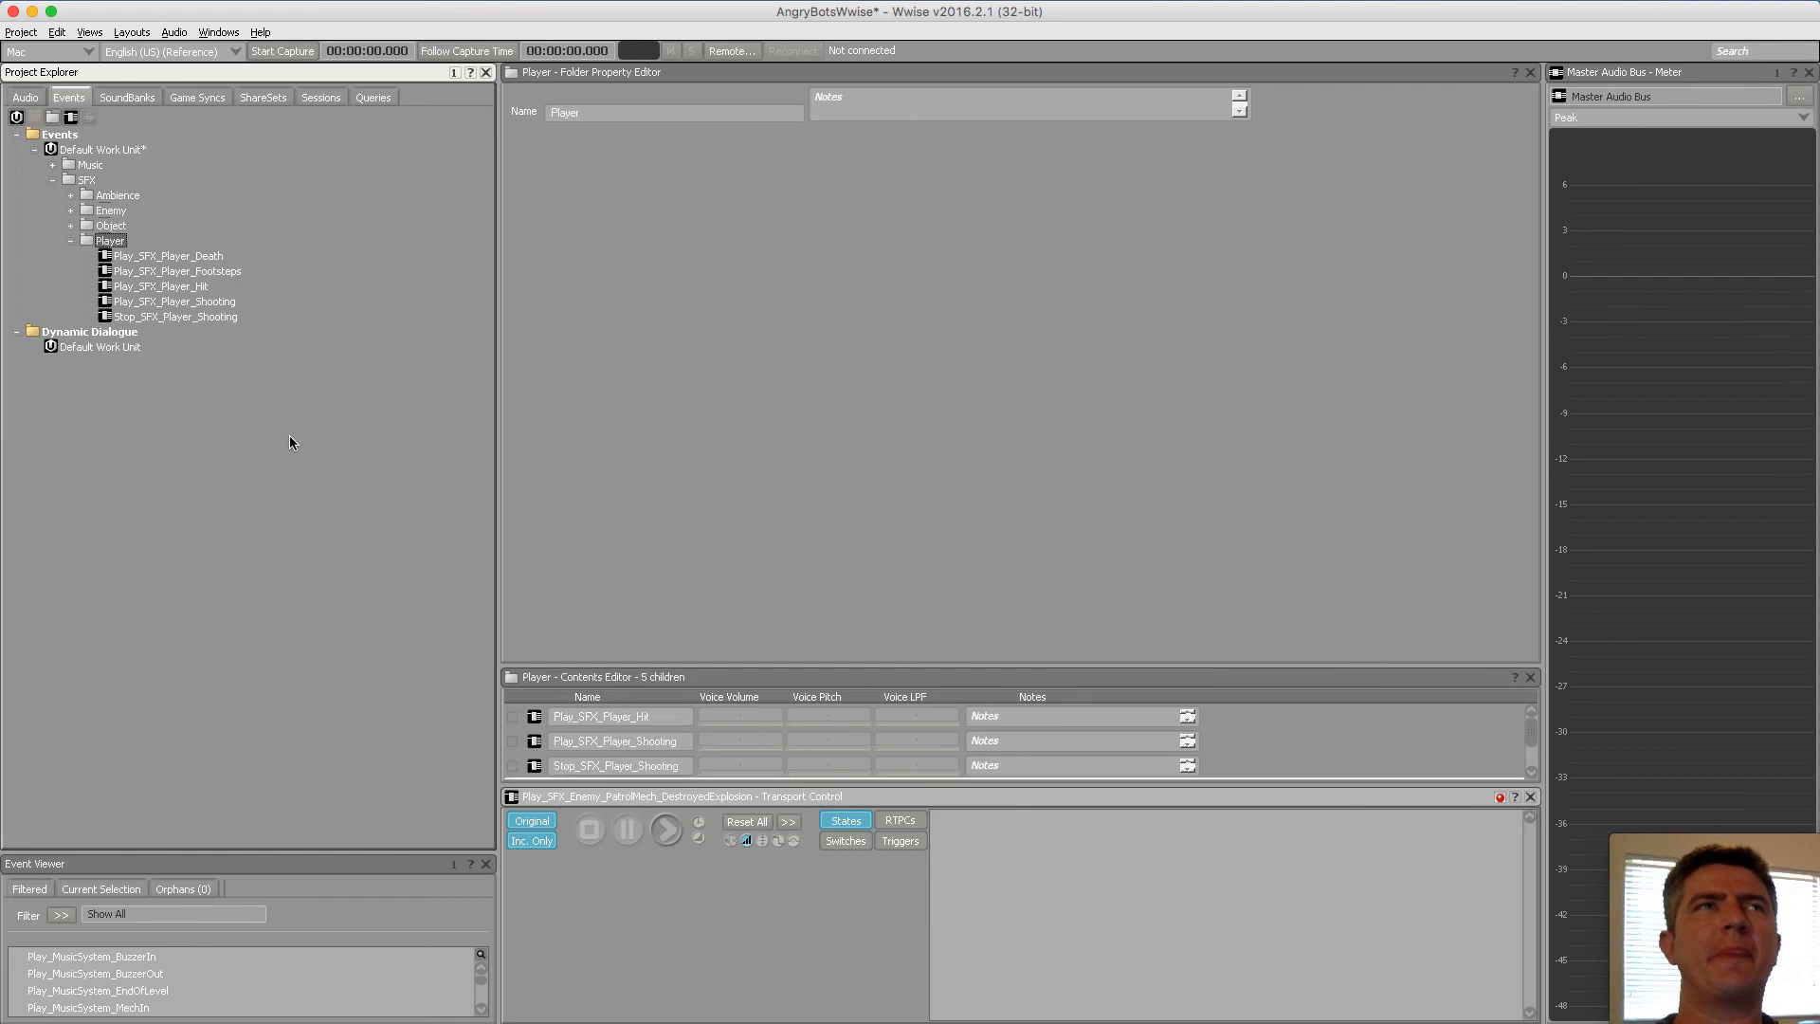
key(Left)
Display the project's audio hierarchy, review the attenuation values on pages 1 and 2 of the asset list PDF, and return to Wwise
click(26, 97)
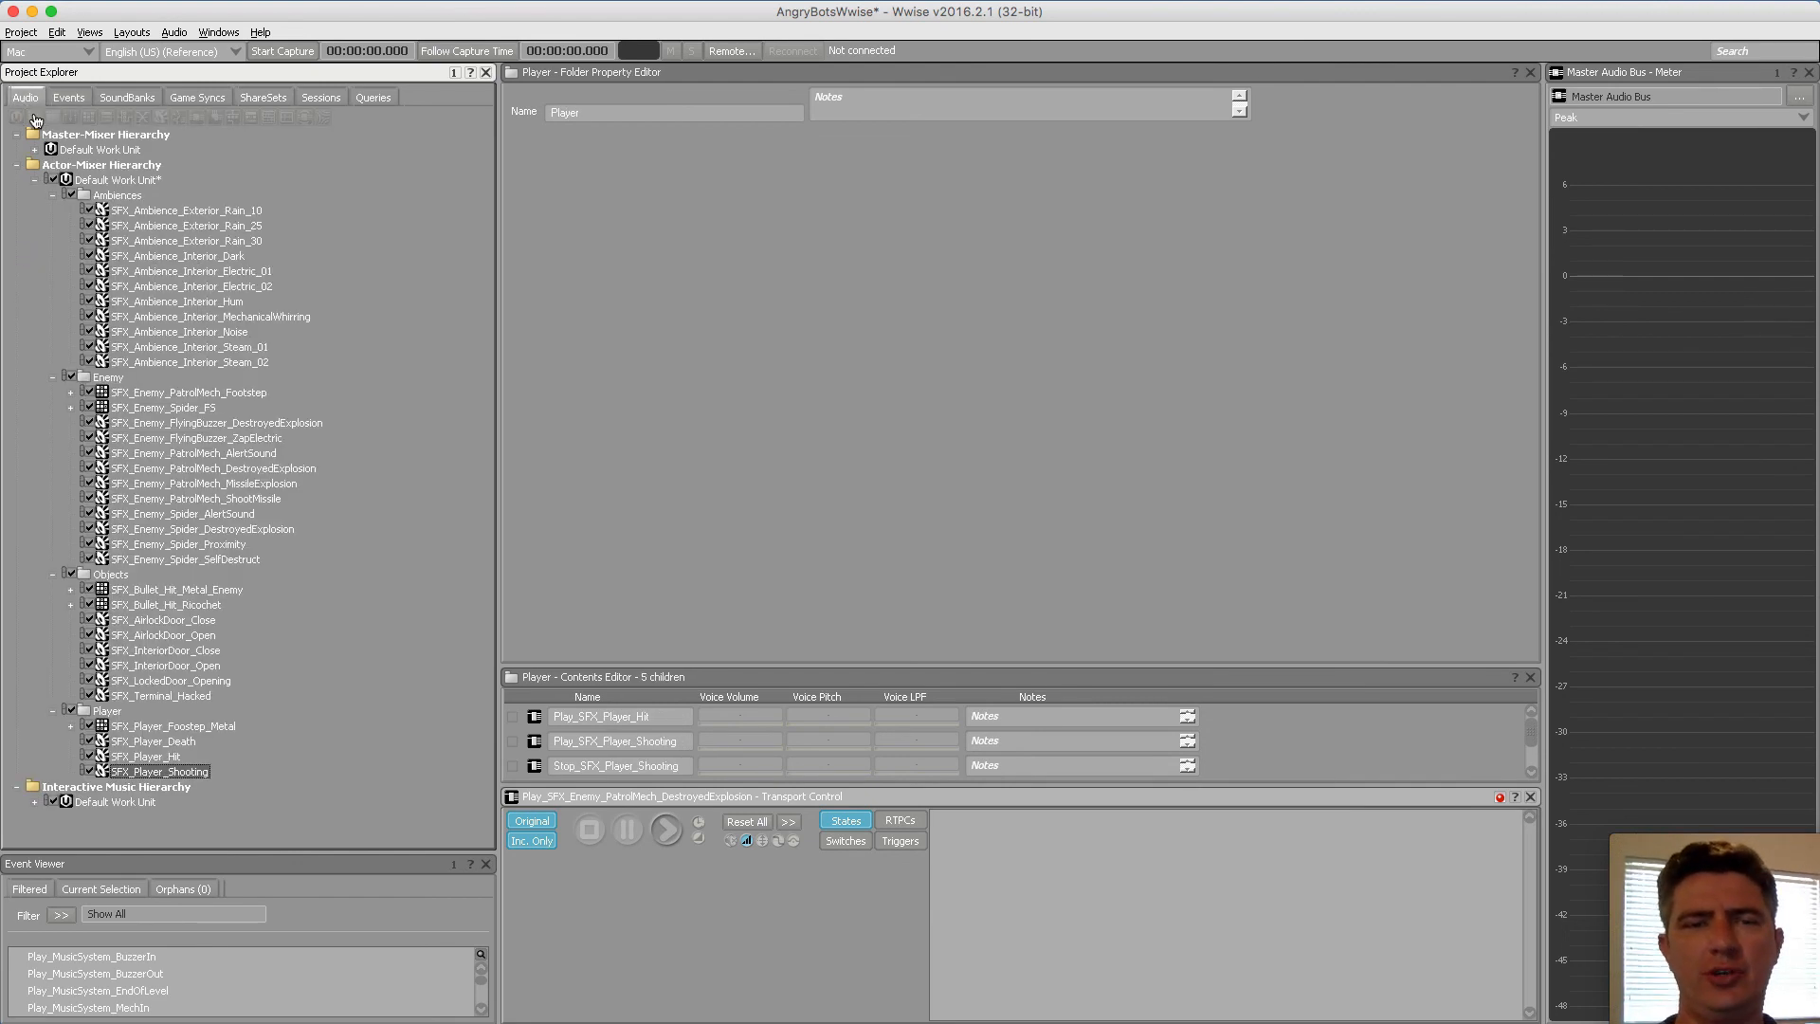
key(super+Tab)
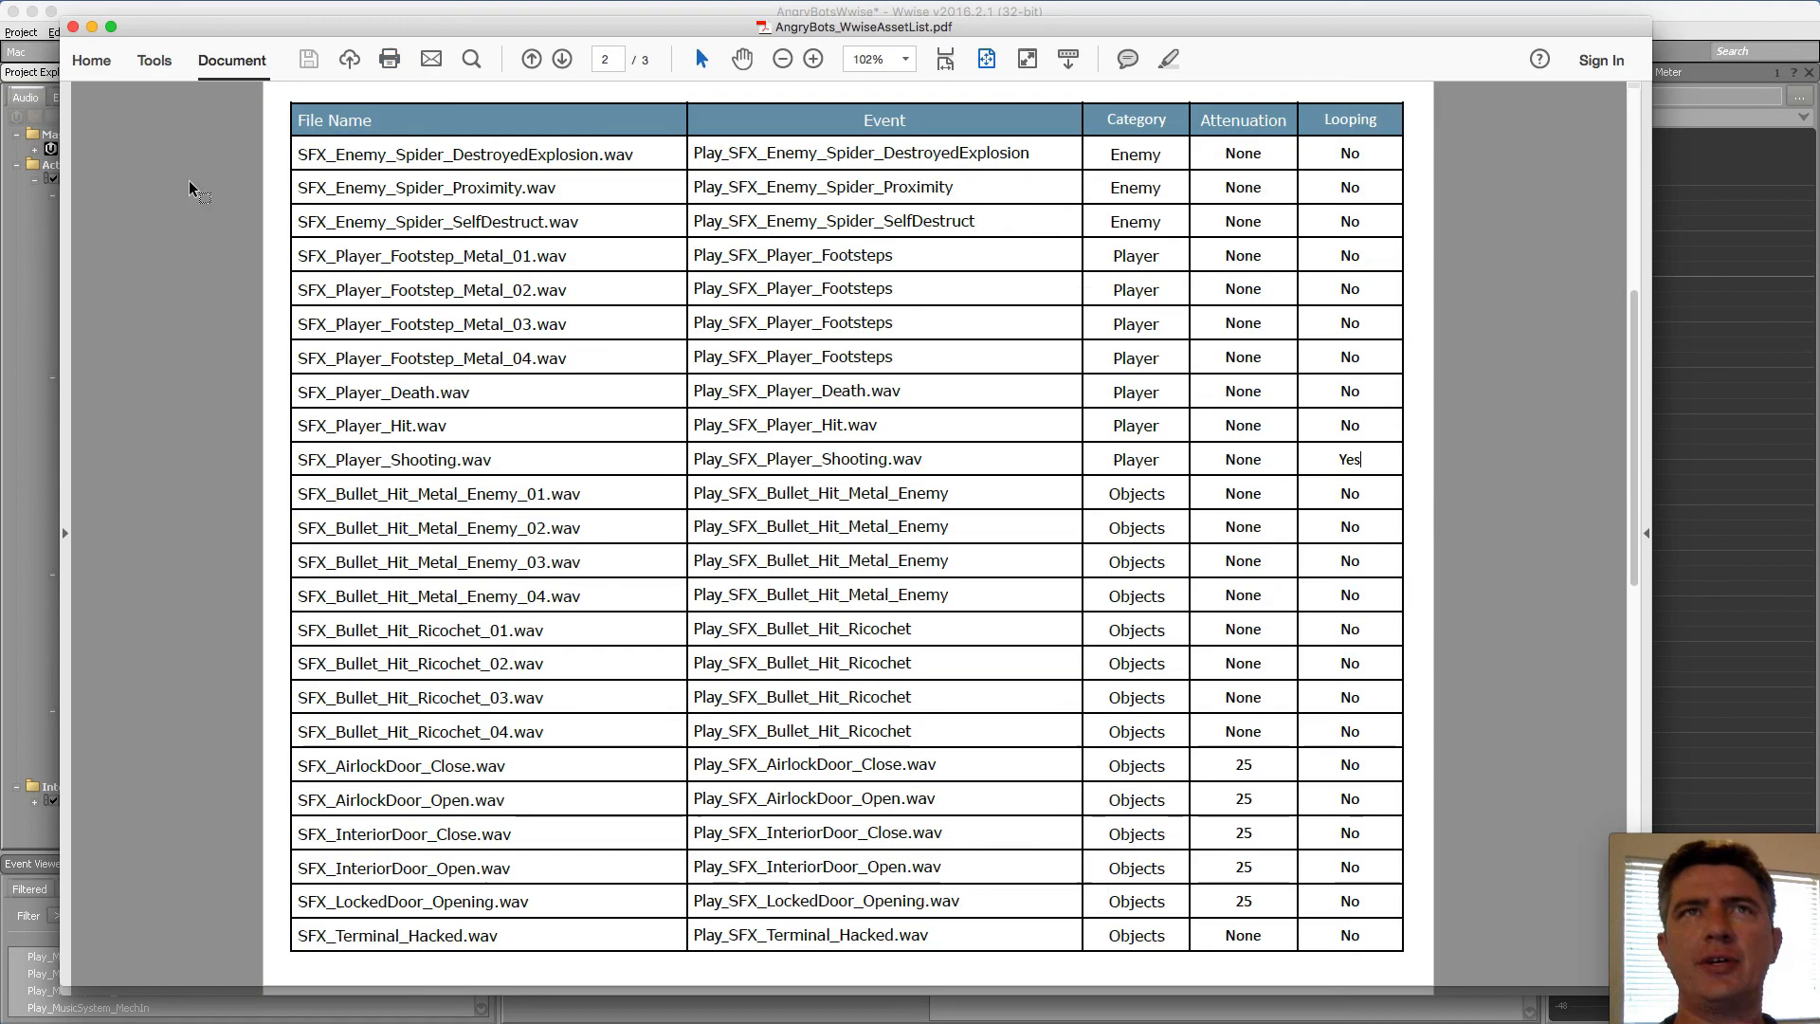
scroll(1234, 192, up, 3)
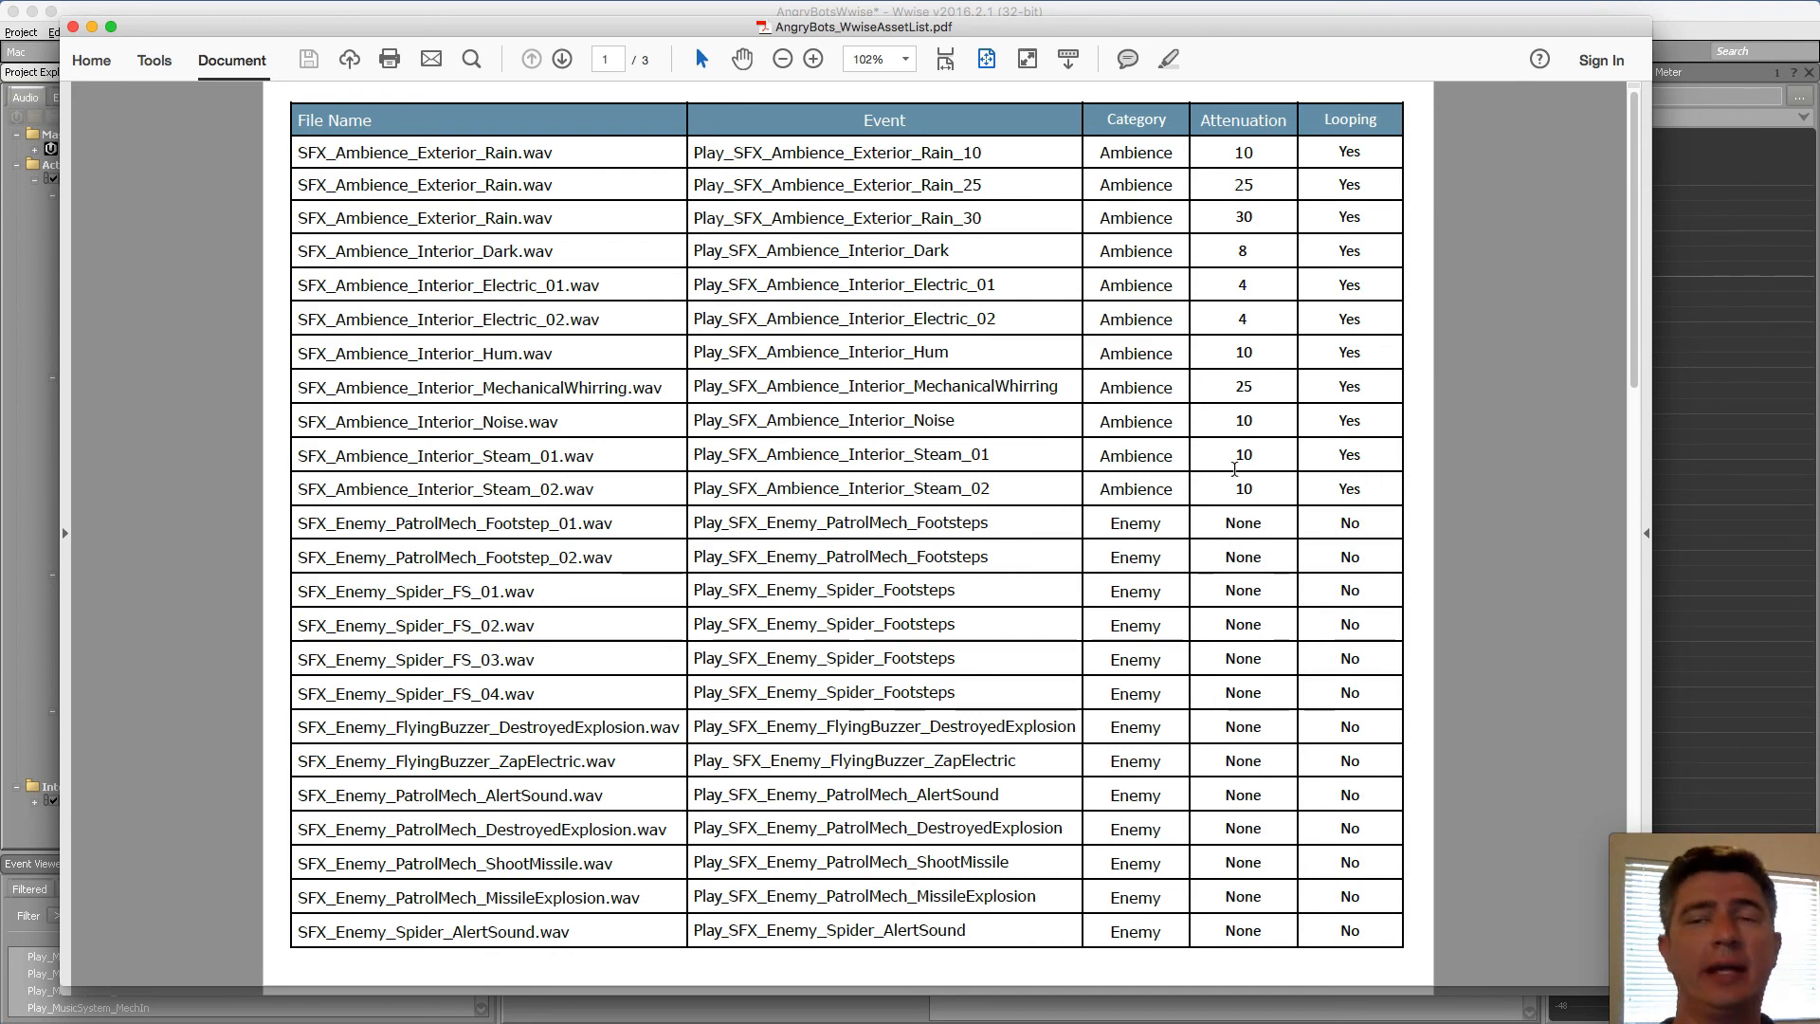
scroll(1234, 469, down, 10)
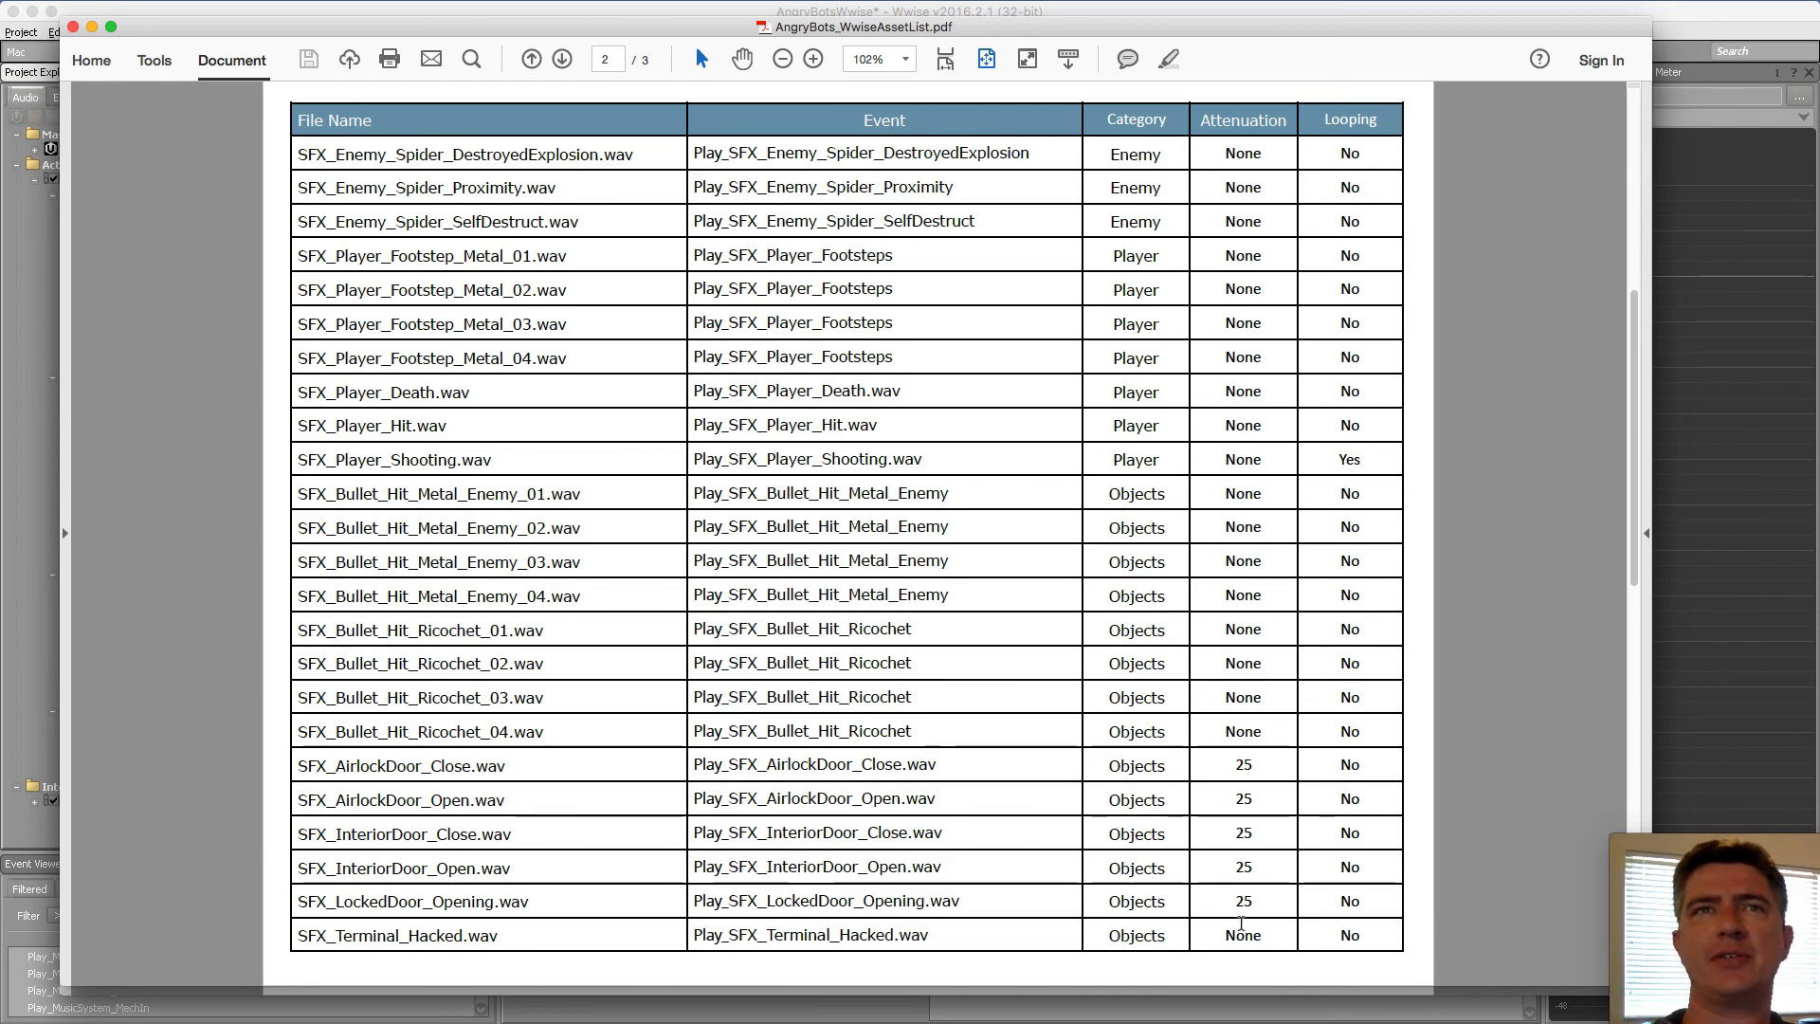
key(super+Tab)
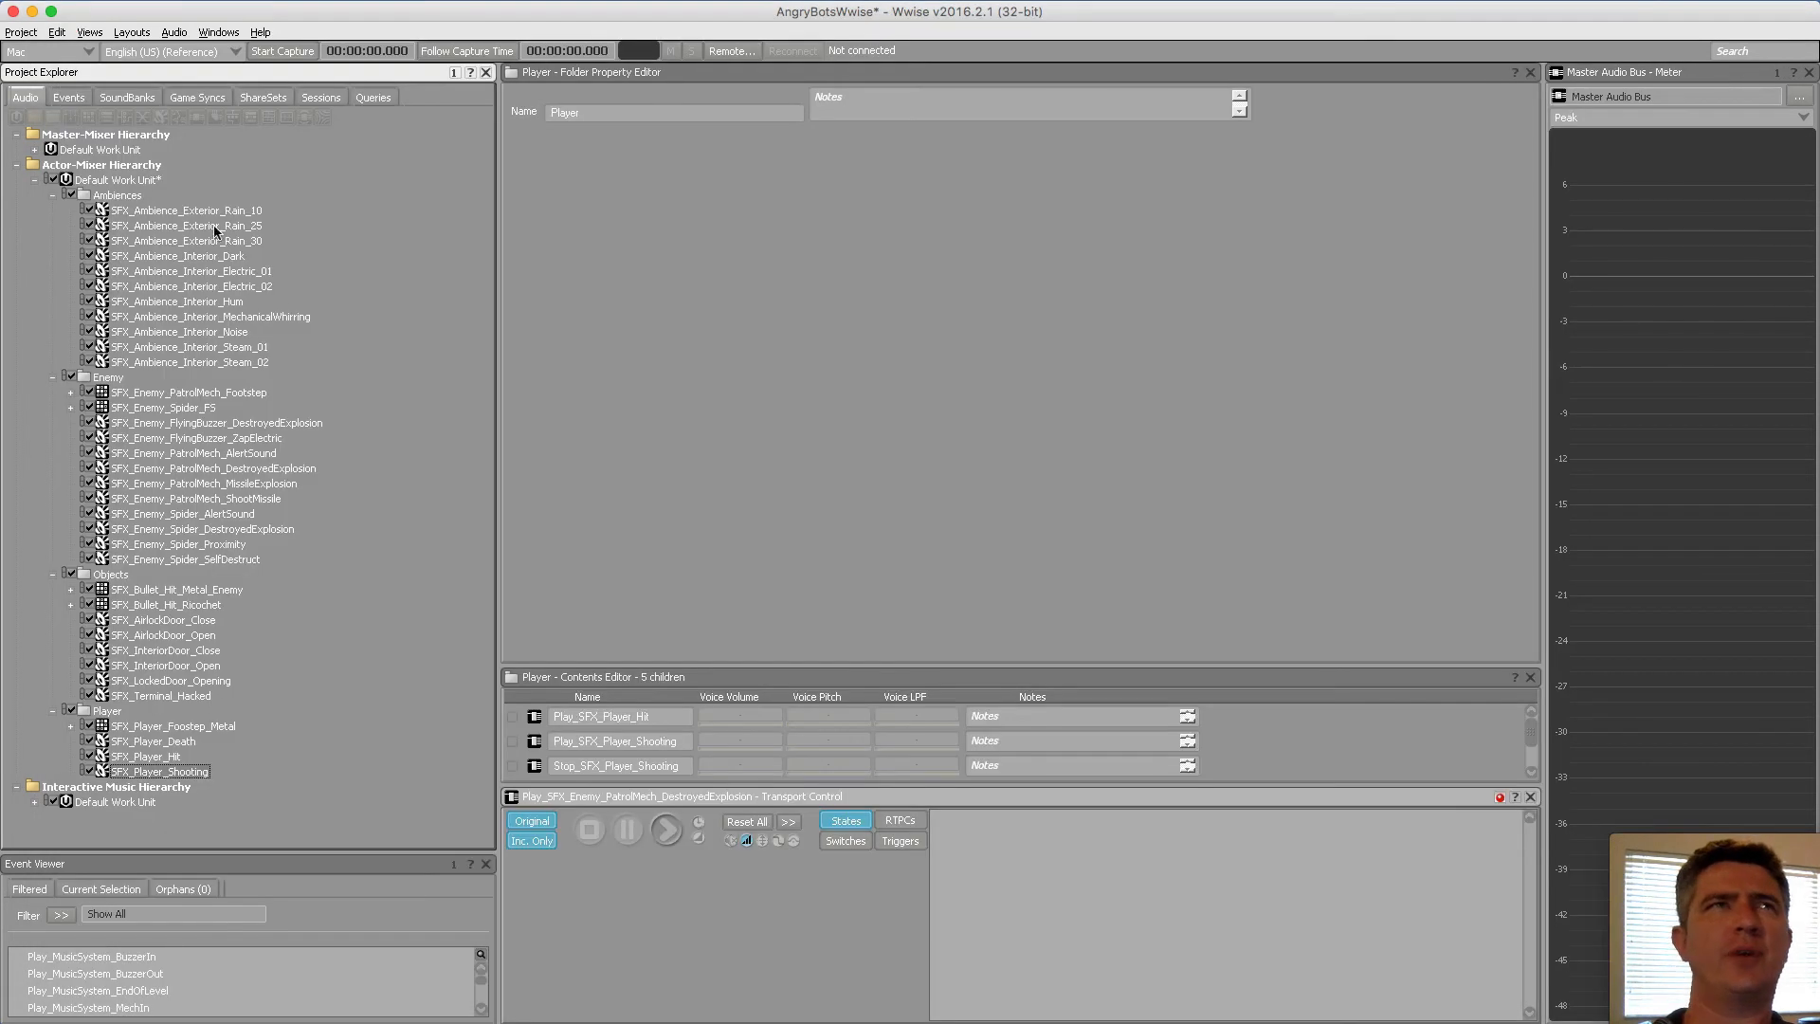
Collapse the Ambiences, Enemy and Player folders in the Actor-Mixer Hierarchy, leaving Objects expanded
click(52, 196)
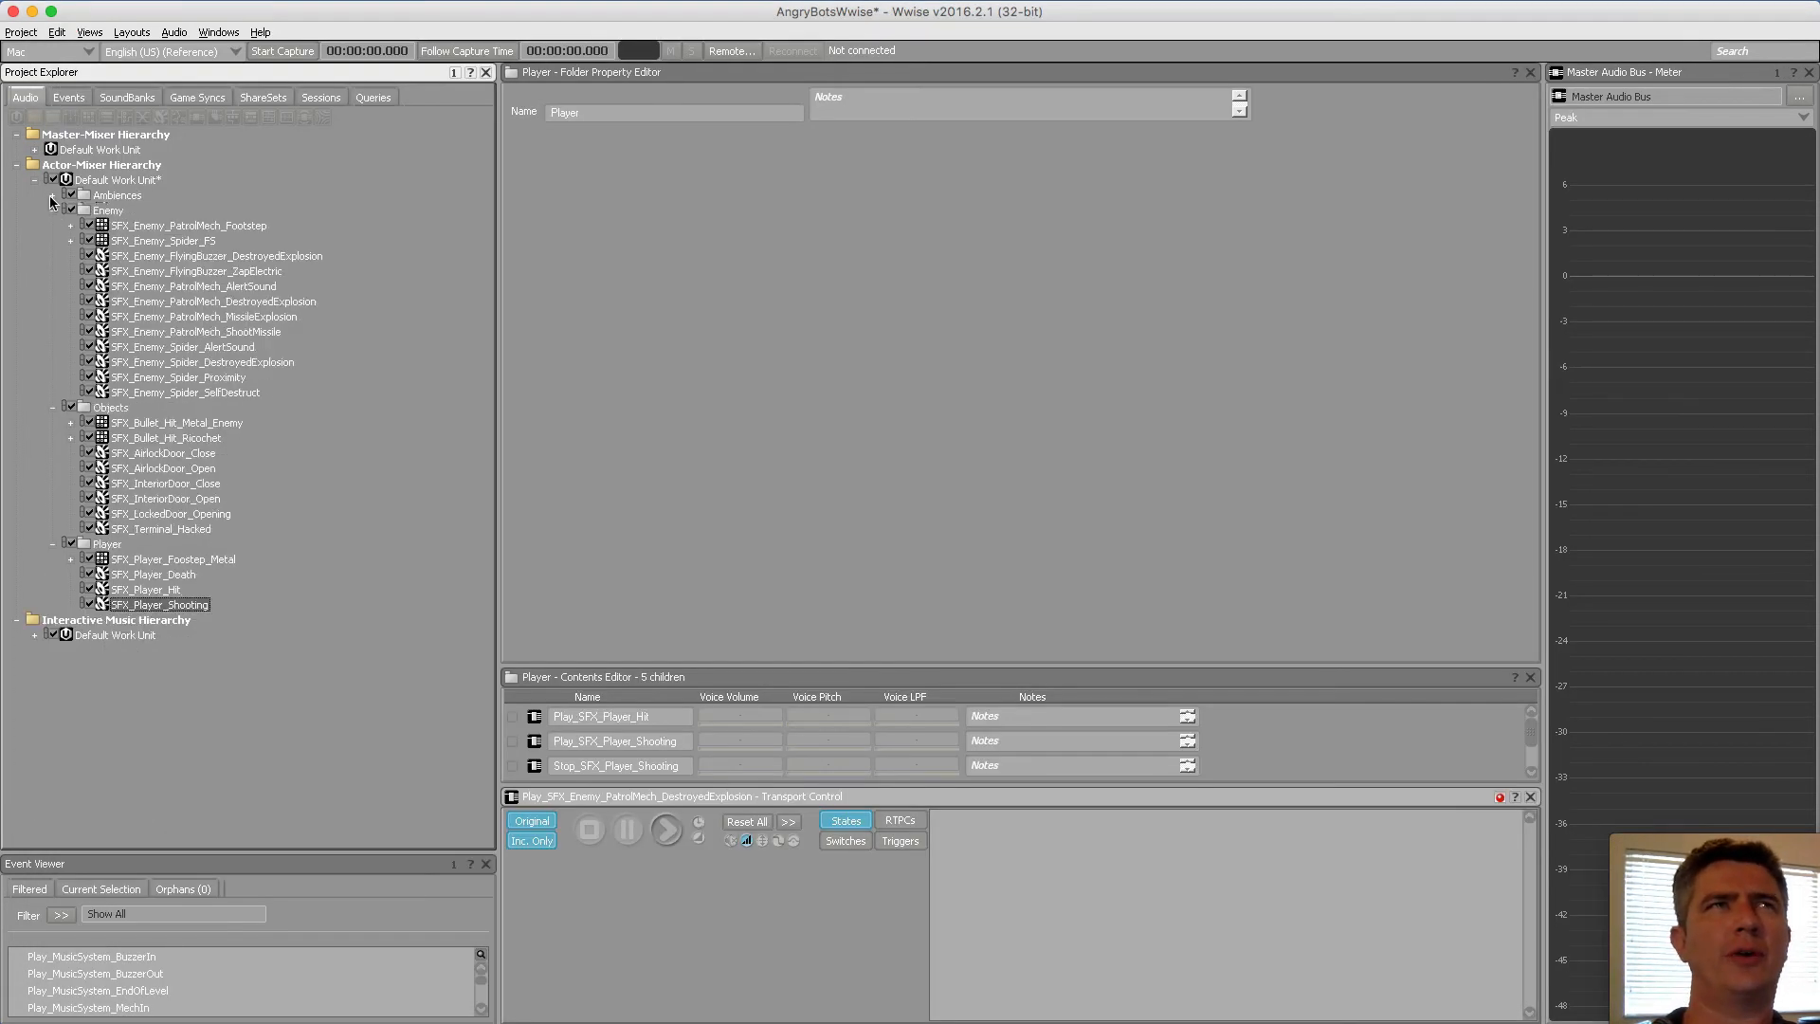
click(52, 211)
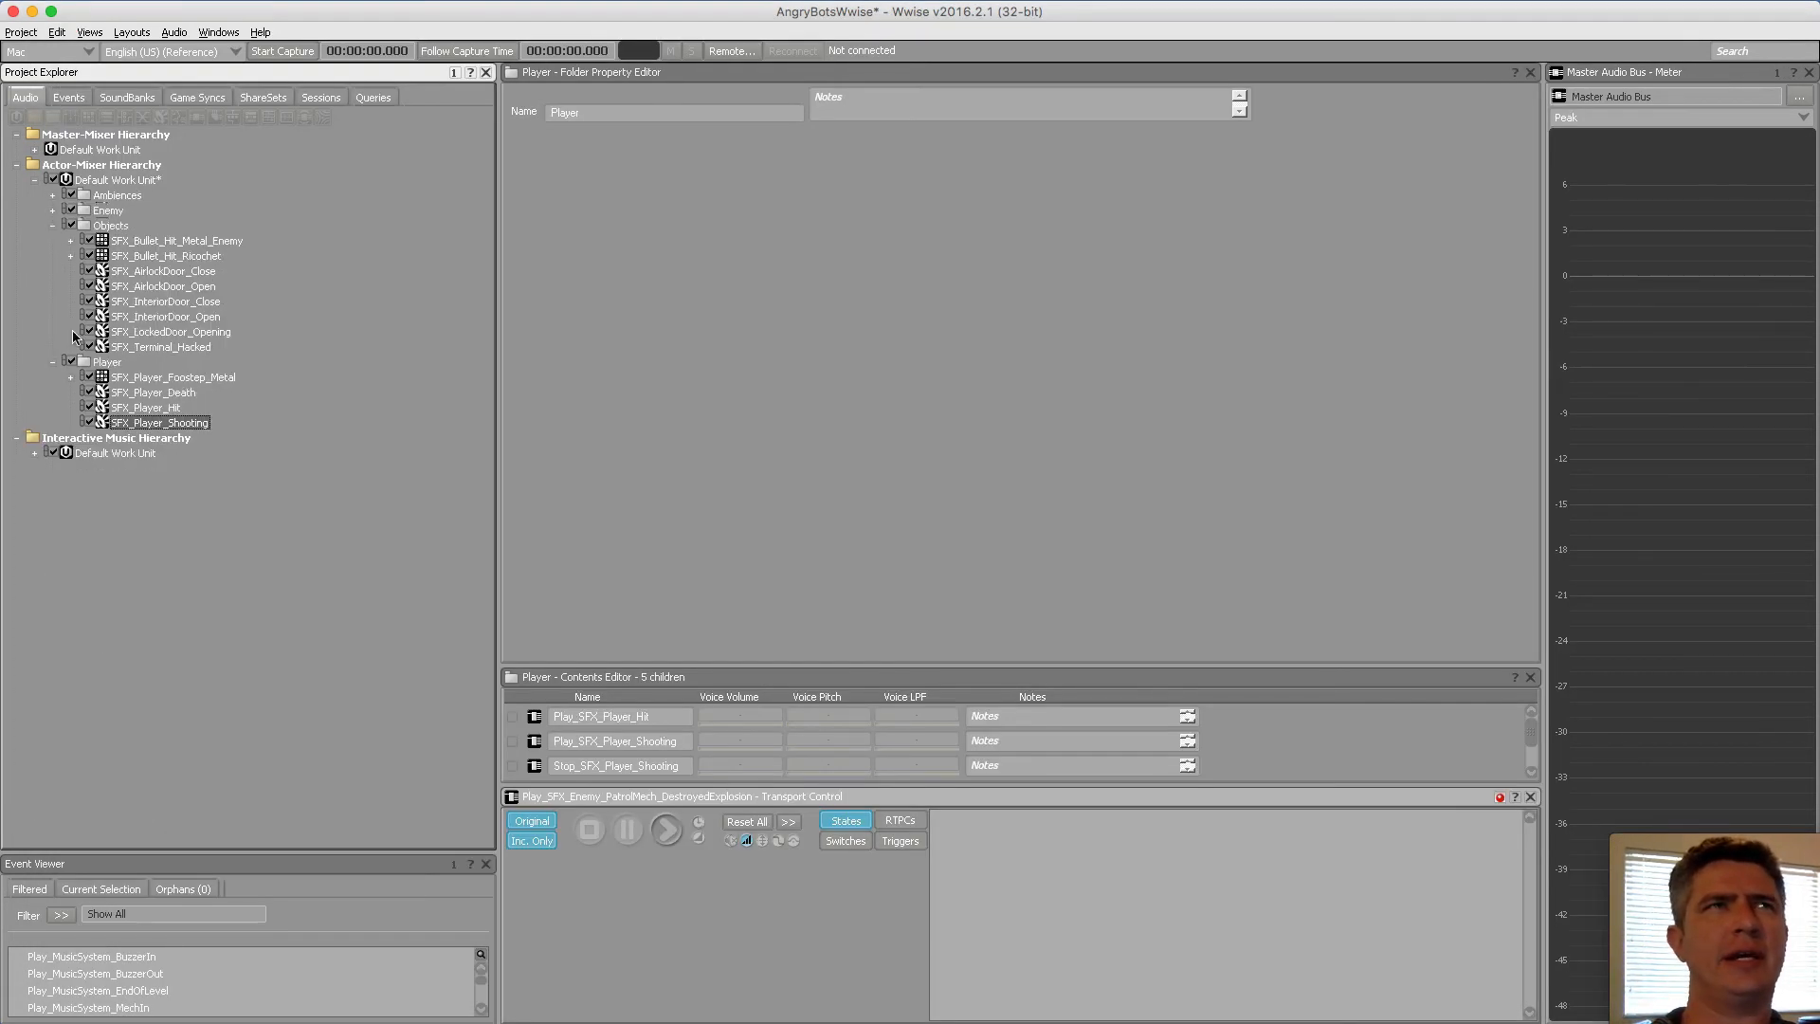
click(52, 362)
Set the SFX_AirlockDoor_Close sound's positioning to 3D and assign it the attenuation ShareSet 25
click(208, 273)
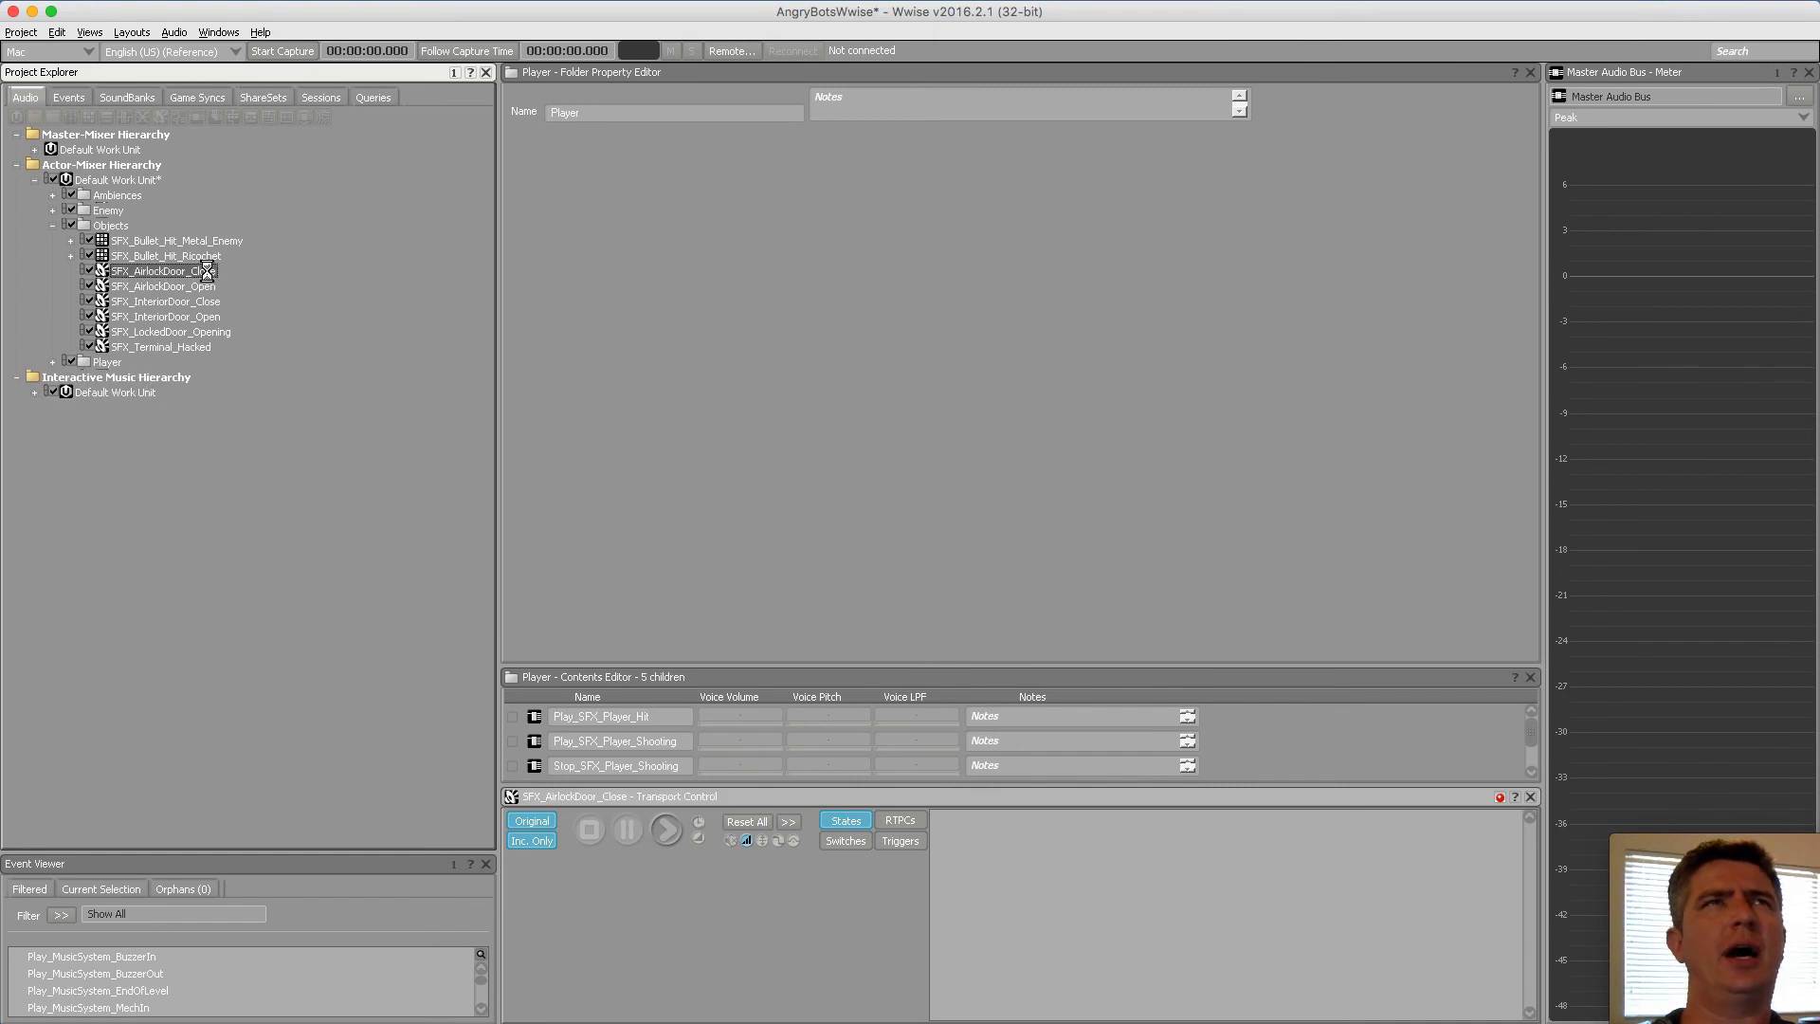
click(749, 139)
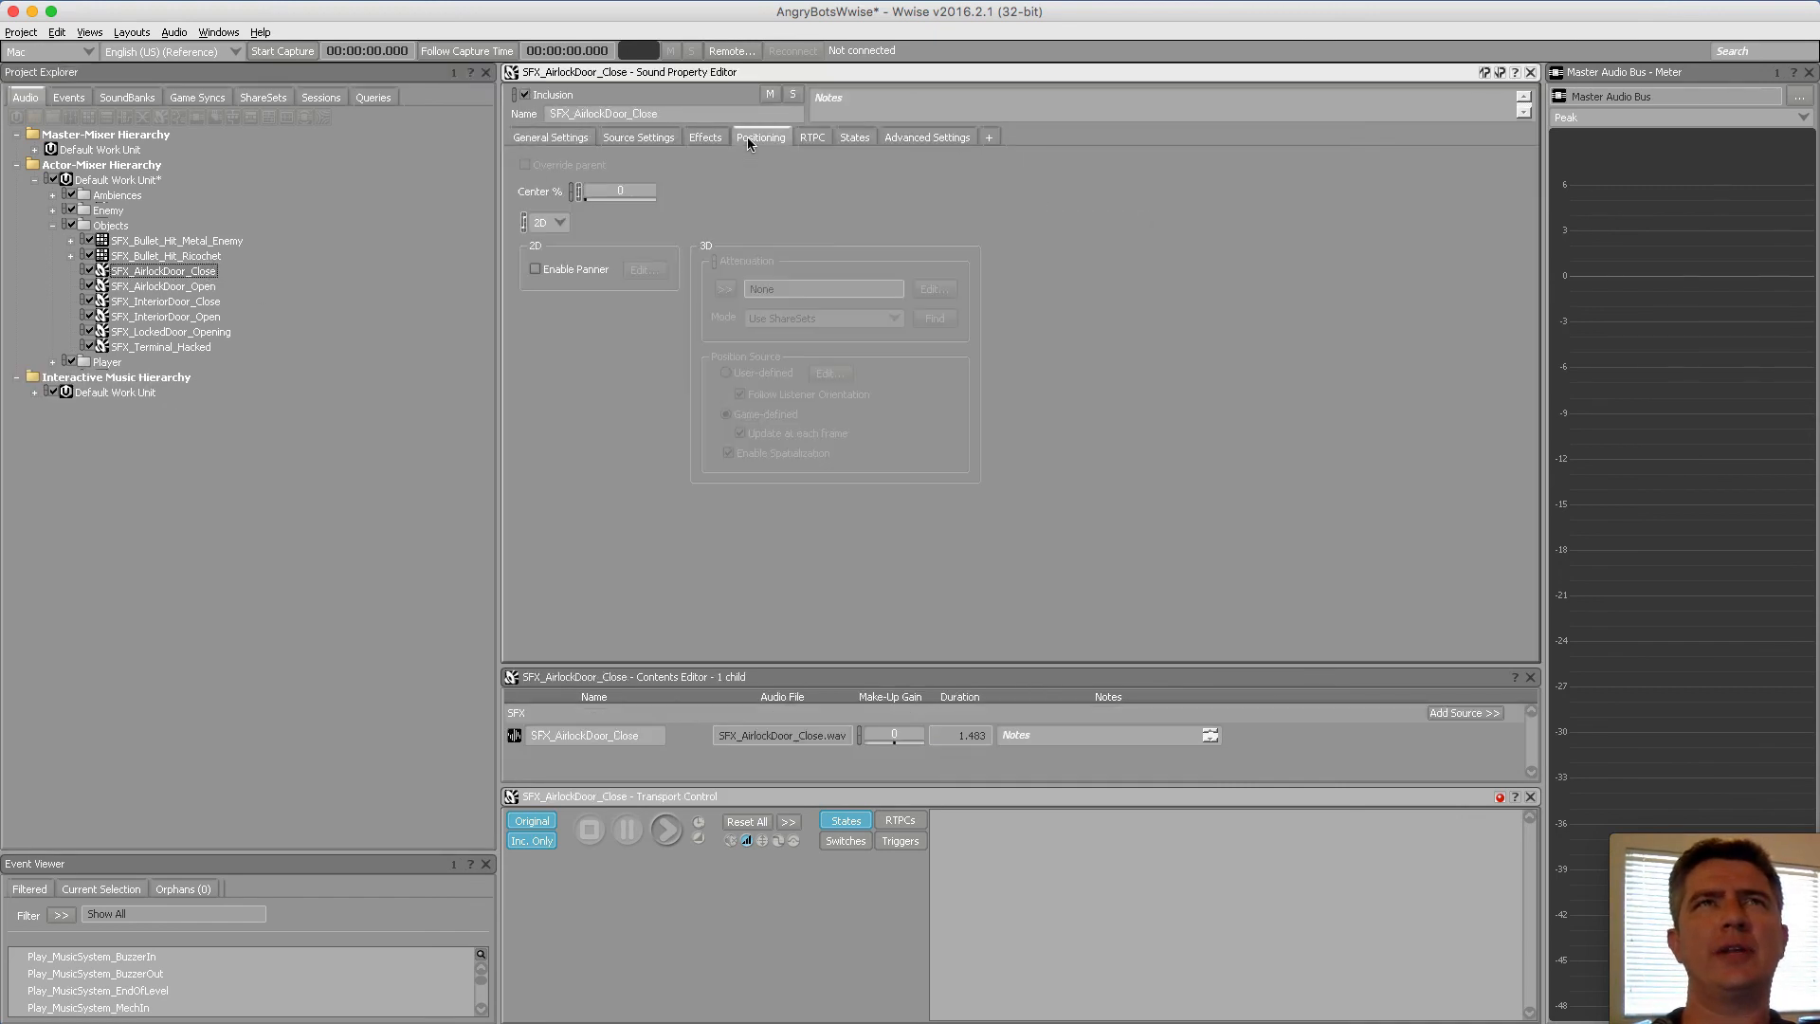
click(546, 224)
click(570, 254)
click(726, 289)
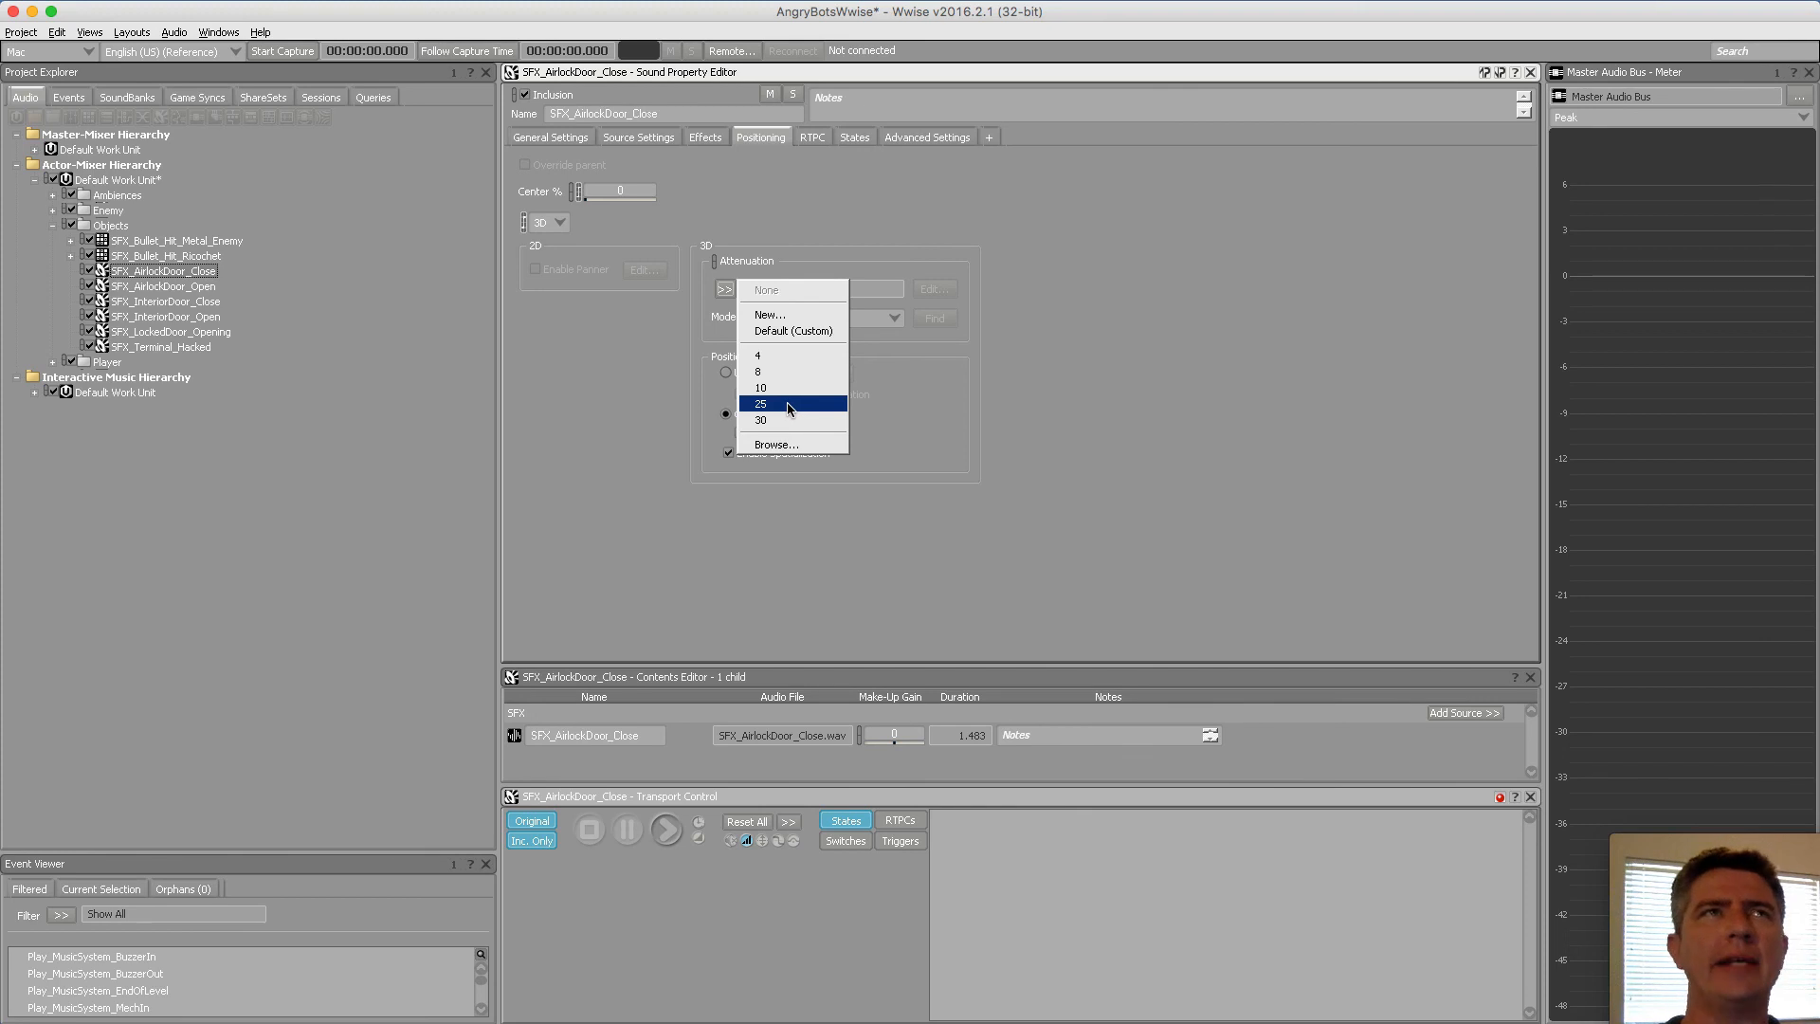
click(791, 406)
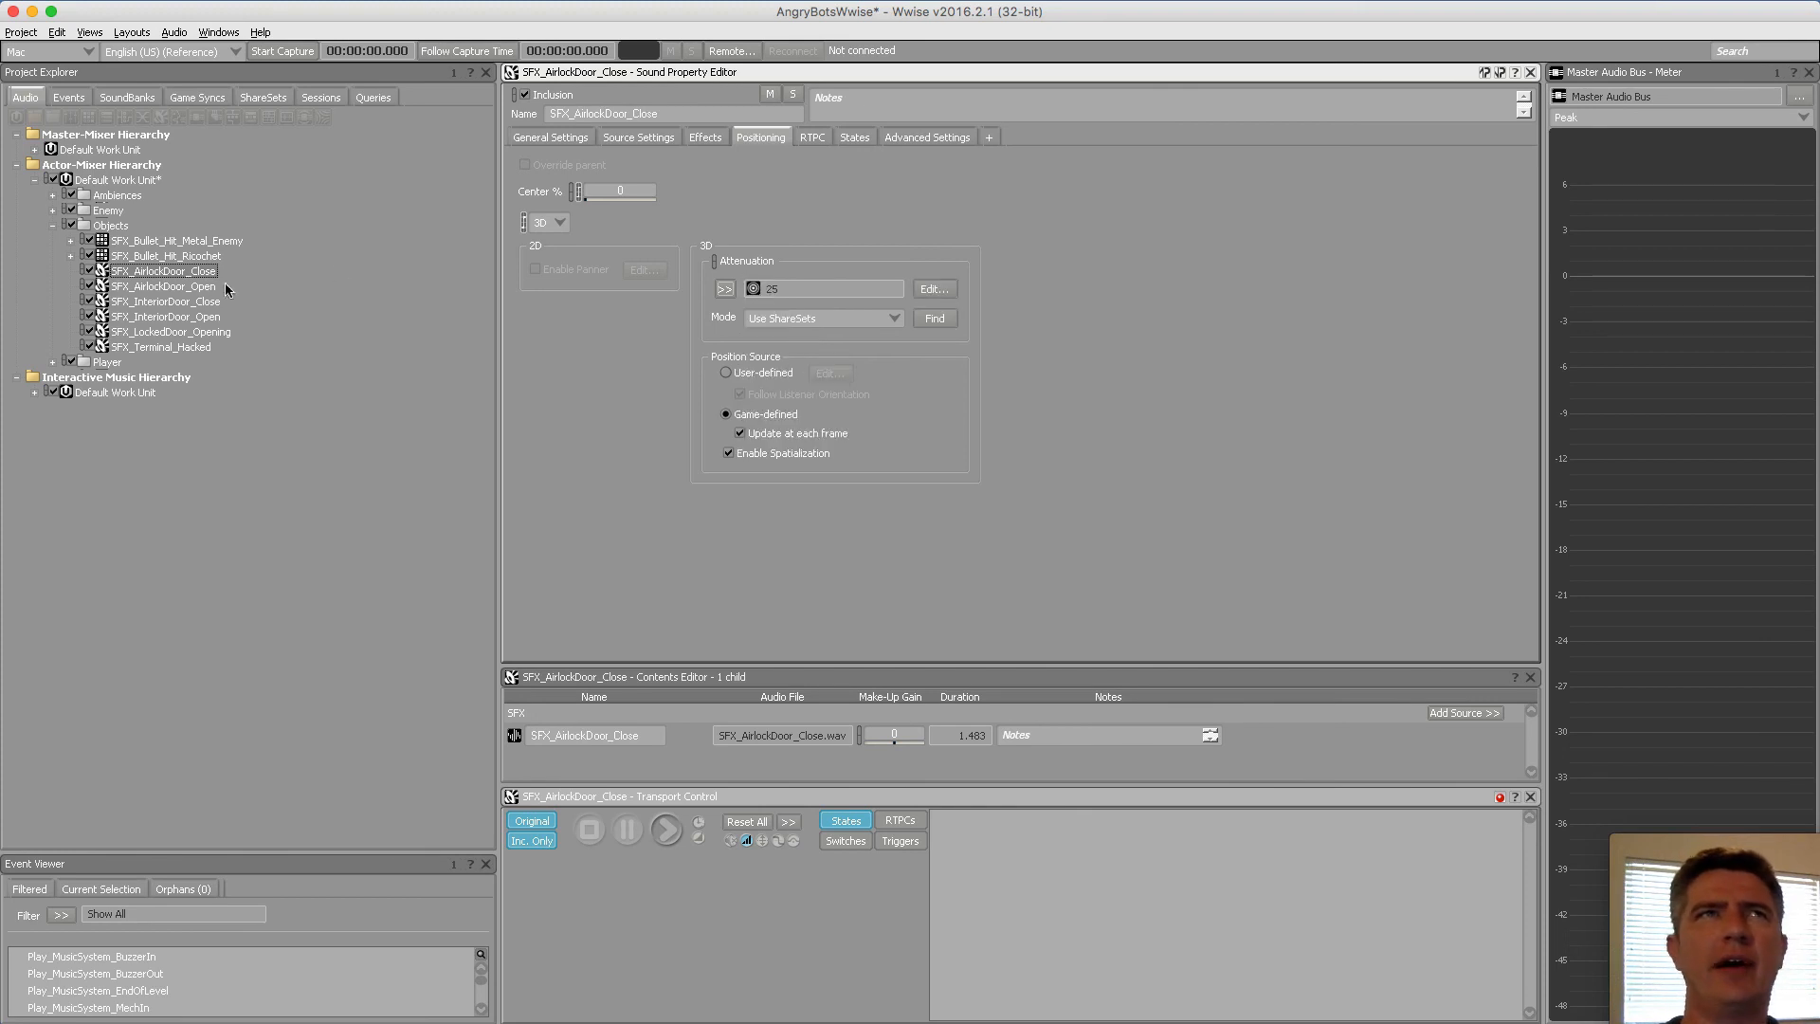
Set the SFX_AirlockDoor_Open sound's positioning to 3D and assign it the attenuation ShareSet 25
click(208, 287)
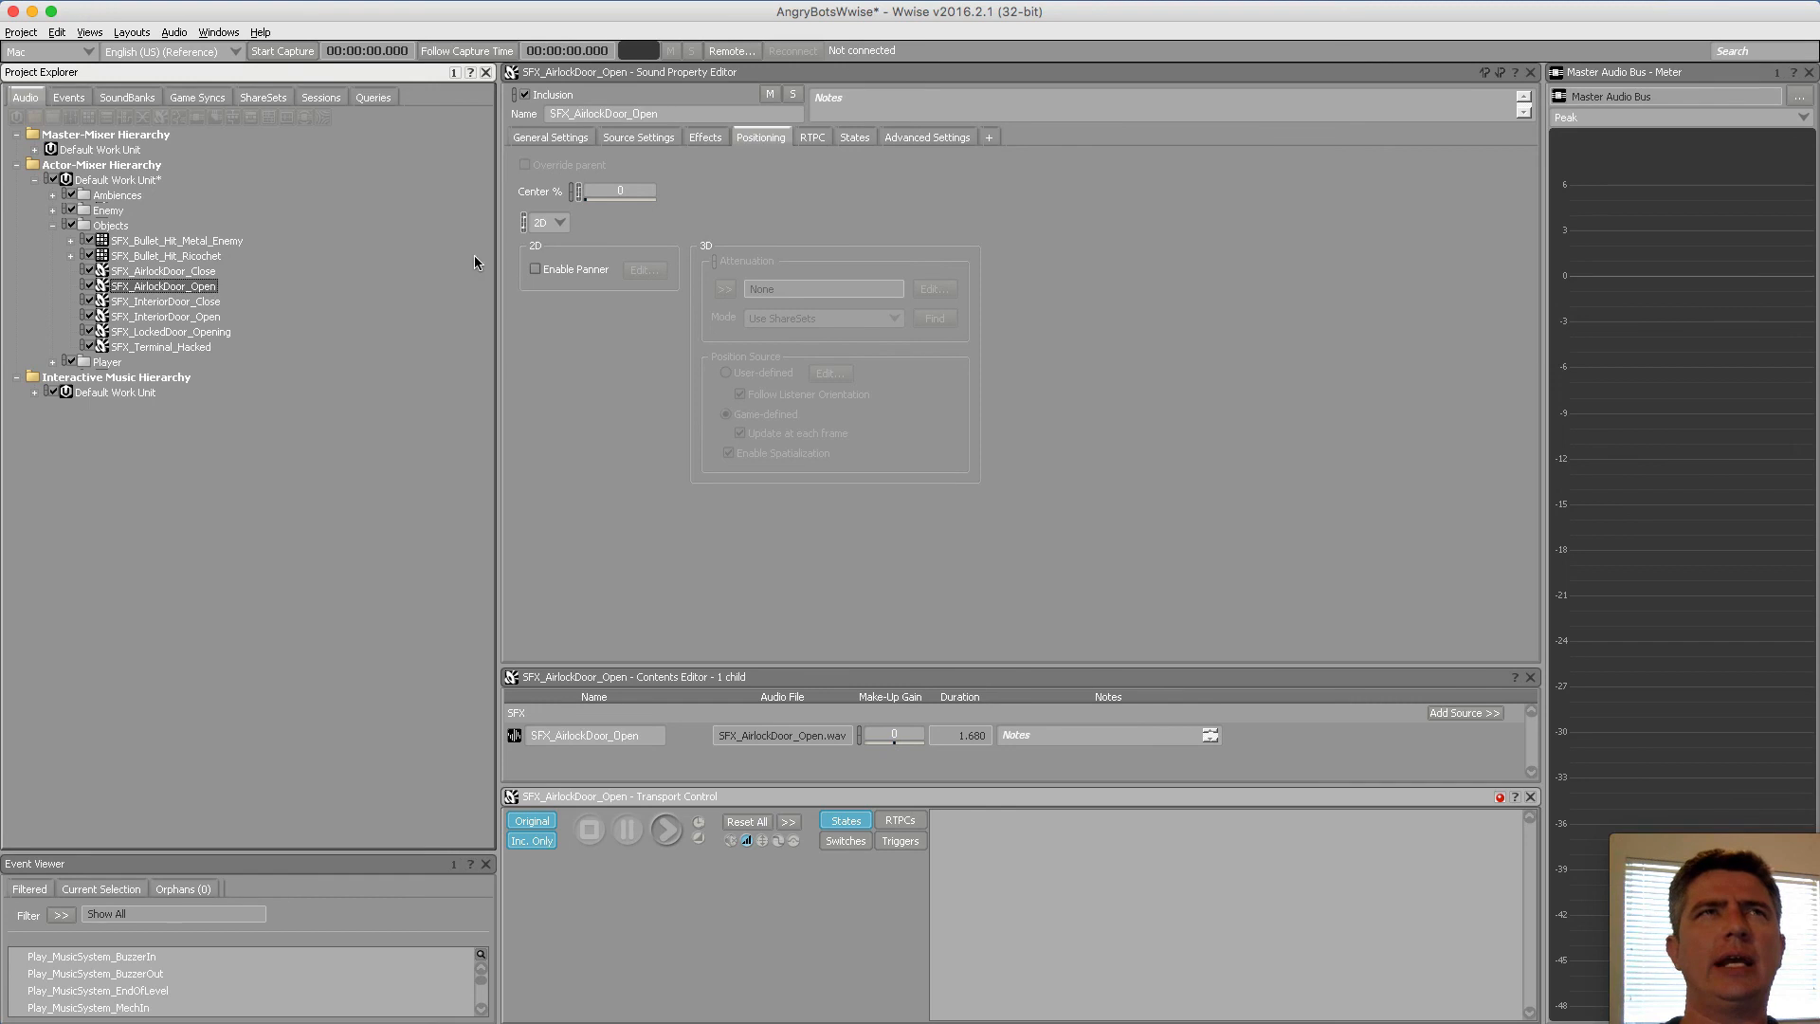
click(549, 223)
click(559, 254)
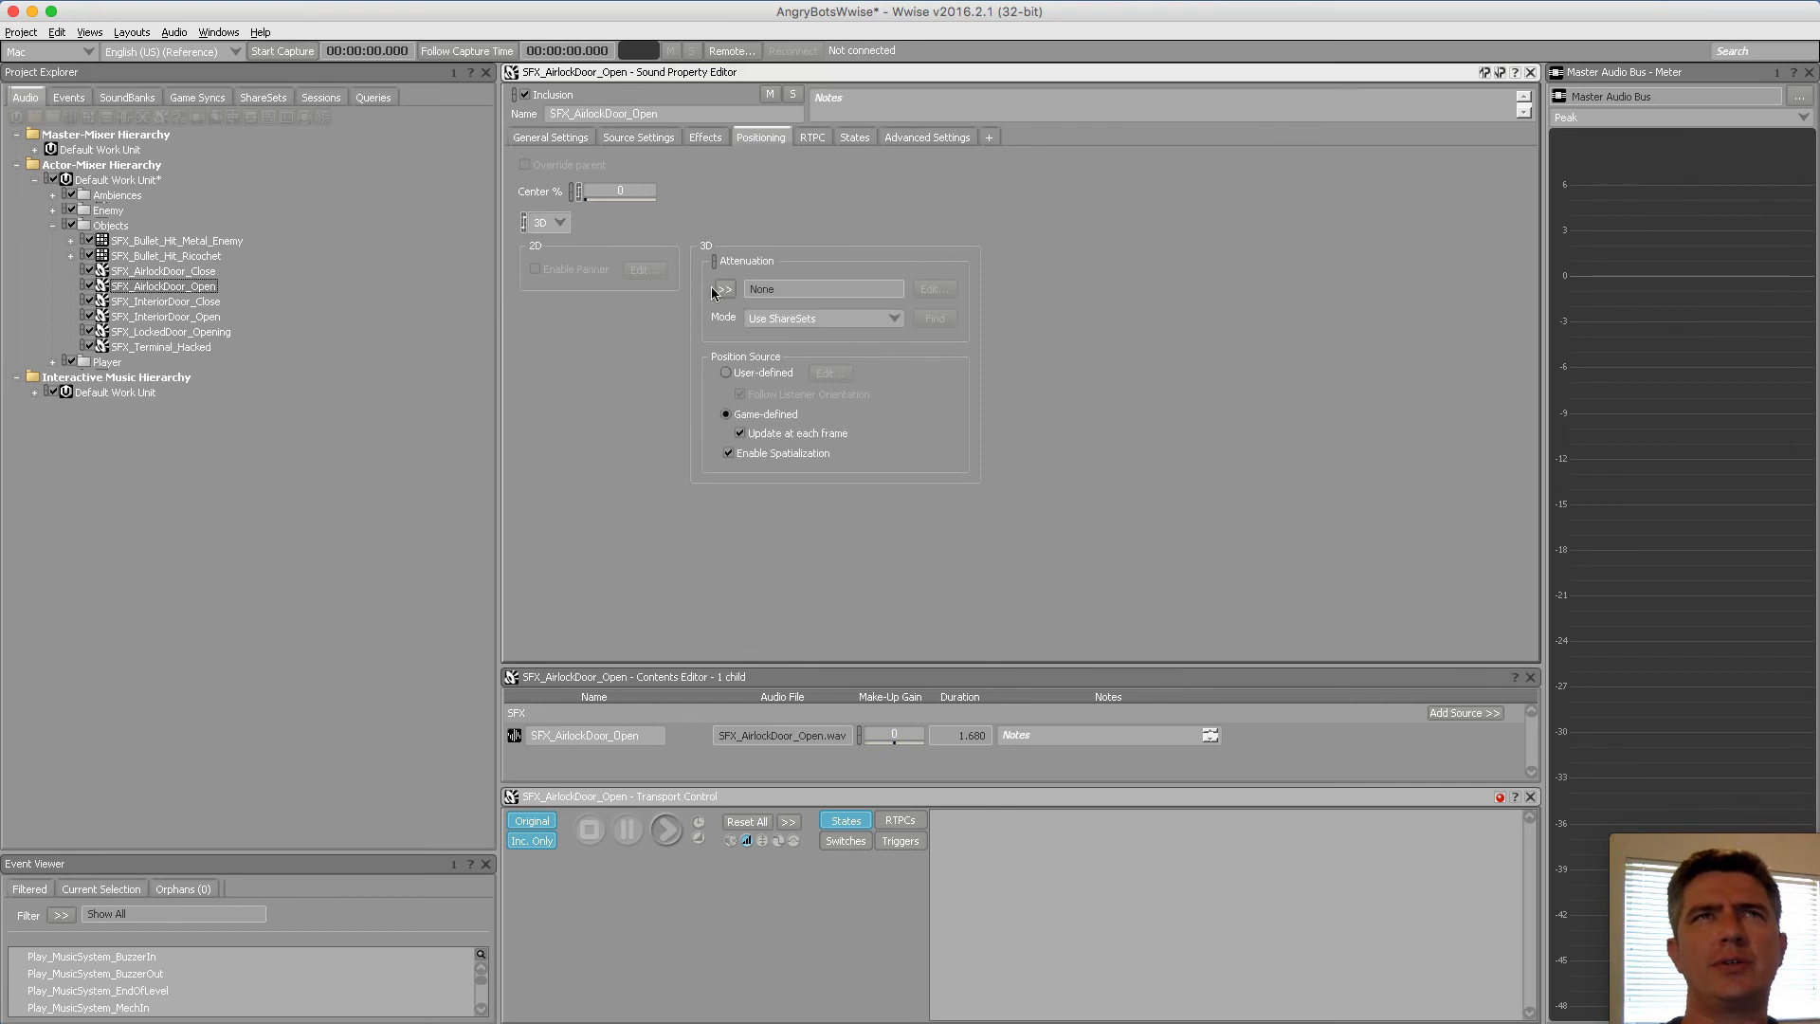
click(725, 288)
click(790, 406)
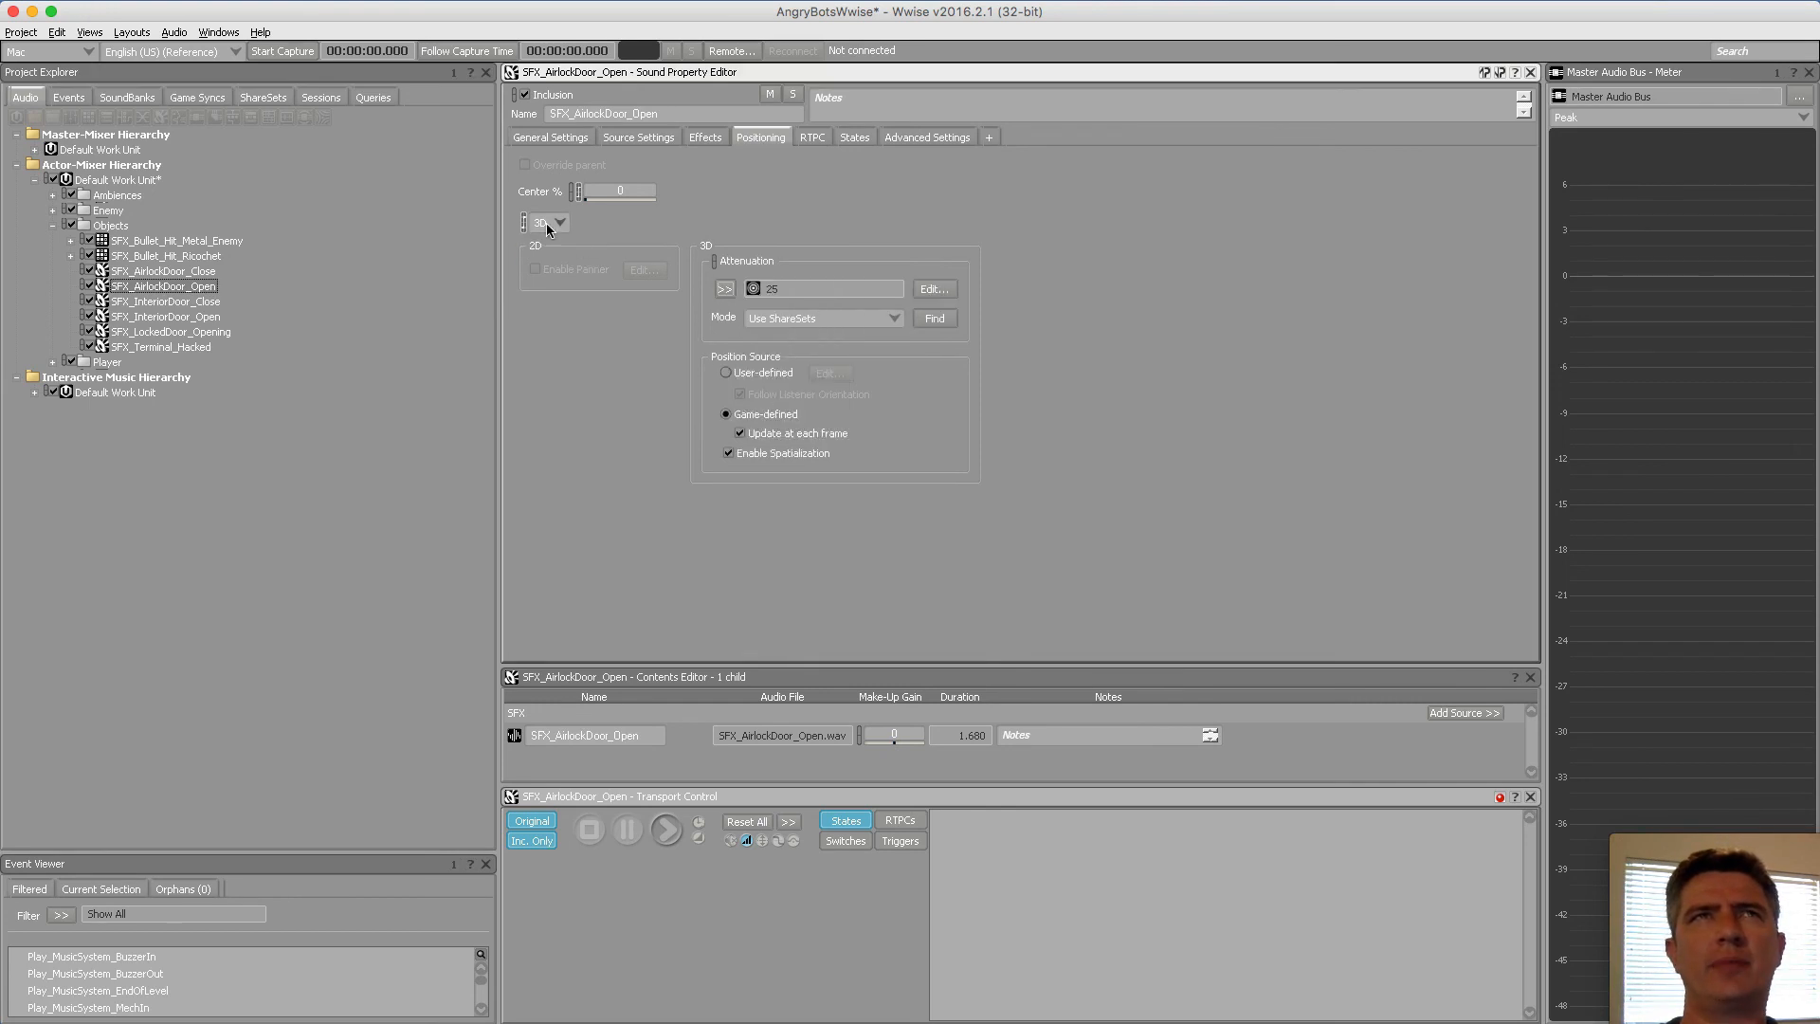
Set the SFX_InteriorDoor_Close sound's positioning to 3D and assign it the attenuation ShareSet 25
click(188, 300)
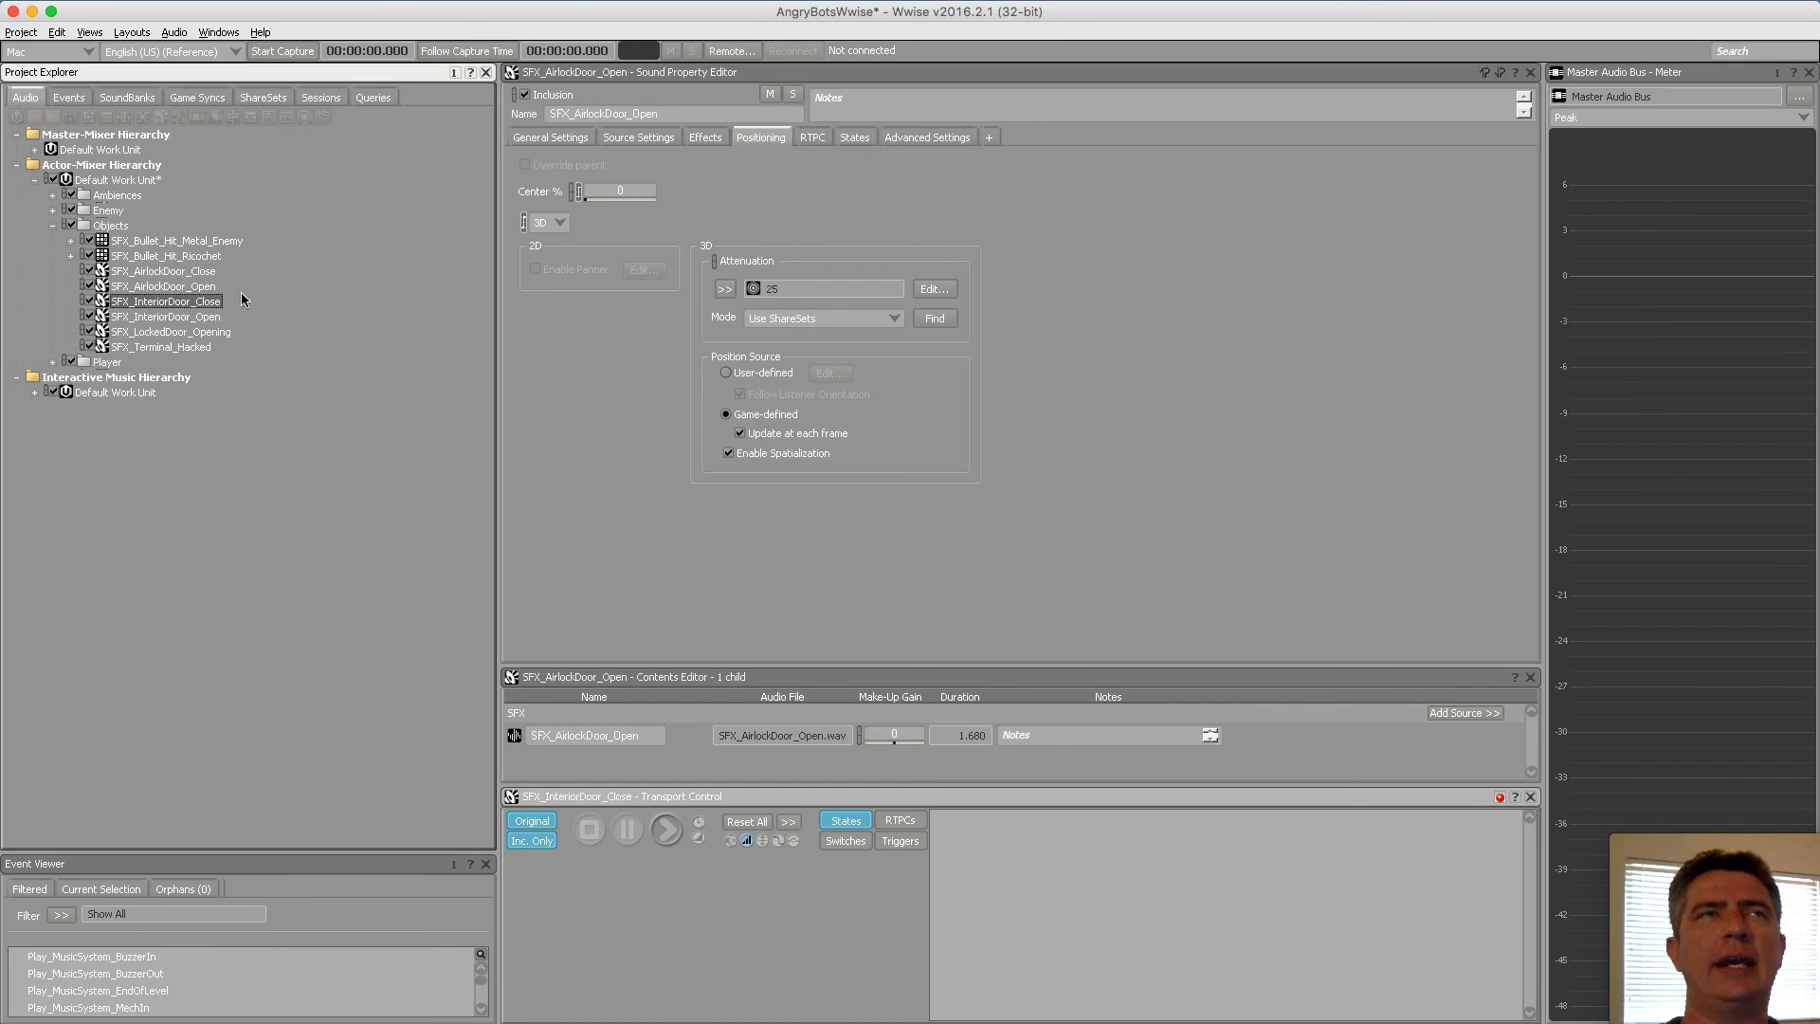
click(549, 223)
click(559, 254)
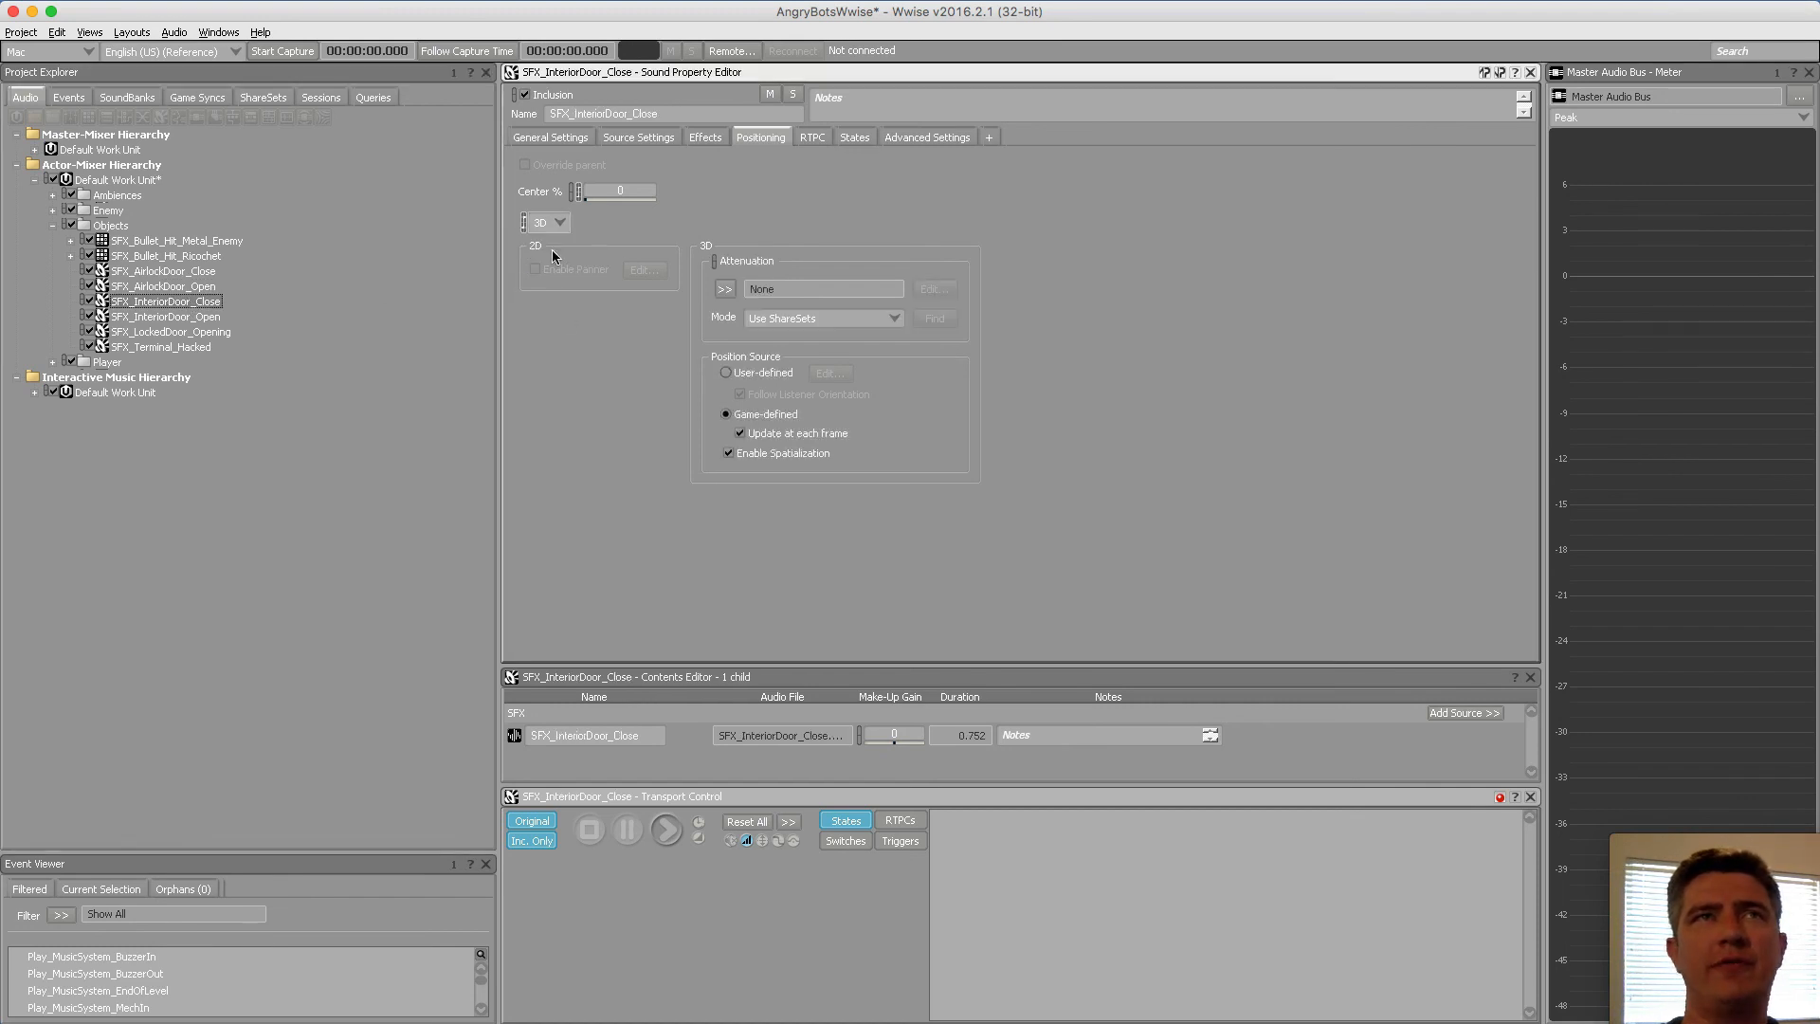
click(726, 290)
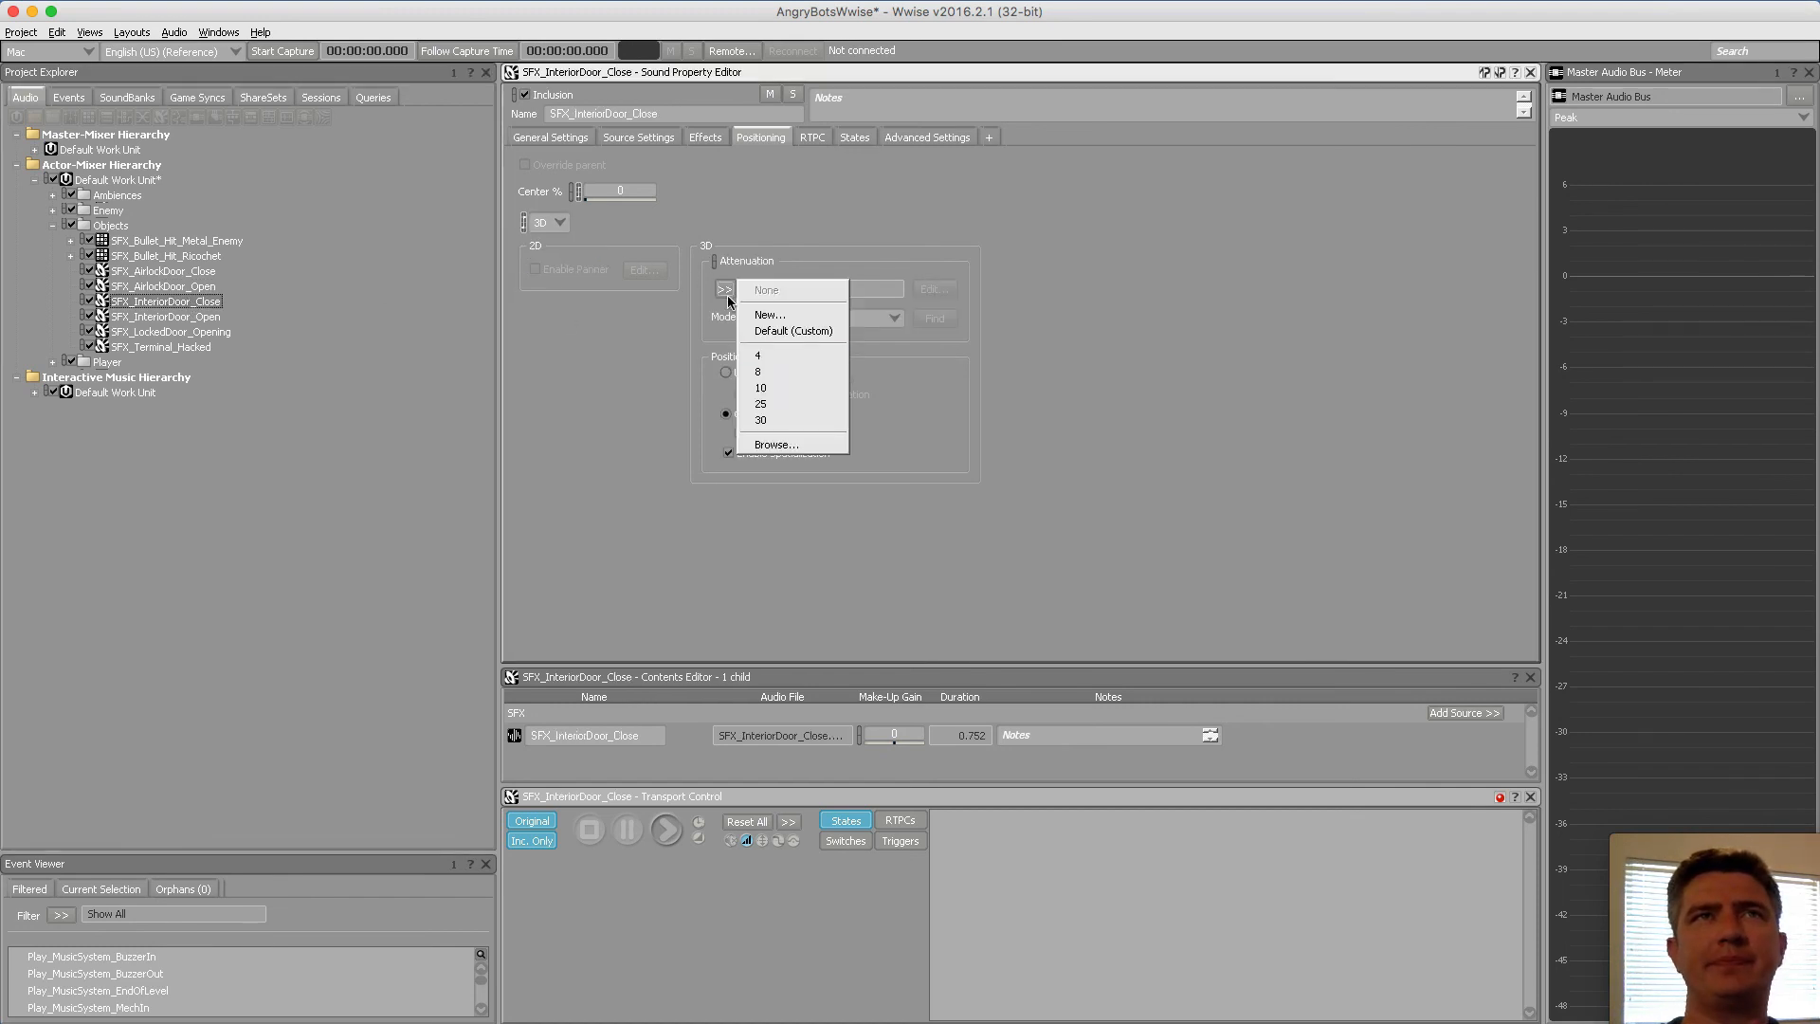
click(774, 405)
Set the SFX_InteriorDoor_Open sound's positioning to 3D and assign it the attenuation ShareSet 25
click(212, 316)
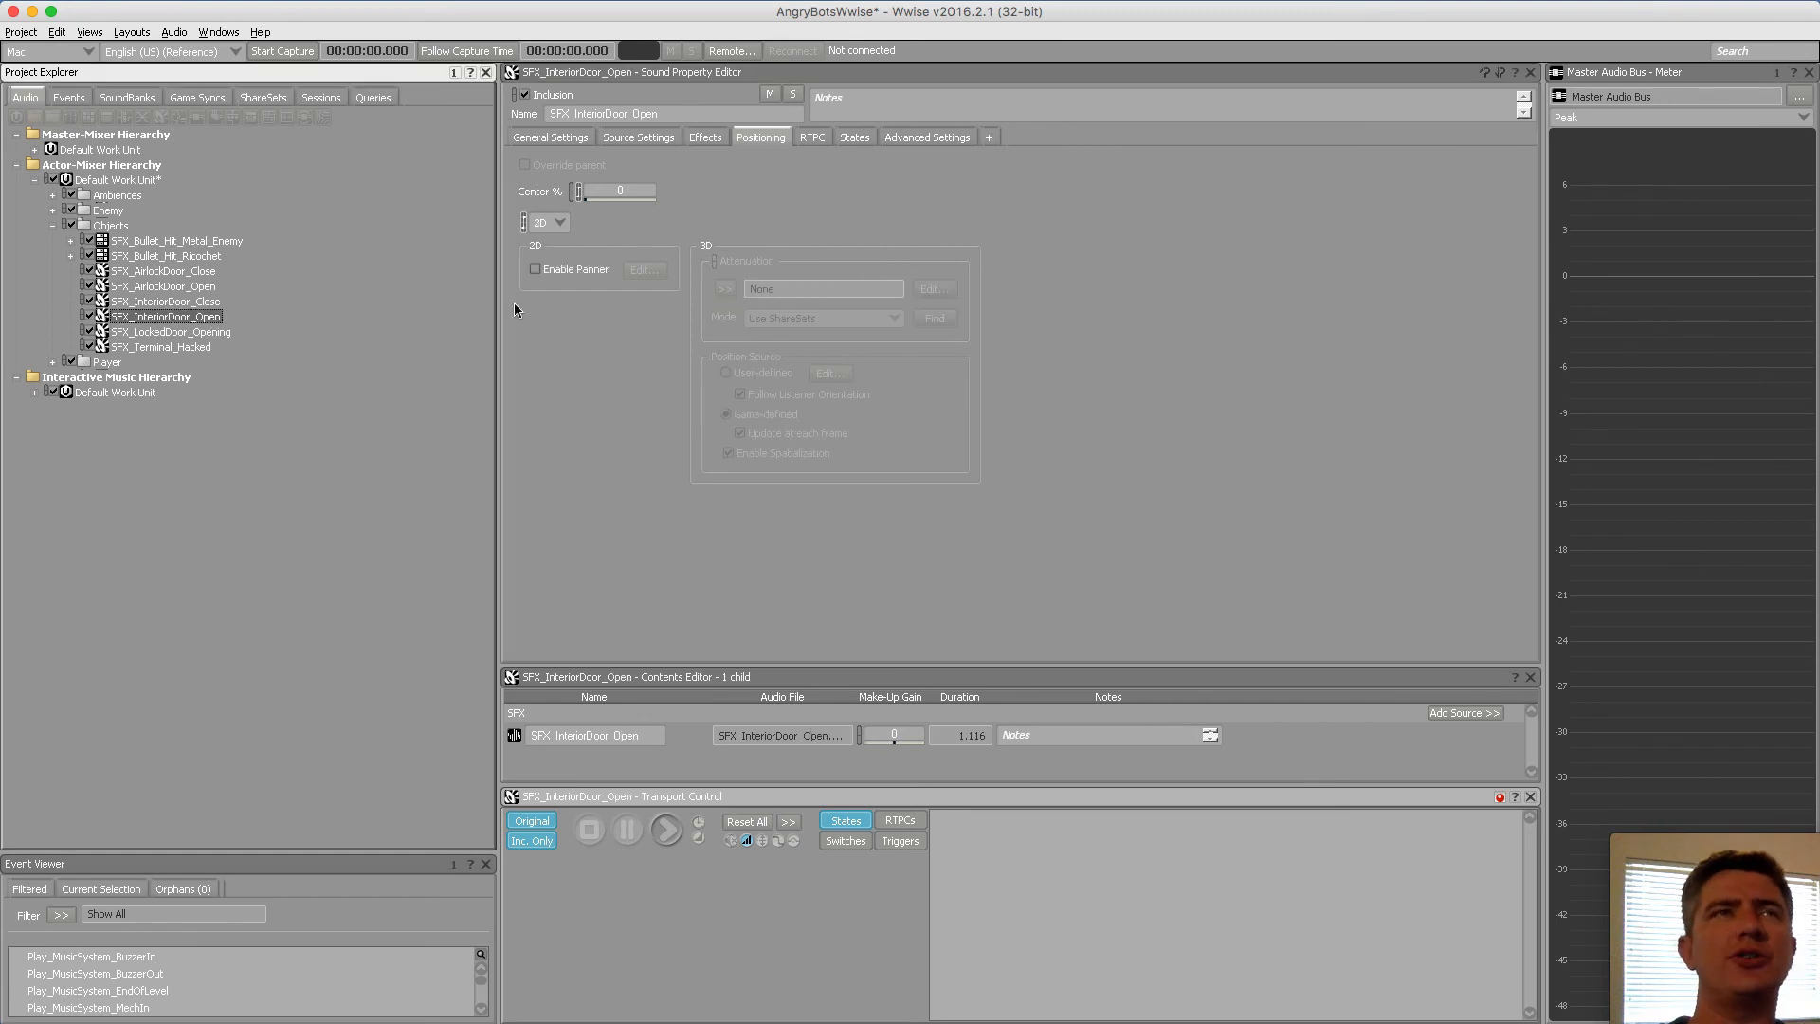
click(550, 222)
click(557, 254)
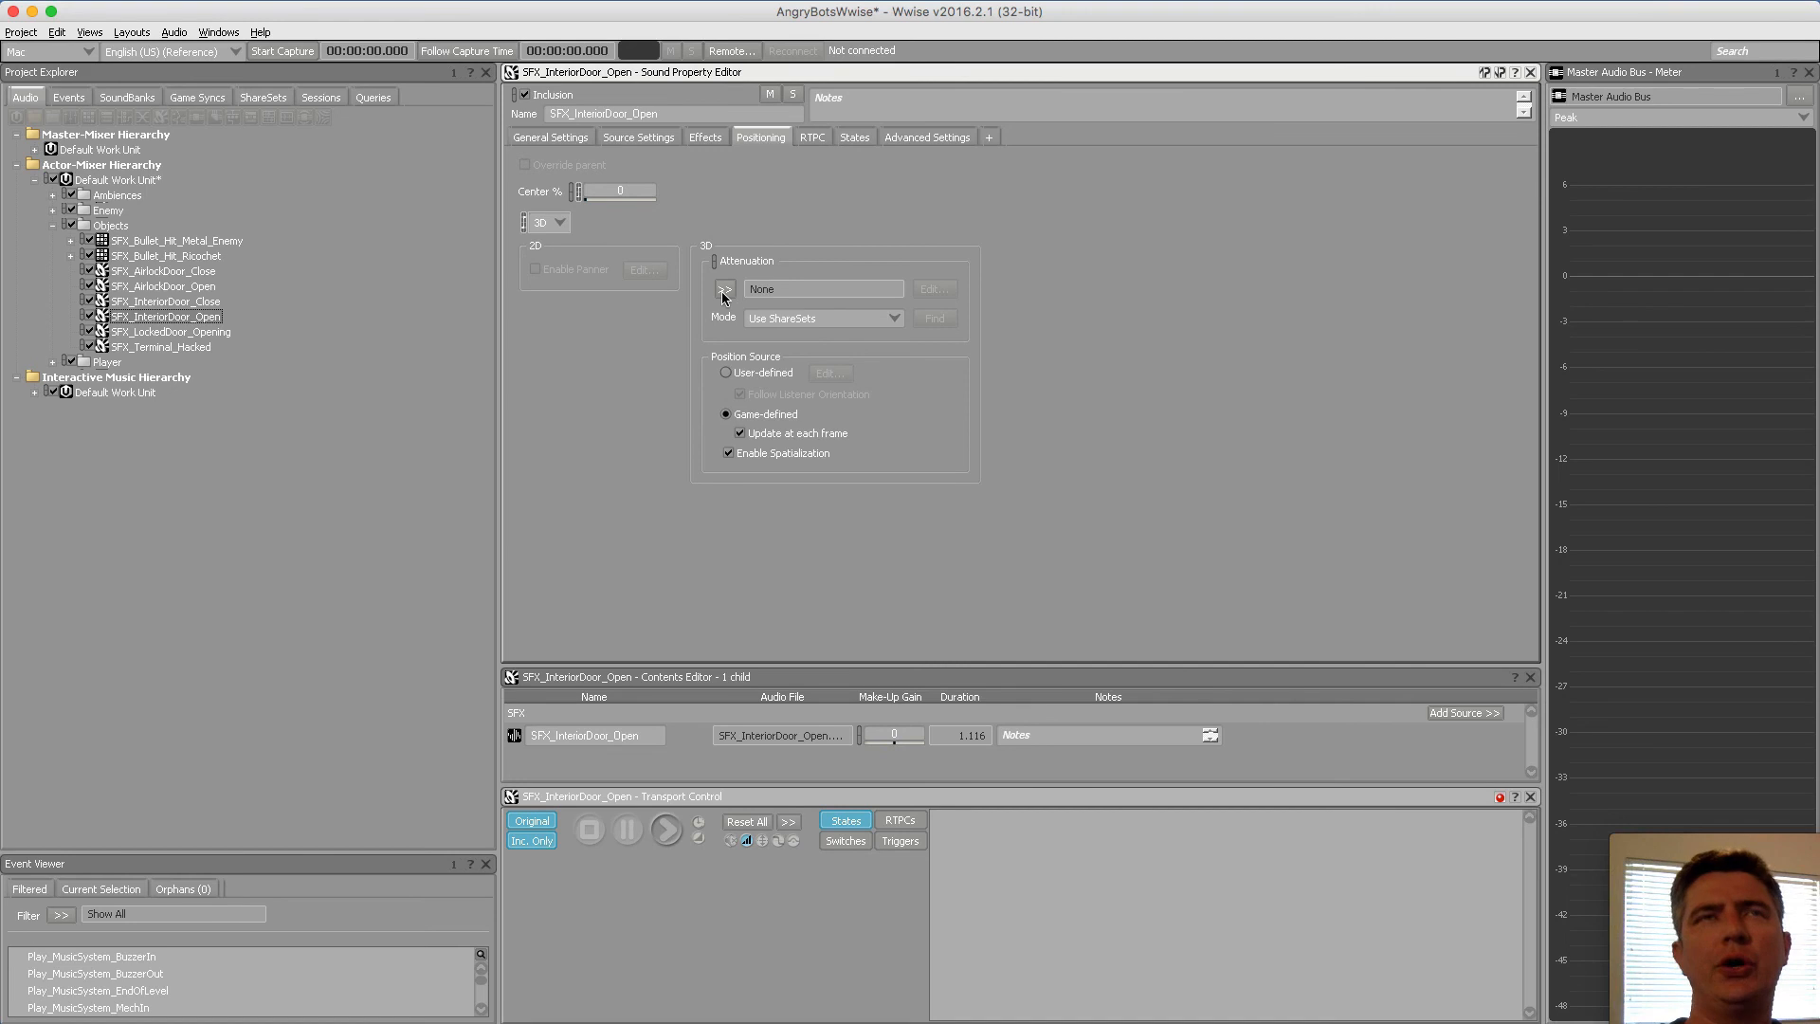
click(724, 289)
click(782, 407)
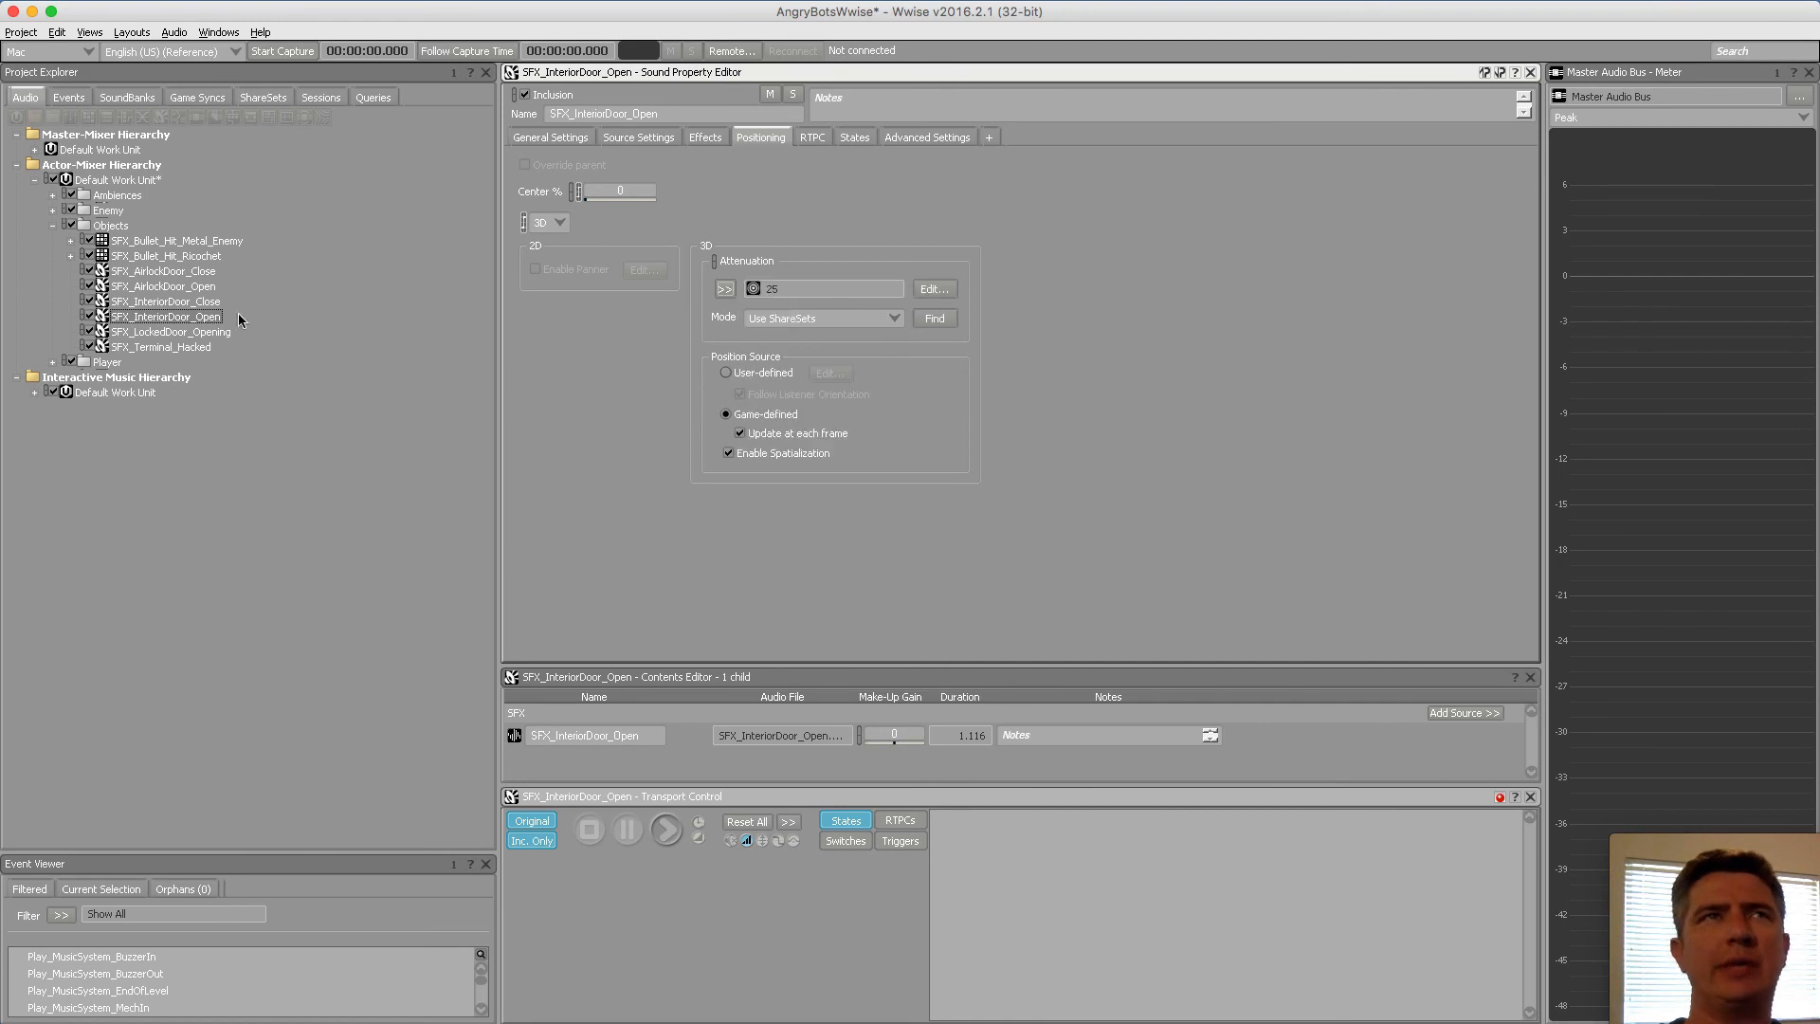
Set the SFX_LockedDoor_Opening sound's positioning to 3D and assign it the attenuation ShareSet 25
click(218, 331)
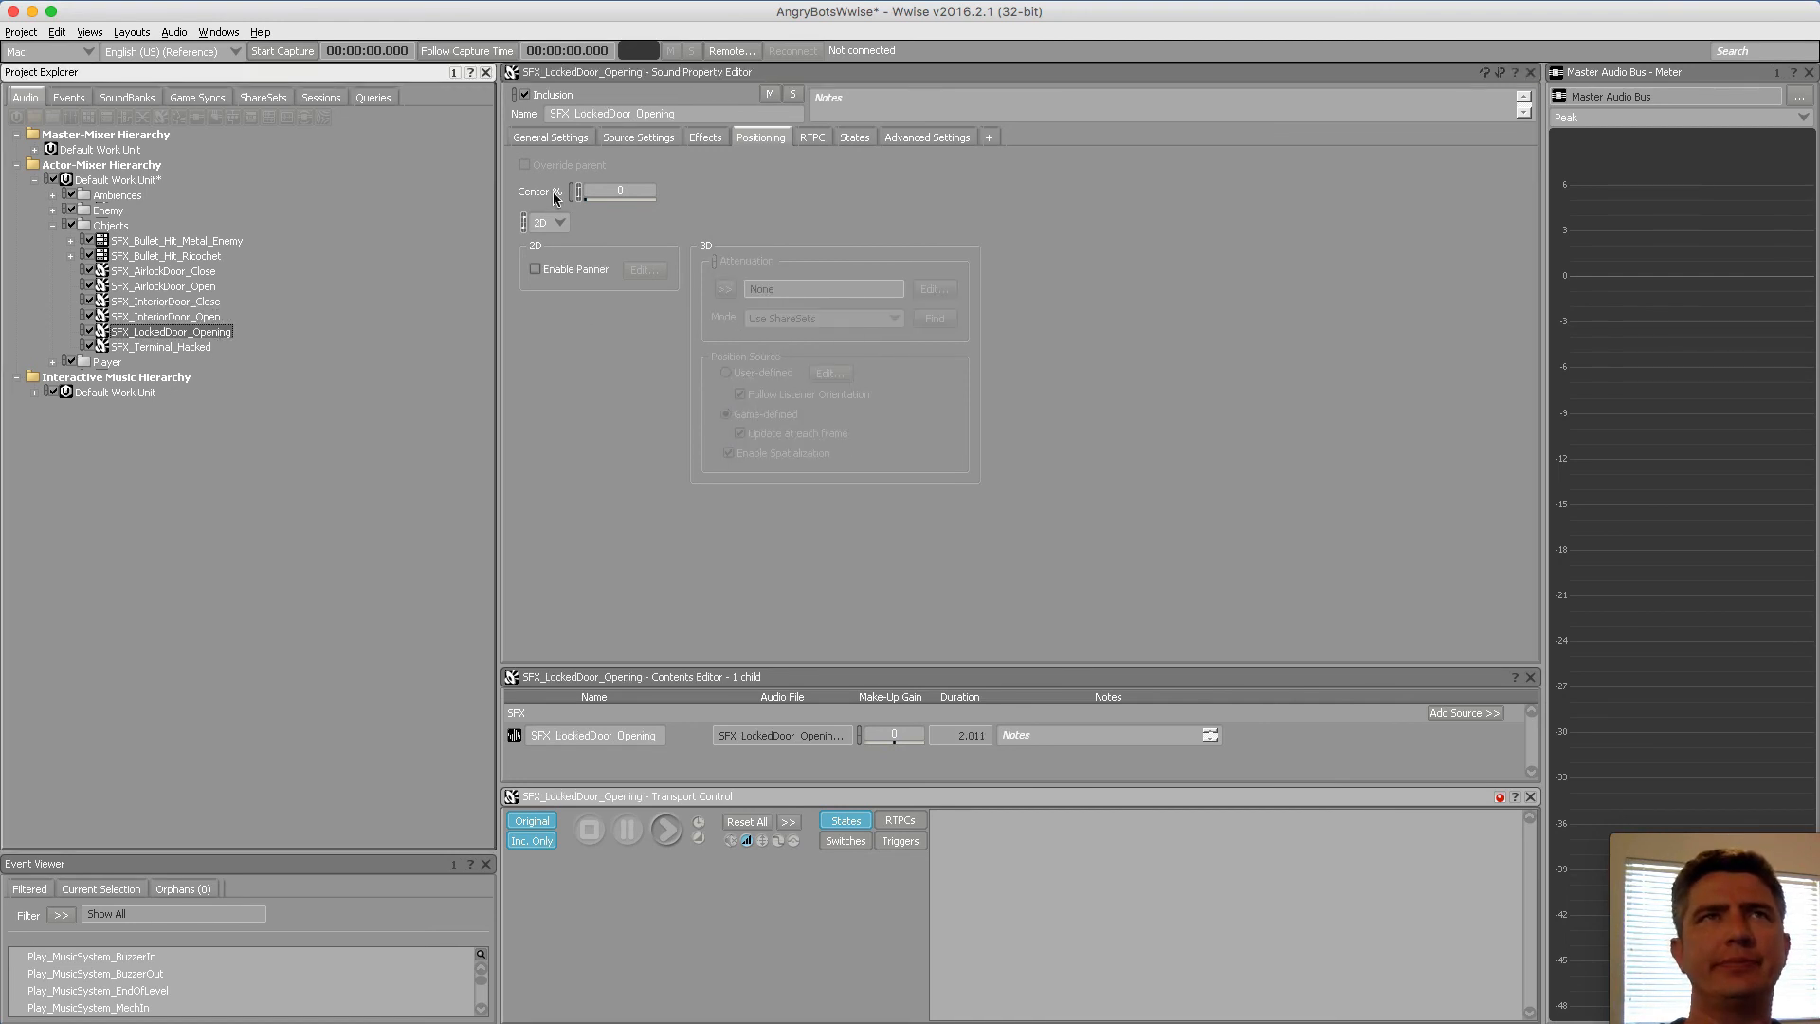
click(550, 223)
click(556, 254)
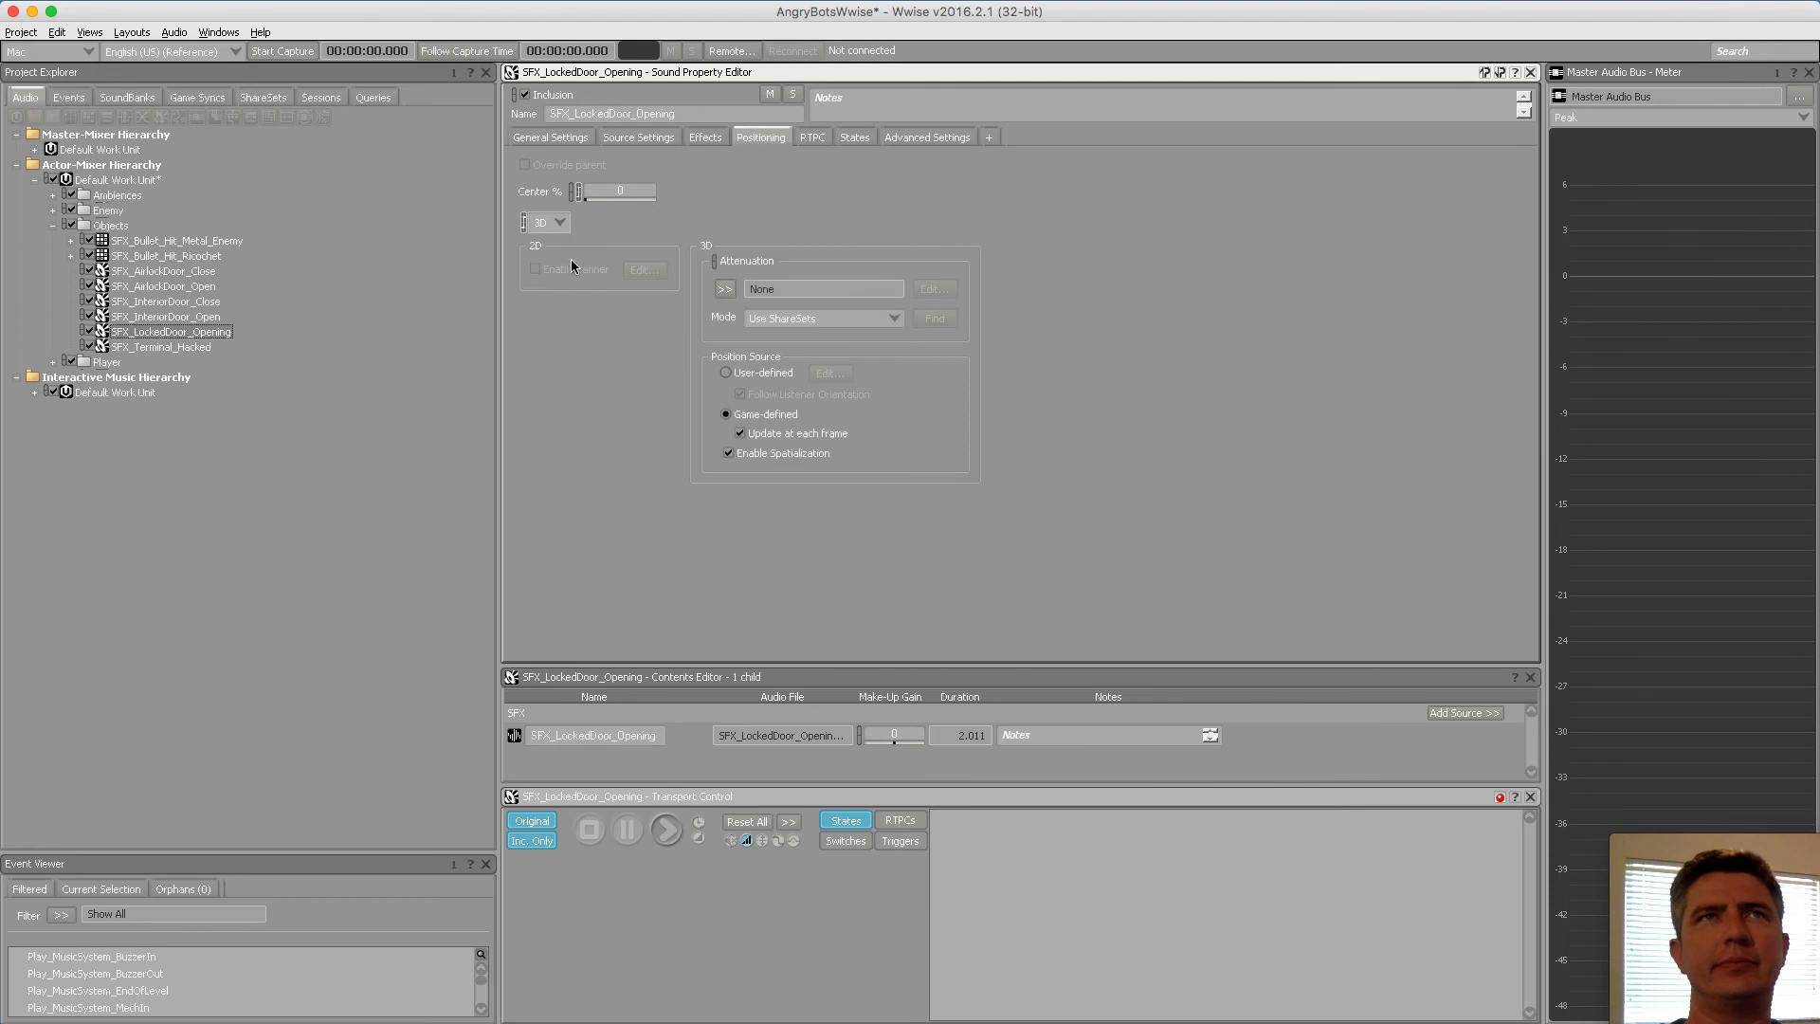
click(725, 289)
click(781, 404)
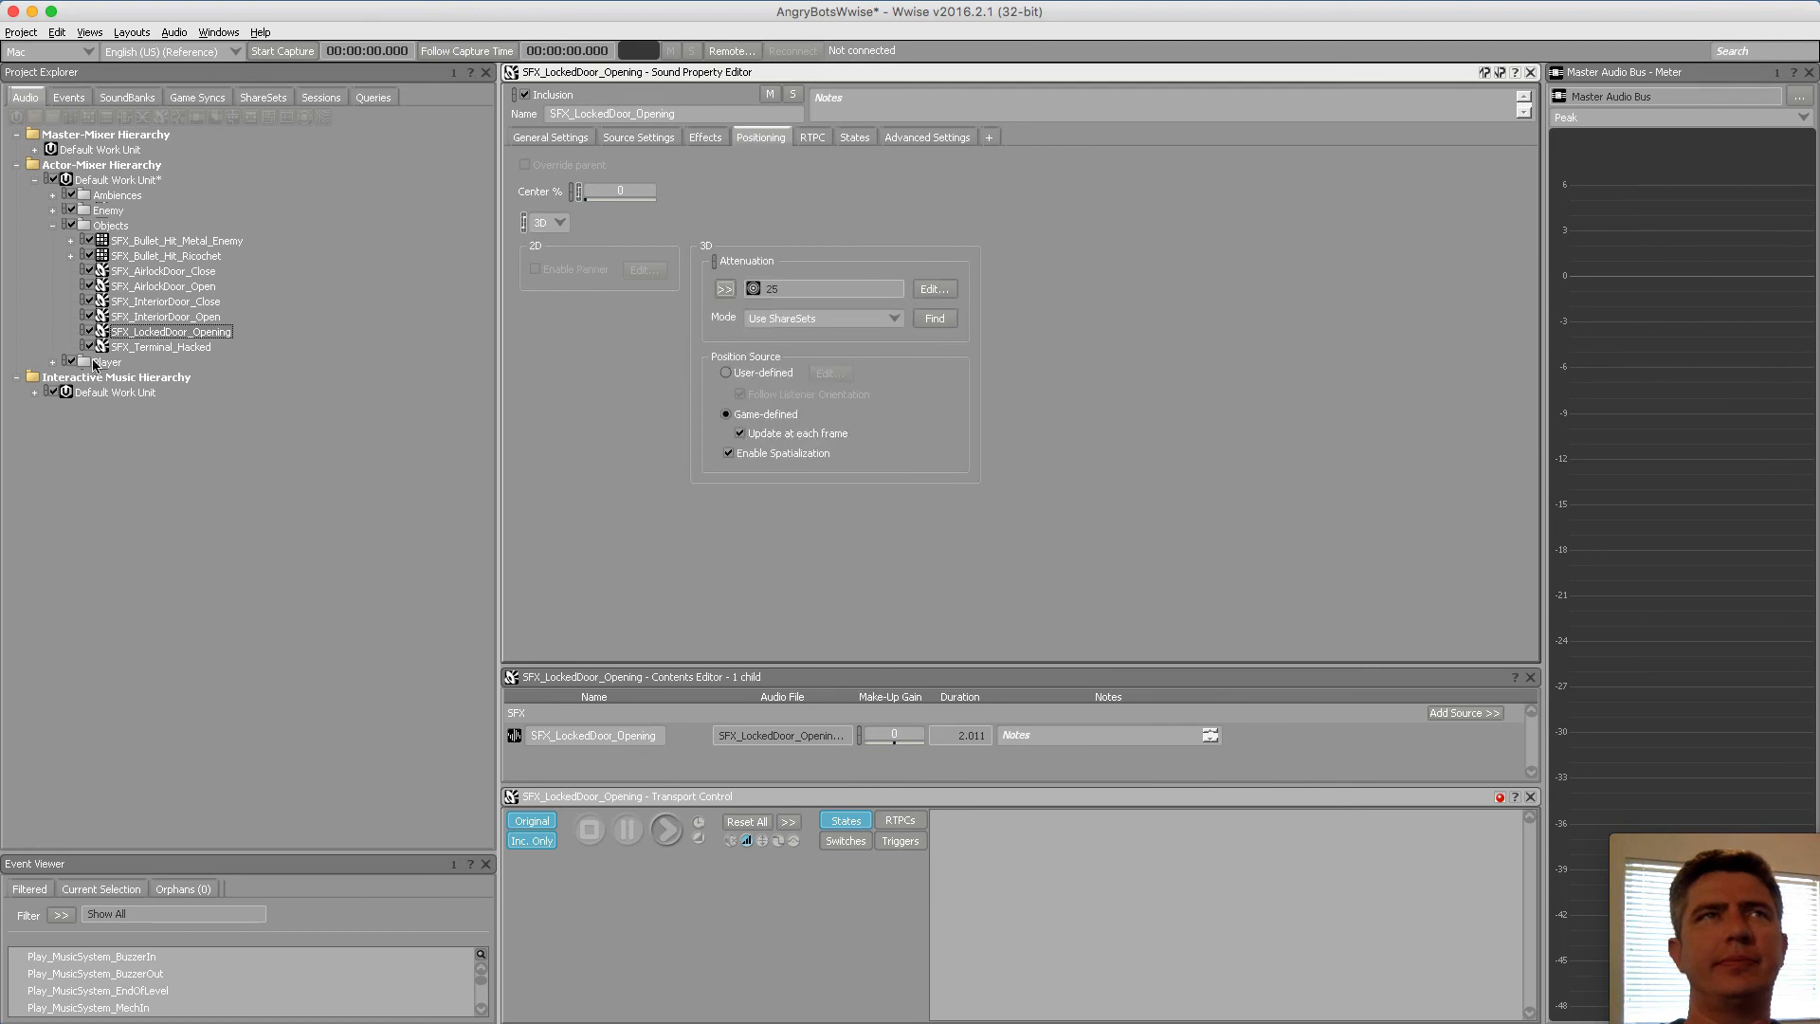
Set the SFX_Terminal_Hacked sound's positioning to 3D and assign it the attenuation ShareSet 25
click(171, 347)
click(550, 223)
click(558, 254)
click(725, 289)
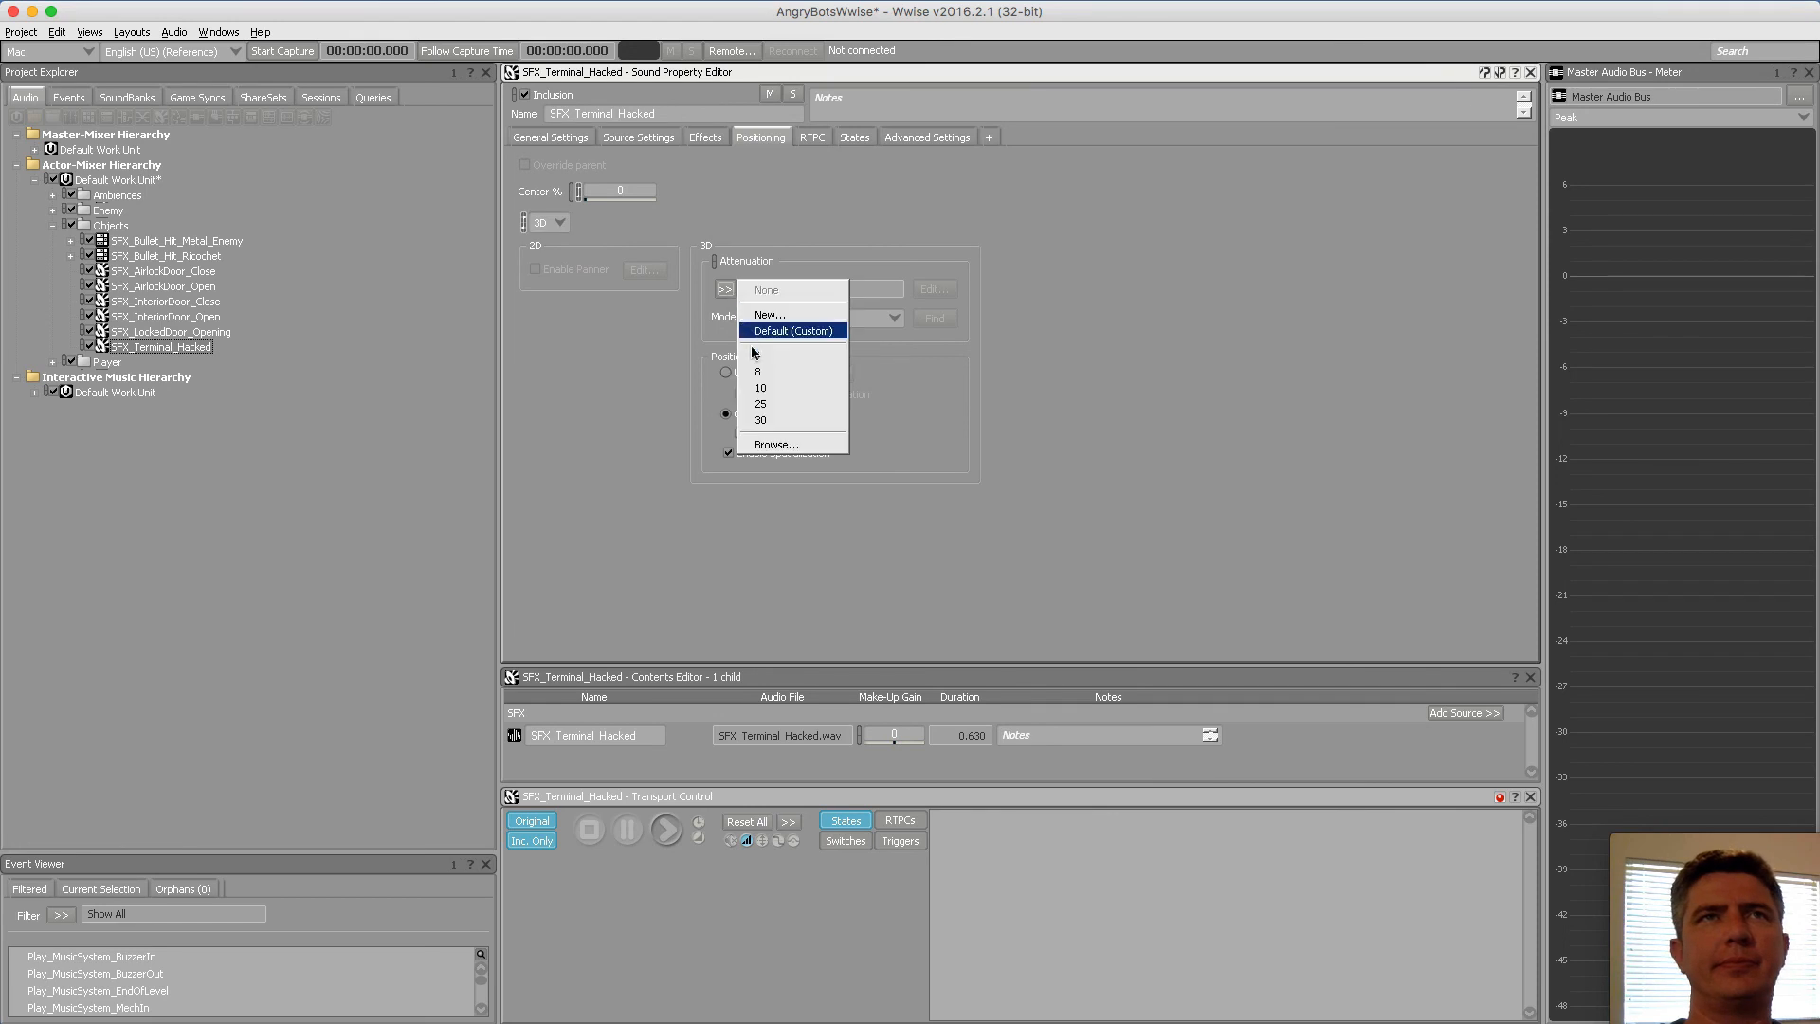
click(763, 404)
click(229, 428)
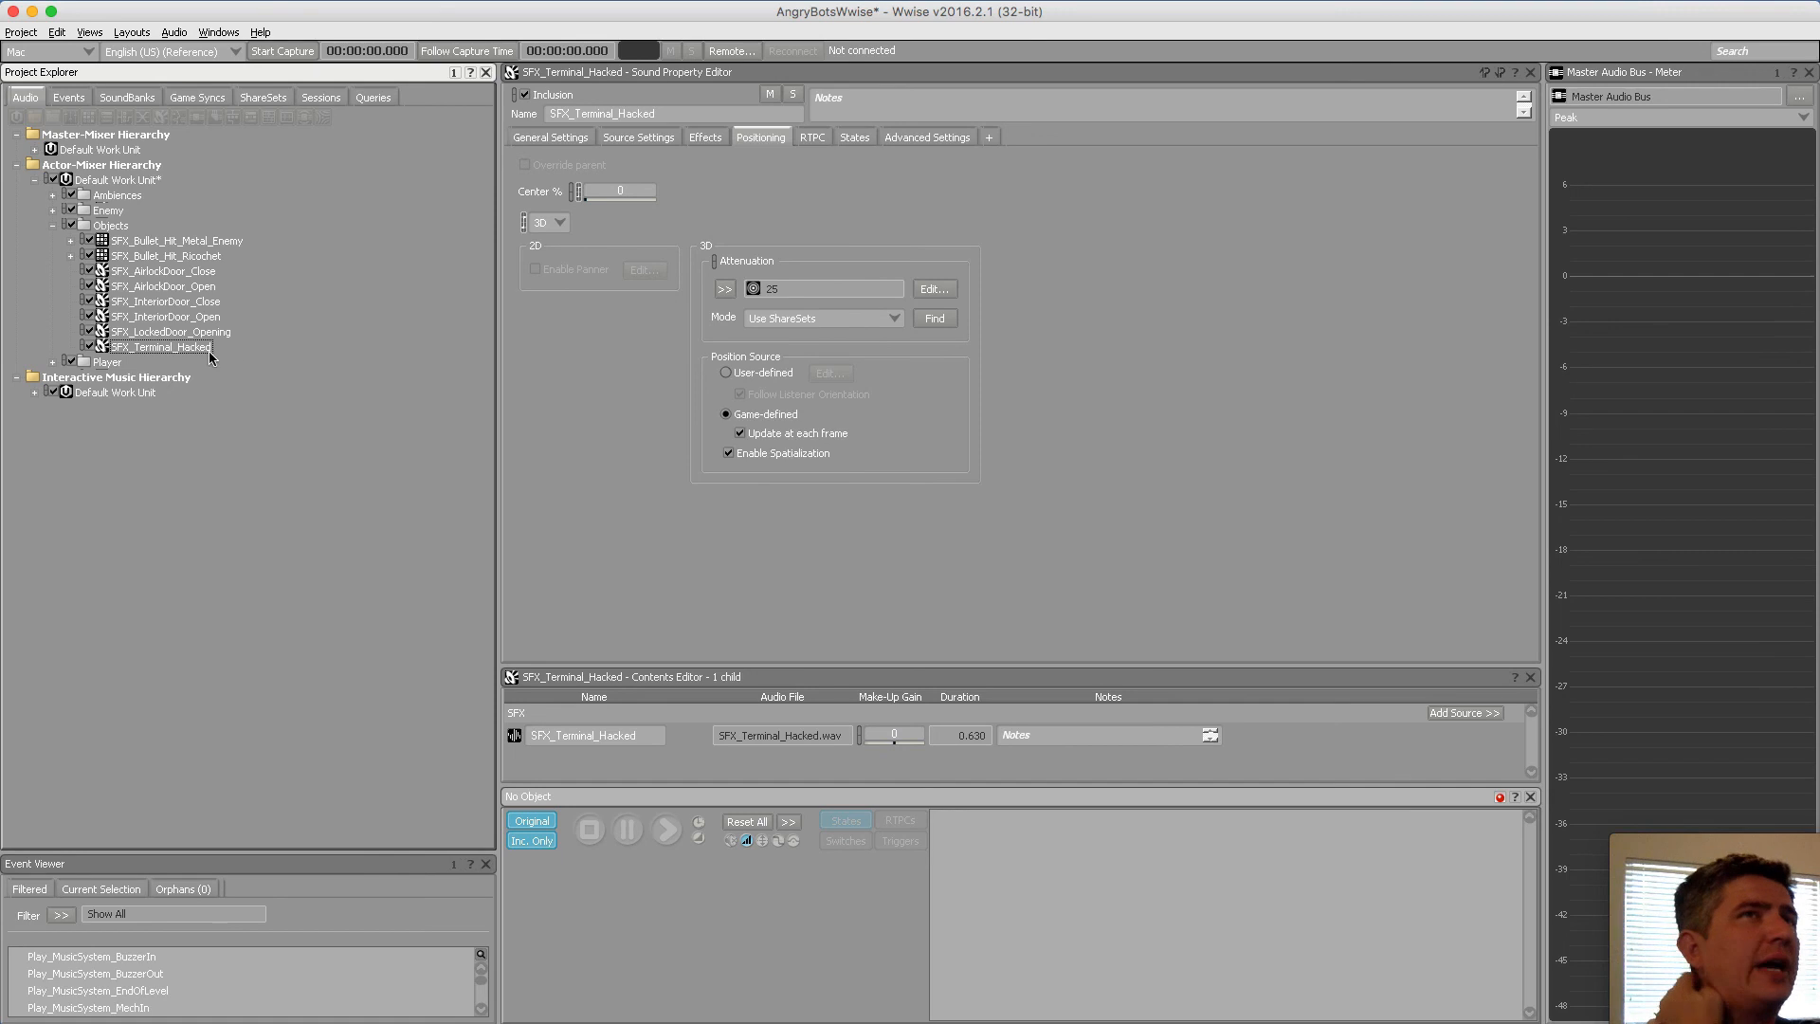
Set the SFX_Terminal_Hacked sound's positioning back to 2D and save the project
click(559, 224)
click(558, 238)
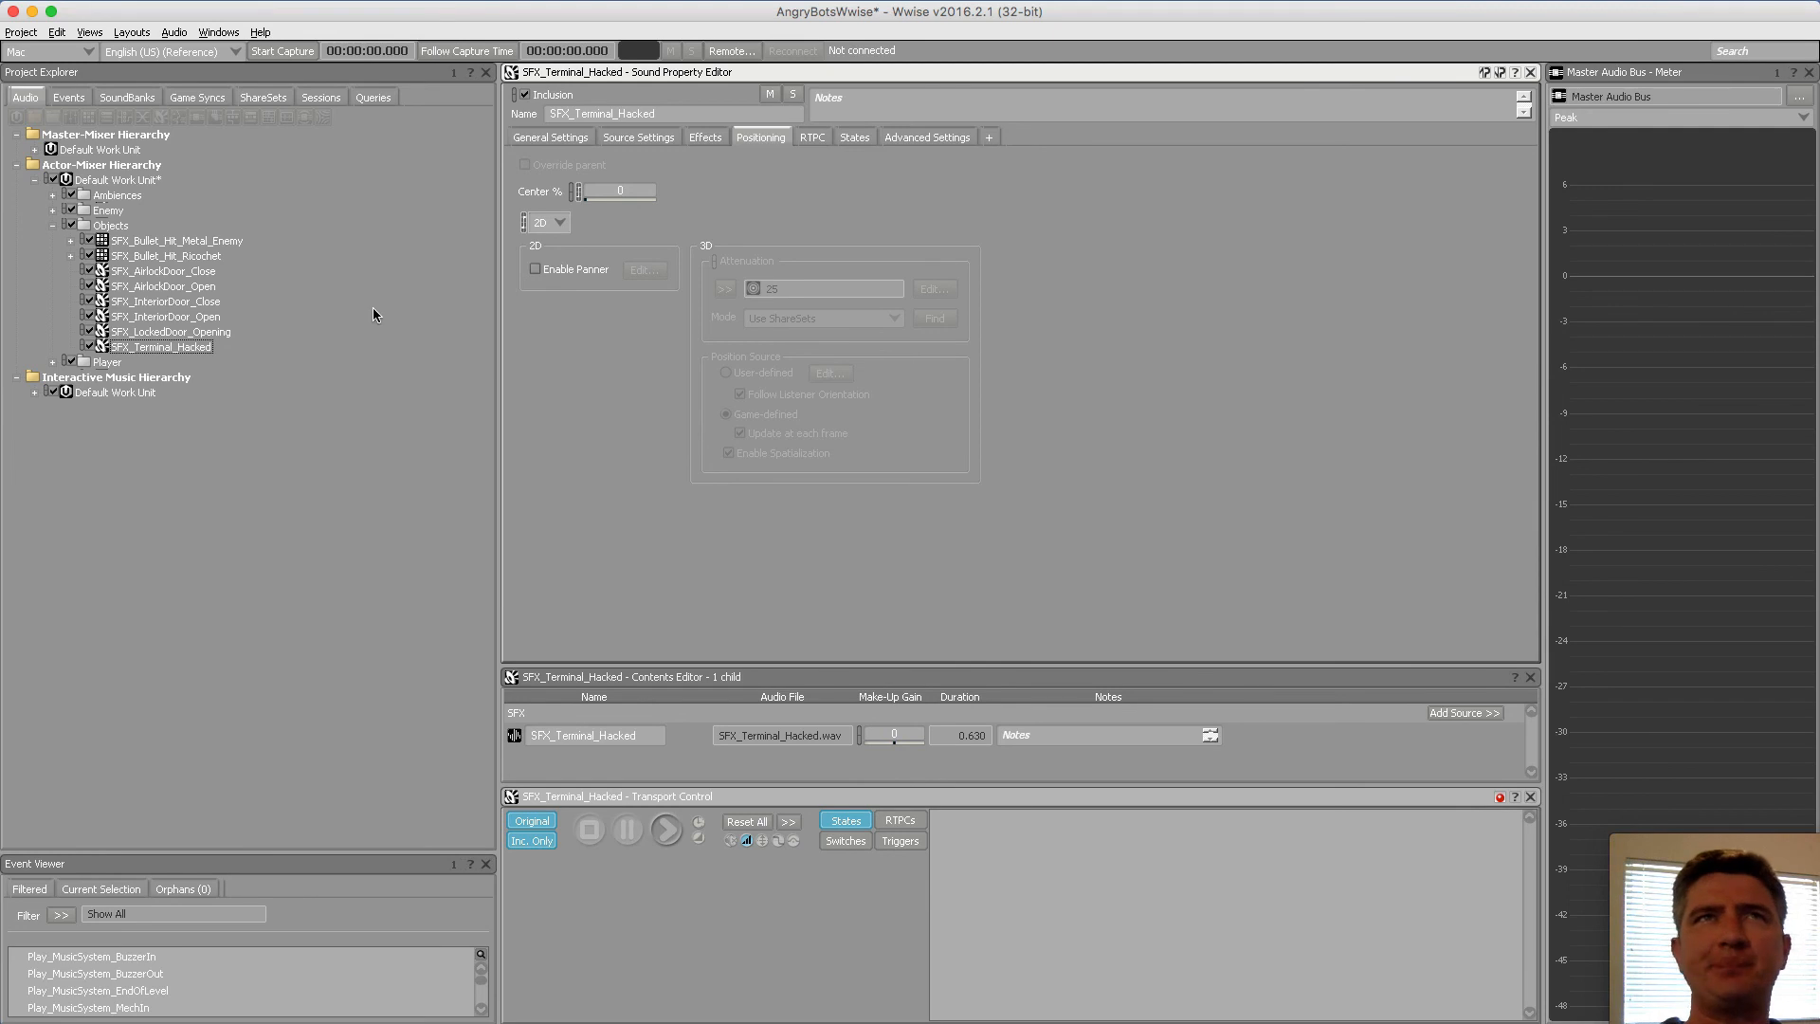
click(19, 34)
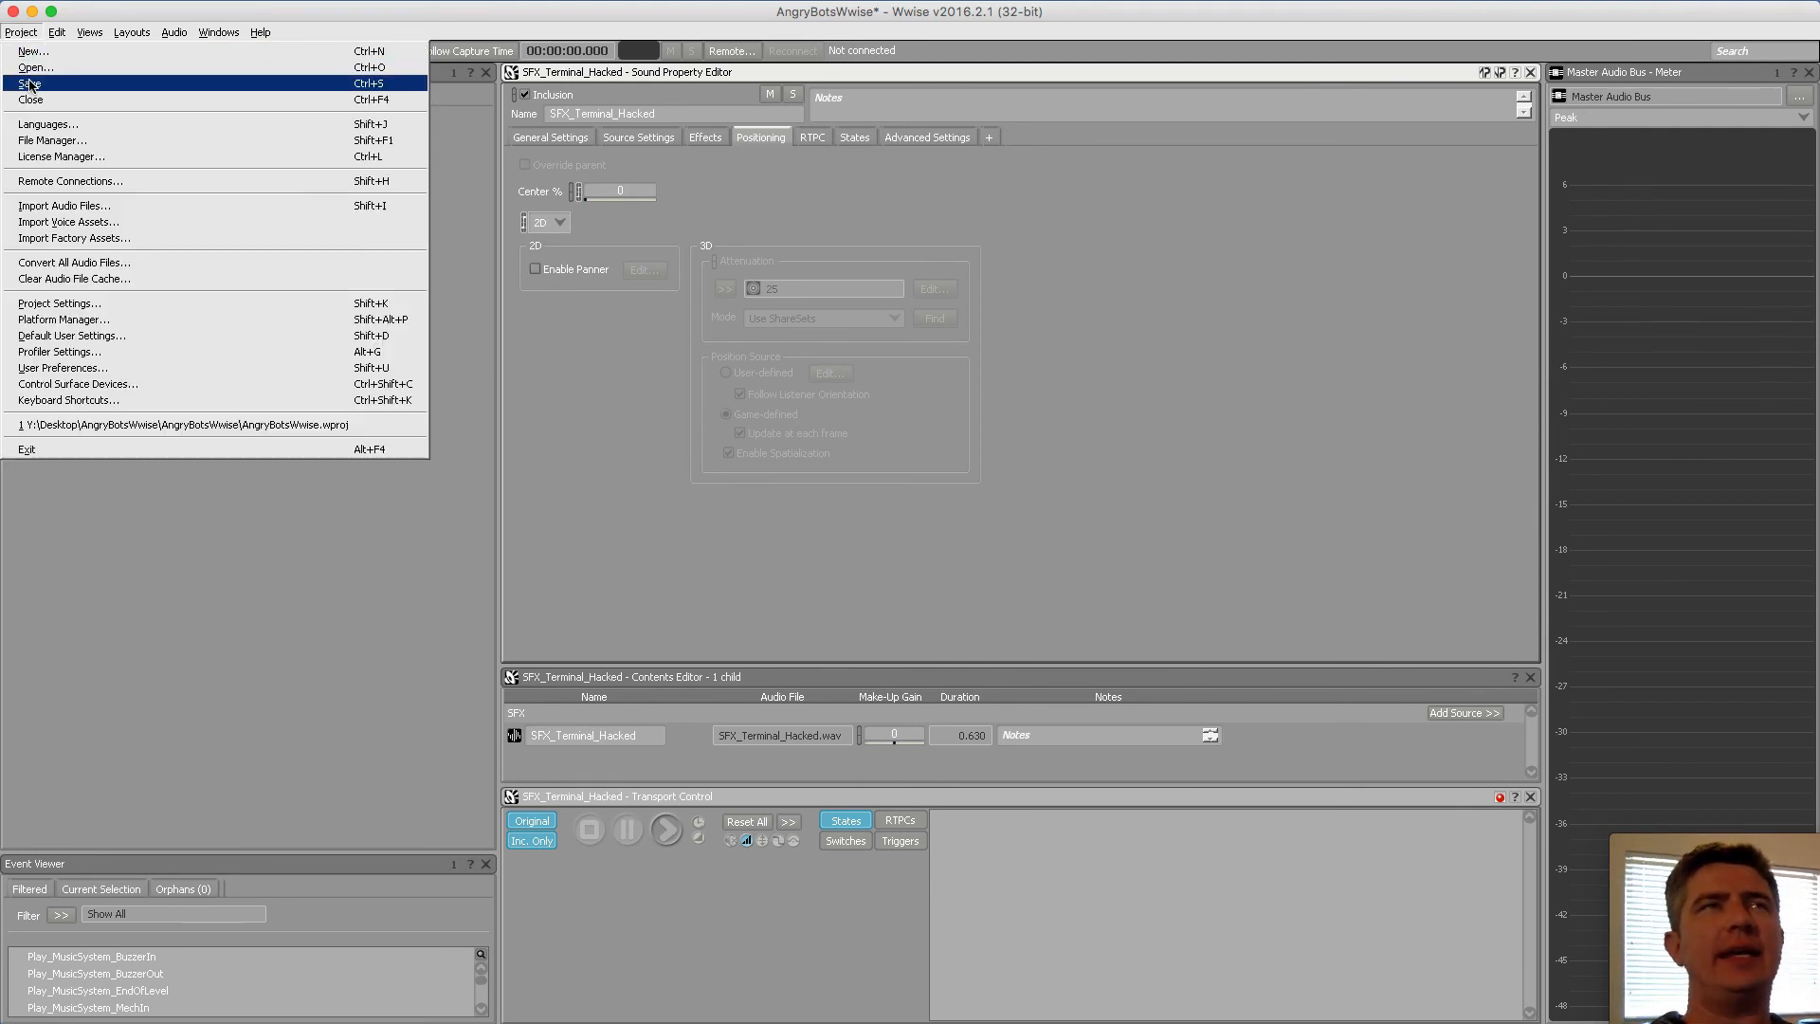
click(29, 84)
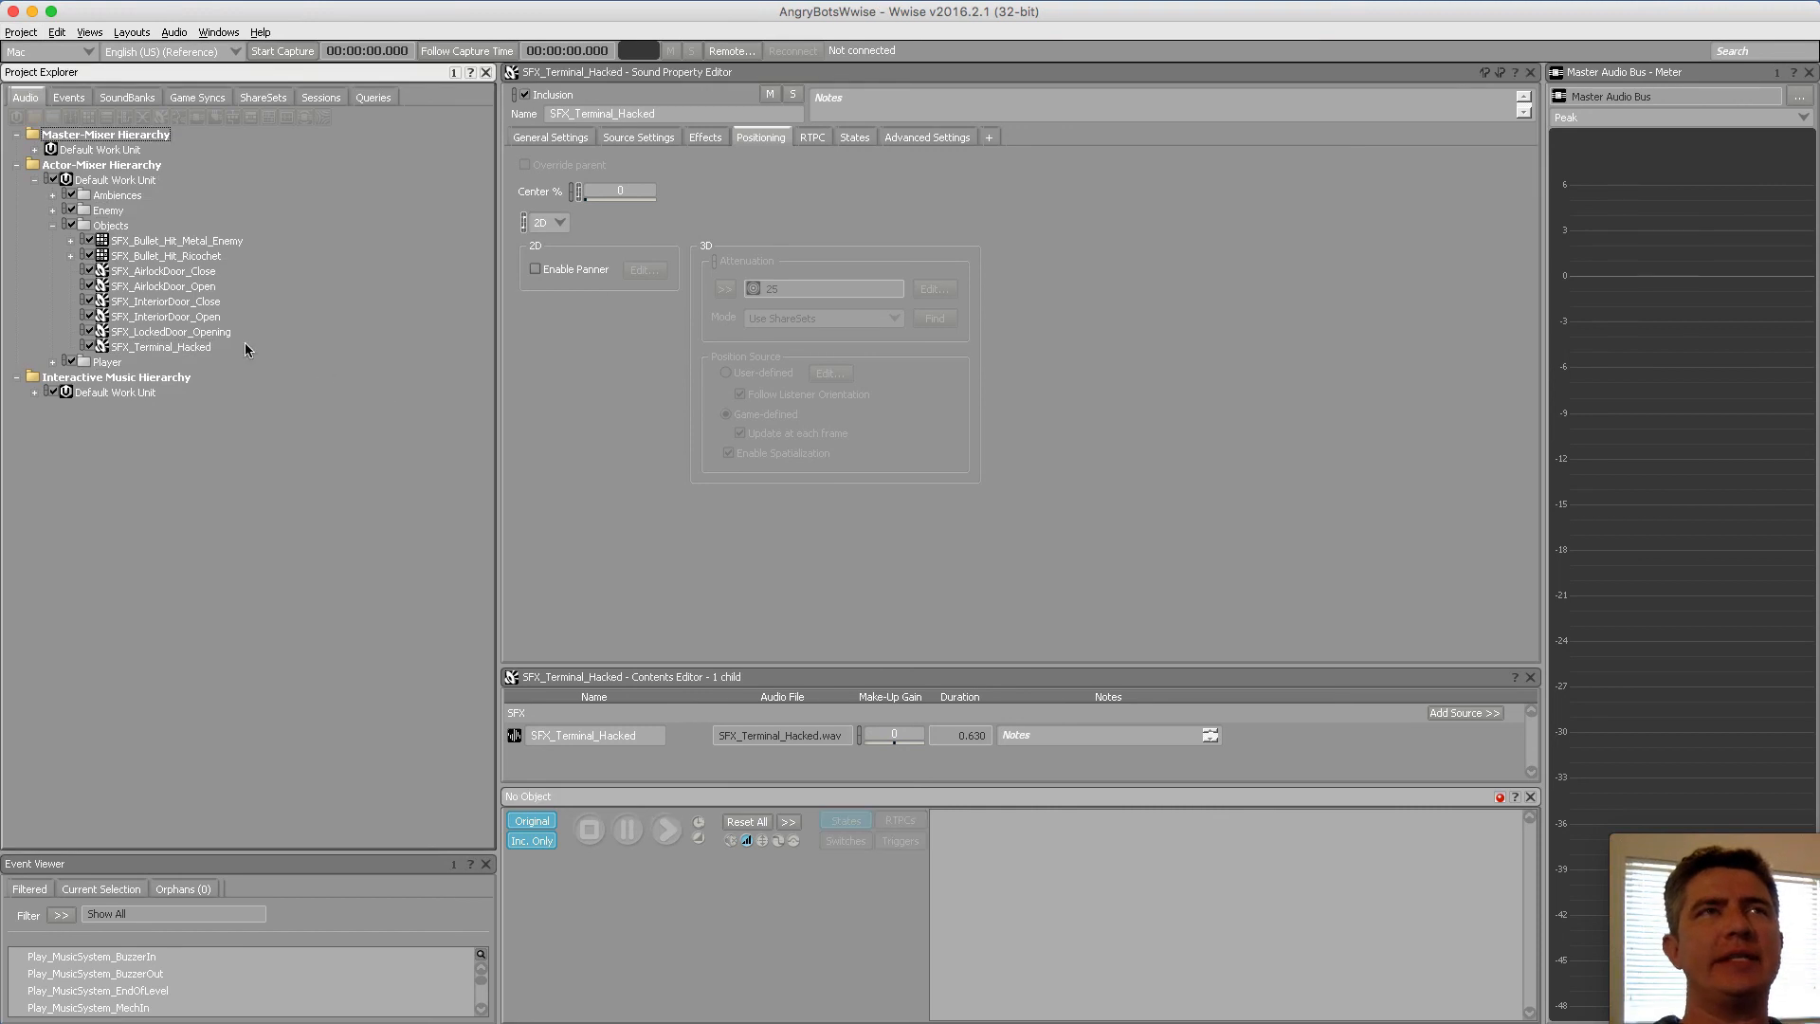
Collapse the Objects folder and examine the Stingers folder and Music_AngryBots_Playlist in the Interactive Music Hierarchy, collapsing both again
click(53, 225)
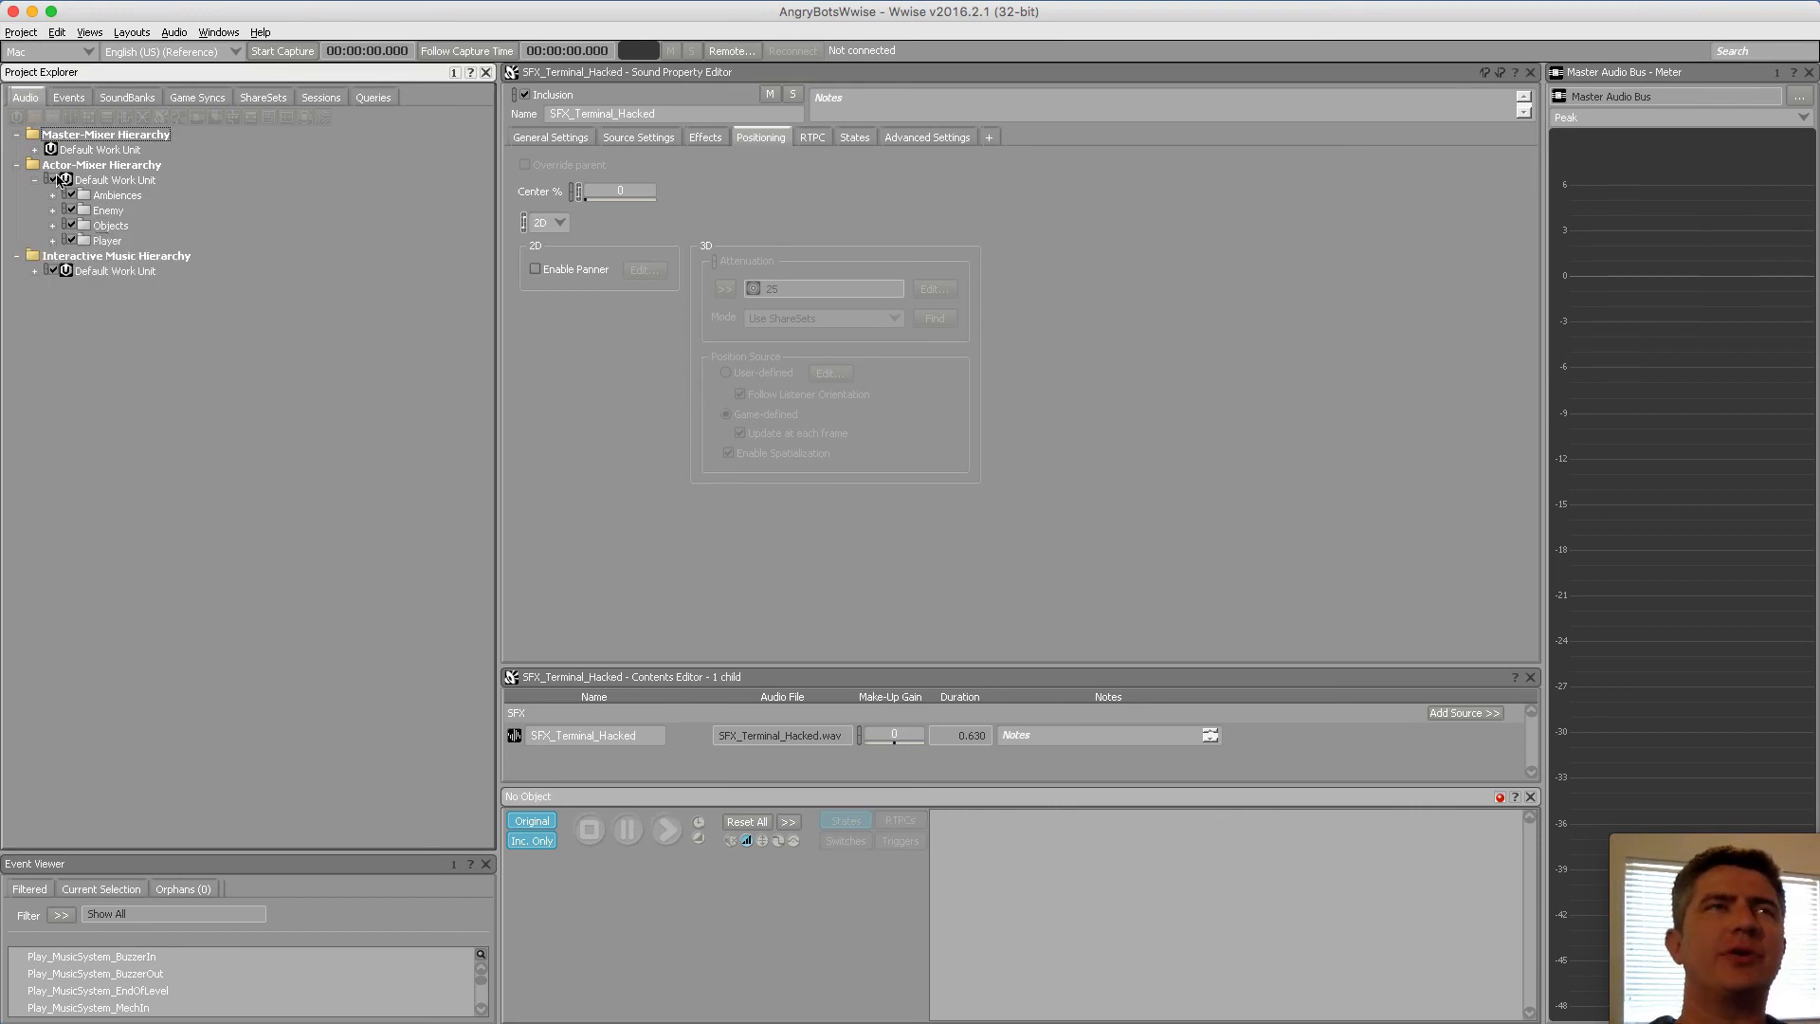
click(34, 271)
click(53, 302)
click(53, 287)
click(71, 362)
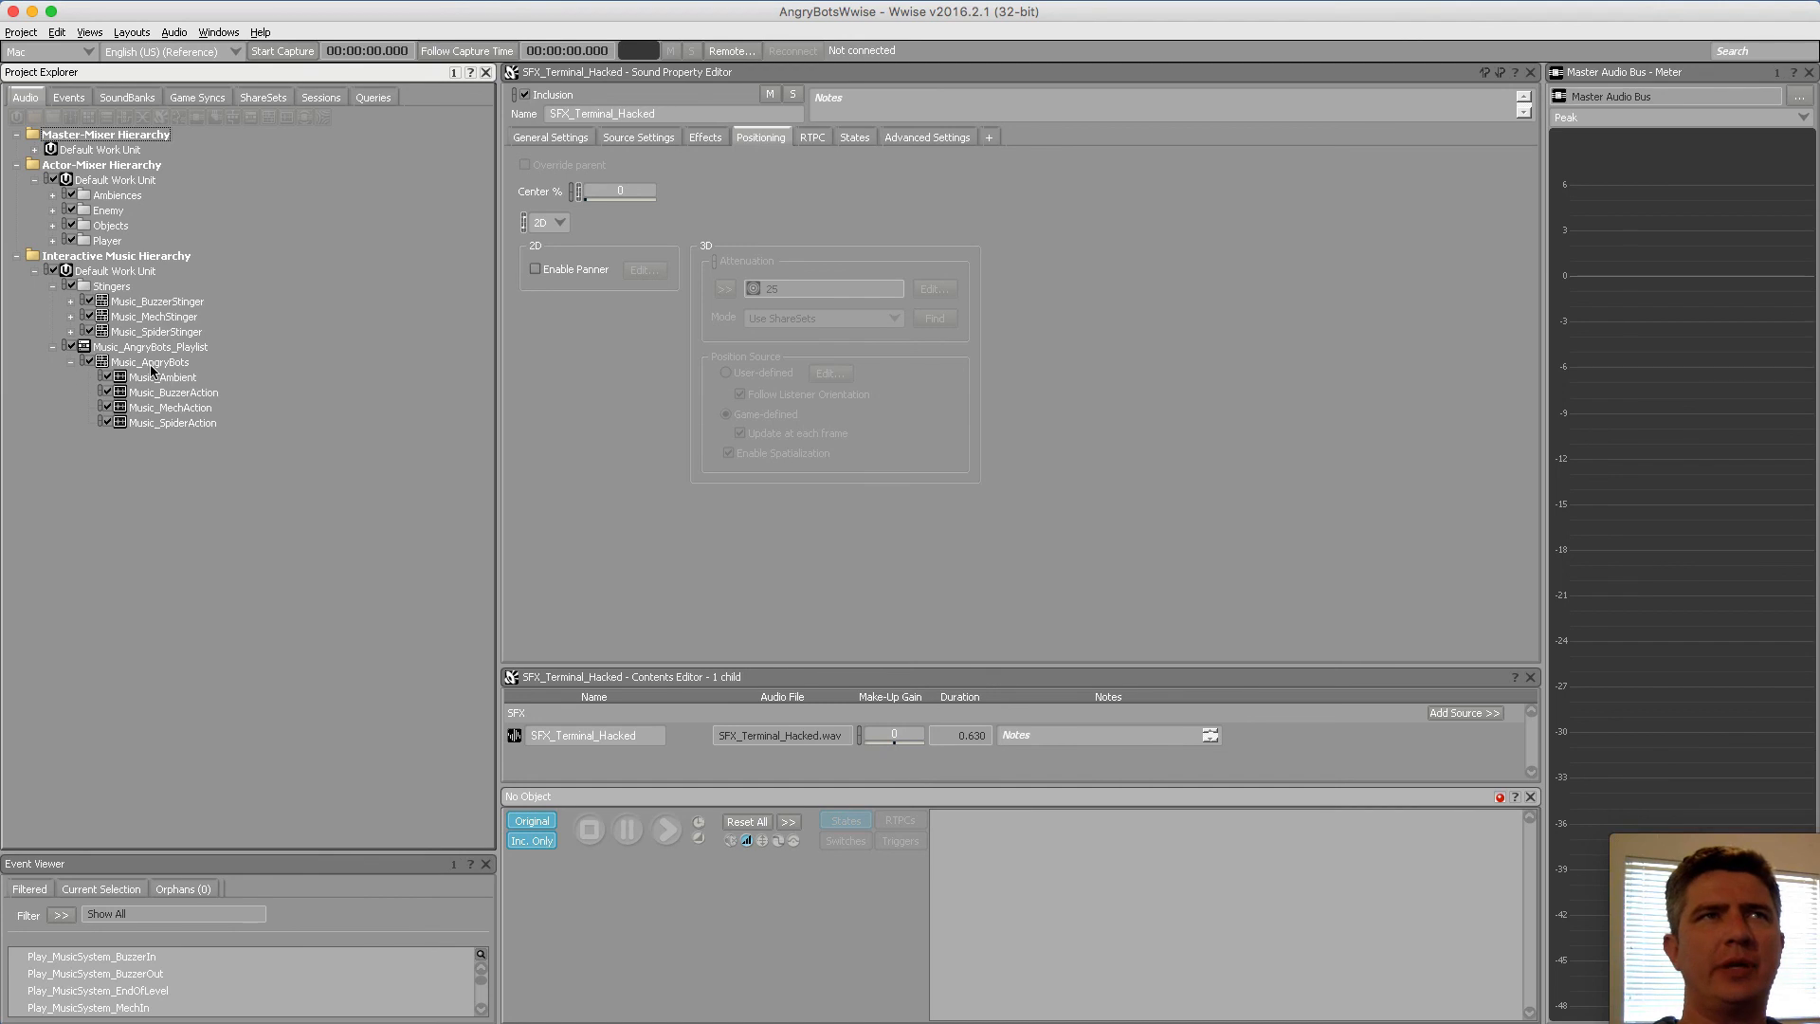
click(152, 363)
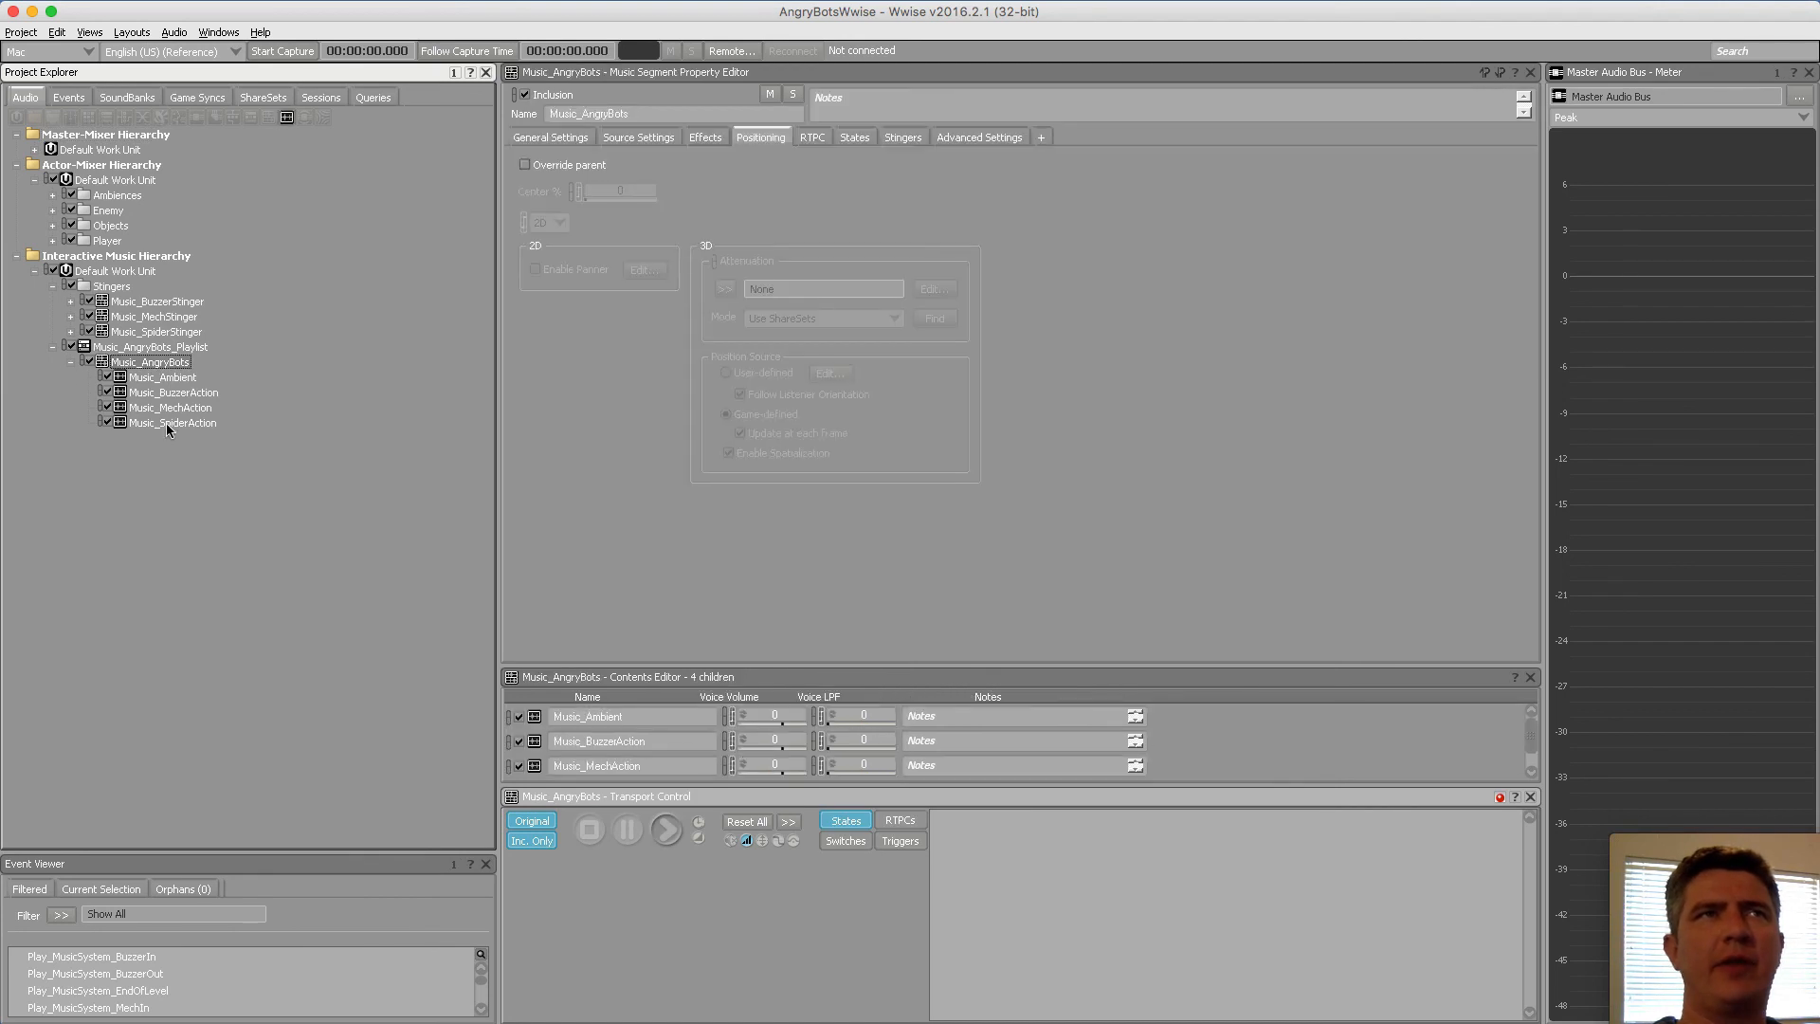
click(142, 363)
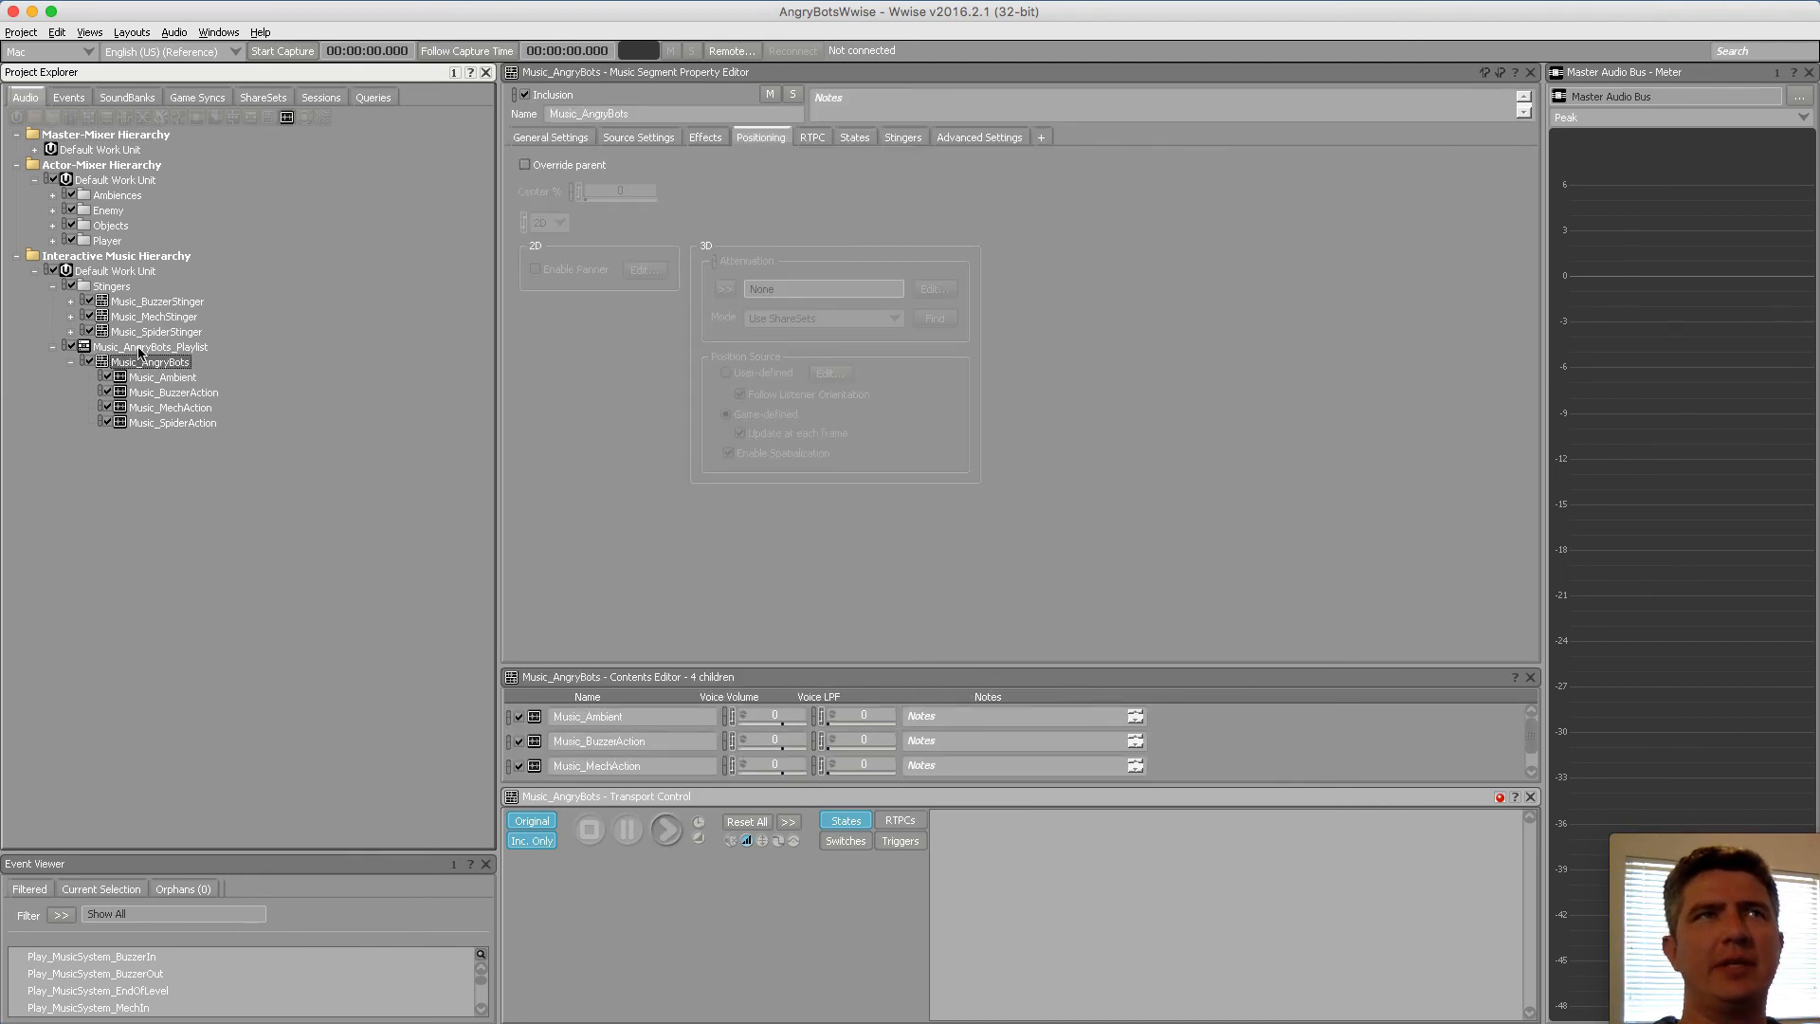
click(142, 347)
click(54, 347)
click(109, 286)
click(53, 287)
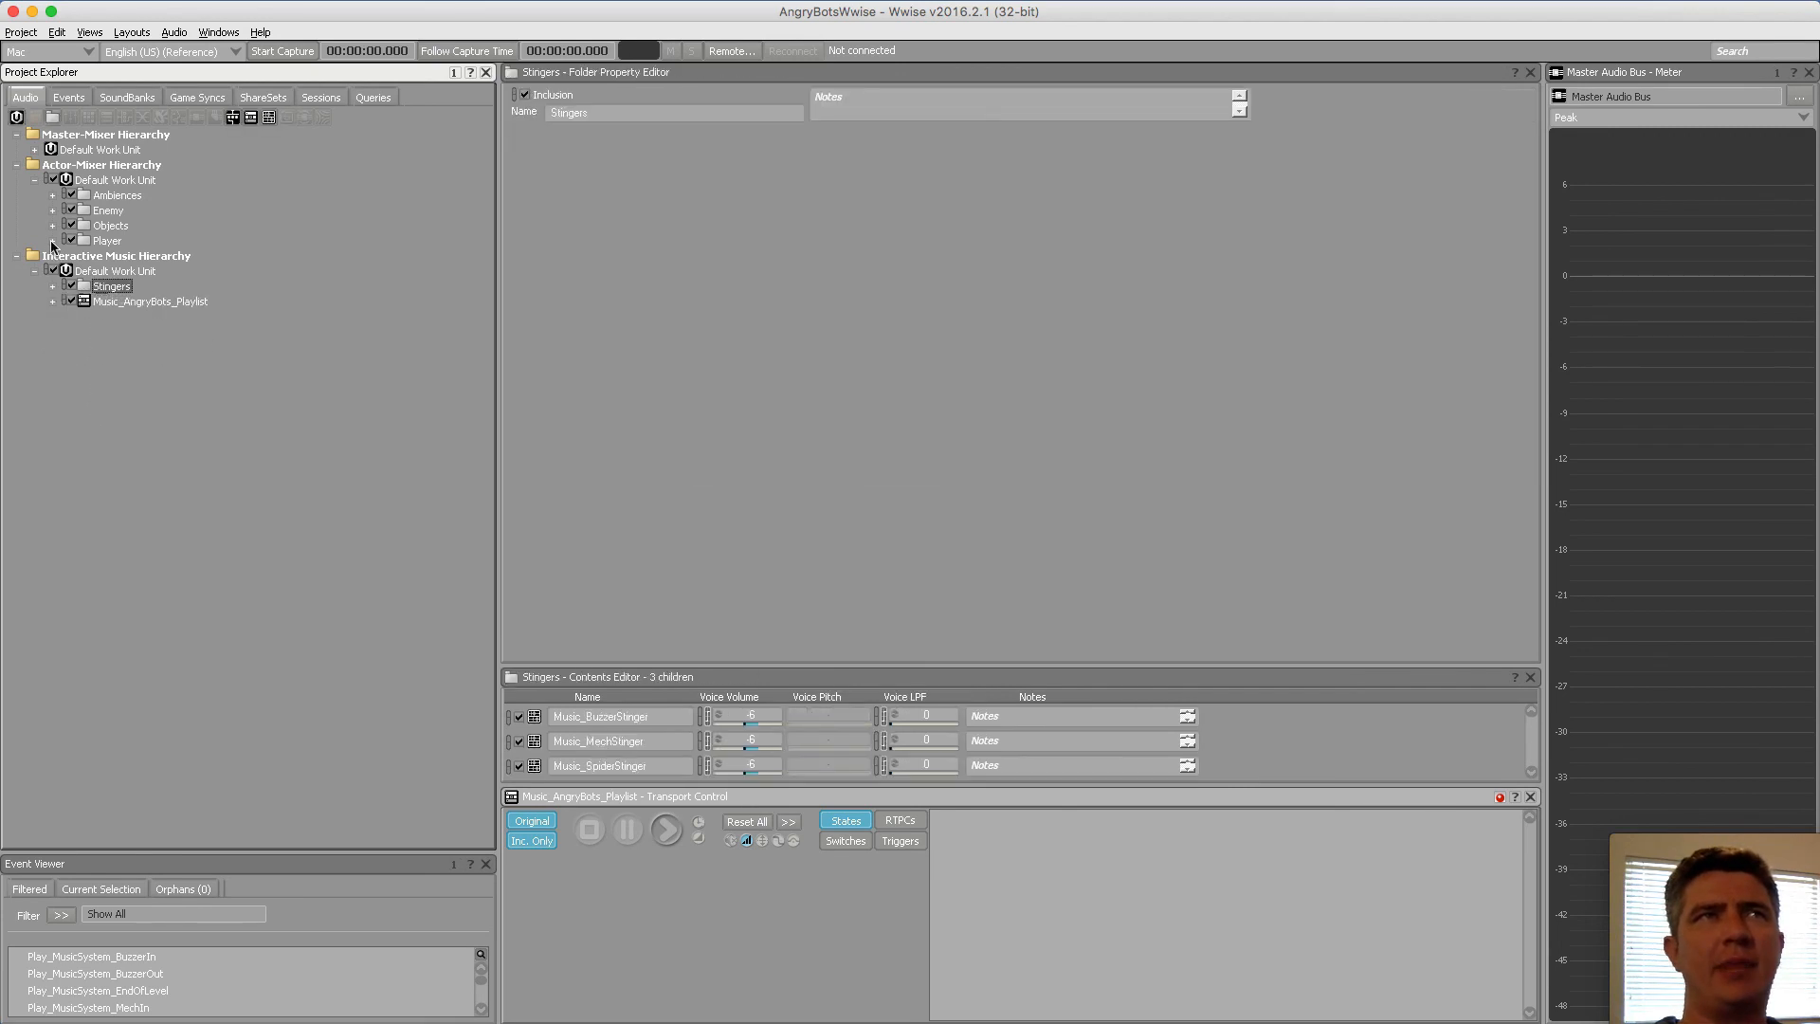
Expand the Ambiences, Enemy, Objects and Player folders of the Actor-Mixer Hierarchy to review their sounds, and collapse them again
click(53, 241)
click(123, 256)
click(52, 241)
click(52, 241)
click(52, 226)
click(53, 210)
click(53, 195)
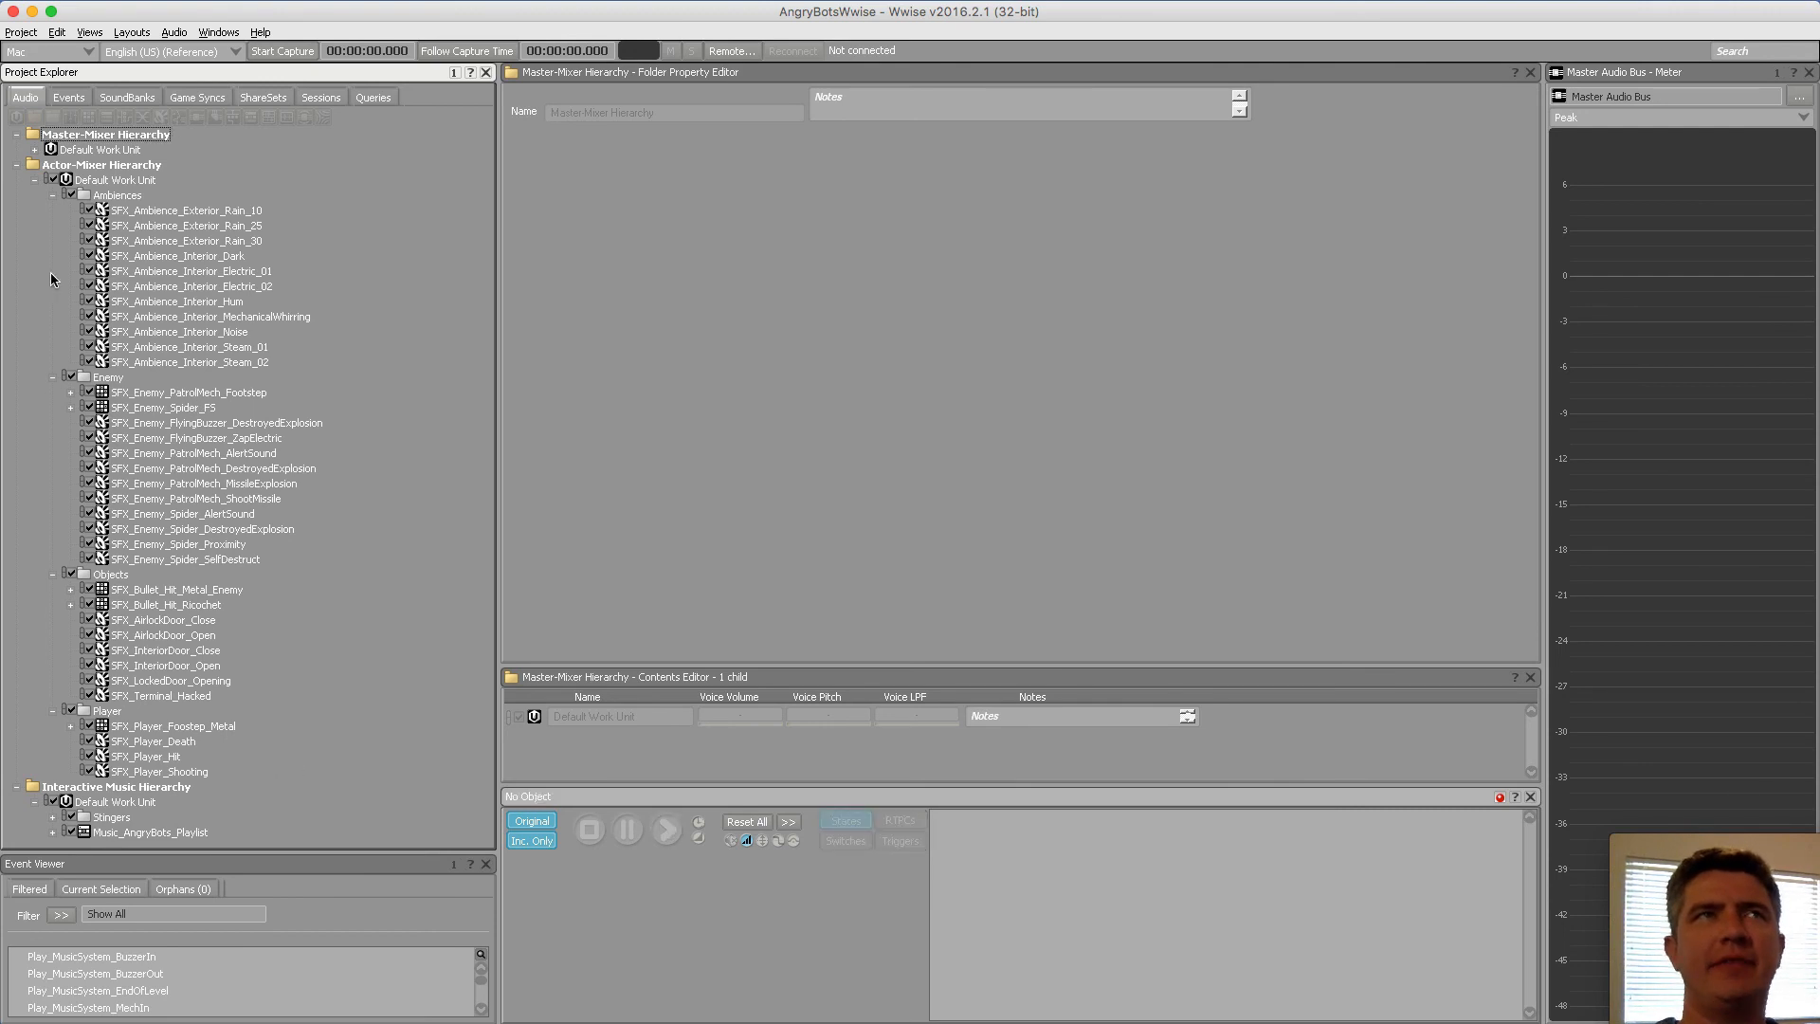
click(53, 195)
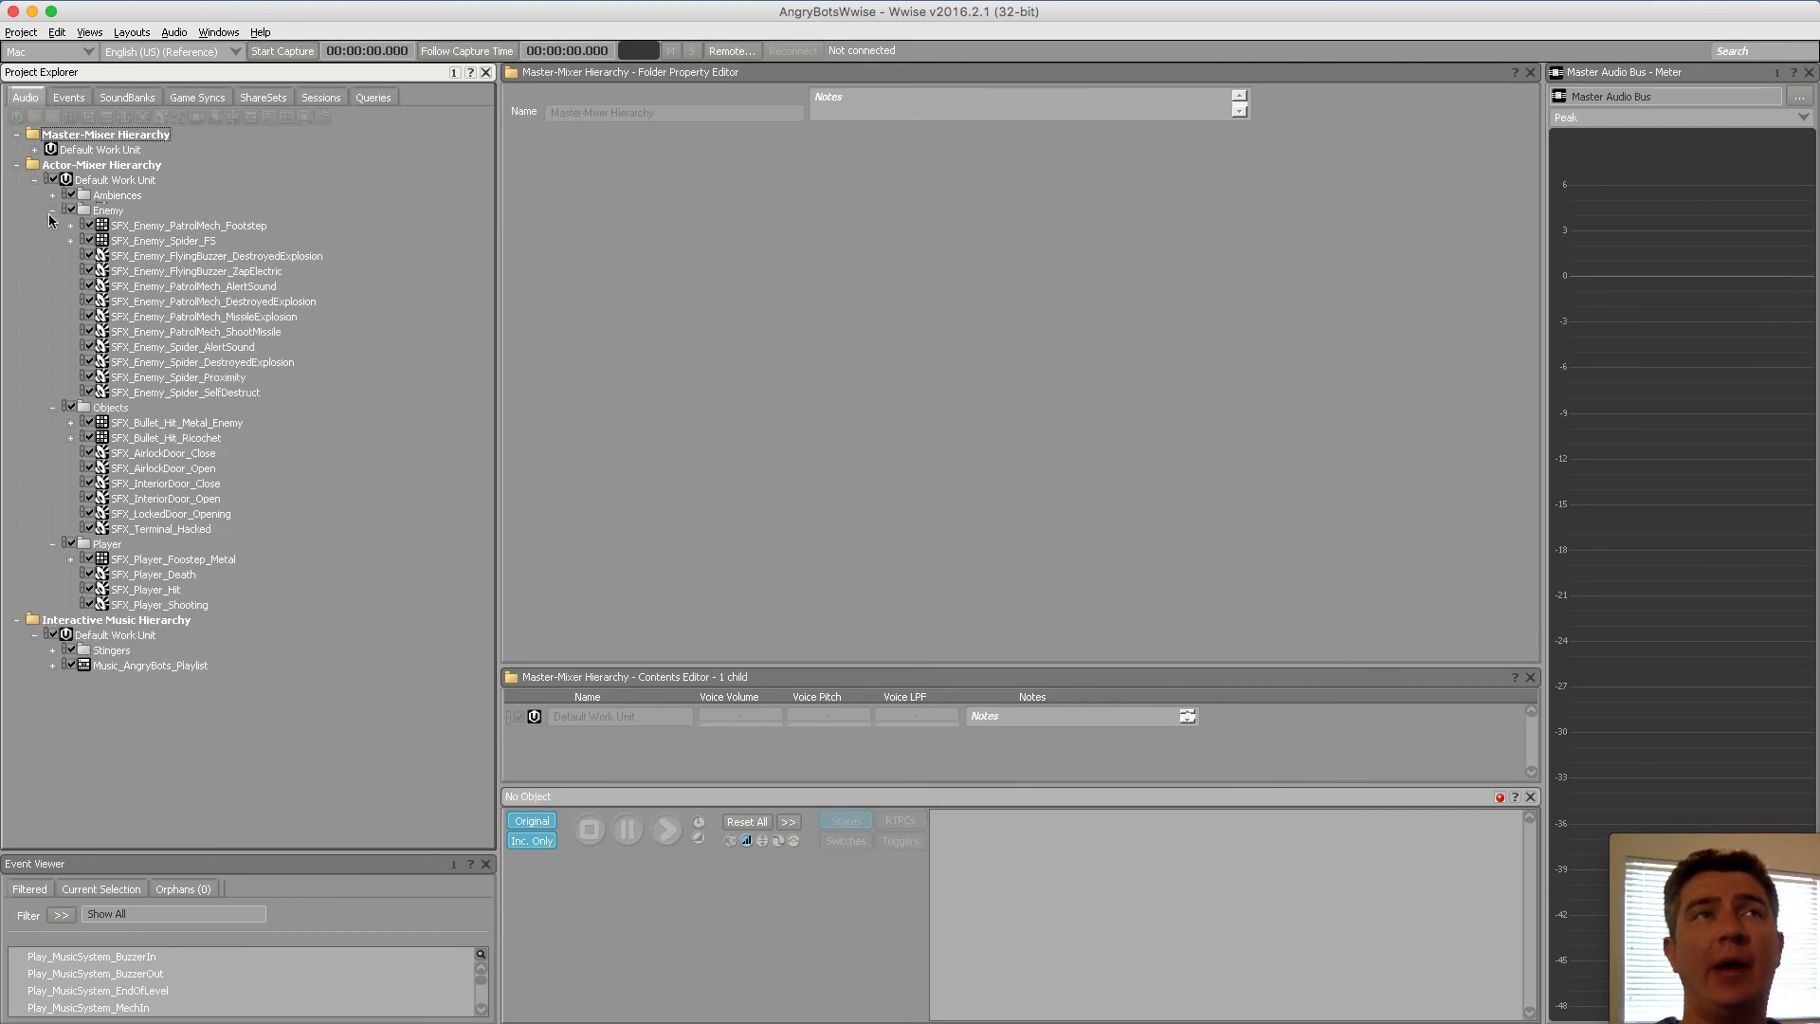
click(52, 195)
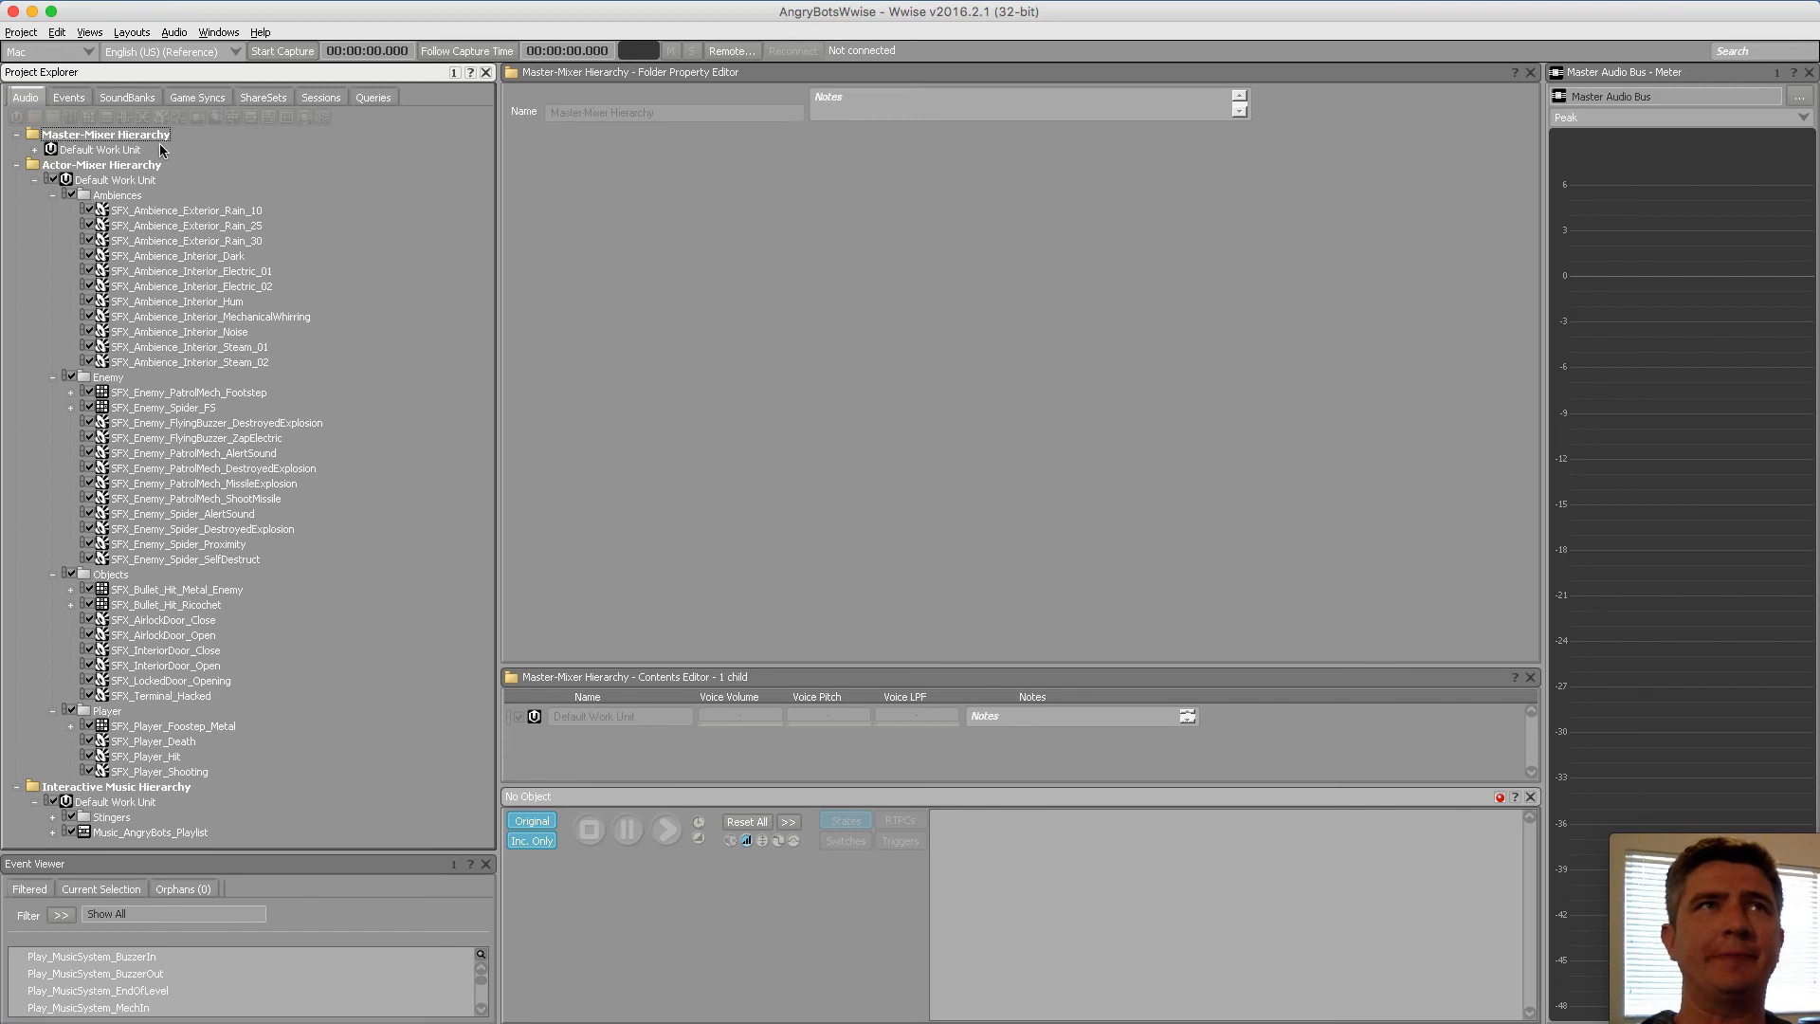
click(55, 196)
click(55, 211)
click(55, 225)
click(55, 241)
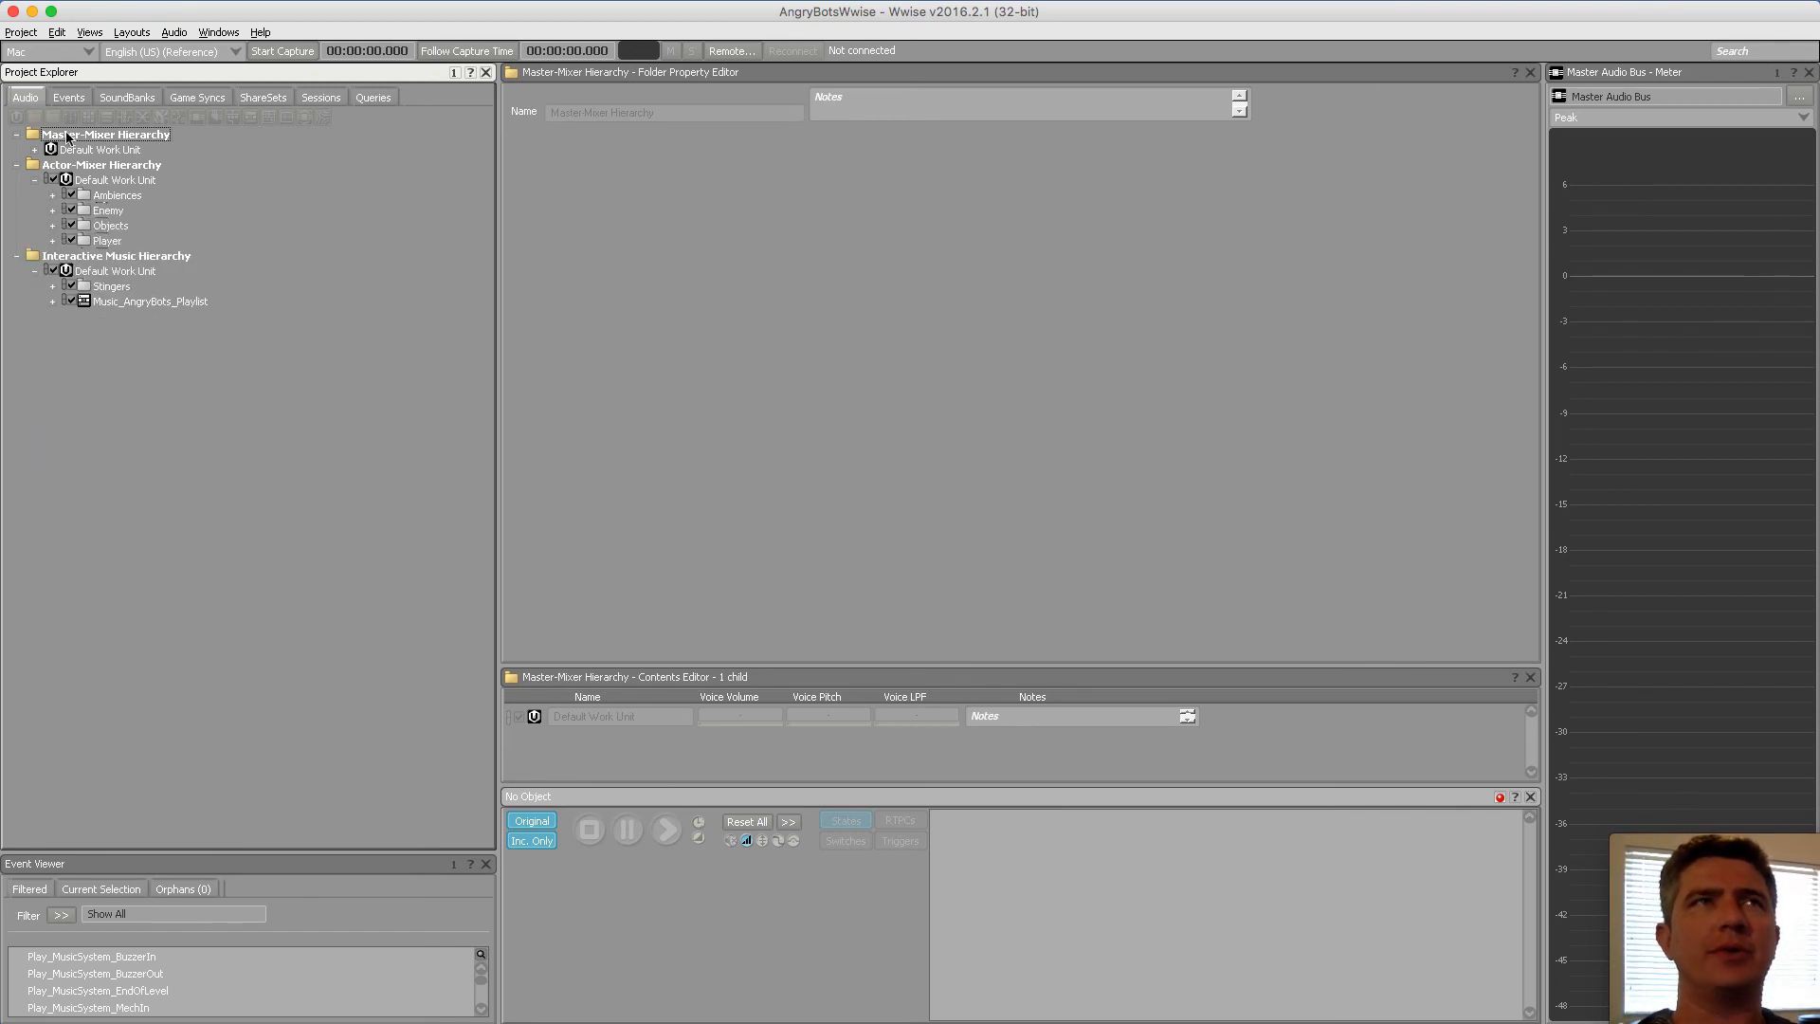
Display the project's events and expand the Music folder and the Ambience, Enemy, Object and Player folders under SFX
click(70, 99)
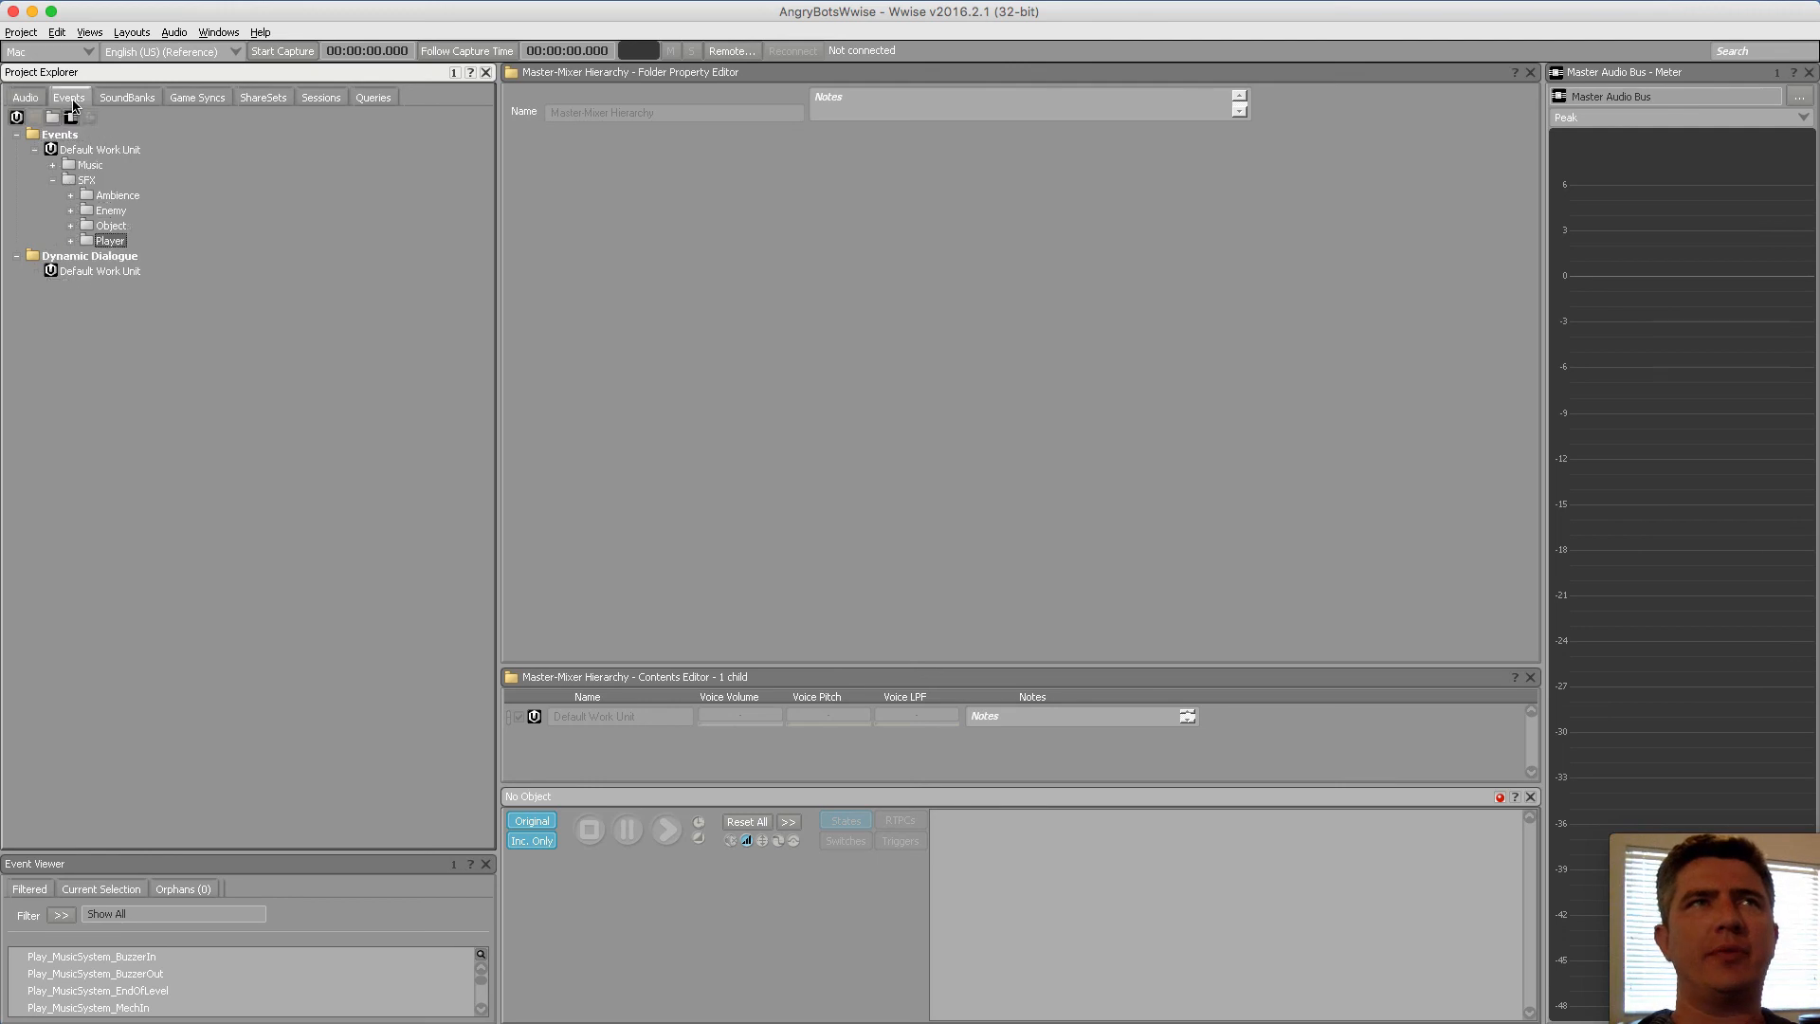
click(71, 241)
click(71, 226)
click(71, 211)
click(72, 195)
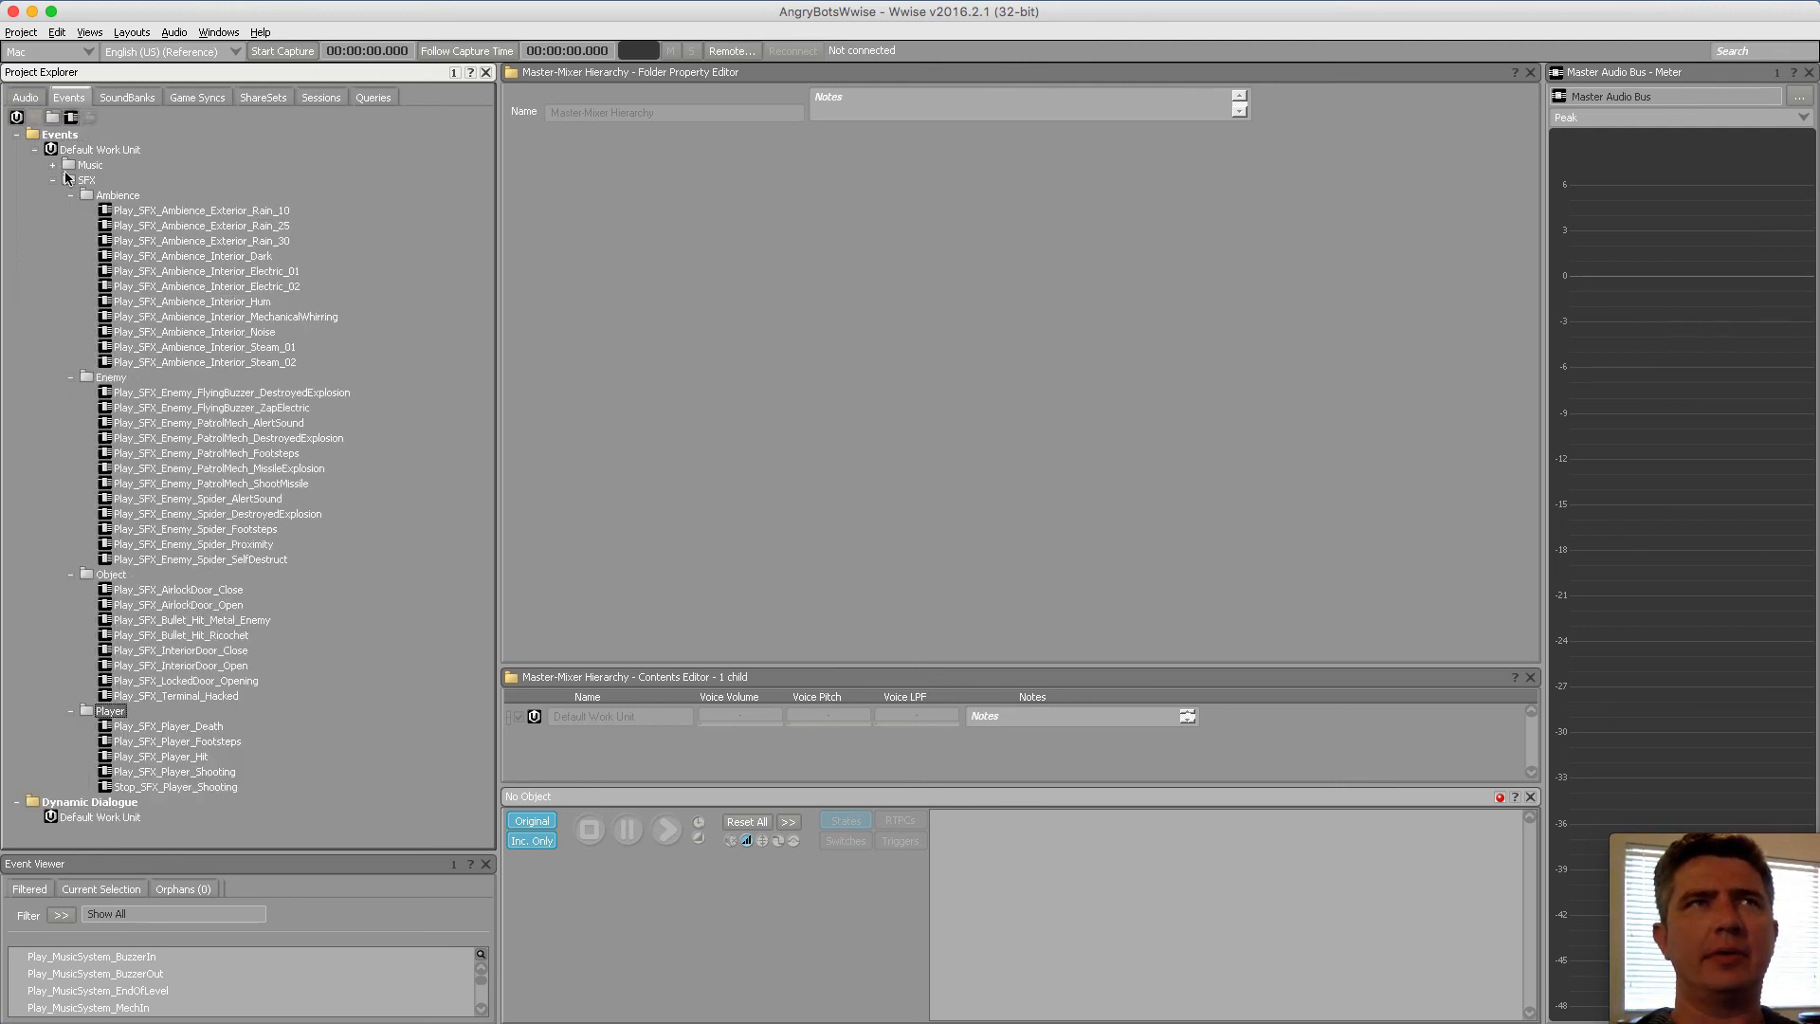
click(53, 164)
Review the actions and target objects of the Music events in order, from Play_MusicSystem_BuzzerIn to Stop_MusicSystem
click(185, 180)
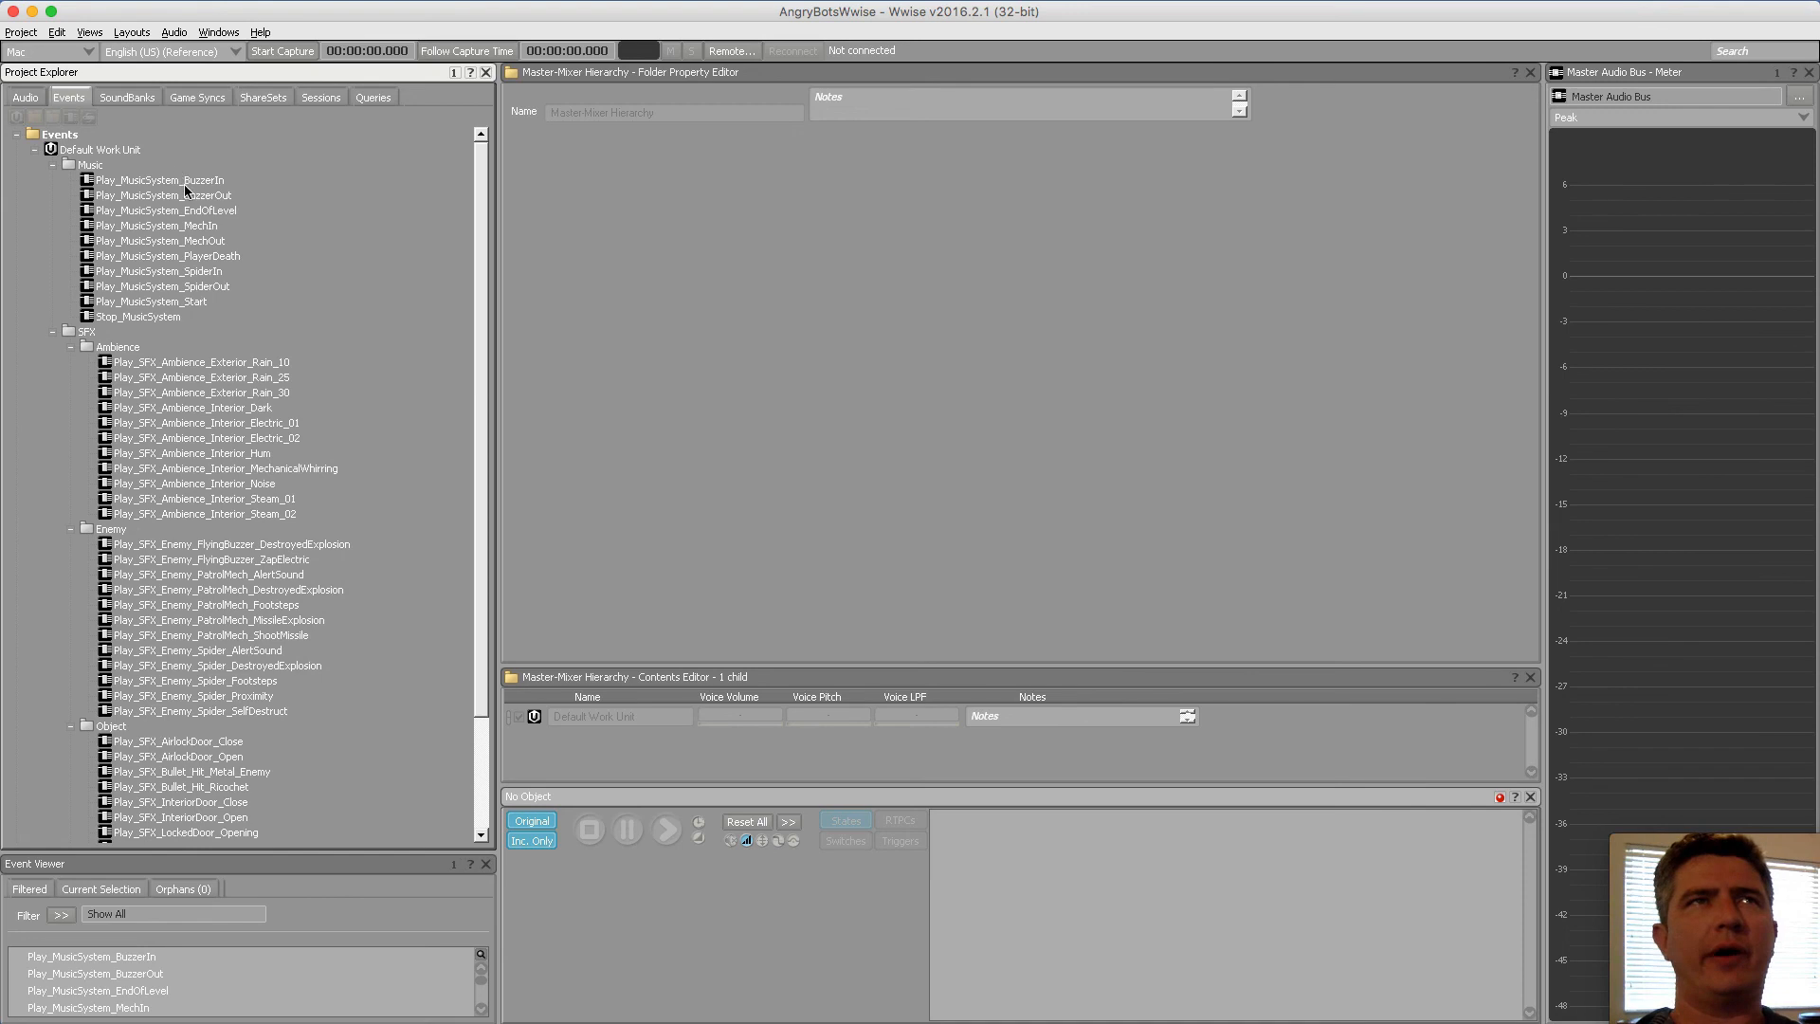
click(186, 204)
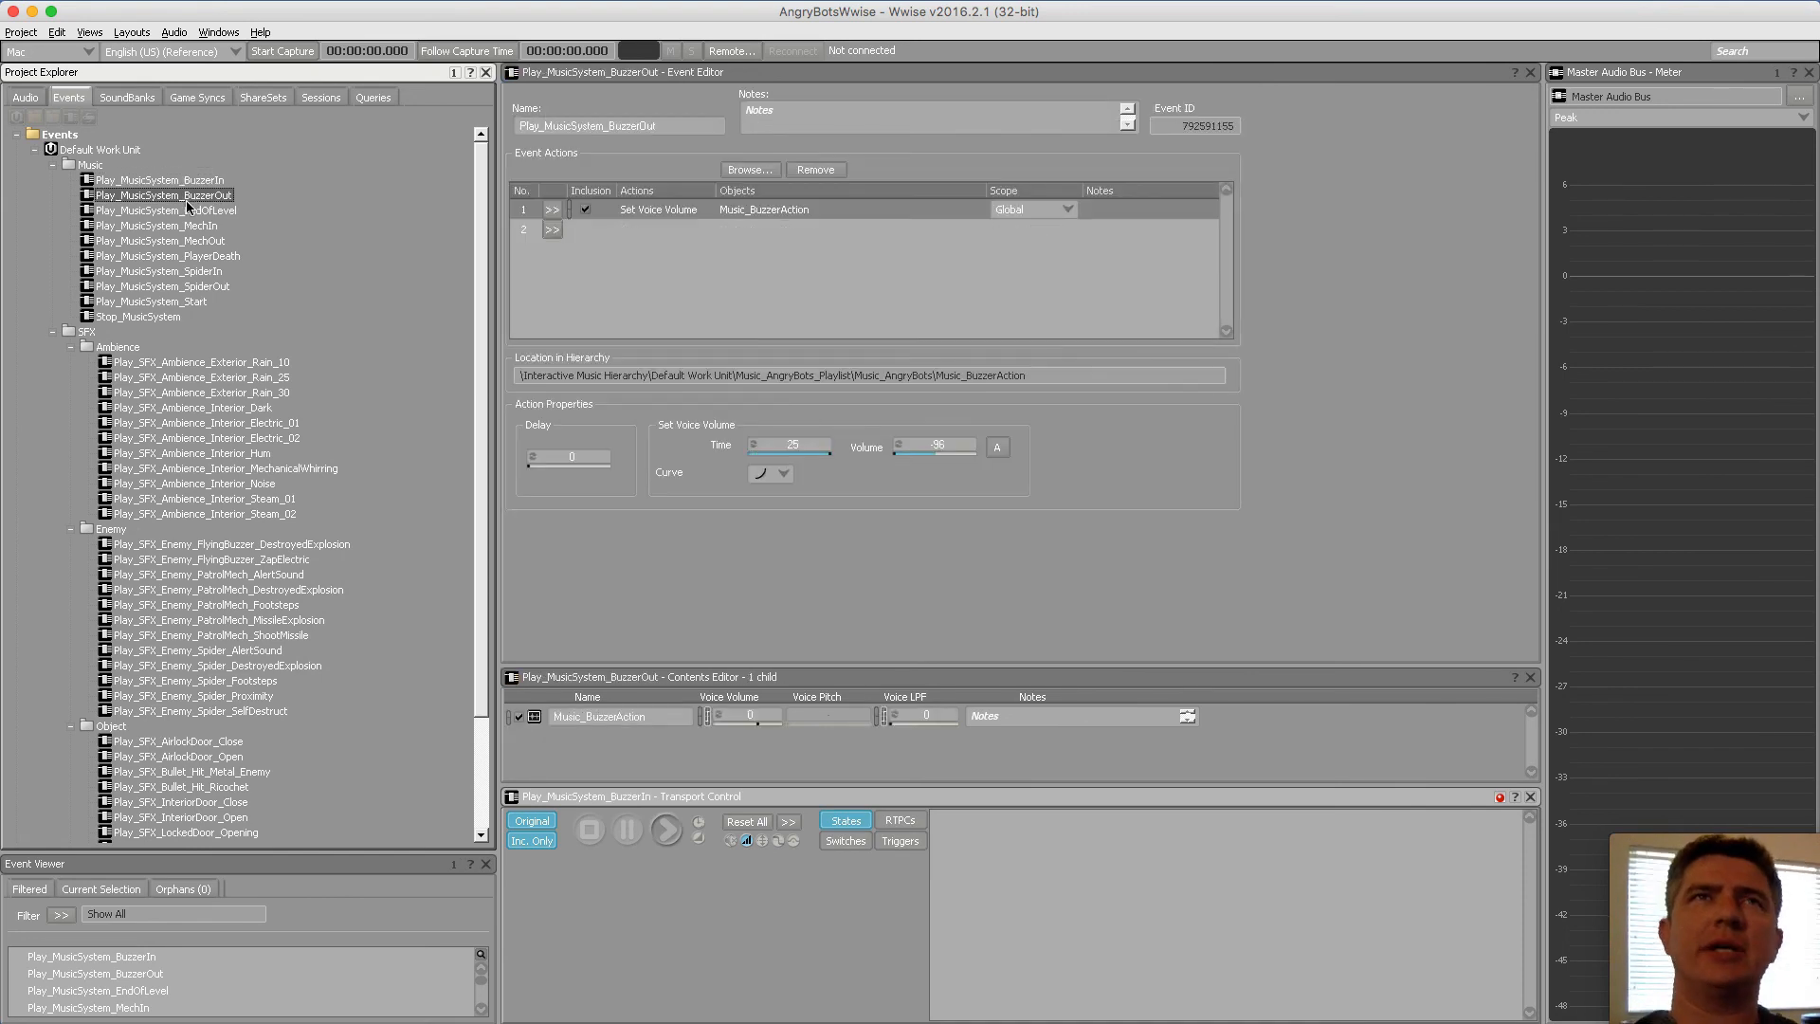
key(Down)
key(Down)
key(Down)
key(Down)
key(Down)
key(Down)
key(Down)
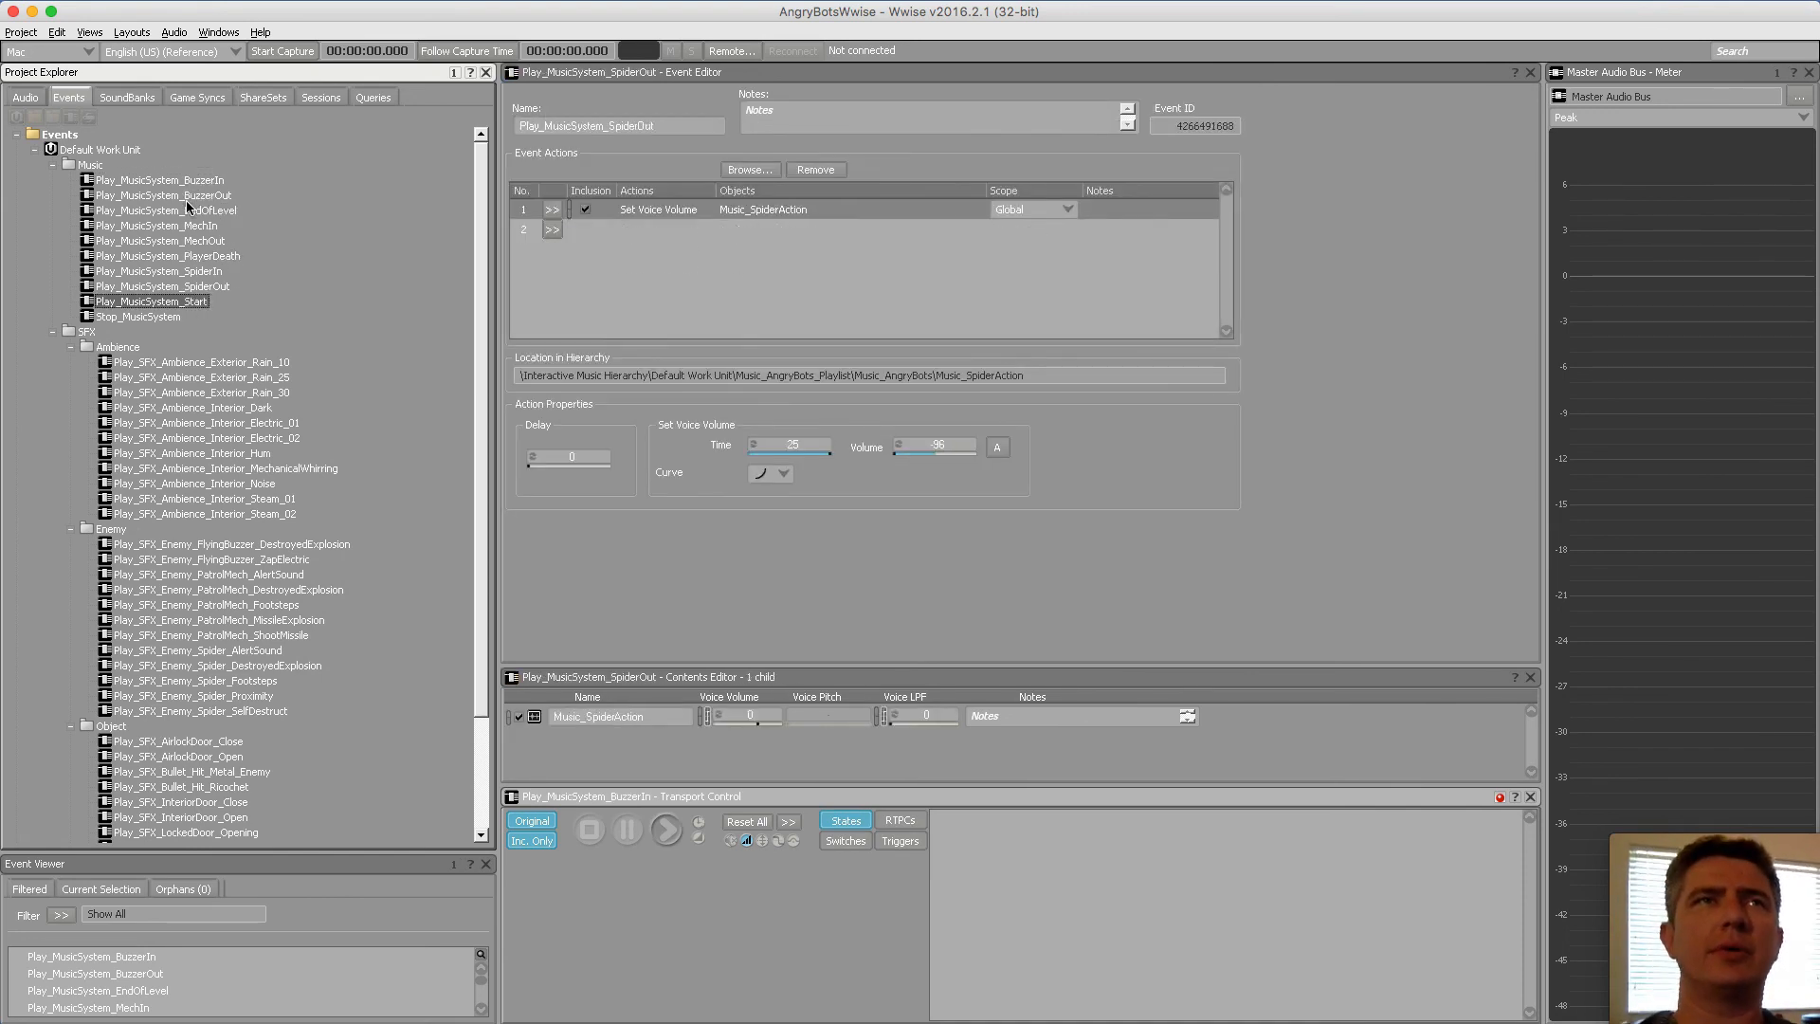
key(Down)
Review the actions and target objects of the Ambience events and the Enemy events up to Play_SFX_Enemy_PatrolMech_MissileExplosion
key(Down)
key(Down)
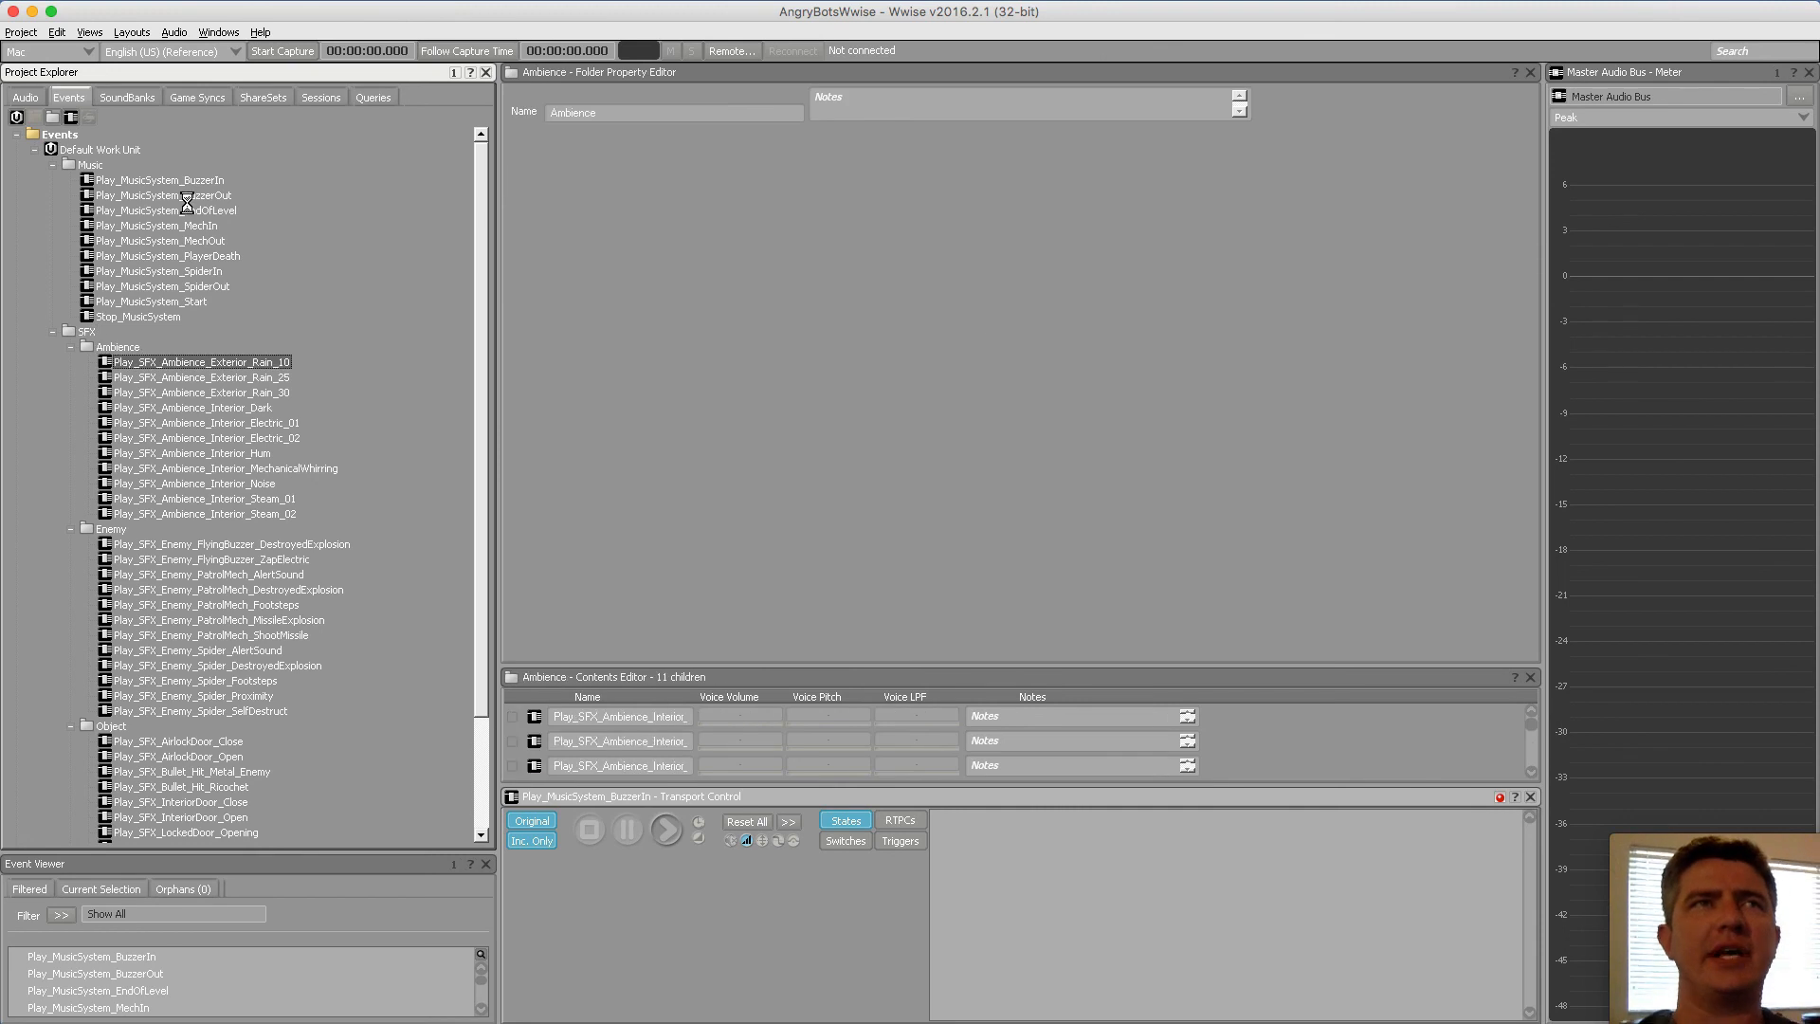
key(Down)
key(Down)
key(Down)
key(Down)
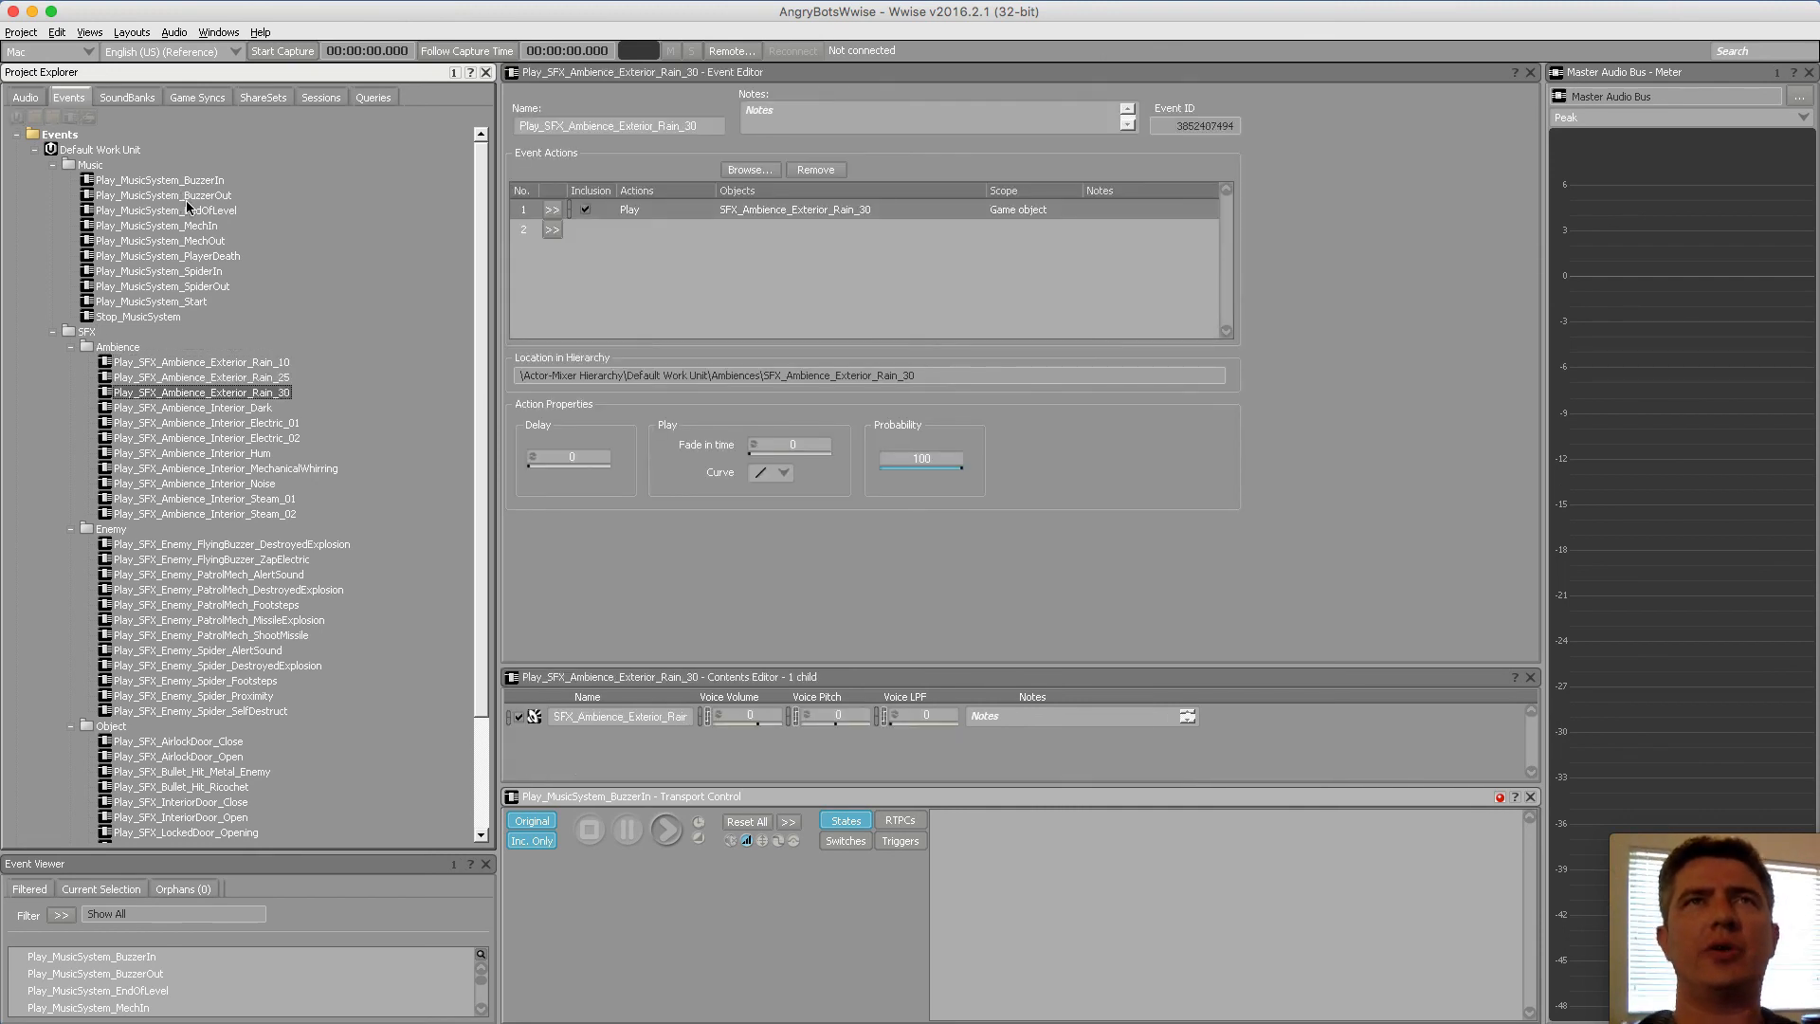
key(Down)
key(Down)
key(Down)
key(Down)
key(Down)
key(Down)
key(Down)
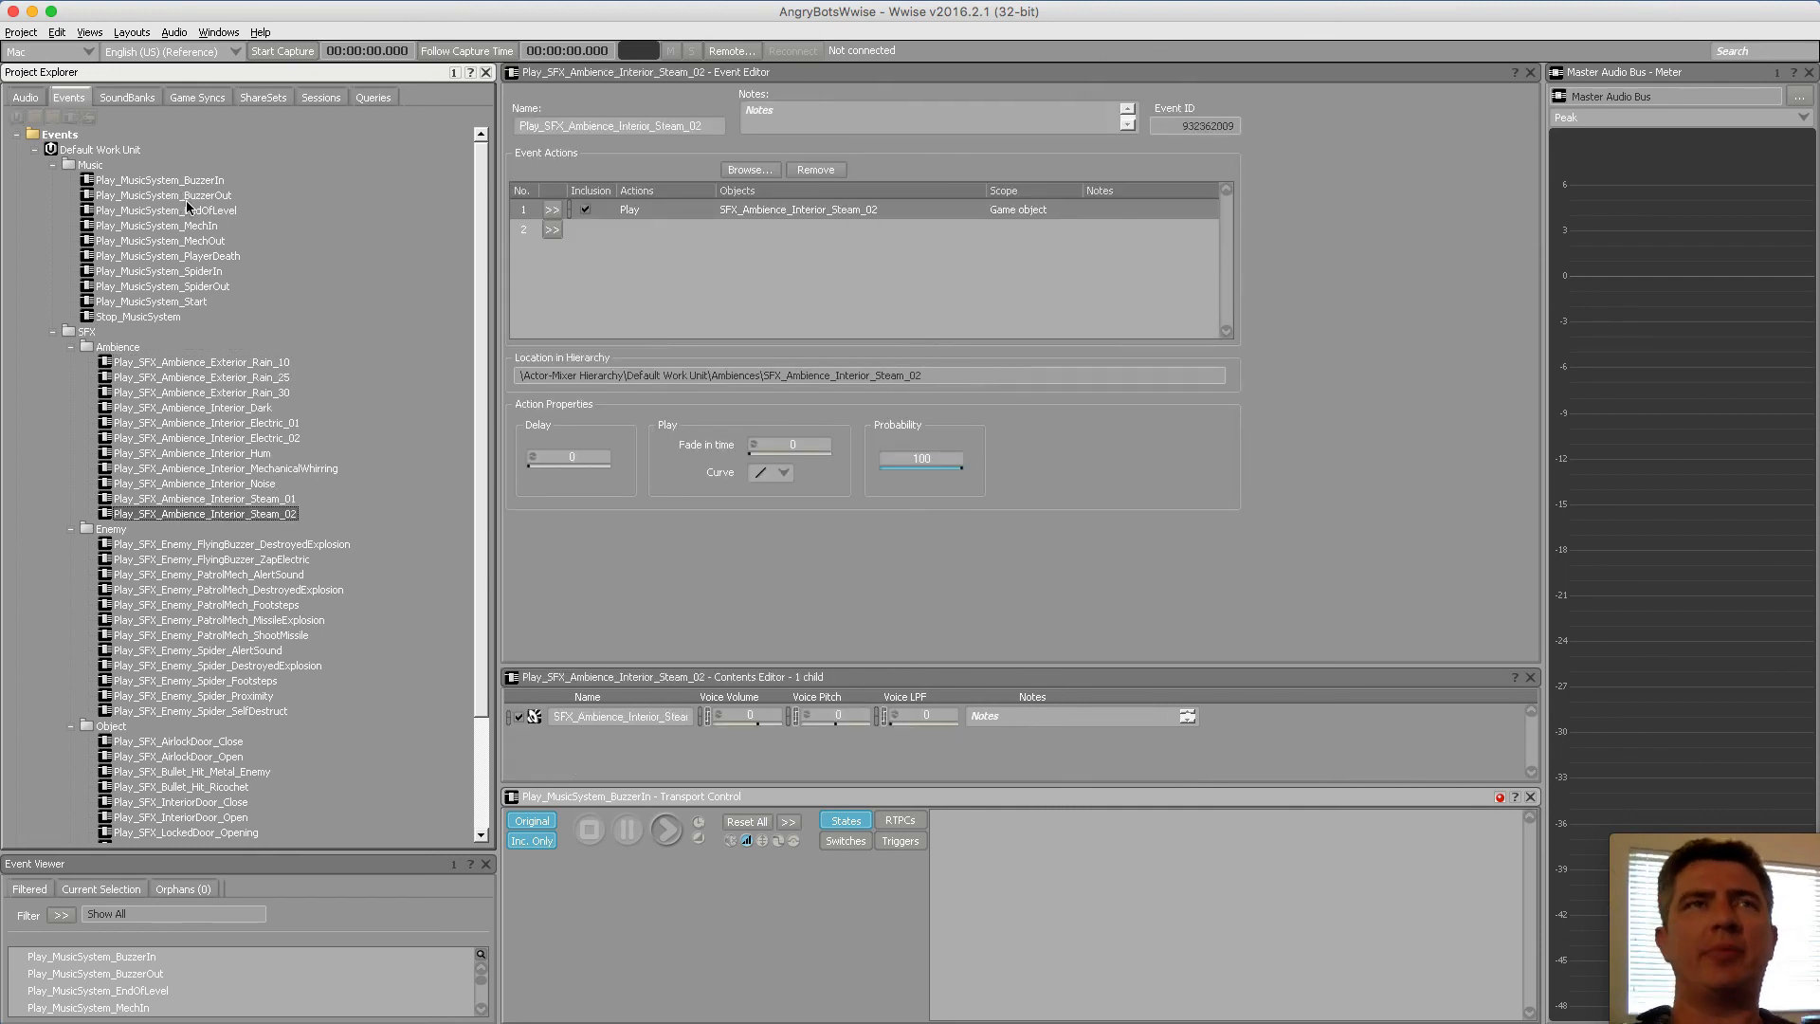
key(Down)
key(Down)
key(Down)
key(Down)
key(Down)
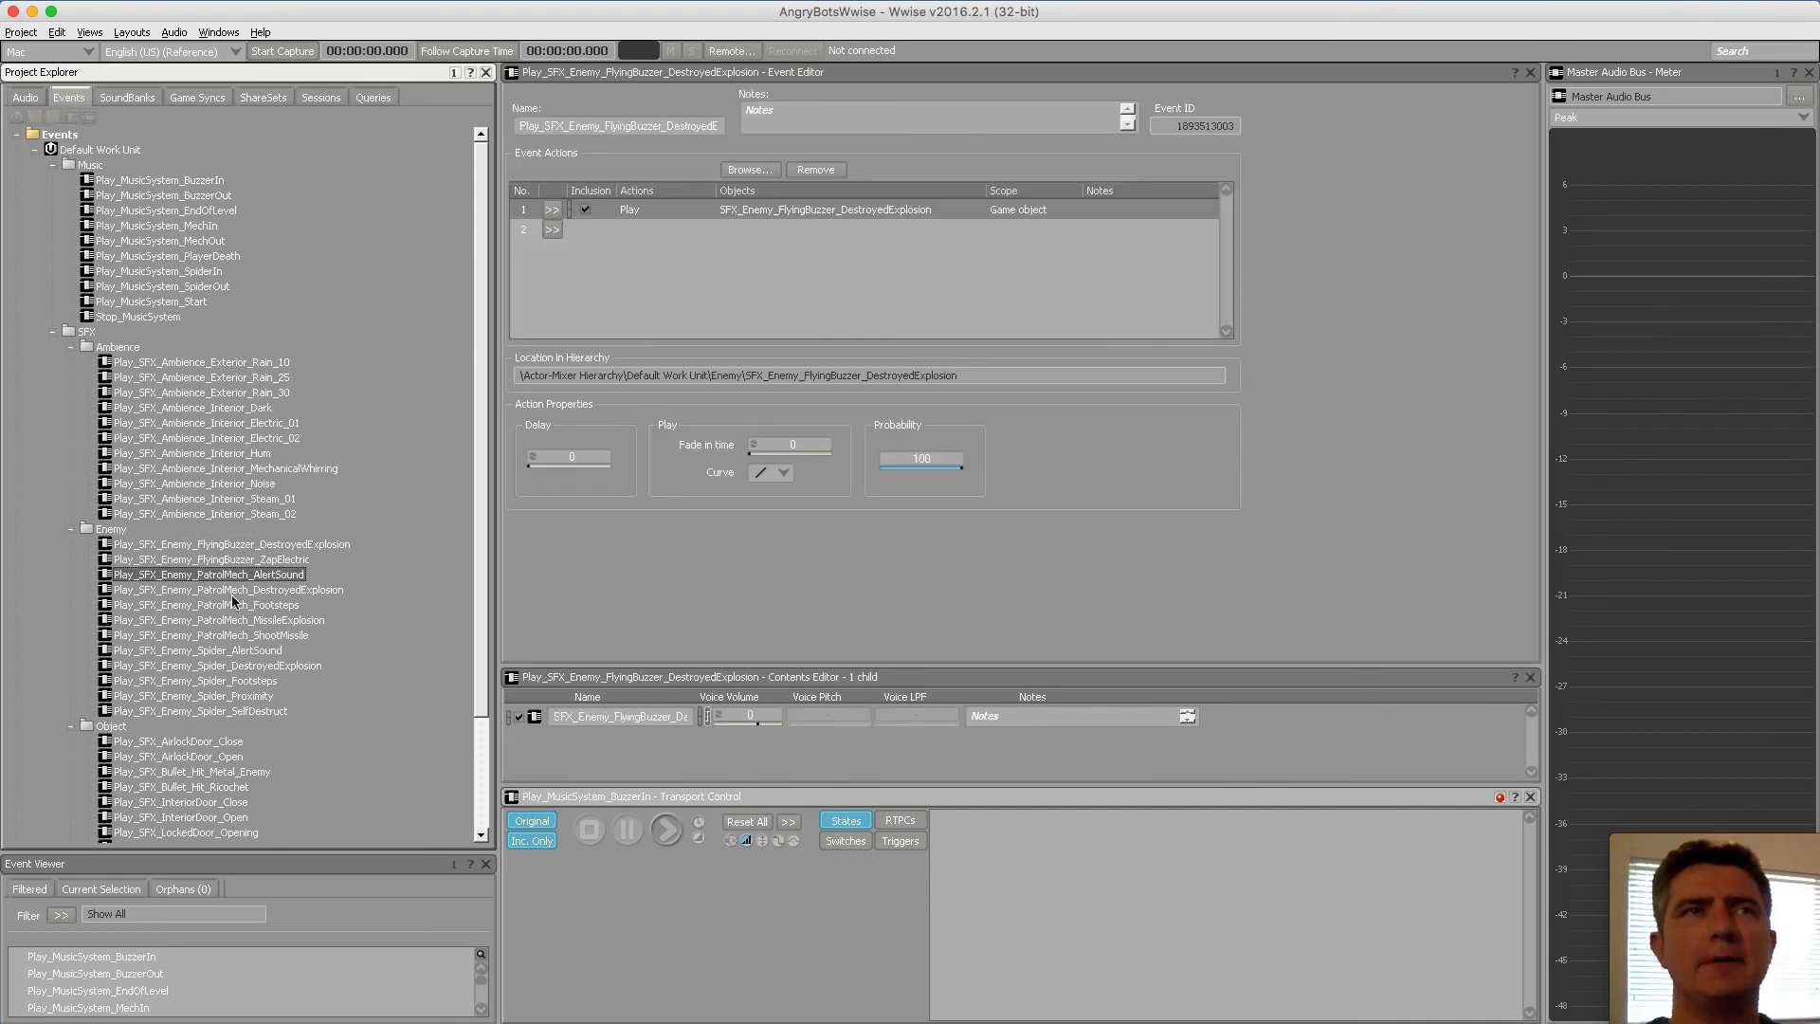
key(Down)
Collapse the SFX subfolders, the SFX and Music folders, and the Events Default Work Unit
scroll(231, 597, down, 3)
click(71, 589)
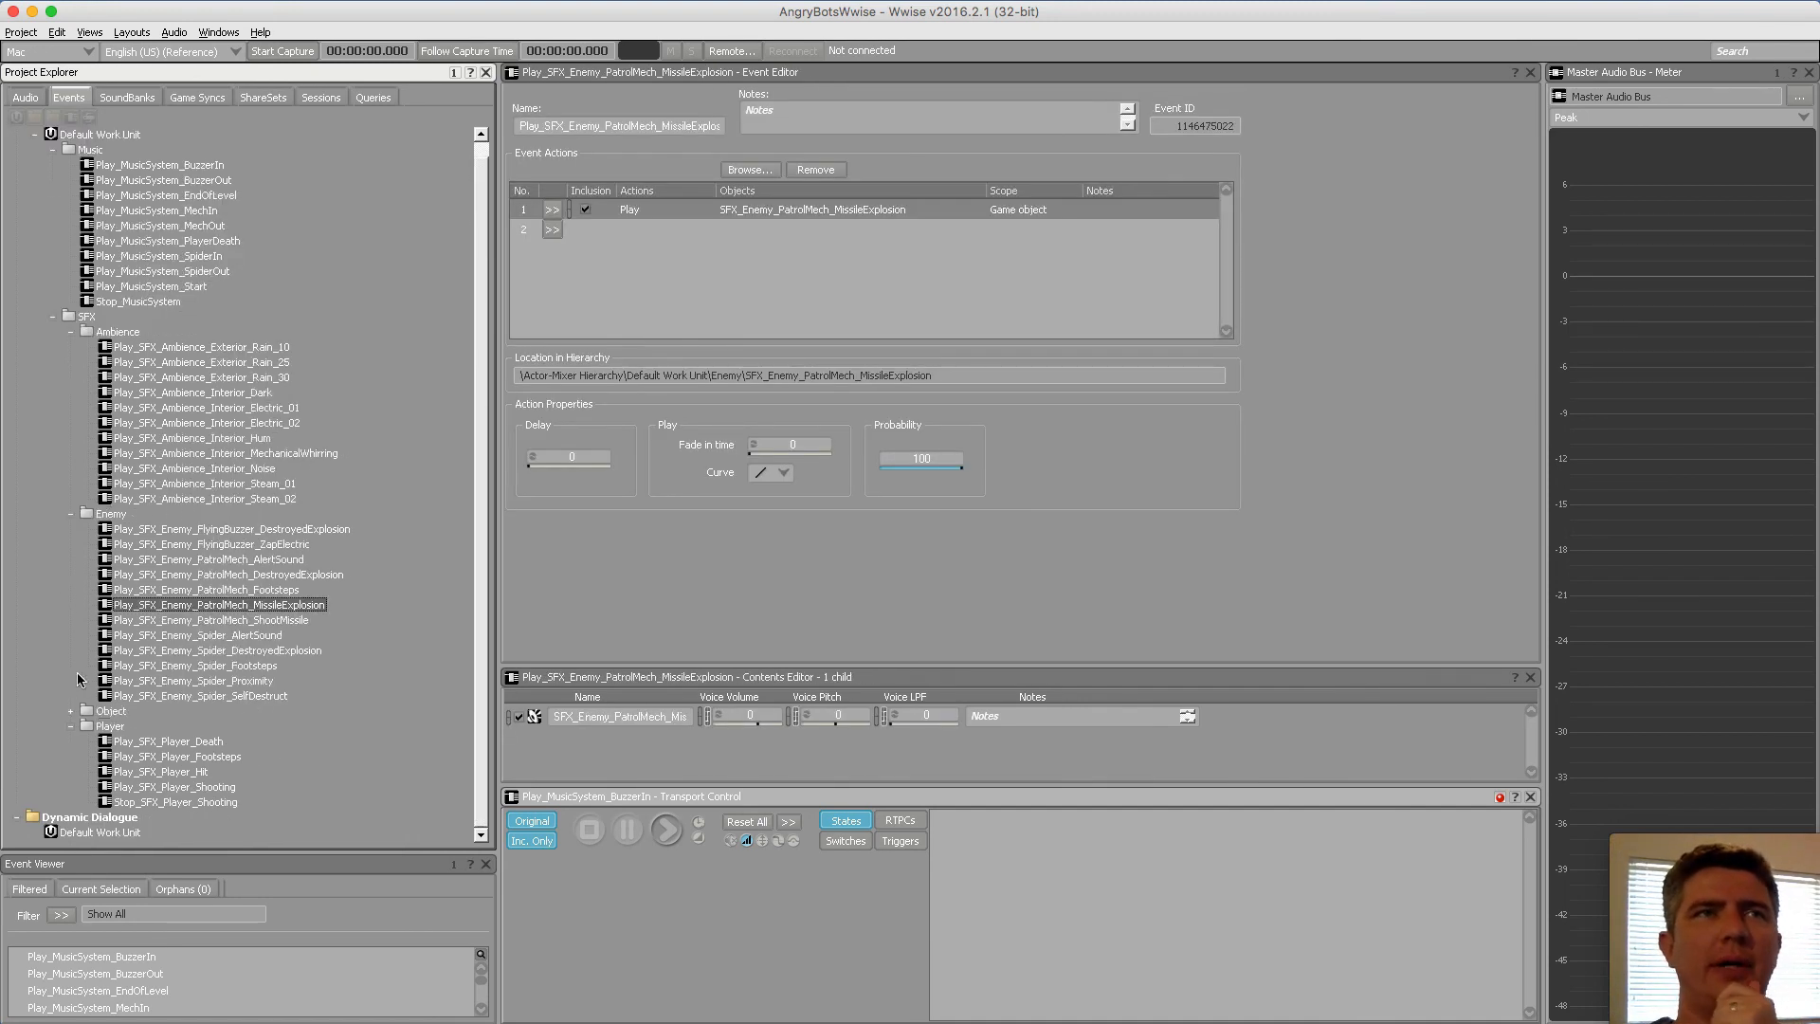
click(70, 728)
click(71, 529)
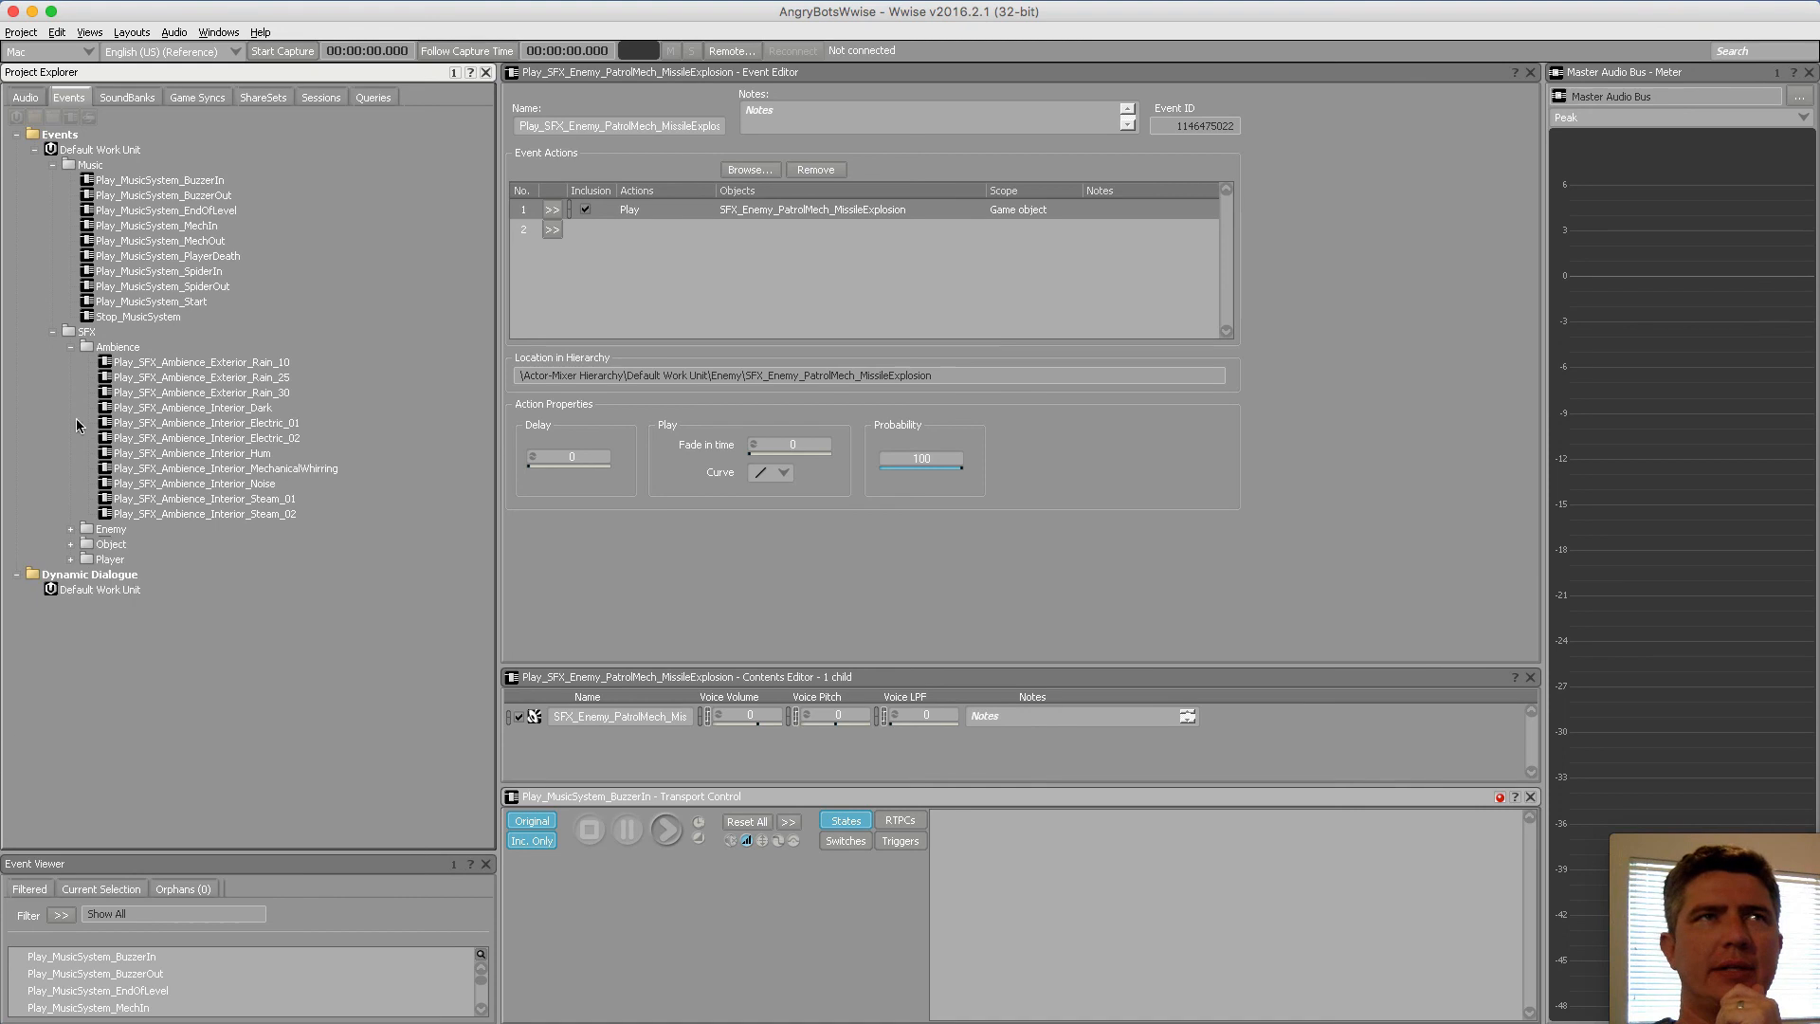
click(70, 347)
click(53, 331)
click(53, 165)
click(35, 150)
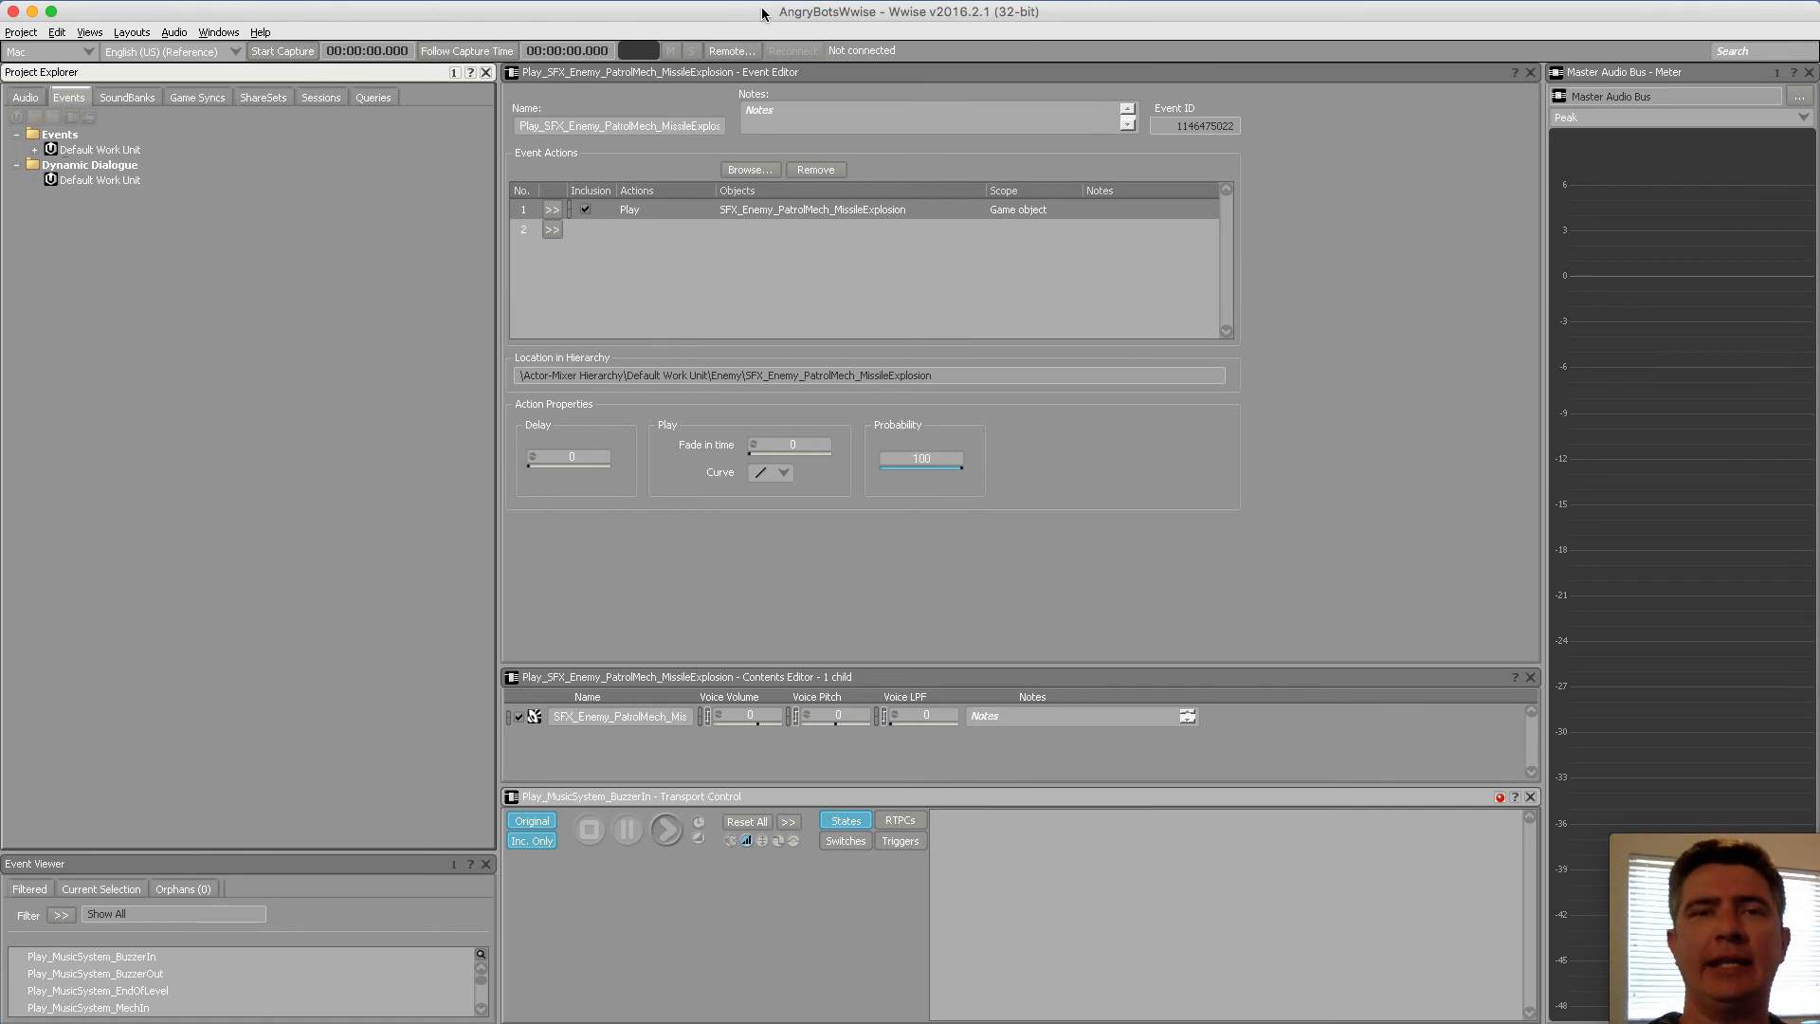
Save the project and switch to the SoundBank layout
click(17, 32)
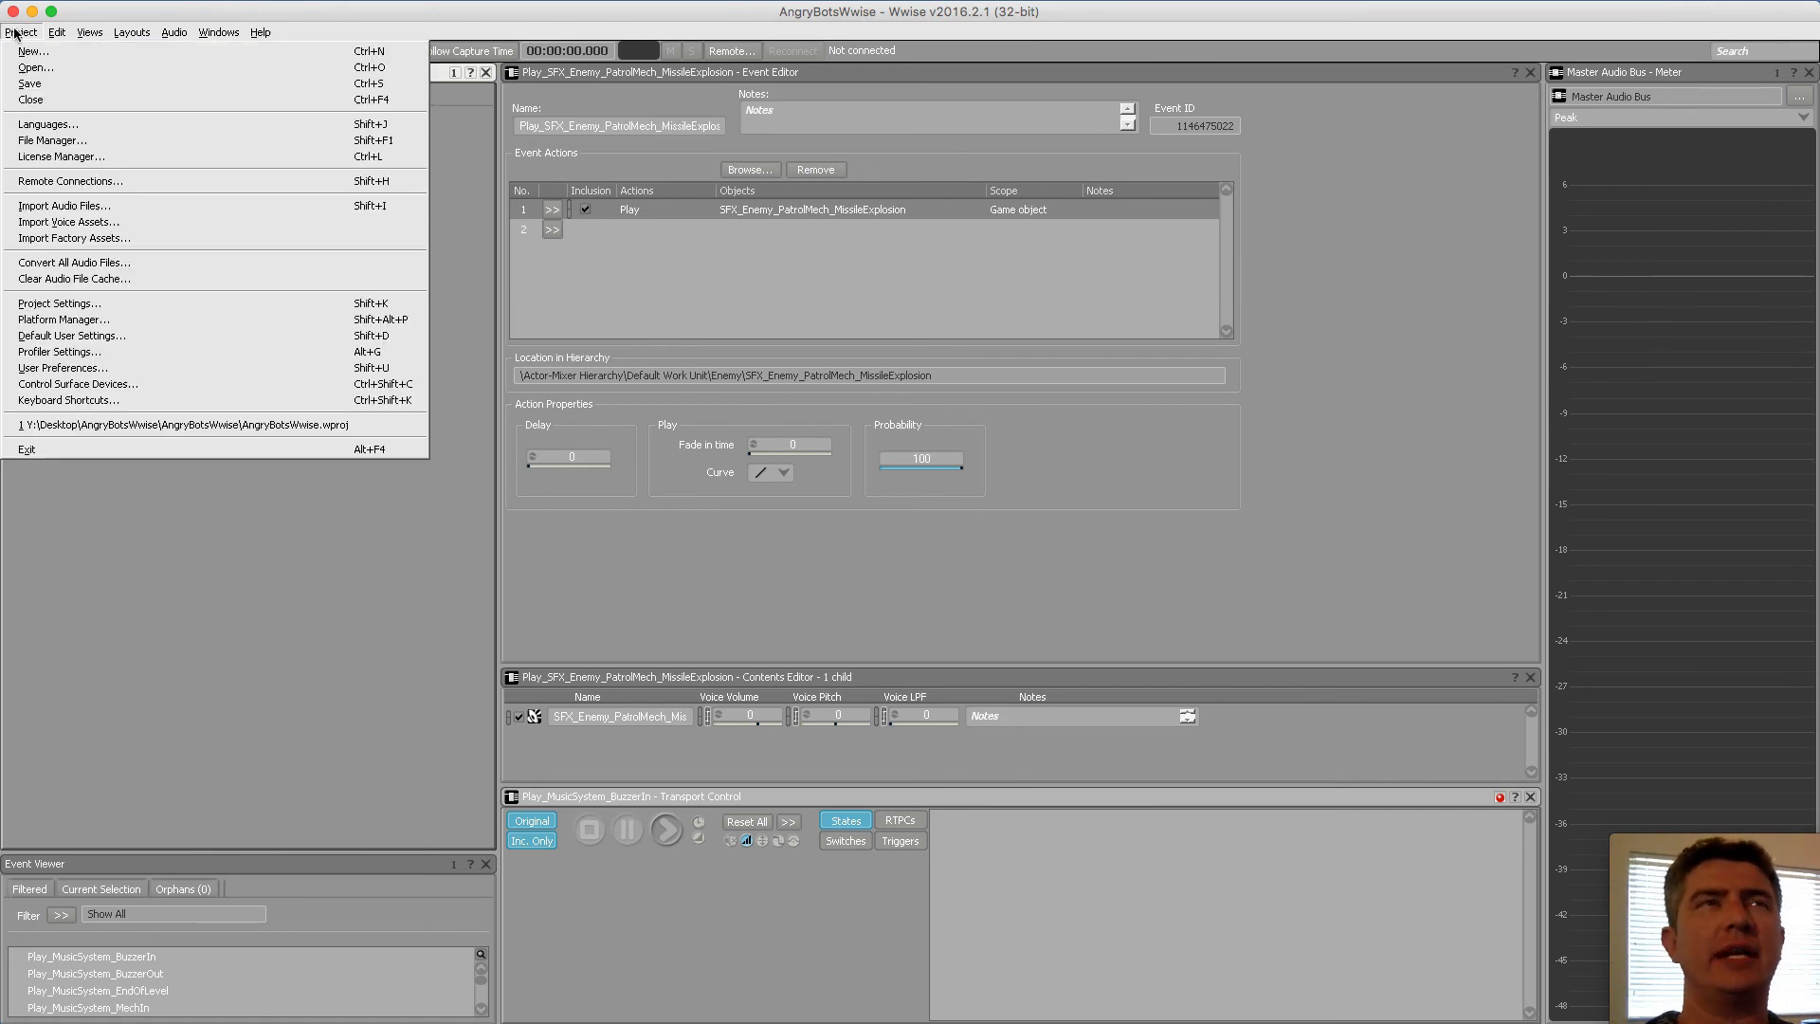
click(32, 84)
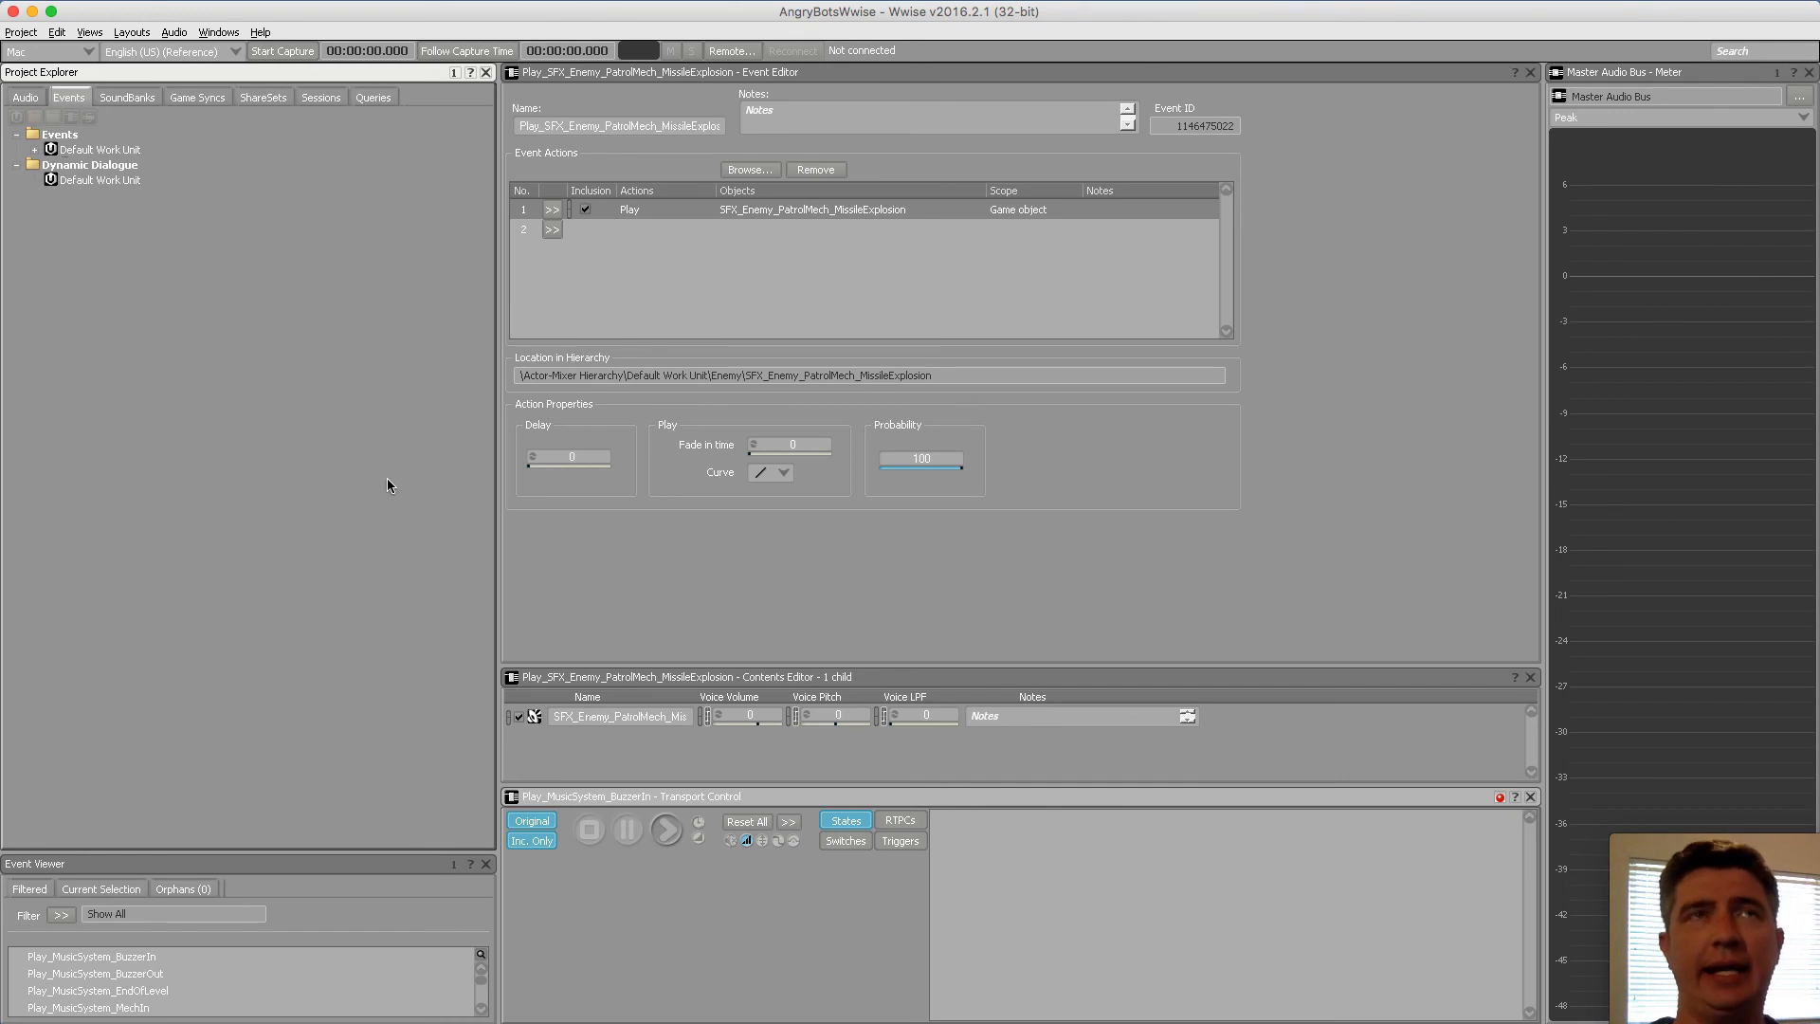
click(134, 32)
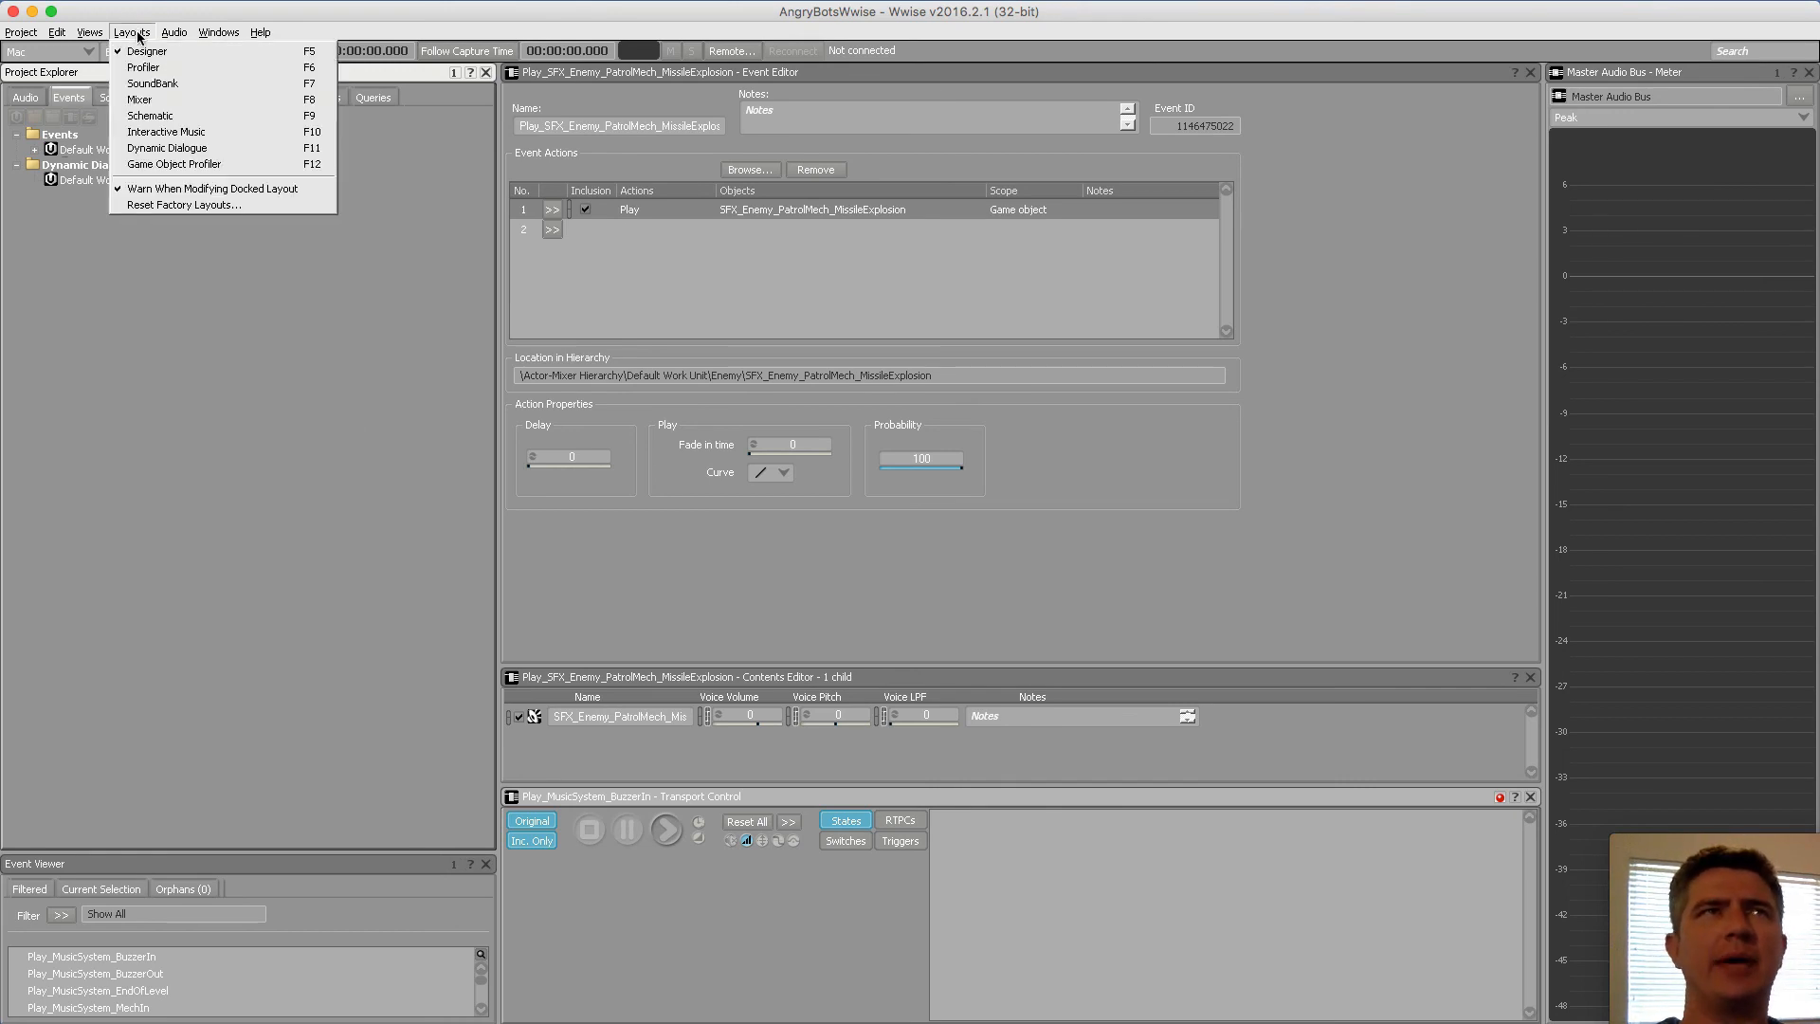
click(151, 84)
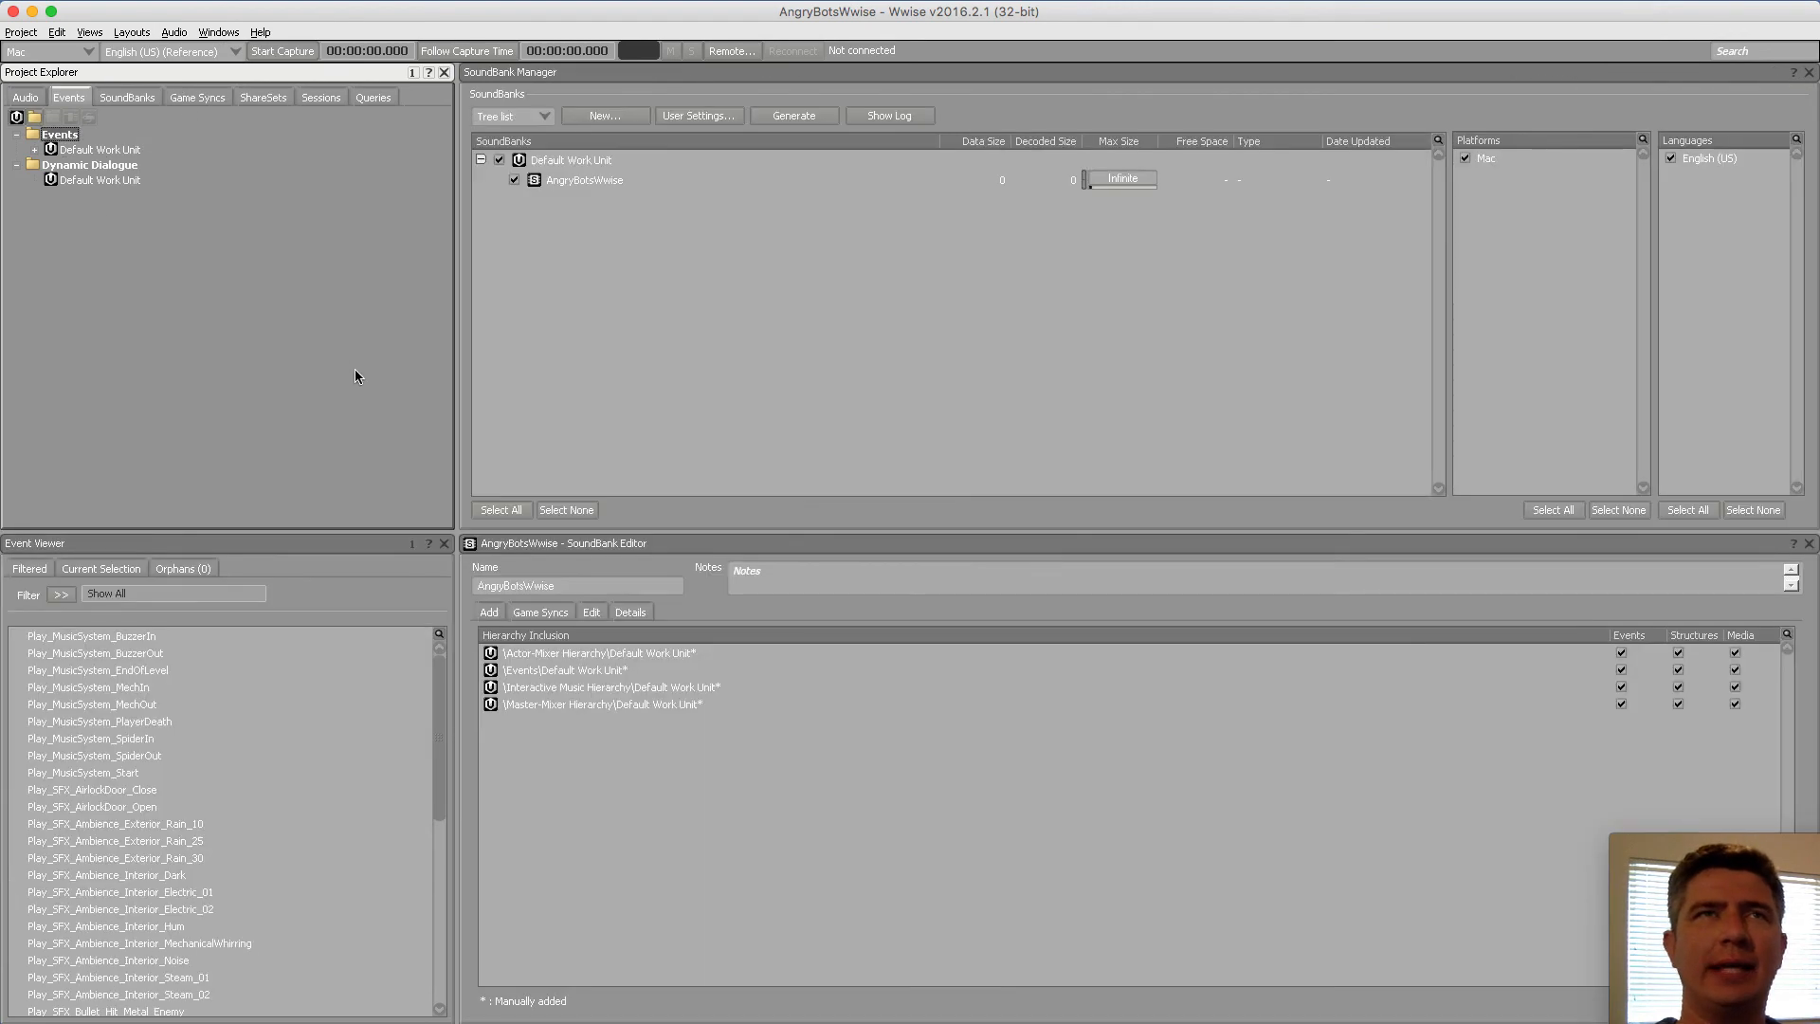
Generate the AngryBotsWwise SoundBank with the Mac platform and English (US) language included
click(594, 179)
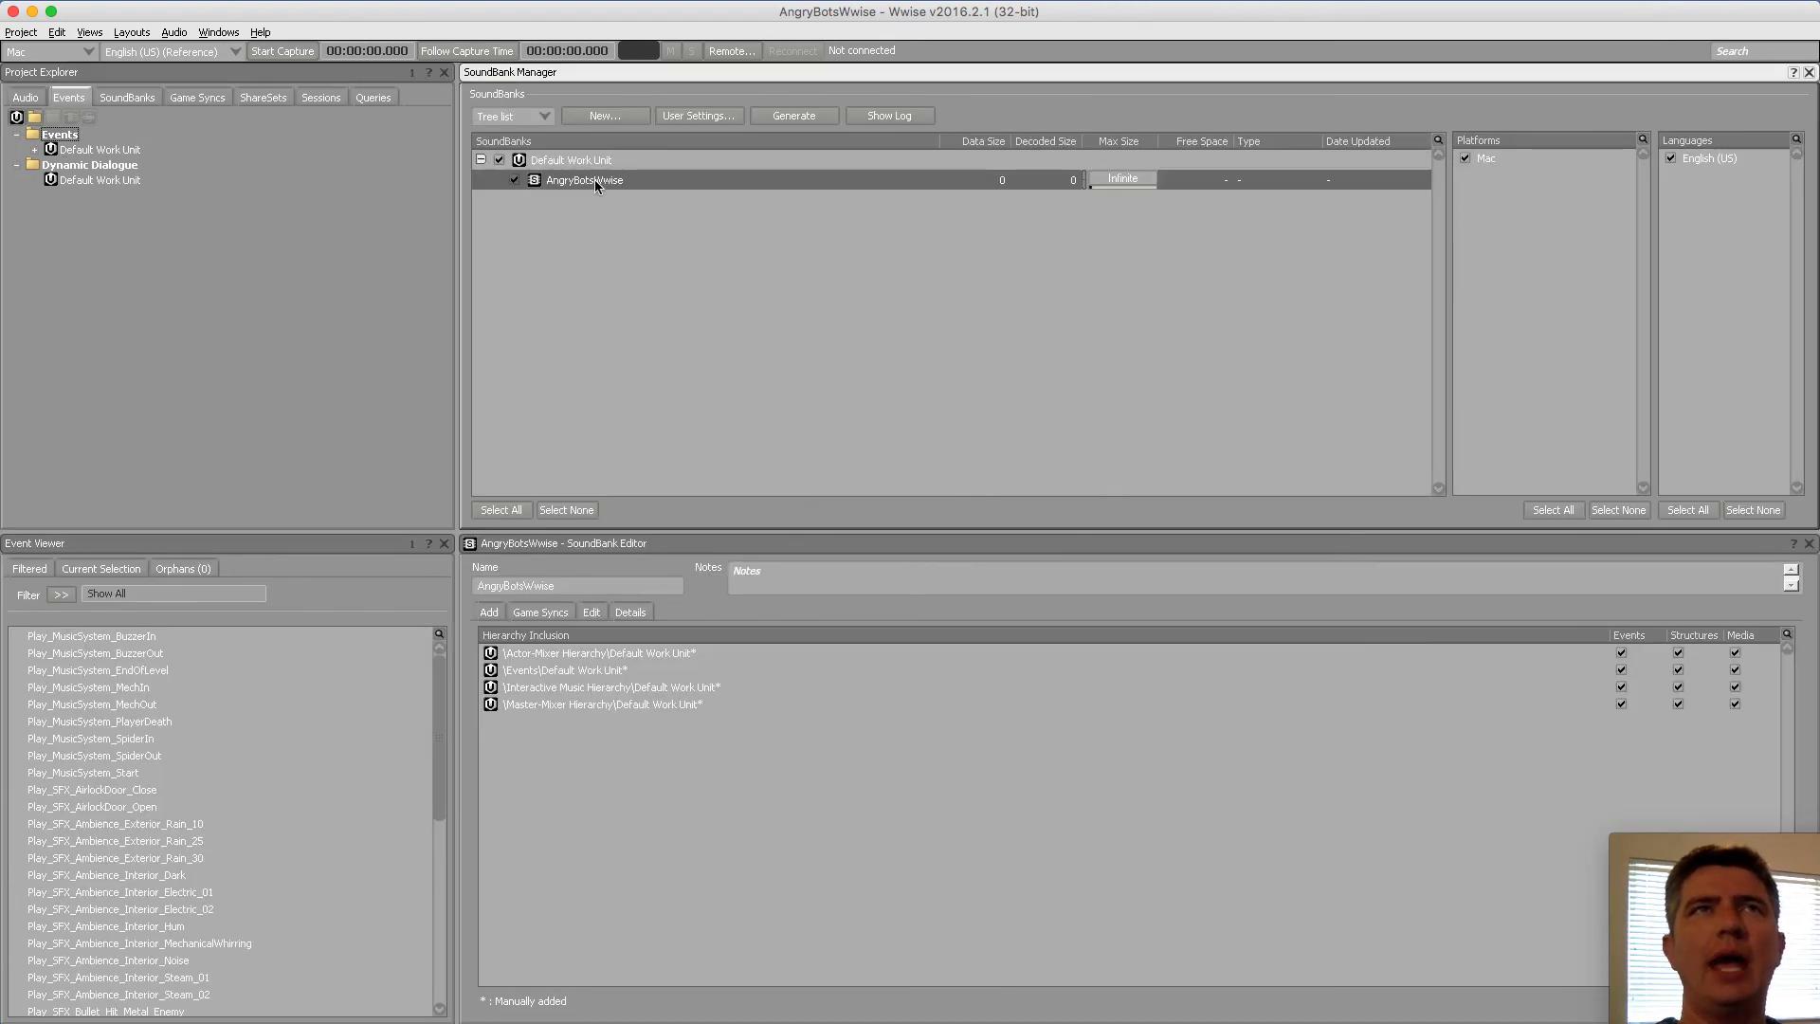
click(560, 279)
click(514, 180)
click(514, 180)
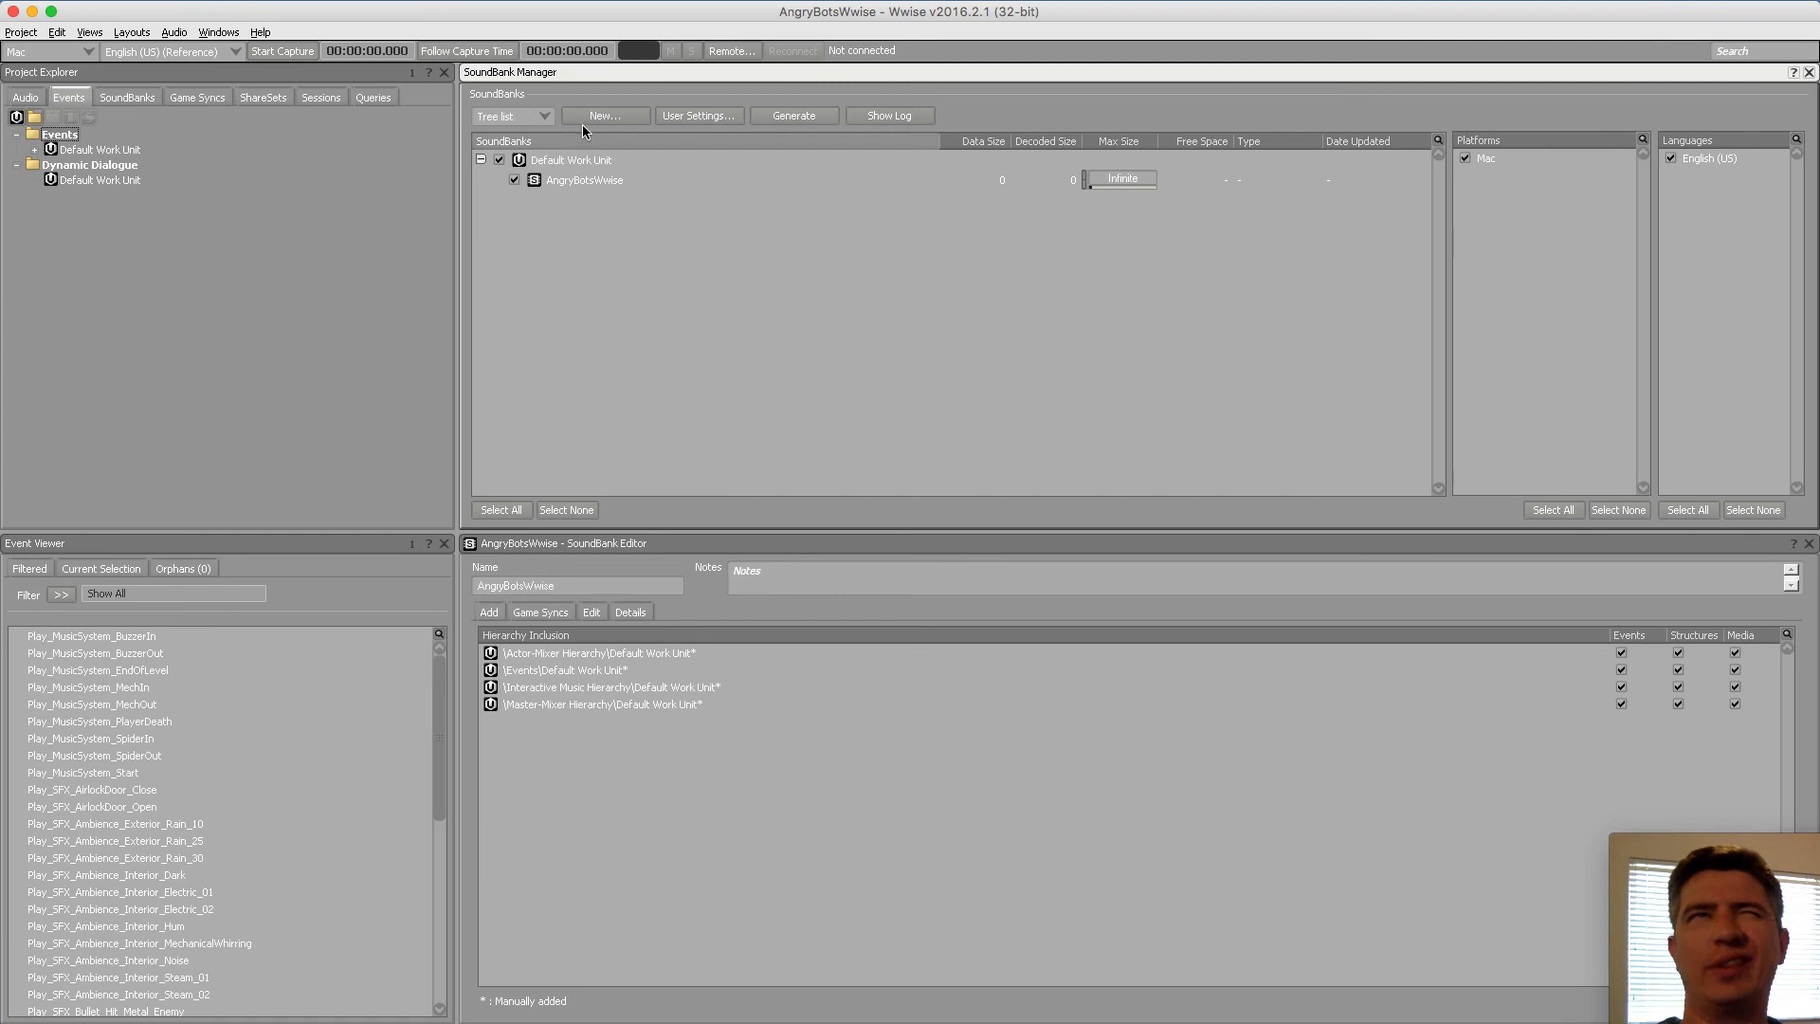
click(1487, 159)
click(1469, 158)
click(1469, 158)
click(1689, 161)
click(1671, 159)
click(1670, 158)
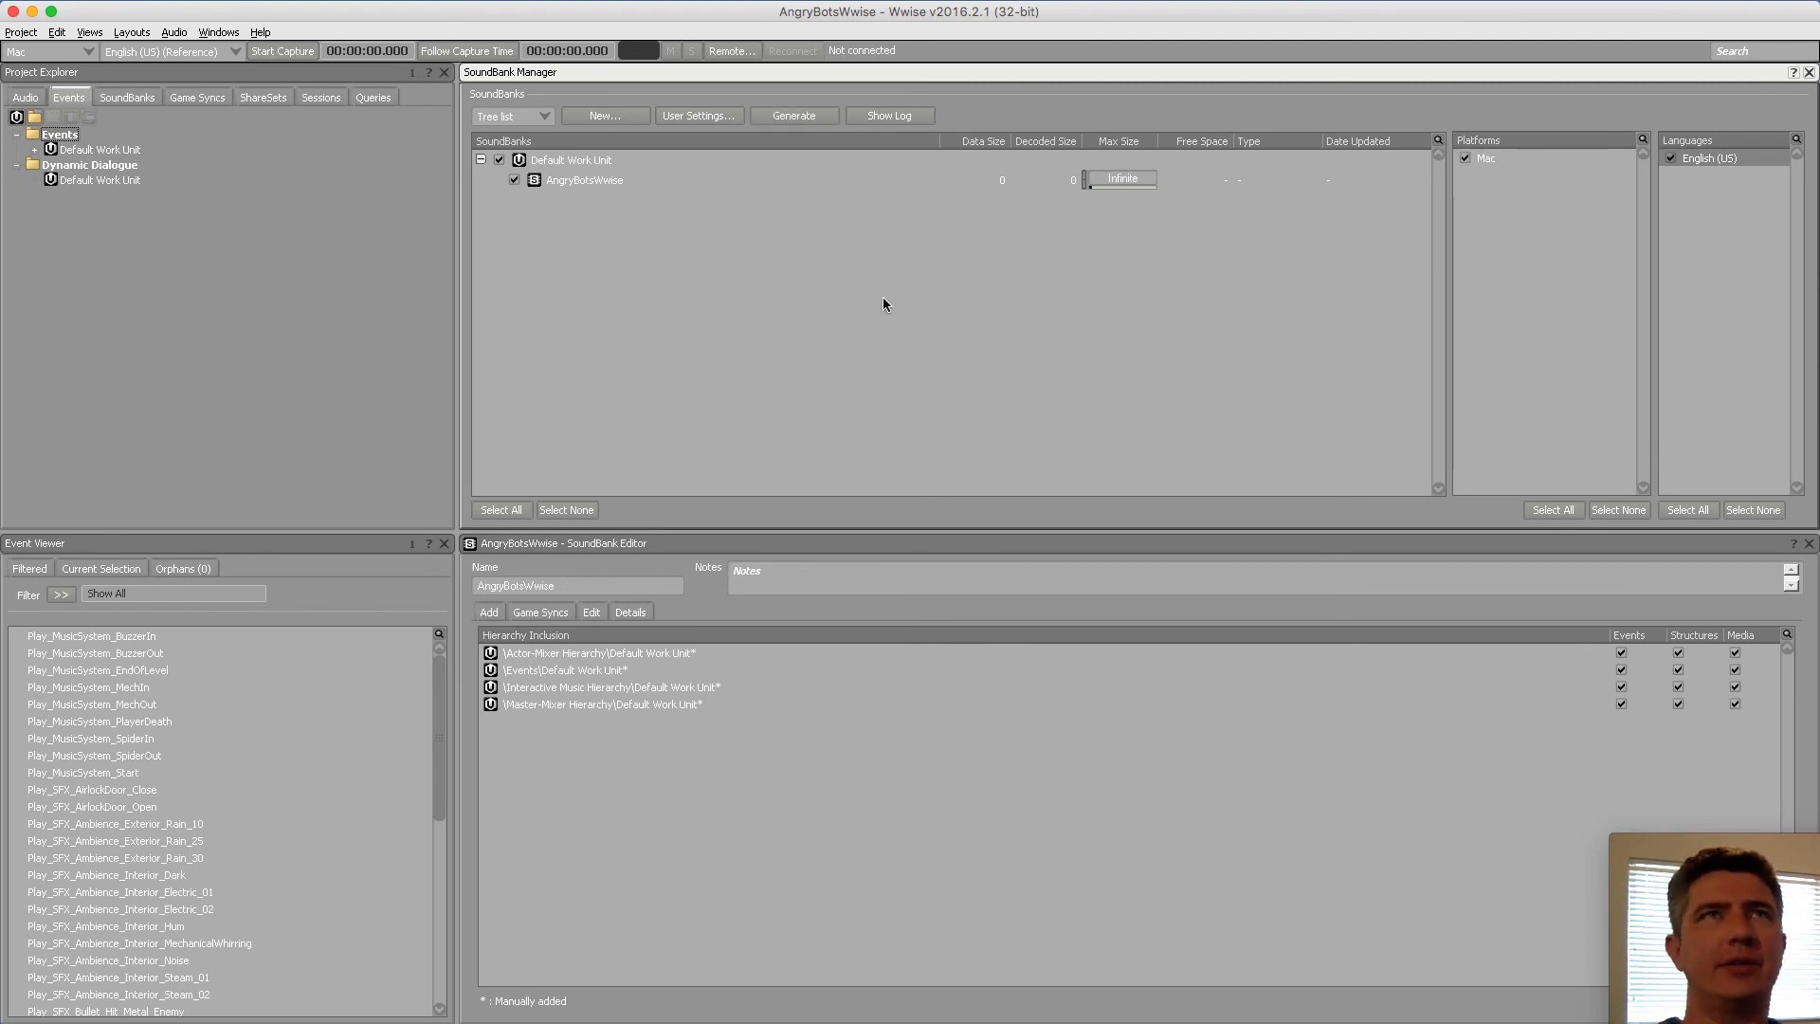
click(793, 115)
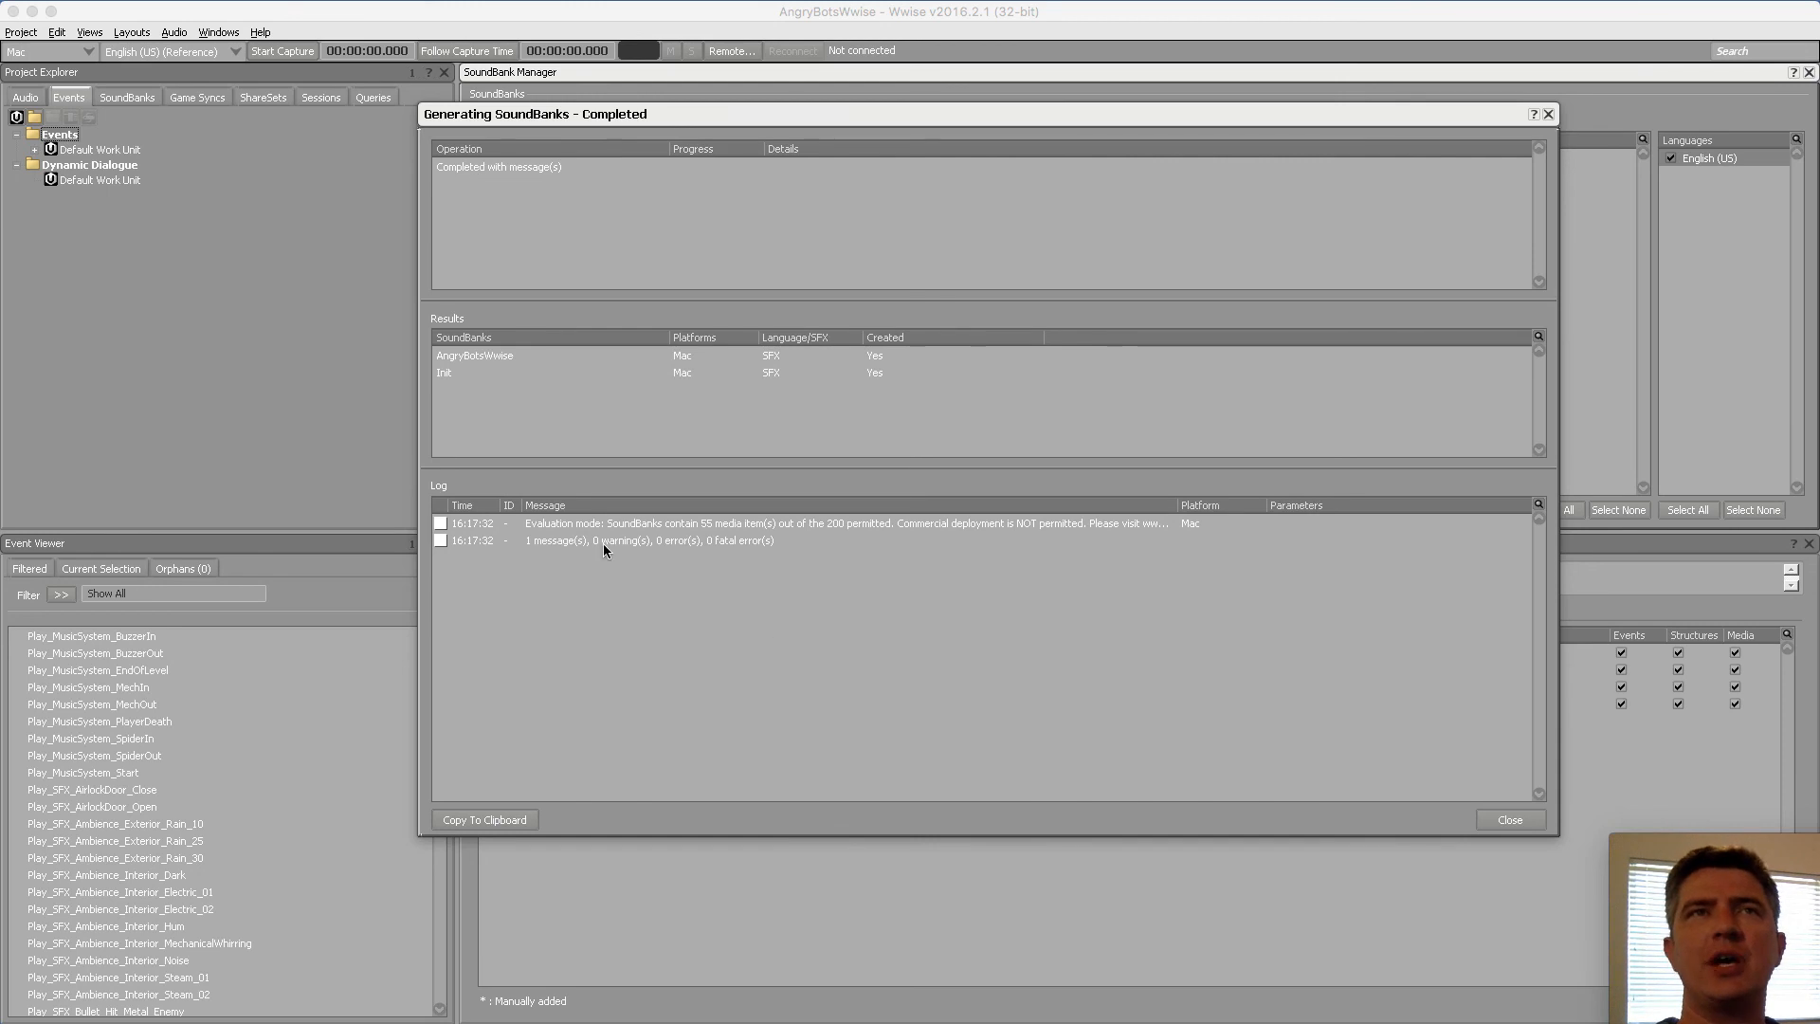
Widen the log's message column to read the evaluation mode message, and close the SoundBank generation report
click(565, 522)
drag(1180, 507, 1301, 507)
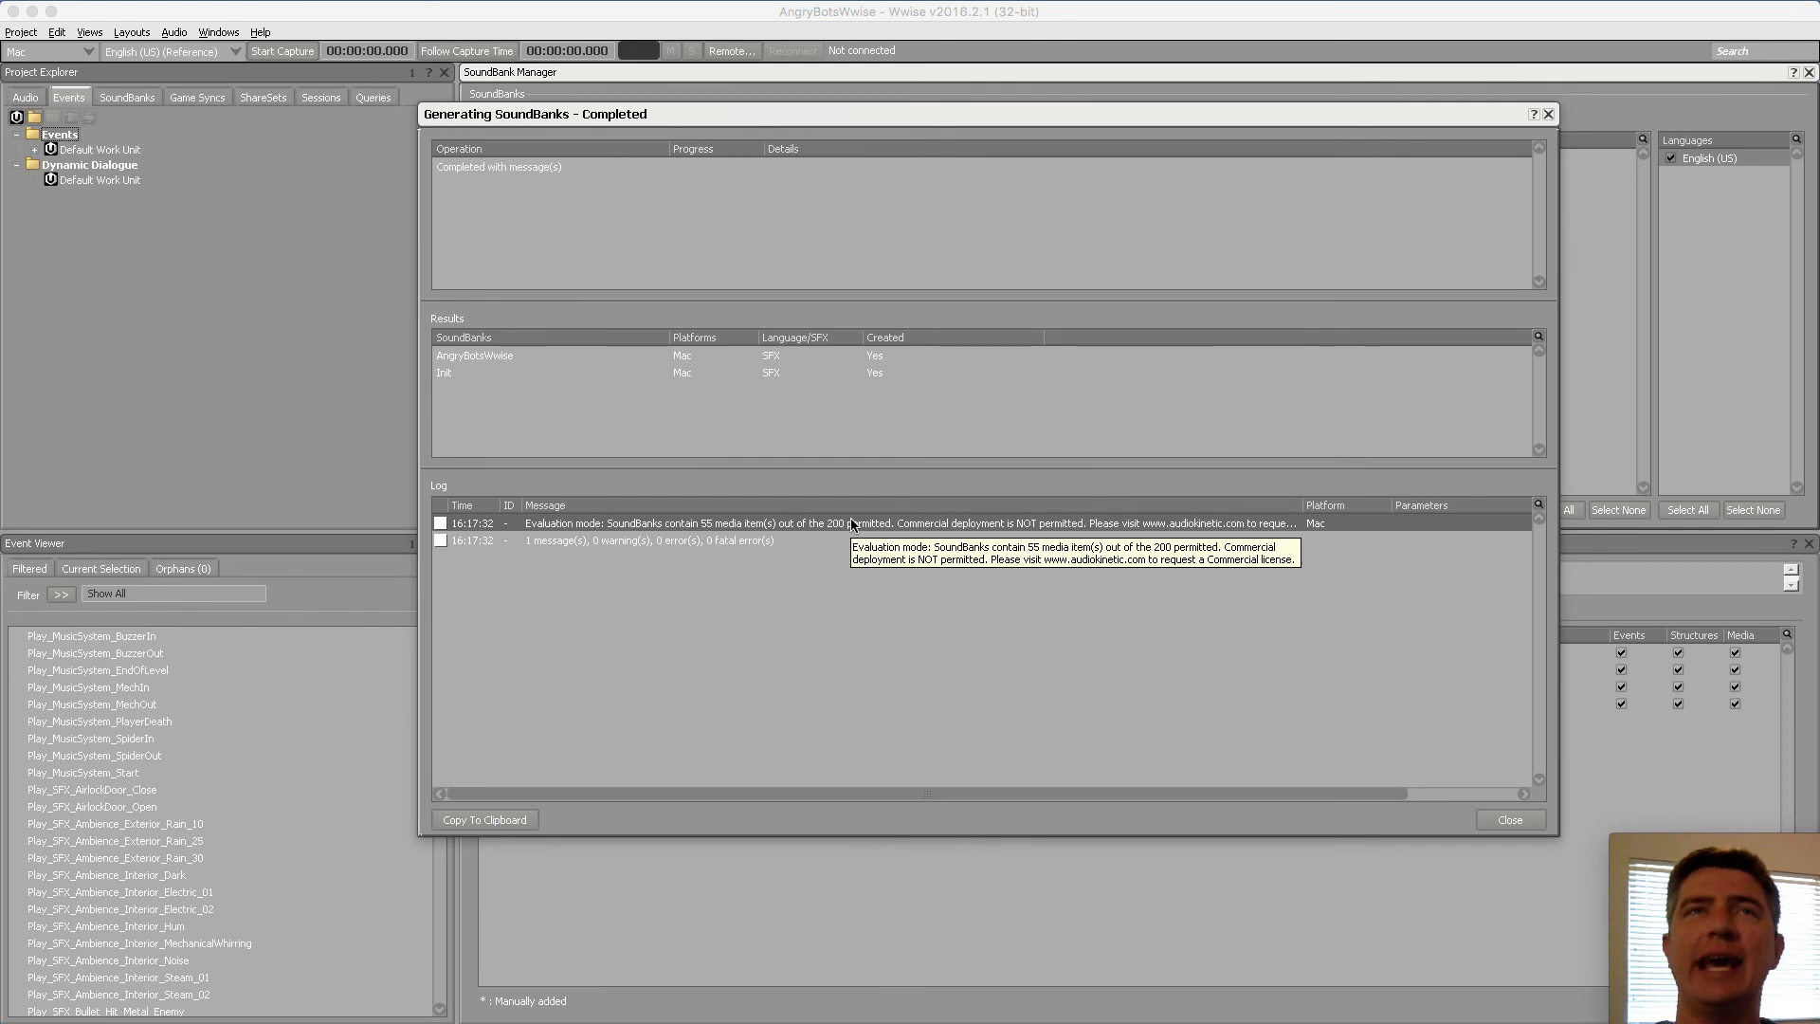
click(1549, 115)
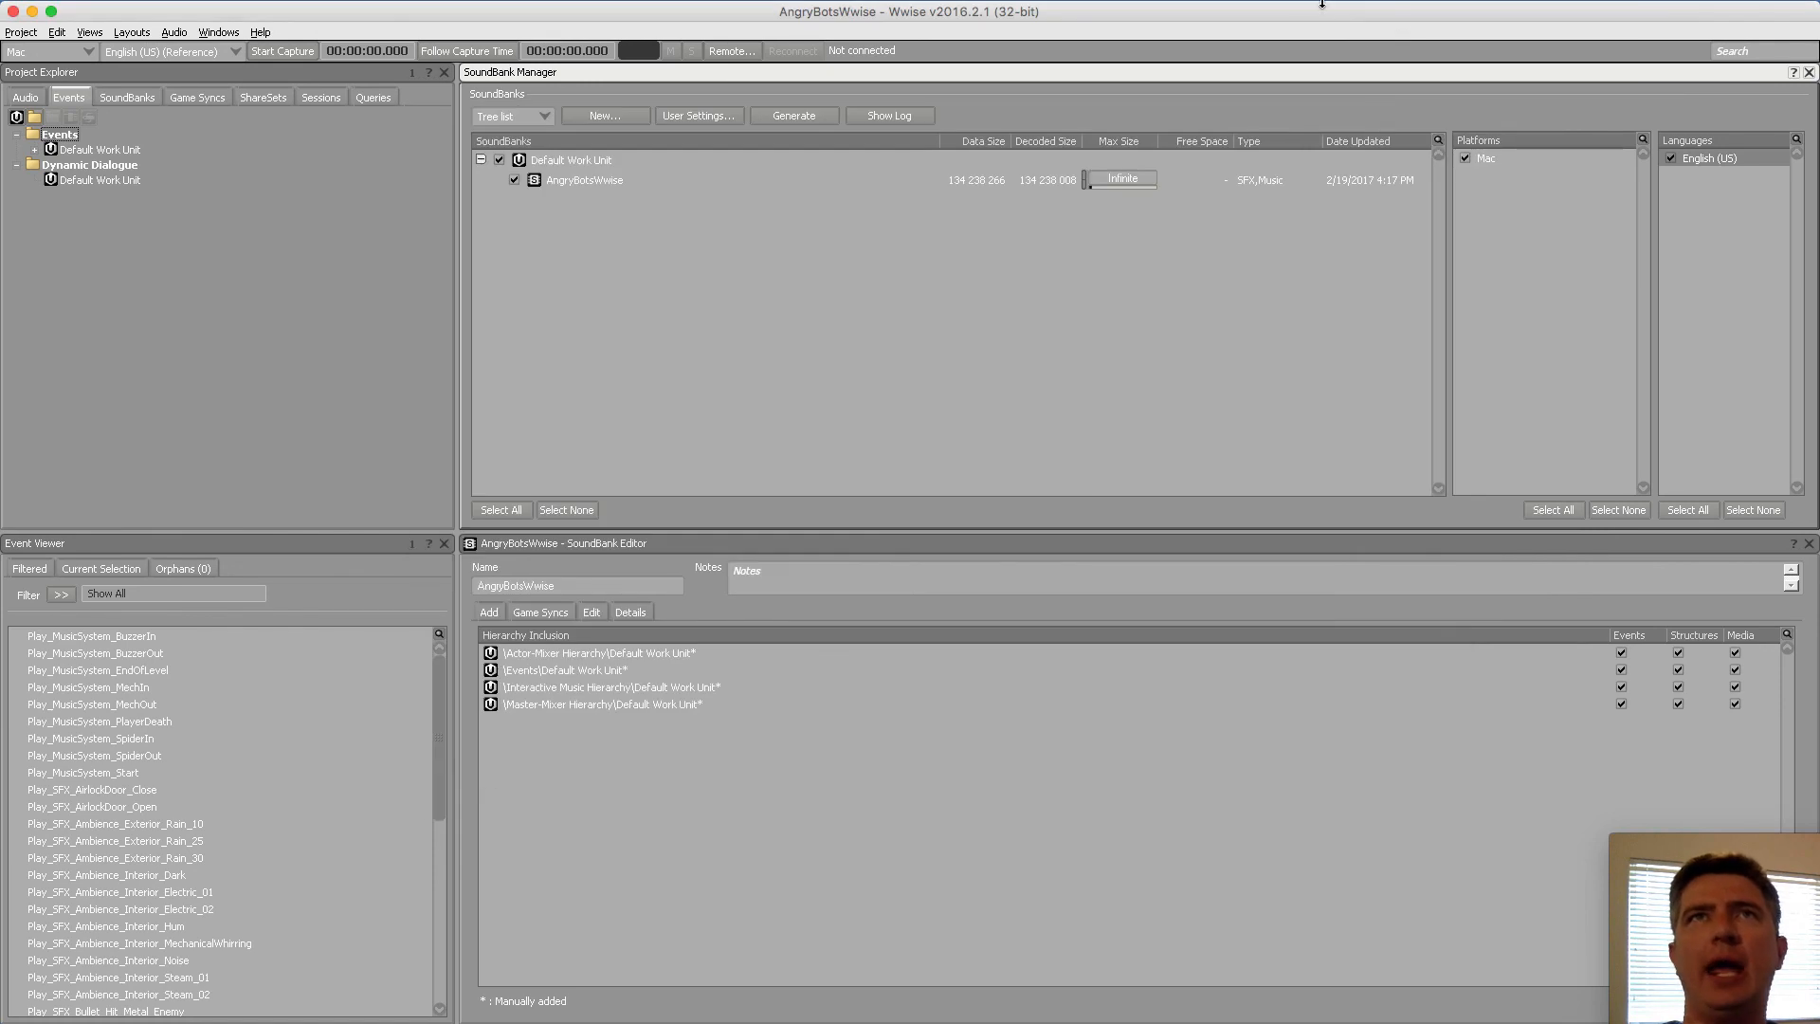
Move the Wwise window down out of the way and minimize the AngryBots_WwiseAssetList.pdf window
drag(254, 19, 231, 268)
drag(233, 361, 256, 874)
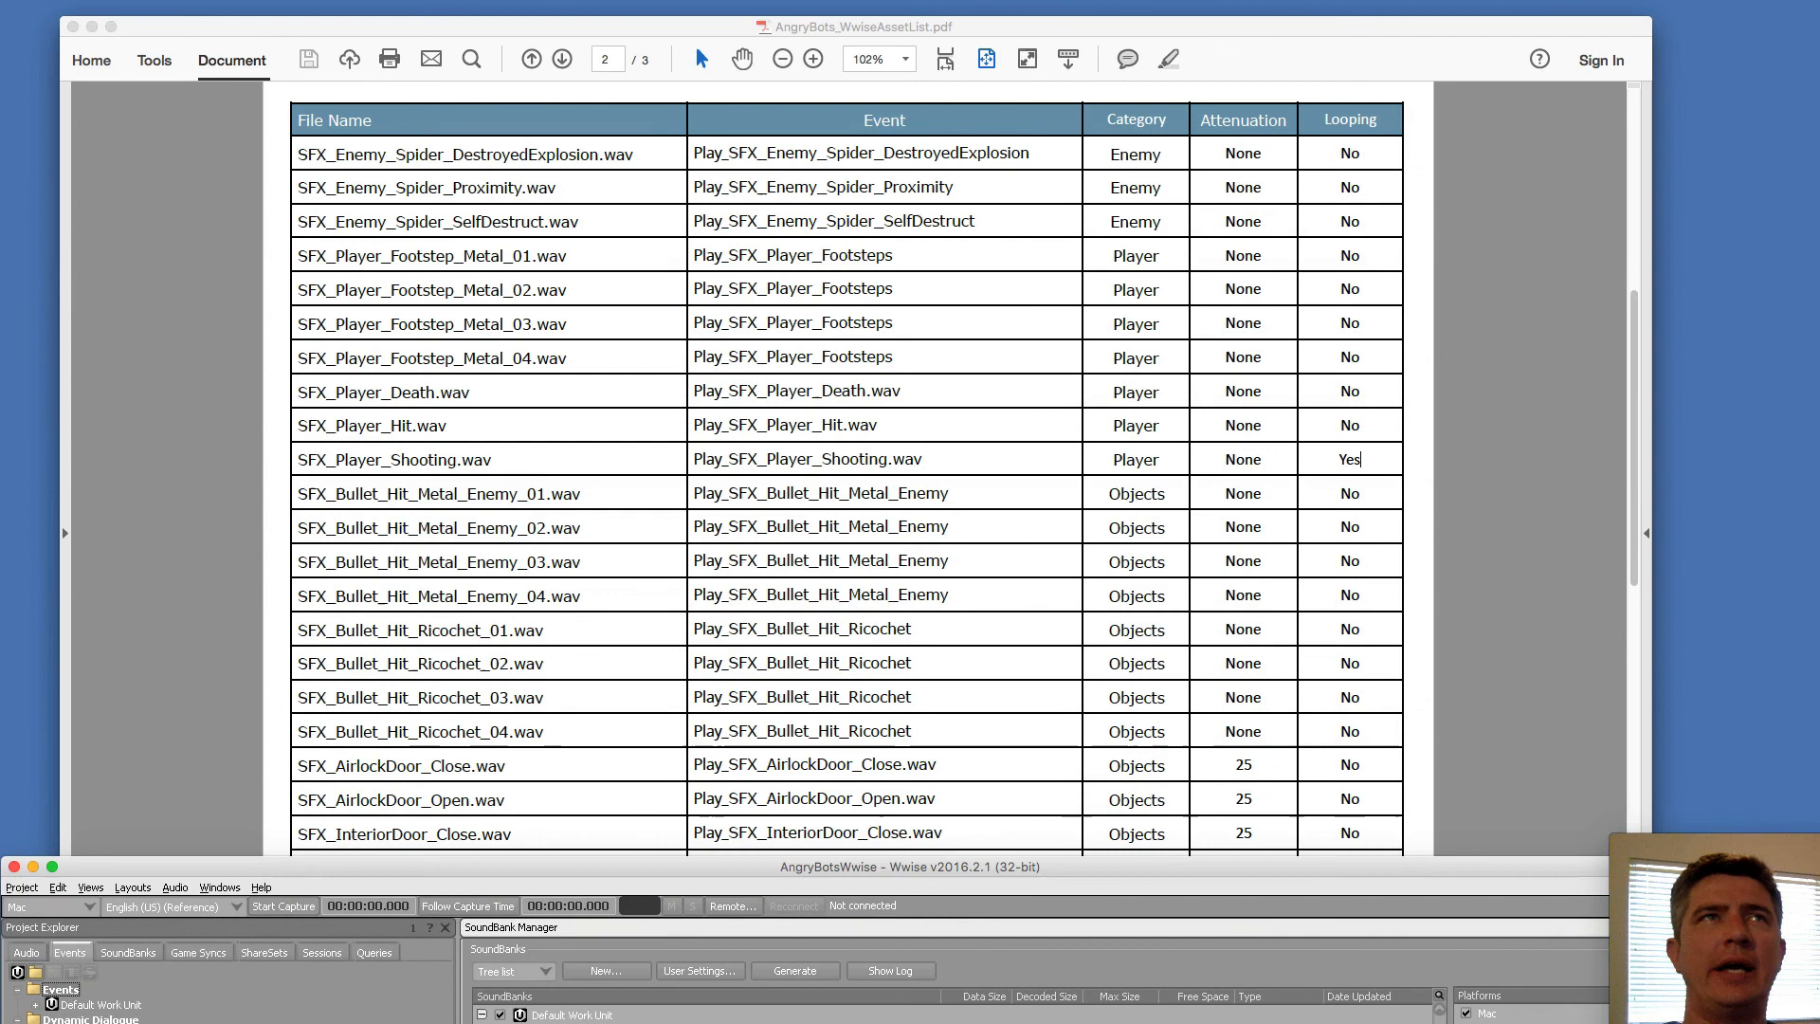
click(92, 28)
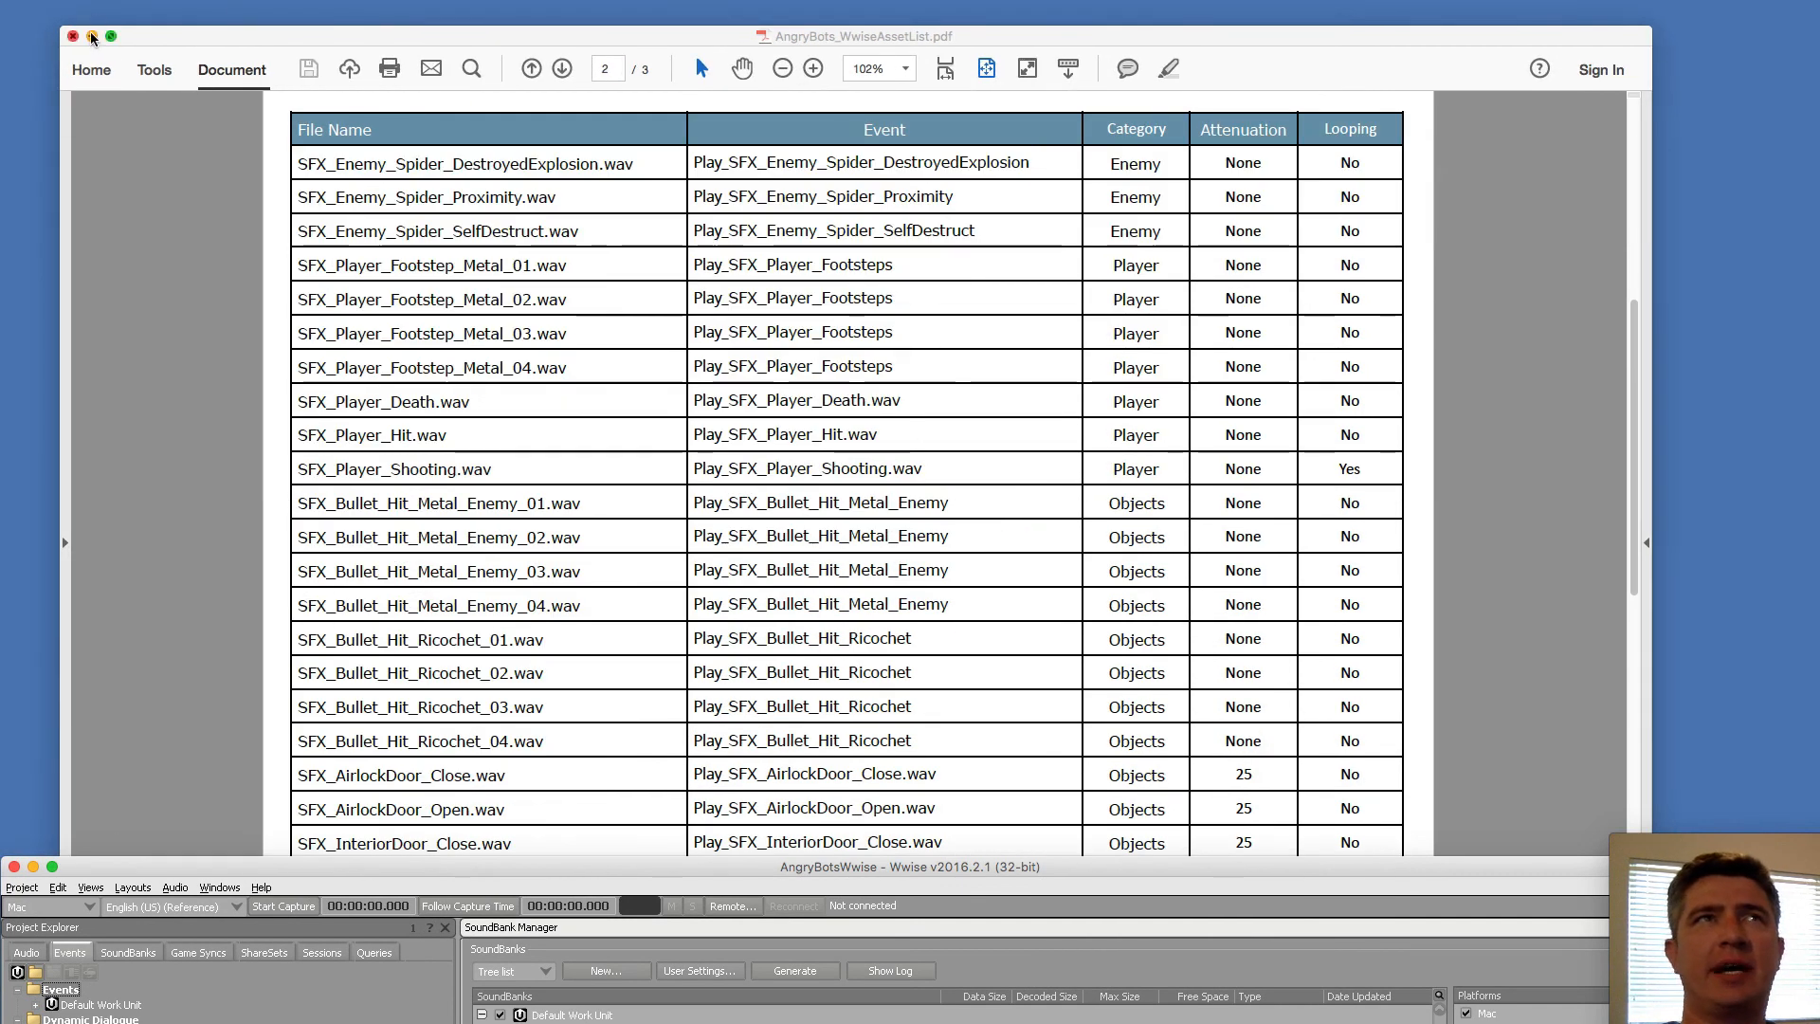
click(91, 36)
In Finder, go up to the AngryBotsWwise folder, select the AngryBots application, and shorten the window
mouse_move(964, 63)
mouse_down()
mouse_move(958, 40)
mouse_move(958, 56)
mouse_up()
click(475, 131)
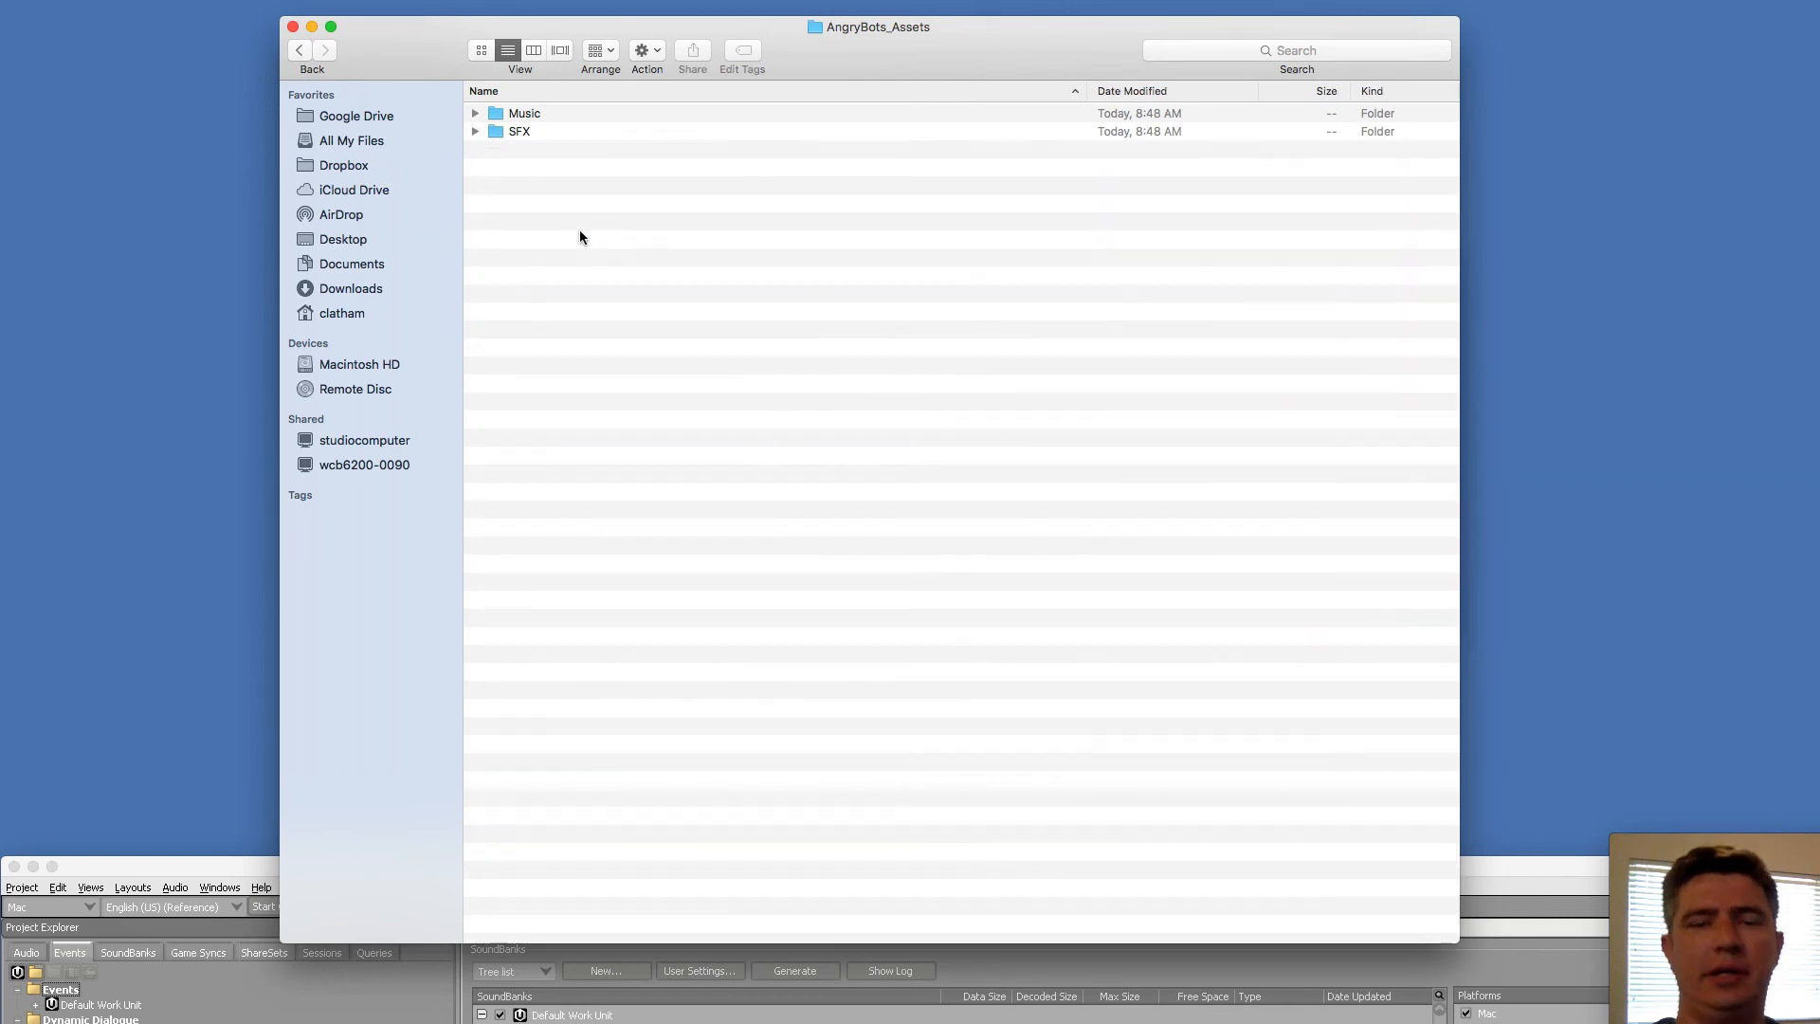
key(super+Up)
click(579, 232)
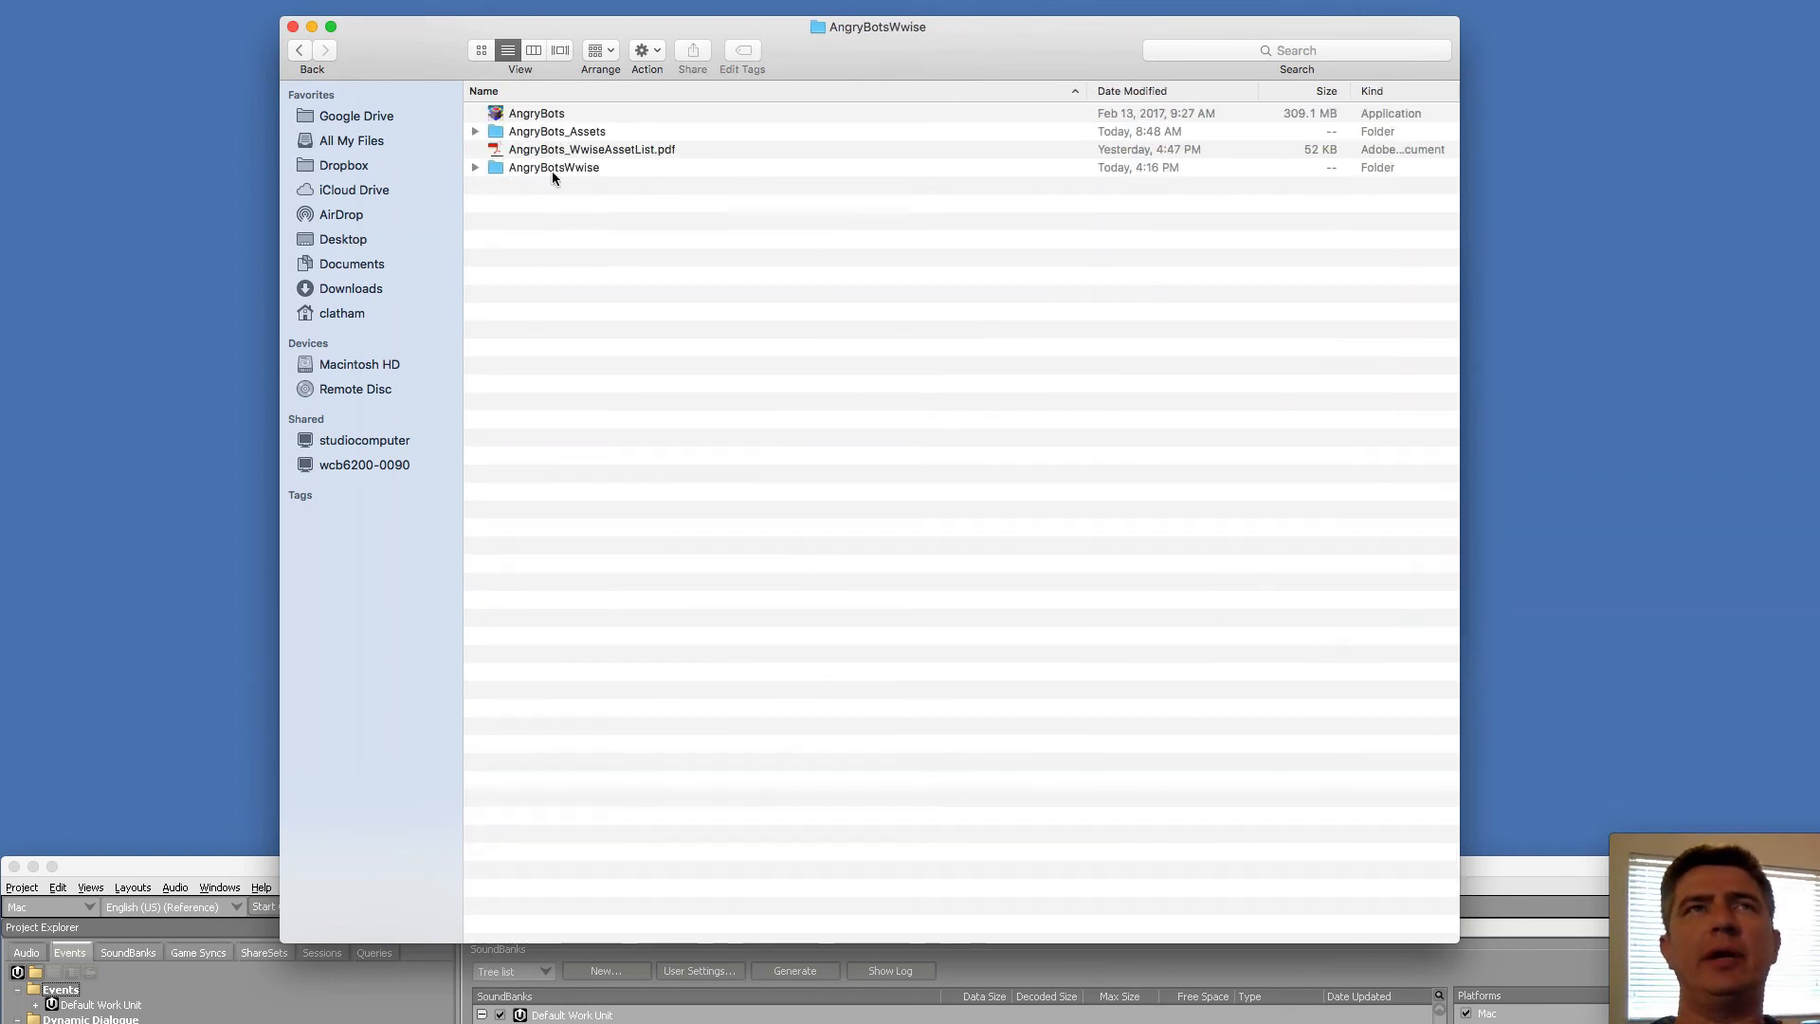
click(545, 115)
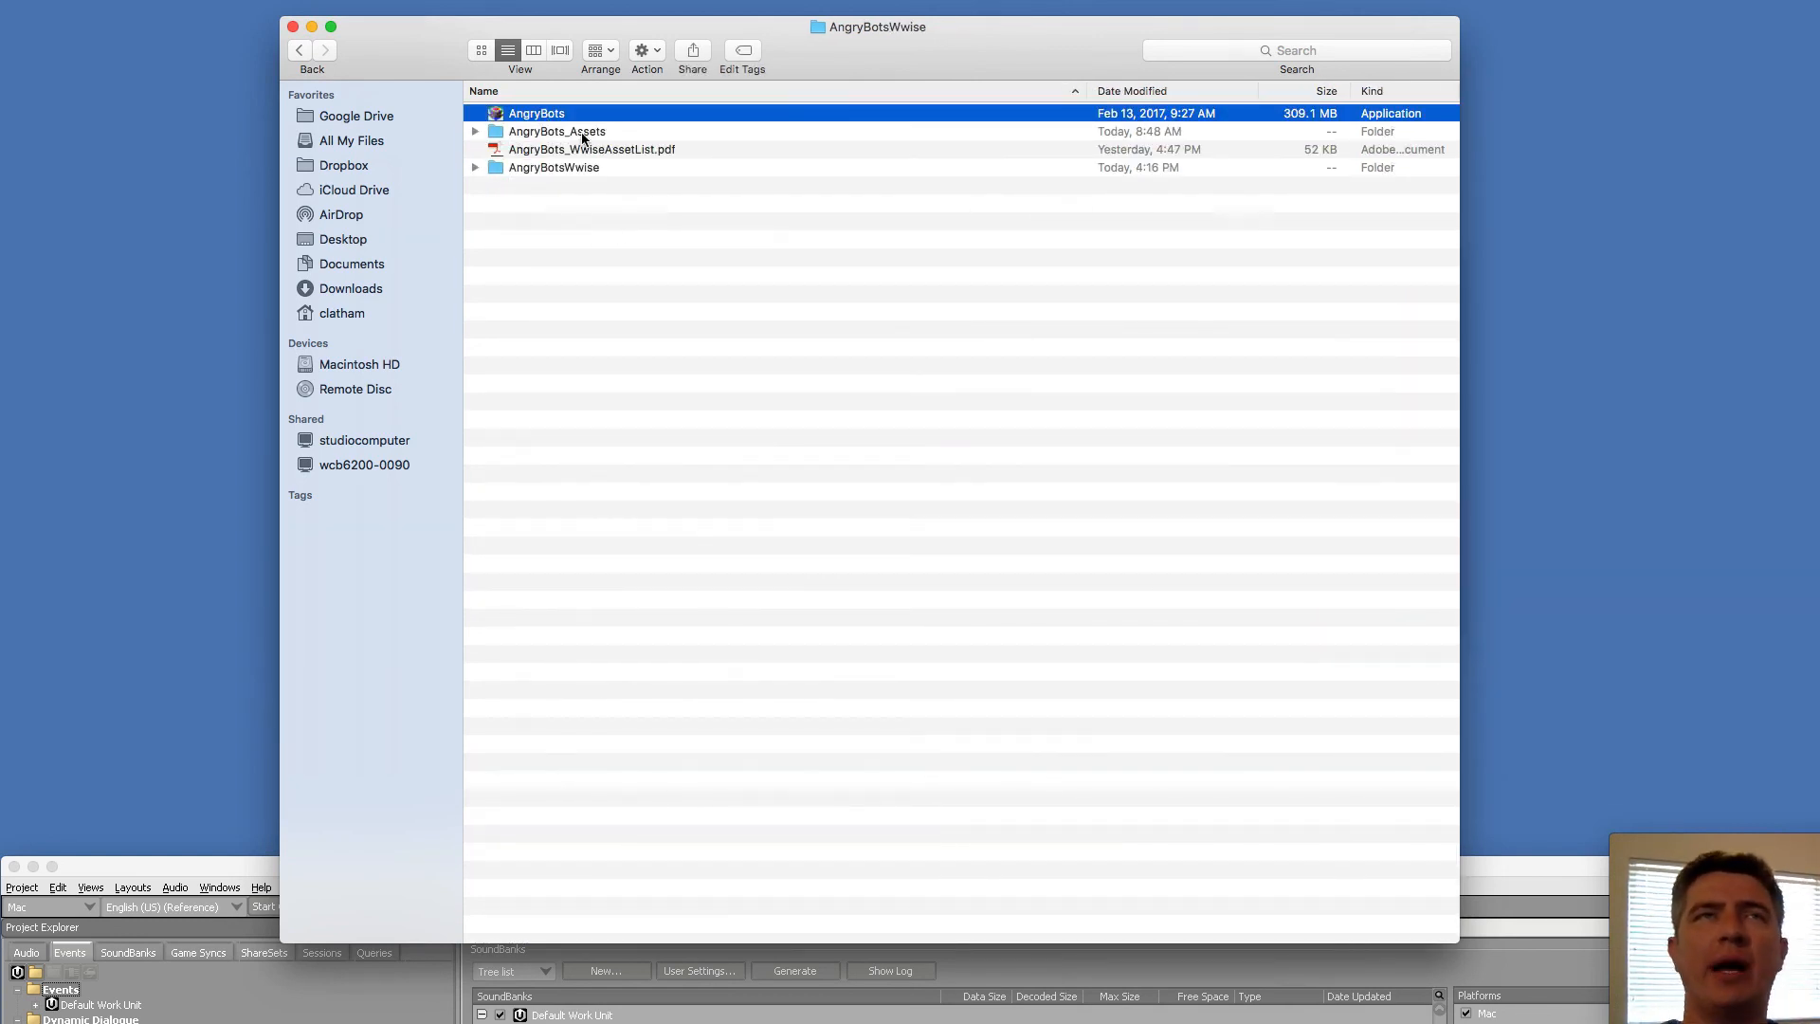
drag(1037, 943, 995, 728)
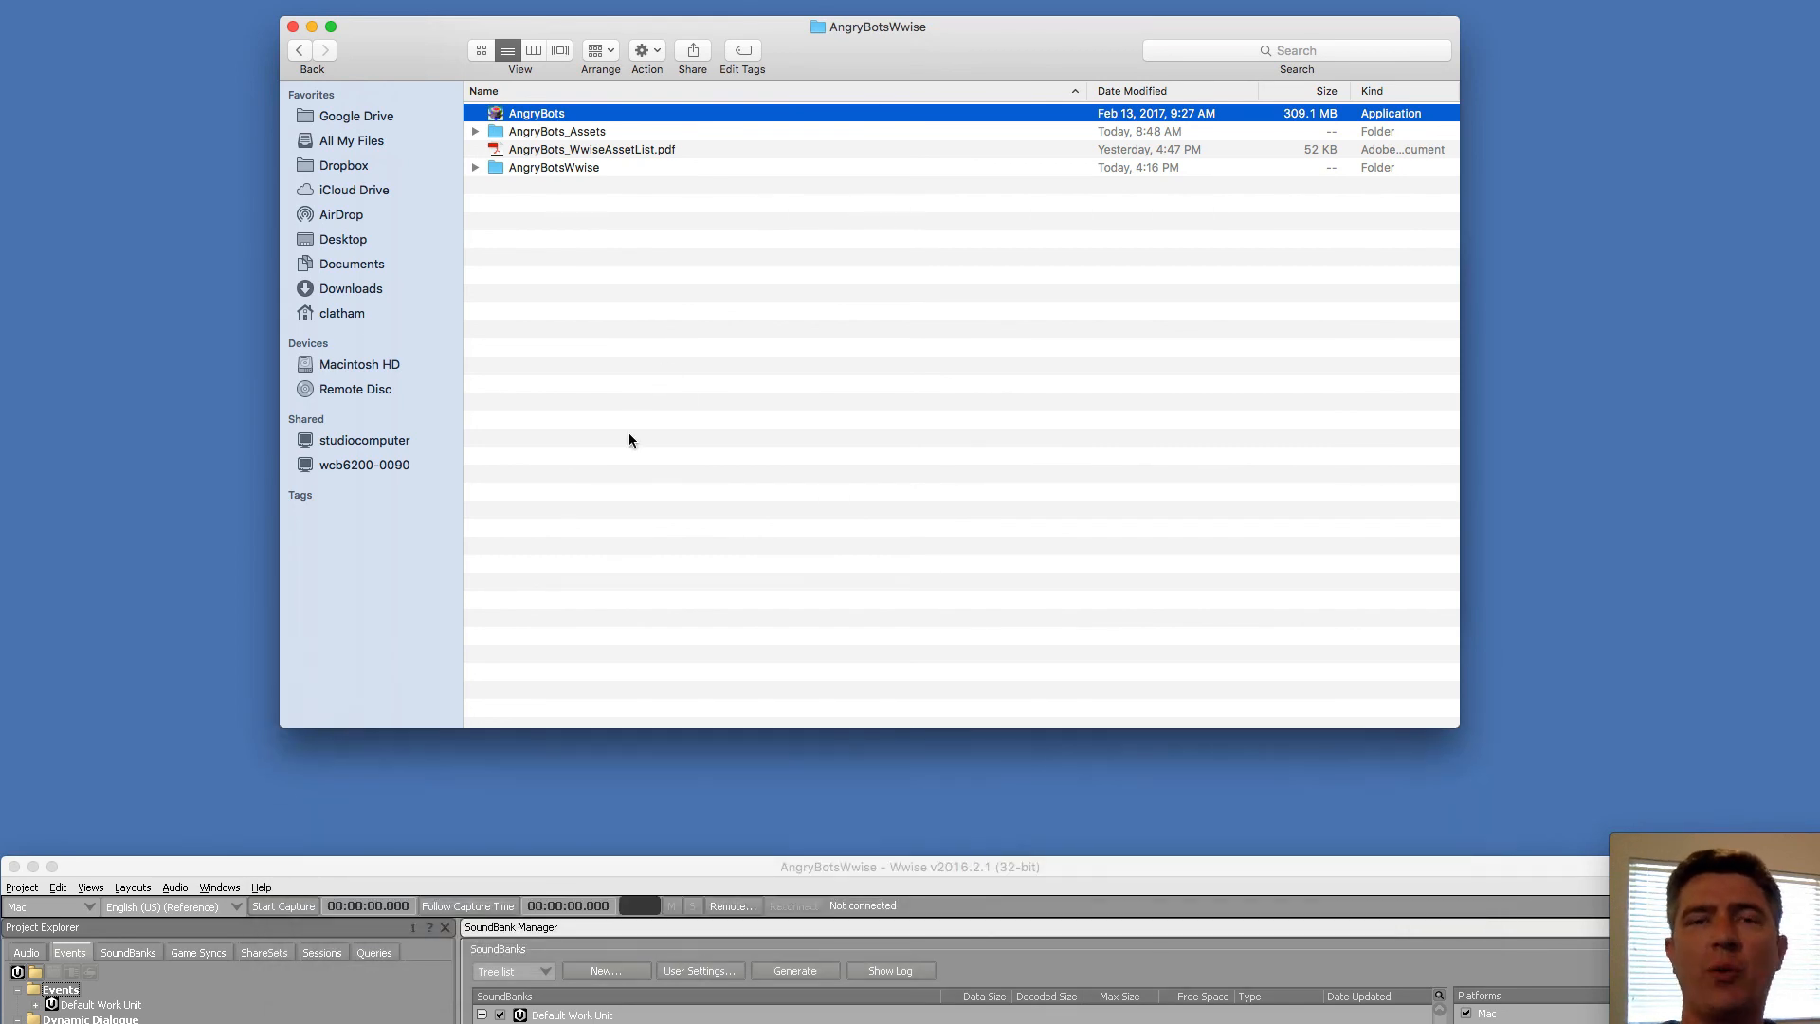
Show the AngryBots application's package contents and browse through Contents and Resources to the Mac folder inside GeneratedSoundBanks
right_click(549, 120)
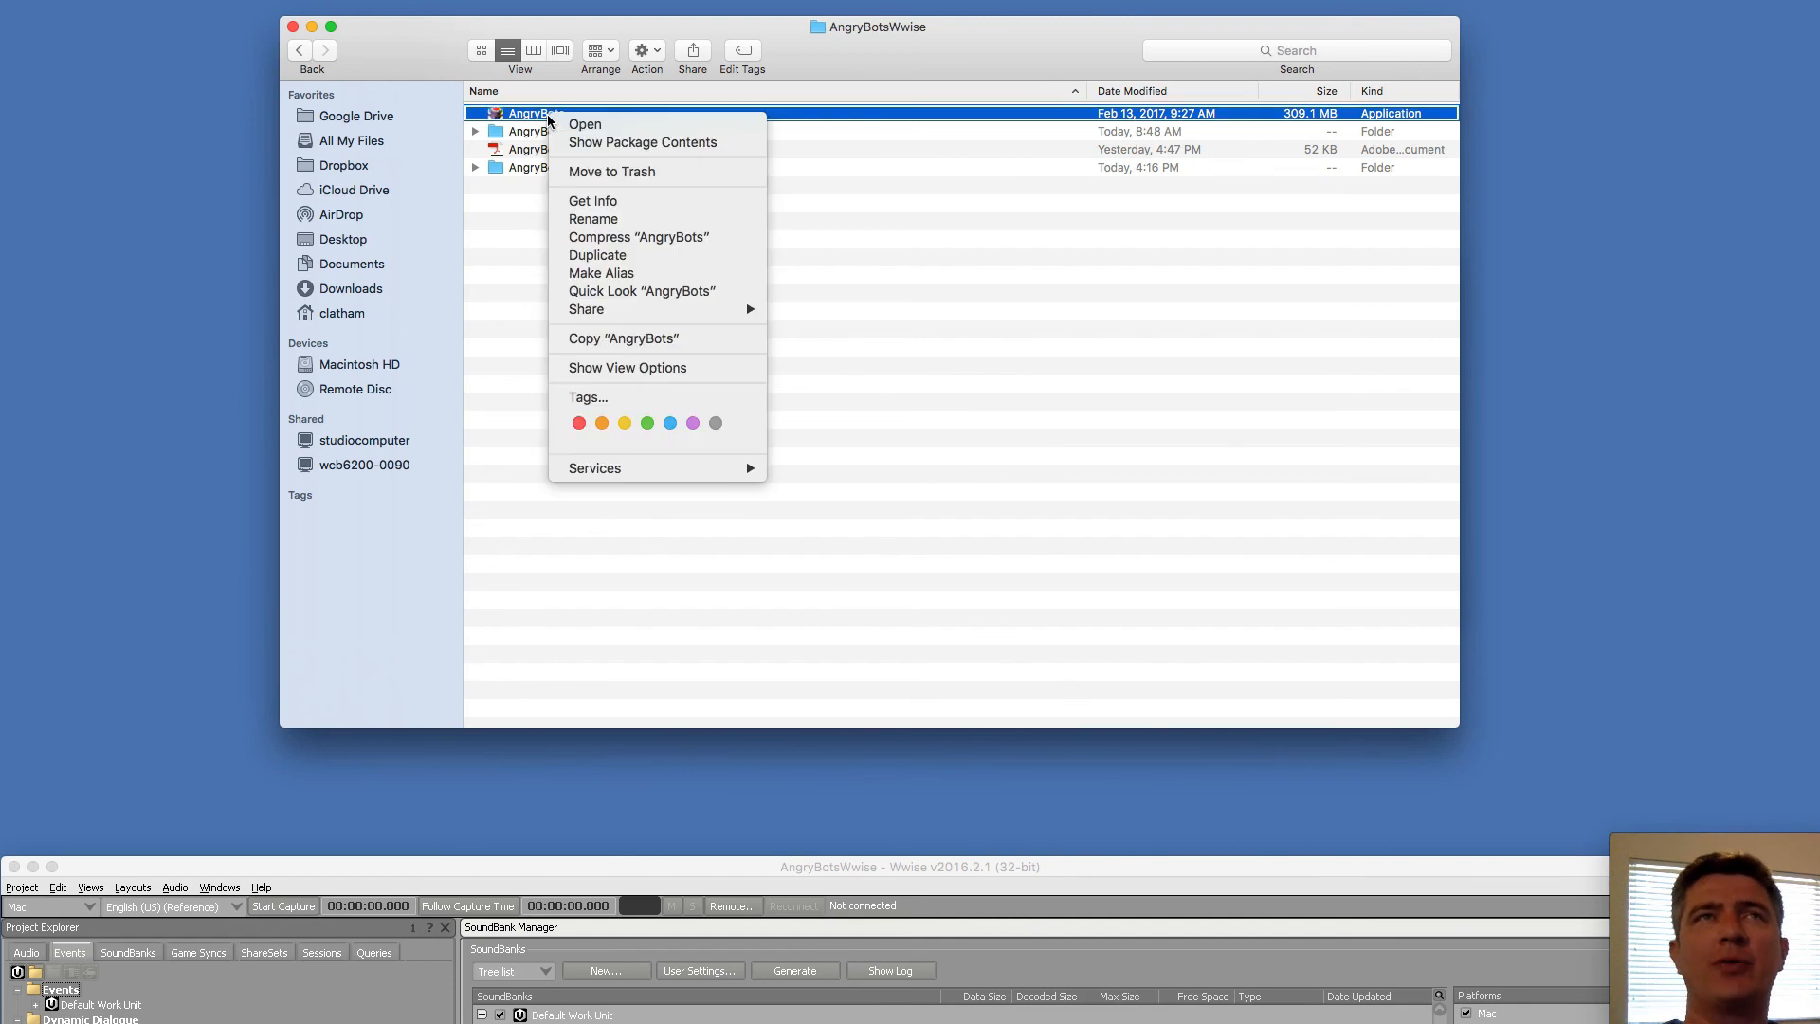
click(599, 142)
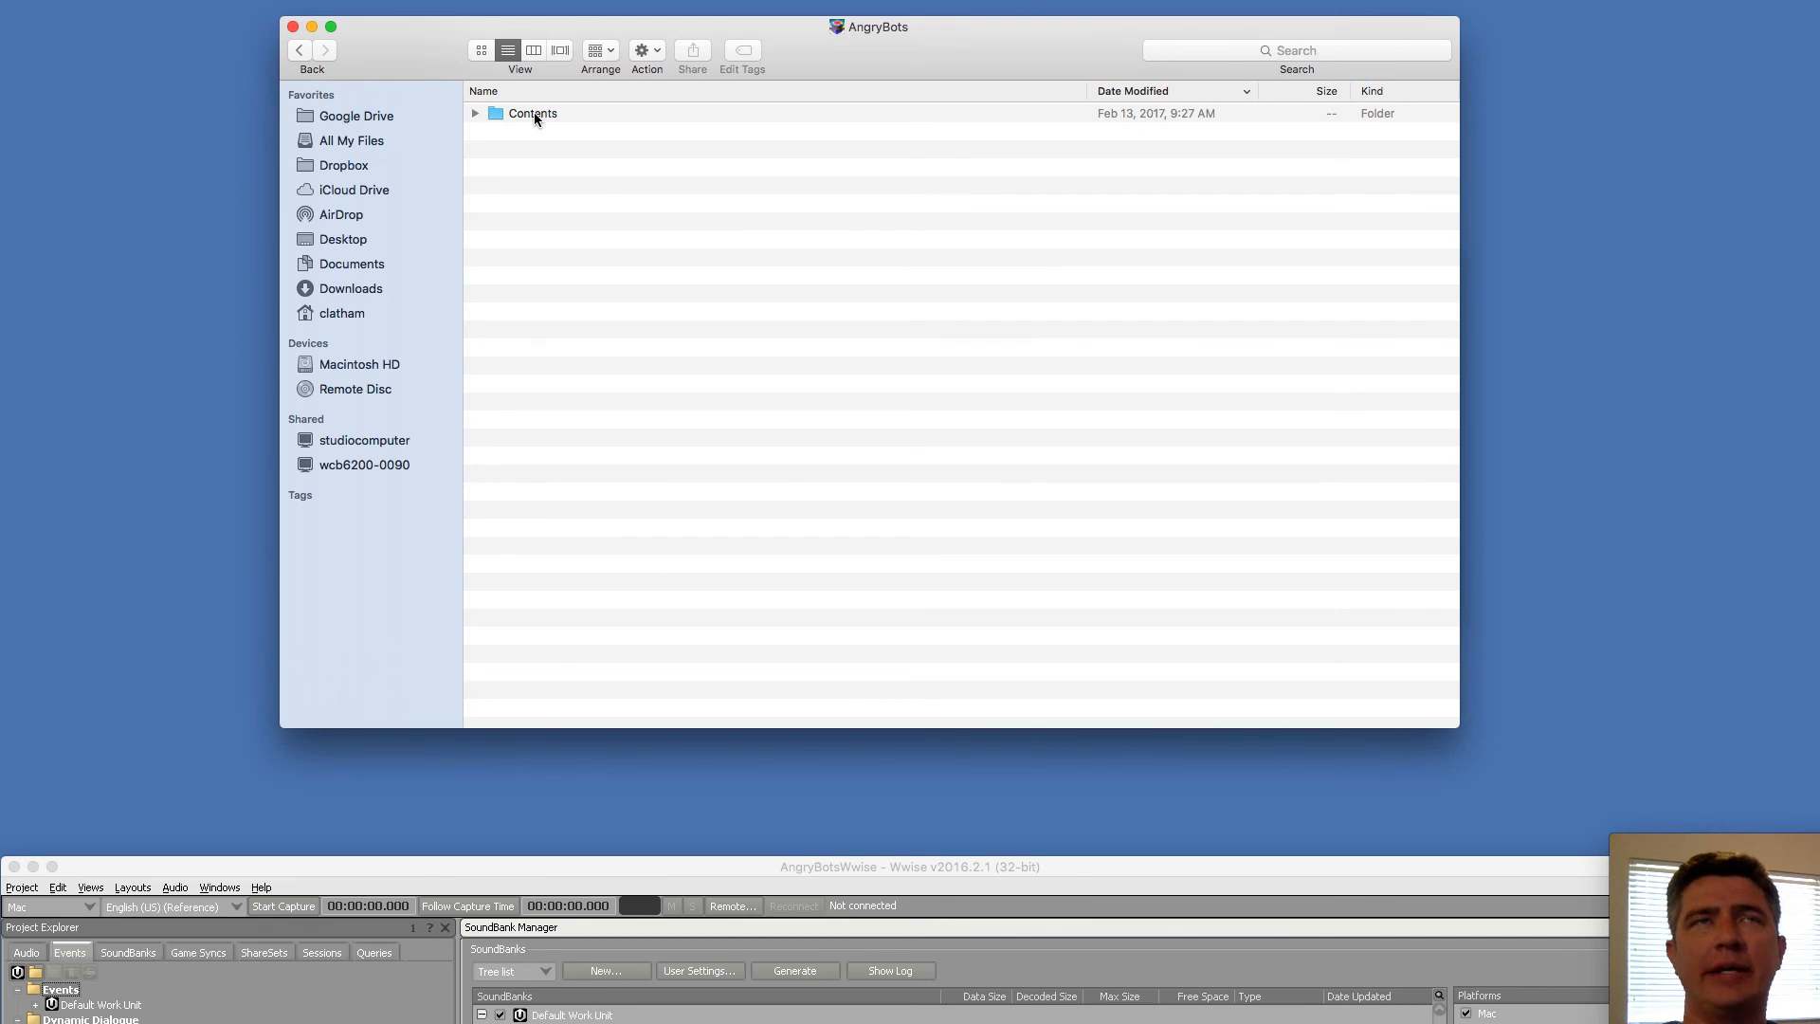
double_click(534, 115)
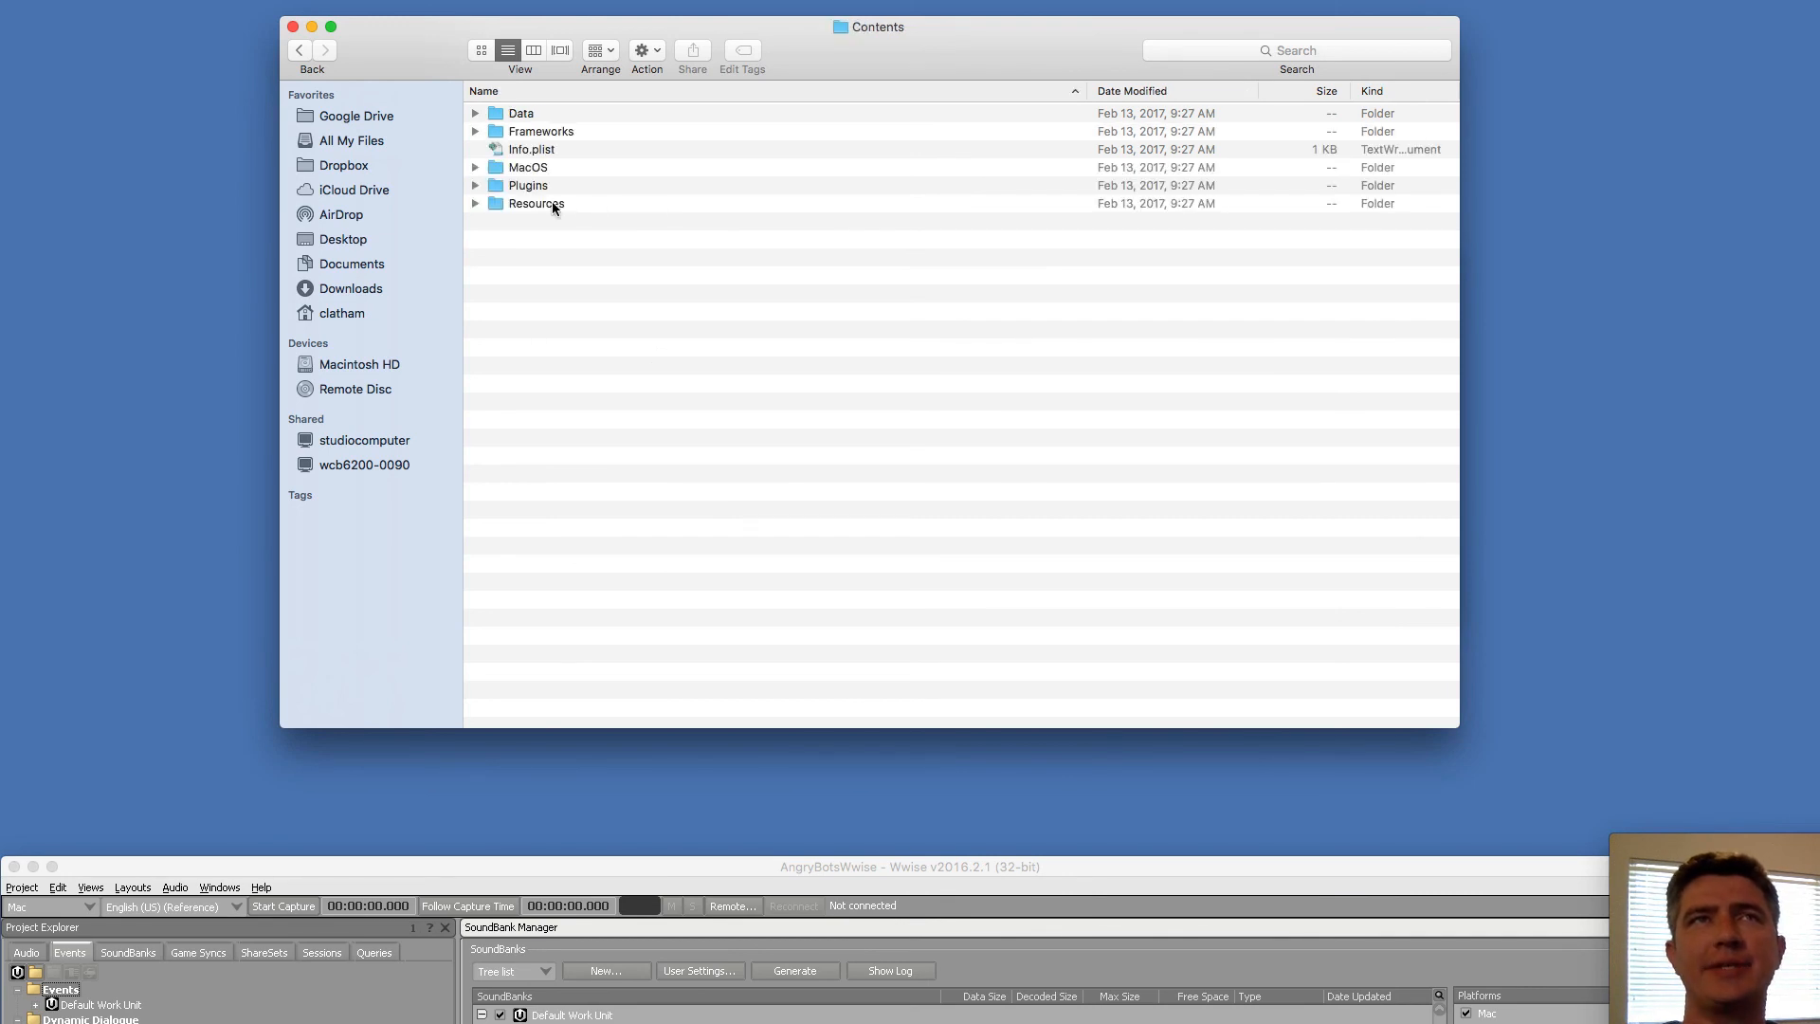
double_click(551, 203)
double_click(519, 130)
double_click(545, 398)
double_click(525, 114)
double_click(525, 114)
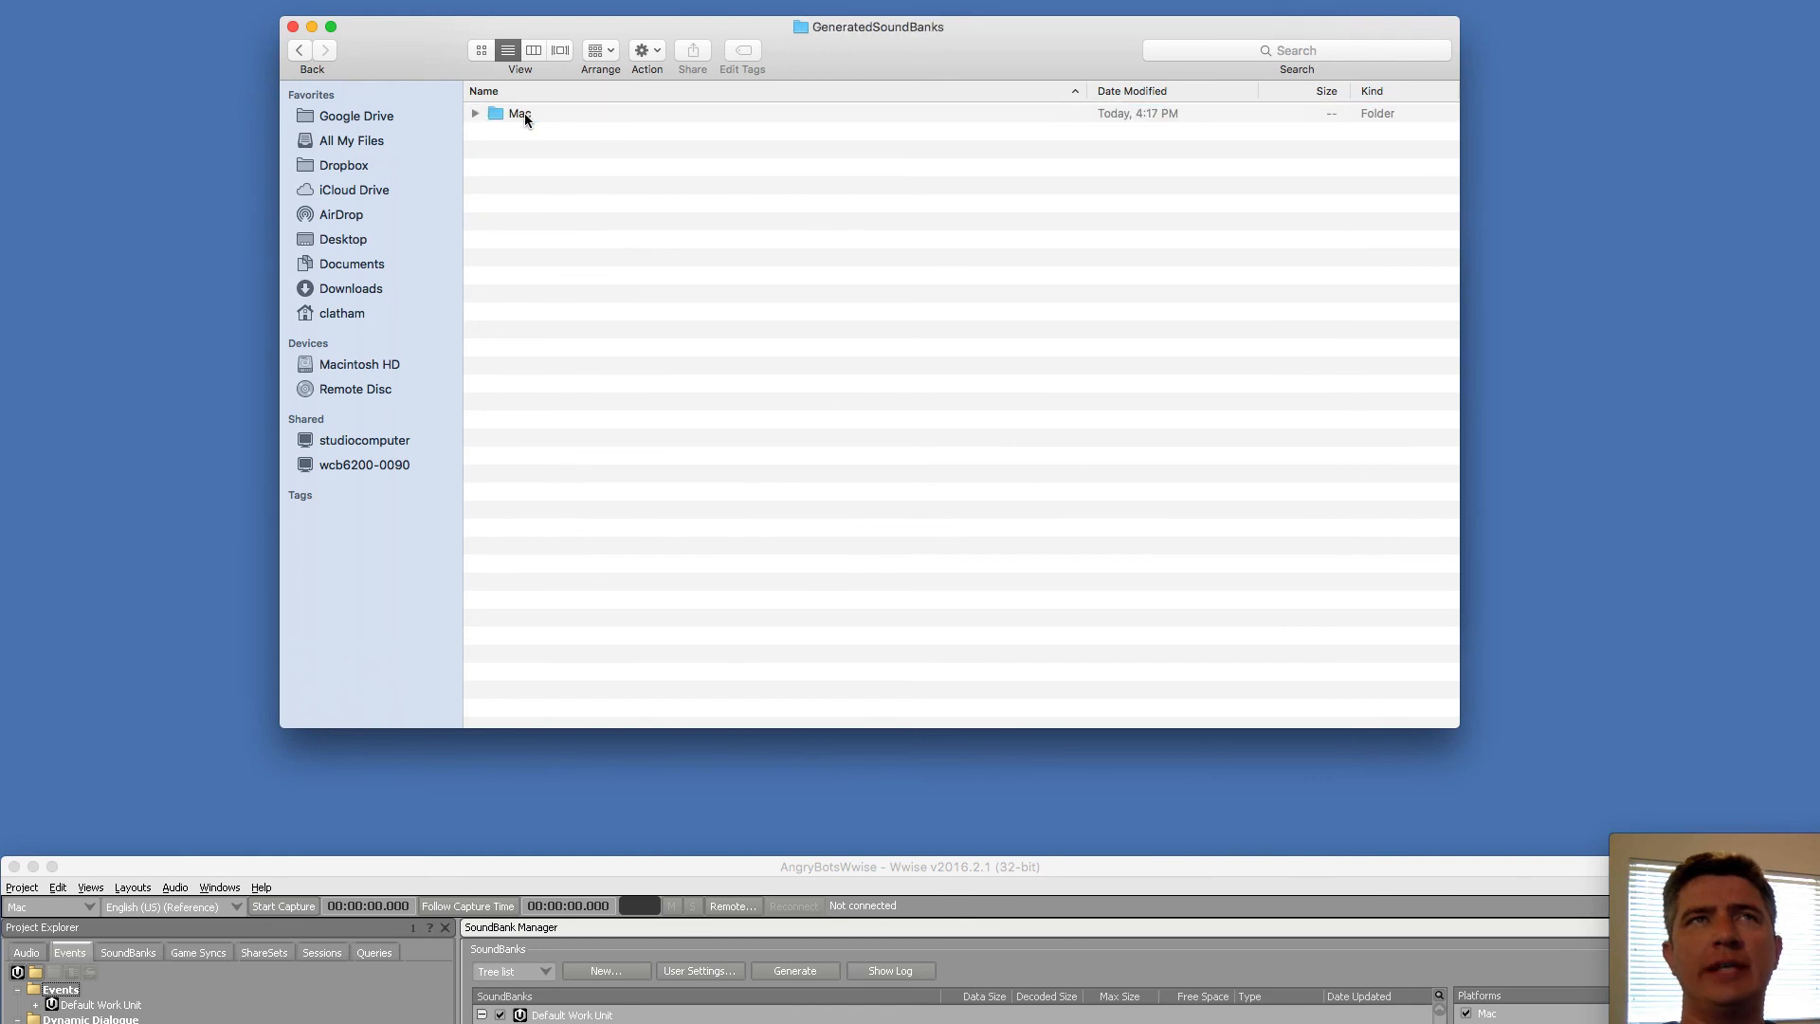
double_click(521, 113)
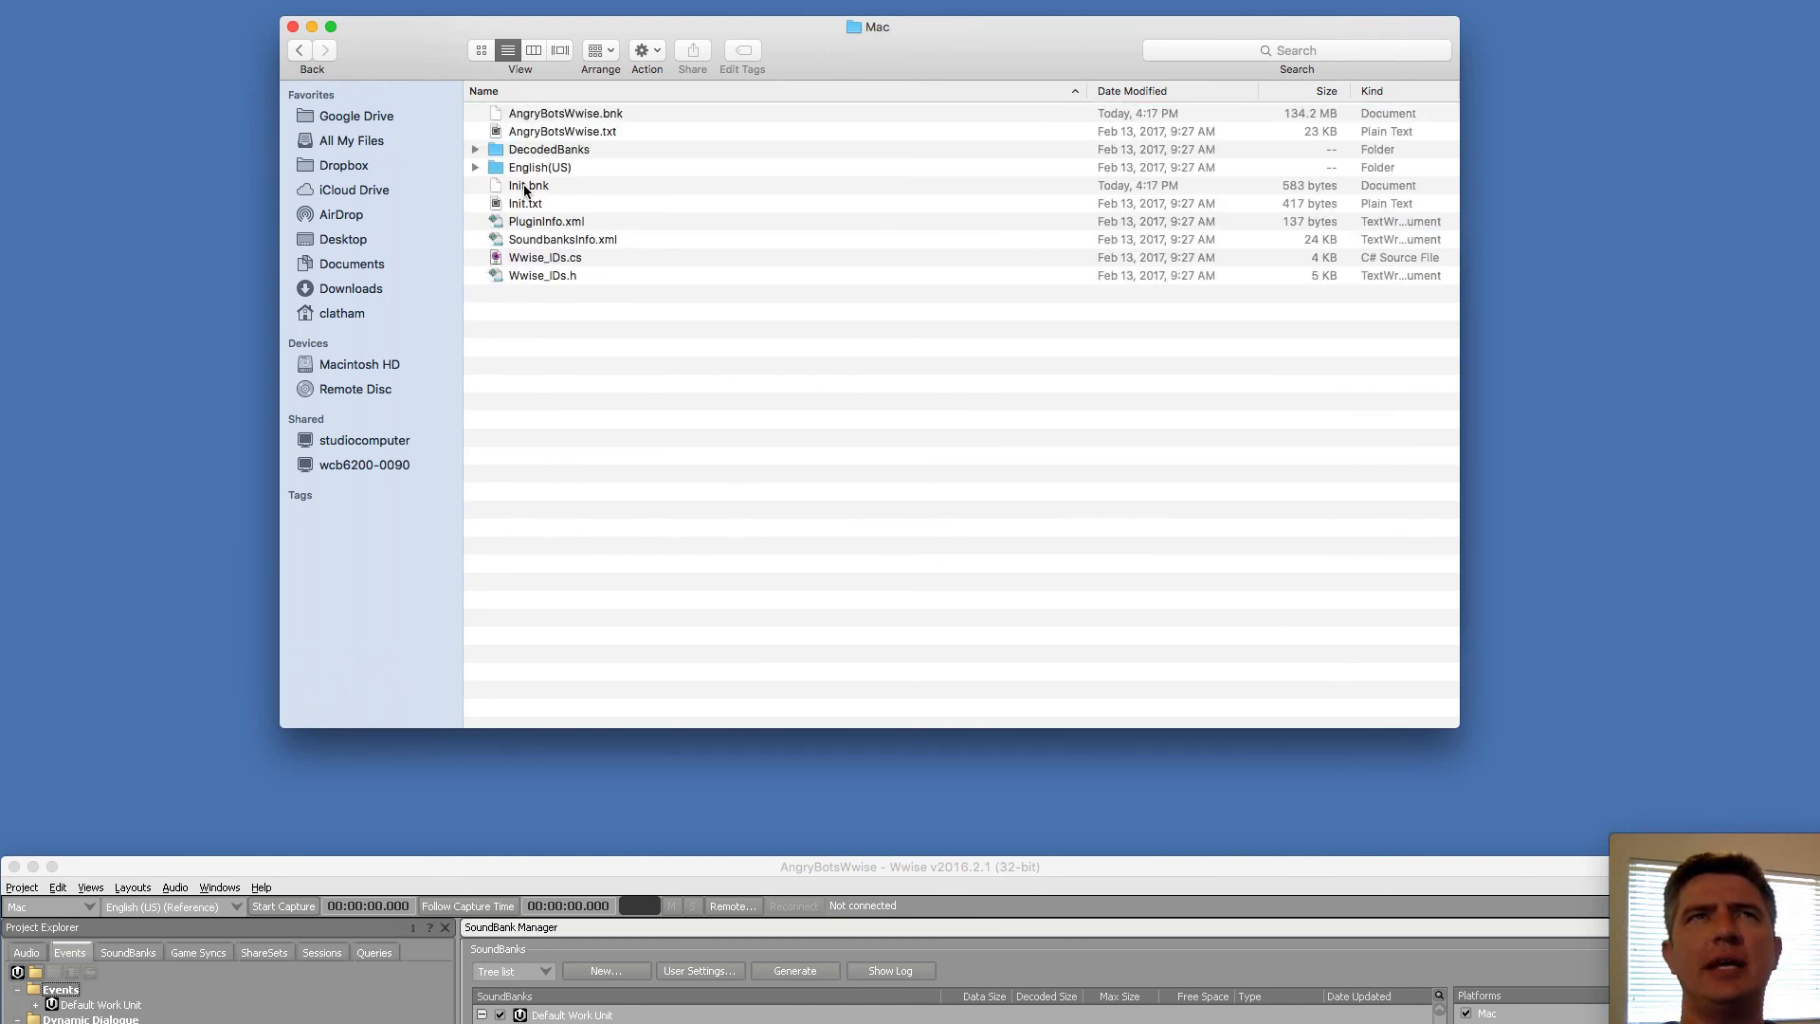
Check the modification date of AngryBotsWwise.bnk in the Mac folder
click(626, 114)
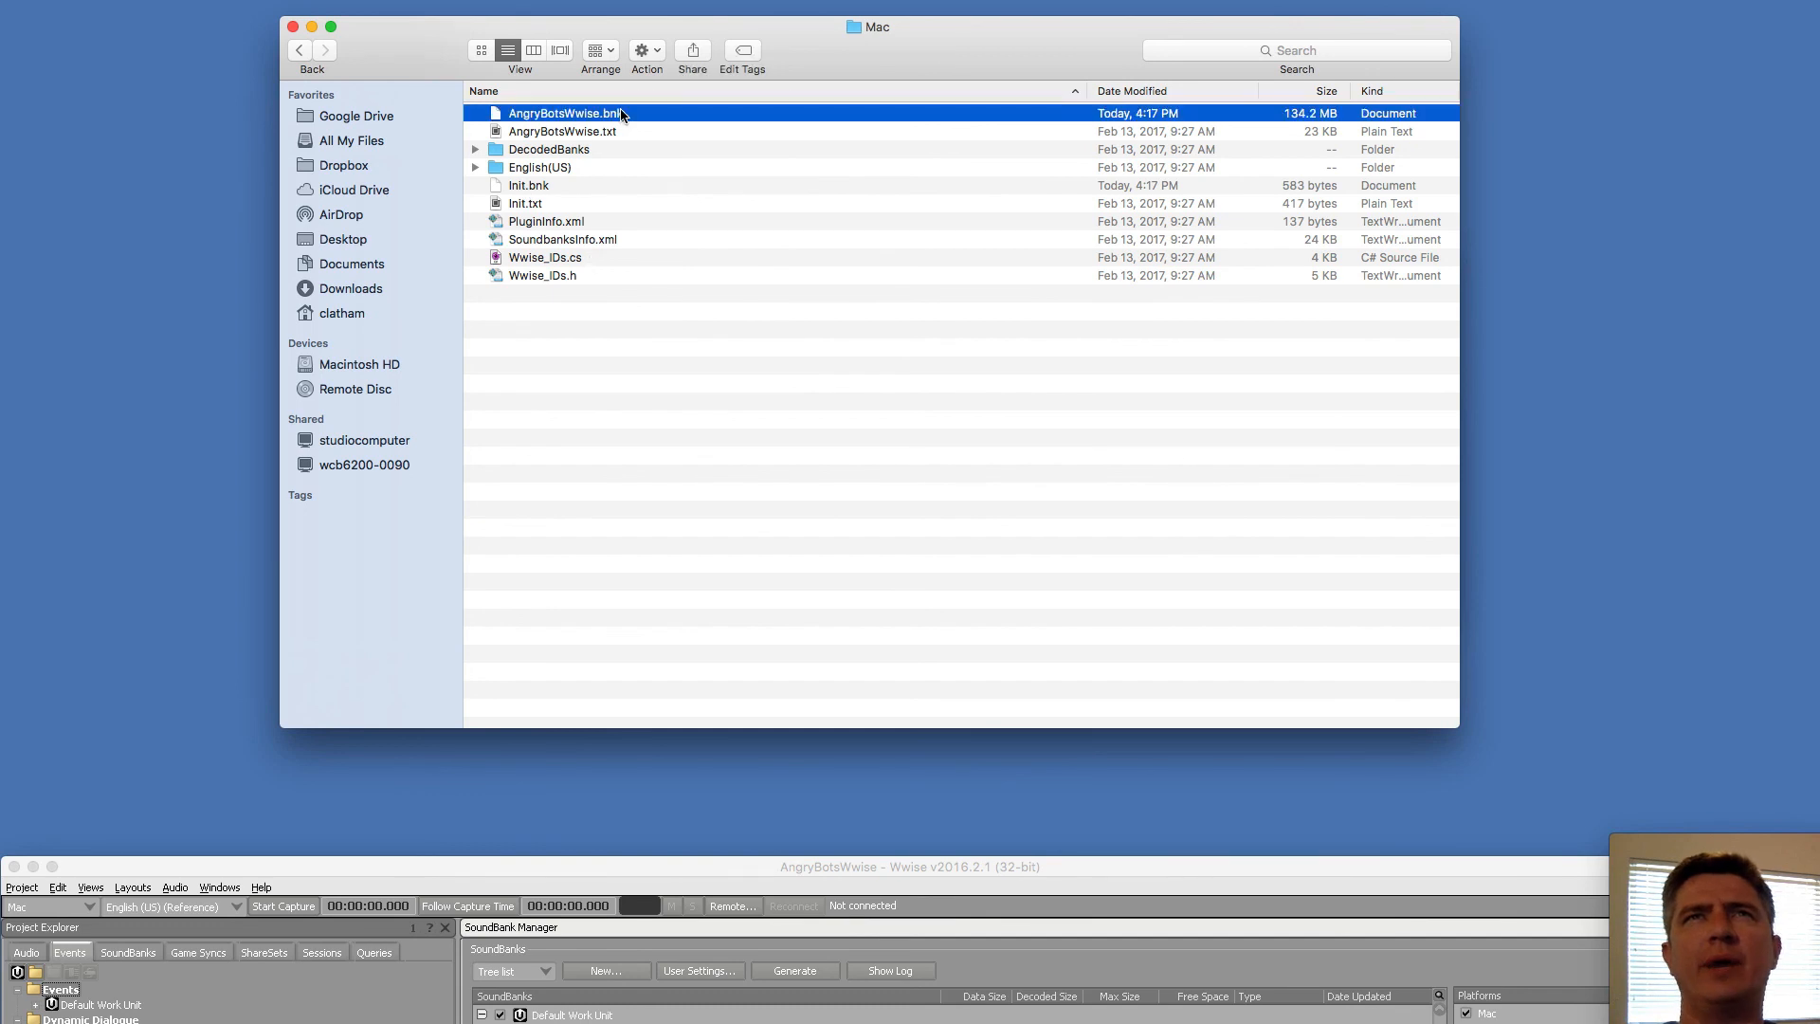
right_click(1101, 115)
click(961, 173)
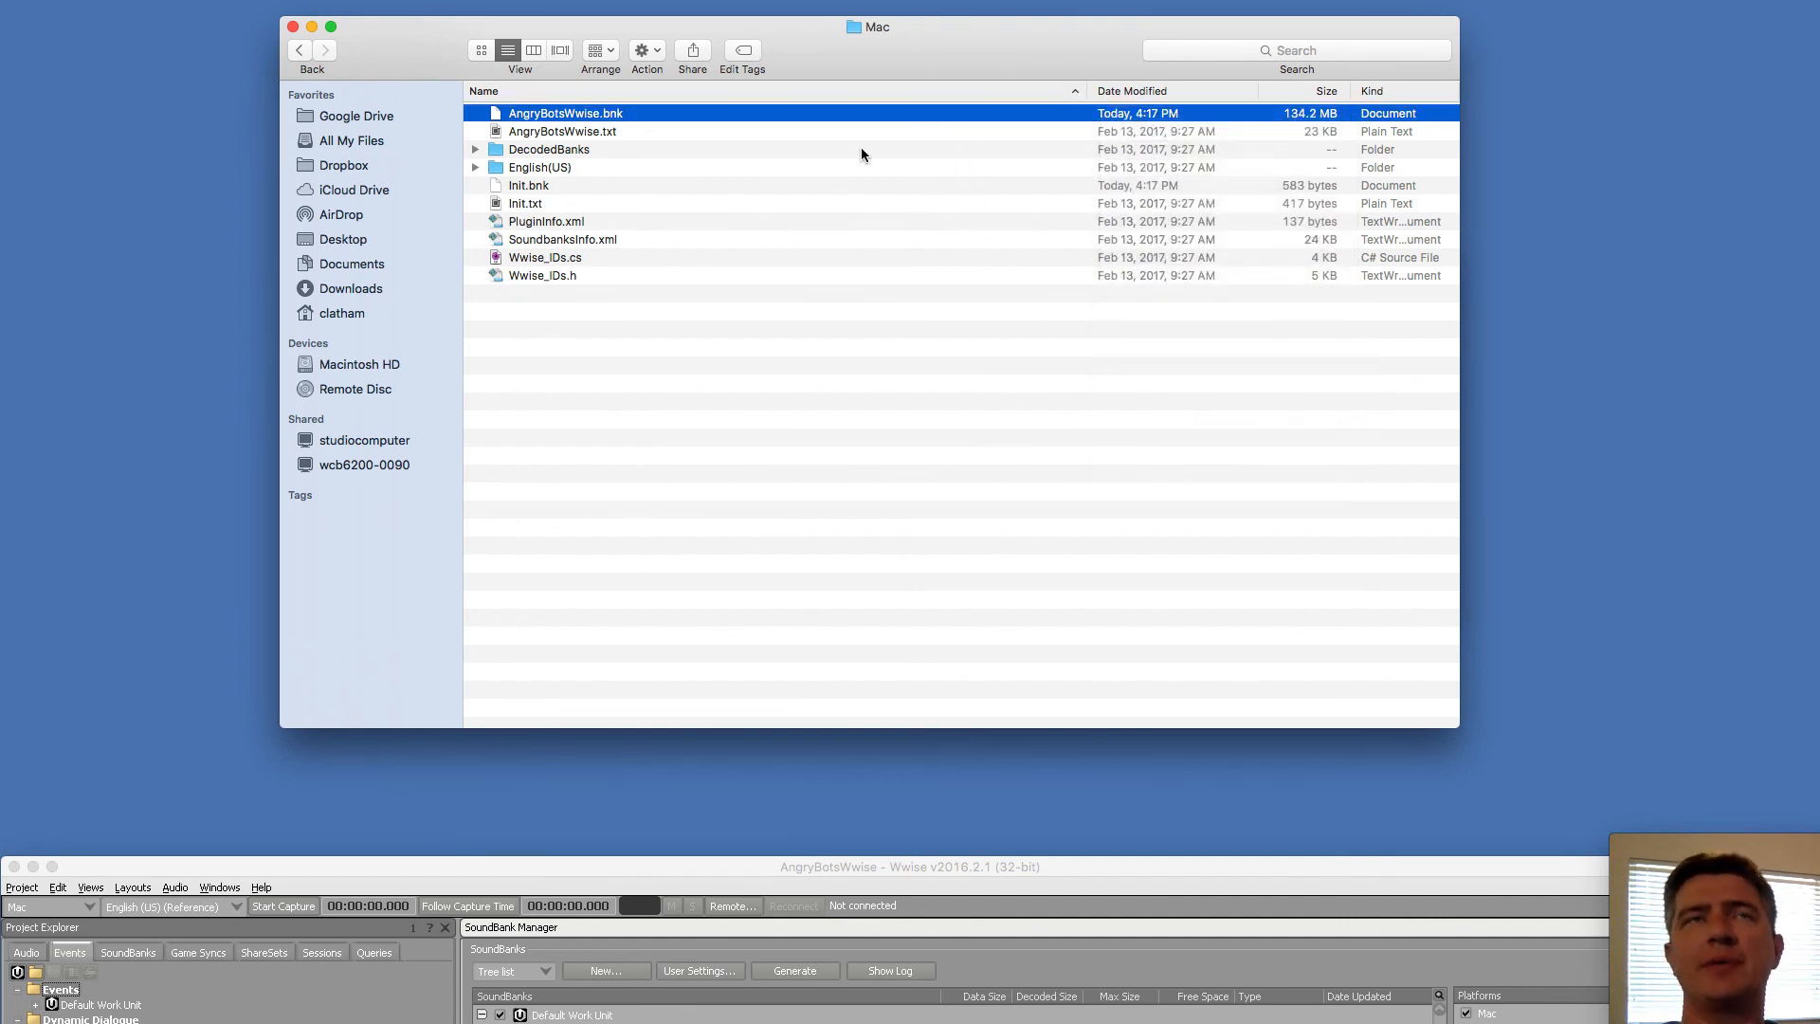
click(905, 454)
click(957, 863)
click(866, 543)
Return to the AngryBotsWwise folder and launch AngryBots windowed at 1280 x 800 with Fastest graphics quality
key(super+Up)
key(super+Up)
key(super+Up)
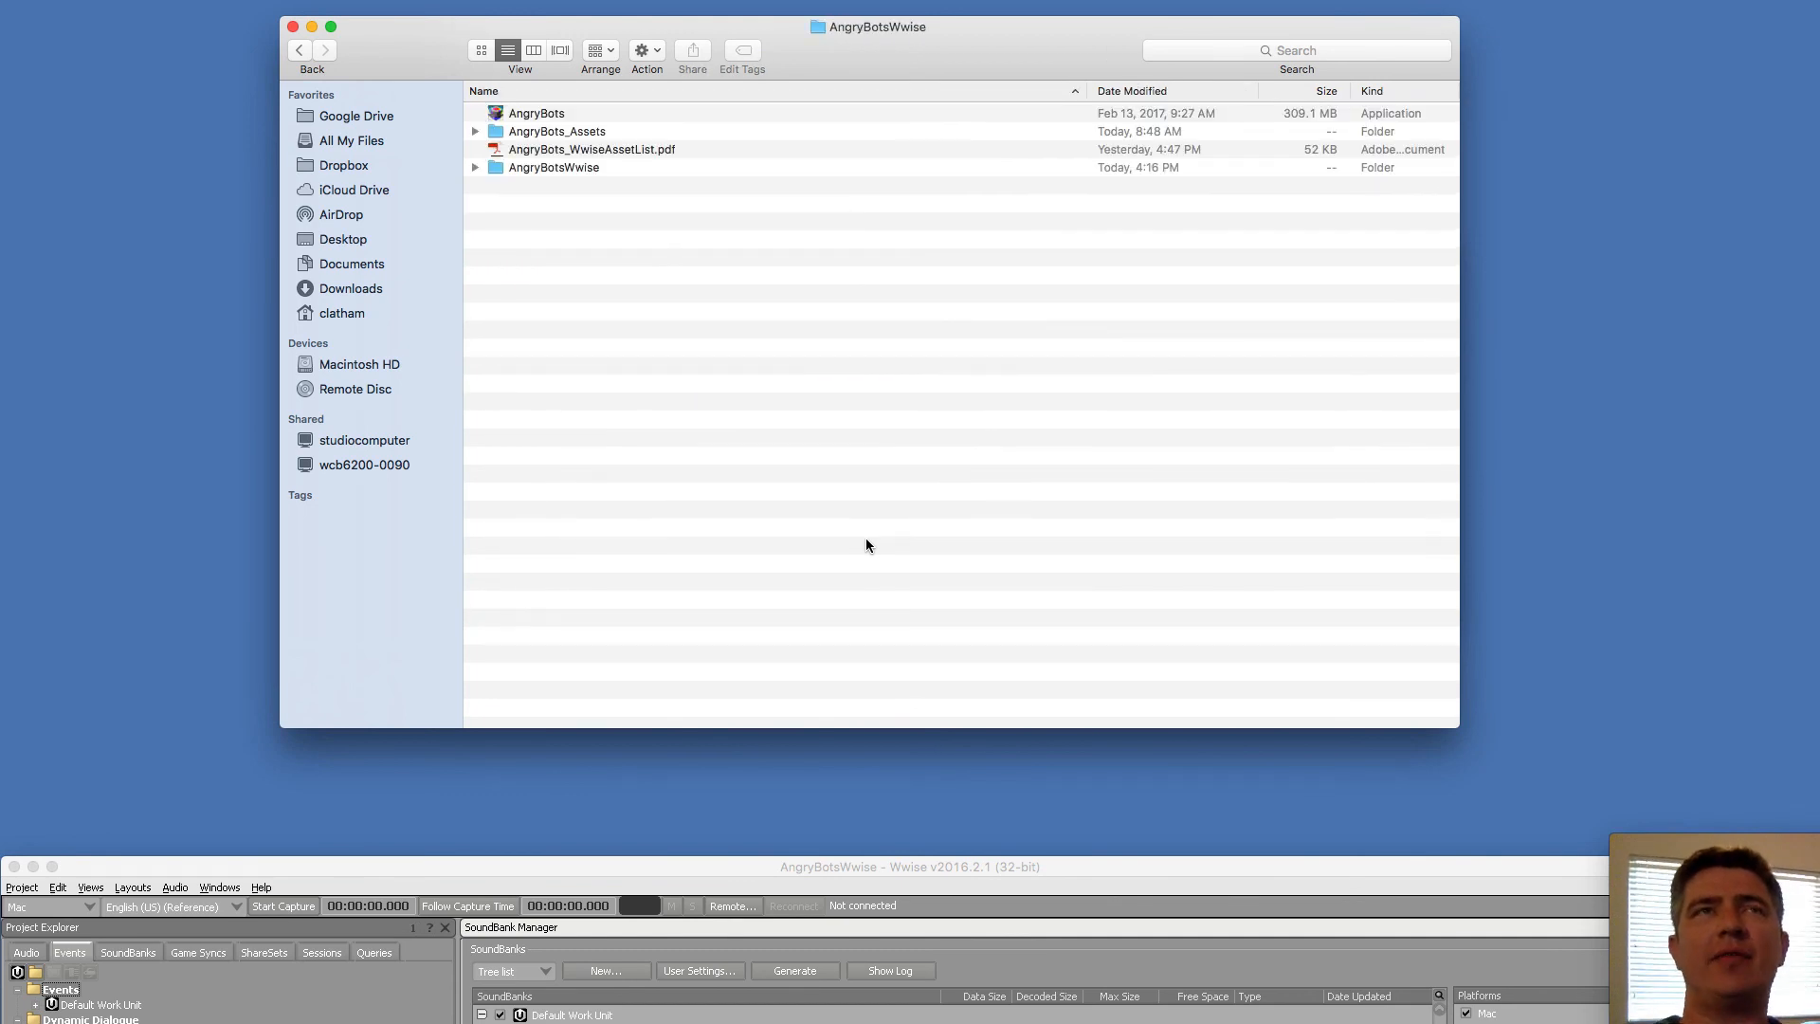
double_click(545, 111)
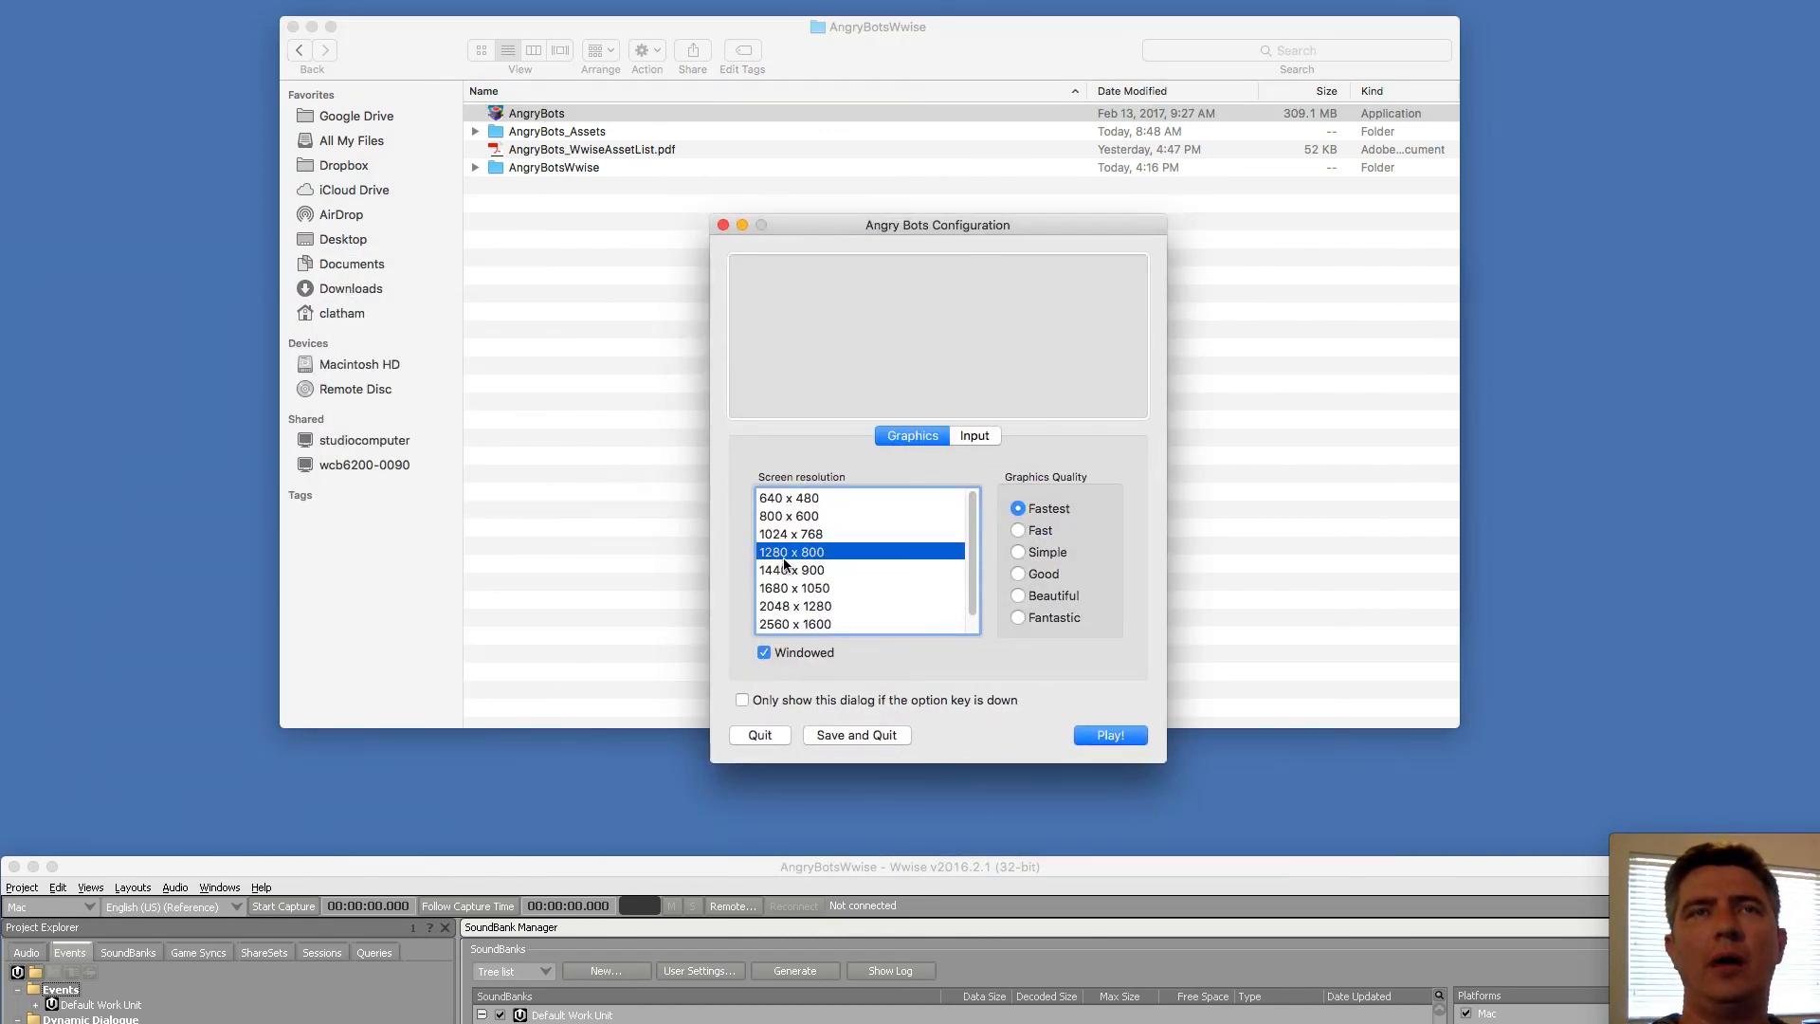
click(1115, 738)
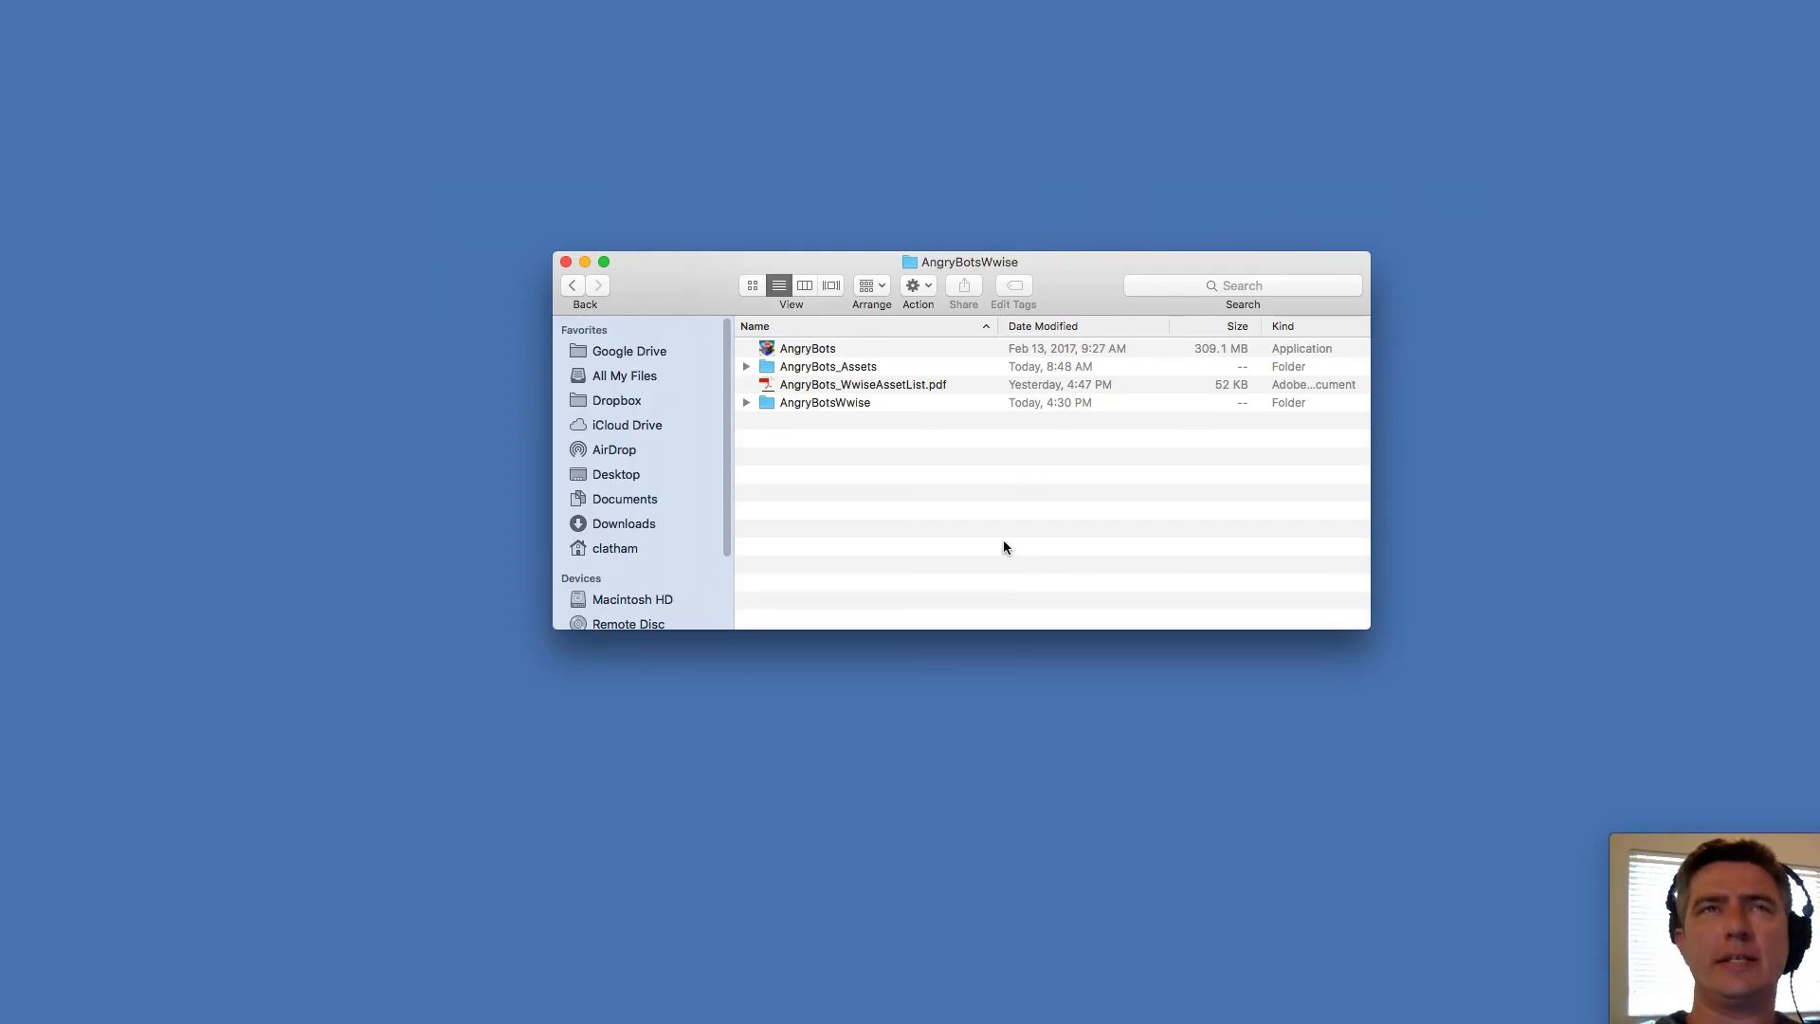
Launch AngryBots again windowed at 1280 x 800, move its window lower to try the game, and quit it
double_click(838, 349)
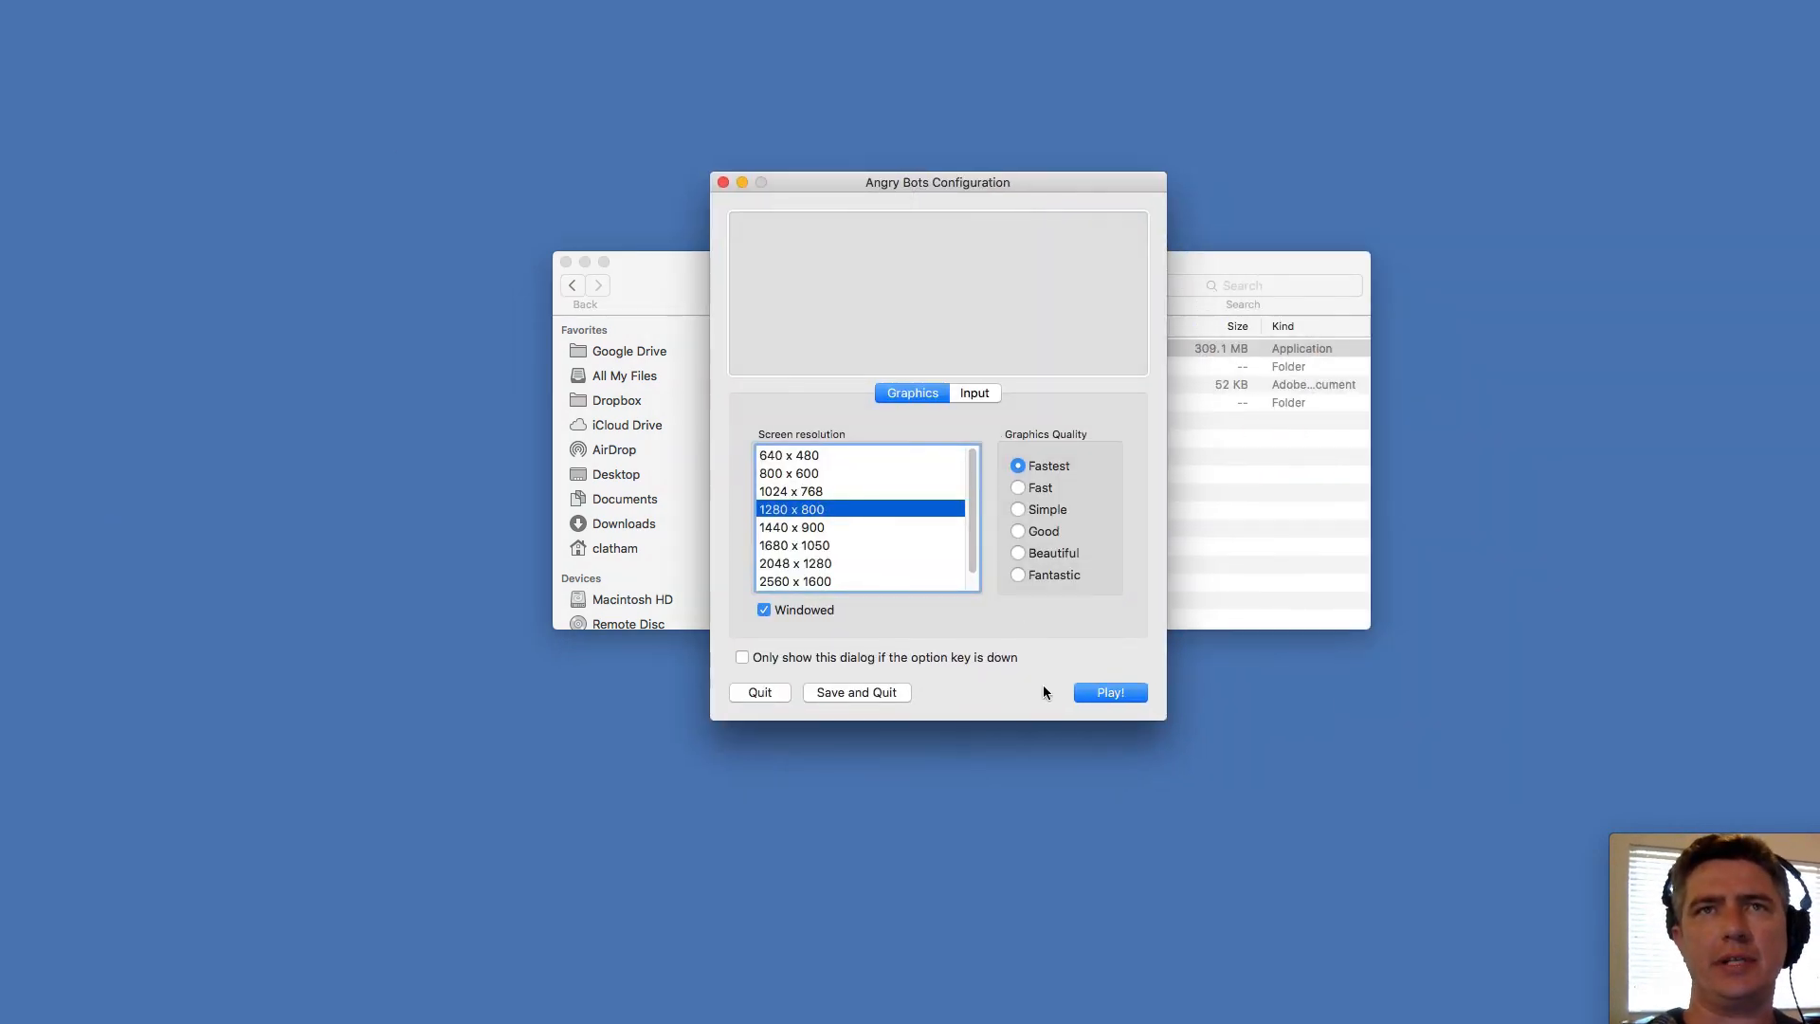
click(1117, 696)
drag(849, 36, 827, 105)
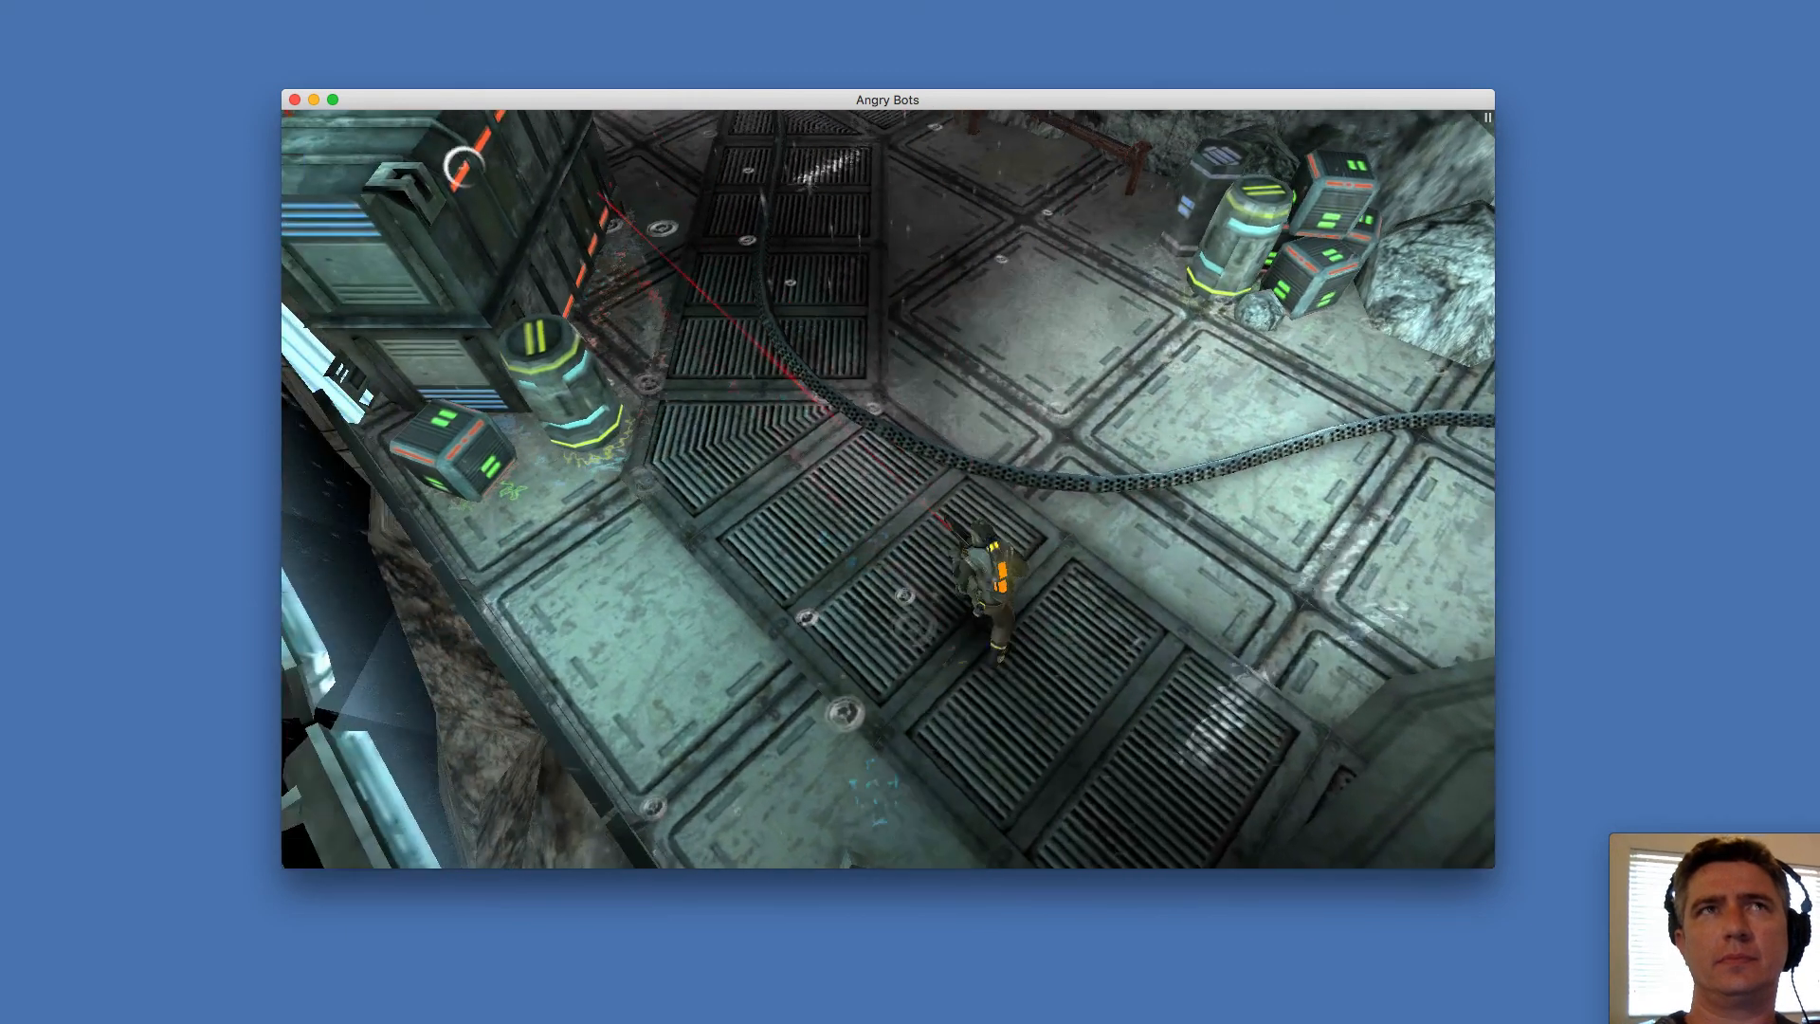
key(super+q)
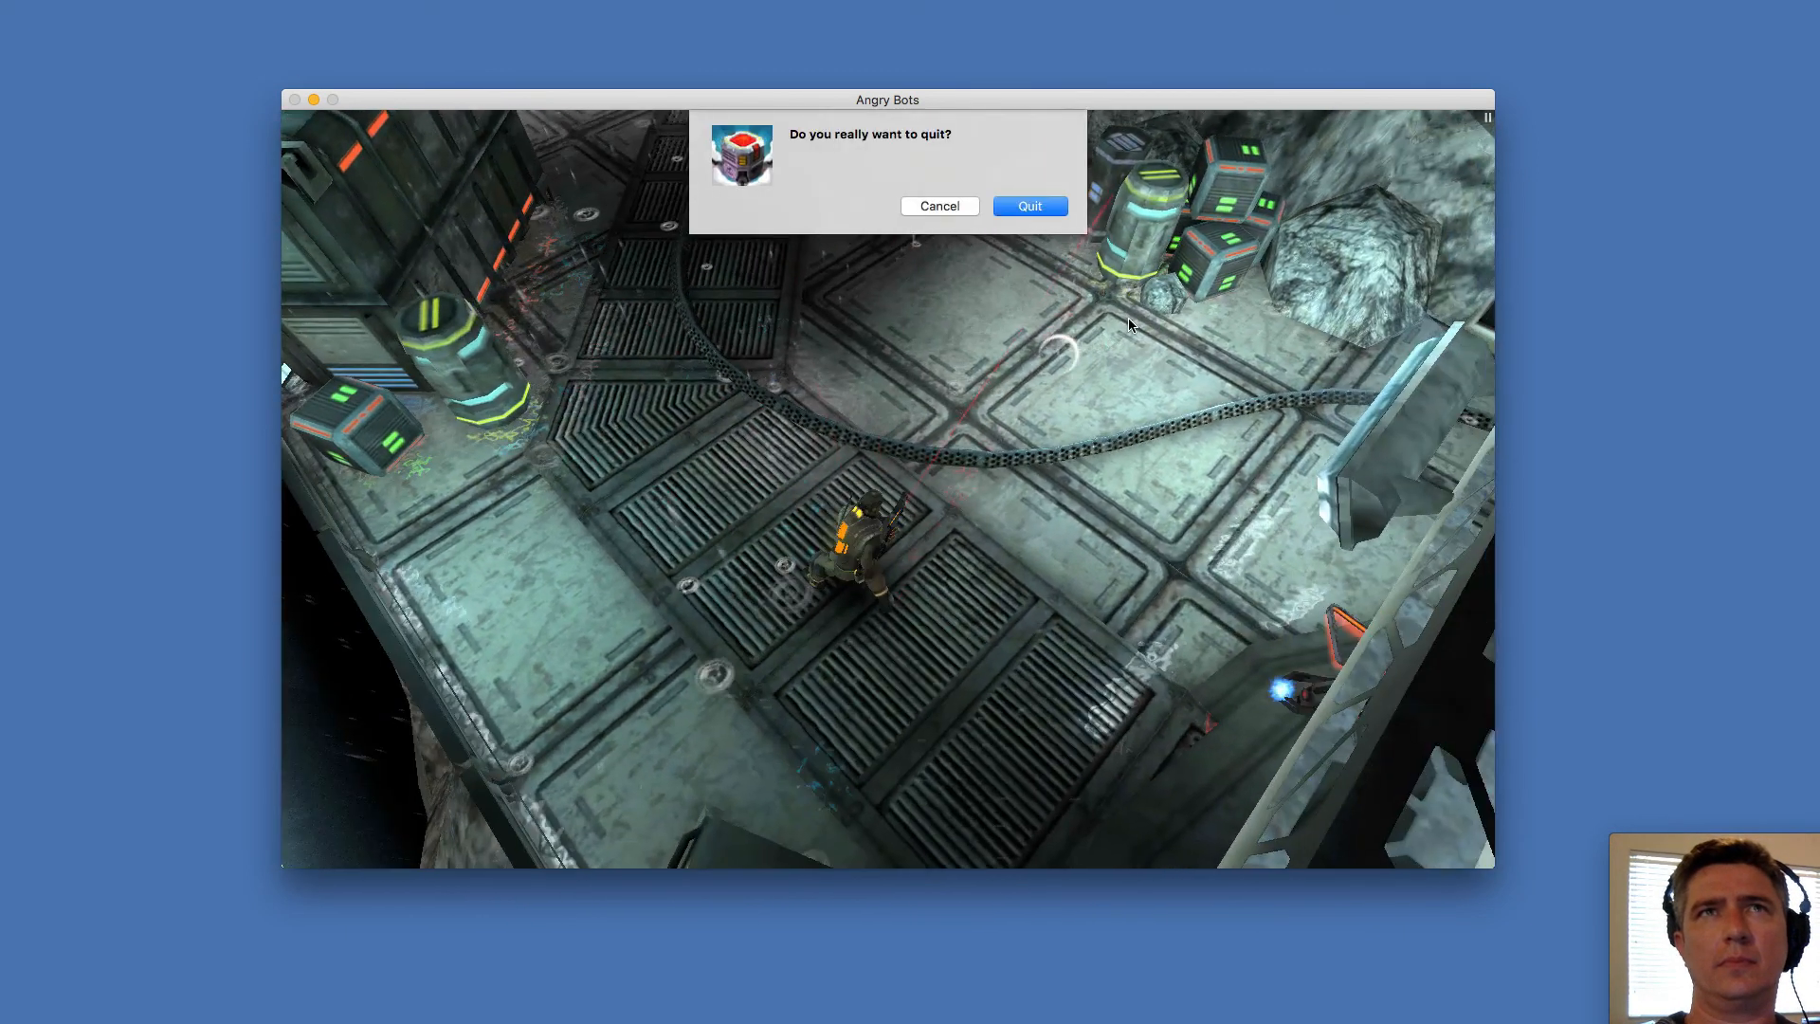
key(Return)
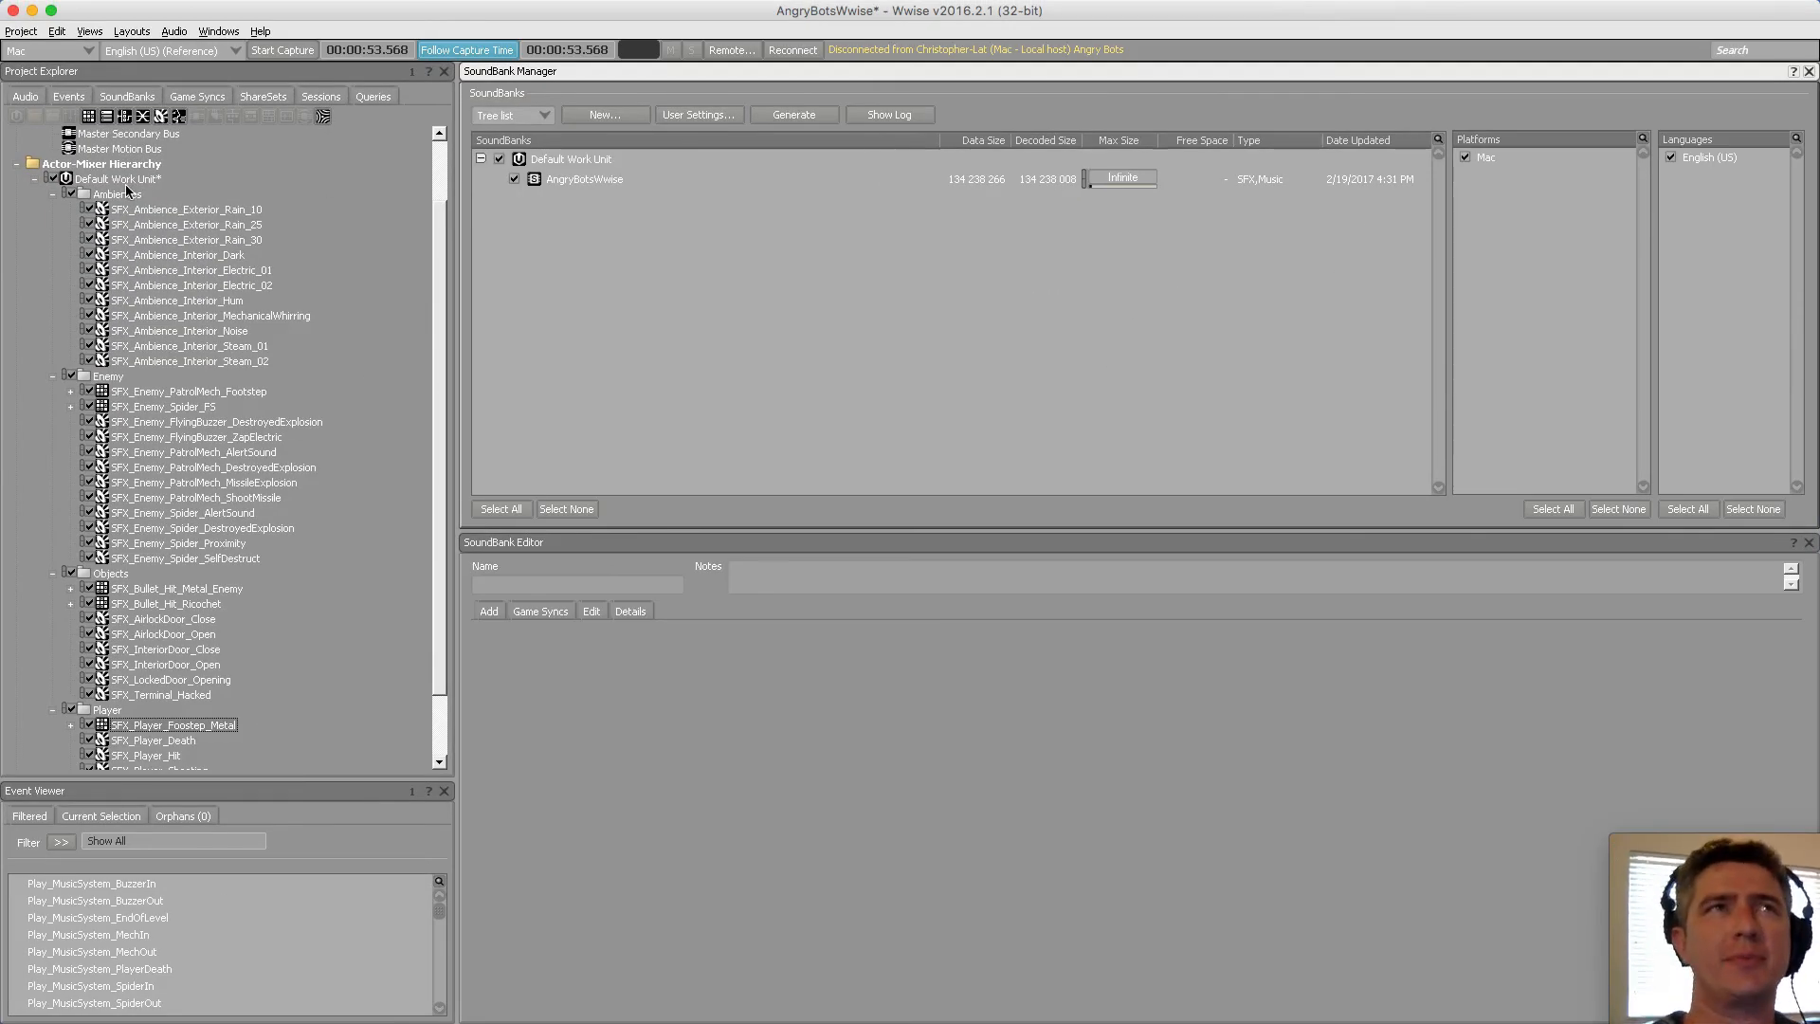
In Wwise, create an Actor-Mixer named Ambiences inside the Ambiences folder of the Actor-Mixer Hierarchy
click(125, 185)
click(121, 196)
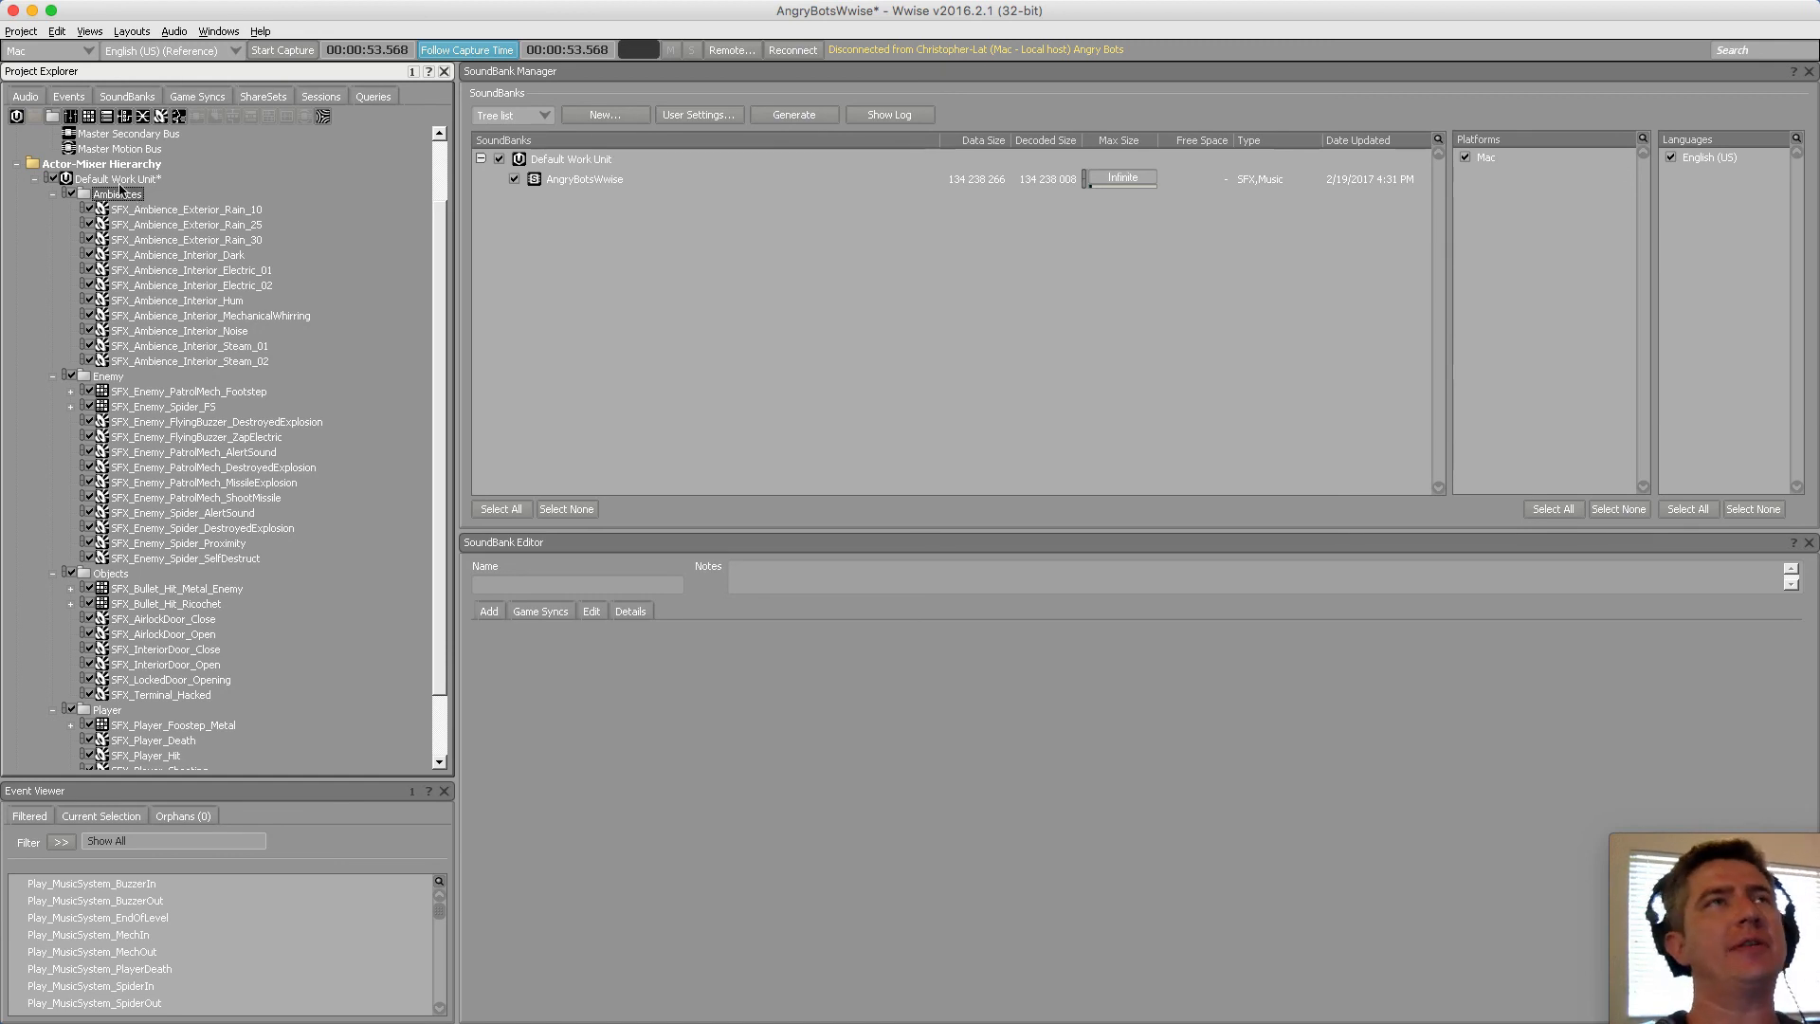
click(71, 119)
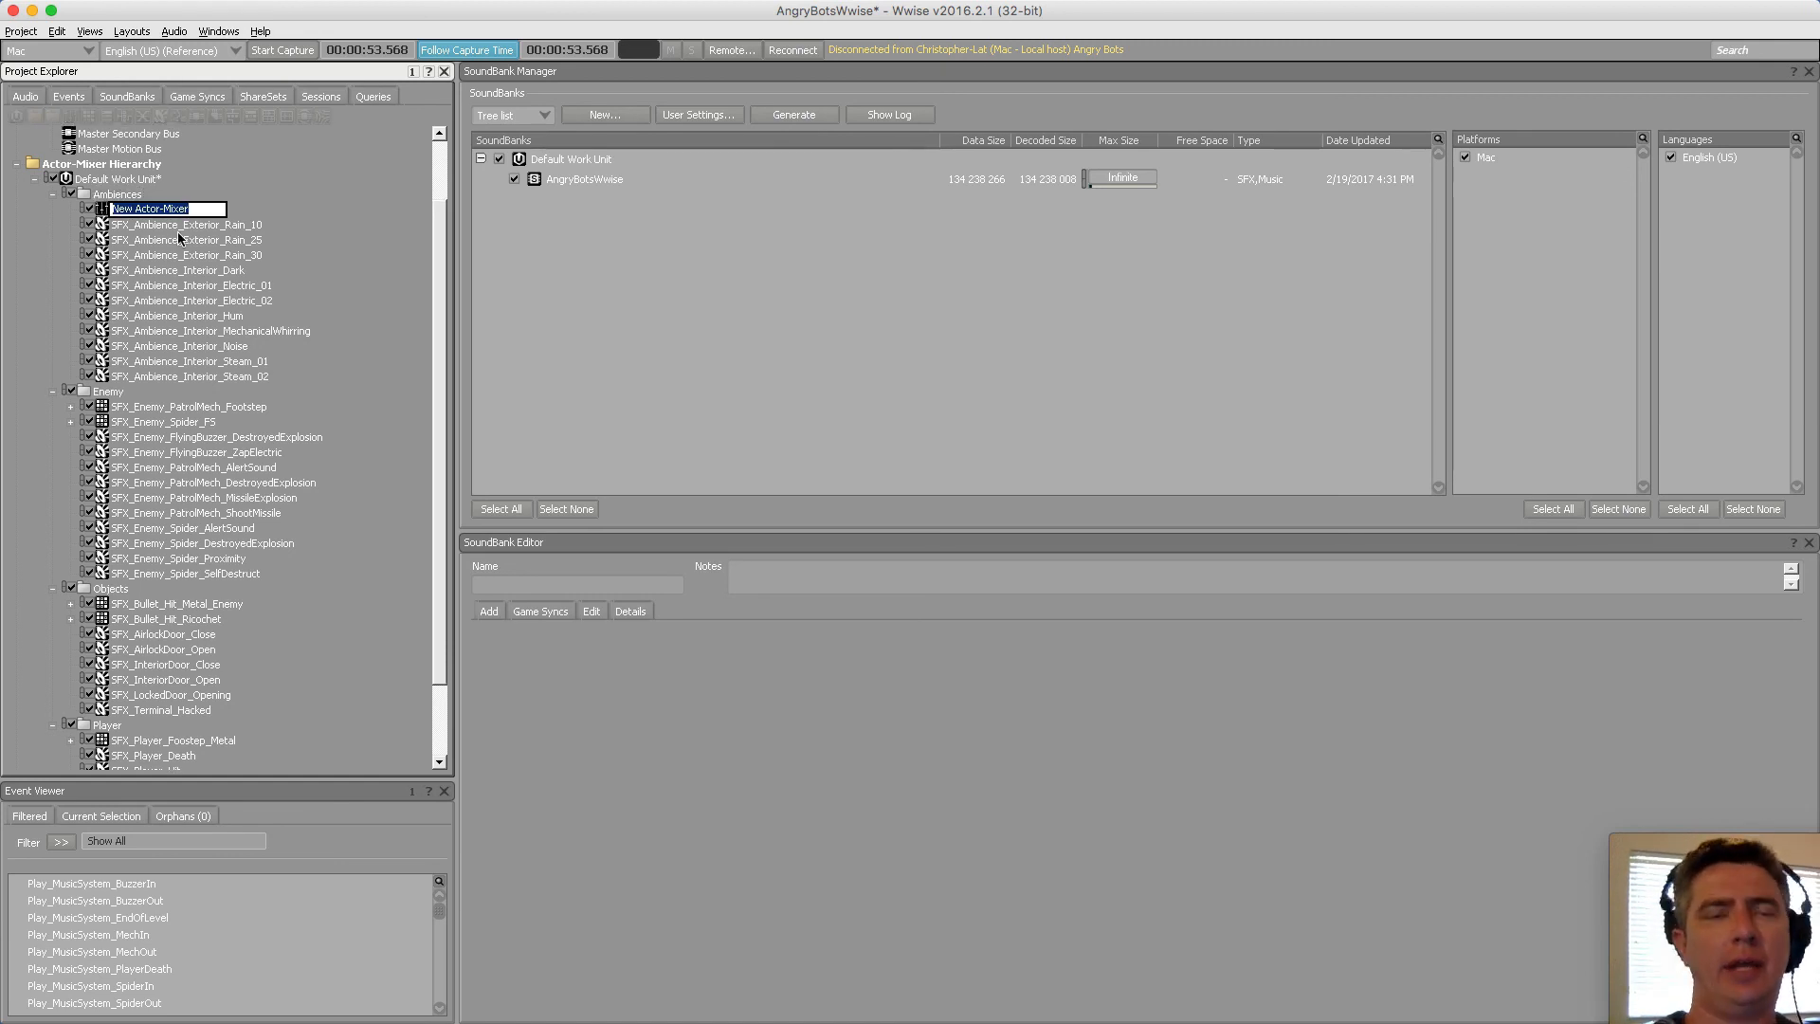
text(Ambi)
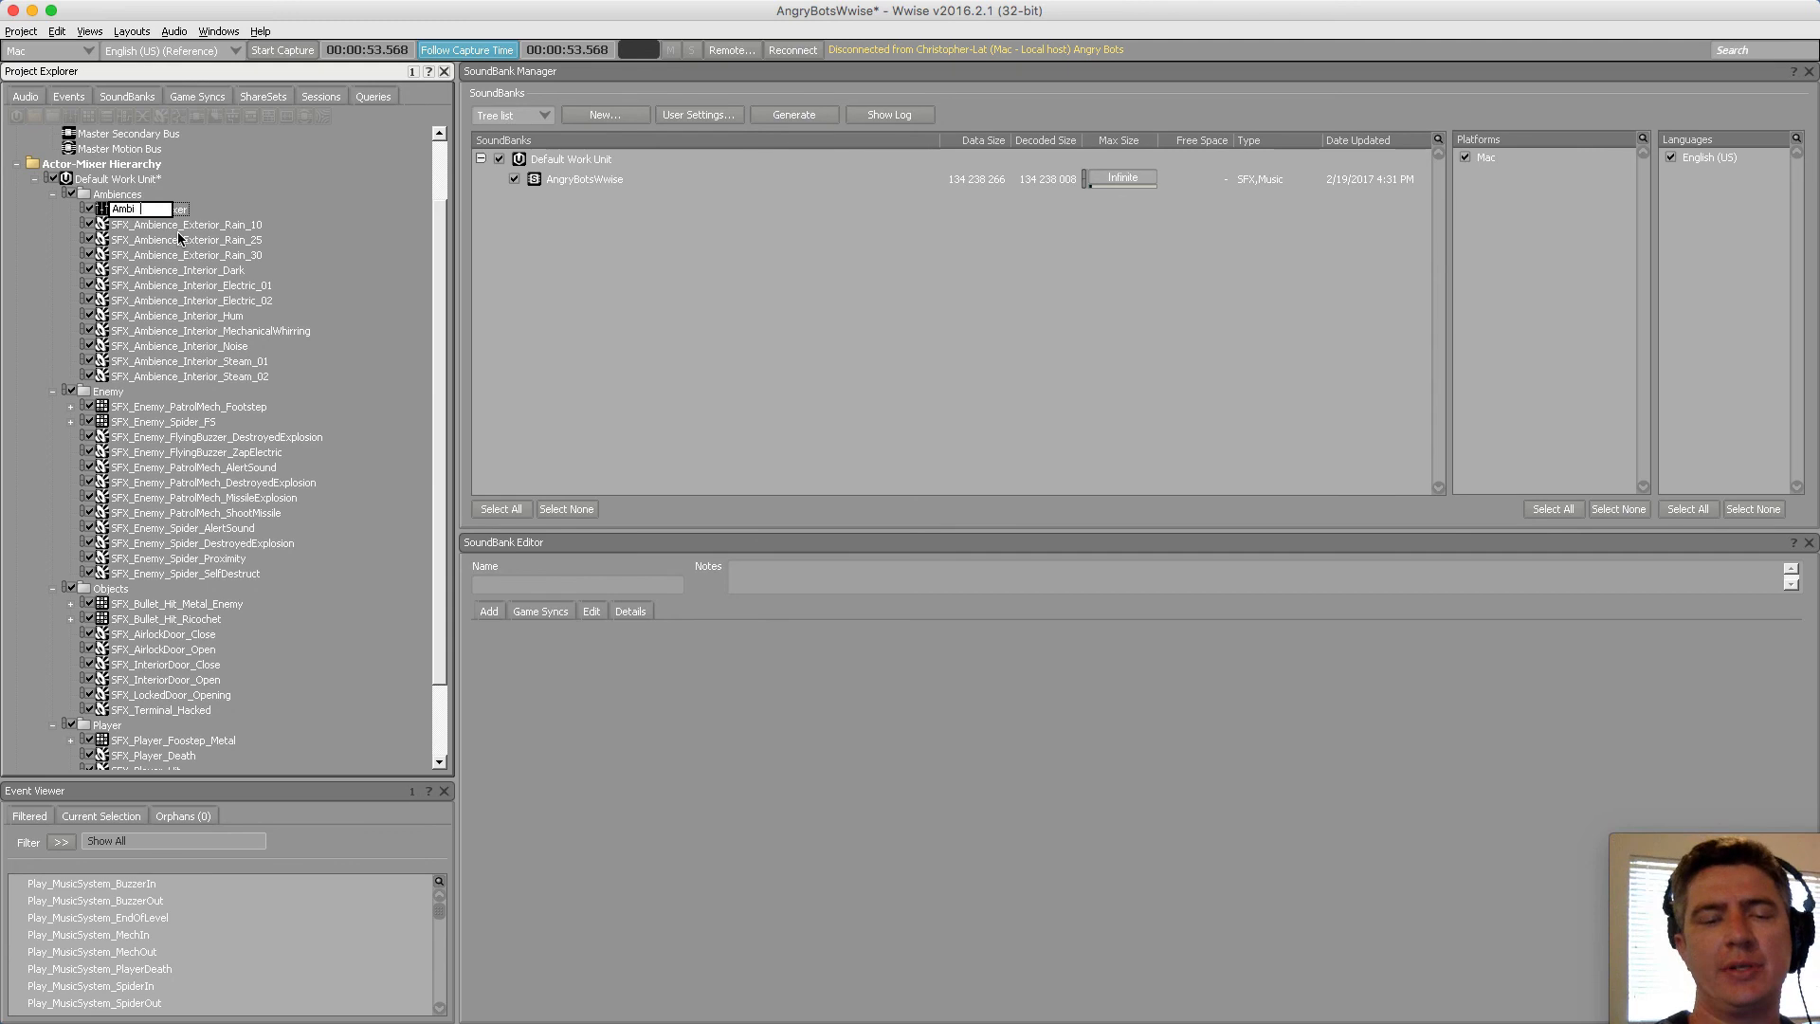
text(ences)
Move all sounds from SFX_Ambience_Exterior_Rain_10 to SFX_Ambience_Interior_Steam_02 into the Ambiences Actor-Mixer and expand it
click(182, 224)
shift+click(227, 376)
drag(227, 376, 150, 210)
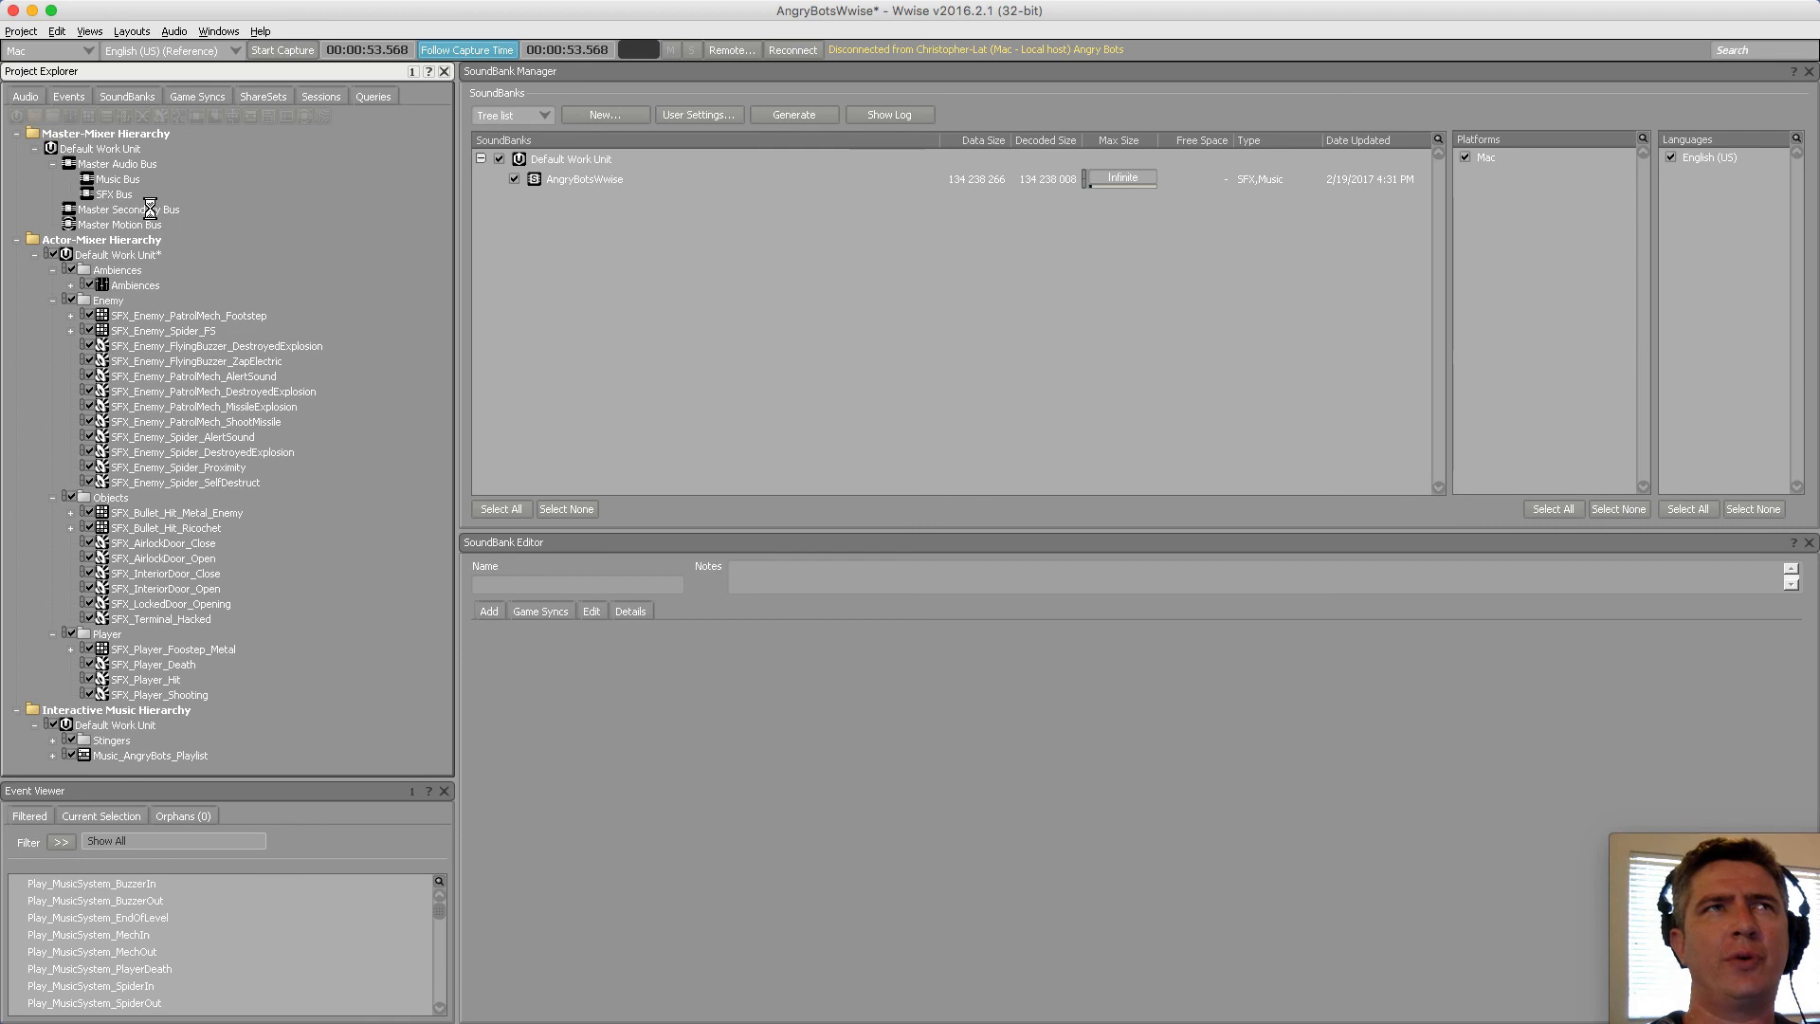
click(70, 285)
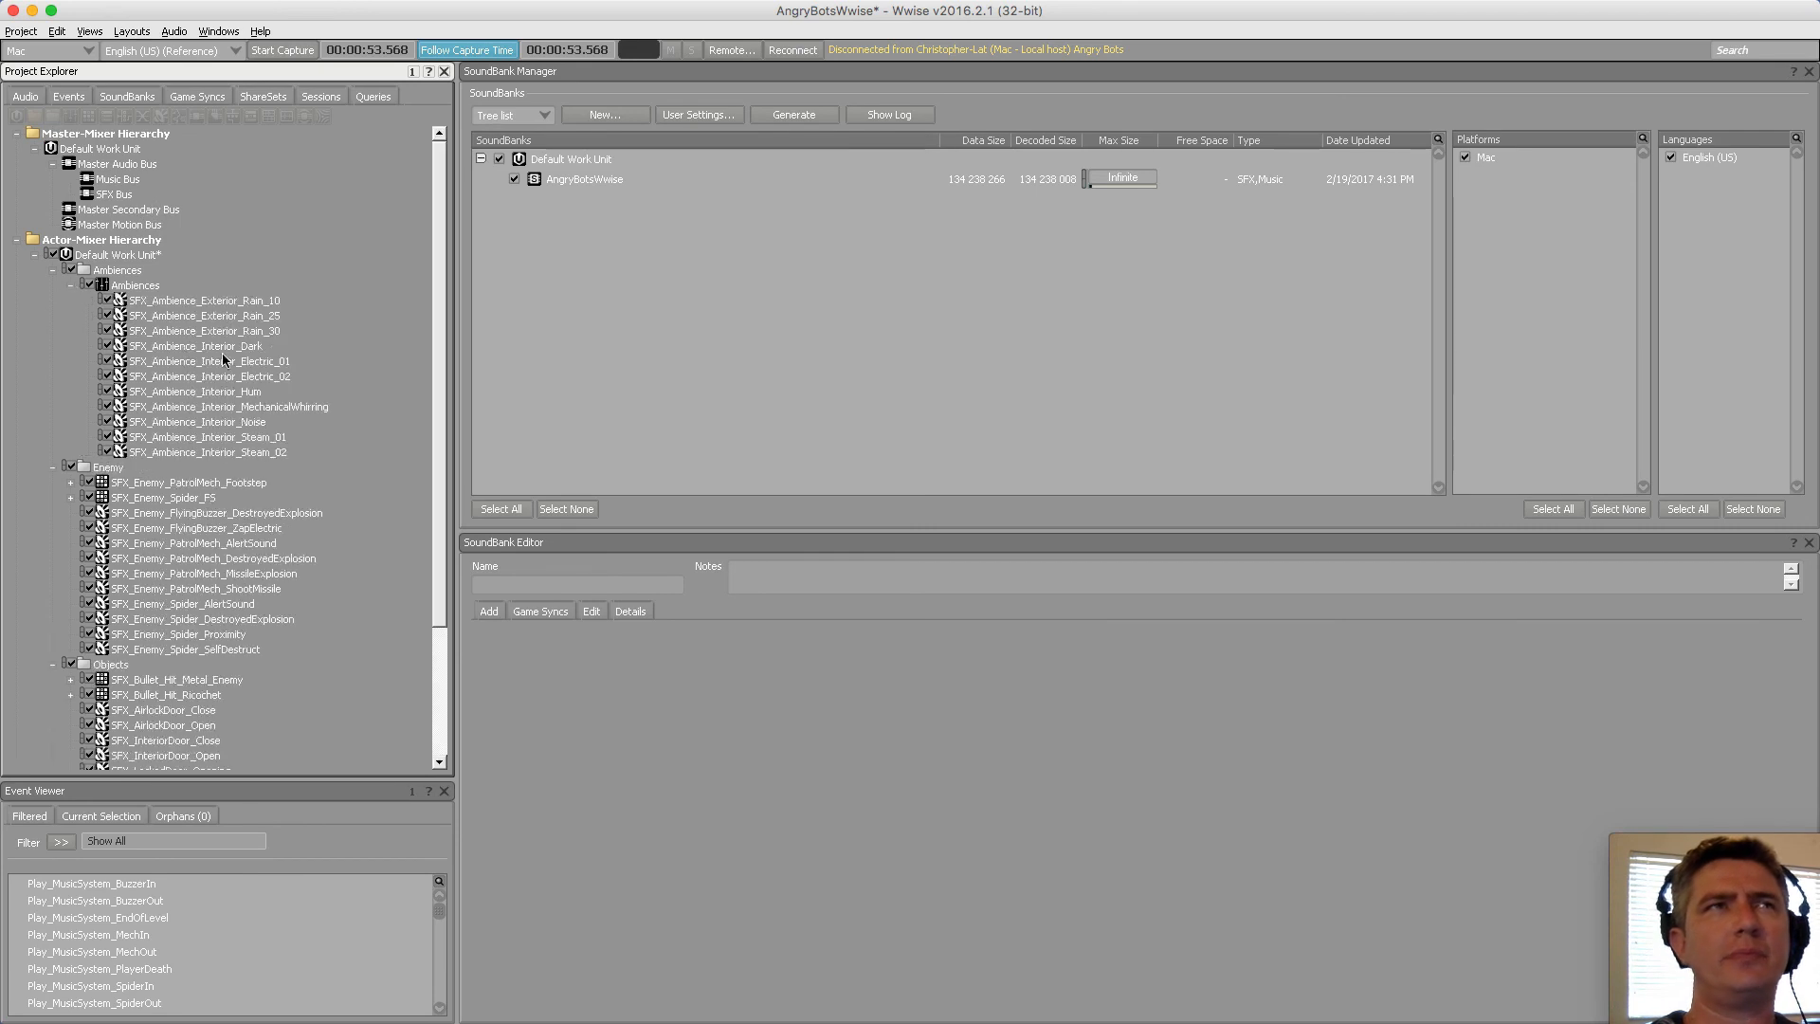
Create an Actor-Mixer named Enemy inside the Enemy folder of the Actor-Mixer Hierarchy
click(107, 467)
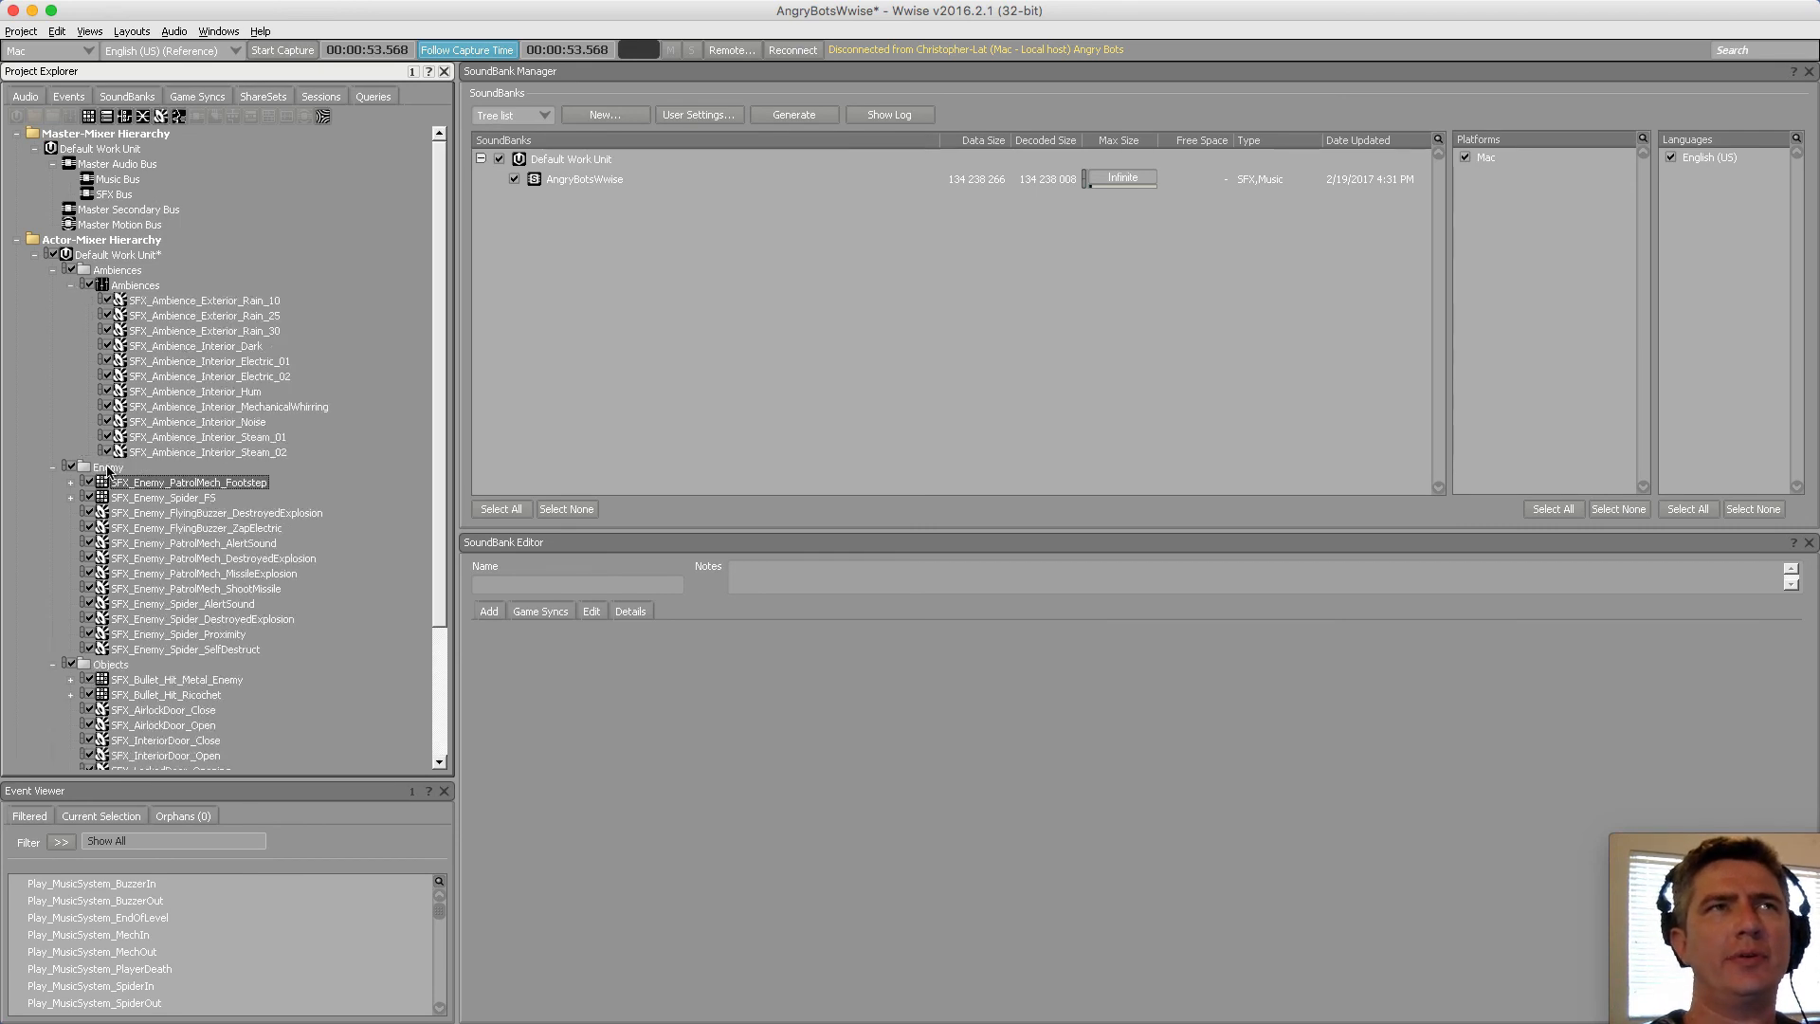
click(86, 116)
text(Enemy)
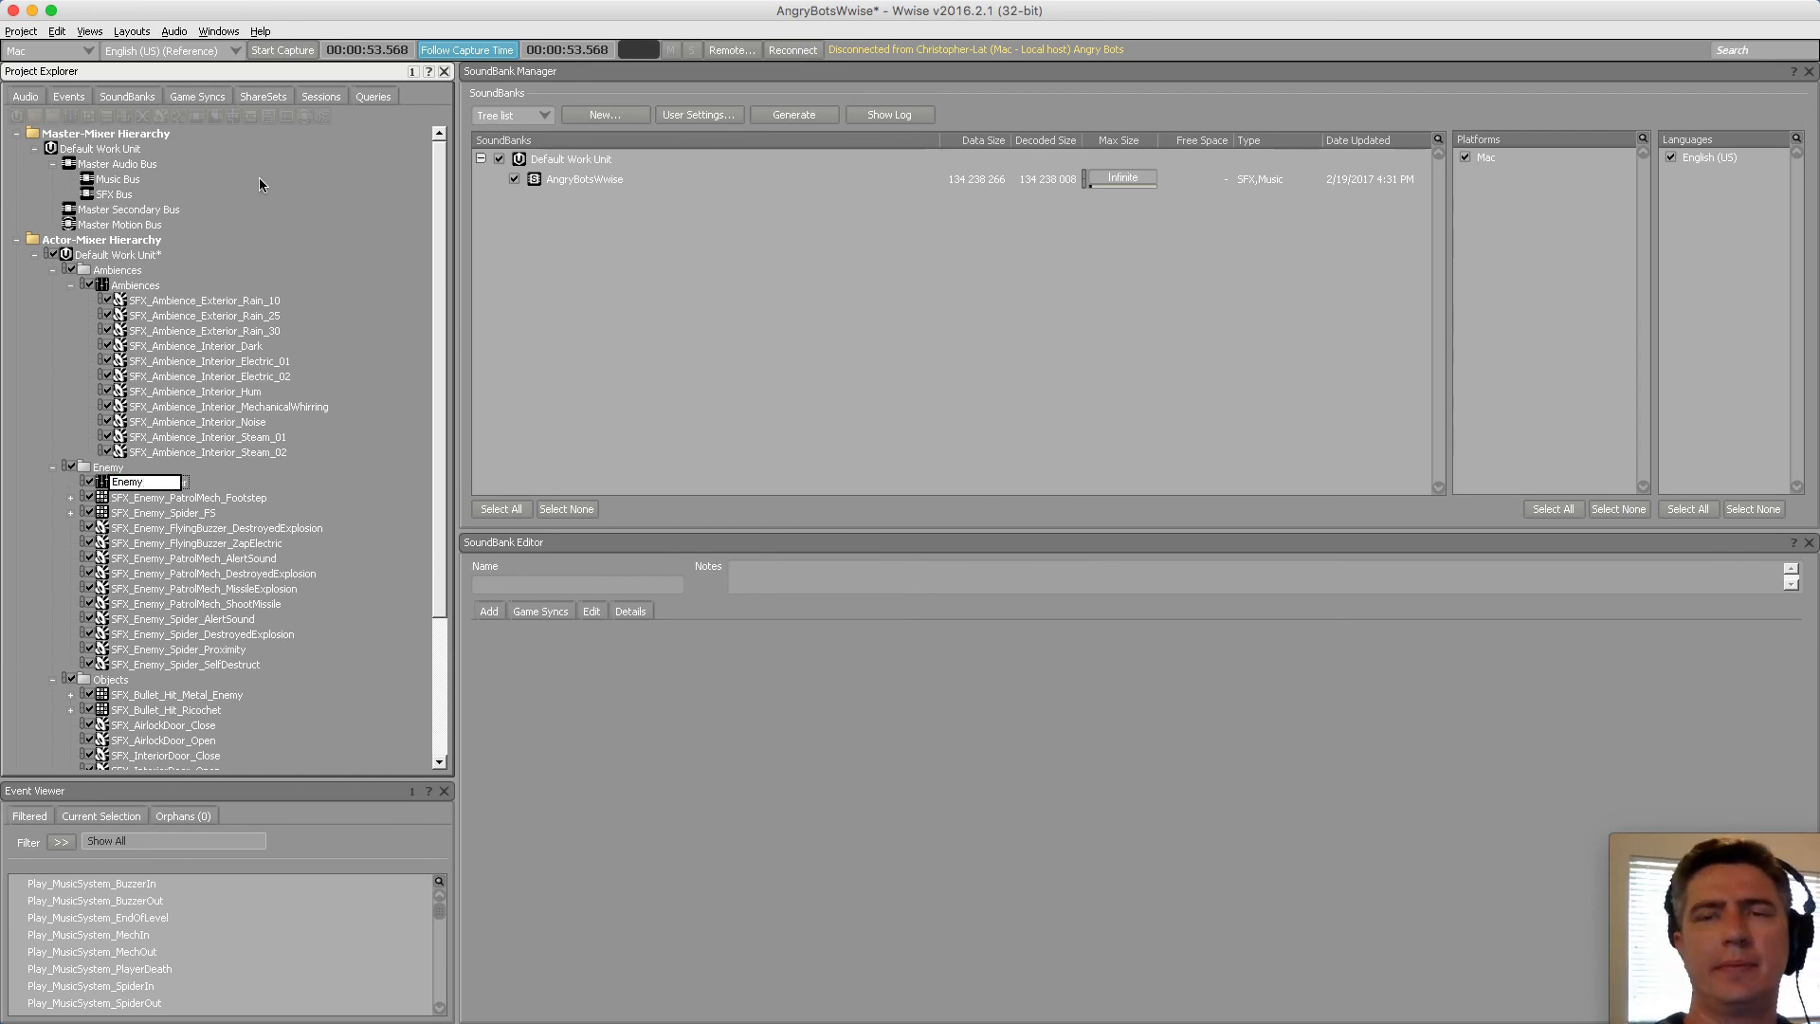
key(Return)
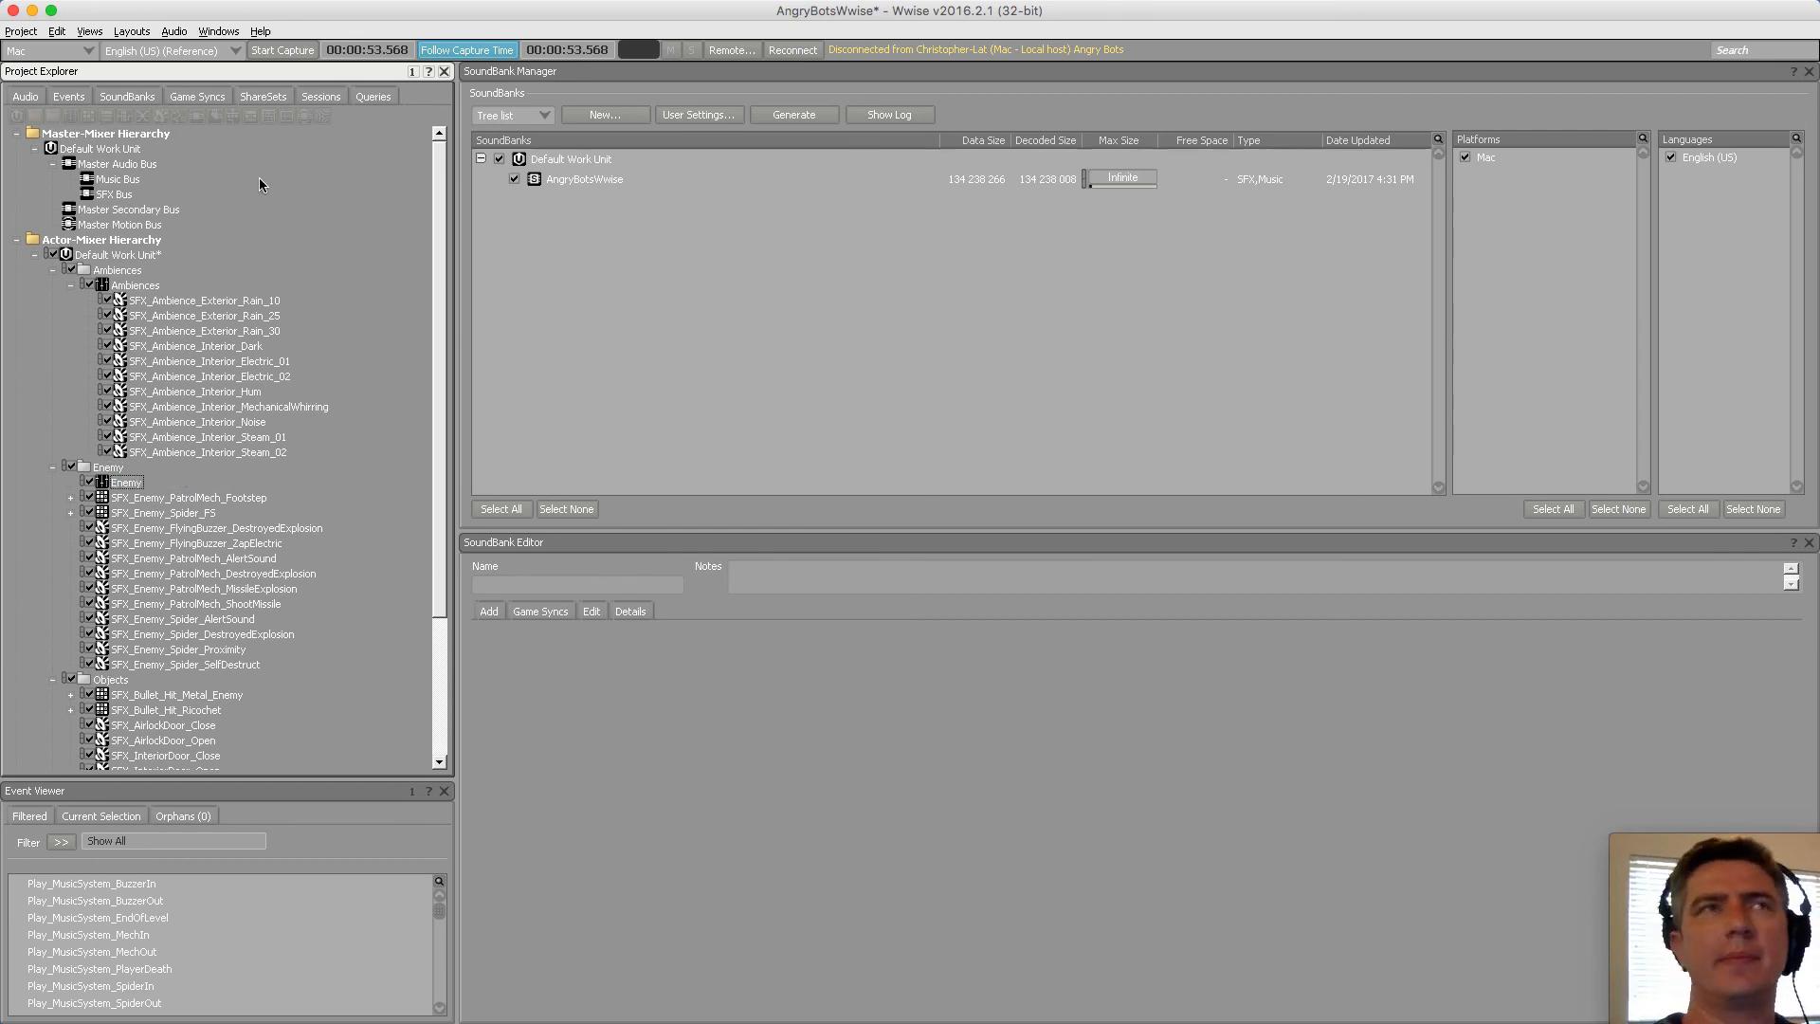
Move all sounds from SFX_Enemy_PatrolMech_Footstep to SFX_Enemy_Spider_SelfDestruct into the Enemy Actor-Mixer, expand it, and select the Objects folder
click(177, 512)
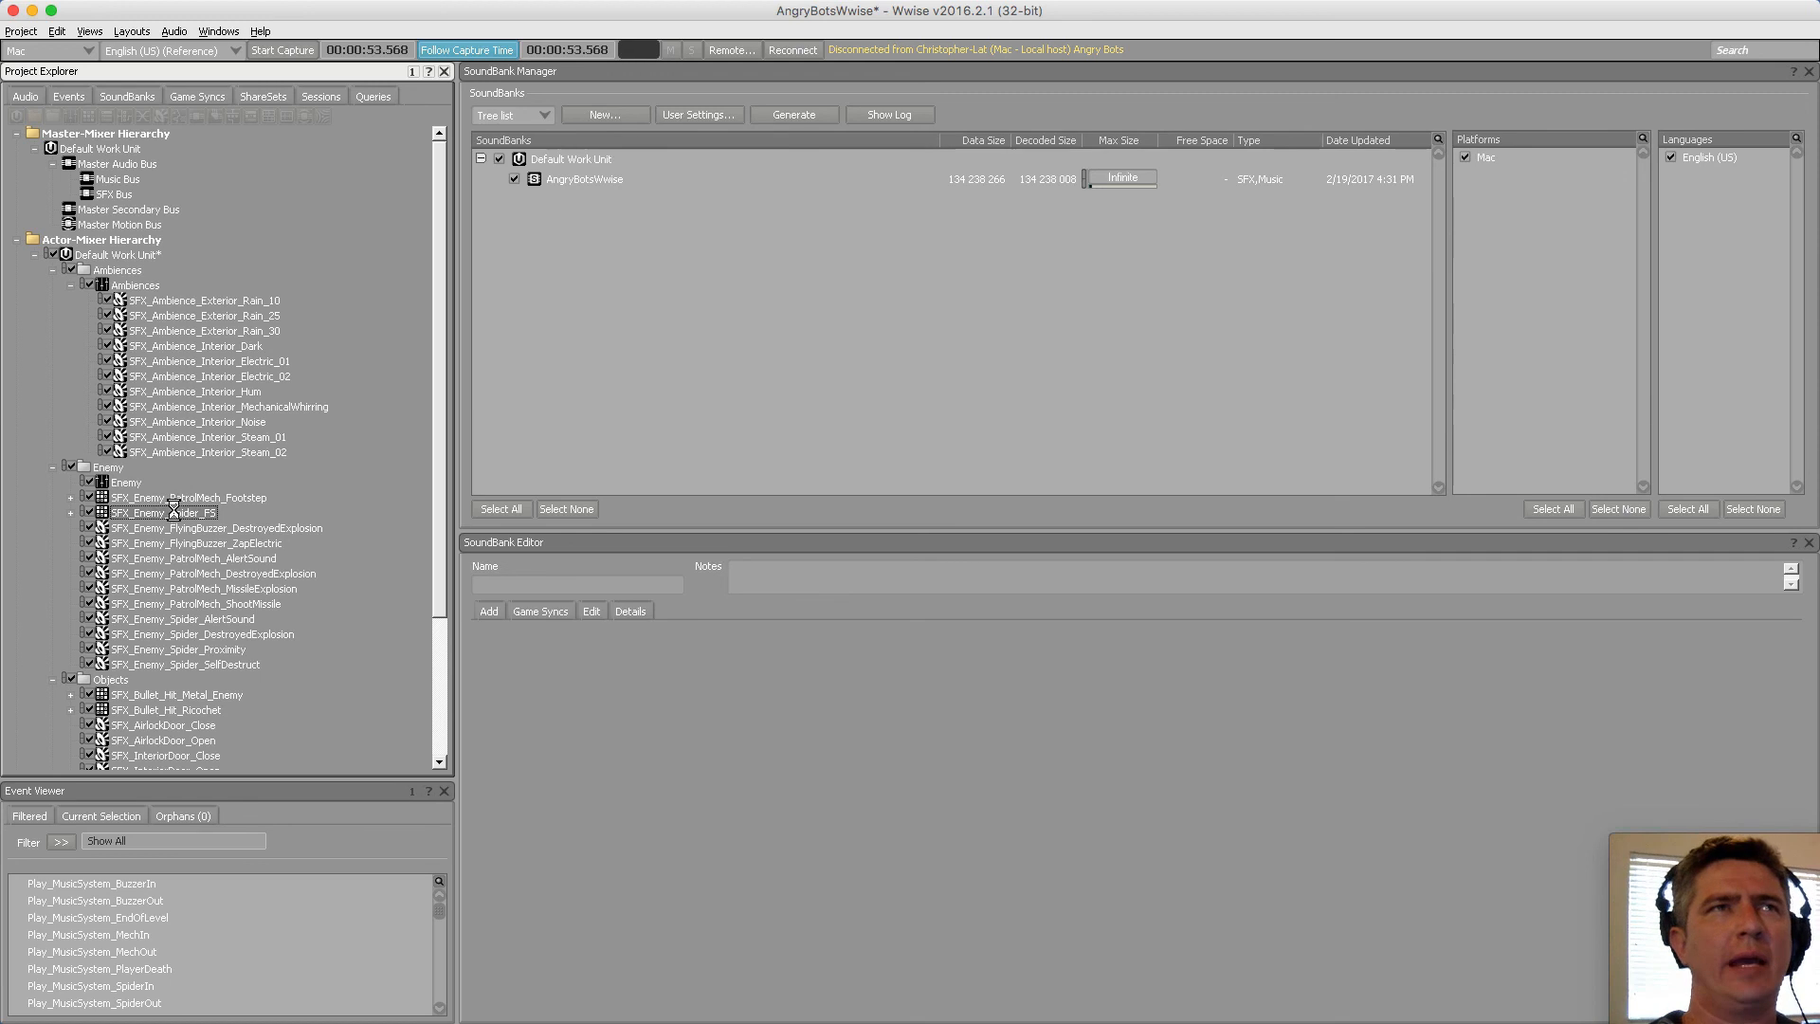
click(178, 497)
shift+click(190, 673)
drag(190, 673, 135, 484)
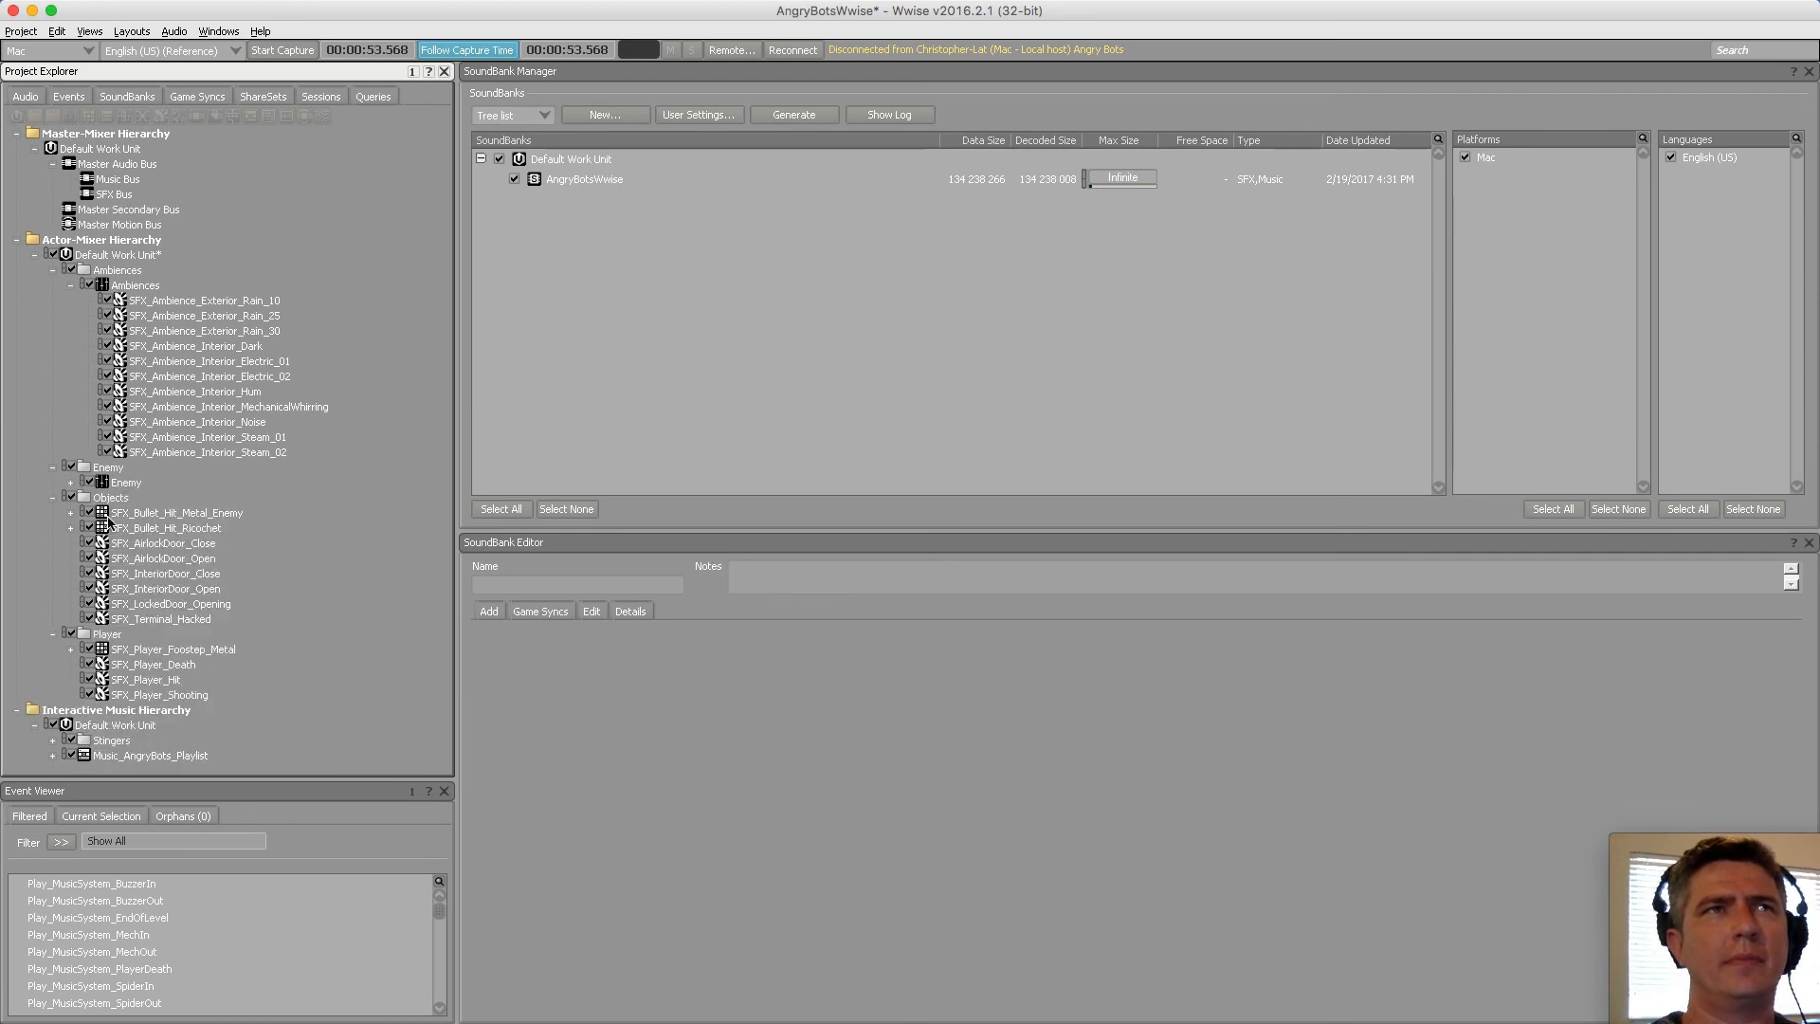
click(100, 498)
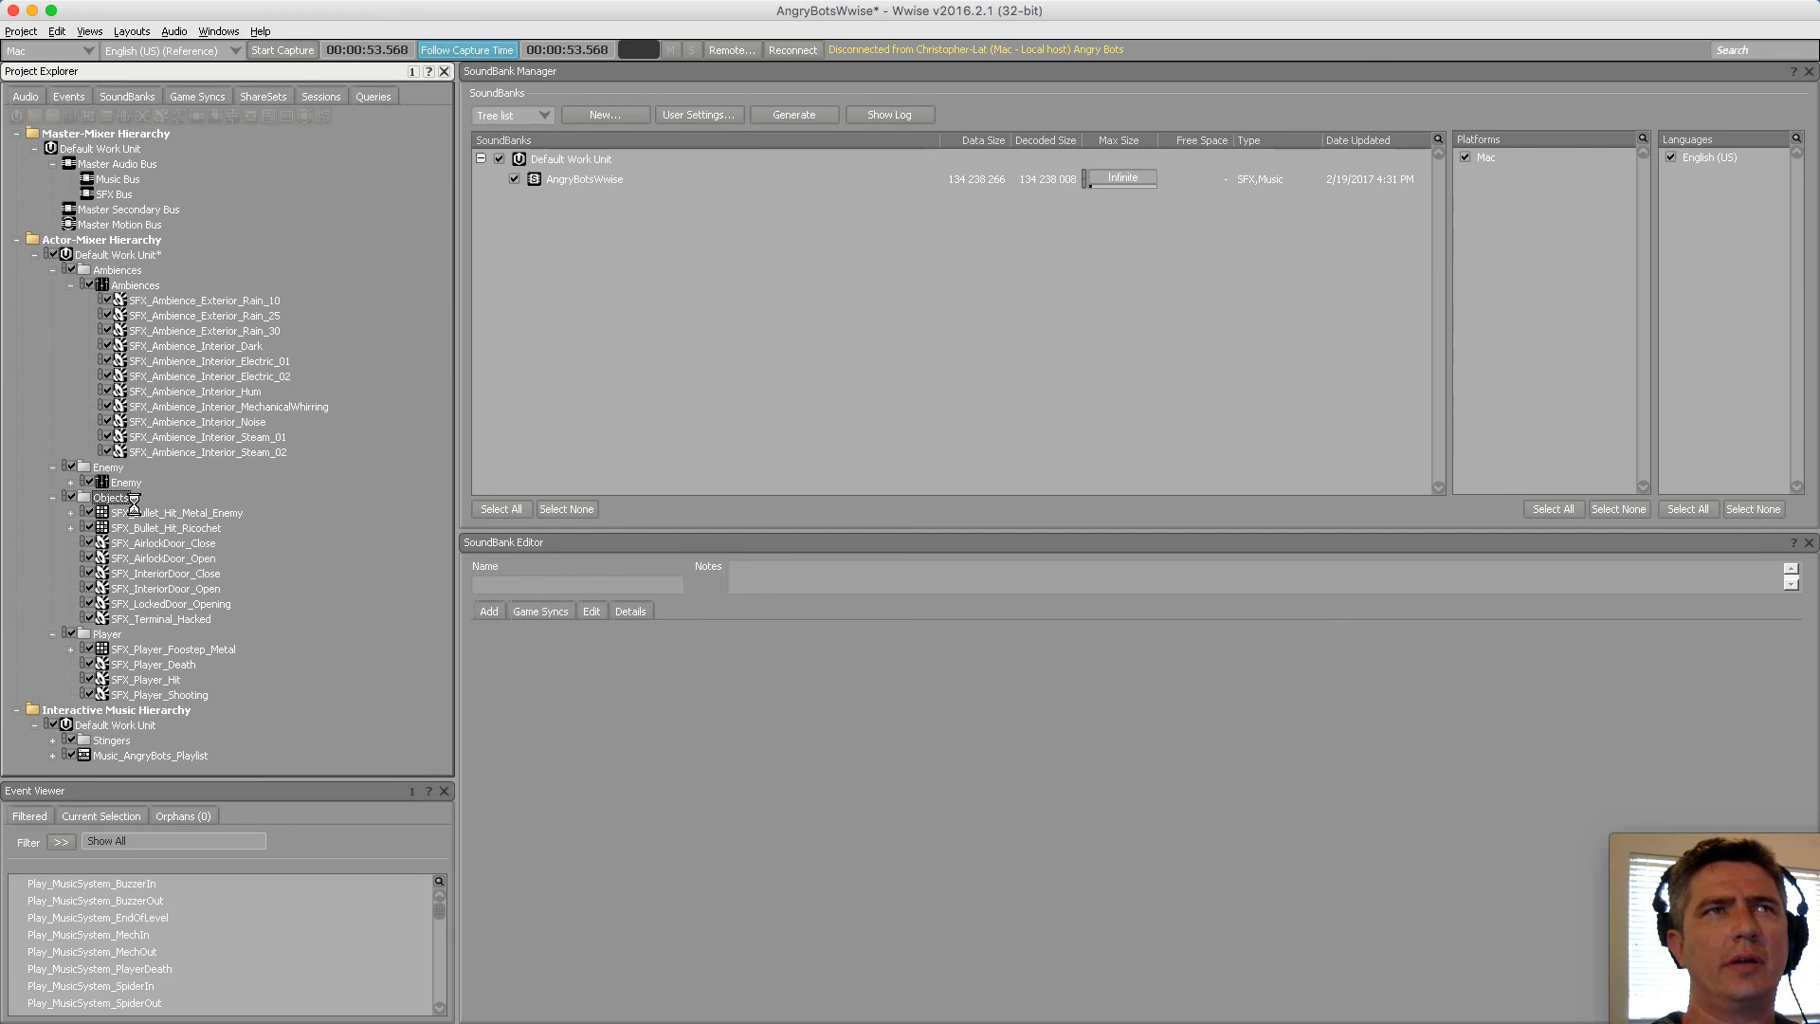
click(70, 482)
scroll(86, 498, down, 4)
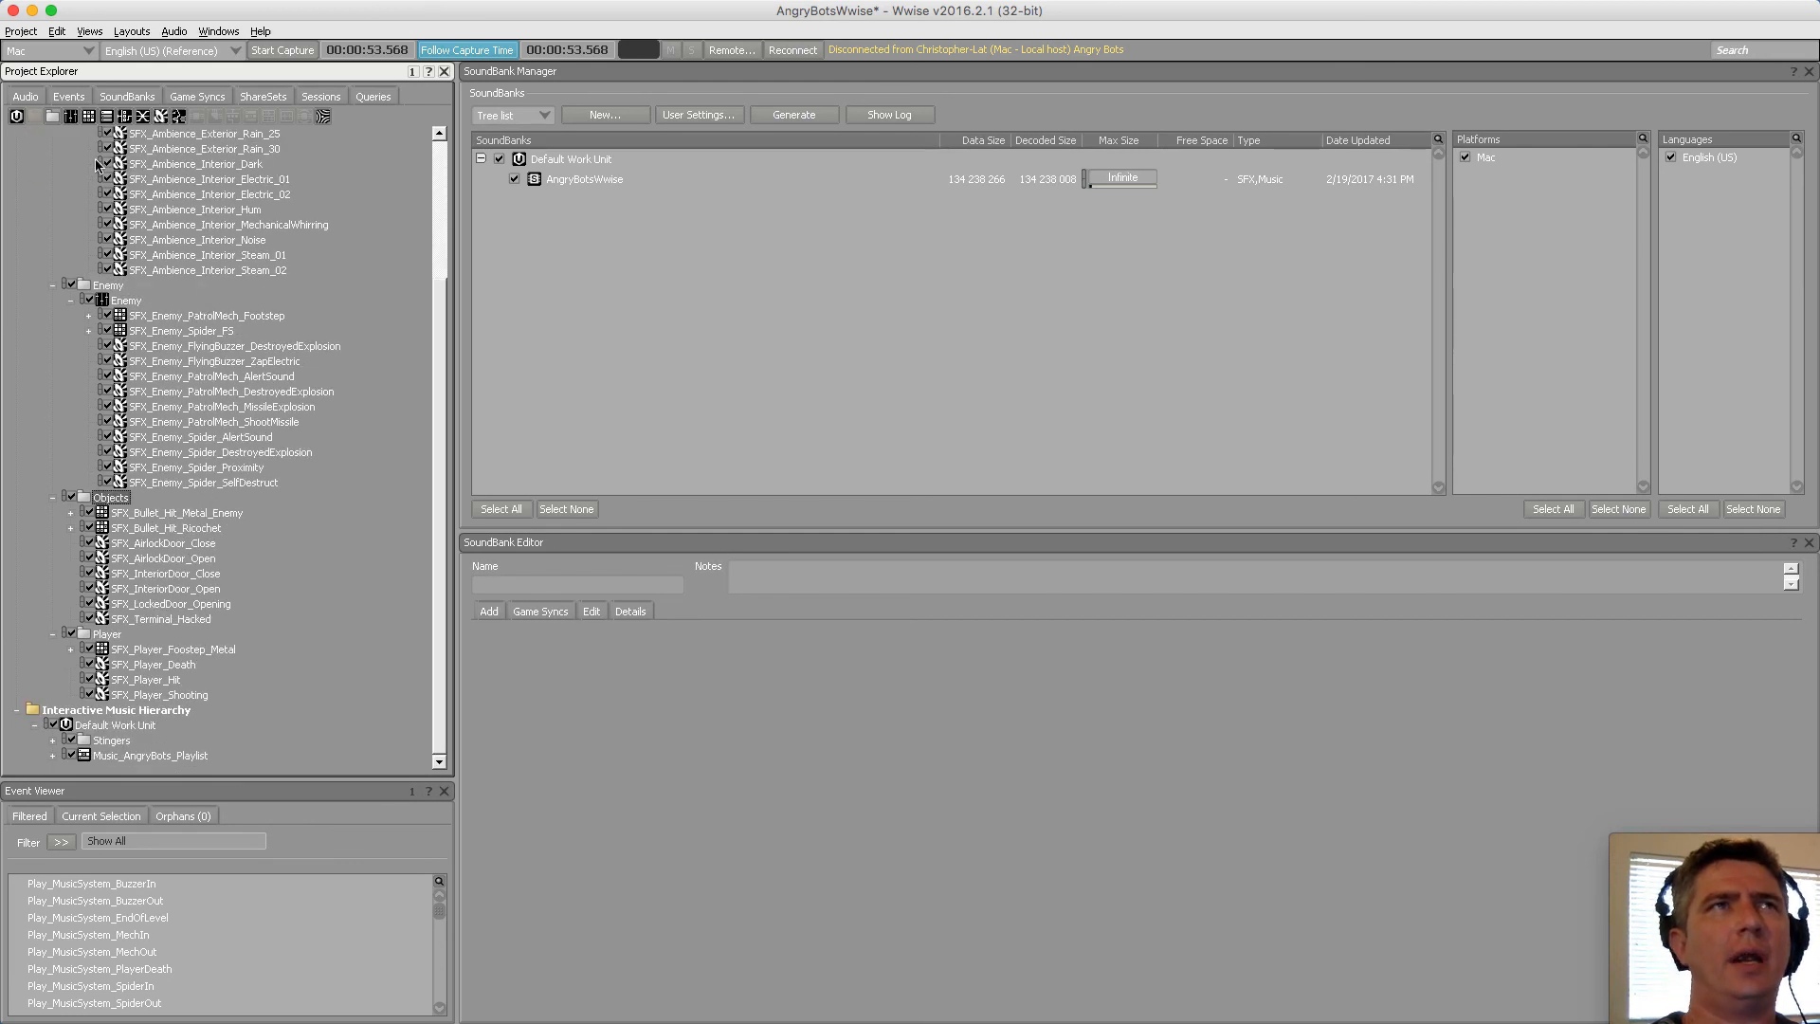
Create an Actor-Mixer named Objects inside the Objects folder
click(70, 115)
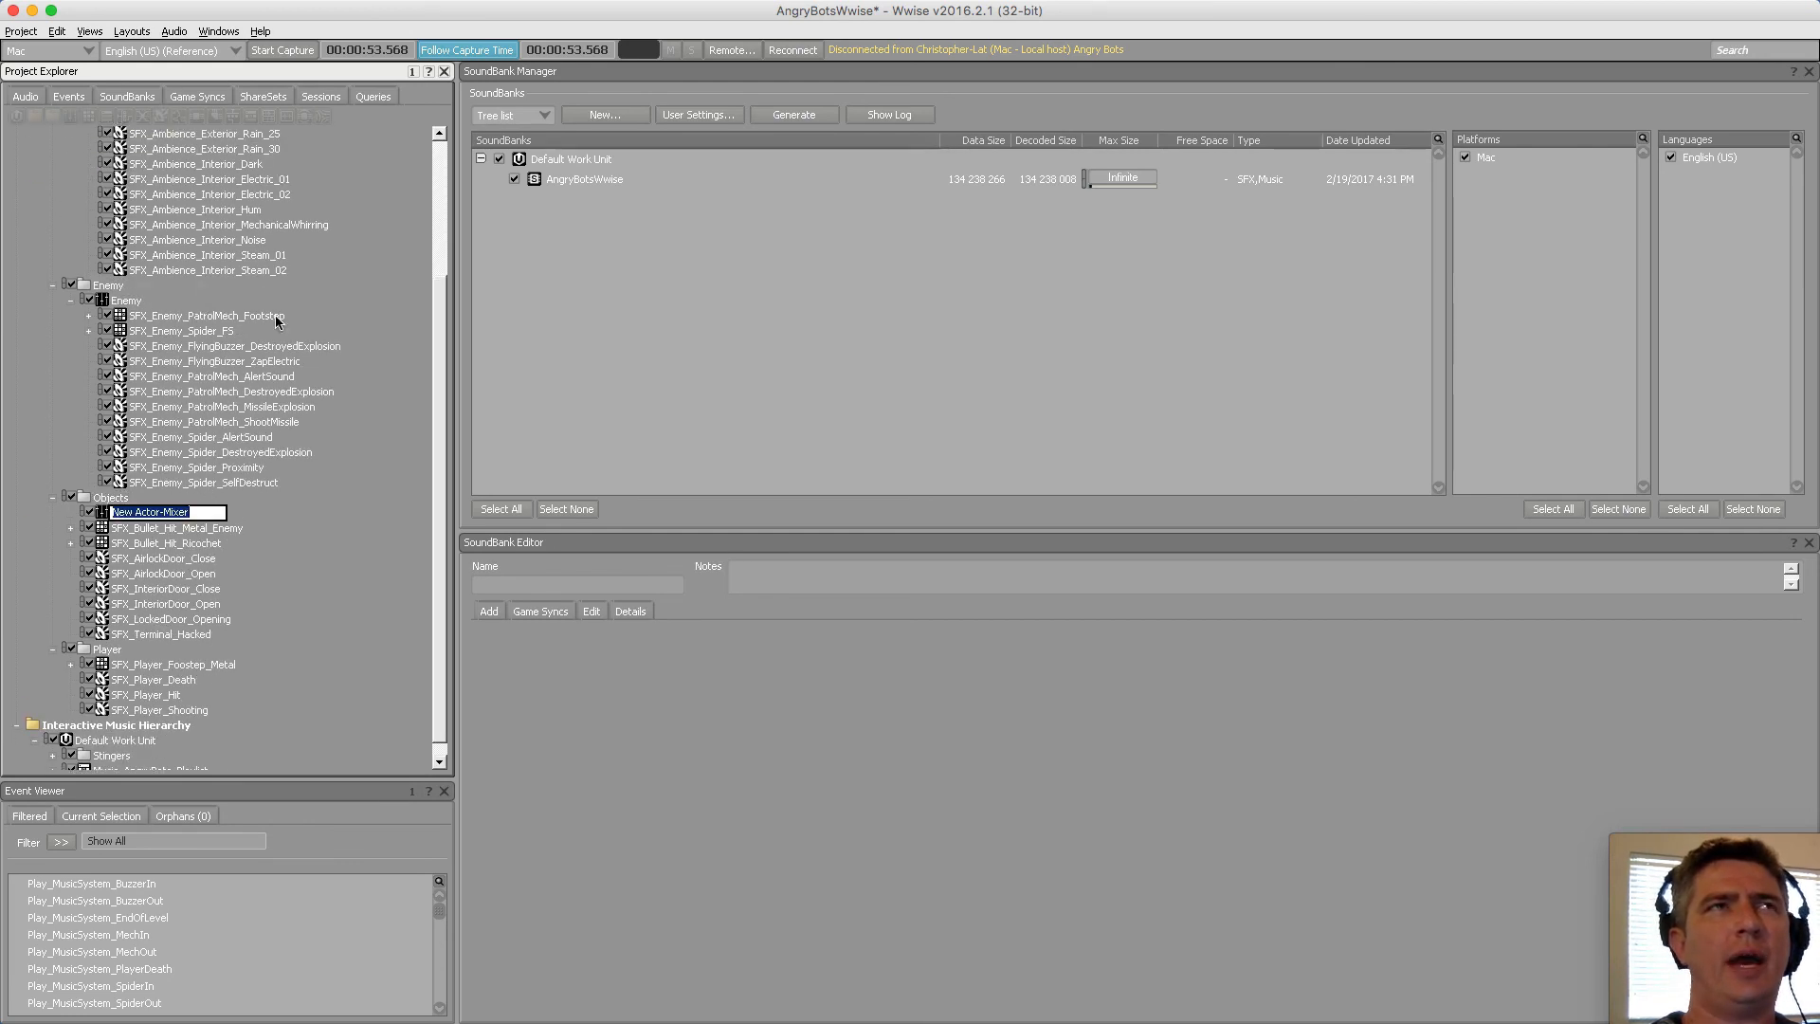
text(O)
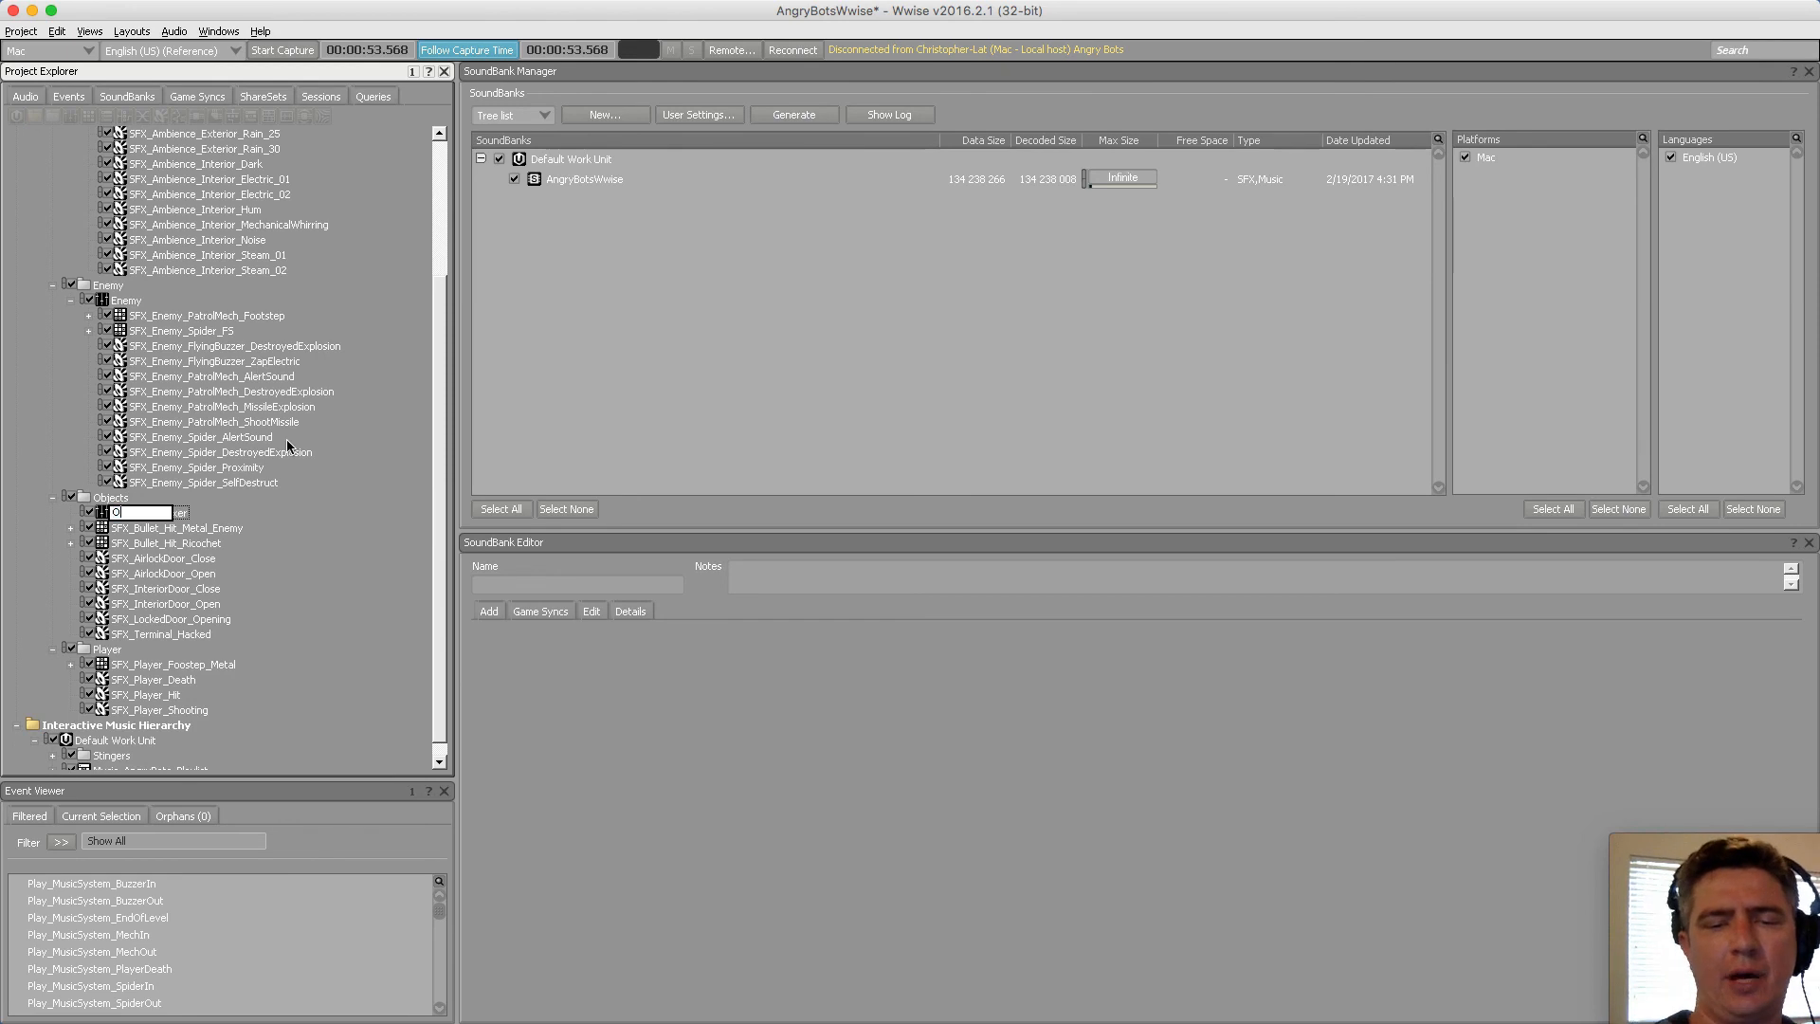
text(bjects)
key(Return)
Move all sounds from SFX_Bullet_Hit_Metal_Enemy to SFX_Terminal_Hacked into the Objects Actor-Mixer and expand it
click(188, 529)
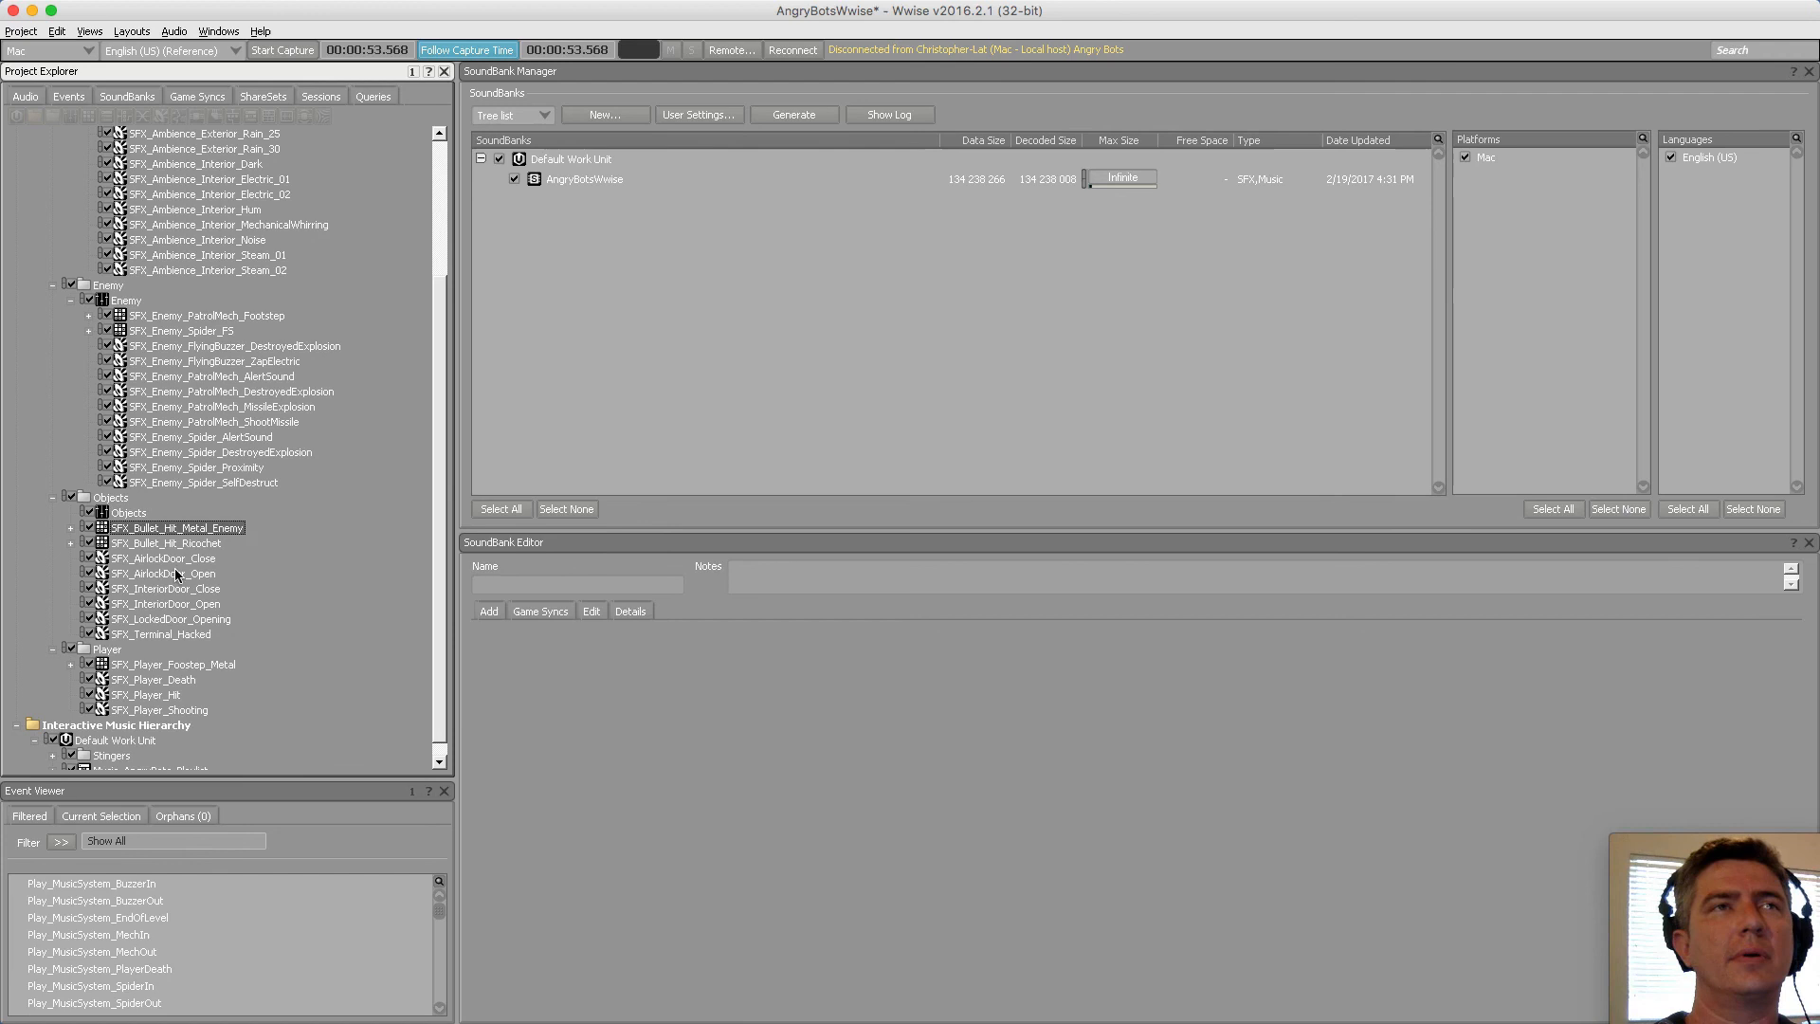
shift+click(160, 633)
drag(161, 608, 133, 513)
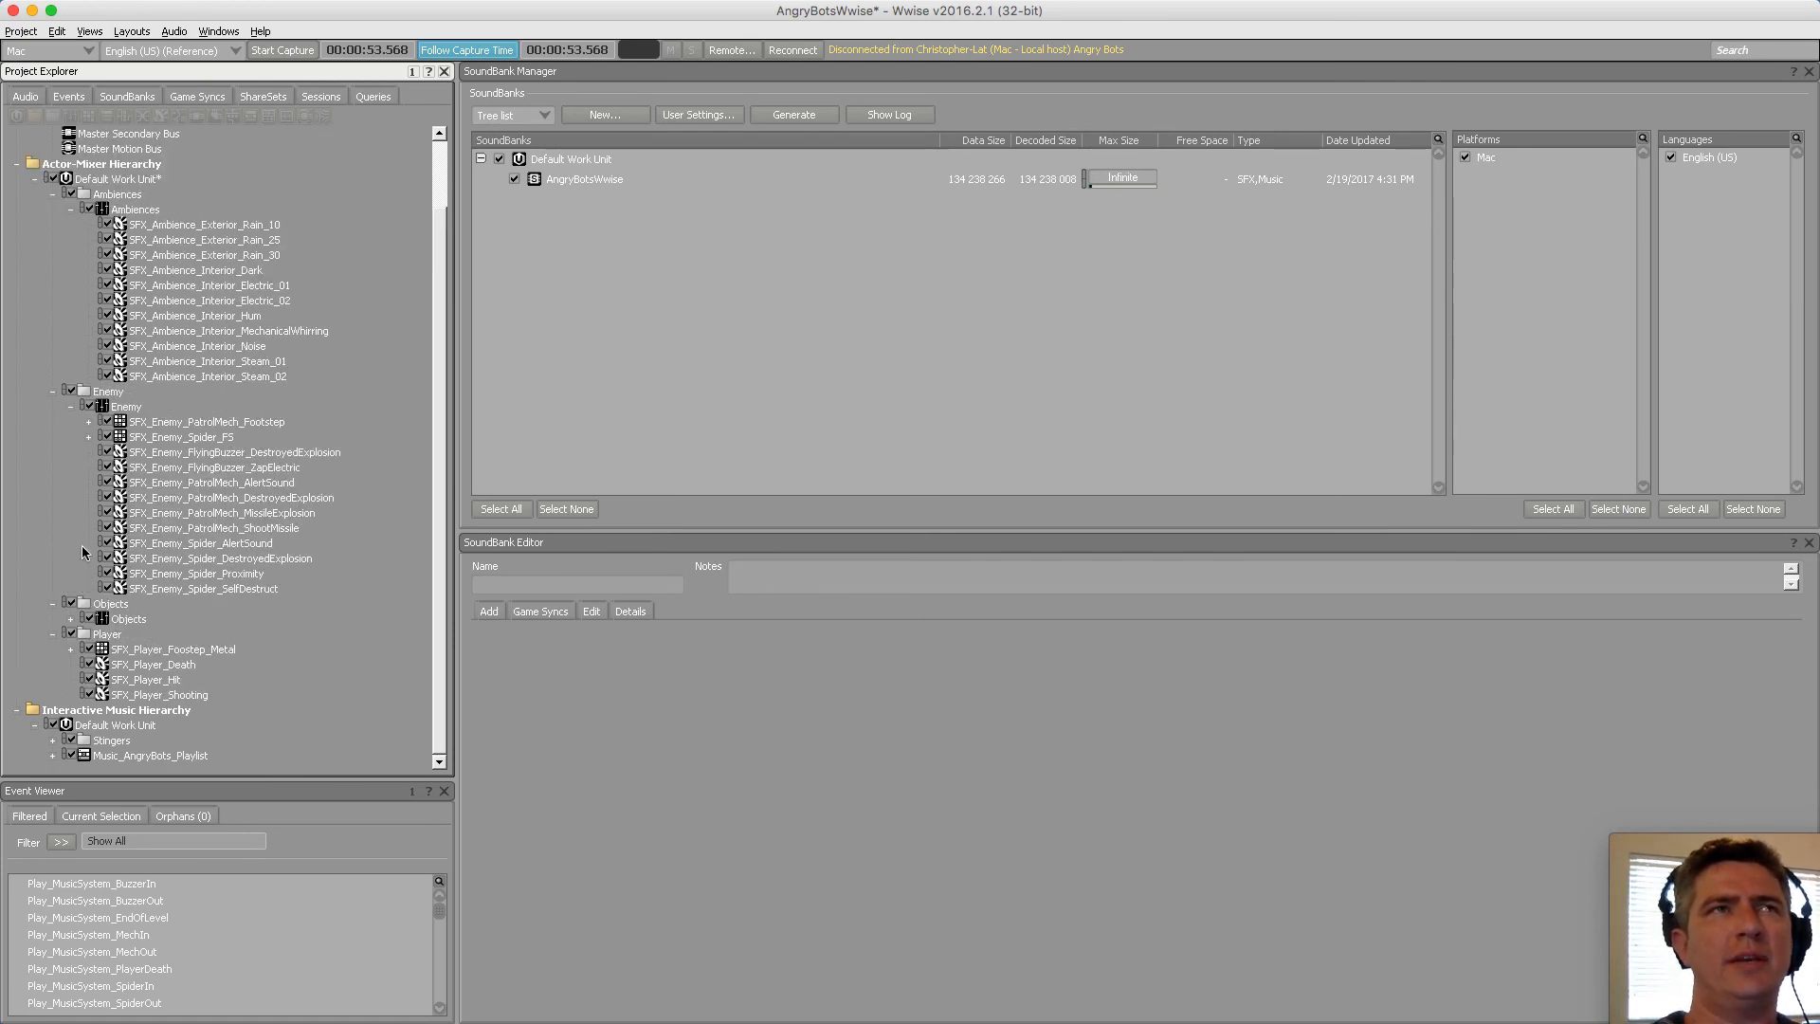
click(71, 618)
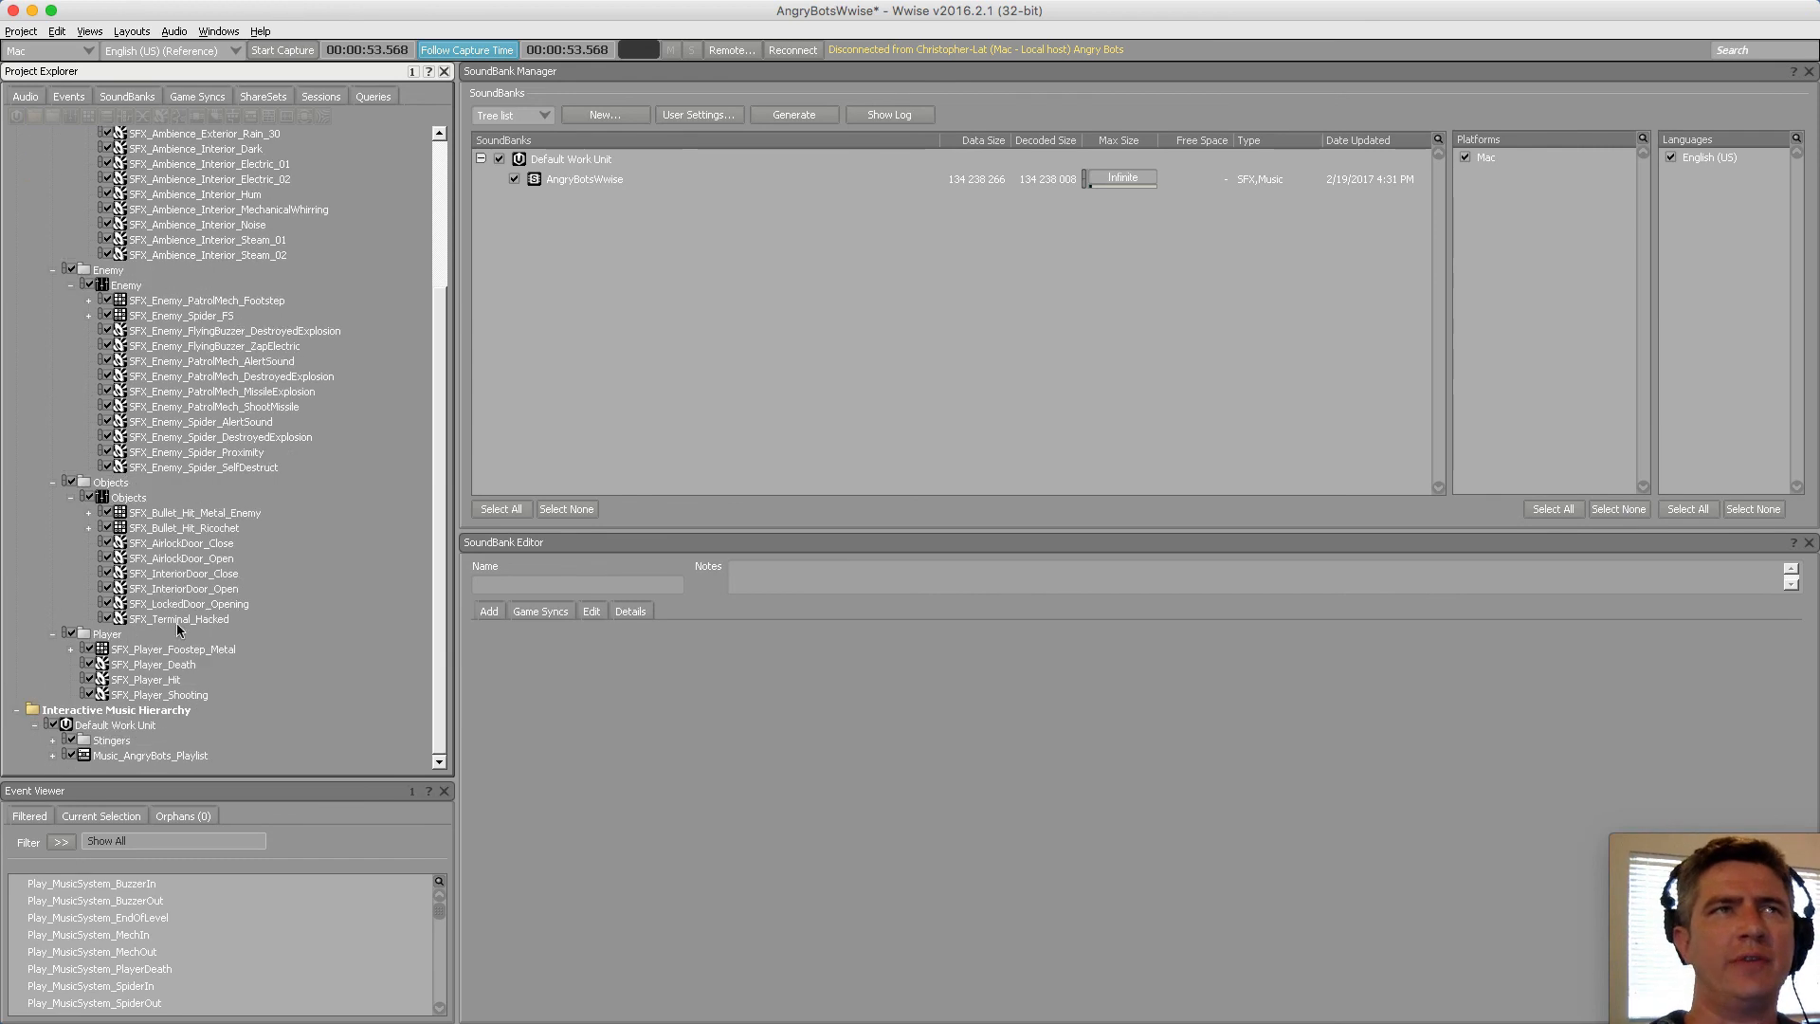
Create an Actor-Mixer named Player inside the Player folder
click(100, 633)
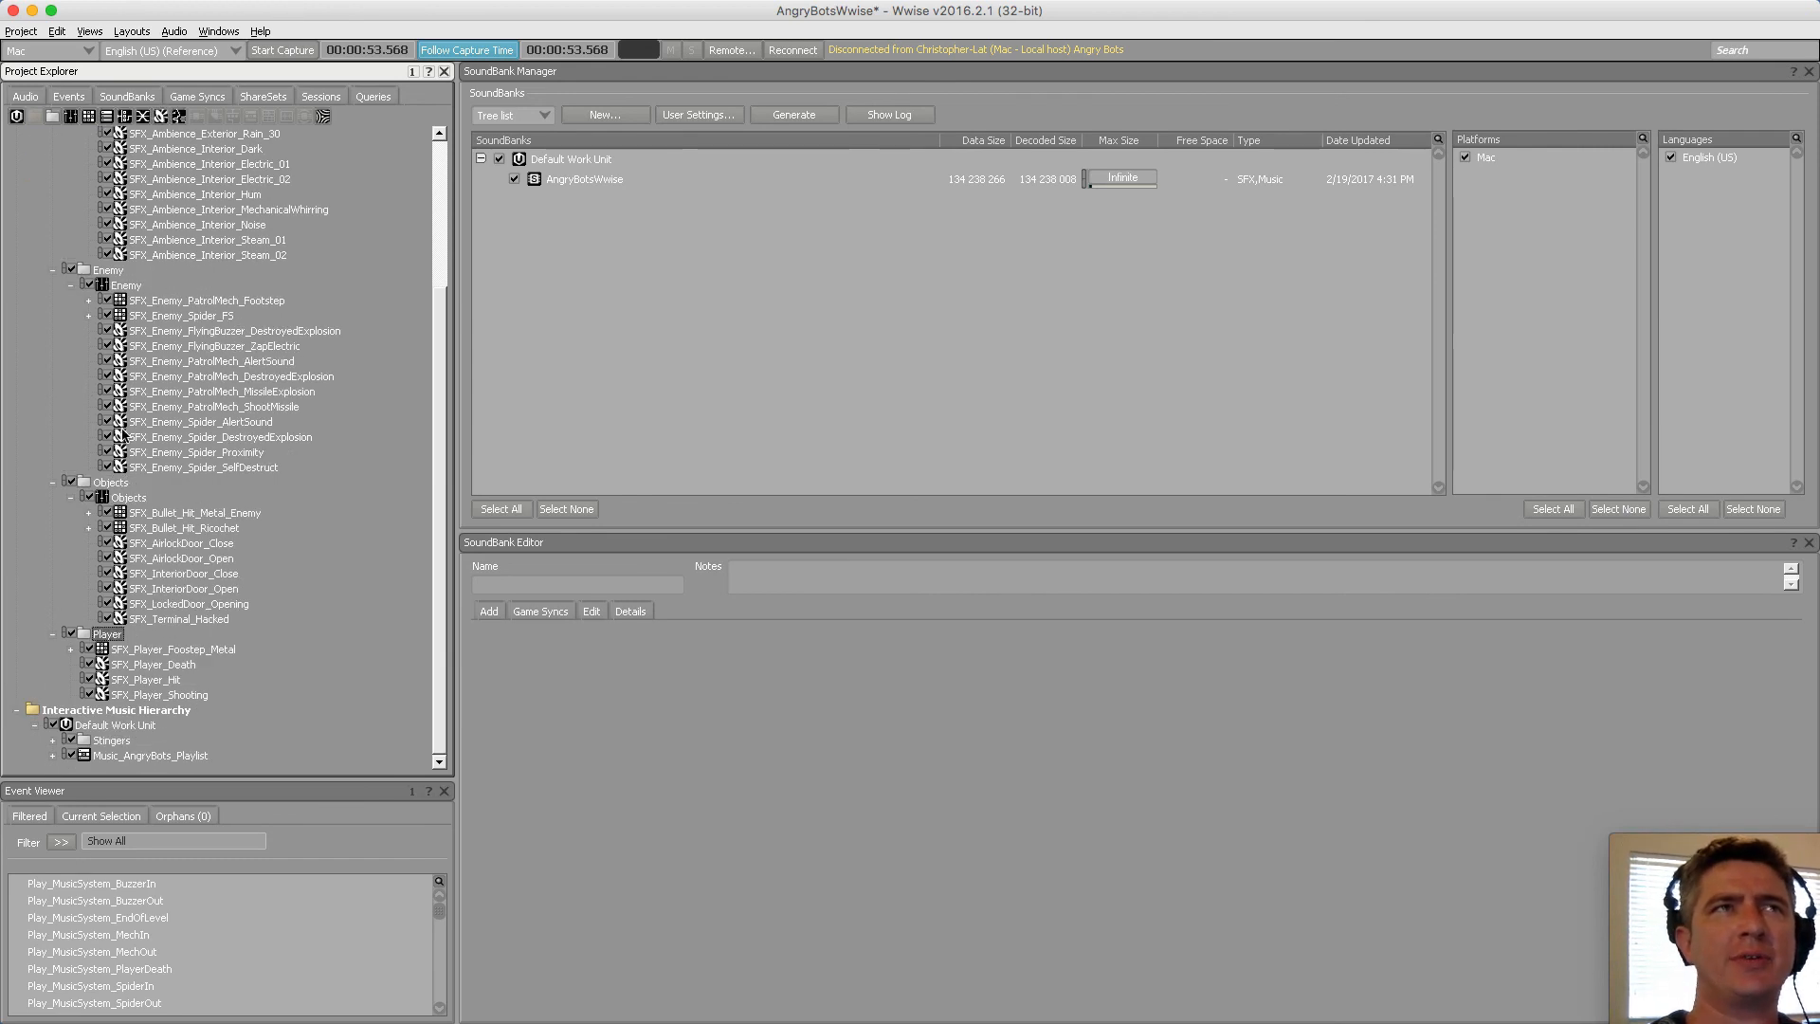
click(71, 116)
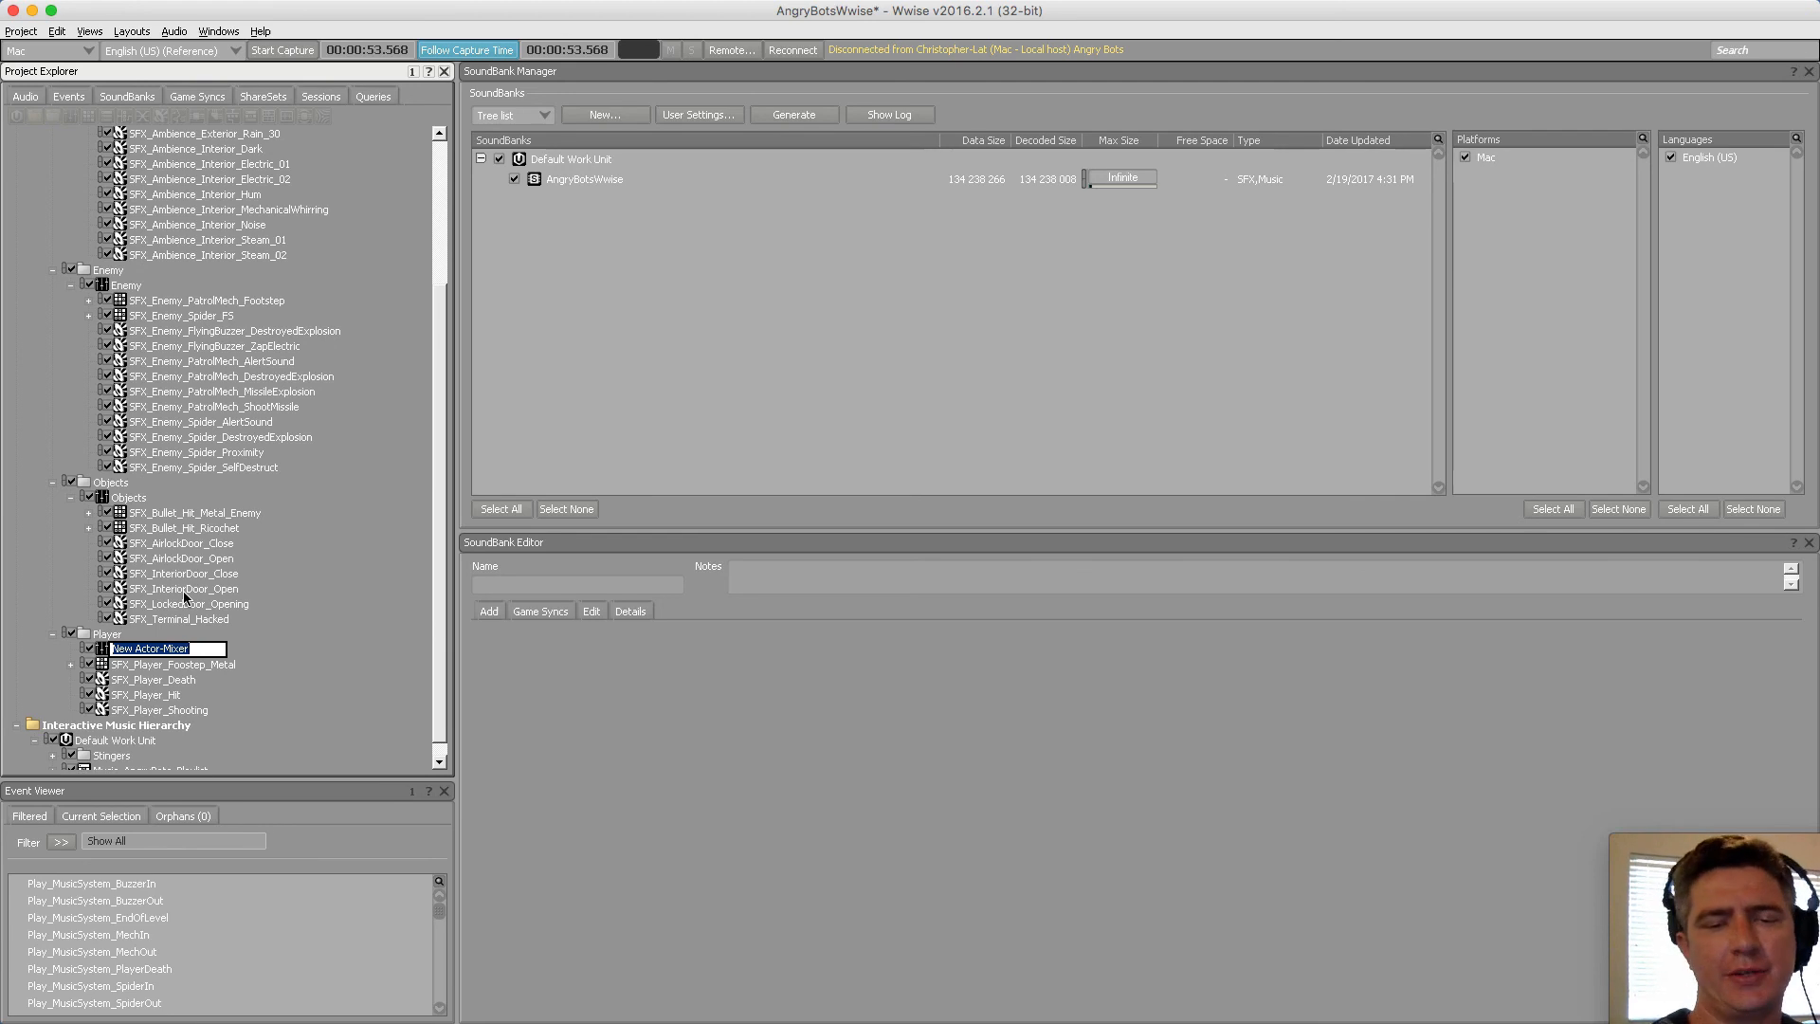
text(Player)
key(Return)
Move all sounds from SFX_Player_Foostep_Metal to SFX_Player_Shooting into the Player Actor-Mixer and expand it
click(145, 678)
click(149, 667)
shift+click(150, 711)
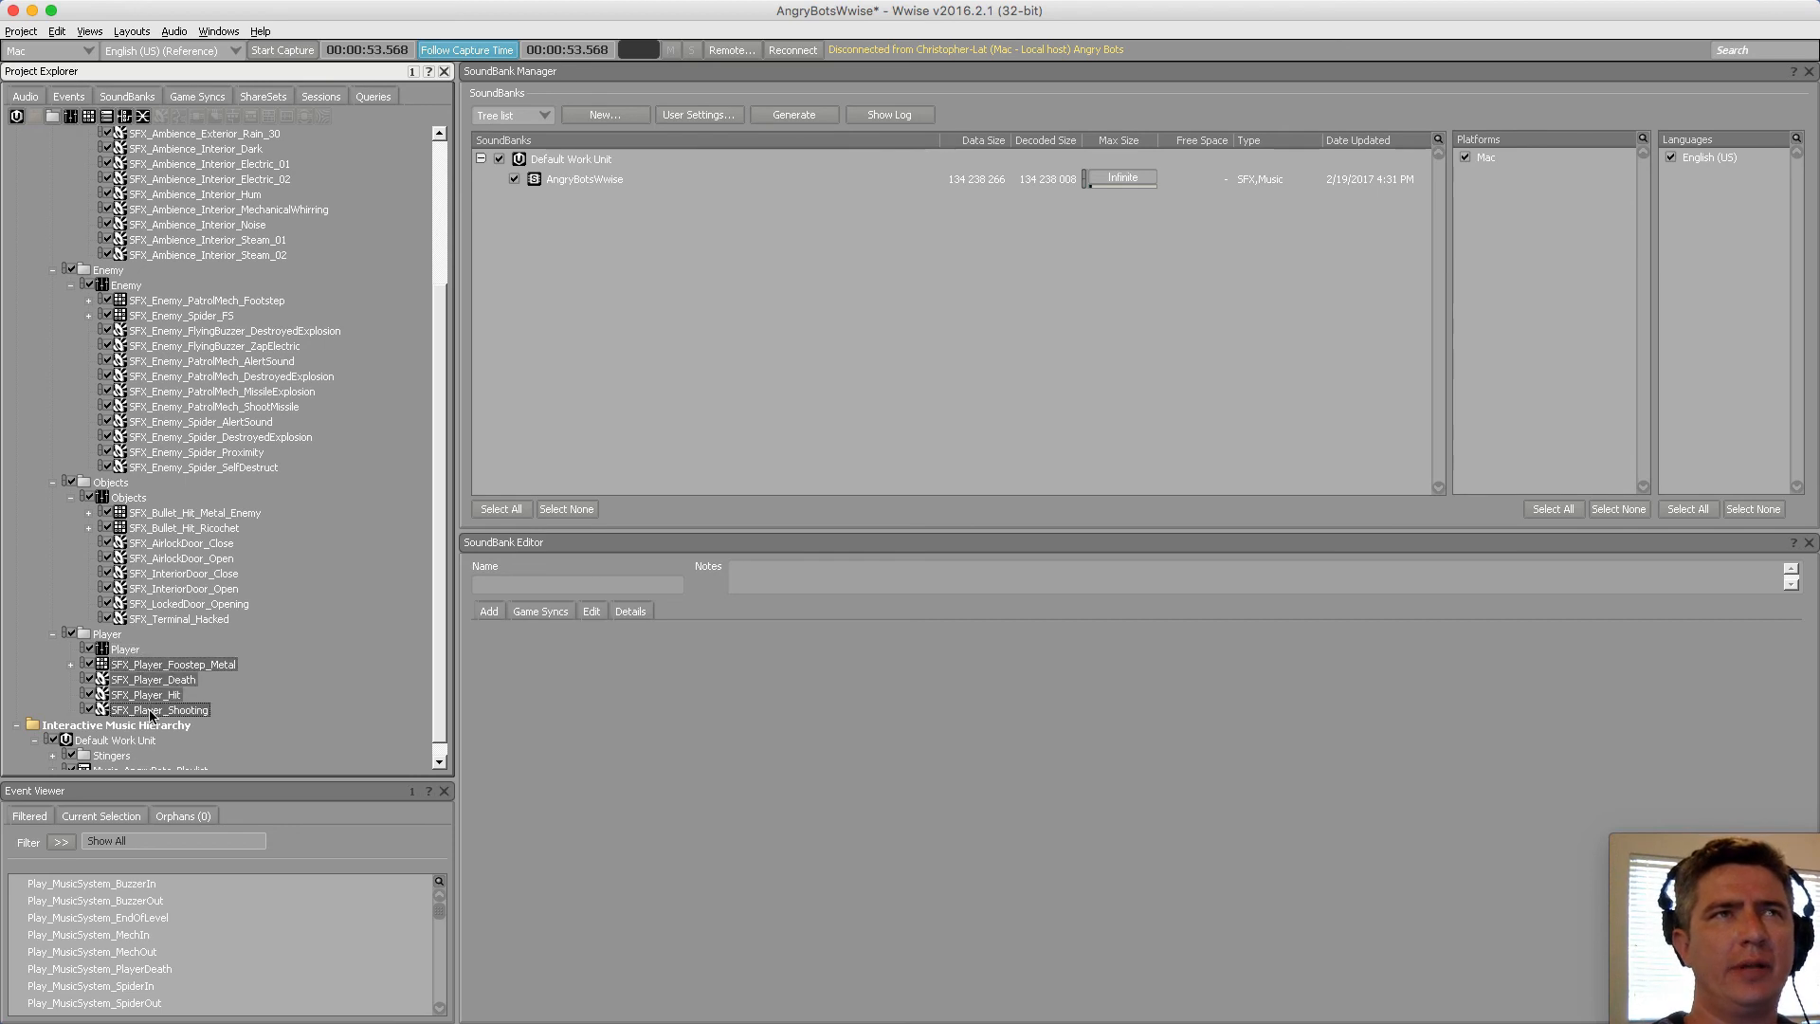
drag(147, 681, 115, 649)
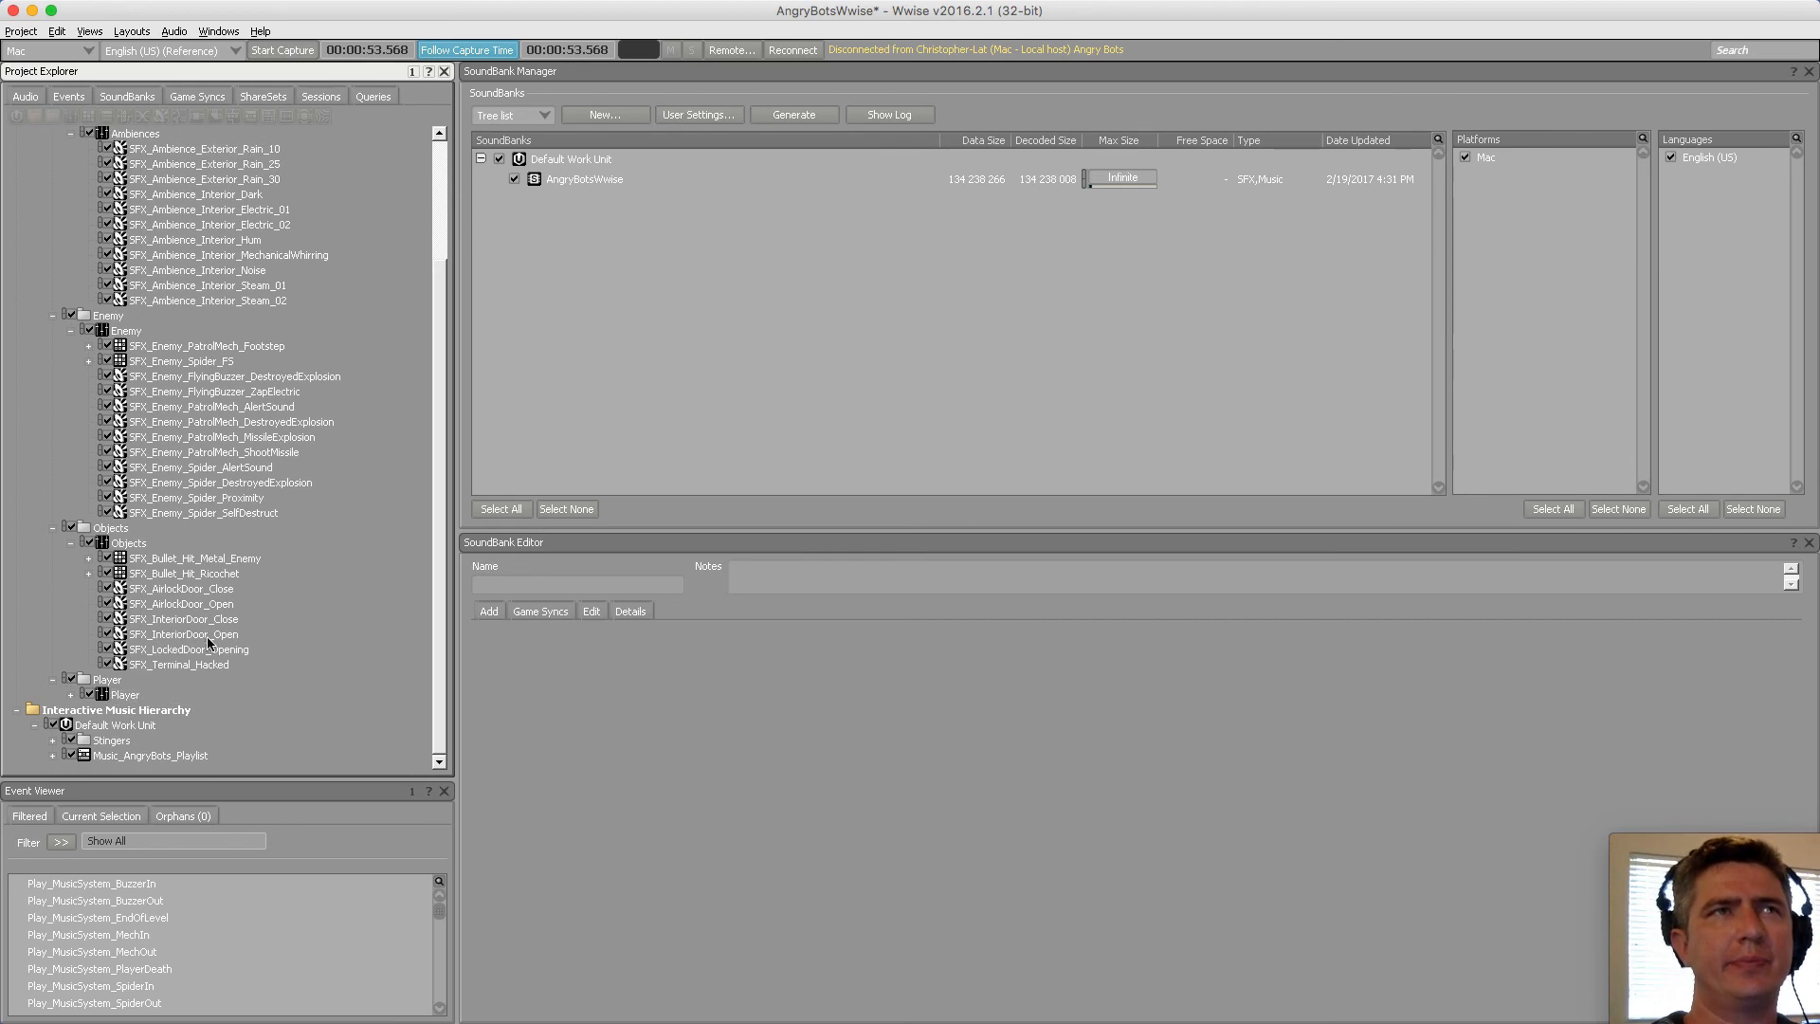
click(71, 697)
scroll(285, 597, up, 5)
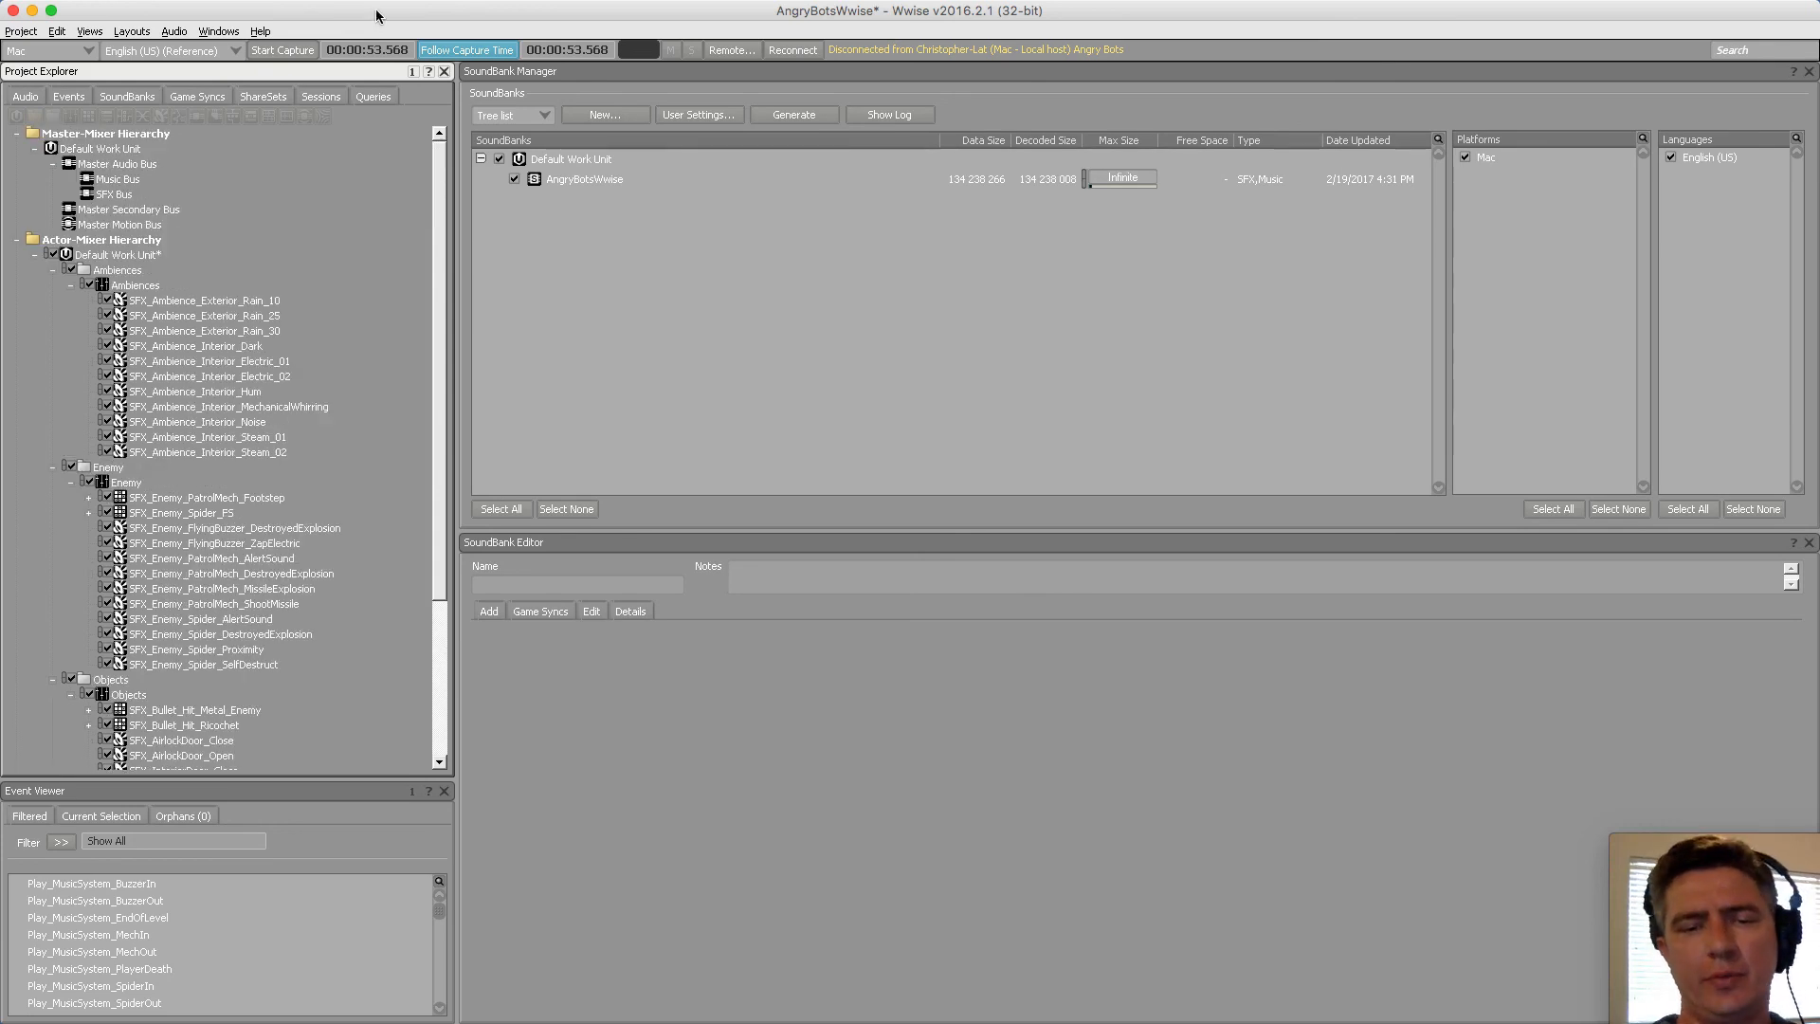
Generate the AngryBotsWwise SoundBank for Mac, close the generation report, and save the project
click(794, 114)
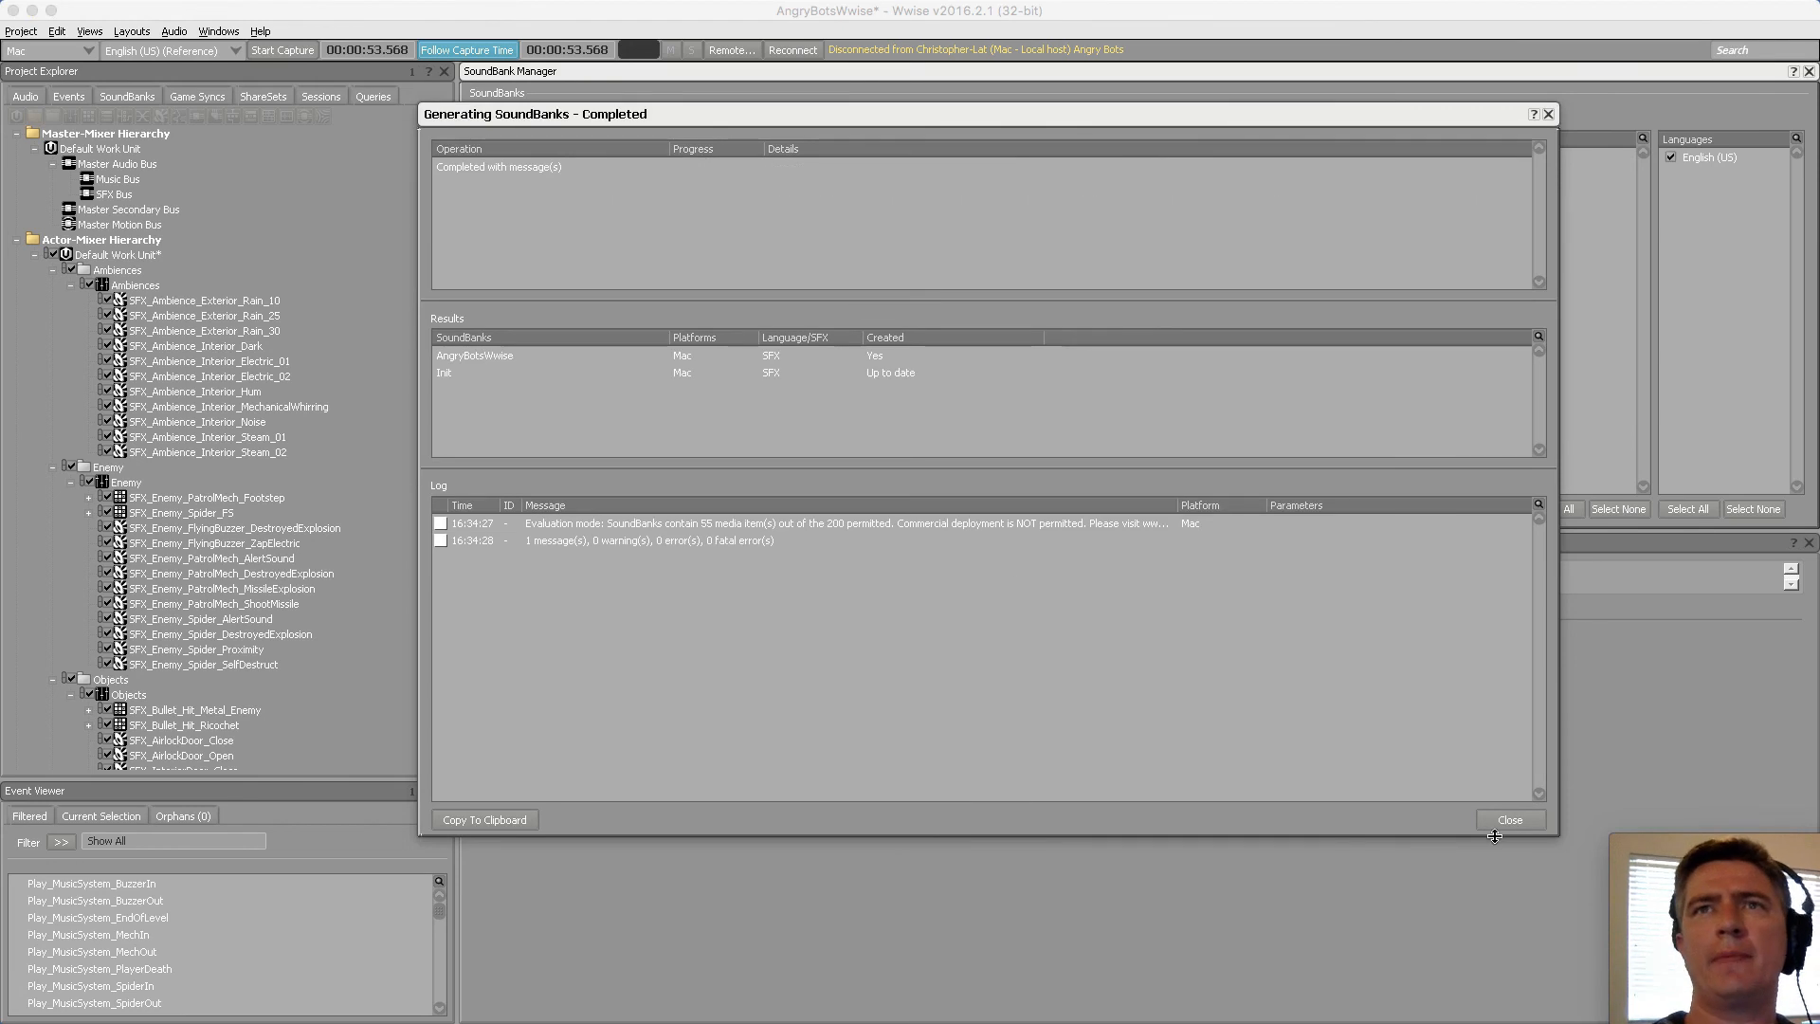
click(1507, 822)
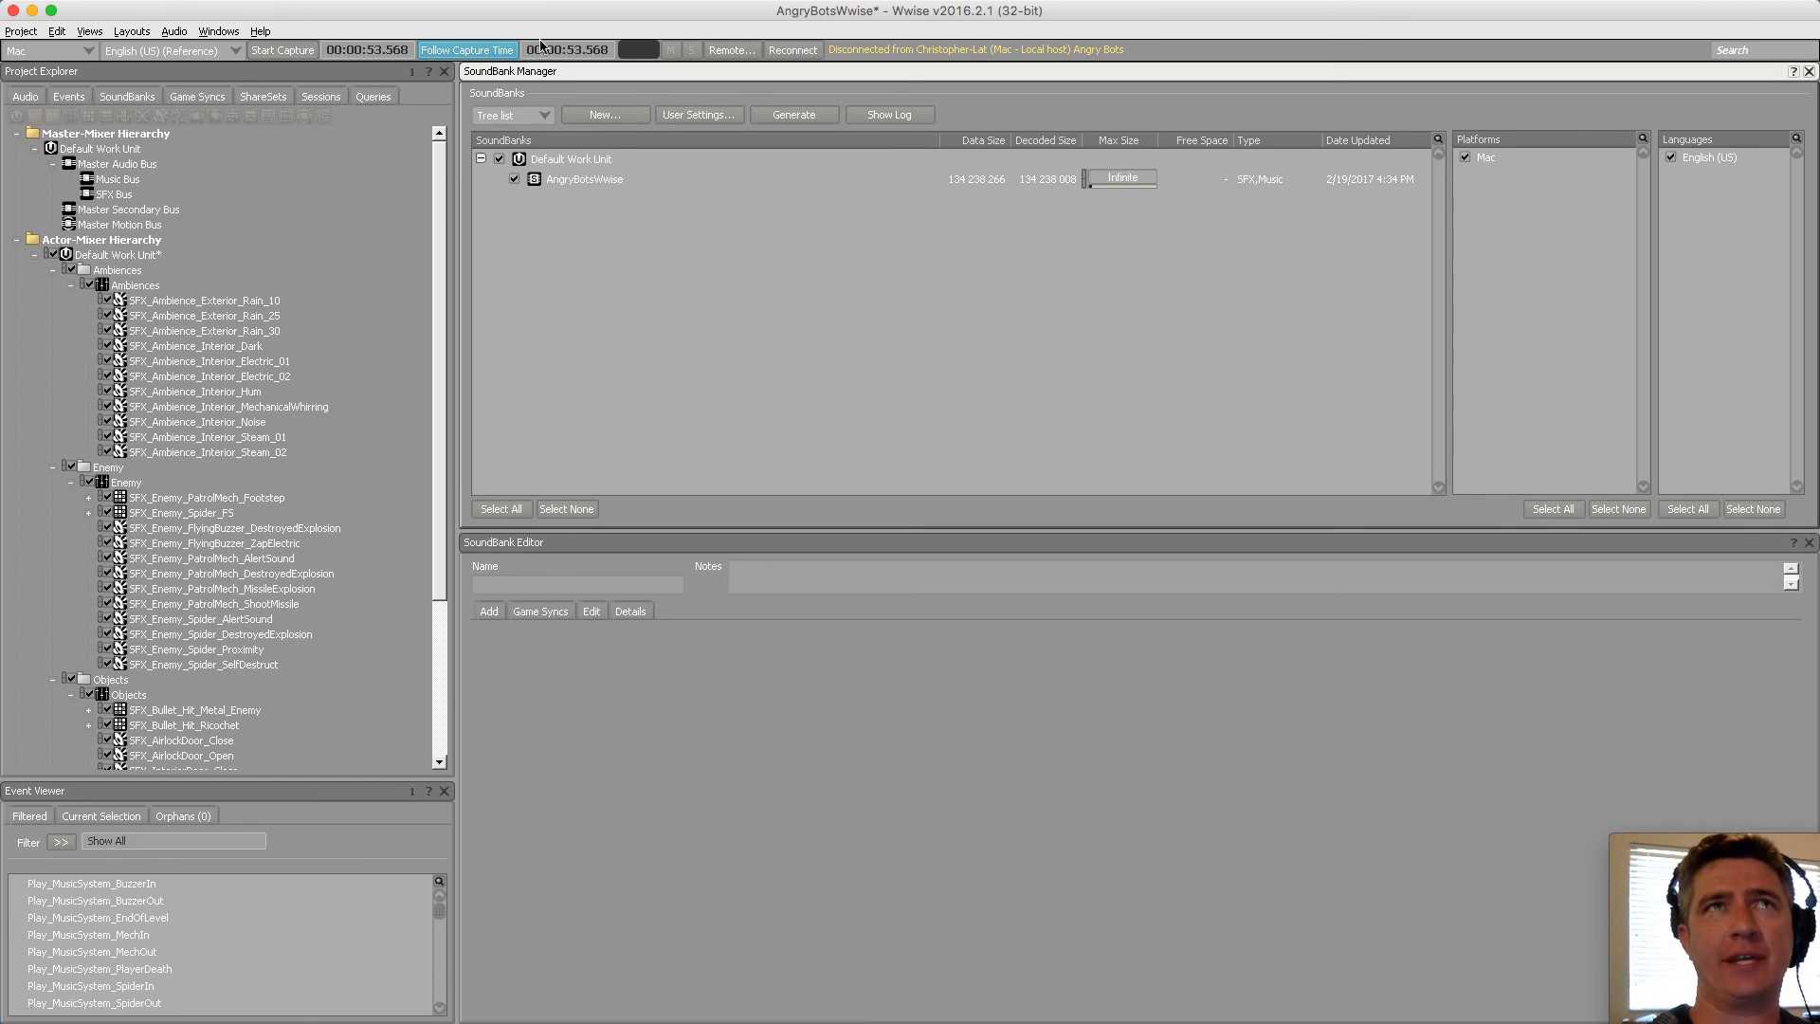
key(super+s)
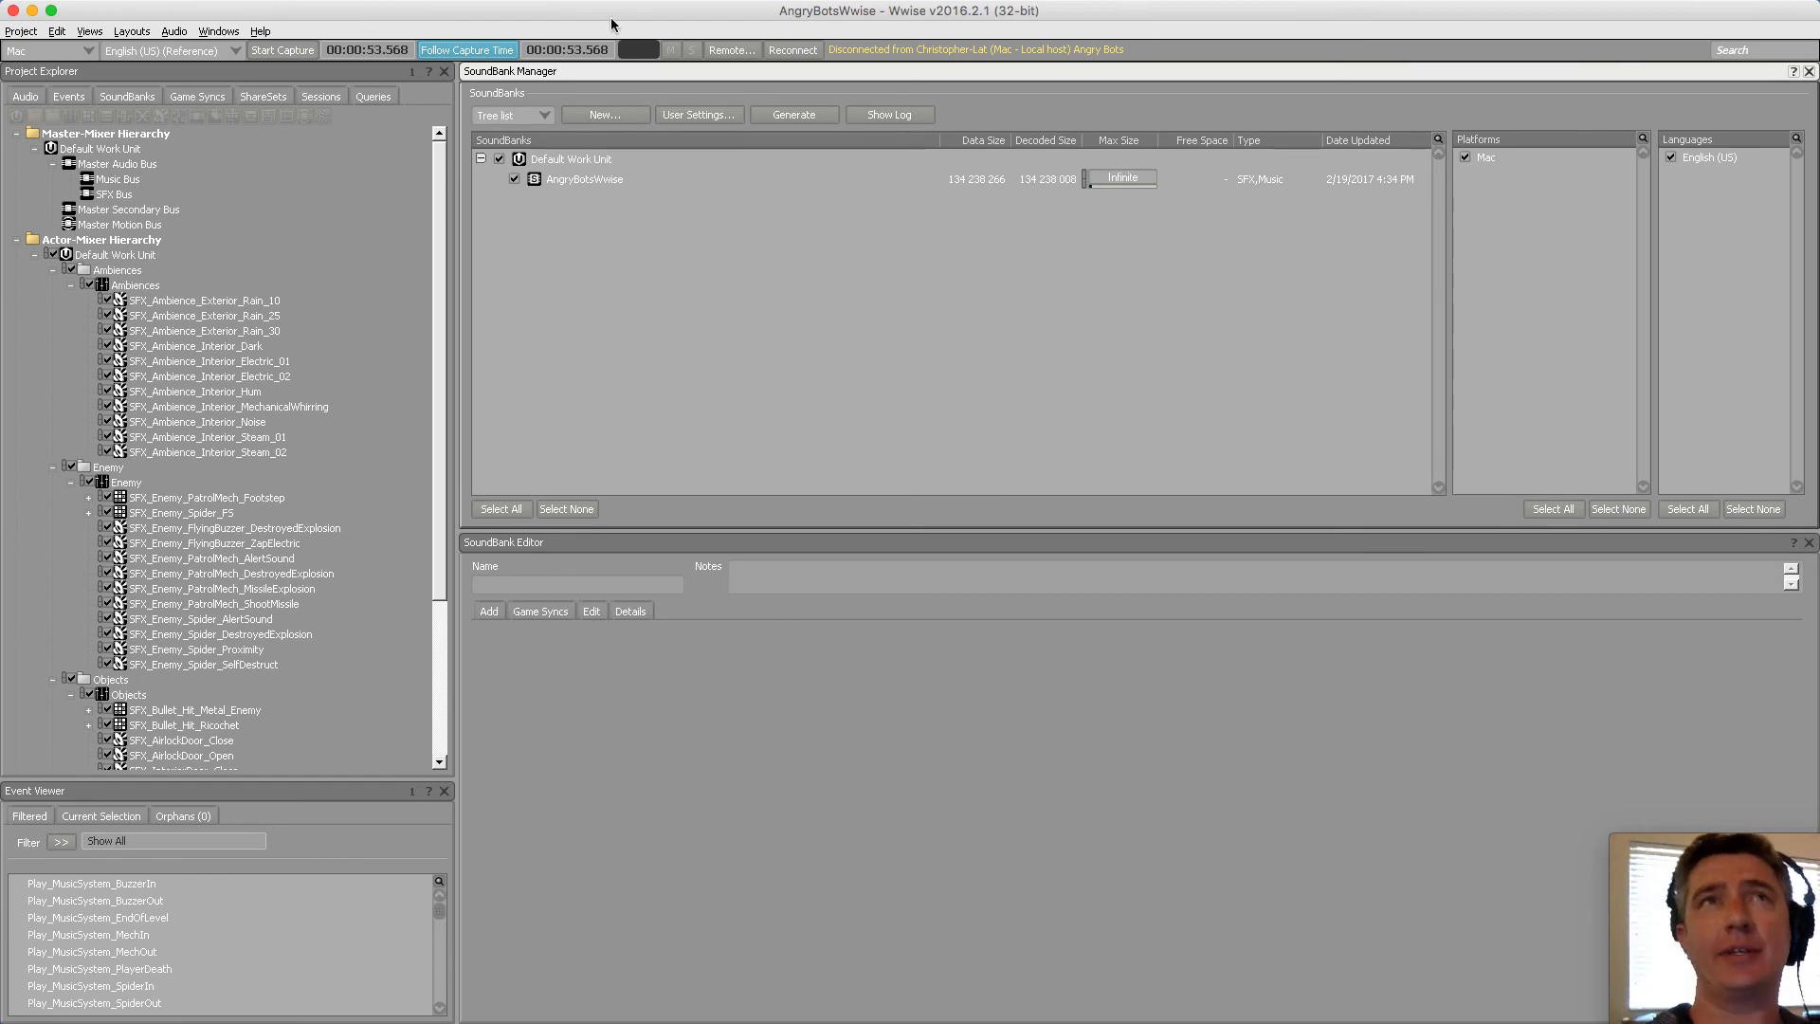
Move the Wwise window down to uncover the AngryBotsWwise folder and launch the AngryBots game from it
drag(612, 17, 575, 606)
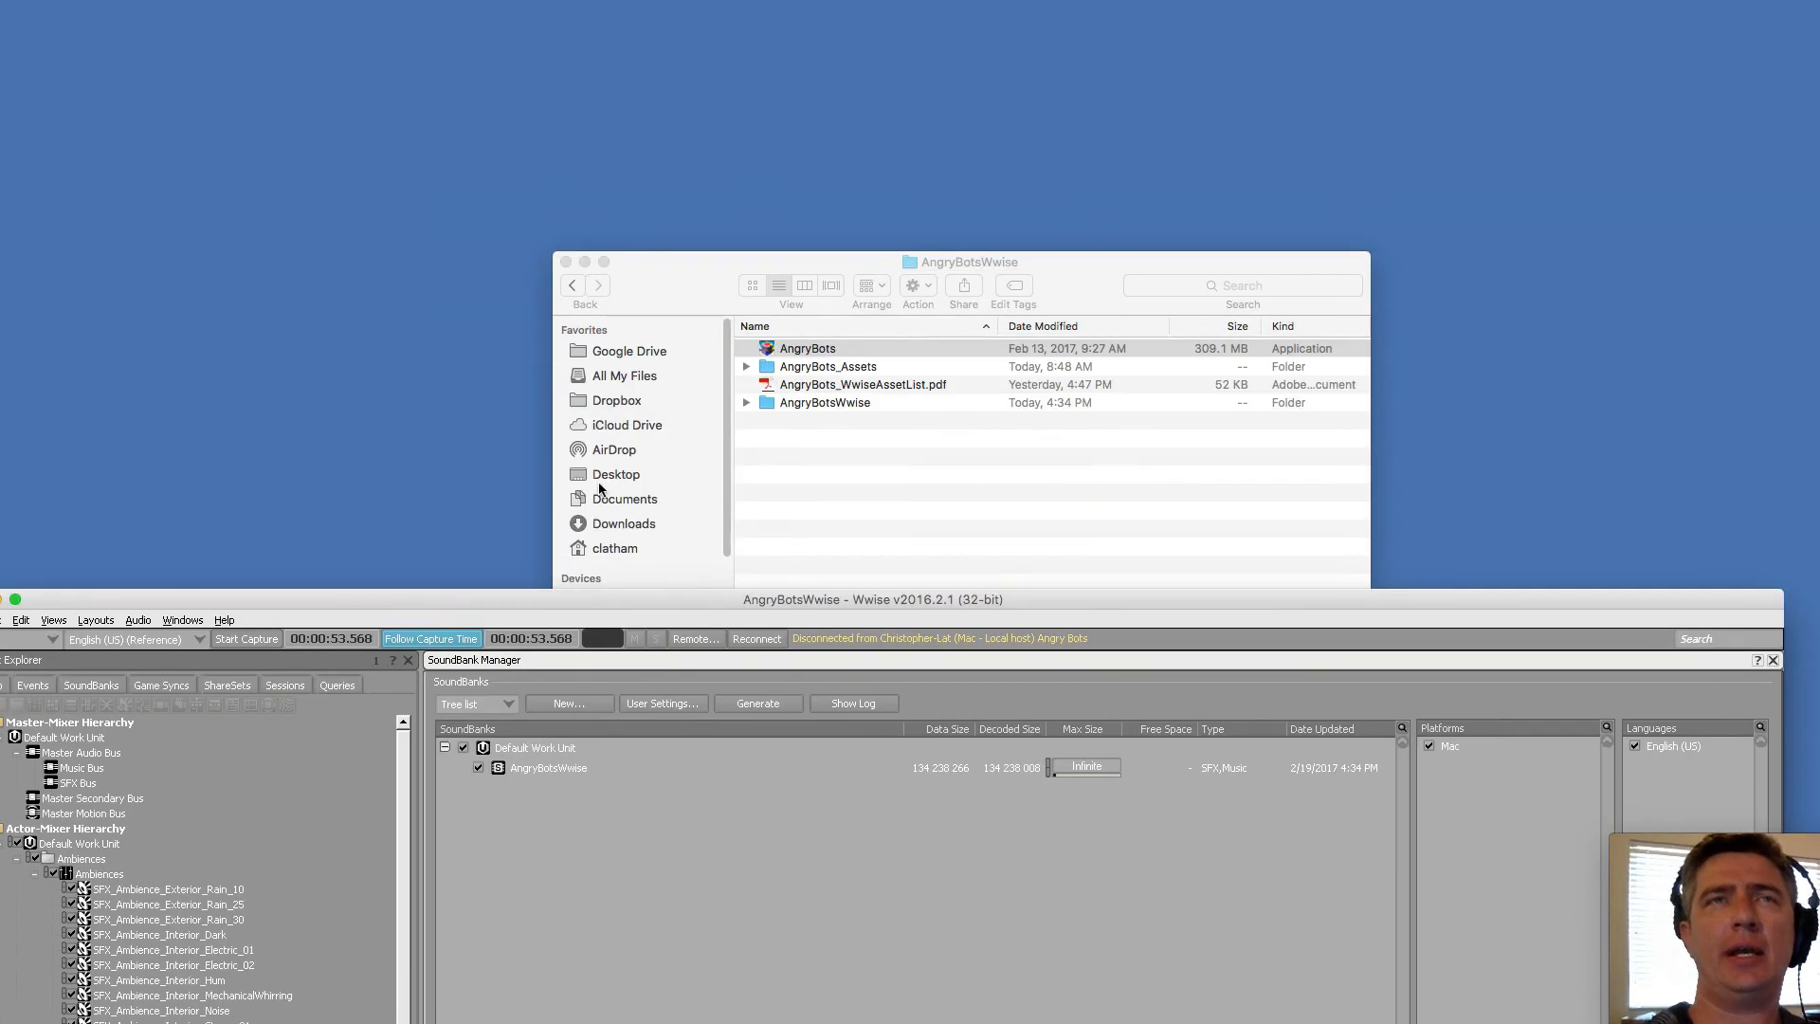
double_click(790, 351)
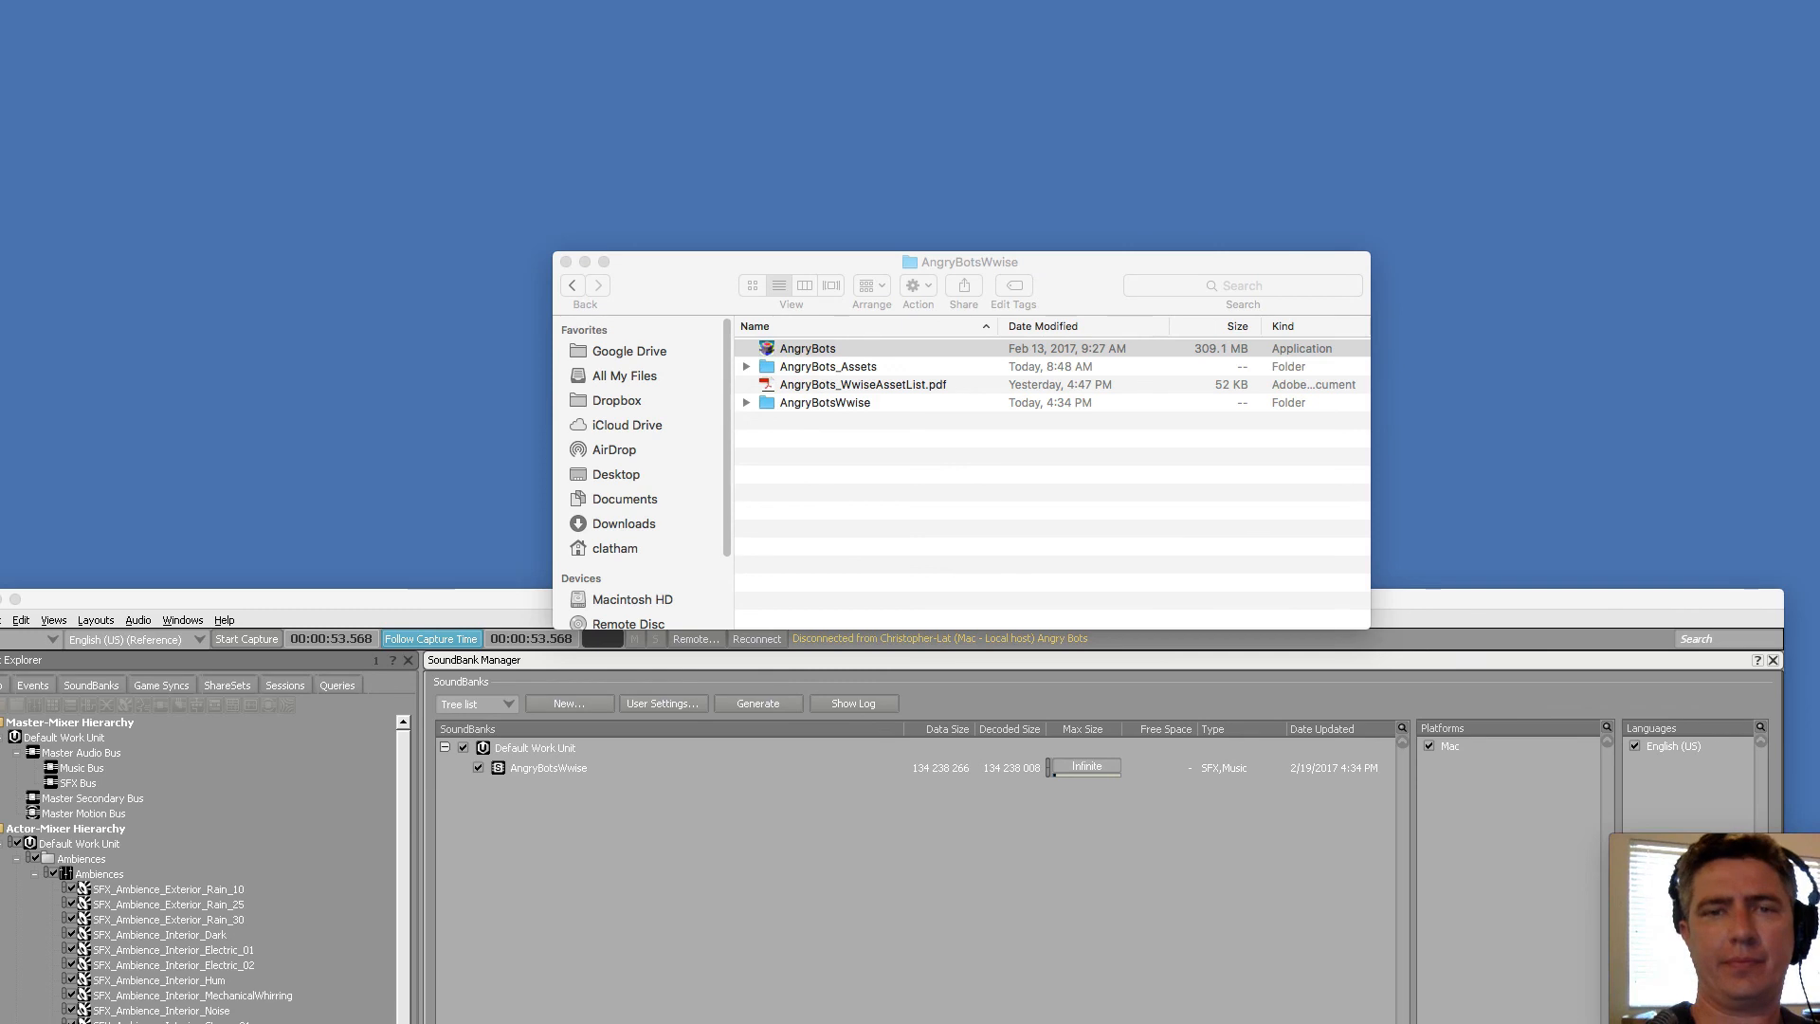
click(1071, 650)
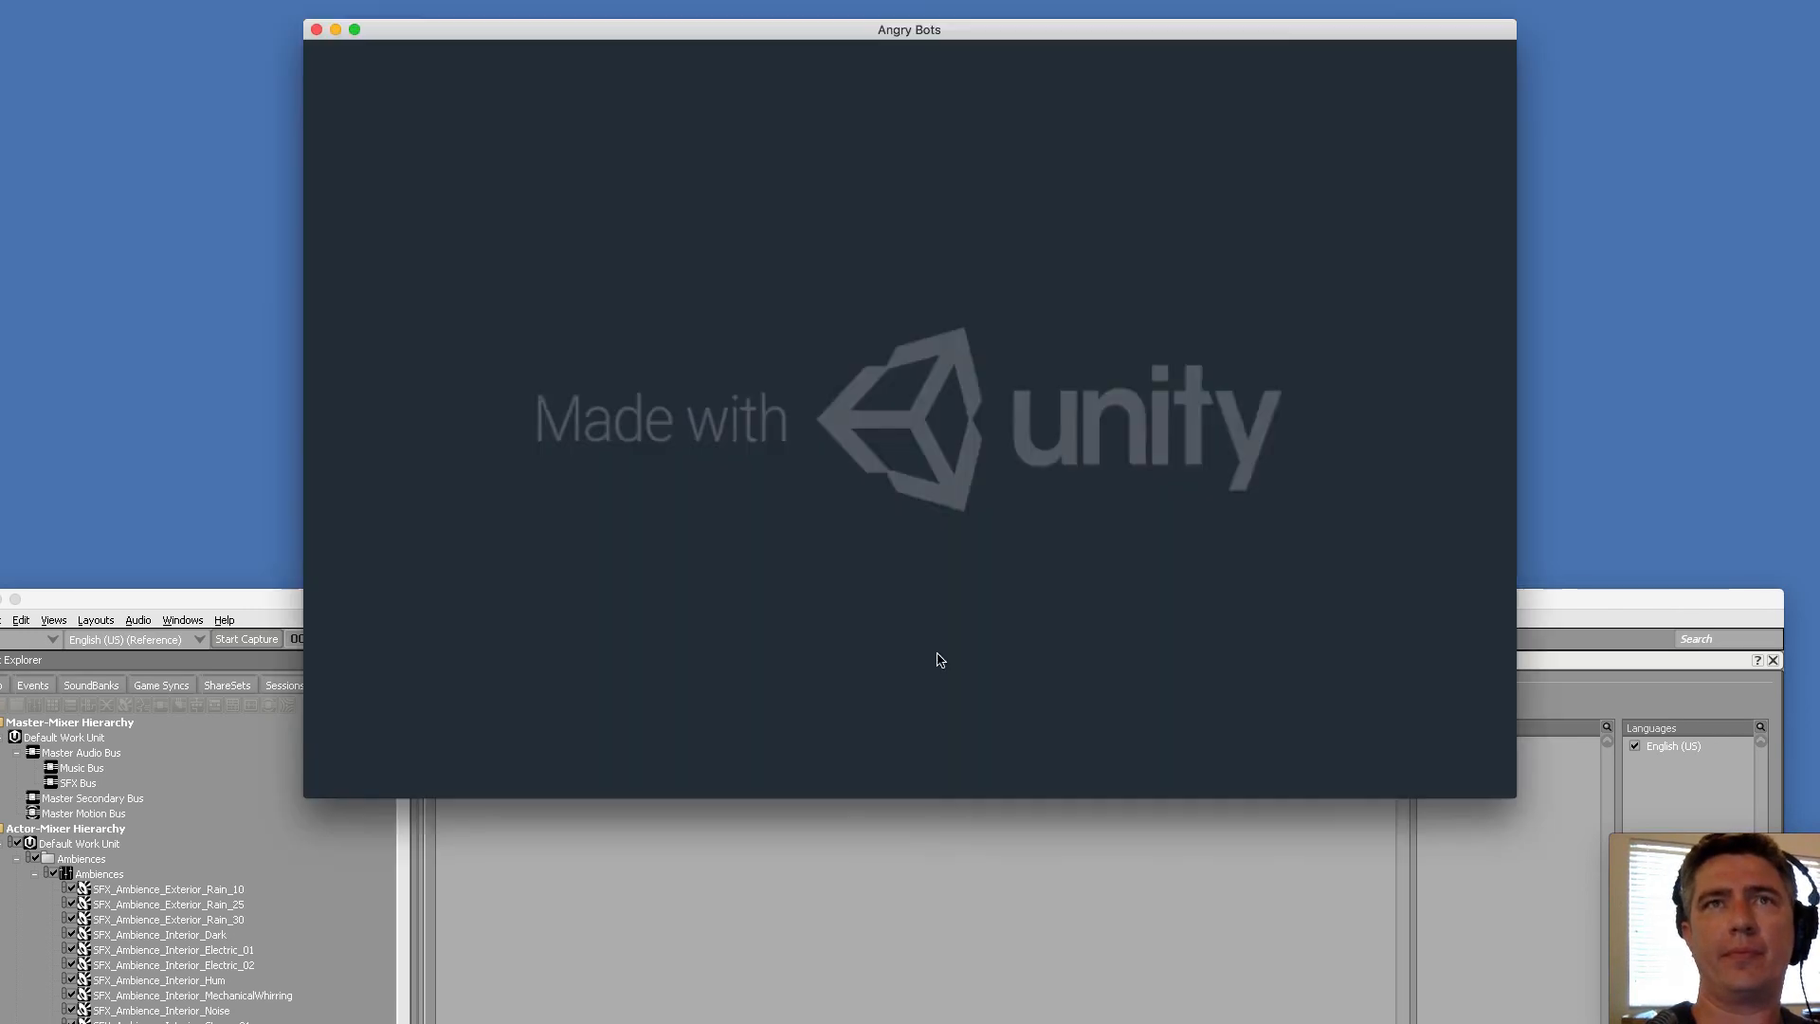
Connect Wwise remotely to the running Angry Bots game on the local host and move the Wwise window up below the game view
click(250, 598)
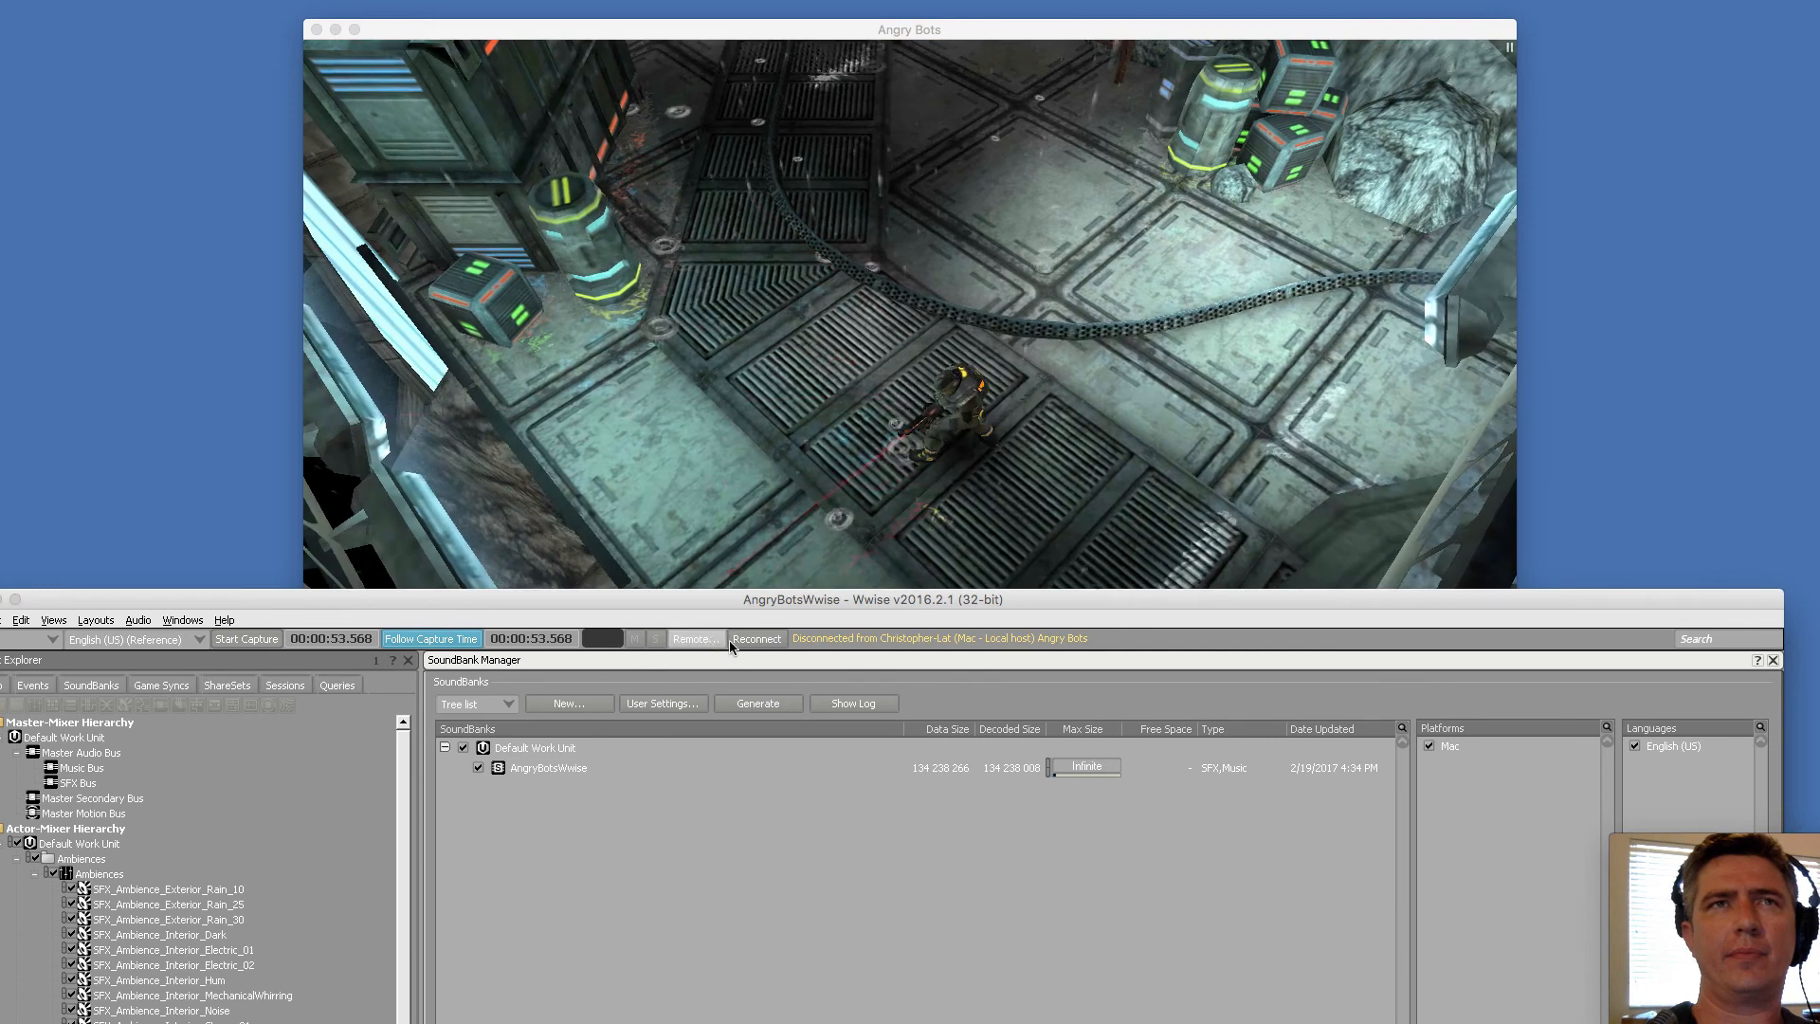
click(695, 638)
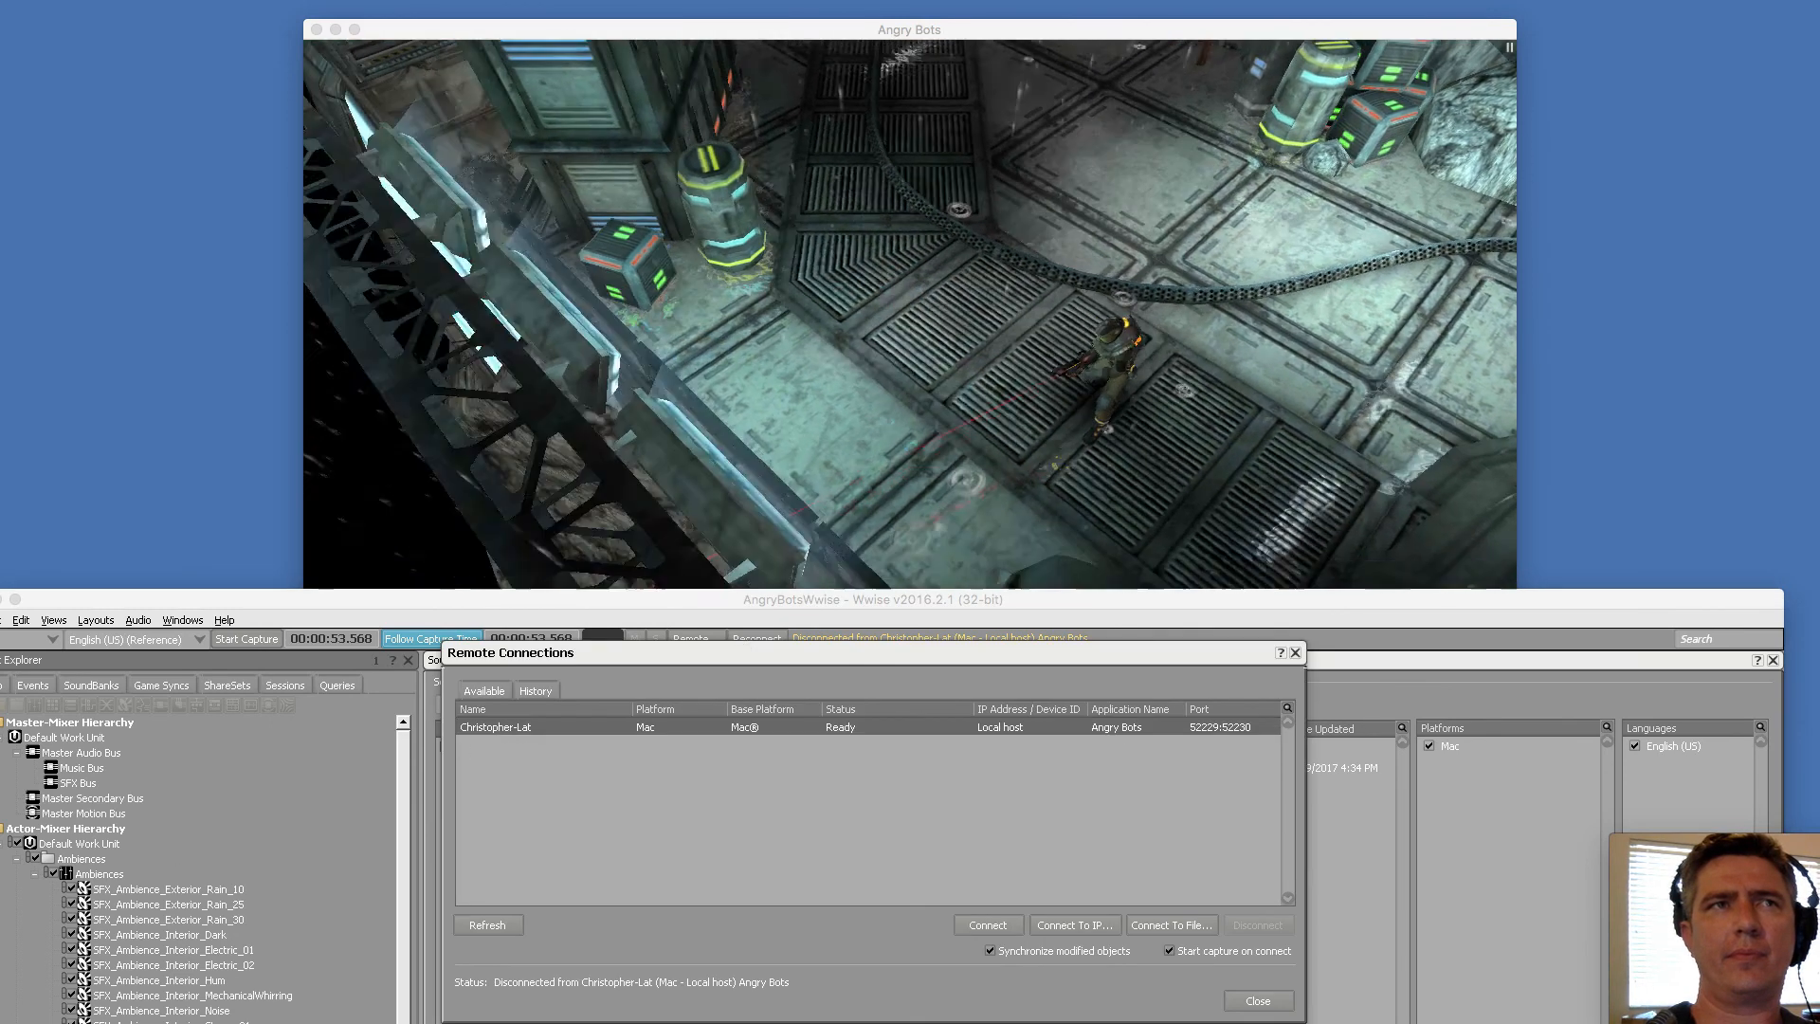
double_click(504, 730)
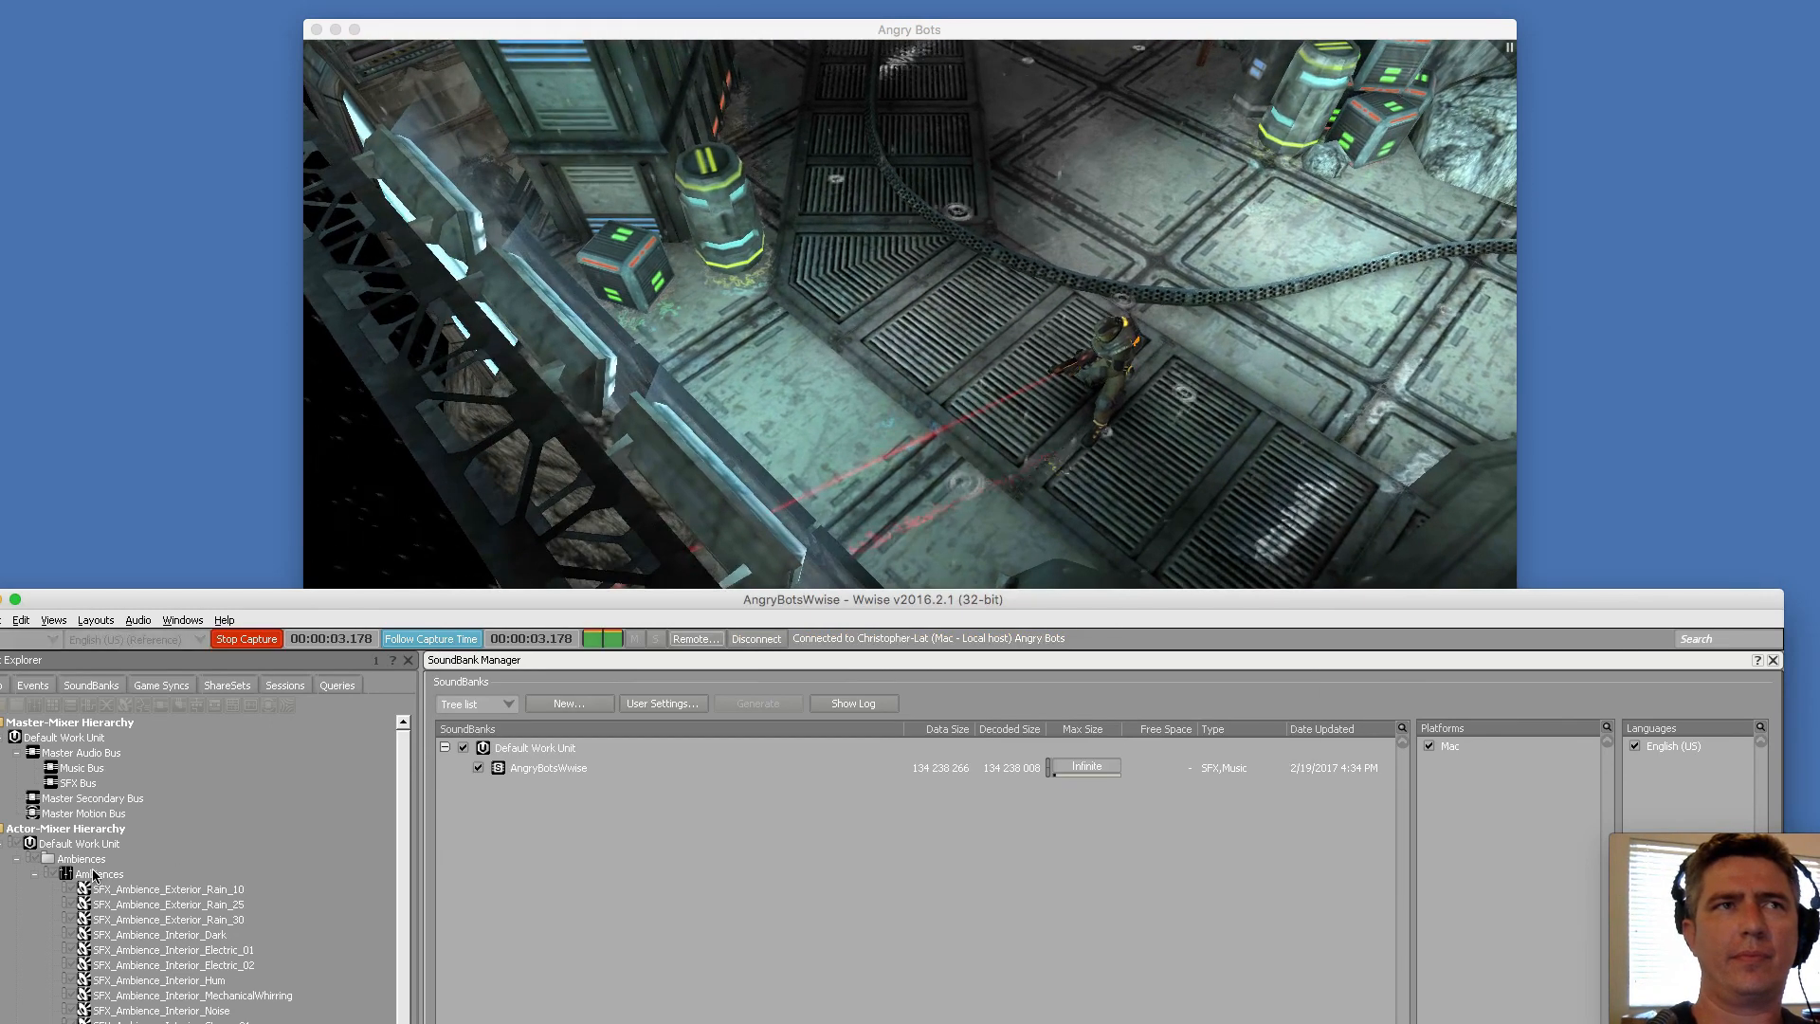
drag(555, 601, 621, 242)
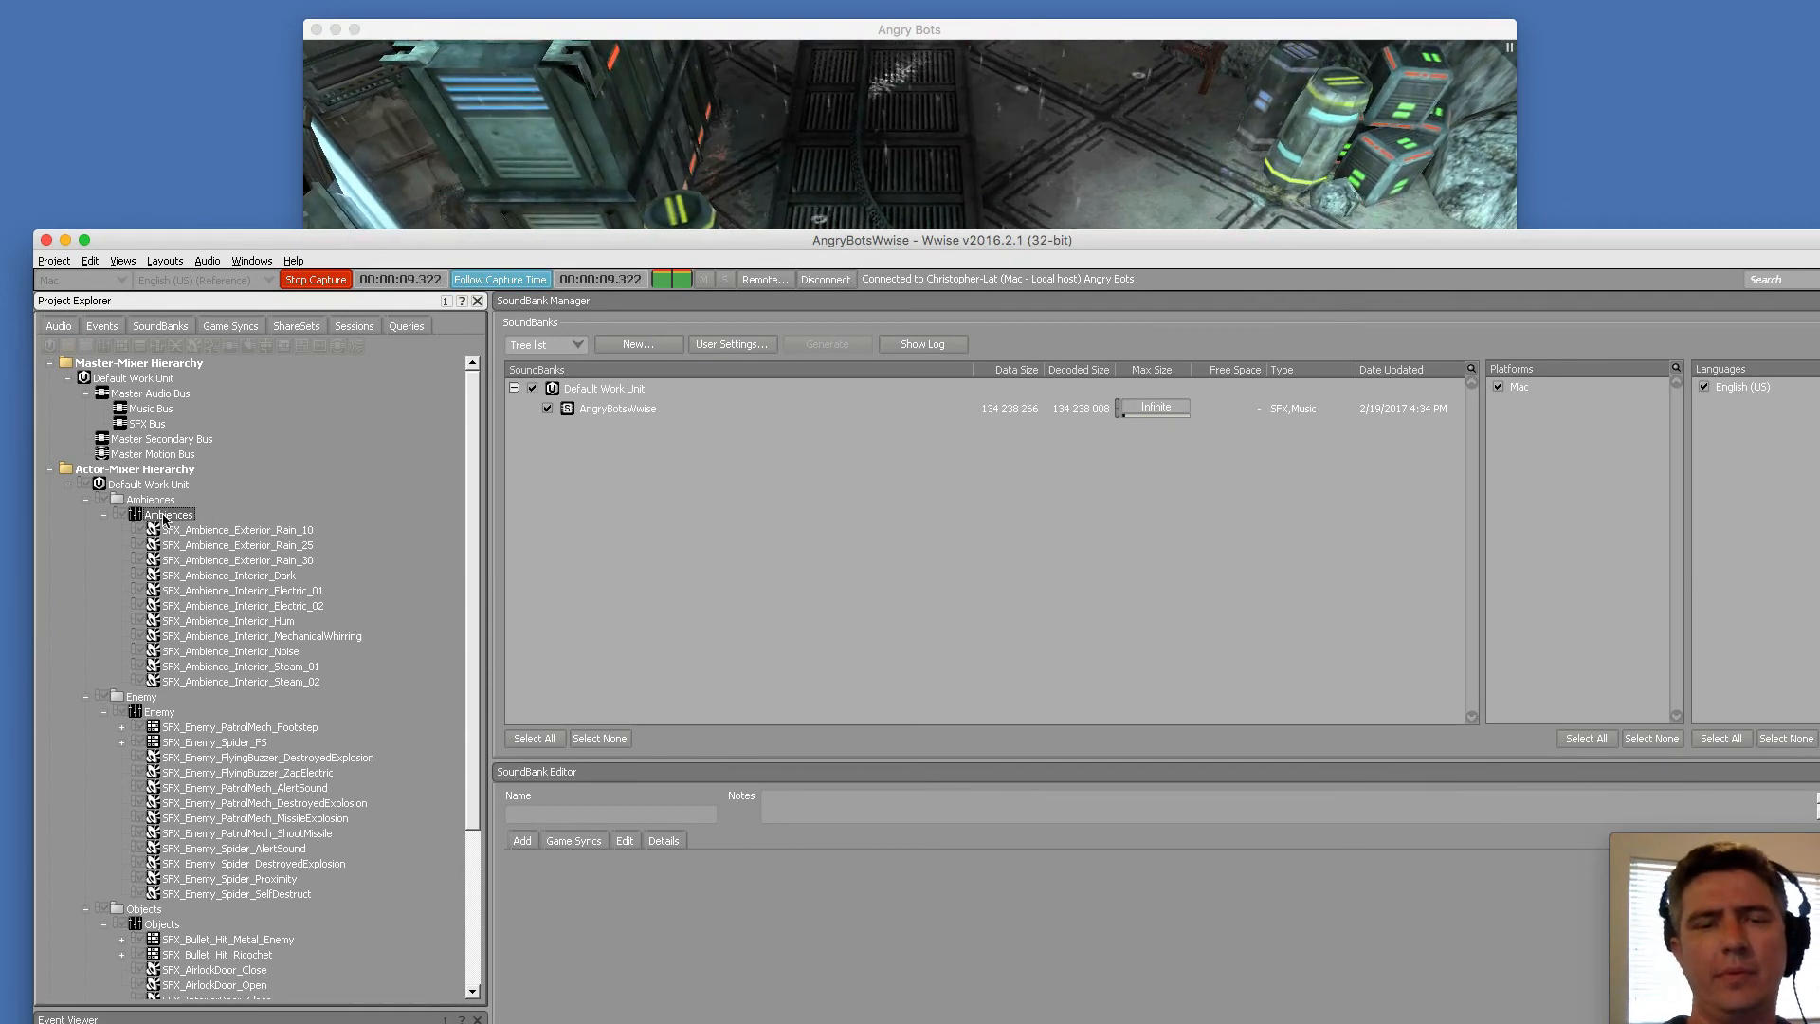
Open the Ambiences Actor-Mixer's properties, set its voice volume to -72, and shift the Wwise window slightly lower
double_click(163, 515)
text(-72)
key(Return)
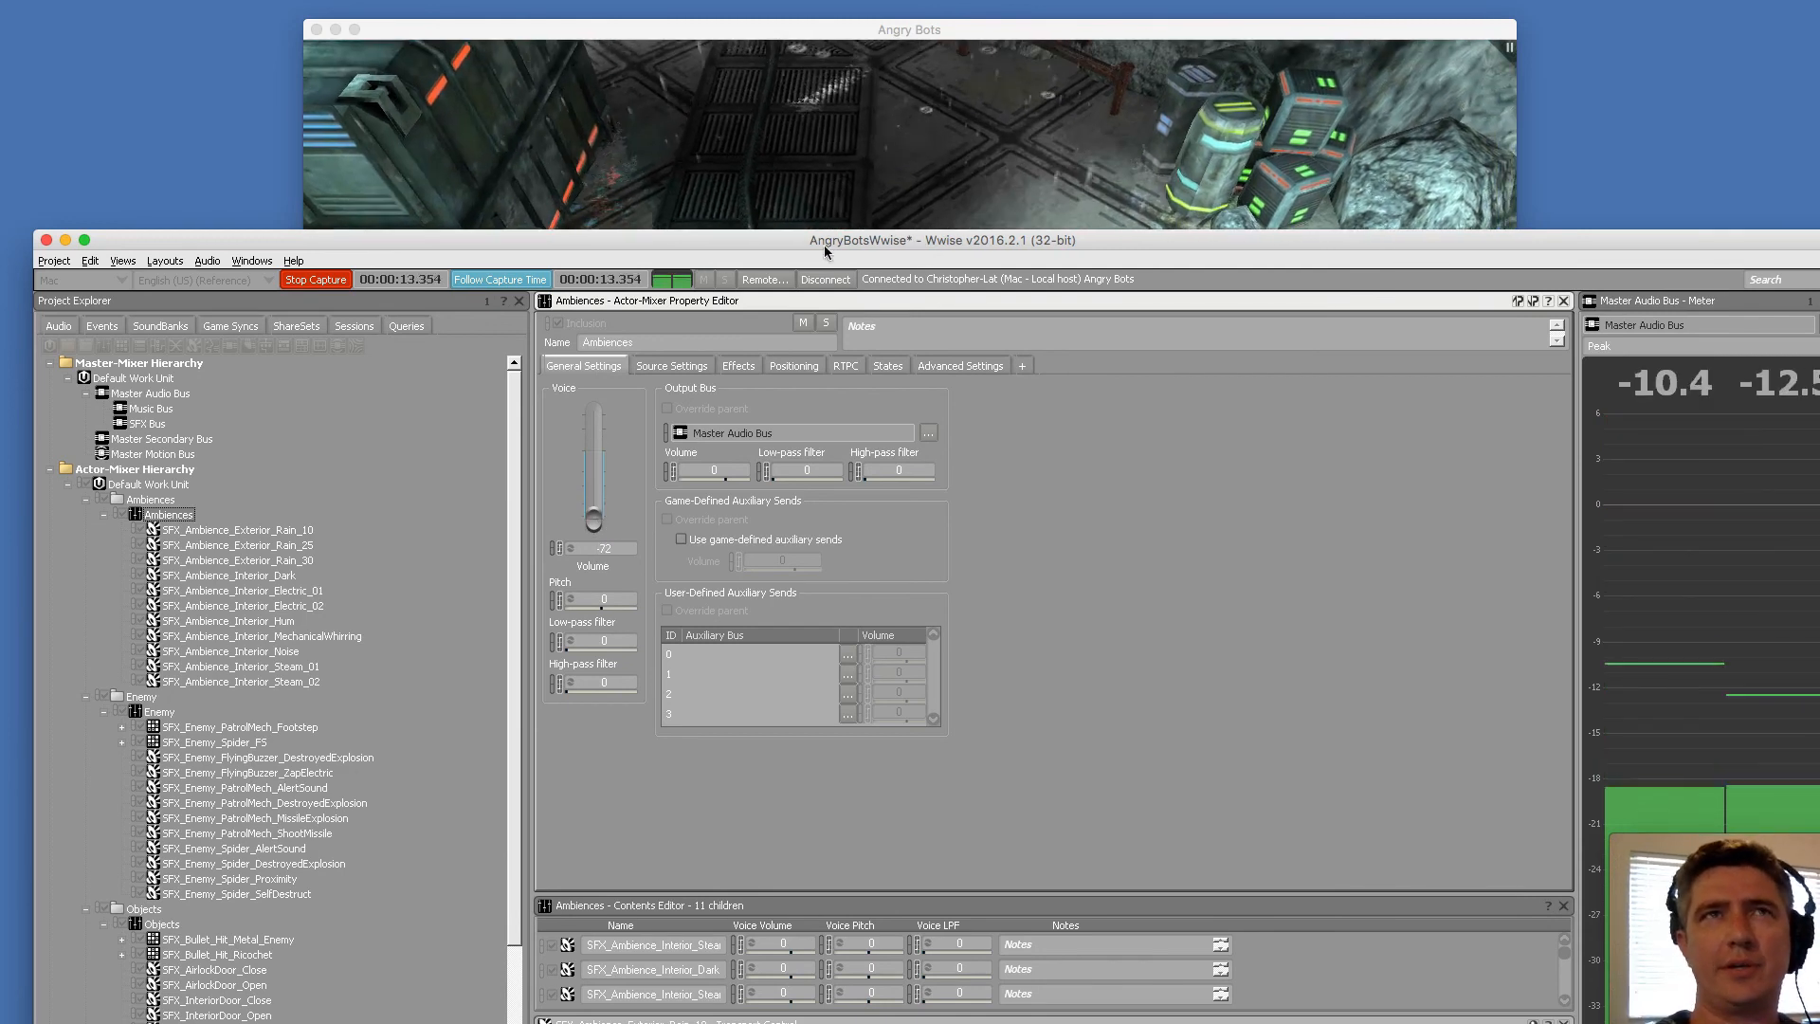
drag(768, 243, 760, 250)
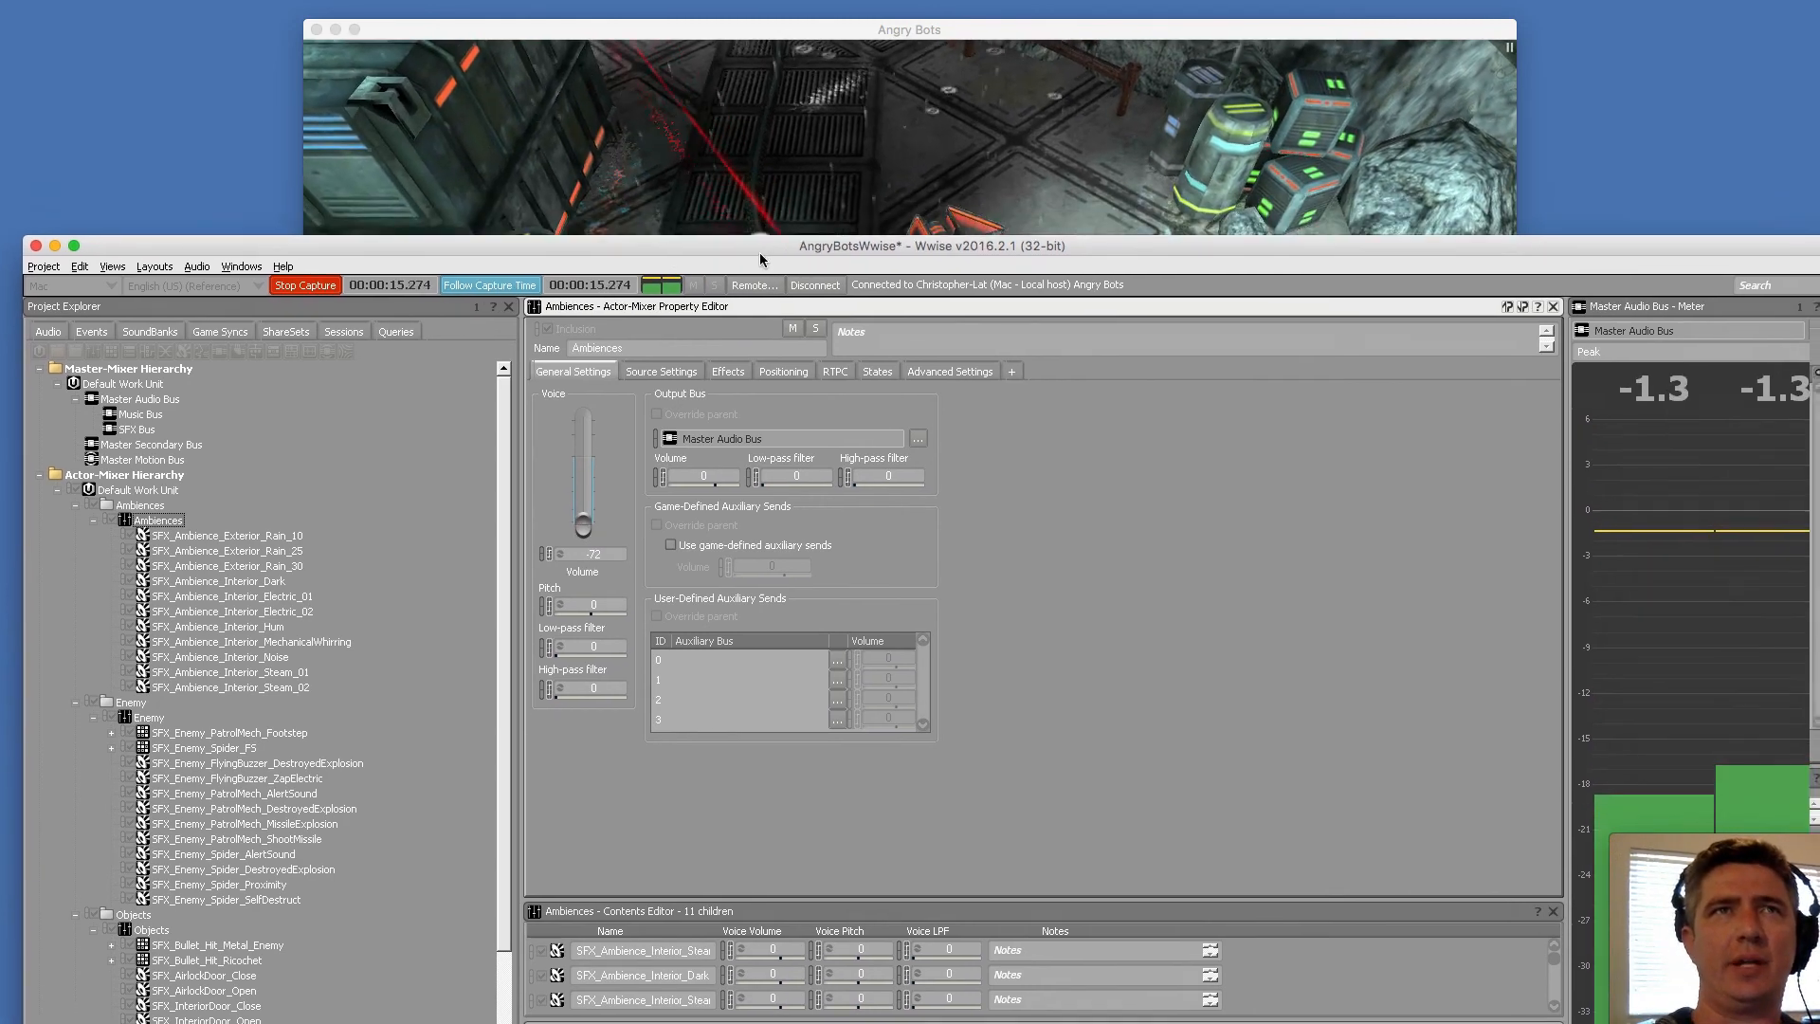
Play Angry Bots and shoot at an enemy to hear the mix with the ambiences turned down
click(718, 84)
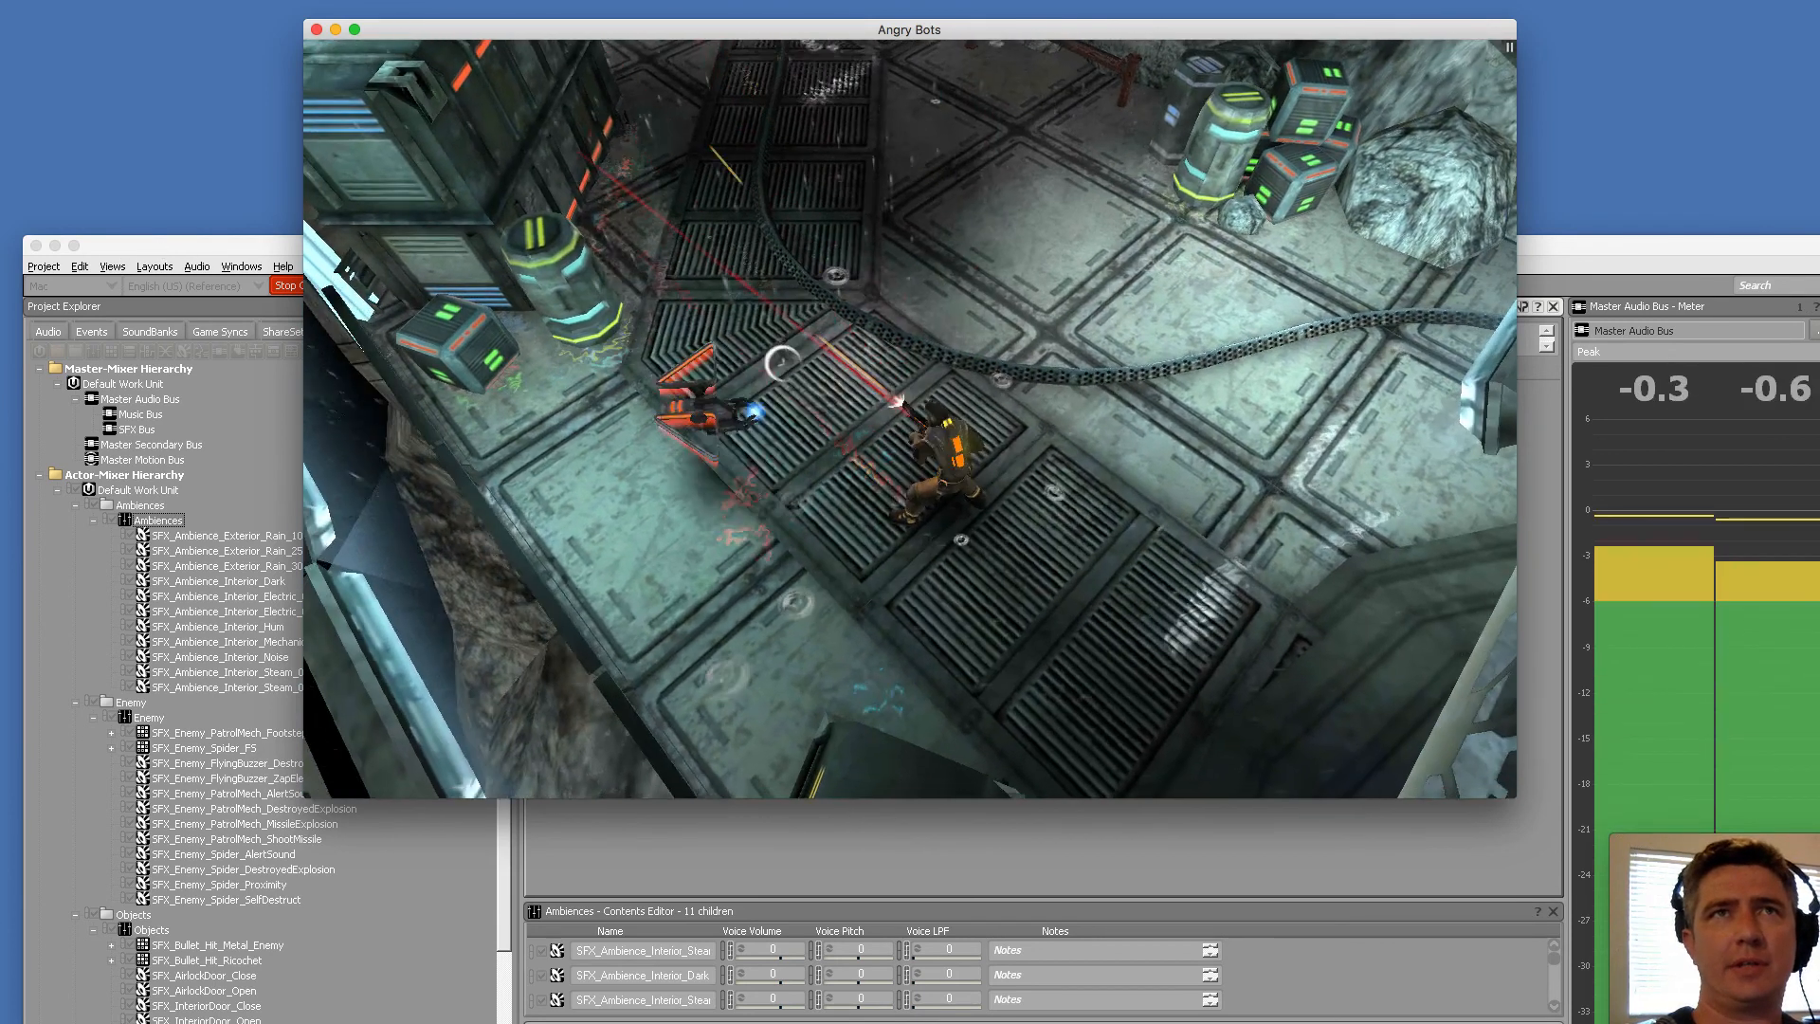
drag(780, 369, 644, 408)
drag(1033, 503, 986, 531)
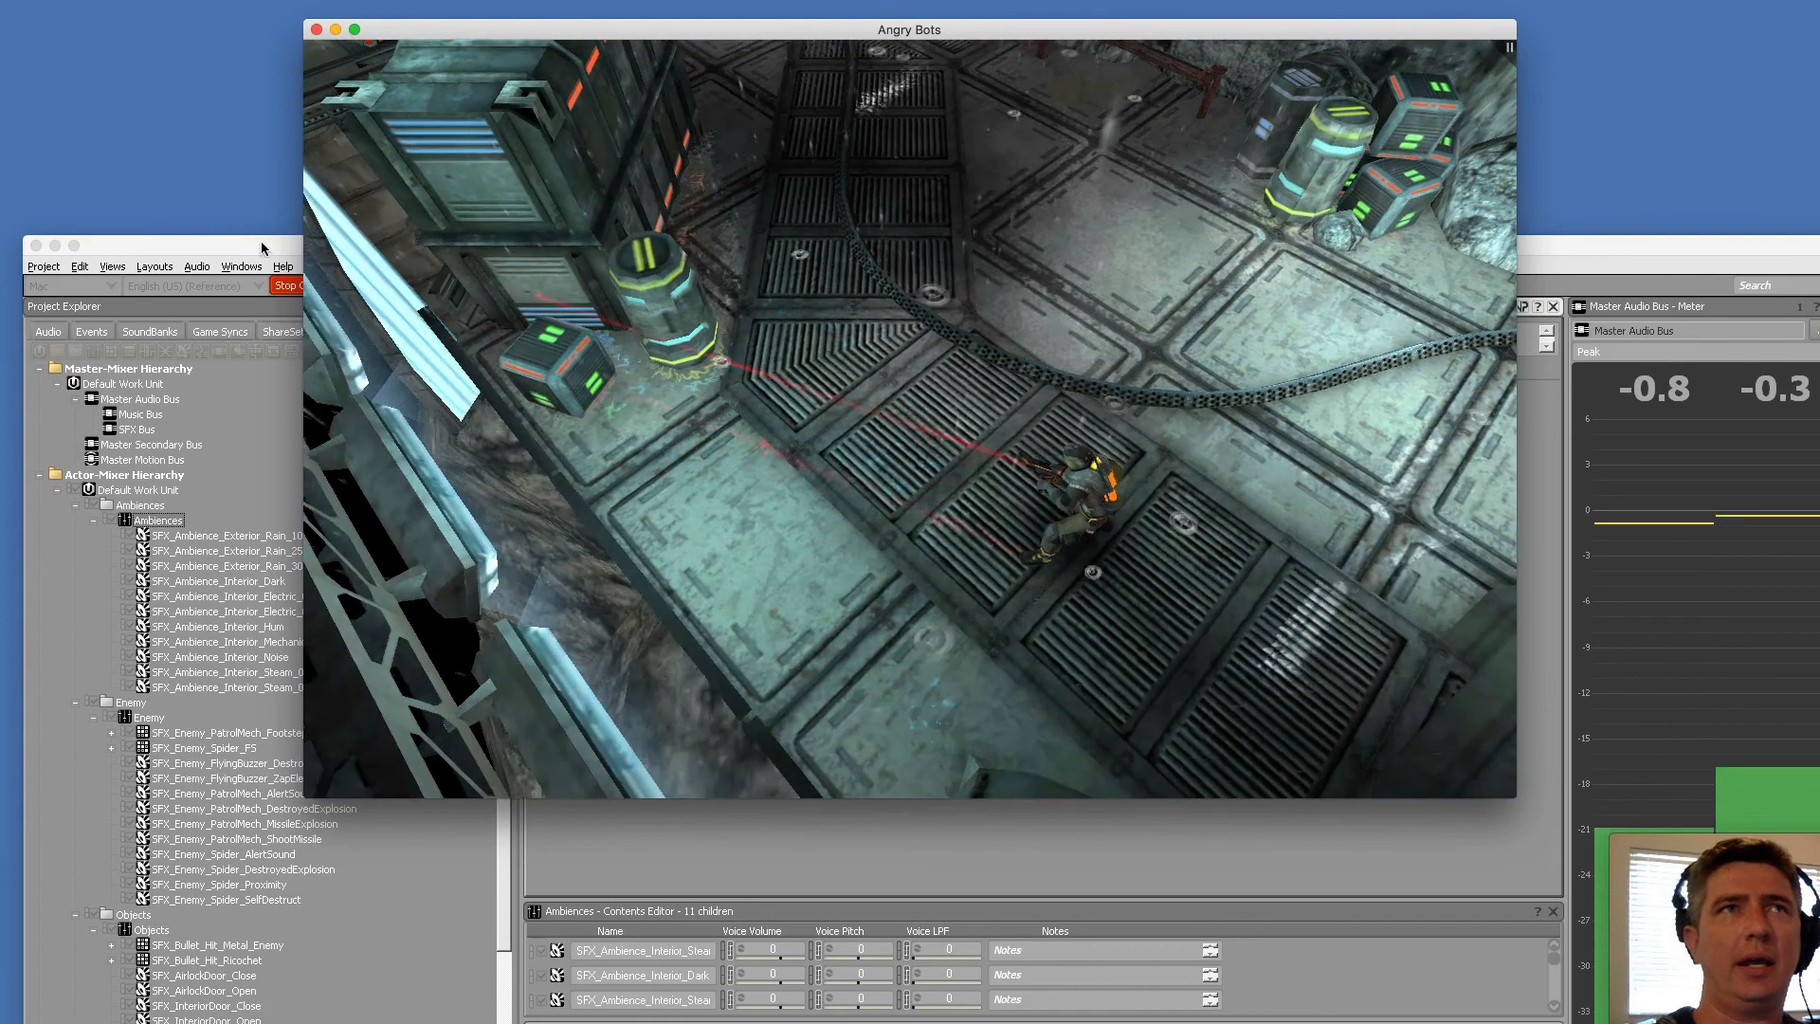
Return to Wwise and raise the Ambiences Actor-Mixer's voice volume to about -28
click(248, 248)
drag(583, 514, 583, 507)
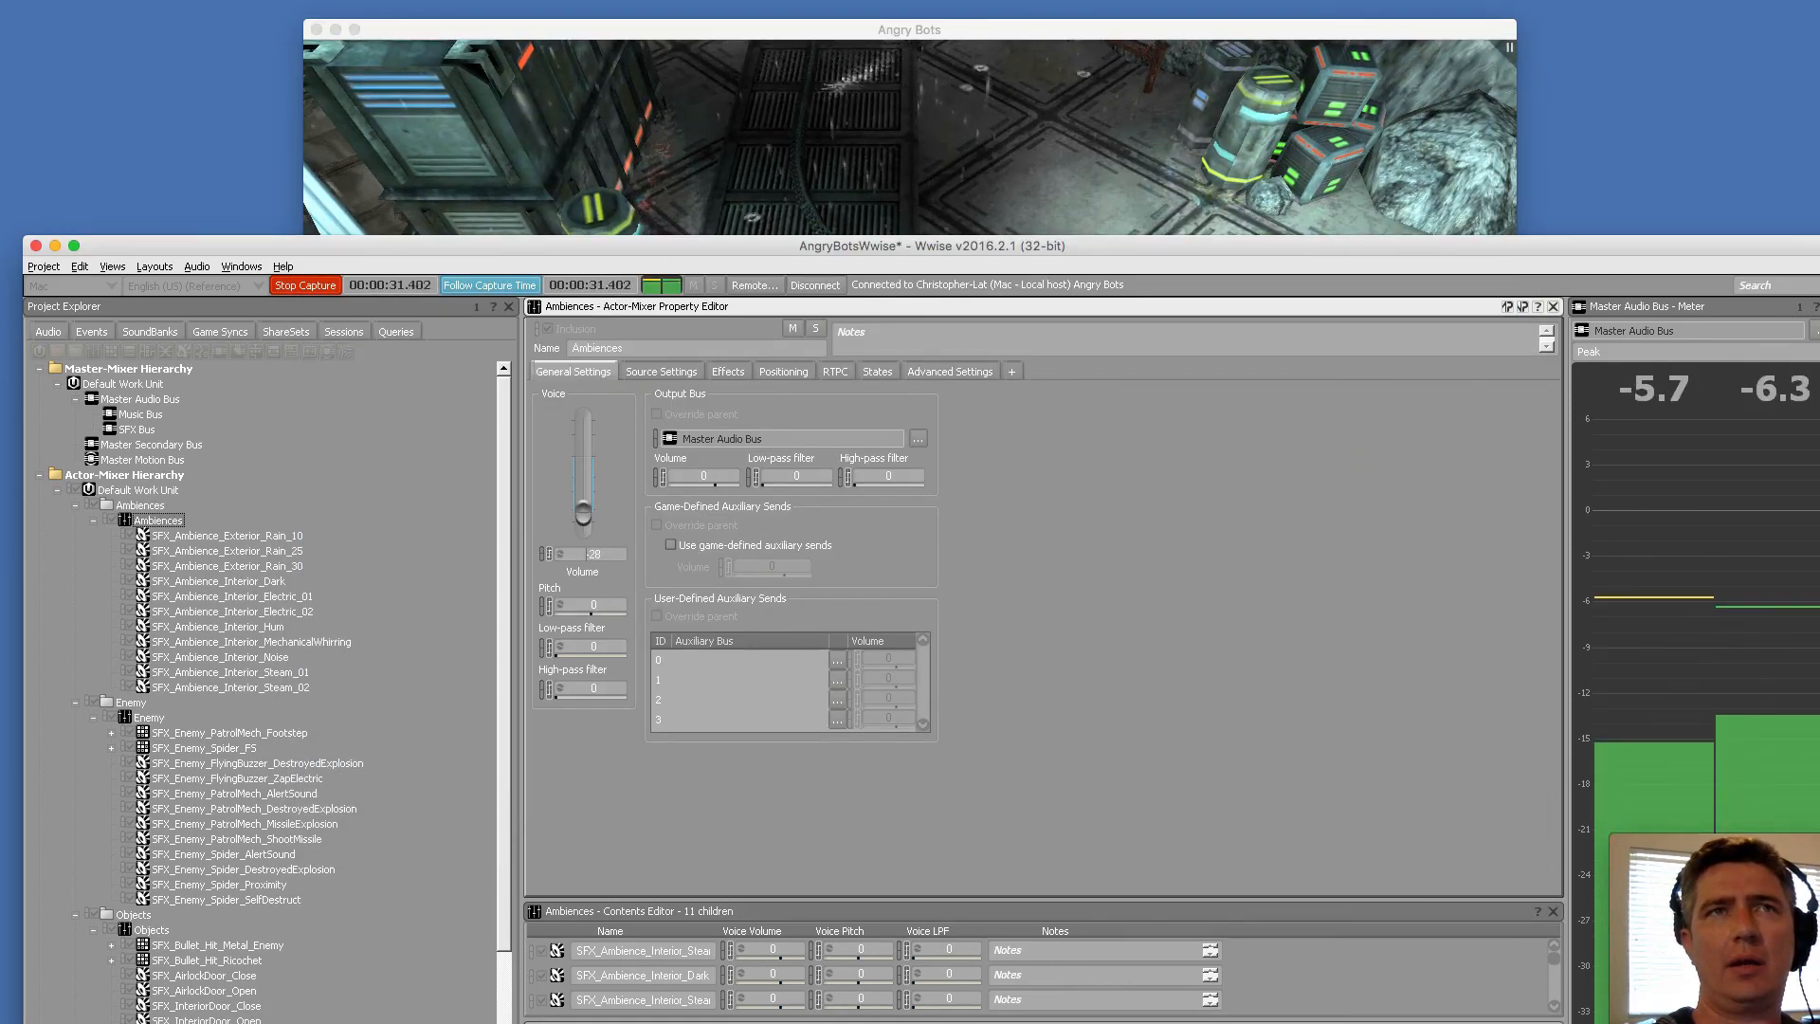
Switch to Angry Bots, walk the player forward, and shoot the enemies to check the ambience level against the other sounds
click(920, 208)
click(862, 349)
key(w)
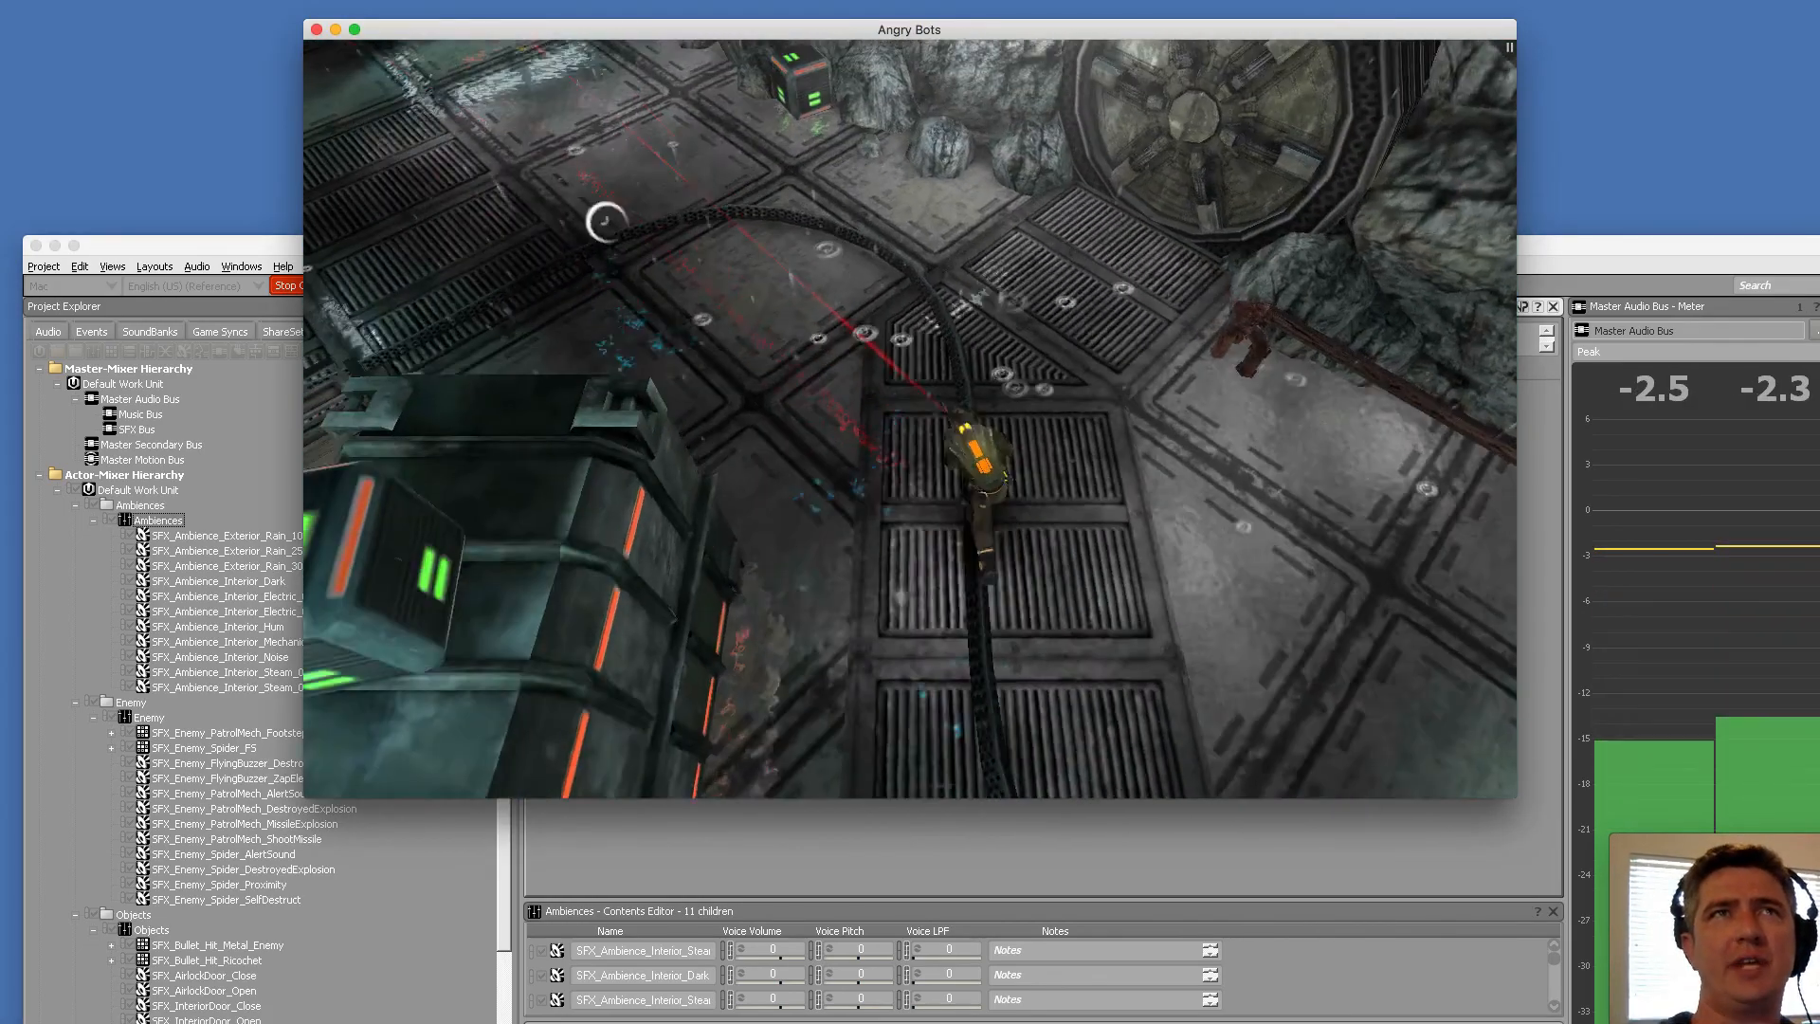
key(a)
click(379, 500)
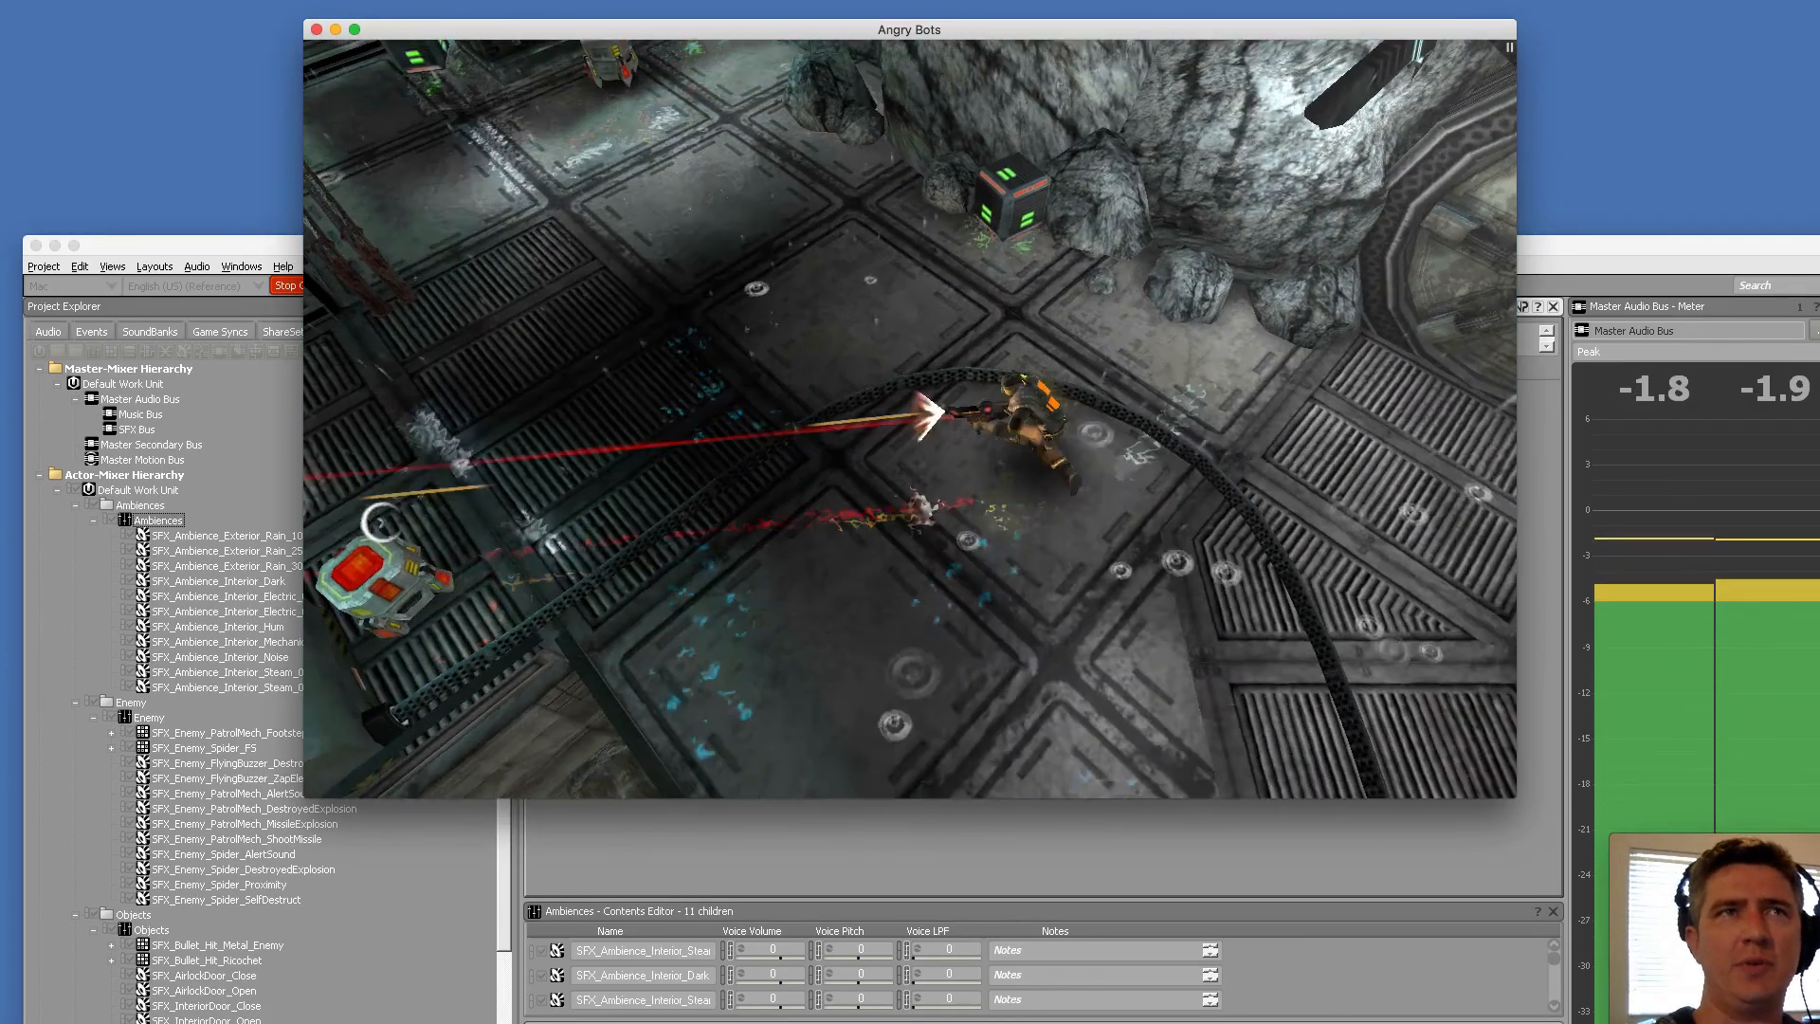
click(431, 603)
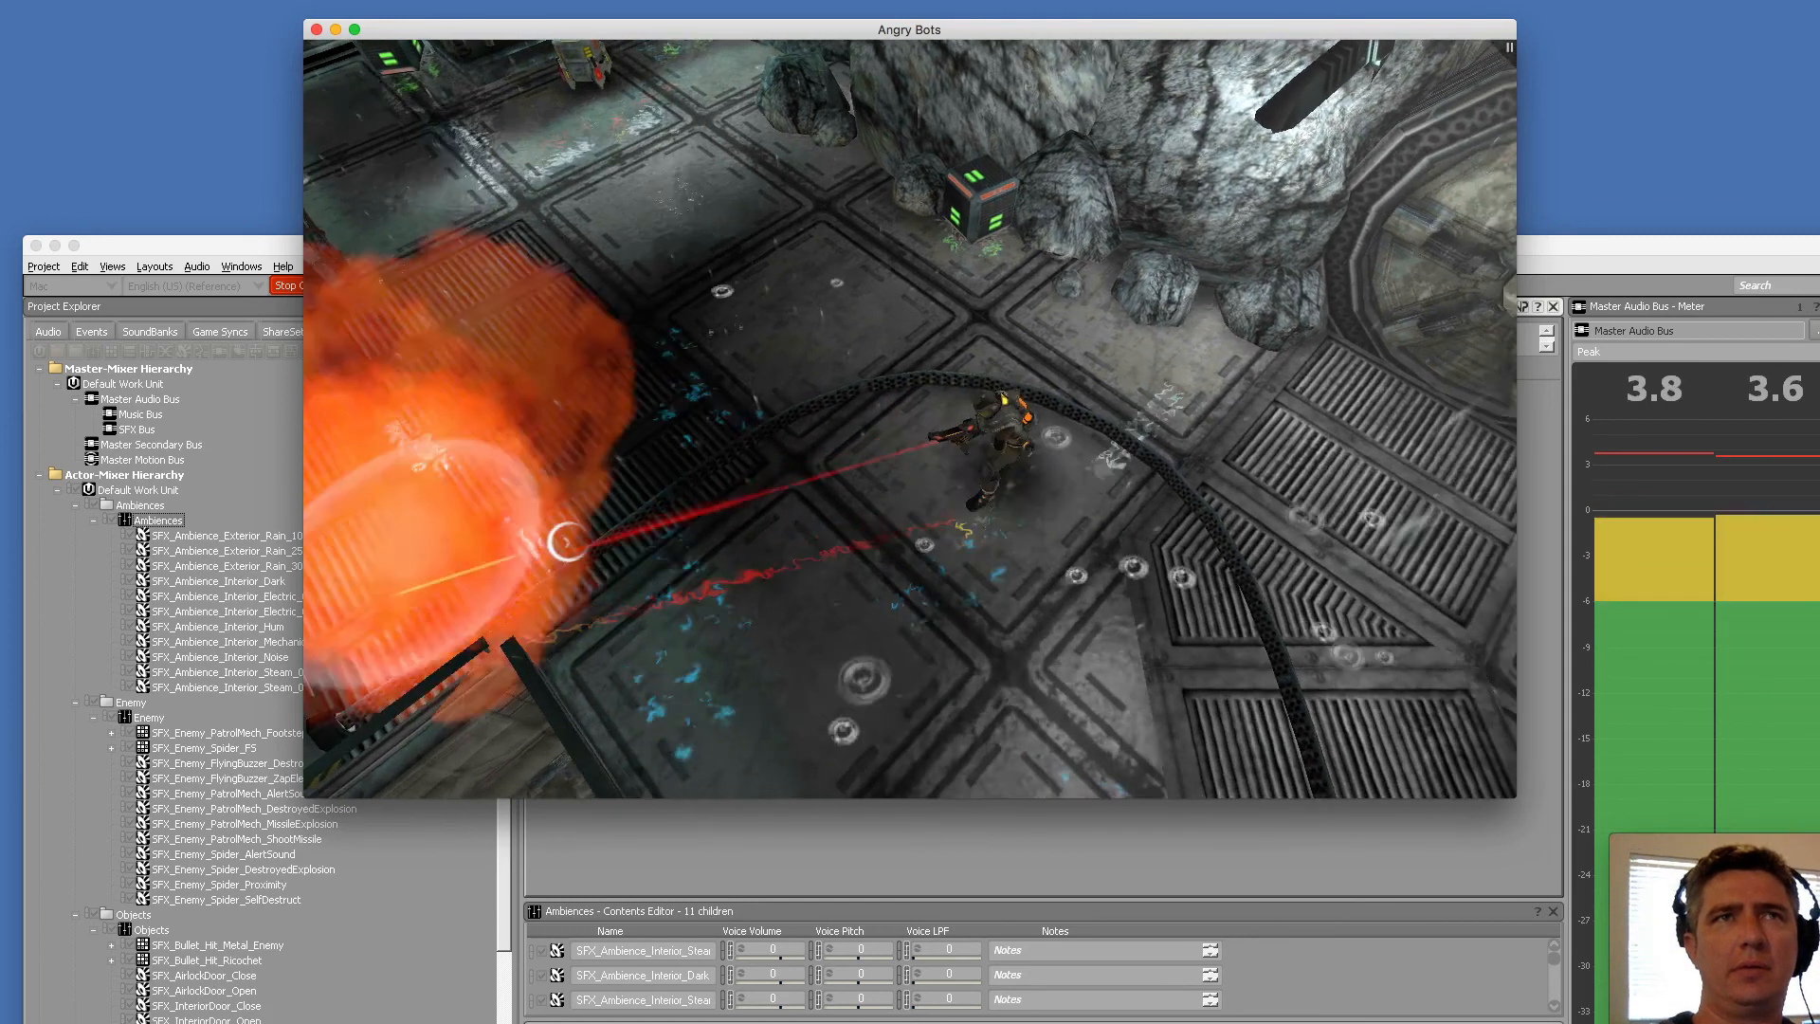
Return to Wwise, raise the Ambiences Actor-Mixer's voice volume to -26, and listen to the result in Angry Bots
key(s)
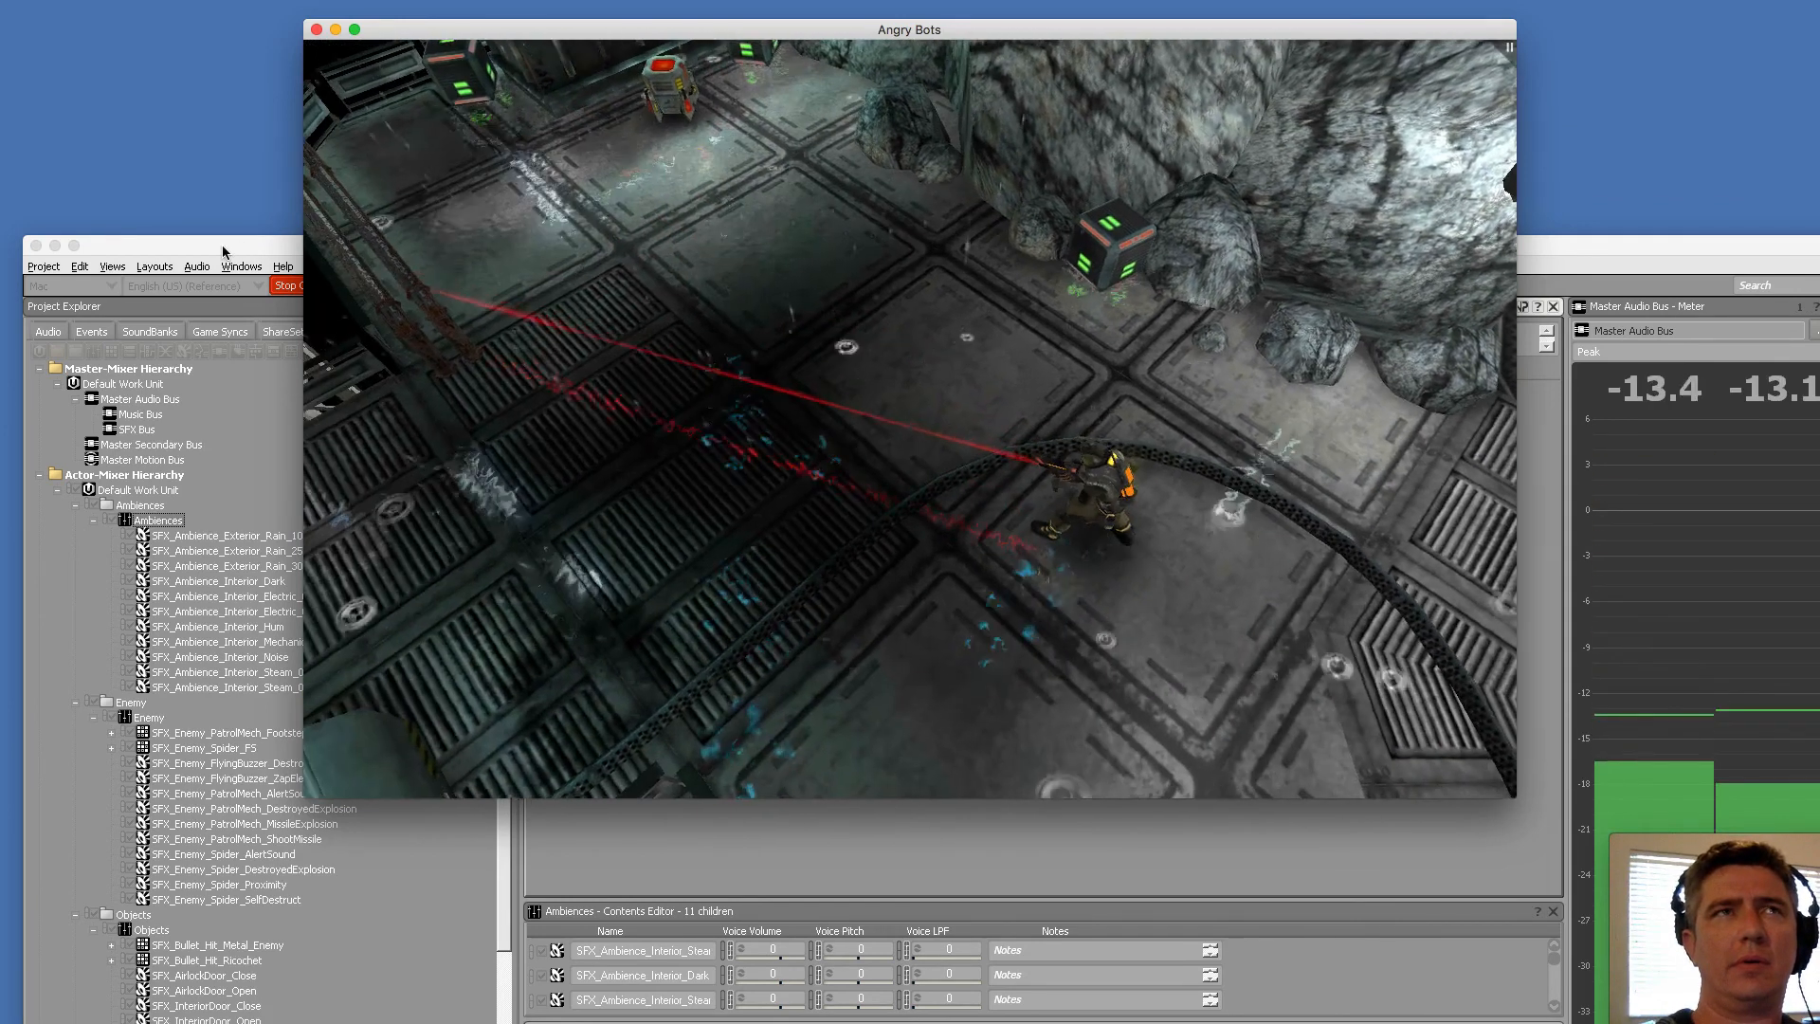
click(223, 248)
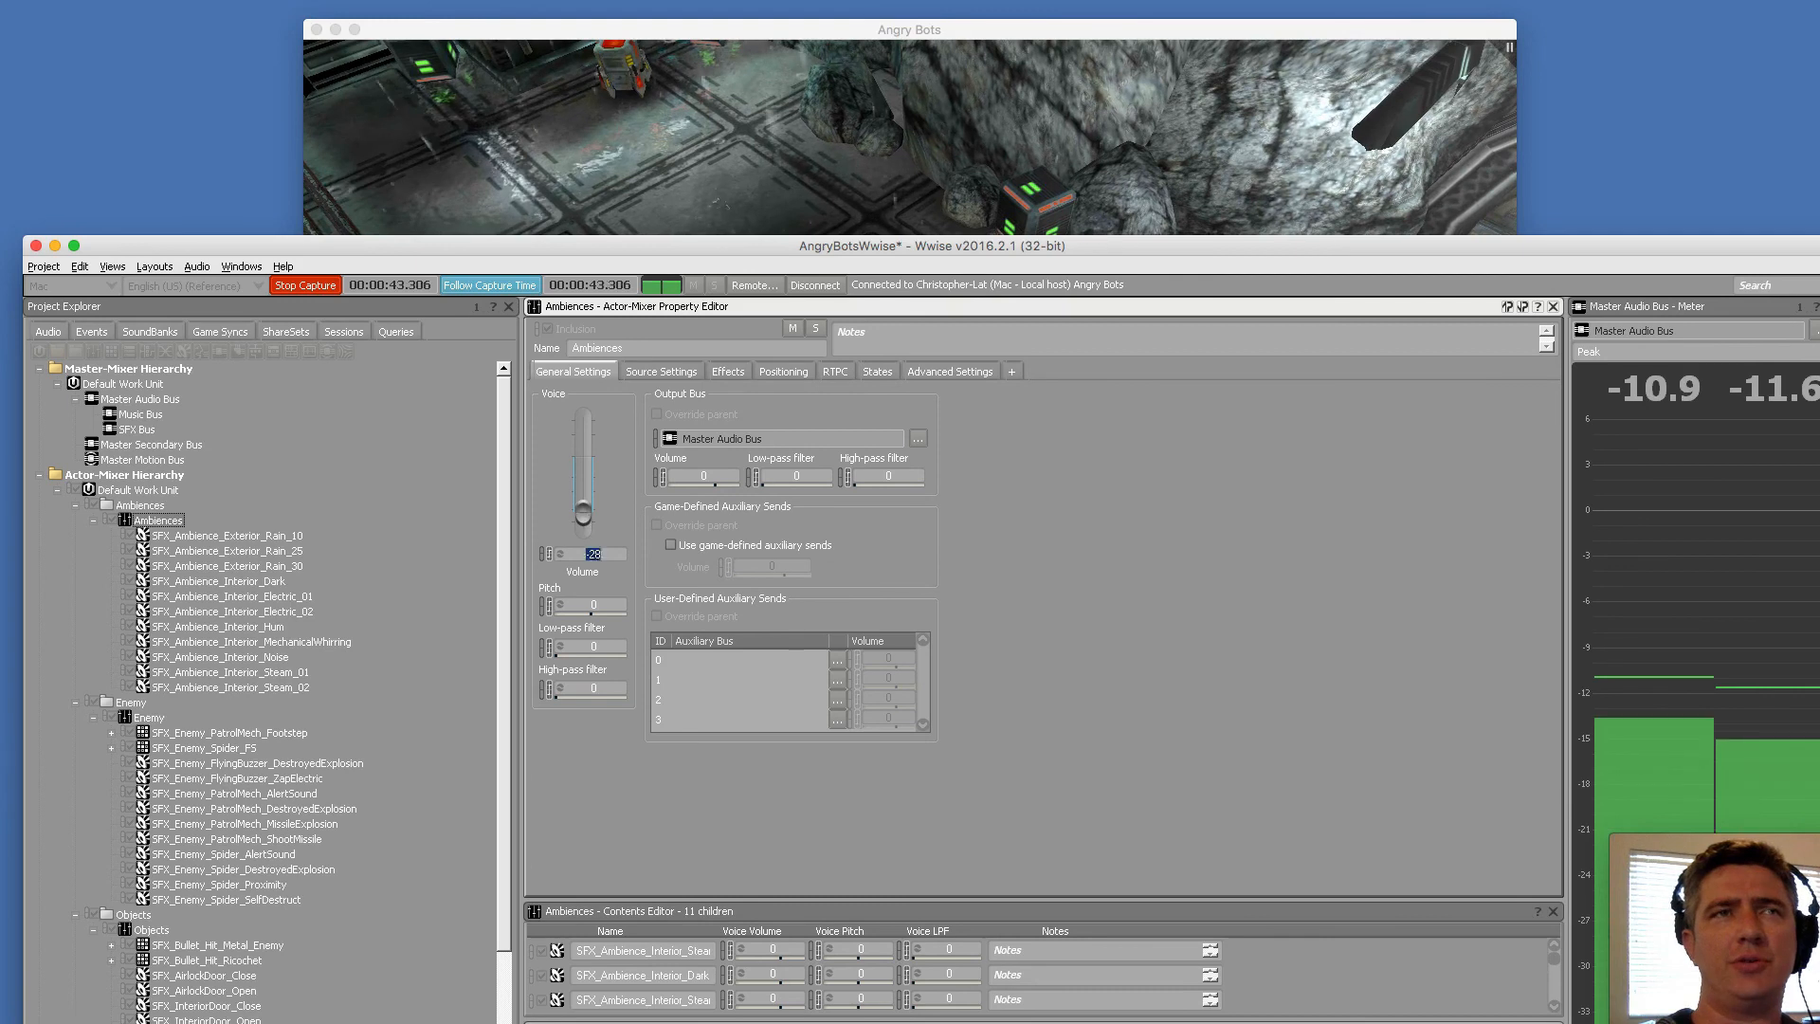
drag(583, 525, 583, 512)
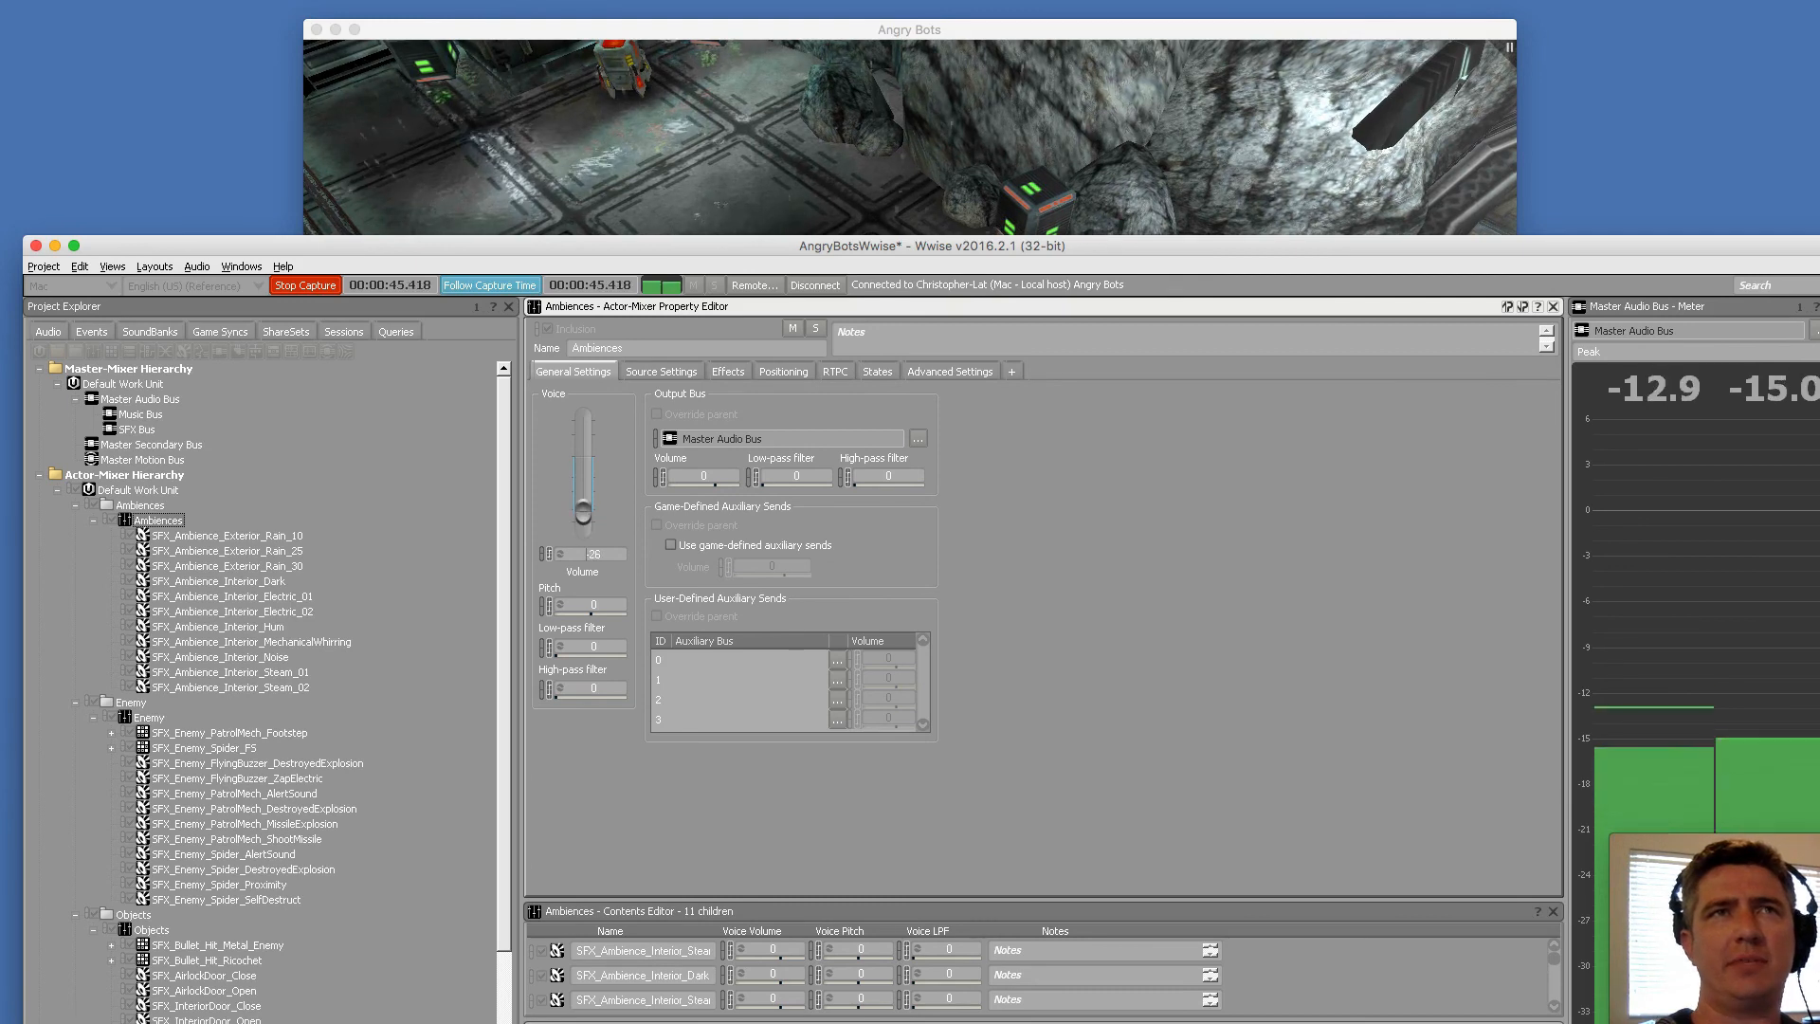
click(740, 196)
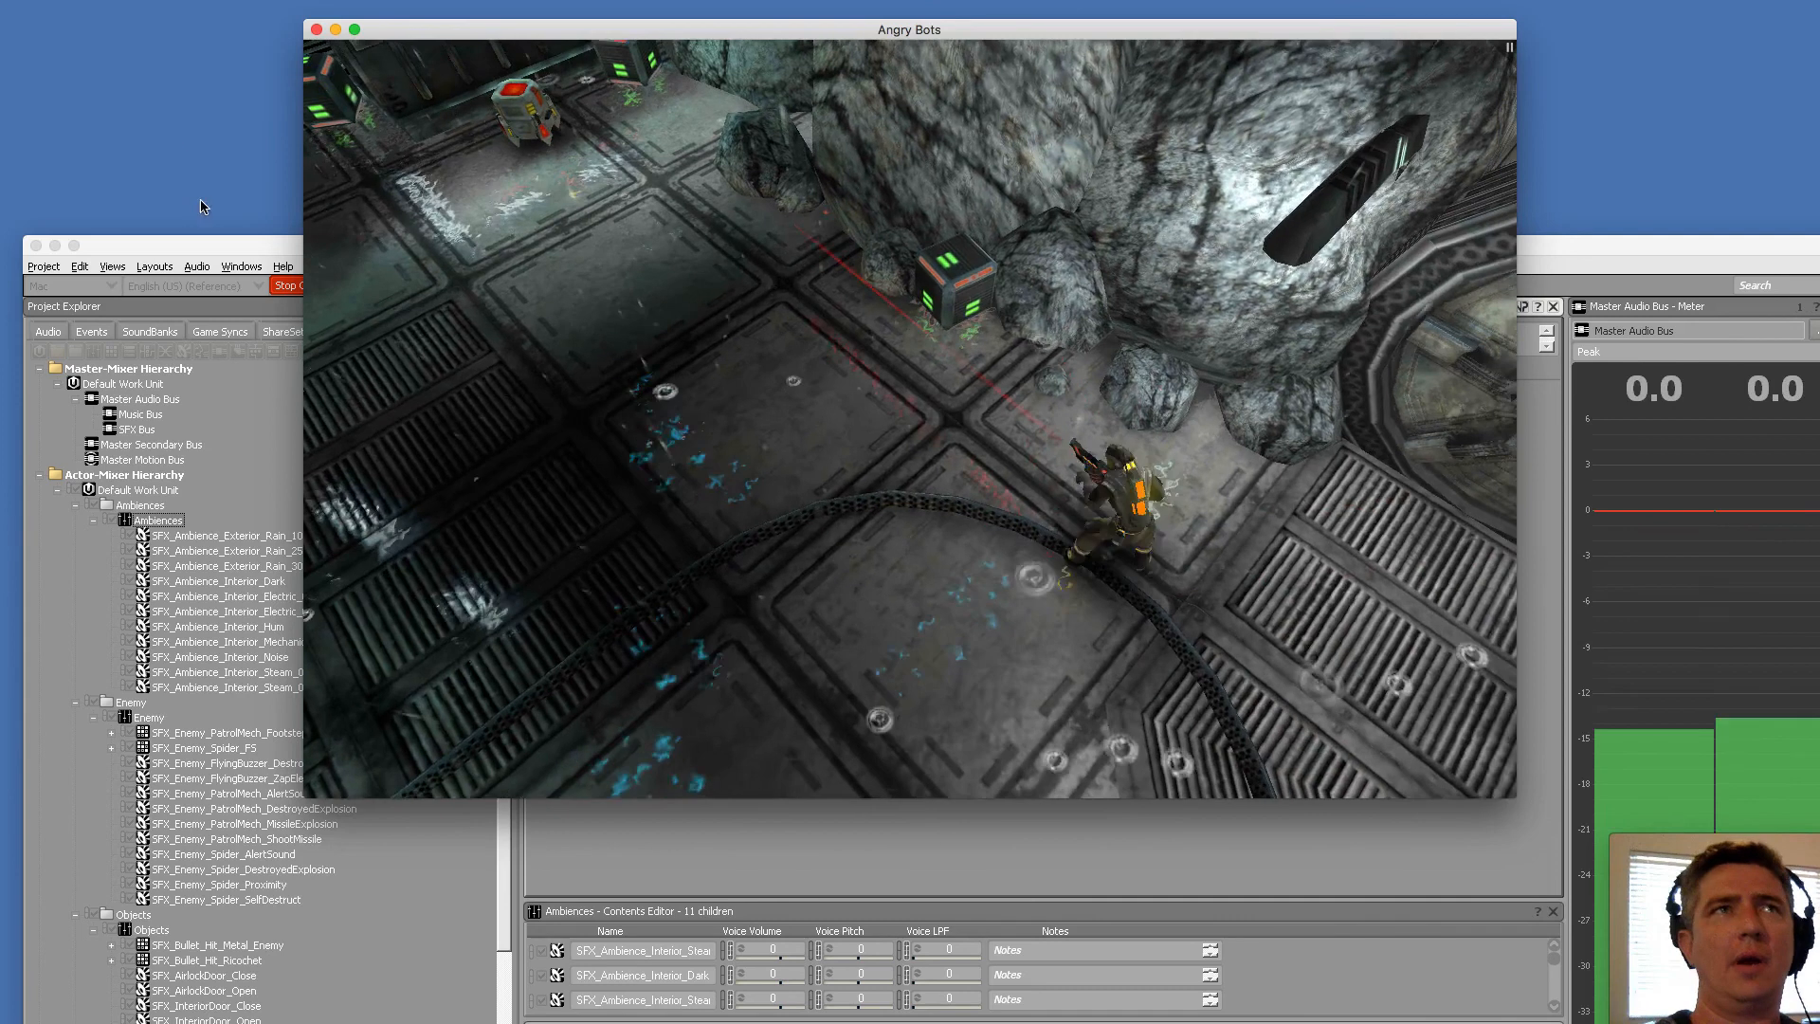
Switch Wwise to the Profiler layout and move its window higher on the screen
click(205, 246)
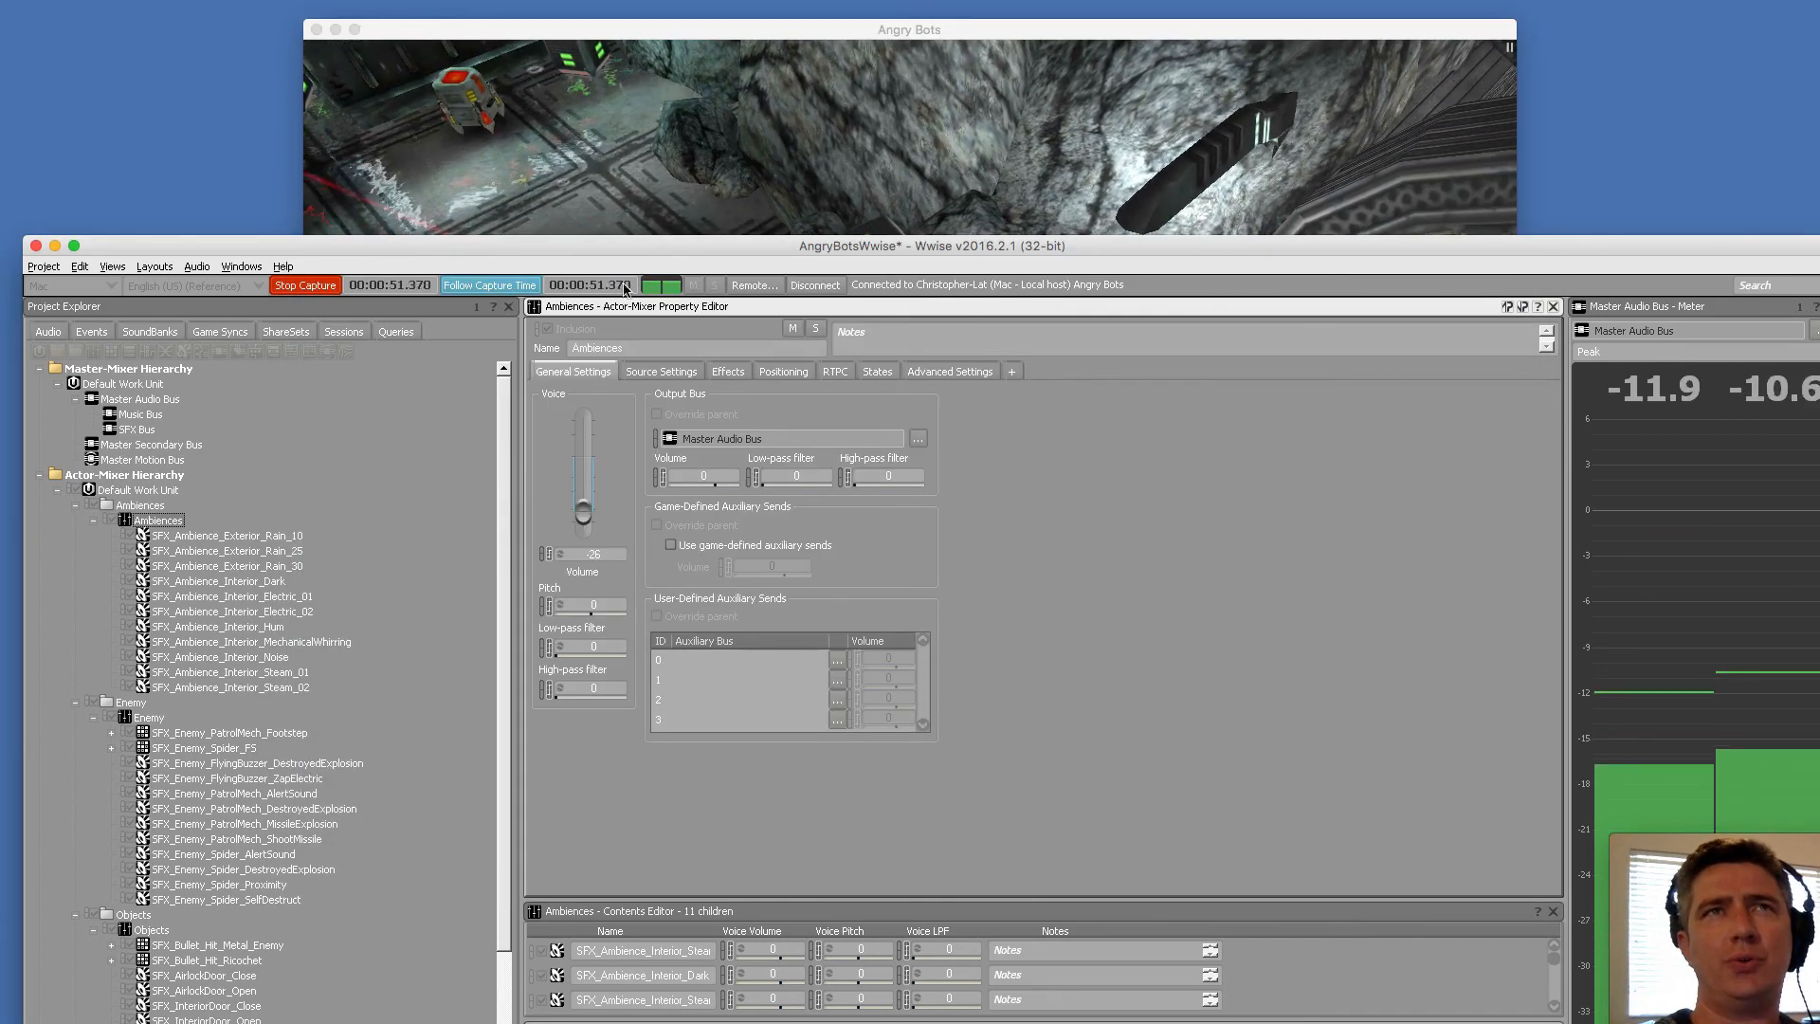
click(154, 272)
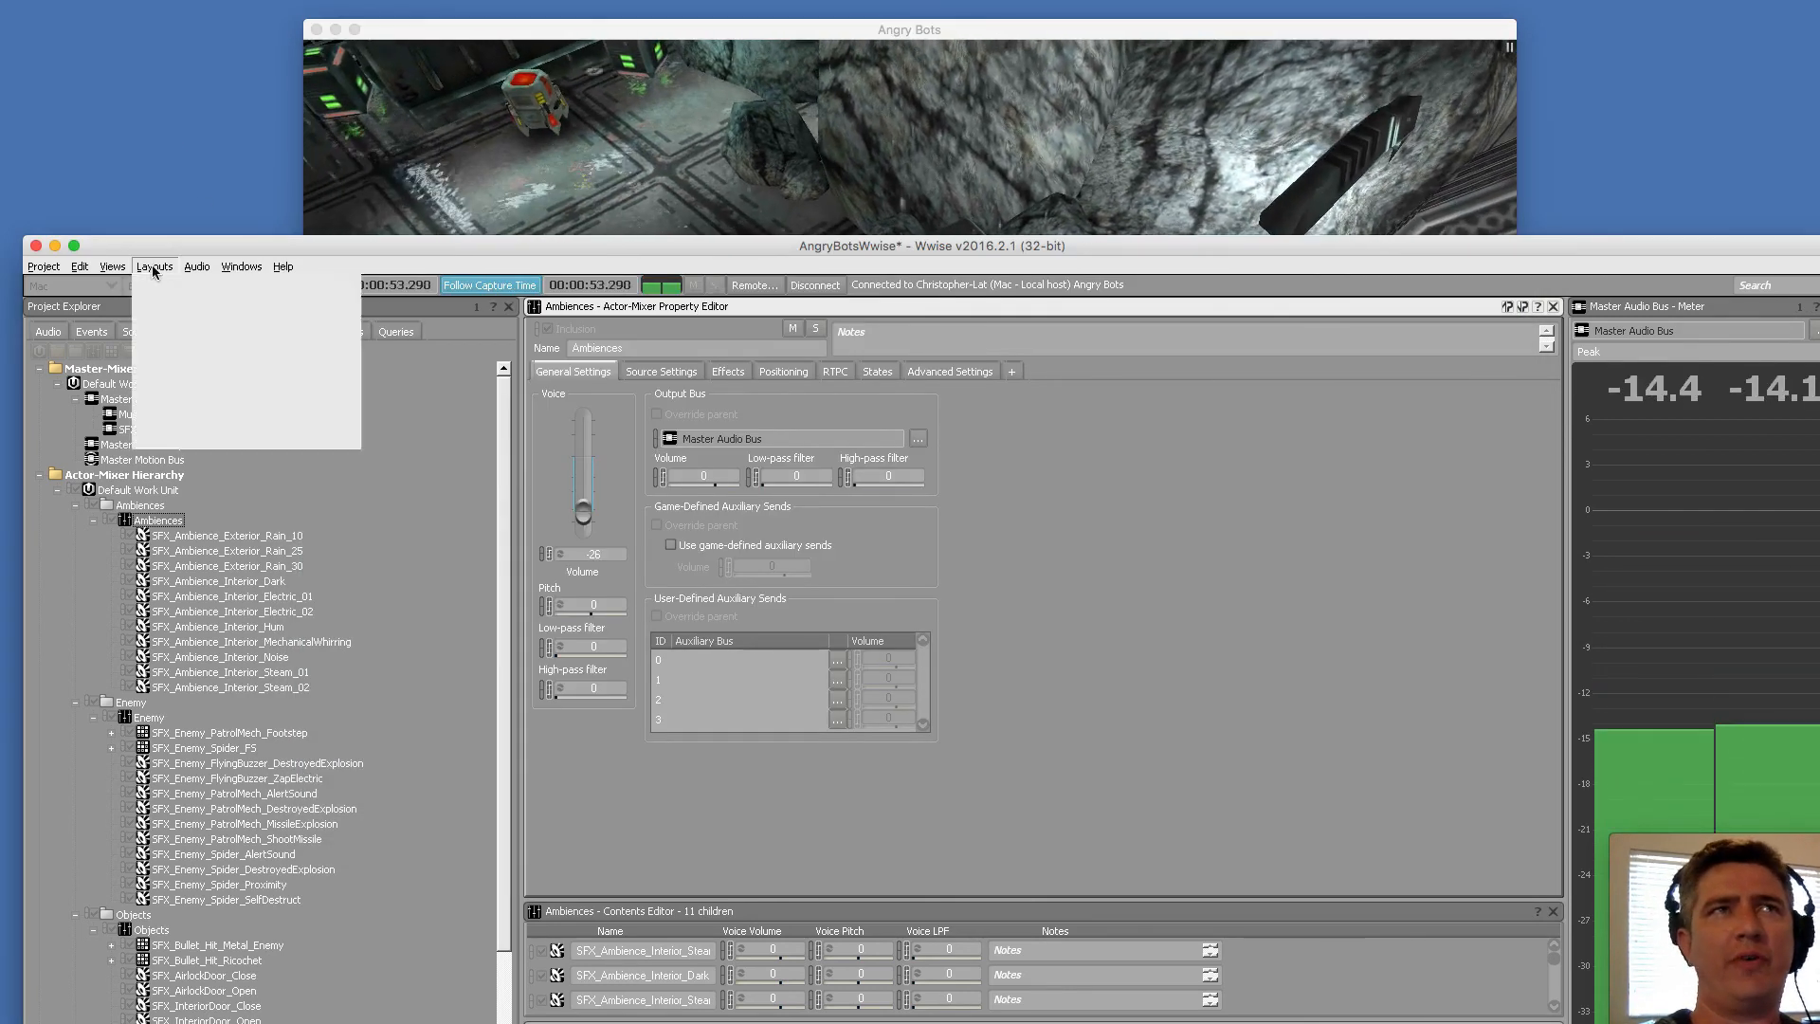
click(175, 316)
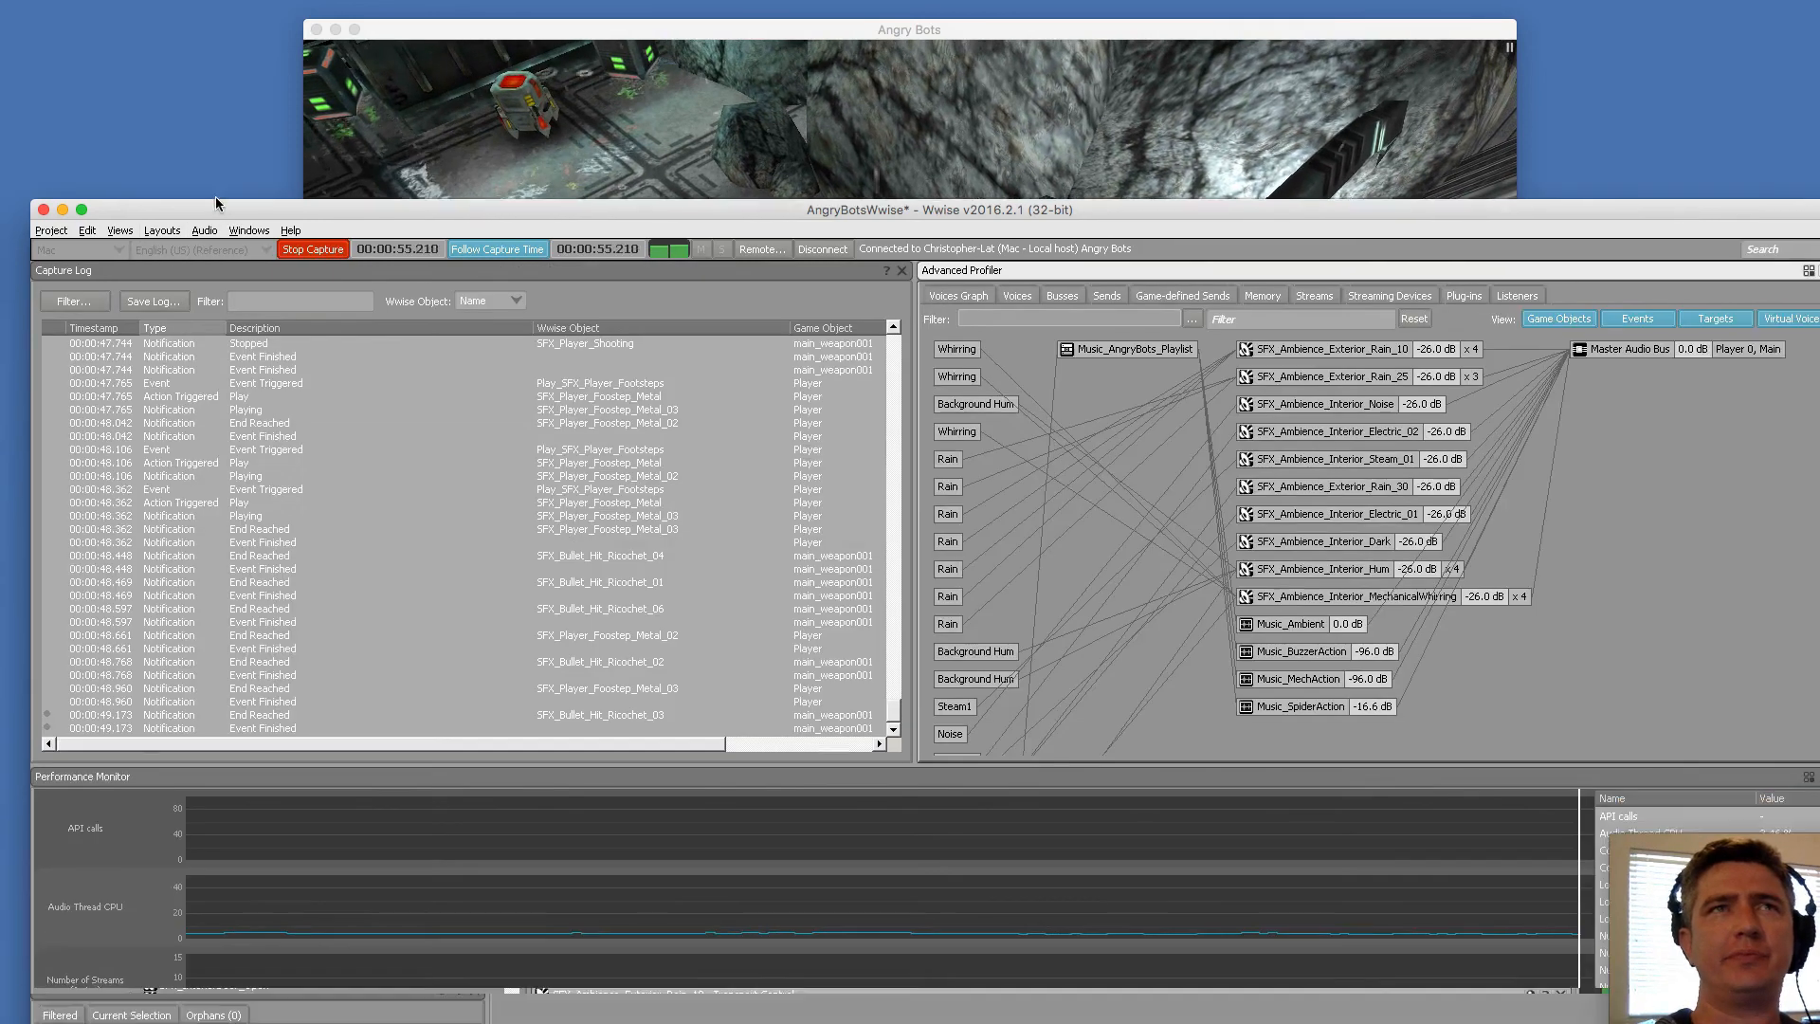
drag(216, 198, 197, 156)
Shift the Angry Bots window aside to expose the Capture Log, and walk the player through the airlock corridor while profiling
click(607, 30)
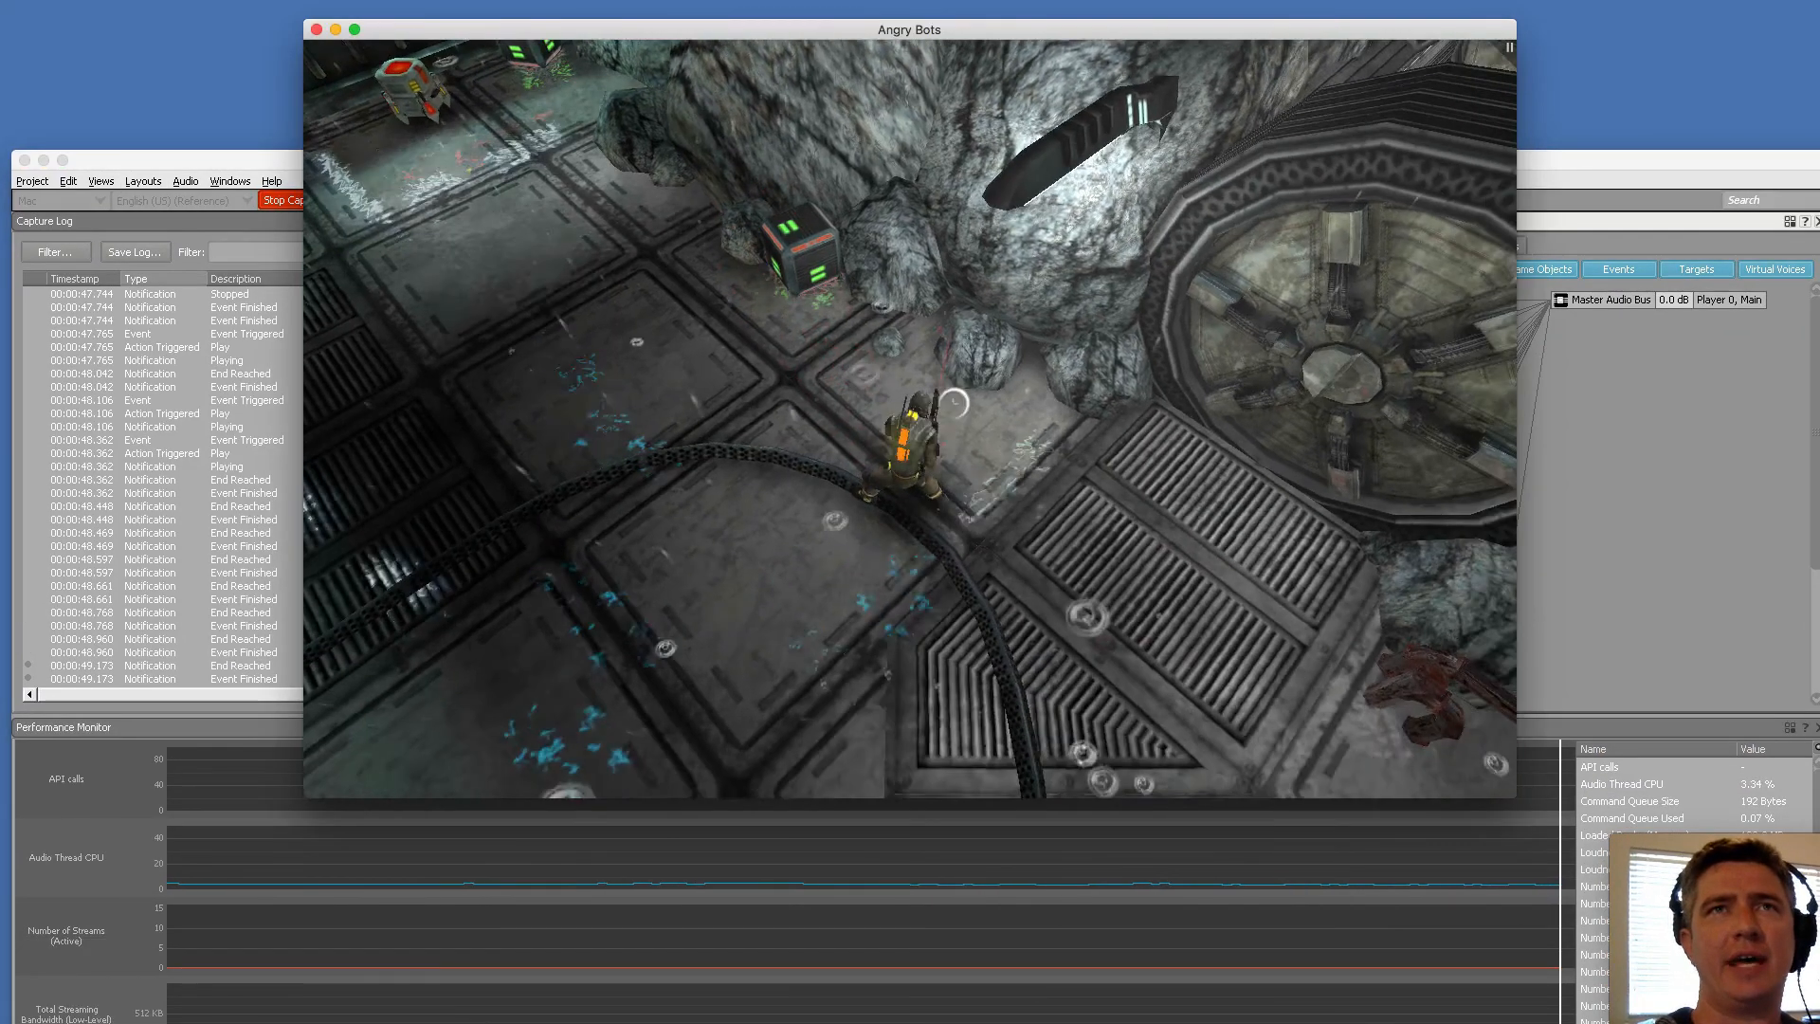
click(991, 481)
drag(697, 30, 1156, 43)
drag(1123, 383, 1436, 599)
key(d)
key(w)
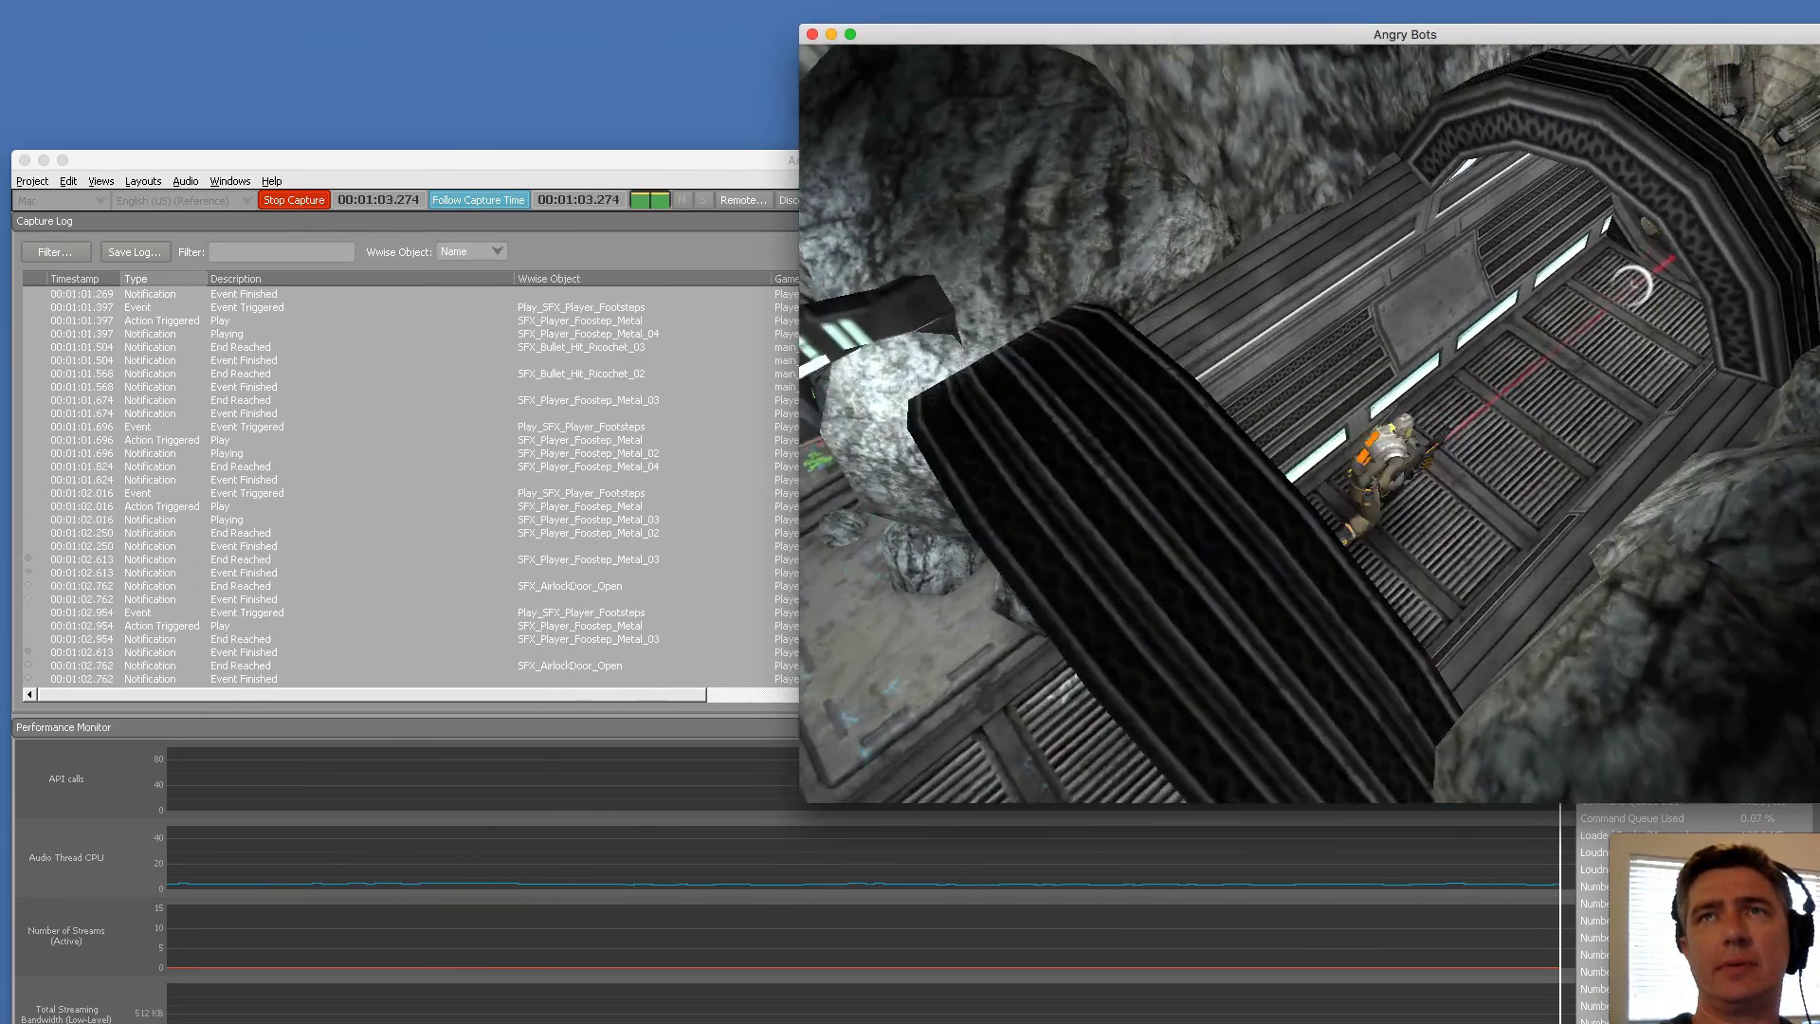
key(w)
key(w)
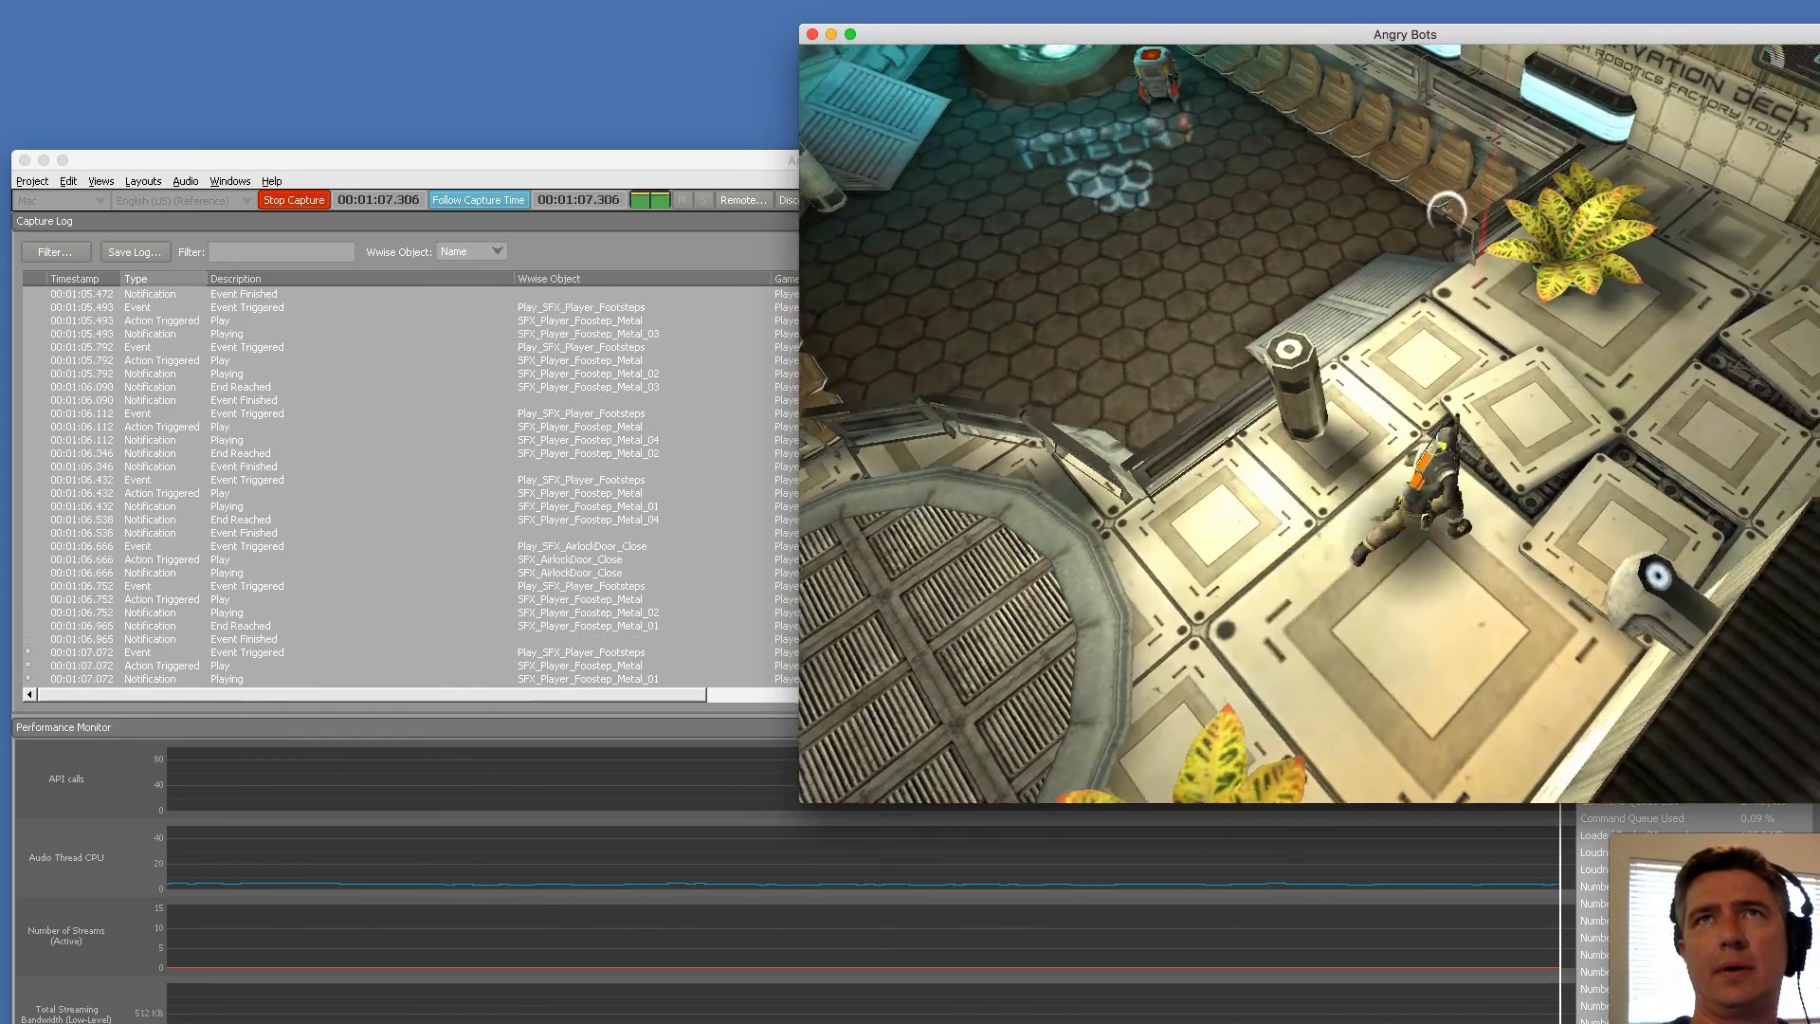
Walk the player across the observation deck and into the corridor beyond it while Wwise captures the triggered sounds
key(w)
key(w)
drag(1249, 255, 1346, 327)
key(s)
key(a)
key(w)
key(a)
key(w)
key(w)
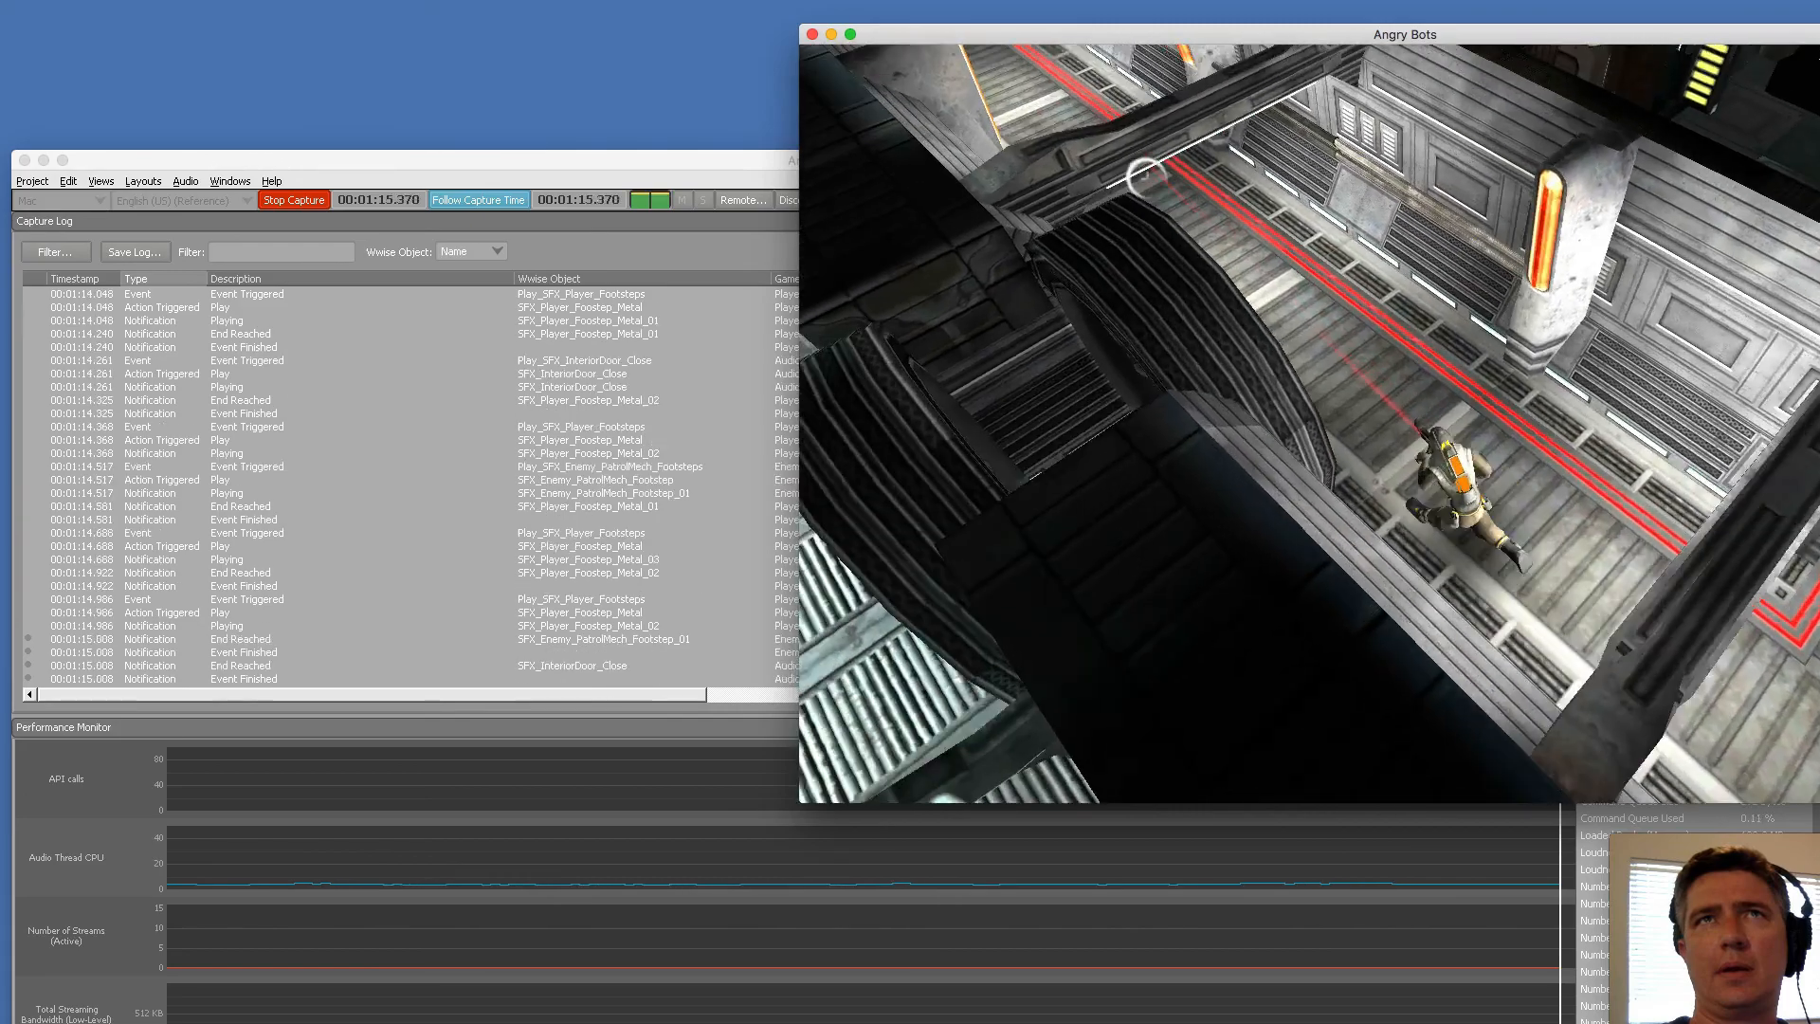
Fight the patrol mech in the corridor, moving back and forth and shooting, to capture the combat sounds
key(w)
drag(1151, 159, 1105, 102)
key(s)
key(w)
key(s)
key(s)
key(w)
key(s)
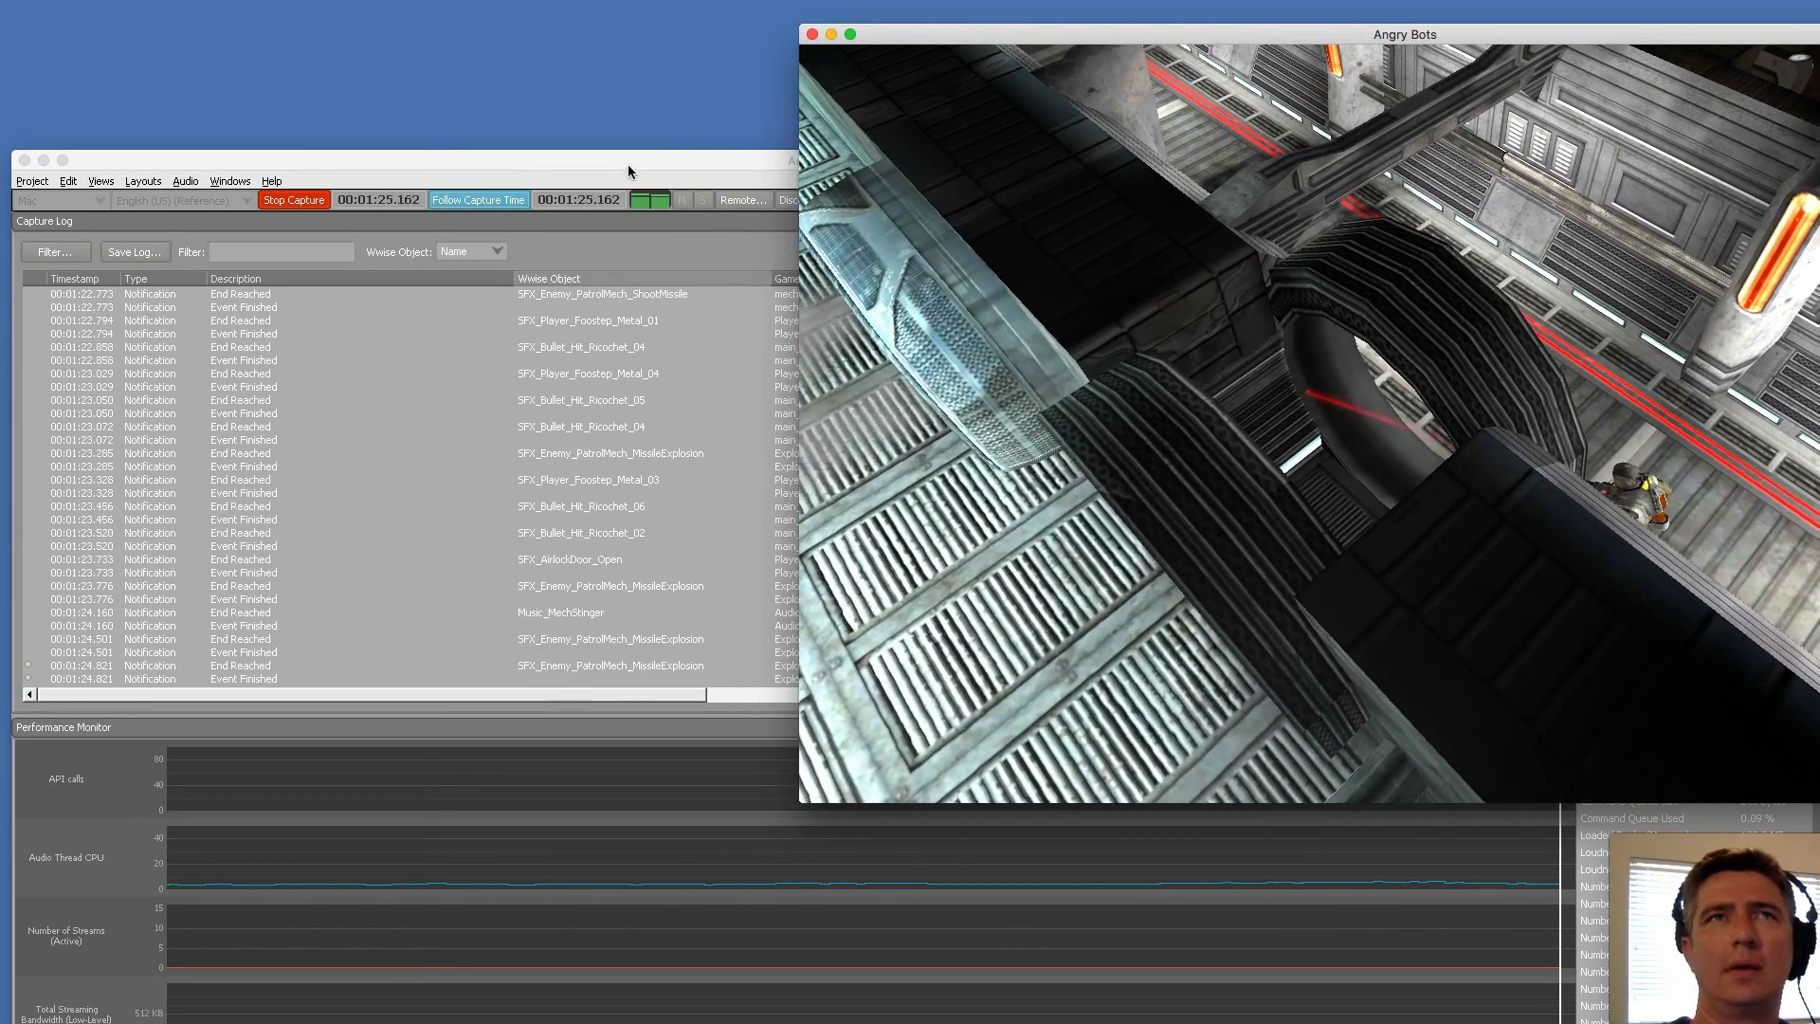
Review the Capture Log and voices graph in Wwise, return to the Designer layout, and lower the Ambiences Actor-Mixer's voice volume
click(628, 166)
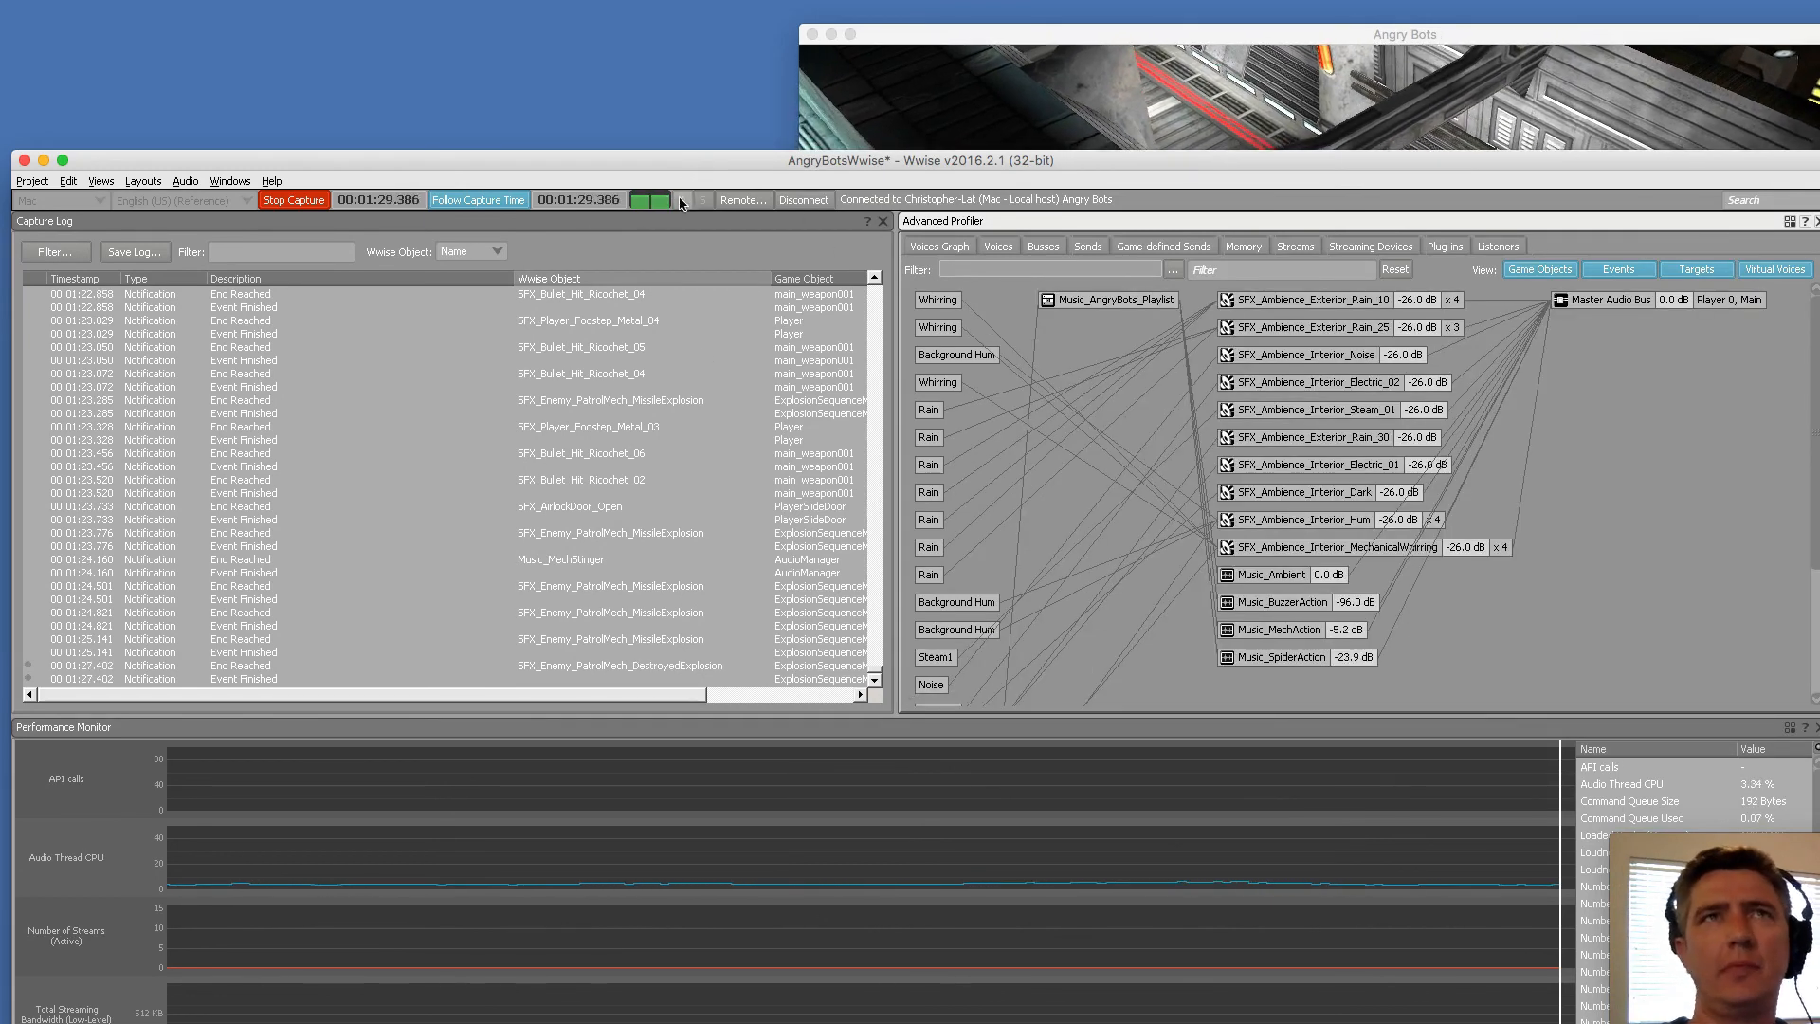
click(986, 42)
click(449, 167)
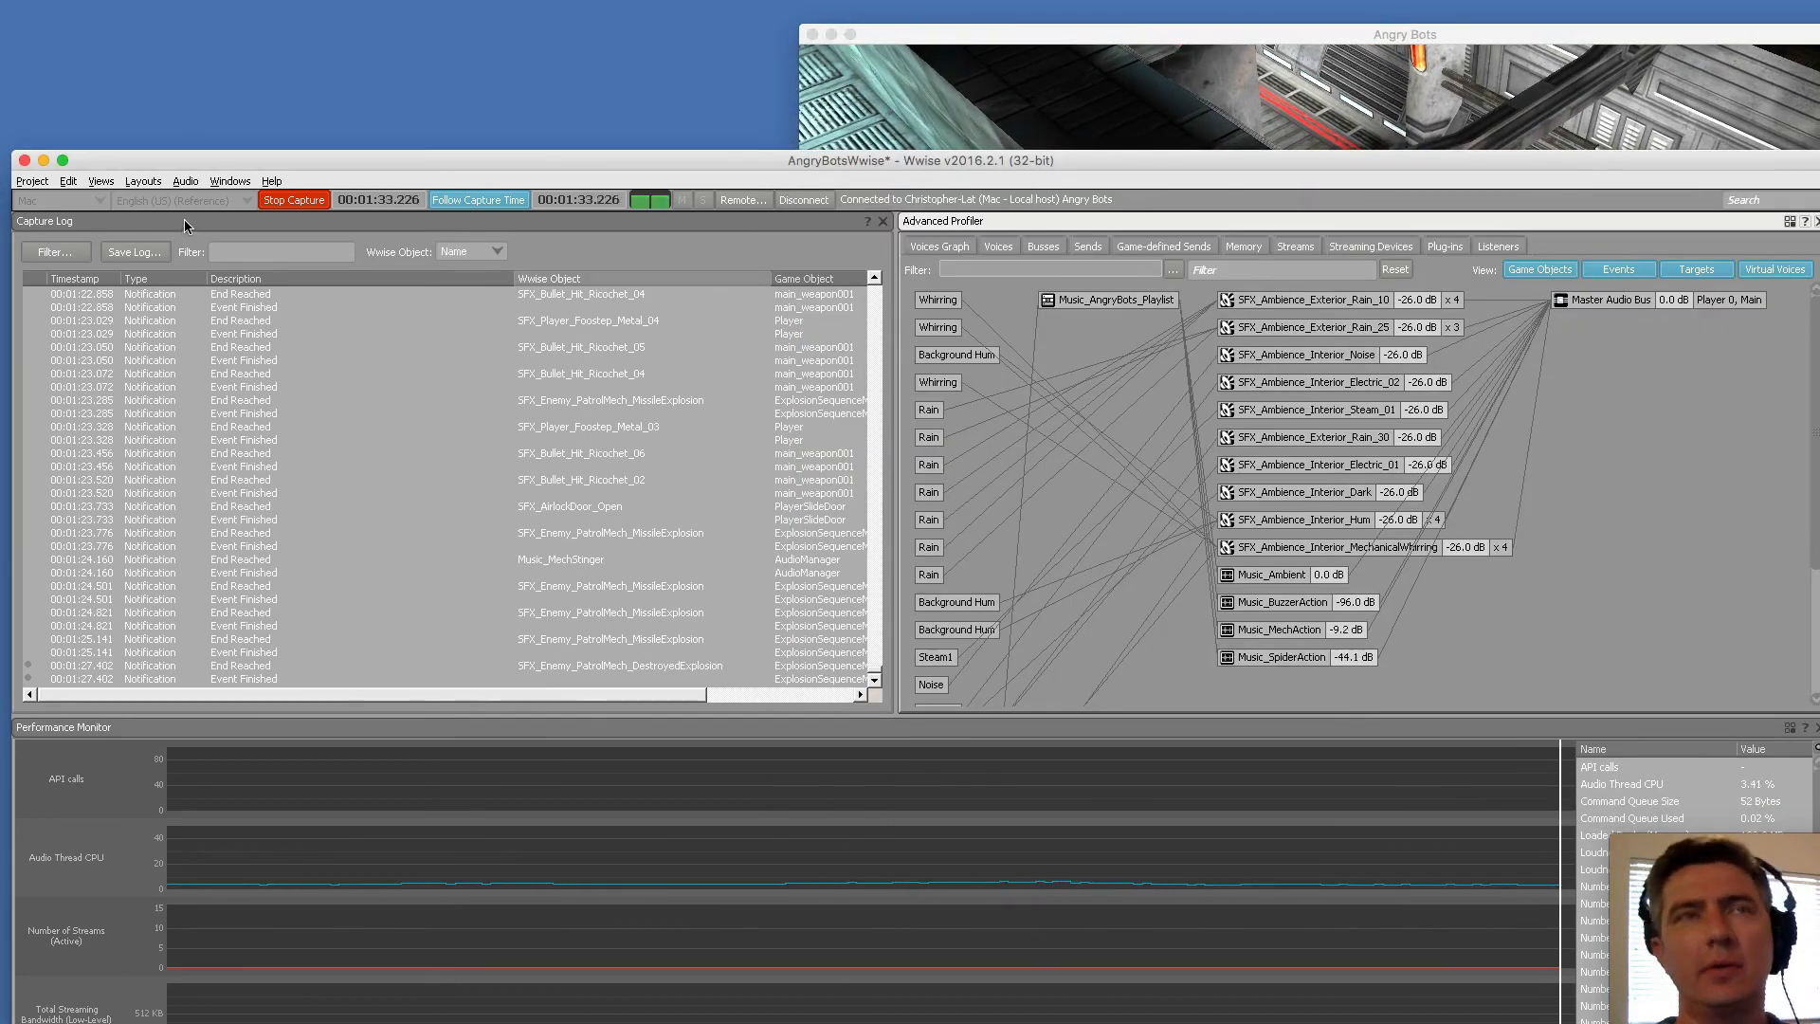
key(F5)
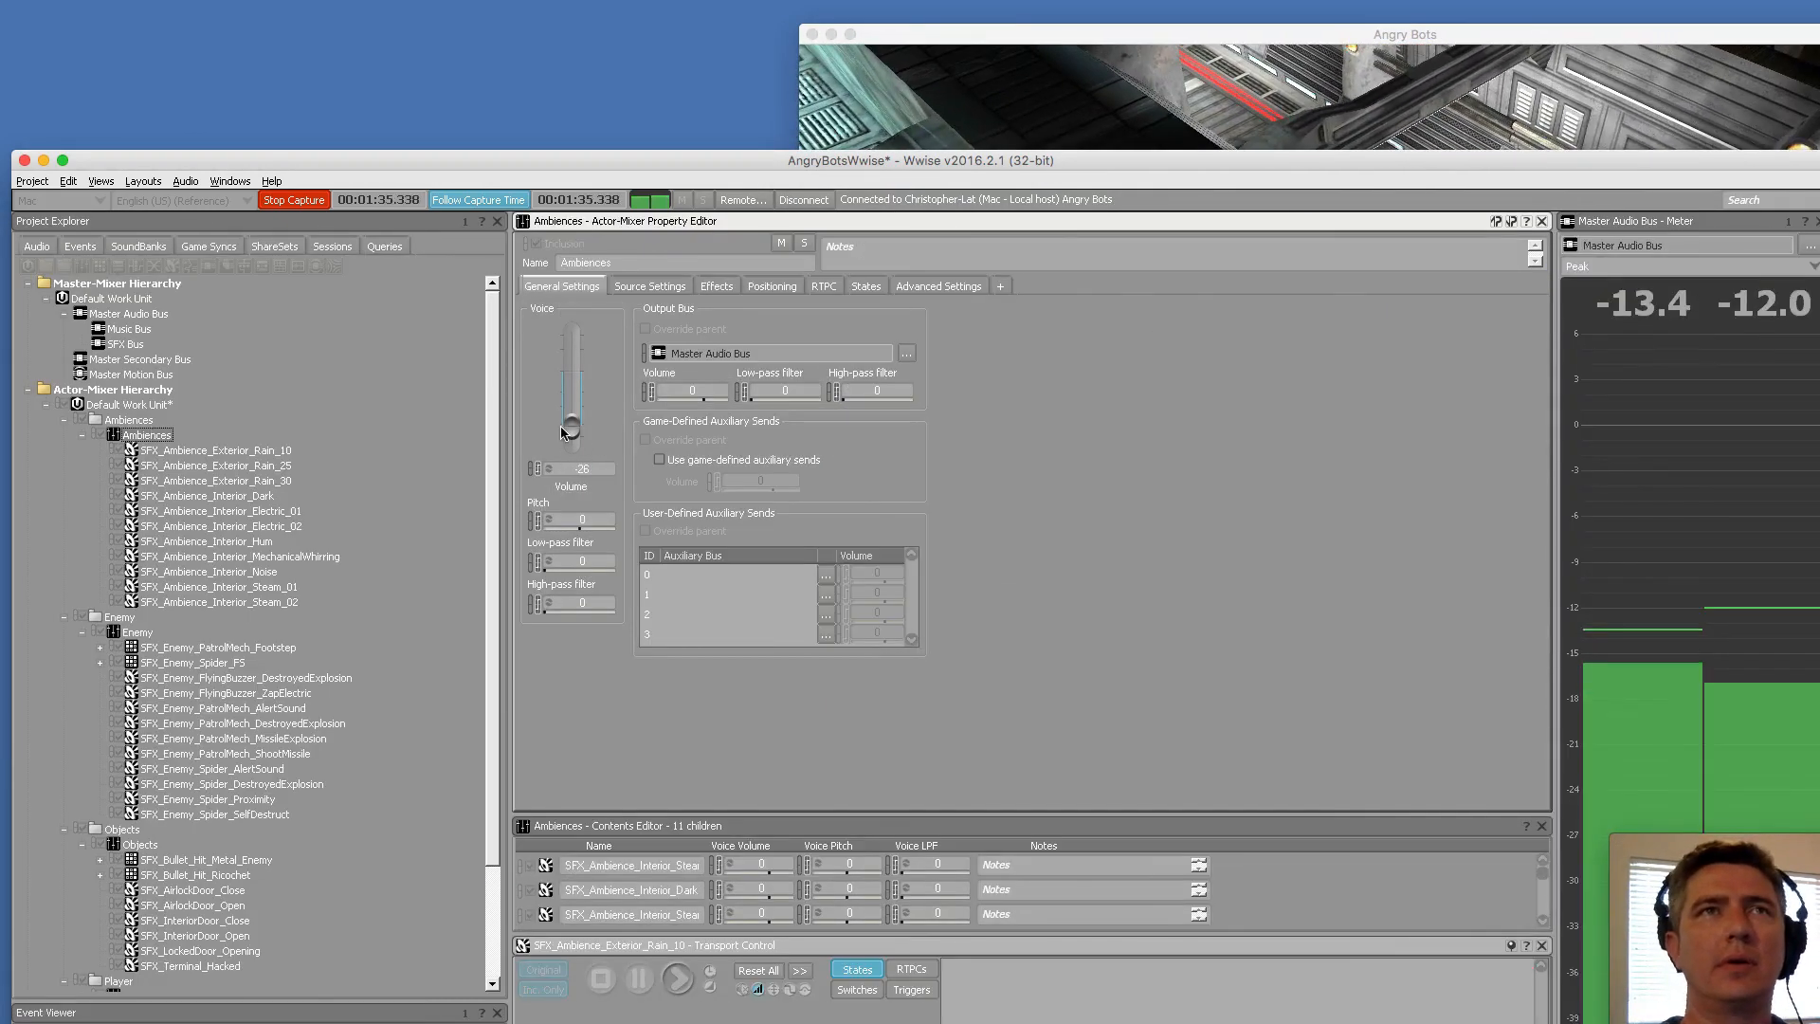
drag(564, 433, 565, 448)
Open the Enemy Actor-Mixer's properties and those of Music_AngryBots_Playlist, moving the Wwise window higher
click(137, 633)
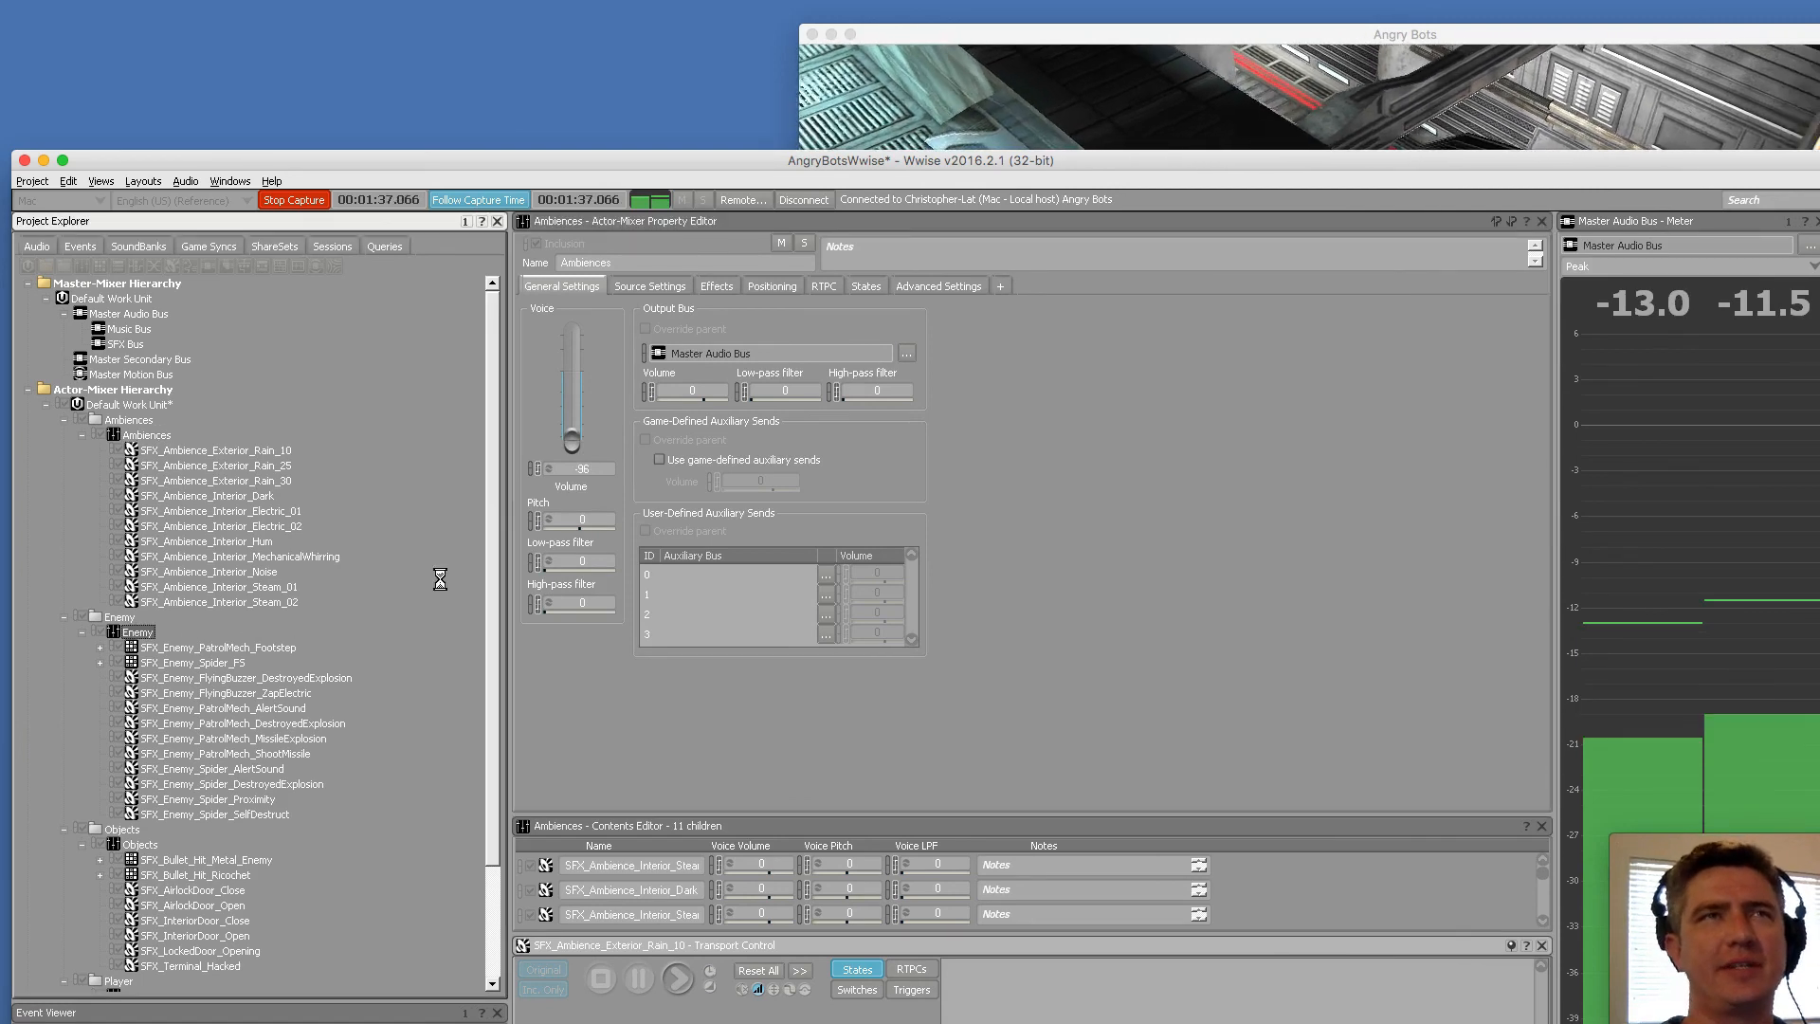
scroll(227, 759, down, 3)
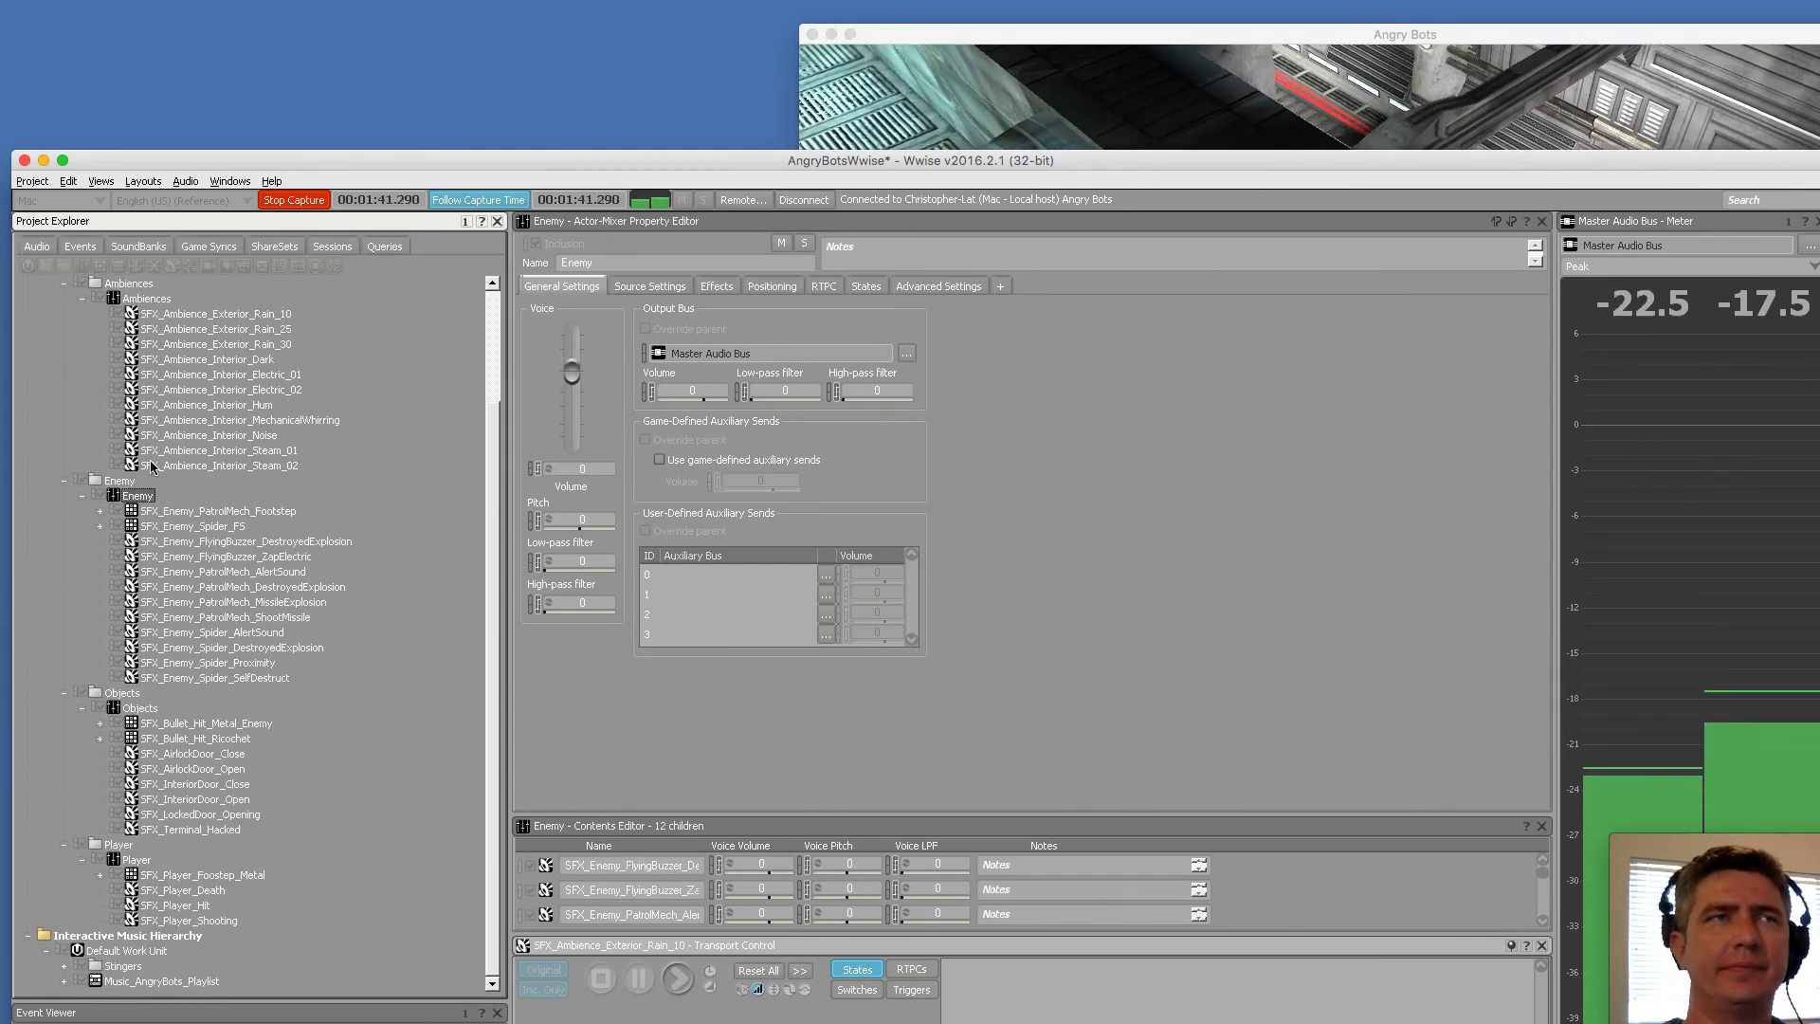
scroll(152, 466, up, 3)
scroll(180, 611, down, 3)
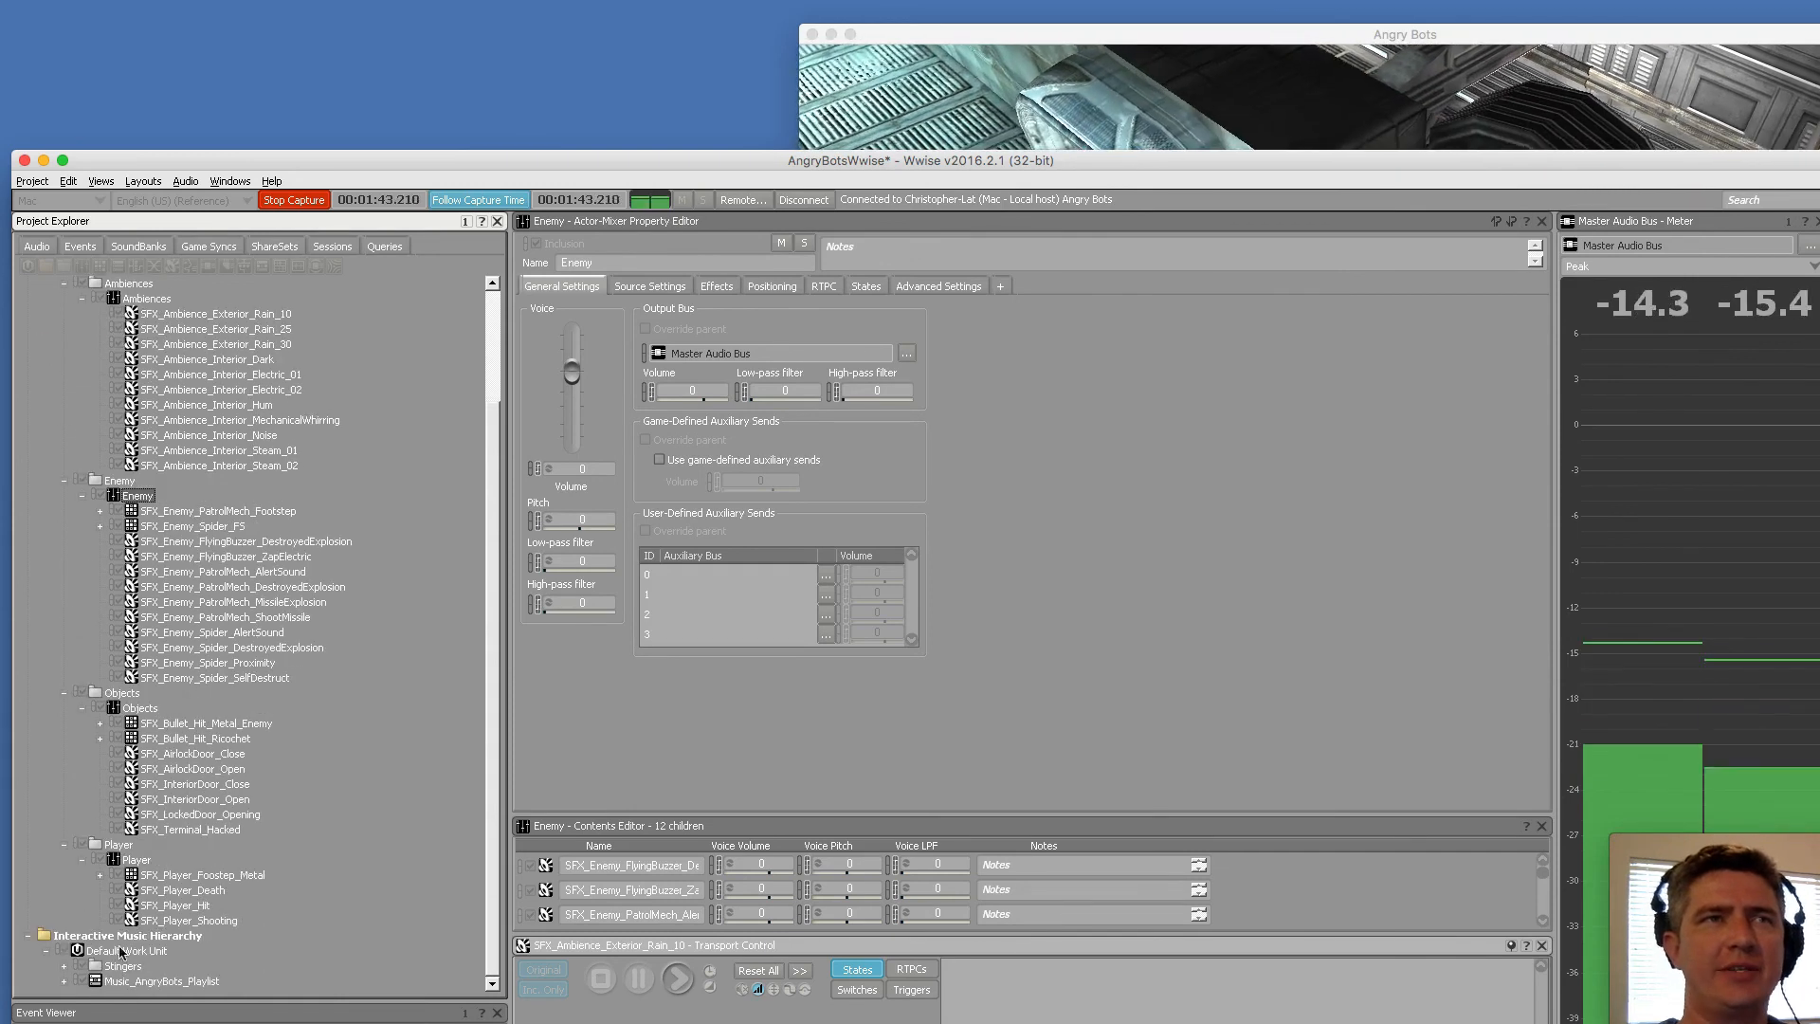
click(161, 980)
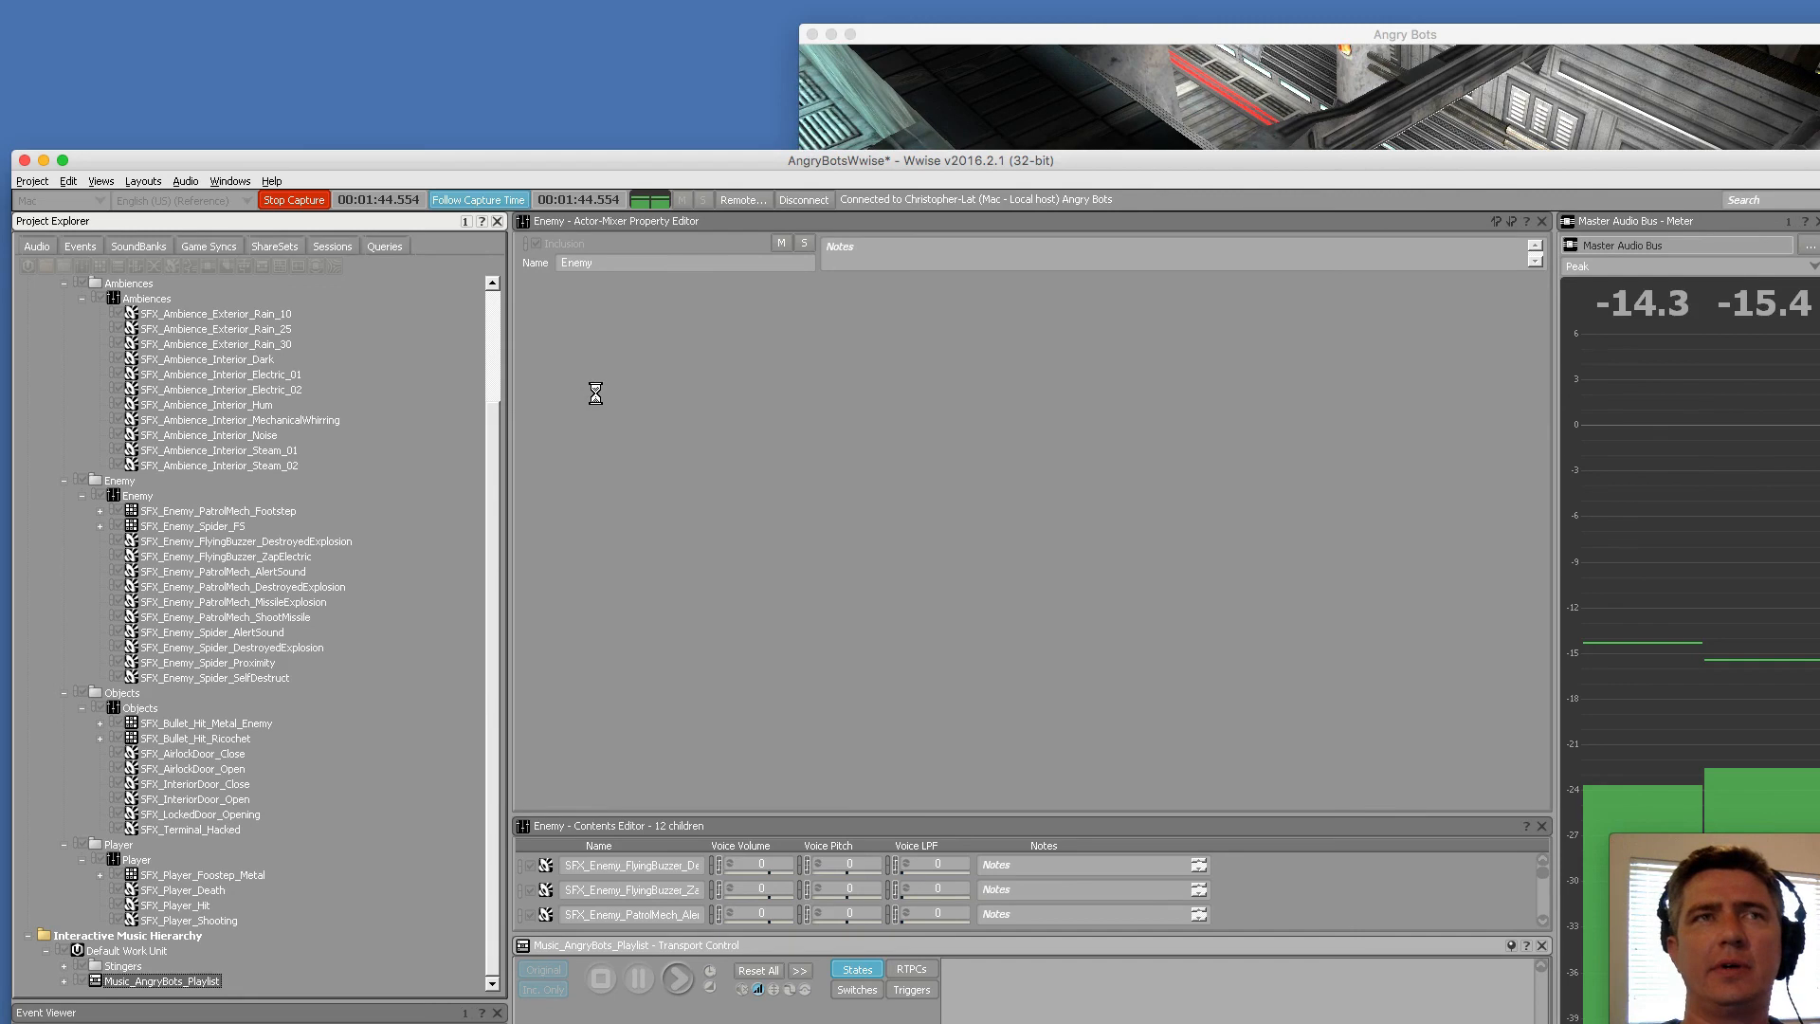
drag(577, 156, 587, 79)
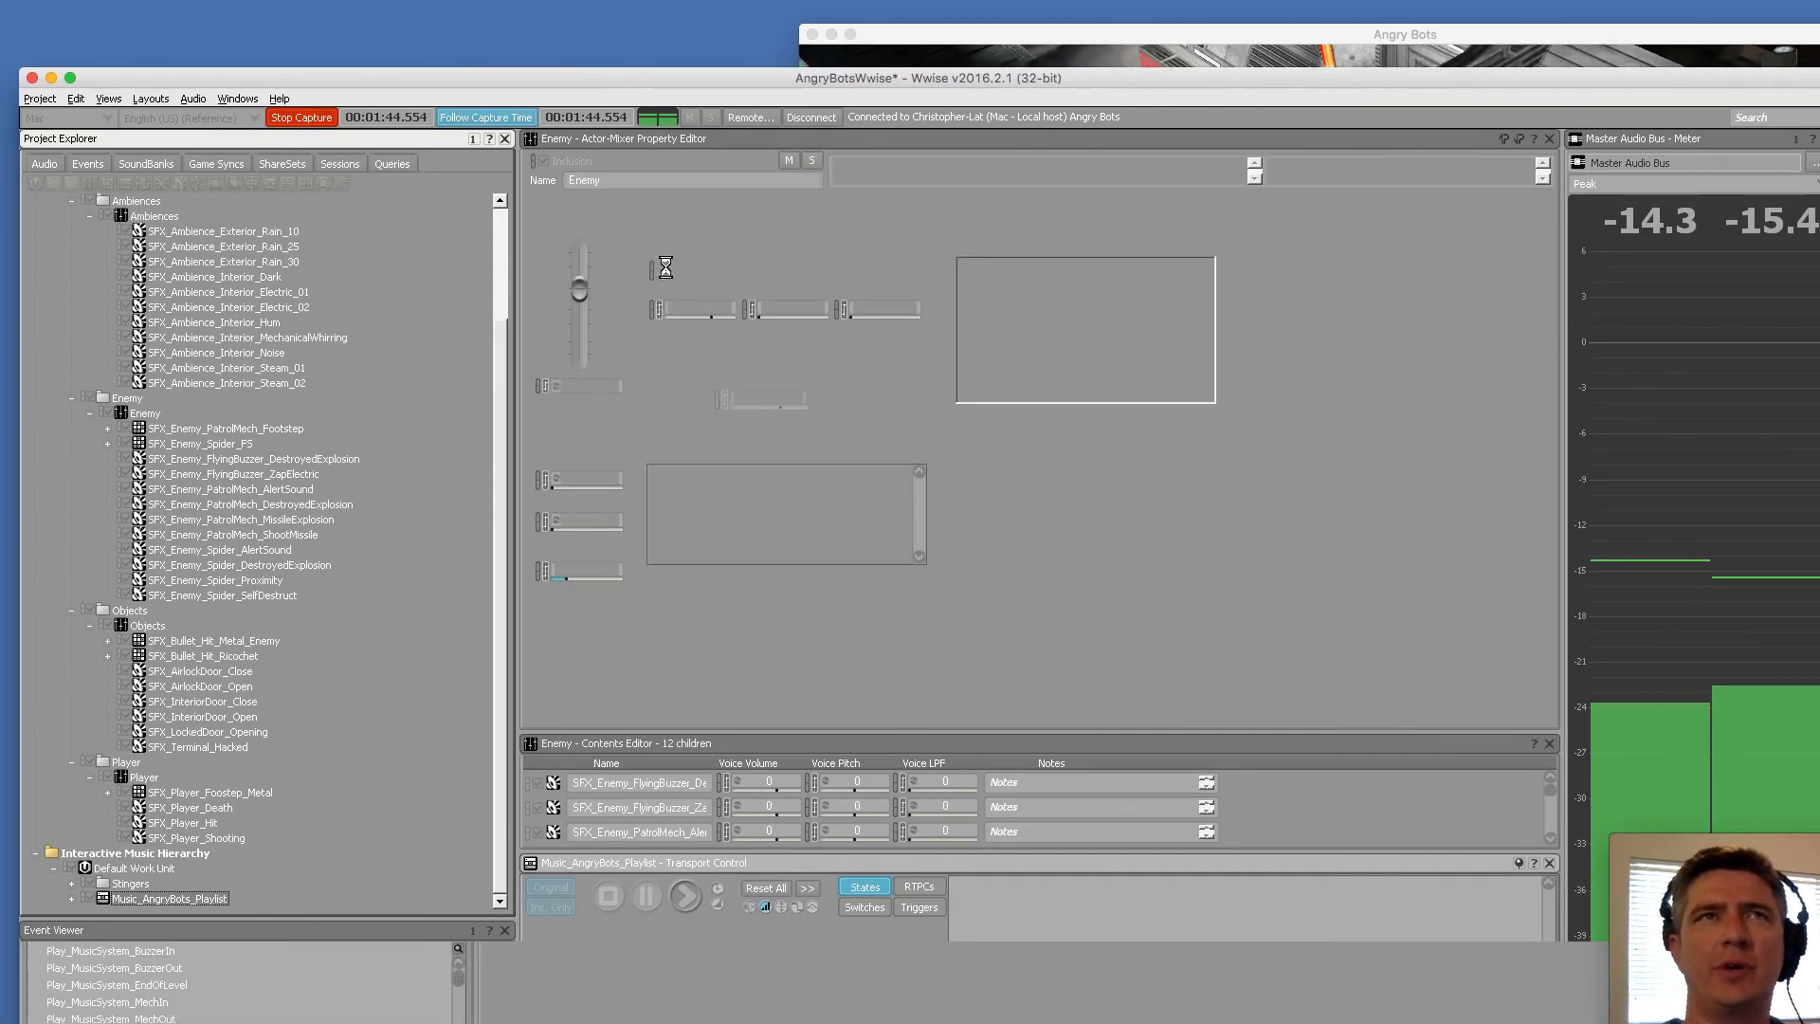
mouse_move(580, 308)
mouse_down()
mouse_move(580, 345)
mouse_move(579, 257)
mouse_move(579, 289)
mouse_up()
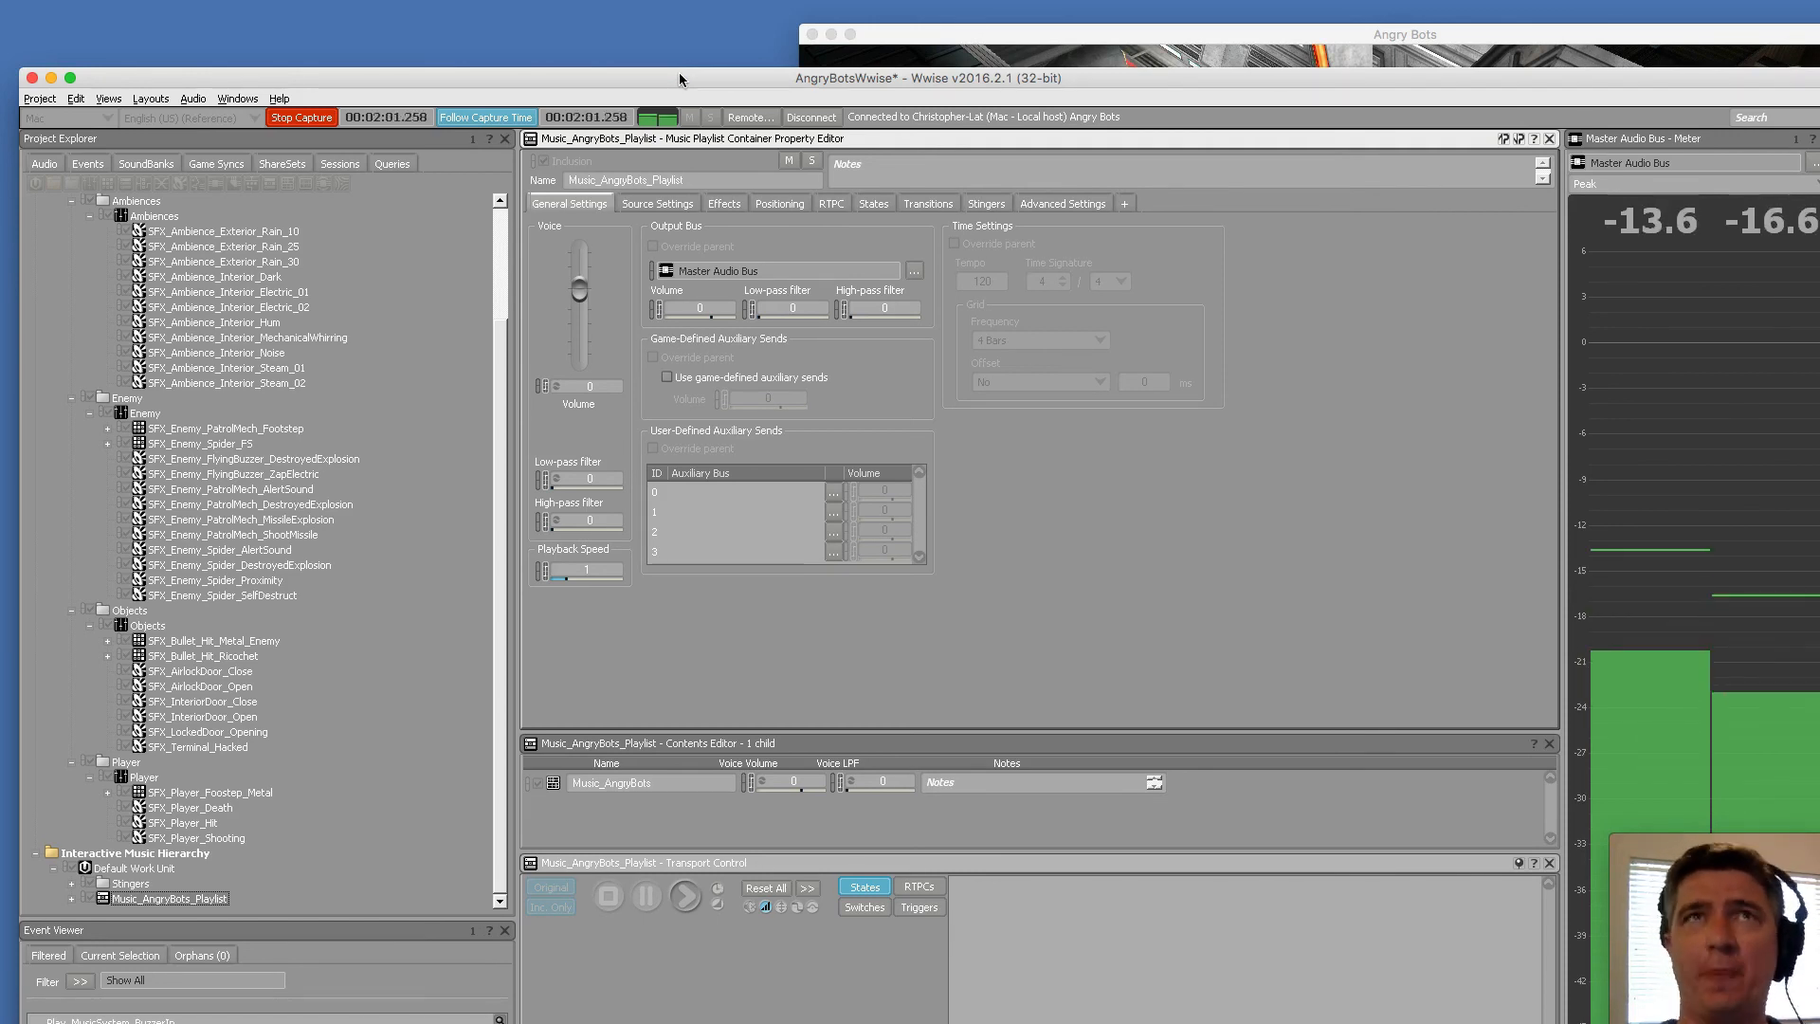
Place the Angry Bots window over the lower part of Wwise and switch between both to compare the game's sound with the meters
drag(909, 40, 480, 88)
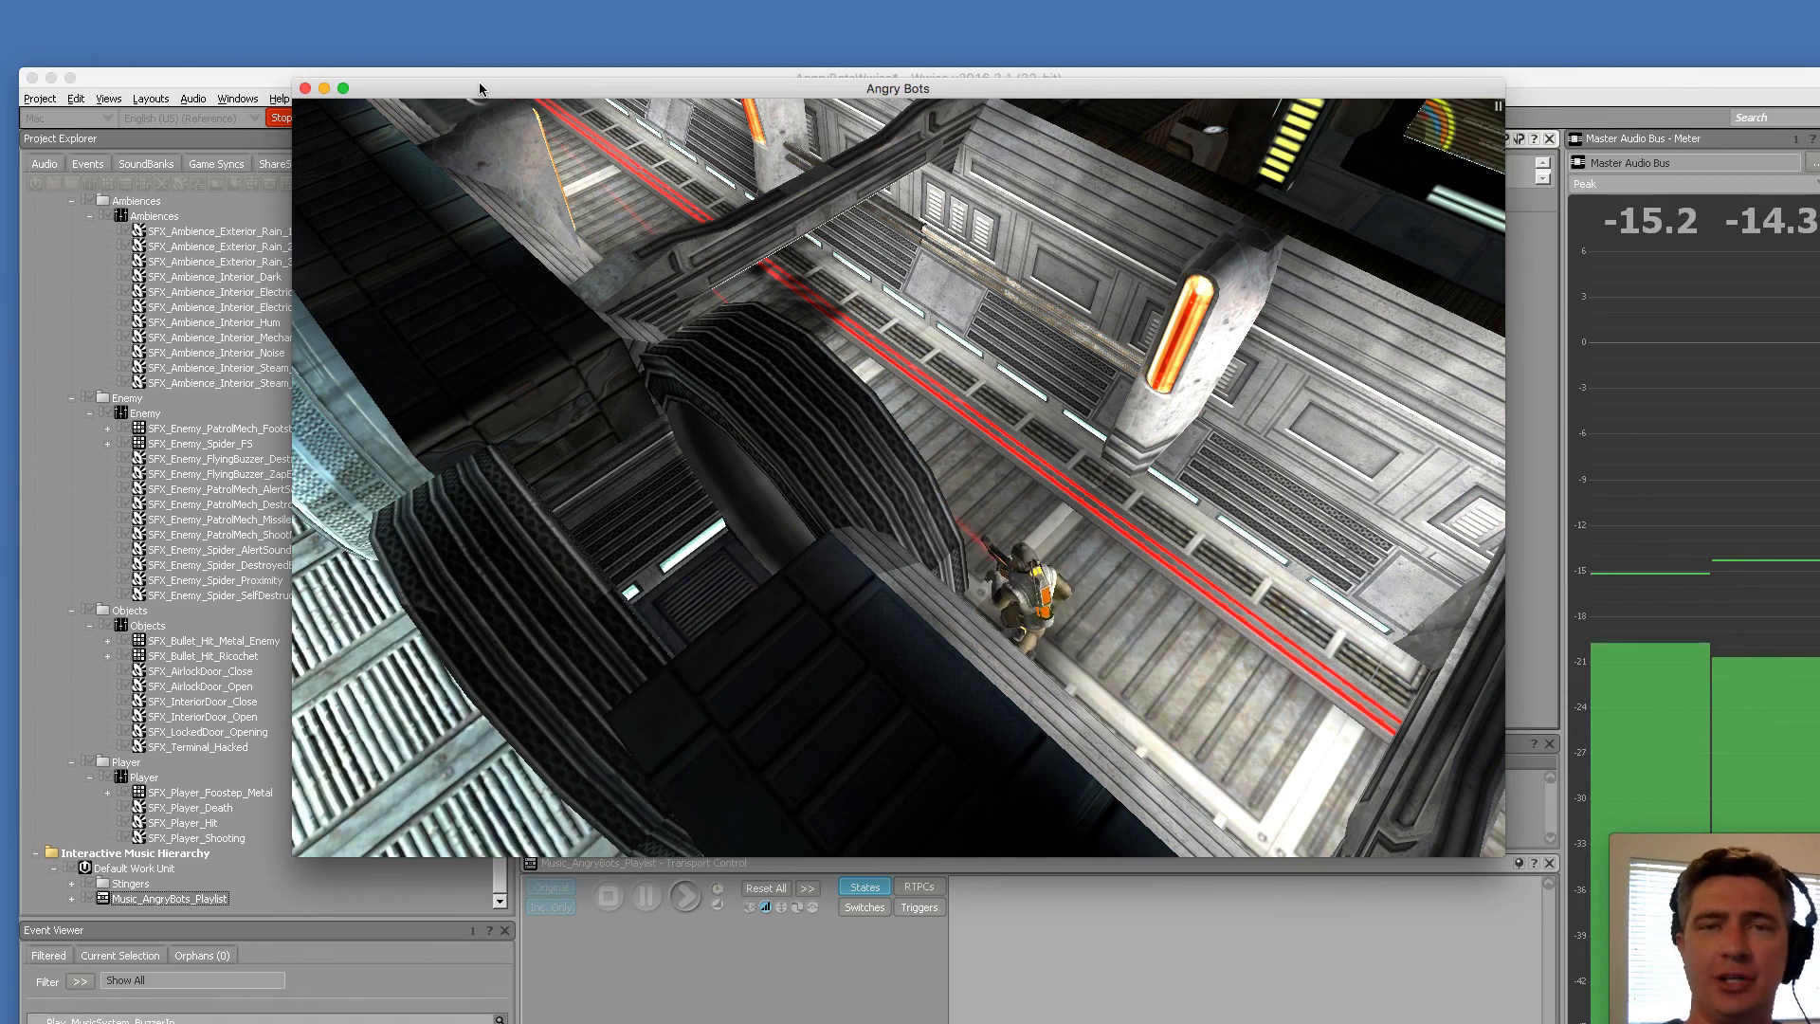
drag(479, 88, 459, 240)
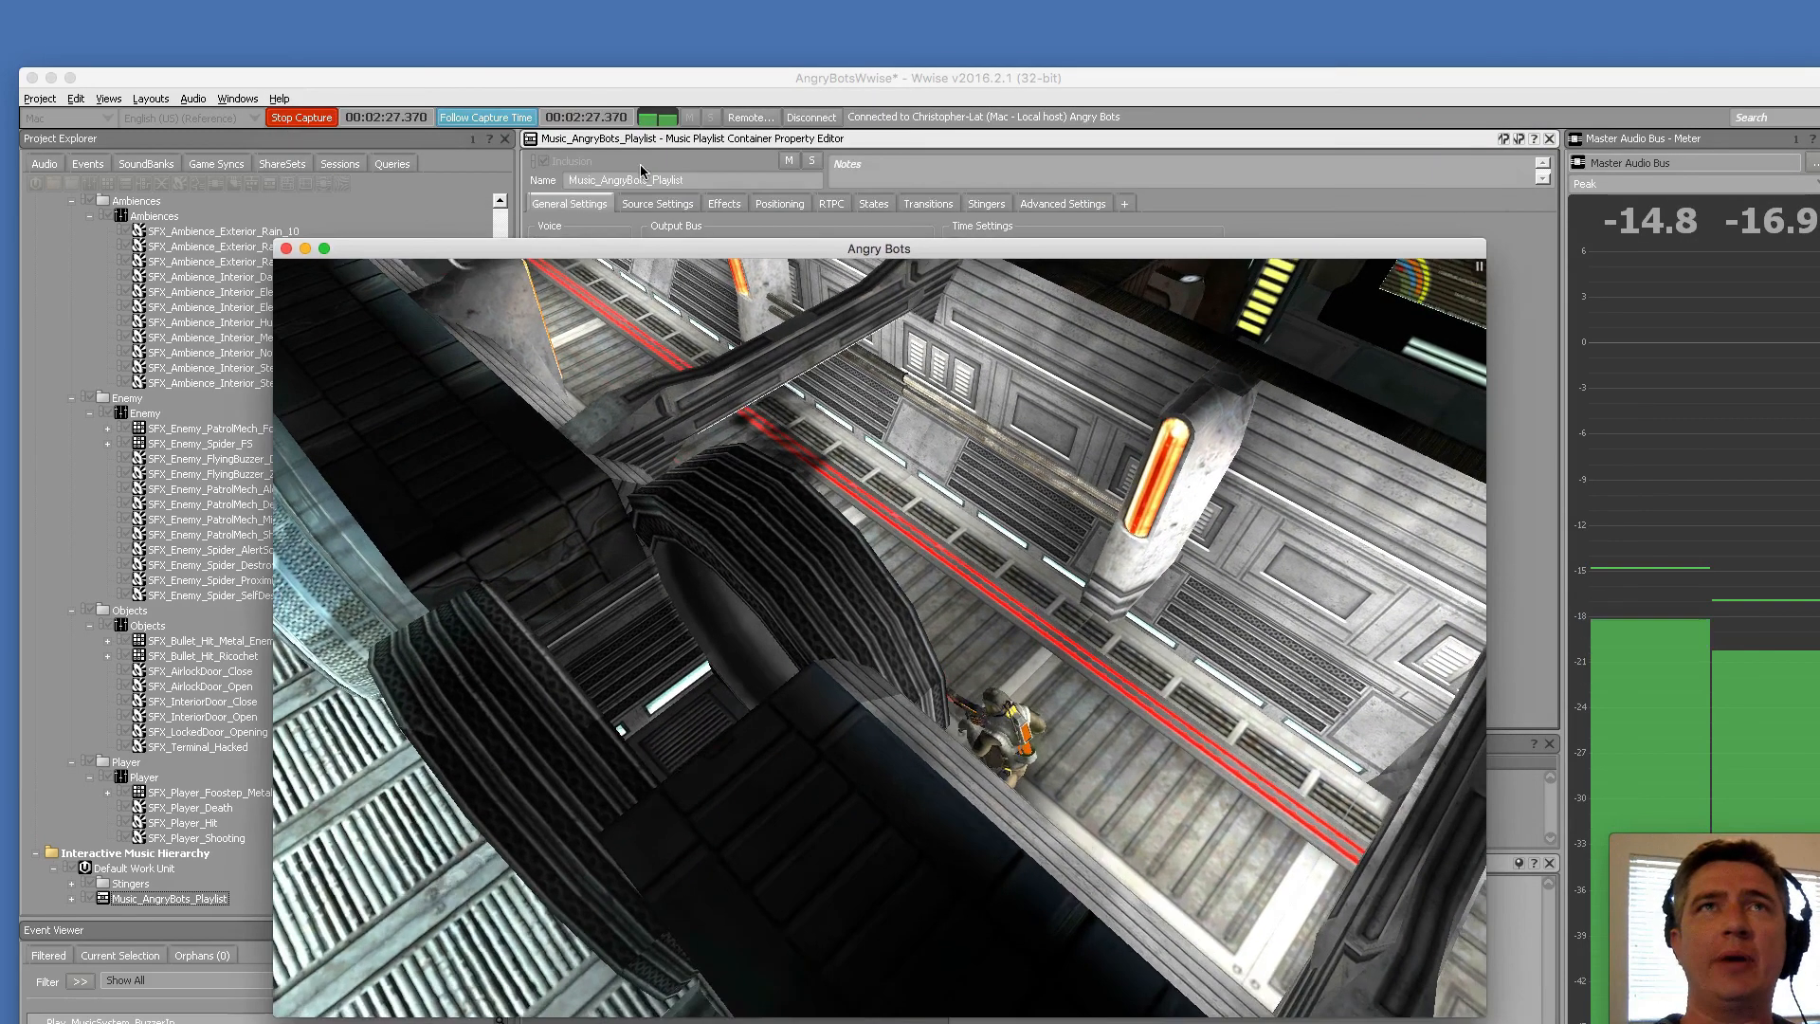
click(870, 86)
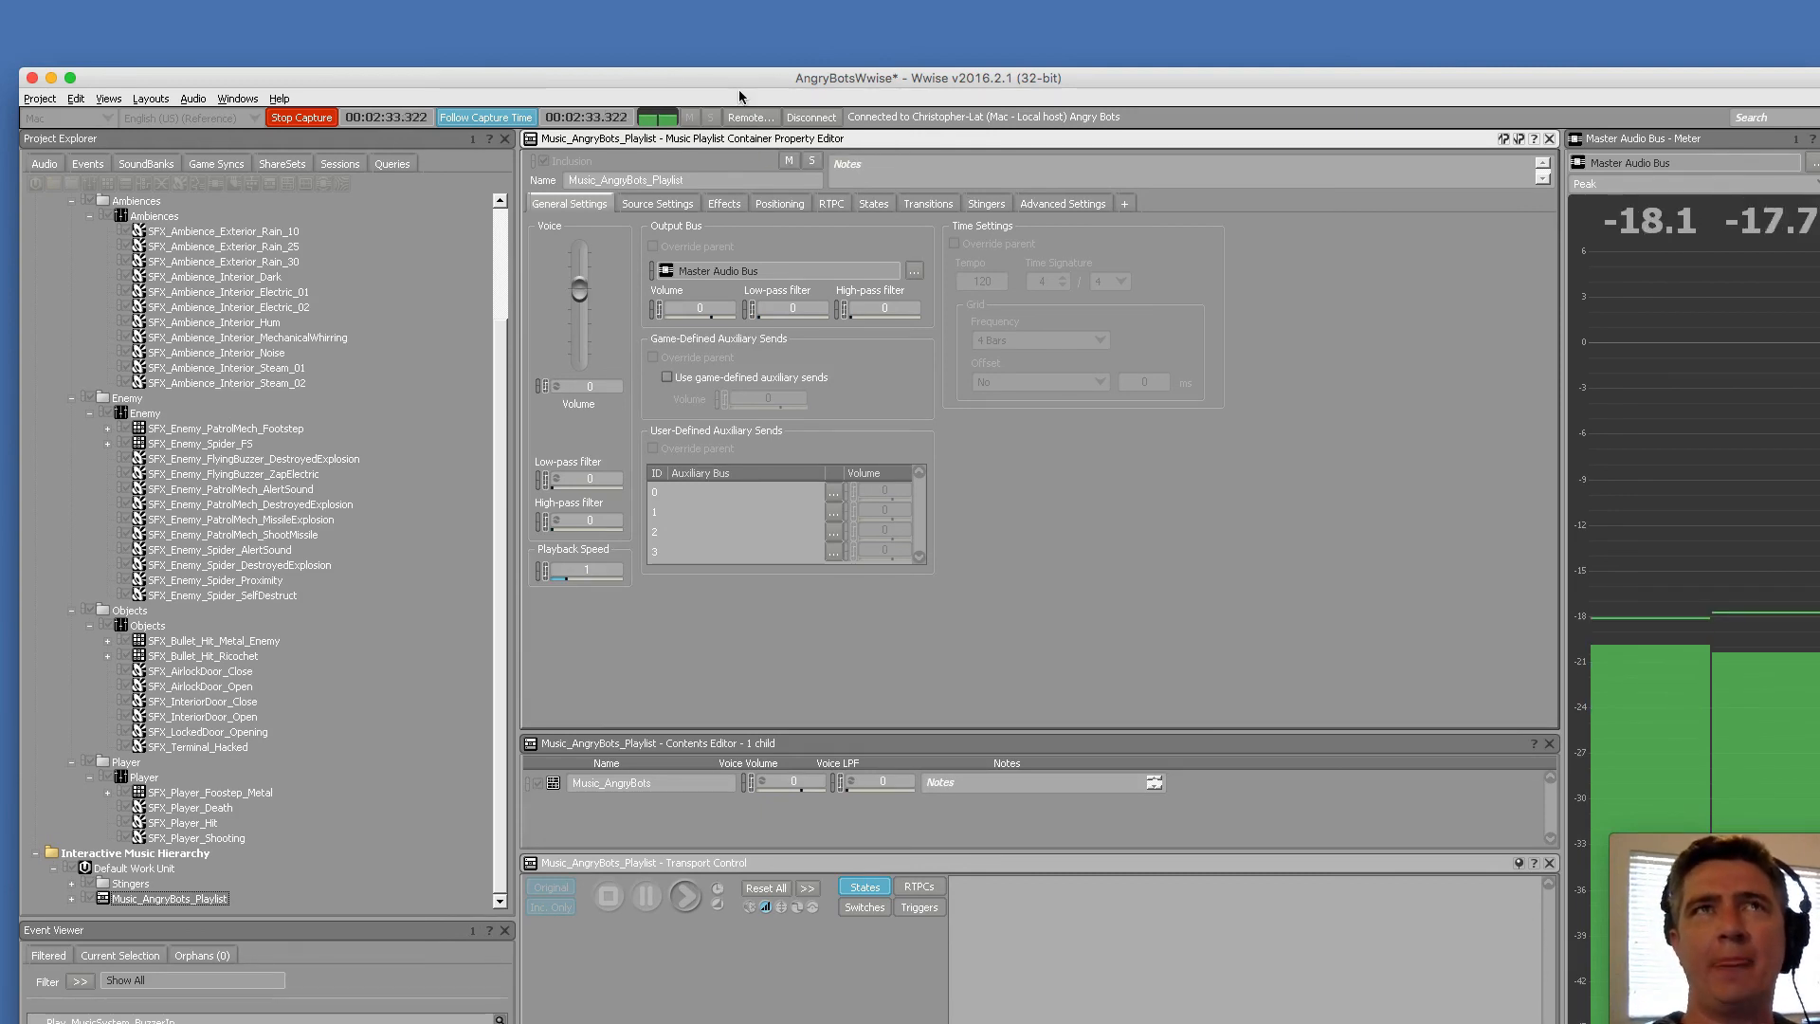
key(super+Tab)
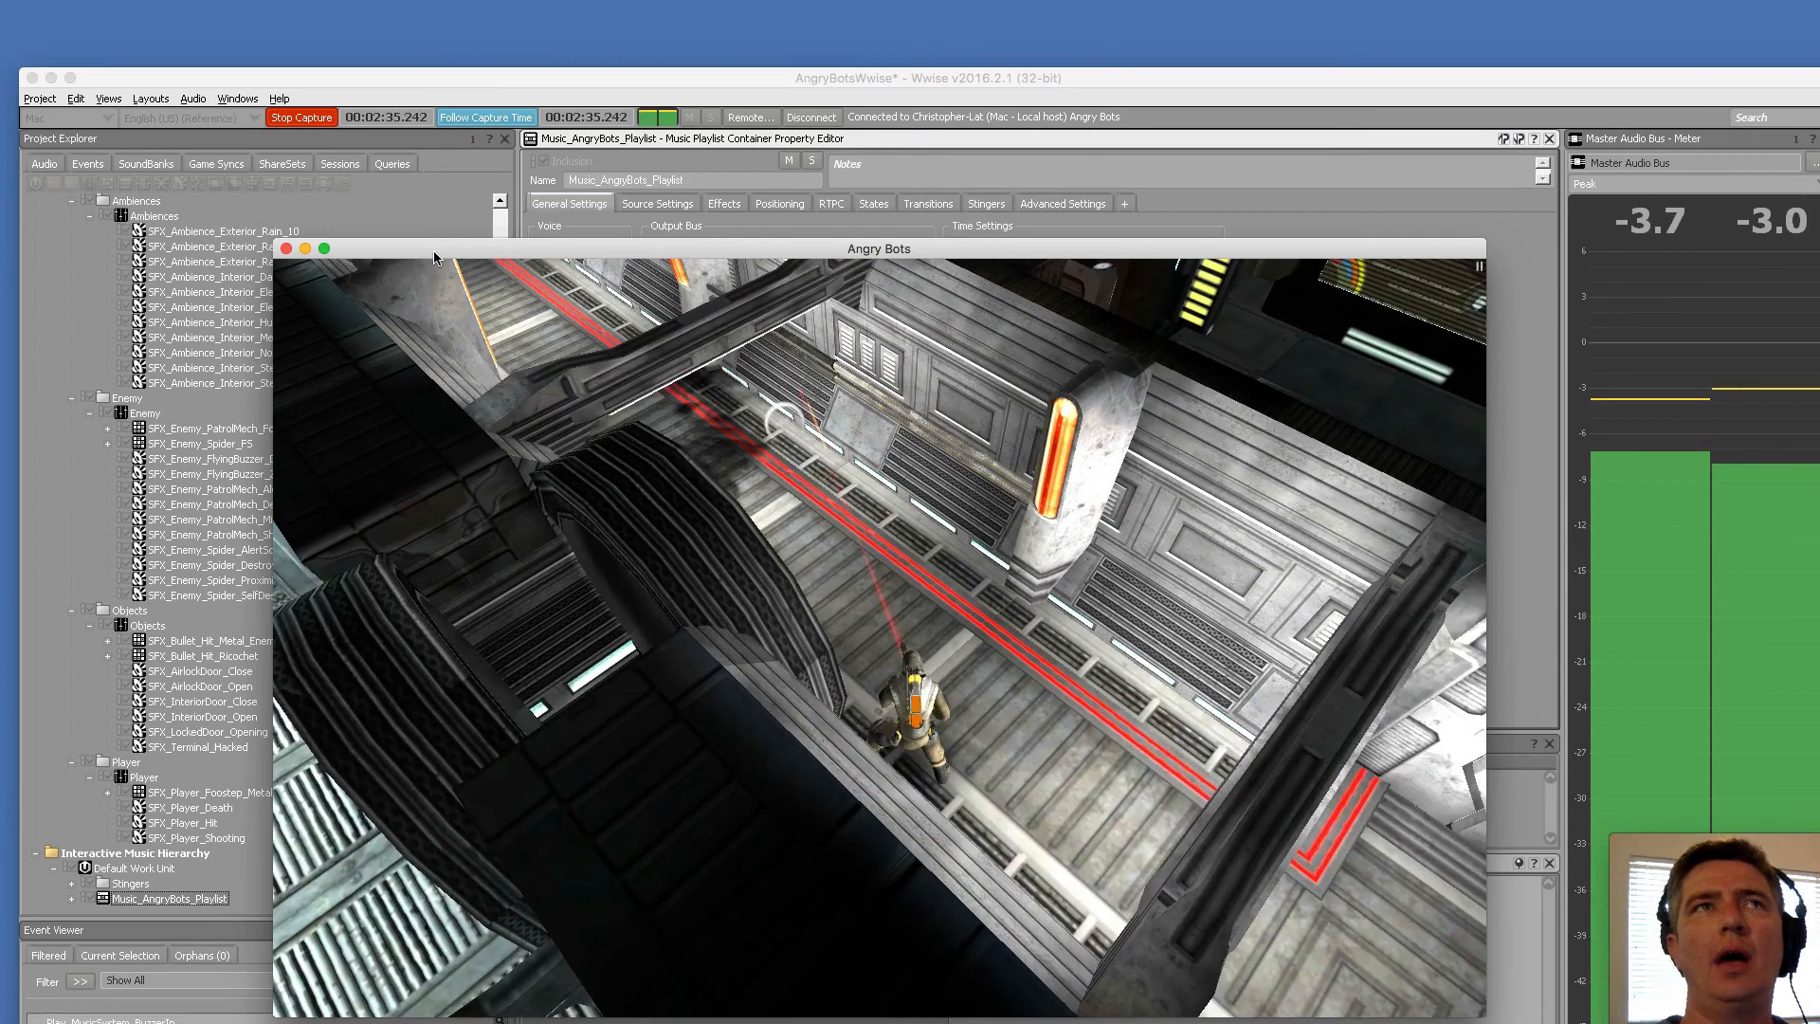
Quit Angry Bots and move the Wwise window up the screen
click(286, 248)
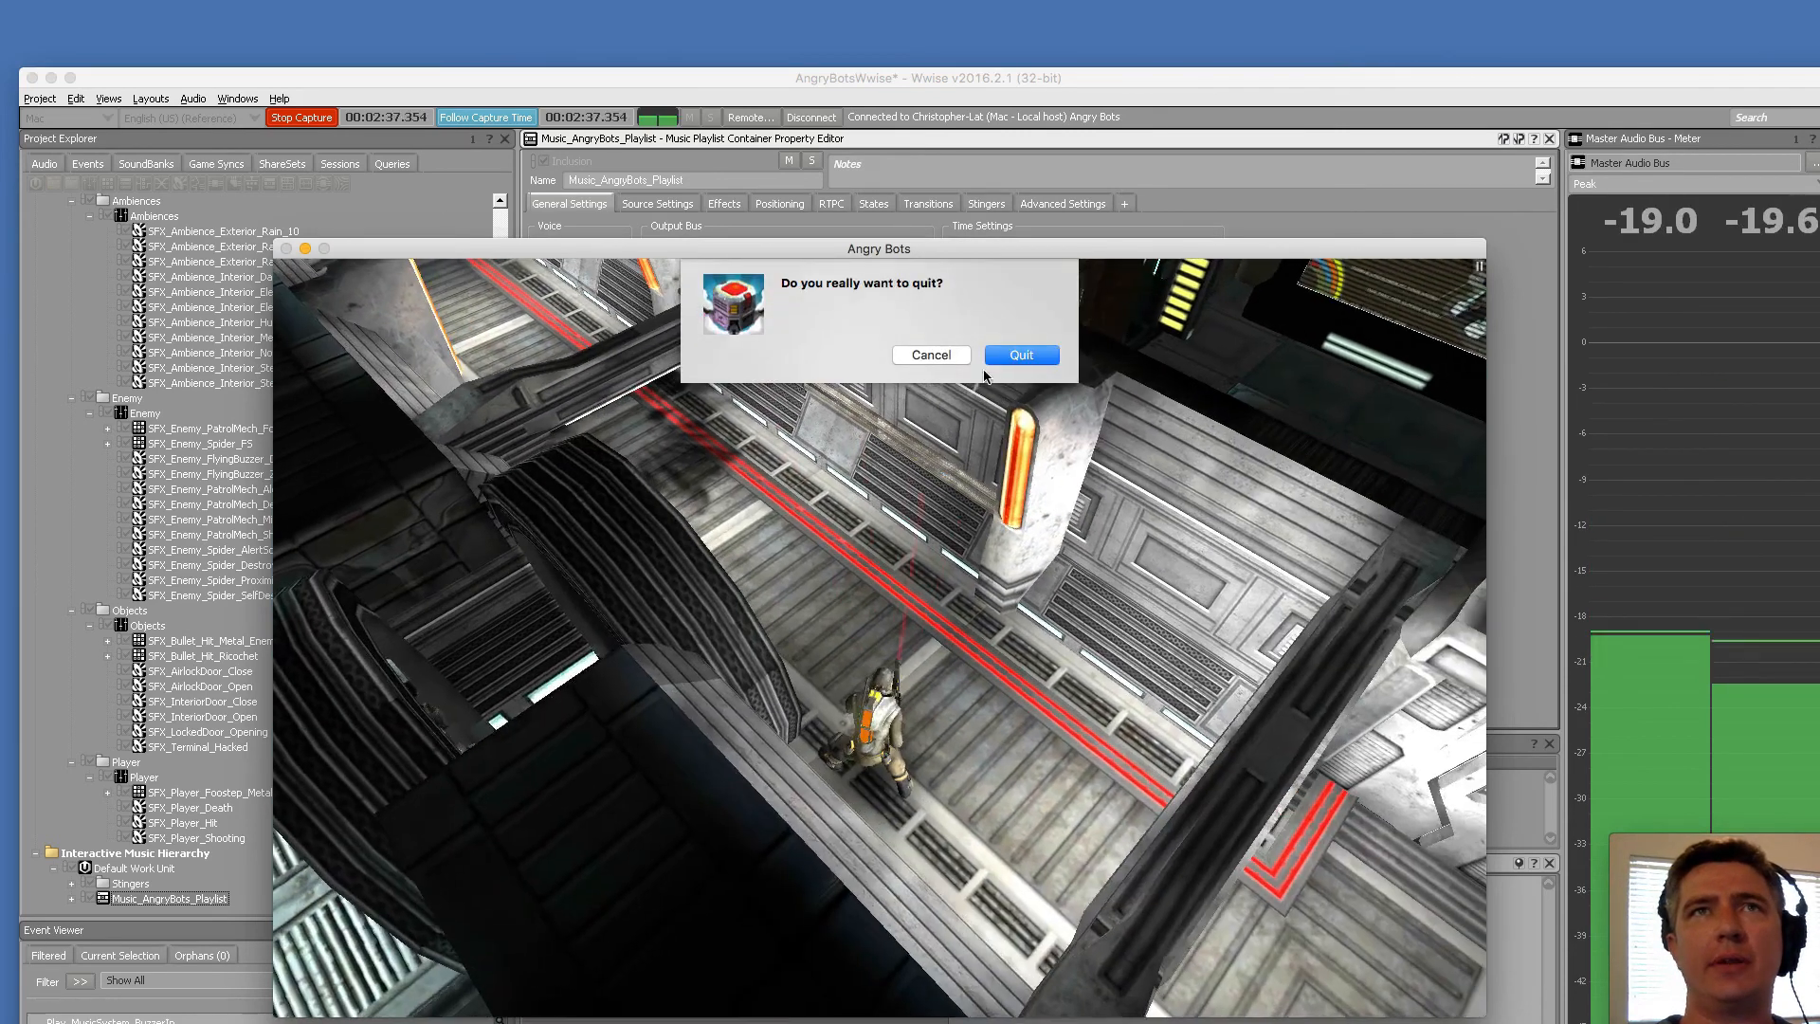
click(1026, 353)
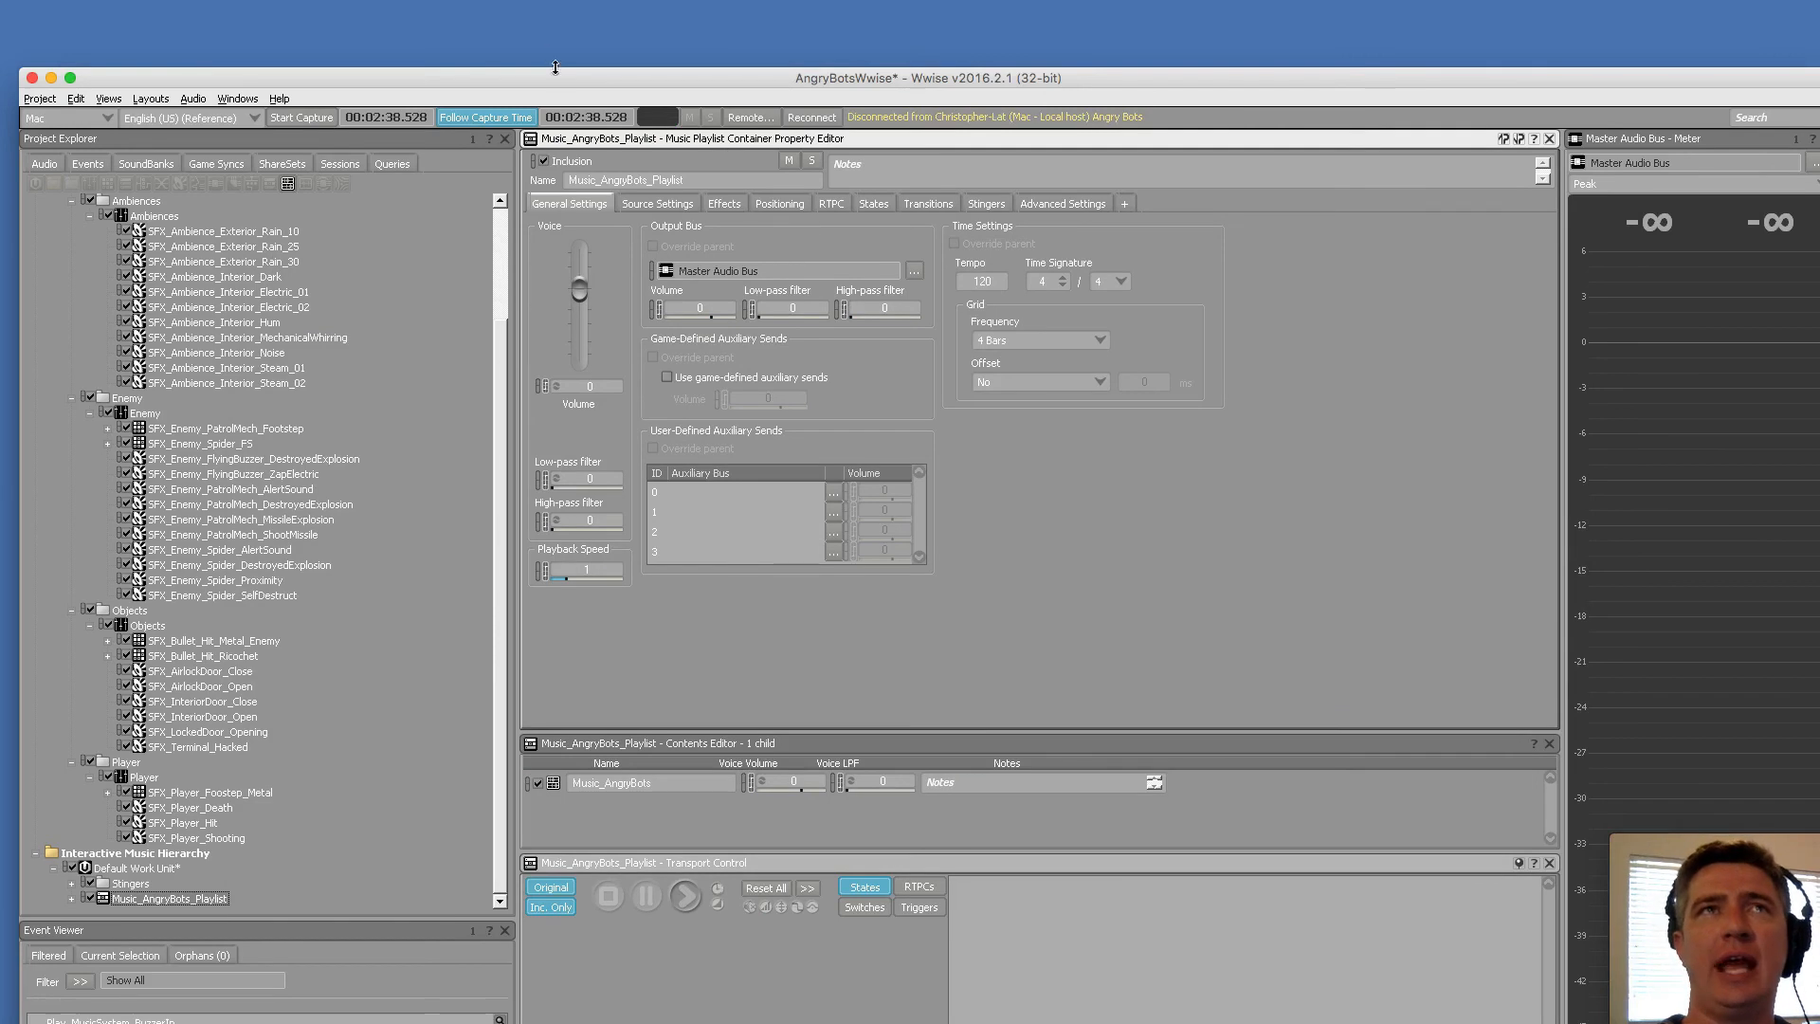
drag(566, 90, 560, 34)
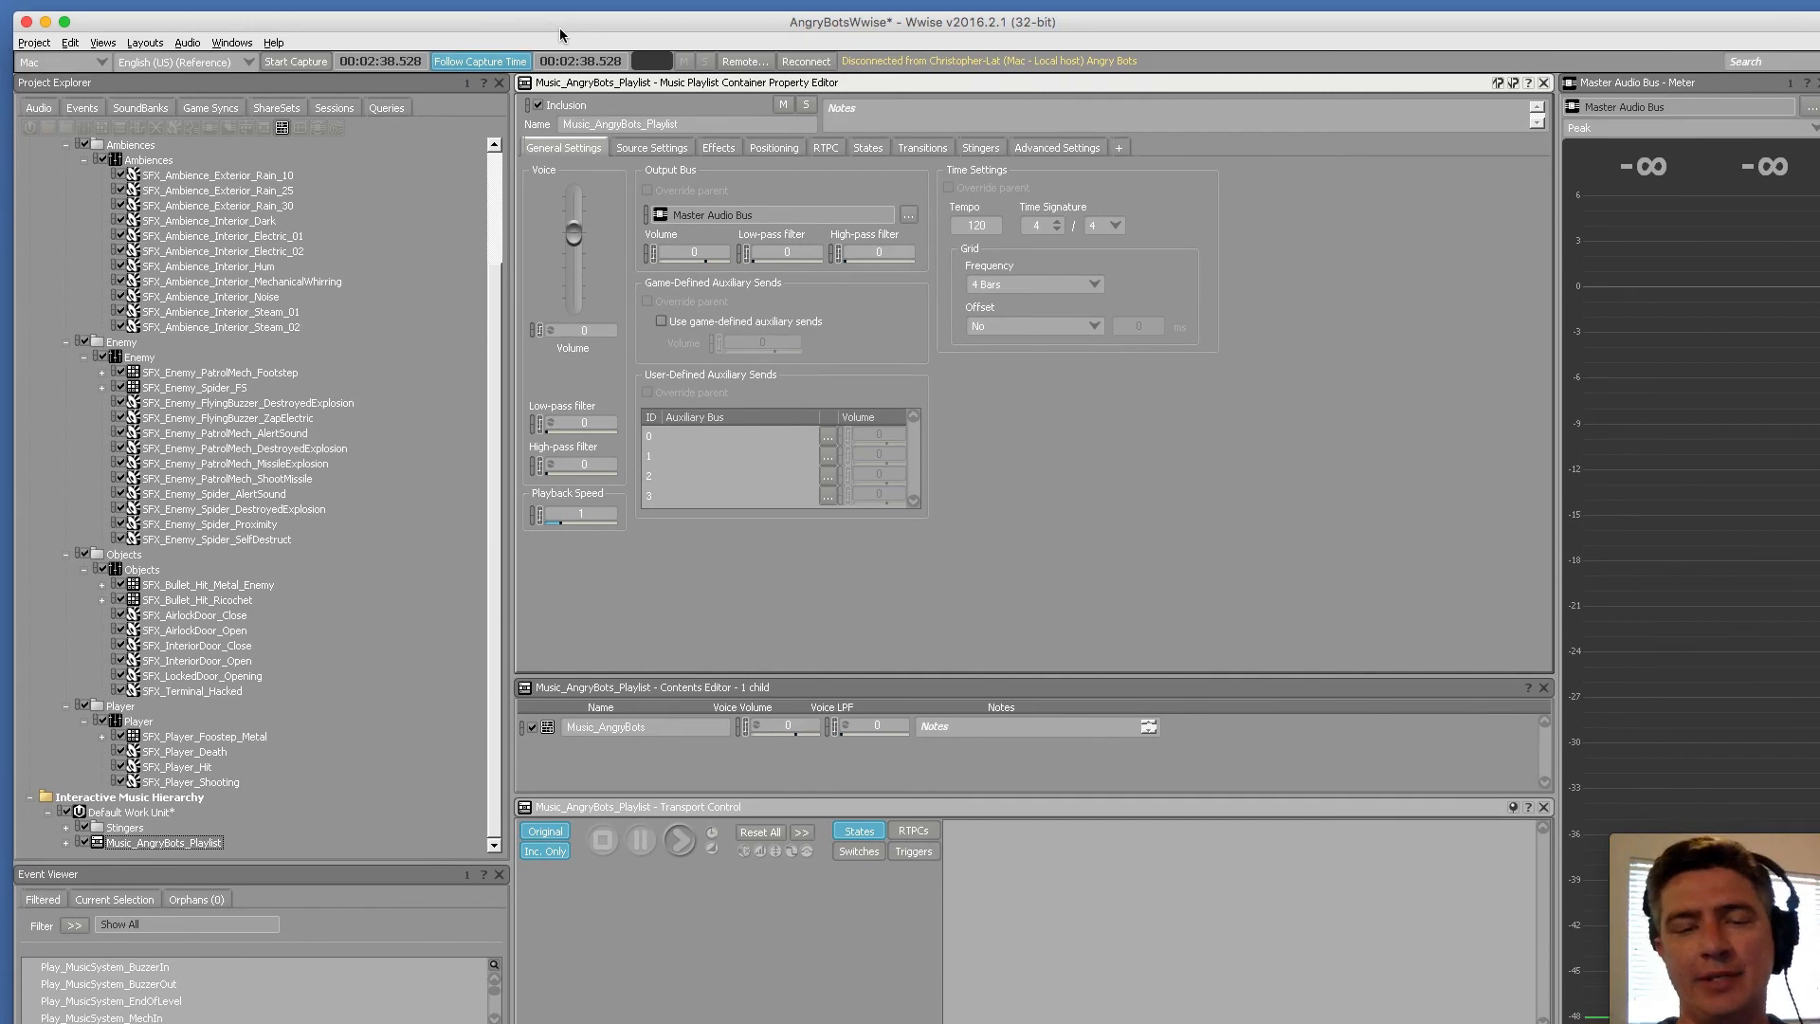
Open the SoundBank layout, regenerate the AngryBotsWwise SoundBank for Mac, and close the generation report
key(F7)
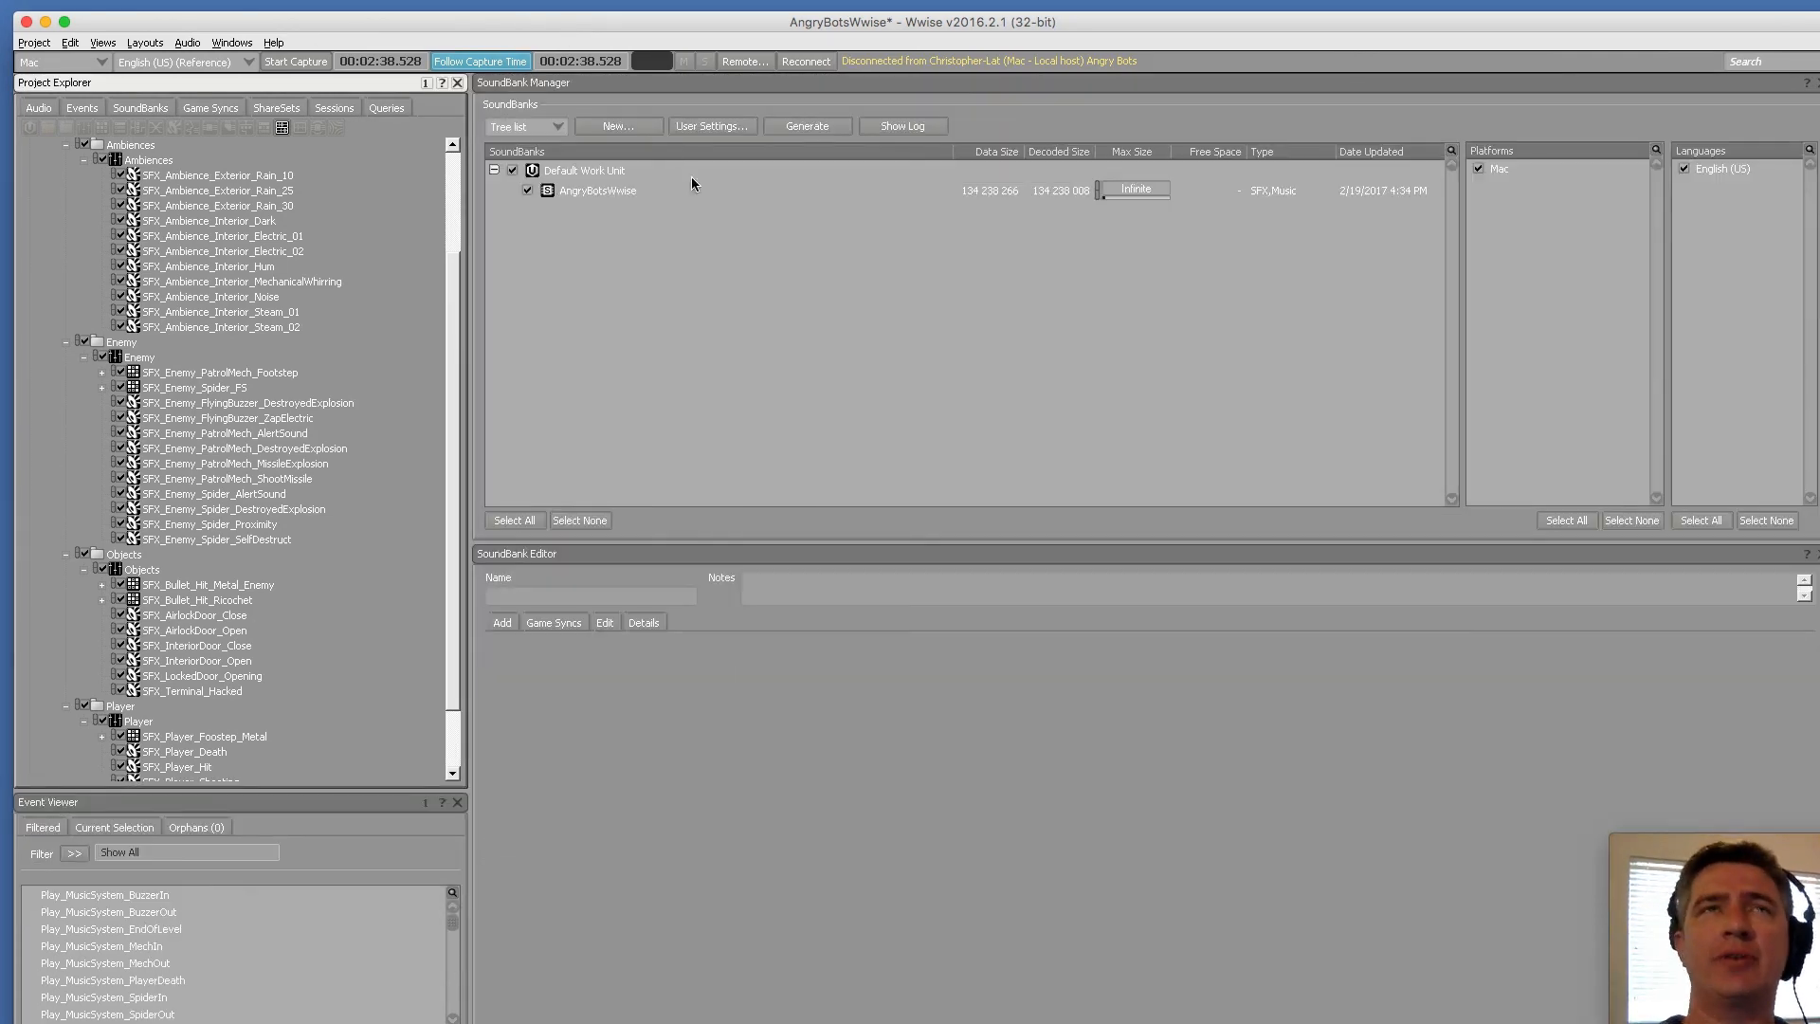
click(820, 127)
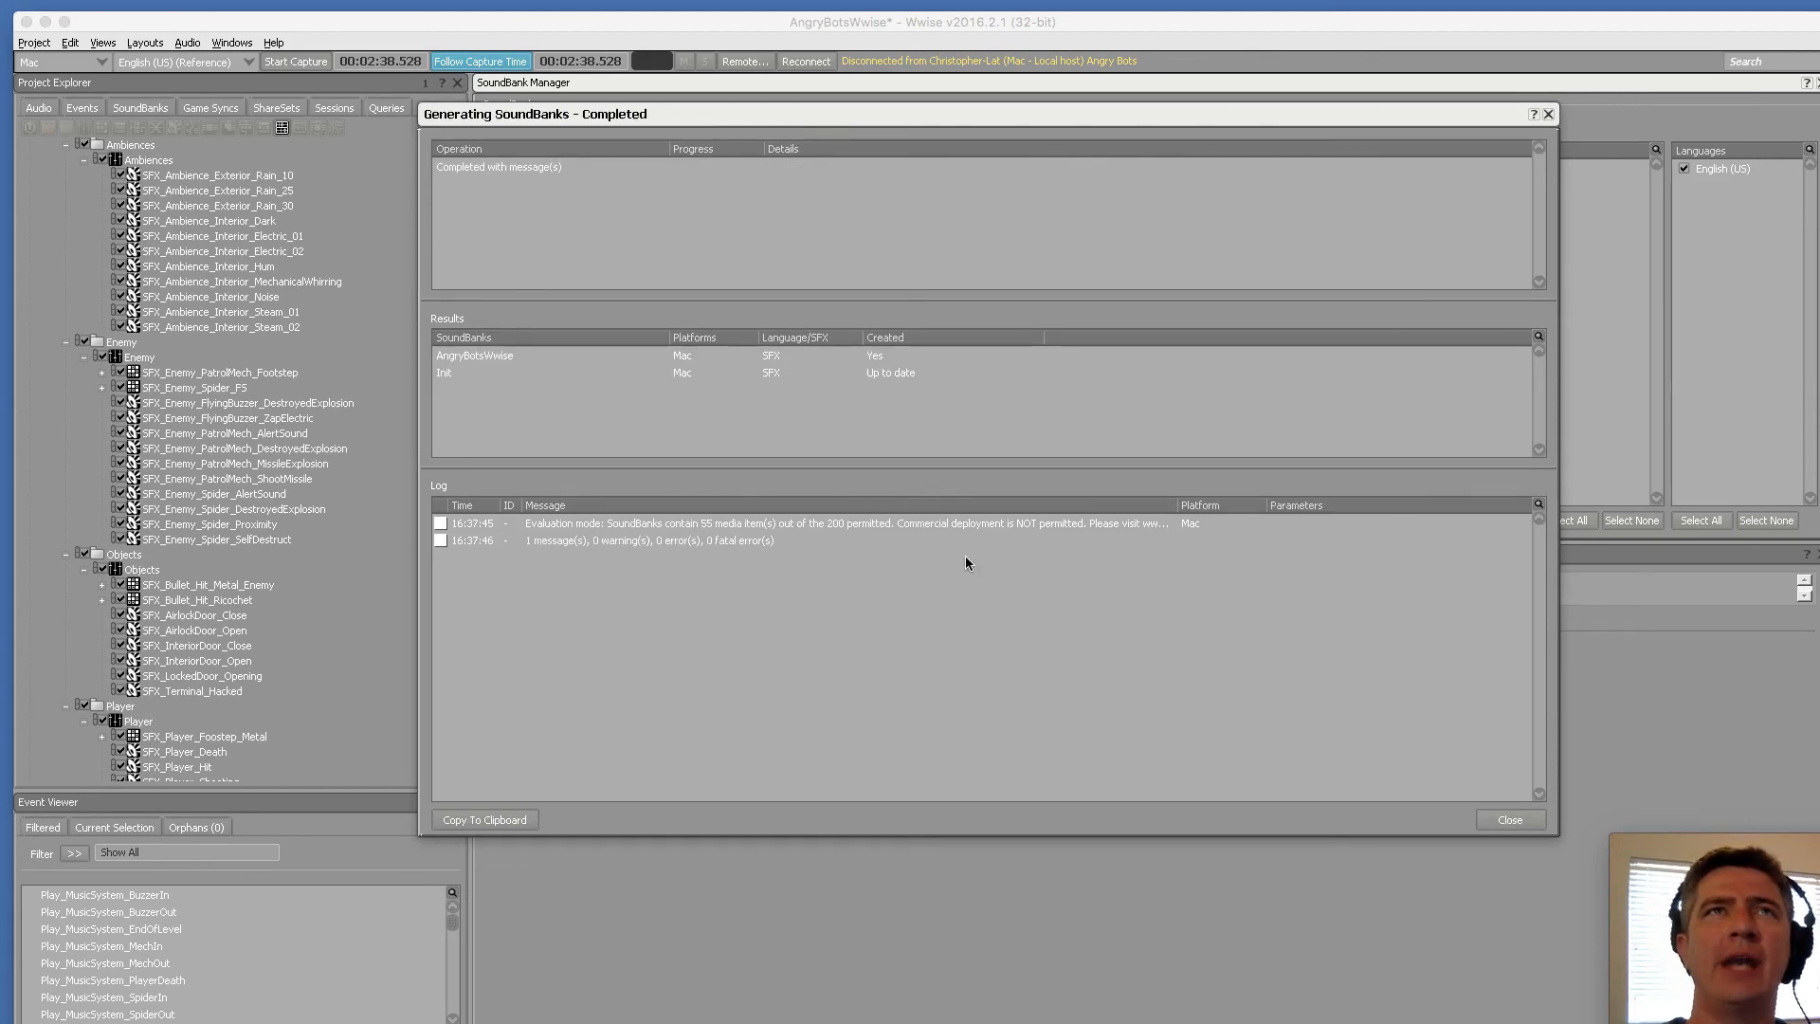
drag(777, 113, 775, 220)
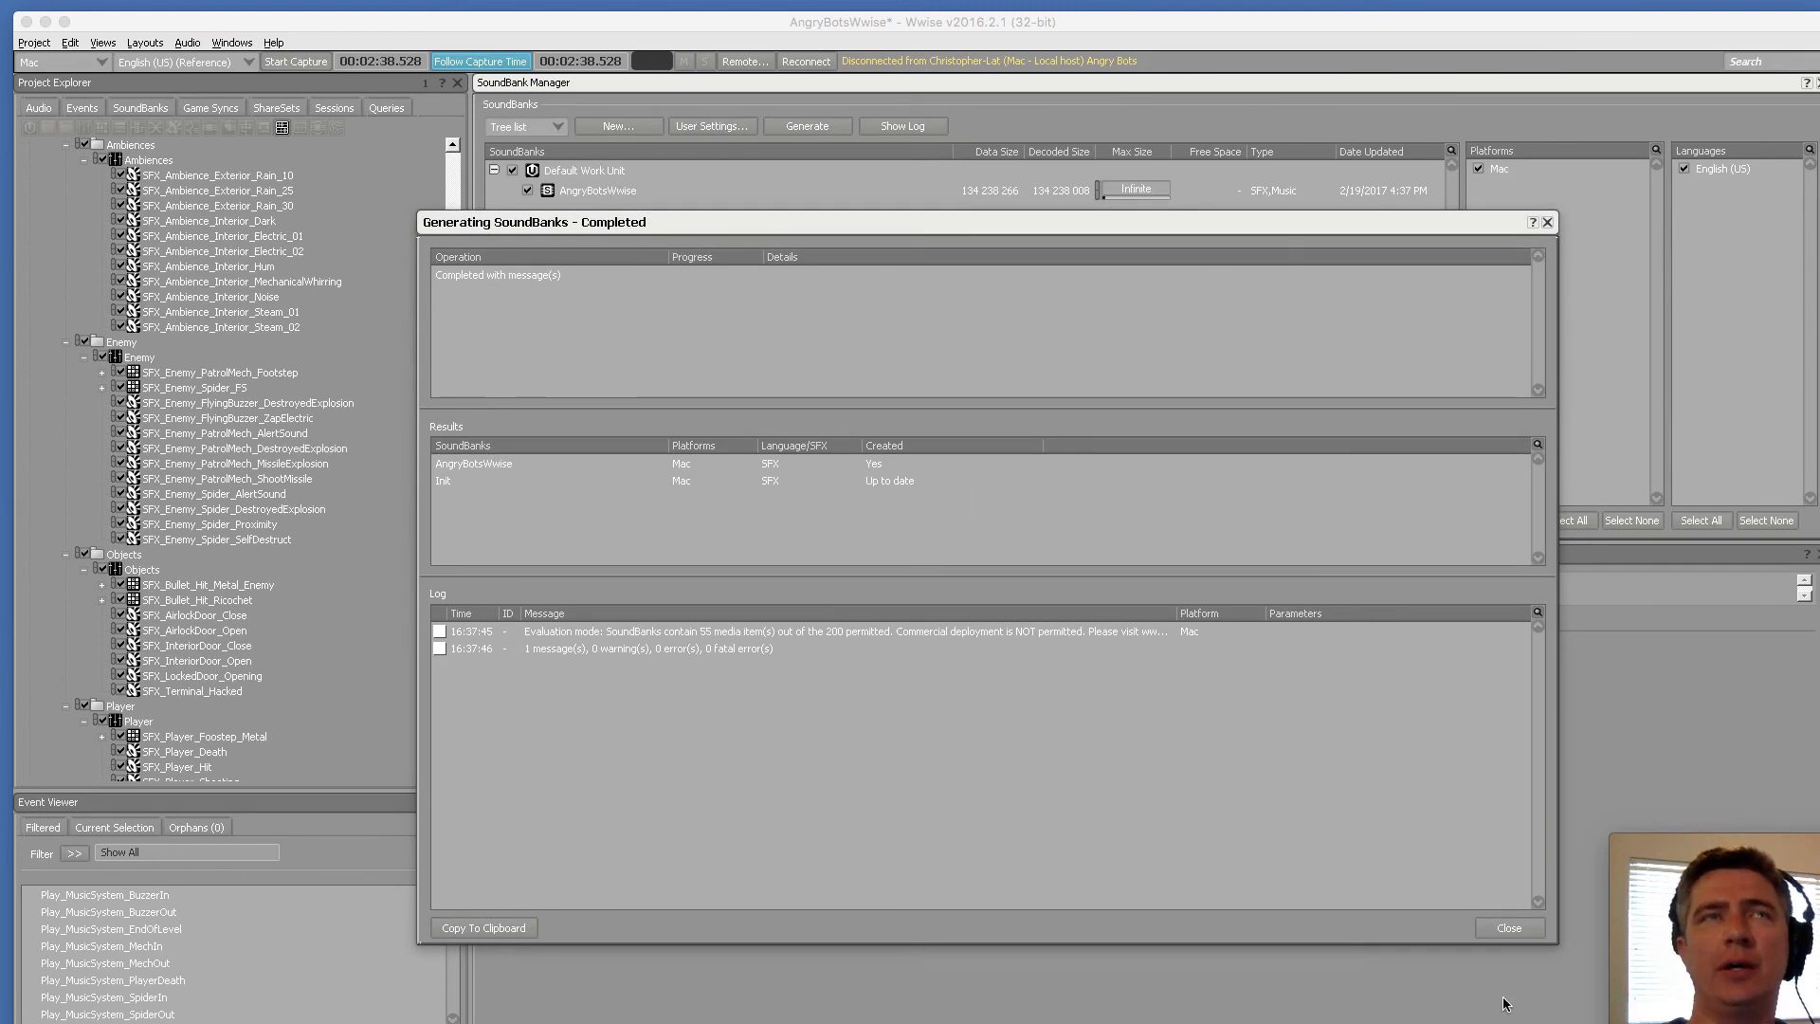
click(1509, 928)
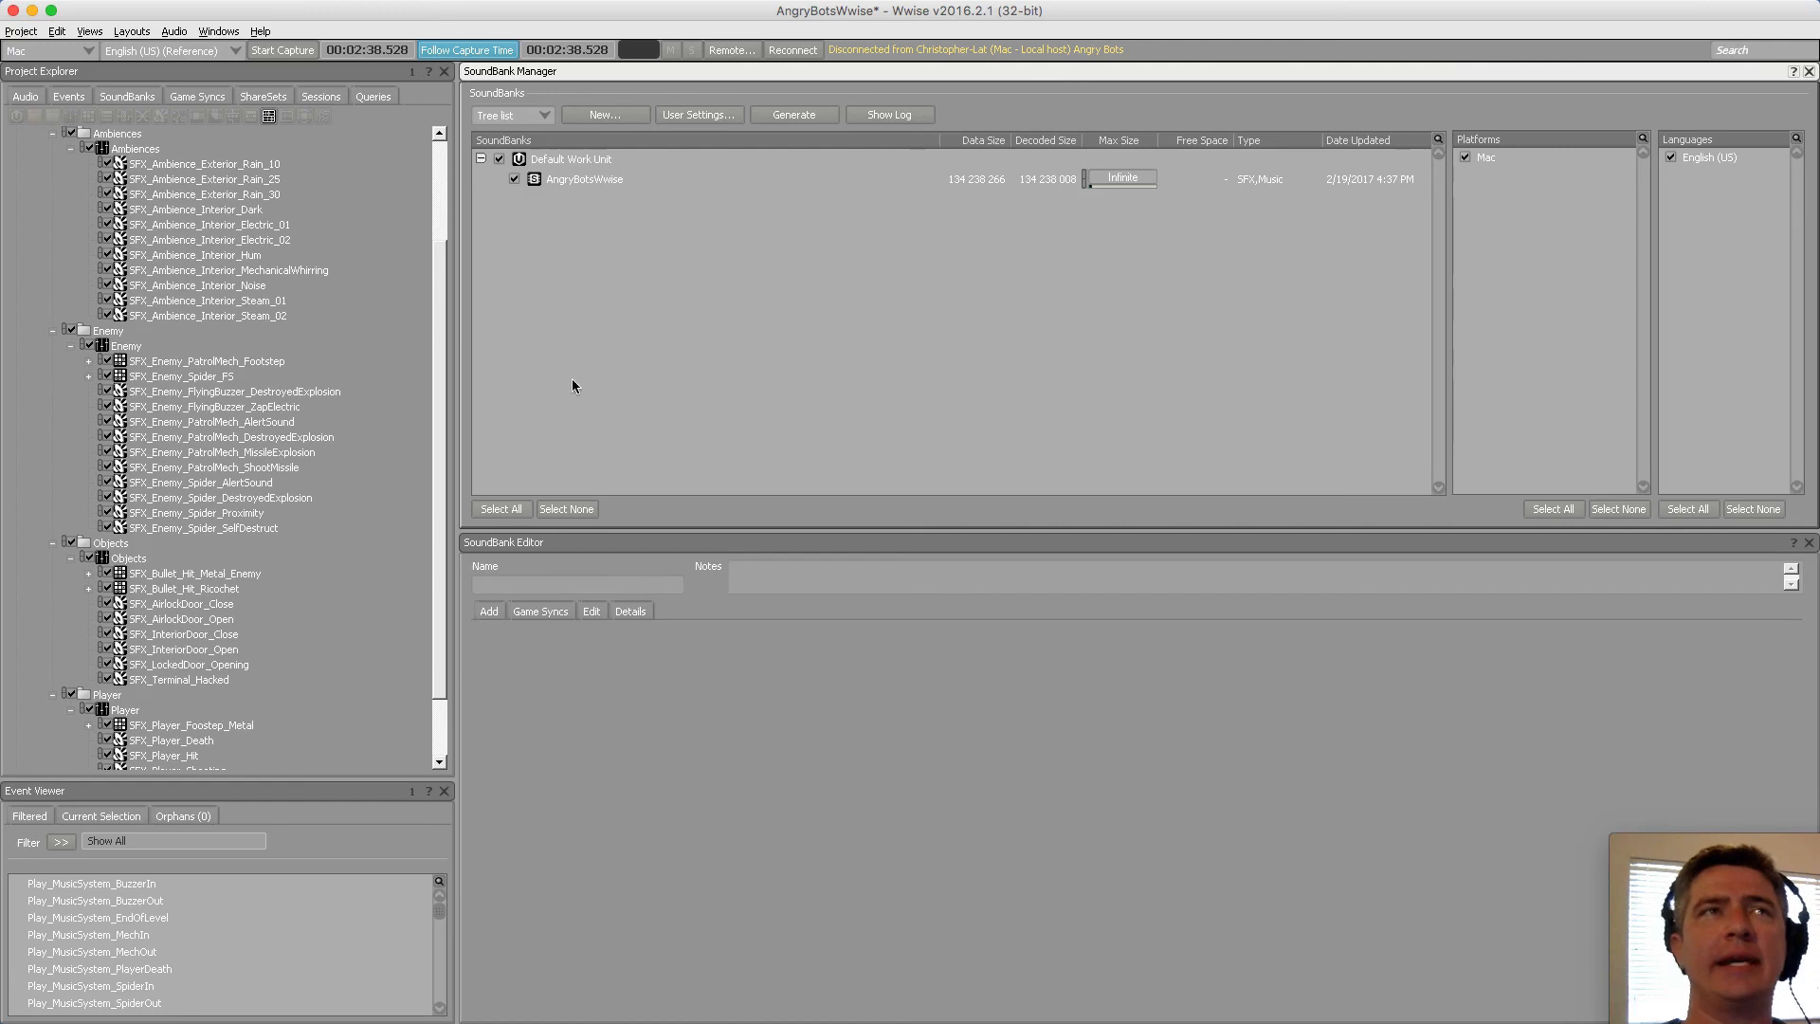
Collapse the Enemy, Ambiences, Objects and Player folders in the Actor-Mixer Hierarchy
click(54, 331)
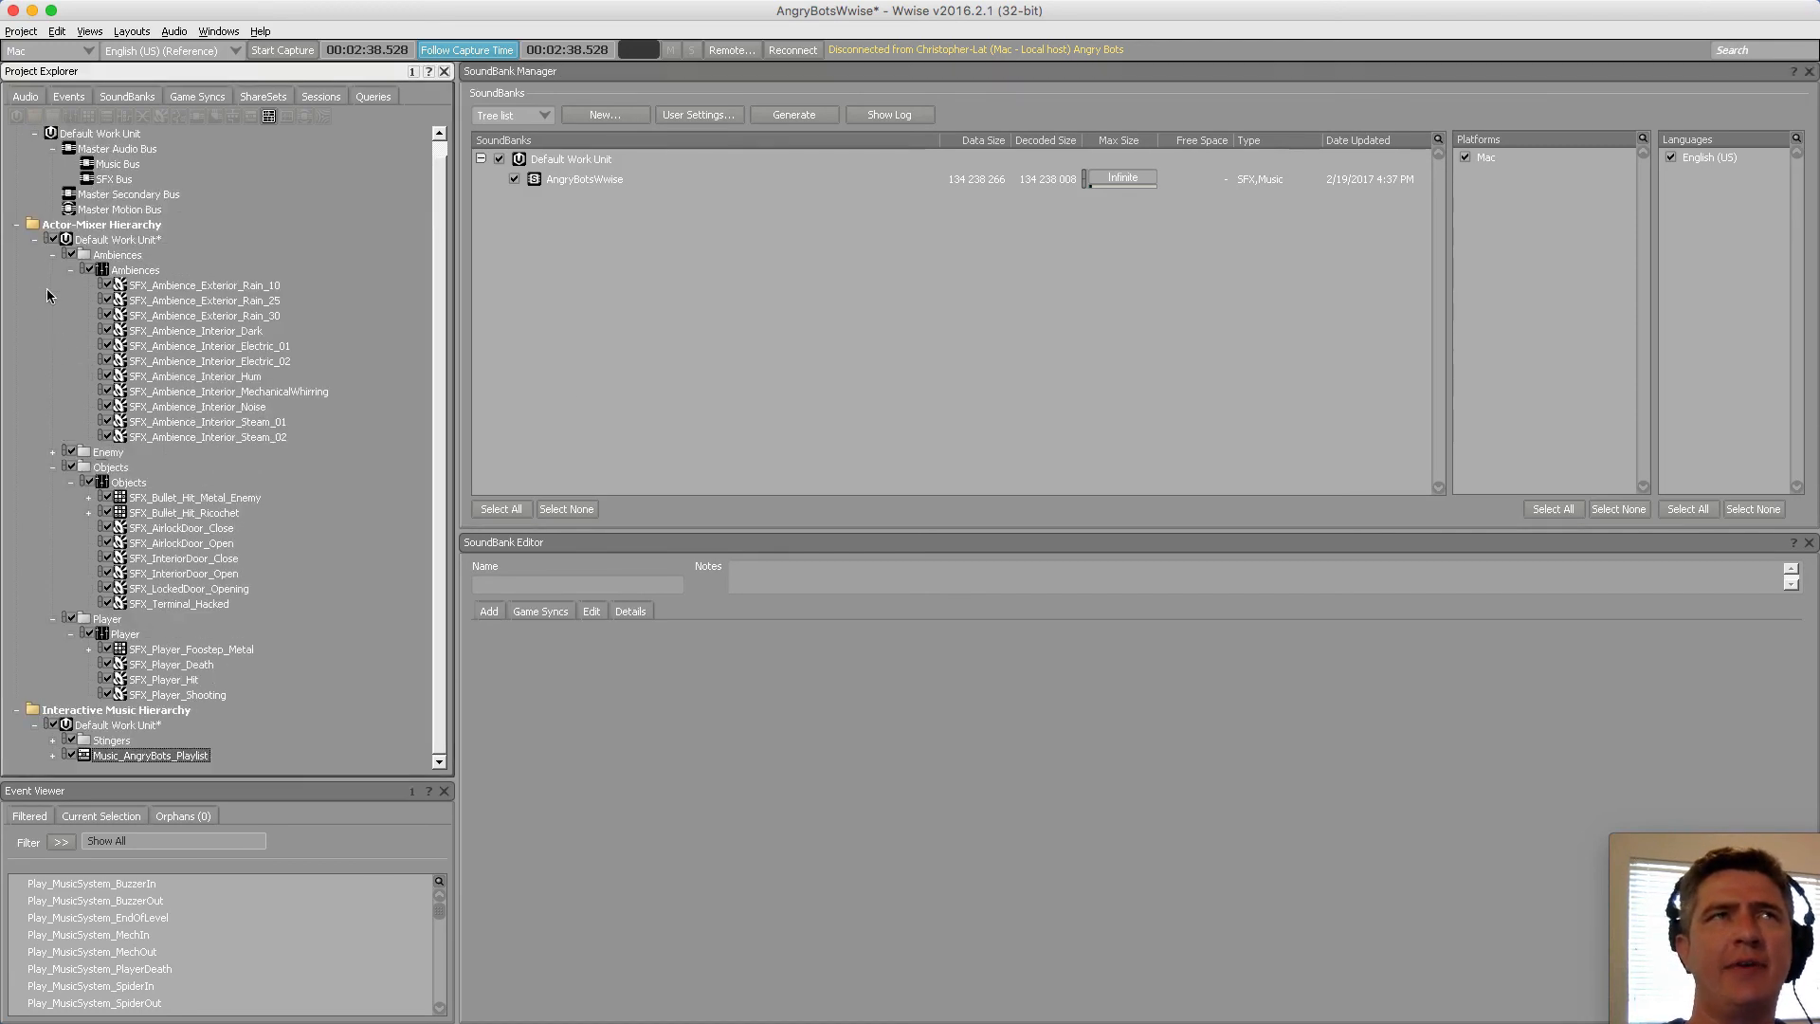
click(52, 260)
click(52, 302)
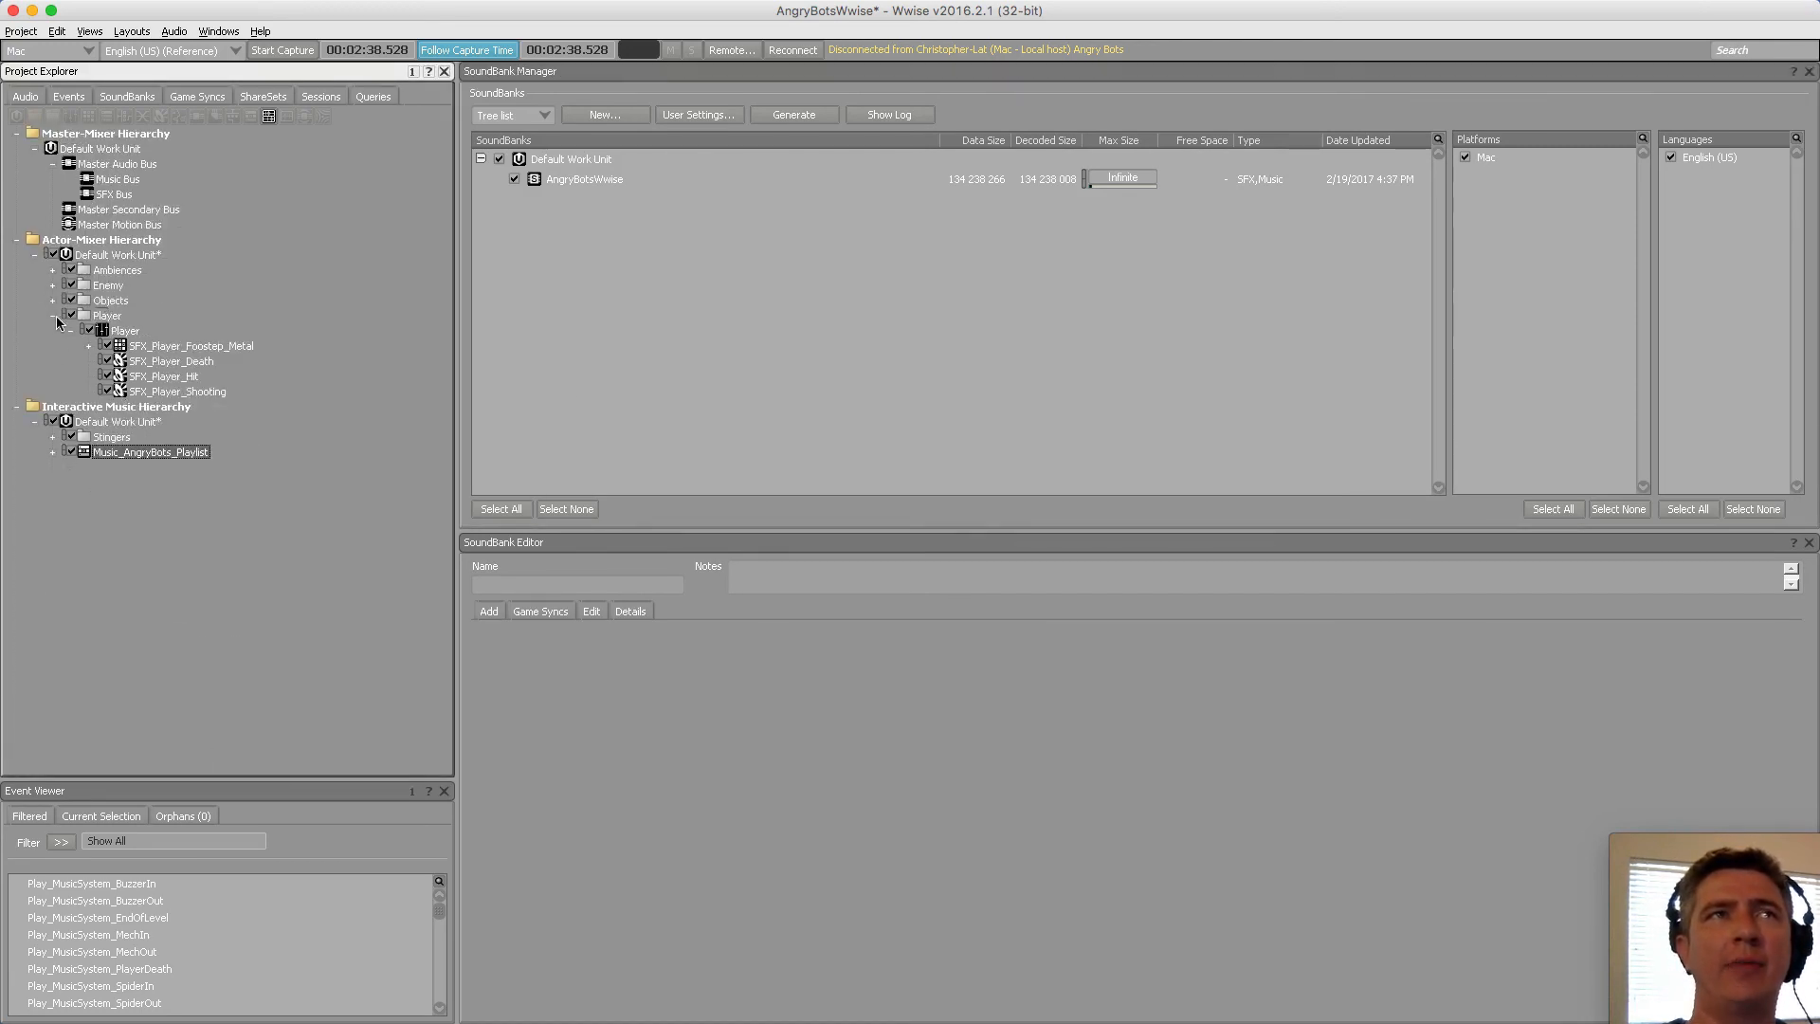
click(53, 316)
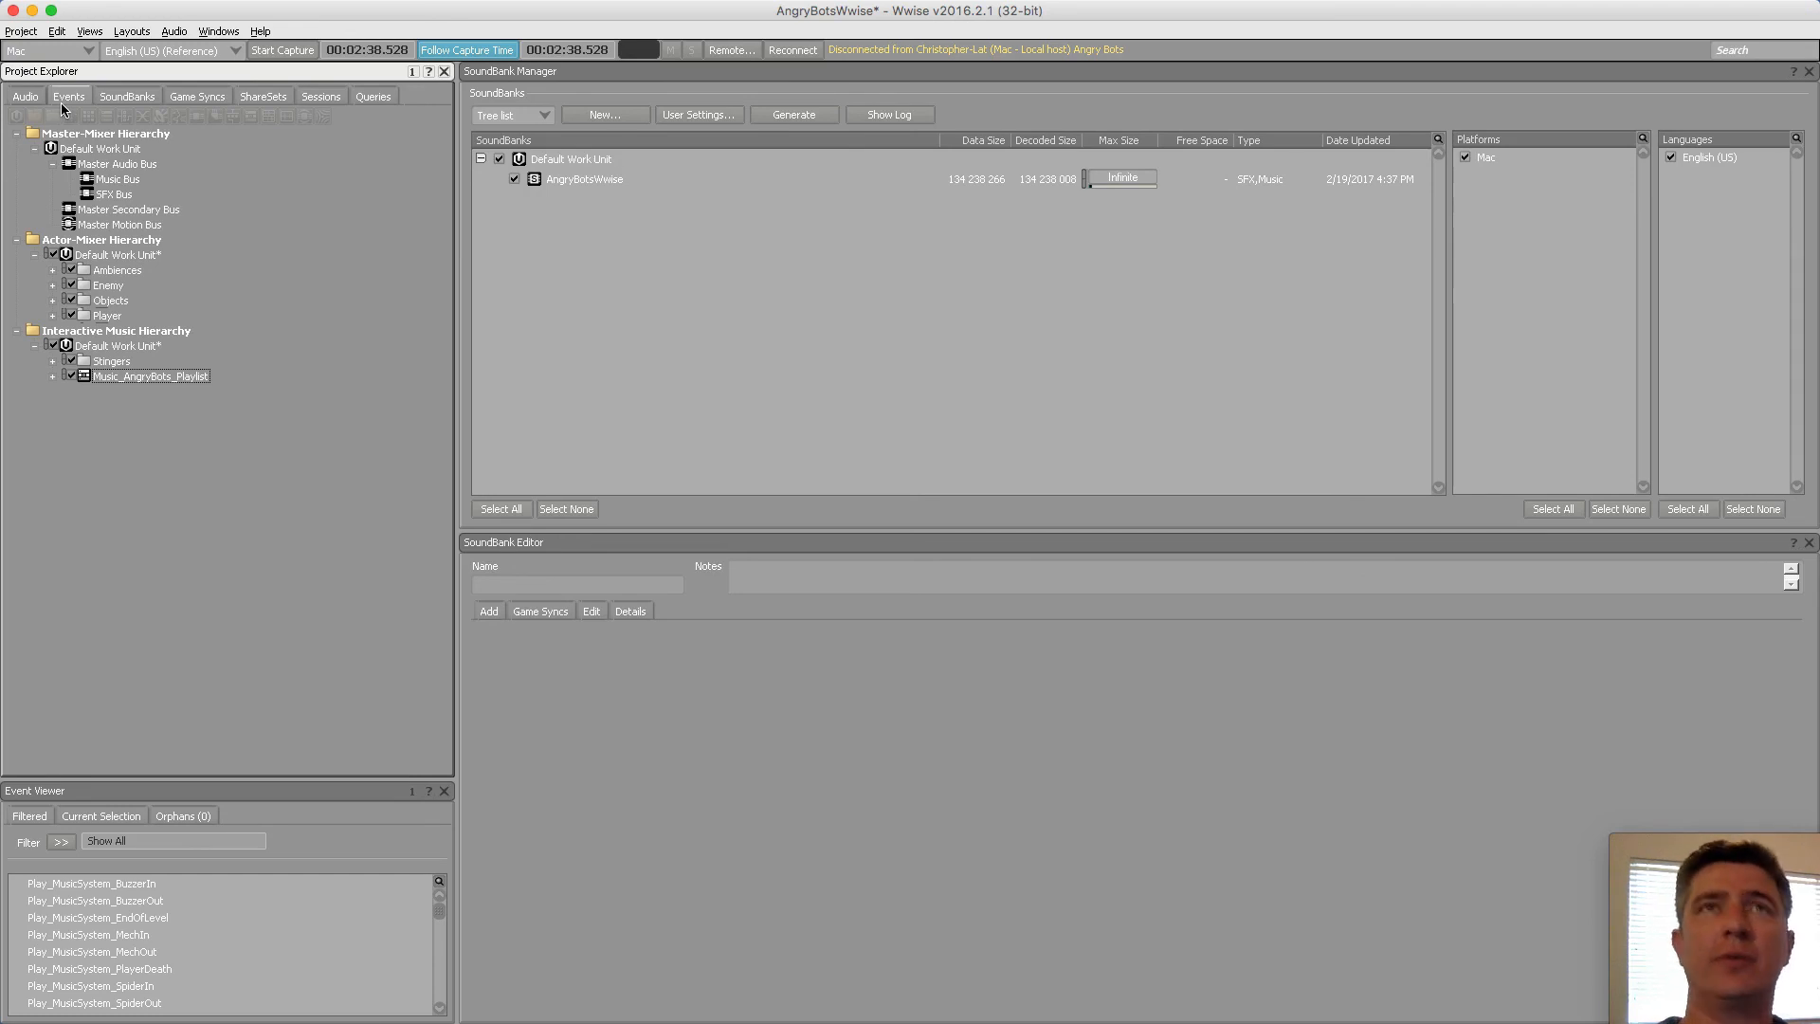
click(1329, 404)
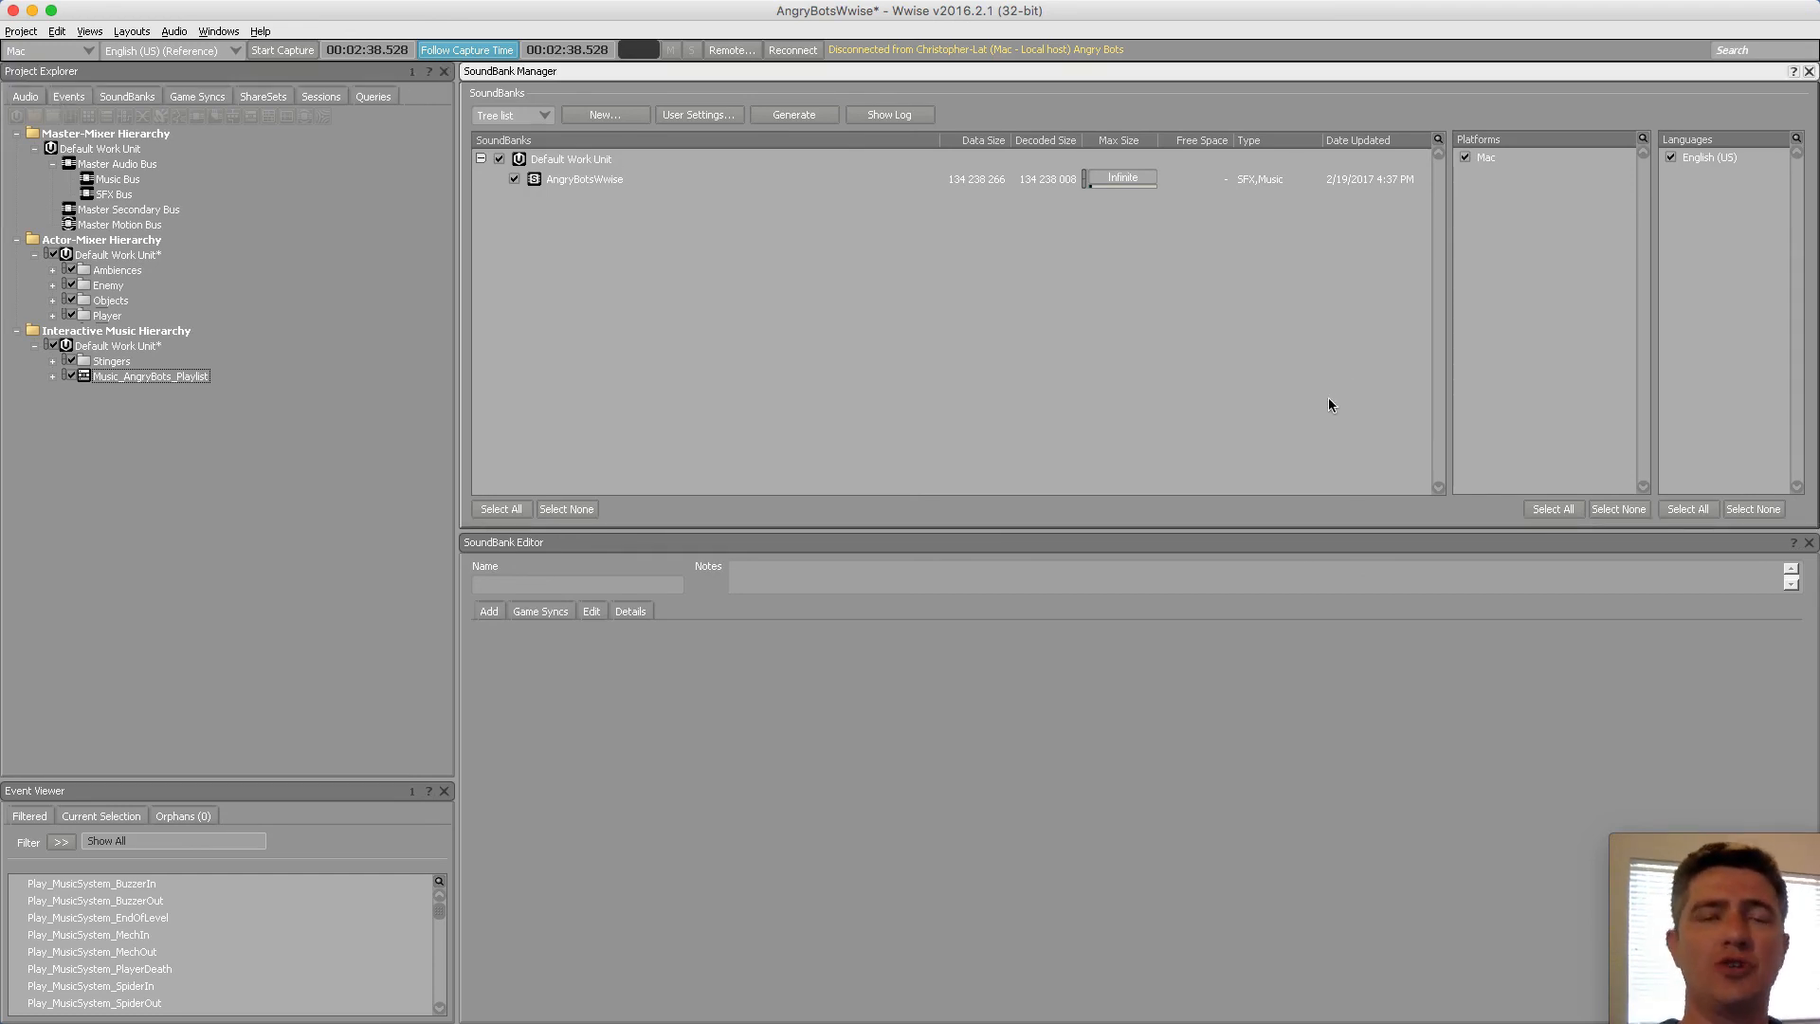